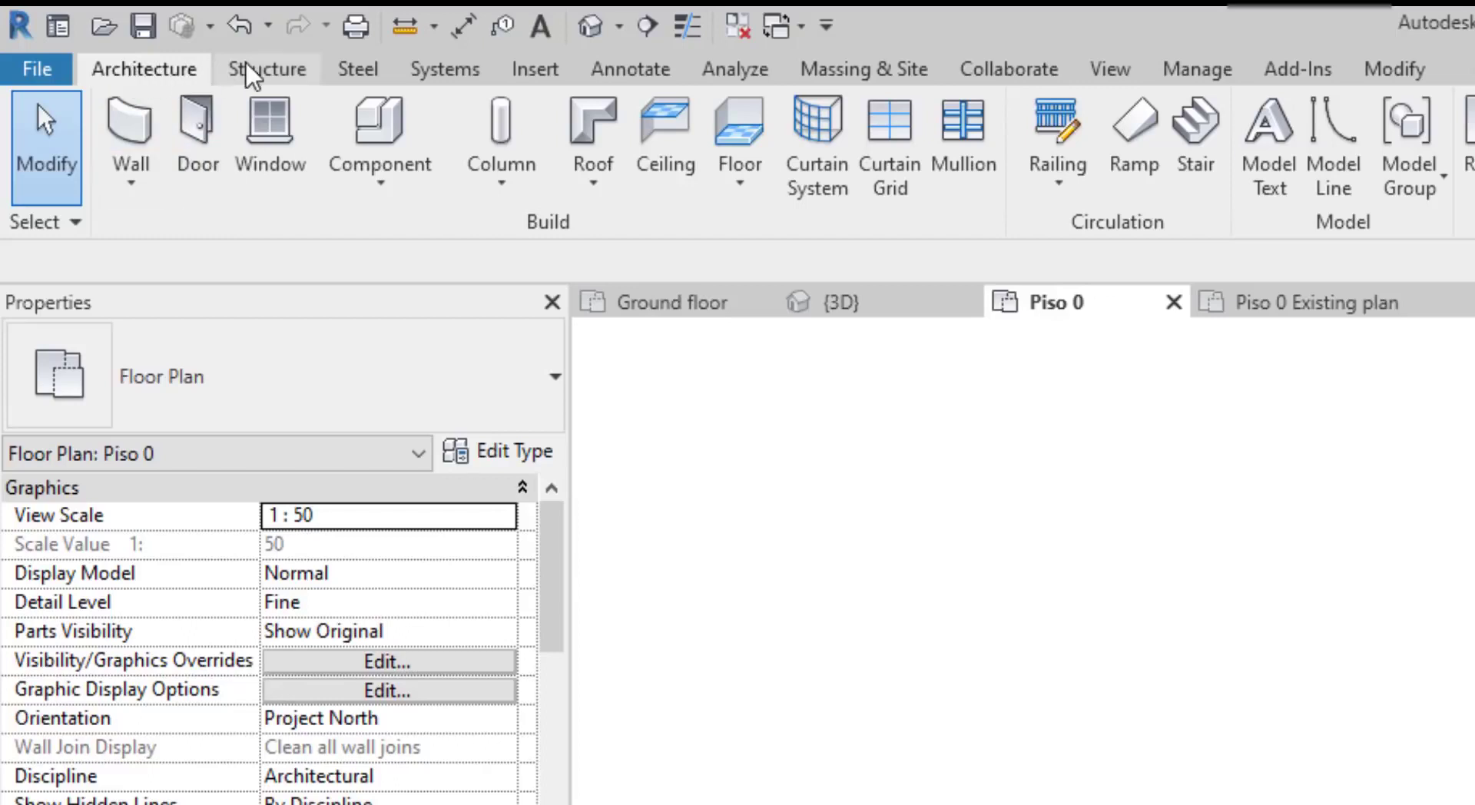
{"action": "left_click", "coordinate": [268, 74]}
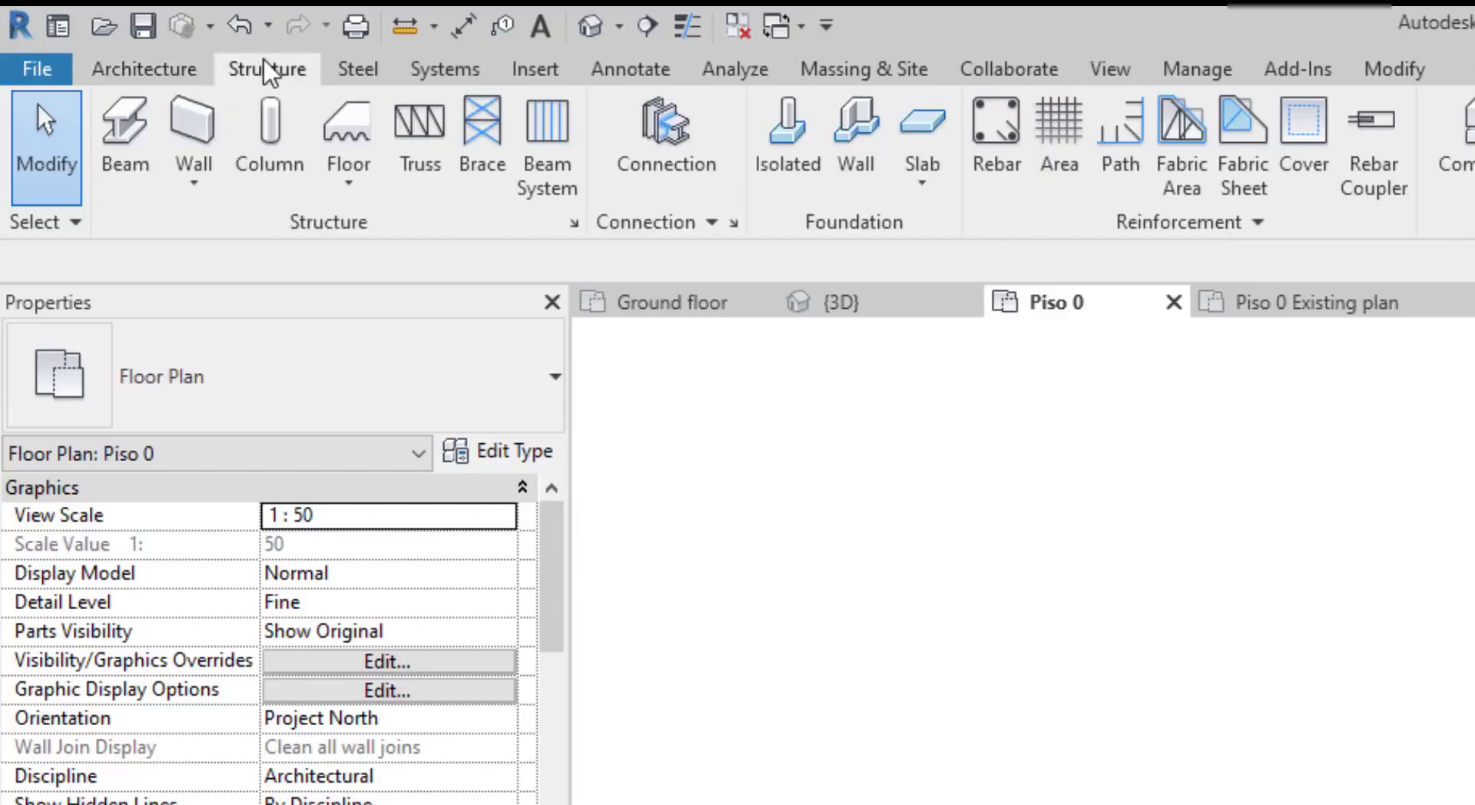
{"action": "left_click", "coordinate": [358, 76]}
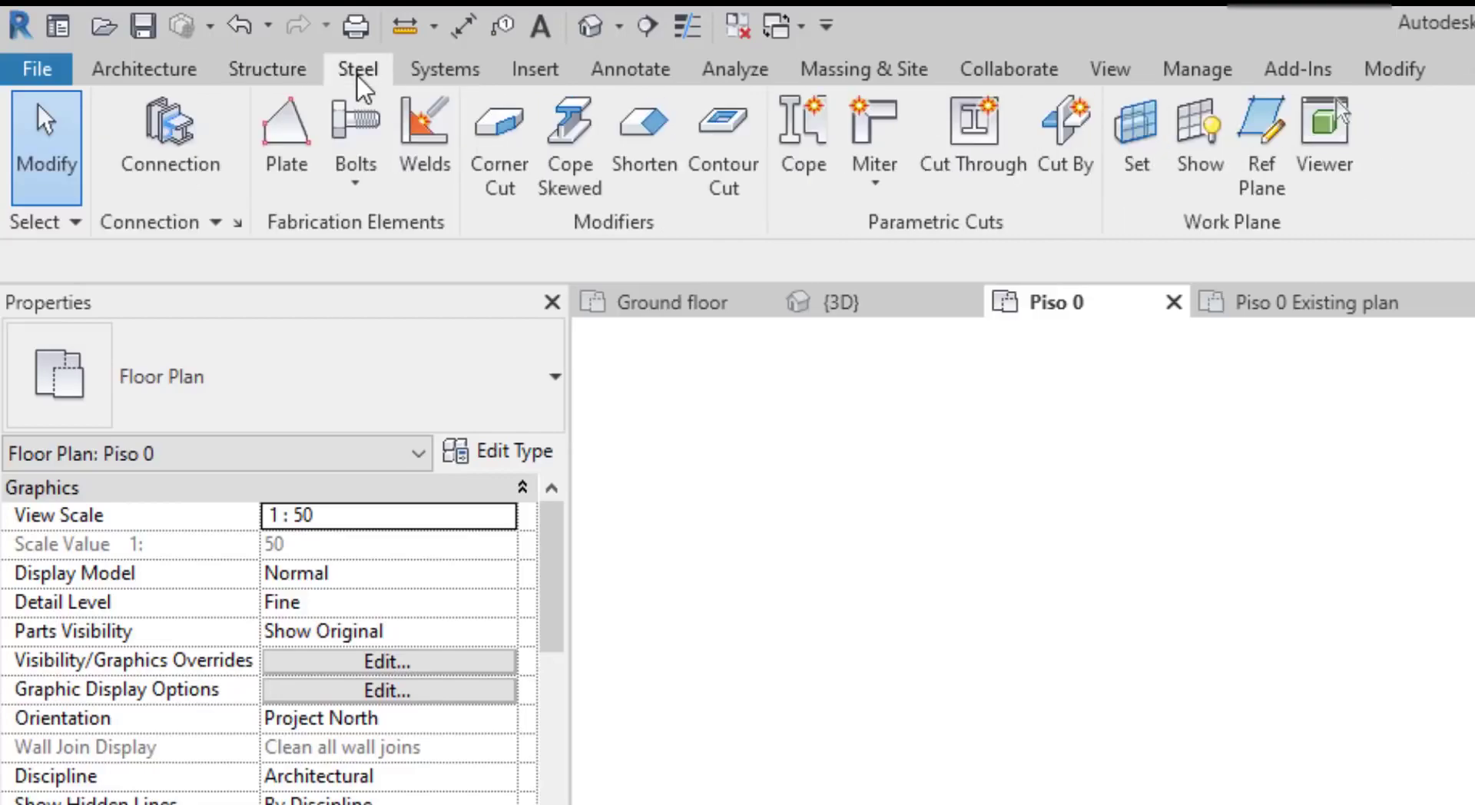
{"action": "left_click", "coordinate": [439, 71]}
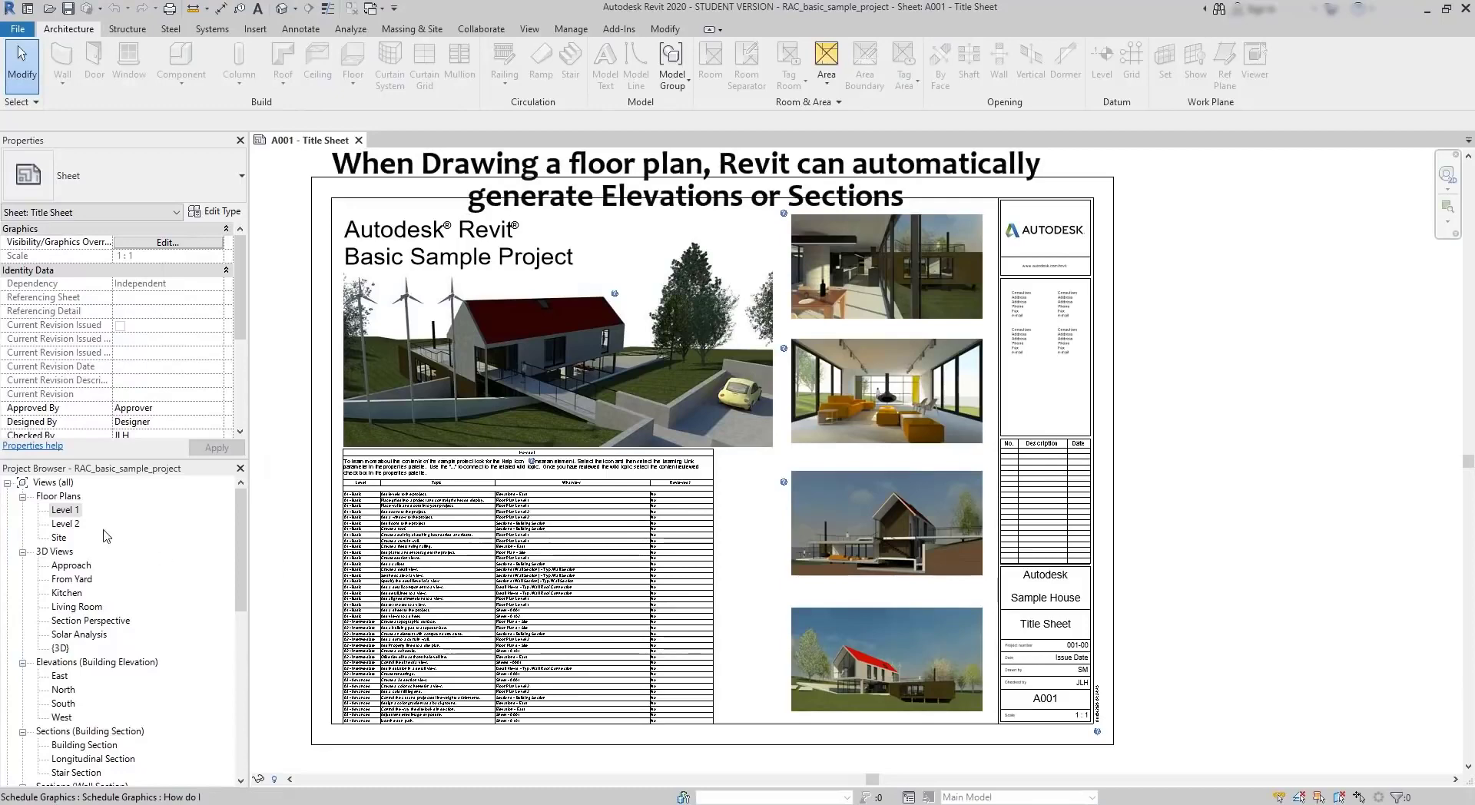
Place a door in the exterior wall beside the stairs on the Level 2 floor plan and select it in the elevation.
{"action": "double_click", "coordinate": [61, 510]}
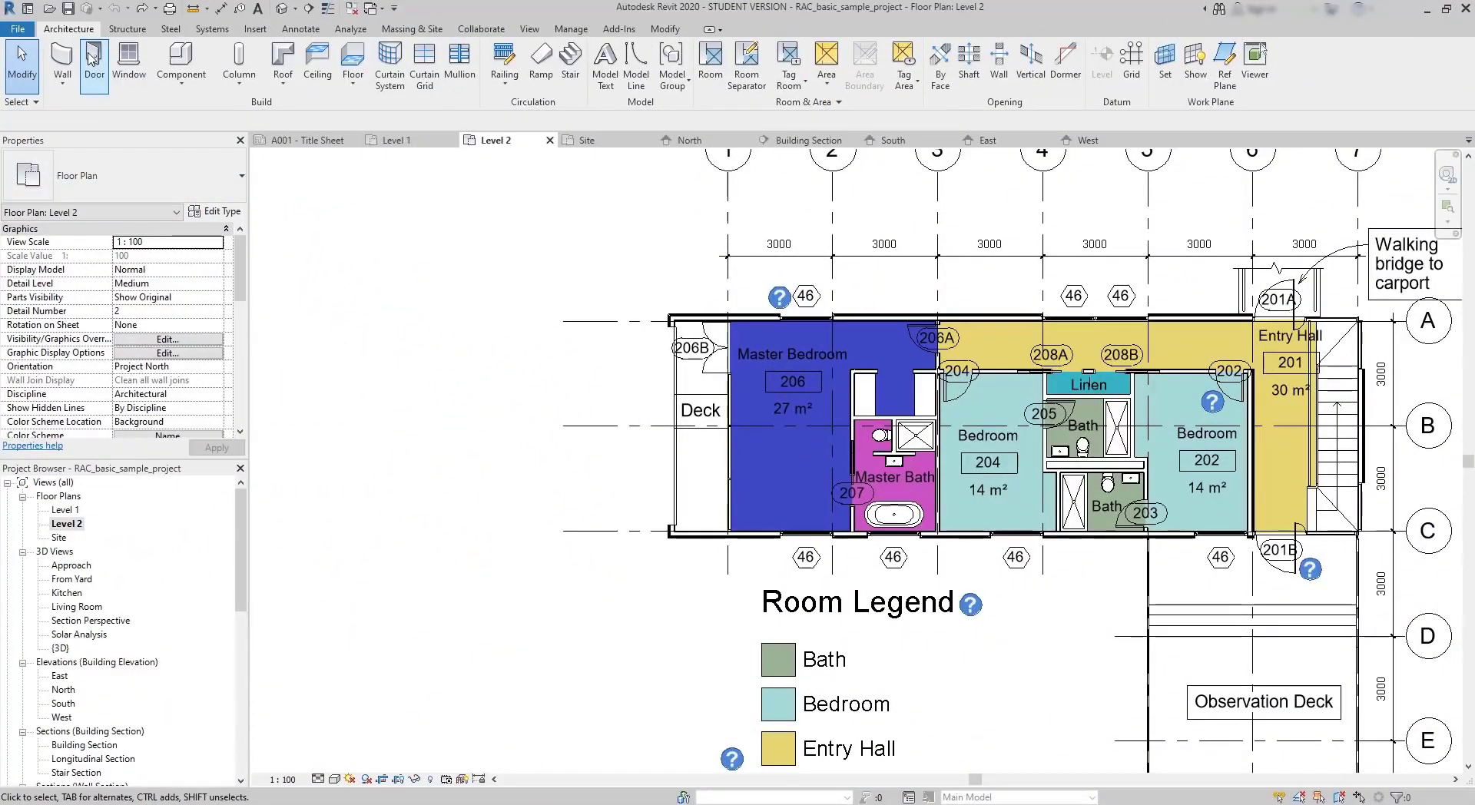
{"action": "left_click", "coordinate": [92, 58]}
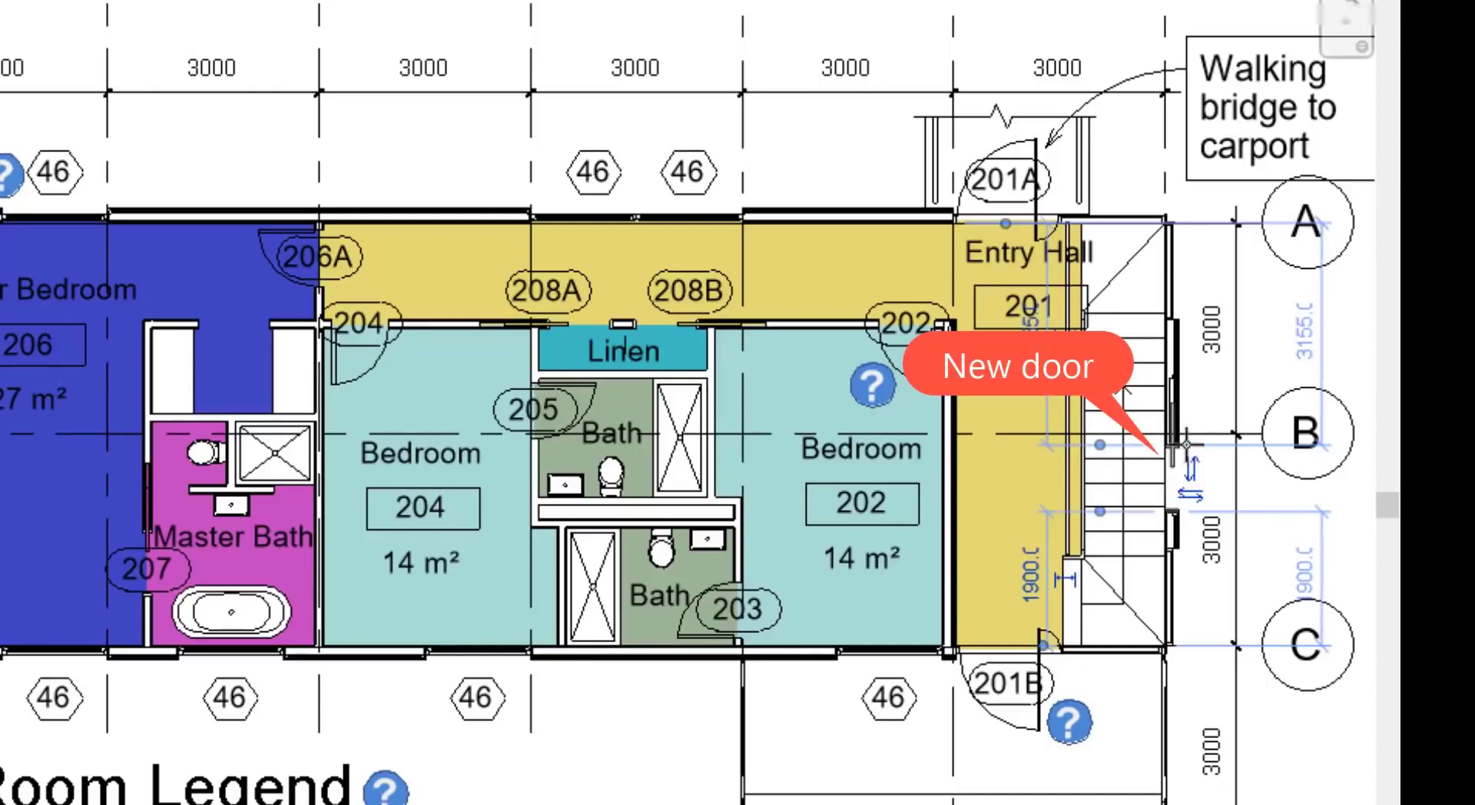
{"action": "left_click", "coordinate": [1175, 473]}
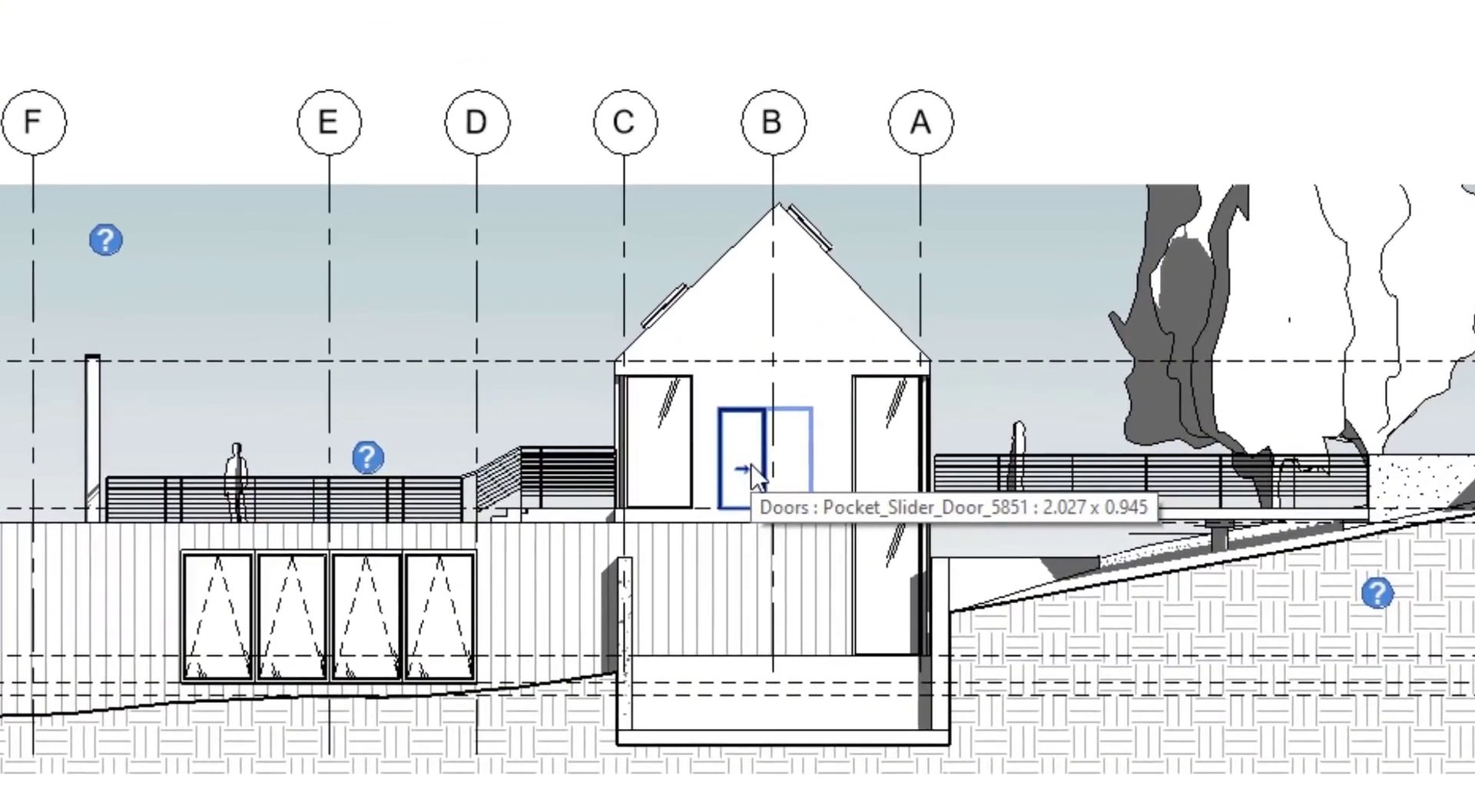
{"action": "left_click", "coordinate": [752, 472]}
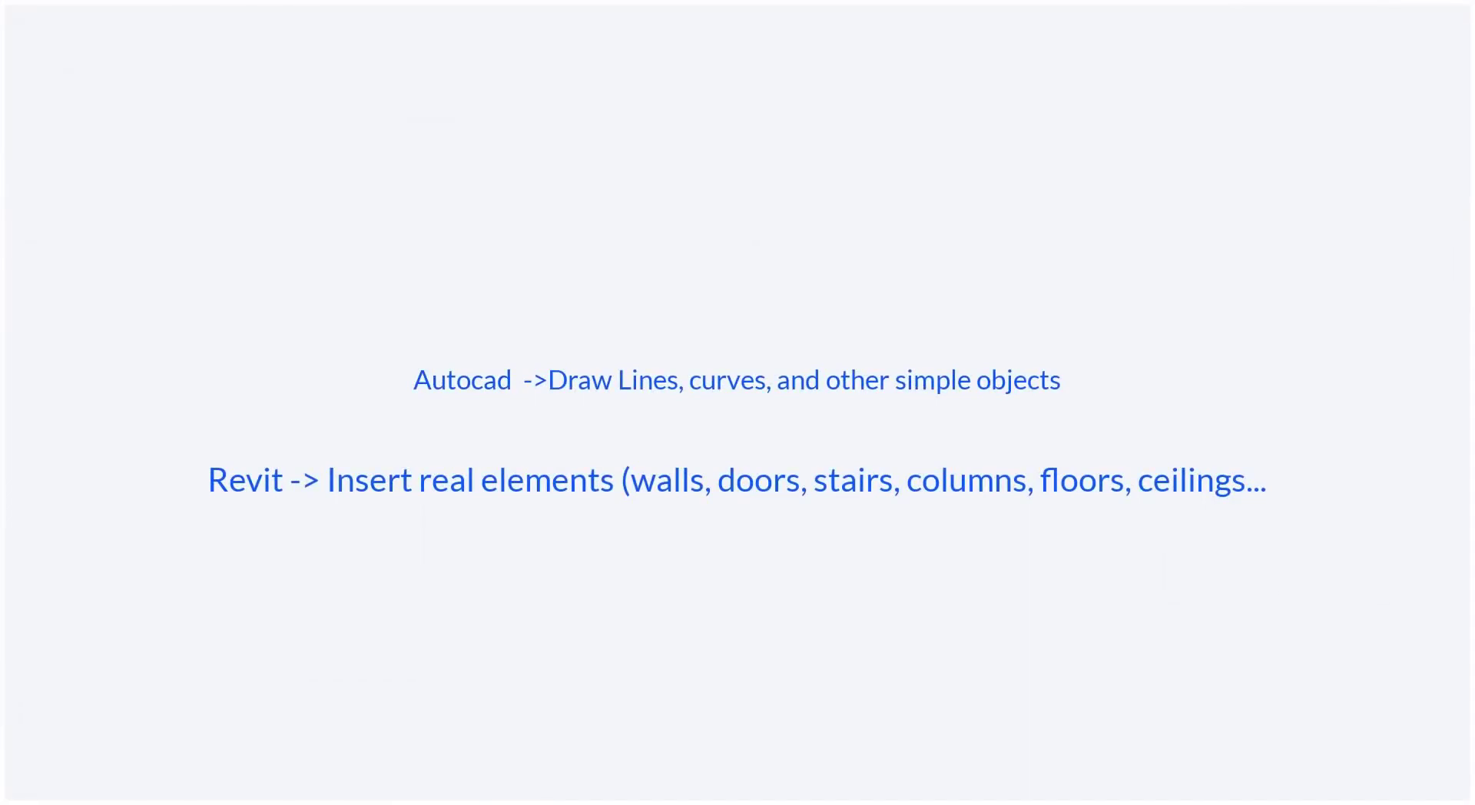
Draw chained Generic - 140mm Masonry walls on Level 1, ending with a horizontal segment about 3400 mm long.
{"action": "left_click", "coordinate": [783, 560]}
{"action": "left_click", "coordinate": [778, 364]}
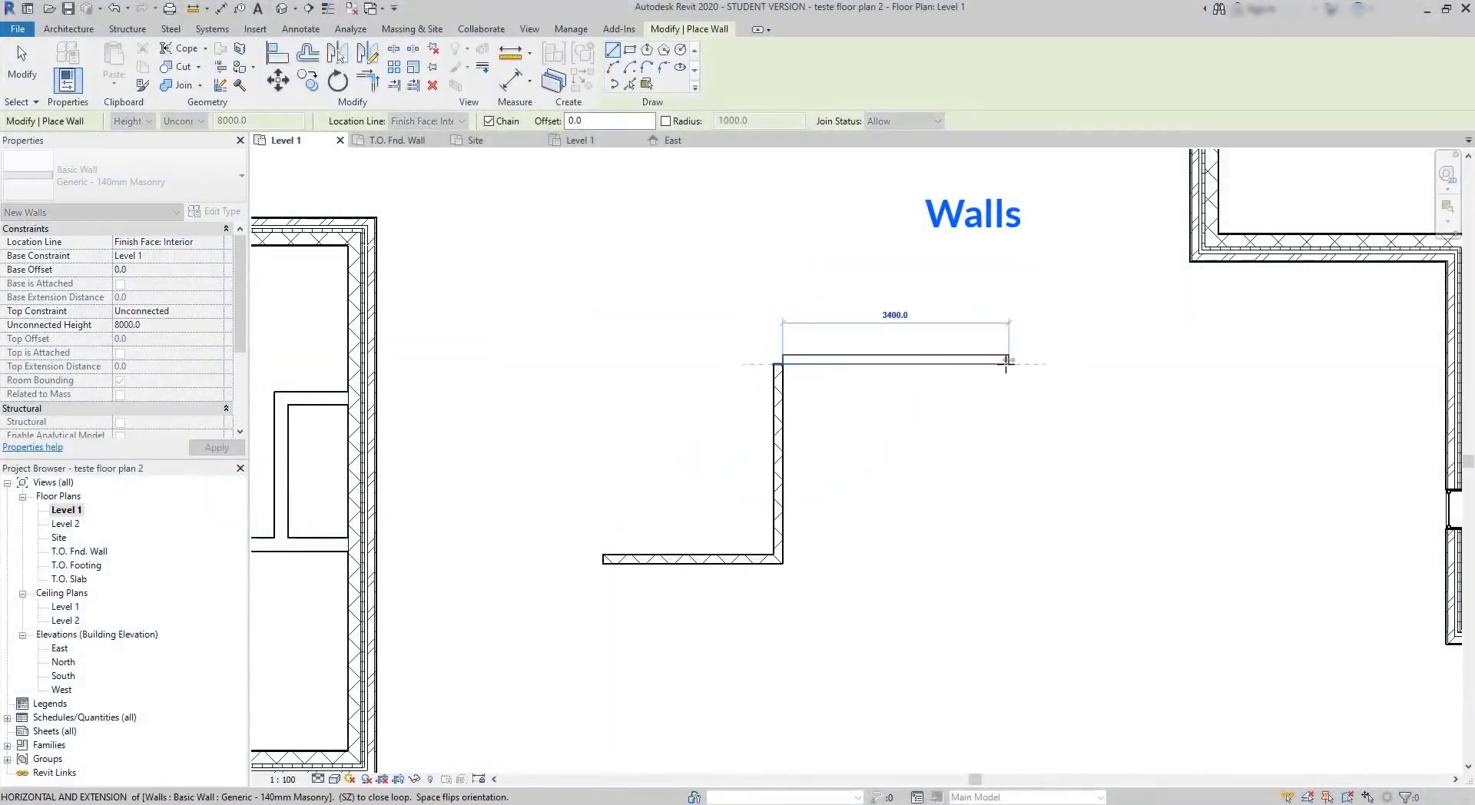
{"action": "left_click", "coordinate": [1006, 361]}
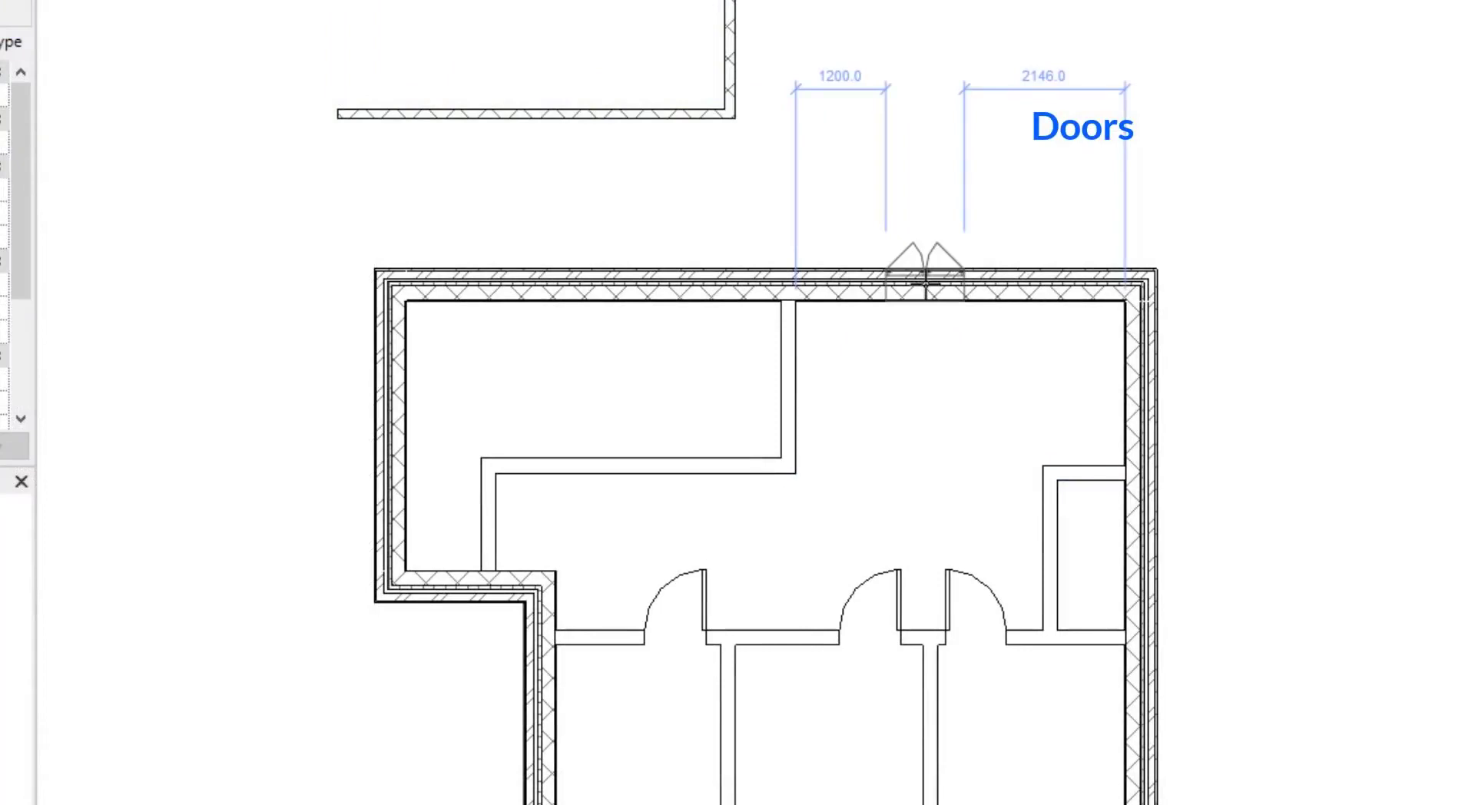
Place a double door in the upper exterior wall and sketch a vertical stair run starting at that wall's inner face.
{"action": "left_click", "coordinate": [926, 285]}
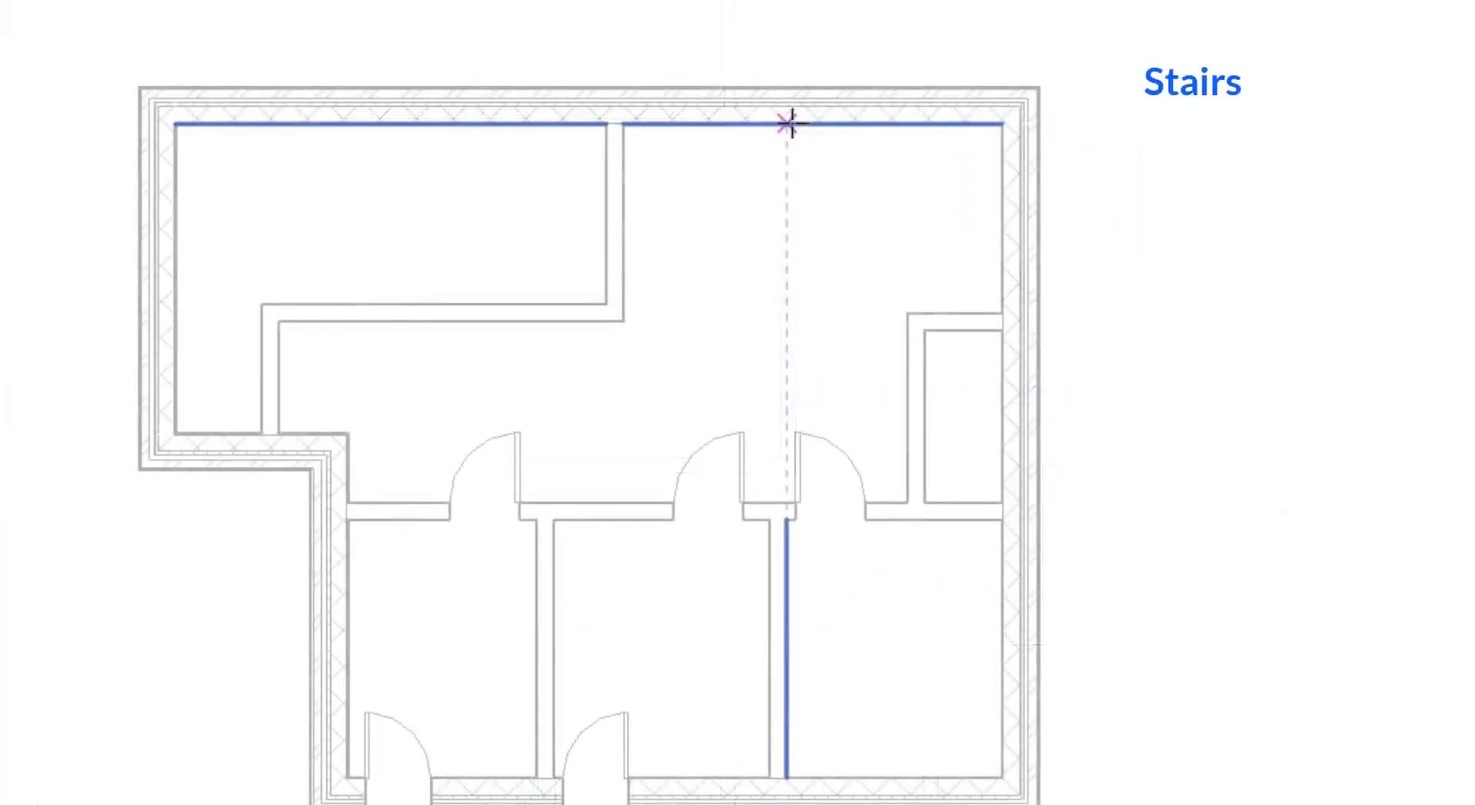
{"action": "left_click", "coordinate": [789, 123]}
{"action": "left_click", "coordinate": [784, 313]}
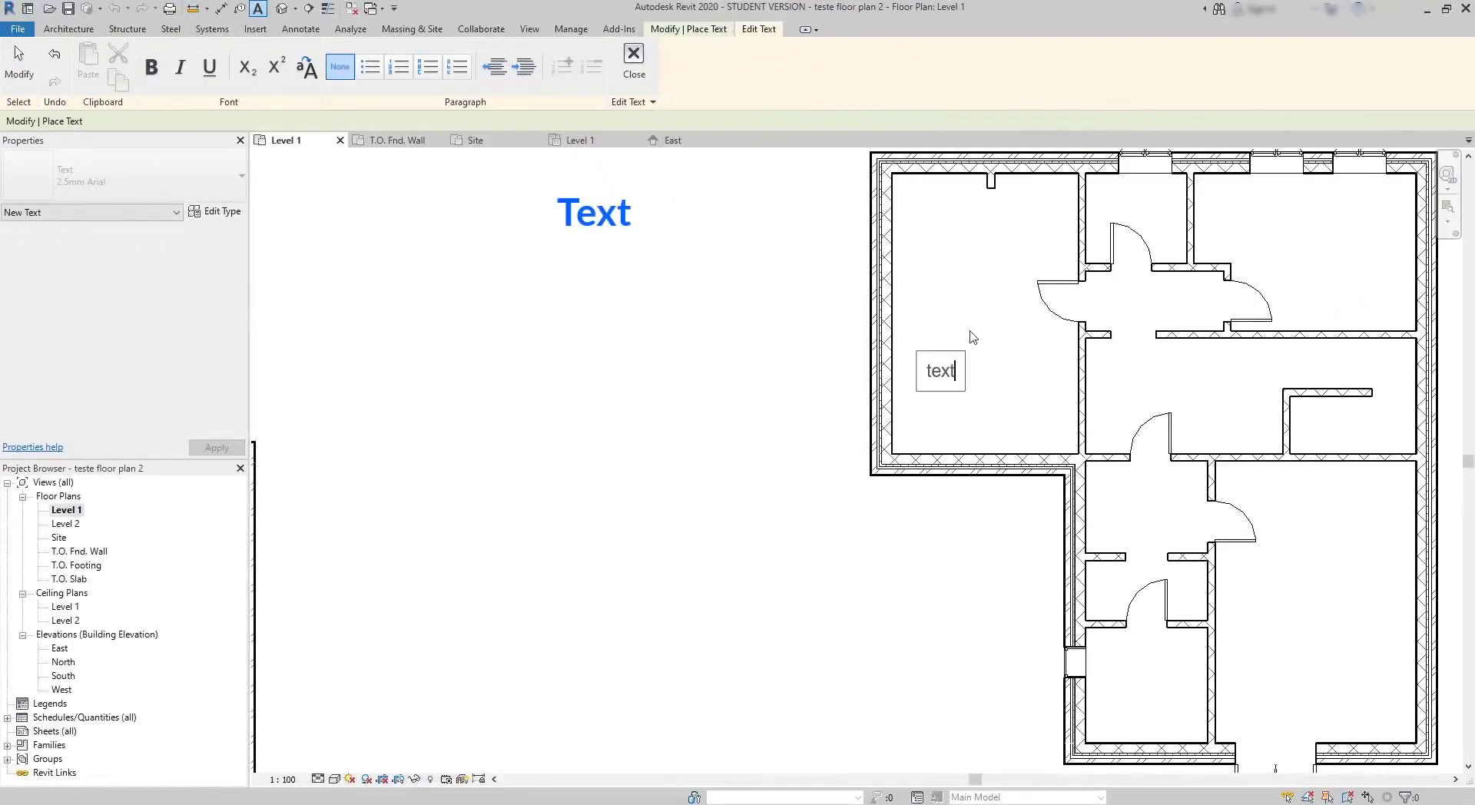
Add the note "text" in the plan's upper-left room and place a linear dimension across that room's width.
{"action": "left_click", "coordinate": [974, 337]}
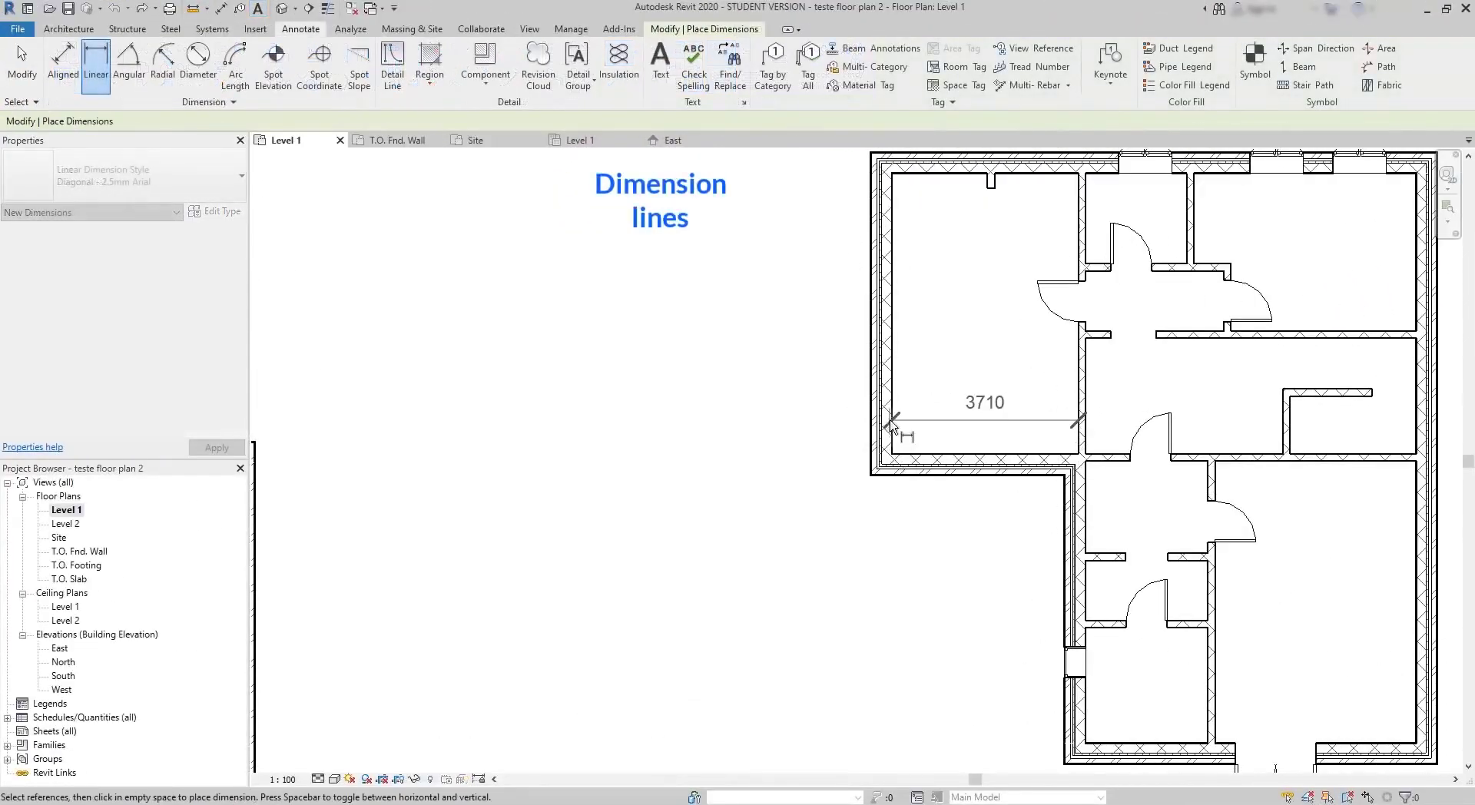
{"action": "left_click", "coordinate": [891, 423]}
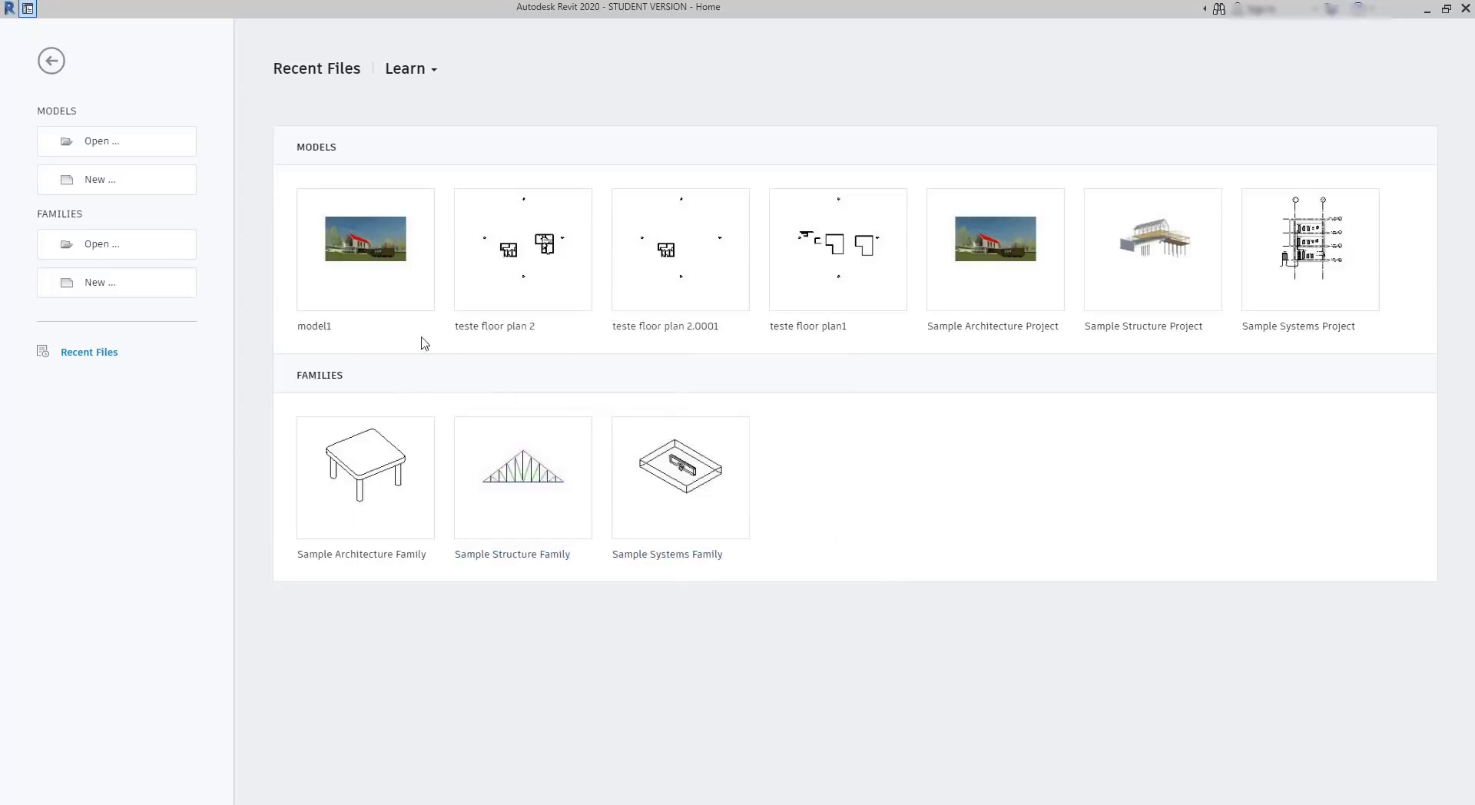
Open the recent project model1 and look through the Structure and Steel tools.
{"action": "left_click", "coordinate": [365, 253]}
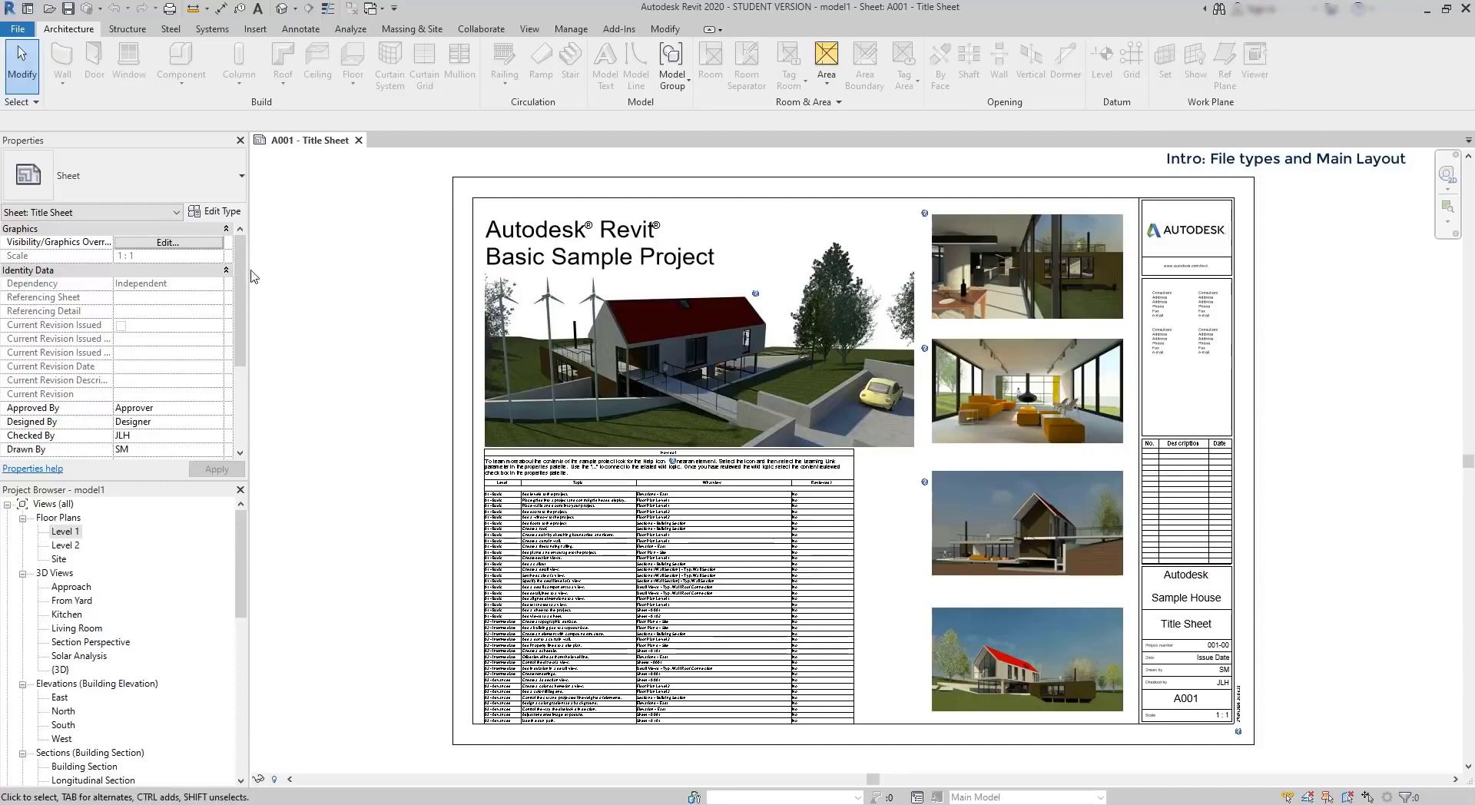
{"action": "left_click", "coordinate": [126, 28]}
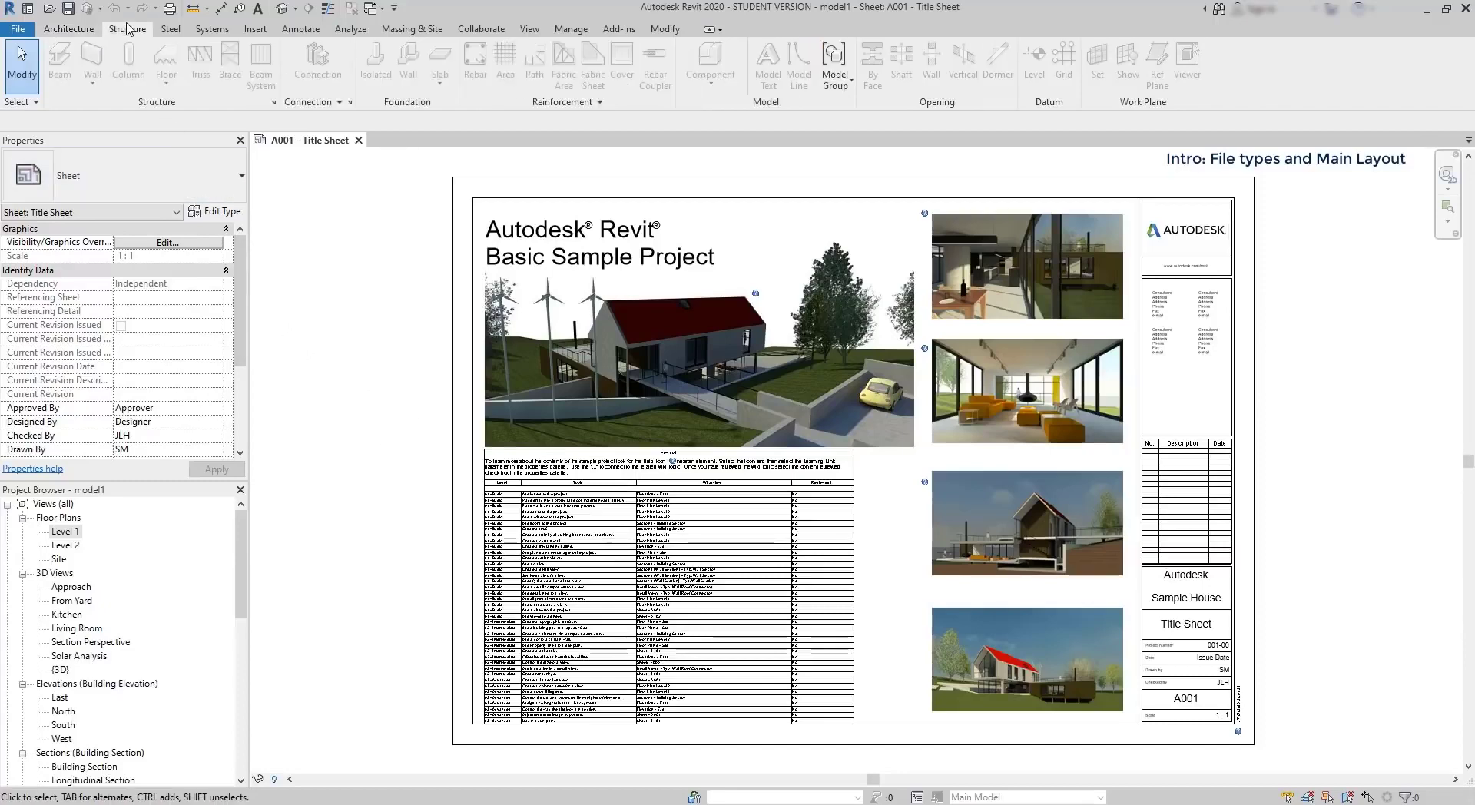
{"action": "left_click", "coordinate": [170, 30]}
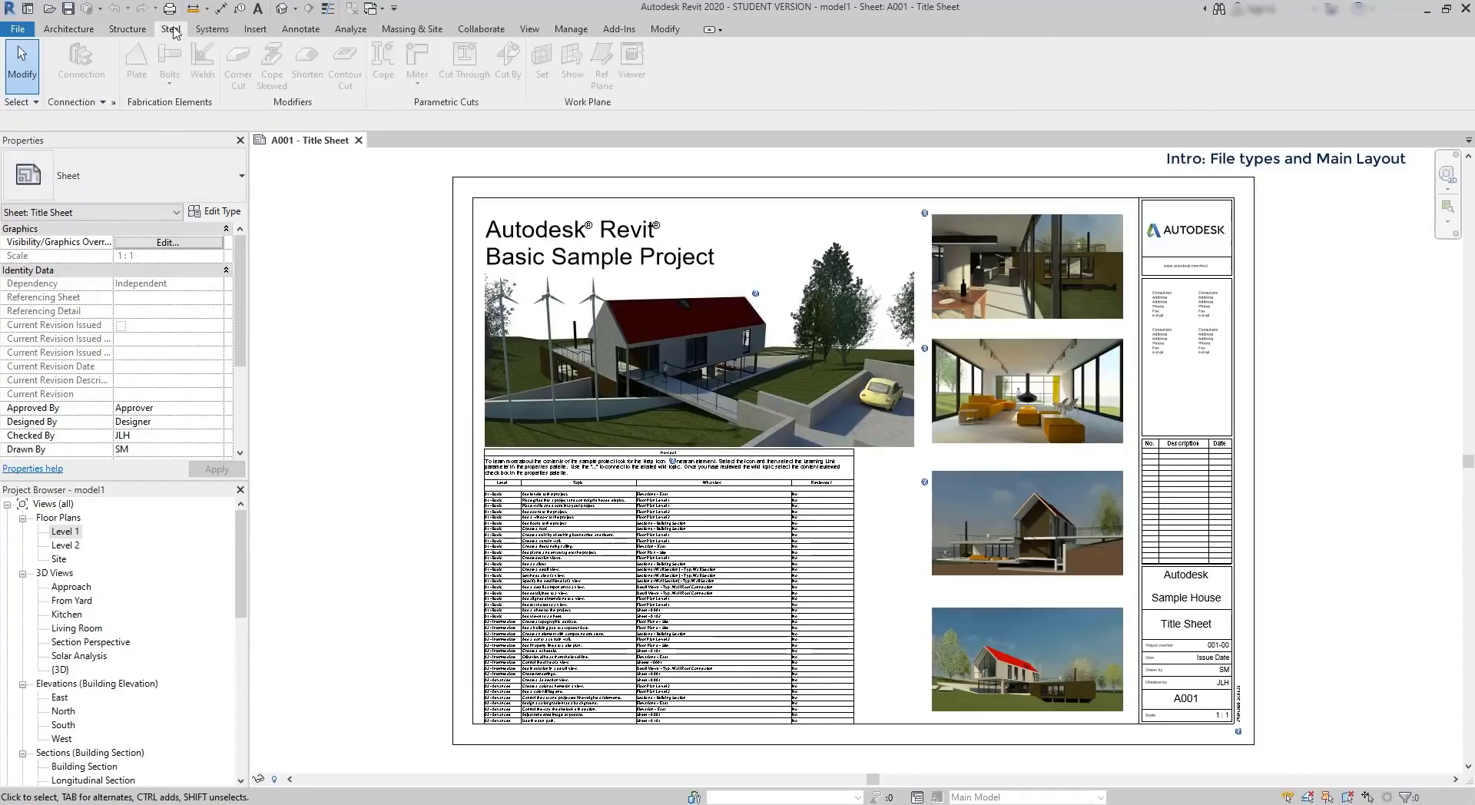
{"action": "left_click", "coordinate": [93, 30]}
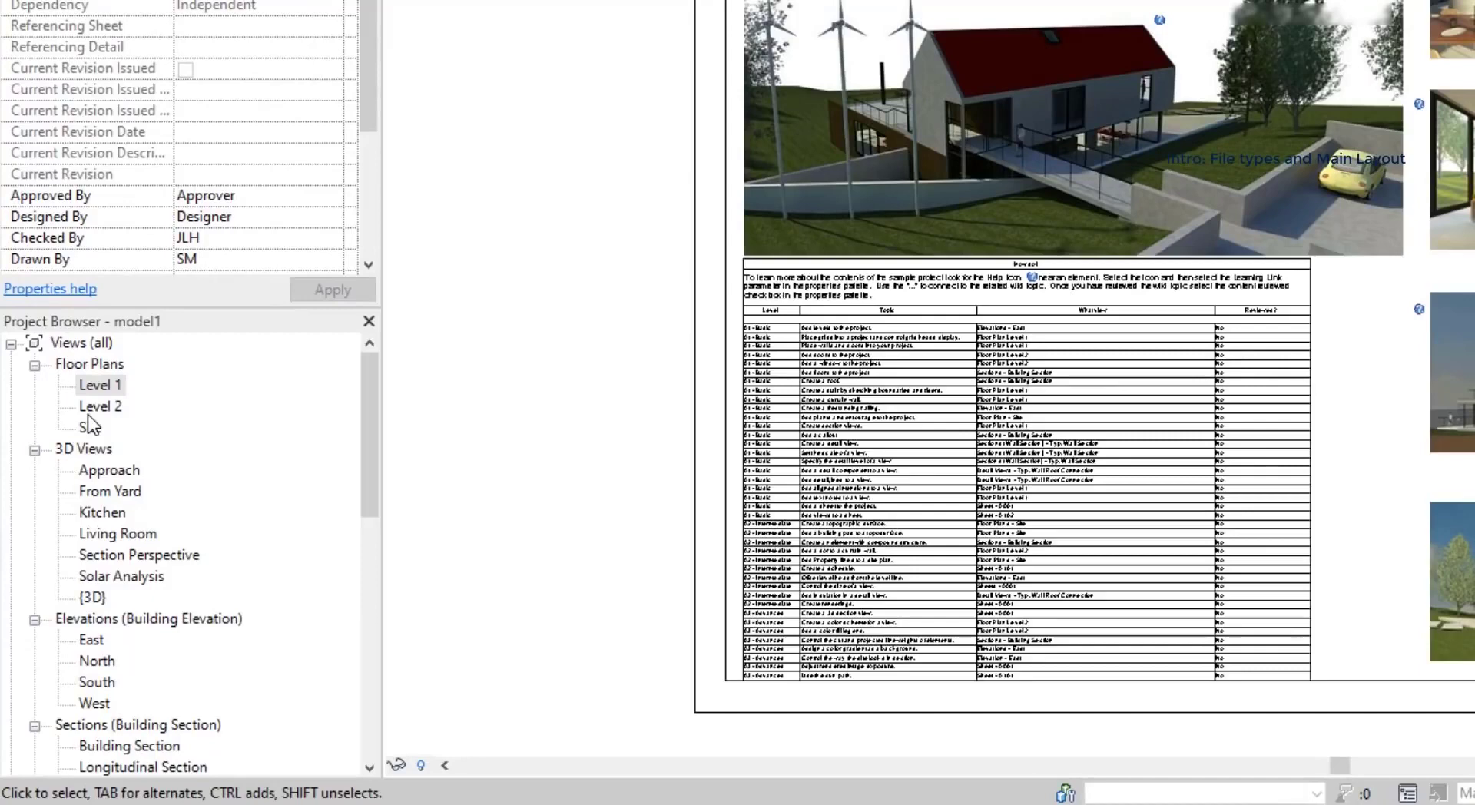
View the Level 1 floor plan, the Living Room 3D view, the East elevation and the Building Section of model1.
{"action": "left_click", "coordinate": [10, 343]}
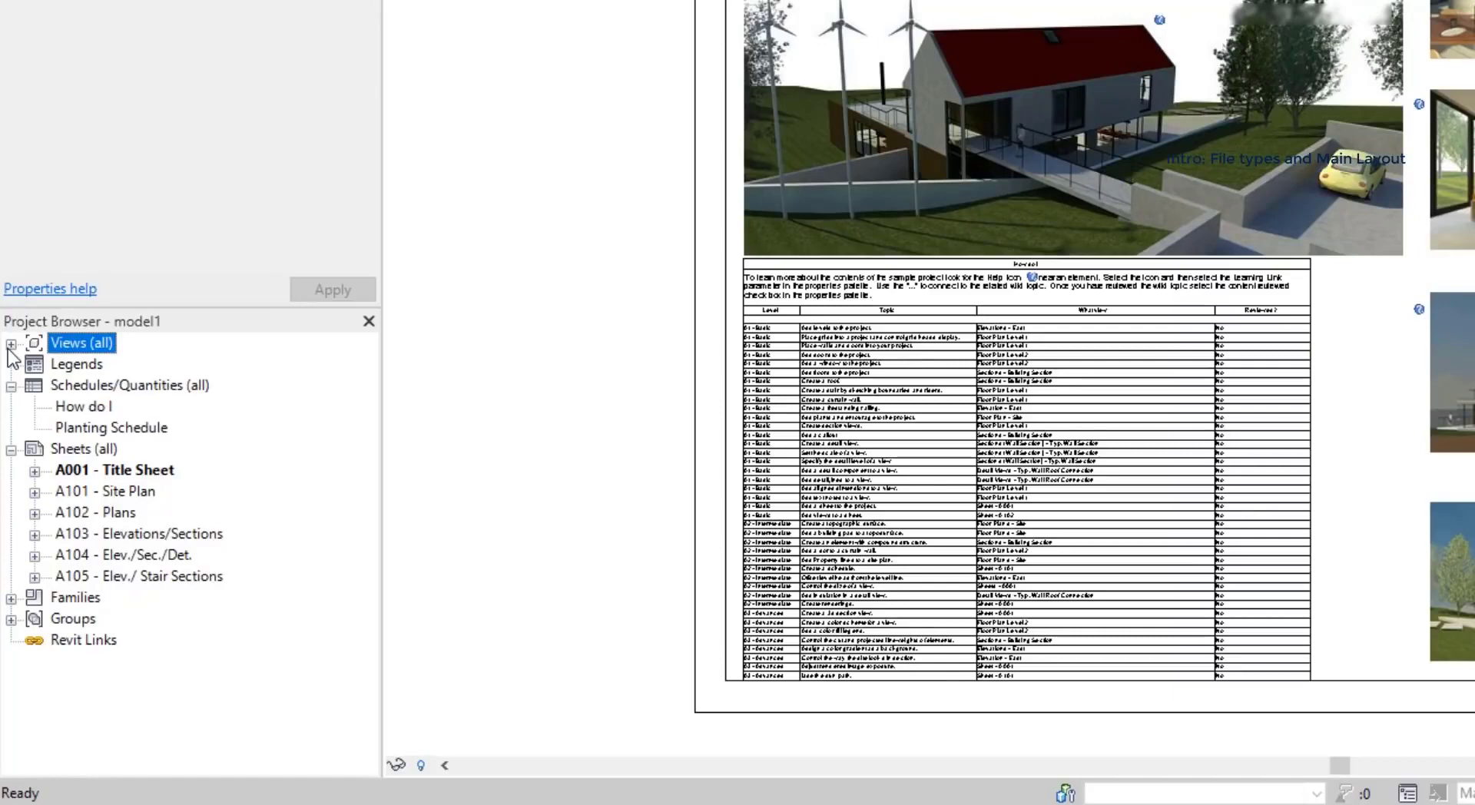
{"action": "left_click", "coordinate": [10, 345]}
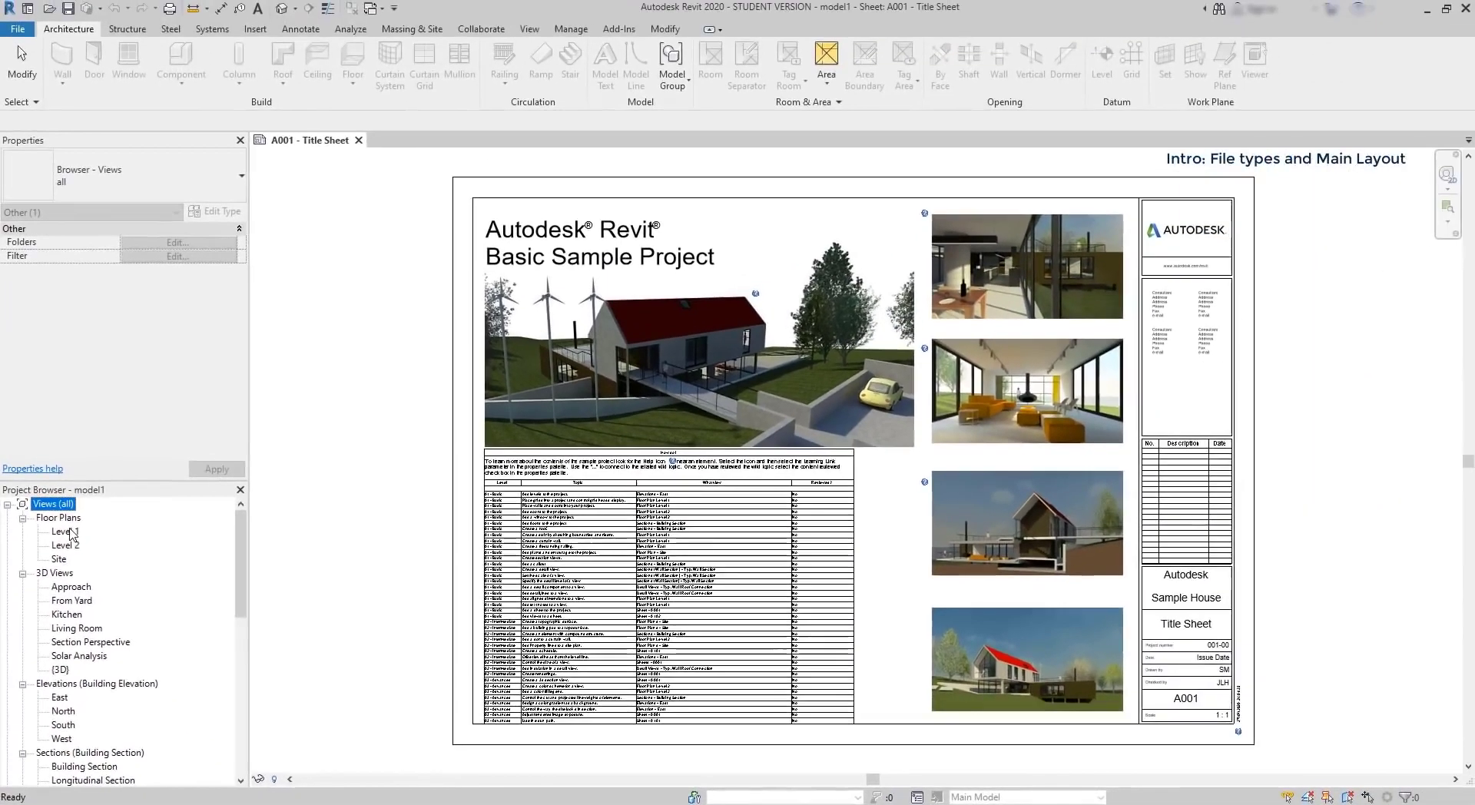
{"action": "double_click", "coordinate": [66, 531]}
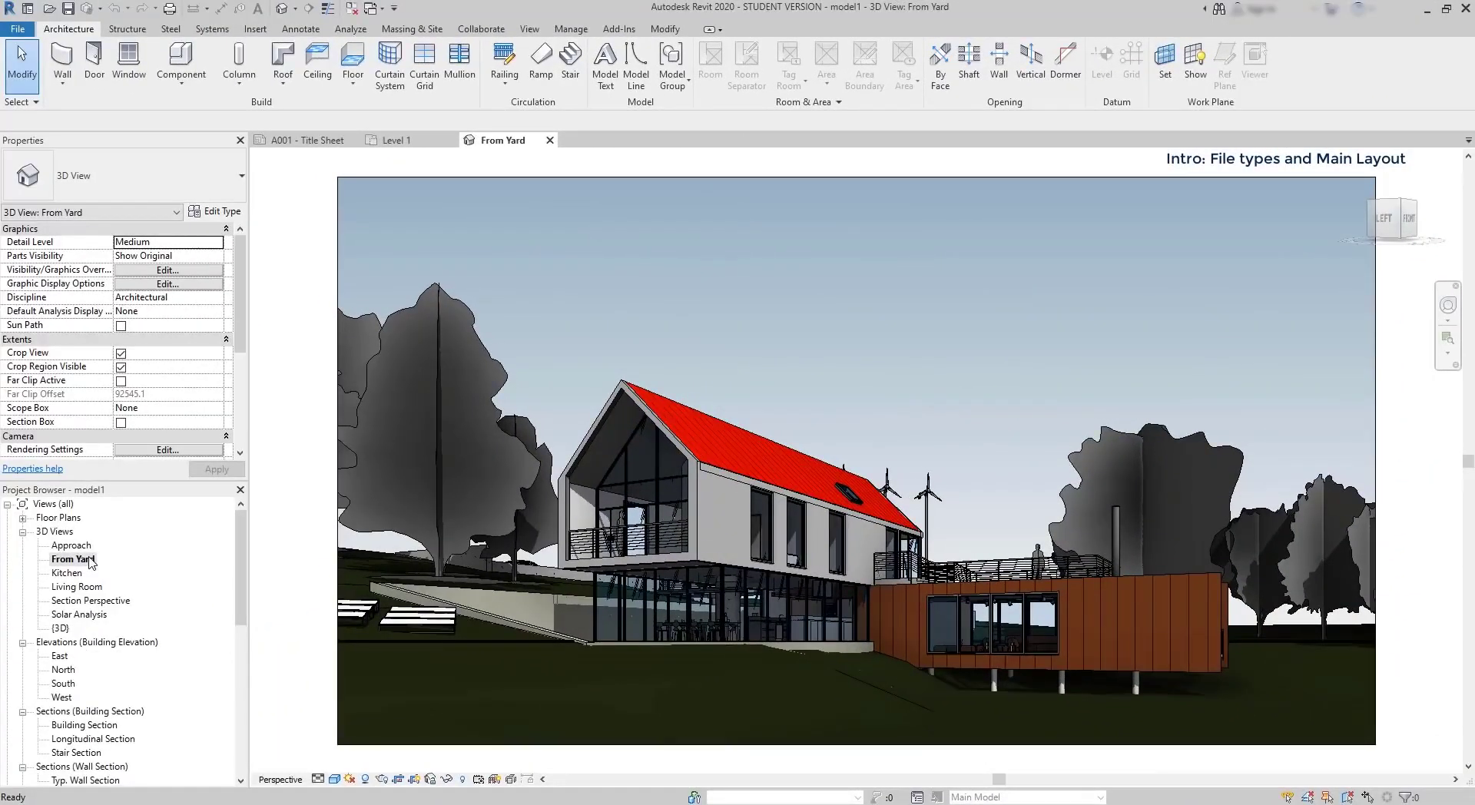
{"action": "double_click", "coordinate": [76, 586]}
{"action": "double_click", "coordinate": [60, 655]}
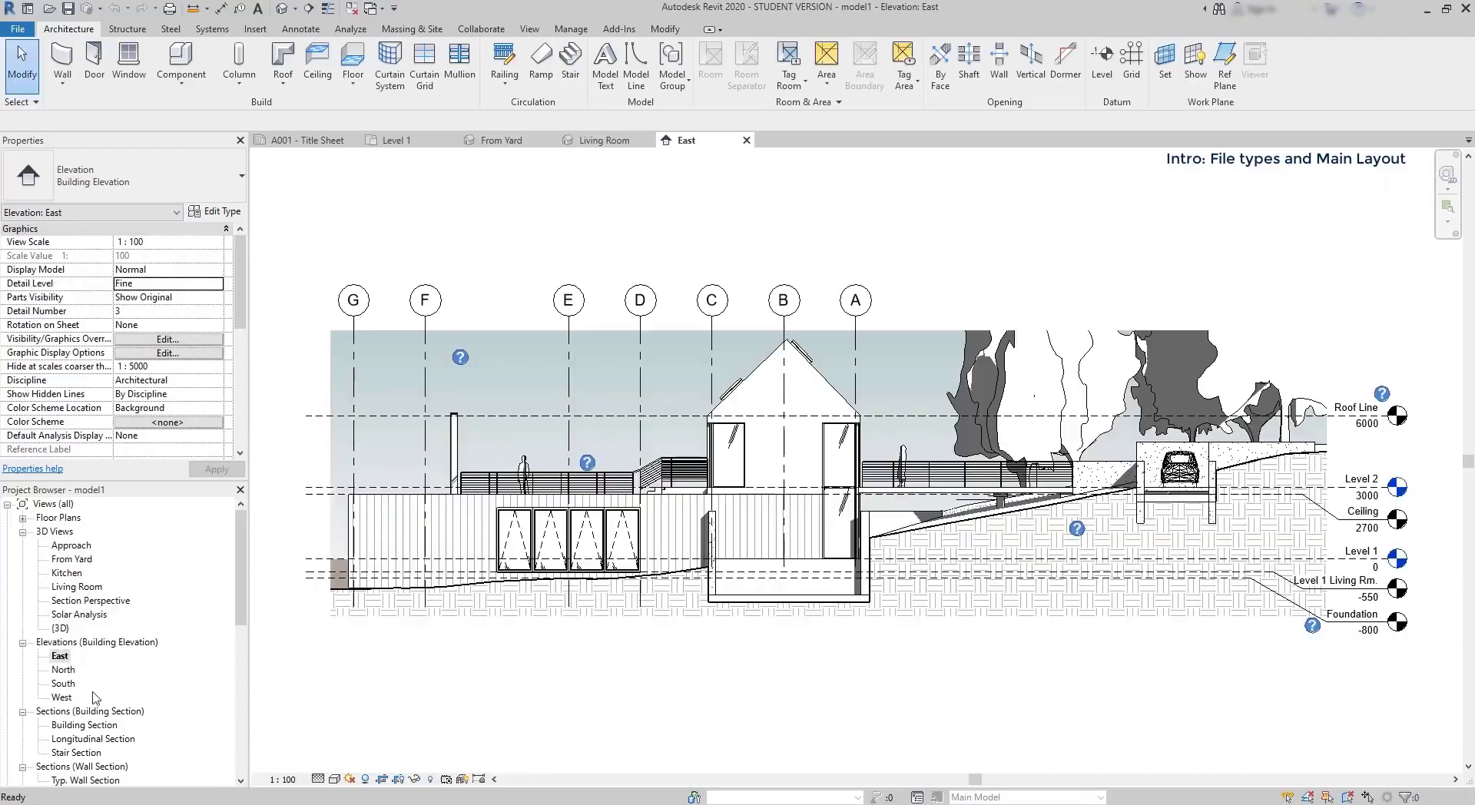
{"action": "double_click", "coordinate": [94, 731]}
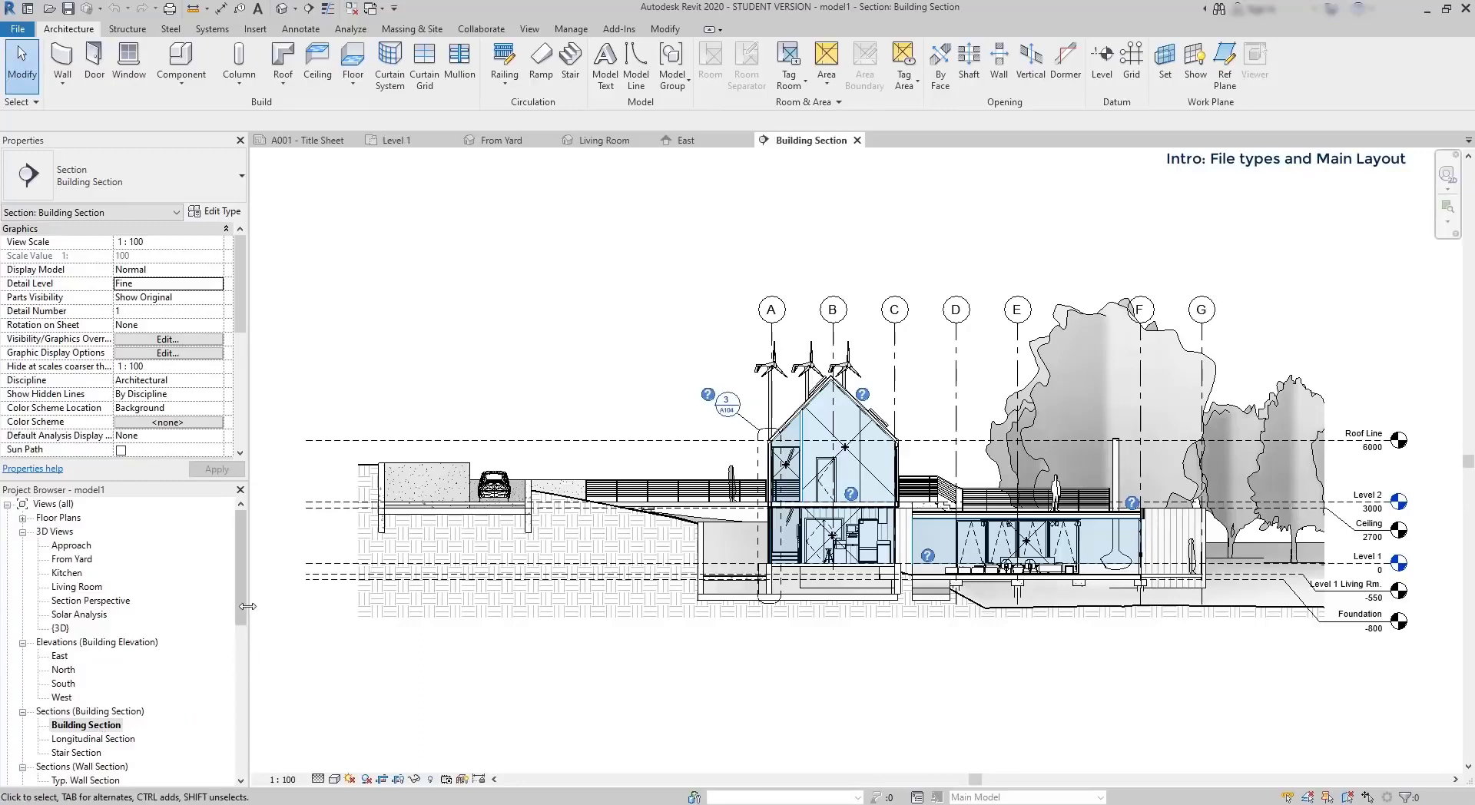
View the How do I schedule and the sheets A001 - Title Sheet and A101 - Site Plan.
{"action": "left_click_drag", "start_coordinate": [242, 613], "coordinate": [242, 643]}
{"action": "left_click_drag", "start_coordinate": [240, 643], "coordinate": [239, 670]}
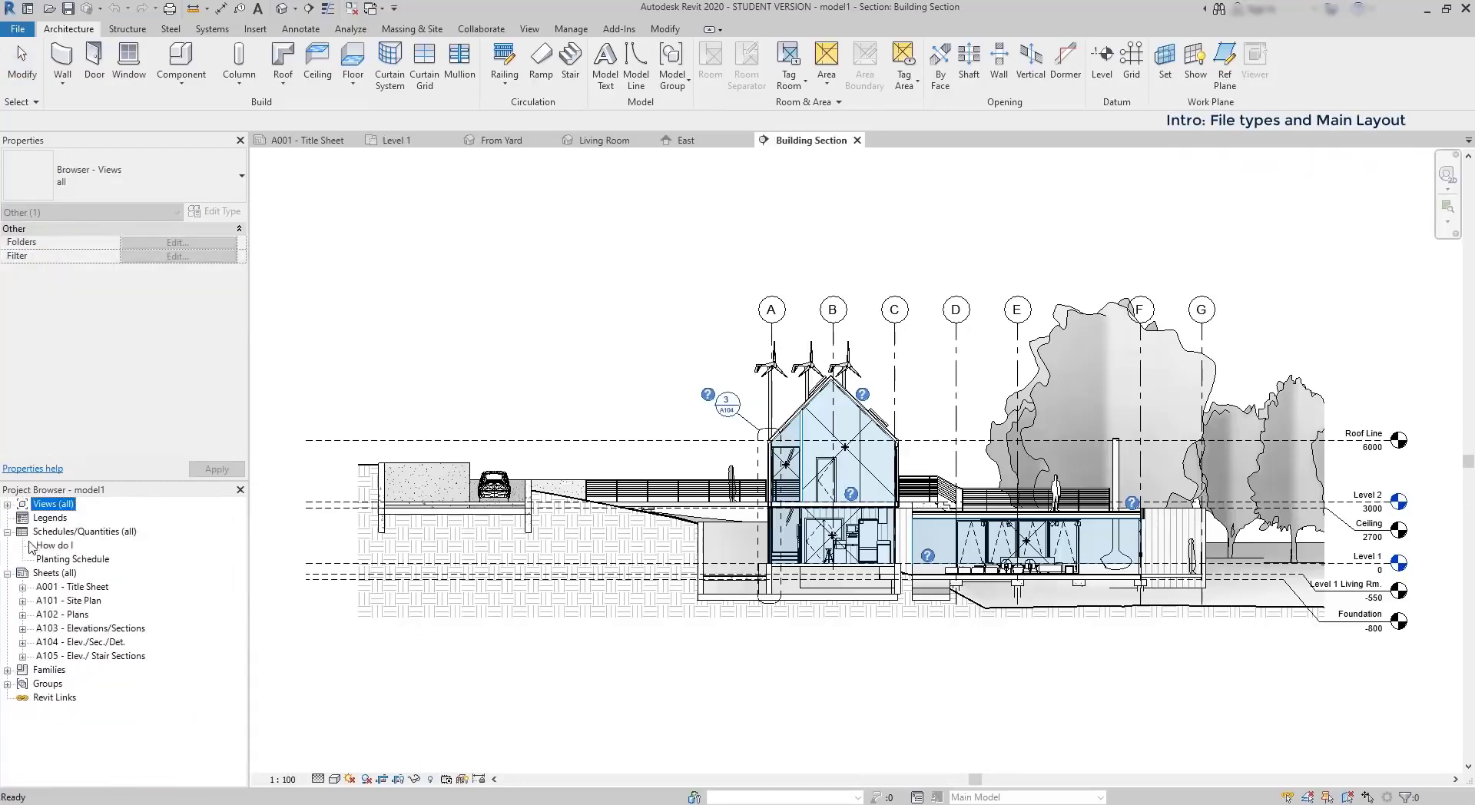
{"action": "double_click", "coordinate": [42, 547]}
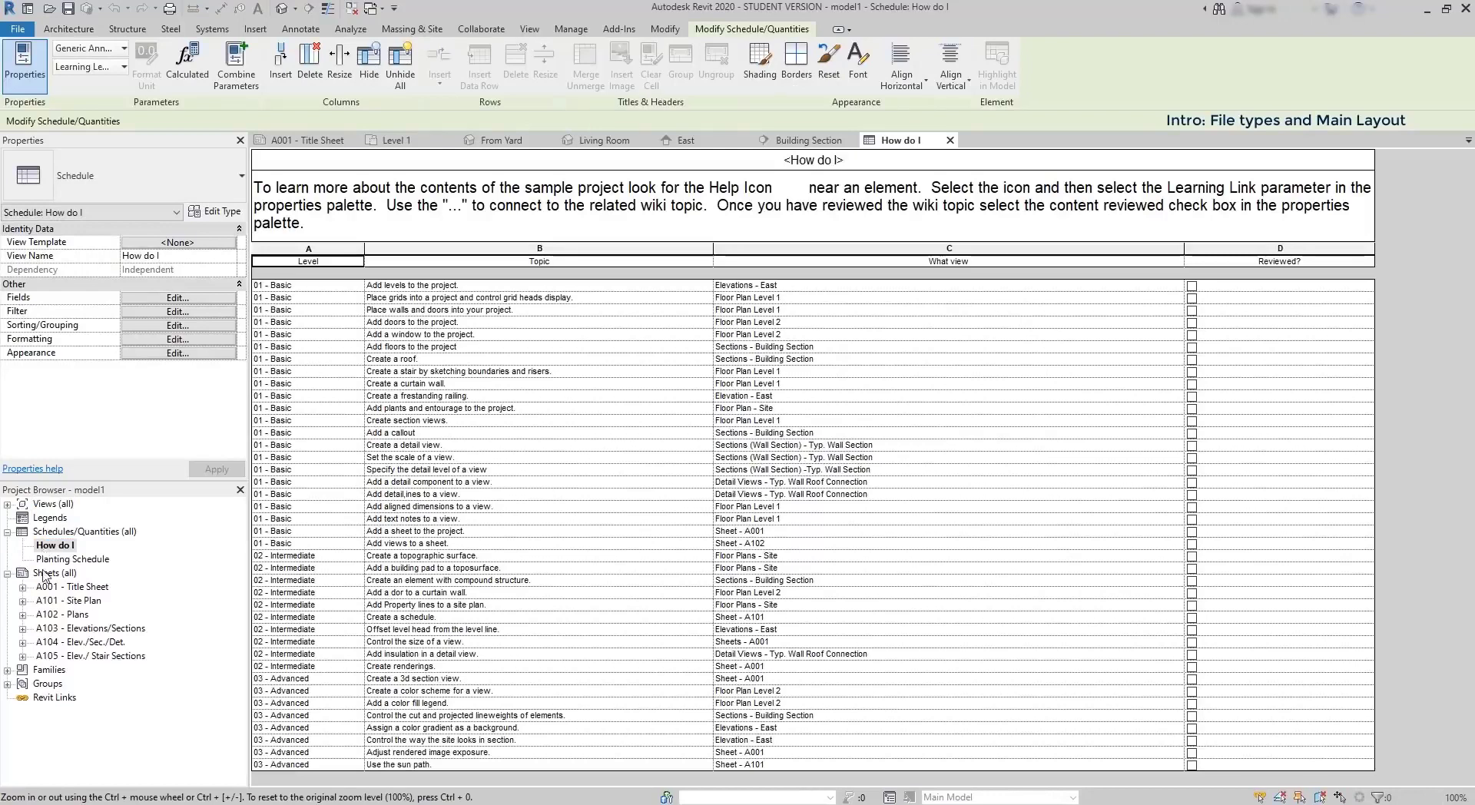
{"action": "double_click", "coordinate": [77, 588]}
{"action": "double_click", "coordinate": [81, 602]}
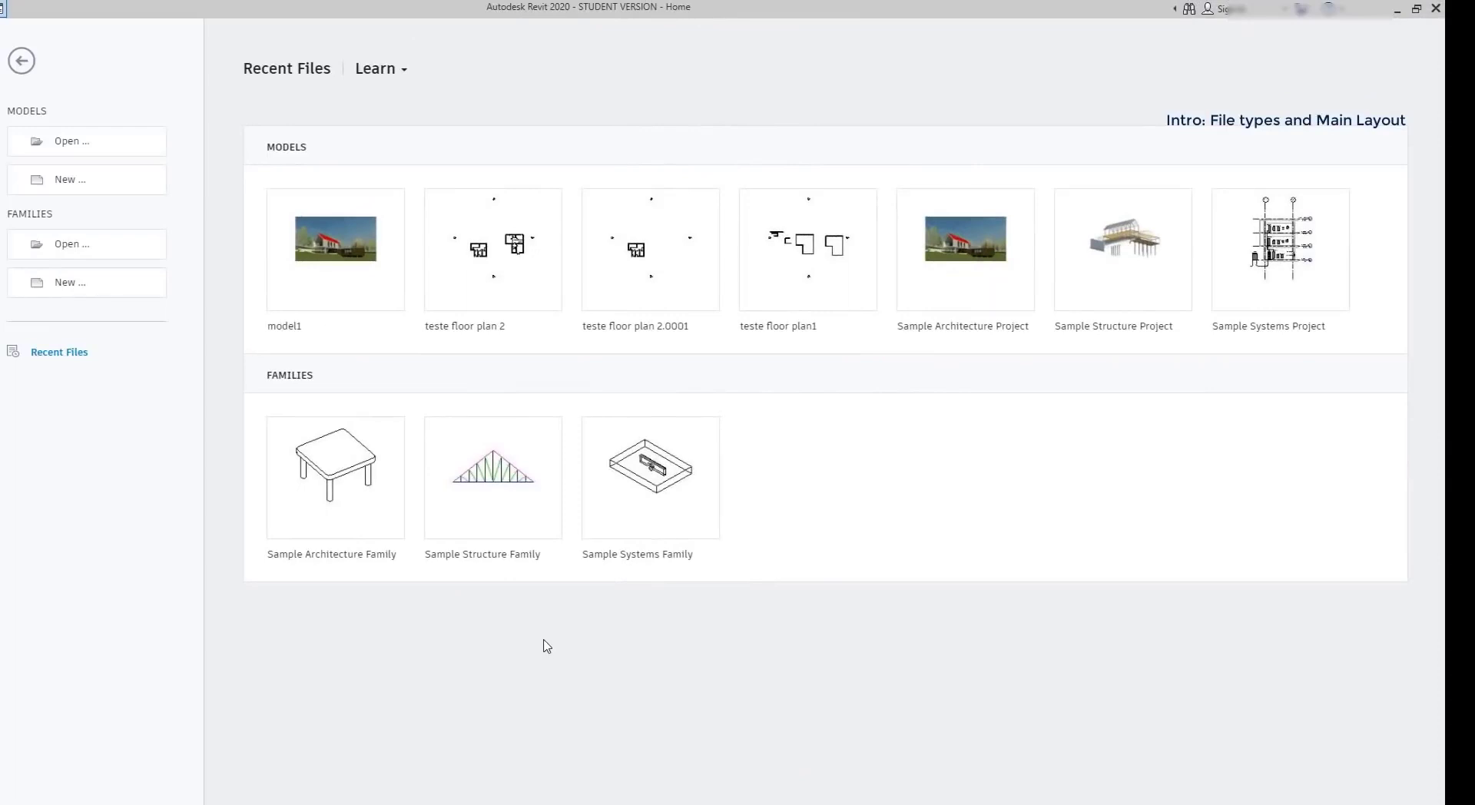
Open the Sample Architecture Family and view the table's Ref. Level plan and its Back and Right elevations.
{"action": "left_click", "coordinate": [370, 477]}
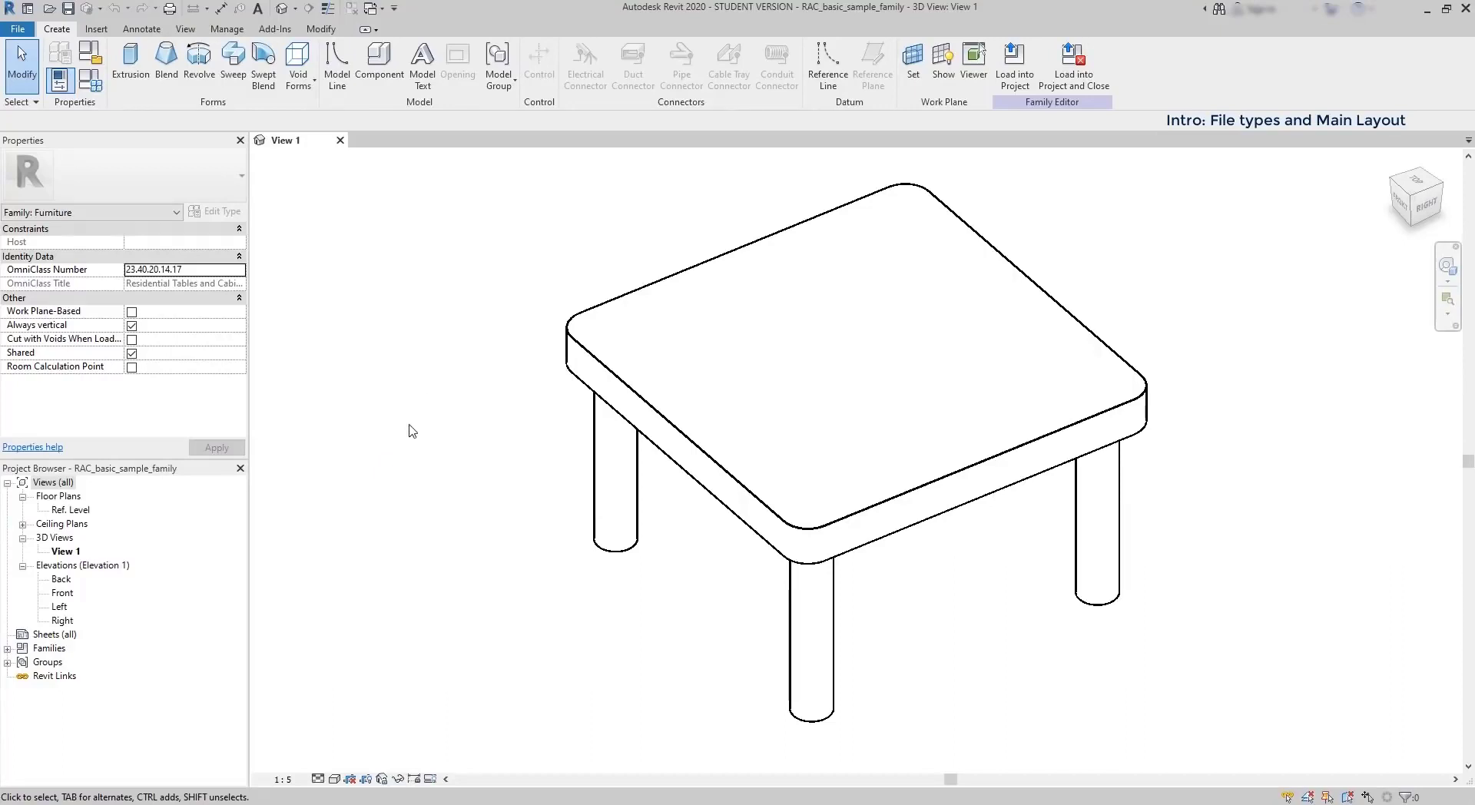
{"action": "left_click", "coordinate": [71, 510]}
{"action": "double_click", "coordinate": [85, 513]}
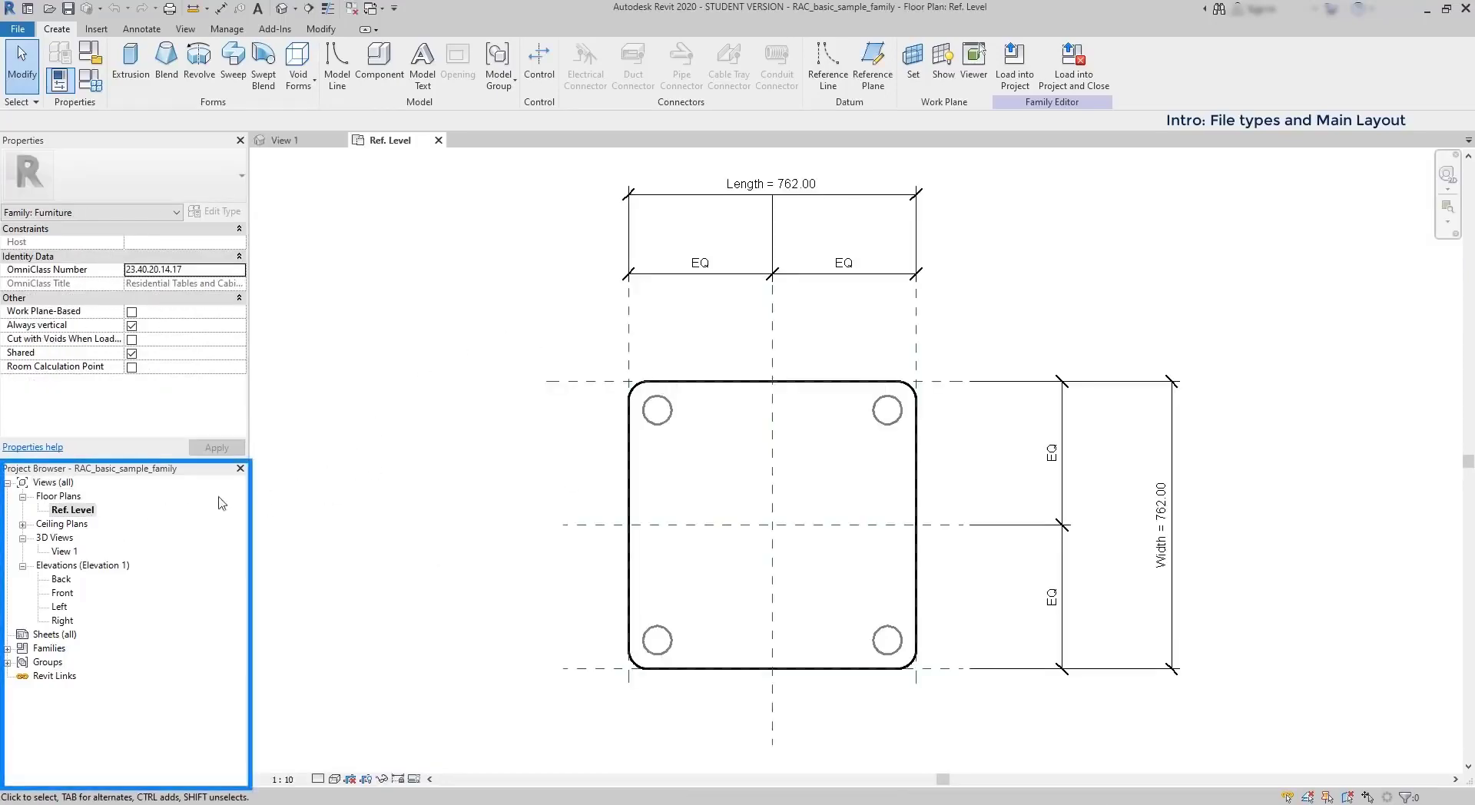
{"action": "double_click", "coordinate": [62, 580]}
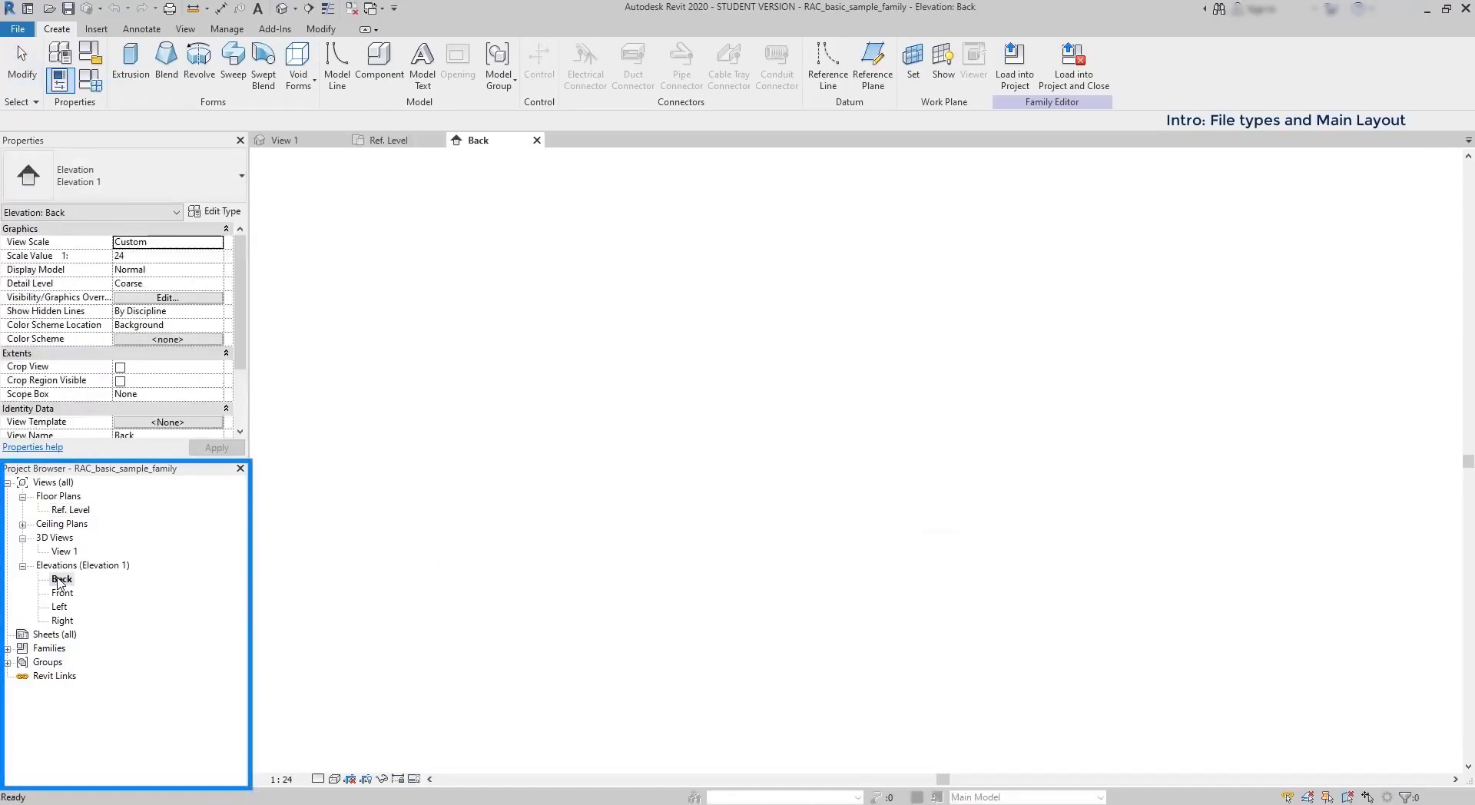
{"action": "double_click", "coordinate": [62, 621]}
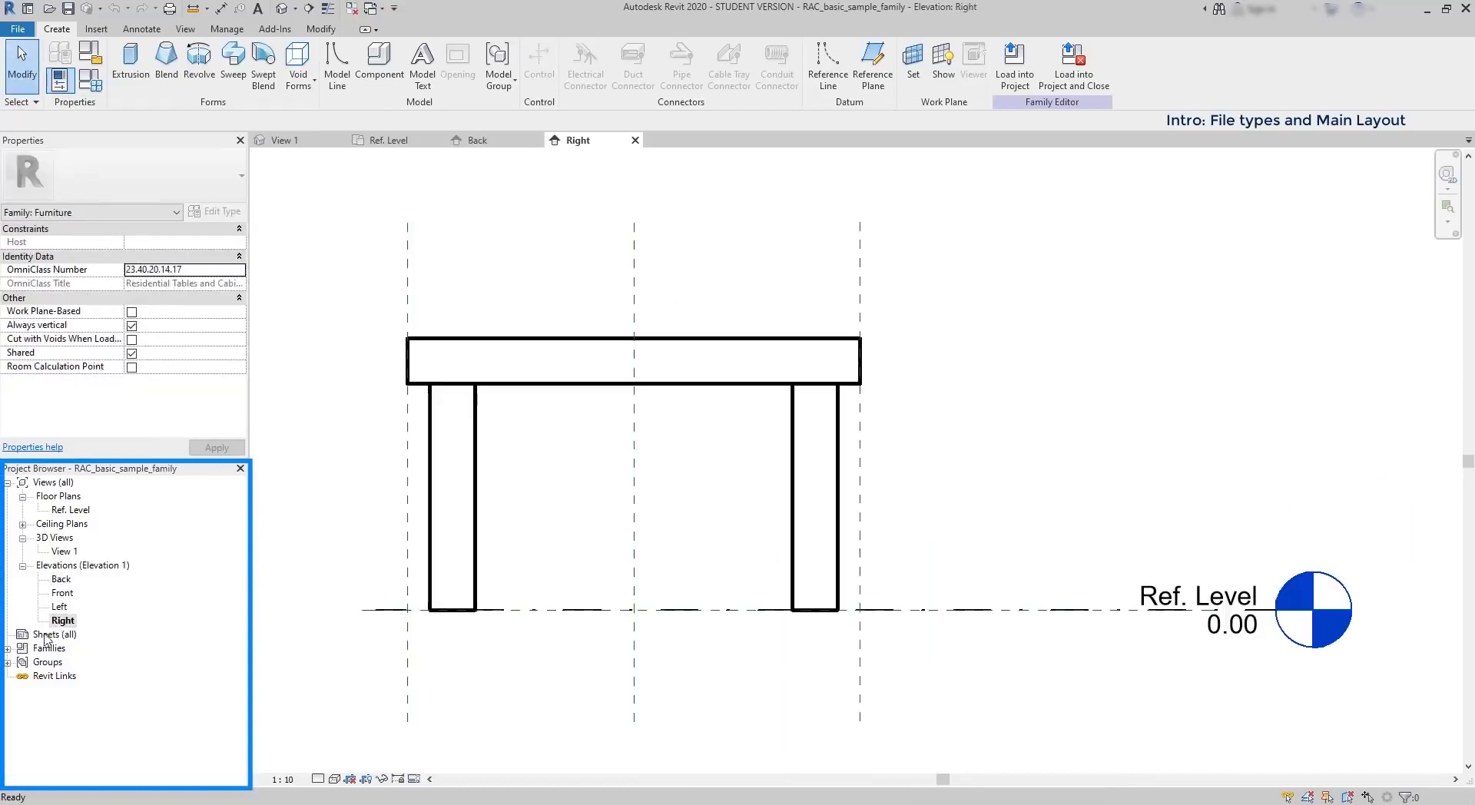
{"action": "left_click", "coordinate": [23, 662]}
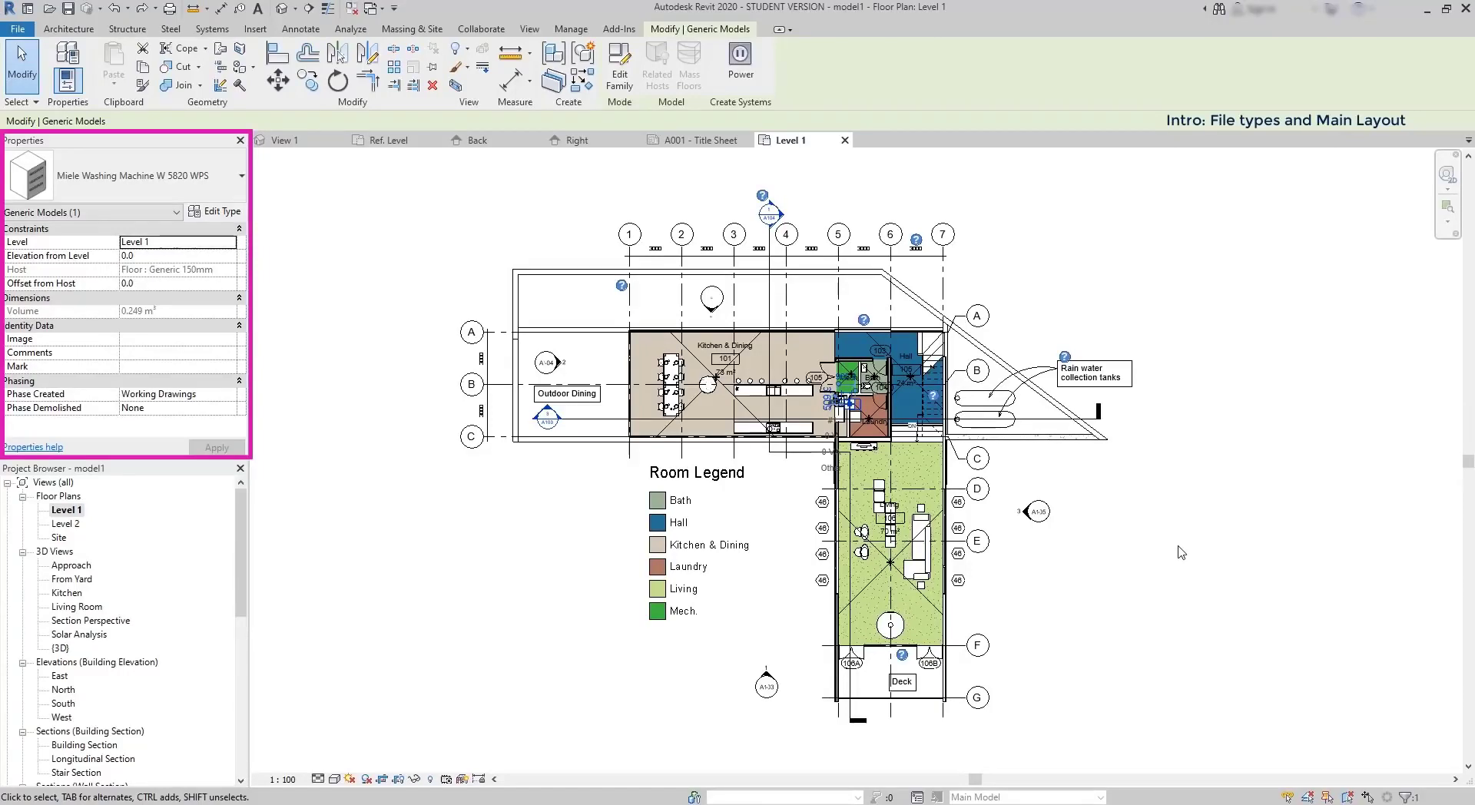
Examine the properties of the living room sofa and the kitchen's curtain wall on model1's Level 1 floor plan.
{"action": "scroll", "coordinate": [908, 557], "scroll_direction": "up", "scroll_amount": 4}
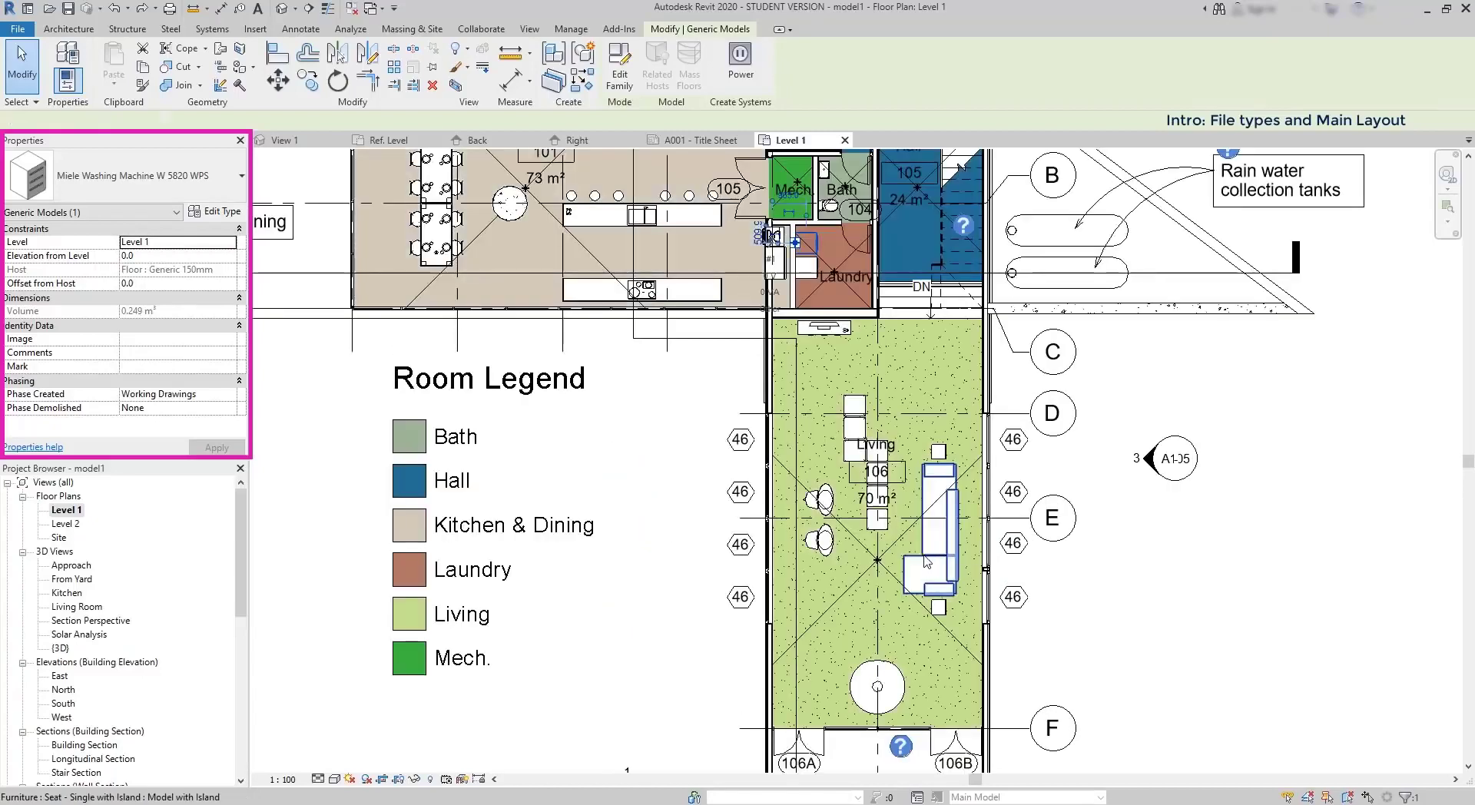
{"action": "left_click", "coordinate": [925, 560]}
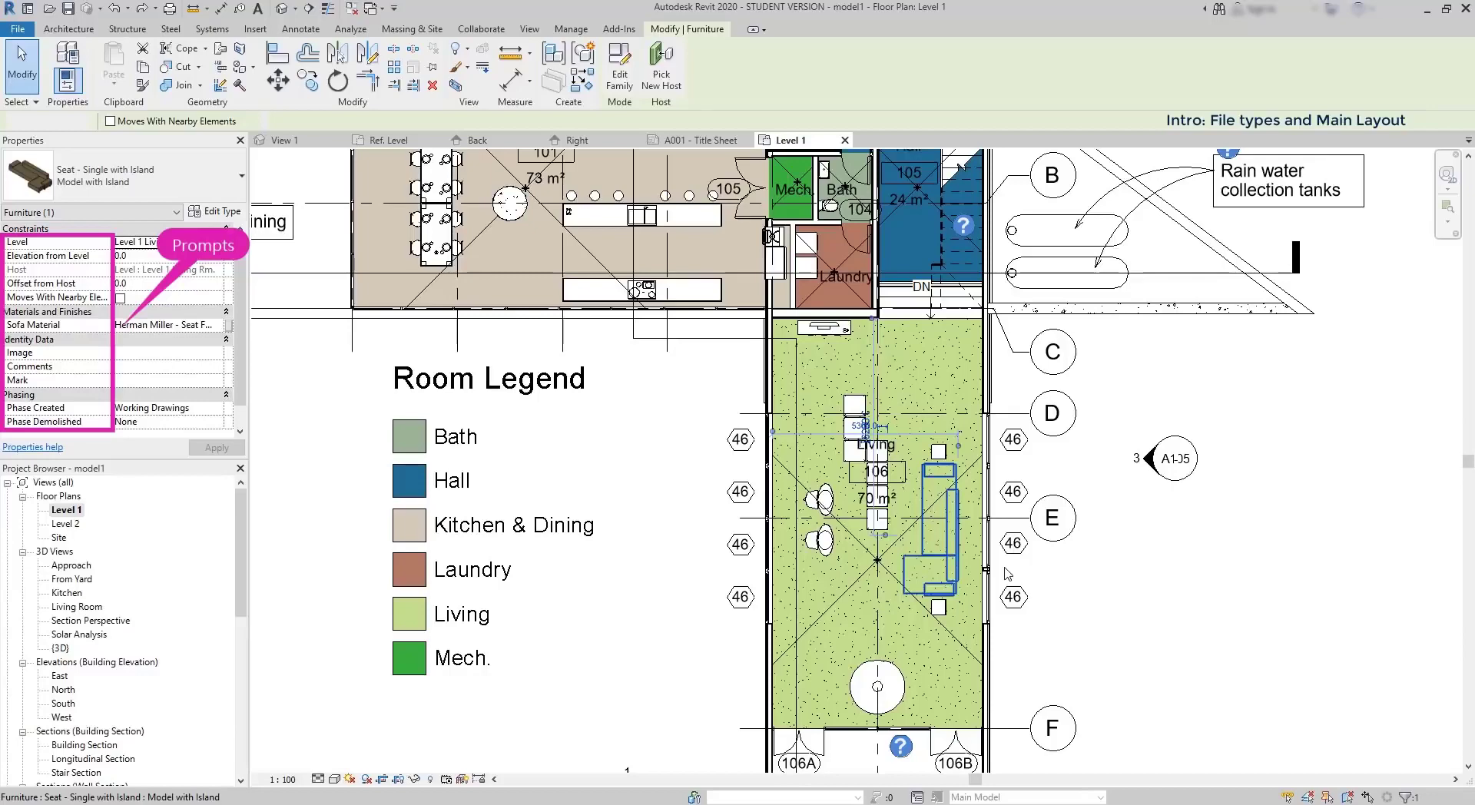
{"action": "scroll", "coordinate": [781, 349], "scroll_direction": "down", "scroll_amount": 2}
{"action": "left_click", "coordinate": [621, 304]}
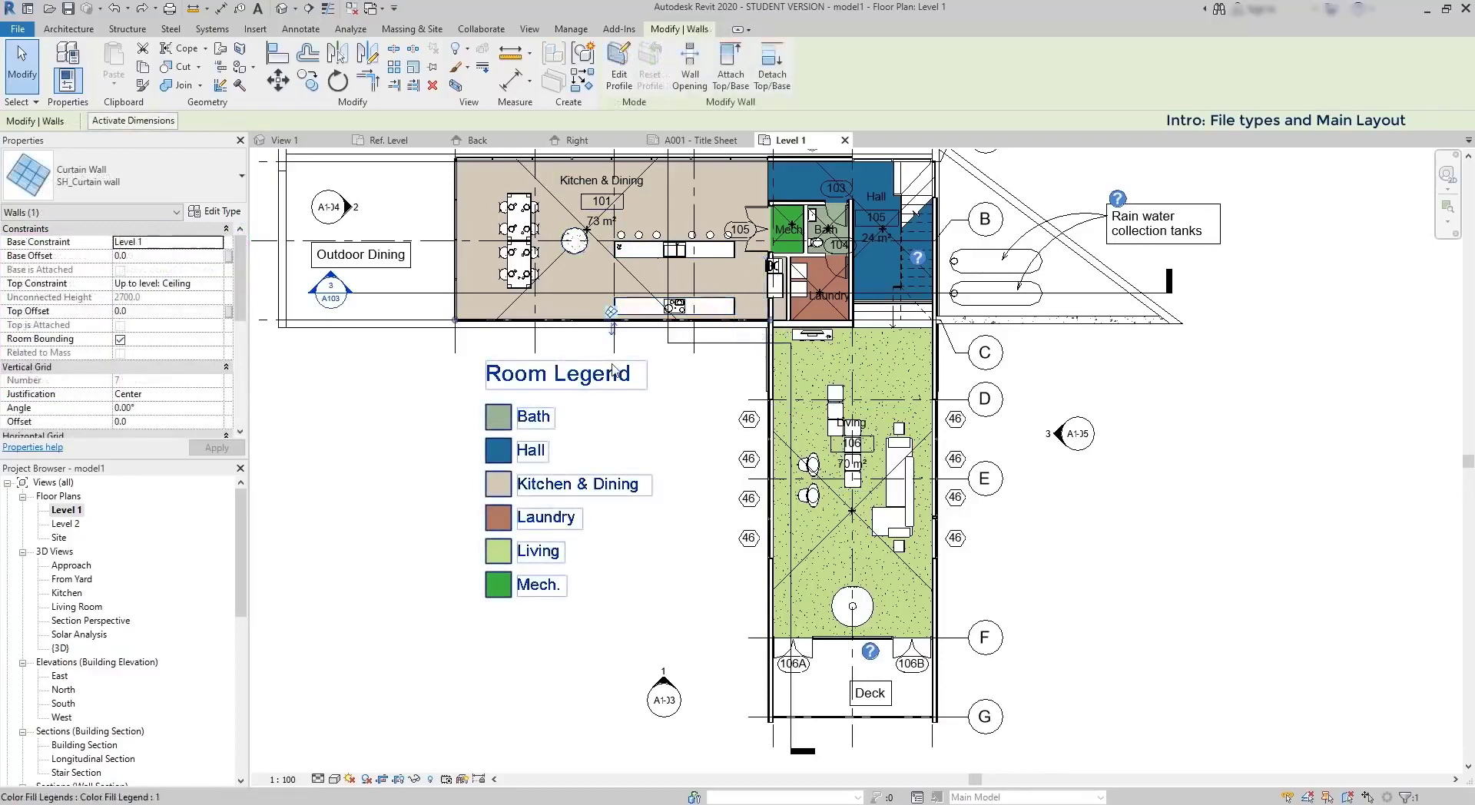
{"action": "left_click", "coordinate": [660, 389]}
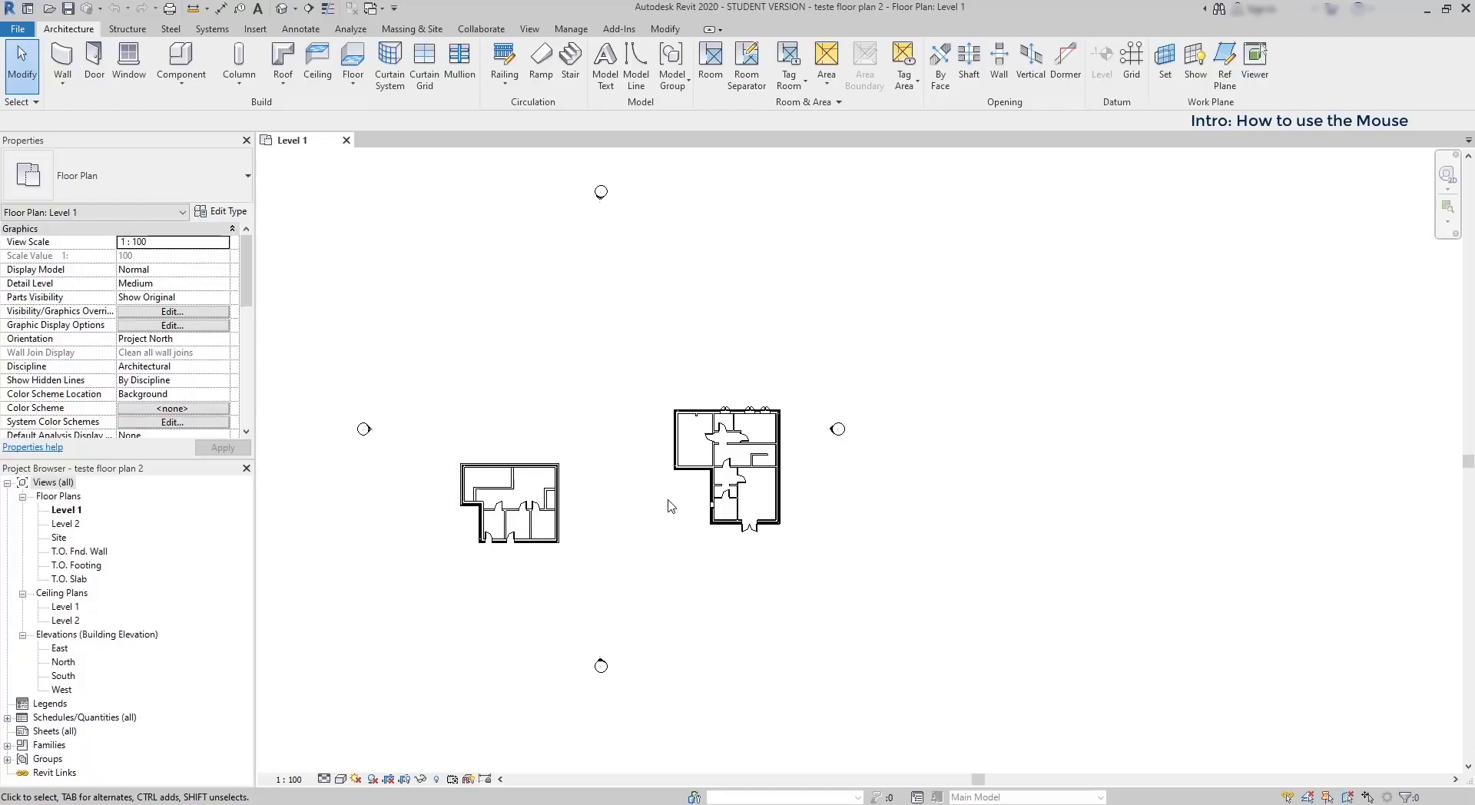
{"action": "scroll", "coordinate": [689, 505], "scroll_direction": "up", "scroll_amount": 2}
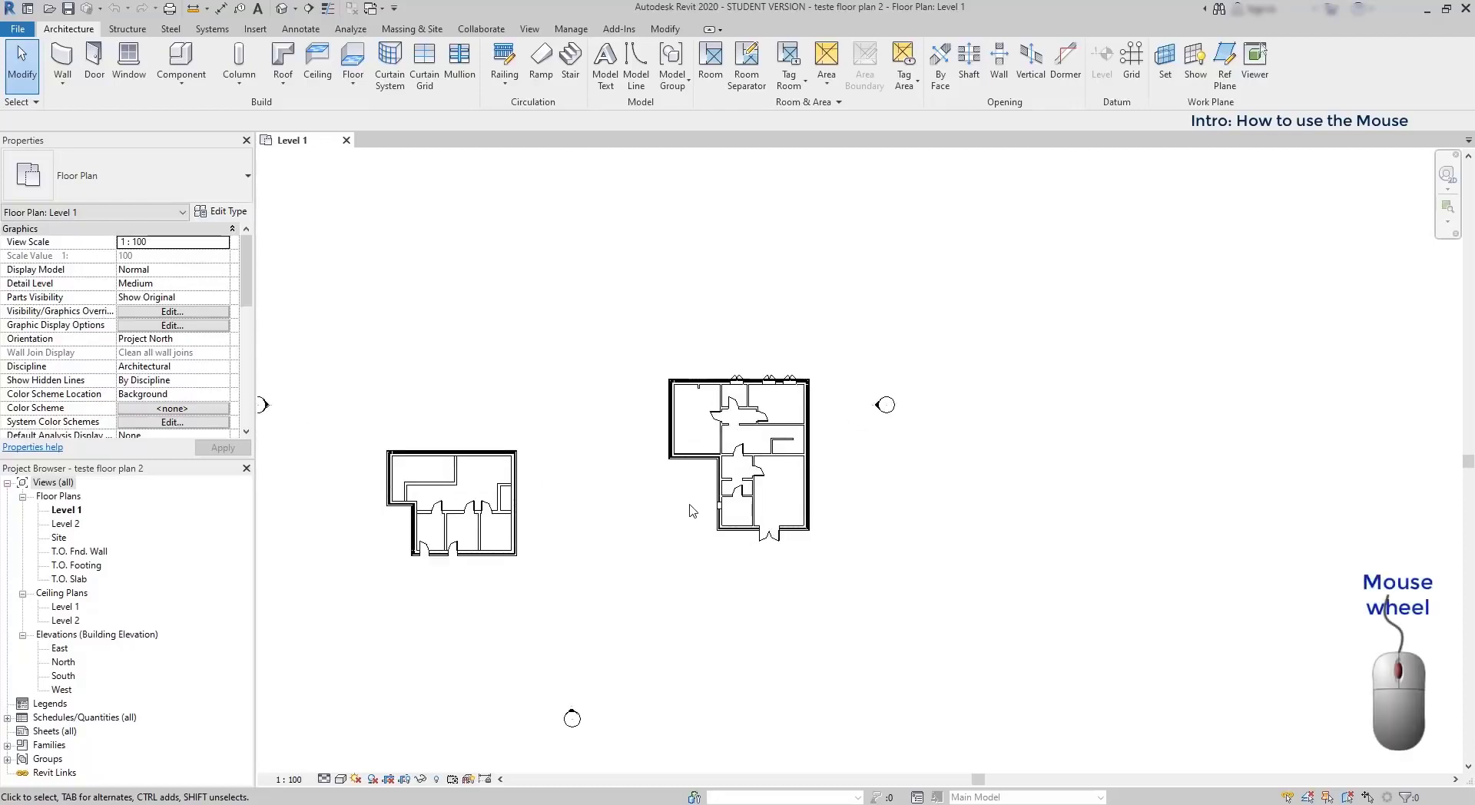
Zoom in and out on the larger house of the teste floor plan 2 Level 1 plan and pan to its northern rooms.
{"action": "scroll", "coordinate": [705, 507], "scroll_direction": "up", "scroll_amount": 5}
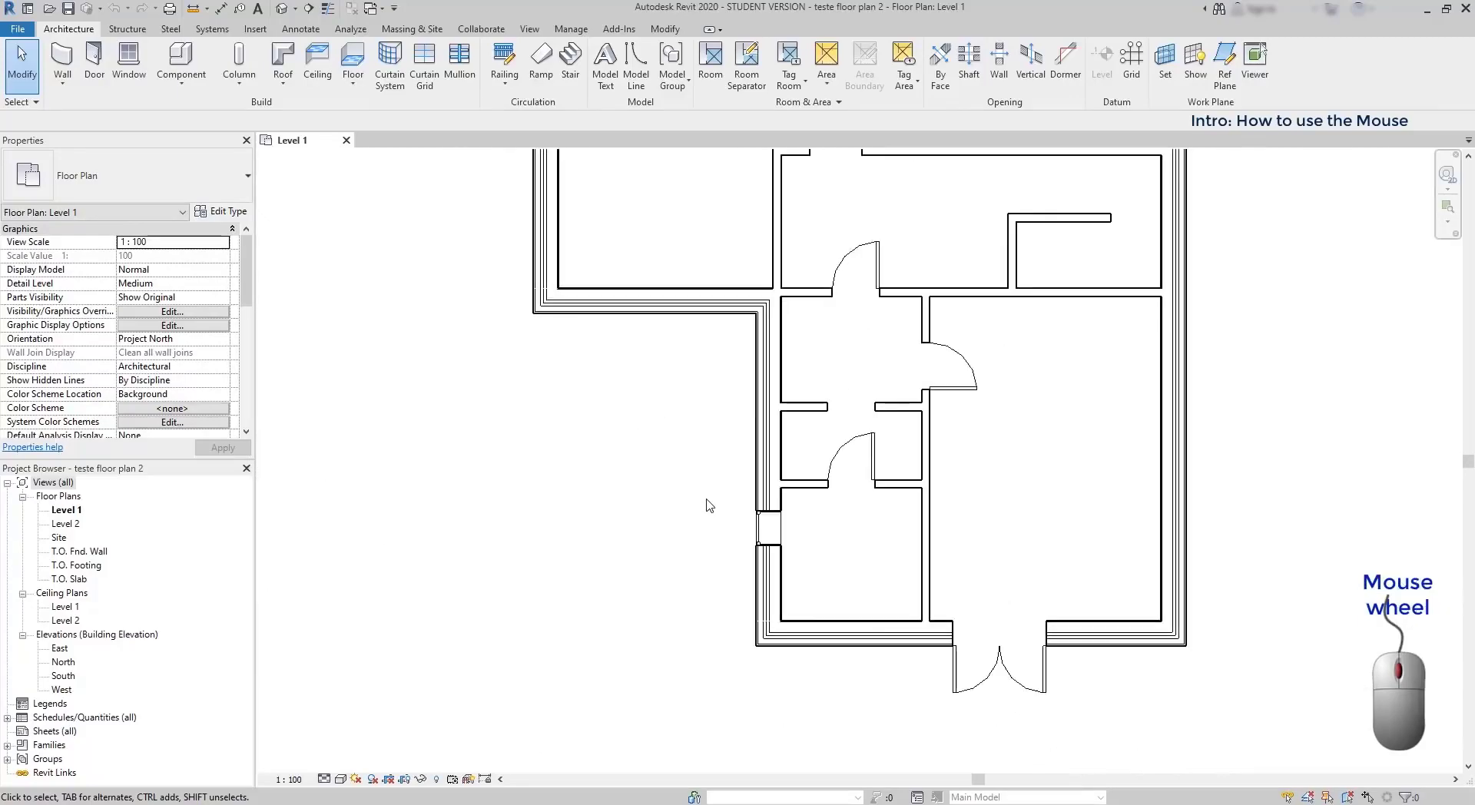
{"action": "scroll", "coordinate": [705, 505], "scroll_direction": "down", "scroll_amount": 5}
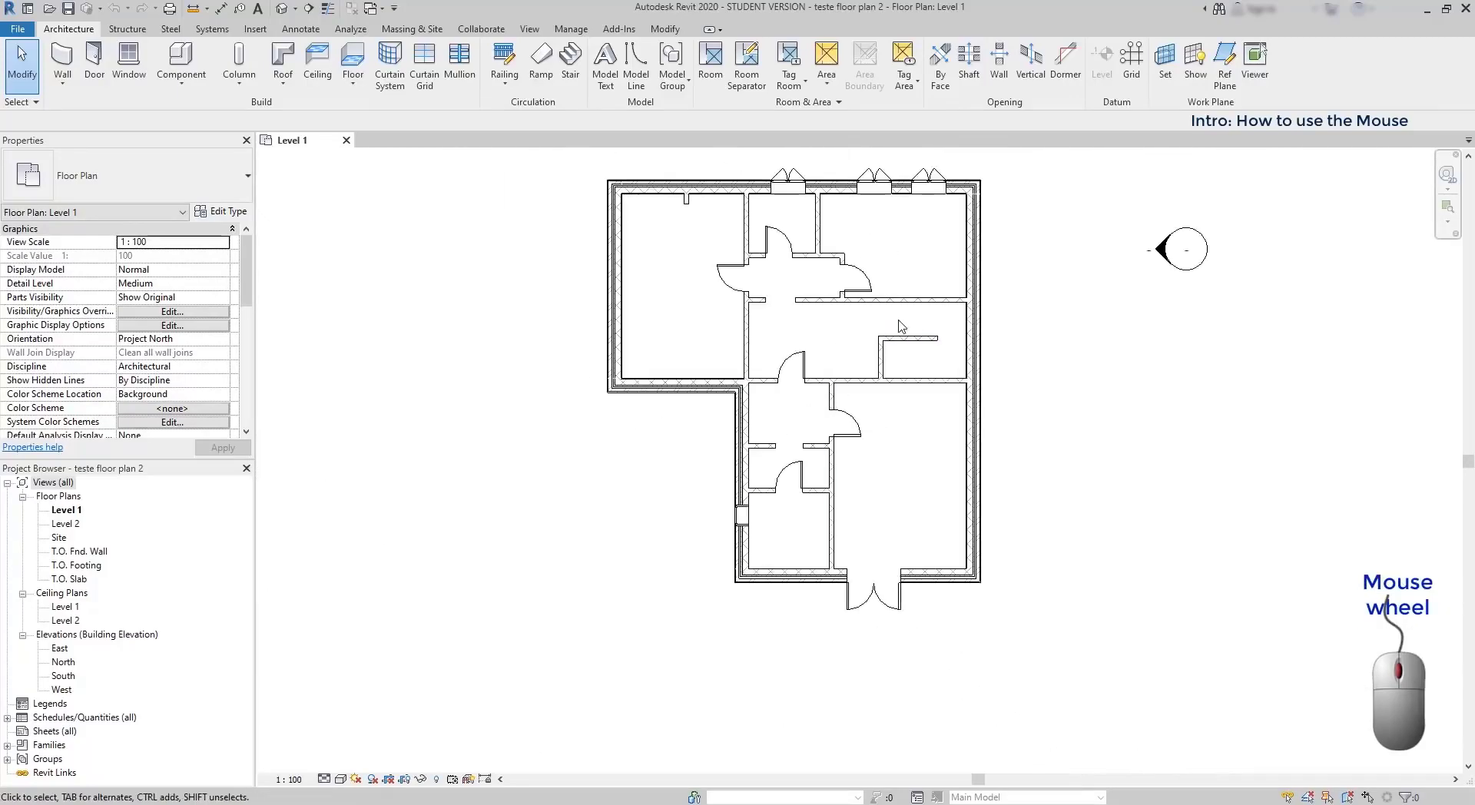
{"action": "scroll", "coordinate": [901, 326], "scroll_direction": "down", "scroll_amount": 5}
{"action": "scroll", "coordinate": [1074, 526], "scroll_direction": "up", "scroll_amount": 2}
{"action": "scroll", "coordinate": [1018, 475], "scroll_direction": "up", "scroll_amount": 5}
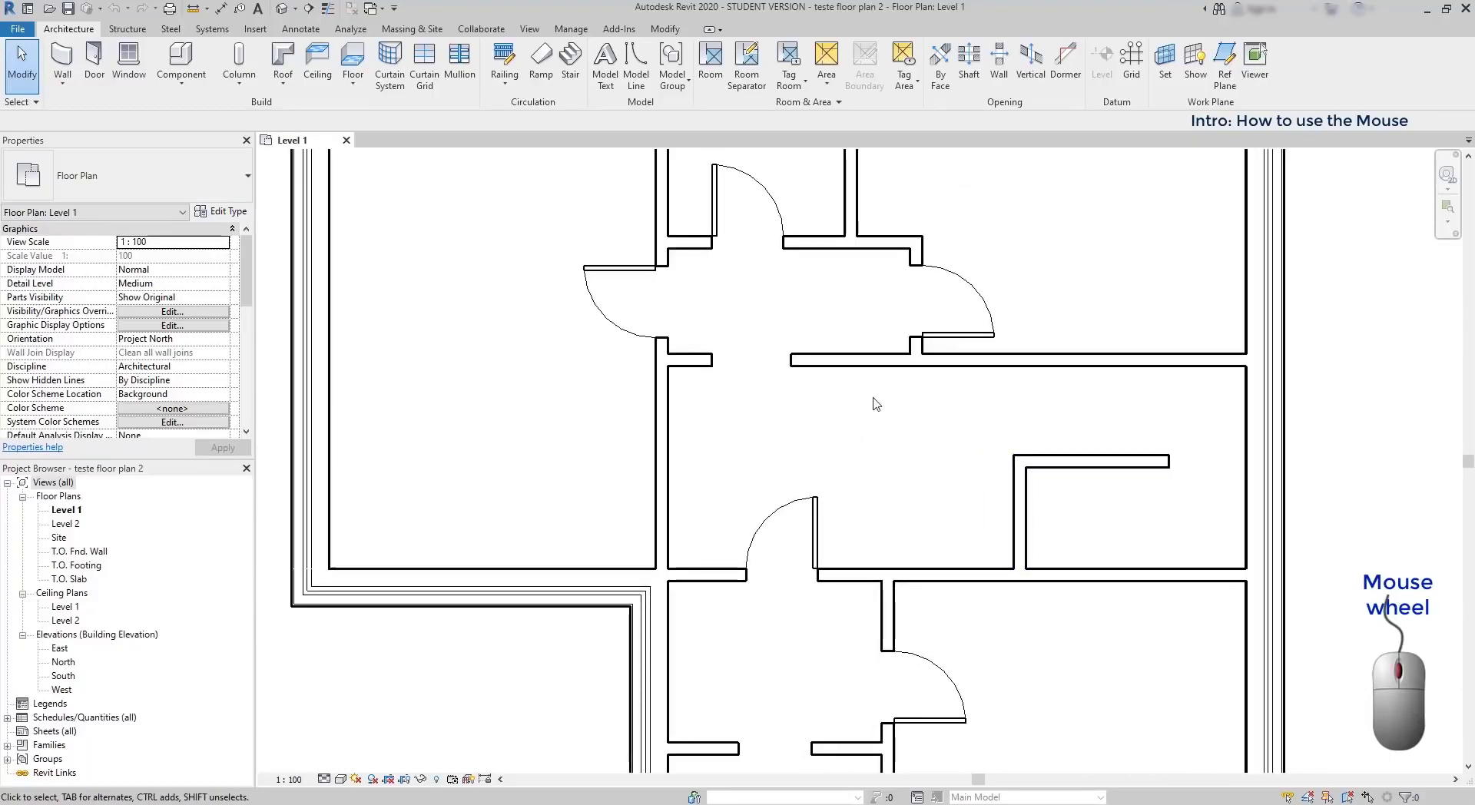
{"action": "mouse_move", "coordinate": [876, 403]}
{"action": "middle_mouse_down"}
{"action": "mouse_move", "coordinate": [780, 401]}
{"action": "mouse_move", "coordinate": [971, 408]}
{"action": "mouse_move", "coordinate": [808, 423]}
{"action": "mouse_move", "coordinate": [688, 474]}
{"action": "mouse_move", "coordinate": [612, 566]}
{"action": "mouse_move", "coordinate": [619, 621]}
{"action": "mouse_move", "coordinate": [654, 641]}
{"action": "mouse_move", "coordinate": [863, 545]}
{"action": "mouse_move", "coordinate": [978, 591]}
{"action": "mouse_move", "coordinate": [1032, 572]}
{"action": "middle_mouse_up"}
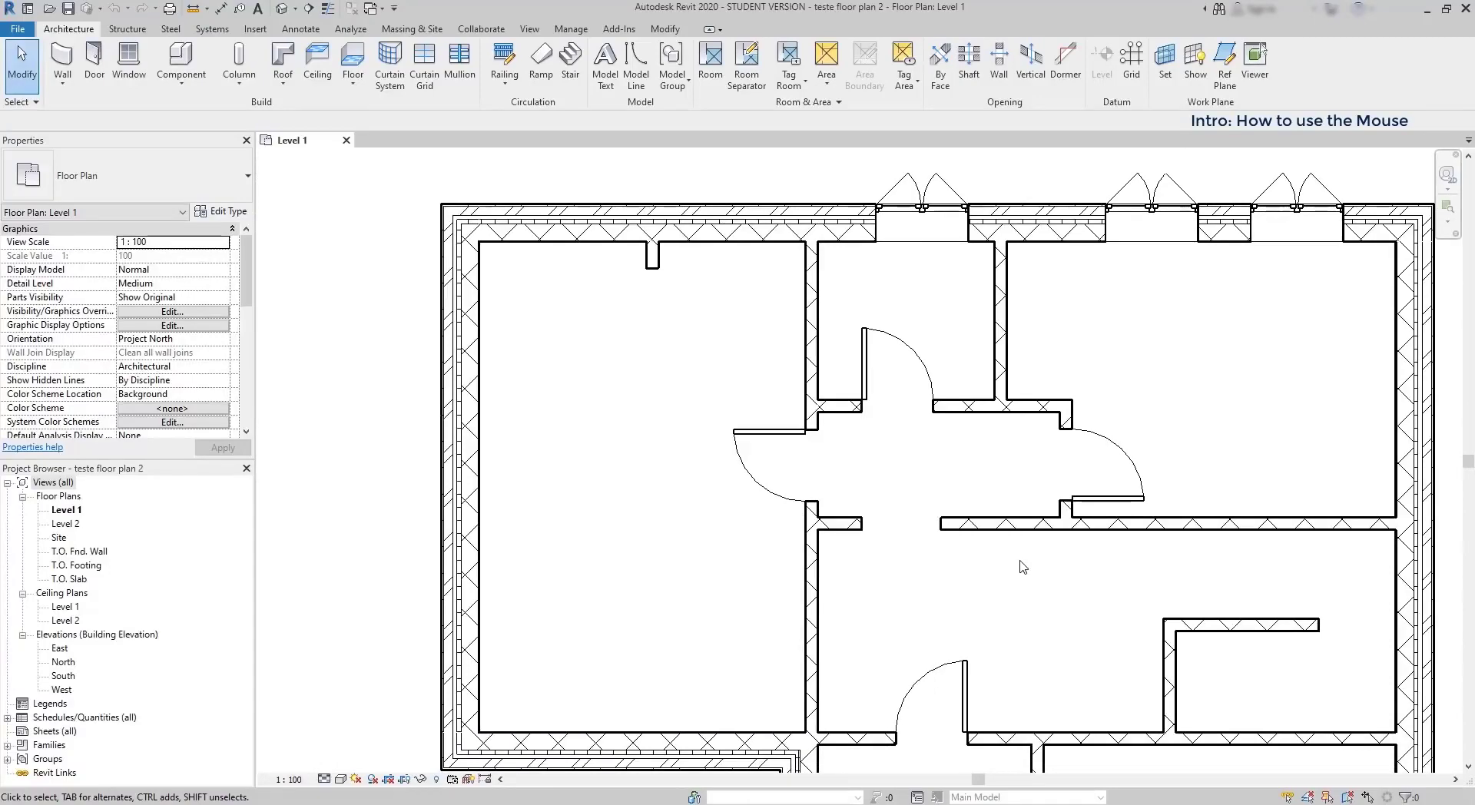
Select single walls of the larger house, then select groups of its elements with a crossing area and an enclosing area.
{"action": "left_click", "coordinate": [817, 573]}
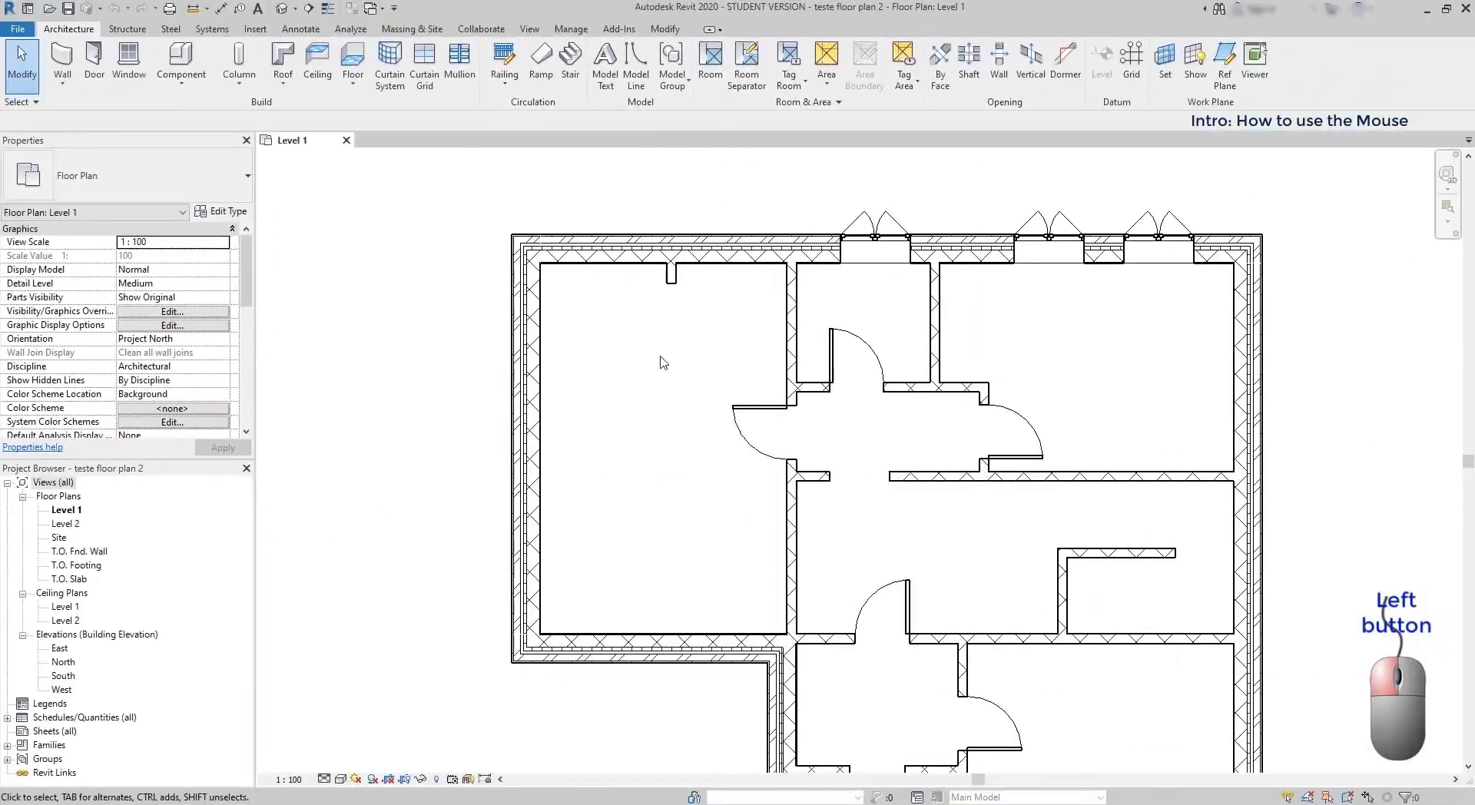
{"action": "left_click", "coordinate": [533, 353]}
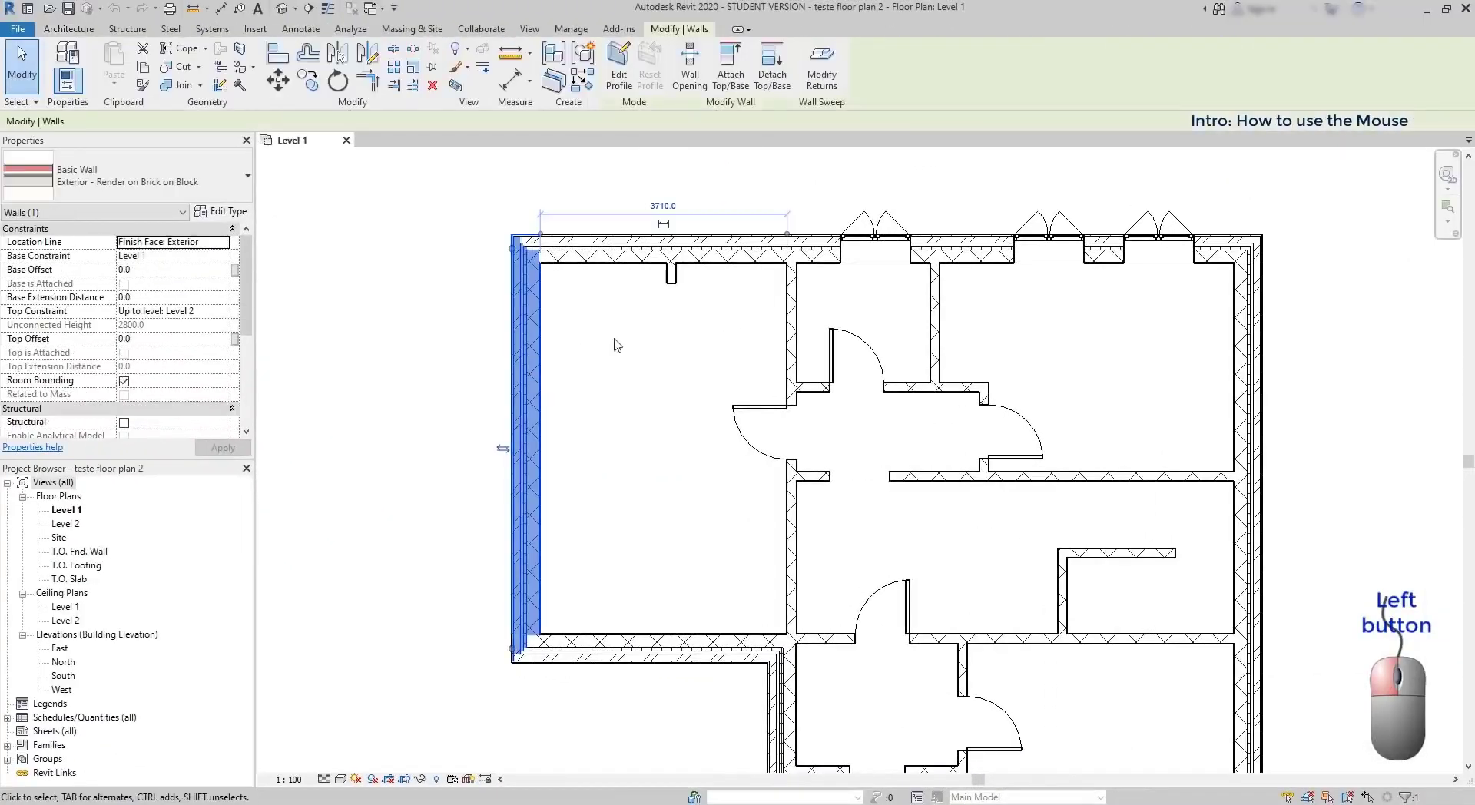
{"action": "left_click", "coordinate": [790, 322], "text": "ctrl"}
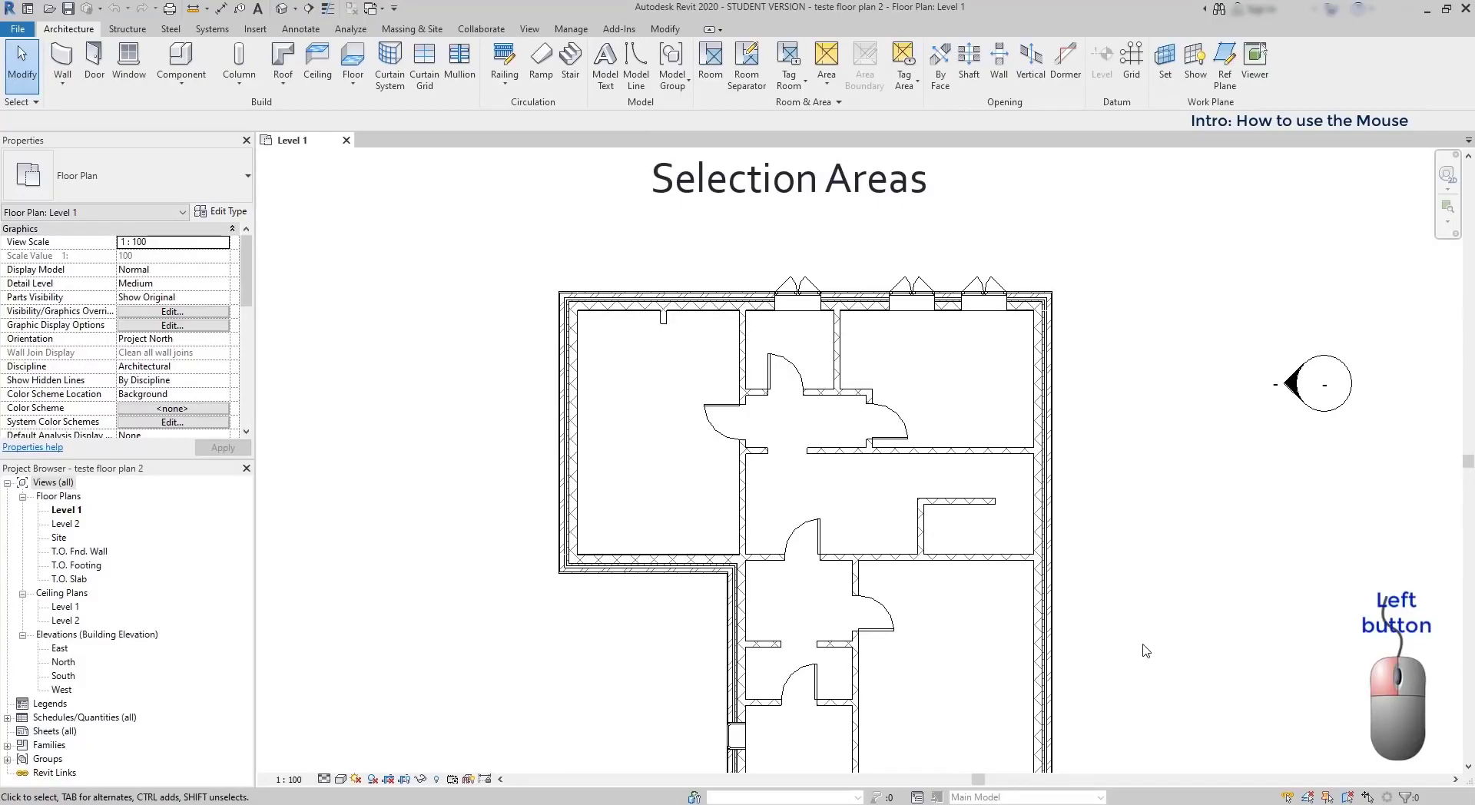
{"action": "left_click_drag", "start_coordinate": [1142, 644], "coordinate": [542, 242]}
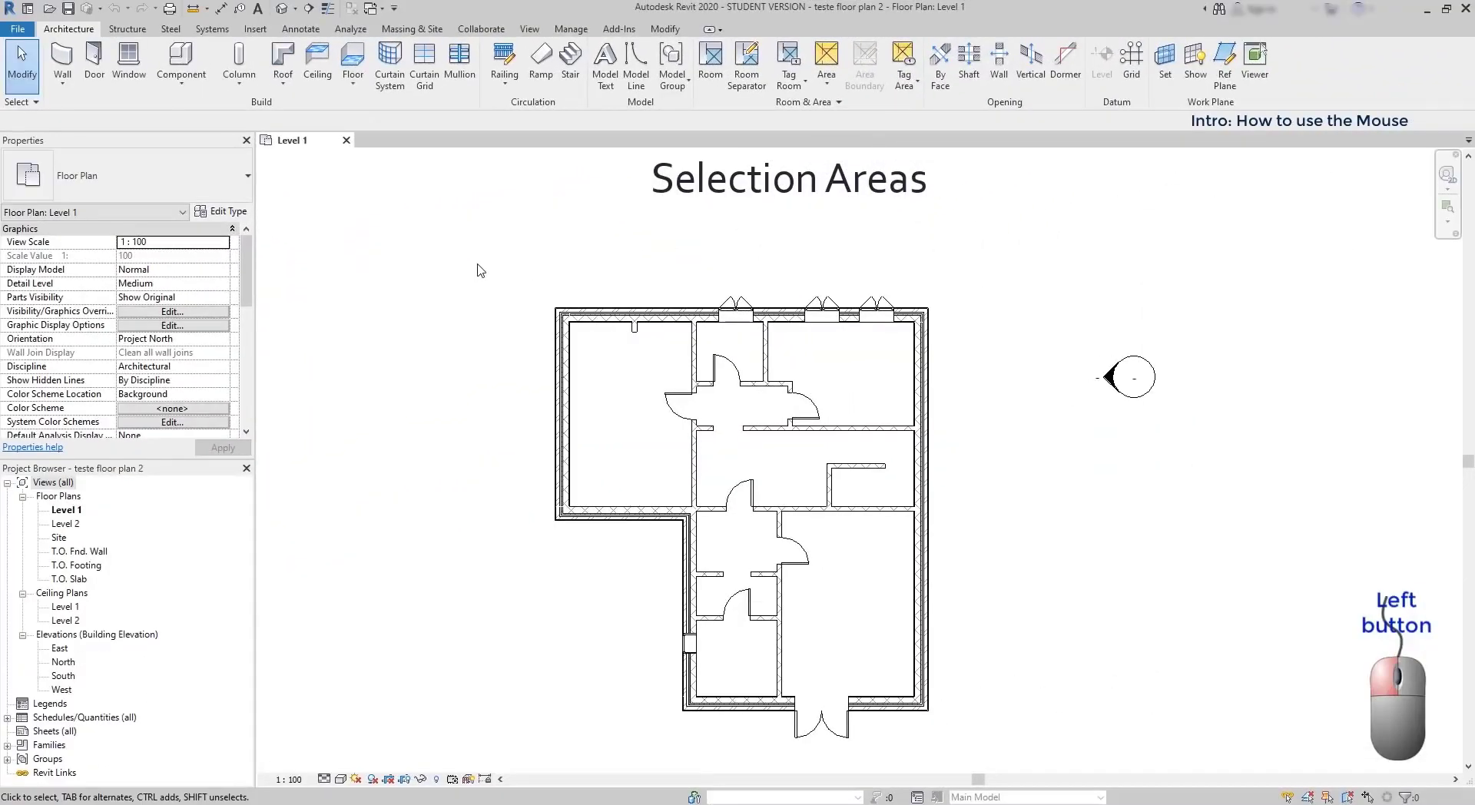
{"action": "left_click_drag", "start_coordinate": [477, 265], "coordinate": [772, 559]}
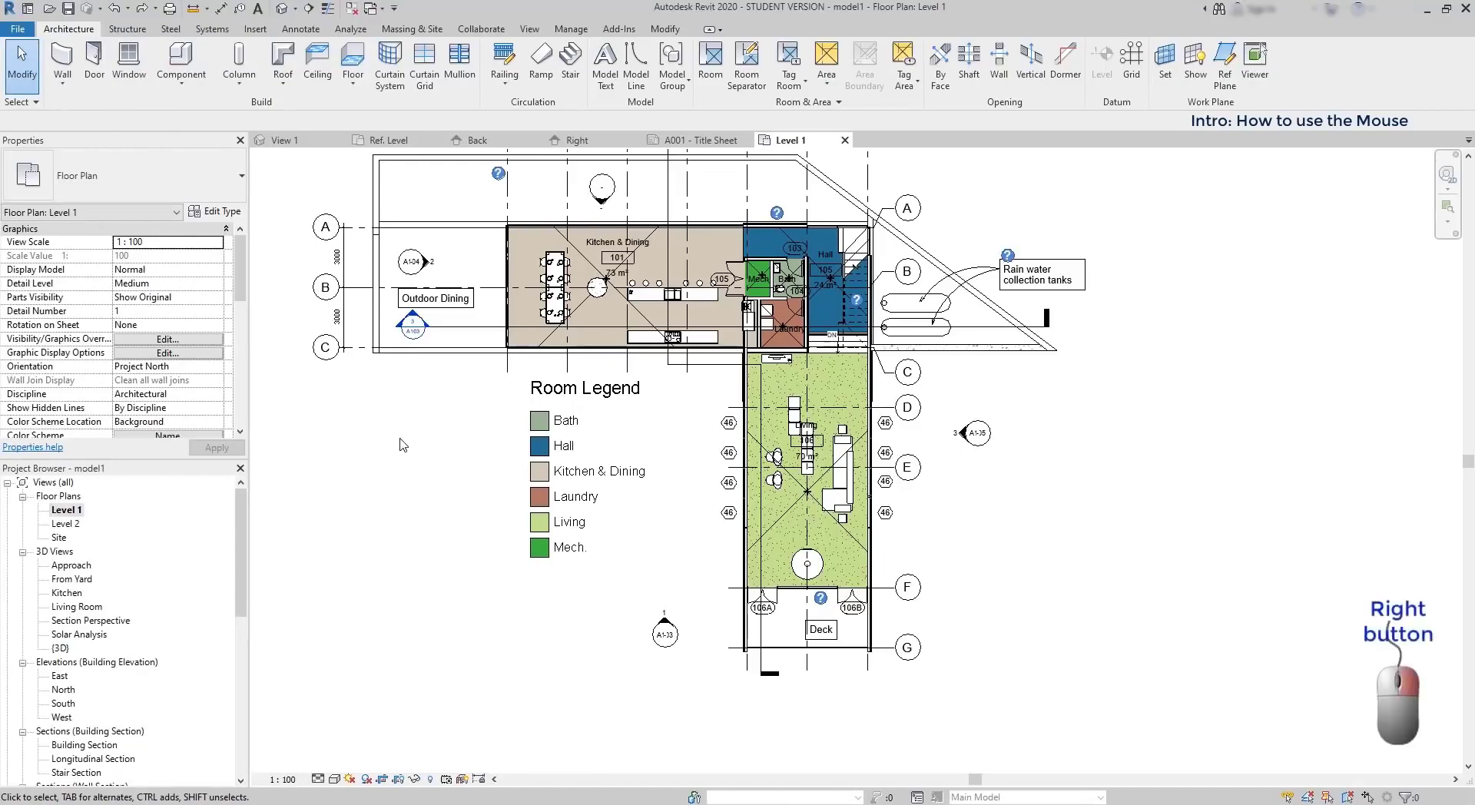
Show the System Browser from model1's Level 1 floor plan.
{"action": "right_click", "coordinate": [400, 444]}
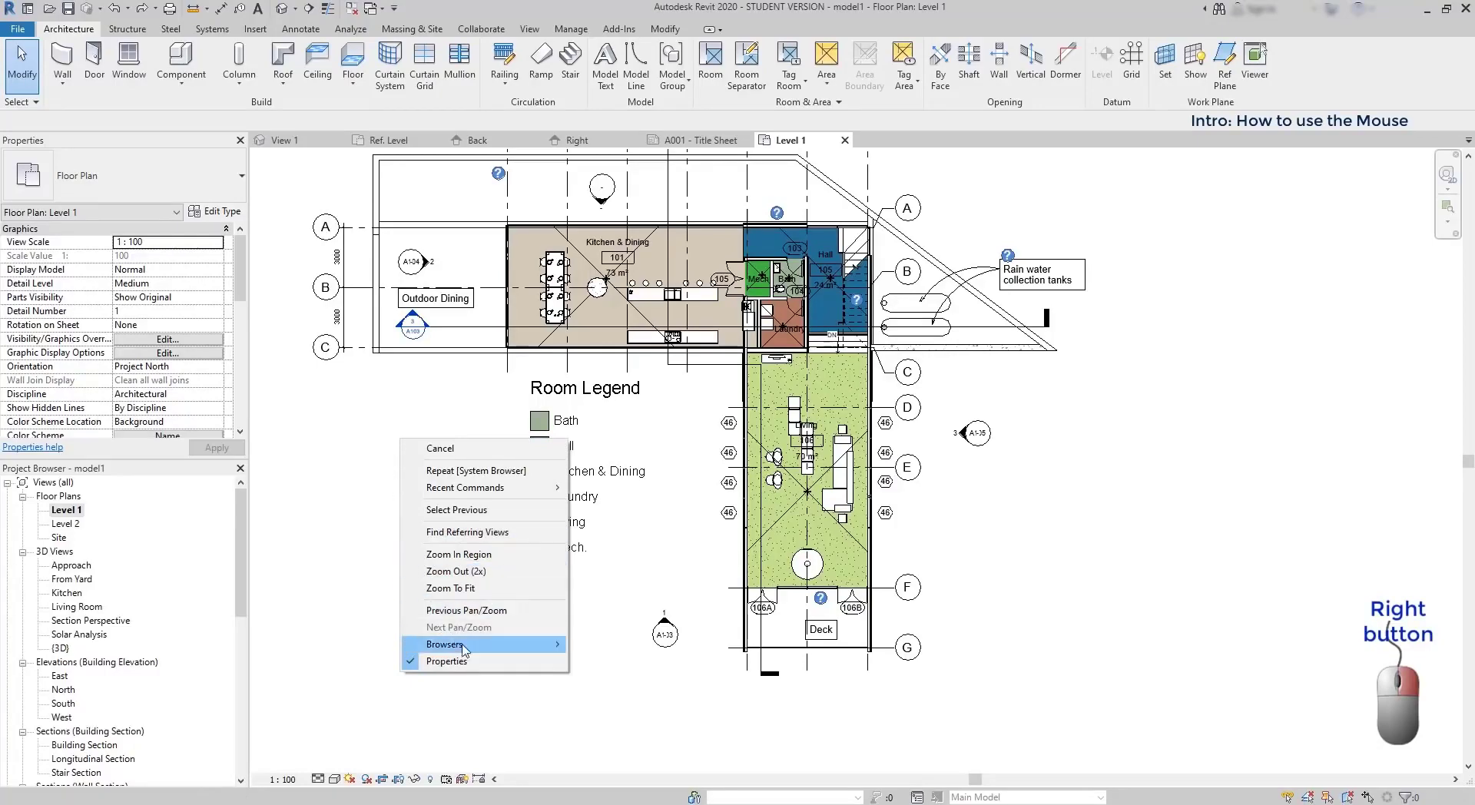
{"action": "mouse_move", "coordinate": [510, 650]}
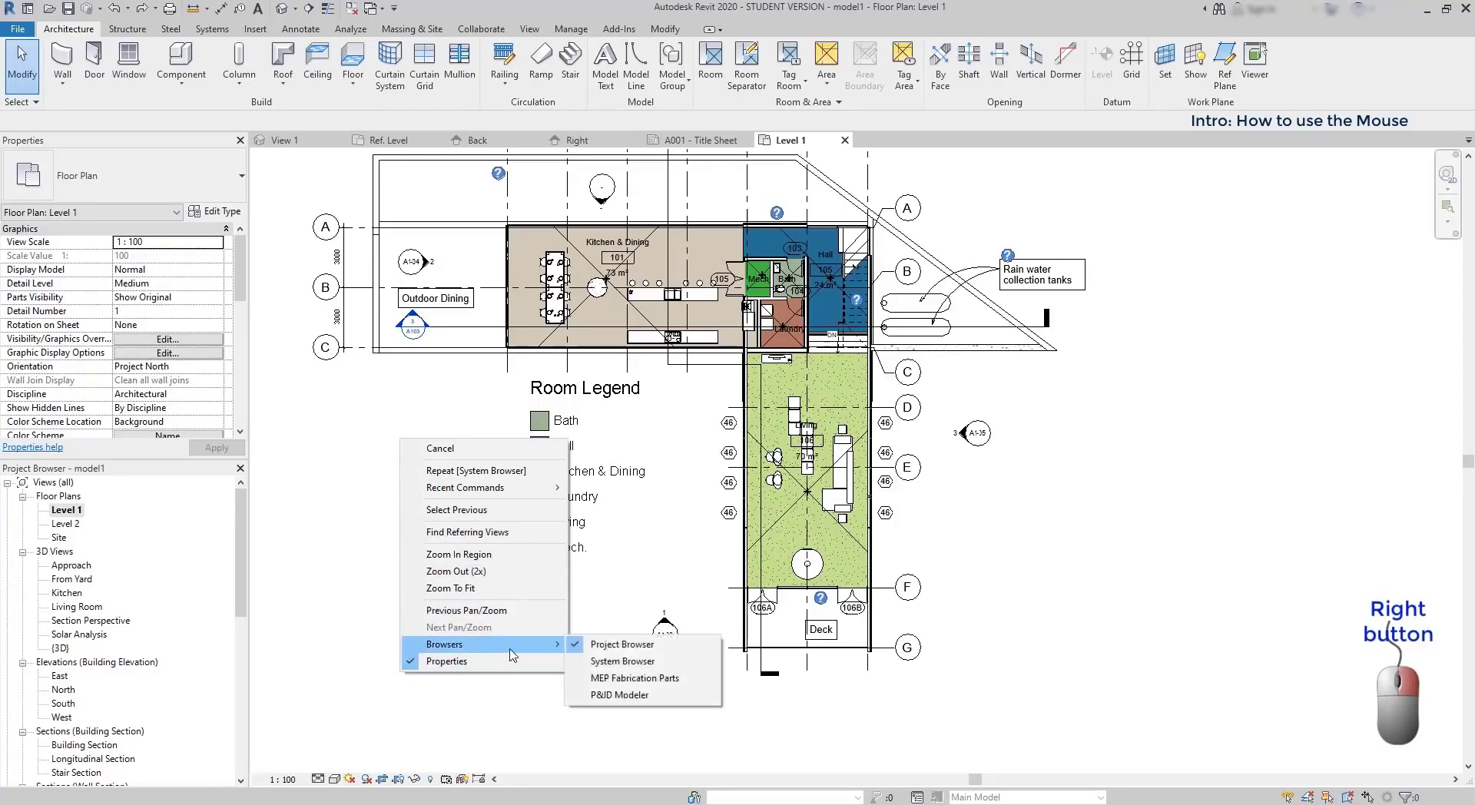
{"action": "left_click", "coordinate": [667, 662]}
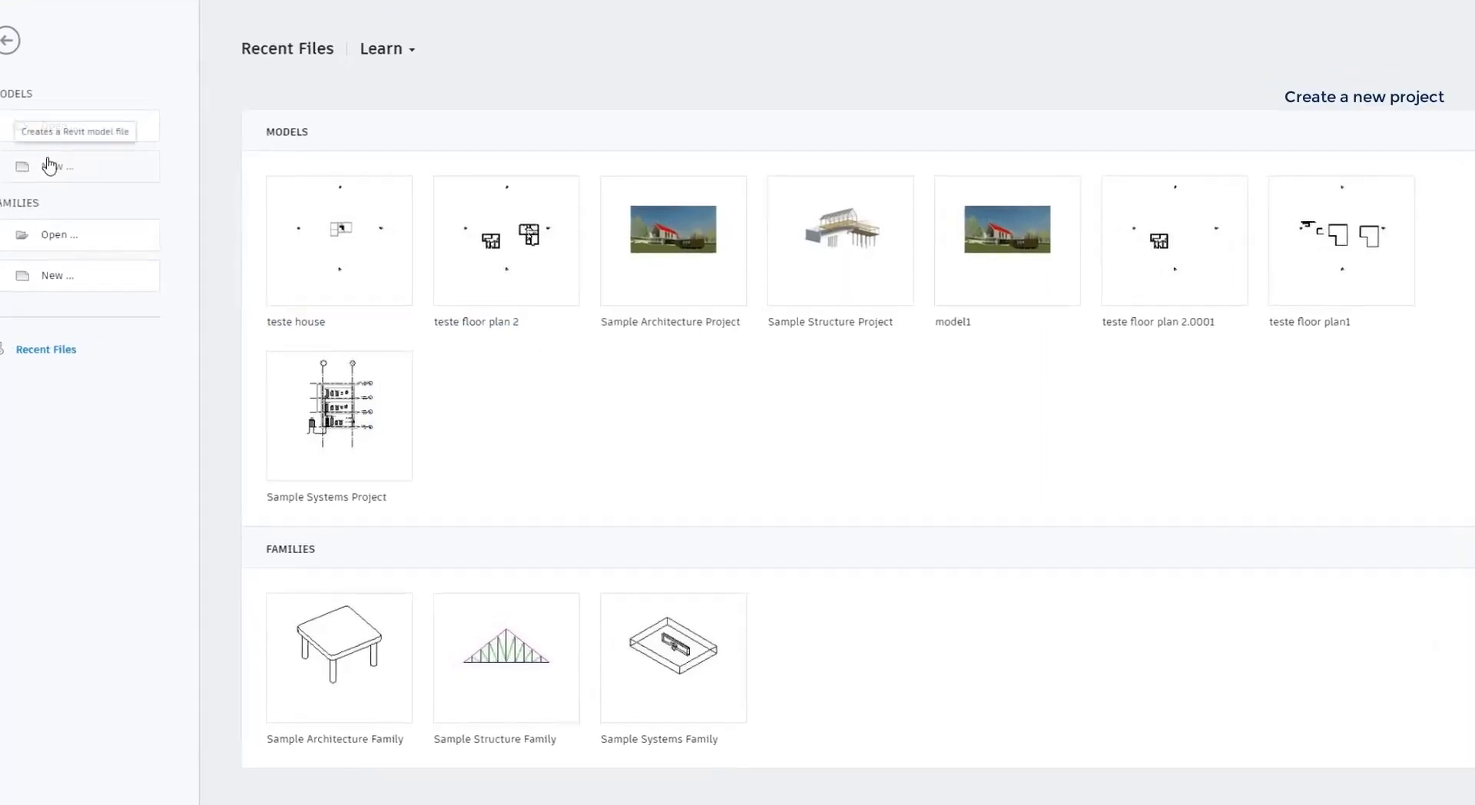
Create a new project from the Structural Template and look through the families it contains.
{"action": "left_click", "coordinate": [49, 165]}
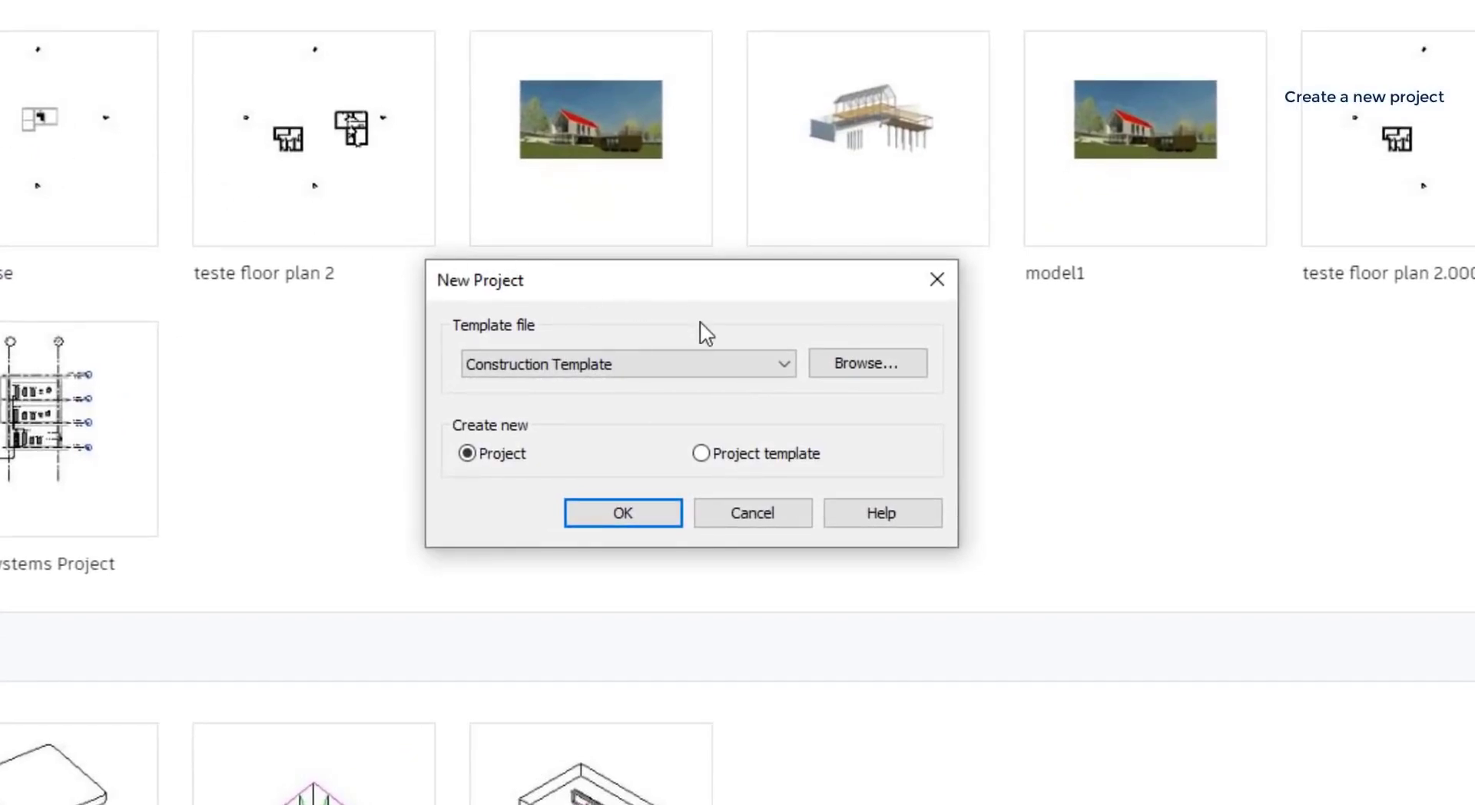
{"action": "left_click", "coordinate": [702, 364]}
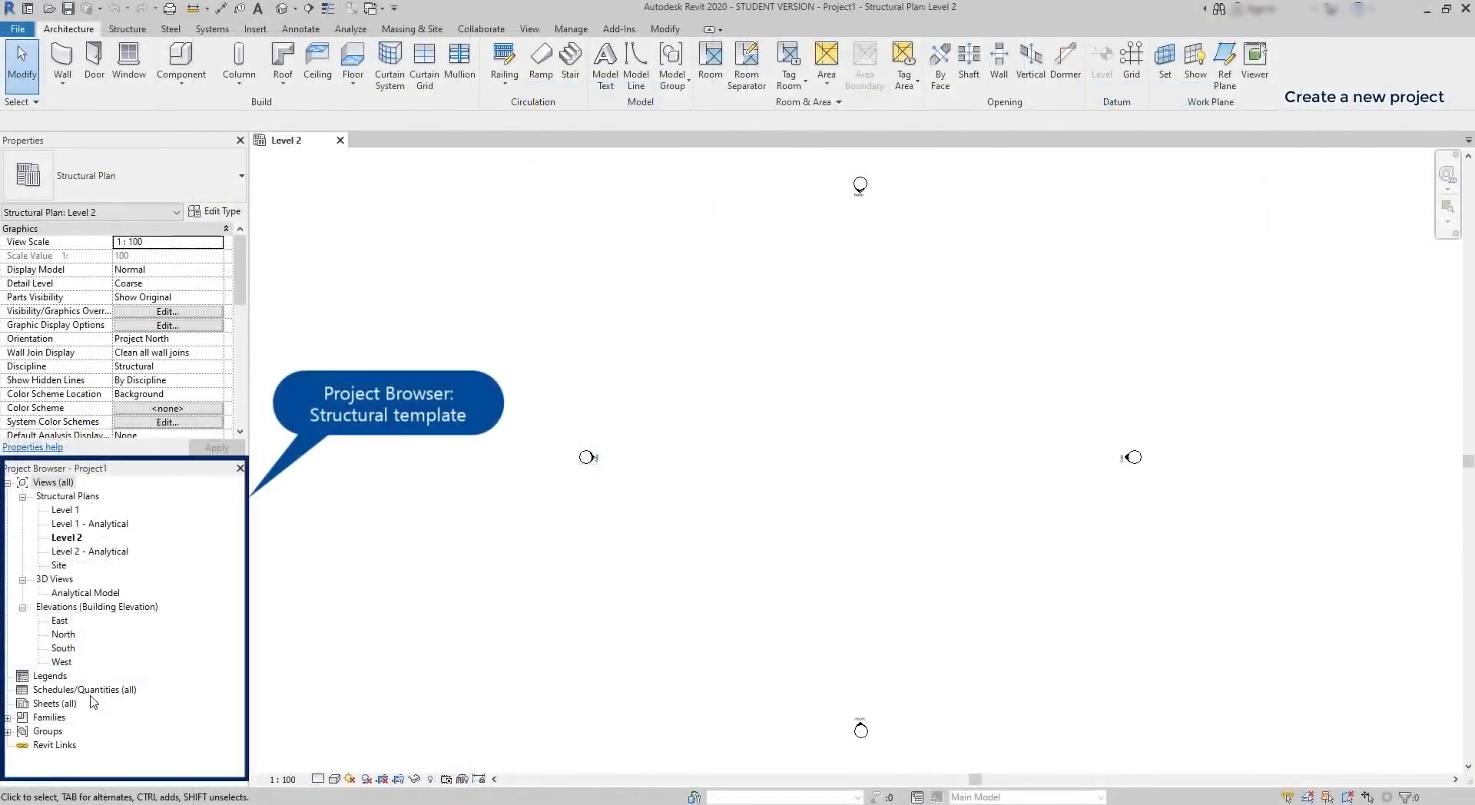
{"action": "left_click", "coordinate": [7, 727]}
{"action": "left_click", "coordinate": [7, 718]}
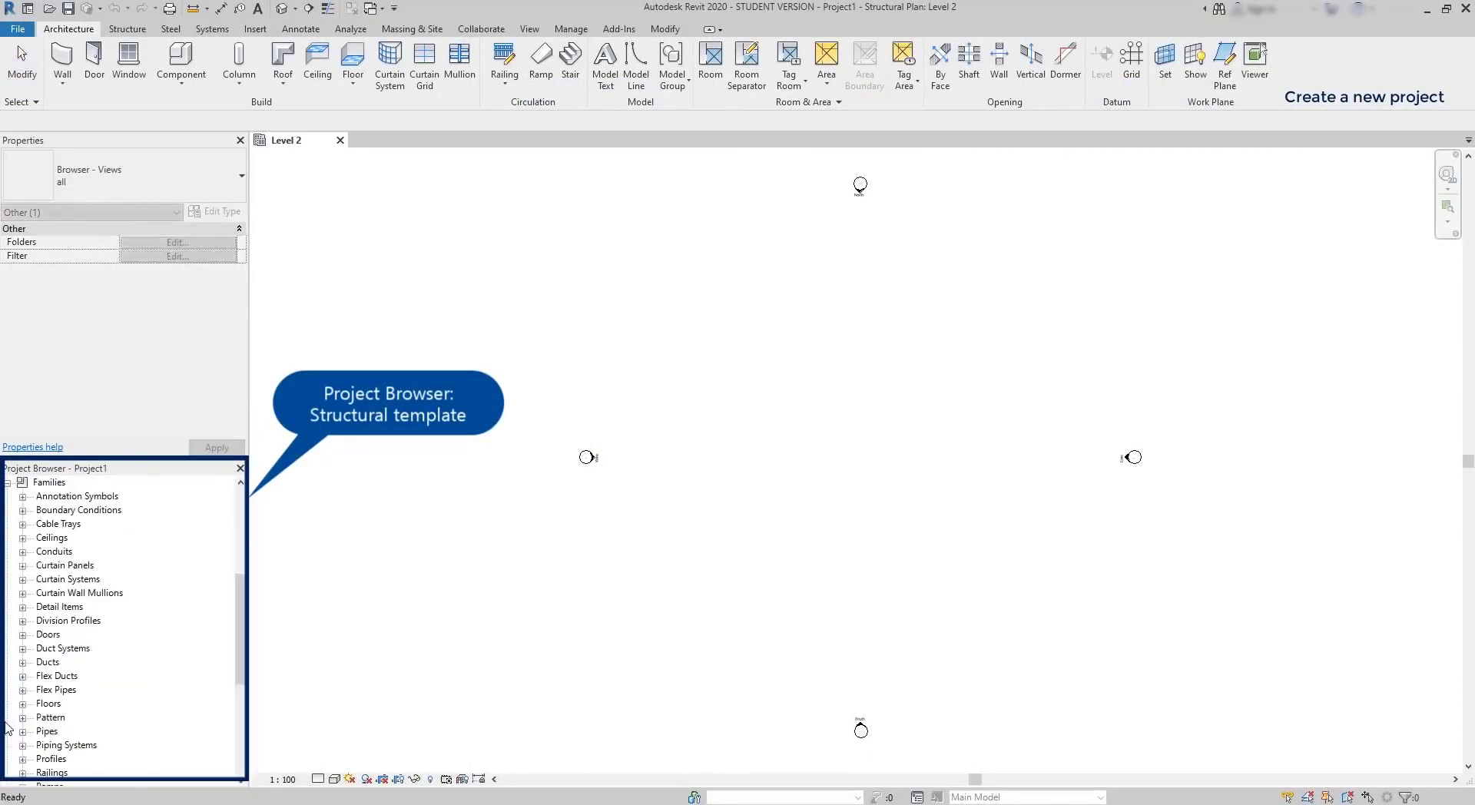
{"action": "left_click", "coordinate": [7, 483]}
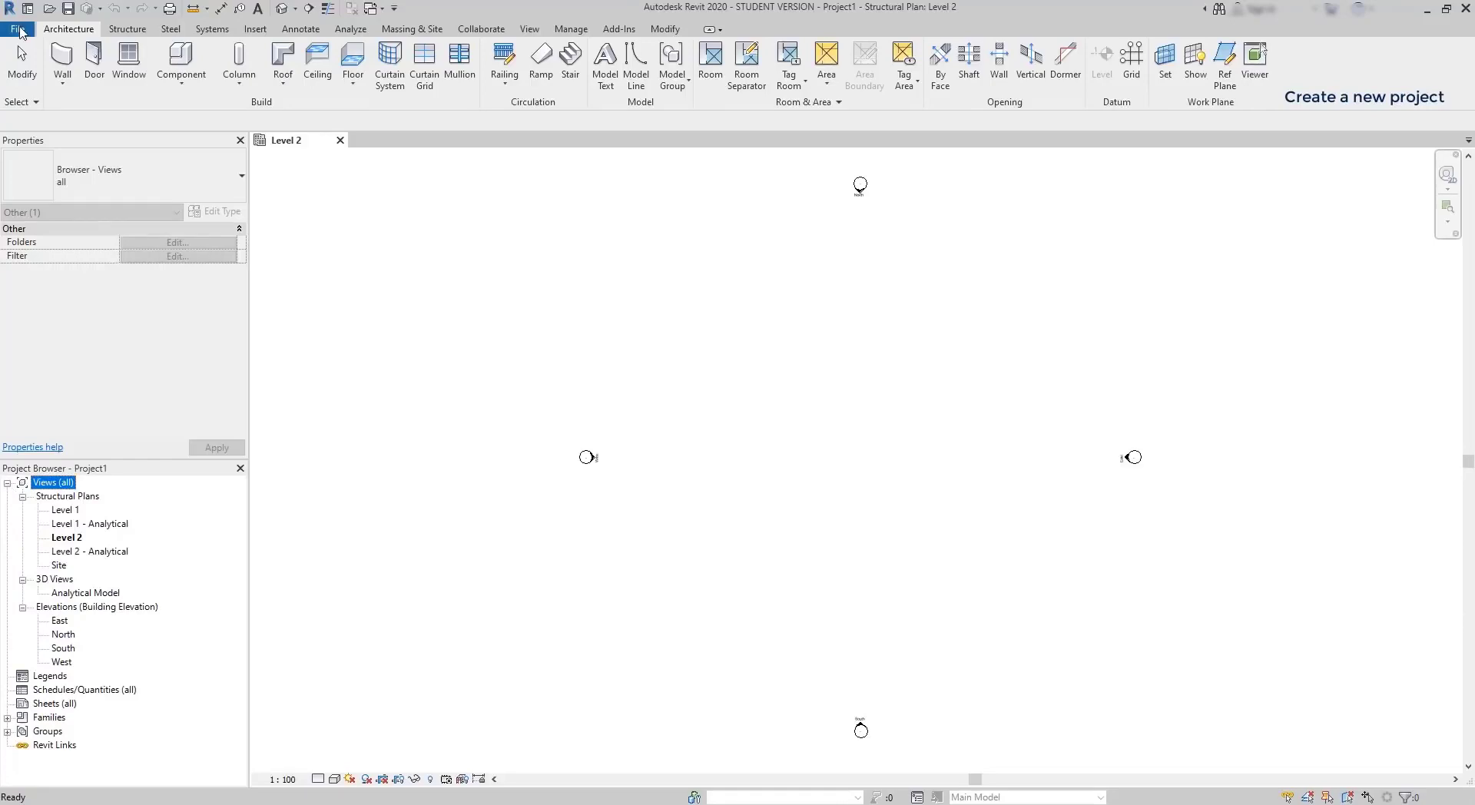
Create a new project from the Architectural Template and open its Level 1 floor plan.
{"action": "left_click", "coordinate": [18, 31]}
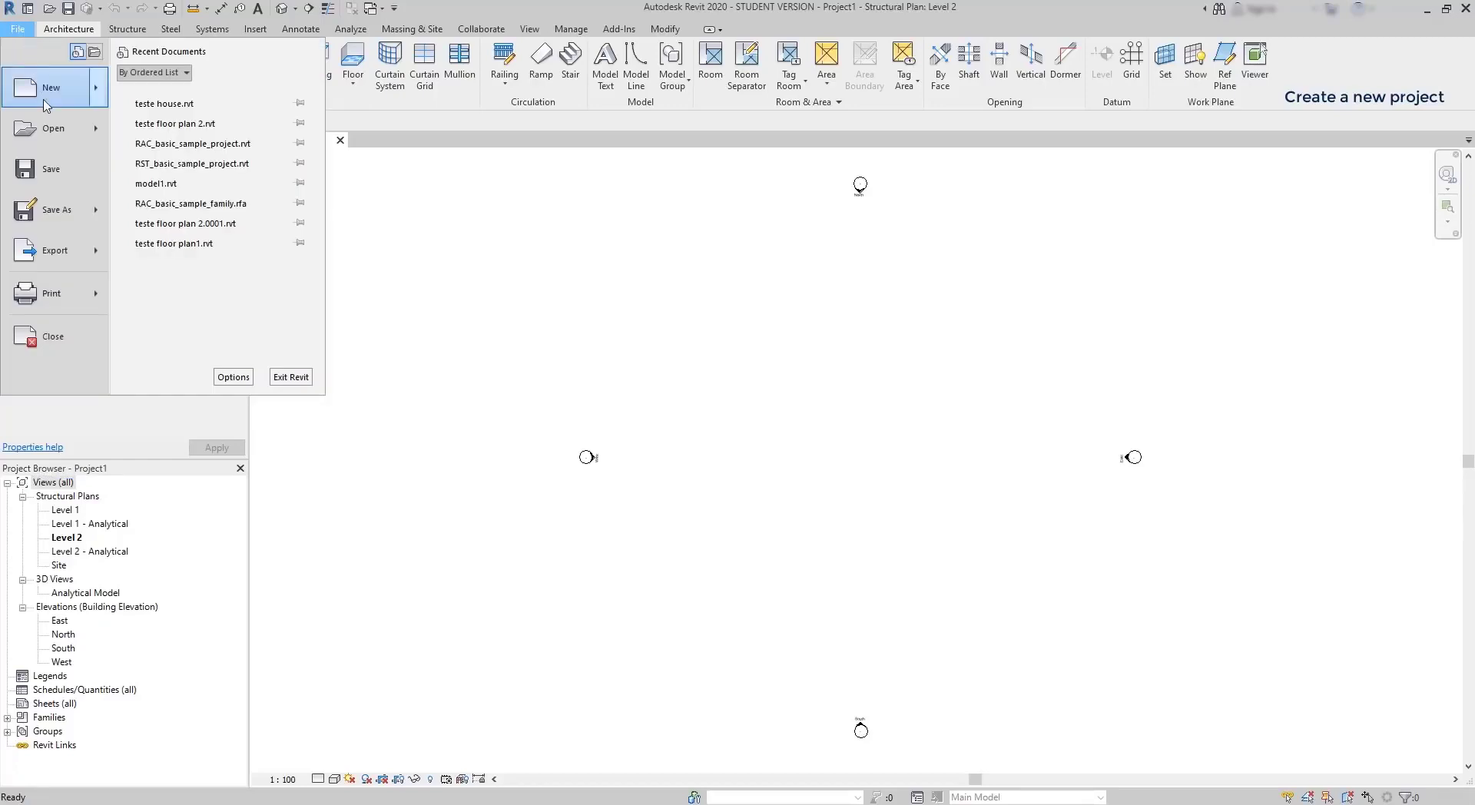
{"action": "mouse_move", "coordinate": [46, 88]}
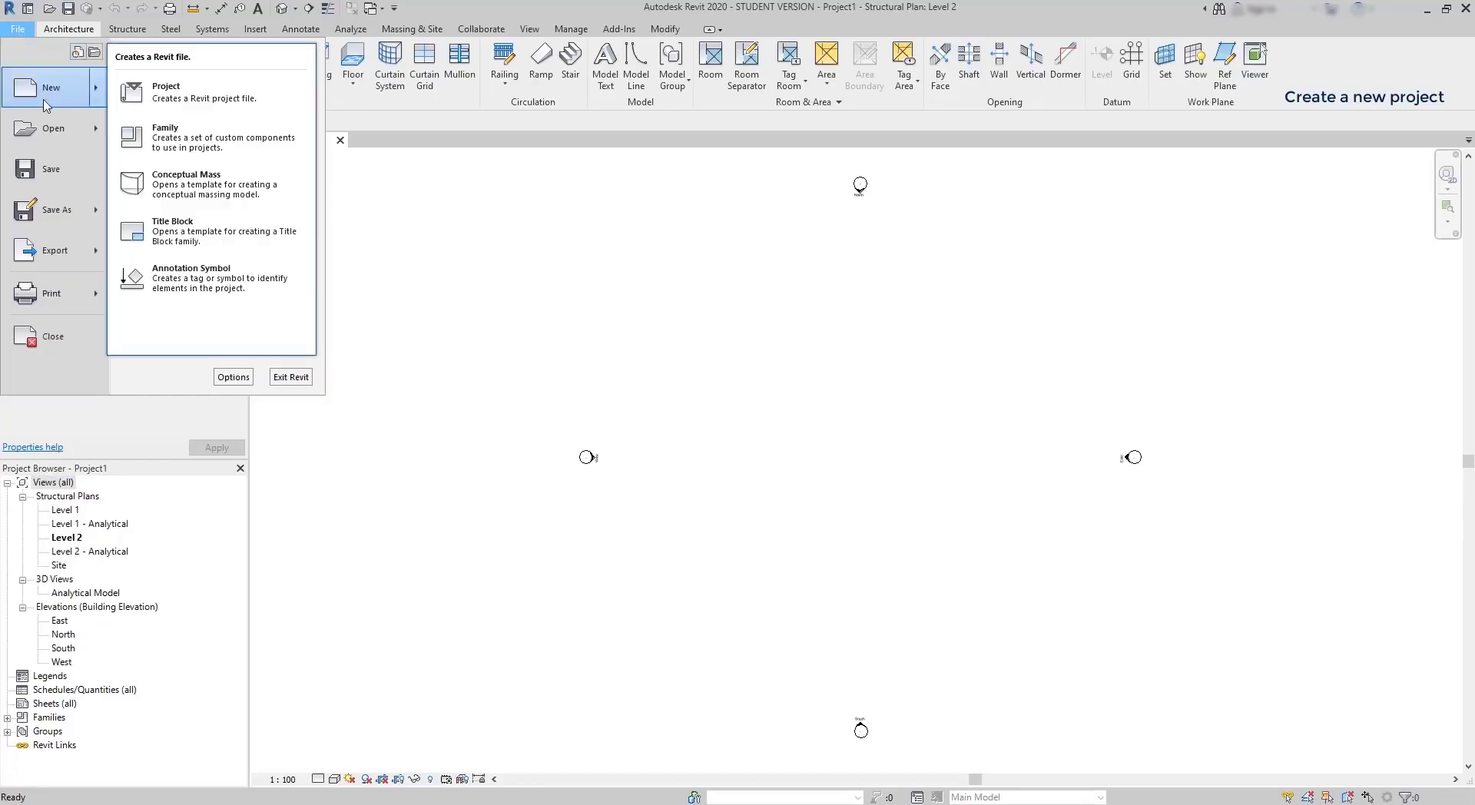
{"action": "left_click", "coordinate": [206, 101]}
{"action": "left_click", "coordinate": [686, 378]}
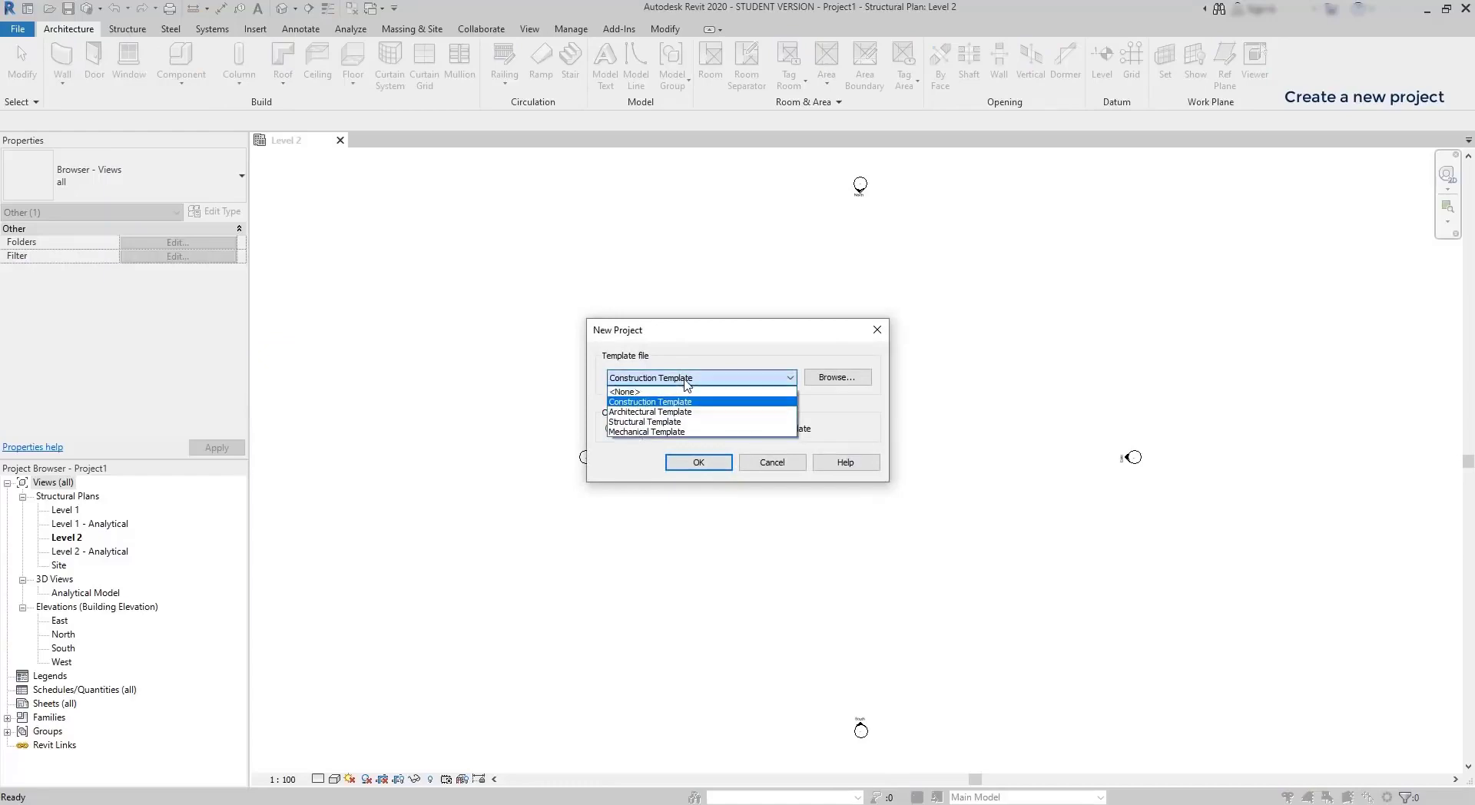
{"action": "left_click", "coordinate": [680, 412]}
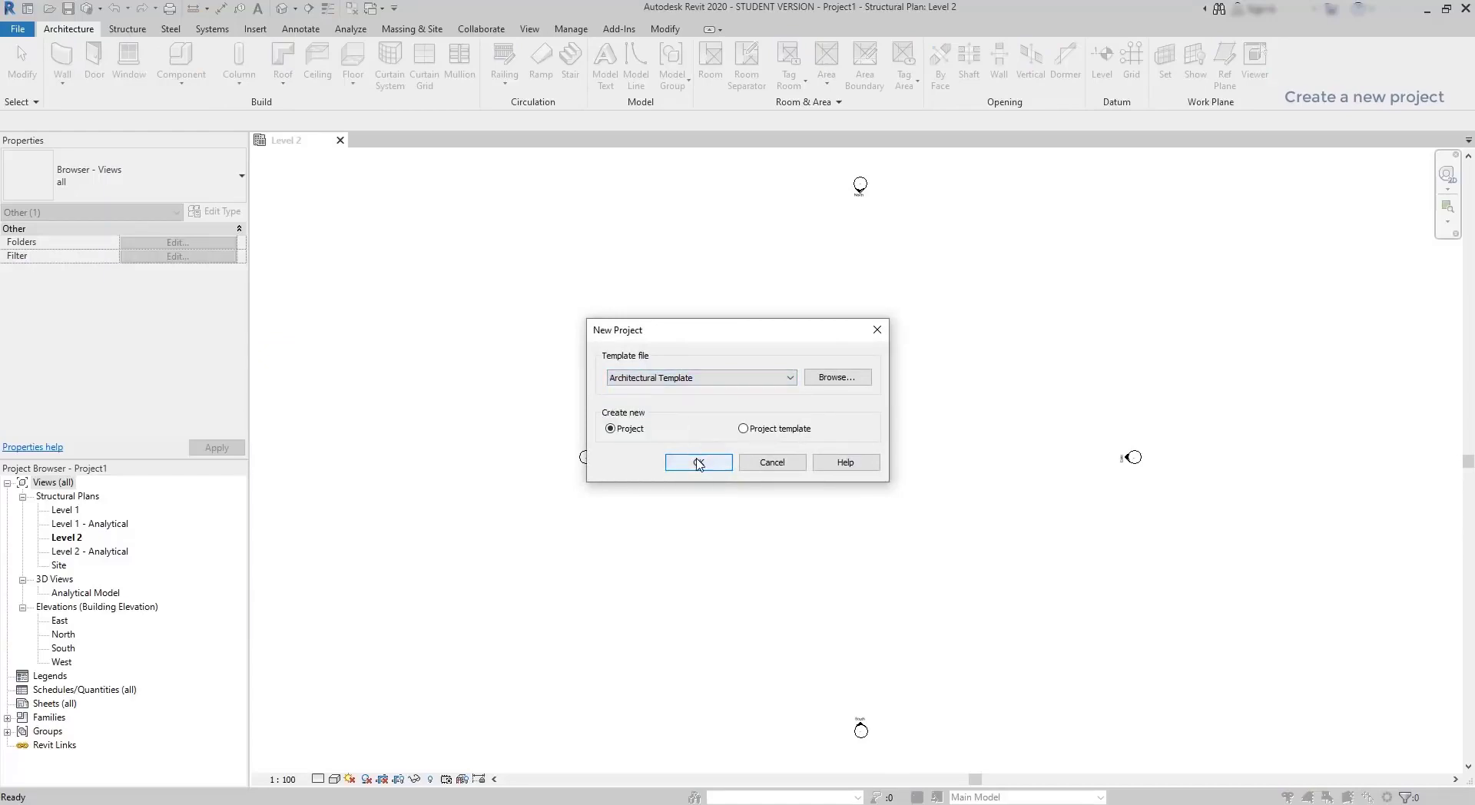
{"action": "left_click", "coordinate": [698, 462]}
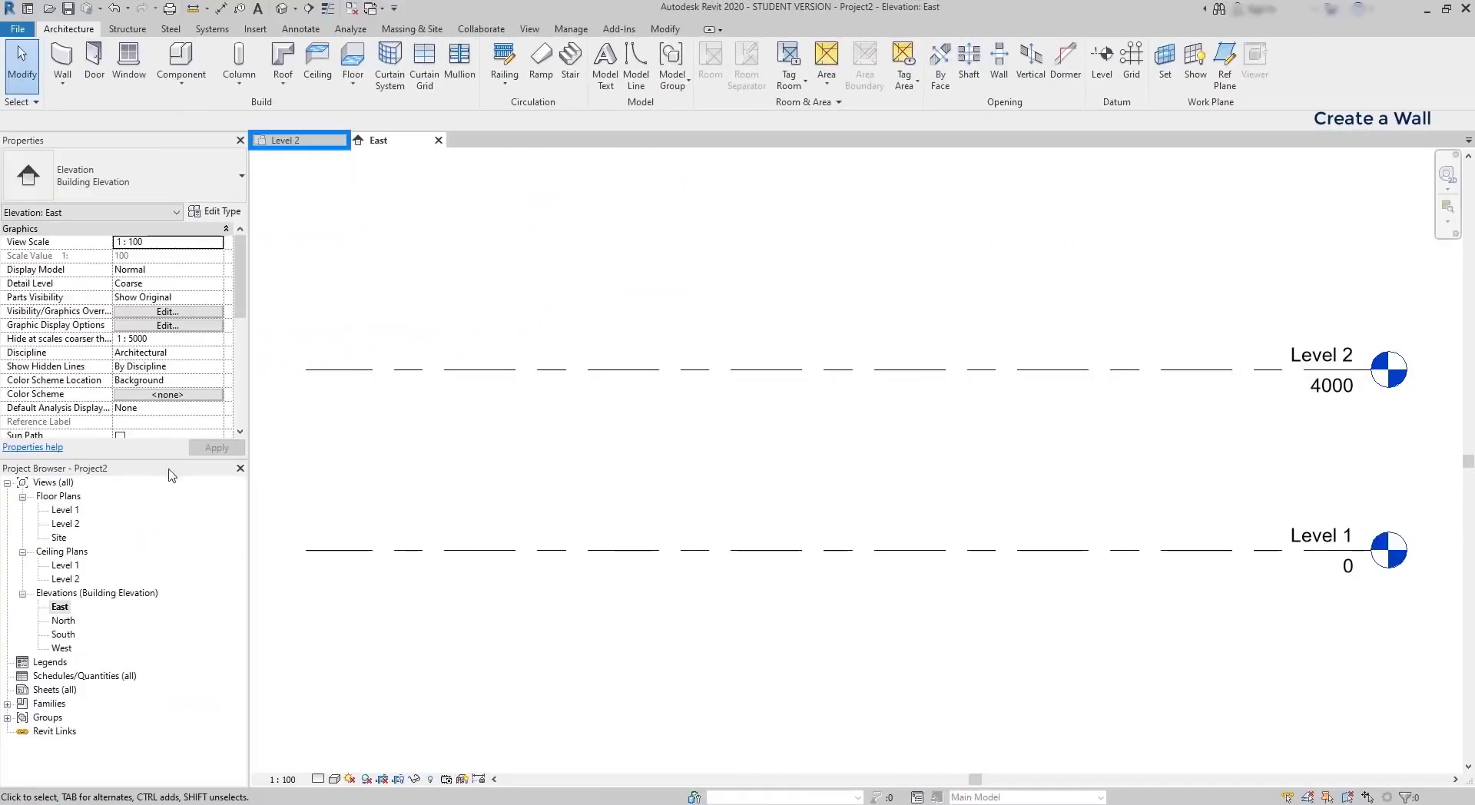
{"action": "double_click", "coordinate": [65, 510]}
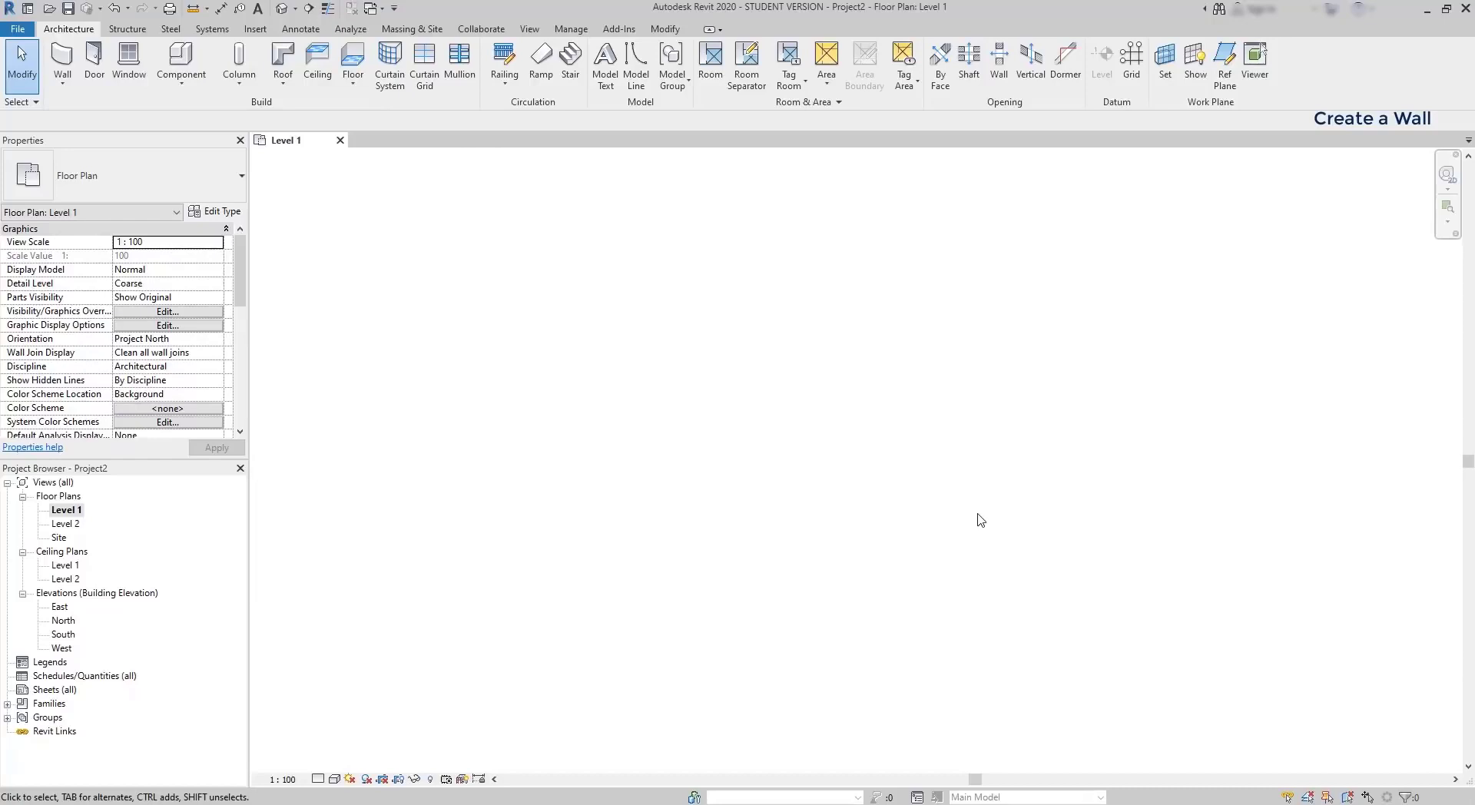
Draw two chained Generic - 200mm walls on Level 1: a horizontal one 2000 mm long and a vertical one 2500 mm long.
{"action": "left_click", "coordinate": [63, 69]}
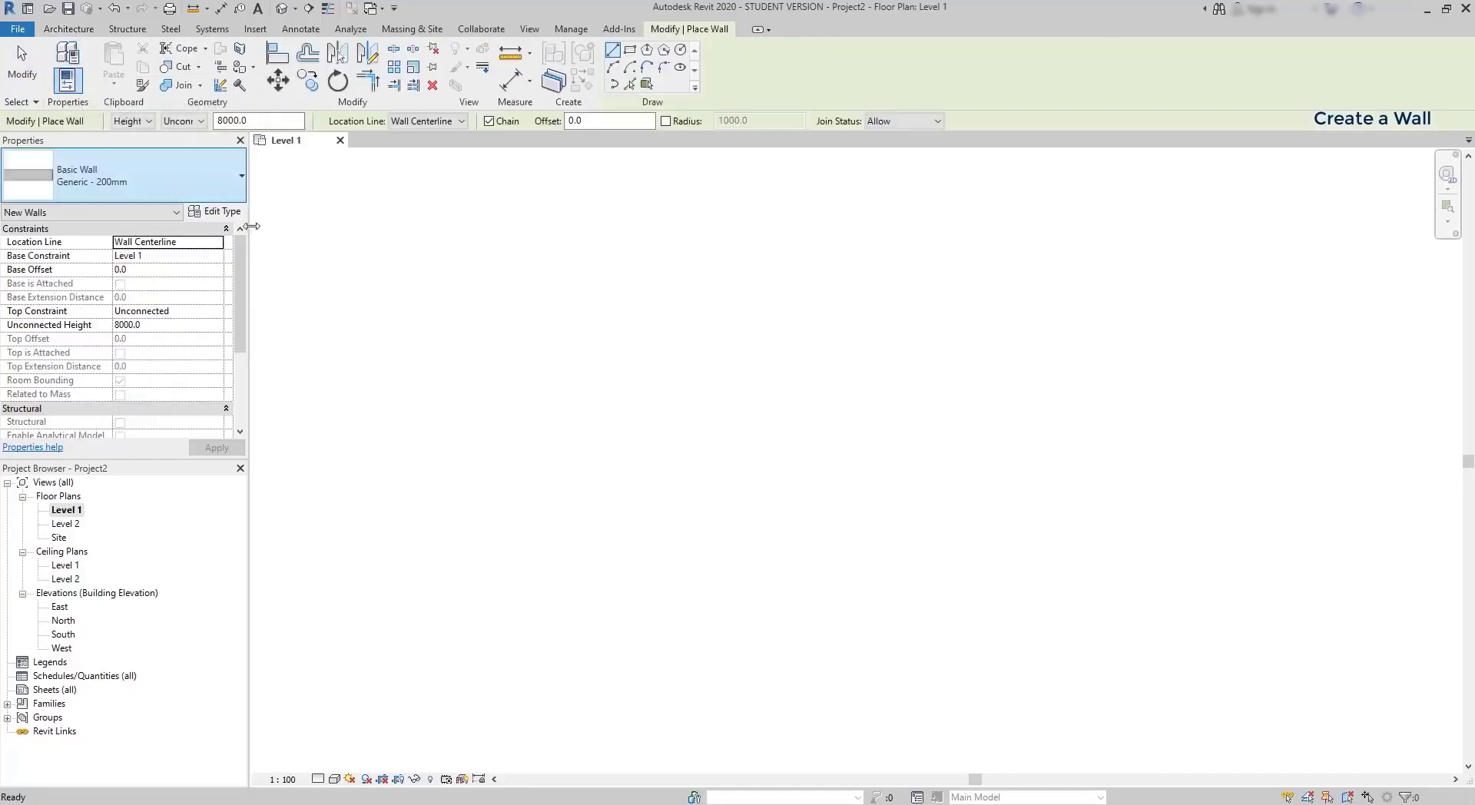
{"action": "left_click", "coordinate": [563, 481]}
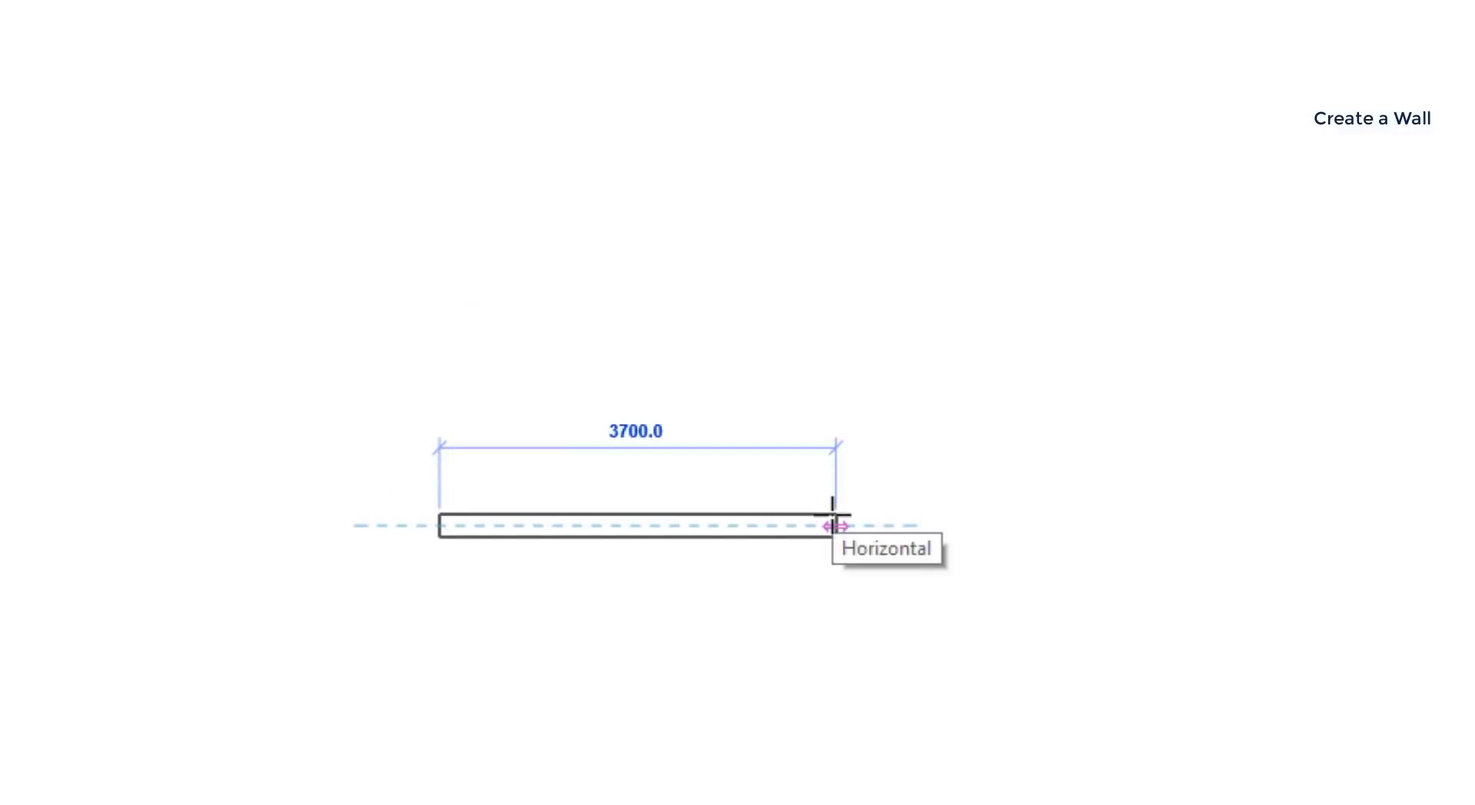
{"action": "type", "text": "2"}
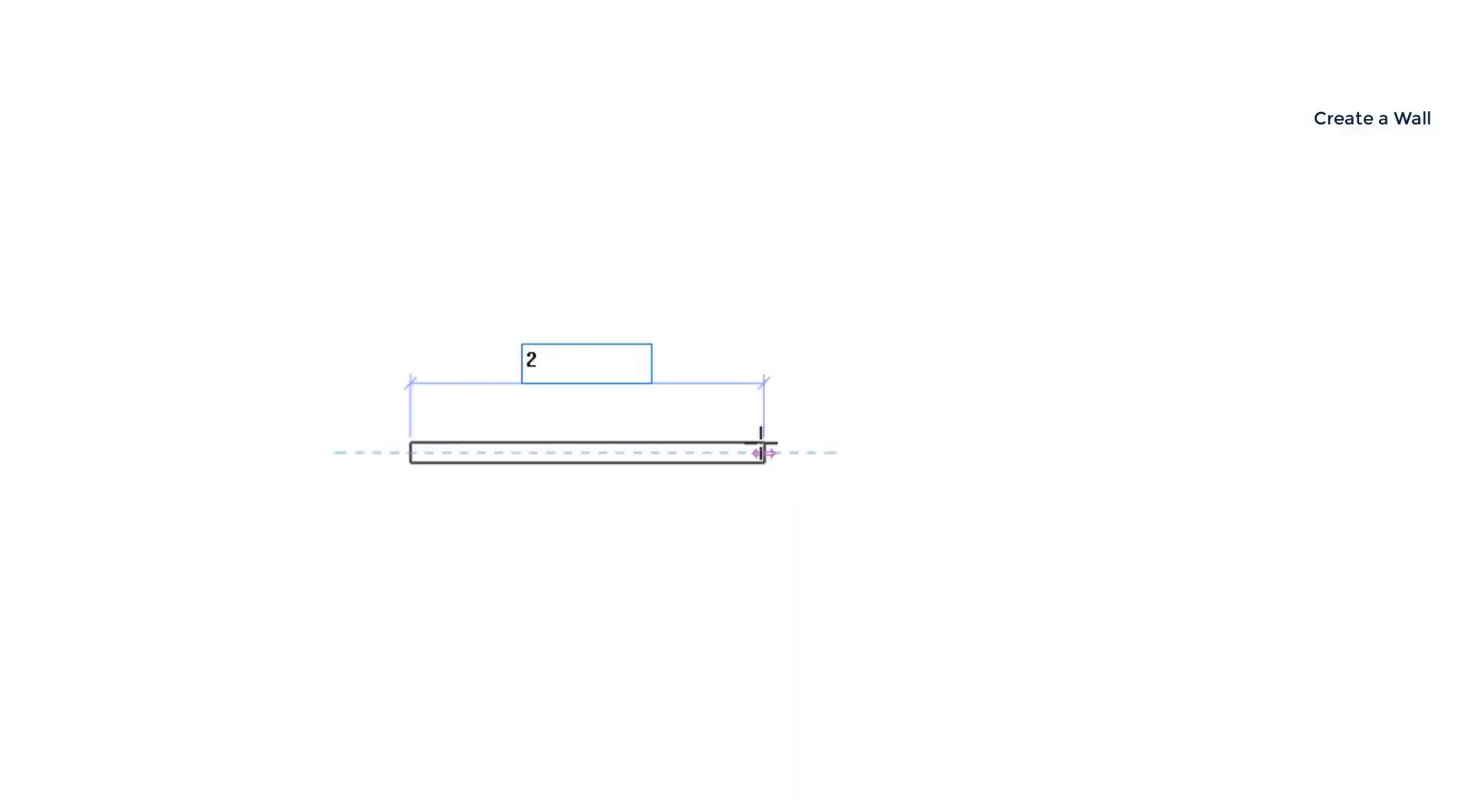
{"action": "type", "text": "000"}
{"action": "key", "text": "Return"}
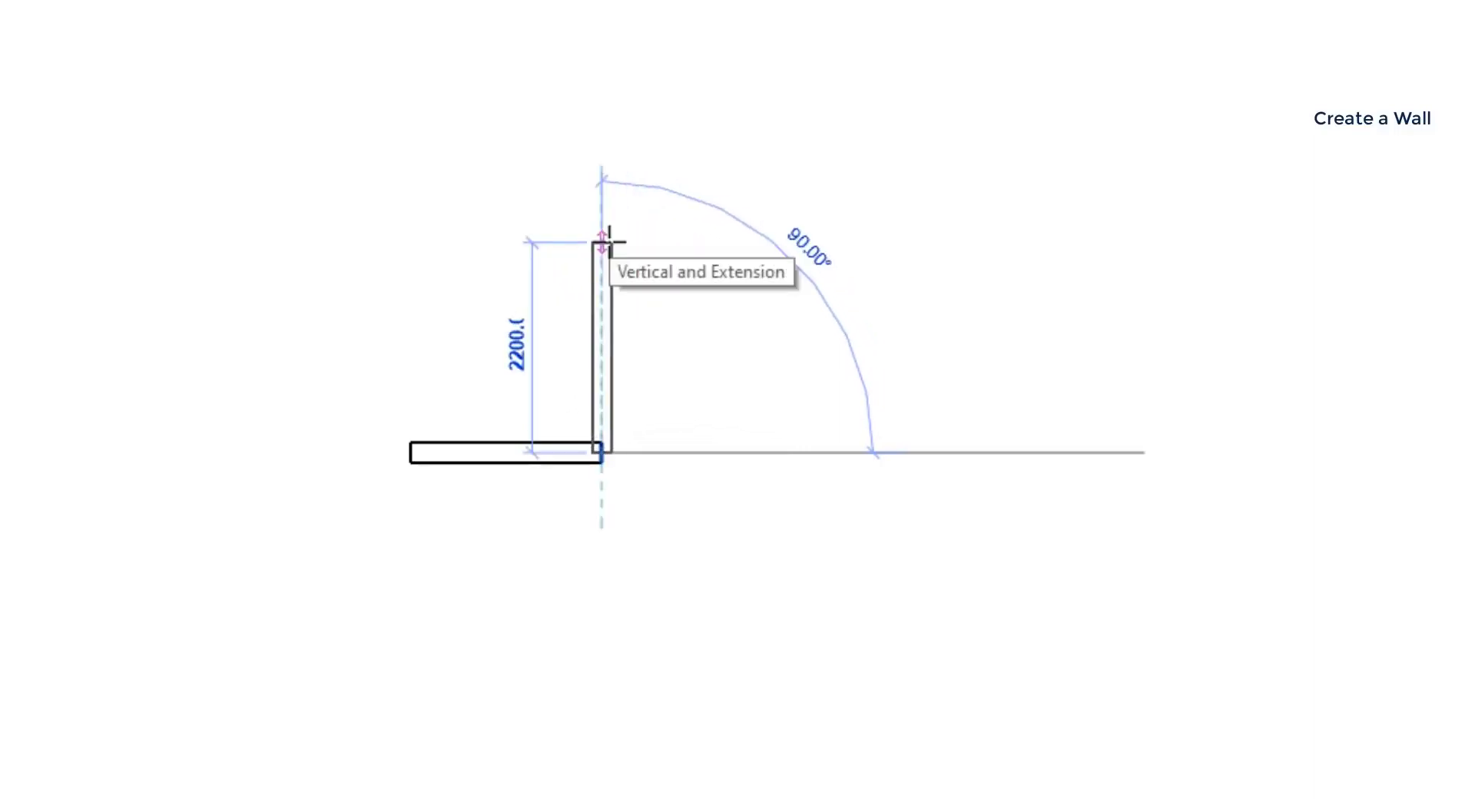
{"action": "type", "text": "2"}
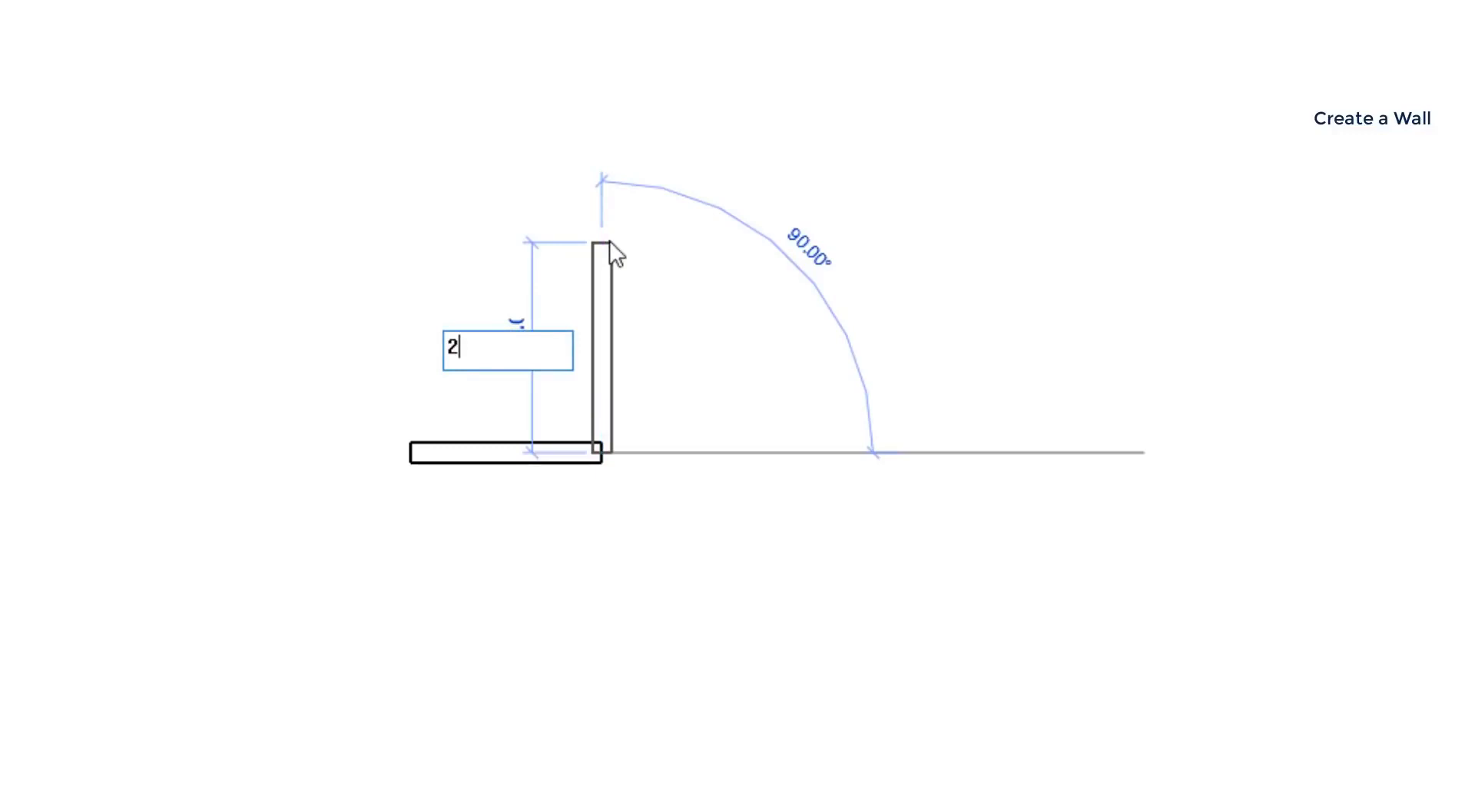
{"action": "type", "text": "500"}
{"action": "key", "text": "Return"}
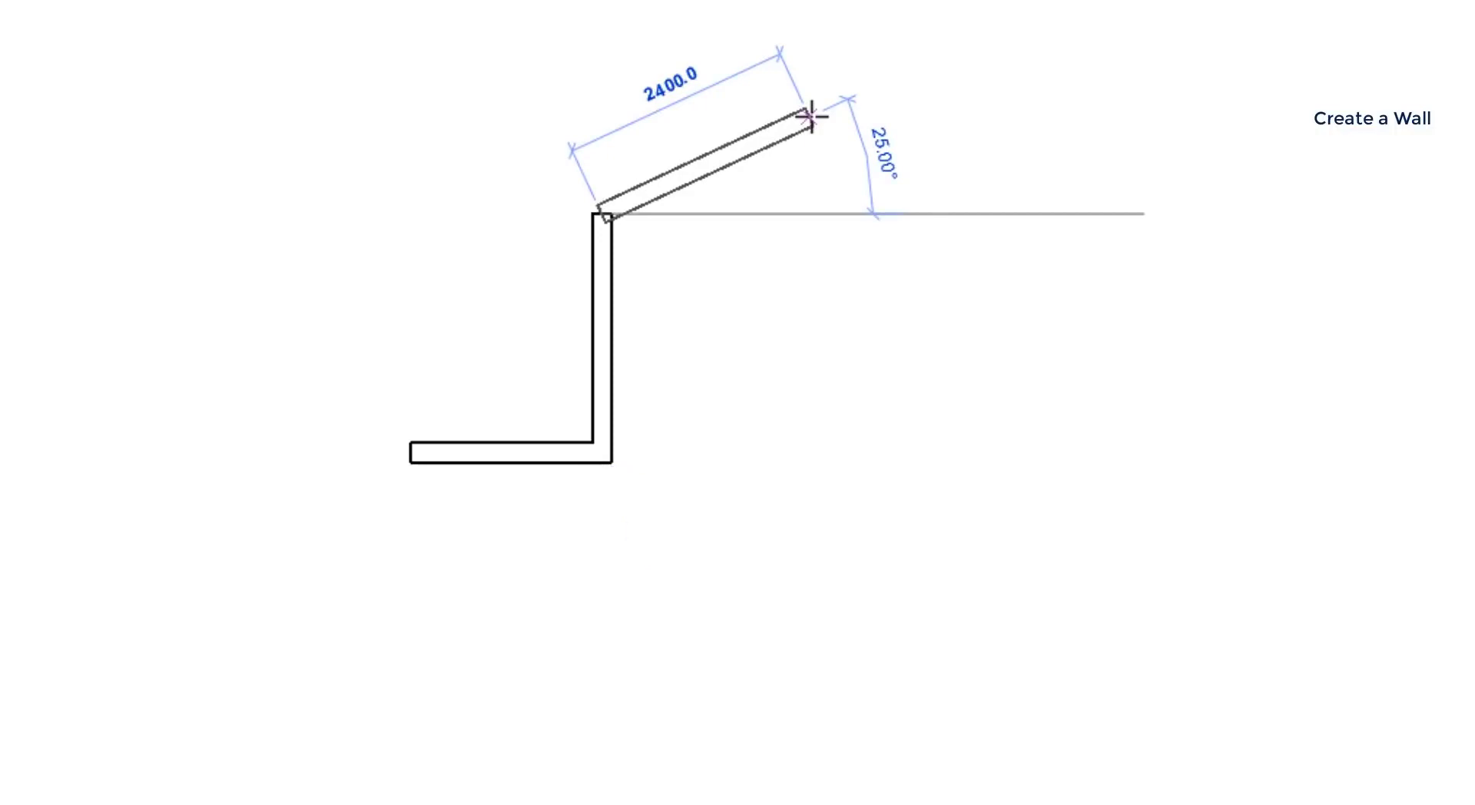
{"action": "key", "text": "Escape"}
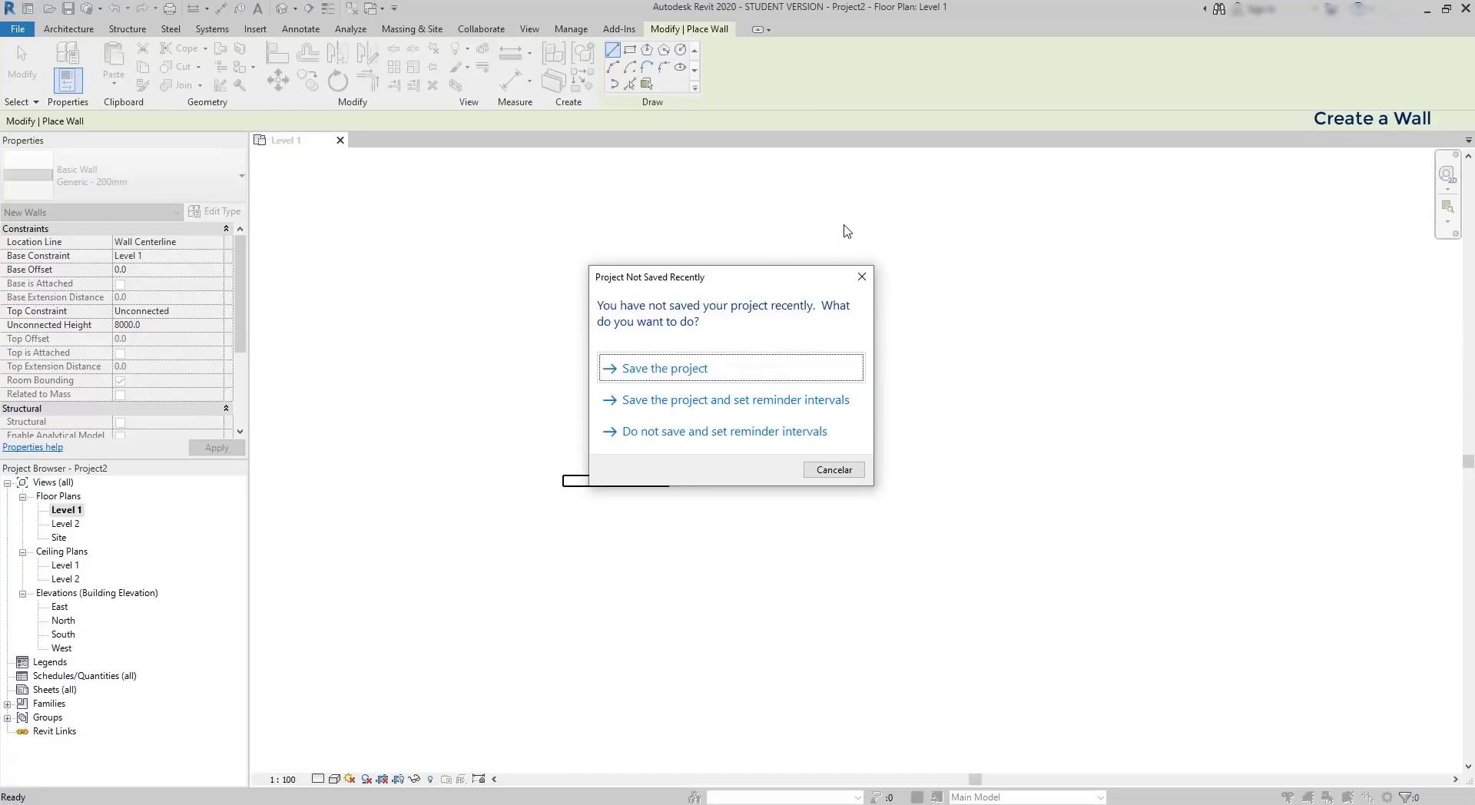
Save the project as 2020-05-06 Learn Revit.
{"action": "left_click", "coordinate": [759, 379]}
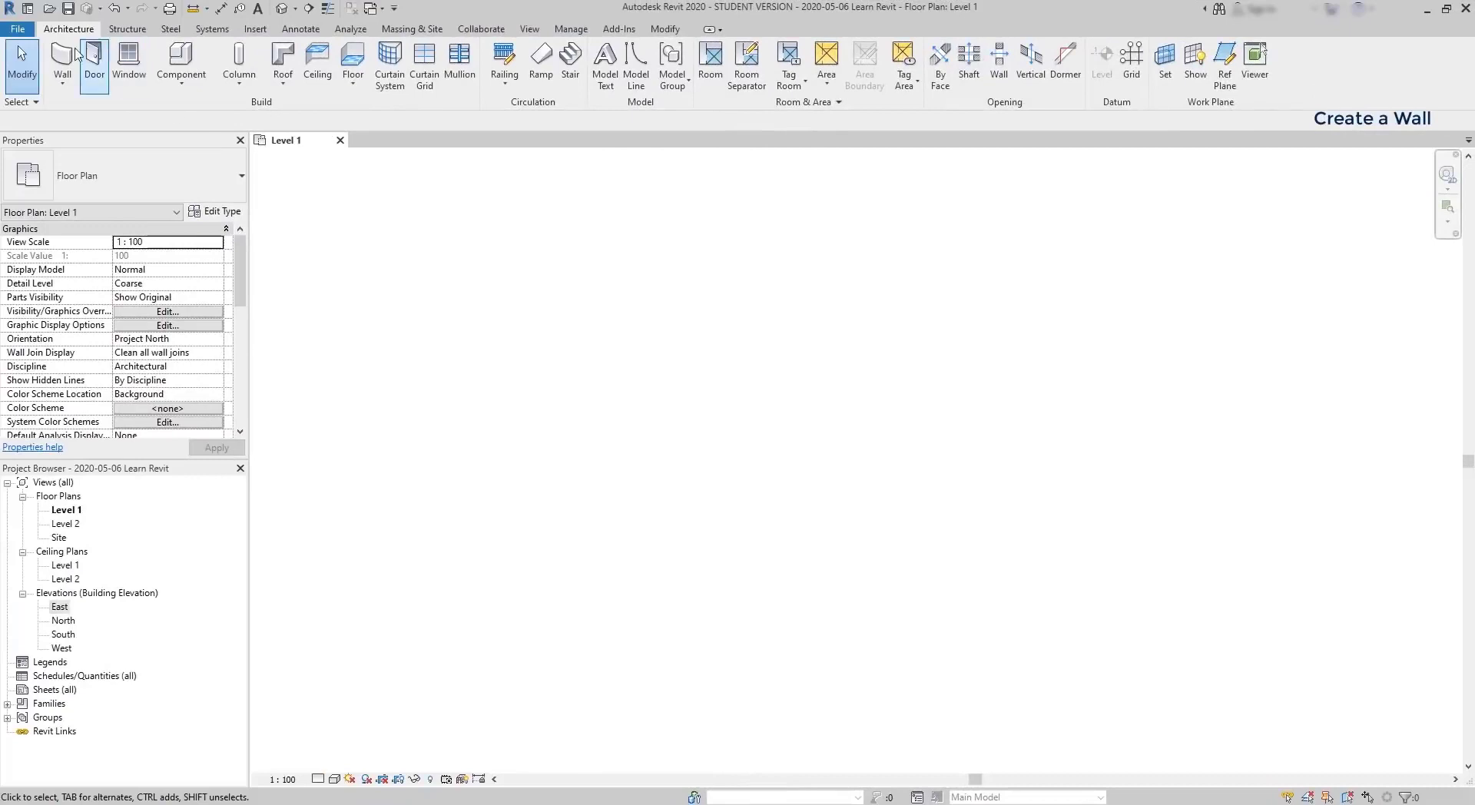
Draw a stepped chain of orthogonal Generic - 200mm walls on Level 1, starting about 4100 mm horizontal, 2700 mm vertical and 5600 mm horizontal.
{"action": "left_click", "coordinate": [65, 57]}
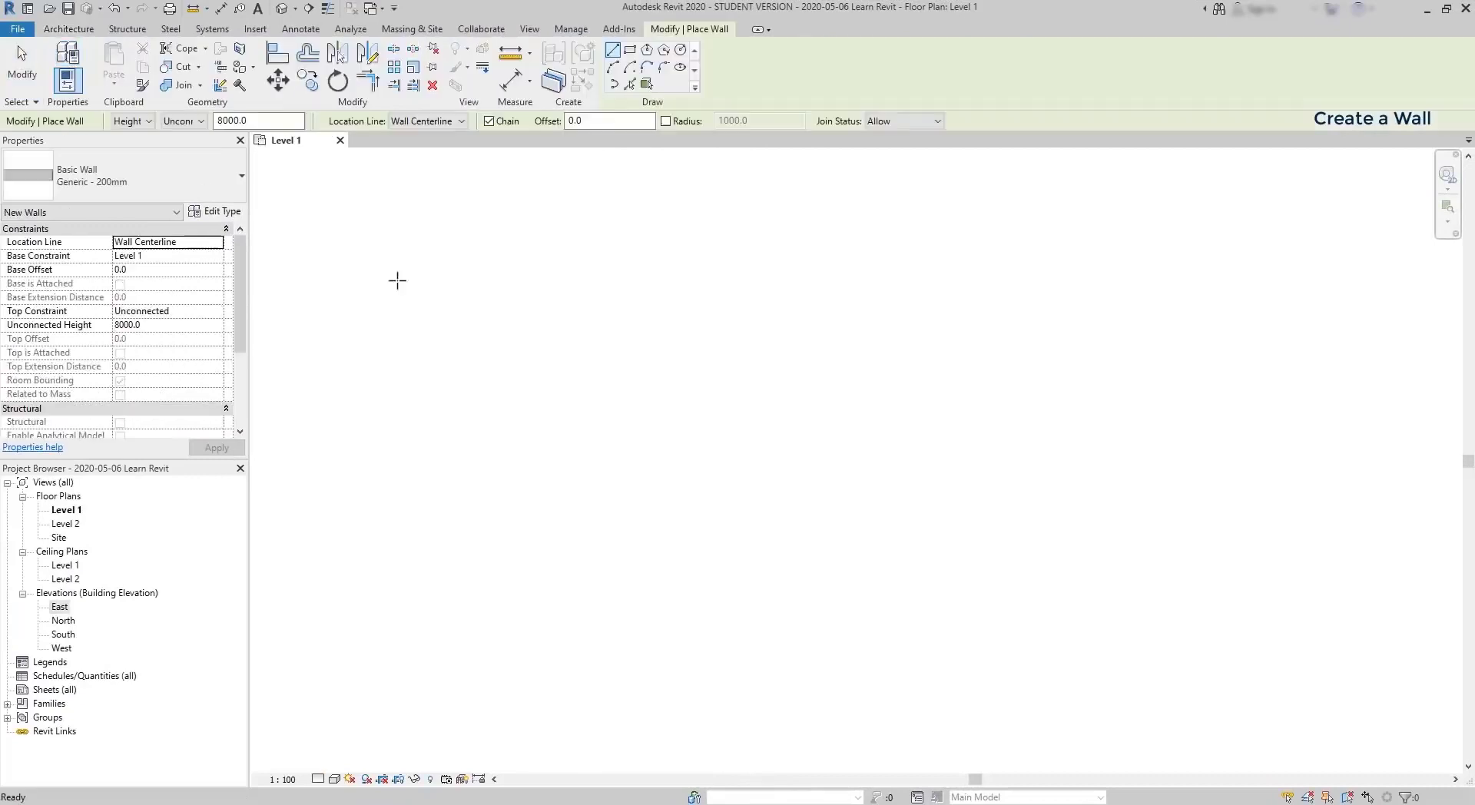
{"action": "left_click", "coordinate": [508, 445]}
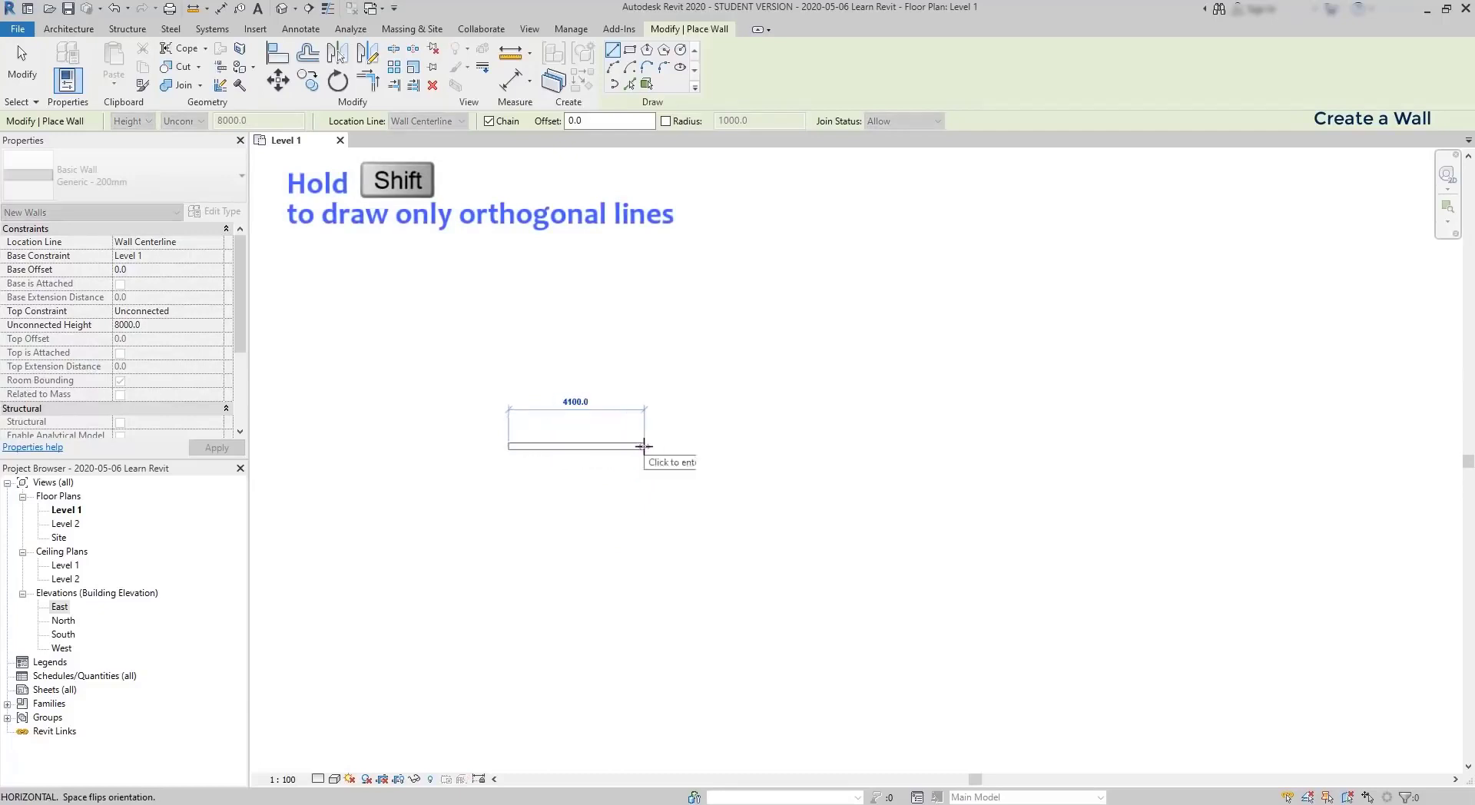
{"action": "left_click", "coordinate": [643, 445]}
{"action": "left_click", "coordinate": [645, 350]}
{"action": "left_click", "coordinate": [830, 350]}
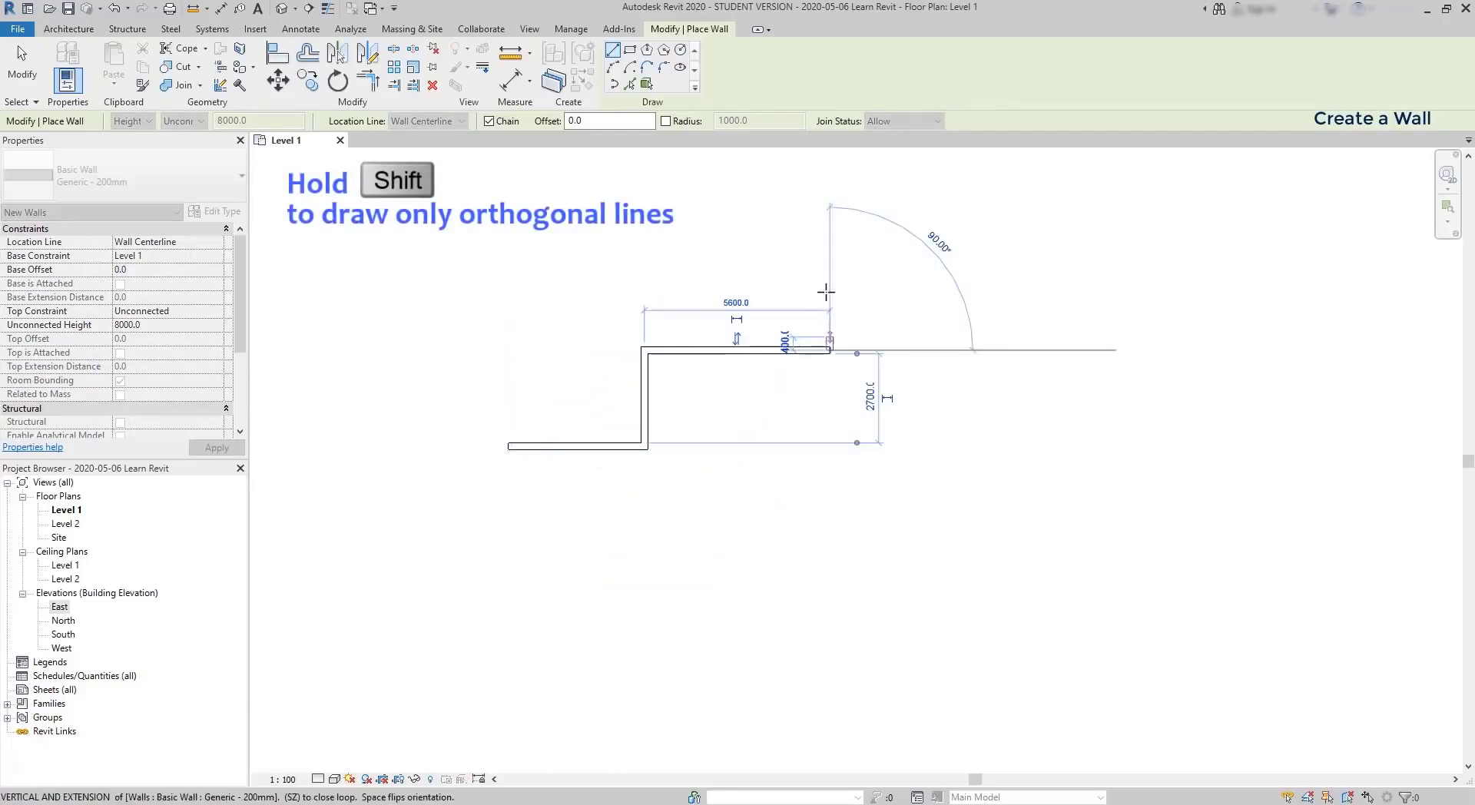
{"action": "left_click", "coordinate": [830, 224]}
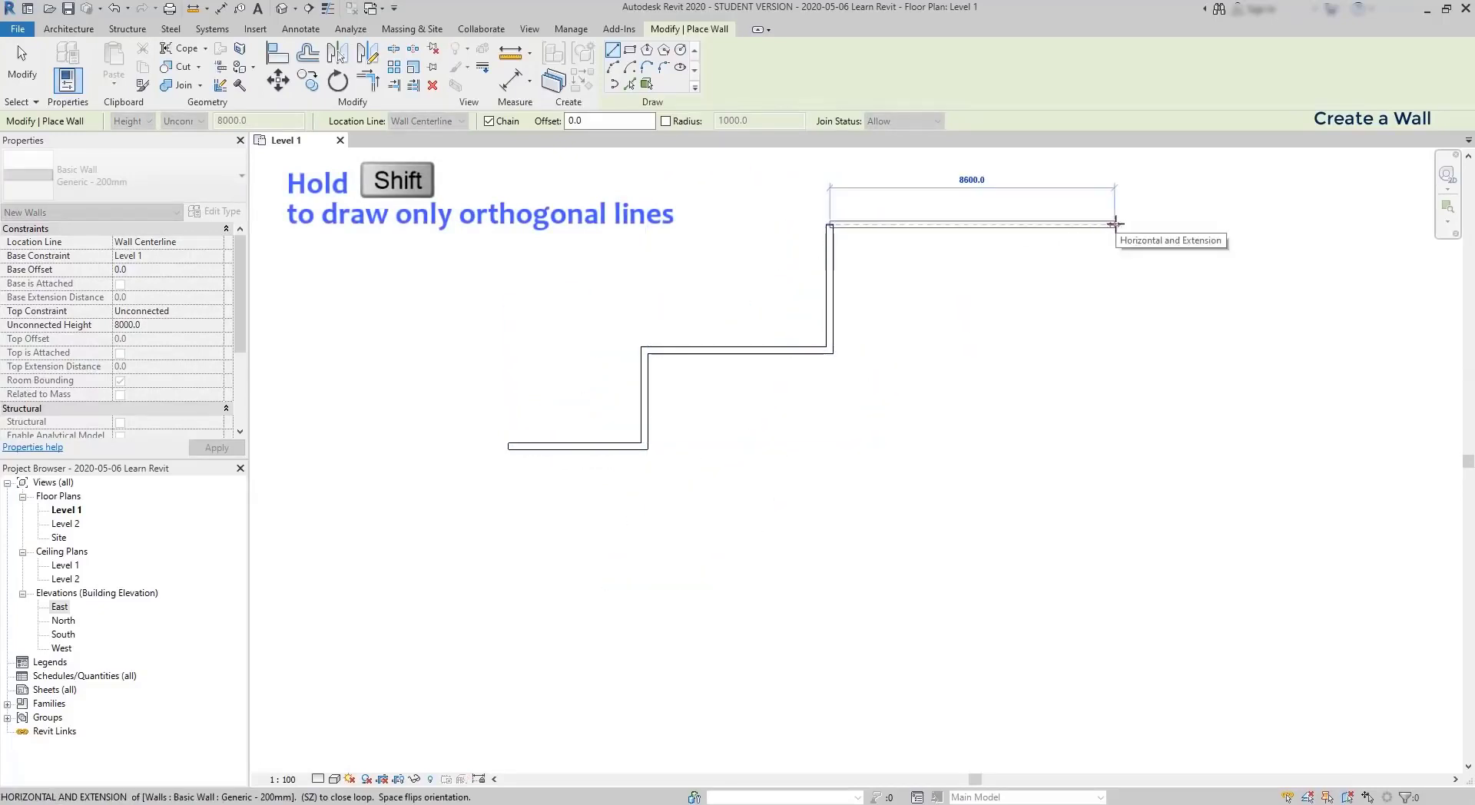
{"action": "left_click", "coordinate": [1115, 224]}
{"action": "left_click", "coordinate": [1114, 496]}
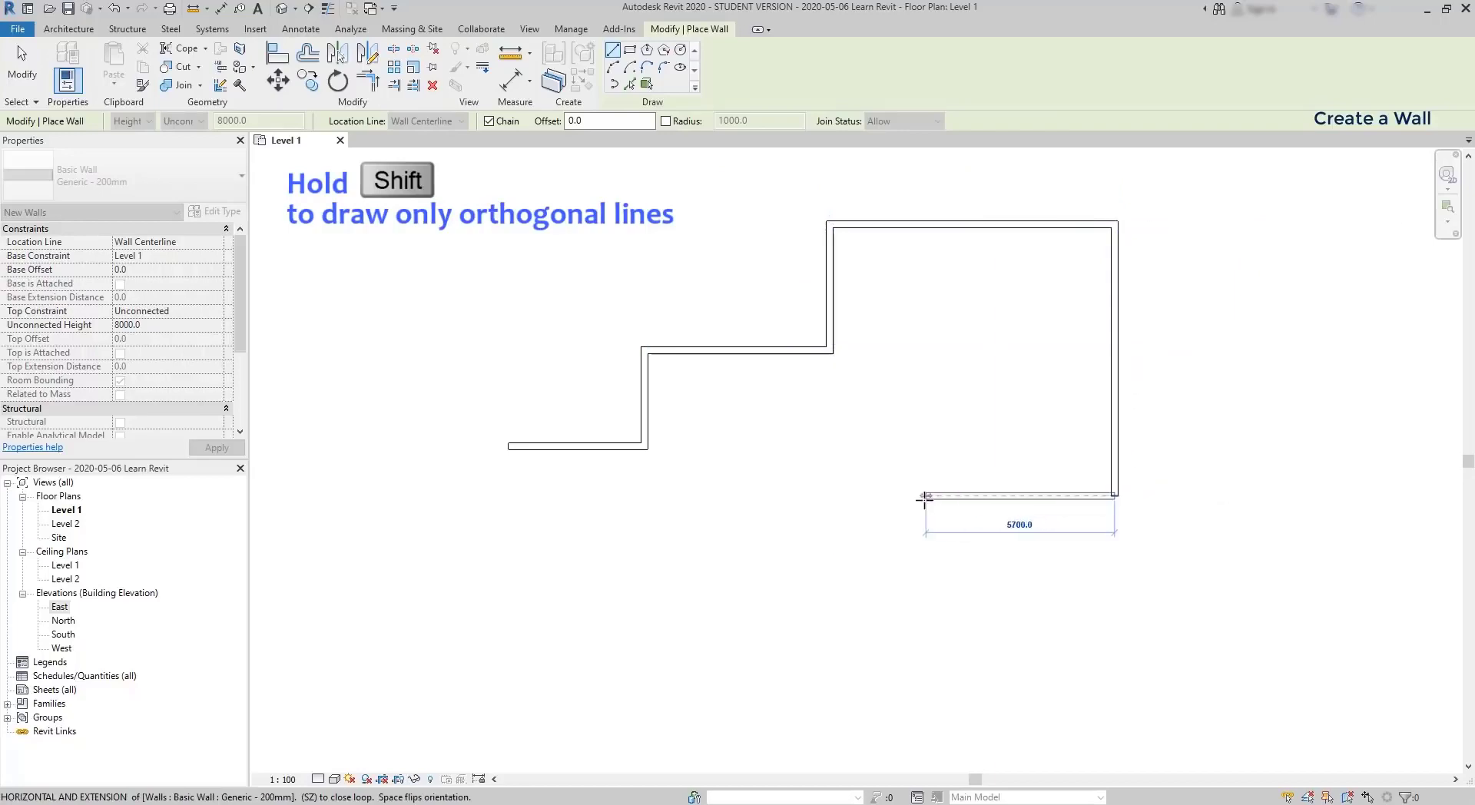
{"action": "left_click", "coordinate": [924, 497]}
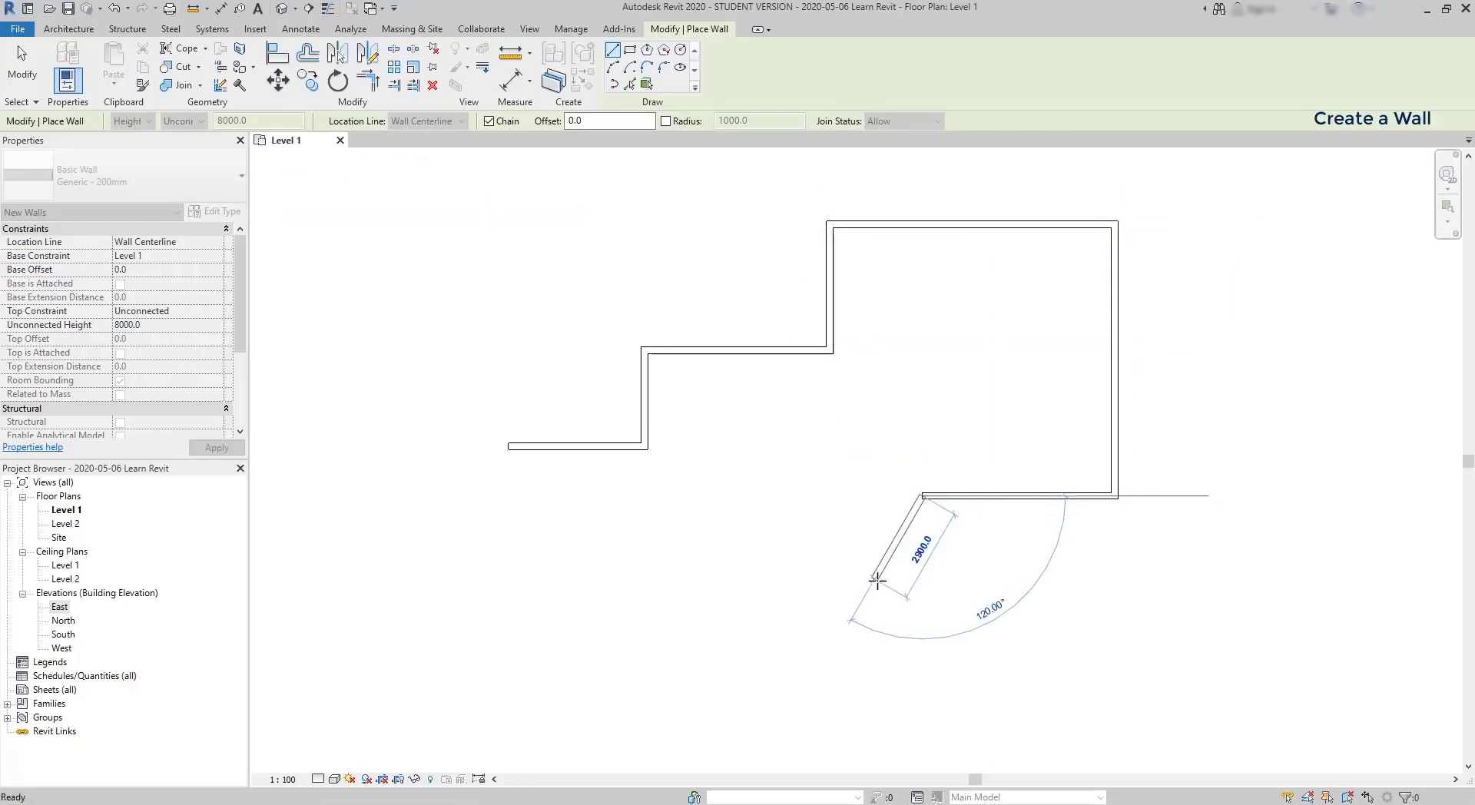
{"action": "key", "text": "Escape"}
{"action": "key", "text": "Escape"}
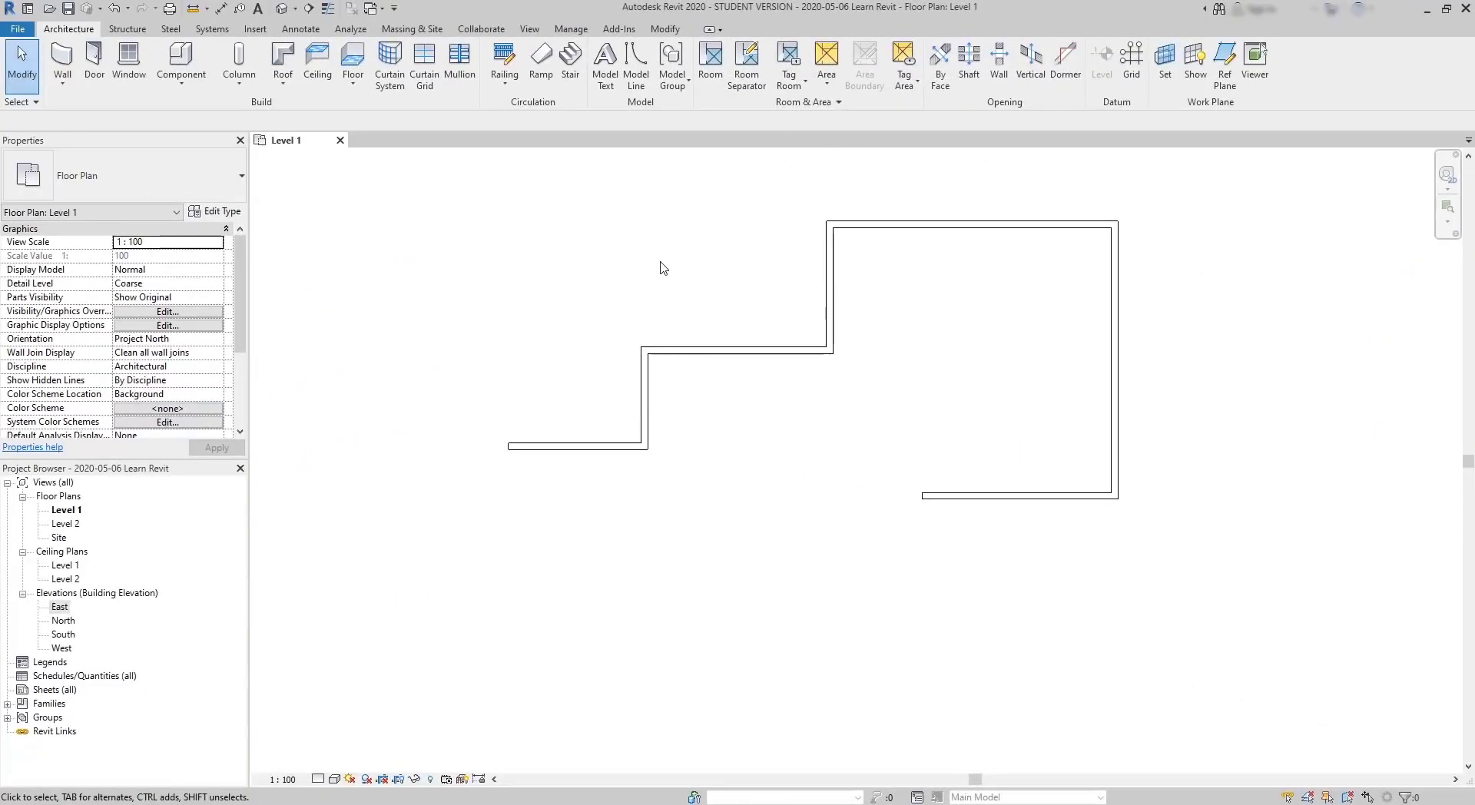
{"action": "key", "text": "w"}
{"action": "key", "text": "a"}
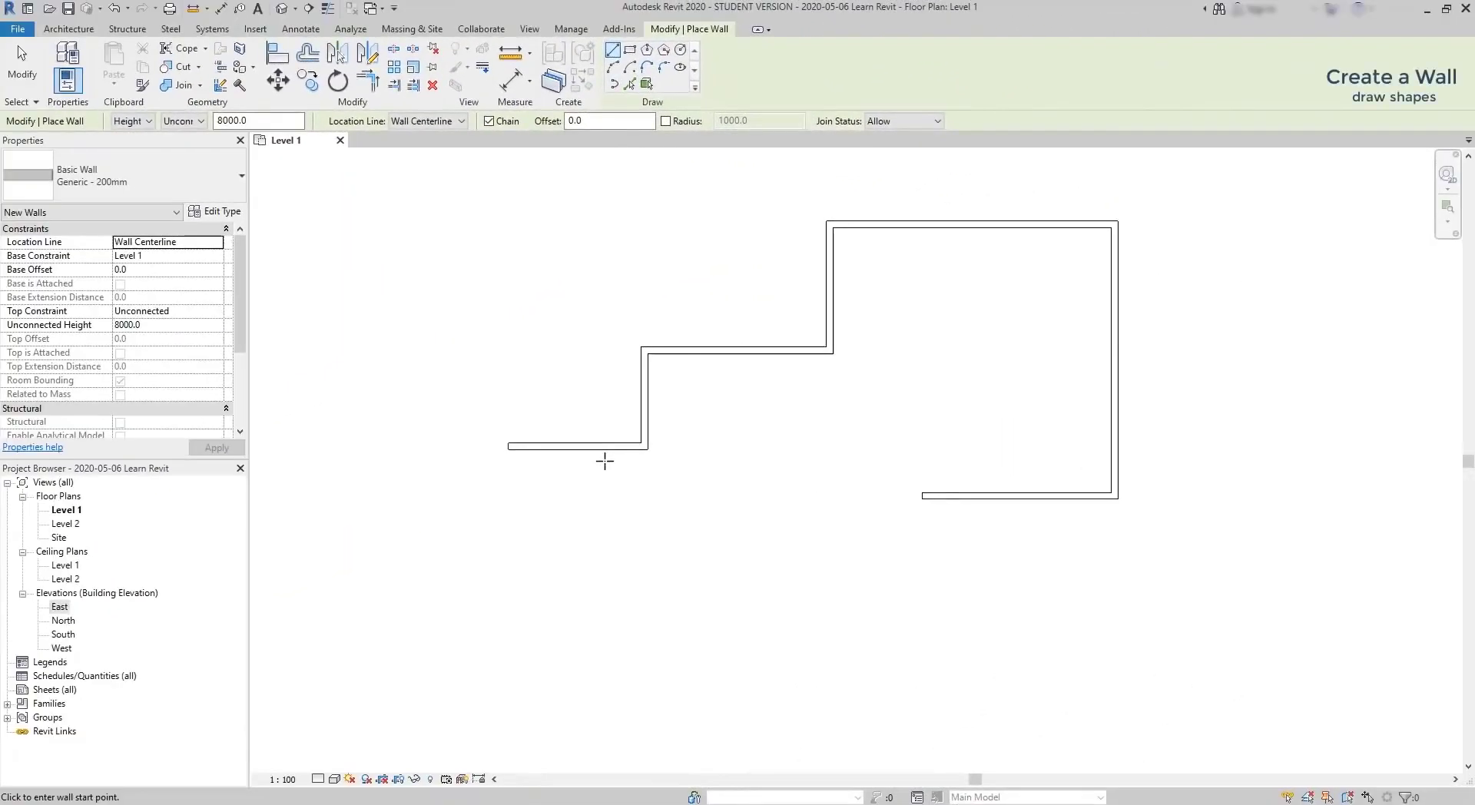
{"action": "left_click", "coordinate": [548, 592]}
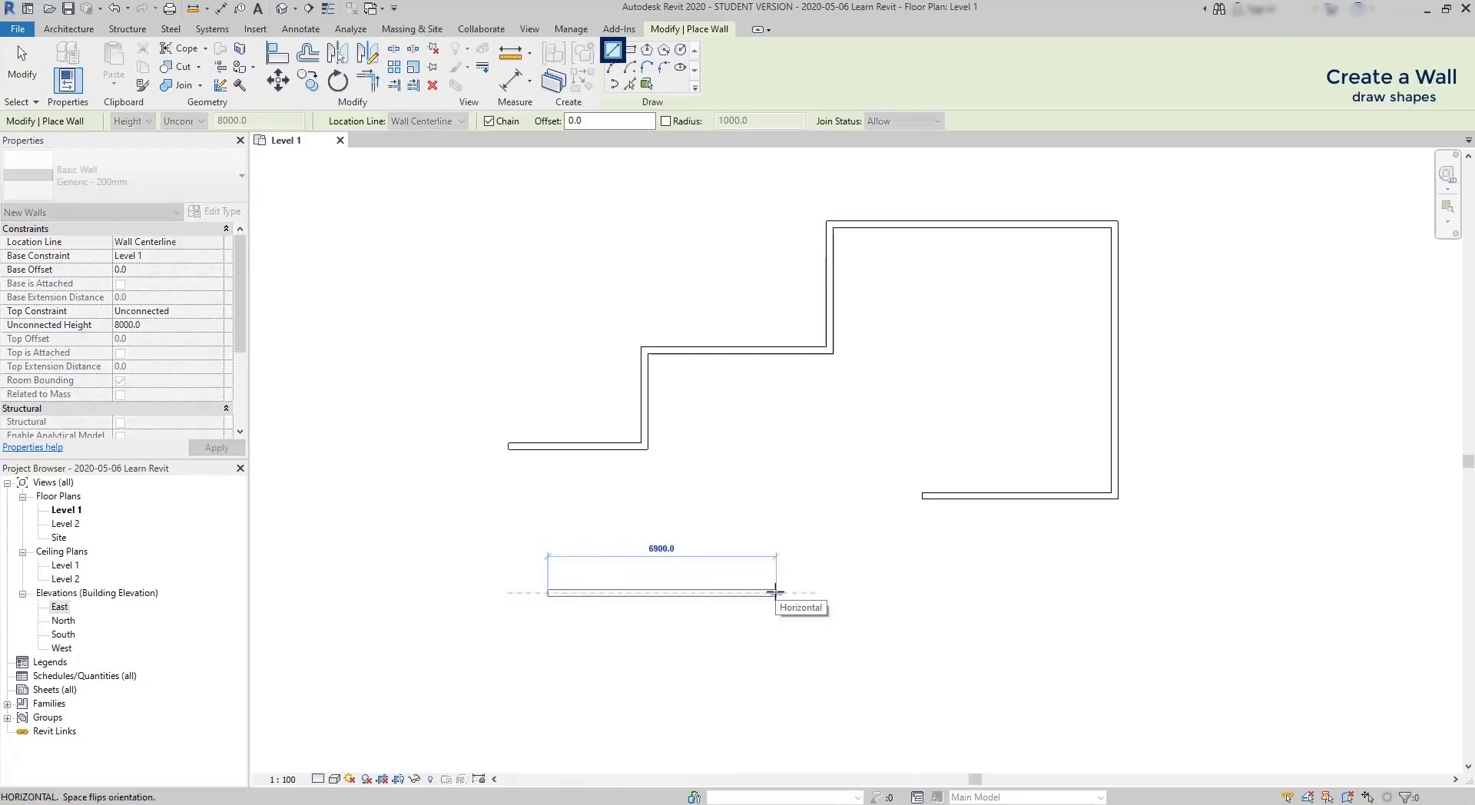
{"action": "key", "text": "Escape"}
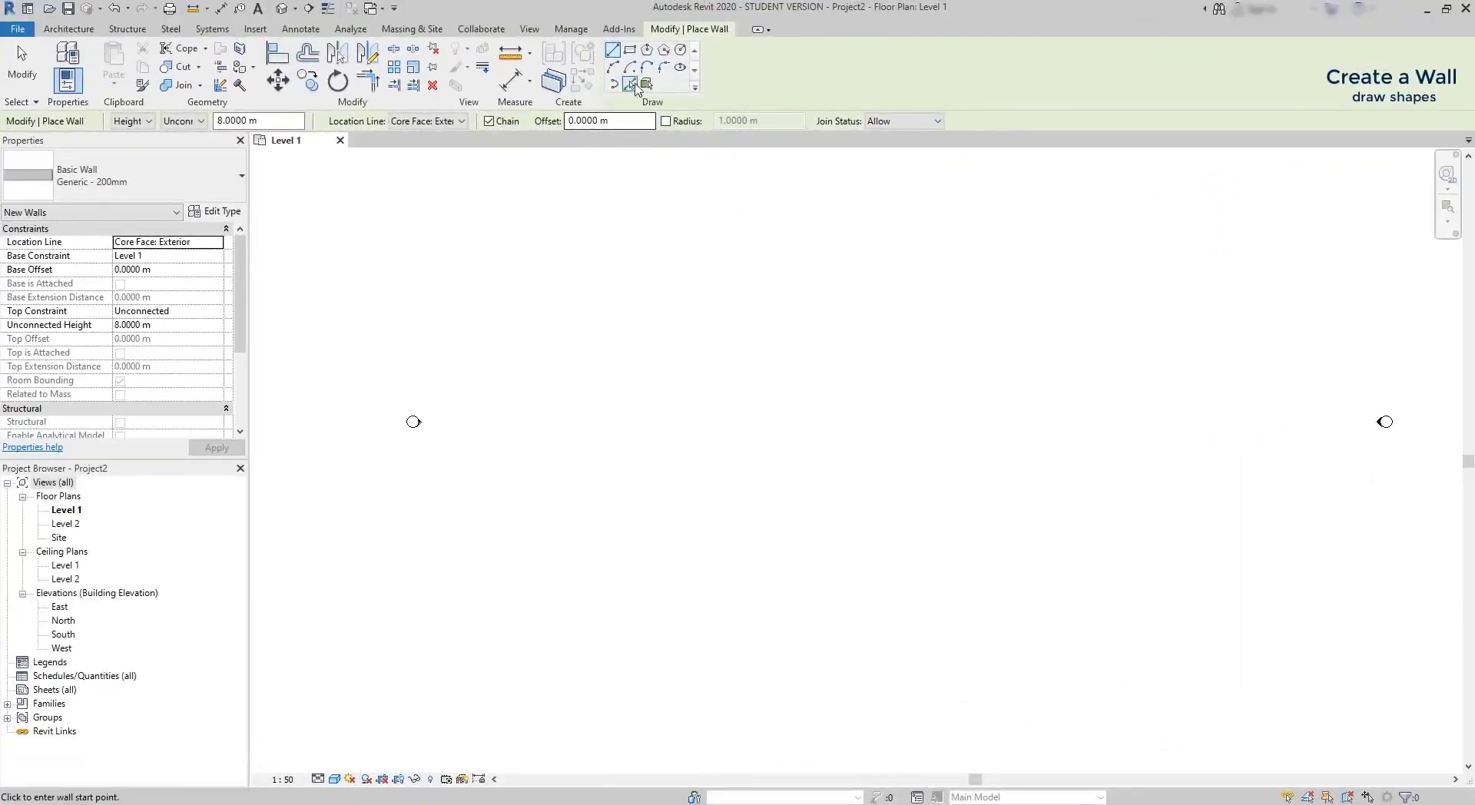
Draw a rectangular wall layout of about 5.2 by 2.7 m on Level 1 using the Rectangle shape.
{"action": "left_click", "coordinate": [631, 51]}
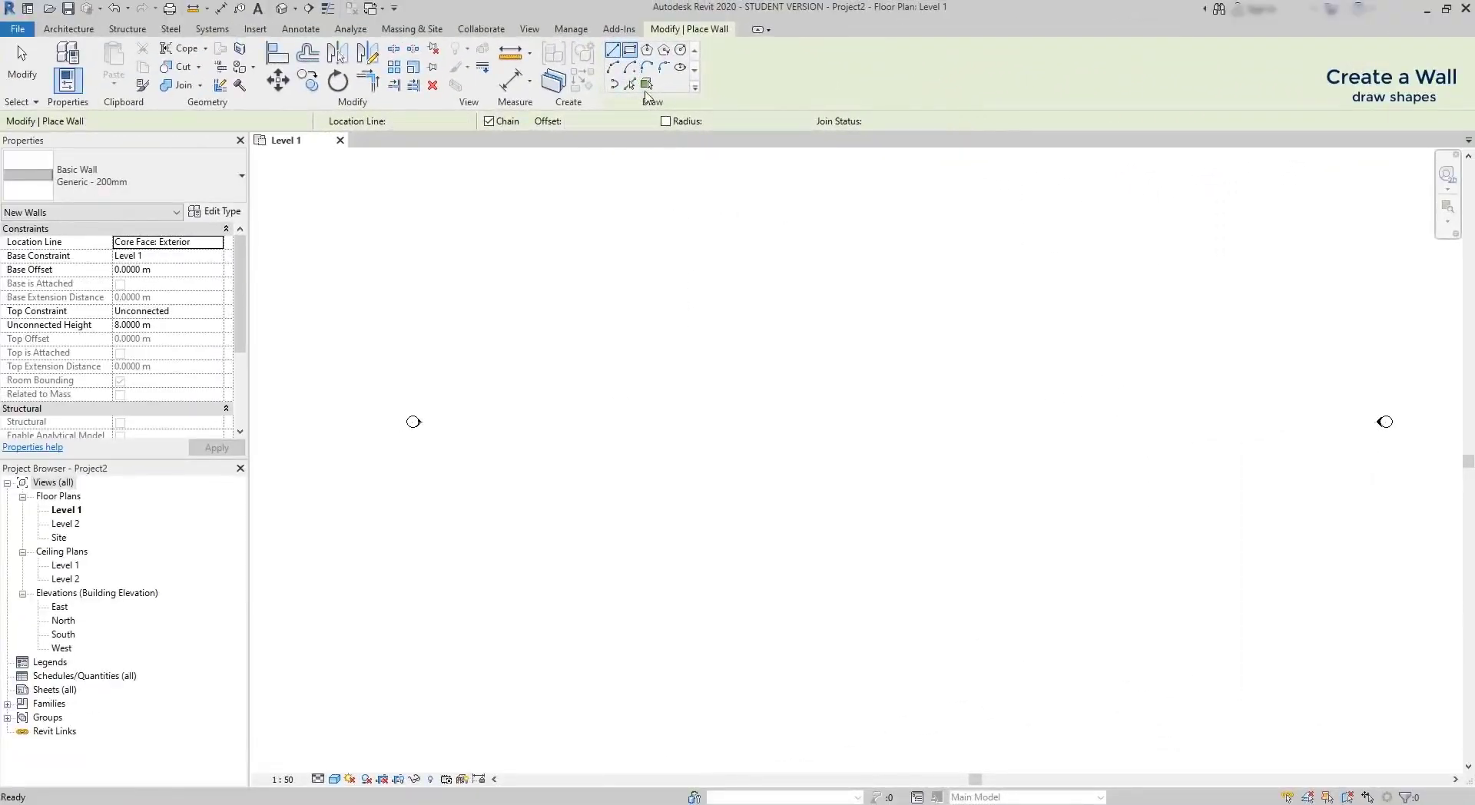
{"action": "left_click", "coordinate": [662, 500]}
{"action": "scroll", "coordinate": [770, 444], "scroll_direction": "up", "scroll_amount": 4}
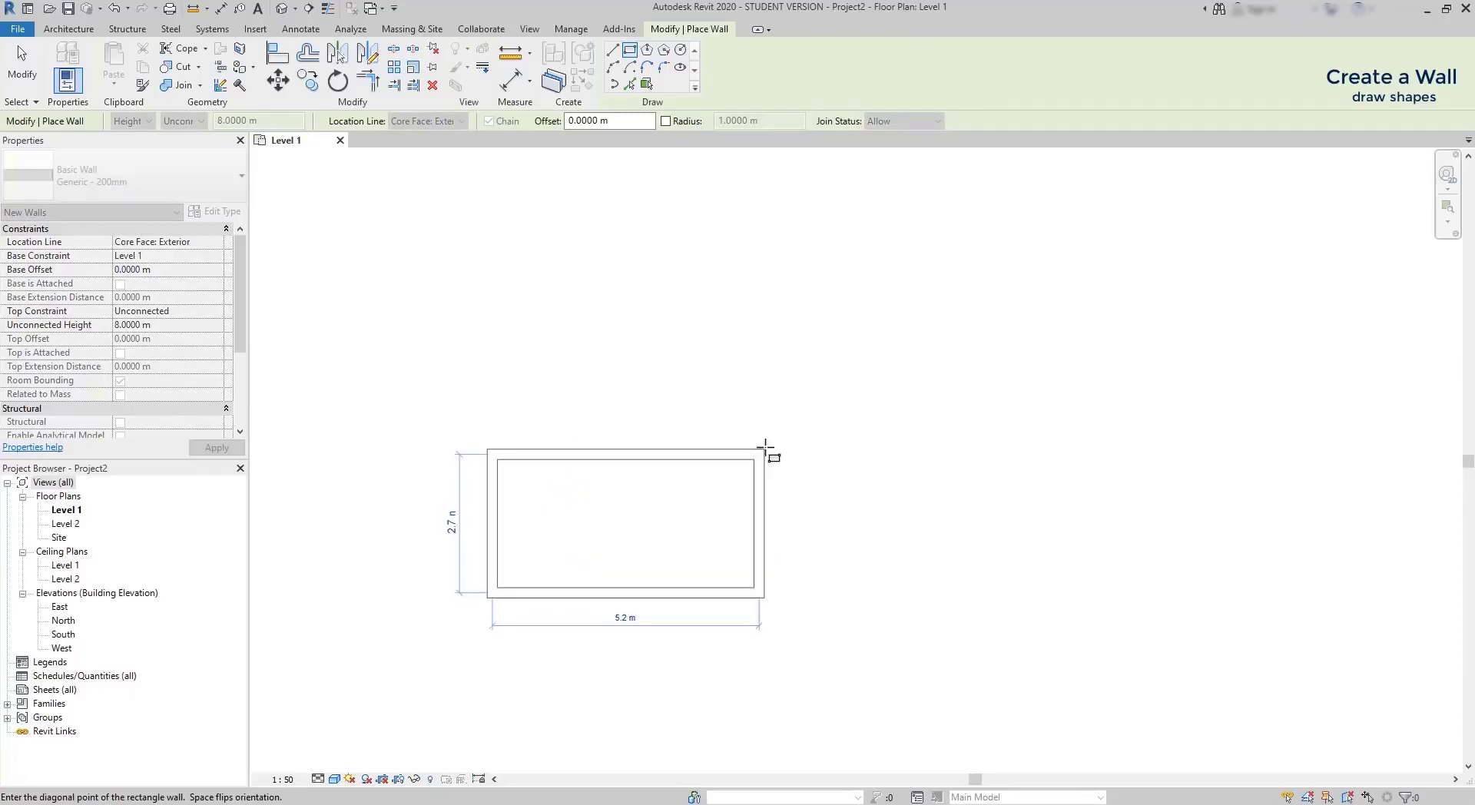
{"action": "left_click", "coordinate": [765, 445]}
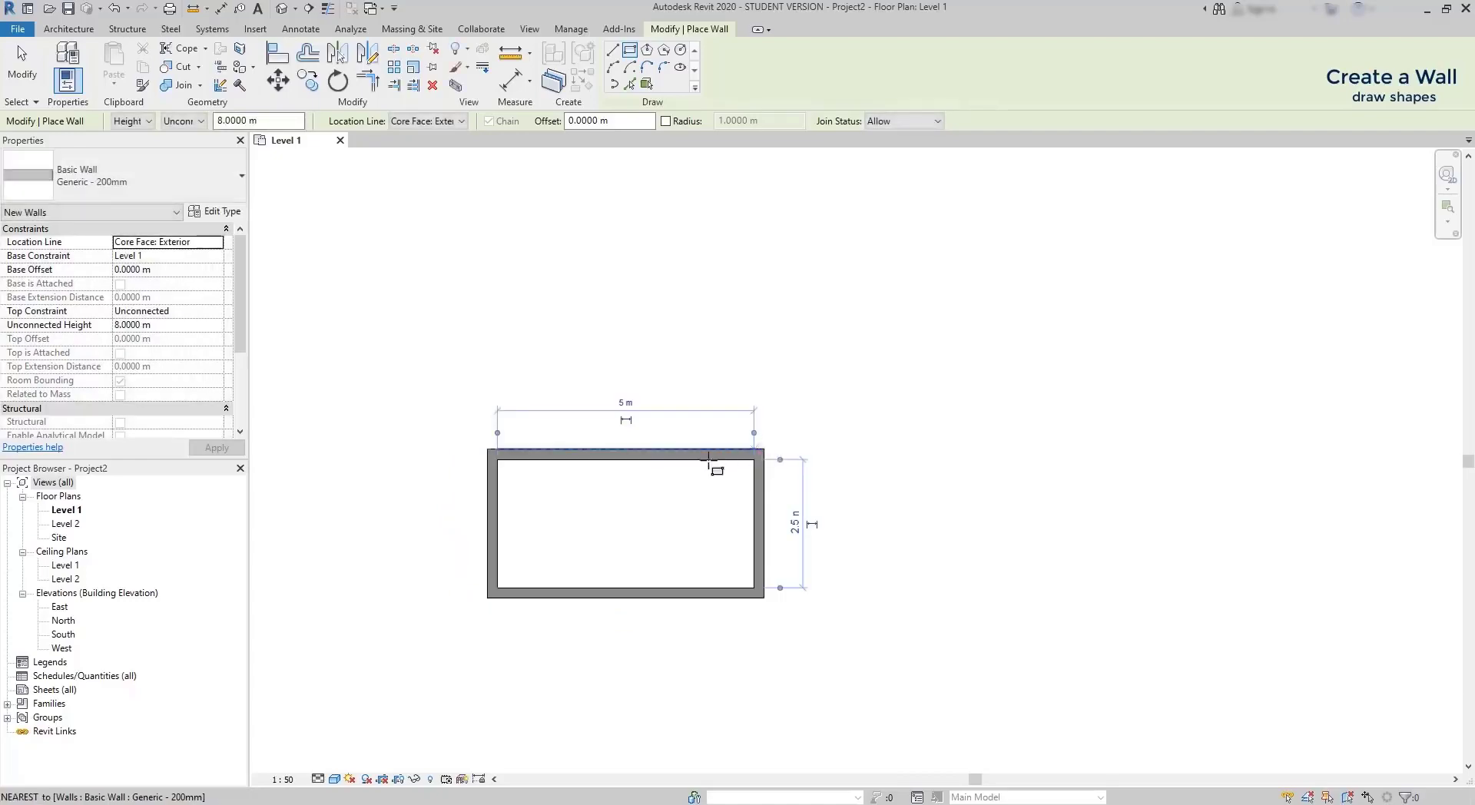
{"action": "key", "text": "Escape"}
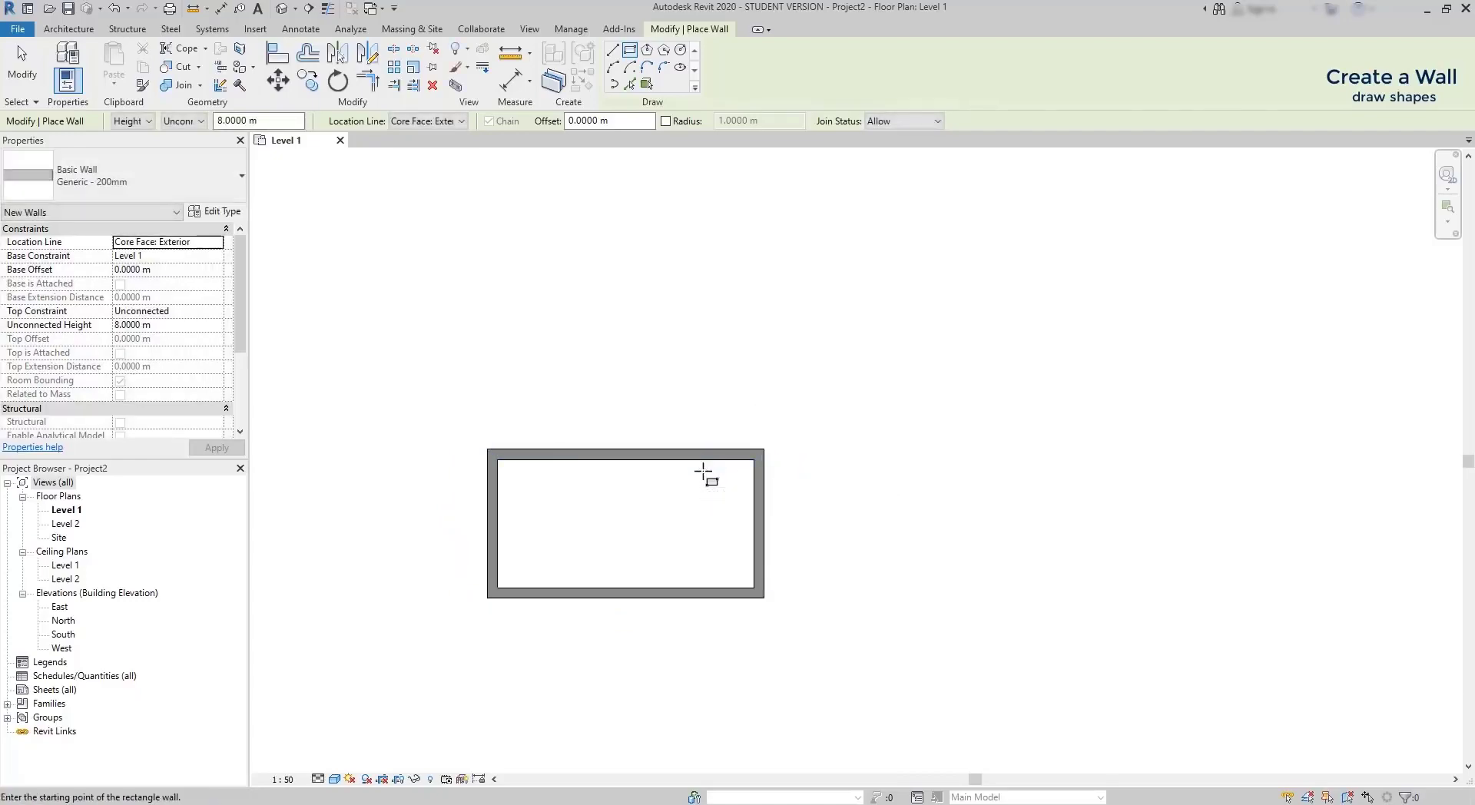
{"action": "key", "text": "Escape"}
Set the clear distance between the rectangle's upper and lower walls to 3 m.
{"action": "left_click", "coordinate": [716, 454]}
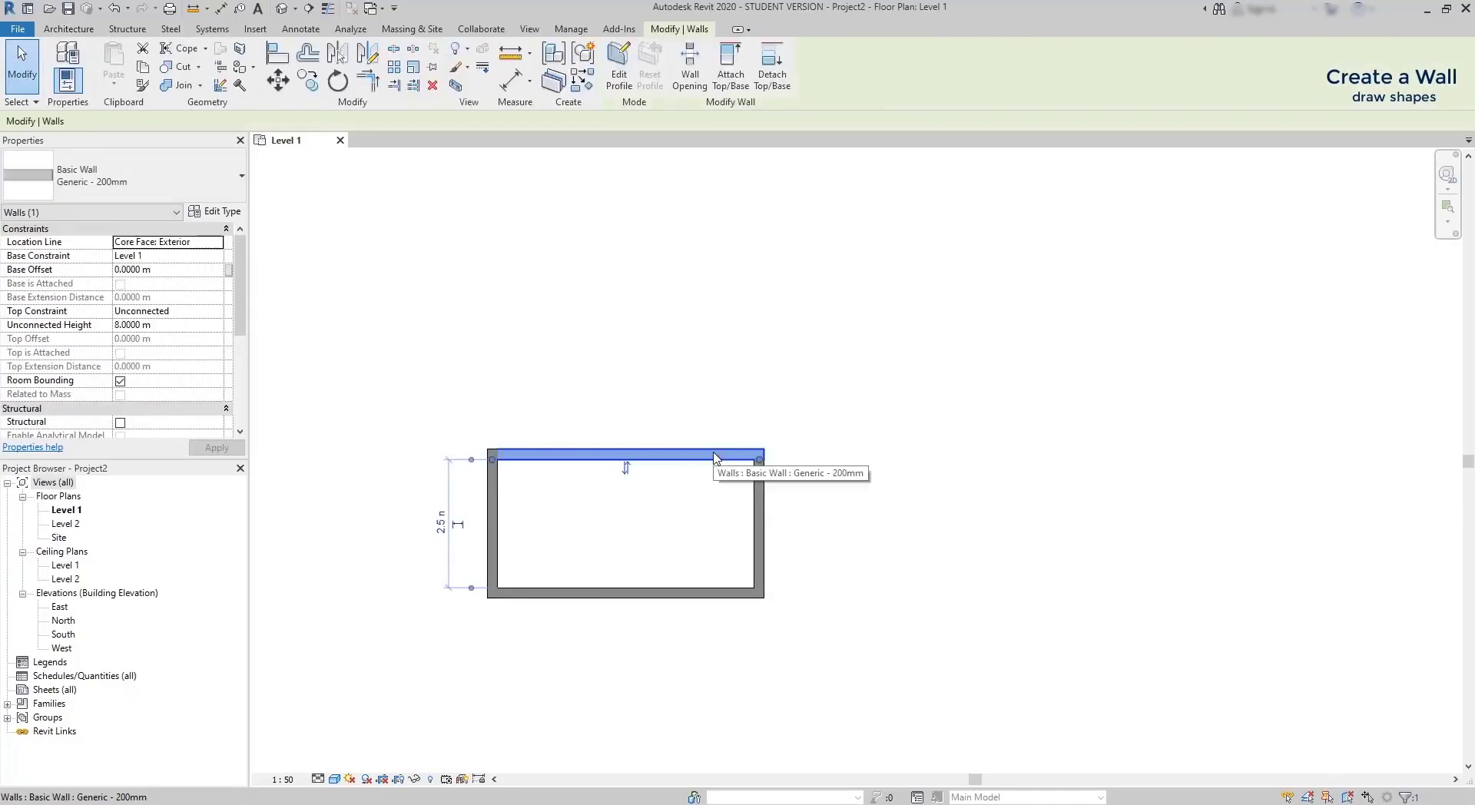
{"action": "left_click", "coordinate": [441, 522]}
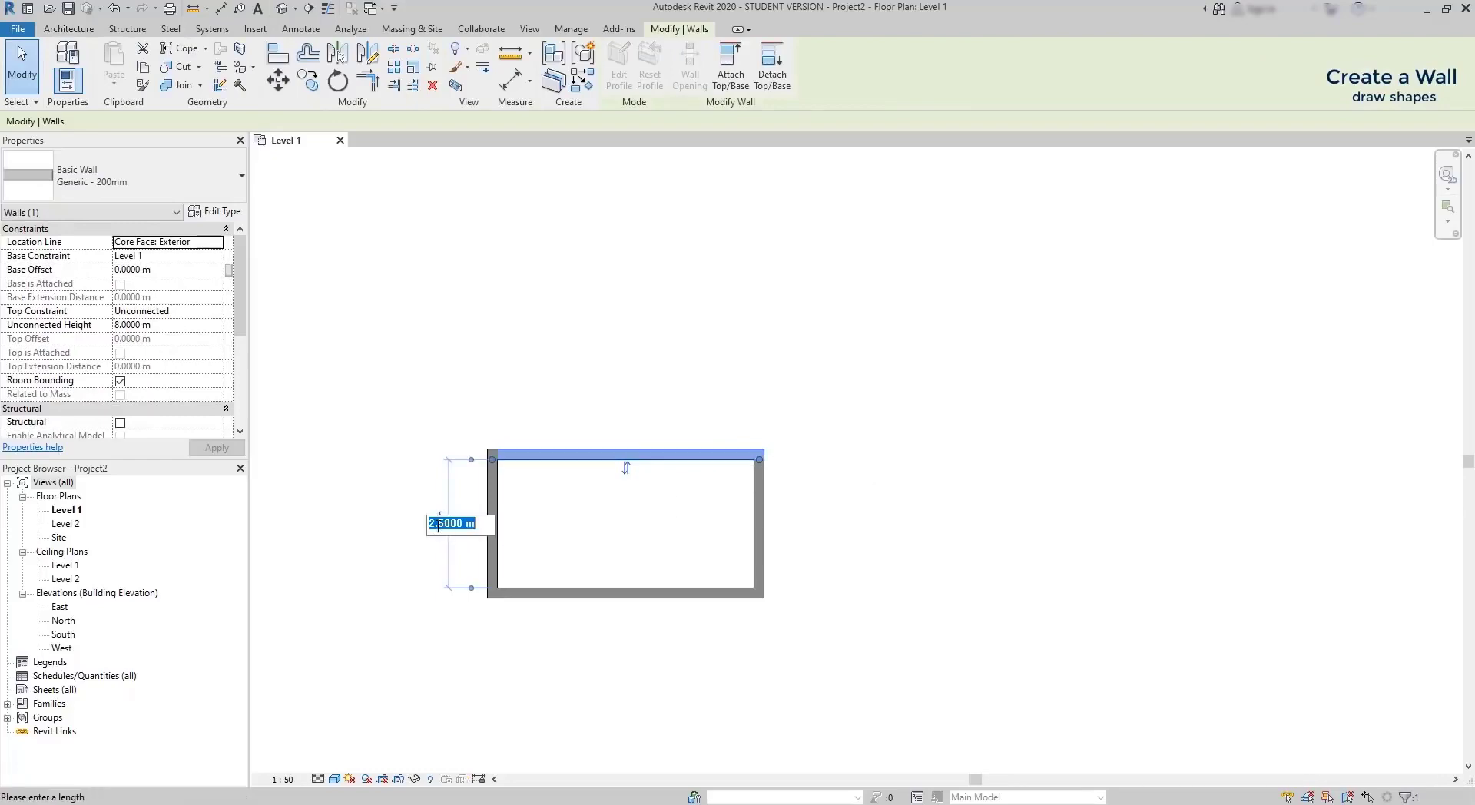
{"action": "type", "text": "3"}
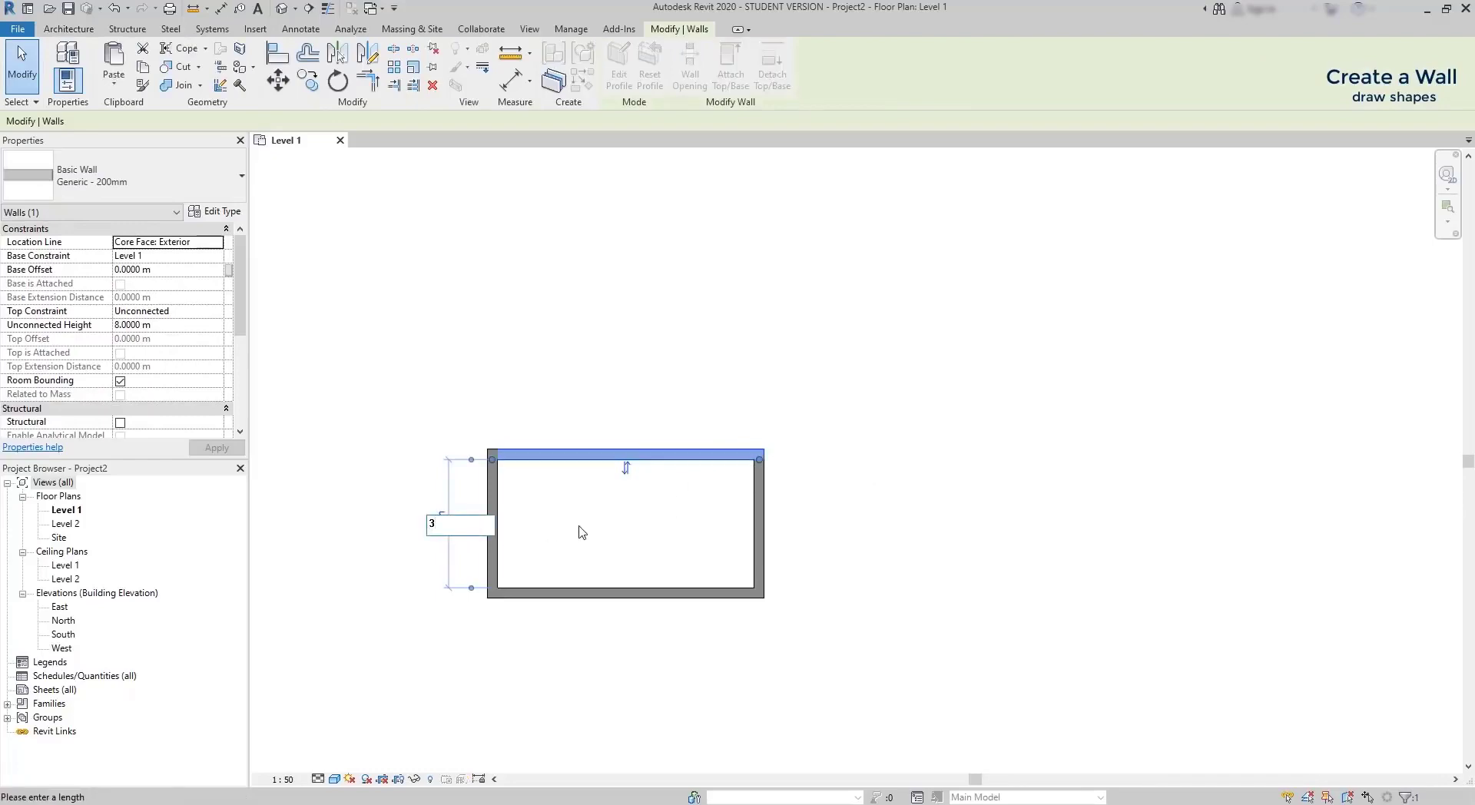
{"action": "key", "text": "Return"}
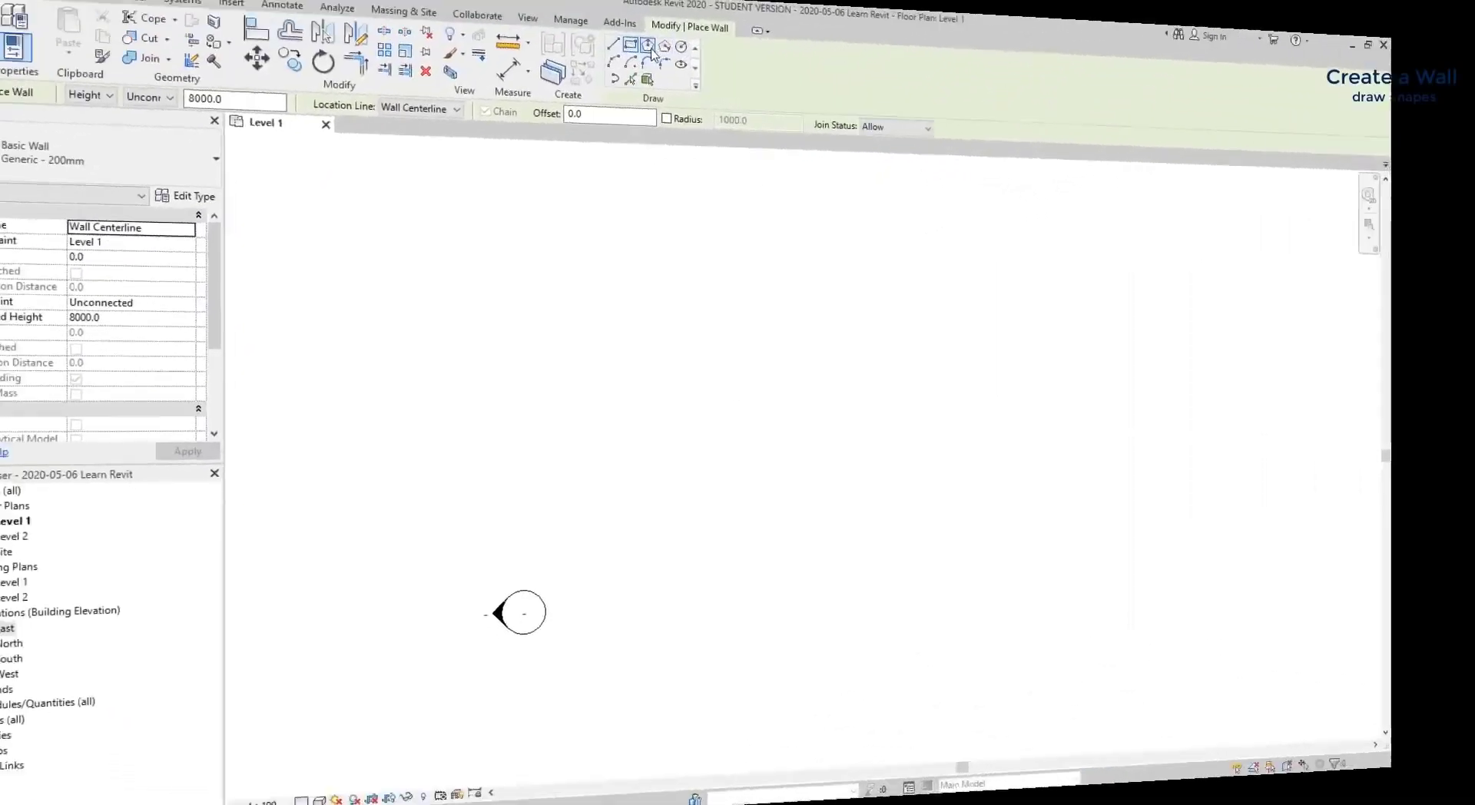
Draw a circular Generic - 200mm wall above the elevation marker on Level 1.
{"action": "left_click", "coordinate": [645, 424]}
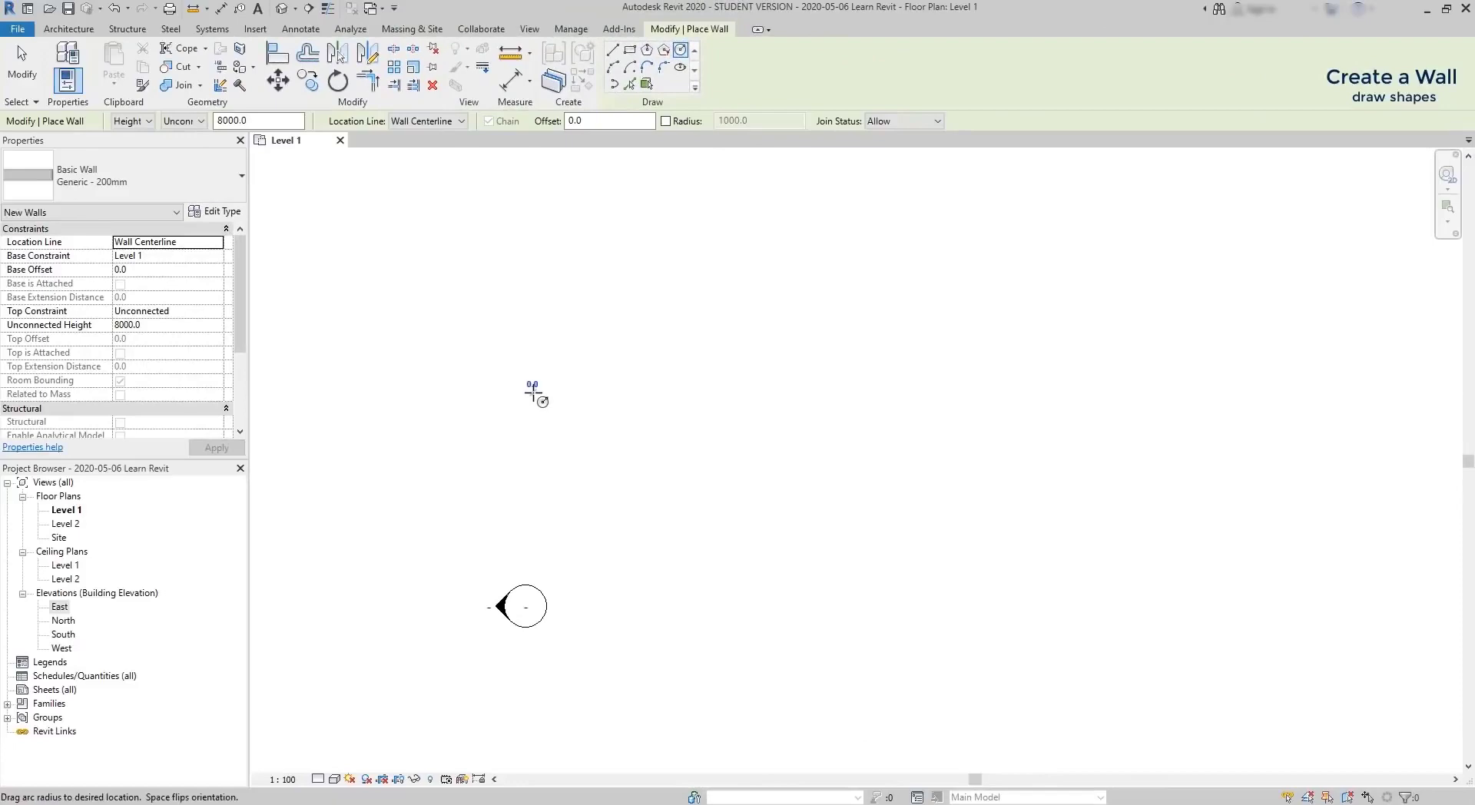
{"action": "left_click", "coordinate": [532, 394]}
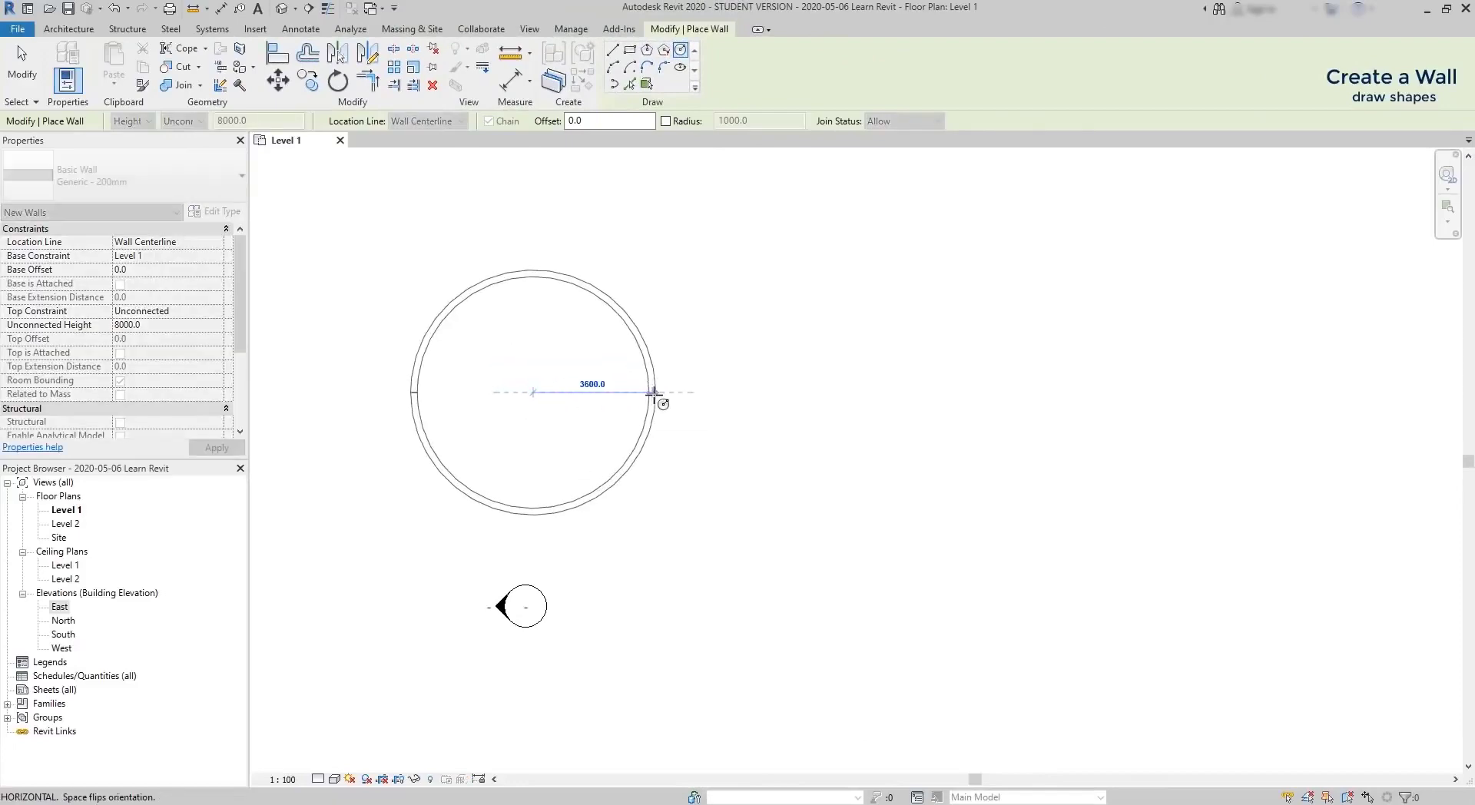
{"action": "type", "text": "3"}
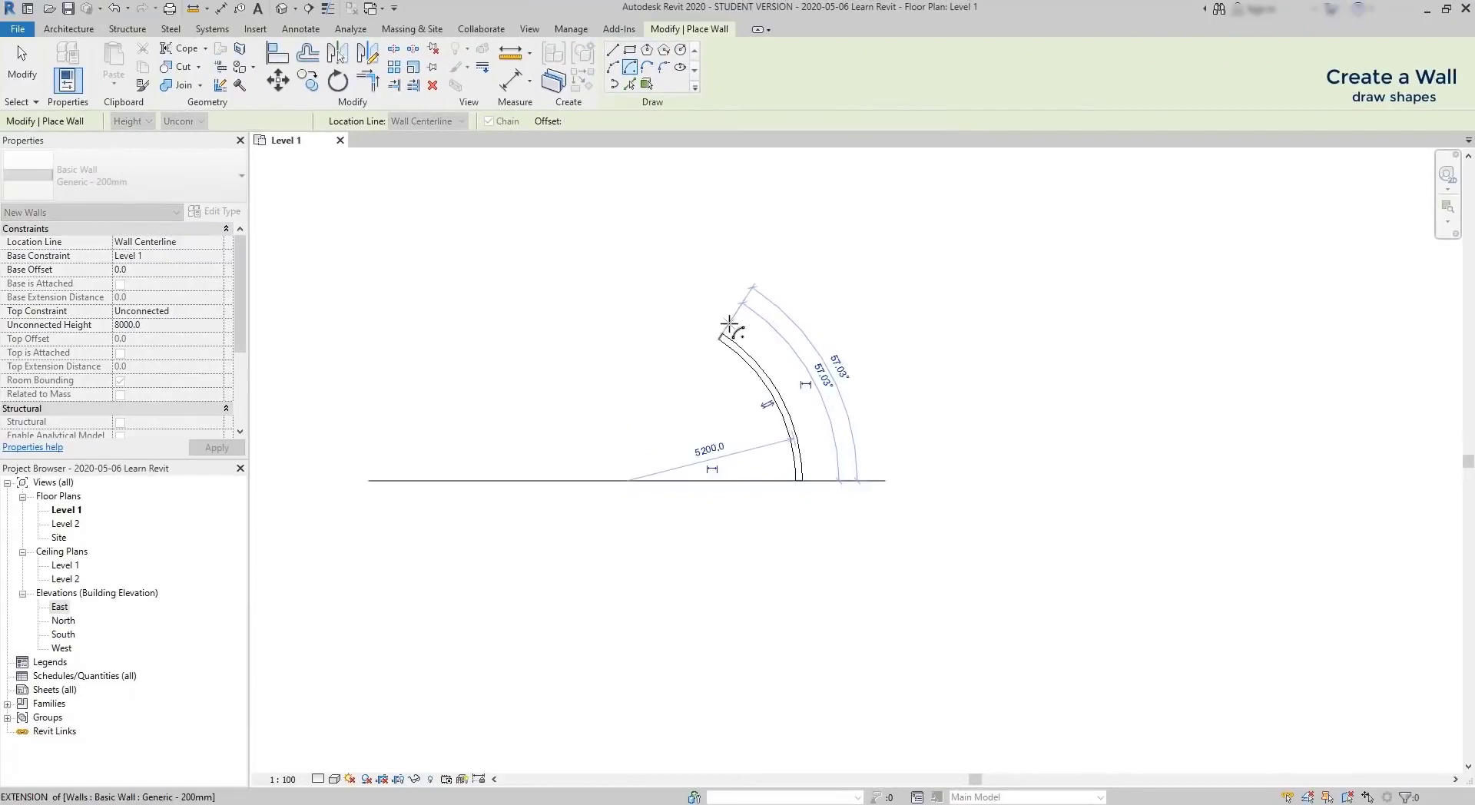
Draw an arc wall with a radius of about 5200 mm spanning about 57°, and lay out an elliptical wall.
{"action": "left_click", "coordinate": [728, 324]}
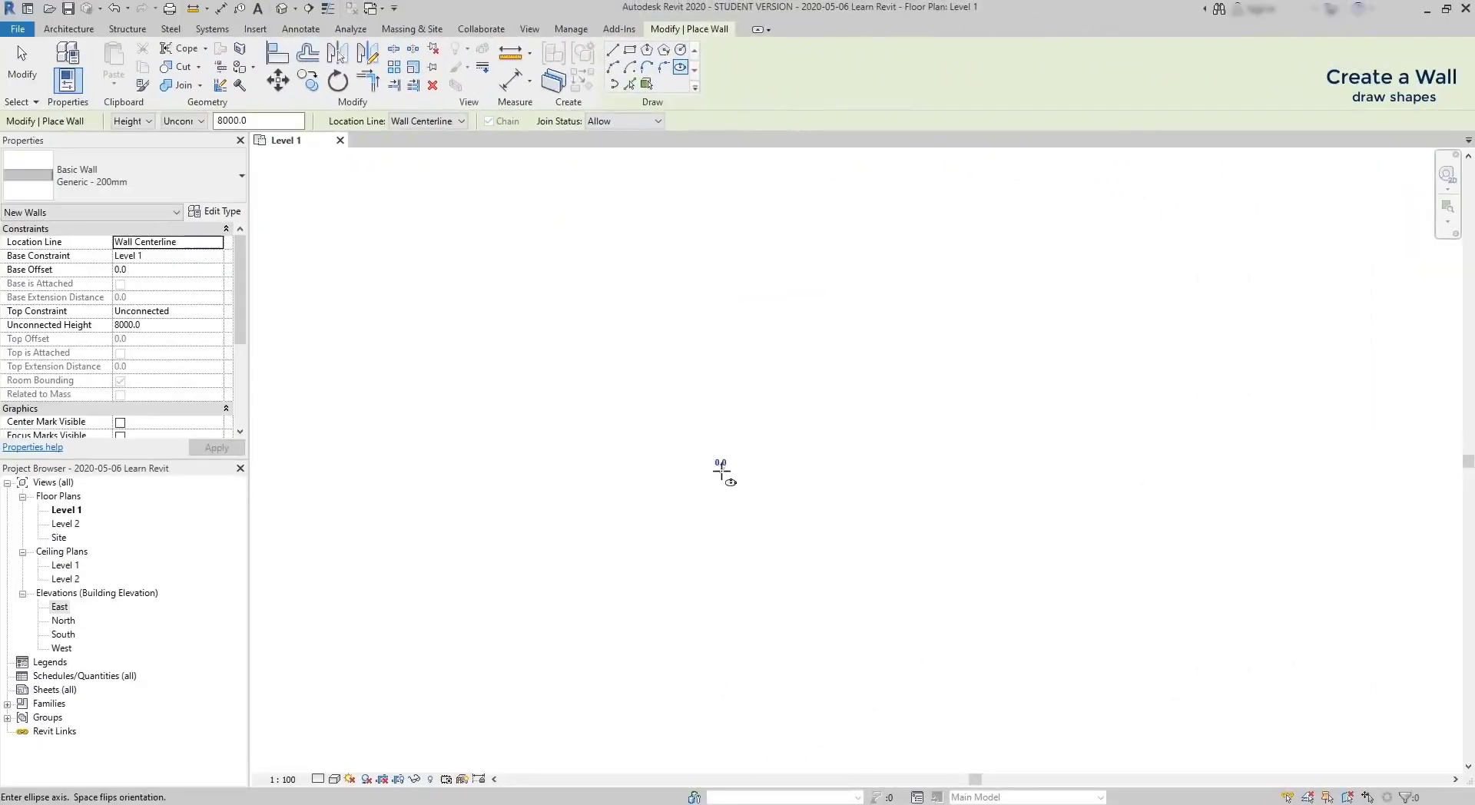
{"action": "left_click", "coordinate": [720, 470]}
{"action": "left_click", "coordinate": [858, 470]}
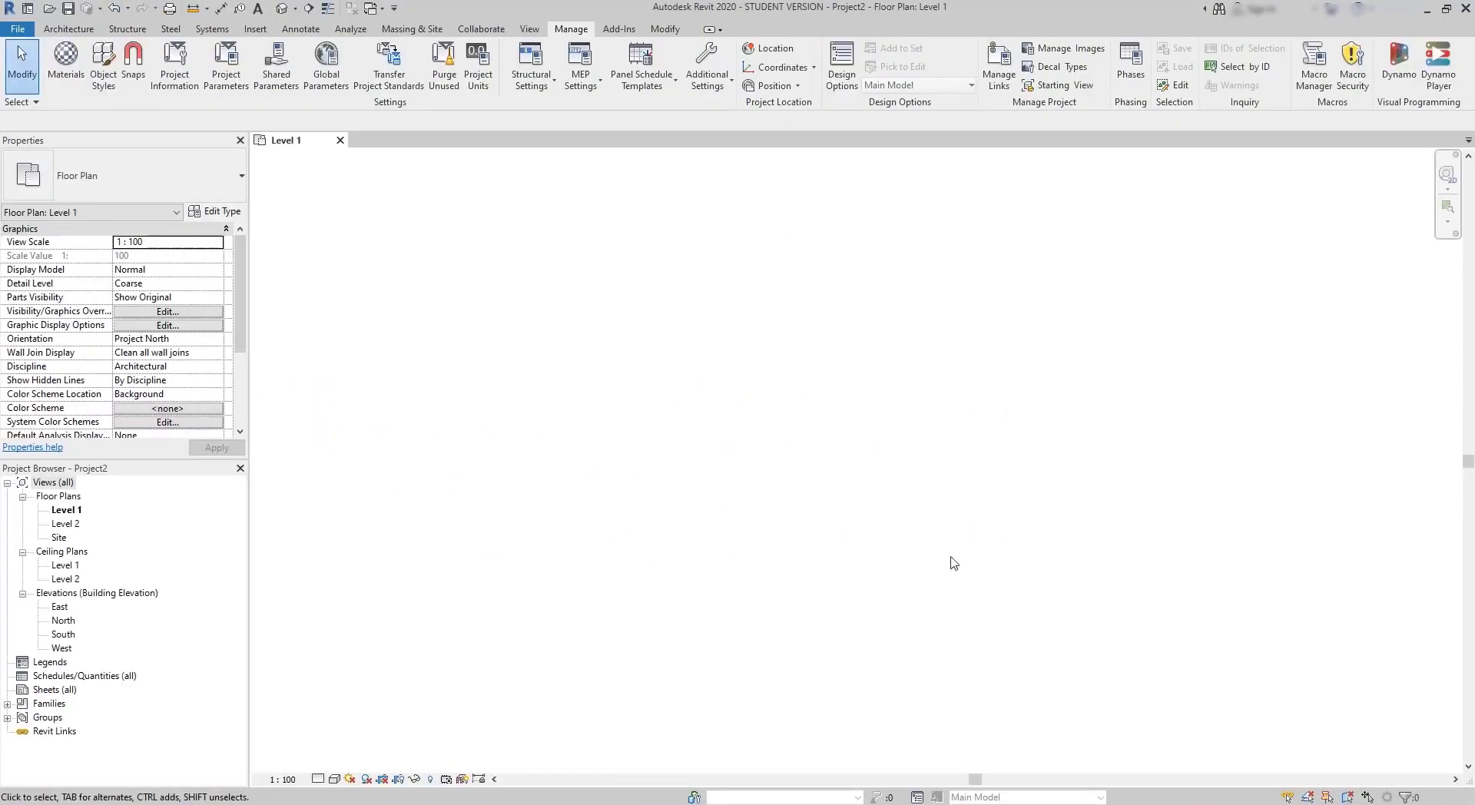
Open the Project Units settings and review the unit formats of the Structural discipline.
{"action": "left_click", "coordinate": [68, 29]}
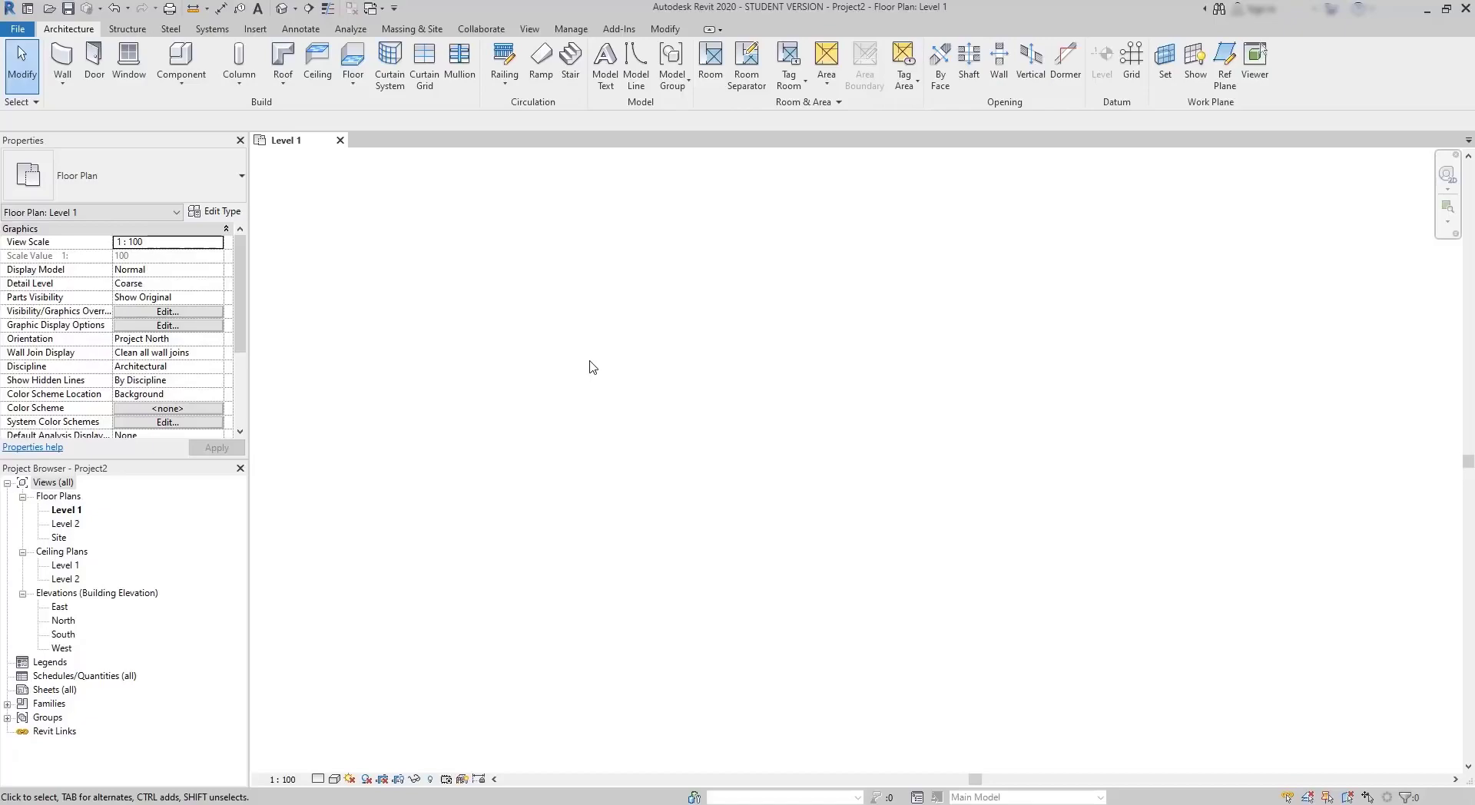
{"action": "left_click", "coordinate": [573, 30]}
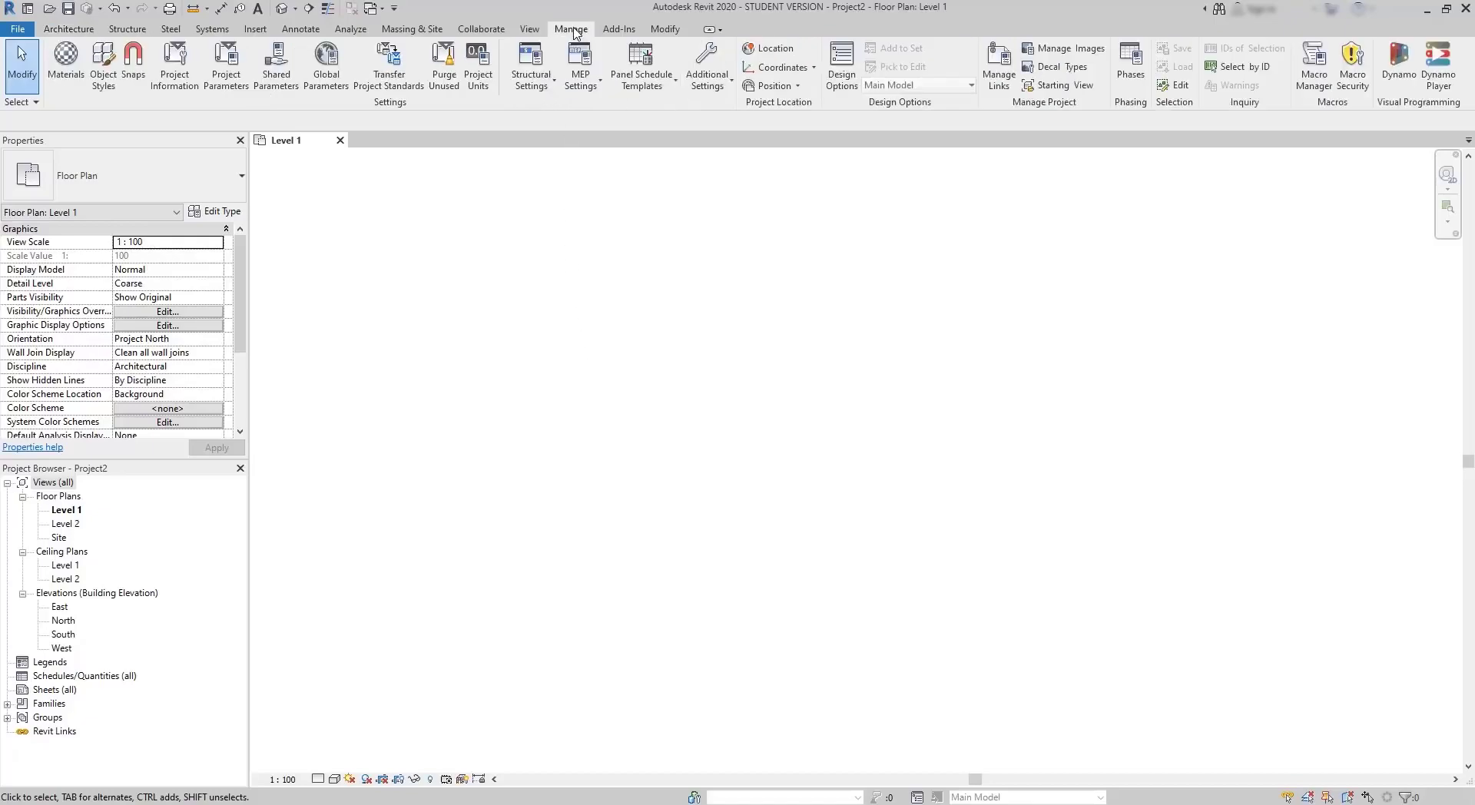
{"action": "left_click", "coordinate": [477, 74]}
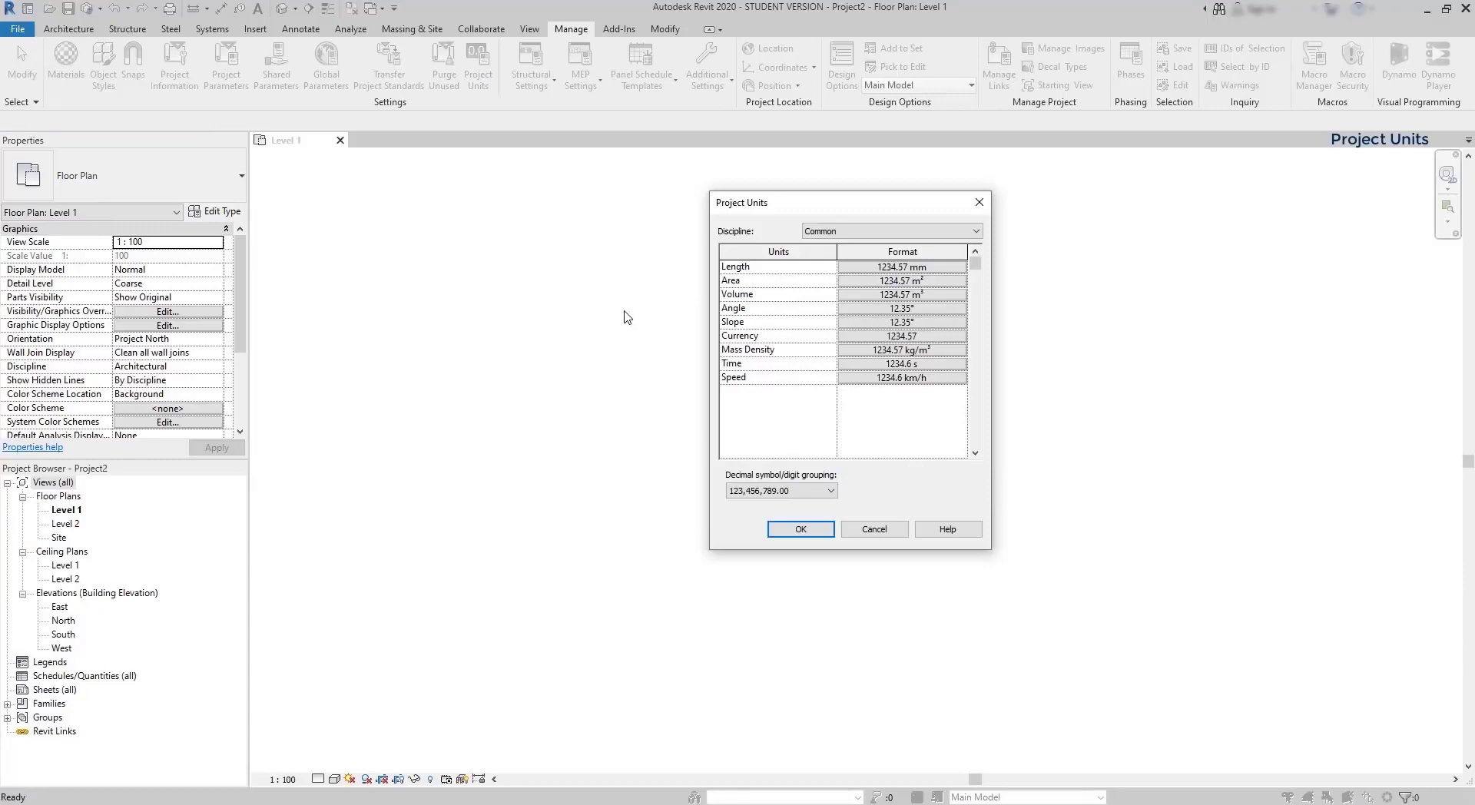
{"action": "left_click", "coordinate": [900, 230]}
{"action": "left_click", "coordinate": [899, 231]}
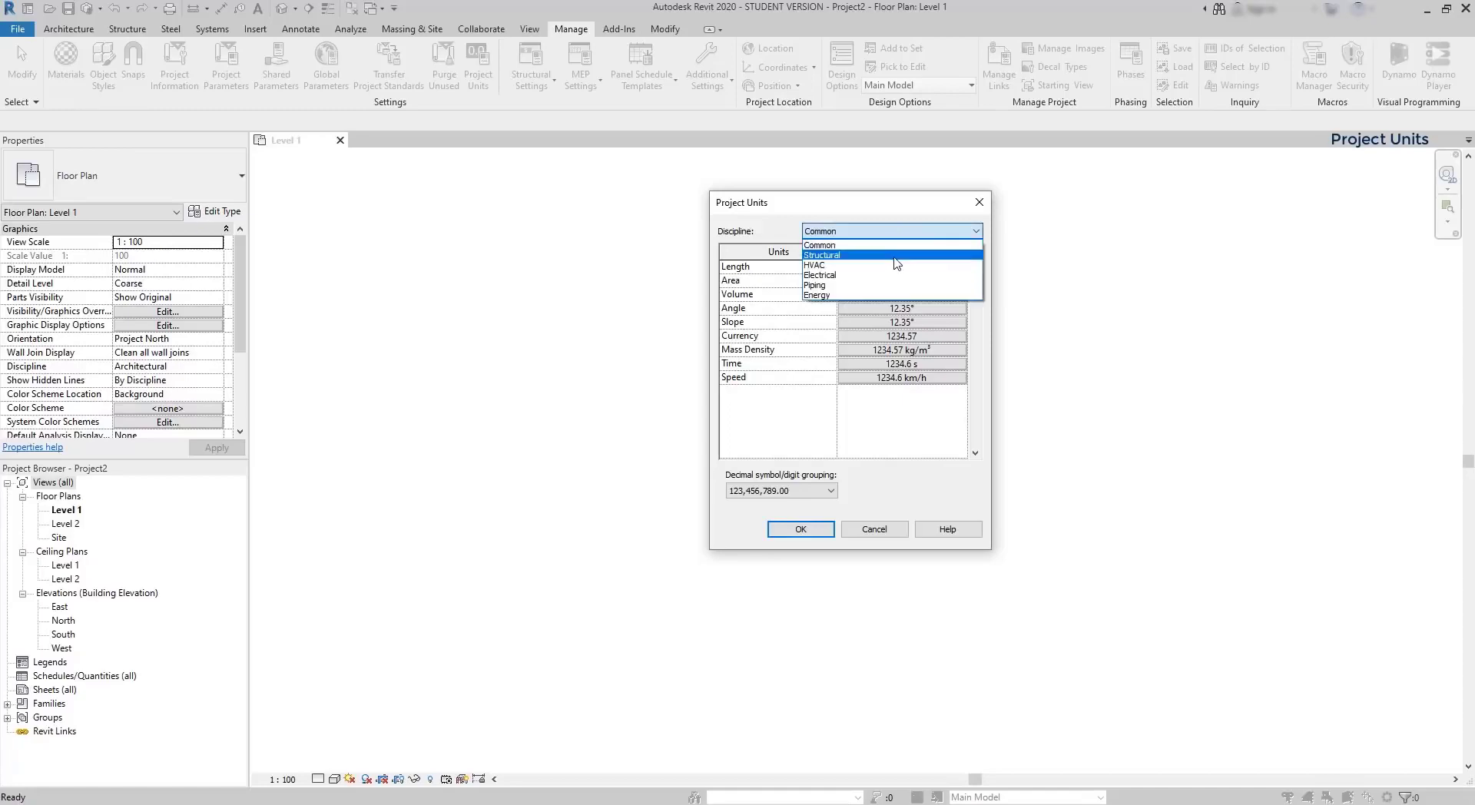
{"action": "left_click", "coordinate": [899, 254]}
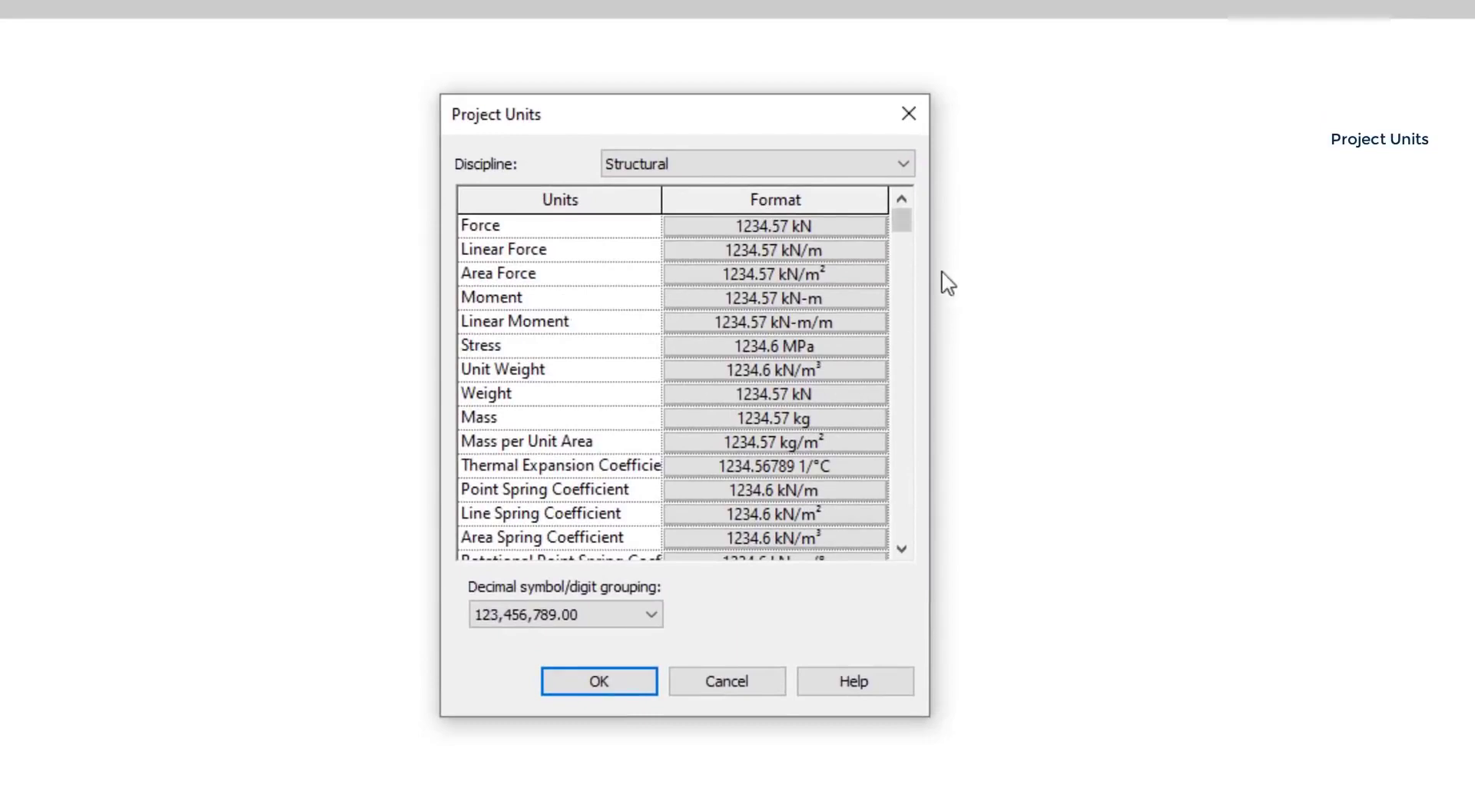
{"action": "left_click_drag", "start_coordinate": [904, 231], "coordinate": [896, 547]}
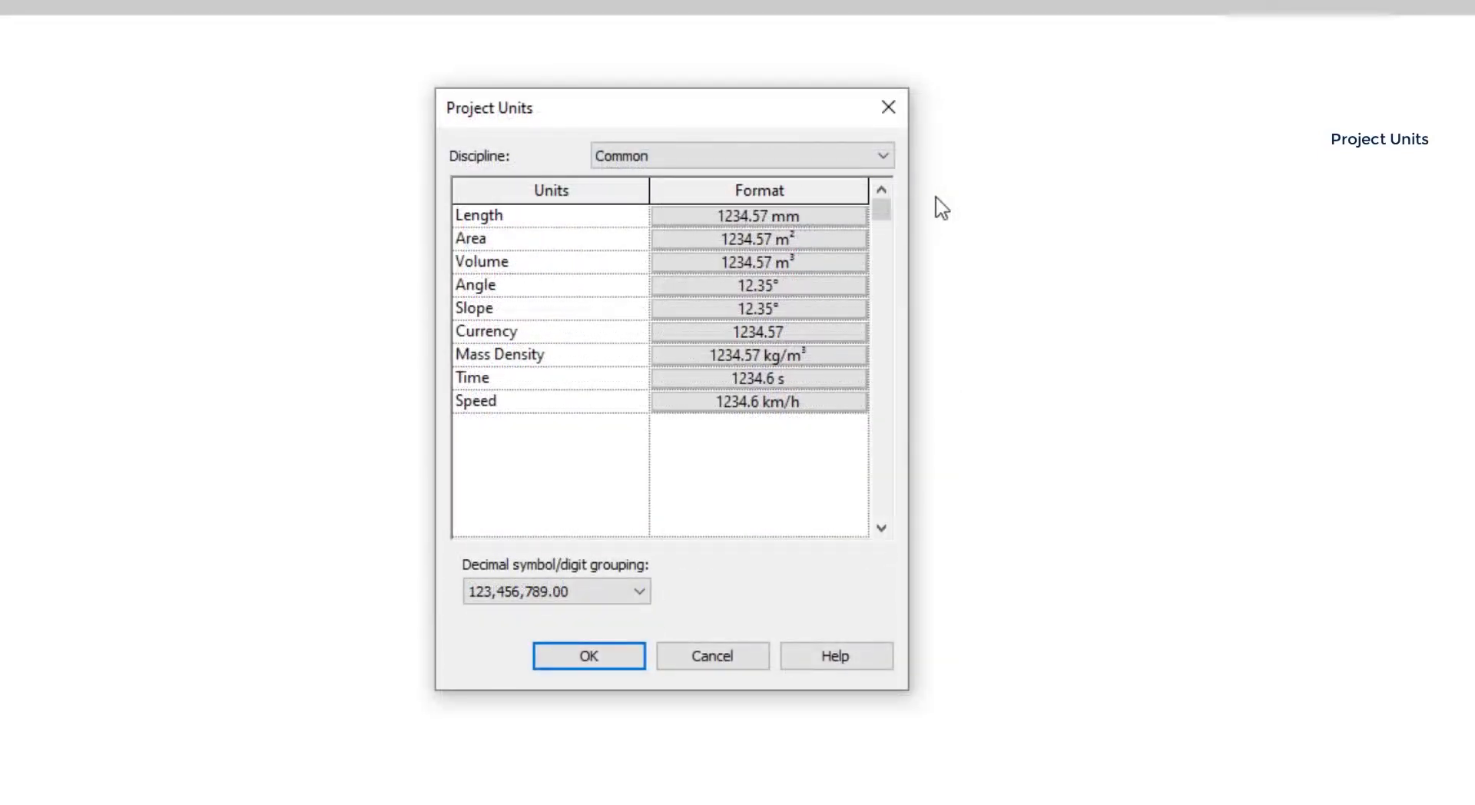
Set the project's length format to Meters with rounding to 2 decimal places.
{"action": "left_click", "coordinate": [827, 221]}
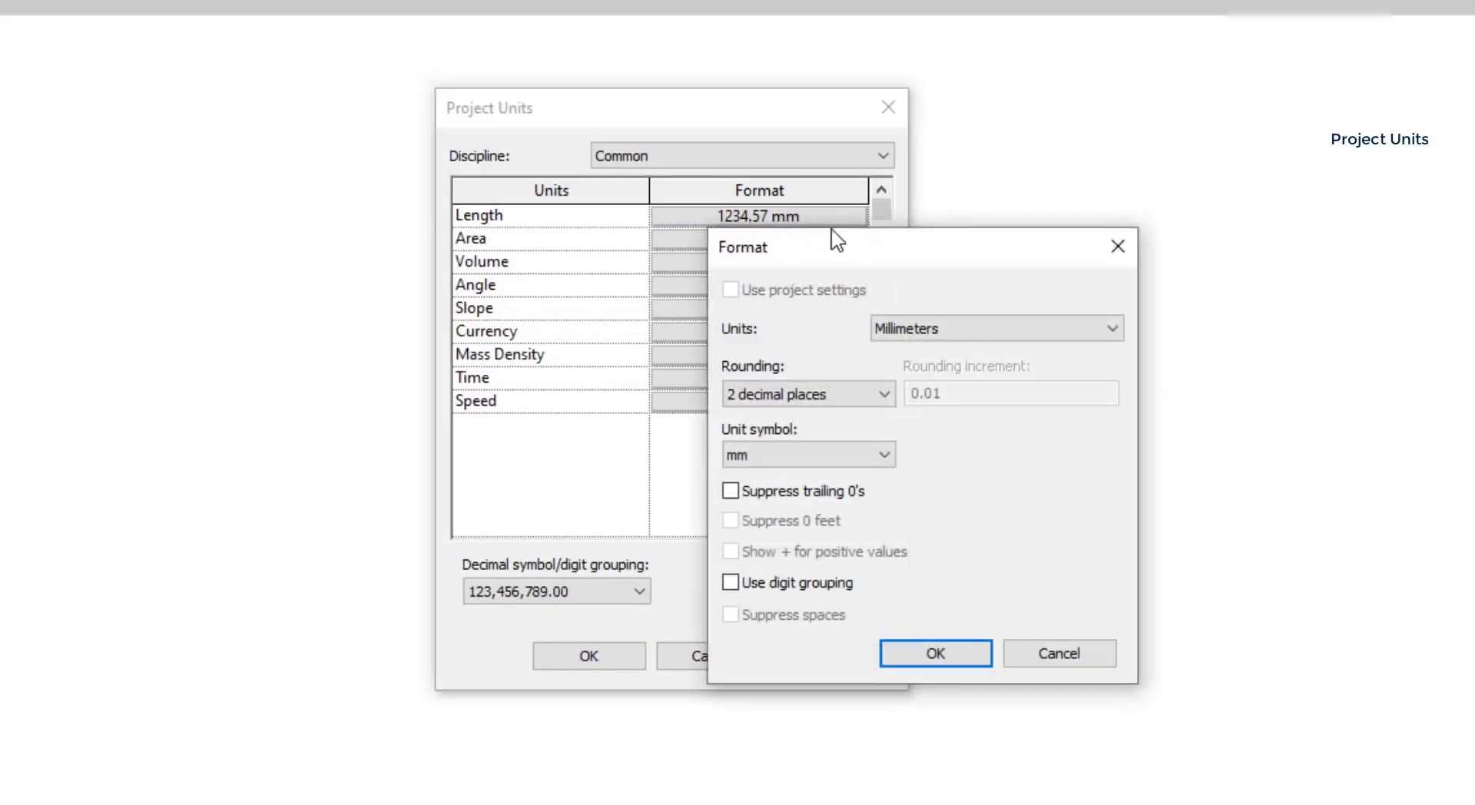
{"action": "left_click", "coordinate": [929, 334]}
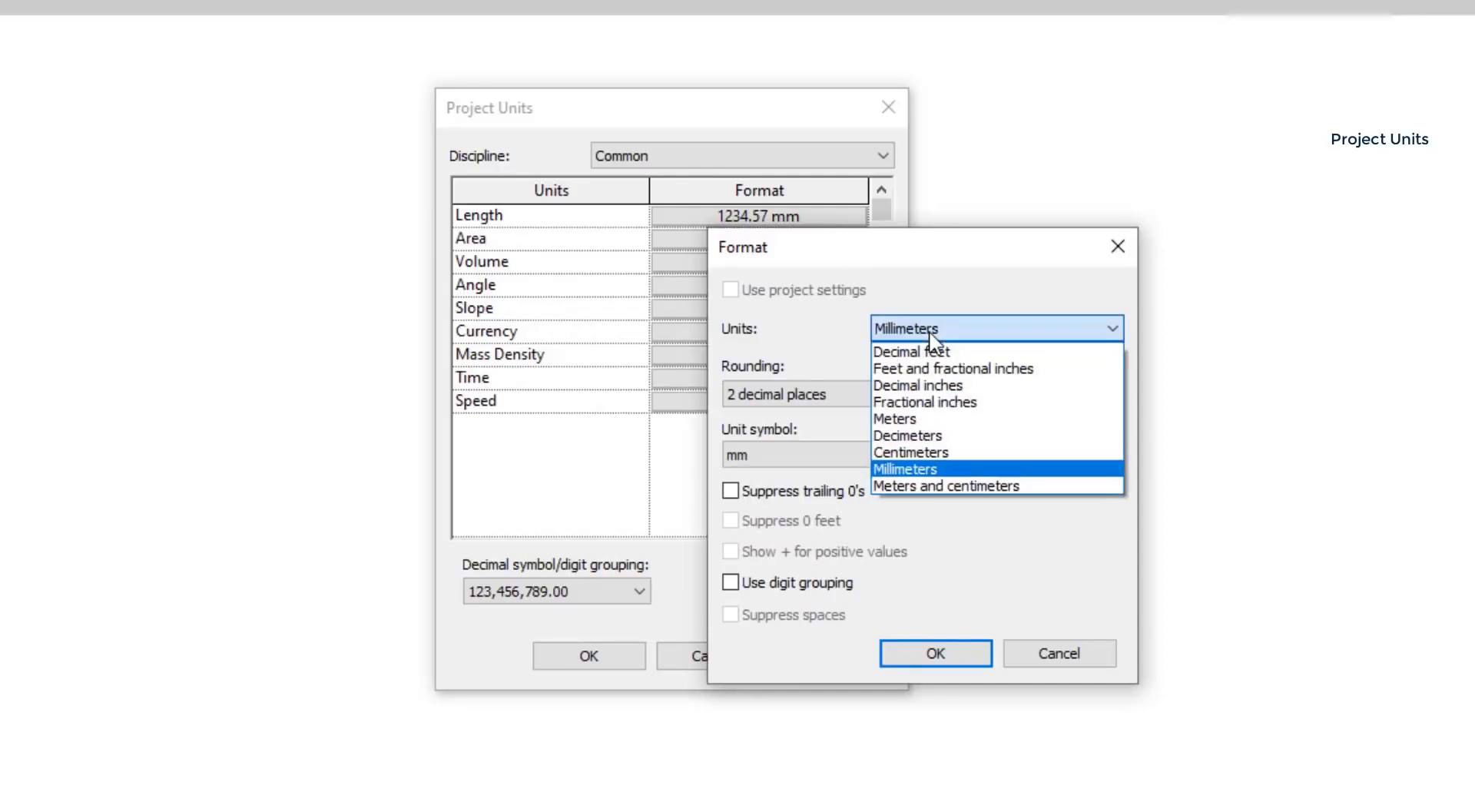
{"action": "left_click", "coordinate": [891, 418]}
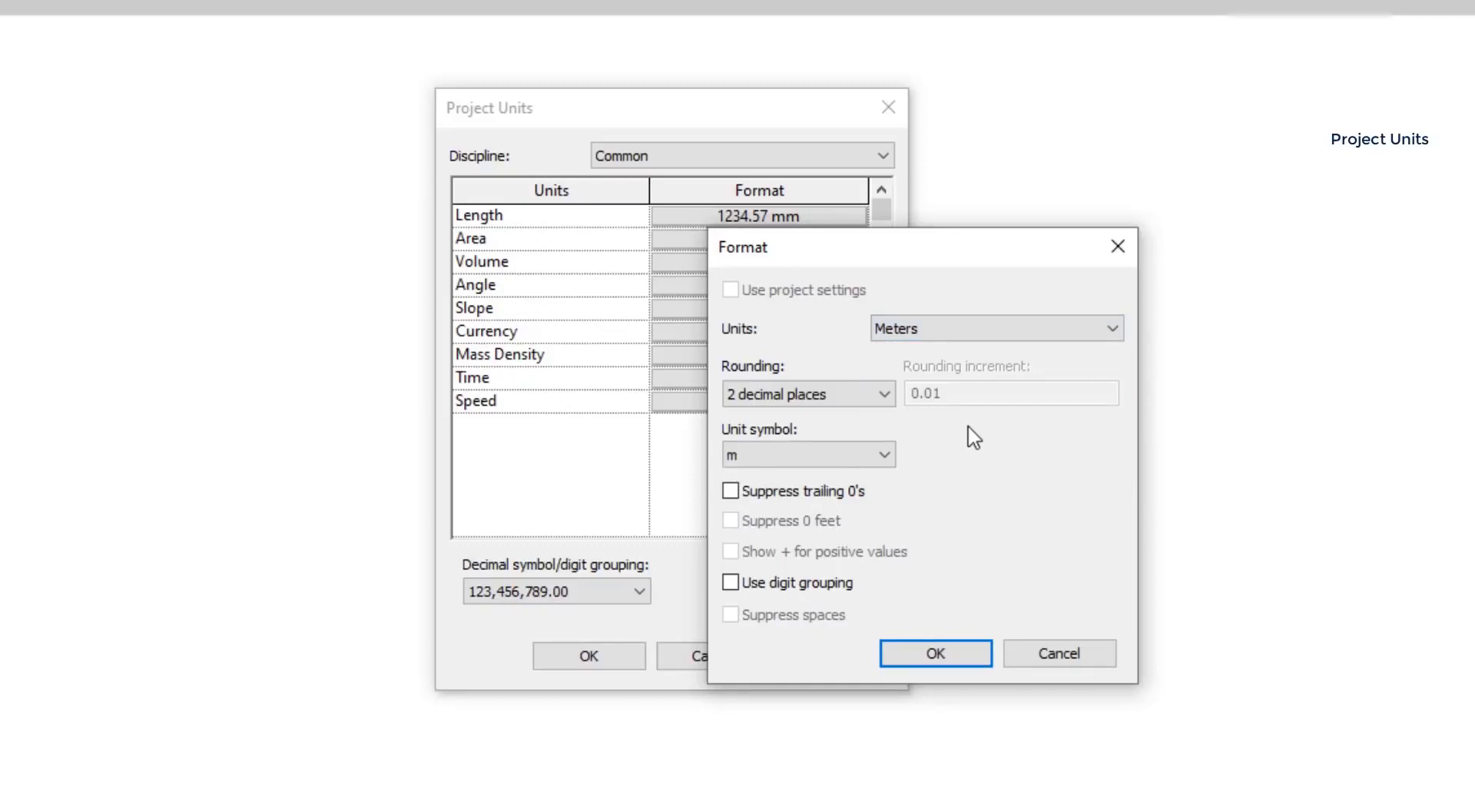
{"action": "left_click", "coordinate": [884, 398]}
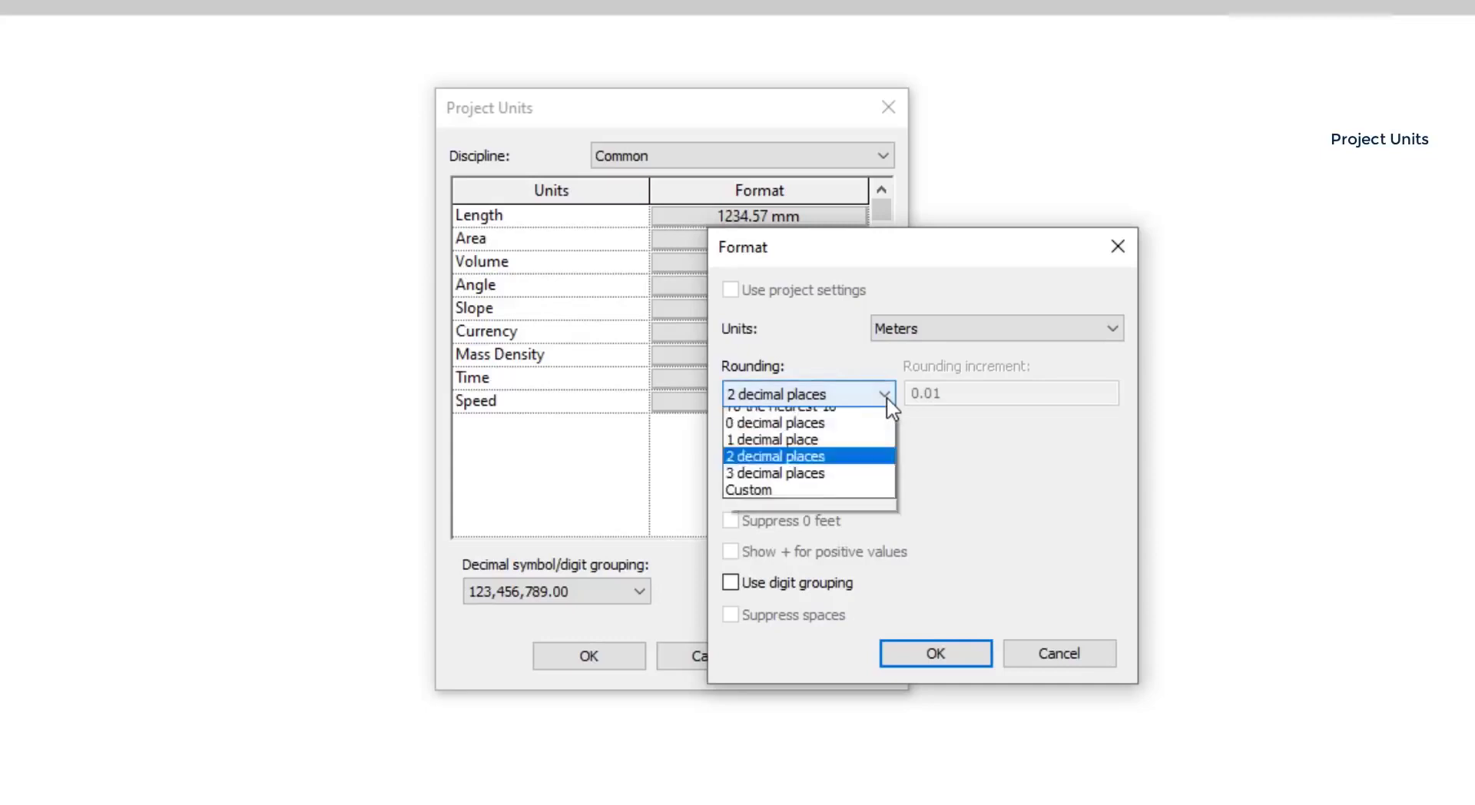
{"action": "left_click", "coordinate": [887, 398]}
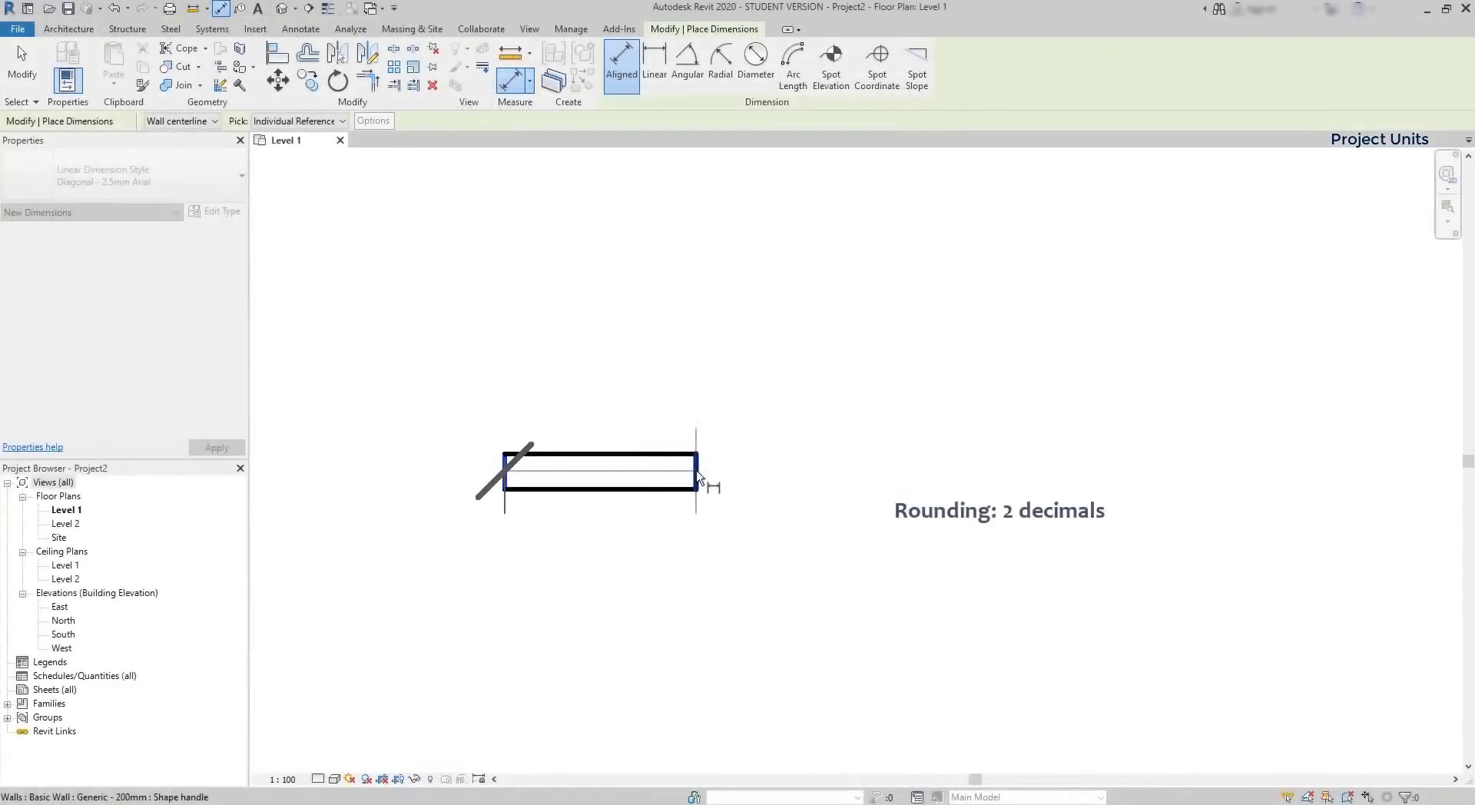
Dimension the horizontal wall between its two ends, and use m as the length unit symbol.
{"action": "left_click", "coordinate": [697, 477]}
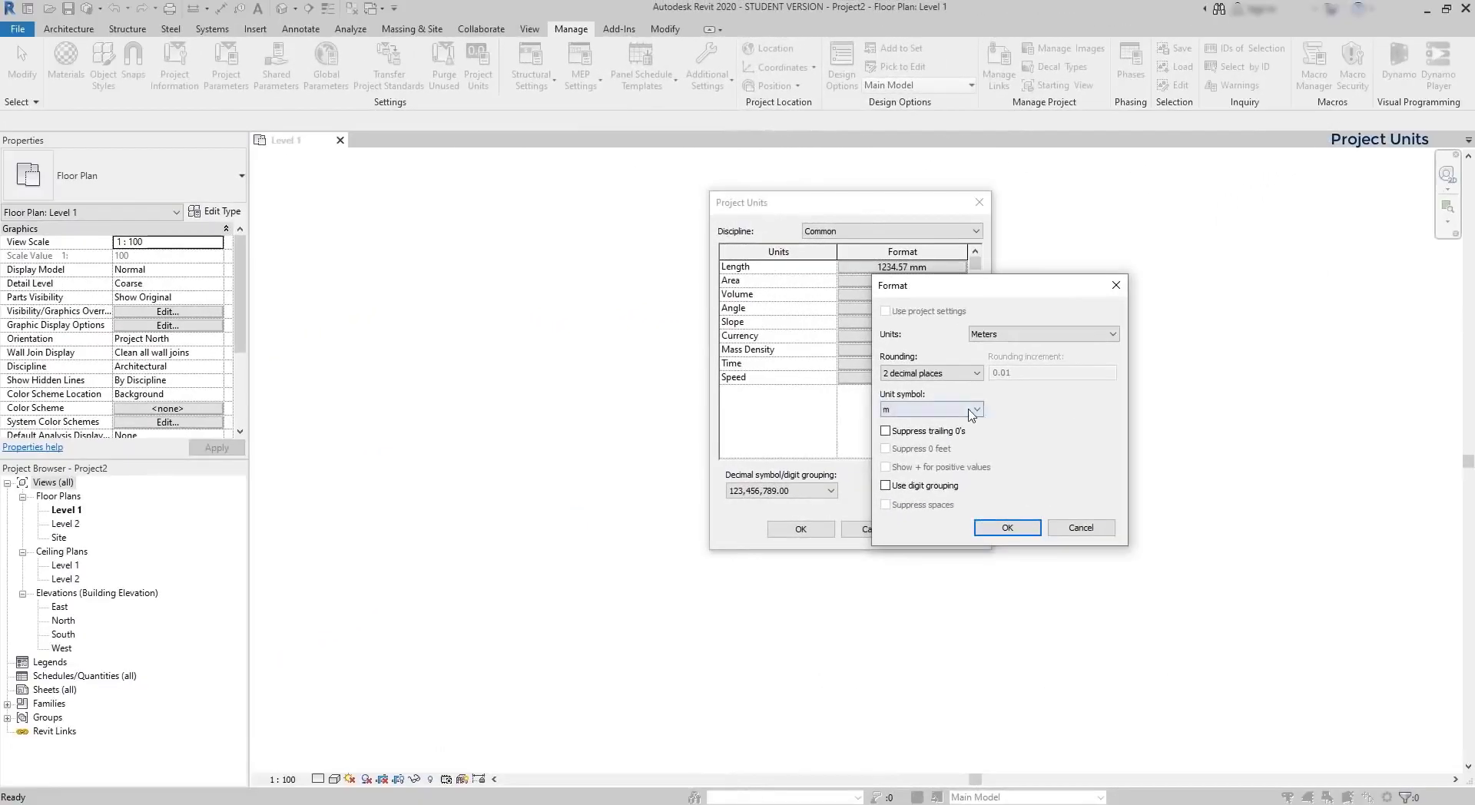
{"action": "left_click", "coordinate": [974, 409]}
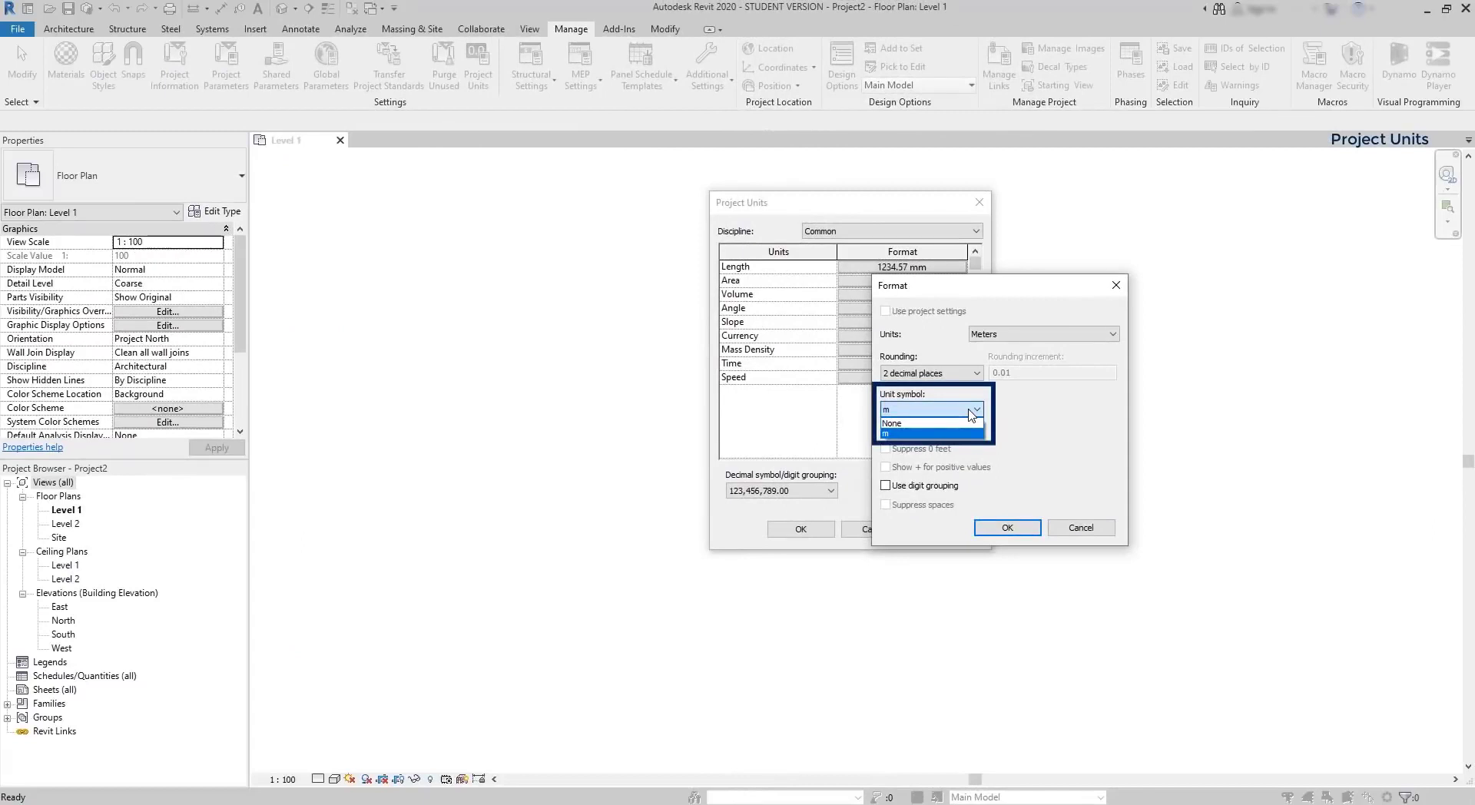
{"action": "left_click", "coordinate": [1052, 427]}
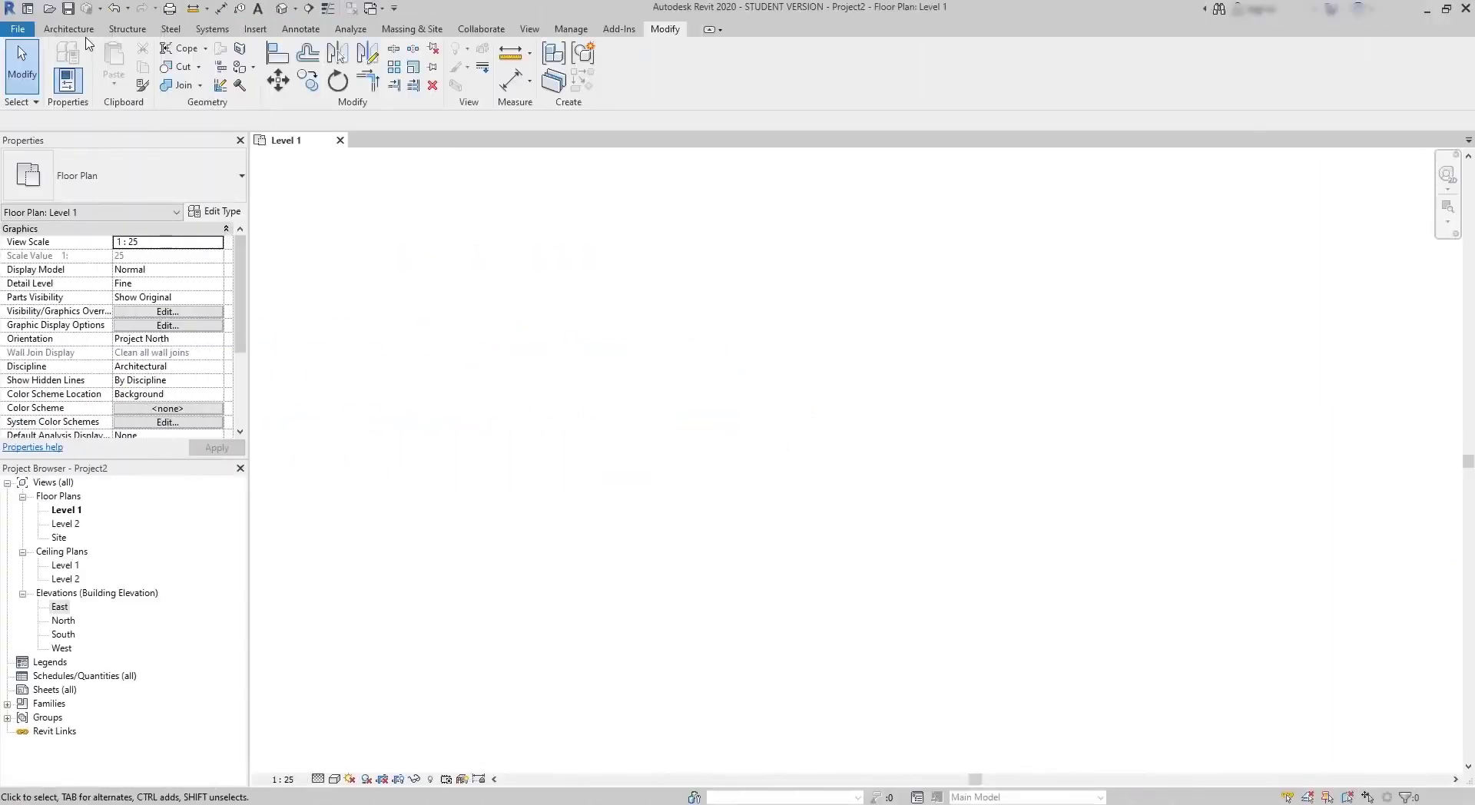
Start an architectural wall and place its first point on the Level 1 floor plan.
{"action": "left_click", "coordinate": [69, 29]}
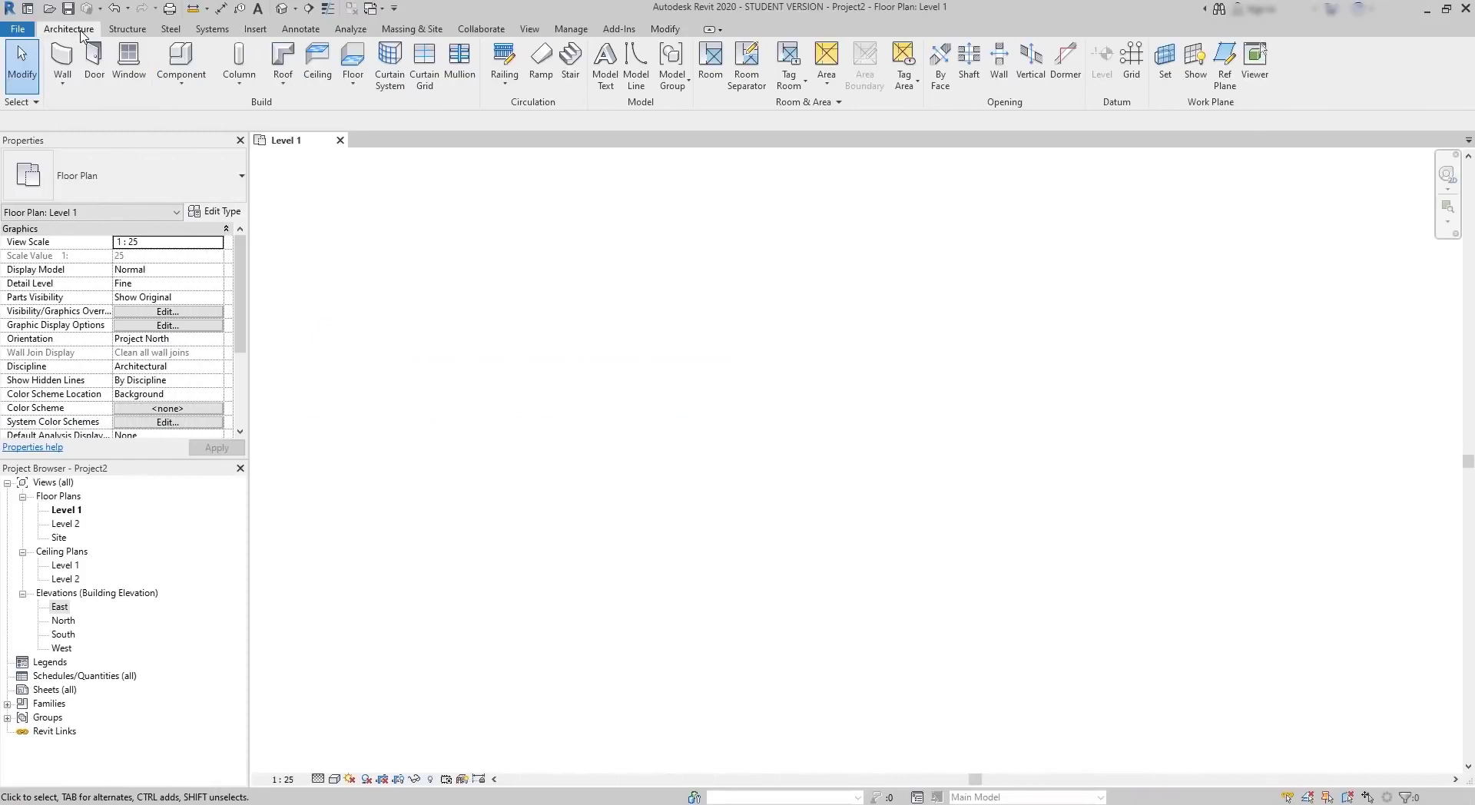
{"action": "left_click", "coordinate": [66, 90]}
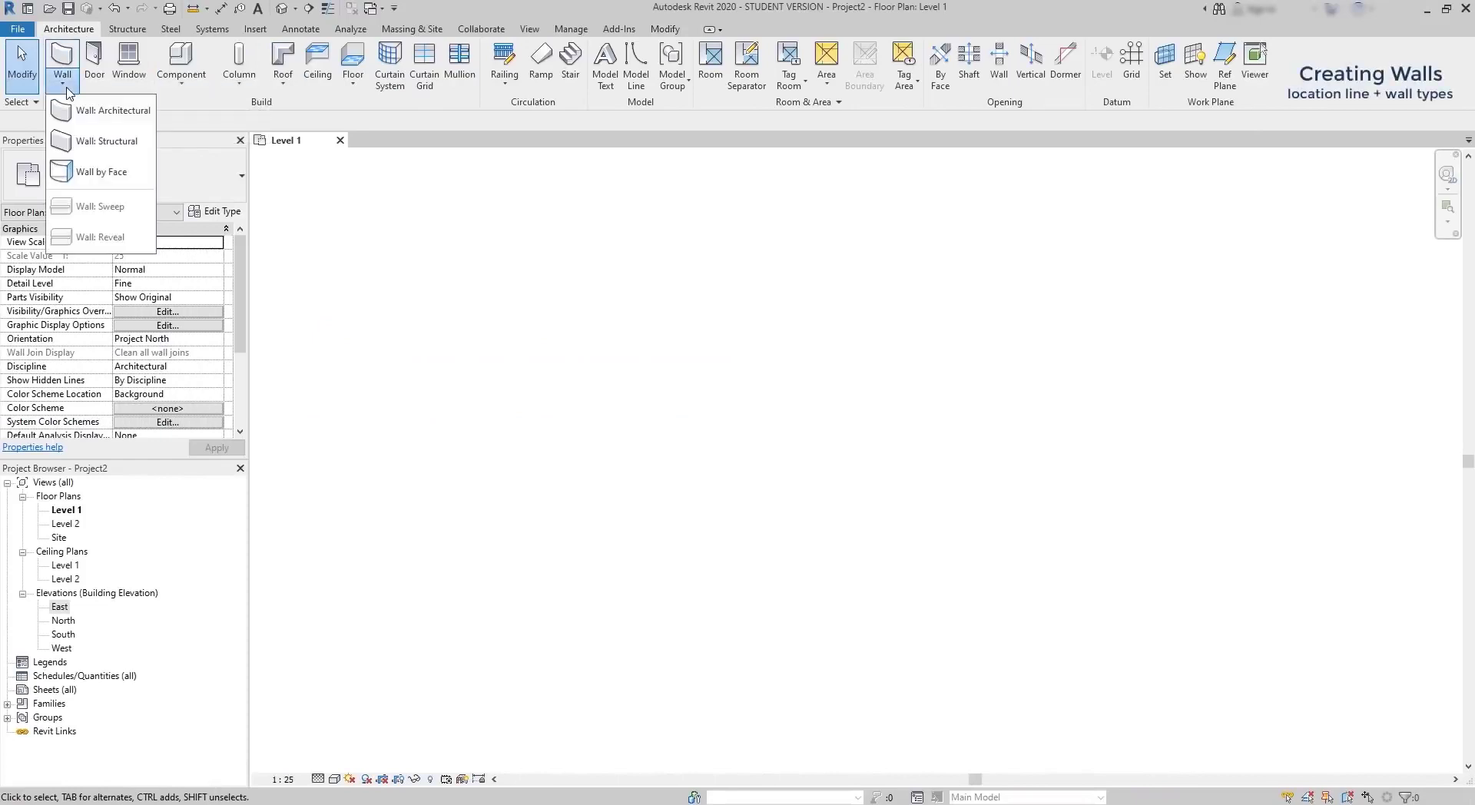
{"action": "left_click", "coordinate": [131, 120]}
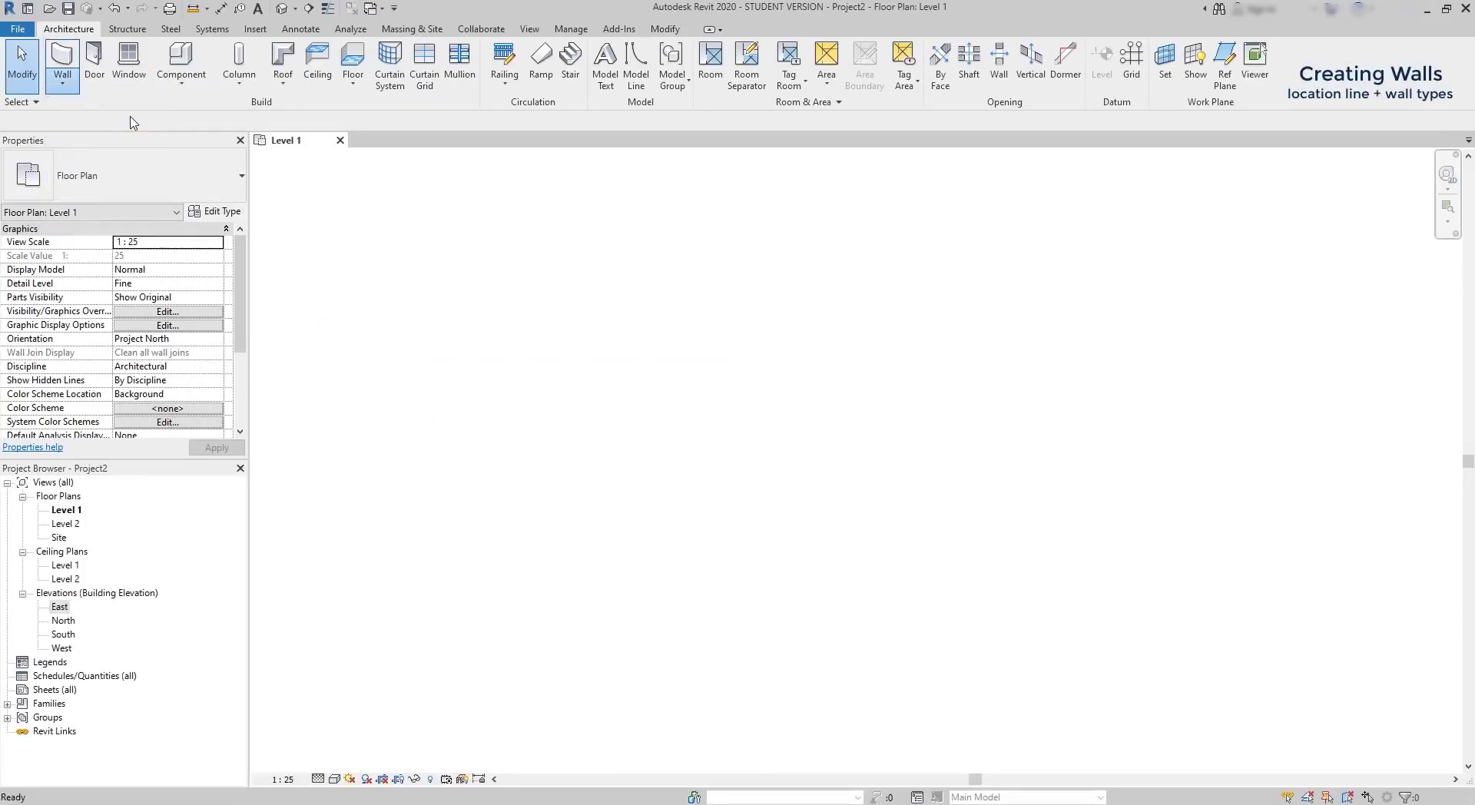
{"action": "left_click", "coordinate": [574, 467]}
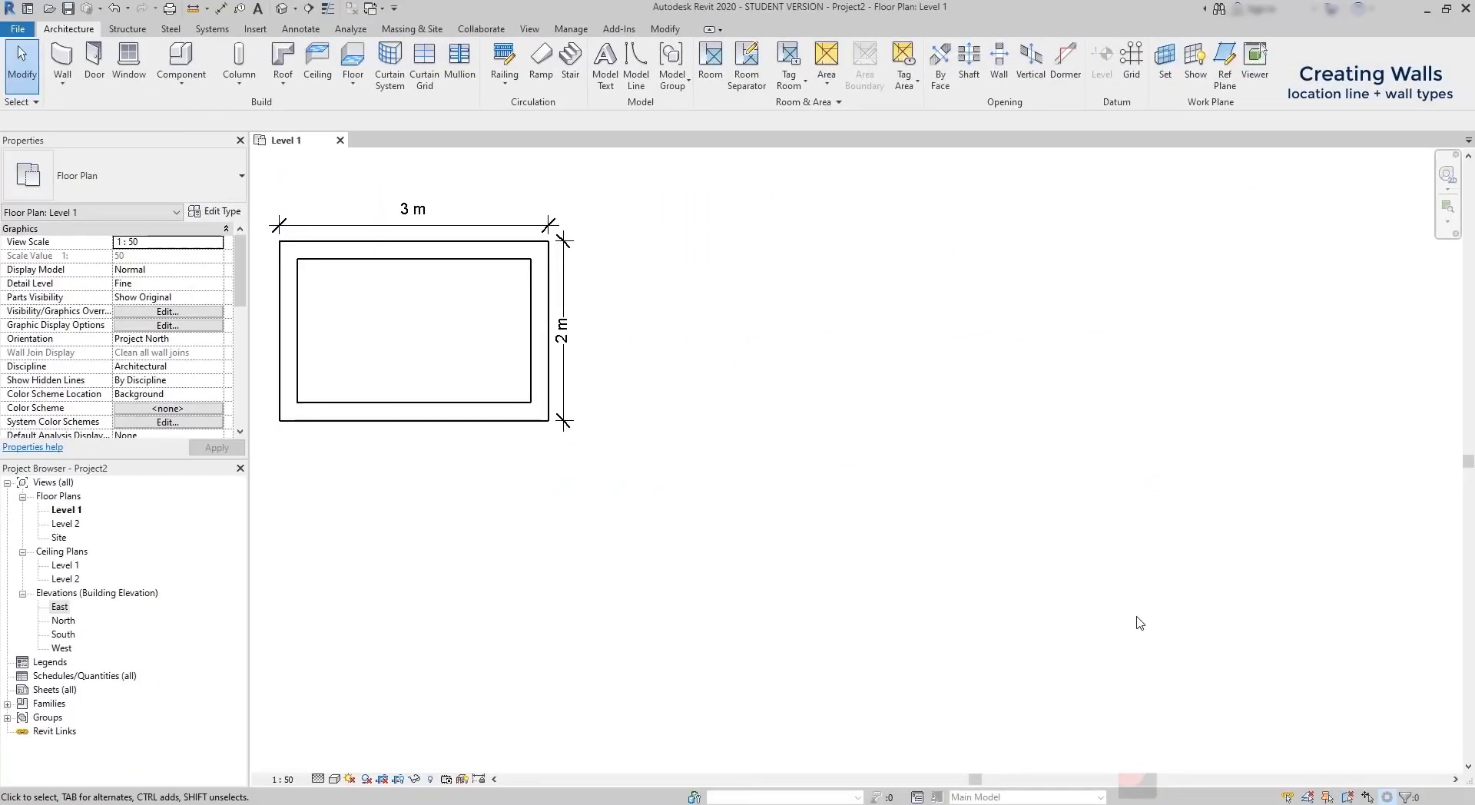
Start a new Generic - 200mm wall with its location line set to Core Face: Exterior.
{"action": "key", "text": "w"}
{"action": "key", "text": "a"}
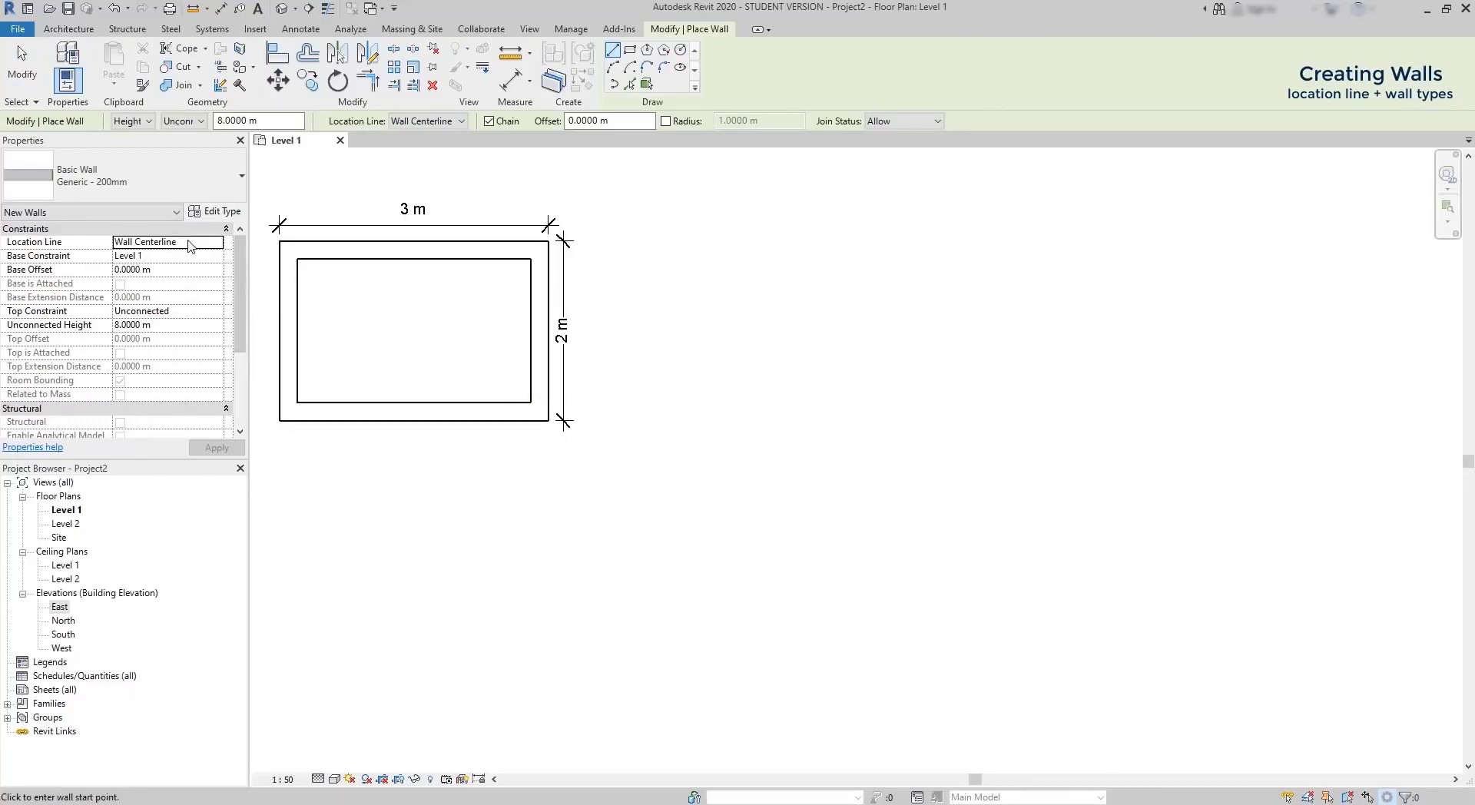
{"action": "left_click", "coordinate": [214, 242]}
{"action": "left_click", "coordinate": [217, 242]}
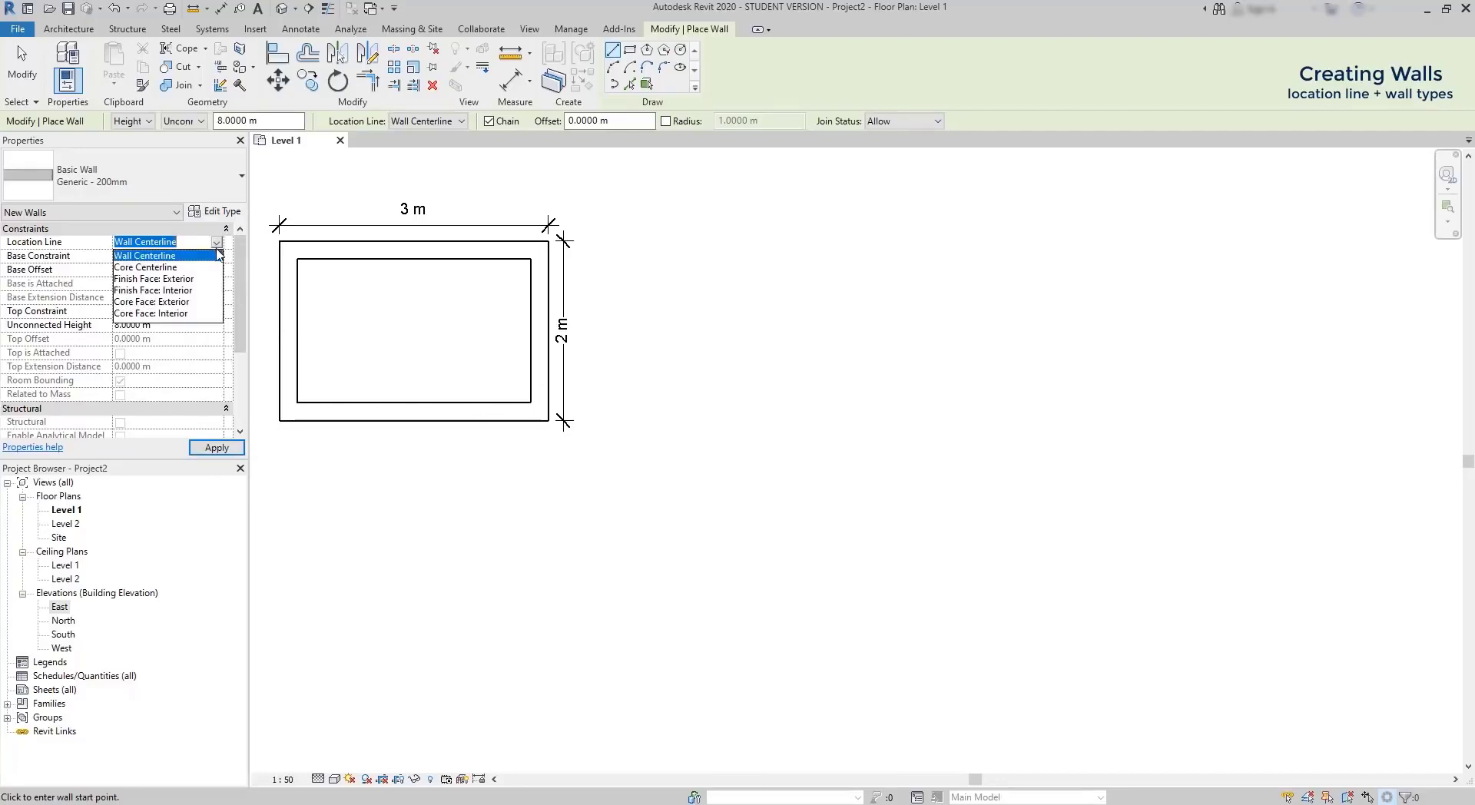
{"action": "left_click", "coordinate": [188, 302]}
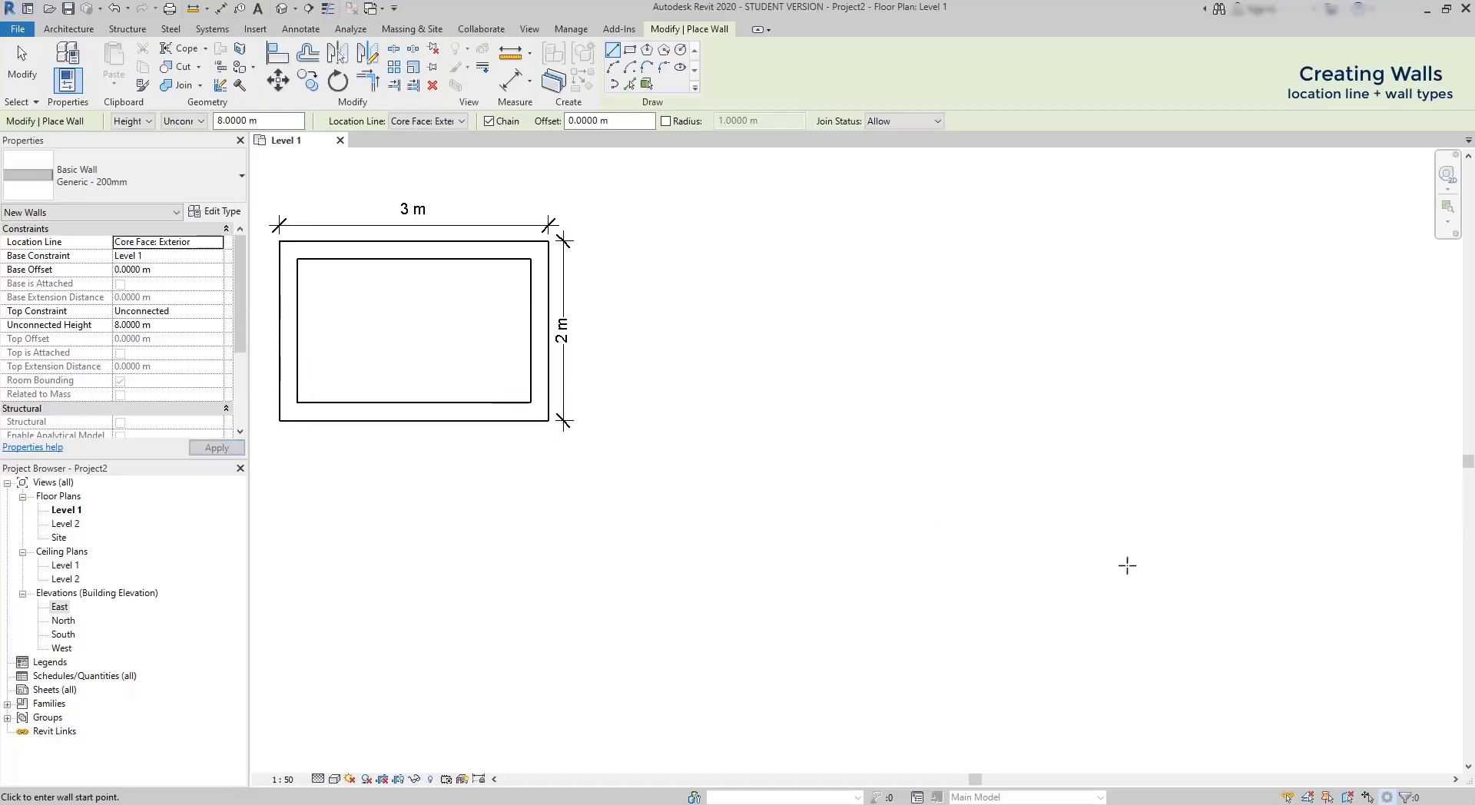
Draw a closed 3 m by 2 m rectangle of walls clockwise, starting from its lower-right corner.
{"action": "left_click", "coordinate": [1188, 580]}
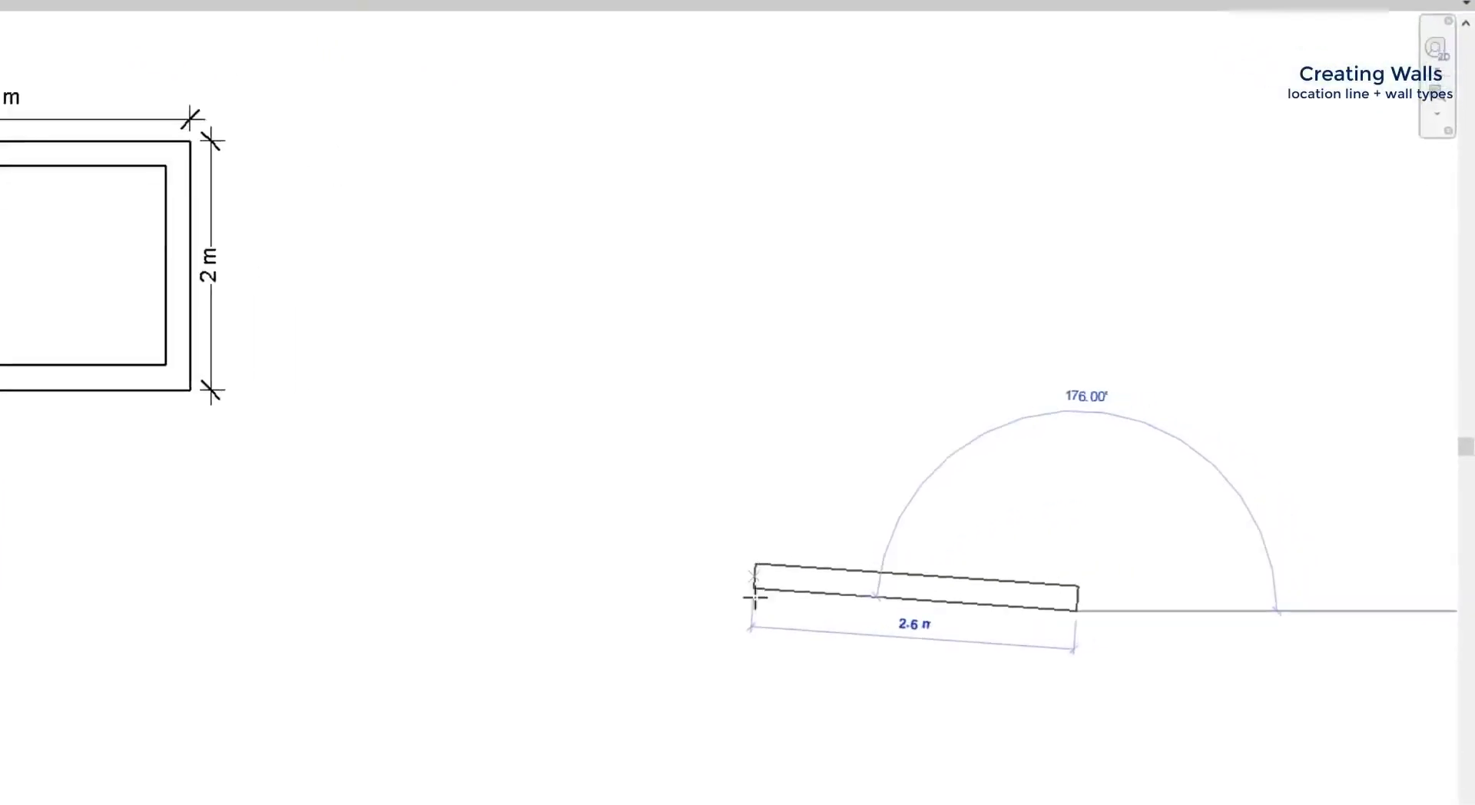
{"action": "type", "text": "3"}
{"action": "key", "text": "Return"}
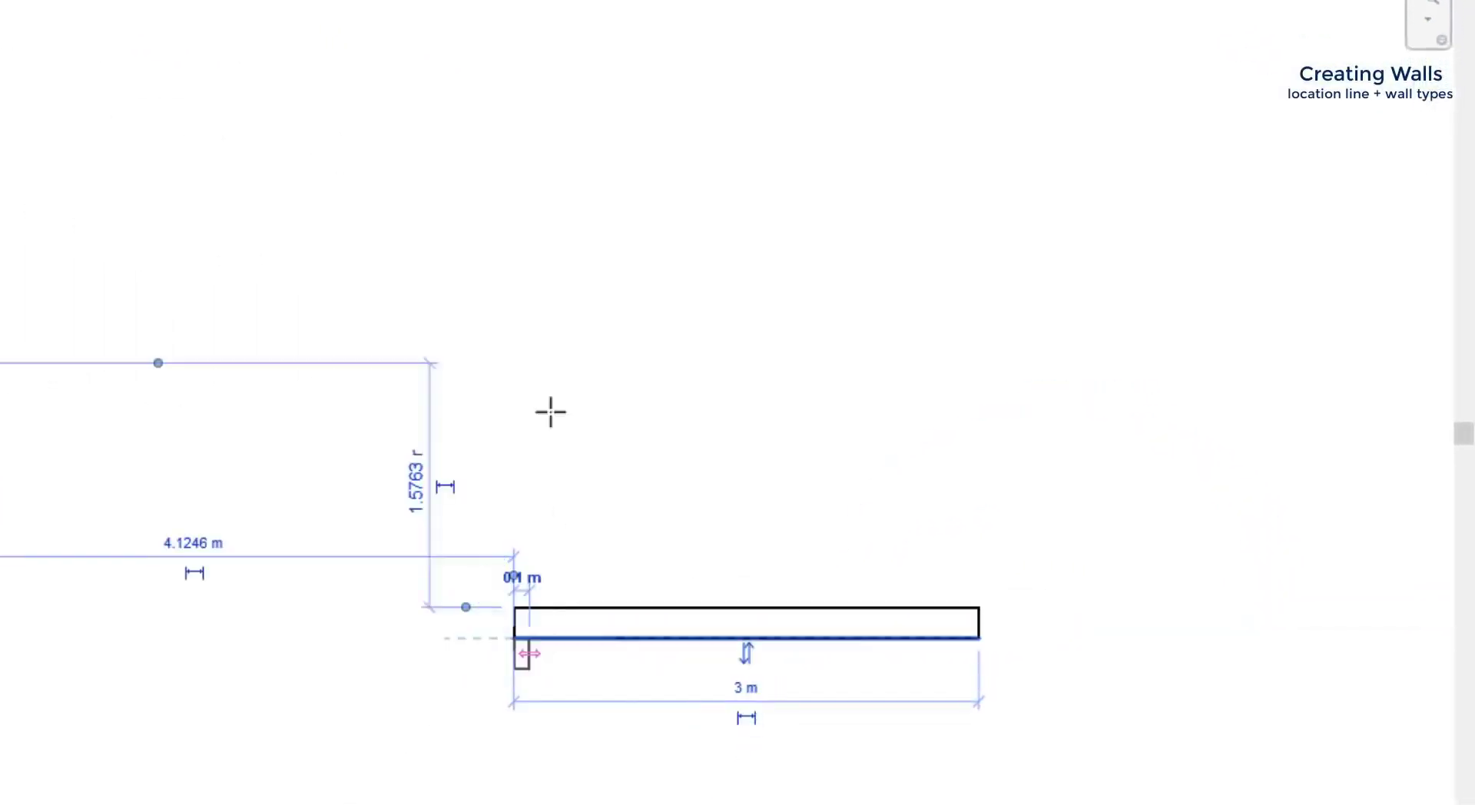
{"action": "type", "text": "2"}
{"action": "key", "text": "Return"}
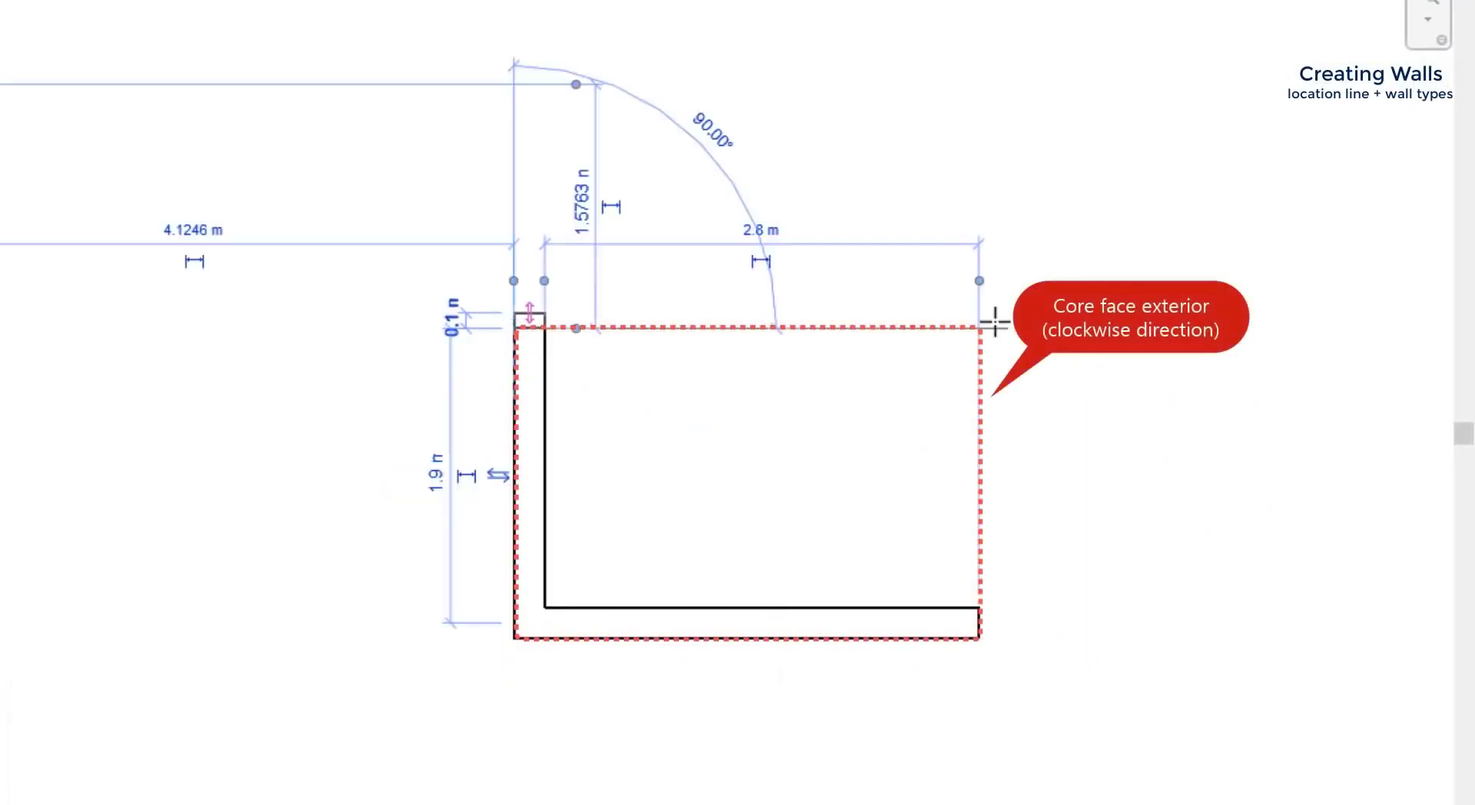
{"action": "type", "text": "3"}
{"action": "key", "text": "Return"}
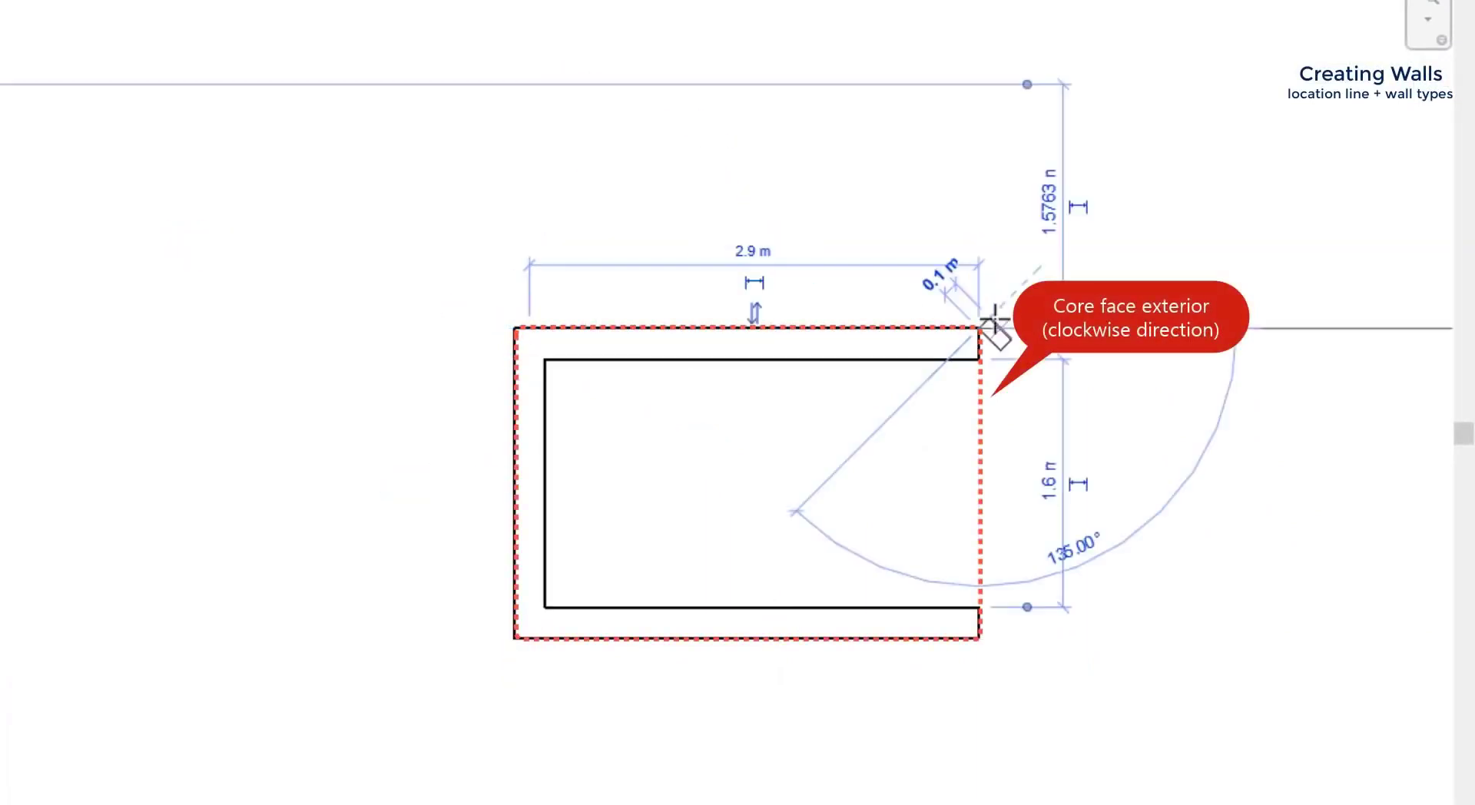
{"action": "left_click", "coordinate": [978, 638]}
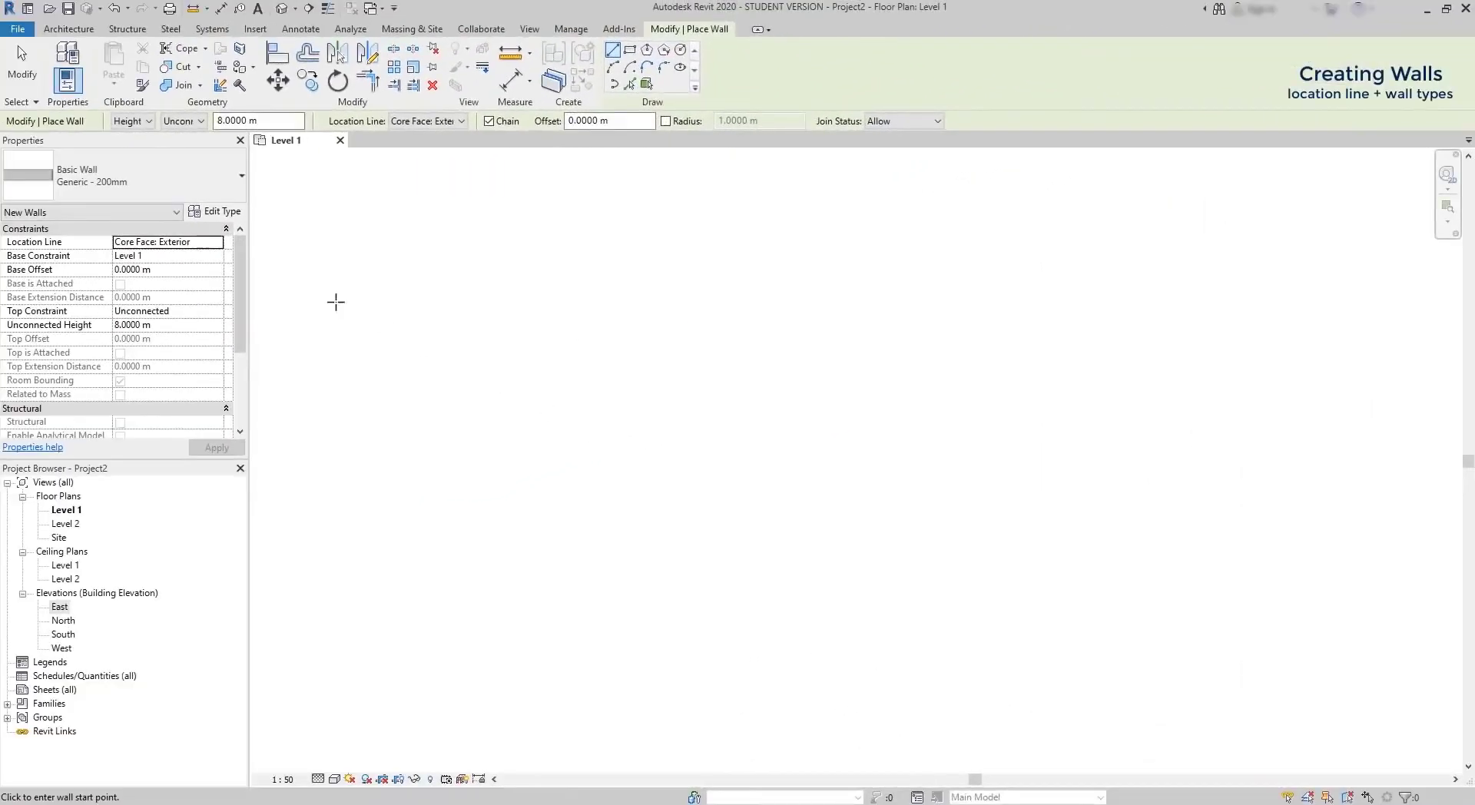
Draw a wall rectangle about 2.4 m by 1.2 m clockwise with the location line set to Core Face: Interior.
{"action": "left_click", "coordinate": [203, 242]}
{"action": "left_click", "coordinate": [218, 242]}
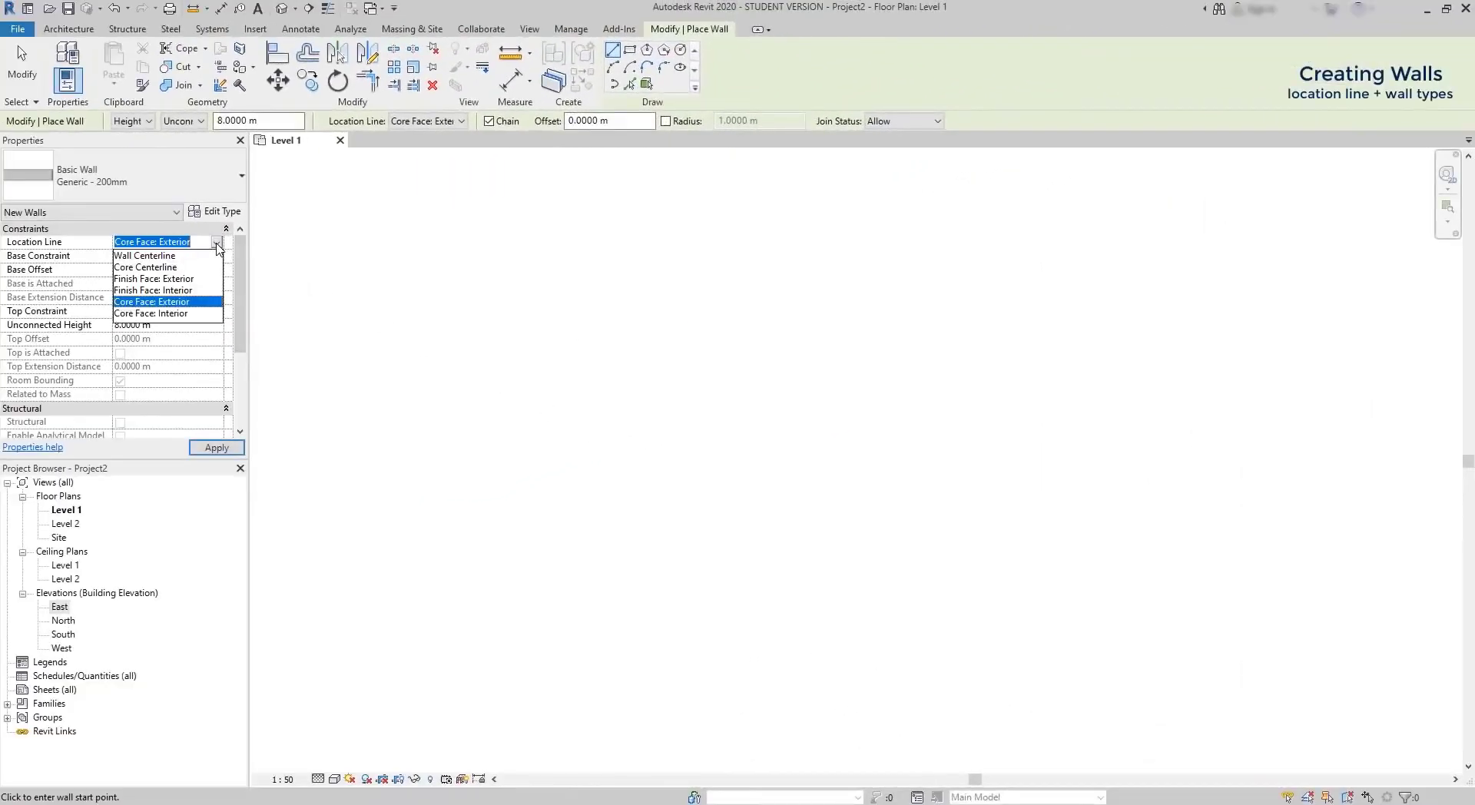
{"action": "left_click", "coordinate": [175, 314]}
{"action": "left_click", "coordinate": [749, 437]}
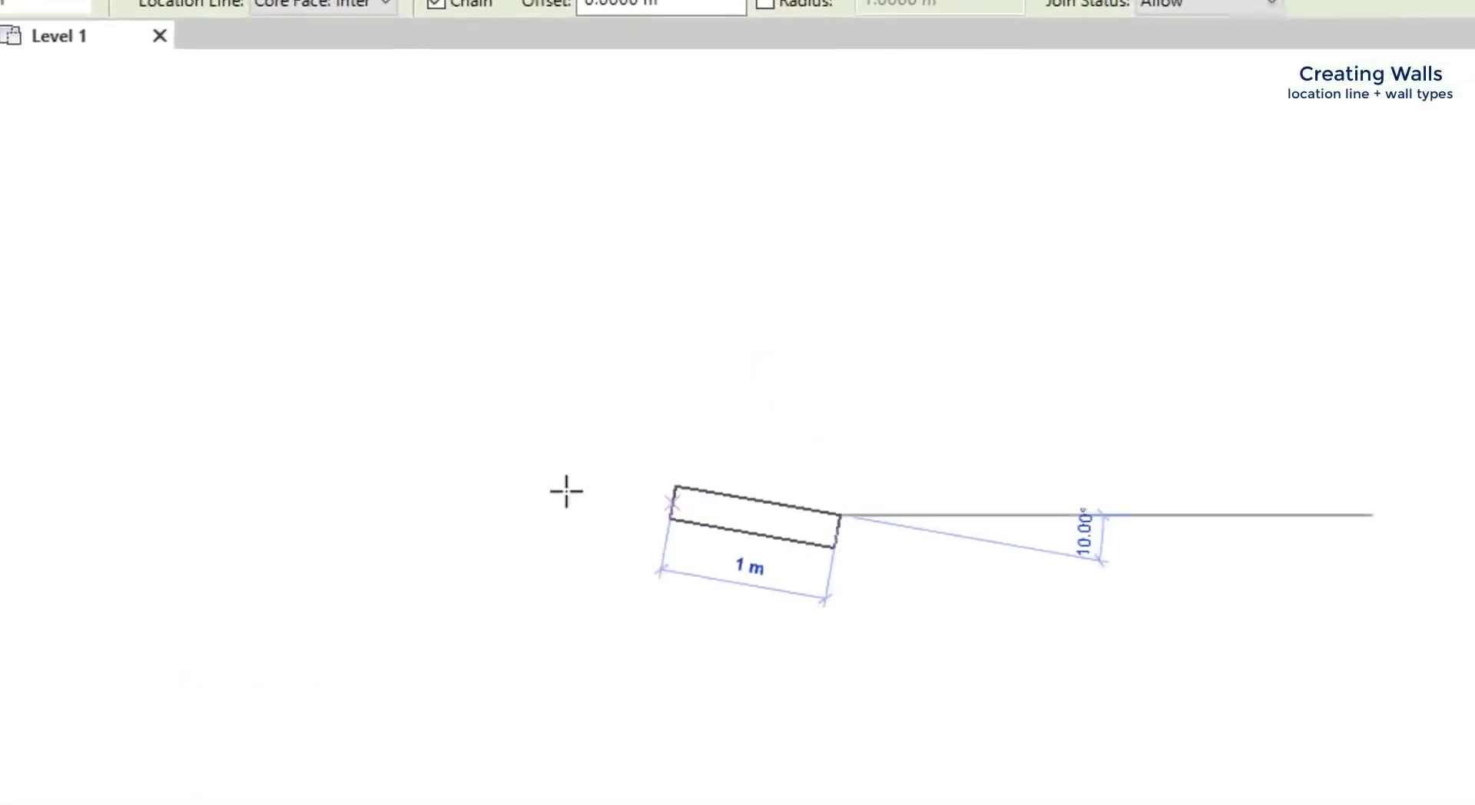
{"action": "left_click", "coordinate": [474, 447]}
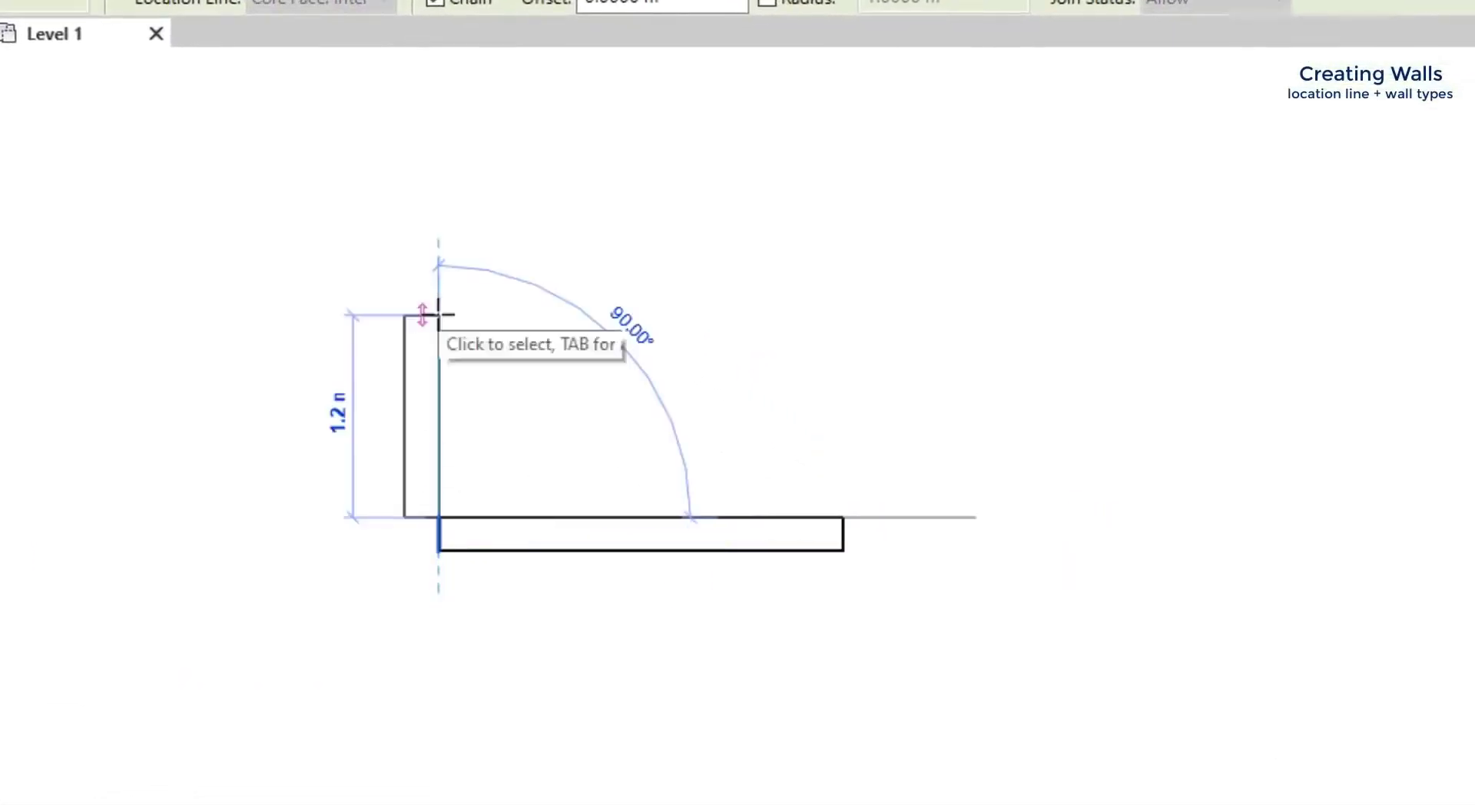
{"action": "left_click", "coordinate": [437, 315]}
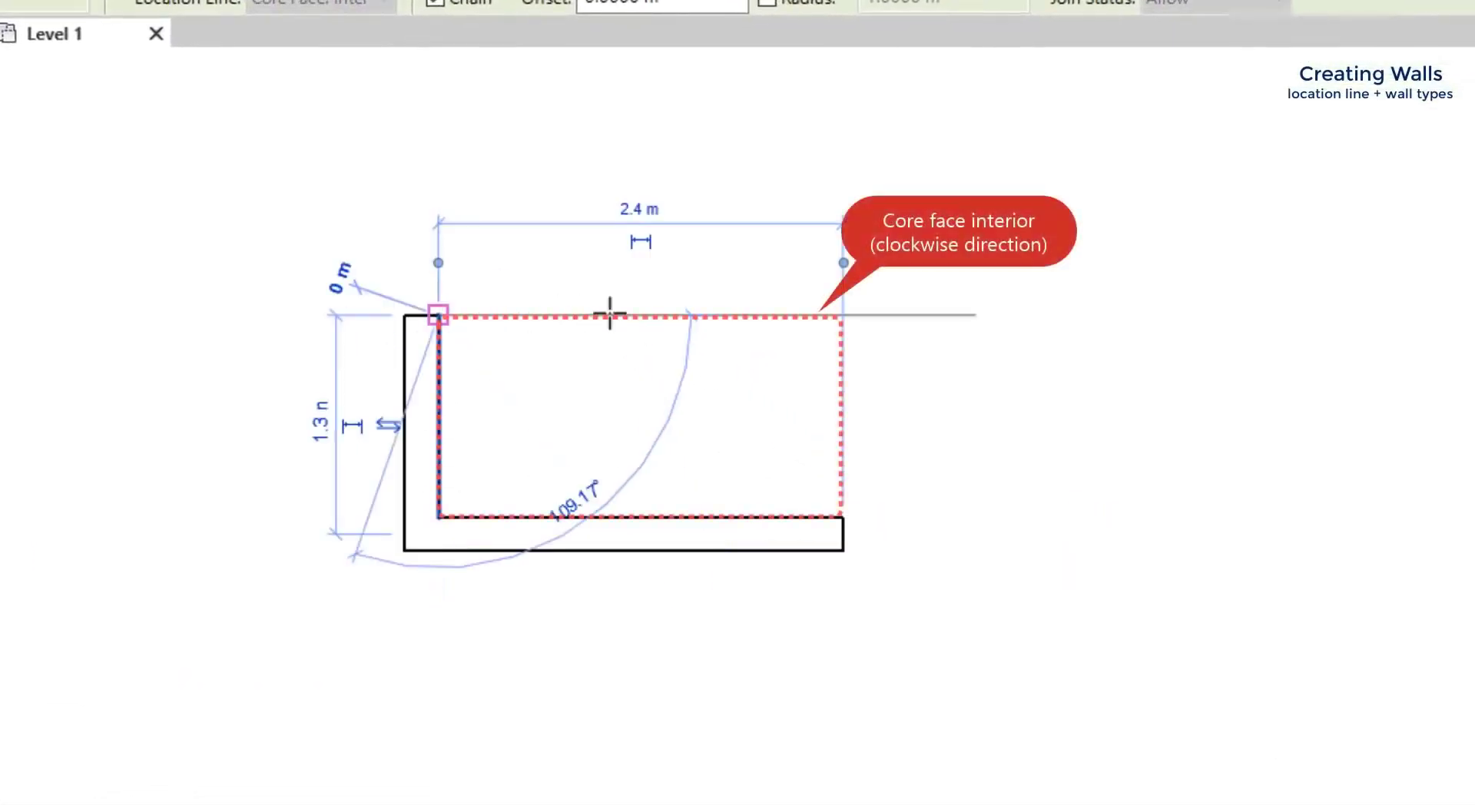
{"action": "left_click", "coordinate": [842, 314]}
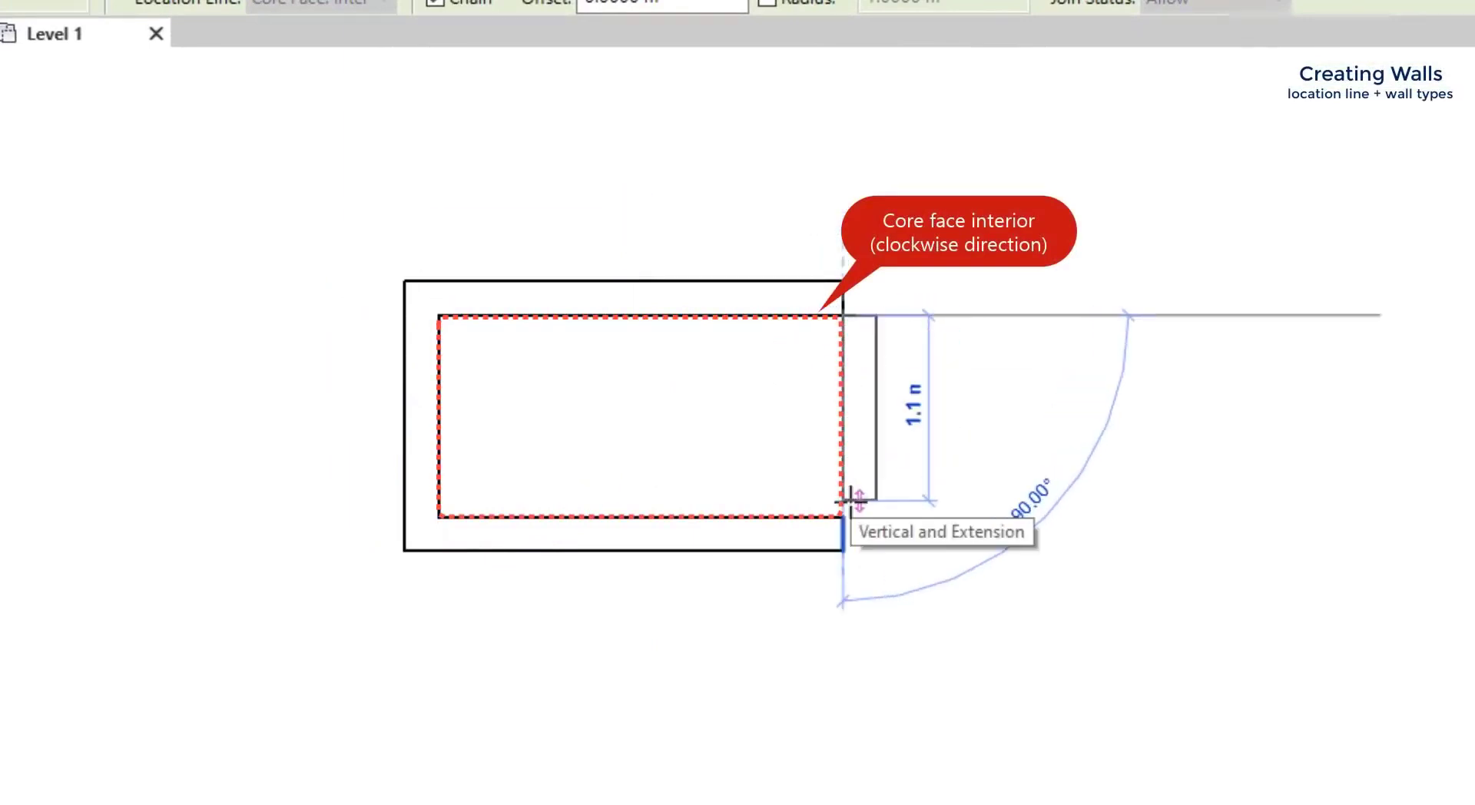
{"action": "key", "text": "Escape"}
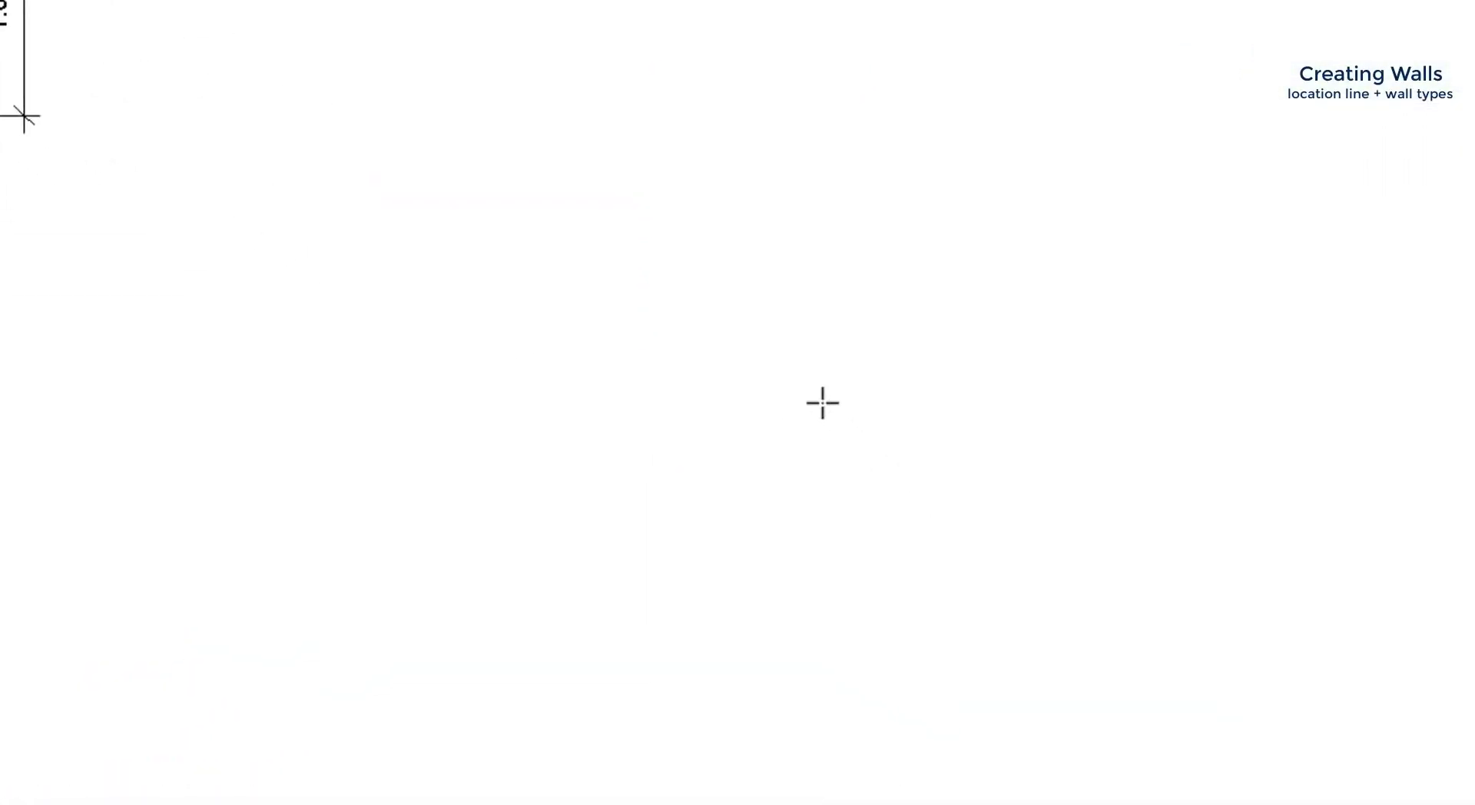
Start a horizontal wall in the empty area and flip it back and forth across its location line.
{"action": "left_click", "coordinate": [854, 447]}
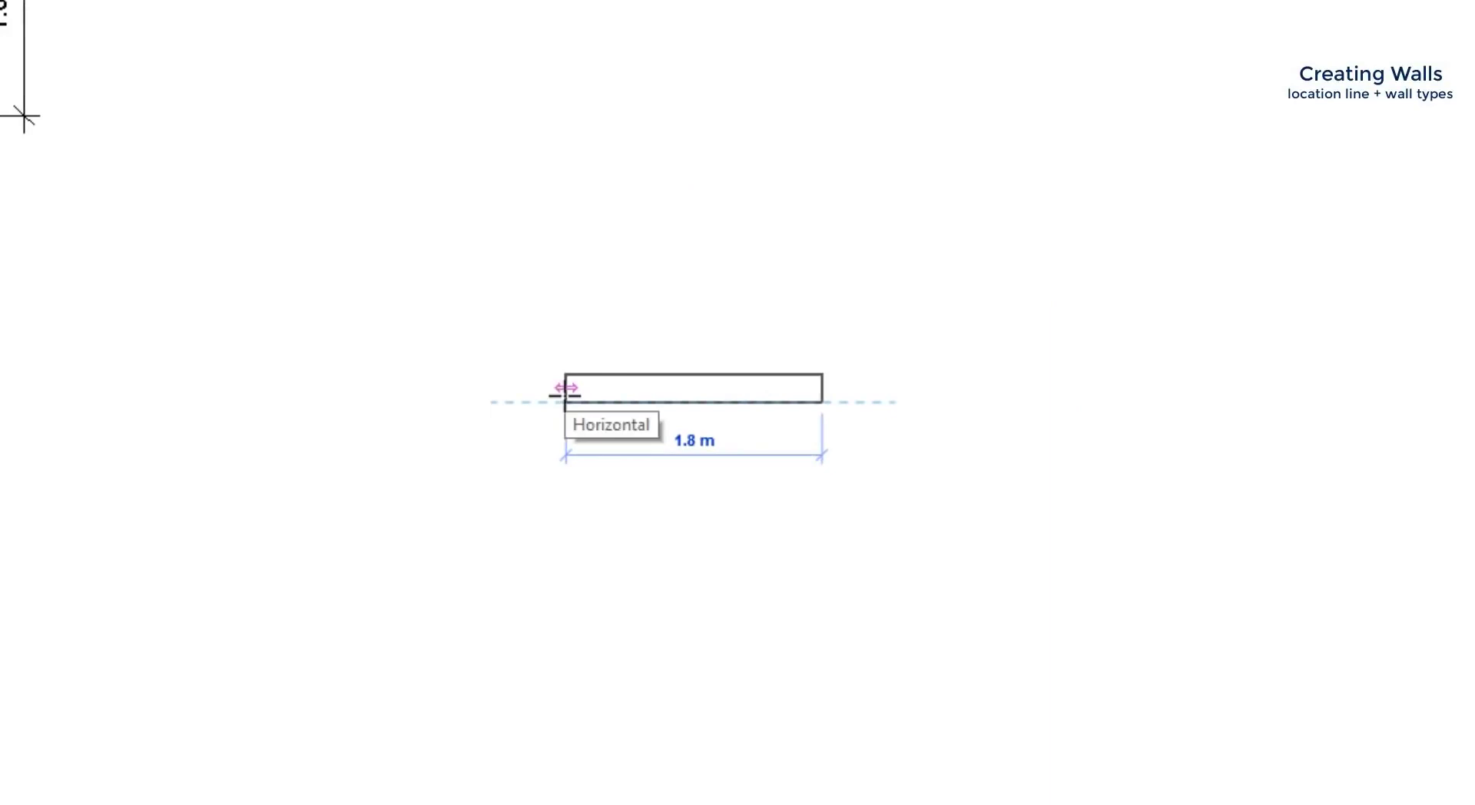
{"action": "key", "text": "space"}
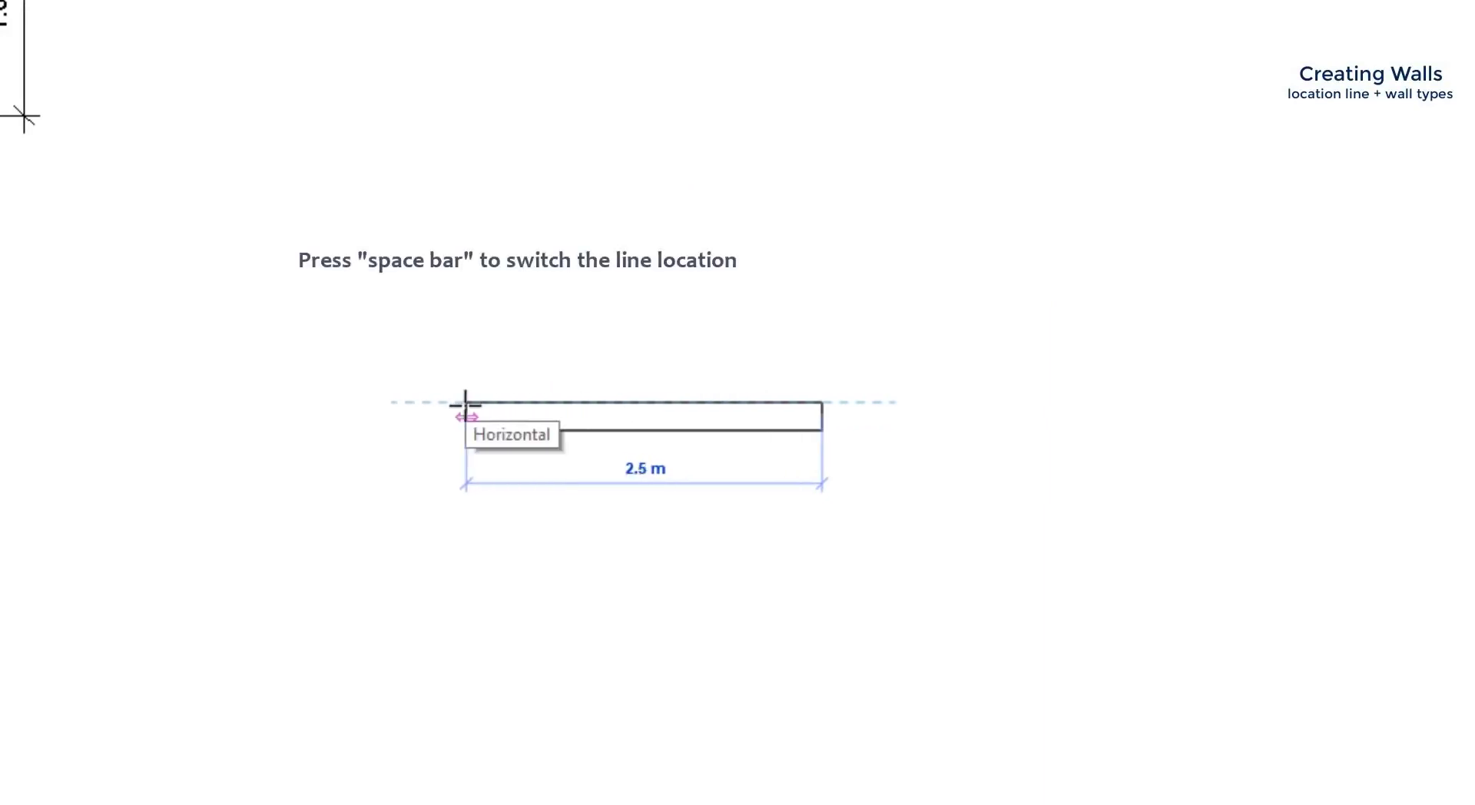
{"action": "key", "text": "space"}
{"action": "key", "text": "space"}
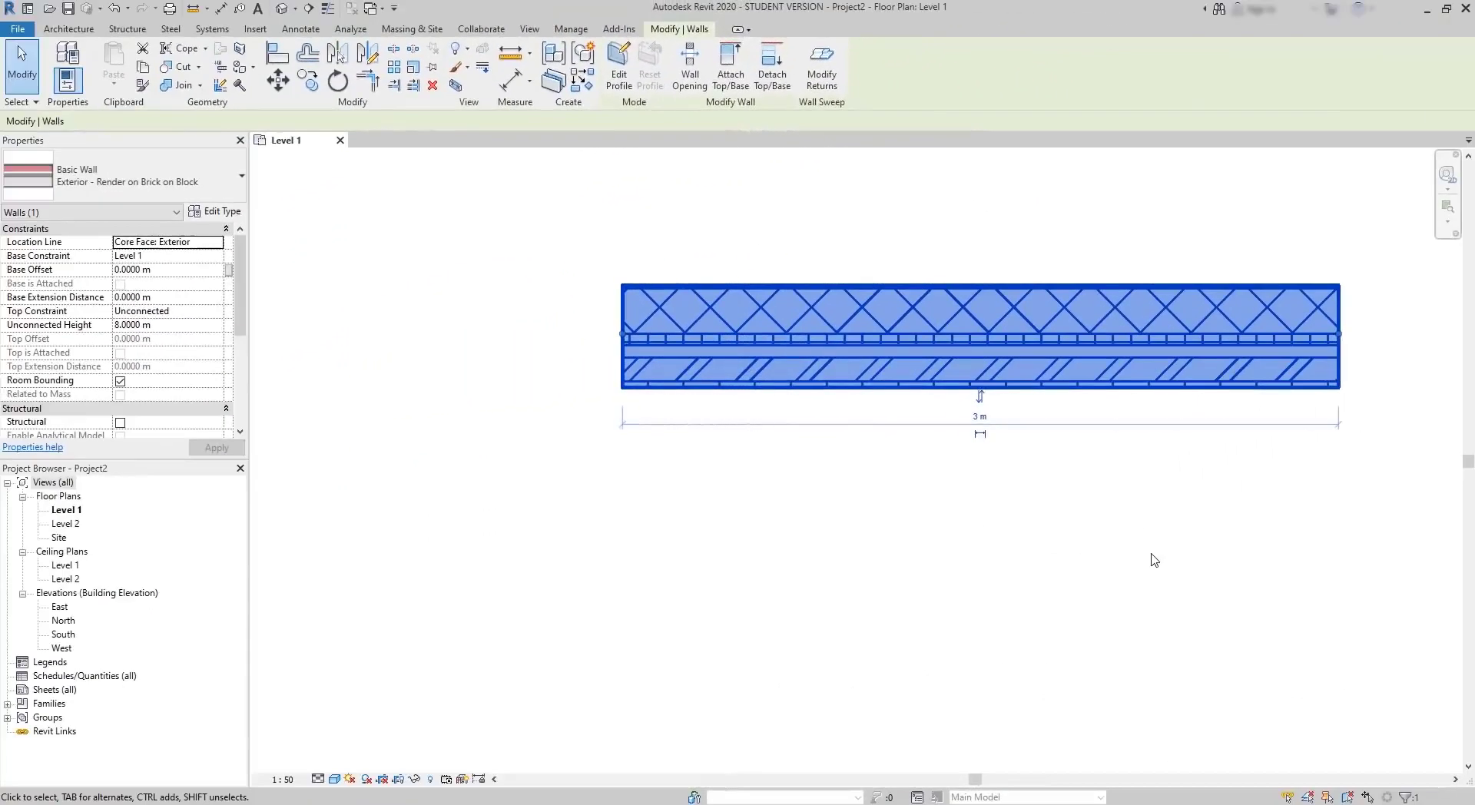
Start a new architectural wall of type Exterior - Render on Brick on Block.
{"action": "left_click", "coordinate": [1153, 560]}
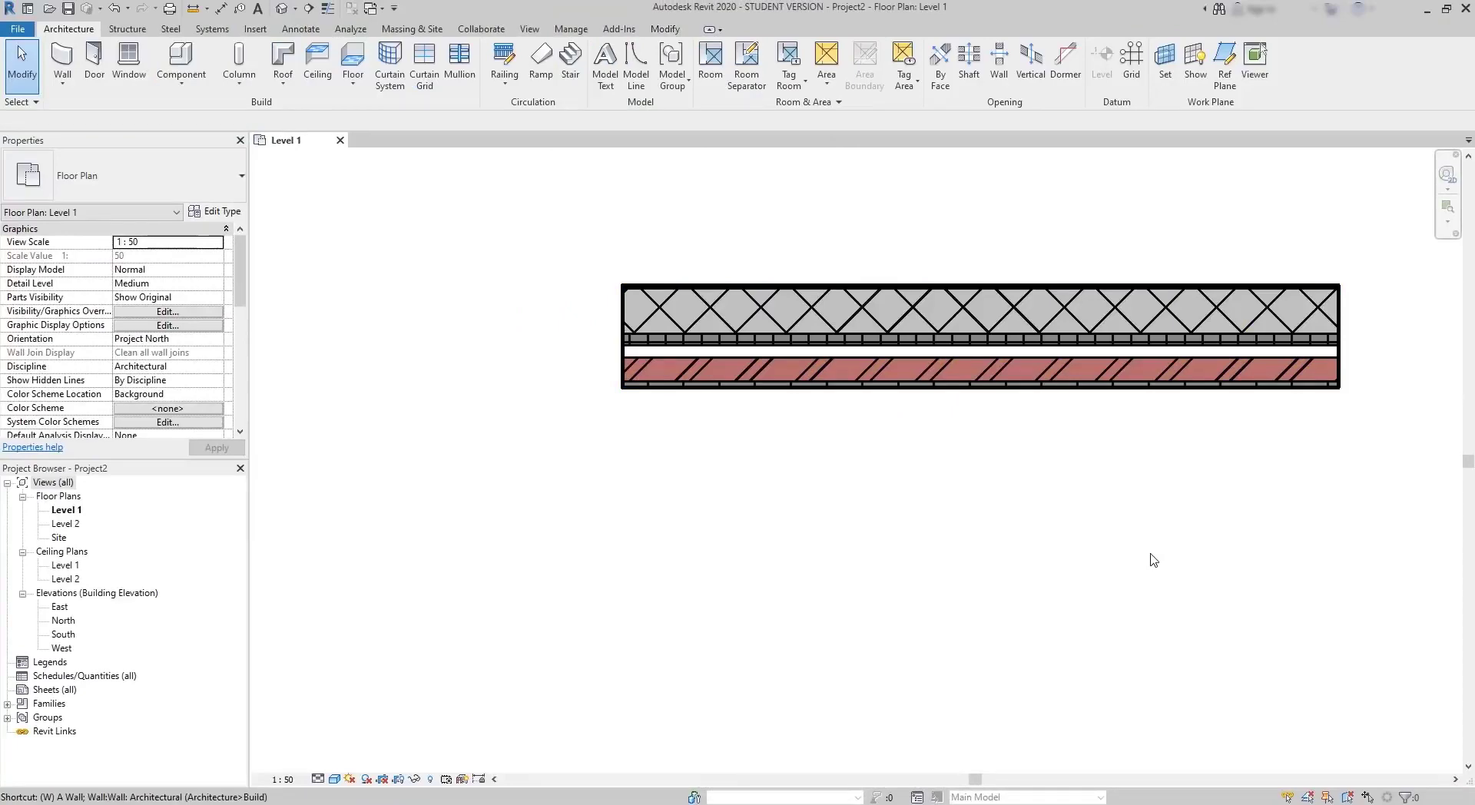
{"action": "key", "text": "w"}
{"action": "key", "text": "a"}
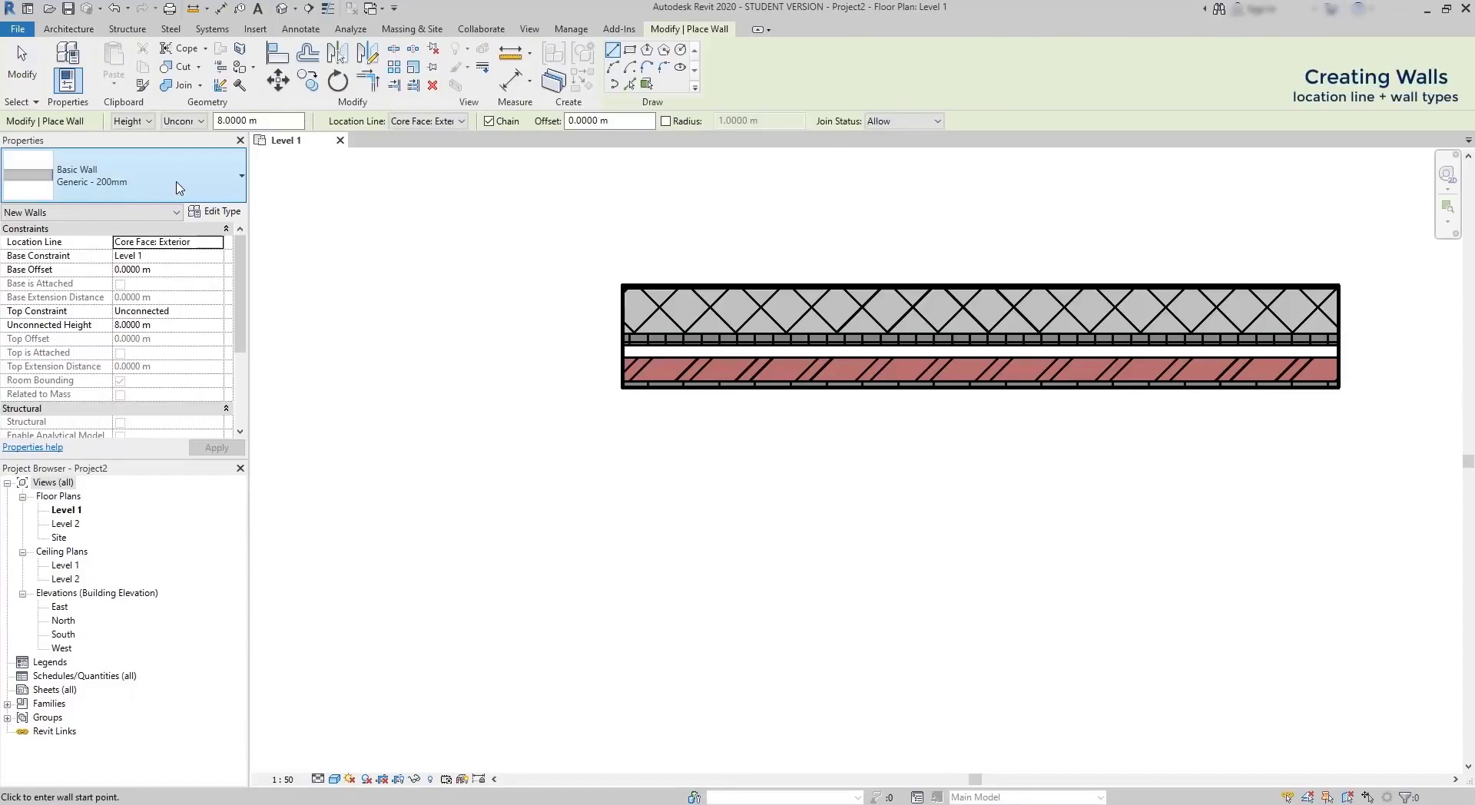
{"action": "left_click", "coordinate": [179, 187]}
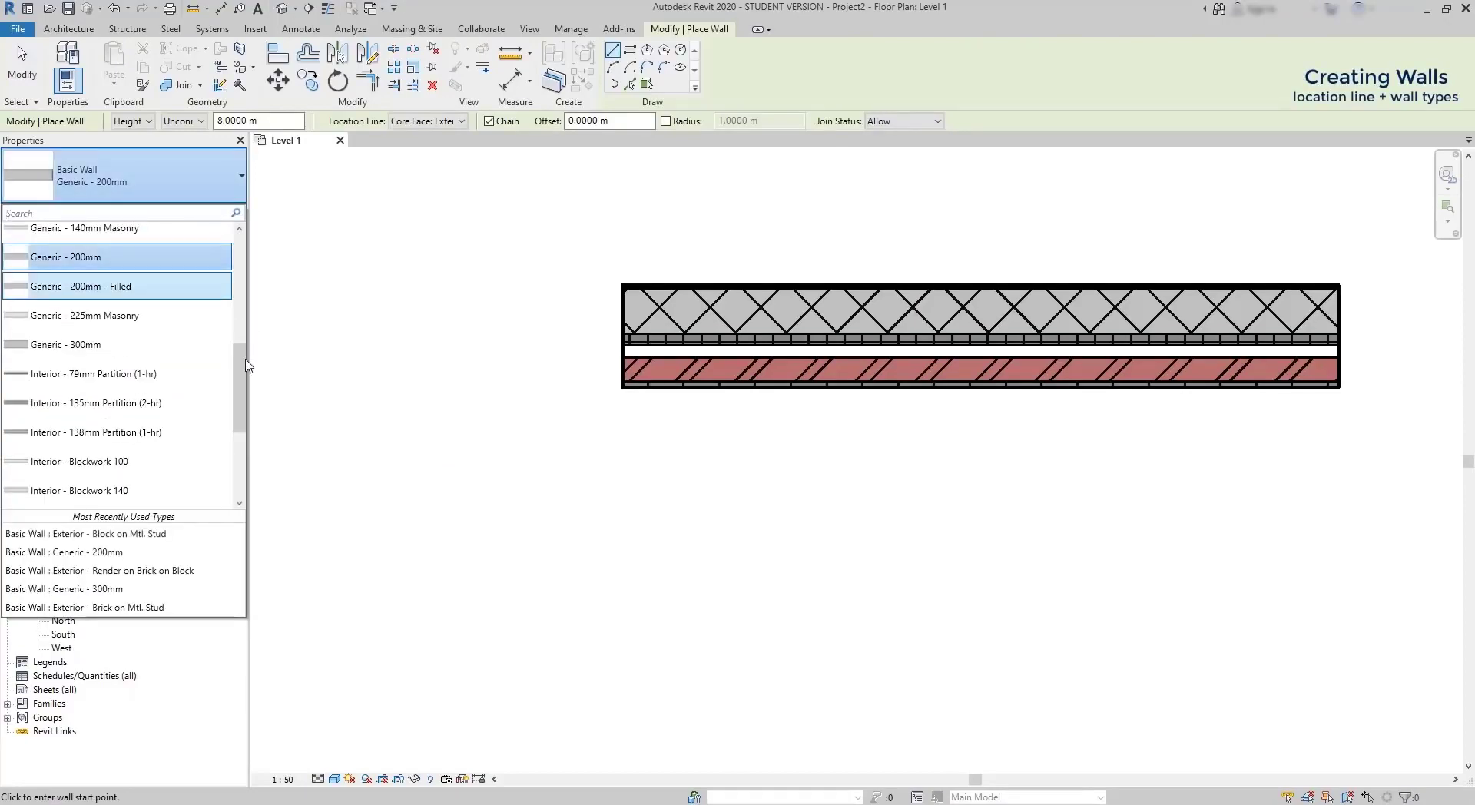
{"action": "left_click_drag", "start_coordinate": [246, 365], "coordinate": [246, 299]}
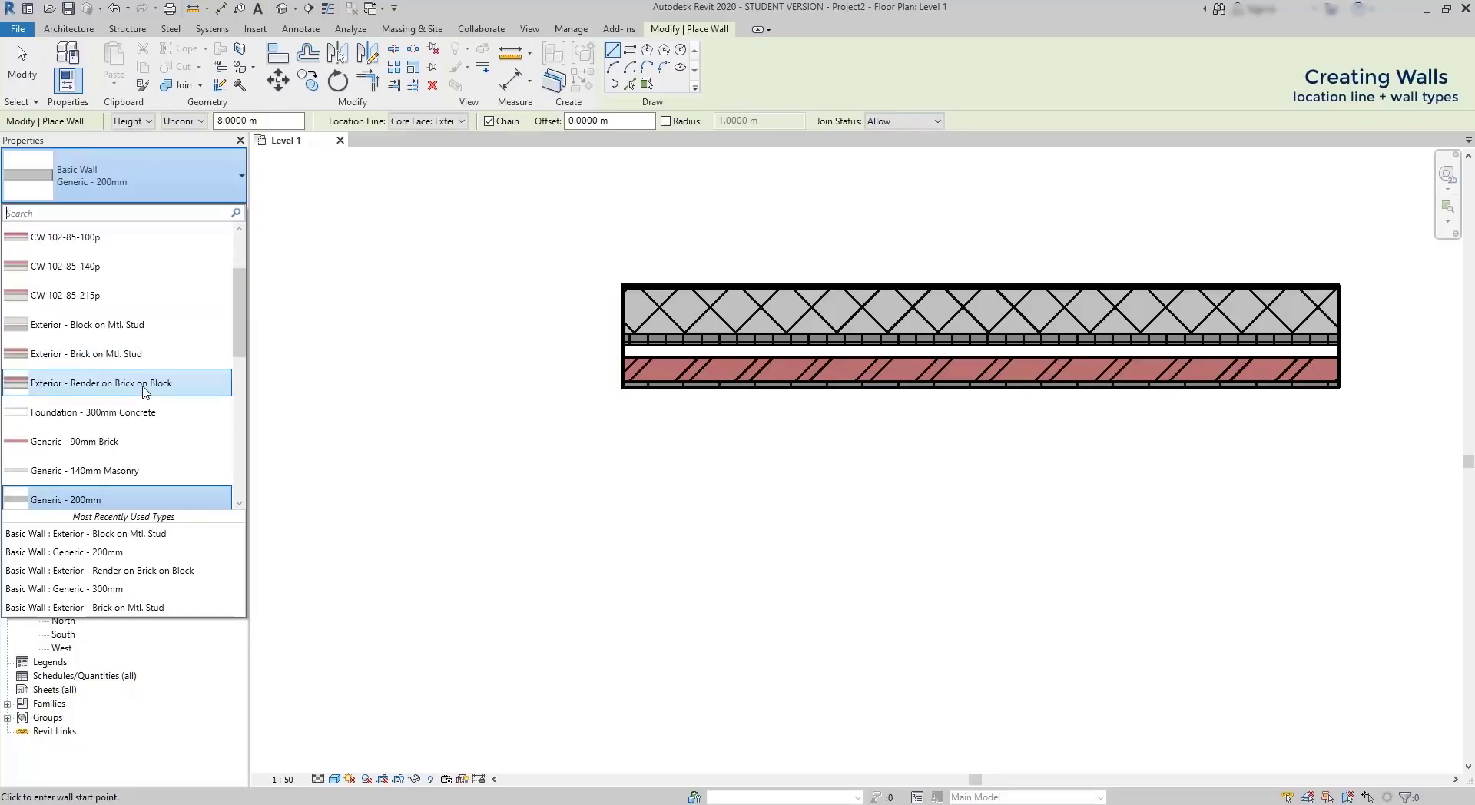
{"action": "left_click", "coordinate": [143, 384]}
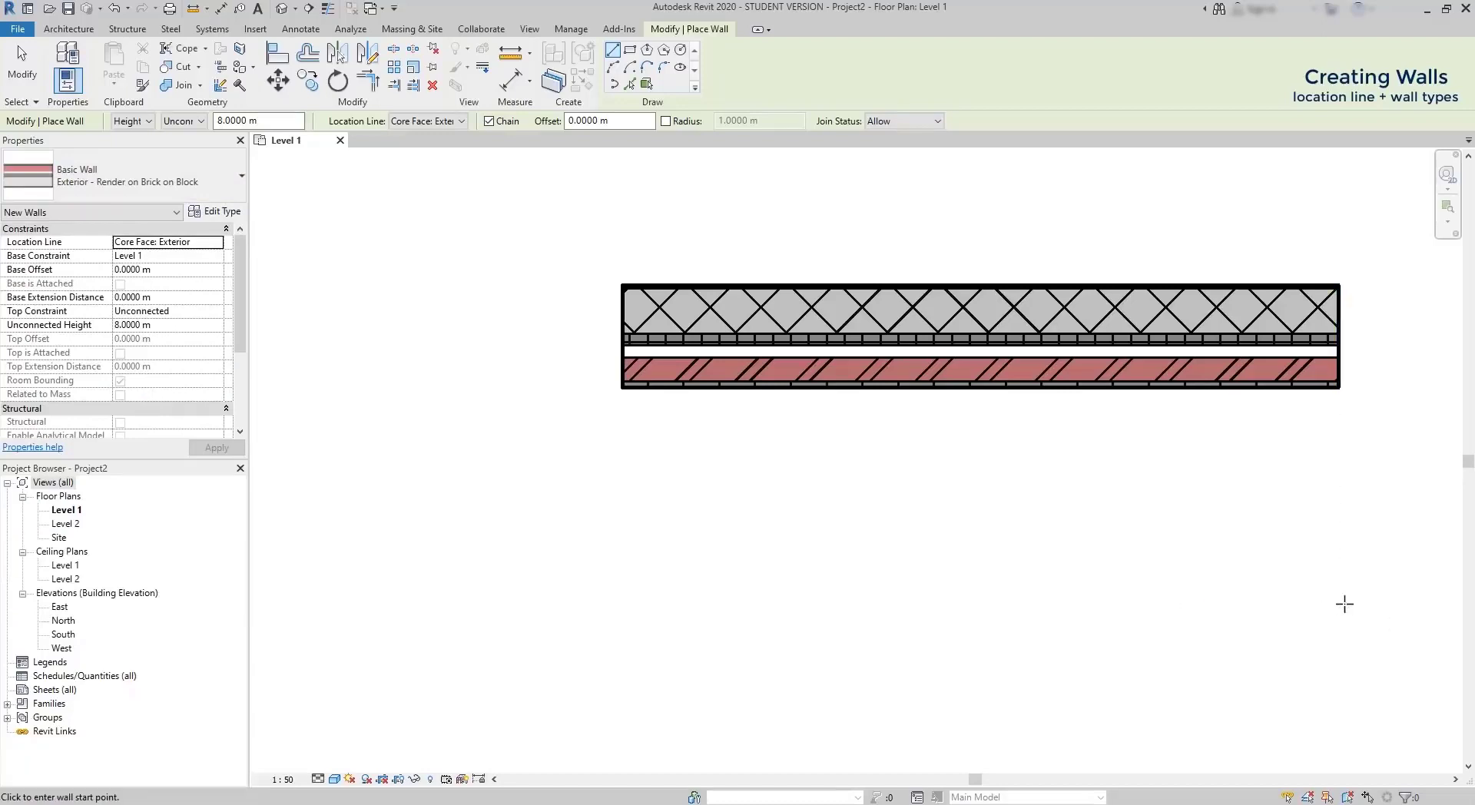
Draw a horizontal wall about 3 m long leftward below the existing wall, continuing into an angled segment about 0.75 m long toward the upper left.
{"action": "left_click", "coordinate": [1348, 603]}
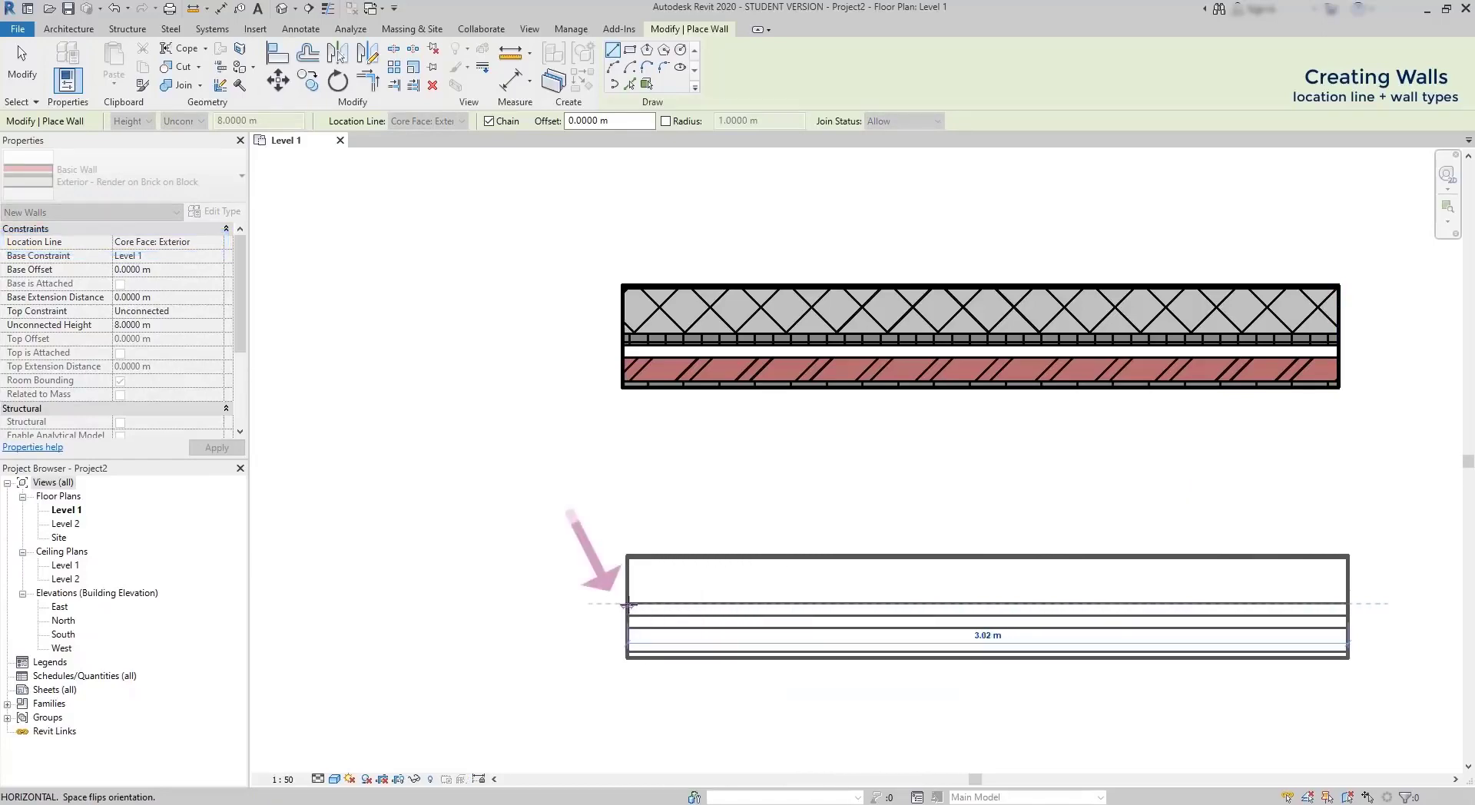
{"action": "left_click", "coordinate": [628, 604]}
{"action": "left_click", "coordinate": [513, 467]}
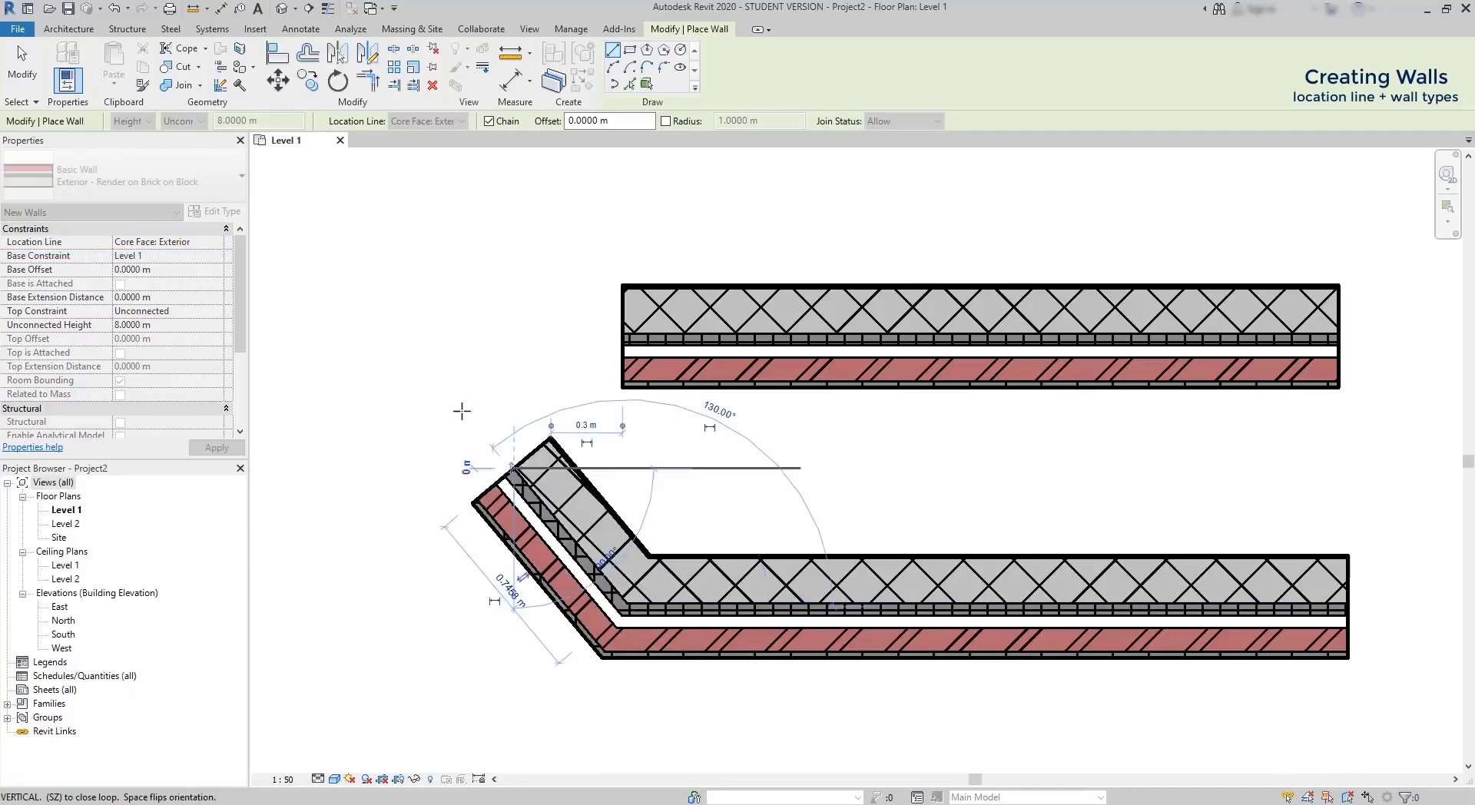
{"action": "key", "text": "Escape"}
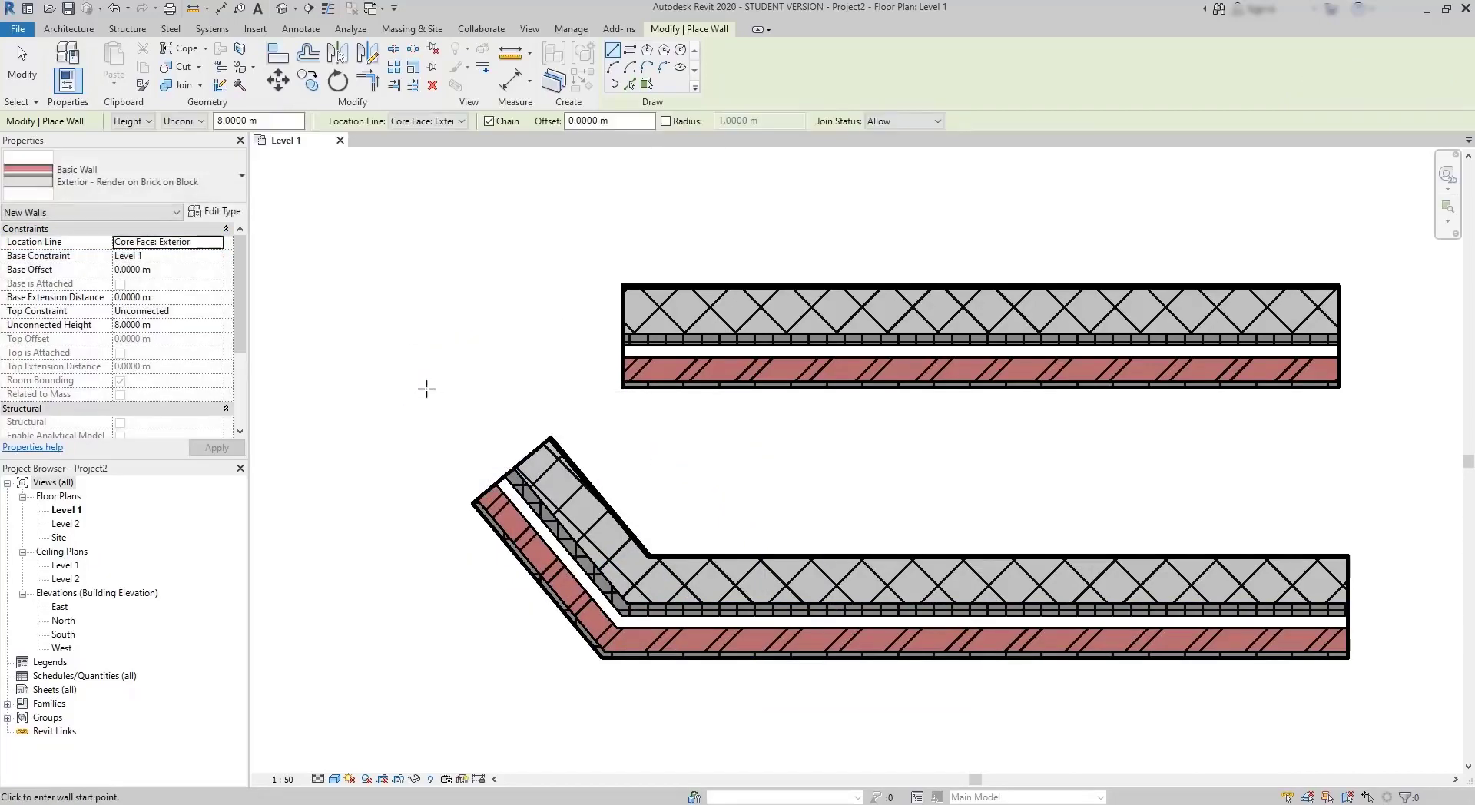
{"action": "key", "text": "Escape"}
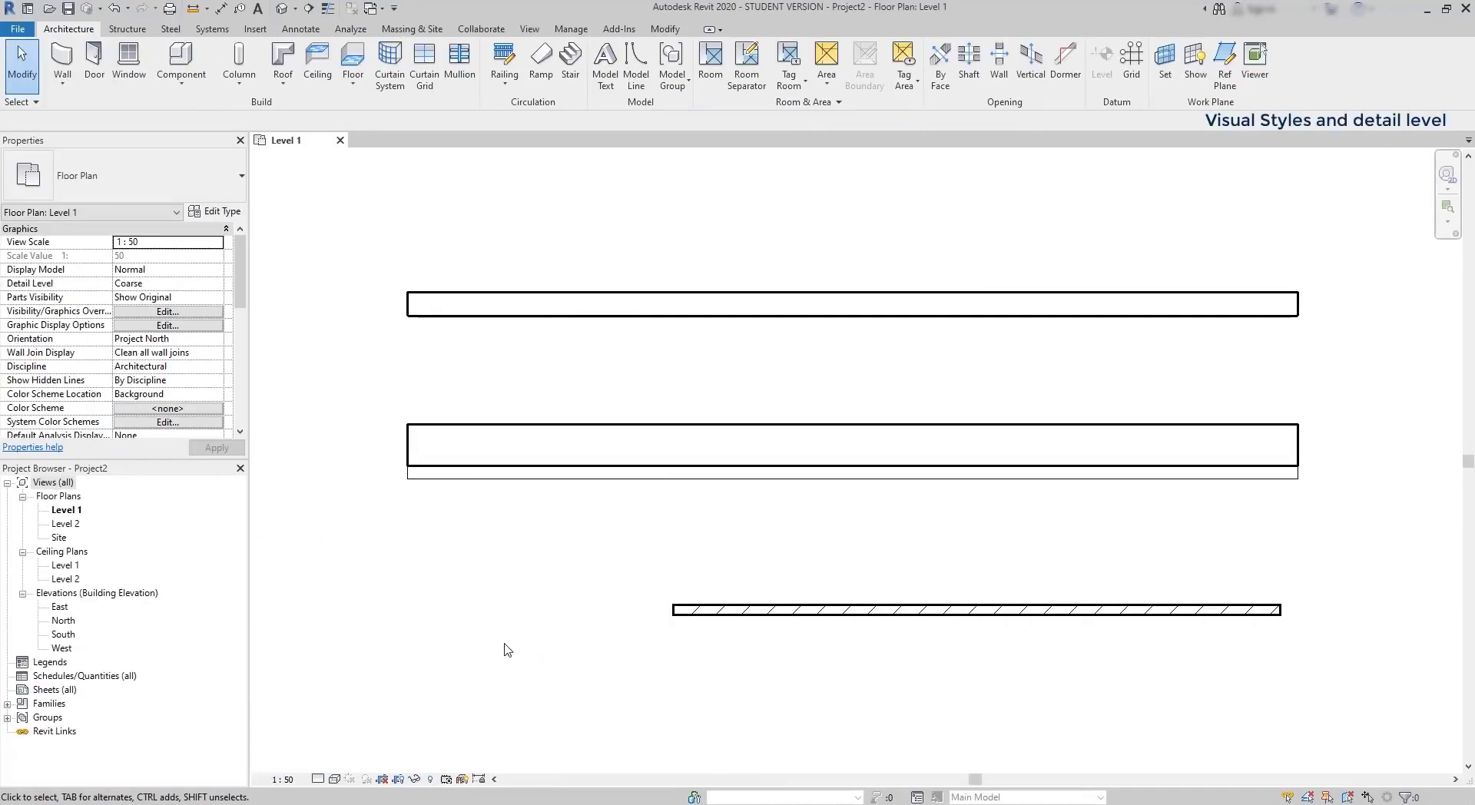
Set the floor plan's visual style to Consistent Colors and its detail level to Medium.
{"action": "left_click", "coordinate": [336, 779]}
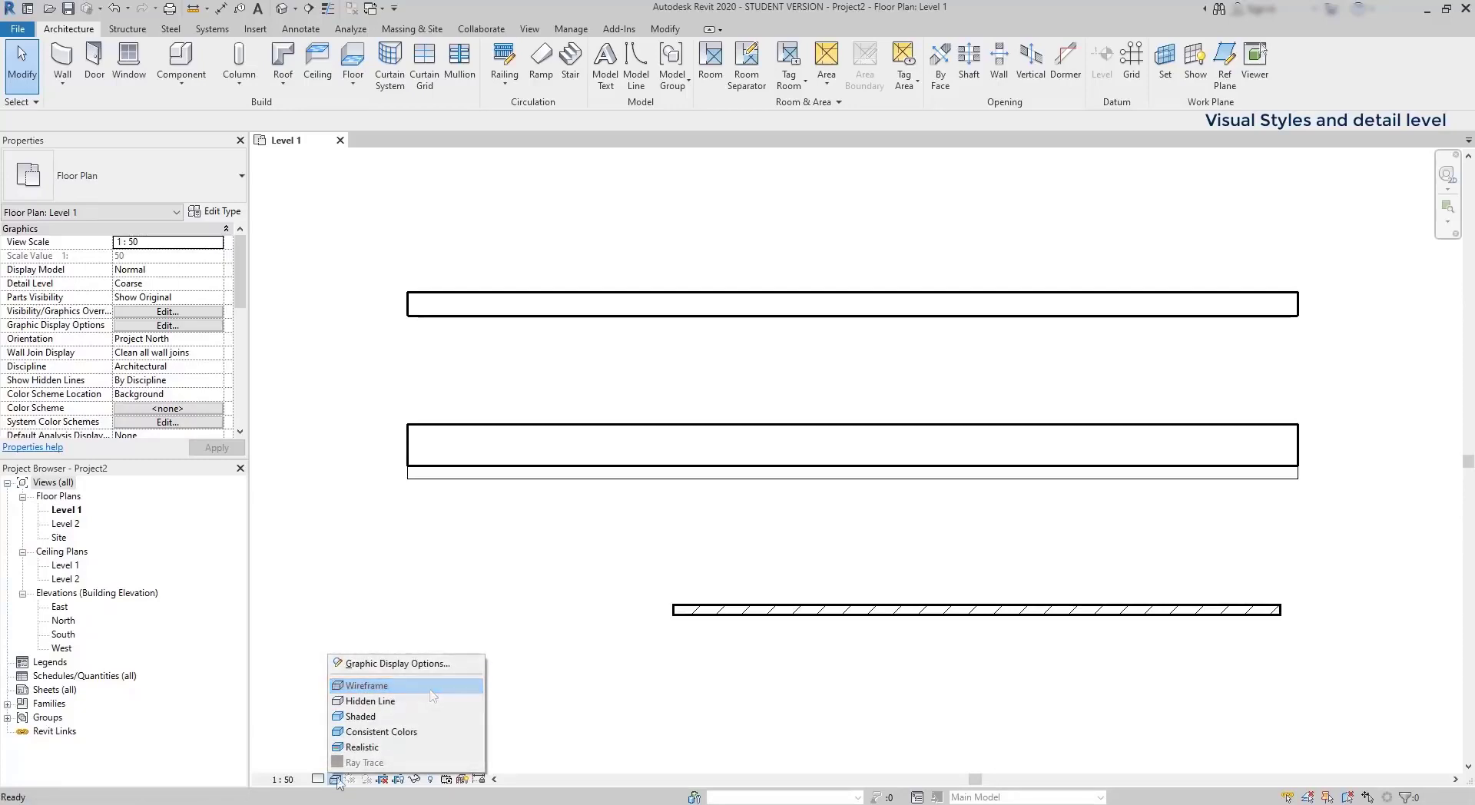
{"action": "left_click", "coordinate": [417, 734]}
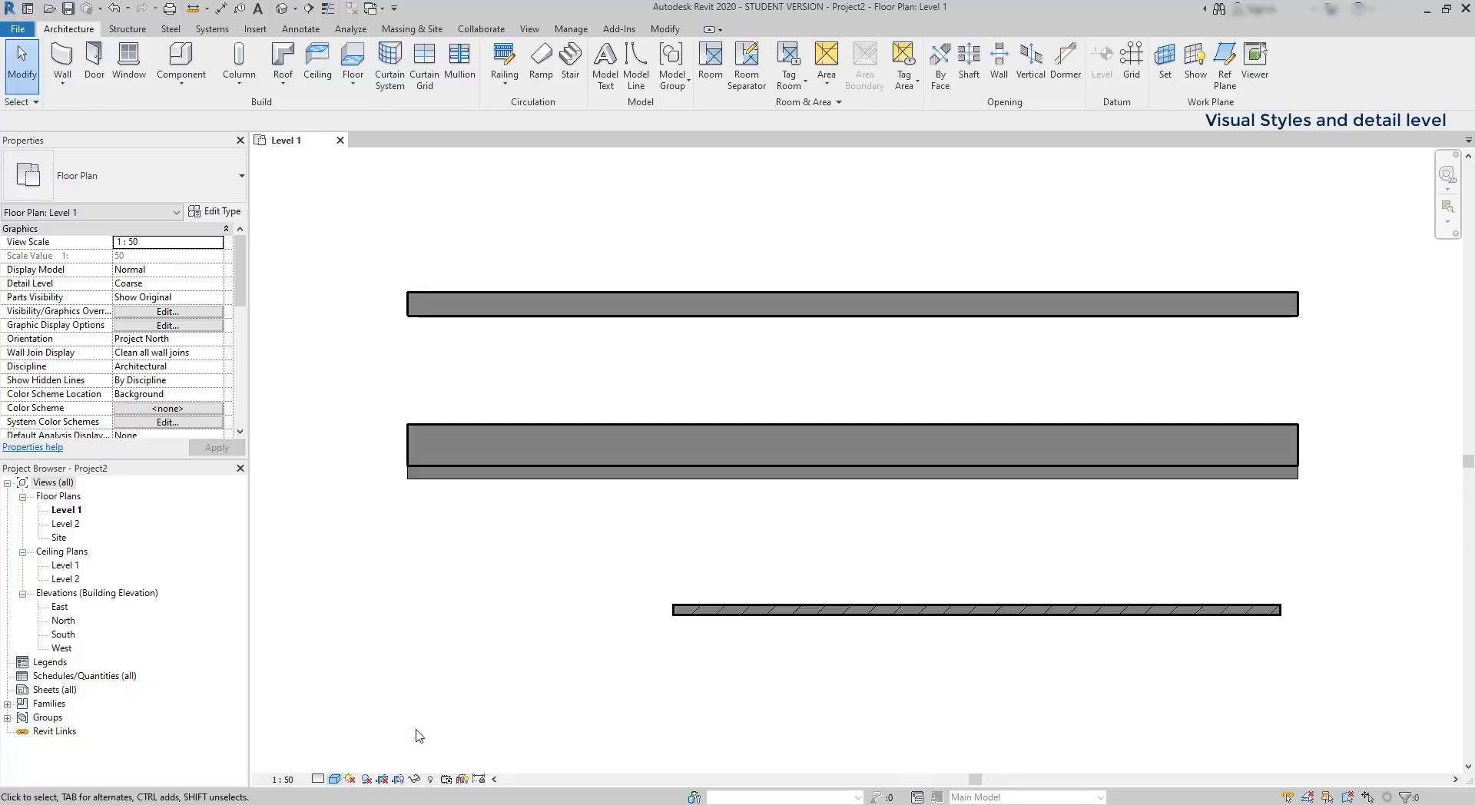
{"action": "left_click", "coordinate": [318, 779]}
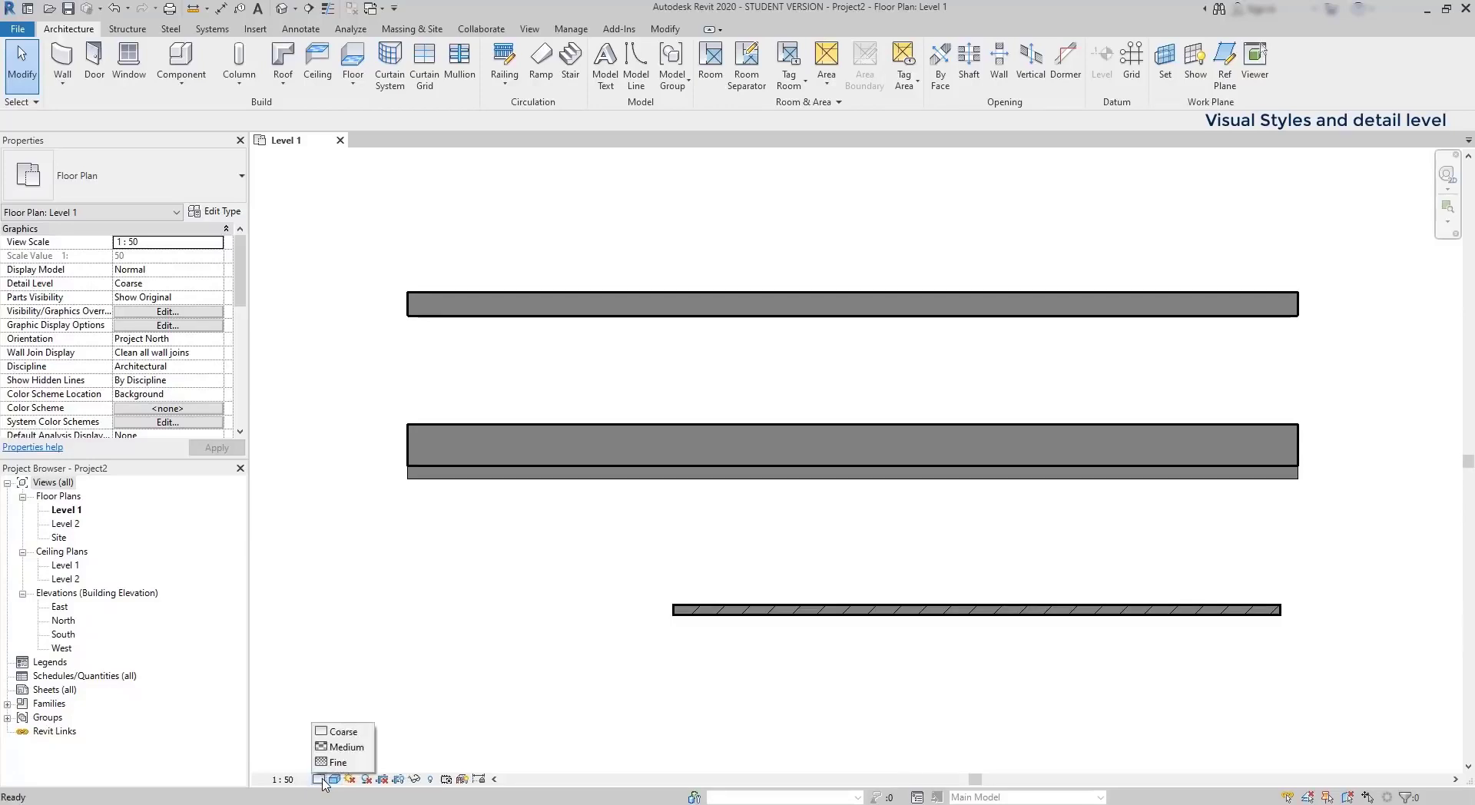
{"action": "left_click", "coordinate": [360, 750]}
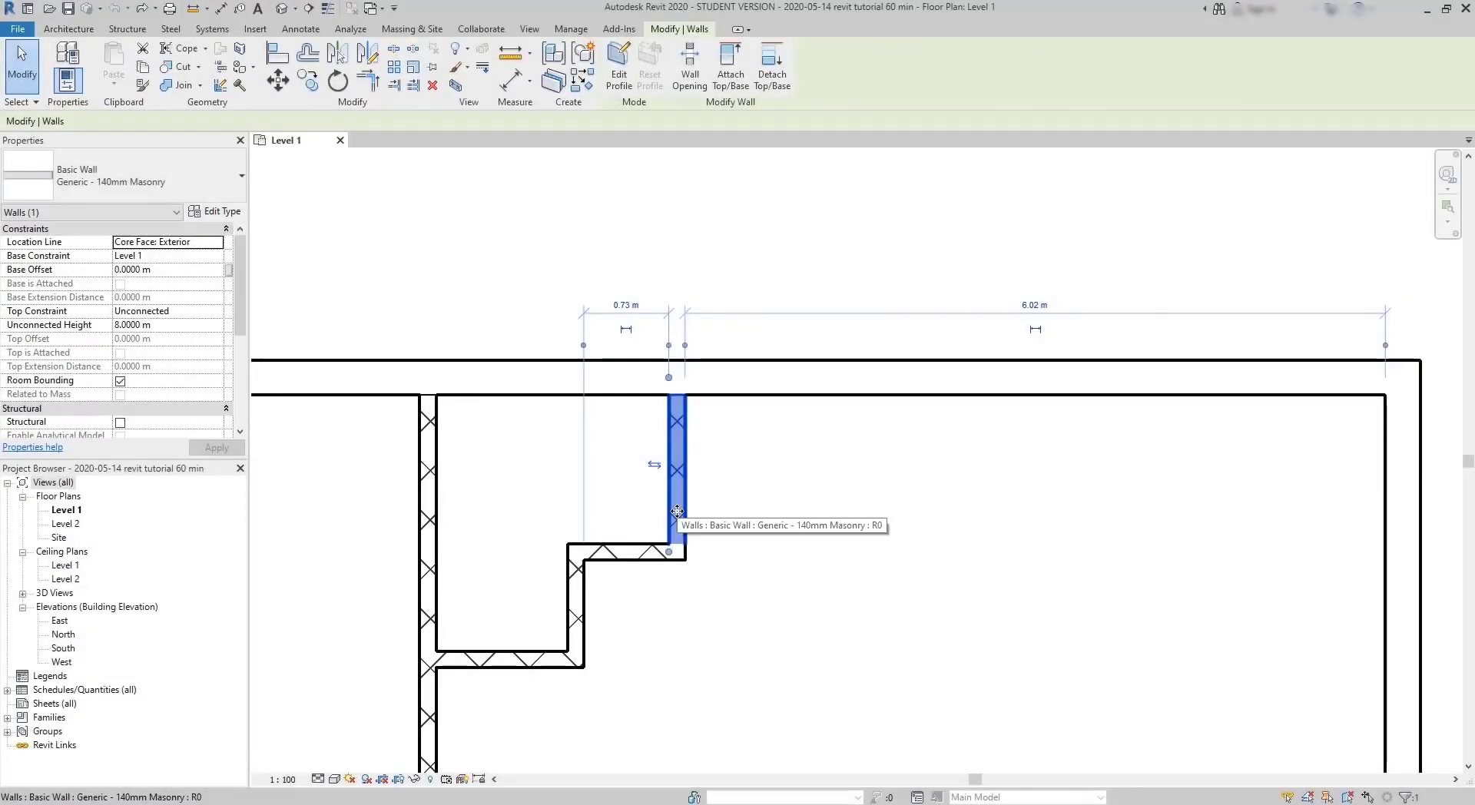
{"action": "left_click_drag", "start_coordinate": [677, 511], "coordinate": [859, 511]}
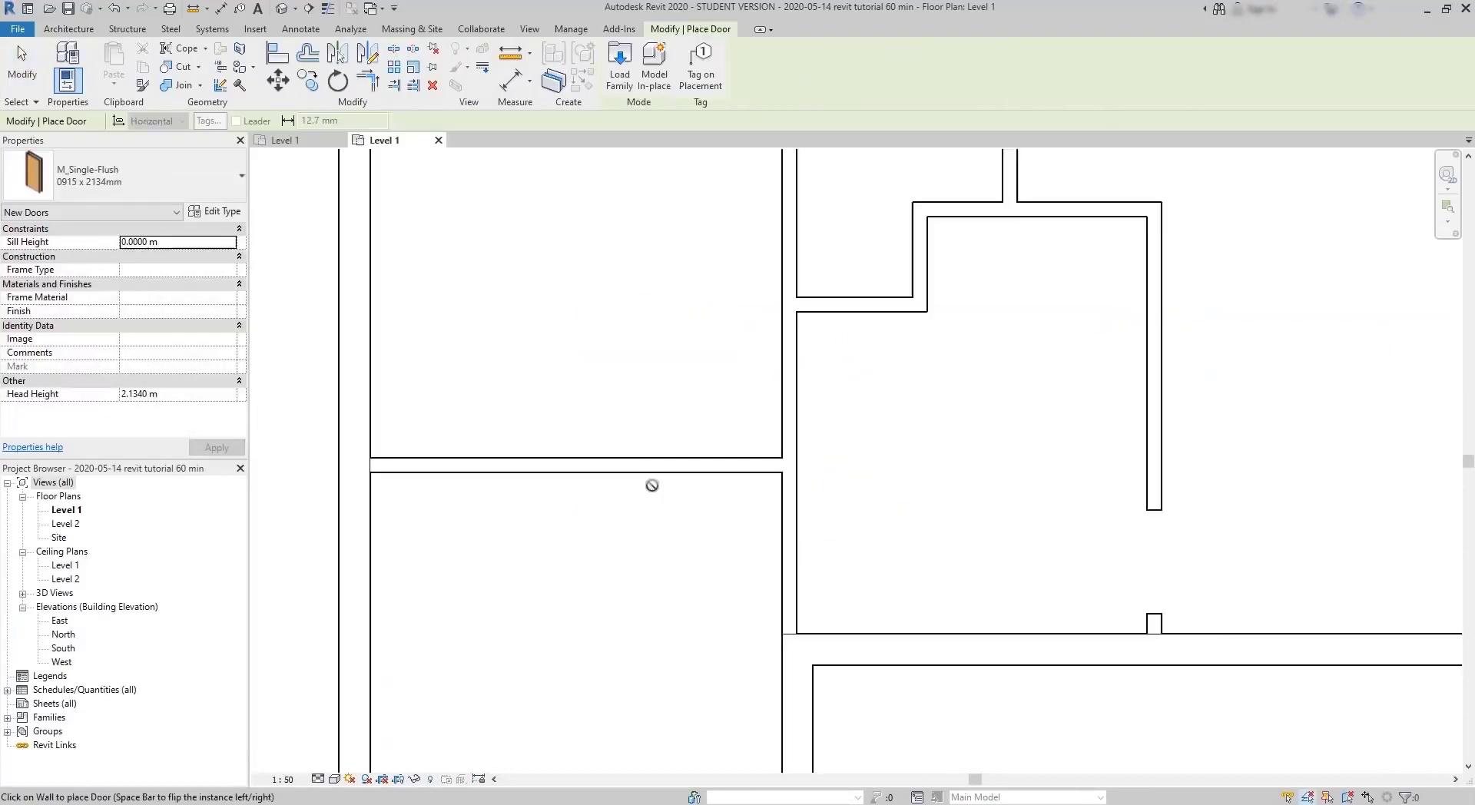
{"action": "scroll", "coordinate": [657, 461], "scroll_direction": "down", "scroll_amount": 1}
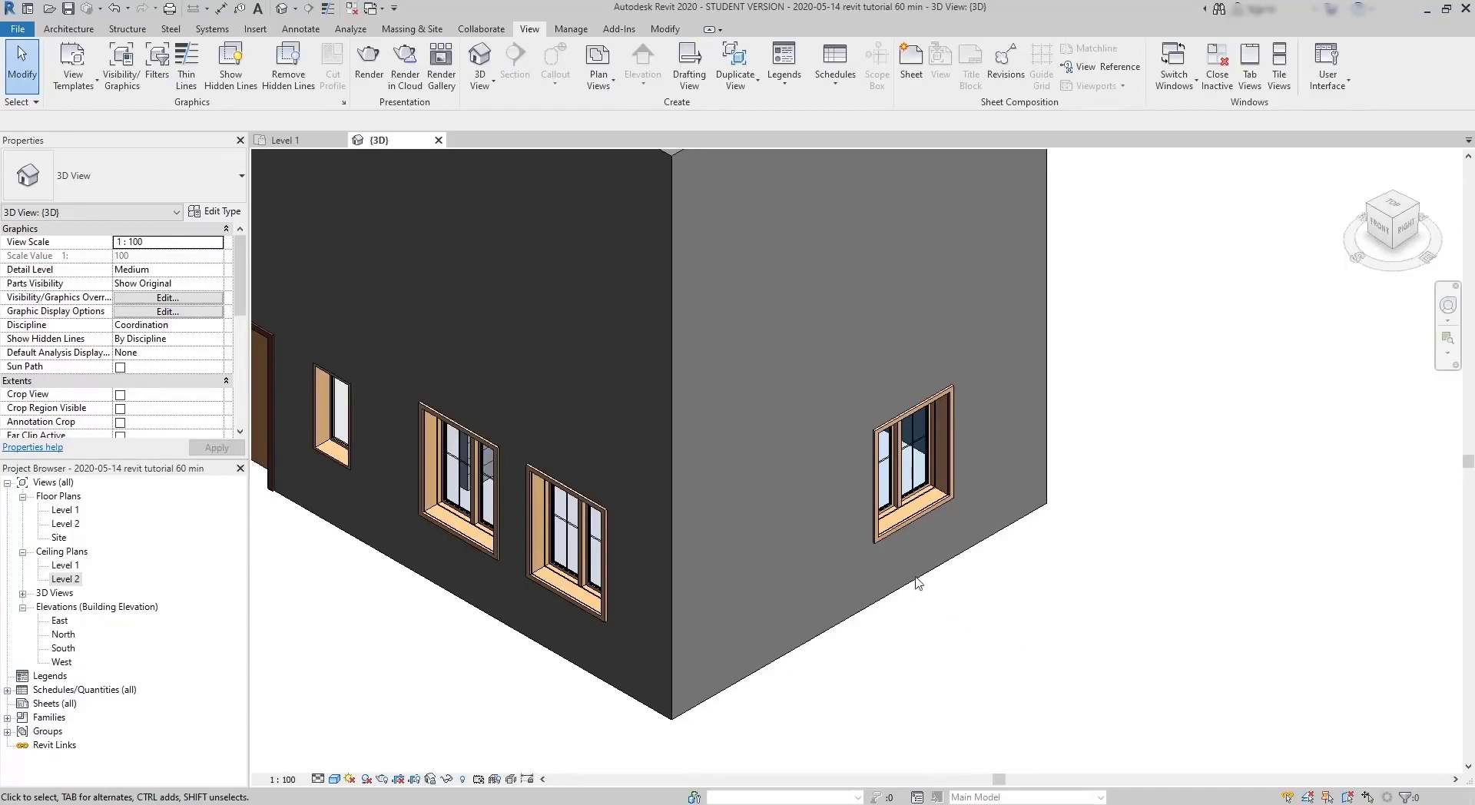
{"action": "left_click", "coordinate": [885, 512]}
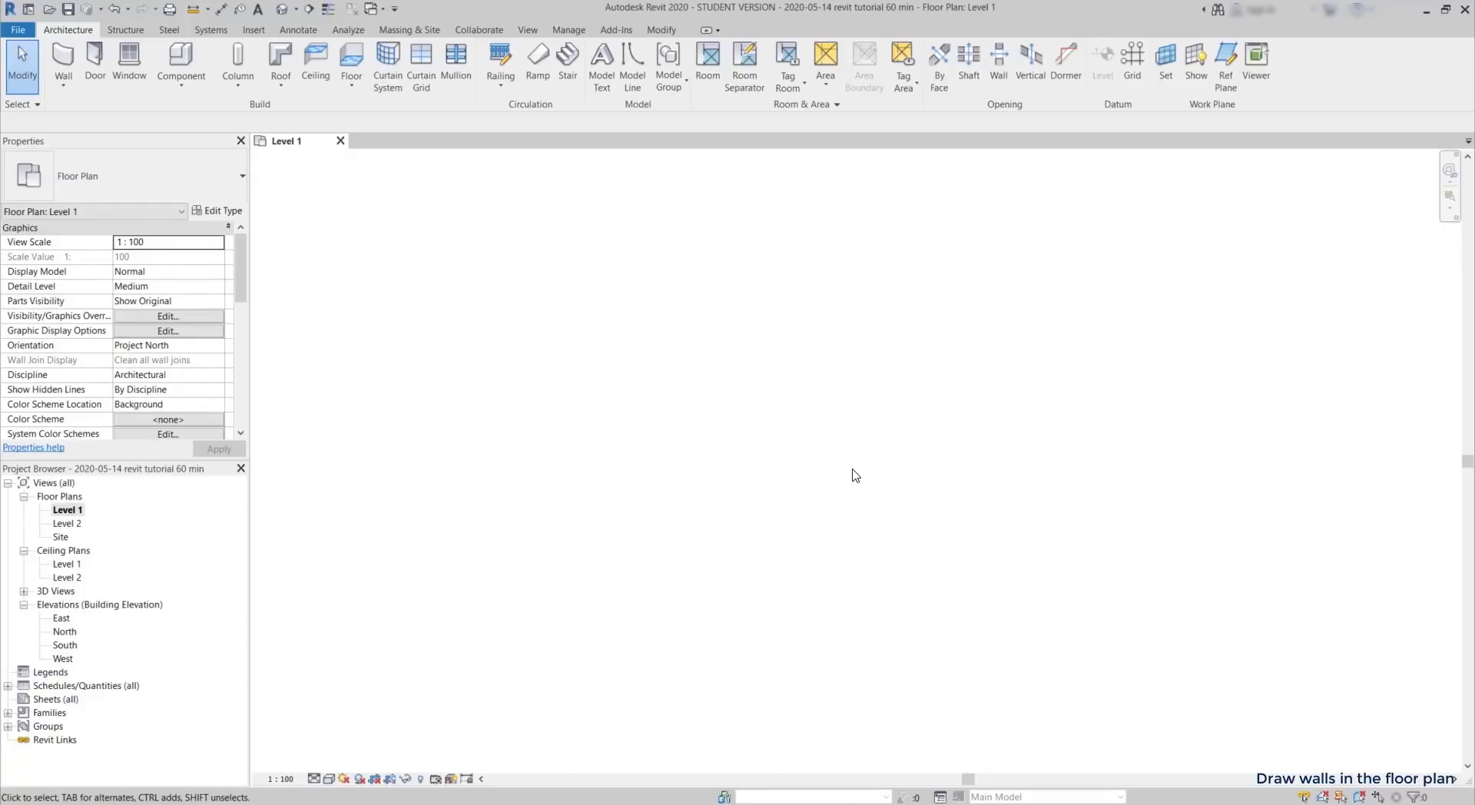
Start a horizontal Generic - 140mm Masonry wall on Level 1 and compare its length increments at different zoom levels.
{"action": "left_click", "coordinate": [62, 89]}
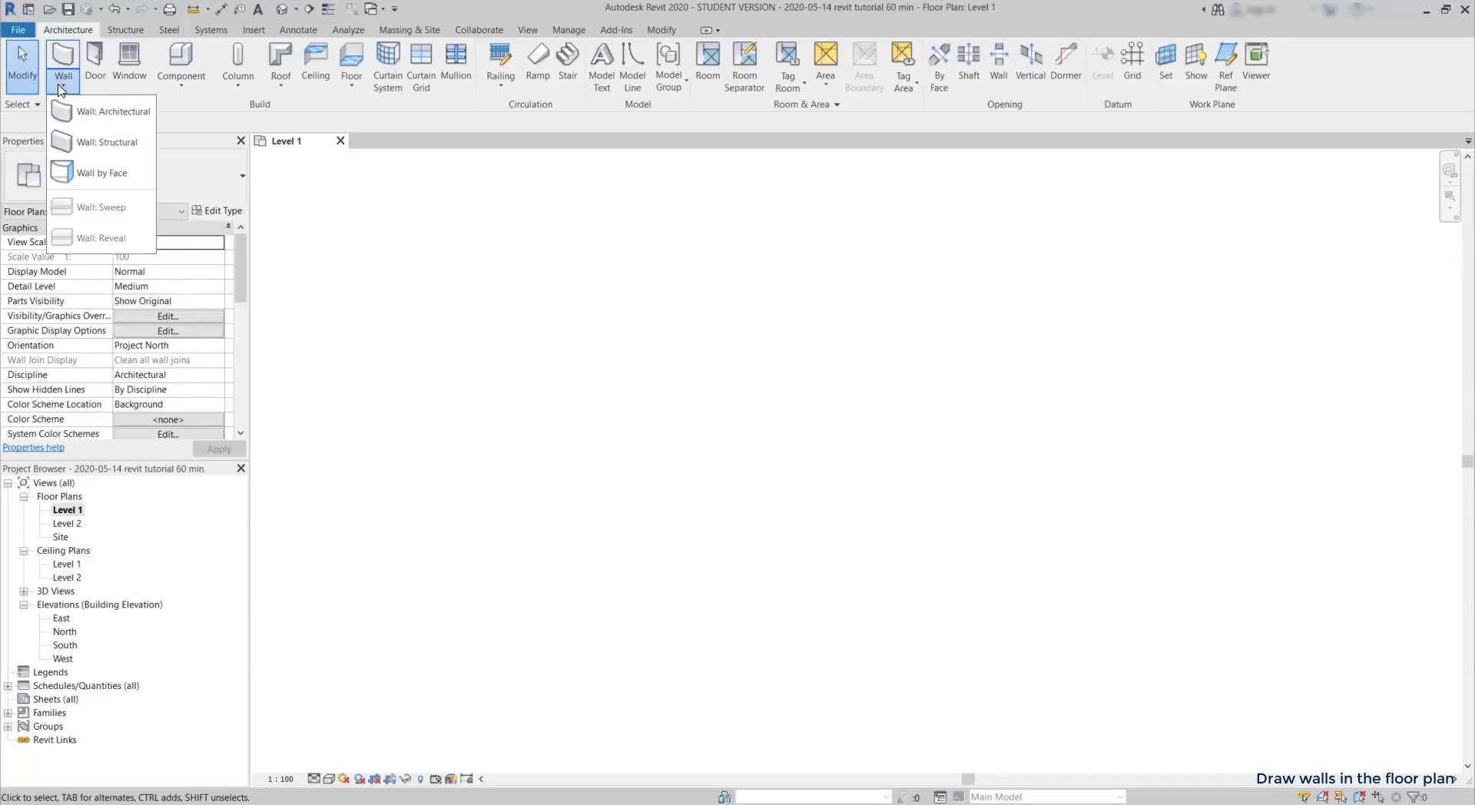
{"action": "left_click", "coordinate": [84, 118]}
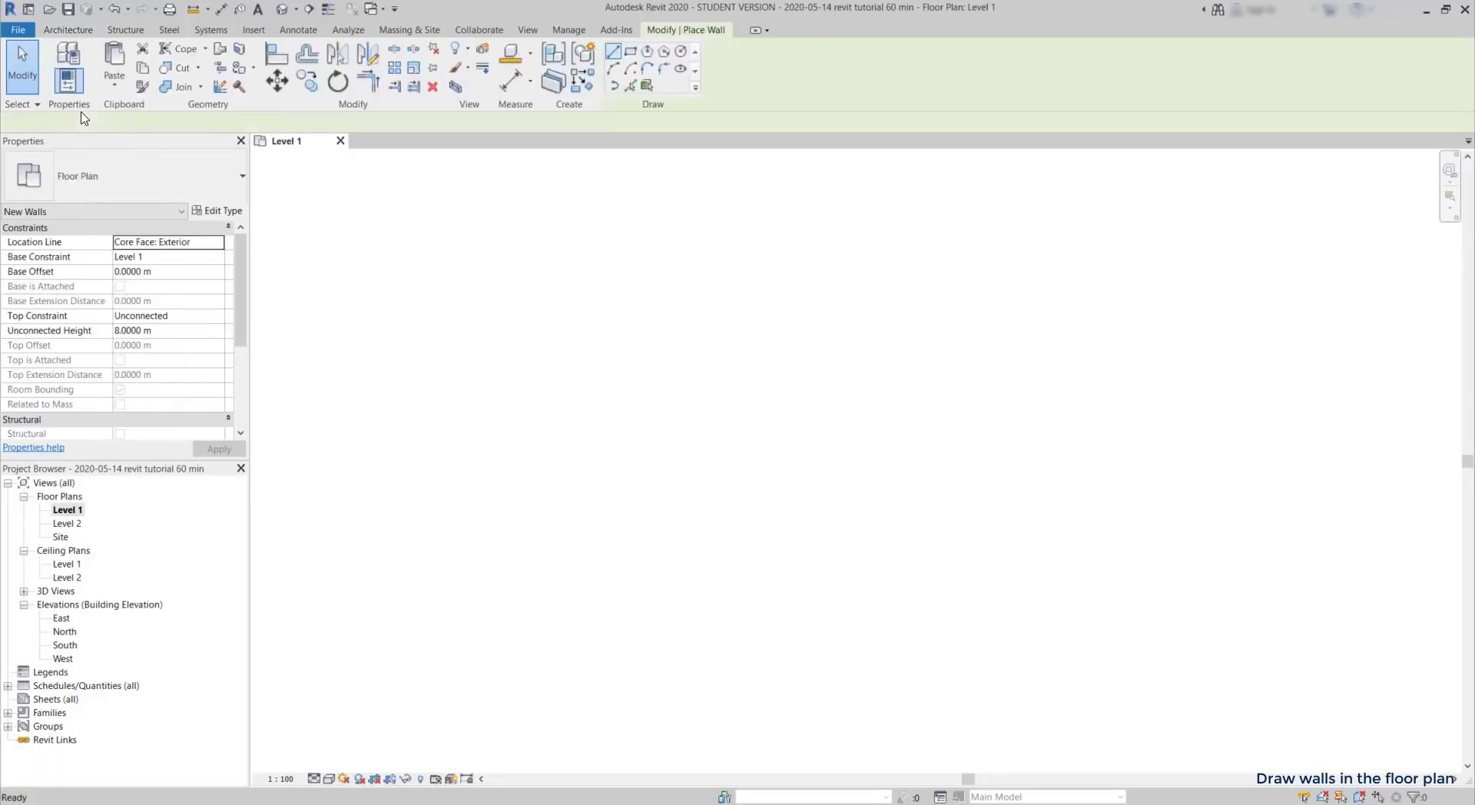
{"action": "left_click", "coordinate": [961, 516]}
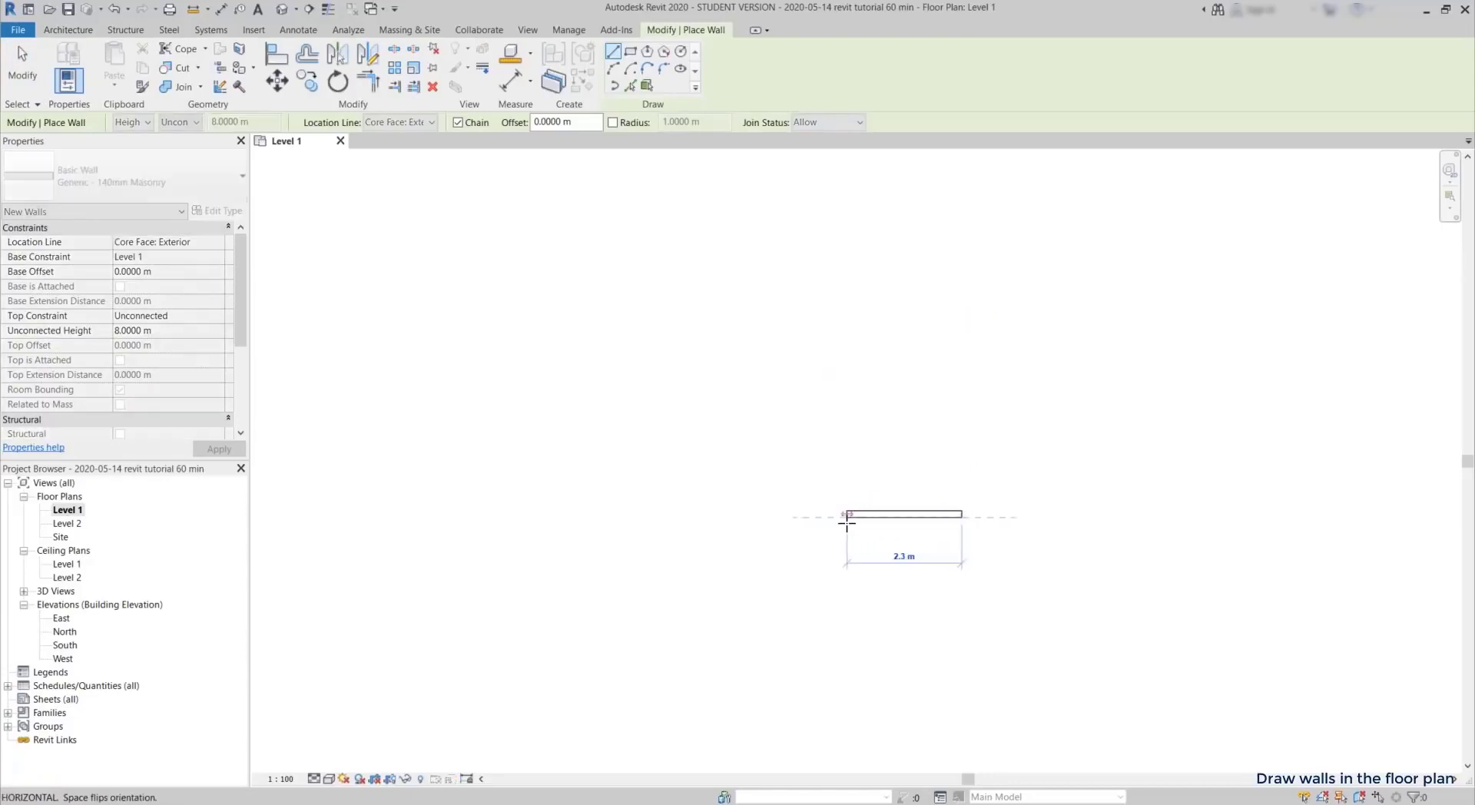
{"action": "scroll", "coordinate": [847, 520], "scroll_direction": "down", "scroll_amount": 2}
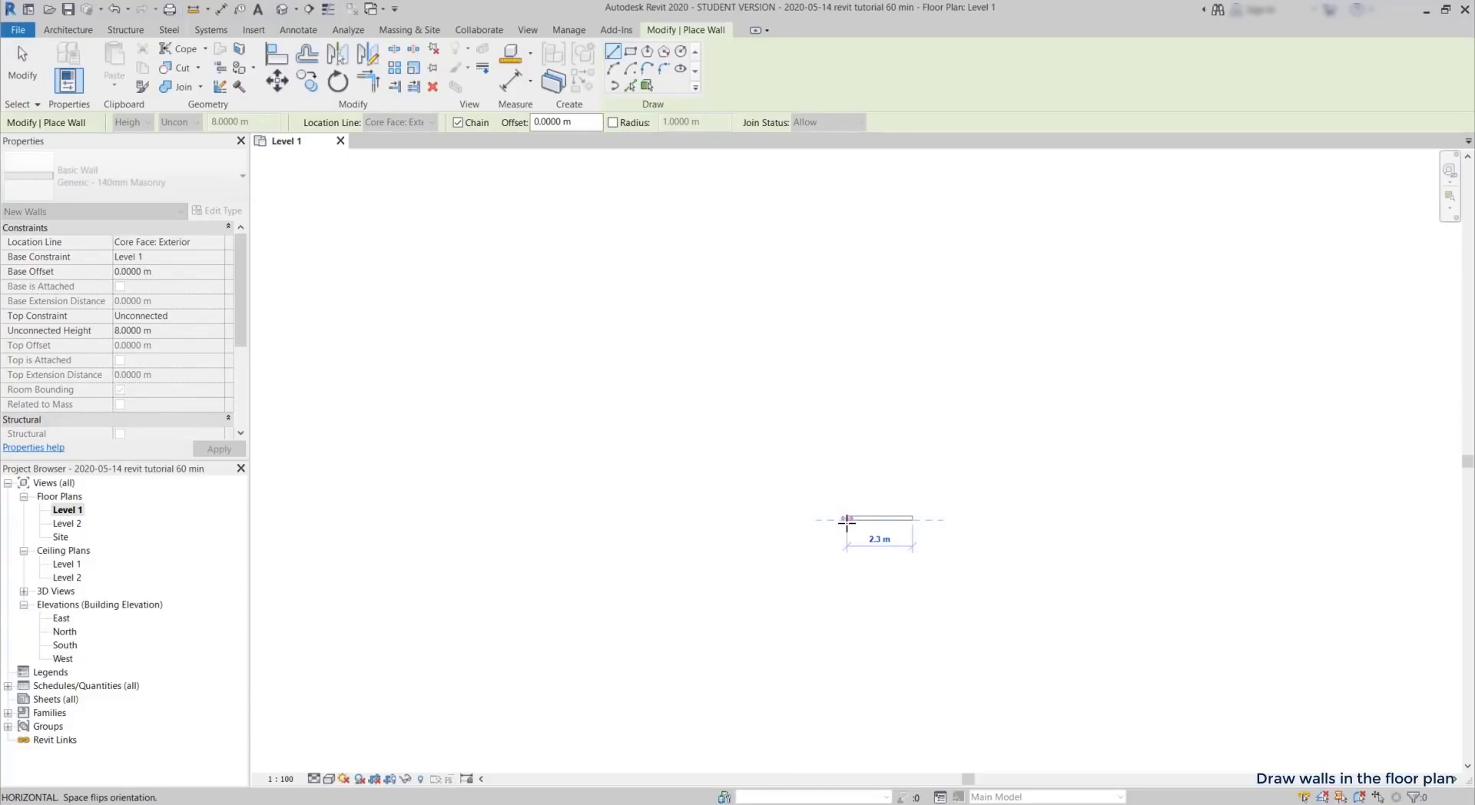
{"action": "scroll", "coordinate": [846, 522], "scroll_direction": "down", "scroll_amount": 2}
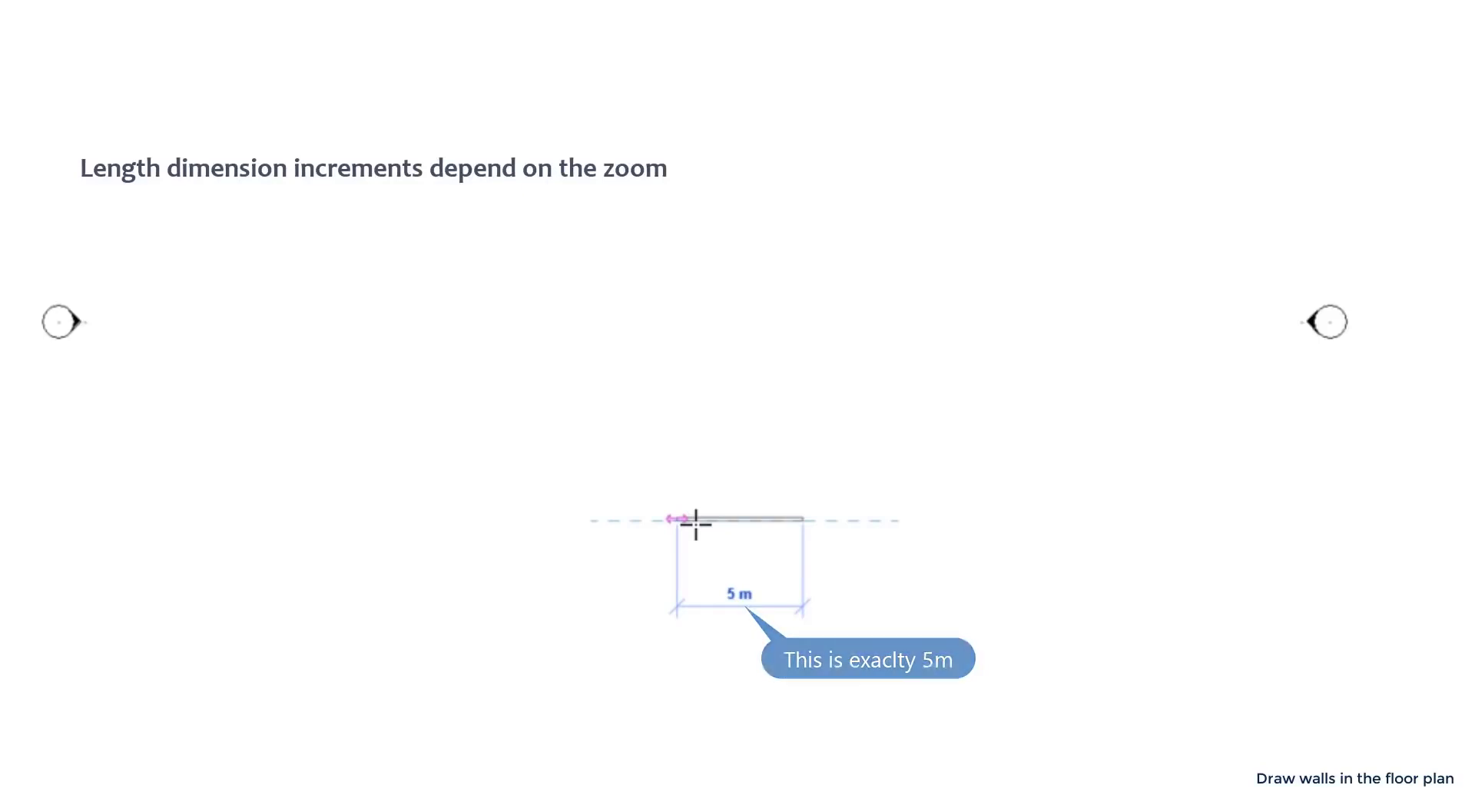
{"action": "scroll", "coordinate": [718, 522], "scroll_direction": "up", "scroll_amount": 4}
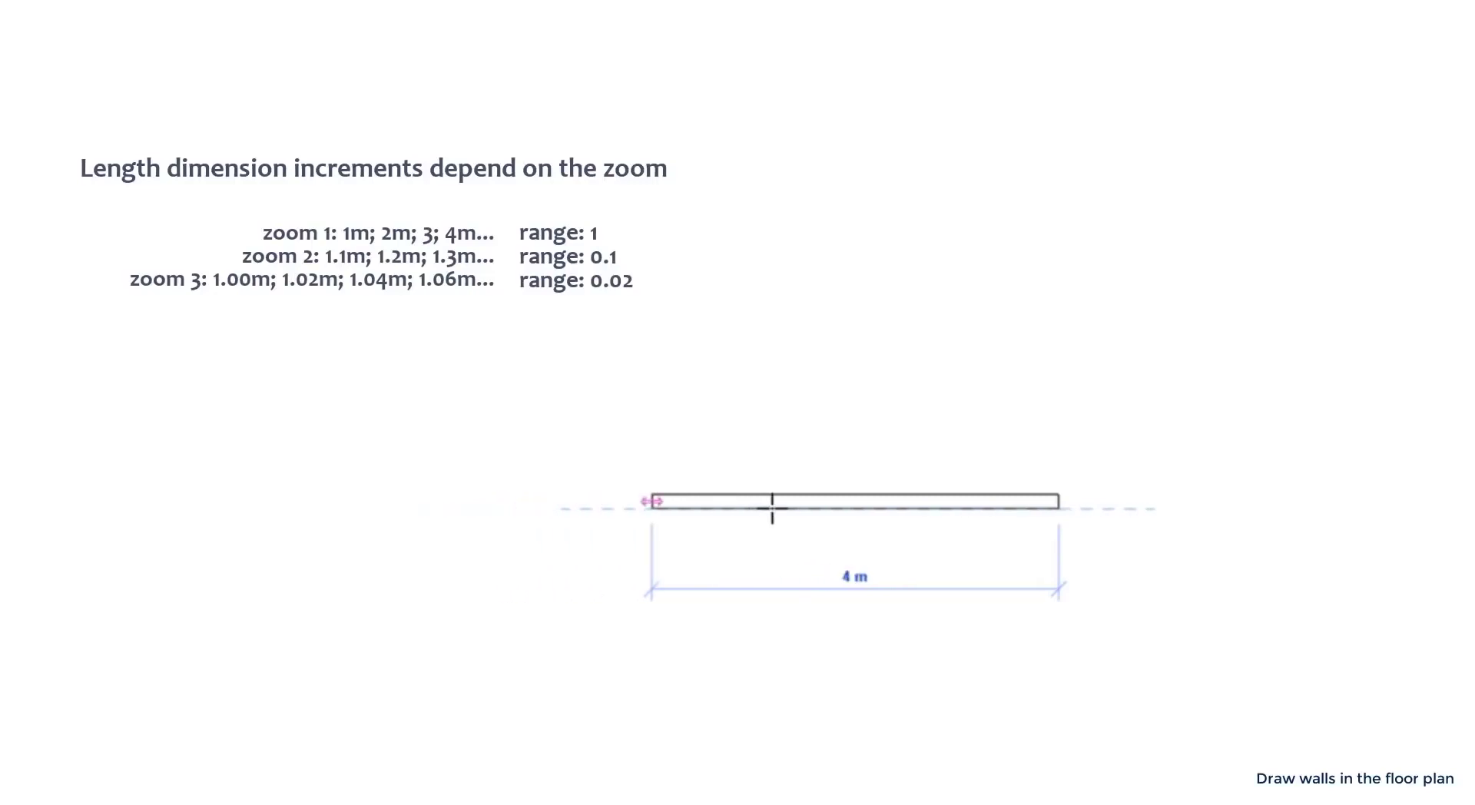
{"action": "scroll", "coordinate": [945, 501], "scroll_direction": "up", "scroll_amount": 2}
{"action": "scroll", "coordinate": [950, 503], "scroll_direction": "up", "scroll_amount": 3}
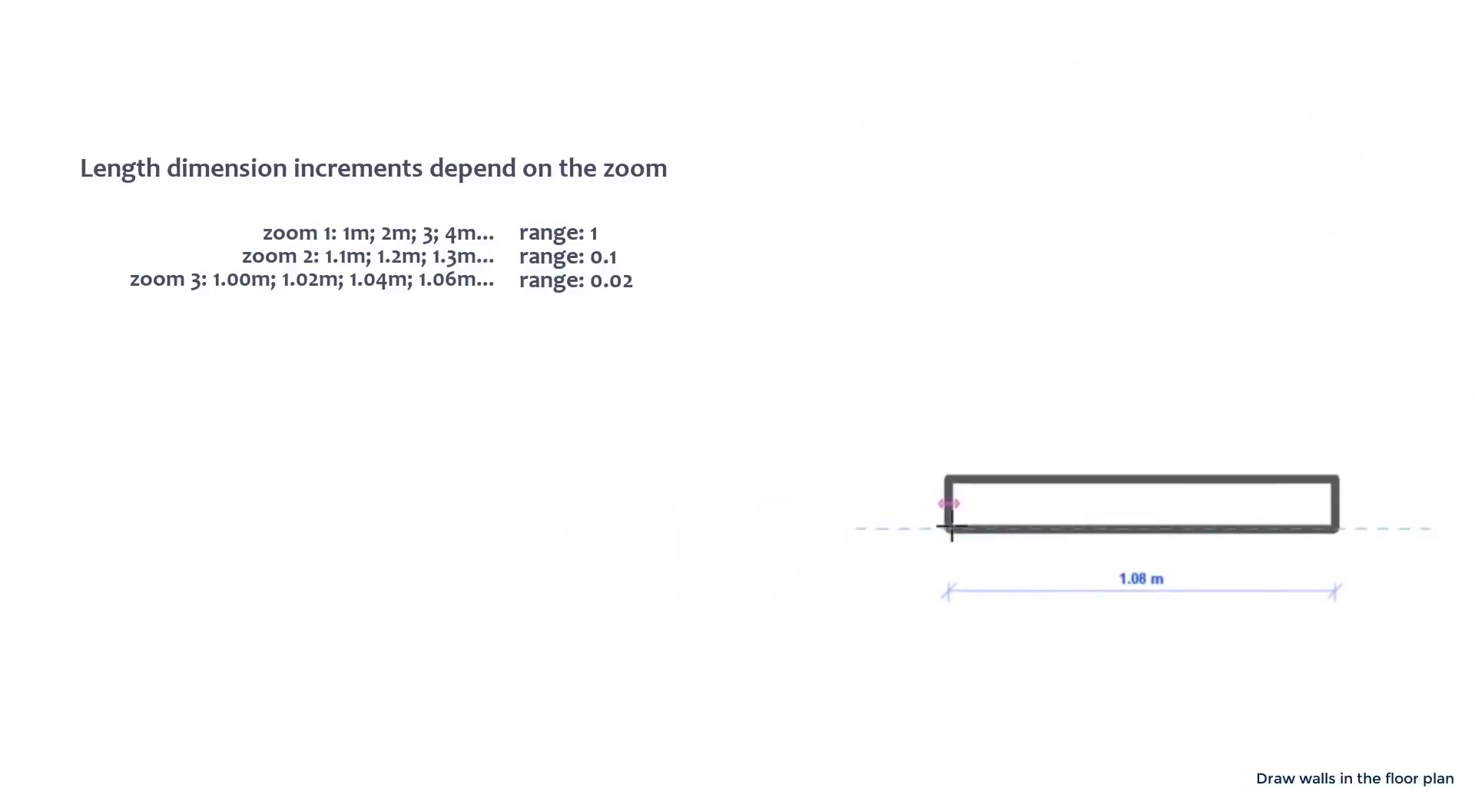
{"action": "scroll", "coordinate": [948, 527], "scroll_direction": "up", "scroll_amount": 2}
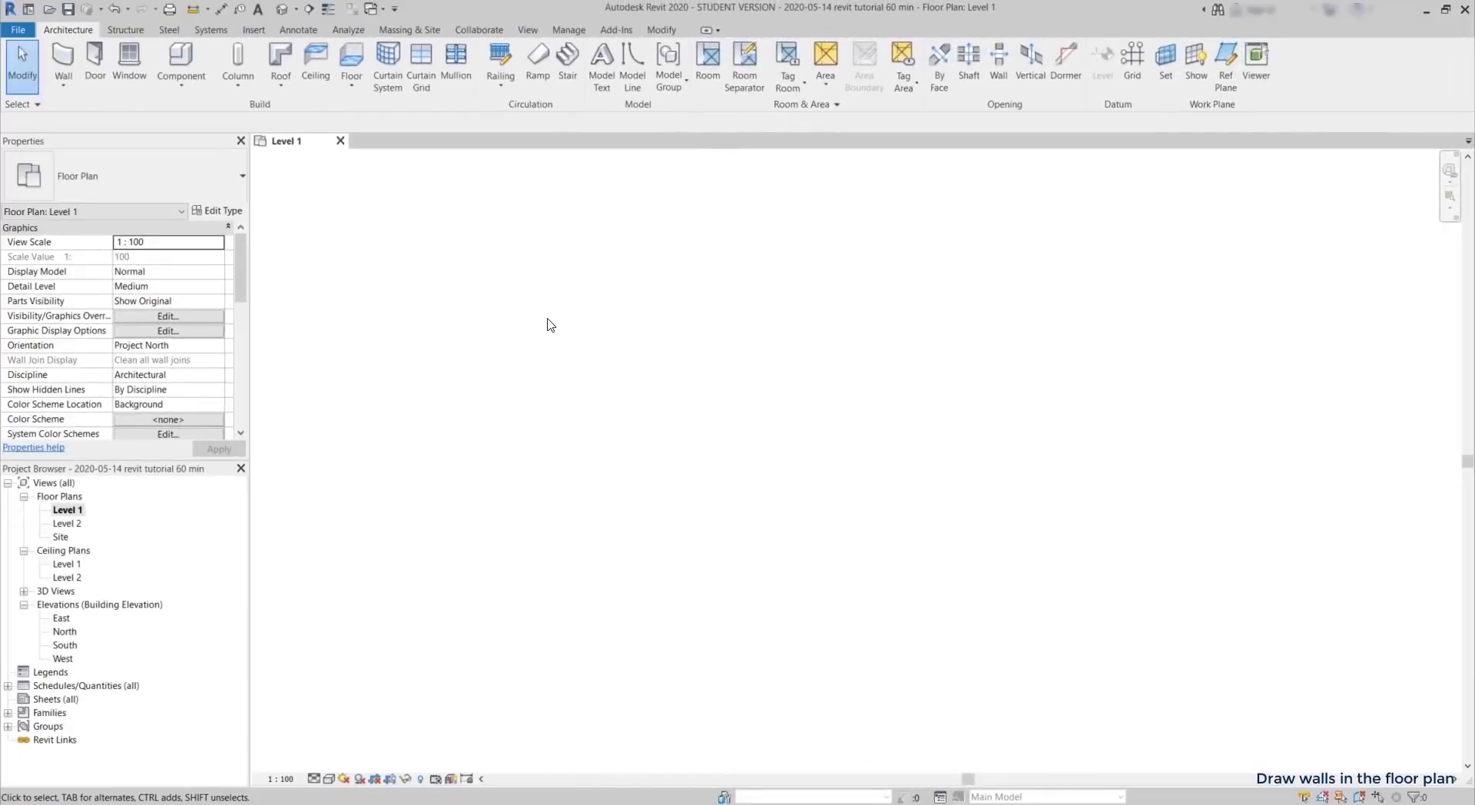
Set the length dimension snap increments to 1 m, 0.1 m and 0.01 m.
{"action": "left_click", "coordinate": [568, 31]}
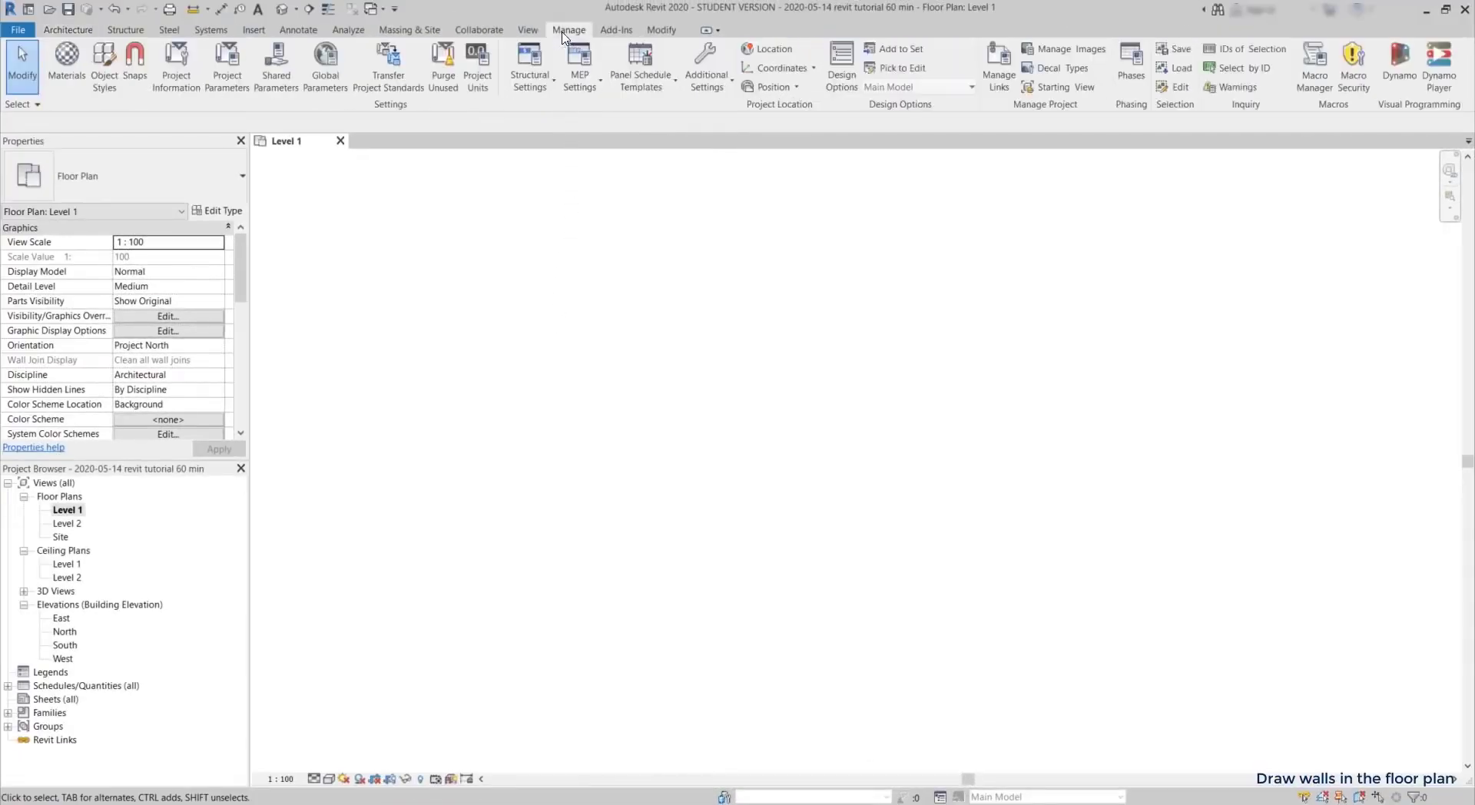
{"action": "left_click", "coordinate": [137, 70]}
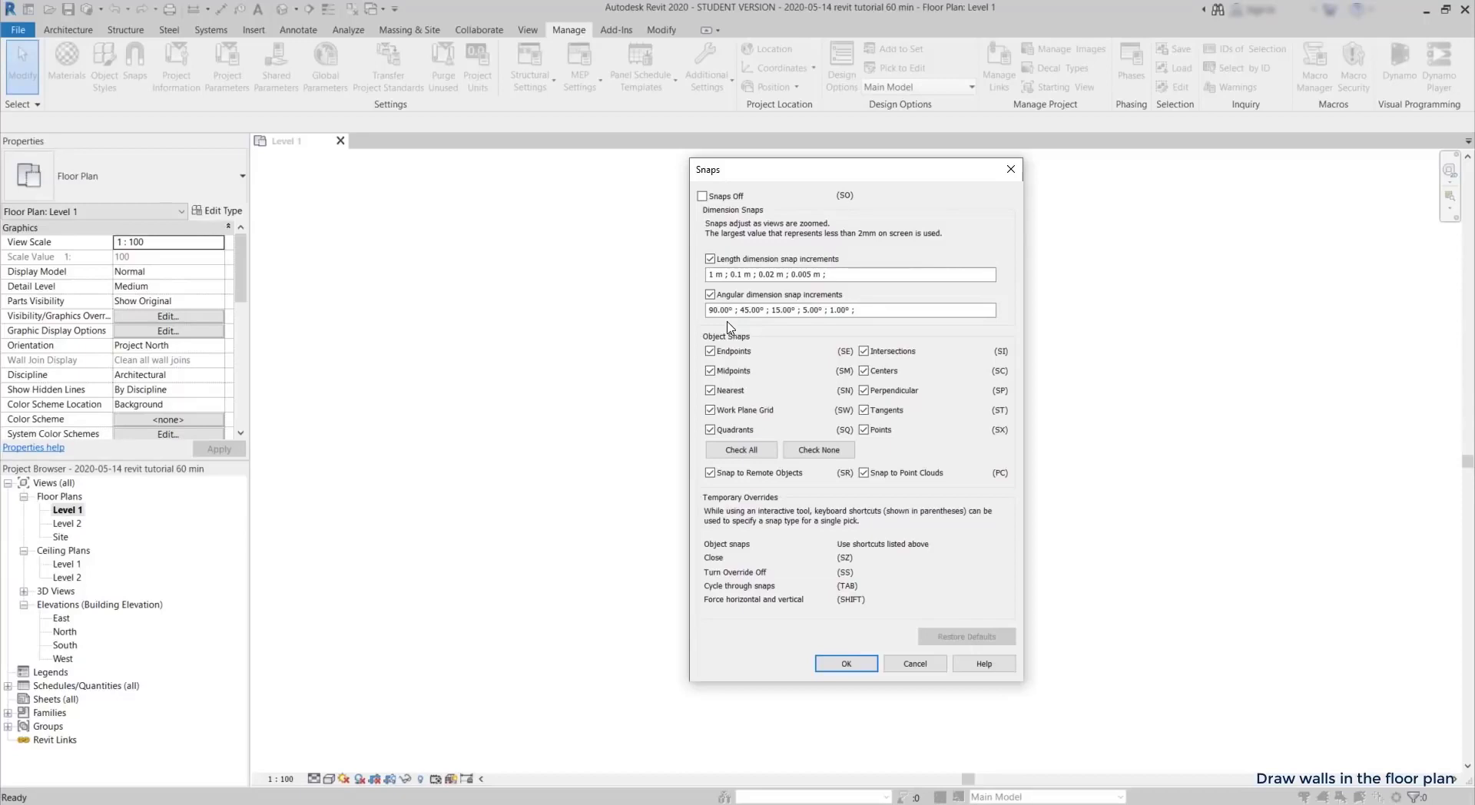
{"action": "left_click_drag", "start_coordinate": [842, 274], "coordinate": [771, 274]}
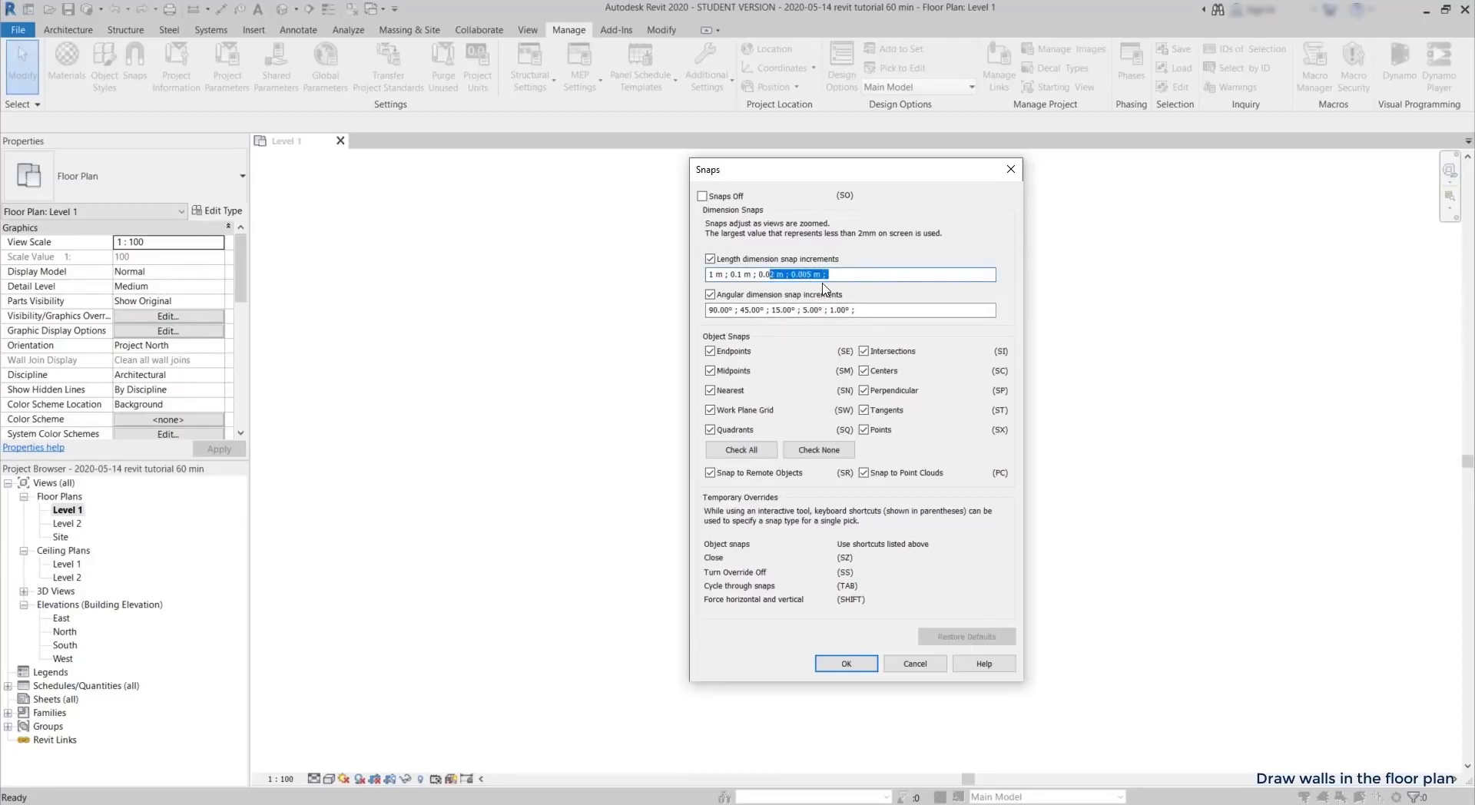
{"action": "key", "text": "BackSpace"}
{"action": "type", "text": "1"}
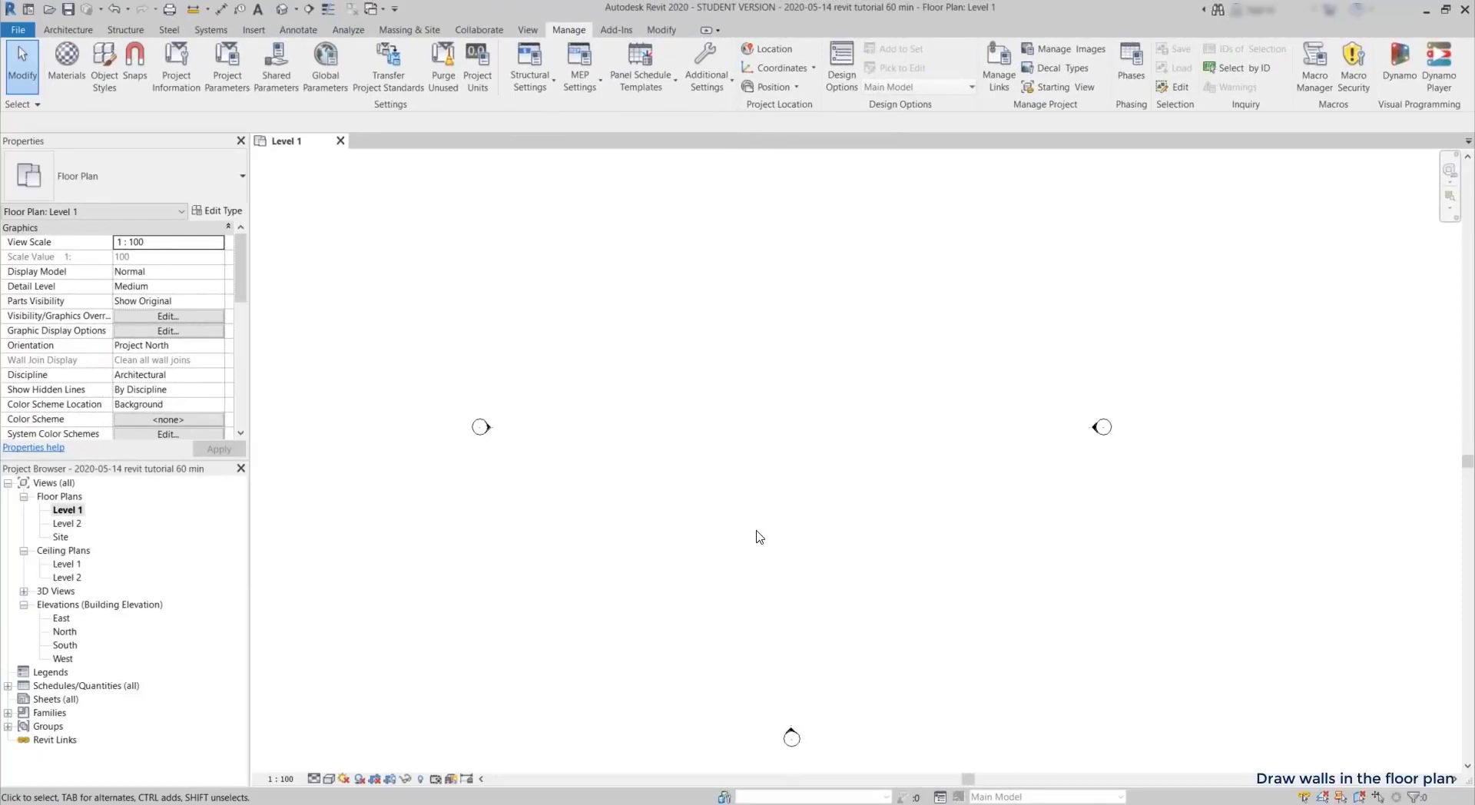
Draw chained Generic - 140mm Masonry walls, 4.6 m horizontally leftward and 8.3 m vertically upward.
{"action": "key", "text": "w"}
{"action": "key", "text": "a"}
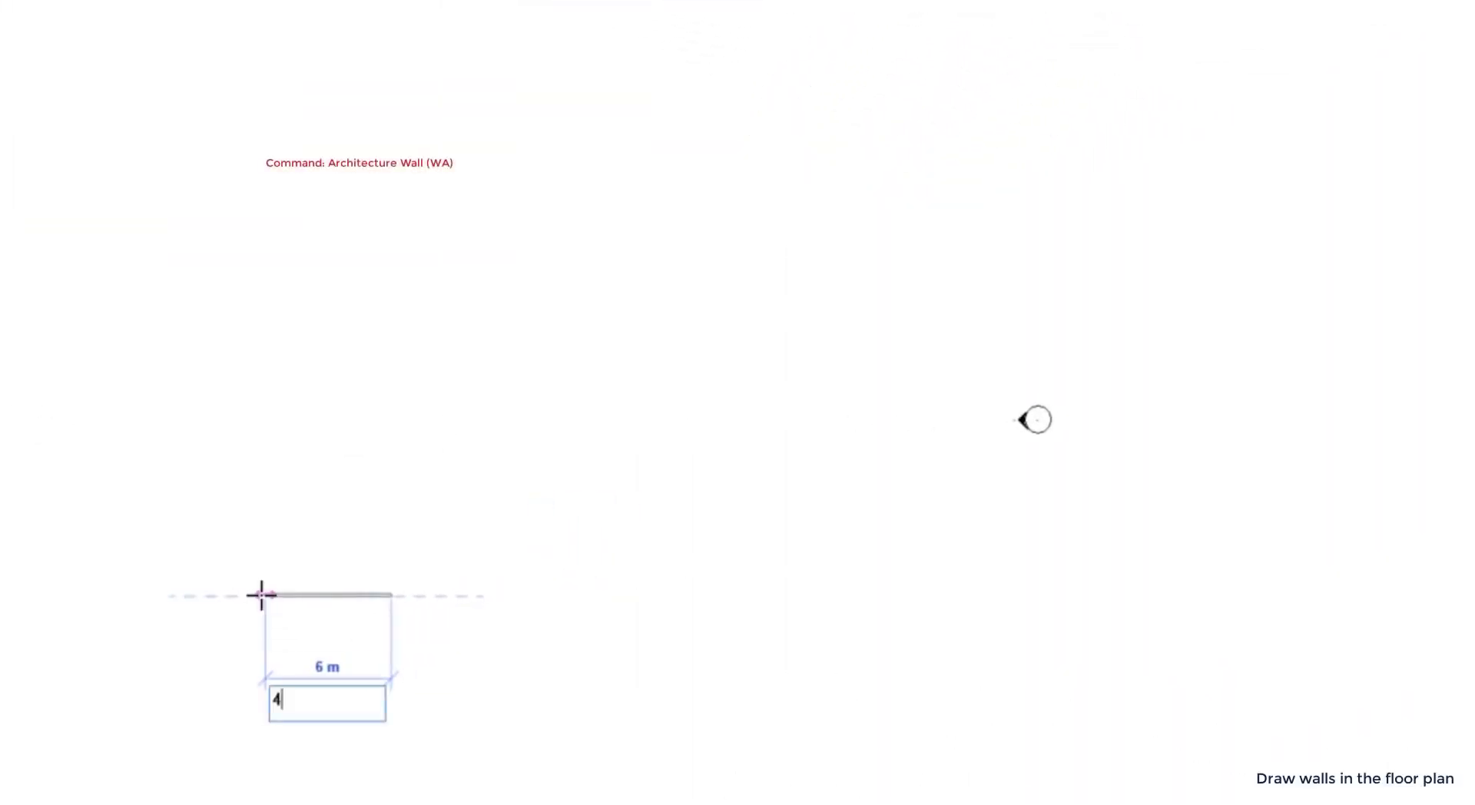
{"action": "type", "text": "4.6"}
{"action": "key", "text": "Return"}
{"action": "scroll", "coordinate": [270, 592], "scroll_direction": "up", "scroll_amount": 7}
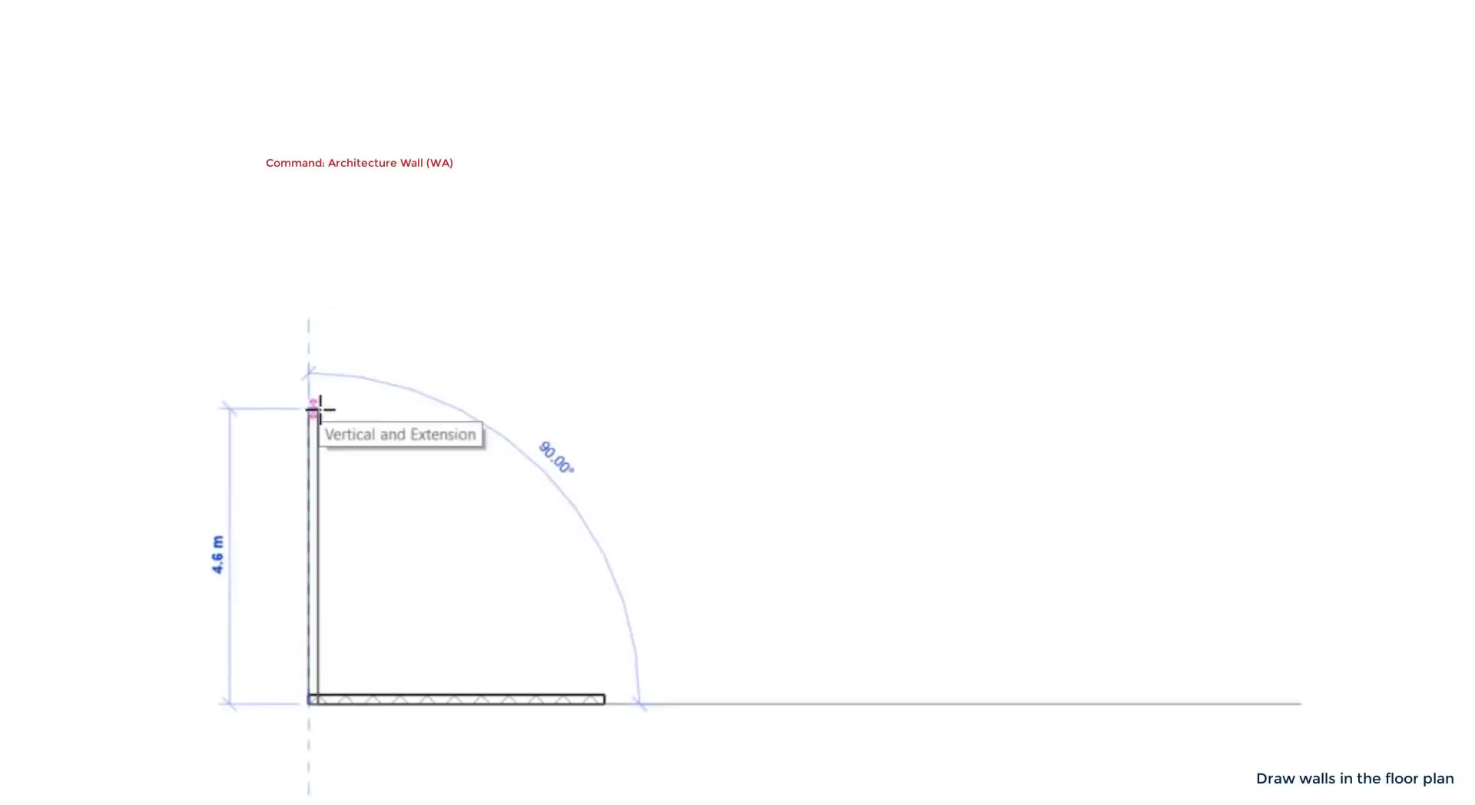
{"action": "type", "text": "6.3"}
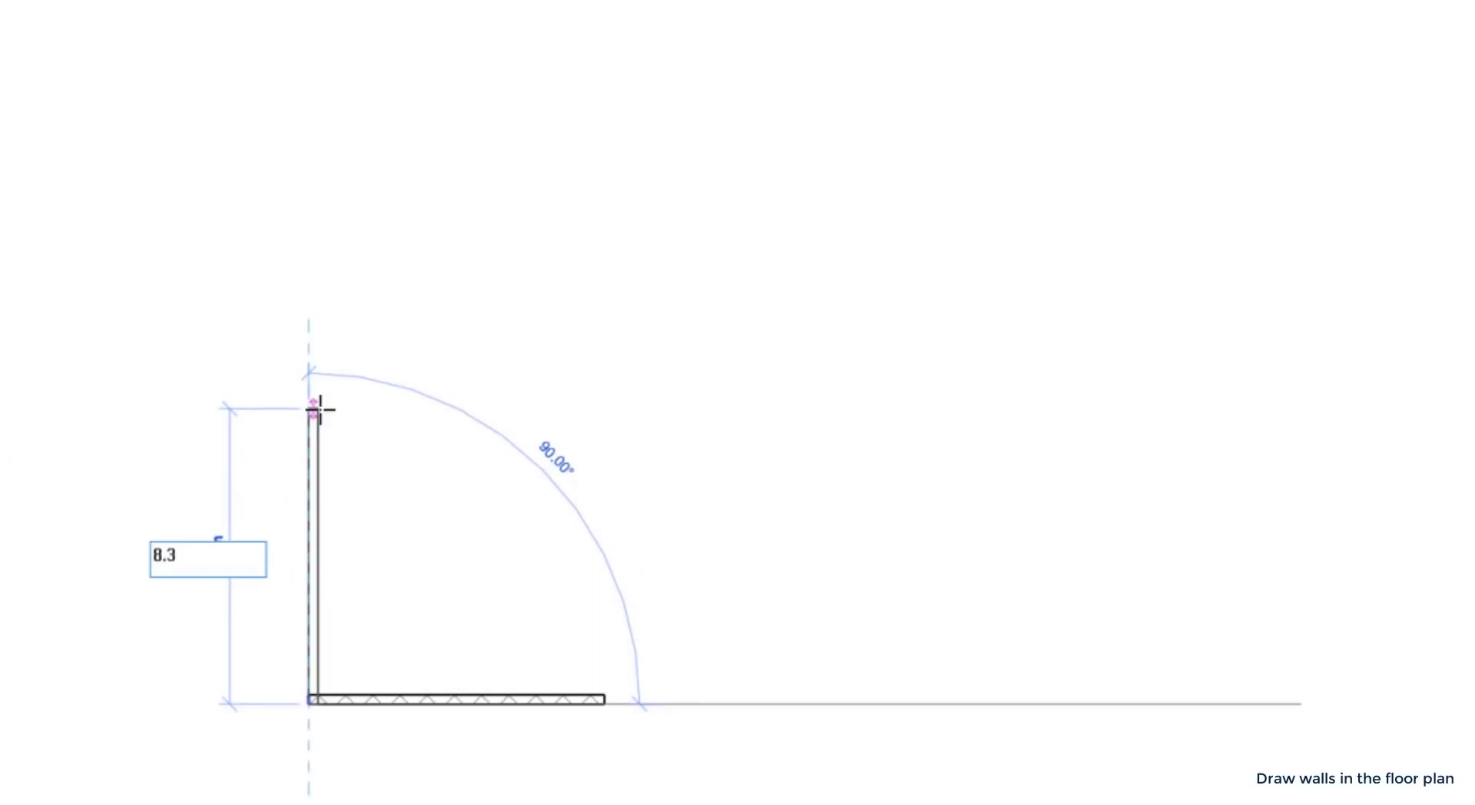
{"action": "key", "text": "Return"}
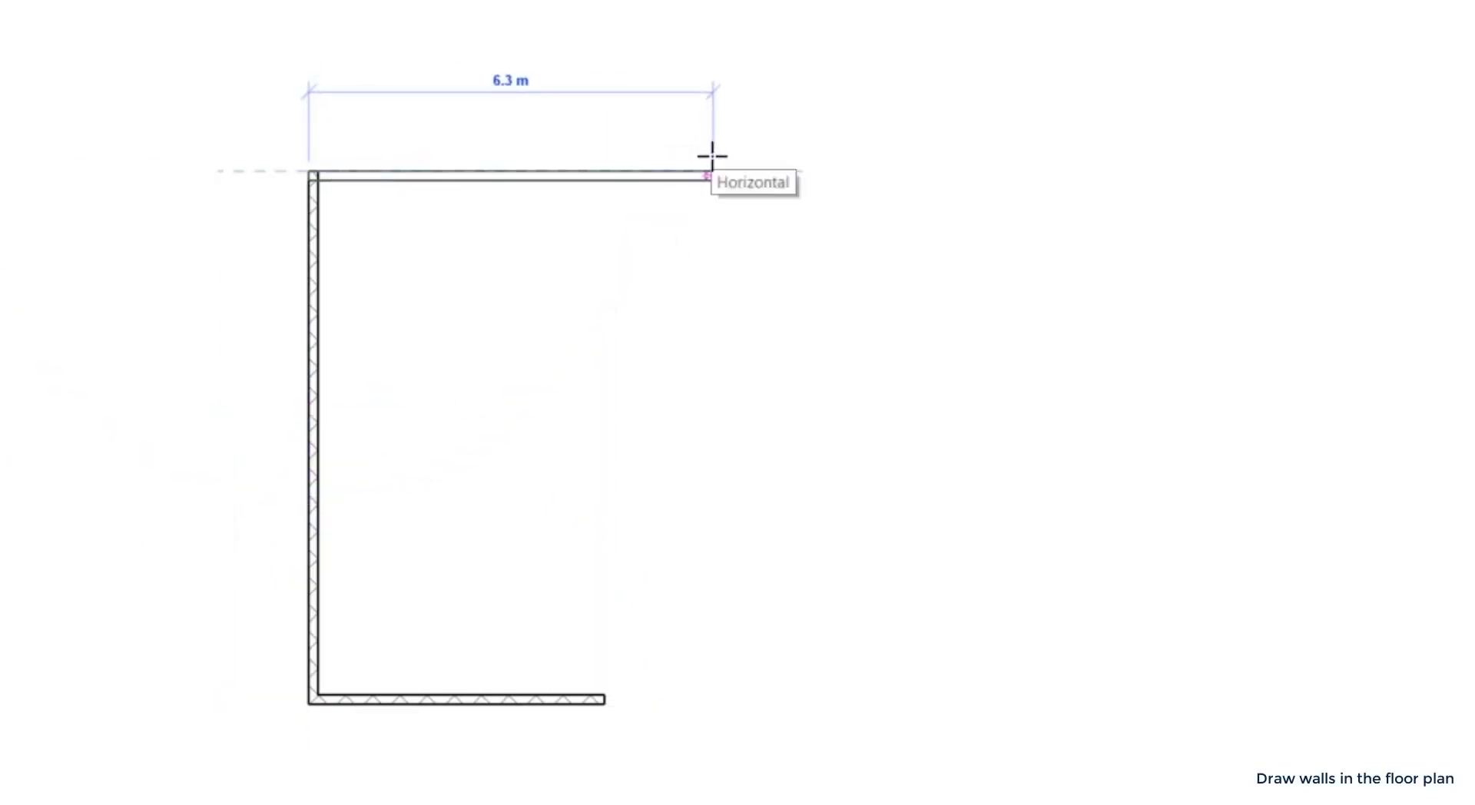
Continue the wall chain with a 12.9 m horizontal wall to the right and a 9 m vertical wall downward.
{"action": "type", "text": "12.9"}
{"action": "key", "text": "Return"}
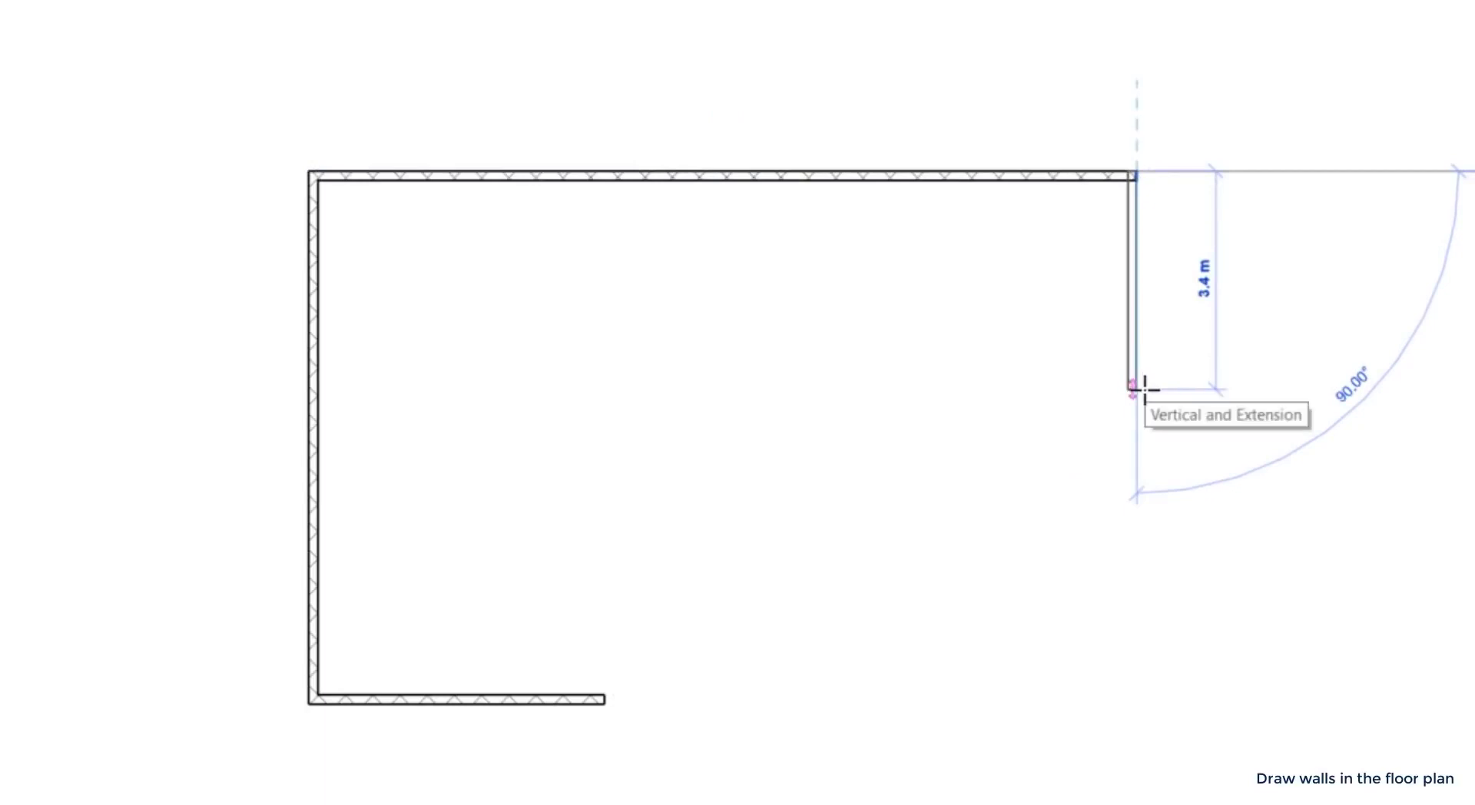
{"action": "type", "text": "9"}
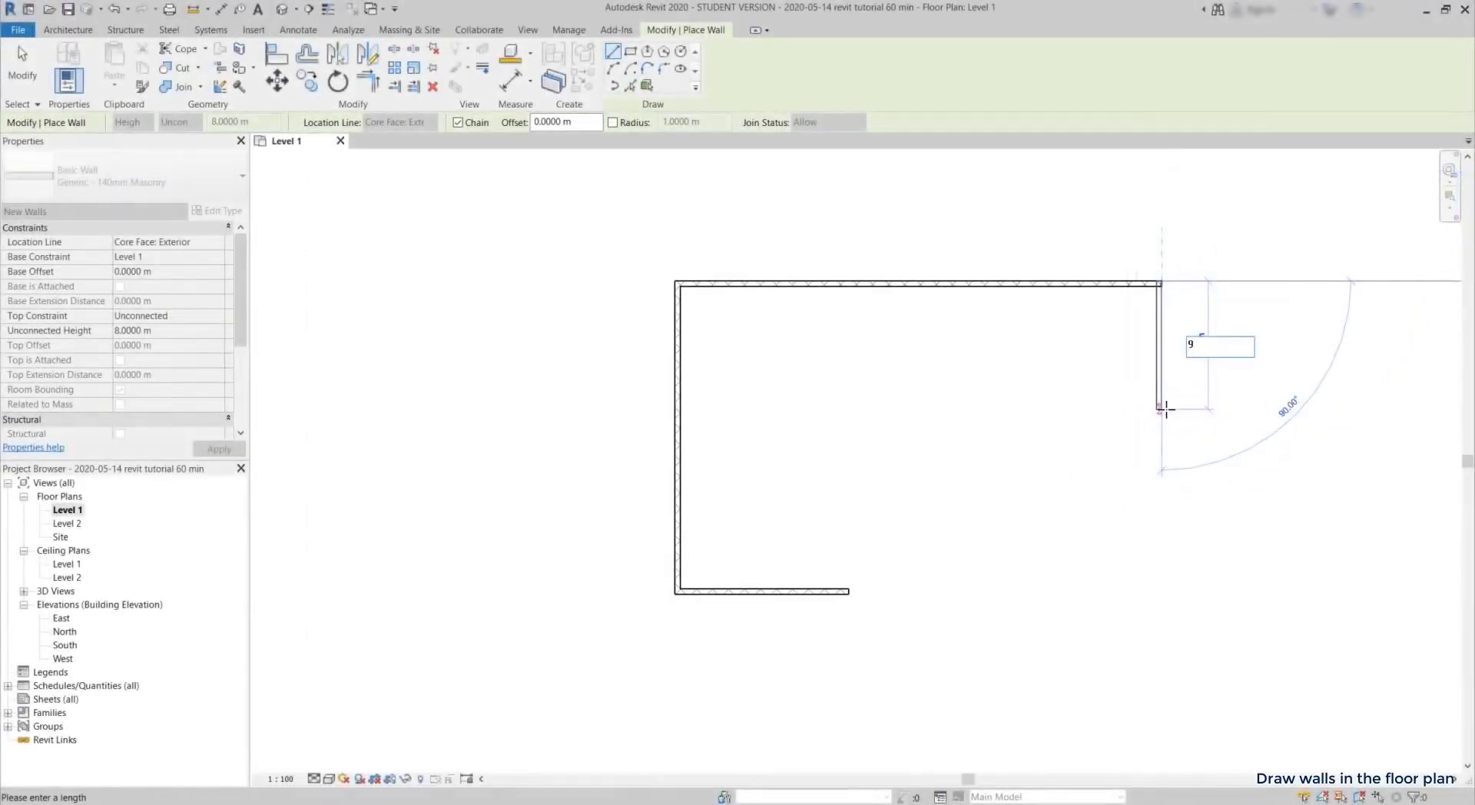
{"action": "key", "text": "Return"}
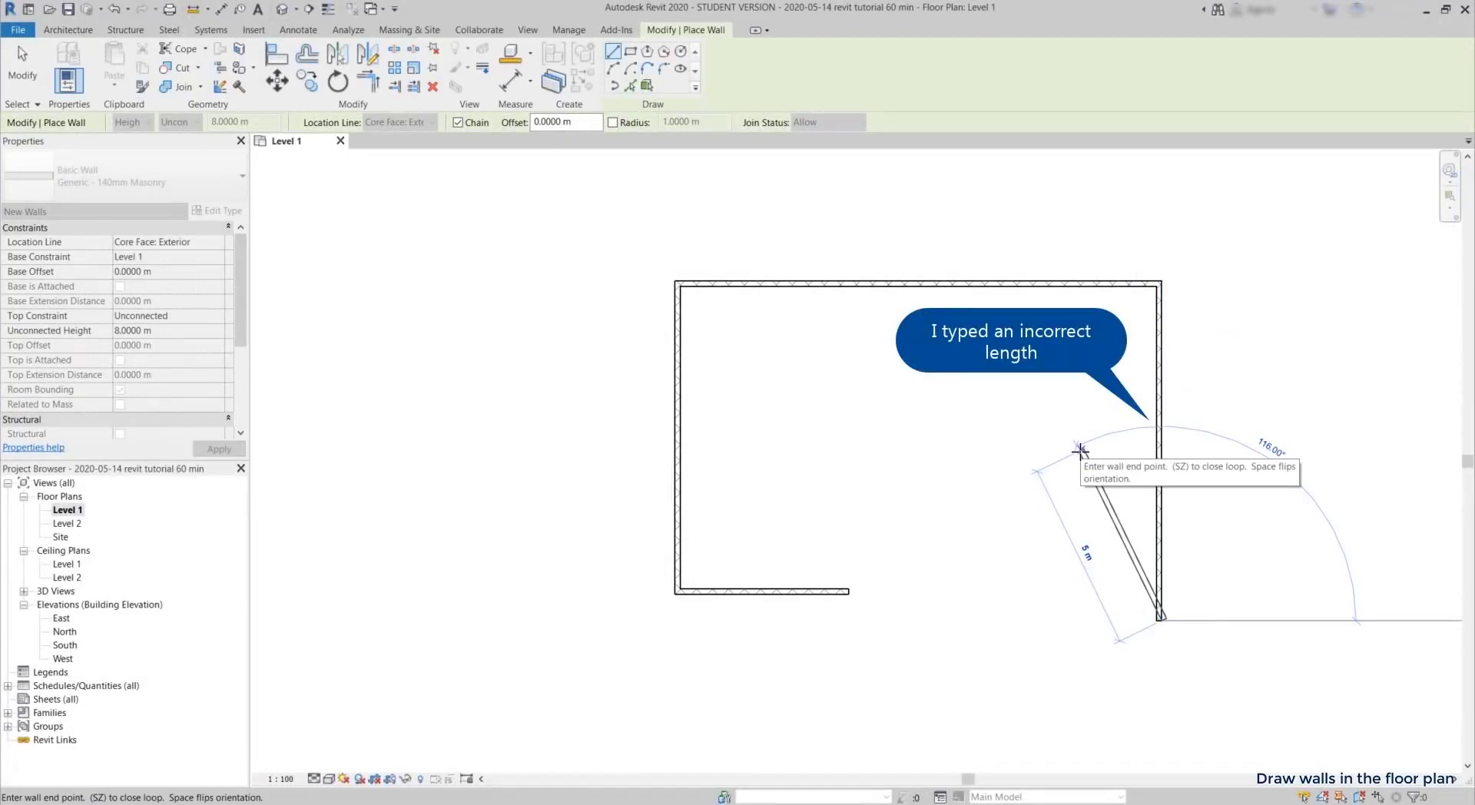
End the wall chain and set the length of the vertical wall on the plan's east side to 6 m.
{"action": "key", "text": "Escape"}
{"action": "key", "text": "Escape"}
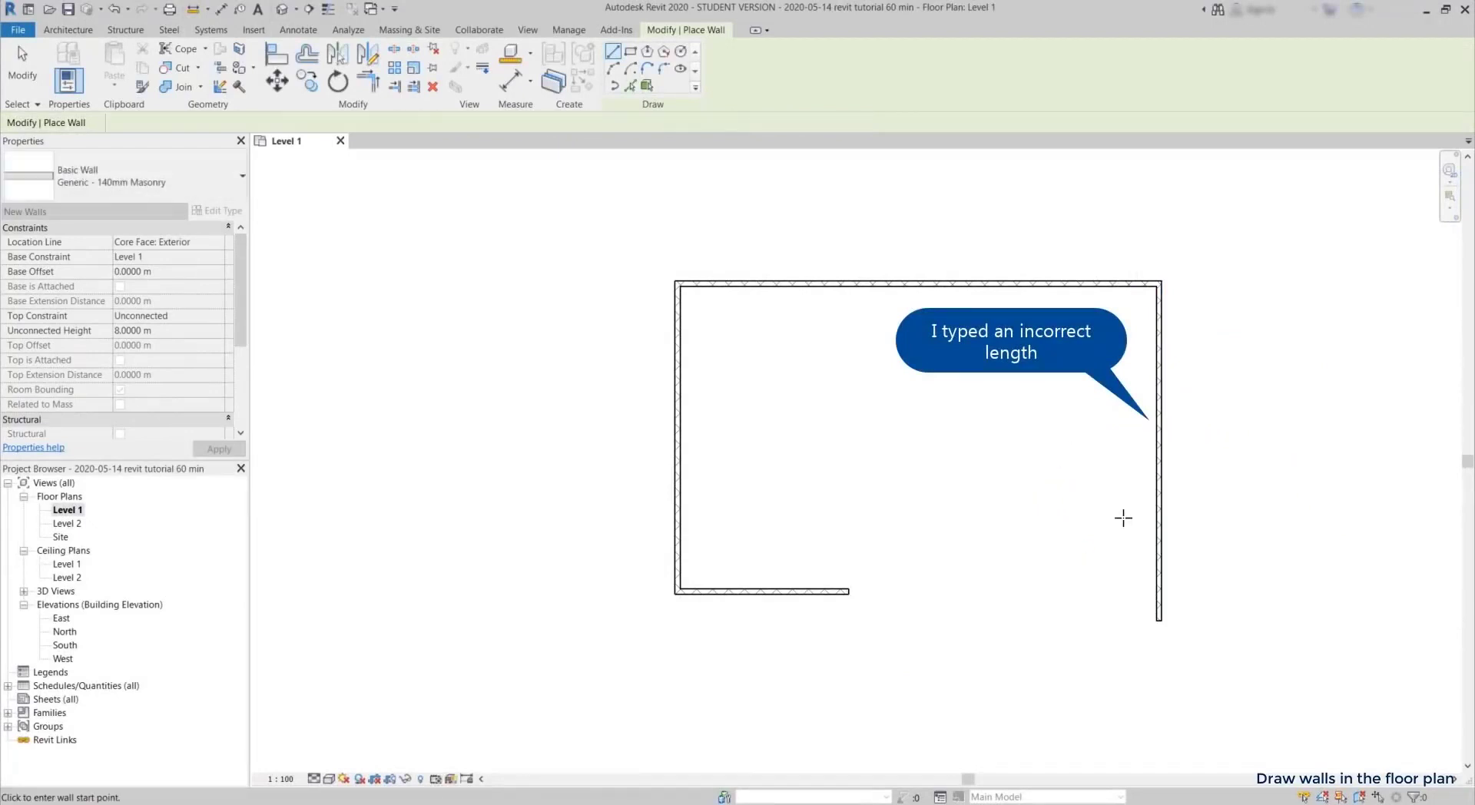
{"action": "left_click", "coordinate": [1159, 539]}
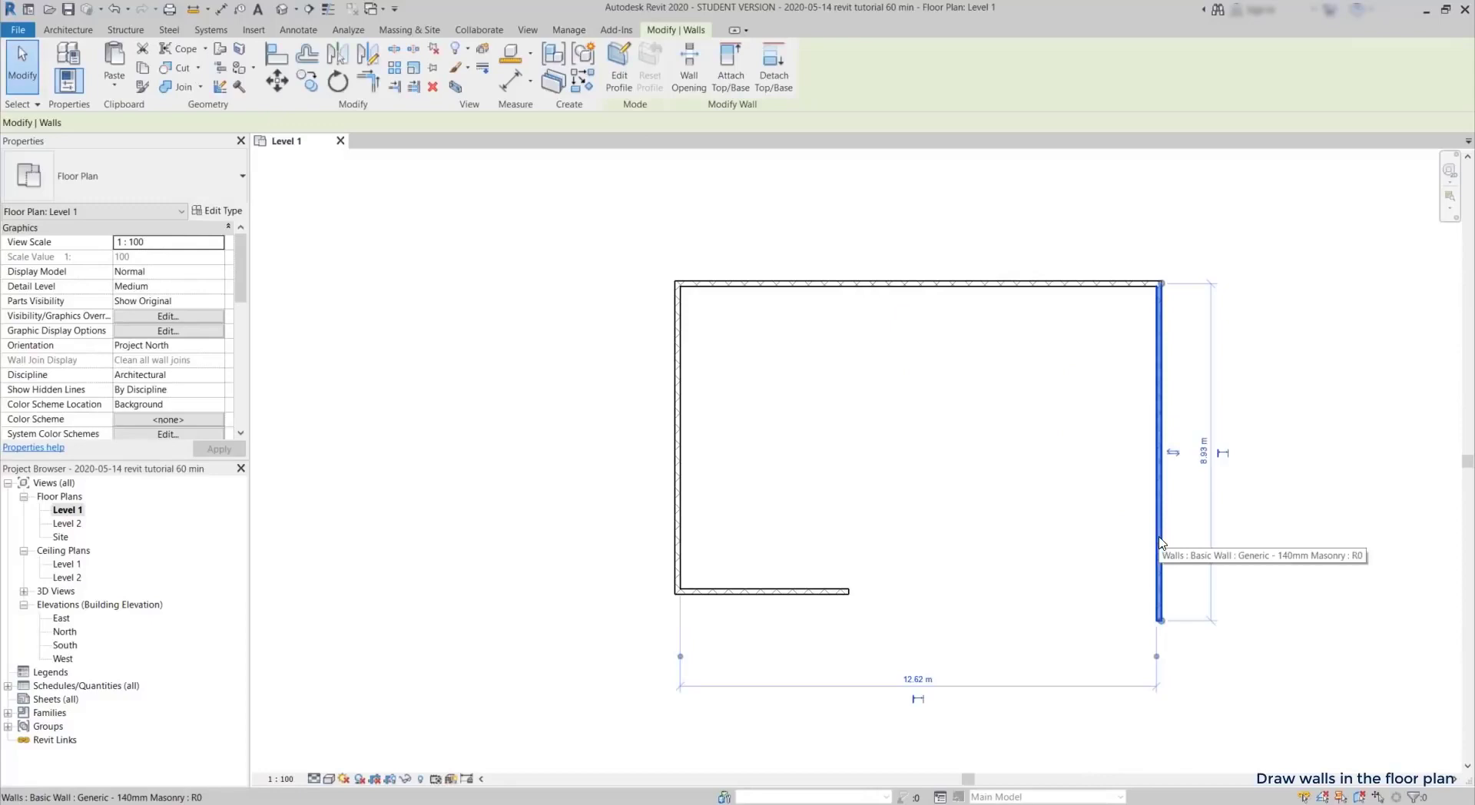
{"action": "left_click", "coordinate": [1203, 451]}
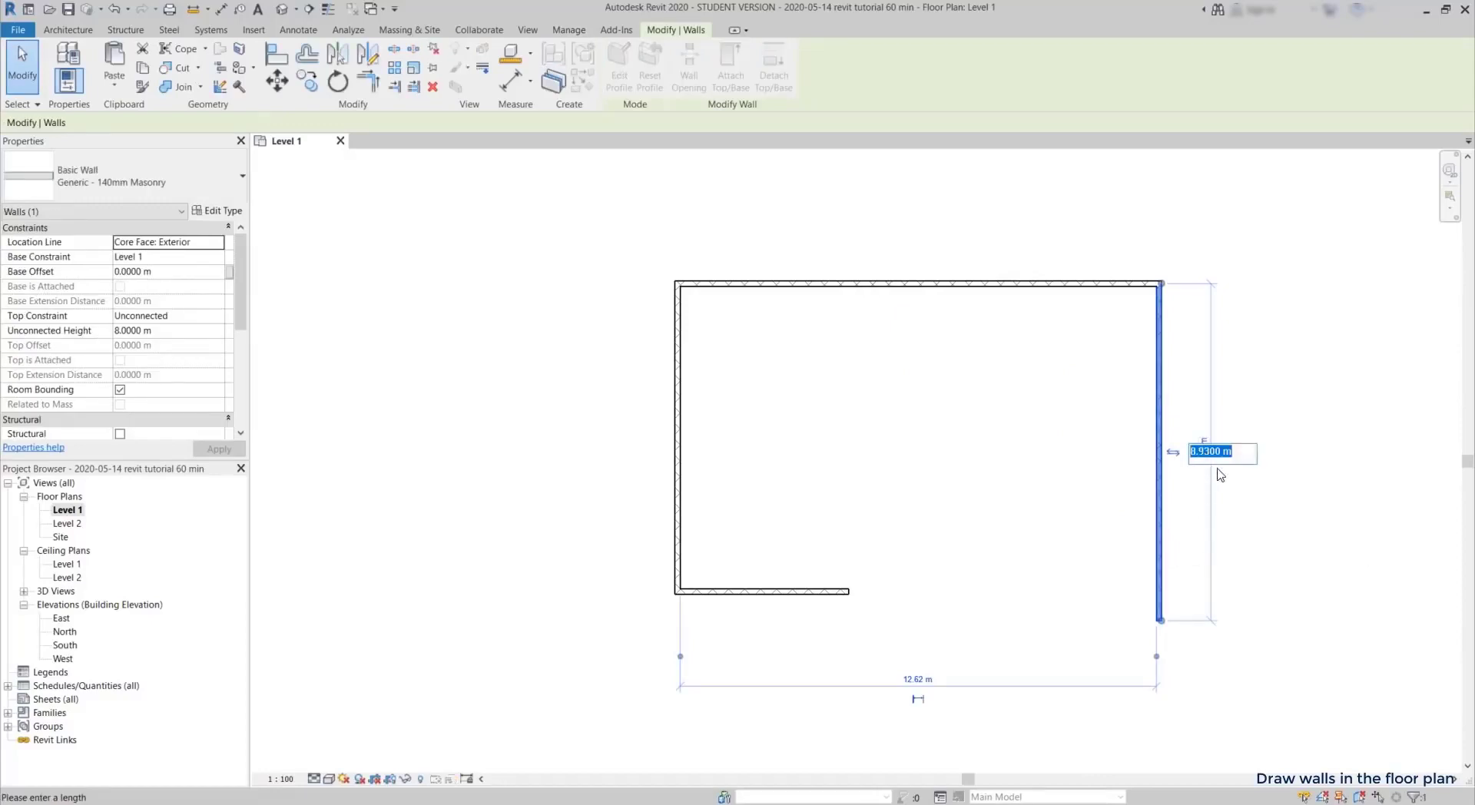
{"action": "type", "text": "6"}
{"action": "key", "text": "Return"}
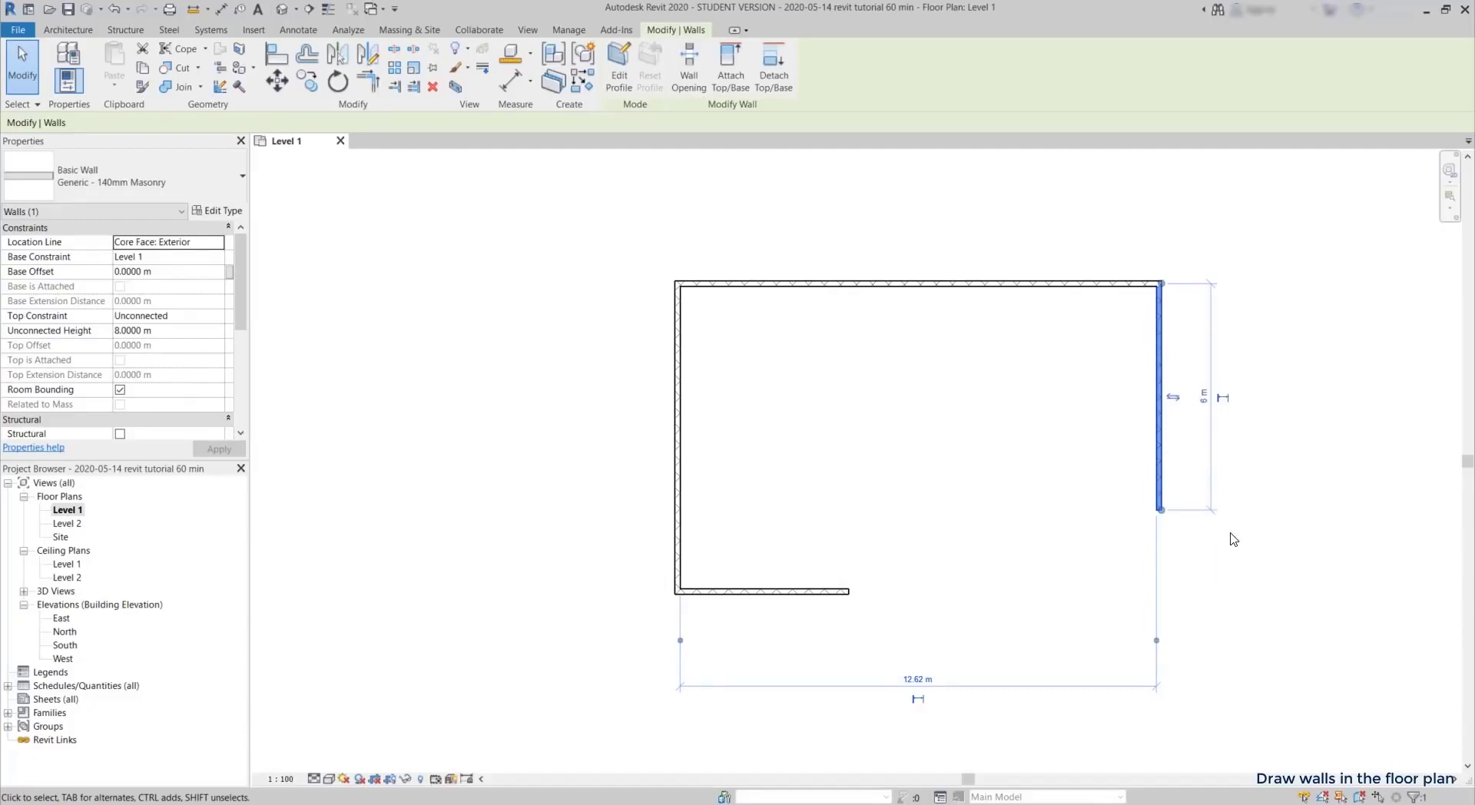
{"action": "key", "text": "Escape"}
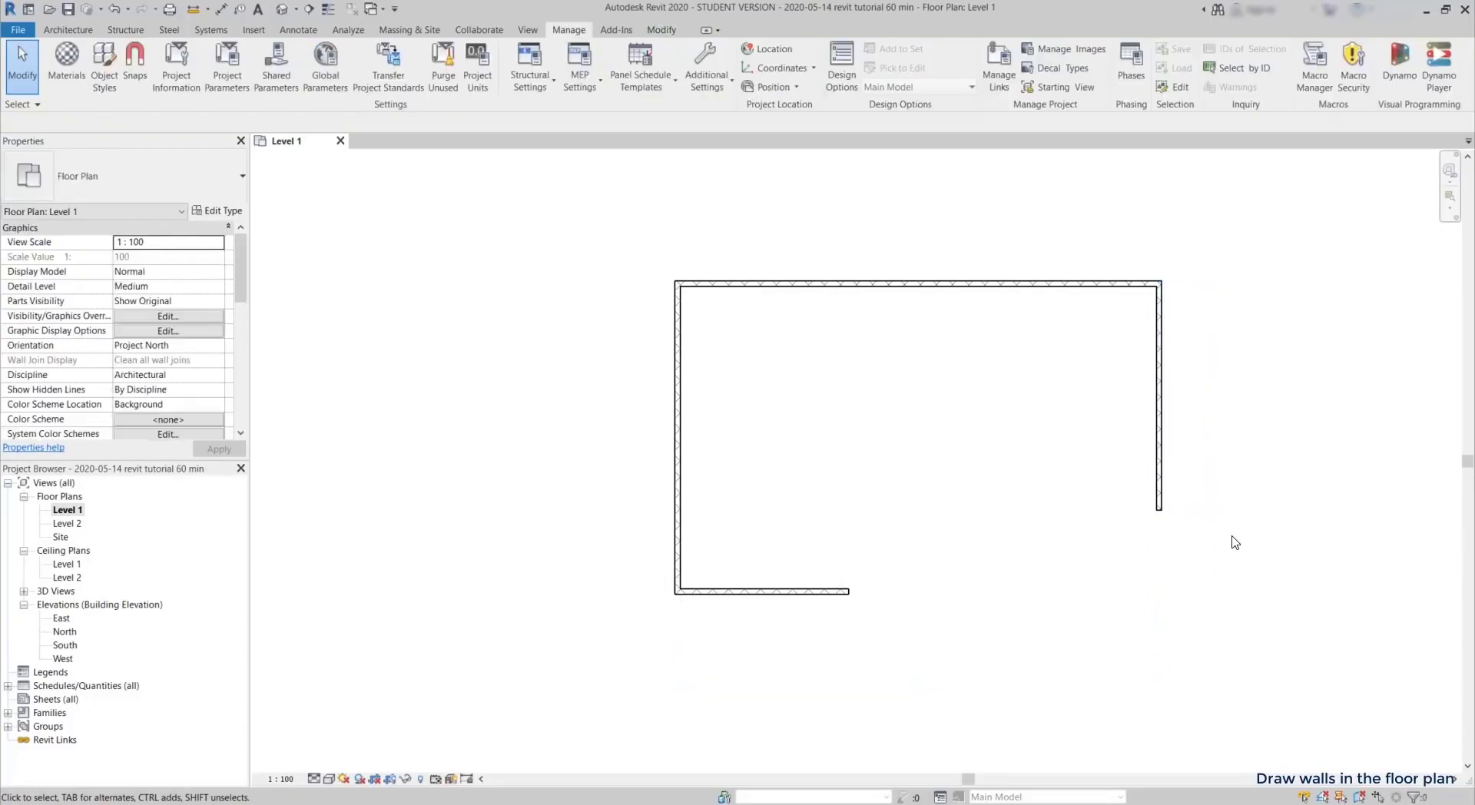
Draw an 8.4 m horizontal wall leftward from the shortened wall's lower end, and close the outline with a vertical wall down to the lower wall's endpoint.
{"action": "key", "text": "w"}
{"action": "key", "text": "a"}
{"action": "scroll", "coordinate": [1188, 525], "scroll_direction": "up", "scroll_amount": 2}
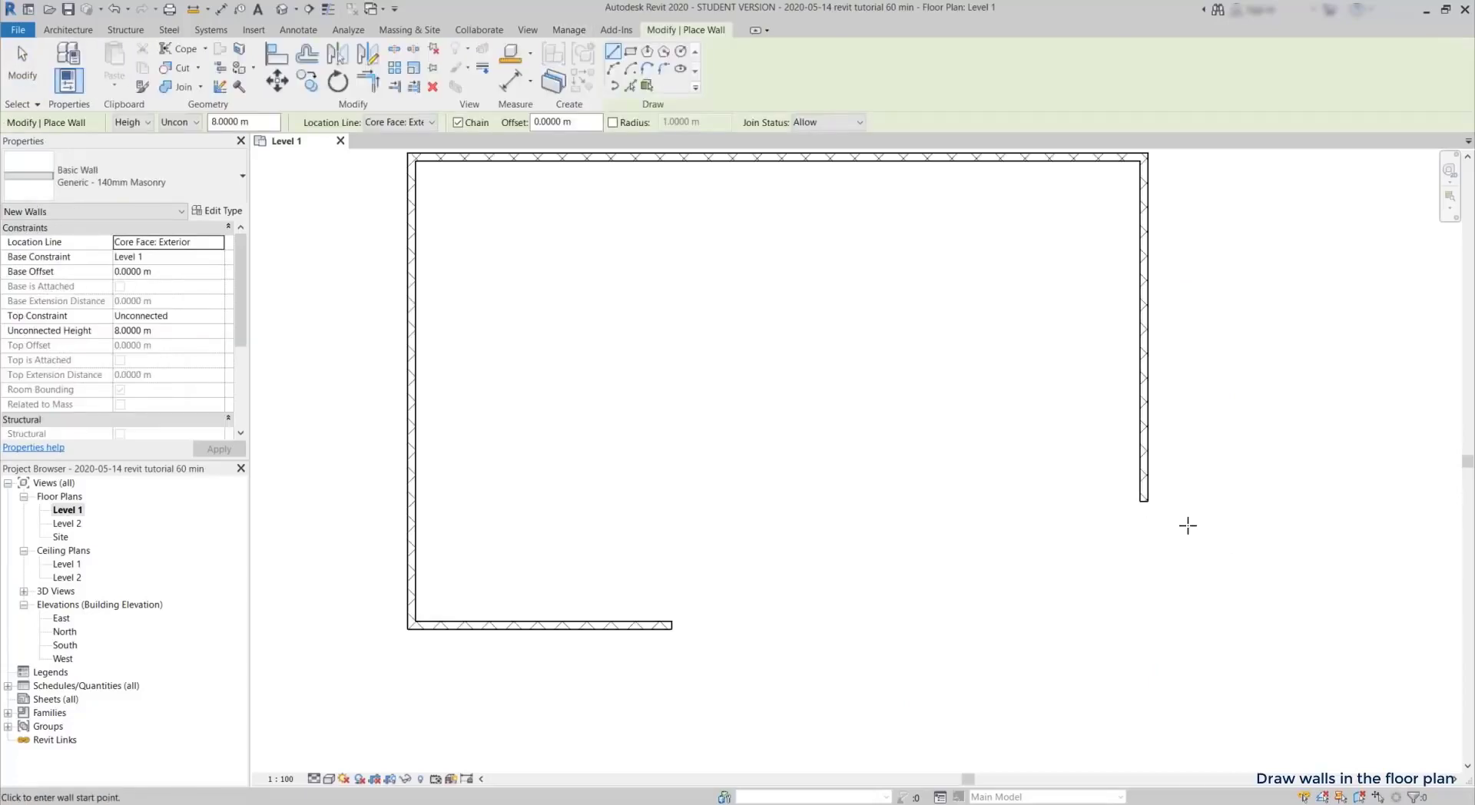
{"action": "left_click", "coordinate": [1144, 501]}
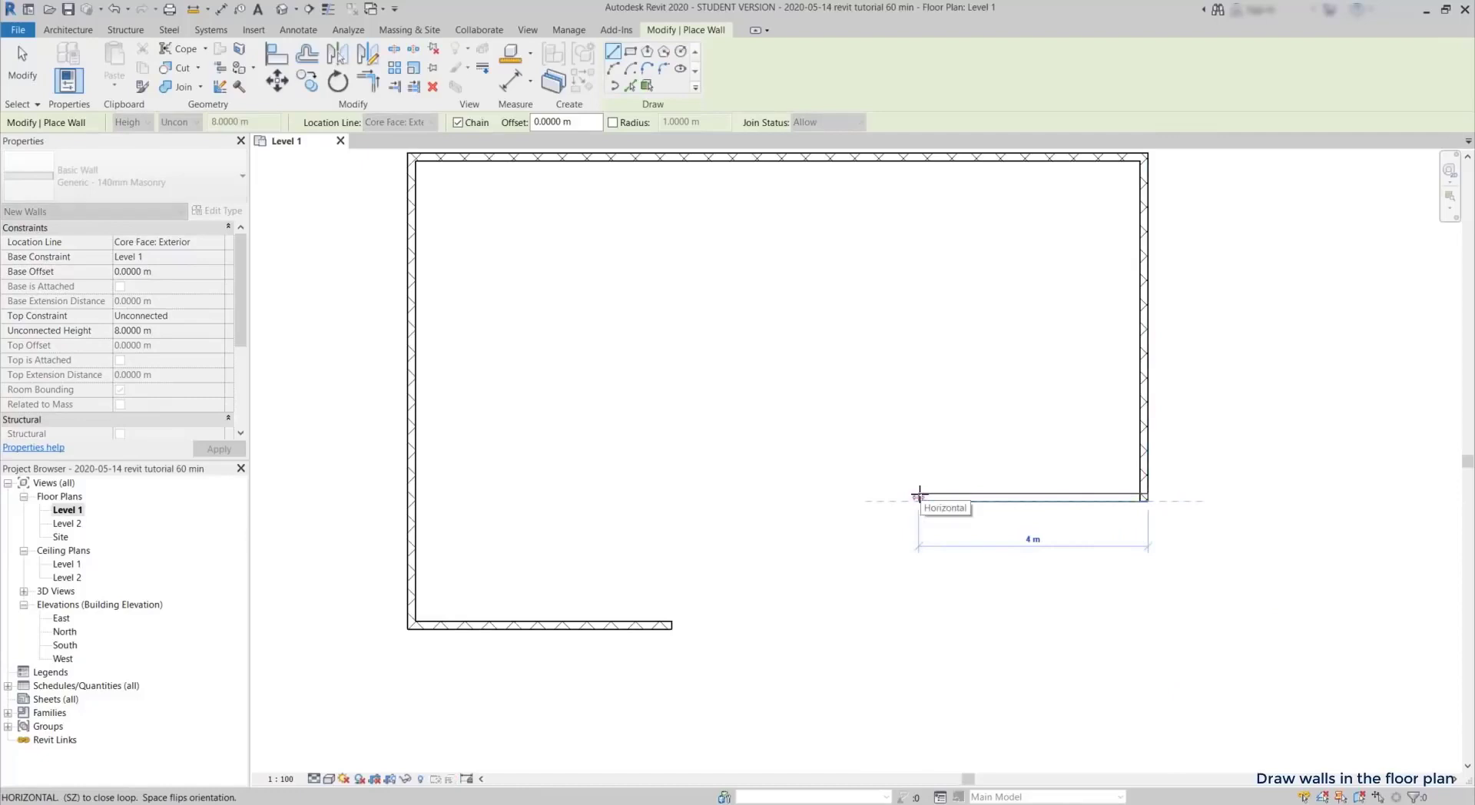
{"action": "type", "text": "8.4"}
{"action": "key", "text": "Return"}
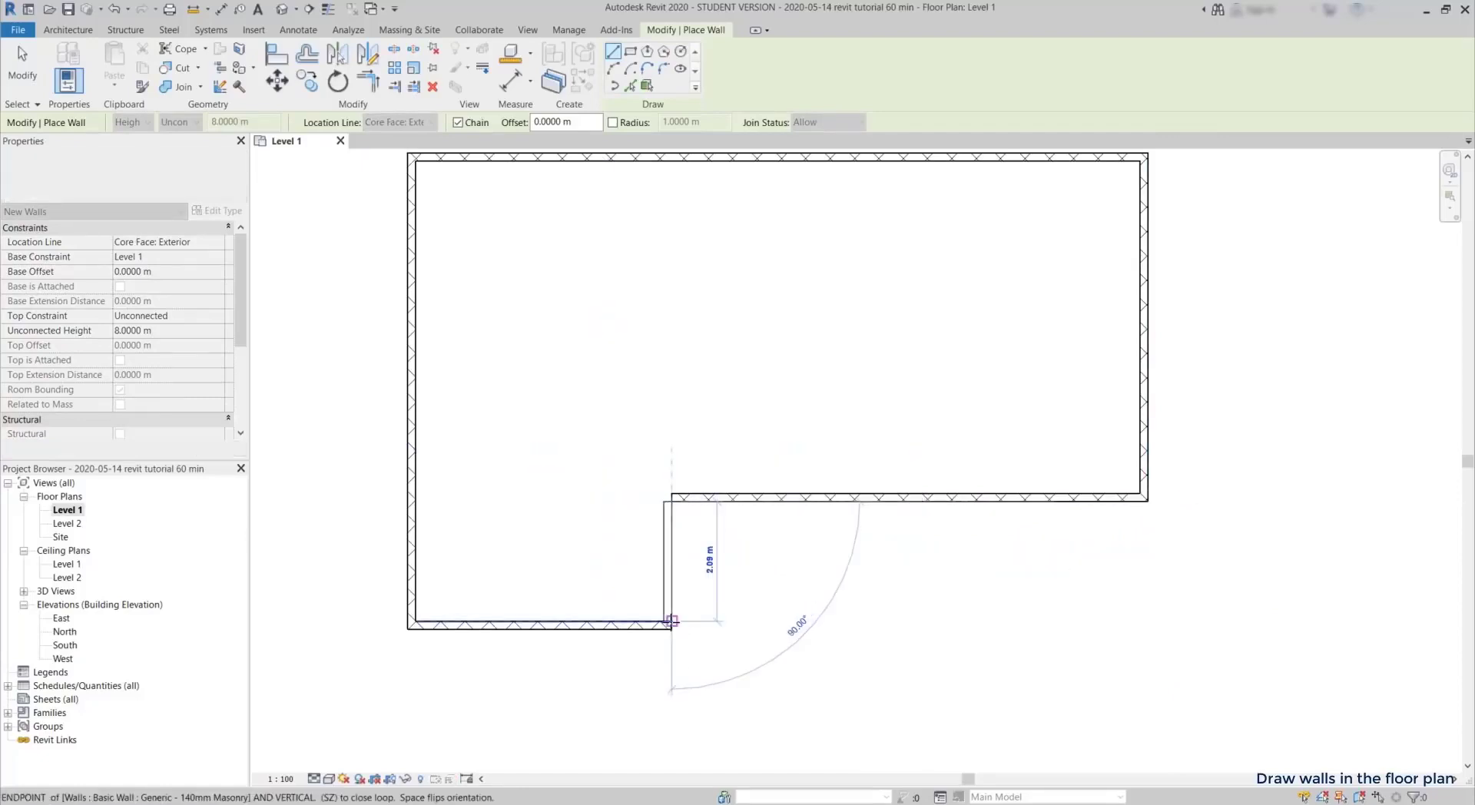
{"action": "key", "text": "Escape"}
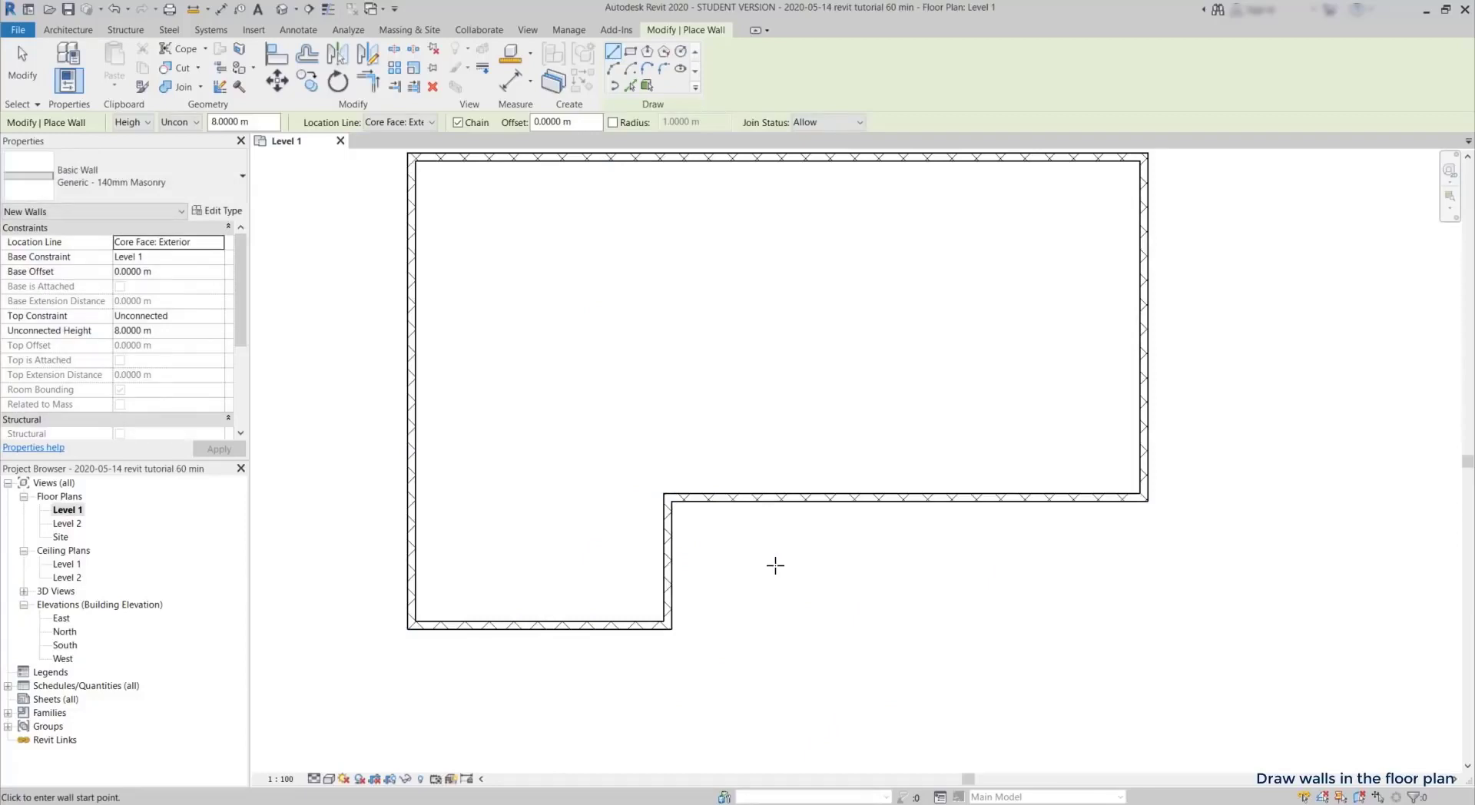
{"action": "key", "text": "Escape"}
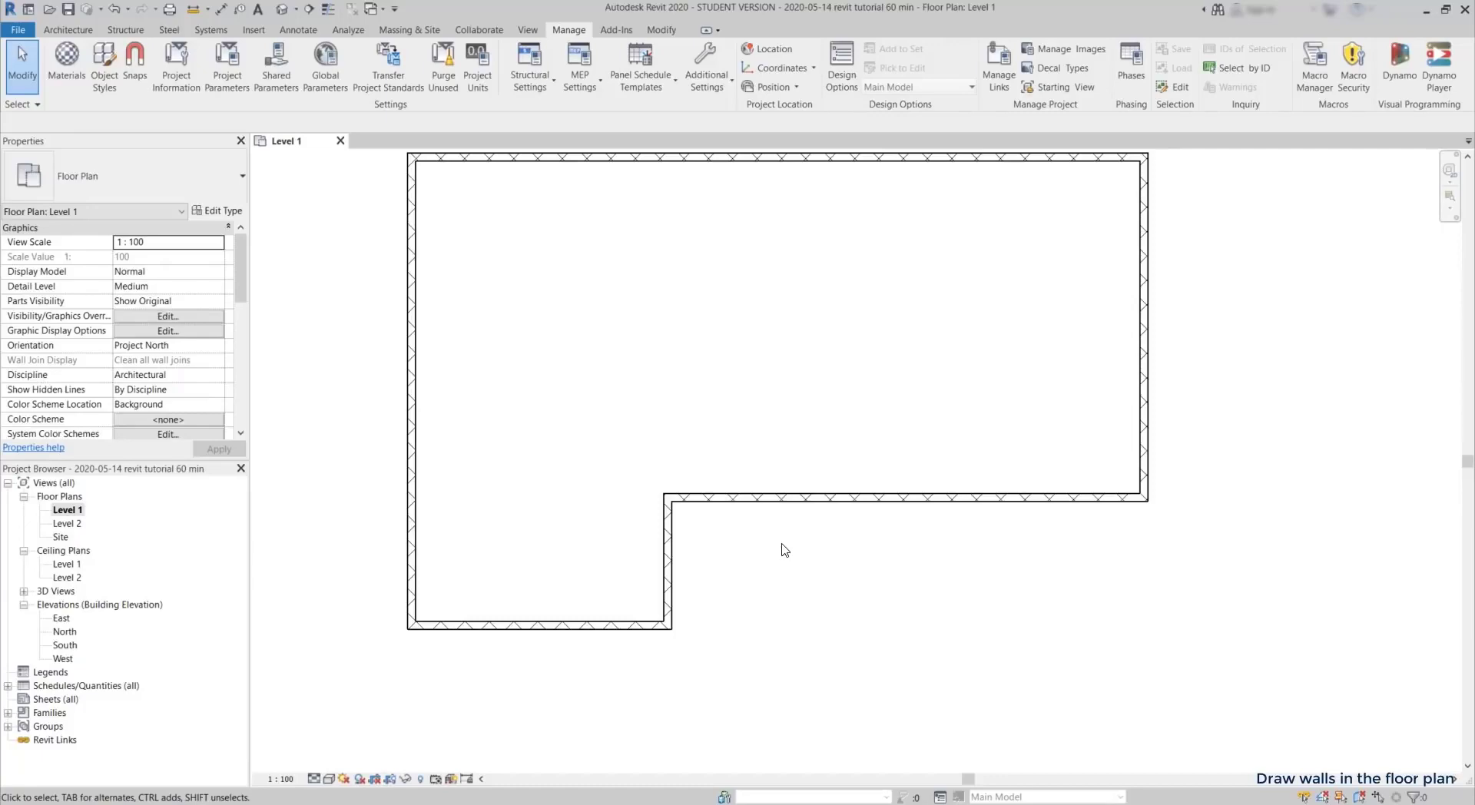
Change all six outline walls to Generic - 300mm with the location line set to Core Face: Interior.
{"action": "left_click_drag", "start_coordinate": [1260, 699], "coordinate": [346, 159]}
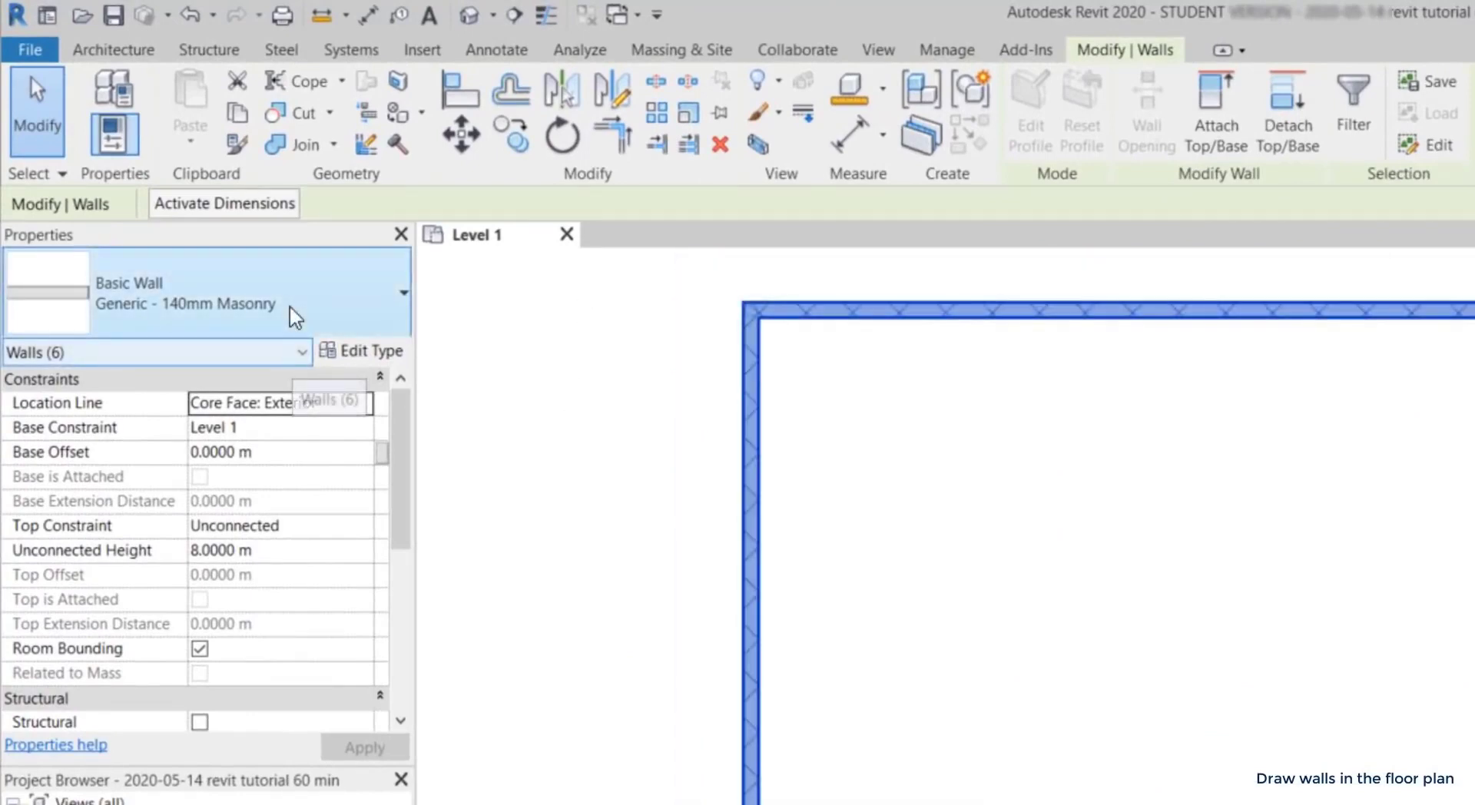
{"action": "left_click", "coordinate": [294, 317]}
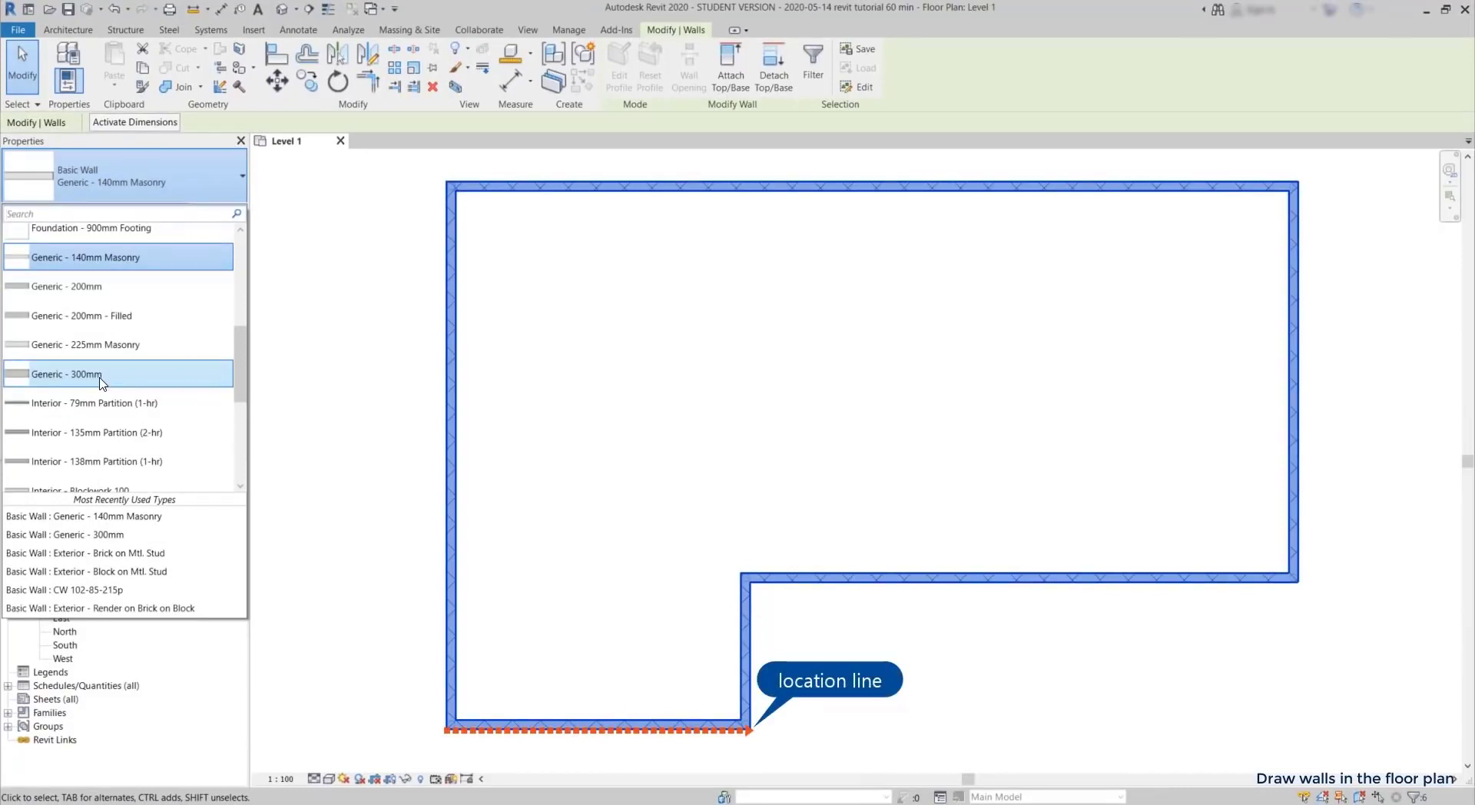
{"action": "left_click", "coordinate": [100, 375]}
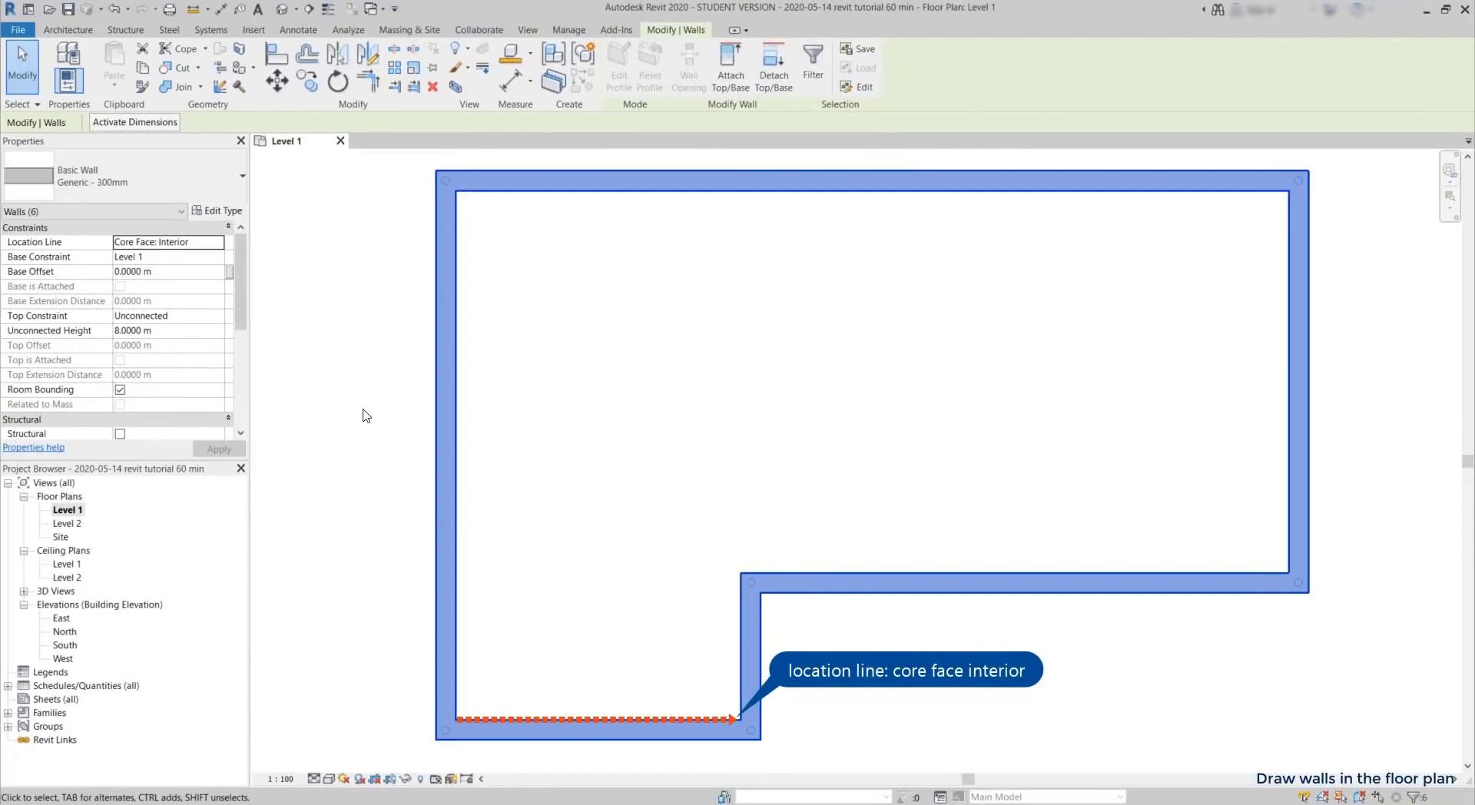
{"action": "left_click", "coordinate": [367, 415]}
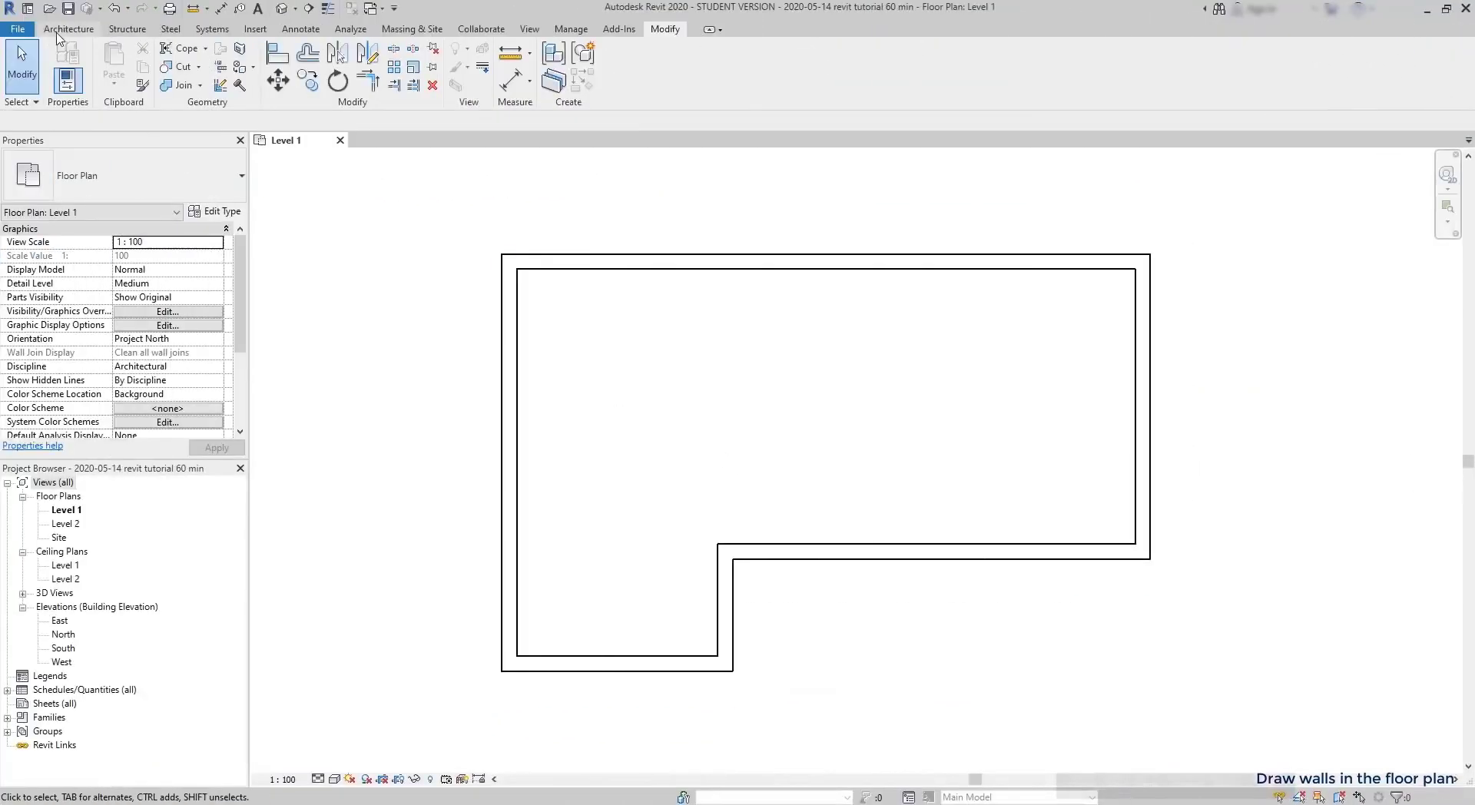
Draw a vertical Generic - 140mm Masonry architectural wall from the outline's inner step corner up to the upper exterior wall's inner face.
{"action": "left_click", "coordinate": [58, 31]}
{"action": "left_click", "coordinate": [62, 86]}
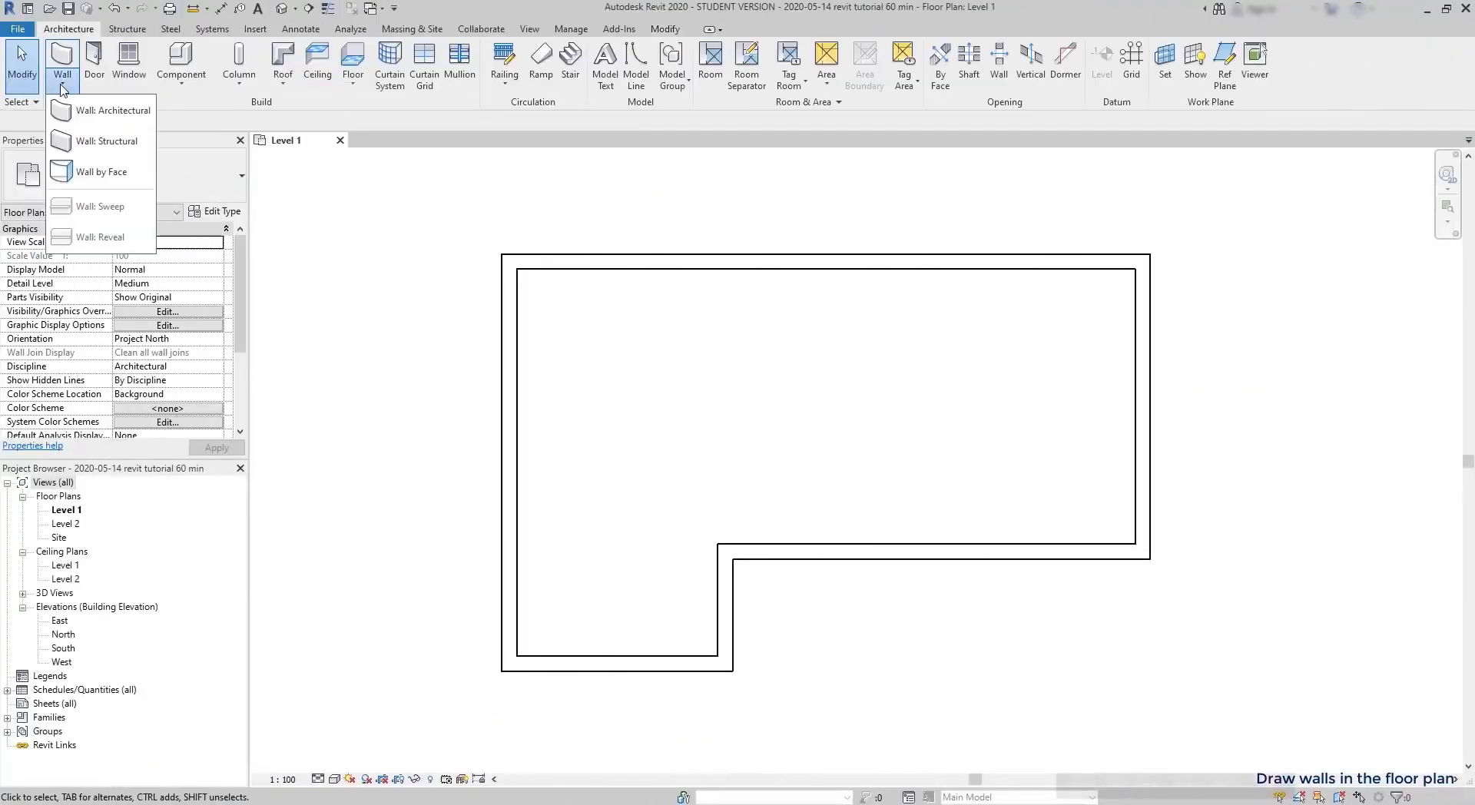
{"action": "left_click", "coordinate": [104, 111]}
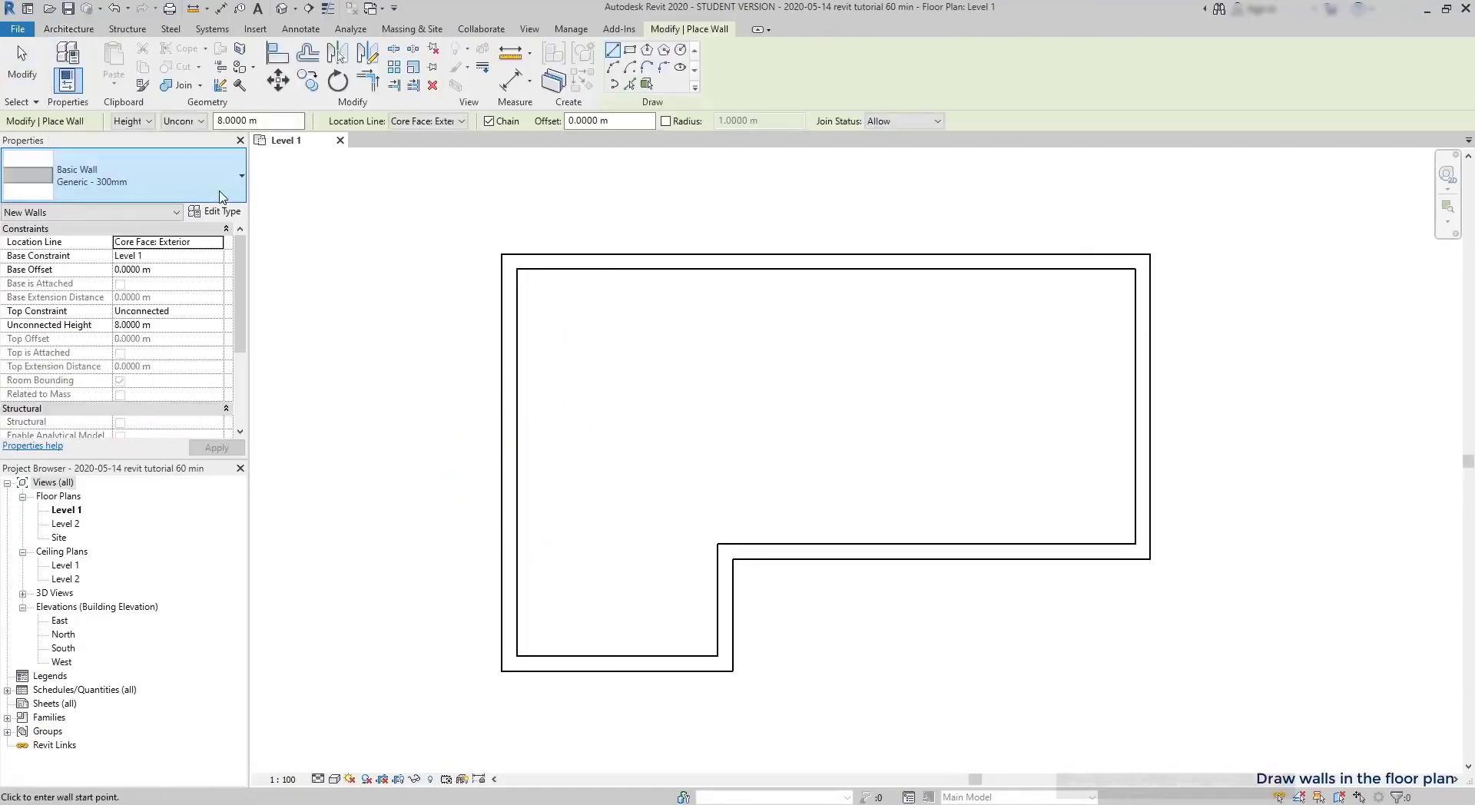
{"action": "left_click", "coordinate": [221, 197]}
{"action": "scroll", "coordinate": [240, 311], "scroll_direction": "up", "scroll_amount": 3}
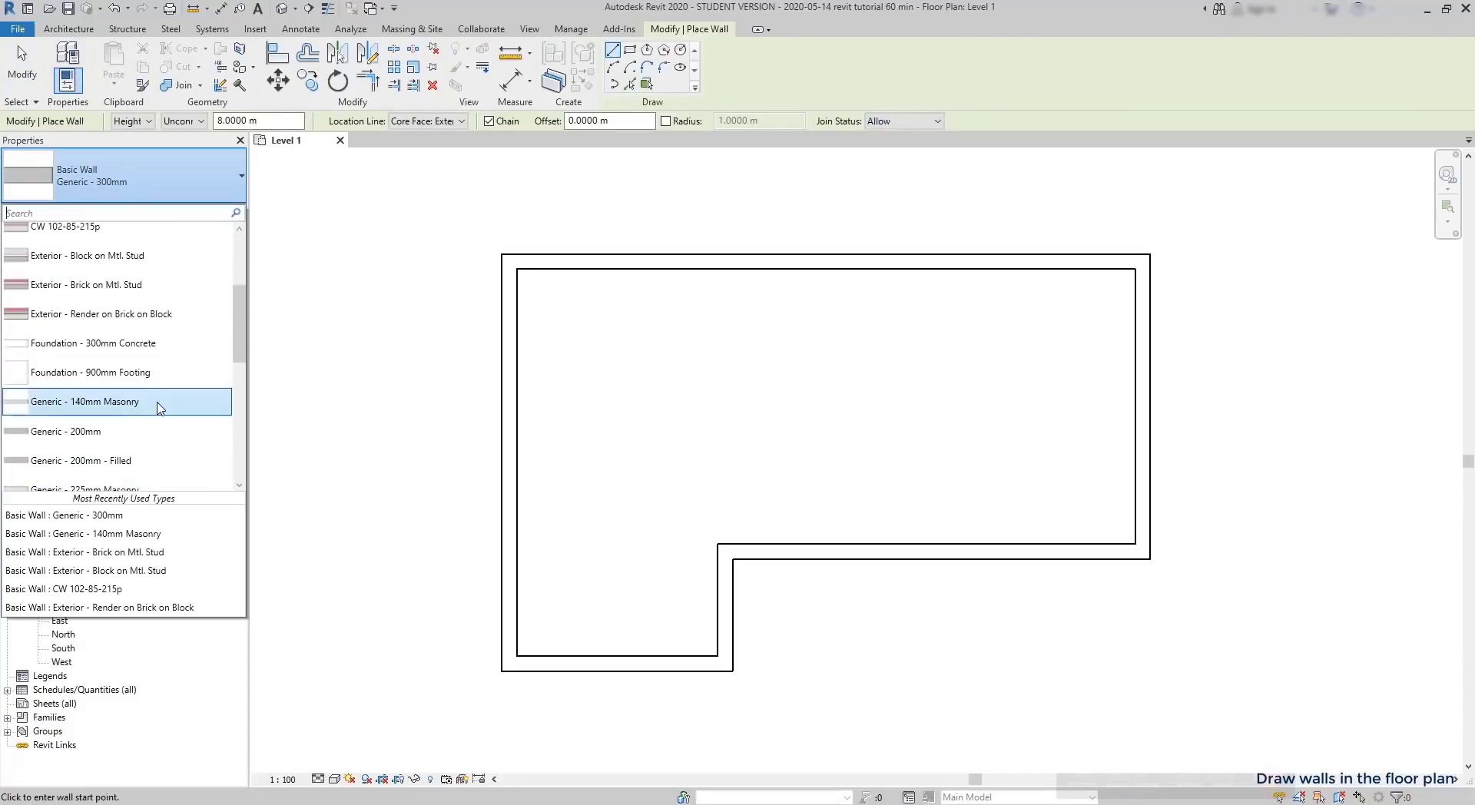
{"action": "left_click", "coordinate": [160, 403]}
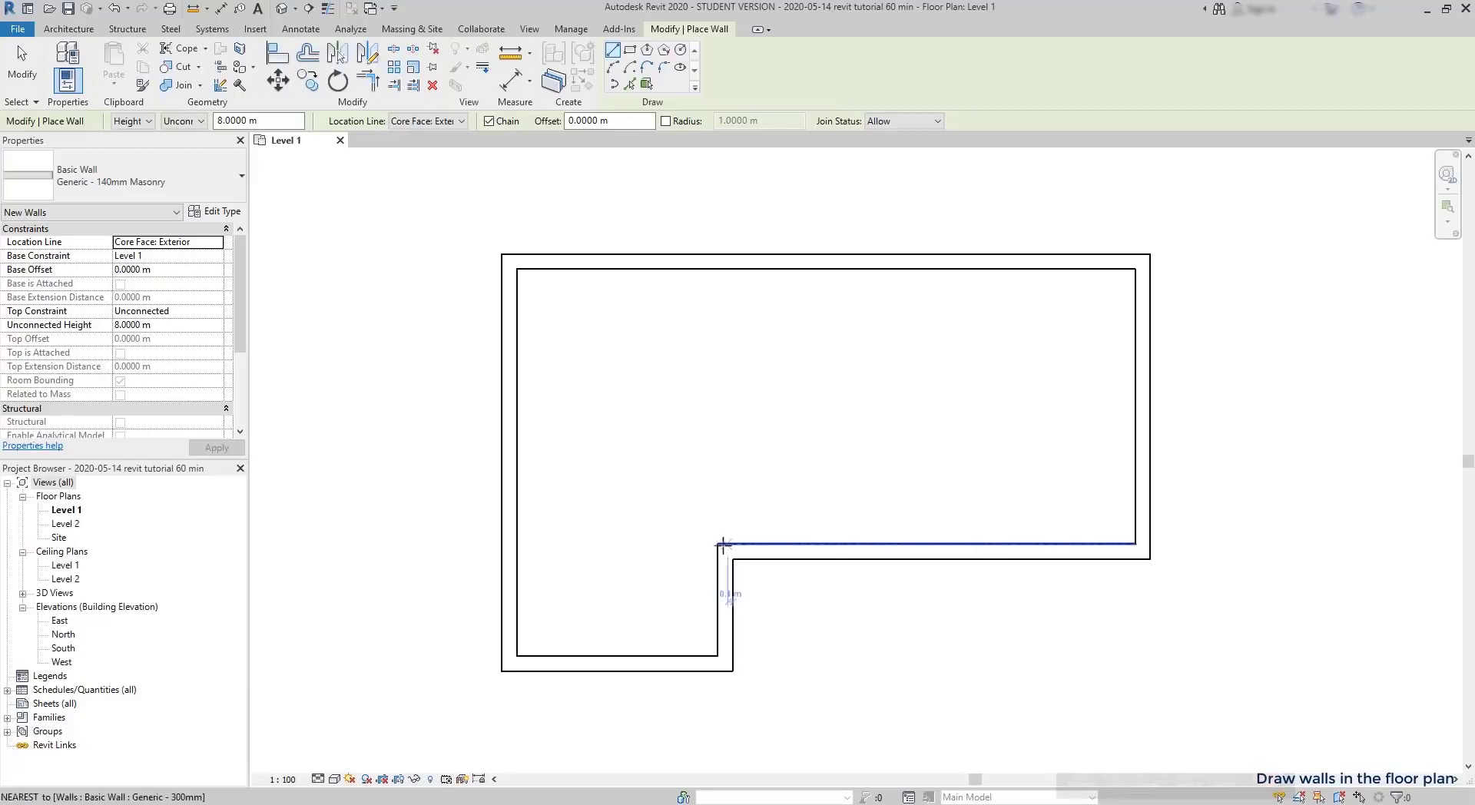
{"action": "left_click", "coordinate": [717, 544]}
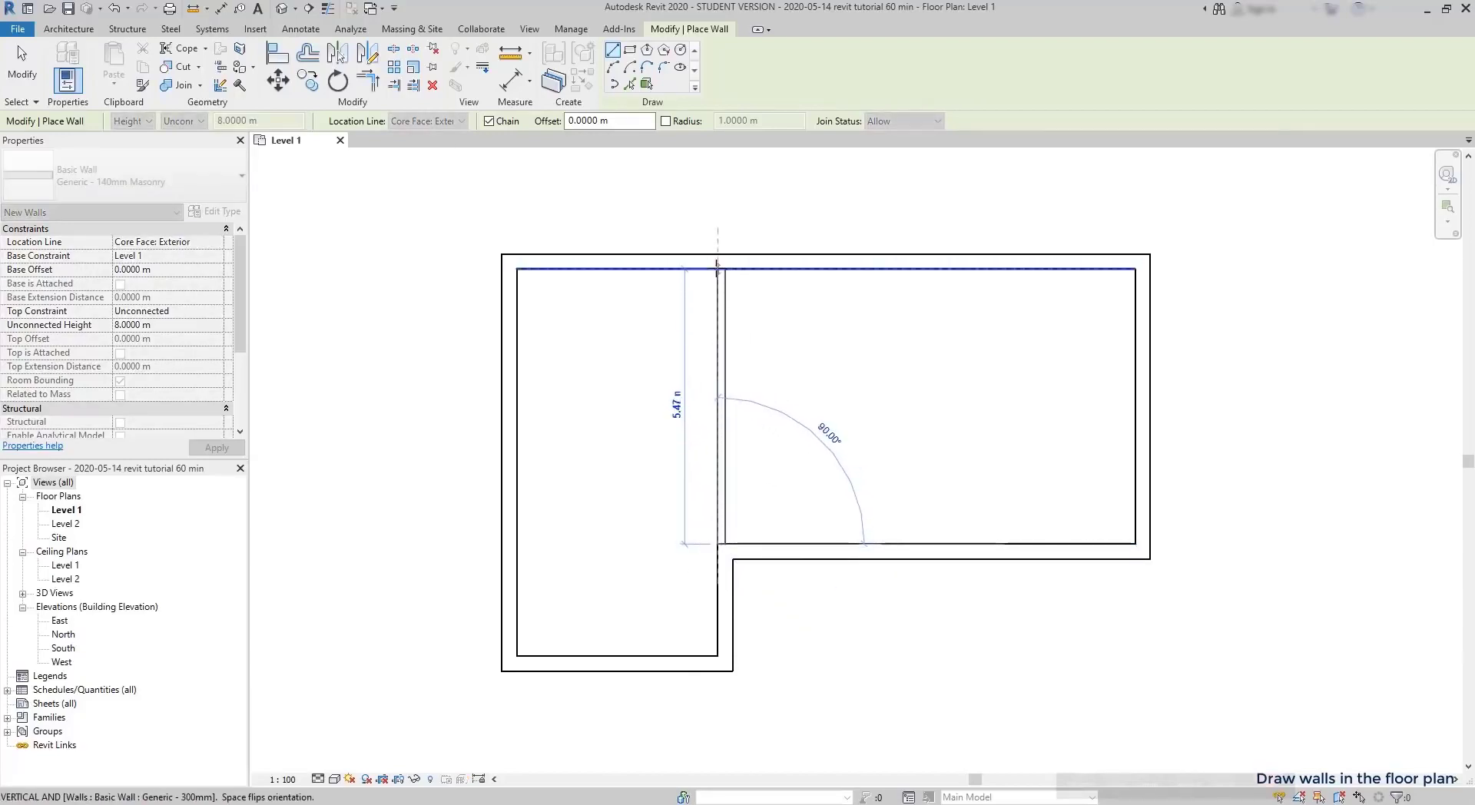
{"action": "left_click", "coordinate": [718, 269]}
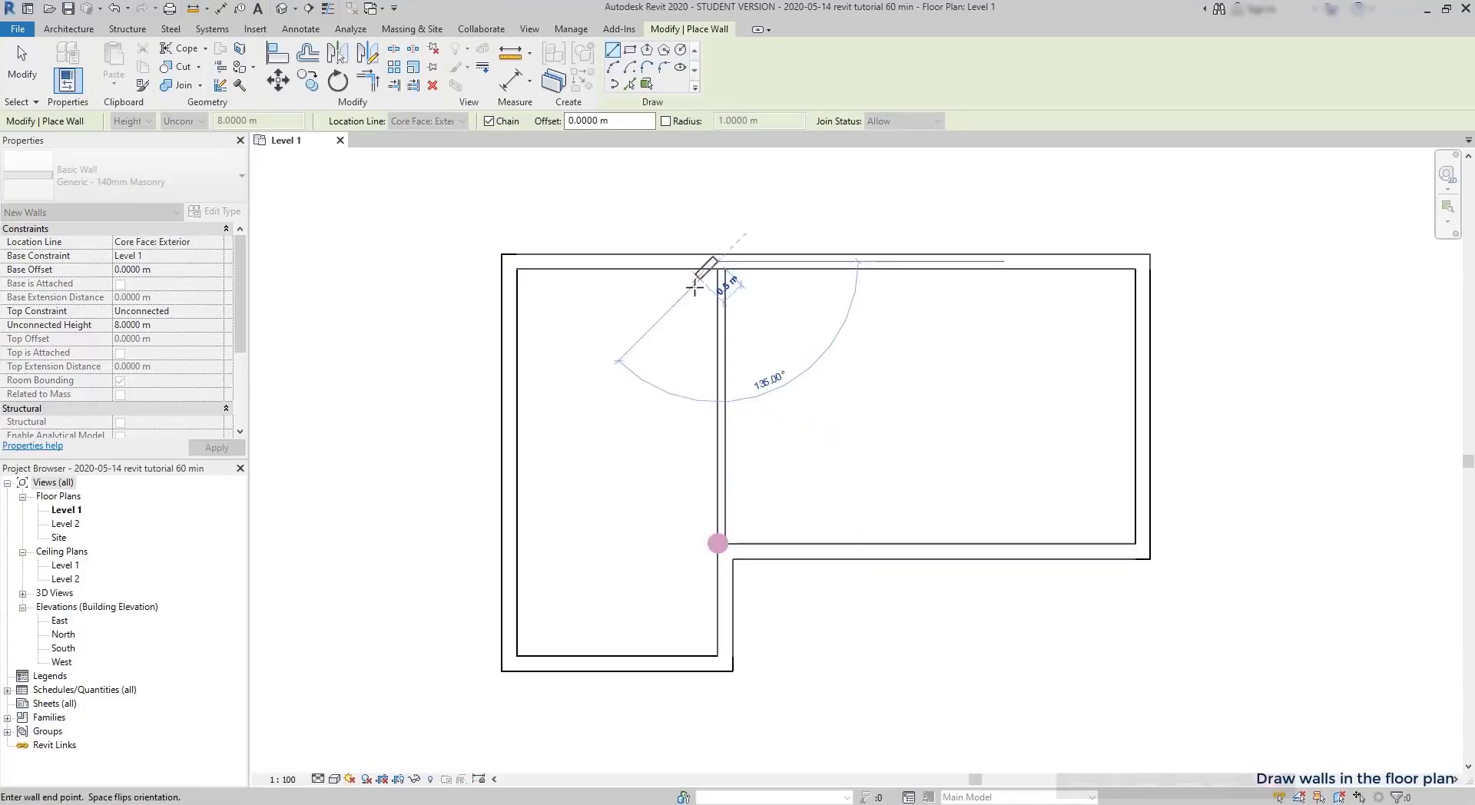
{"action": "key", "text": "Escape"}
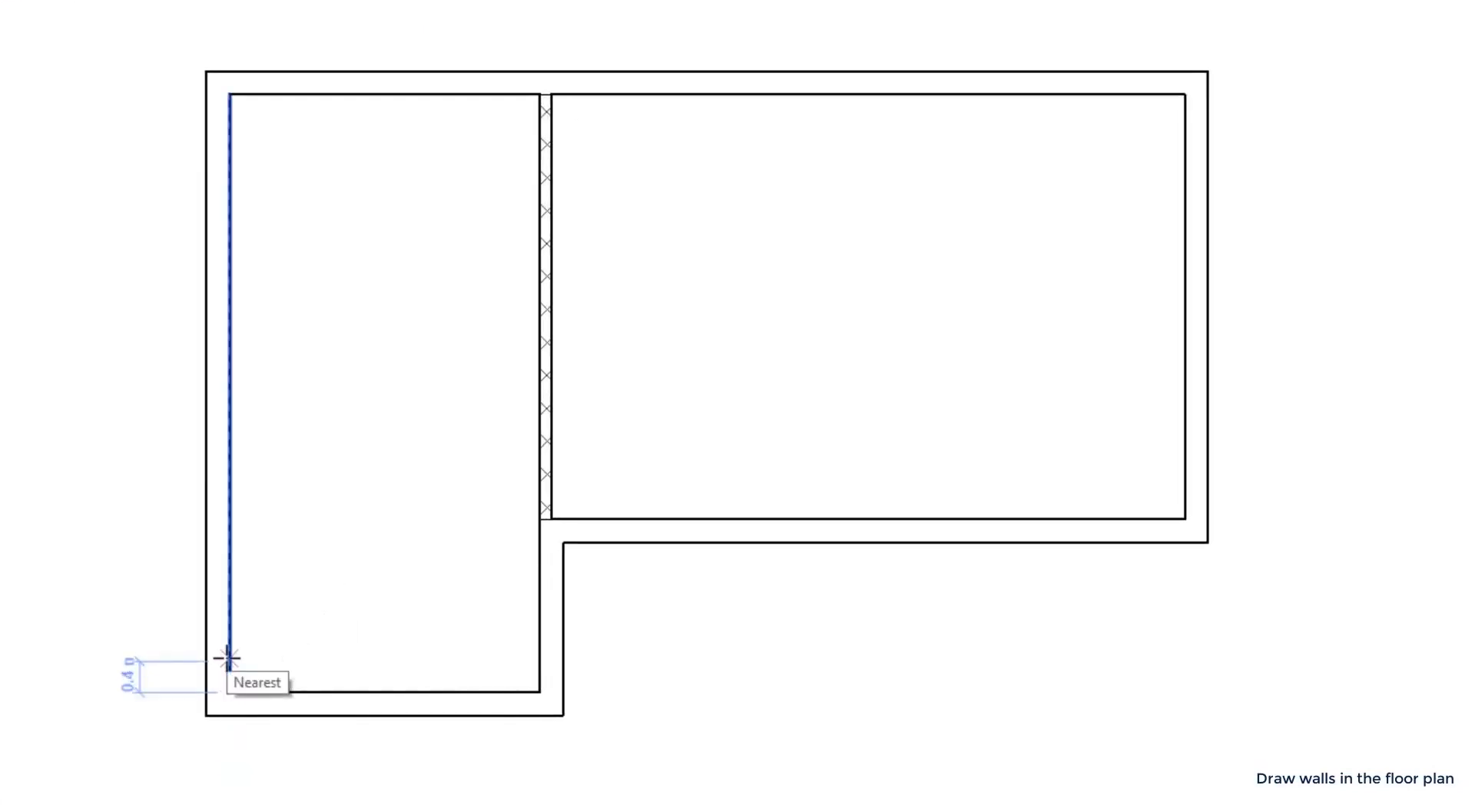
Draw a horizontal partition from the west exterior wall to the interior wall, starting 3.8 m above the lower exterior wall's inner face.
{"action": "type", "text": "3.8"}
{"action": "key", "text": "Return"}
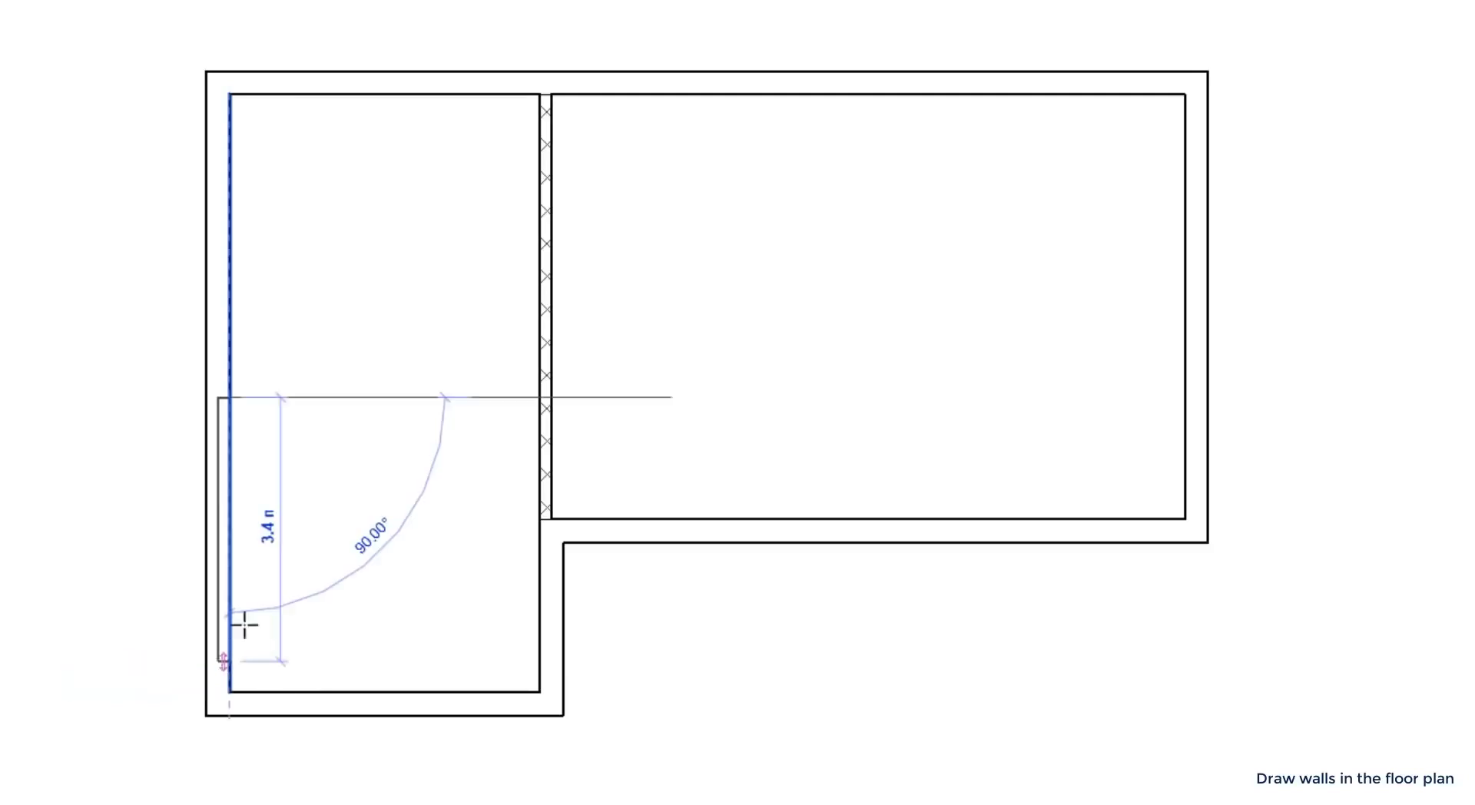
{"action": "left_click", "coordinate": [539, 398]}
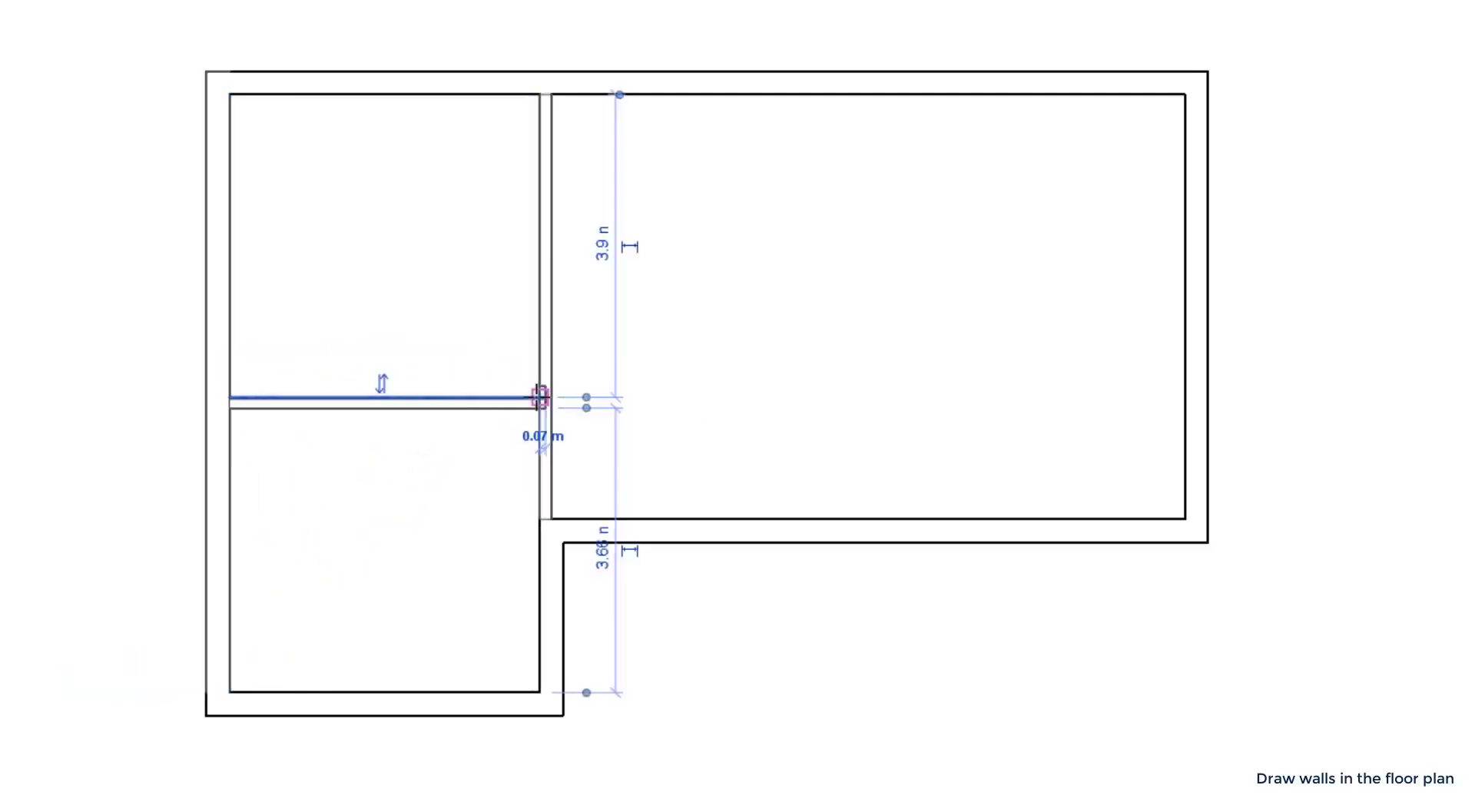
{"action": "key", "text": "Escape"}
{"action": "key", "text": "Escape"}
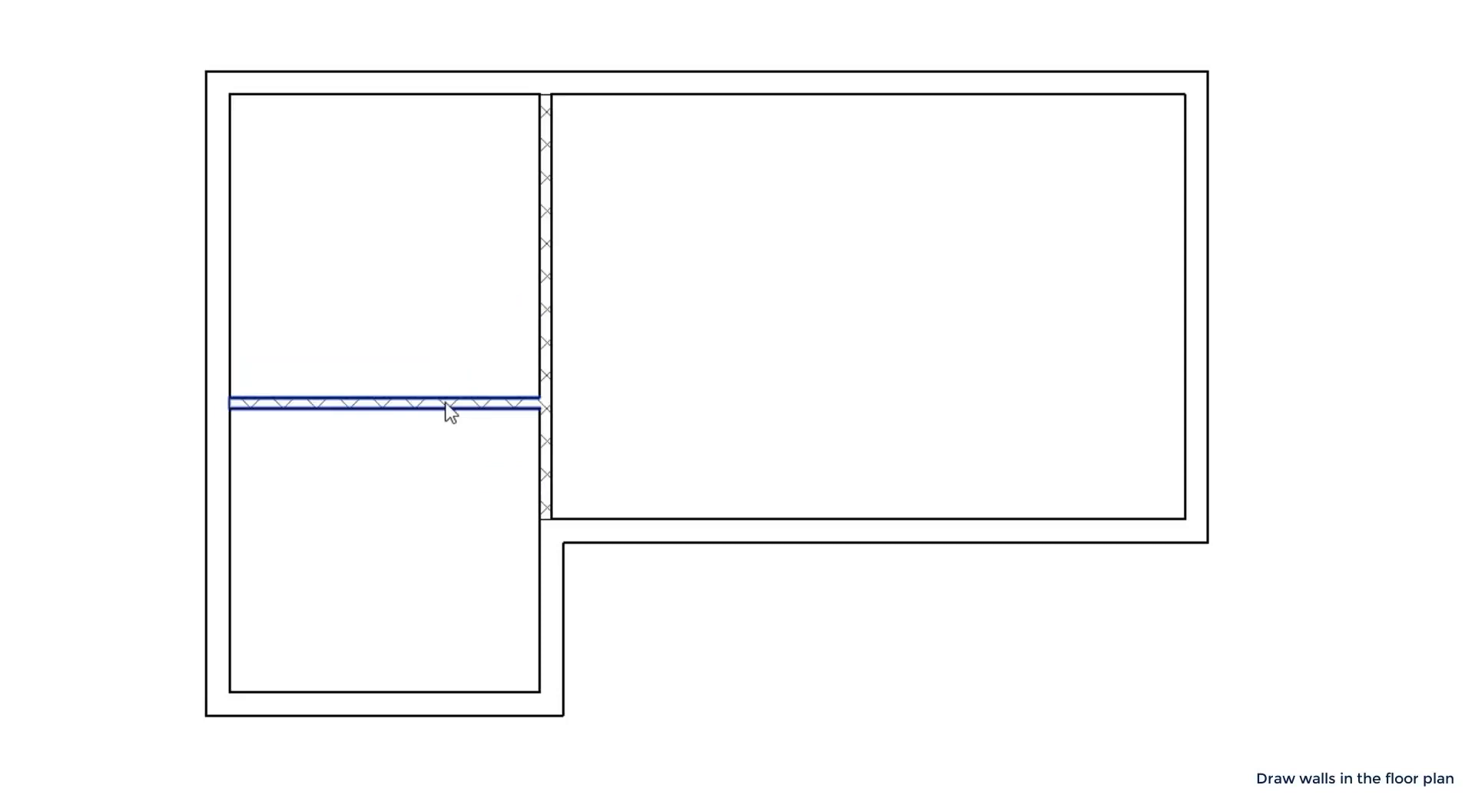
{"action": "left_click", "coordinate": [448, 403]}
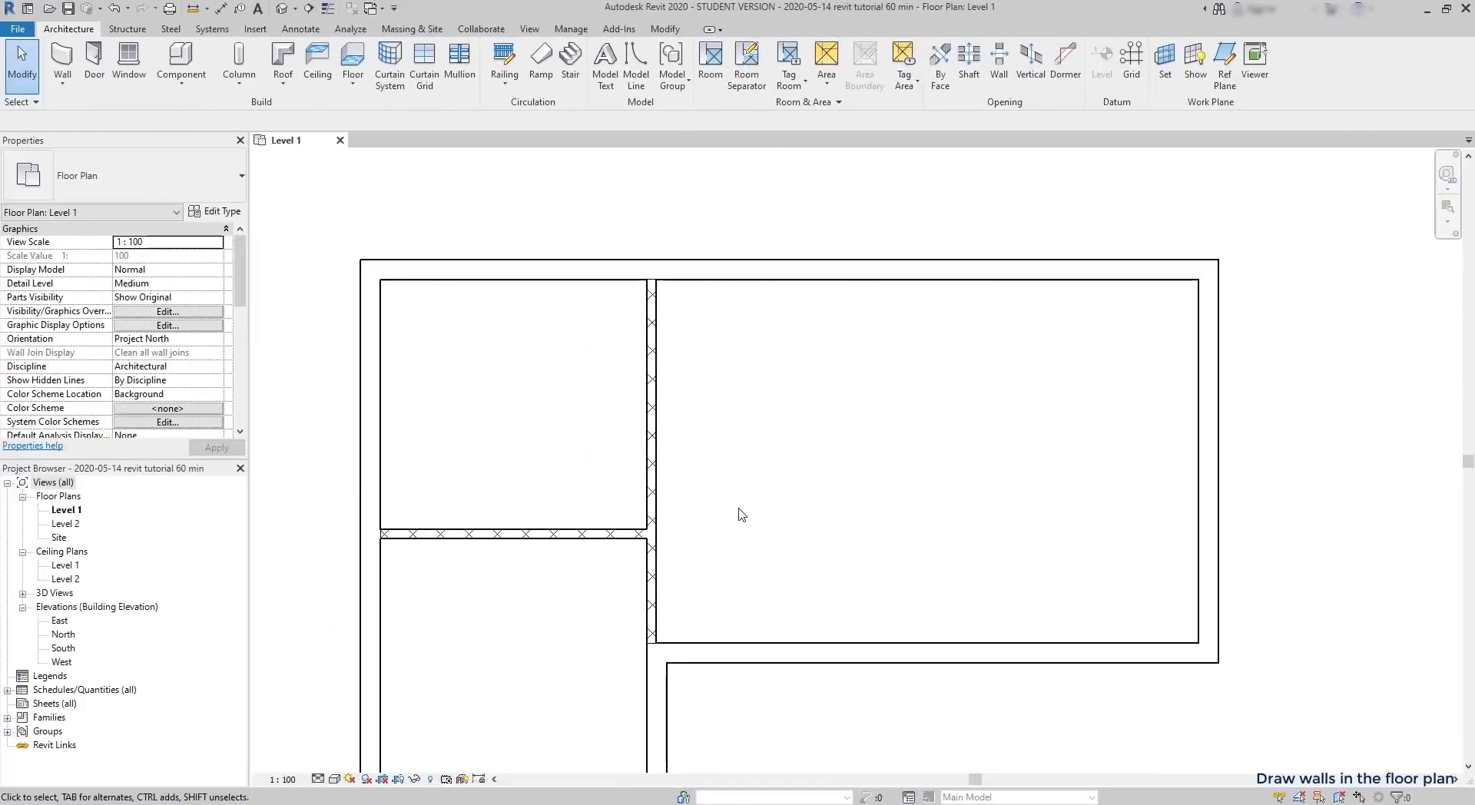
Start a wall chain on the vertical partition 2.2 m below the upper exterior wall's inner face, with a 1.13 m horizontal segment to the right.
{"action": "key", "text": "w"}
{"action": "key", "text": "a"}
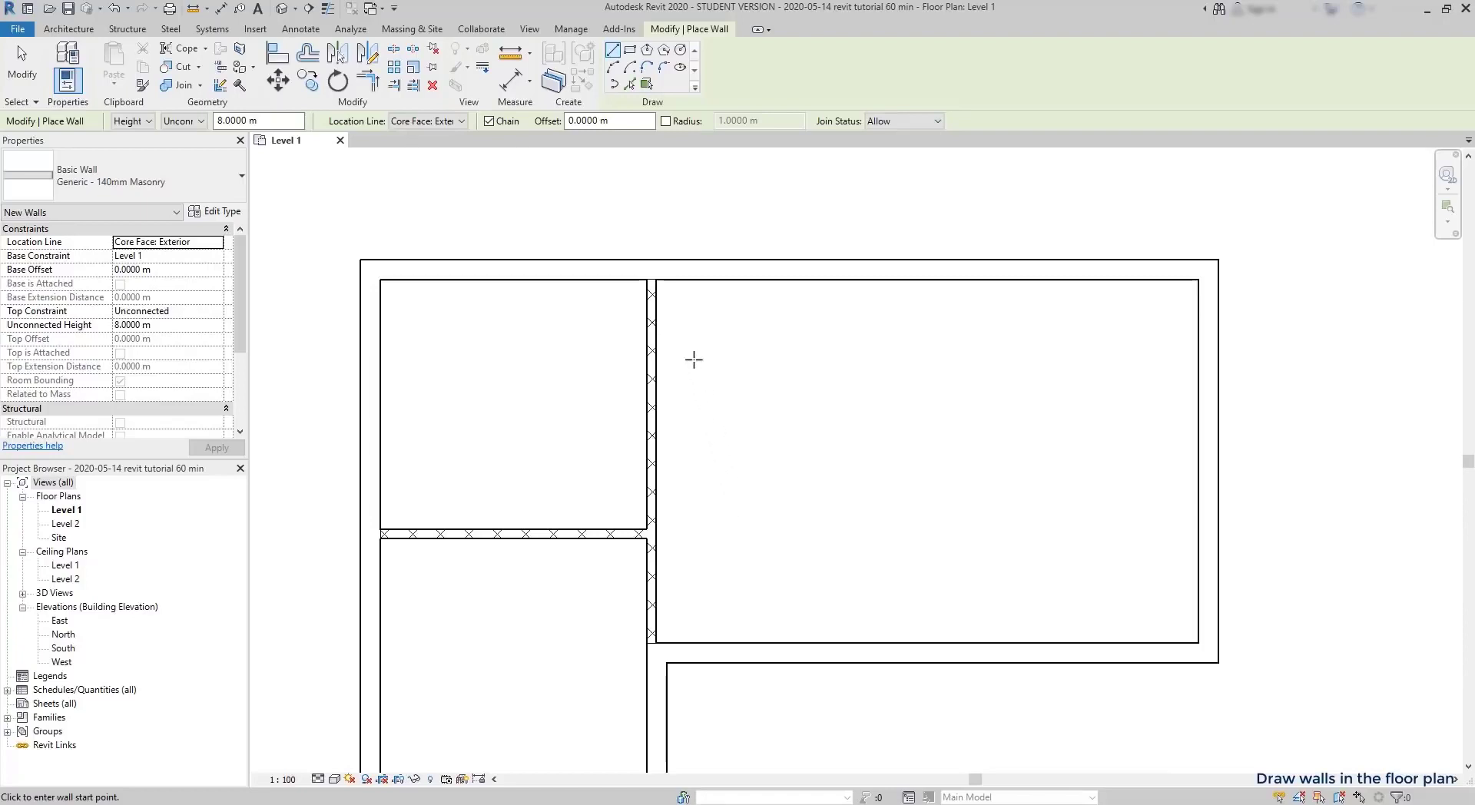
{"action": "left_click", "coordinate": [655, 279]}
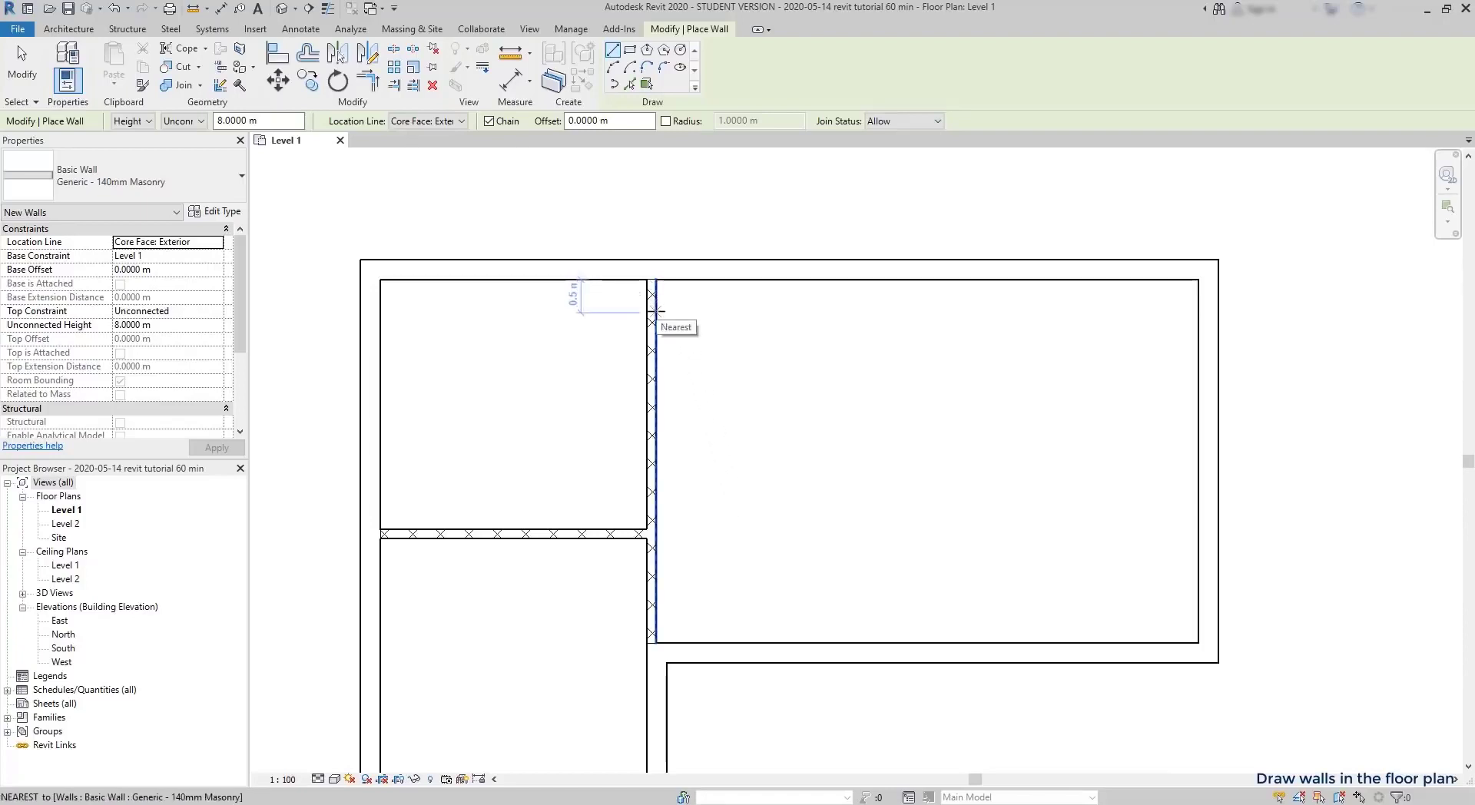
{"action": "type", "text": "2.2"}
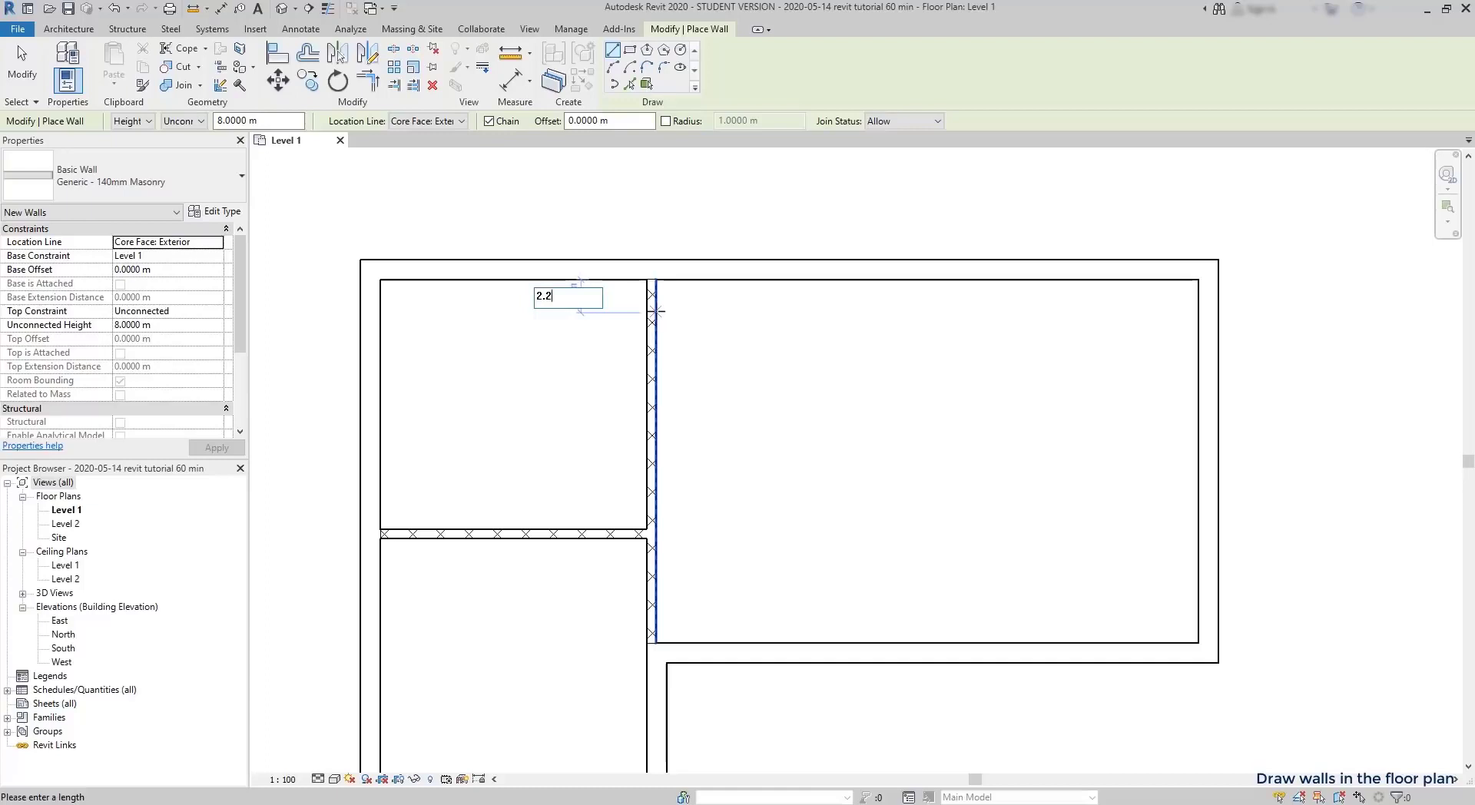
{"action": "key", "text": "Return"}
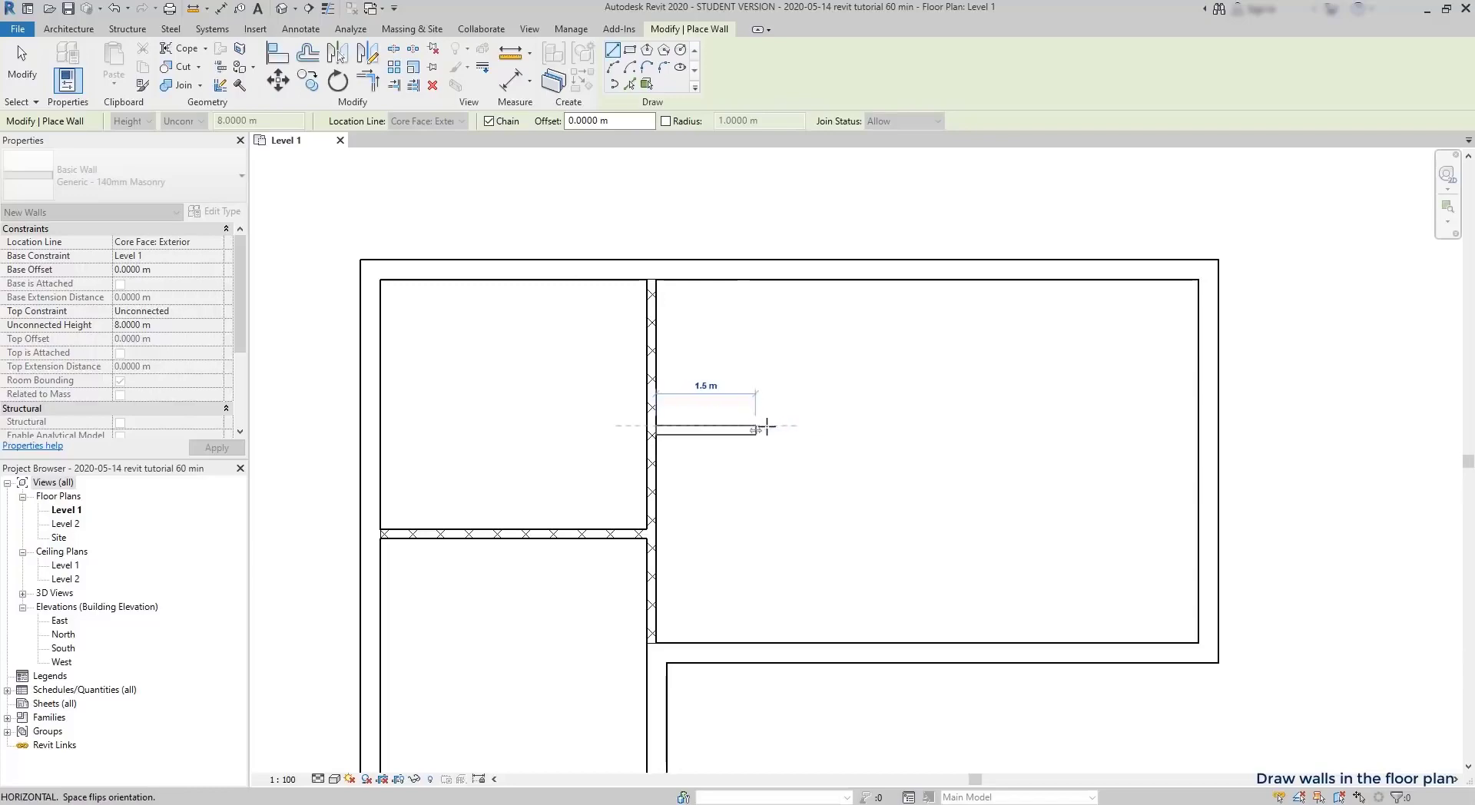
{"action": "type", "text": "1.13"}
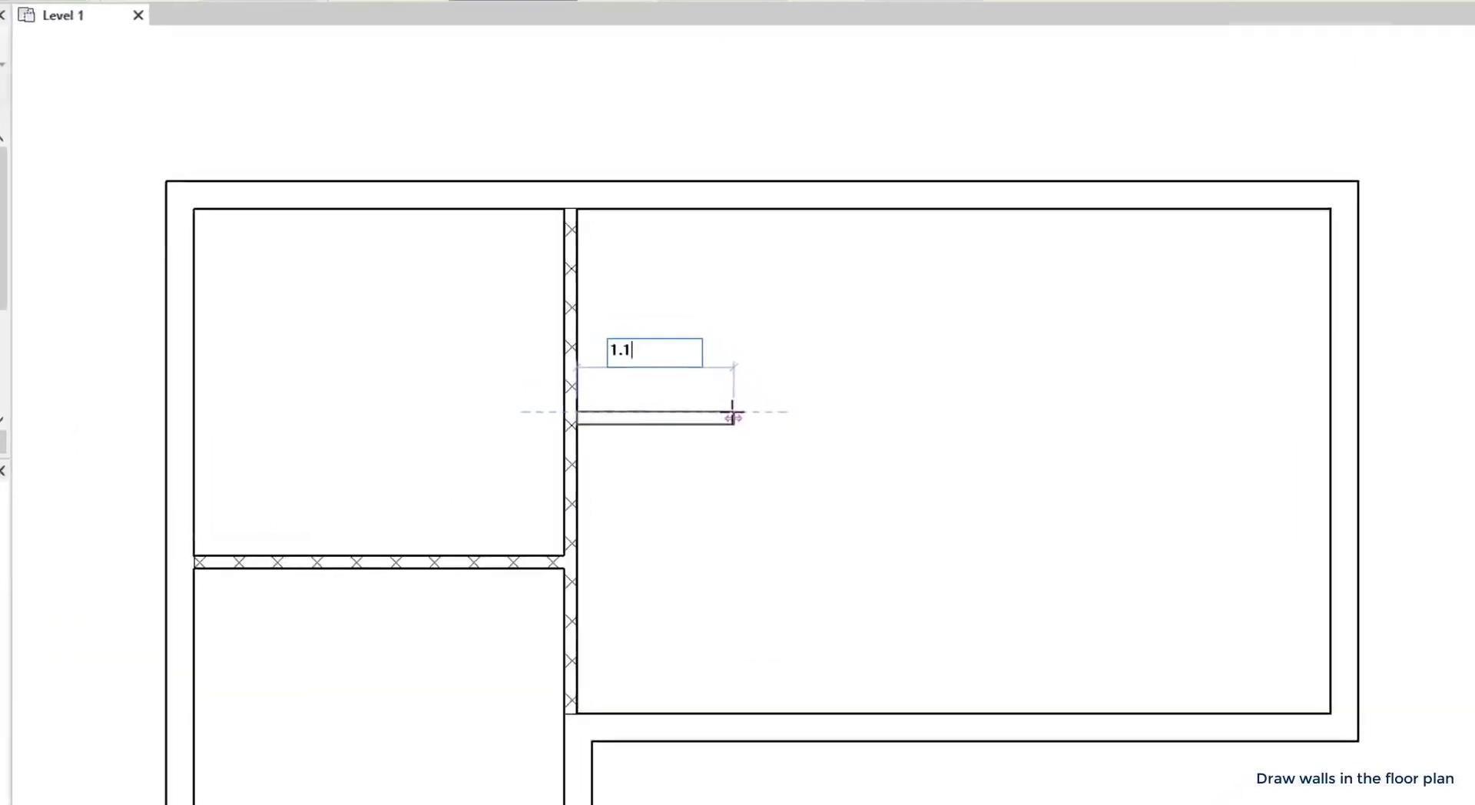
{"action": "key", "text": "Return"}
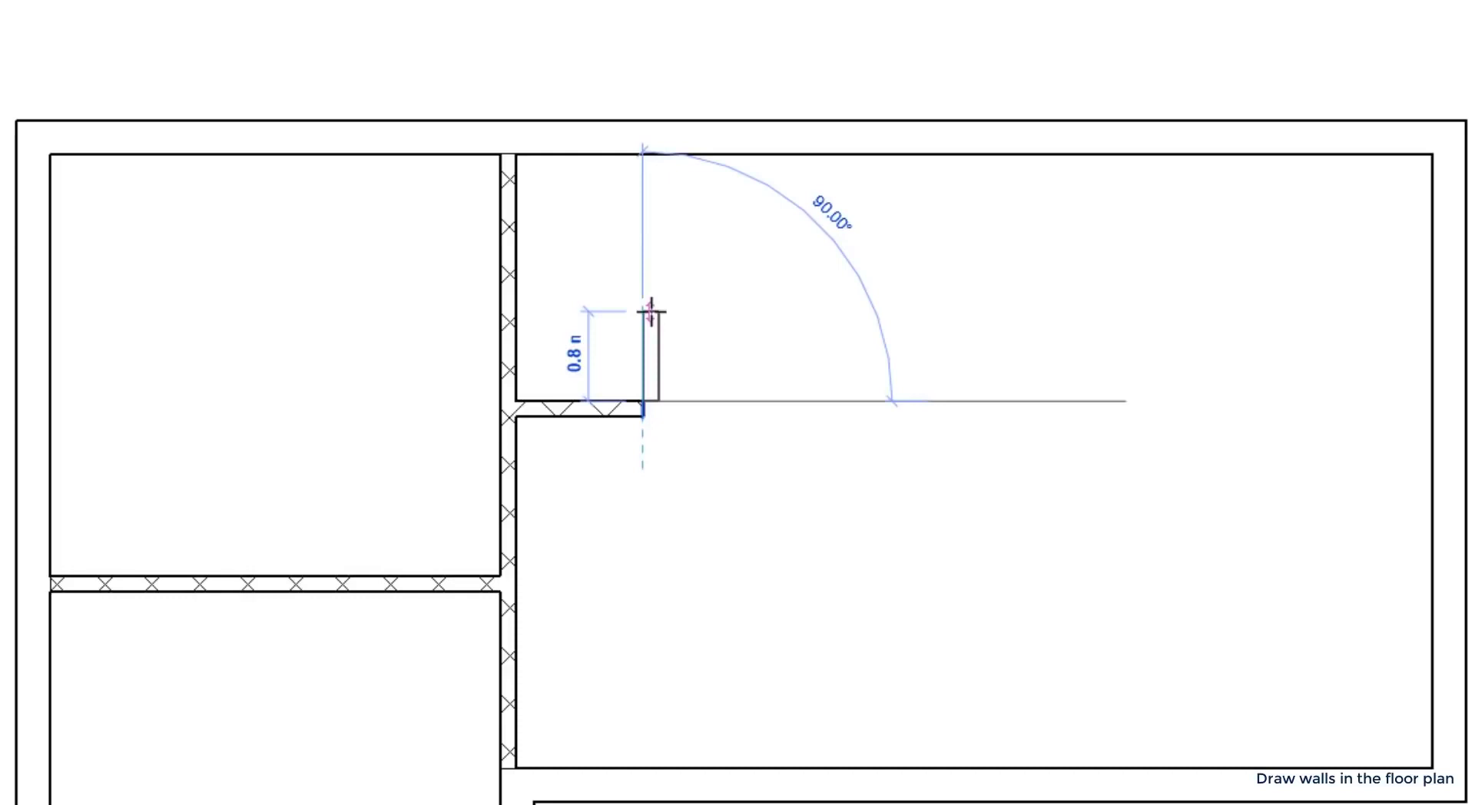
Continue the stepped wall chain 0.8 m upward, 0.86 m to the right, and vertically up to the upper exterior wall's inner face.
{"action": "left_click", "coordinate": [650, 312]}
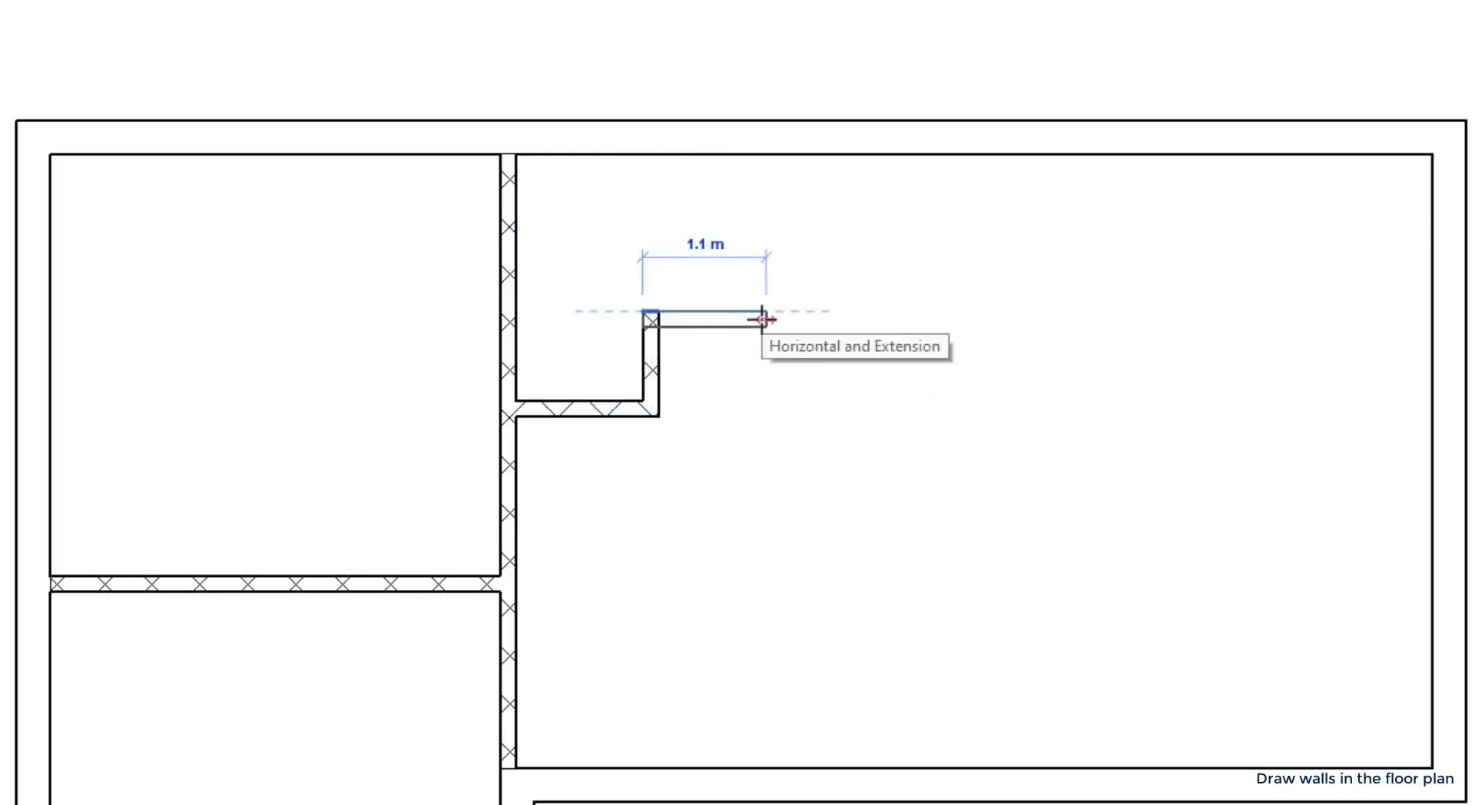
{"action": "type", "text": "0.86"}
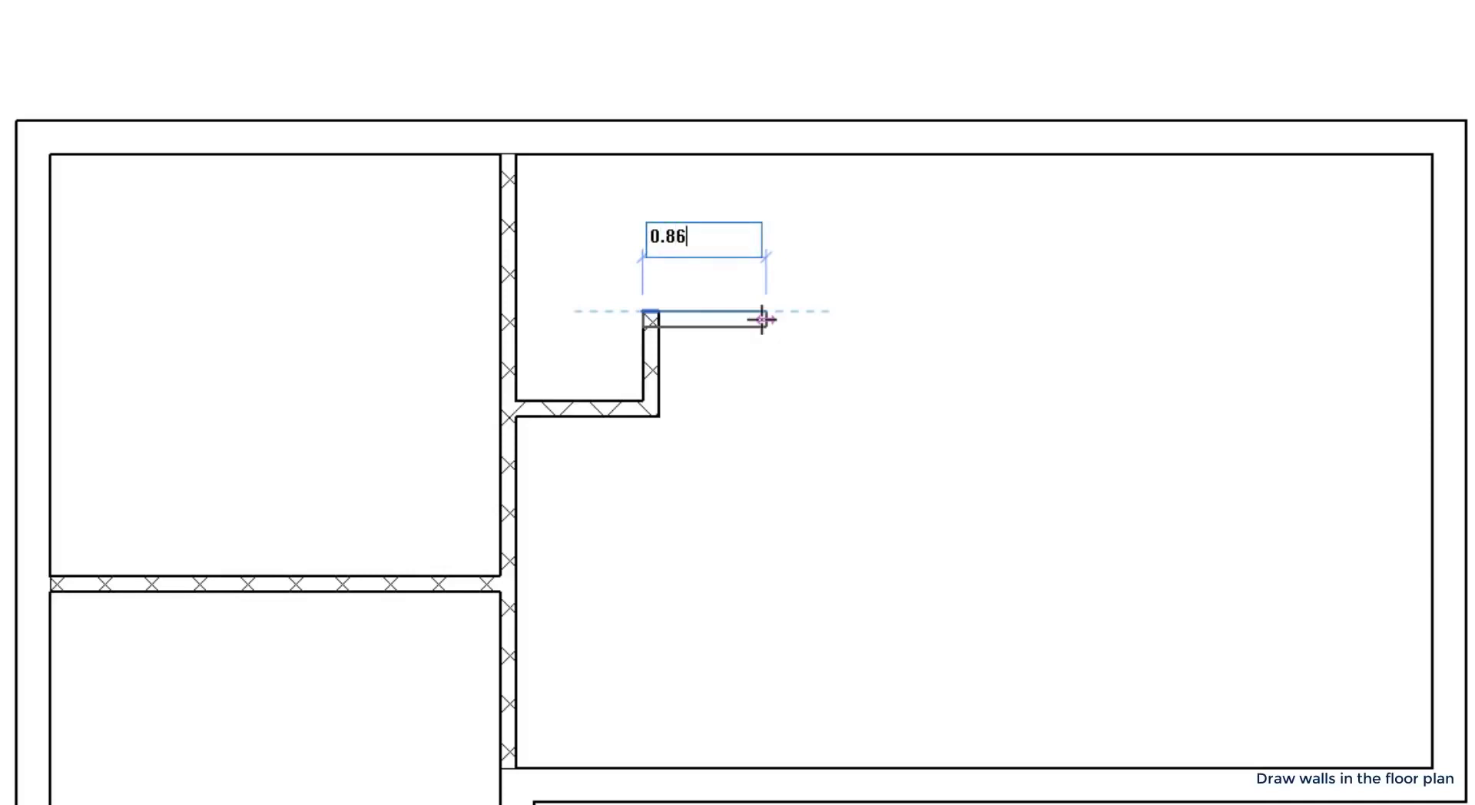
{"action": "key", "text": "Return"}
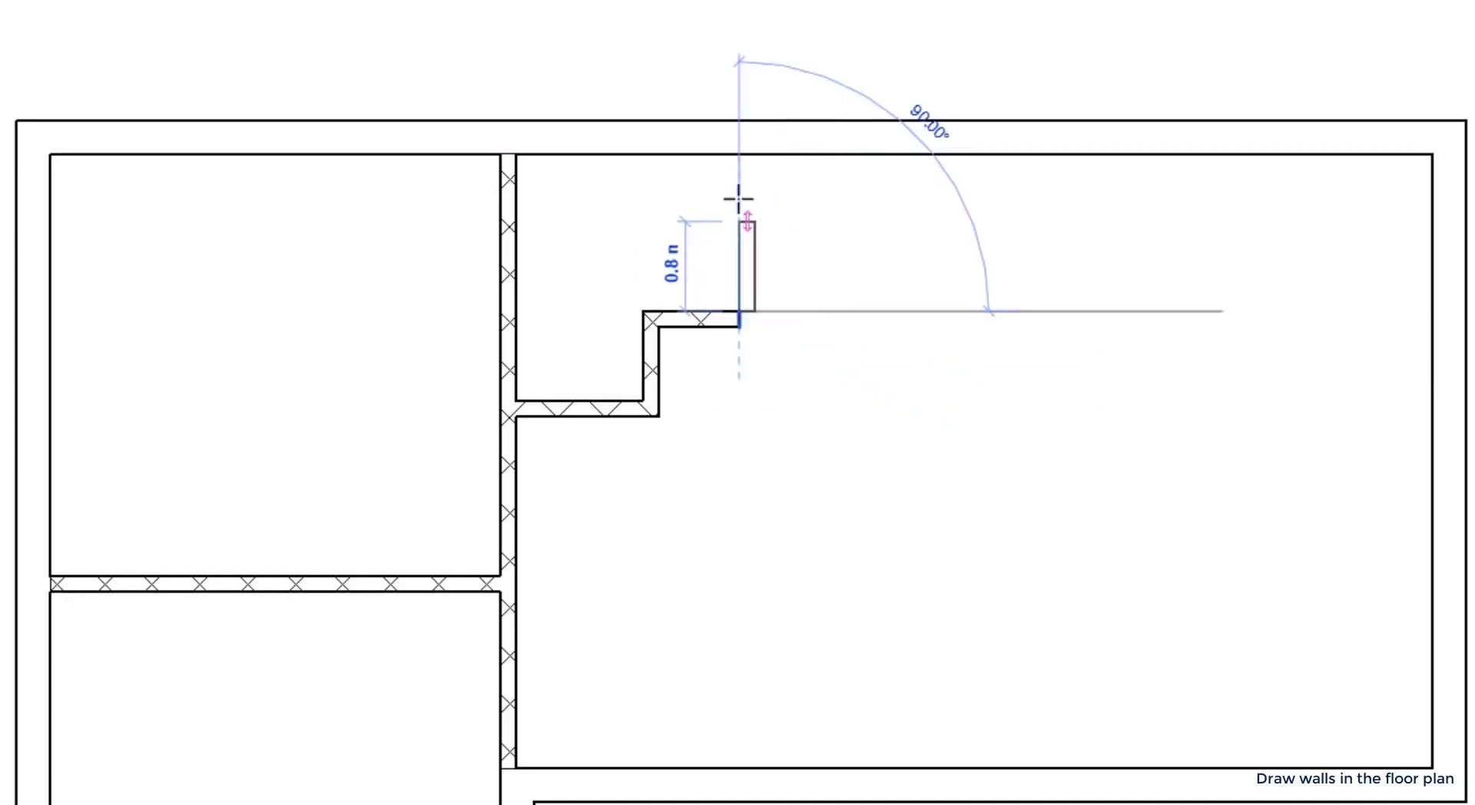
{"action": "left_click", "coordinate": [739, 154]}
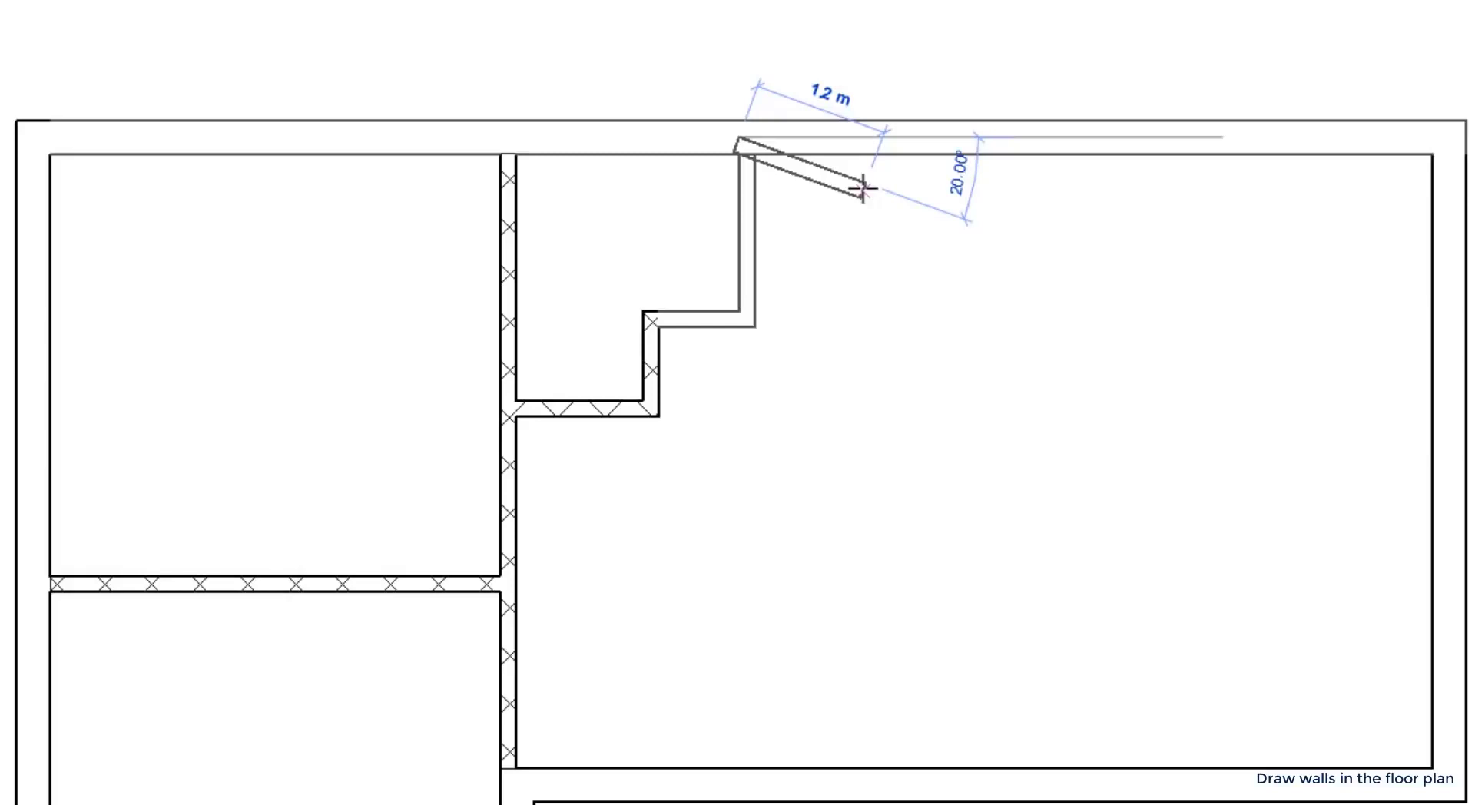
Move the stepped chain's upper vertical partition right to about 2.2 m from the short step wall, and back toward it.
{"action": "key", "text": "Escape"}
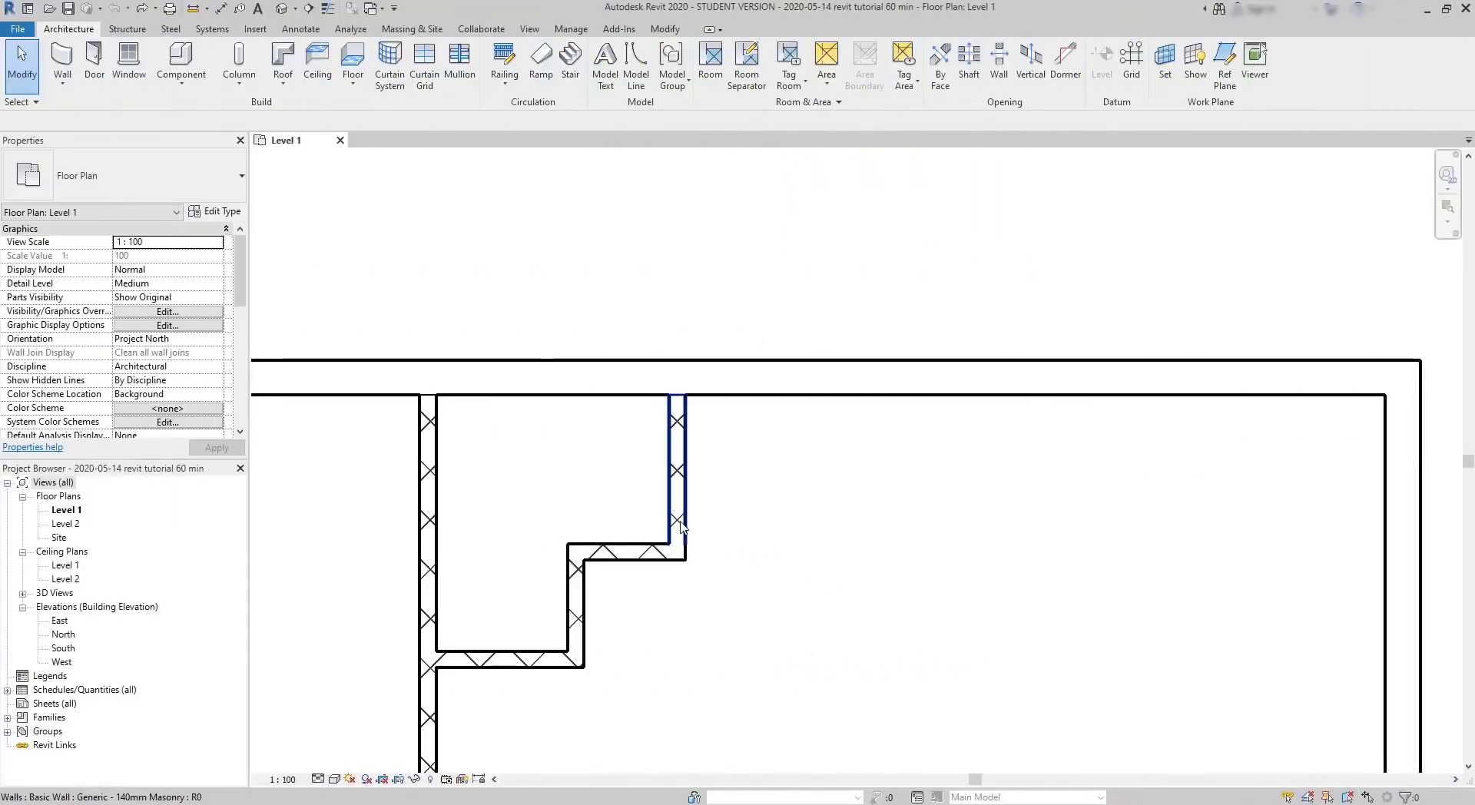
{"action": "left_click", "coordinate": [680, 526]}
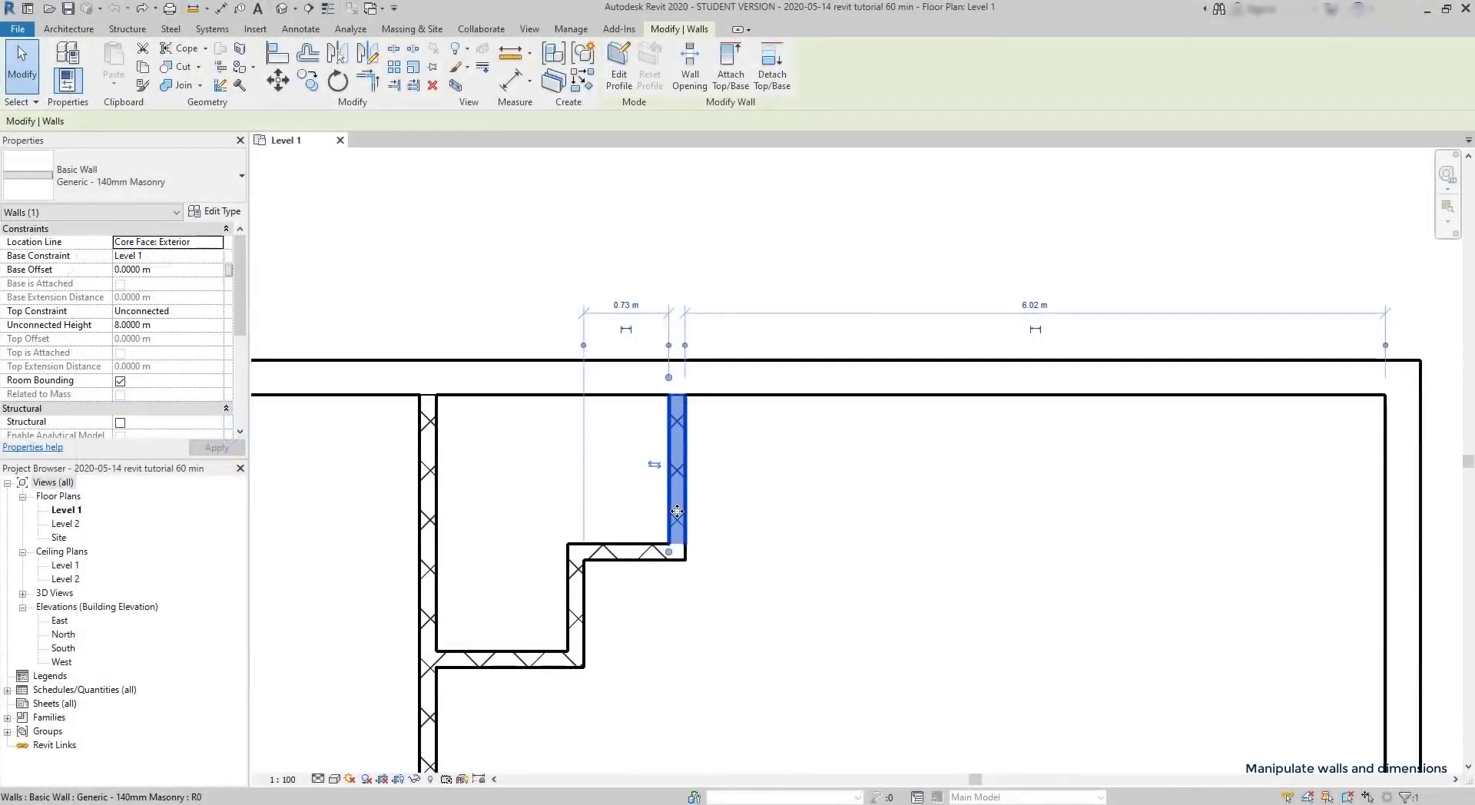
{"action": "left_click_drag", "start_coordinate": [677, 510], "coordinate": [839, 513]}
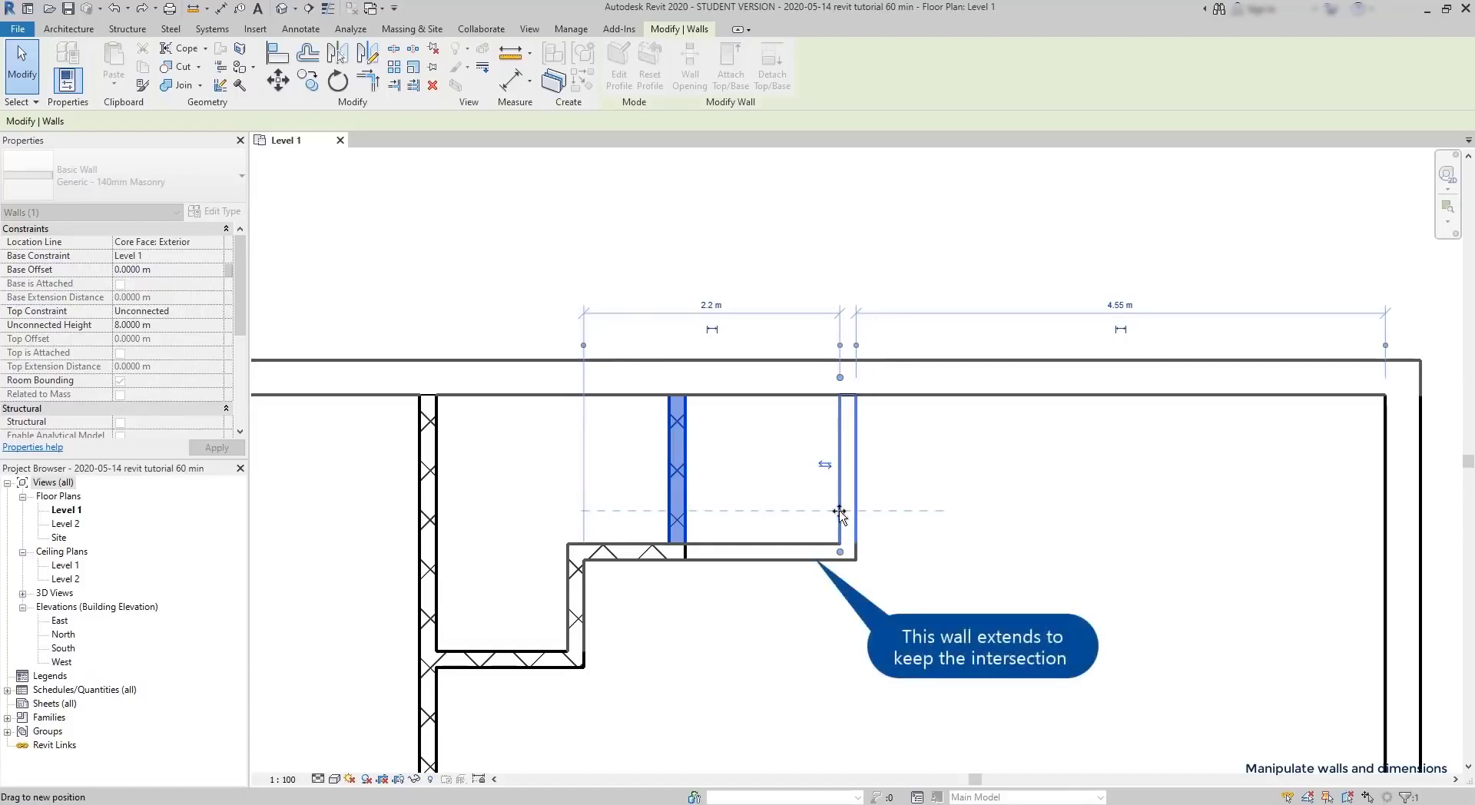
{"action": "left_click_drag", "start_coordinate": [840, 513], "coordinate": [634, 511]}
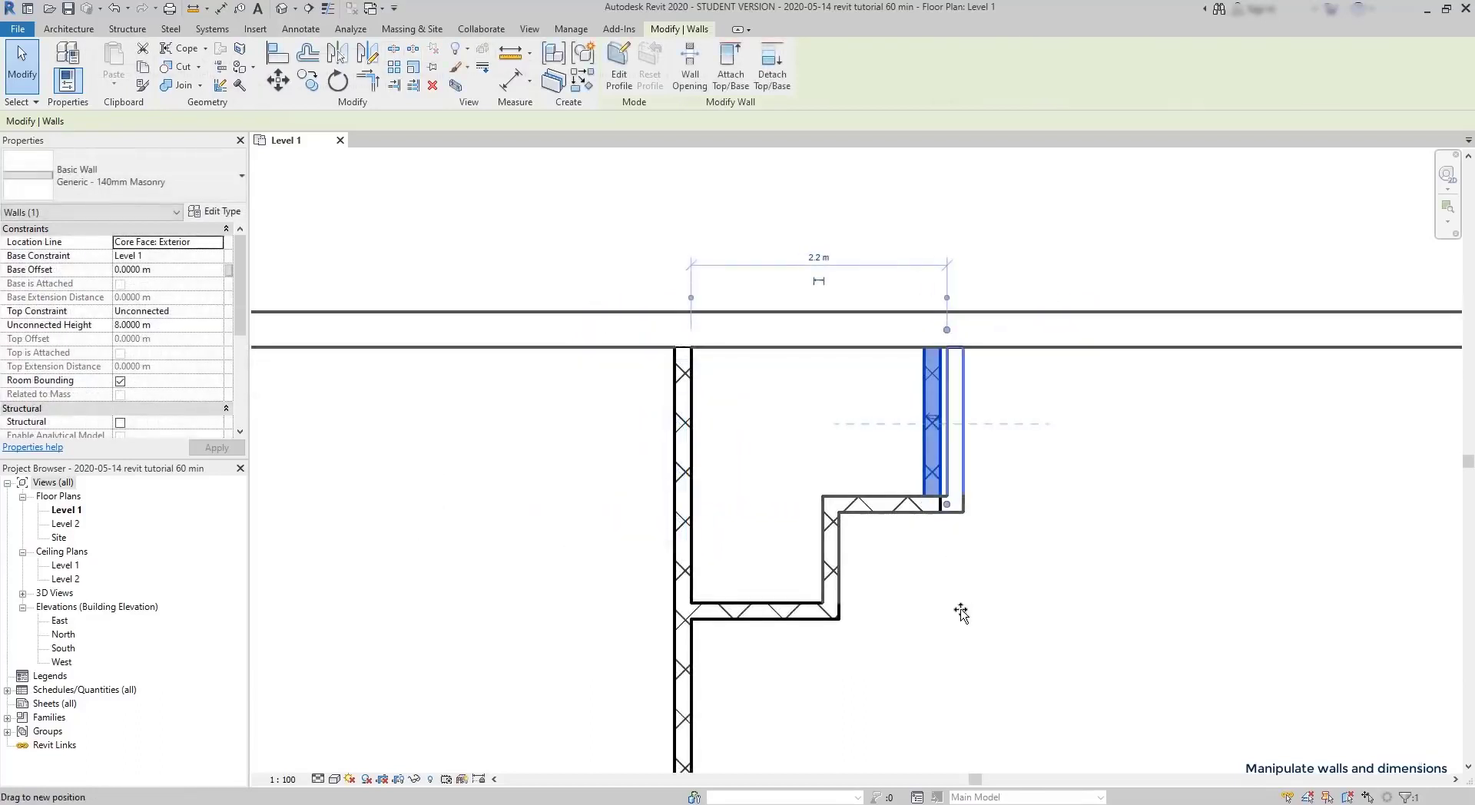
{"action": "left_click_drag", "start_coordinate": [960, 612], "coordinate": [967, 696]}
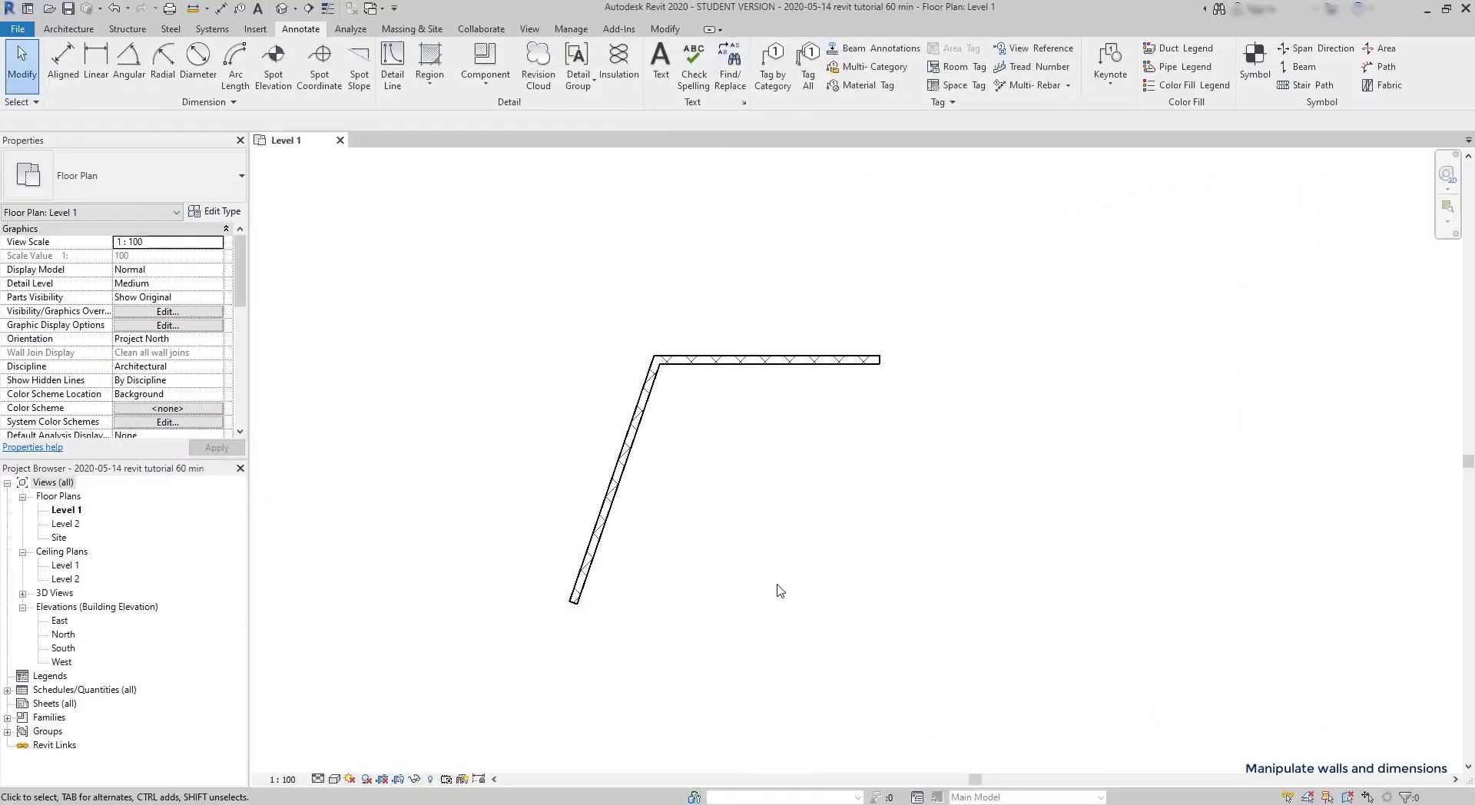
Move the horizontal wall joined to the slanted wall upward along the slanted wall's direction.
{"action": "left_click", "coordinate": [774, 372]}
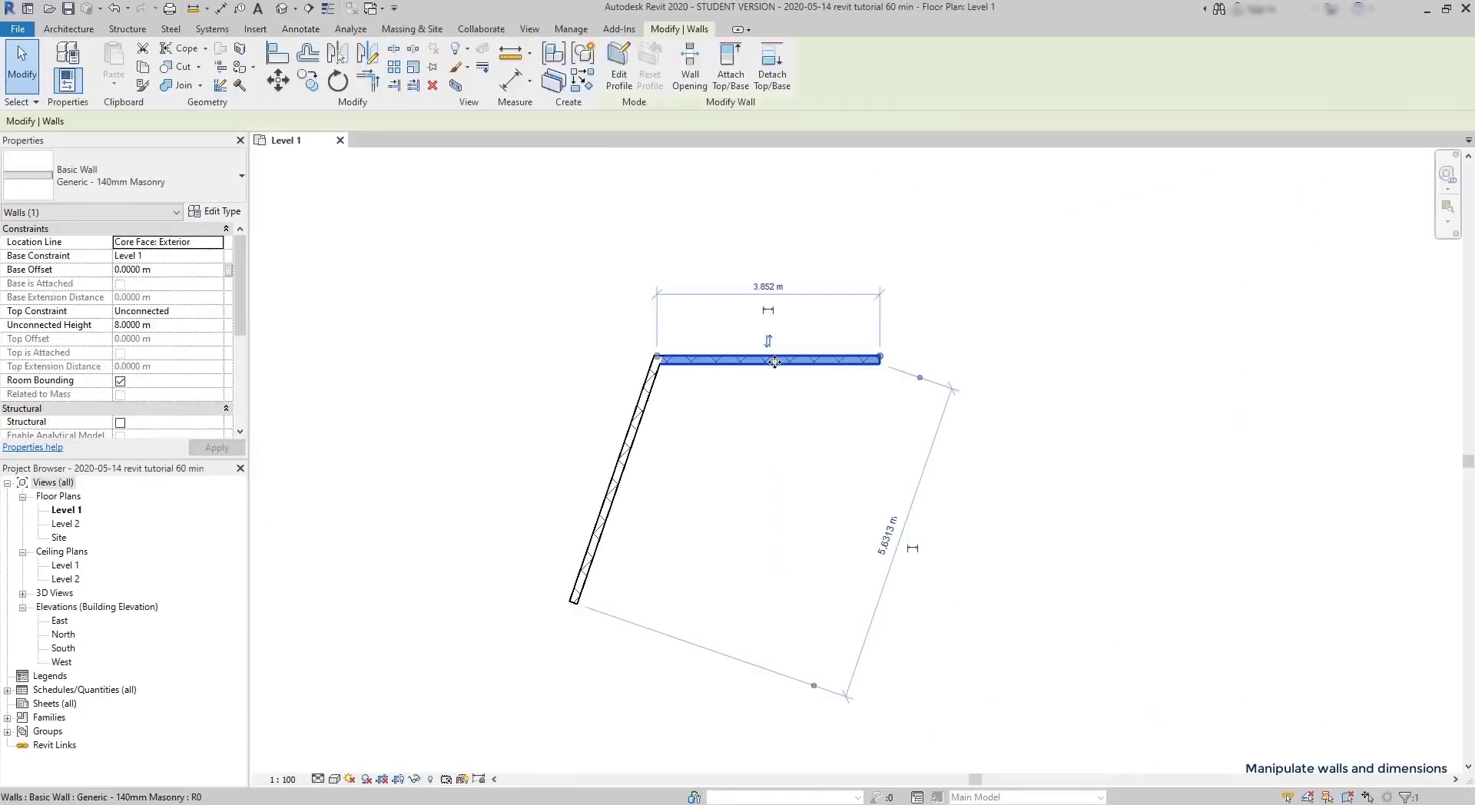
{"action": "left_click_drag", "start_coordinate": [774, 362], "coordinate": [950, 212]}
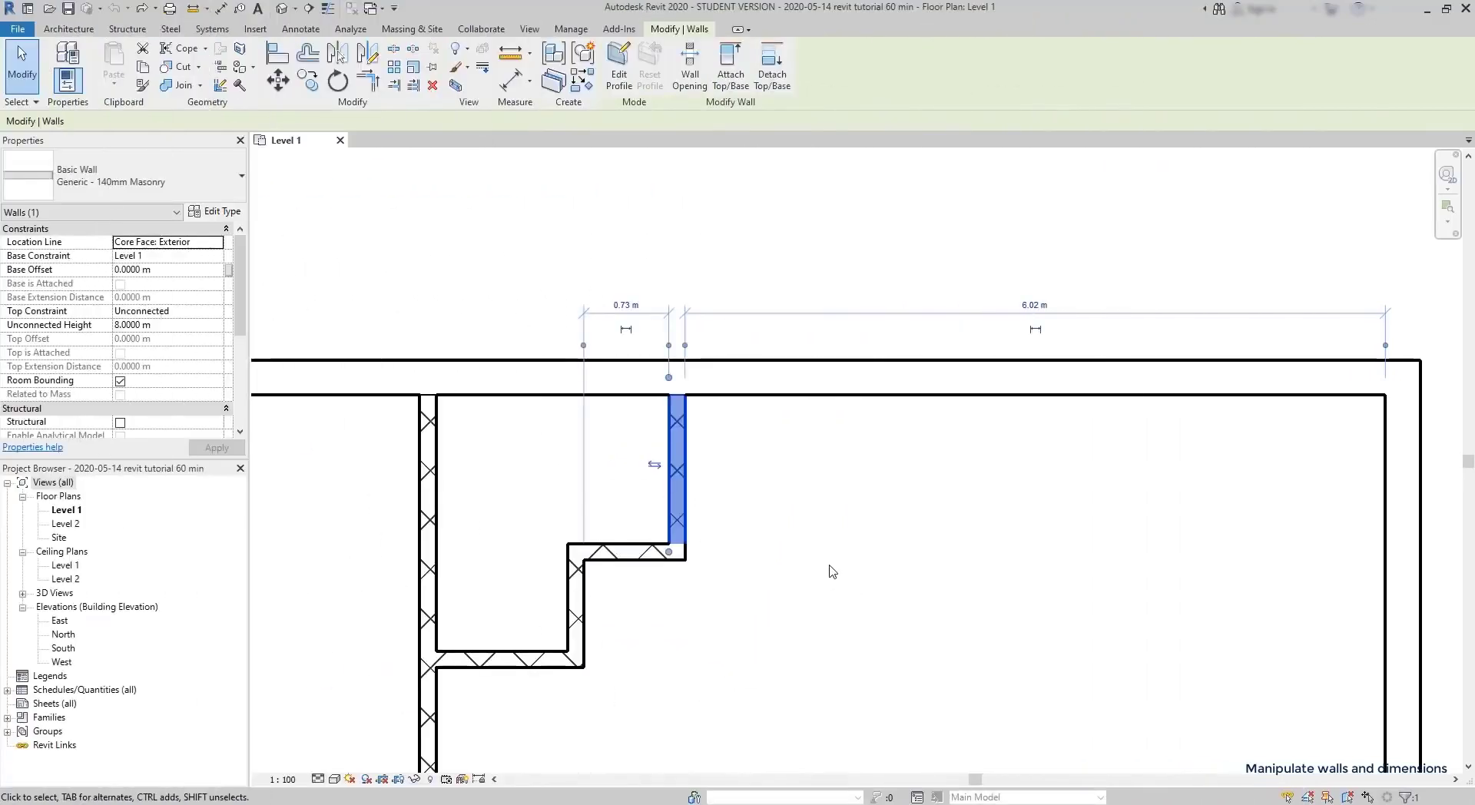
Set the distance from the stepped chain's upper vertical partition to the east exterior wall's inner face to 4 m.
{"action": "left_click", "coordinate": [1034, 305]}
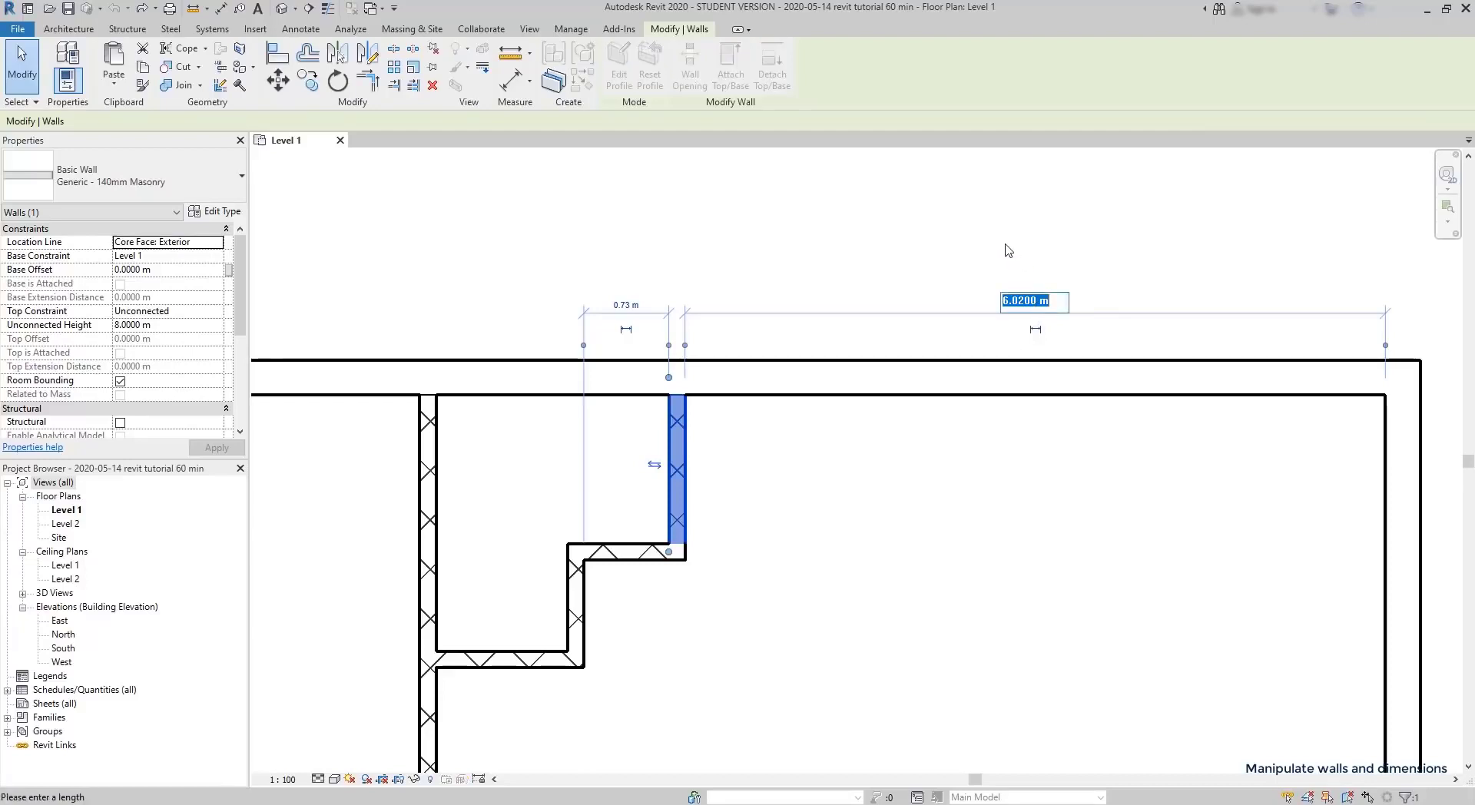
{"action": "type", "text": "4"}
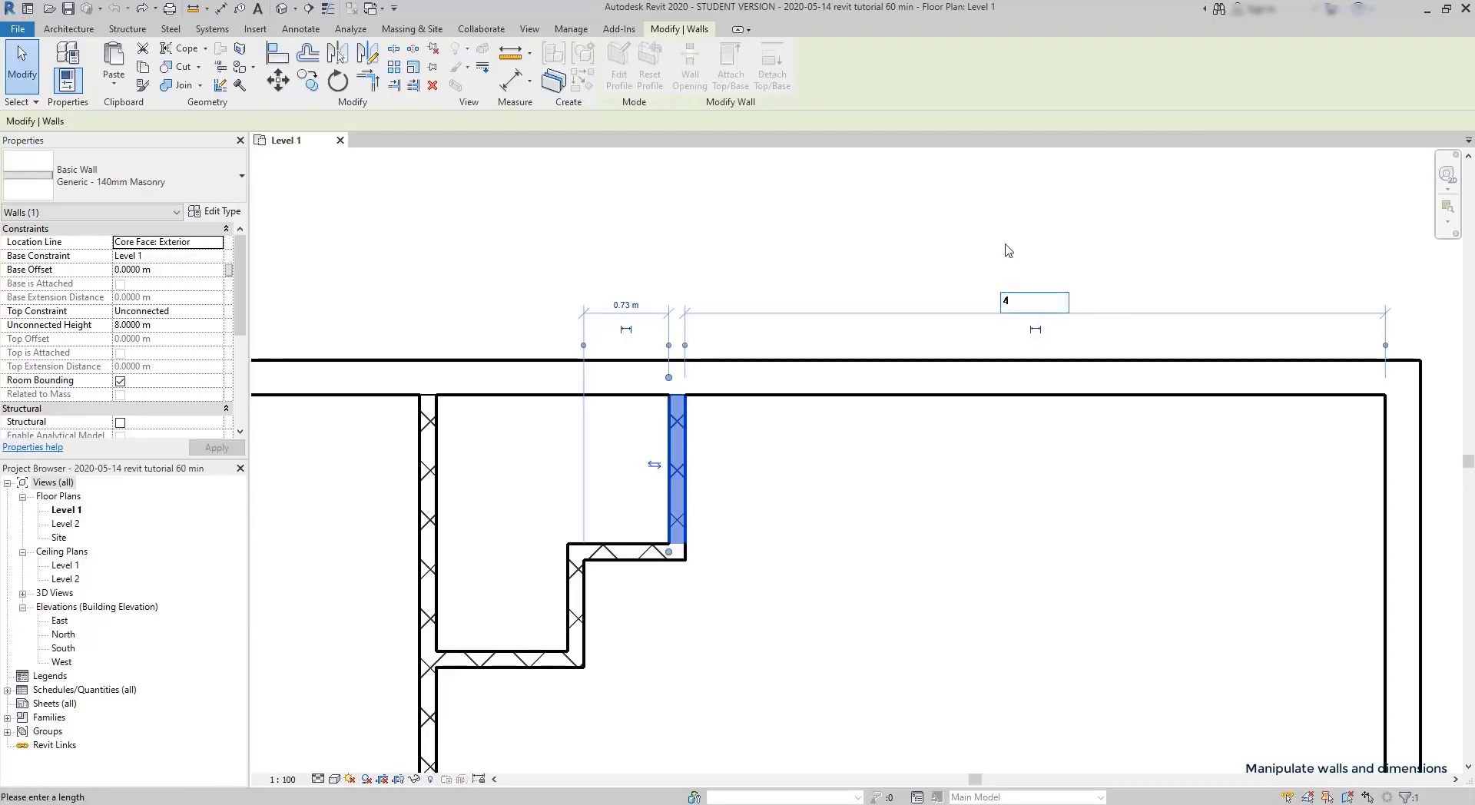
{"action": "key", "text": "Return"}
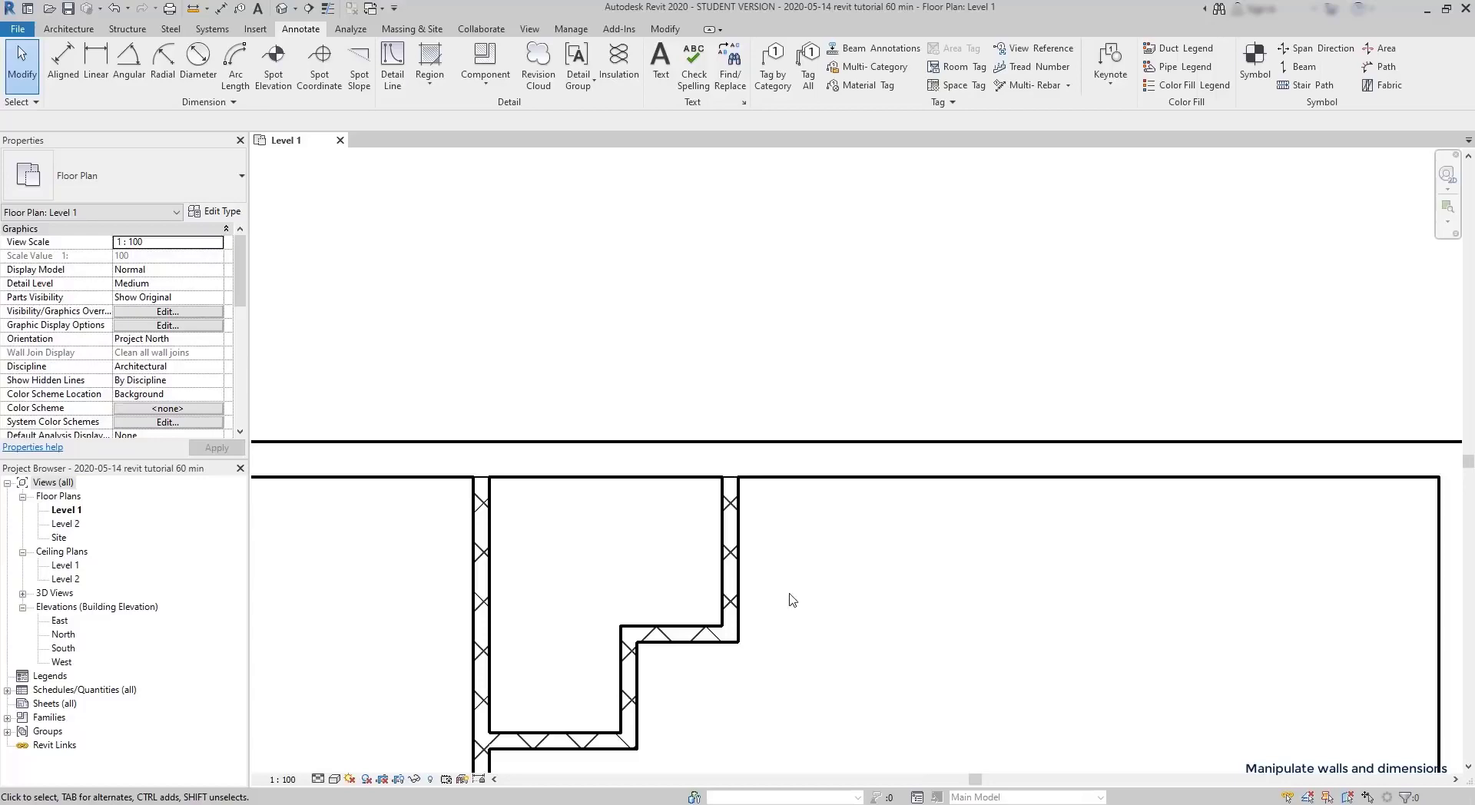
Make the temporary dimension between the short step wall and the upper vertical partition permanent, and set the view scale to 1:50.
{"action": "left_click", "coordinate": [735, 580]}
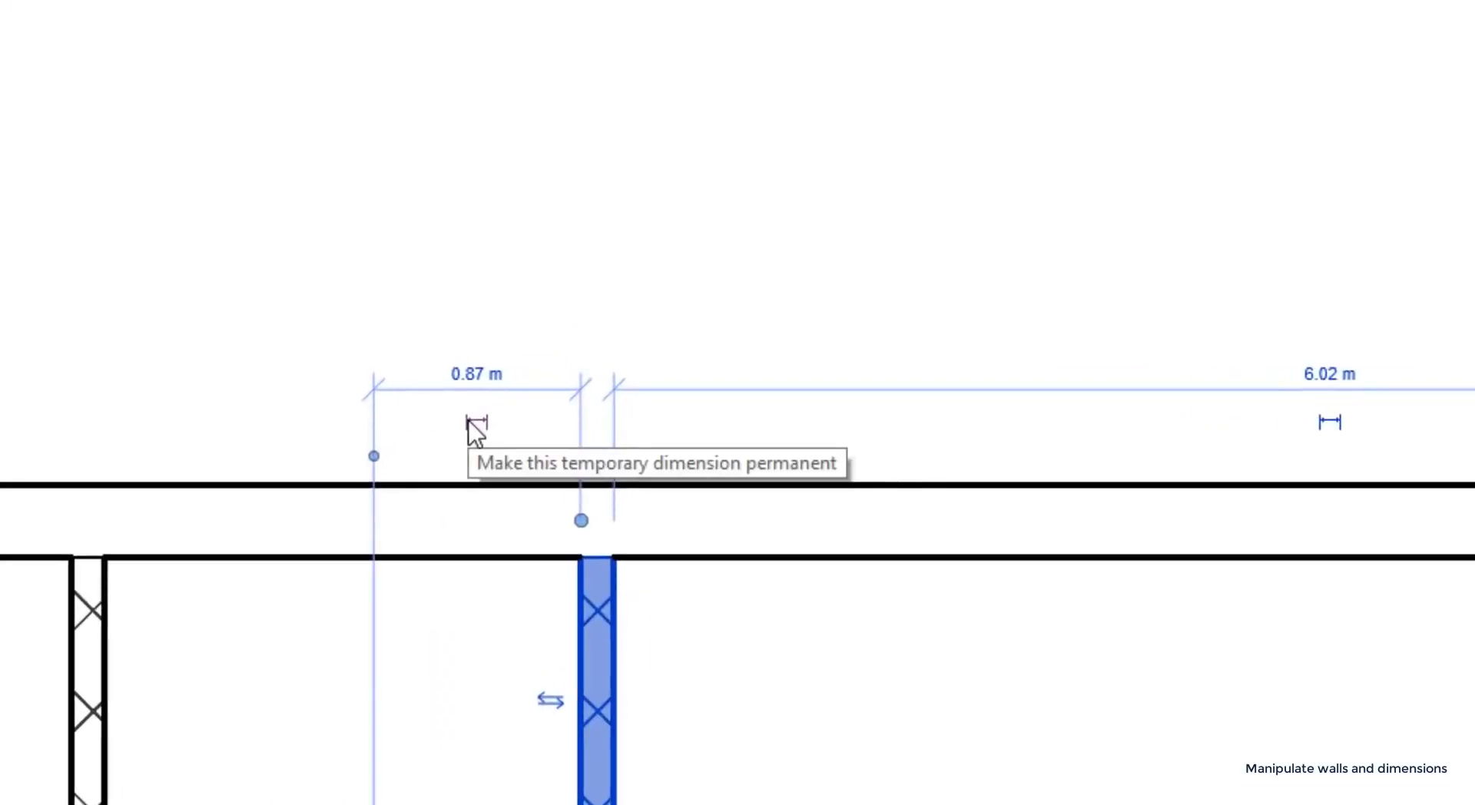
{"action": "left_click", "coordinate": [470, 423]}
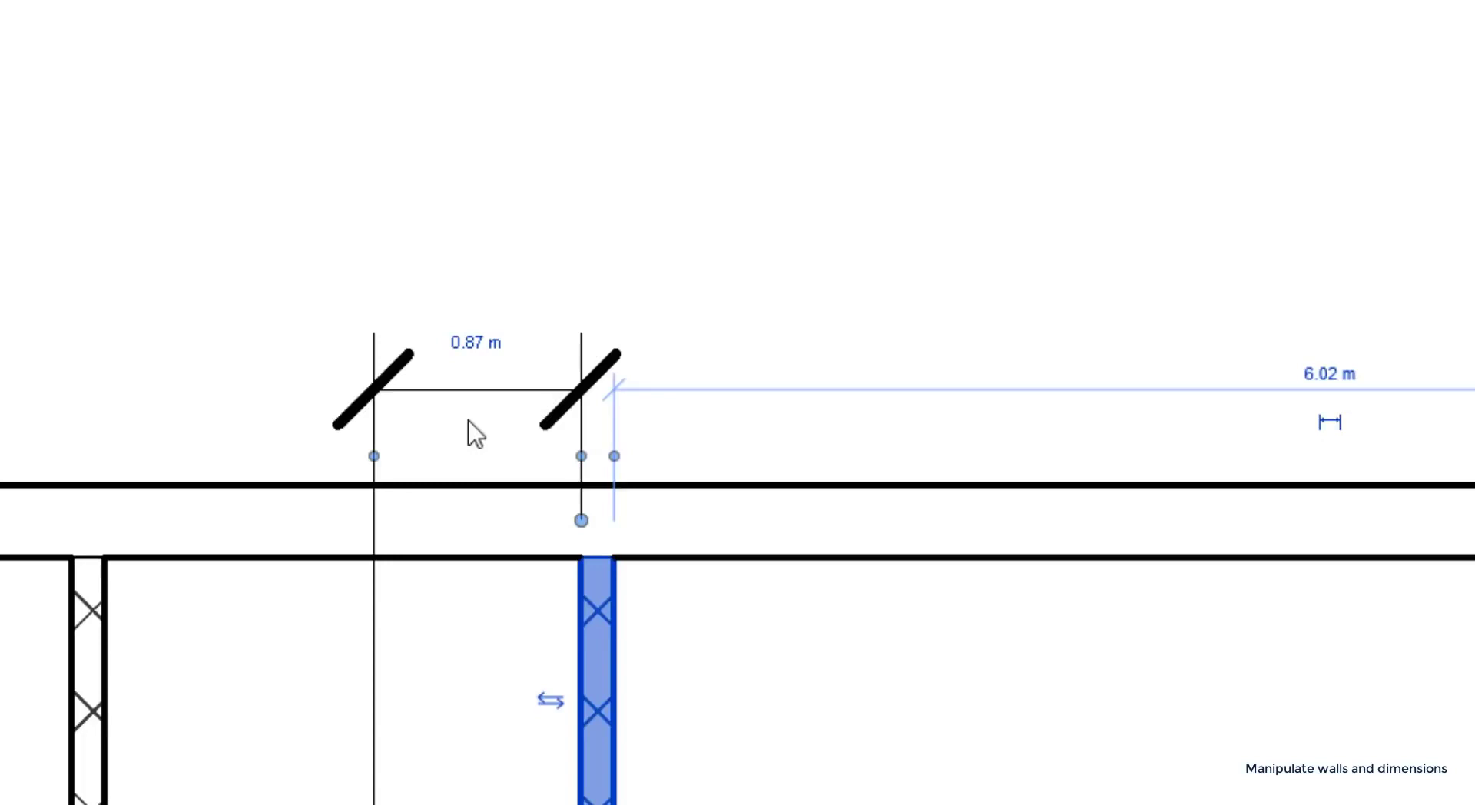
{"action": "key", "text": "Escape"}
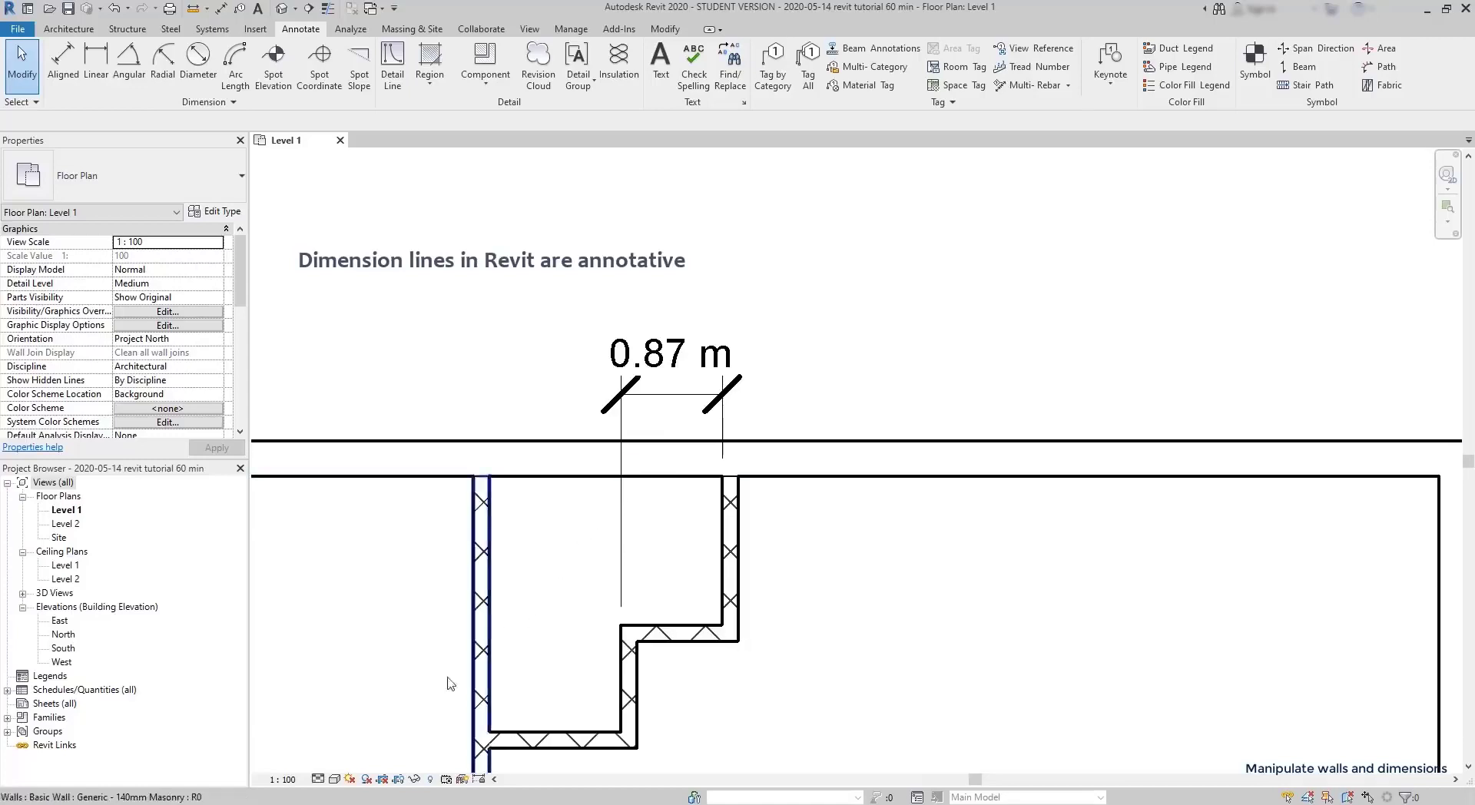
{"action": "left_click", "coordinate": [281, 780]}
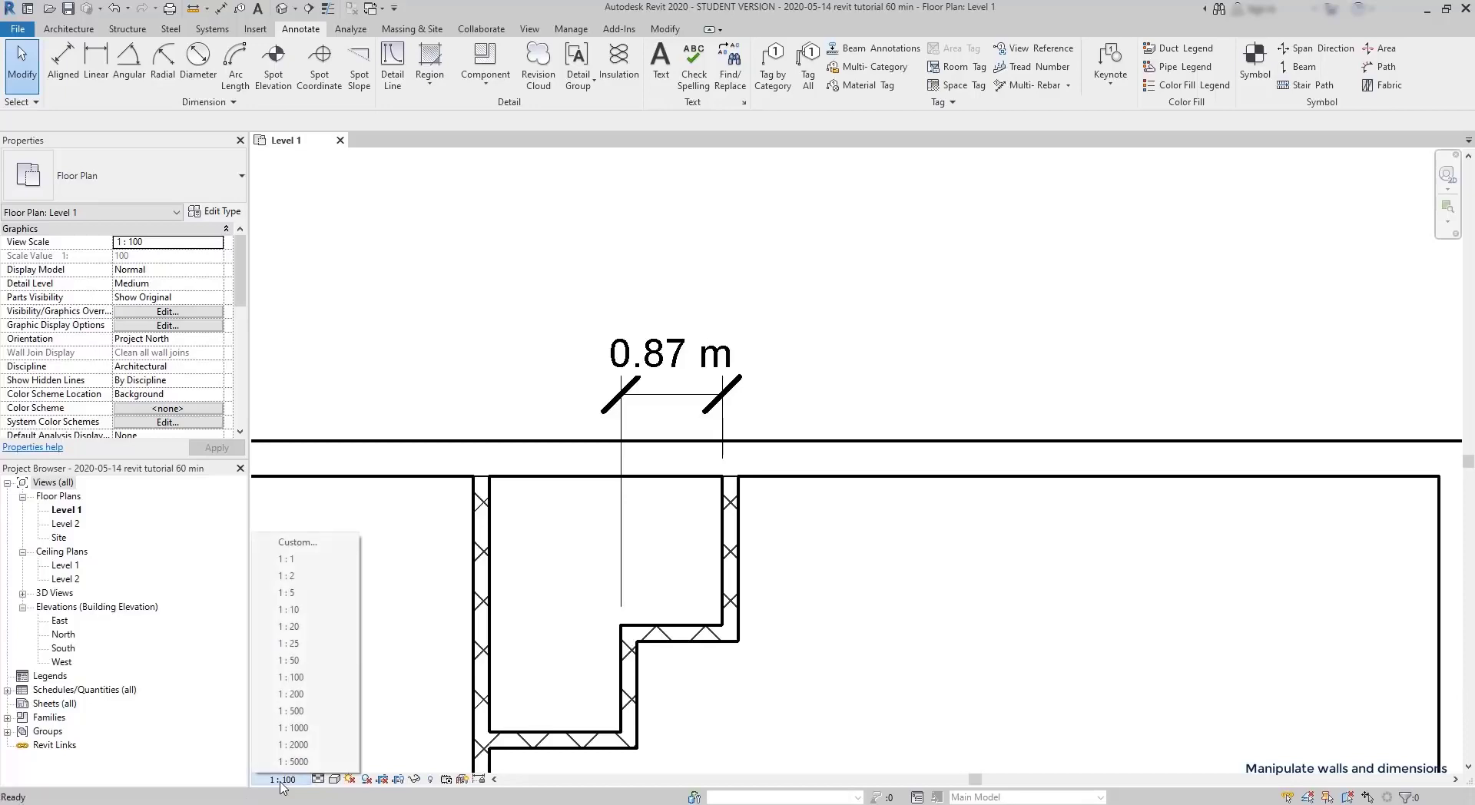
{"action": "left_click", "coordinate": [301, 662]}
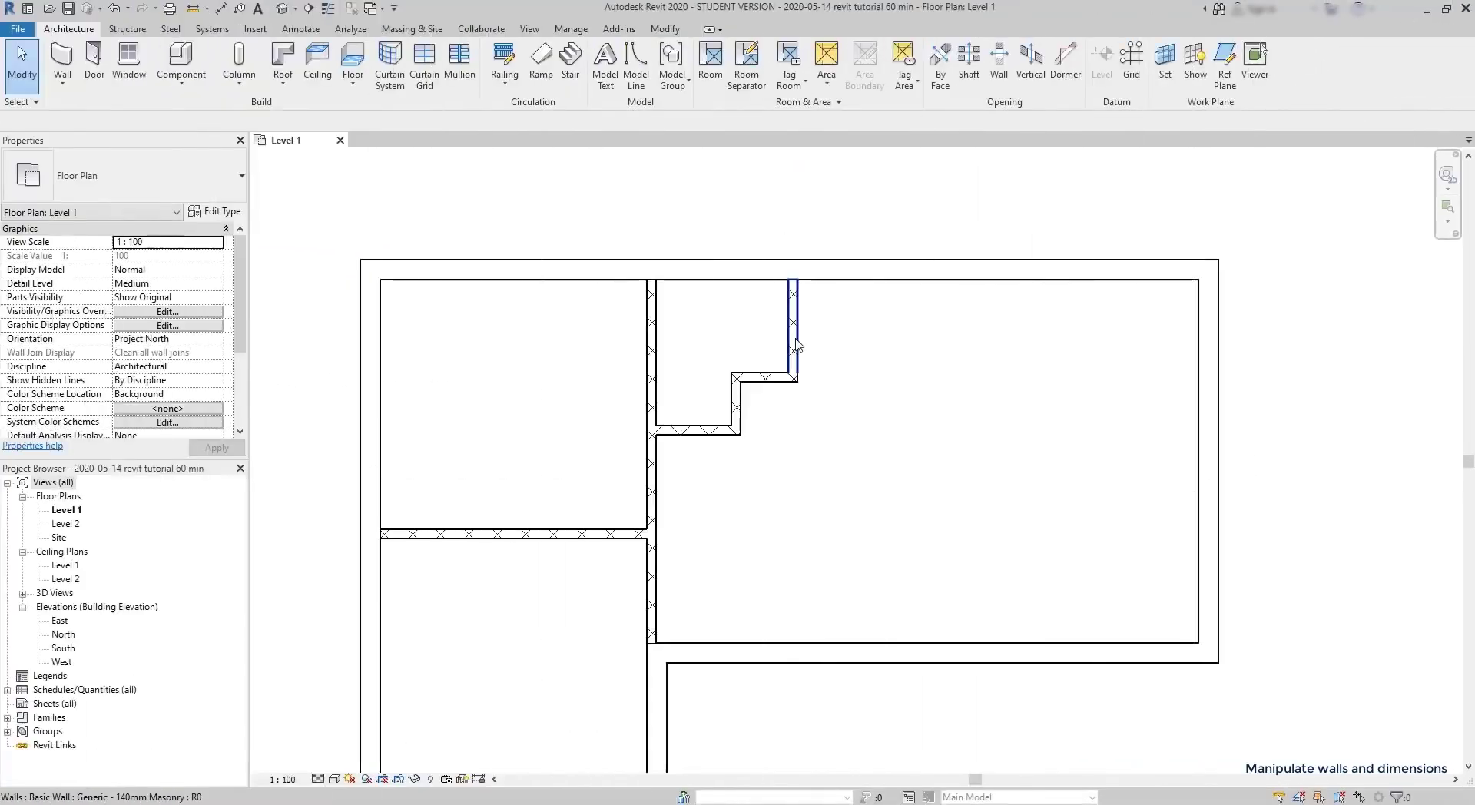
Switch the upper vertical partition's temporary dimension reference between the short step wall's faces, and move its witness line to the long vertical partition.
{"action": "left_click", "coordinate": [795, 345]}
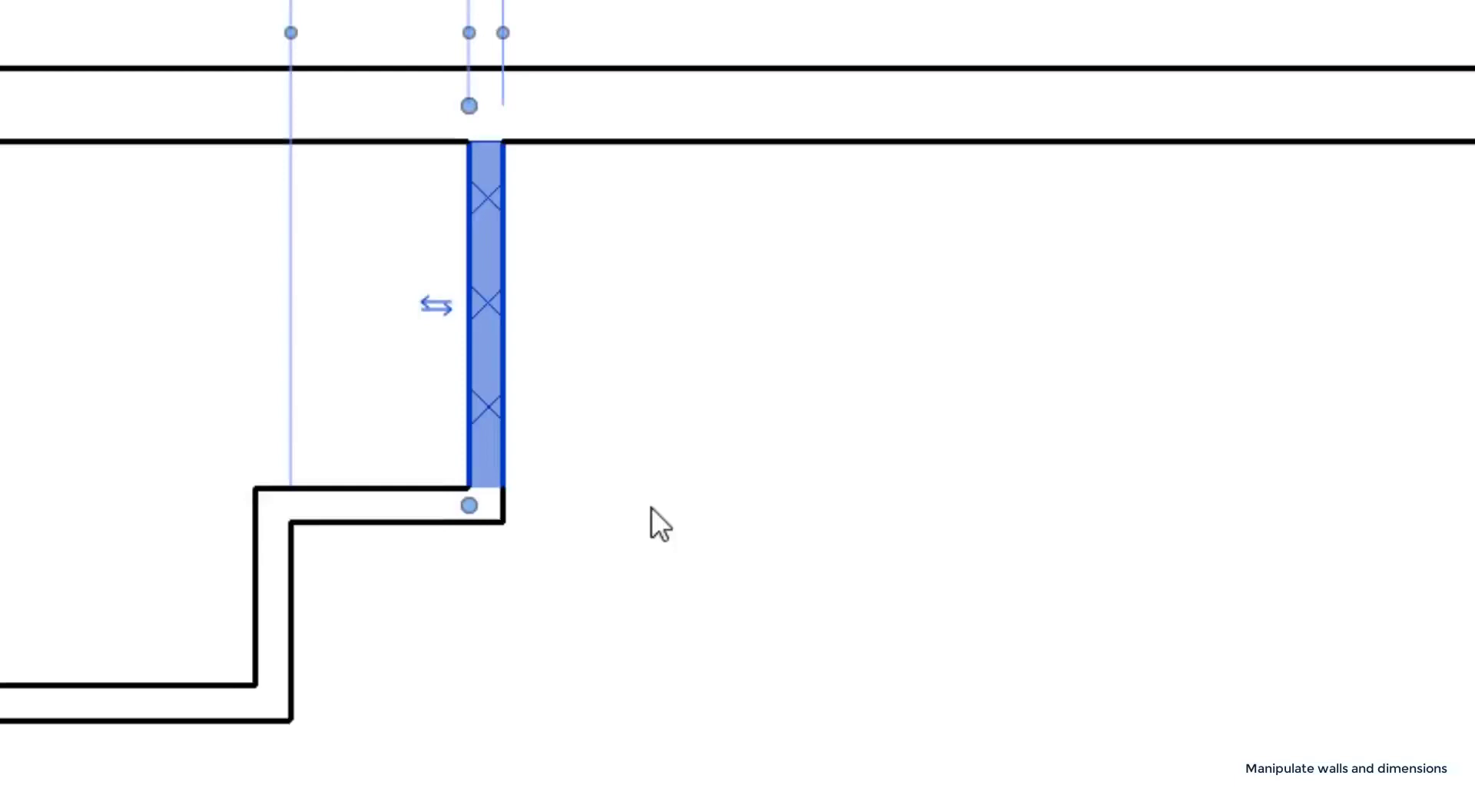
{"action": "middle_click_drag", "start_coordinate": [684, 415], "coordinate": [742, 614]}
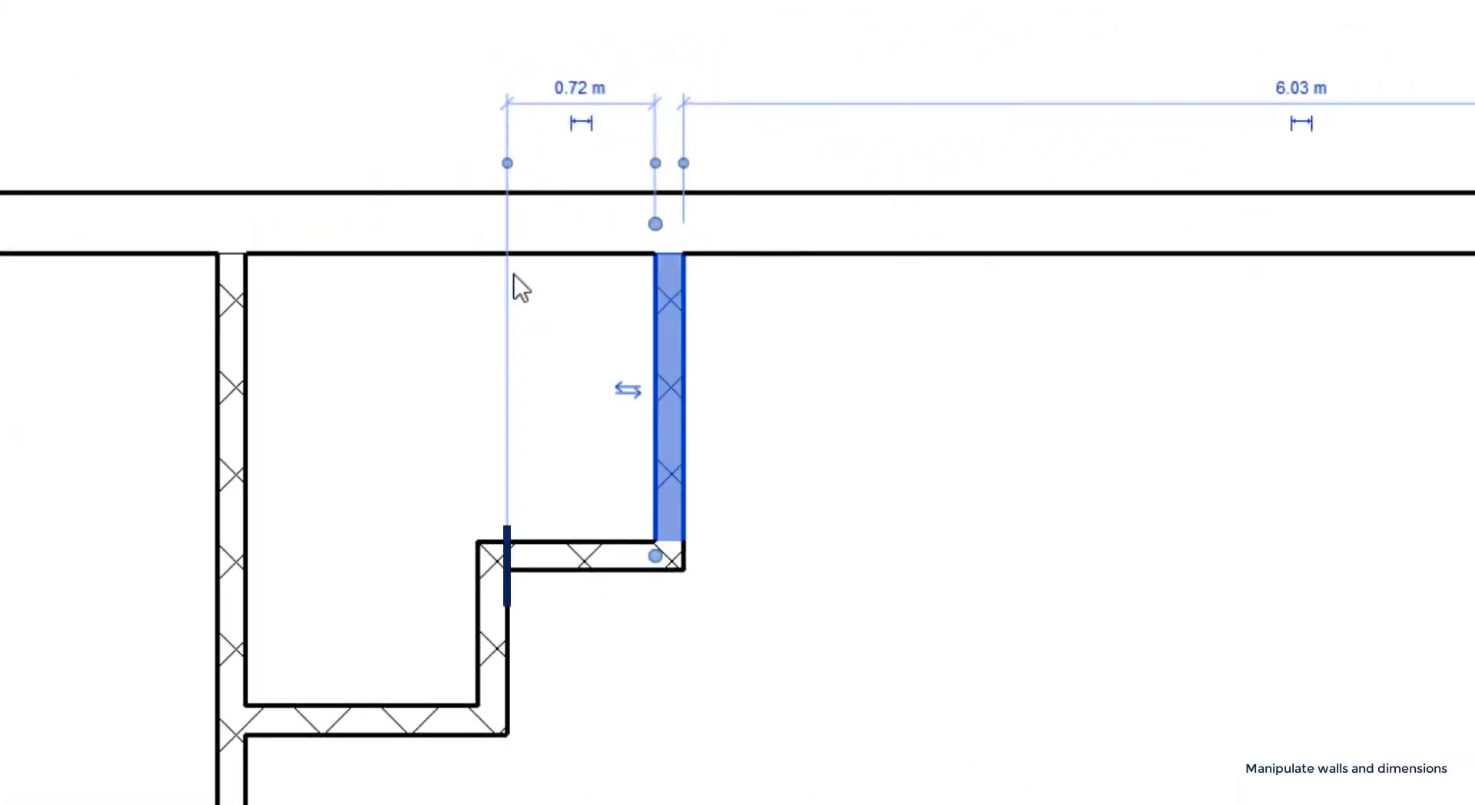
{"action": "left_click", "coordinate": [507, 163]}
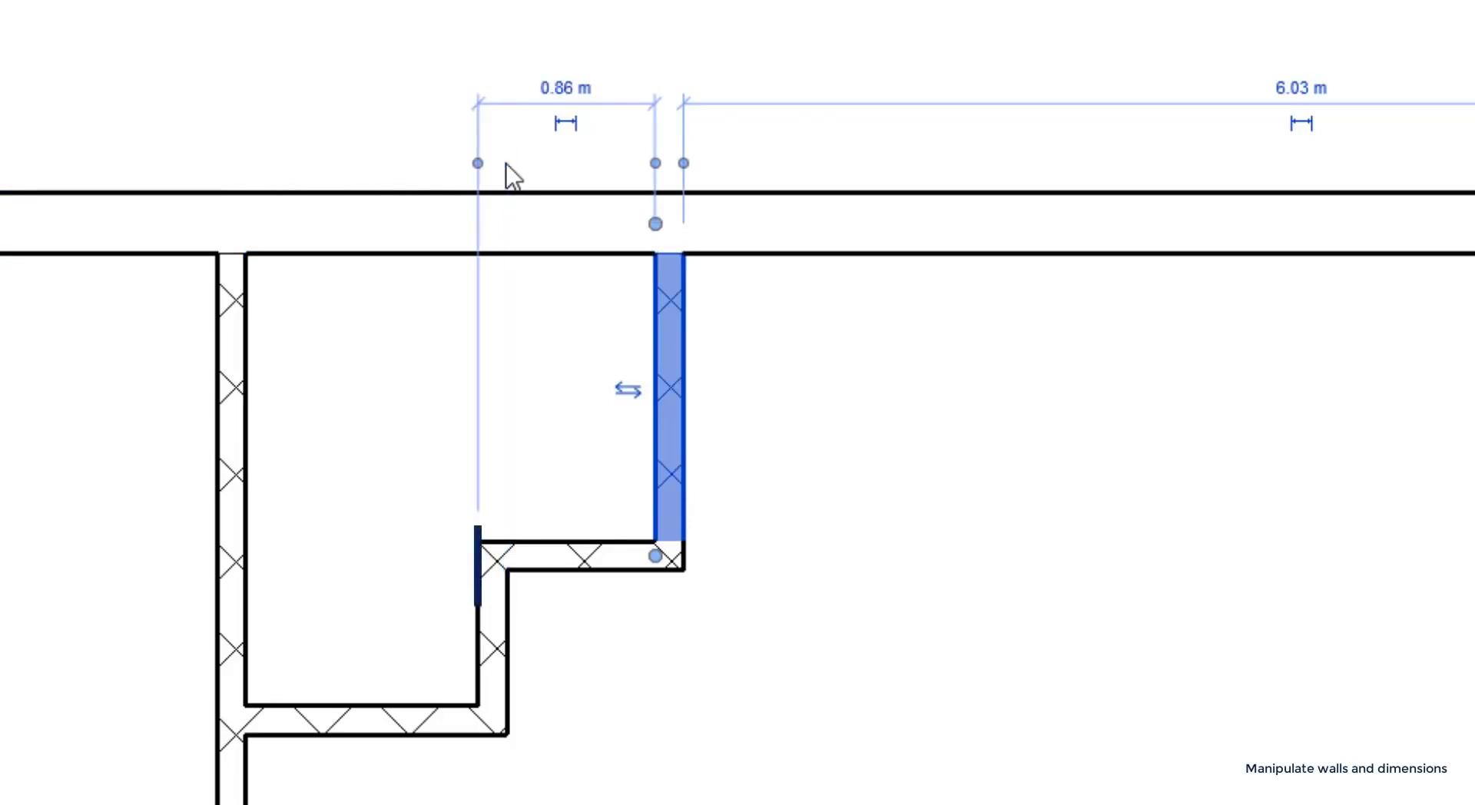
{"action": "left_click", "coordinate": [481, 164]}
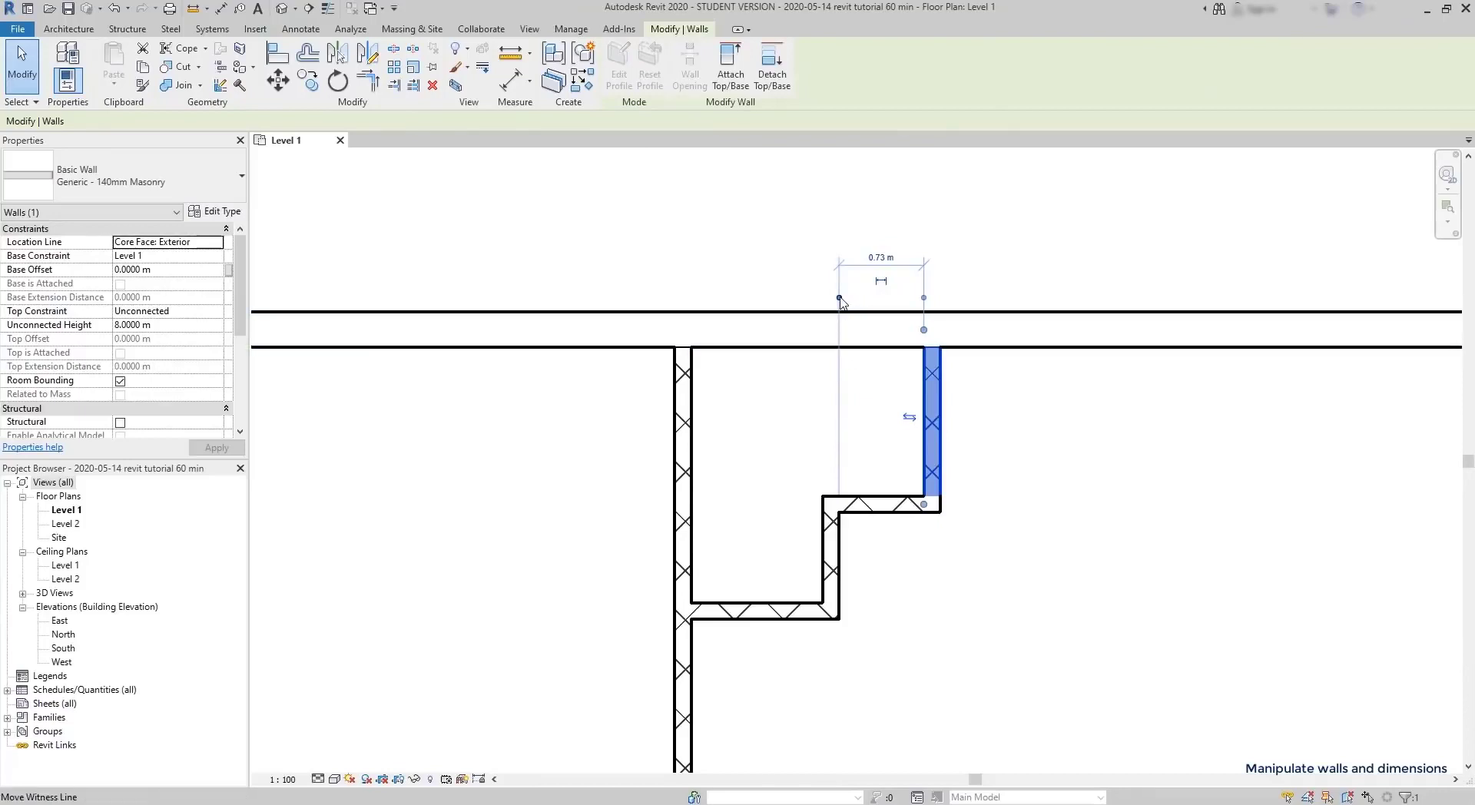
{"action": "left_click_drag", "start_coordinate": [833, 301], "coordinate": [693, 368]}
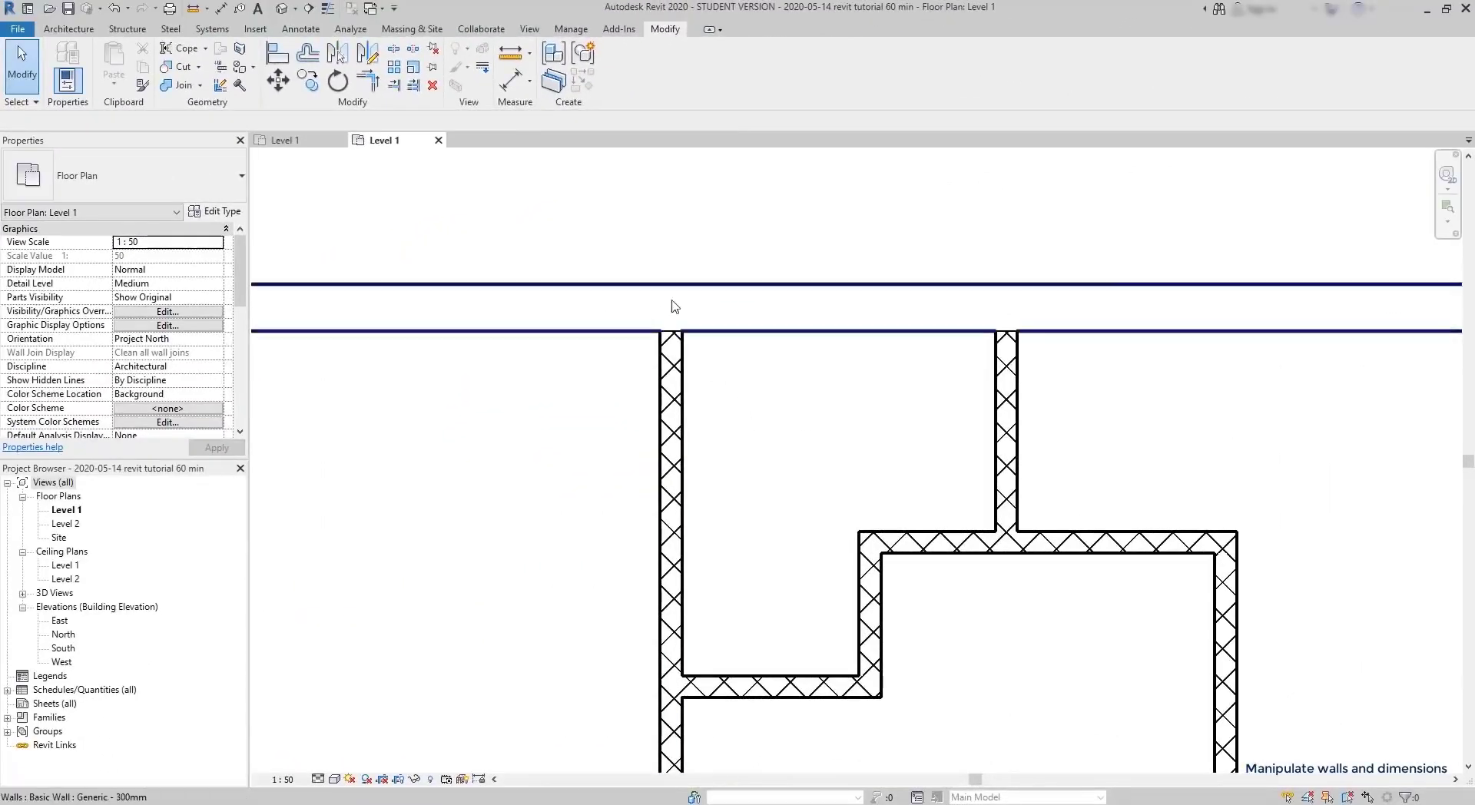
Measure the clear horizontal distance between the long vertical partition and the short vertical partition near the upper exterior wall.
{"action": "left_click", "coordinate": [512, 54]}
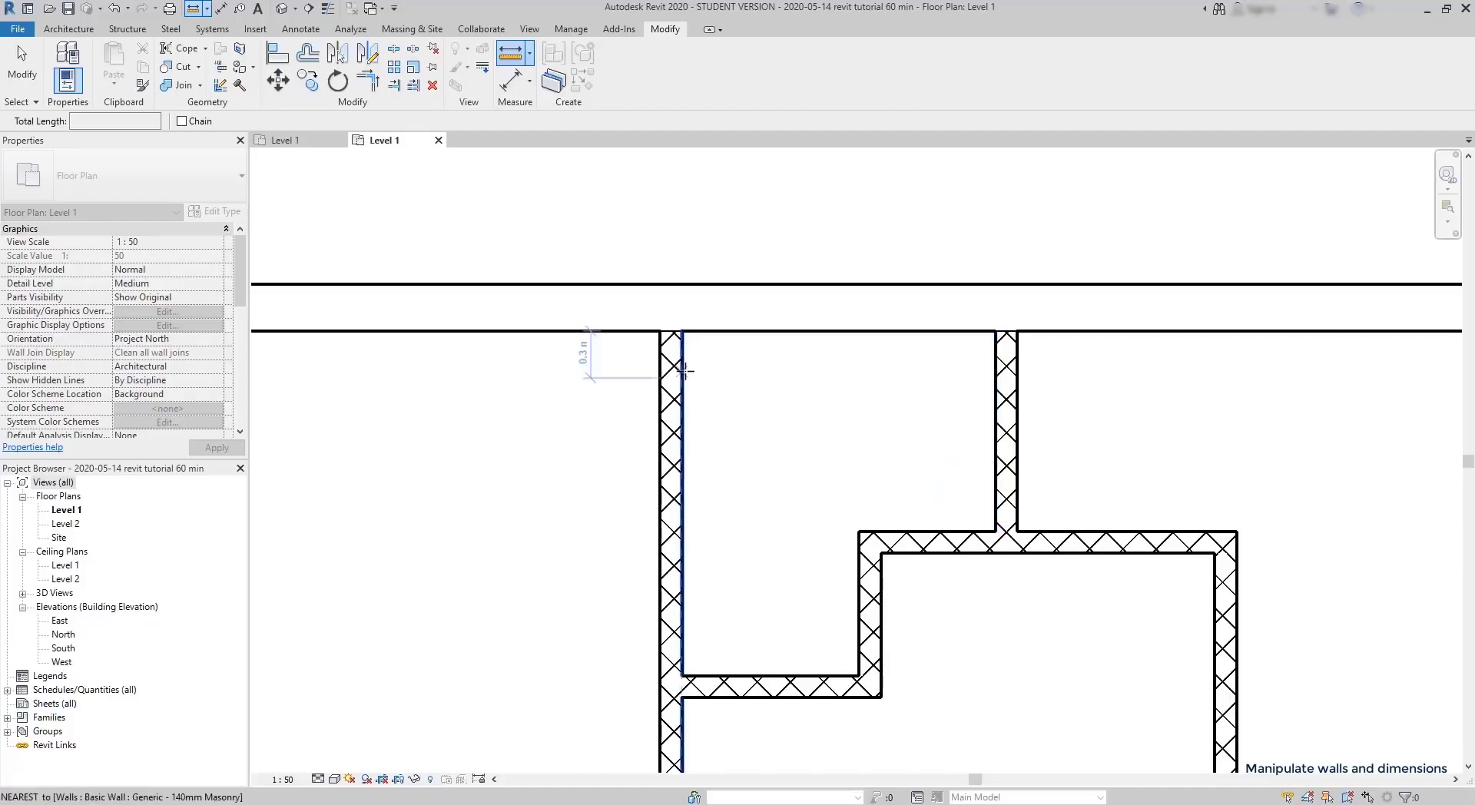
{"action": "left_click", "coordinate": [683, 371]}
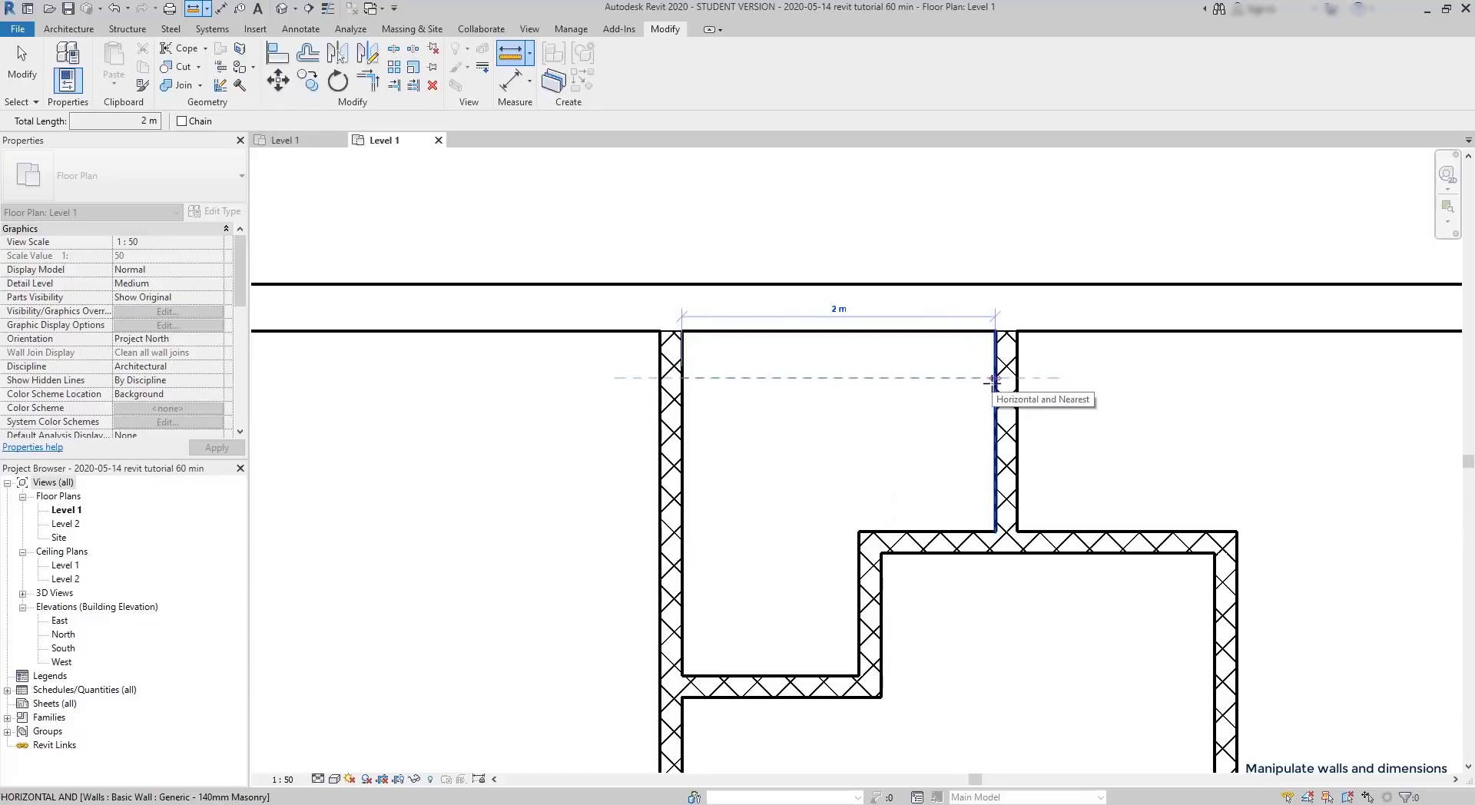
{"action": "left_click", "coordinate": [994, 377]}
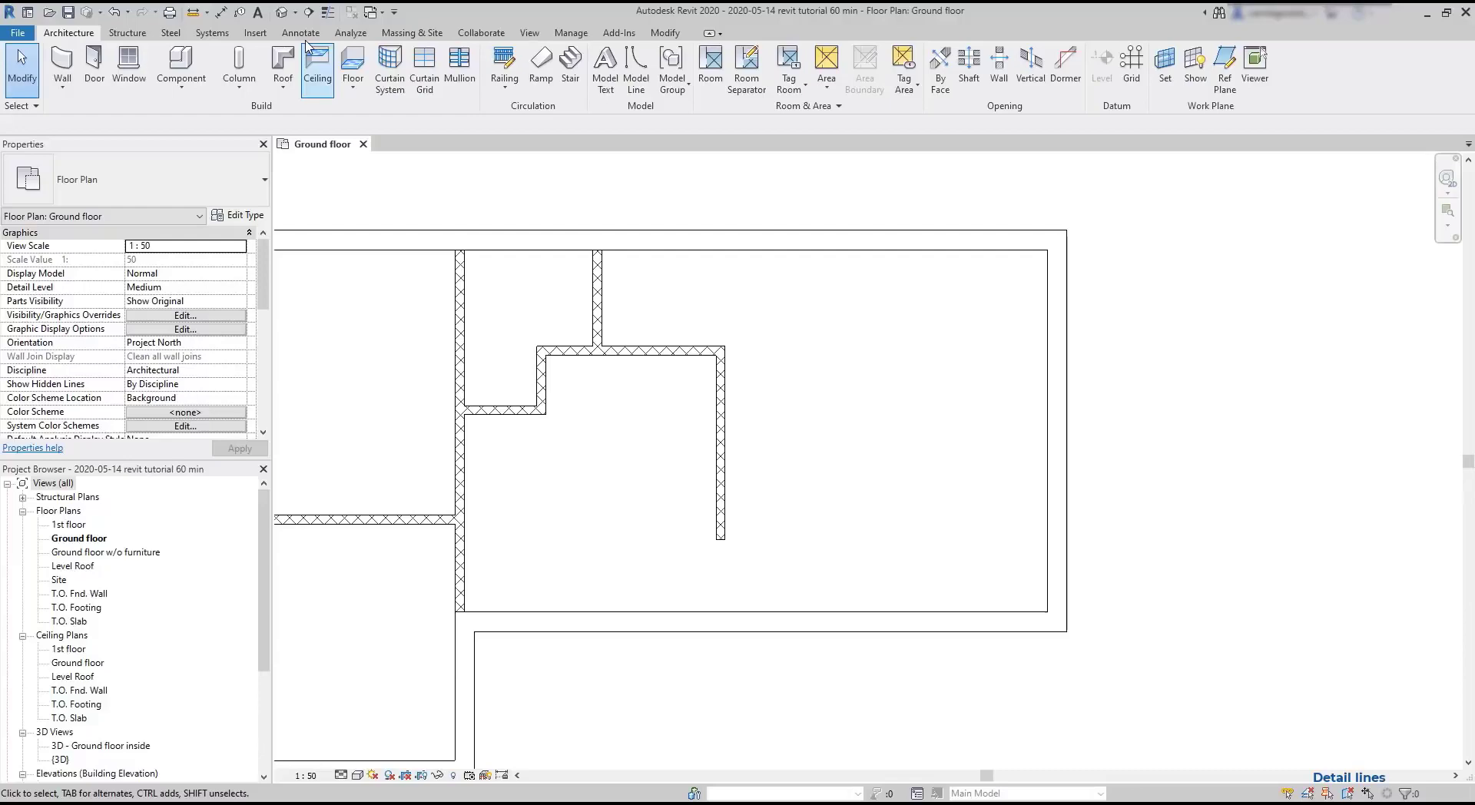
Draw a 5 m horizontal Thin Lines detail line from the vertical partition's free lower end to the east exterior wall's inner face.
{"action": "left_click", "coordinate": [306, 34]}
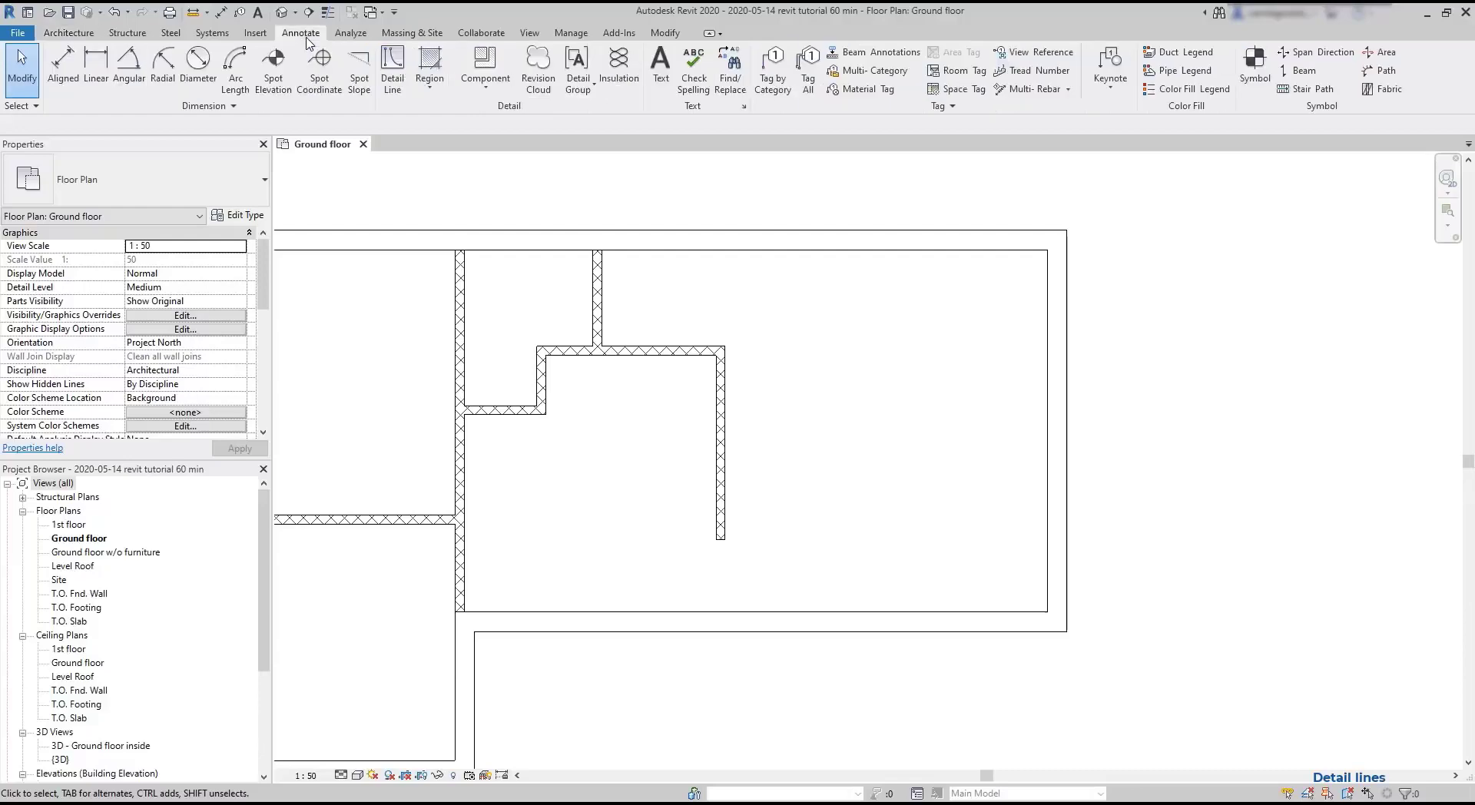
{"action": "left_click", "coordinate": [402, 65]}
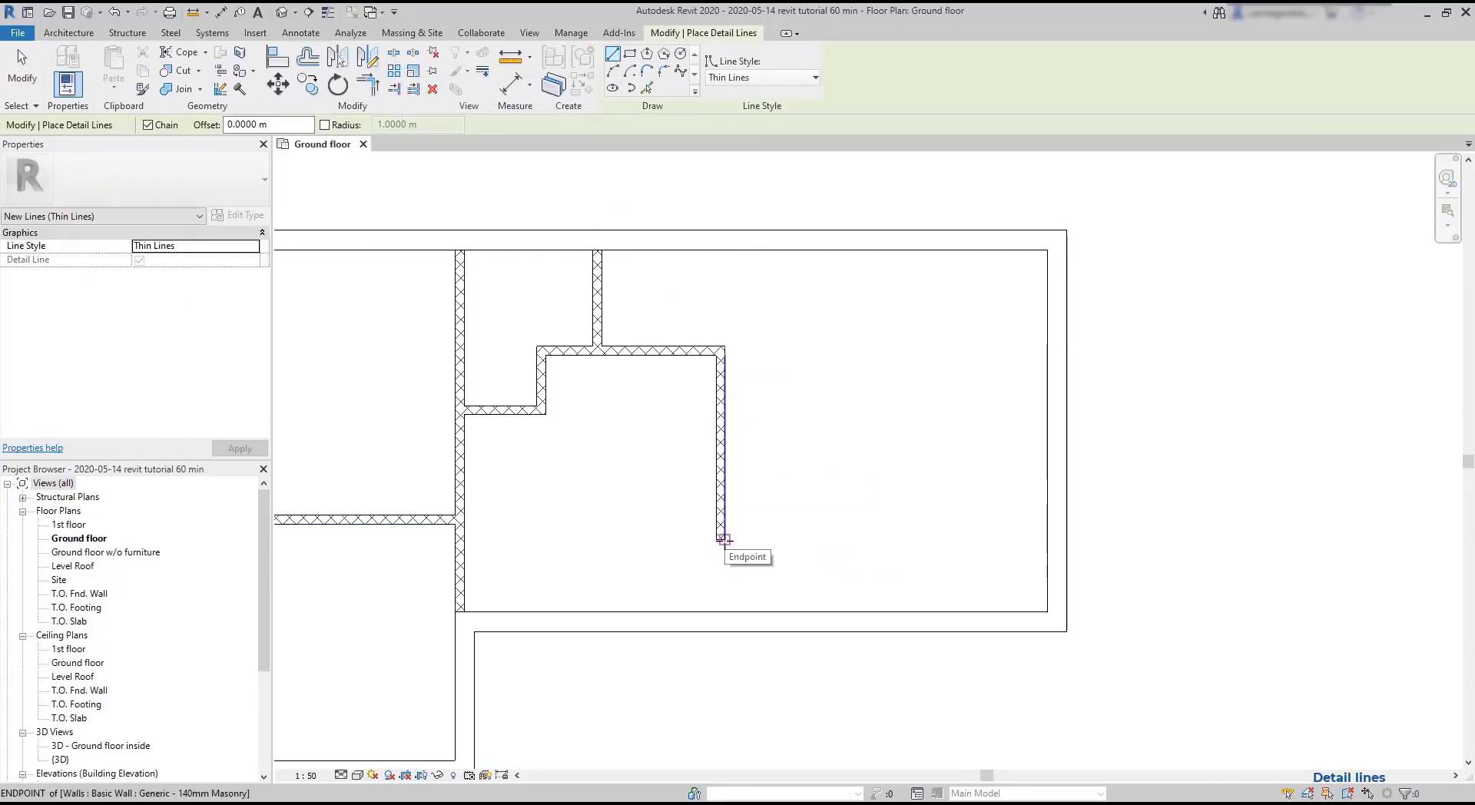
{"action": "left_click", "coordinate": [723, 540]}
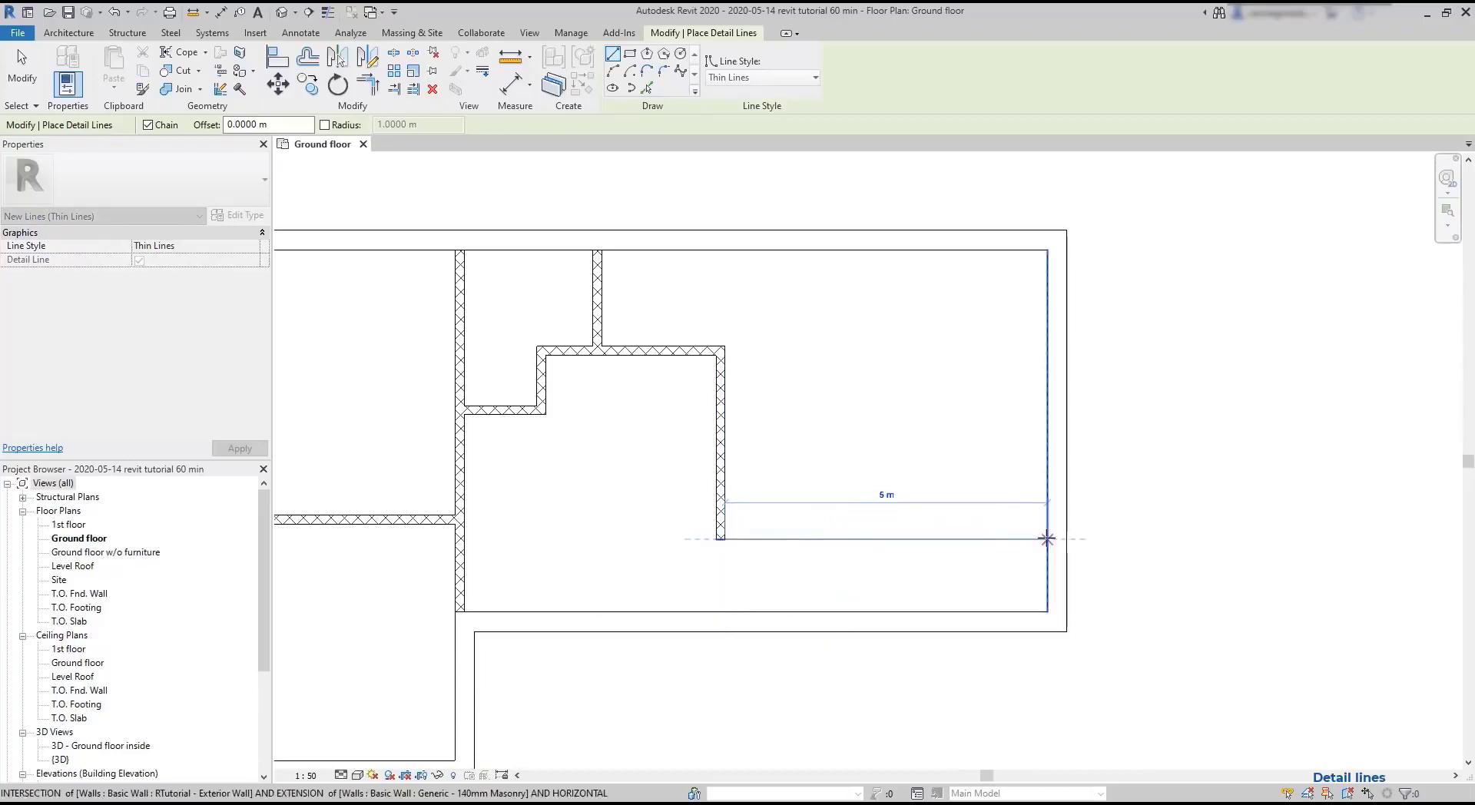
{"action": "left_click", "coordinate": [1046, 539]}
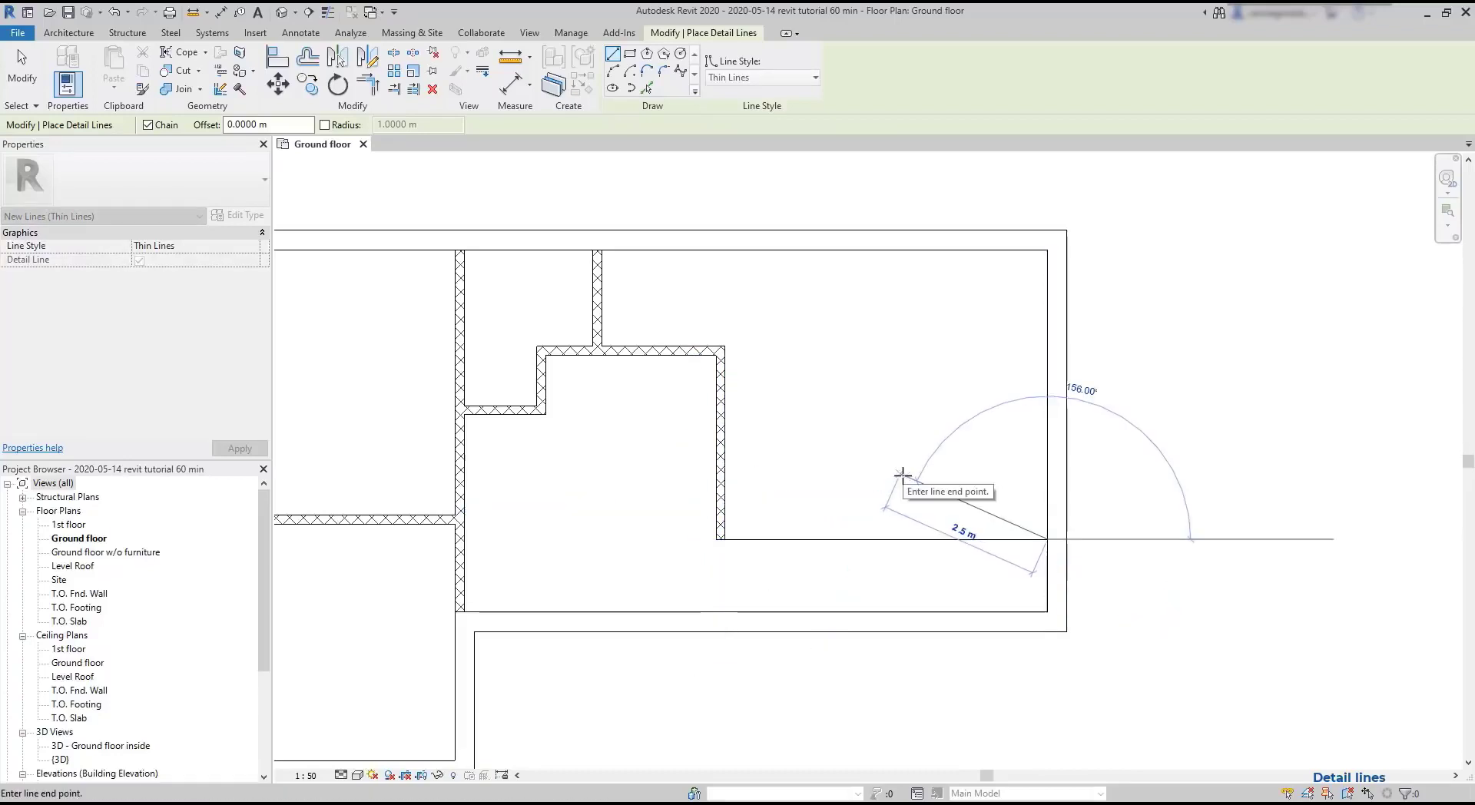
{"action": "key", "text": "Escape"}
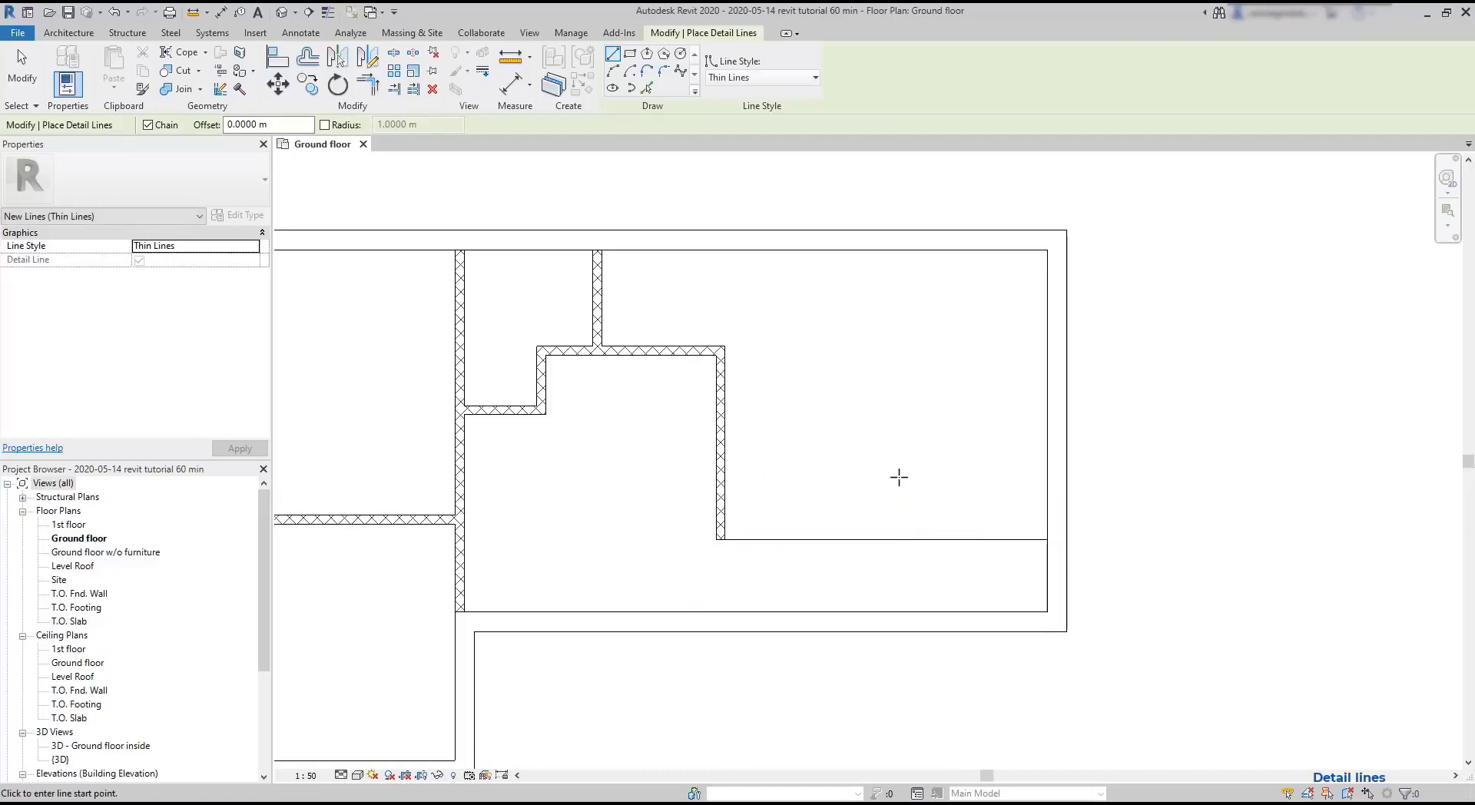
Draw a vertical RTutorial - Interior Wall, located by Wall Centerline, from the detail line's midpoint up to the upper exterior wall.
{"action": "key", "text": "w"}
{"action": "key", "text": "a"}
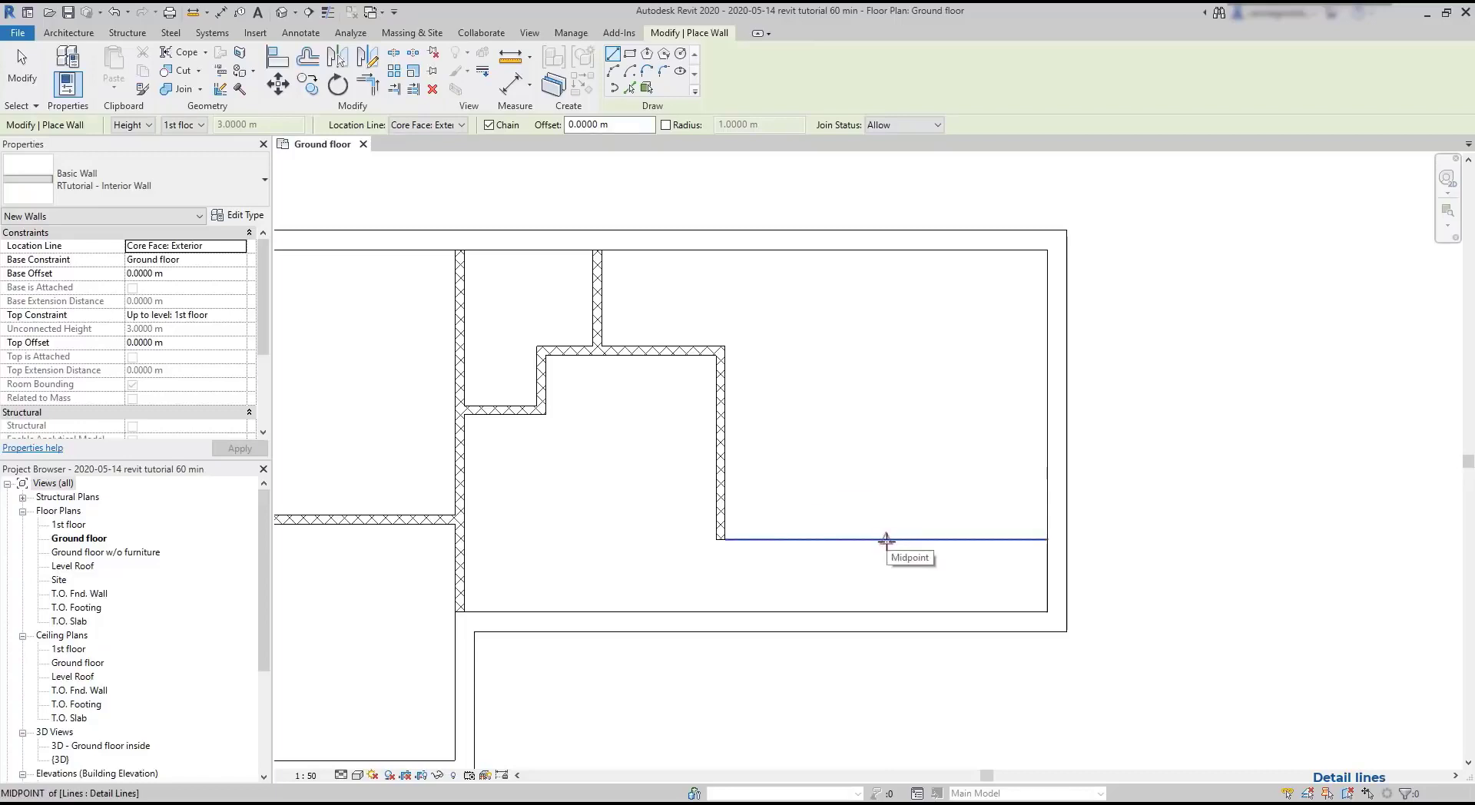
{"action": "left_click", "coordinate": [886, 540]}
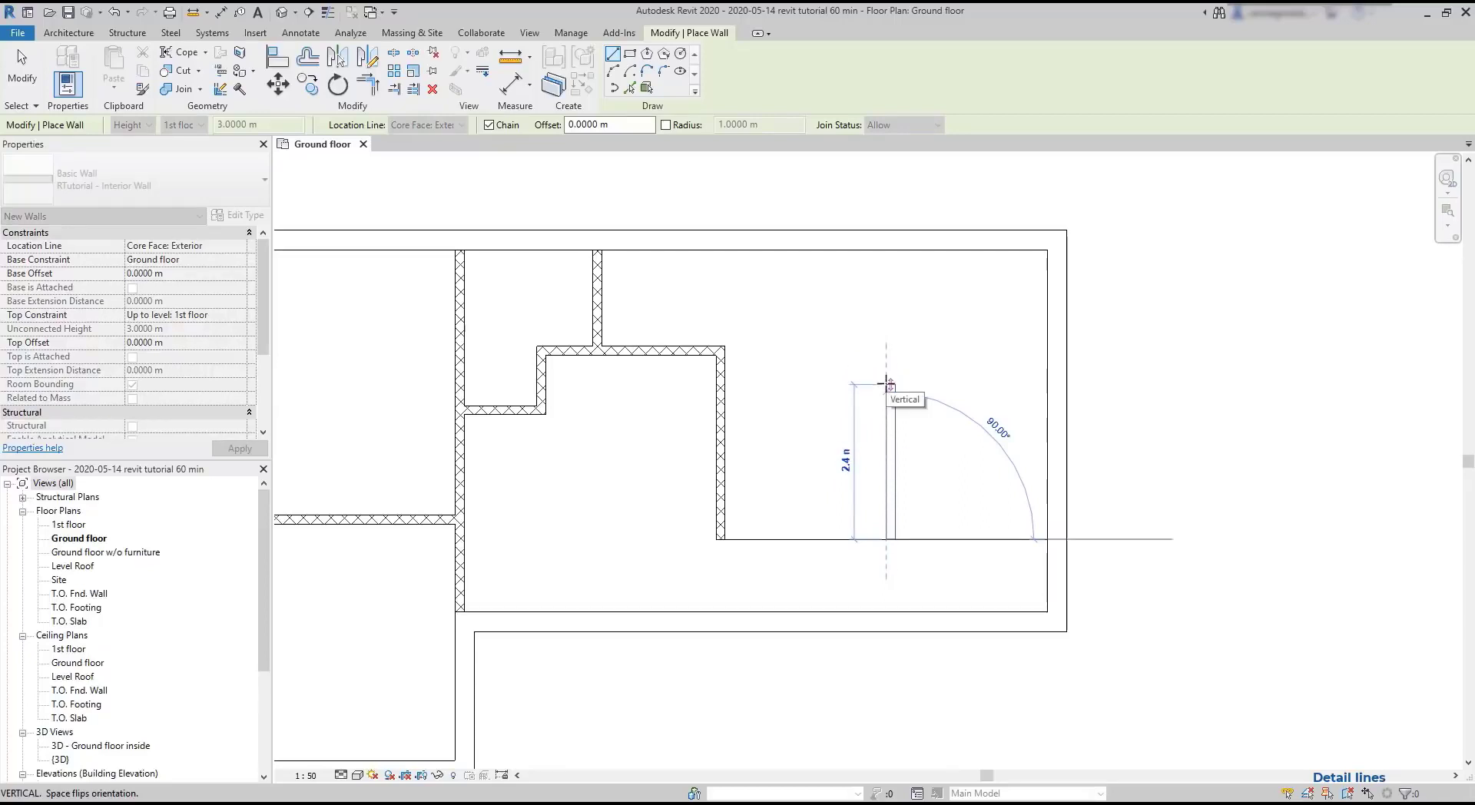
{"action": "key", "text": "Escape"}
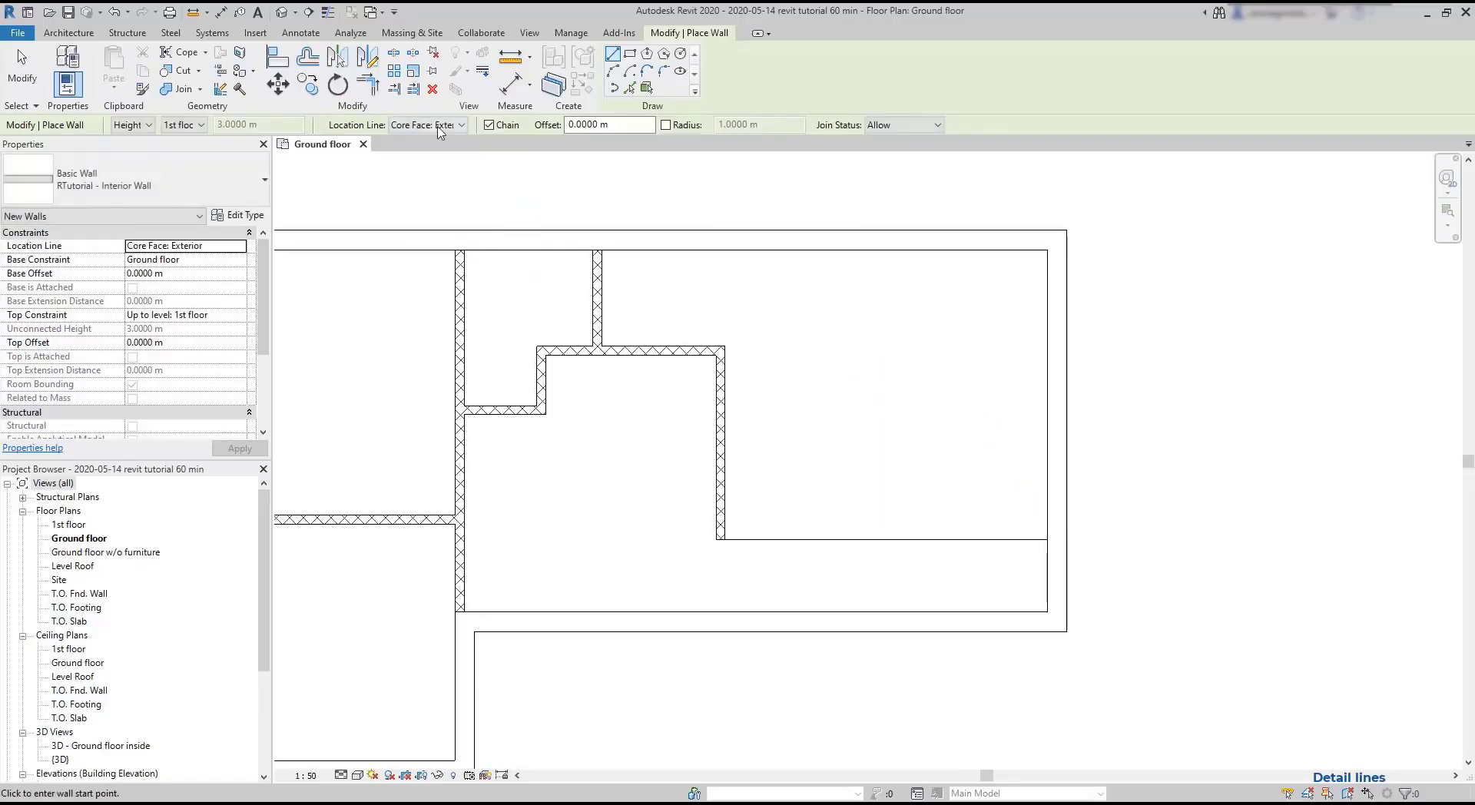
{"action": "left_click", "coordinate": [442, 125]}
{"action": "left_click", "coordinate": [462, 141]}
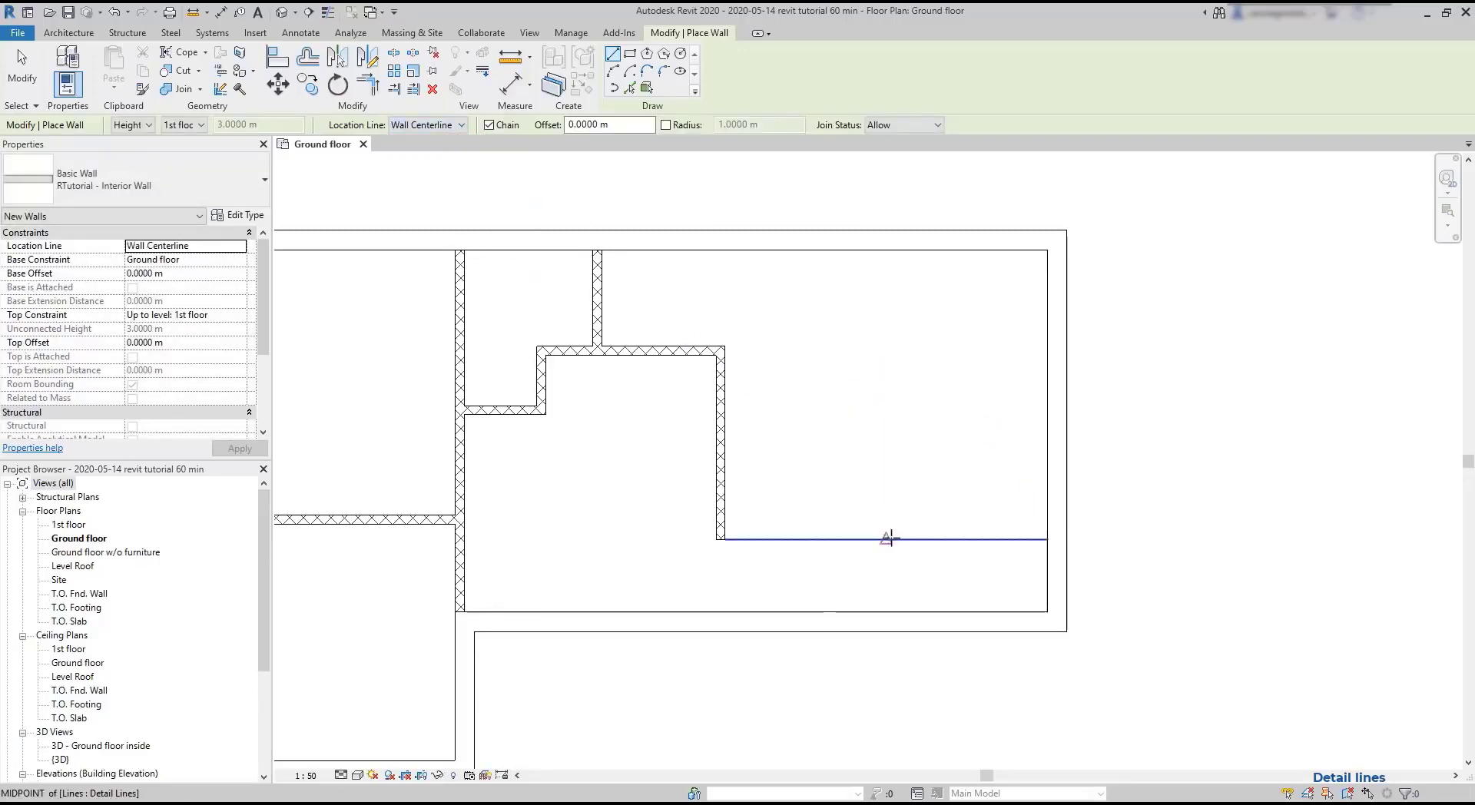
{"action": "left_click", "coordinate": [887, 539]}
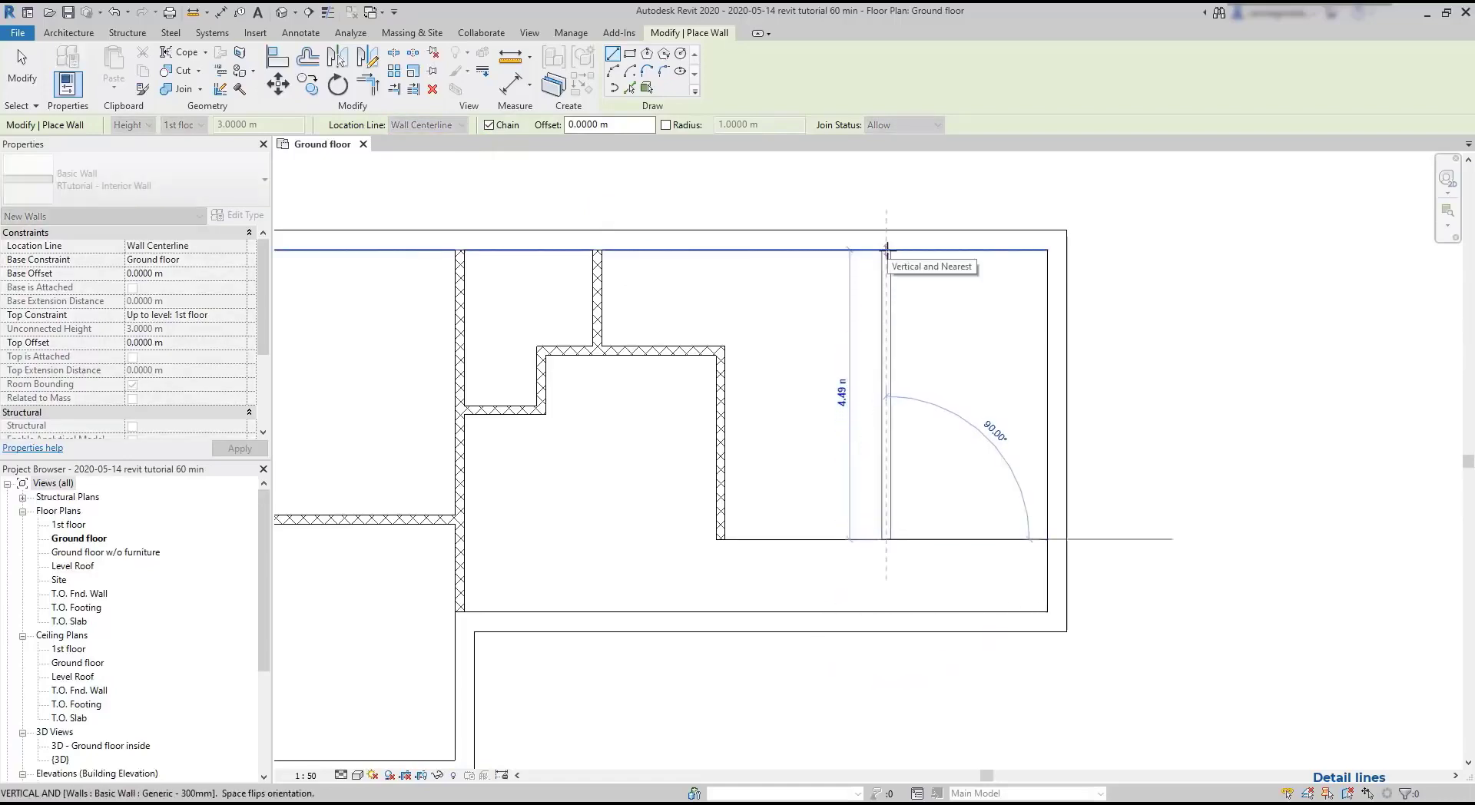
{"action": "left_click", "coordinate": [886, 241]}
{"action": "key", "text": "Escape"}
{"action": "key", "text": "Escape"}
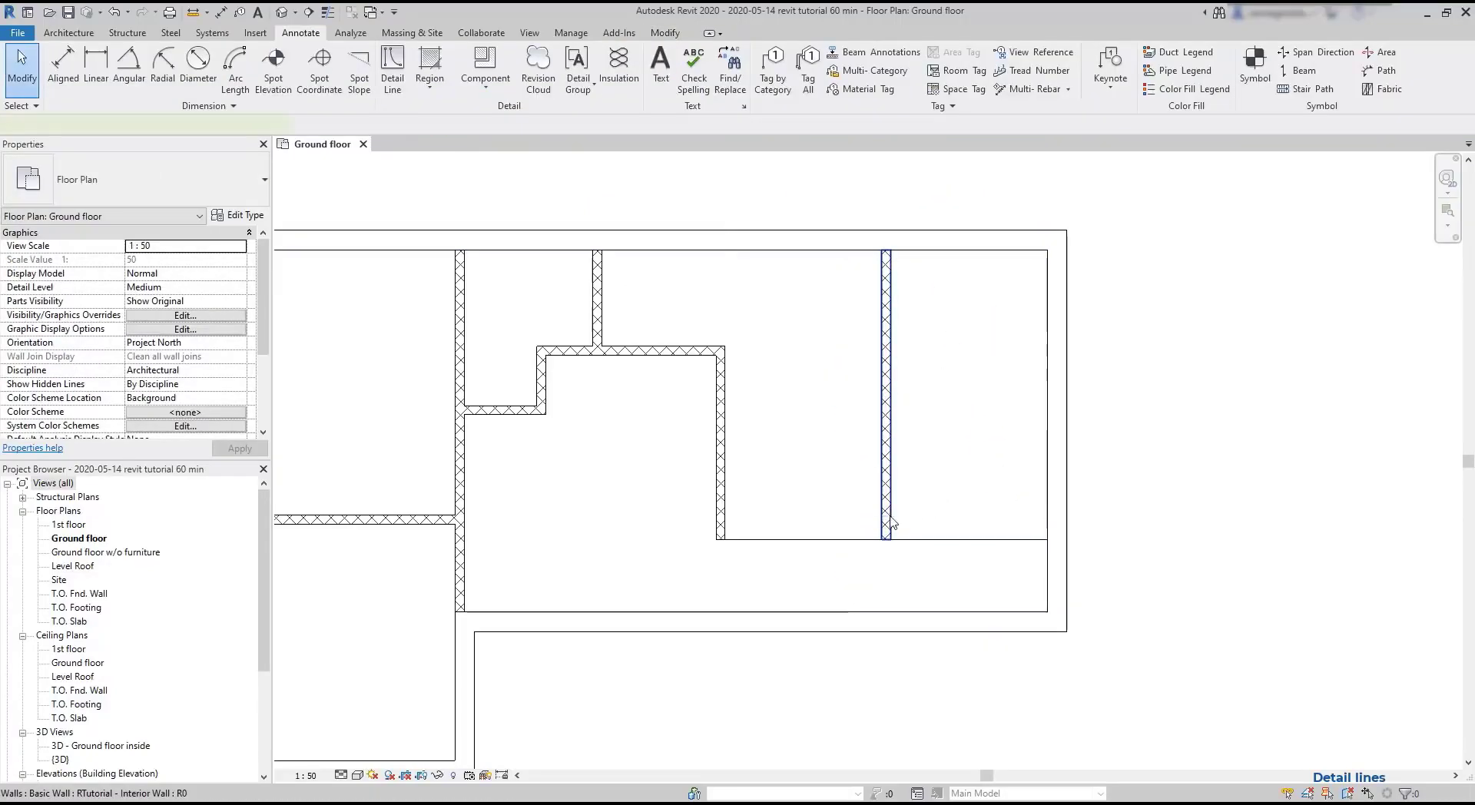
Extend the lower end of the new vertical interior wall down to the lower exterior wall.
{"action": "left_click", "coordinate": [889, 528]}
{"action": "left_click_drag", "start_coordinate": [886, 541], "coordinate": [885, 612]}
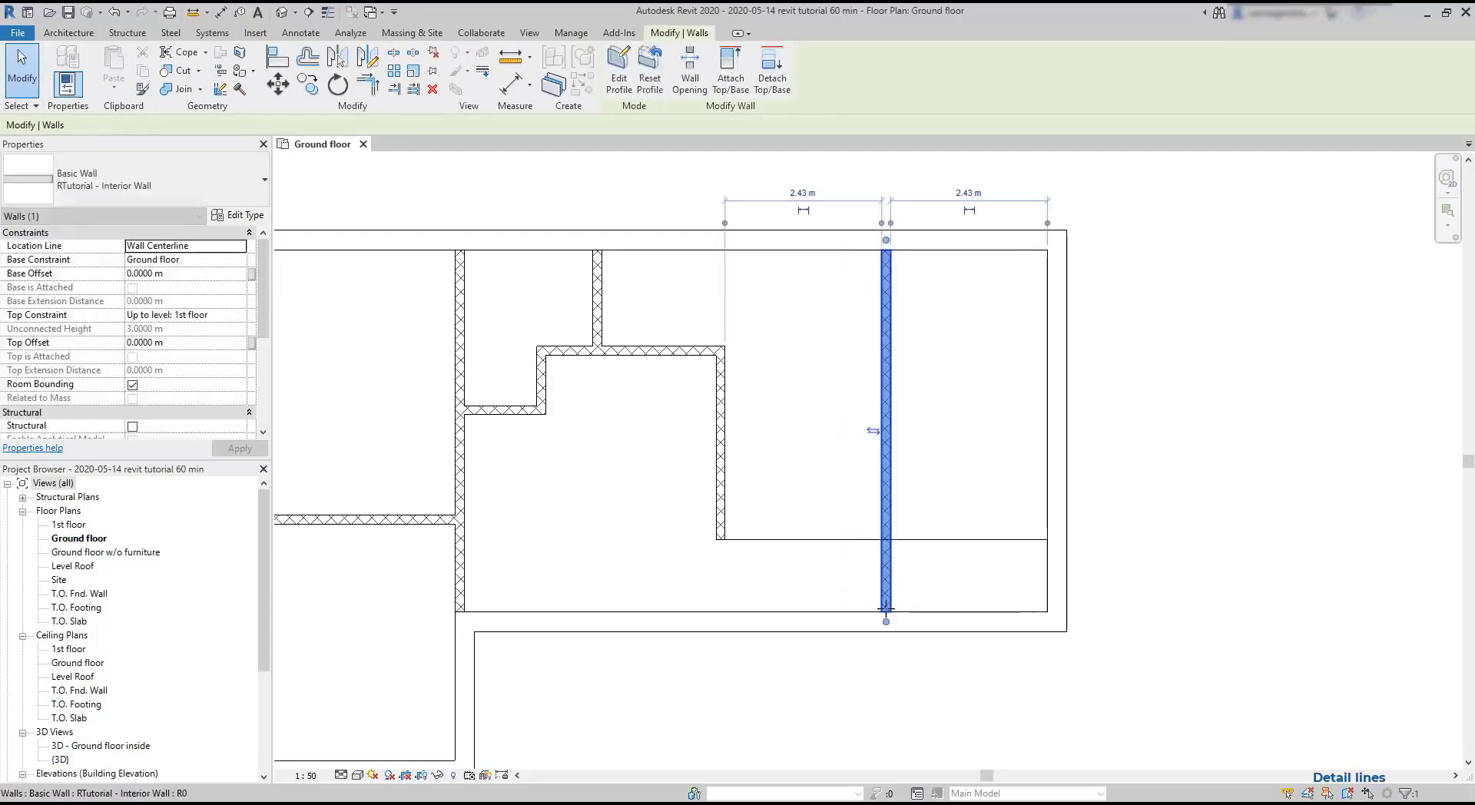
Delete the horizontal detail line between the vertical partition's free end and the east exterior wall.
{"action": "left_click", "coordinate": [958, 581]}
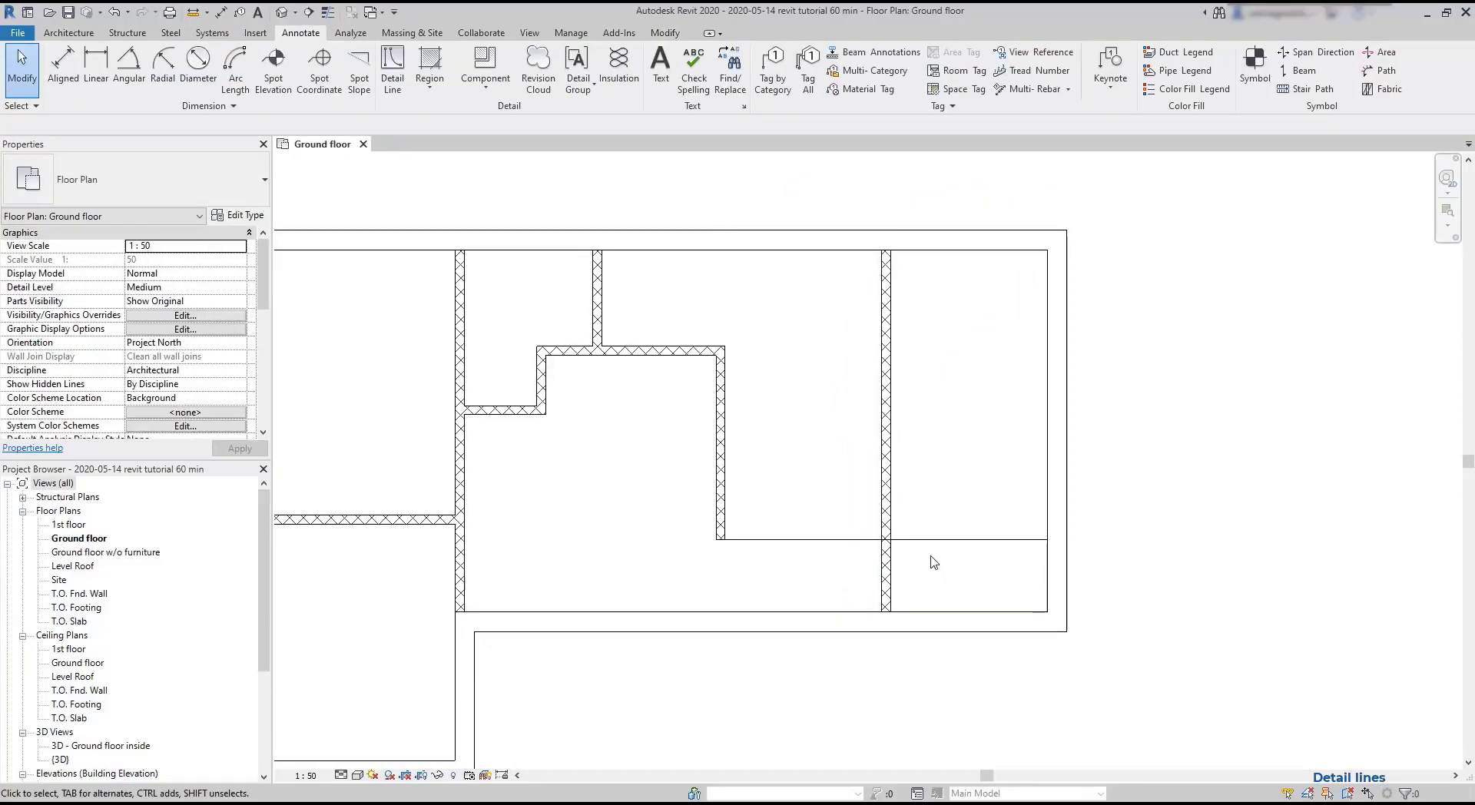
{"action": "left_click", "coordinate": [942, 548]}
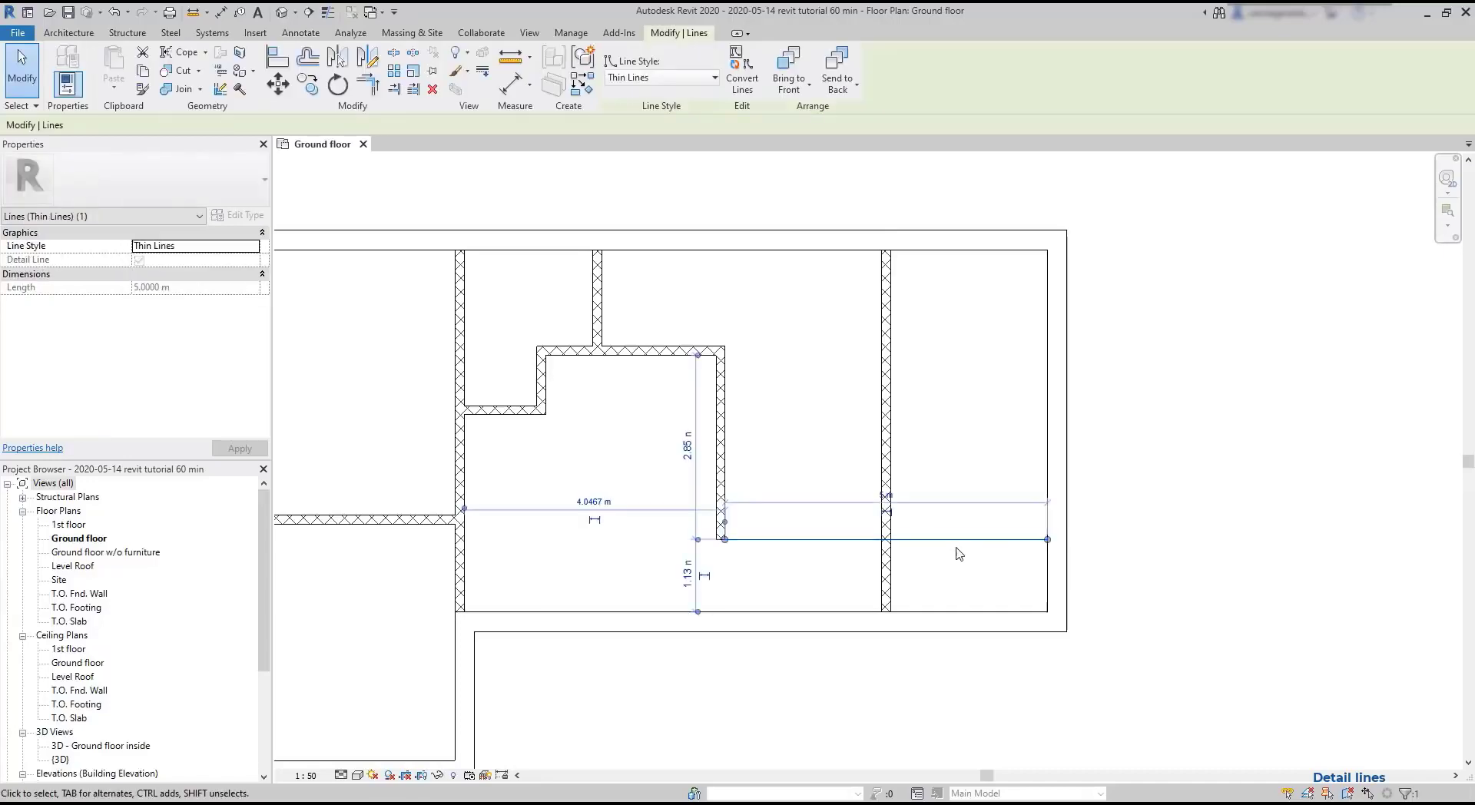
{"action": "key", "text": "Delete"}
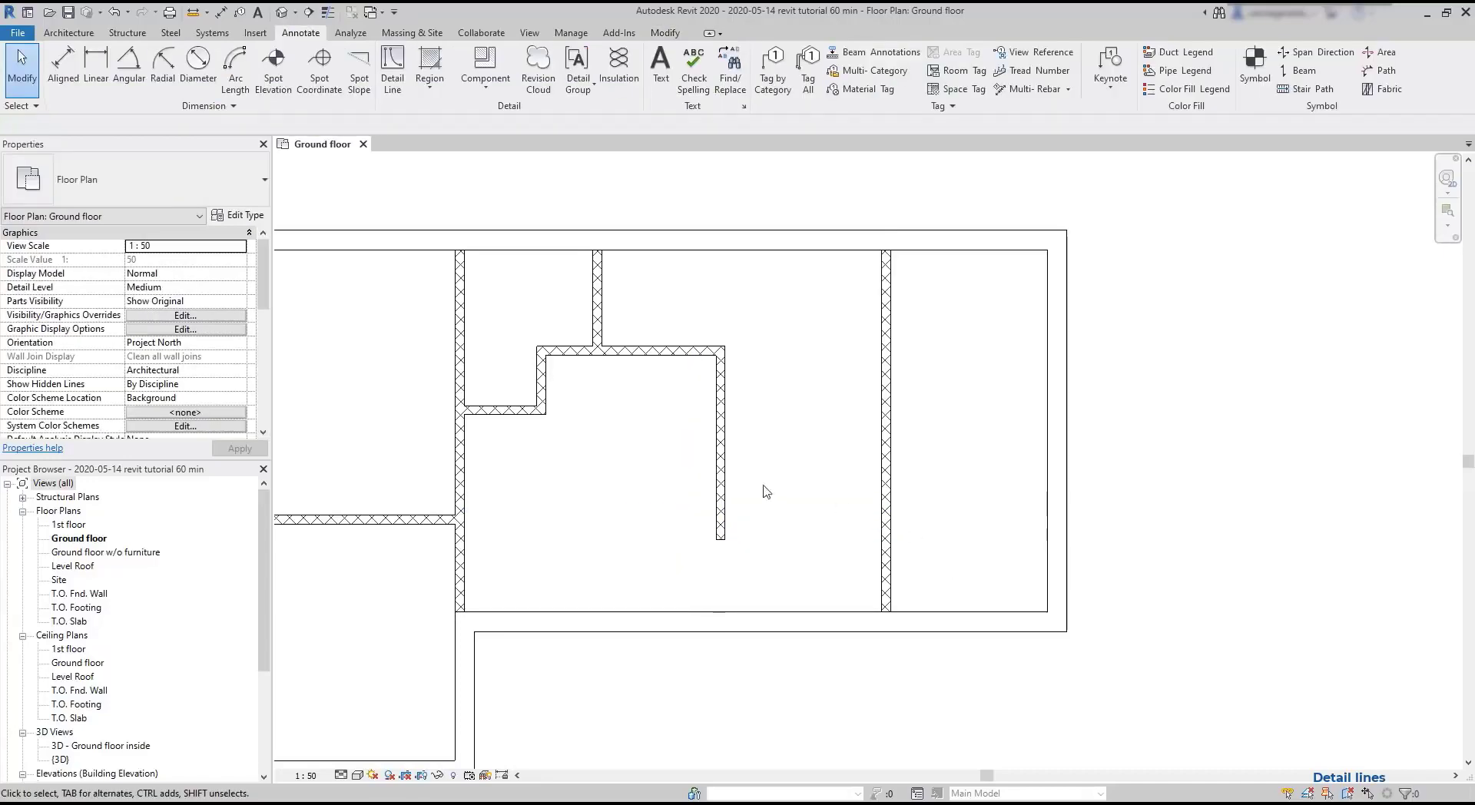
{"action": "middle_click_drag", "start_coordinate": [667, 486], "coordinate": [807, 516]}
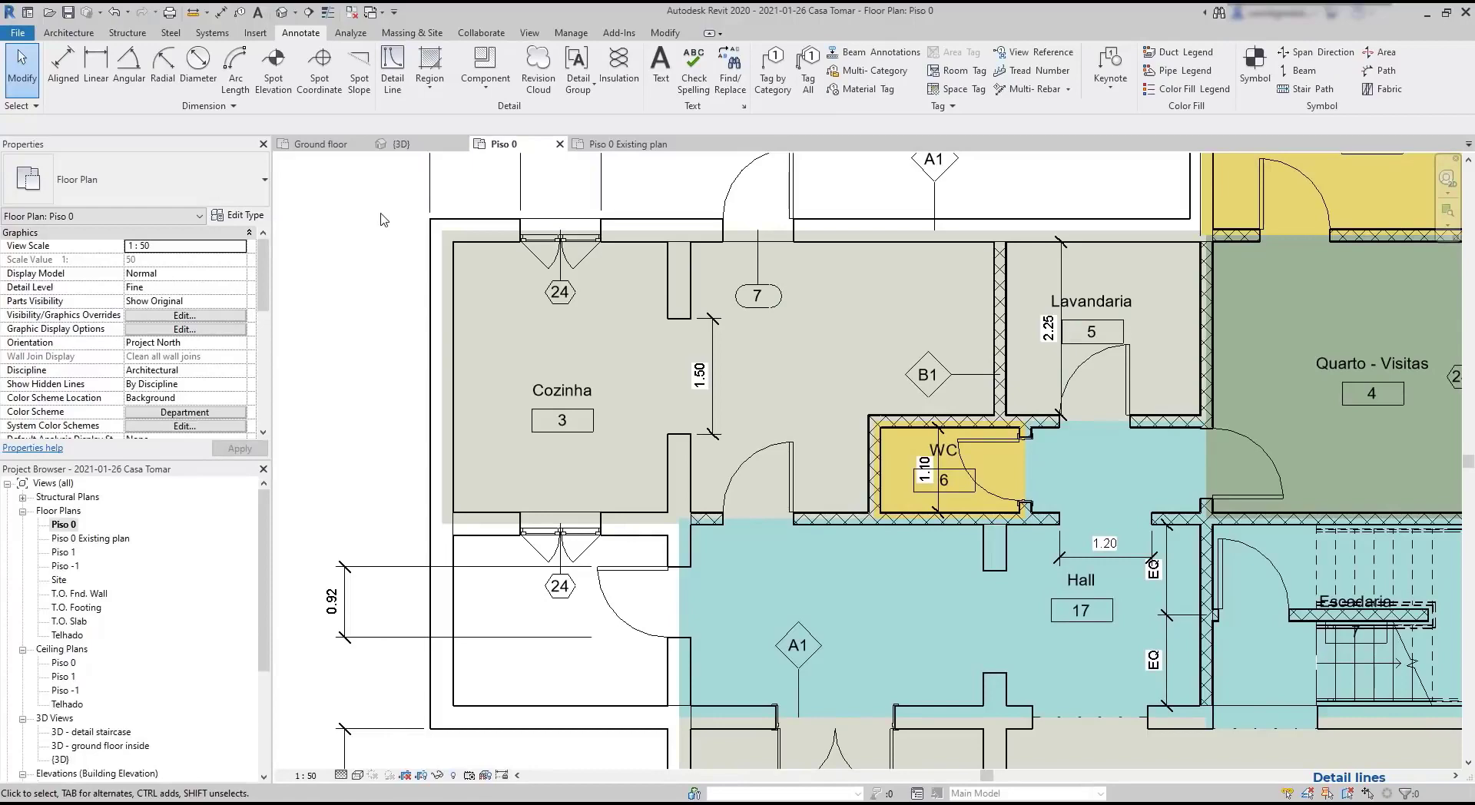
Draw a vertical Hidden Lines detail line from the WC's upper outer wall corner beside the Cozinha to the upper exterior wall's inner face.
{"action": "left_click", "coordinate": [393, 65]}
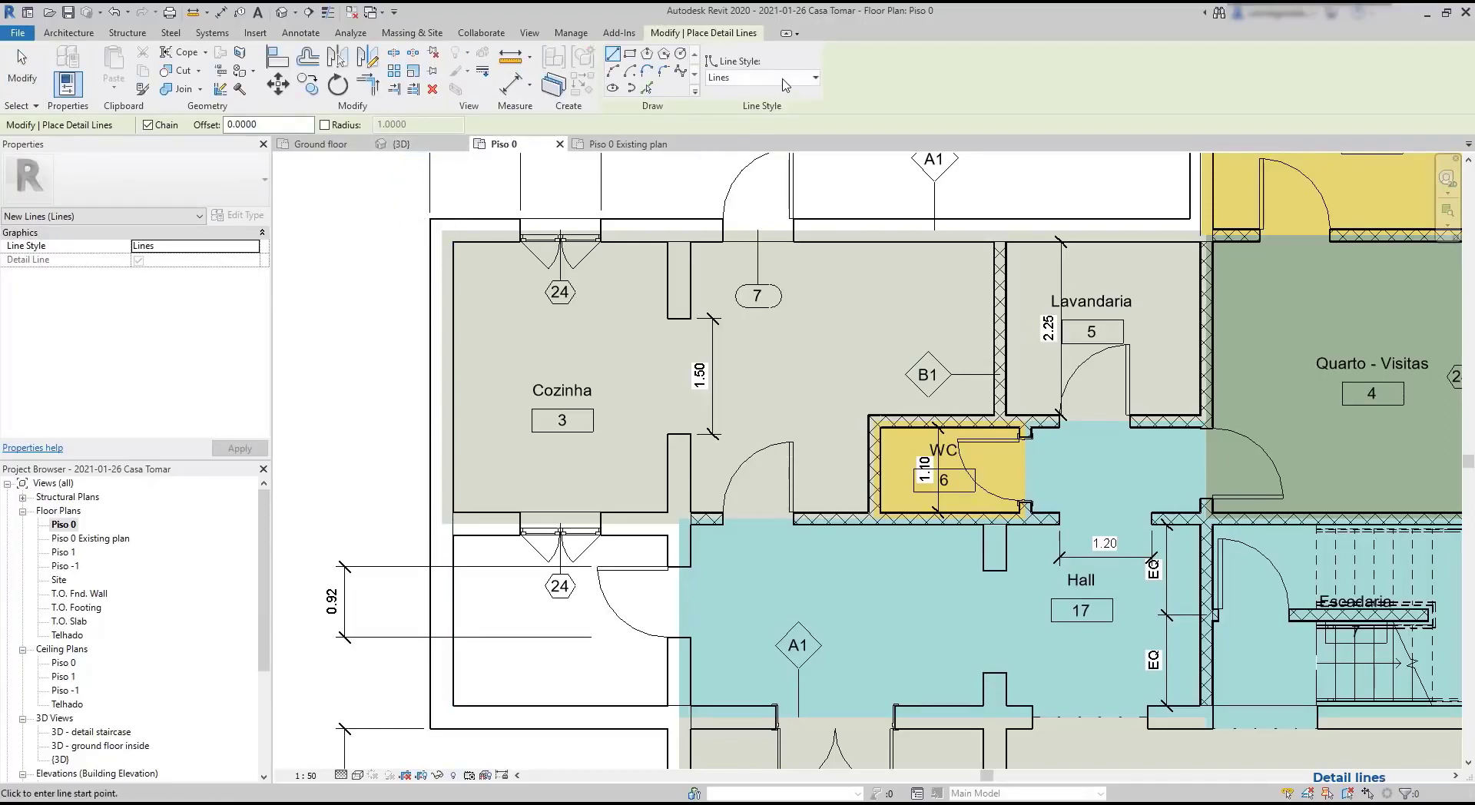
{"action": "left_click", "coordinate": [785, 85]}
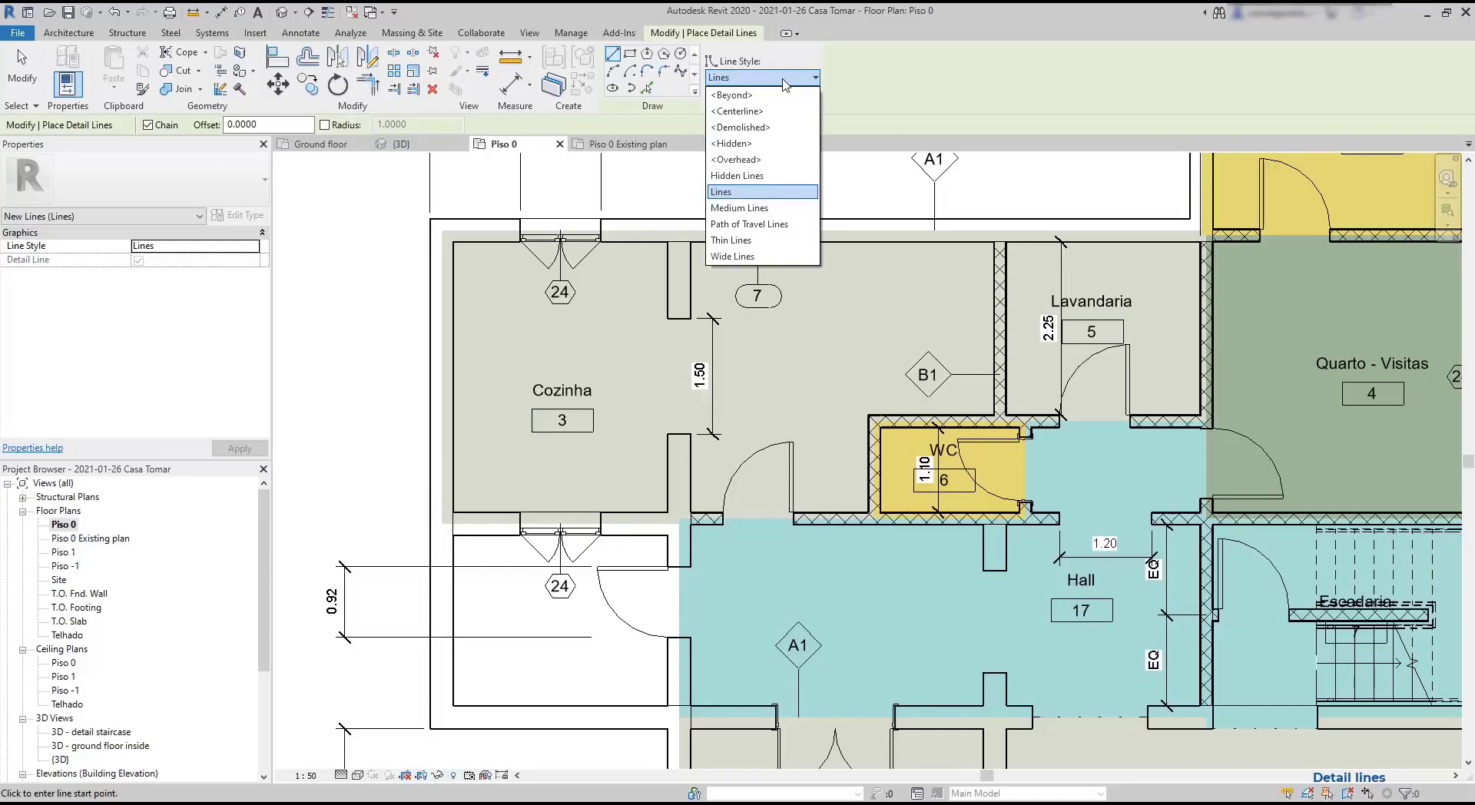
{"action": "left_click", "coordinate": [768, 176]}
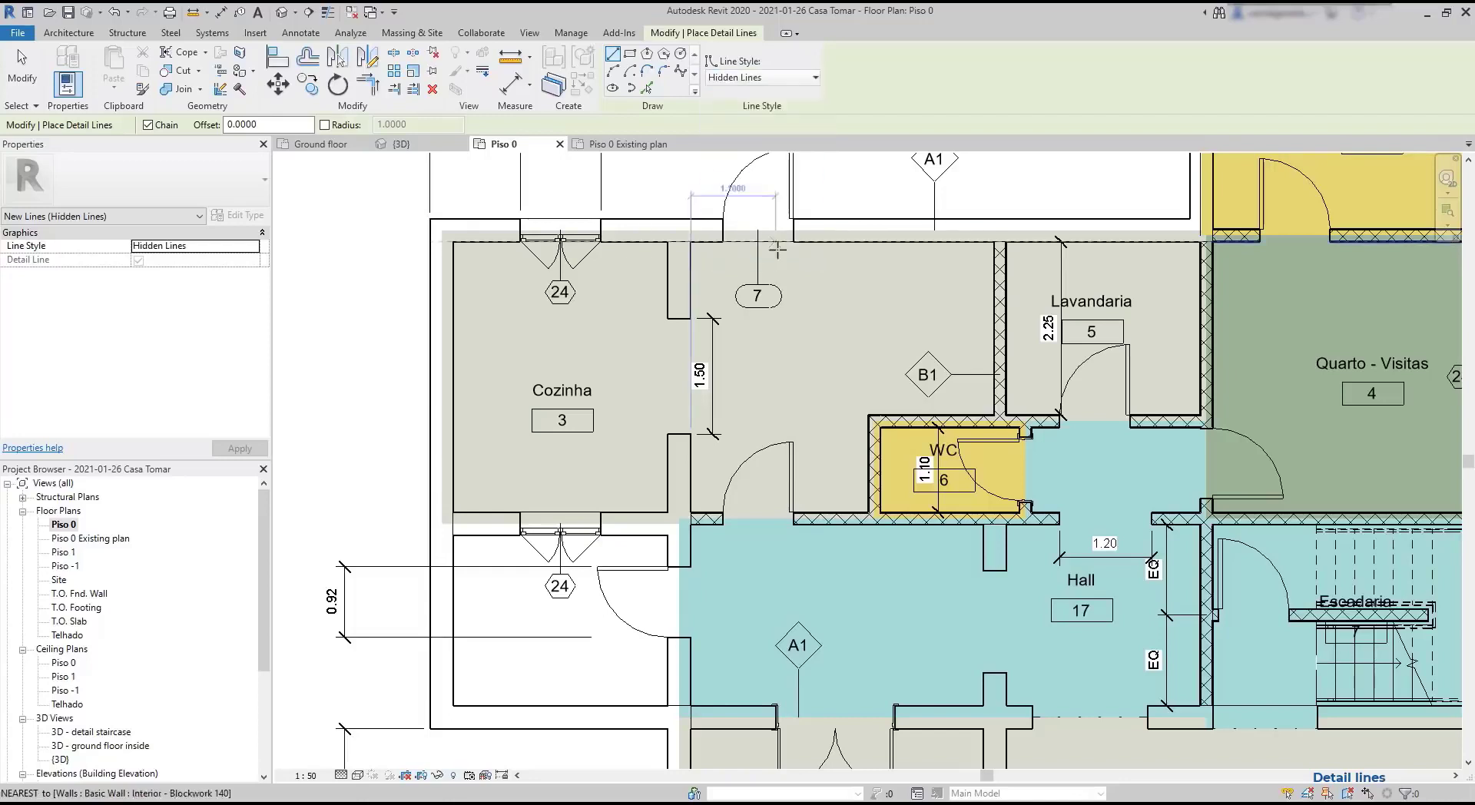
{"action": "left_click", "coordinate": [870, 416]}
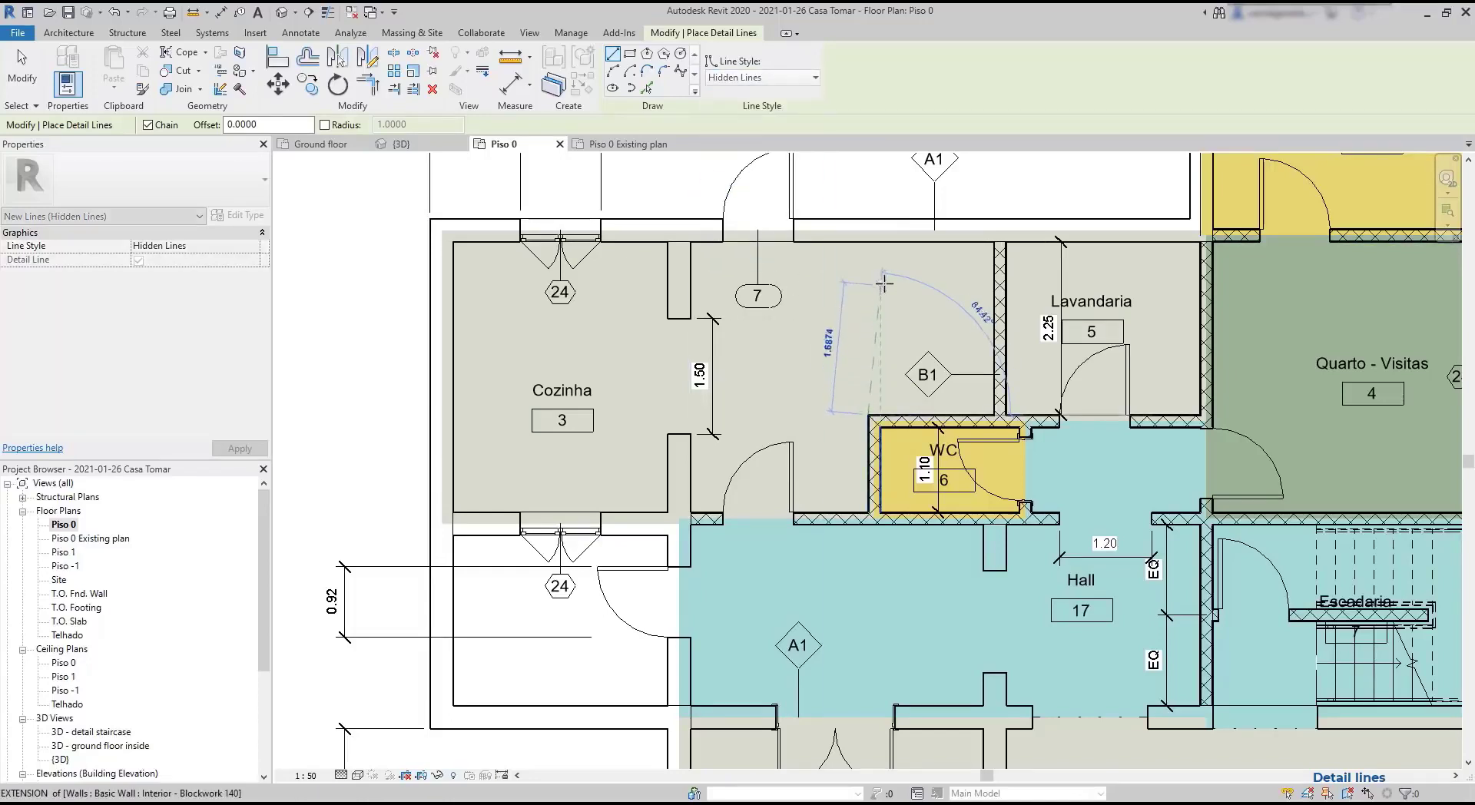
{"action": "left_click", "coordinate": [868, 242]}
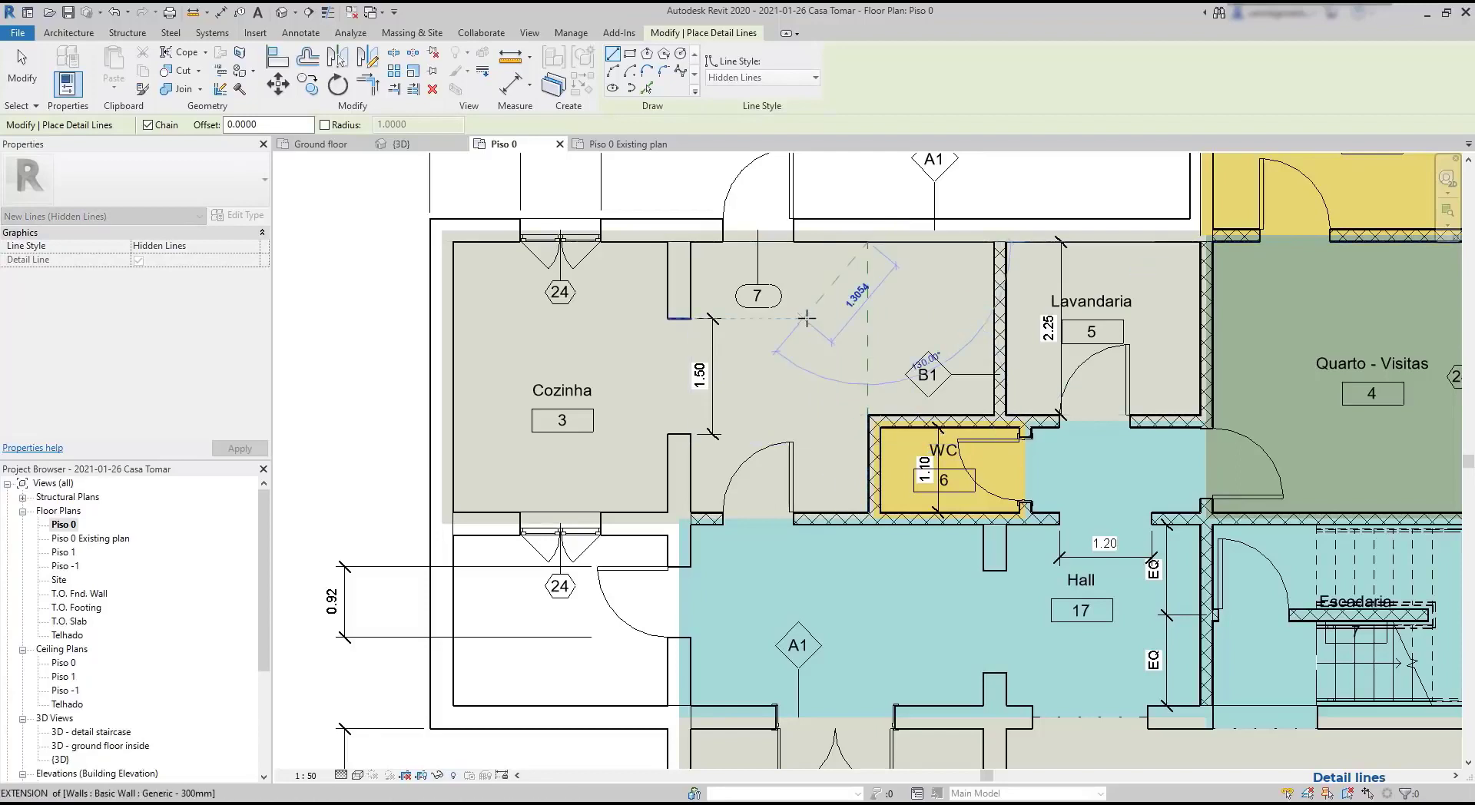
{"action": "key", "text": "Escape"}
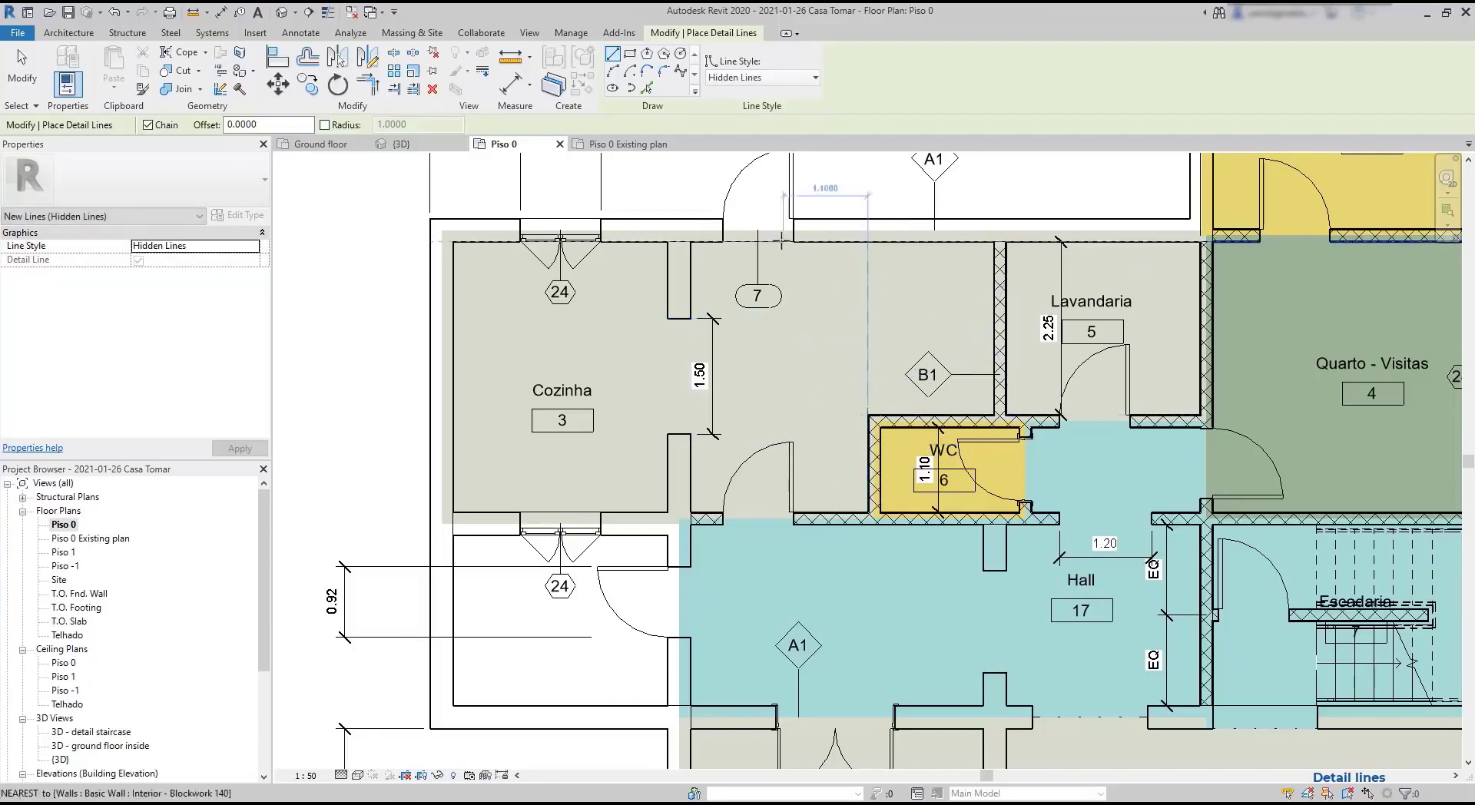
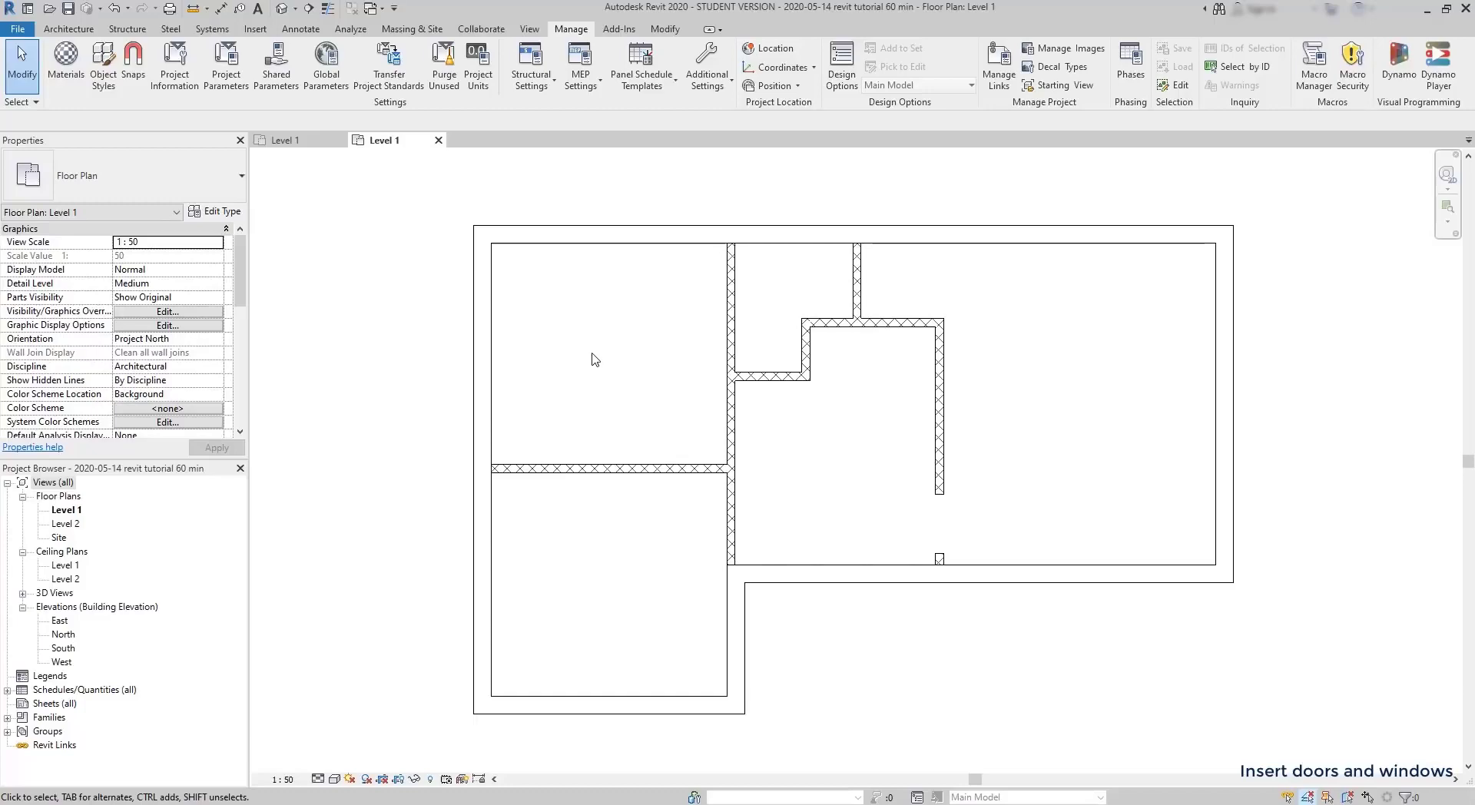
Place an M_Single-Flush 0915 x 2134mm door in the horizontal partition, 1 m from the vertical partition, hinged nearest it and swinging downward.
{"action": "left_click", "coordinate": [71, 29]}
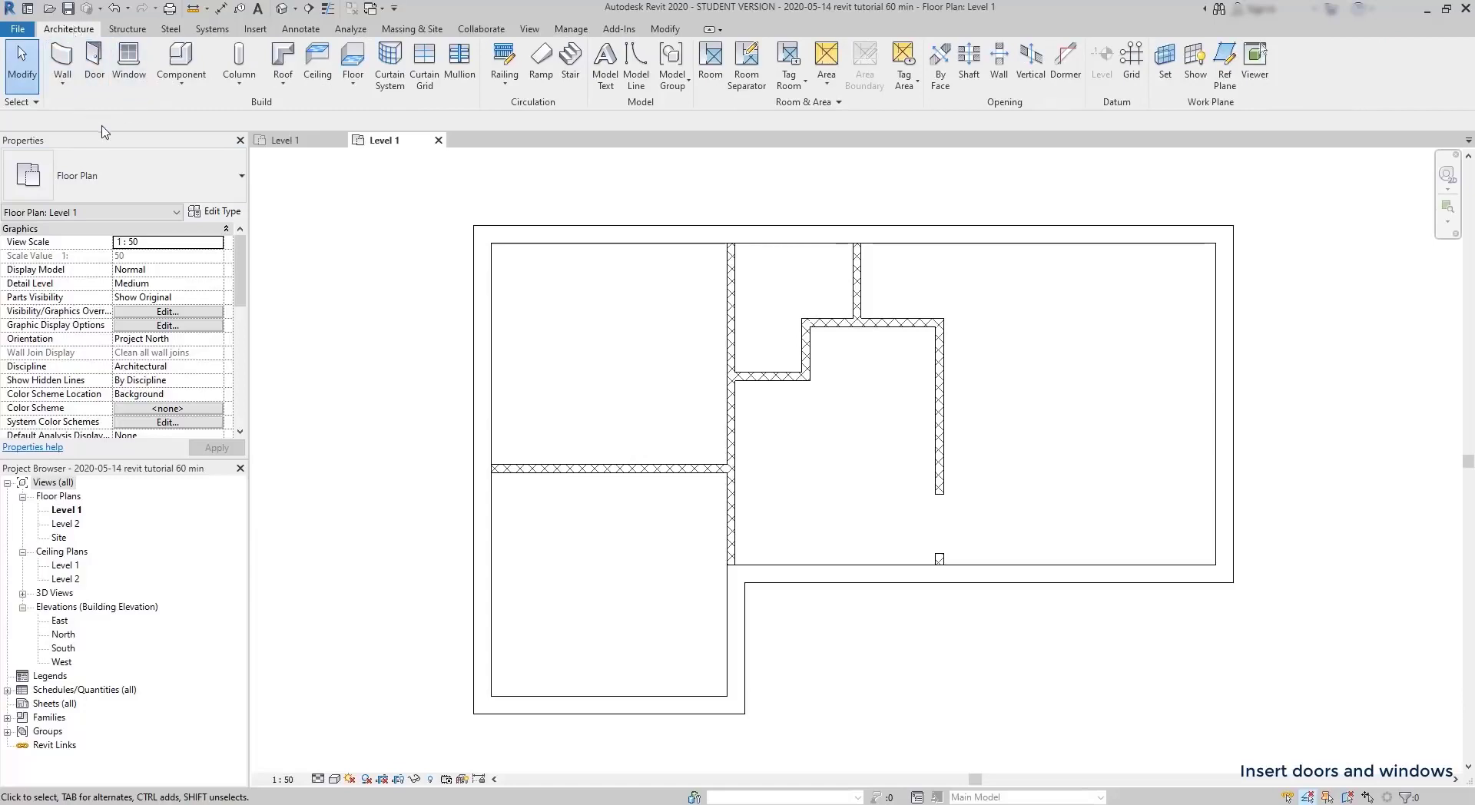
{"action": "left_click", "coordinate": [94, 63]}
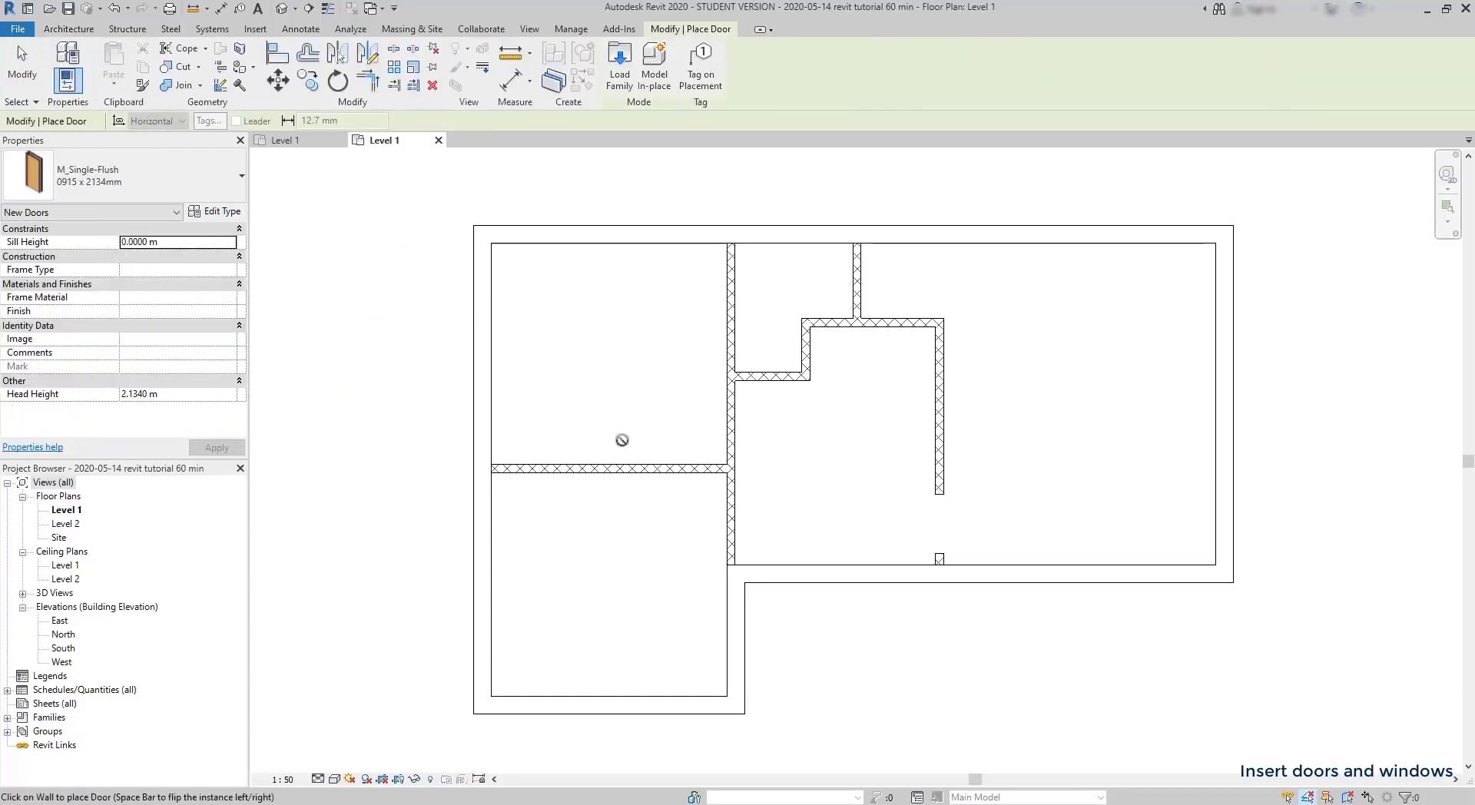
{"action": "scroll", "coordinate": [651, 485], "scroll_direction": "up", "scroll_amount": 3}
{"action": "scroll", "coordinate": [651, 485], "scroll_direction": "up", "scroll_amount": 1}
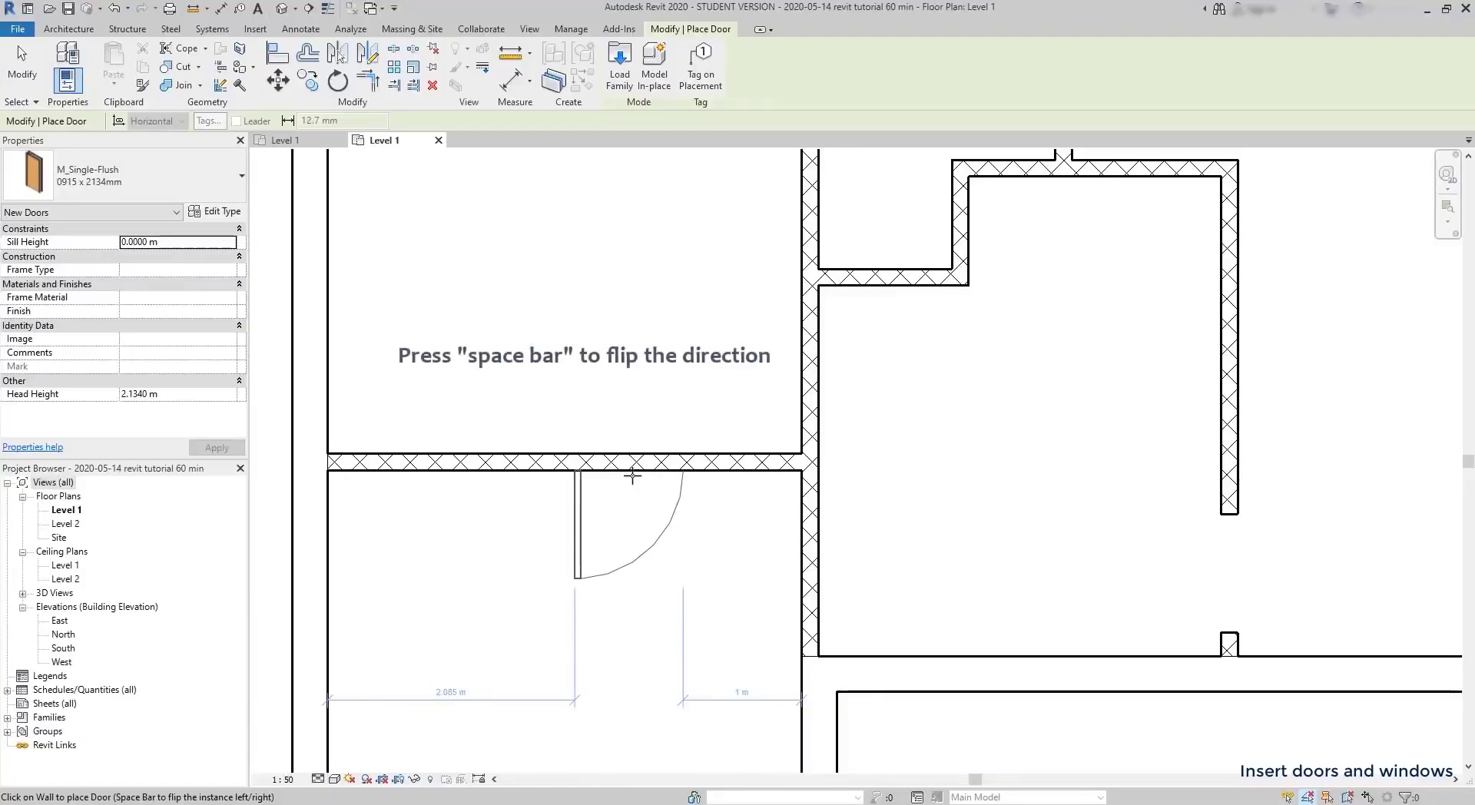
{"action": "key", "text": "space"}
{"action": "key", "text": "space"}
{"action": "key", "text": "space"}
{"action": "left_click", "coordinate": [632, 476]}
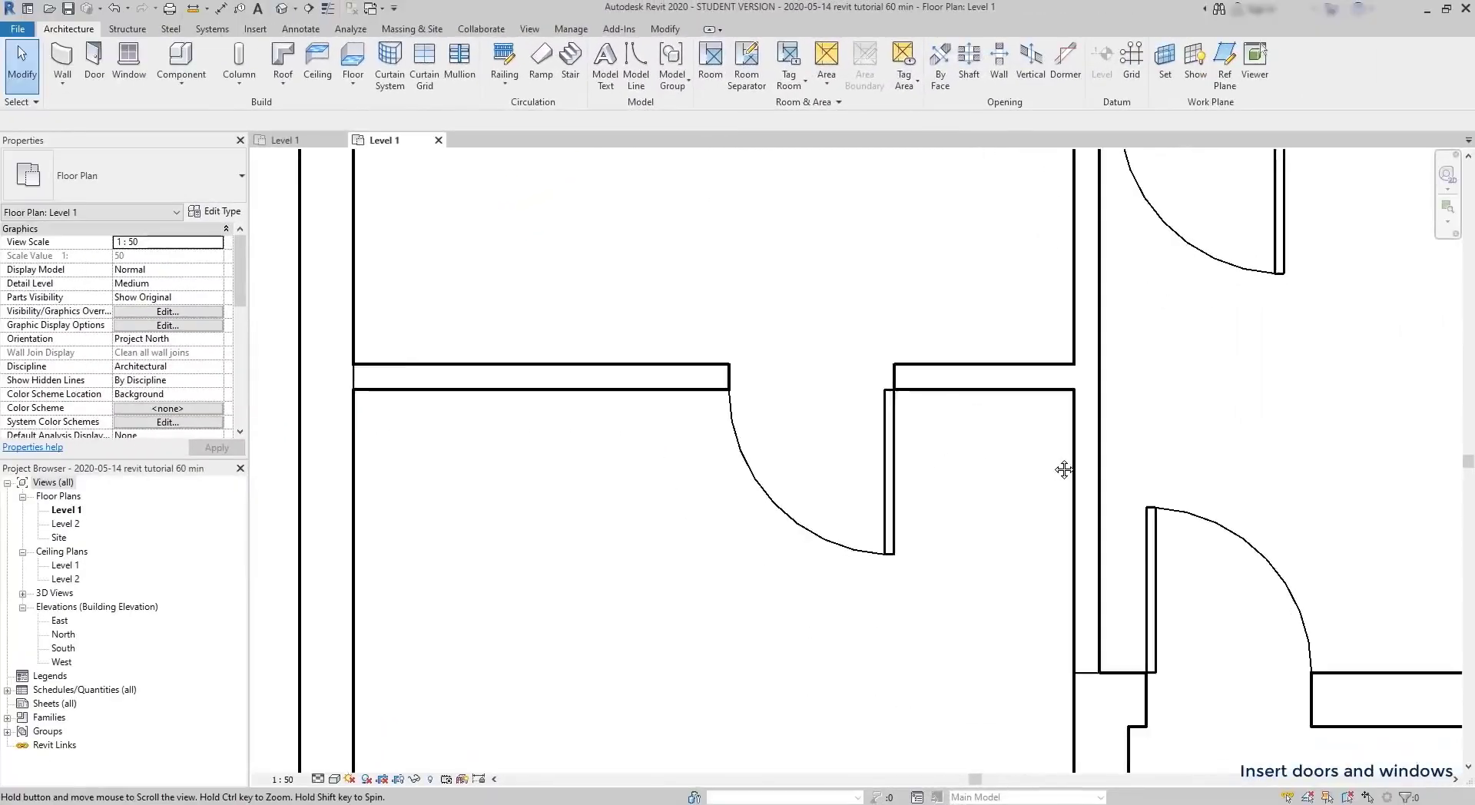
Flip the placed door's hinge side and back again, and flip its facing so it swings into the upper room.
{"action": "middle_click_drag", "start_coordinate": [1064, 469], "coordinate": [1151, 466]}
{"action": "left_click", "coordinate": [979, 466]}
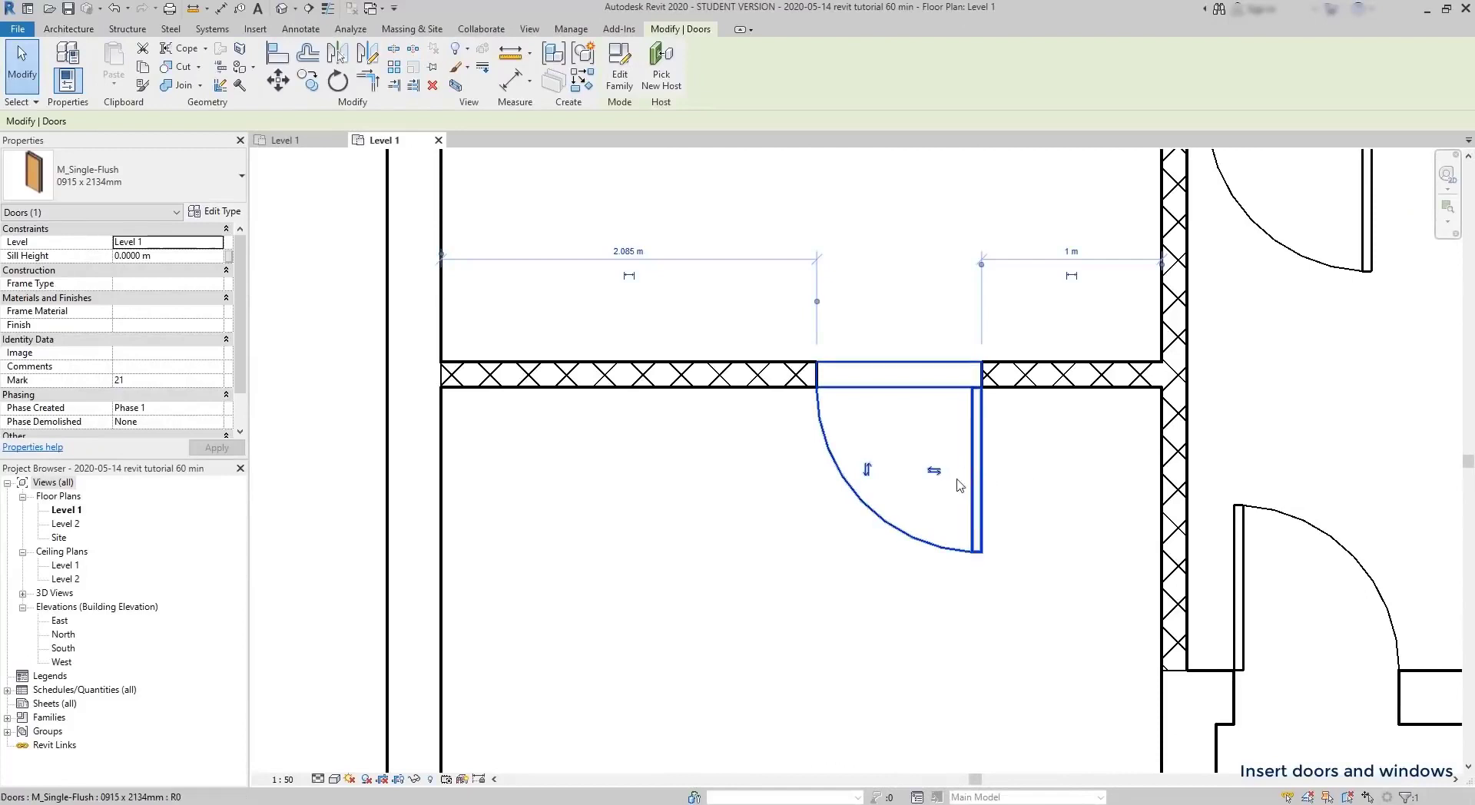
{"action": "left_click", "coordinate": [936, 475]}
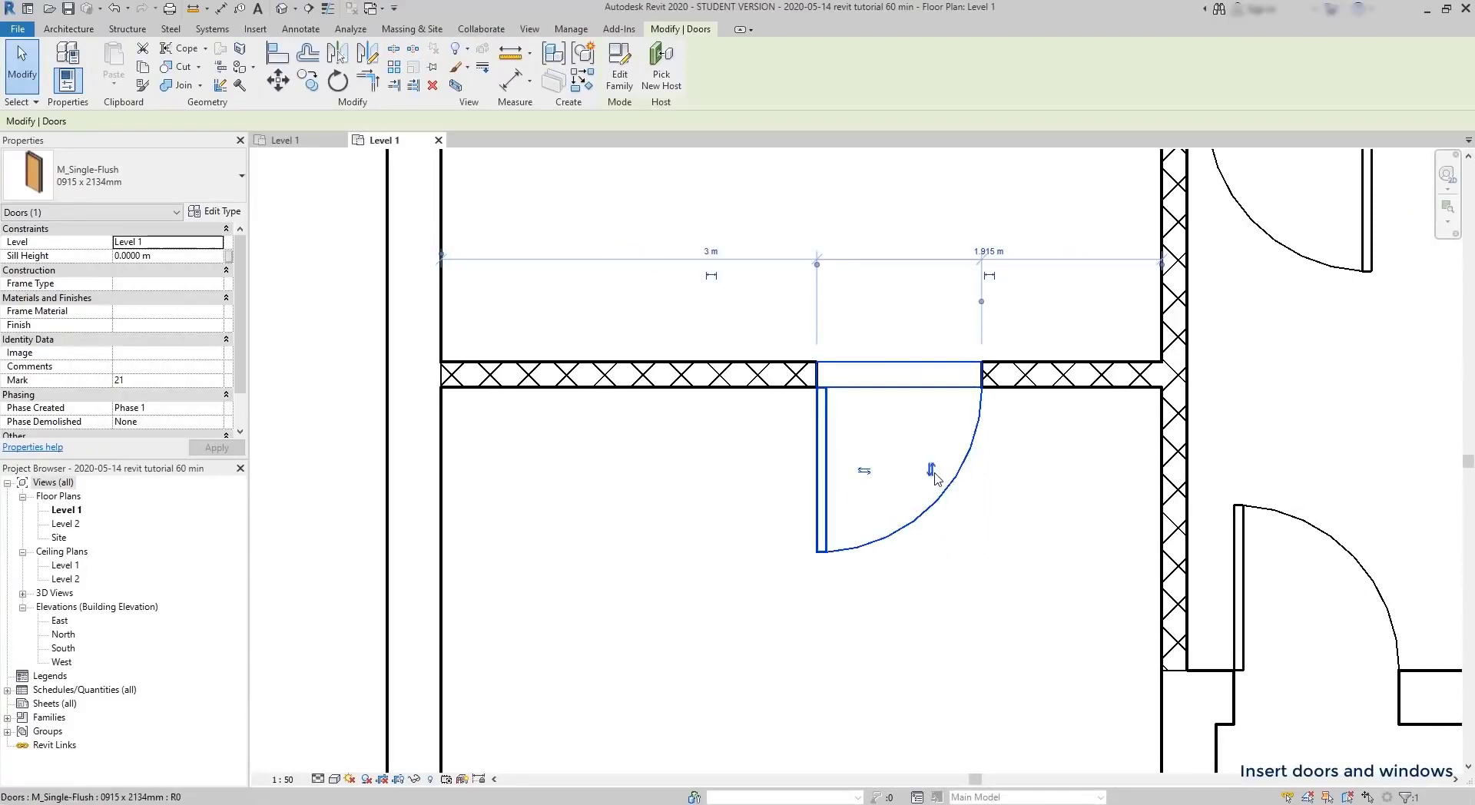
{"action": "left_click", "coordinate": [879, 478]}
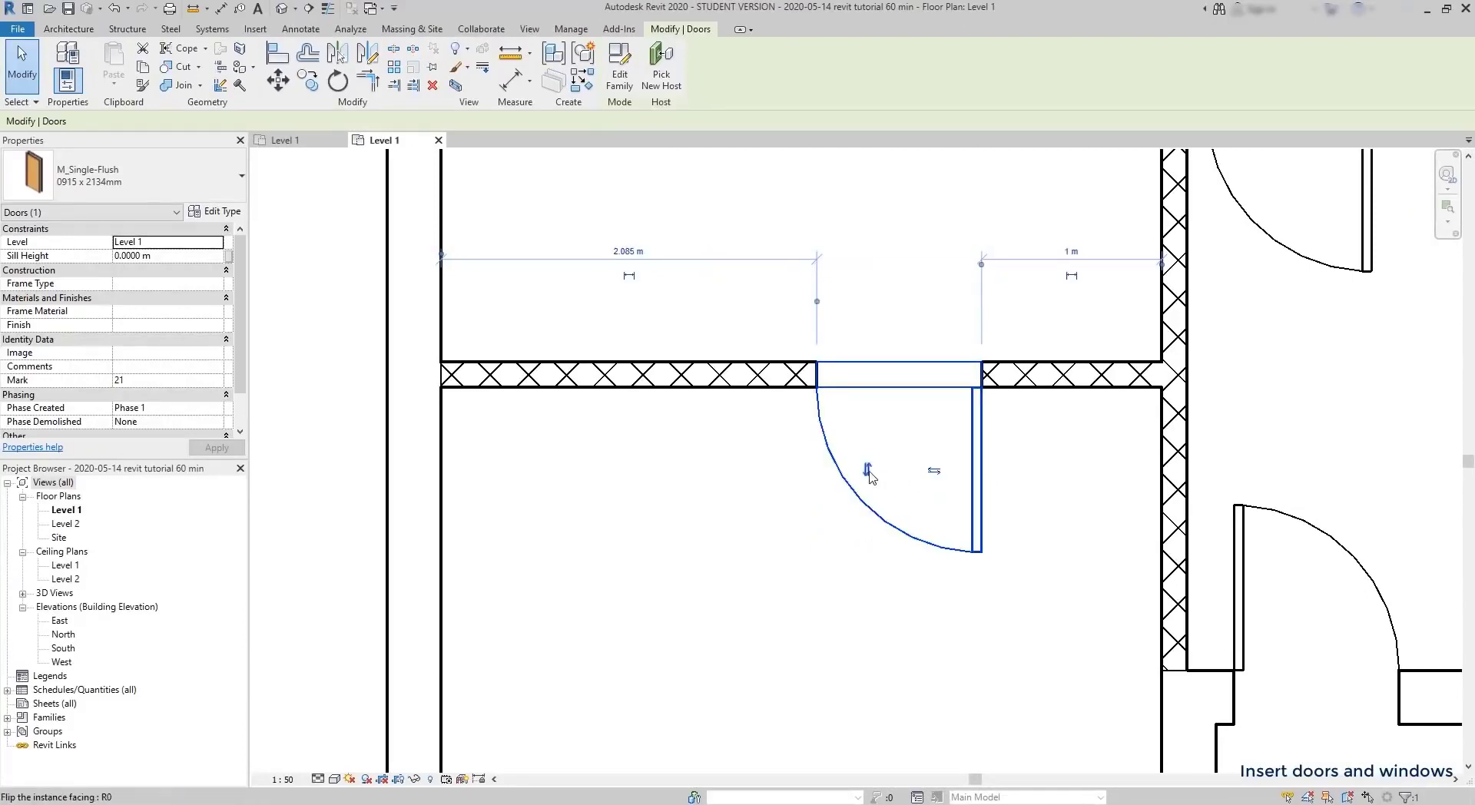
{"action": "left_click", "coordinate": [869, 474]}
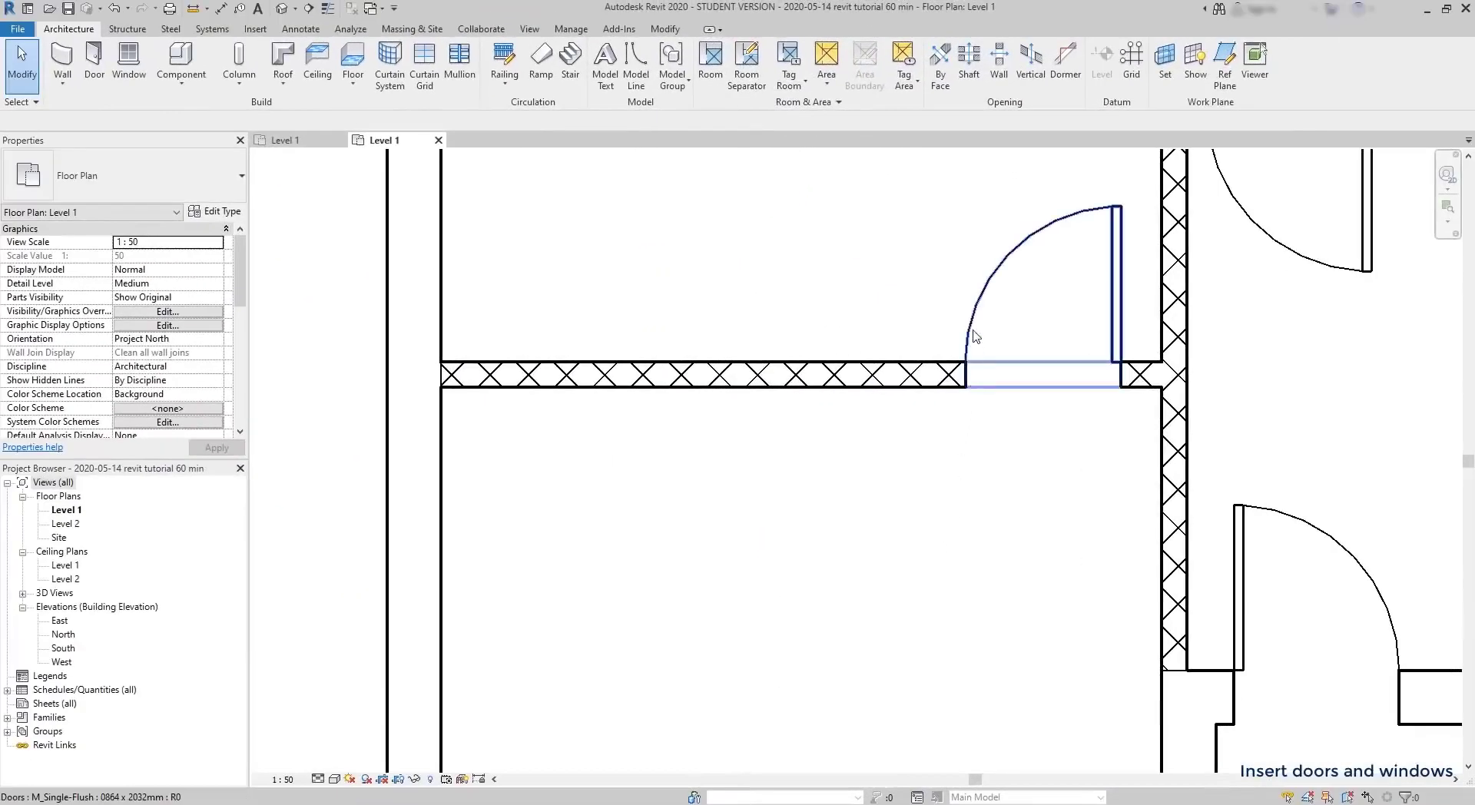
Change the horizontal partition's door to the M_Single-Flush type 0762 x 2032mm.
{"action": "left_click", "coordinate": [974, 335]}
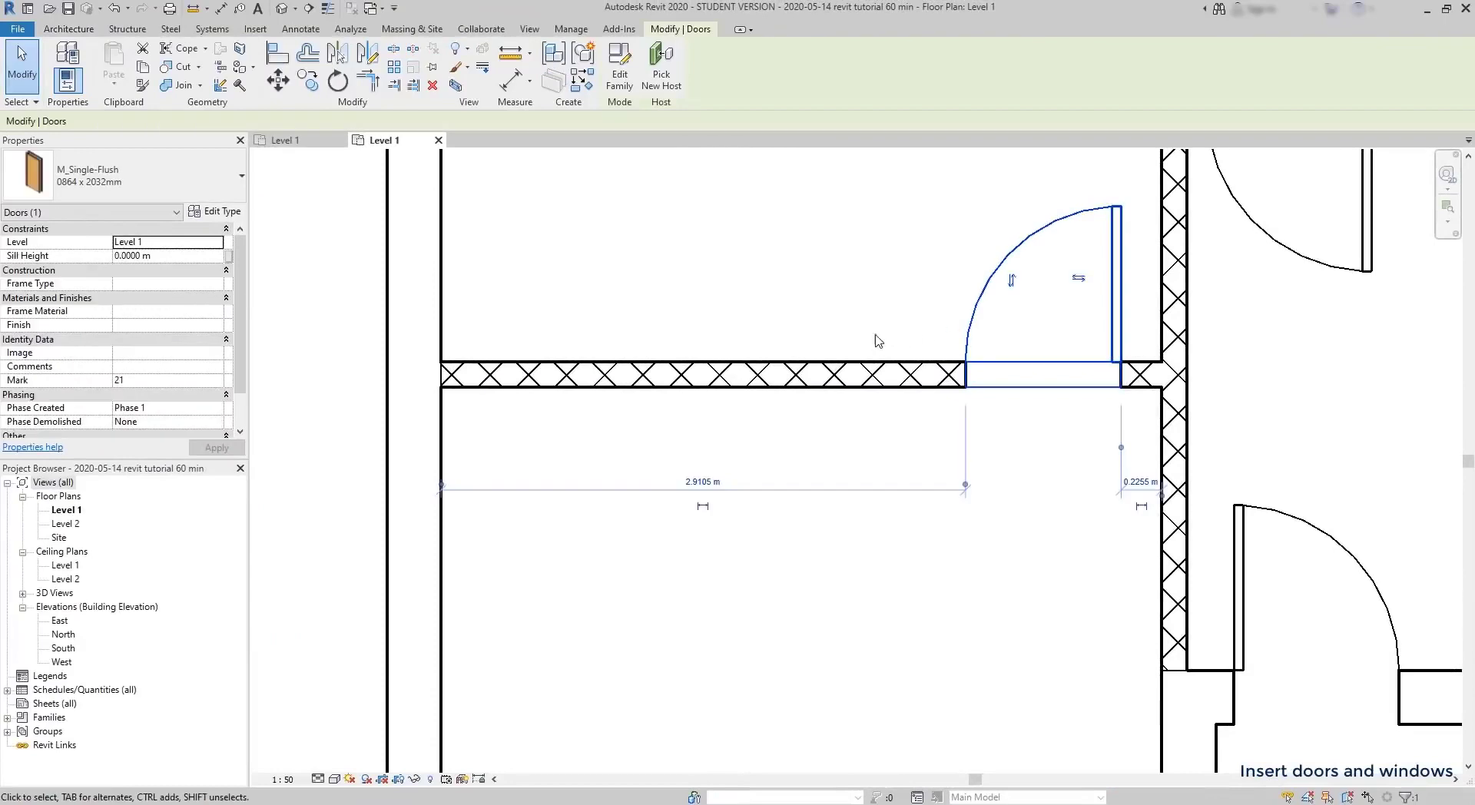
{"action": "left_click", "coordinate": [217, 176]}
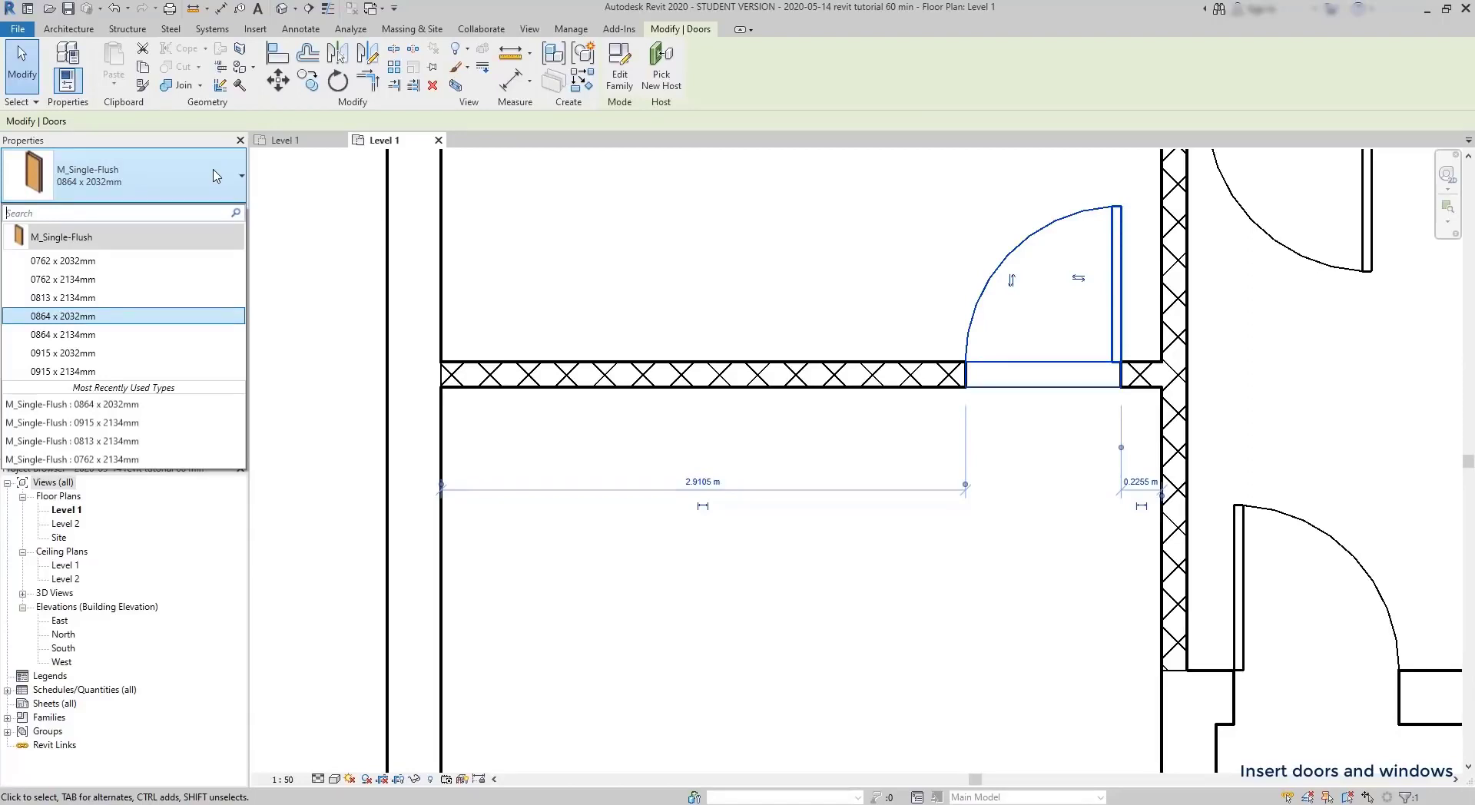
{"action": "left_click", "coordinate": [147, 264]}
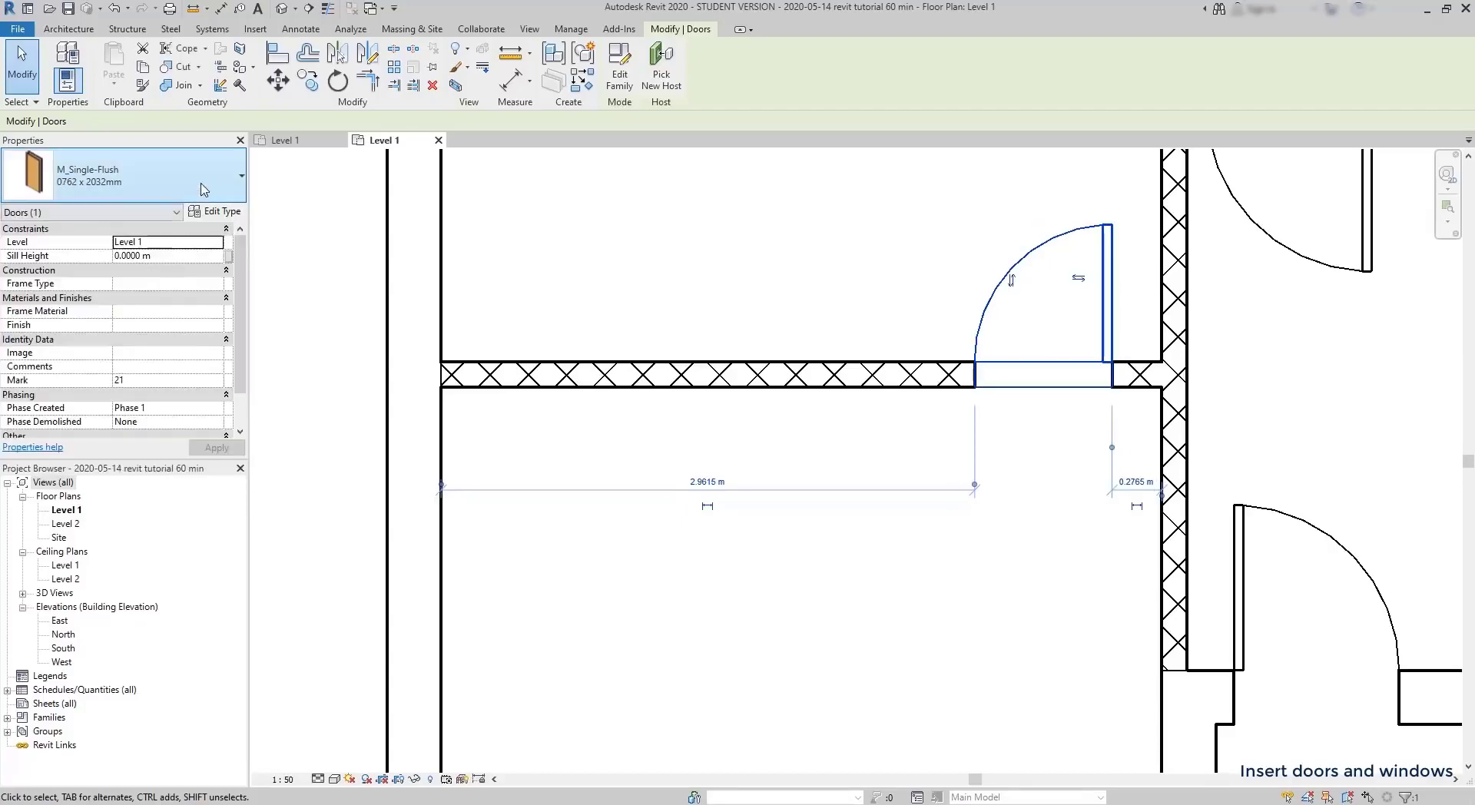
{"action": "left_click", "coordinate": [123, 177]}
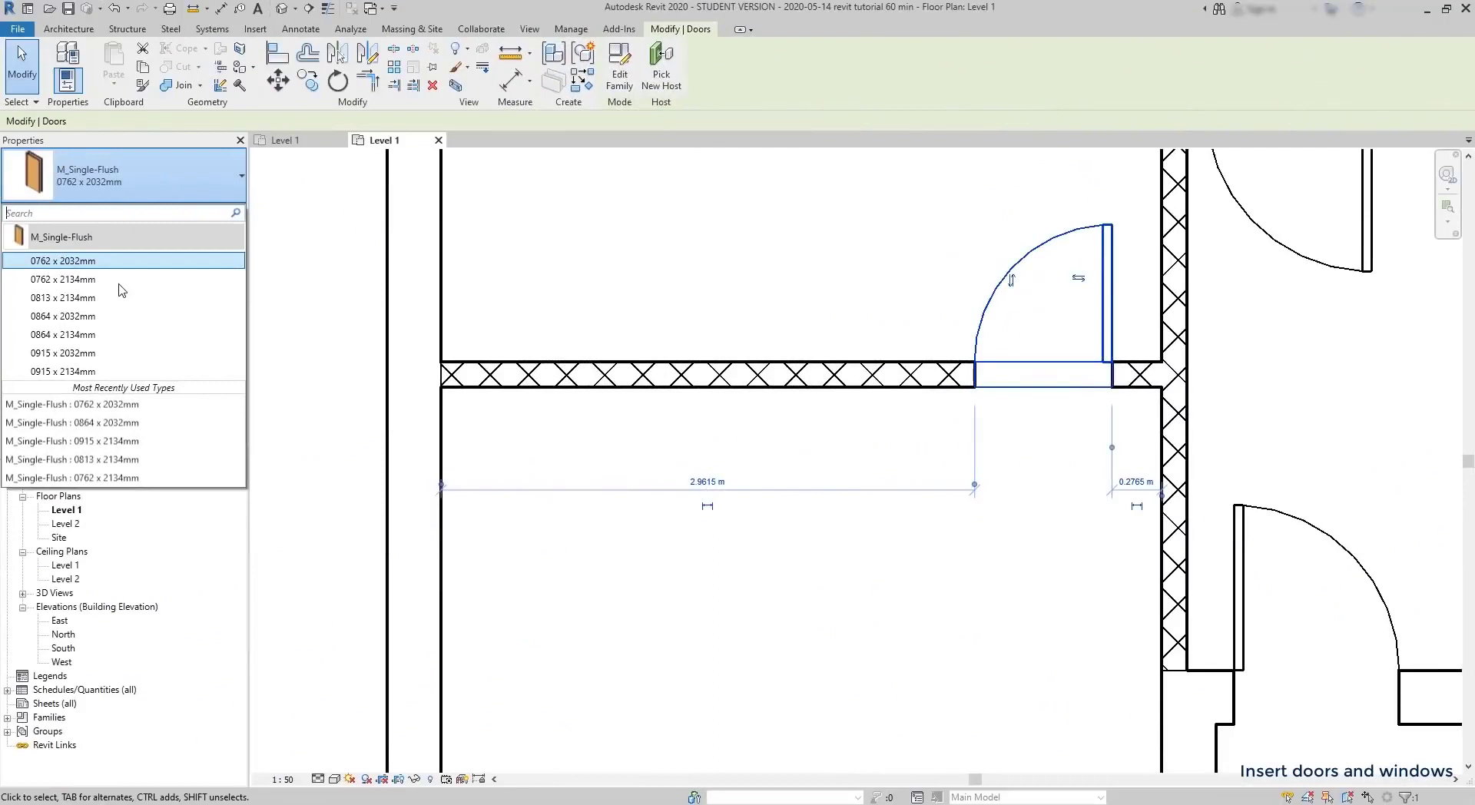
{"action": "left_click", "coordinate": [75, 373]}
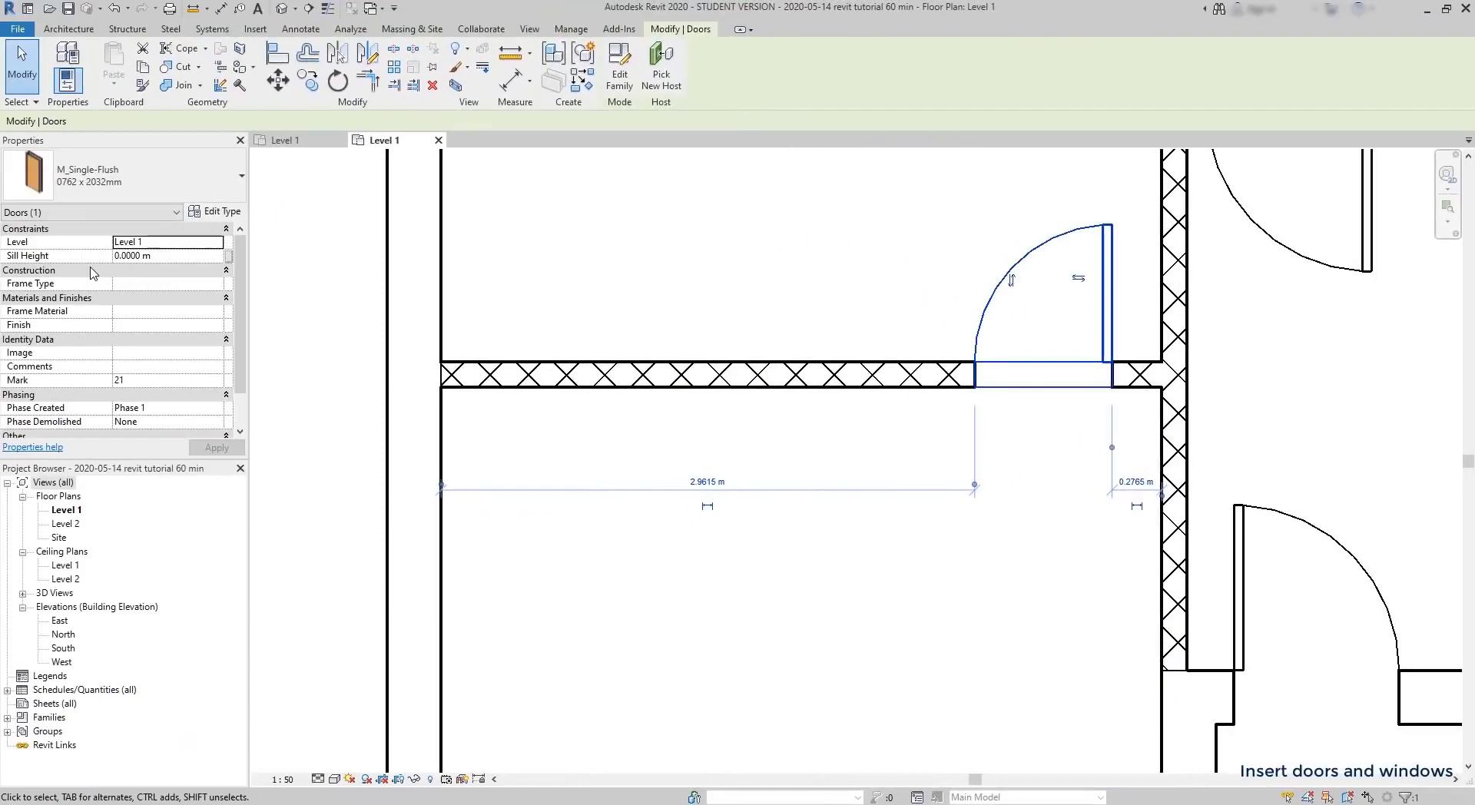
Set the distance between the door and the vertical partition to 0.2 m.
{"action": "left_click", "coordinate": [1144, 485]}
{"action": "type", "text": "0.2"}
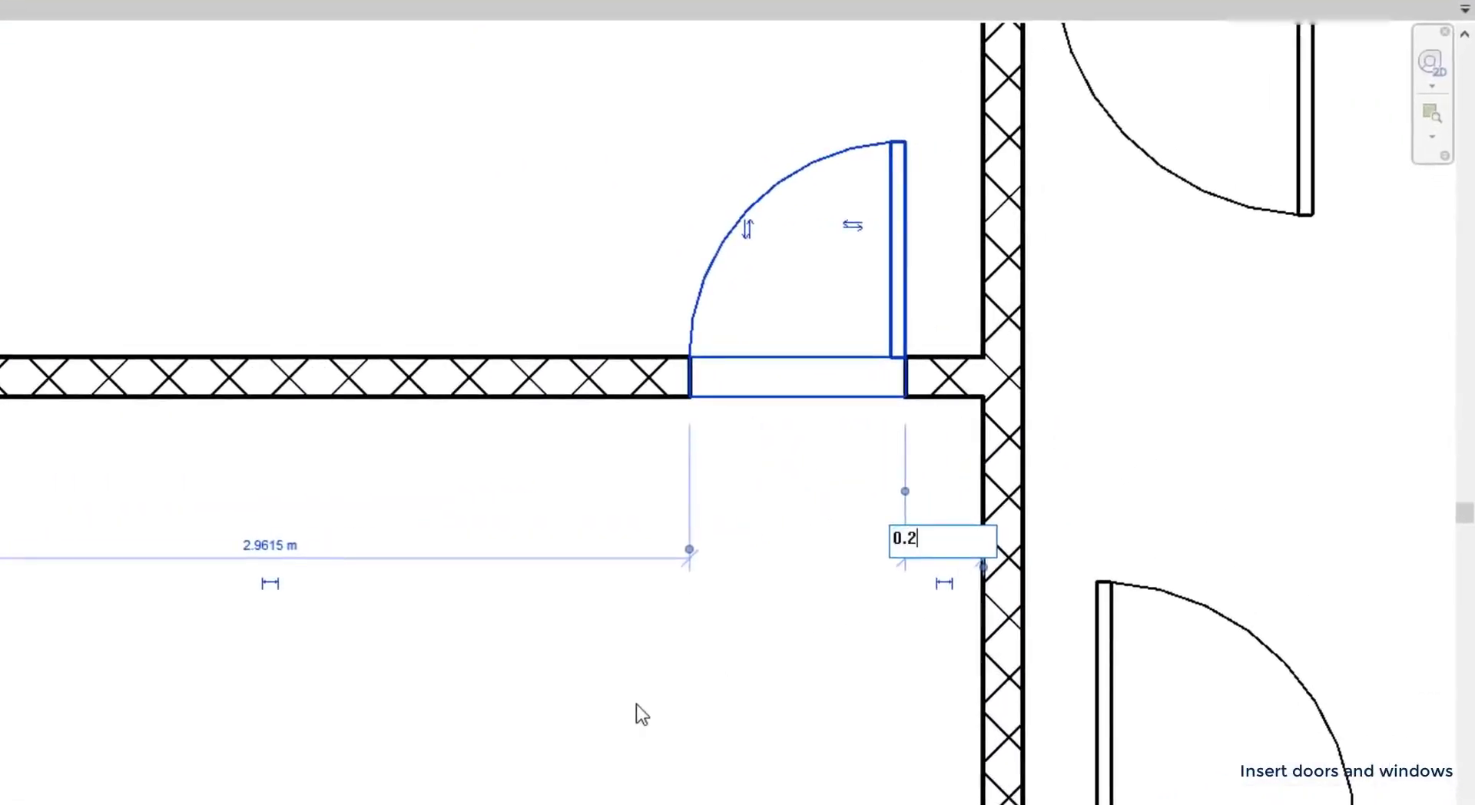
{"action": "key", "text": "Return"}
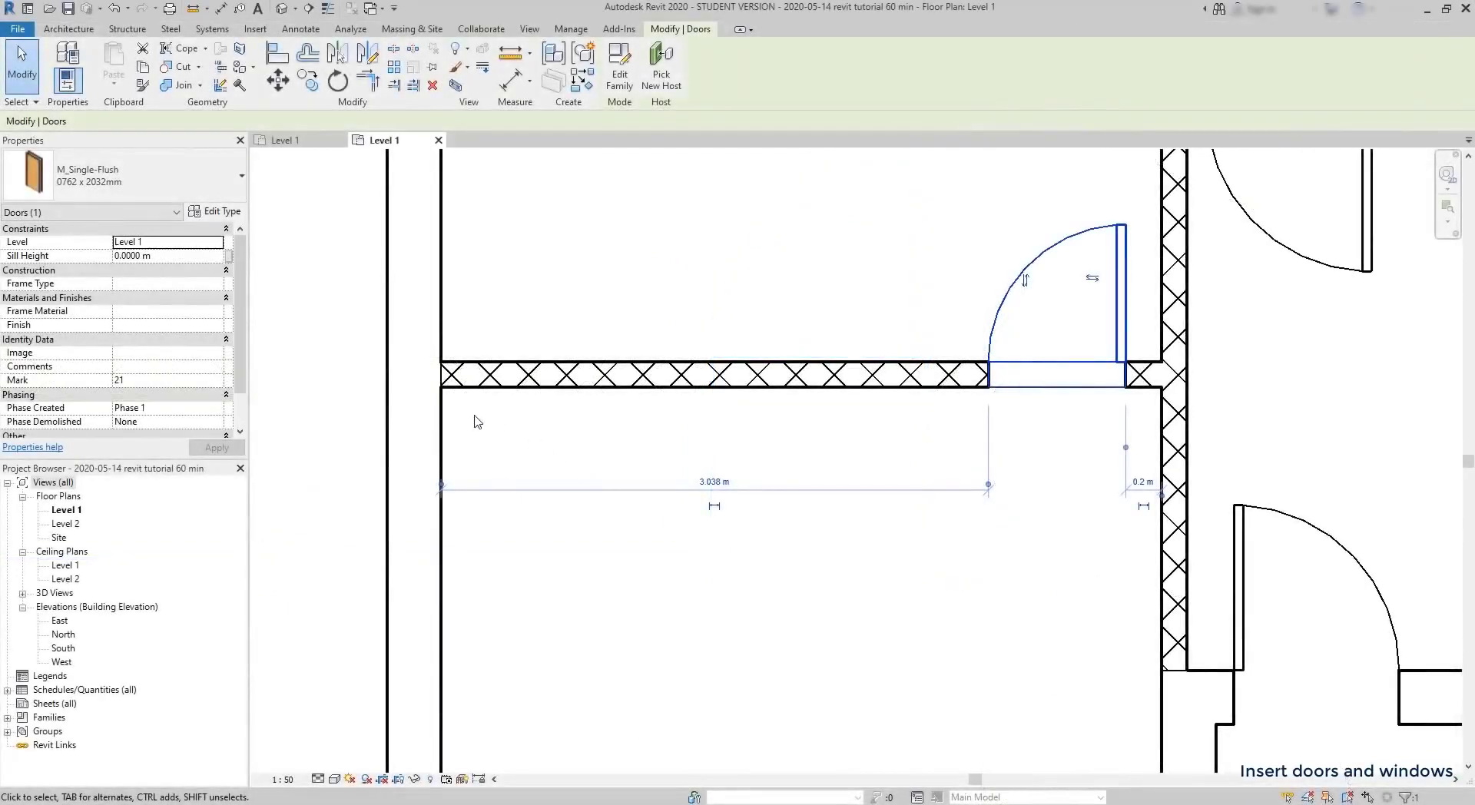
Open the selected door's type properties and re-enter the type's Width as 0.7620 m.
{"action": "left_click", "coordinate": [225, 212]}
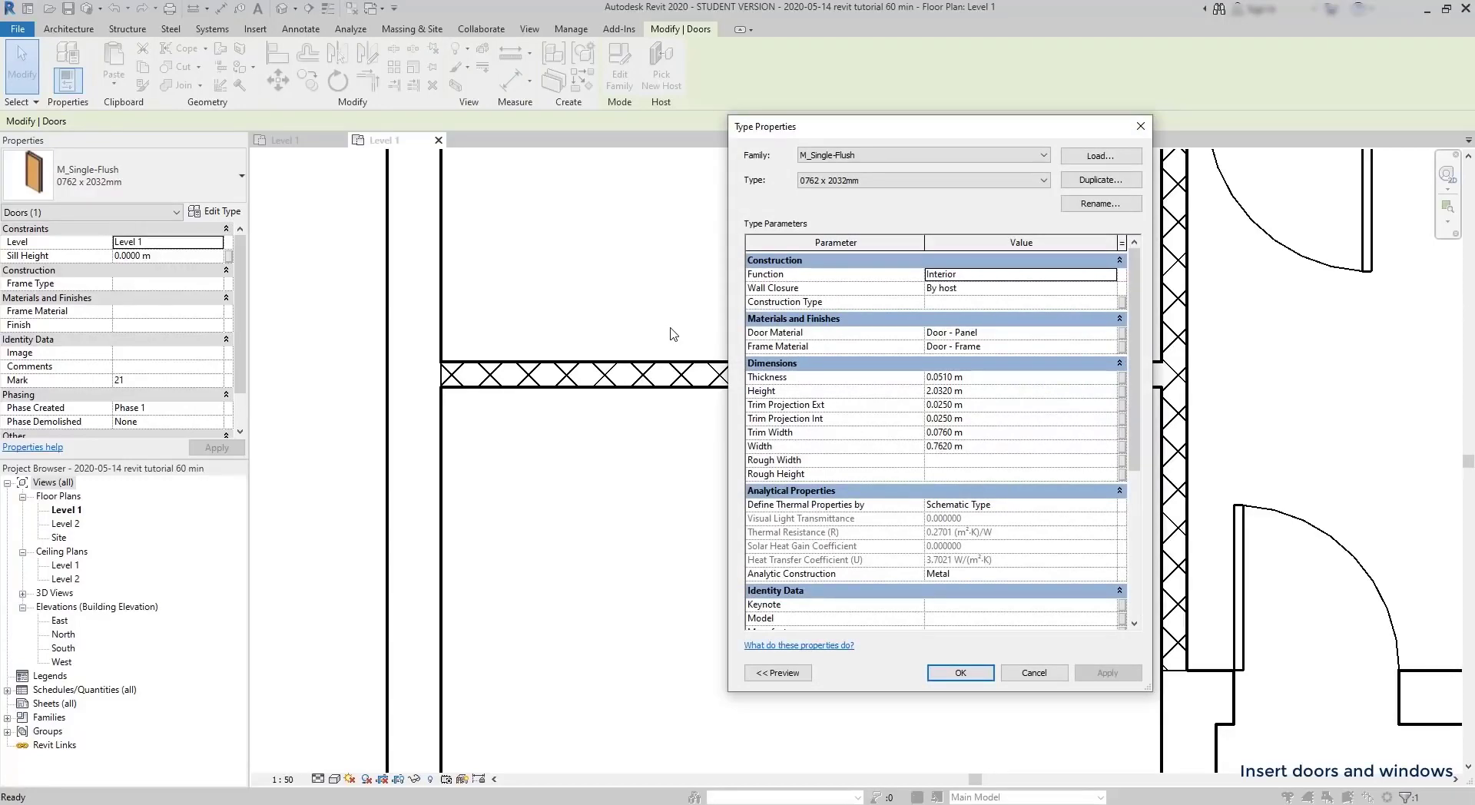
{"action": "scroll", "coordinate": [906, 369], "scroll_direction": "down", "scroll_amount": 2}
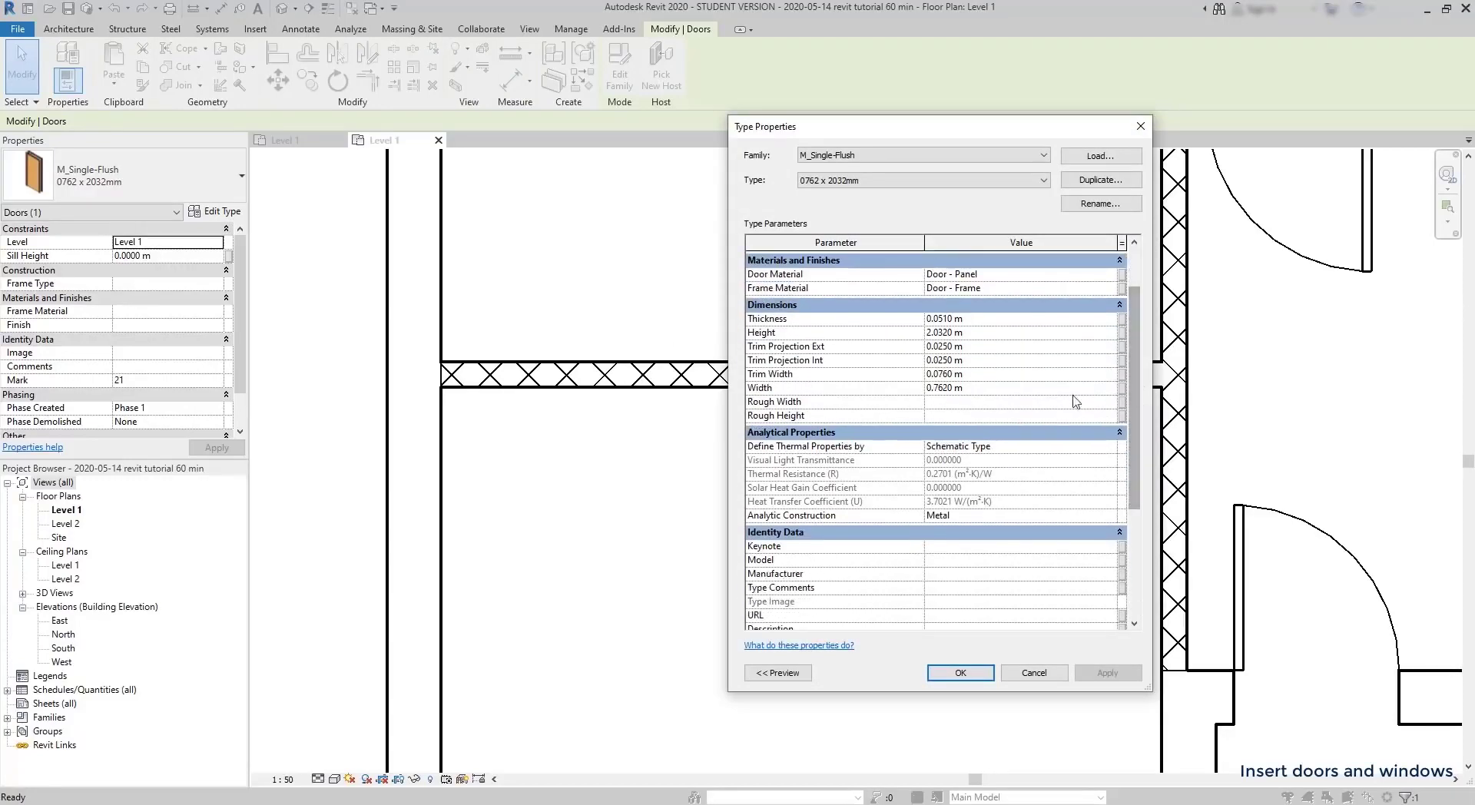
{"action": "left_click", "coordinate": [957, 389]}
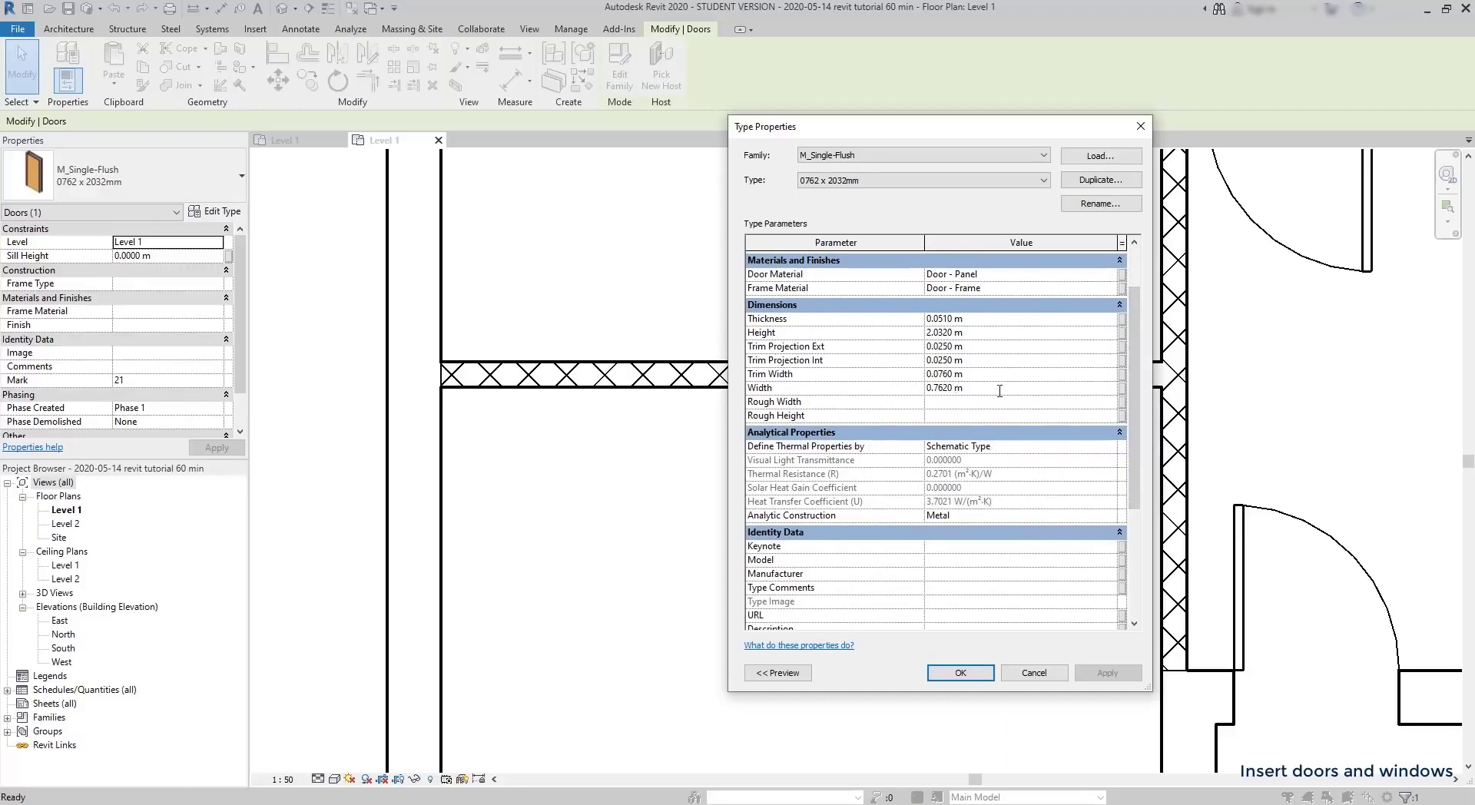
{"action": "key", "text": "BackSpace"}
{"action": "key", "text": "BackSpace"}
{"action": "key", "text": "BackSpace"}
{"action": "key", "text": "BackSpace"}
{"action": "type", "text": "2"}
{"action": "key", "text": "BackSpace"}
{"action": "type", "text": "62"}
{"action": "key", "text": "Return"}
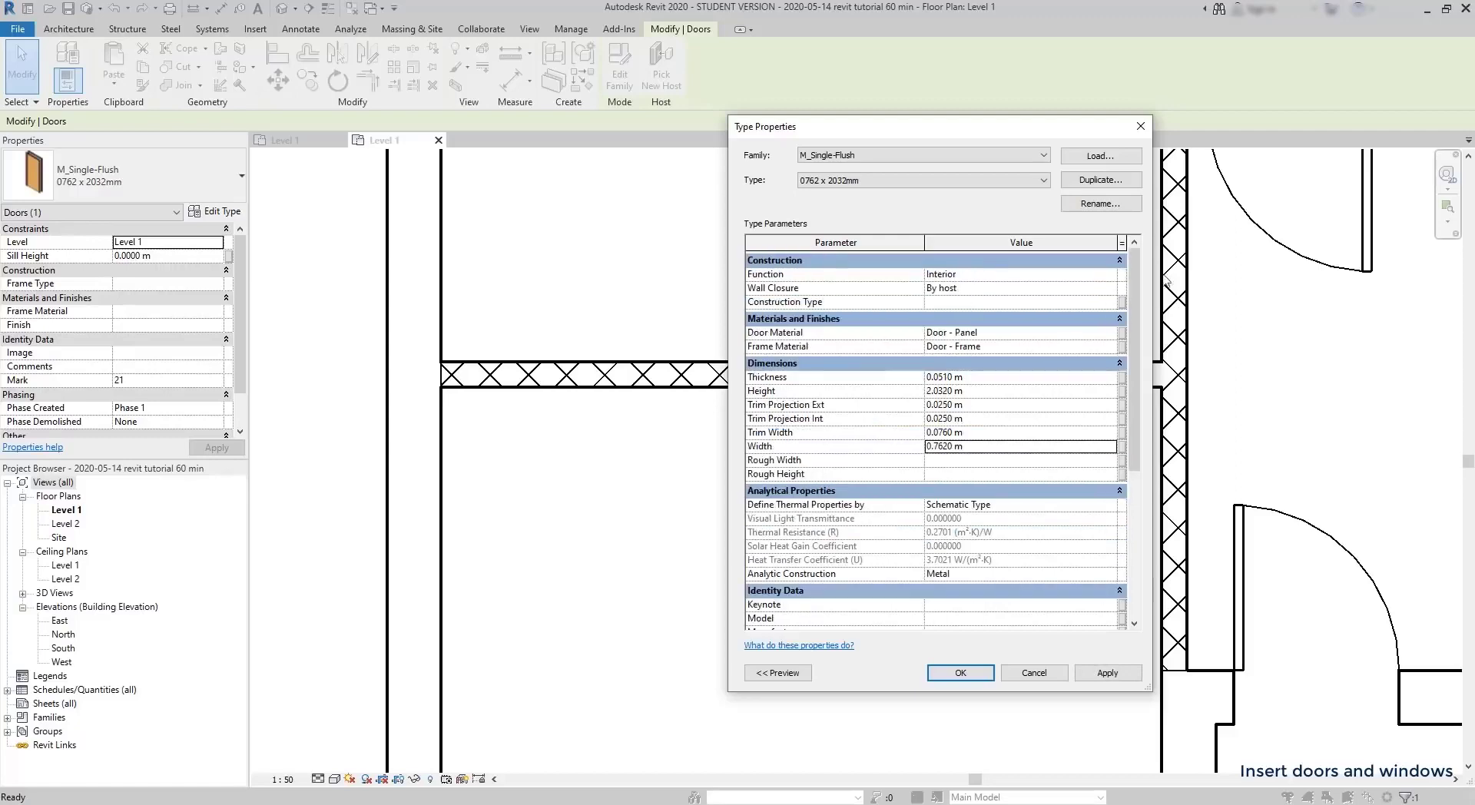
Duplicate the door type under the name 085 x 2100mm 2.
{"action": "left_click", "coordinate": [1100, 180]}
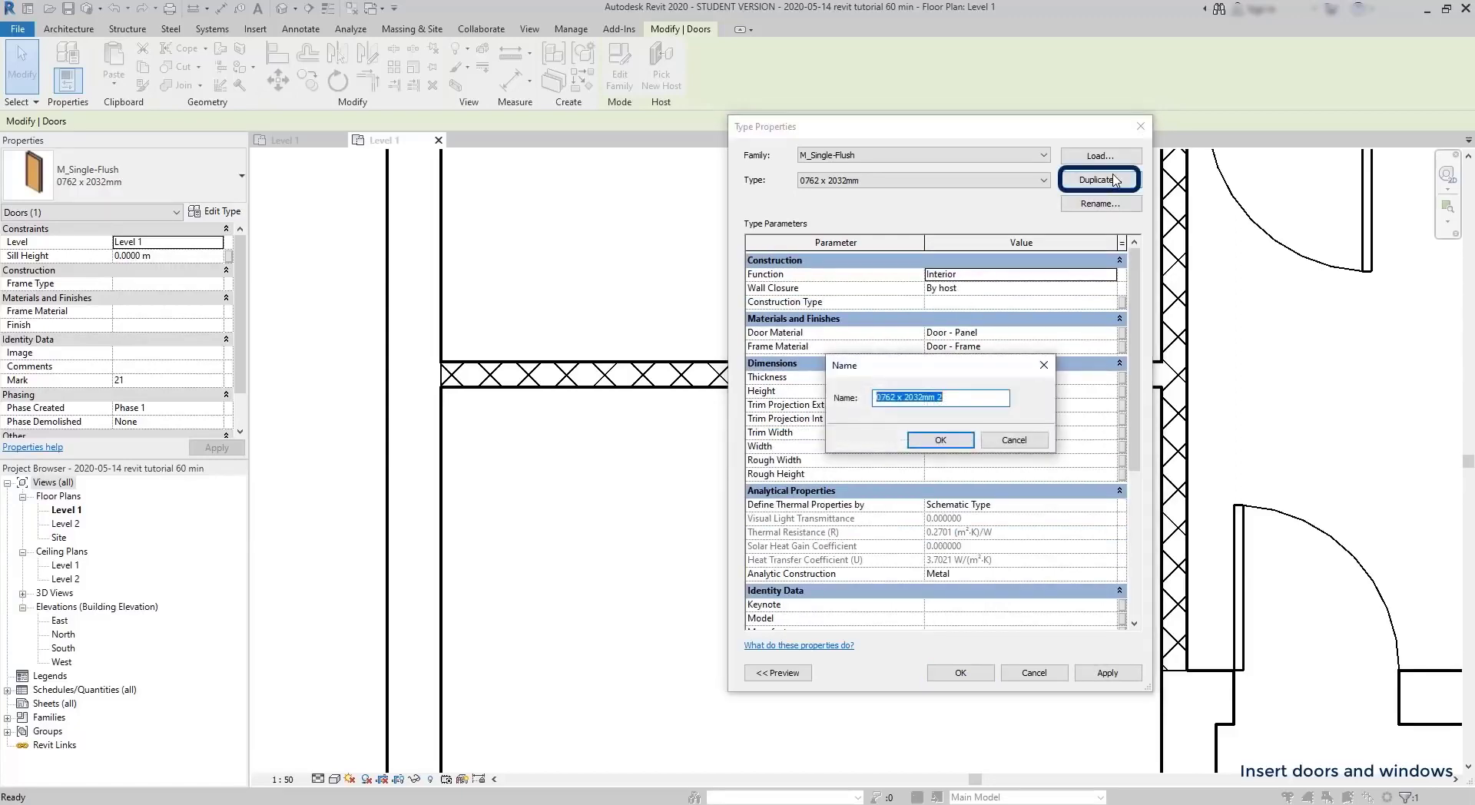
{"action": "type", "text": "085 x 2100mm 2"}
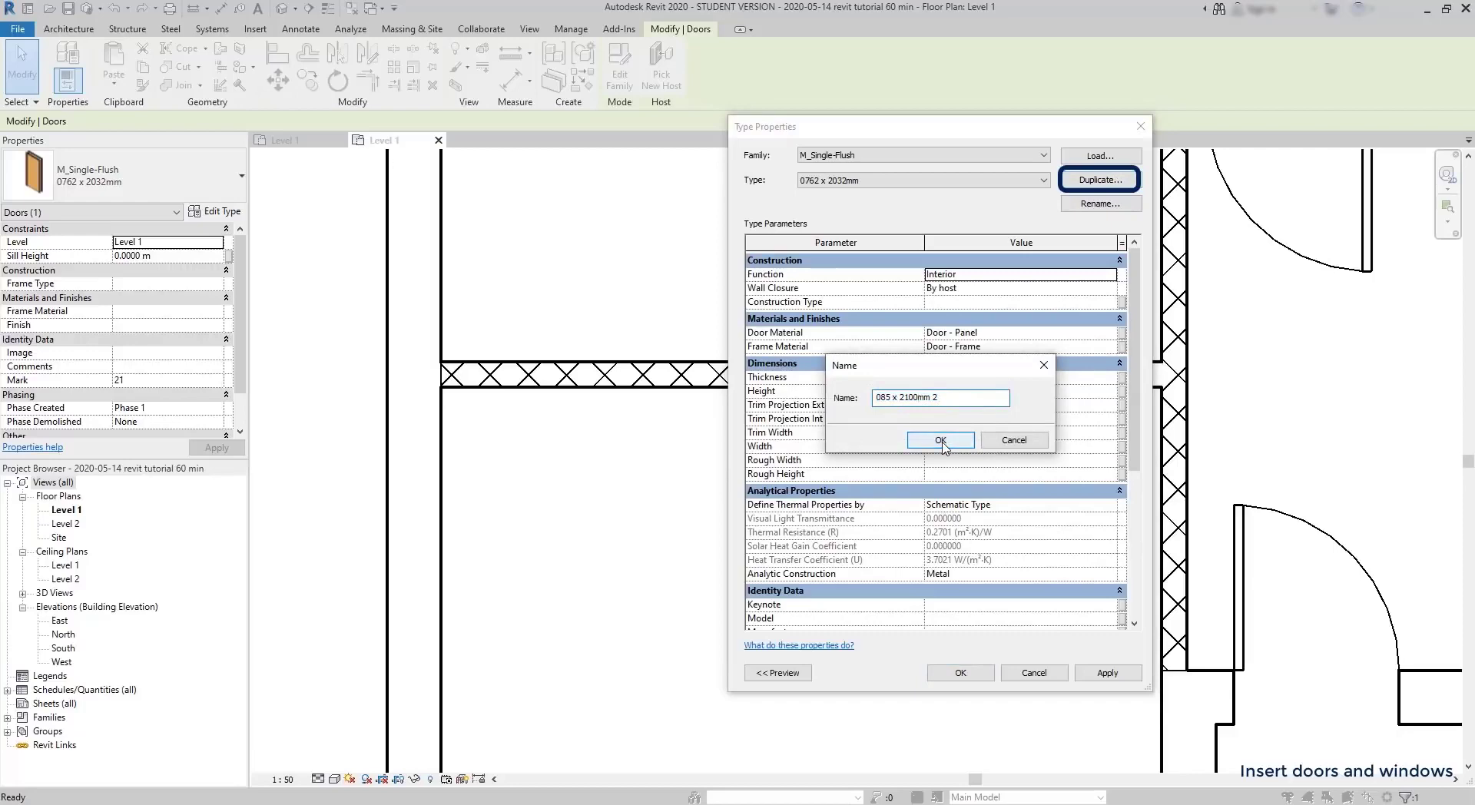
{"action": "left_click", "coordinate": [941, 443]}
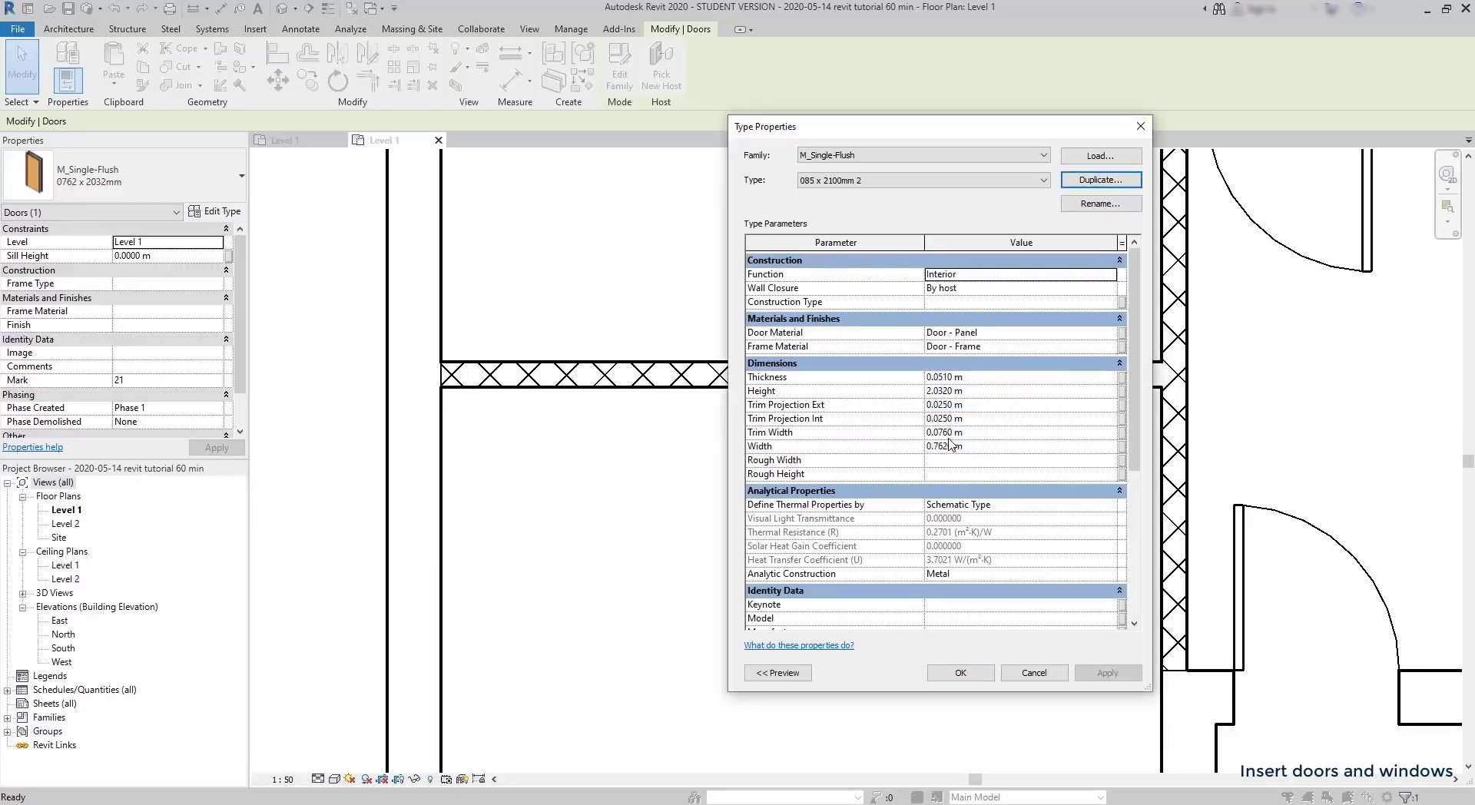
Start editing the Height value of the duplicated door type 085 x 2100mm 2.
{"action": "left_click", "coordinate": [948, 392]}
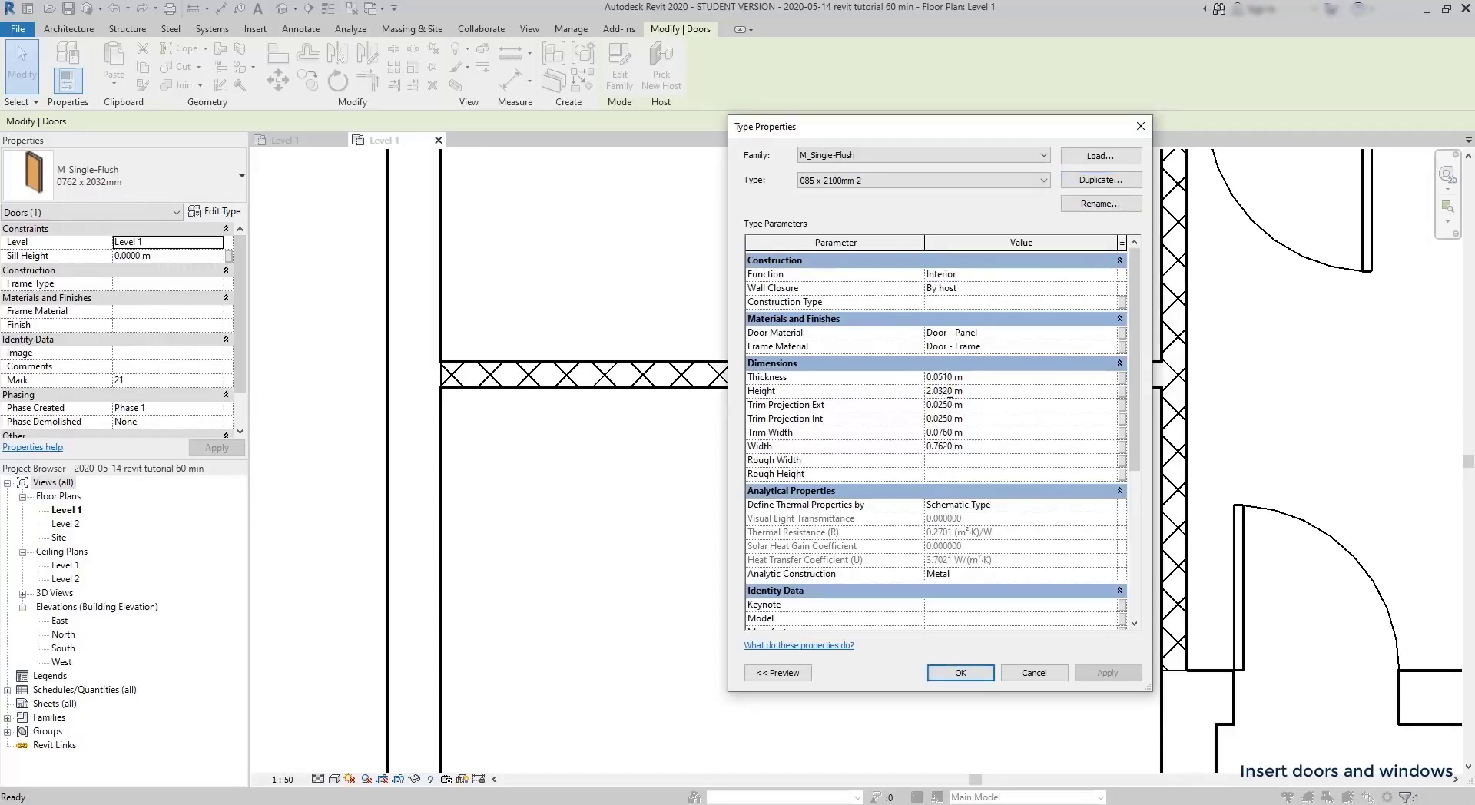
{"action": "key", "text": "BackSpace"}
{"action": "key", "text": "BackSpace"}
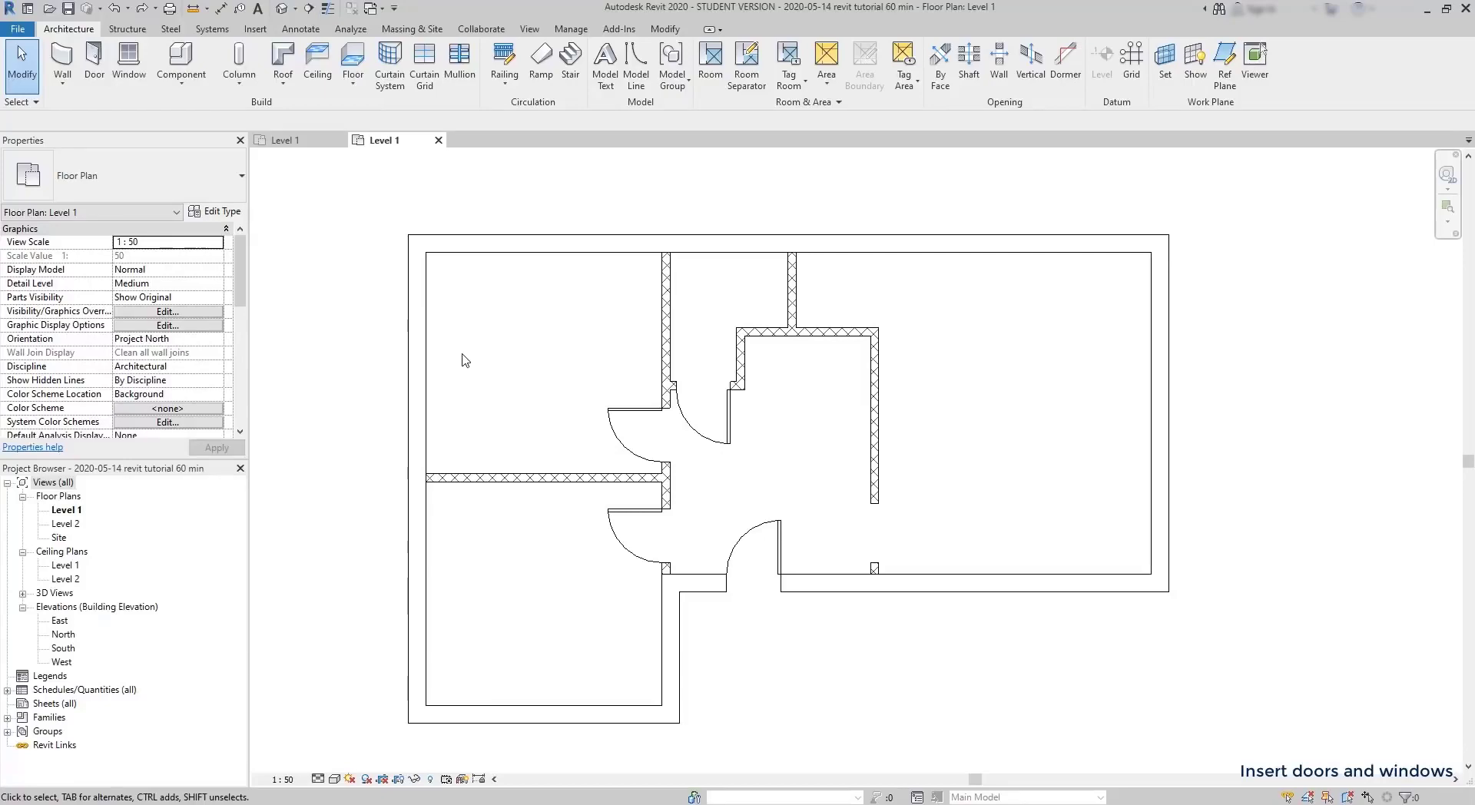
Place three M_Fixed 0610 x 1220mm windows in the lower exterior wall, one beside the entrance door and two in the large room.
{"action": "left_click", "coordinate": [125, 60]}
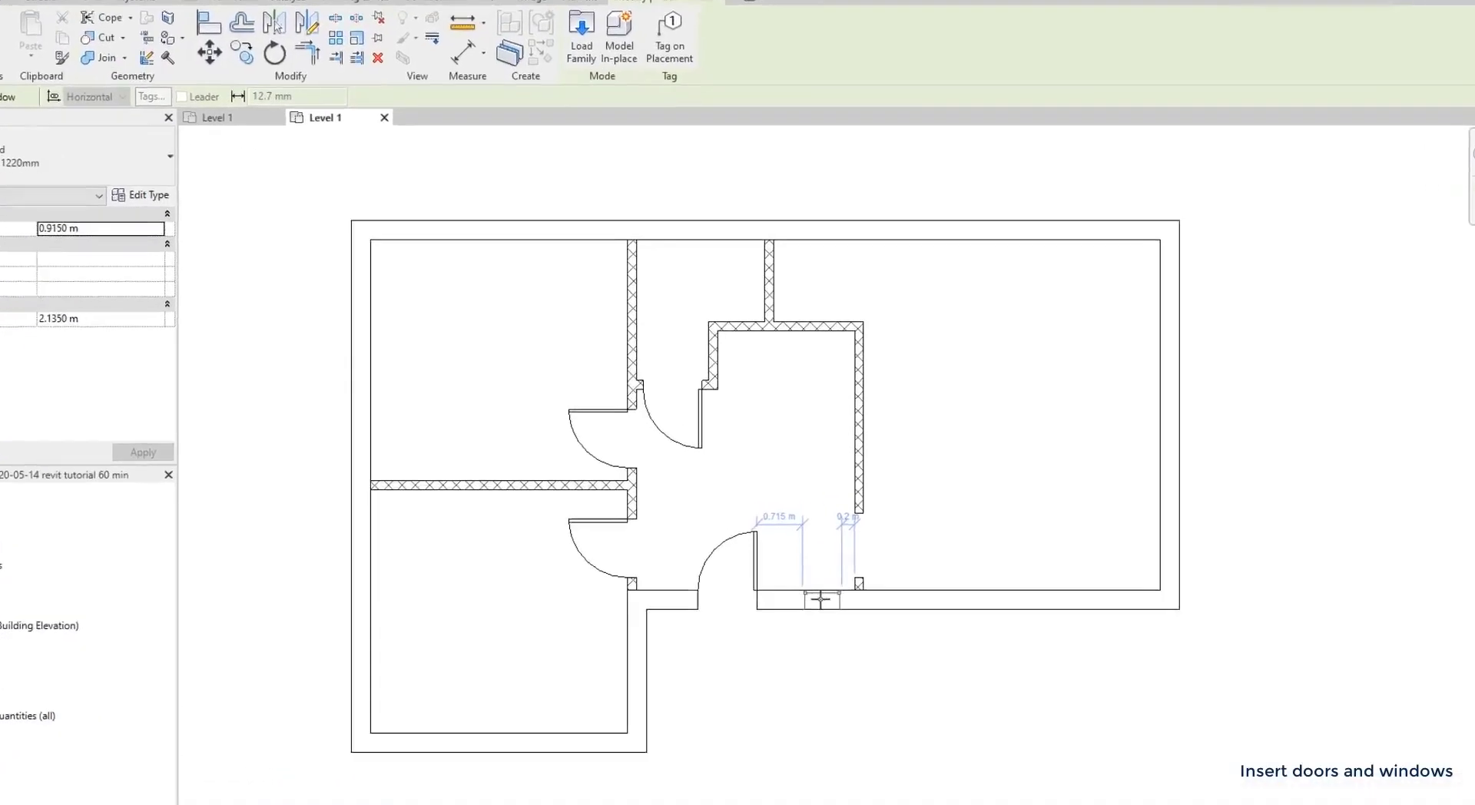
{"action": "left_click", "coordinate": [821, 598]}
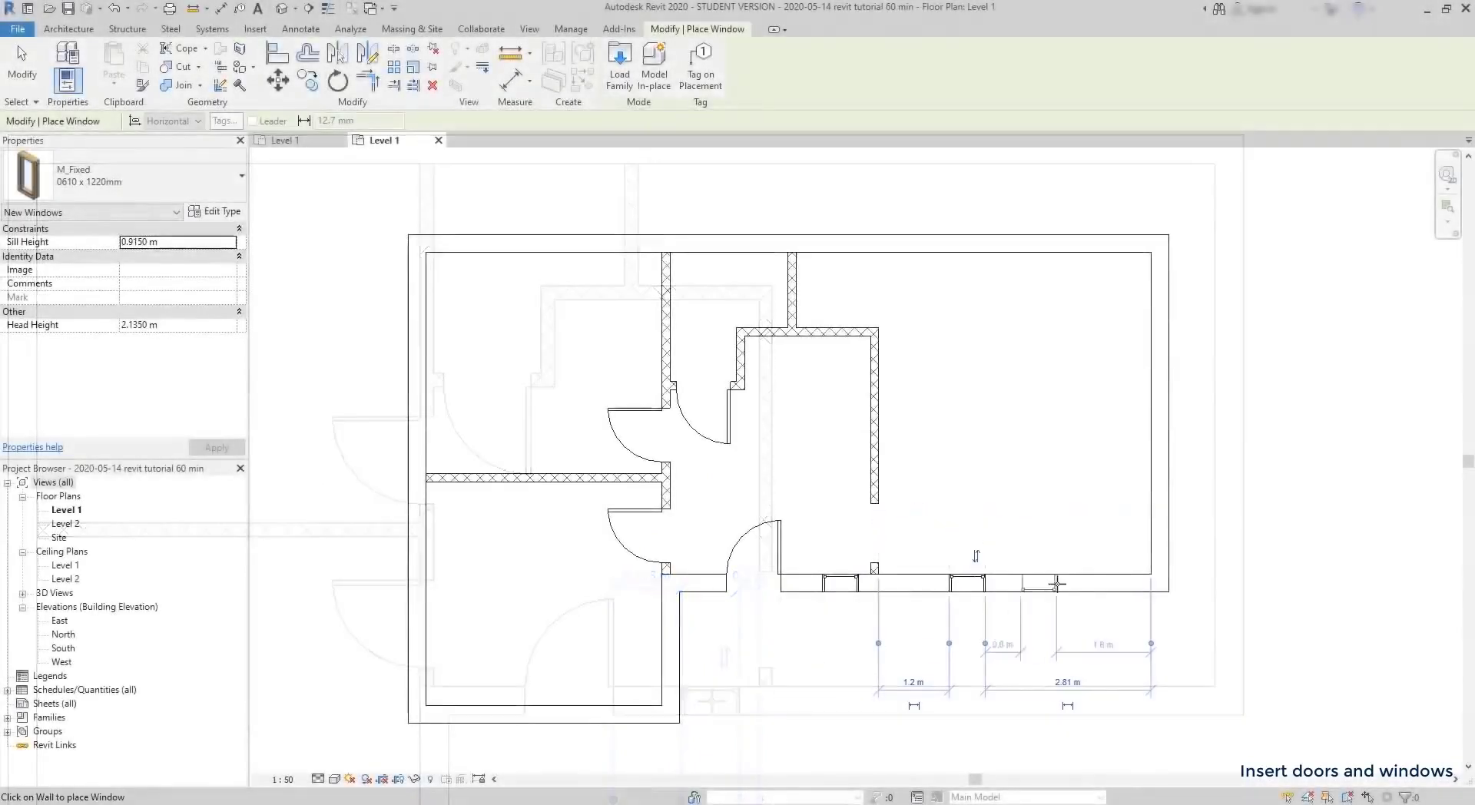
{"action": "scroll", "coordinate": [1062, 582], "scroll_direction": "up", "scroll_amount": 1}
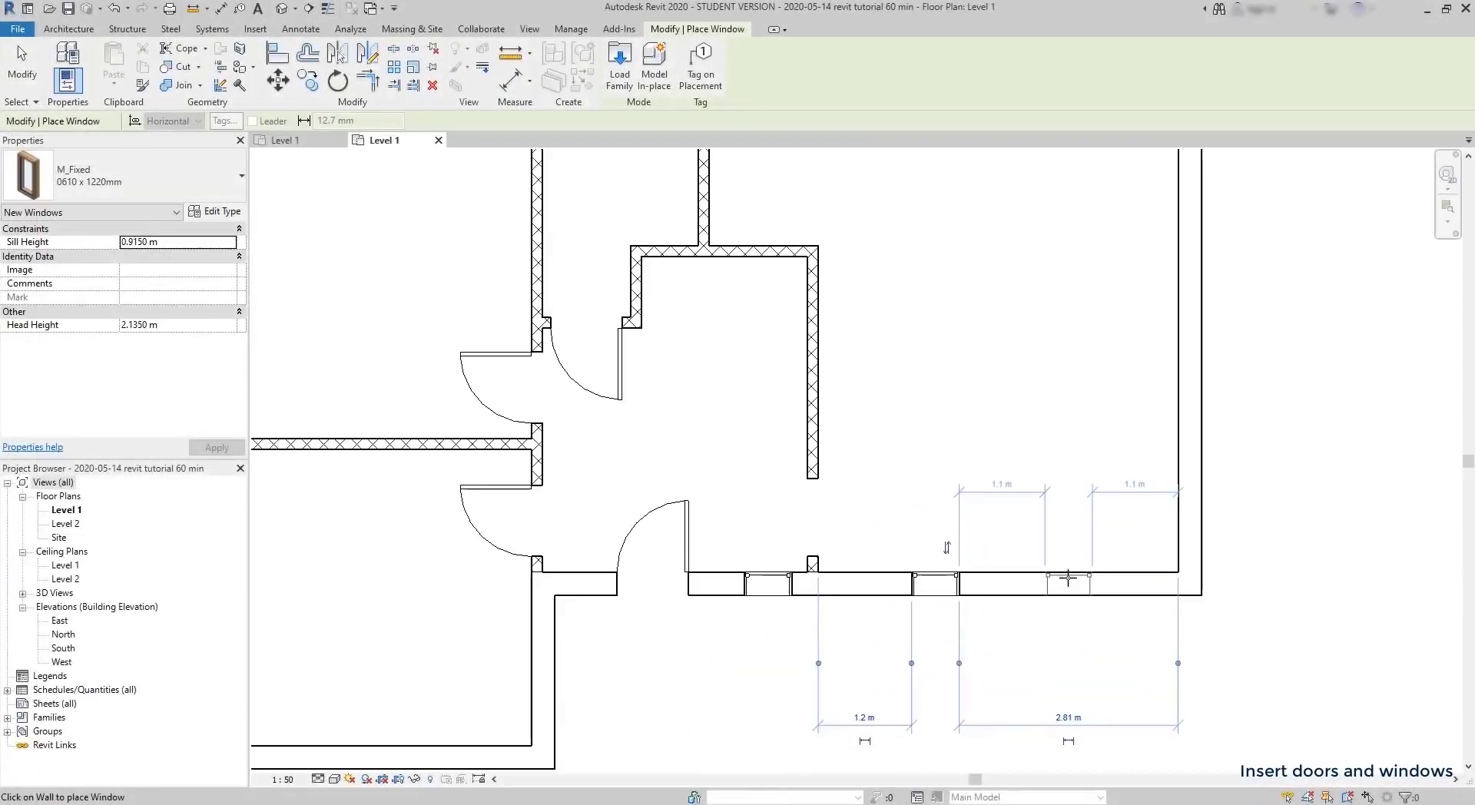
{"action": "left_click", "coordinate": [1070, 576]}
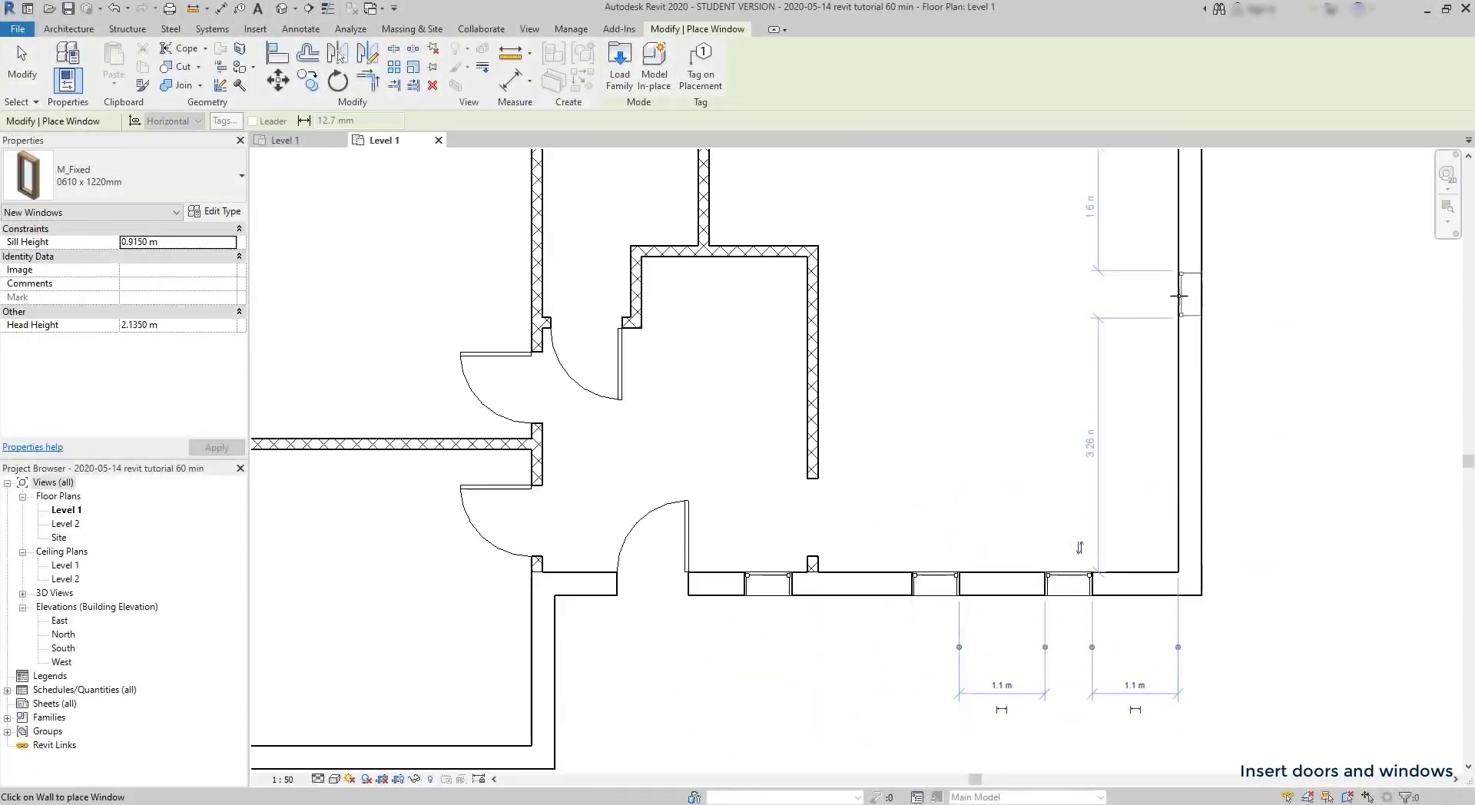
Place a window in the right exterior wall about 1.6 m from the upper corner and another in the upper wall of the large room.
{"action": "left_click", "coordinate": [1183, 293]}
{"action": "middle_click_drag", "start_coordinate": [1007, 254], "coordinate": [1001, 371]}
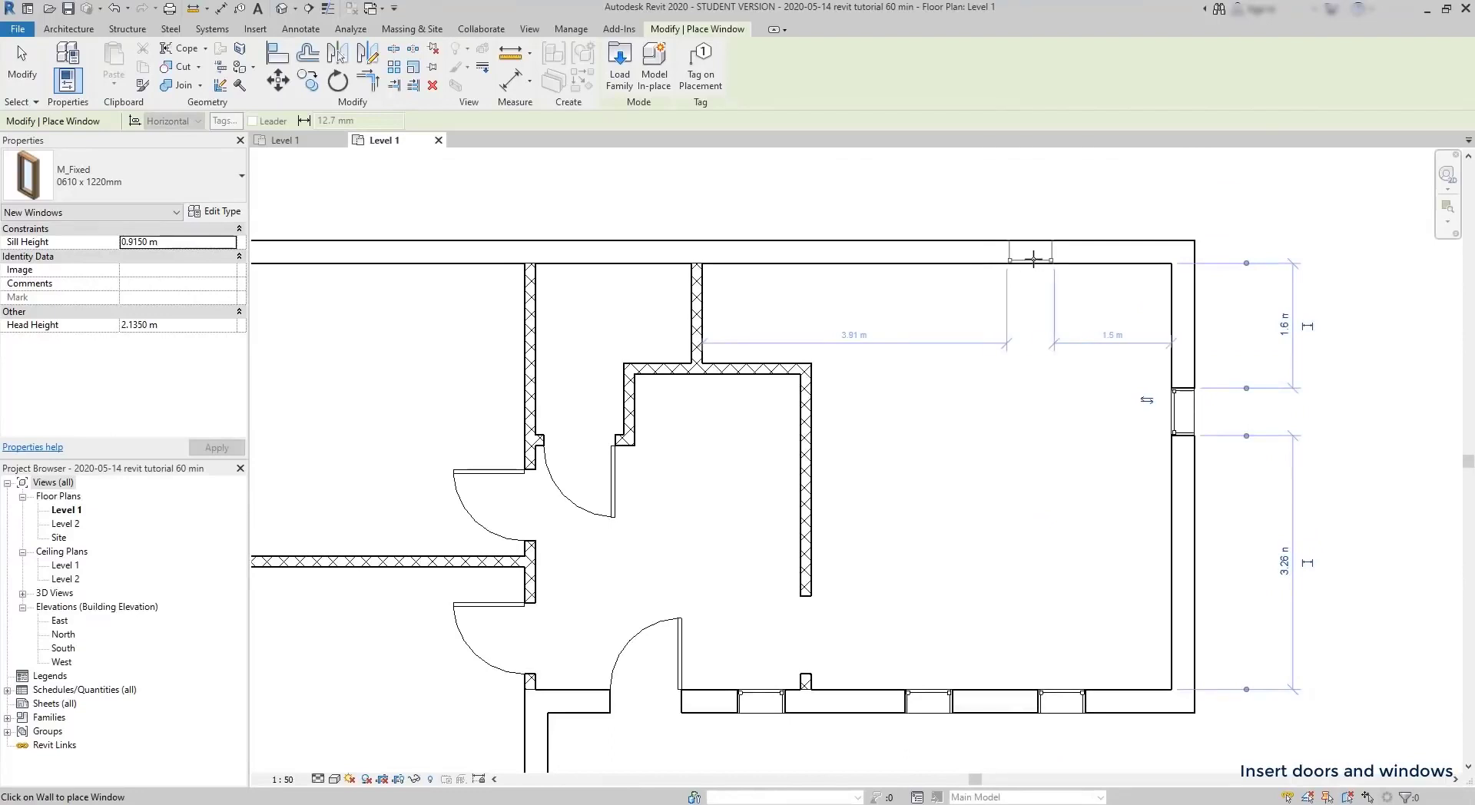
{"action": "left_click", "coordinate": [1032, 260]}
{"action": "scroll", "coordinate": [961, 361], "scroll_direction": "down", "scroll_amount": 1}
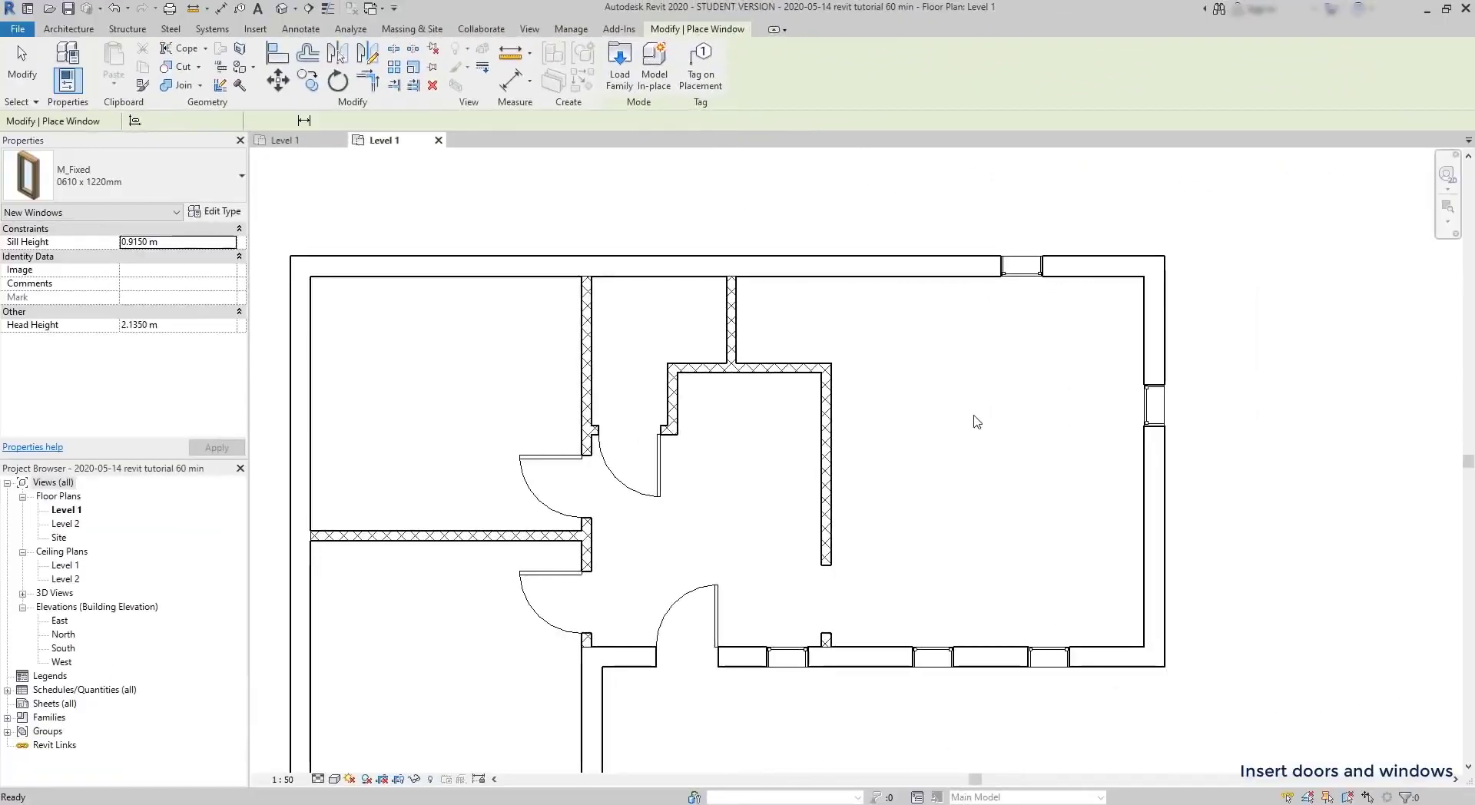
{"action": "key", "text": "Escape"}
{"action": "key", "text": "Escape"}
Change the large room's four windows to the M_Window-Casement-Double type 1200 x 1500mm.
{"action": "left_click", "coordinate": [1003, 662]}
{"action": "left_click", "coordinate": [1050, 657]}
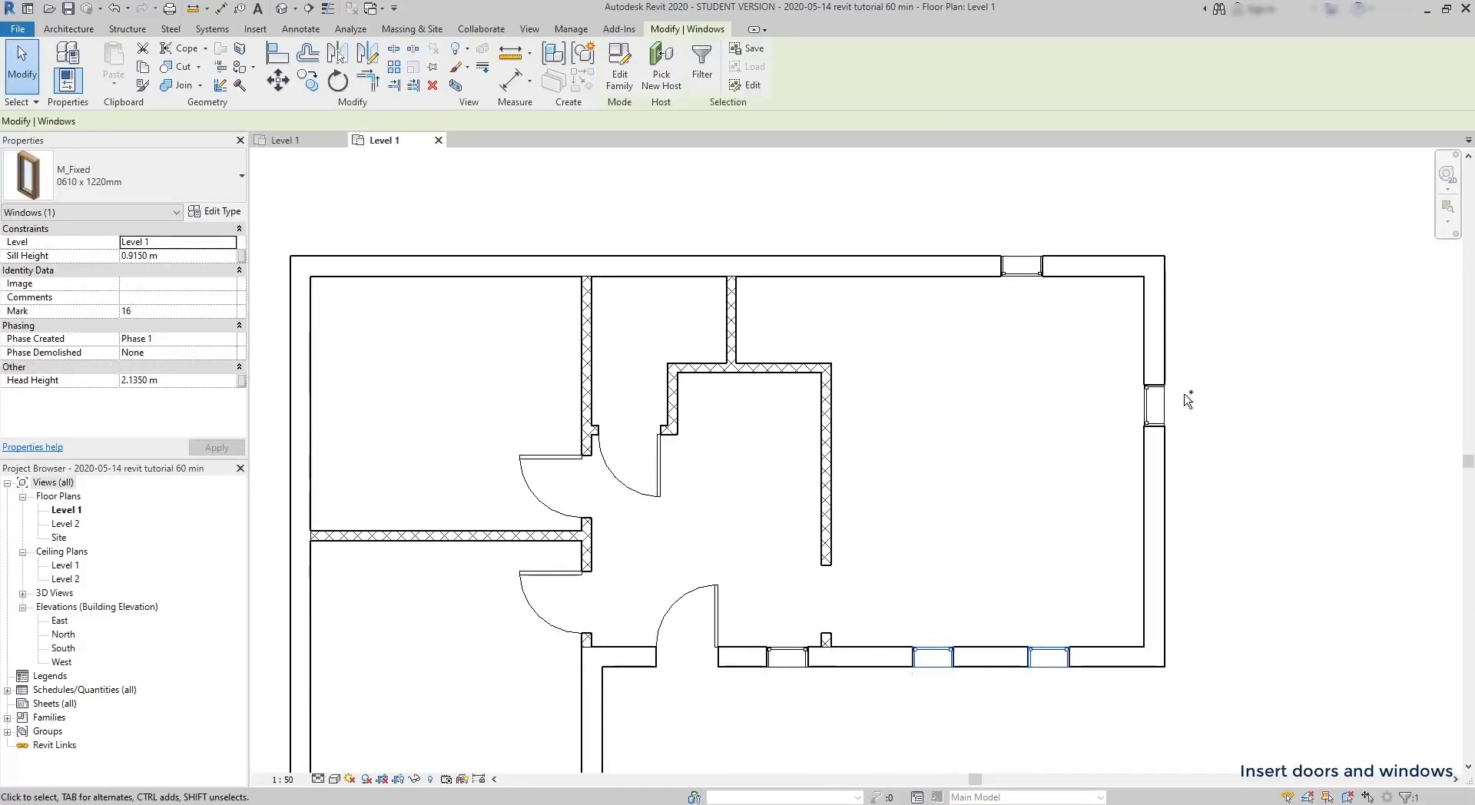
{"action": "left_click", "coordinate": [1154, 405], "text": "ctrl"}
{"action": "left_click", "coordinate": [1031, 270], "text": "ctrl"}
{"action": "left_click", "coordinate": [1031, 270], "text": "ctrl"}
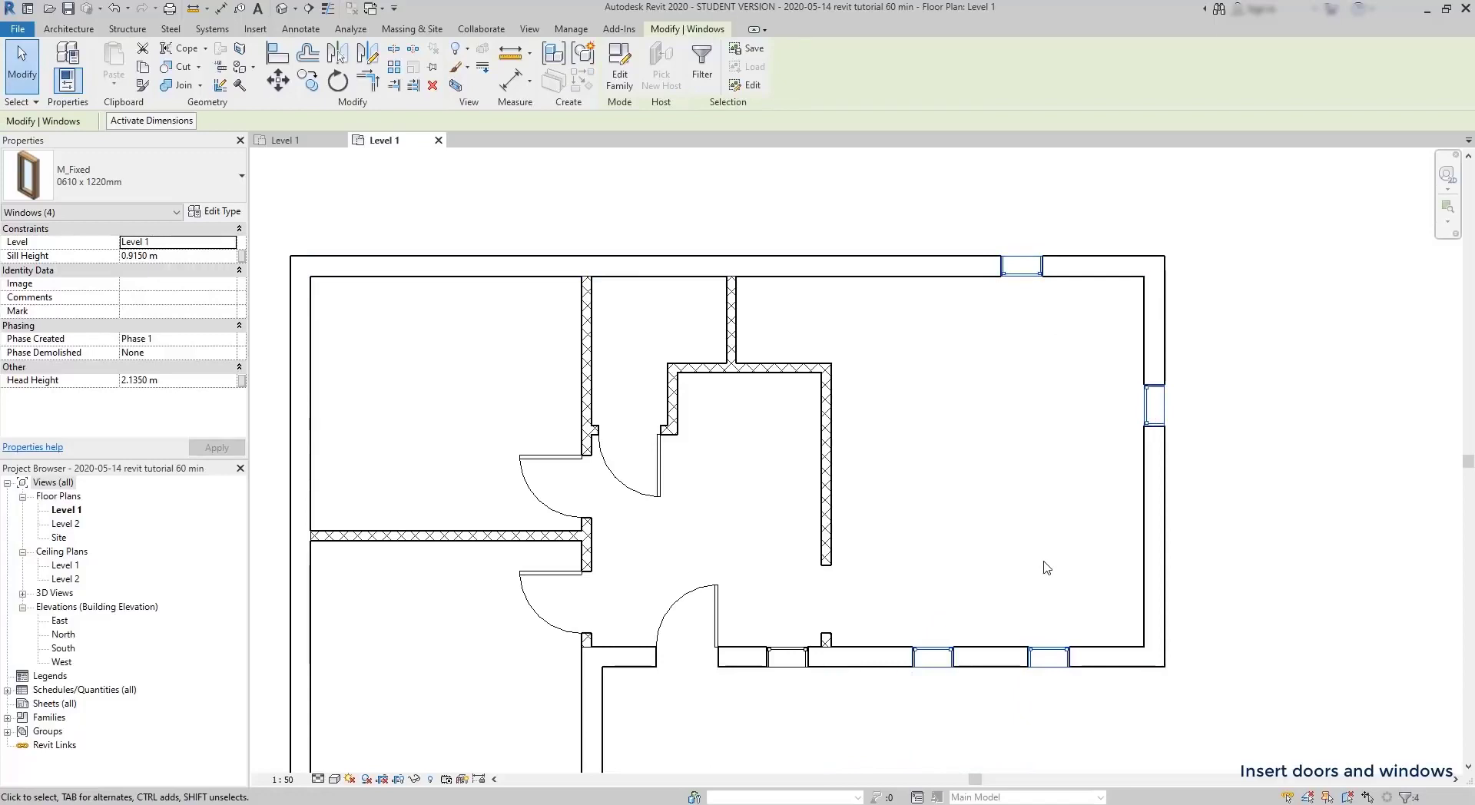
{"action": "left_click", "coordinate": [221, 179]}
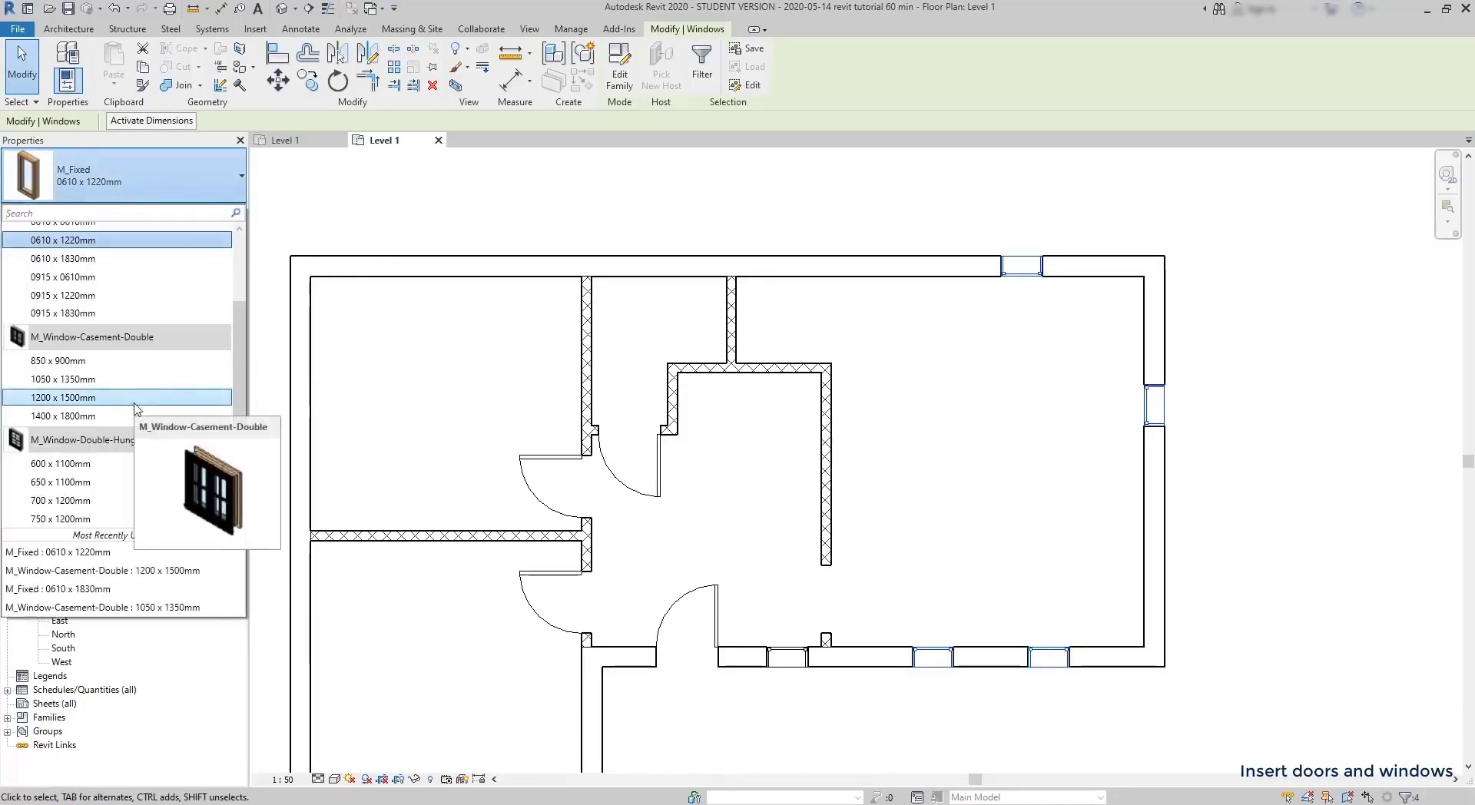
{"action": "left_click", "coordinate": [135, 400]}
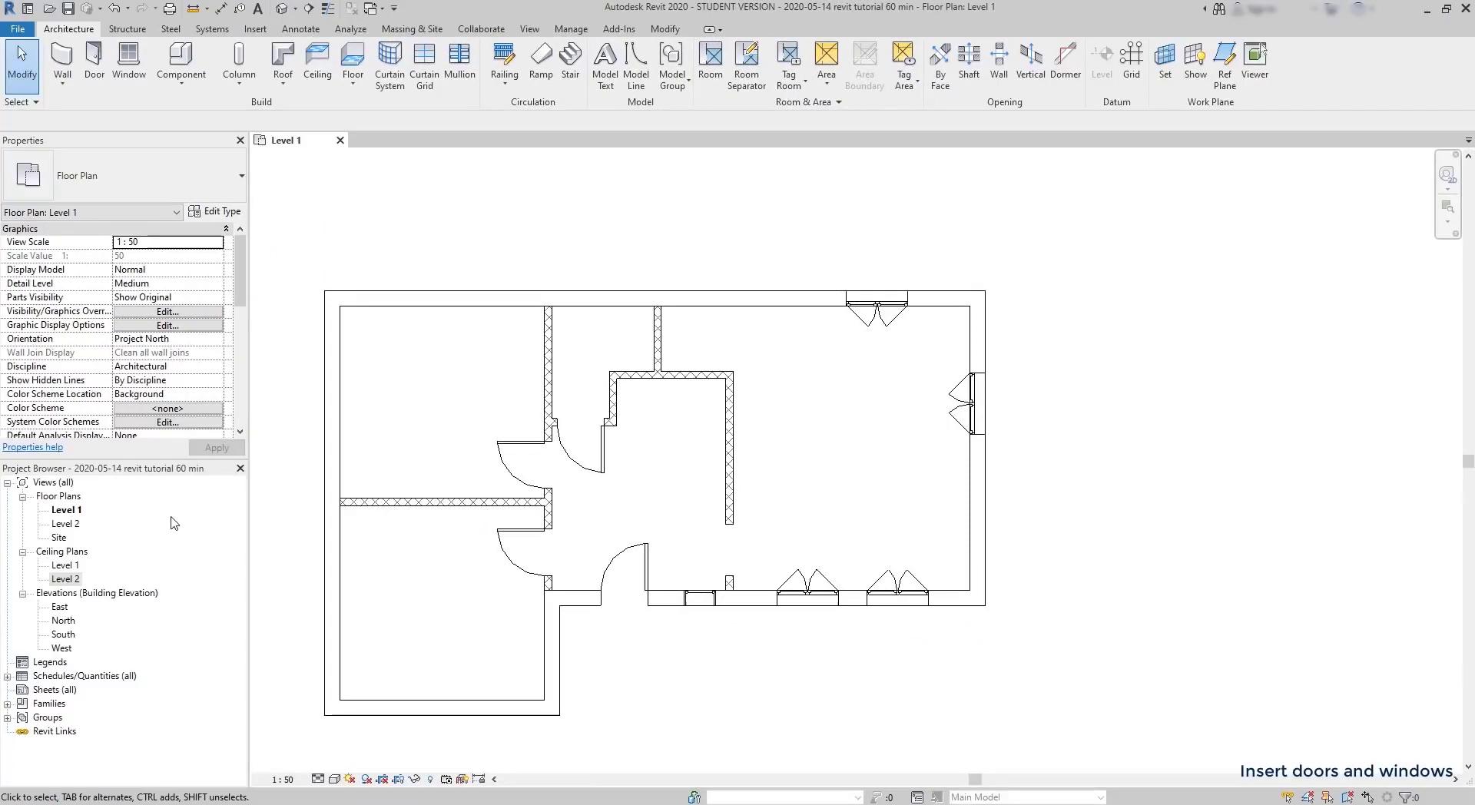
Open the default 3D view and set its visual style to Shaded.
{"action": "left_click", "coordinate": [530, 29]}
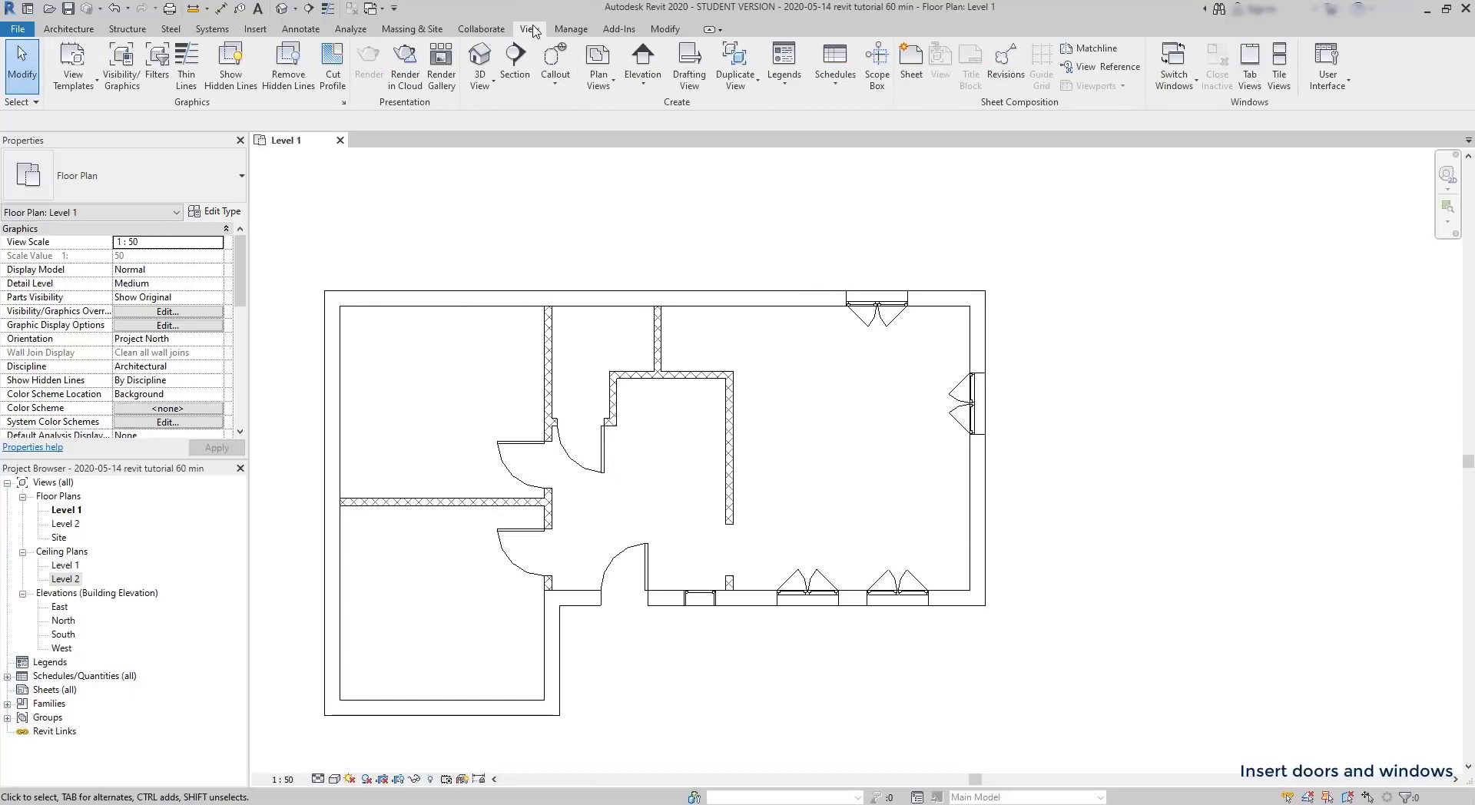
{"action": "left_click", "coordinate": [490, 86]}
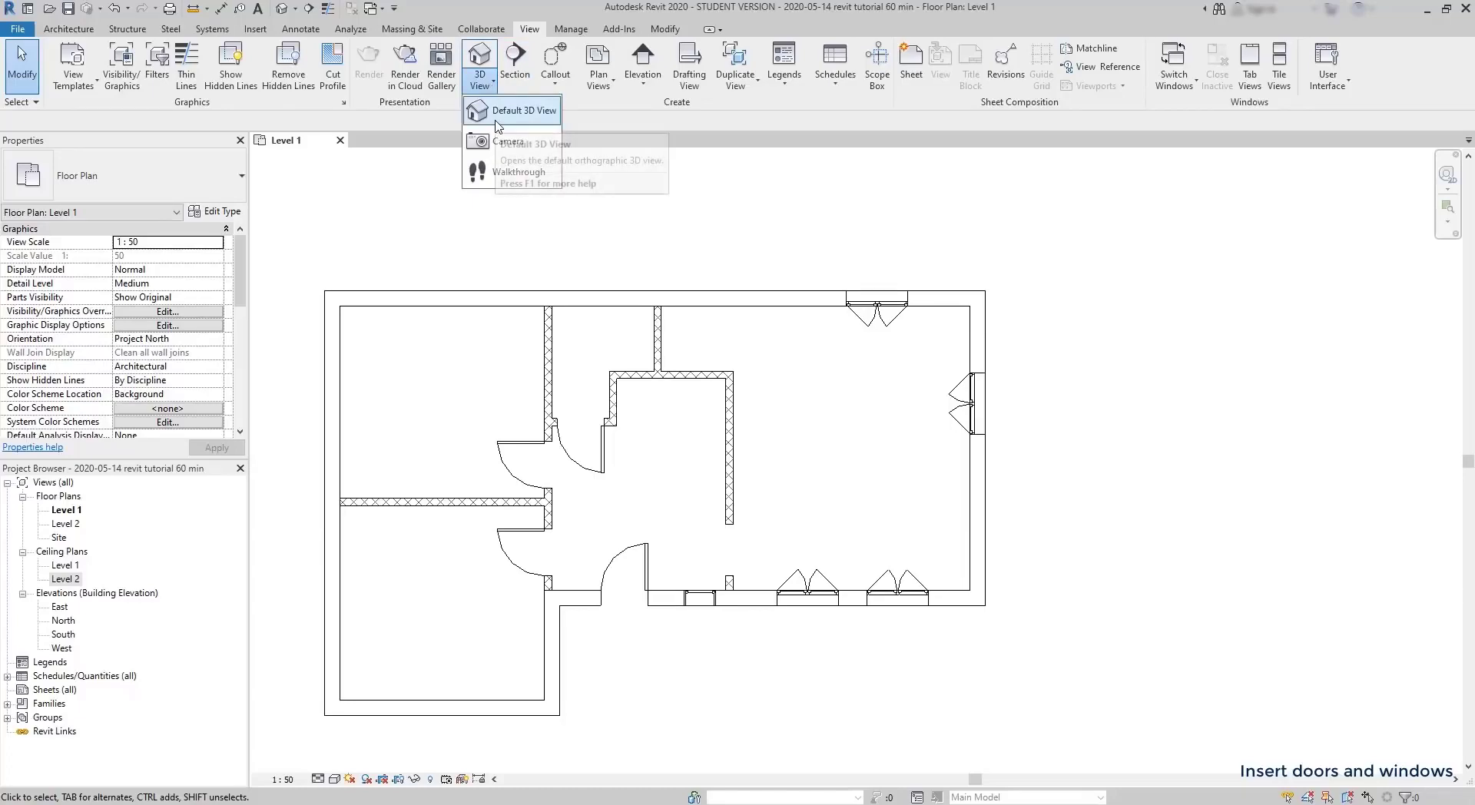
{"action": "left_click", "coordinate": [496, 123]}
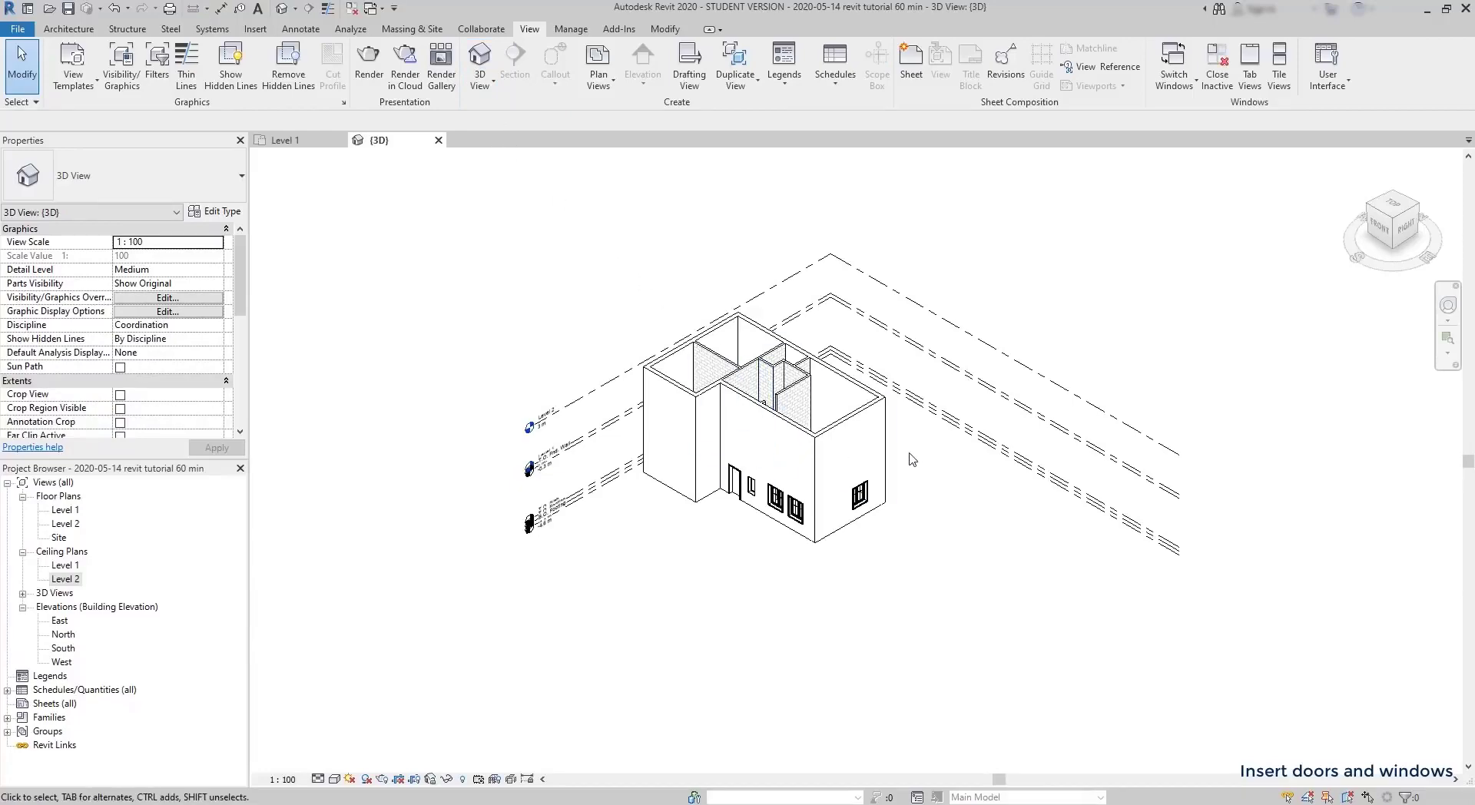
{"action": "scroll", "coordinate": [815, 463], "scroll_direction": "up", "scroll_amount": 5}
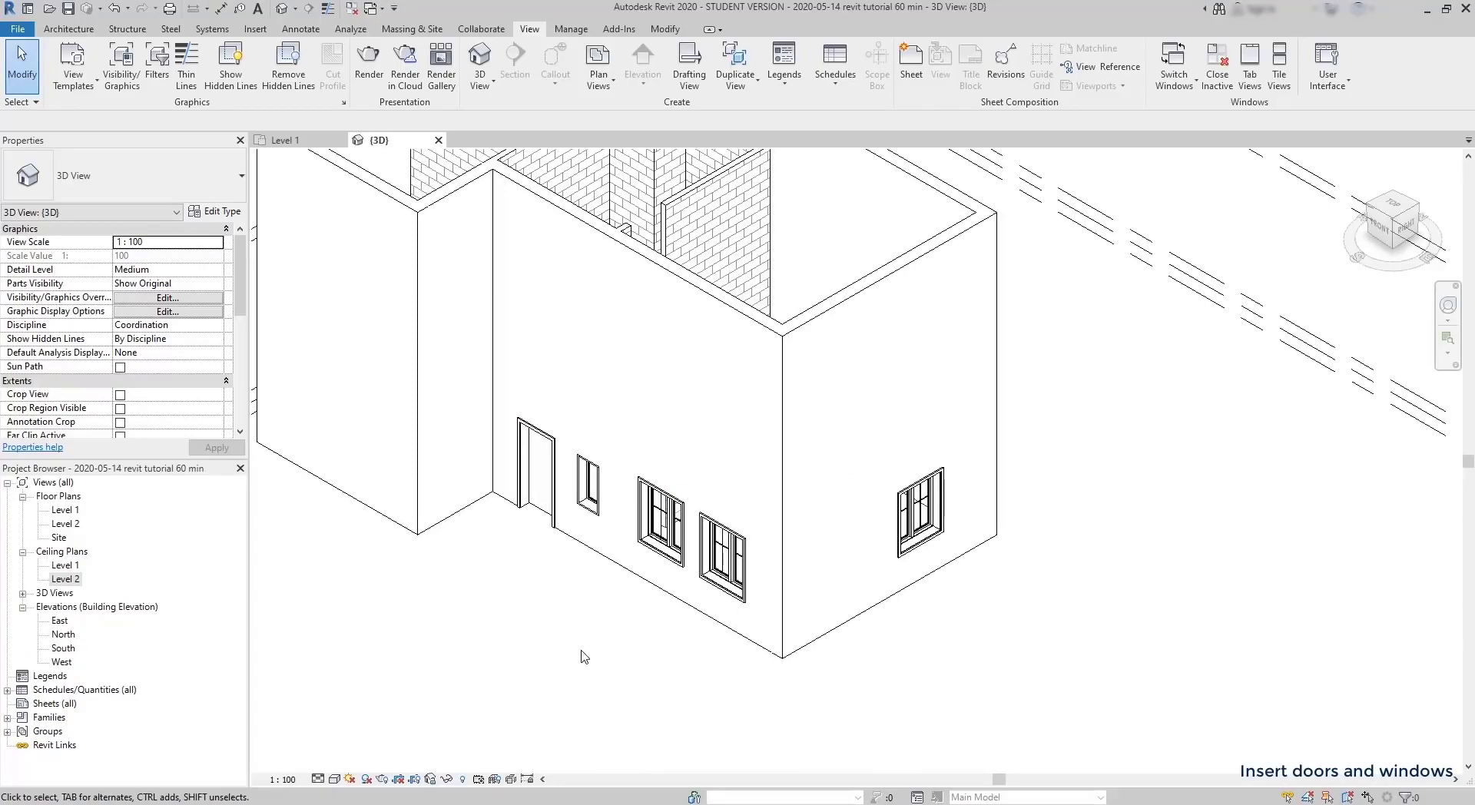
{"action": "left_click", "coordinate": [335, 779]}
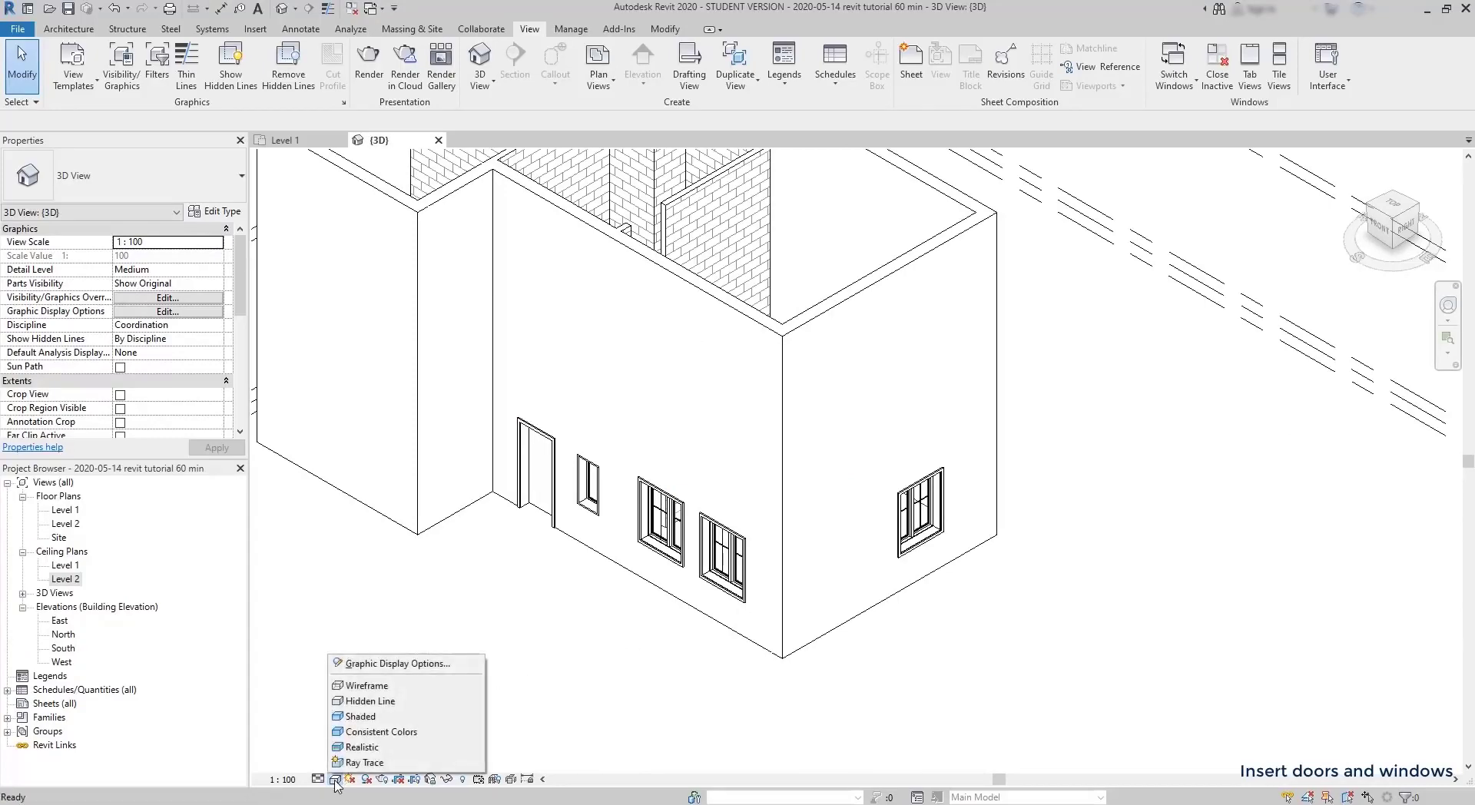
{"action": "left_click", "coordinate": [382, 716]}
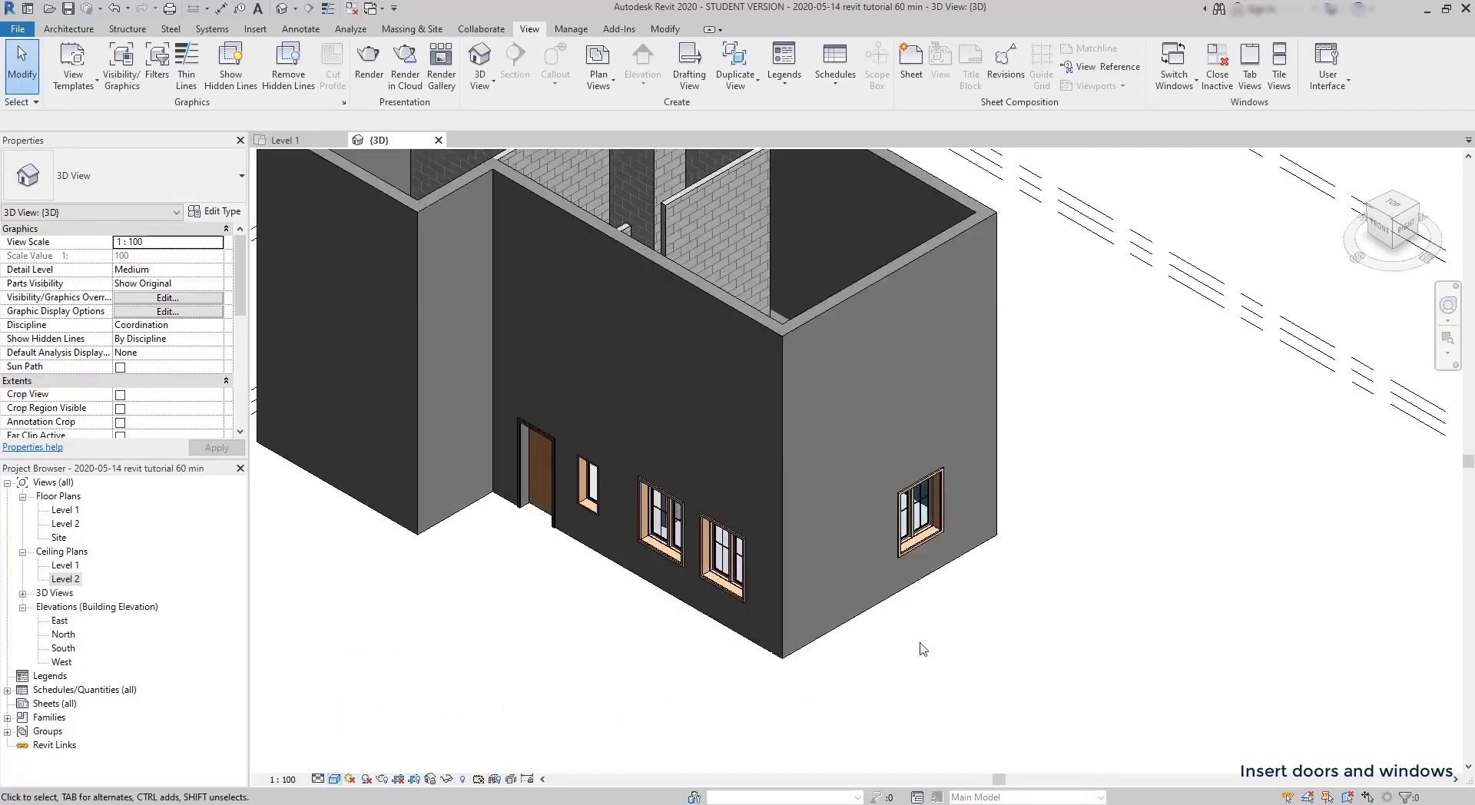
{"action": "scroll", "coordinate": [931, 578], "scroll_direction": "up", "scroll_amount": 3}
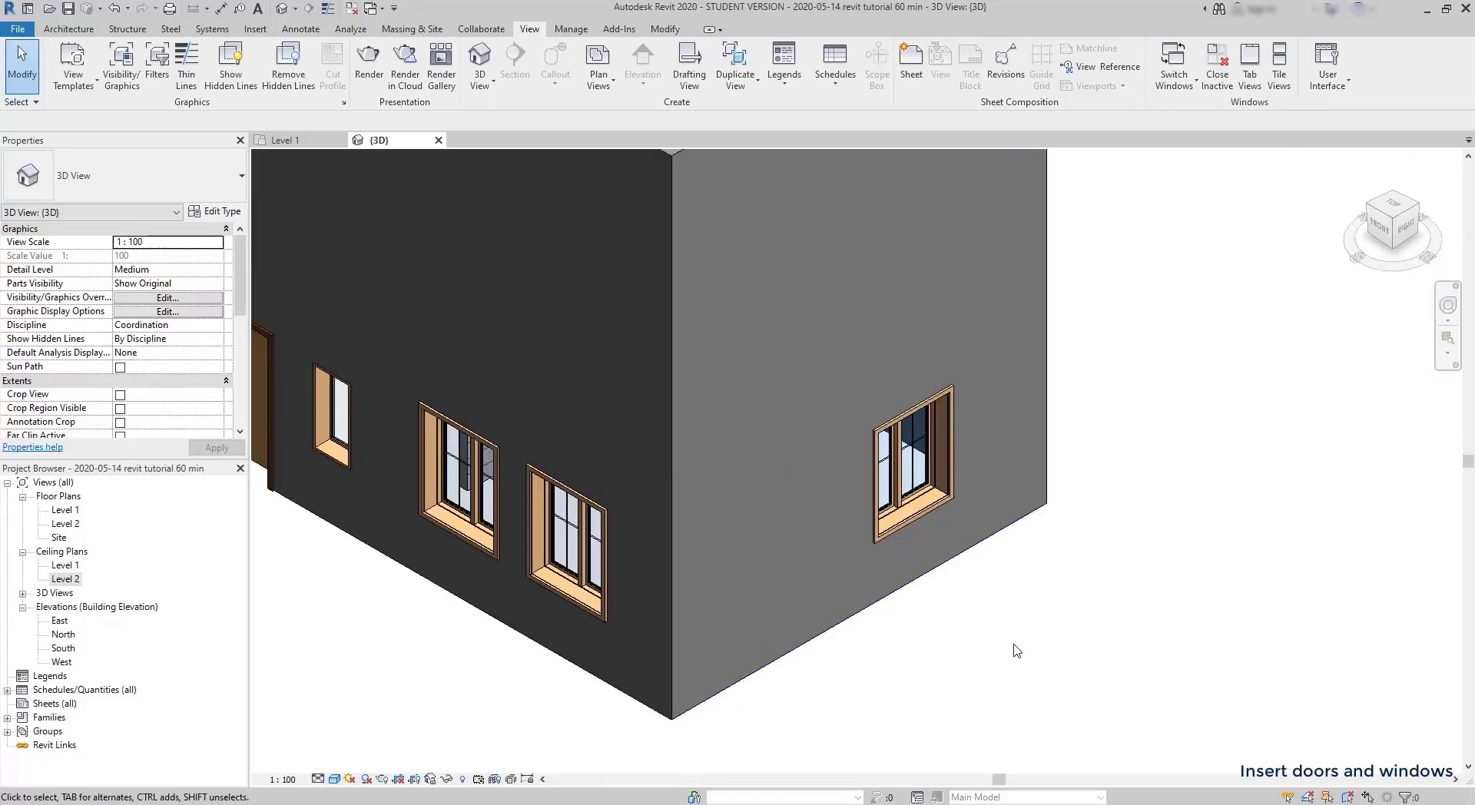
Try to change the Sill Height of the single casement window on the short exterior wall.
{"action": "left_click", "coordinate": [885, 513]}
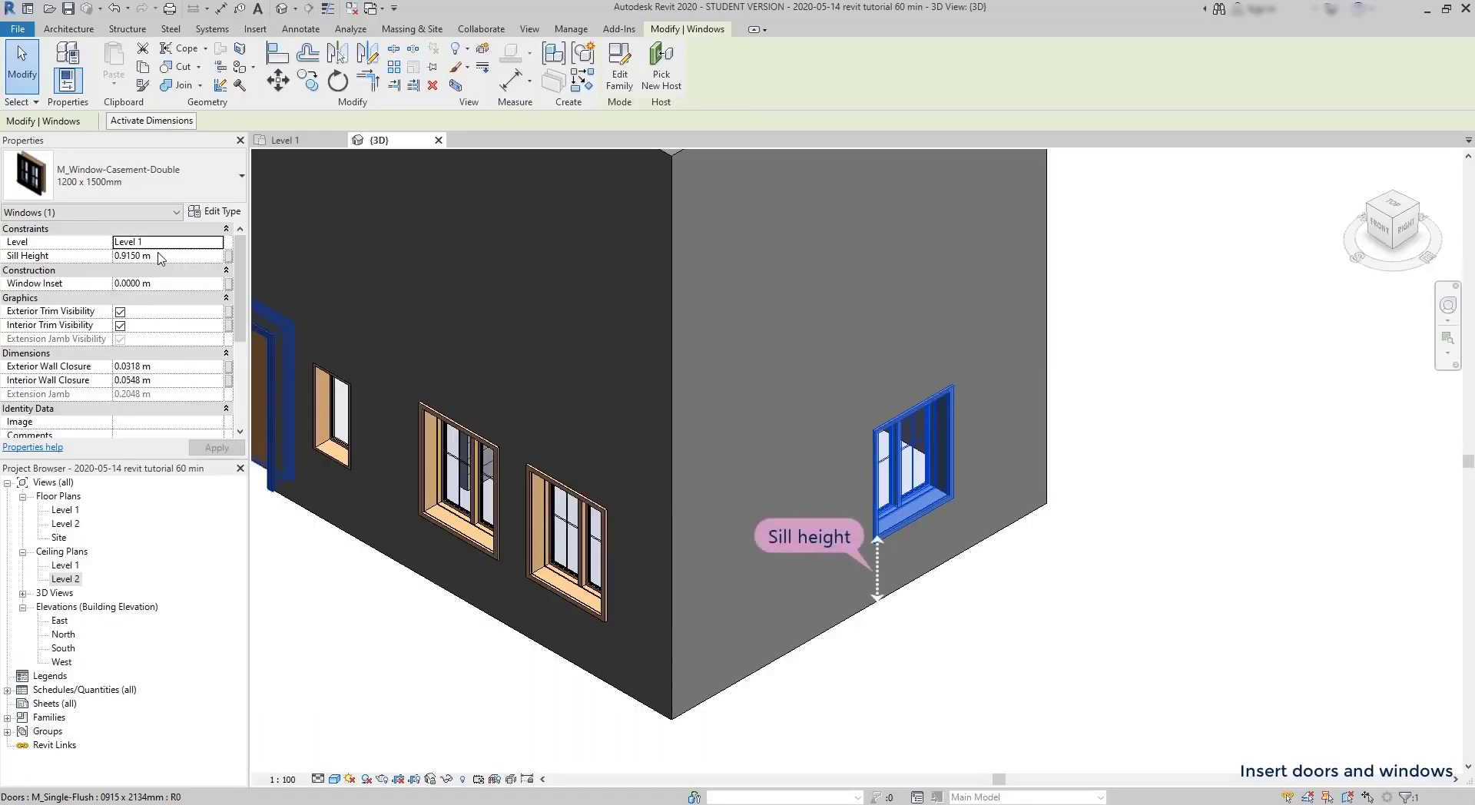
{"action": "left_click", "coordinate": [158, 261]}
{"action": "left_click", "coordinate": [158, 260]}
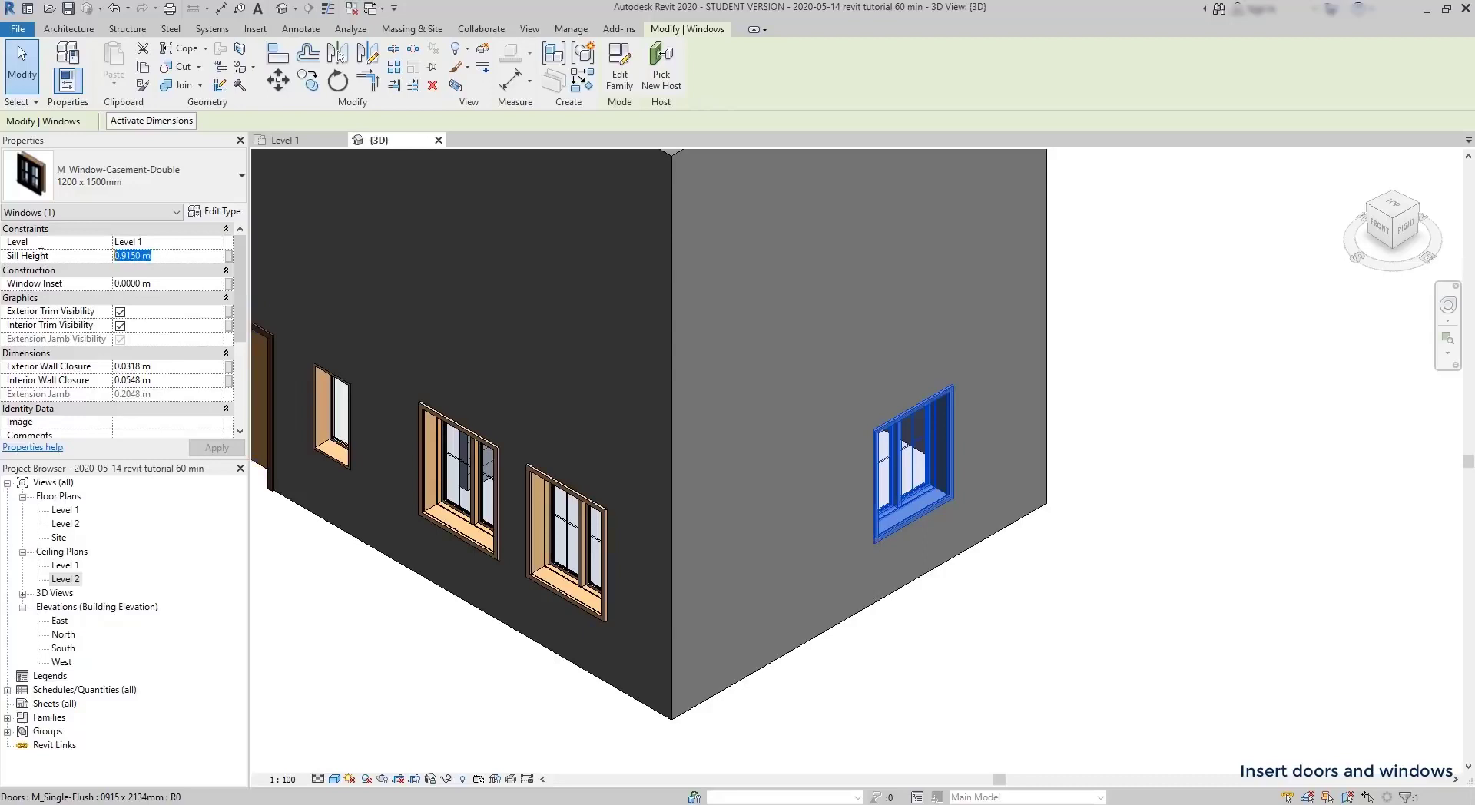
{"action": "type", "text": "1."}
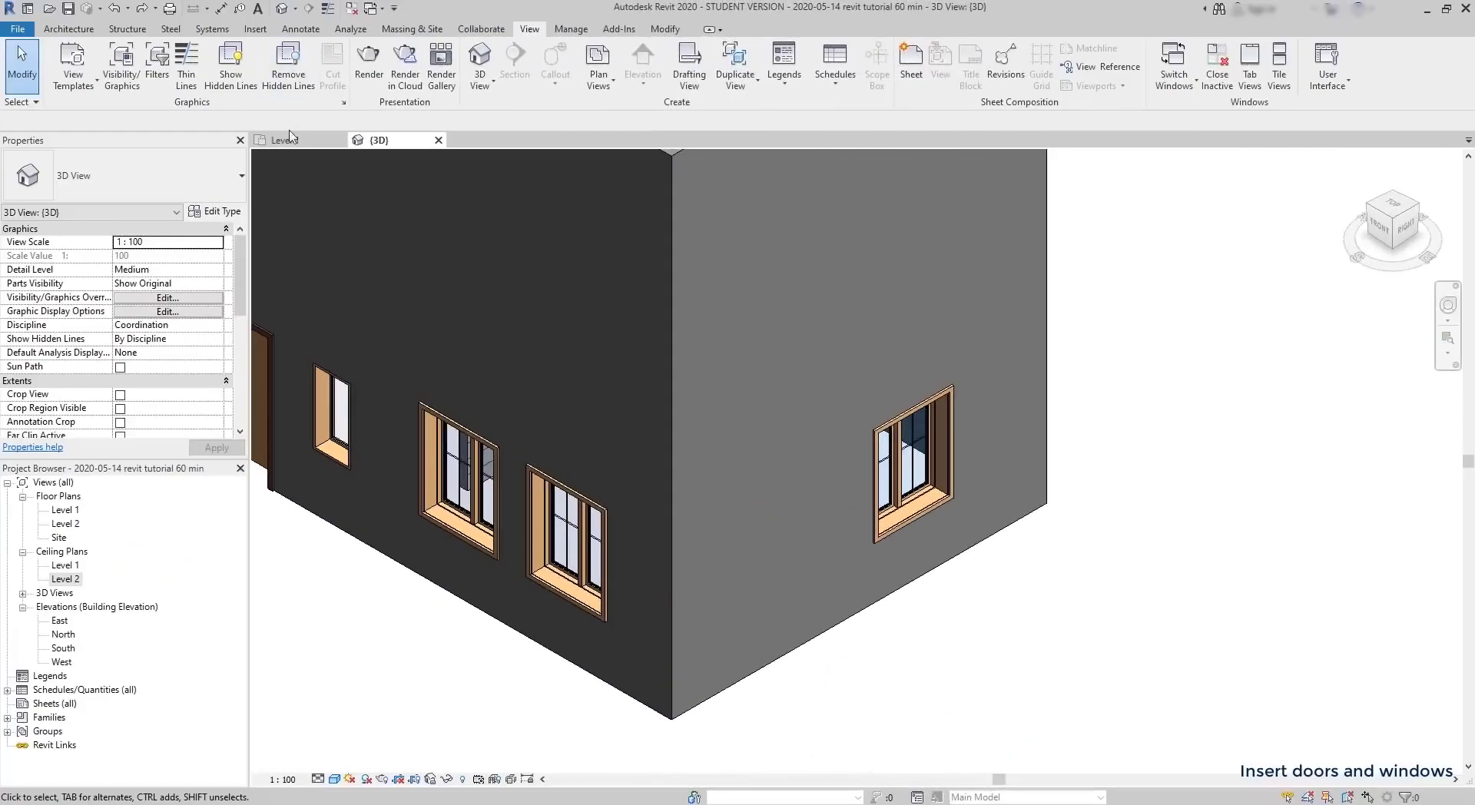
Select the whole Level 1 plan, limit the properties to the windows and set their Sill Height to 1.2 m.
{"action": "left_click", "coordinate": [293, 145]}
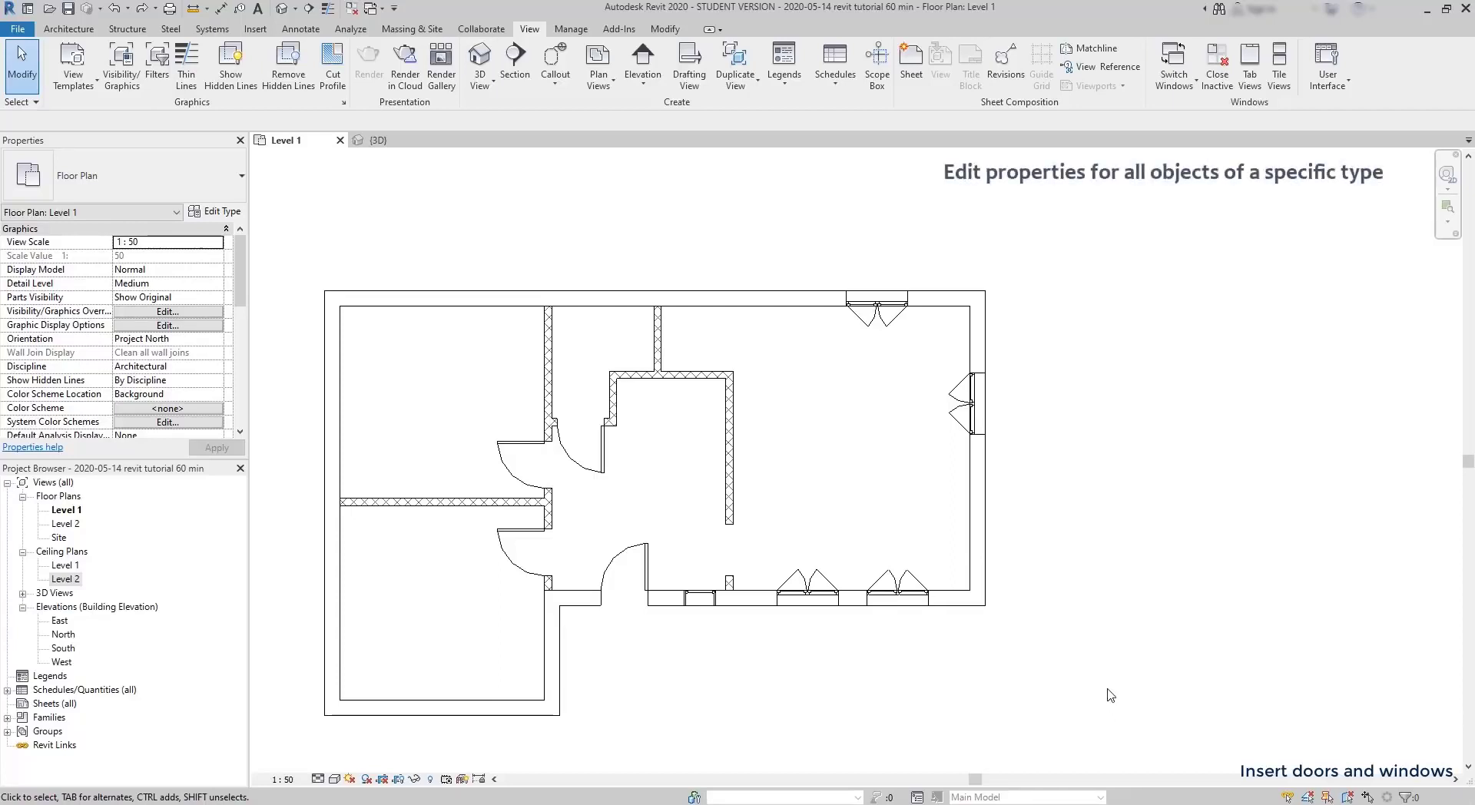
{"action": "left_click_drag", "start_coordinate": [1174, 759], "coordinate": [292, 243]}
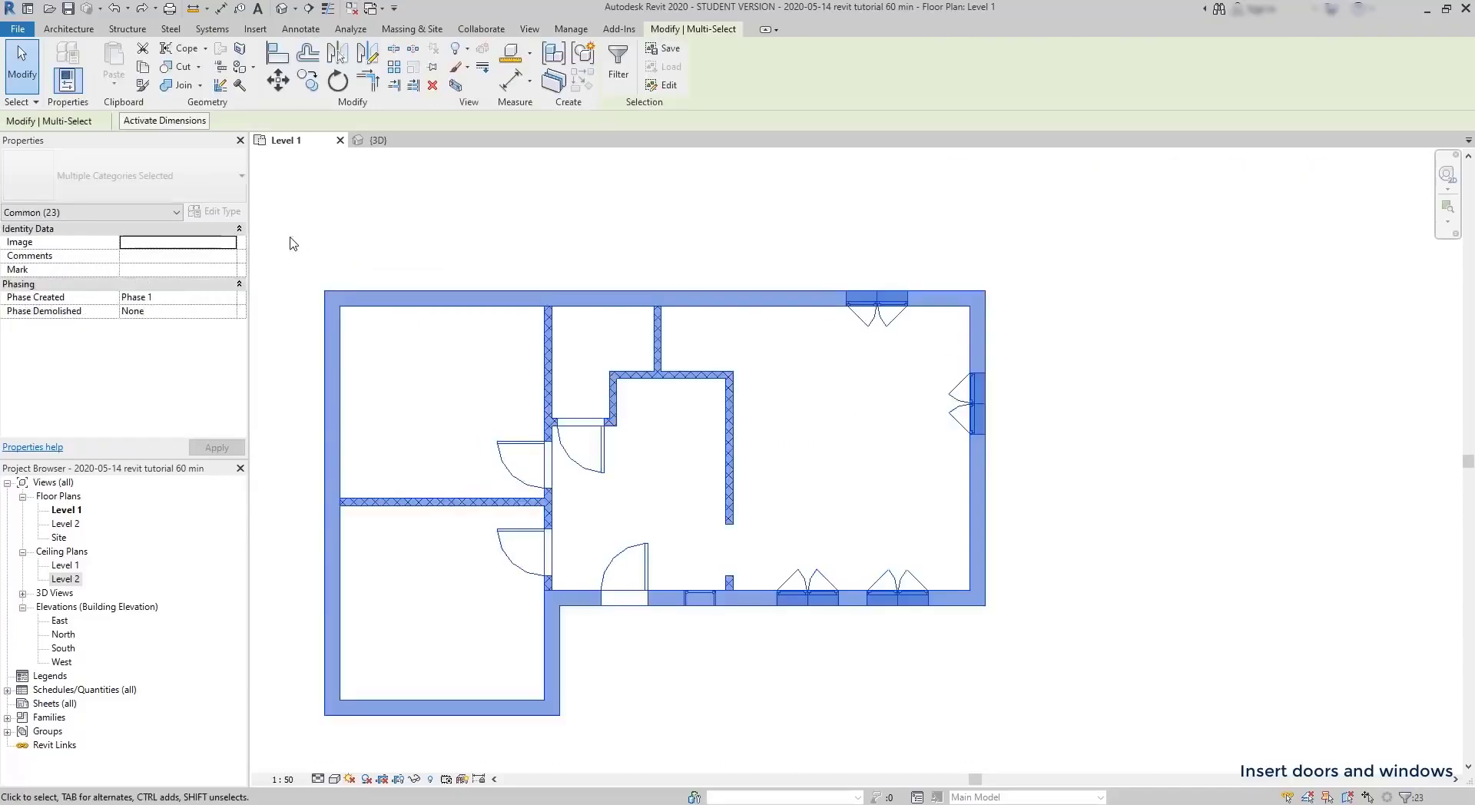
{"action": "left_click", "coordinate": [165, 213]}
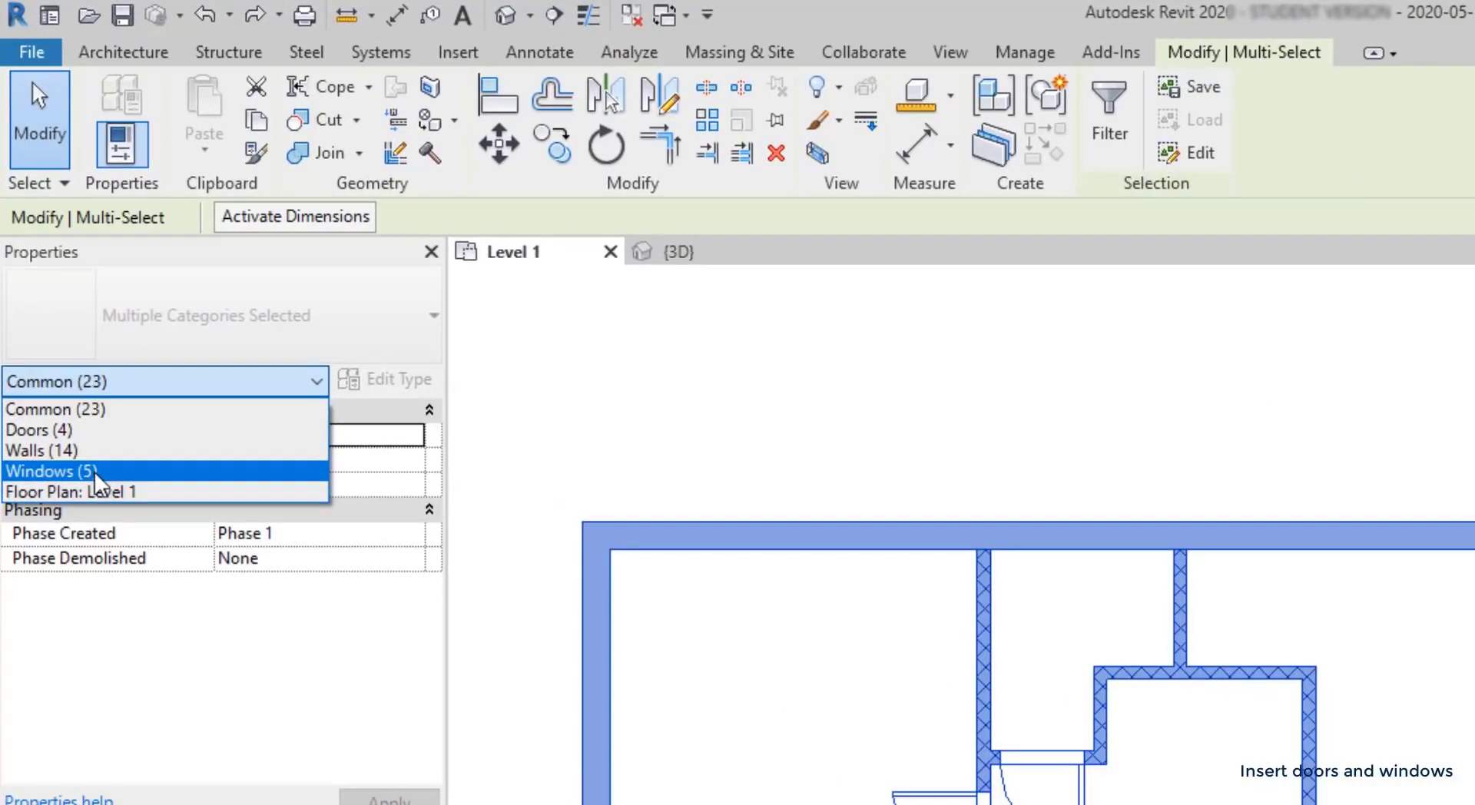
{"action": "left_click", "coordinate": [95, 471]}
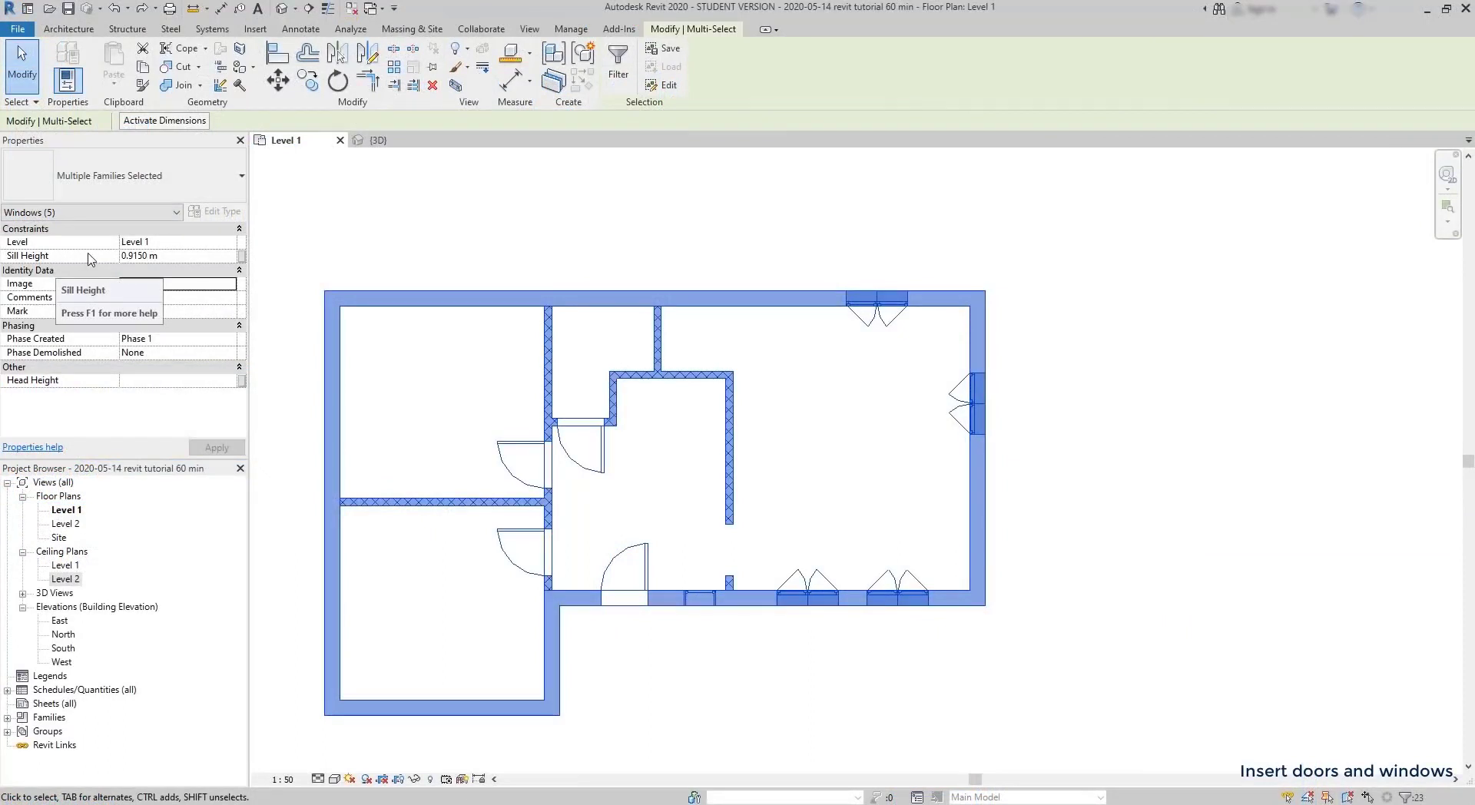
{"action": "left_click", "coordinate": [89, 259]}
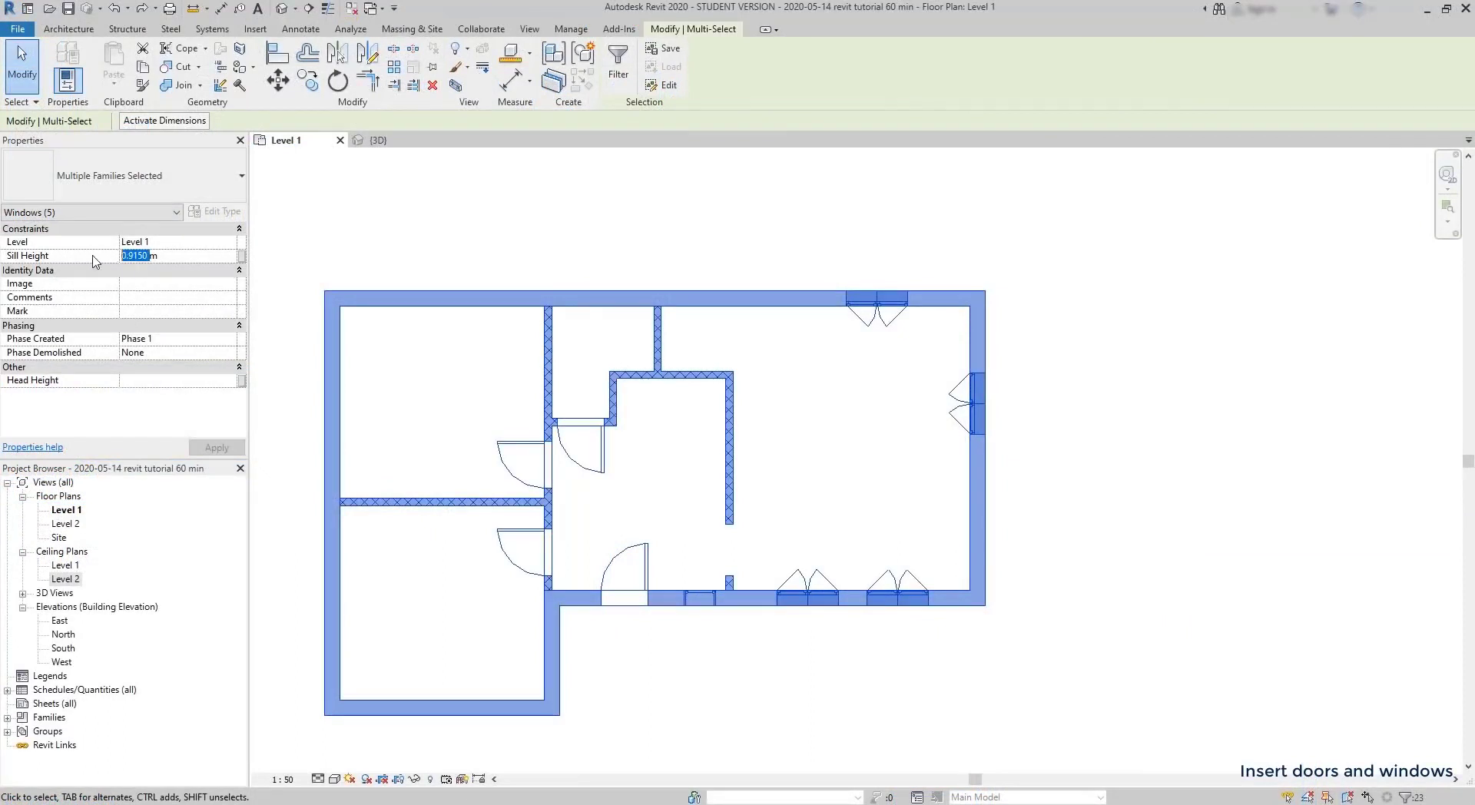
{"action": "type", "text": "1.2"}
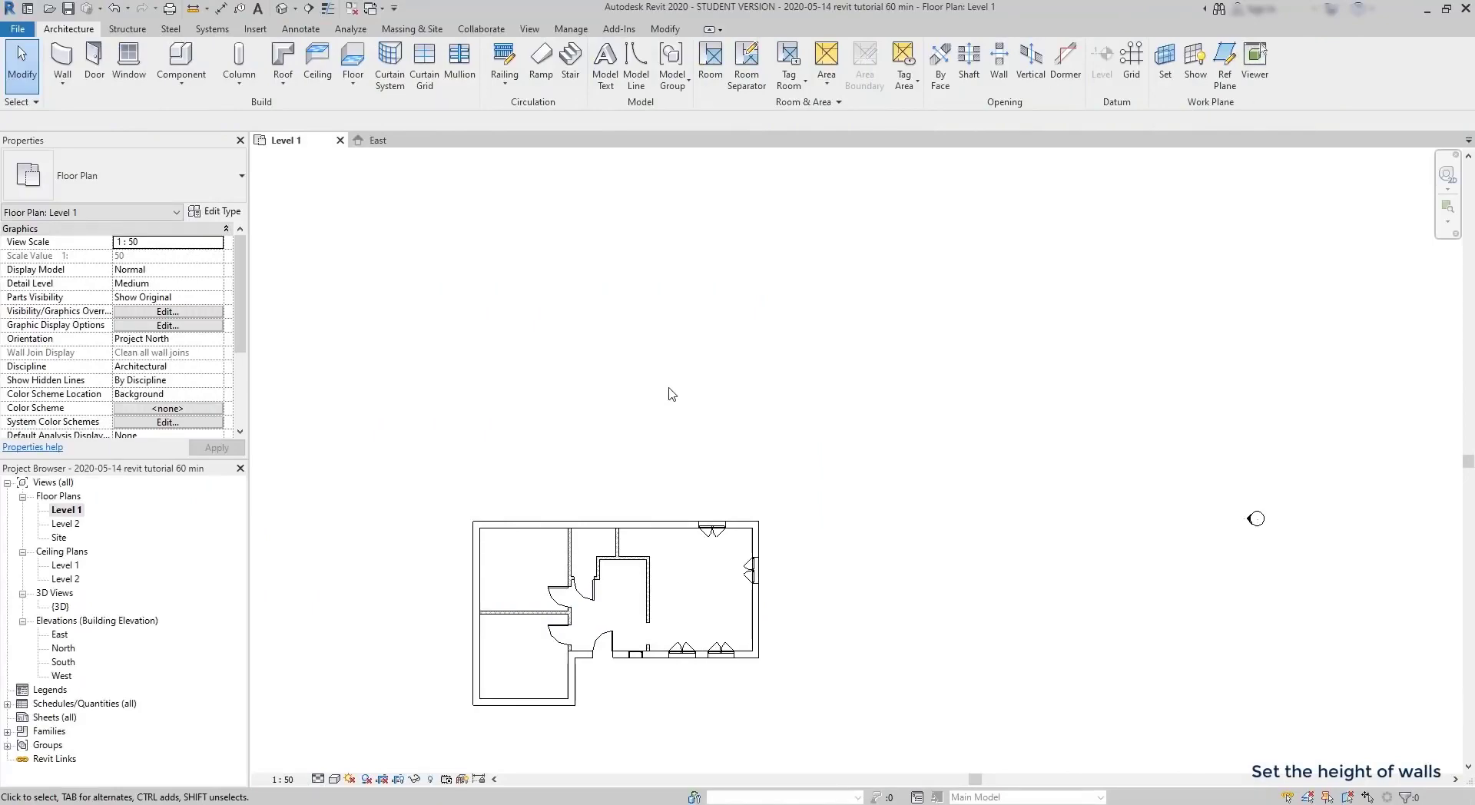
Start the Wall command on the Level 1 plan and set the height of new walls to reach Level 2.
{"action": "key", "text": "w"}
{"action": "key", "text": "a"}
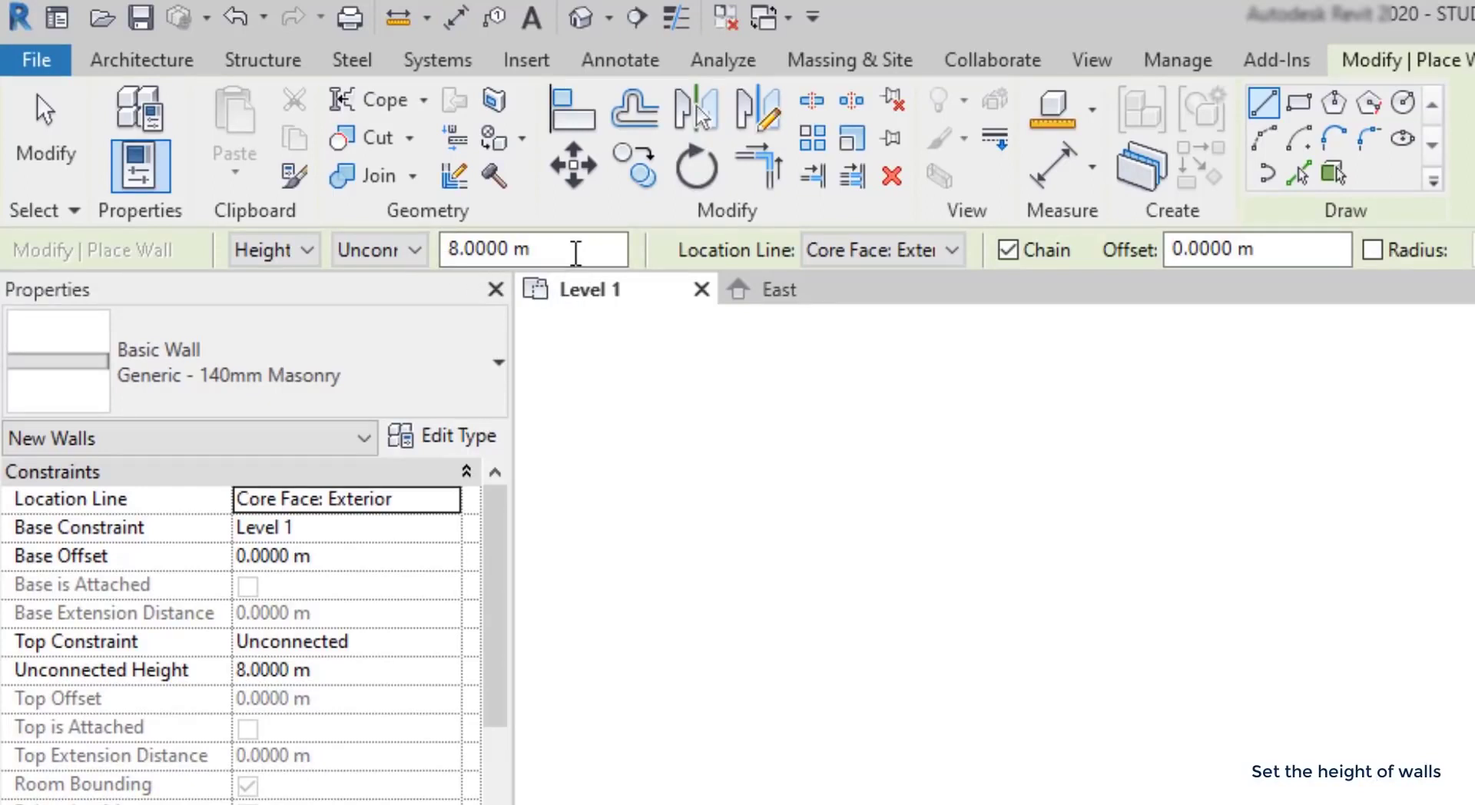
{"action": "left_click", "coordinate": [416, 252]}
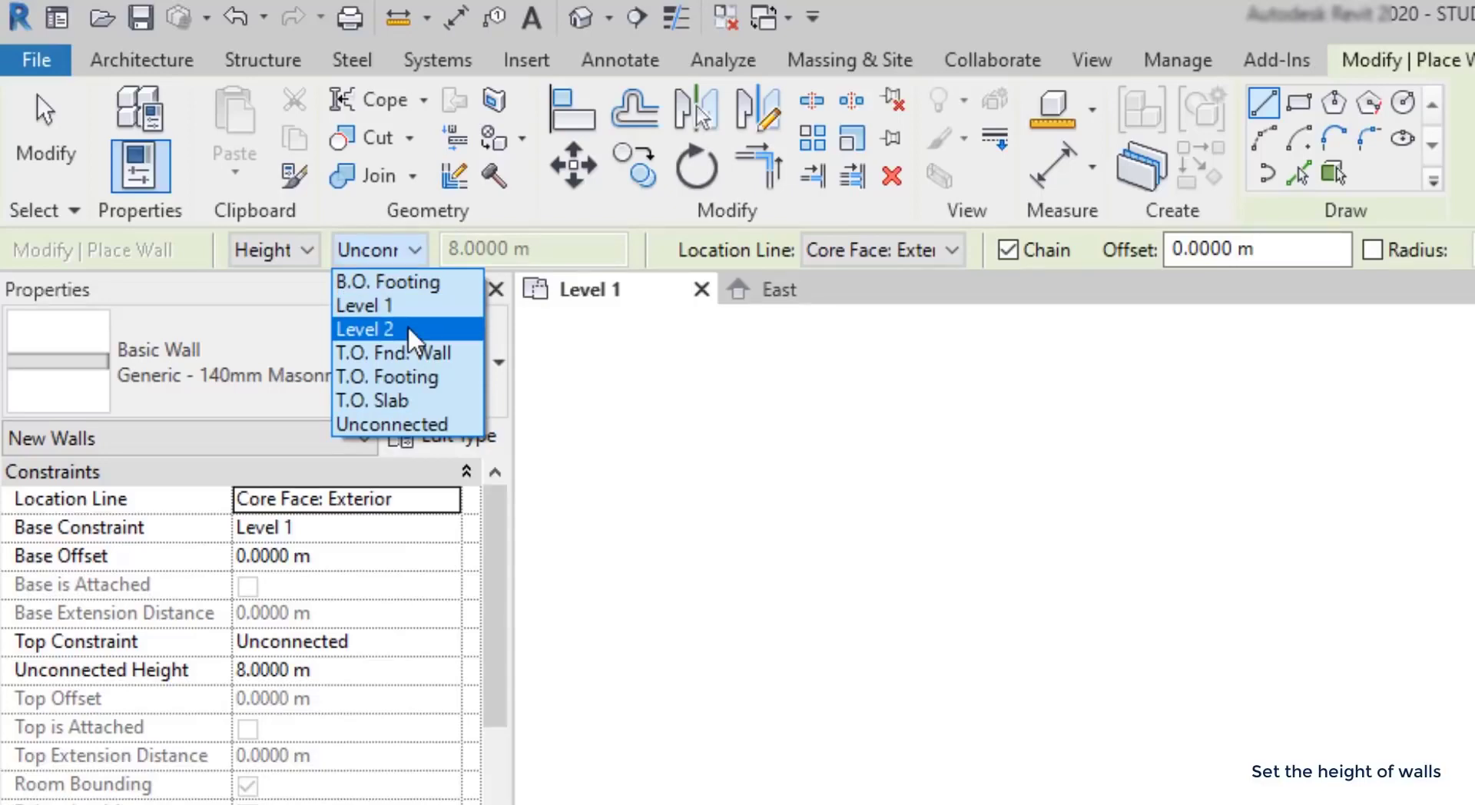
{"action": "left_click", "coordinate": [409, 331]}
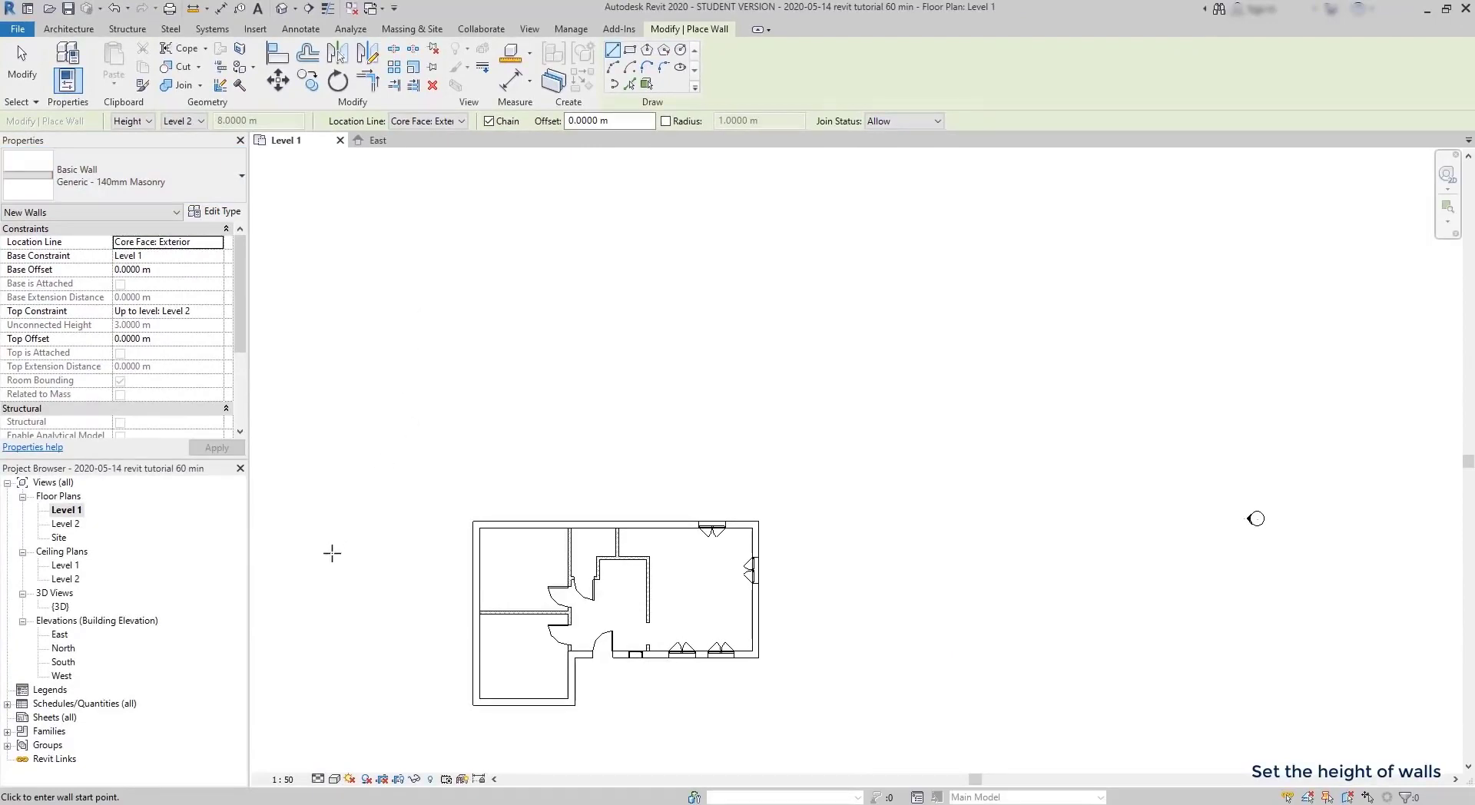
Open the East elevation and select all the building's walls to examine their height constraints.
{"action": "double_click", "coordinate": [66, 634]}
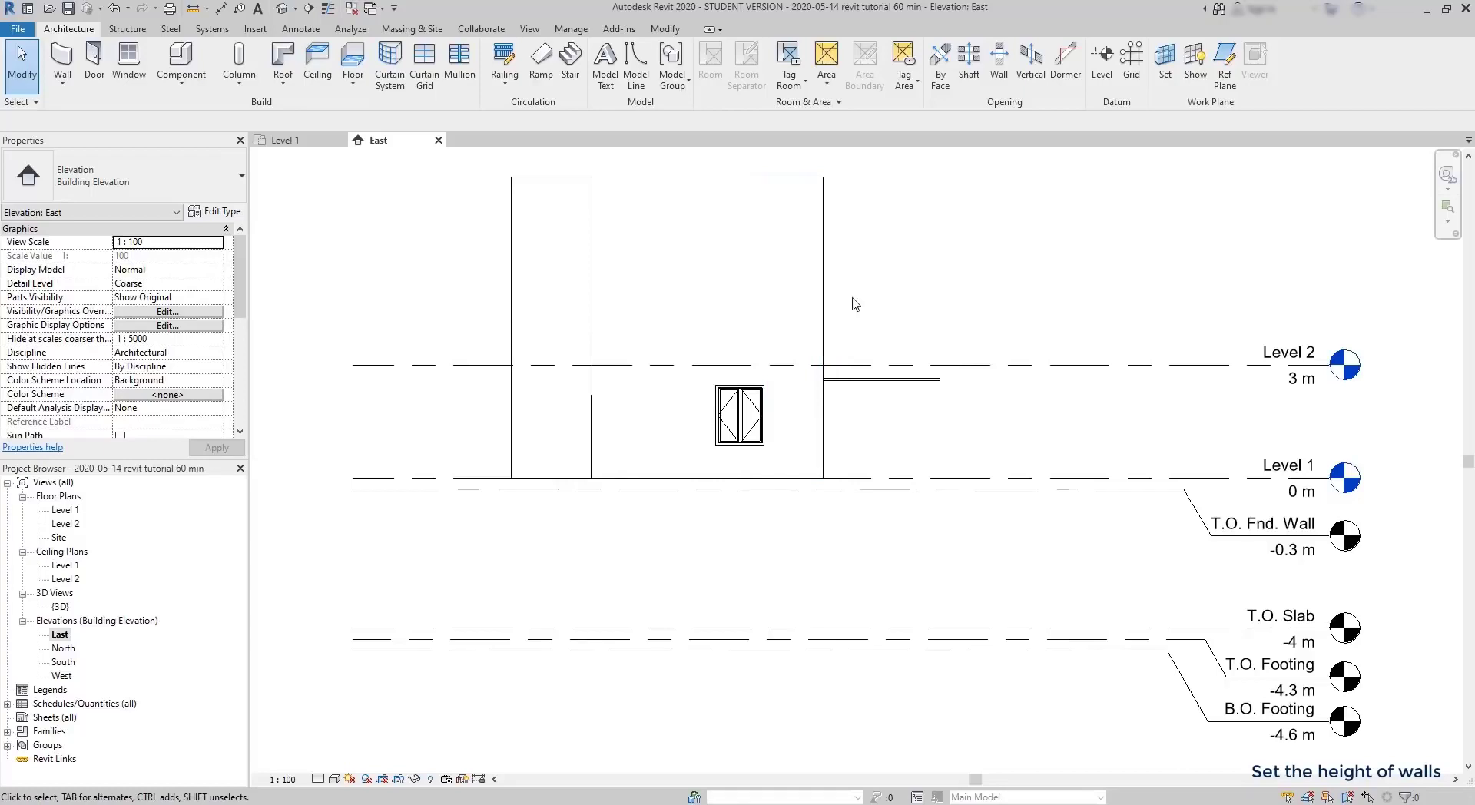
{"action": "left_click_drag", "start_coordinate": [814, 277], "coordinate": [482, 208]}
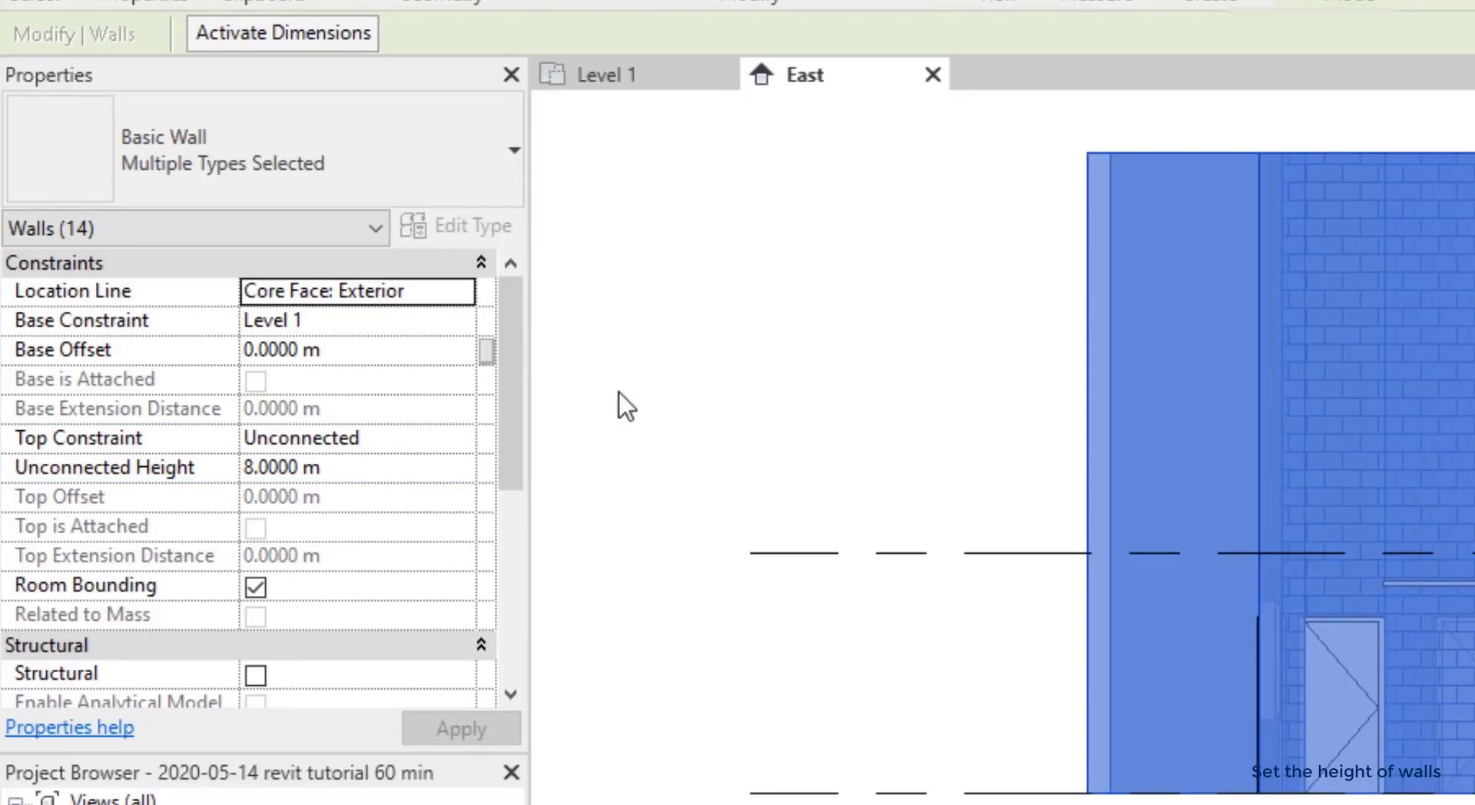
Select the whole Level 1 plan, limit the properties to the walls and set their Top Constraint to Up to level: Level 2.
{"action": "left_click", "coordinate": [657, 81]}
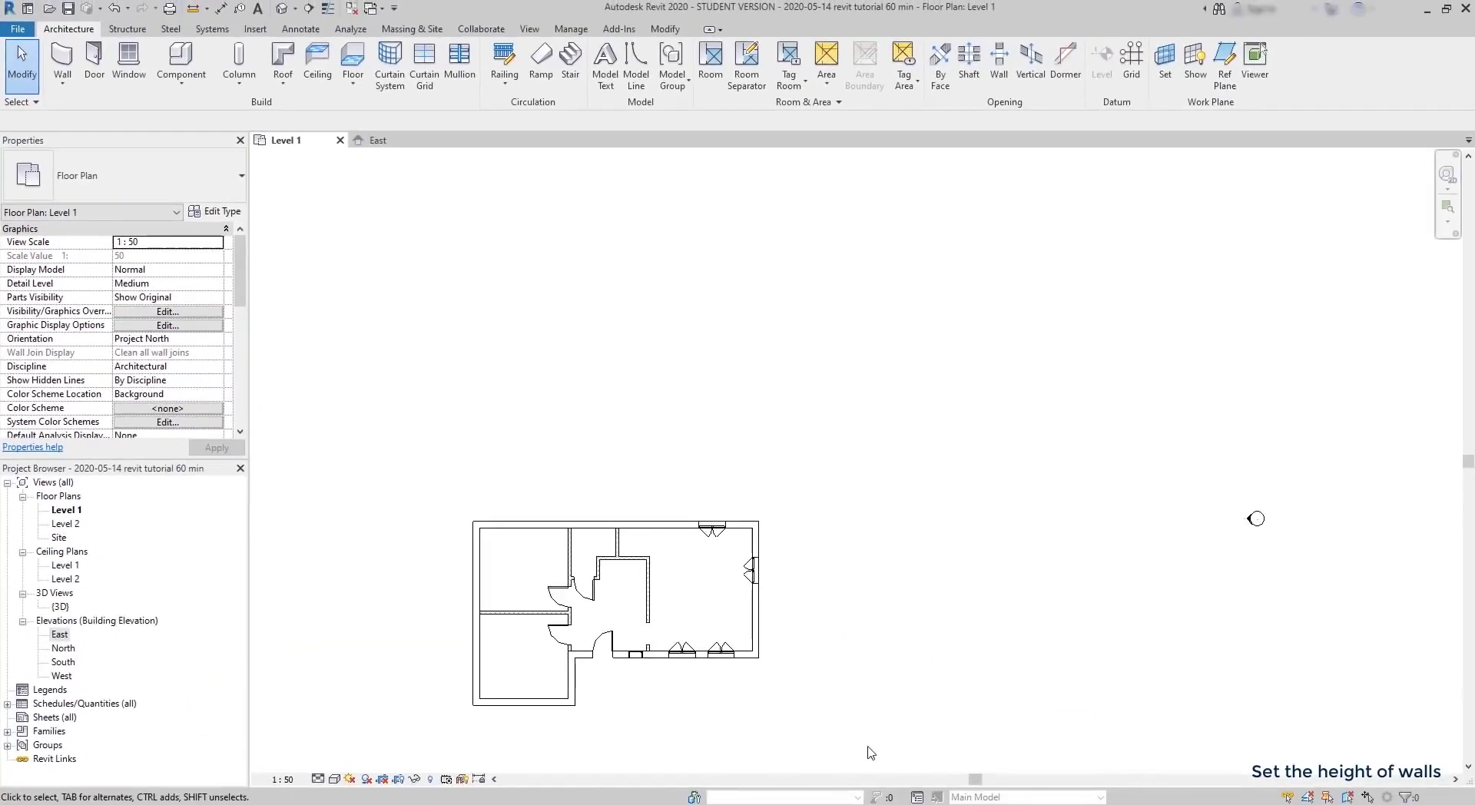
{"action": "left_click_drag", "start_coordinate": [868, 751], "coordinate": [386, 486]}
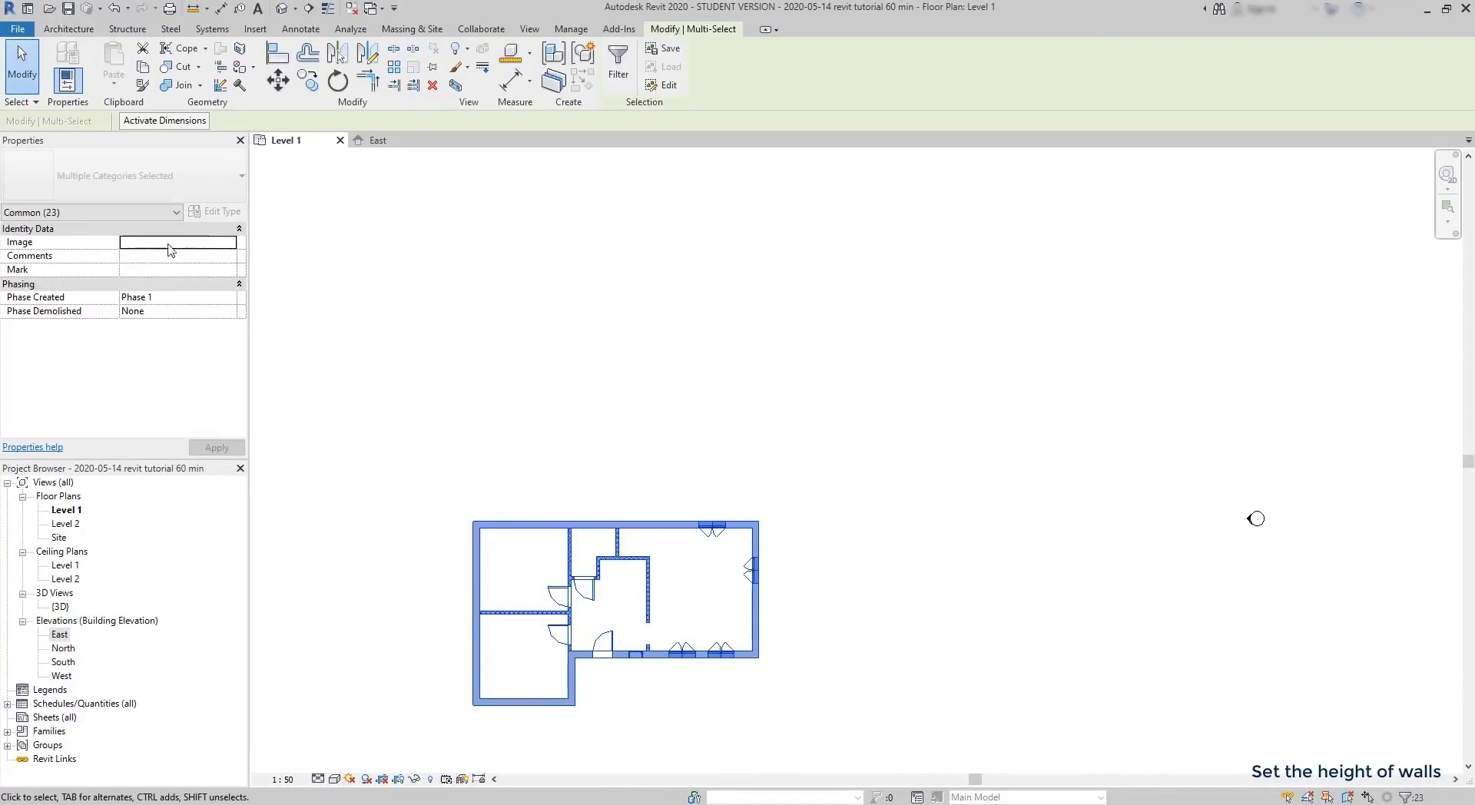
{"action": "left_click", "coordinate": [159, 215]}
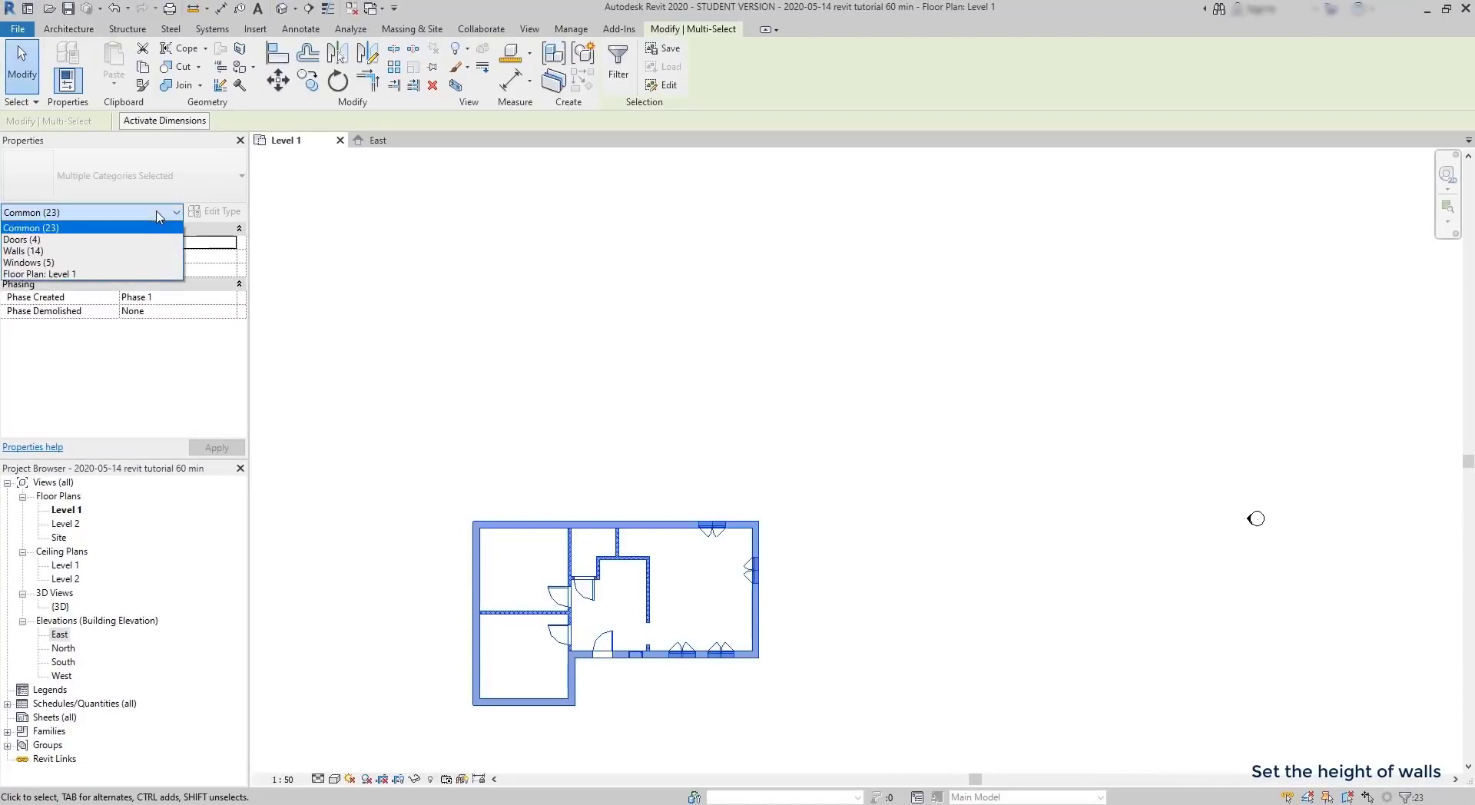
{"action": "left_click", "coordinate": [109, 251]}
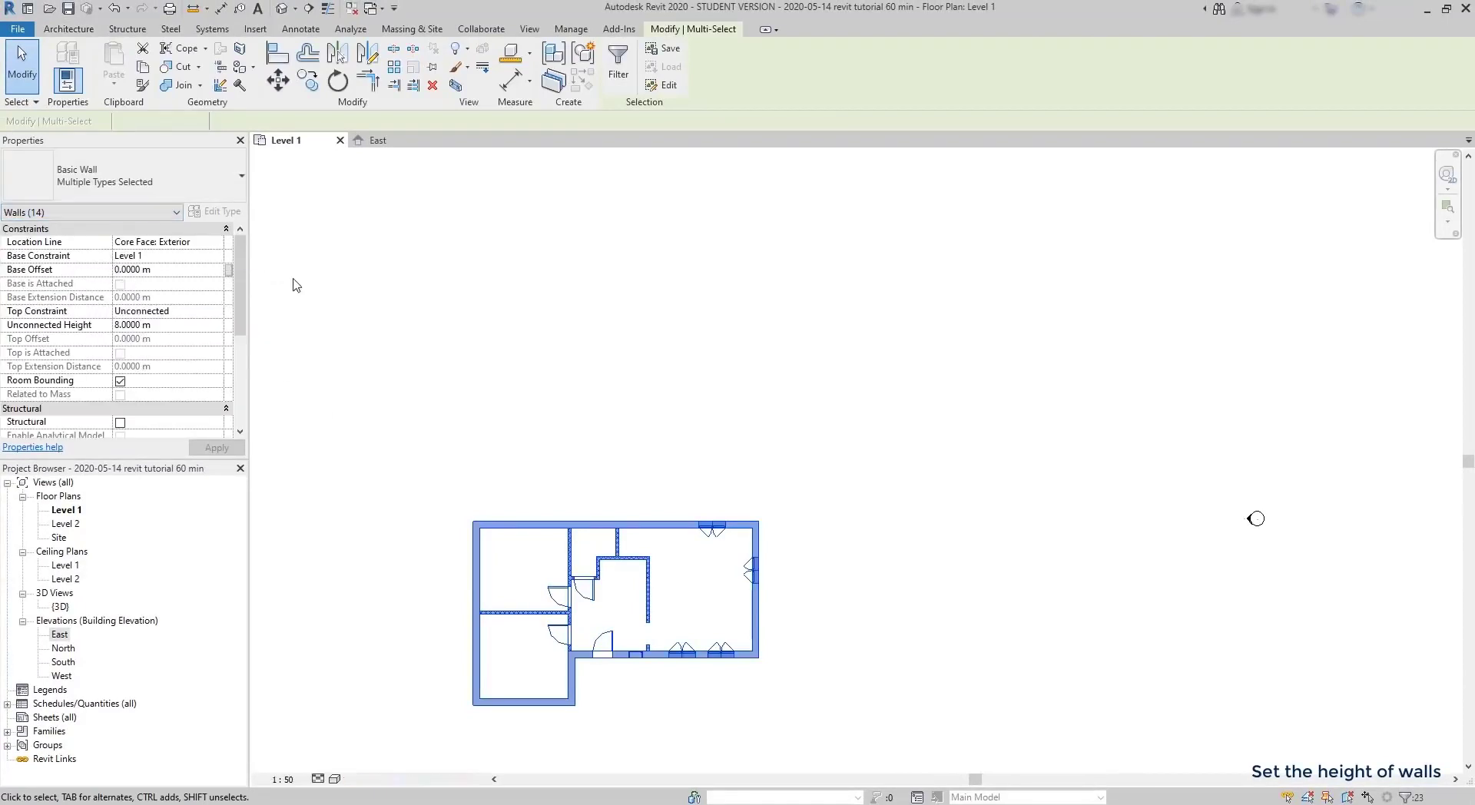
{"action": "left_click", "coordinate": [190, 311]}
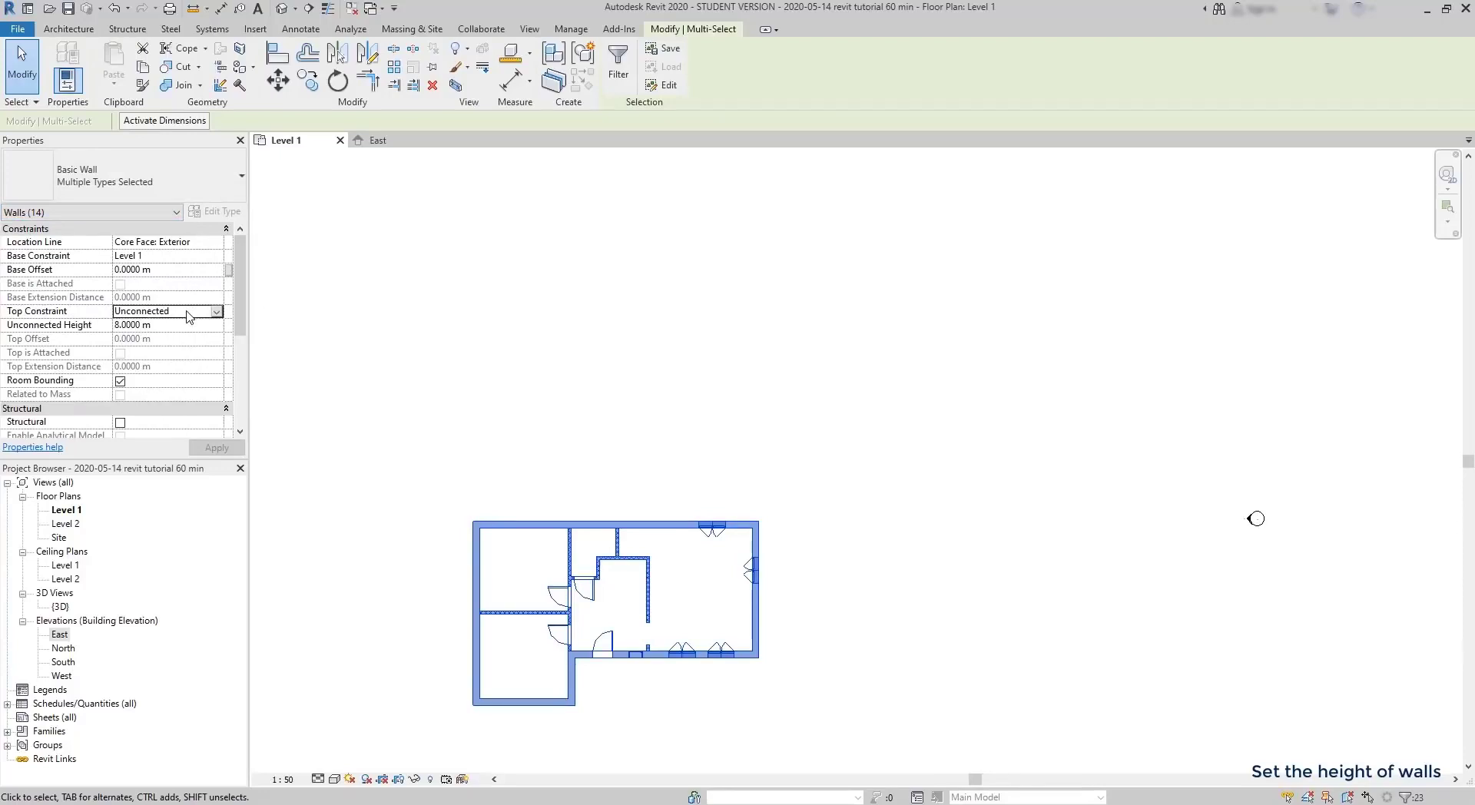
{"action": "left_click", "coordinate": [215, 312]}
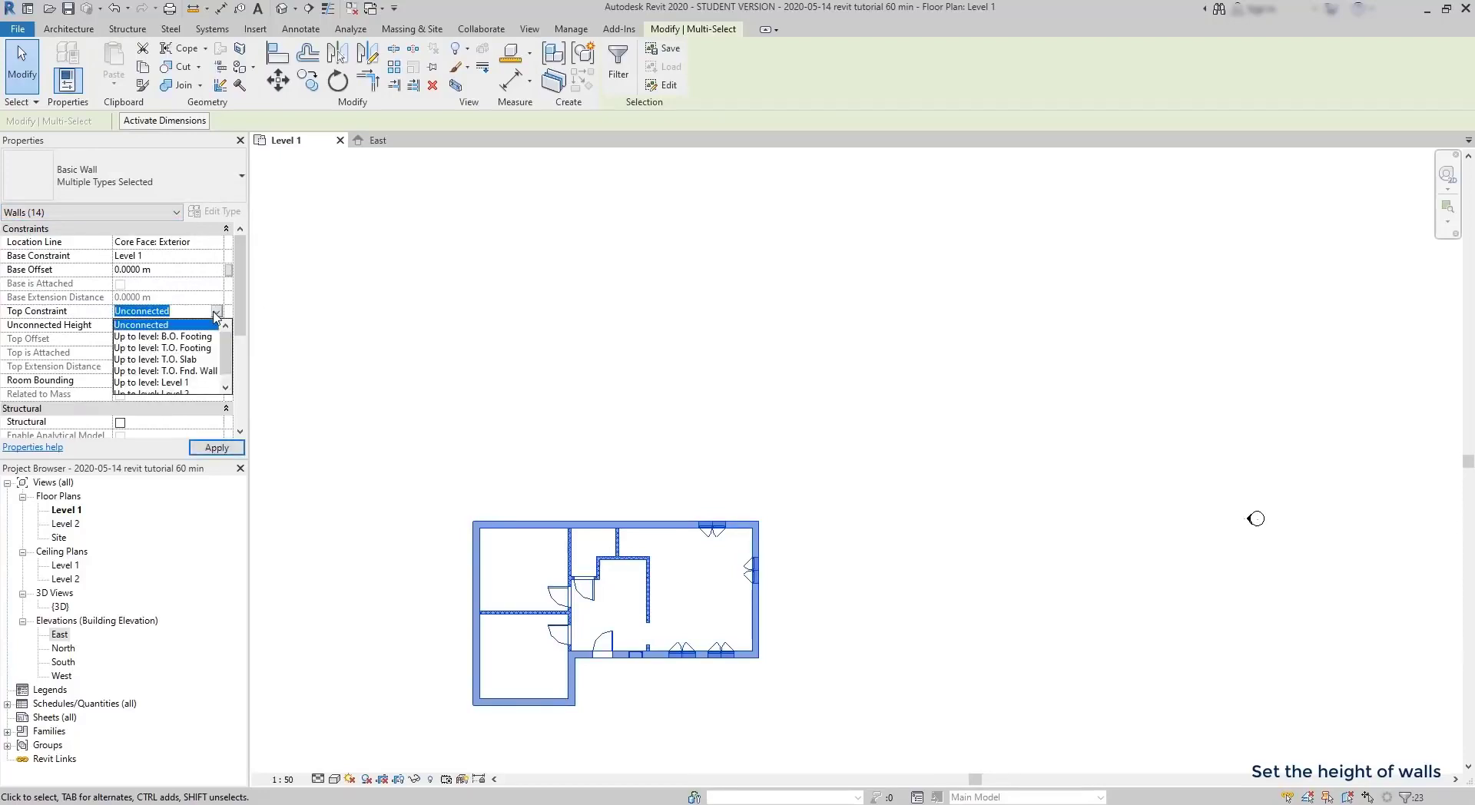
{"action": "scroll", "coordinate": [228, 340], "scroll_direction": "down", "scroll_amount": 1}
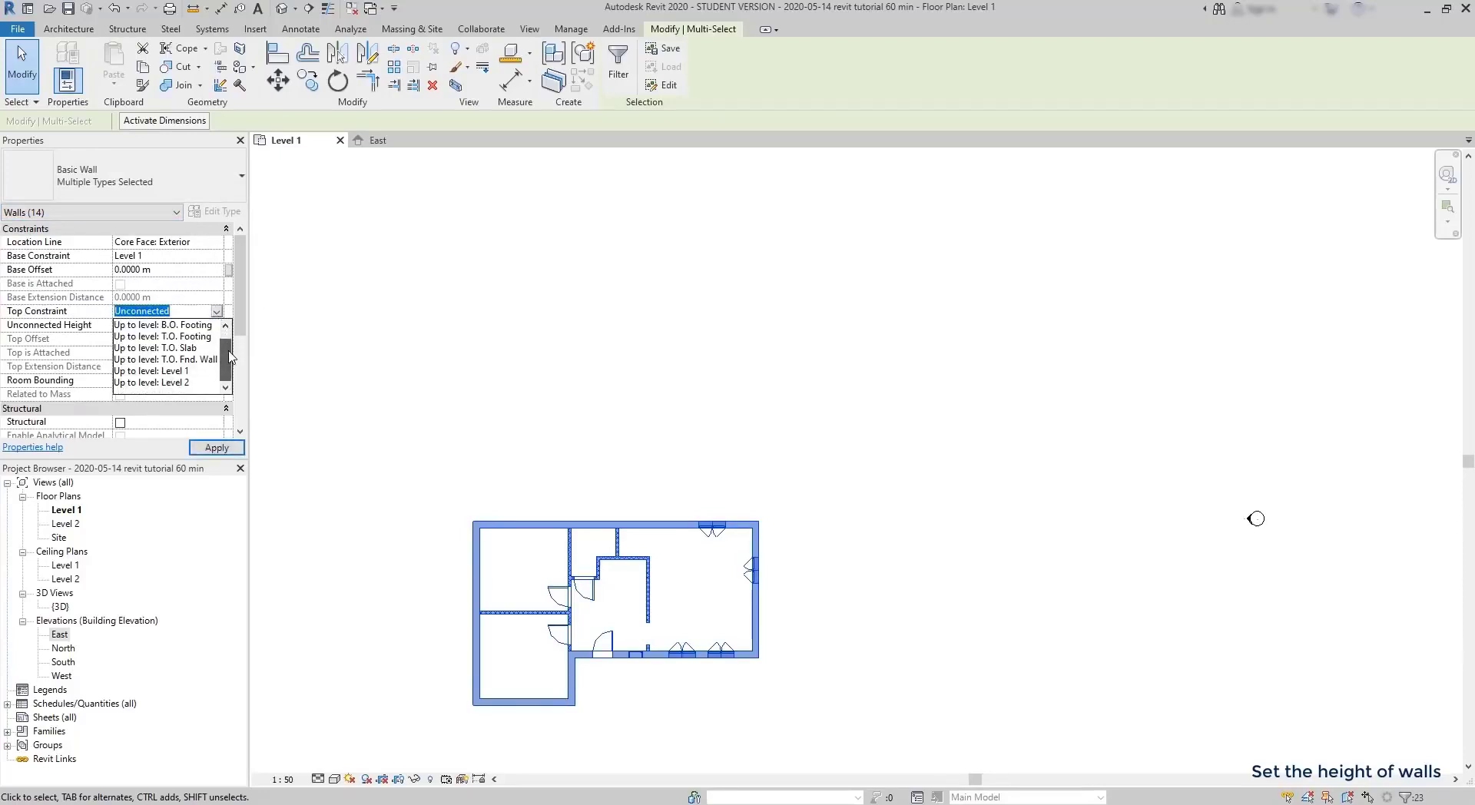
{"action": "left_click", "coordinate": [182, 383]}
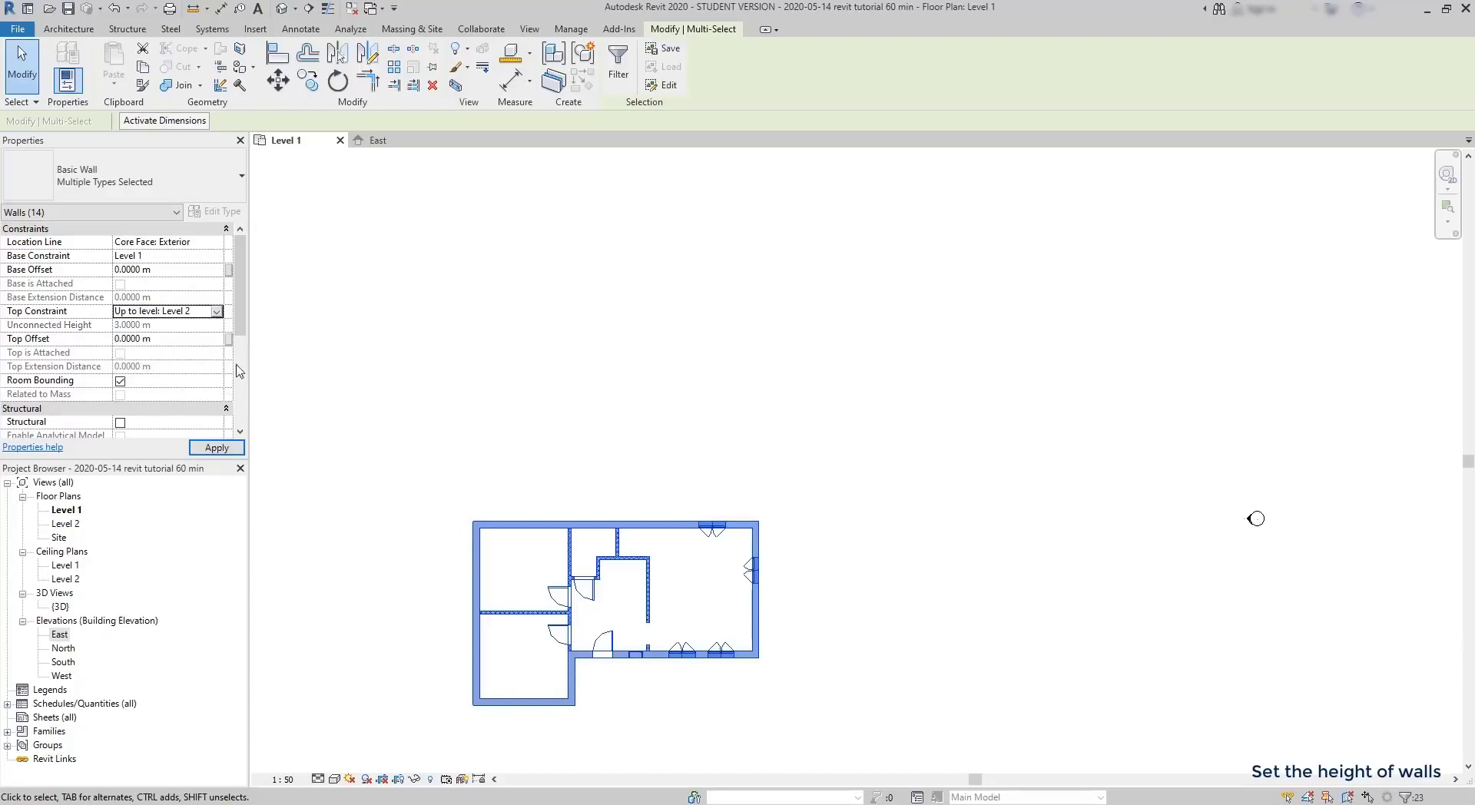
{"action": "left_click", "coordinate": [399, 398]}
Open the East elevation and set the elevation of Level 2 to 2.8 m.
{"action": "double_click", "coordinate": [59, 634]}
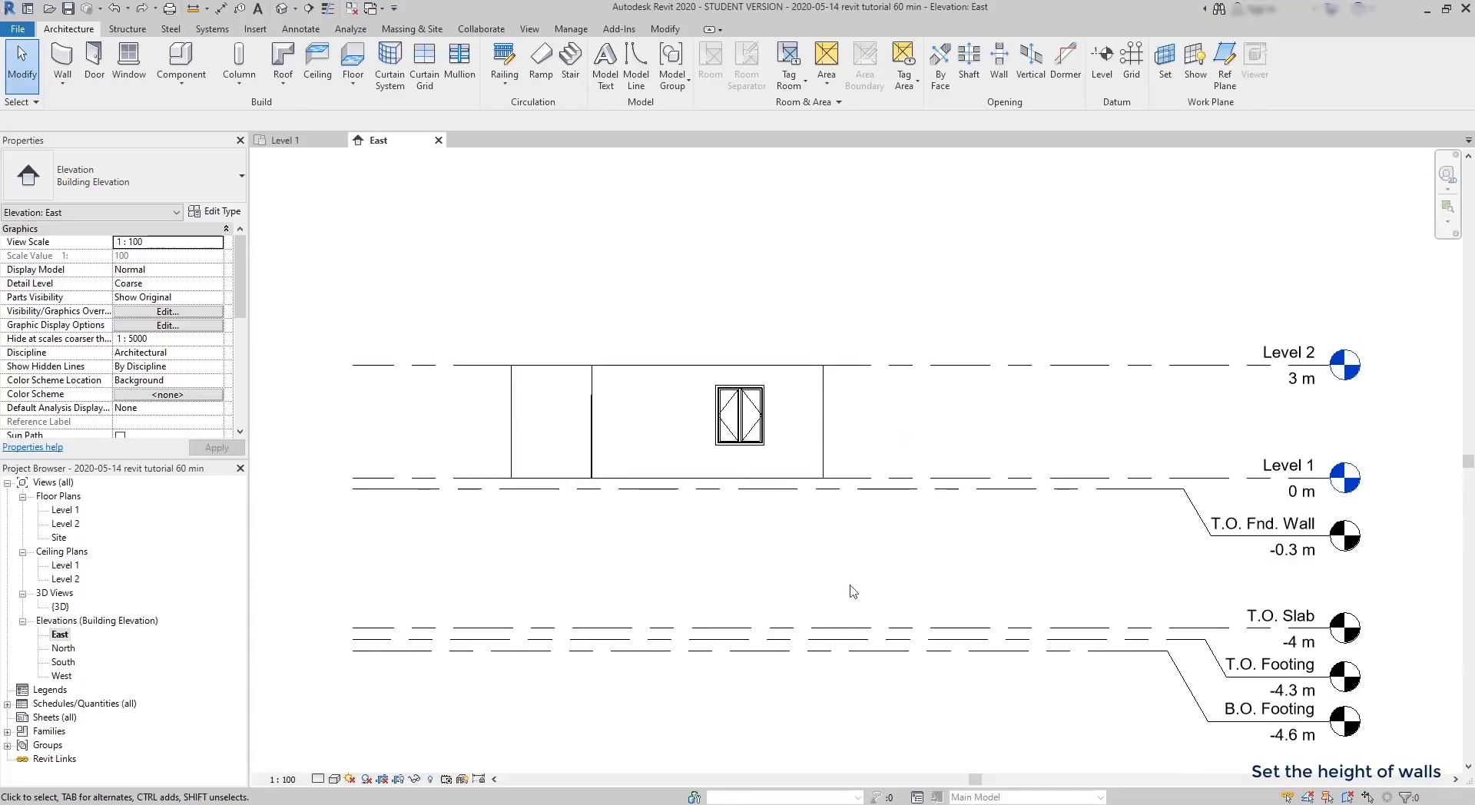
{"action": "left_click", "coordinate": [1216, 367]}
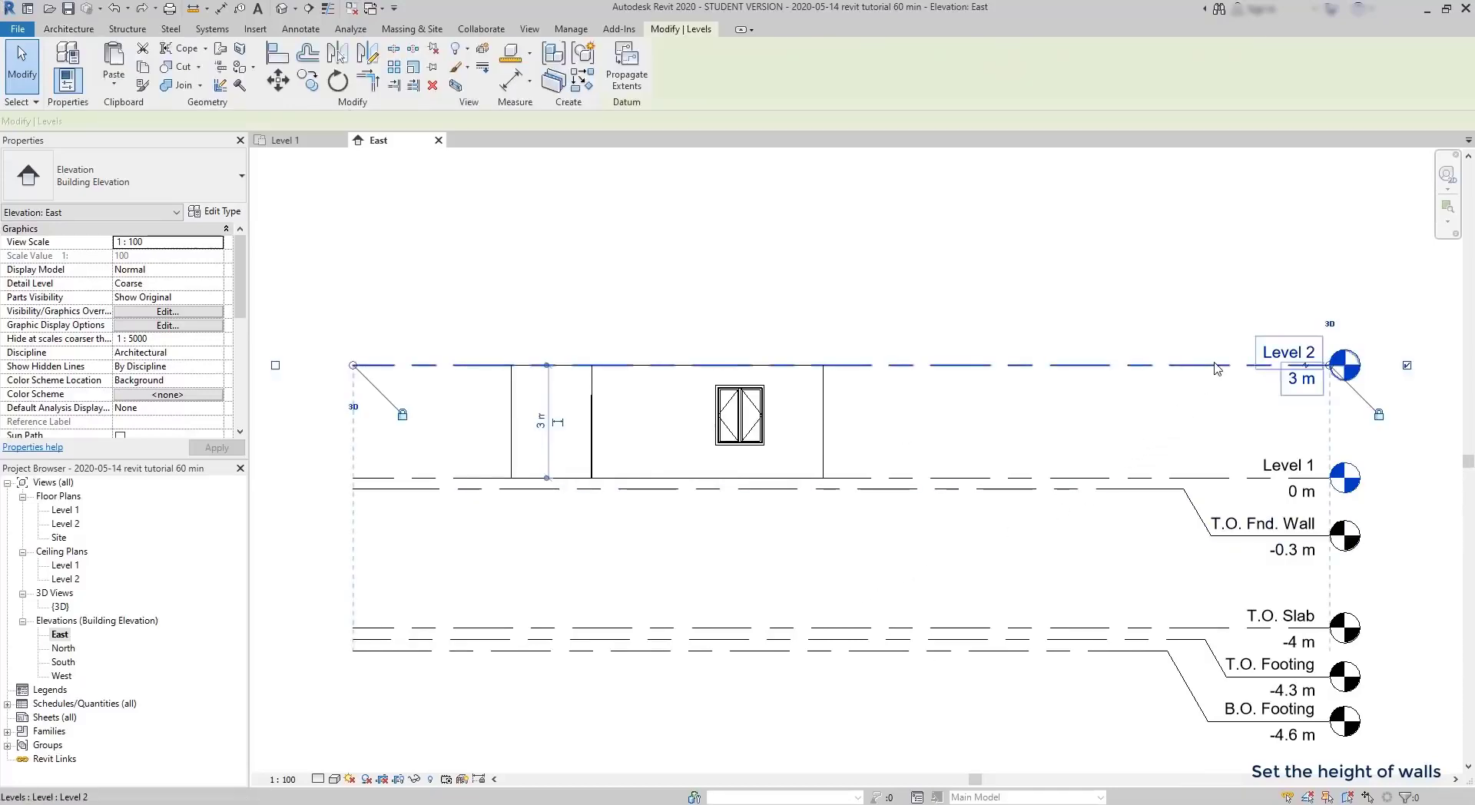
{"action": "left_click", "coordinate": [1314, 379]}
{"action": "double_click", "coordinate": [1316, 379]}
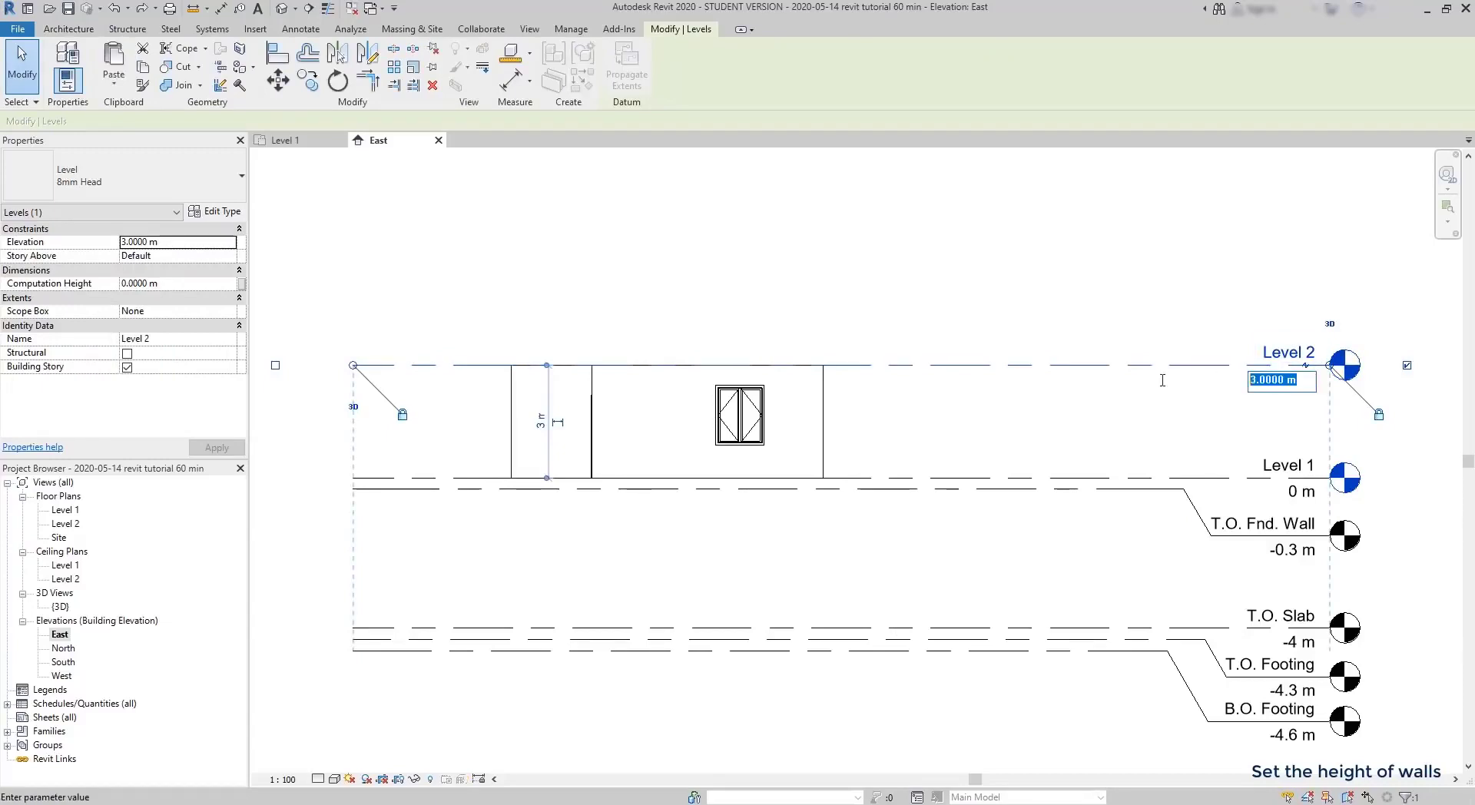
{"action": "type", "text": "2.8"}
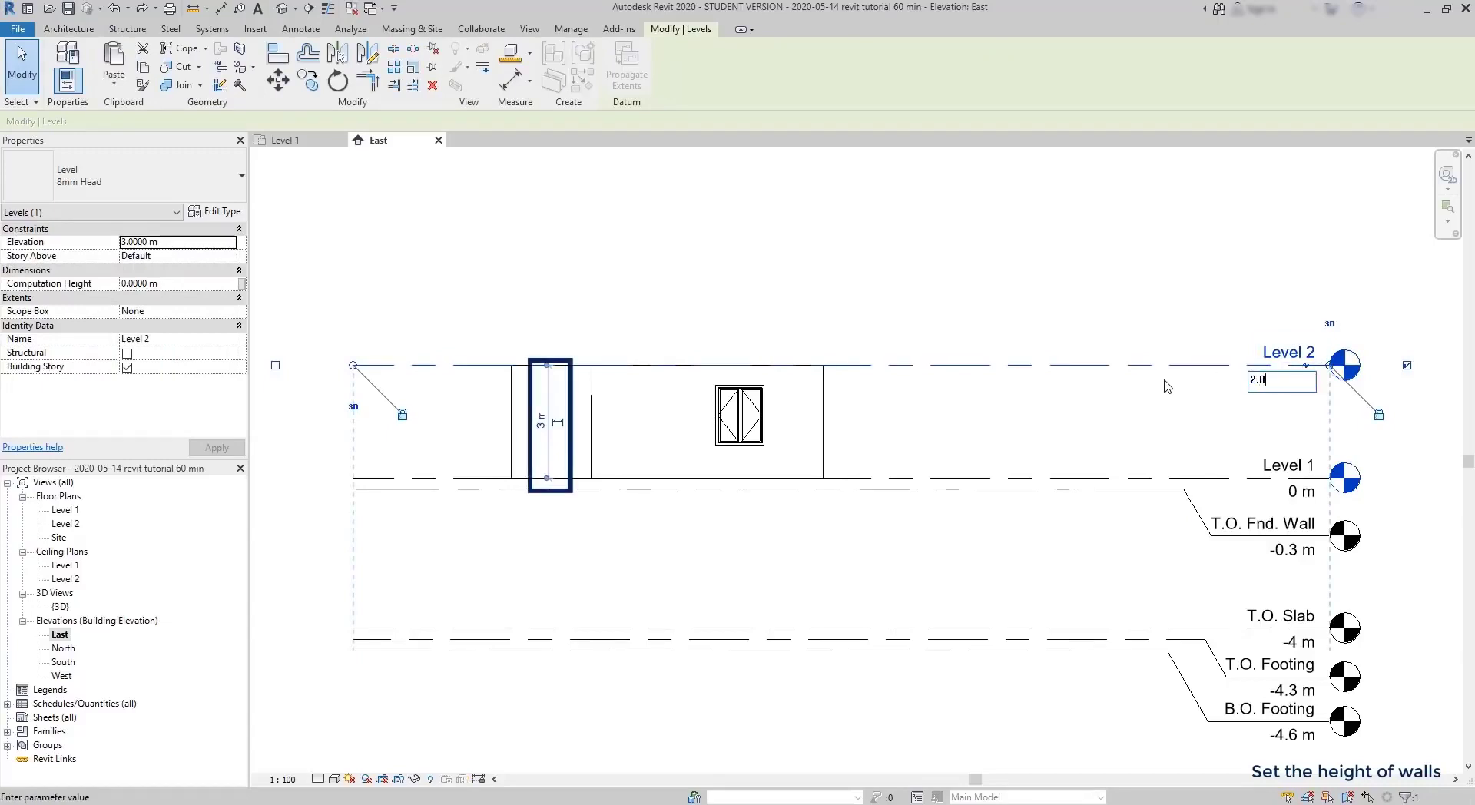
{"action": "key", "text": "Return"}
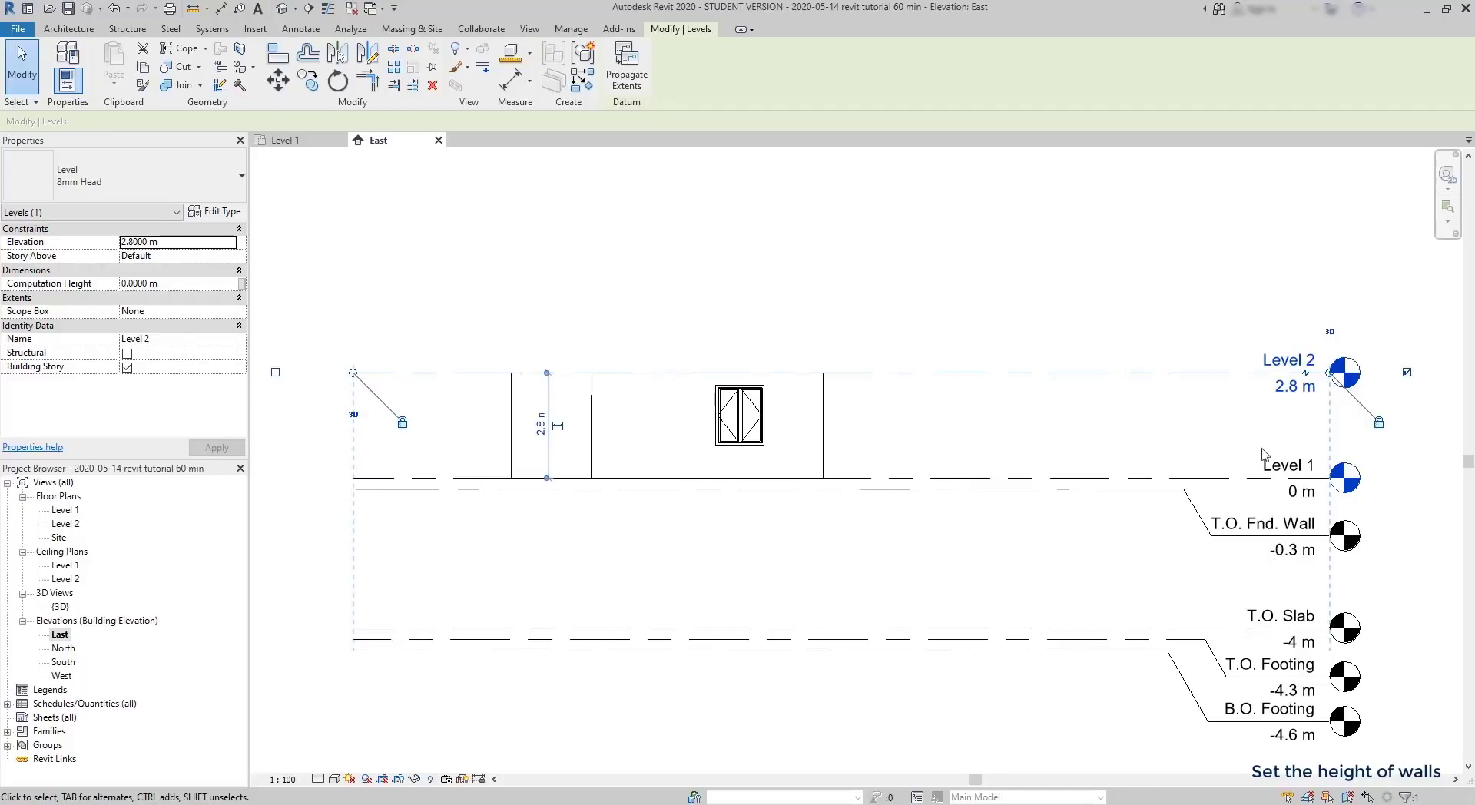
Open the name of Level 1 for editing in the East elevation.
{"action": "double_click", "coordinate": [1306, 464]}
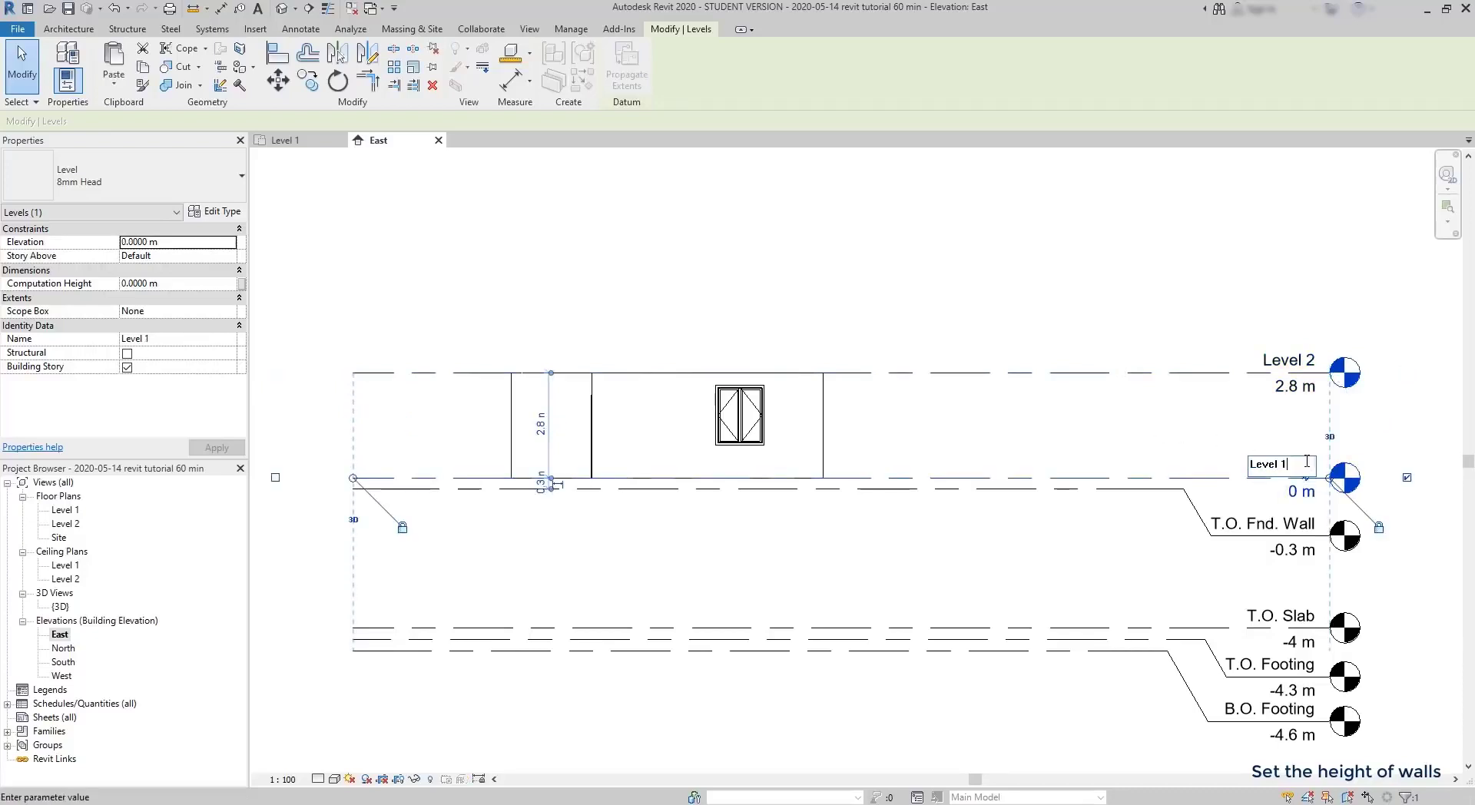
Rename Level 1 to "Ground floor" and rename its corresponding views as well.
{"action": "type", "text": "Ground floor"}
{"action": "key", "text": "Return"}
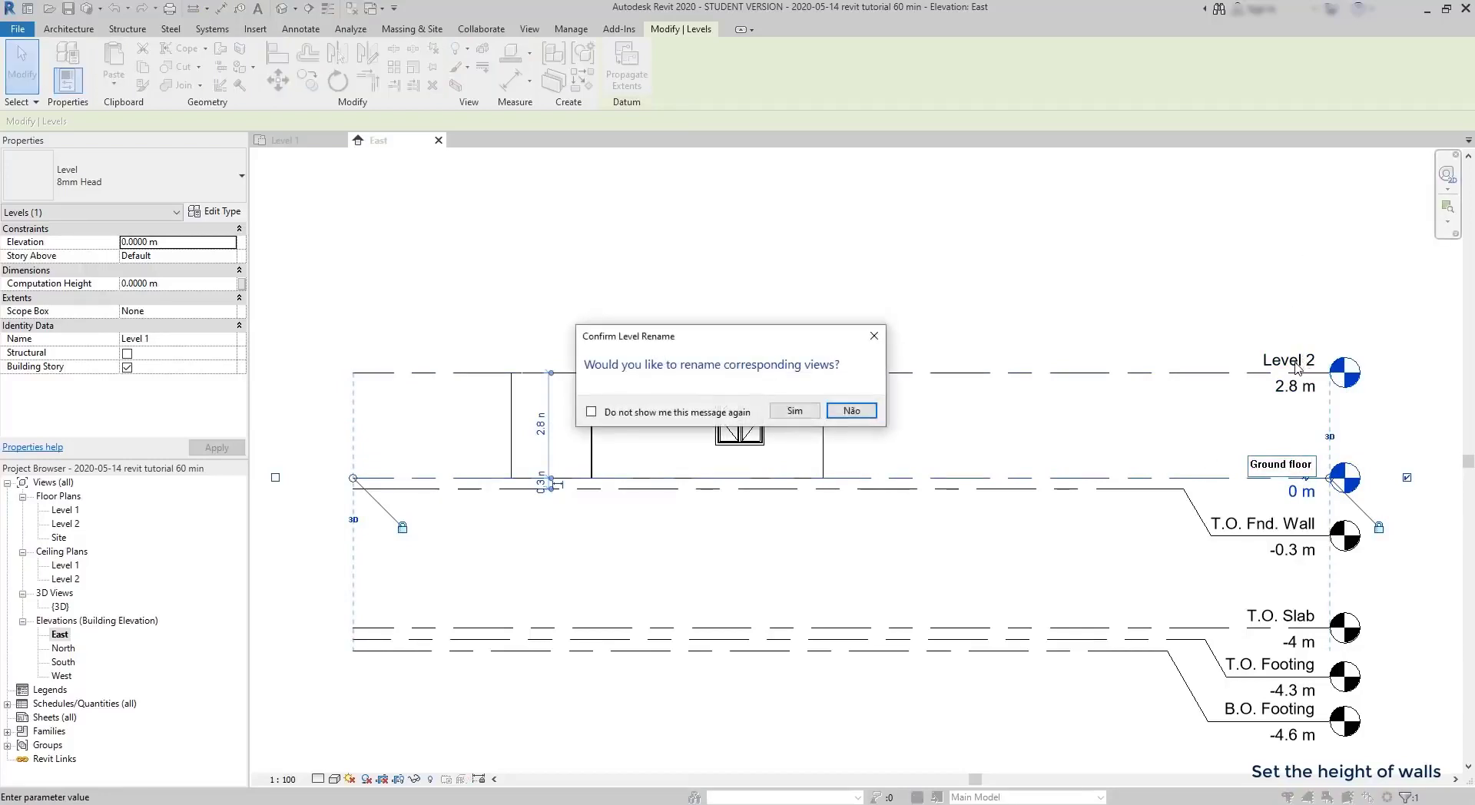
{"action": "key", "text": "Return"}
Rename Level 2 to "1st floor" and rename its corresponding views as well.
{"action": "double_click", "coordinate": [1289, 359]}
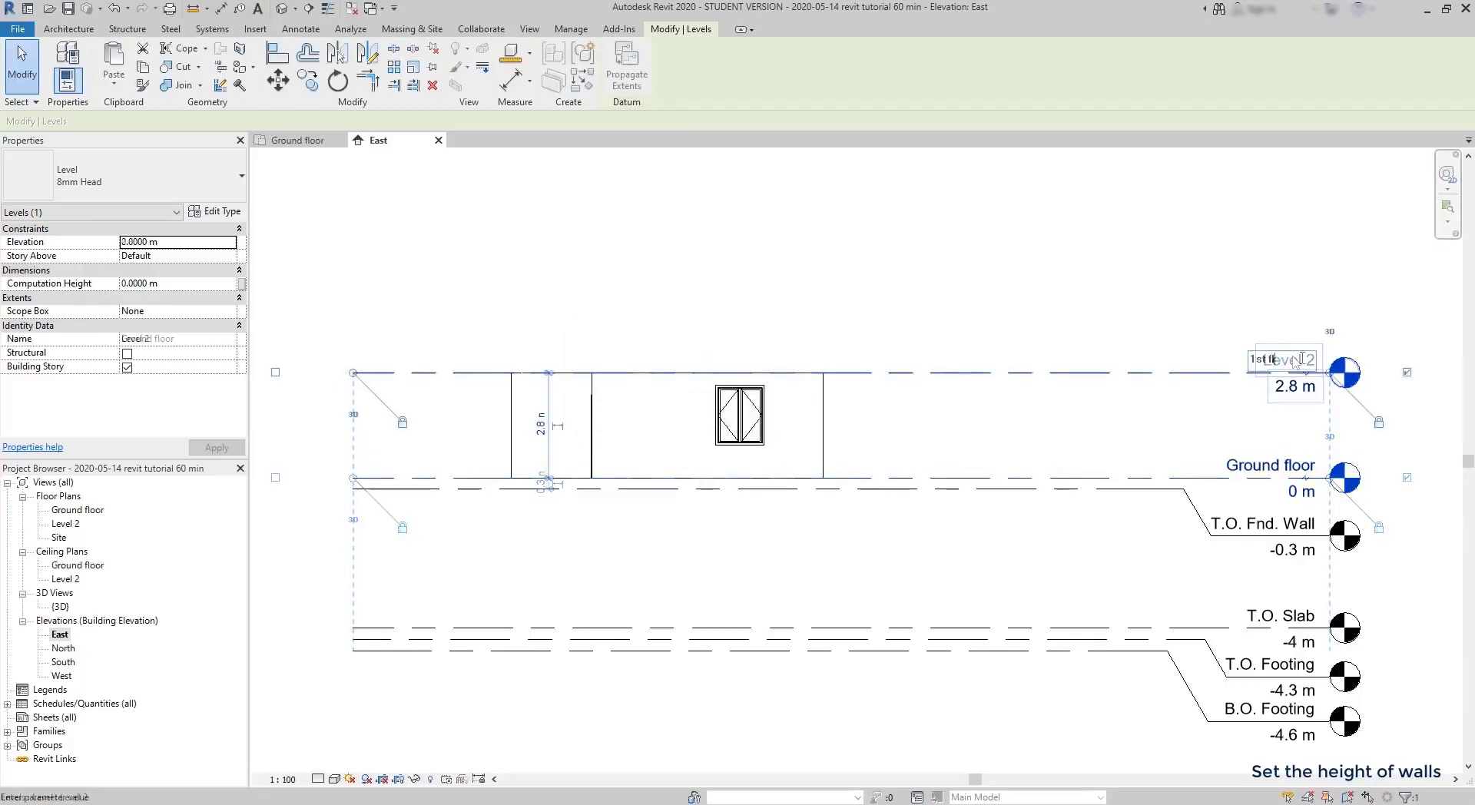
{"action": "type", "text": "1st floor"}
{"action": "key", "text": "Return"}
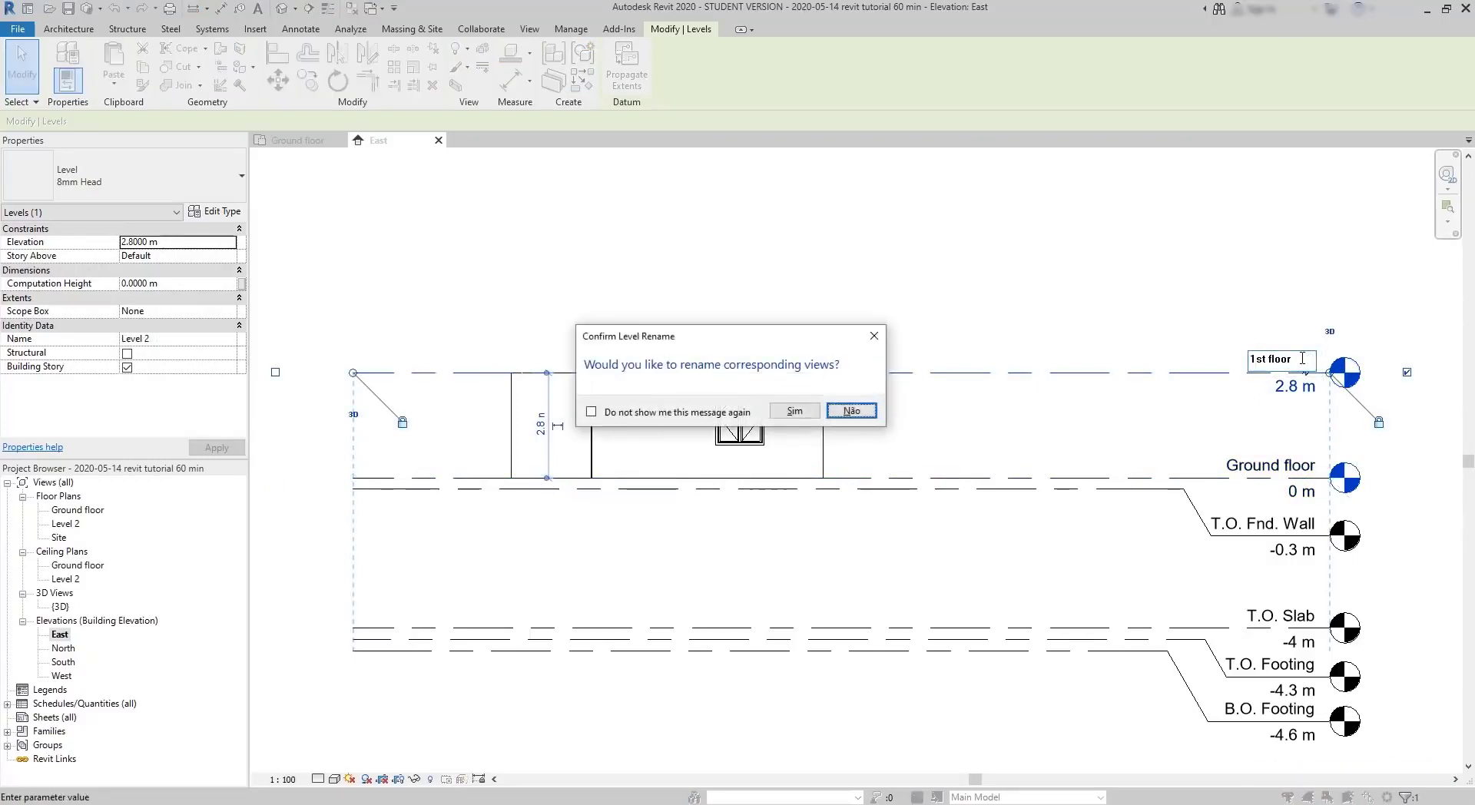
{"action": "left_click", "coordinate": [794, 411]}
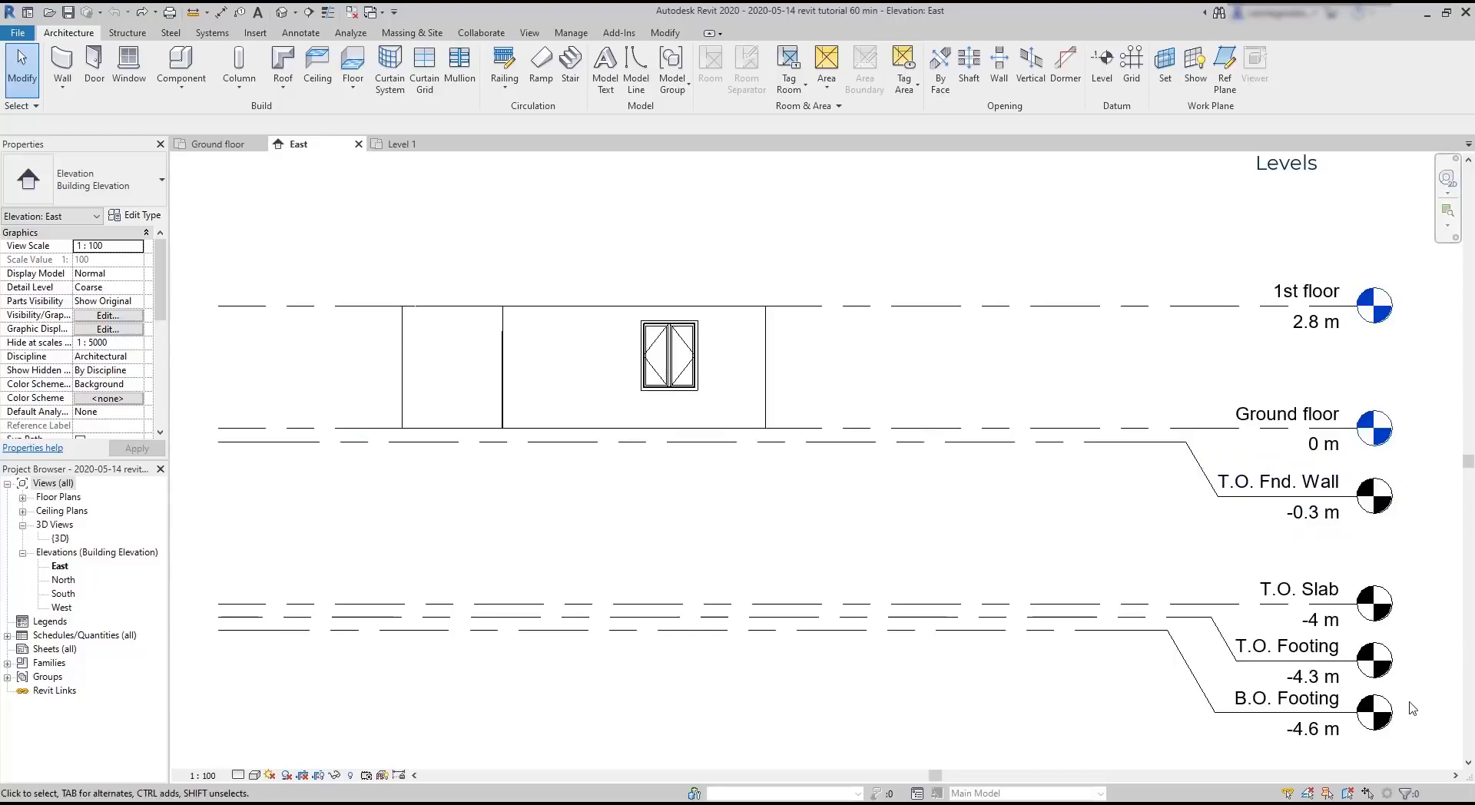
Expand the floor plans in the project browser and check the names of the plan views.
{"action": "left_click", "coordinate": [27, 502]}
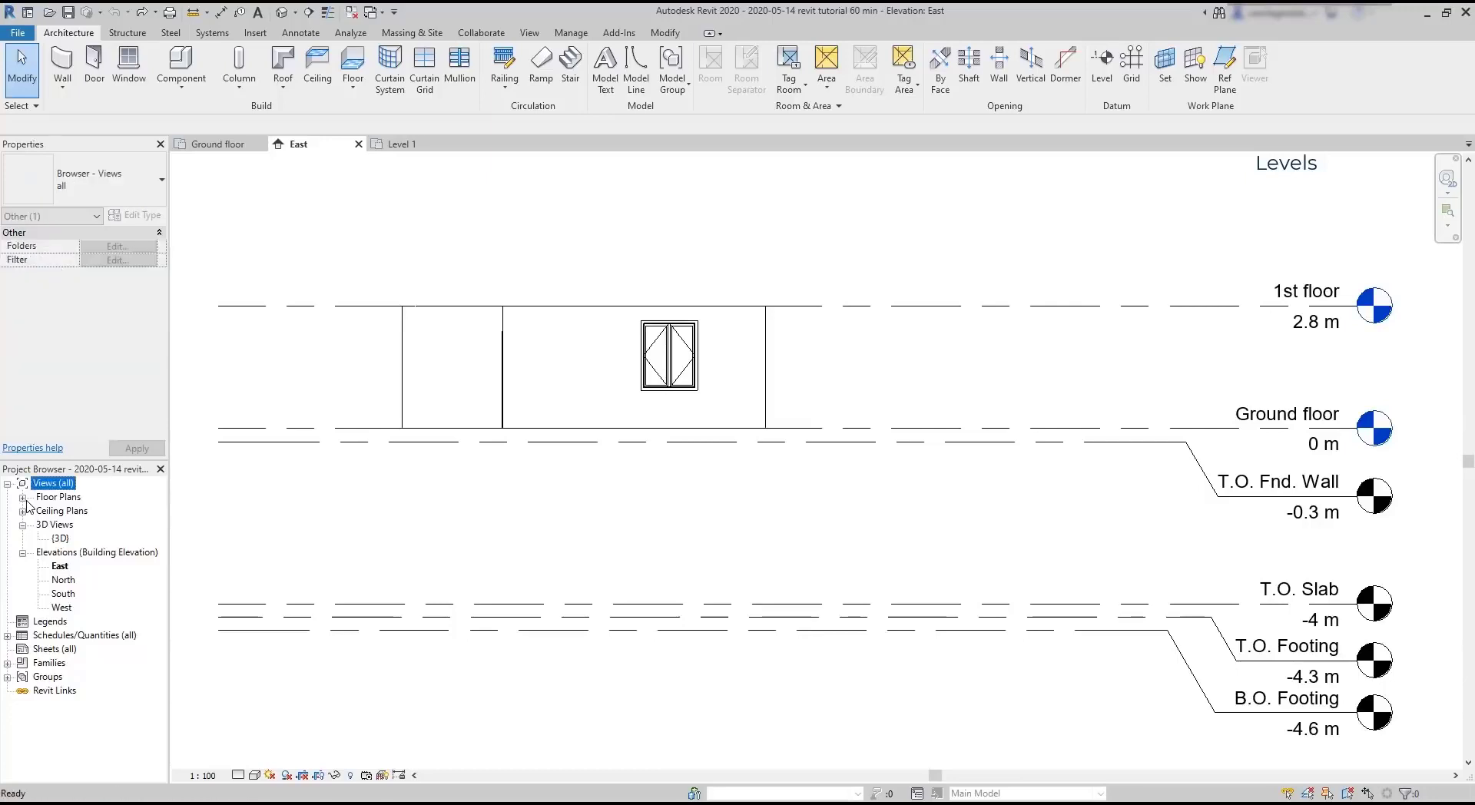
{"action": "left_click", "coordinate": [23, 498]}
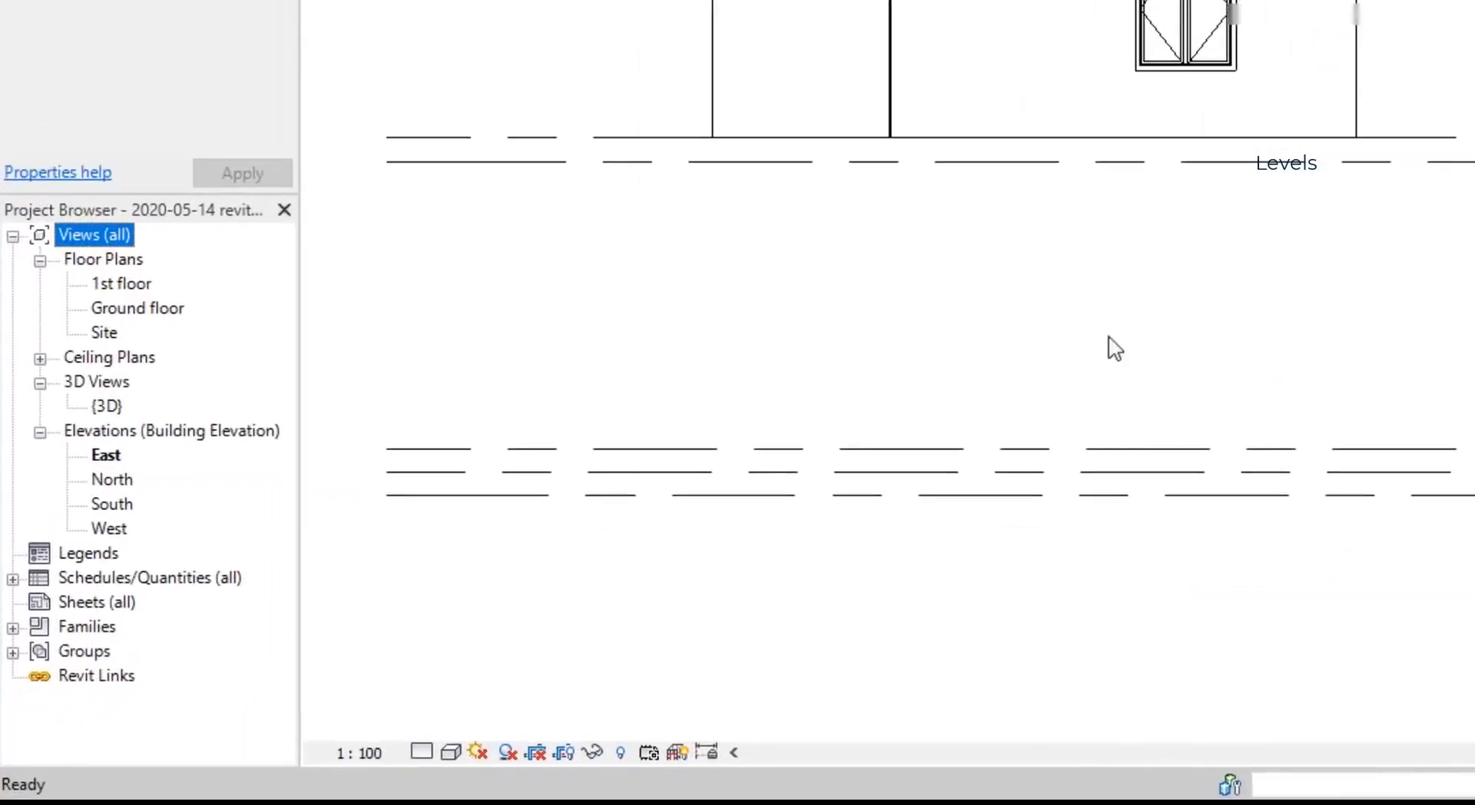
{"action": "left_click", "coordinate": [137, 287]}
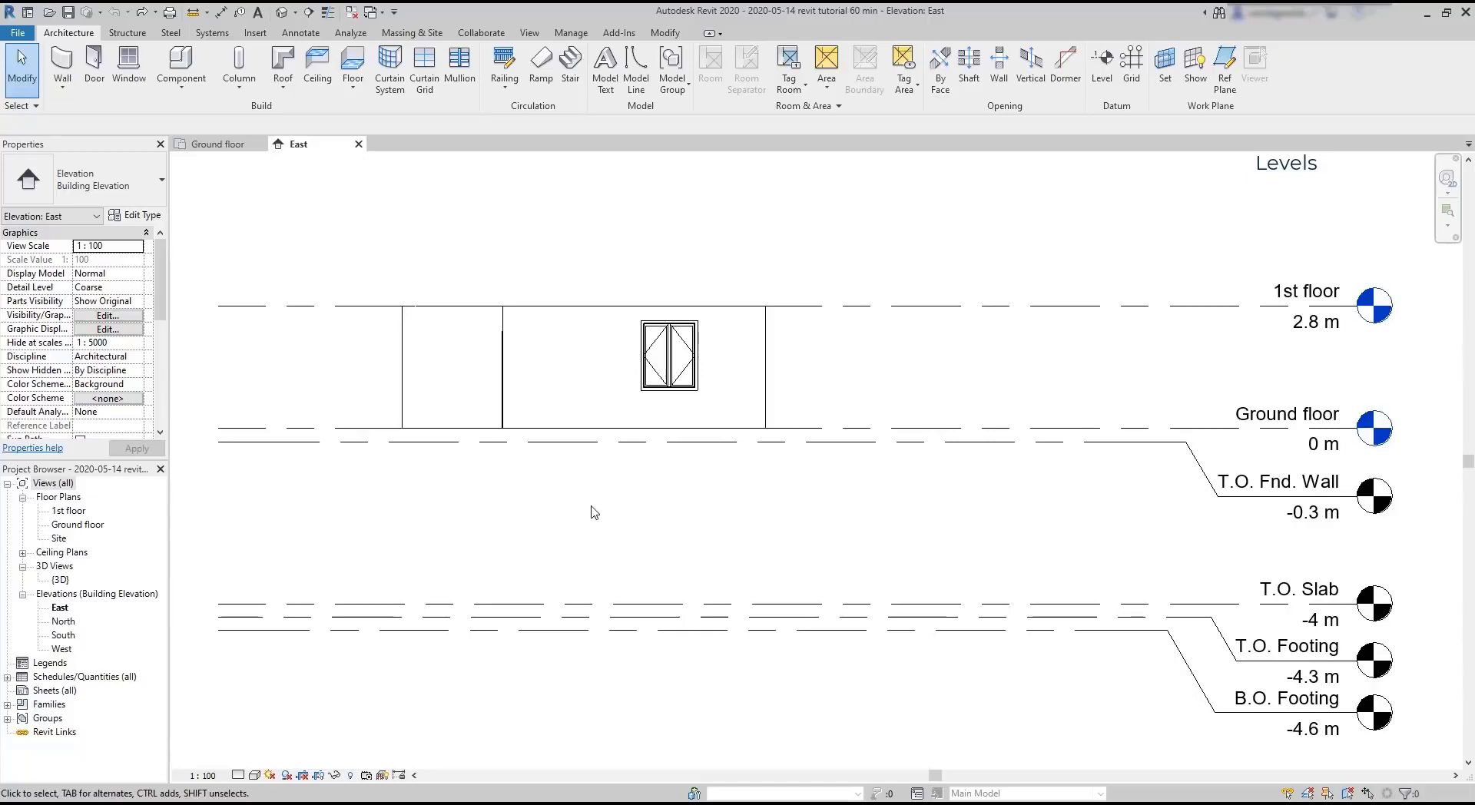
Create a new floor plan view for the T.O. Footing level.
{"action": "left_click", "coordinate": [529, 33]}
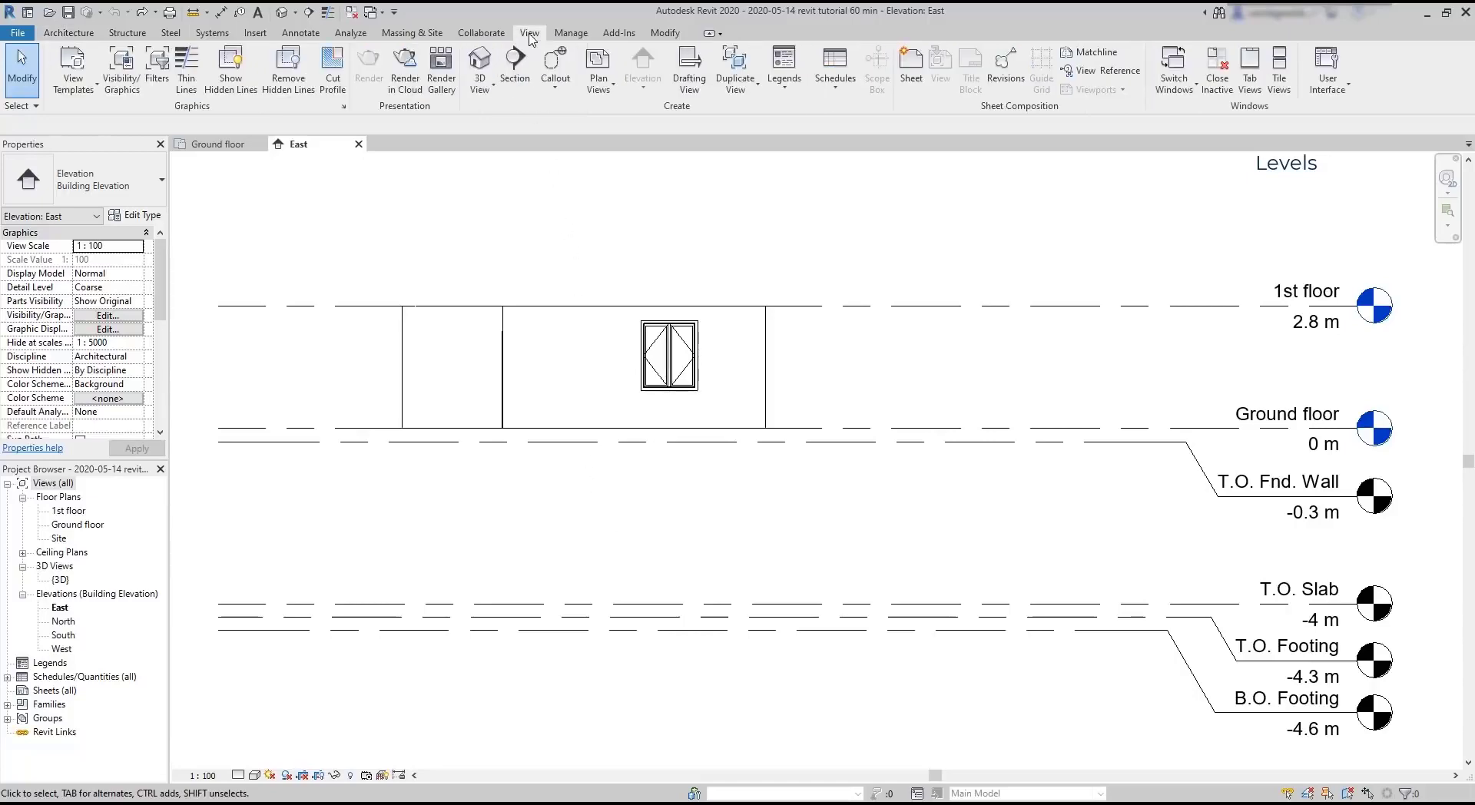
{"action": "left_click", "coordinate": [608, 94]}
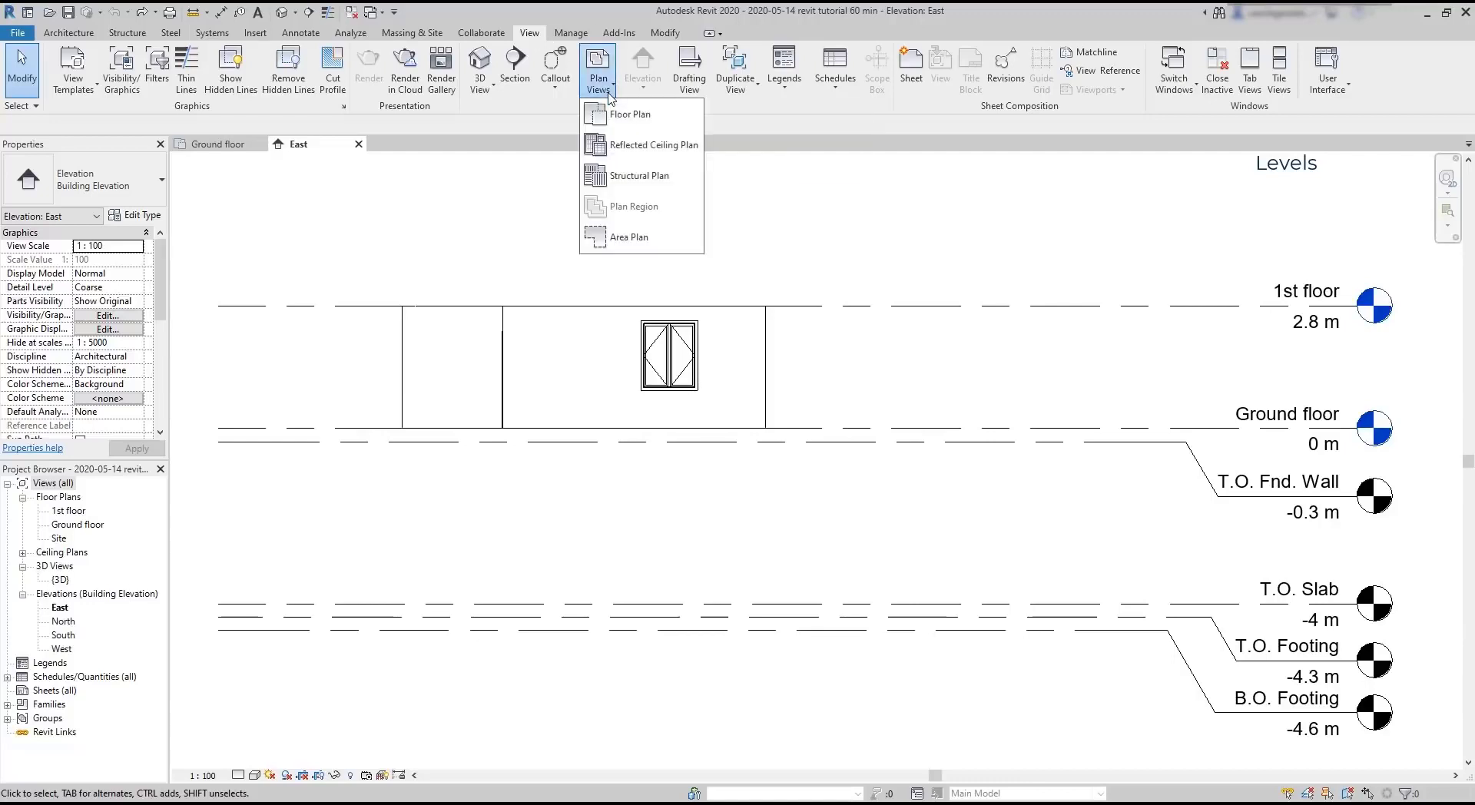
{"action": "left_click", "coordinate": [695, 123]}
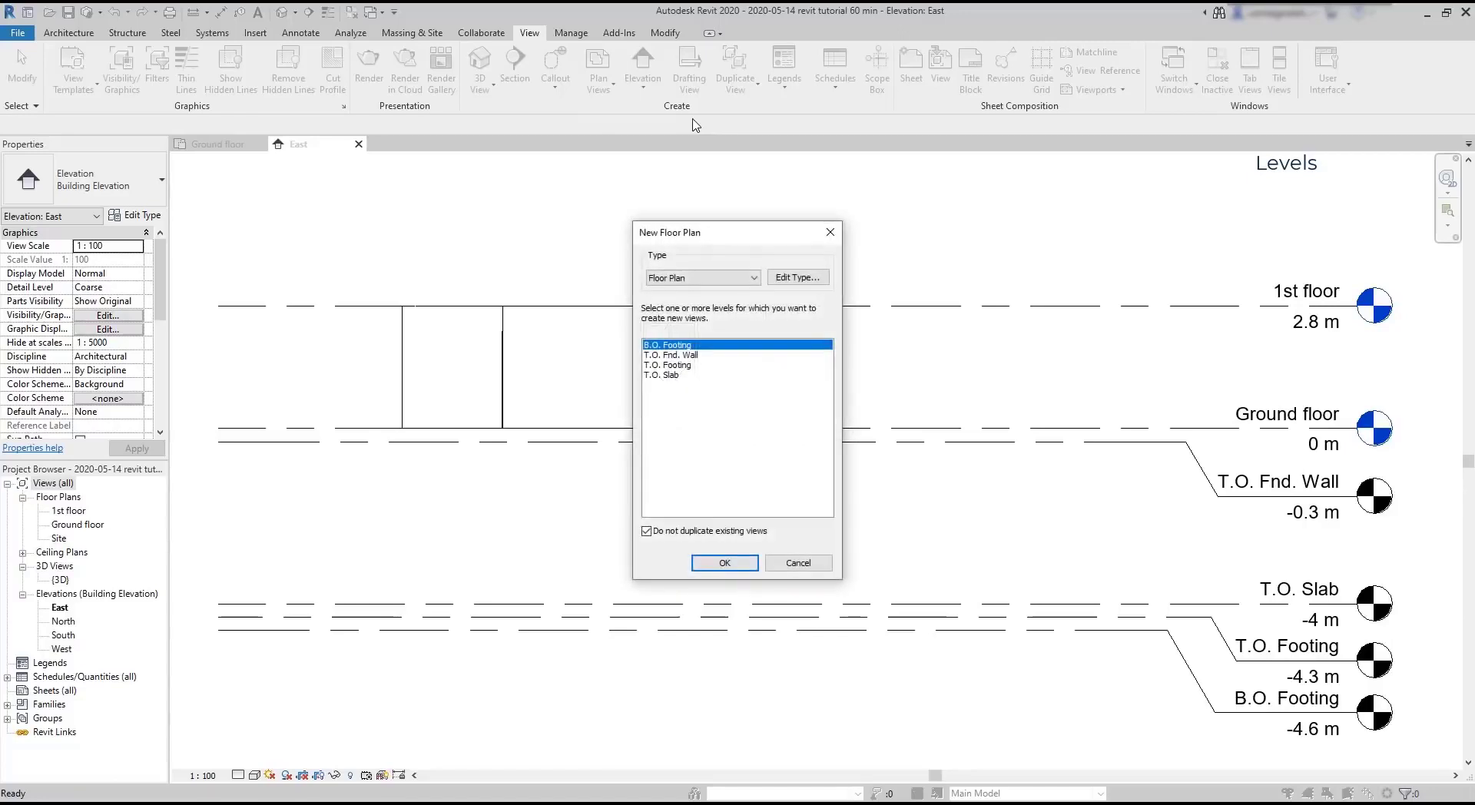
{"action": "left_click", "coordinate": [667, 365]}
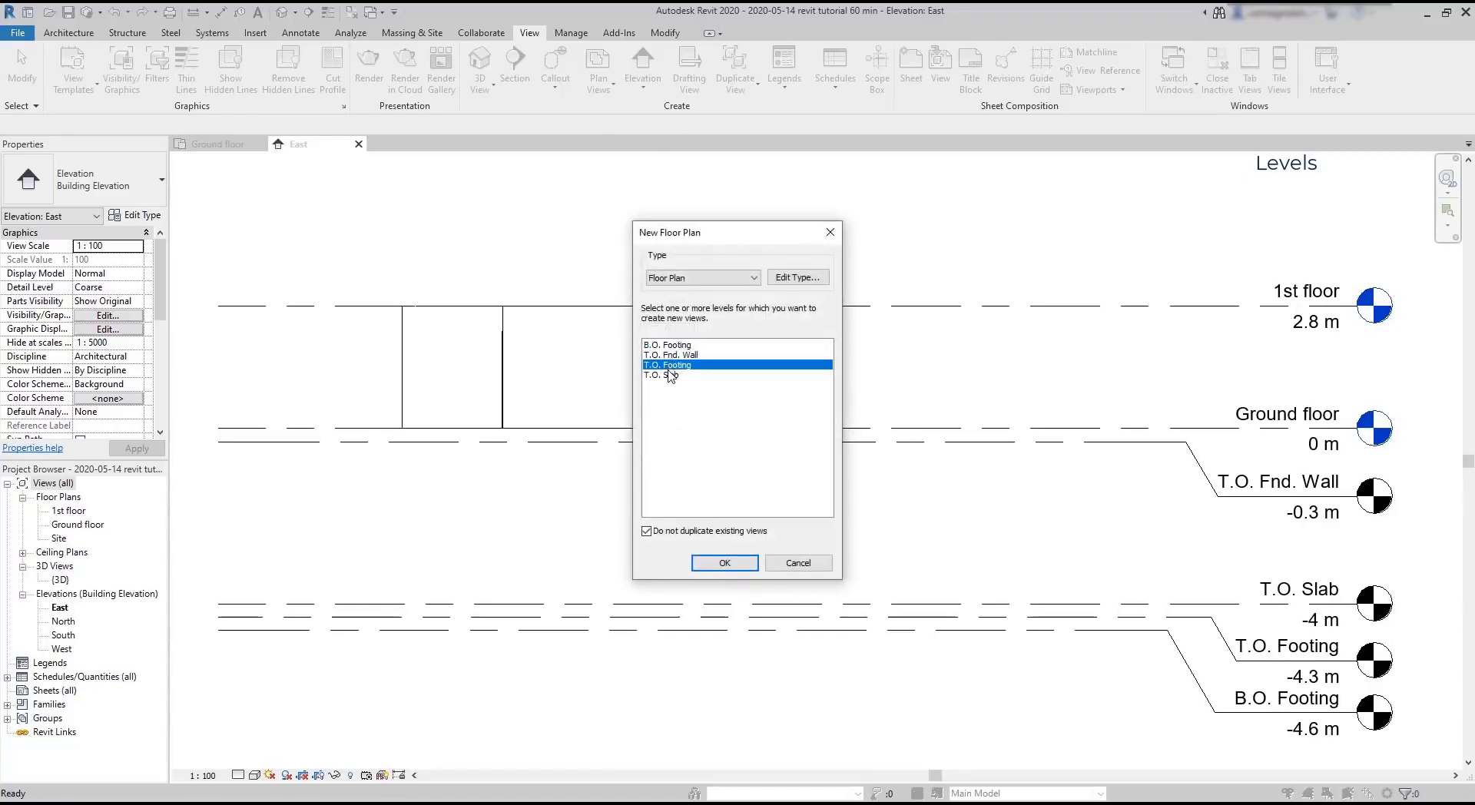
{"action": "left_click", "coordinate": [716, 565]}
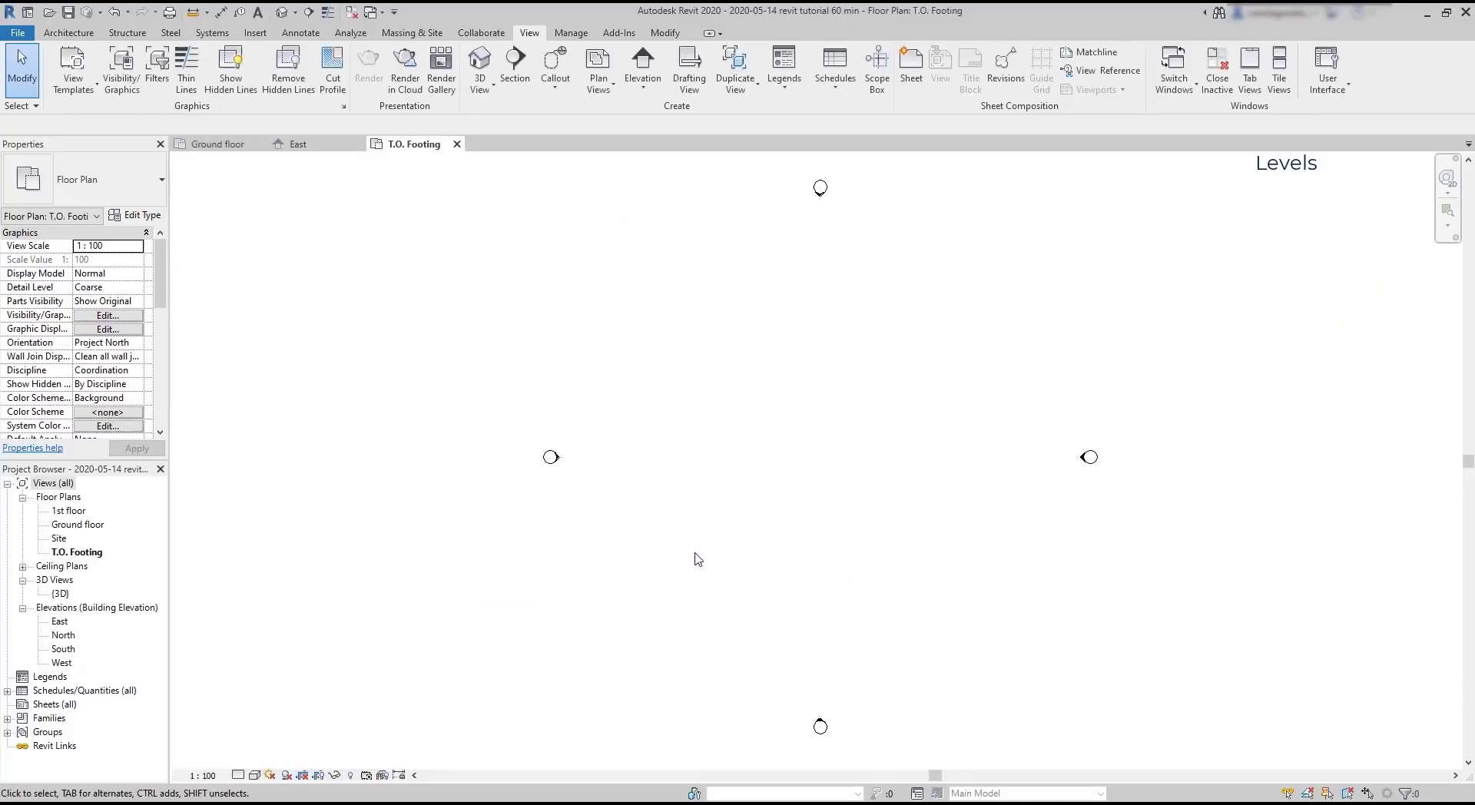
Return to the East elevation and create floor plan views for the T.O. Fnd. Wall and T.O. Slab levels.
{"action": "double_click", "coordinate": [65, 623]}
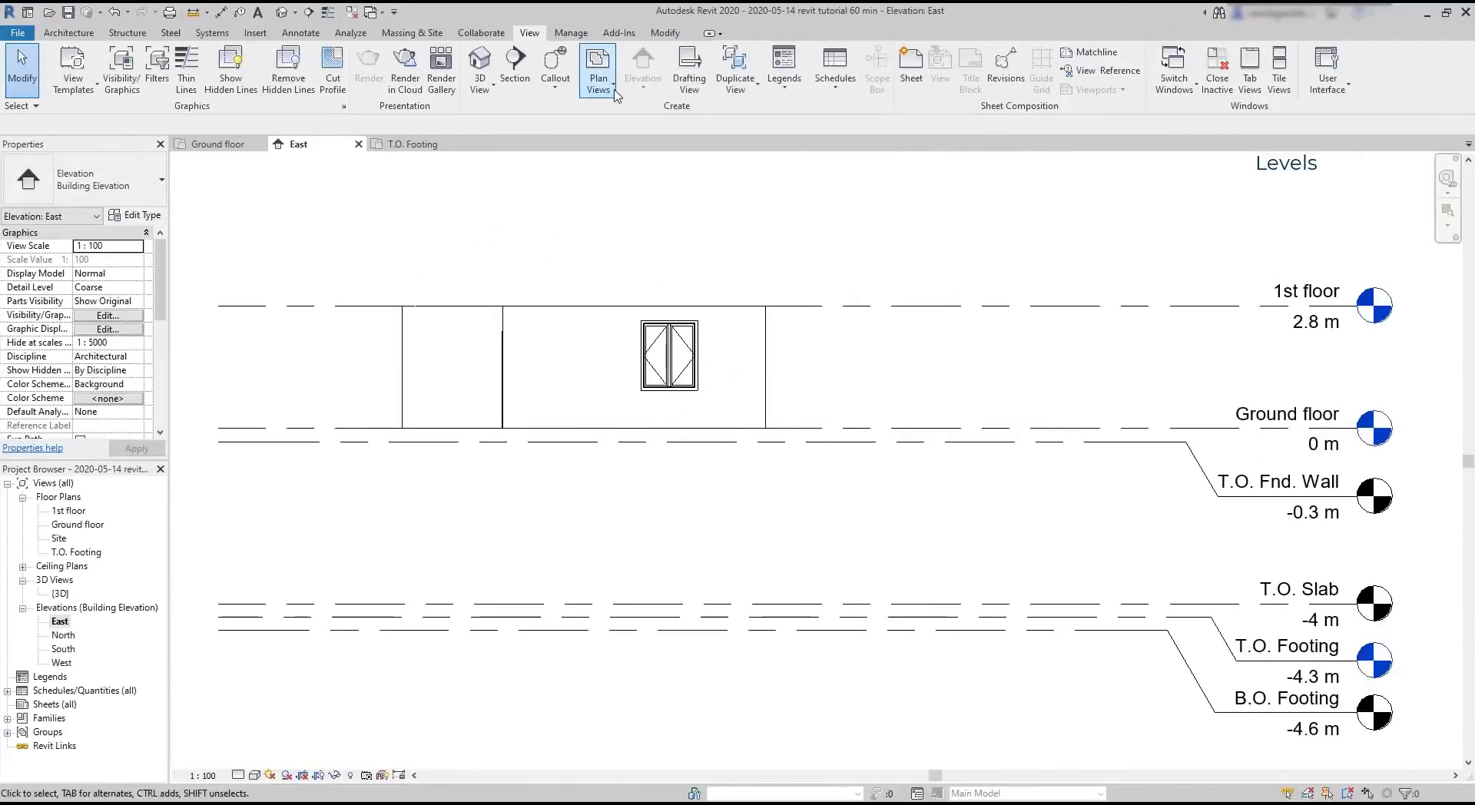
{"action": "left_click", "coordinate": [617, 90]}
{"action": "left_click", "coordinate": [618, 113]}
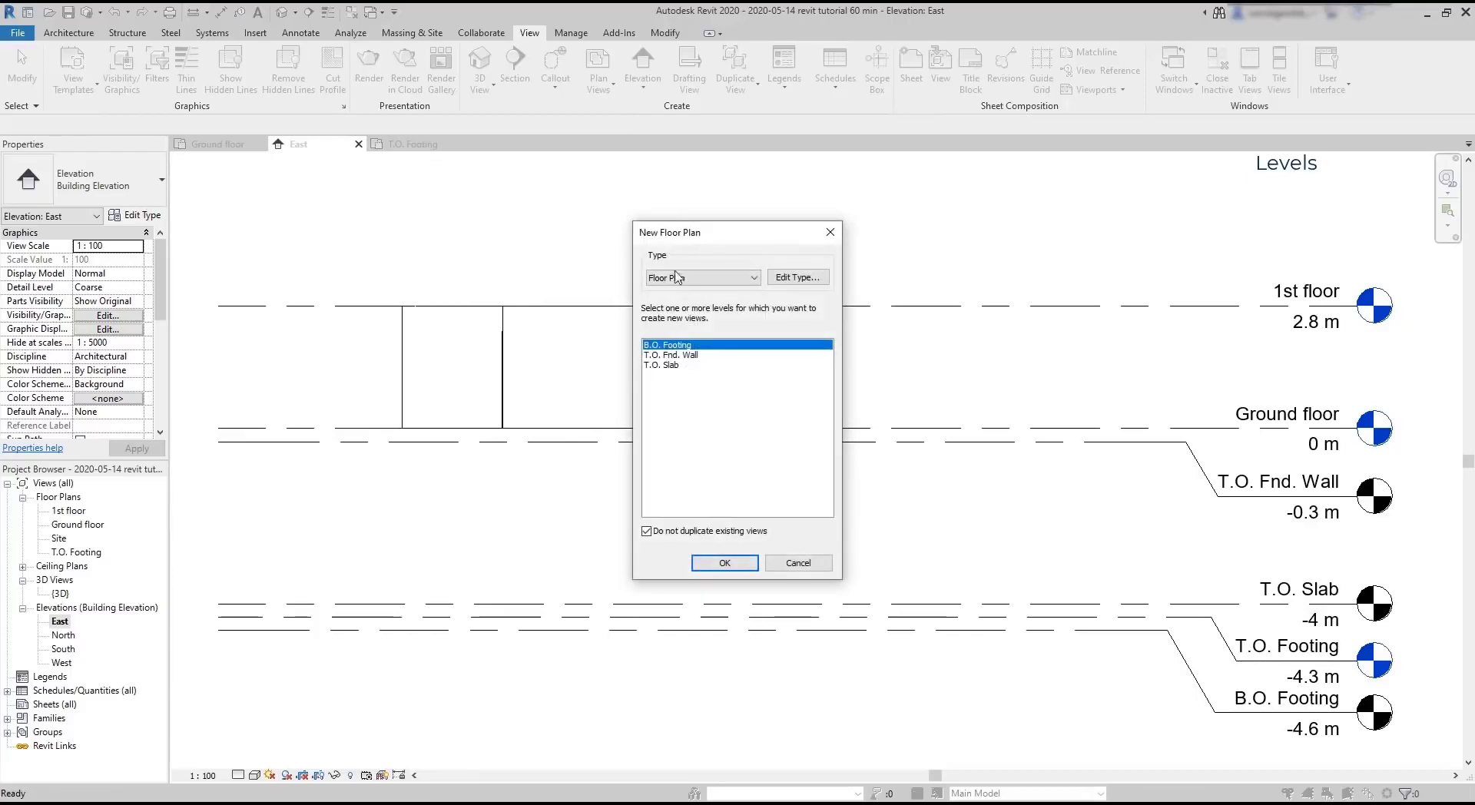
{"action": "left_click", "coordinate": [680, 356]}
{"action": "left_click", "coordinate": [689, 366], "text": "shift"}
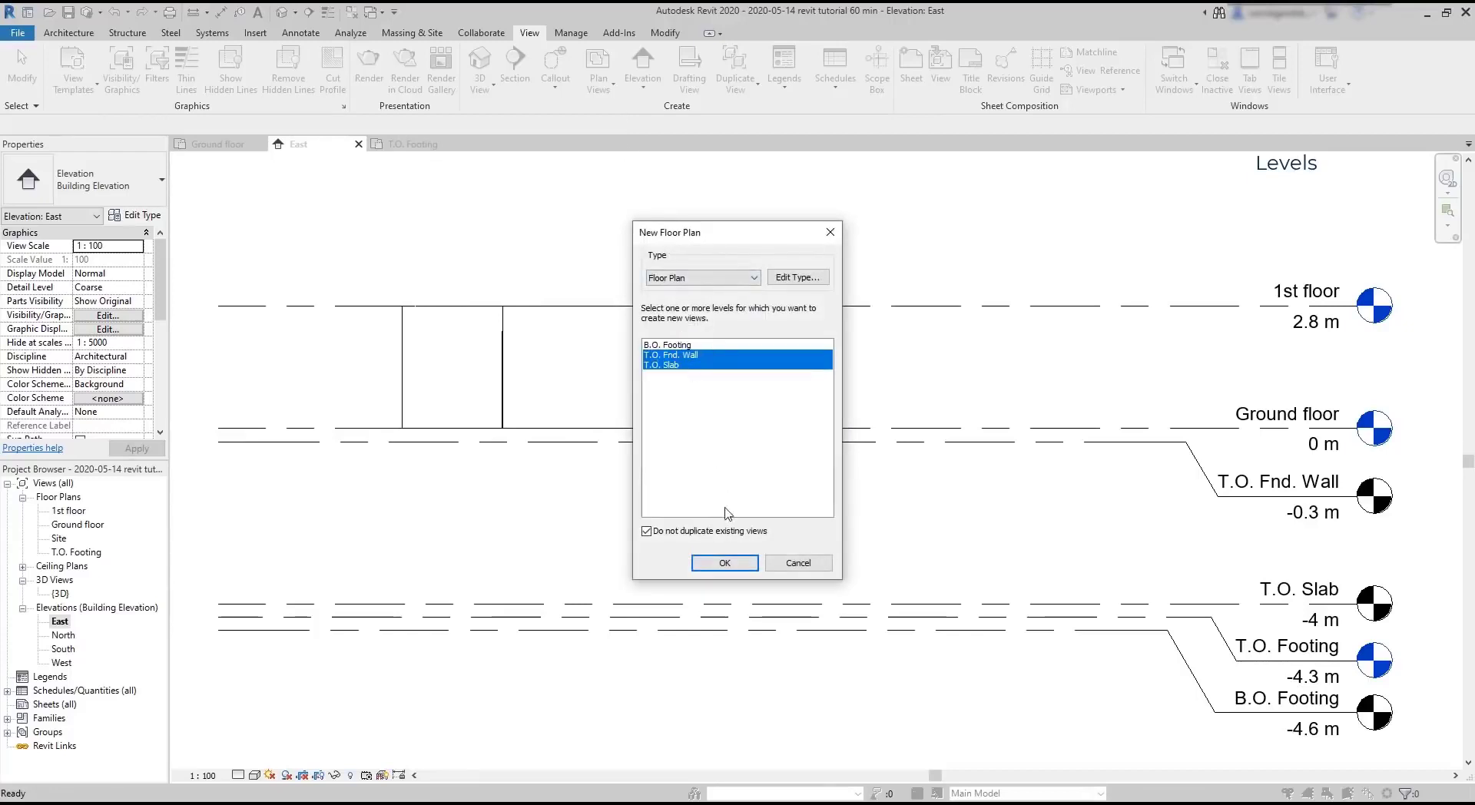
{"action": "left_click", "coordinate": [730, 564]}
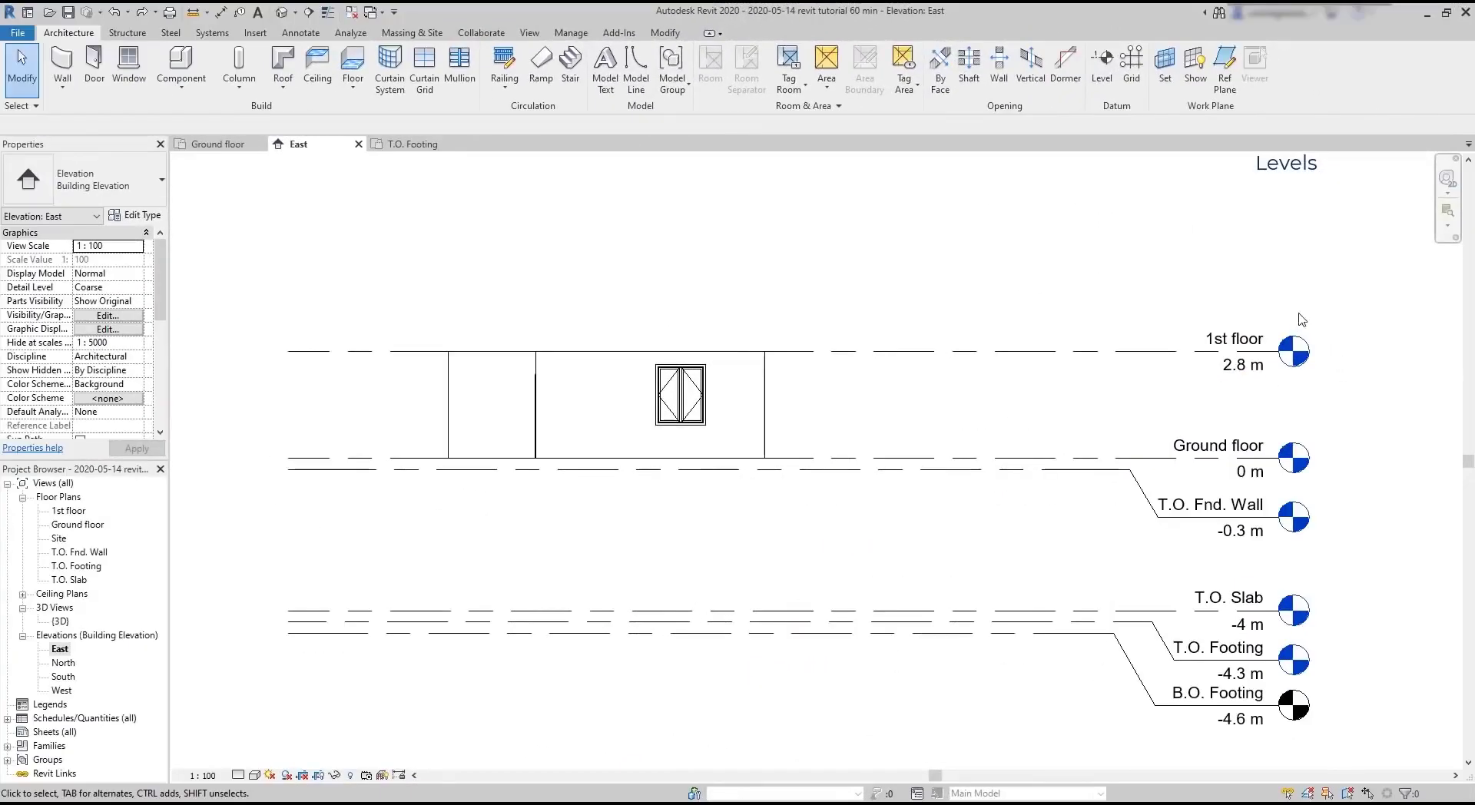
Draw a new level 3 m above the 1st floor, with both ends aligned to the existing levels.
{"action": "left_click", "coordinate": [1103, 64]}
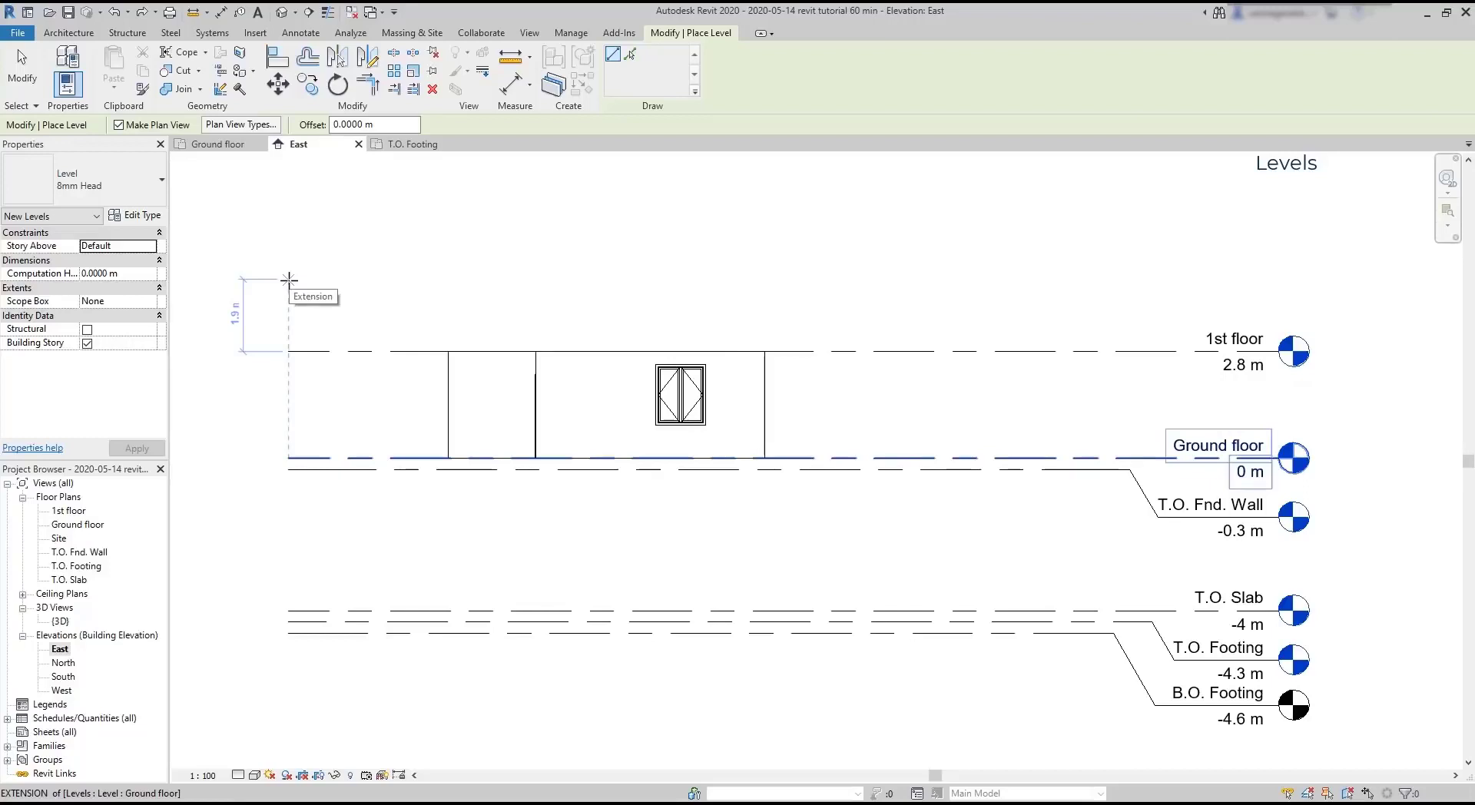
{"action": "type", "text": "3"}
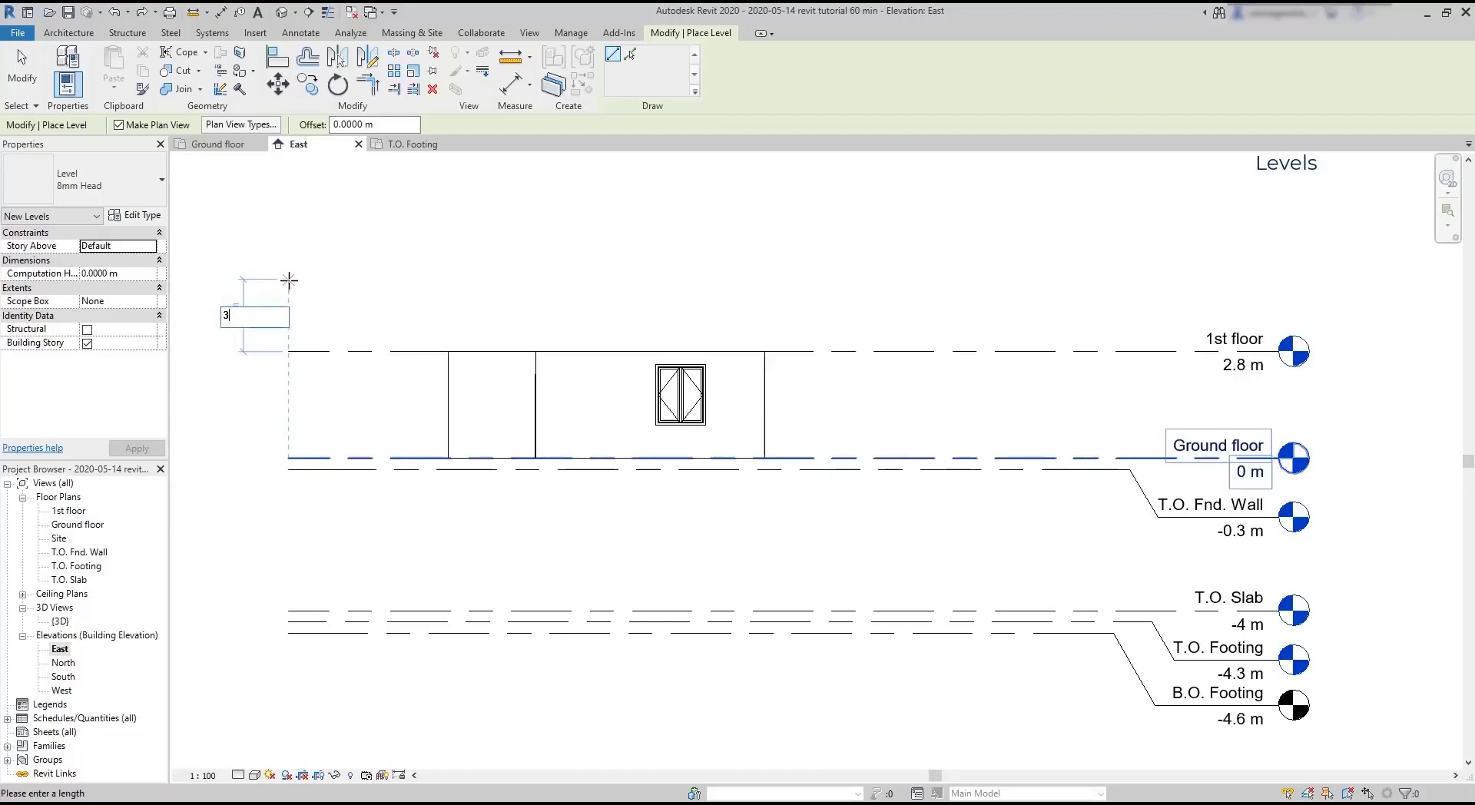
{"action": "key", "text": "Return"}
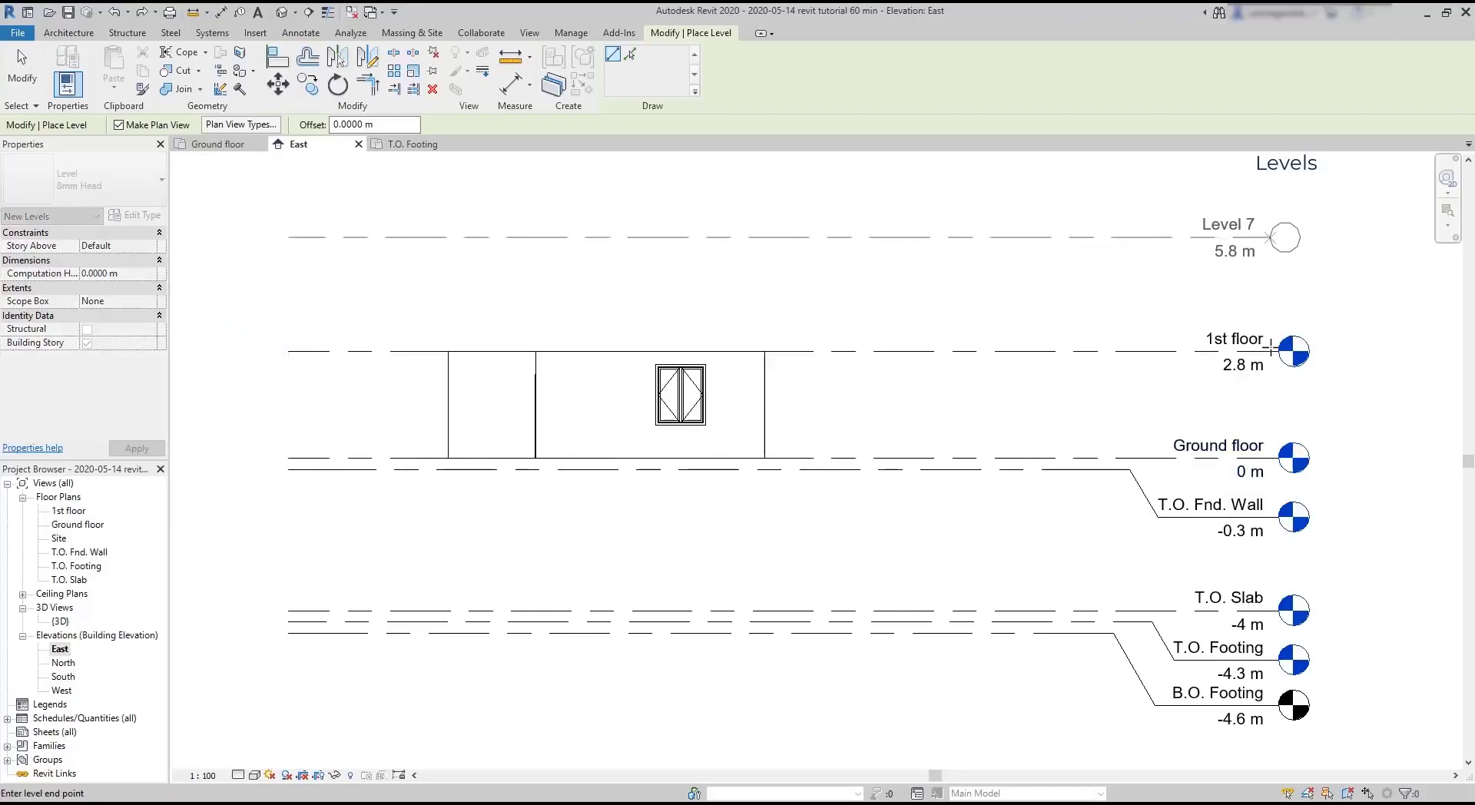
{"action": "left_click", "coordinate": [1280, 347]}
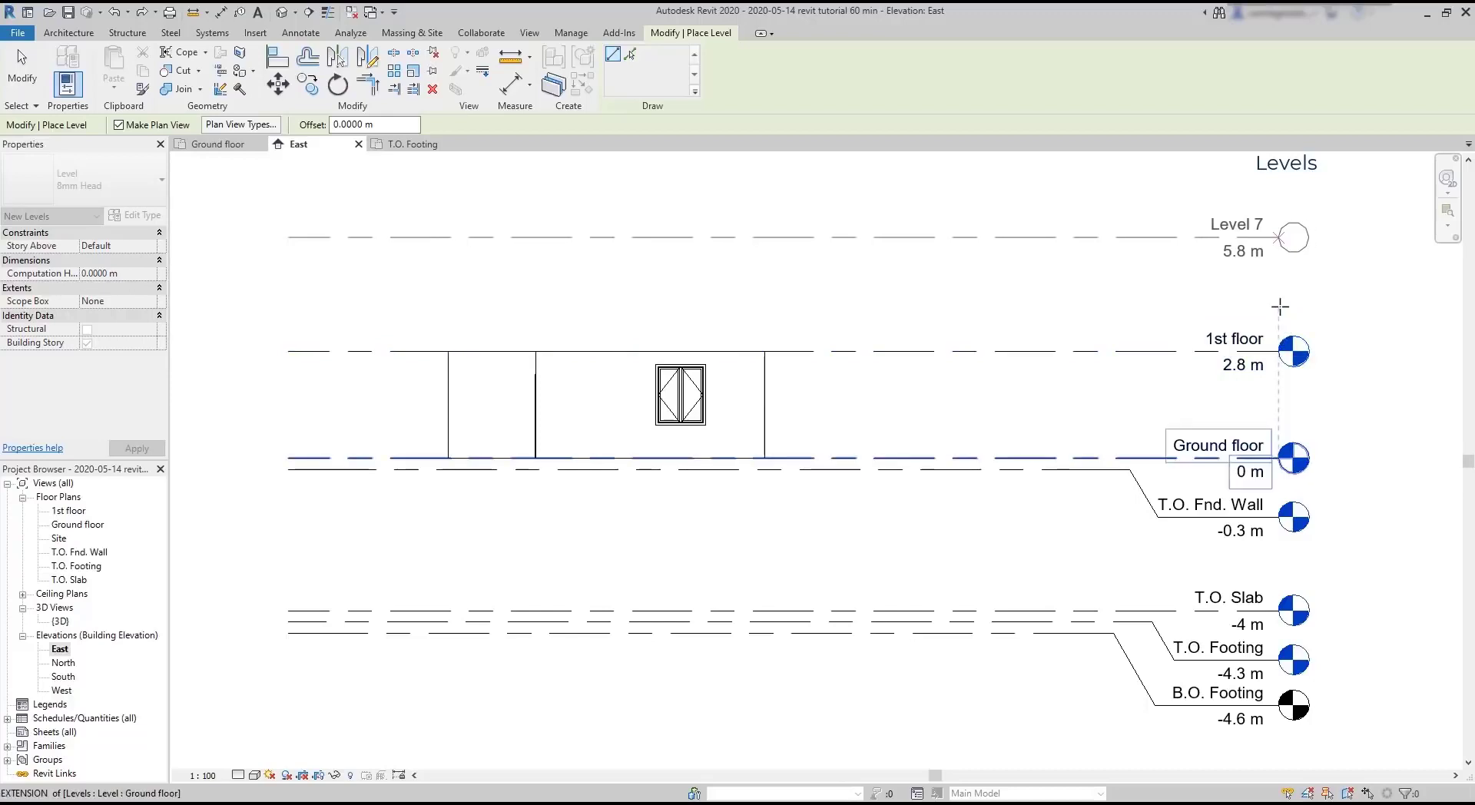
{"action": "left_click", "coordinate": [1280, 307]}
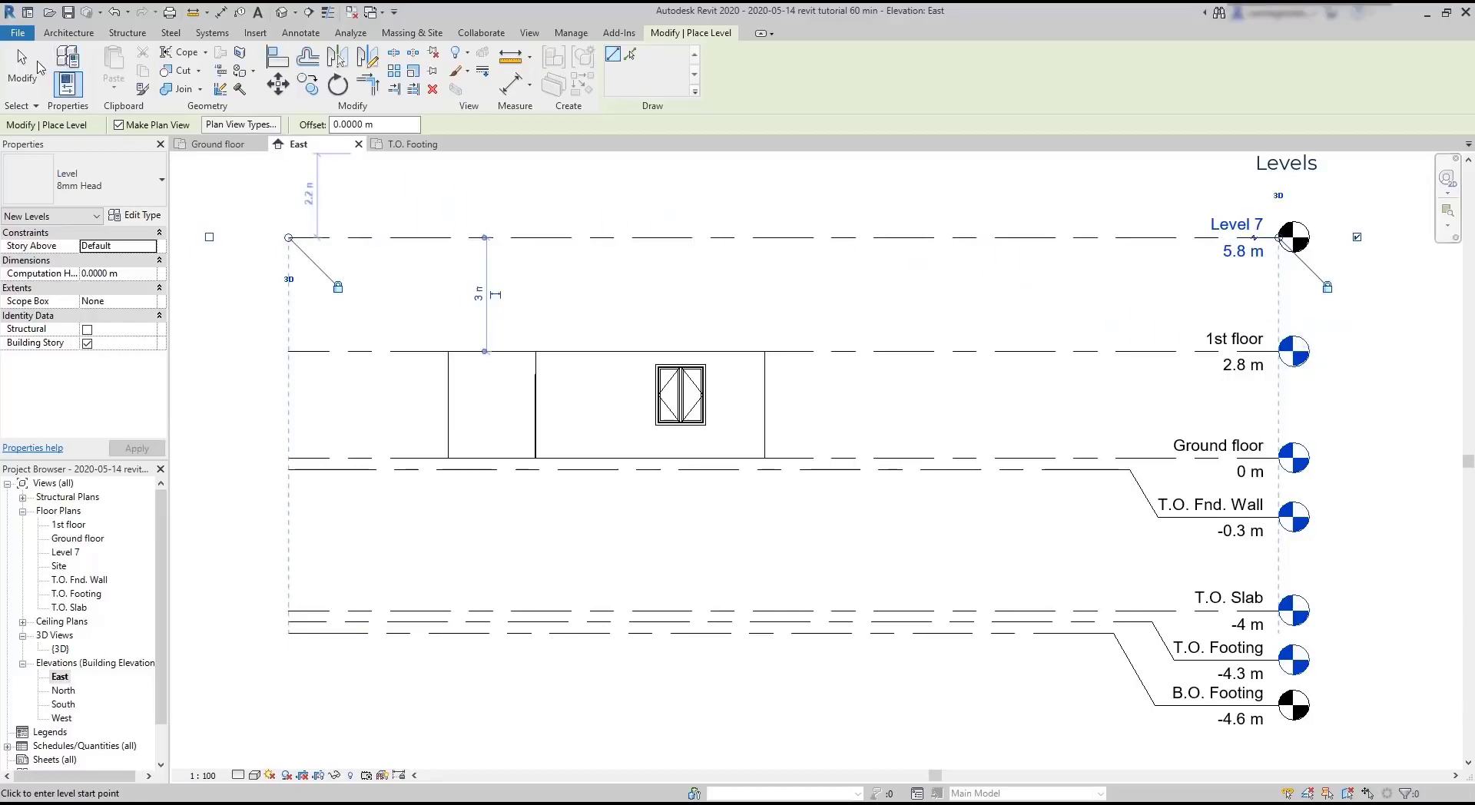
{"action": "left_click", "coordinate": [22, 65]}
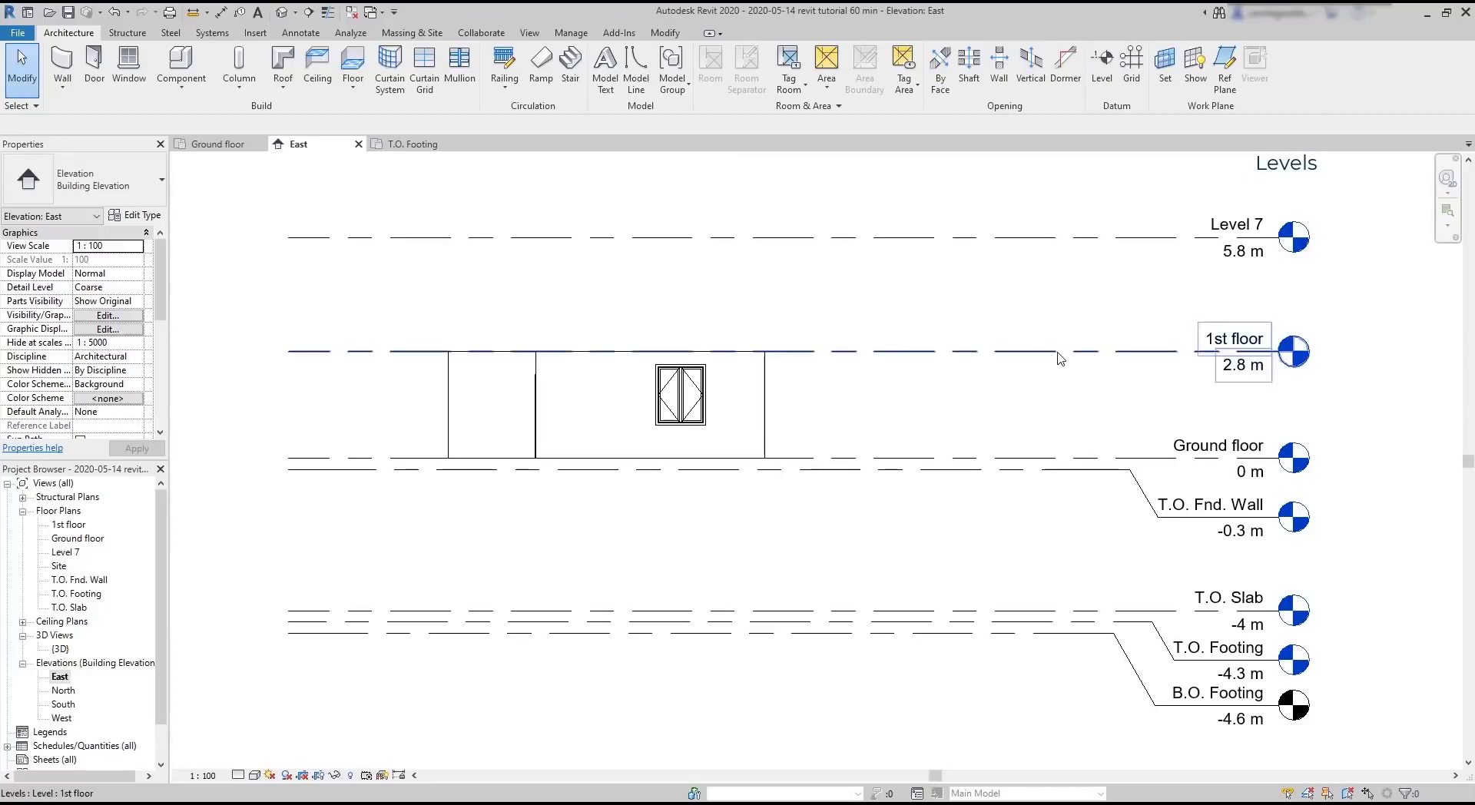
Set the distance between the Ground floor and 1st floor levels to 3 m.
{"action": "left_click", "coordinate": [1057, 354]}
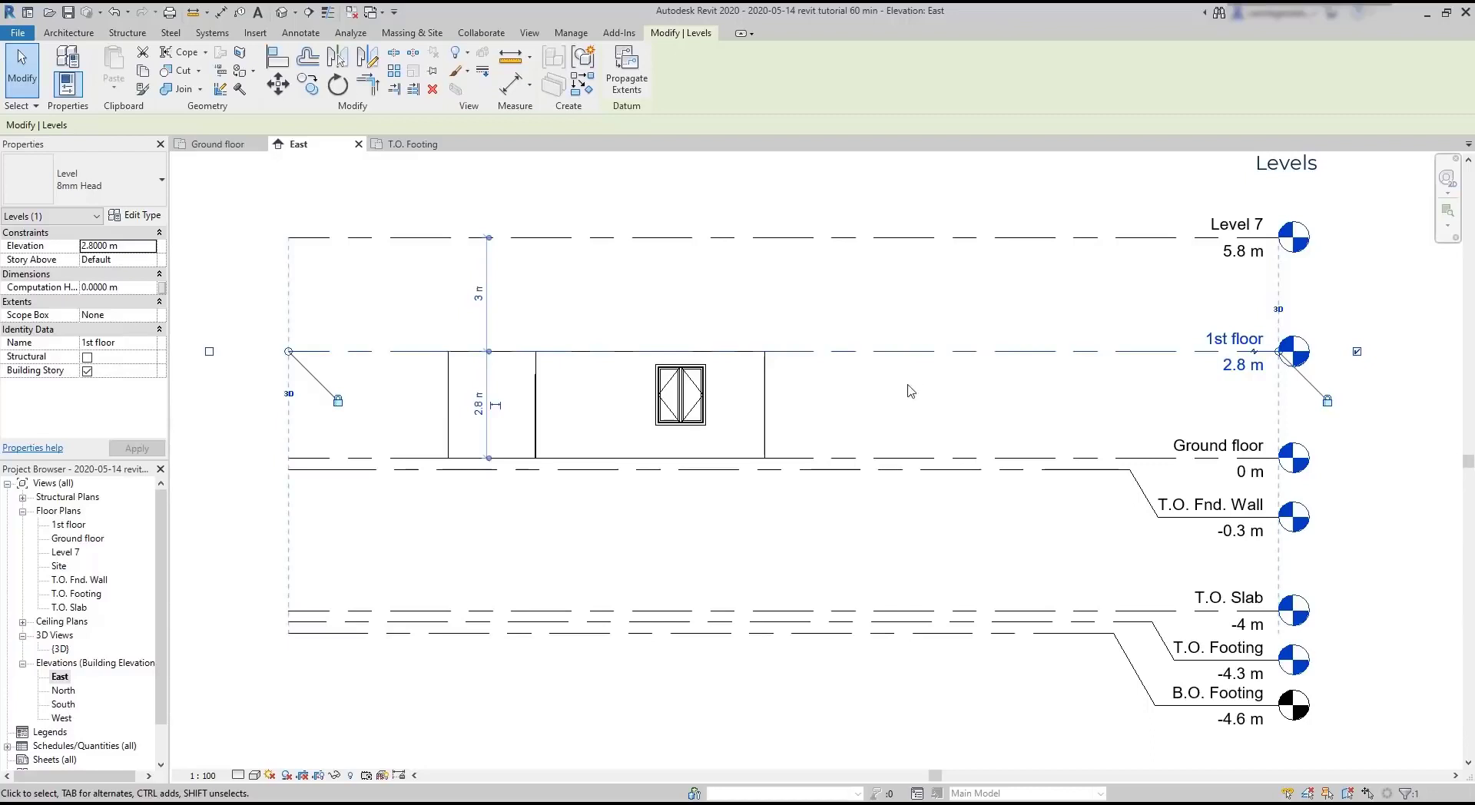
{"action": "left_click", "coordinate": [481, 405]}
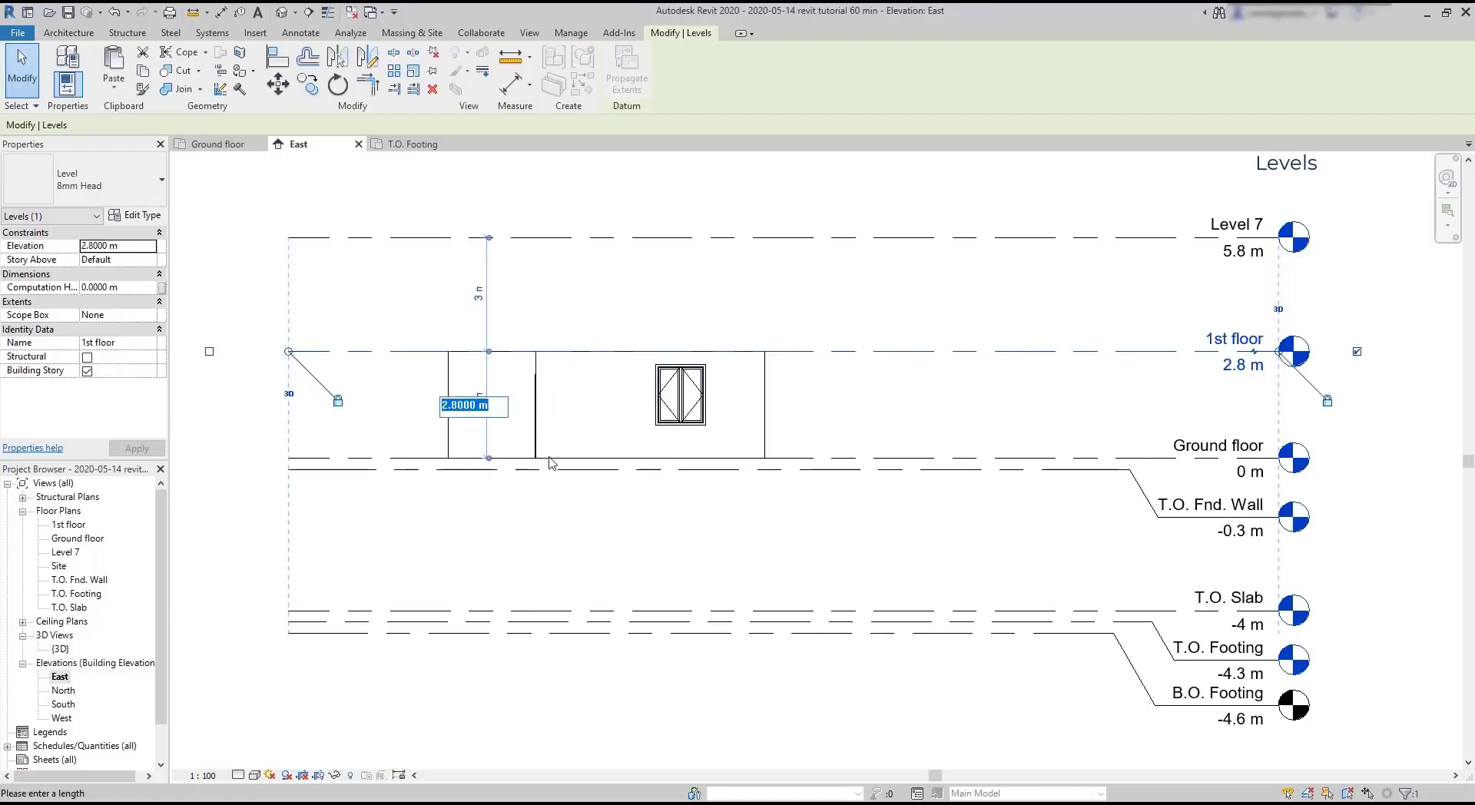
{"action": "type", "text": "3"}
{"action": "key", "text": "Return"}
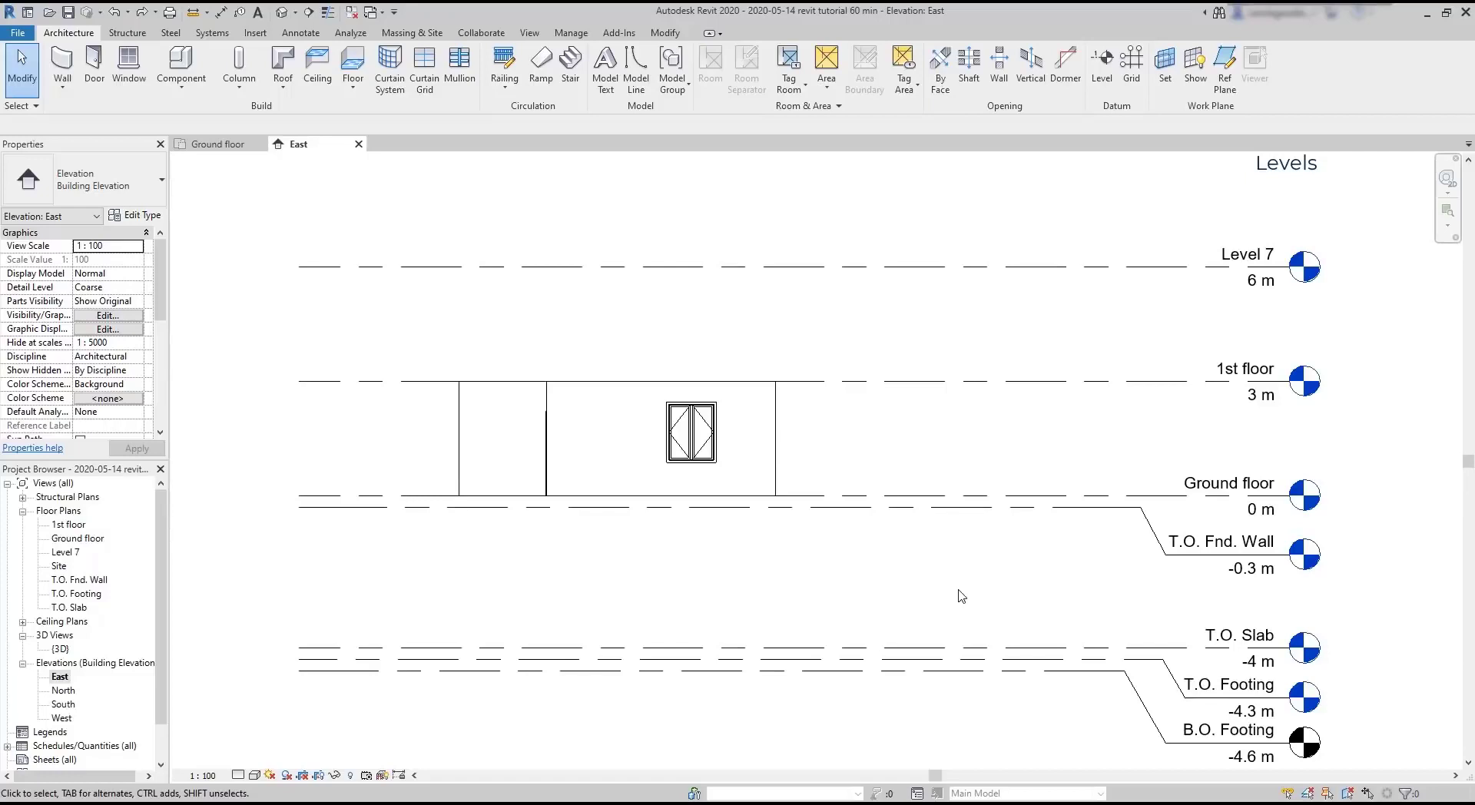
Delete the T.O. Fnd. Wall, T.O. Slab, T.O. Footing and B.O. Footing levels together with their floor plan views.
{"action": "middle_click_drag", "start_coordinate": [1381, 644], "coordinate": [1379, 597]}
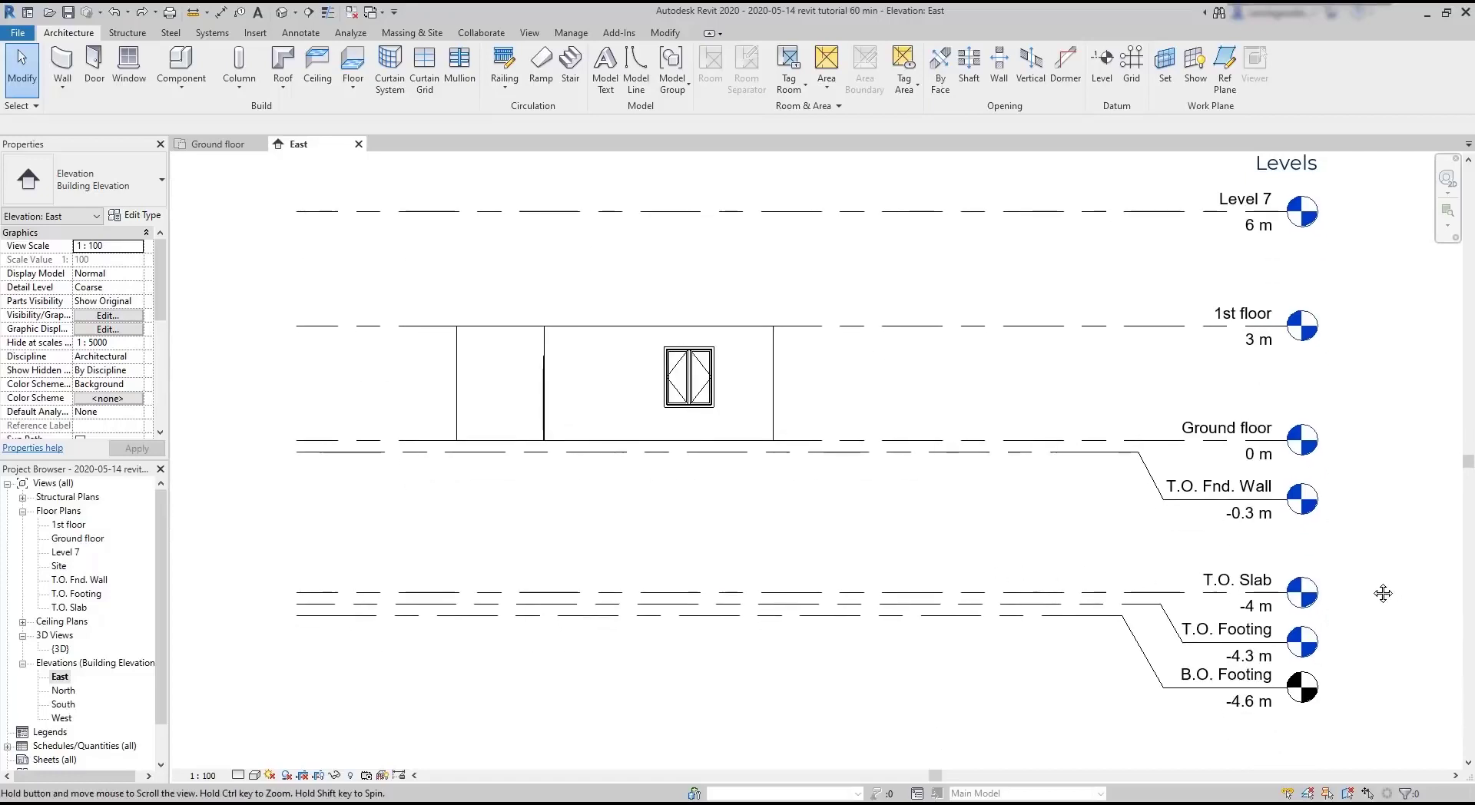
{"action": "left_click_drag", "start_coordinate": [1354, 739], "coordinate": [926, 502]}
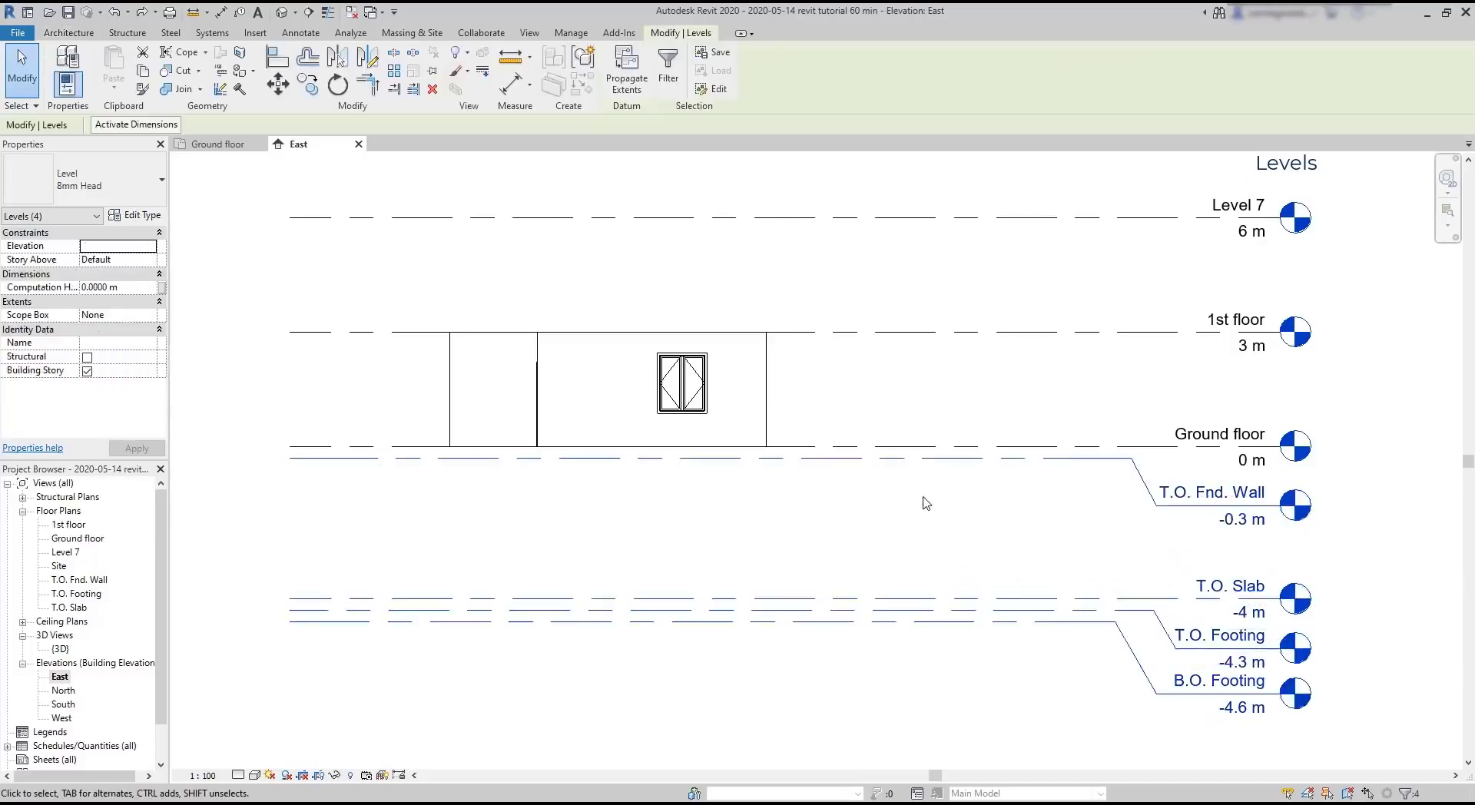
{"action": "key", "text": "Delete"}
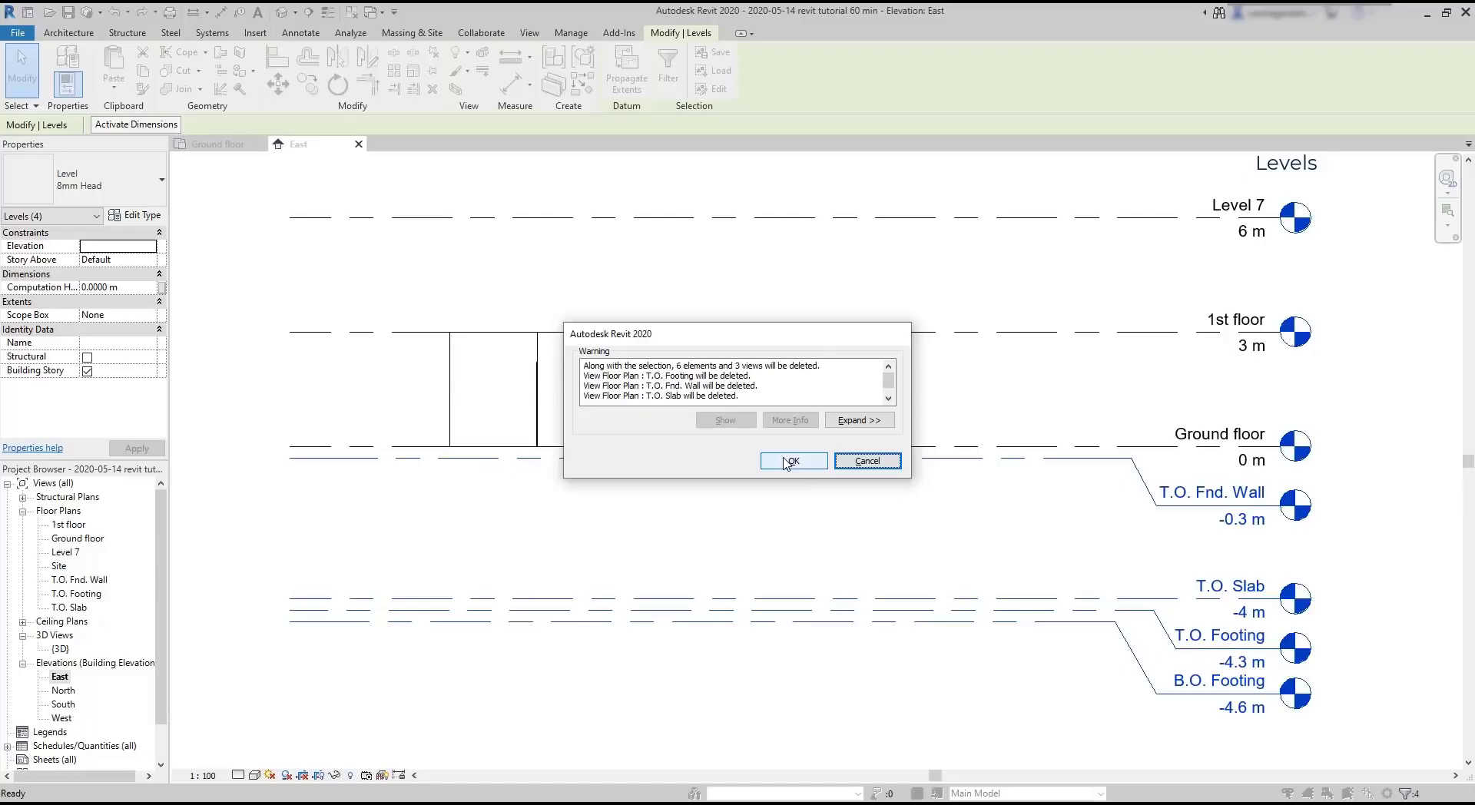
{"action": "left_click", "coordinate": [791, 461]}
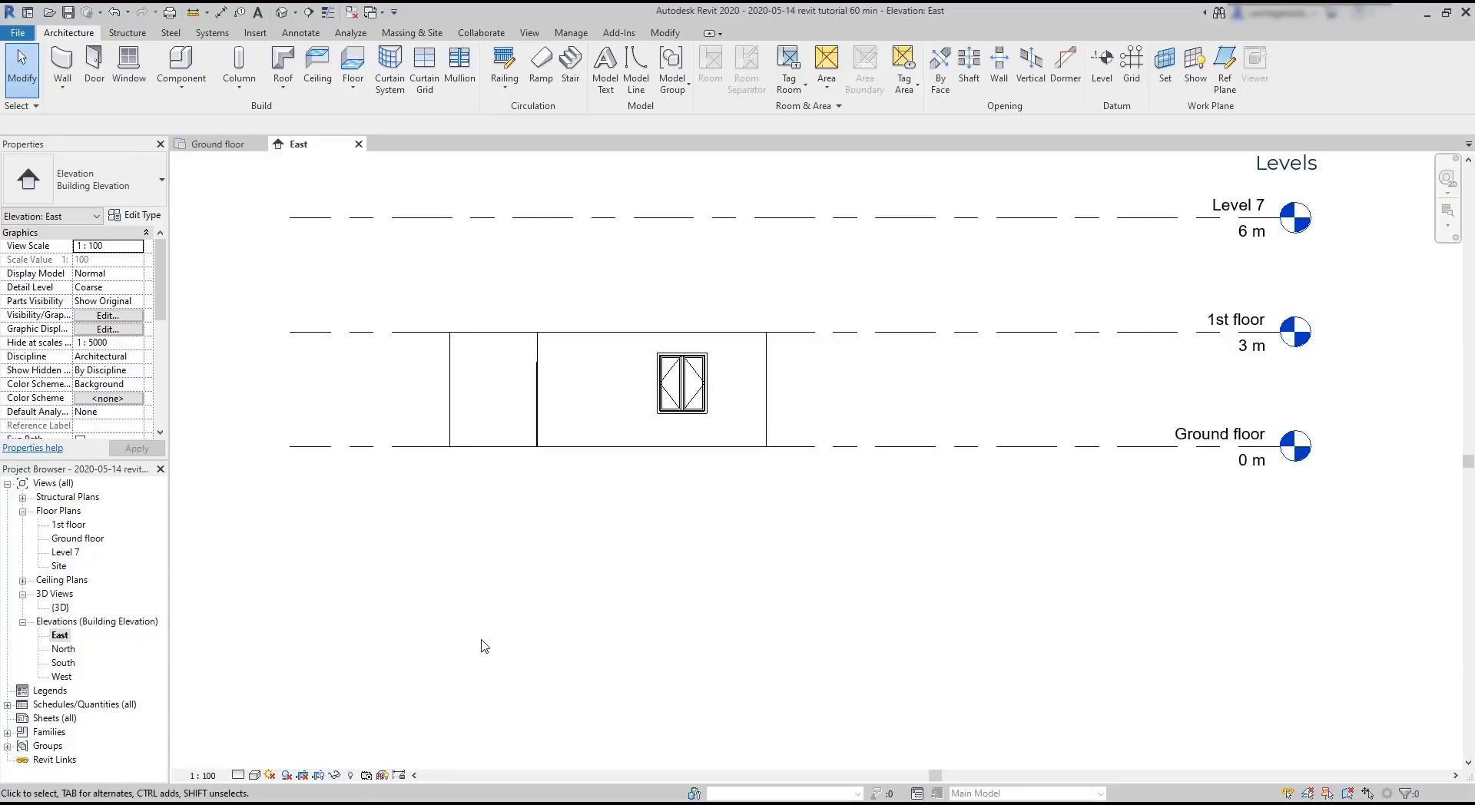
Draw a new level about 0.3 m below the Ground floor, with both ends aligned to the existing levels.
{"action": "left_click", "coordinate": [1101, 62]}
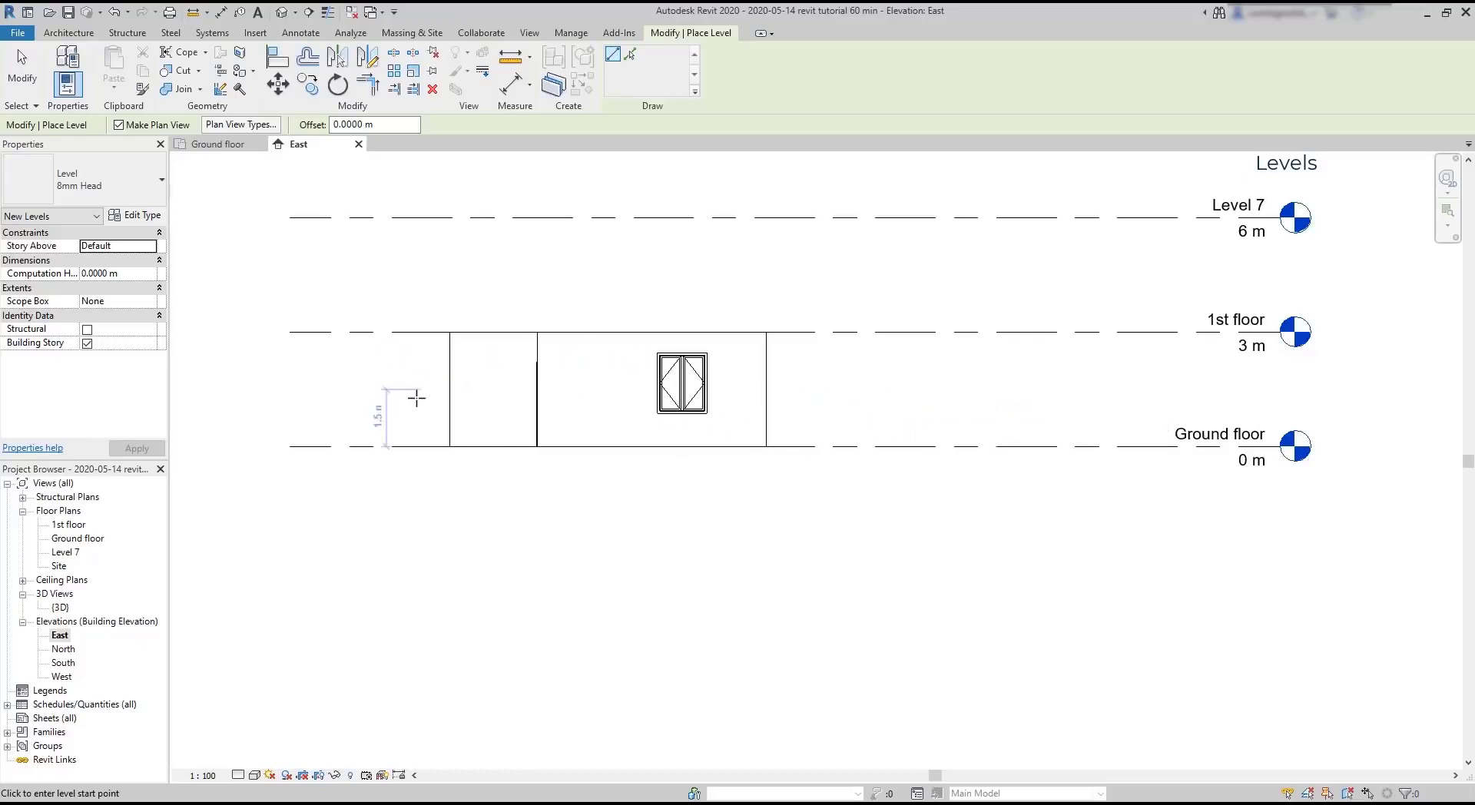
{"action": "left_click", "coordinate": [292, 457]}
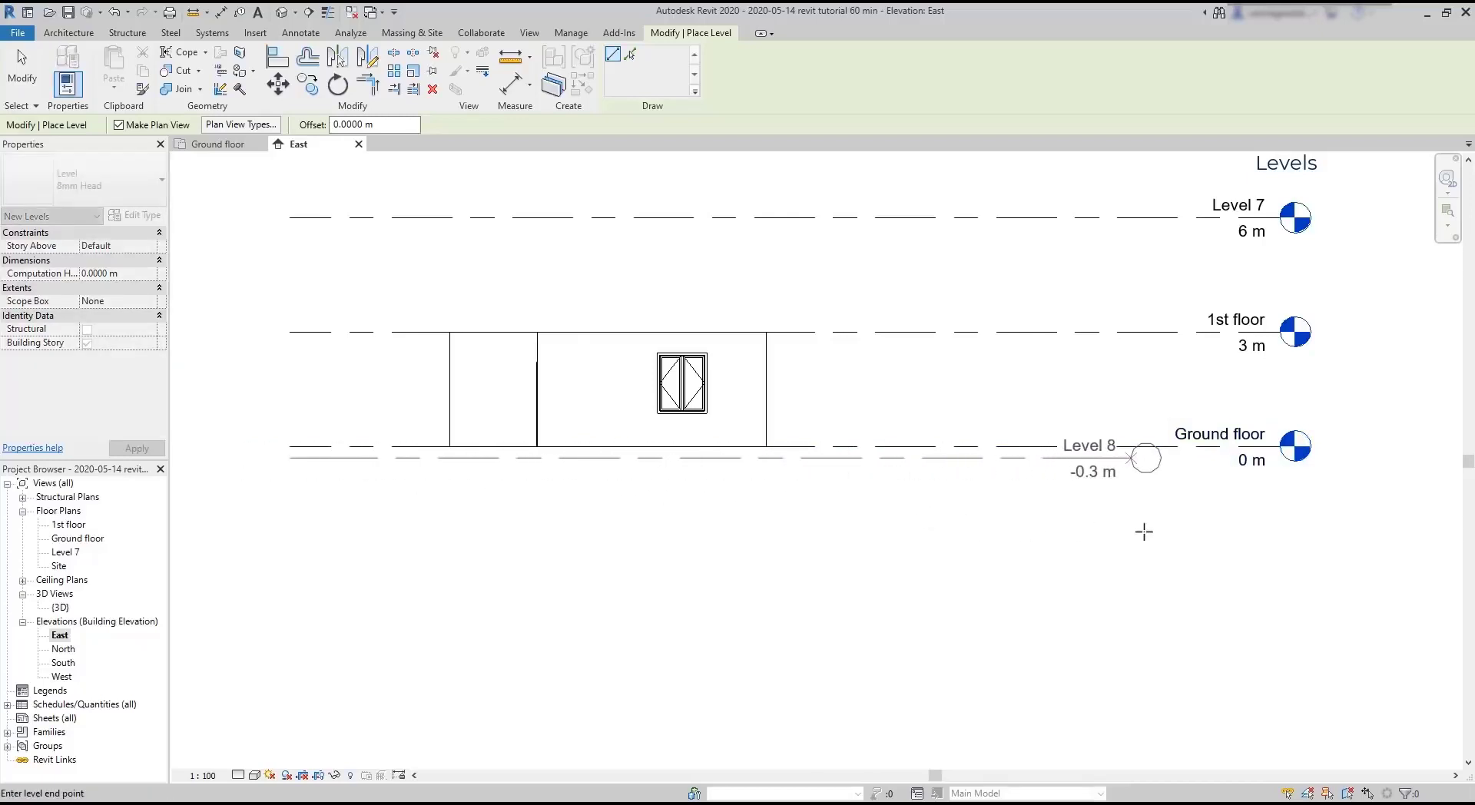
{"action": "left_click", "coordinate": [1279, 459]}
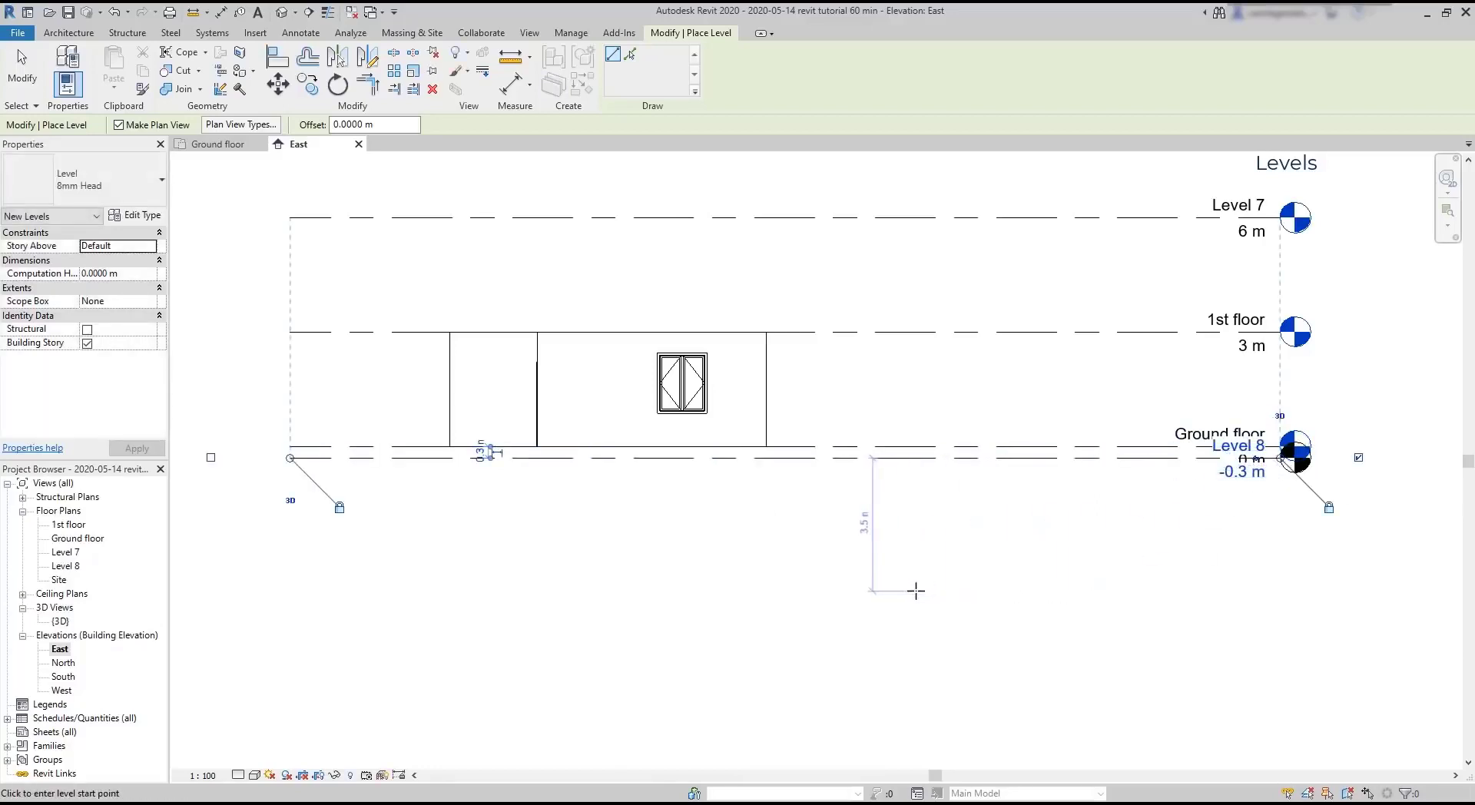
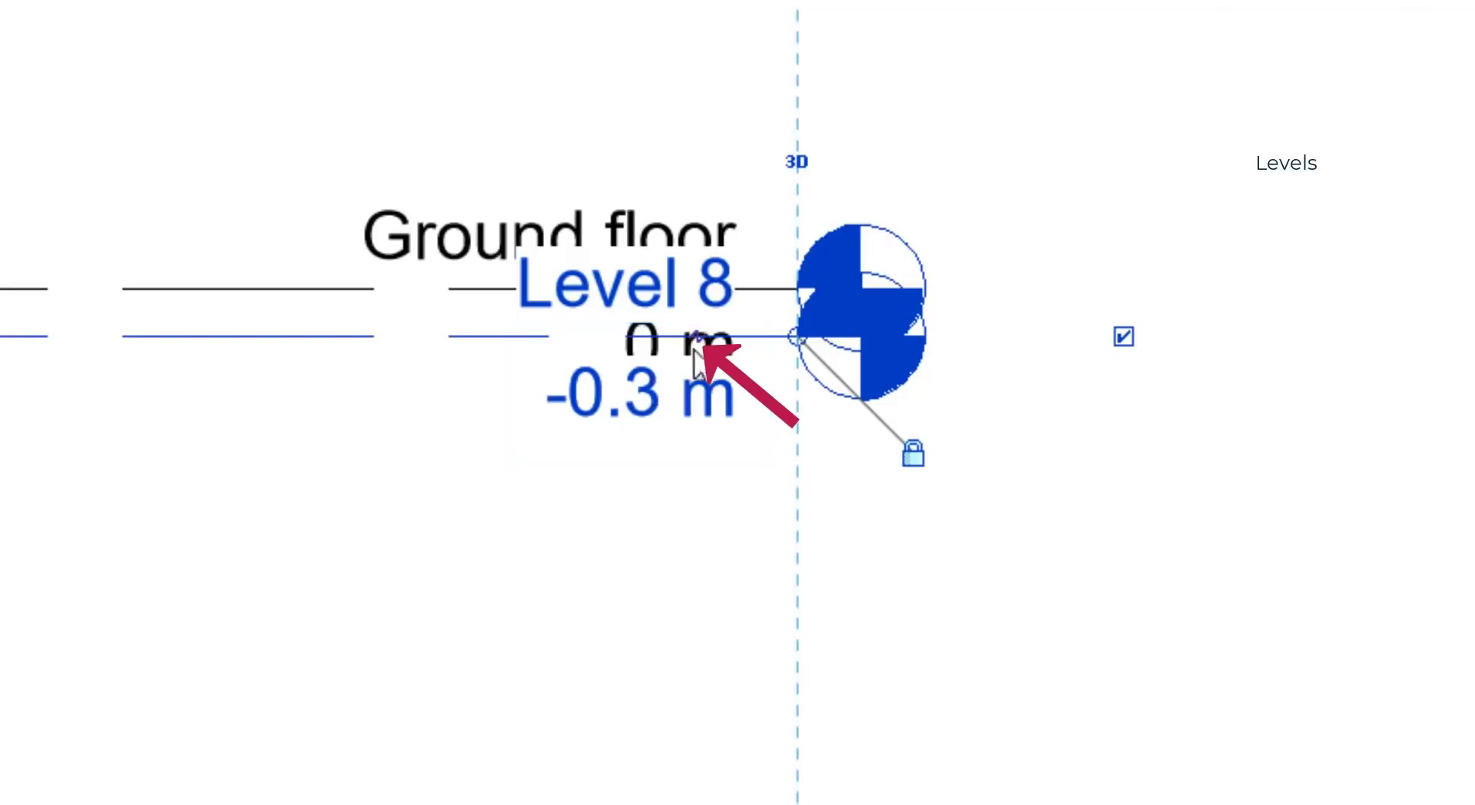
Add an elbow to the head of the level just below Ground floor and adjust its bends so the labels no longer overlap.
{"action": "left_click", "coordinate": [698, 338]}
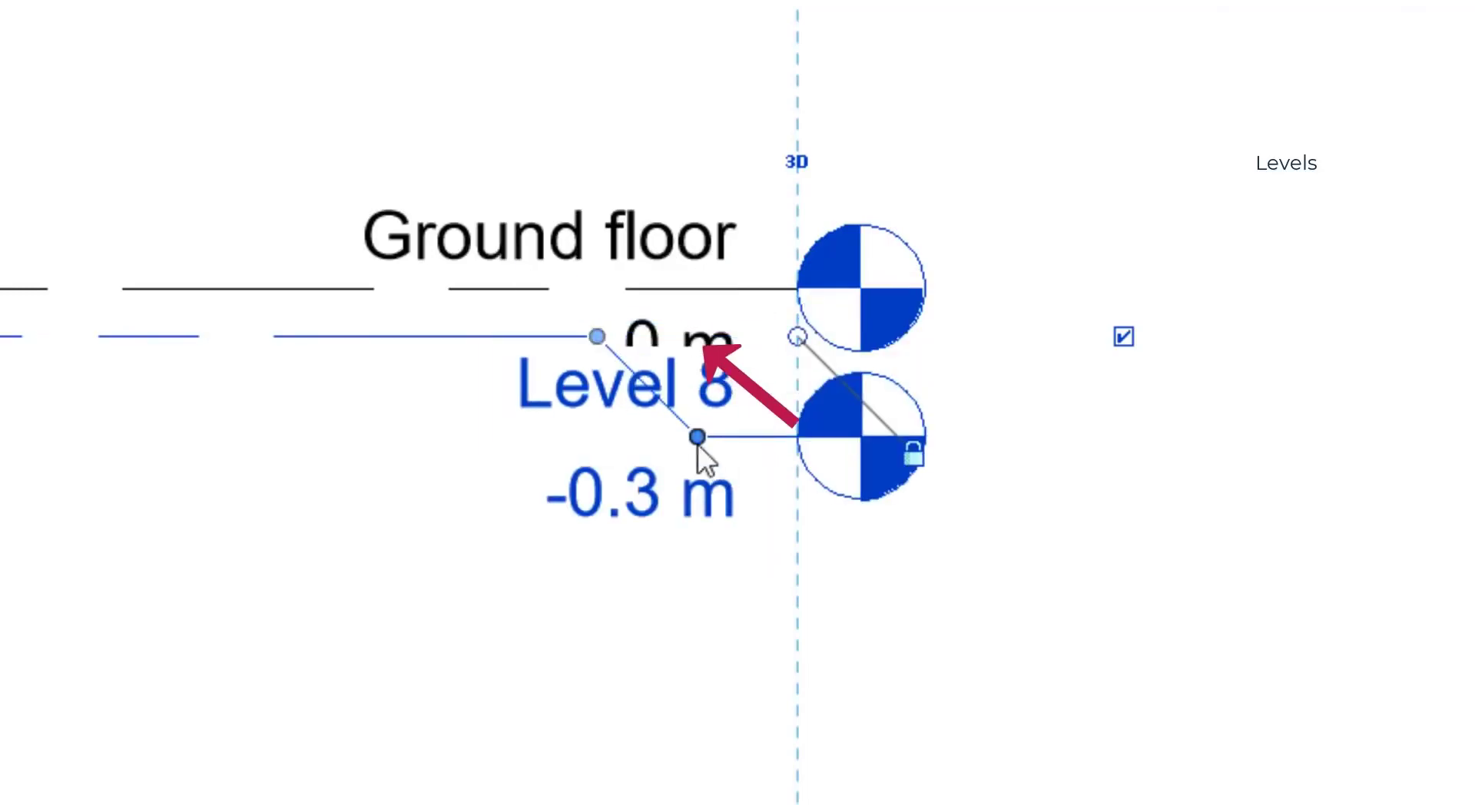
{"action": "left_click_drag", "start_coordinate": [596, 336], "coordinate": [245, 336]}
{"action": "left_click_drag", "start_coordinate": [697, 437], "coordinate": [695, 554]}
{"action": "left_click", "coordinate": [305, 547]}
{"action": "scroll", "coordinate": [476, 269], "scroll_direction": "down", "scroll_amount": 5}
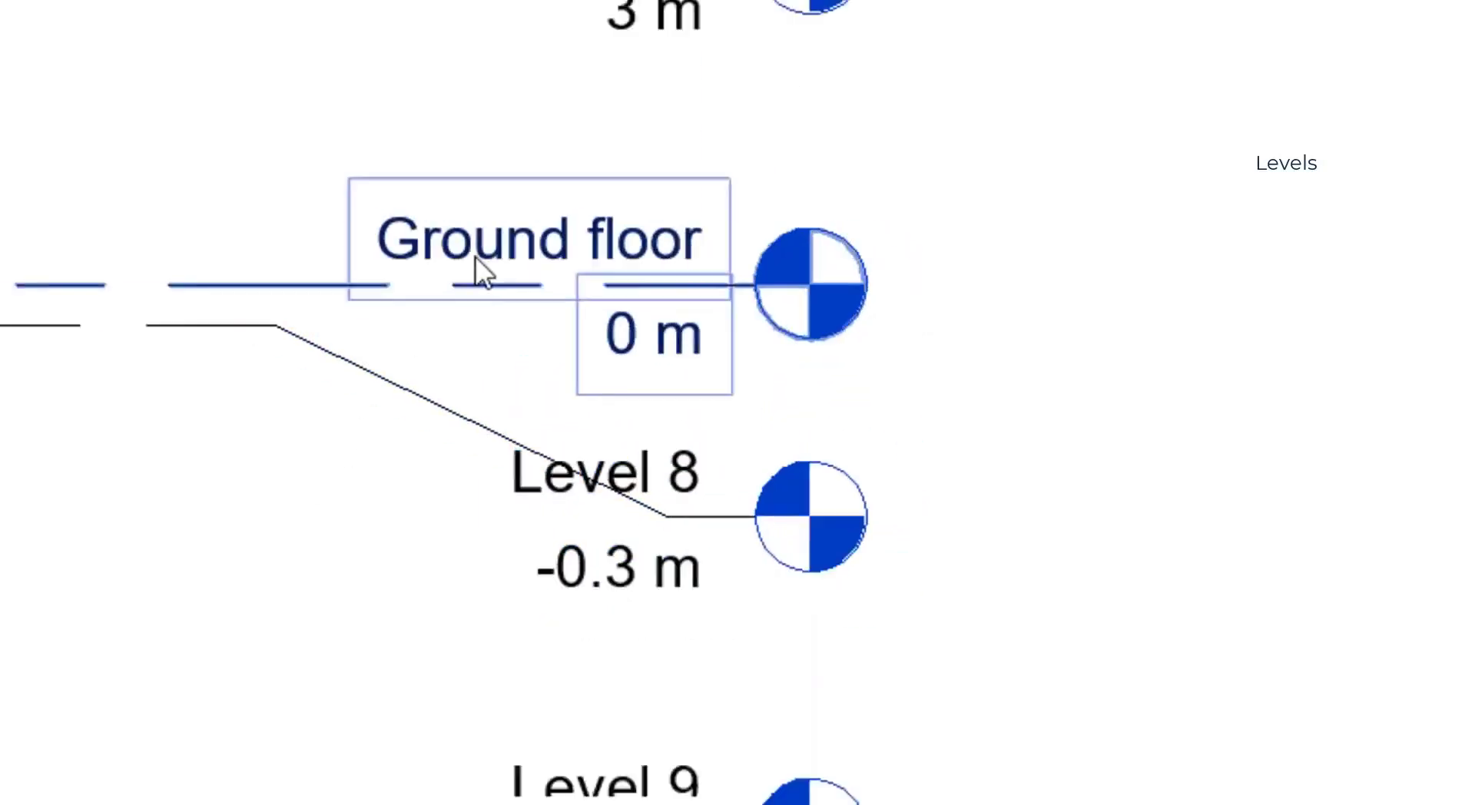
Add an elbow to the head of Level 11, lower the head clear of the levels above and extend its bend back along the line.
{"action": "scroll", "coordinate": [640, 753], "scroll_direction": "up", "scroll_amount": 4}
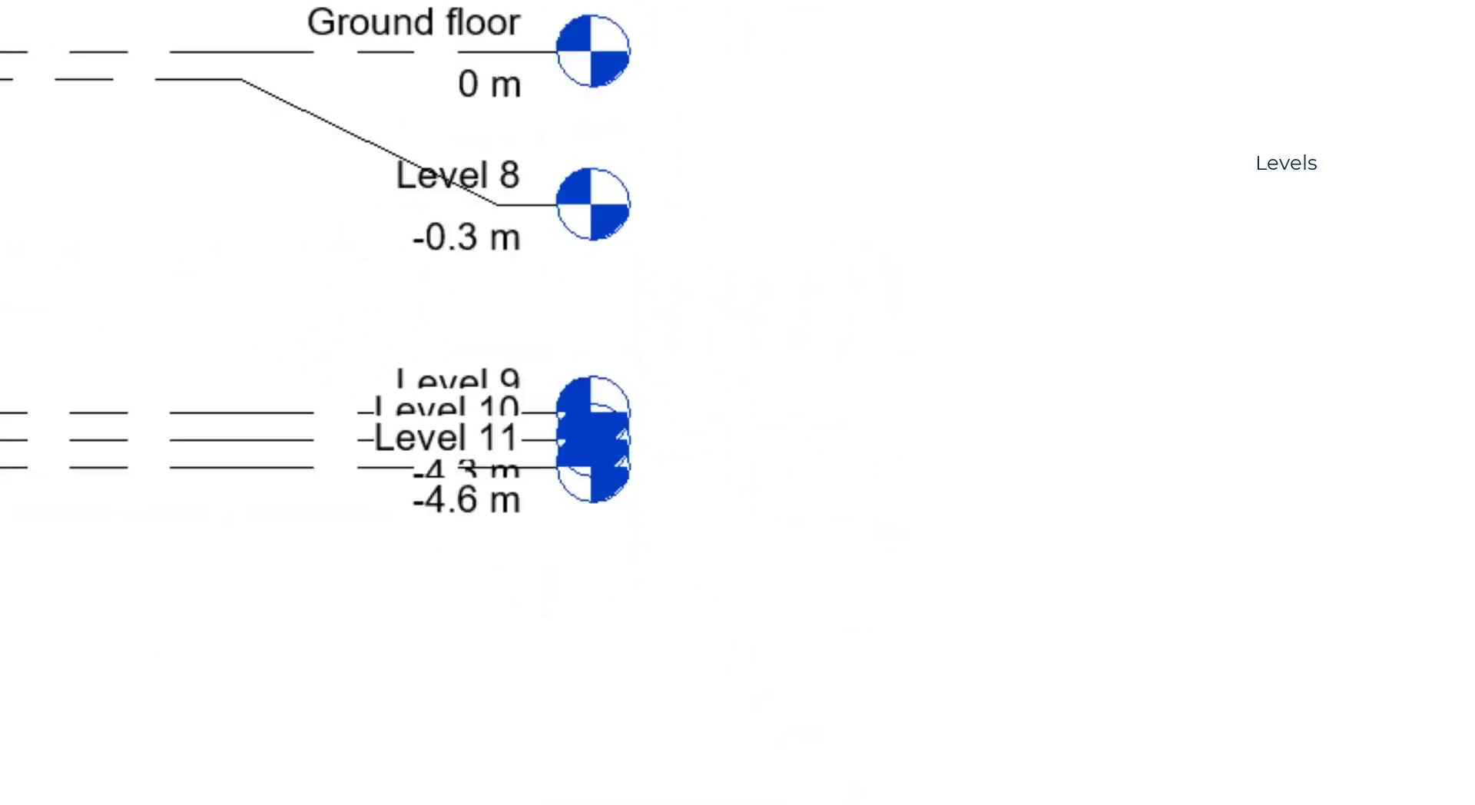
{"action": "middle_click_drag", "start_coordinate": [751, 515], "coordinate": [795, 699]}
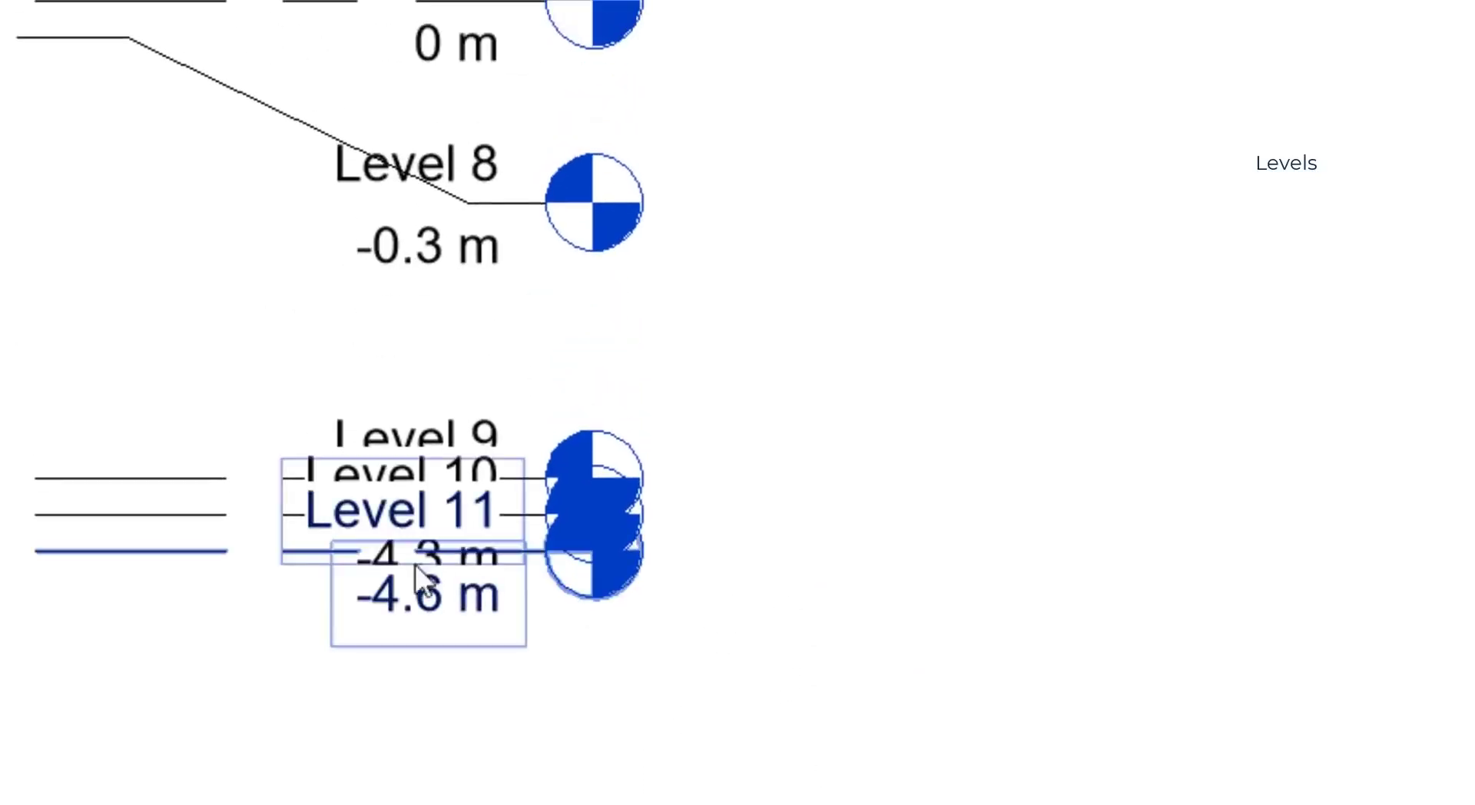
{"action": "left_click", "coordinate": [393, 584]}
{"action": "left_click", "coordinate": [467, 551]}
{"action": "left_click_drag", "start_coordinate": [471, 627], "coordinate": [482, 768]}
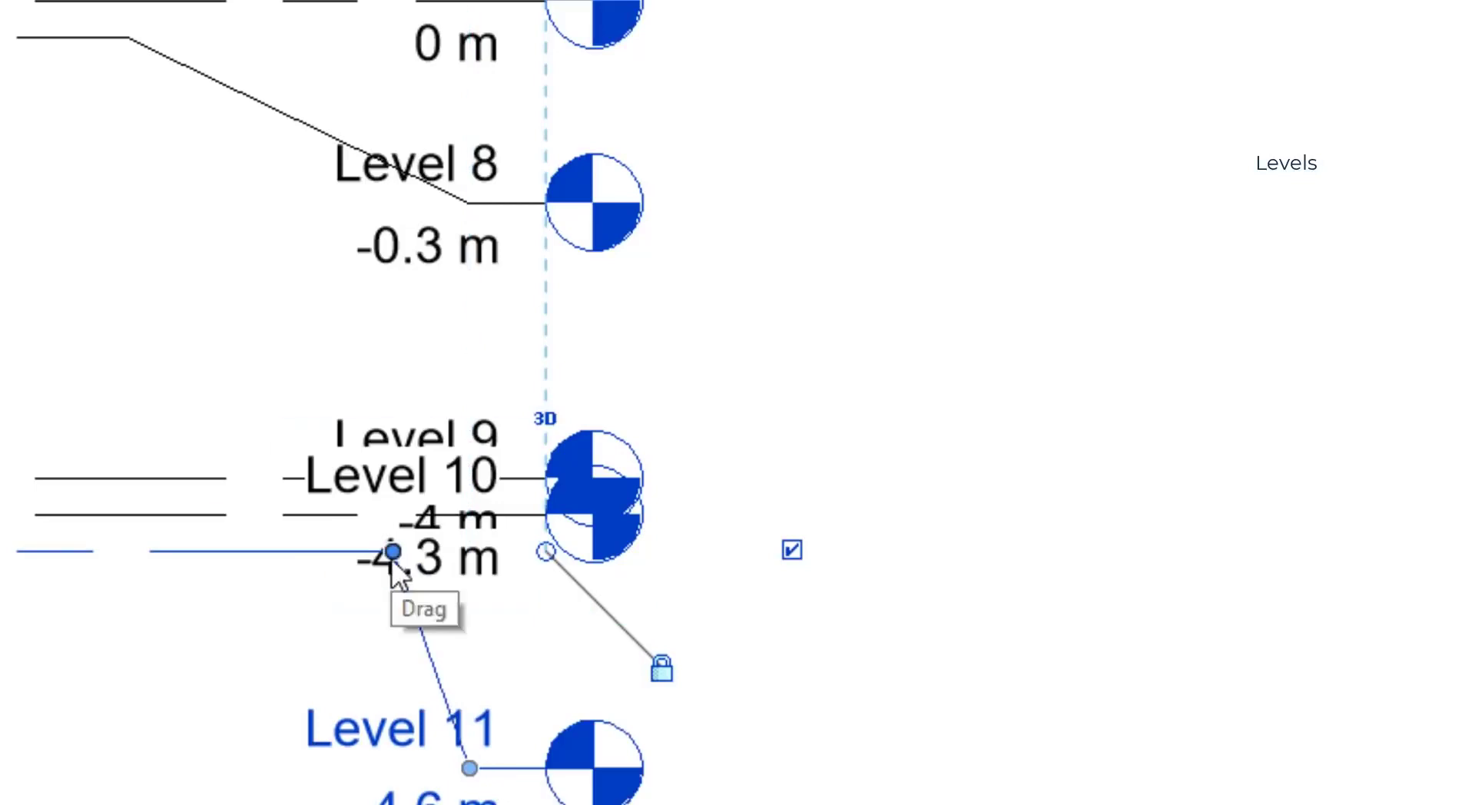
{"action": "left_click_drag", "start_coordinate": [393, 557], "coordinate": [129, 567]}
Add an elbow to the head of Level 10 and lower it between the Level 9 and Level 11 heads.
{"action": "left_click", "coordinate": [209, 519]}
{"action": "left_click", "coordinate": [470, 514]}
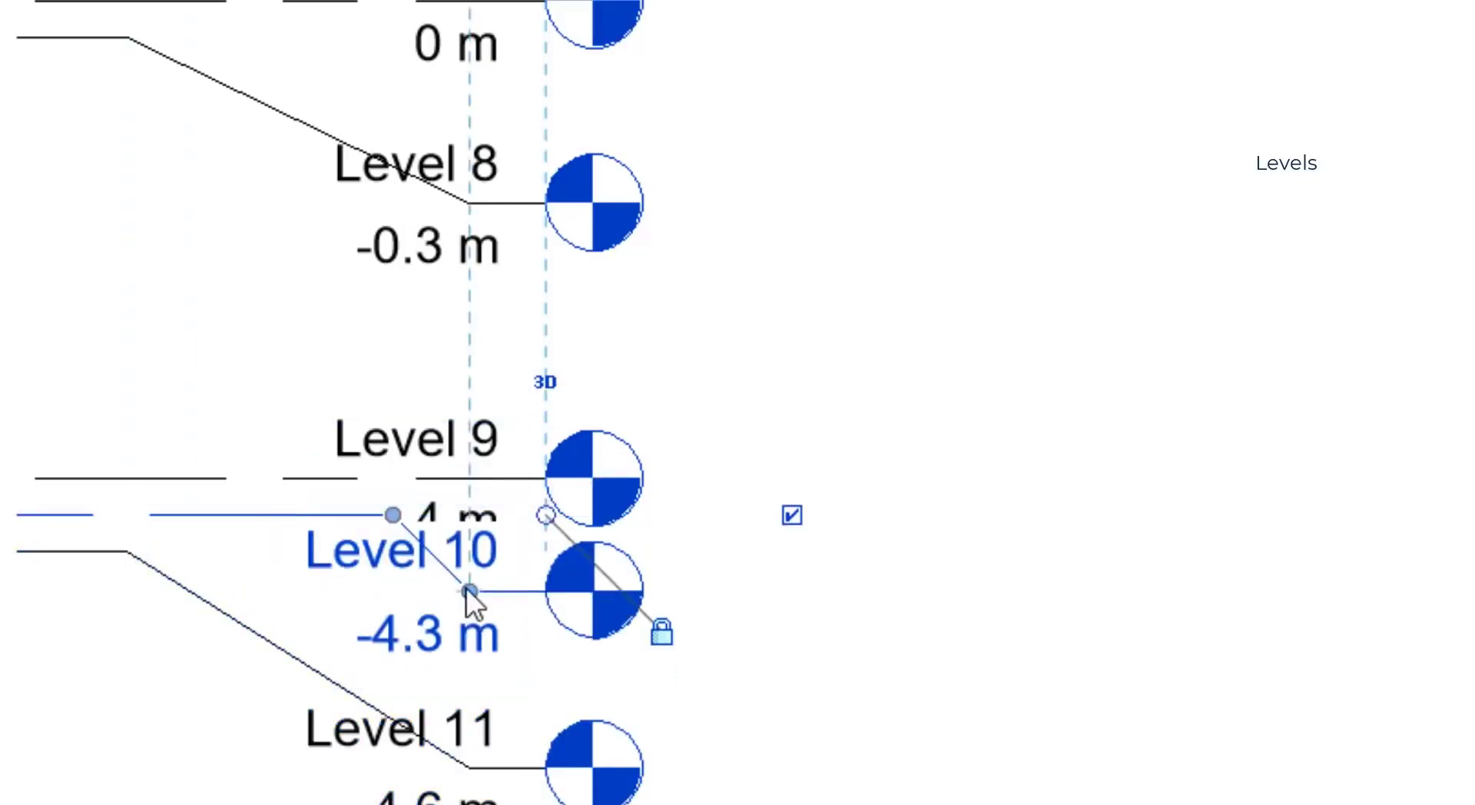
{"action": "left_click_drag", "start_coordinate": [470, 591], "coordinate": [469, 631]}
Square the elbows of Level 11 and Level 10 so each drops vertically before running horizontally to its head.
{"action": "left_click", "coordinate": [472, 768]}
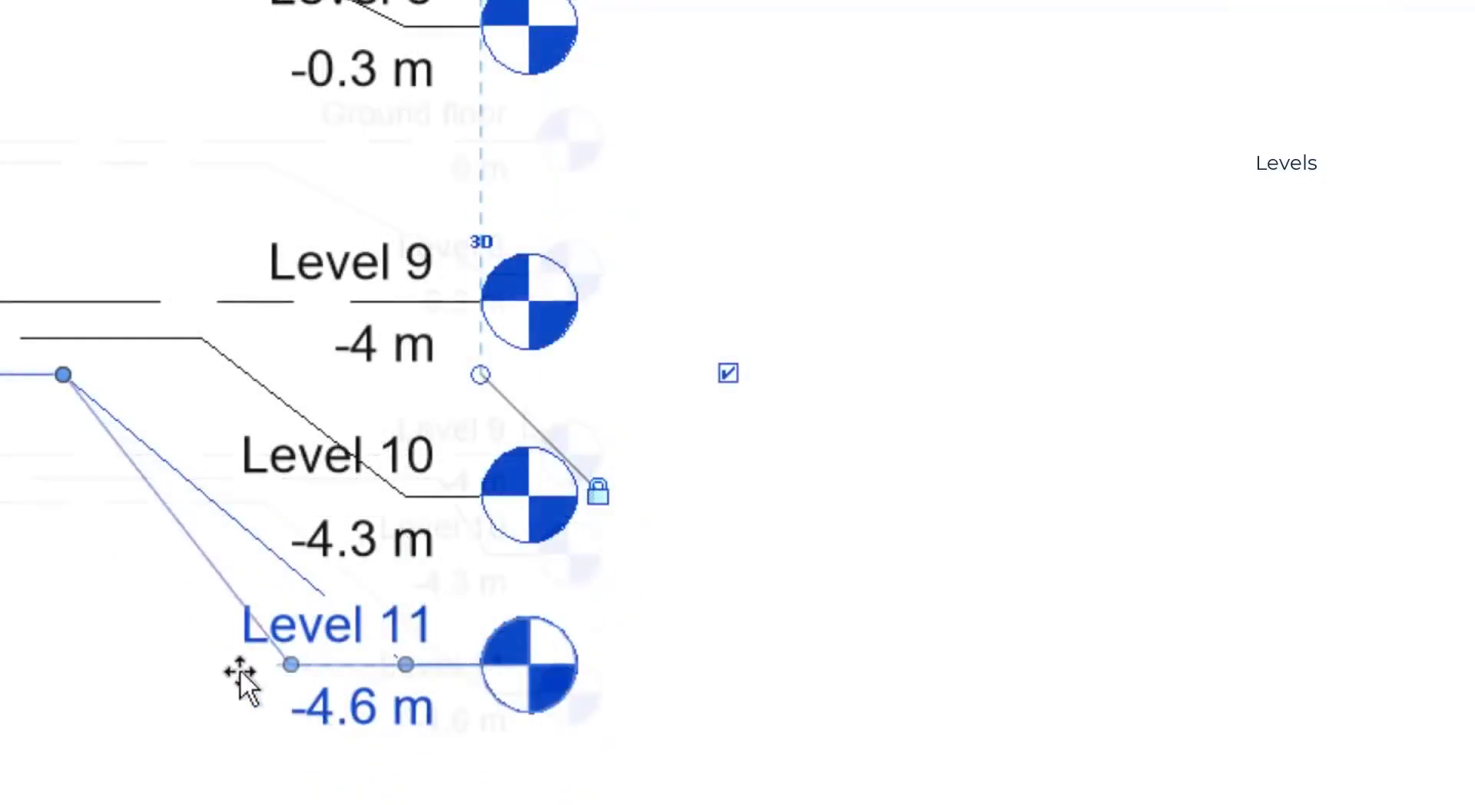
{"action": "left_click_drag", "start_coordinate": [240, 670], "coordinate": [43, 662]}
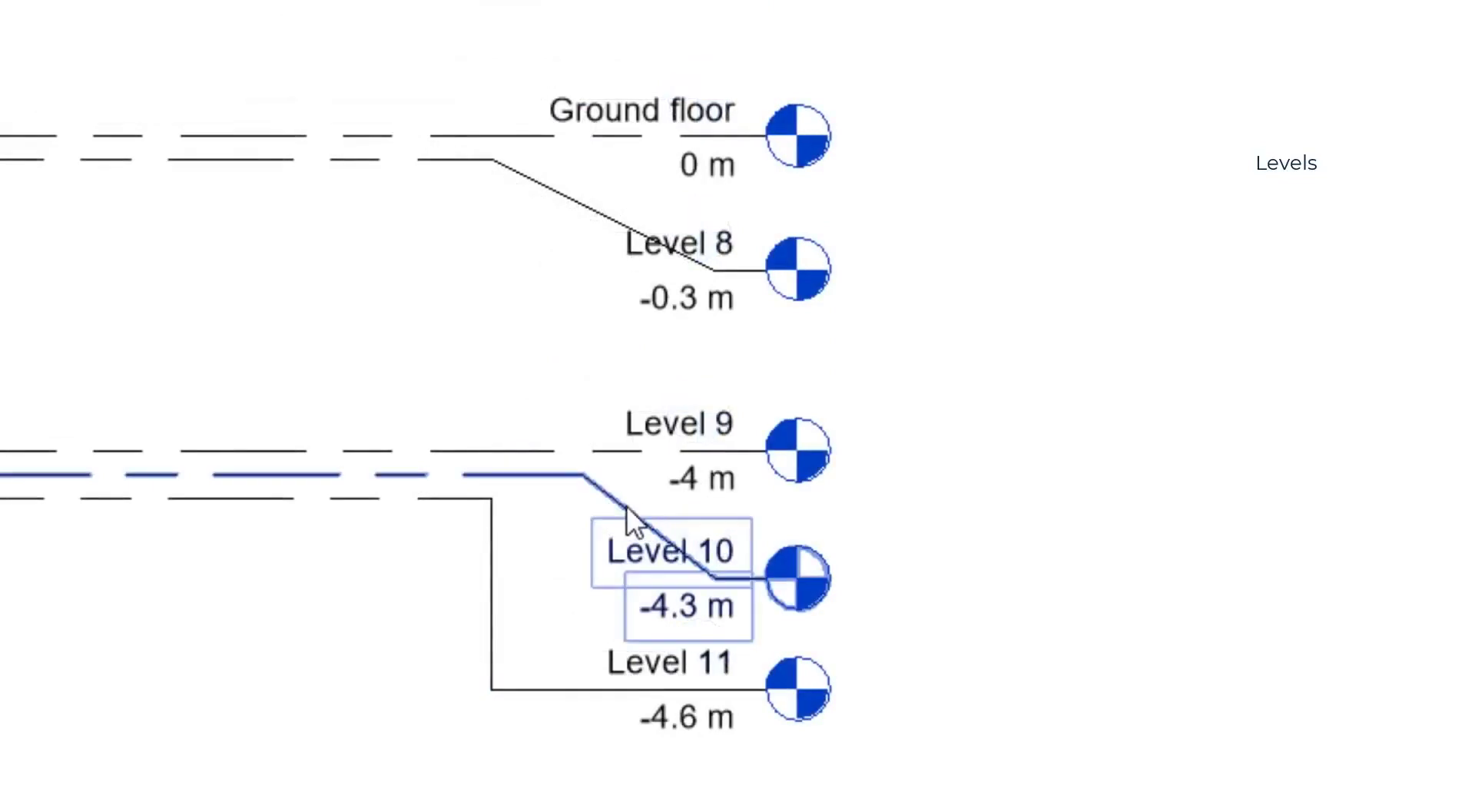
{"action": "left_click", "coordinate": [629, 522]}
{"action": "left_click_drag", "start_coordinate": [717, 580], "coordinate": [584, 579]}
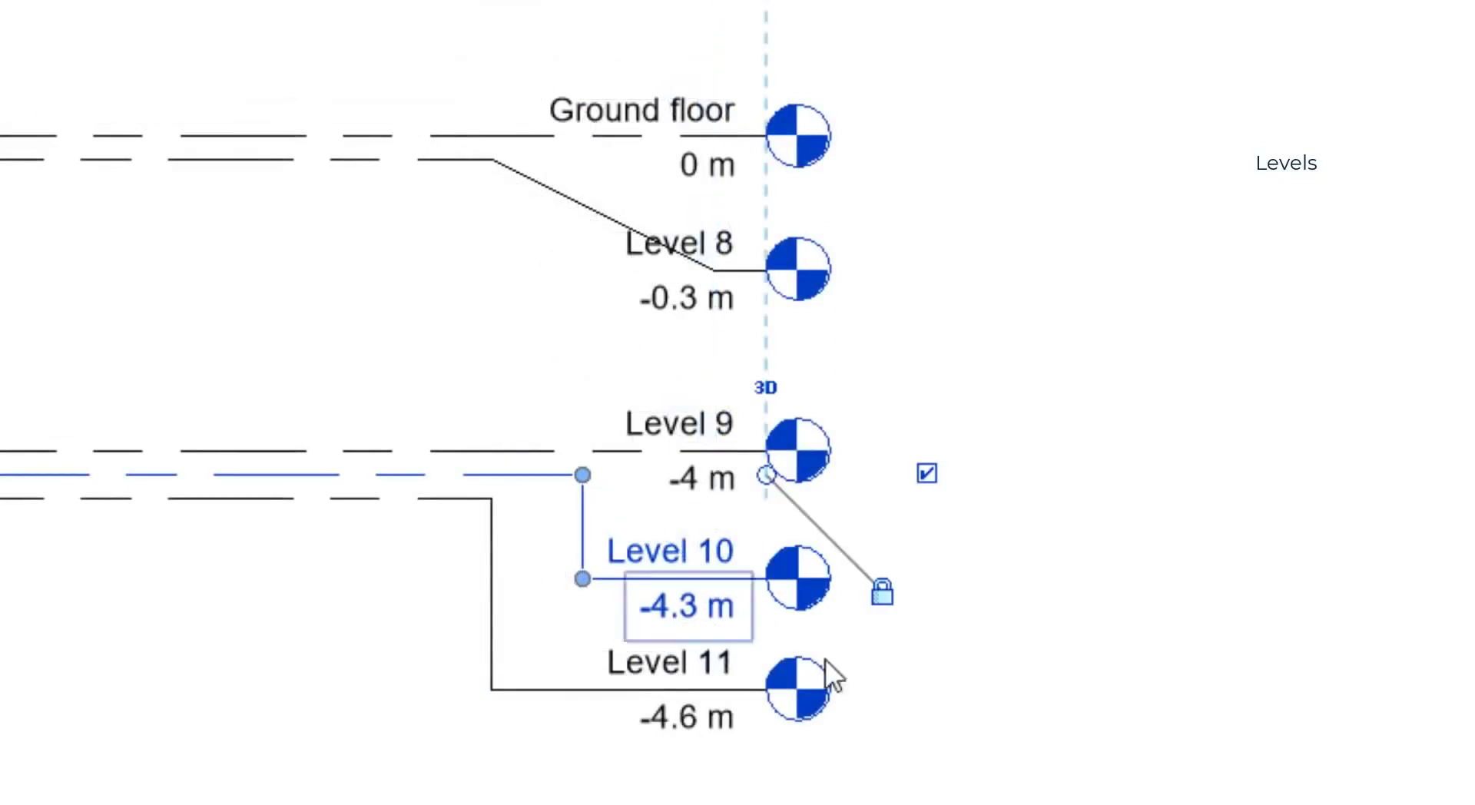
{"action": "left_click", "coordinate": [1138, 685]}
Rename the four levels below Ground floor, in descending order, as T.O. Fnd. Wall, T.O. Slab, T.O. Footing and B.O. Footing.
{"action": "scroll", "coordinate": [1140, 686], "scroll_direction": "down", "scroll_amount": 1}
{"action": "scroll", "coordinate": [1122, 565], "scroll_direction": "down", "scroll_amount": 2}
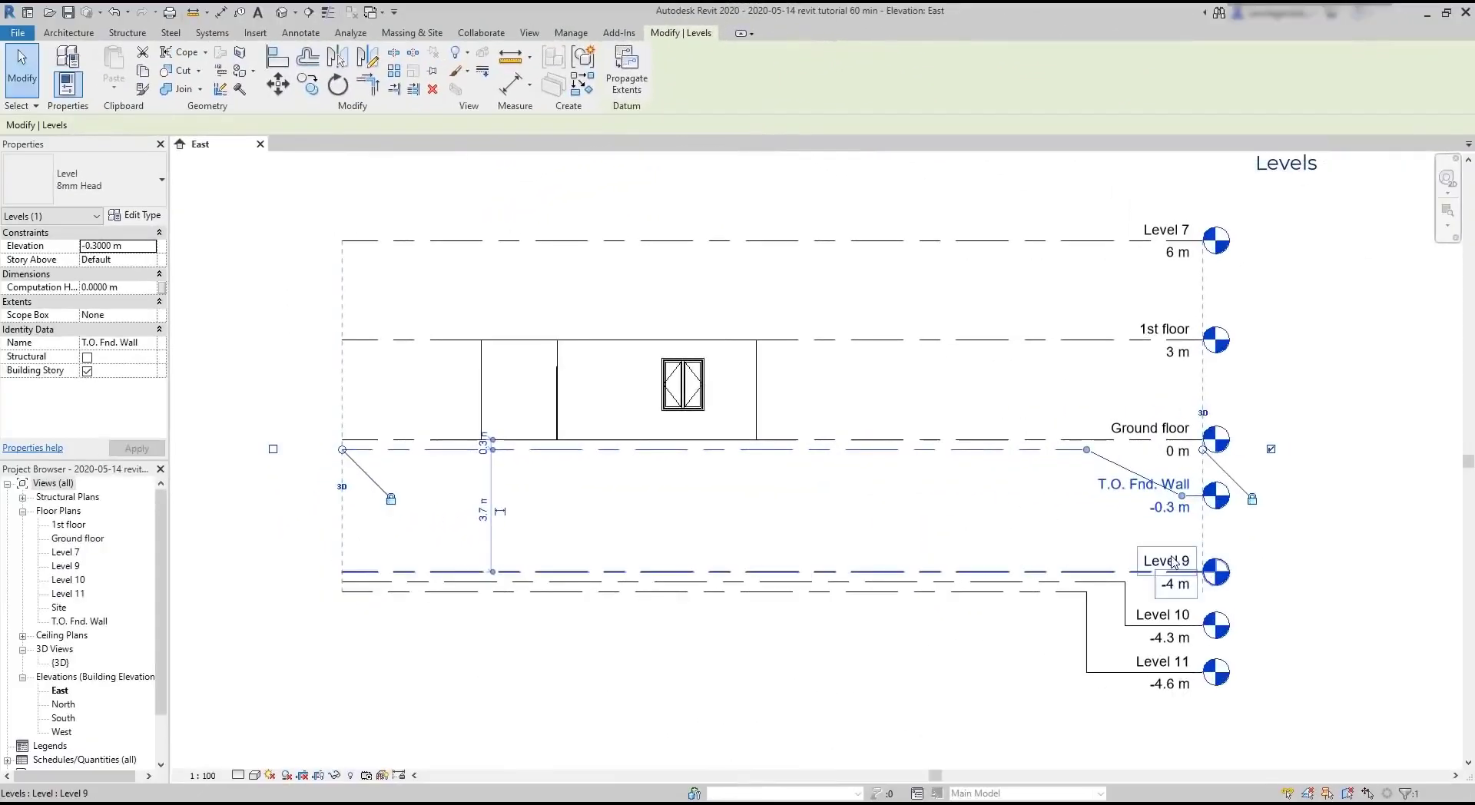
{"action": "left_click", "coordinate": [1173, 563]}
{"action": "left_click", "coordinate": [1173, 563]}
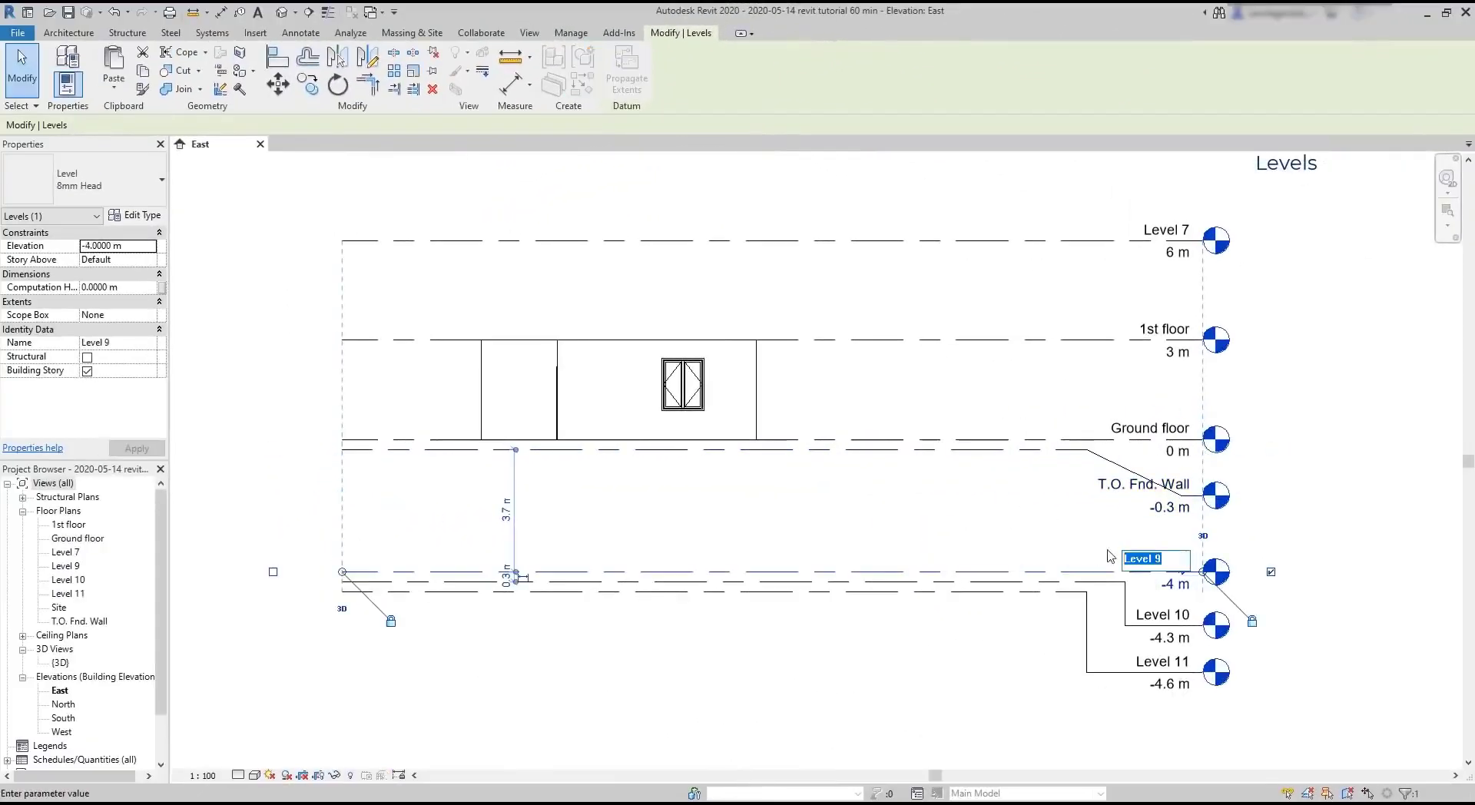
{"action": "type", "text": "T.O. Slab"}
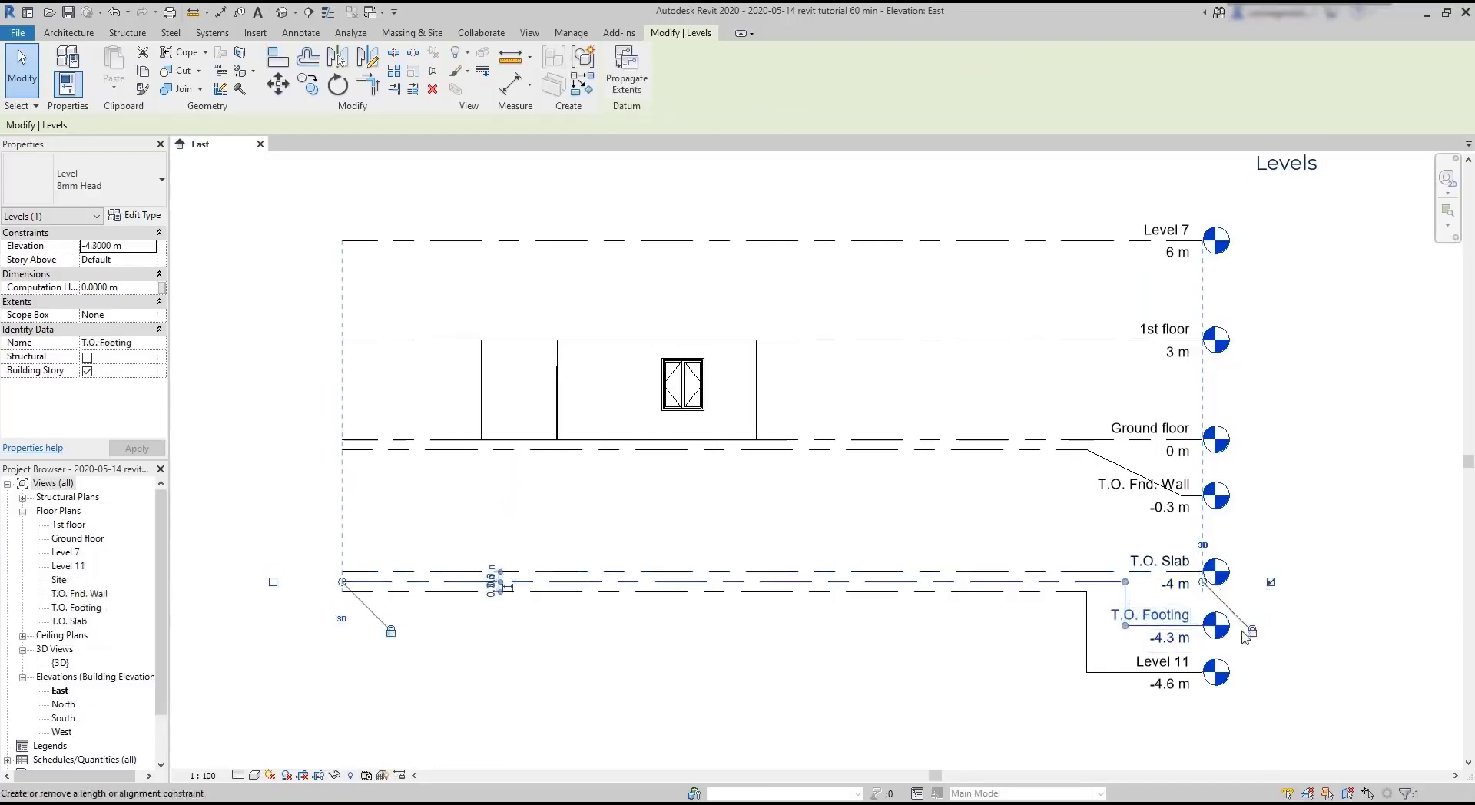
{"action": "left_click", "coordinate": [1164, 662]}
{"action": "left_click", "coordinate": [1164, 662]}
{"action": "type", "text": "B."}
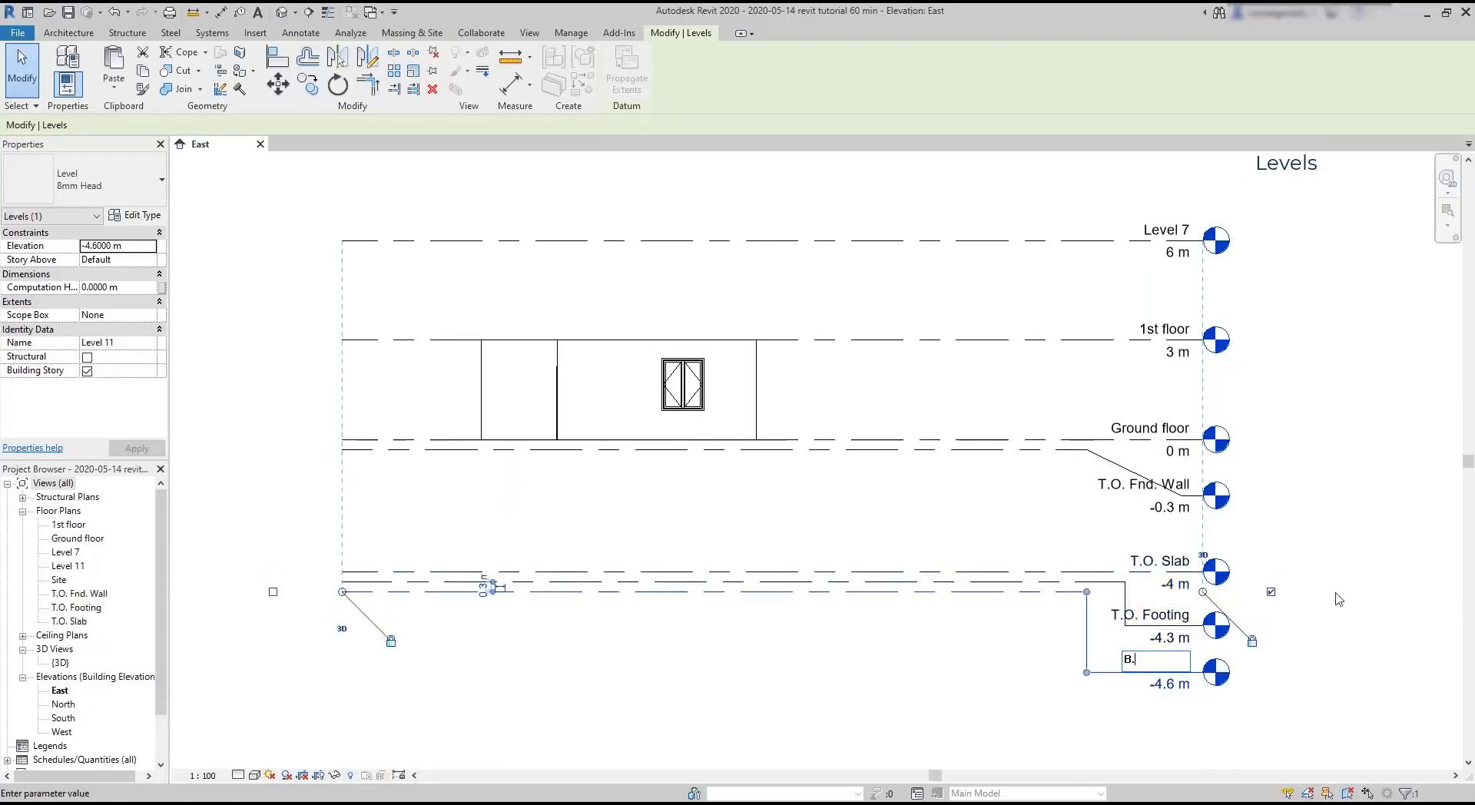
{"action": "type", "text": "O. Footing"}
{"action": "left_click", "coordinate": [1339, 599]}
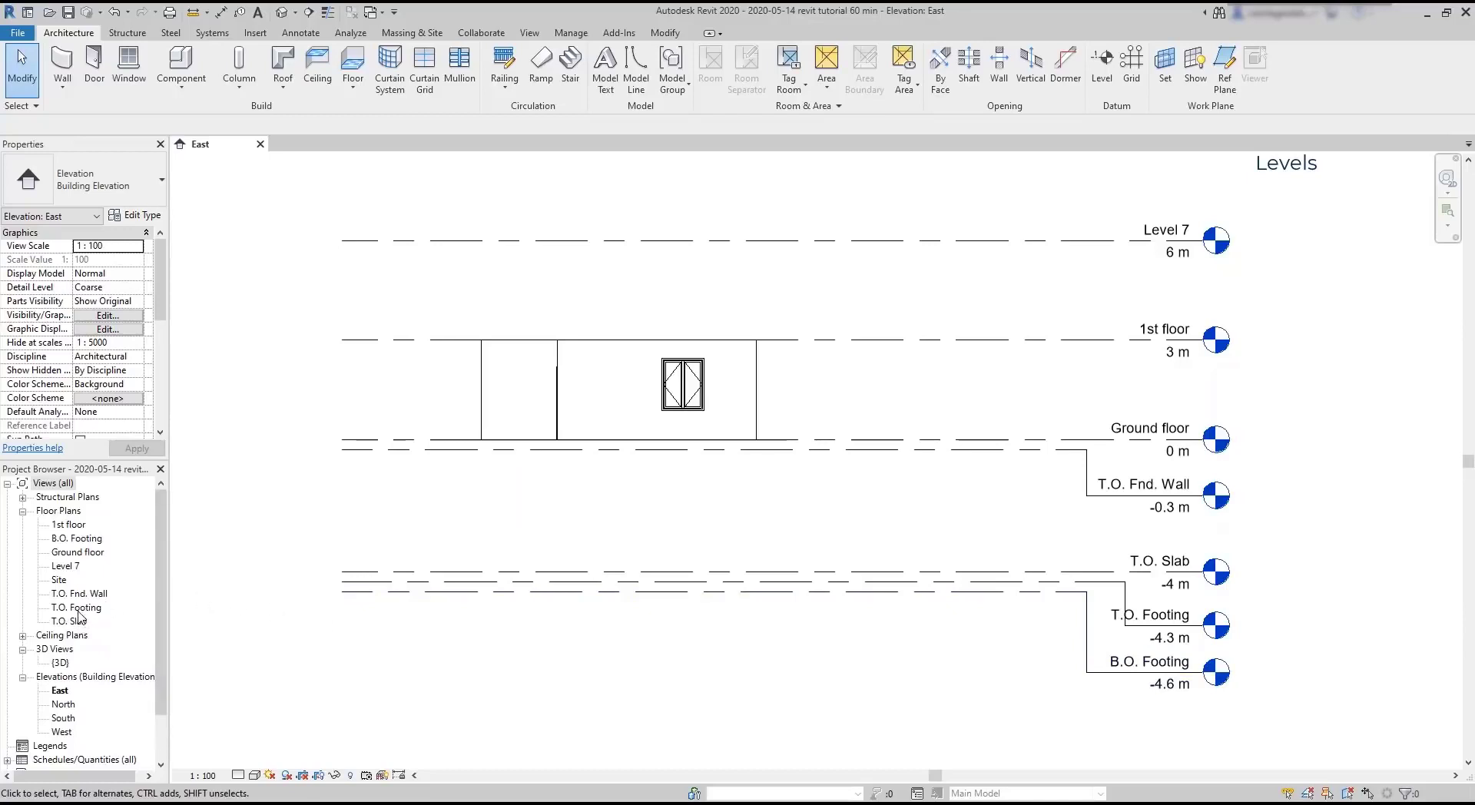
Delete the B.O. Footing views from the floor plans, ceiling plans and structural plans.
{"action": "left_click", "coordinate": [79, 540]}
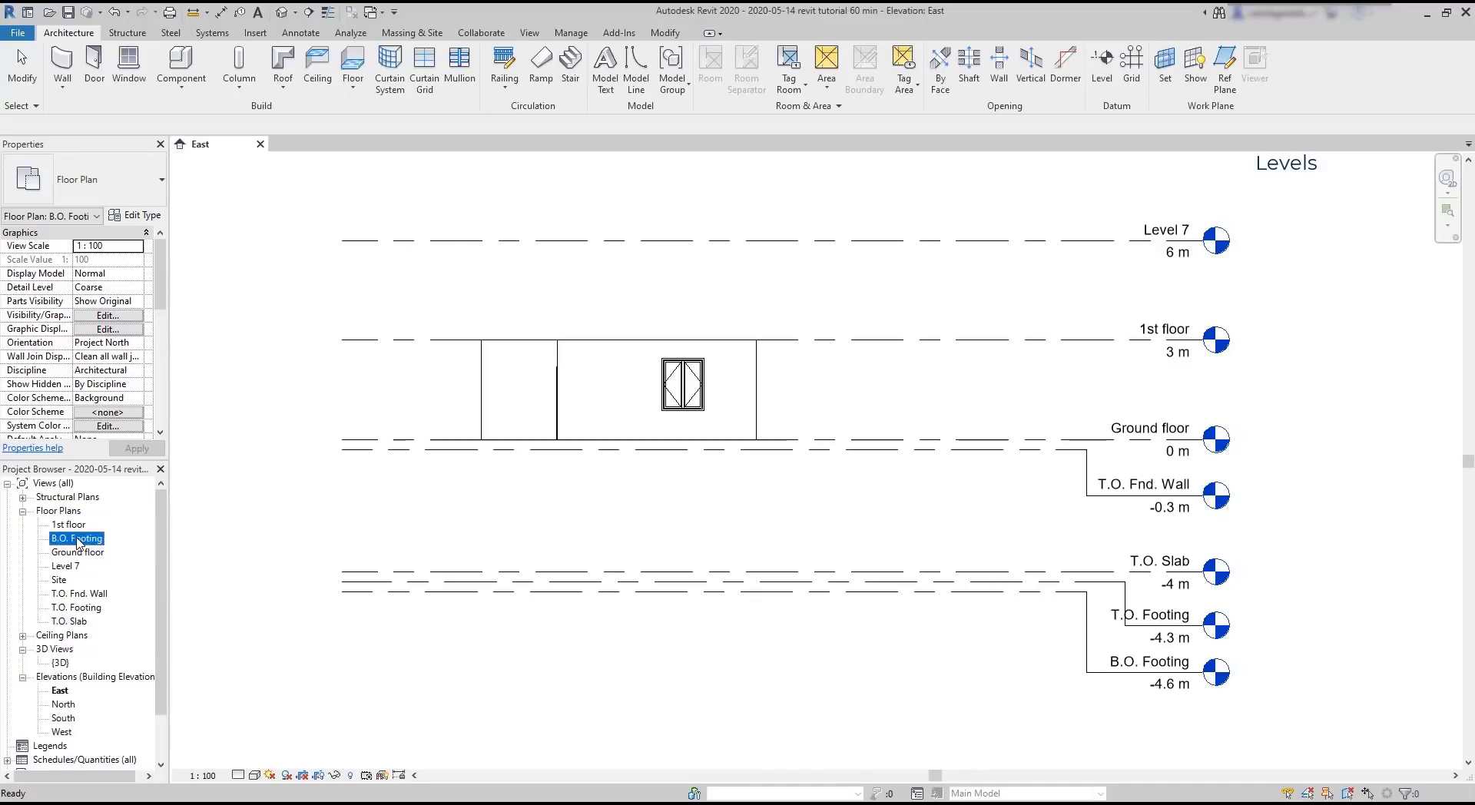
{"action": "key", "text": "Delete"}
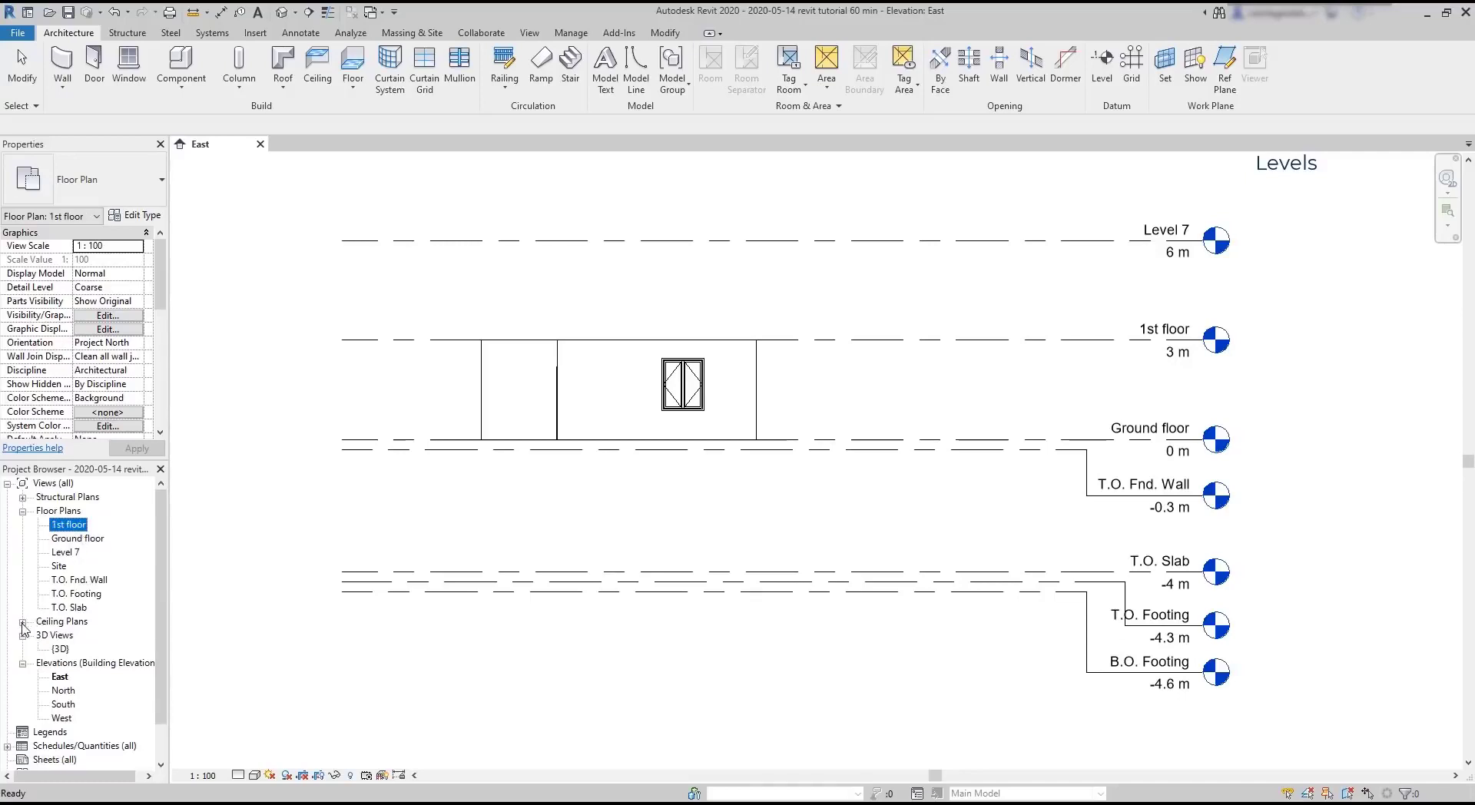
{"action": "left_click", "coordinate": [23, 622]}
{"action": "left_click", "coordinate": [69, 649]}
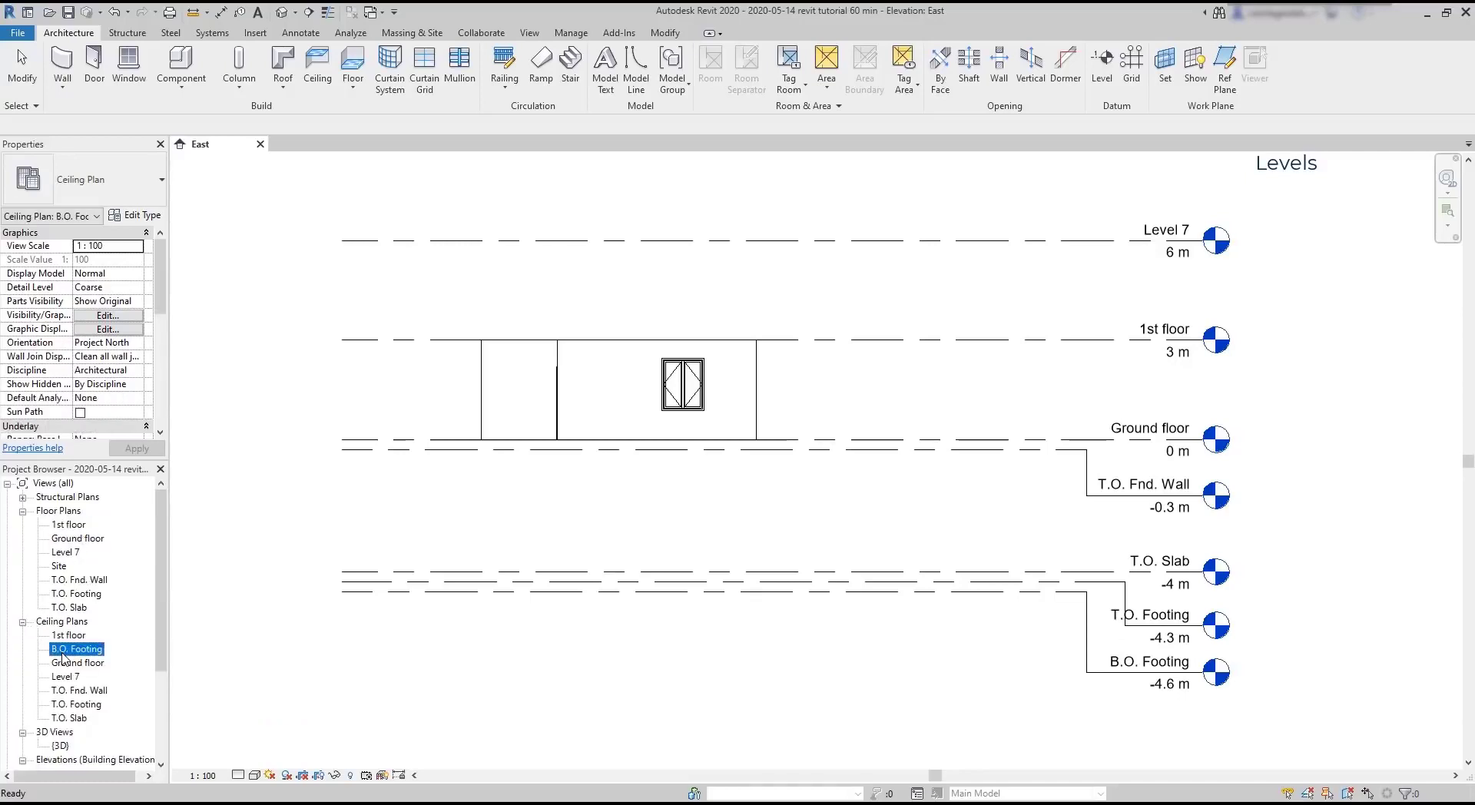
{"action": "key", "text": "Delete"}
{"action": "left_click", "coordinate": [23, 497]}
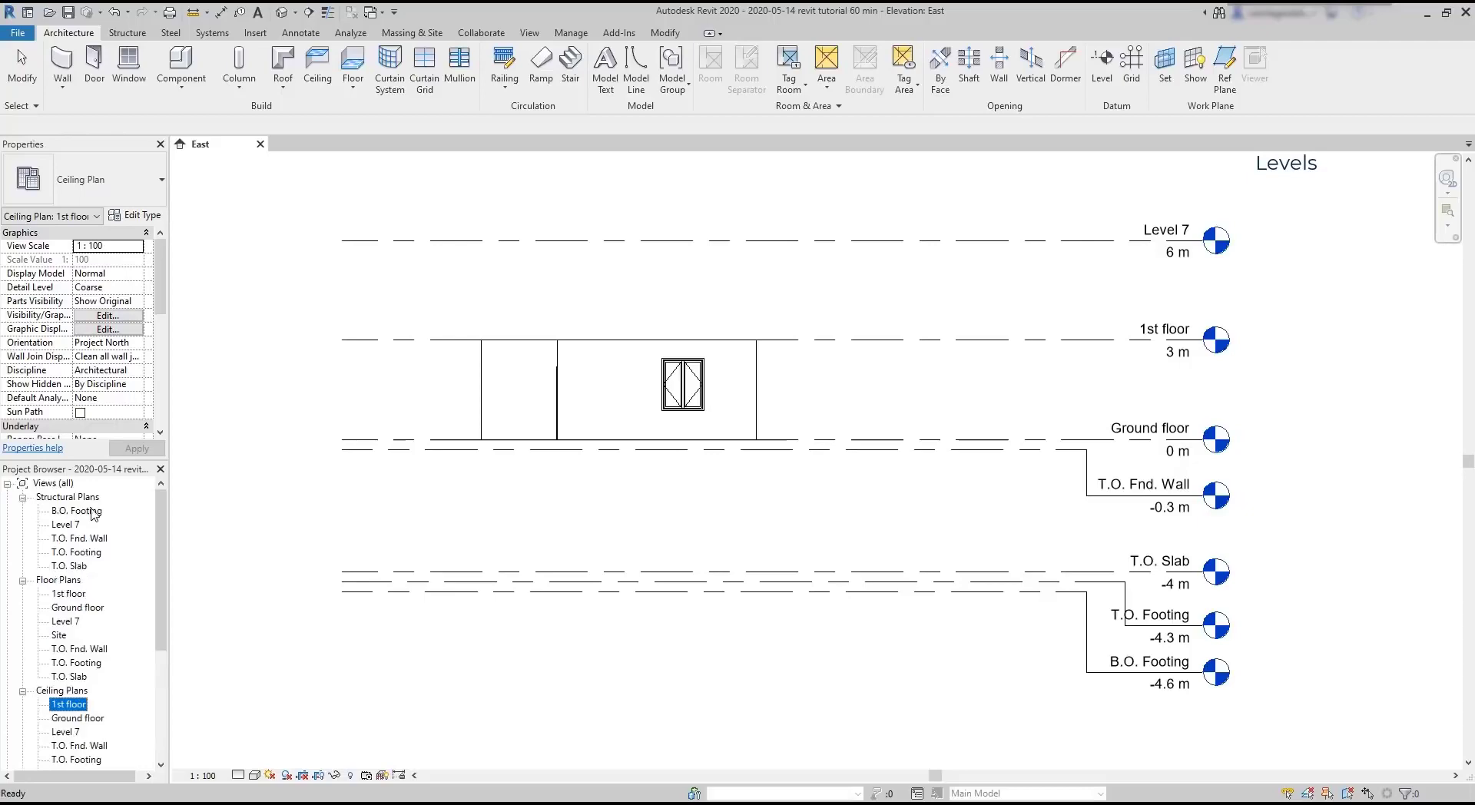
{"action": "left_click", "coordinate": [77, 511]}
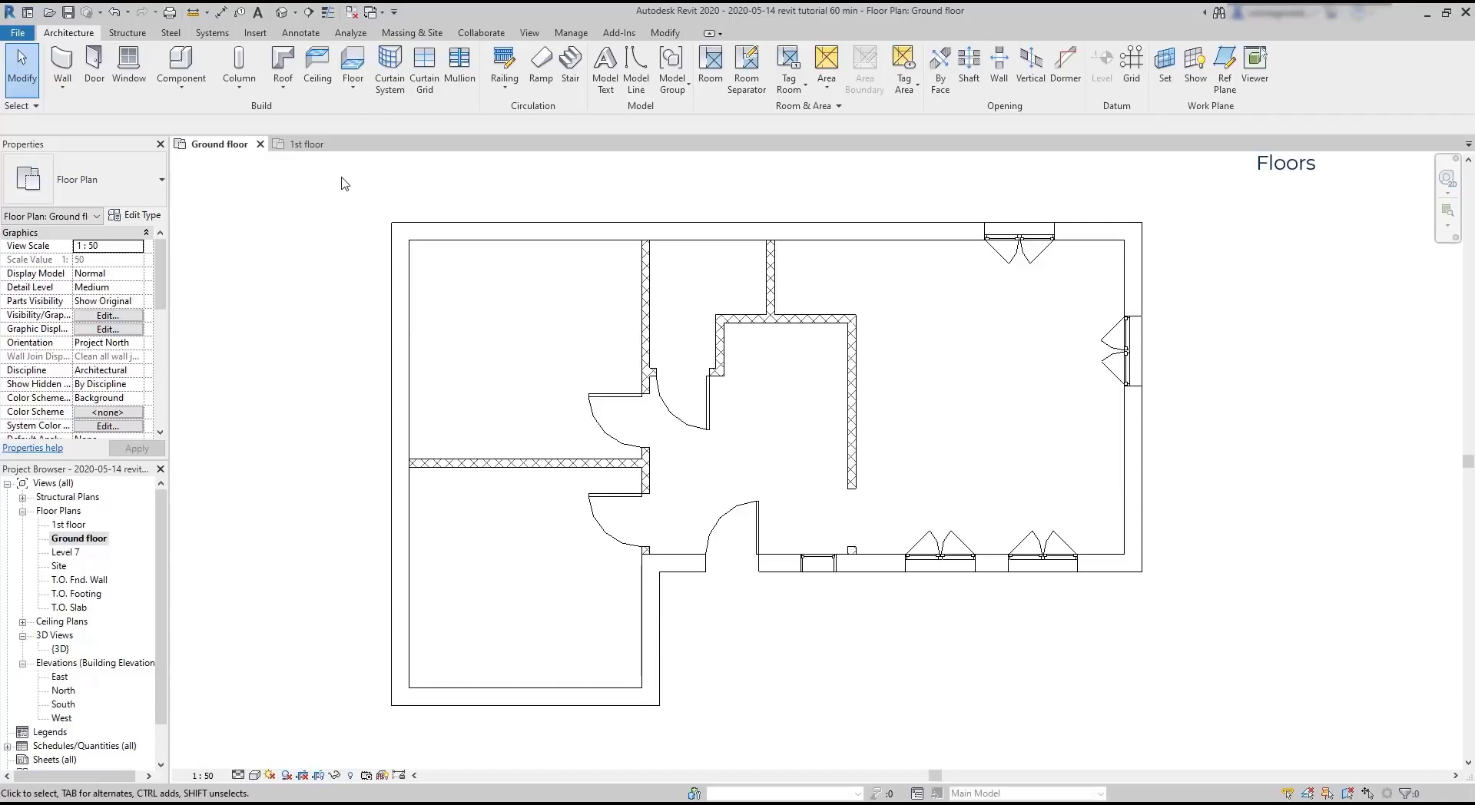
{"action": "left_click", "coordinate": [353, 85]}
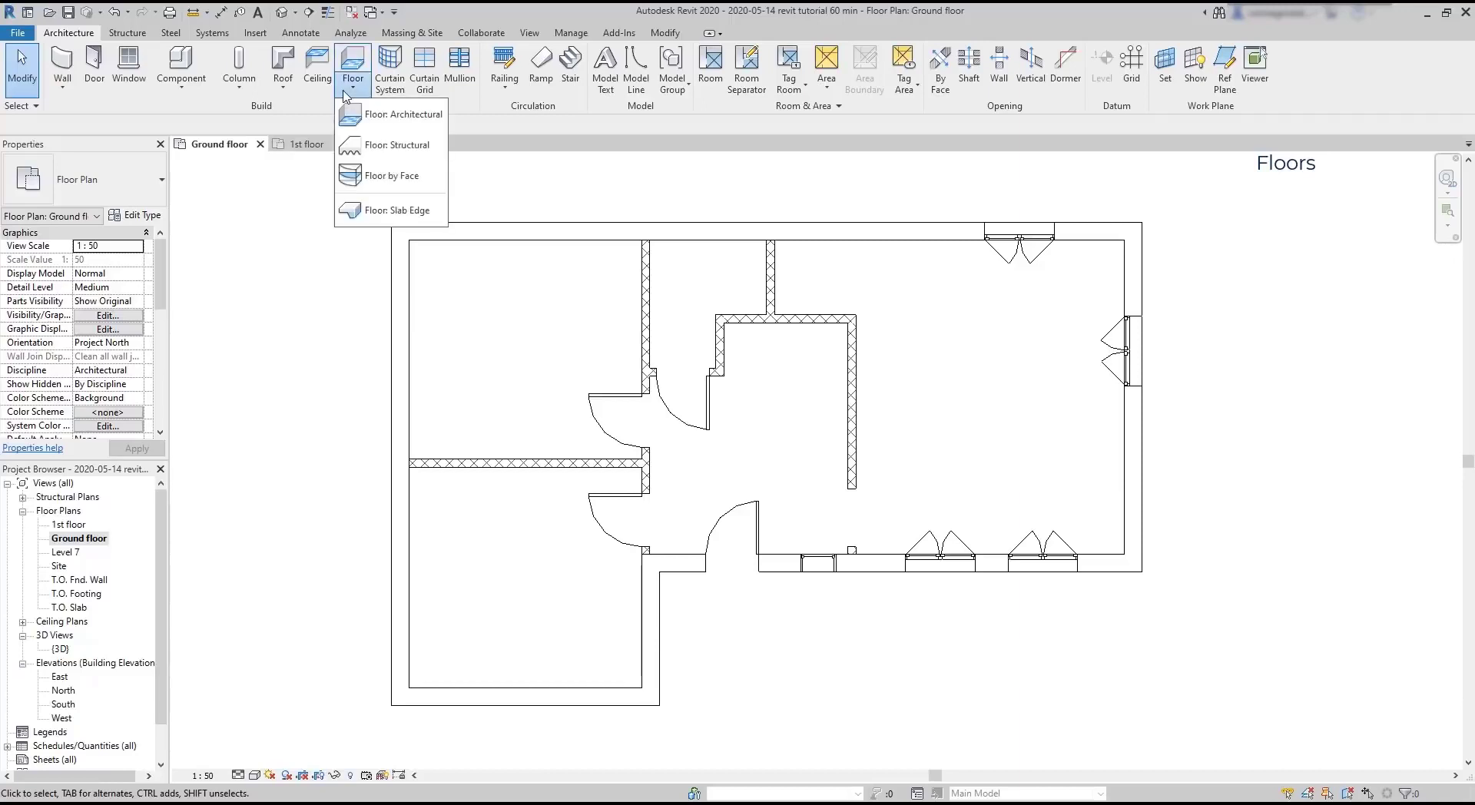
{"action": "left_click", "coordinate": [384, 116]}
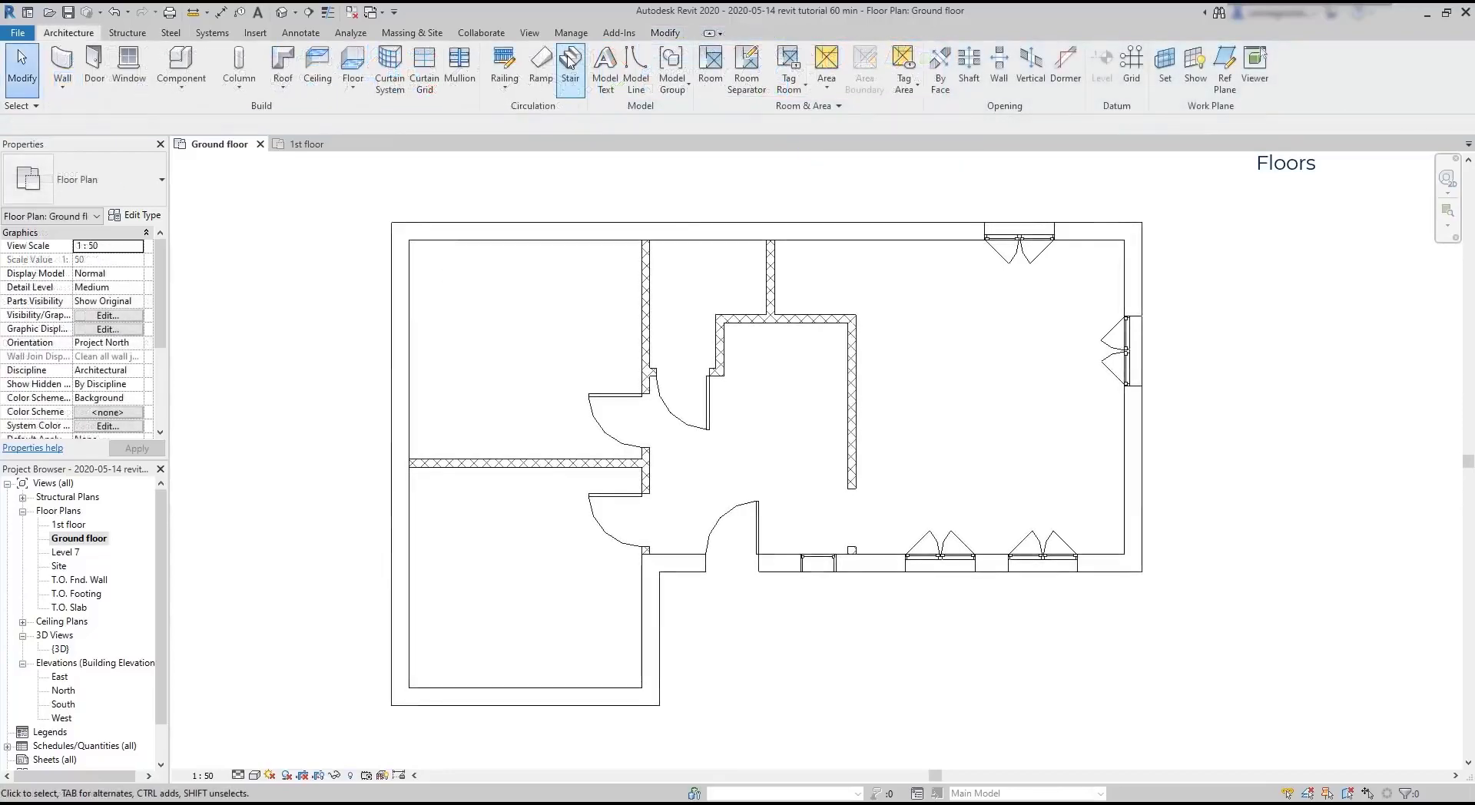
{"action": "left_click", "coordinate": [571, 62]}
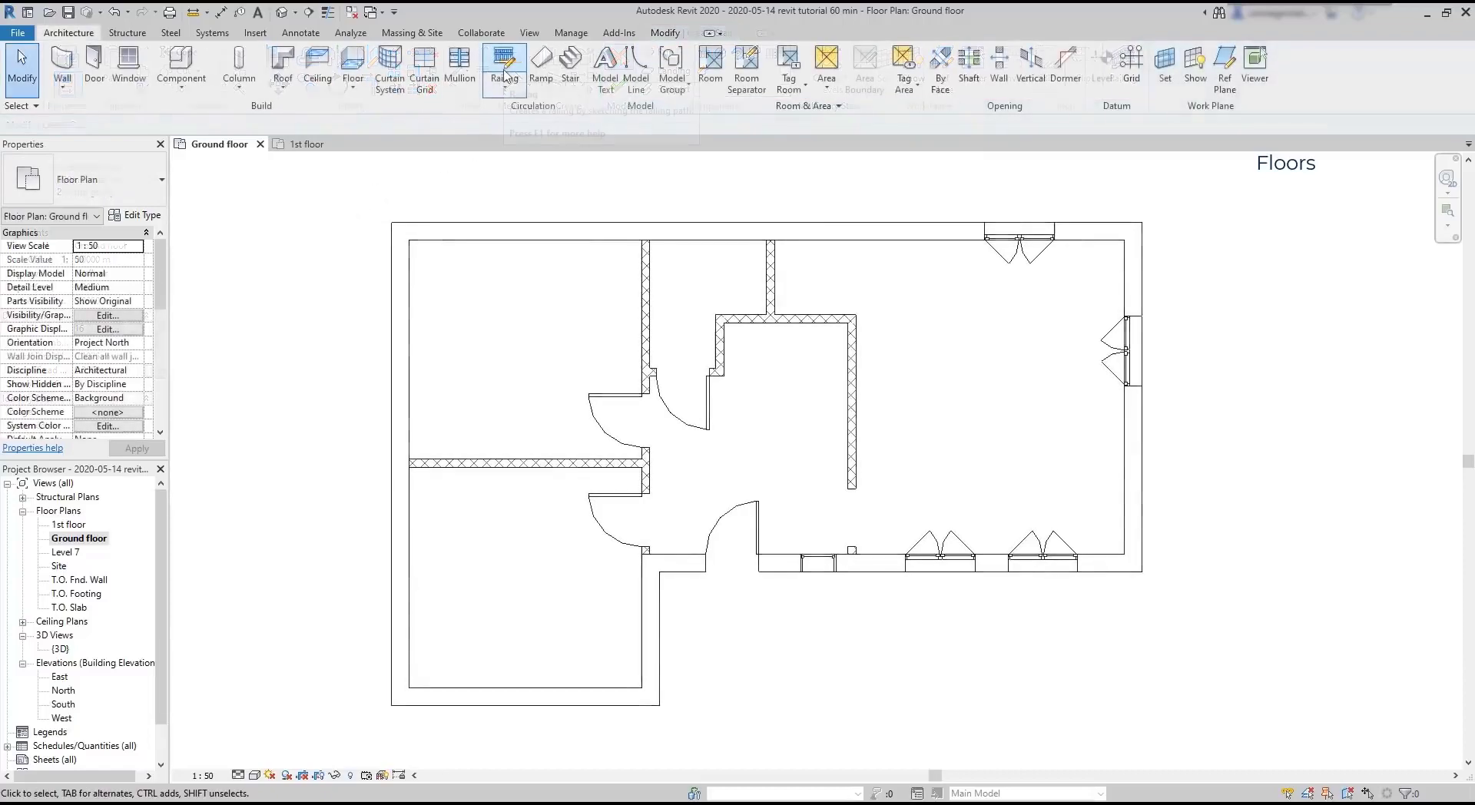
{"action": "left_click", "coordinate": [504, 61]}
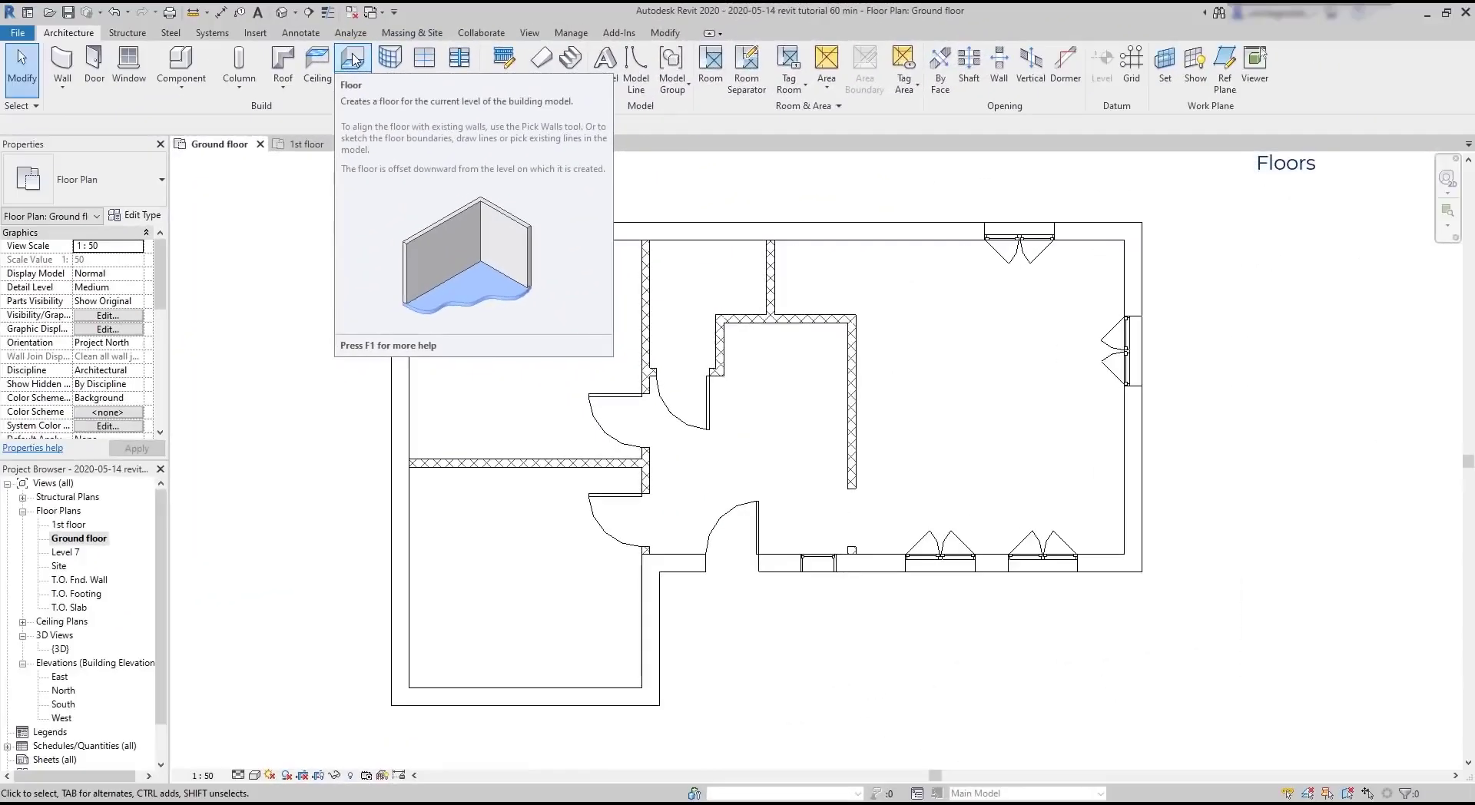
Create a Generic 150mm floor on the Ground floor level, picking the exterior walls so its boundary follows their outer faces.
{"action": "left_click", "coordinate": [354, 61]}
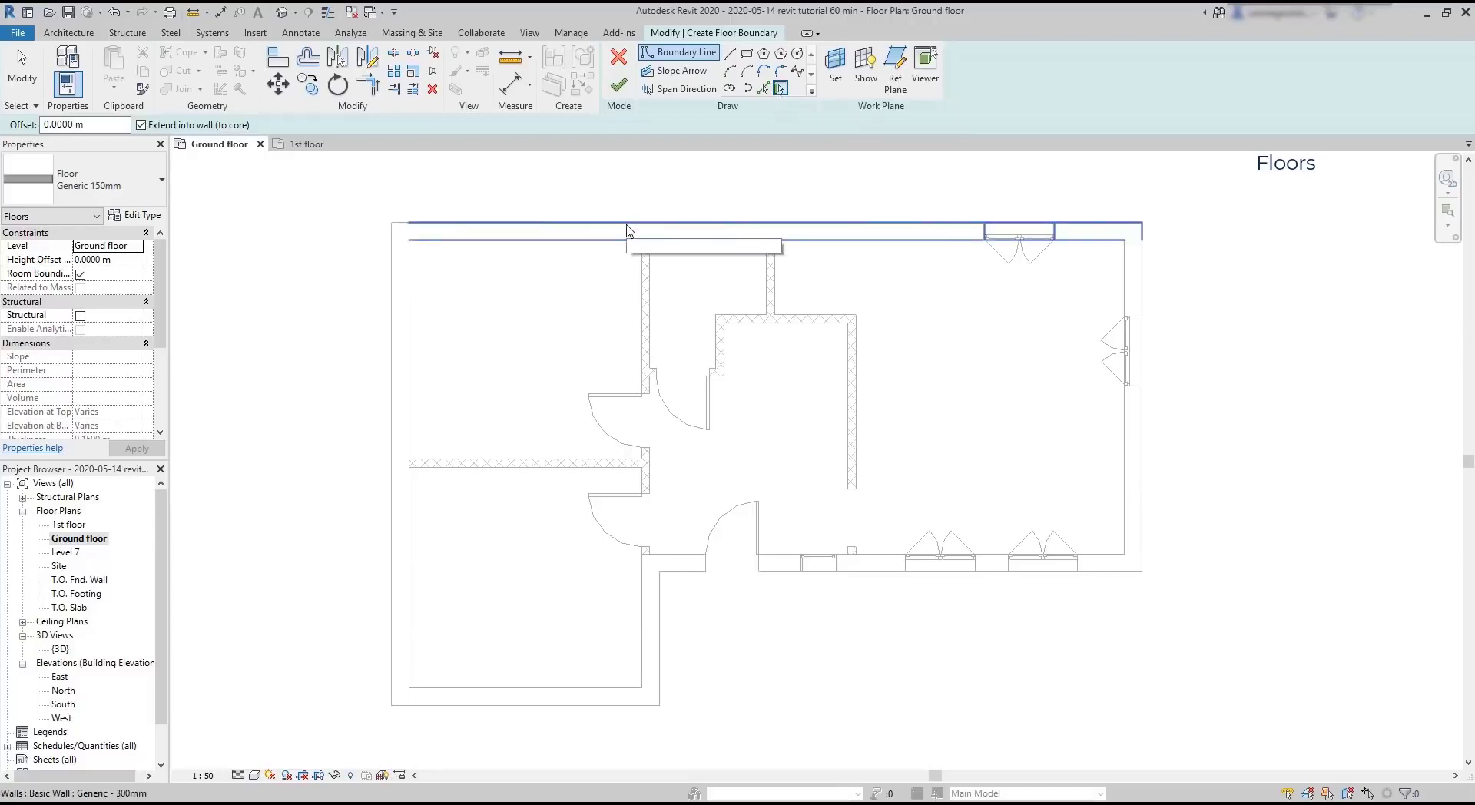
{"action": "left_click", "coordinate": [627, 230]}
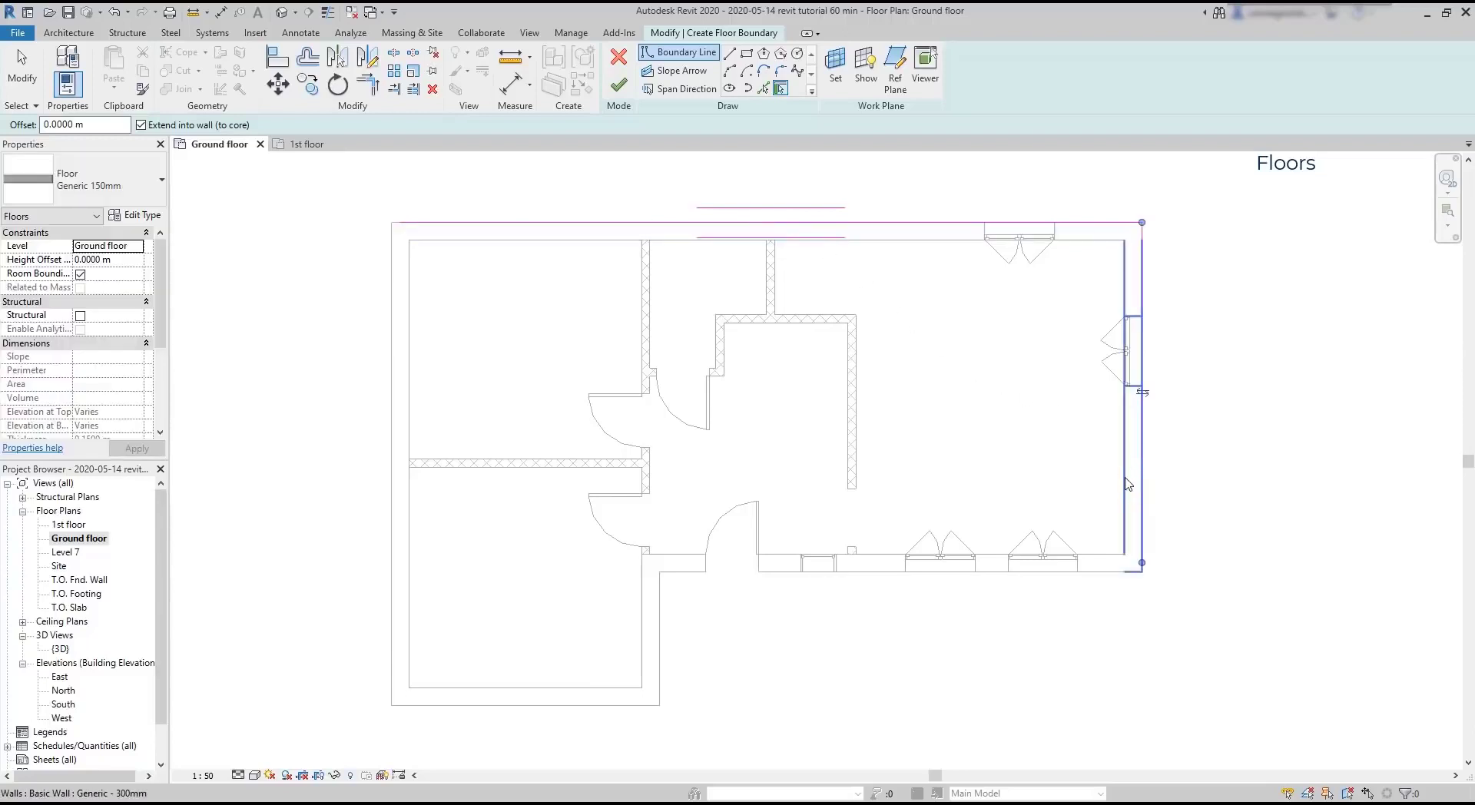
{"action": "left_click", "coordinate": [1131, 484]}
{"action": "left_click", "coordinate": [1106, 569]}
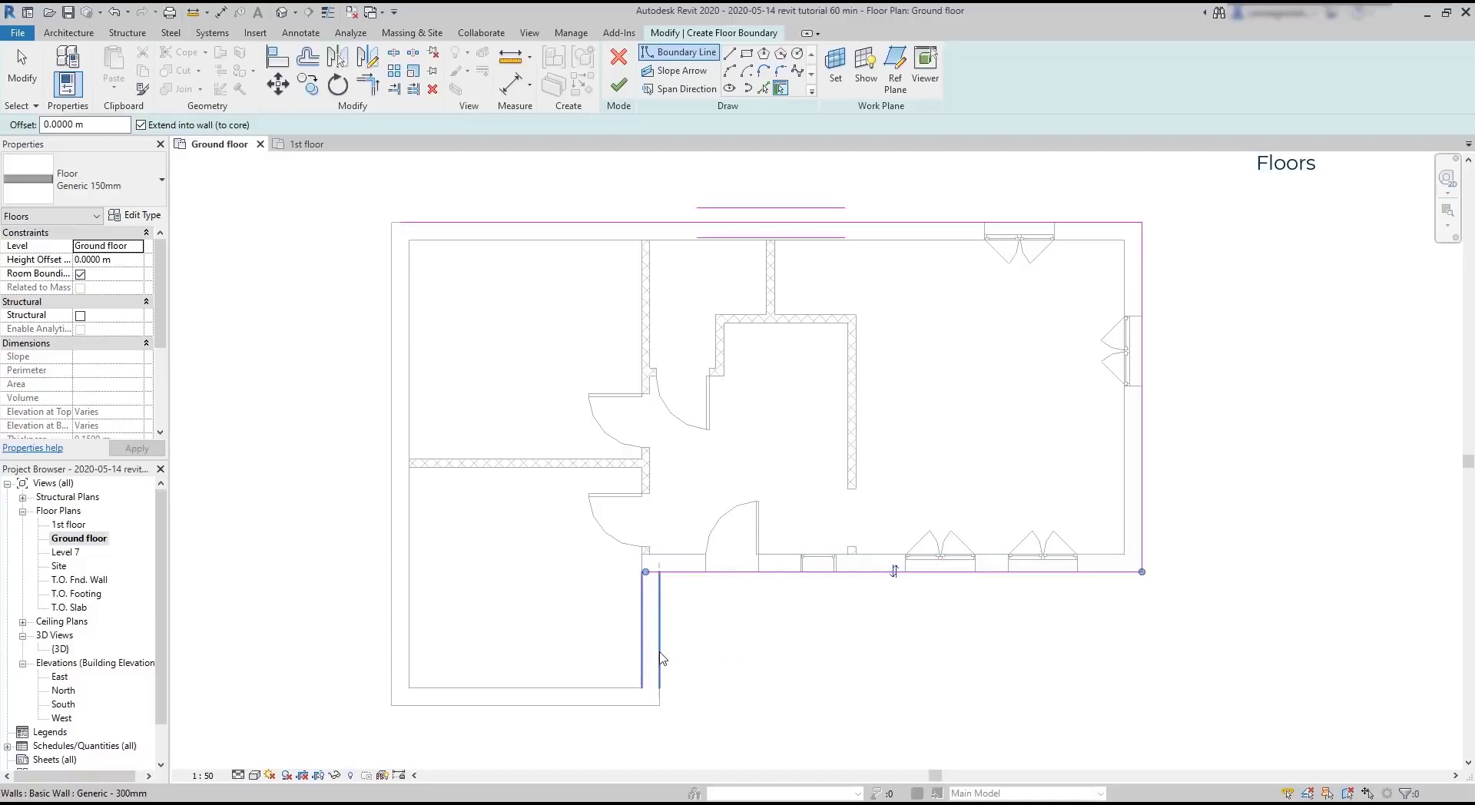
{"action": "left_click", "coordinate": [660, 658]}
{"action": "left_click", "coordinate": [591, 700]}
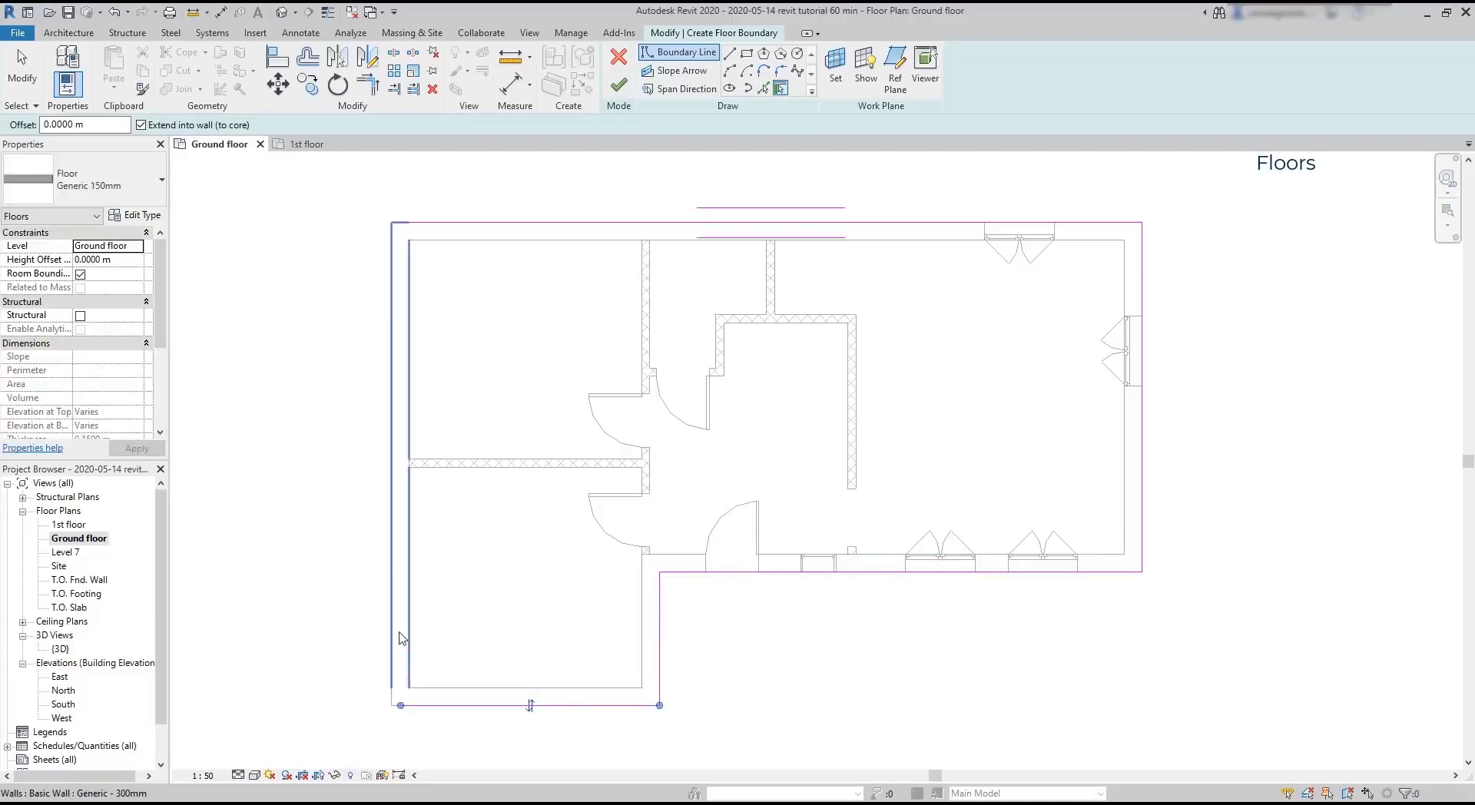
{"action": "left_click", "coordinate": [393, 522]}
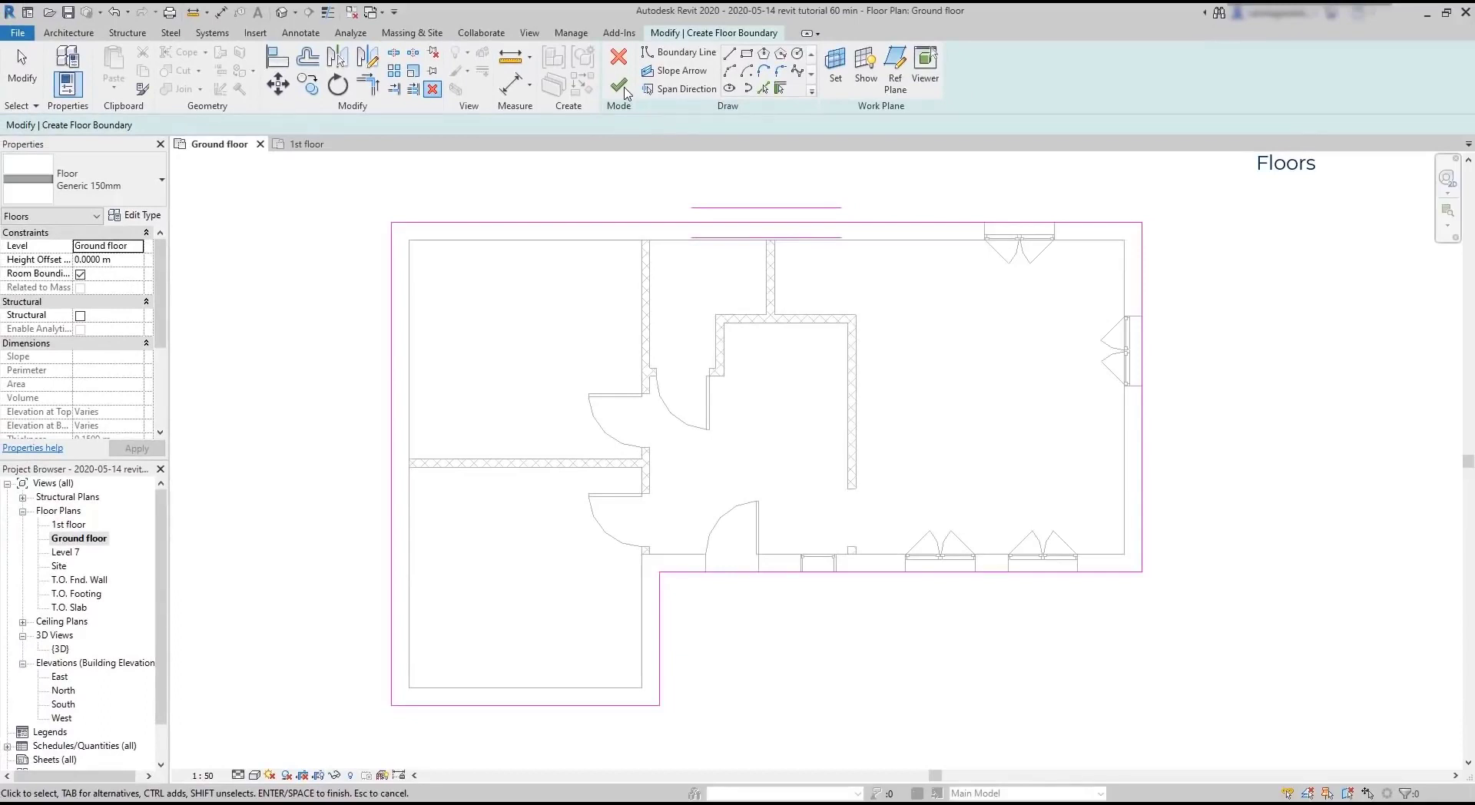
{"action": "left_click", "coordinate": [622, 88]}
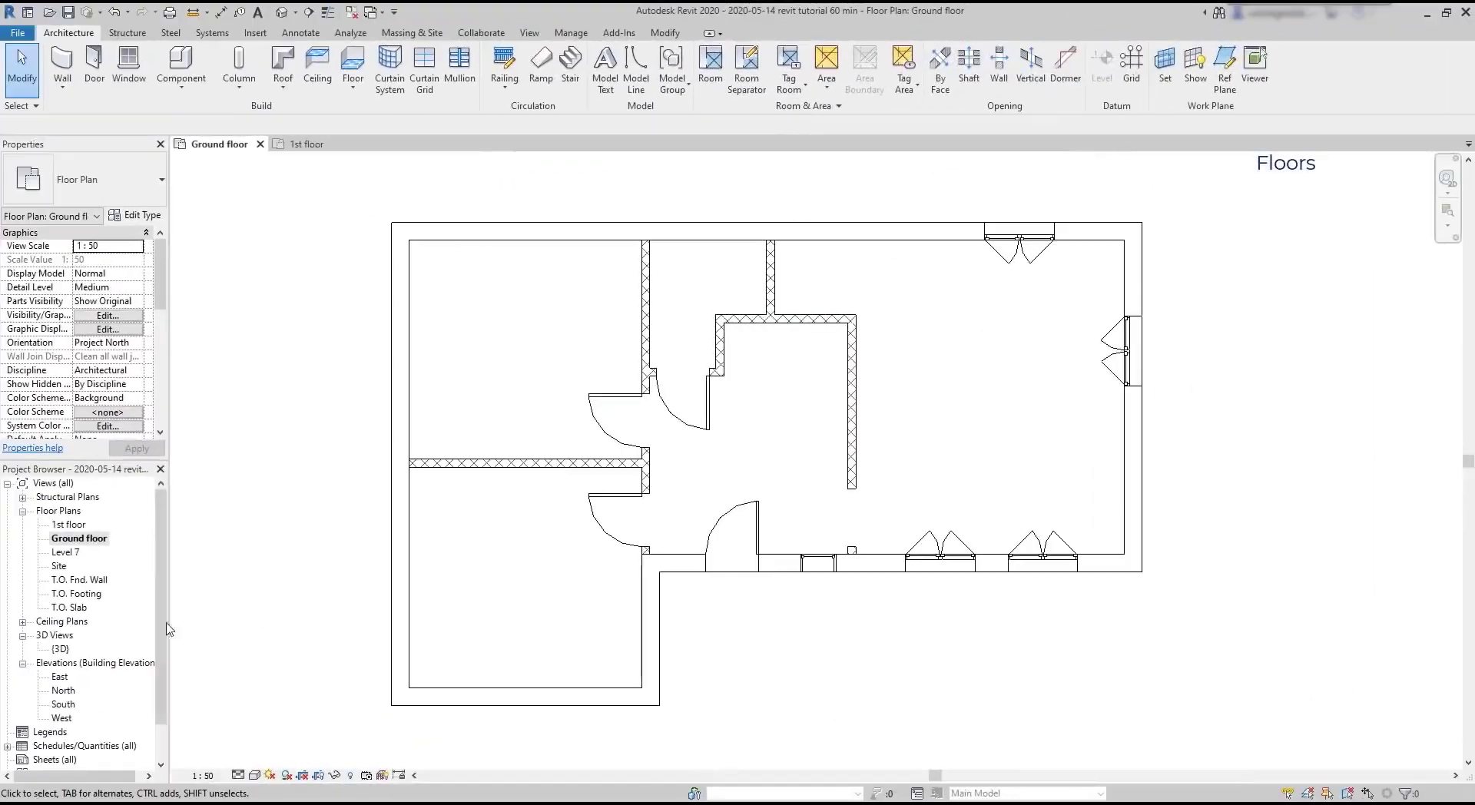
Open the 3D view and select the floor to inspect how it sits under the exterior walls.
{"action": "double_click", "coordinate": [65, 650]}
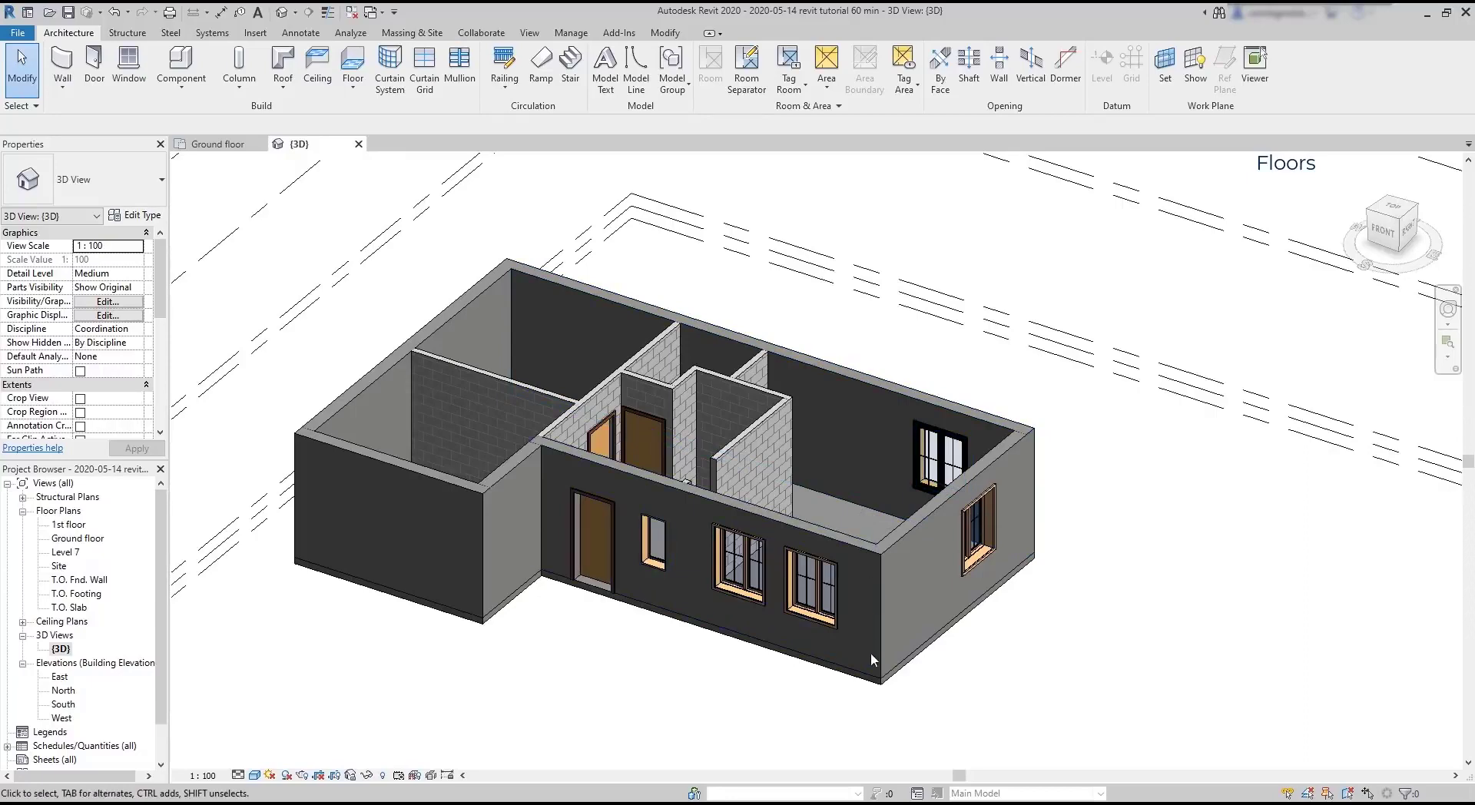
{"action": "left_click", "coordinate": [882, 688]}
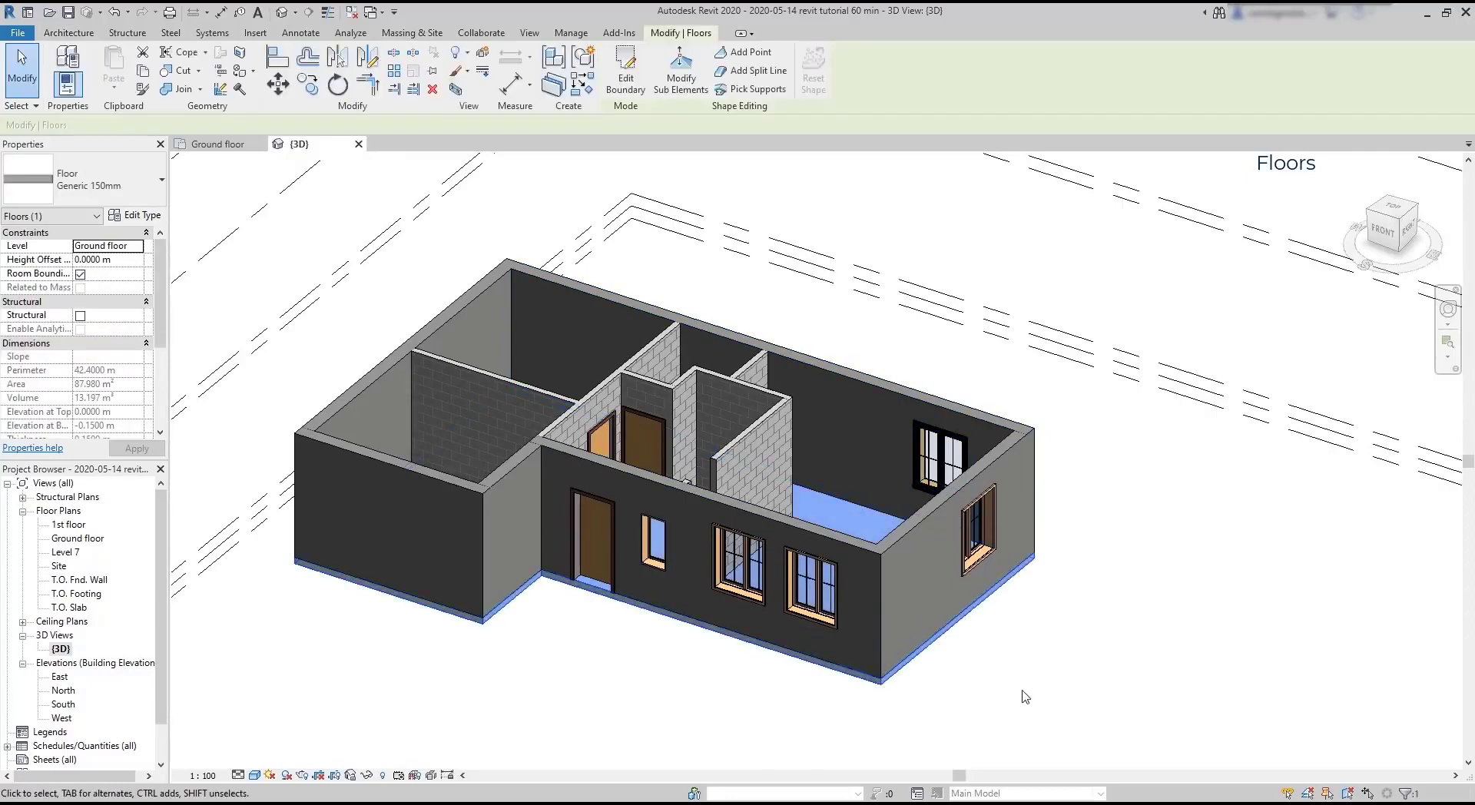
{"action": "middle_click_drag", "start_coordinate": [879, 528], "coordinate": [1028, 613], "text": "shift"}
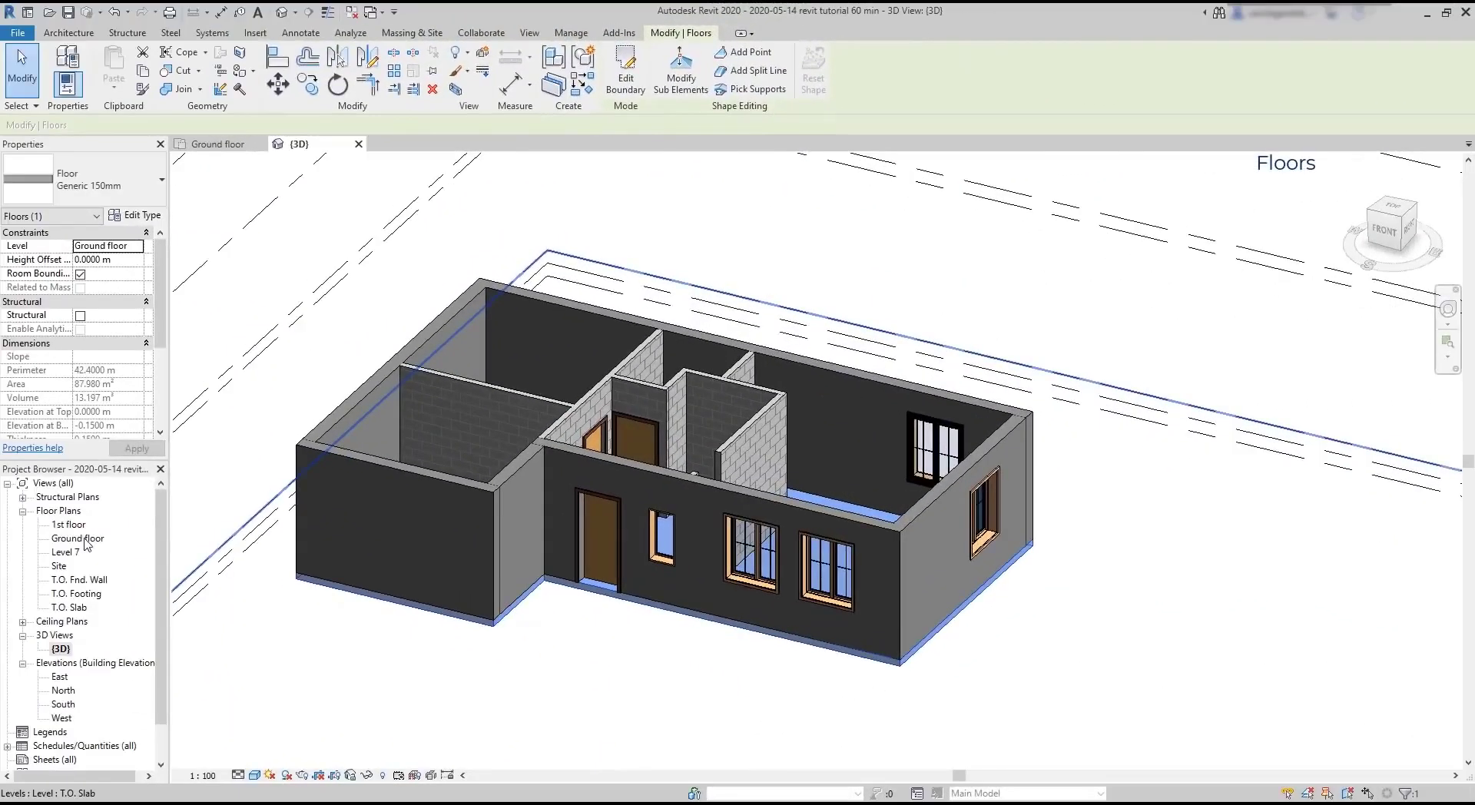
Return to the Ground floor plan and select the Generic 150mm floor at its edge beneath the overlapping exterior wall.
{"action": "double_click", "coordinate": [86, 539]}
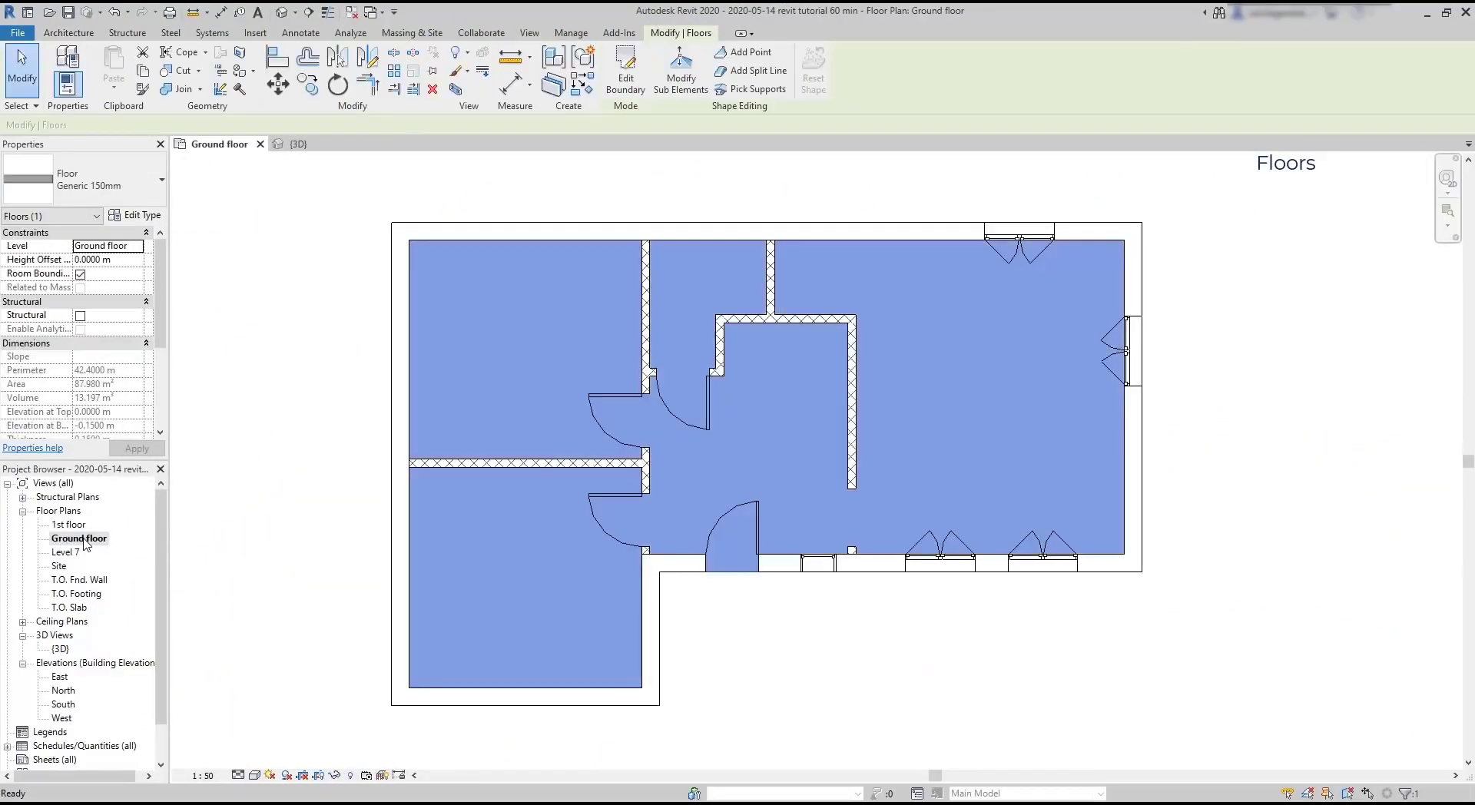
{"action": "left_click", "coordinate": [298, 593]}
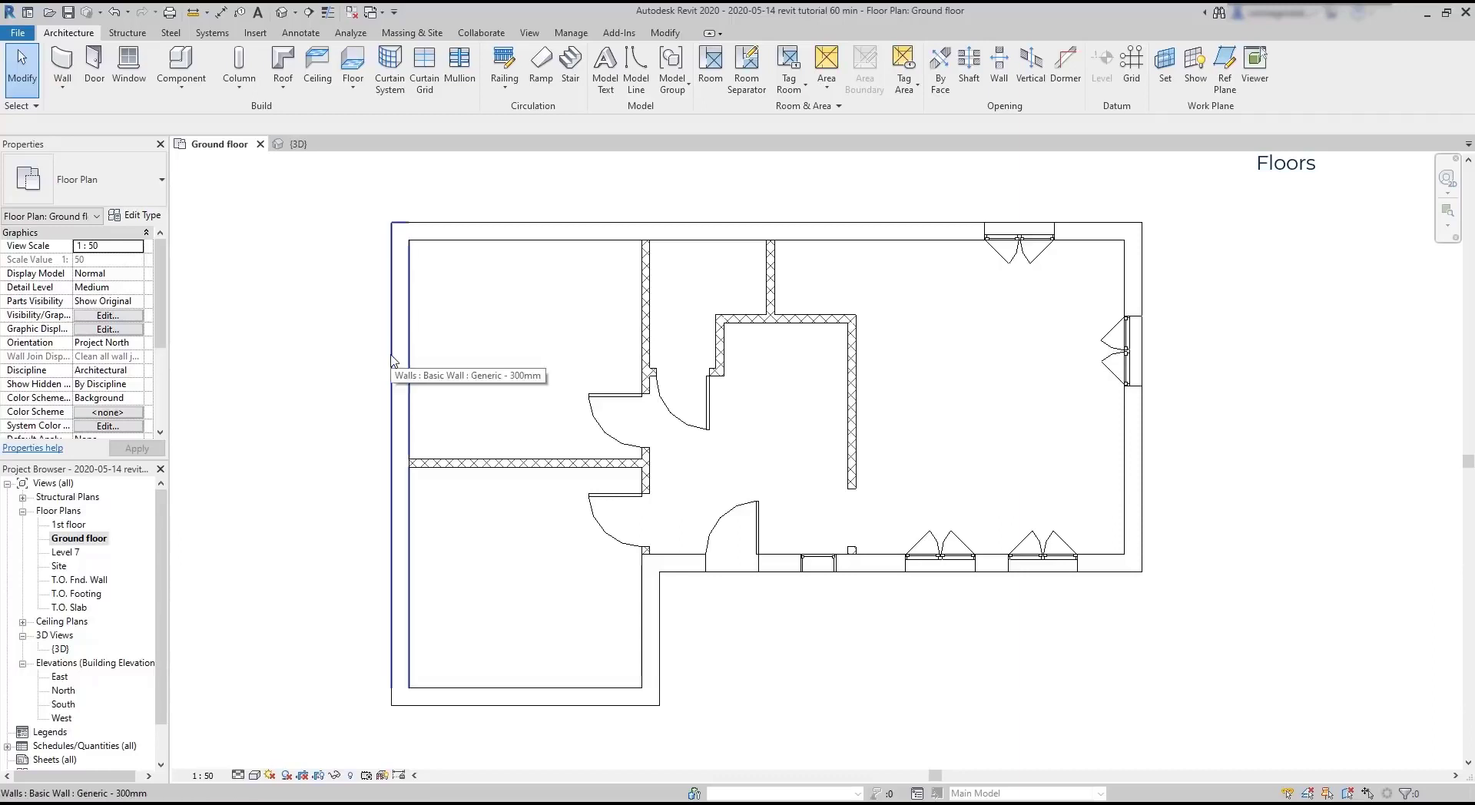
{"action": "key", "text": "Tab"}
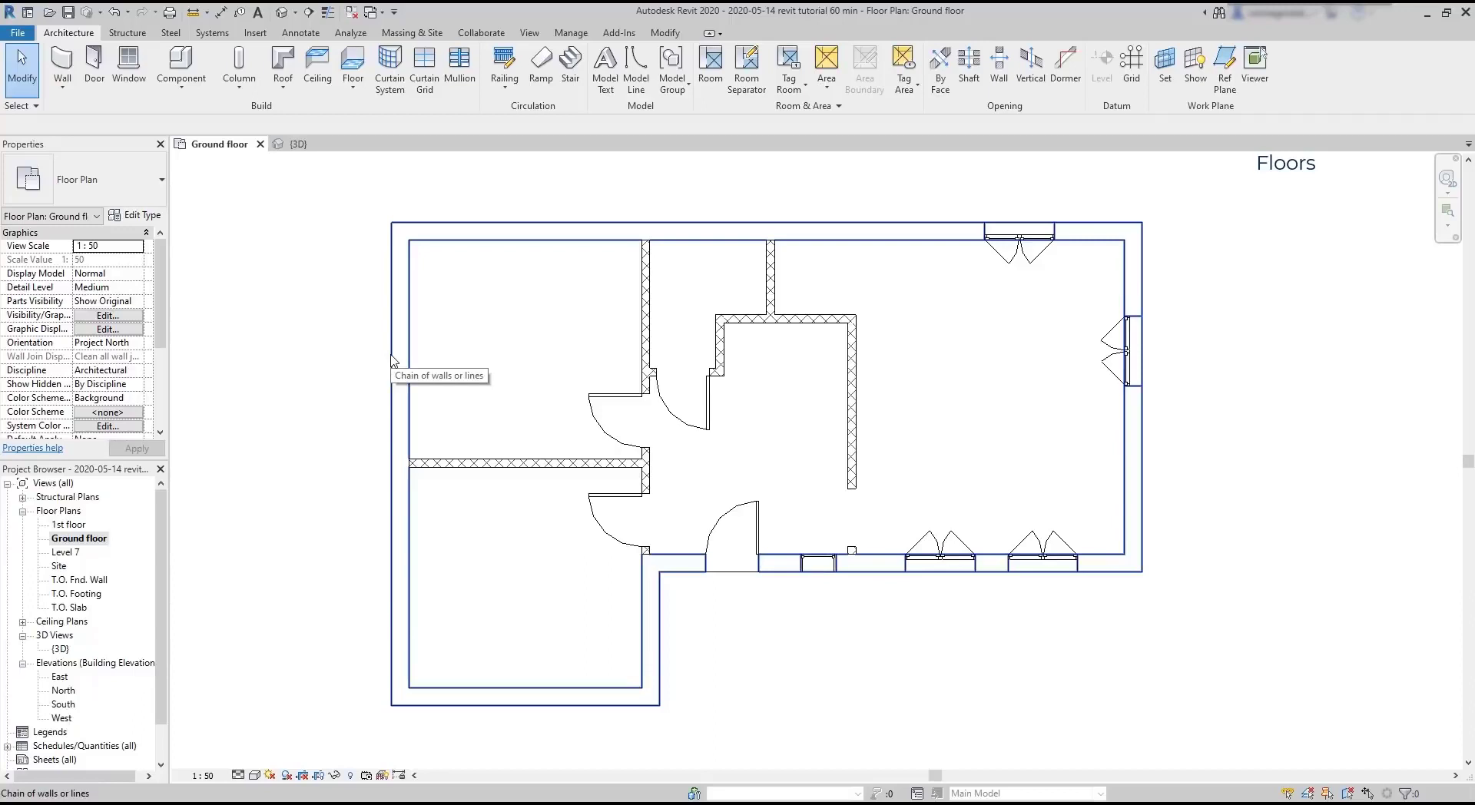
{"action": "key", "text": "Tab"}
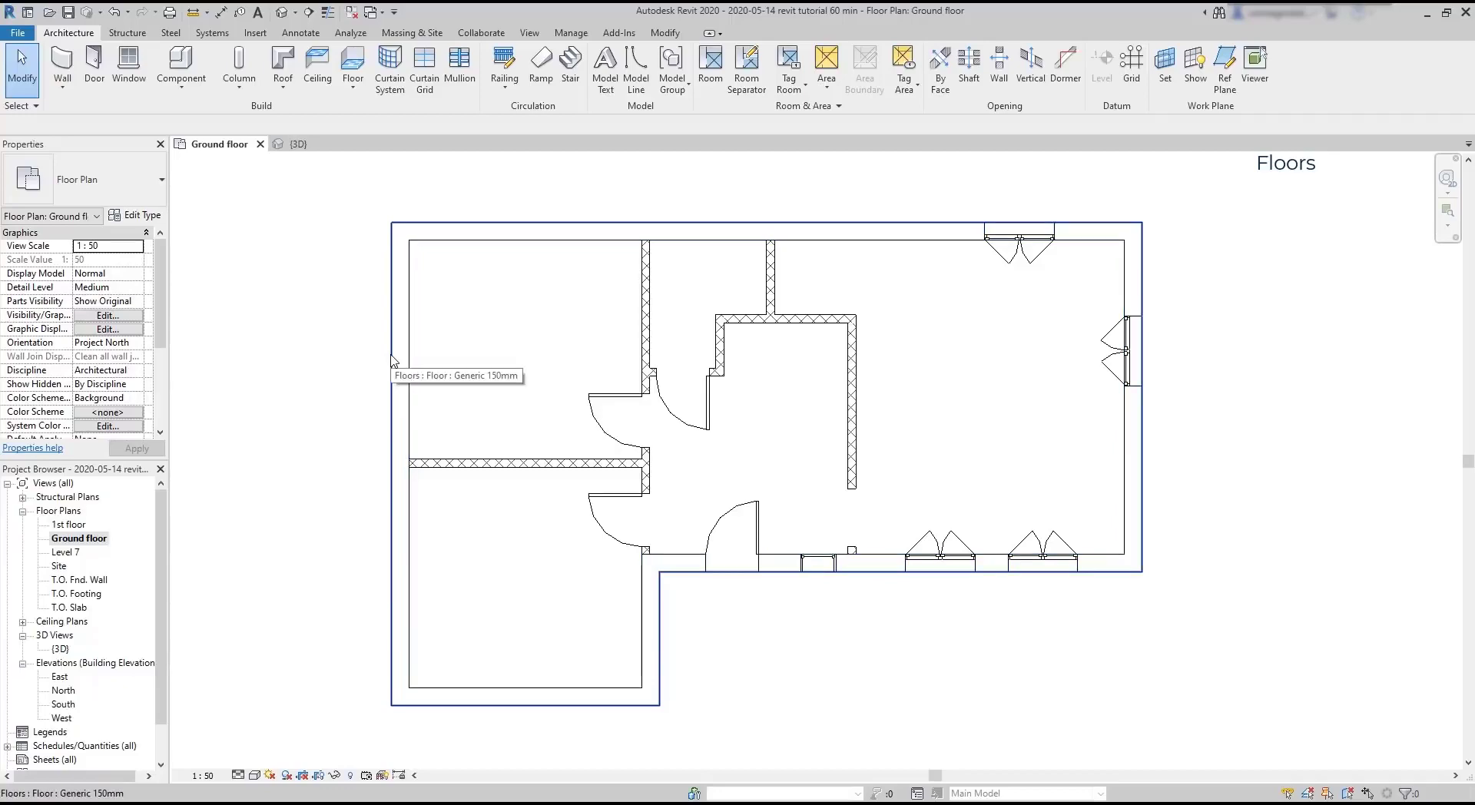
{"action": "left_click", "coordinate": [393, 360]}
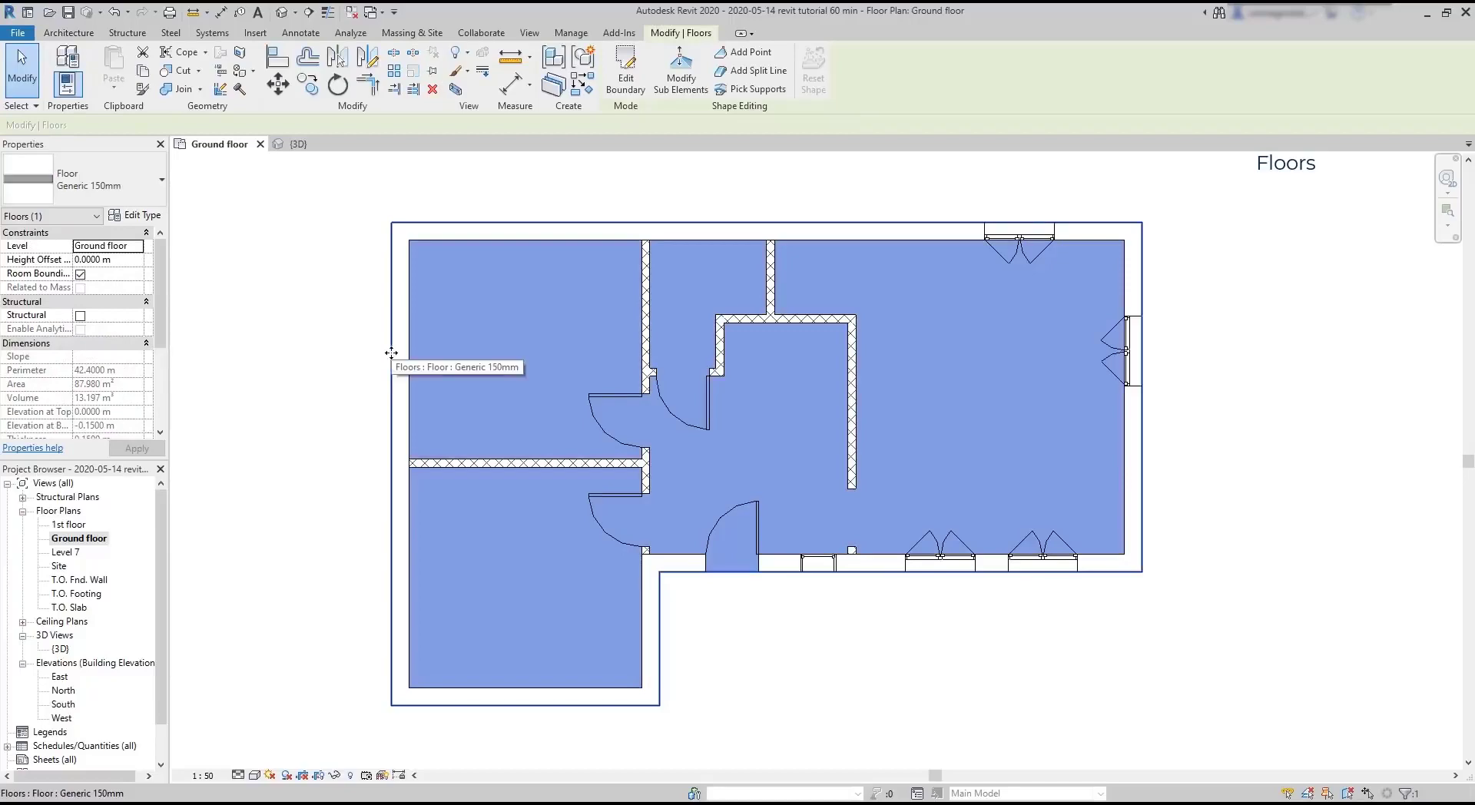
Try editing the ground floor slab's boundary by moving its west edge 4 m inward to the interior wall.
{"action": "double_click", "coordinate": [392, 352]}
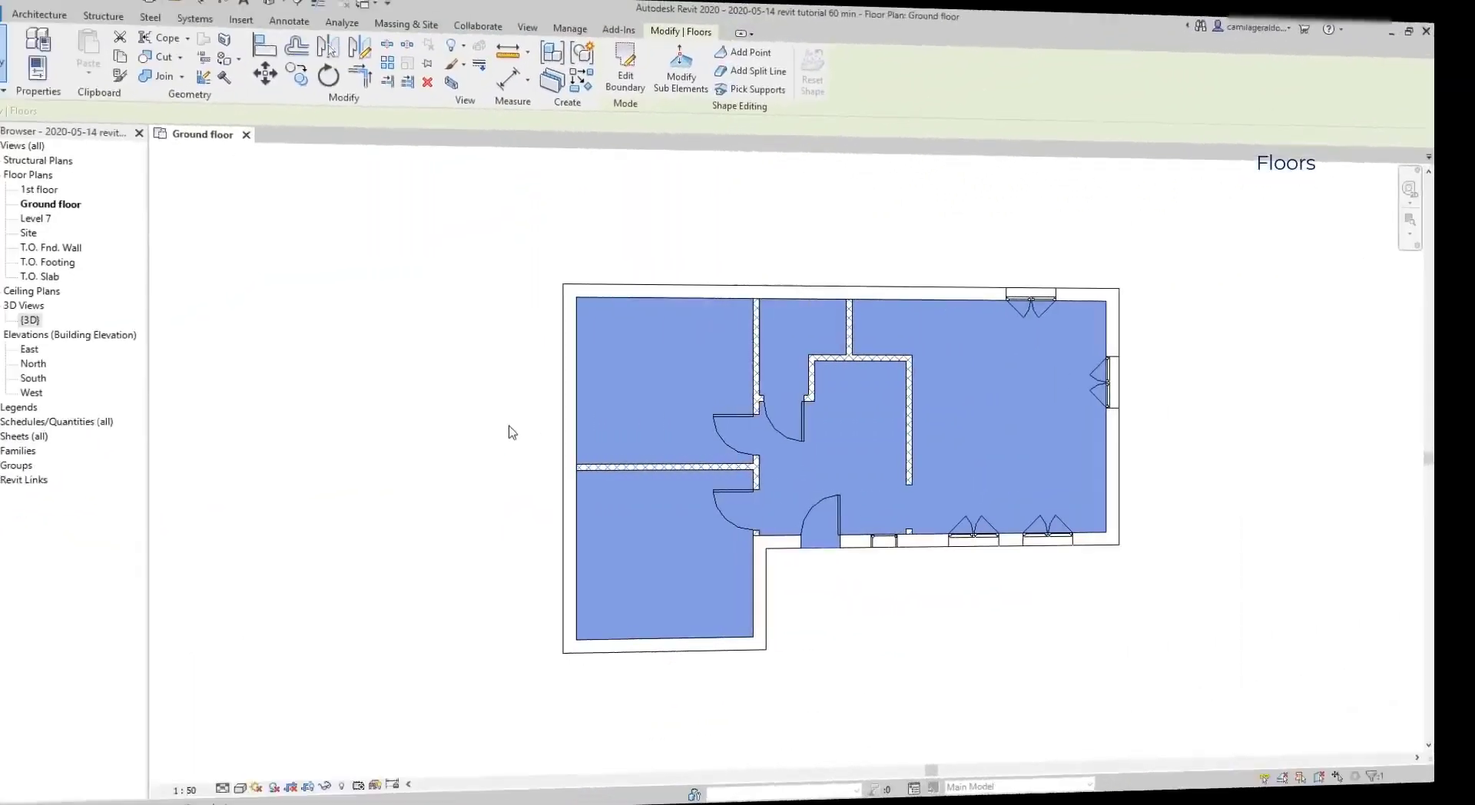
{"action": "left_click", "coordinate": [634, 66]}
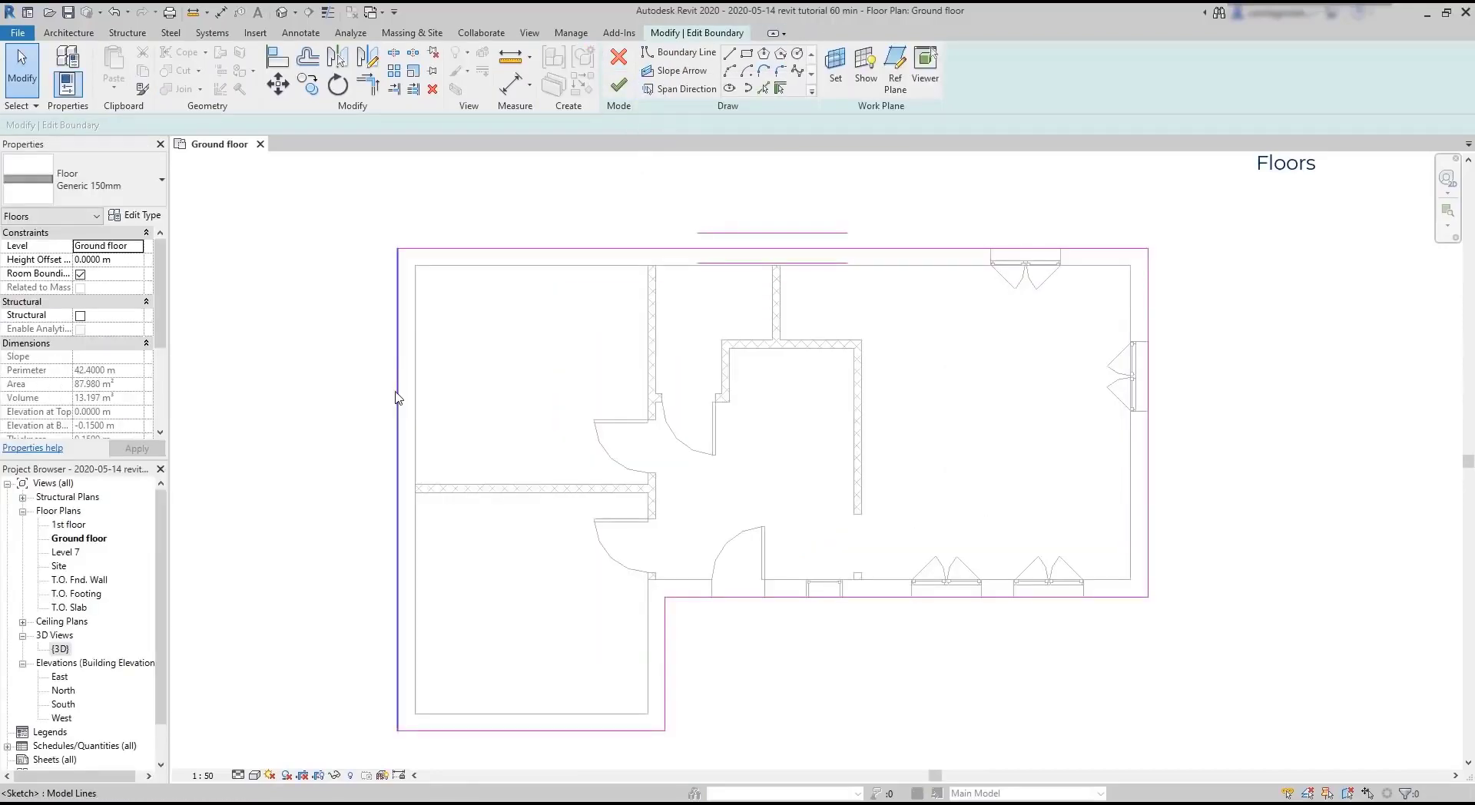
{"action": "left_click", "coordinate": [397, 417]}
{"action": "left_click_drag", "start_coordinate": [401, 407], "coordinate": [648, 418]}
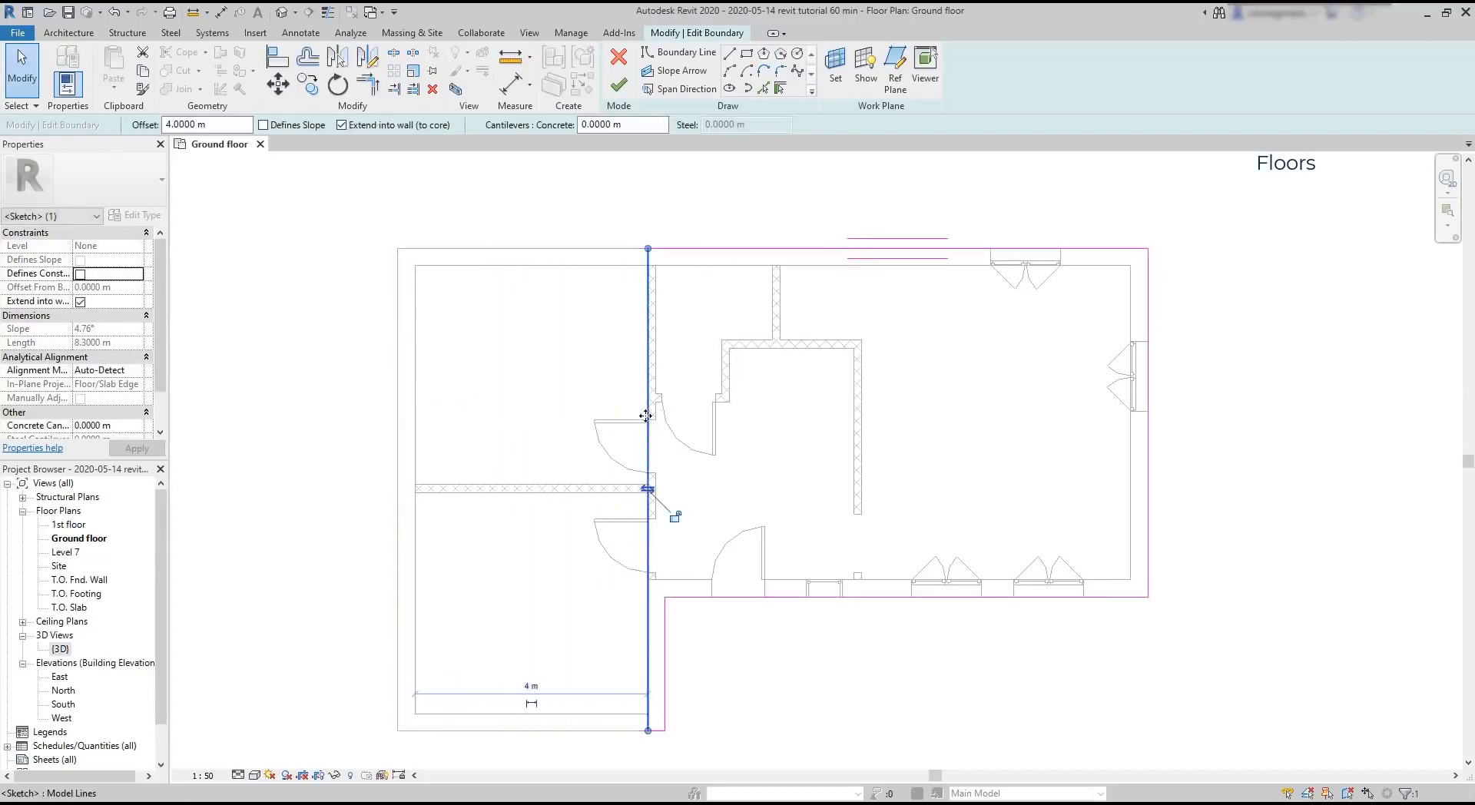
{"action": "scroll", "coordinate": [511, 417], "scroll_direction": "down", "scroll_amount": 2}
{"action": "scroll", "coordinate": [912, 441], "scroll_direction": "up", "scroll_amount": 2}
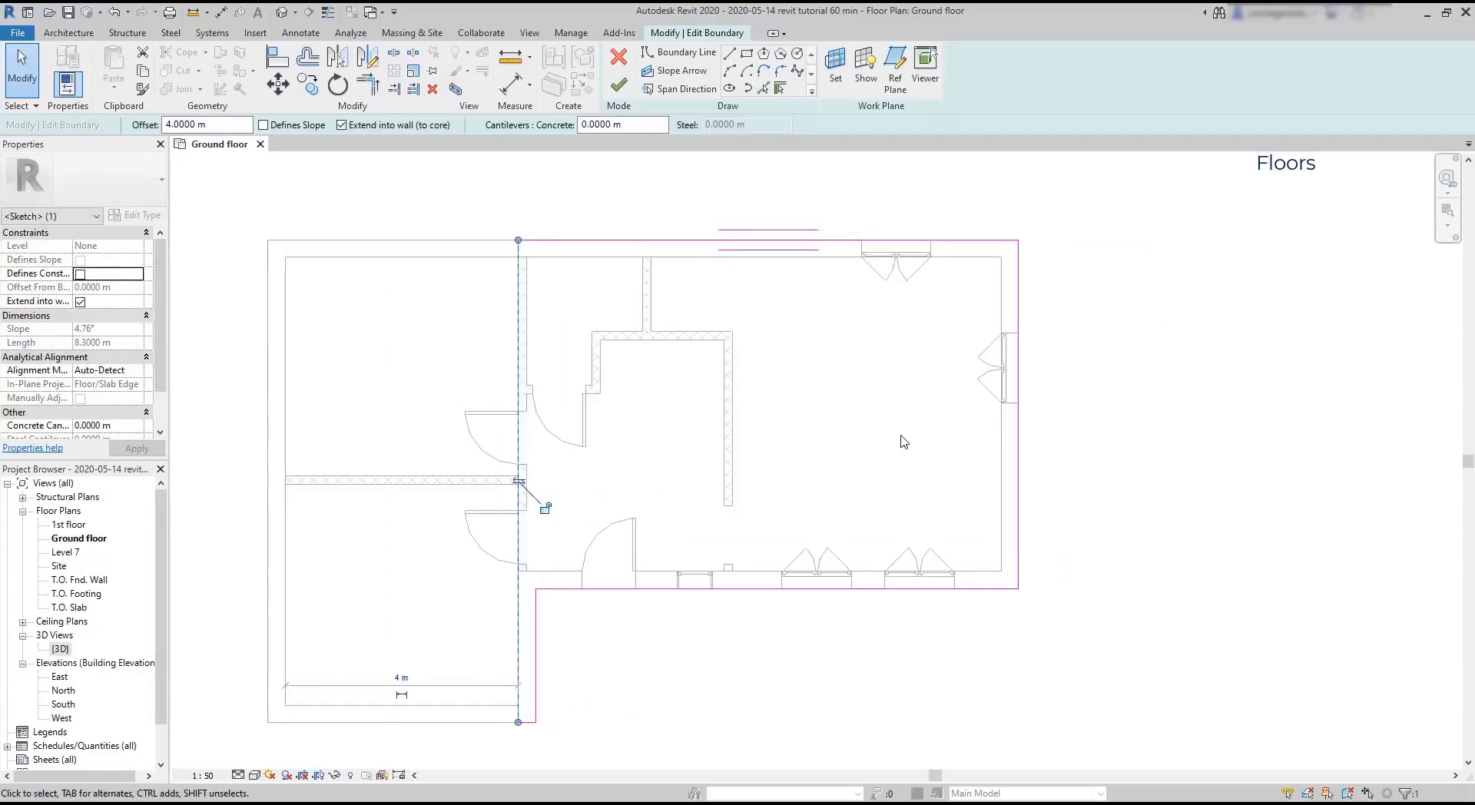
{"action": "left_click", "coordinate": [895, 437]}
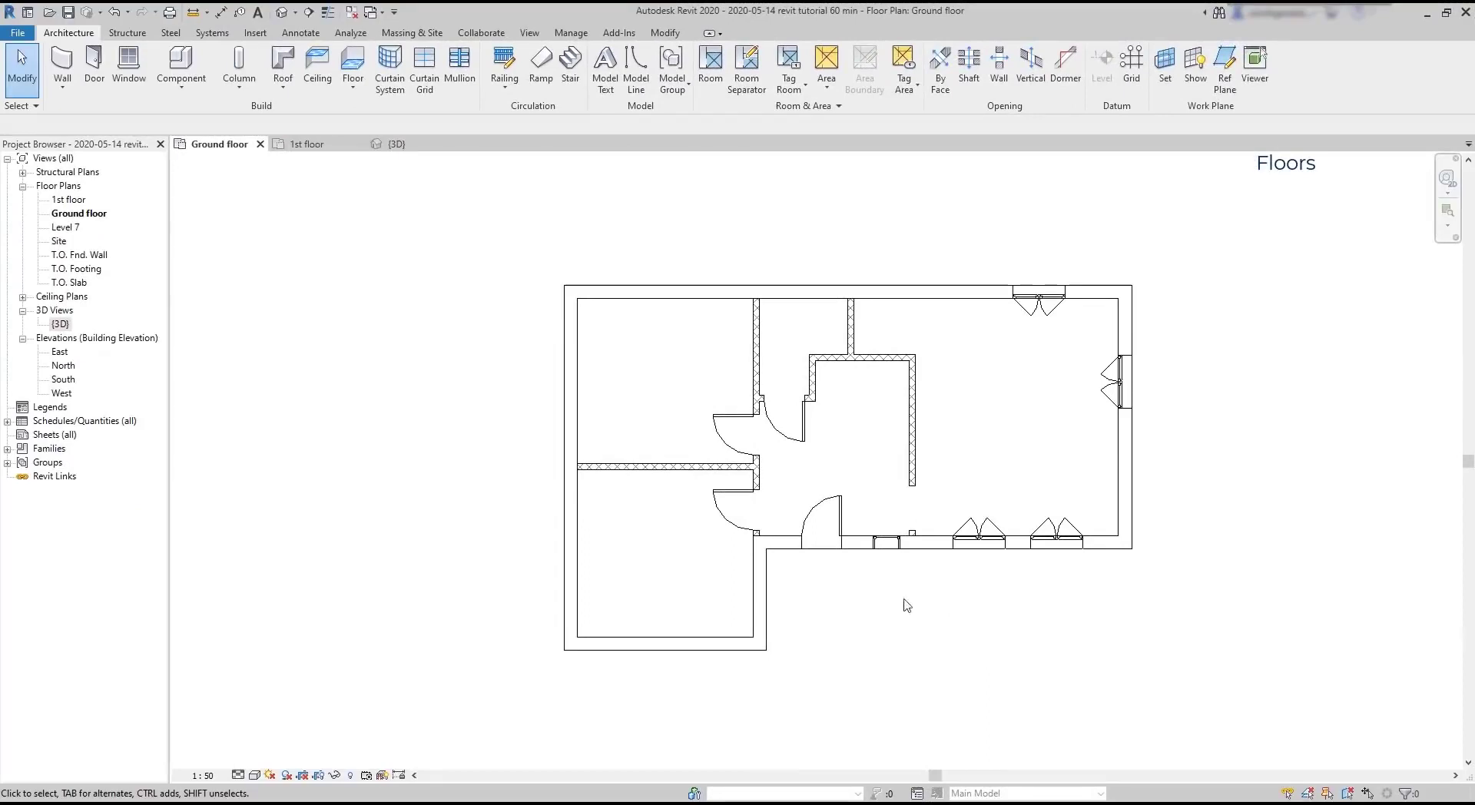
Start a floor in the 1st floor plan and sketch its closed boundary with lines along the exterior walls' outer corners.
{"action": "left_click", "coordinate": [308, 146]}
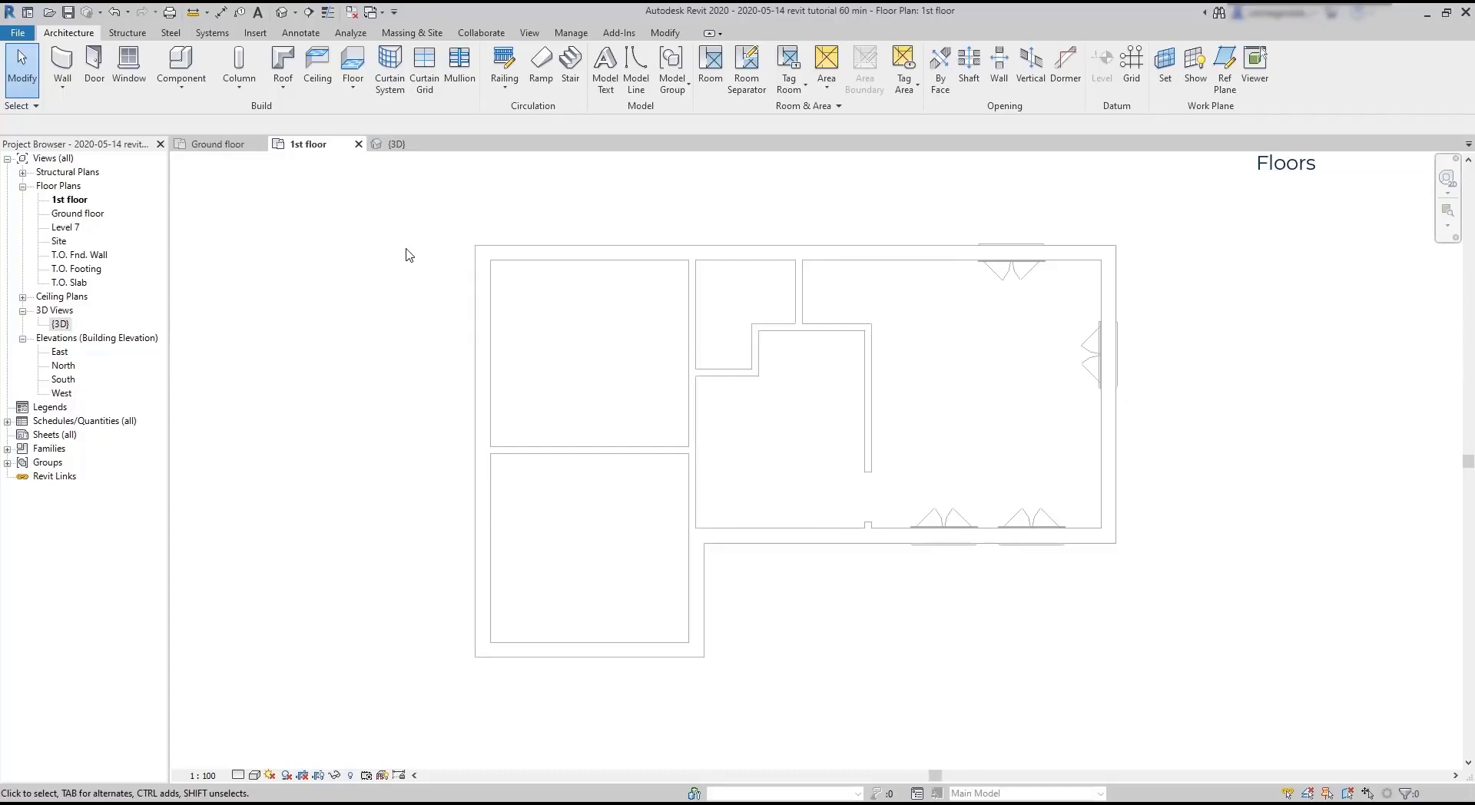
{"action": "left_click_drag", "start_coordinate": [1246, 719], "coordinate": [357, 162]}
{"action": "left_click", "coordinate": [353, 59]}
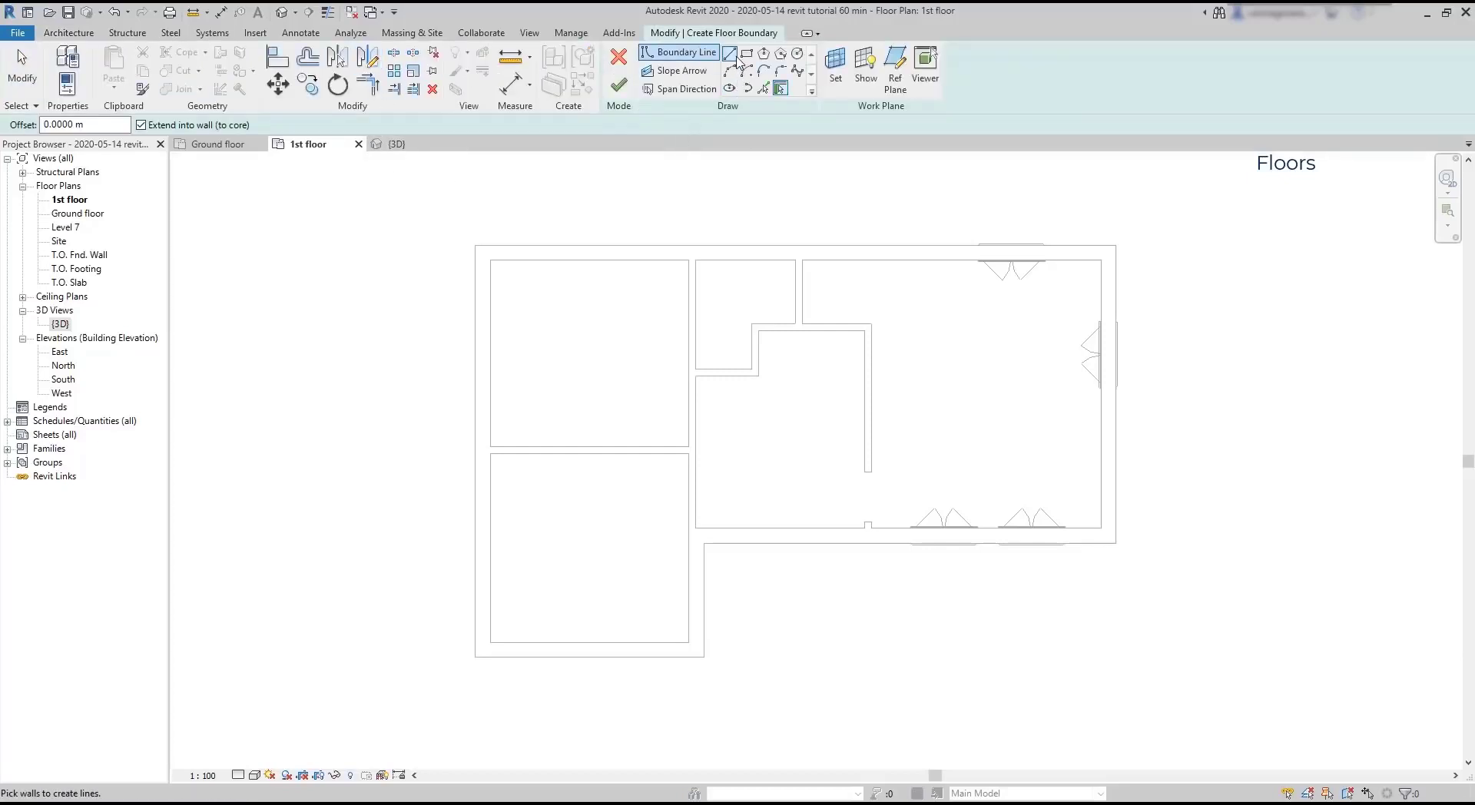
{"action": "left_click", "coordinate": [736, 58]}
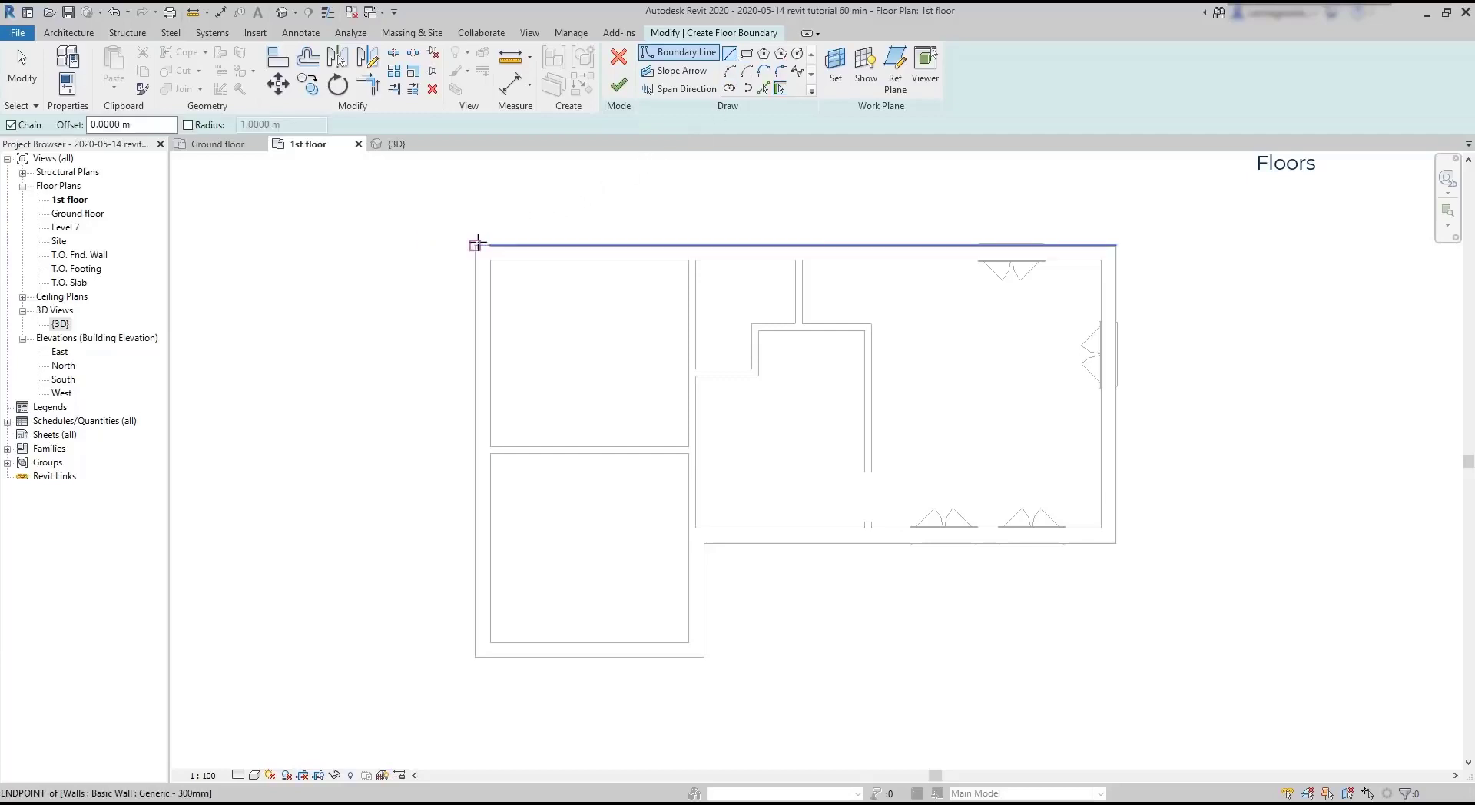
{"action": "left_click", "coordinate": [475, 244]}
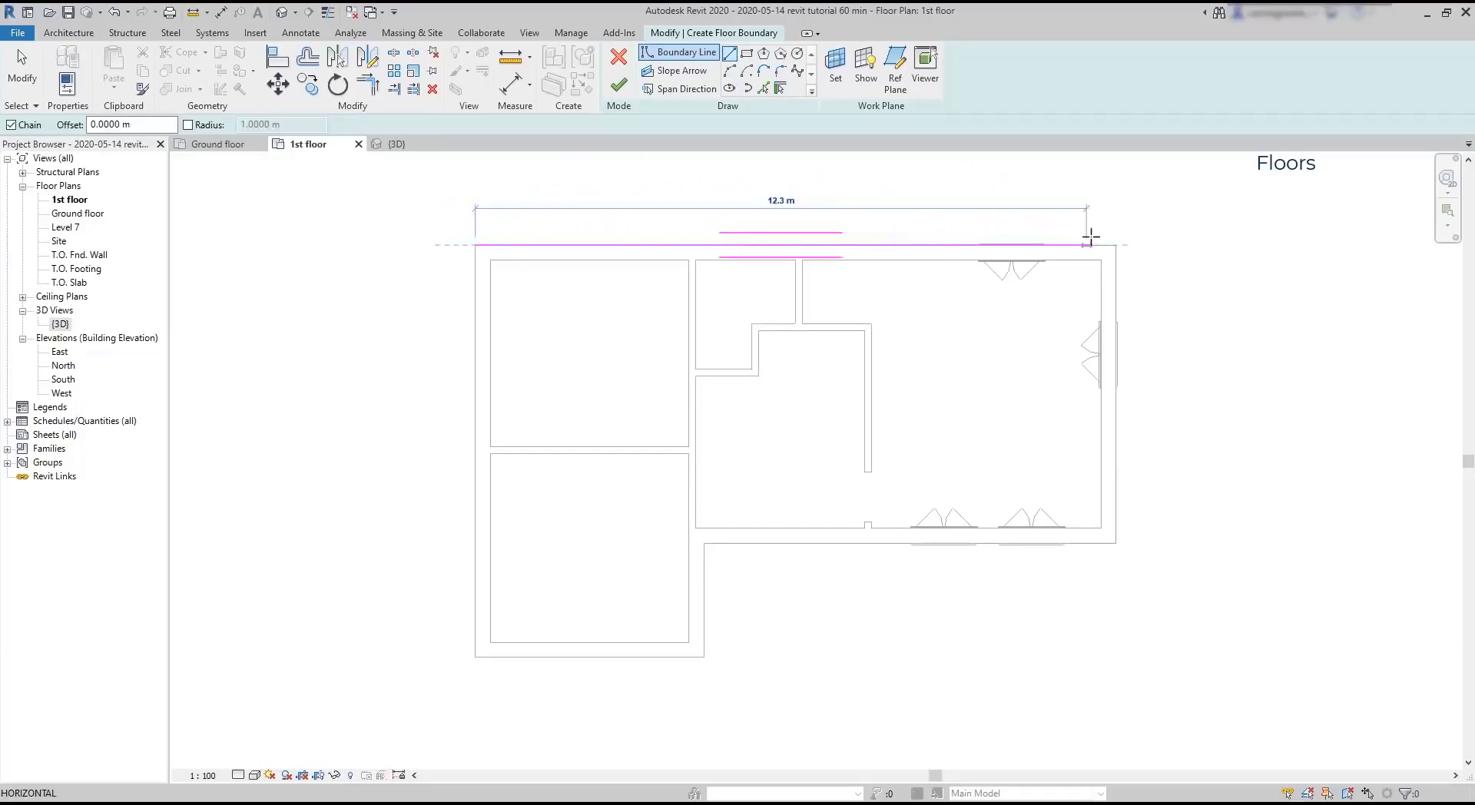
{"action": "left_click", "coordinate": [1115, 245]}
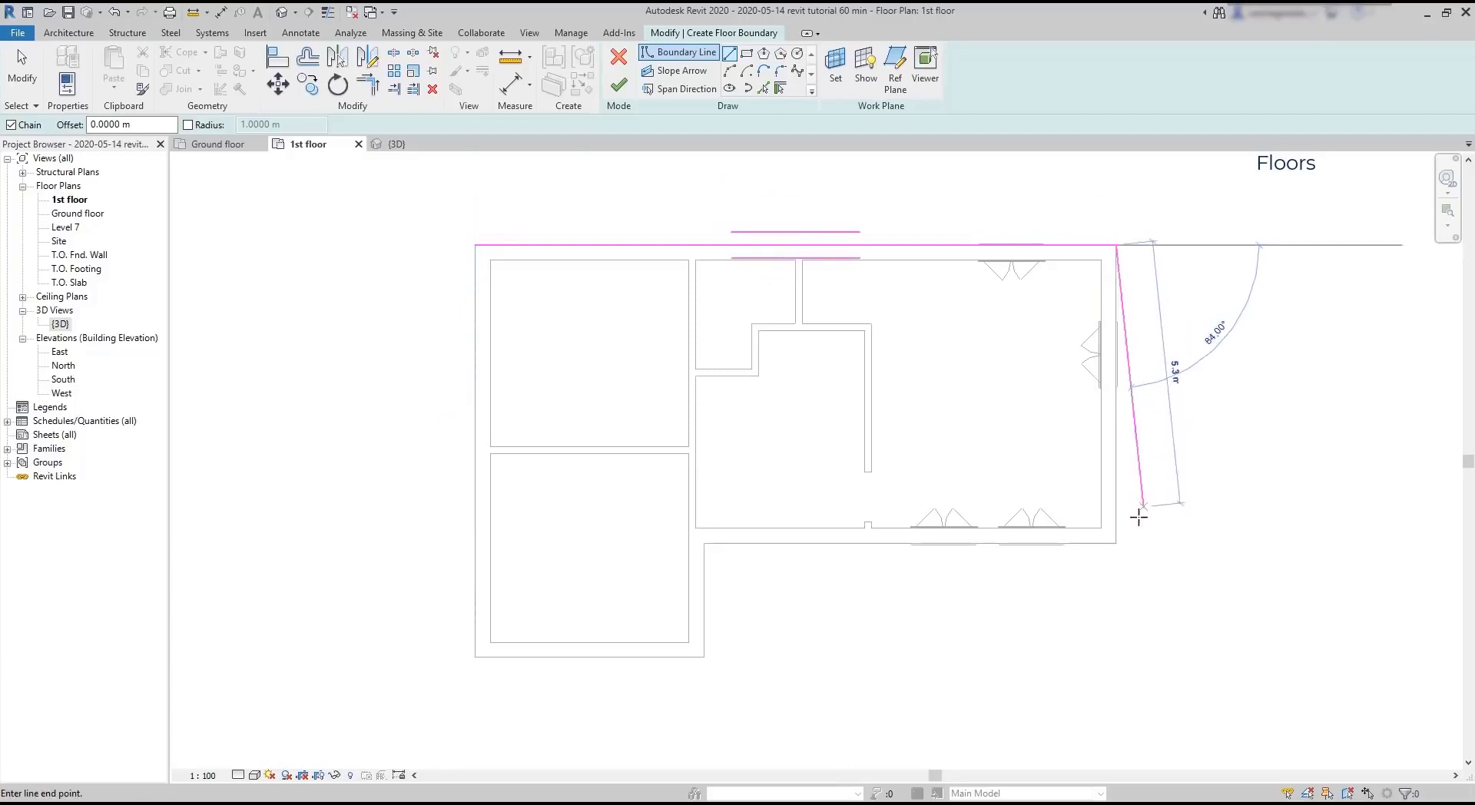
{"action": "left_click", "coordinate": [1114, 545]}
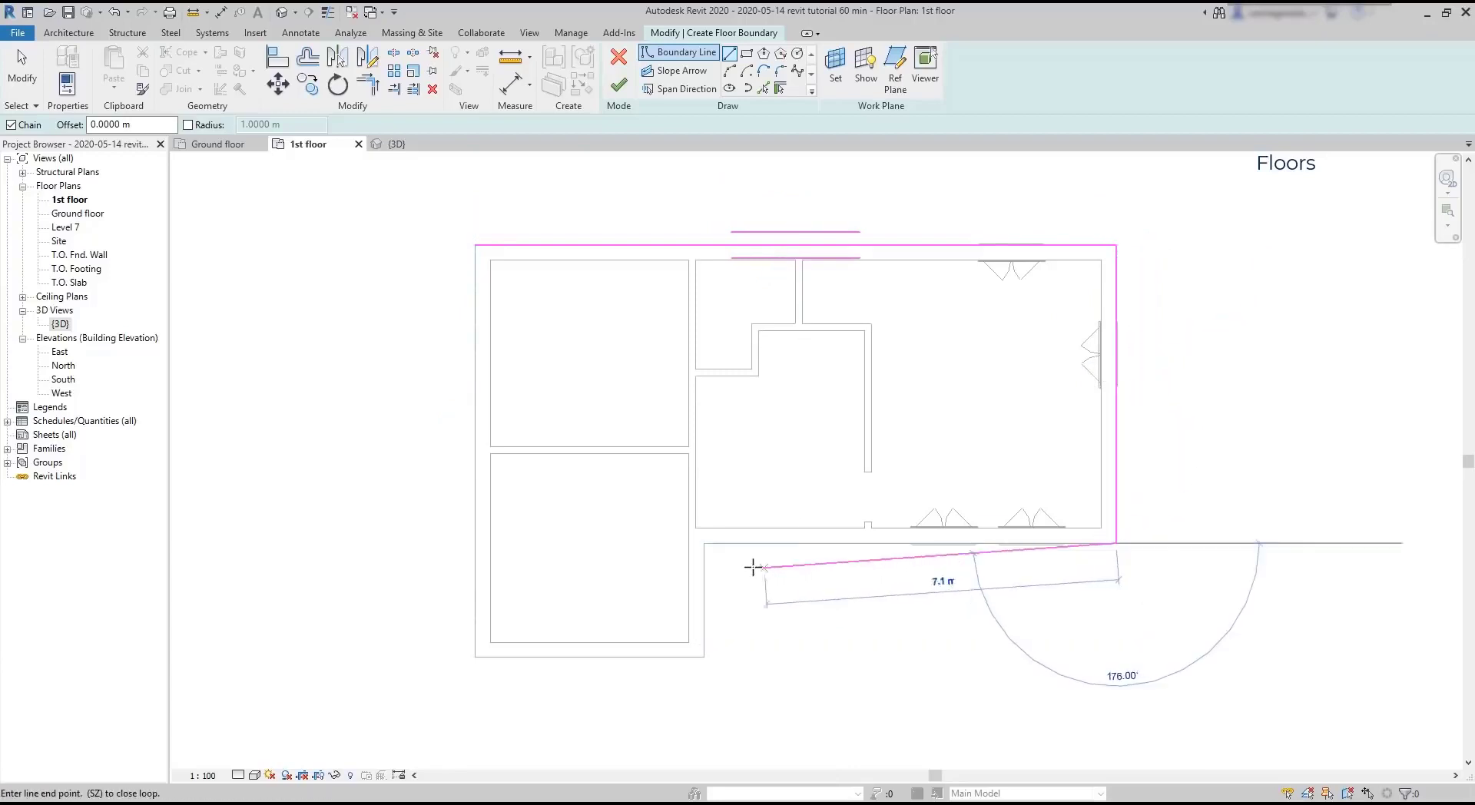
{"action": "left_click", "coordinate": [705, 544]}
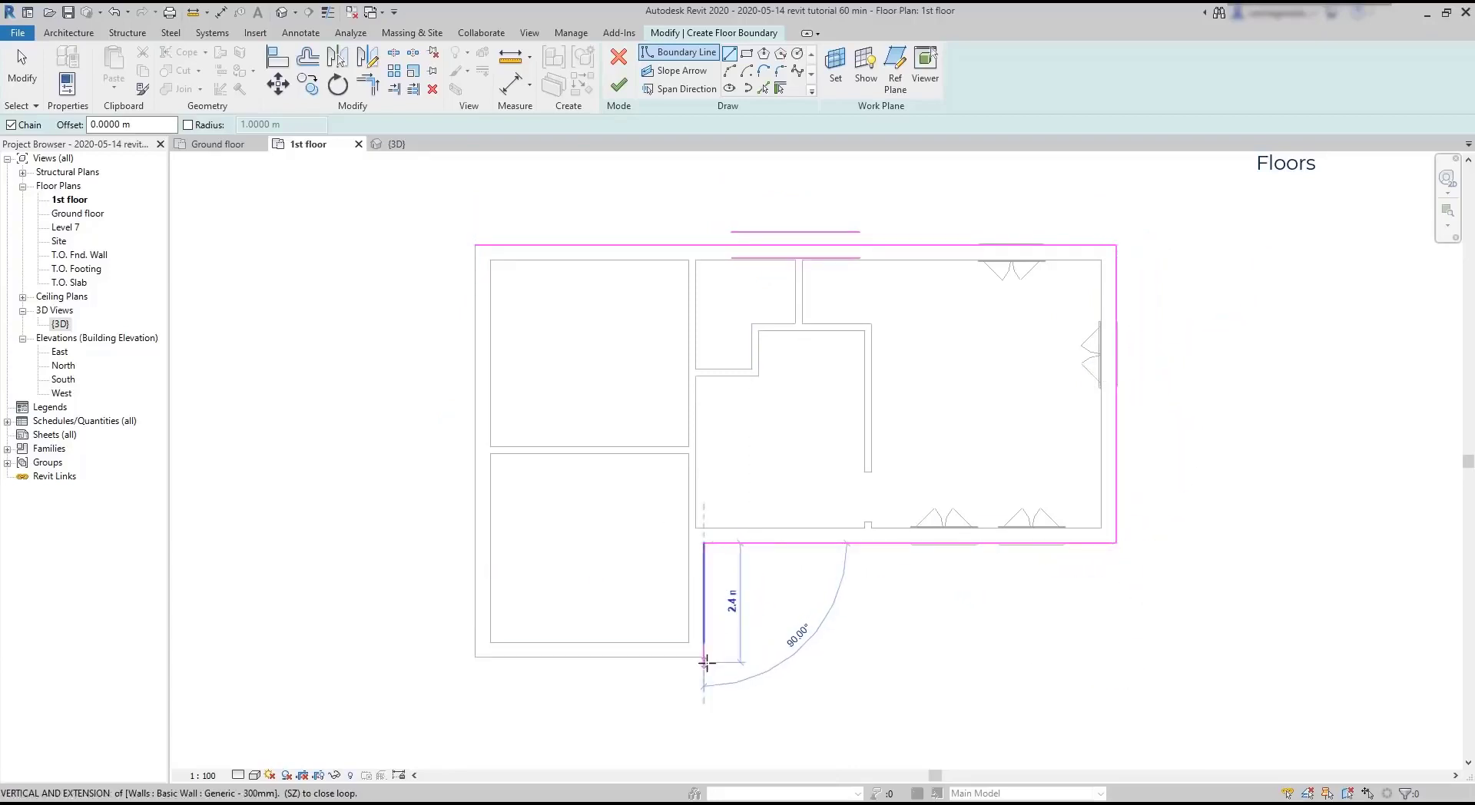
{"action": "left_click", "coordinate": [703, 656]}
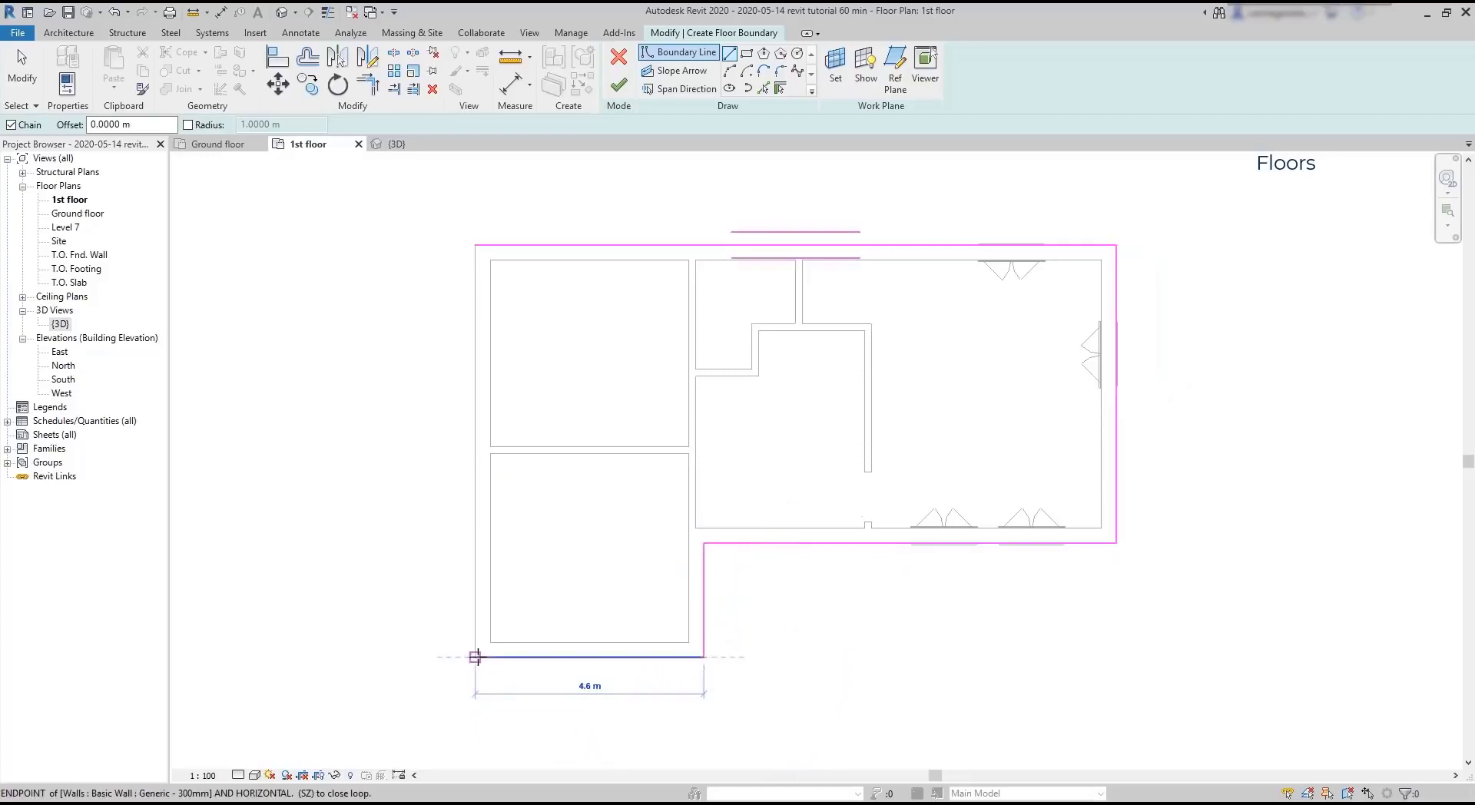
{"action": "left_click", "coordinate": [475, 657]}
{"action": "left_click", "coordinate": [476, 246]}
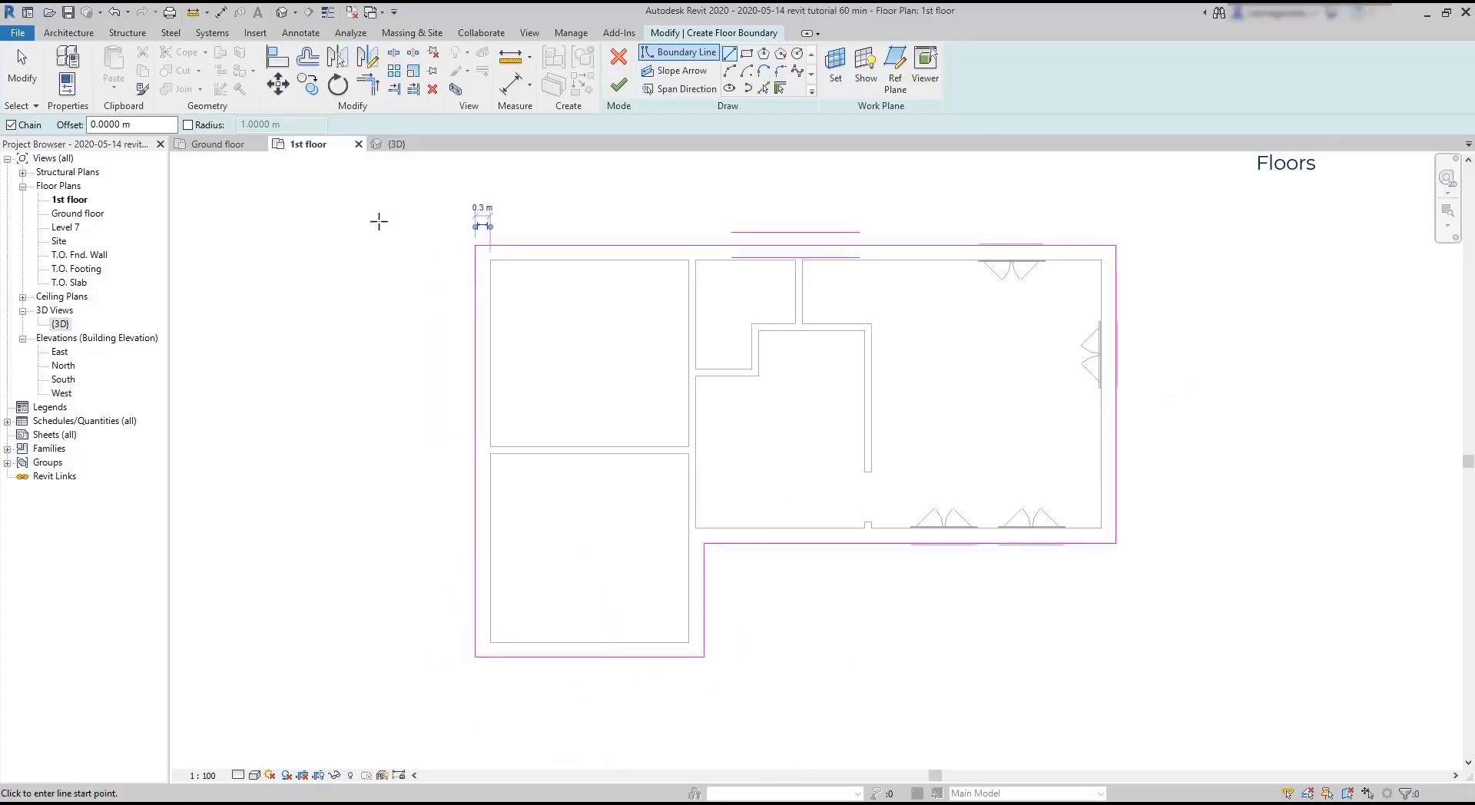
Finish the 1st floor slab, attach the walls below to its bottom, and deselect it.
{"action": "left_click", "coordinate": [621, 86]}
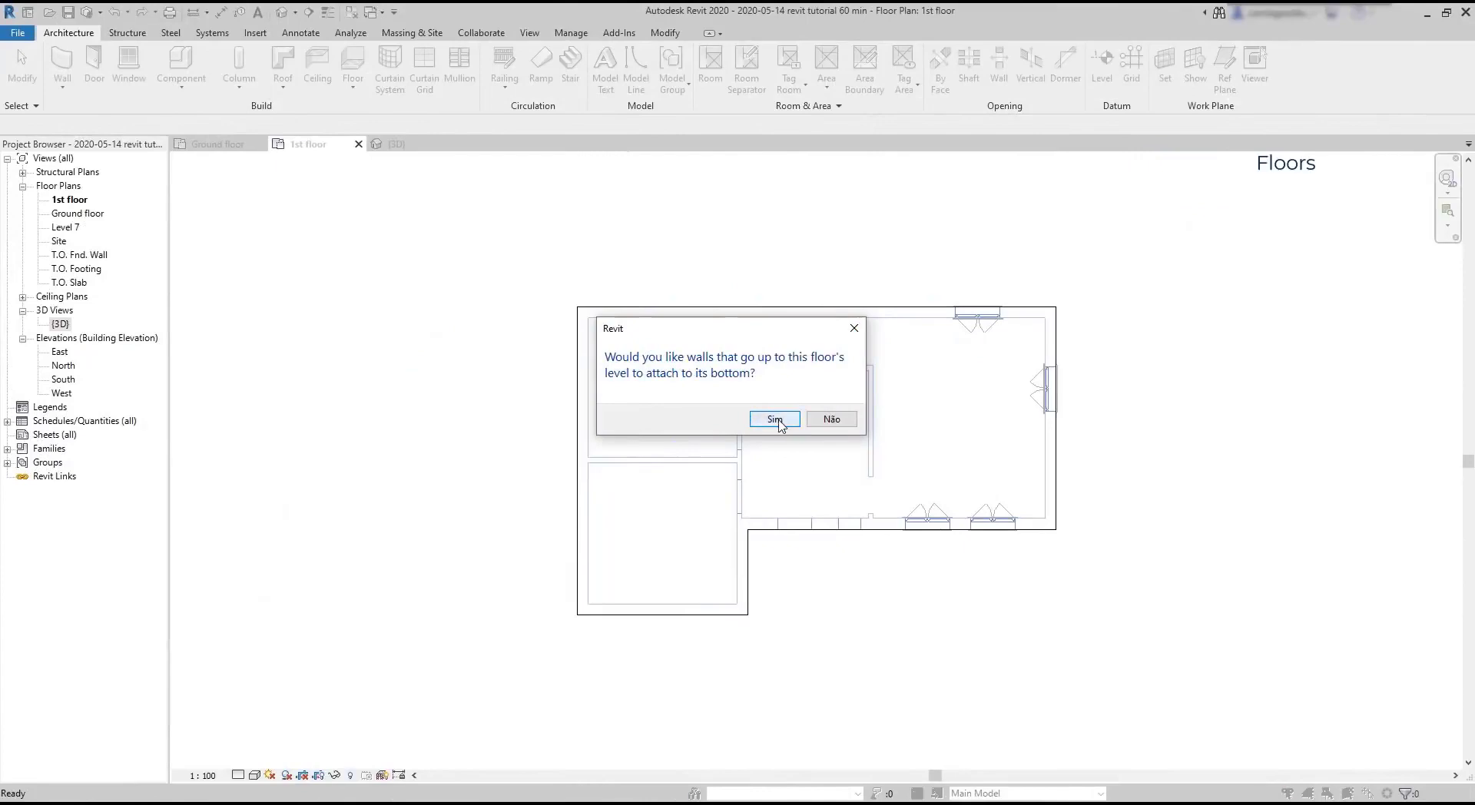
{"action": "left_click", "coordinate": [774, 419]}
{"action": "left_click", "coordinate": [426, 192]}
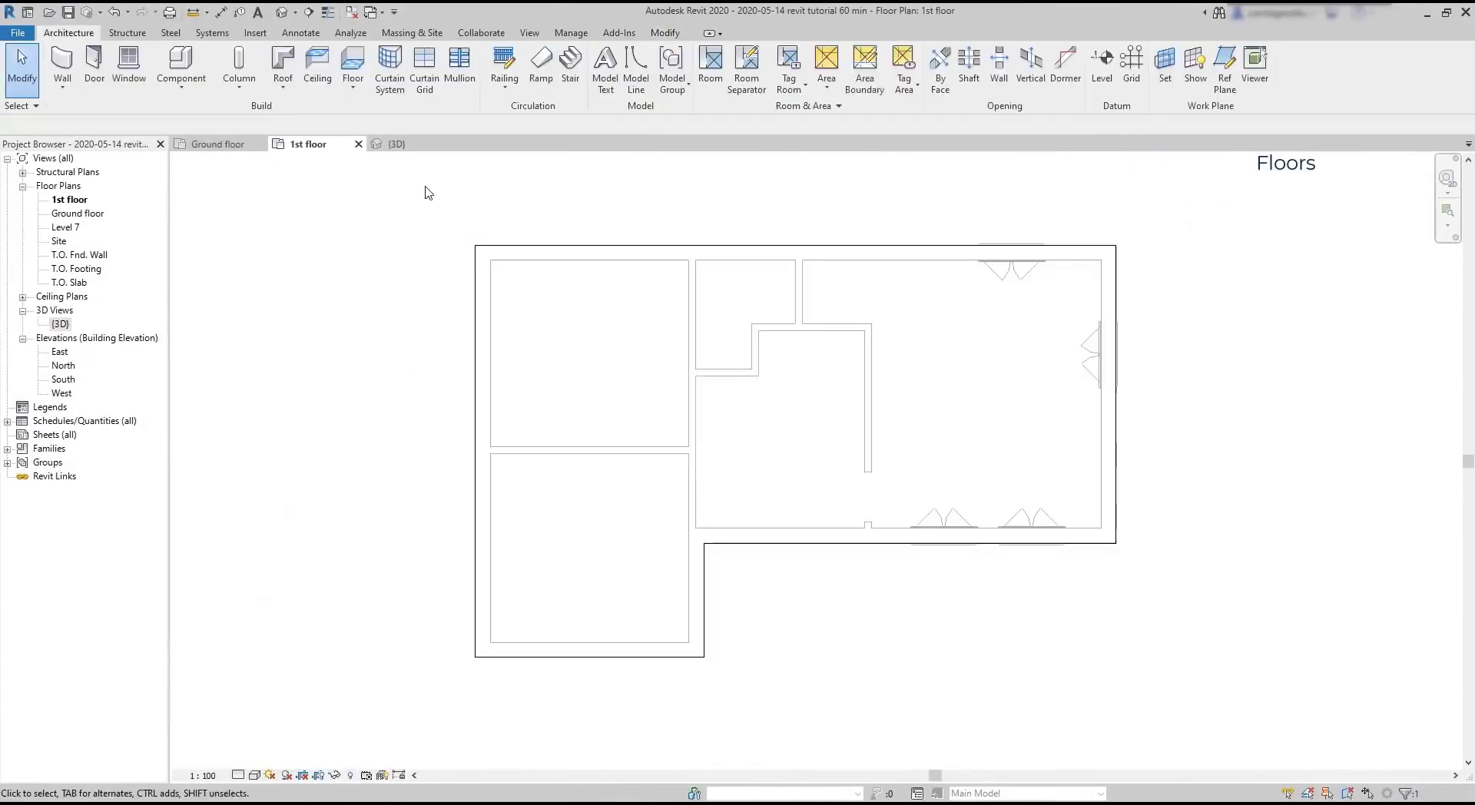
Open the 3D view and inspect how the new 1st floor slab sits on top of the exterior walls.
{"action": "left_click", "coordinate": [394, 147]}
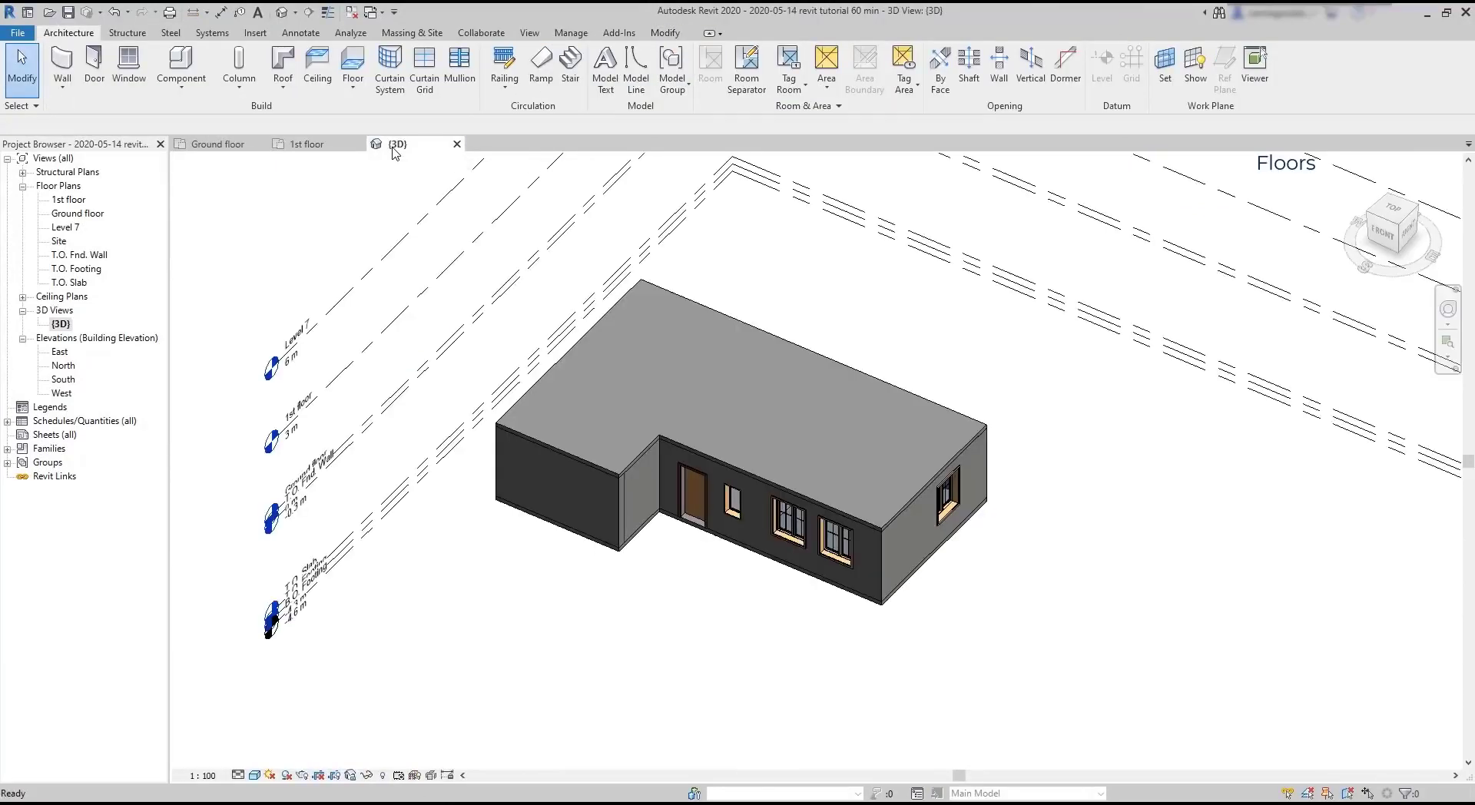
{"action": "scroll", "coordinate": [876, 491], "scroll_direction": "up", "scroll_amount": 5}
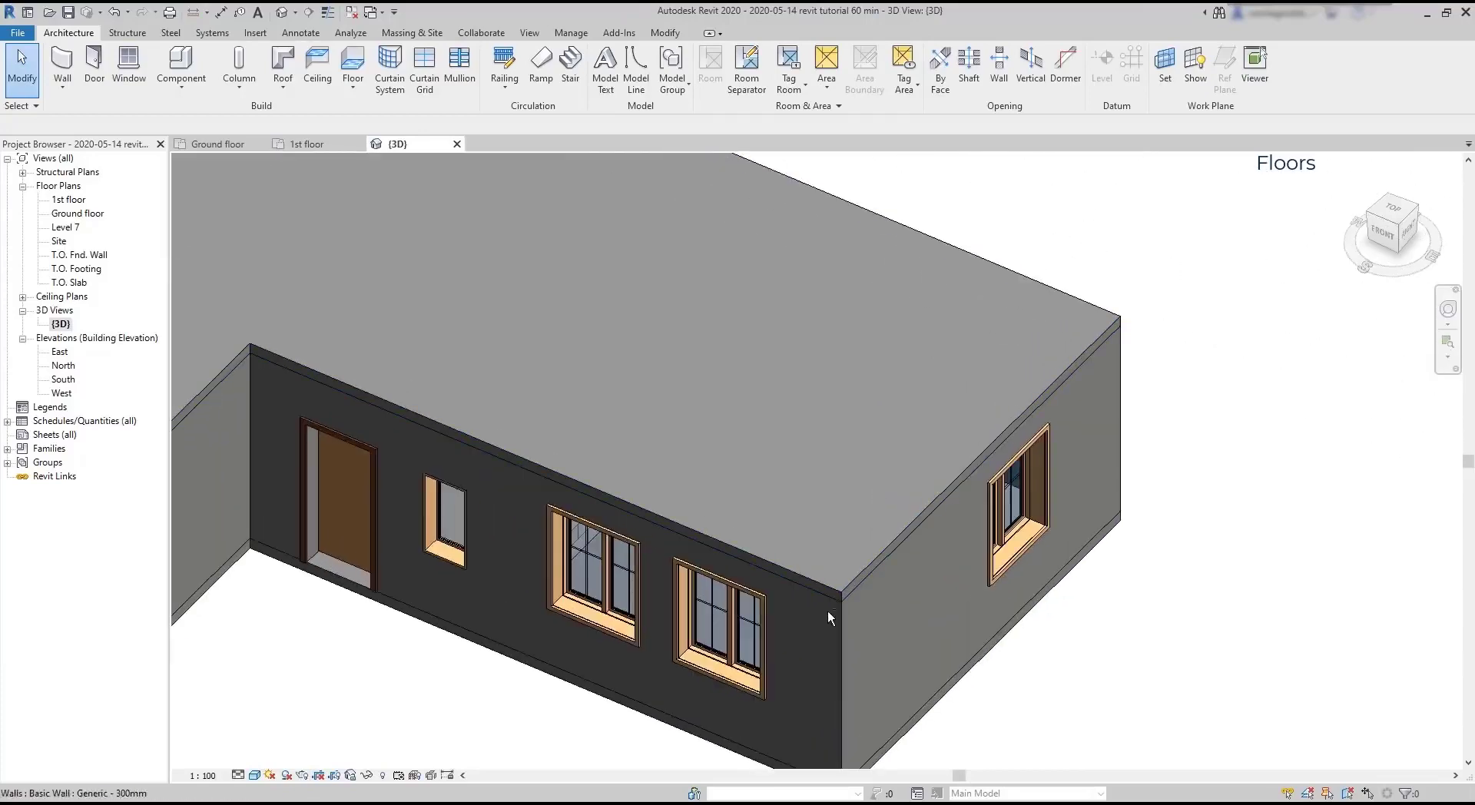
{"action": "middle_click_drag", "start_coordinate": [827, 610], "coordinate": [812, 510], "text": "shift"}
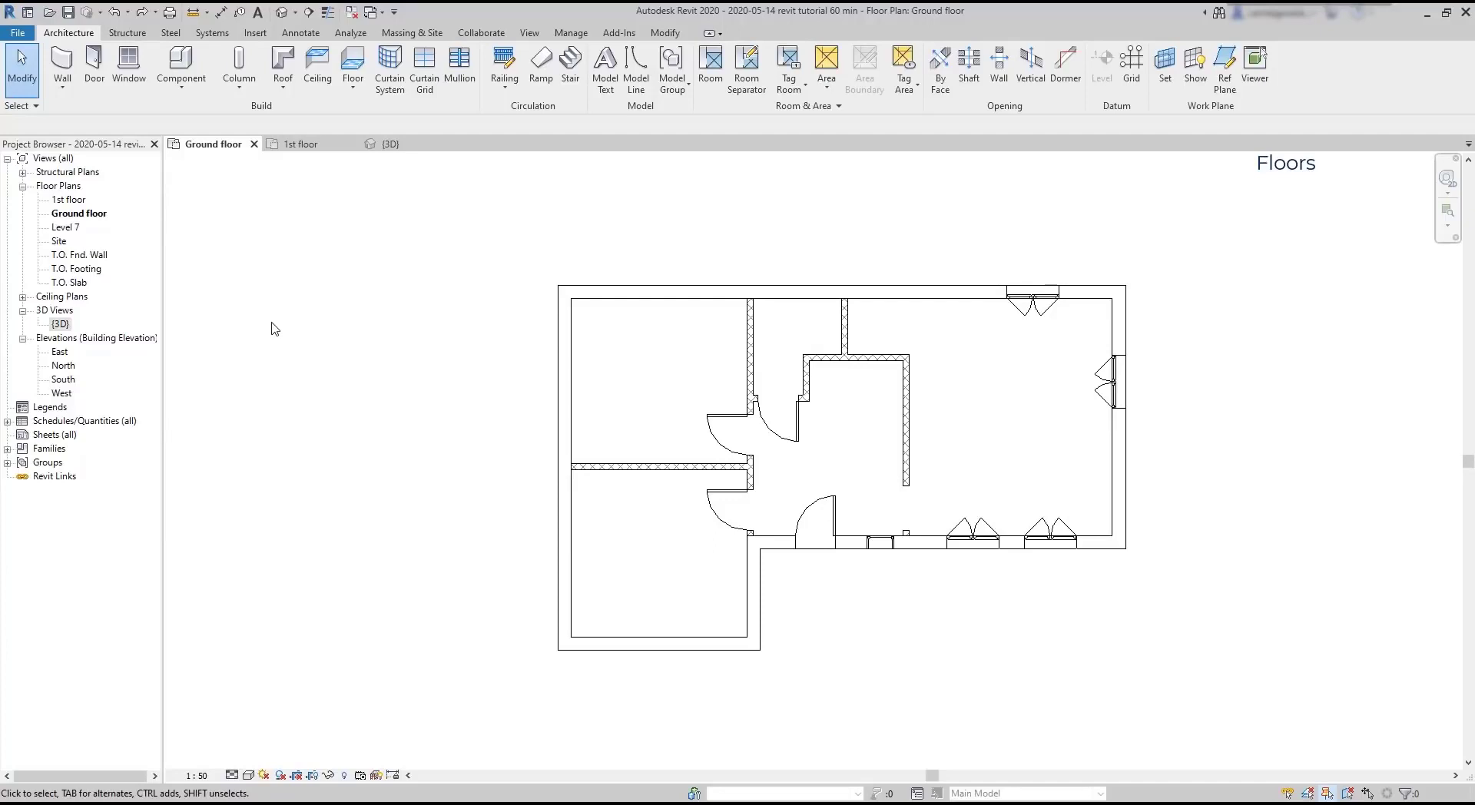
Restore the Properties palette and dock the Project Browser beneath it.
{"action": "right_click", "coordinate": [272, 323]}
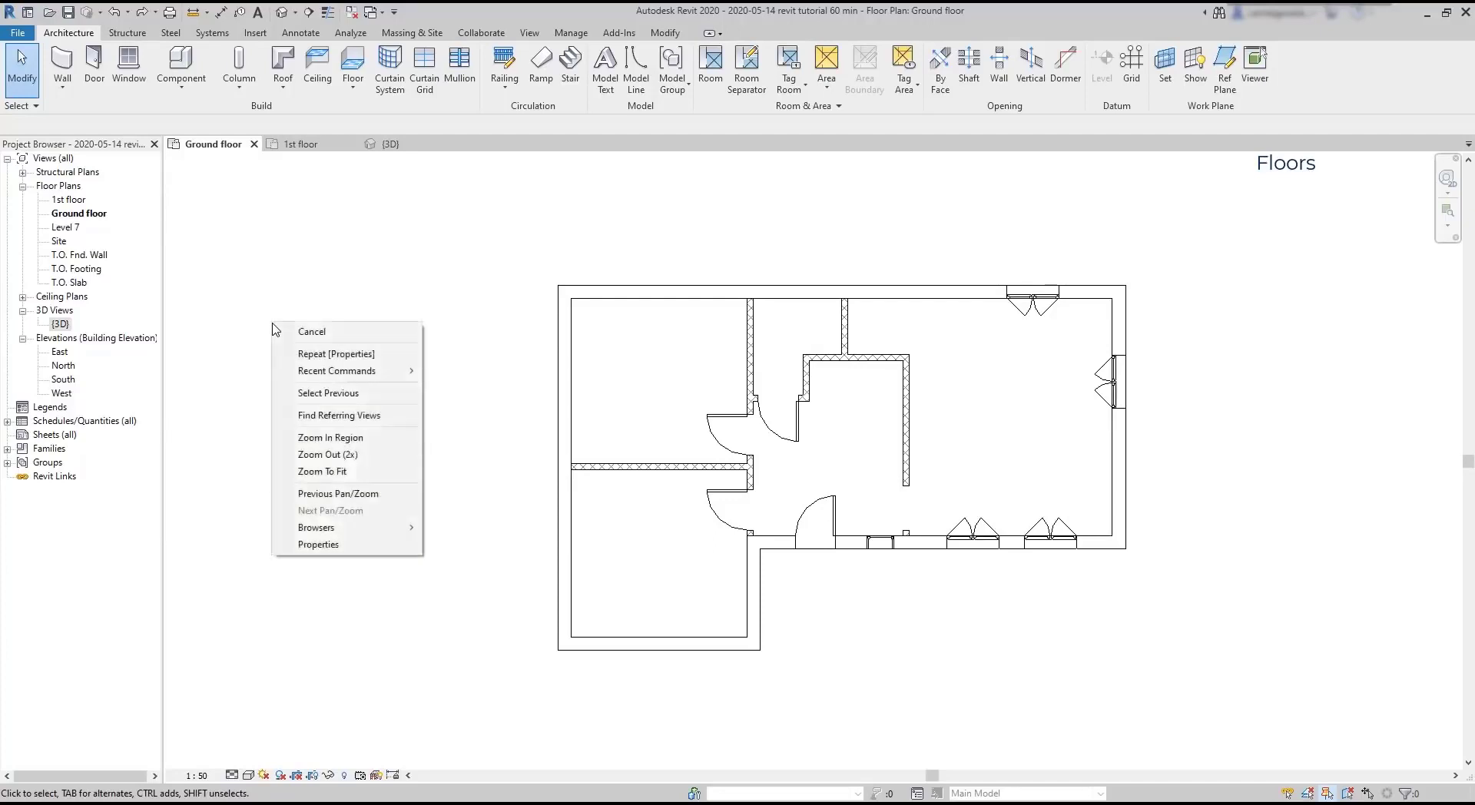
{"action": "left_click", "coordinate": [405, 552]}
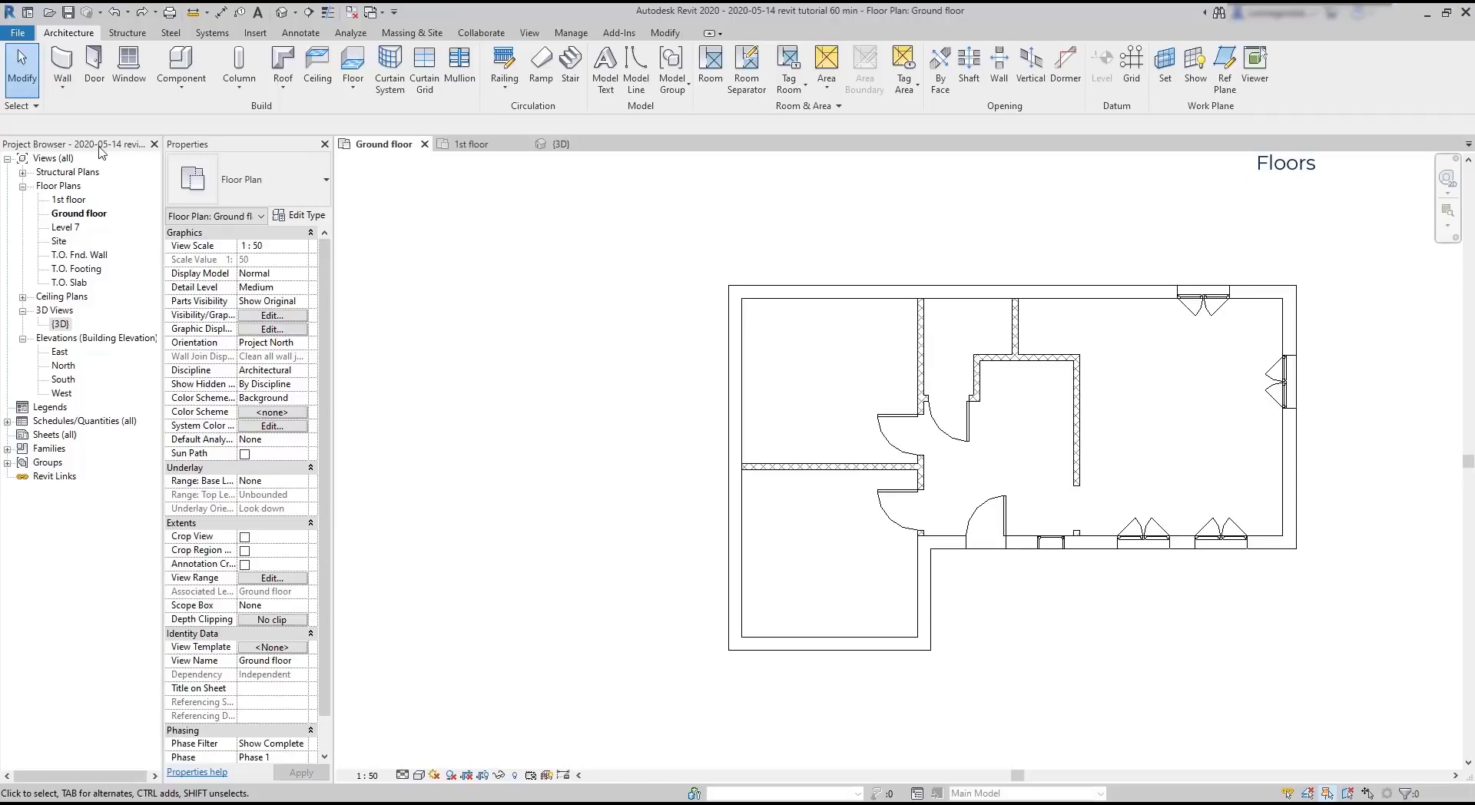
{"action": "left_click_drag", "start_coordinate": [108, 150], "coordinate": [23, 776]}
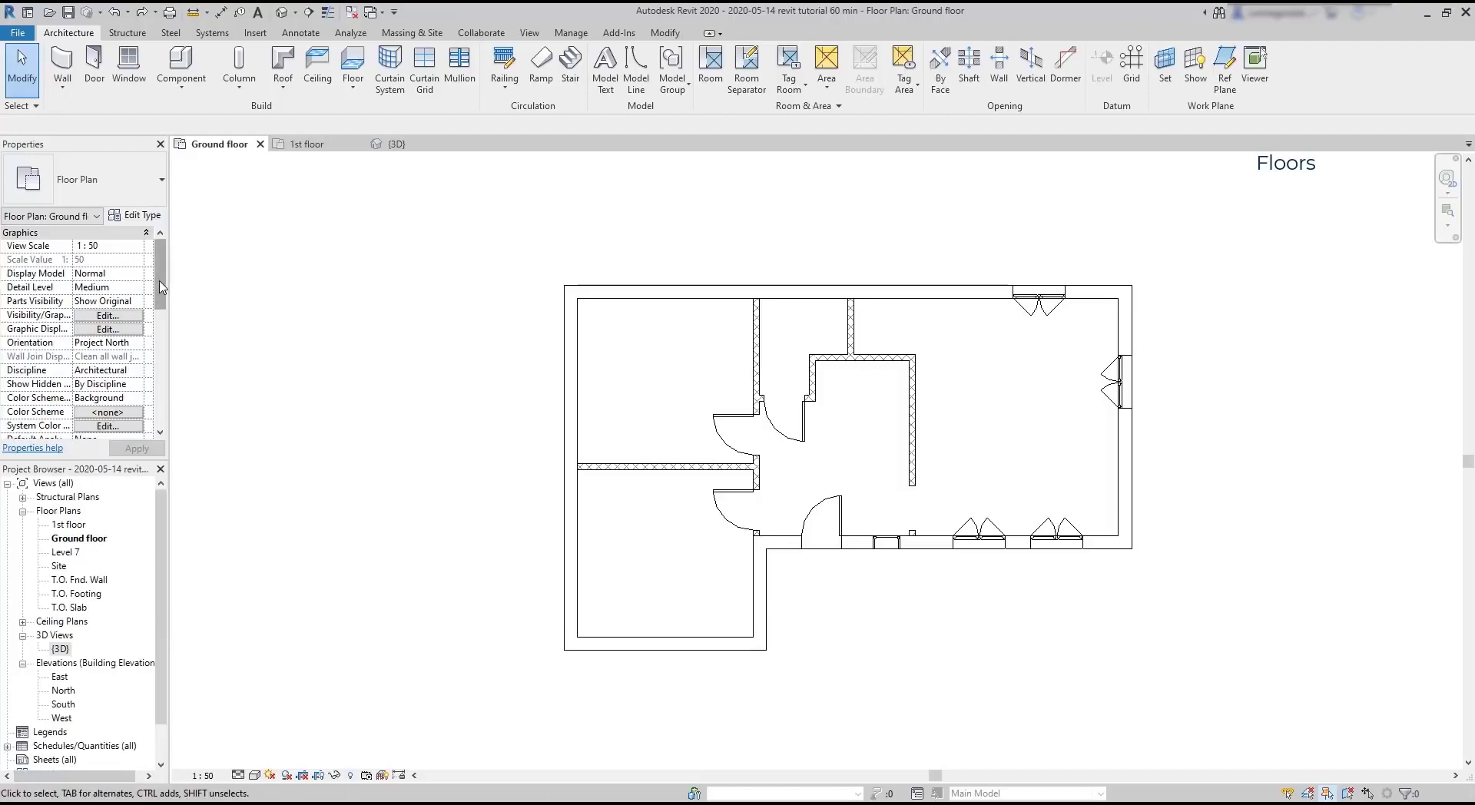
{"action": "left_click_drag", "start_coordinate": [161, 288], "coordinate": [161, 349]}
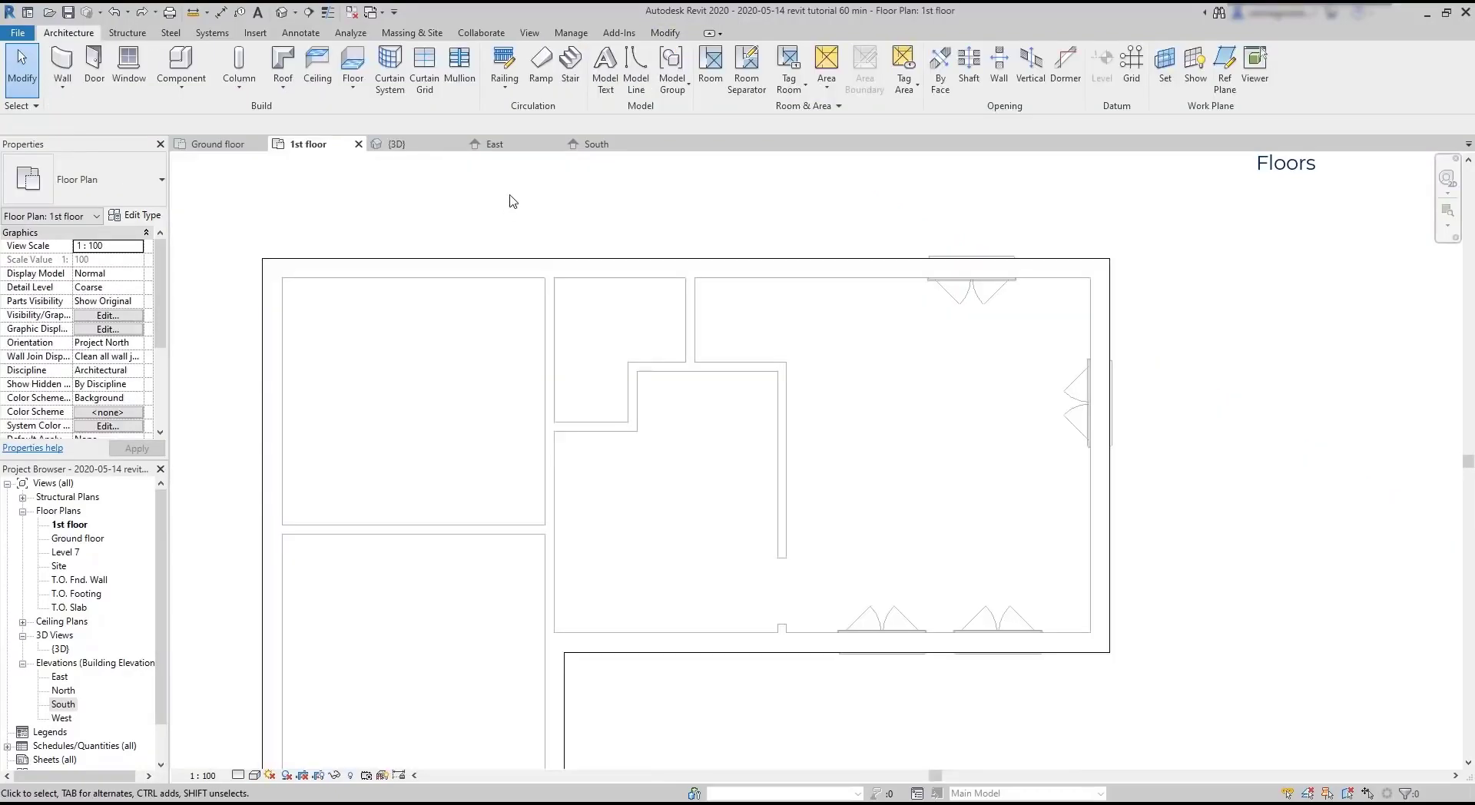
Cut a 2.13 by 2.85 m rectangular opening in the 1st floor slab along the central masonry walls' inner faces, attaching walls to the slab's bottom.
{"action": "double_click", "coordinate": [522, 264]}
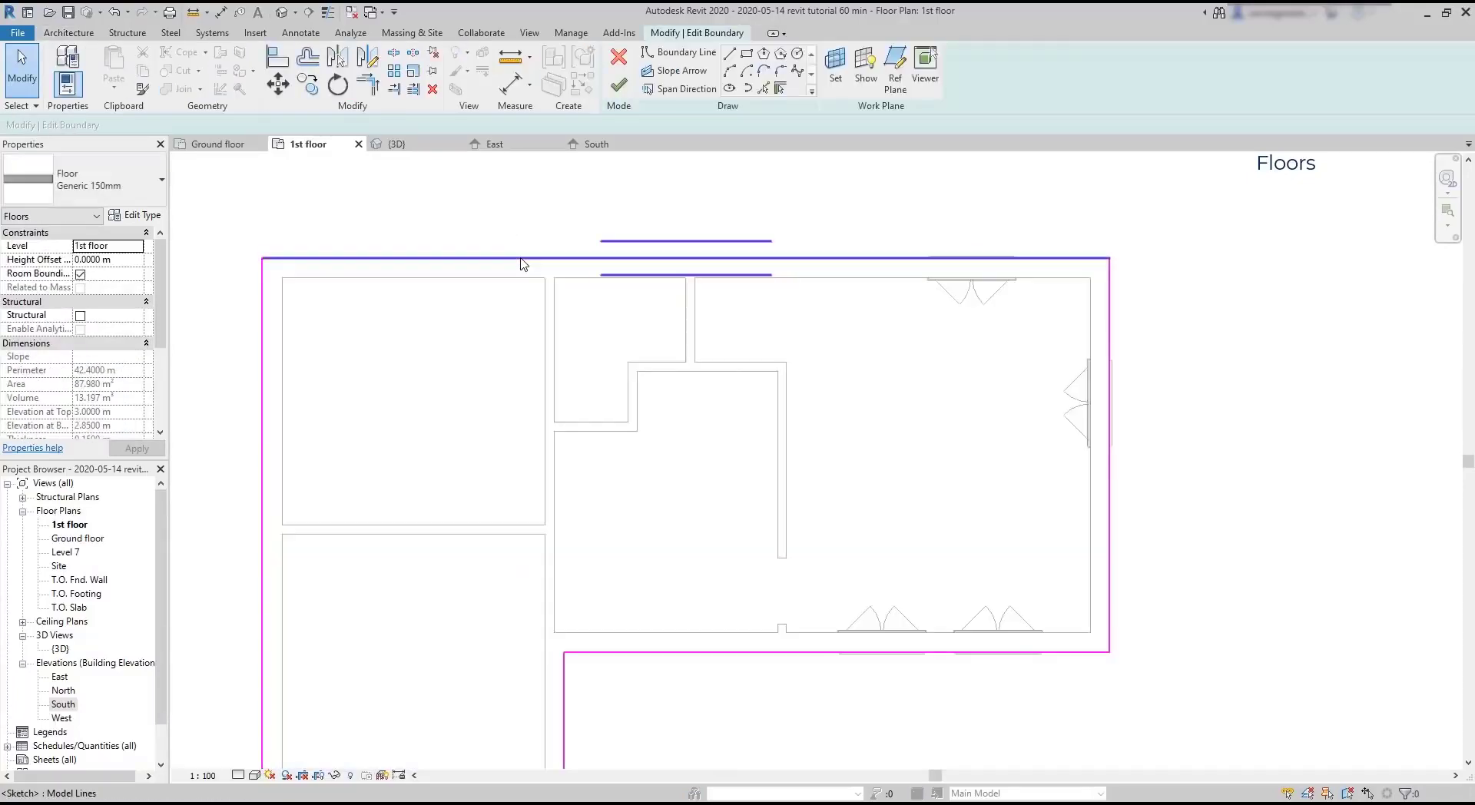
{"action": "left_click", "coordinate": [730, 53]}
{"action": "left_click", "coordinate": [638, 372]}
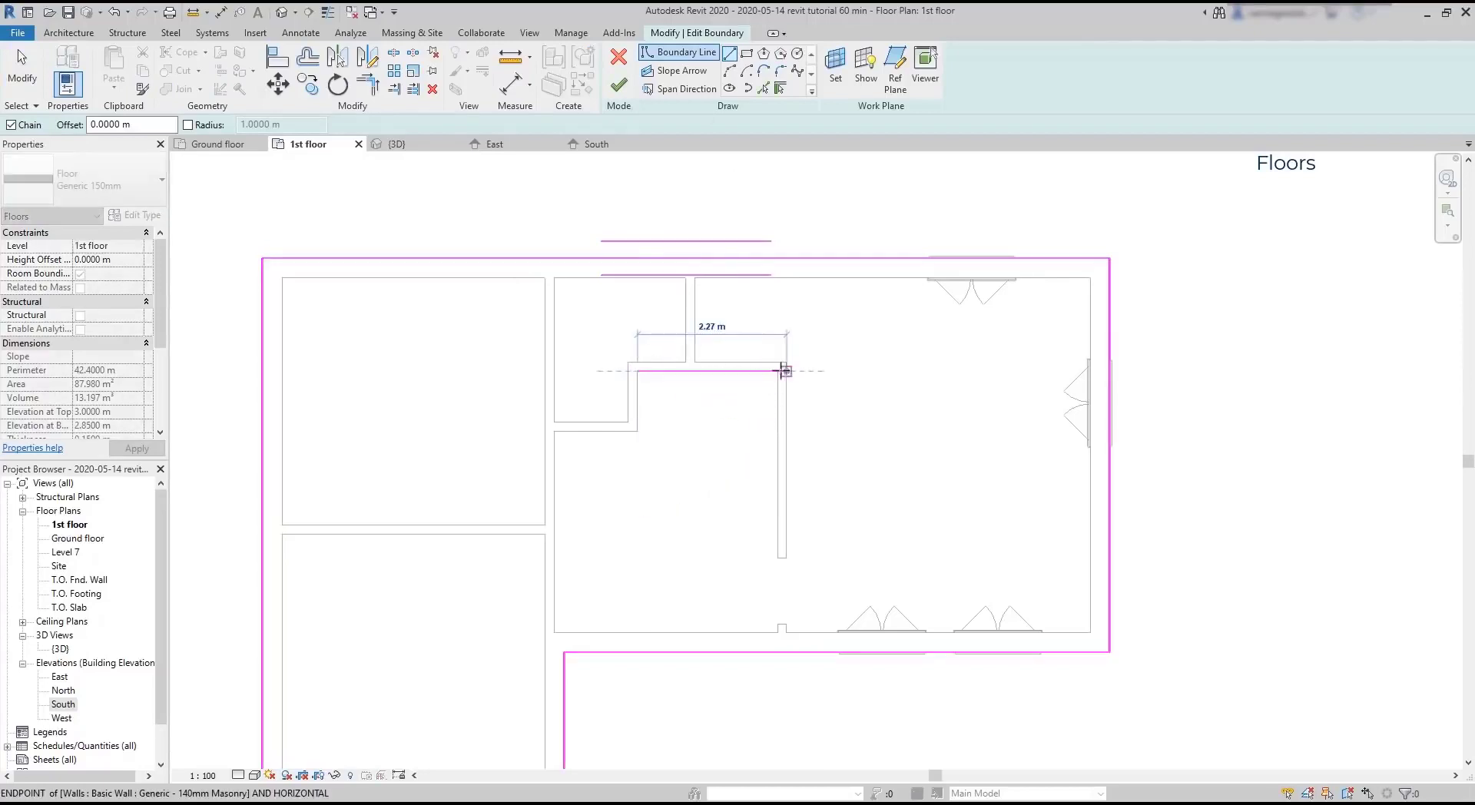
{"action": "left_click", "coordinate": [779, 371]}
{"action": "left_click", "coordinate": [778, 558]}
{"action": "left_click", "coordinate": [638, 559]}
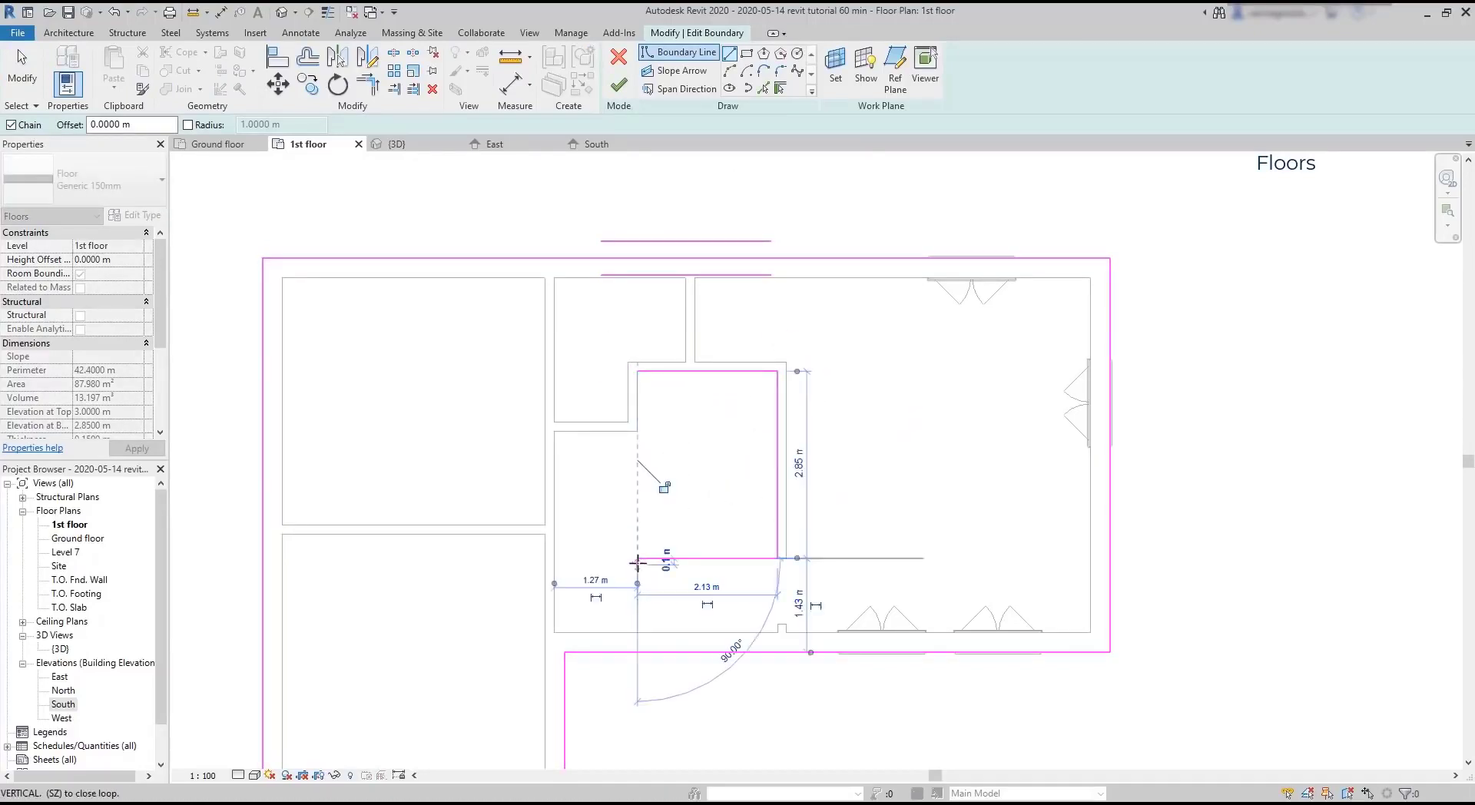
{"action": "left_click", "coordinate": [637, 371]}
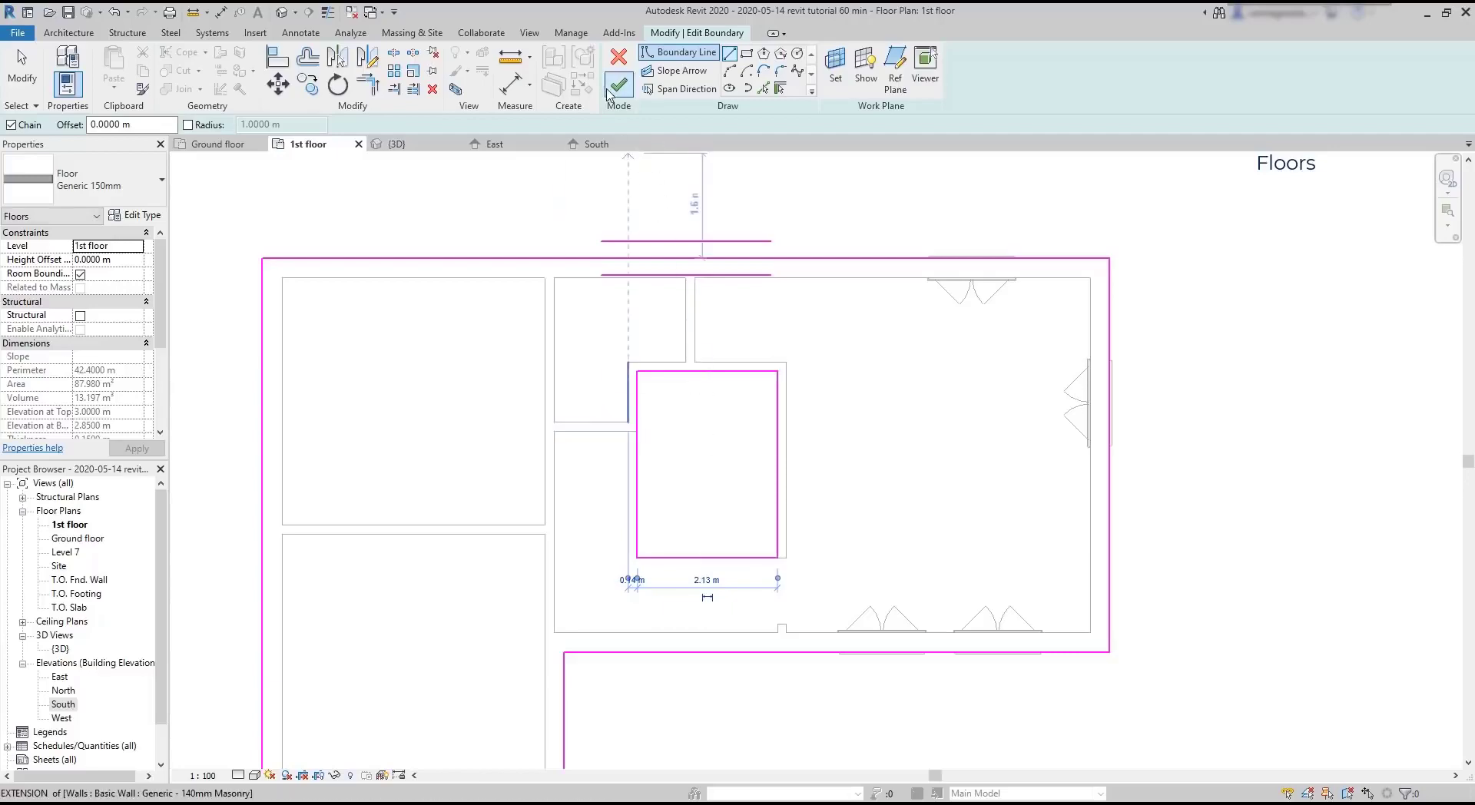
{"action": "left_click", "coordinate": [609, 92]}
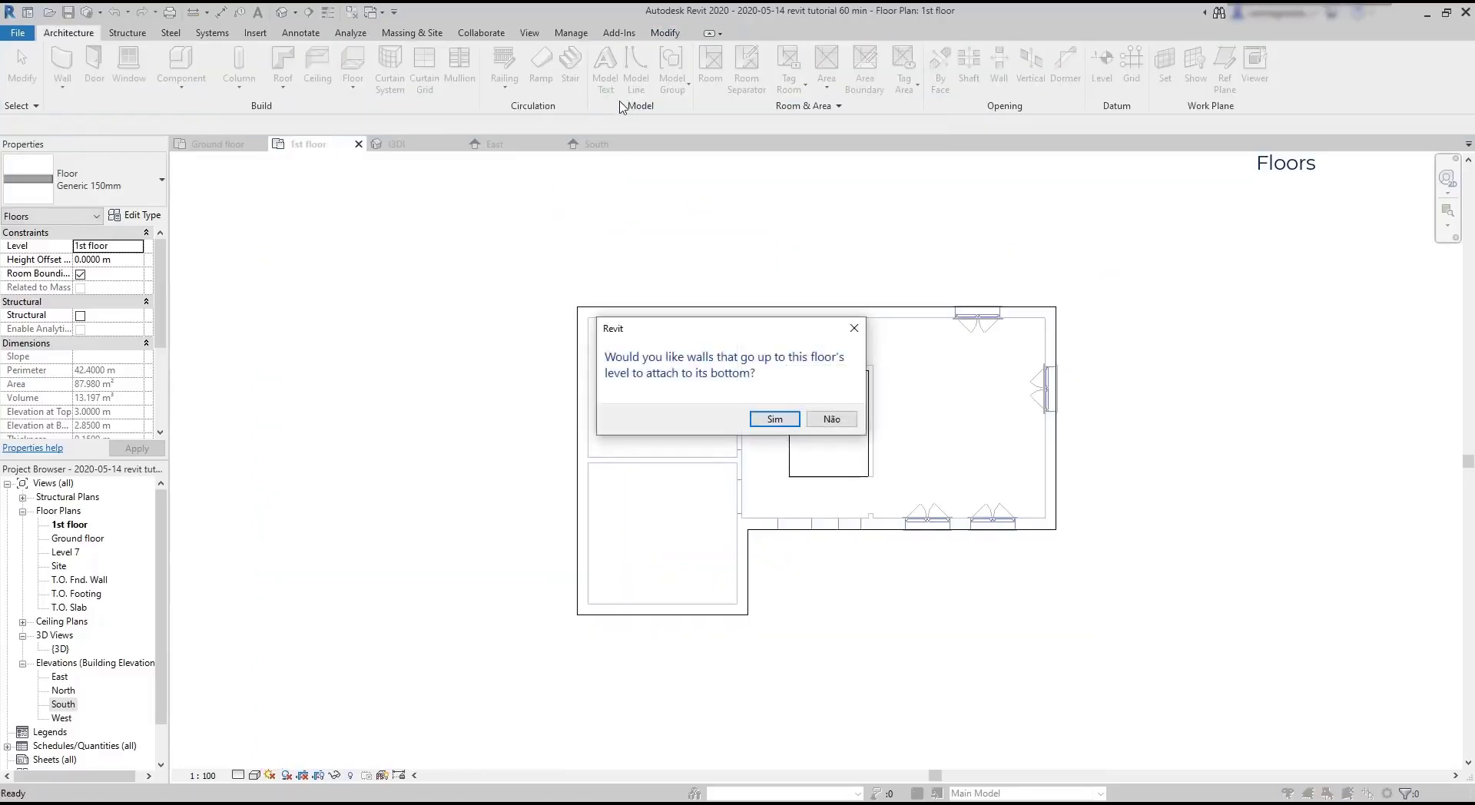
{"action": "left_click", "coordinate": [773, 420]}
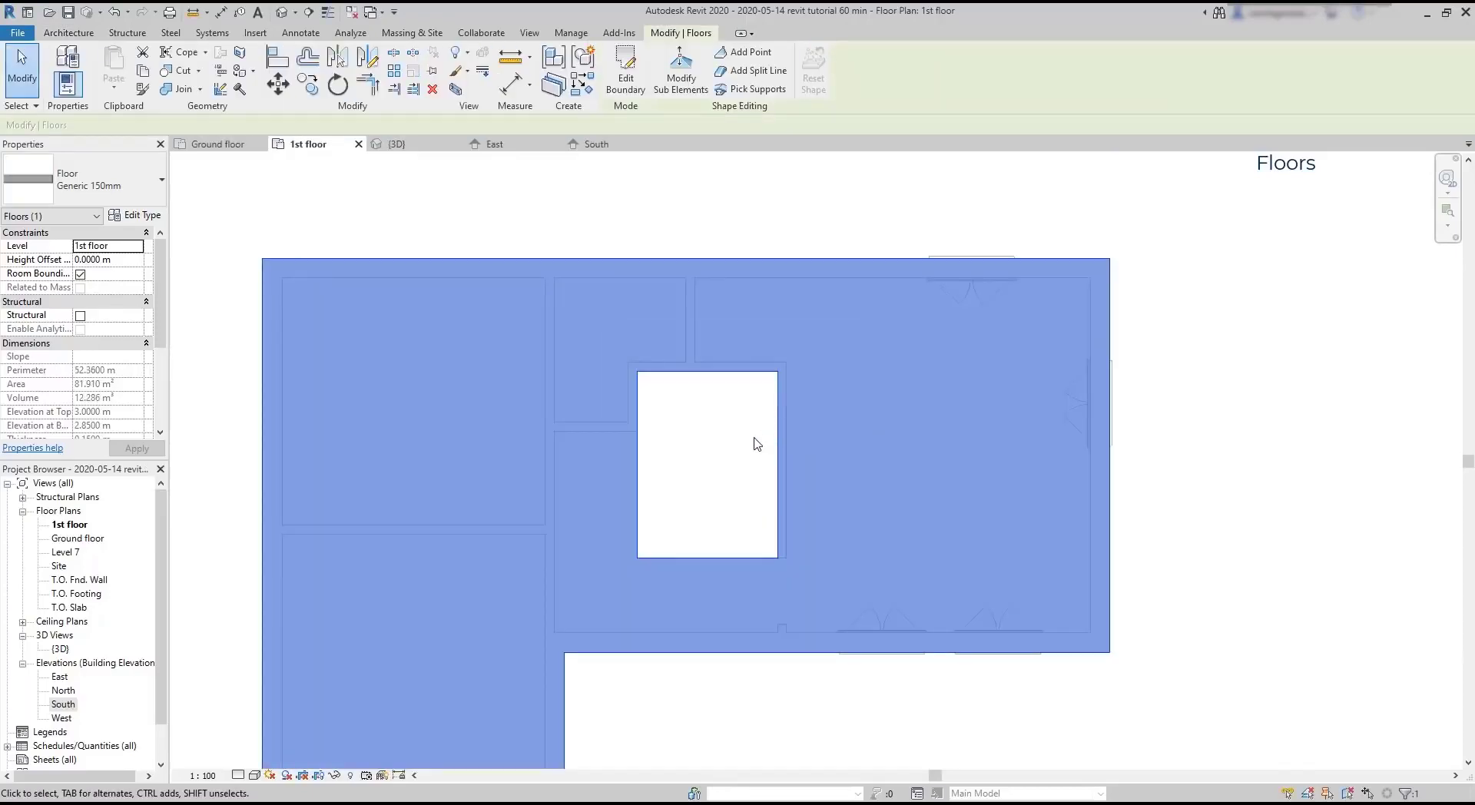
Edit the 1st floor slab's boundary in the 3D view, moving the opening's east, north and west edges to the surrounding masonry walls' outer faces.
{"action": "left_click", "coordinate": [424, 149]}
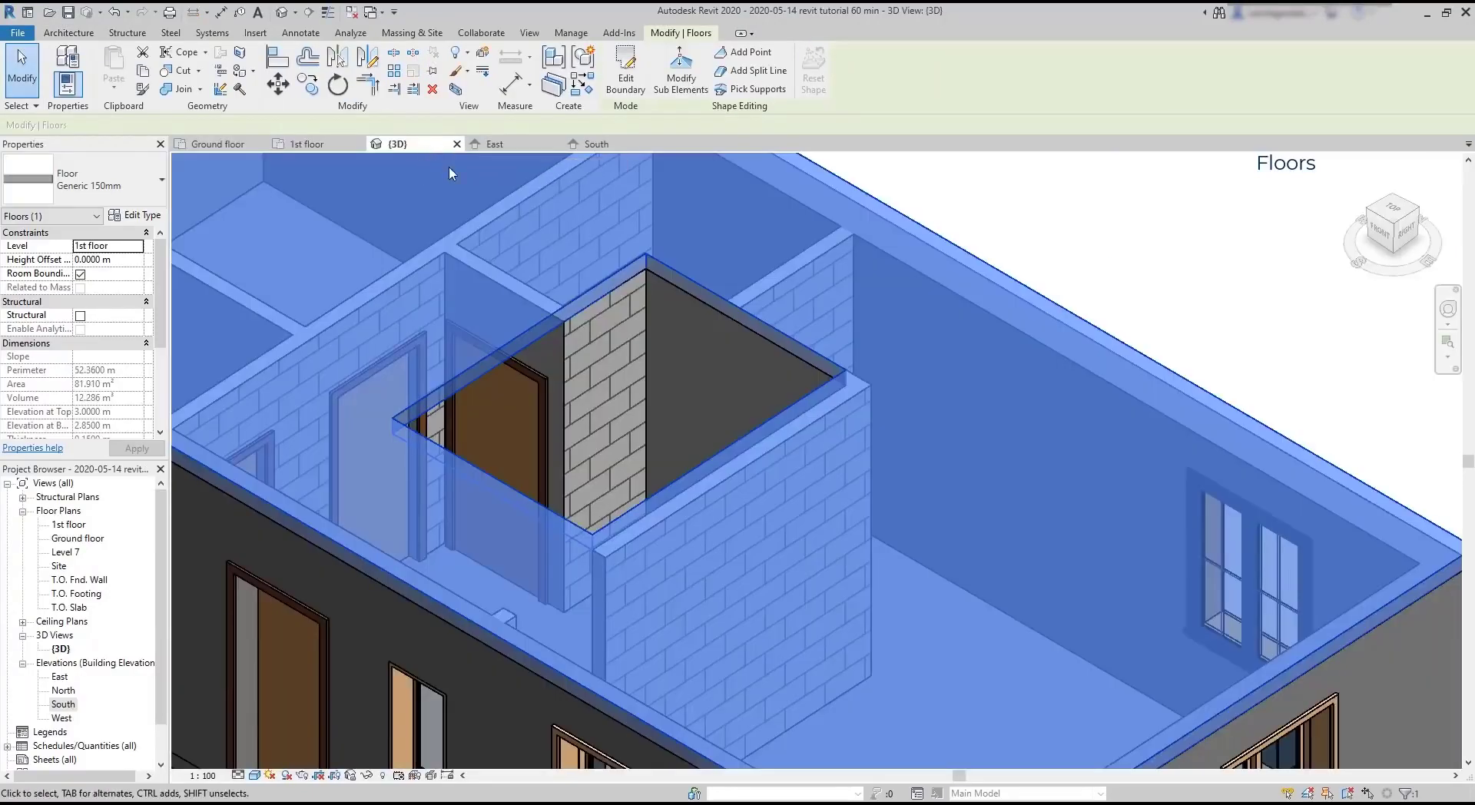
{"action": "middle_click_drag", "start_coordinate": [620, 435], "coordinate": [676, 268], "text": "shift"}
{"action": "left_click", "coordinate": [621, 82]}
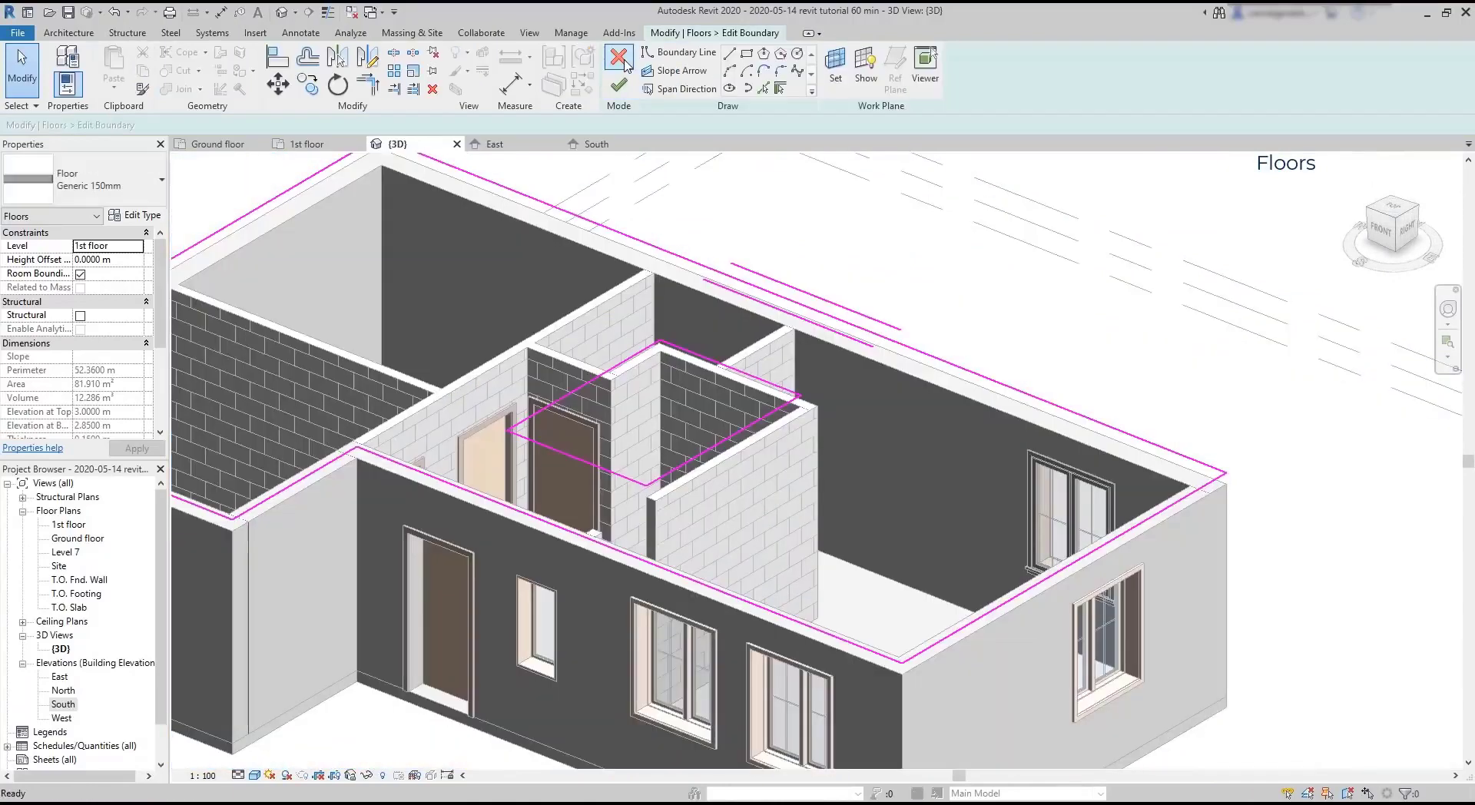
{"action": "middle_click_drag", "start_coordinate": [667, 449], "coordinate": [691, 466], "text": "shift"}
{"action": "left_click", "coordinate": [696, 465]}
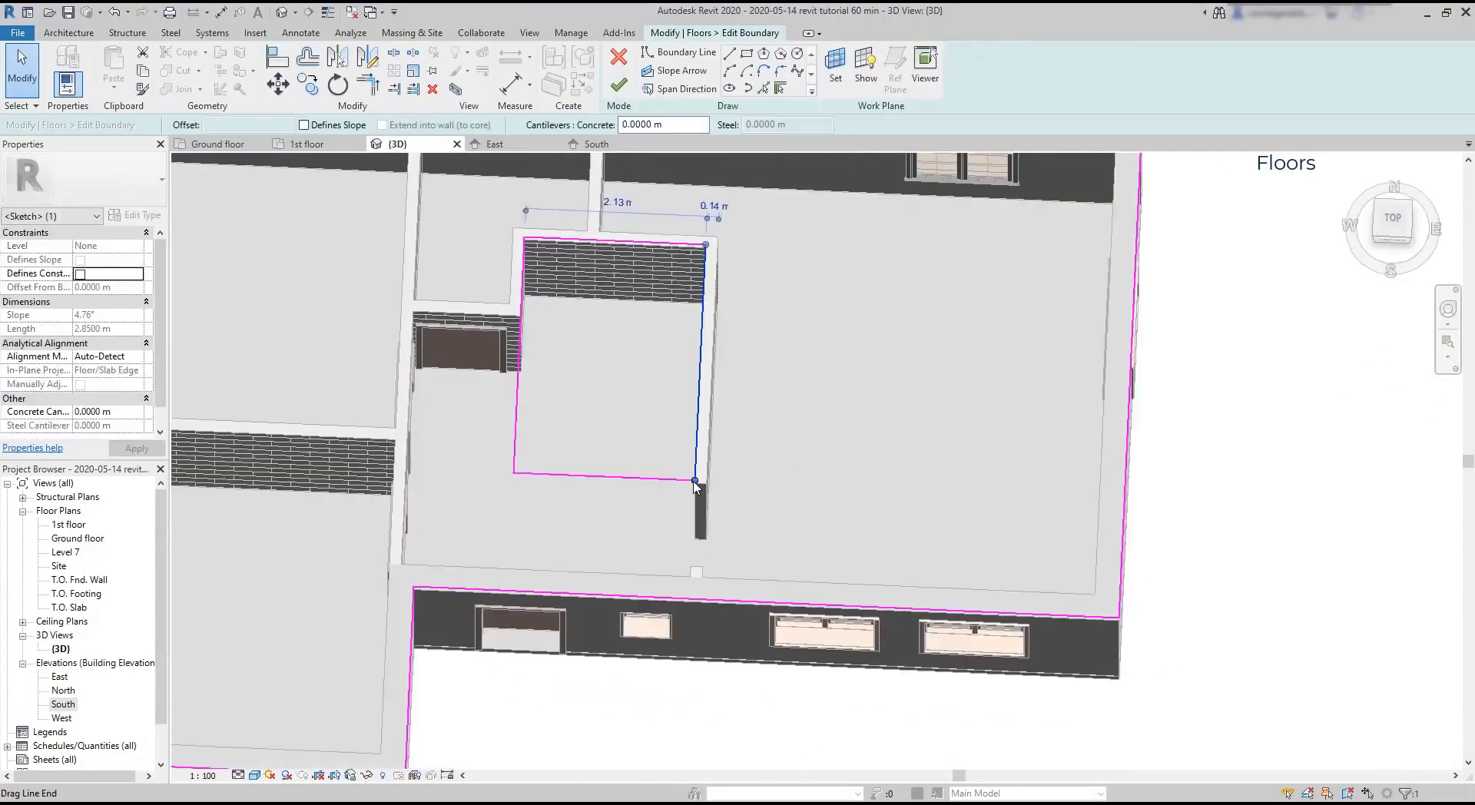
{"action": "mouse_move", "coordinate": [696, 465]}
{"action": "left_mouse_down"}
{"action": "mouse_move", "coordinate": [719, 235]}
{"action": "mouse_move", "coordinate": [684, 235]}
{"action": "mouse_move", "coordinate": [719, 235]}
{"action": "left_mouse_up"}
{"action": "left_click", "coordinate": [684, 235]}
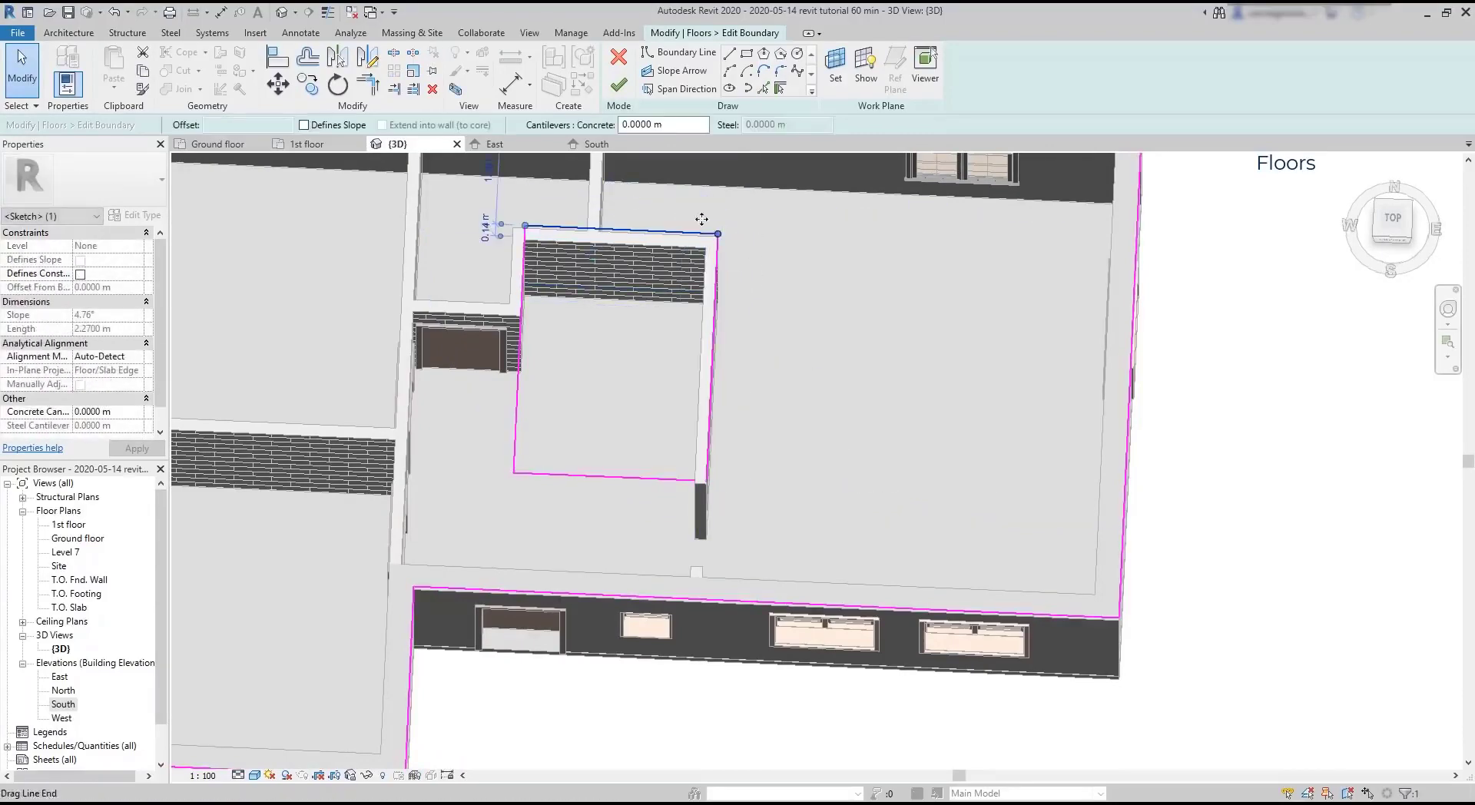
{"action": "scroll", "coordinate": [691, 229], "scroll_direction": "up", "scroll_amount": 2}
{"action": "left_click", "coordinate": [433, 286]}
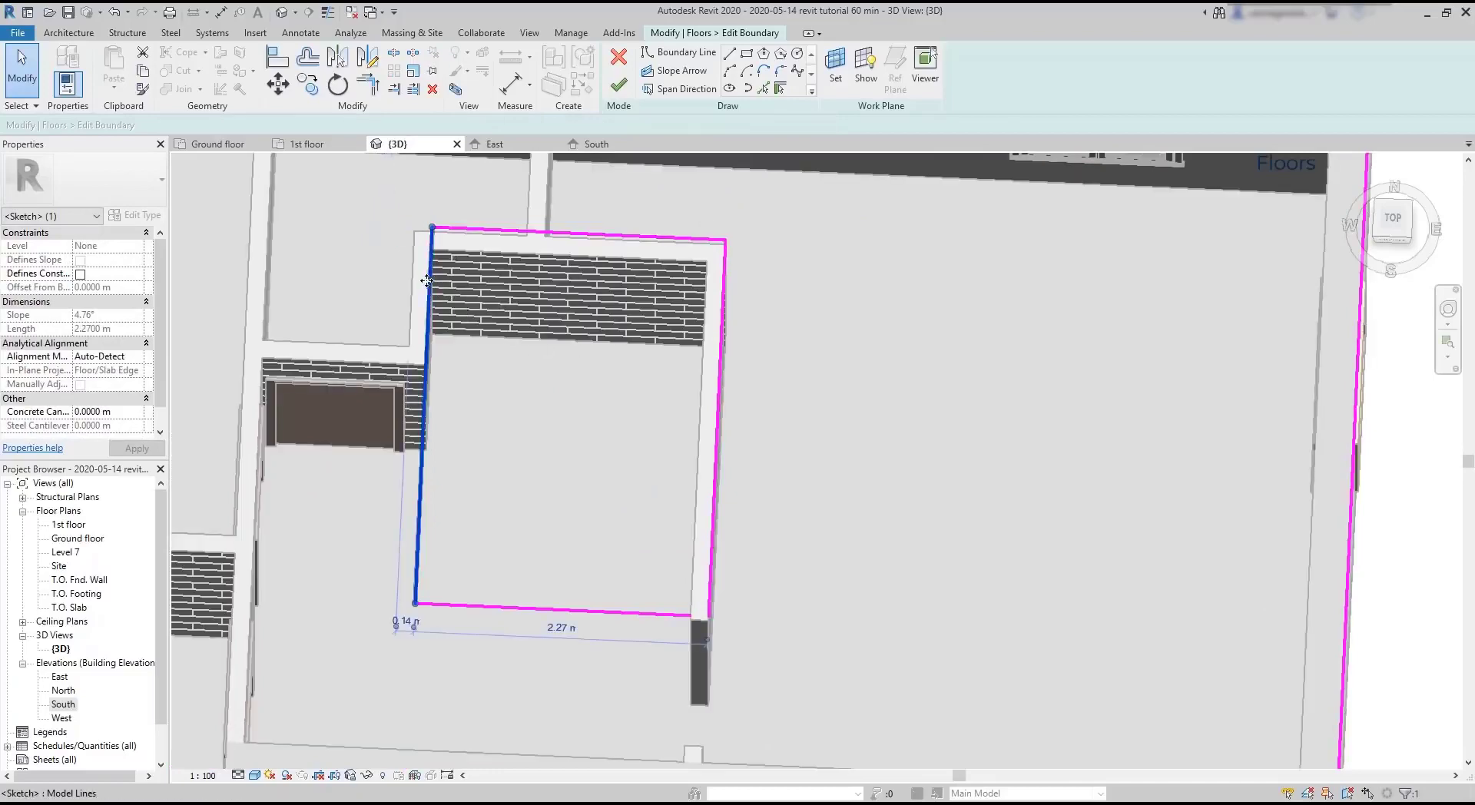
{"action": "left_click_drag", "start_coordinate": [432, 286], "coordinate": [413, 286]}
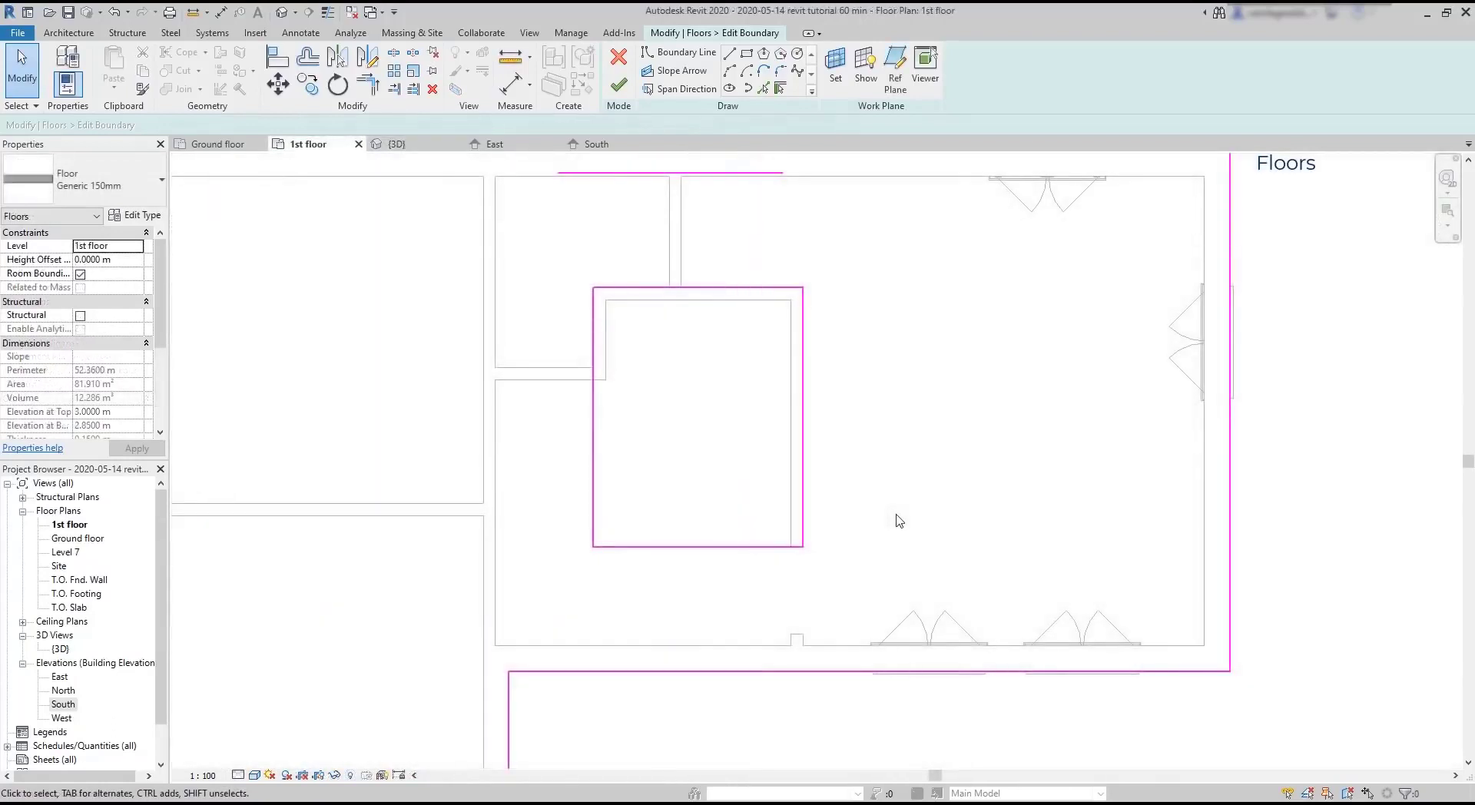
Finish the 1st floor slab's boundary edit and inspect the revised opening around the masonry walls in 3D.
{"action": "scroll", "coordinate": [900, 521], "scroll_direction": "down", "scroll_amount": 1}
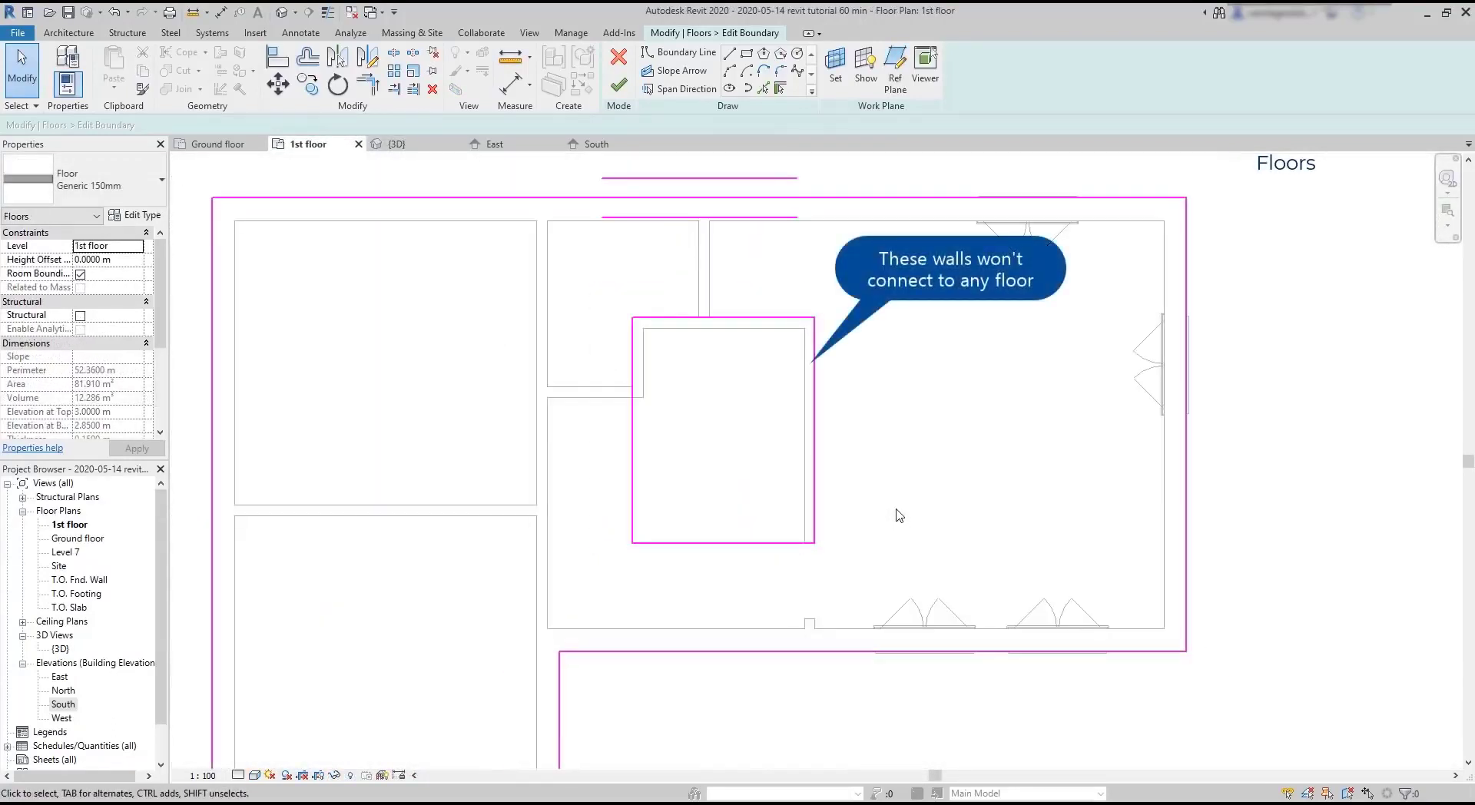
{"action": "left_click", "coordinate": [619, 85]}
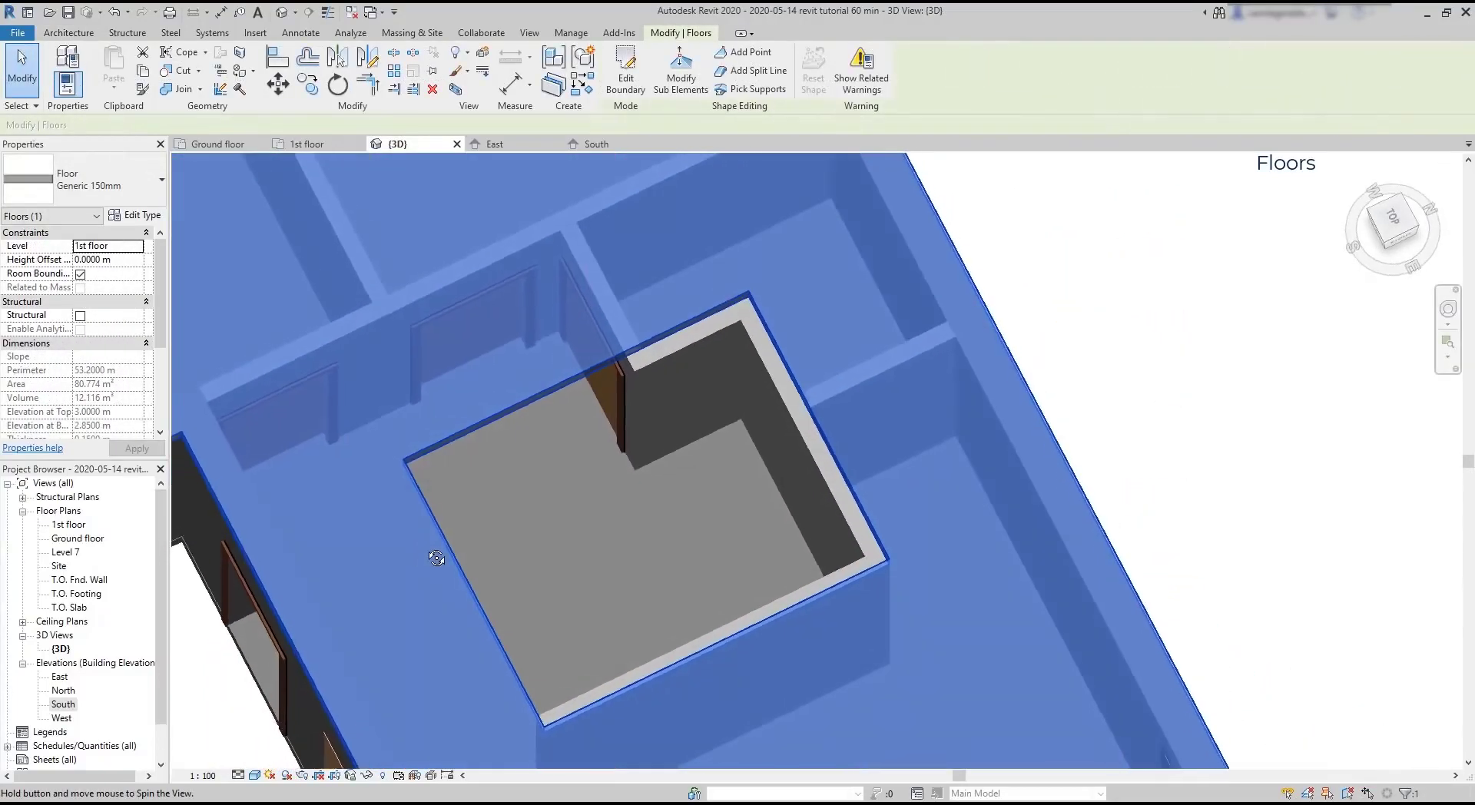
{"action": "middle_click_drag", "start_coordinate": [668, 399], "coordinate": [421, 455], "text": "shift"}
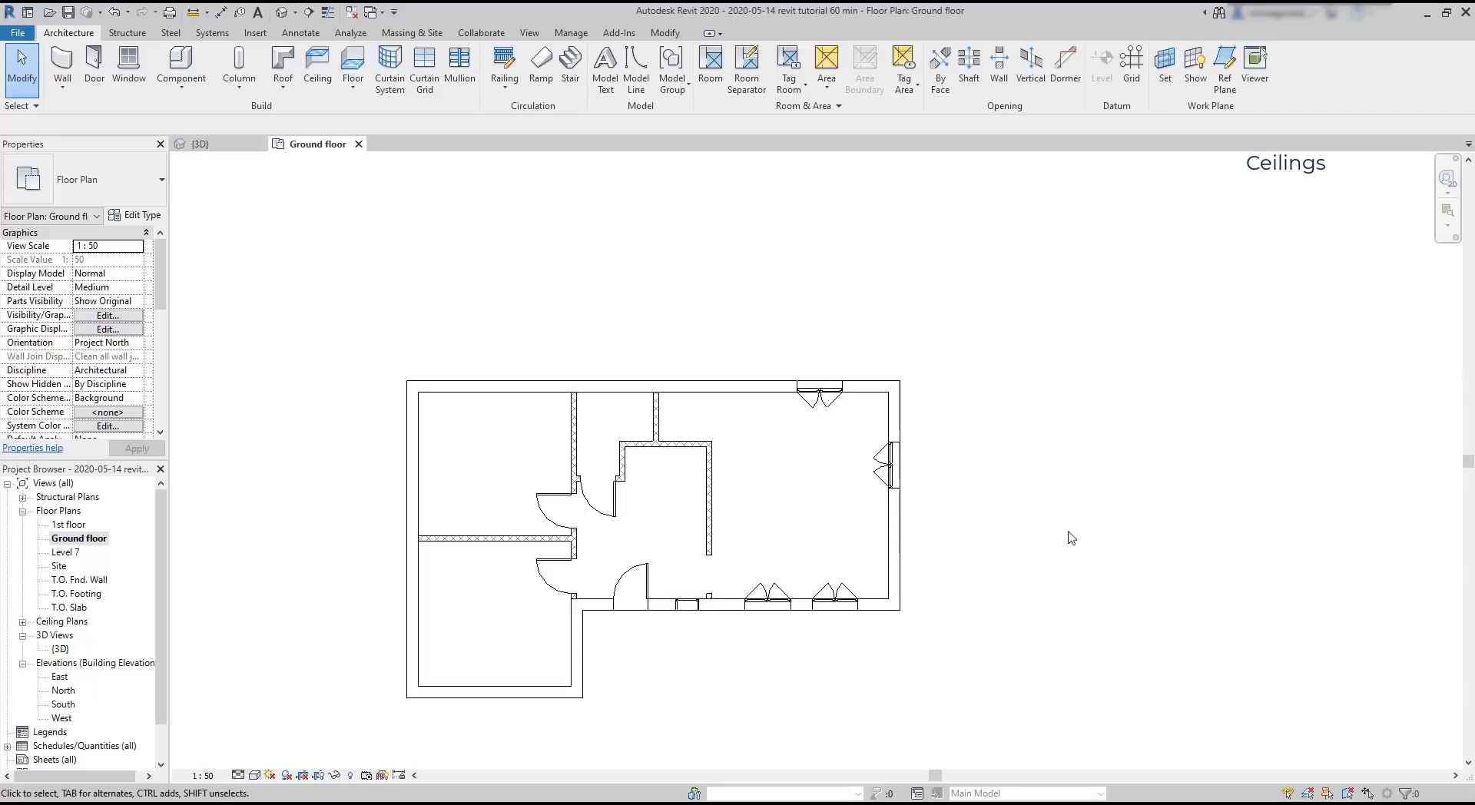
Place an automatic 600 x 1200mm grid ceiling at 2.6 m in the north-west room and open the Ground floor ceiling plan.
{"action": "left_click", "coordinate": [326, 75]}
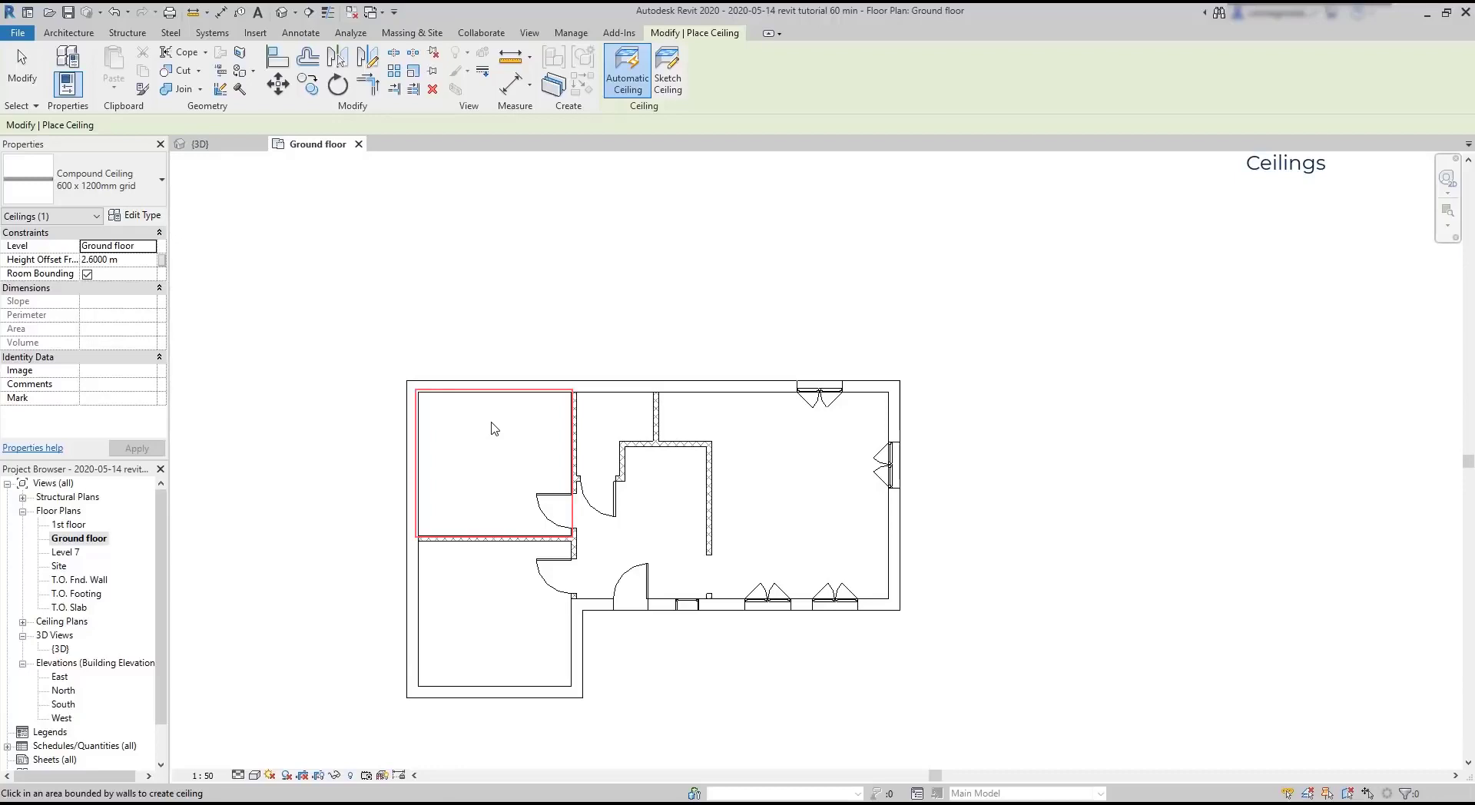
{"action": "left_click", "coordinate": [494, 429]}
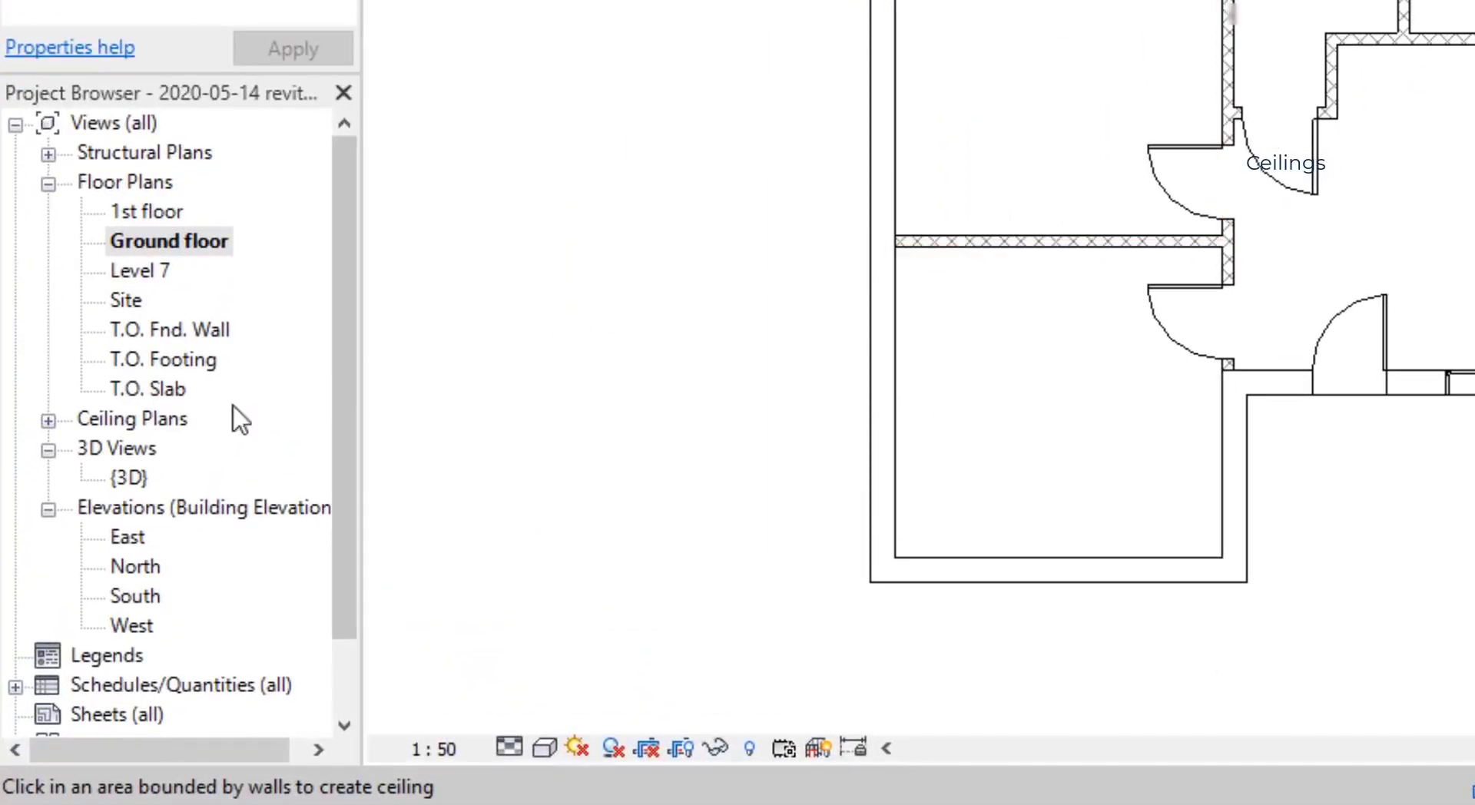
{"action": "left_click", "coordinate": [48, 420]}
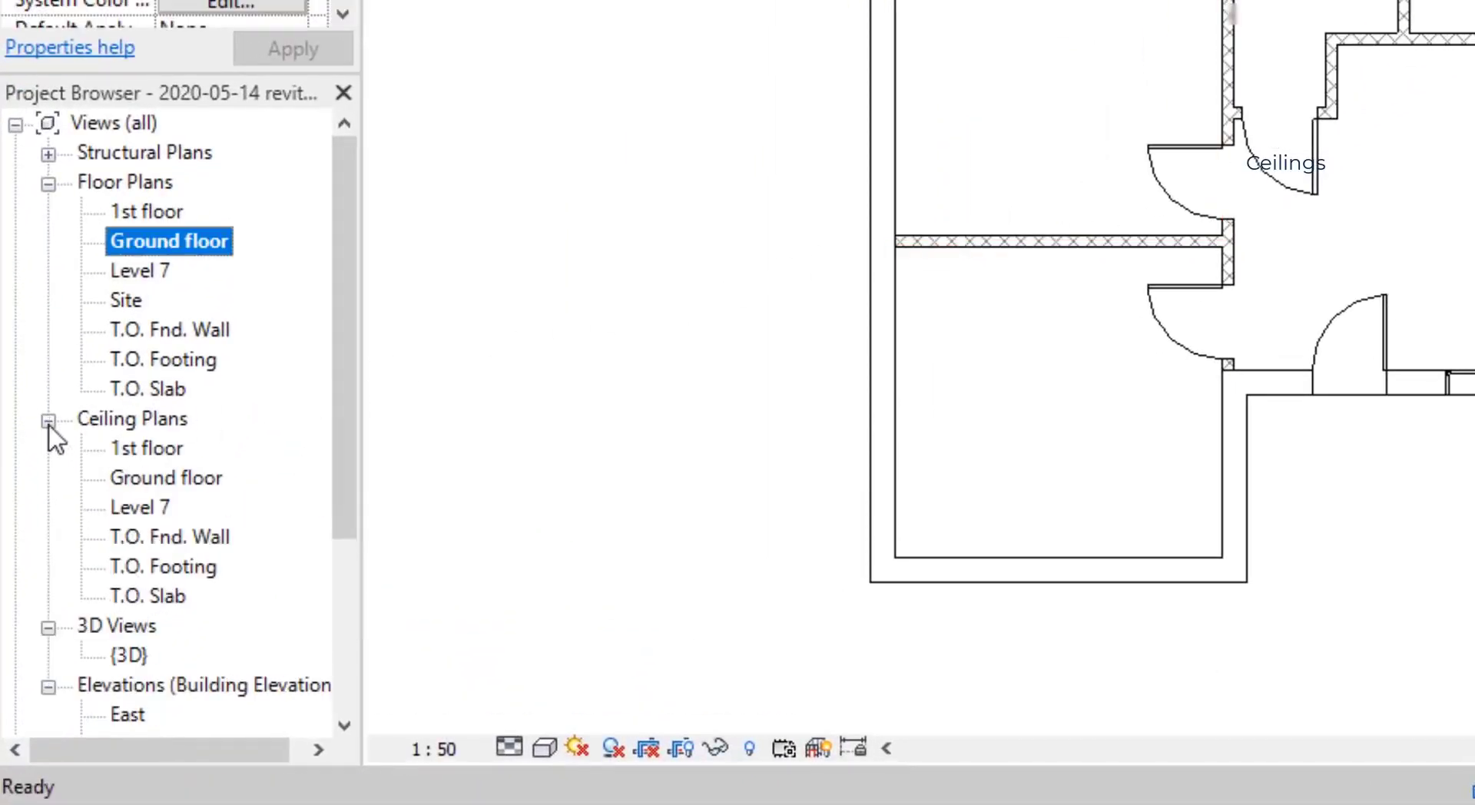
{"action": "double_click", "coordinate": [136, 476]}
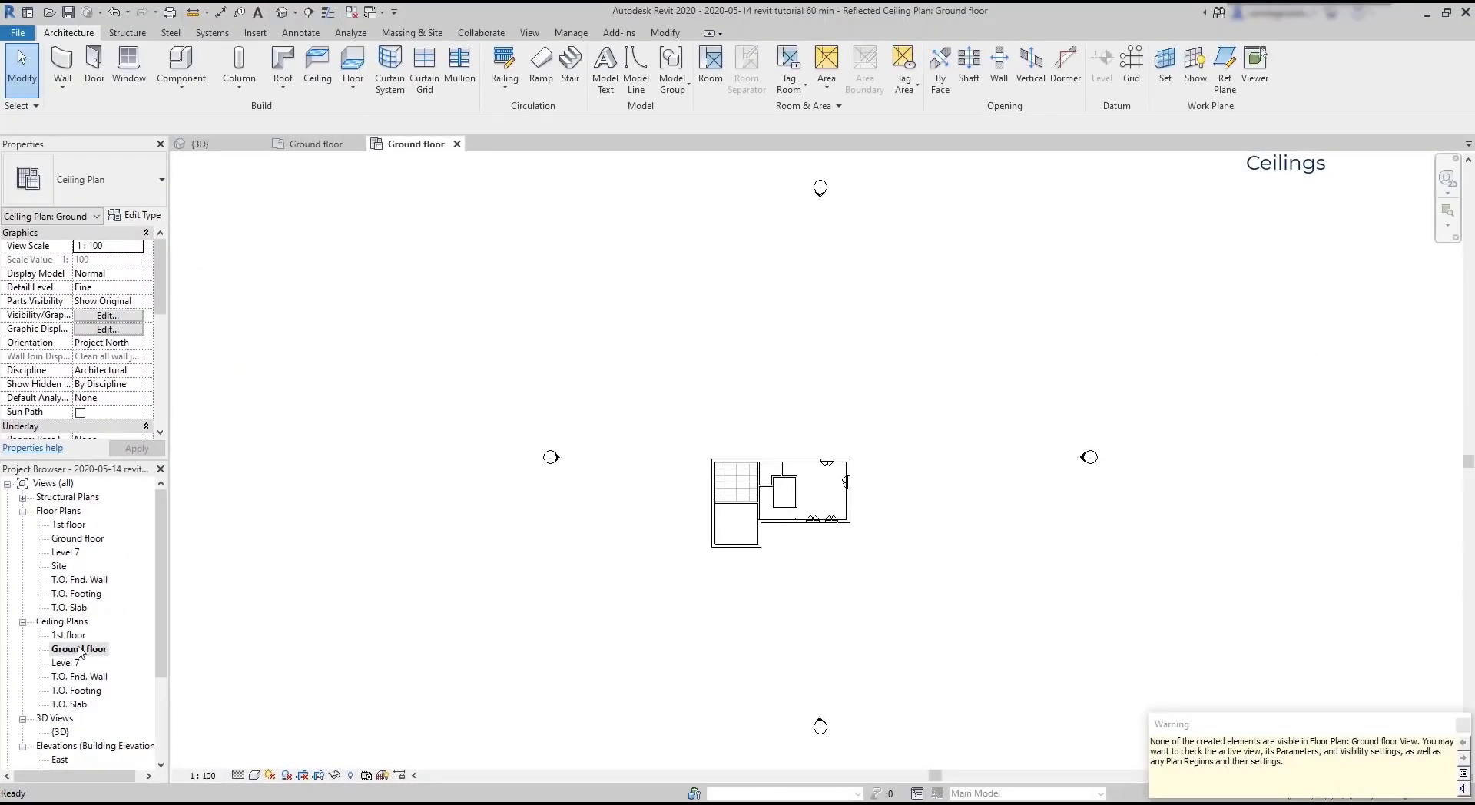
{"action": "scroll", "coordinate": [802, 480], "scroll_direction": "up", "scroll_amount": 5}
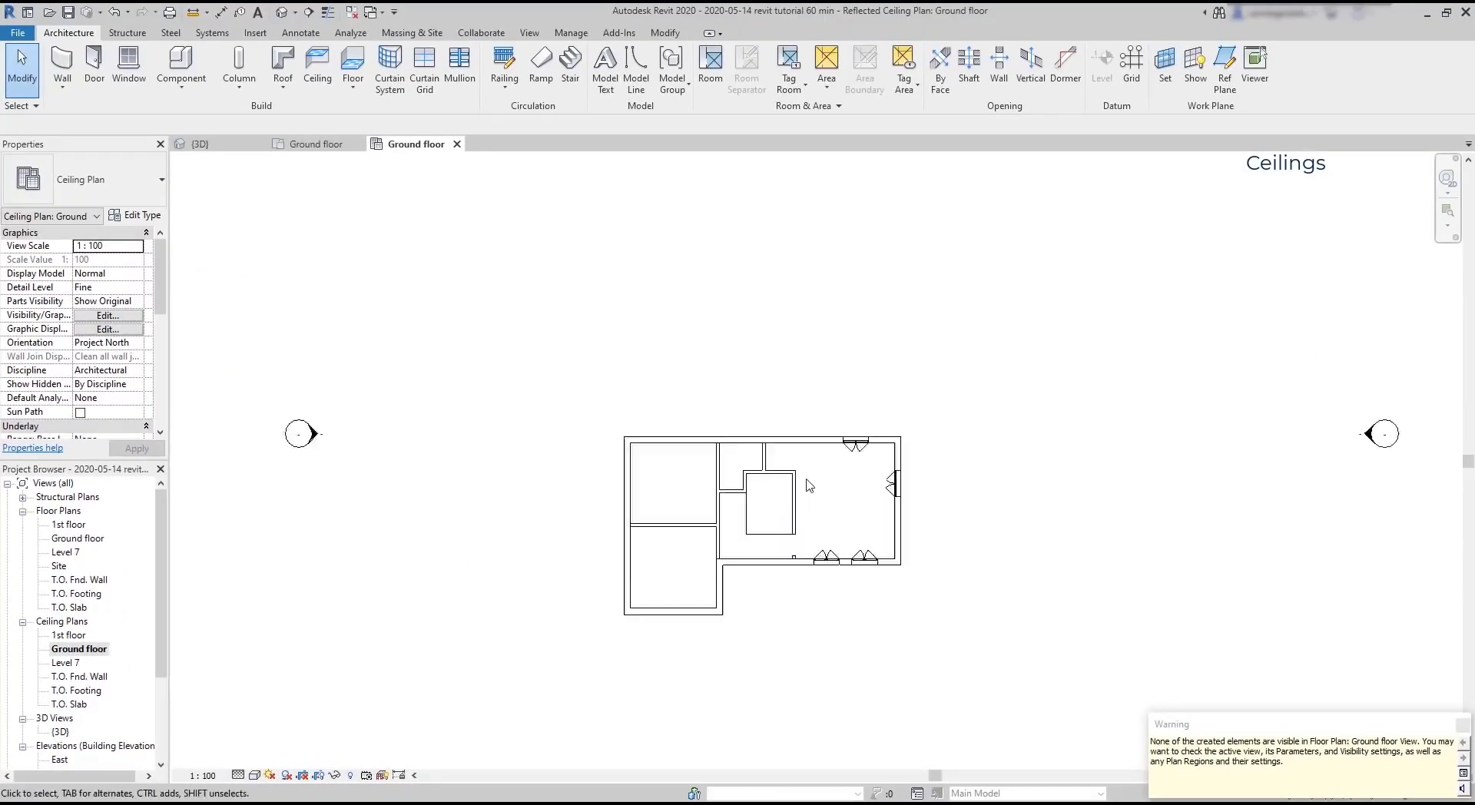
{"action": "scroll", "coordinate": [857, 658], "scroll_direction": "up", "scroll_amount": 2}
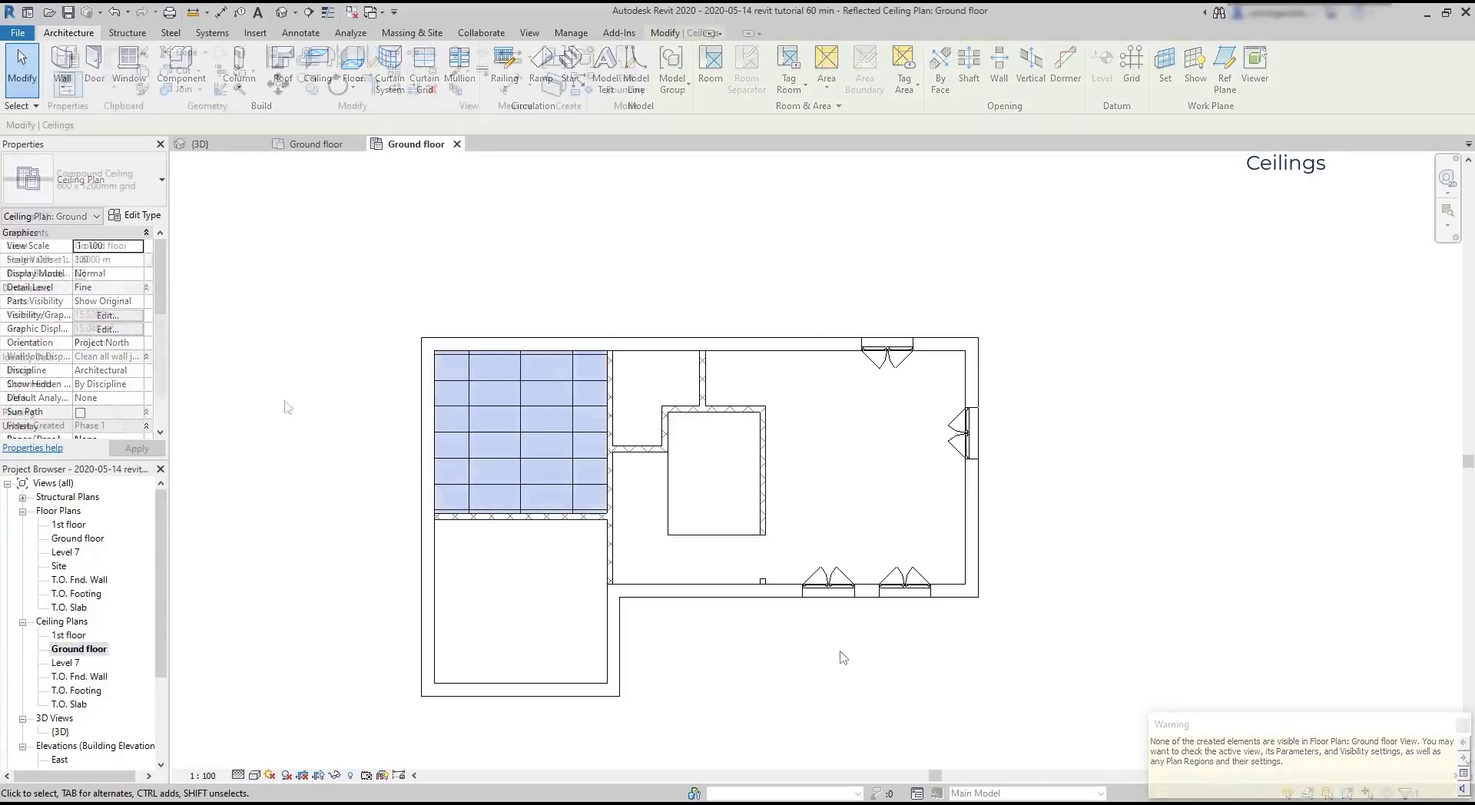
Change the north-west room's ceiling type to the 600 x 600mm grid compound ceiling.
{"action": "left_click", "coordinate": [461, 430]}
{"action": "left_click", "coordinate": [152, 199]}
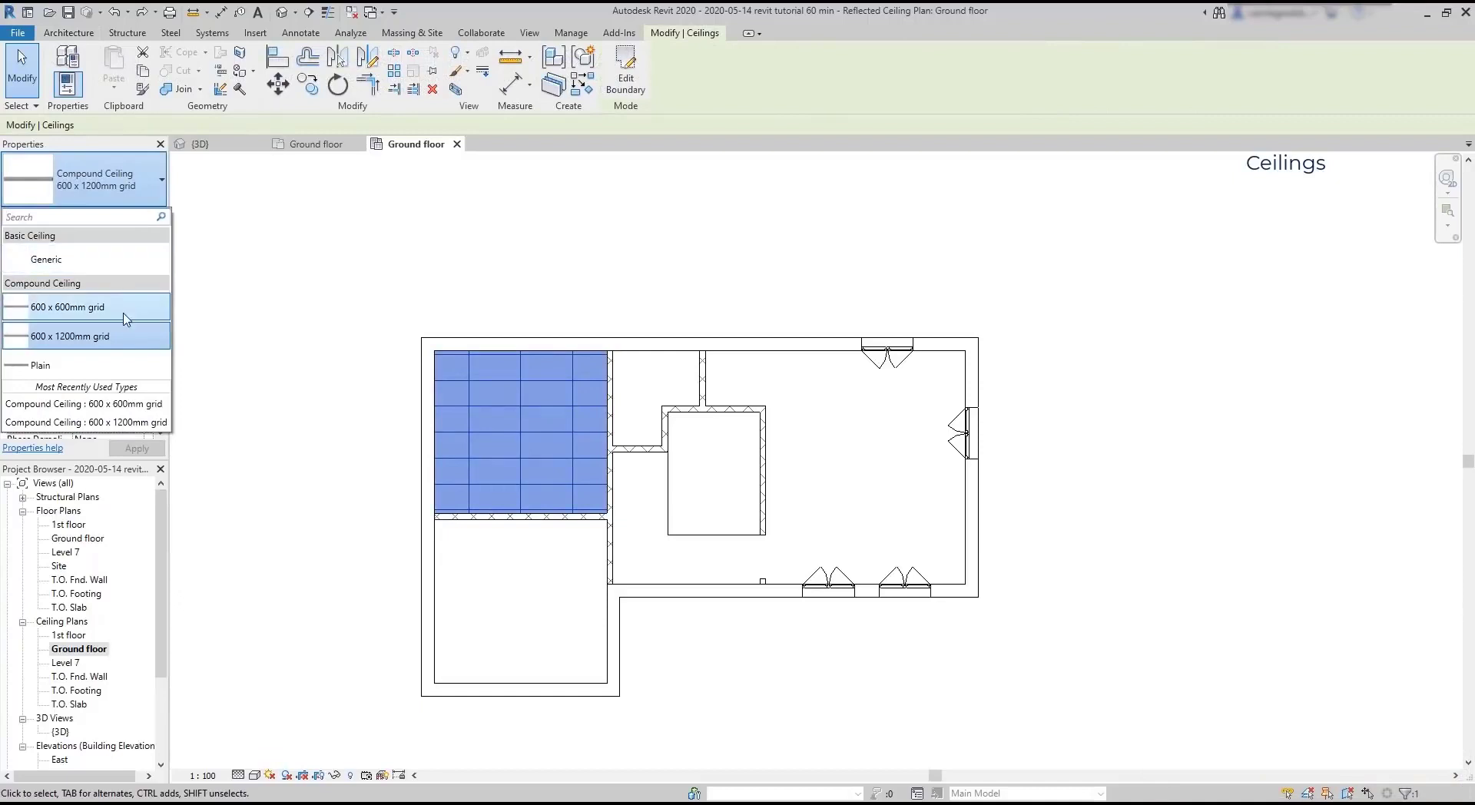
{"action": "left_click", "coordinate": [77, 308]}
Try the Generic basic ceiling type on the north-west room's ceiling.
{"action": "left_click", "coordinate": [108, 181]}
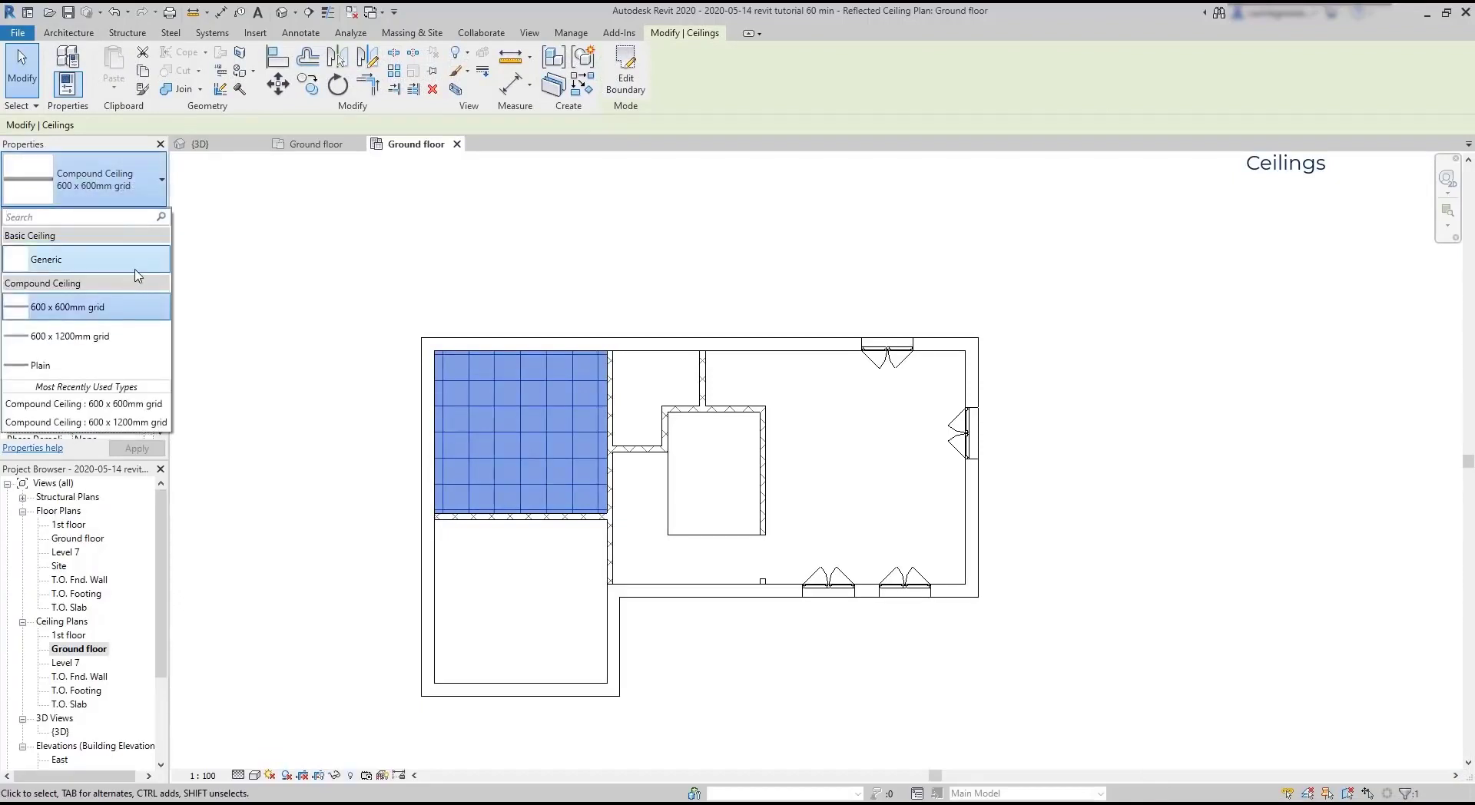
{"action": "left_click", "coordinate": [138, 262]}
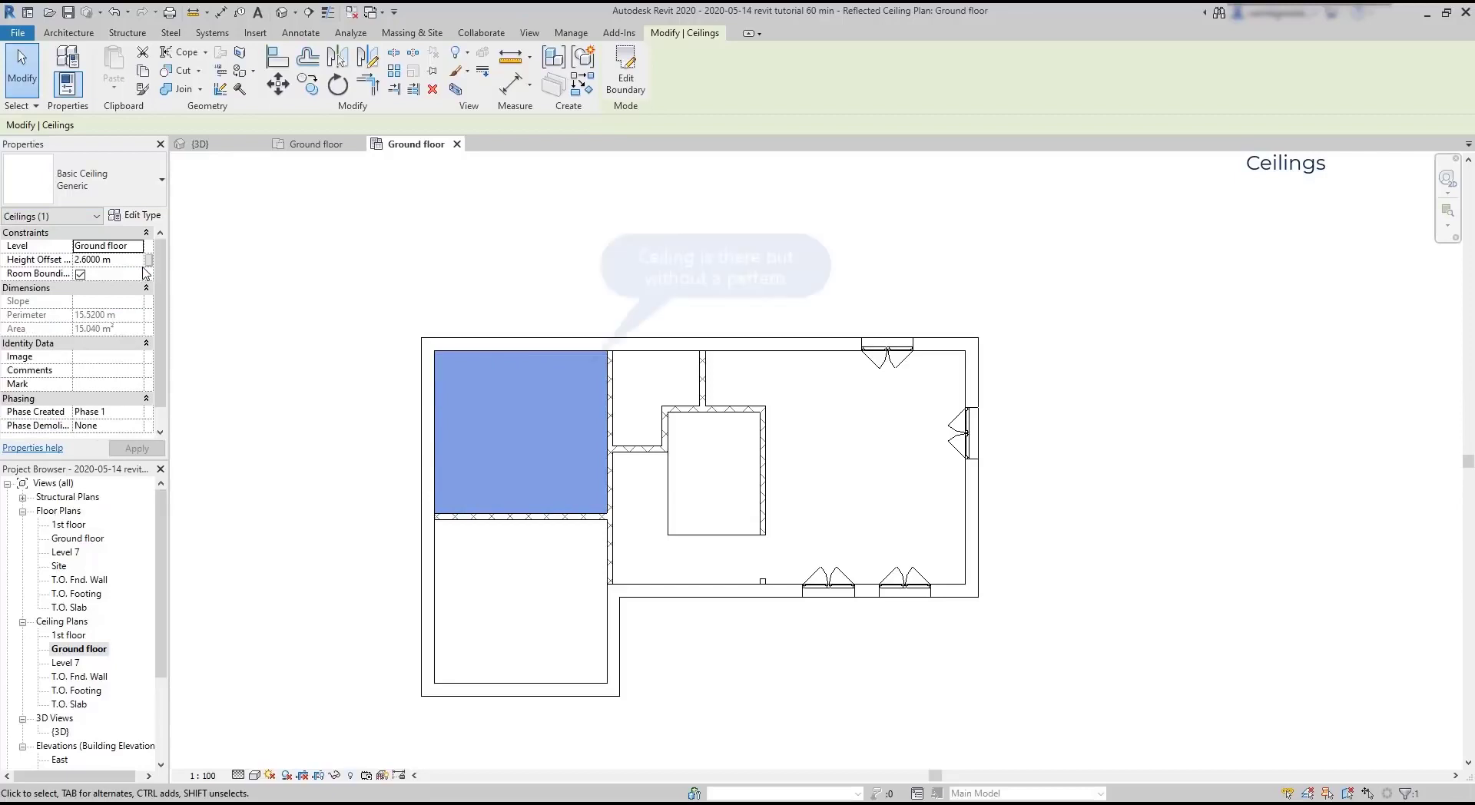
{"action": "left_click", "coordinate": [366, 435]}
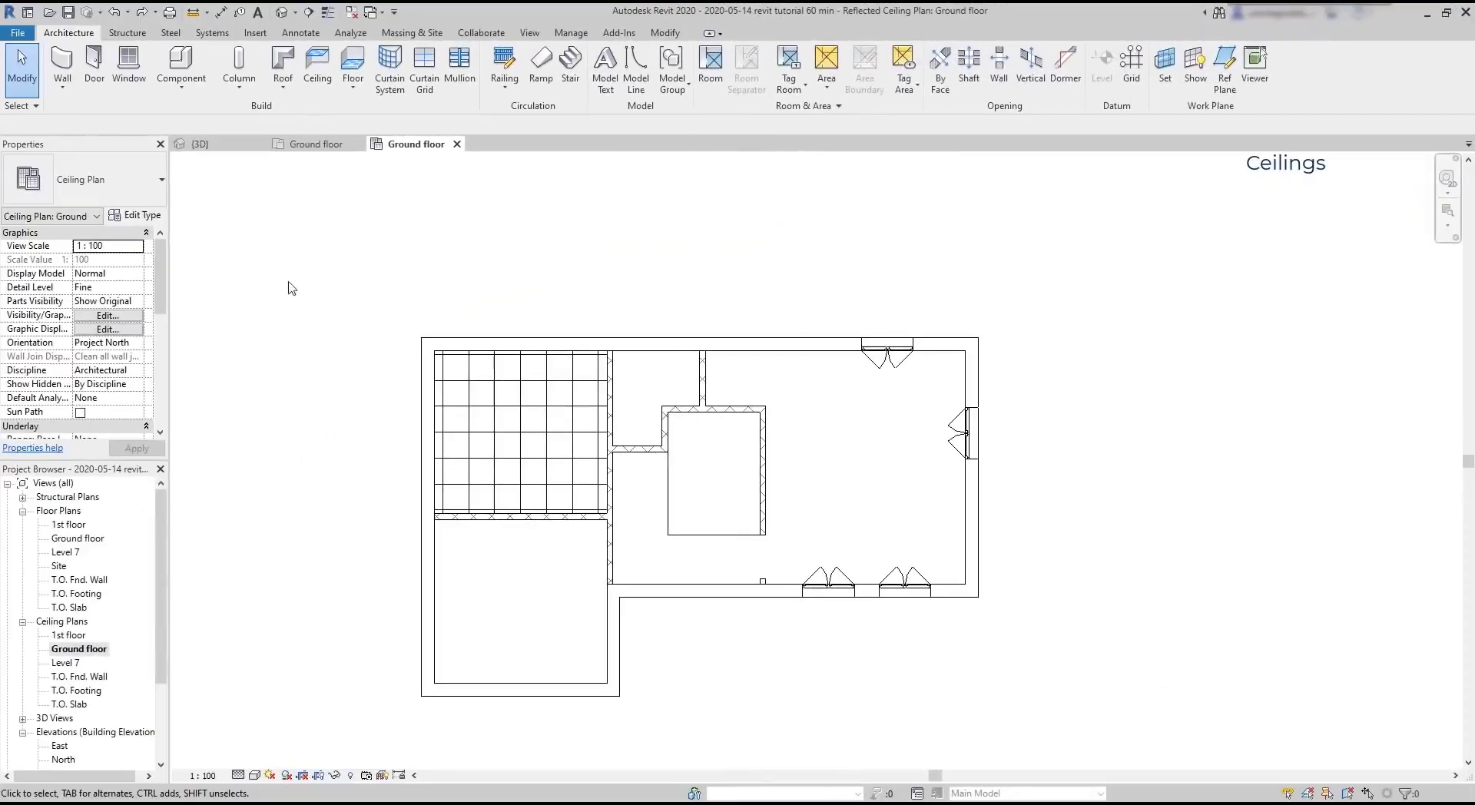
Place automatic 600 x 600mm grid ceilings in the south-west room and the small L-shaped room on the north side.
{"action": "left_click", "coordinate": [317, 67]}
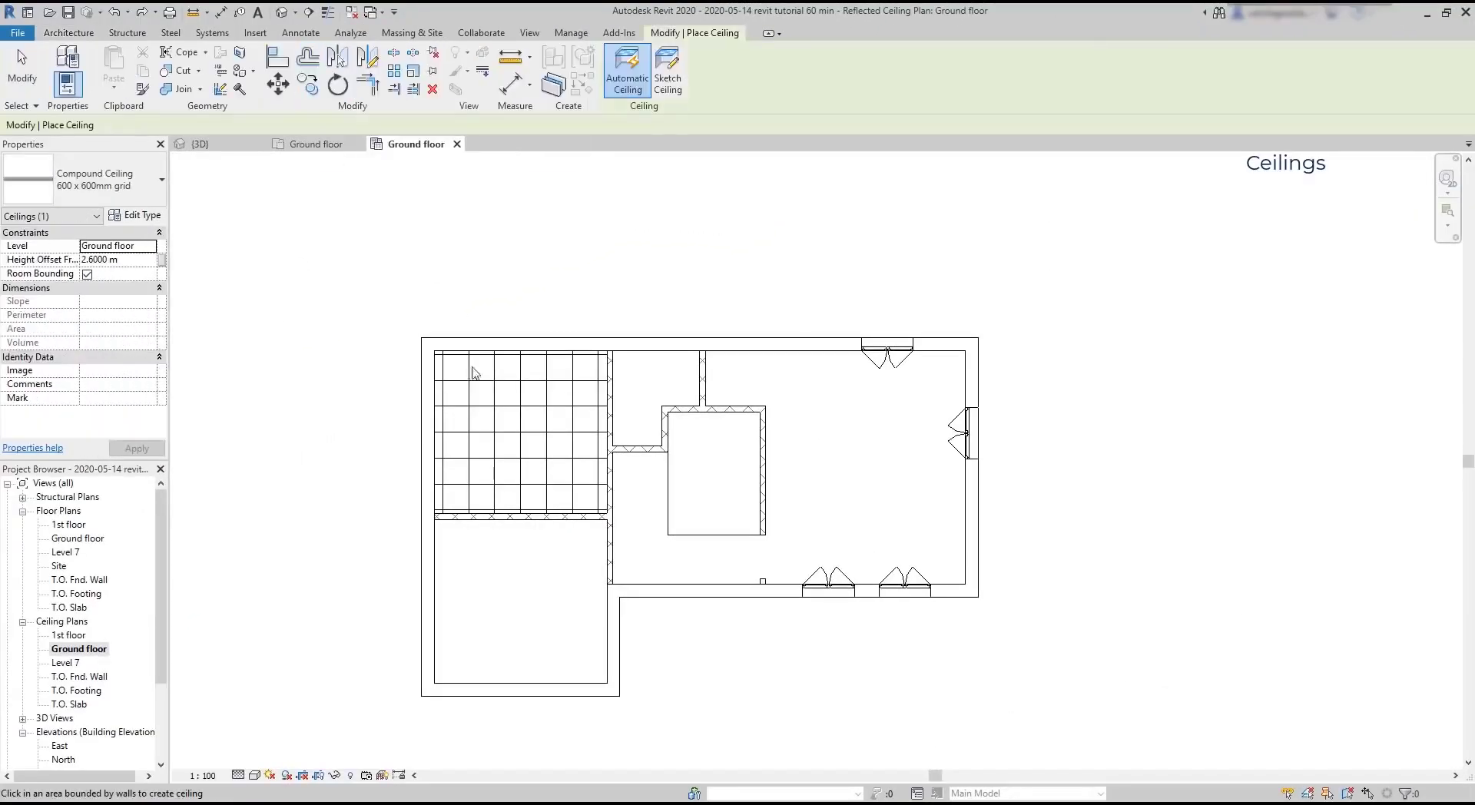
{"action": "left_click", "coordinate": [551, 570]}
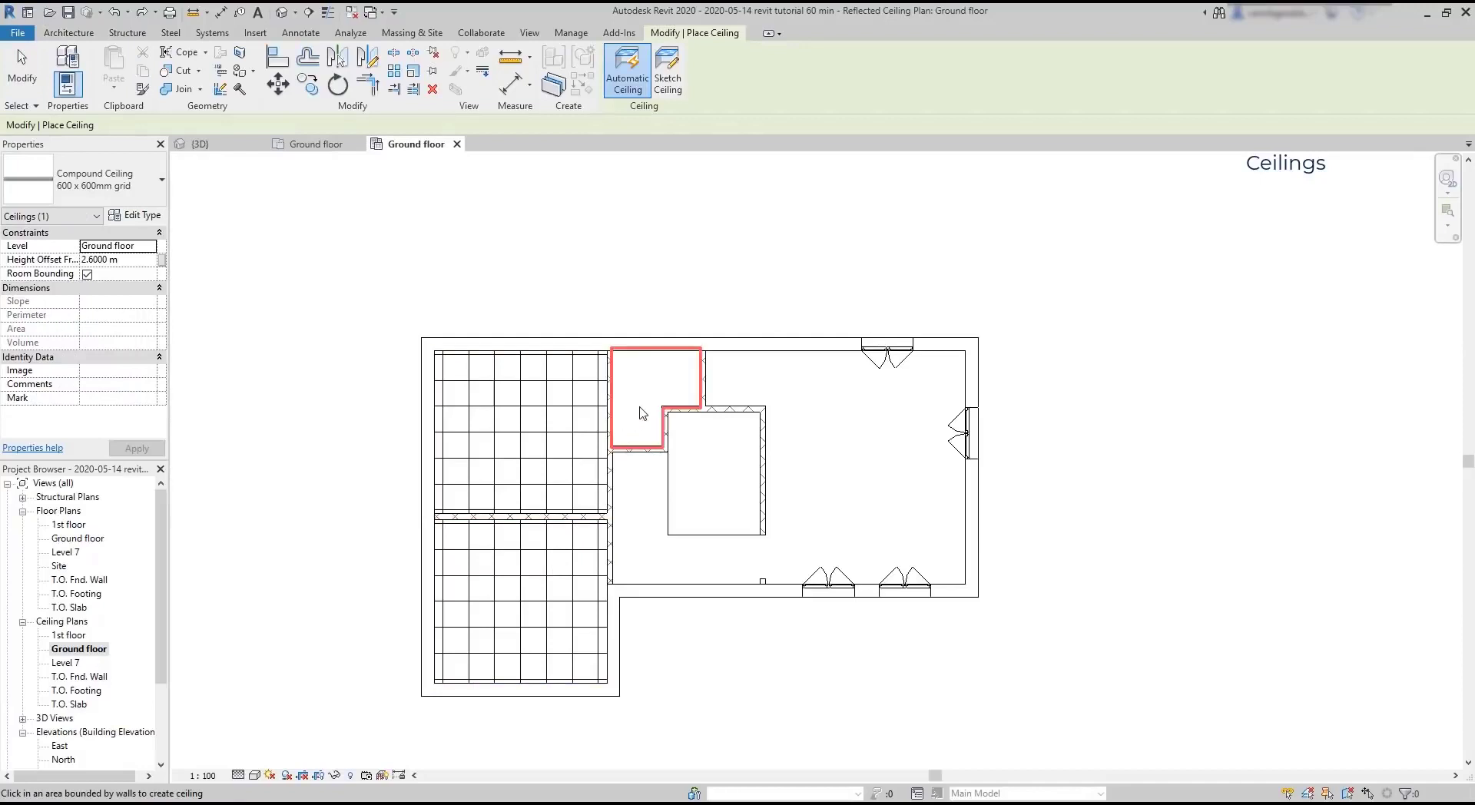
{"action": "left_click", "coordinate": [643, 413]}
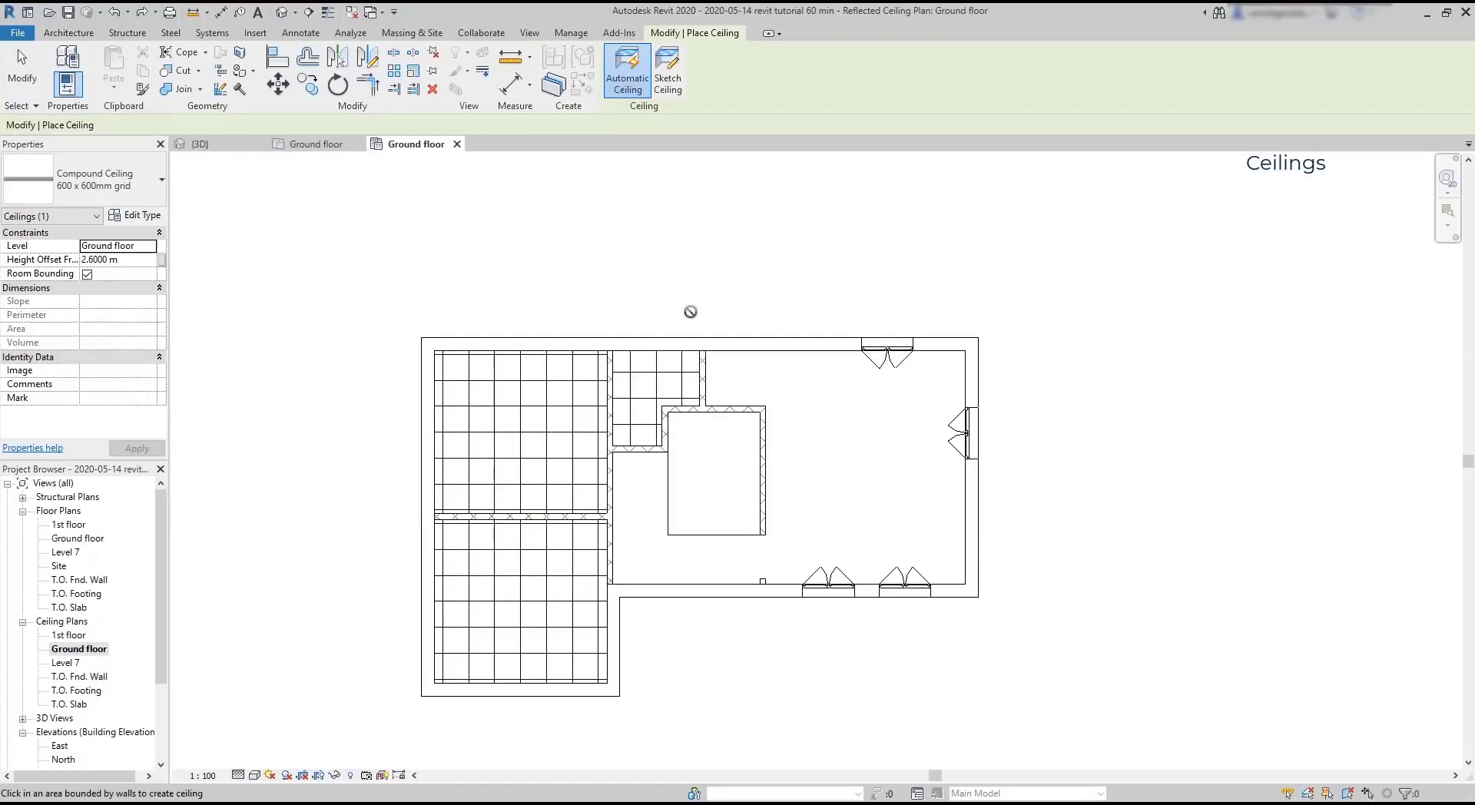
{"action": "key", "text": "Escape"}
{"action": "key", "text": "Escape"}
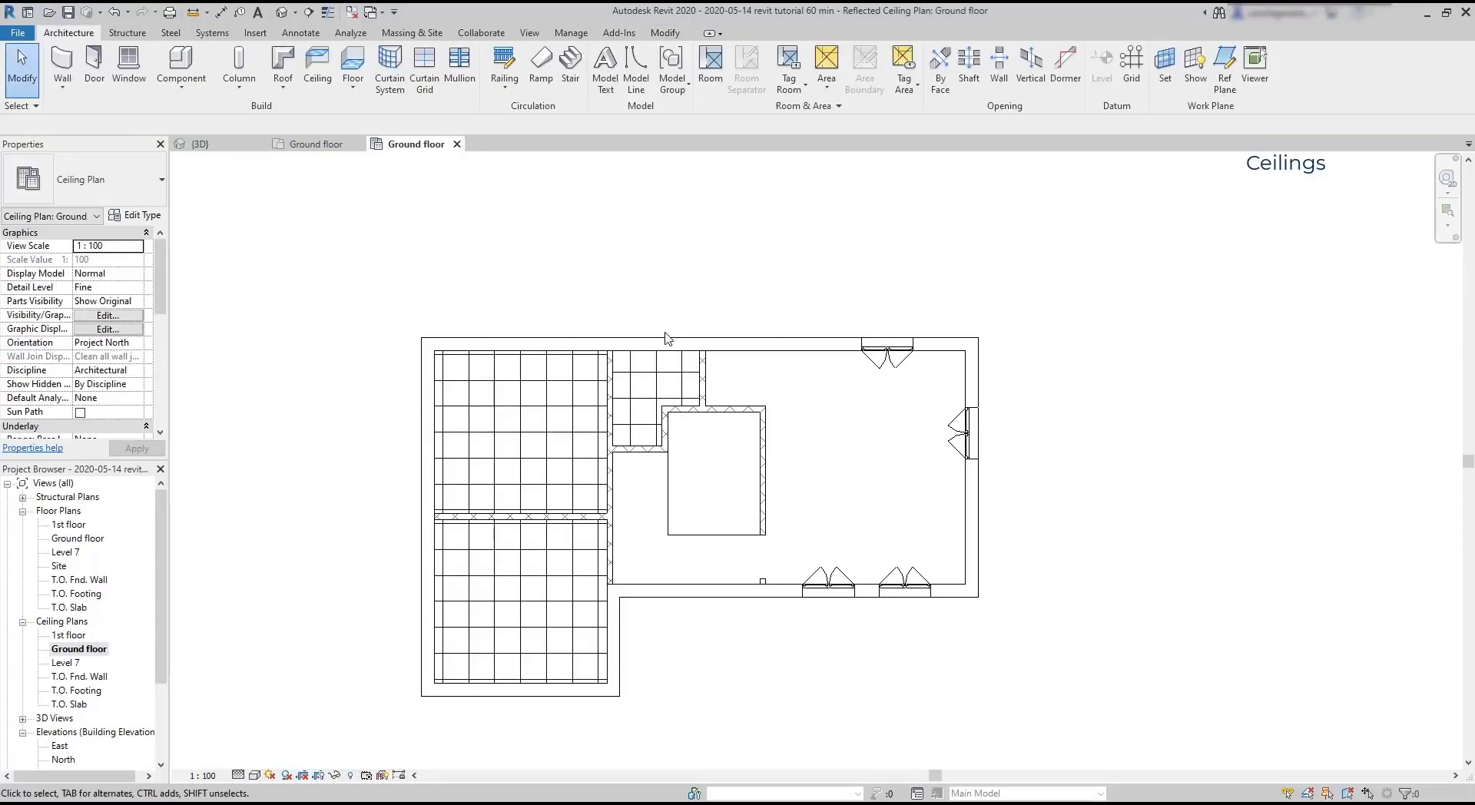
Shift the small L-shaped room's ceiling grid slightly southward by its northernmost horizontal grid line.
{"action": "left_click", "coordinate": [655, 399]}
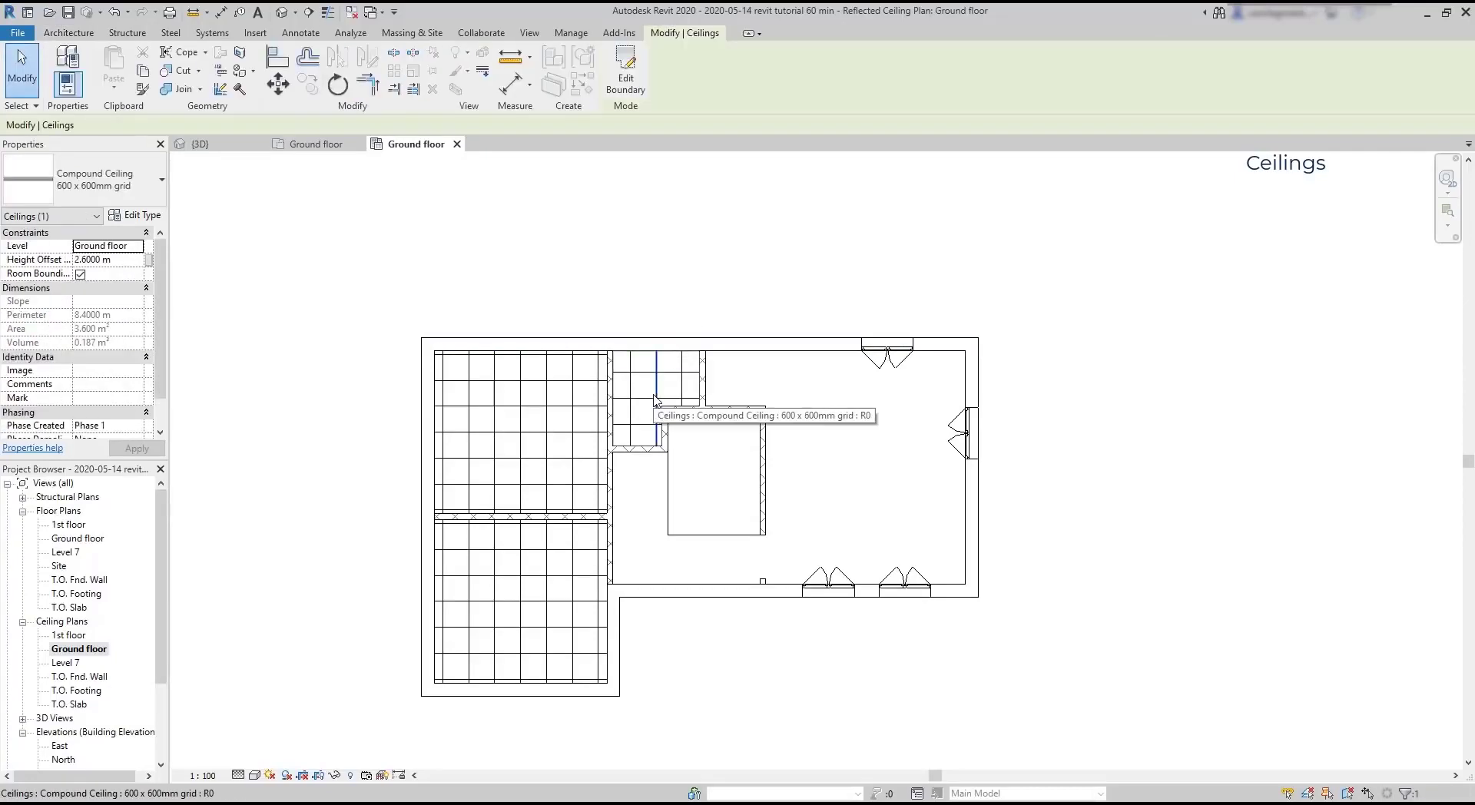
{"action": "left_click", "coordinate": [648, 398]}
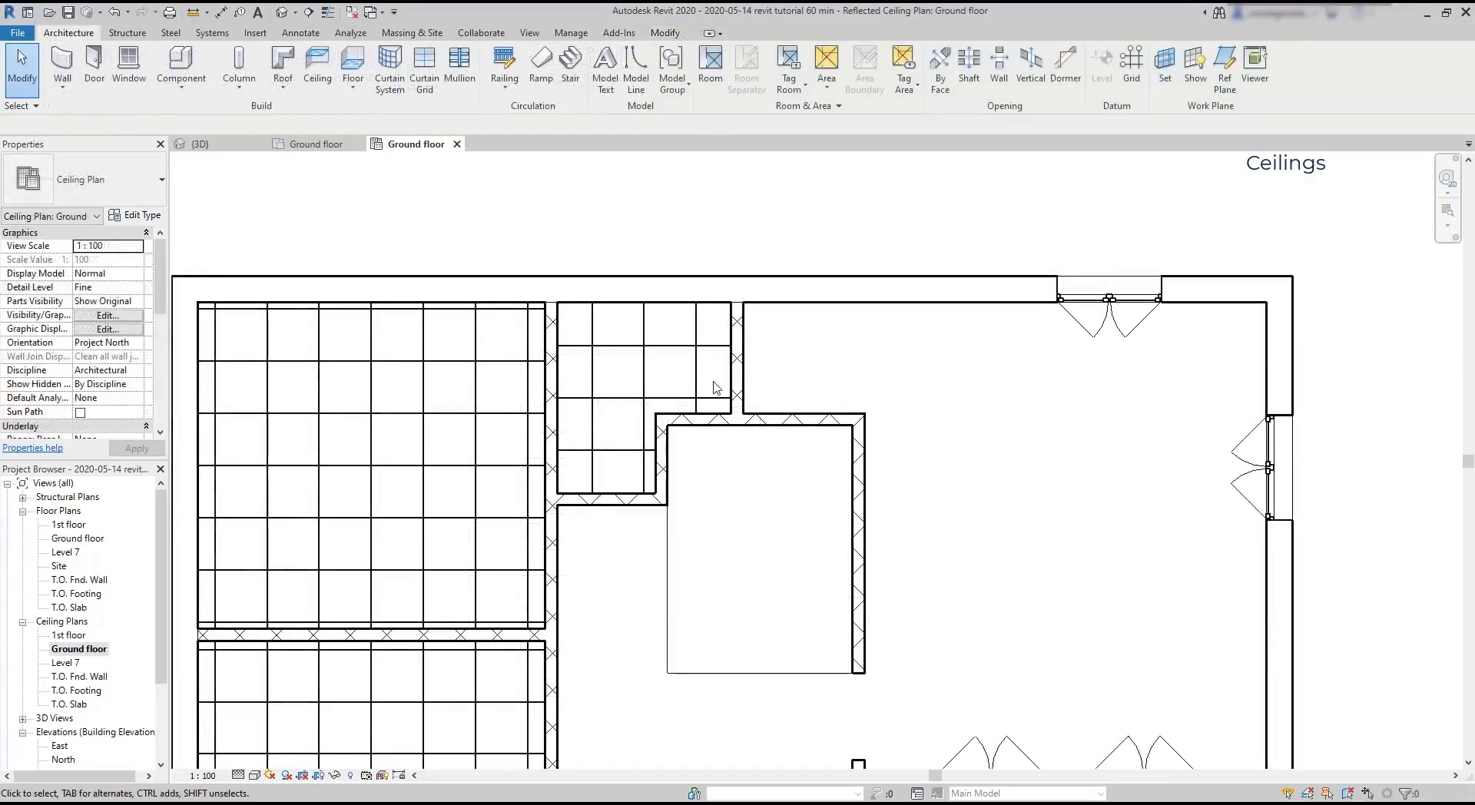
{"action": "left_click_drag", "start_coordinate": [713, 381], "coordinate": [570, 343]}
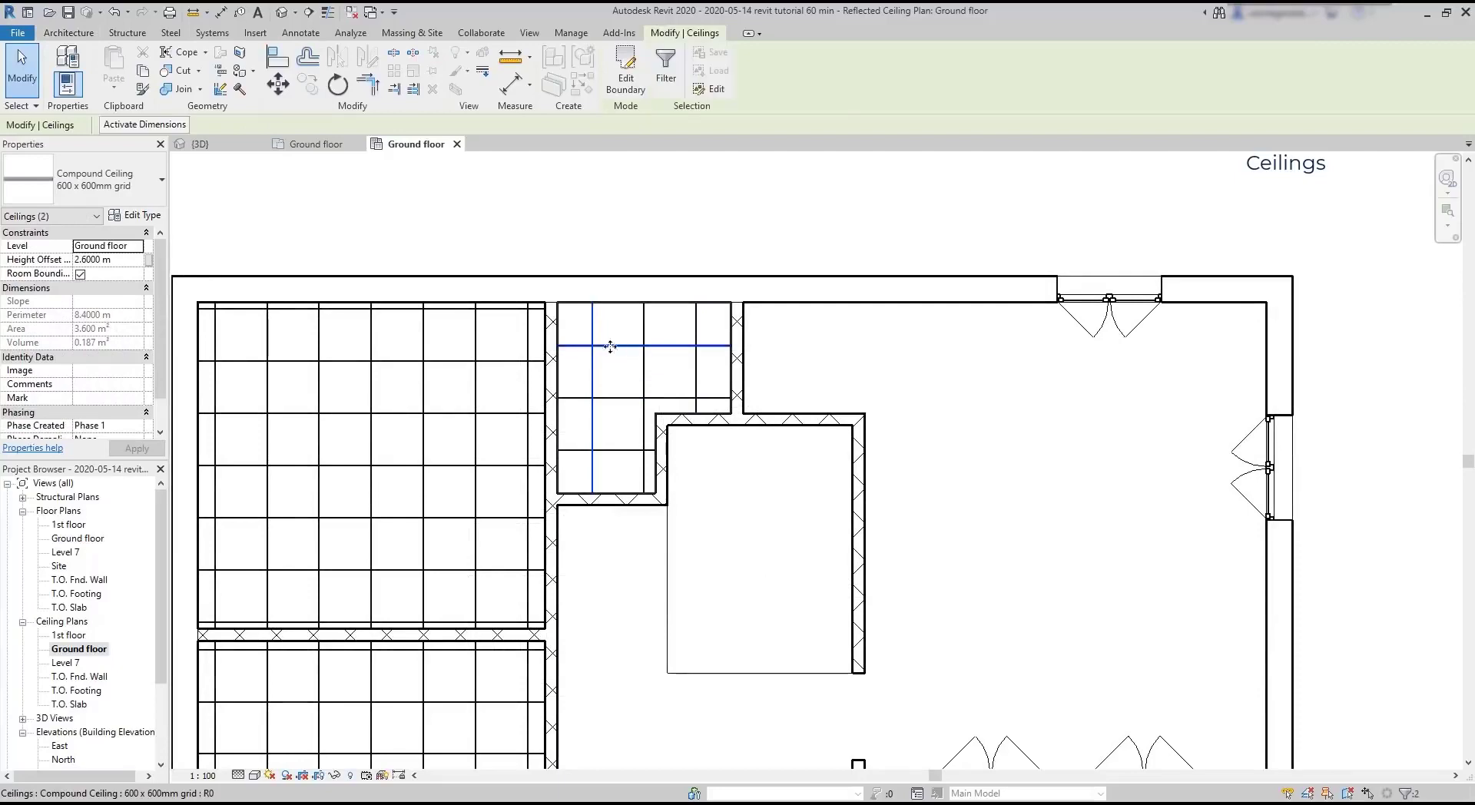
{"action": "key", "text": "Escape"}
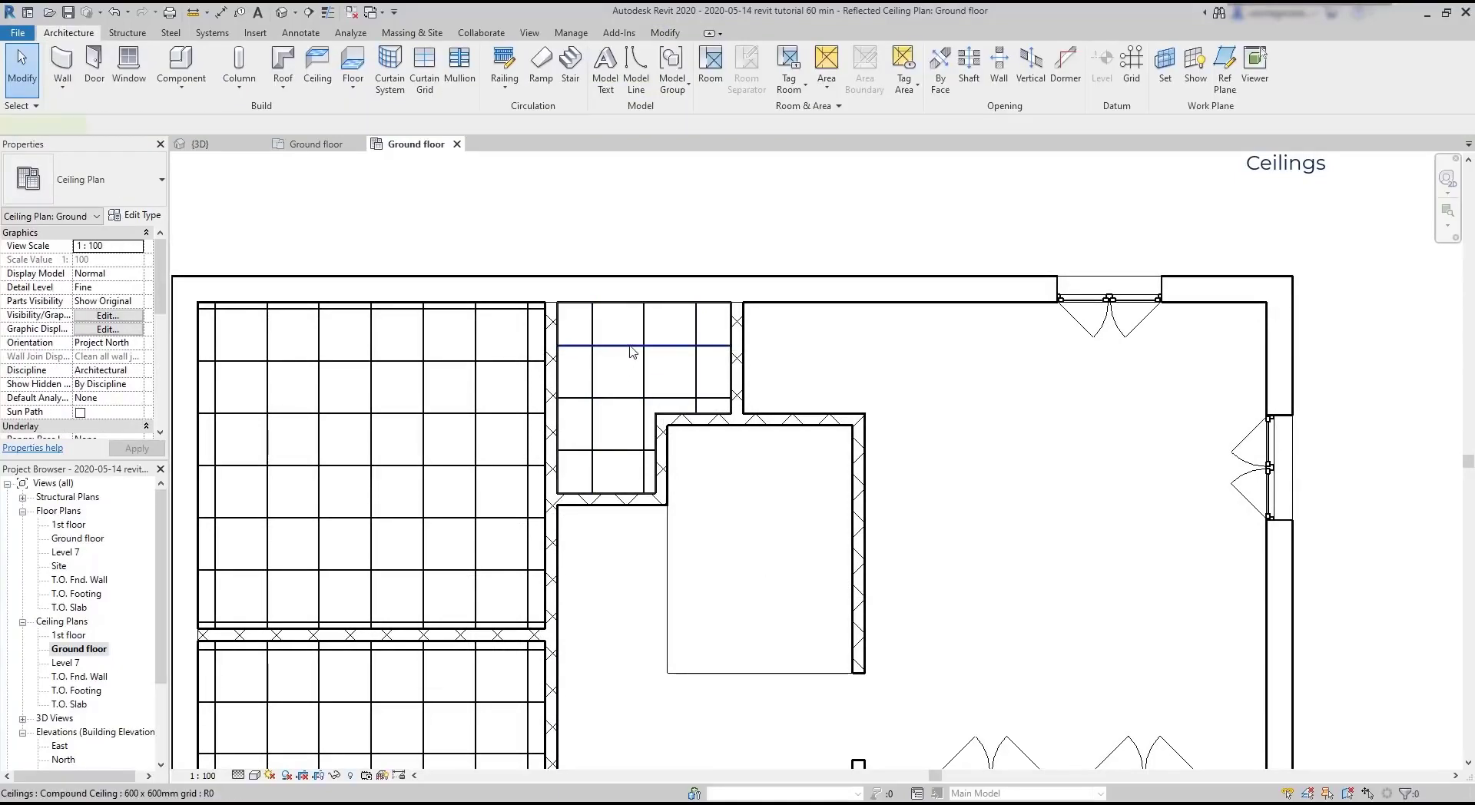
{"action": "left_click", "coordinate": [623, 353]}
{"action": "left_click_drag", "start_coordinate": [622, 378], "coordinate": [625, 355]}
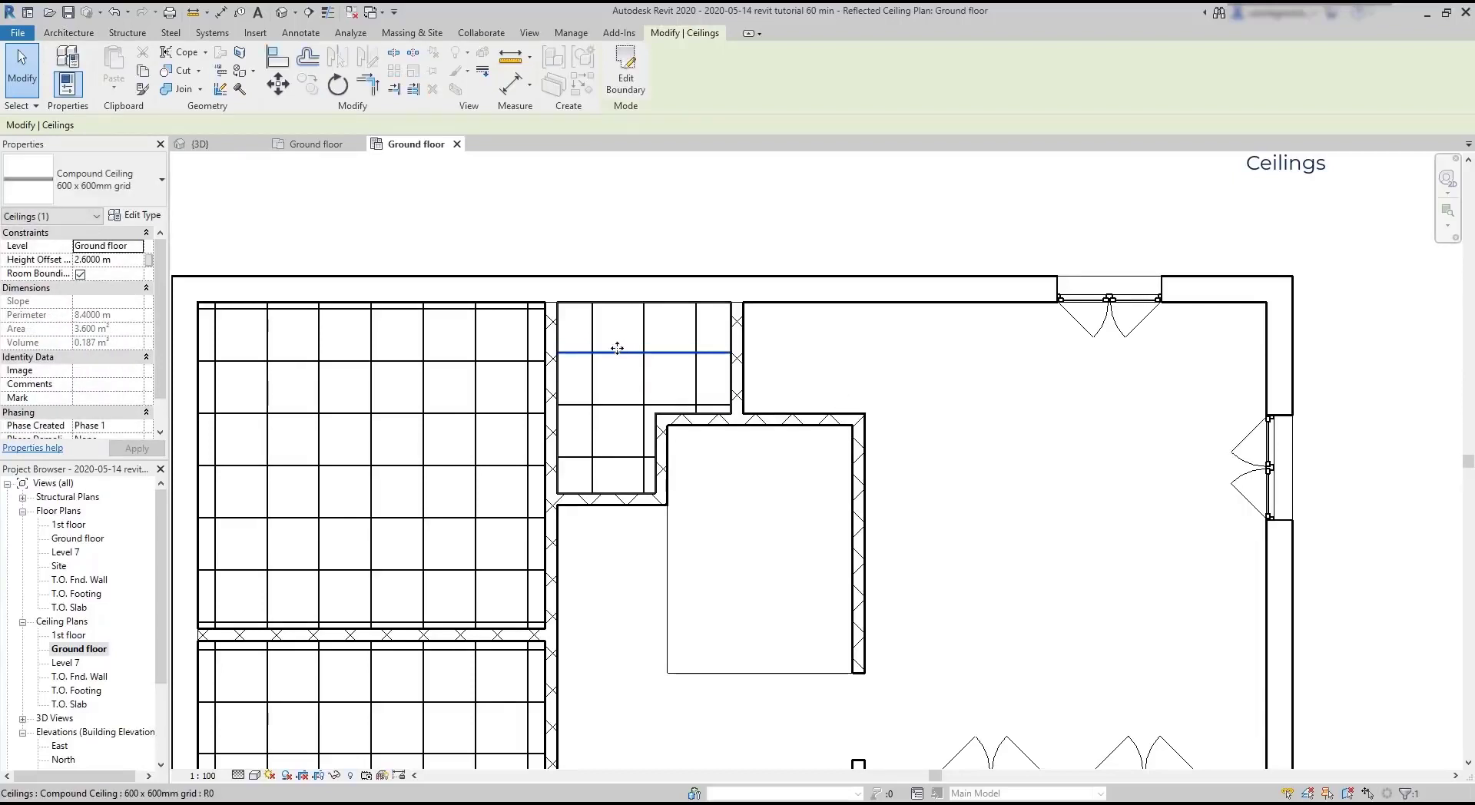
Reposition the small L-shaped room's ceiling grid pattern in both directions with the Move tool.
{"action": "left_click", "coordinate": [277, 85]}
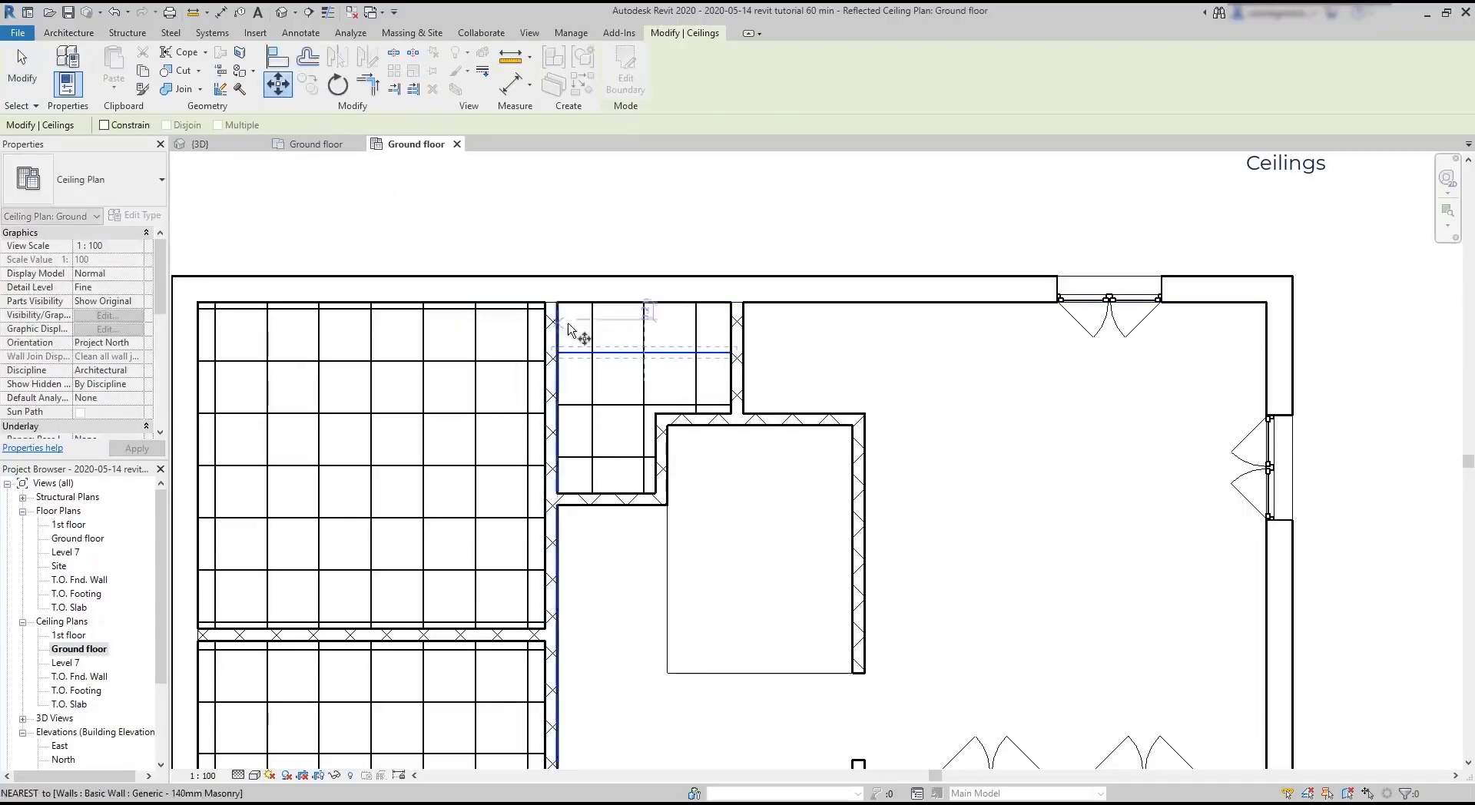
{"action": "left_click", "coordinate": [656, 353]}
{"action": "key", "text": "Escape"}
{"action": "key", "text": "Escape"}
{"action": "scroll", "coordinate": [643, 394], "scroll_direction": "down", "scroll_amount": 3}
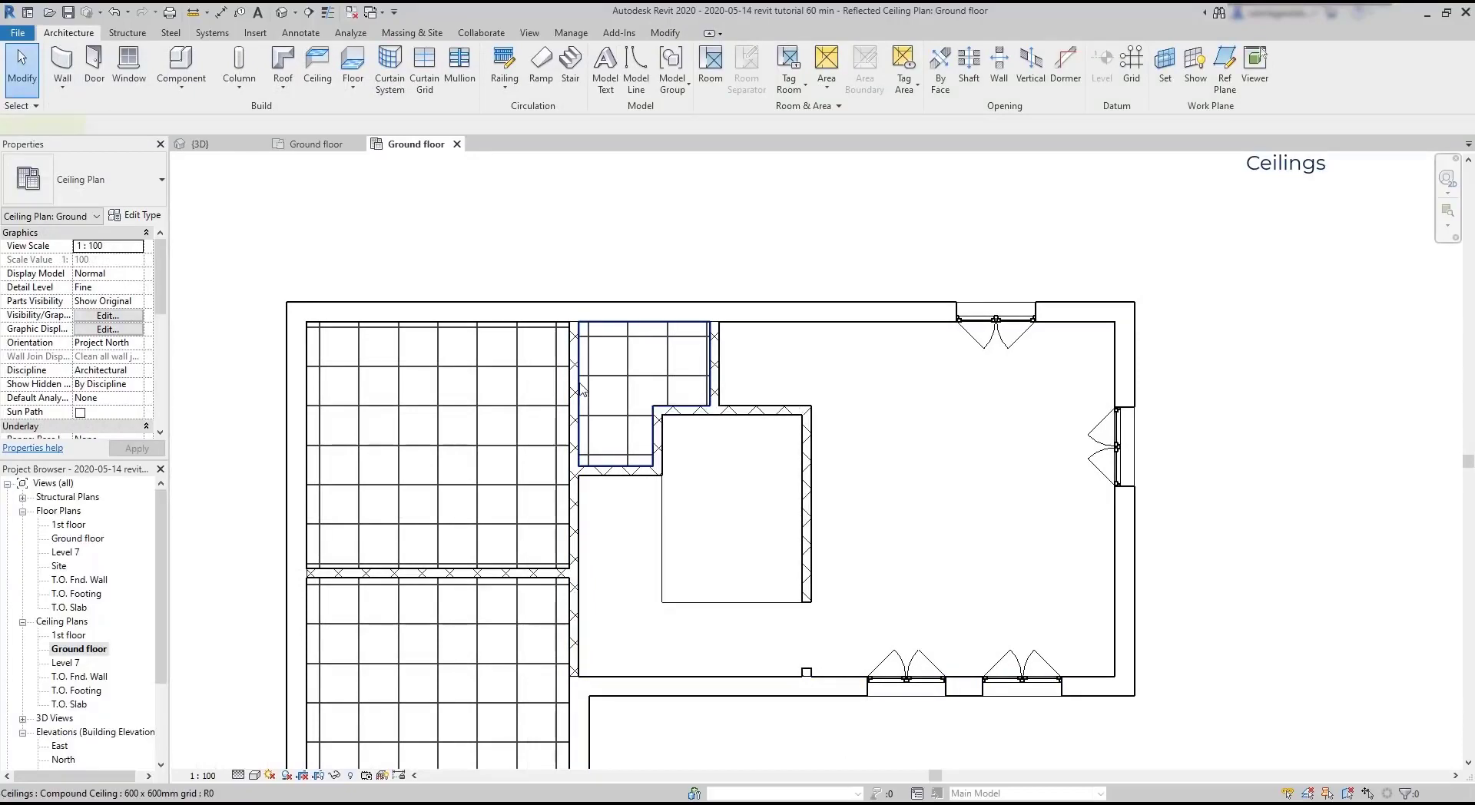
Select the small room's ceiling and extend the selection to all instances of its type visible in the view.
{"action": "left_click", "coordinate": [596, 359]}
{"action": "scroll", "coordinate": [658, 251], "scroll_direction": "down", "scroll_amount": 2}
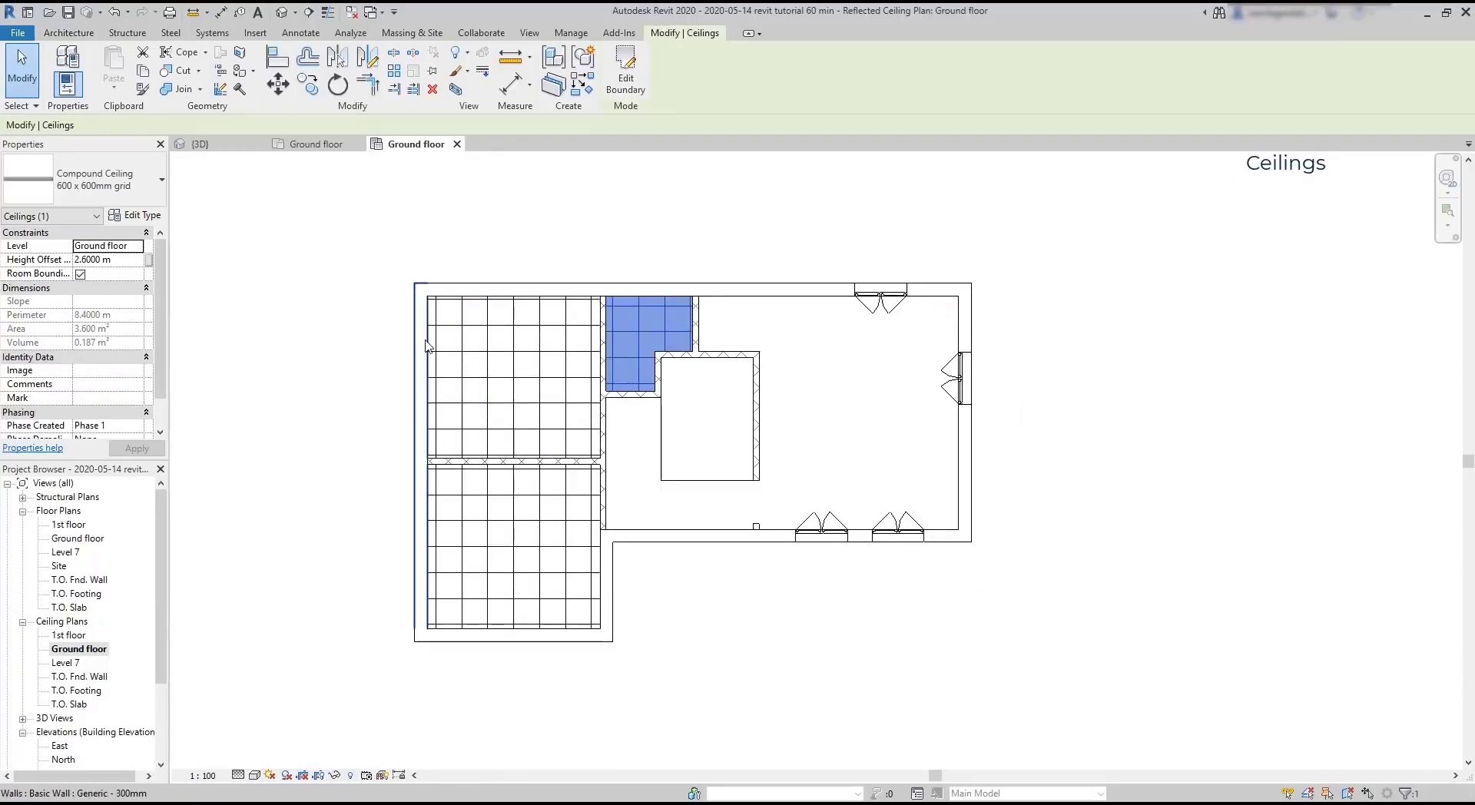
{"action": "key", "text": "Tab"}
{"action": "key", "text": "Tab"}
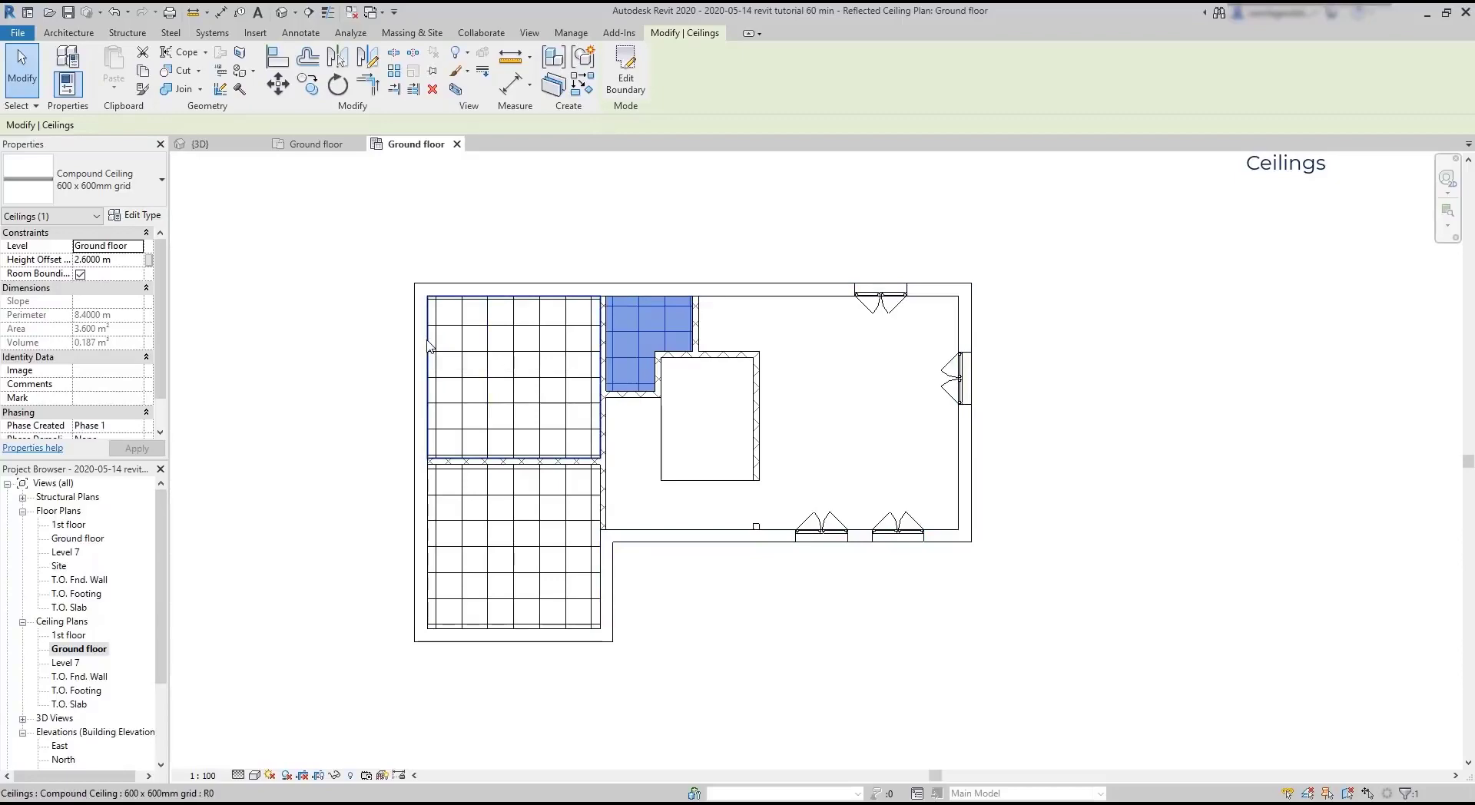
{"action": "left_click", "coordinate": [430, 345], "text": "ctrl"}
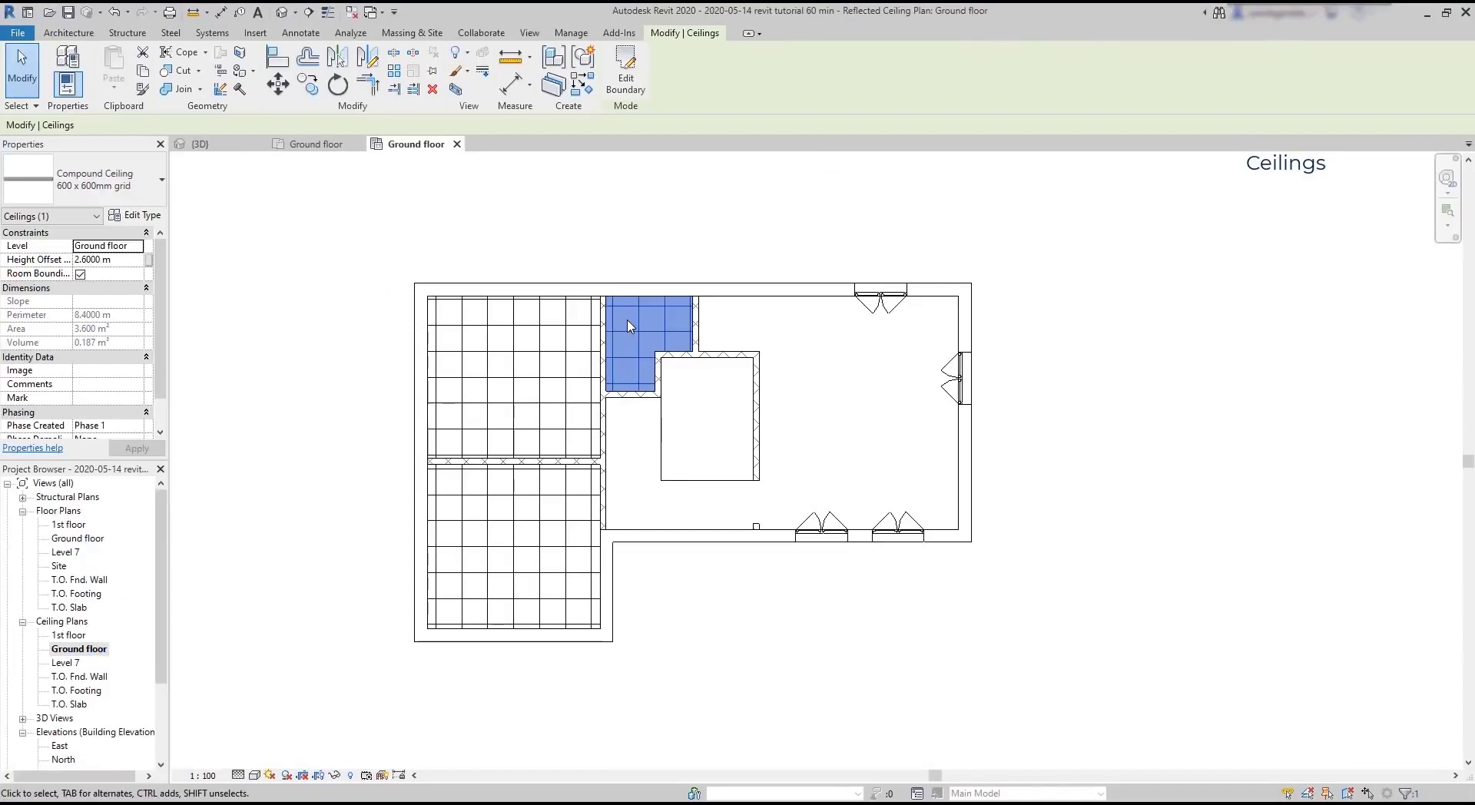
{"action": "right_click", "coordinate": [626, 321]}
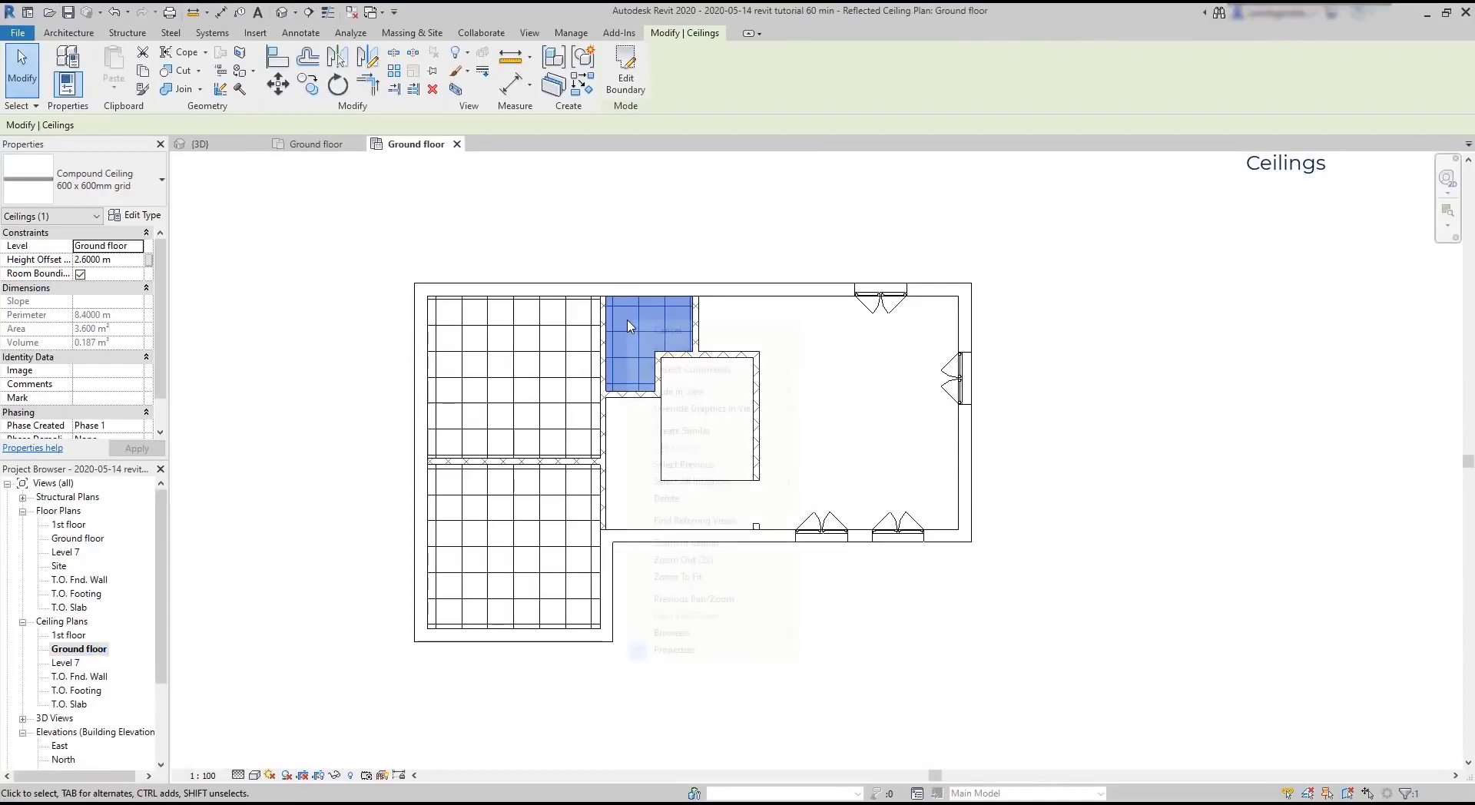
{"action": "mouse_move", "coordinate": [710, 482]}
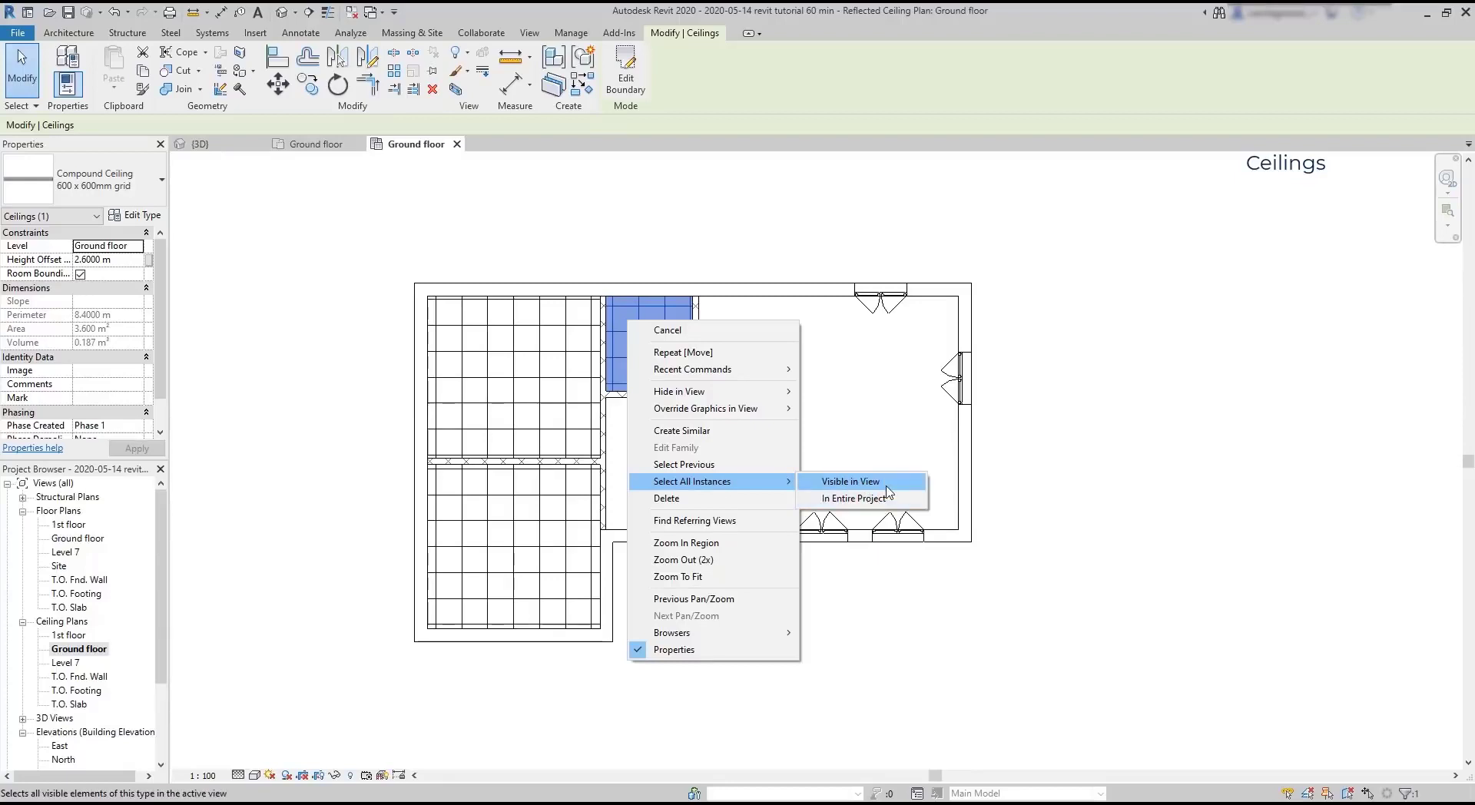
{"action": "left_click", "coordinate": [851, 481]}
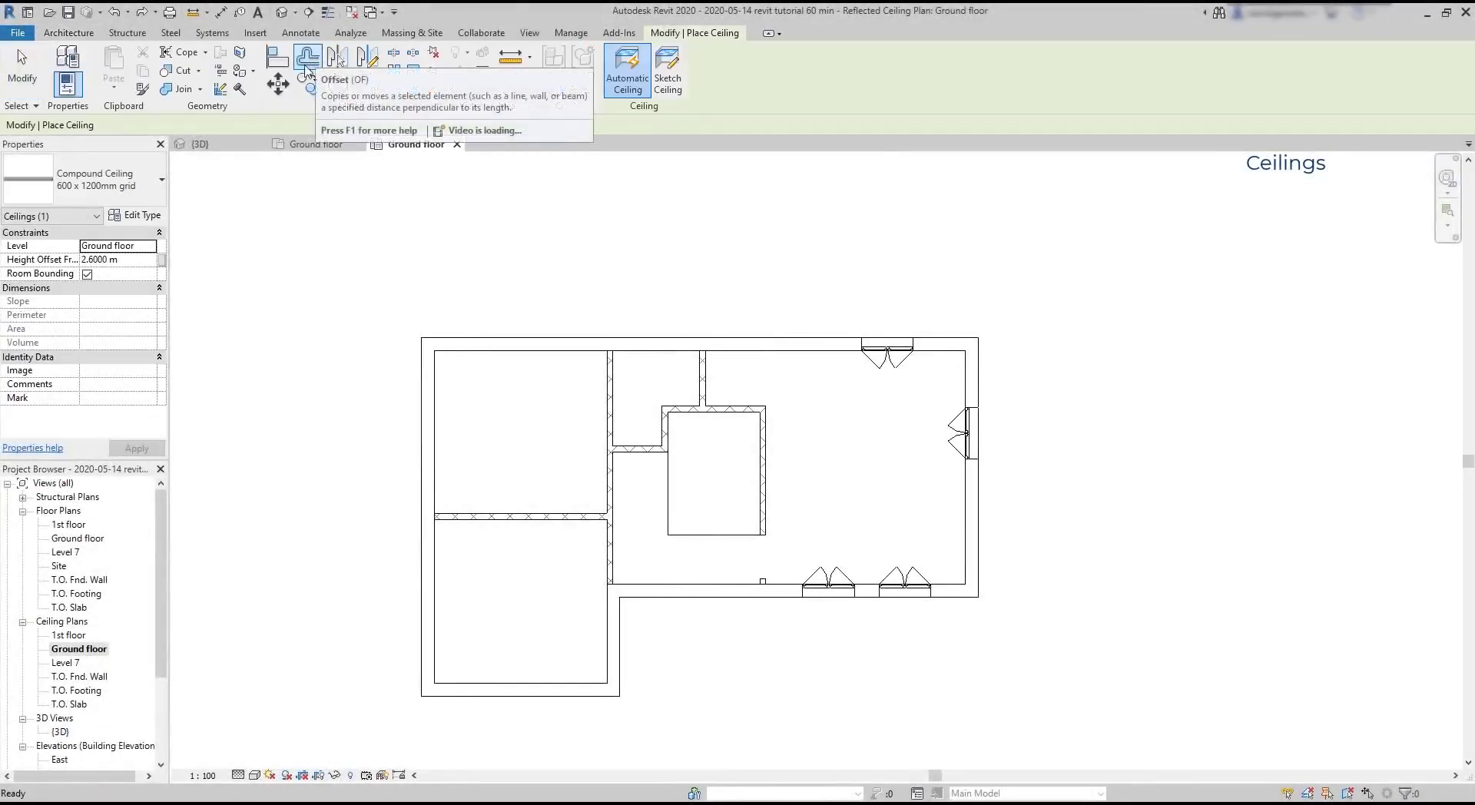
Place an automatic ceiling of the Generic basic type in the north-west room.
{"action": "left_click", "coordinate": [162, 198]}
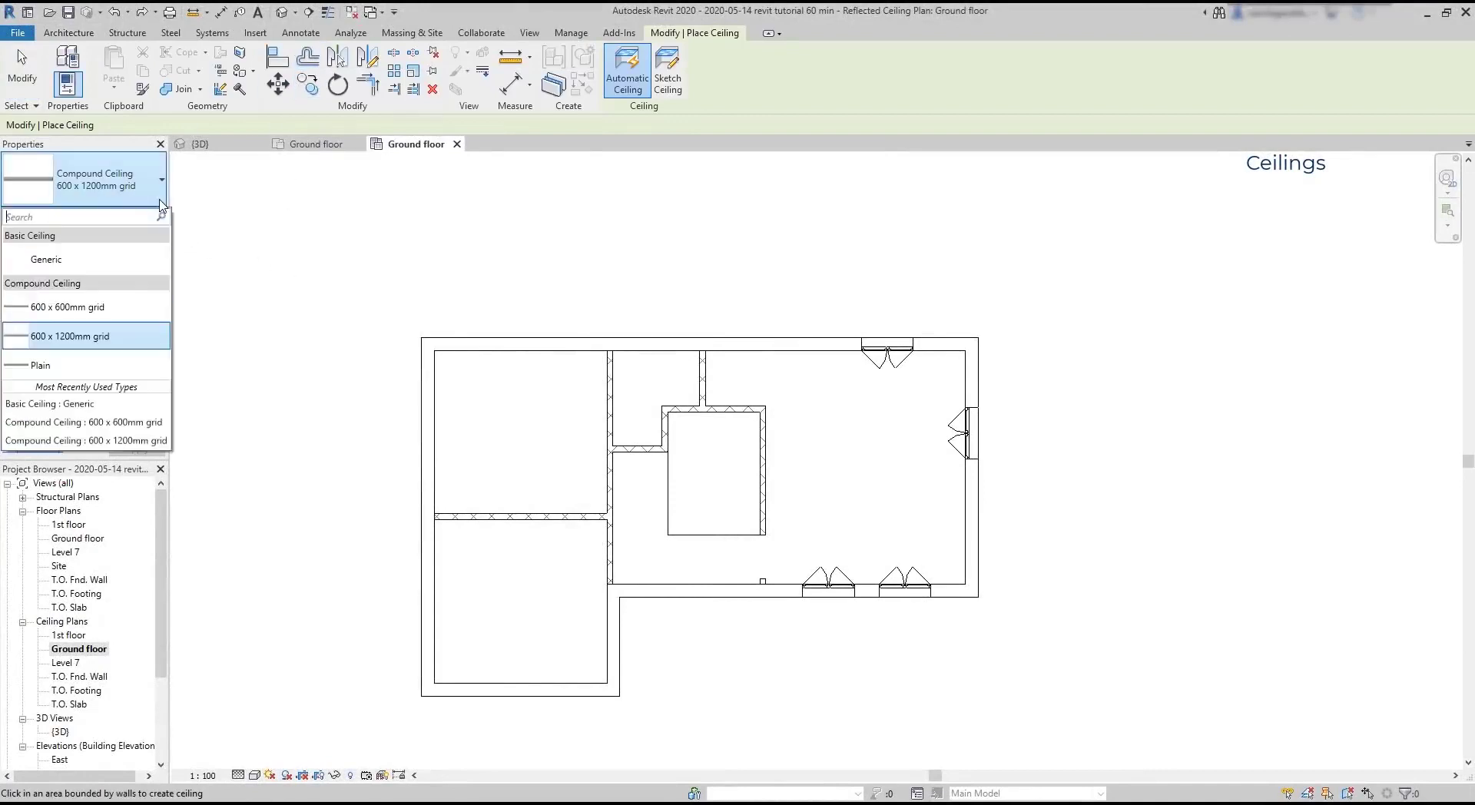
{"action": "left_click", "coordinate": [132, 259]}
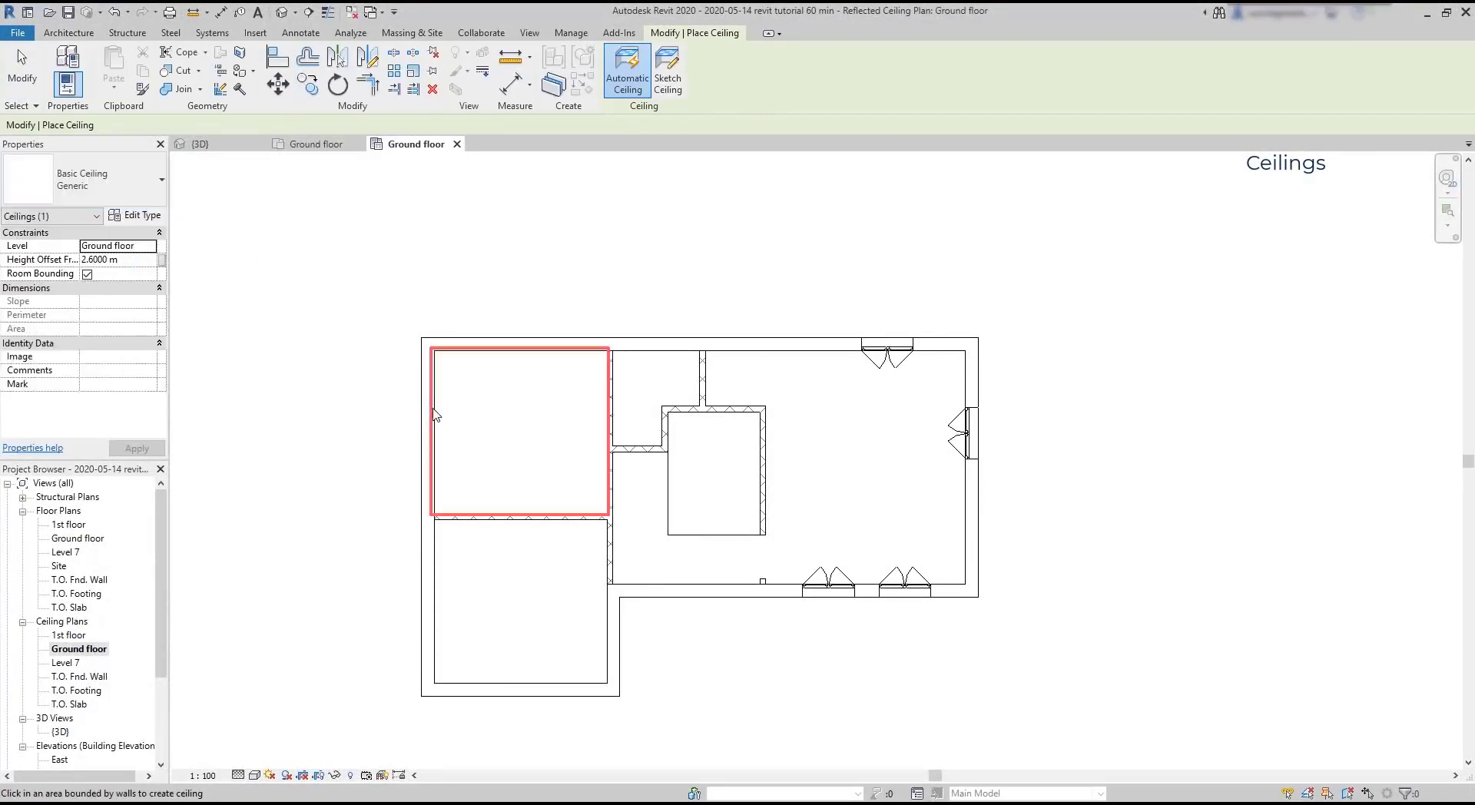
{"action": "left_click", "coordinate": [436, 416]}
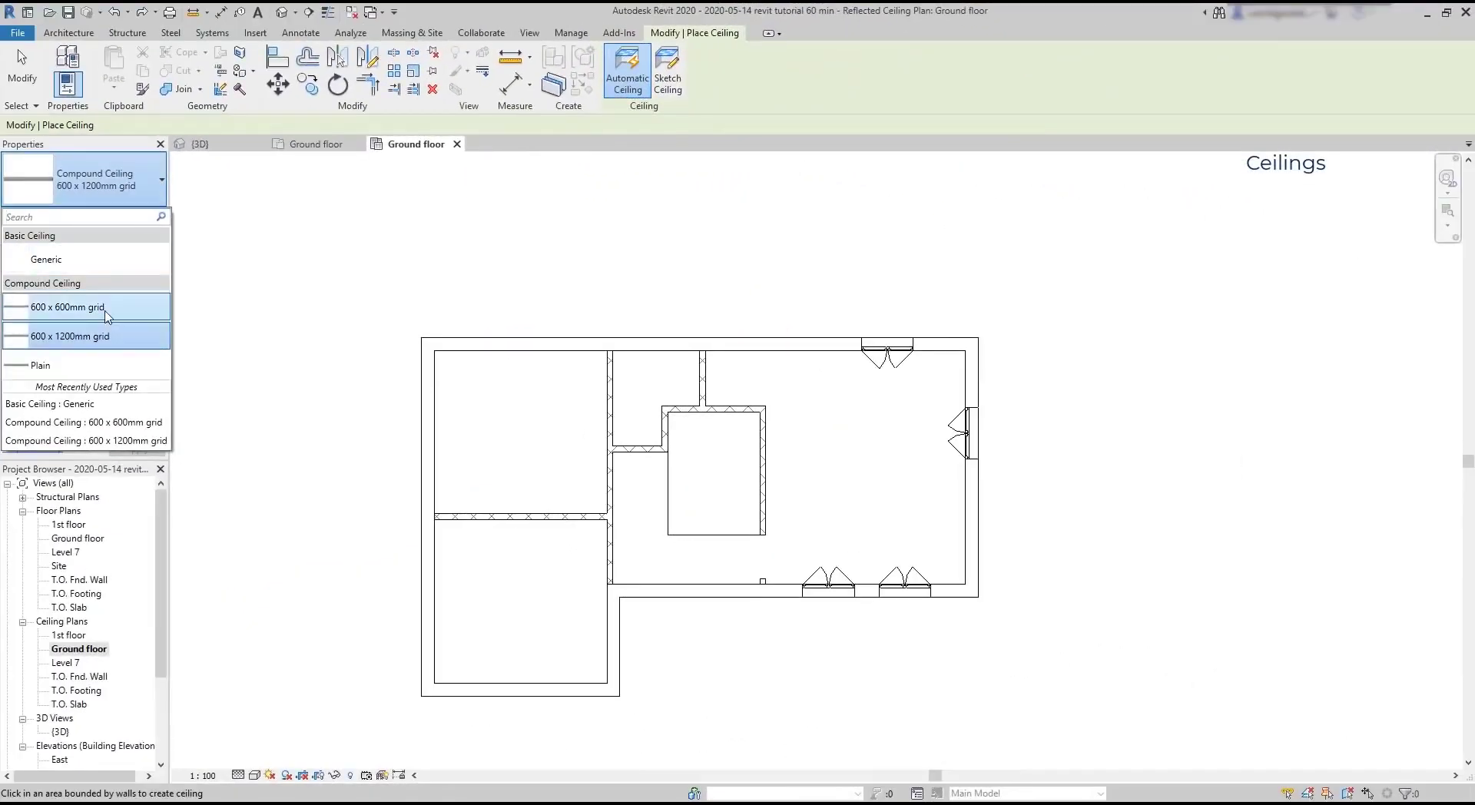
Place an automatic 600 x 600mm grid compound ceiling in the empty north-west room.
{"action": "left_click", "coordinate": [110, 314]}
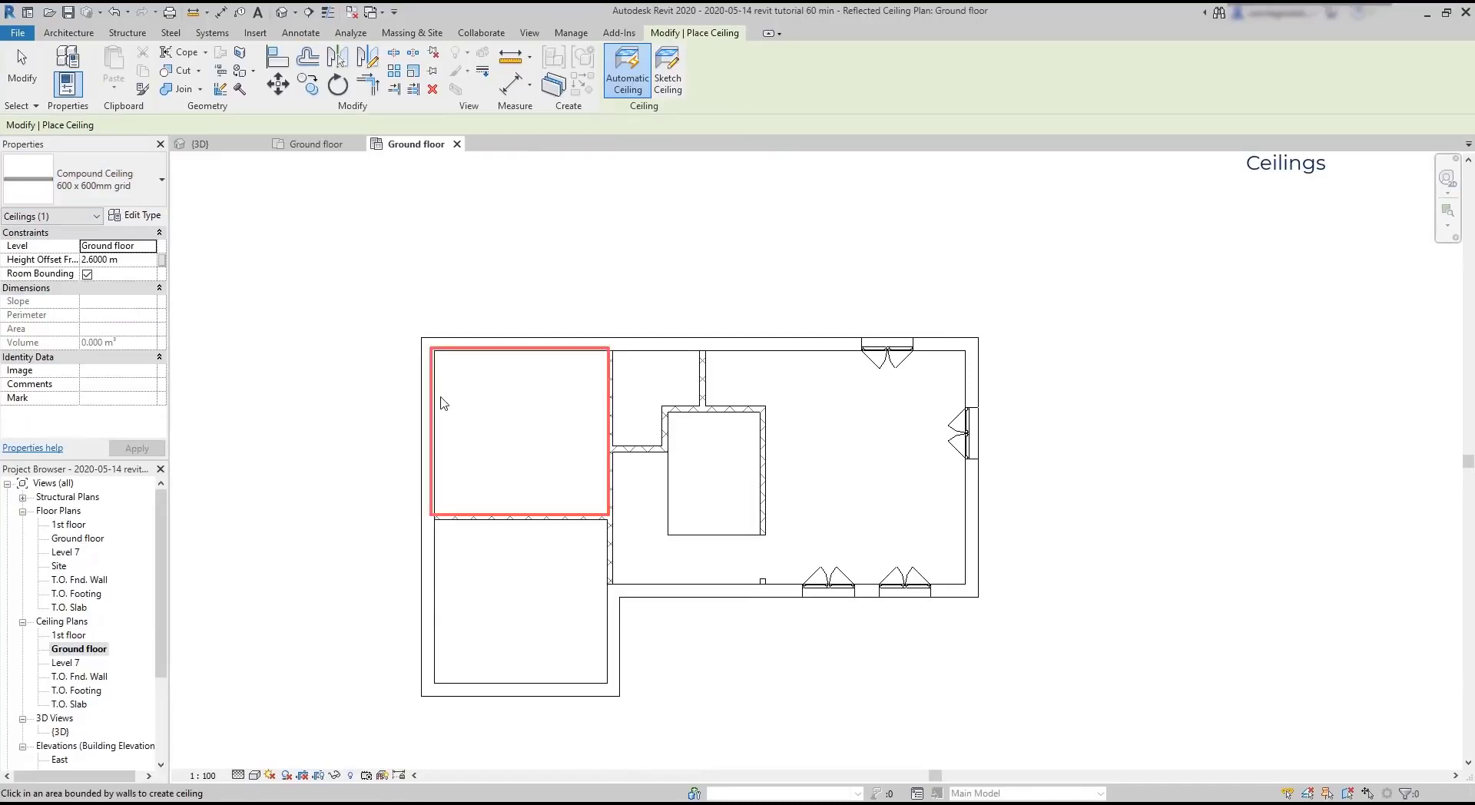
{"action": "left_click", "coordinate": [444, 404]}
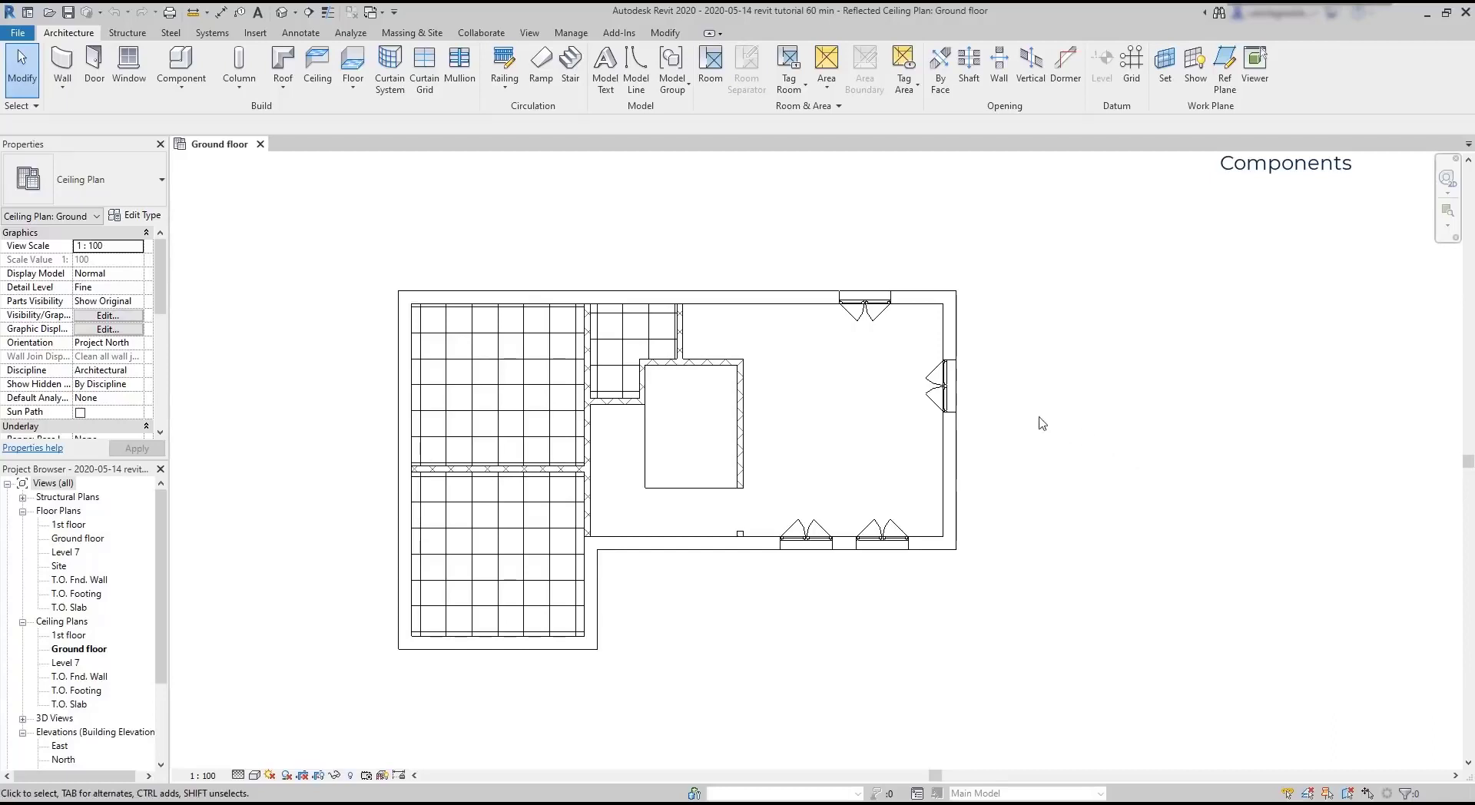
Start placing a component, check the lighting fixture types already loaded, and open the Load Family dialog.
{"action": "left_click", "coordinate": [178, 65]}
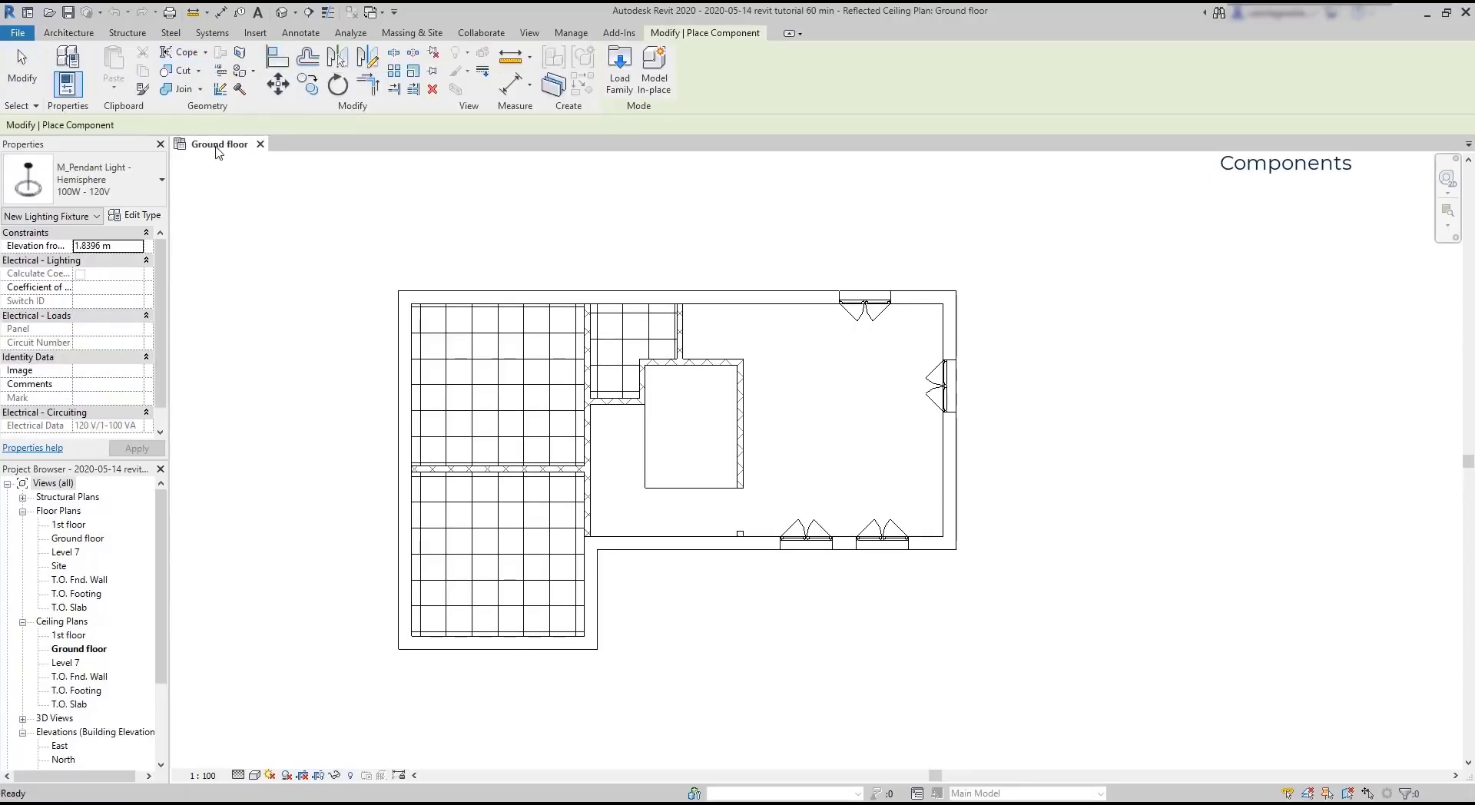
{"action": "left_click", "coordinate": [155, 188]}
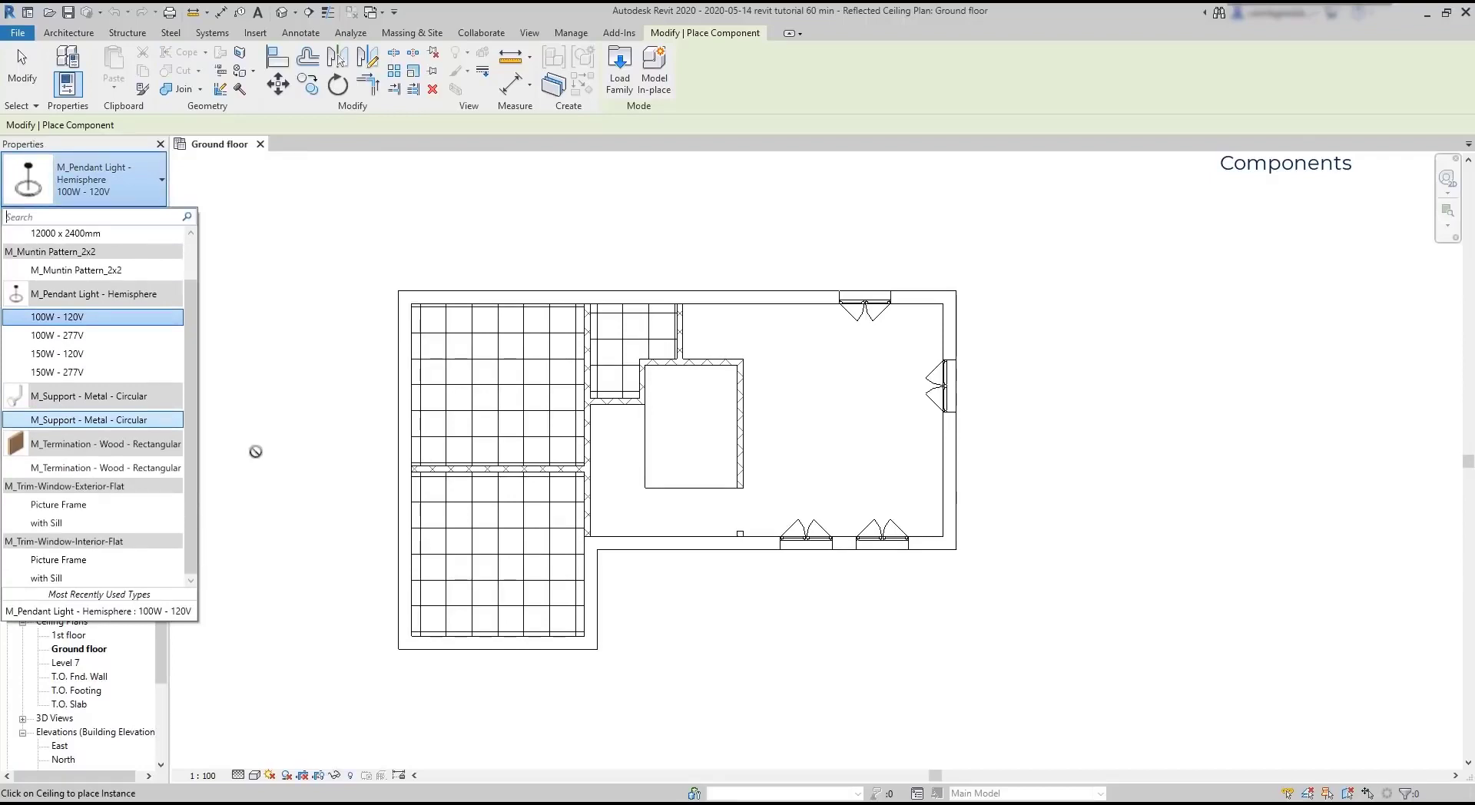
{"action": "left_click", "coordinate": [351, 288]}
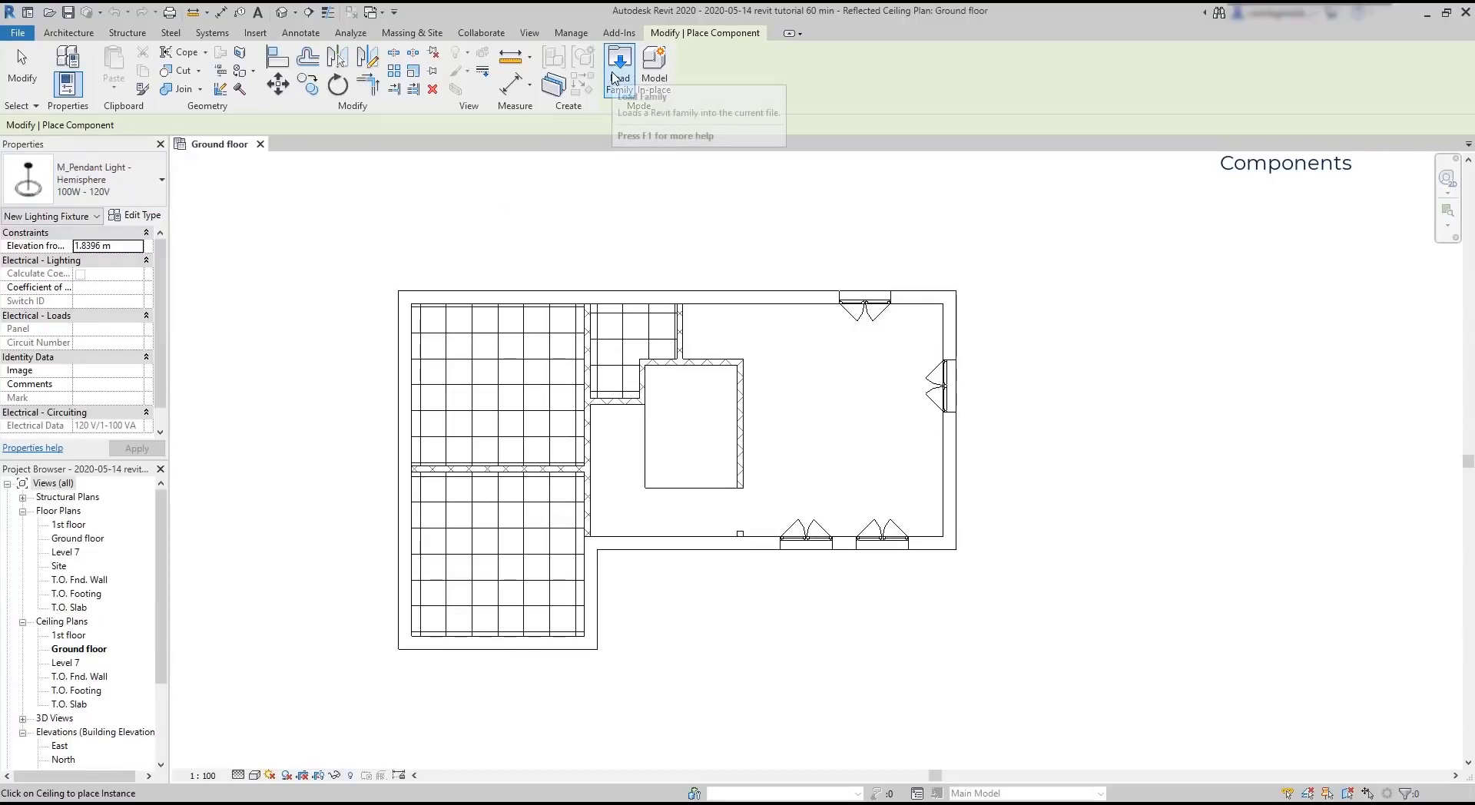
{"action": "left_click", "coordinate": [614, 79]}
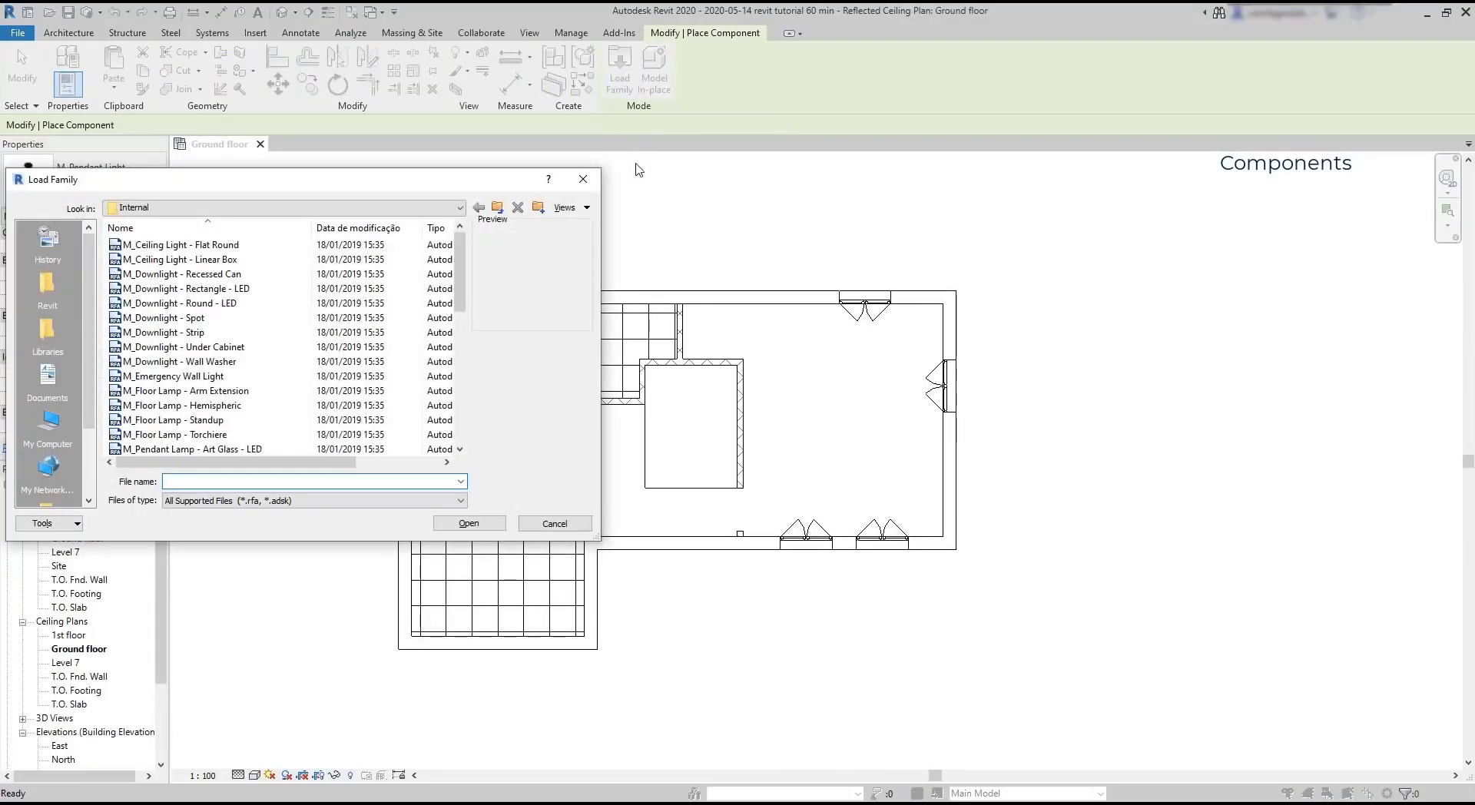
{"action": "left_click_drag", "start_coordinate": [495, 183], "coordinate": [689, 182]}
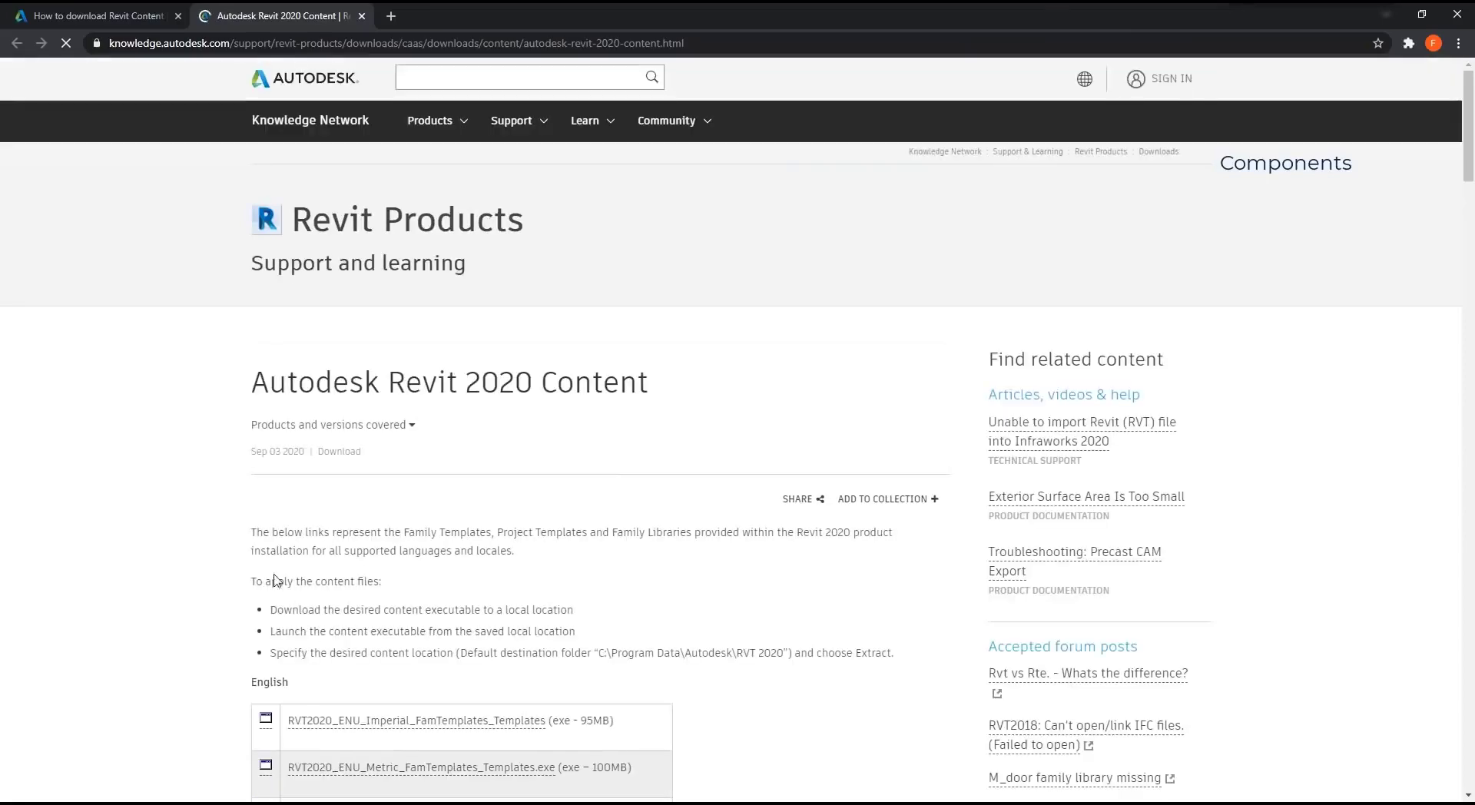
Examine the language-specific family library and template downloads on Autodesk's Revit 2020 Content page.
{"action": "scroll", "coordinate": [192, 454], "scroll_direction": "down", "scroll_amount": 3}
{"action": "scroll", "coordinate": [194, 456], "scroll_direction": "down", "scroll_amount": 7}
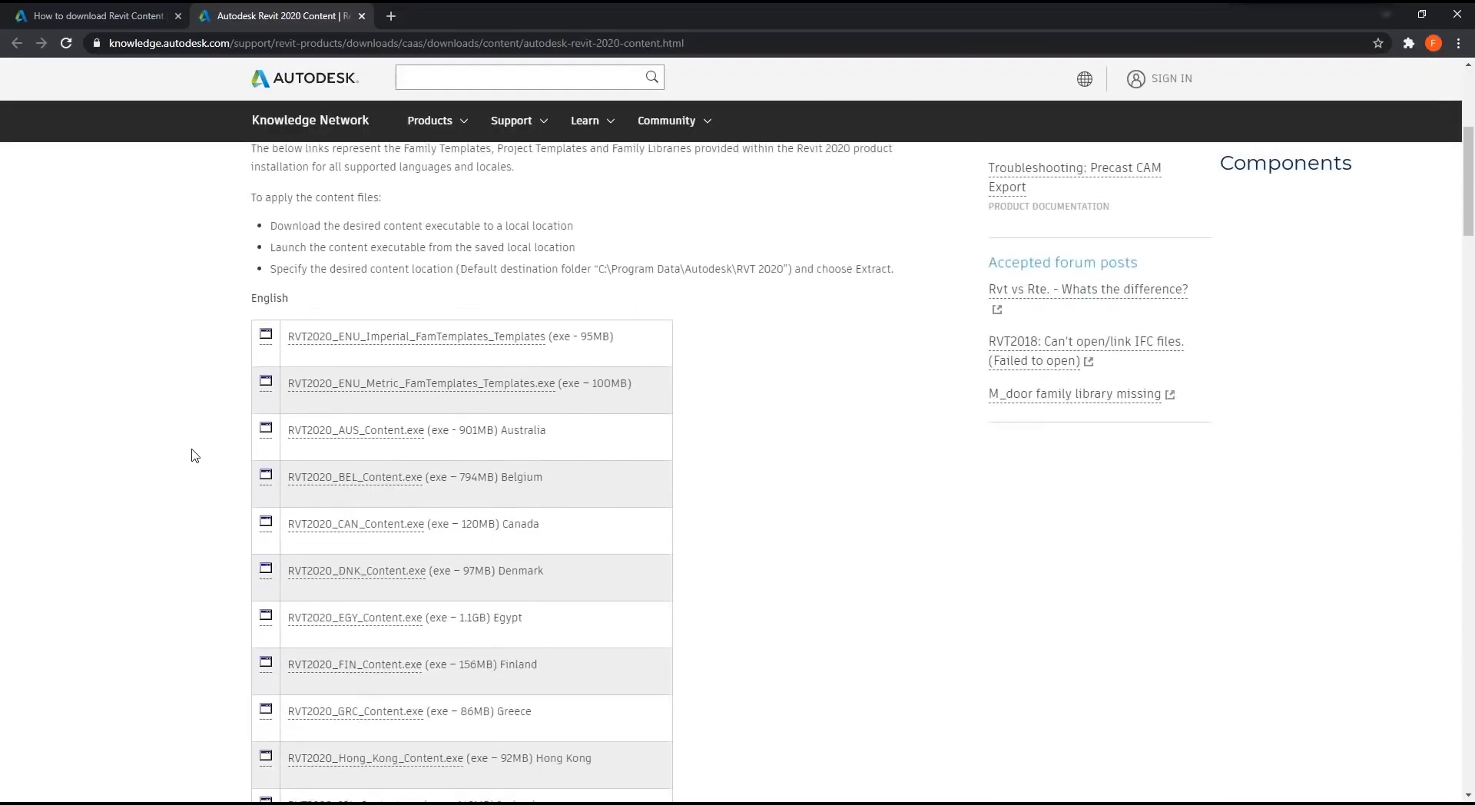
{"action": "scroll", "coordinate": [194, 455], "scroll_direction": "down", "scroll_amount": 9}
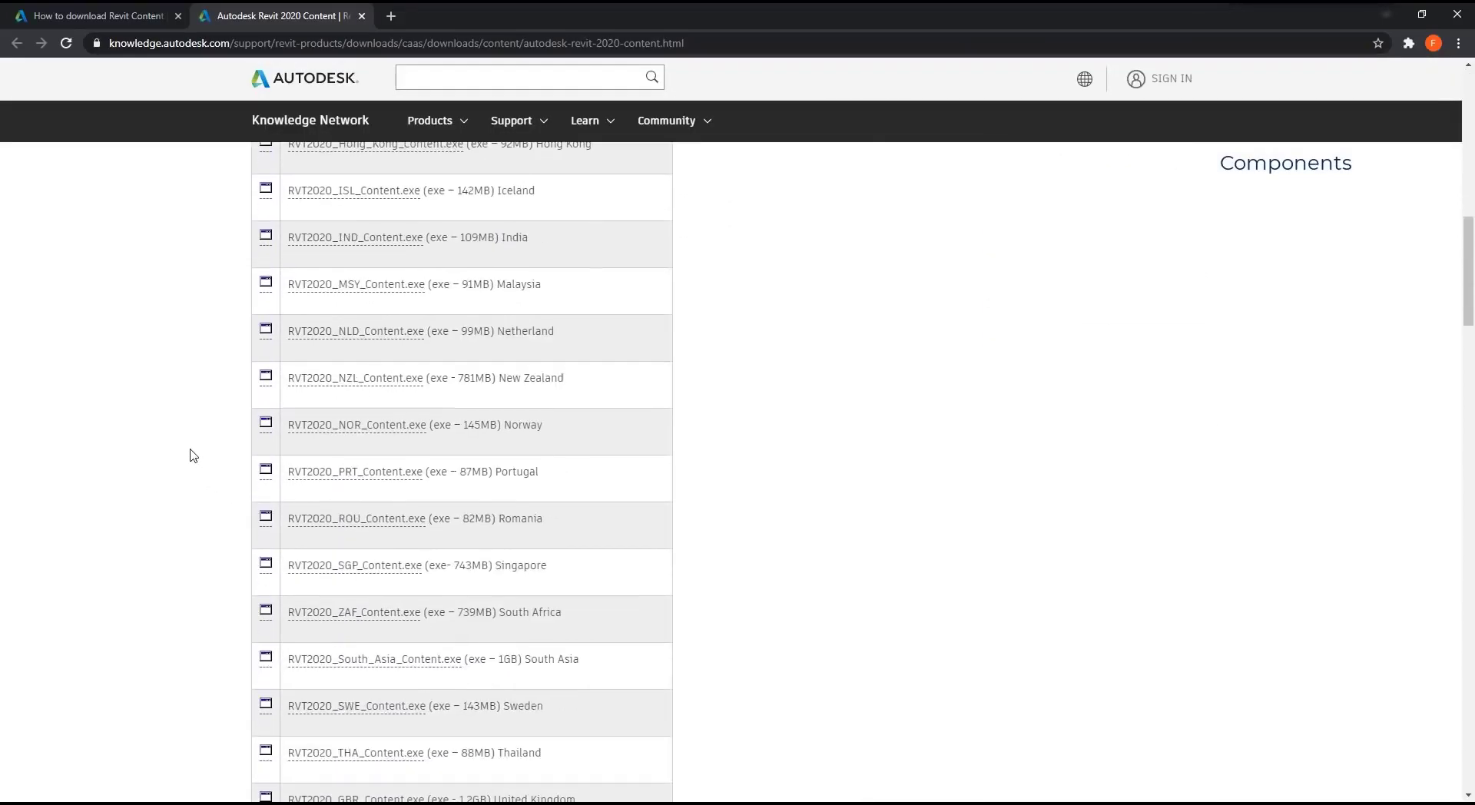
{"action": "scroll", "coordinate": [192, 457], "scroll_direction": "down", "scroll_amount": 8}
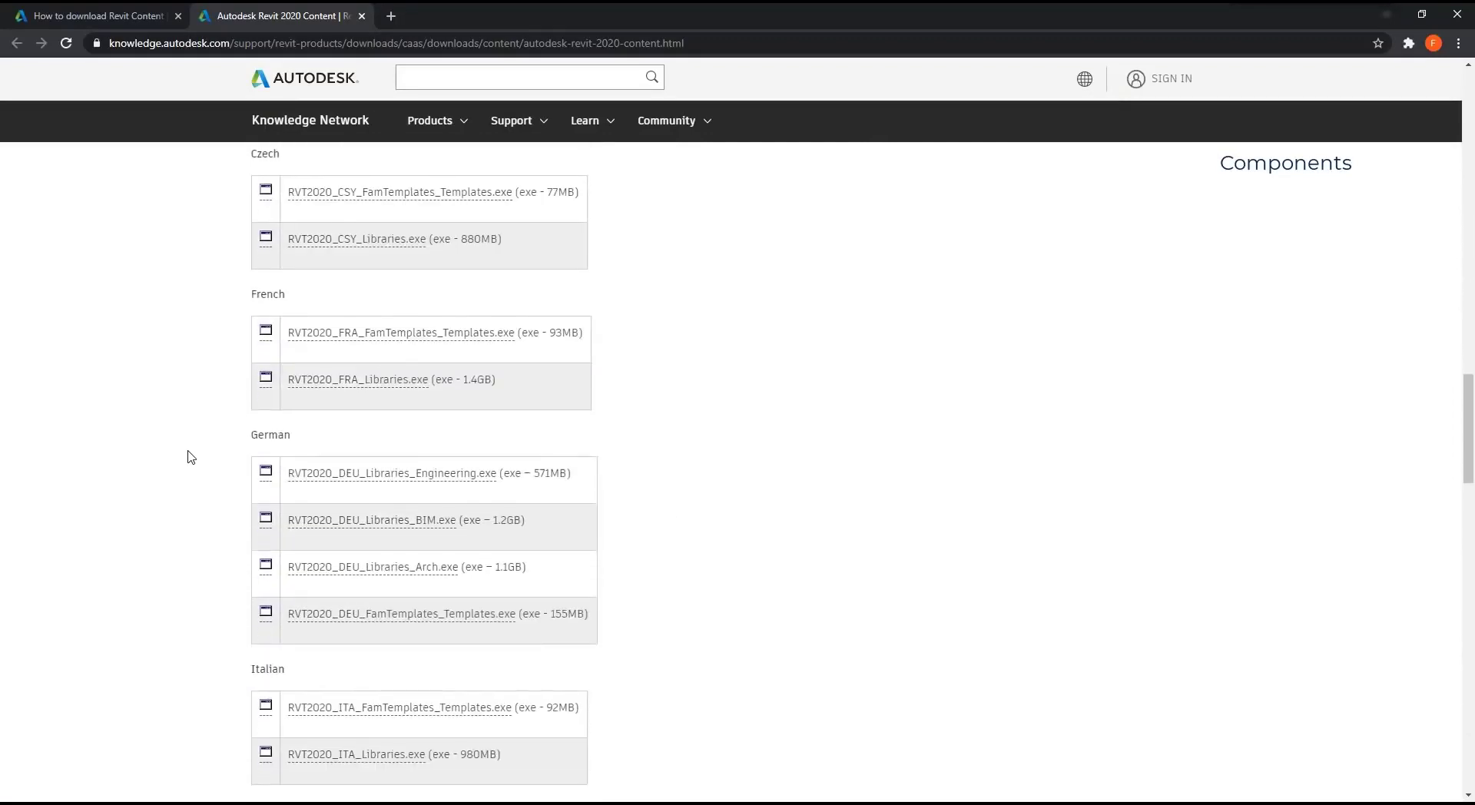
{"action": "scroll", "coordinate": [192, 457], "scroll_direction": "down", "scroll_amount": 2}
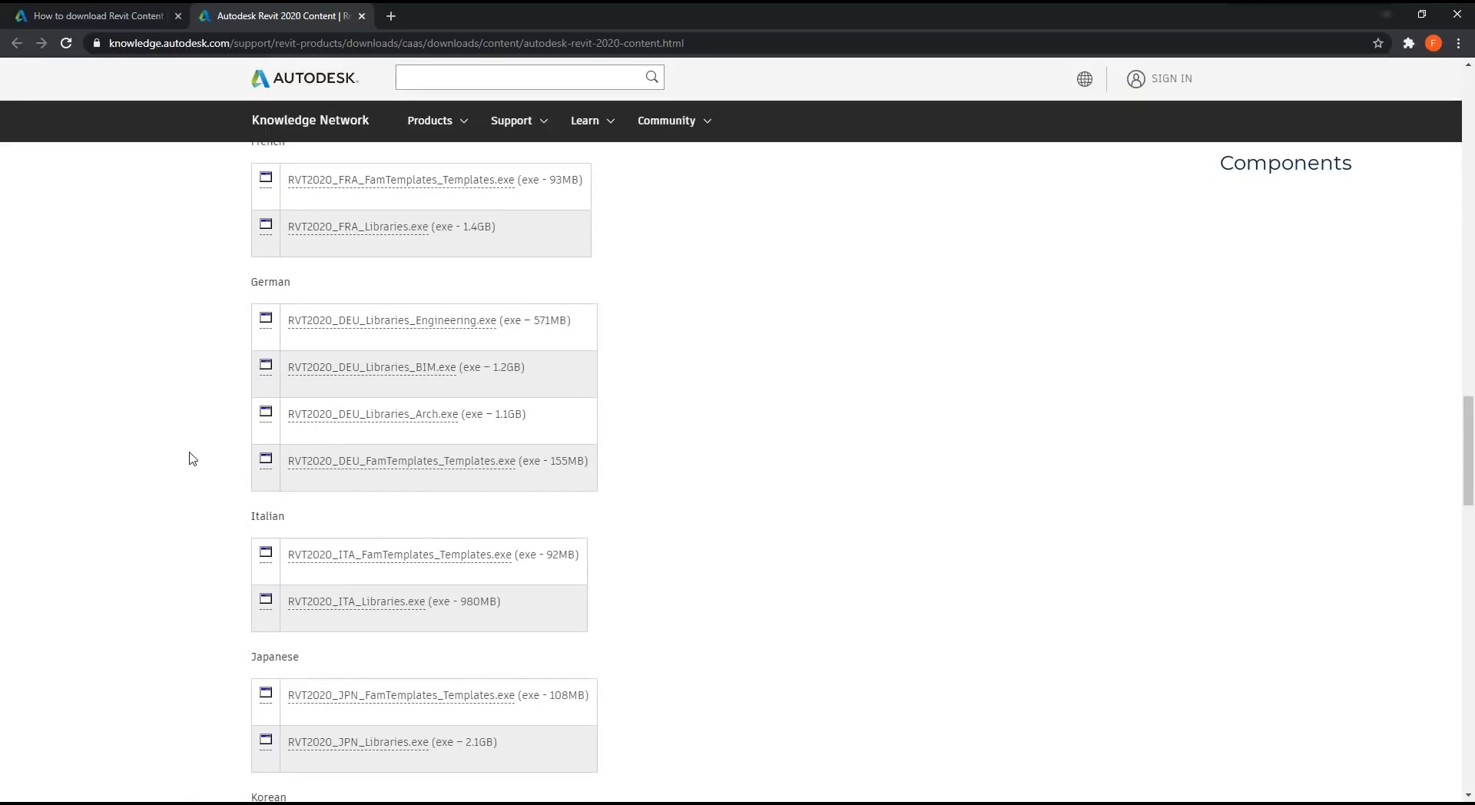
{"action": "scroll", "coordinate": [192, 460], "scroll_direction": "down", "scroll_amount": 2}
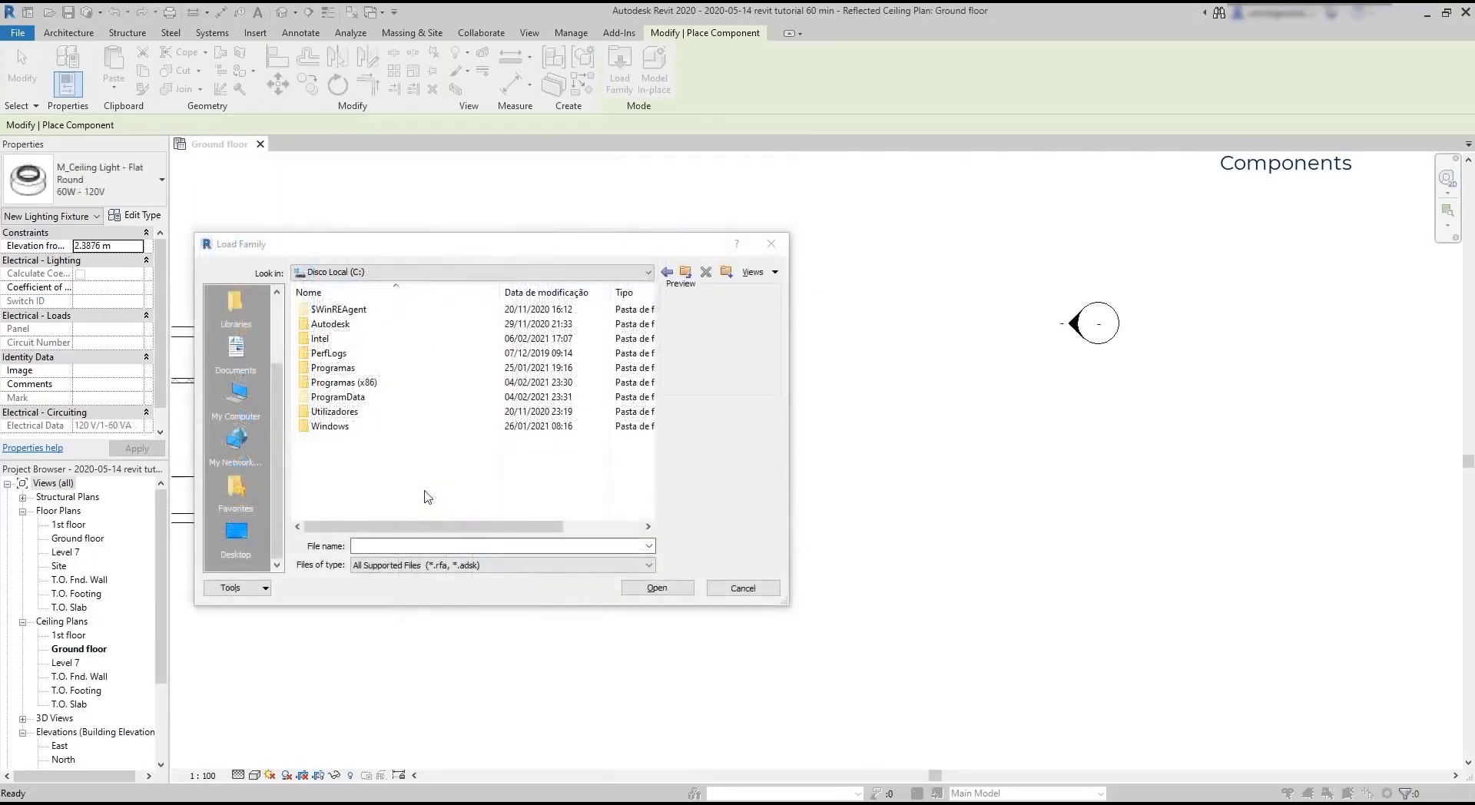
Browse the family folders from ProgramData through Autodesk and RVT 2020 to Libraries, then return to RVT 2020.
{"action": "double_click", "coordinate": [363, 398]}
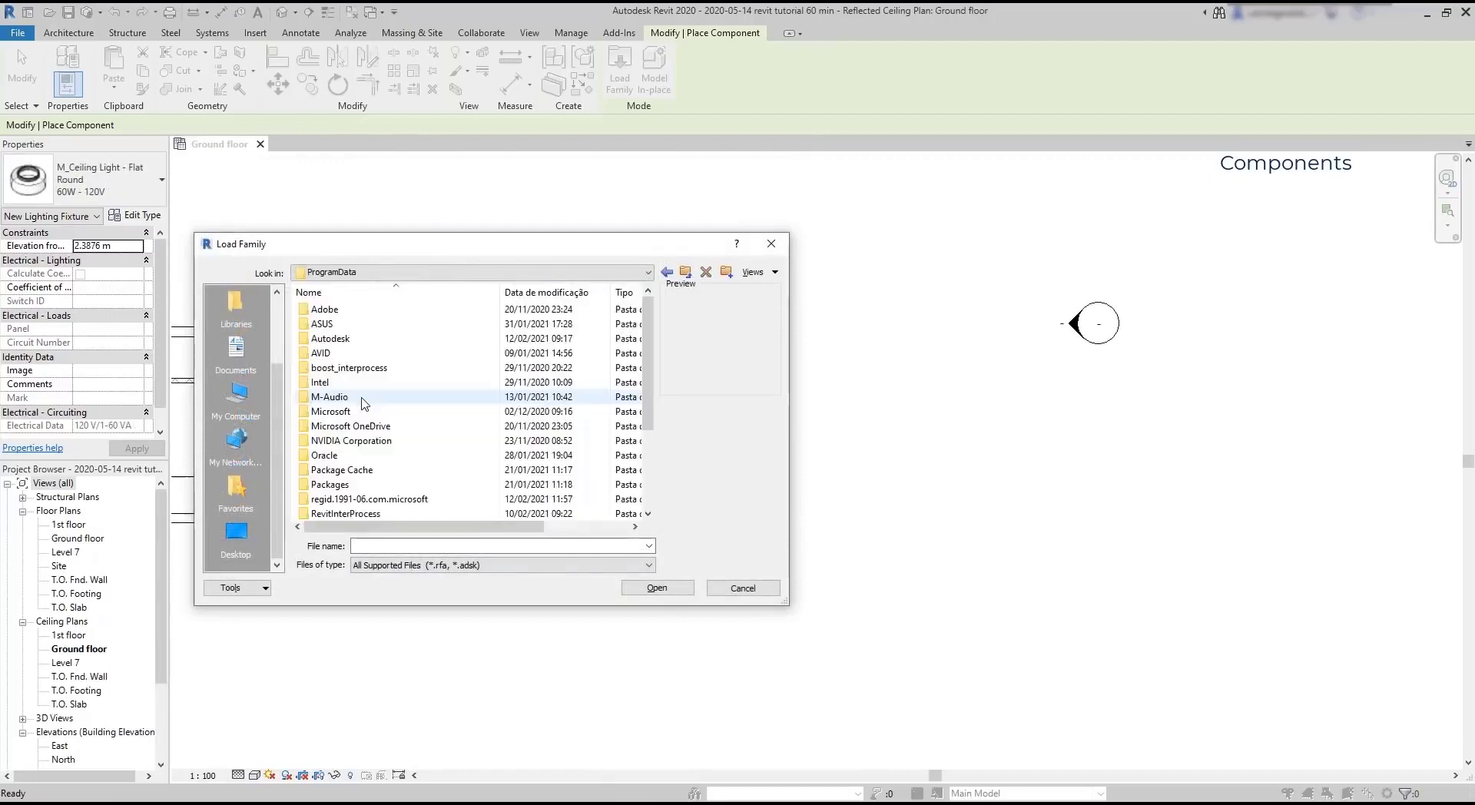
{"action": "double_click", "coordinate": [372, 339]}
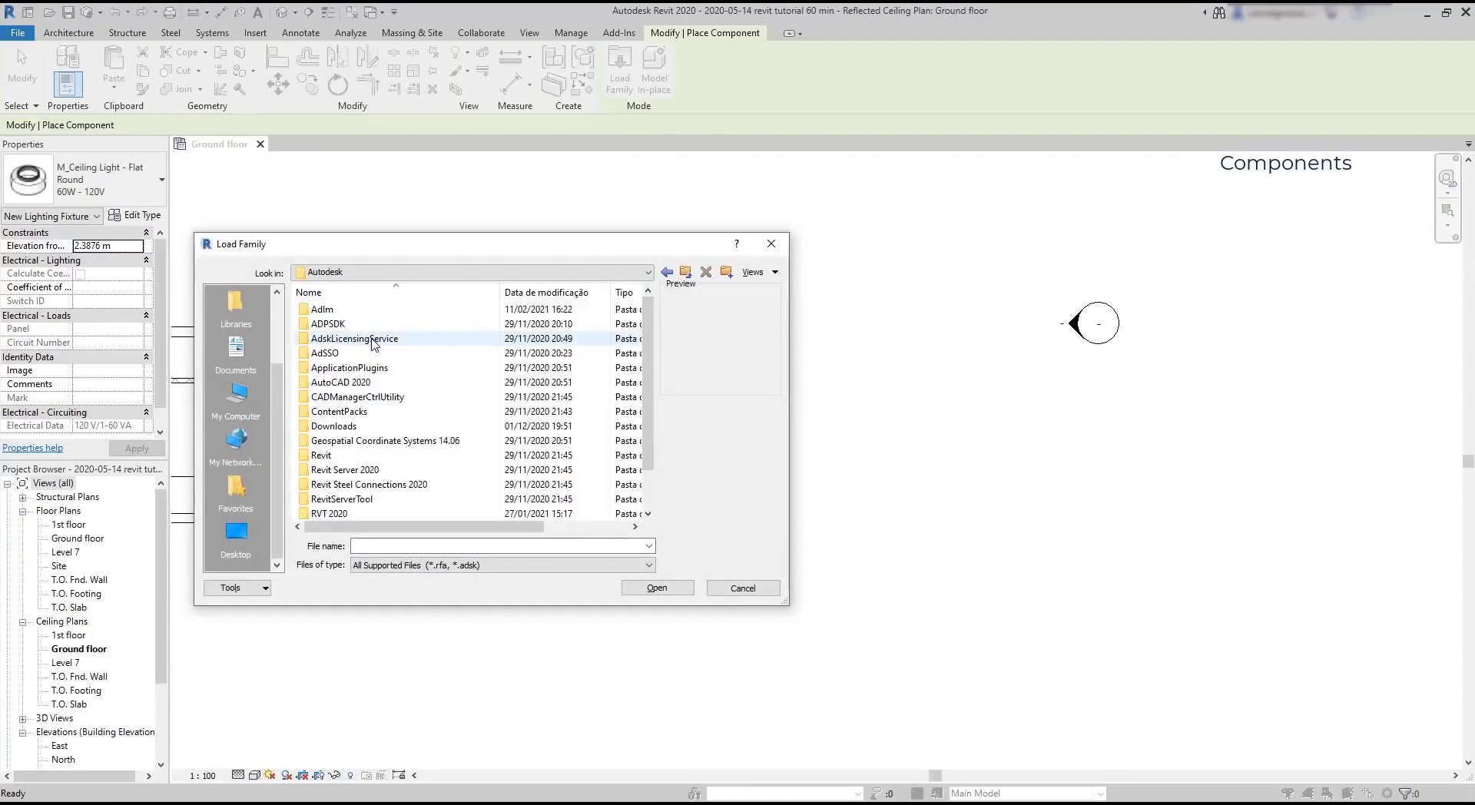
{"action": "double_click", "coordinate": [346, 515]}
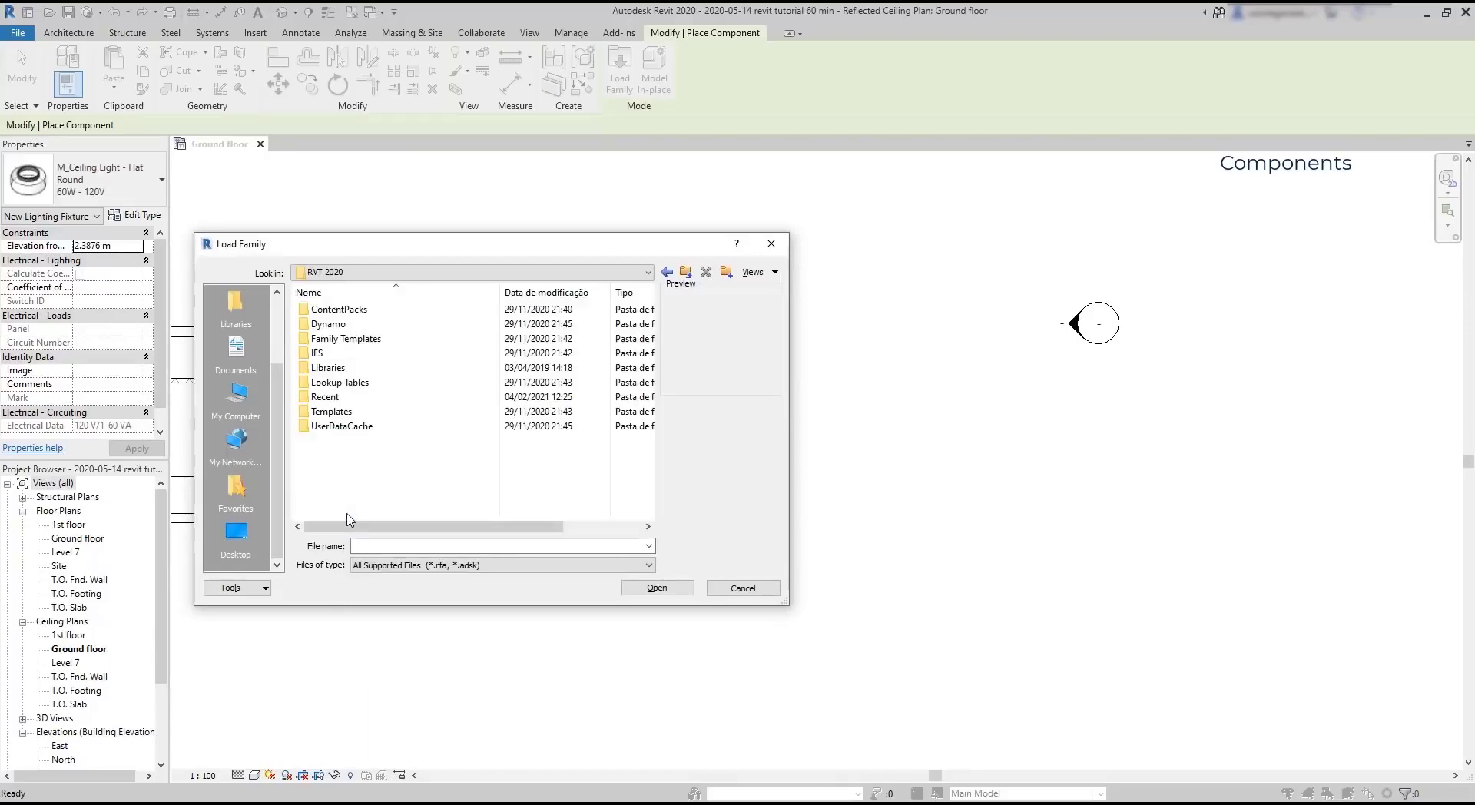
{"action": "double_click", "coordinate": [360, 368]}
{"action": "key", "text": "BackSpace"}
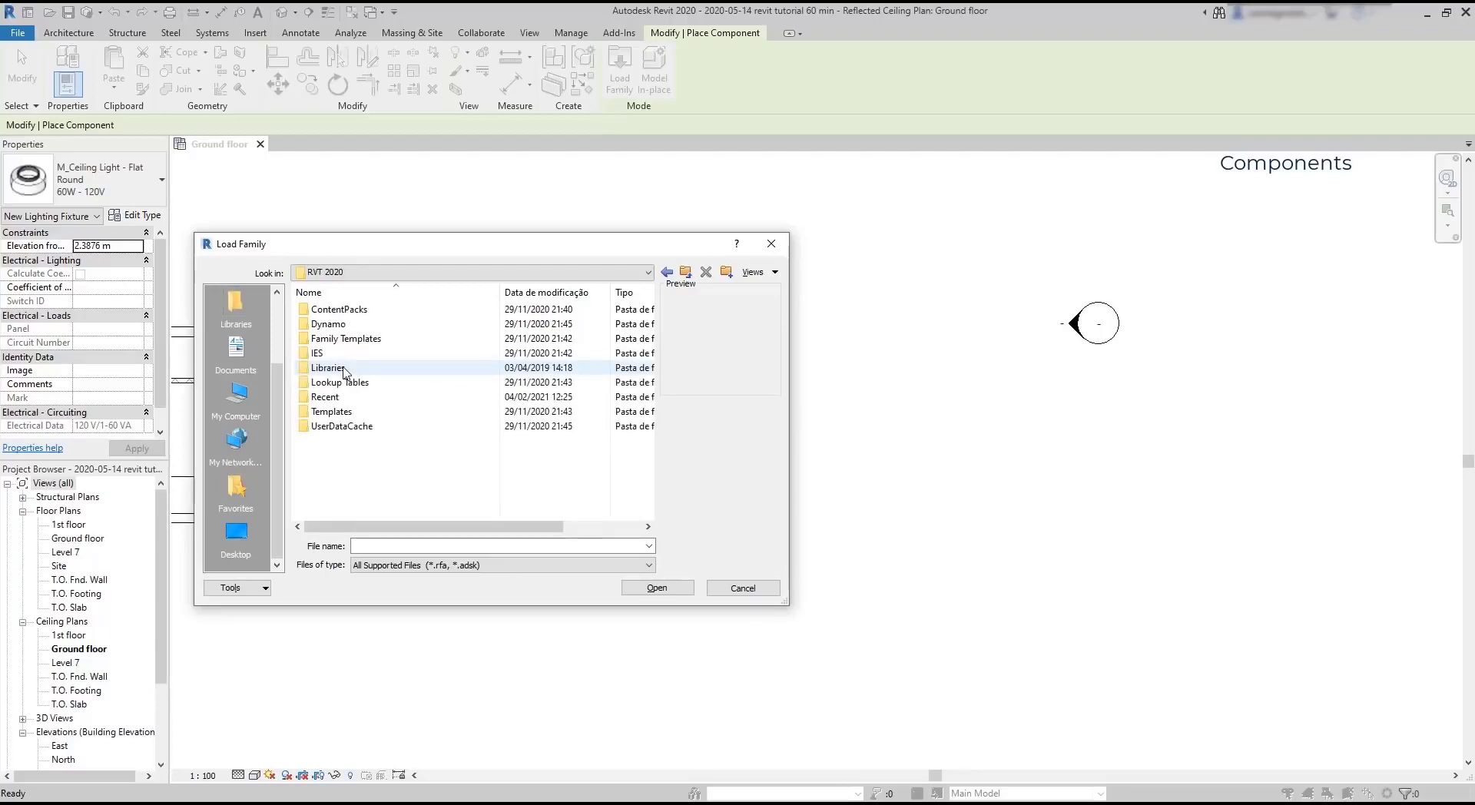
Add the RVT 2020 Libraries folder to the Load Family dialog's places and open it from that shortcut.
{"action": "left_click_drag", "start_coordinate": [343, 368], "coordinate": [236, 338]}
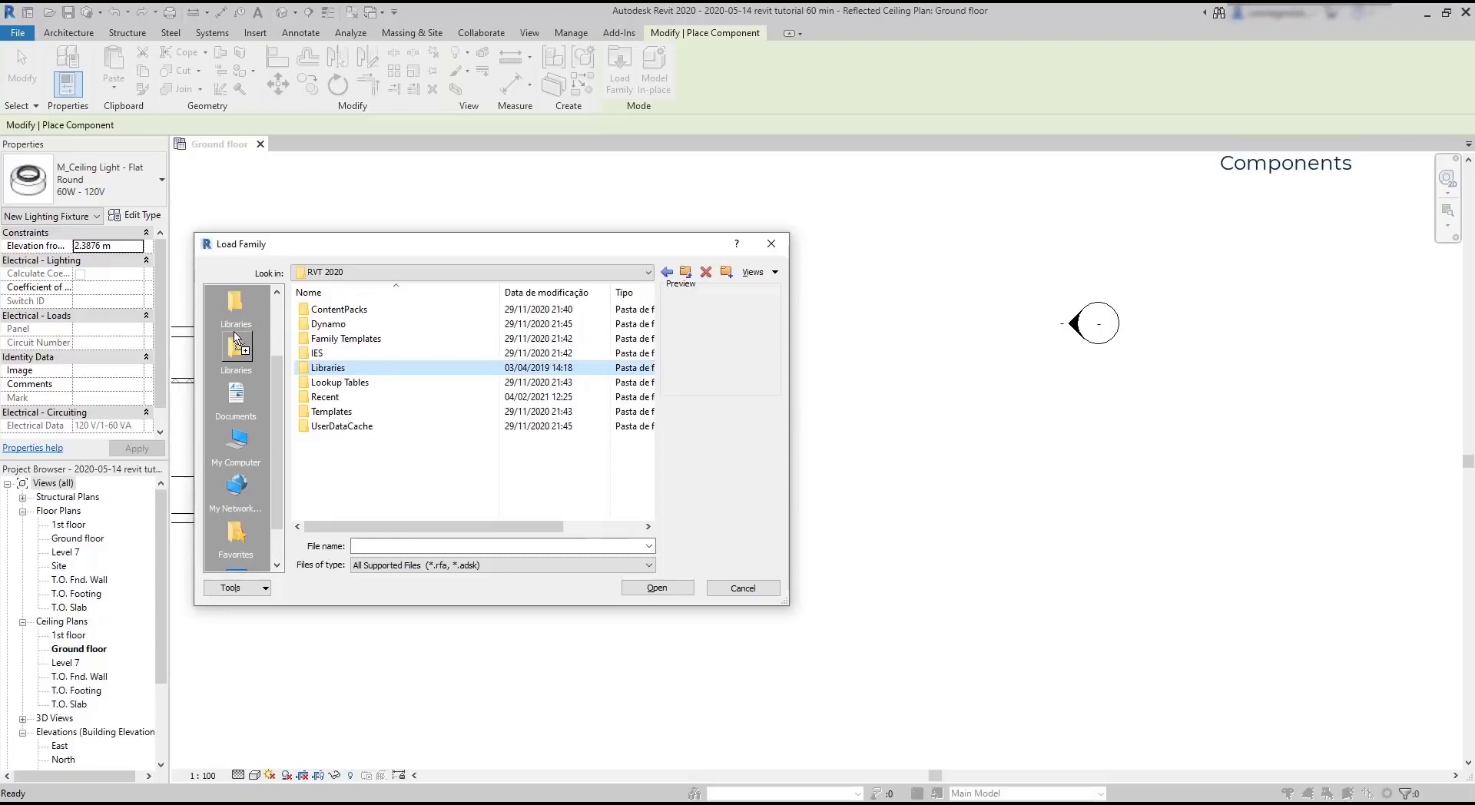
{"action": "left_click", "coordinate": [376, 487]}
{"action": "left_click", "coordinate": [234, 361]}
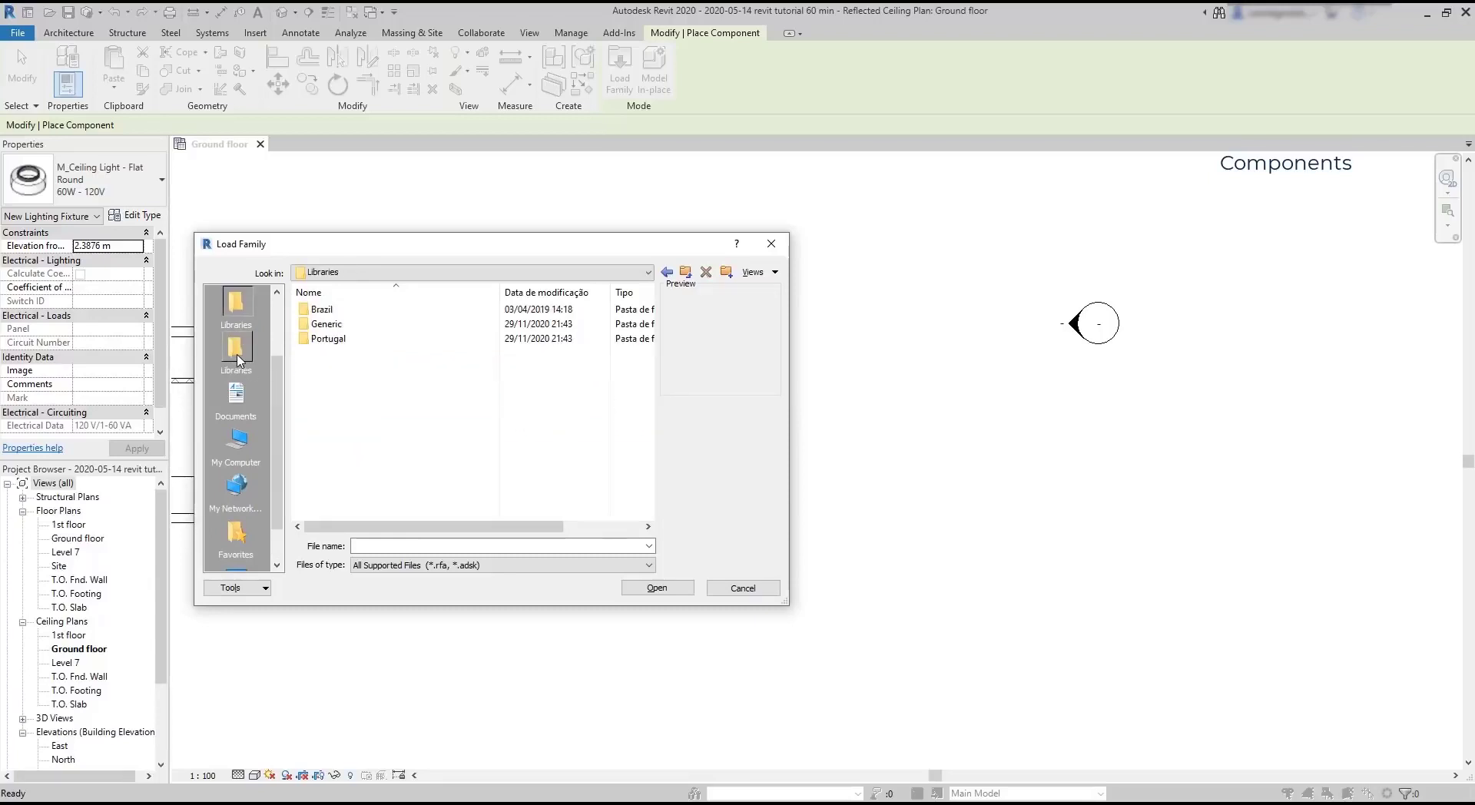
Remove the duplicate Libraries shortcut from the Load Family dialog's places and confirm the removal.
{"action": "right_click", "coordinate": [236, 358]}
{"action": "left_click", "coordinate": [268, 366]}
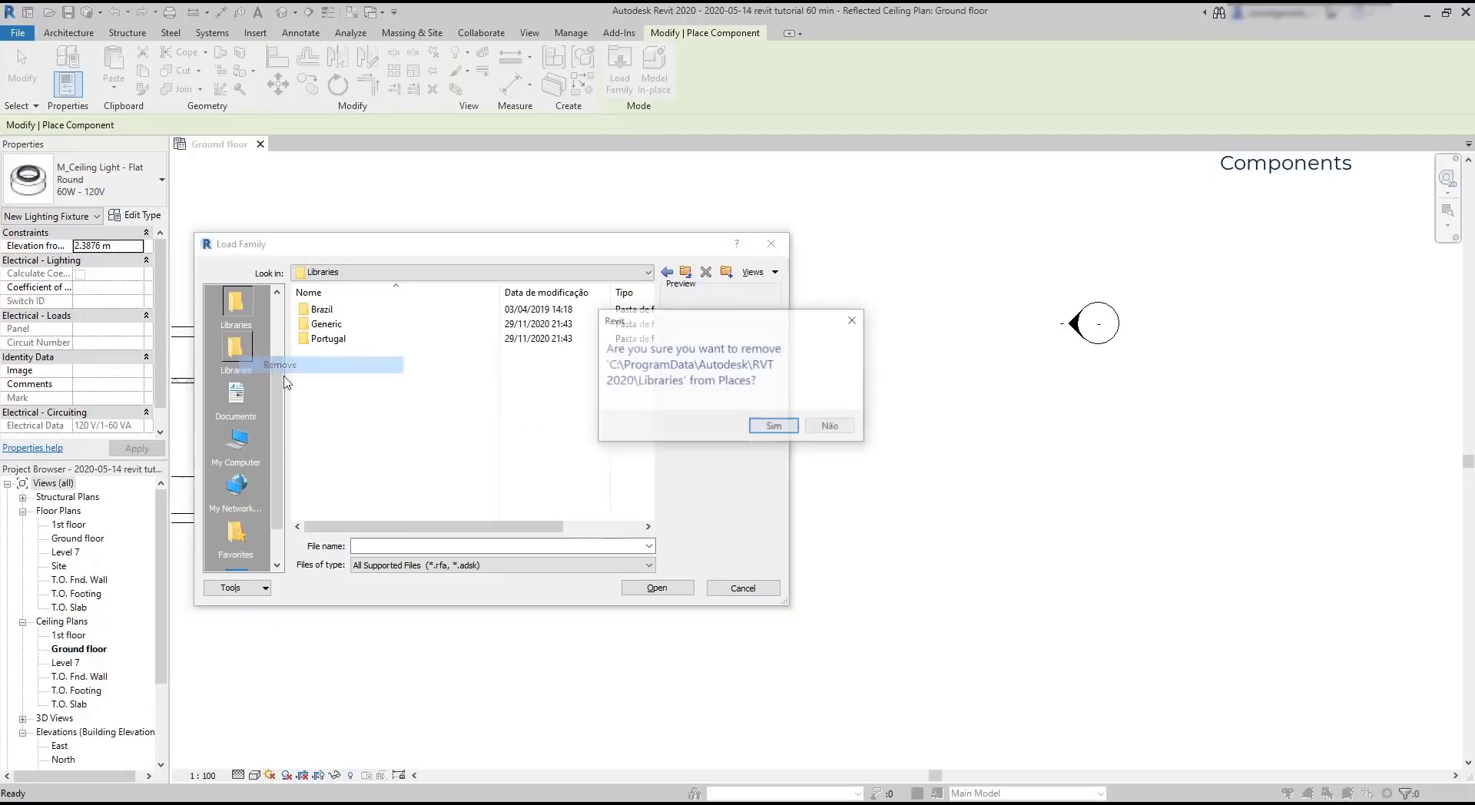
{"action": "left_click", "coordinate": [761, 433]}
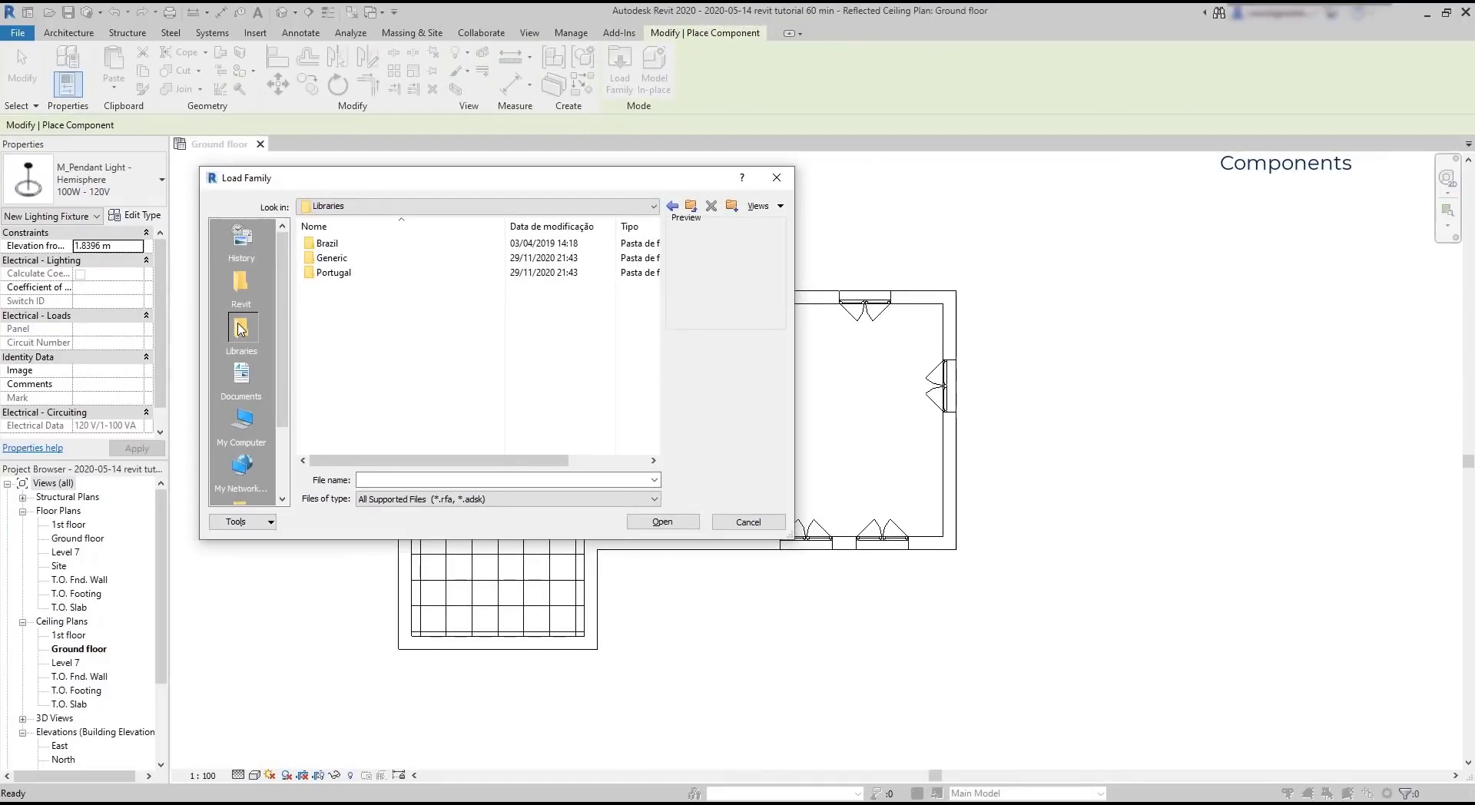
Load the M_Ceiling Light - Flat Round family from the Portugal library's Lighting, Architectural, Internal folder.
{"action": "double_click", "coordinate": [334, 272]}
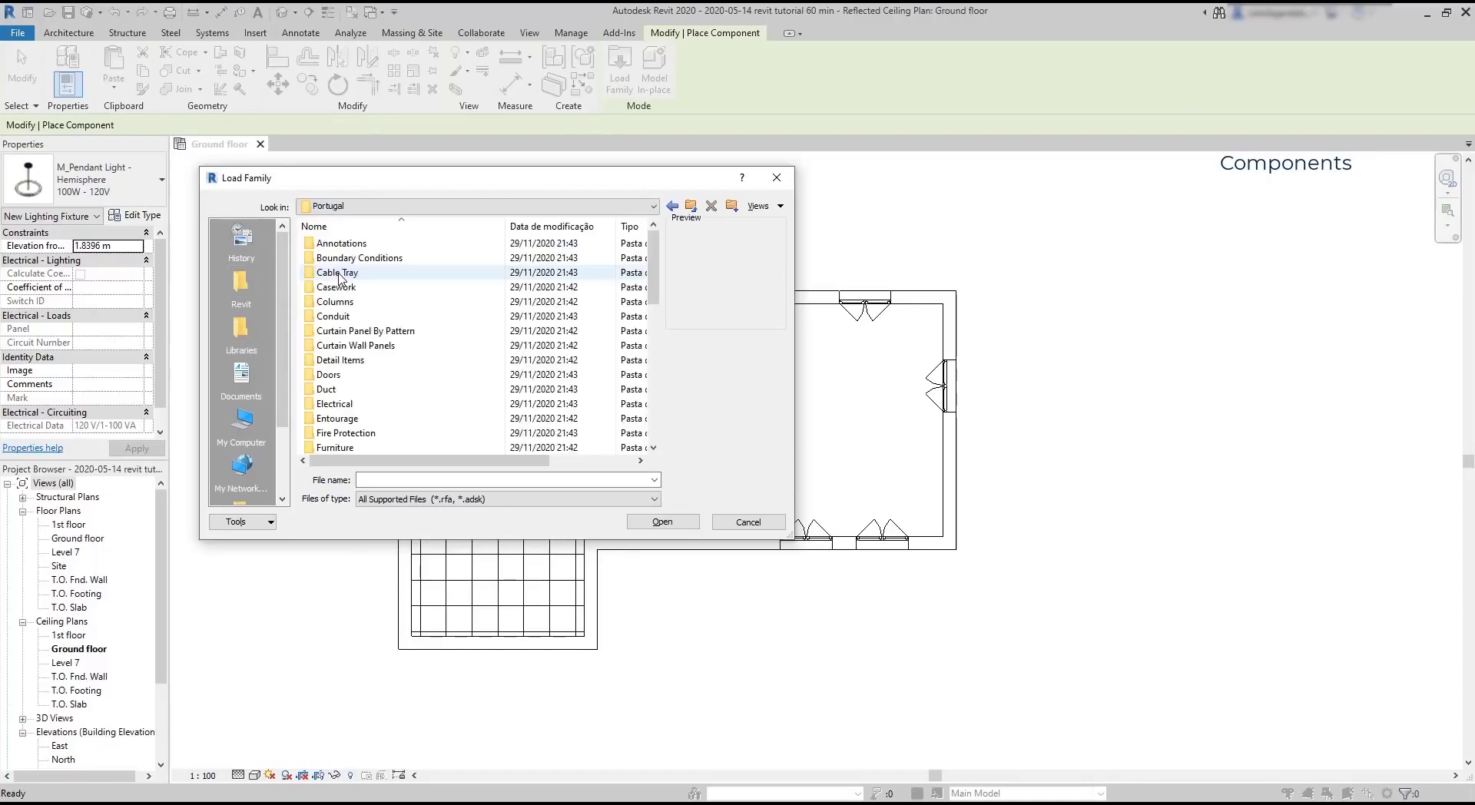
{"action": "left_click_drag", "start_coordinate": [655, 251], "coordinate": [655, 271]}
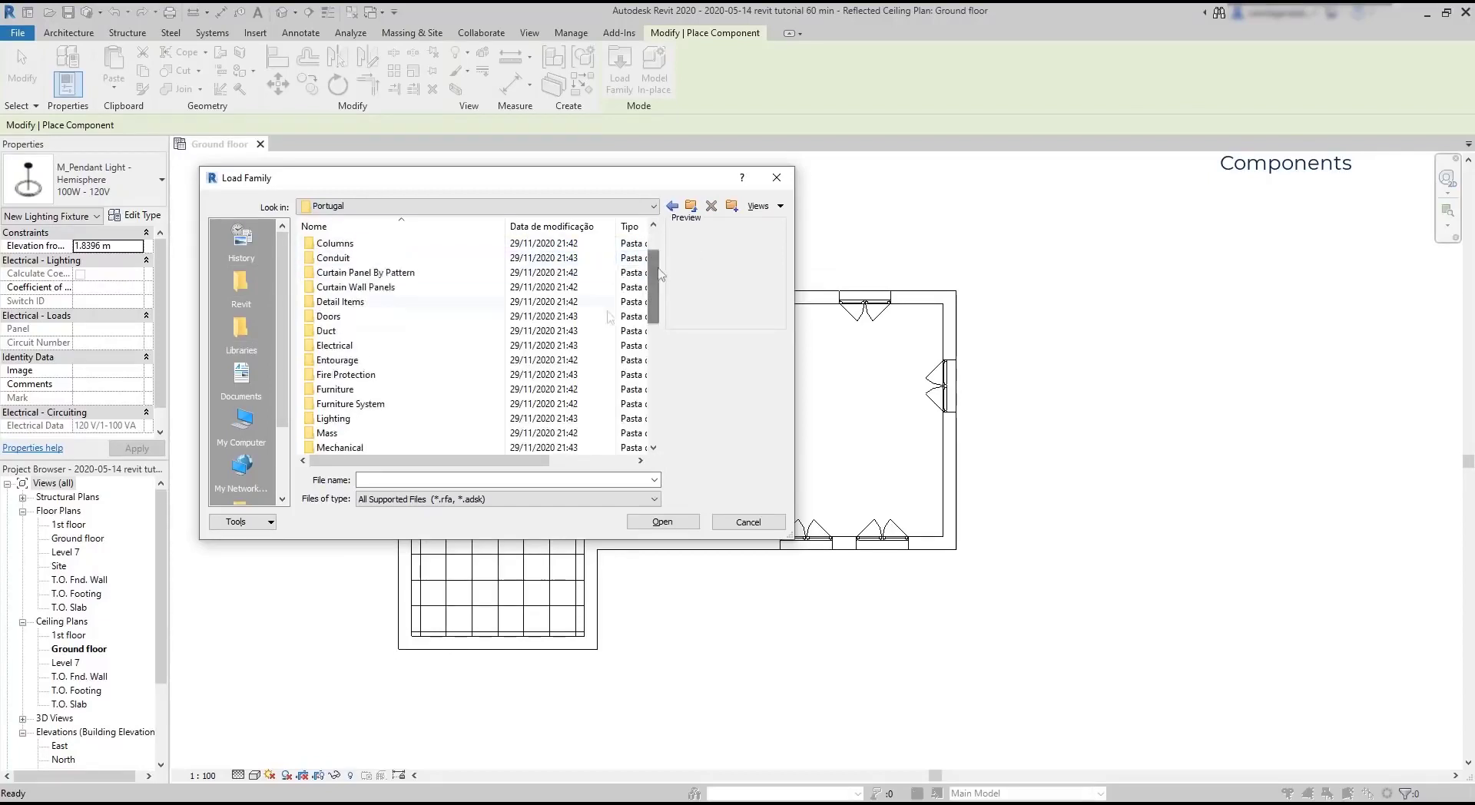
{"action": "left_click", "coordinate": [403, 424]}
{"action": "double_click", "coordinate": [405, 425]}
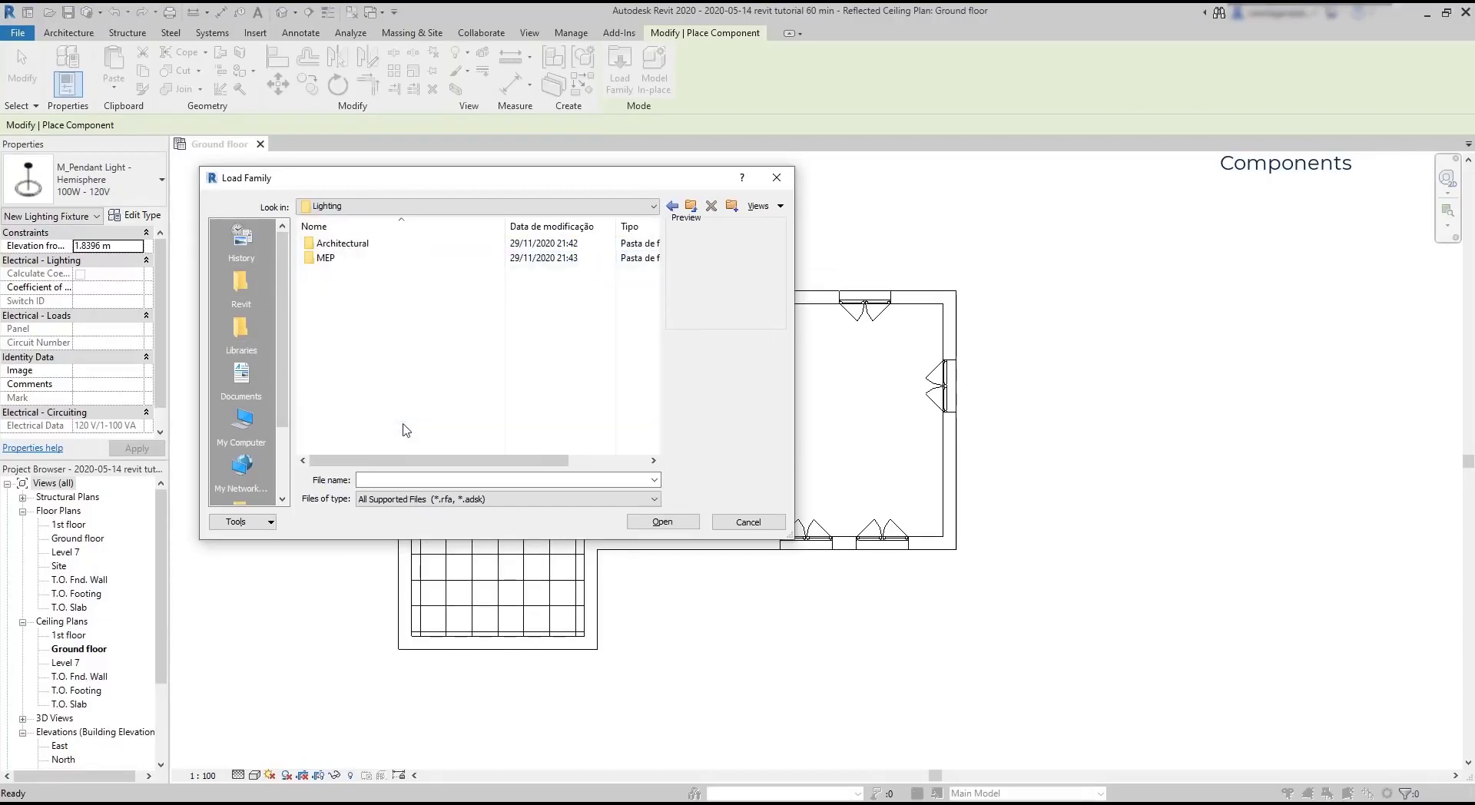
{"action": "double_click", "coordinate": [372, 244]}
{"action": "double_click", "coordinate": [371, 258]}
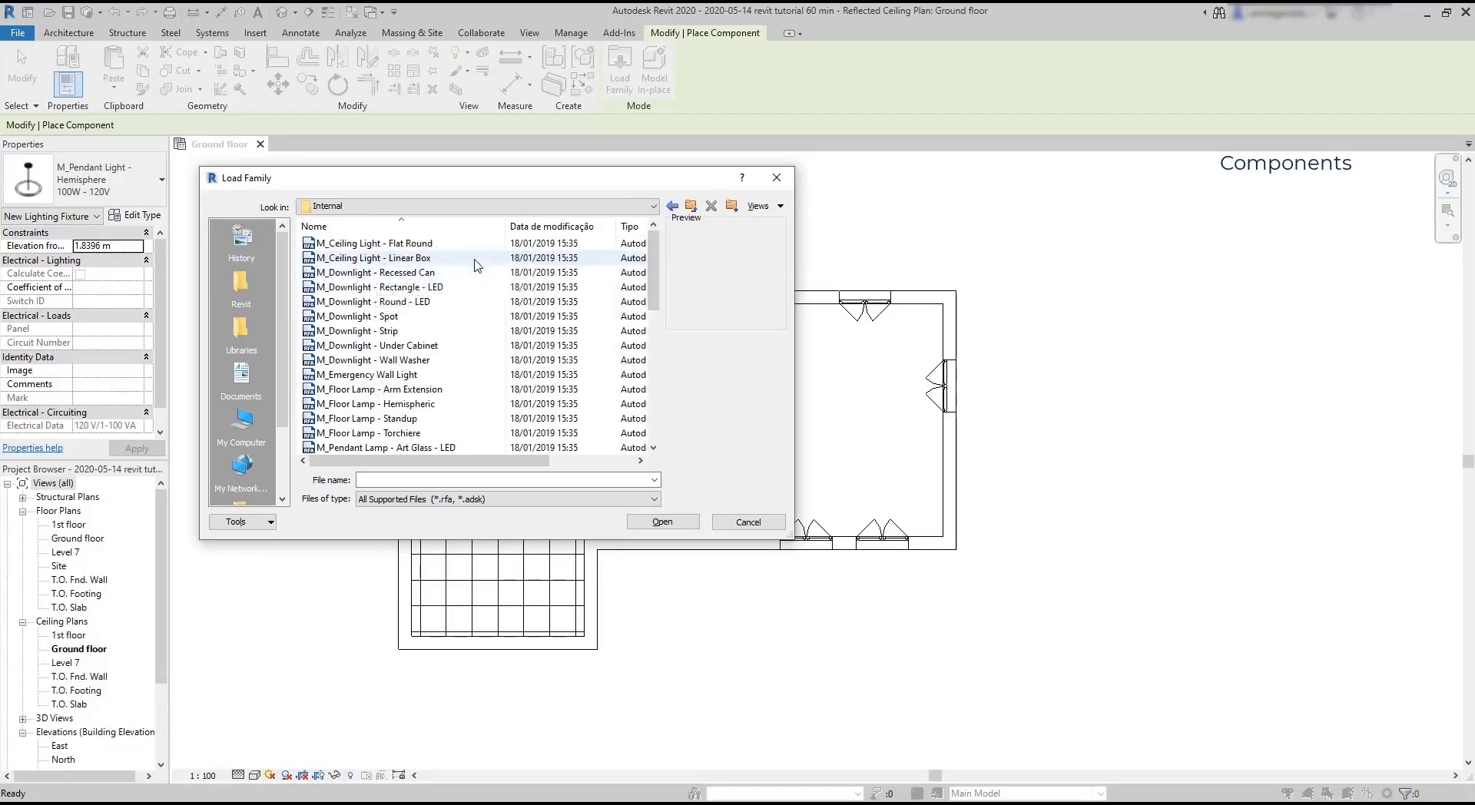
{"action": "left_click", "coordinate": [475, 260]}
{"action": "left_click", "coordinate": [457, 244]}
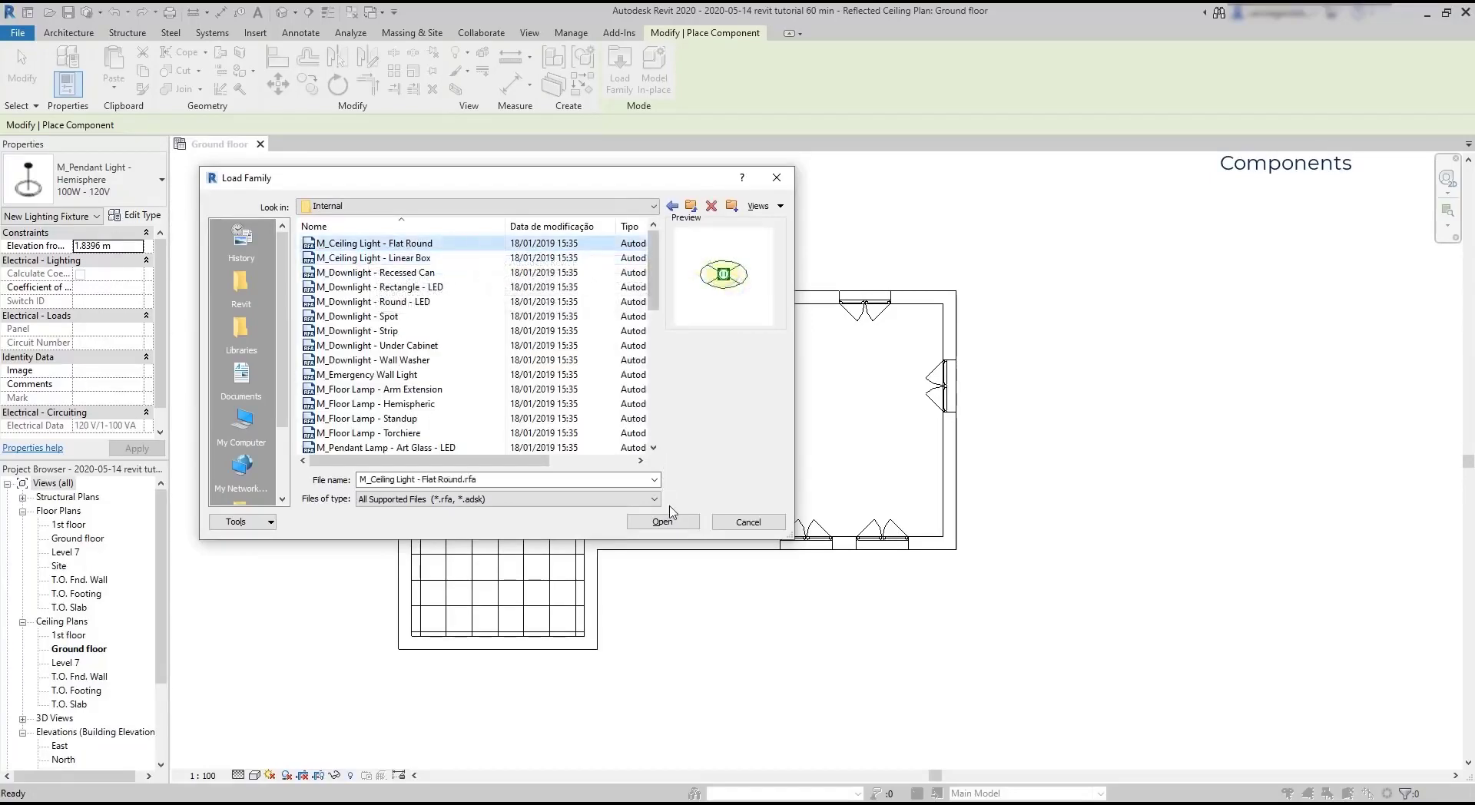
{"action": "left_click", "coordinate": [662, 521]}
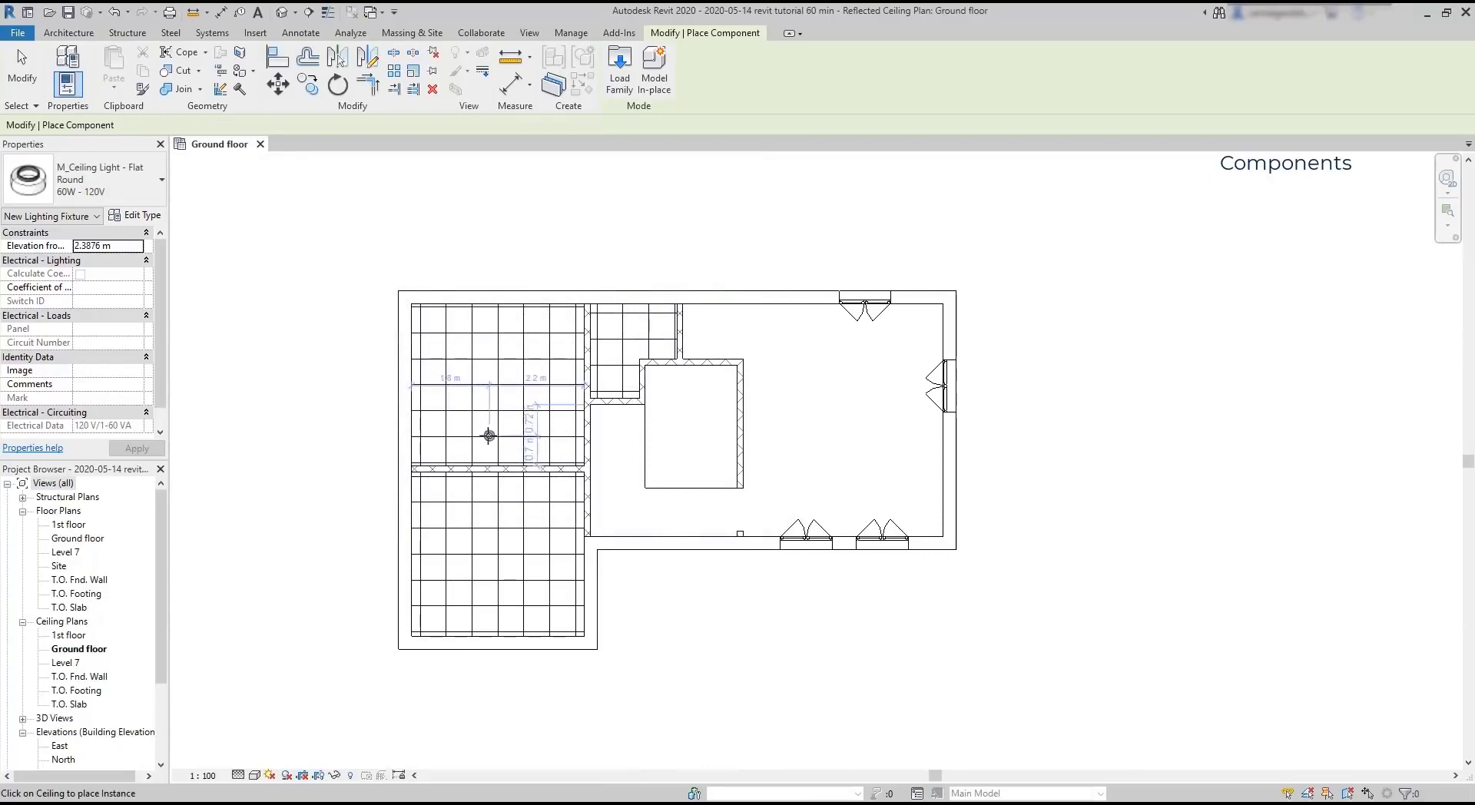
Place two M_Ceiling Light - Flat Round 60W - 120V fixtures on grid intersections in the north-west room, about 2 m from its east wall.
{"action": "scroll", "coordinate": [490, 437], "scroll_direction": "up", "scroll_amount": 2}
{"action": "scroll", "coordinate": [497, 437], "scroll_direction": "up", "scroll_amount": 2}
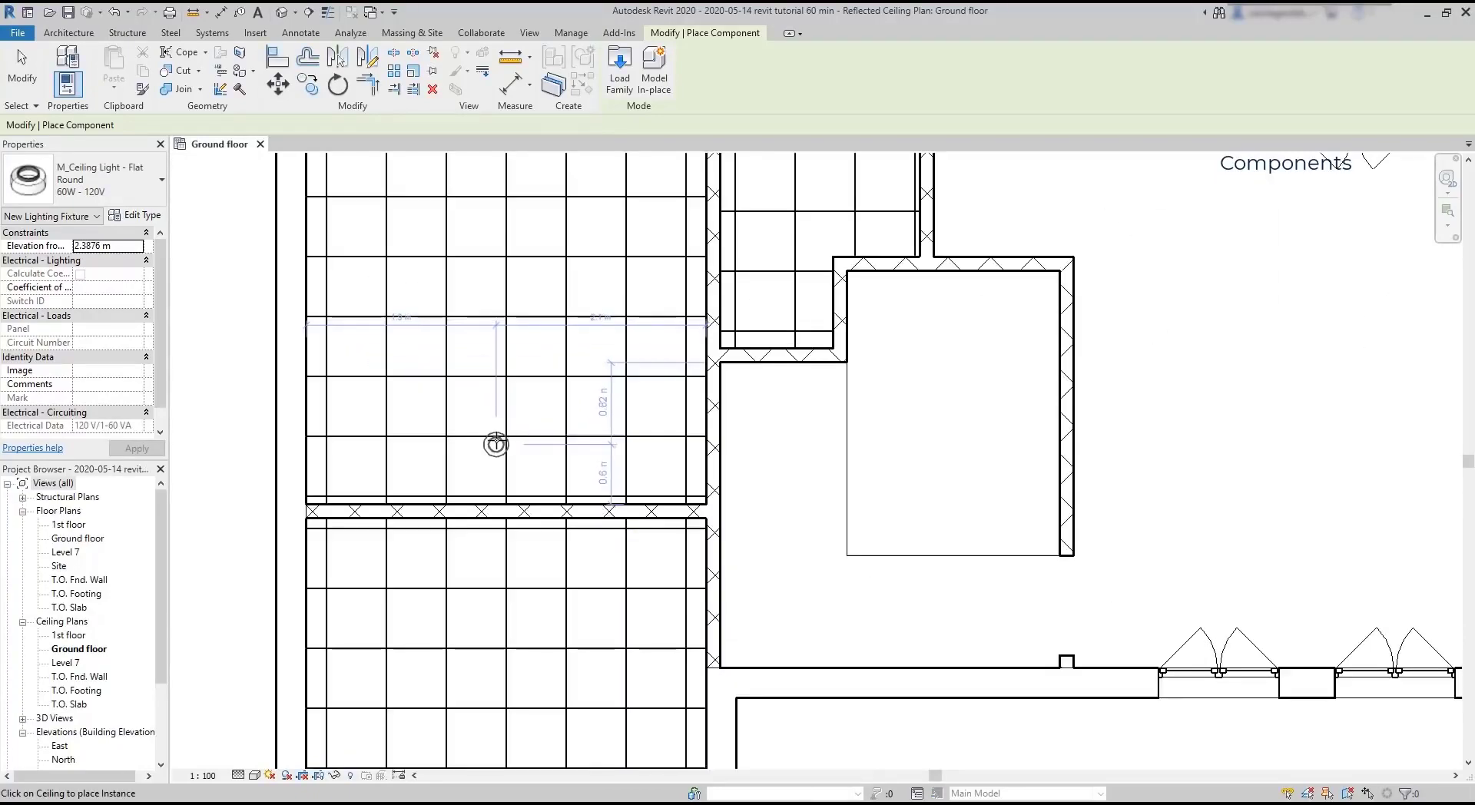
{"action": "scroll", "coordinate": [496, 436], "scroll_direction": "up", "scroll_amount": 2}
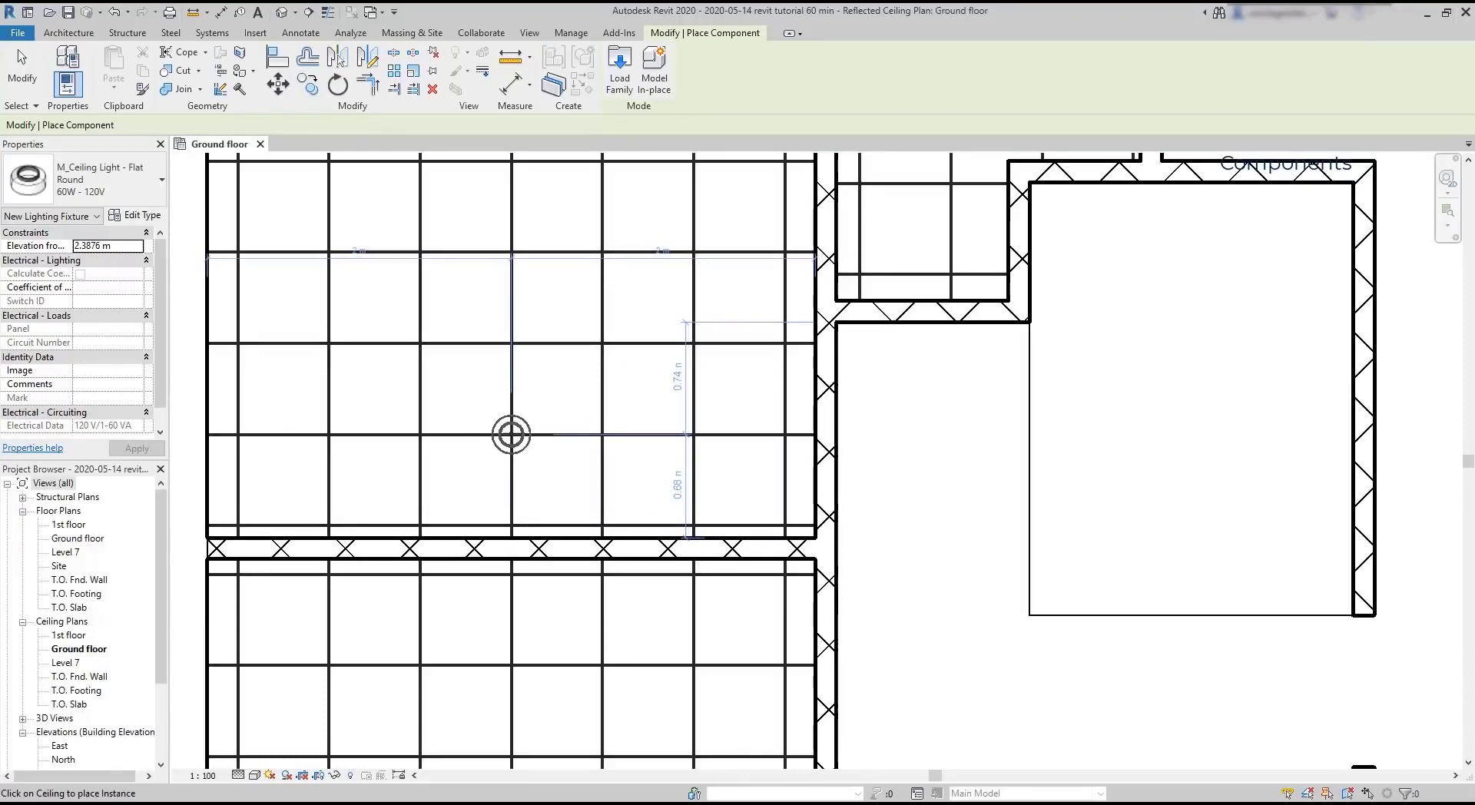
{"action": "left_click", "coordinate": [511, 435]}
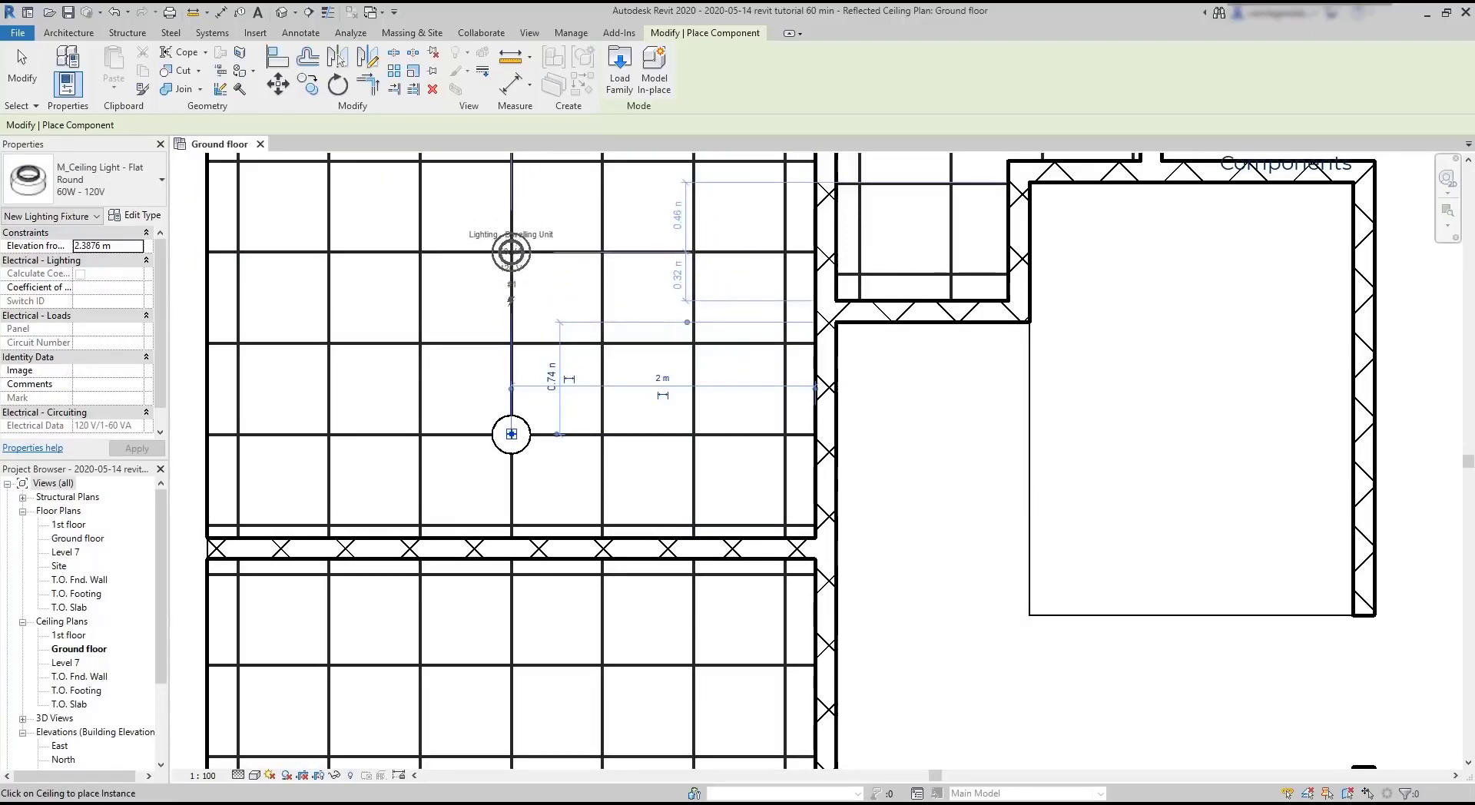
{"action": "scroll", "coordinate": [511, 252], "scroll_direction": "up", "scroll_amount": 2}
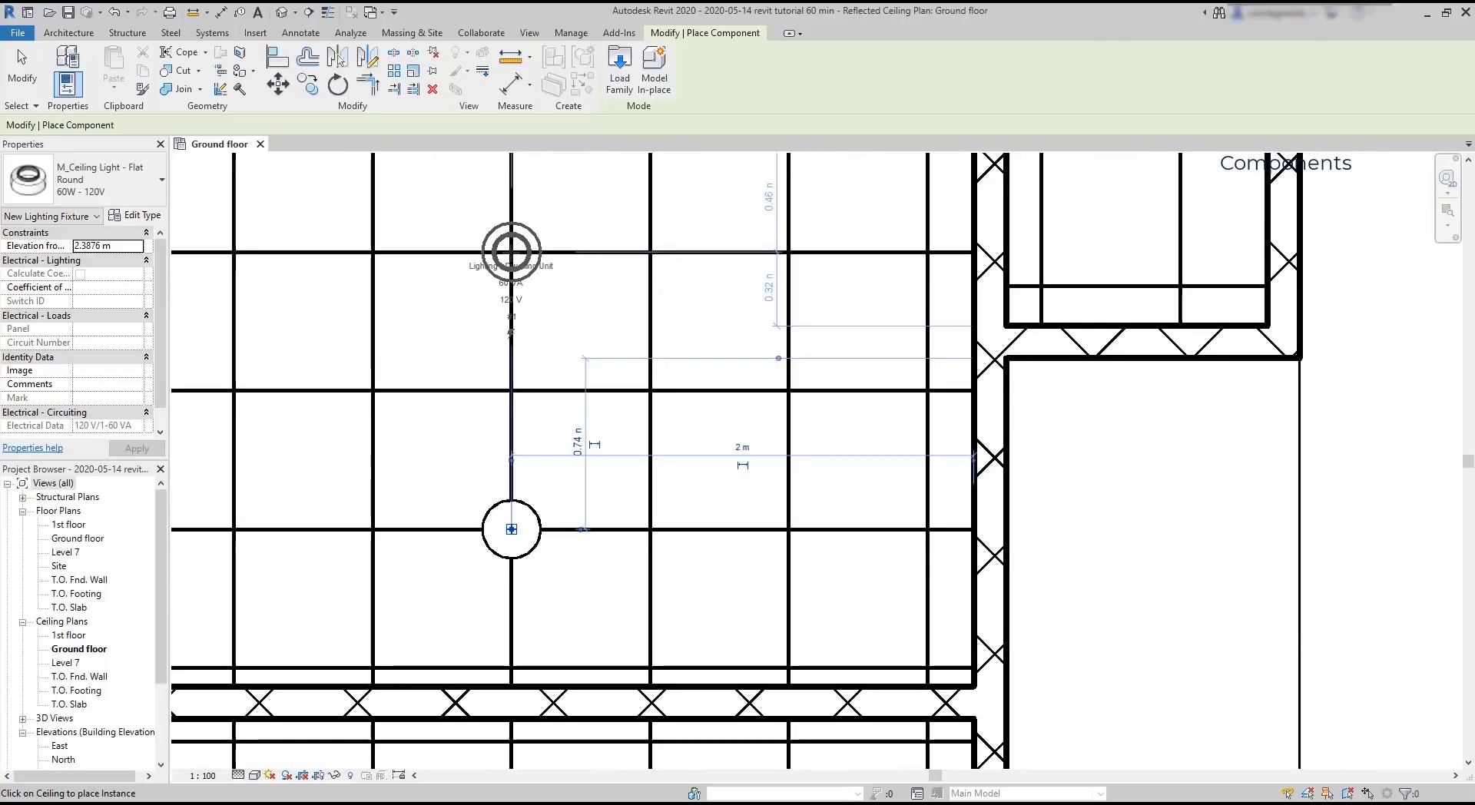
{"action": "left_click", "coordinate": [511, 252]}
{"action": "scroll", "coordinate": [605, 339], "scroll_direction": "down", "scroll_amount": 2}
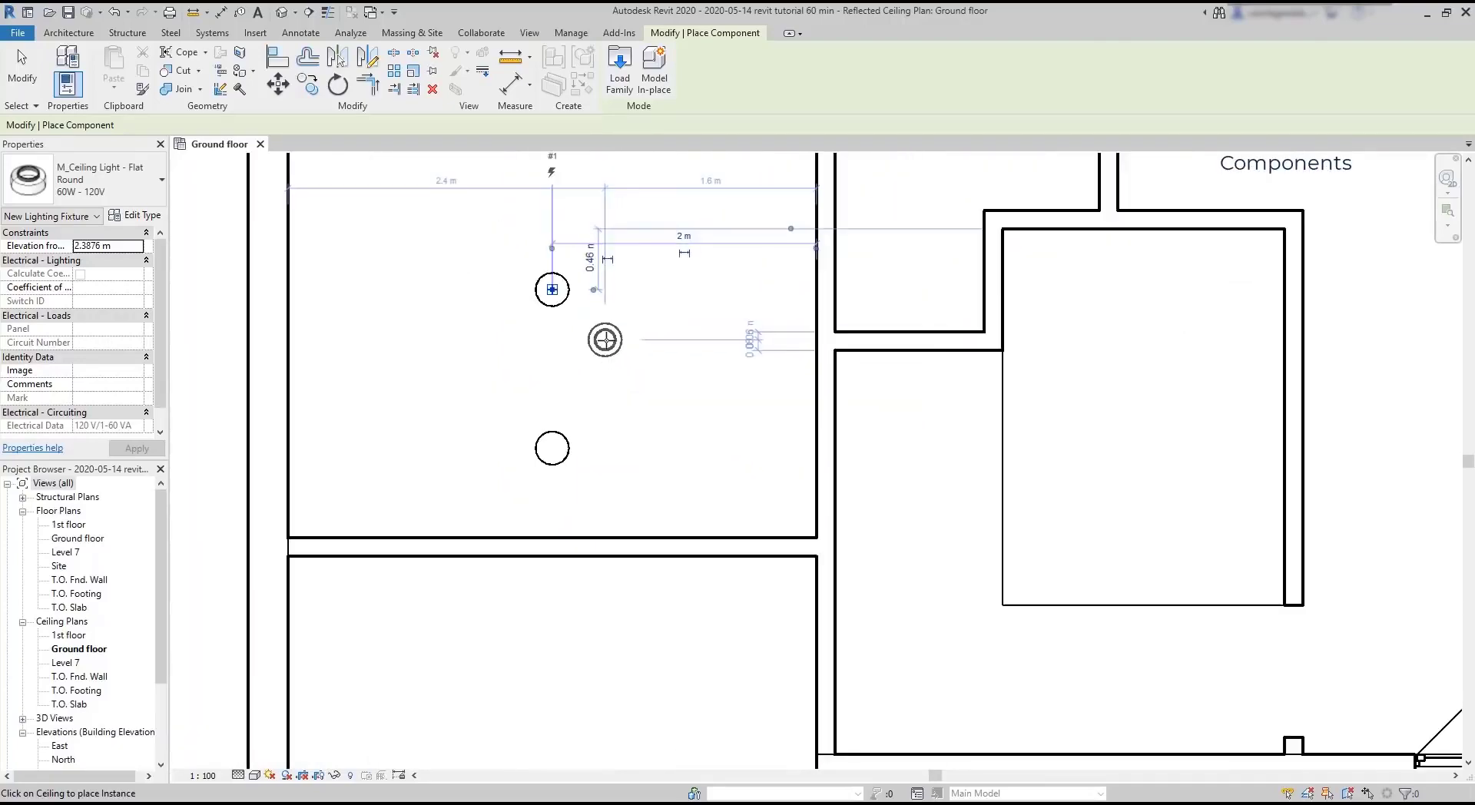
{"action": "scroll", "coordinate": [605, 340], "scroll_direction": "down", "scroll_amount": 1}
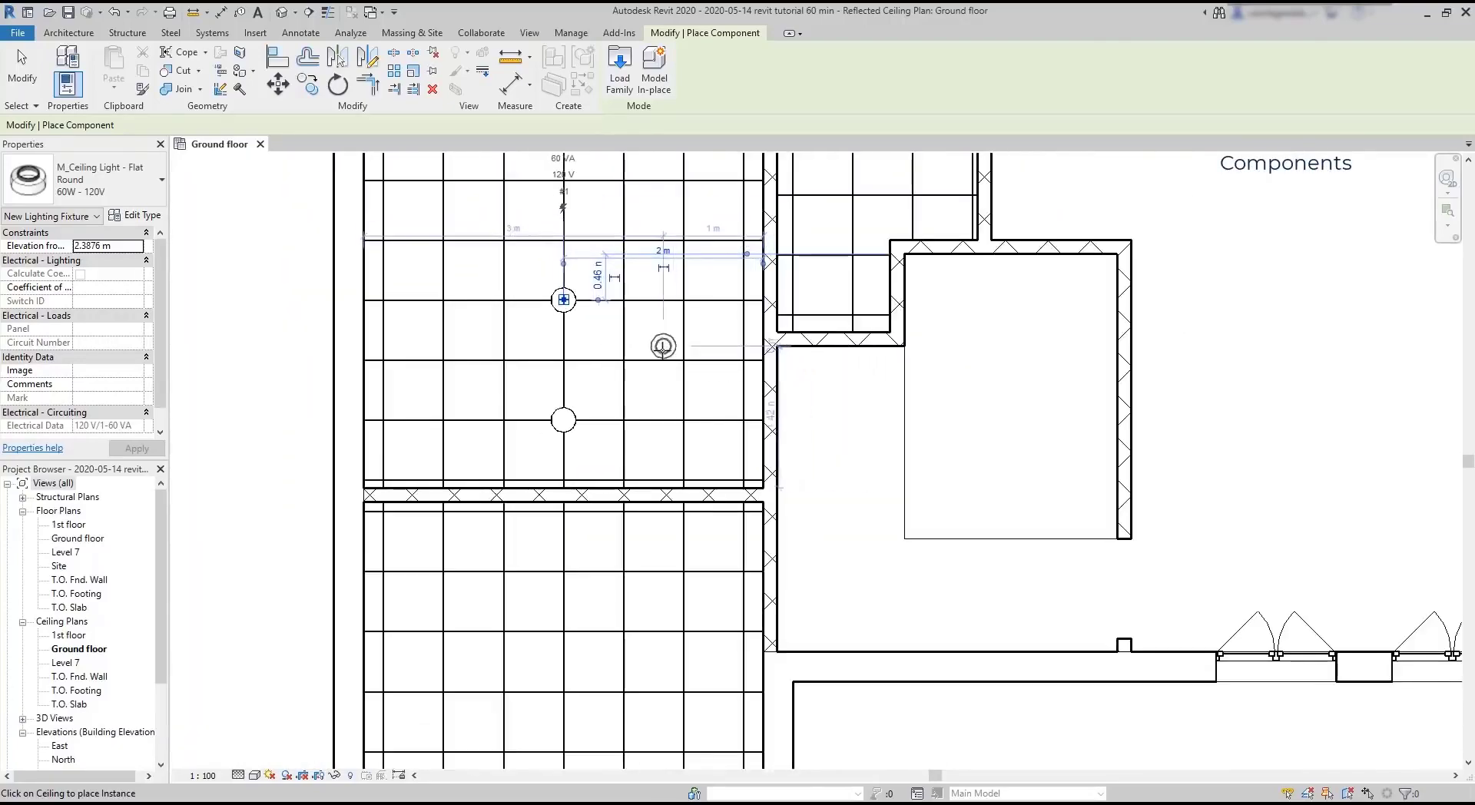
{"action": "scroll", "coordinate": [554, 277], "scroll_direction": "down", "scroll_amount": 1}
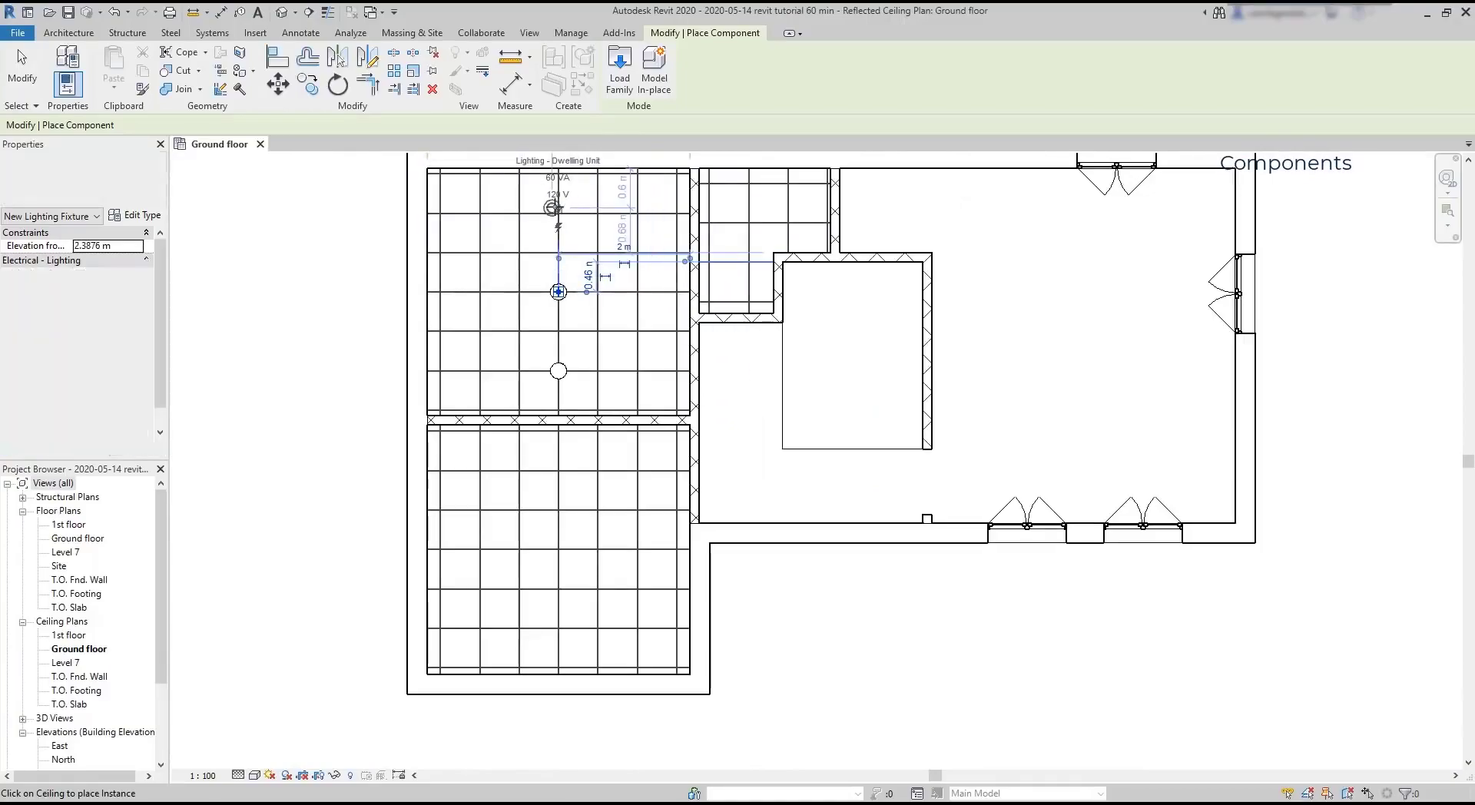
{"action": "scroll", "coordinate": [553, 207], "scroll_direction": "up", "scroll_amount": 3}
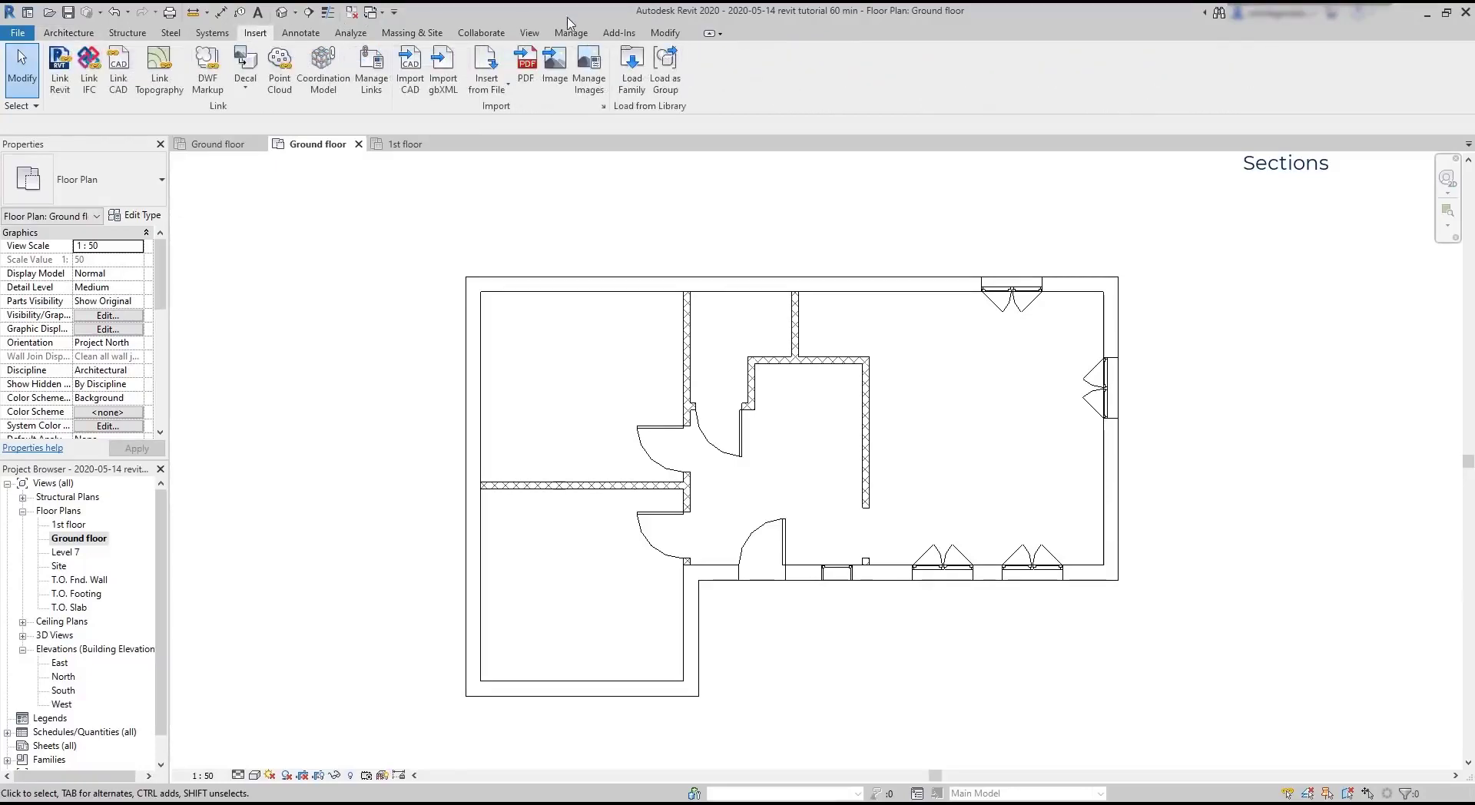
Draw a horizontal building section across the ground floor plan, from west of the building to beyond its east wall.
{"action": "left_click", "coordinate": [530, 33]}
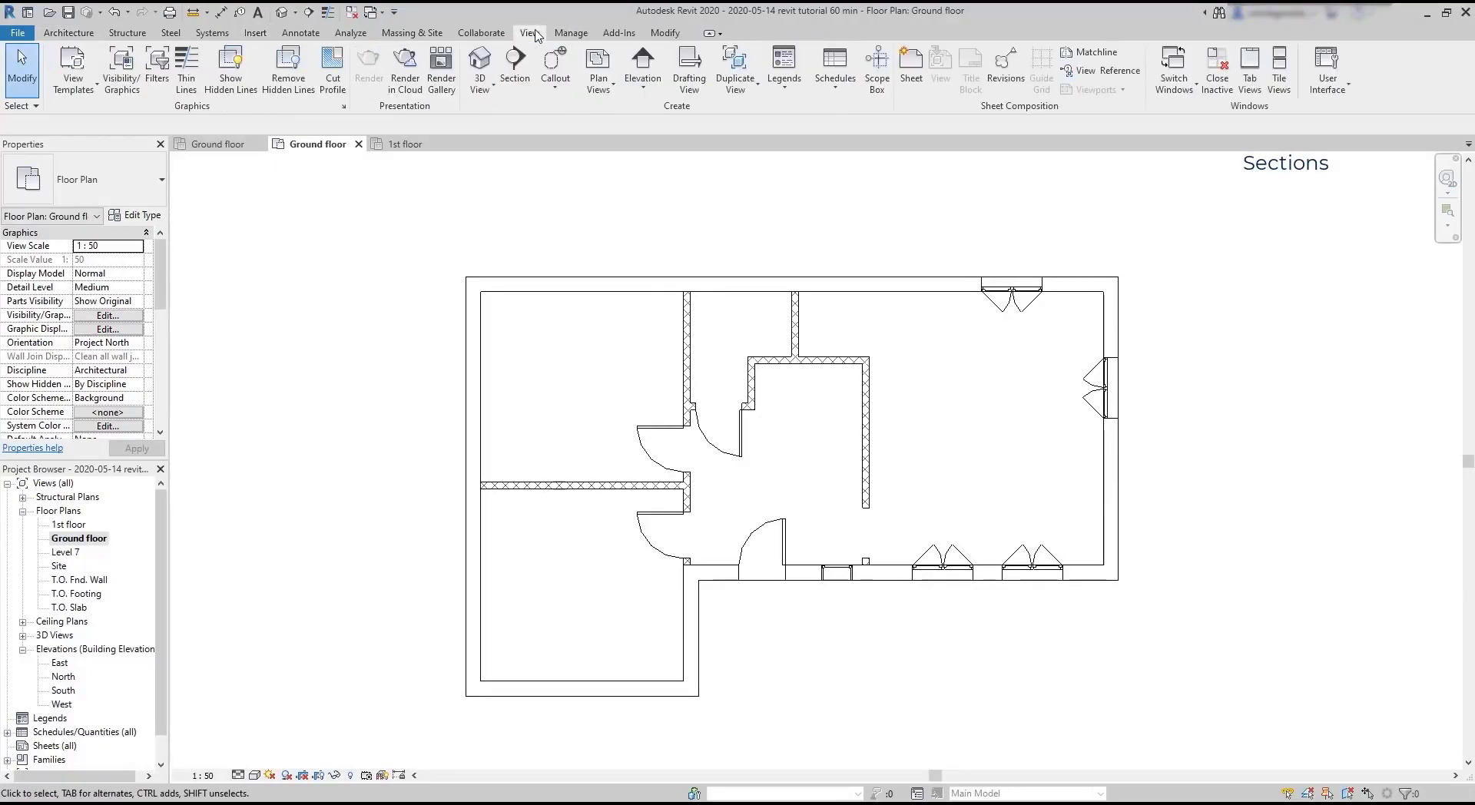
{"action": "left_click", "coordinate": [515, 74]}
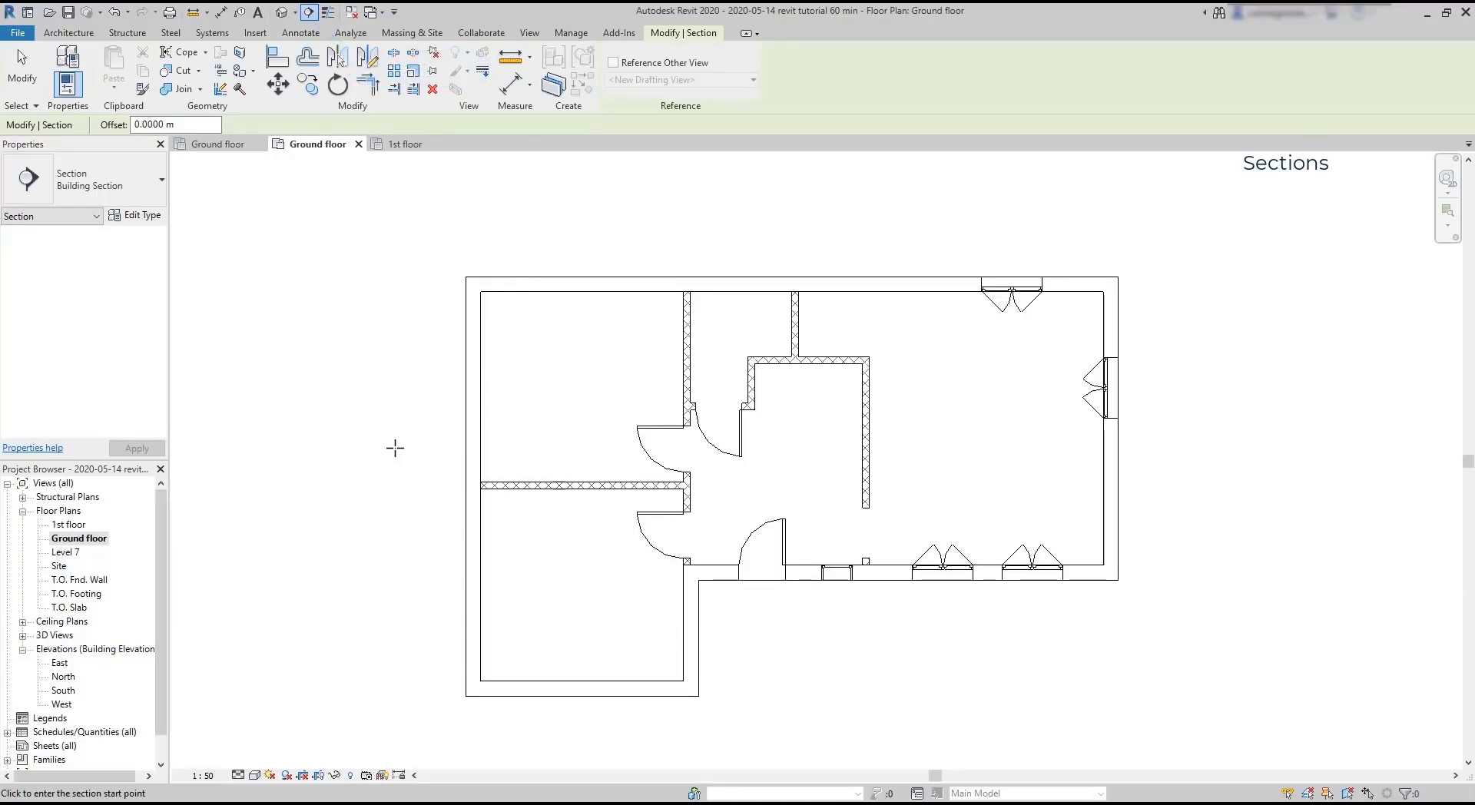
{"action": "left_click", "coordinate": [395, 447]}
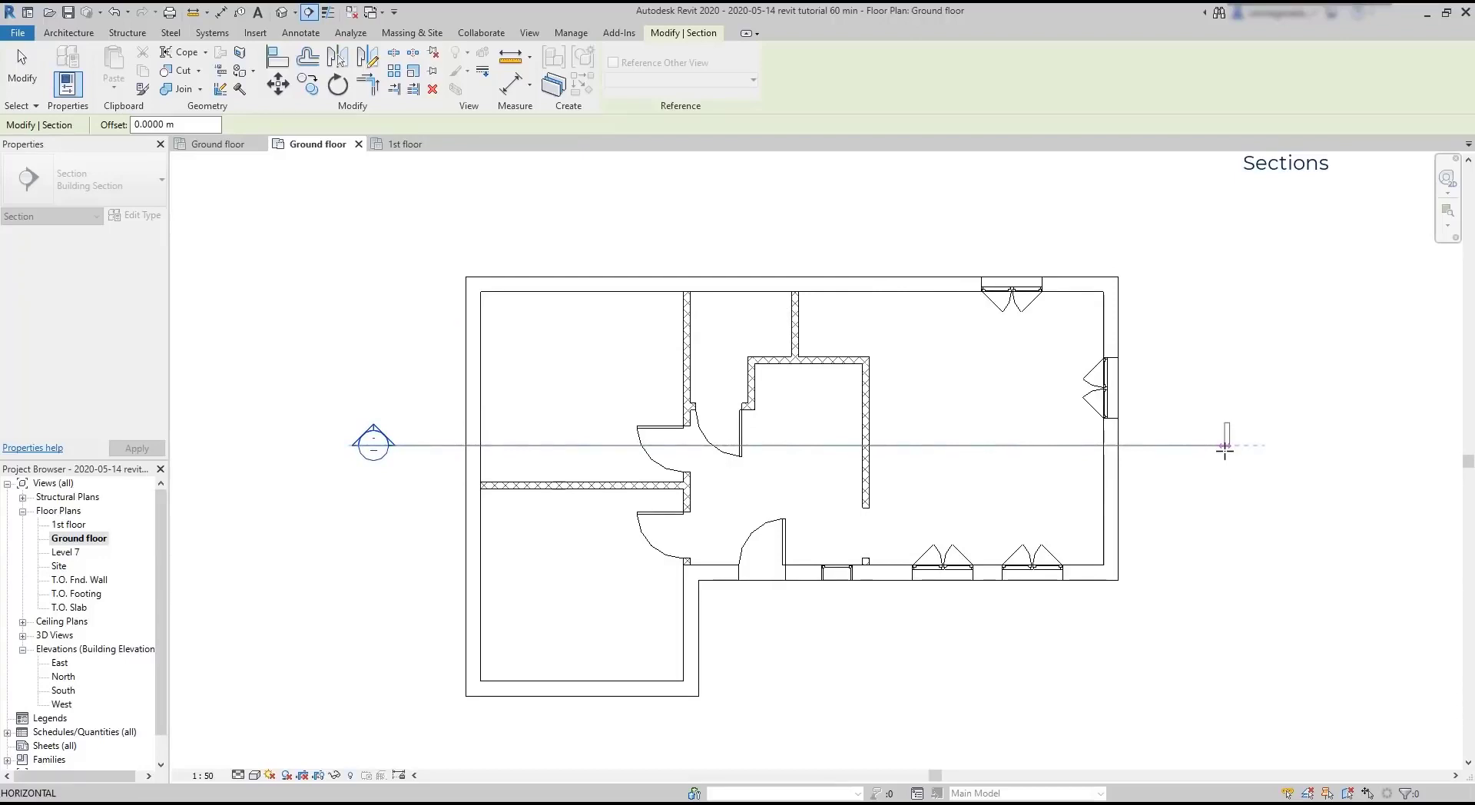
{"action": "left_click", "coordinate": [1224, 447]}
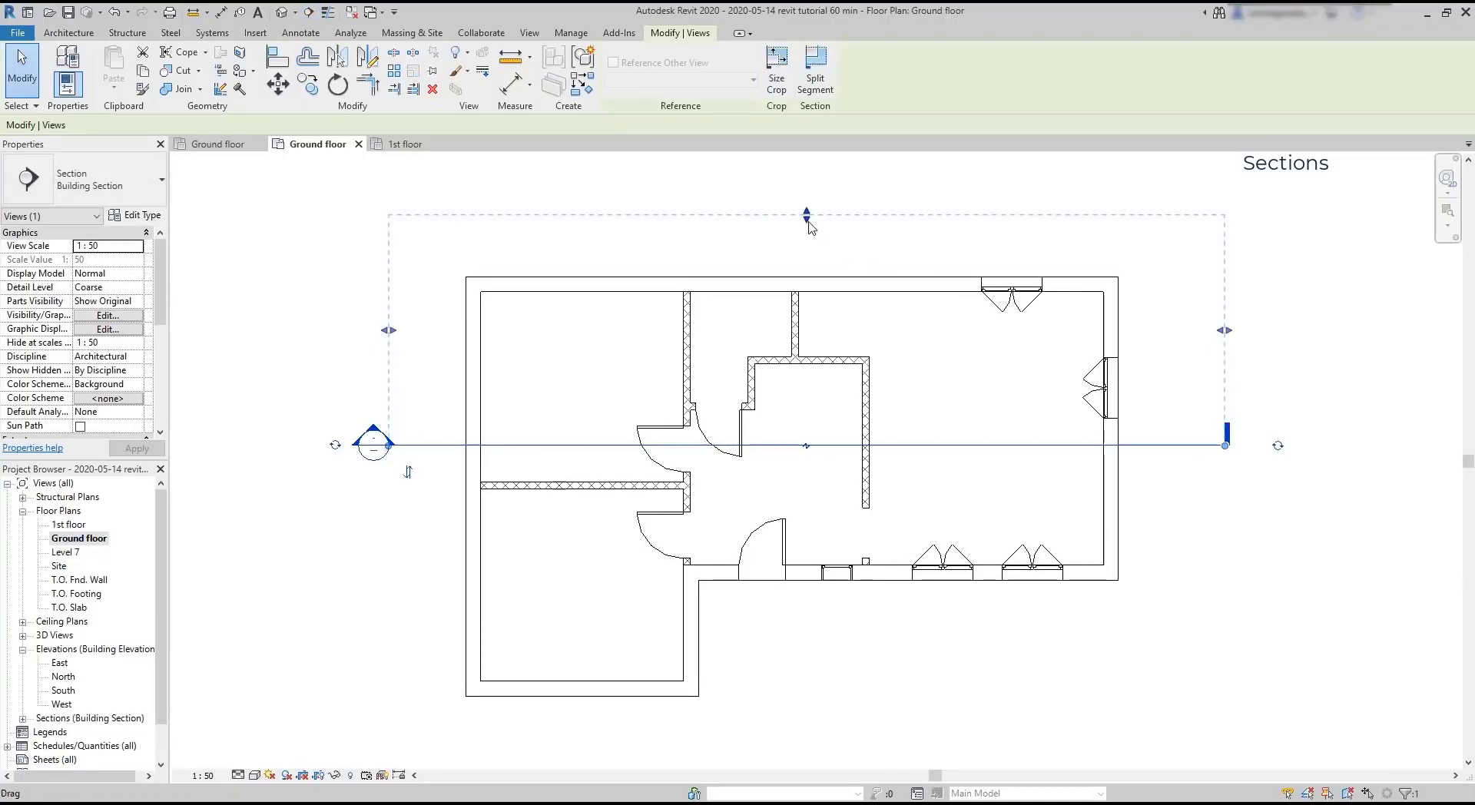
Pull the section's far clip closer to the north wall, then flip the section to face south and back north.
{"action": "mouse_move", "coordinate": [807, 219]}
{"action": "left_mouse_down"}
{"action": "mouse_move", "coordinate": [814, 330]}
{"action": "mouse_move", "coordinate": [875, 595]}
{"action": "mouse_move", "coordinate": [807, 223]}
{"action": "mouse_move", "coordinate": [806, 238]}
{"action": "left_mouse_up"}
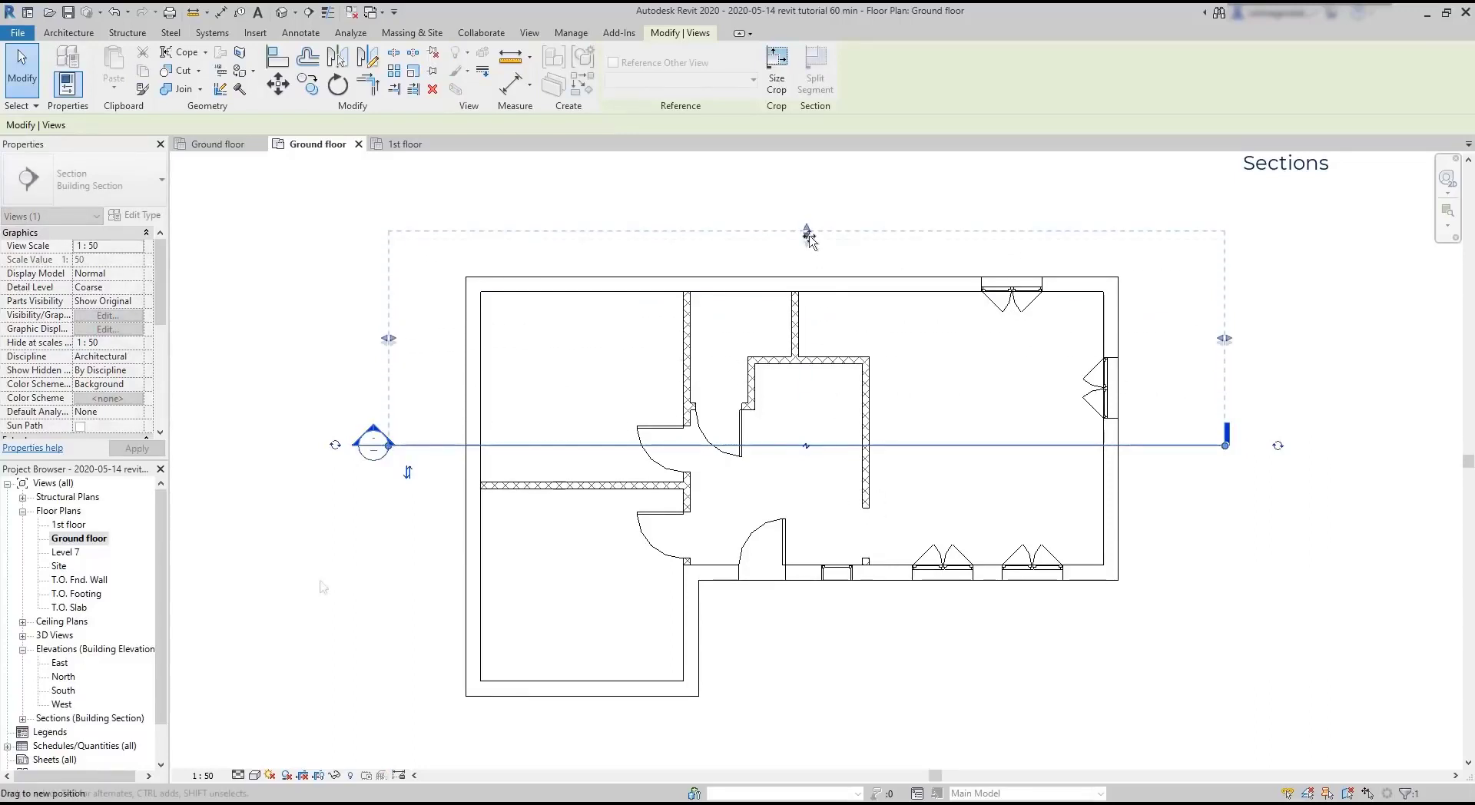
{"action": "left_click", "coordinate": [408, 473]}
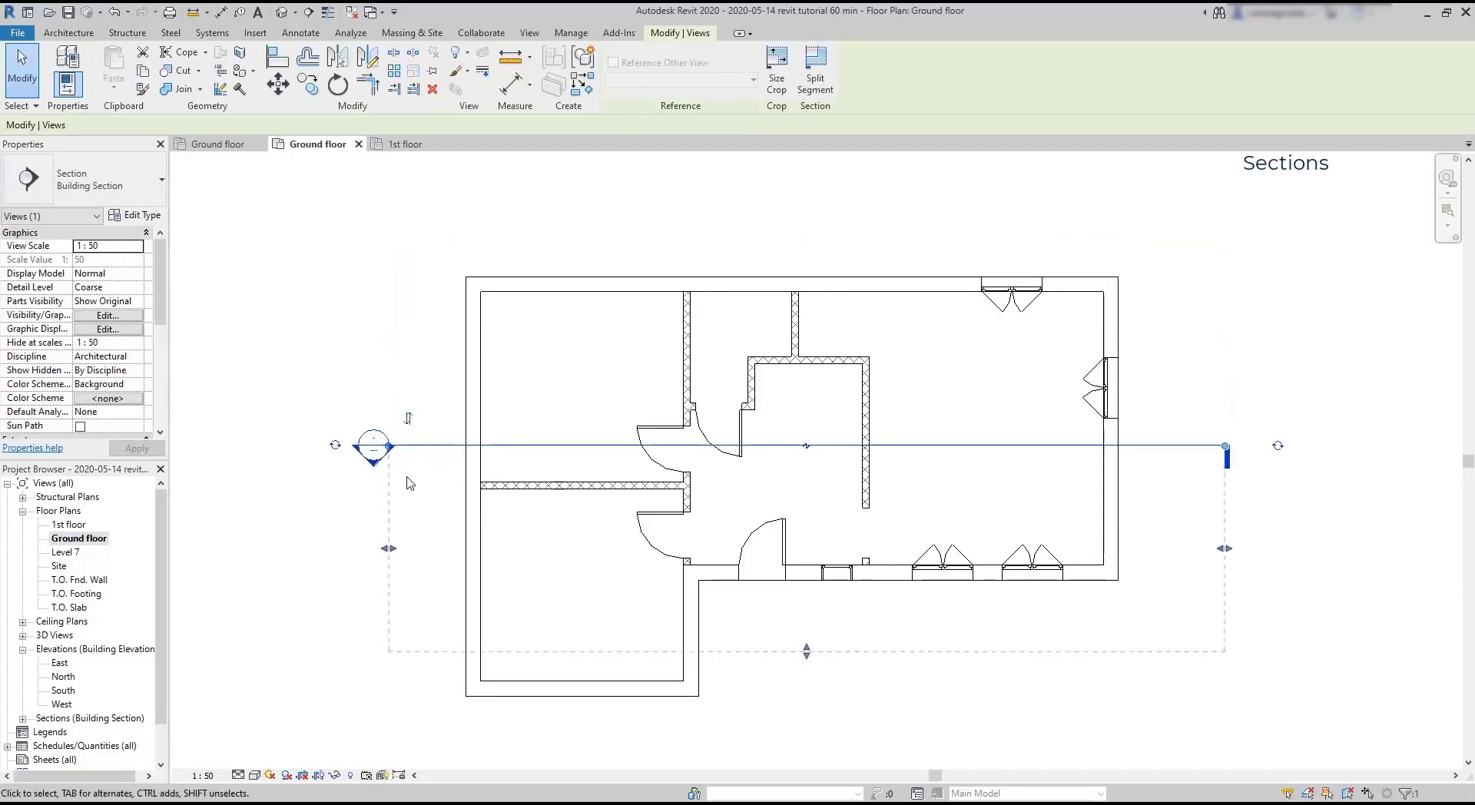
{"action": "left_click", "coordinate": [408, 419]}
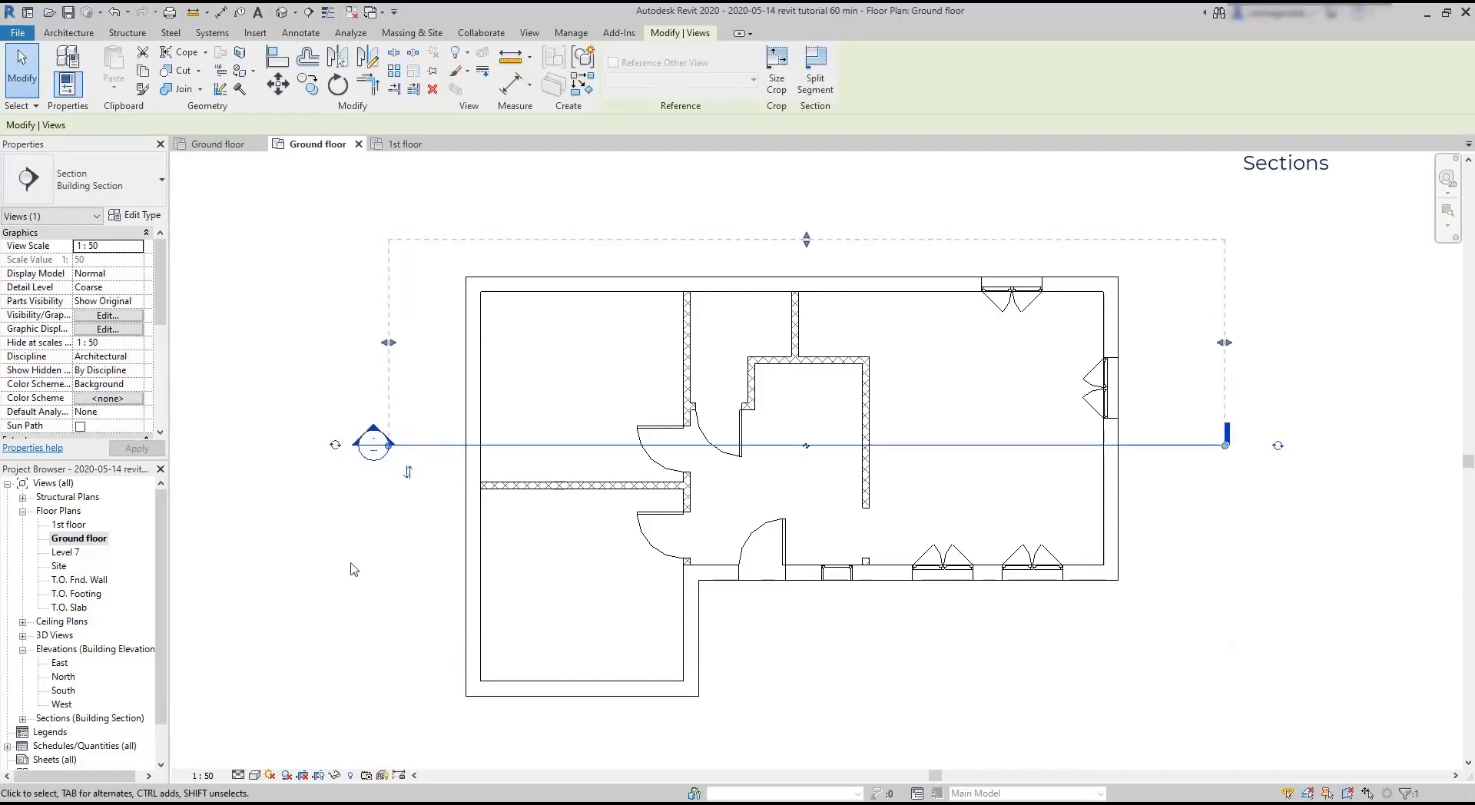
Open the Section 1 view, shorten its depth in the ground floor plan to just north of the cutting line, and reopen the view.
{"action": "left_click", "coordinate": [23, 720]}
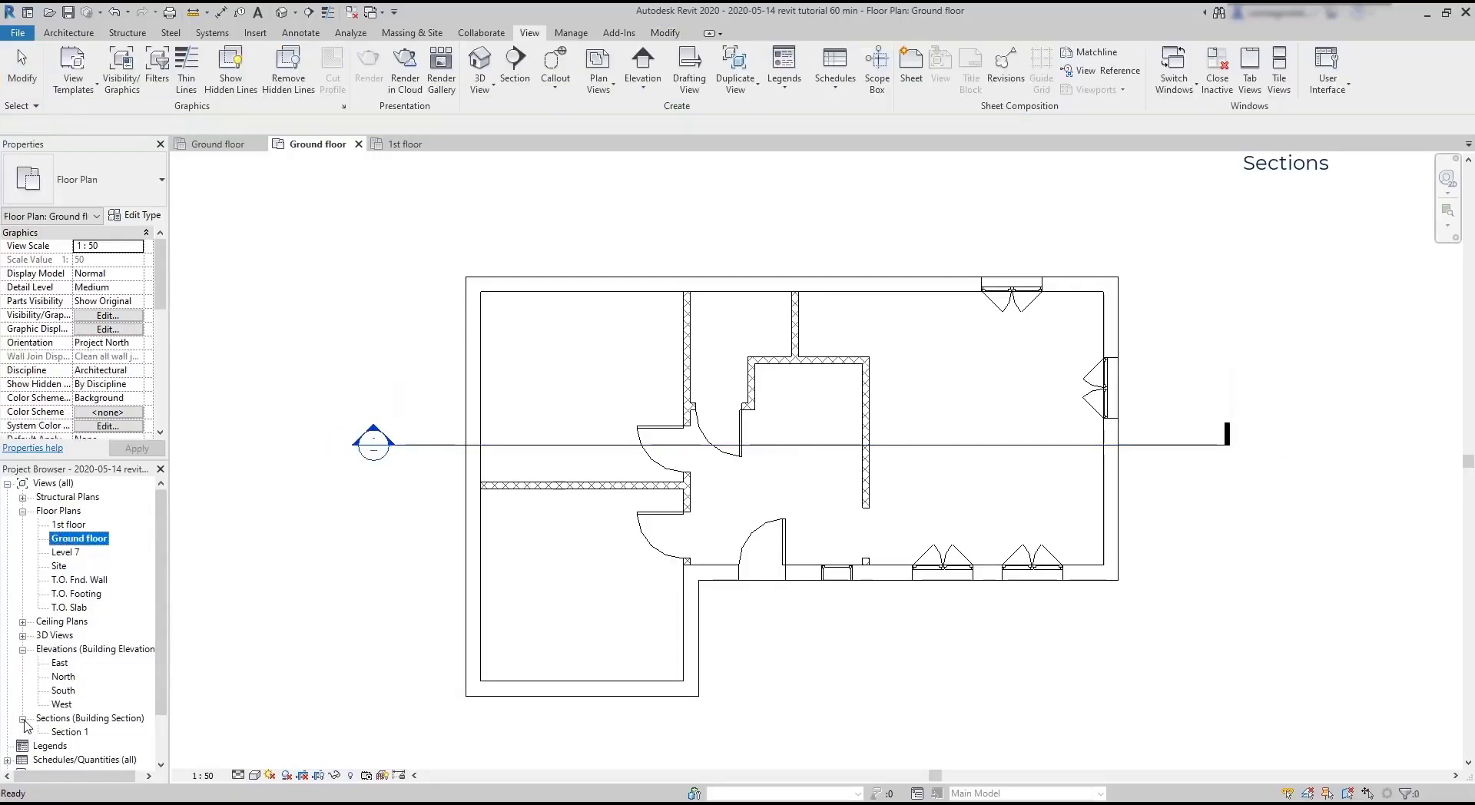
{"action": "double_click", "coordinate": [57, 734]}
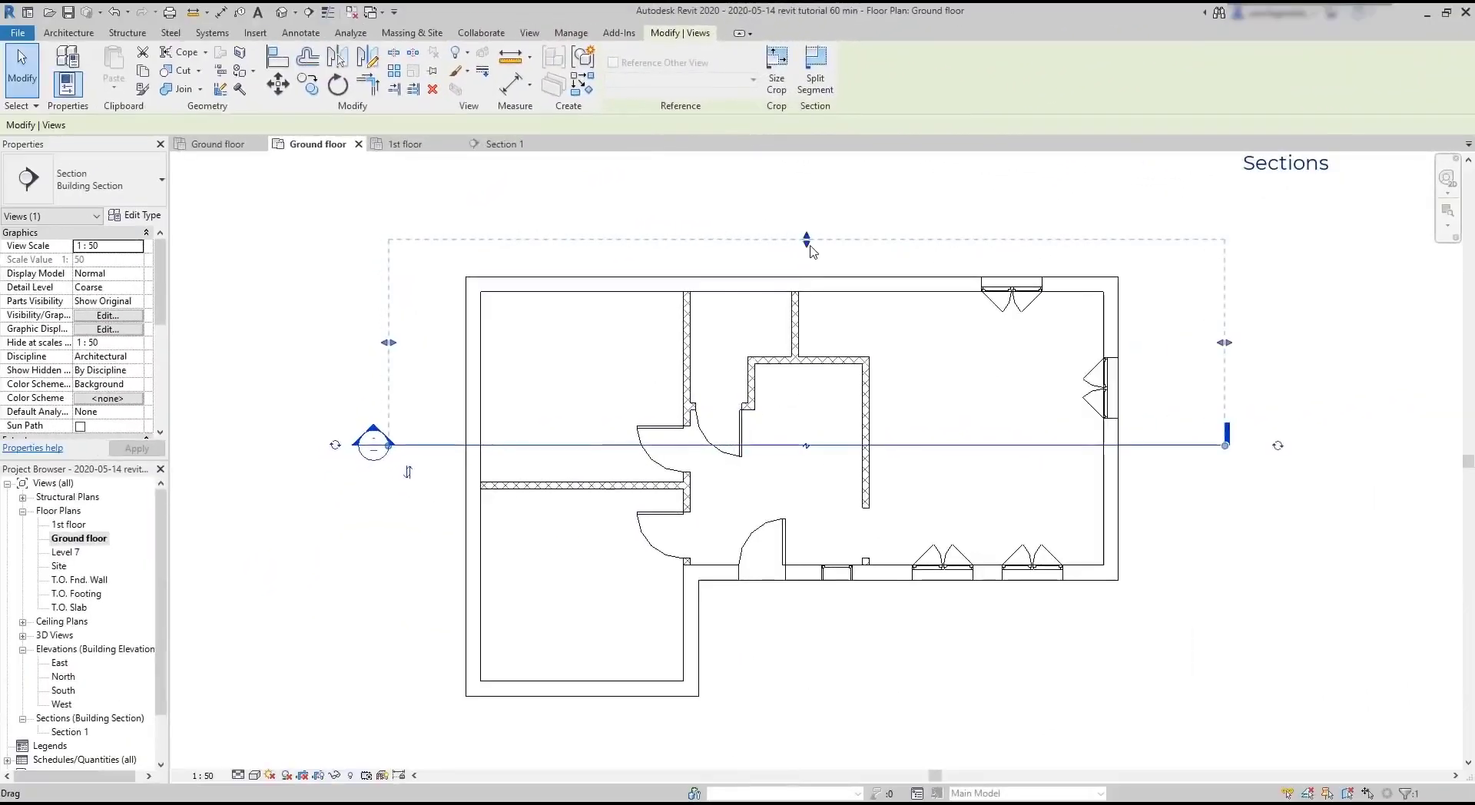
{"action": "left_click_drag", "start_coordinate": [811, 247], "coordinate": [800, 423]}
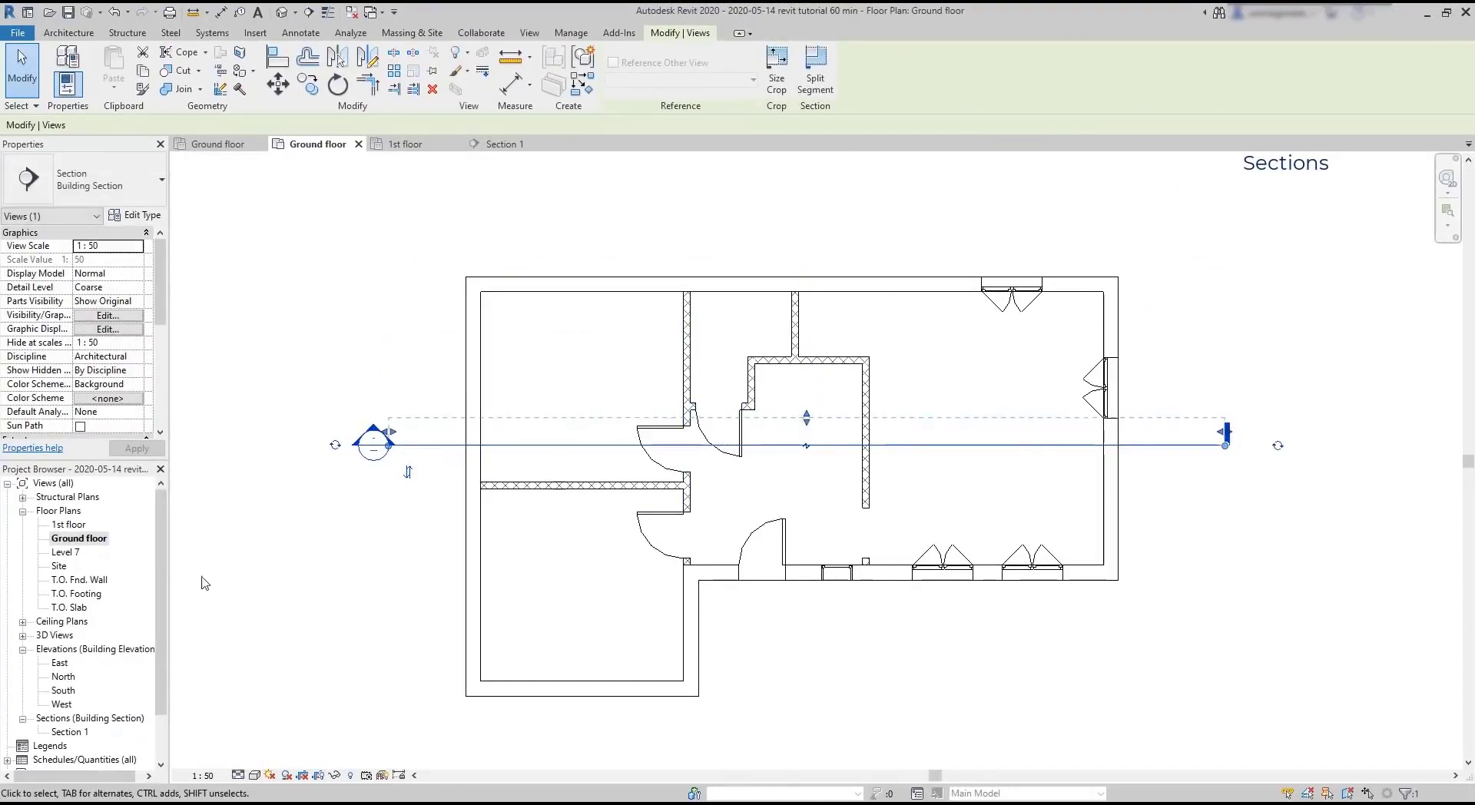
{"action": "double_click", "coordinate": [61, 733]}
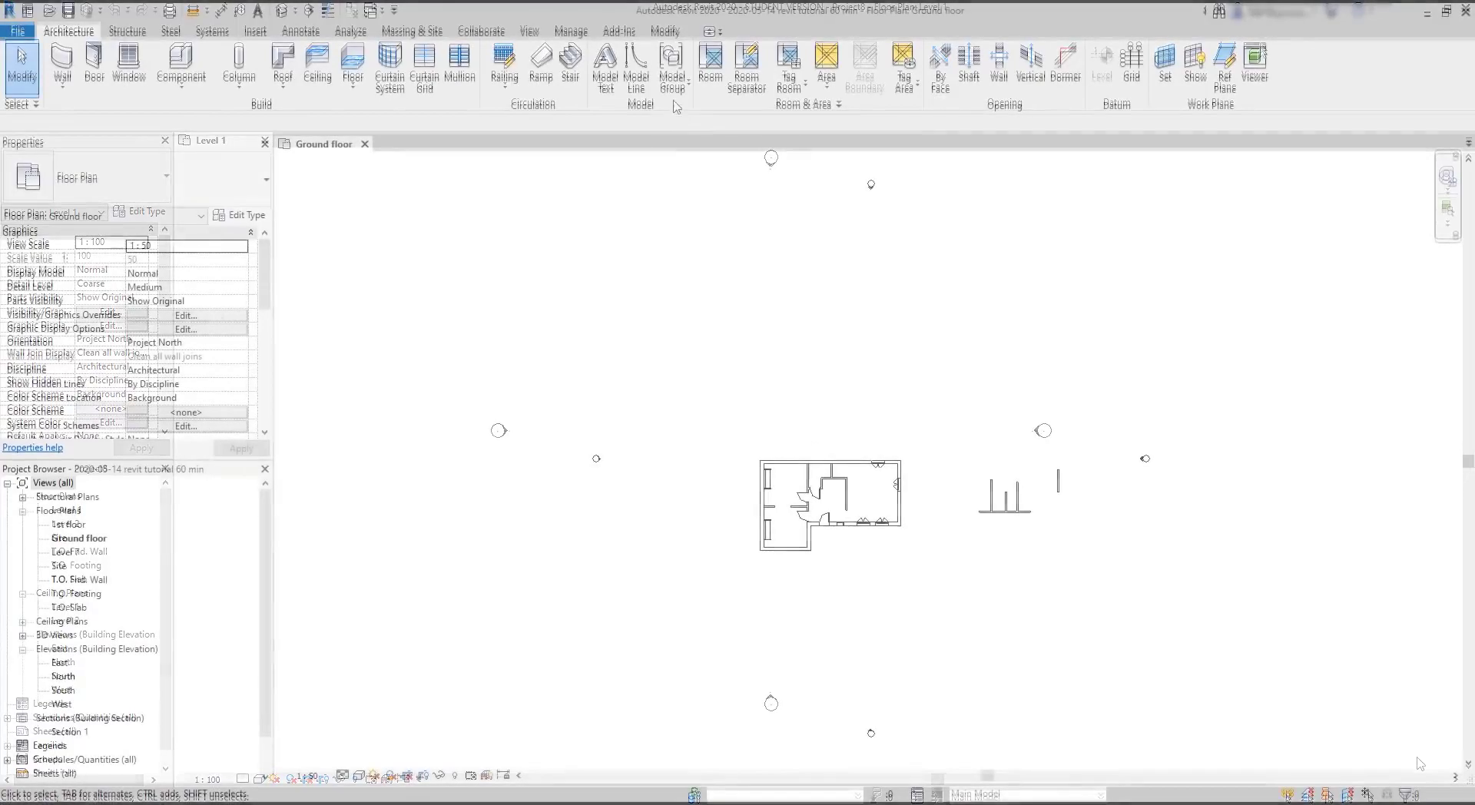
Copy the round ceiling light in the north-west room to the grid intersection two cells east.
{"action": "left_click", "coordinate": [666, 29]}
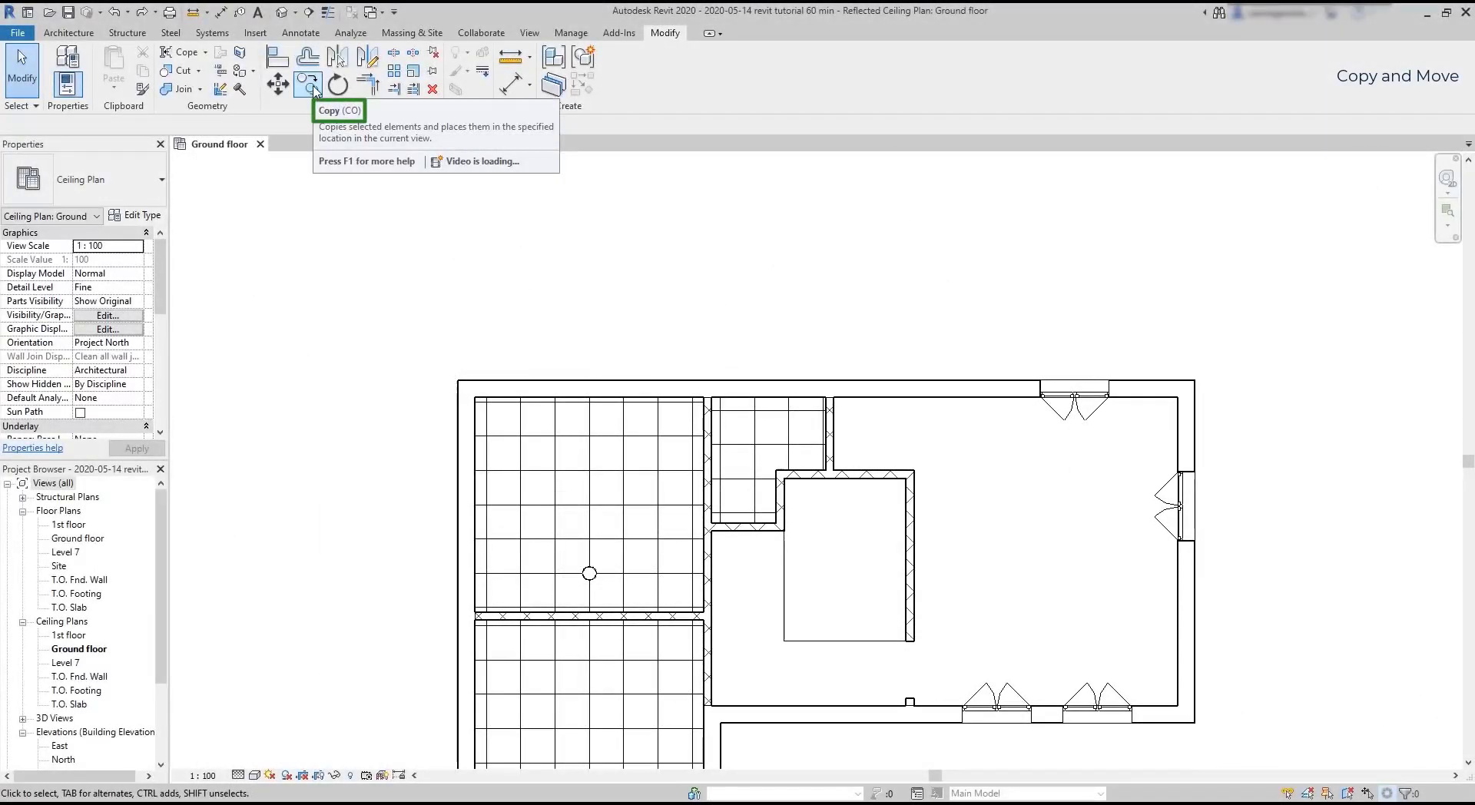
{"action": "left_click", "coordinate": [308, 85]}
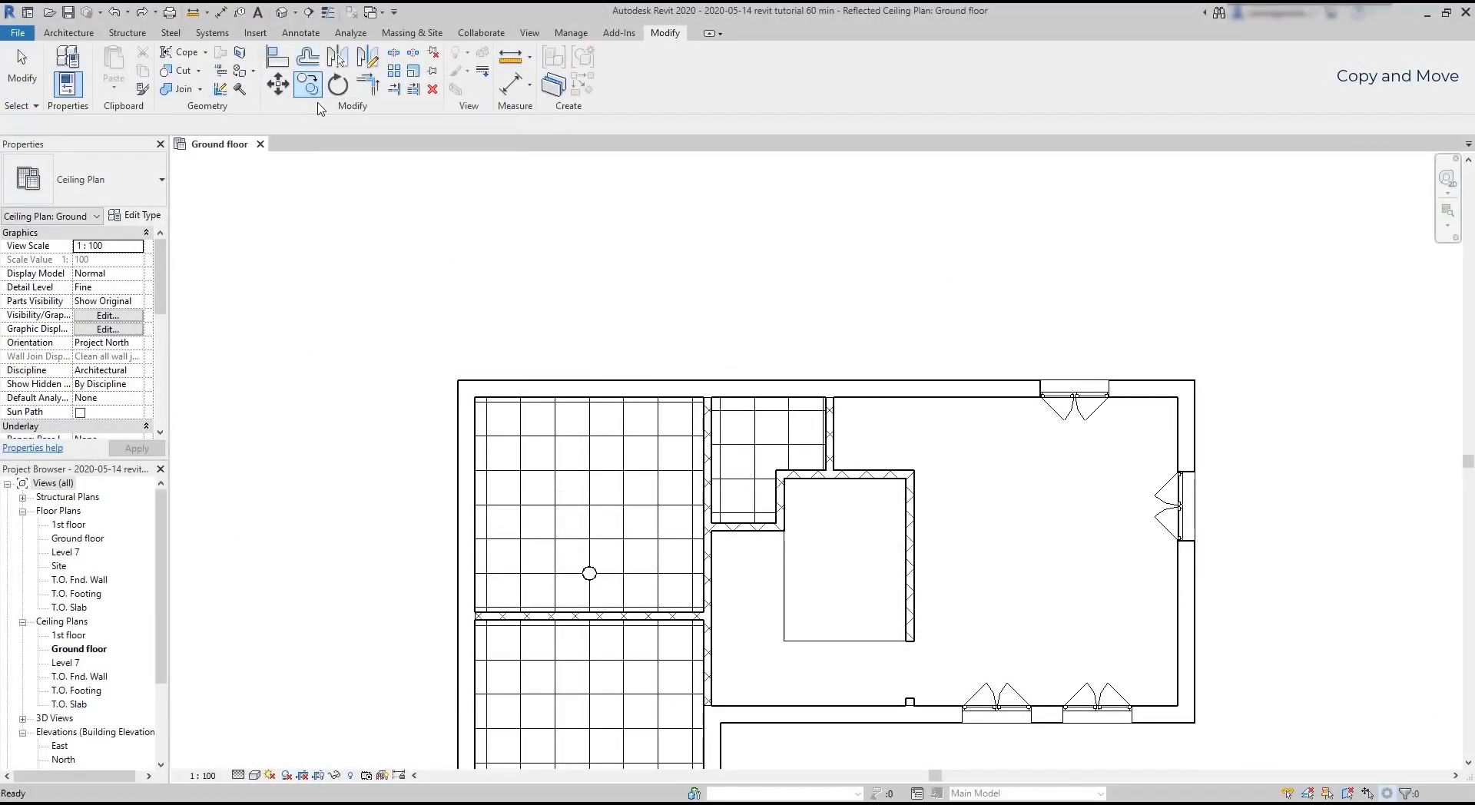
{"action": "scroll", "coordinate": [598, 603], "scroll_direction": "up", "scroll_amount": 1}
{"action": "scroll", "coordinate": [598, 604], "scroll_direction": "up", "scroll_amount": 4}
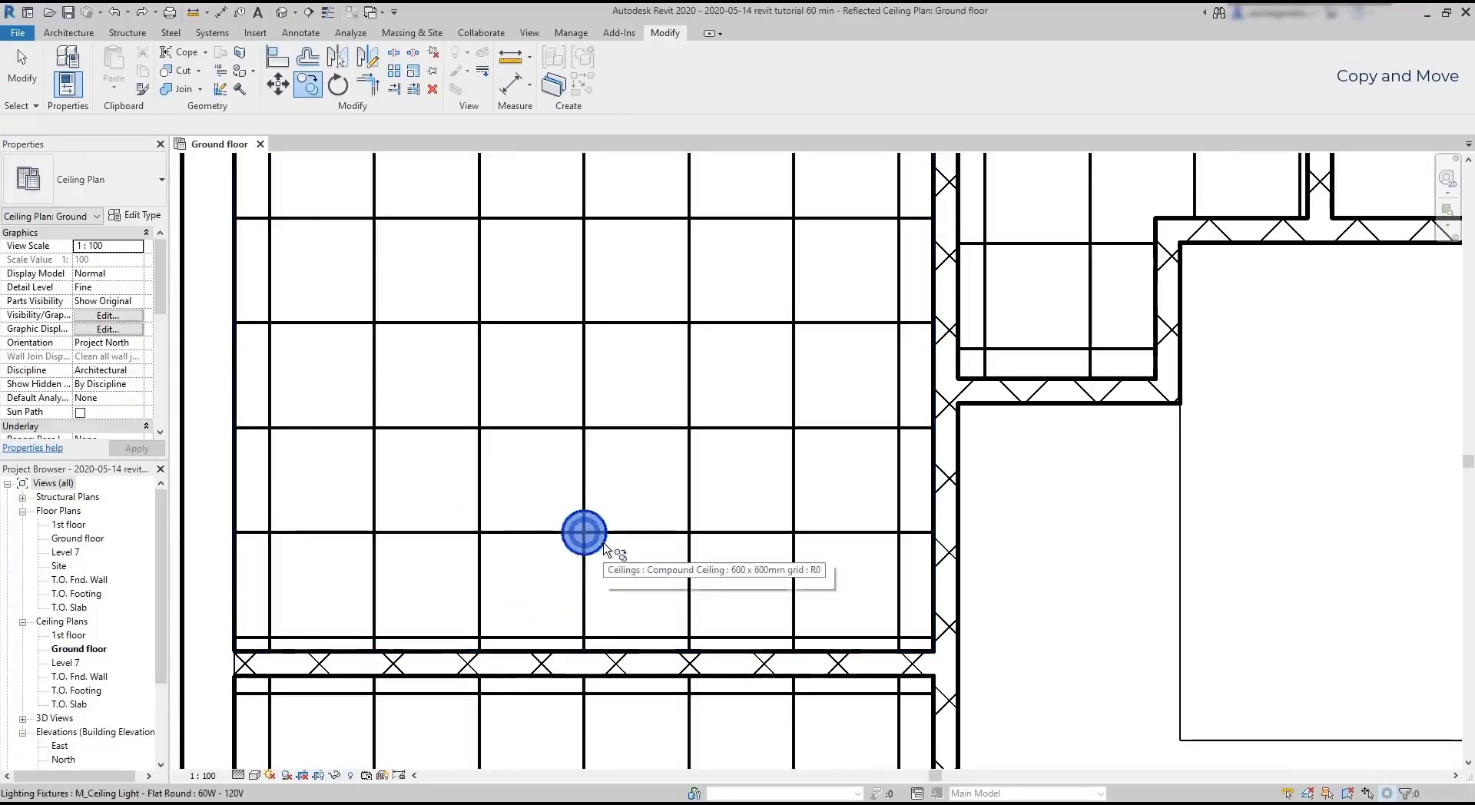
{"action": "left_click", "coordinate": [604, 547]}
{"action": "key", "text": "Return"}
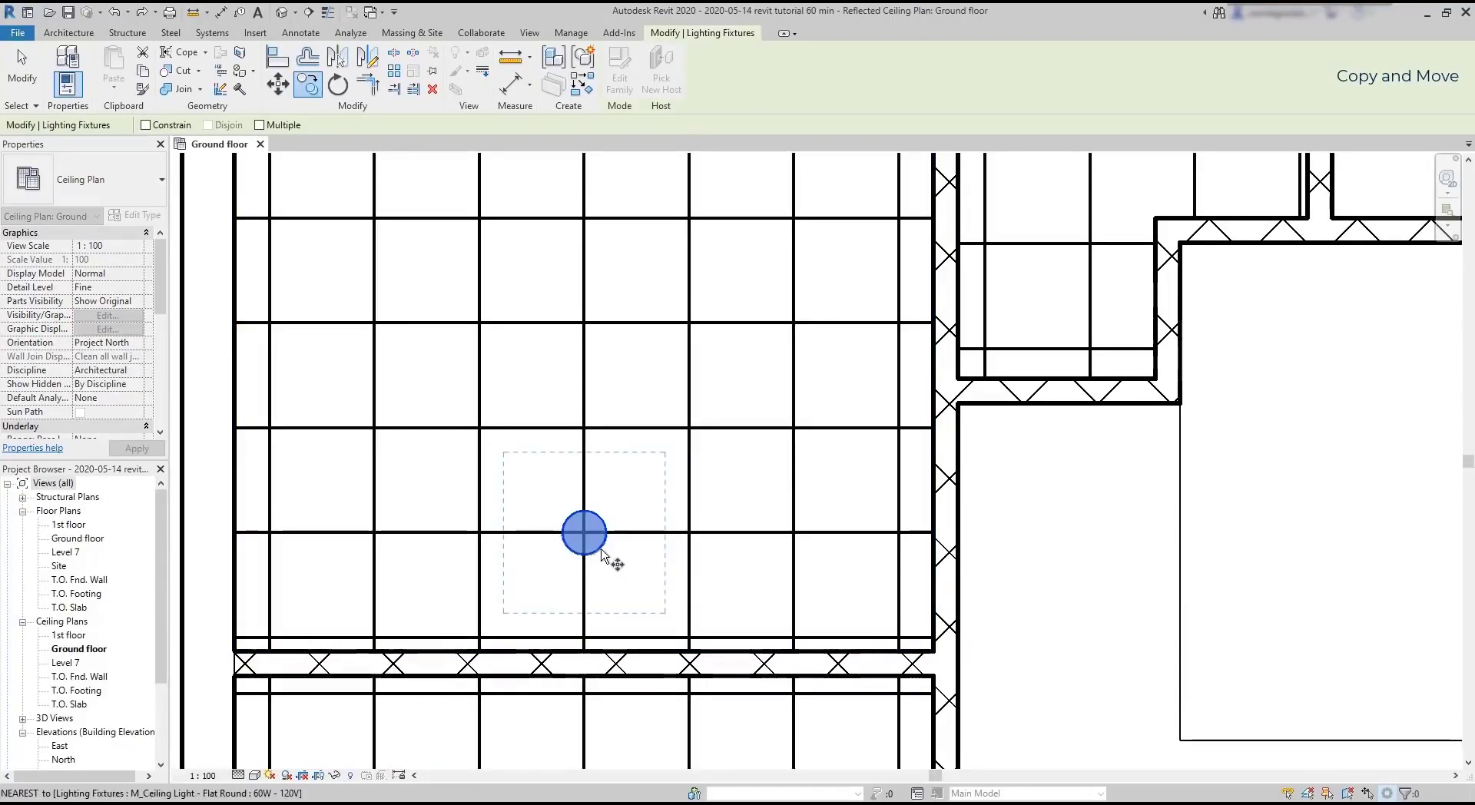
{"action": "left_click", "coordinate": [585, 534]}
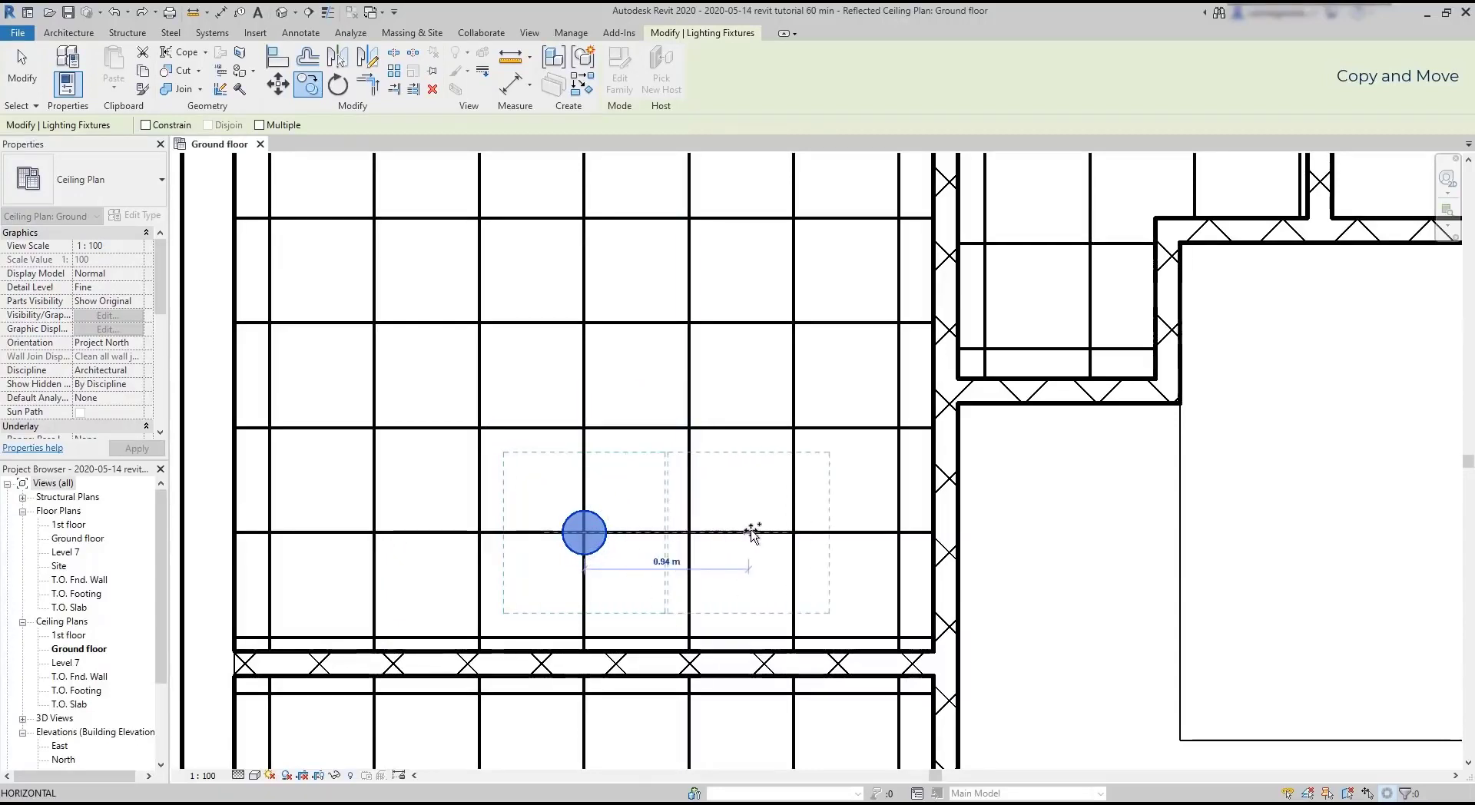
{"action": "left_click", "coordinate": [795, 532]}
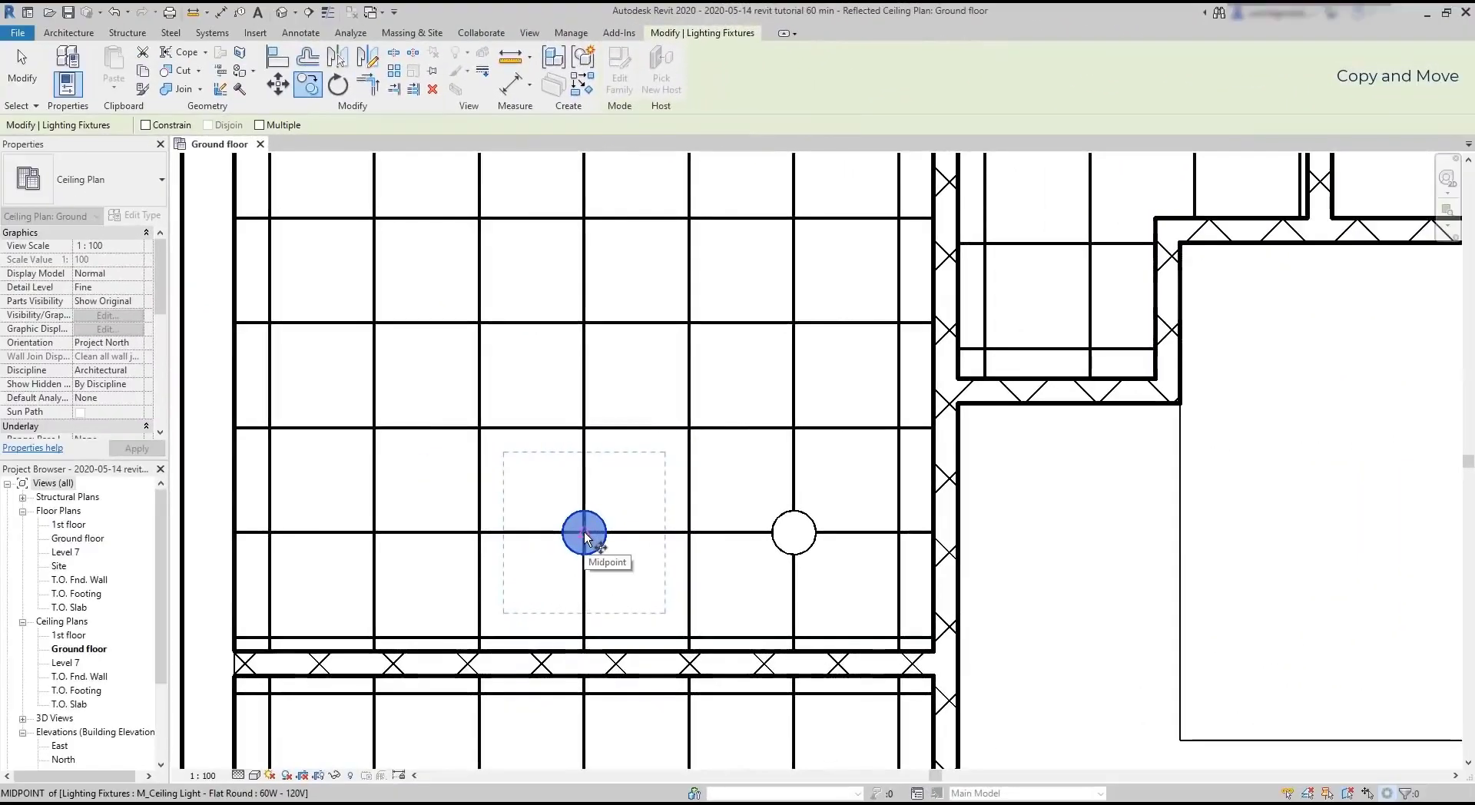
Copy the same ceiling light about 1.2 m west, onto the grid intersection two cells away.
{"action": "left_click", "coordinate": [584, 532]}
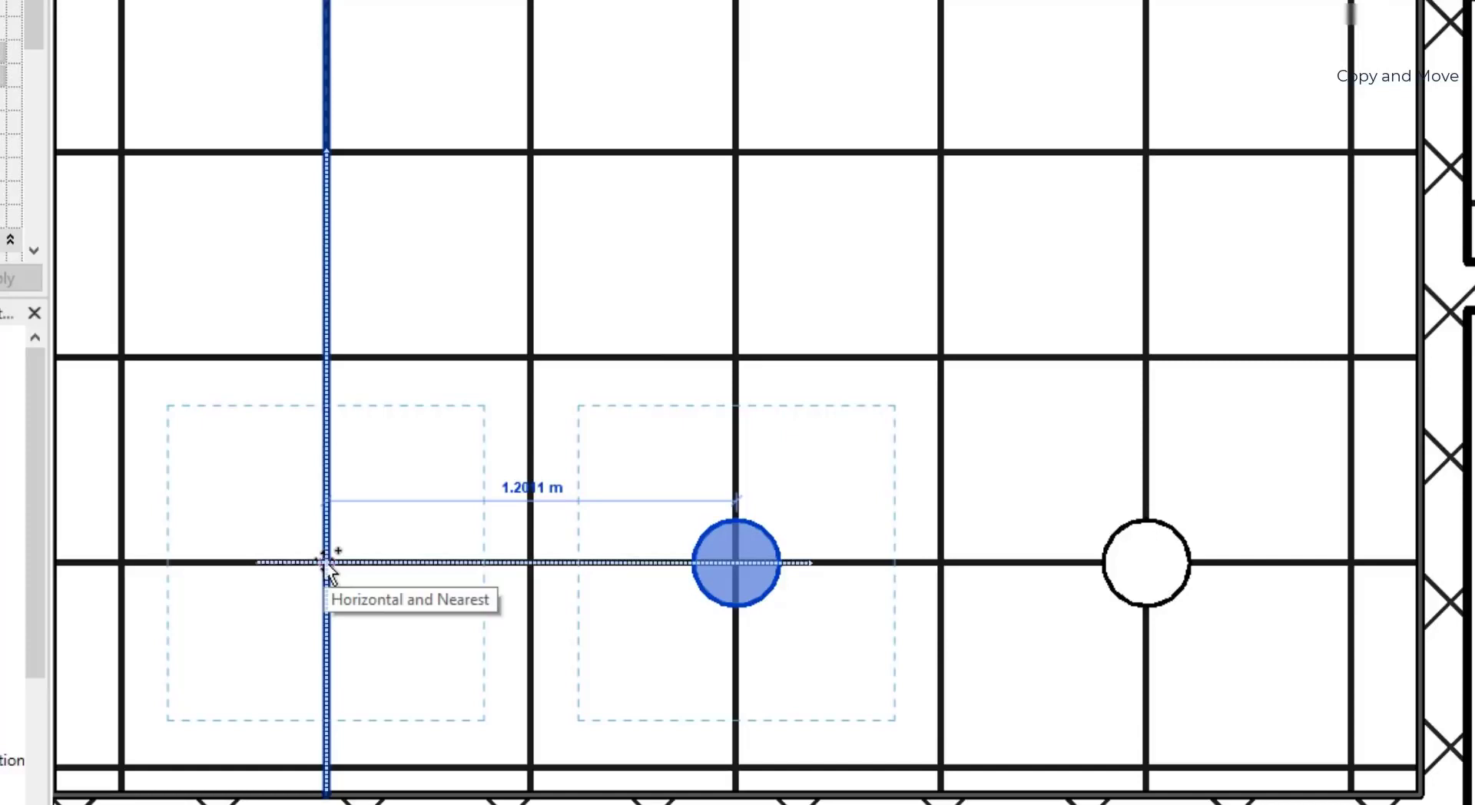
{"action": "scroll", "coordinate": [326, 563], "scroll_direction": "down", "scroll_amount": 3}
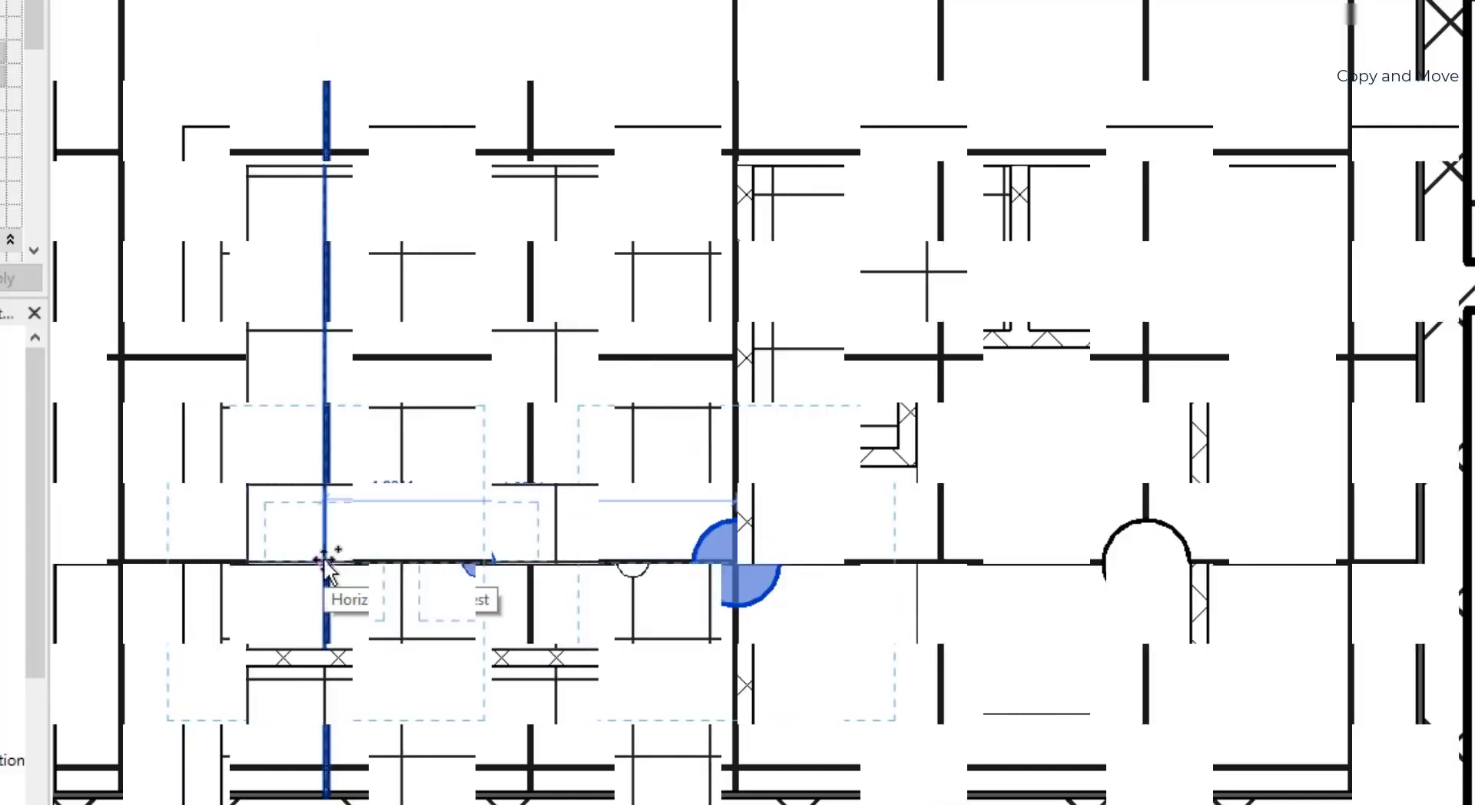
{"action": "left_click", "coordinate": [324, 562]}
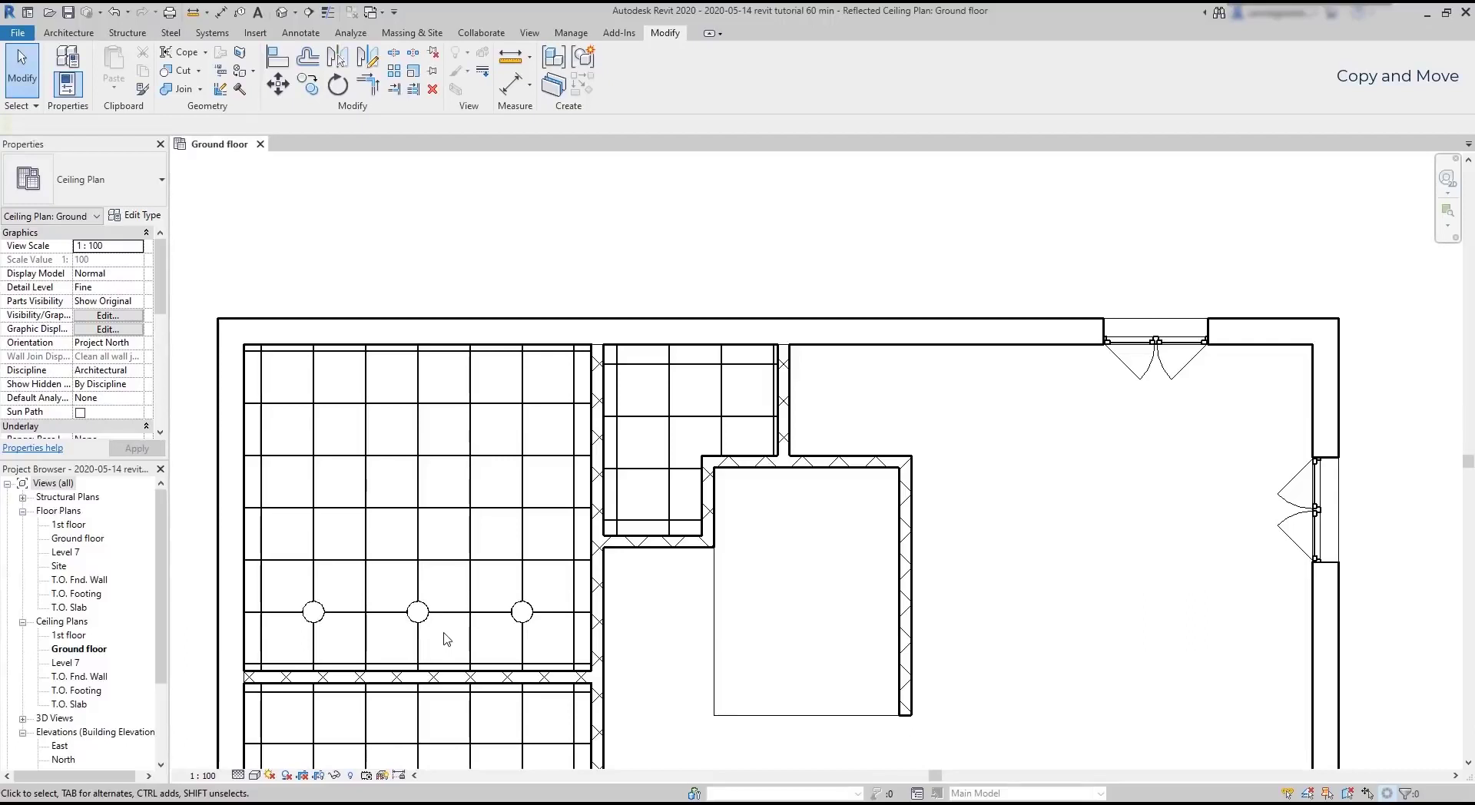
Move the middle and east ceiling lights together one grid cell north.
{"action": "left_click", "coordinate": [277, 84]}
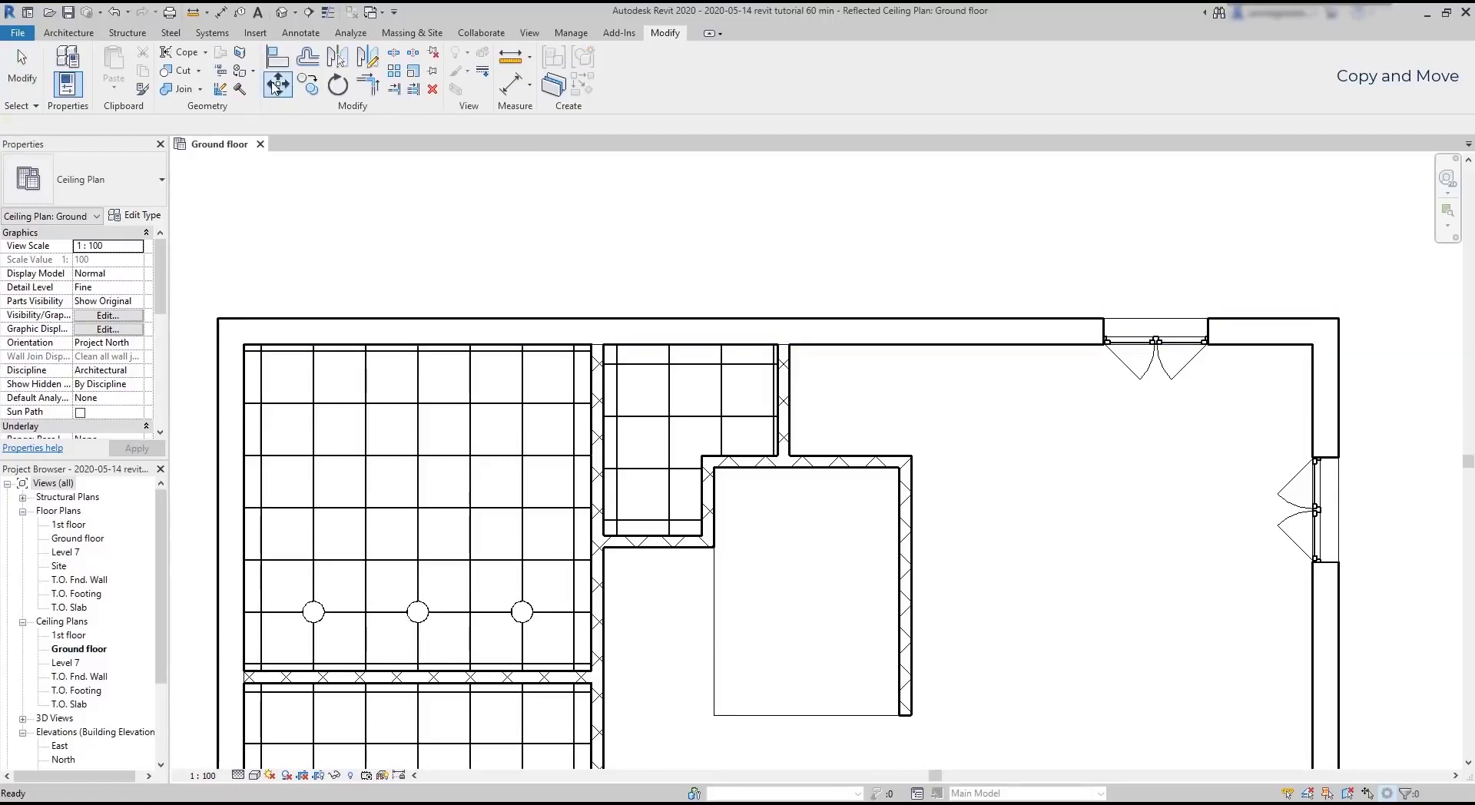
{"action": "left_click", "coordinate": [418, 612]}
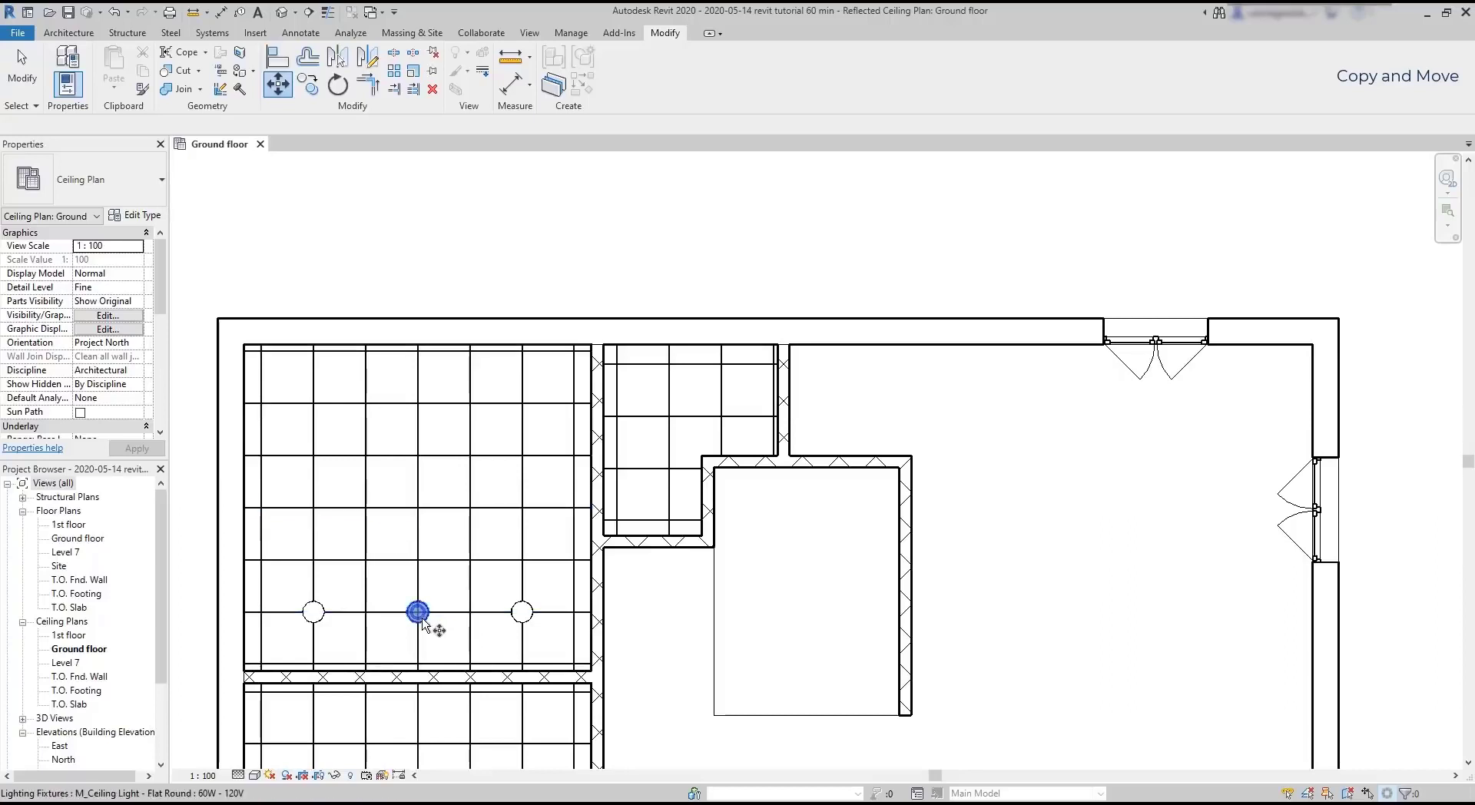
{"action": "left_click", "coordinate": [521, 618]}
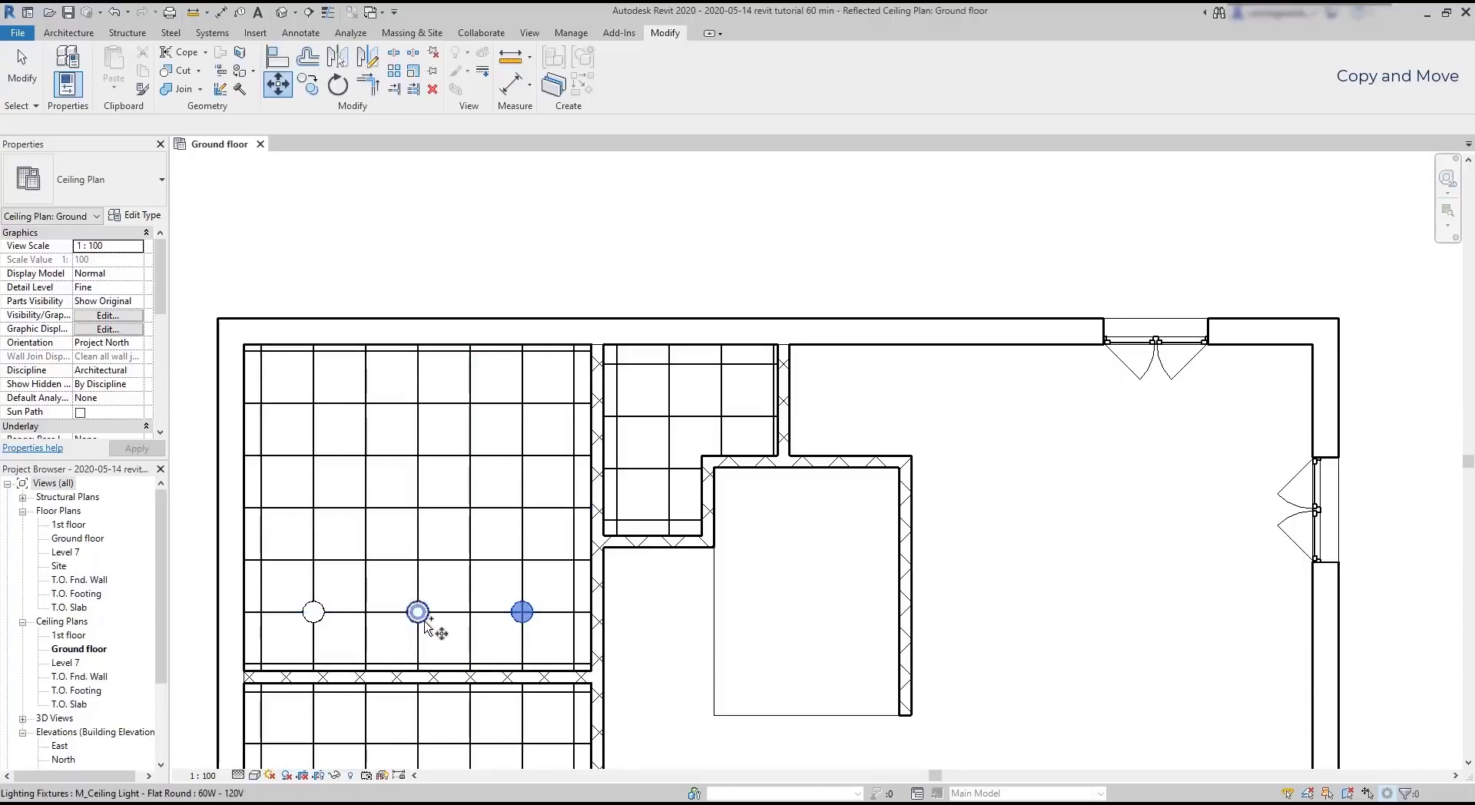
{"action": "left_click", "coordinate": [429, 624], "text": "ctrl"}
{"action": "key", "text": "Return"}
{"action": "scroll", "coordinate": [459, 636], "scroll_direction": "up", "scroll_amount": 5}
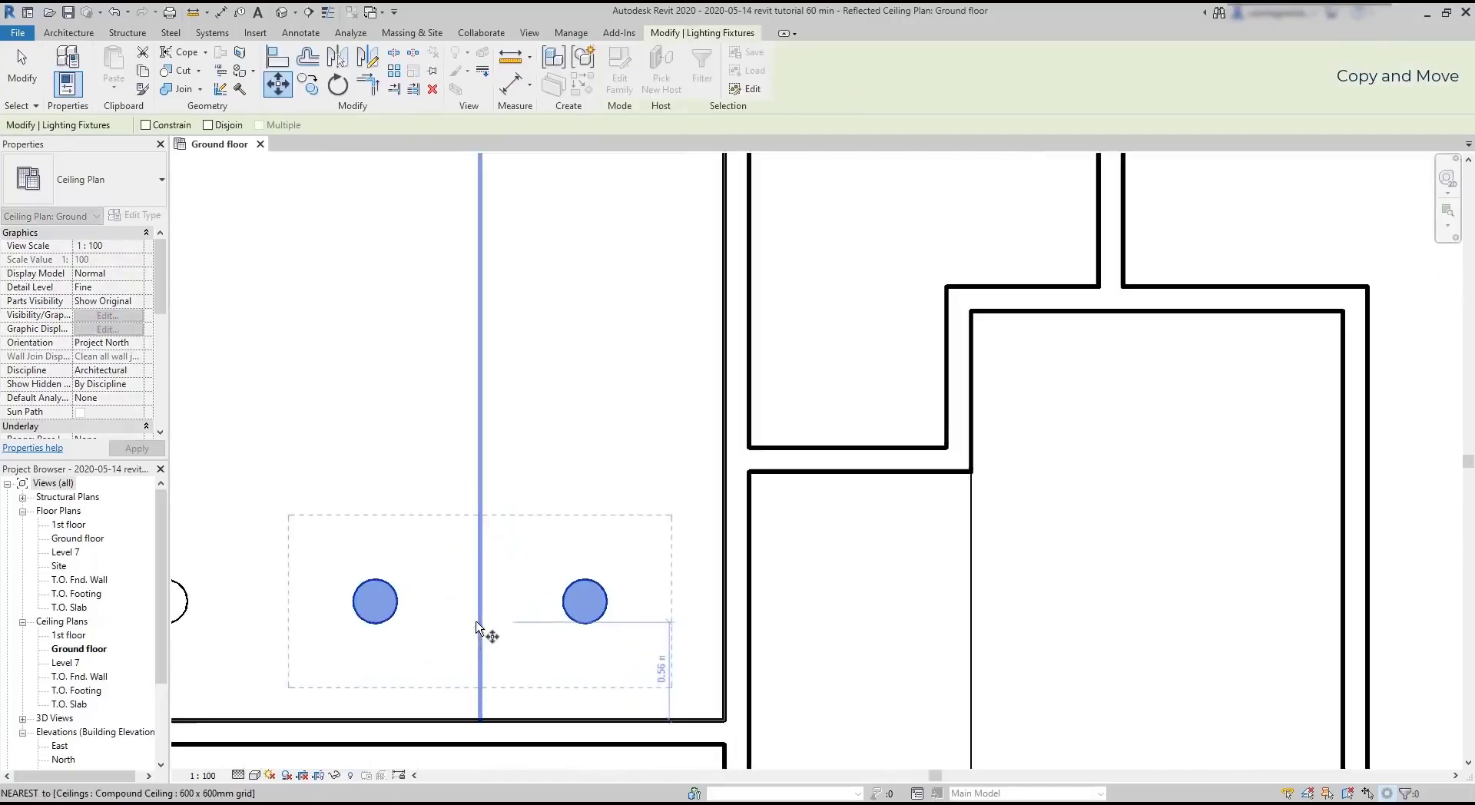
{"action": "left_click", "coordinate": [586, 602]}
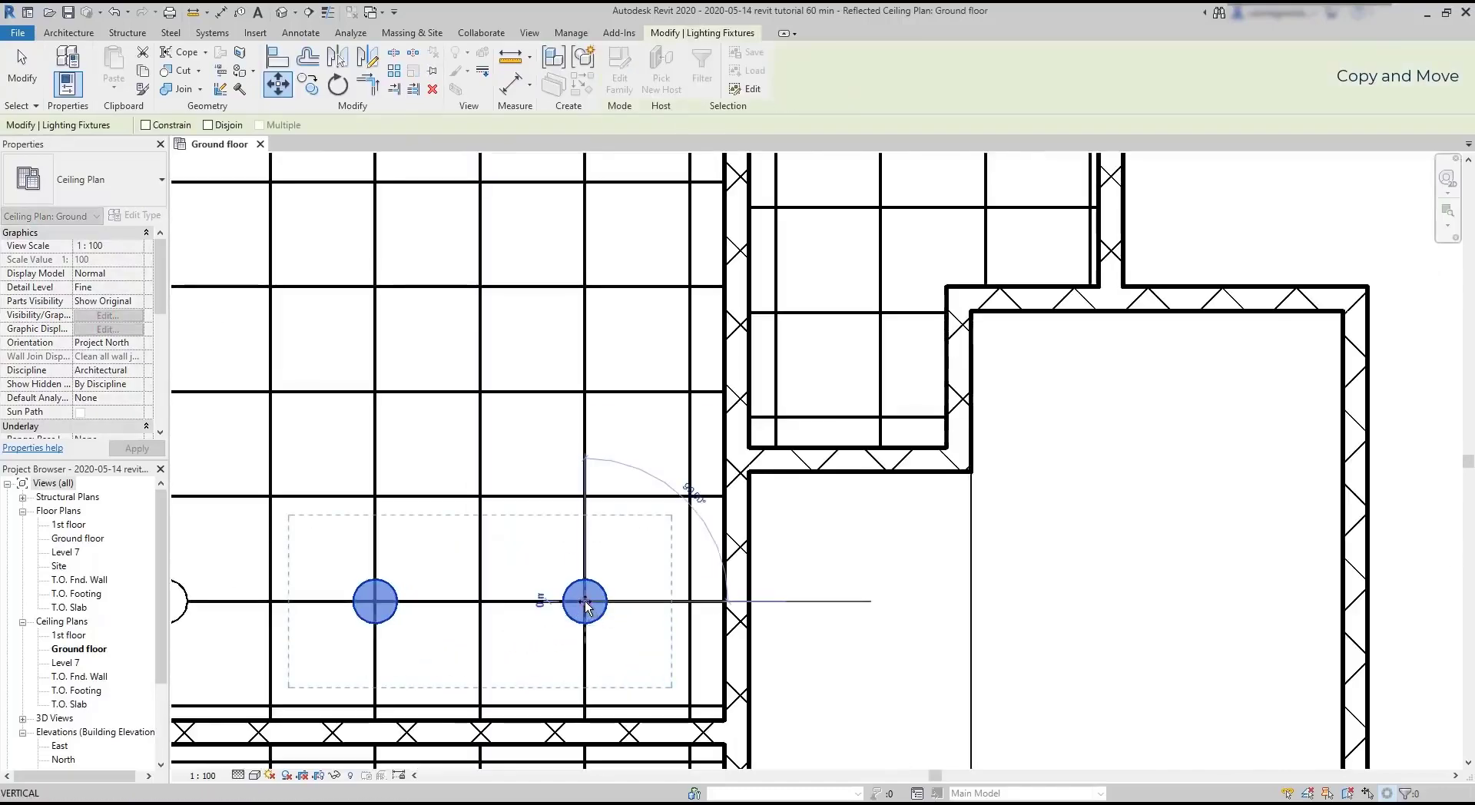
{"action": "left_click", "coordinate": [586, 497]}
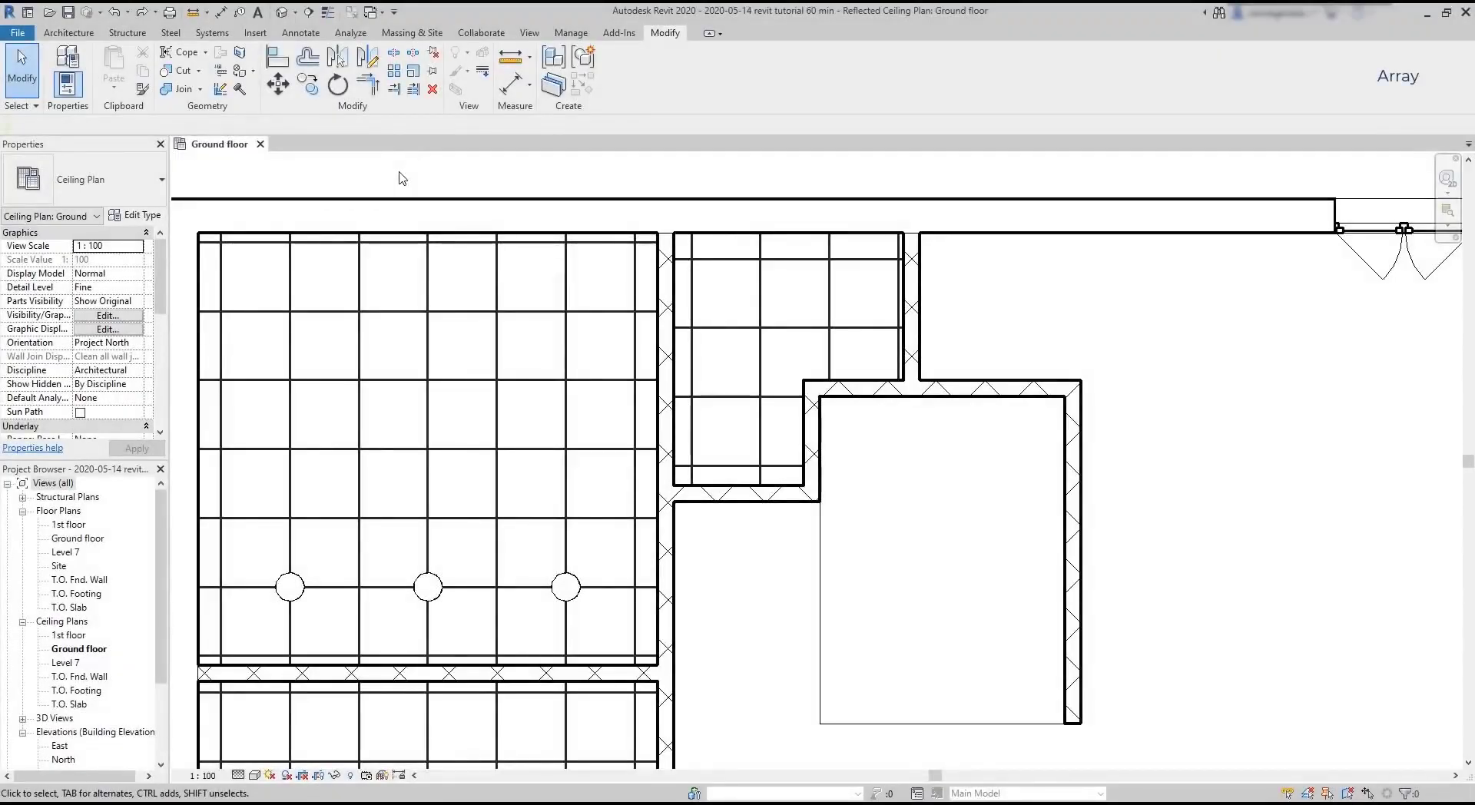
Array the row of three ceiling lights northward as 4 grouped rows, using Move To 2nd with a spacing of about 0.6 m.
{"action": "left_click", "coordinate": [397, 77]}
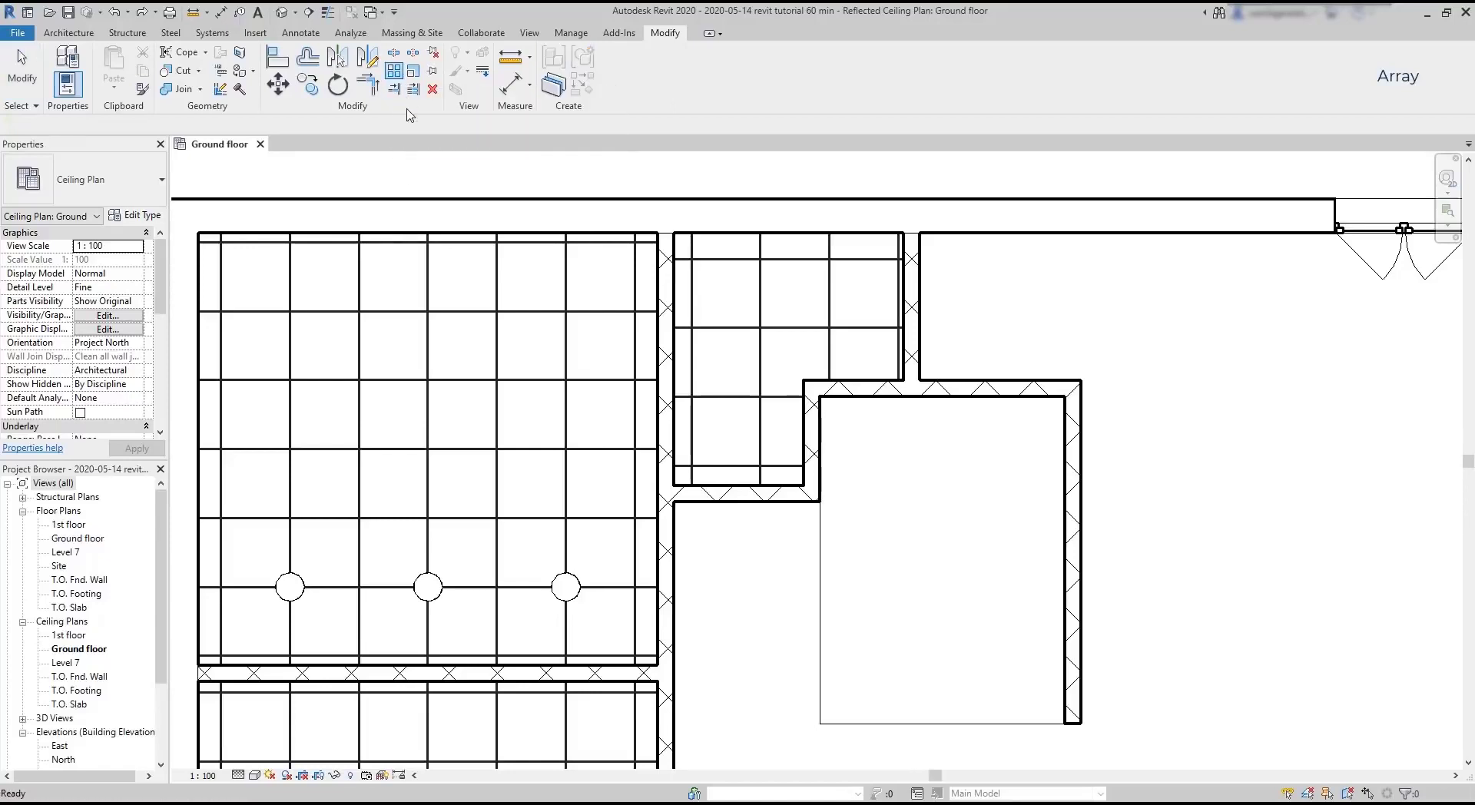
{"action": "left_click", "coordinate": [292, 588]}
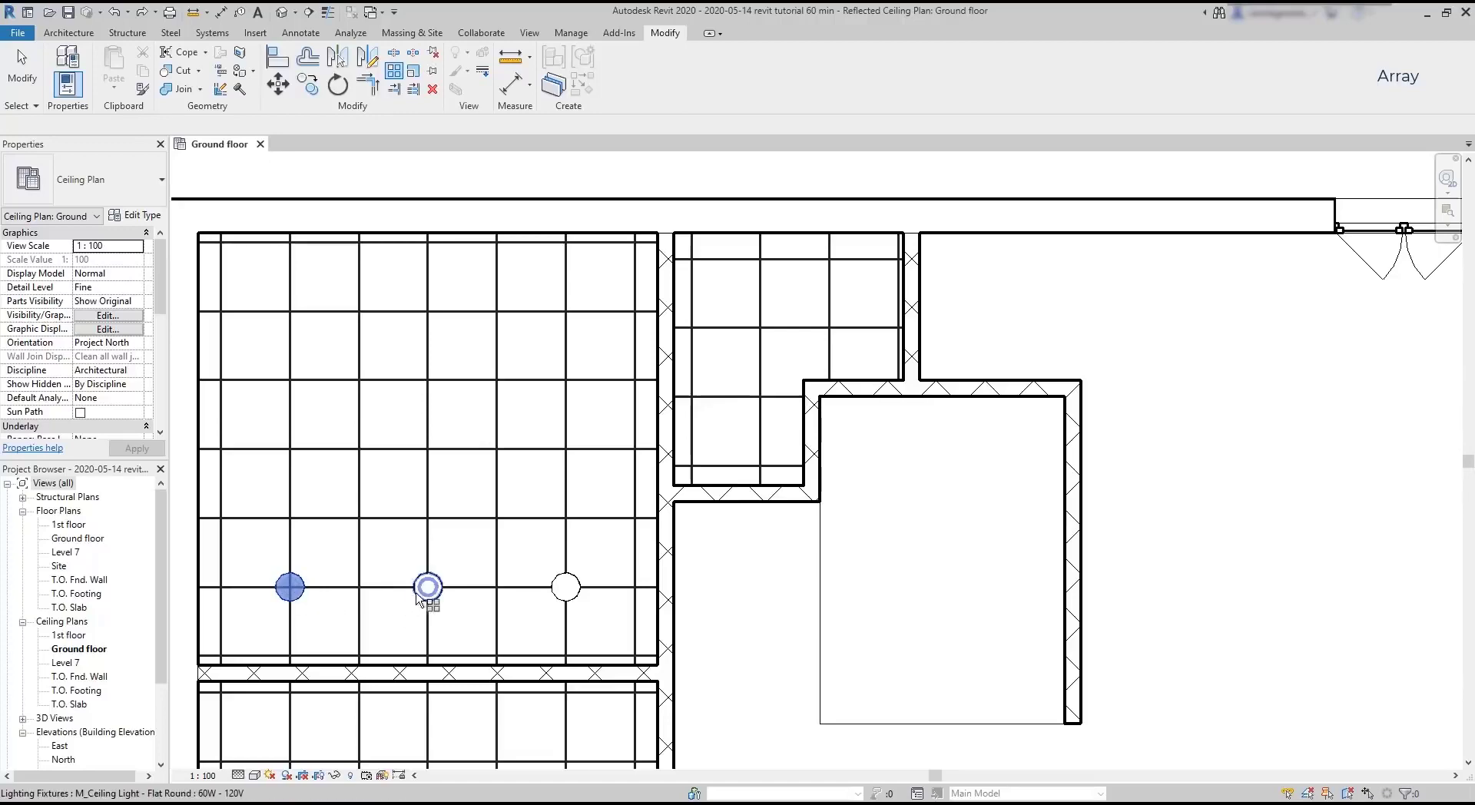
{"action": "left_click", "coordinate": [424, 591]}
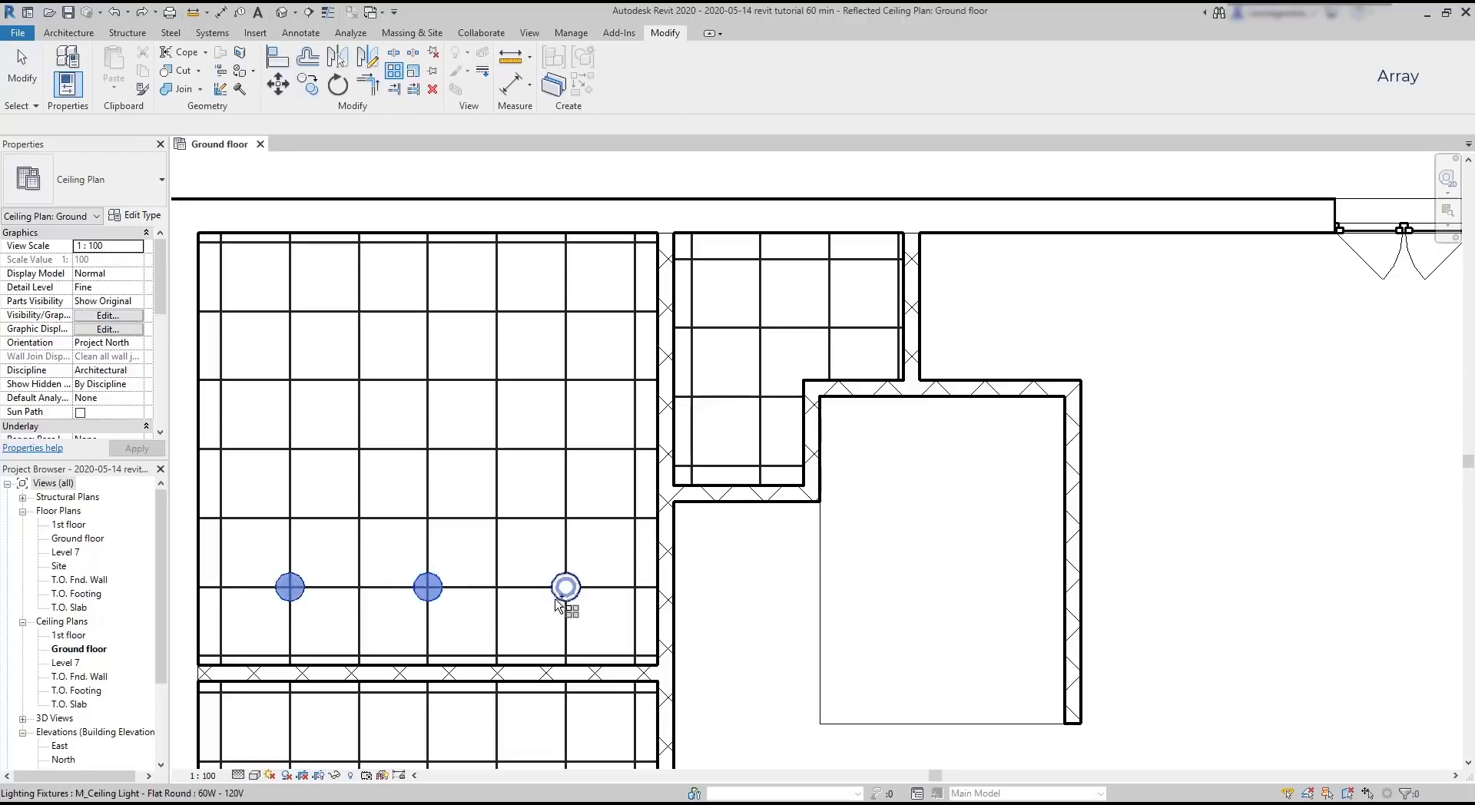
{"action": "left_click", "coordinate": [564, 589]}
{"action": "key", "text": "Return"}
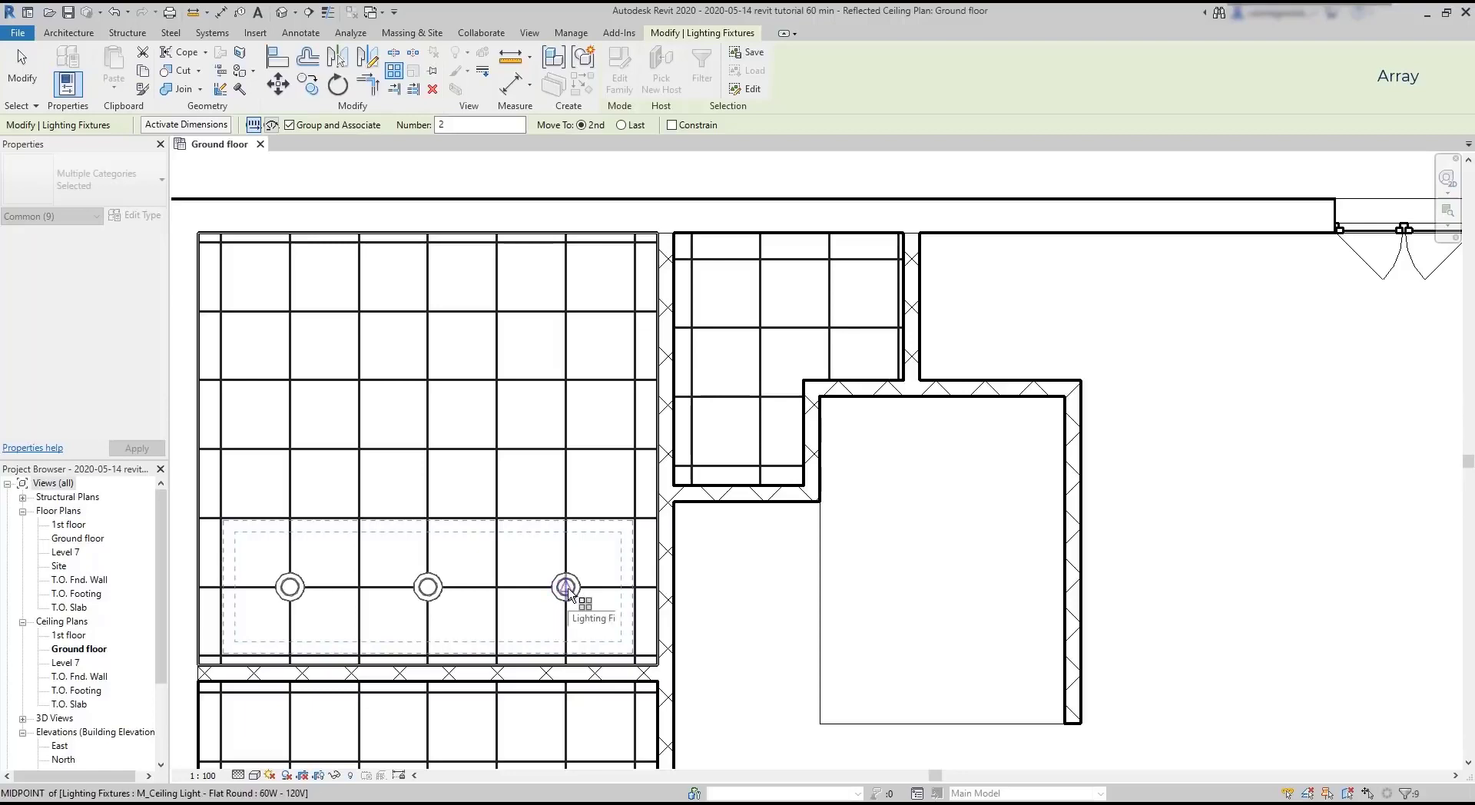
{"action": "left_click", "coordinate": [568, 590]}
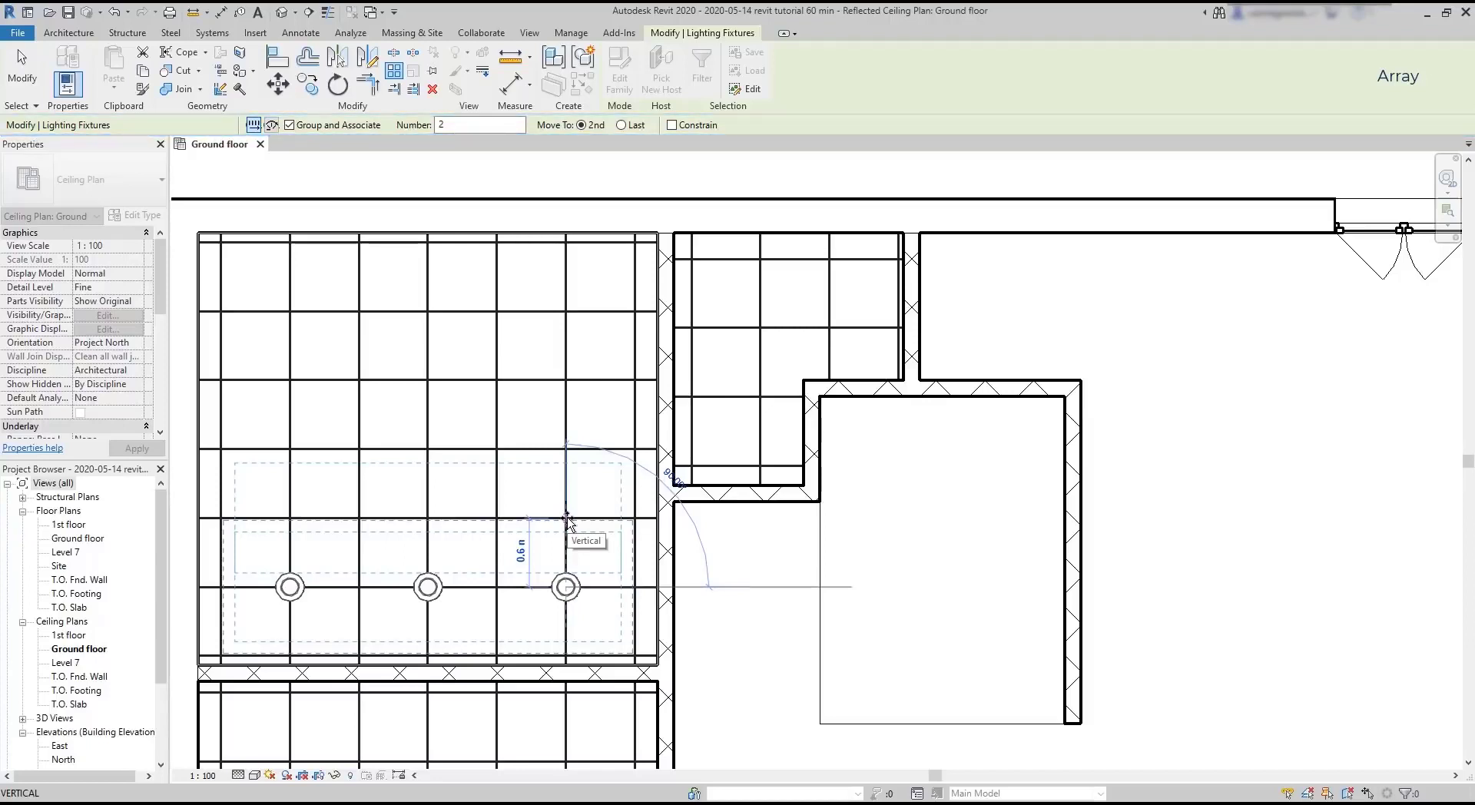
{"action": "left_click_drag", "start_coordinate": [453, 125], "coordinate": [422, 130]}
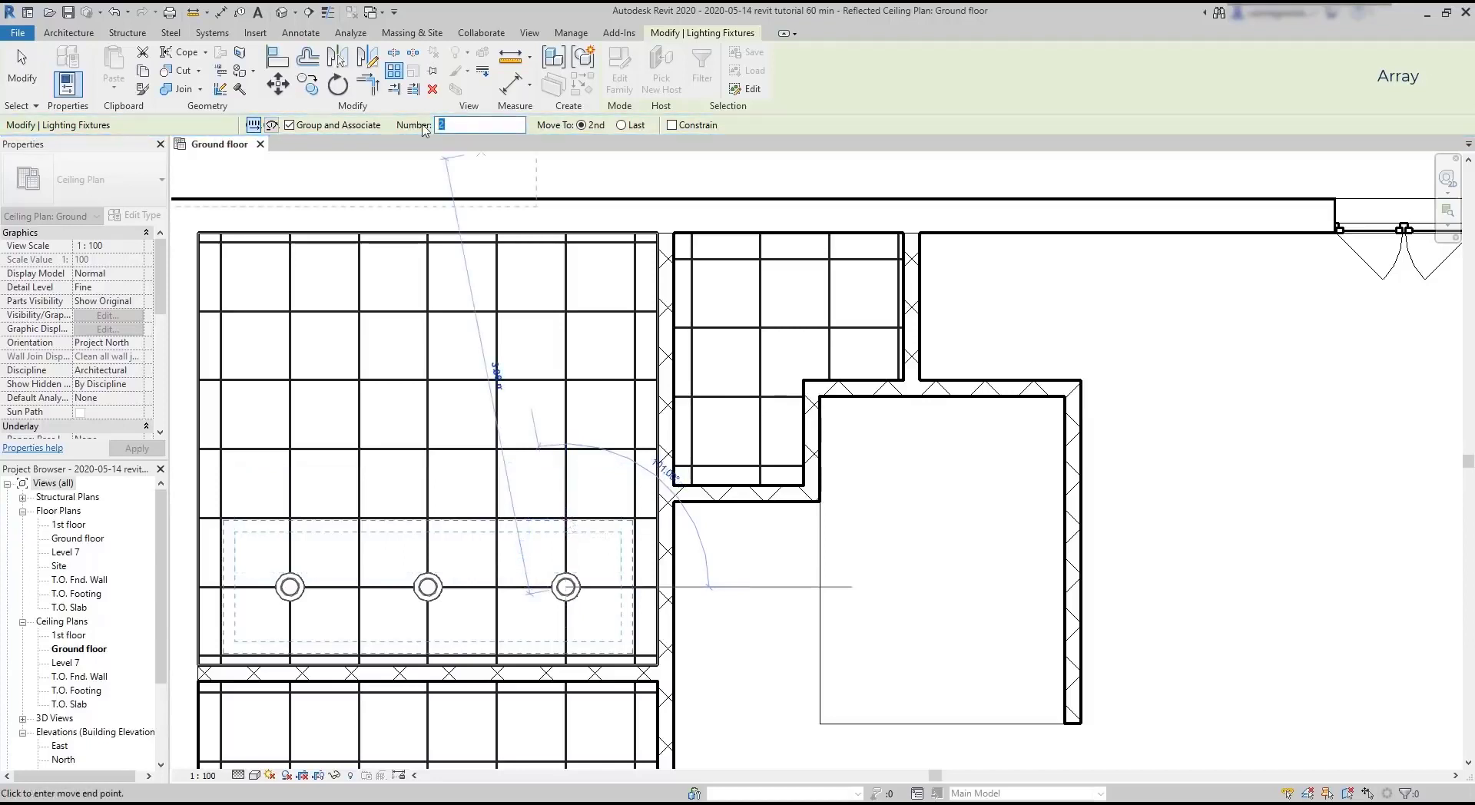
{"action": "type", "text": "4"}
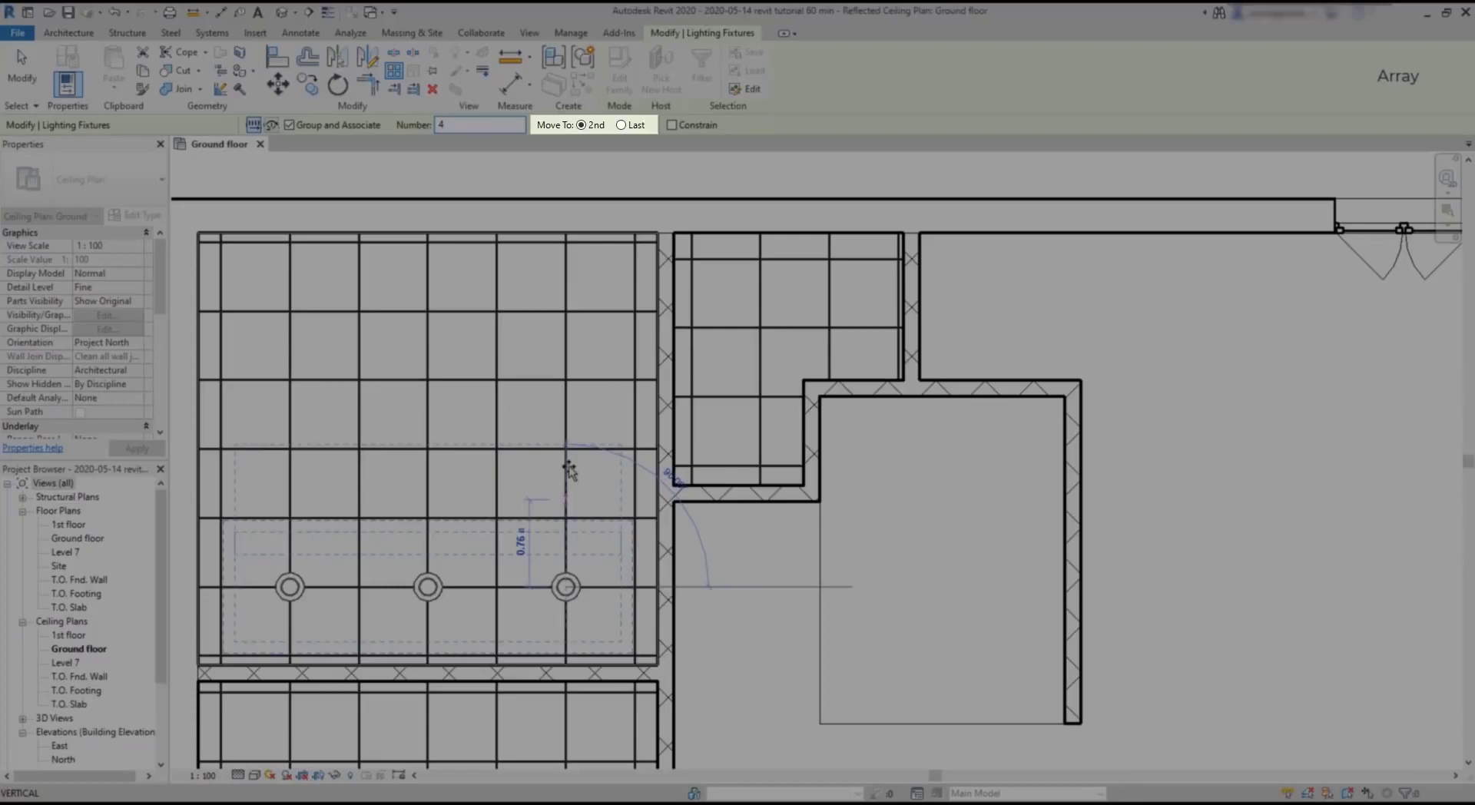
{"action": "scroll", "coordinate": [566, 523], "scroll_direction": "up", "scroll_amount": 1}
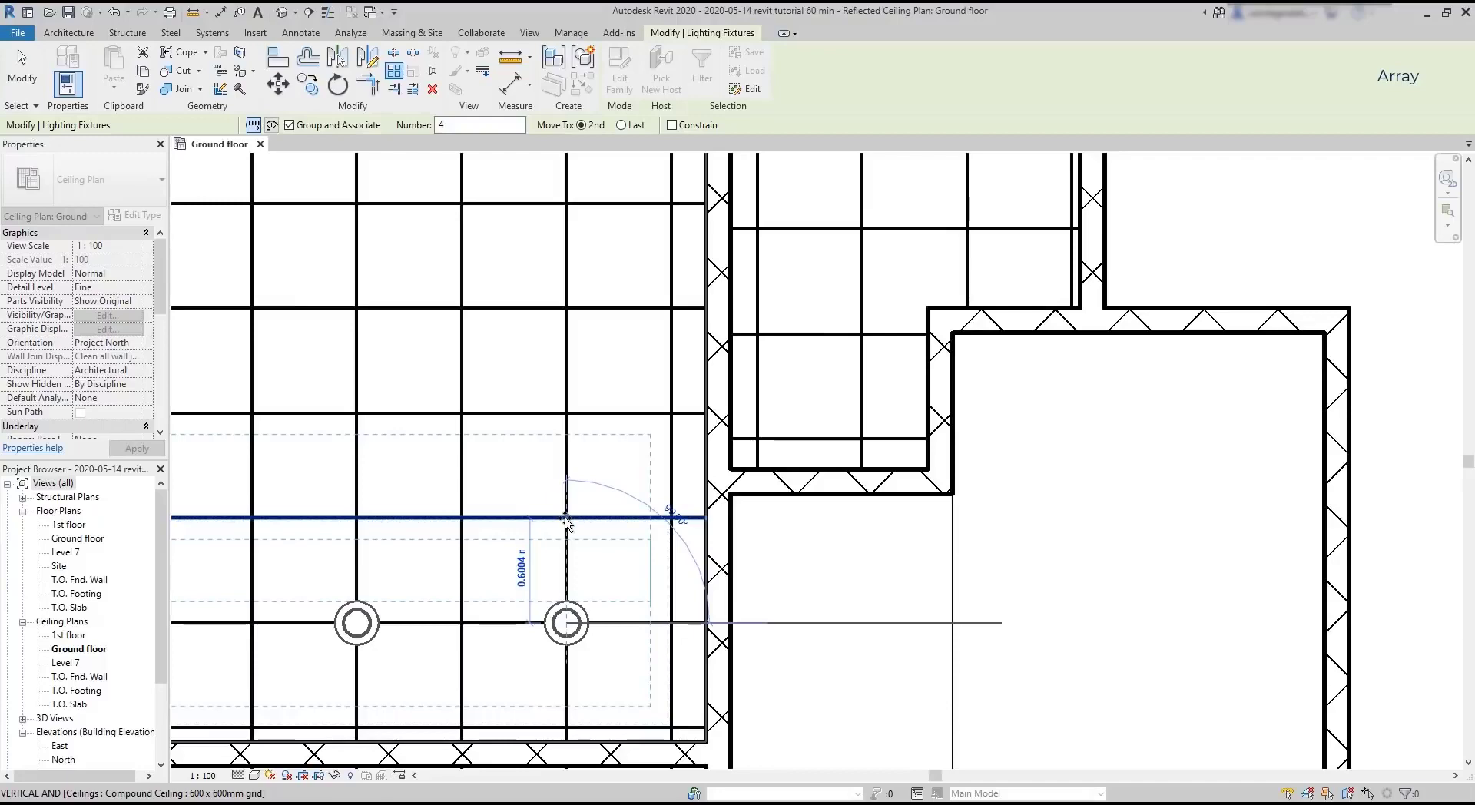
{"action": "left_click", "coordinate": [567, 519]}
{"action": "scroll", "coordinate": [658, 510], "scroll_direction": "down", "scroll_amount": 3}
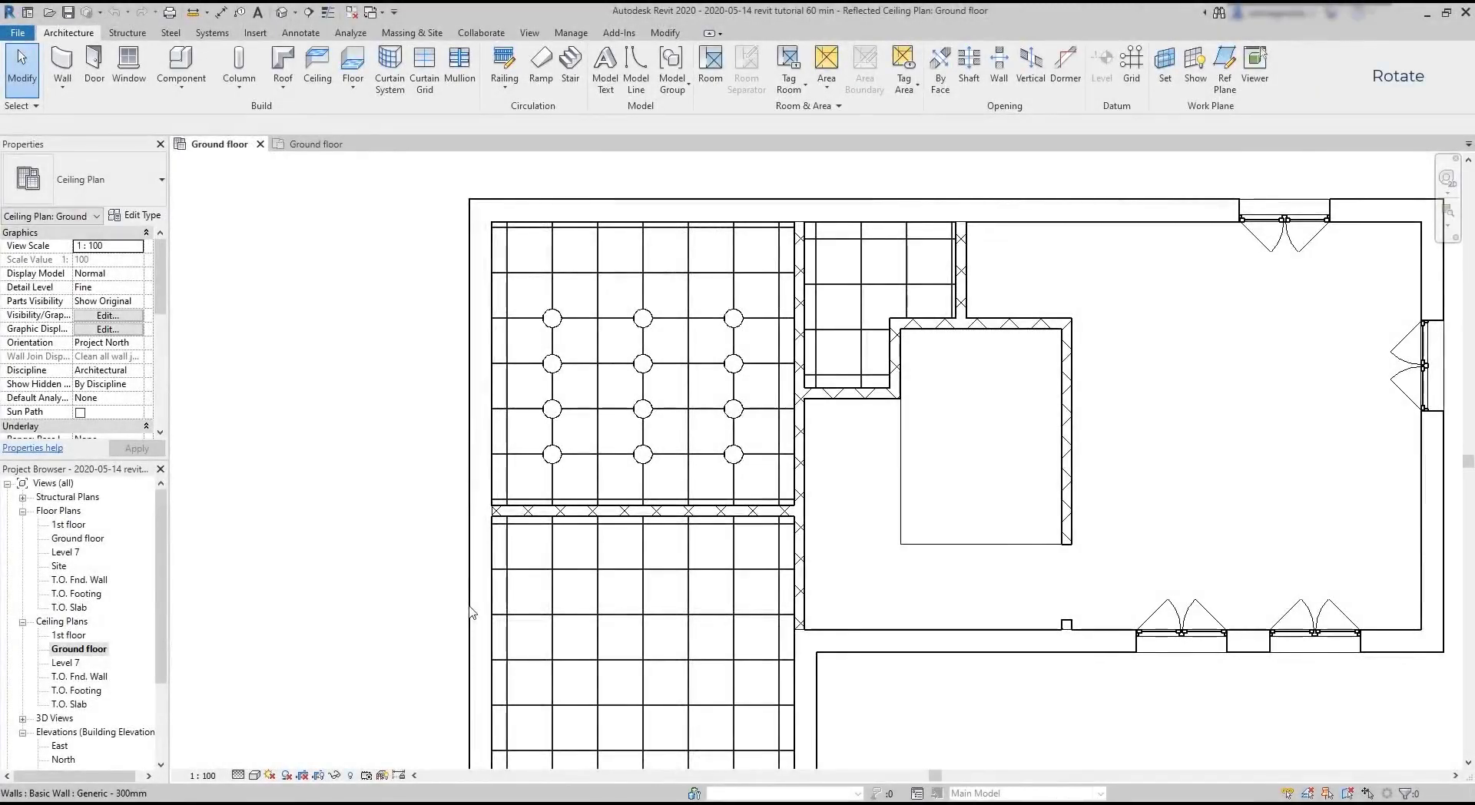
Open the Ground floor plan and load the M_Table-Dining Round w Chairs component family from the Furniture Tables library.
{"action": "left_click", "coordinate": [66, 540]}
{"action": "double_click", "coordinate": [66, 541]}
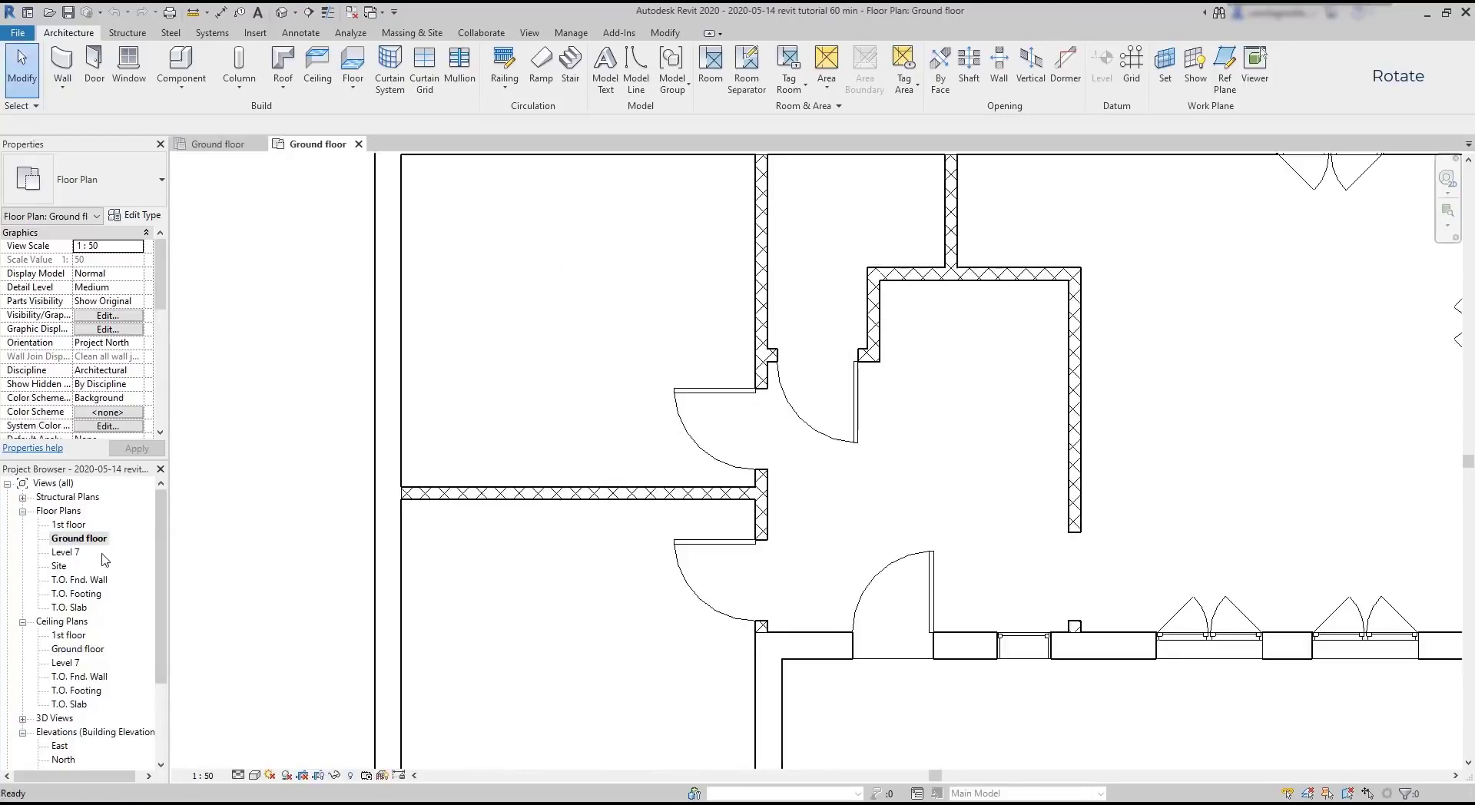
{"action": "left_click", "coordinate": [182, 62]}
{"action": "left_click", "coordinate": [157, 179]}
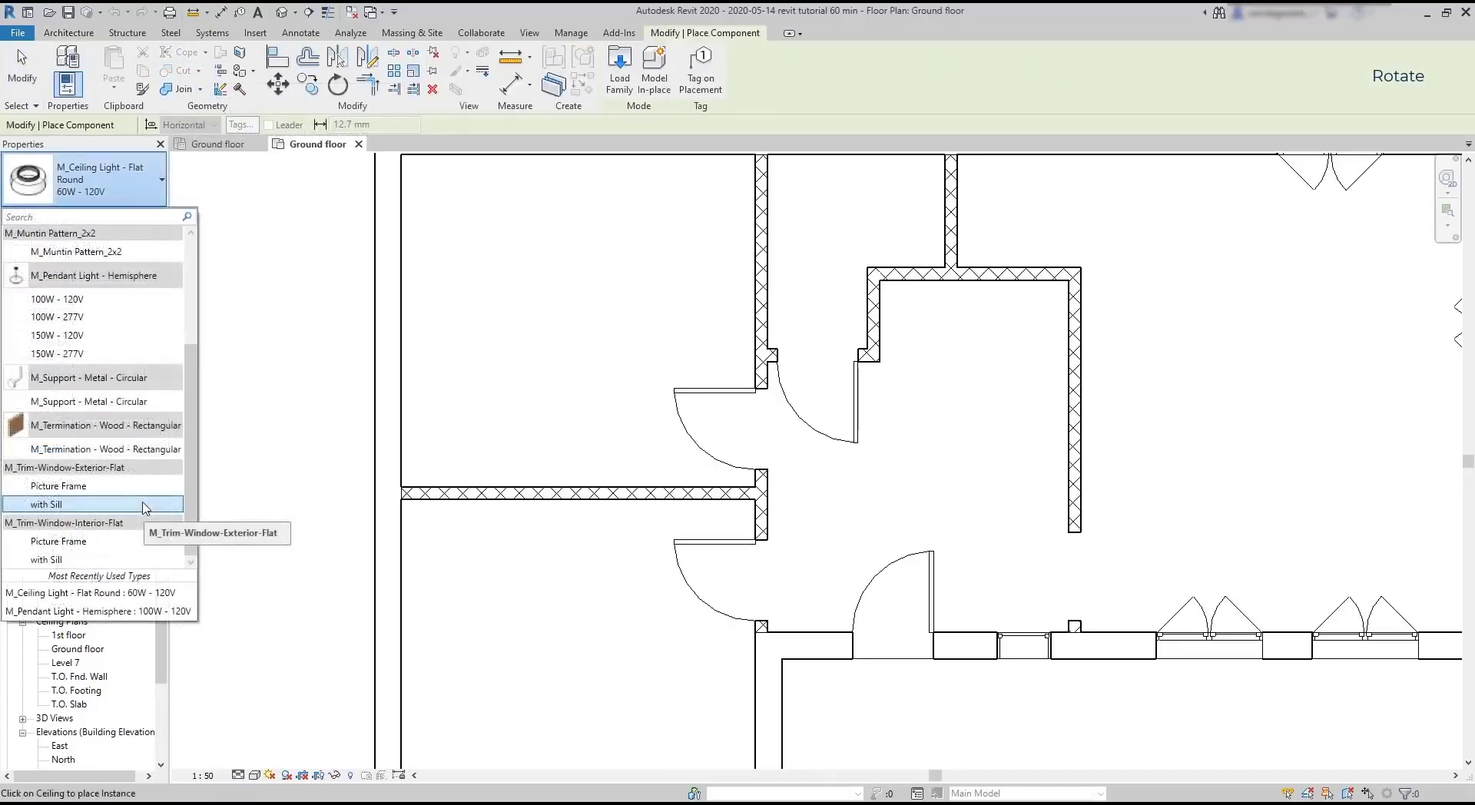
{"action": "left_click", "coordinate": [630, 63]}
{"action": "left_click", "coordinate": [631, 62]}
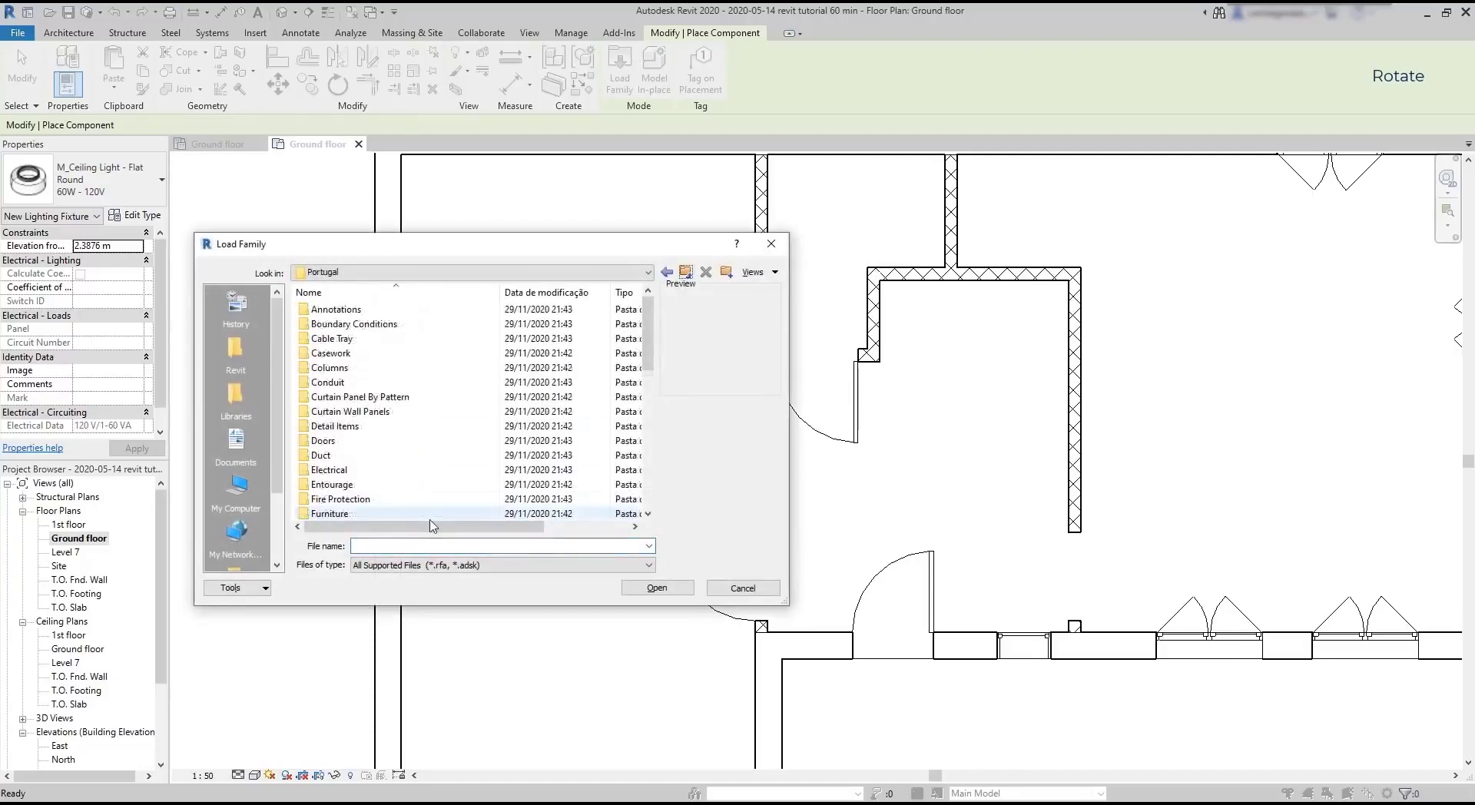
{"action": "double_click", "coordinate": [429, 513]}
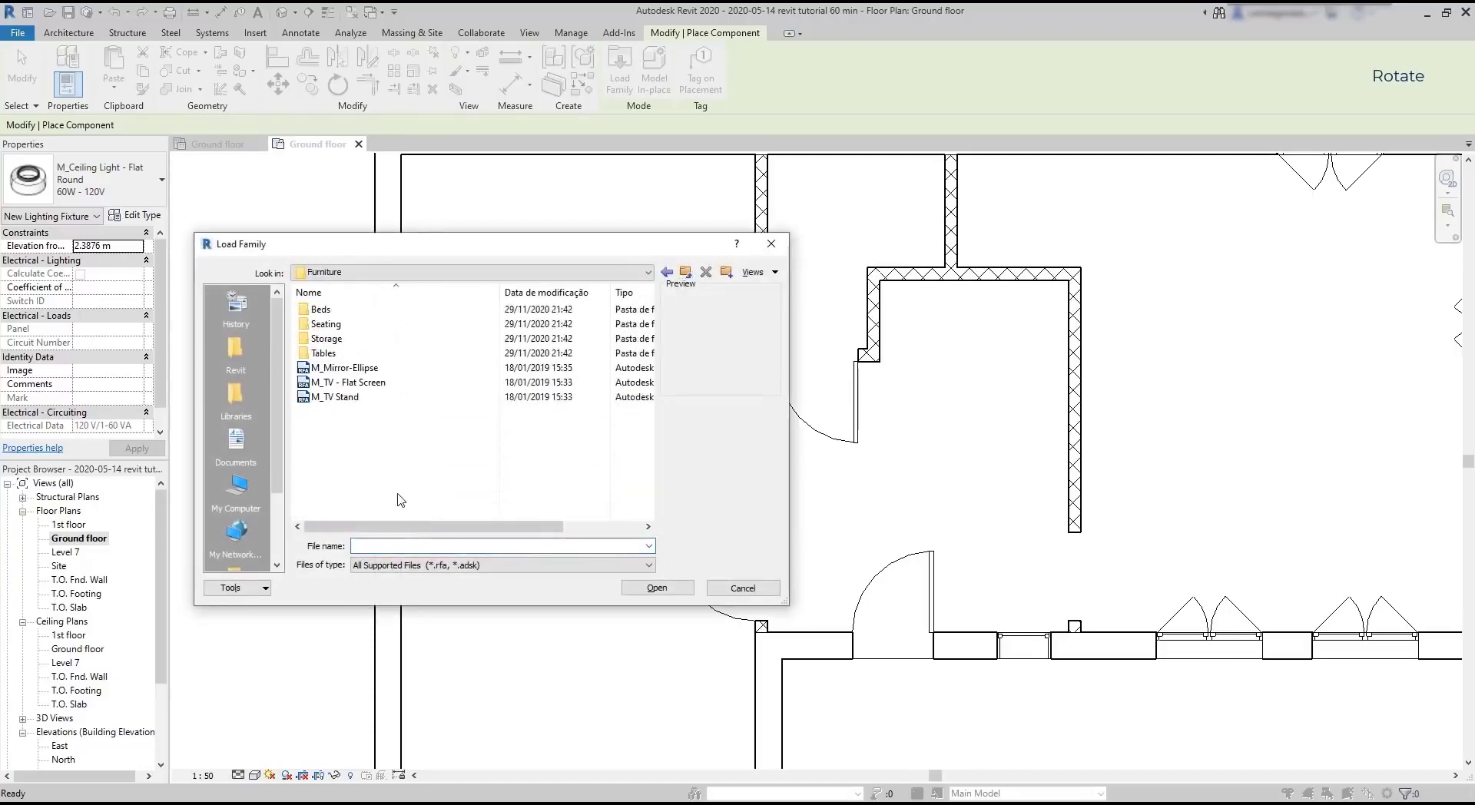
{"action": "double_click", "coordinate": [323, 353]}
{"action": "left_click", "coordinate": [322, 353]}
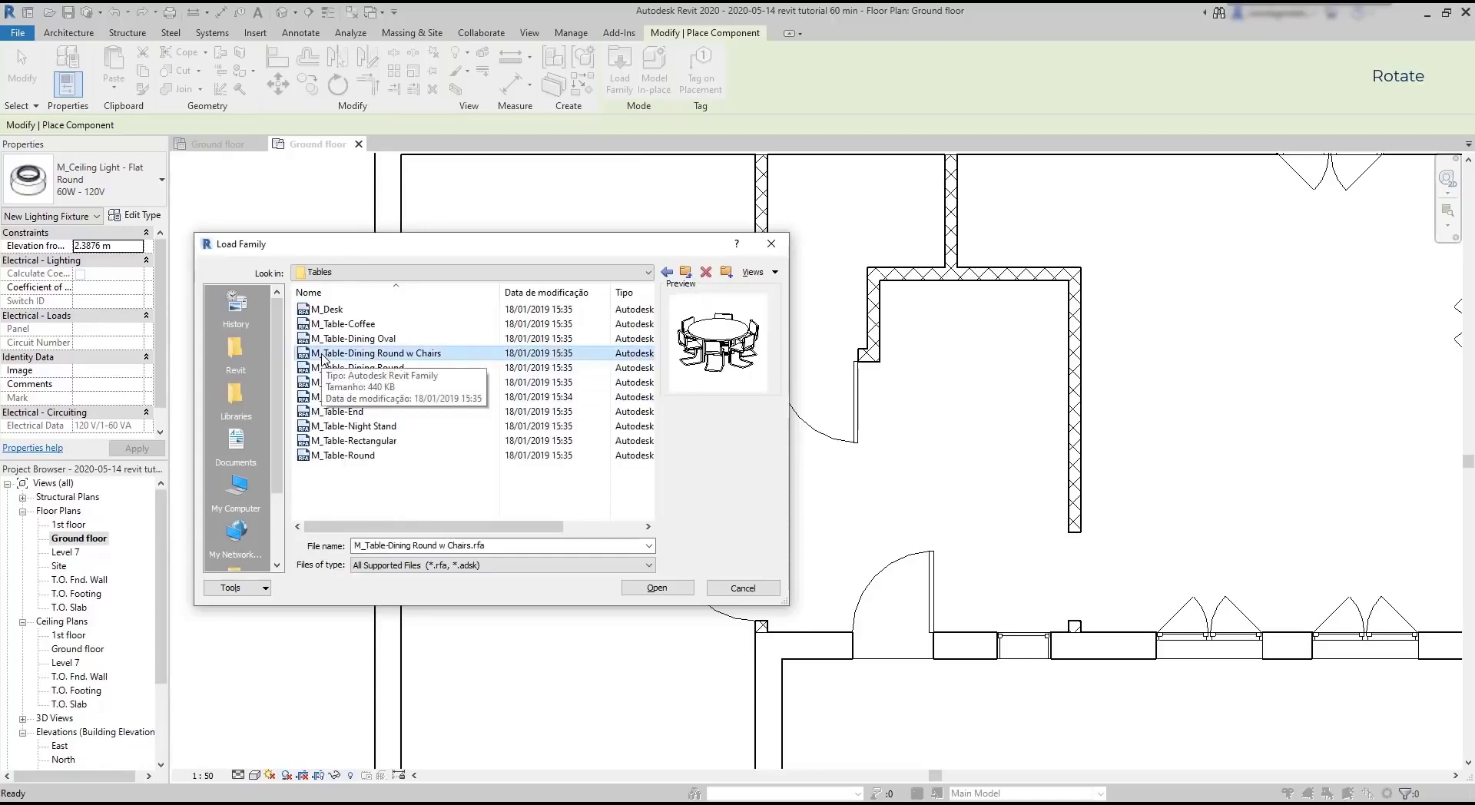
{"action": "double_click", "coordinate": [323, 354]}
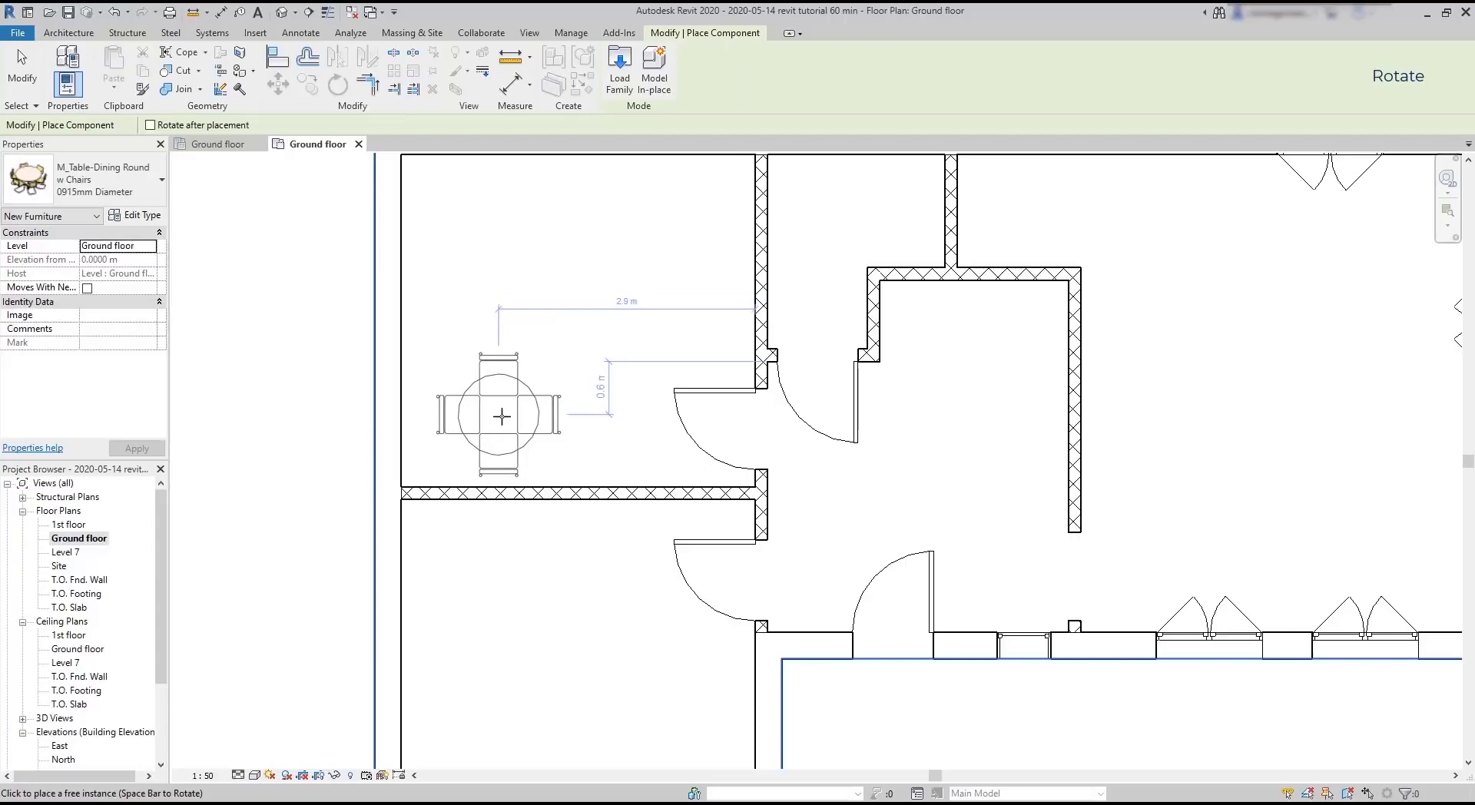
Place one 0915mm Diameter round dining table with chairs in the north-west room.
{"action": "scroll", "coordinate": [510, 408], "scroll_direction": "down", "scroll_amount": 2}
{"action": "scroll", "coordinate": [530, 392], "scroll_direction": "up", "scroll_amount": 4}
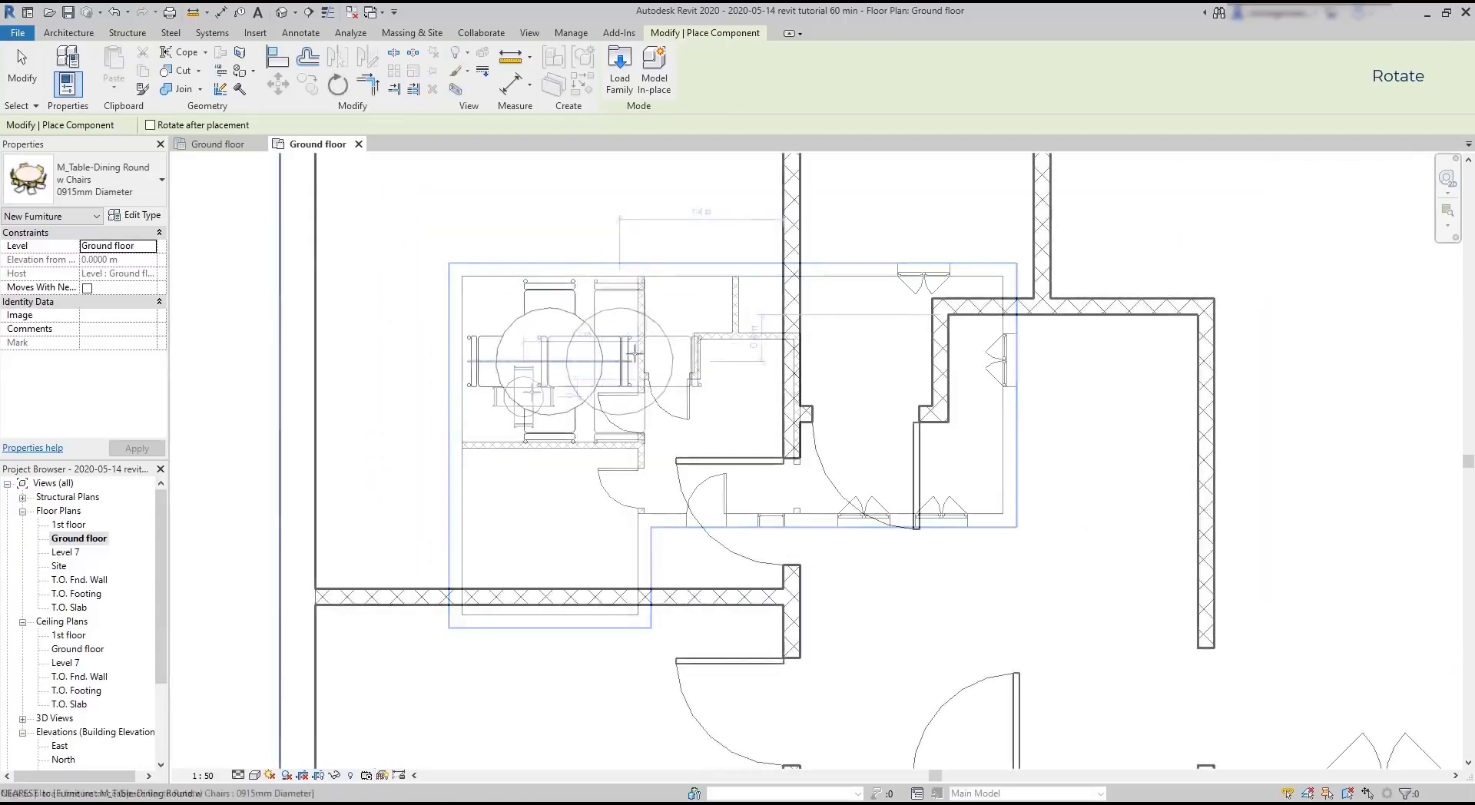
{"action": "key", "text": "Escape"}
{"action": "key", "text": "Escape"}
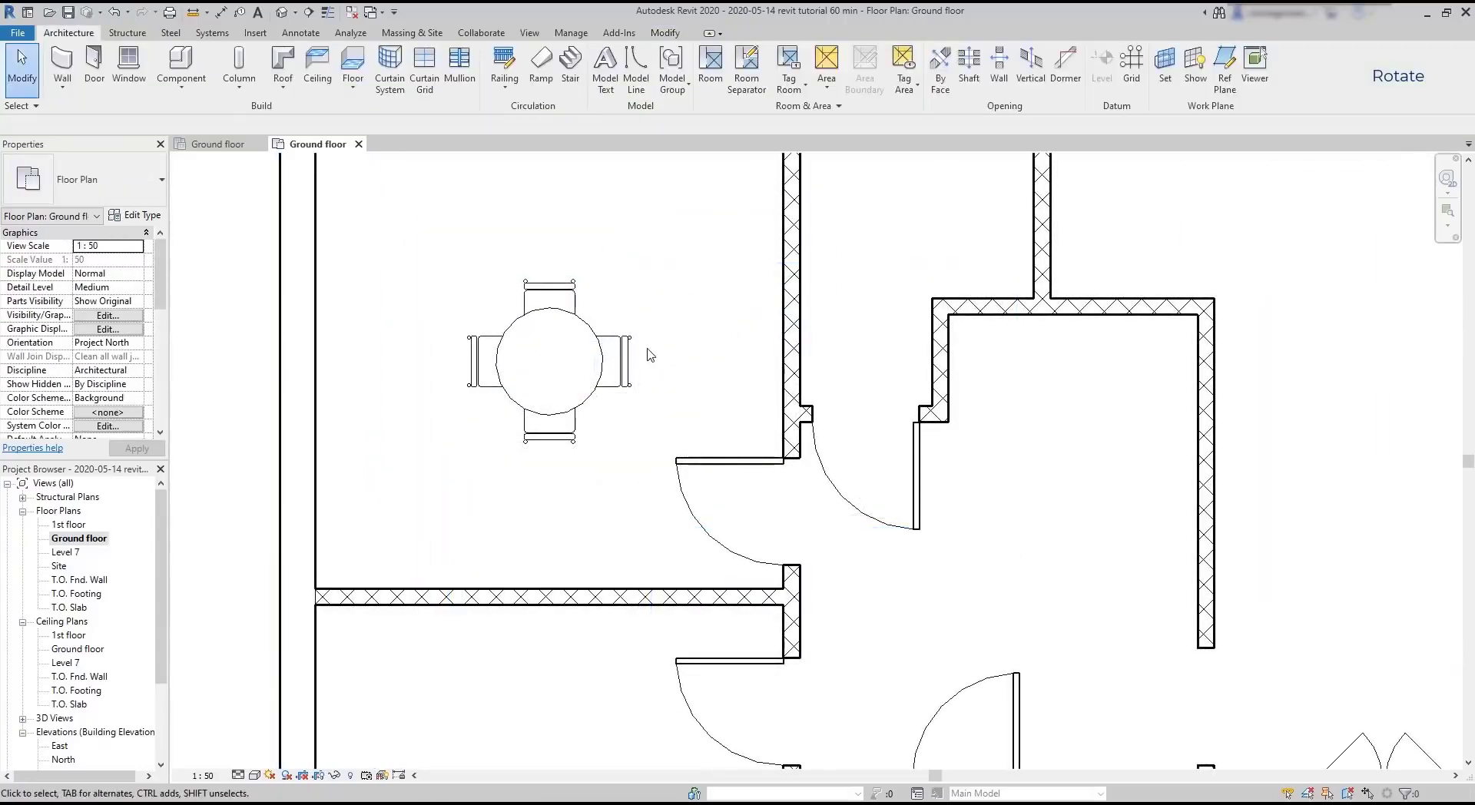
Rotate the round dining table with chairs about 45° clockwise around its centre.
{"action": "left_click", "coordinate": [675, 34]}
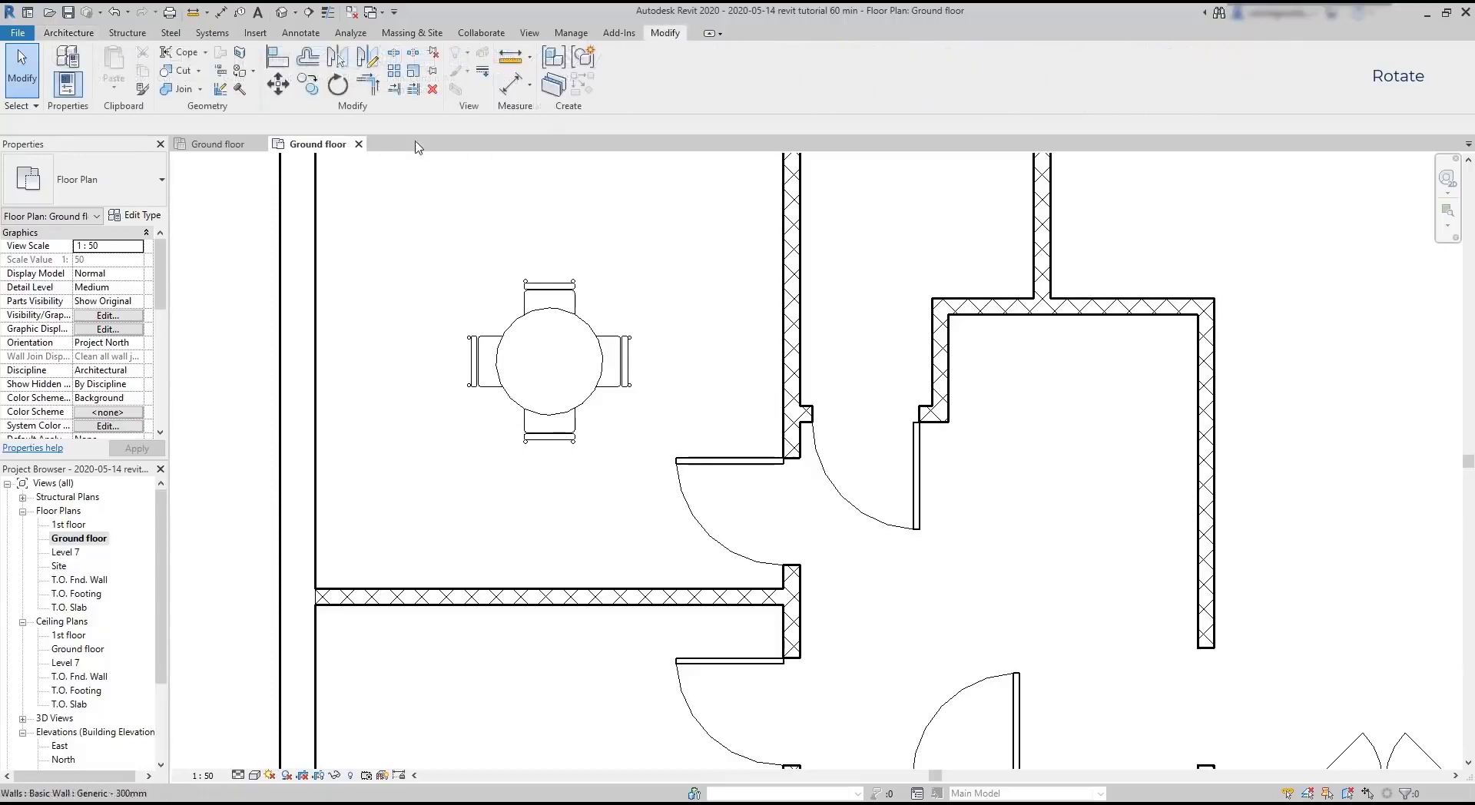
{"action": "left_click", "coordinate": [338, 86]}
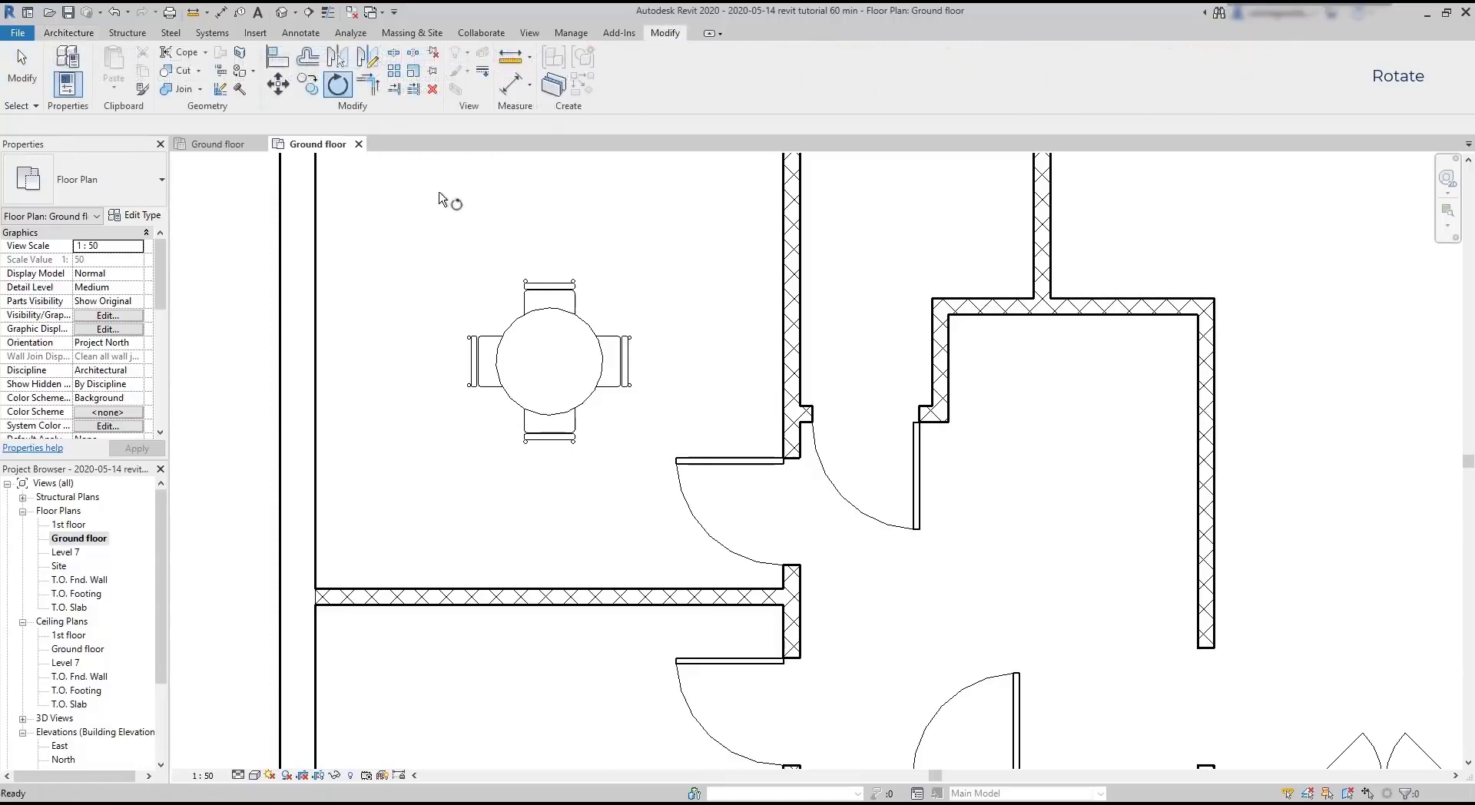
{"action": "left_click", "coordinate": [549, 335]}
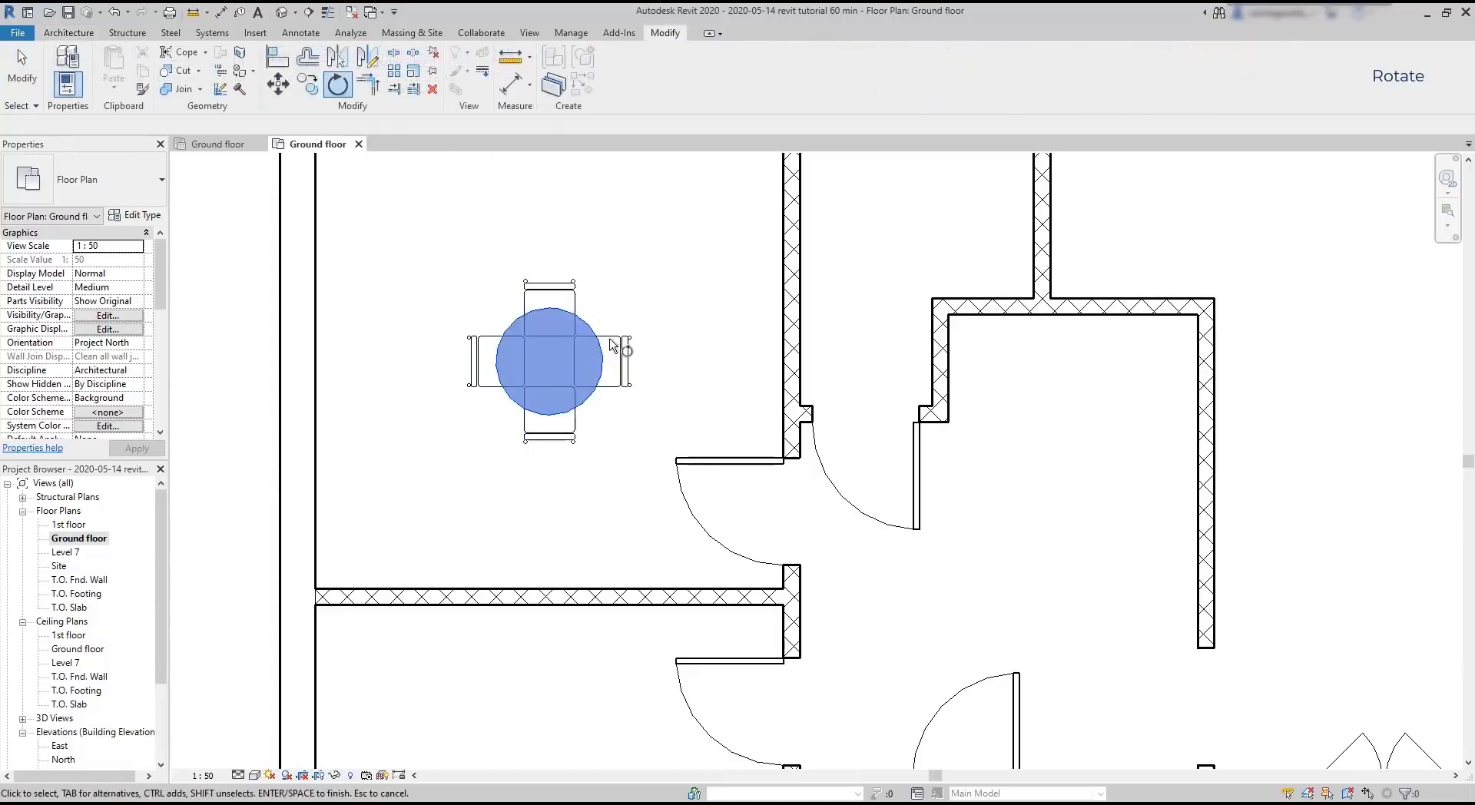
{"action": "key", "text": "Return"}
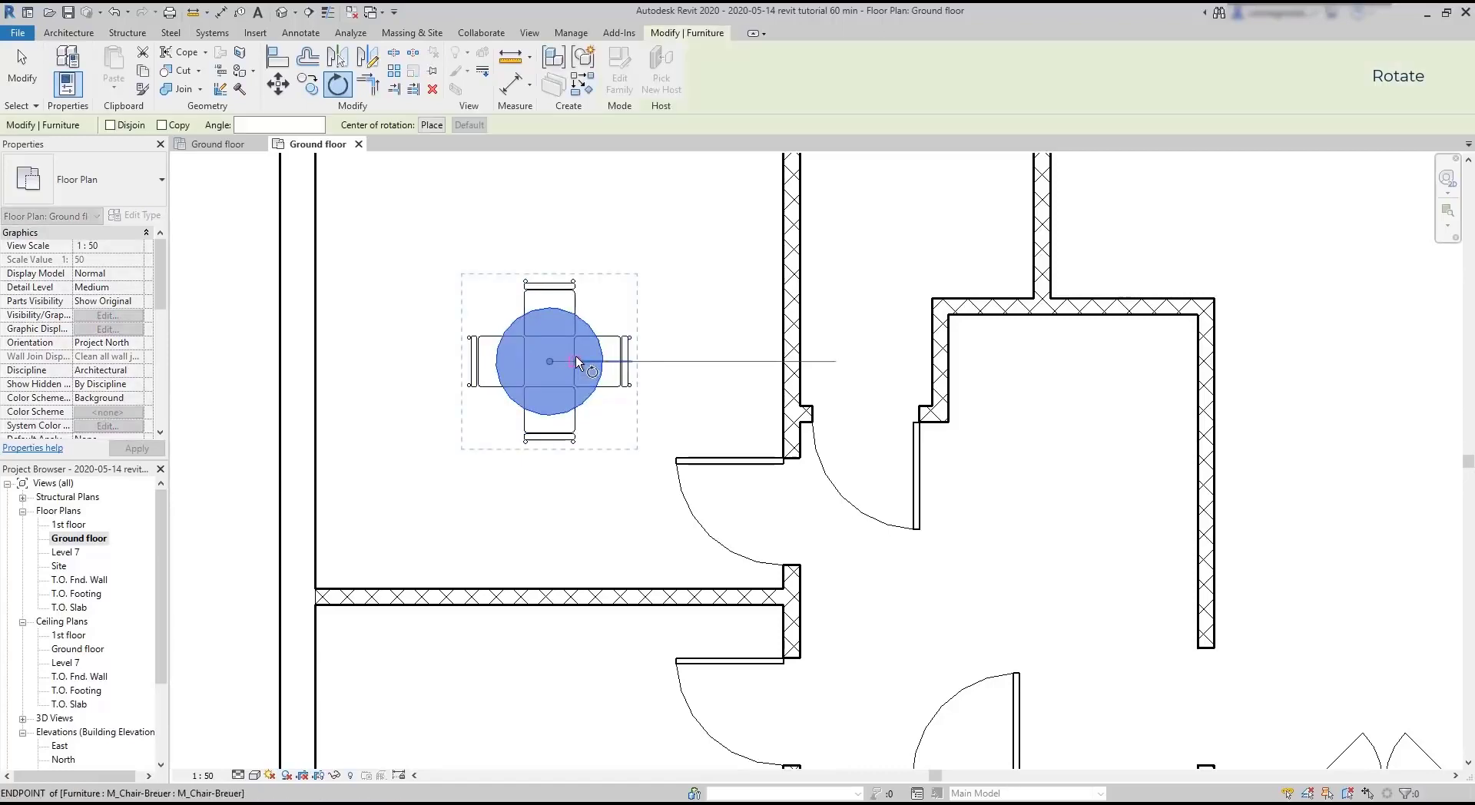
{"action": "left_click", "coordinate": [635, 364]}
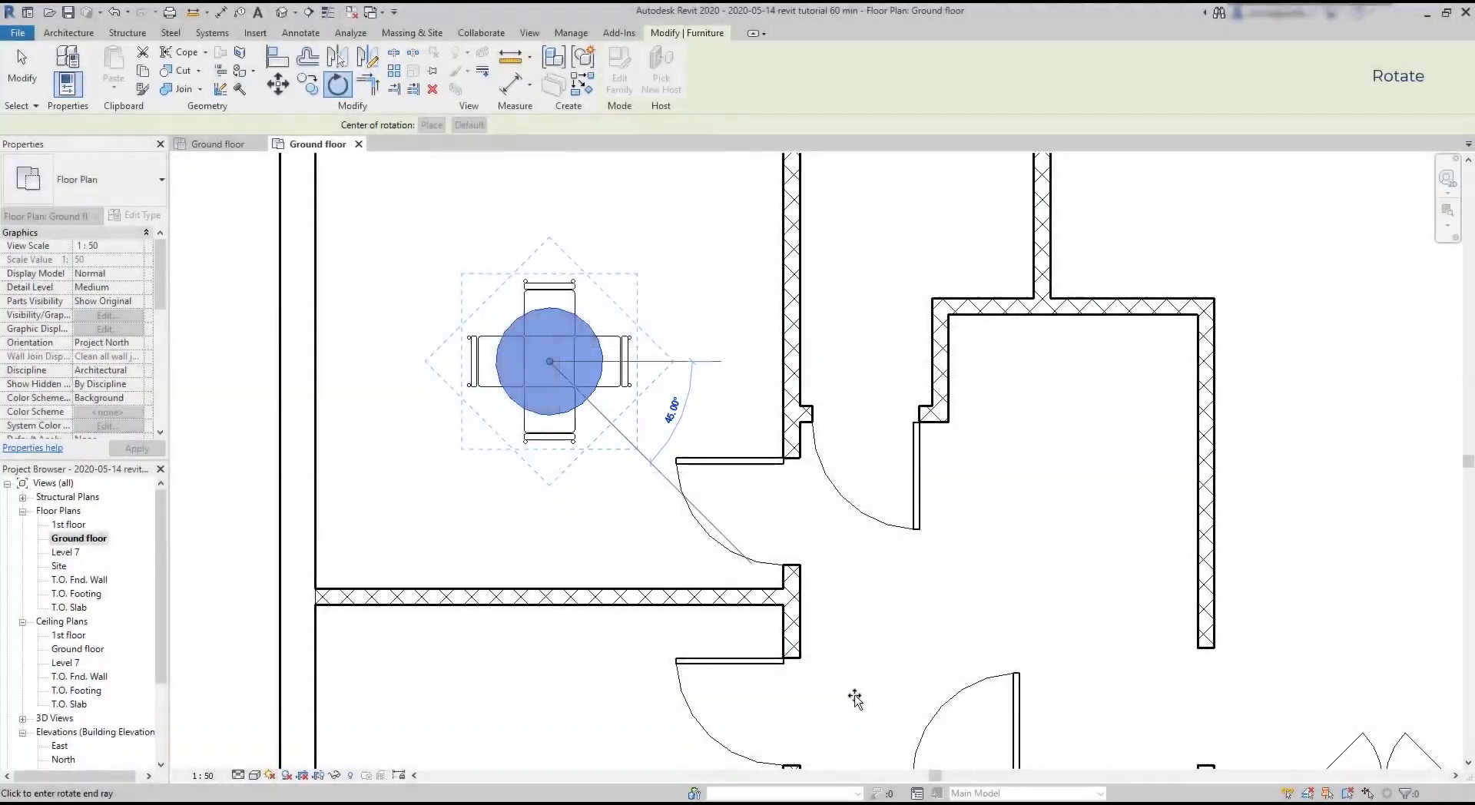
{"action": "left_click", "coordinate": [855, 699]}
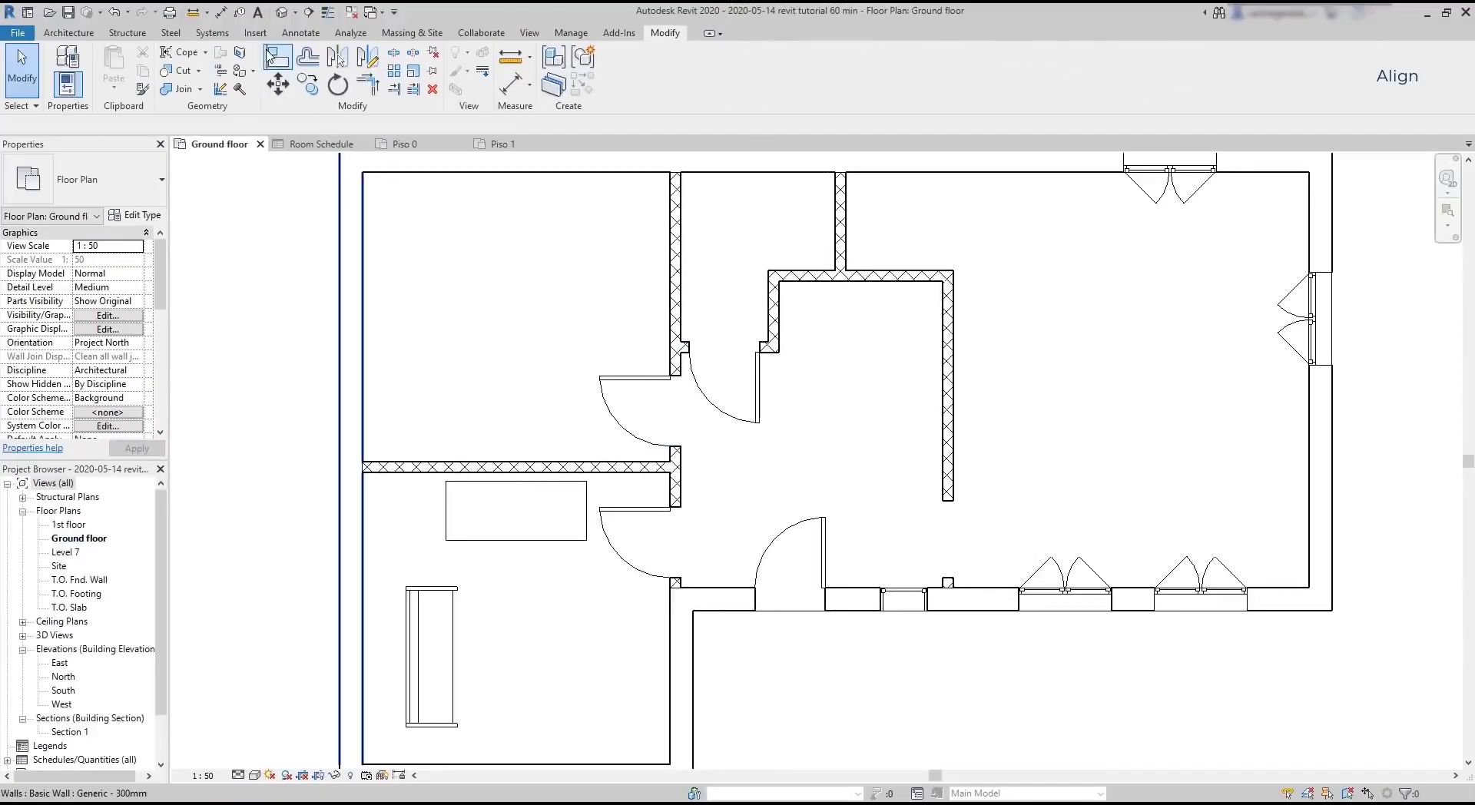
Align the partition south of the north-west room with the central horizontal masonry wall, preferring wall centerlines.
{"action": "left_click", "coordinate": [270, 56]}
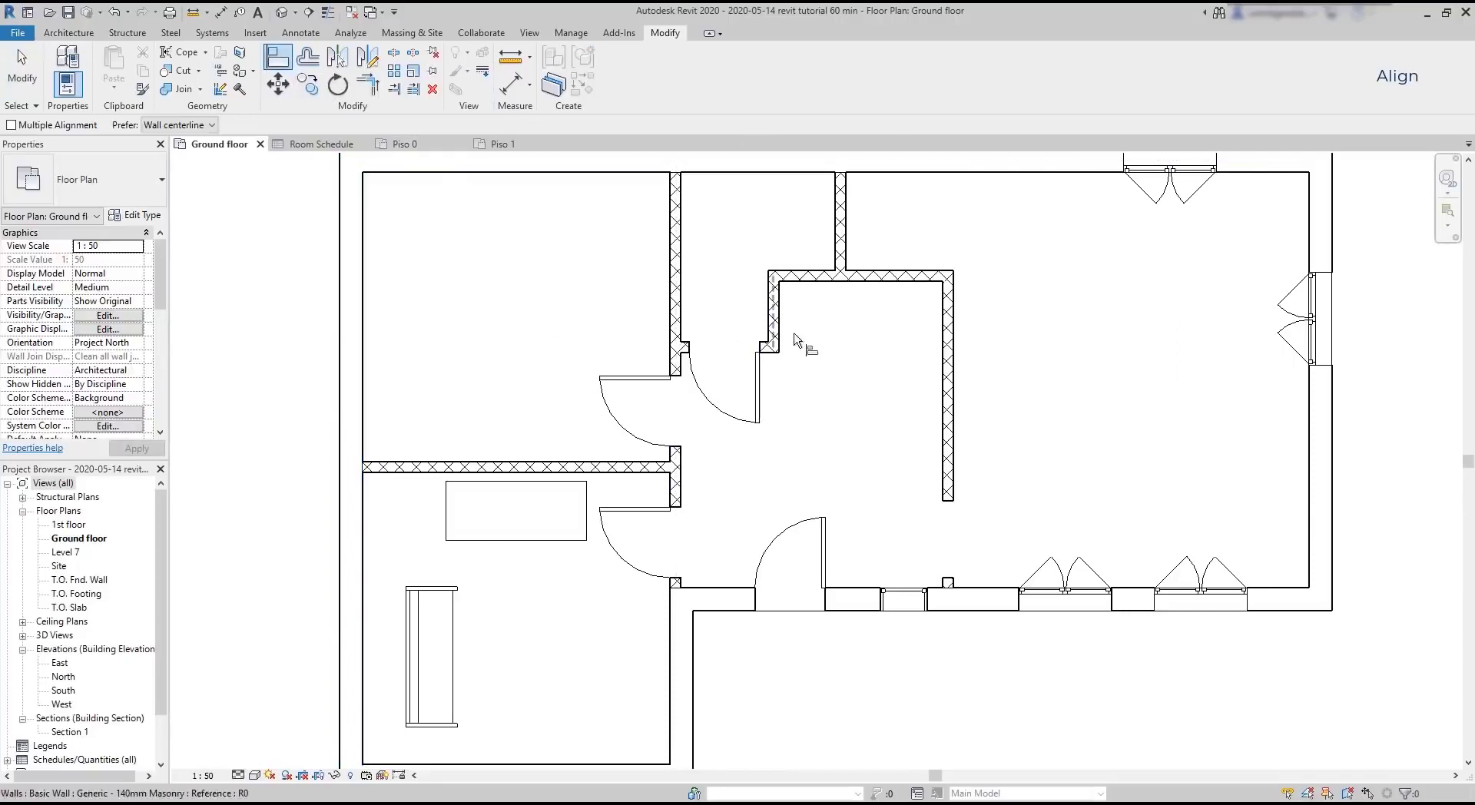
{"action": "left_click", "coordinate": [820, 280]}
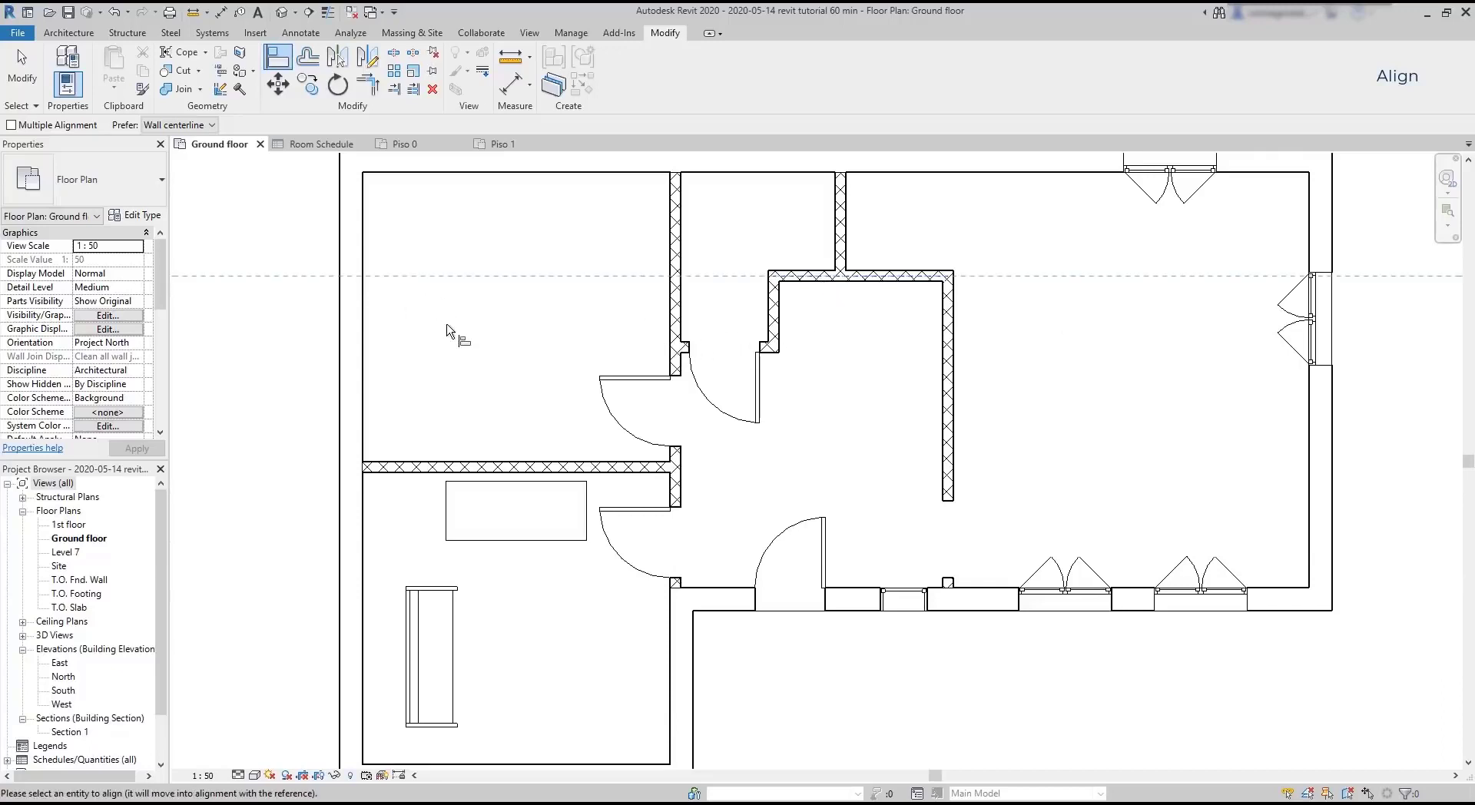
{"action": "left_click", "coordinate": [415, 468]}
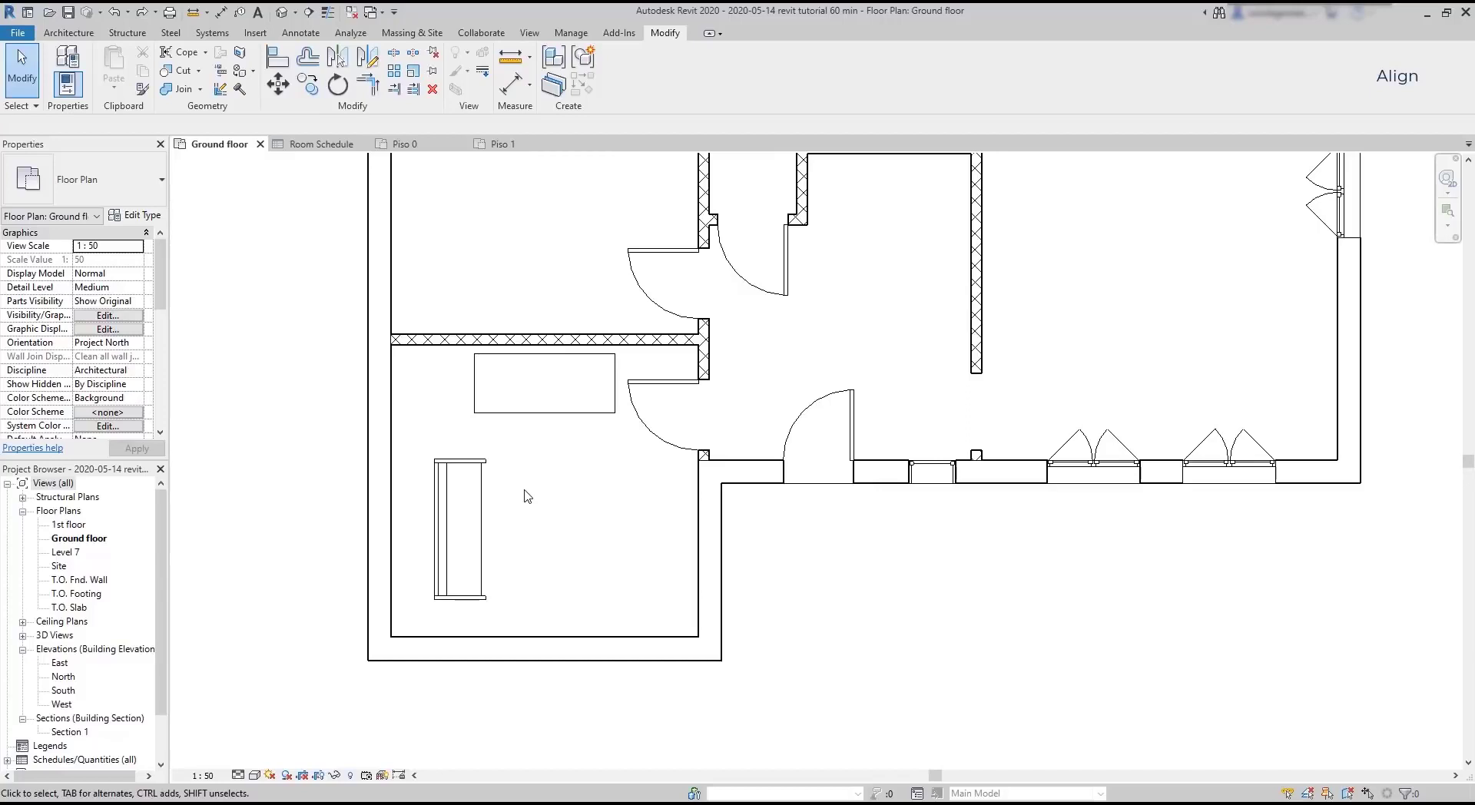
Move the 1830mm sofa toward the middle of the south-west room and set the Align preference to Wall faces.
{"action": "left_click", "coordinate": [494, 526]}
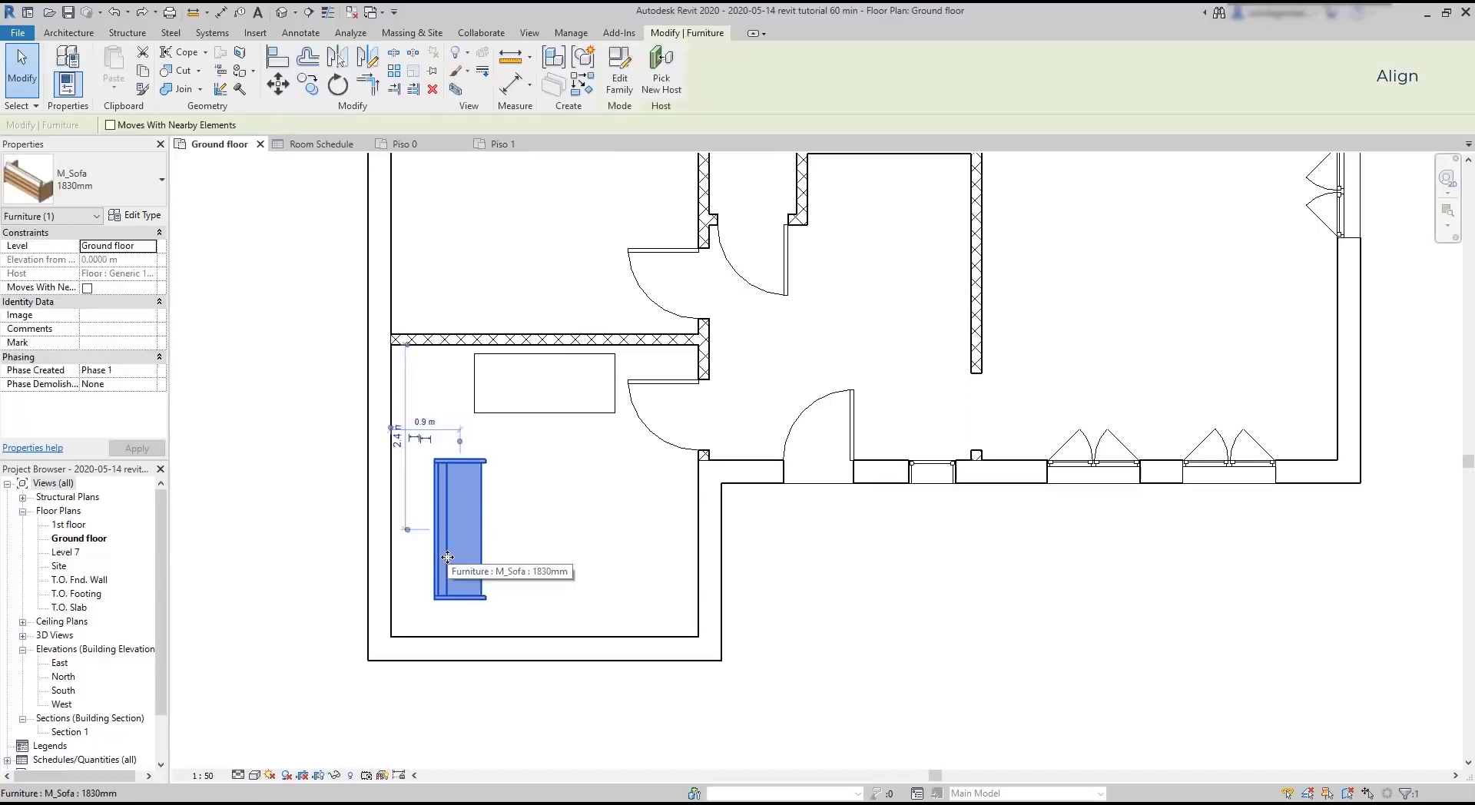
{"action": "left_click_drag", "start_coordinate": [447, 558], "coordinate": [408, 498]}
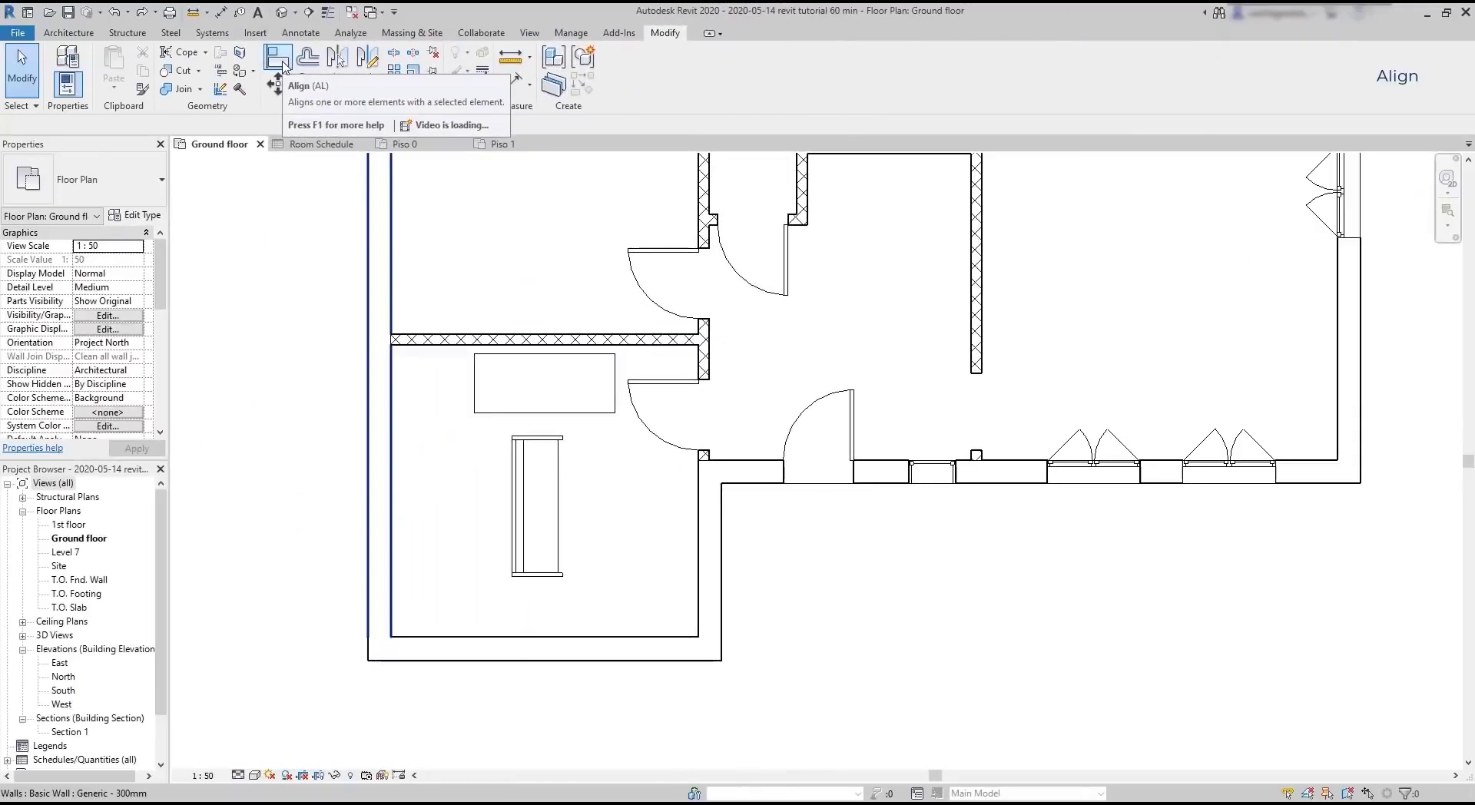
{"action": "left_click", "coordinate": [286, 63]}
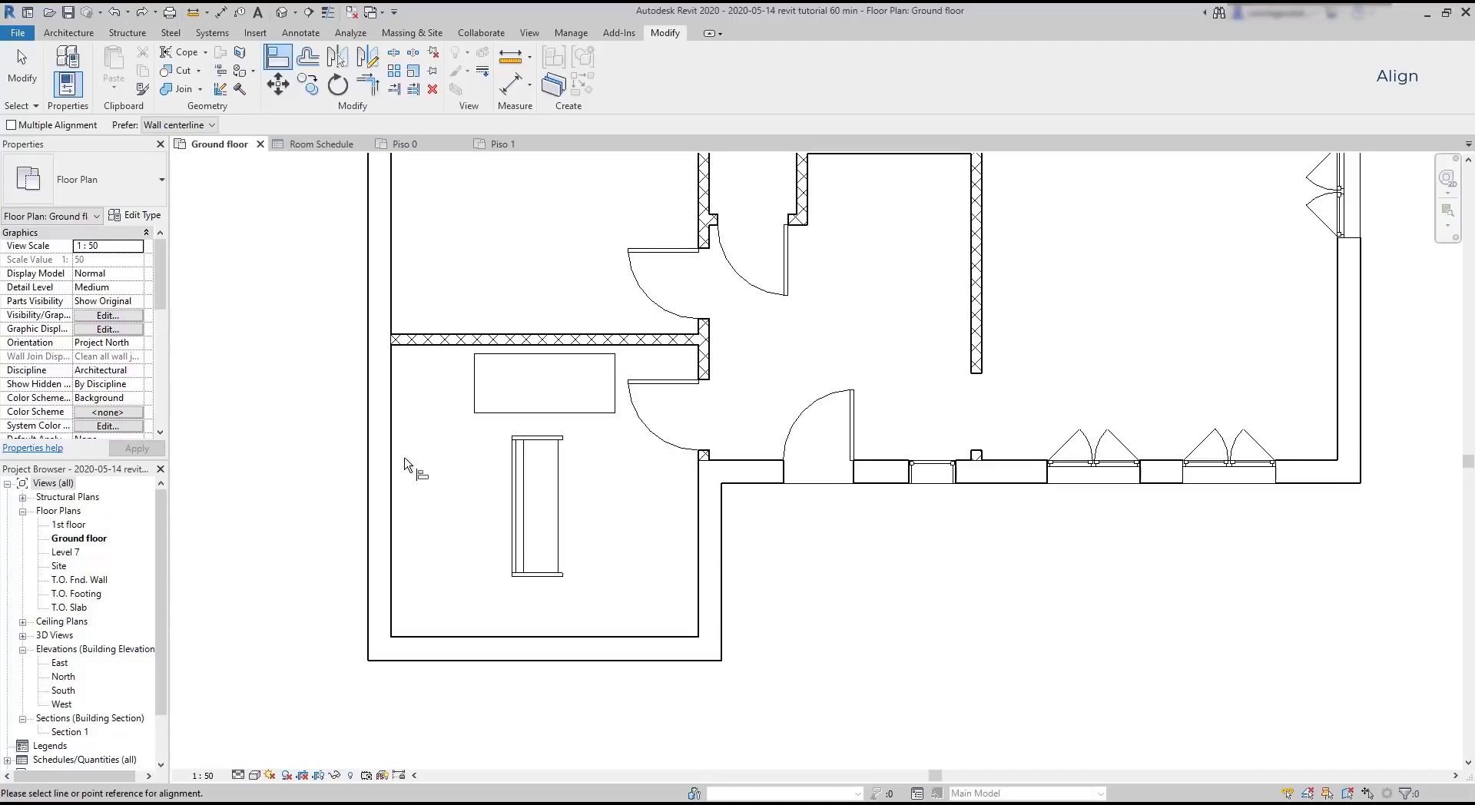
{"action": "left_click", "coordinate": [378, 498]}
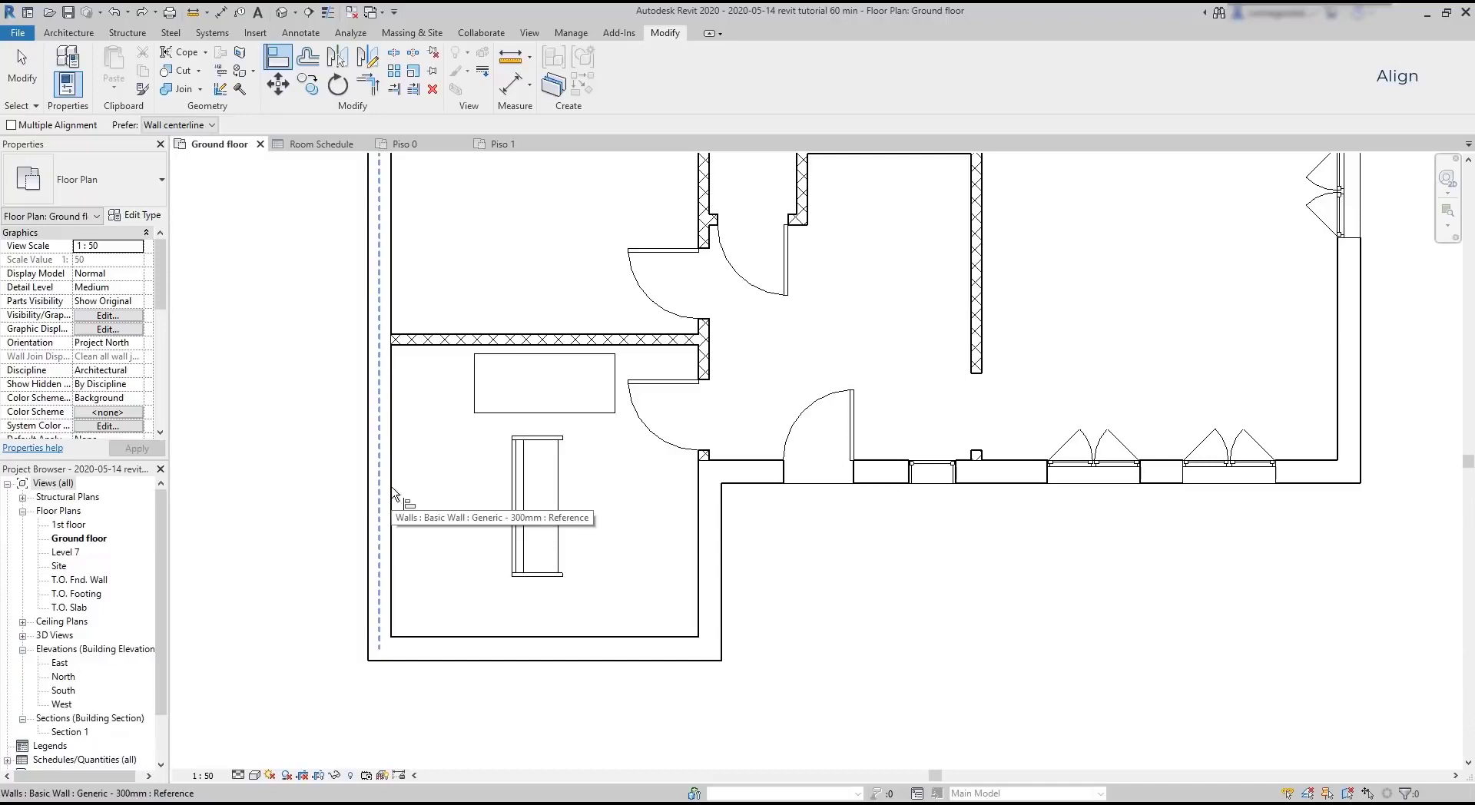
{"action": "key", "text": "Escape"}
{"action": "left_click", "coordinate": [186, 125]}
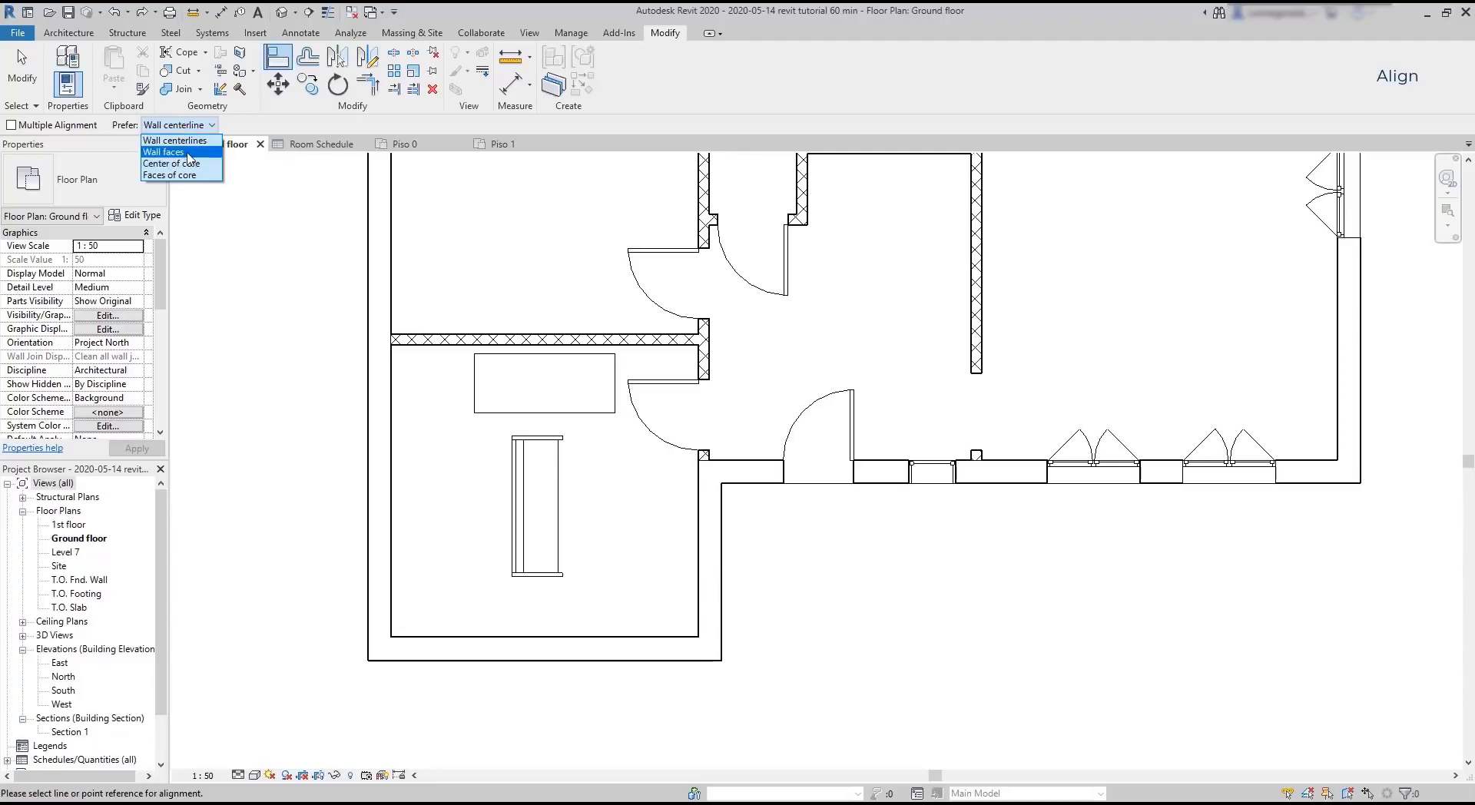
{"action": "left_click", "coordinate": [188, 153]}
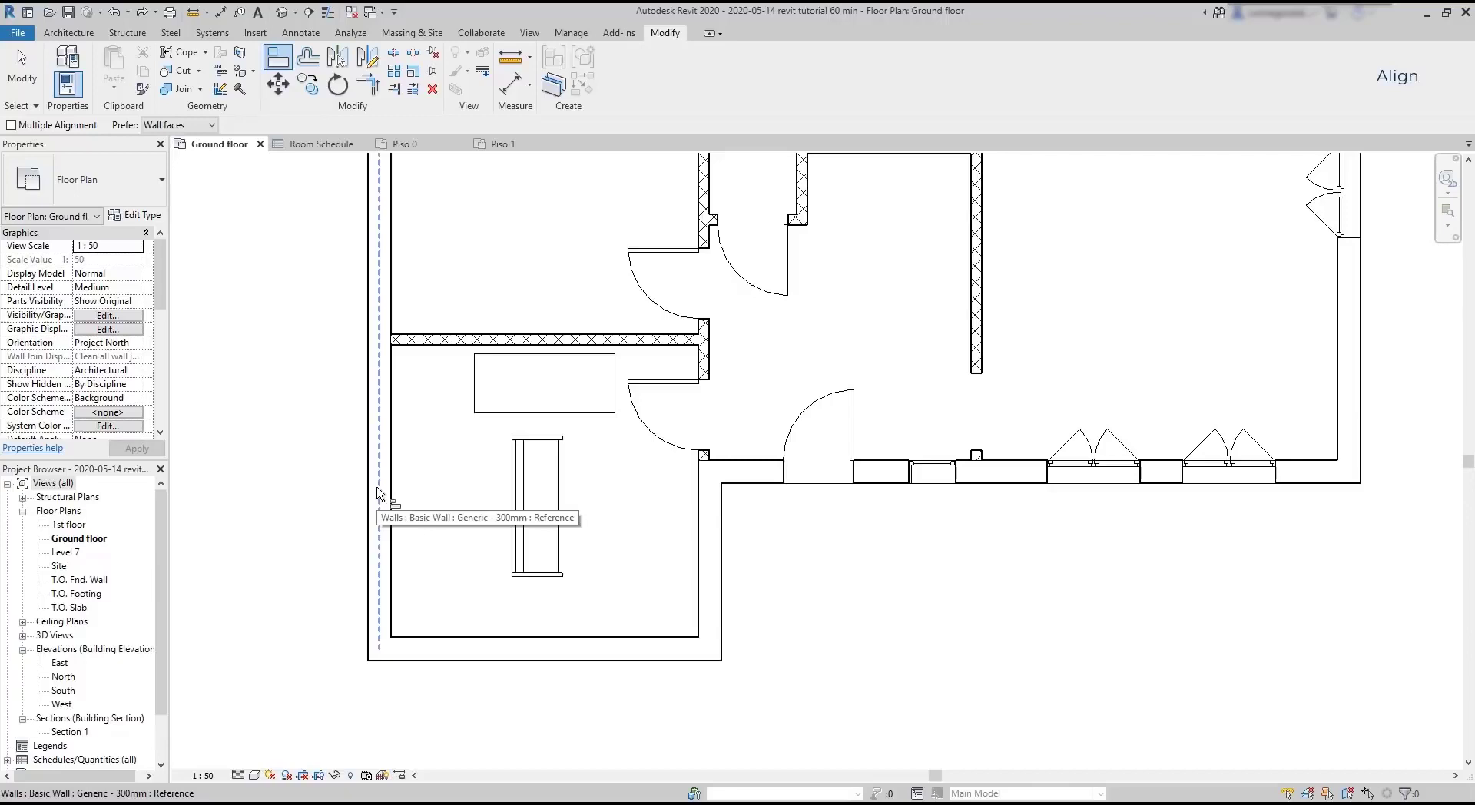
{"action": "key", "text": "Escape"}
{"action": "key", "text": "Escape"}
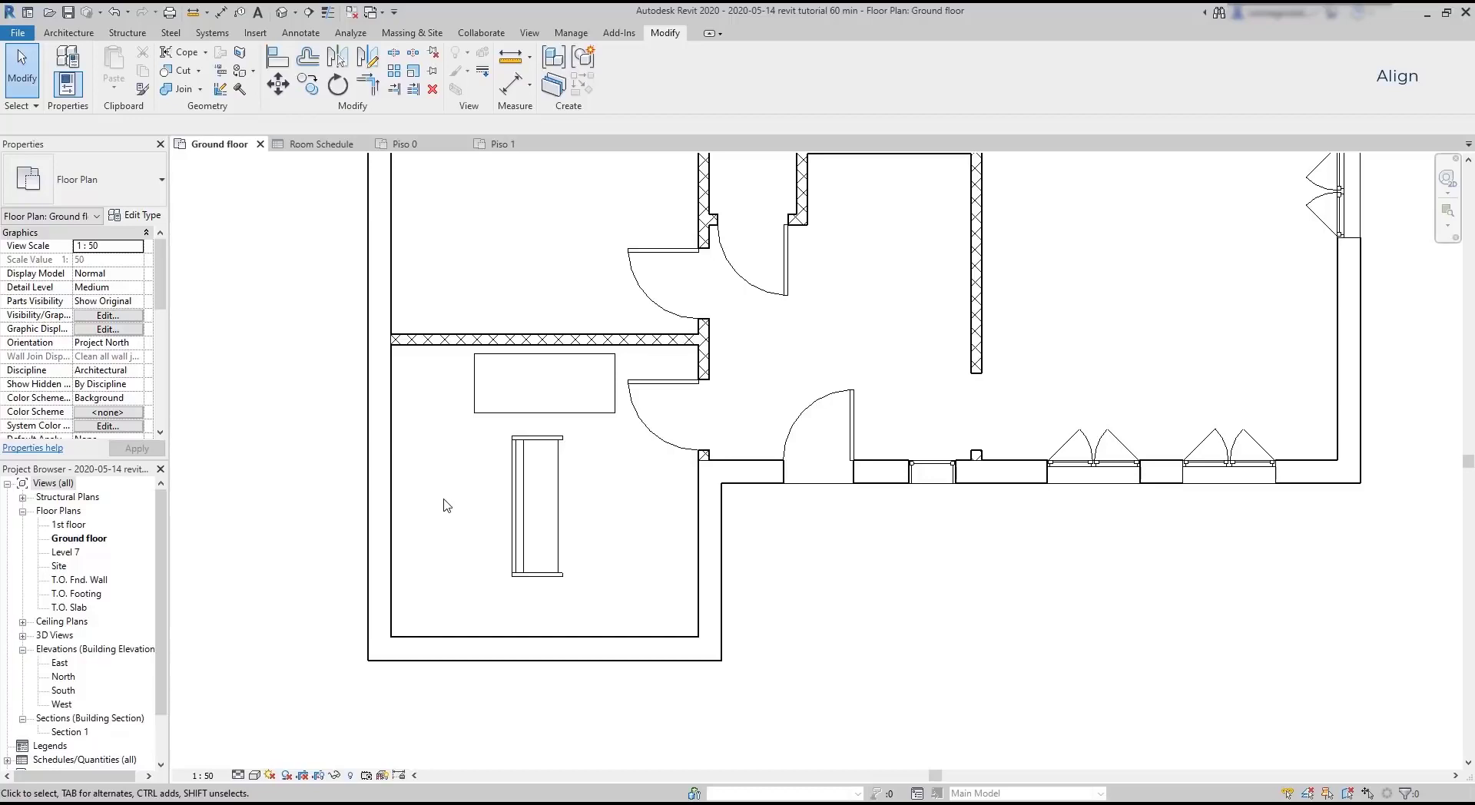
Align the back of the sofa with the inner face of the west exterior wall.
{"action": "left_click", "coordinate": [277, 61]}
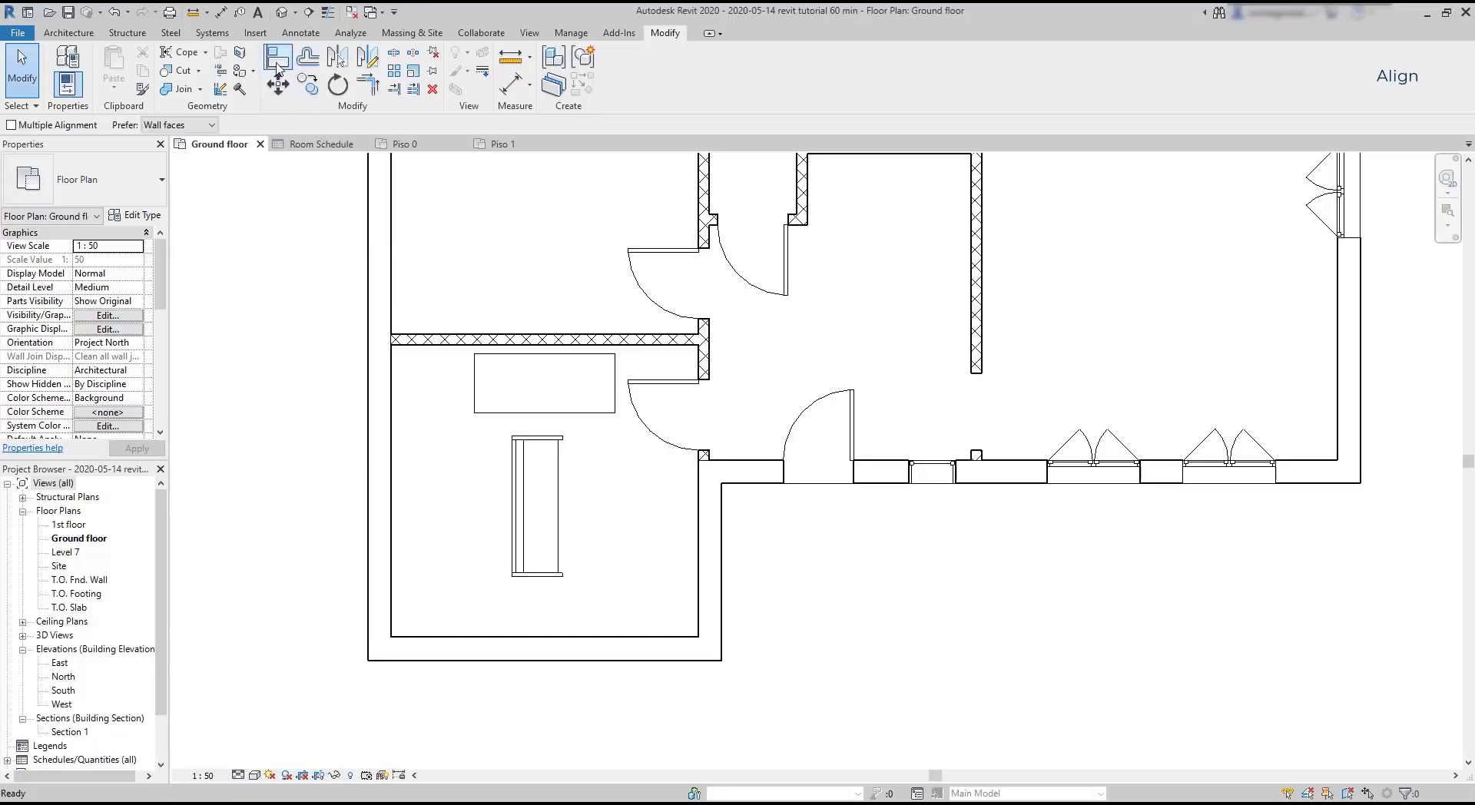
{"action": "left_click", "coordinate": [394, 388]}
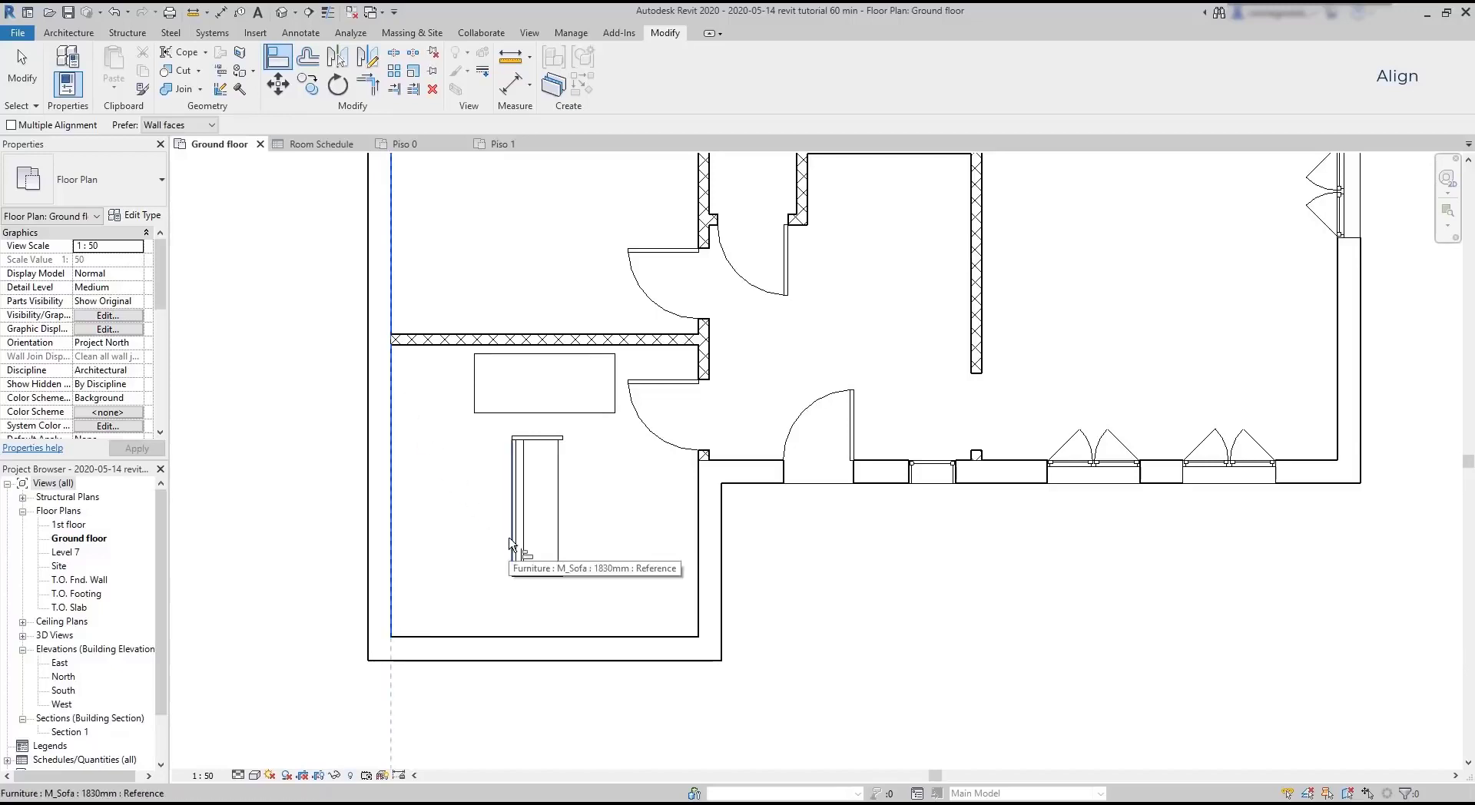
{"action": "scroll", "coordinate": [512, 544], "scroll_direction": "up", "scroll_amount": 2}
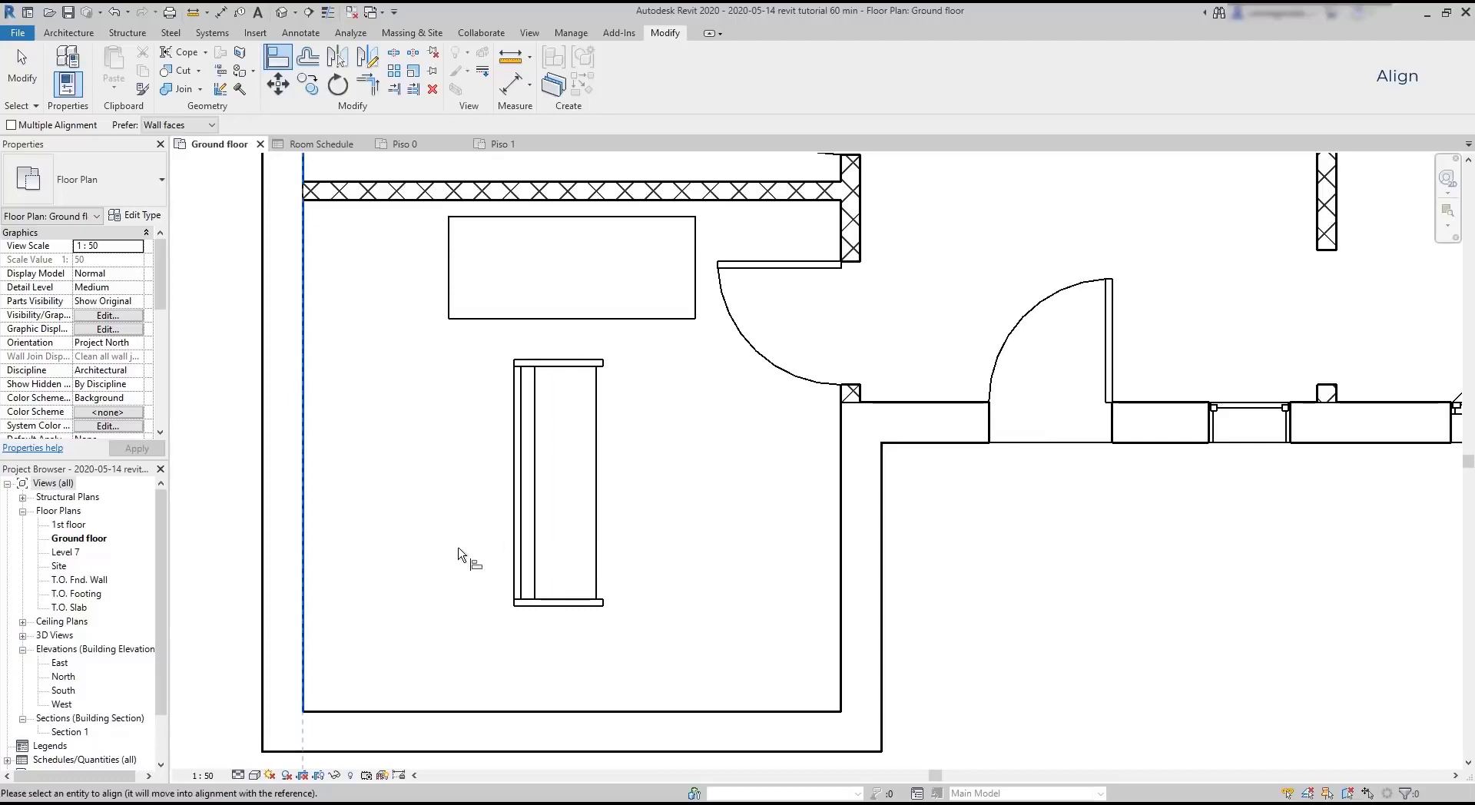
{"action": "left_click", "coordinate": [513, 550]}
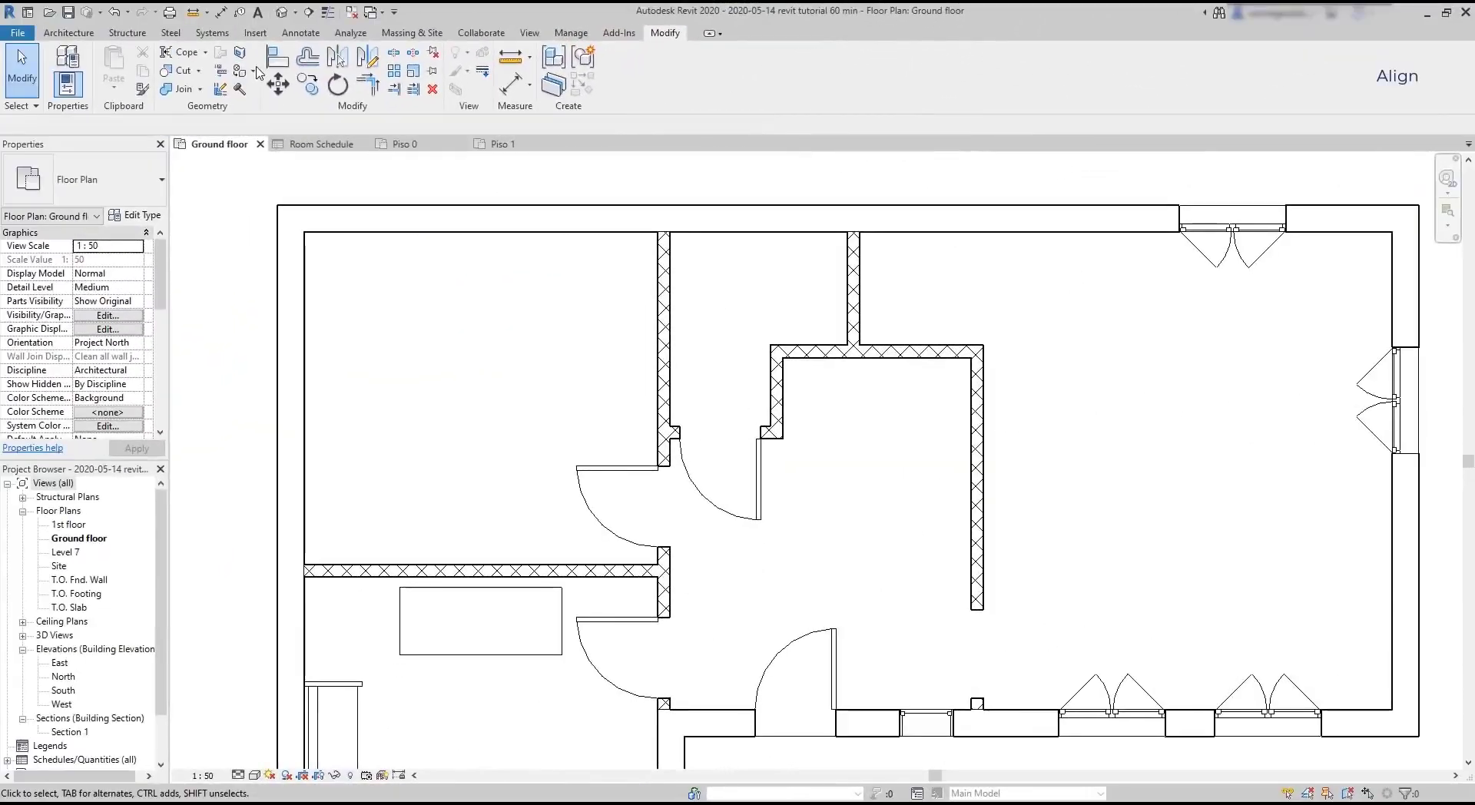
Align the north-west room's southern partition with the north face of the central horizontal wall and lock the alignment.
{"action": "left_click", "coordinate": [278, 57]}
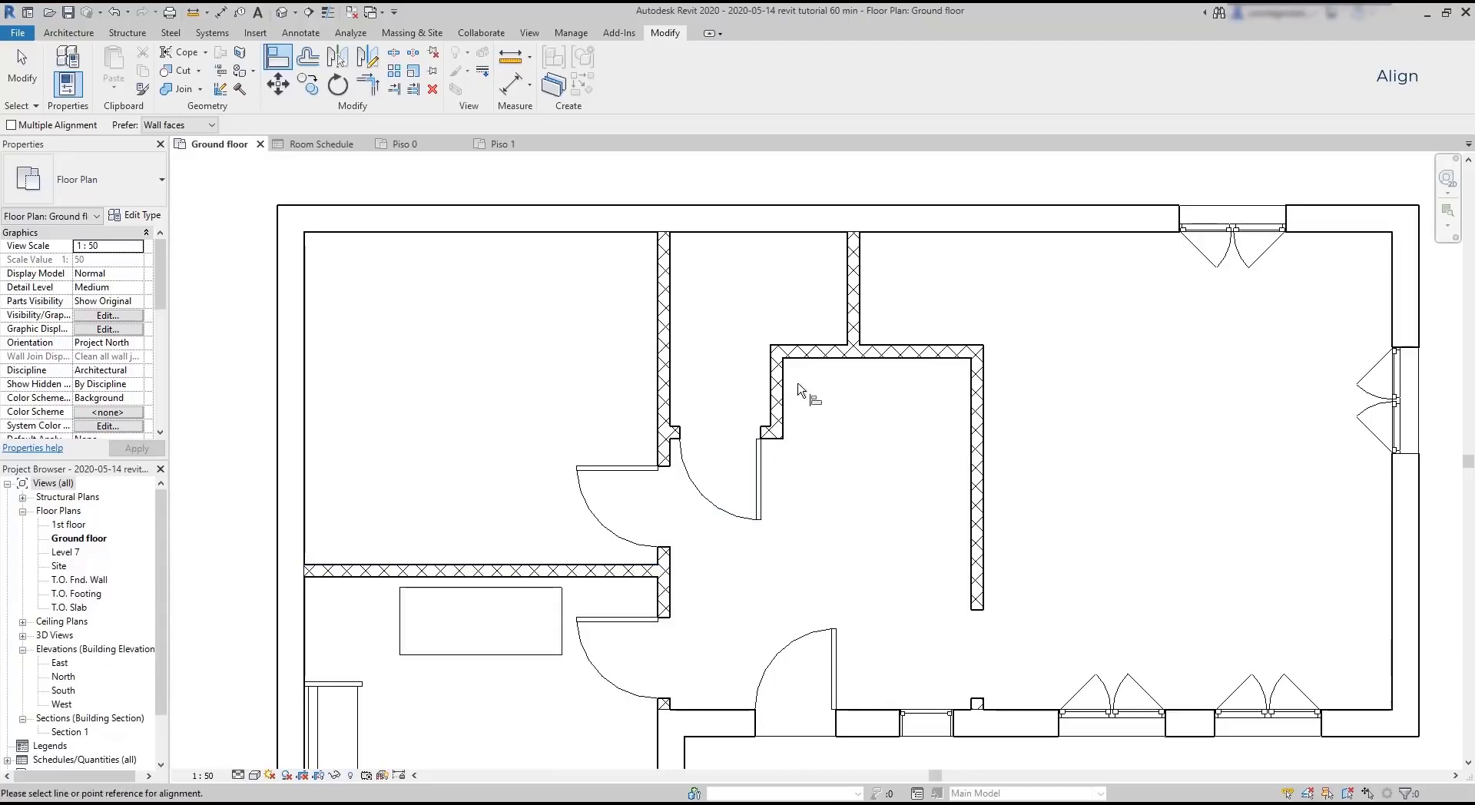
{"action": "left_click", "coordinate": [820, 348]}
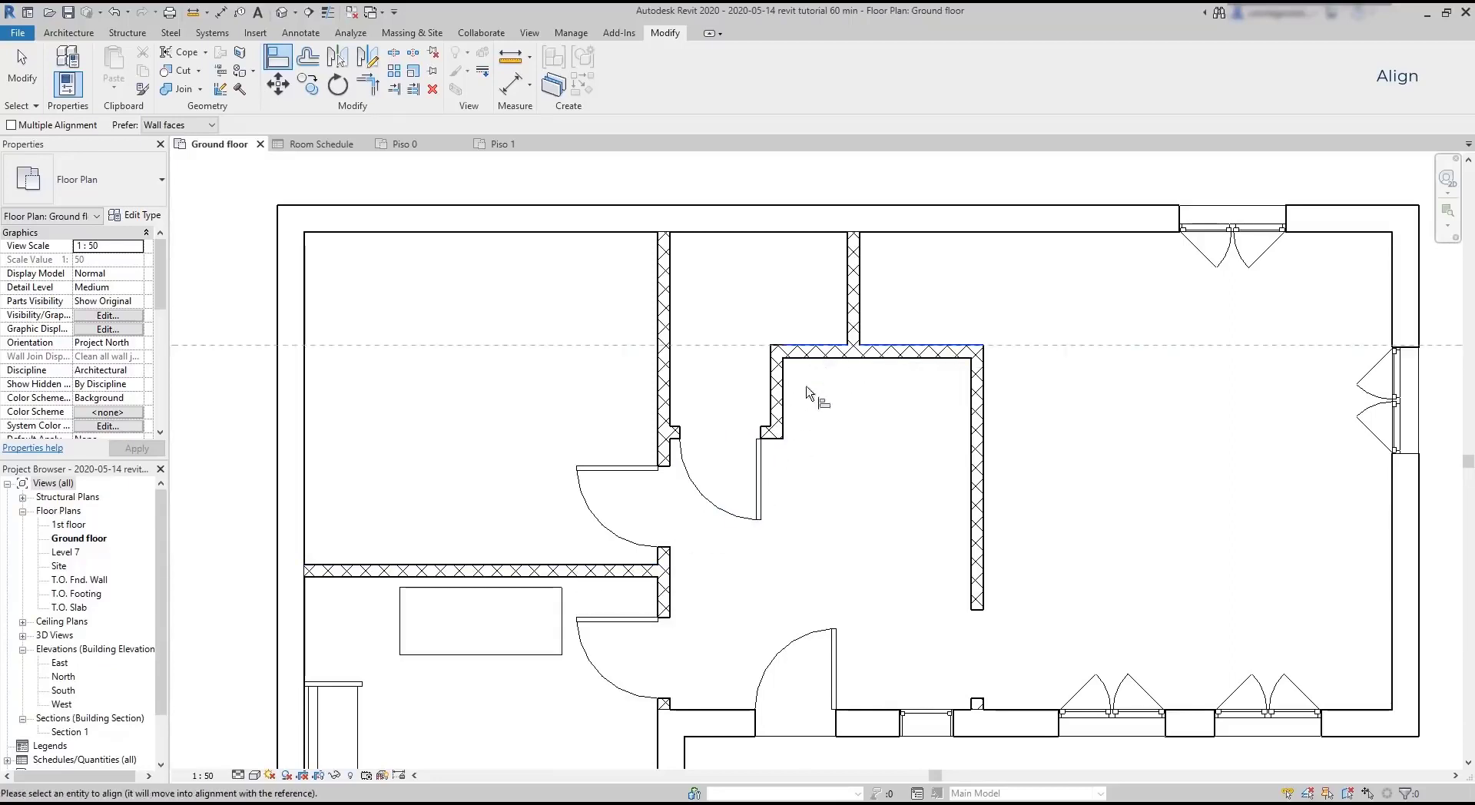
{"action": "left_click", "coordinate": [549, 570]}
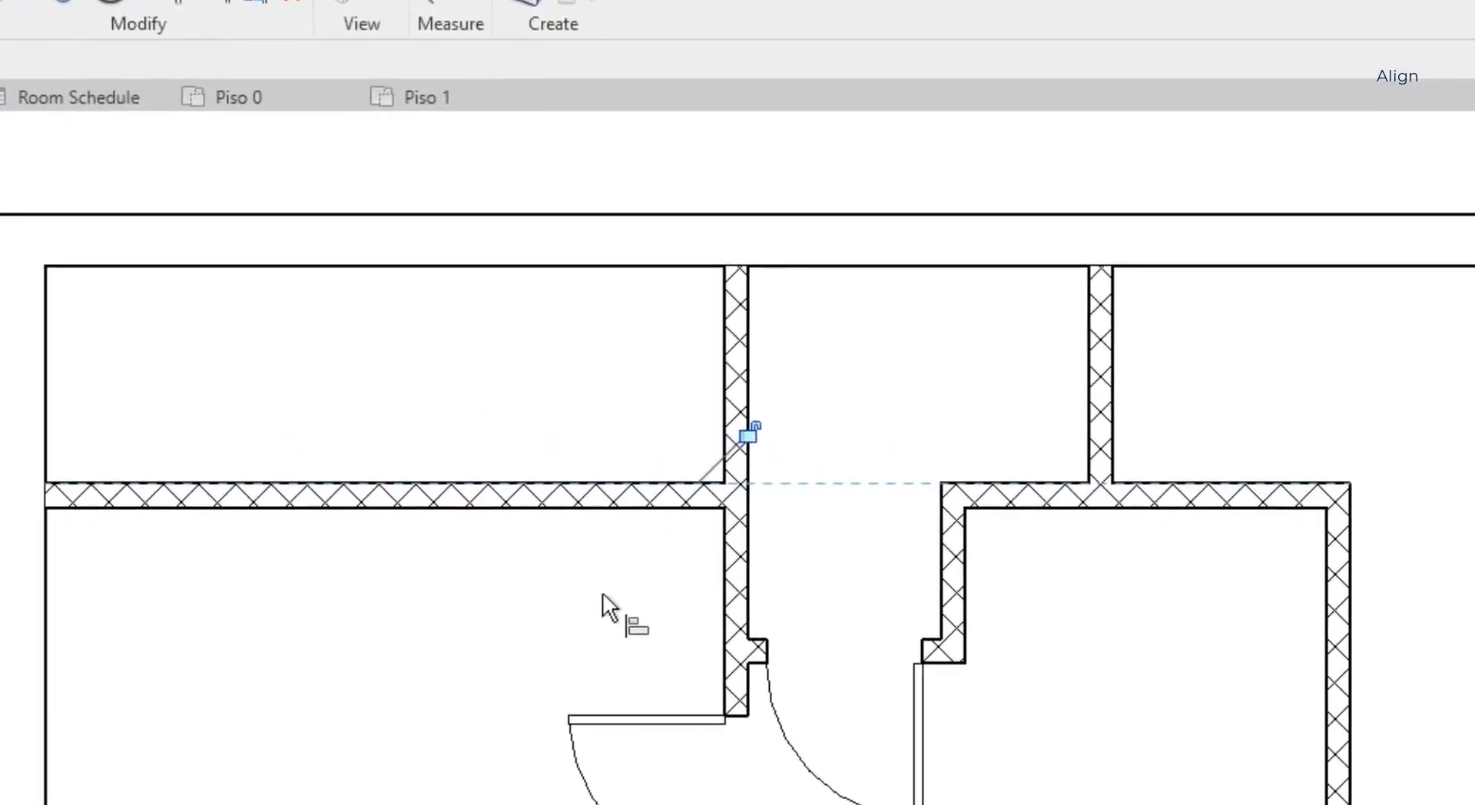
{"action": "scroll", "coordinate": [820, 403], "scroll_direction": "up", "scroll_amount": 2}
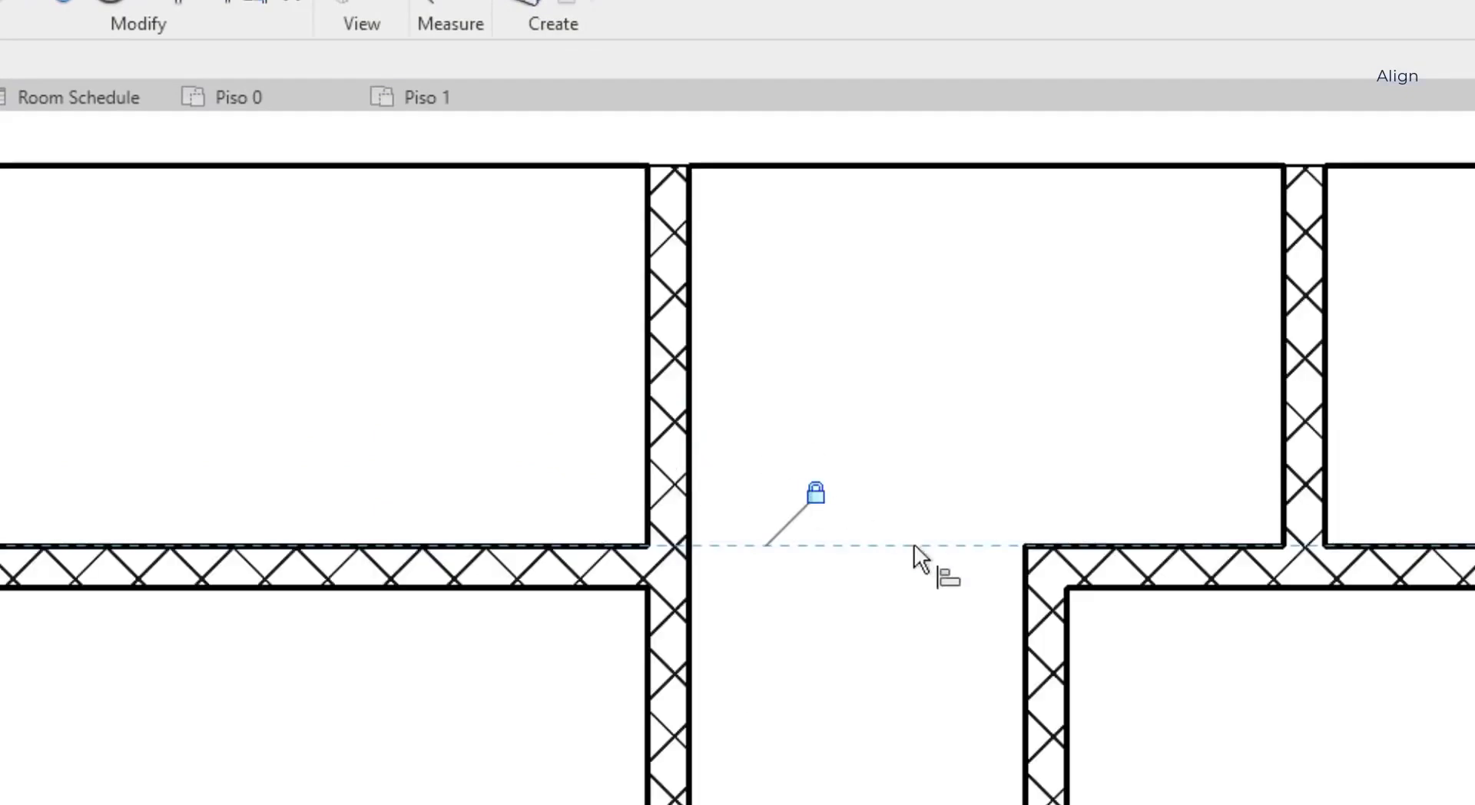
{"action": "scroll", "coordinate": [847, 573], "scroll_direction": "down", "scroll_amount": 2}
{"action": "scroll", "coordinate": [847, 573], "scroll_direction": "down", "scroll_amount": 1}
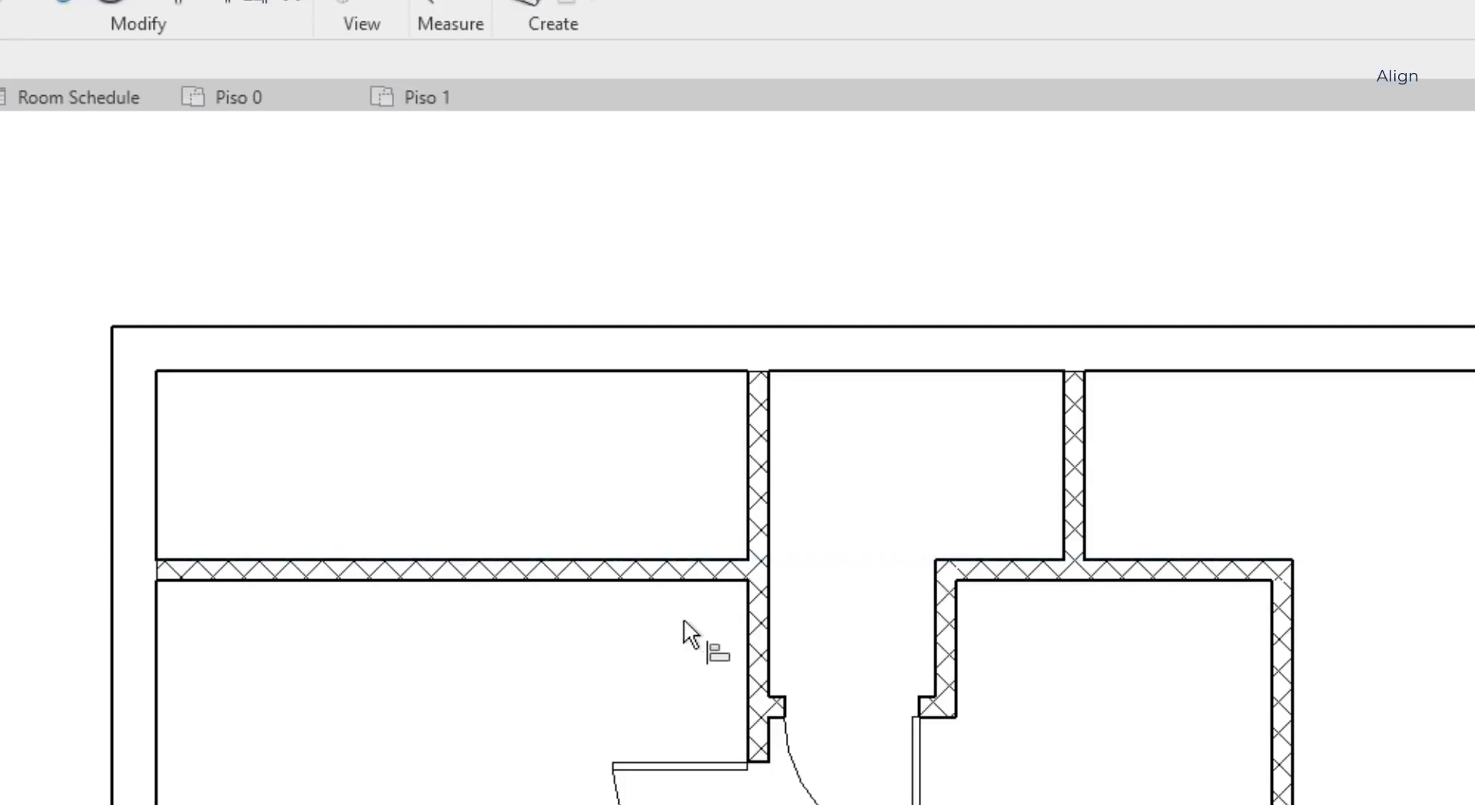
Move the locked partition wall south to test the alignment constraint.
{"action": "key", "text": "Escape"}
{"action": "left_click", "coordinate": [695, 572]}
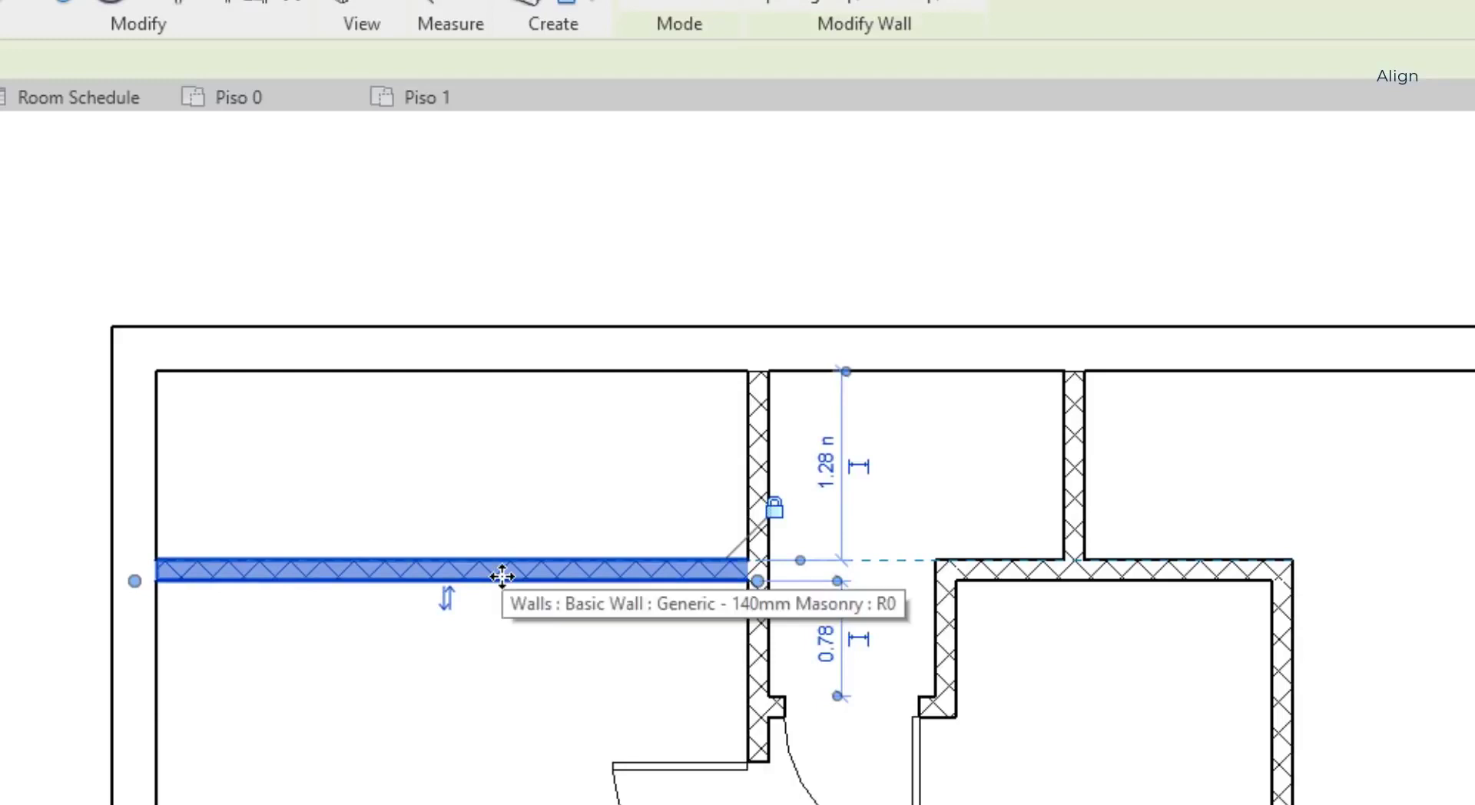
{"action": "left_click_drag", "start_coordinate": [500, 570], "coordinate": [500, 629]}
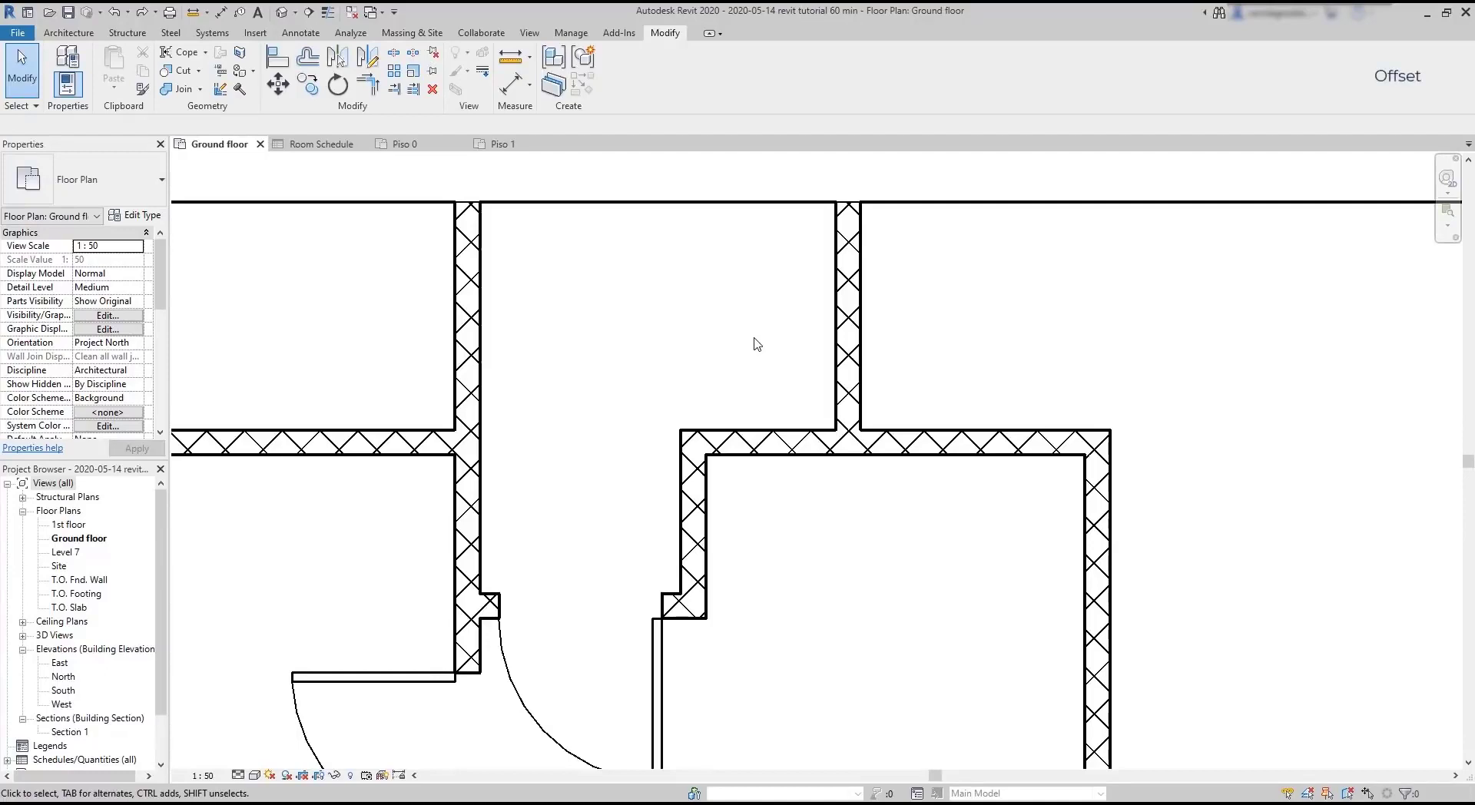
Offset a copy of the short partition wall below the north exterior wall 0.5 m to the east.
{"action": "left_click", "coordinate": [308, 61]}
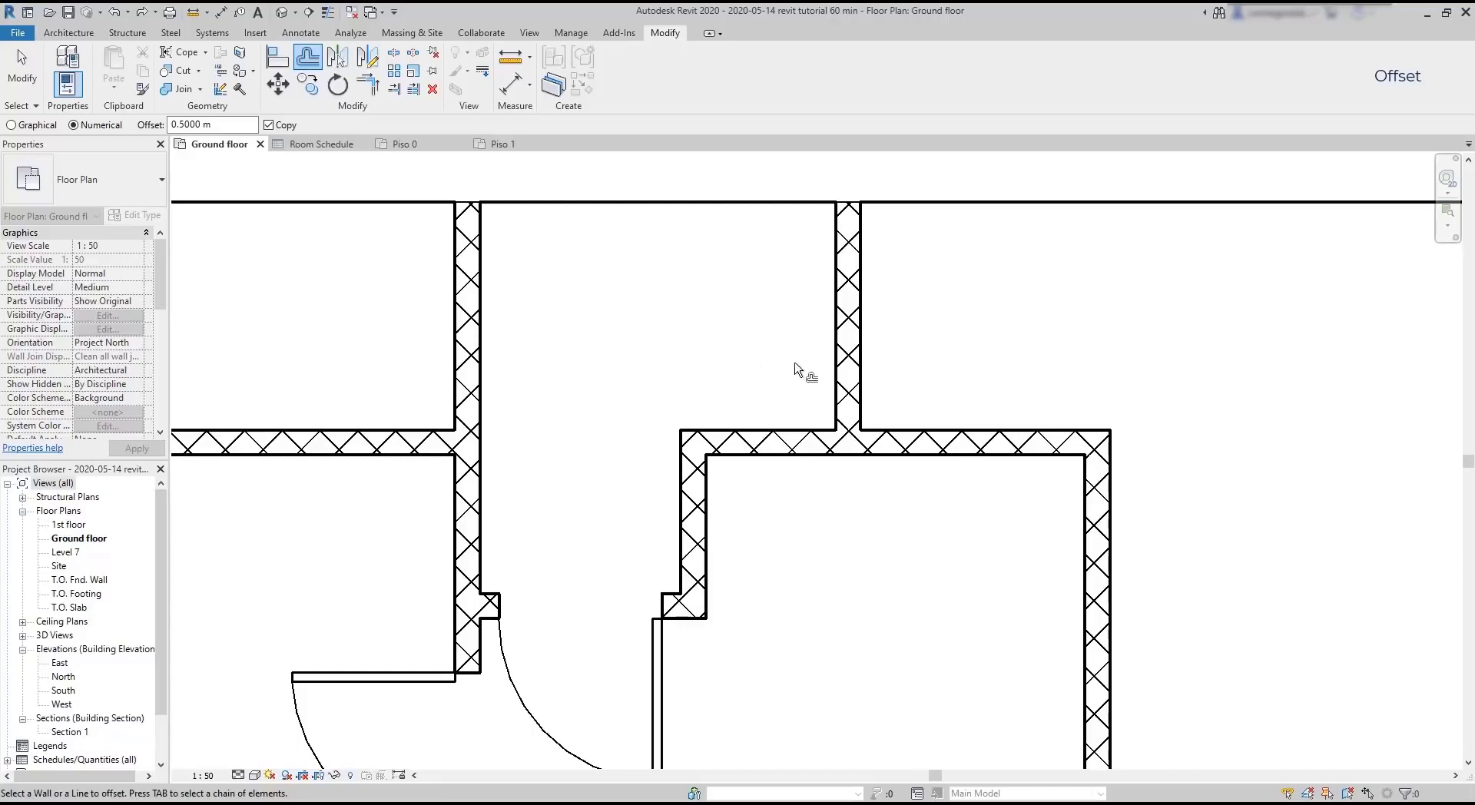
{"action": "left_click", "coordinate": [858, 357]}
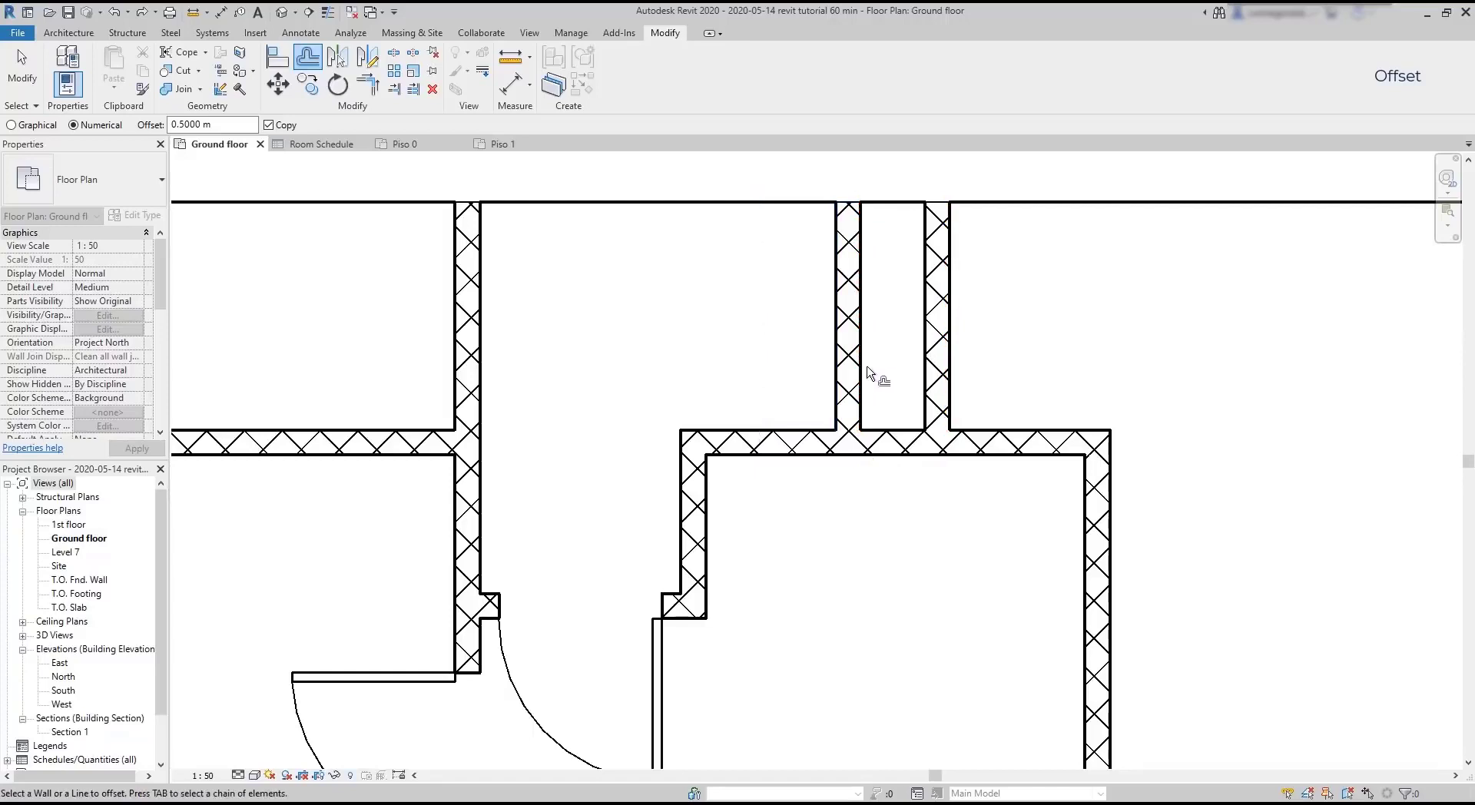
{"action": "key", "text": "Escape"}
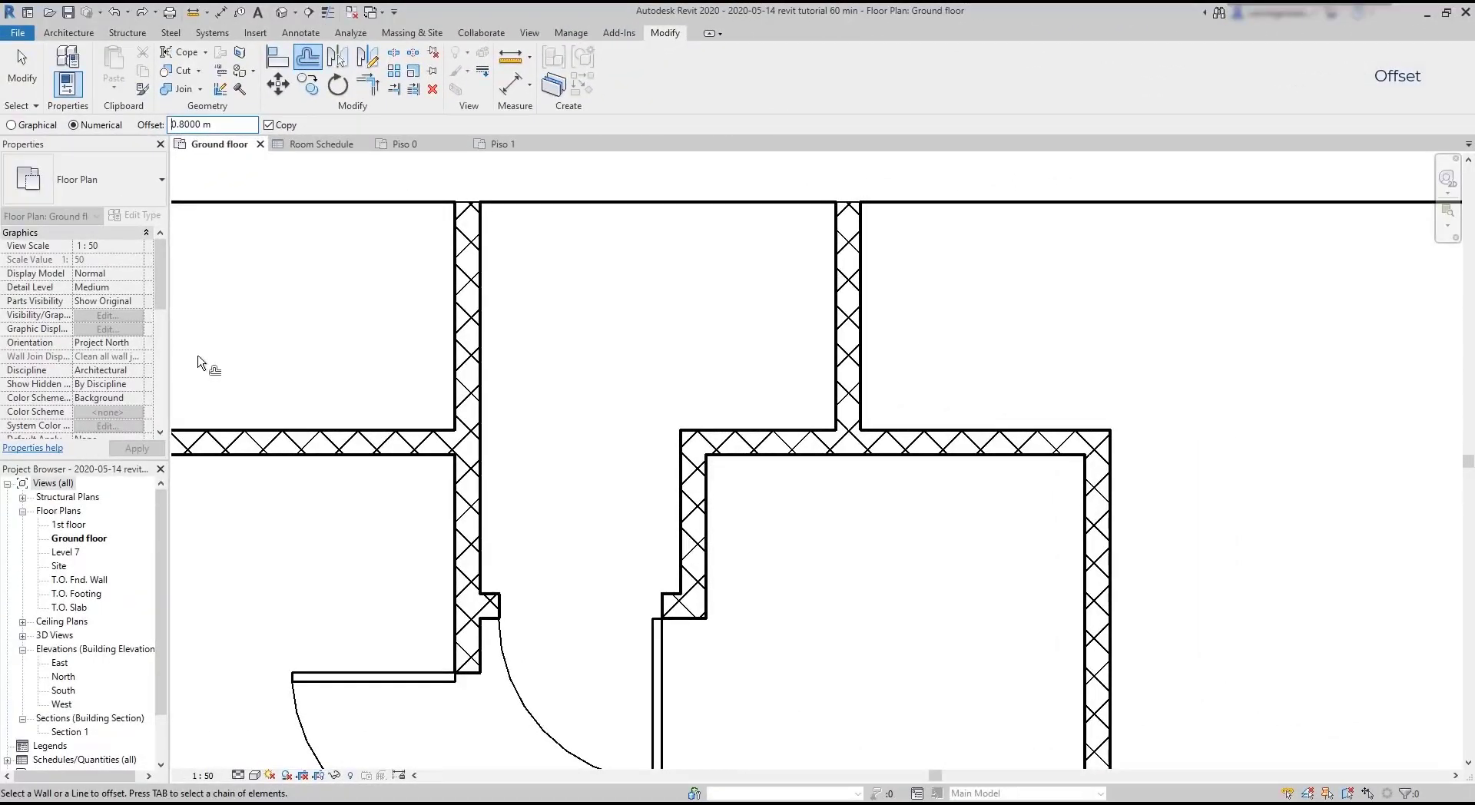
Offset the short north partition wall itself 0.8 m west without copying, and undo the offset.
{"action": "left_click", "coordinate": [269, 125]}
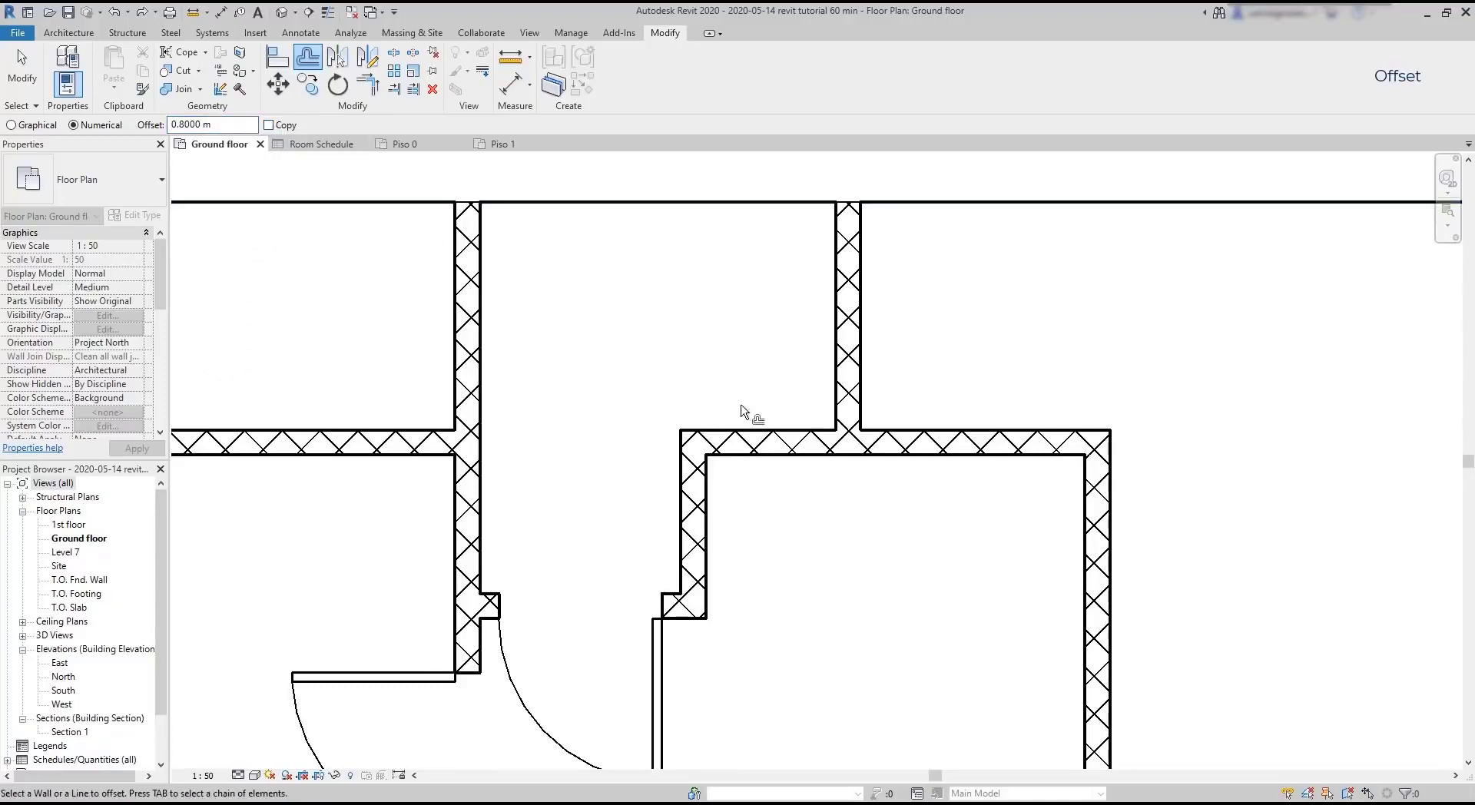
{"action": "left_click", "coordinate": [841, 395]}
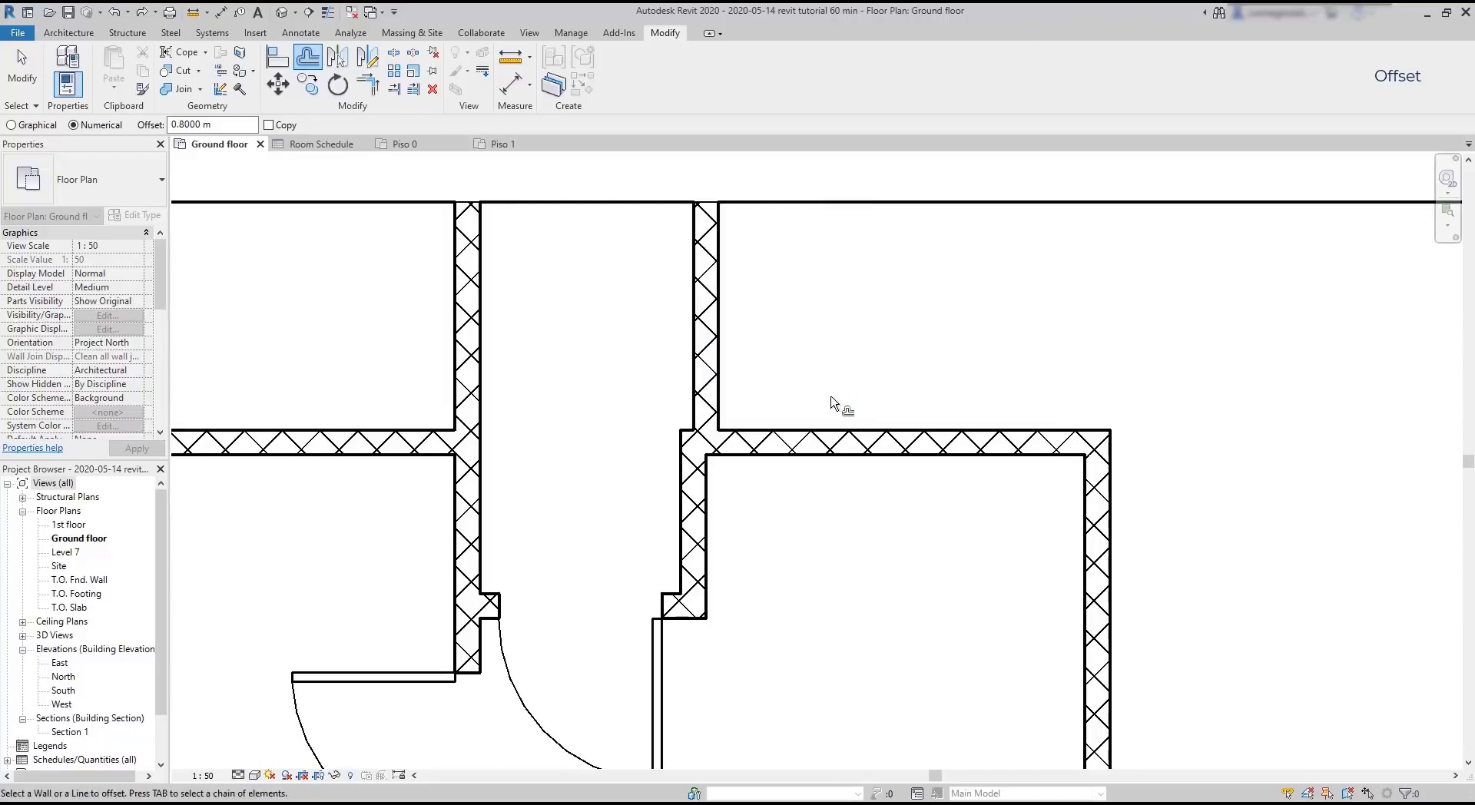
{"action": "key", "text": "ctrl+z"}
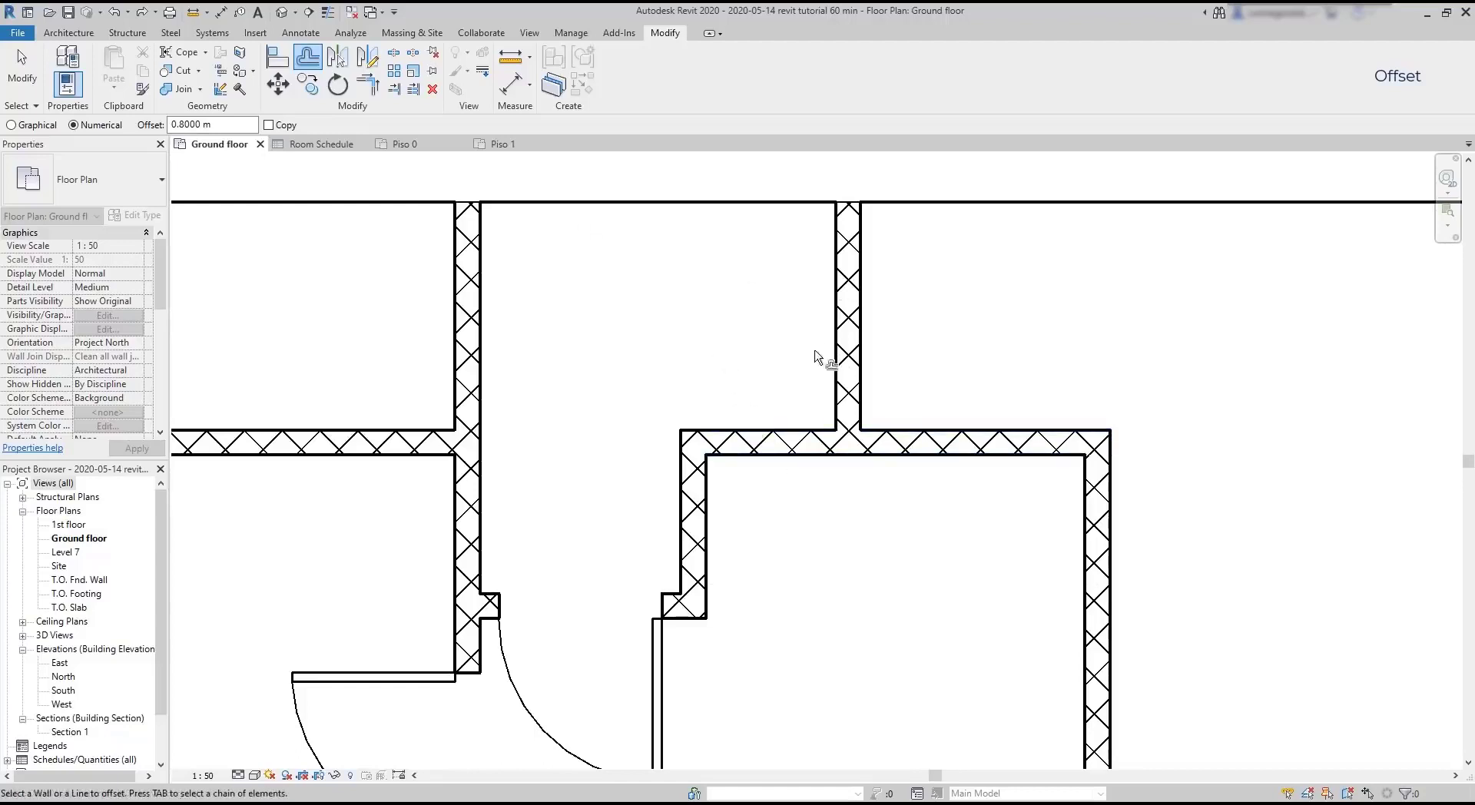
Offset the short north partition wall graphically, without copying, about 1.4 m east to the outer corner of the adjoining horizontal wall.
{"action": "left_click", "coordinate": [45, 128]}
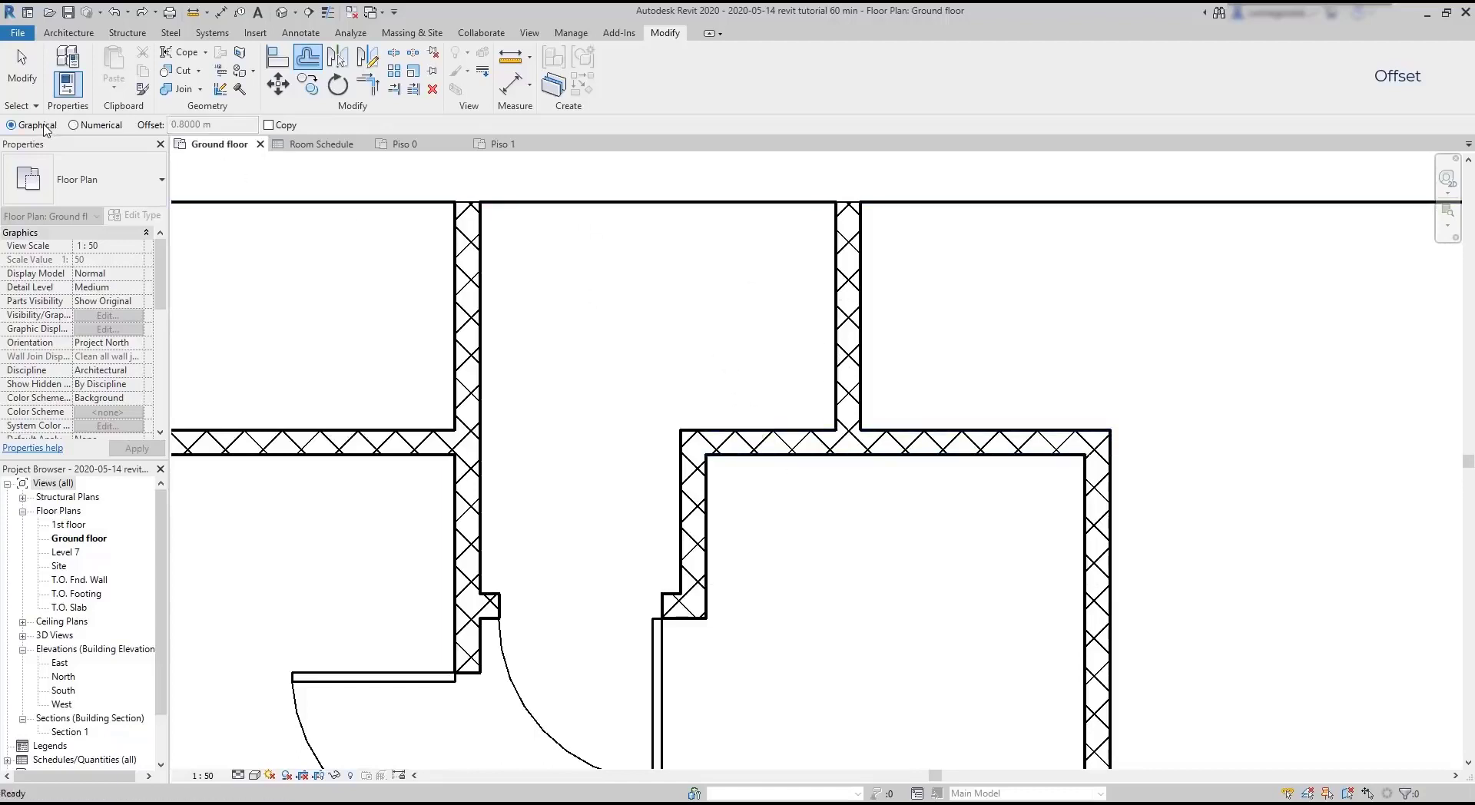
{"action": "left_click", "coordinate": [849, 398]}
{"action": "scroll", "coordinate": [947, 412], "scroll_direction": "down", "scroll_amount": 2}
{"action": "scroll", "coordinate": [863, 329], "scroll_direction": "up", "scroll_amount": 1}
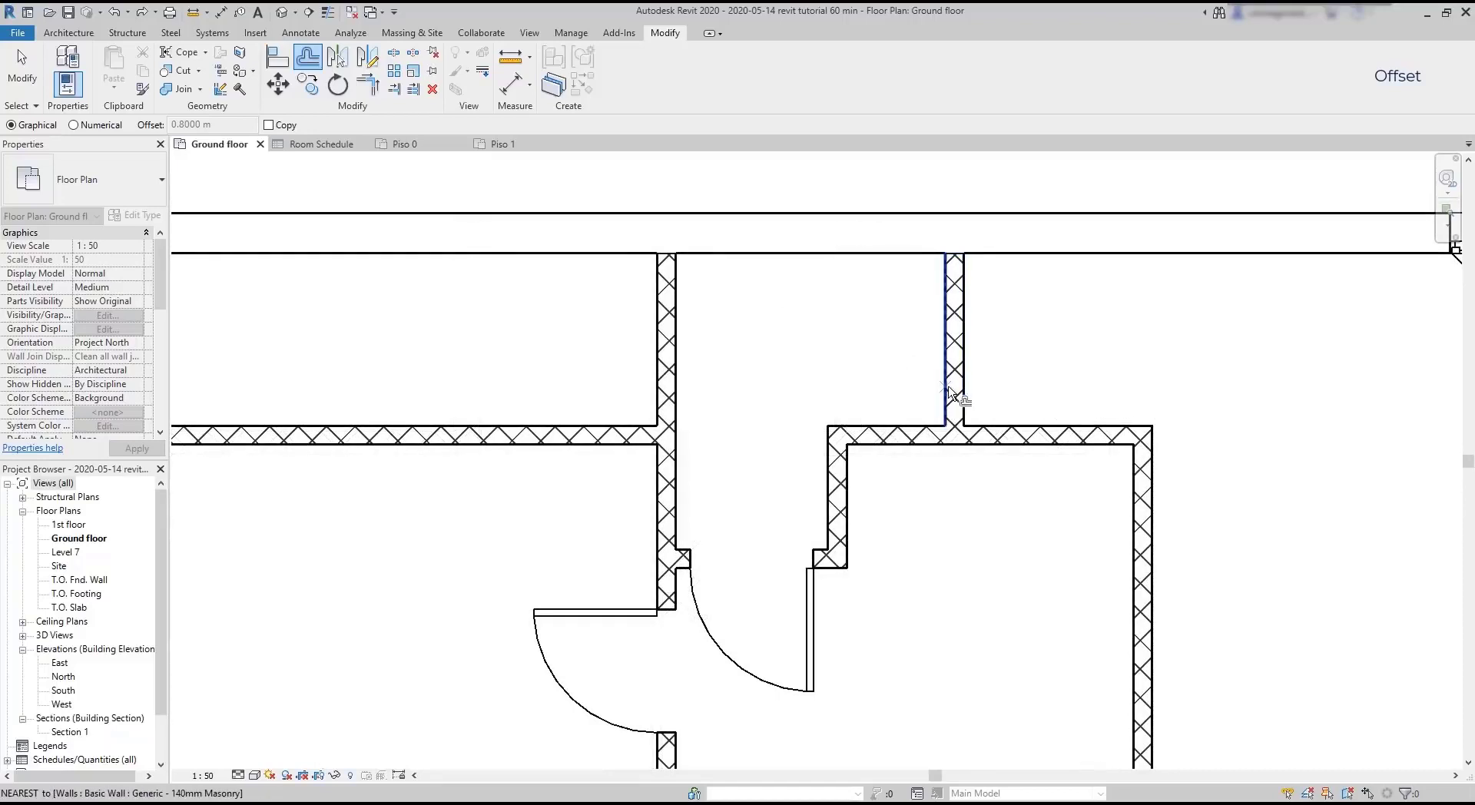
{"action": "left_click", "coordinate": [970, 419]}
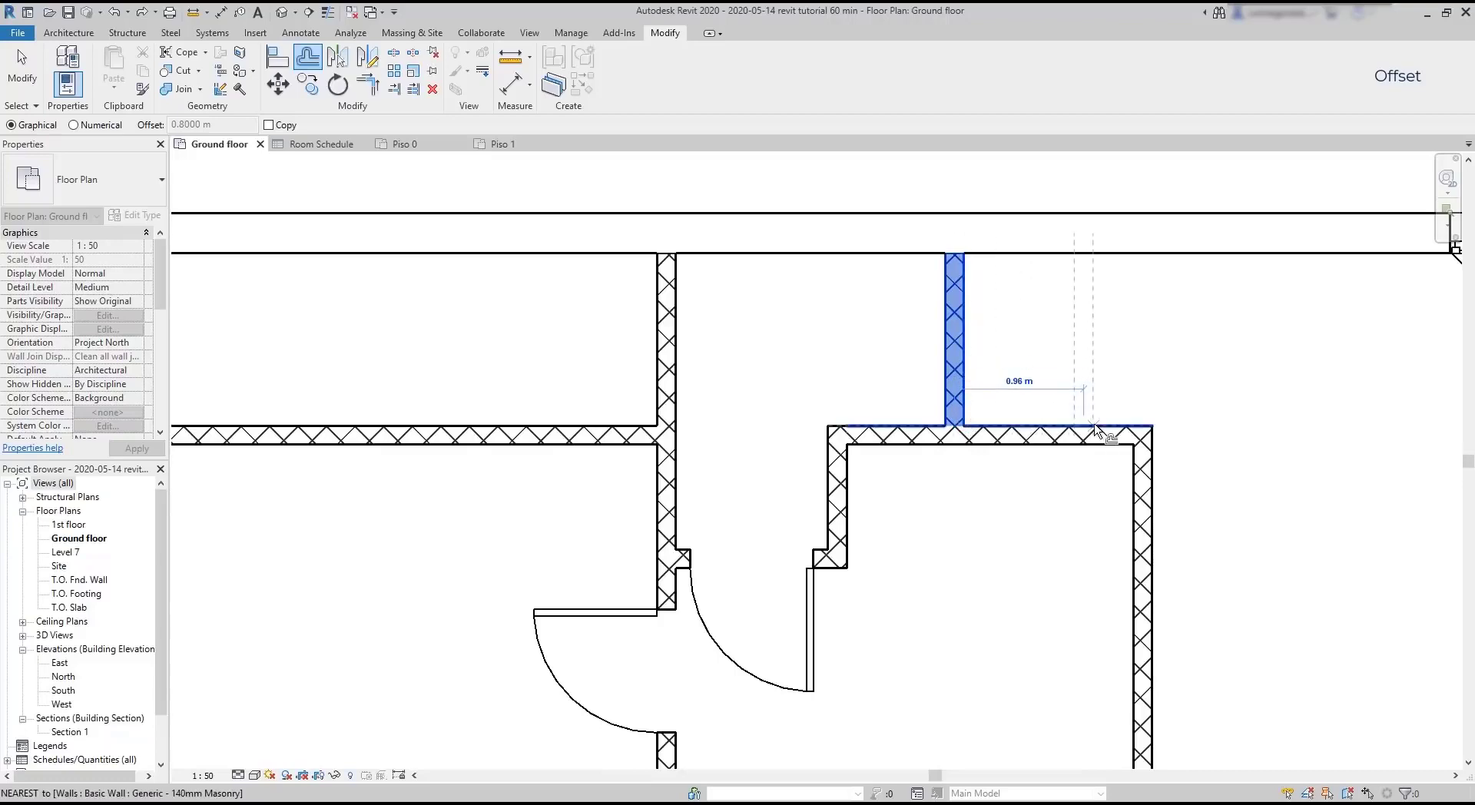
{"action": "left_click", "coordinate": [1155, 431]}
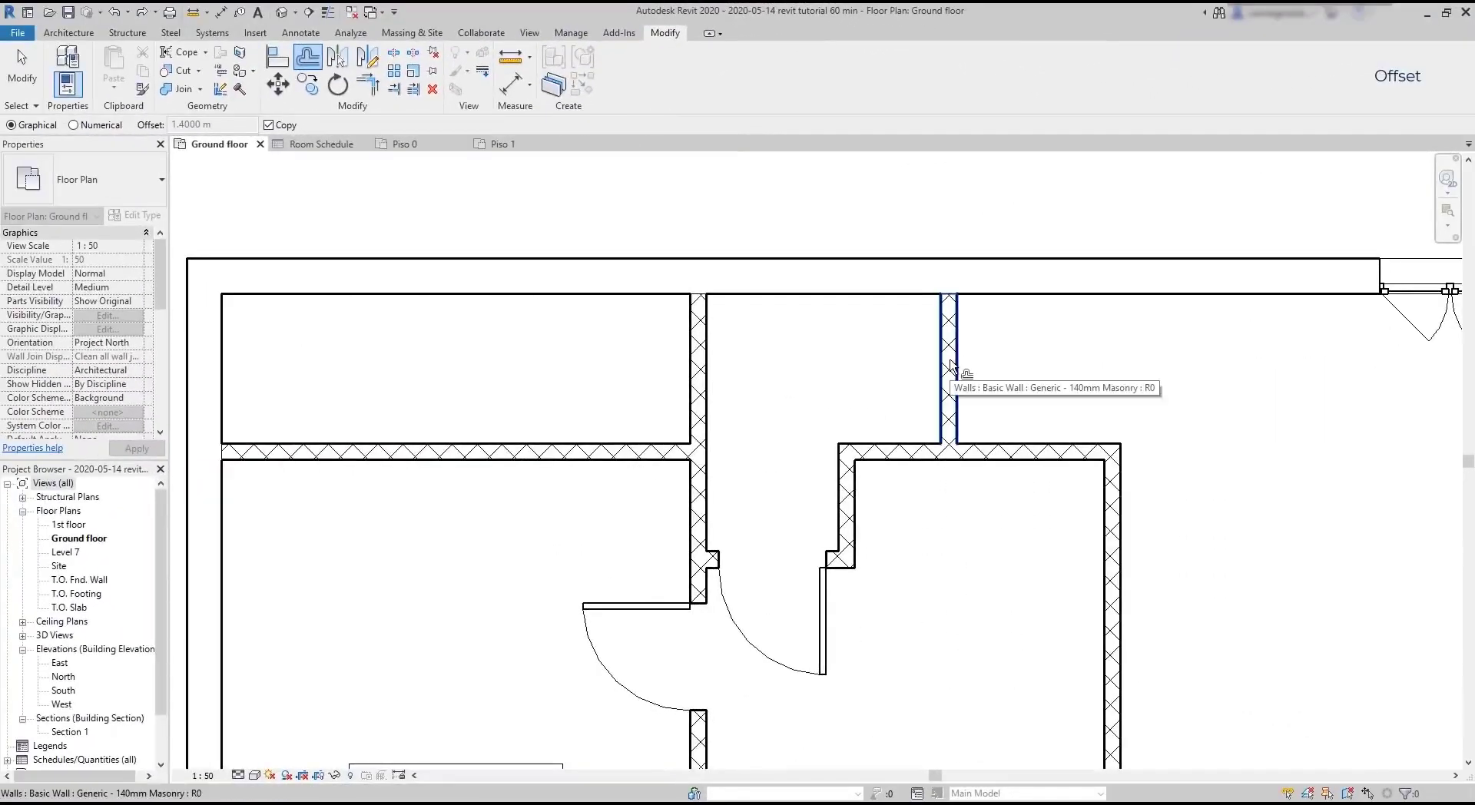
Offset a copy of the short north partition graphically about 3.6 m east to the near edge of the north wall's window.
{"action": "left_click", "coordinate": [953, 306]}
{"action": "left_click", "coordinate": [1375, 301]}
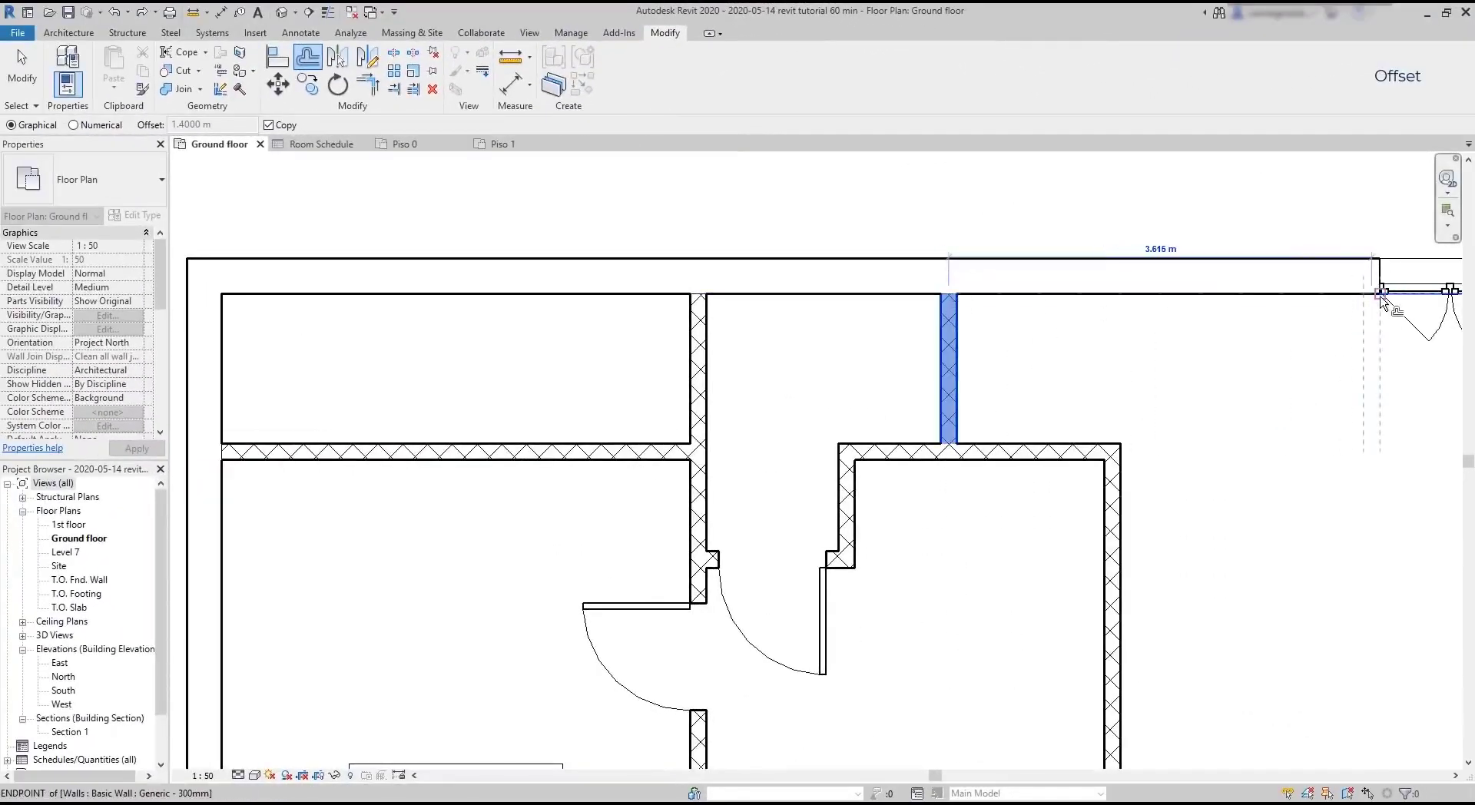
{"action": "scroll", "coordinate": [1064, 396], "scroll_direction": "down", "scroll_amount": 1}
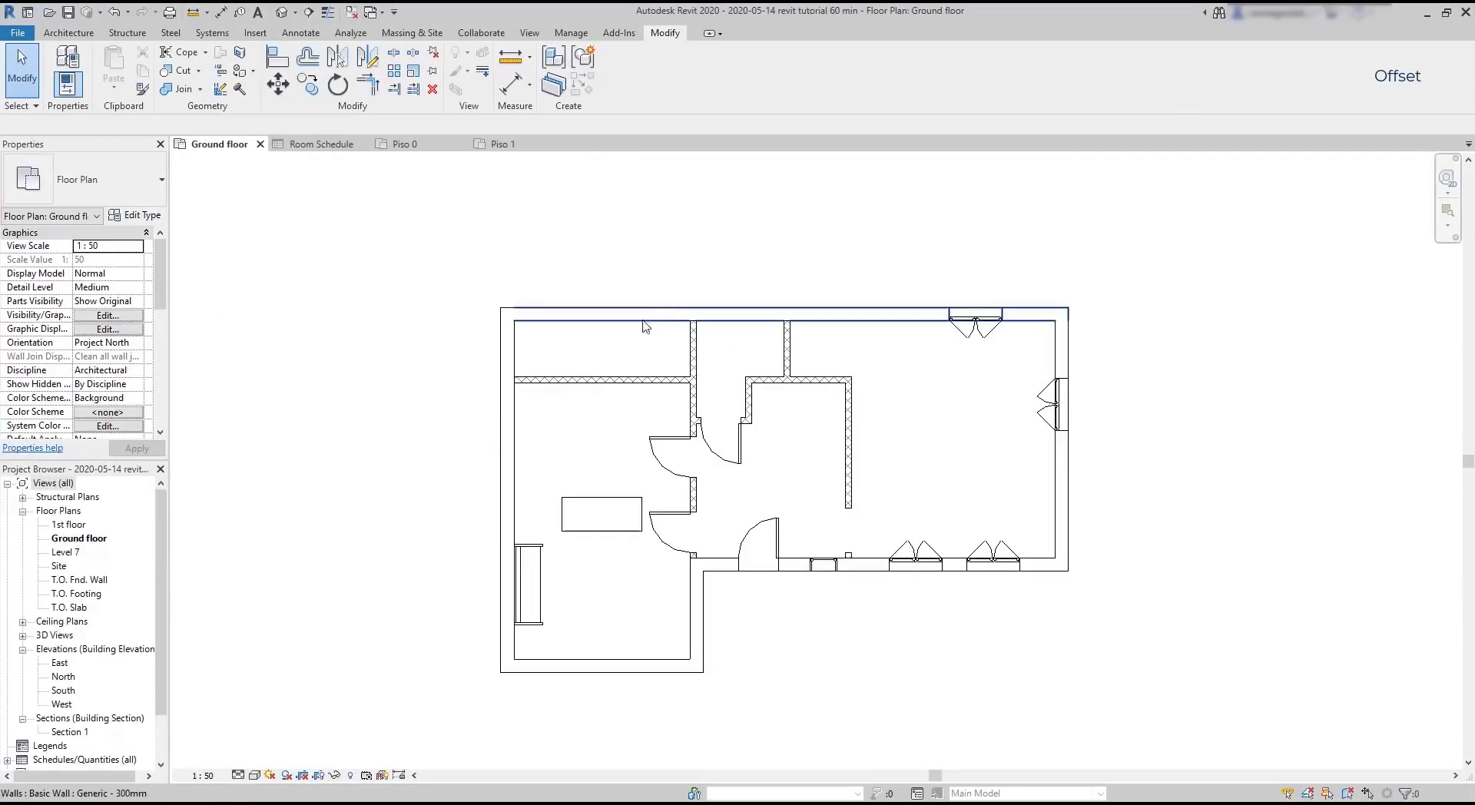
Try to offset the west and north exterior walls together, and restart Offset in Numerical mode with a 1.7 m distance.
{"action": "left_click", "coordinate": [506, 376]}
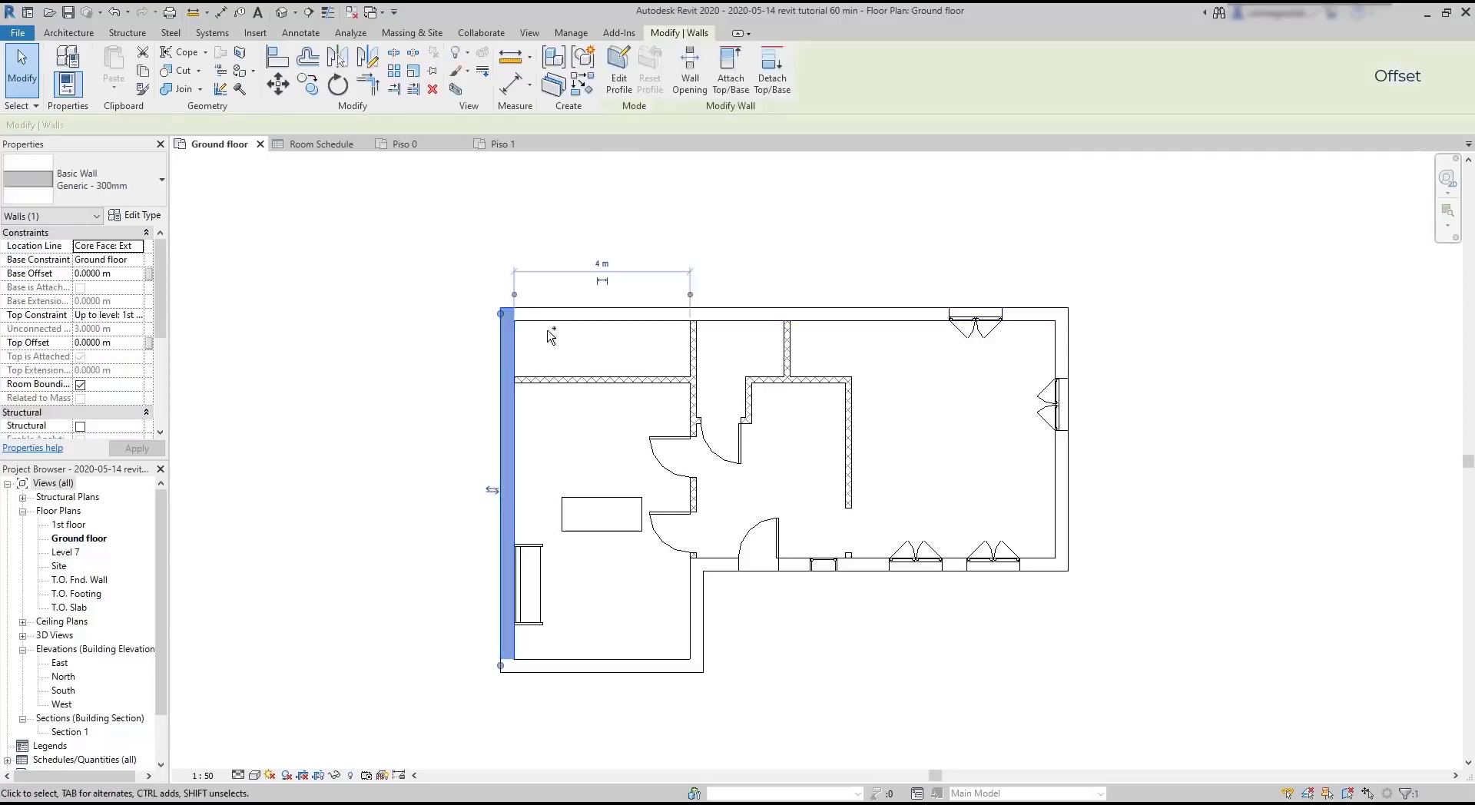
{"action": "left_click", "coordinate": [570, 315], "text": "ctrl"}
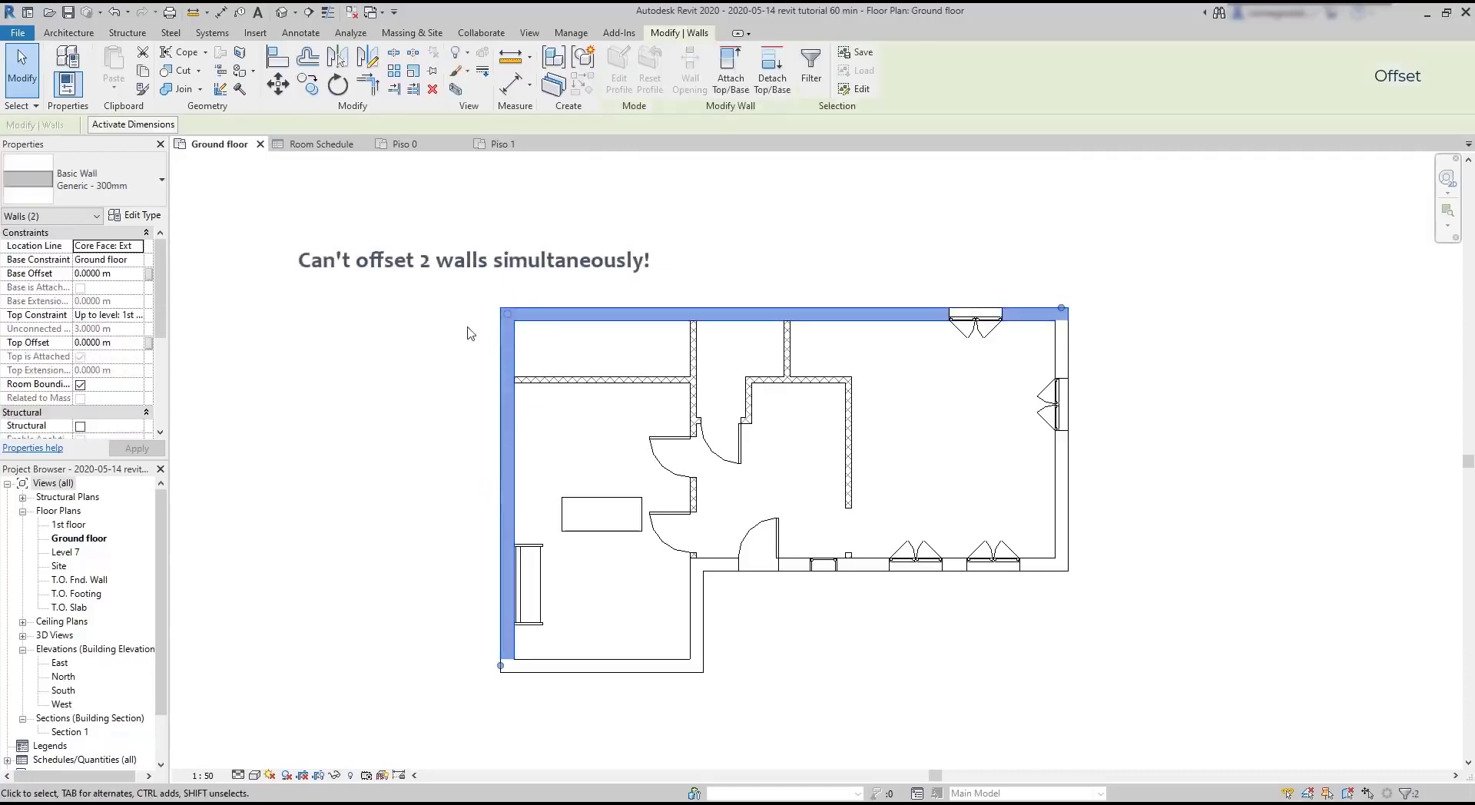
{"action": "left_click", "coordinate": [308, 54]}
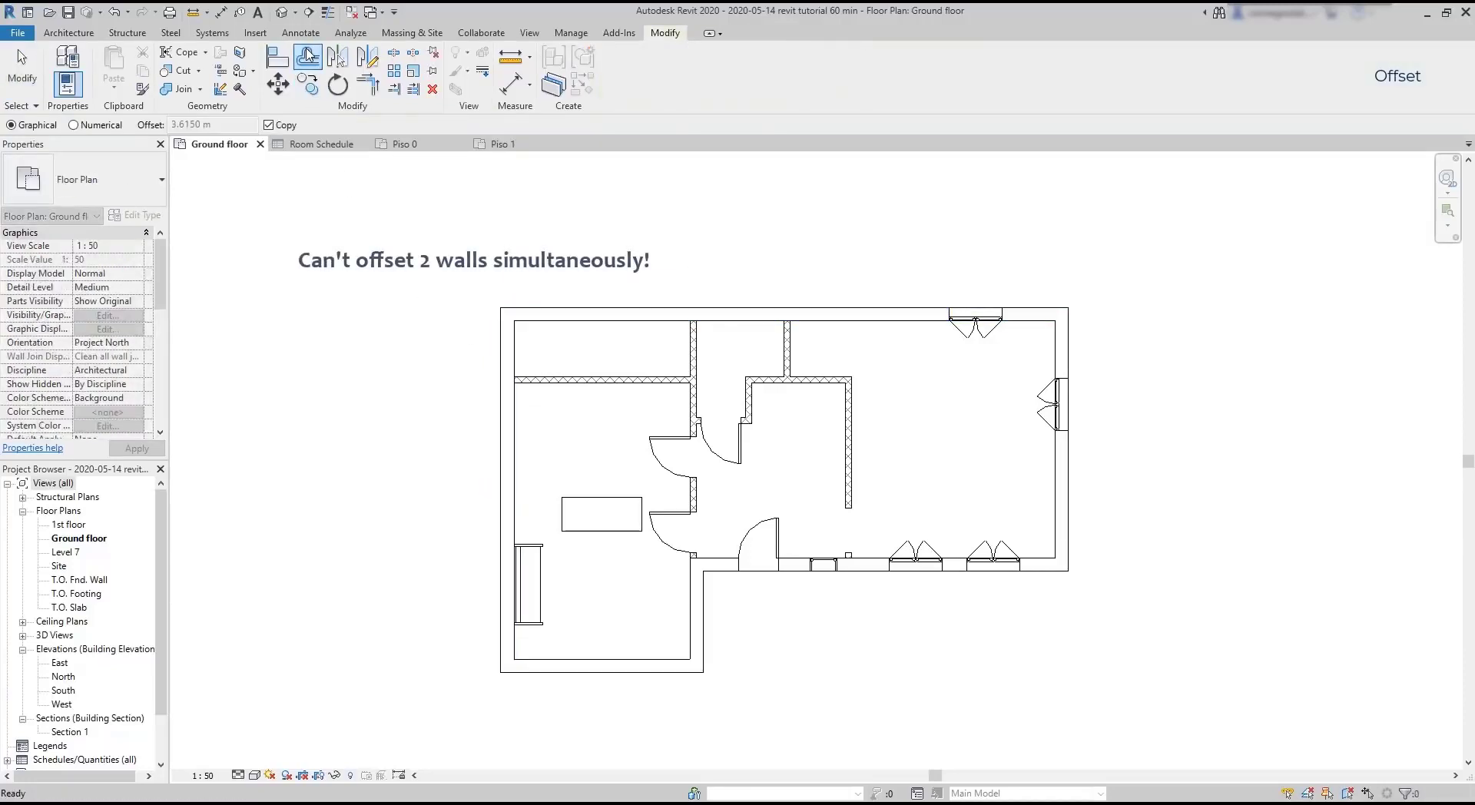
{"action": "left_click", "coordinate": [502, 386]}
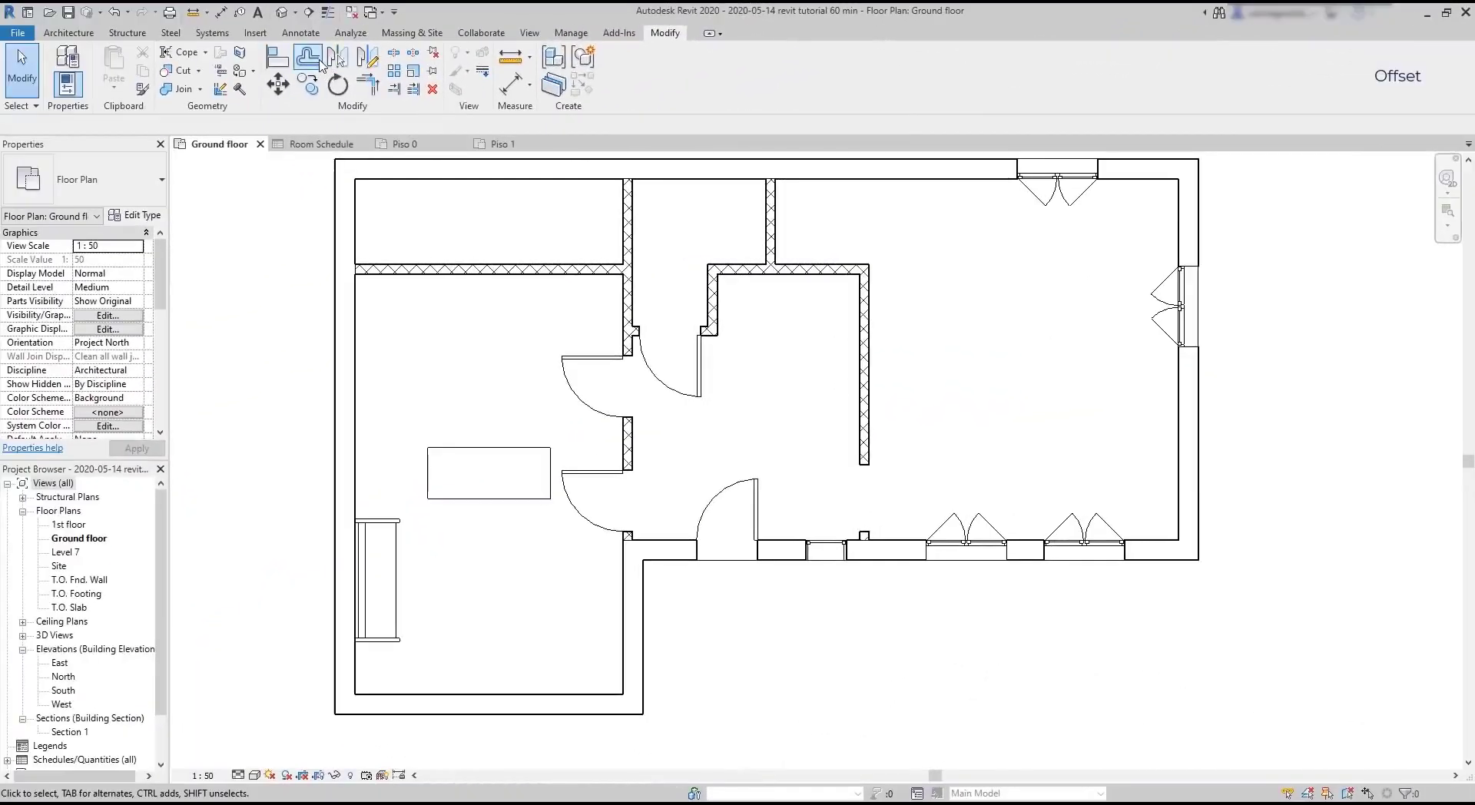
{"action": "left_click", "coordinate": [321, 63]}
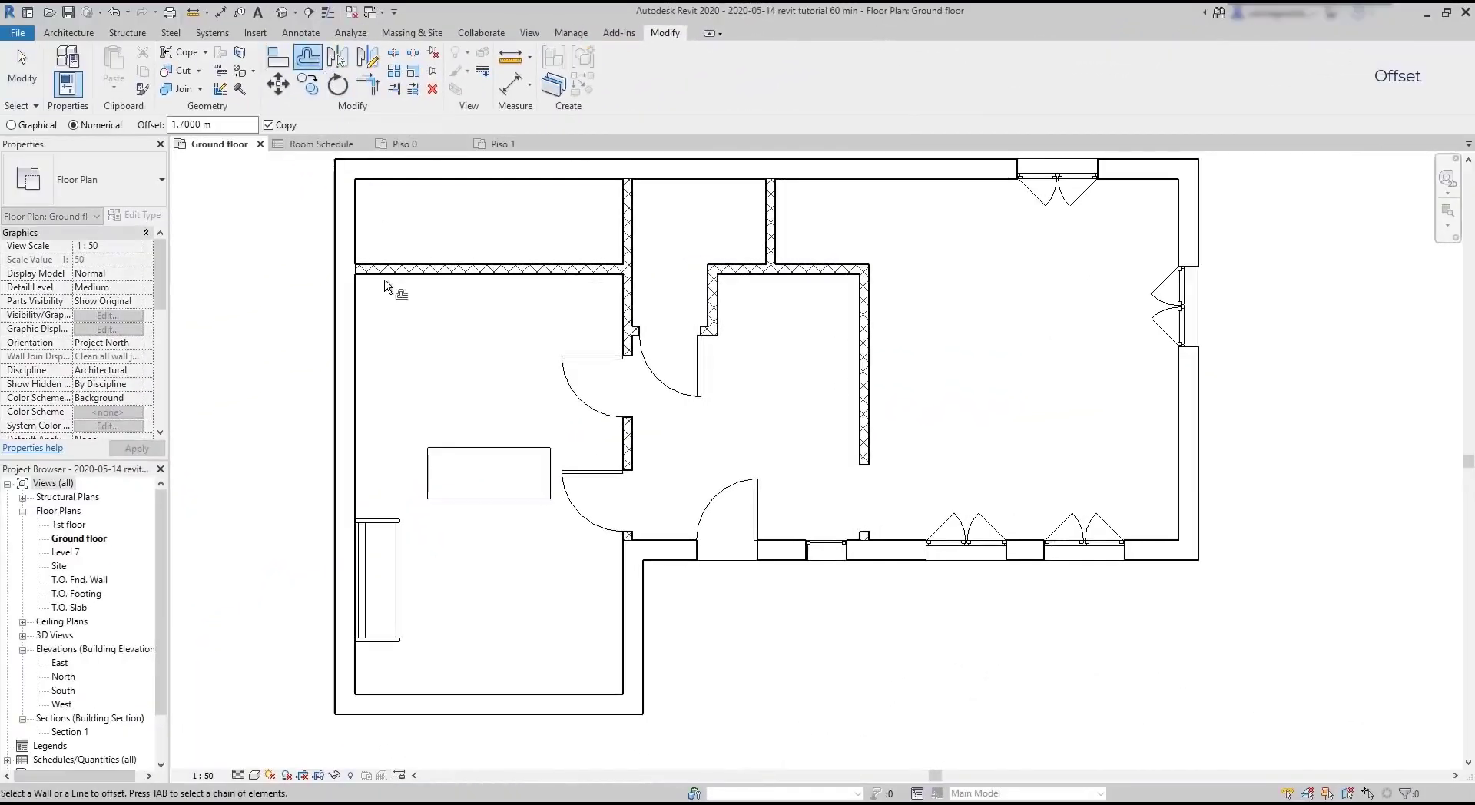
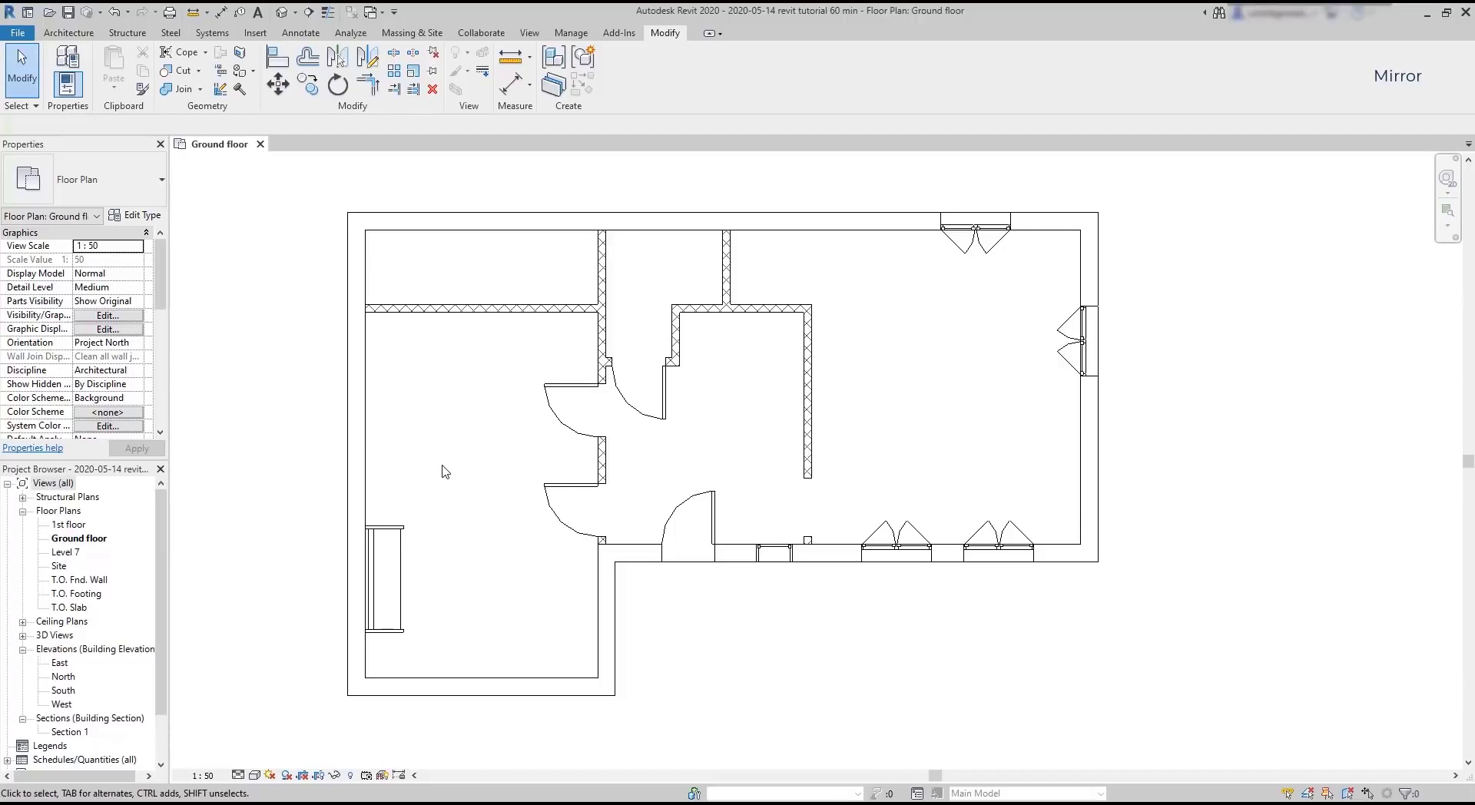
Move the horizontal partition between the two west rooms south until it sits between their two doors.
{"action": "left_click", "coordinate": [522, 310]}
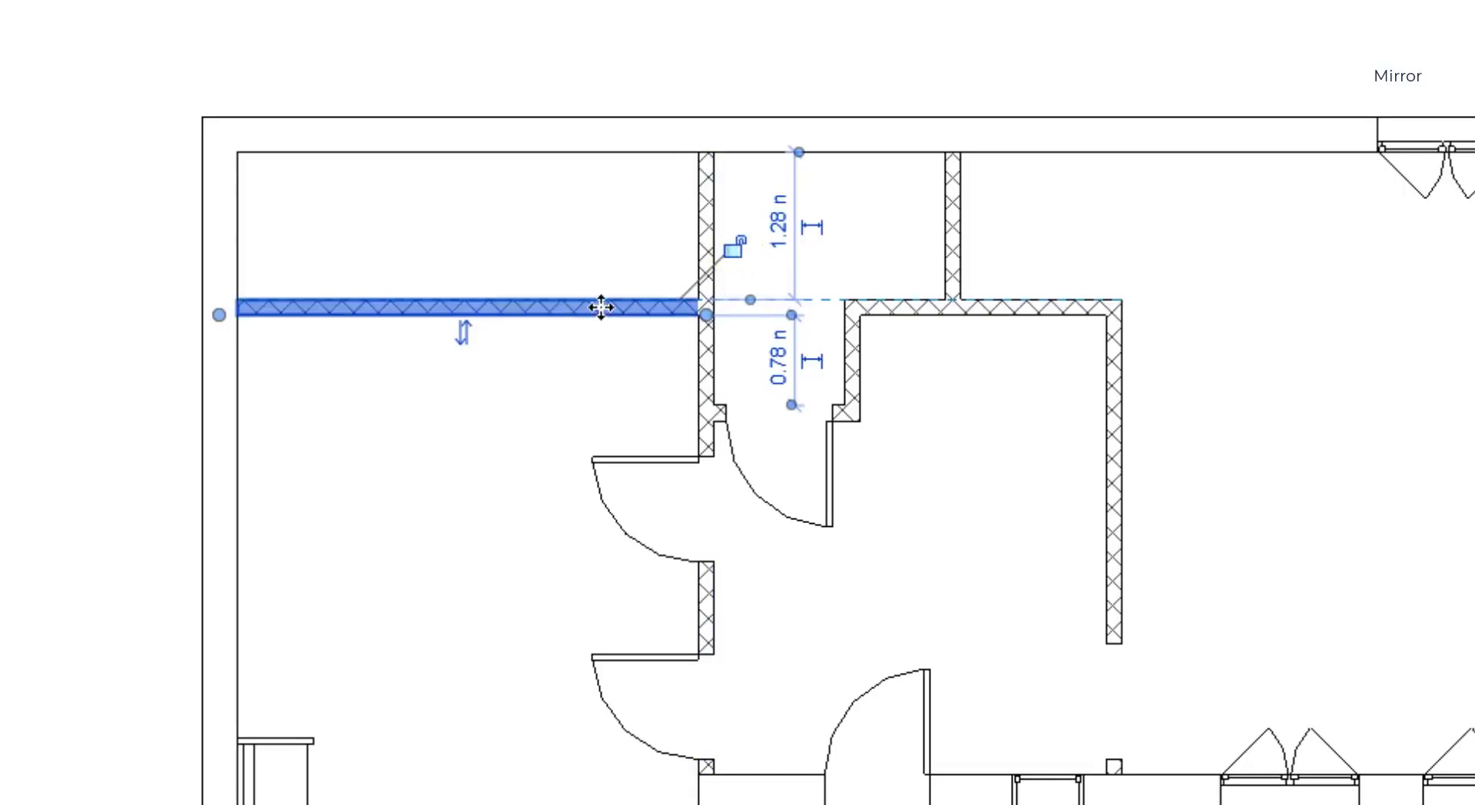
{"action": "left_click_drag", "start_coordinate": [597, 306], "coordinate": [523, 610]}
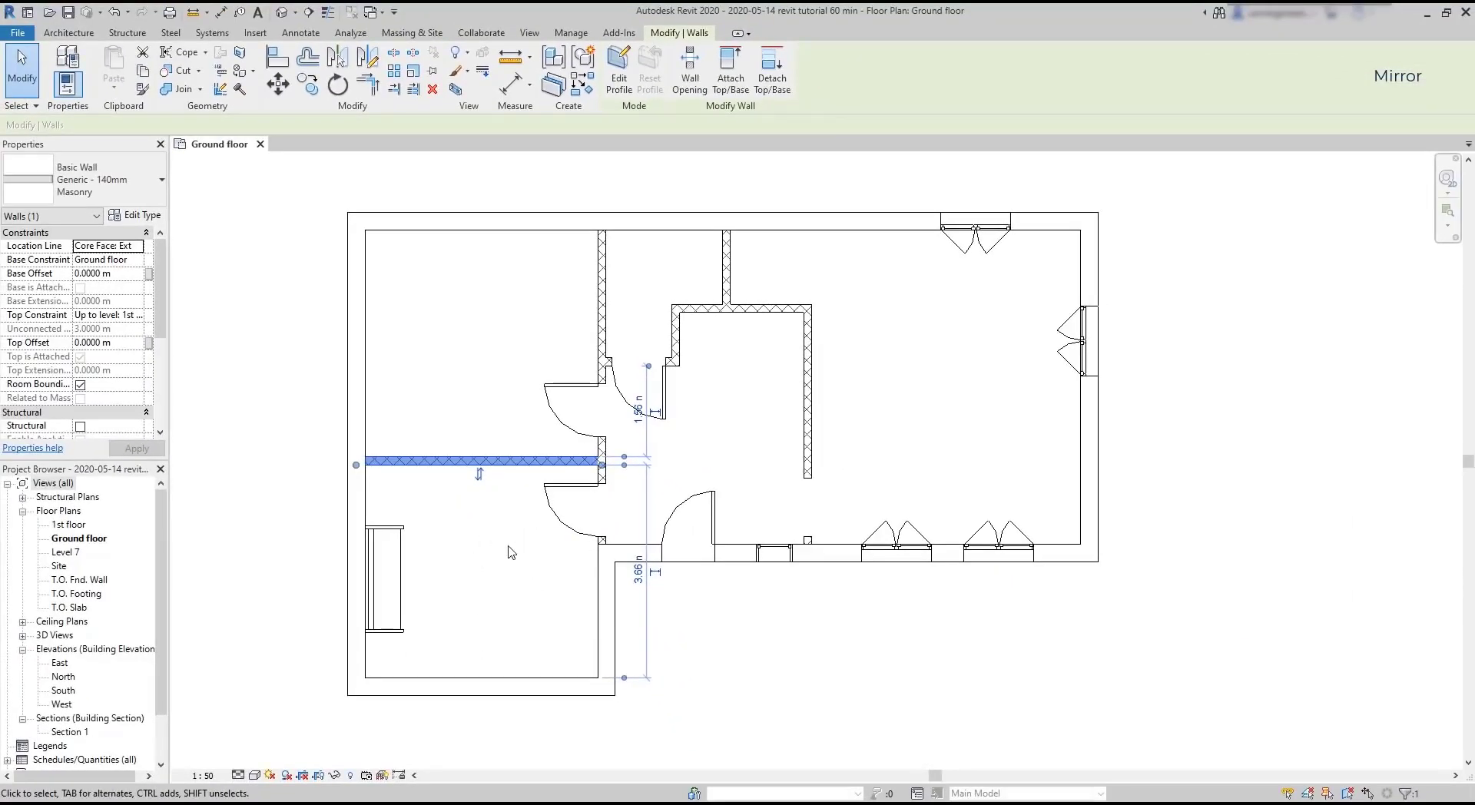
{"action": "key", "text": "Escape"}
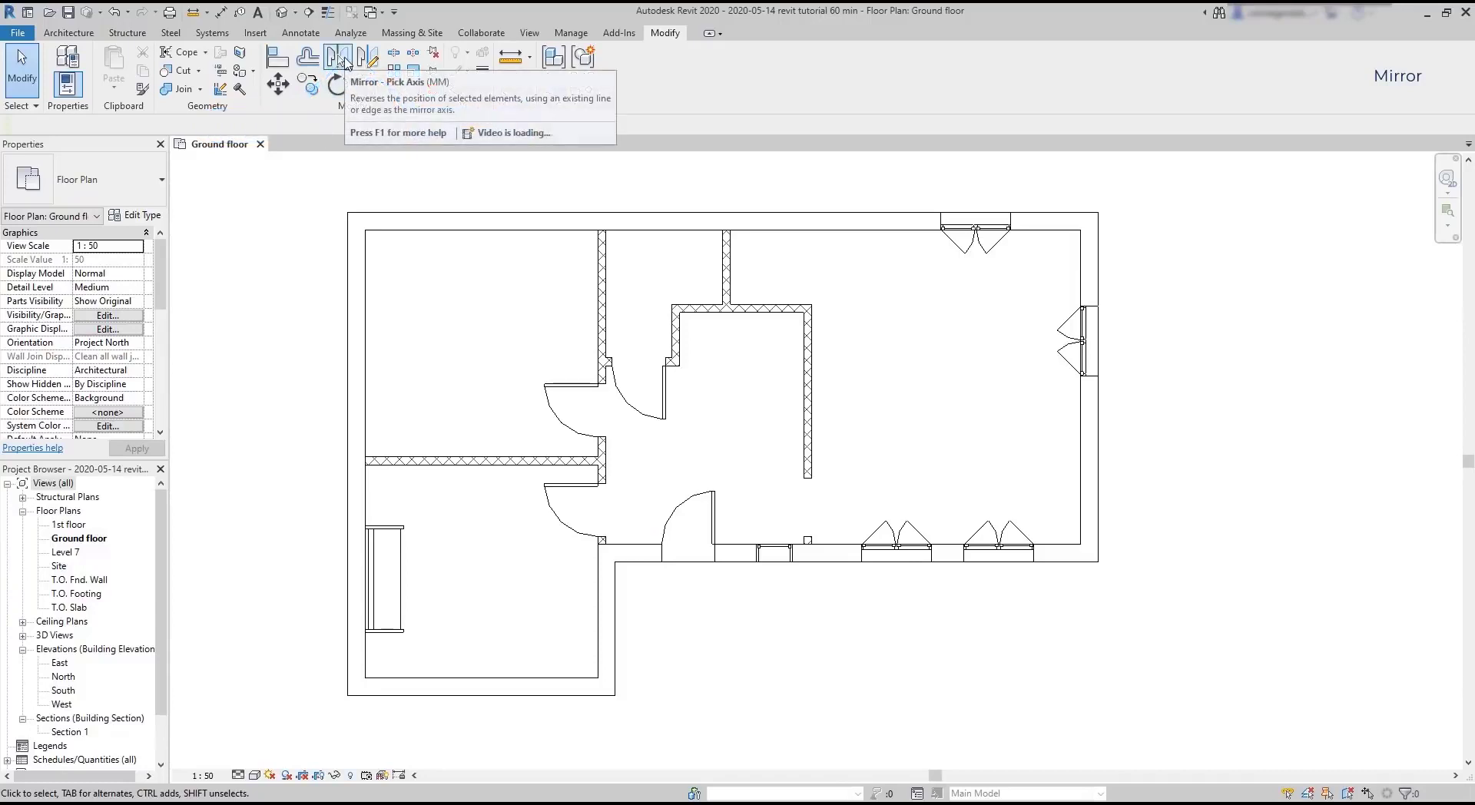
Mirror a copy of the south-west room's sofa into the north-west room, picking the partition wall's centreline as the axis.
{"action": "left_click", "coordinate": [340, 59]}
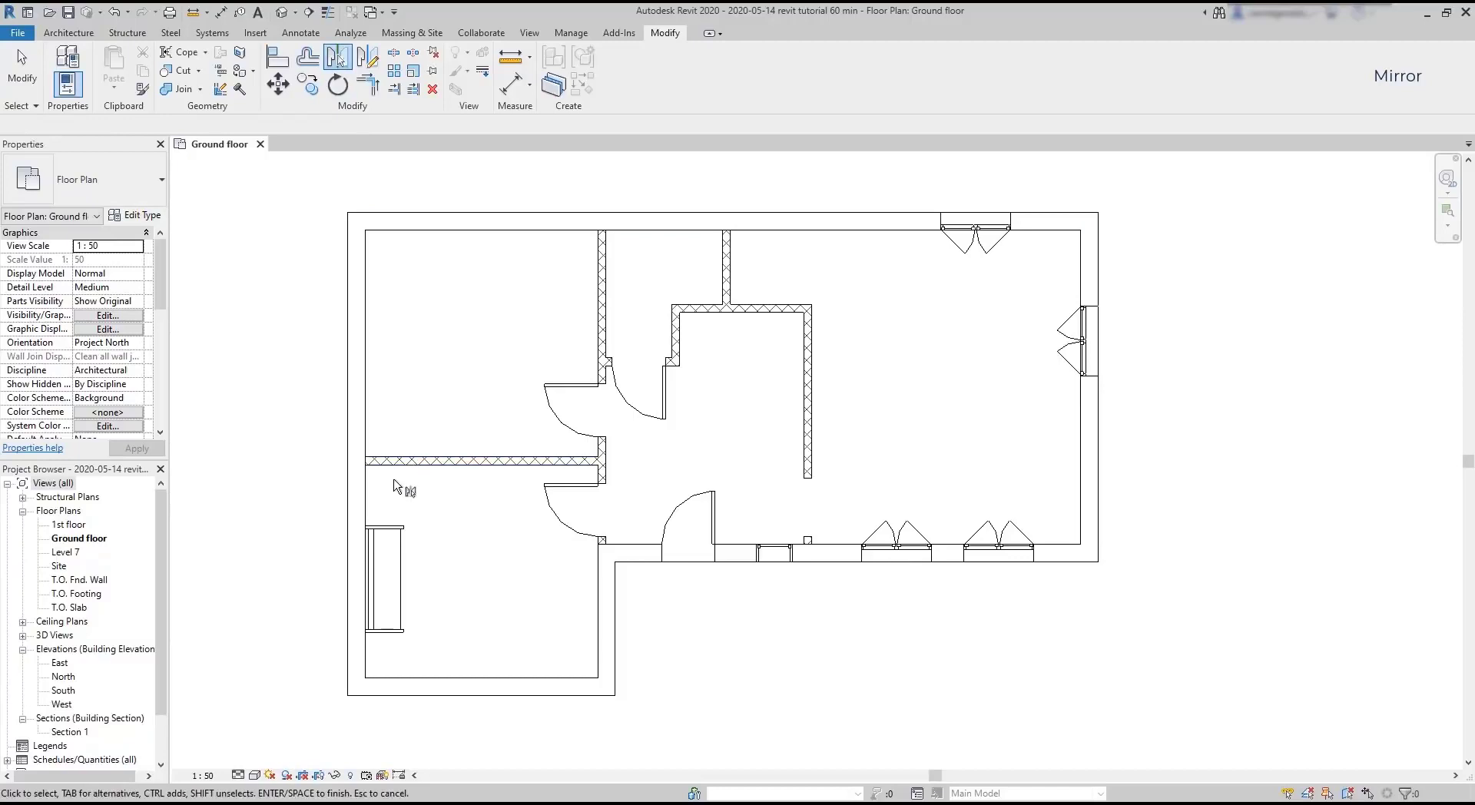
{"action": "left_click", "coordinate": [395, 528]}
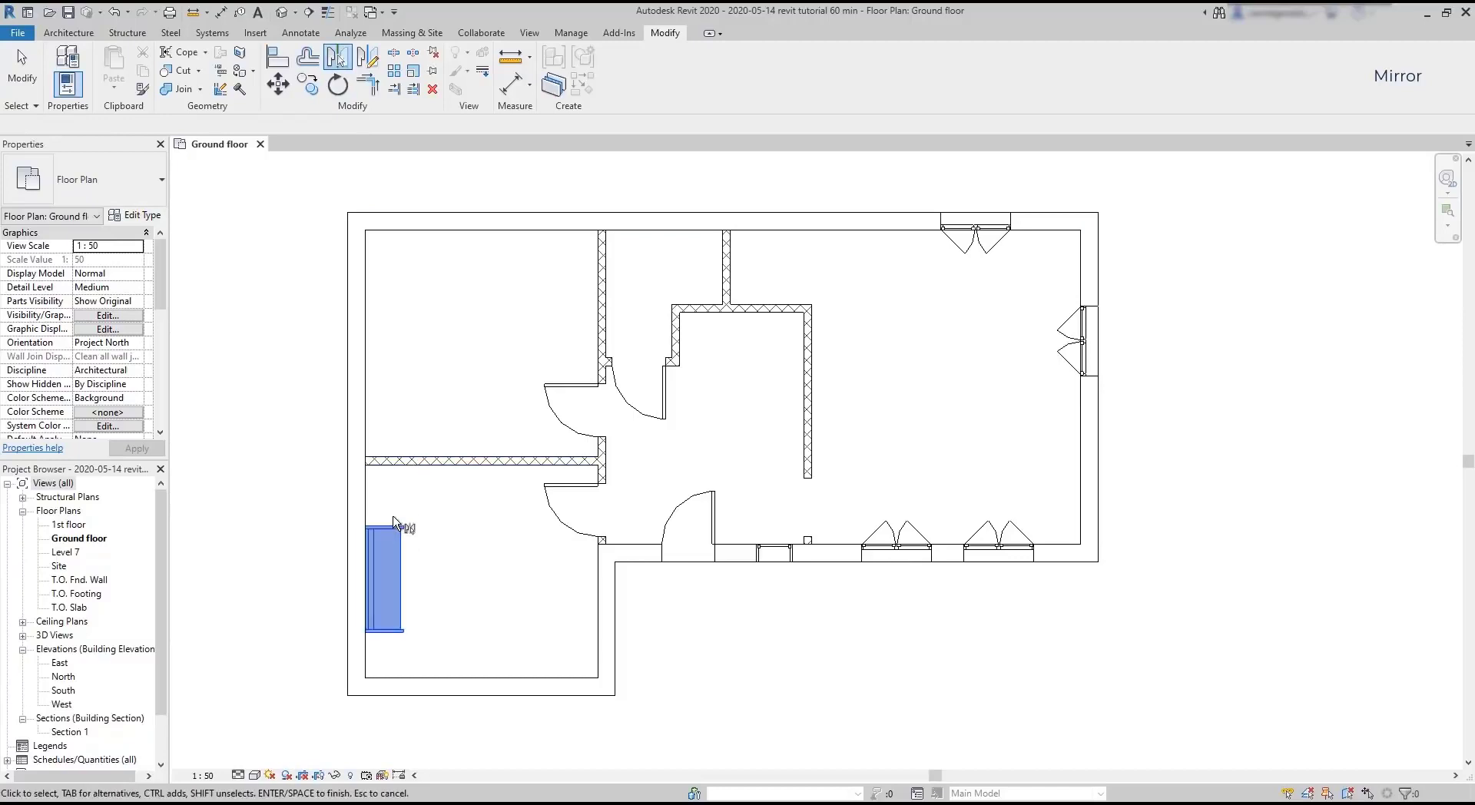
{"action": "key", "text": "Return"}
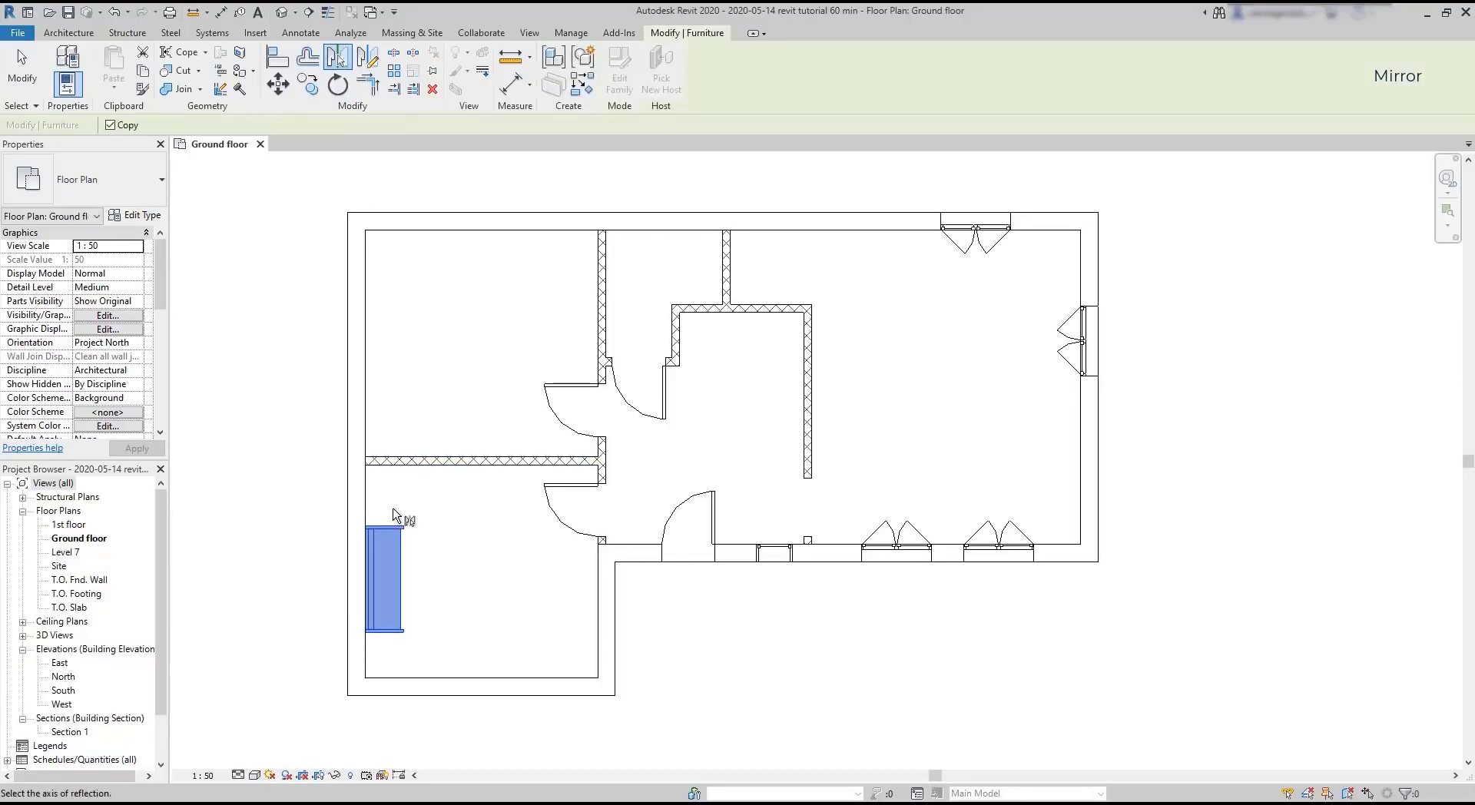
{"action": "scroll", "coordinate": [384, 495], "scroll_direction": "up", "scroll_amount": 1}
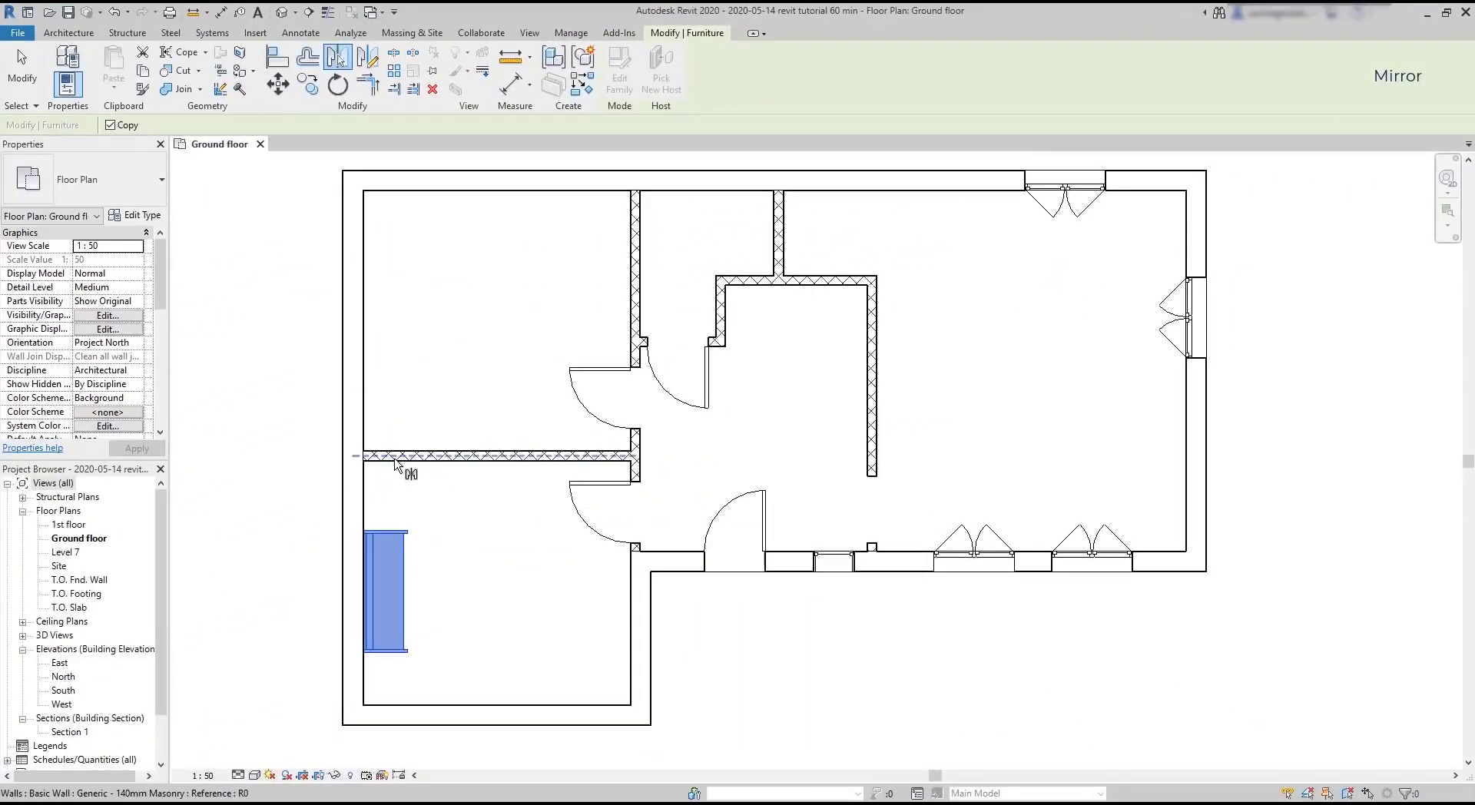
{"action": "left_click", "coordinate": [395, 462]}
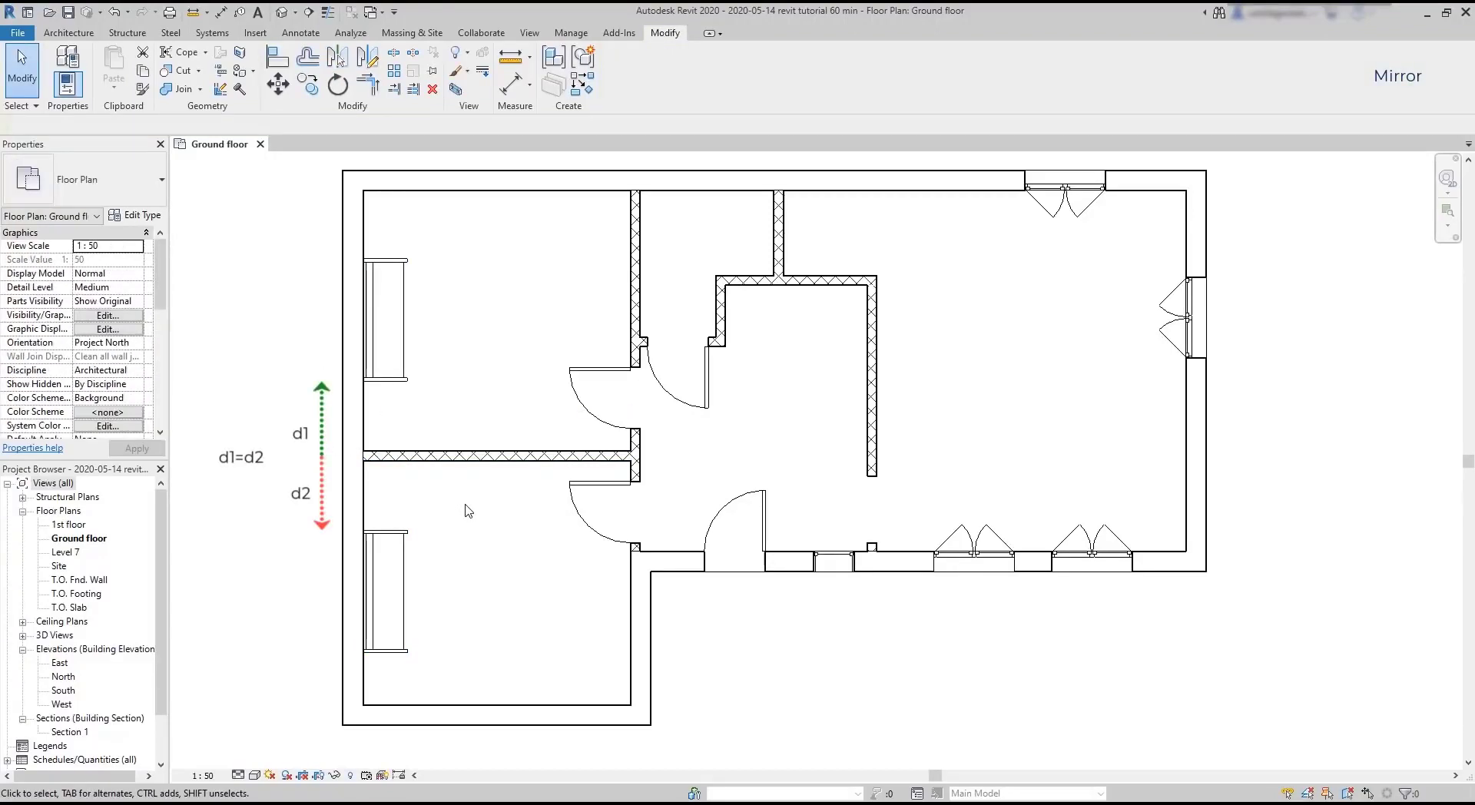
{"action": "key", "text": "Escape"}
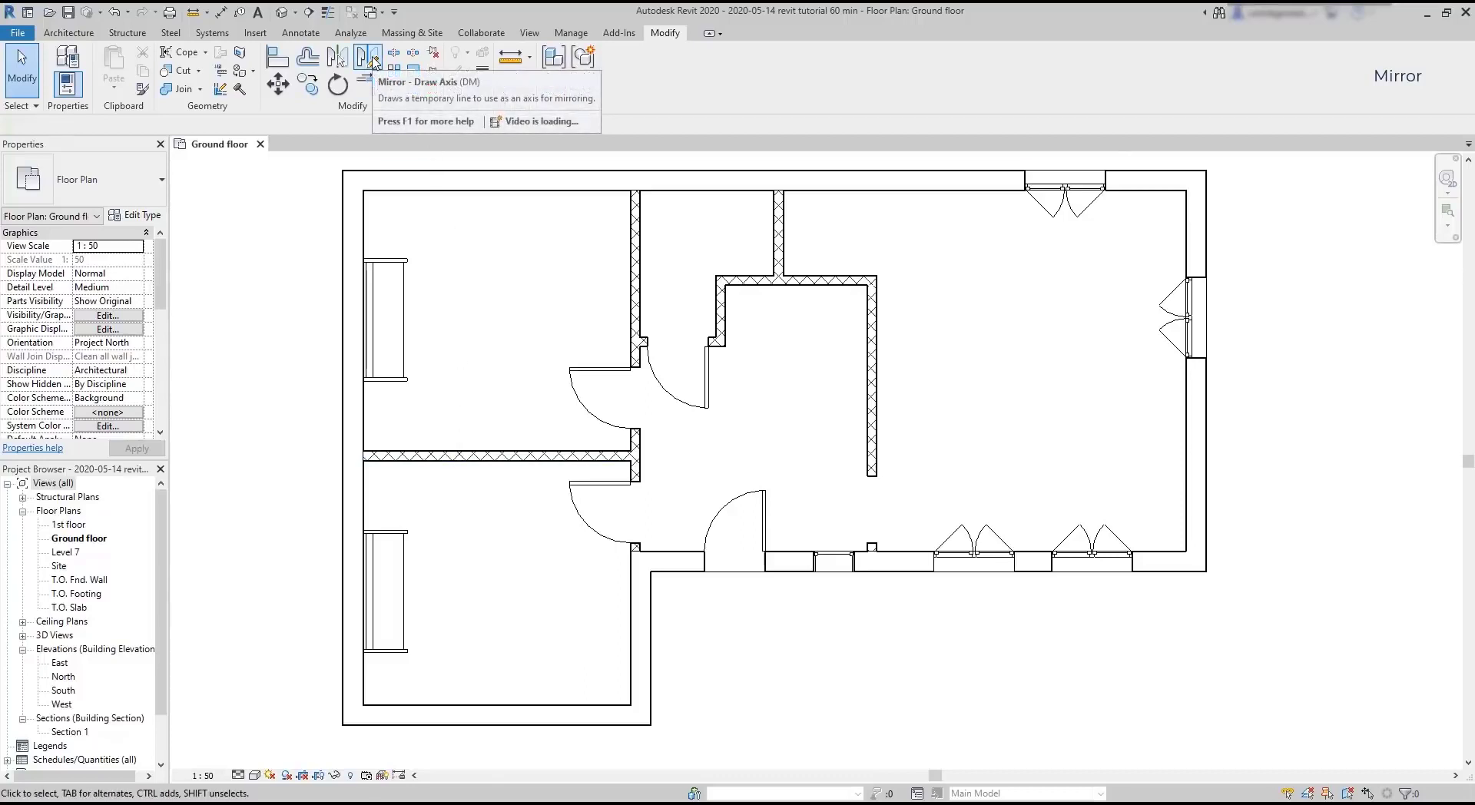
Mirror a copy of the south-west room's sofa to the opposite wall about a vertical axis drawn from the south wall's midpoint.
{"action": "left_click", "coordinate": [374, 59]}
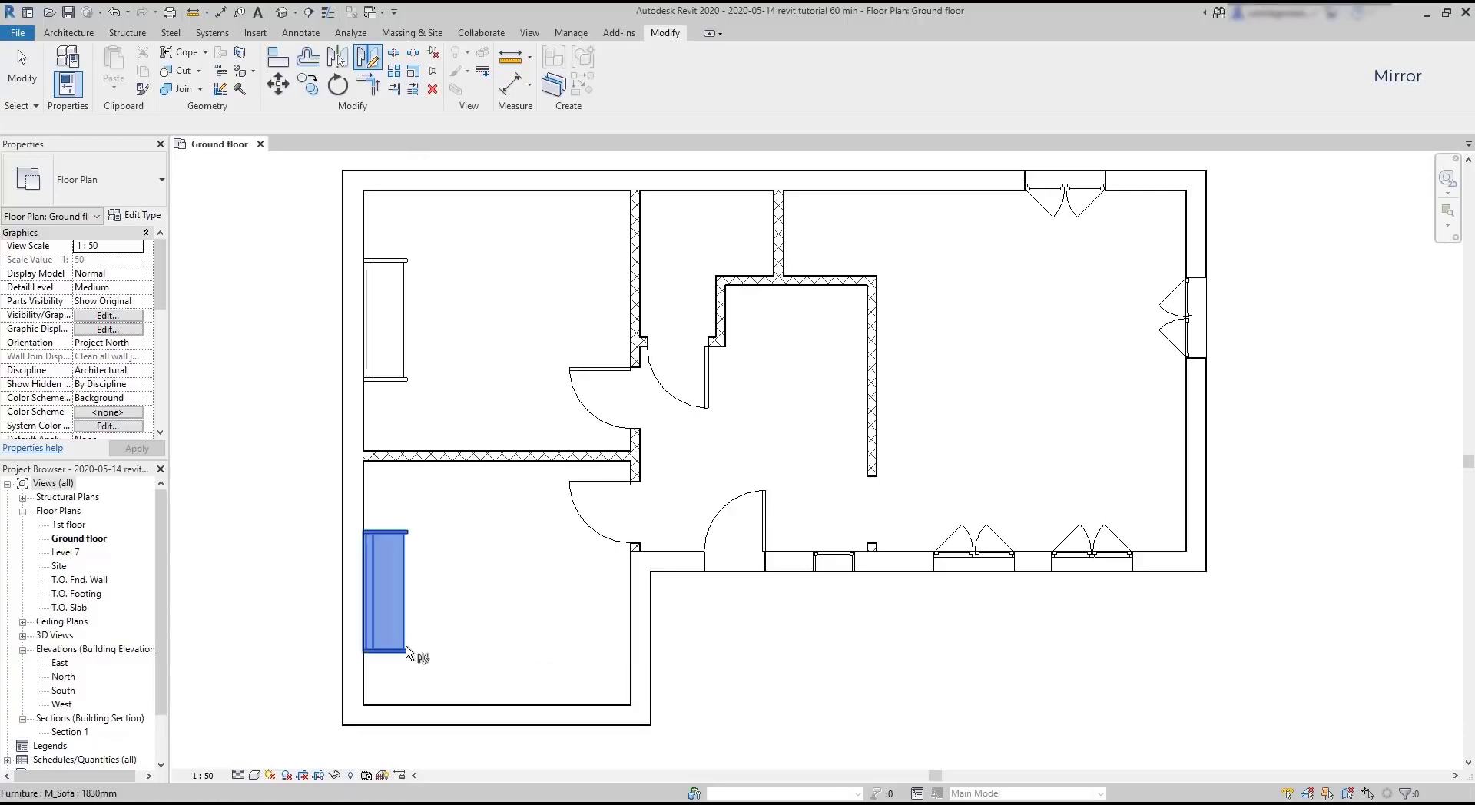
{"action": "left_click", "coordinate": [431, 641]}
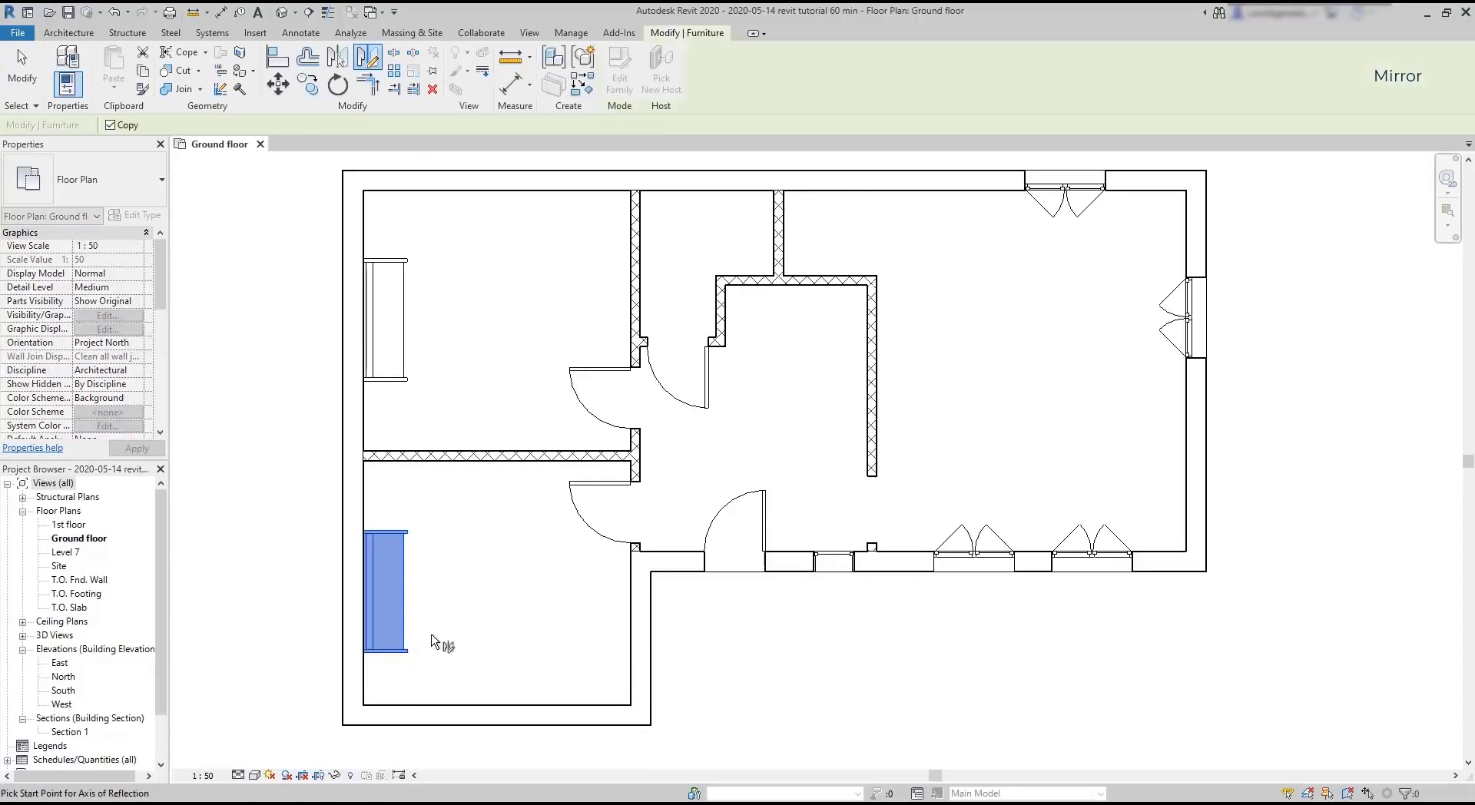
{"action": "left_click", "coordinate": [496, 715]}
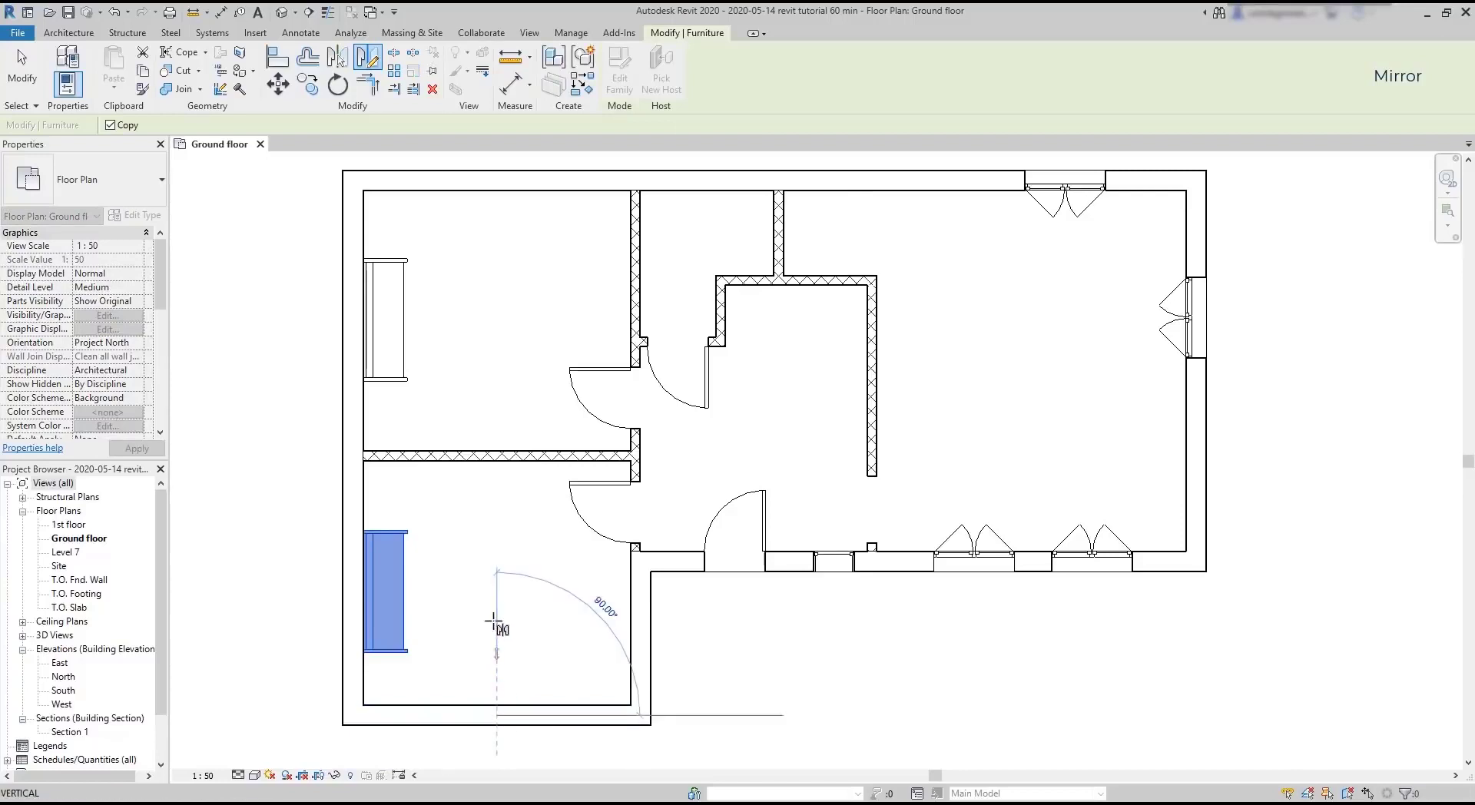
{"action": "left_click", "coordinate": [497, 551]}
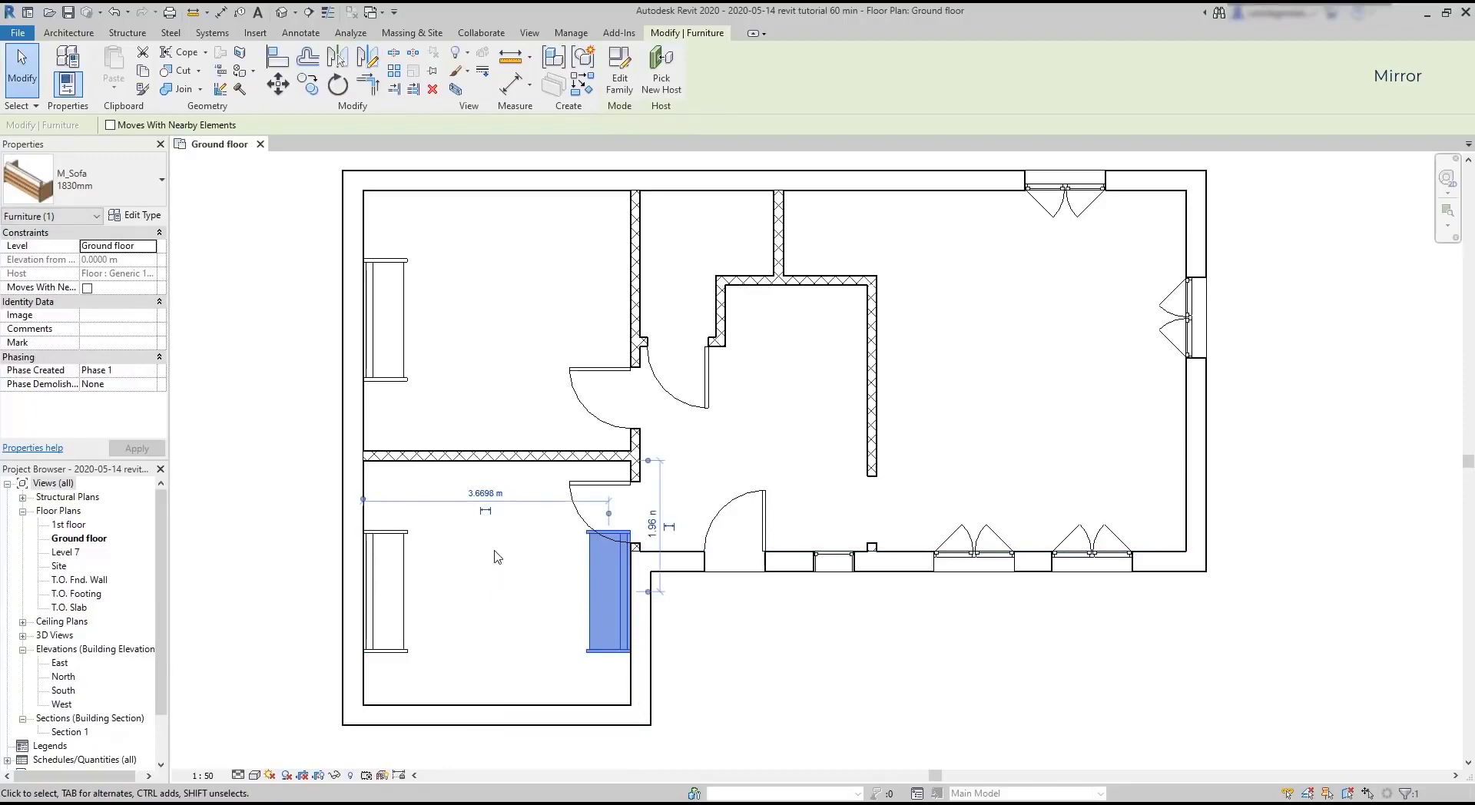
{"action": "key", "text": "Escape"}
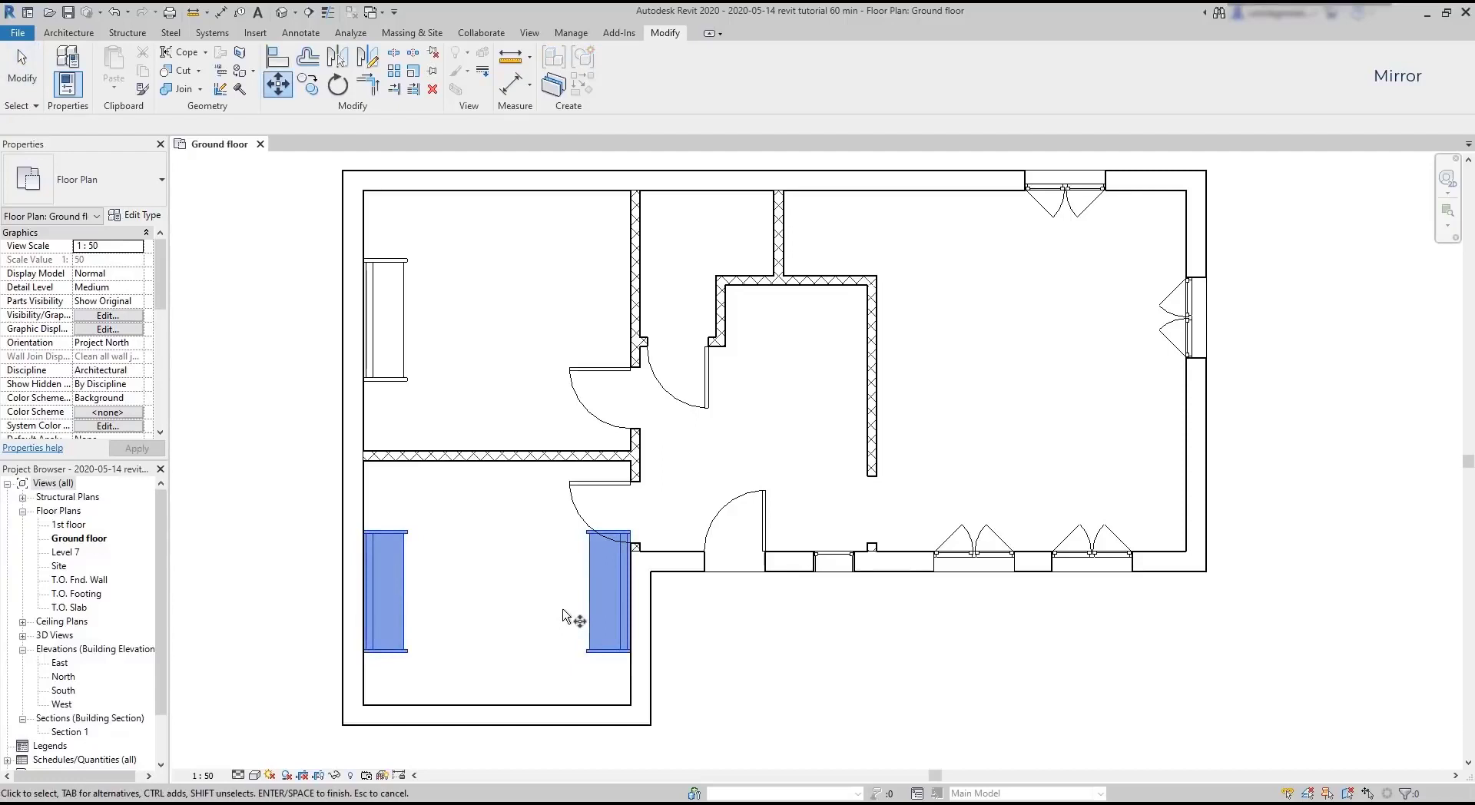
Move both sofas in the south-west room about 0.3 m south along the east wall face, clear of the door swing.
{"action": "key", "text": "Return"}
{"action": "scroll", "coordinate": [613, 680], "scroll_direction": "up", "scroll_amount": 2}
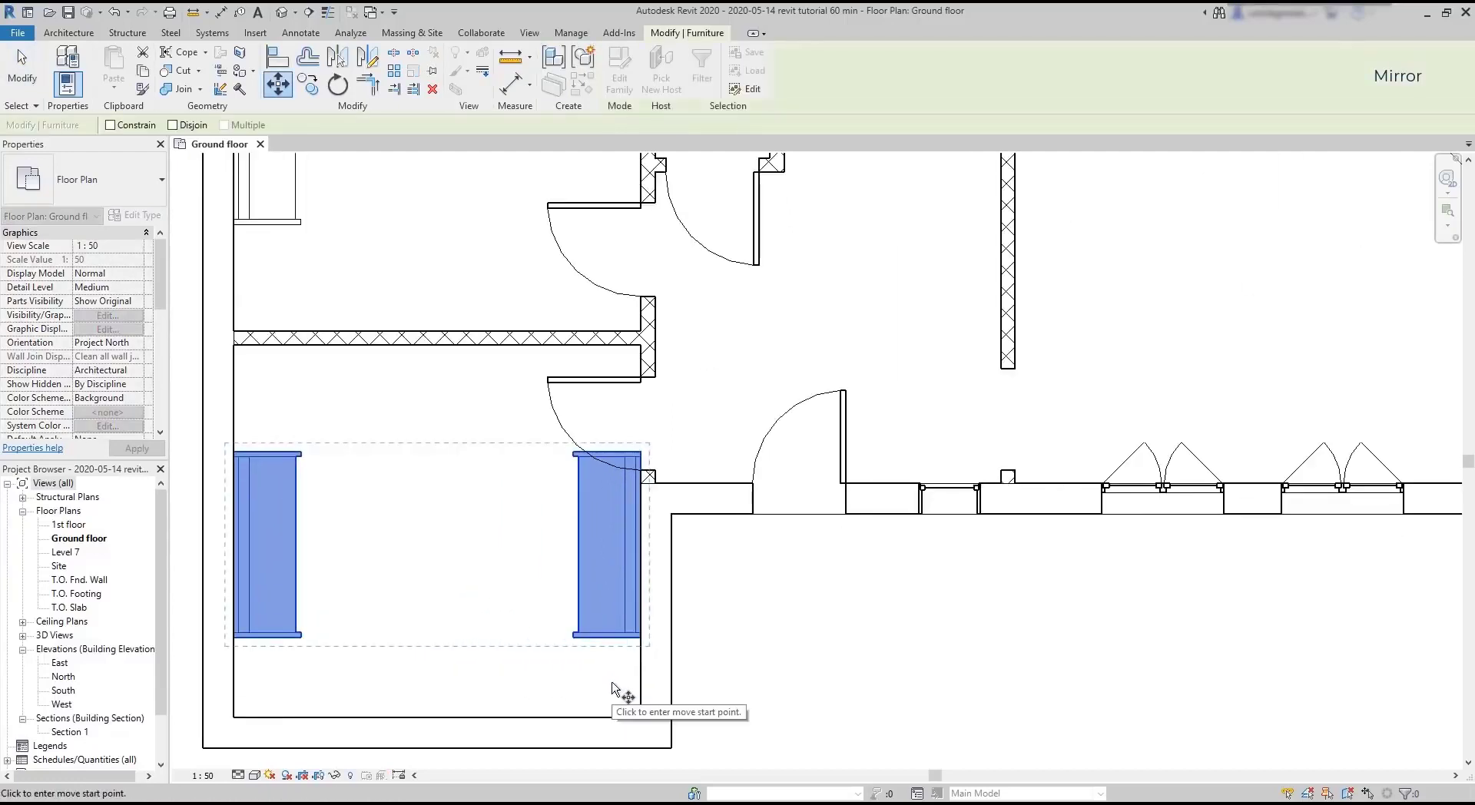
{"action": "left_click", "coordinate": [639, 637]}
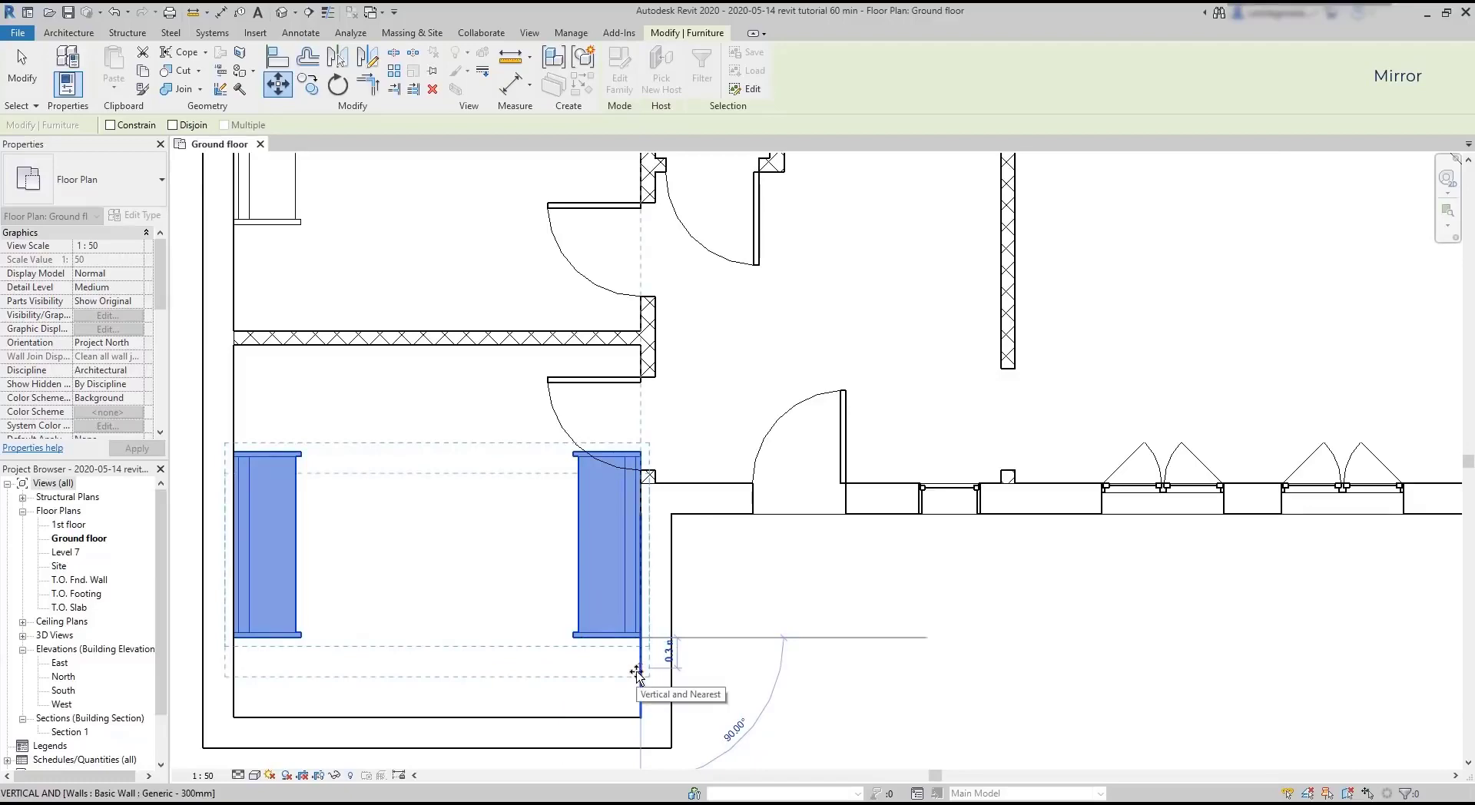
{"action": "left_click", "coordinate": [637, 673]}
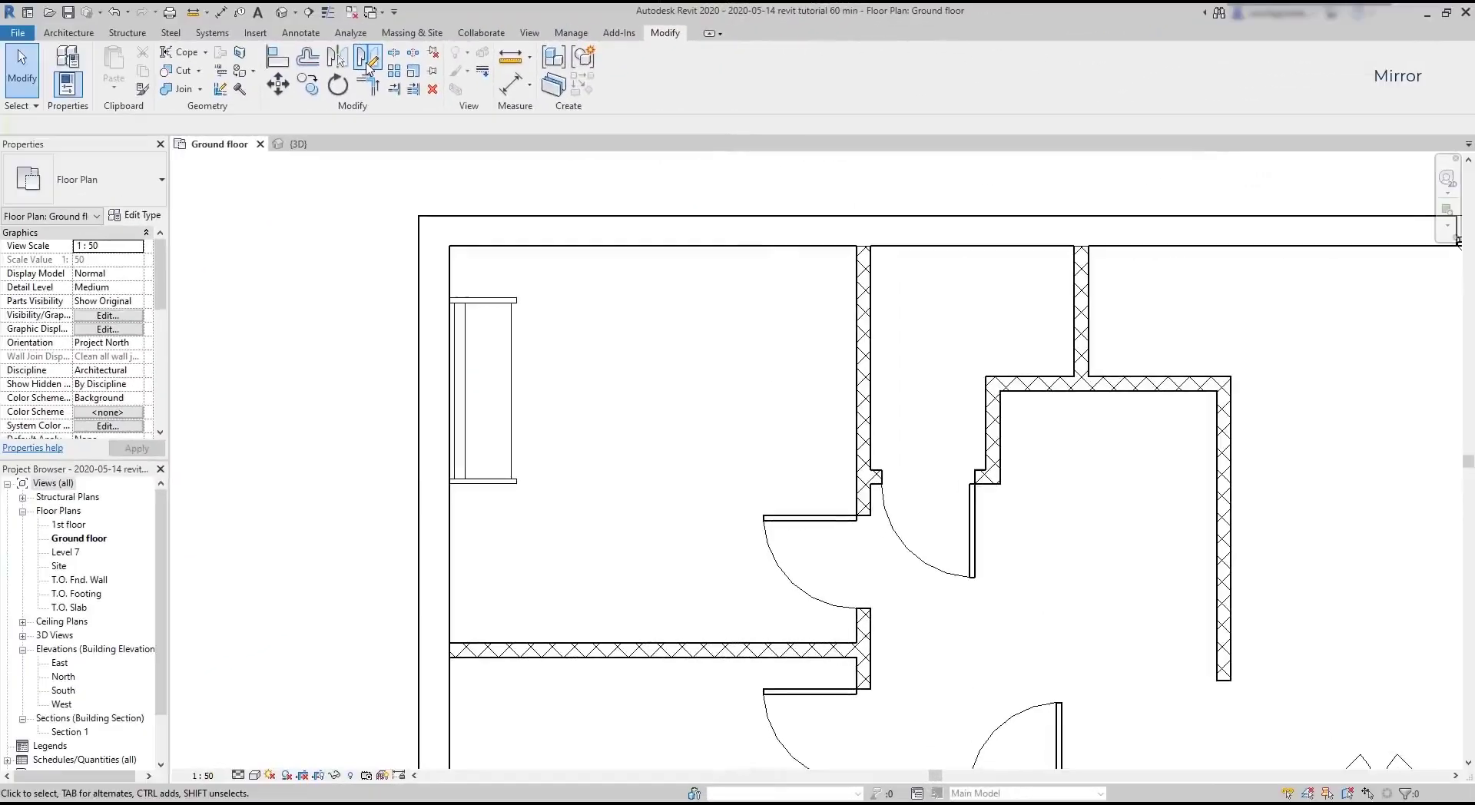
Mirror the north-west room's sofa without copying it, about a vertical axis drawn from the partition wall's midpoint.
{"action": "left_click", "coordinate": [368, 68]}
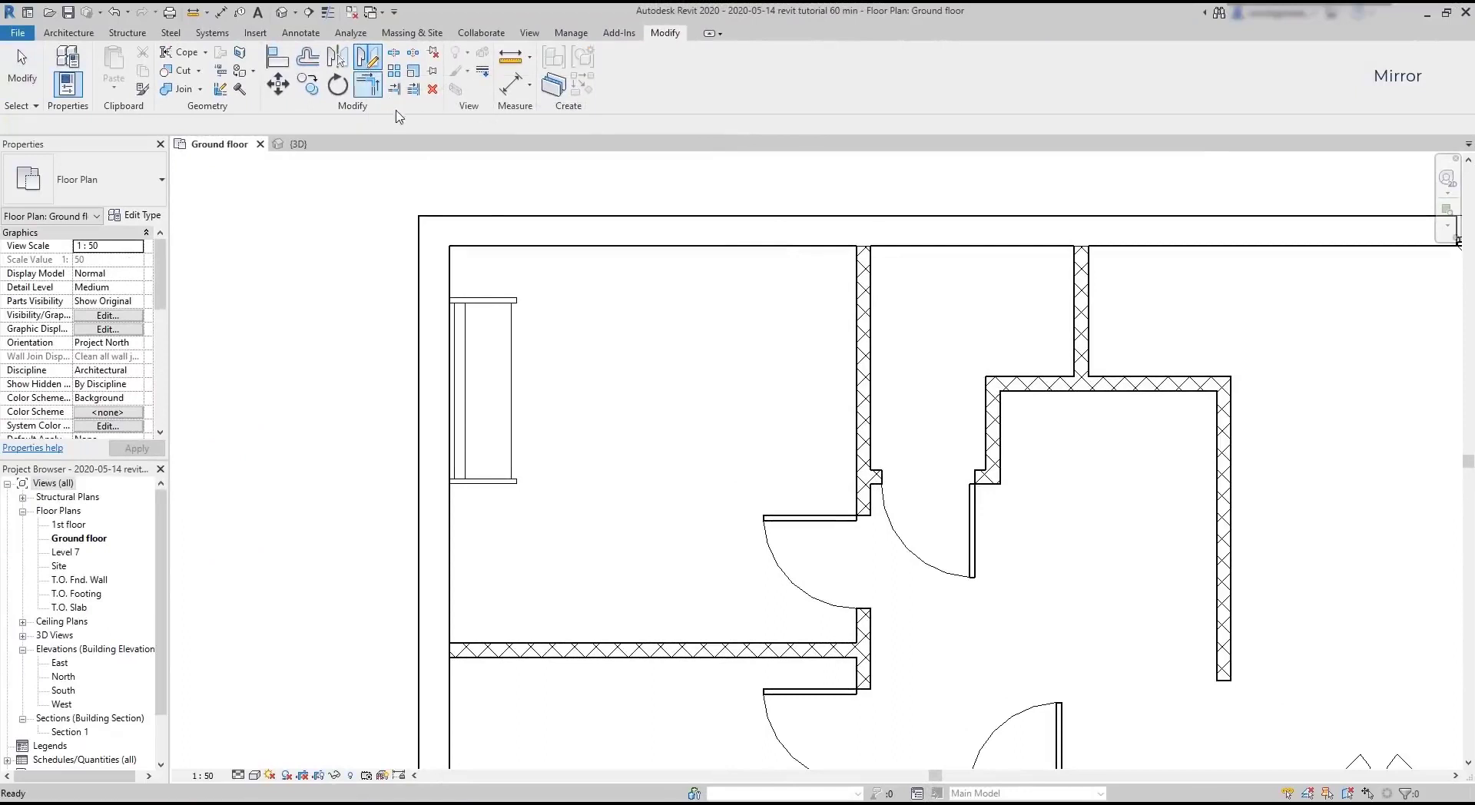
{"action": "left_click", "coordinate": [497, 298]}
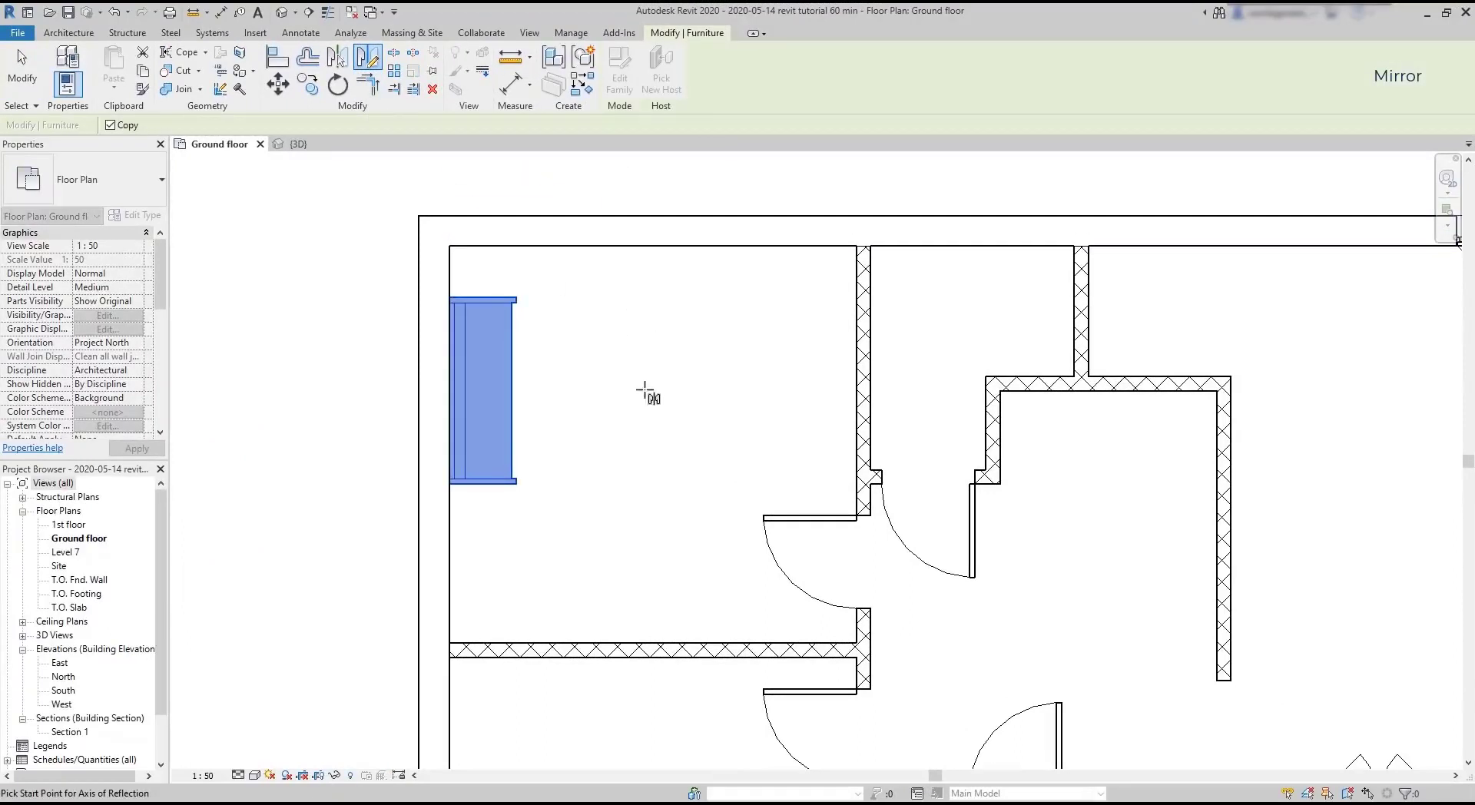
{"action": "left_click", "coordinate": [657, 650]}
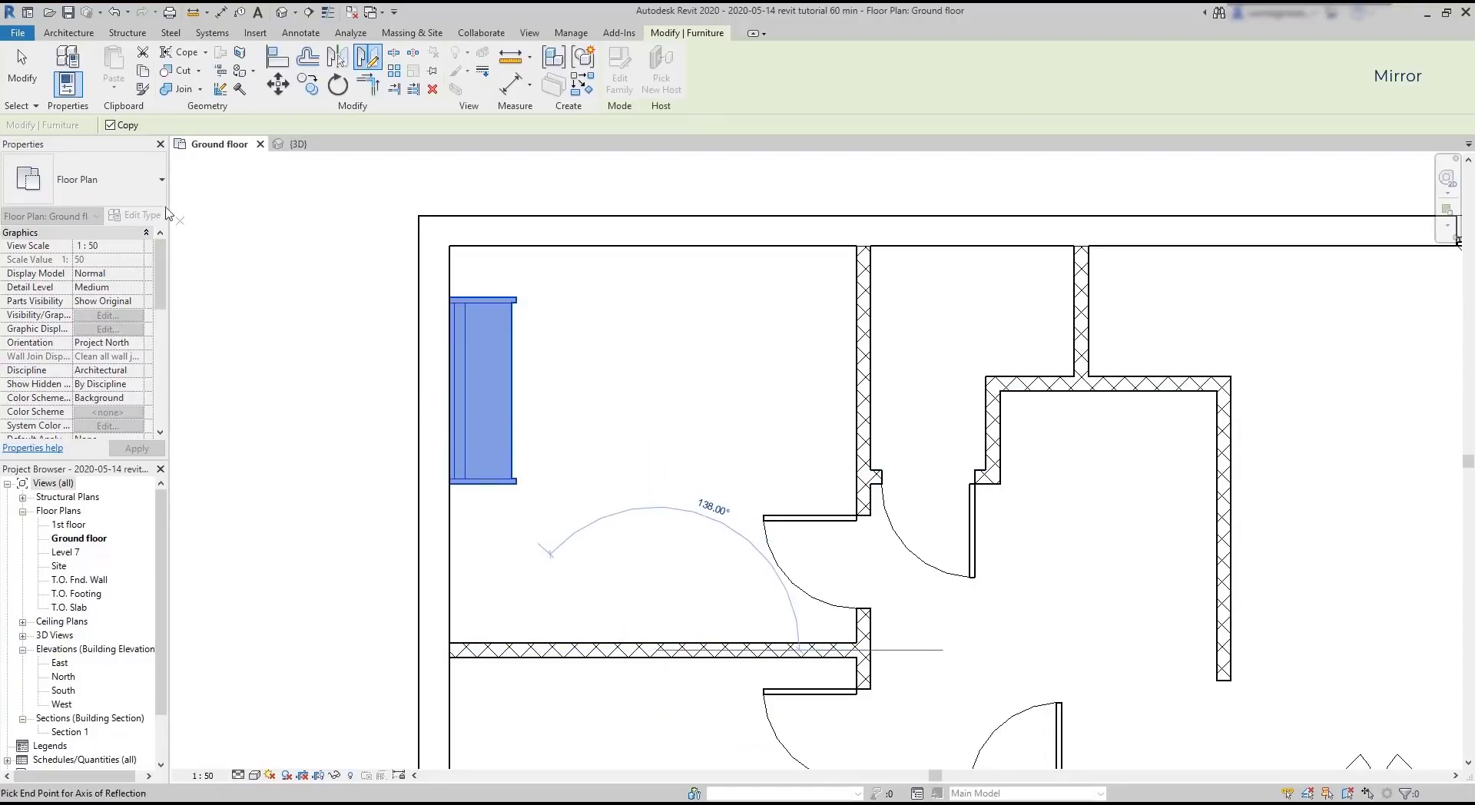
{"action": "left_click", "coordinate": [109, 125]}
{"action": "left_click", "coordinate": [652, 452]}
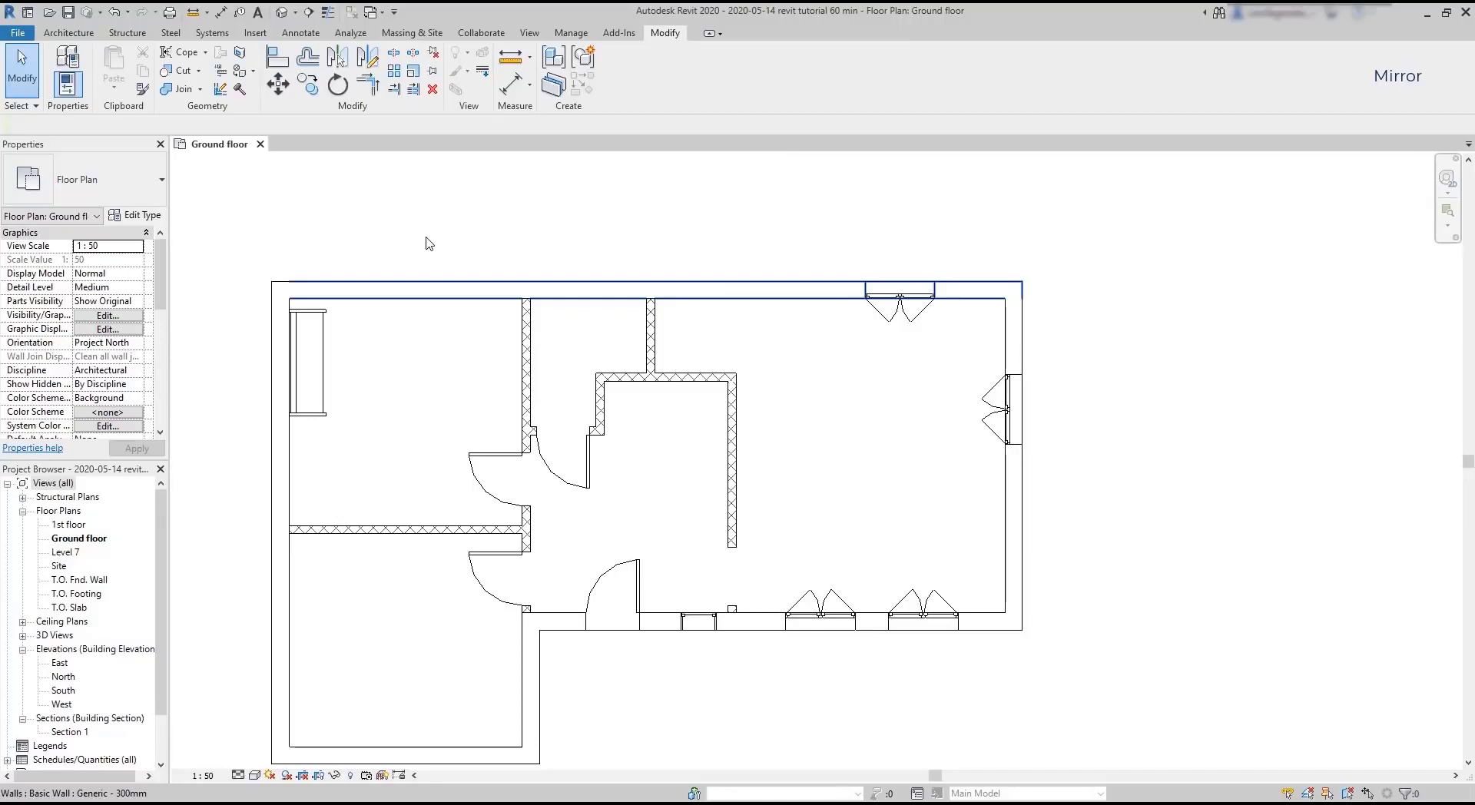
Mirror copies of the two west rooms' doors onto the west exterior wall, about a vertical axis drawn from the partition wall's midpoint.
{"action": "left_click", "coordinate": [368, 56]}
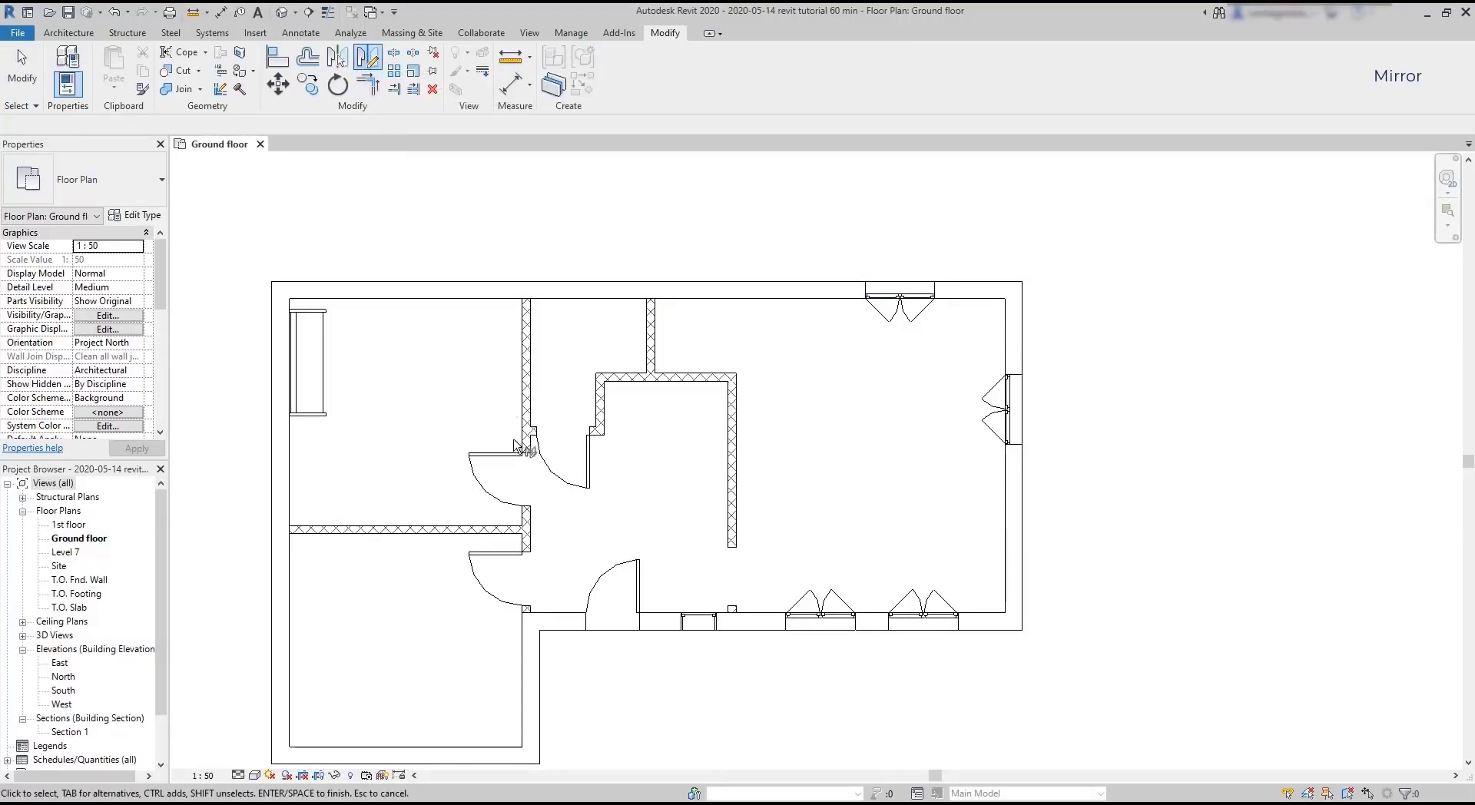
{"action": "left_click", "coordinate": [509, 478]}
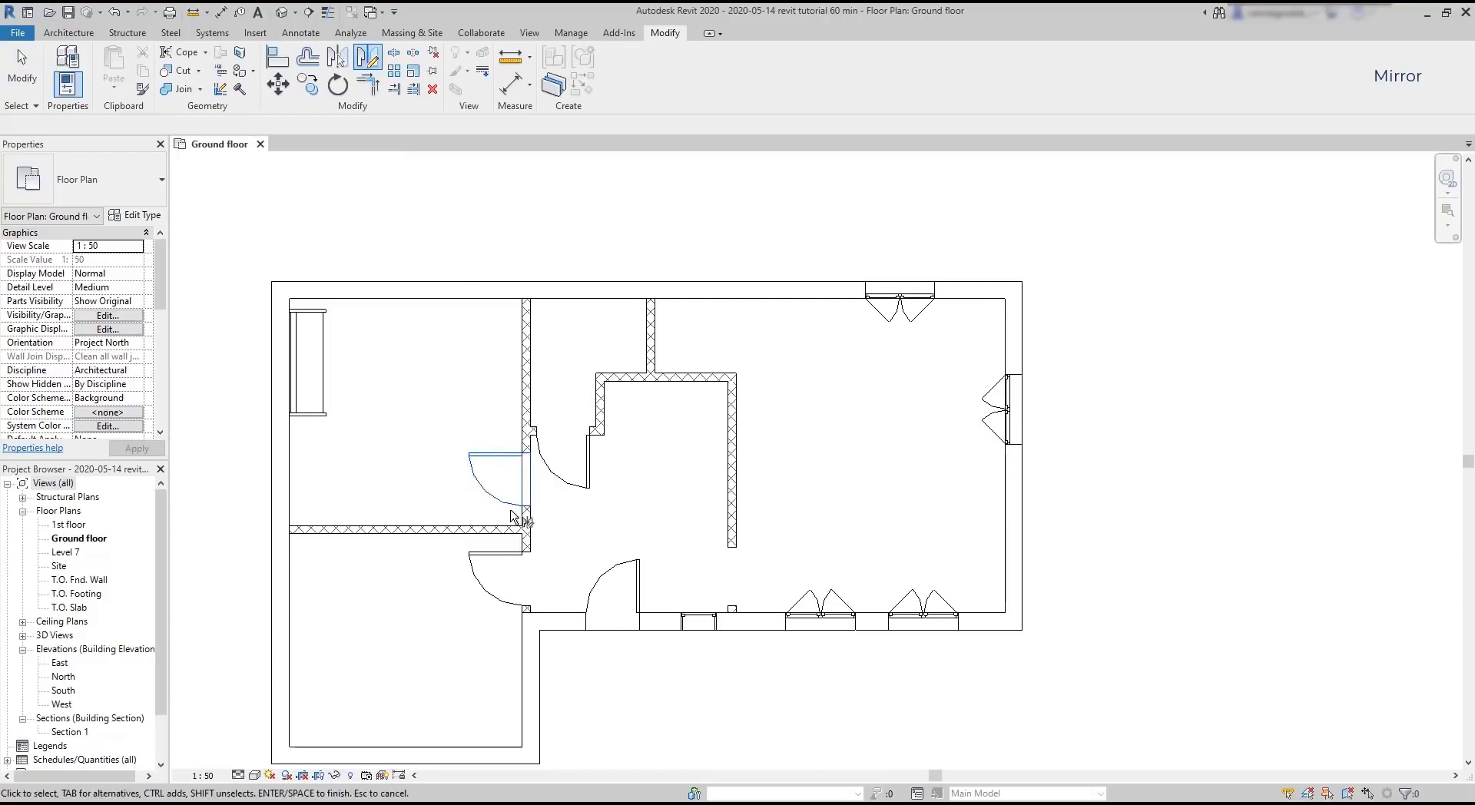
{"action": "left_click", "coordinate": [492, 588], "text": "ctrl"}
{"action": "key", "text": "Return"}
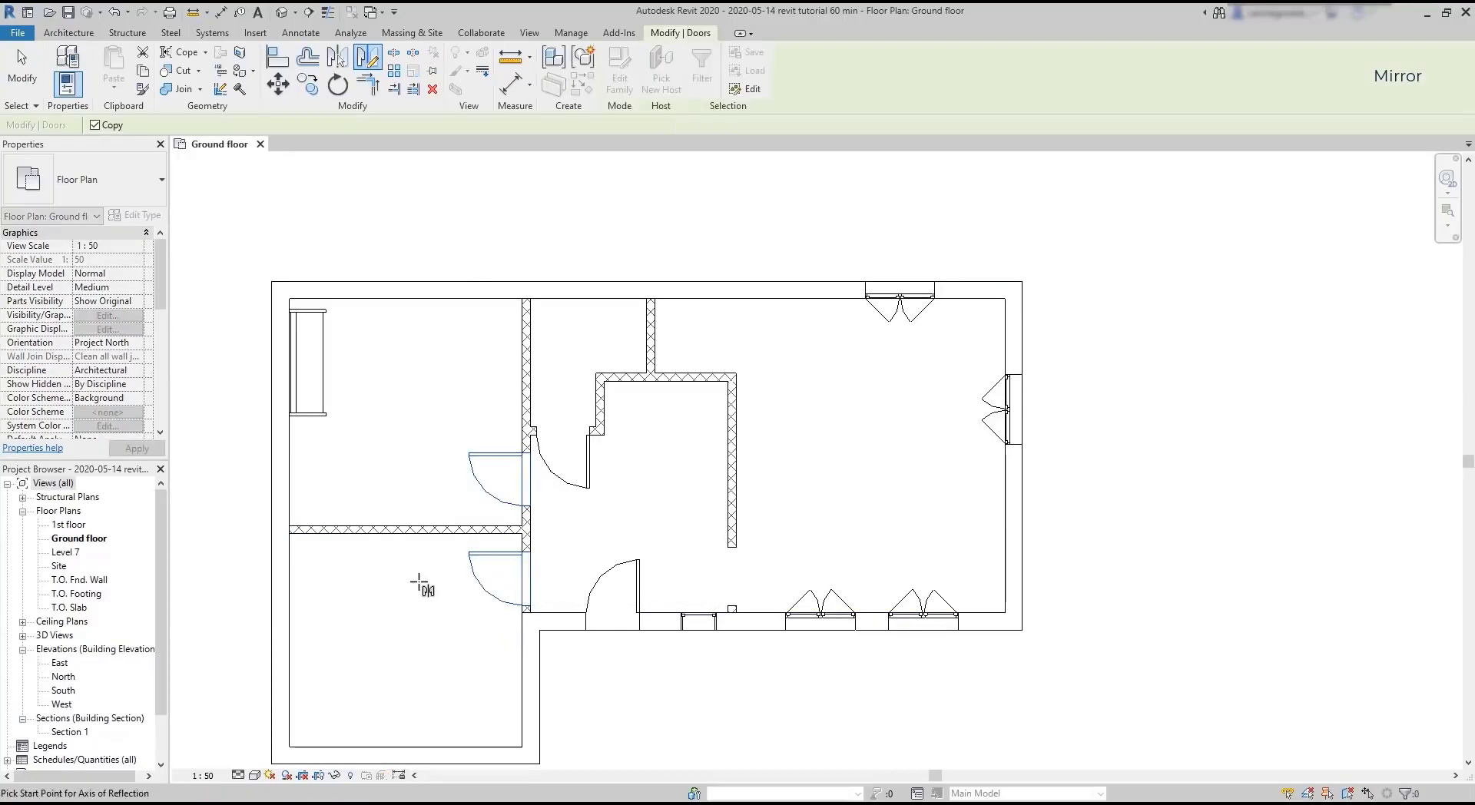
{"action": "left_click", "coordinate": [406, 535]}
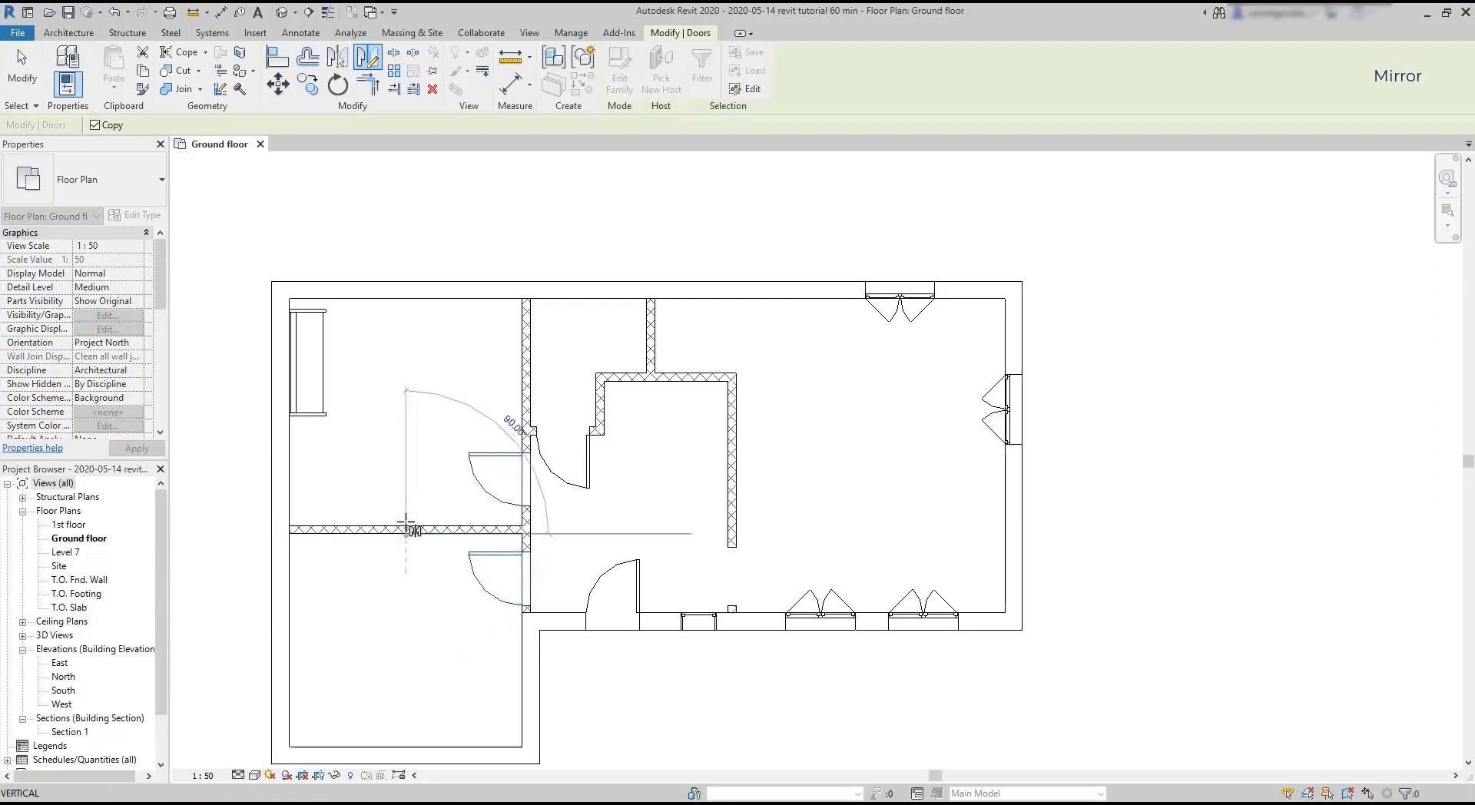
{"action": "left_click", "coordinate": [407, 425]}
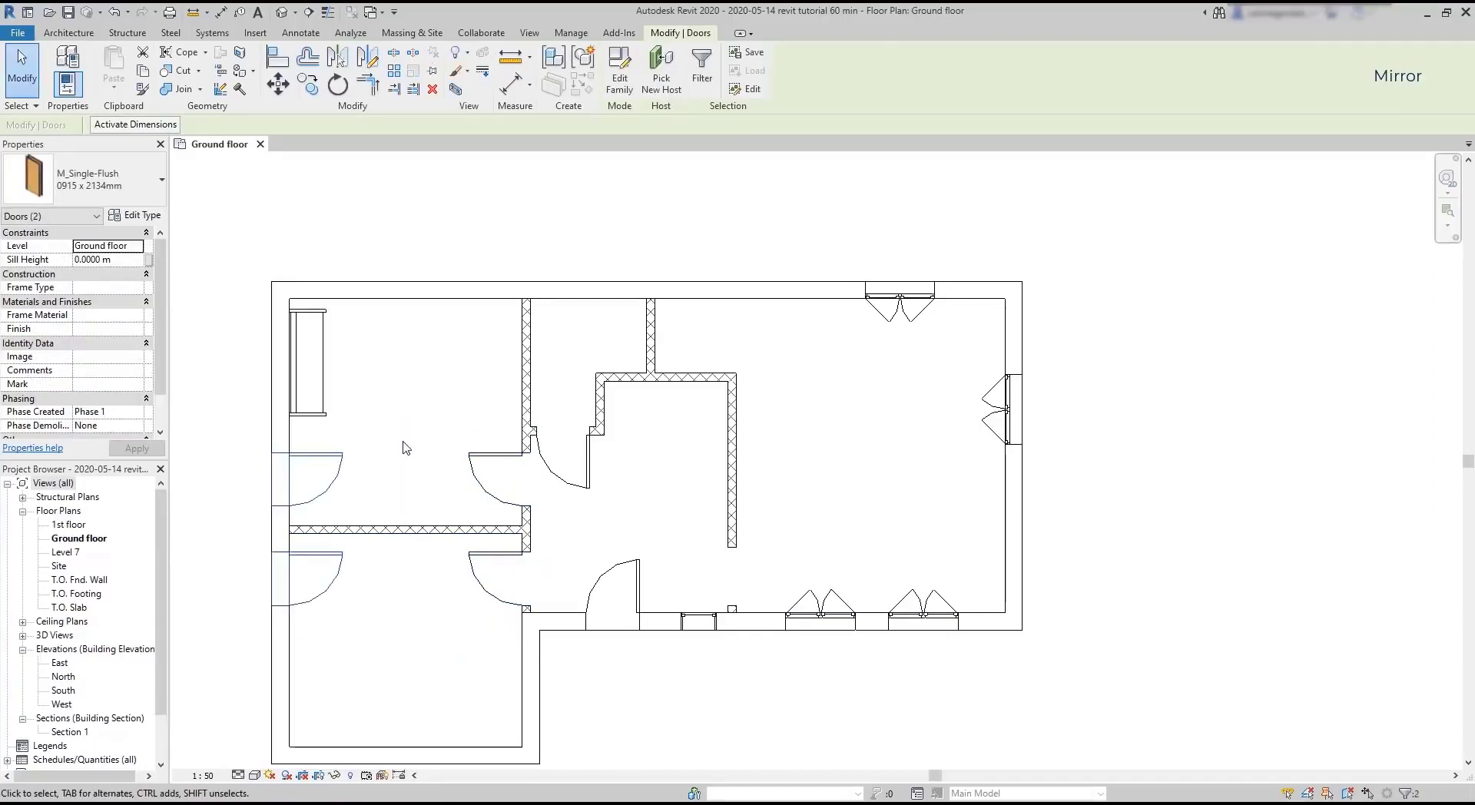
{"action": "key", "text": "d"}
{"action": "key", "text": "m"}
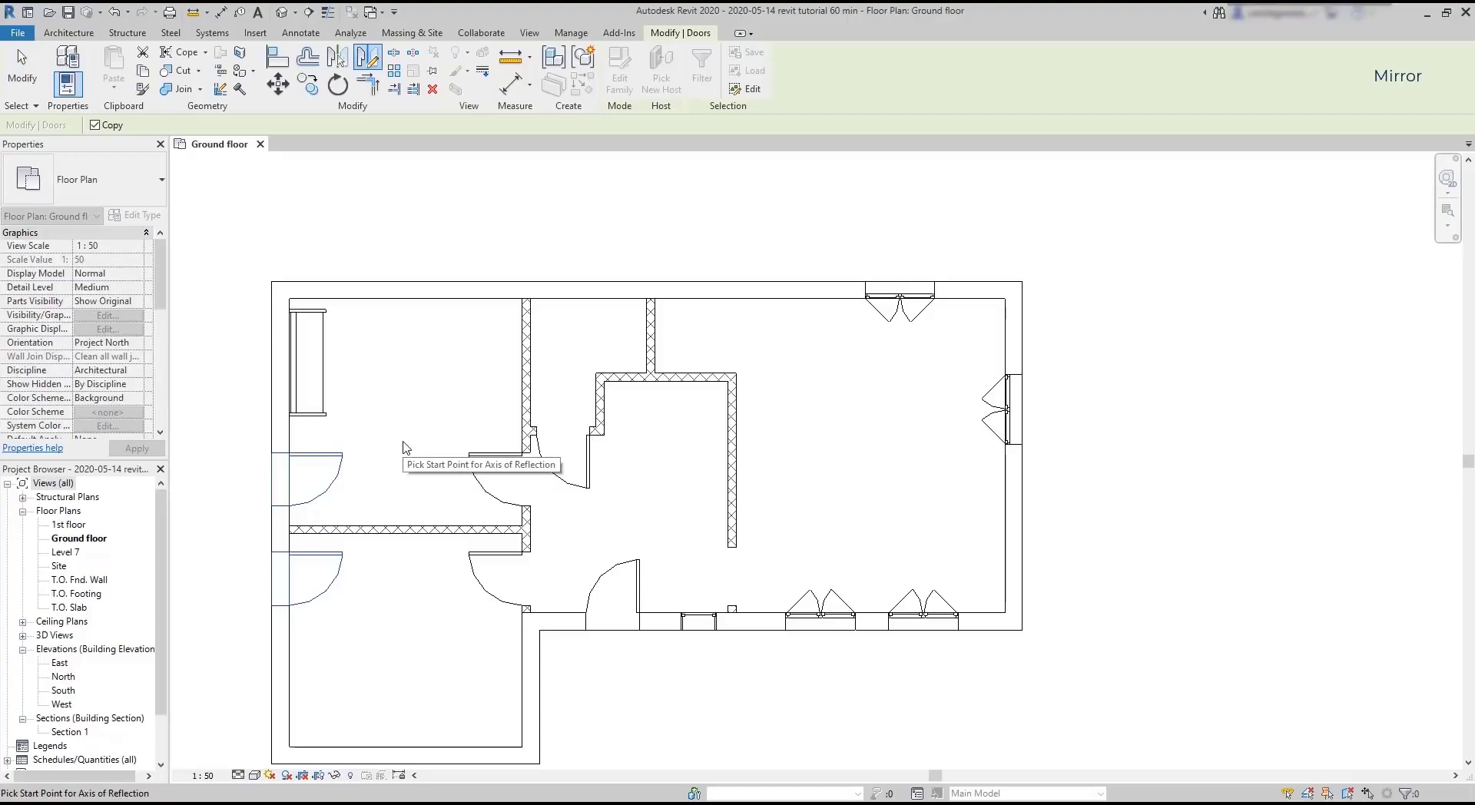
{"action": "key", "text": "Escape"}
{"action": "key", "text": "Escape"}
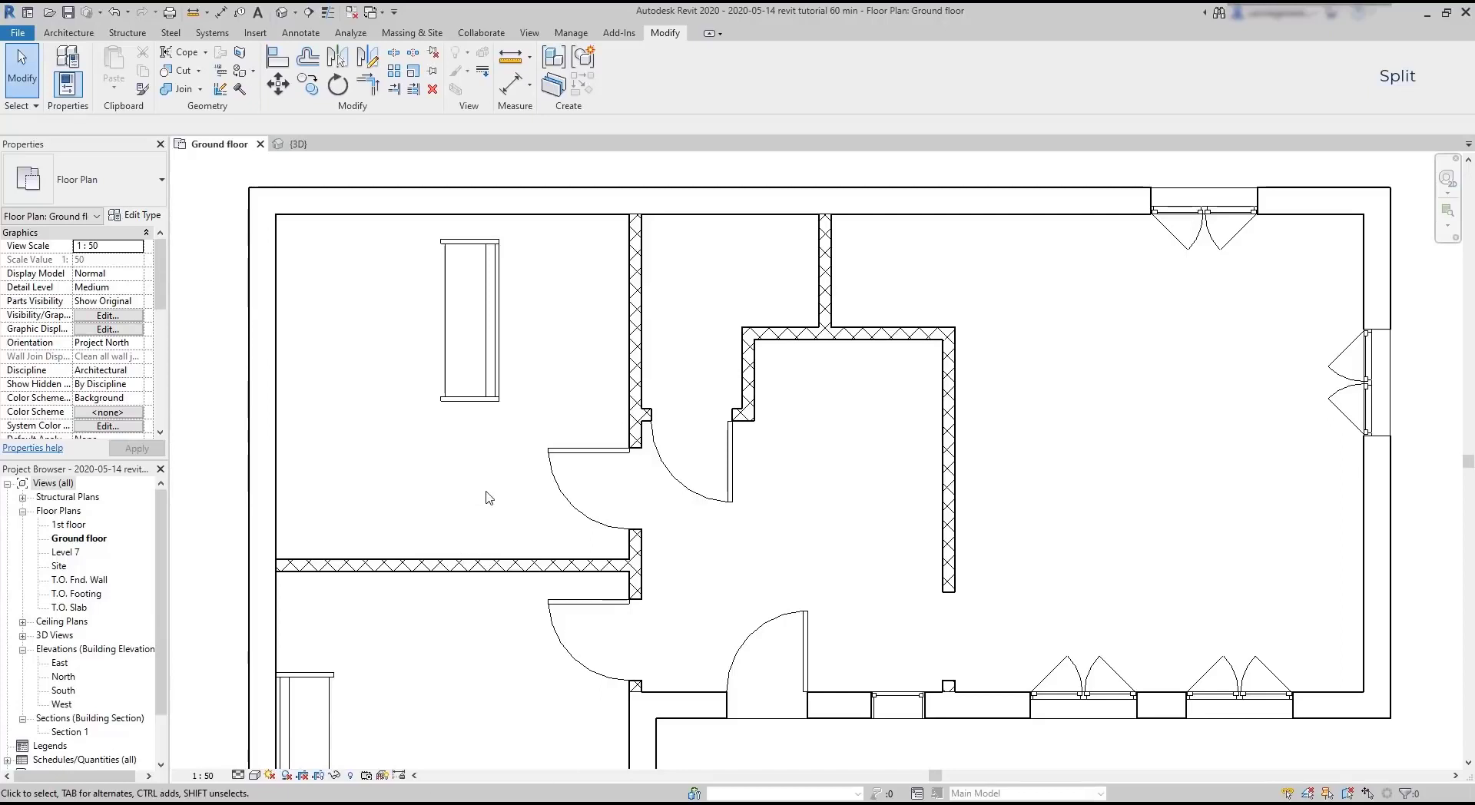
Rotate the north-west room's sofa about 180° around its centre and move it toward the west wall.
{"action": "left_click", "coordinate": [502, 378]}
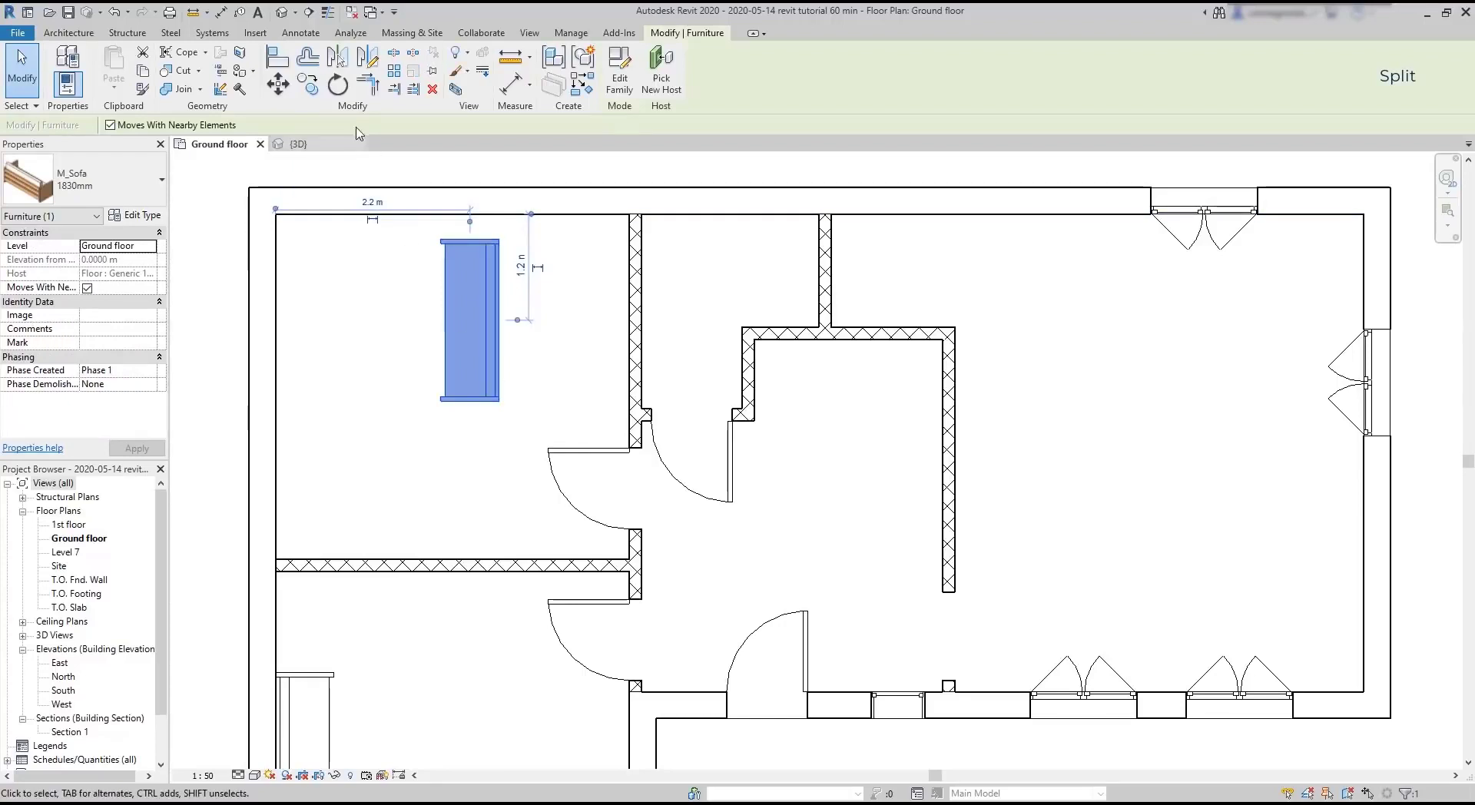
{"action": "left_click", "coordinate": [338, 84]}
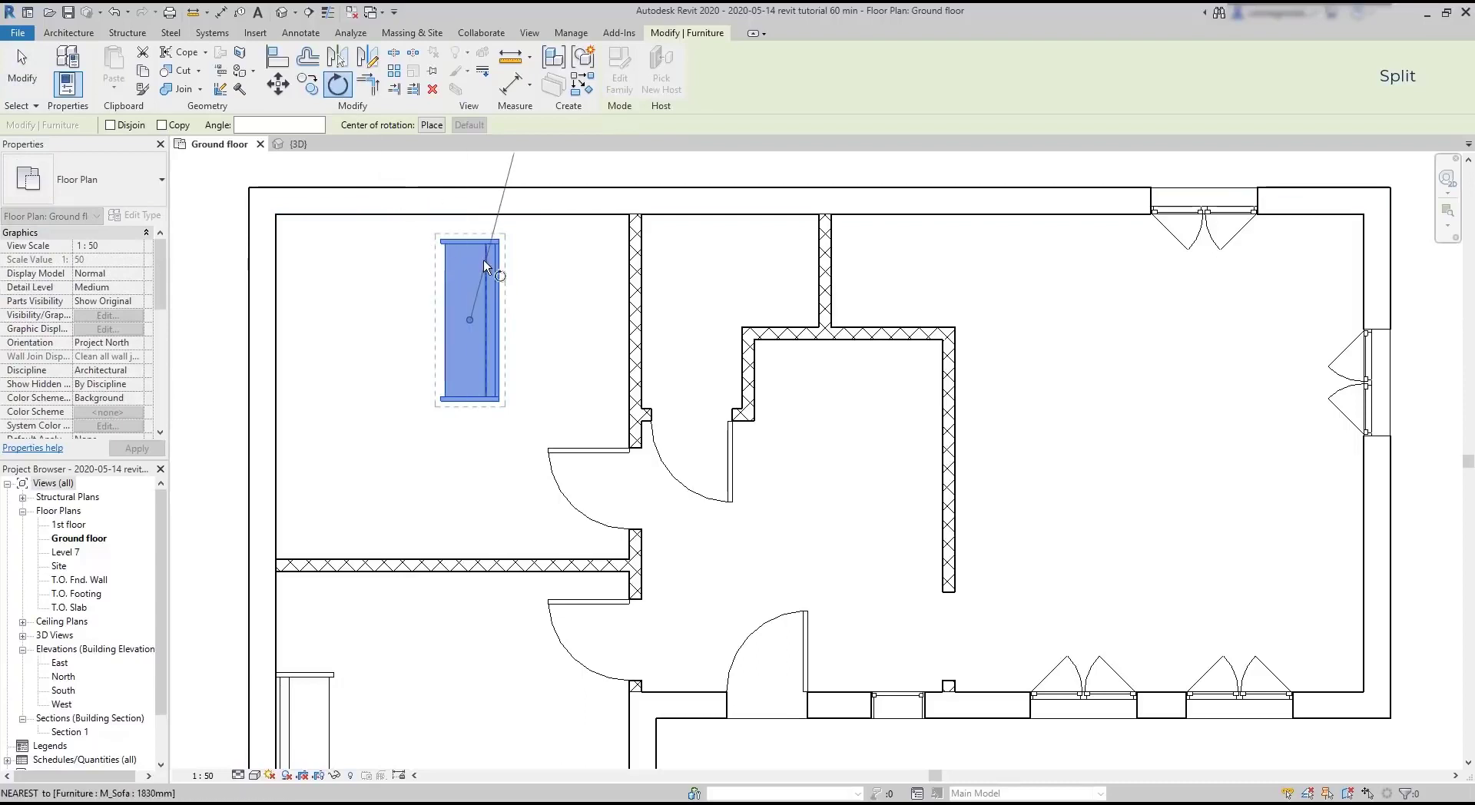
{"action": "left_click", "coordinate": [470, 206]}
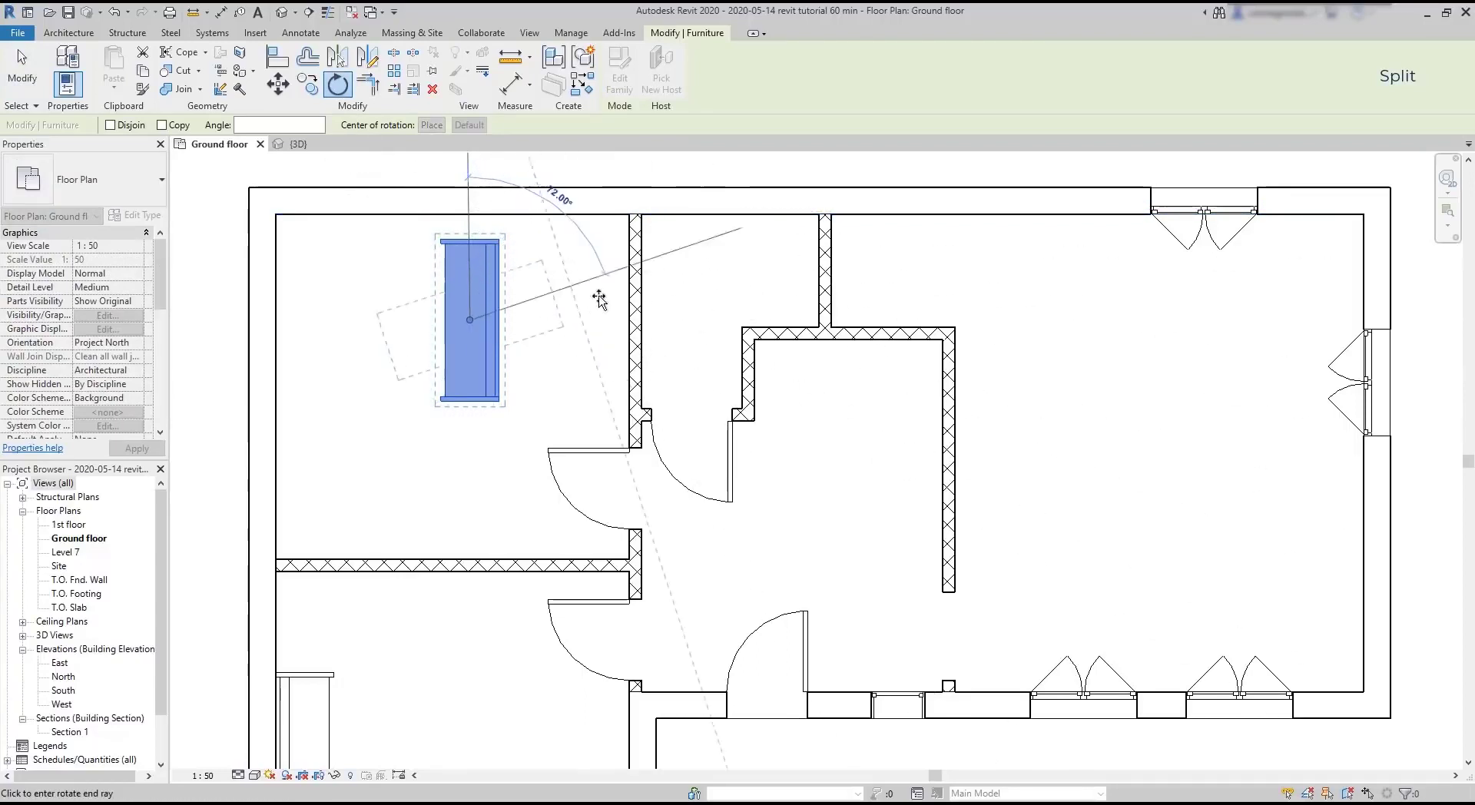
{"action": "left_click", "coordinate": [477, 527]}
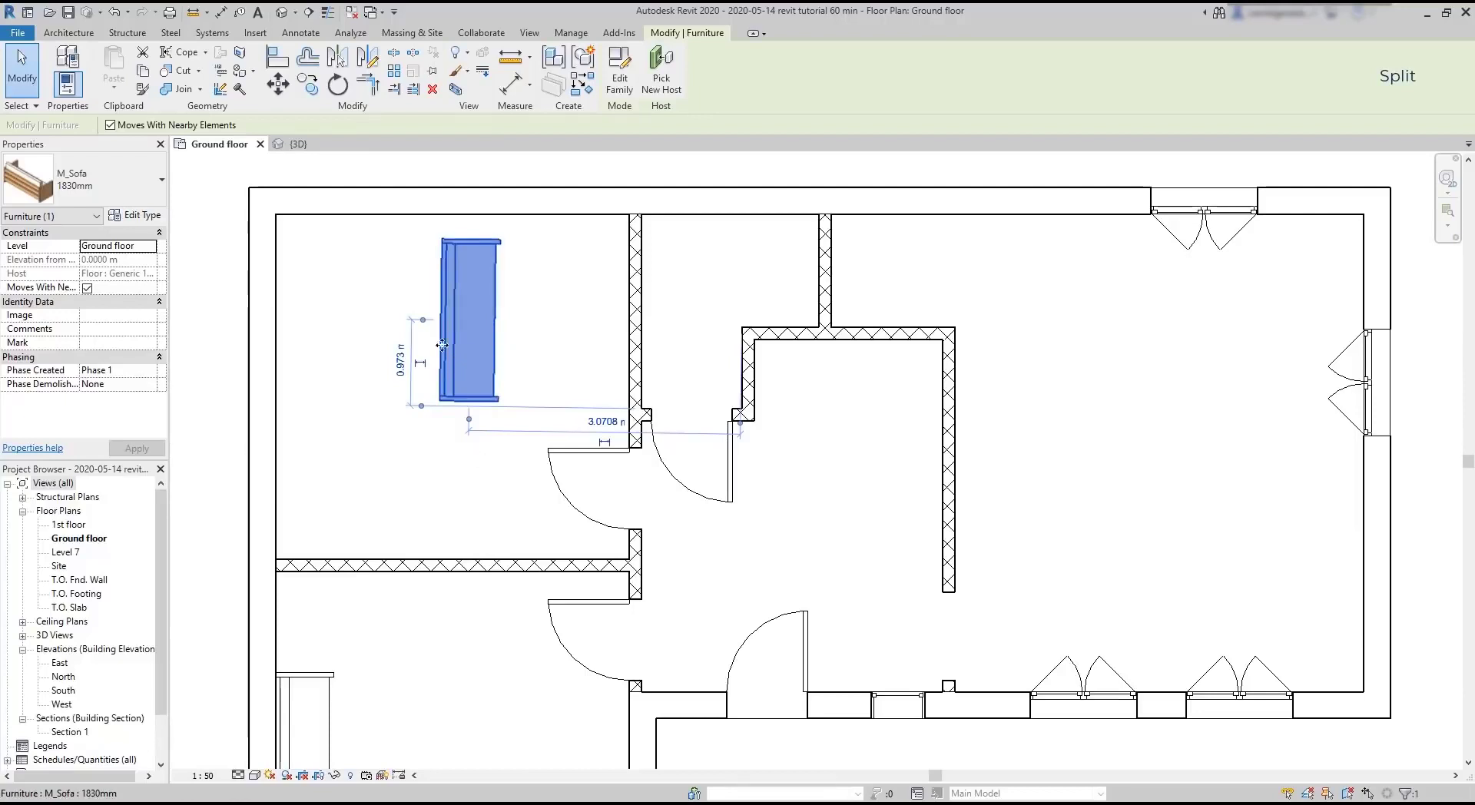
{"action": "left_click_drag", "start_coordinate": [442, 345], "coordinate": [298, 366]}
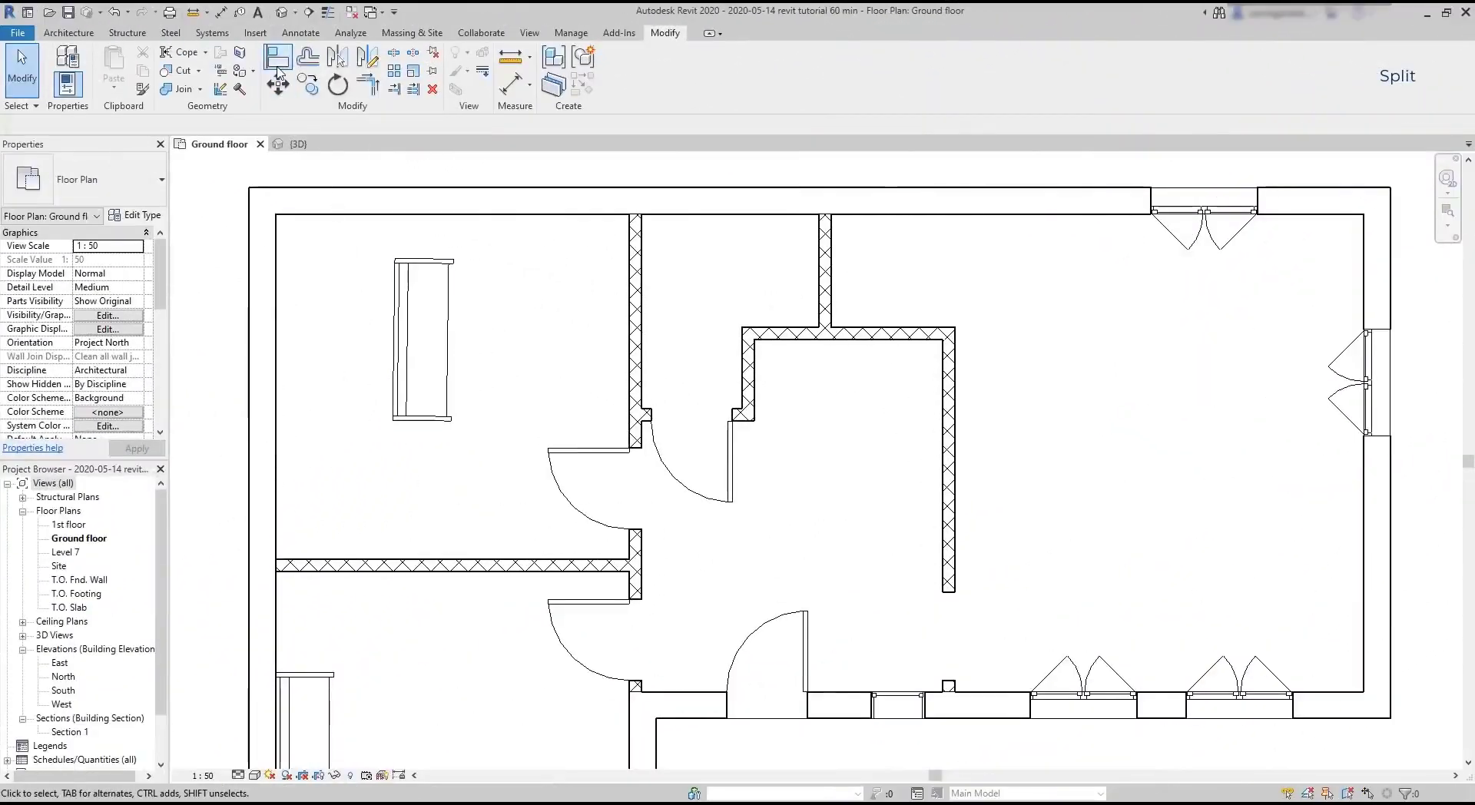
Align the back of the north-west room's sofa with the inner face of the west wall.
{"action": "left_click", "coordinate": [278, 62]}
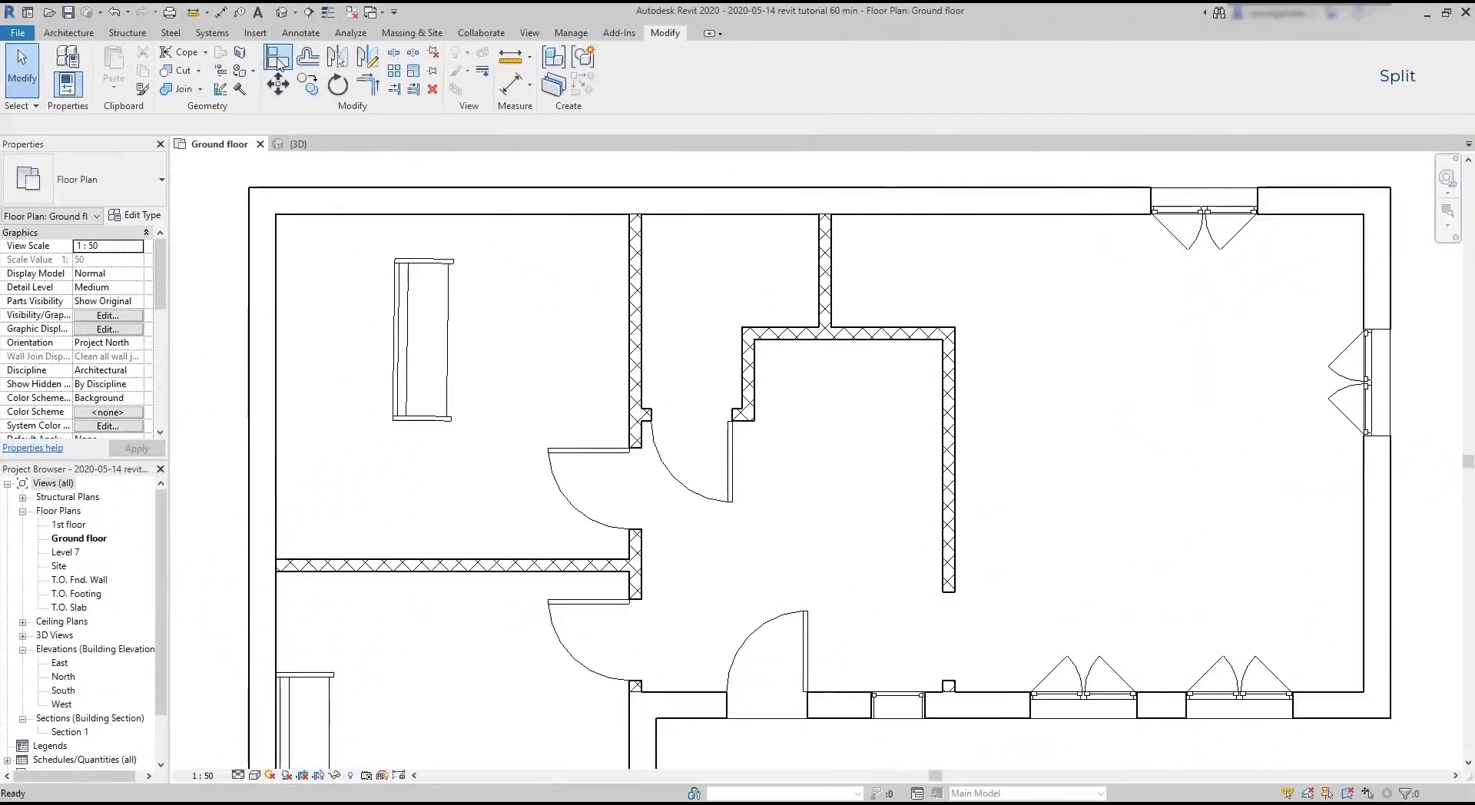
{"action": "left_click", "coordinate": [277, 292]}
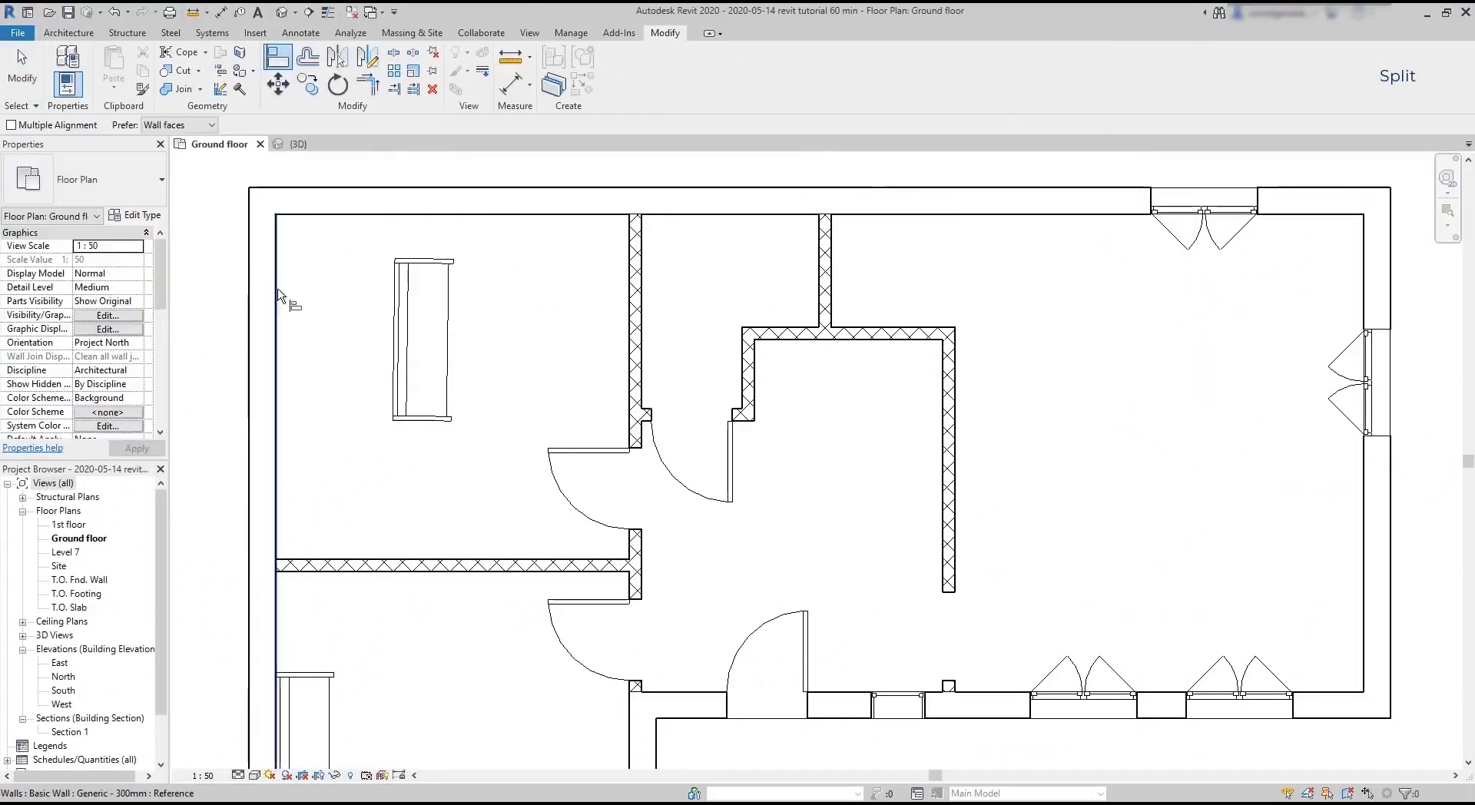
{"action": "left_click", "coordinate": [394, 400]}
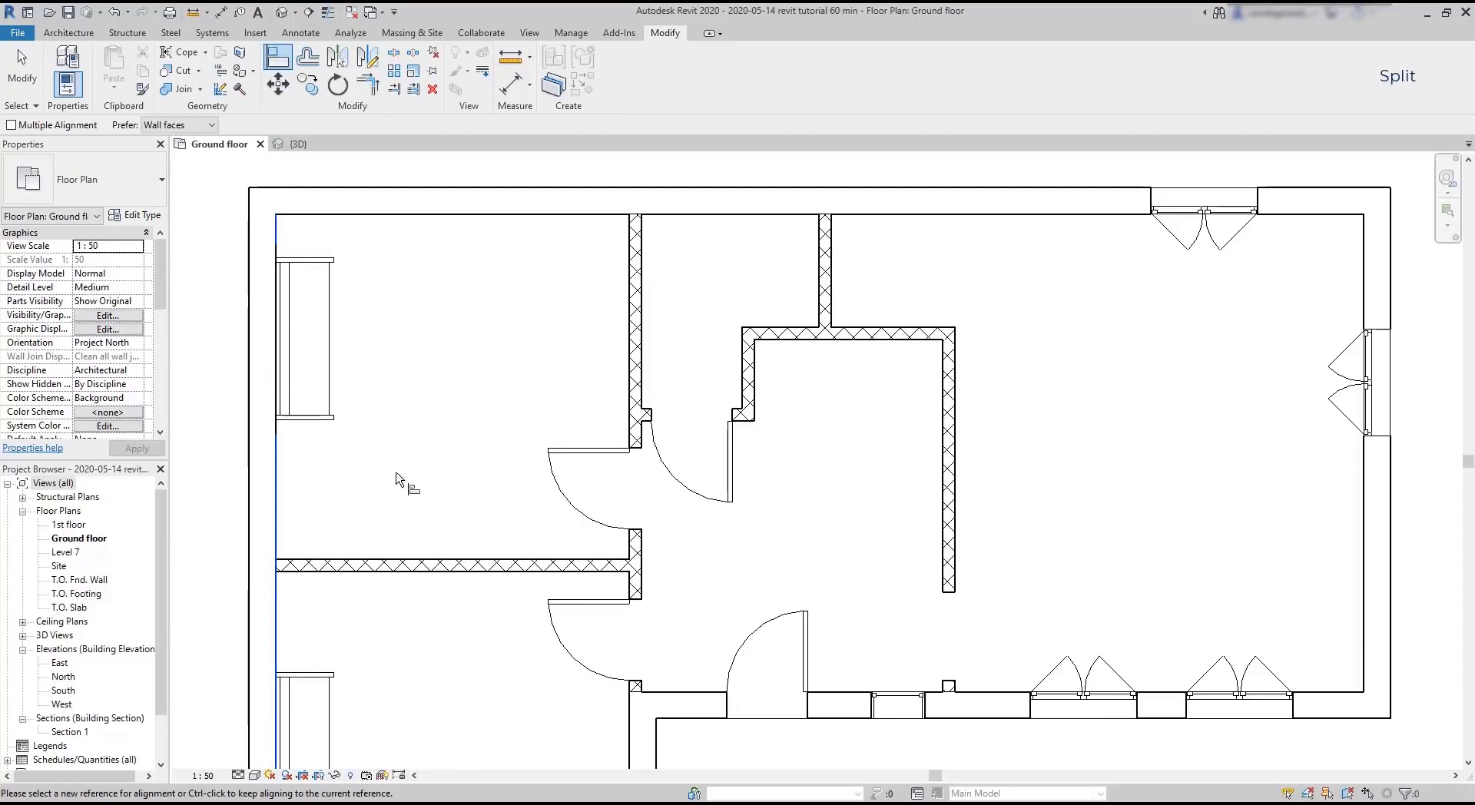
{"action": "key", "text": "Escape"}
{"action": "key", "text": "Escape"}
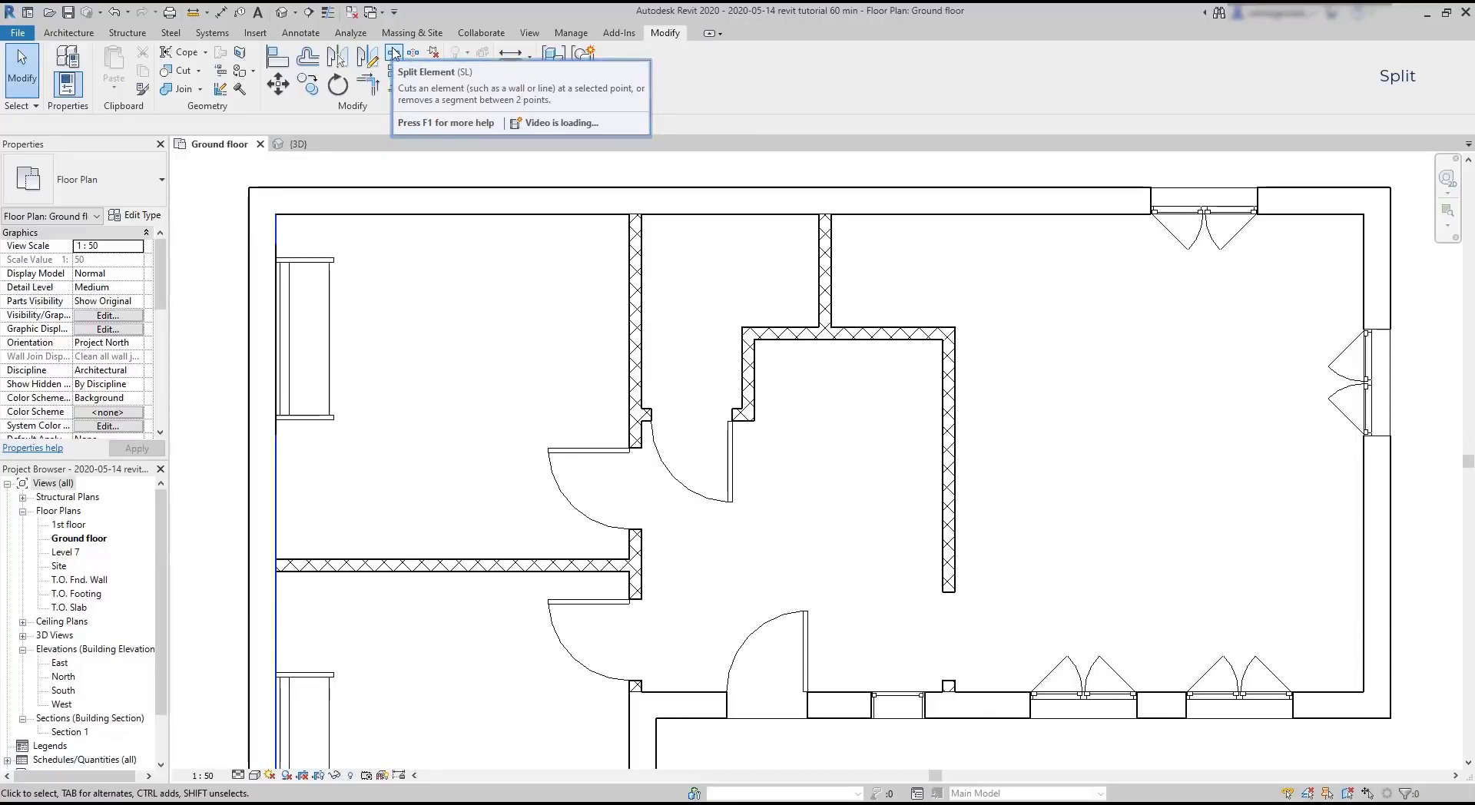
Split the partition between the two west rooms at two points, about 3 m and 1.5 m from its east end.
{"action": "left_click", "coordinate": [394, 54]}
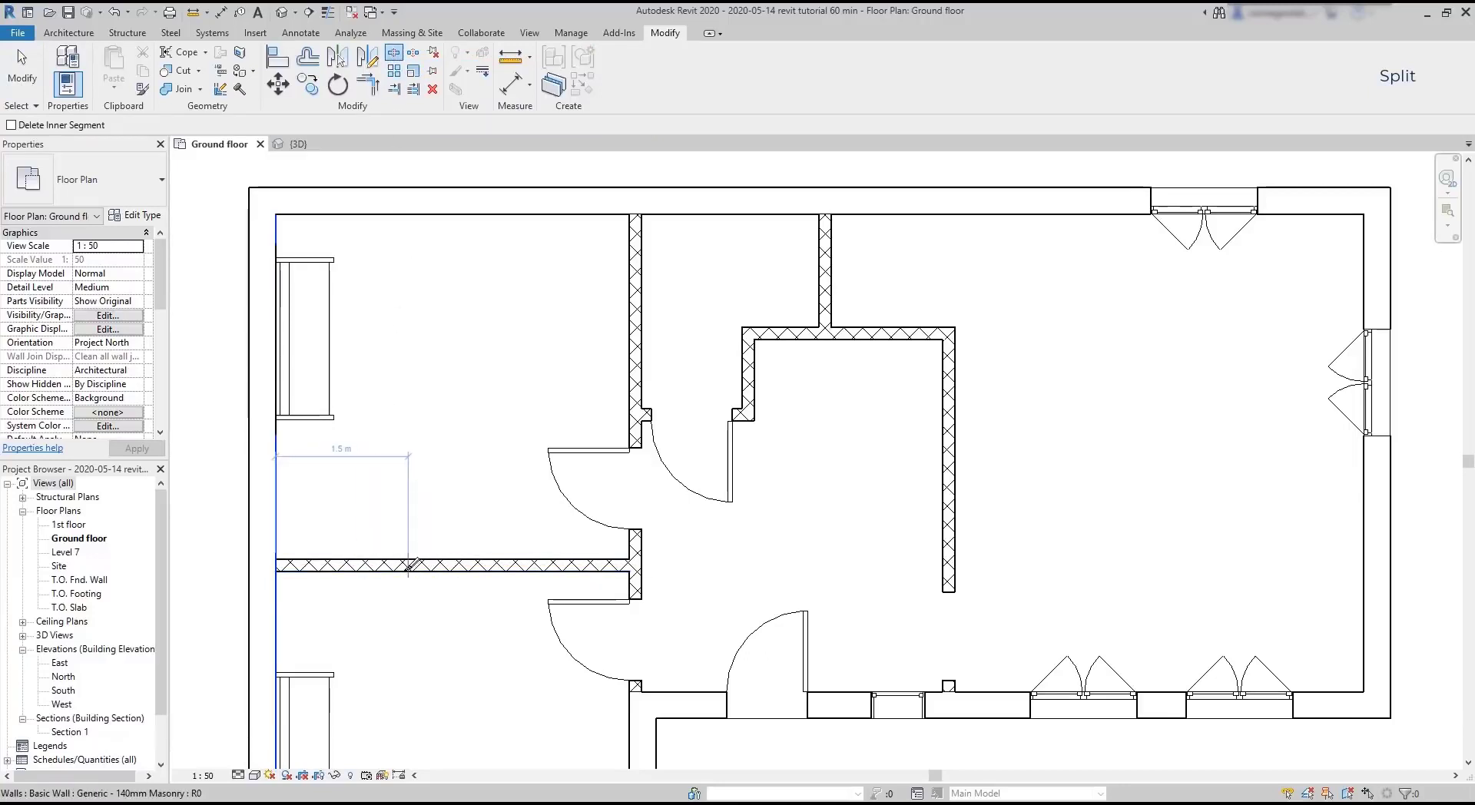
{"action": "left_click", "coordinate": [366, 565]}
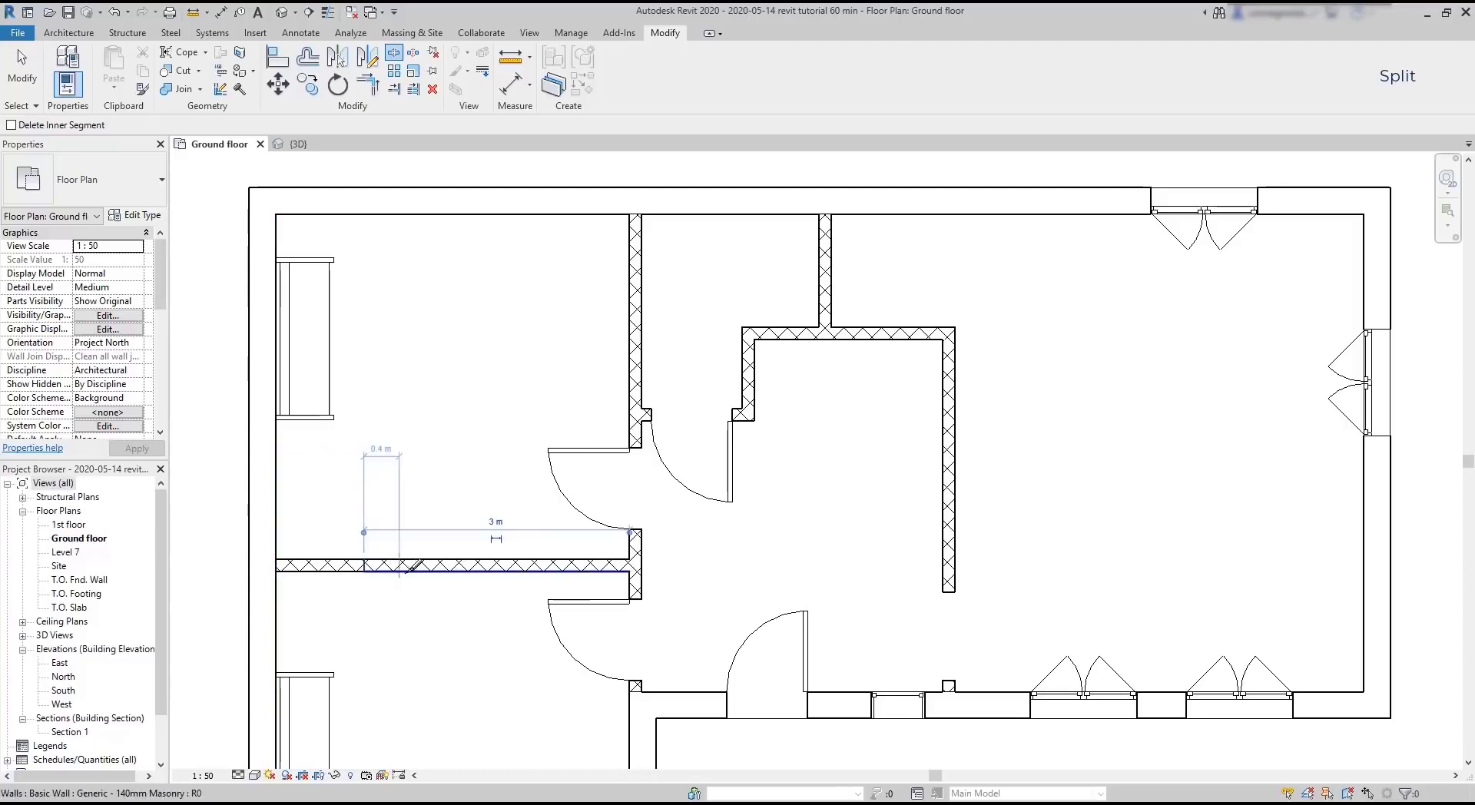
{"action": "left_click", "coordinate": [496, 564]}
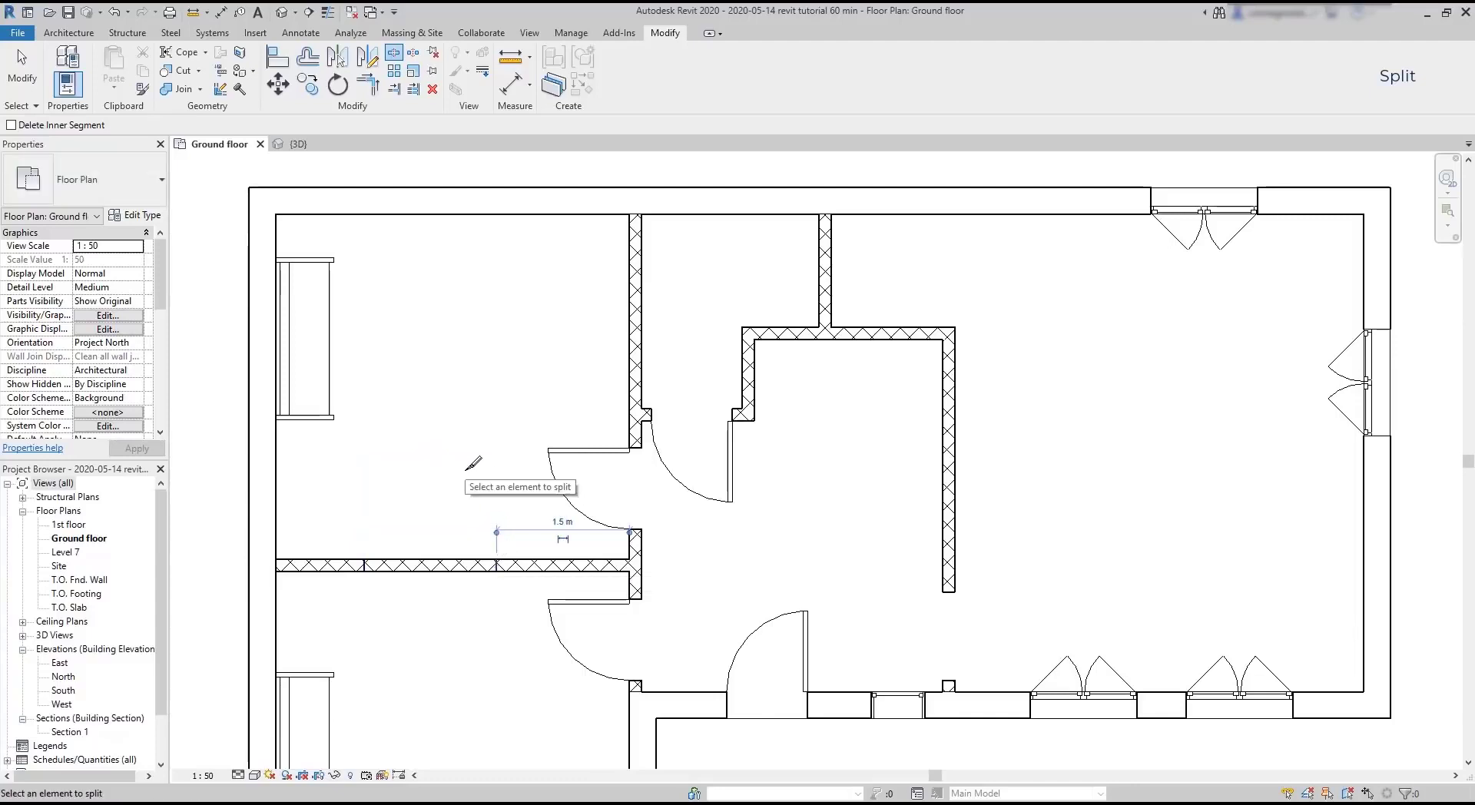
{"action": "key", "text": "Escape"}
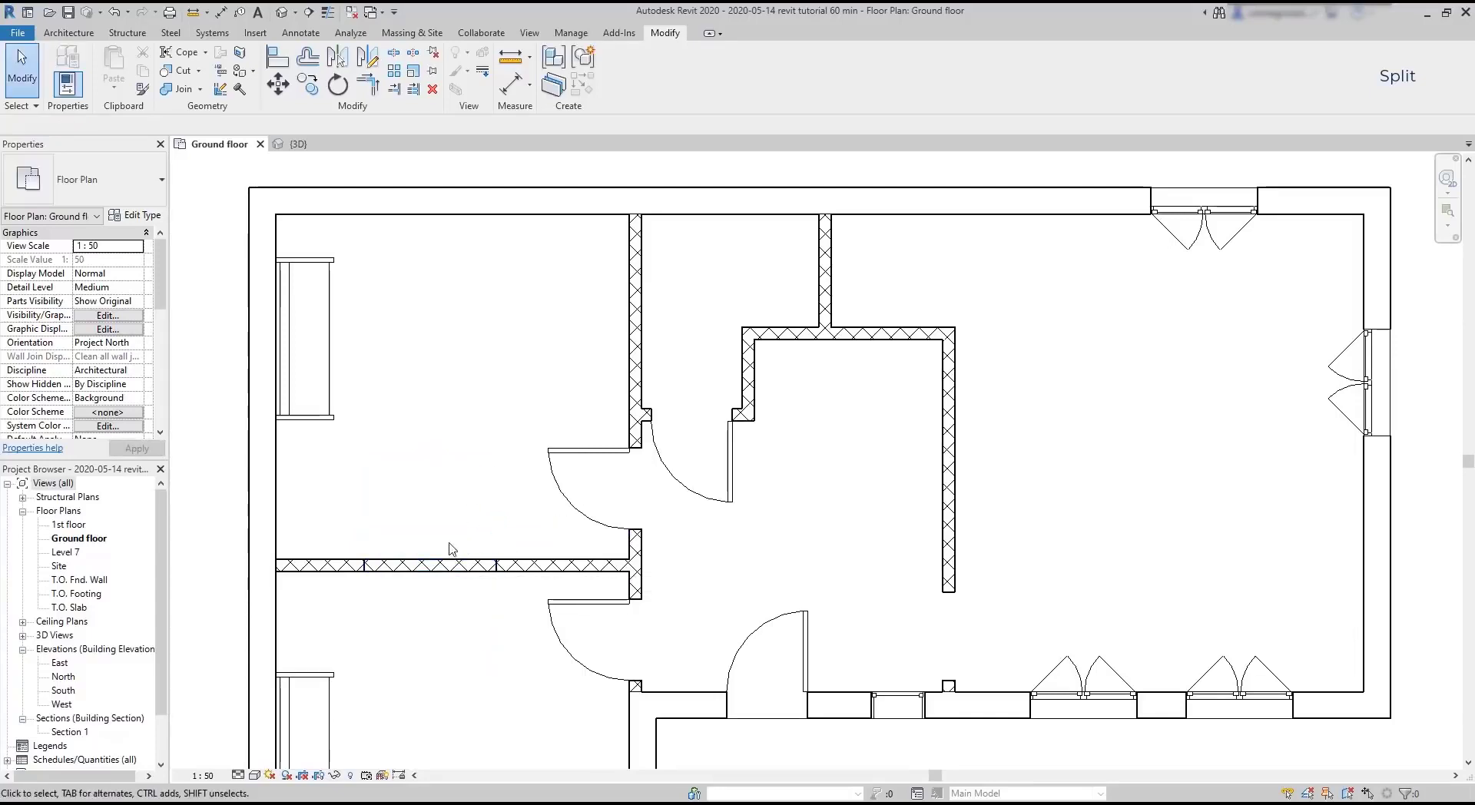
Delete the middle segment of the split partition between the two west rooms.
{"action": "left_click", "coordinate": [453, 567]}
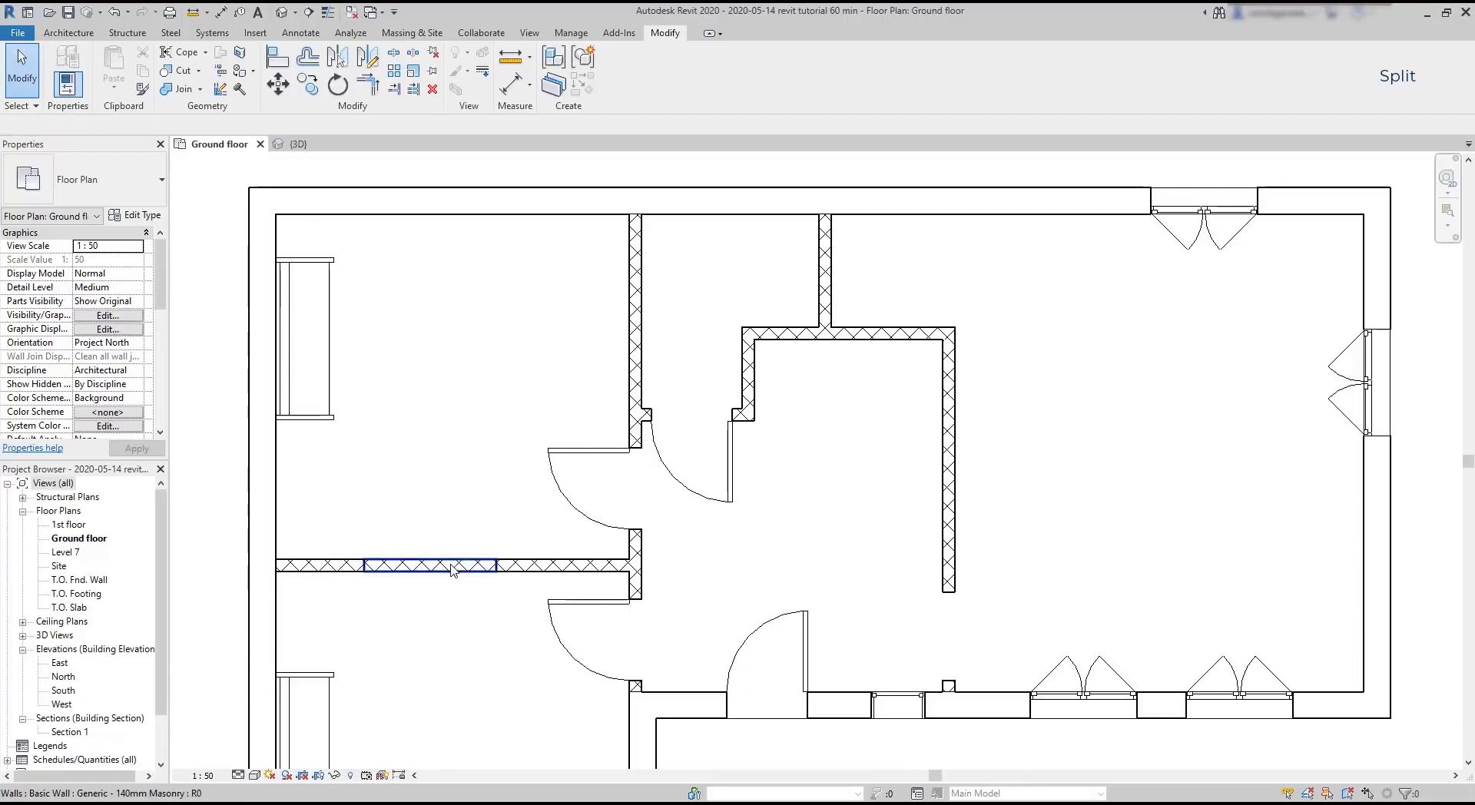
{"action": "left_click", "coordinate": [452, 567]}
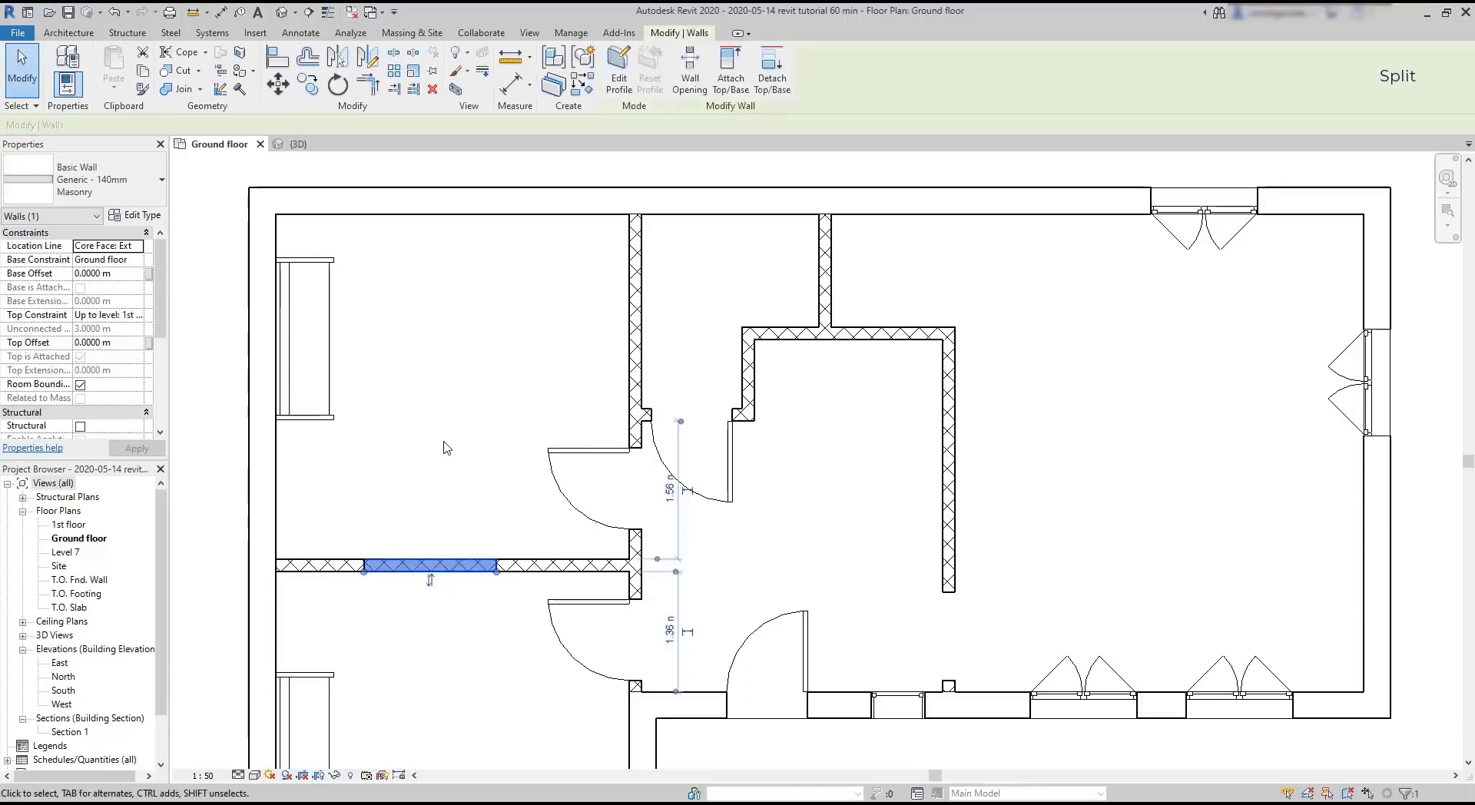
{"action": "key", "text": "Delete"}
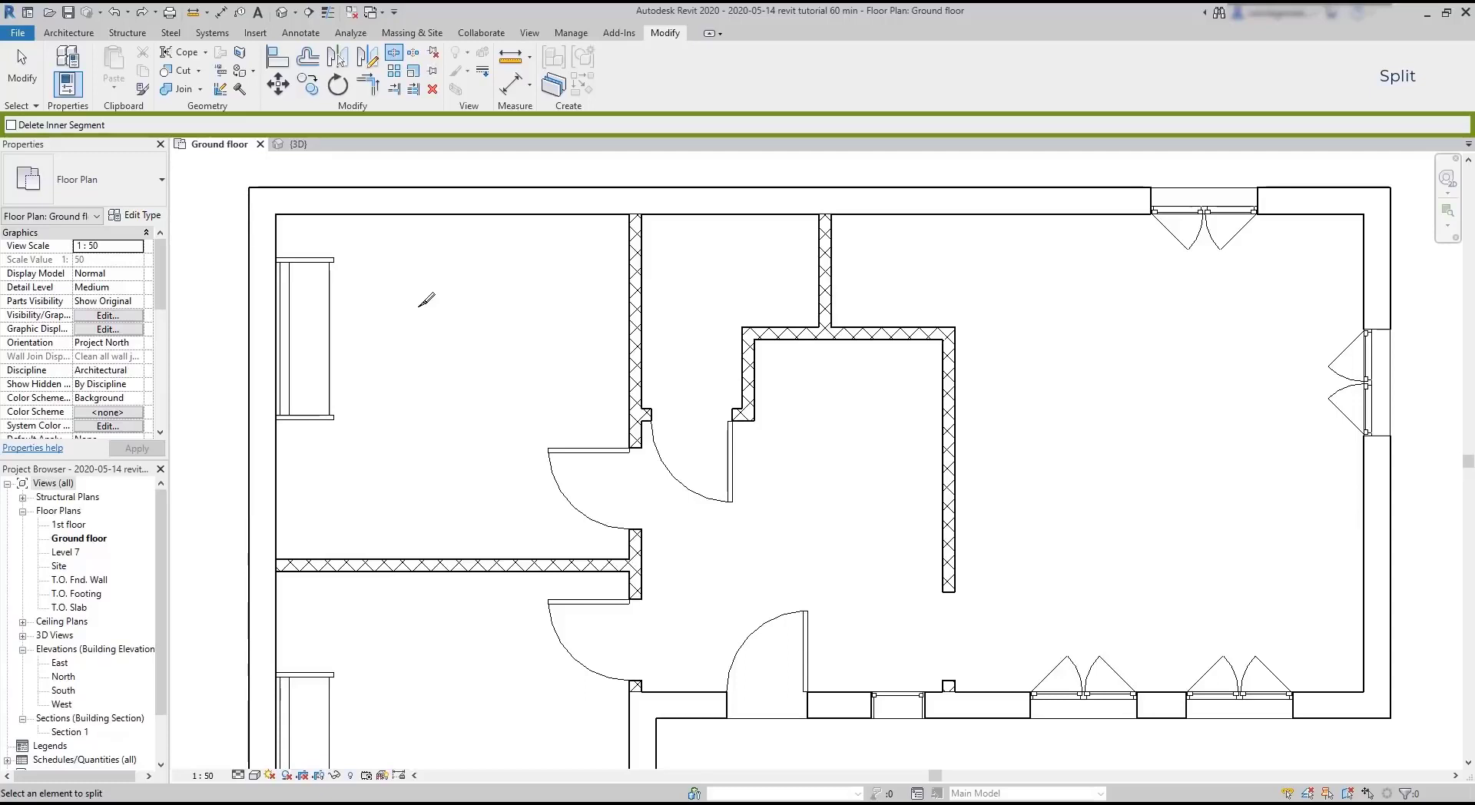
Split the partition at about 3 m and 1.5 m from its east end with Delete Inner Segment enabled.
{"action": "left_click", "coordinate": [12, 125]}
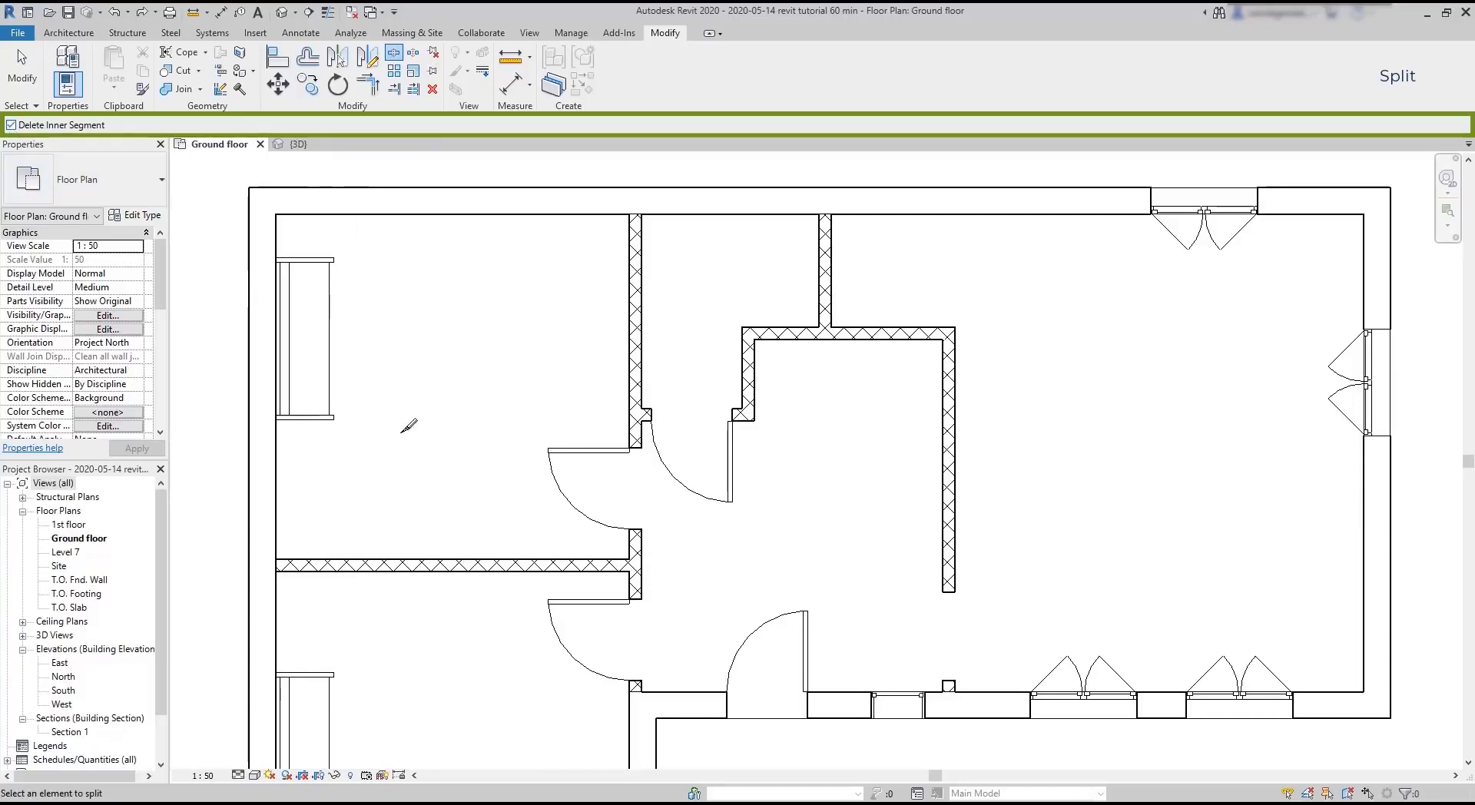
{"action": "left_click", "coordinate": [364, 559]}
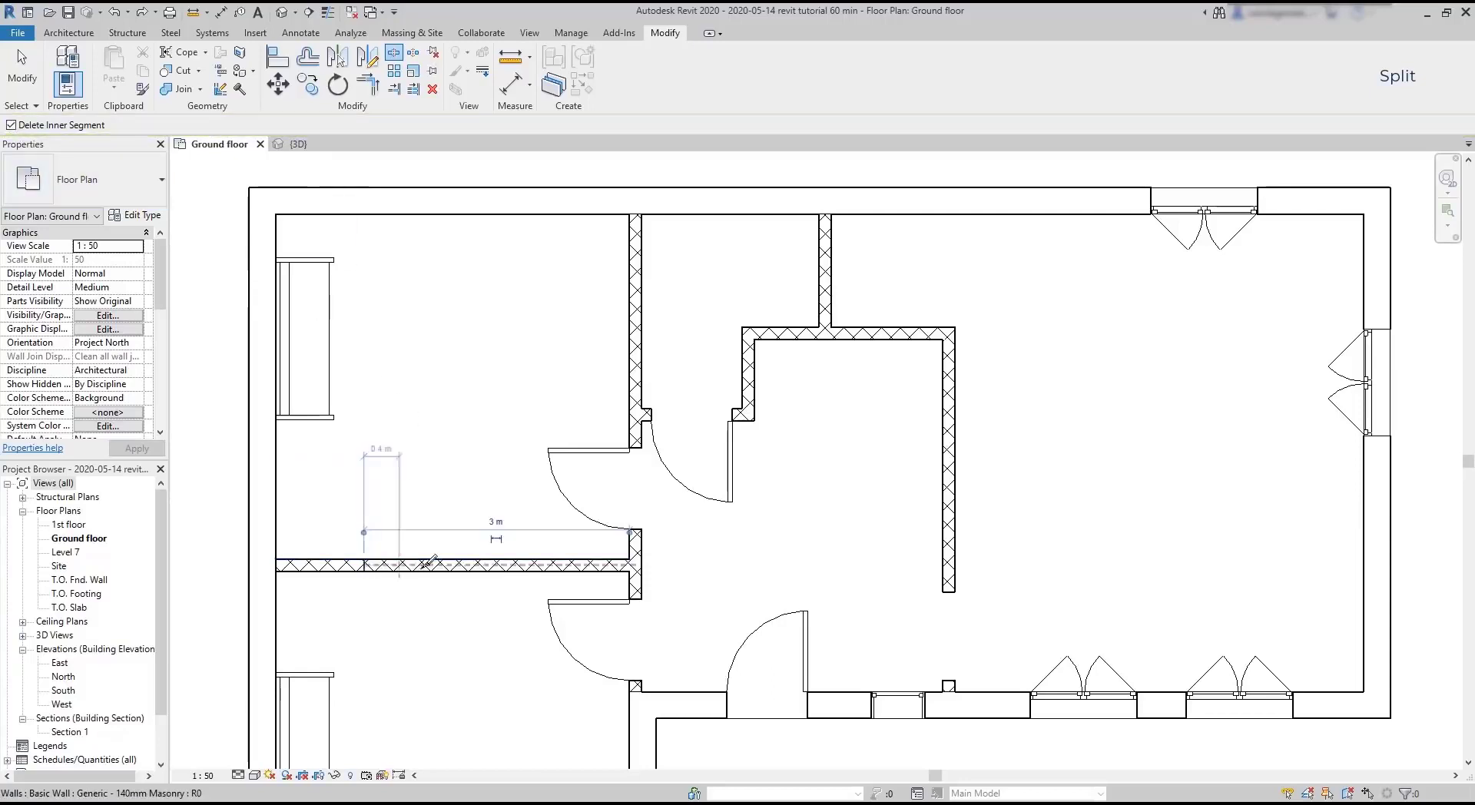
{"action": "left_click", "coordinate": [496, 566]}
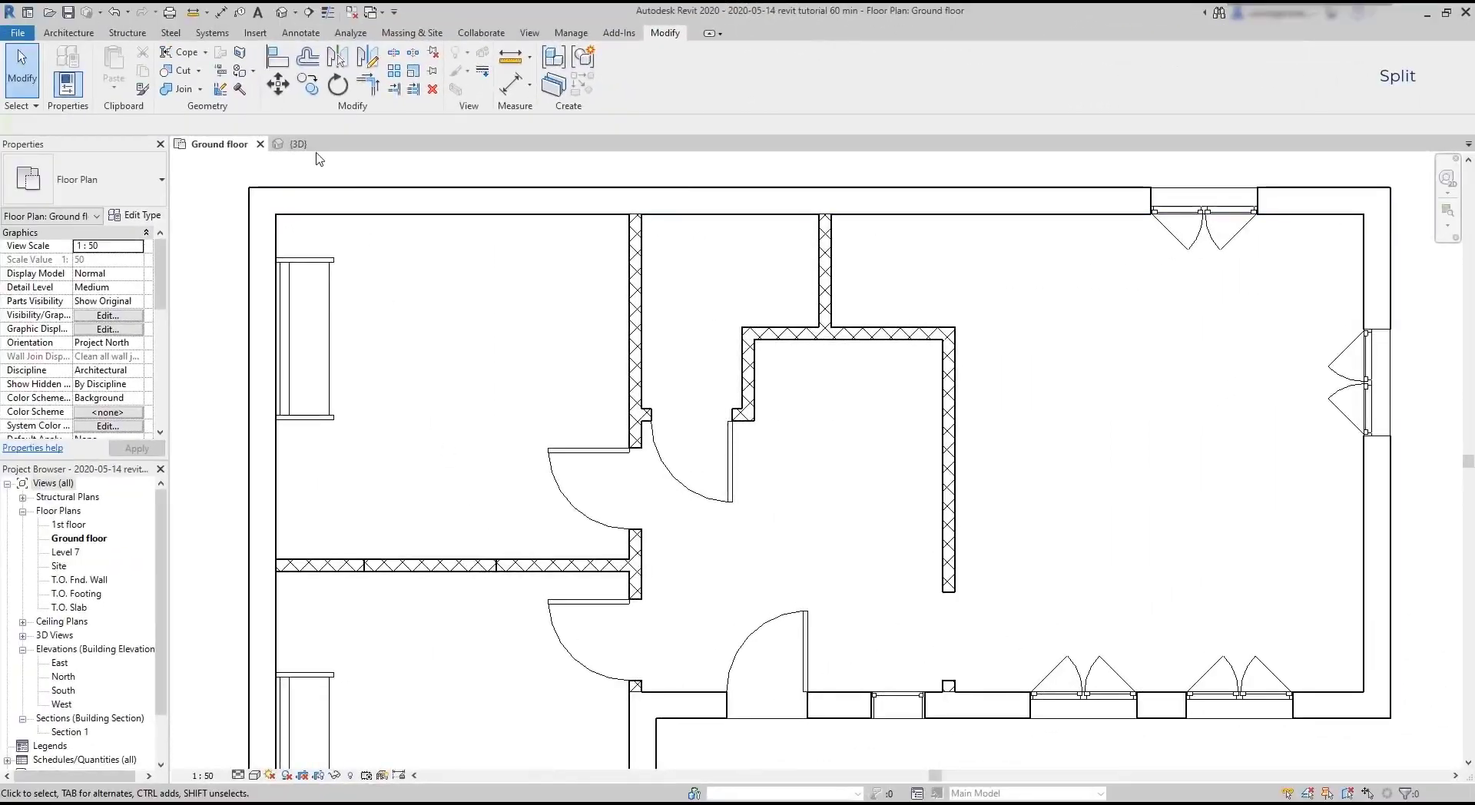
Open the 3D view to examine the split partition between the two west rooms.
{"action": "left_click", "coordinate": [298, 145]}
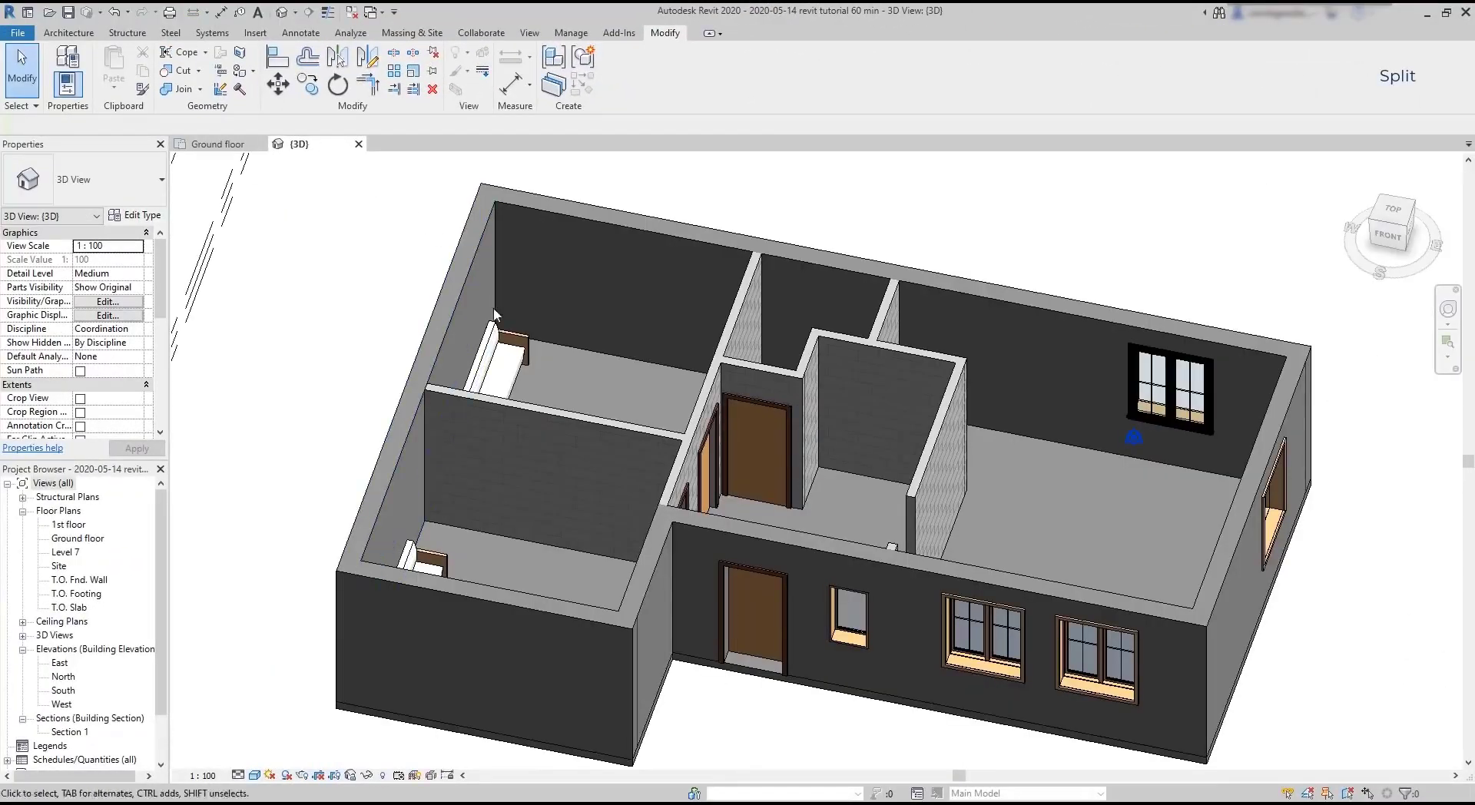
Split the middle segment of the wall between the two bedrooms horizontally at 2.1 m above the floor and delete its lower part.
{"action": "middle_click_drag", "start_coordinate": [598, 575], "coordinate": [480, 450]}
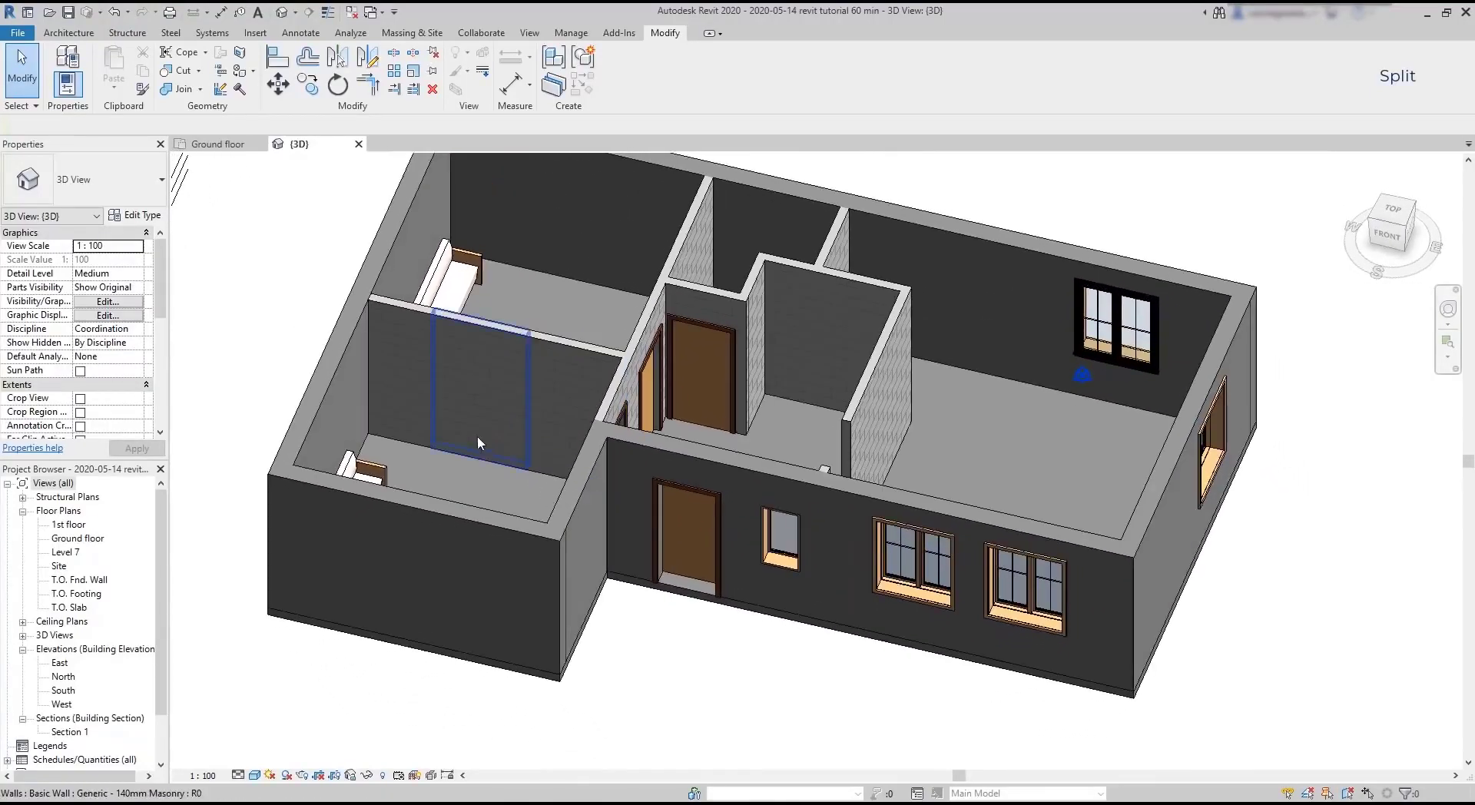
{"action": "scroll", "coordinate": [438, 419], "scroll_direction": "up", "scroll_amount": 2}
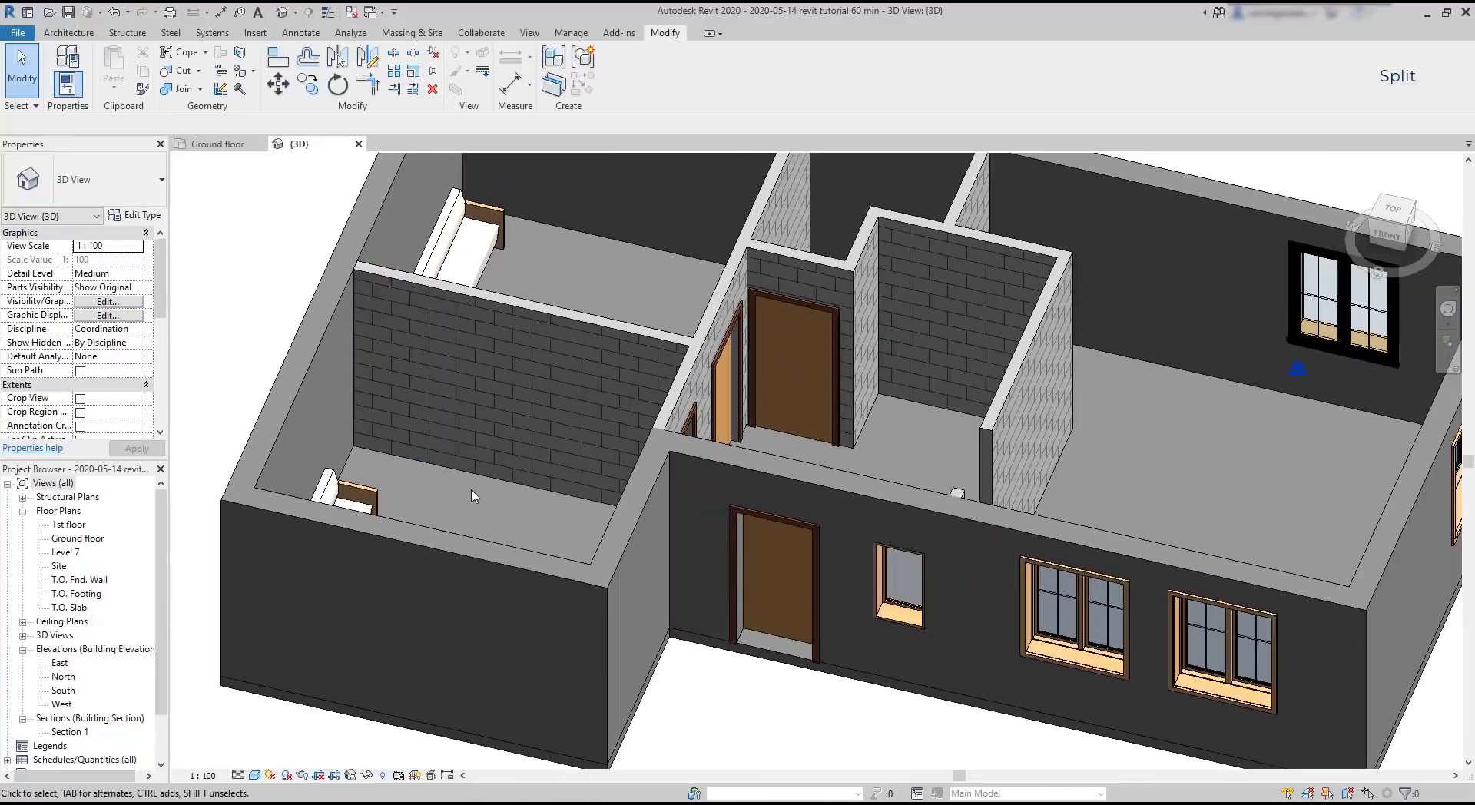
{"action": "left_click", "coordinate": [493, 446]}
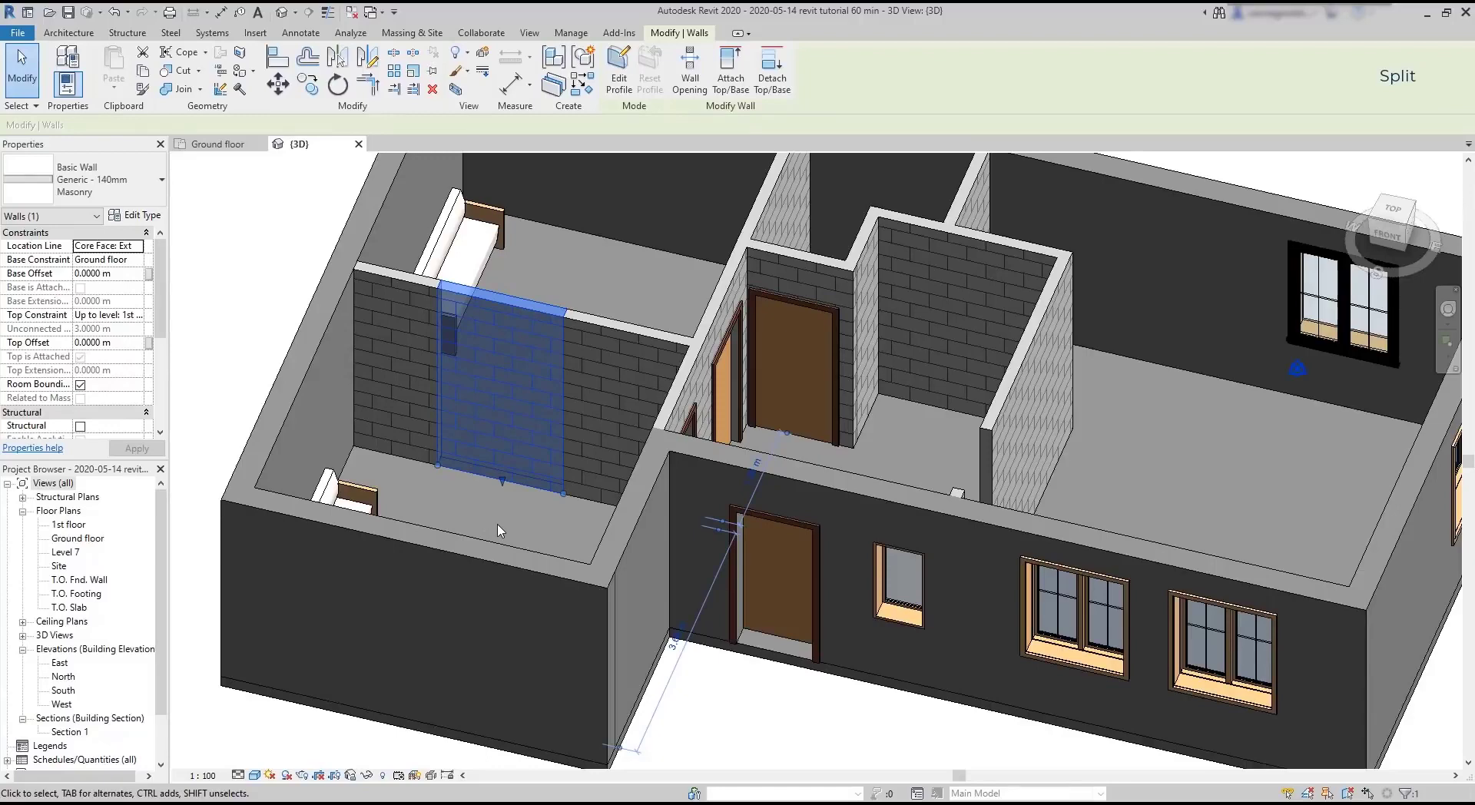
{"action": "key", "text": "Escape"}
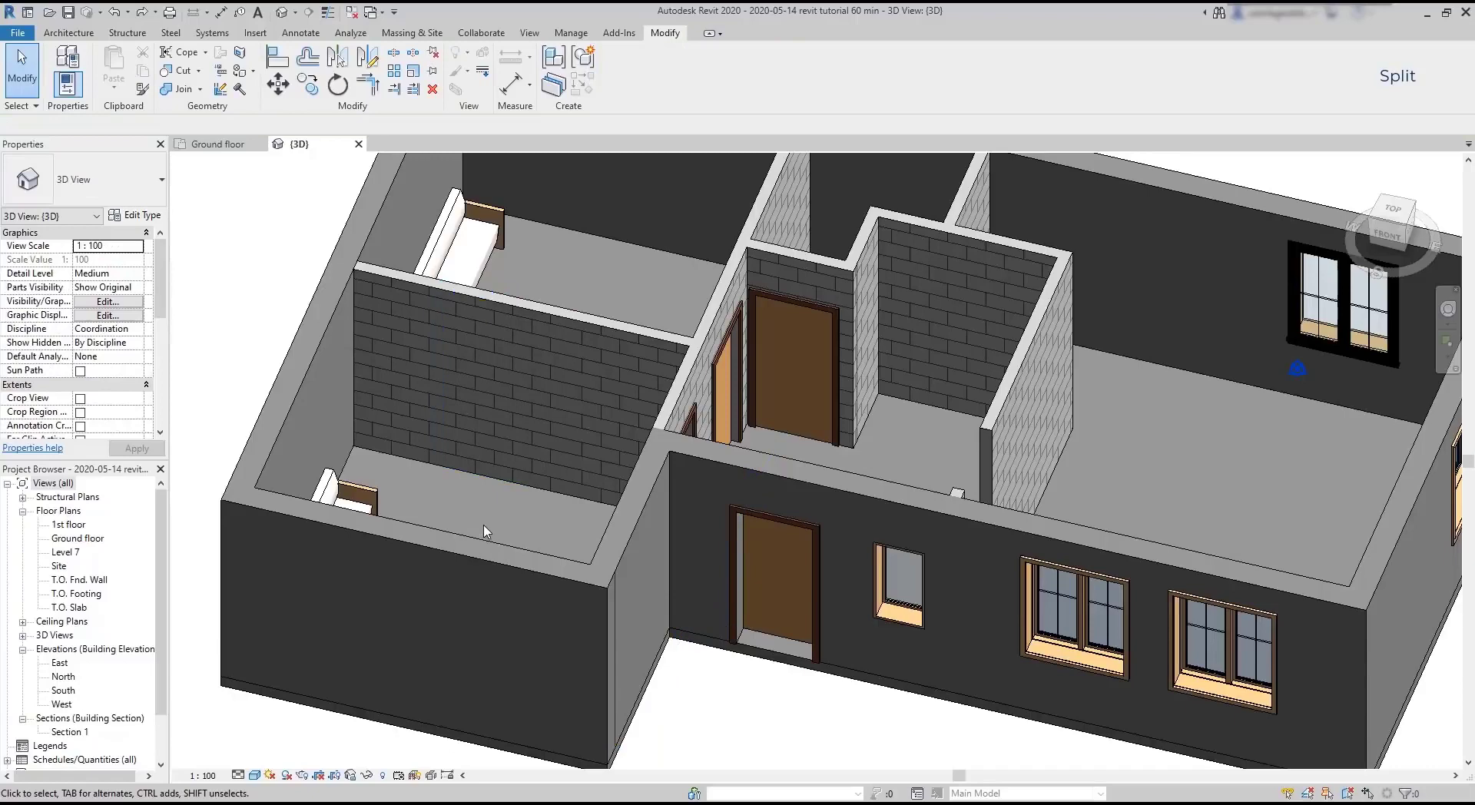
{"action": "left_click", "coordinate": [394, 54]}
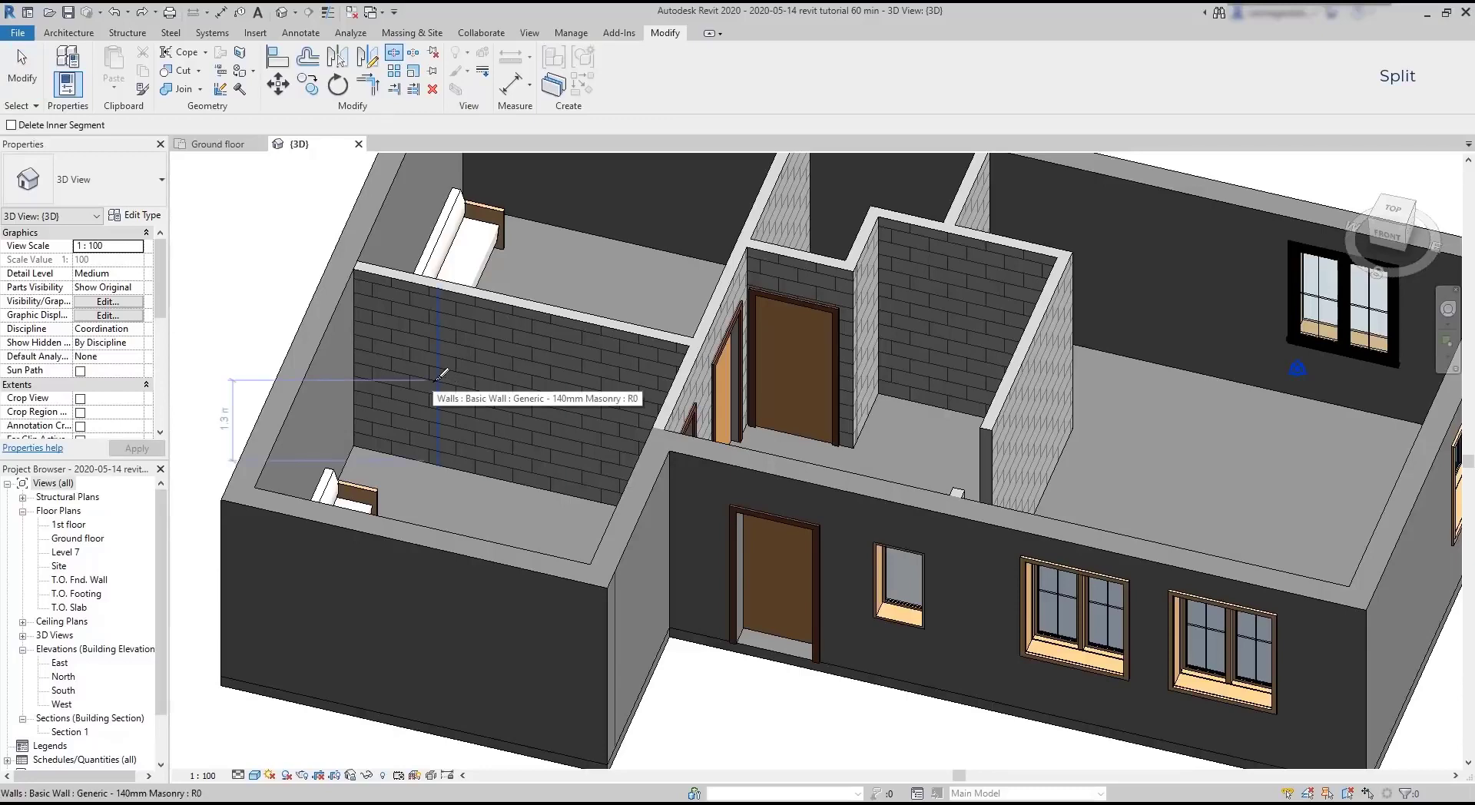
{"action": "left_click", "coordinate": [438, 334]}
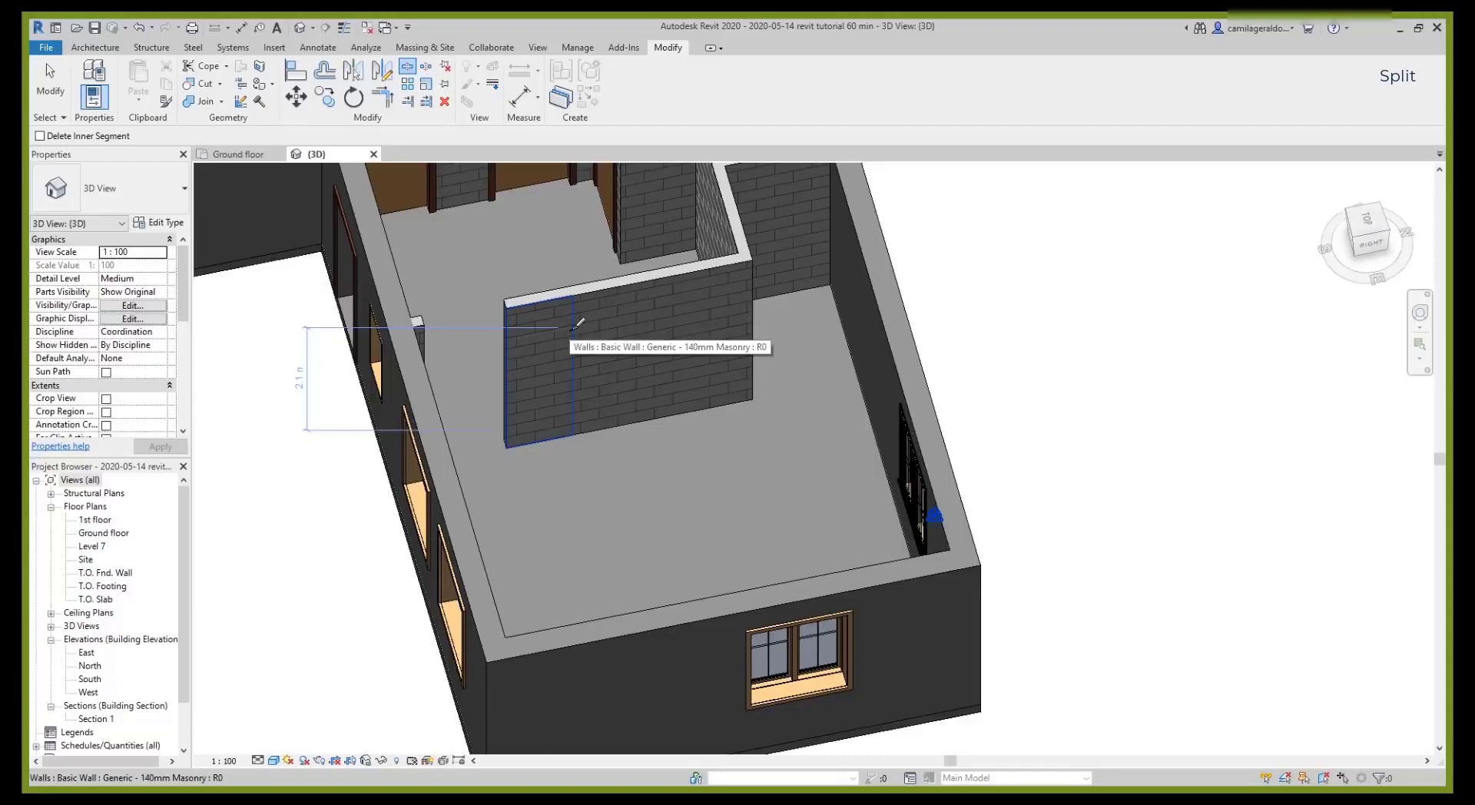
{"action": "left_click", "coordinate": [575, 324]}
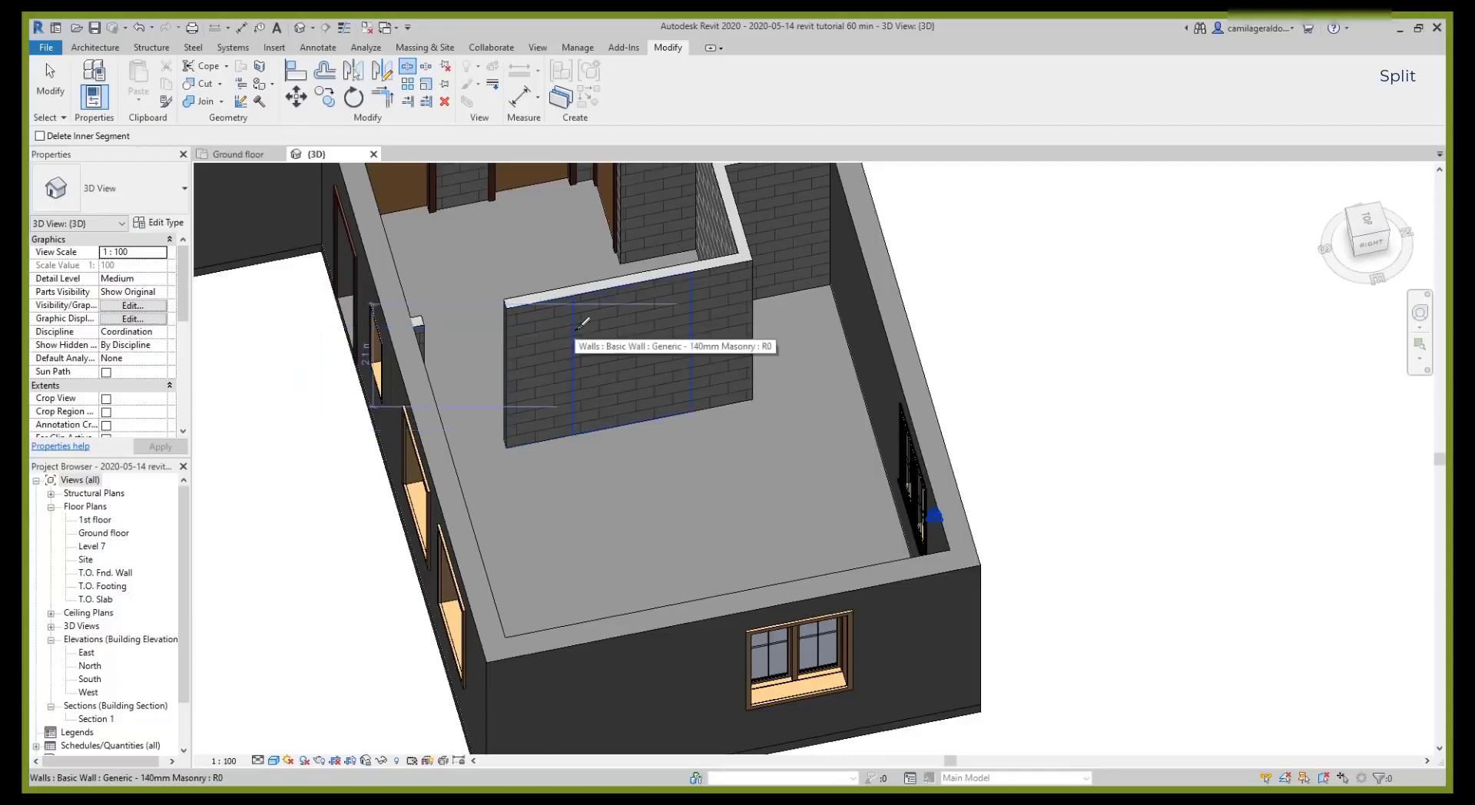
{"action": "left_click", "coordinate": [578, 326]}
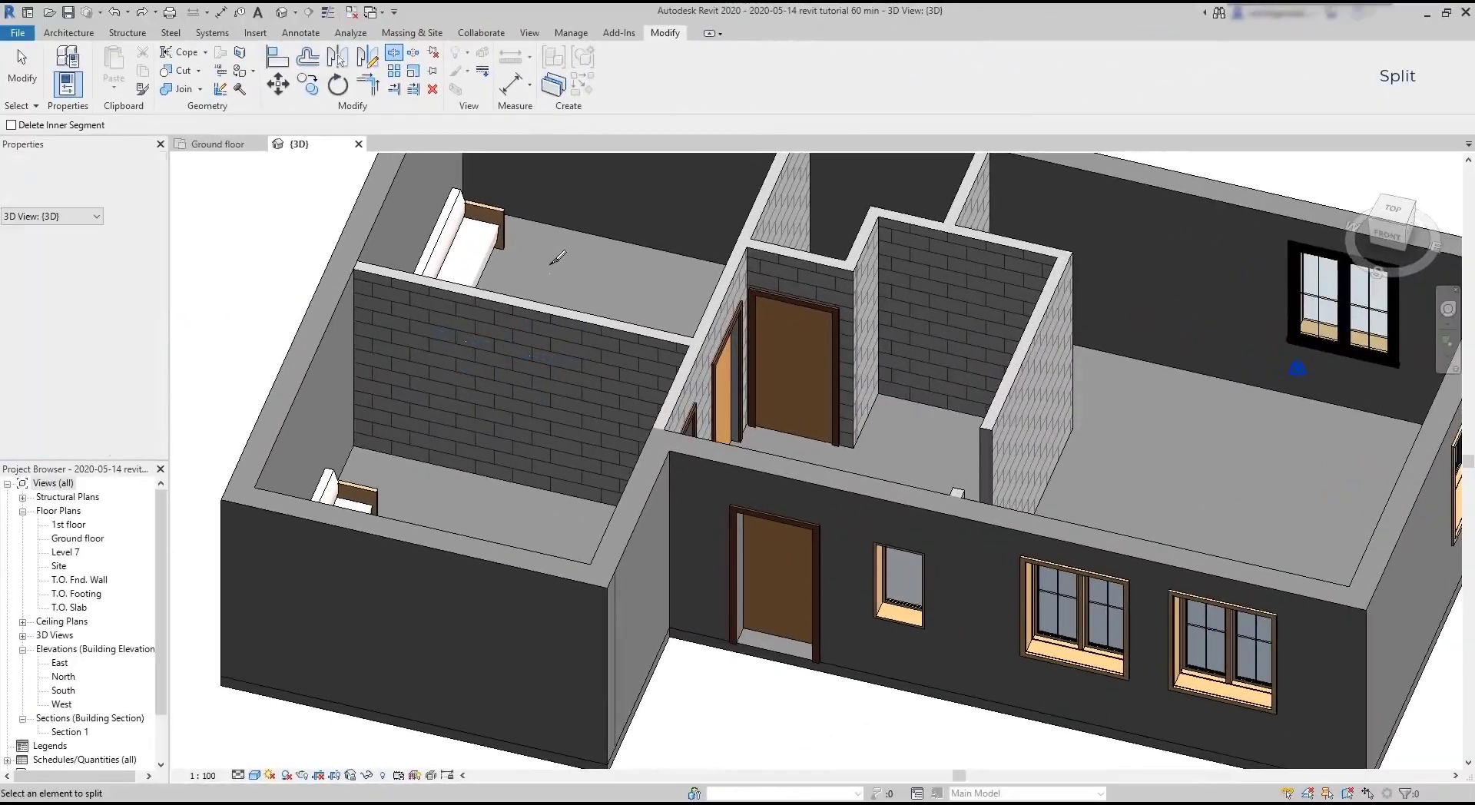
{"action": "key", "text": "Escape"}
{"action": "key", "text": "Escape"}
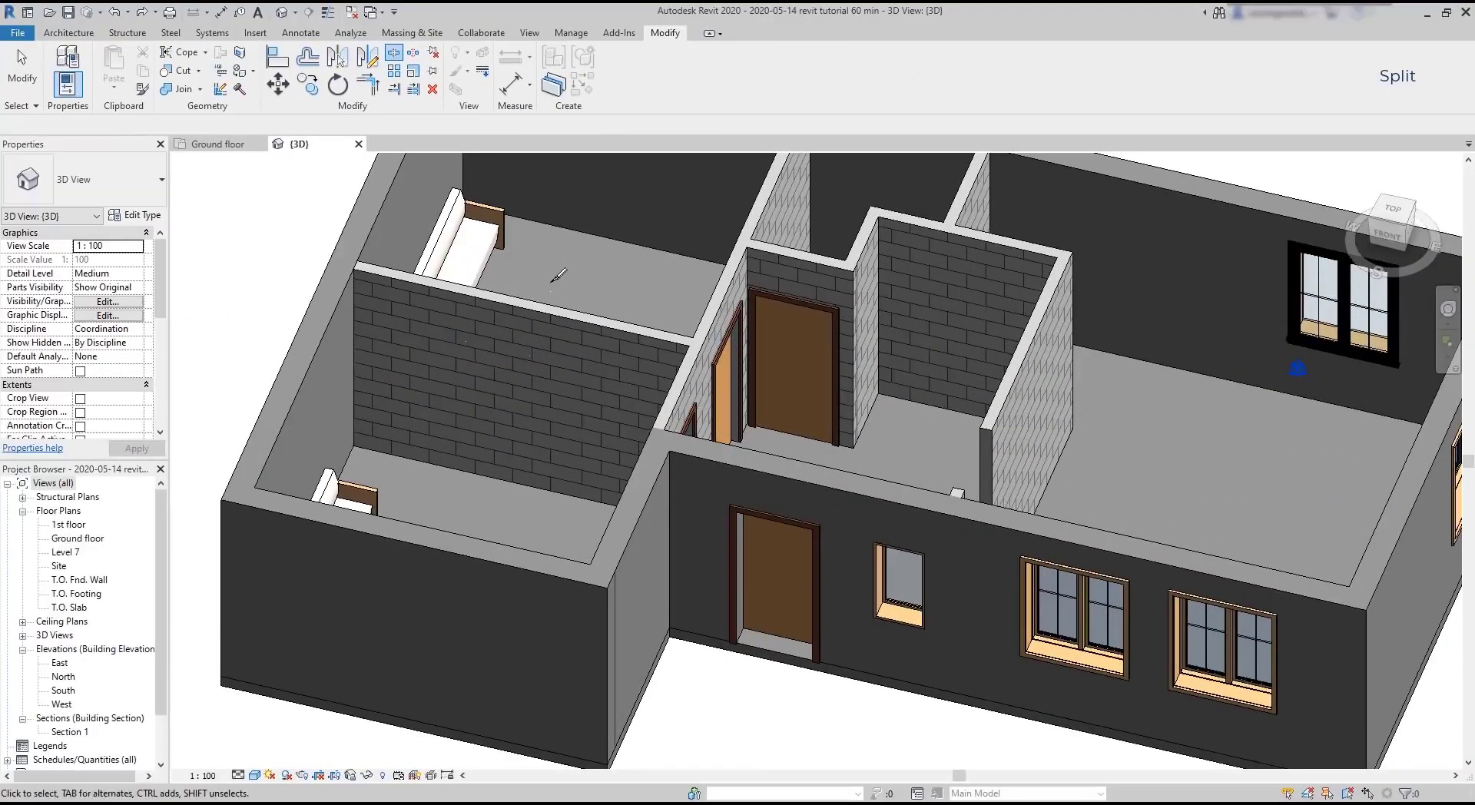
{"action": "left_click", "coordinate": [503, 390]}
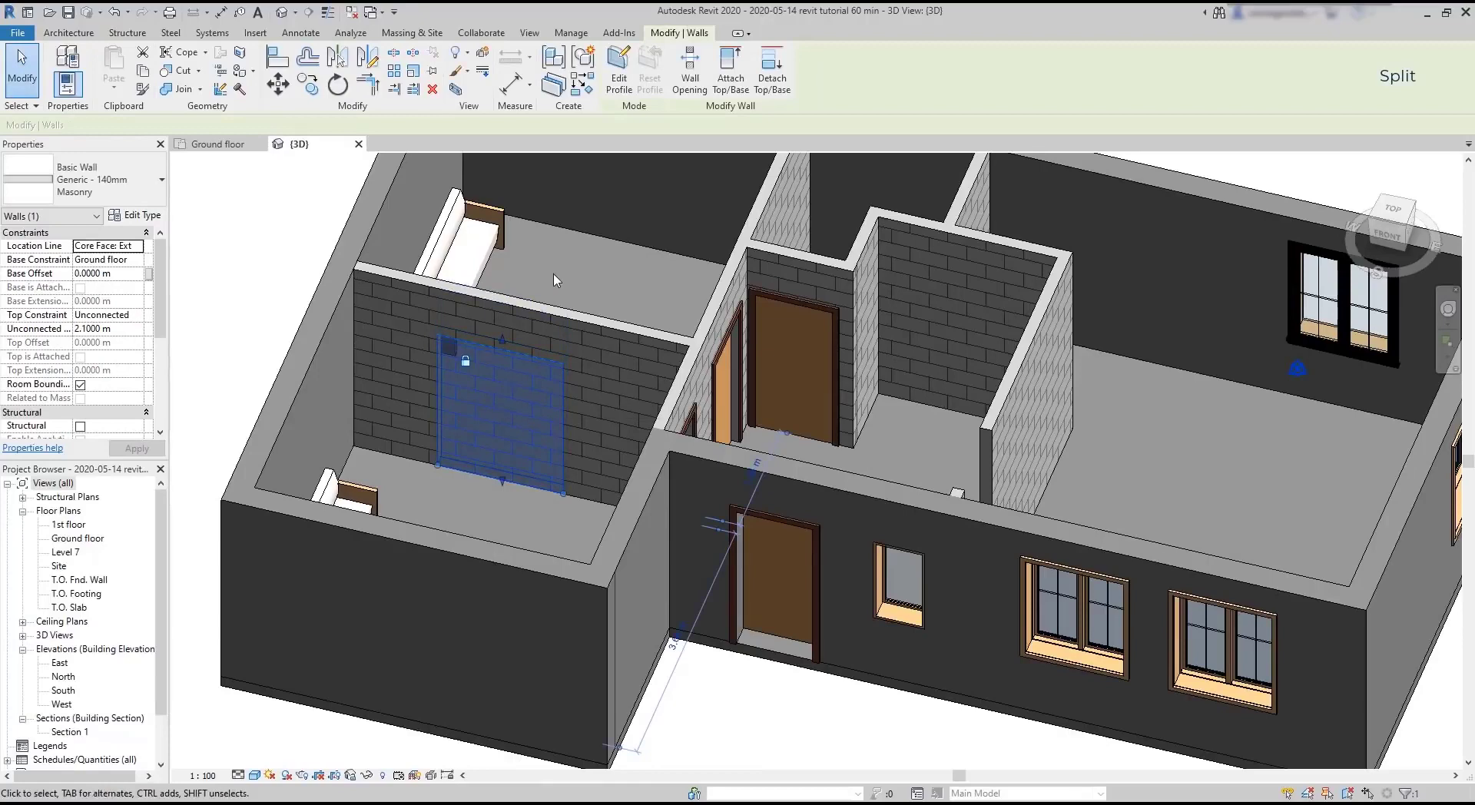
{"action": "key", "text": "Delete"}
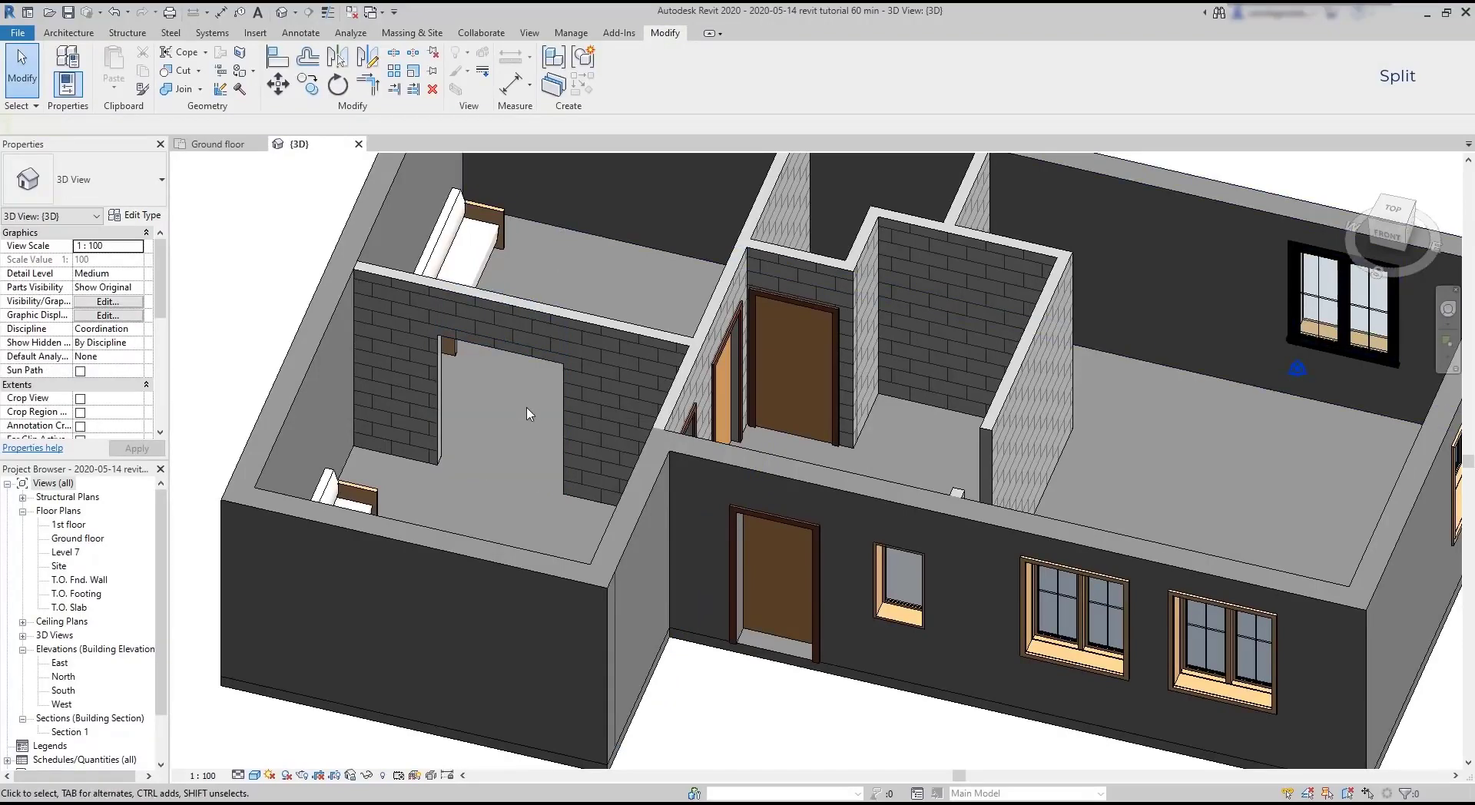
Set the base offset of the wall piece above the new opening to 2.0 m.
{"action": "mouse_move", "coordinate": [528, 436]}
{"action": "middle_mouse_down", "text": "shift"}
{"action": "mouse_move", "coordinate": [543, 370]}
{"action": "mouse_move", "coordinate": [444, 398]}
{"action": "mouse_move", "coordinate": [599, 385]}
{"action": "mouse_move", "coordinate": [803, 470]}
{"action": "mouse_move", "coordinate": [731, 453]}
{"action": "mouse_move", "coordinate": [517, 460]}
{"action": "middle_mouse_up", "text": "shift"}
{"action": "middle_click_drag", "start_coordinate": [643, 368], "coordinate": [702, 264], "text": "shift"}
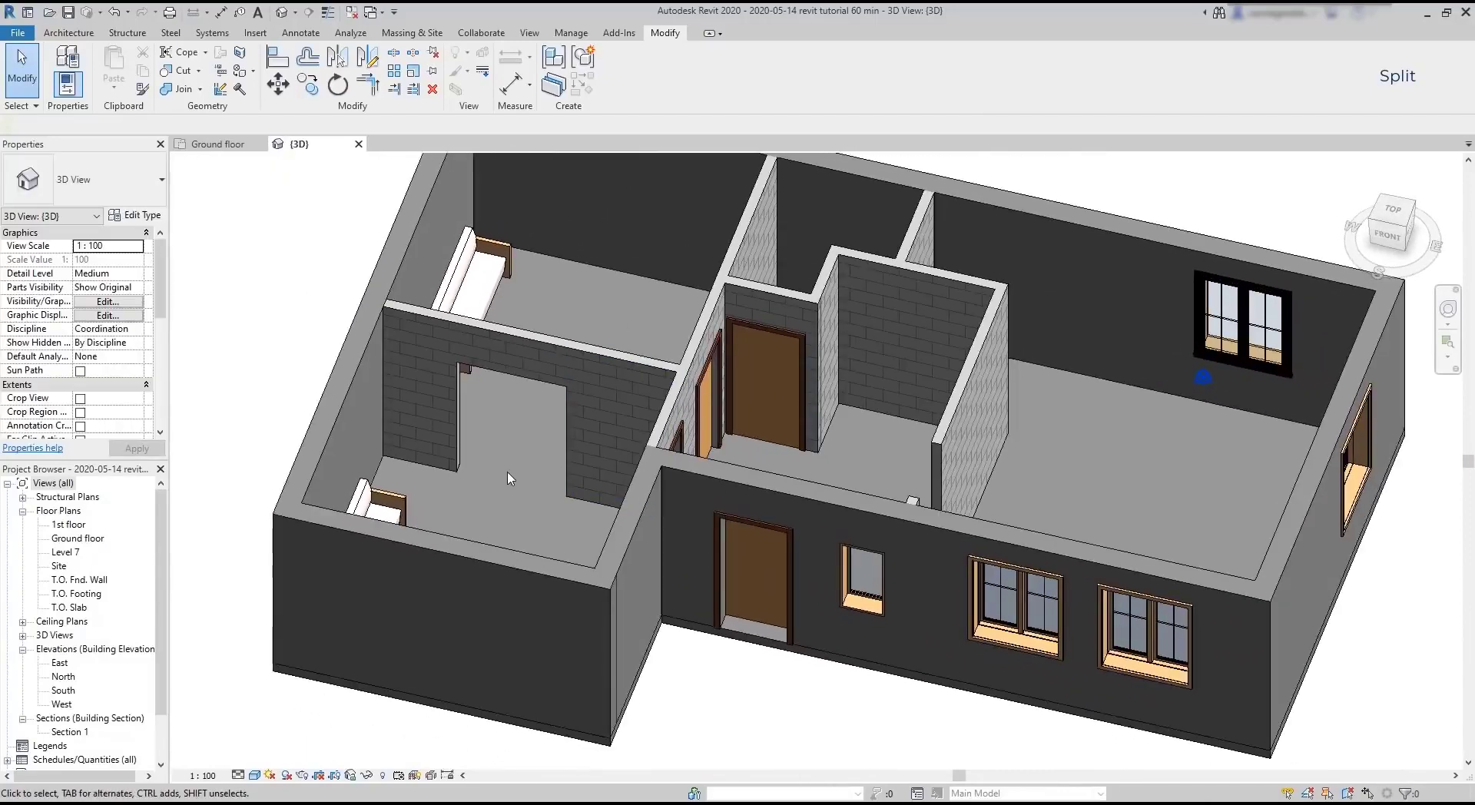
{"action": "scroll", "coordinate": [511, 484], "scroll_direction": "up", "scroll_amount": 3}
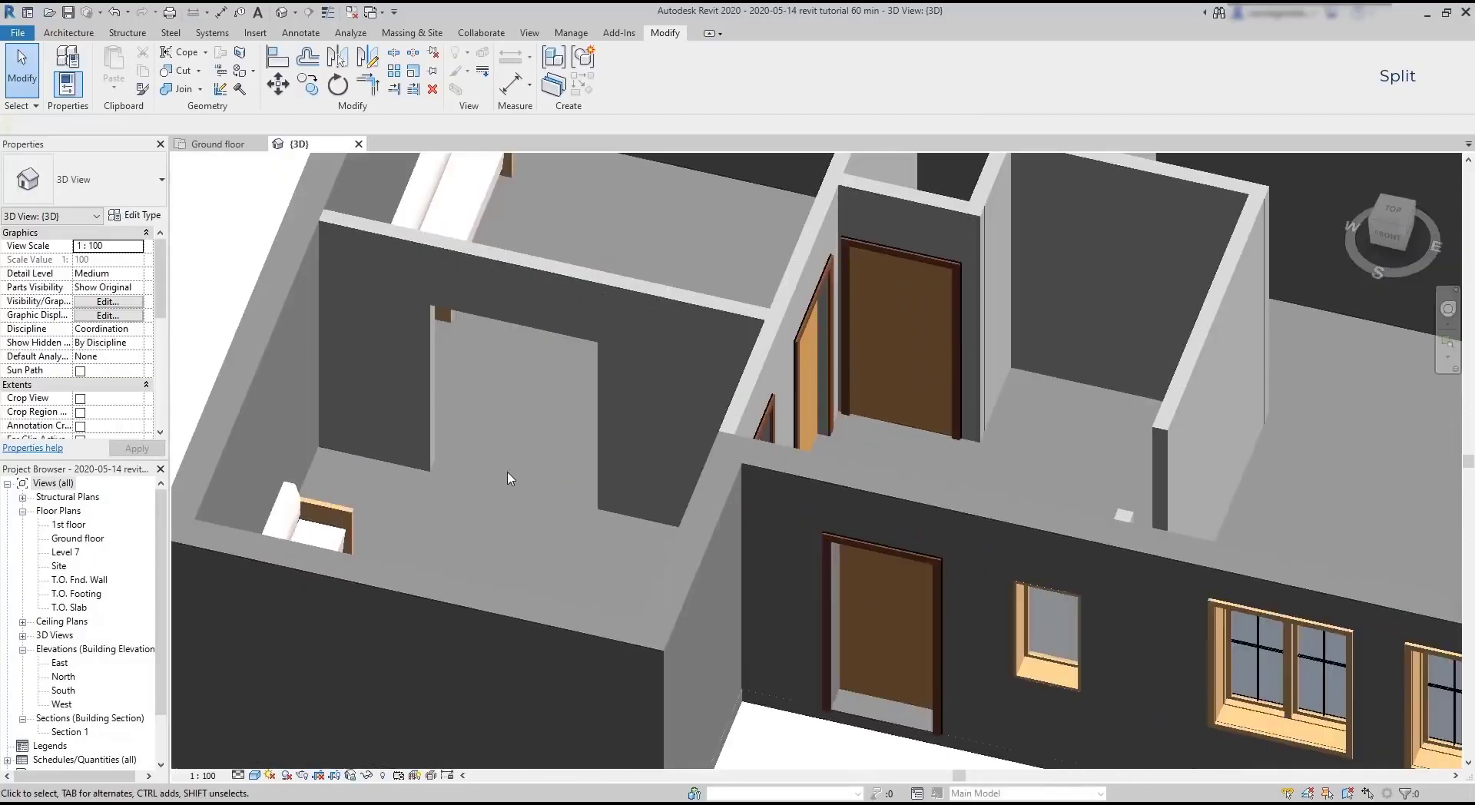
{"action": "left_click", "coordinate": [560, 332]}
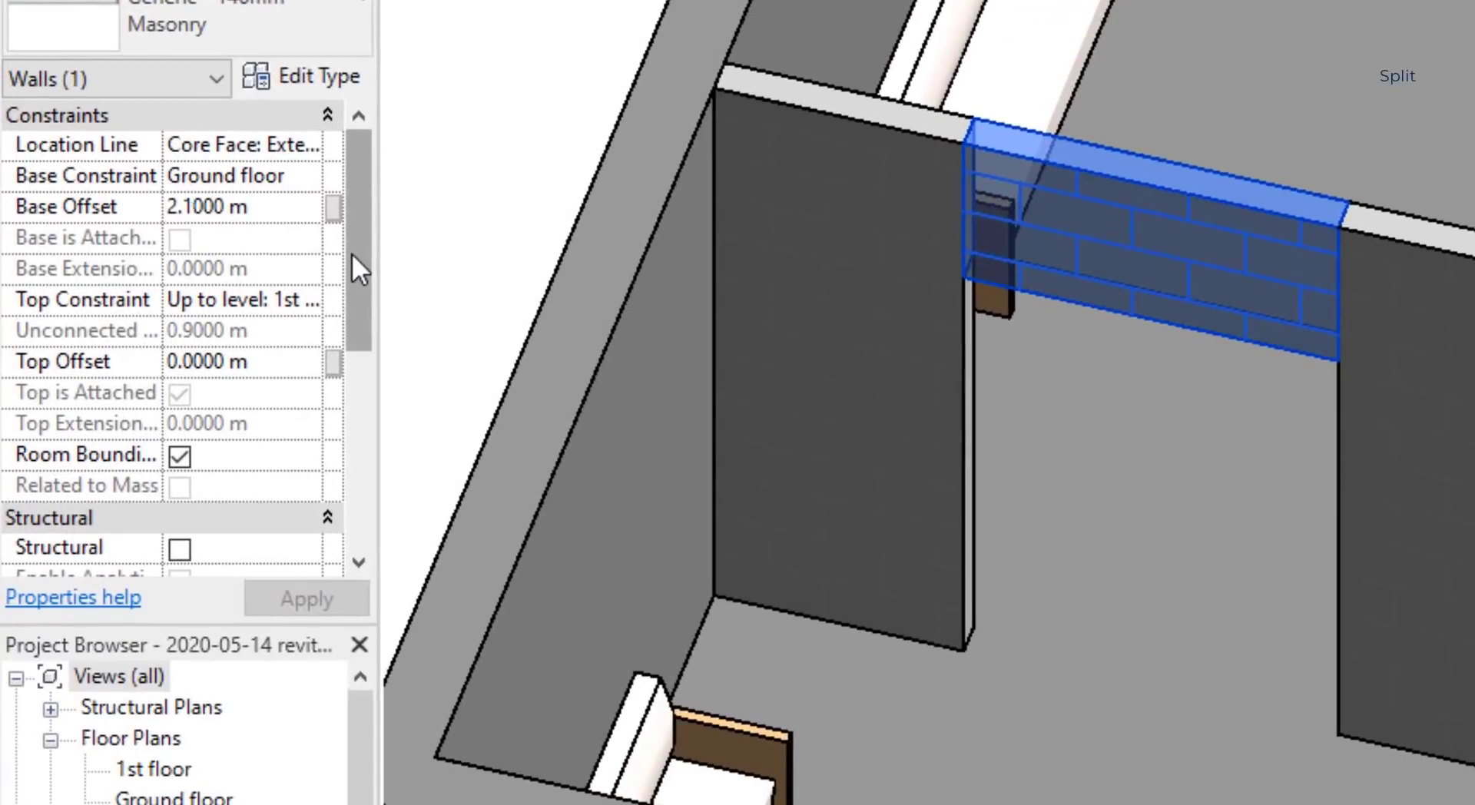
{"action": "key", "text": "BackSpace"}
{"action": "type", "text": "0"}
{"action": "key", "text": "Return"}
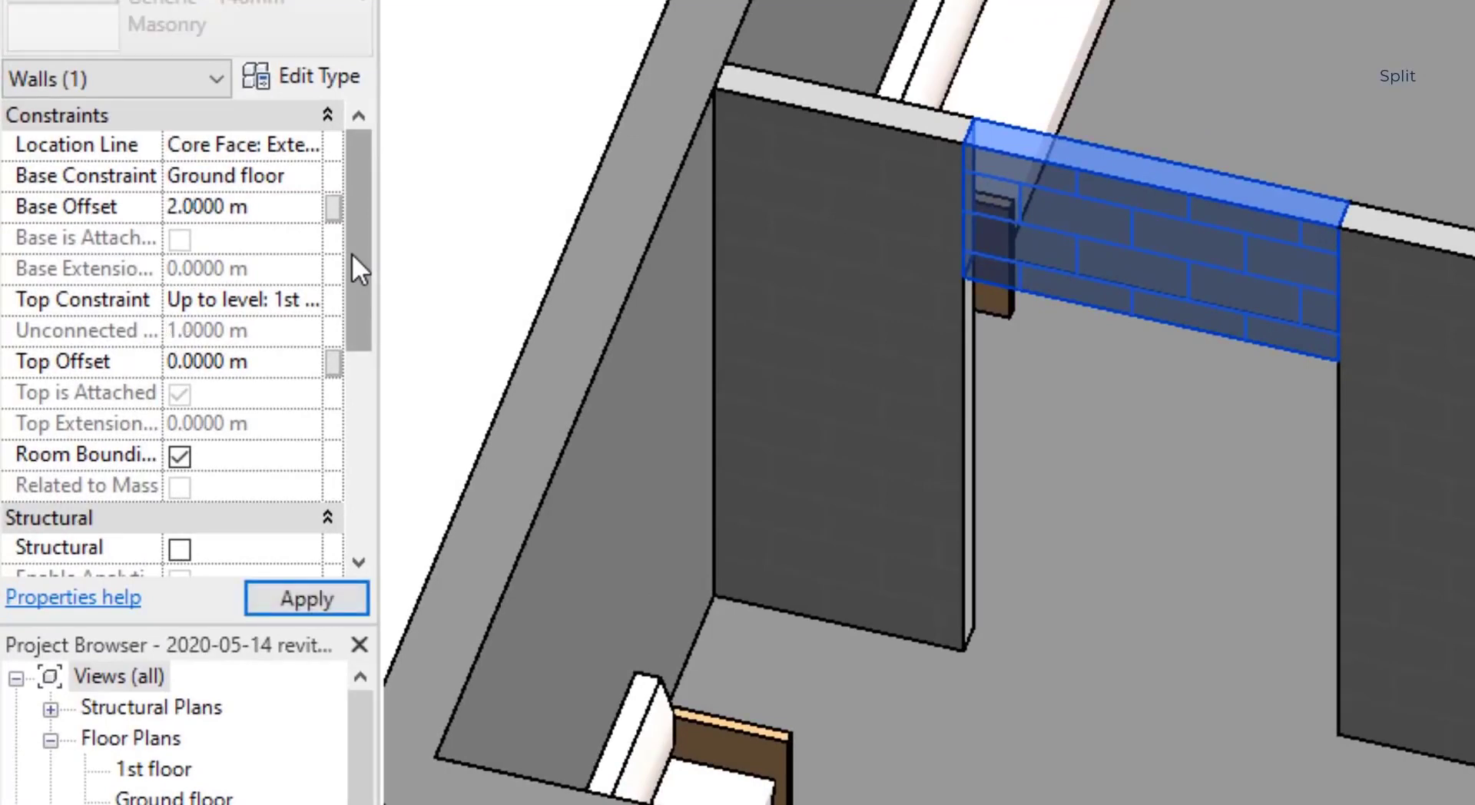
{"action": "left_click", "coordinate": [334, 607]}
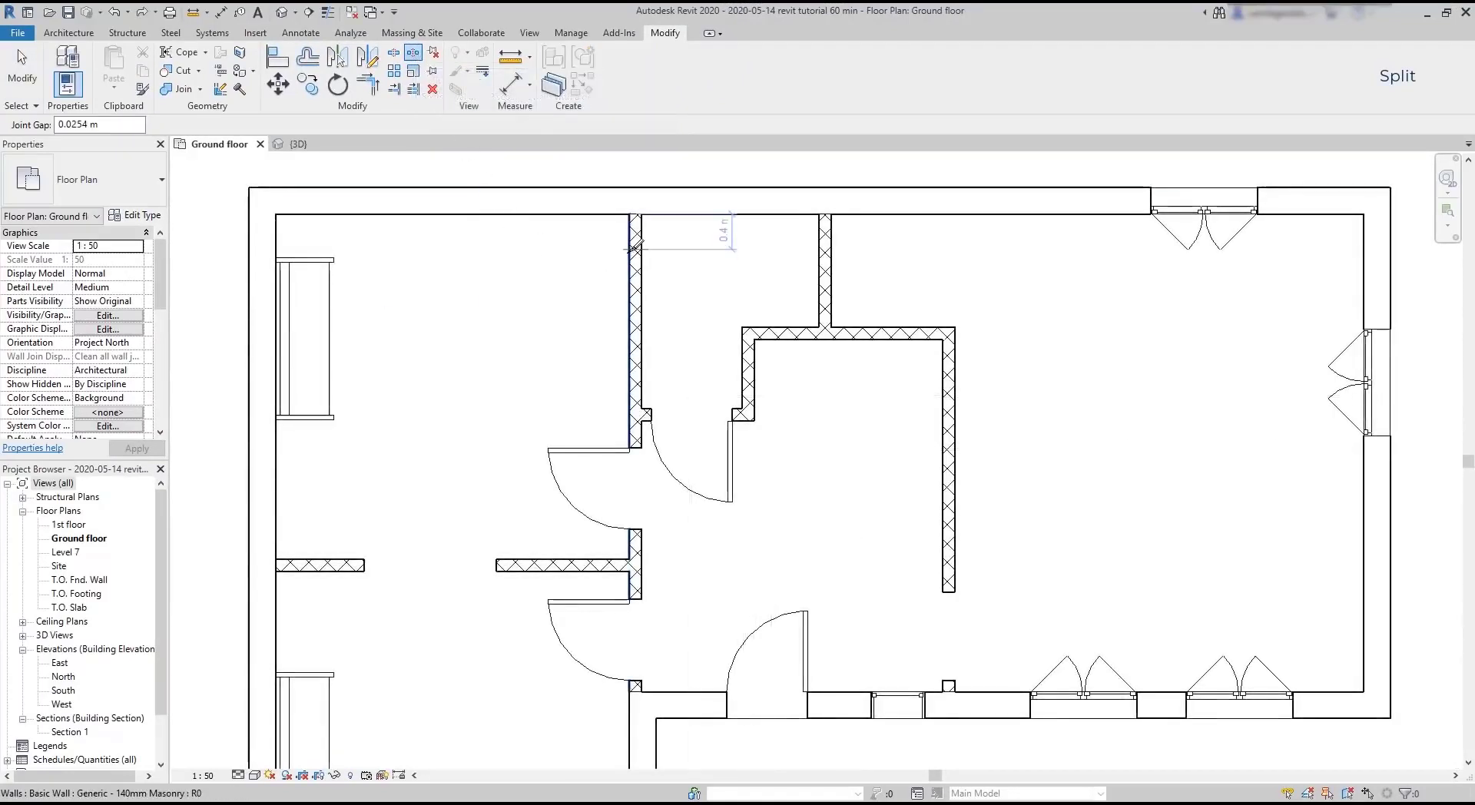
Try to split the long partition beside the upper bedroom at two places with a 0.0254 m joint gap.
{"action": "left_click", "coordinate": [634, 258]}
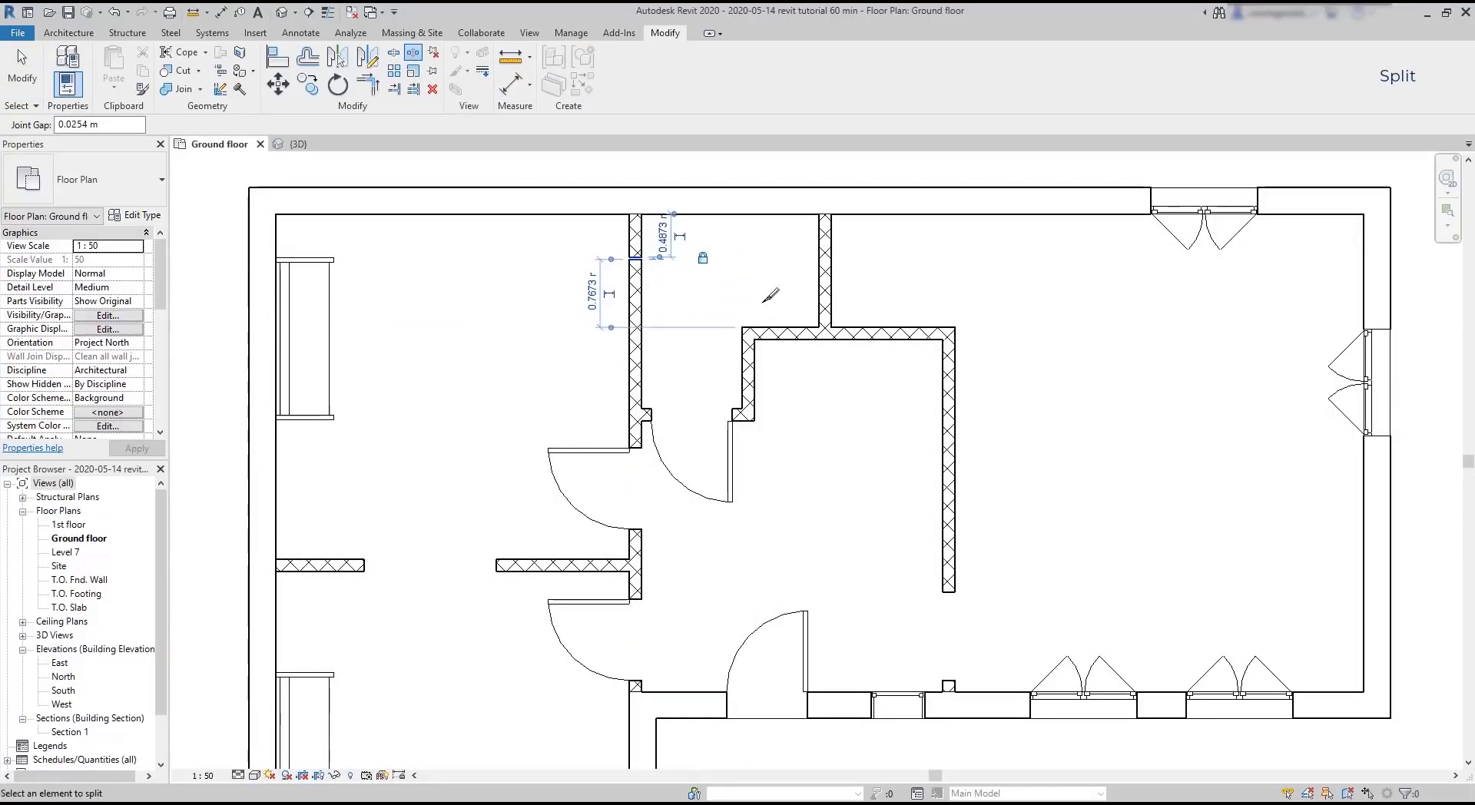
{"action": "scroll", "coordinate": [596, 461], "scroll_direction": "up", "scroll_amount": 2}
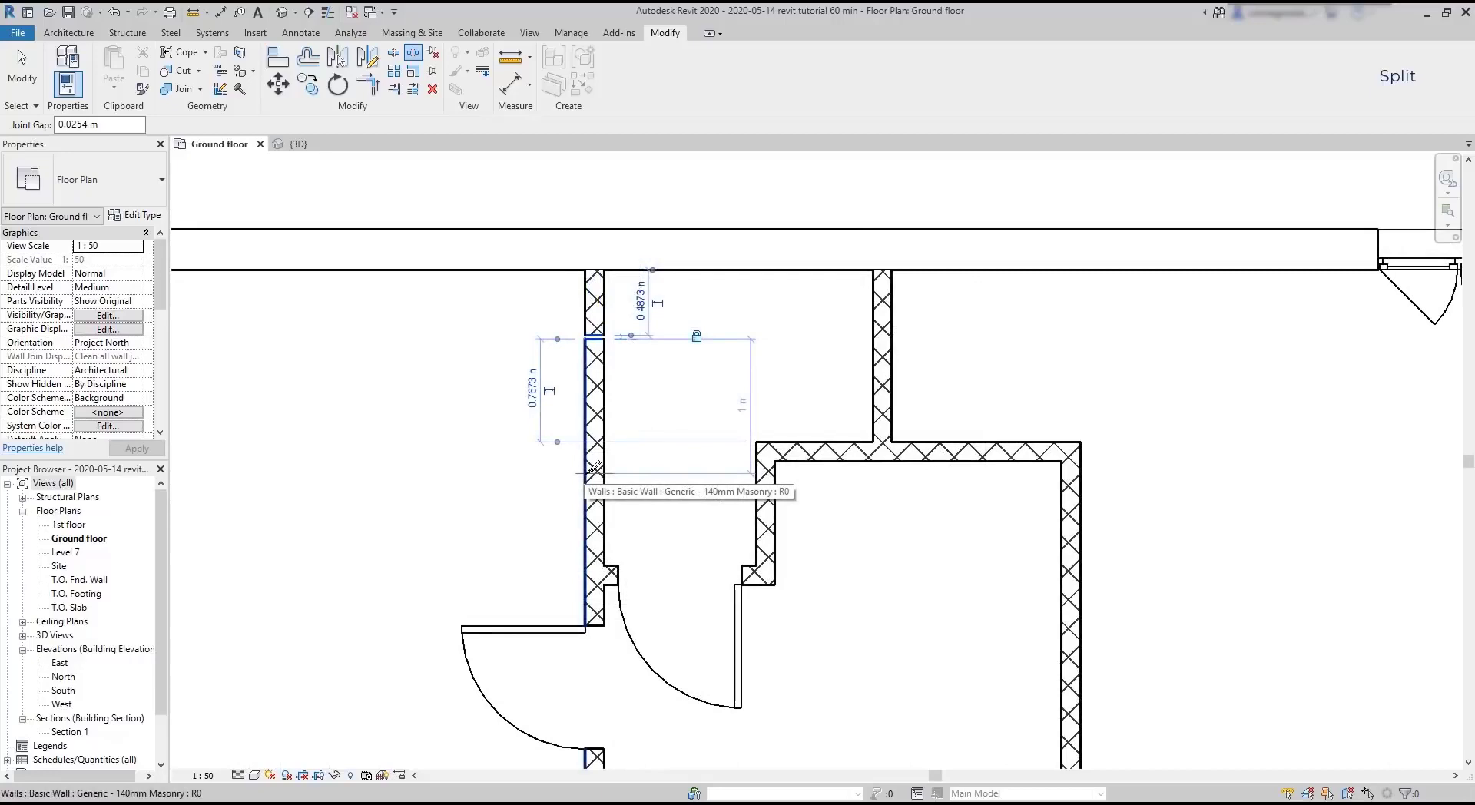
{"action": "left_click", "coordinate": [594, 468]}
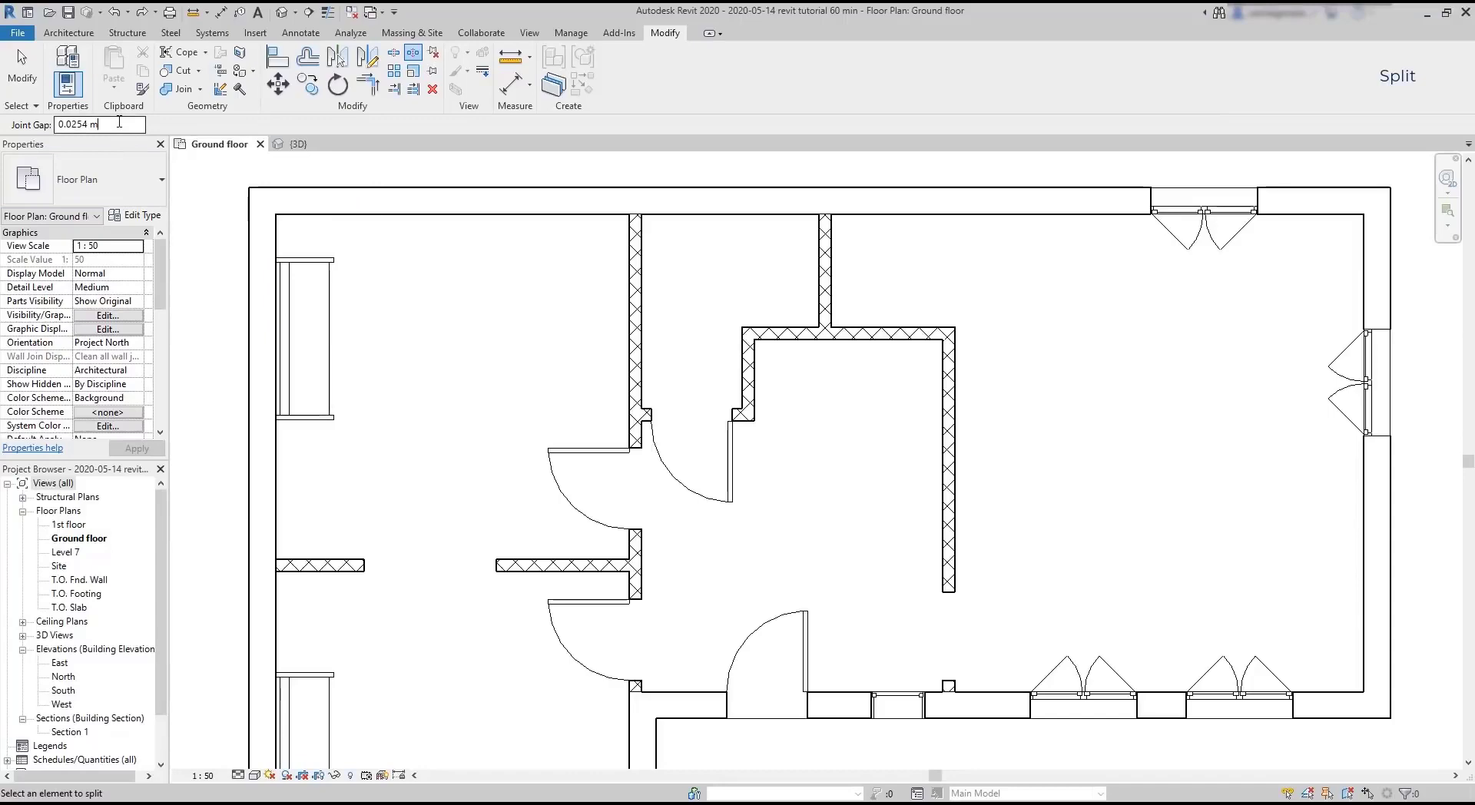
Try a joint gap of 0.1 m and split the same partition about 0.75 m from the exterior wall.
{"action": "left_click_drag", "start_coordinate": [119, 121], "coordinate": [31, 121]}
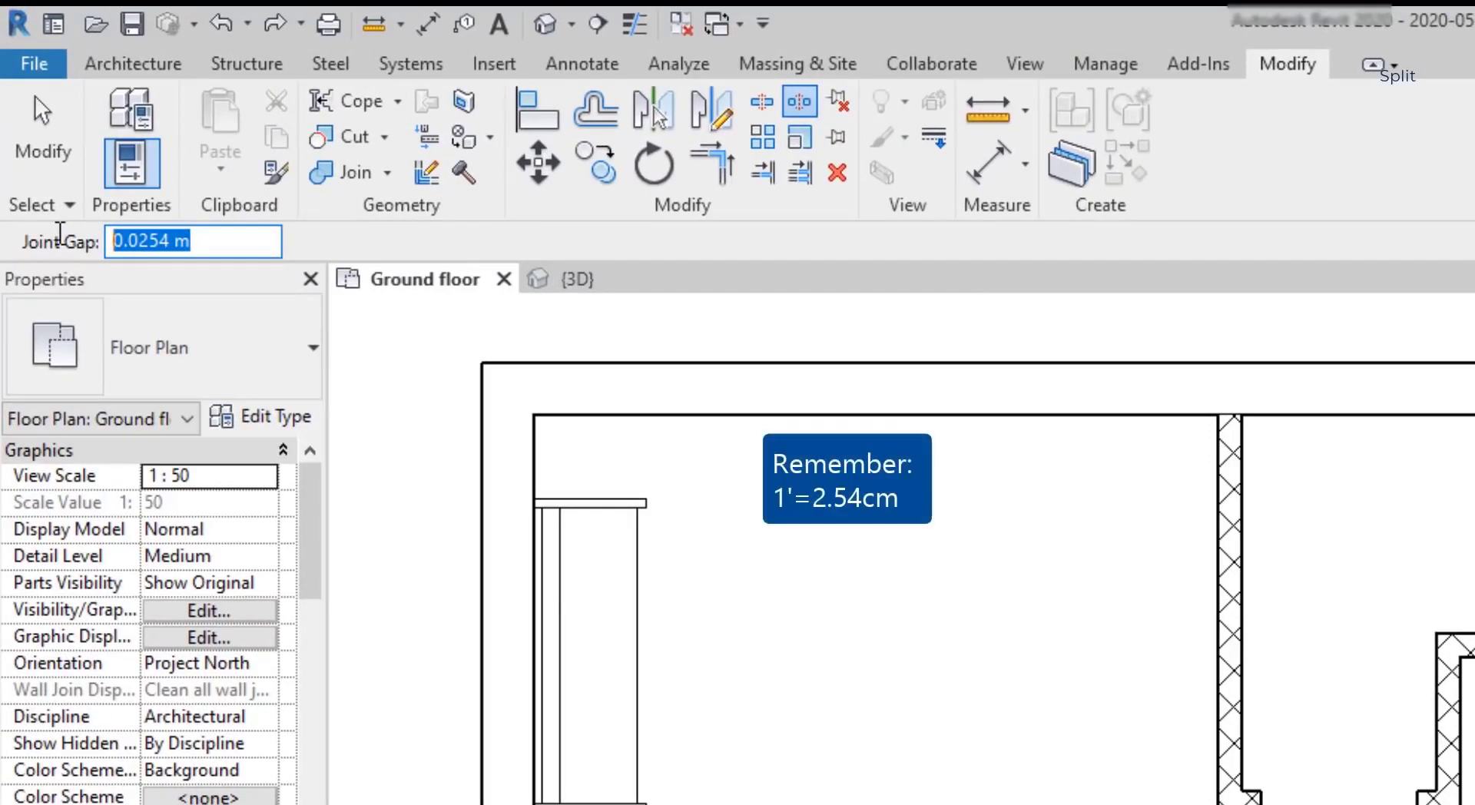
{"action": "type", "text": "0.1"}
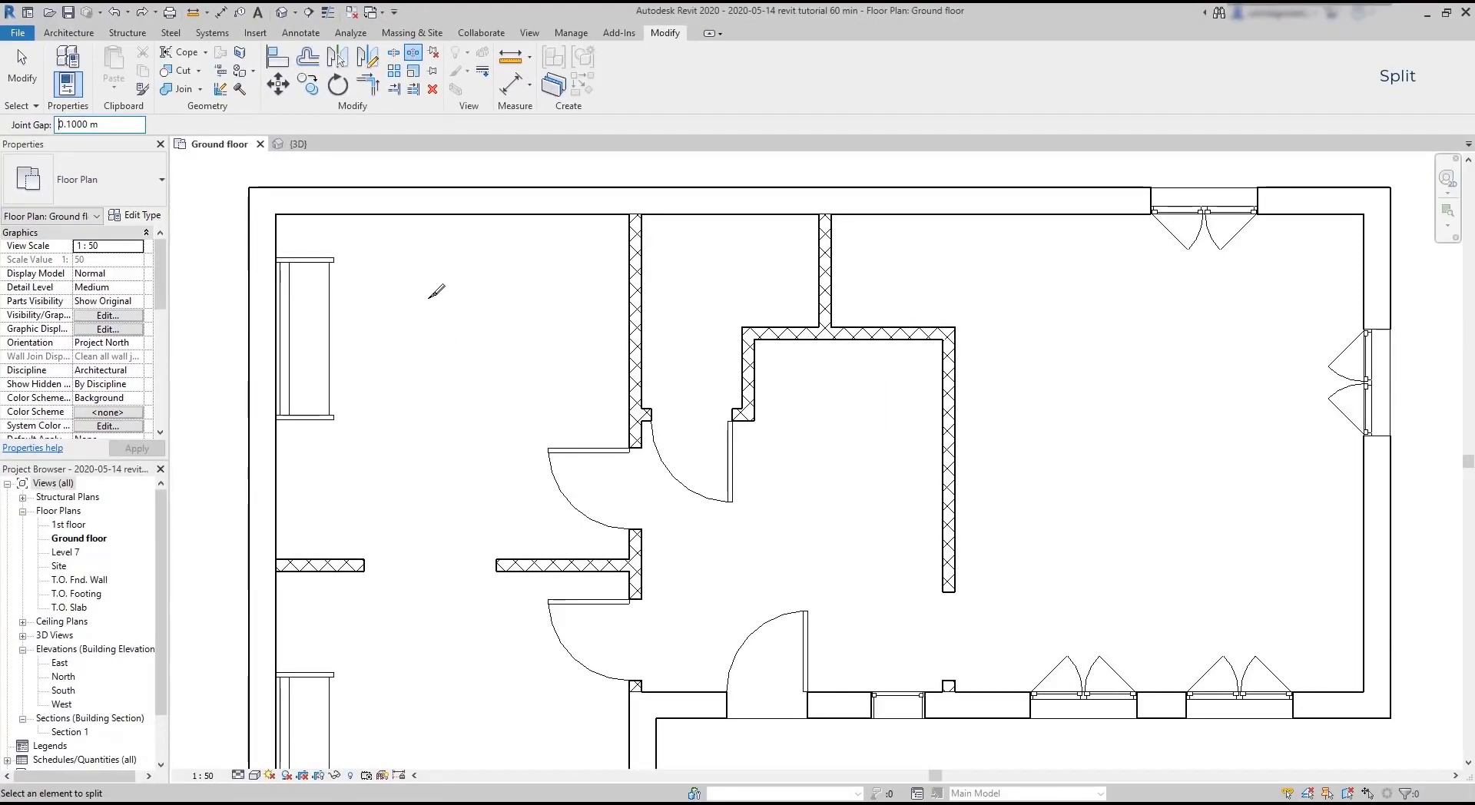
{"action": "left_click", "coordinate": [638, 281]}
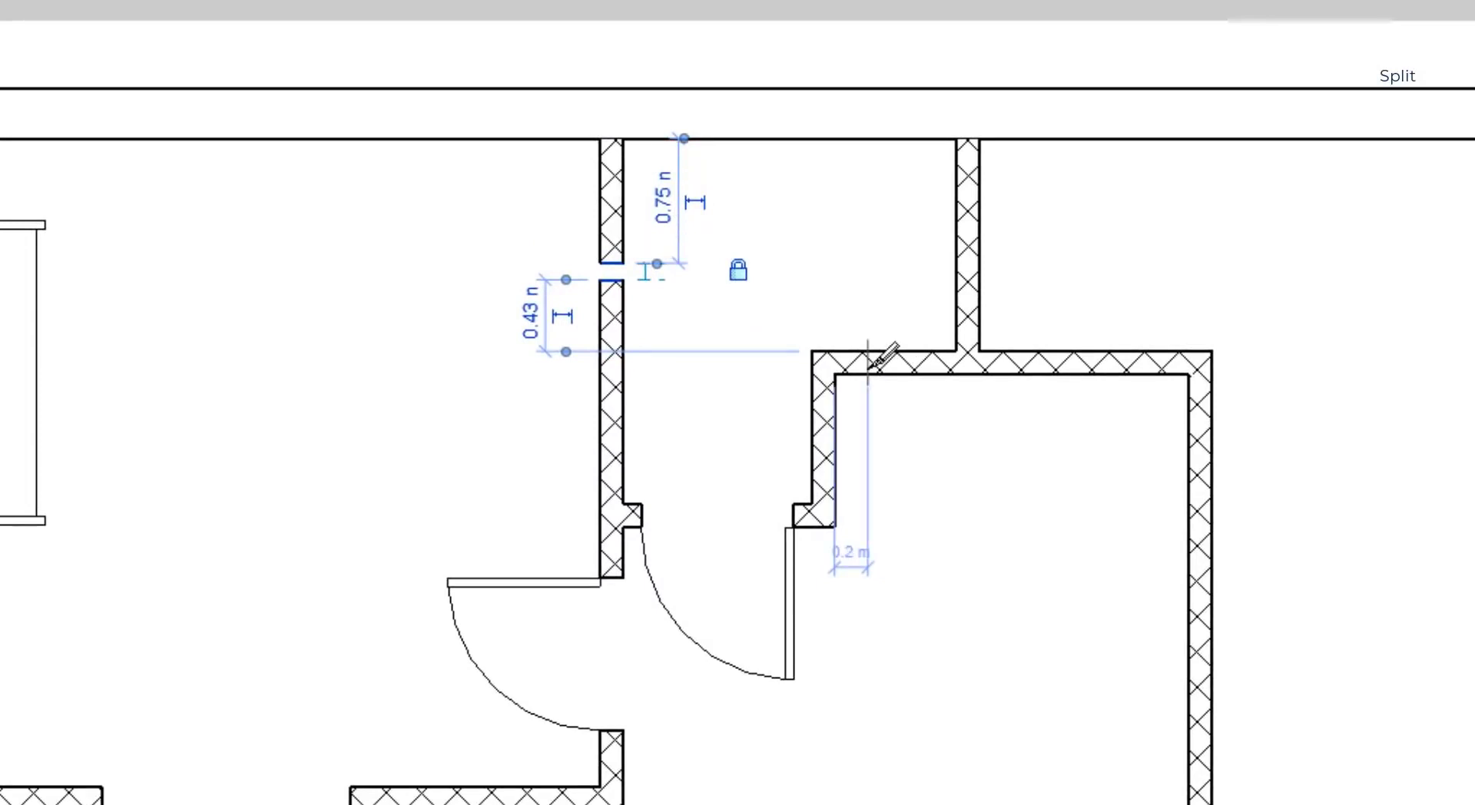
Try to split the front exterior wall at the double window nearest the entrance with Split Element.
{"action": "scroll", "coordinate": [622, 260], "scroll_direction": "up", "scroll_amount": 5}
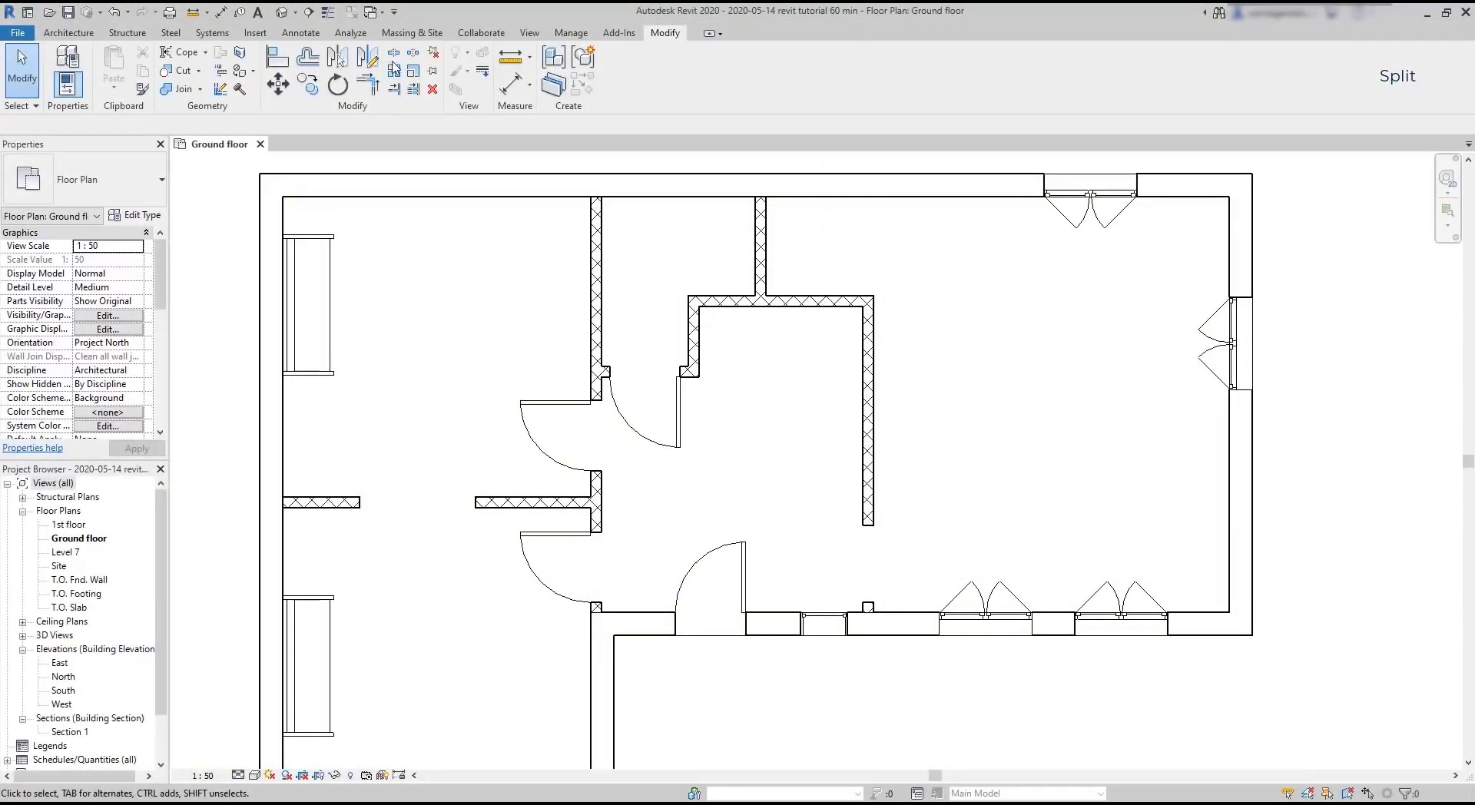
{"action": "left_click", "coordinate": [393, 52]}
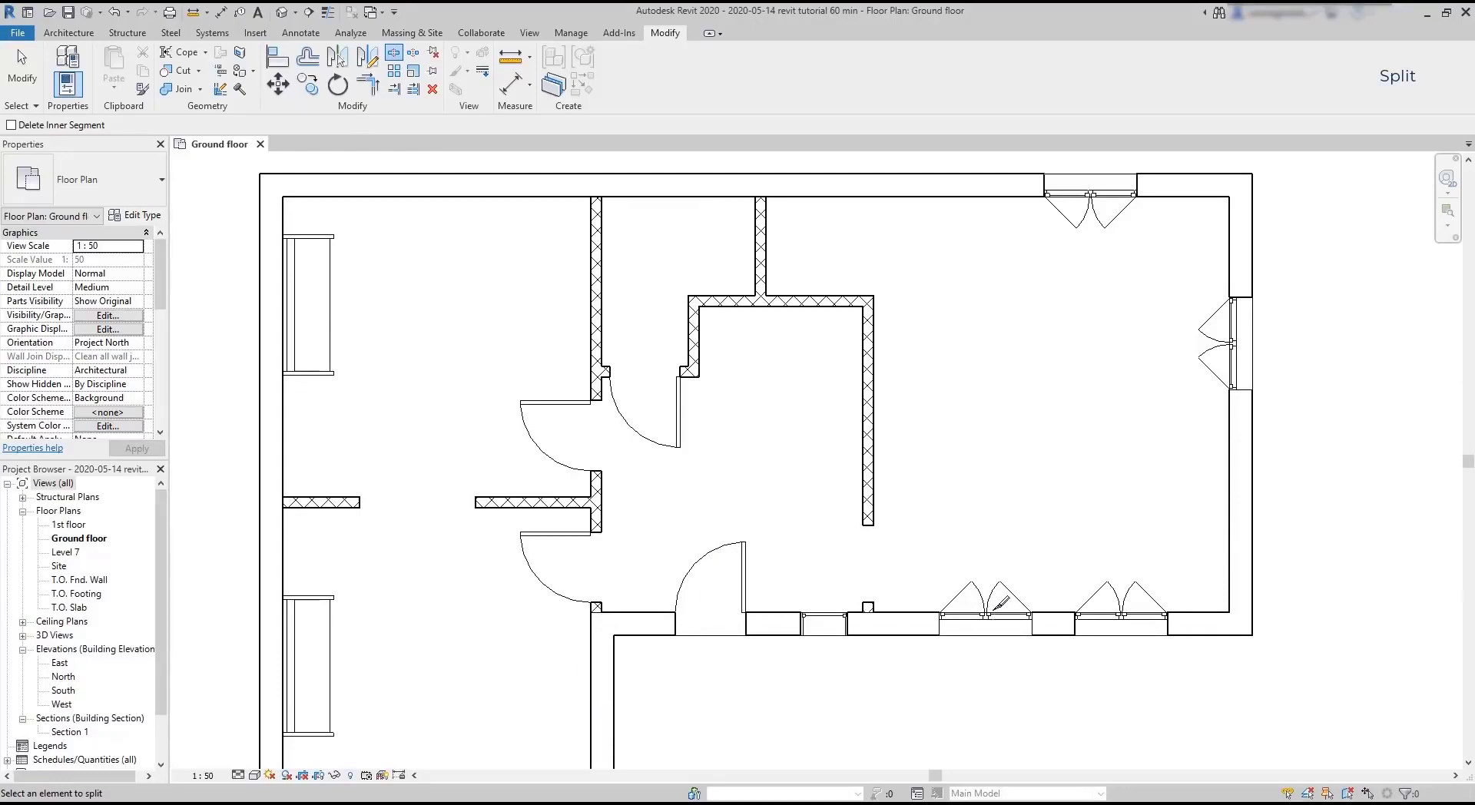
{"action": "left_click", "coordinate": [992, 612]}
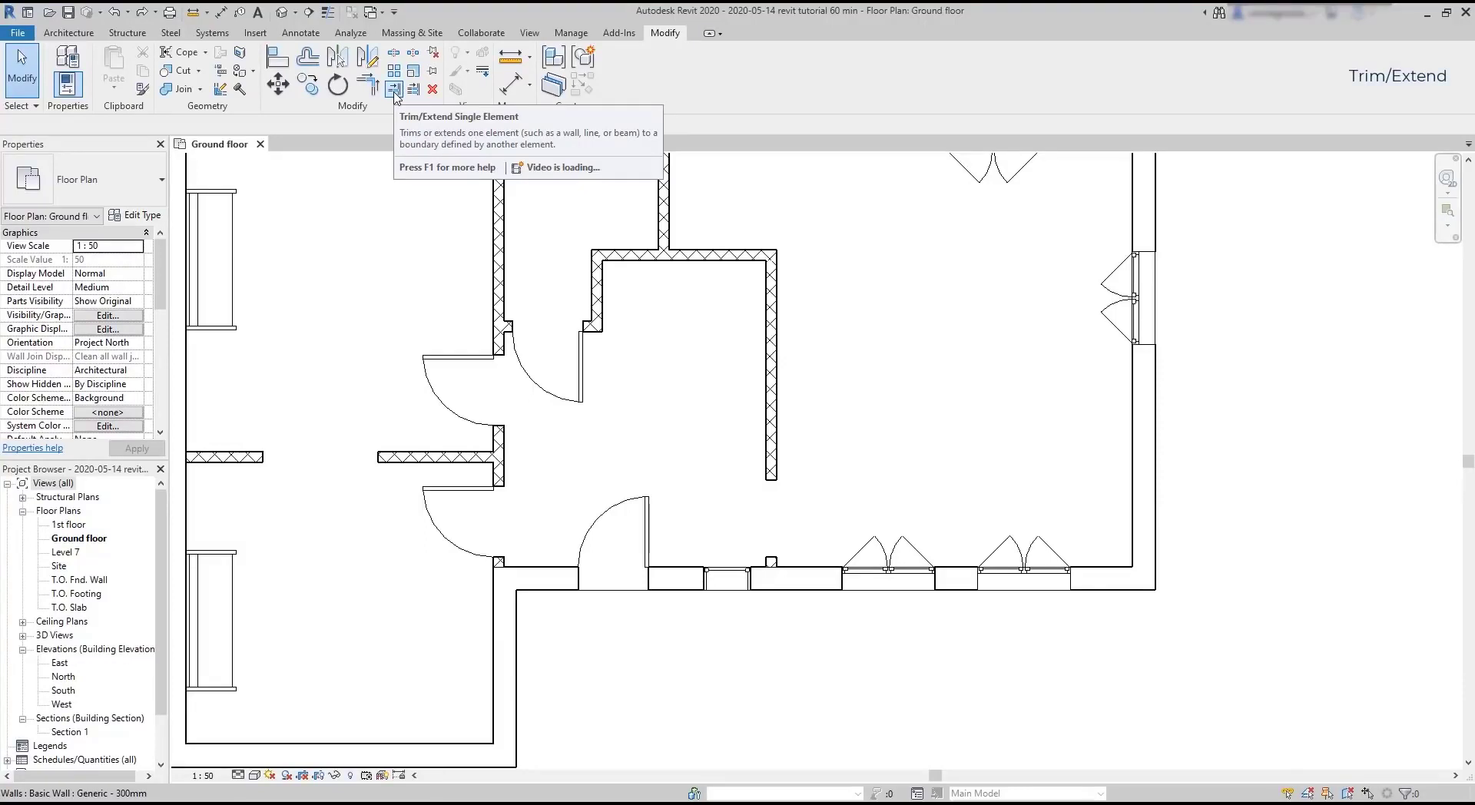
Close the gap between the living-room partition and its short stub at the front wall with Trim/Extend Single Element.
{"action": "left_click", "coordinate": [394, 91]}
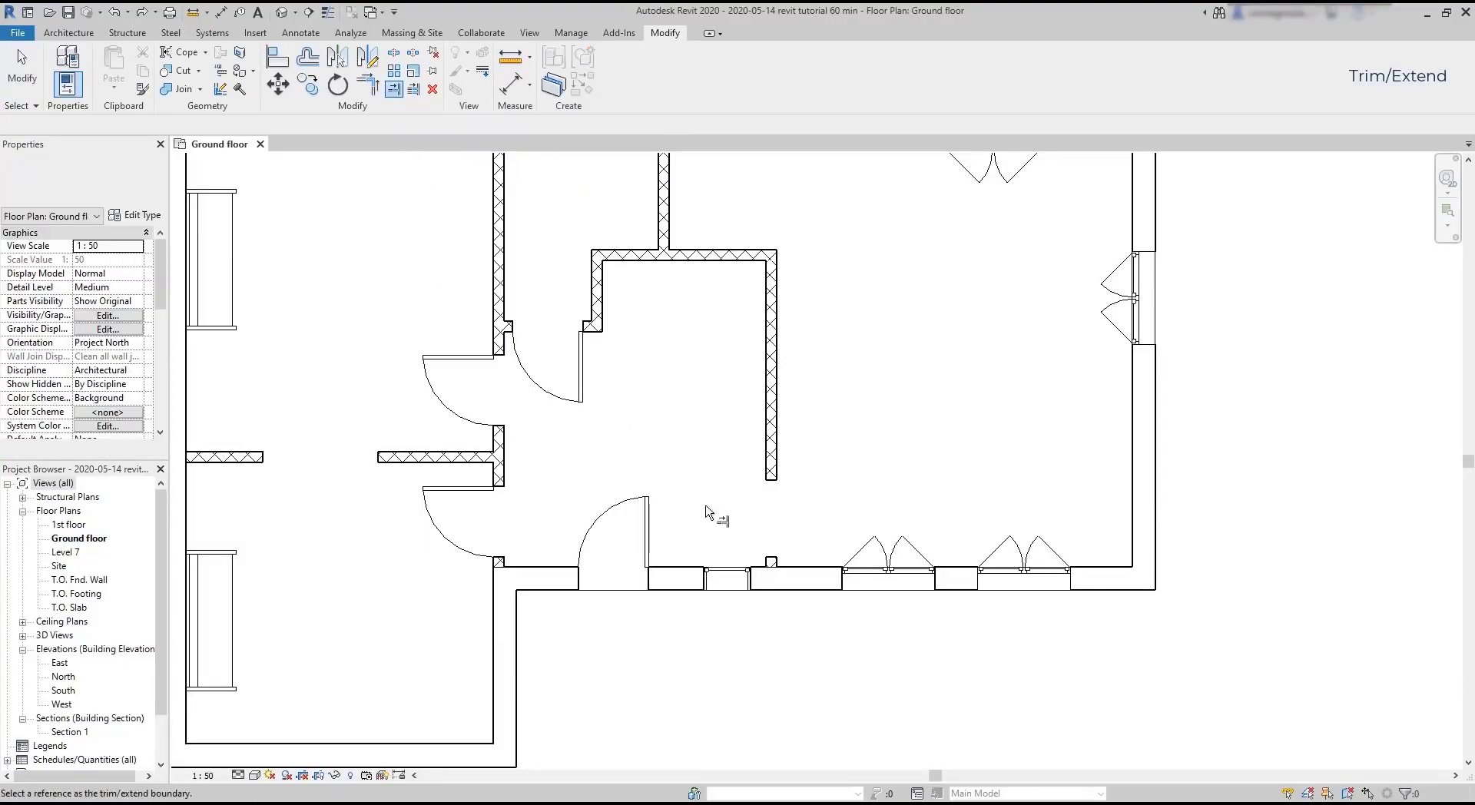
{"action": "left_click", "coordinate": [773, 481]}
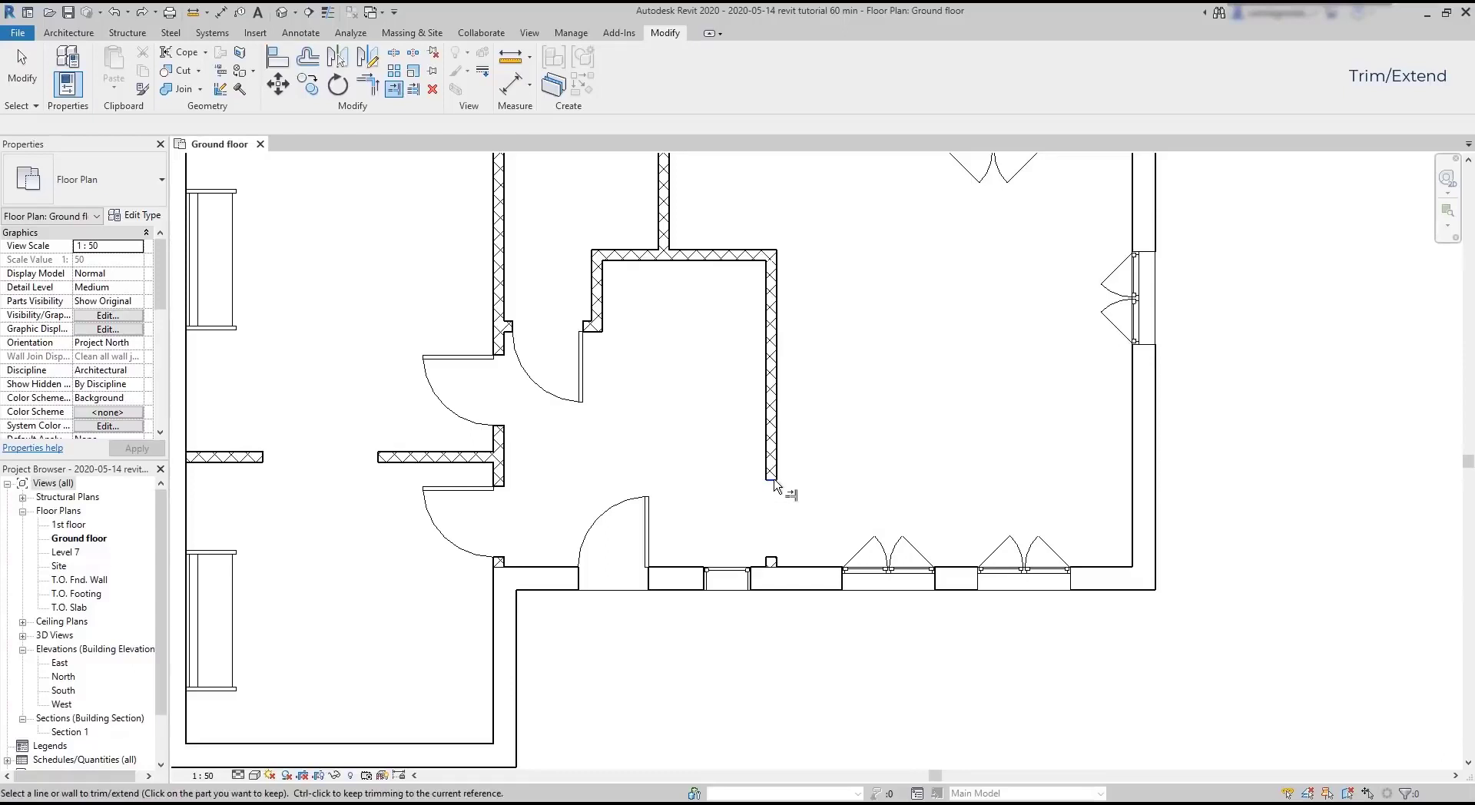
{"action": "left_click", "coordinate": [771, 561]}
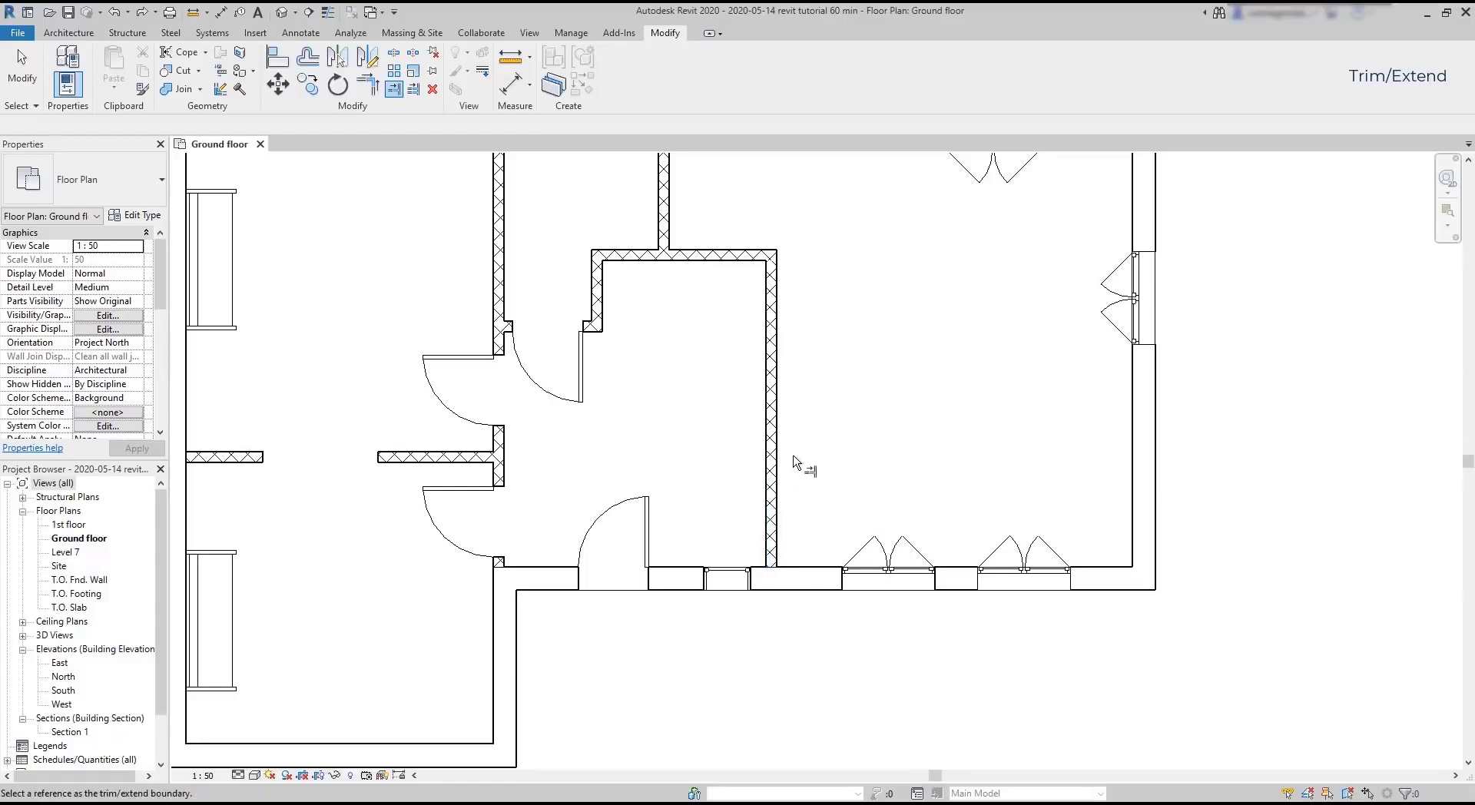
Try to extend the short wall piece across the opening between the bedrooms and check the opening in the 3D view.
{"action": "scroll", "coordinate": [484, 491], "scroll_direction": "up", "scroll_amount": 5}
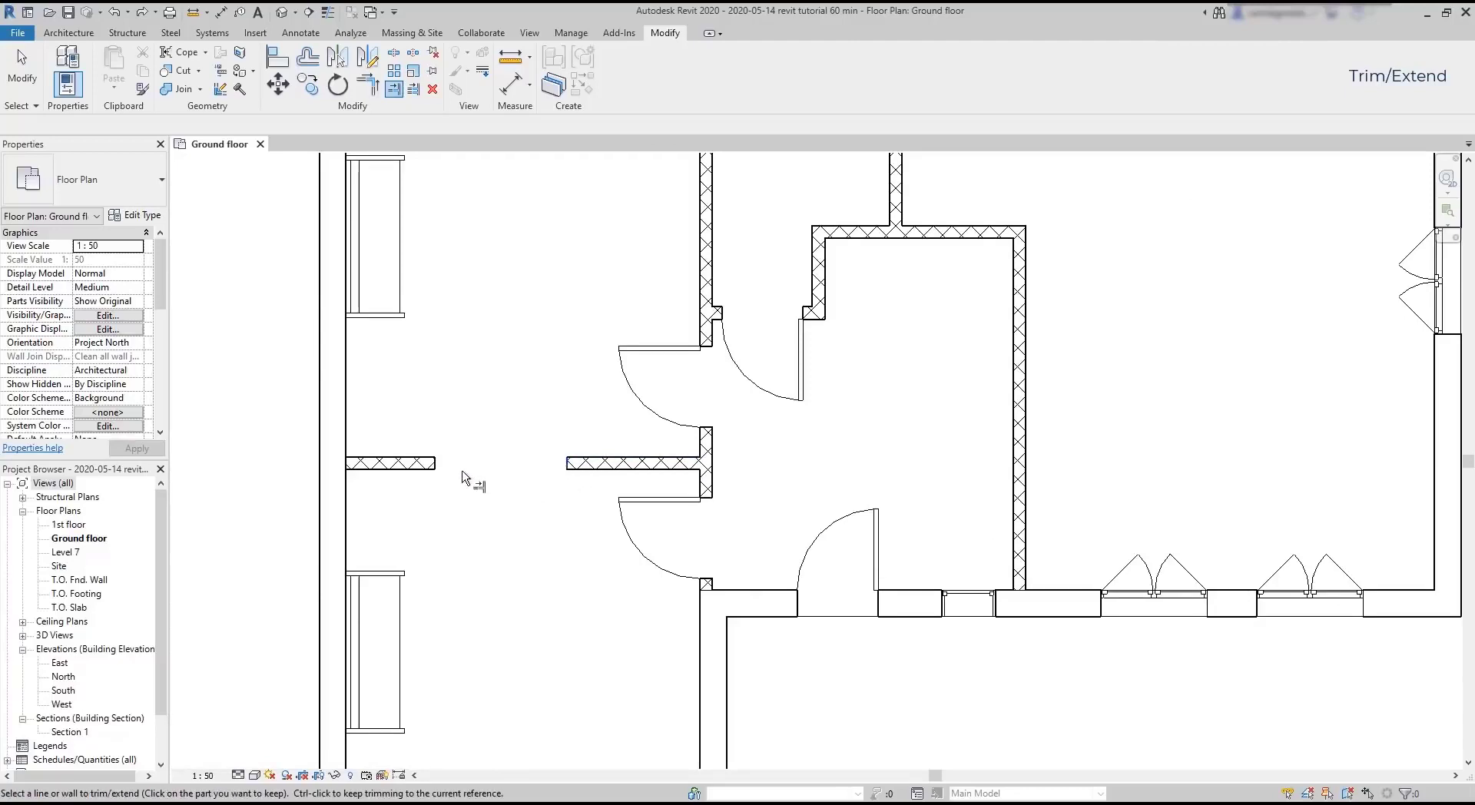
{"action": "left_click", "coordinate": [434, 465]}
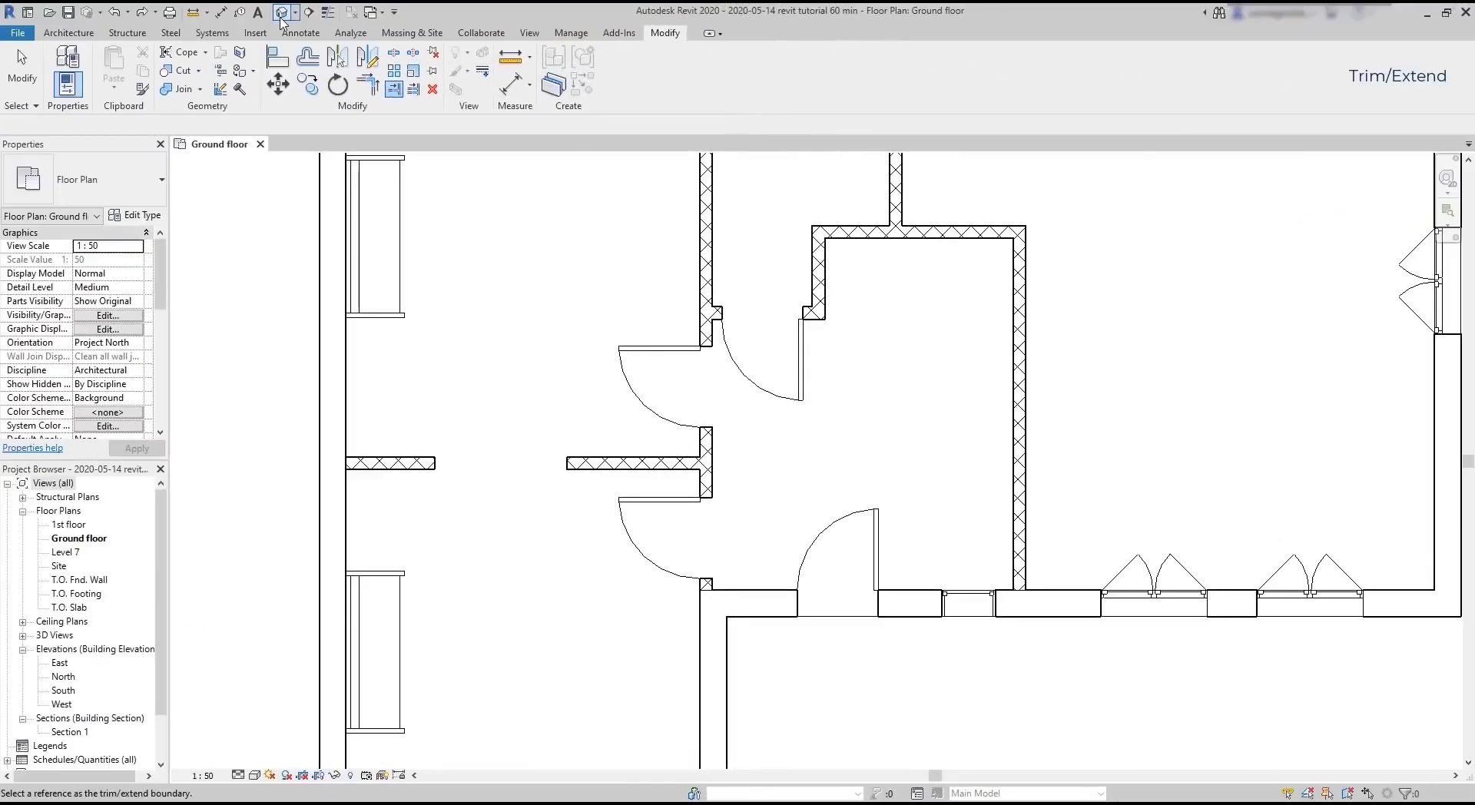
{"action": "left_click", "coordinate": [281, 15]}
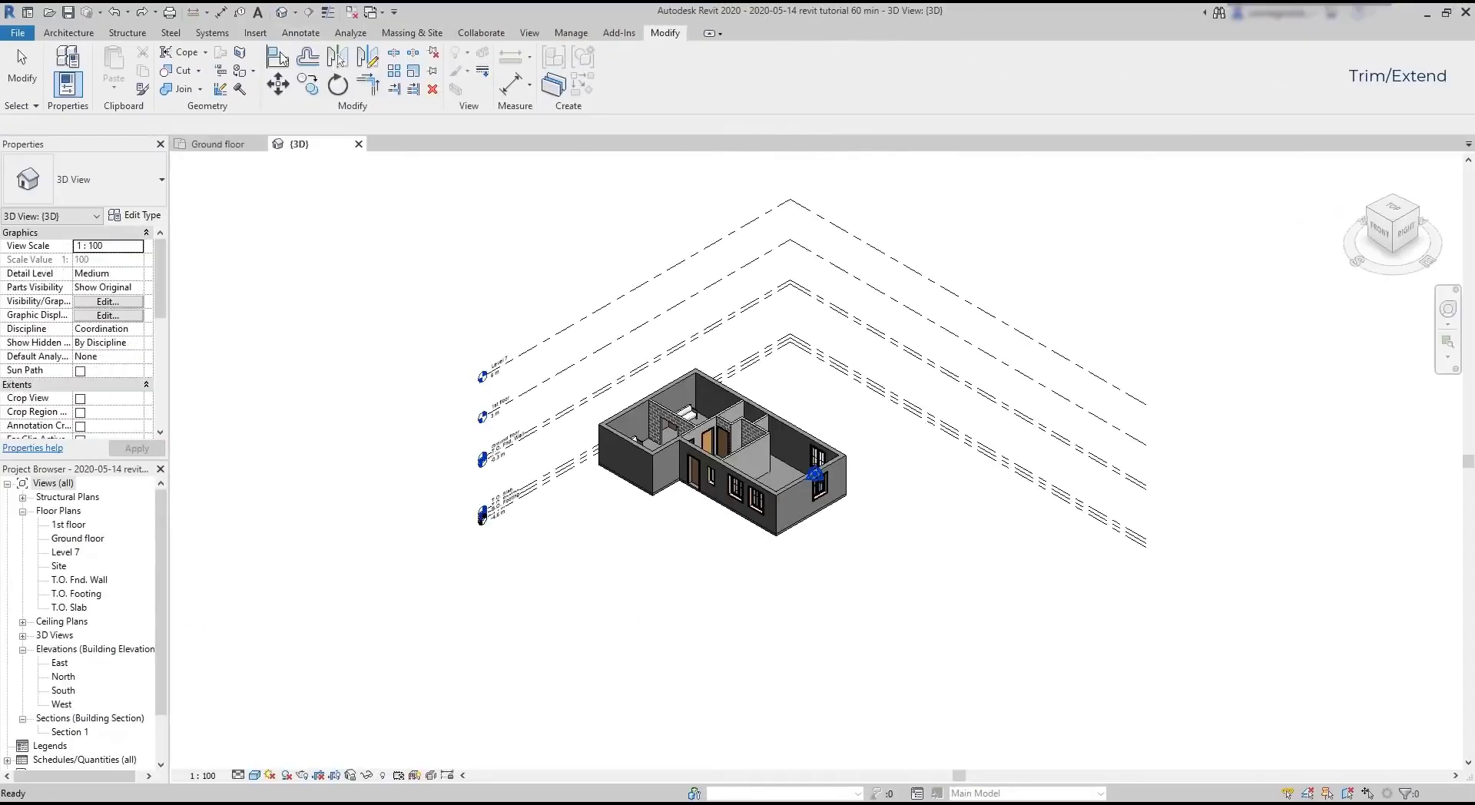
{"action": "scroll", "coordinate": [632, 450], "scroll_direction": "up", "scroll_amount": 6}
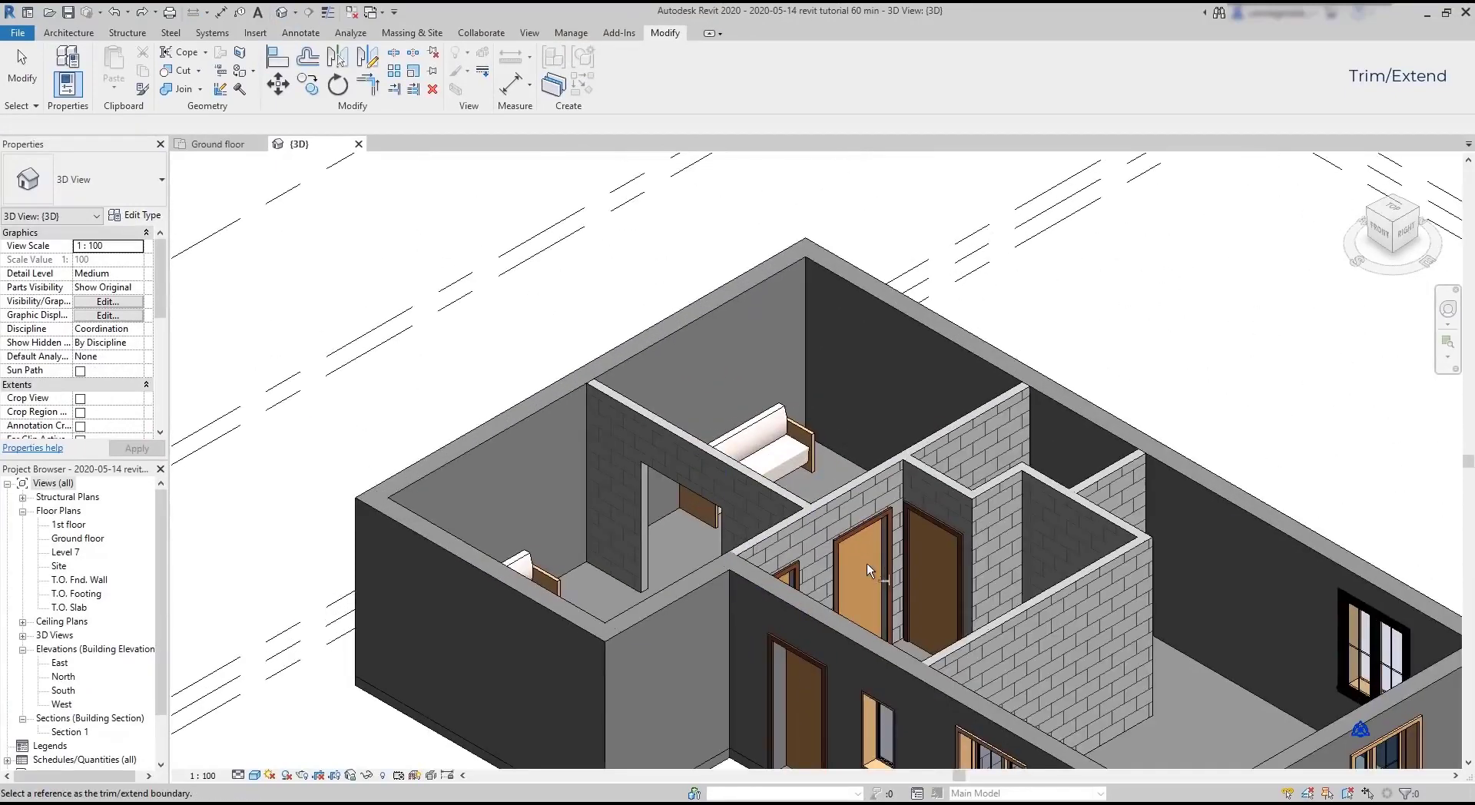
{"action": "scroll", "coordinate": [690, 553], "scroll_direction": "up", "scroll_amount": 3}
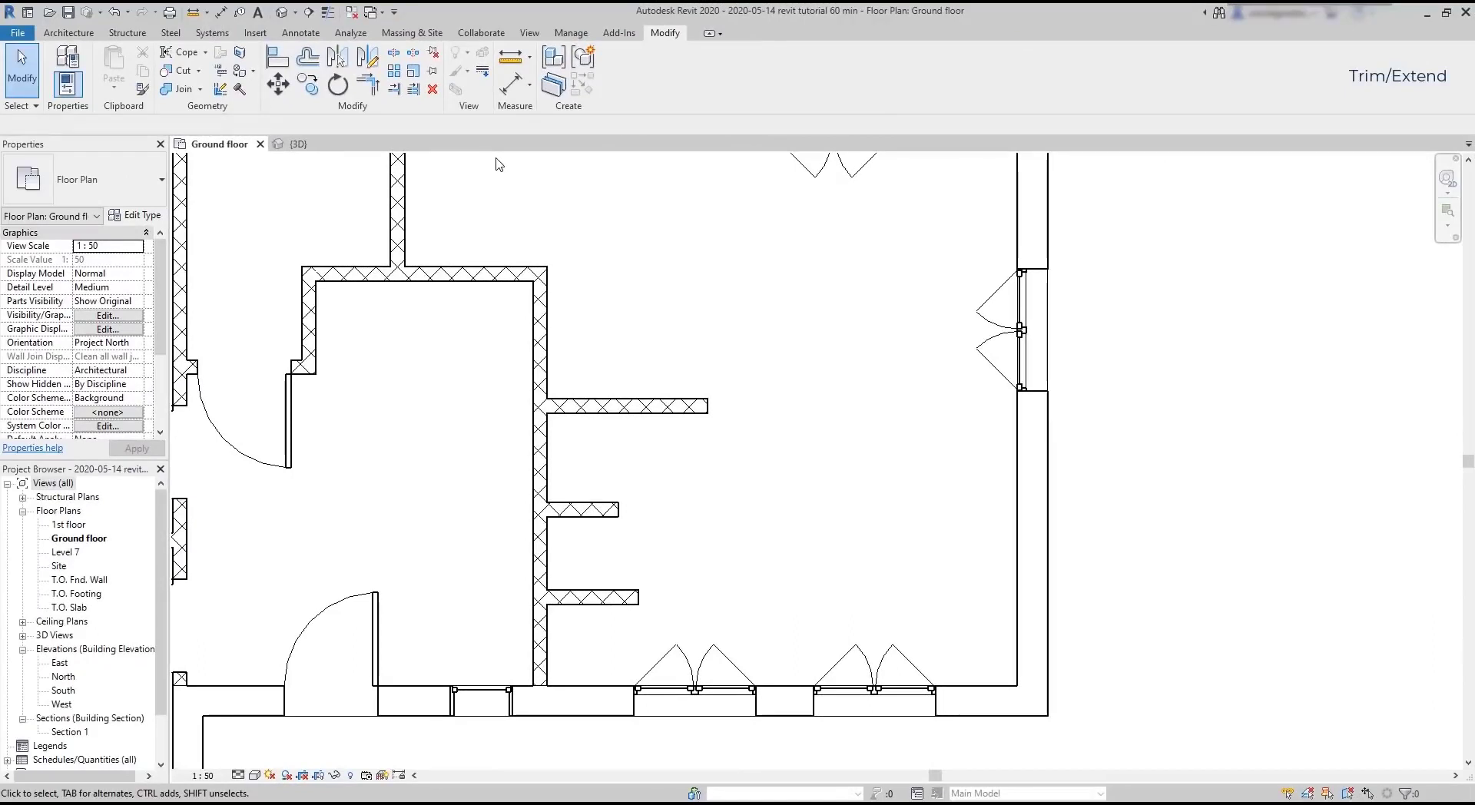
Extend the three short stub walls one at a time to the exterior side wall with Trim/Extend Single Element.
{"action": "left_click", "coordinate": [397, 93]}
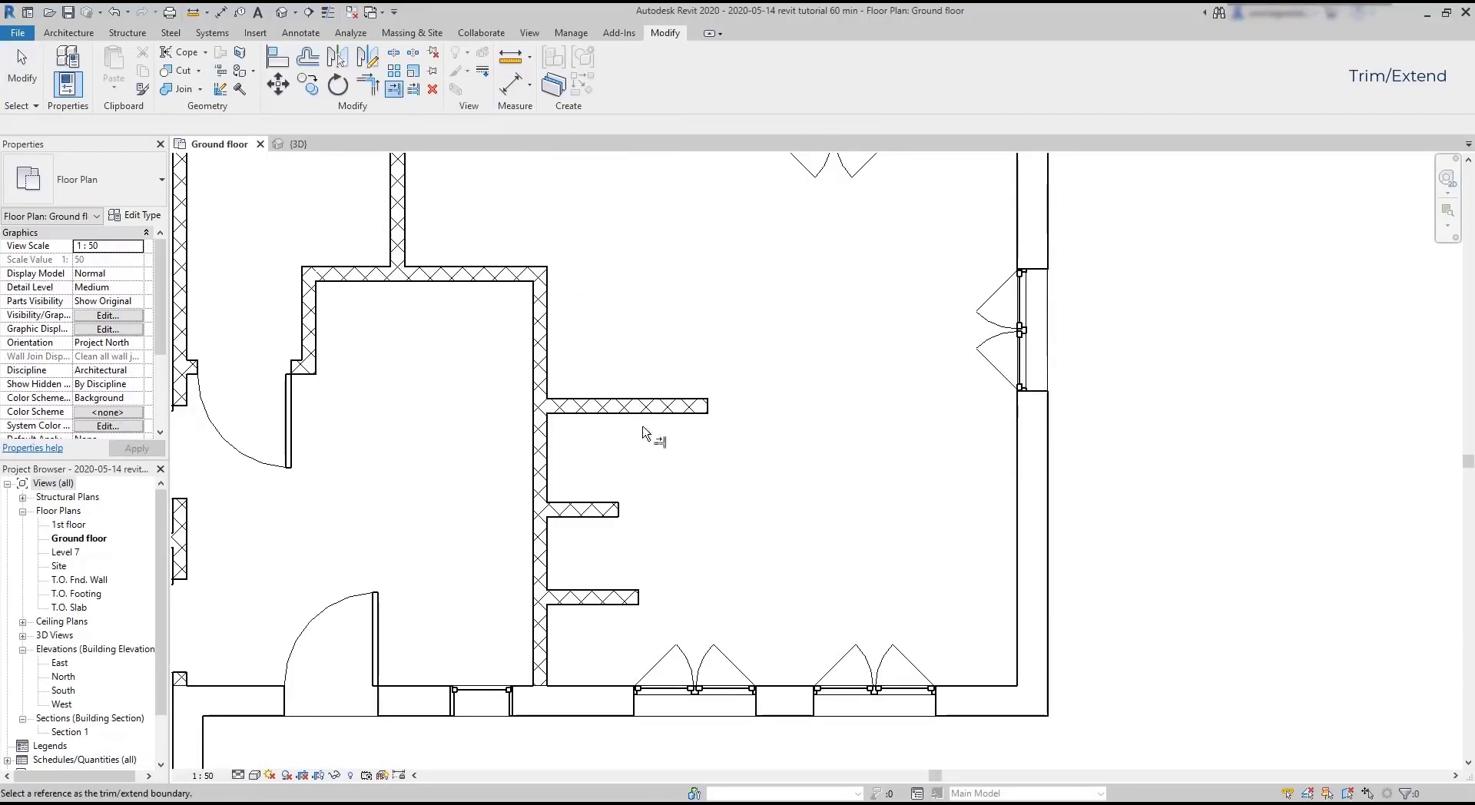
{"action": "left_click", "coordinate": [1018, 566]}
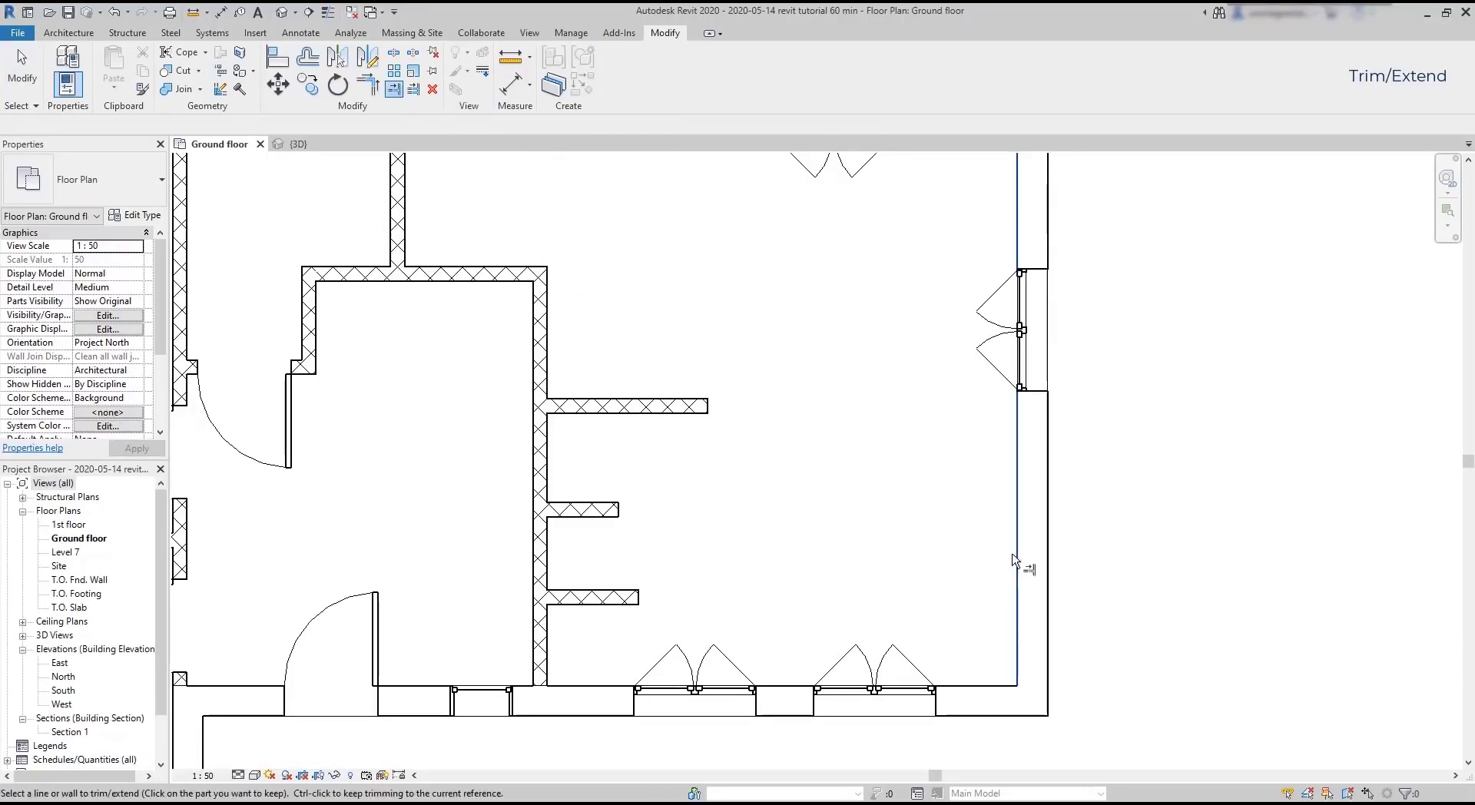
{"action": "left_click", "coordinate": [655, 597]}
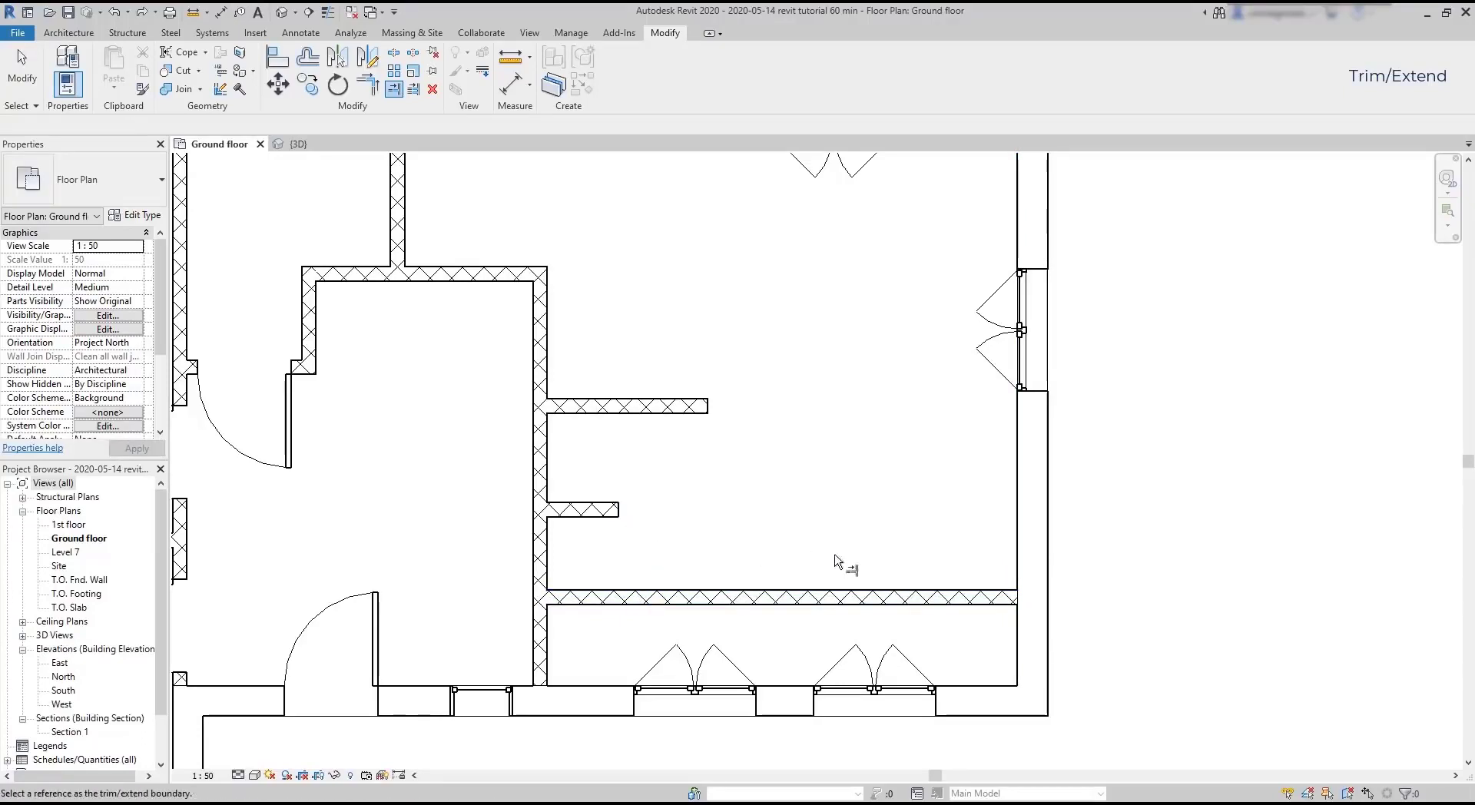
{"action": "left_click", "coordinate": [1019, 545]}
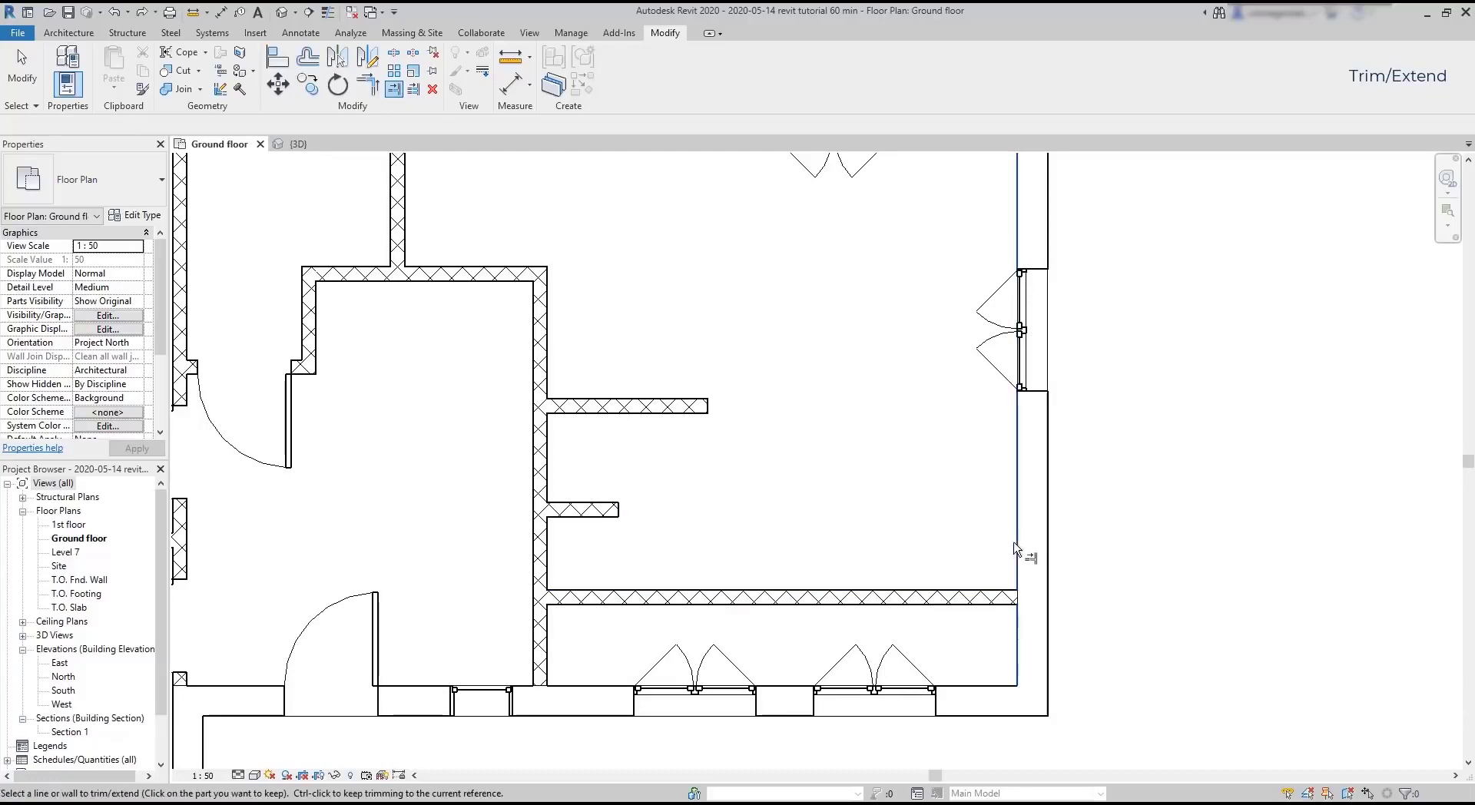
{"action": "left_click", "coordinate": [620, 513]}
{"action": "left_click", "coordinate": [1027, 379]}
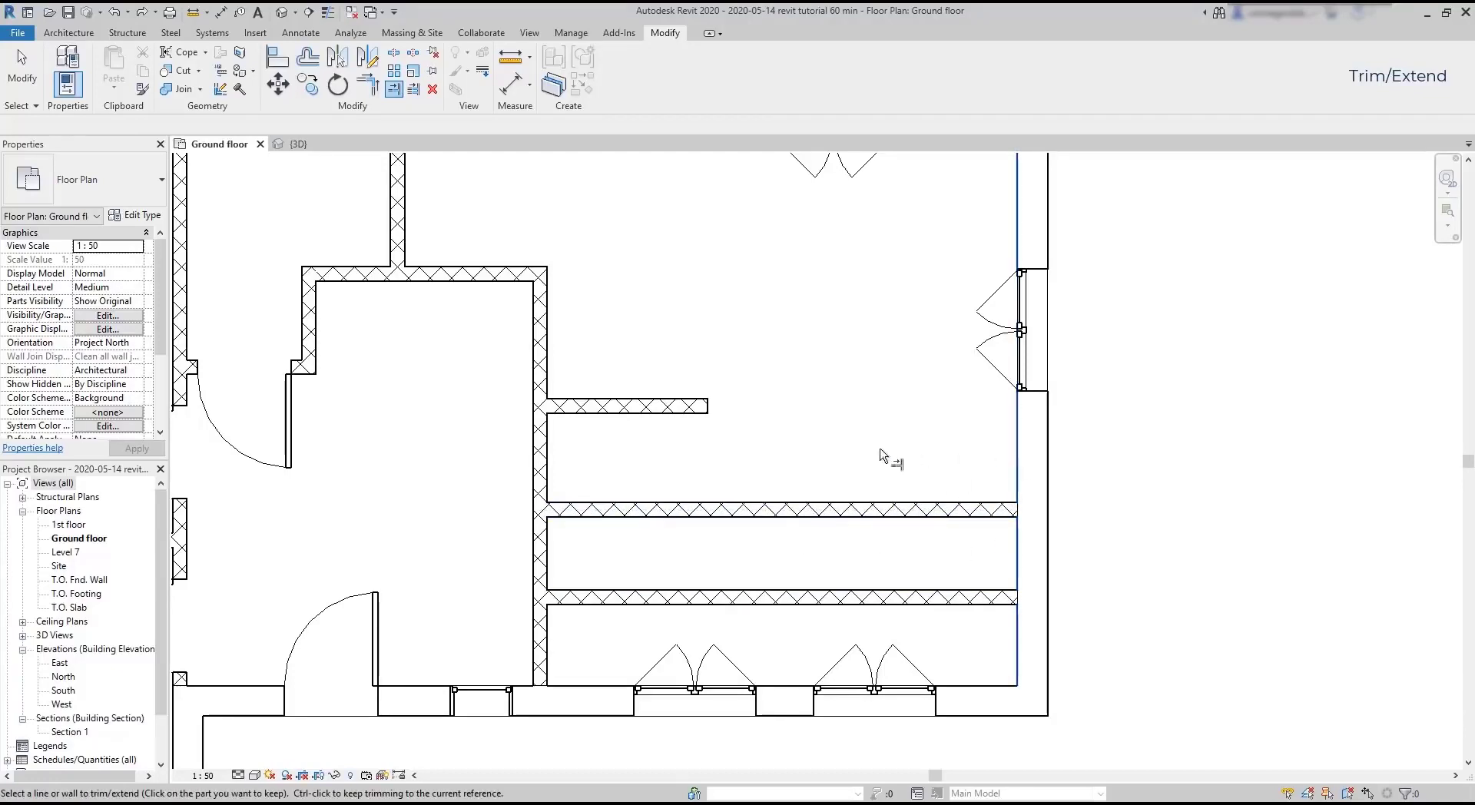
{"action": "left_click", "coordinate": [711, 406]}
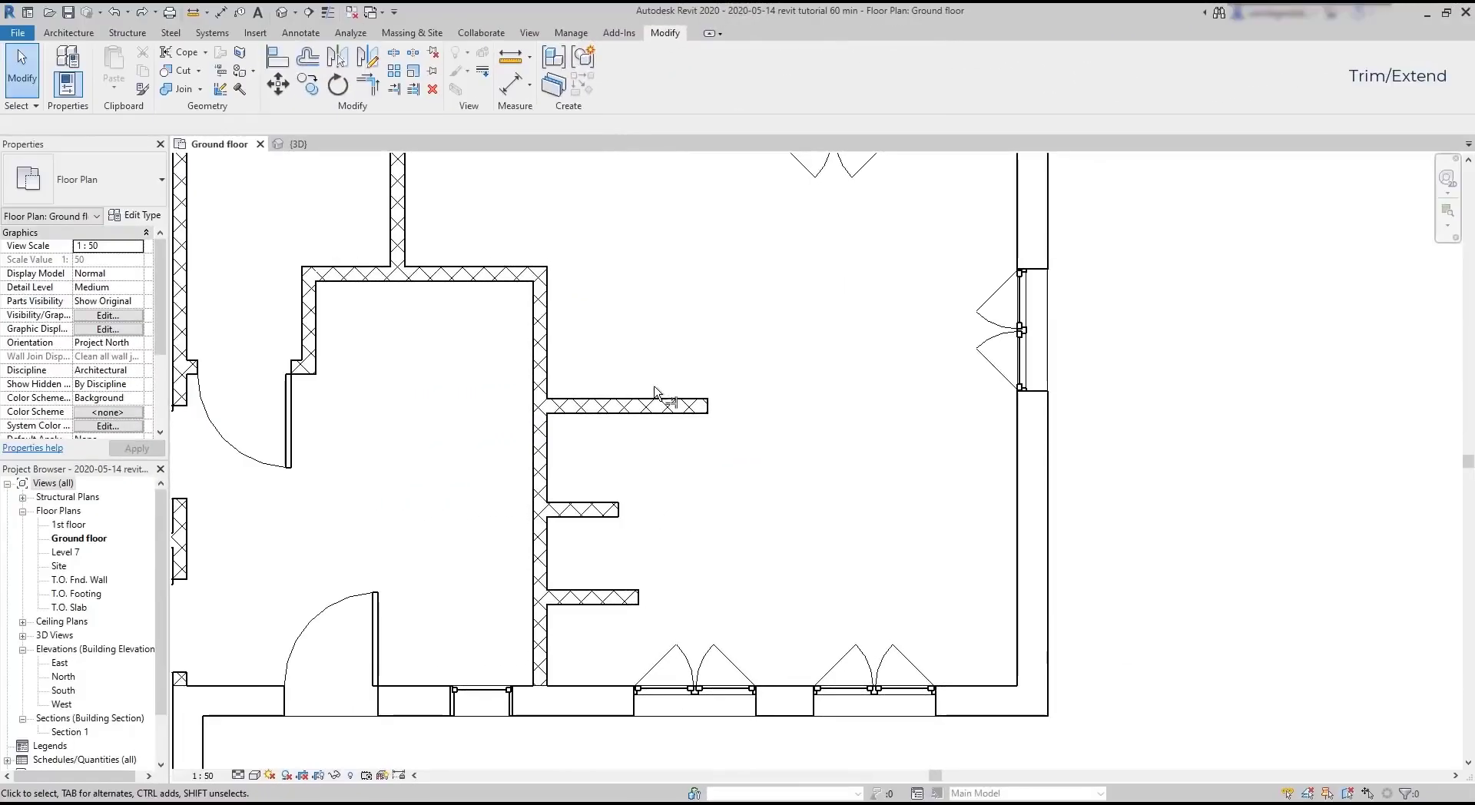
Extend the three short stub walls to the exterior side wall as one boundary with Trim/Extend Multiple Elements.
{"action": "left_click", "coordinate": [413, 92]}
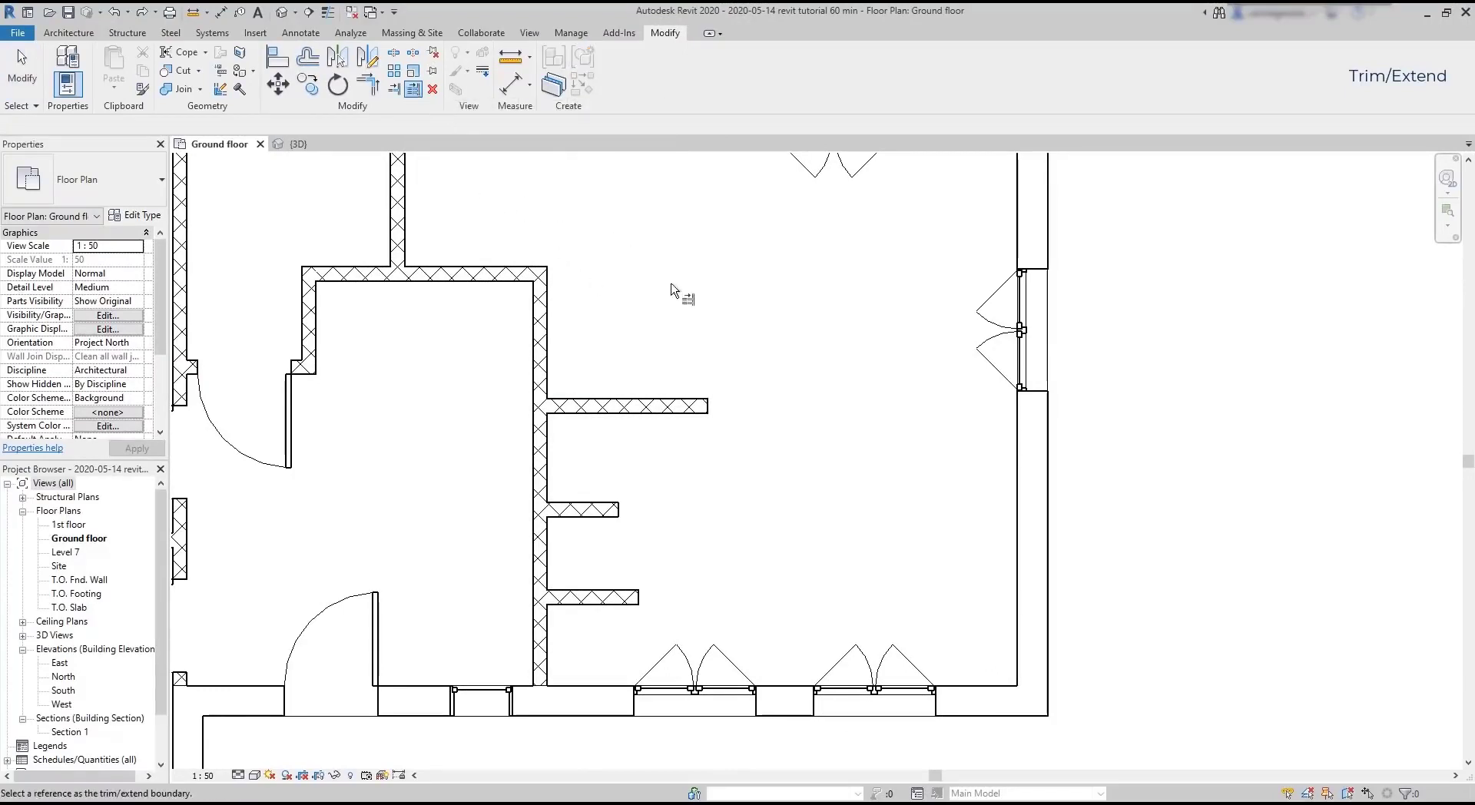
{"action": "left_click", "coordinate": [1015, 552]}
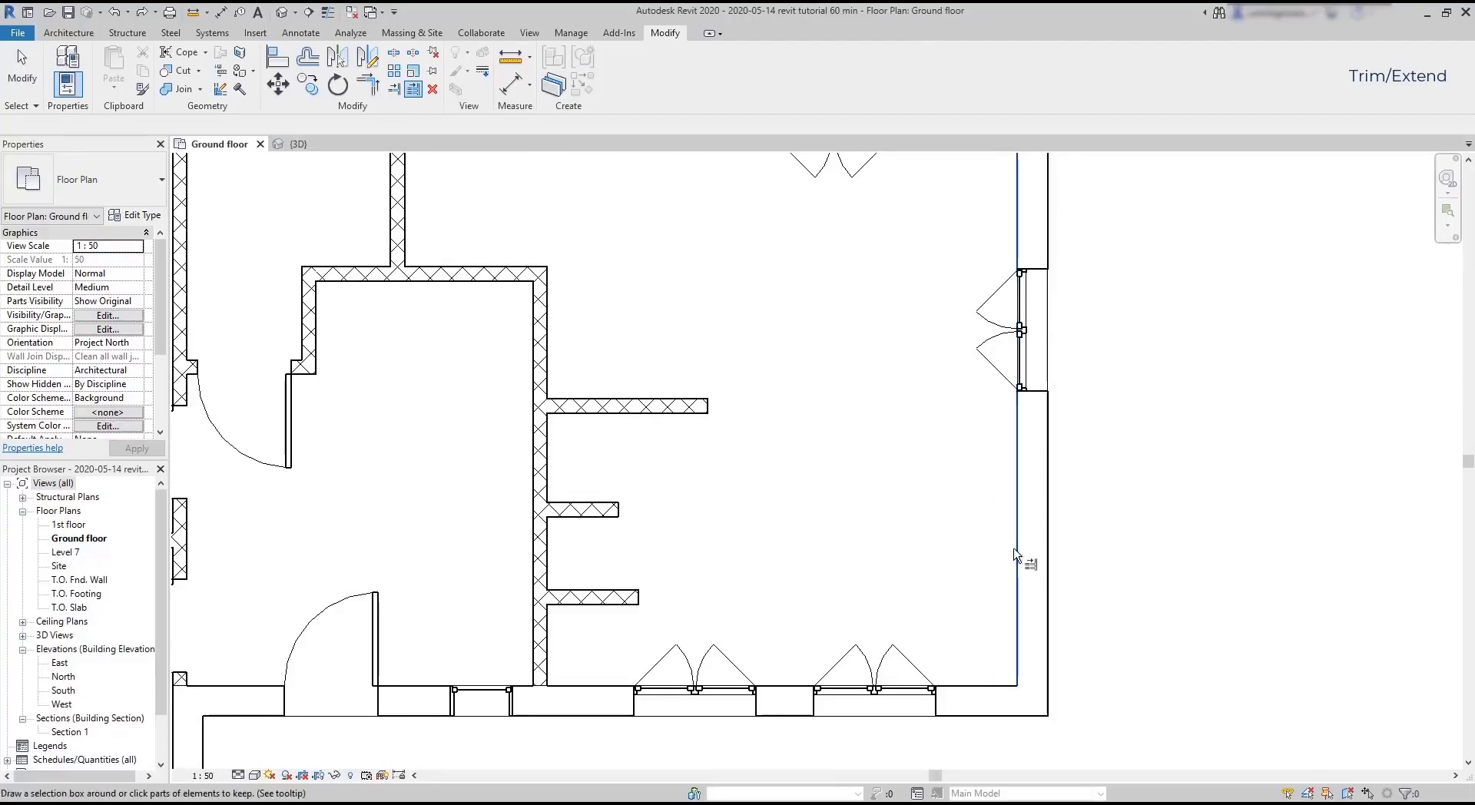
{"action": "left_click", "coordinate": [642, 600]}
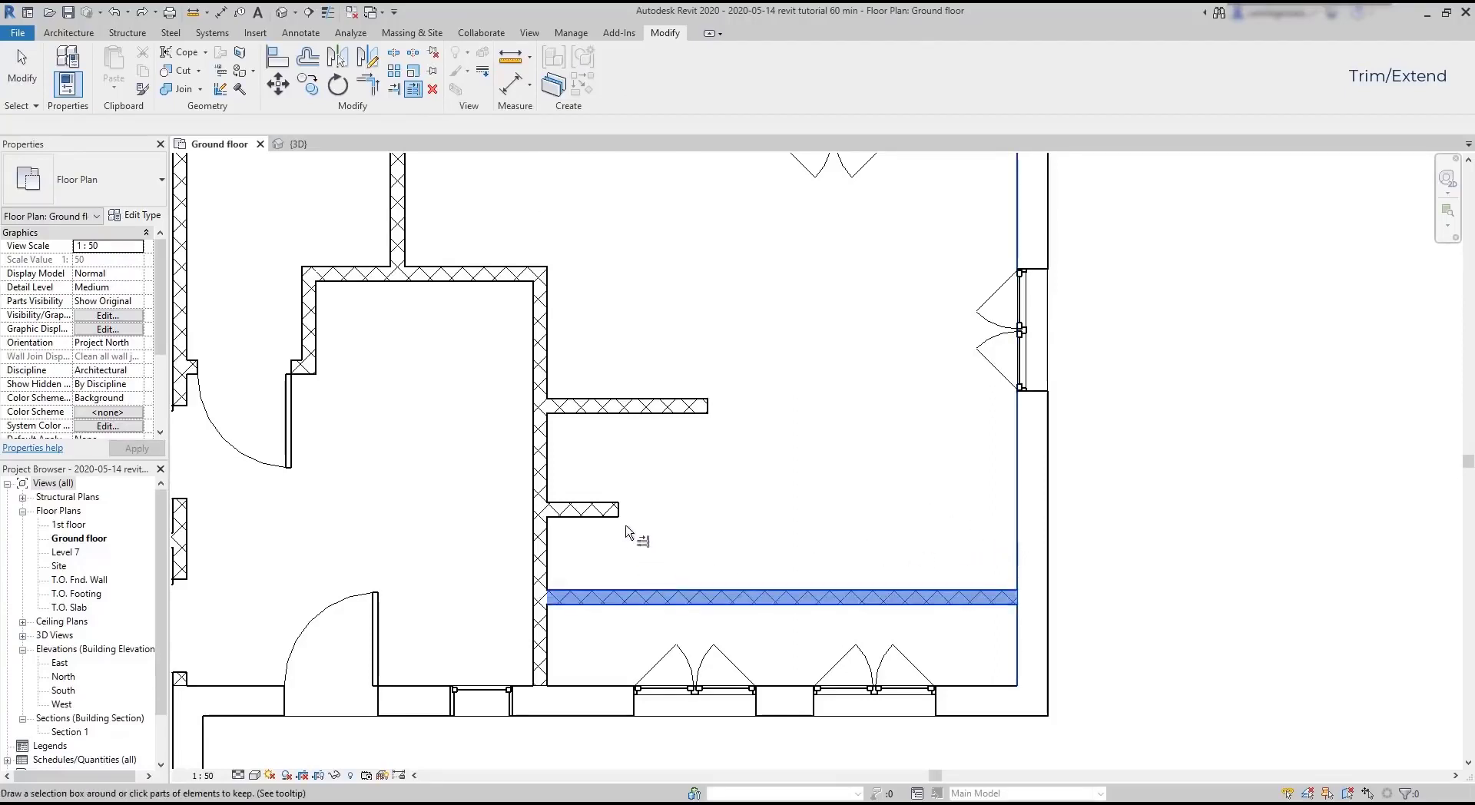
{"action": "left_click", "coordinate": [627, 517]}
{"action": "left_click", "coordinate": [709, 411]}
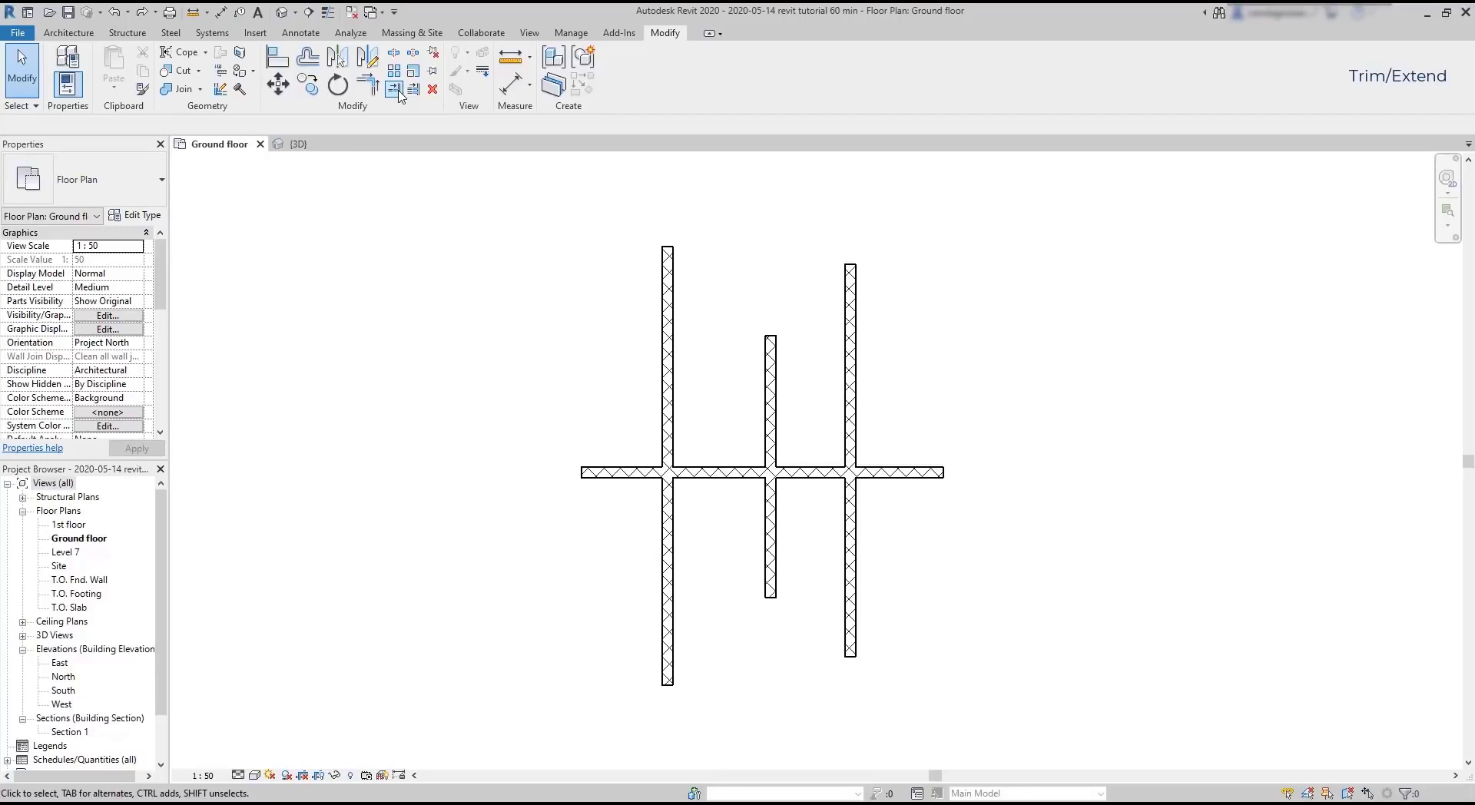
Try trimming two crossing walls at the horizontal wall with Trim/Extend Single Element, keeping their lower parts, and undo the trims.
{"action": "left_click", "coordinate": [398, 91]}
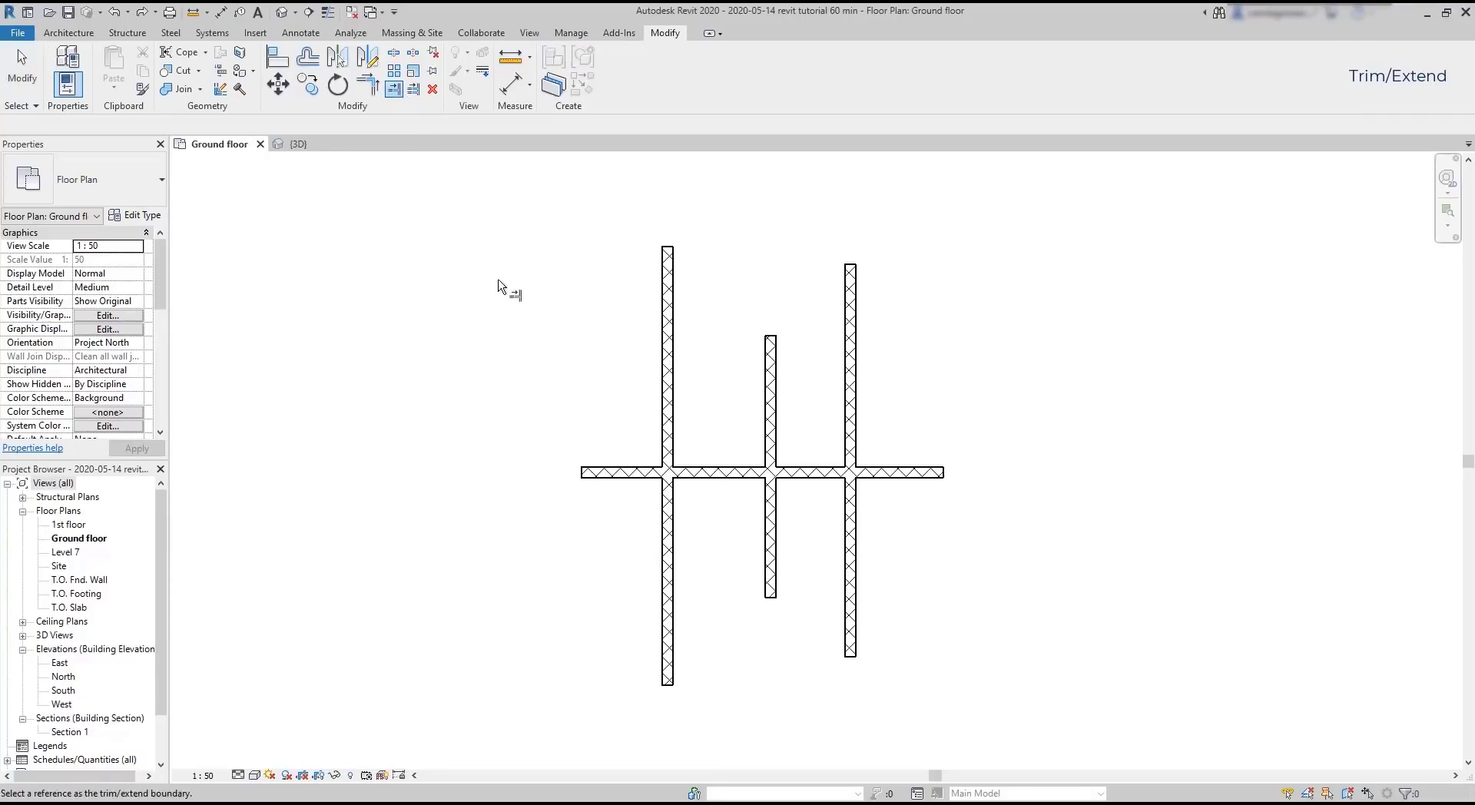
{"action": "left_click", "coordinate": [718, 471]}
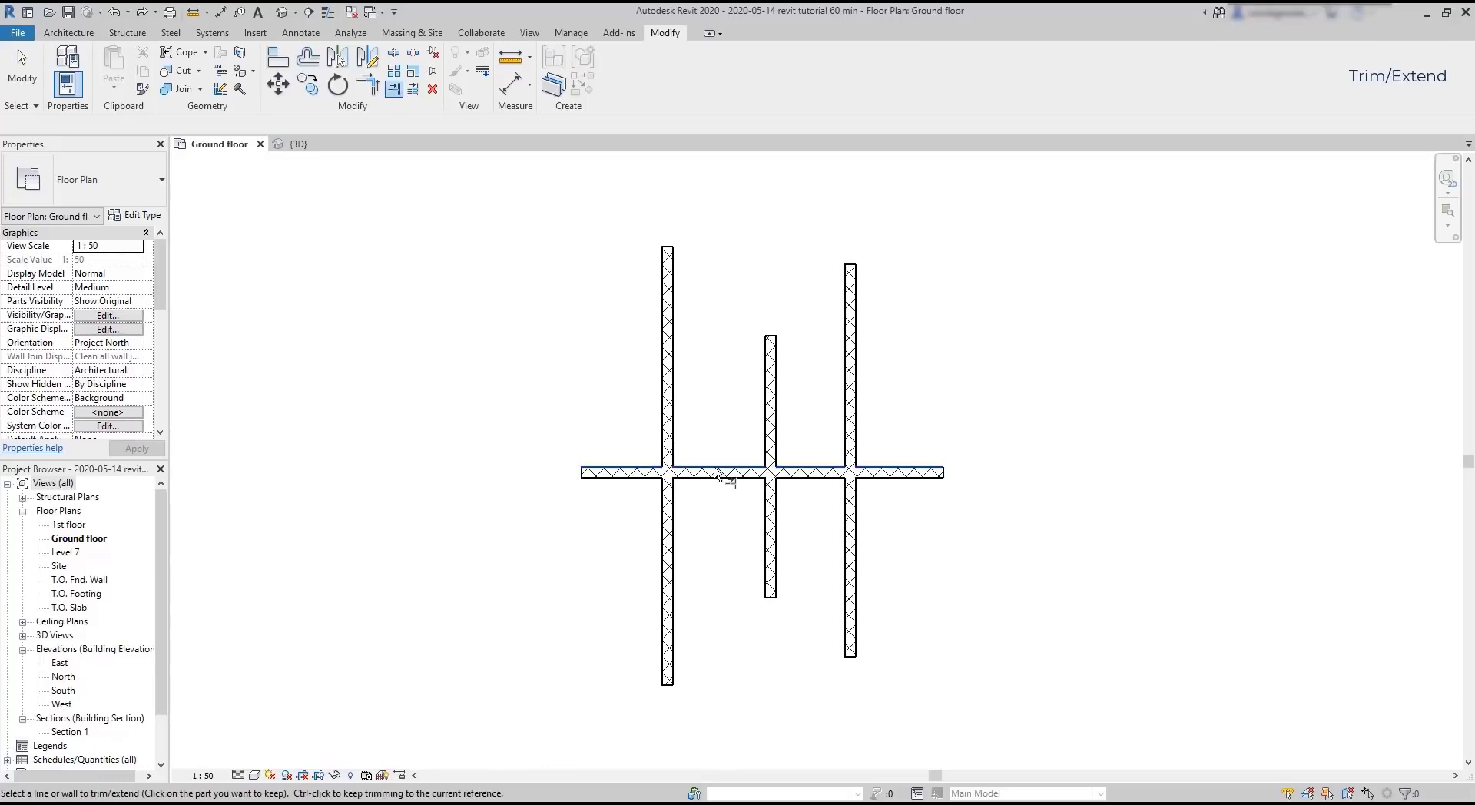
{"action": "left_click", "coordinate": [849, 528]}
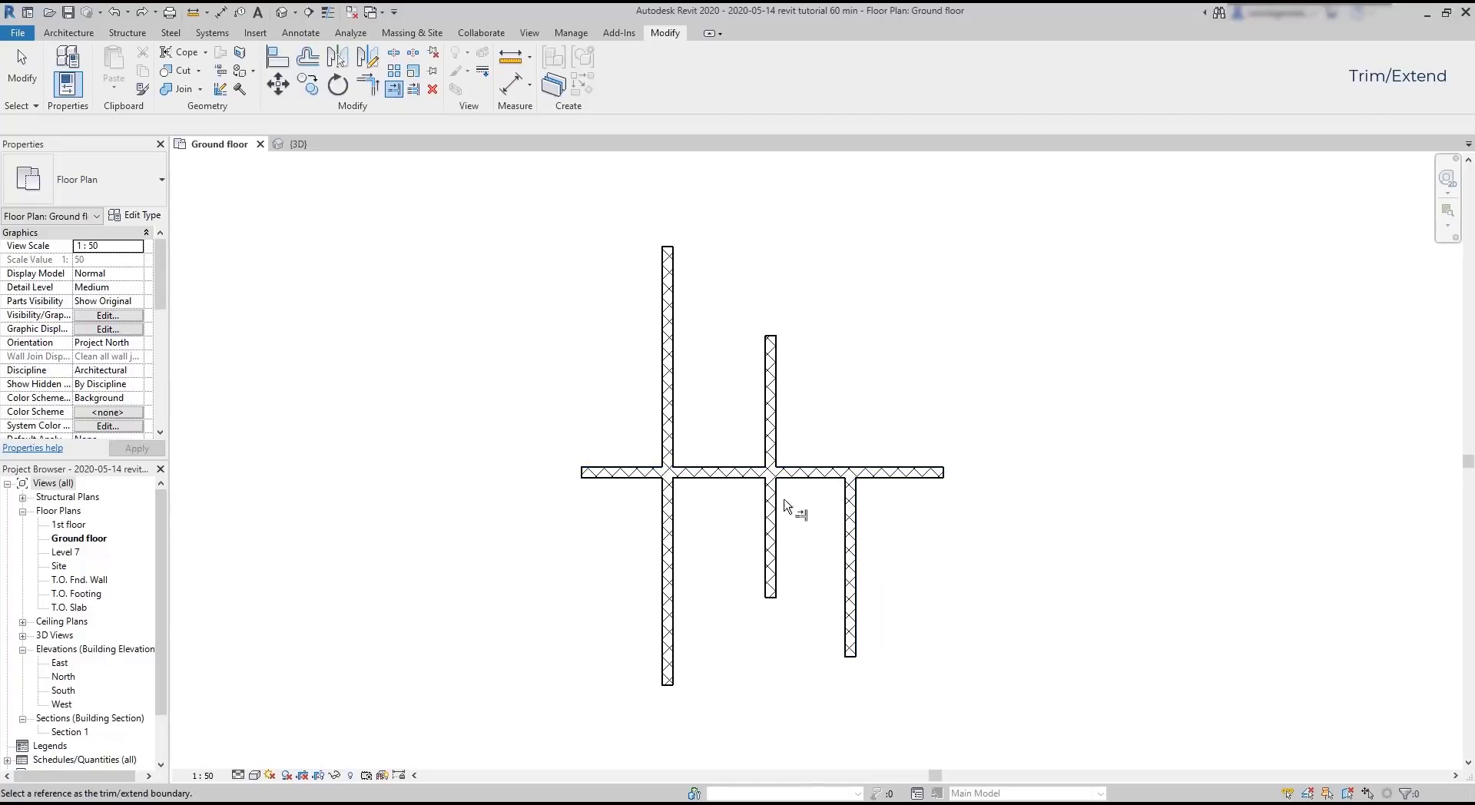
{"action": "left_click", "coordinate": [737, 471]}
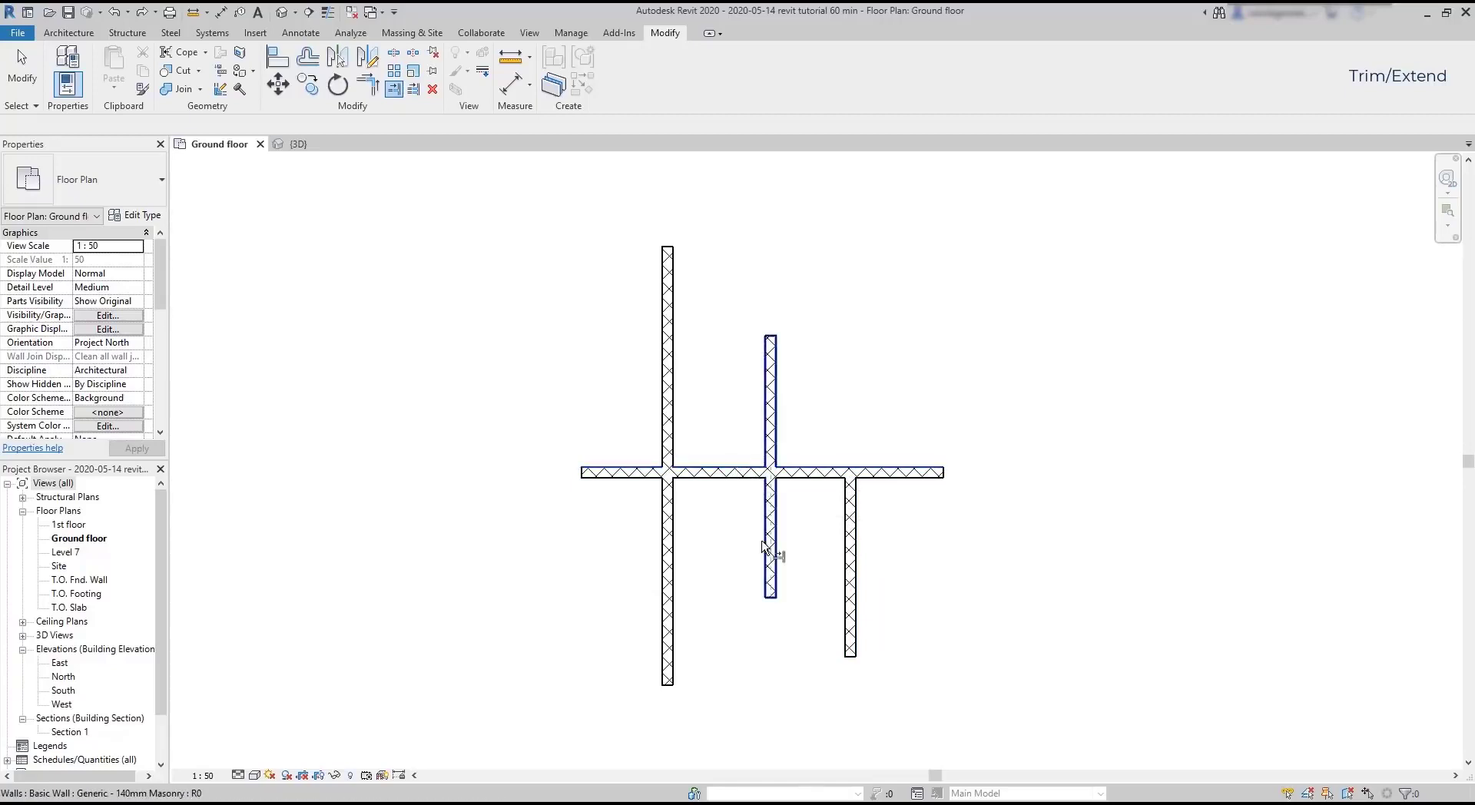
{"action": "left_click", "coordinate": [771, 552]}
{"action": "key", "text": "ctrl+z"}
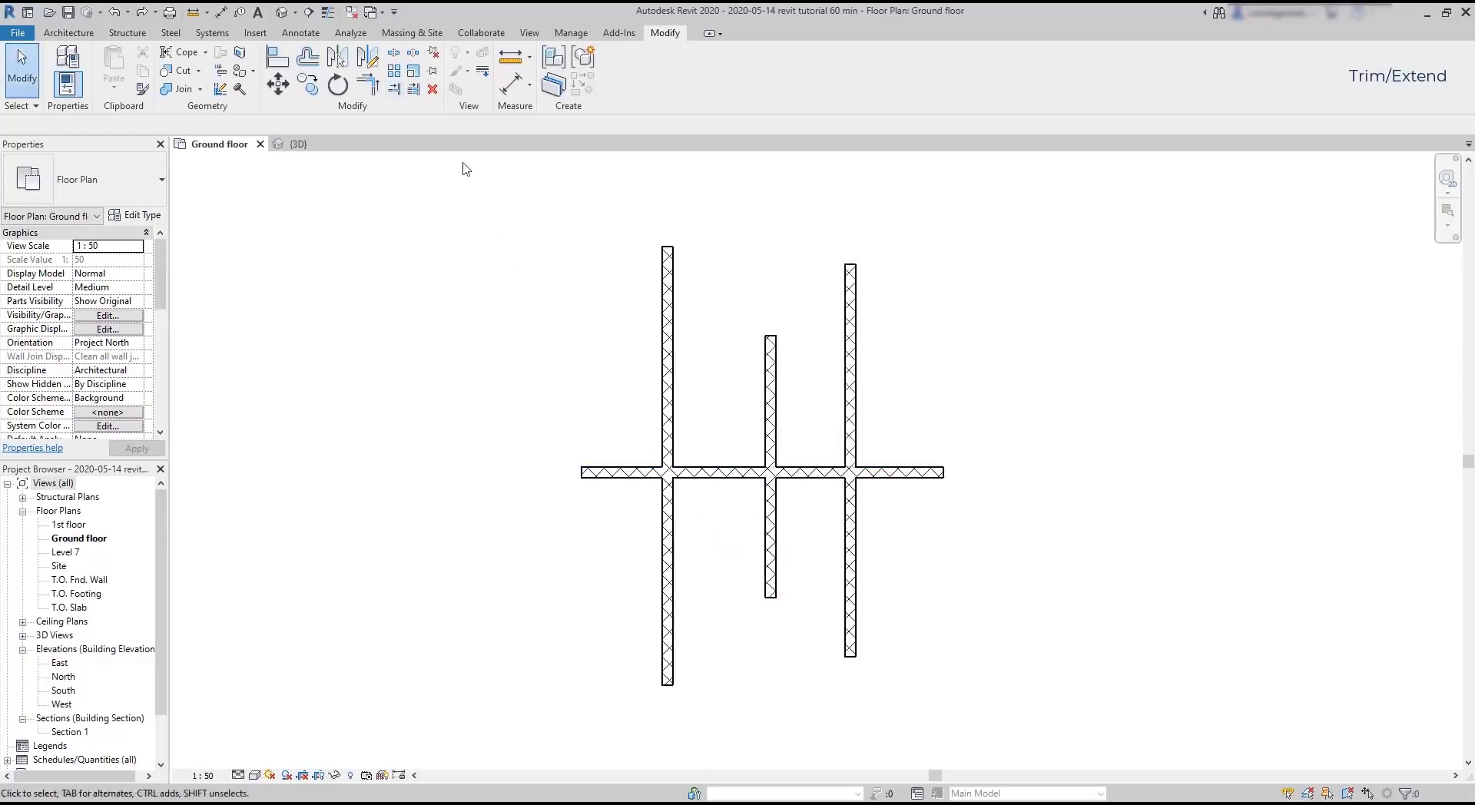
Trim the three crossing walls at the horizontal wall with Trim/Extend Multiple Elements, keeping the parts above it.
{"action": "left_click", "coordinate": [415, 89]}
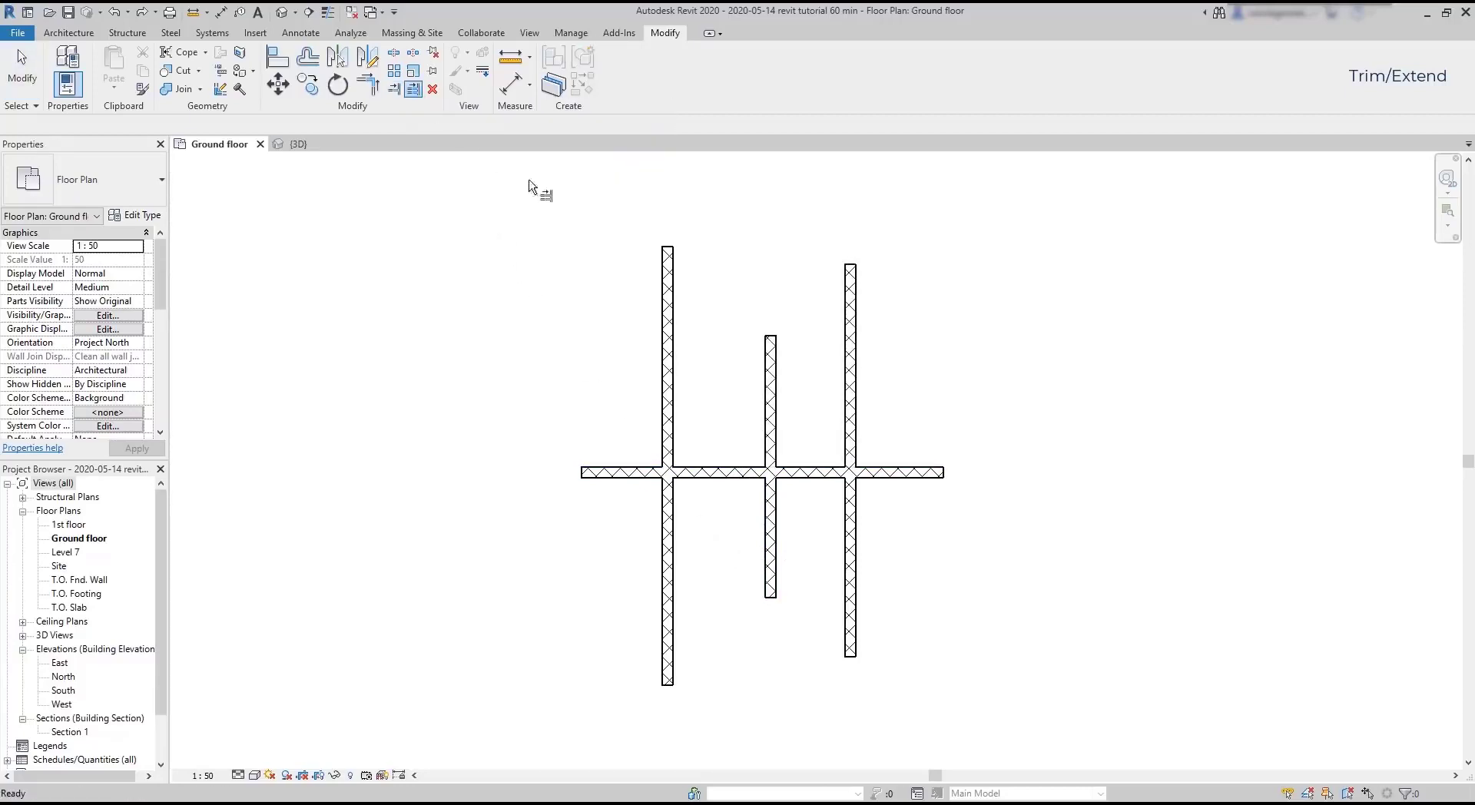
{"action": "left_click", "coordinate": [711, 483]}
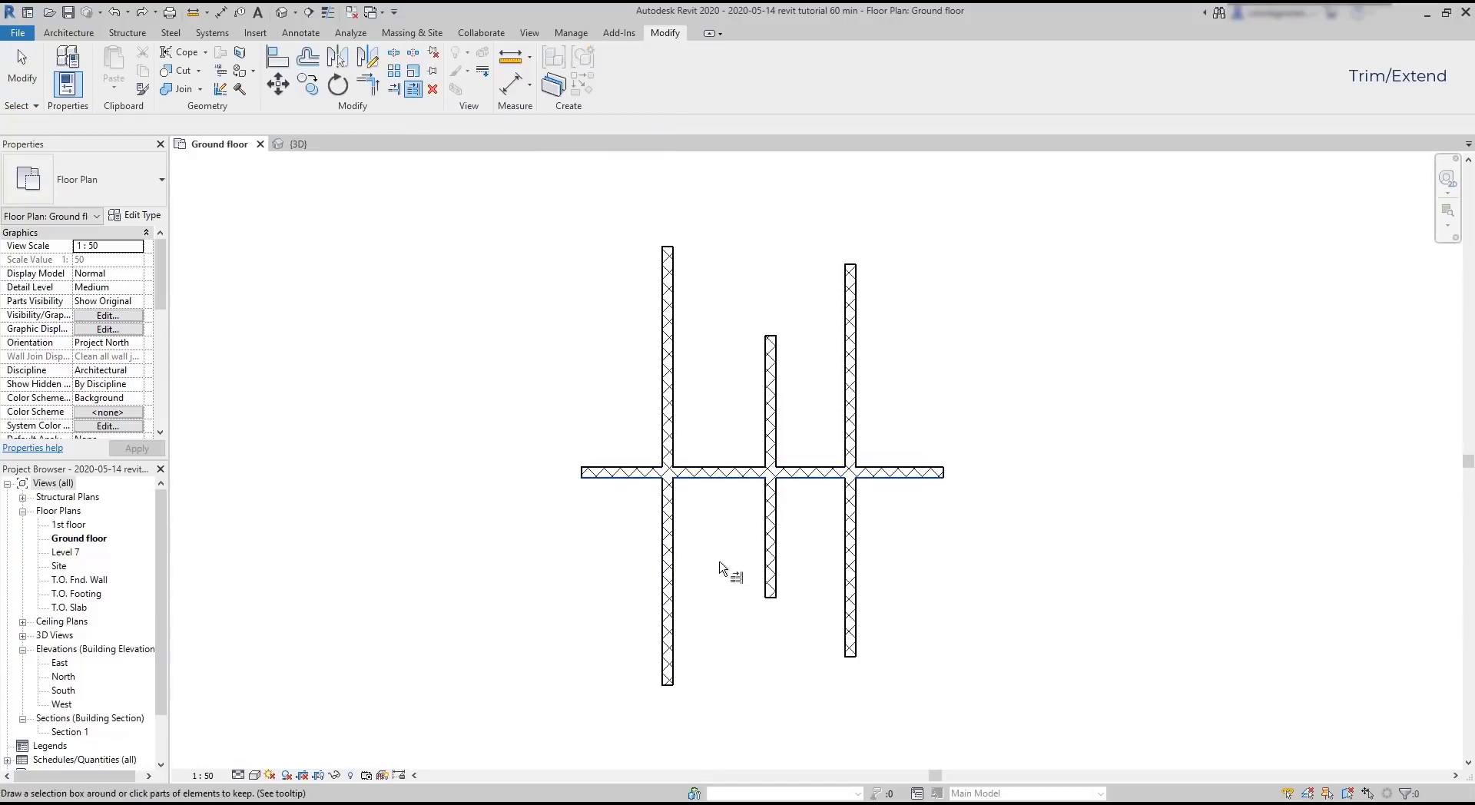
{"action": "left_click", "coordinate": [671, 438]}
{"action": "left_click", "coordinate": [770, 399]}
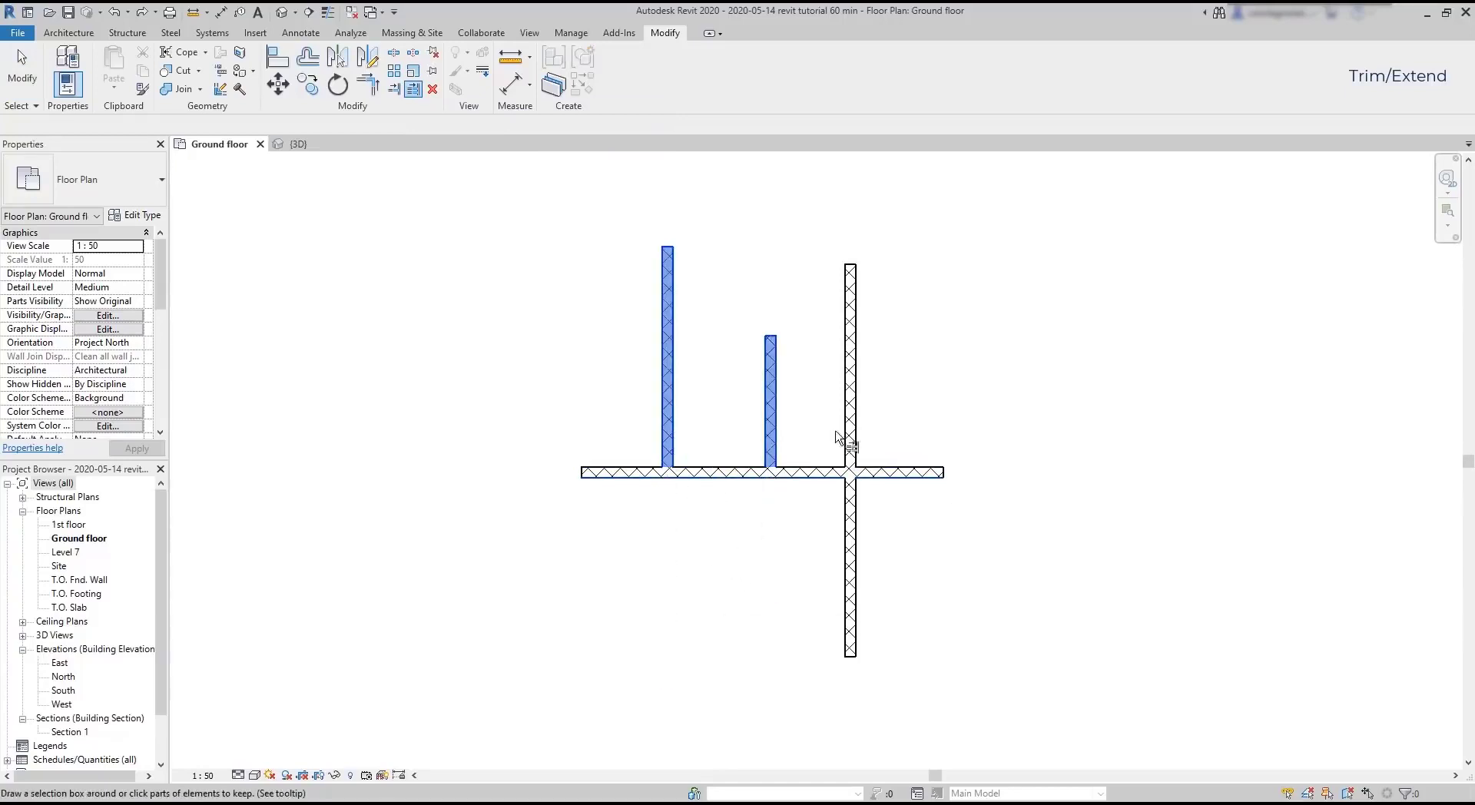
{"action": "left_click", "coordinate": [849, 368]}
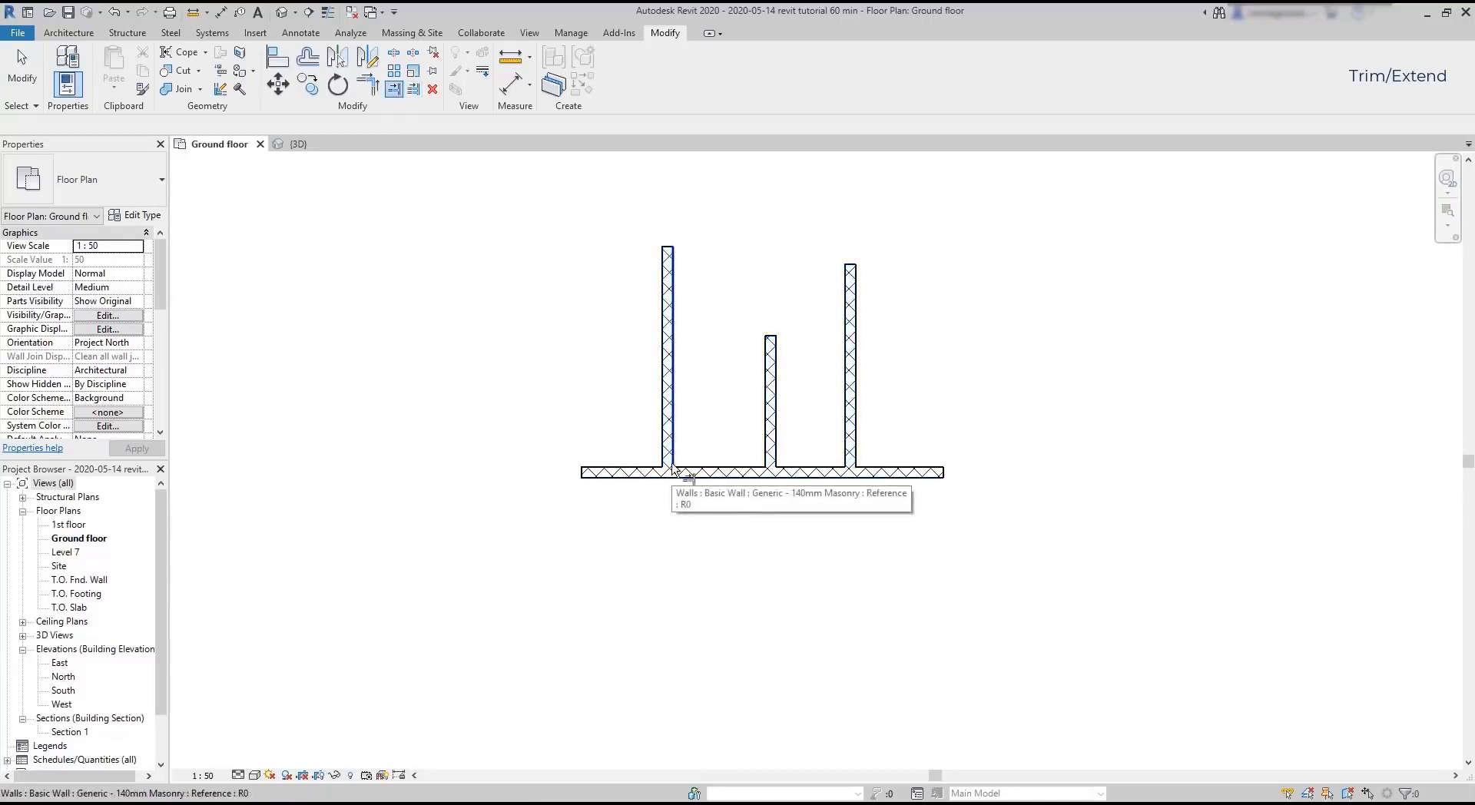
{"action": "left_click", "coordinate": [674, 470]}
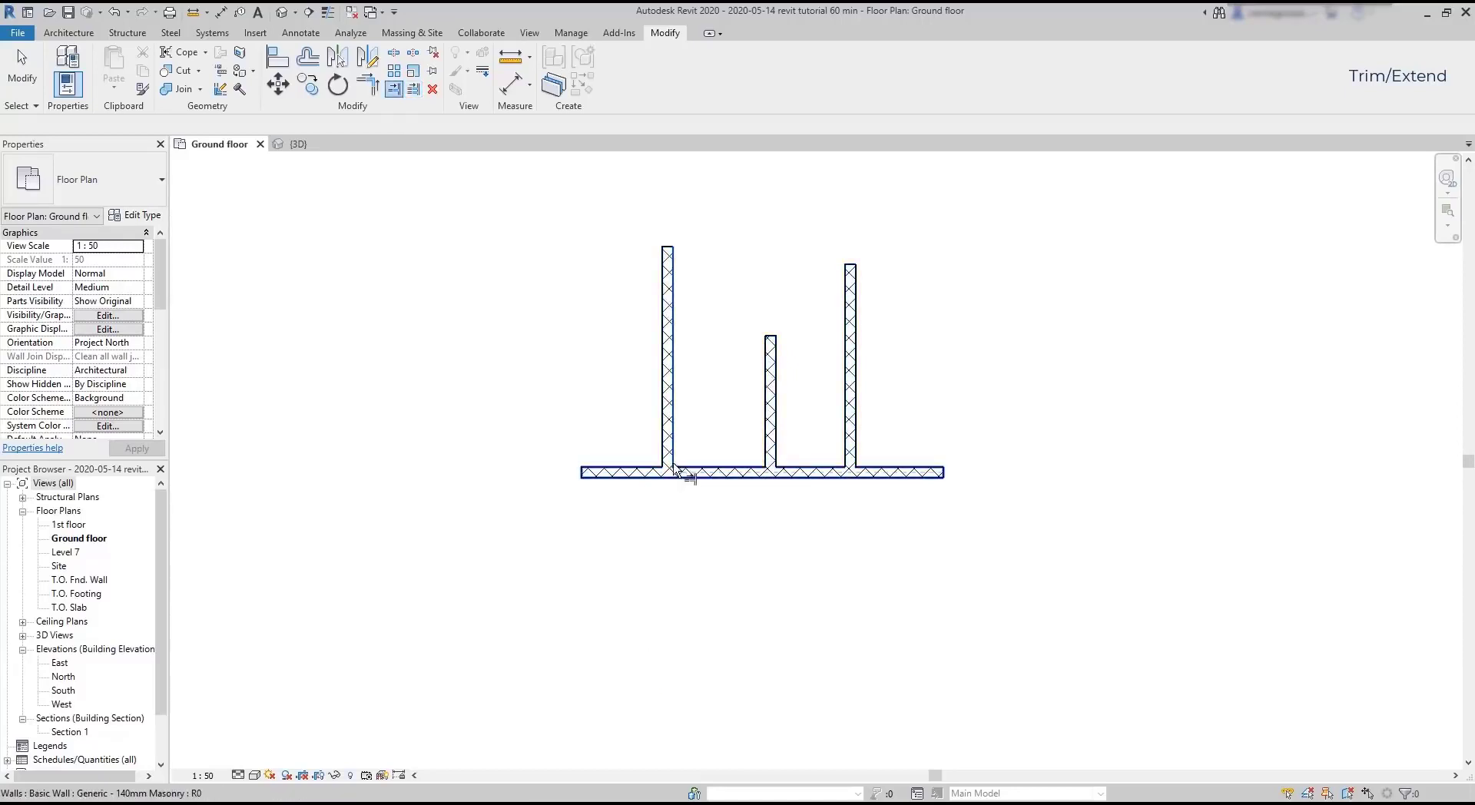
{"action": "left_click", "coordinate": [650, 474]}
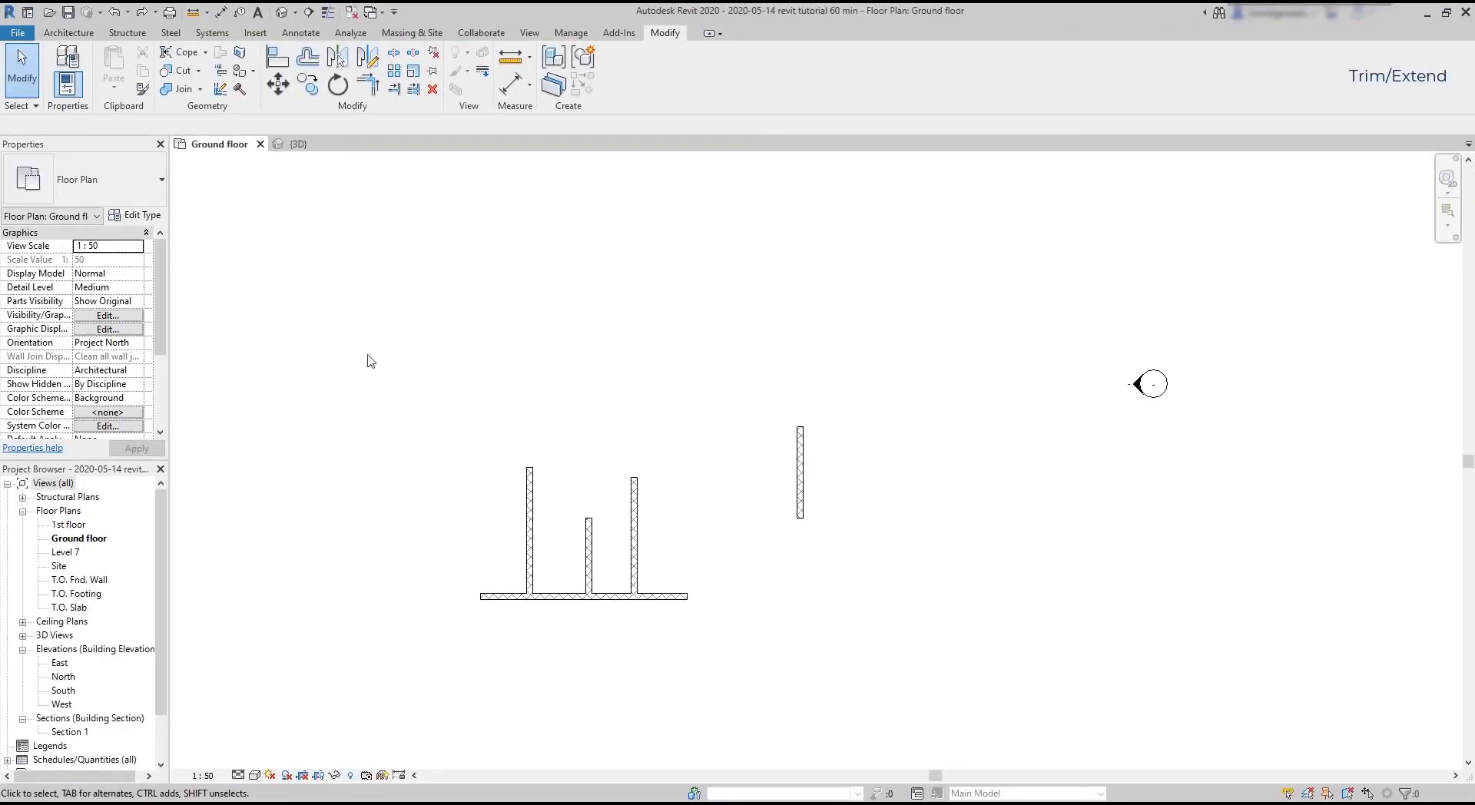
Join the horizontal wall and the separate vertical wall beside it into a corner with Trim/Extend to Corner.
{"action": "left_click", "coordinate": [374, 86]}
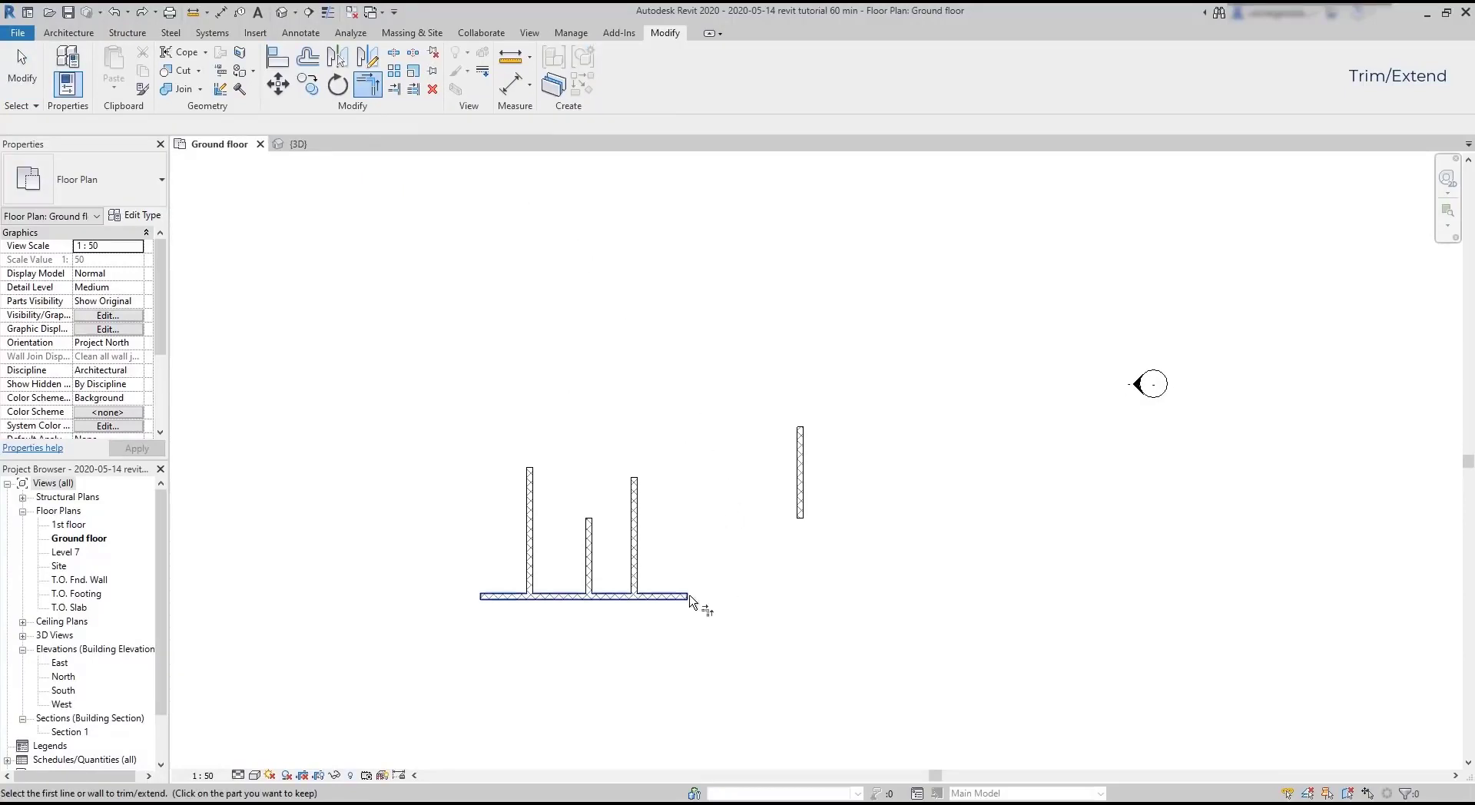
{"action": "left_click", "coordinate": [681, 596]}
{"action": "left_click", "coordinate": [802, 513]}
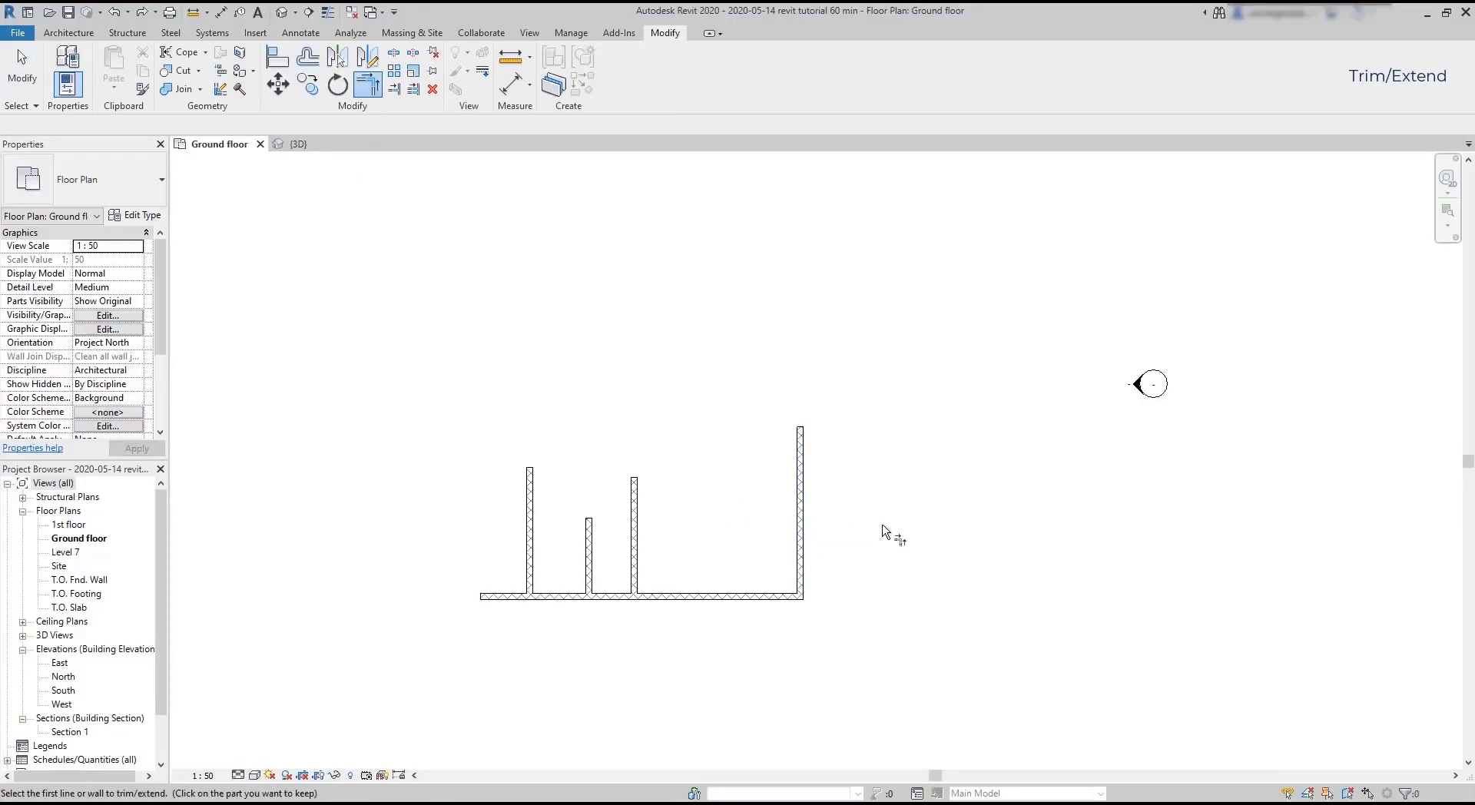
{"action": "key", "text": "Escape"}
{"action": "key", "text": "Escape"}
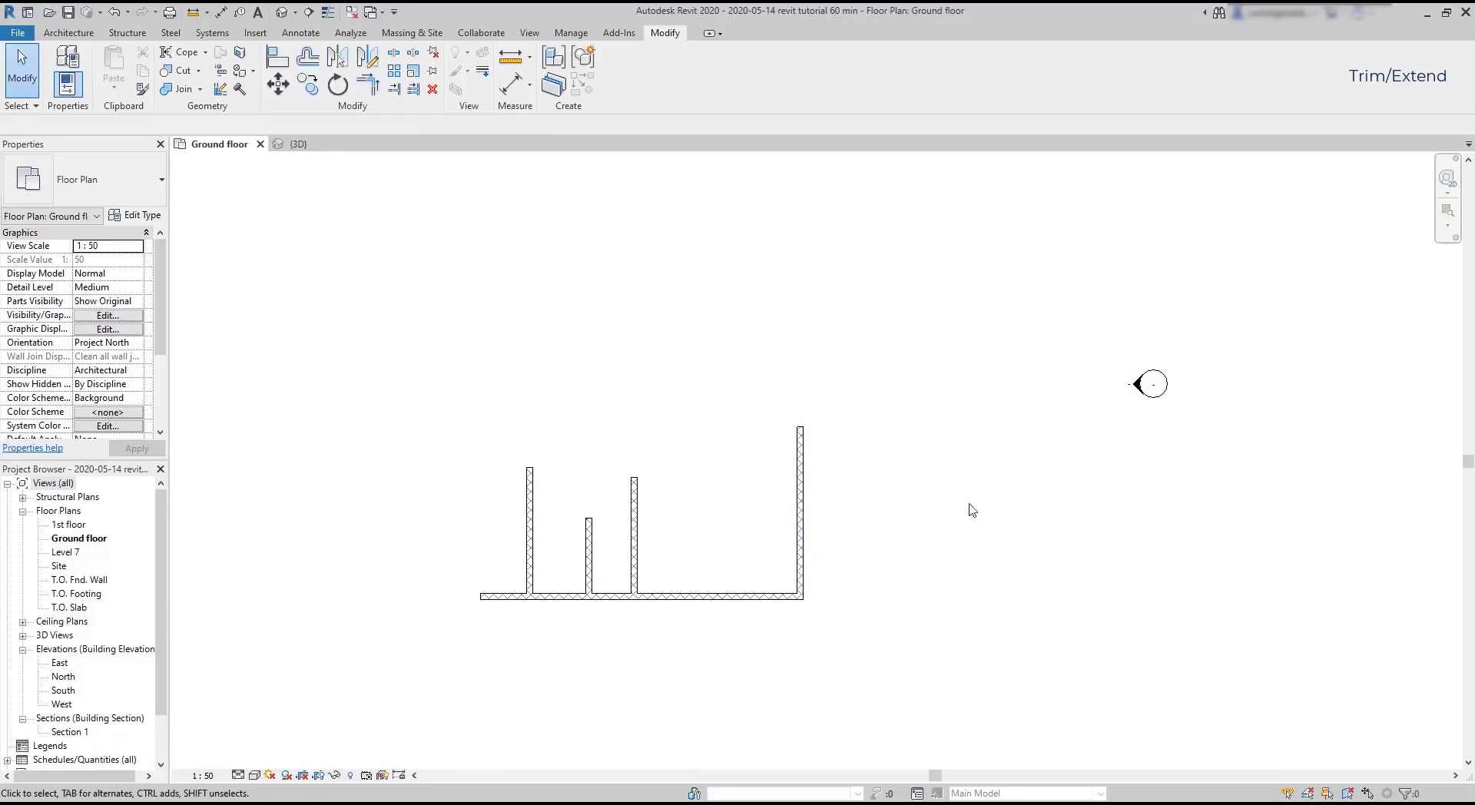
Try to join the living-room partition and the front exterior wall of the house into a corner, and cancel the operation.
{"action": "scroll", "coordinate": [968, 507], "scroll_direction": "down", "scroll_amount": 2}
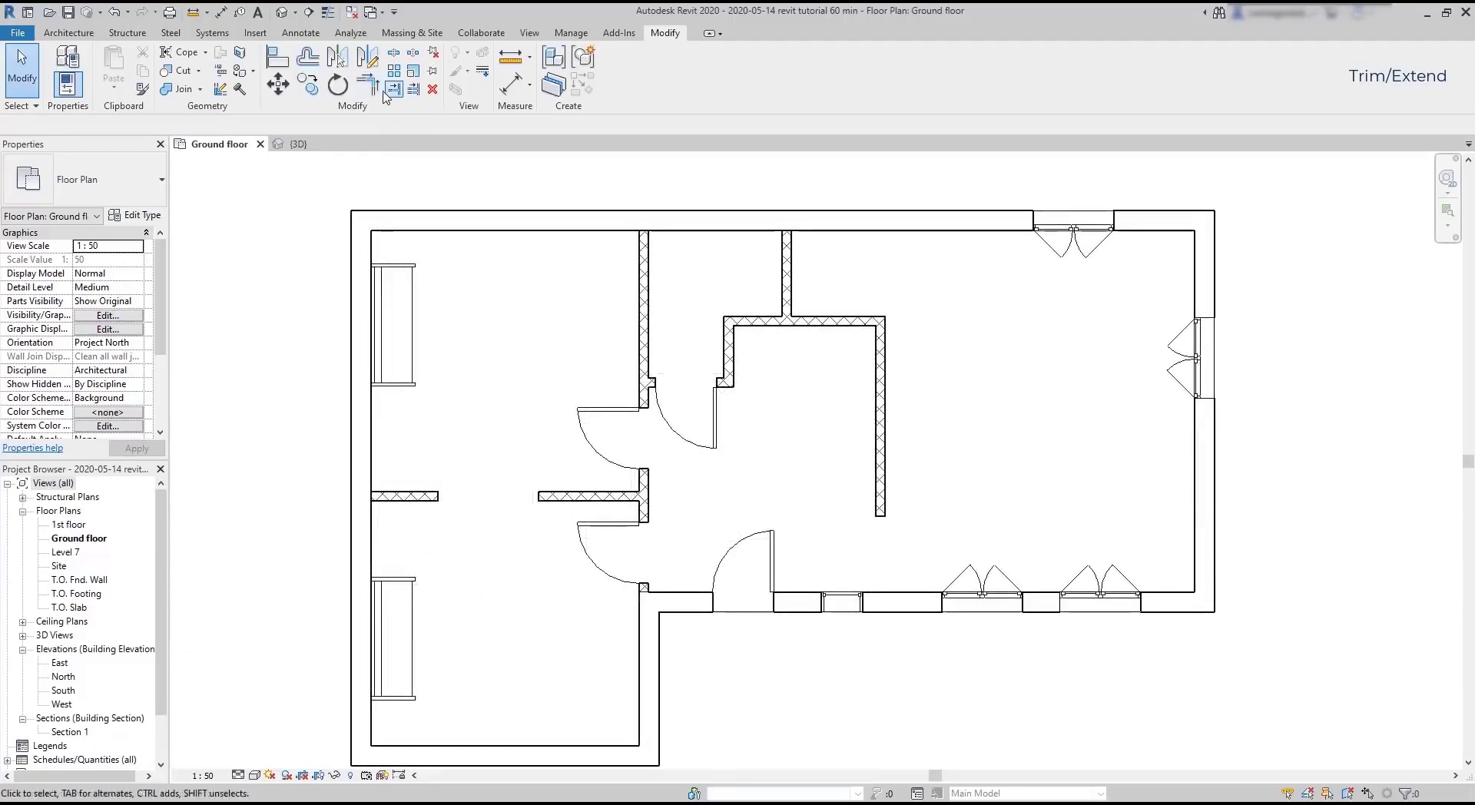
{"action": "left_click", "coordinate": [368, 85]}
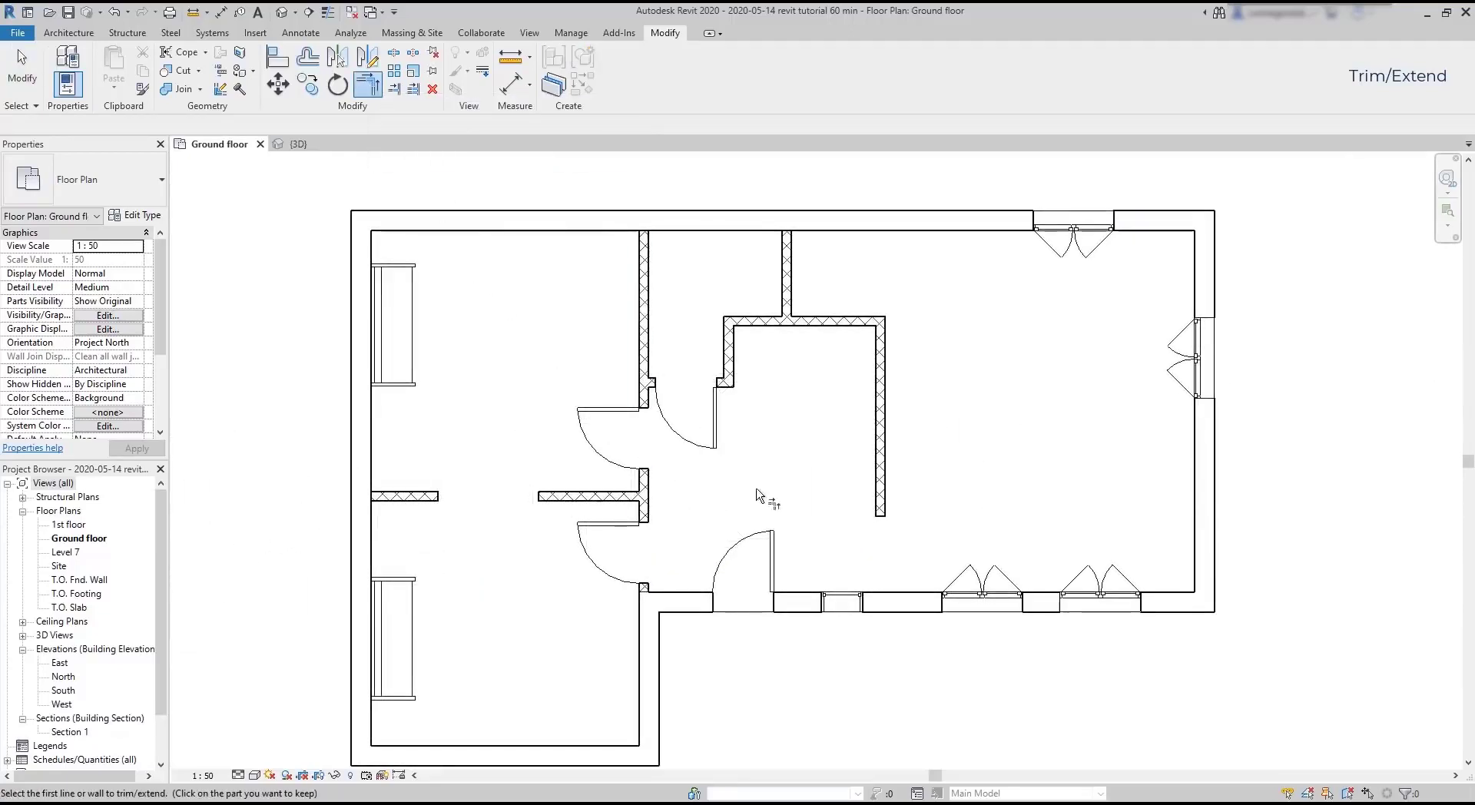
{"action": "left_click", "coordinate": [881, 507]}
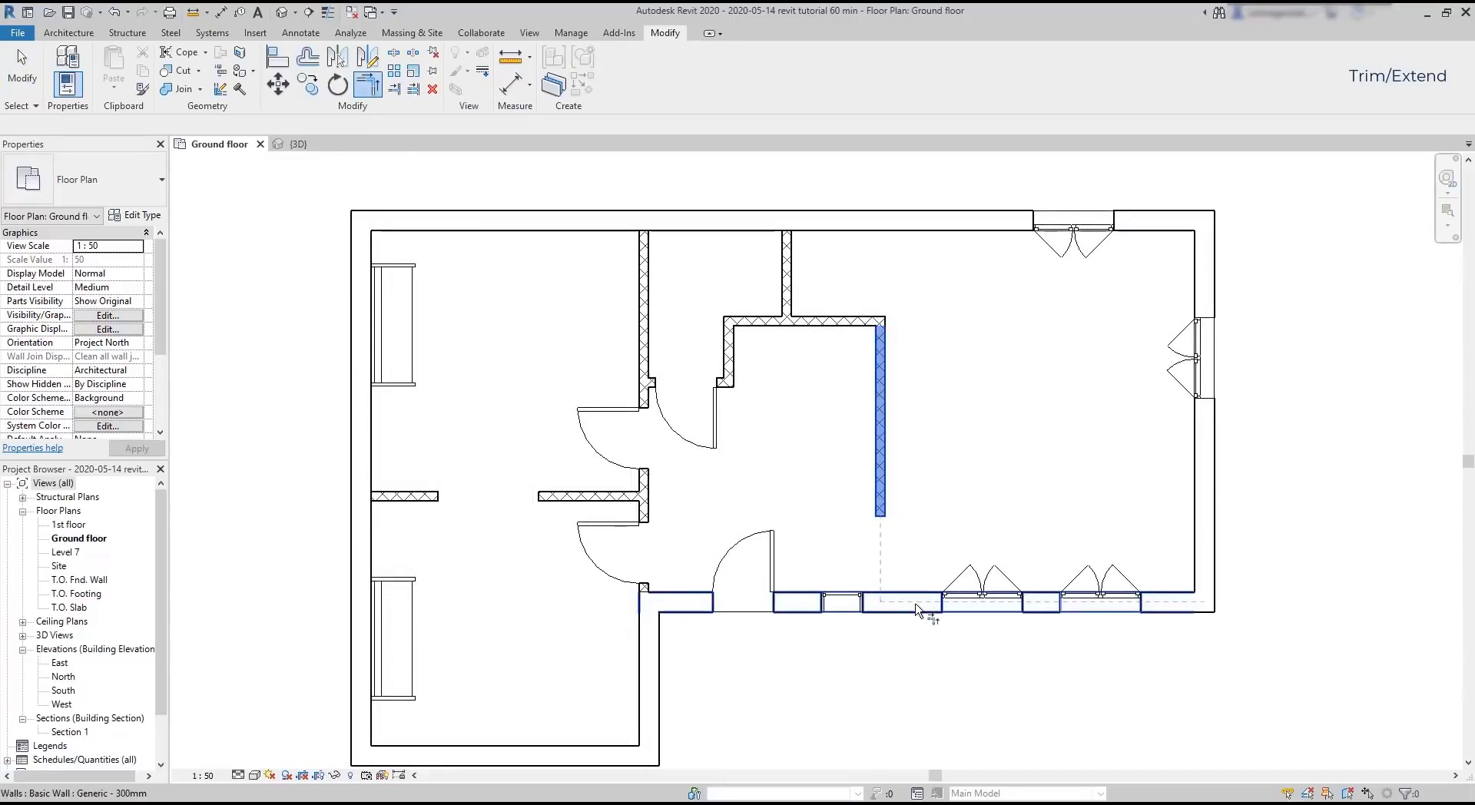
{"action": "left_click", "coordinate": [915, 609]}
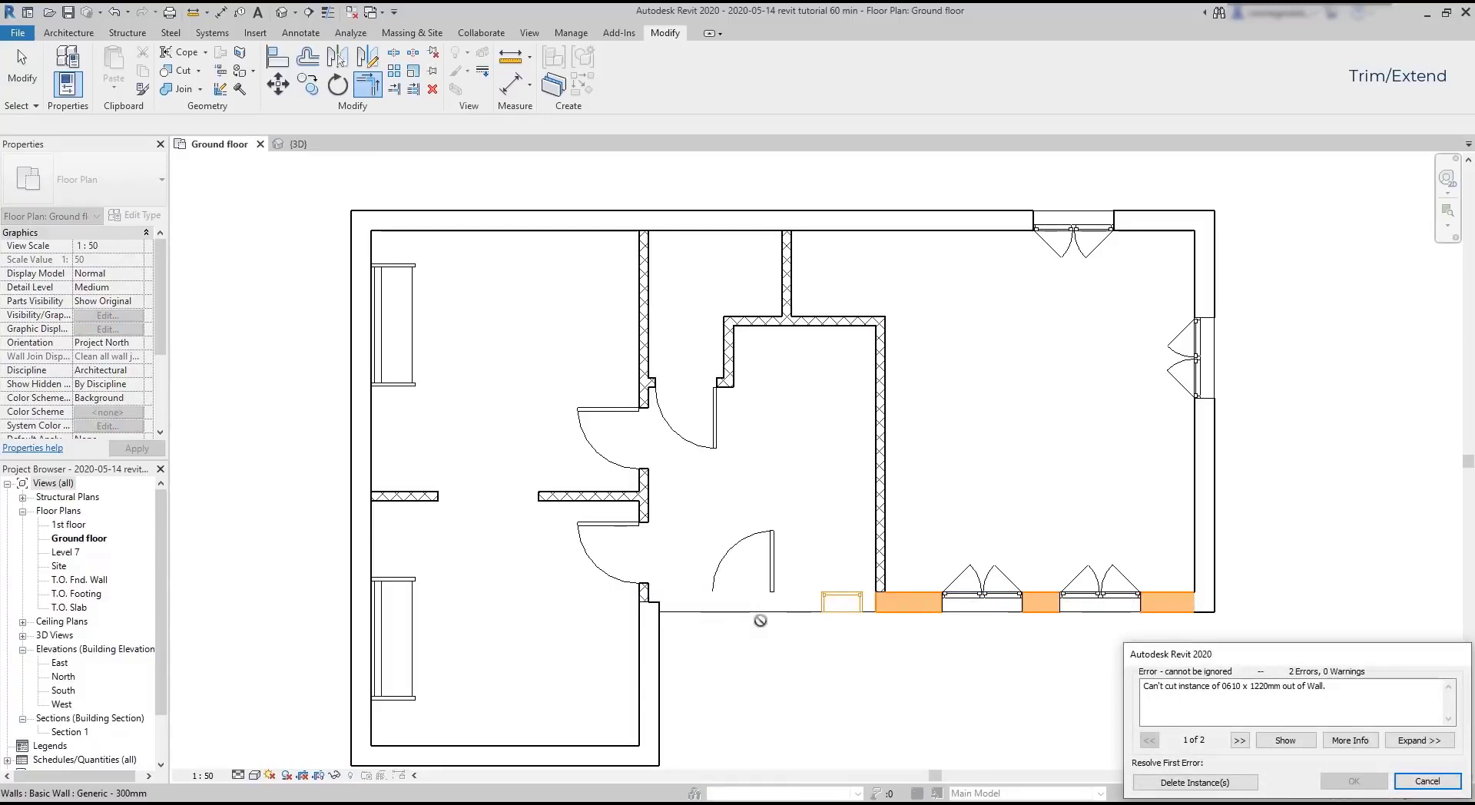
{"action": "left_click", "coordinate": [1447, 786]}
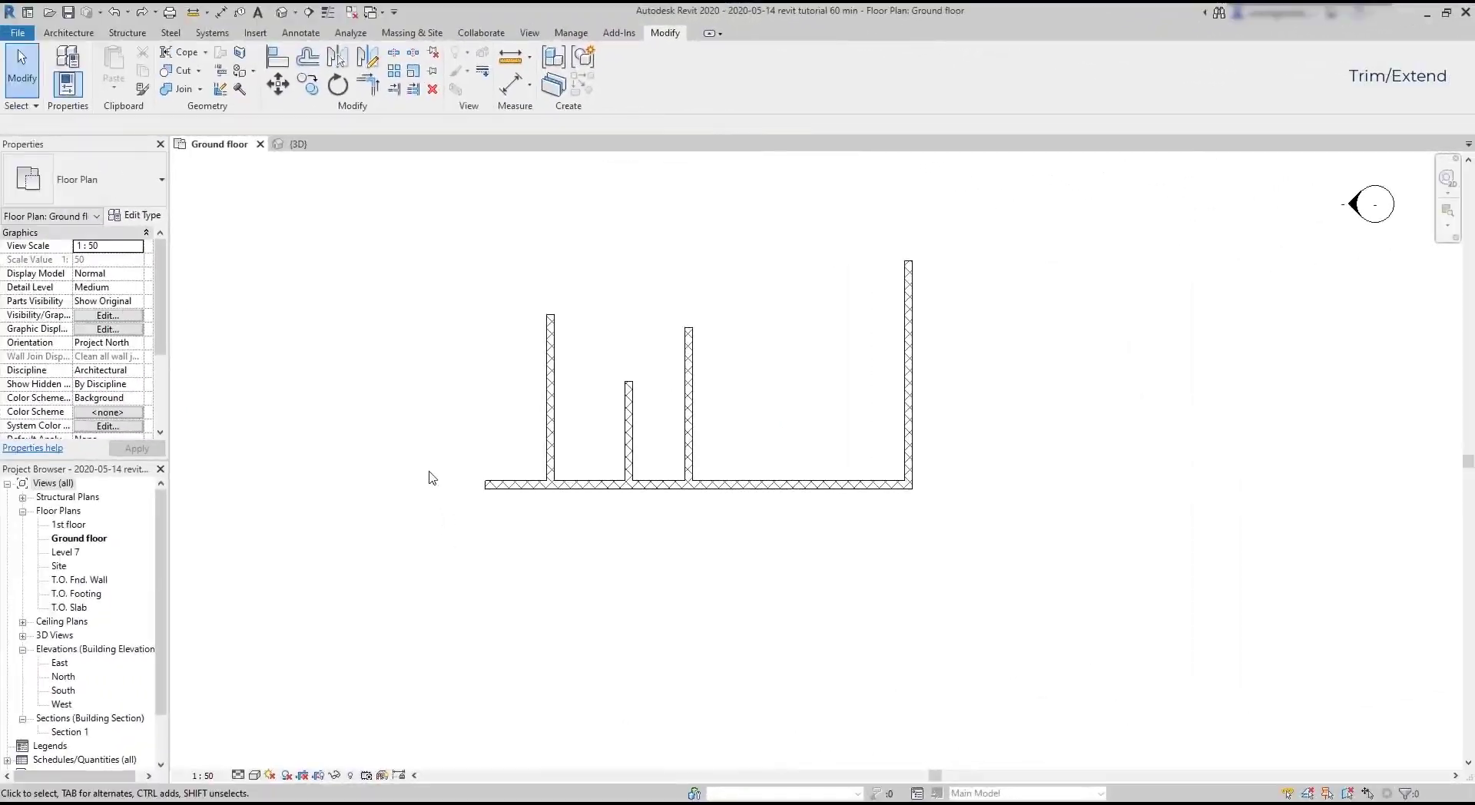
Trim the horizontal practice wall and the first vertical wall into a corner, removing the overhanging end.
{"action": "left_click", "coordinate": [367, 85]}
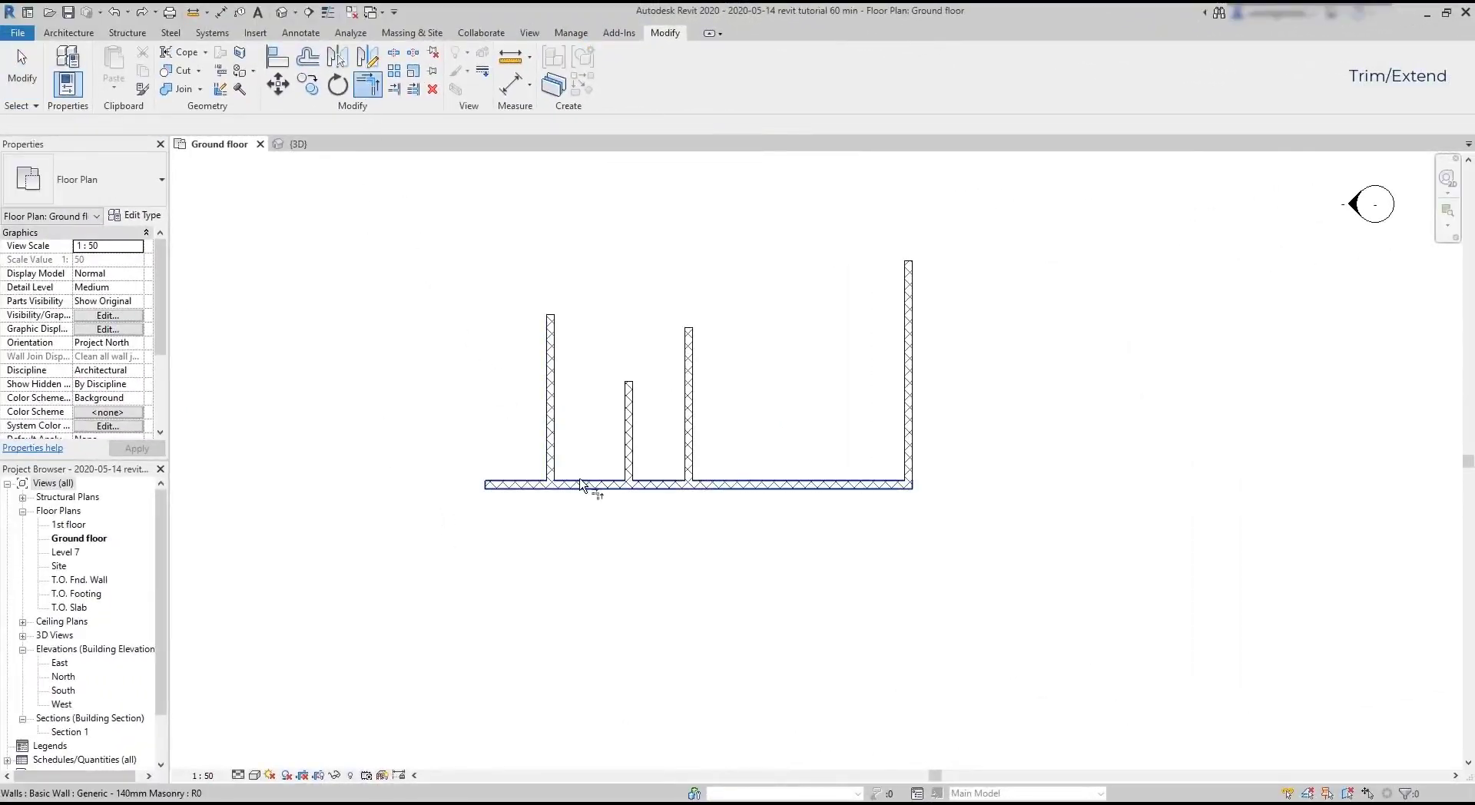
{"action": "left_click", "coordinate": [586, 484]}
{"action": "left_click", "coordinate": [551, 450]}
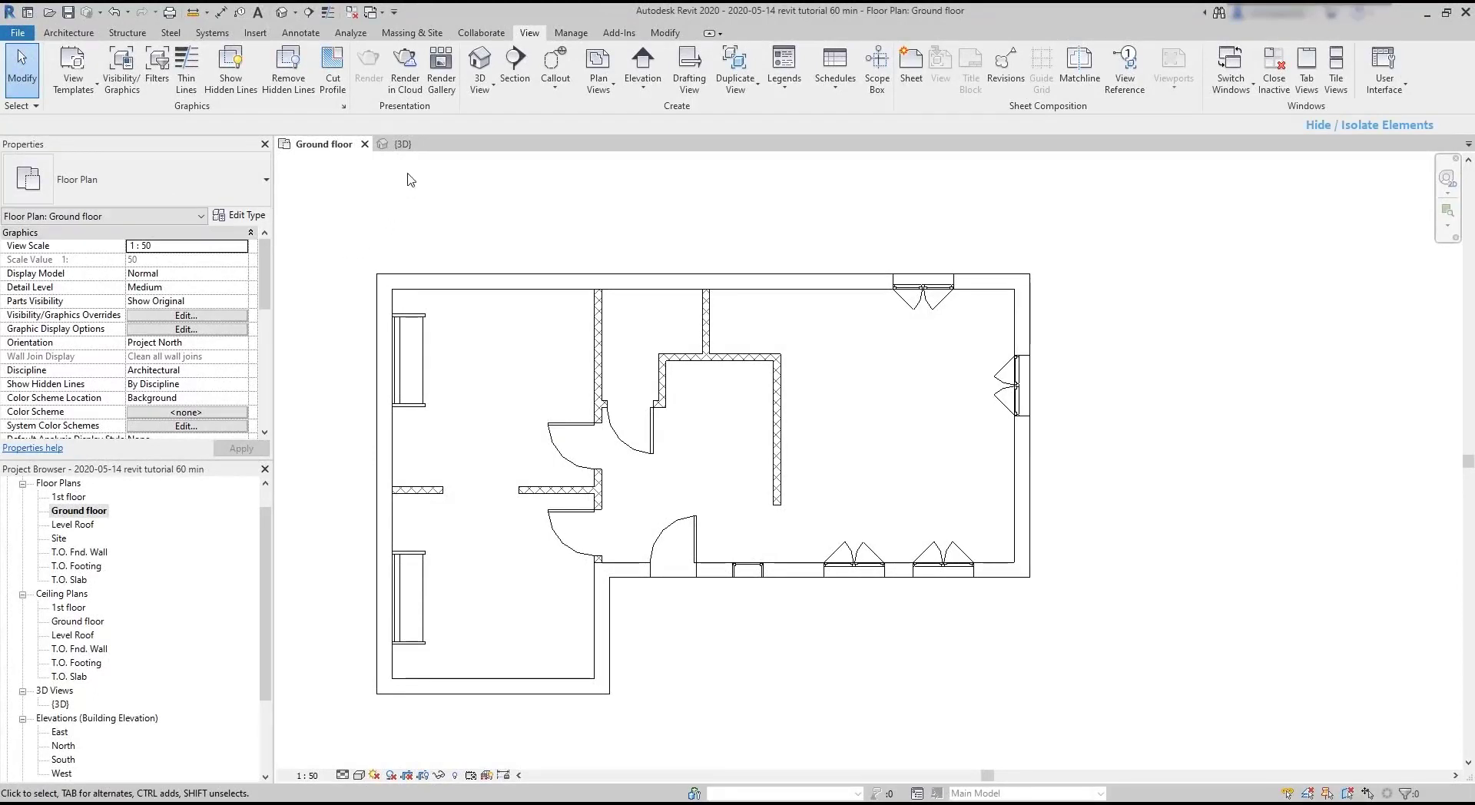
Temporarily hide the 1st floor slab in the 3D view with Hide Element.
{"action": "left_click", "coordinate": [422, 146]}
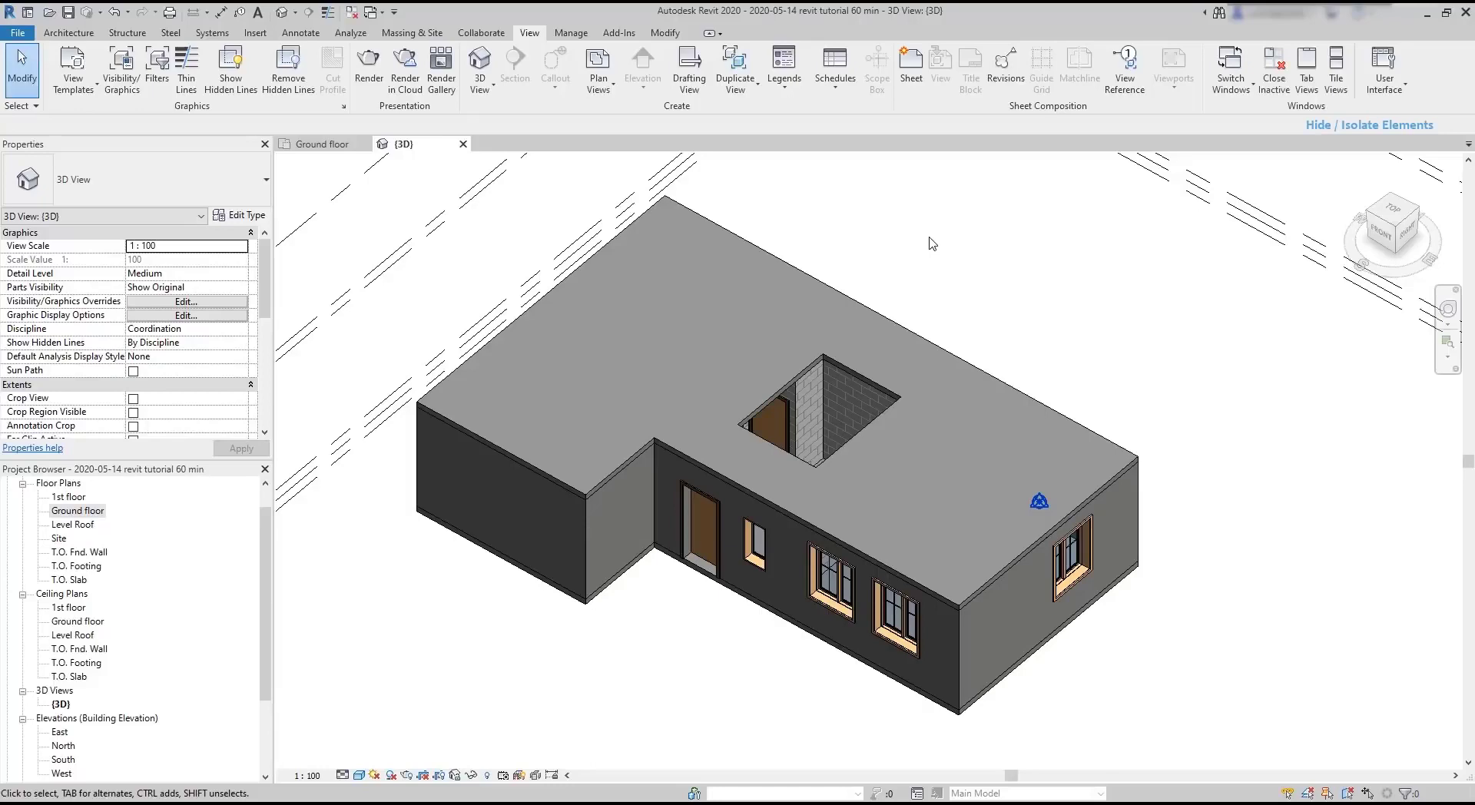
{"action": "left_click", "coordinate": [908, 335]}
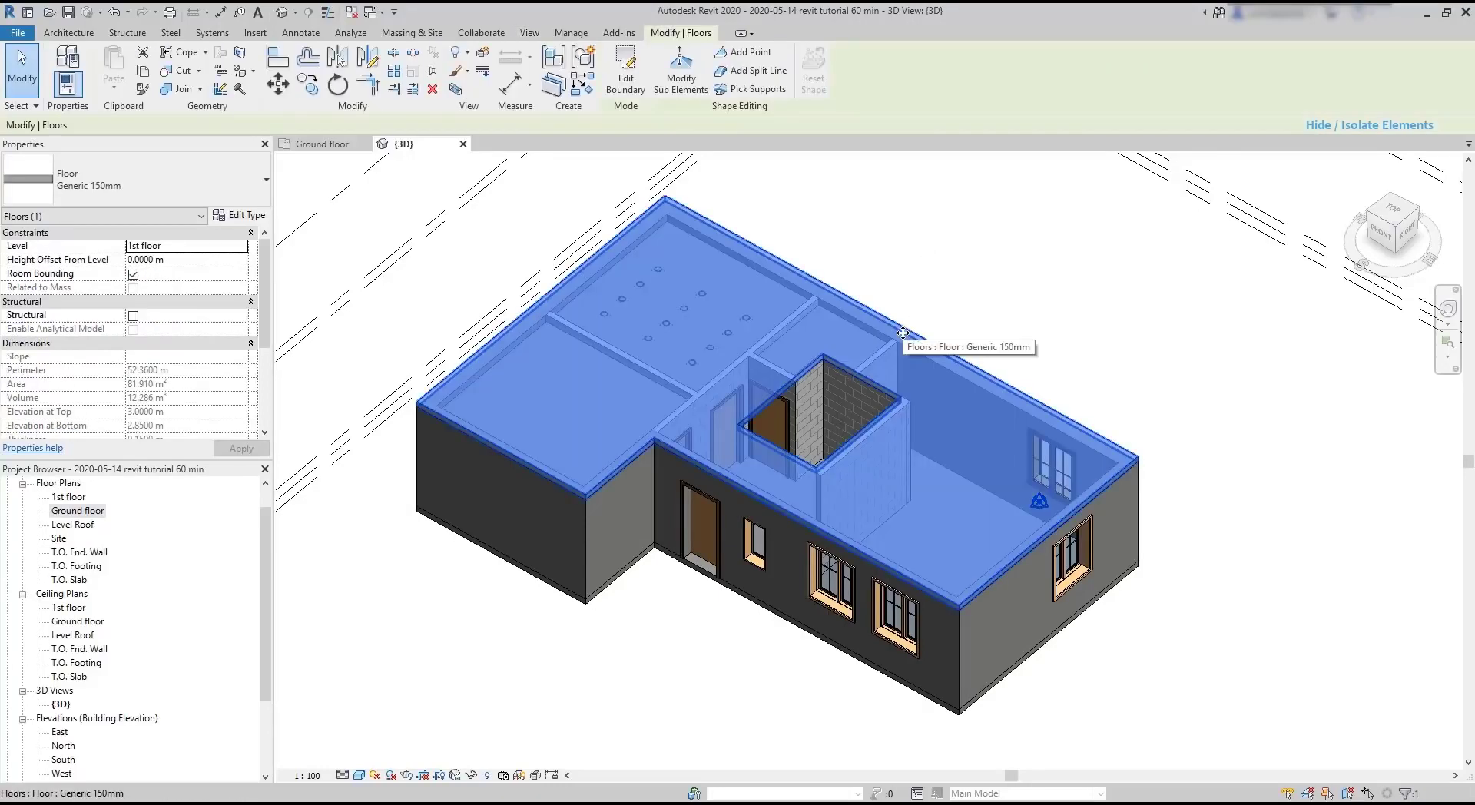
{"action": "left_click", "coordinate": [469, 778]}
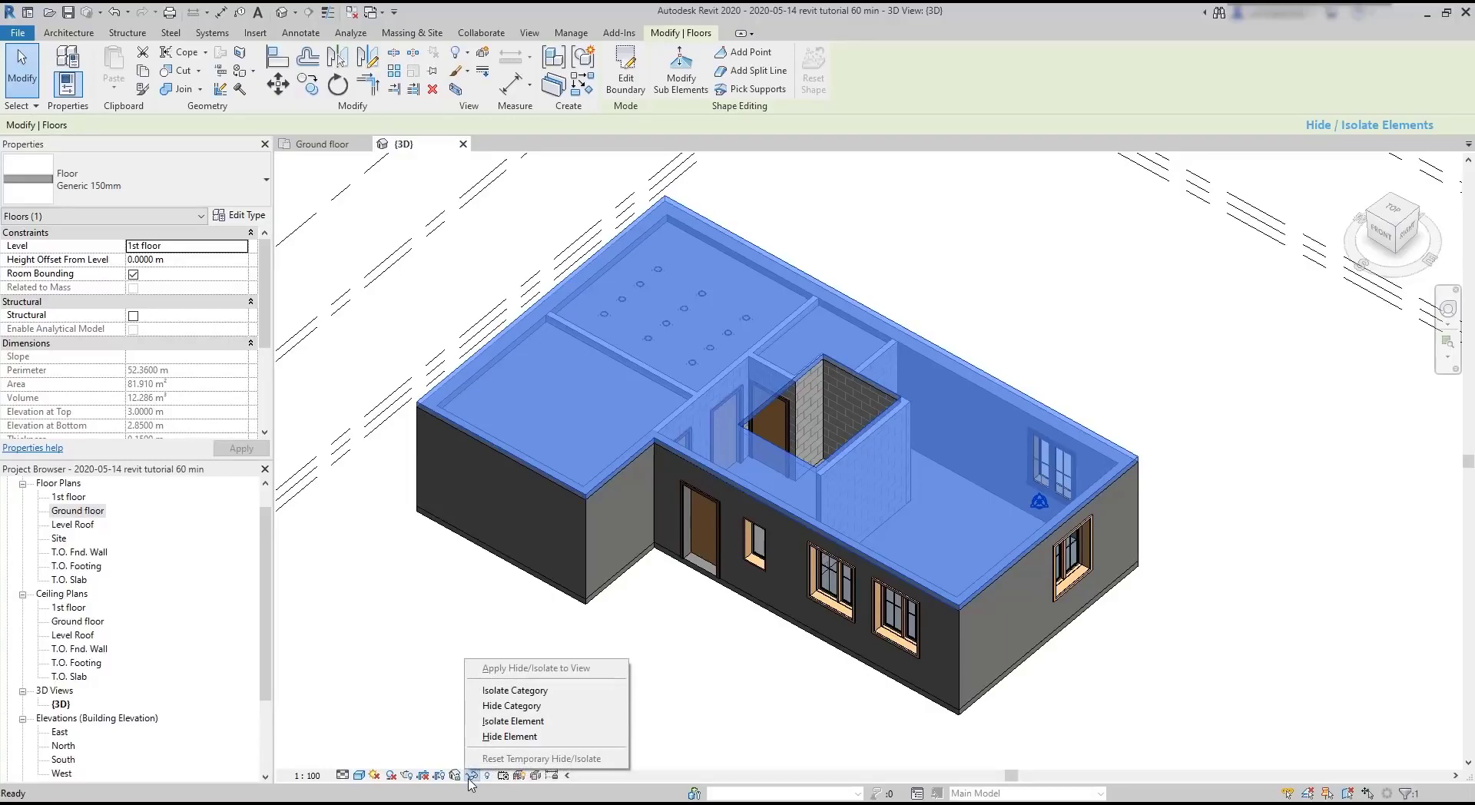
{"action": "left_click", "coordinate": [570, 738]}
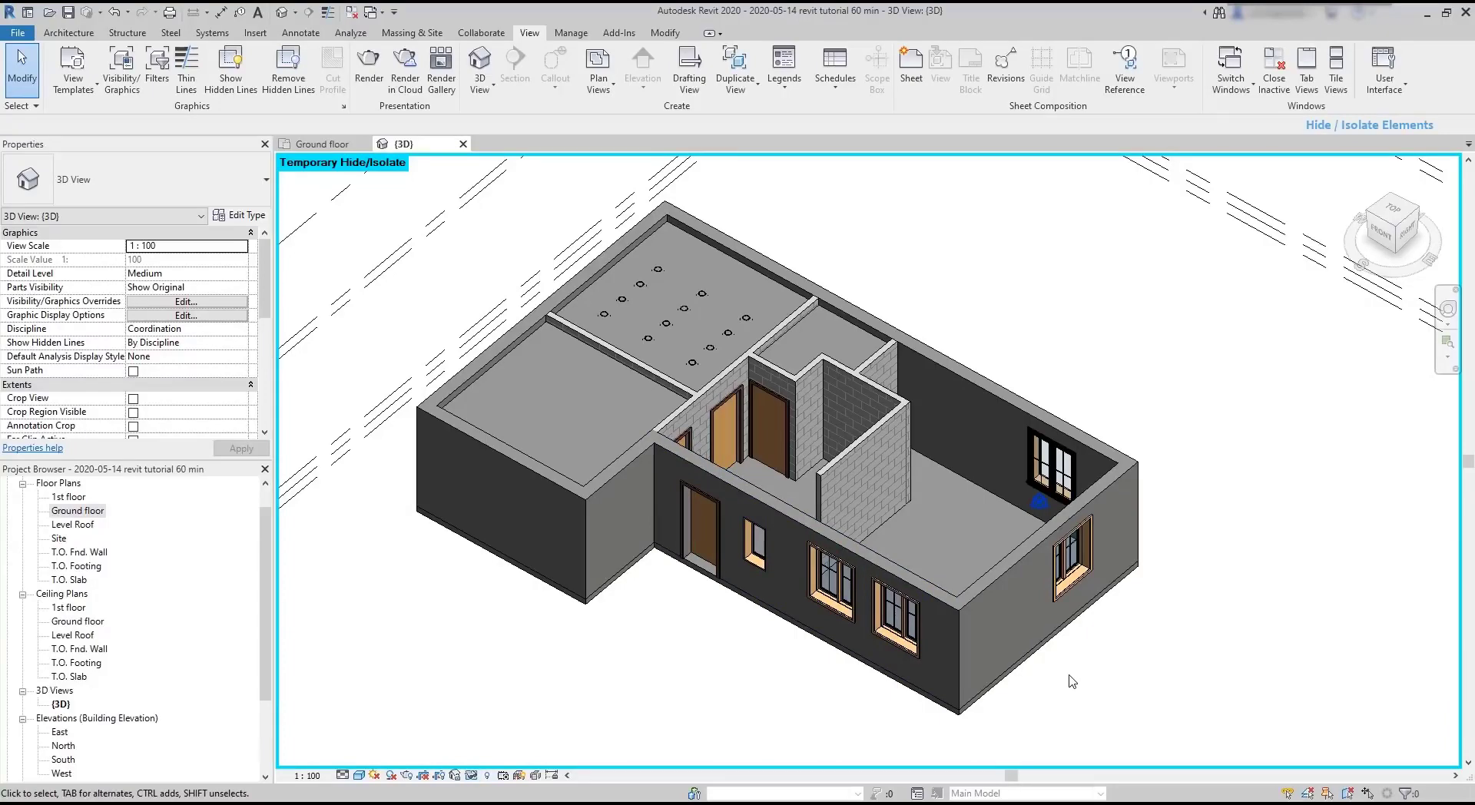
Temporarily hide the front wall's double casement window nearest the house corner with Hide Element.
{"action": "middle_click_drag", "start_coordinate": [1076, 671], "coordinate": [1034, 642]}
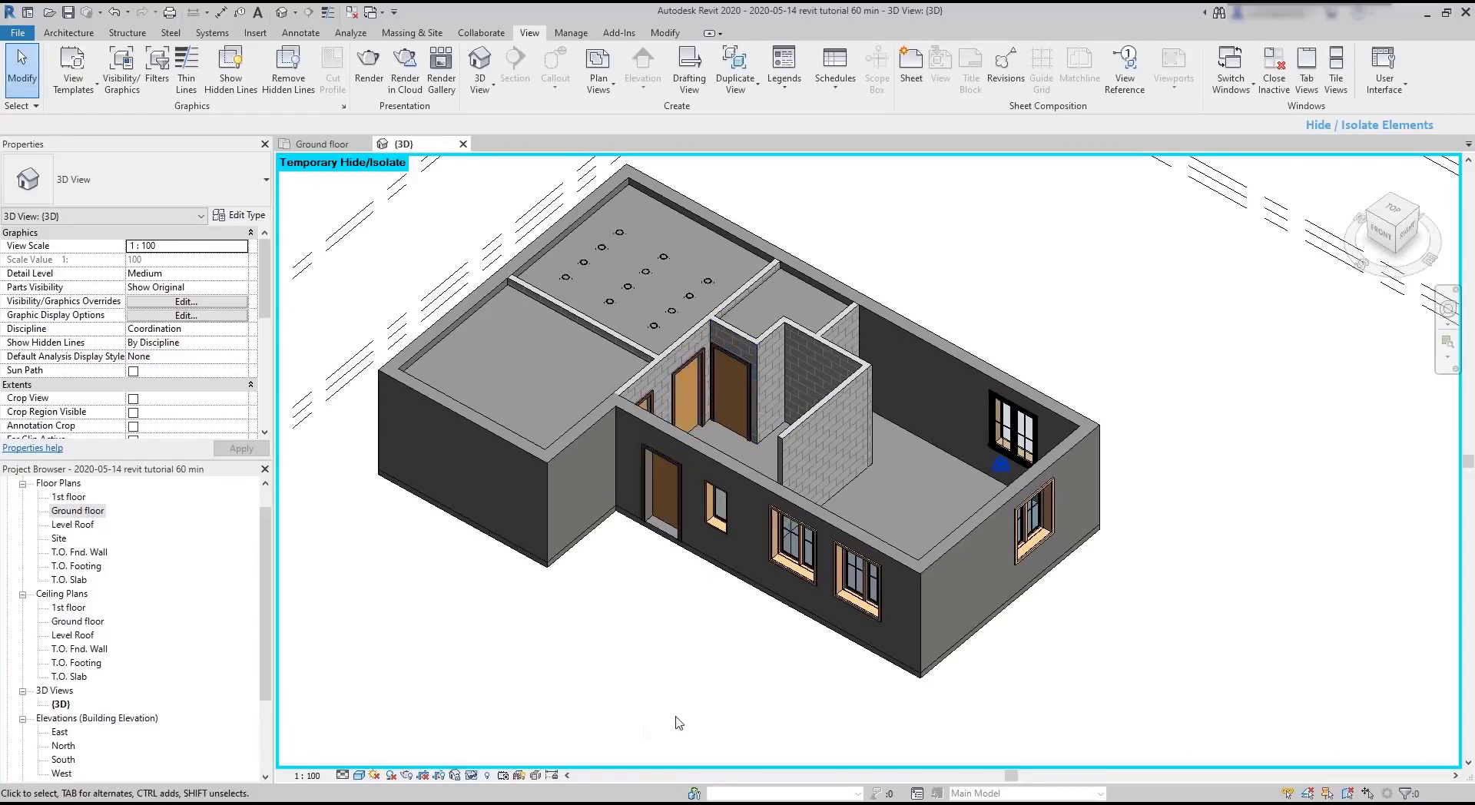
{"action": "left_click", "coordinate": [850, 604]}
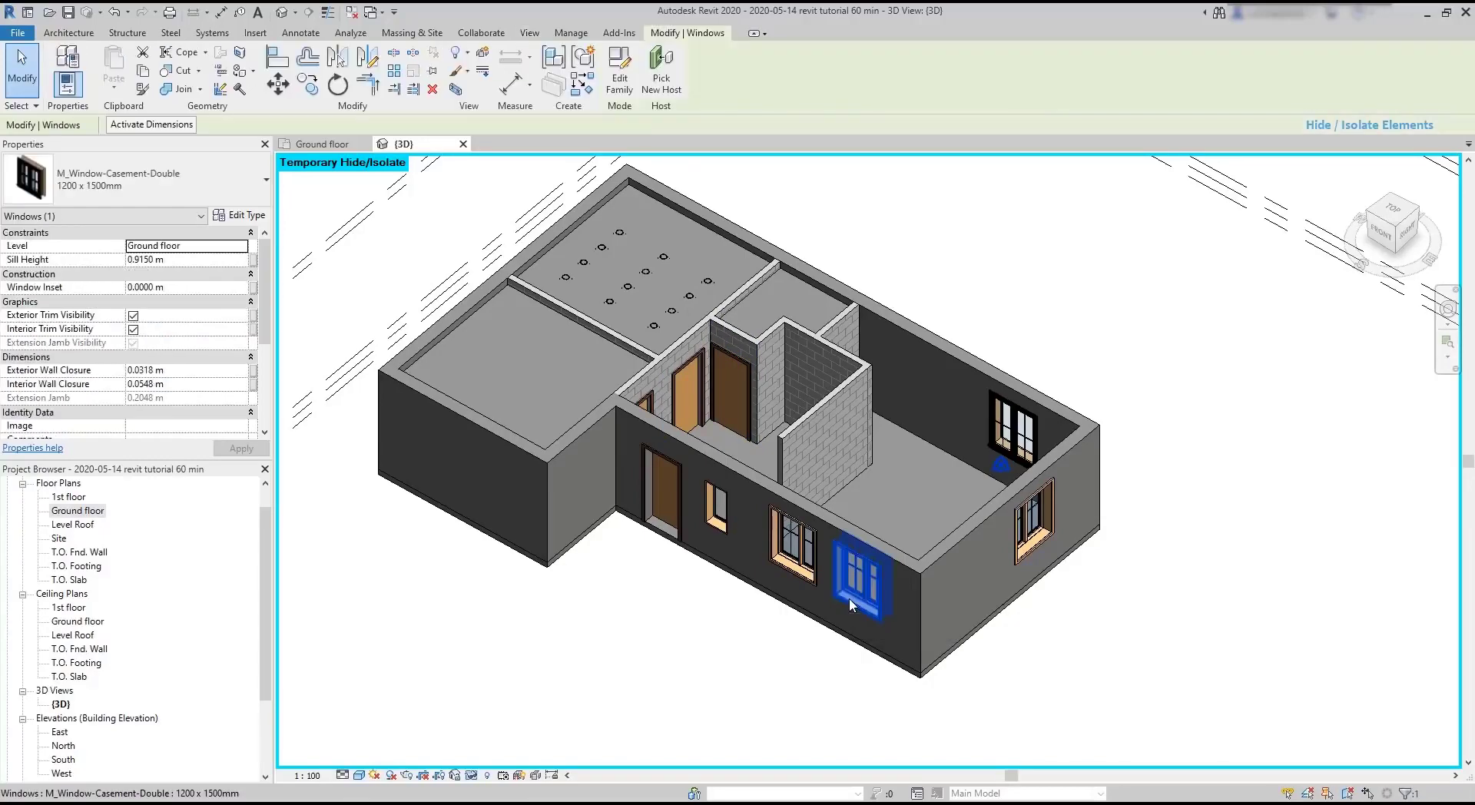
{"action": "left_click", "coordinate": [473, 777]}
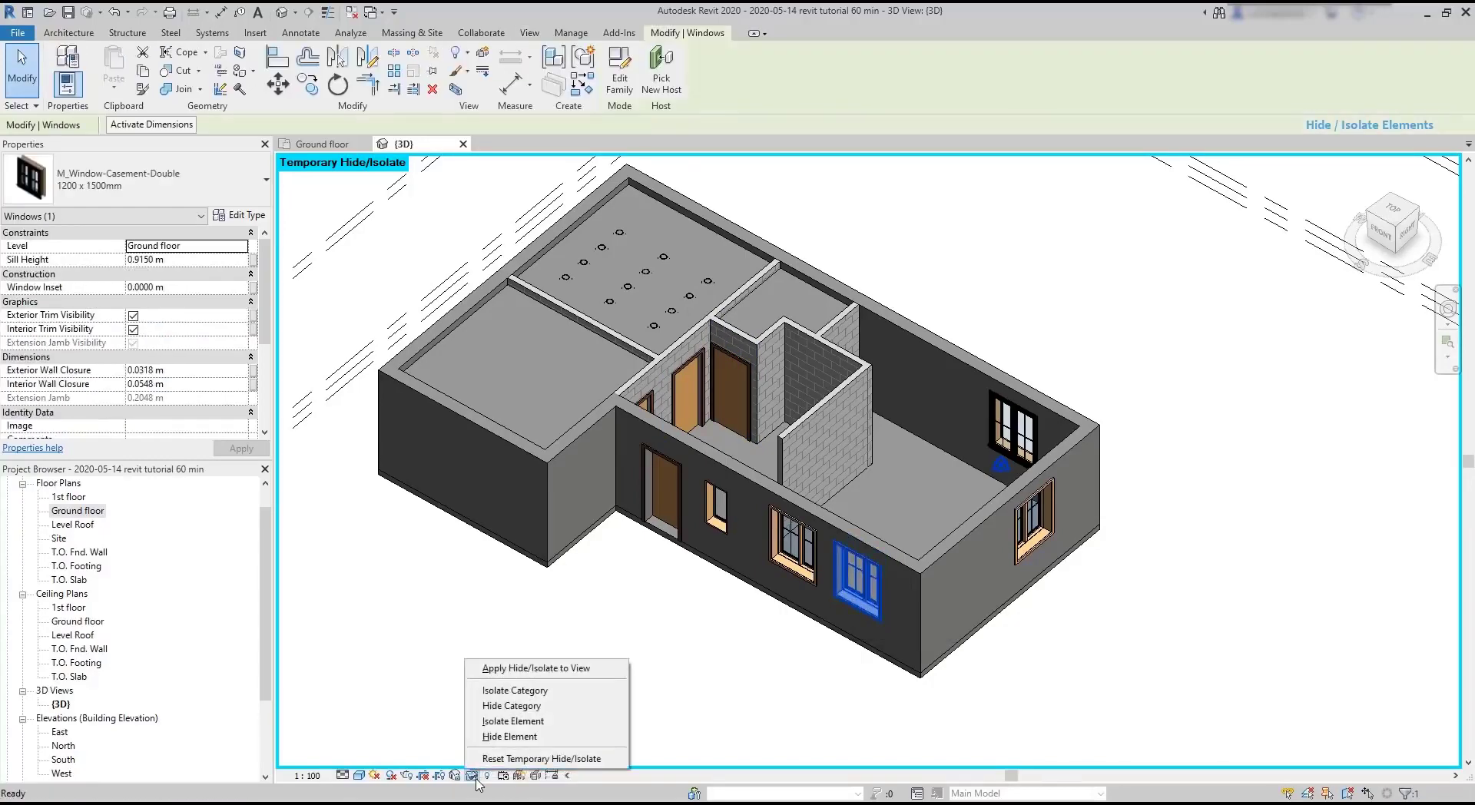
{"action": "left_click", "coordinate": [575, 739]}
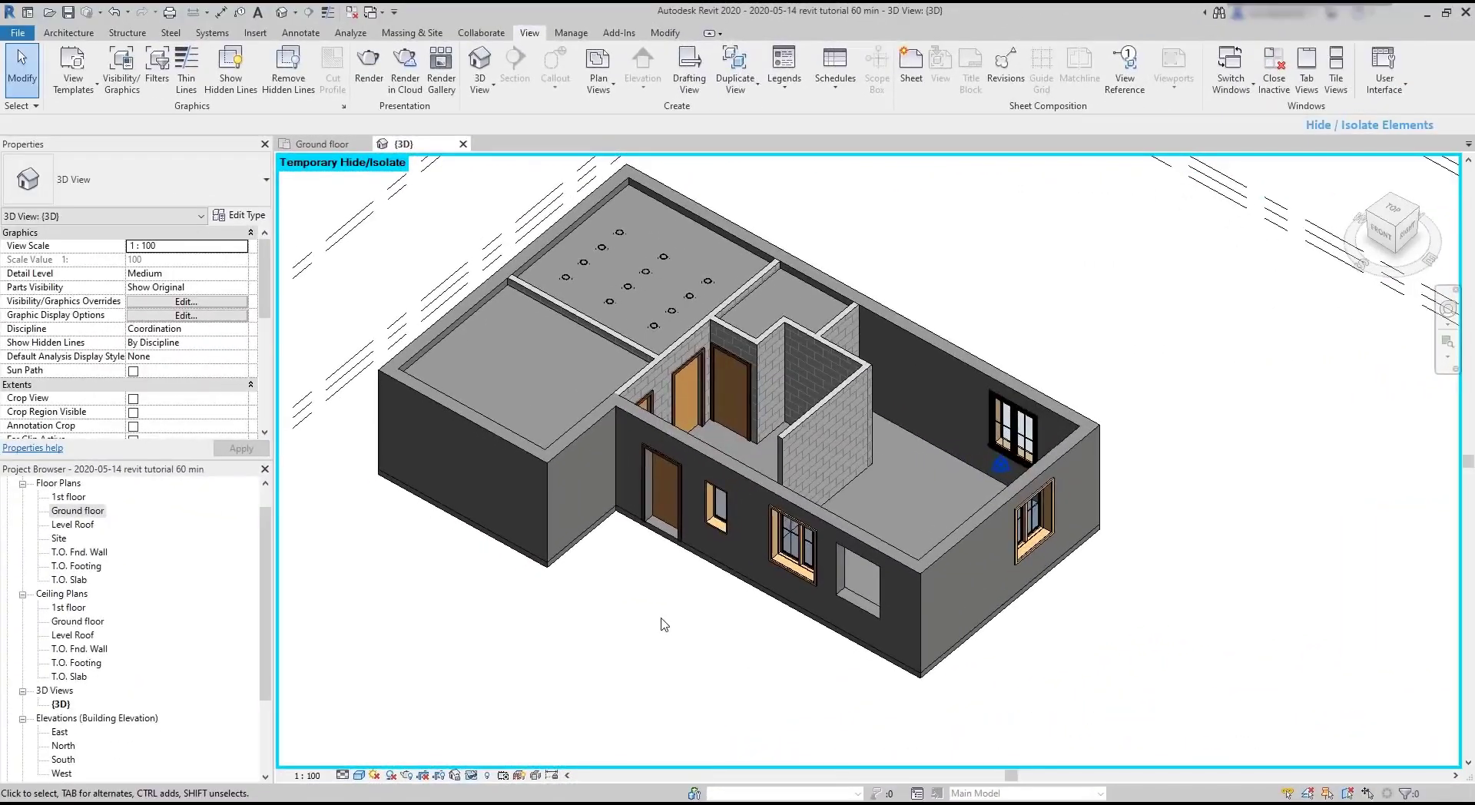
Temporarily hide all doors in the 3D view by applying Hide Category to the front entrance door.
{"action": "left_click", "coordinate": [683, 540]}
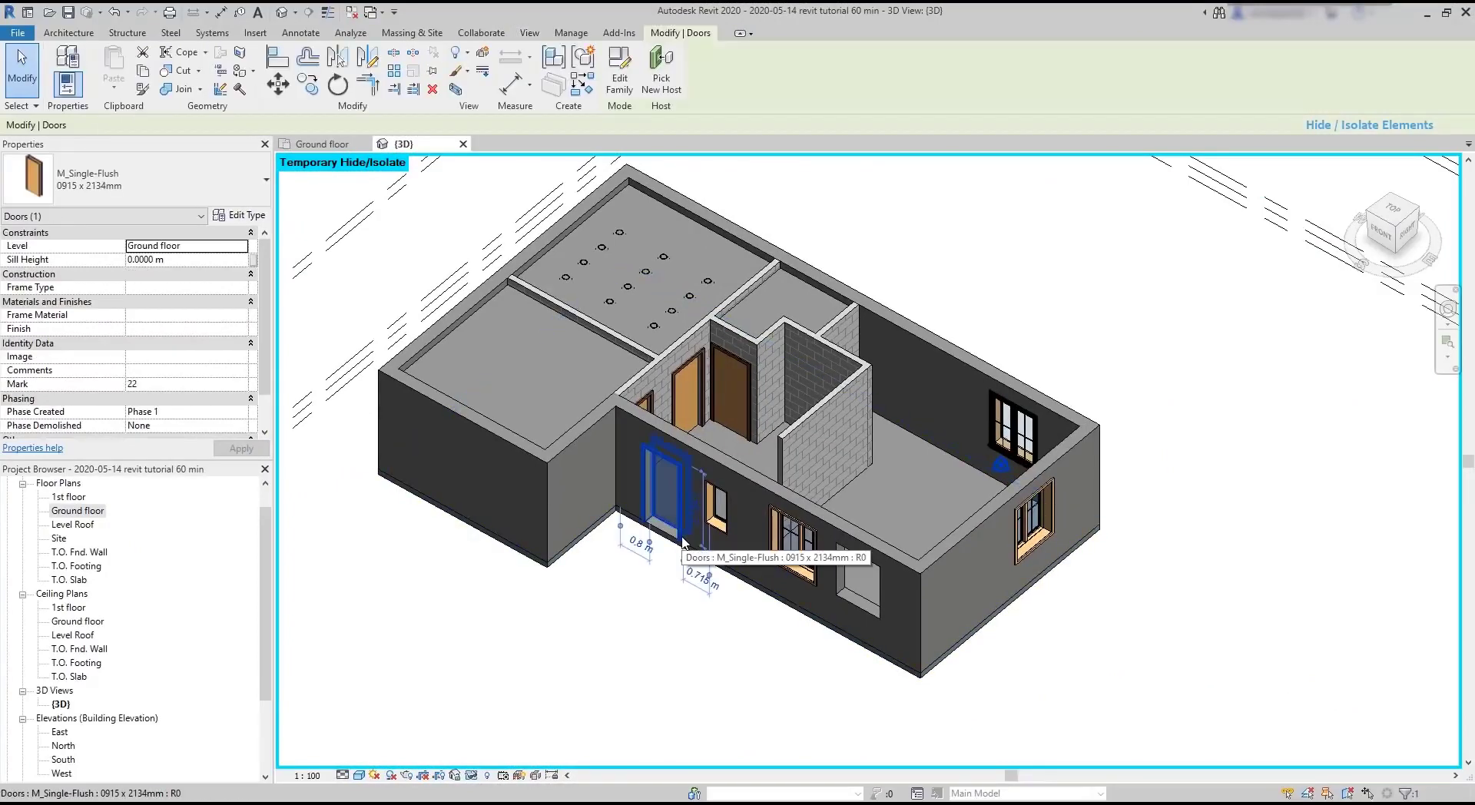
{"action": "left_click", "coordinate": [472, 776]}
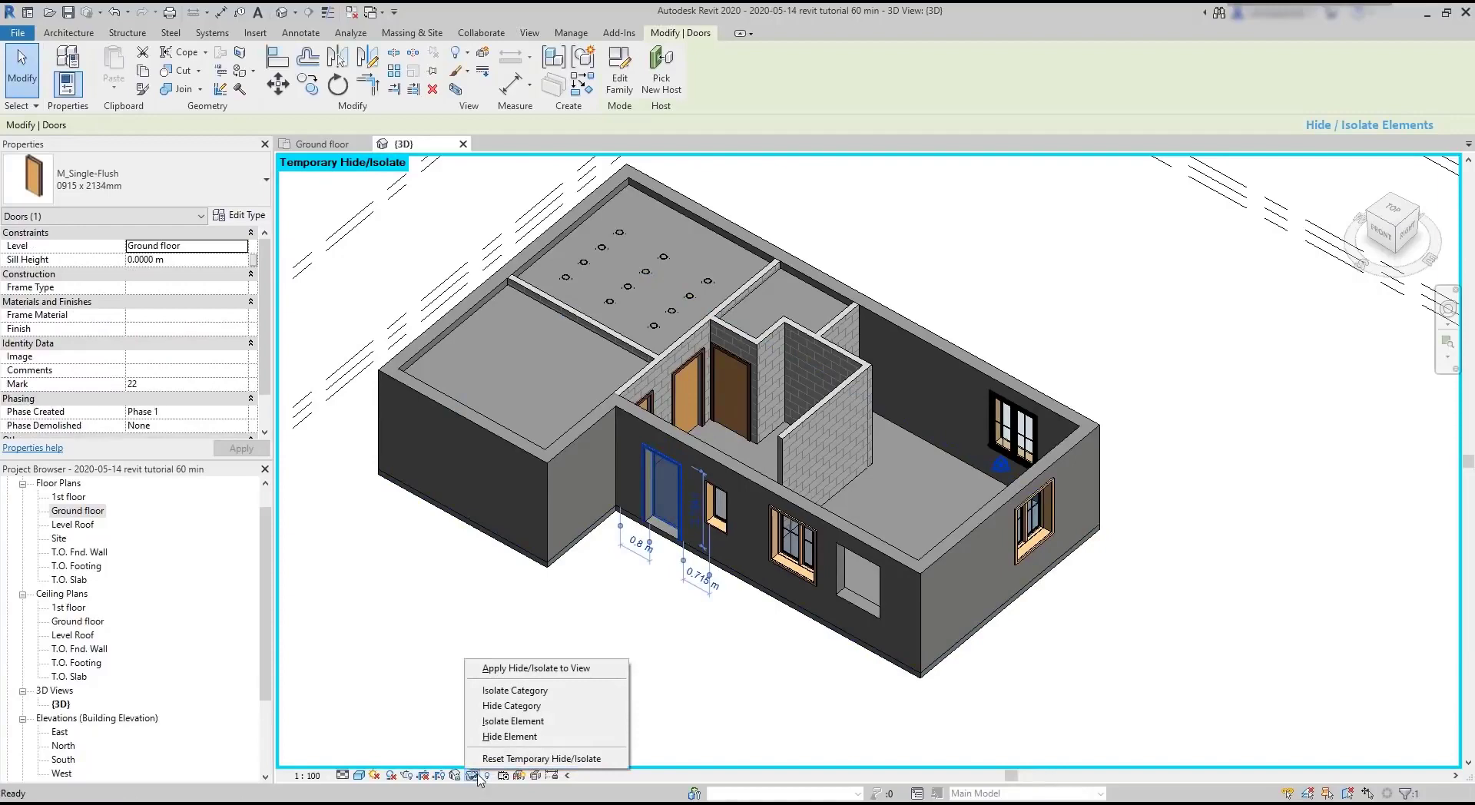
{"action": "left_click", "coordinate": [575, 711]}
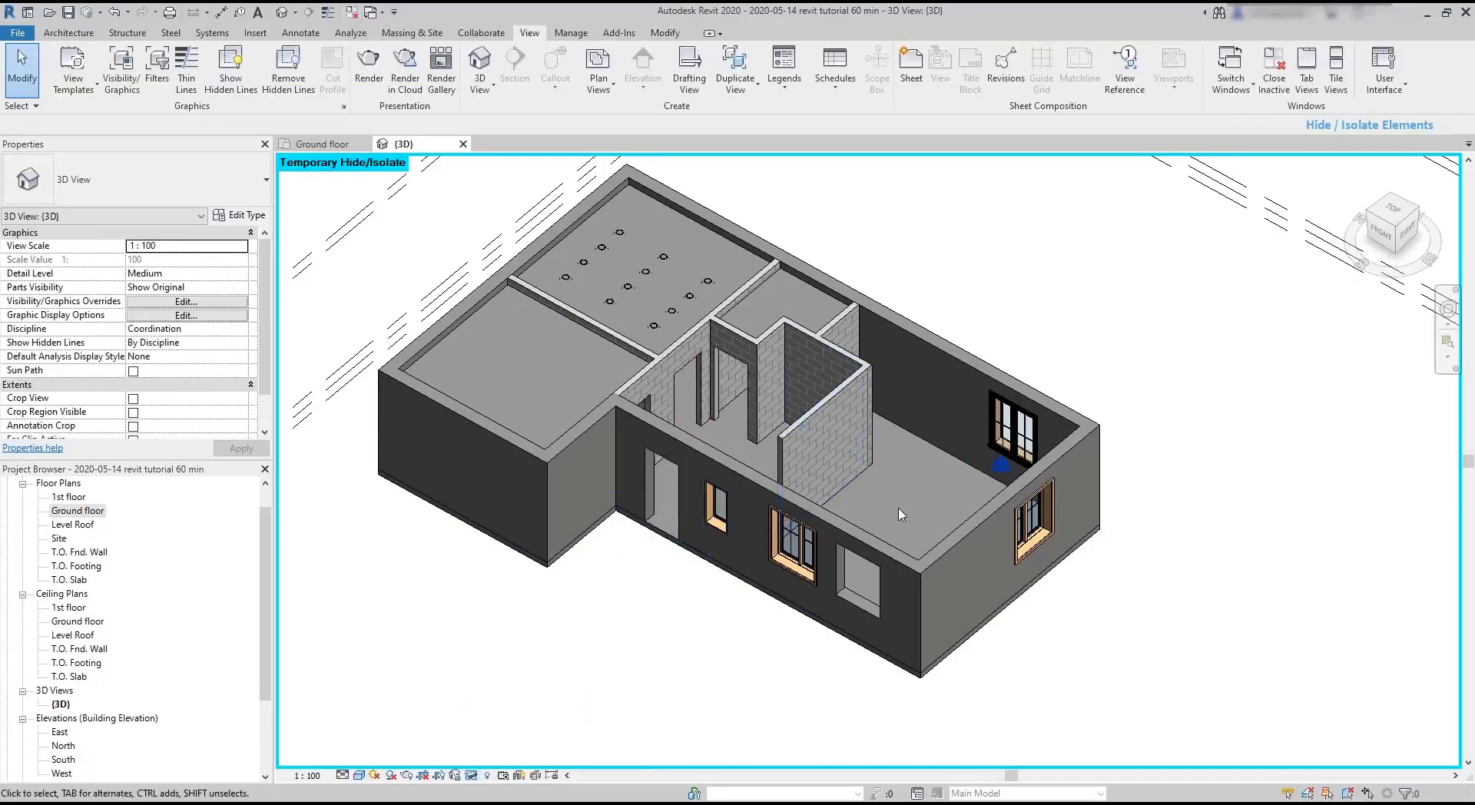
{"action": "middle_click_drag", "start_coordinate": [901, 501], "coordinate": [1016, 548], "text": "shift"}
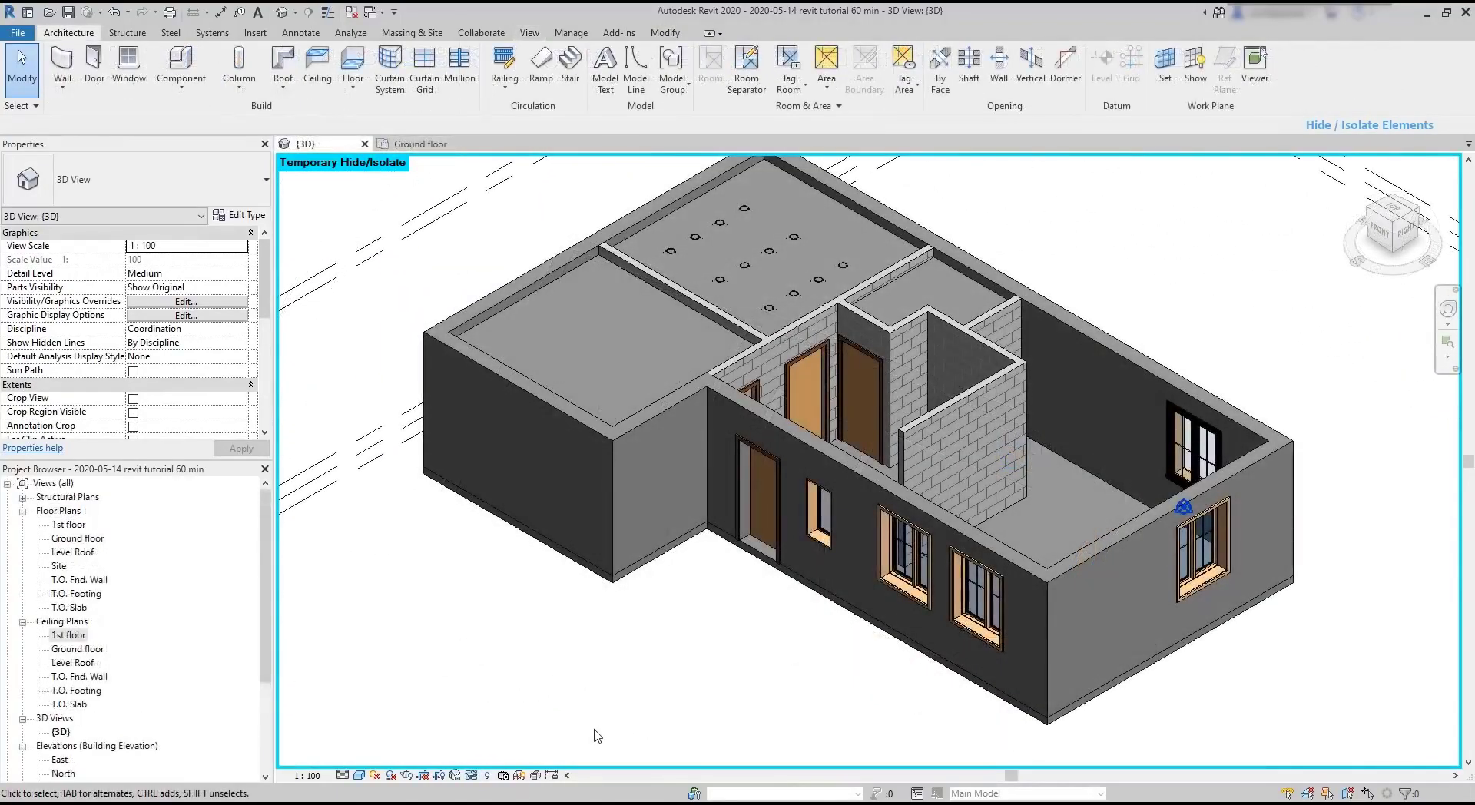
Isolate the front double casement window closer to the entrance with Isolate Element, and reset the temporary isolation.
{"action": "left_click", "coordinate": [927, 590]}
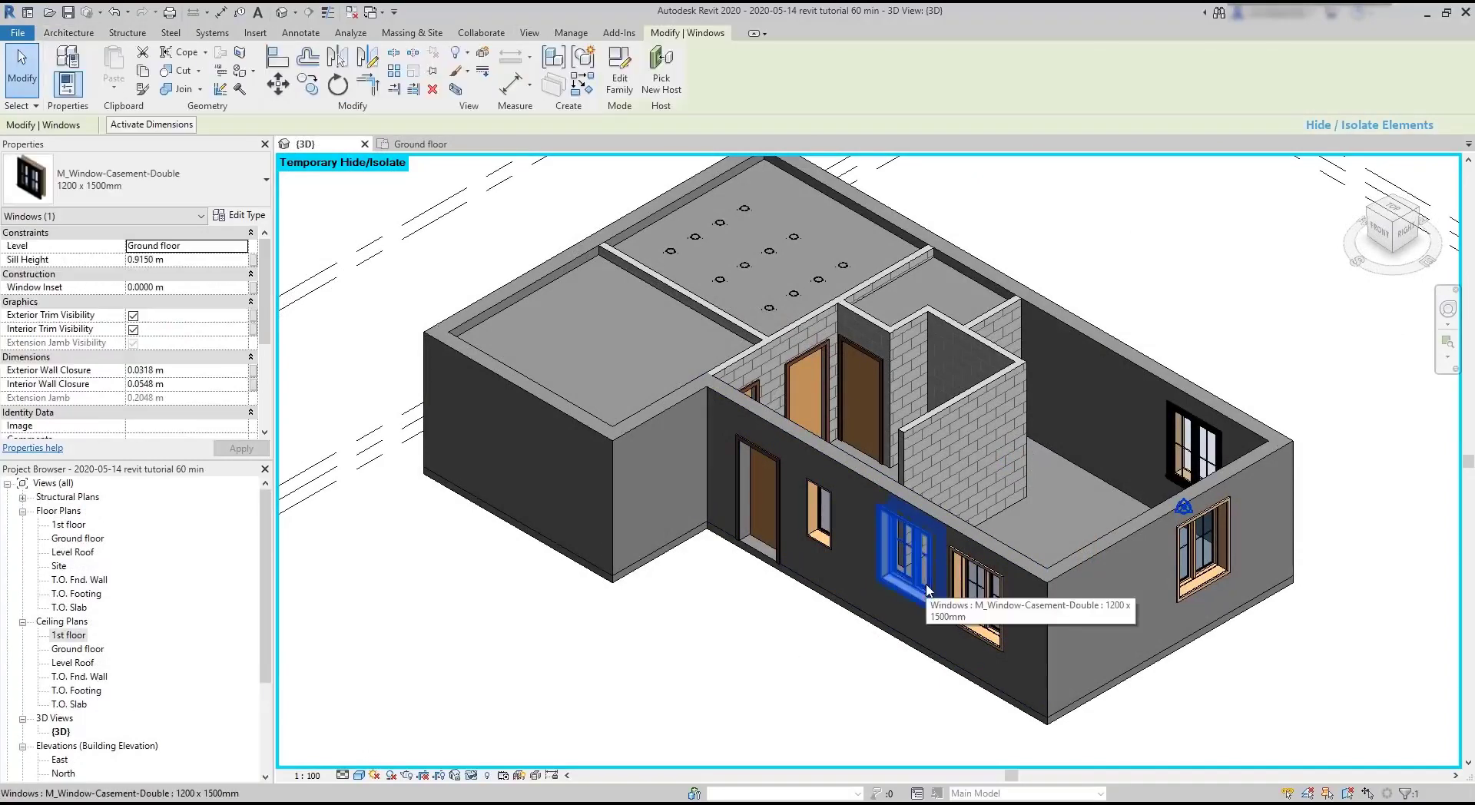
{"action": "left_click", "coordinate": [471, 777]}
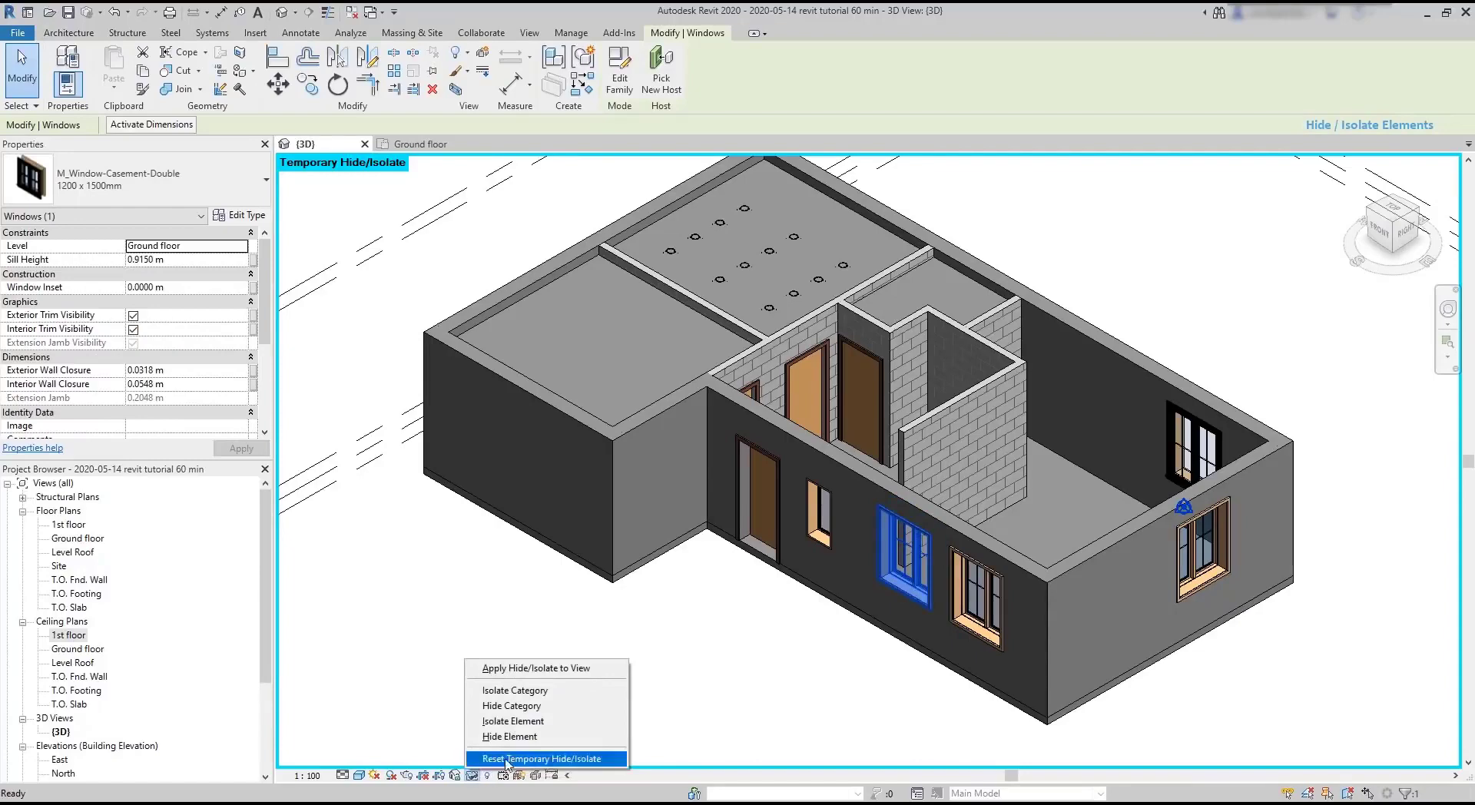
{"action": "left_click", "coordinate": [565, 728]}
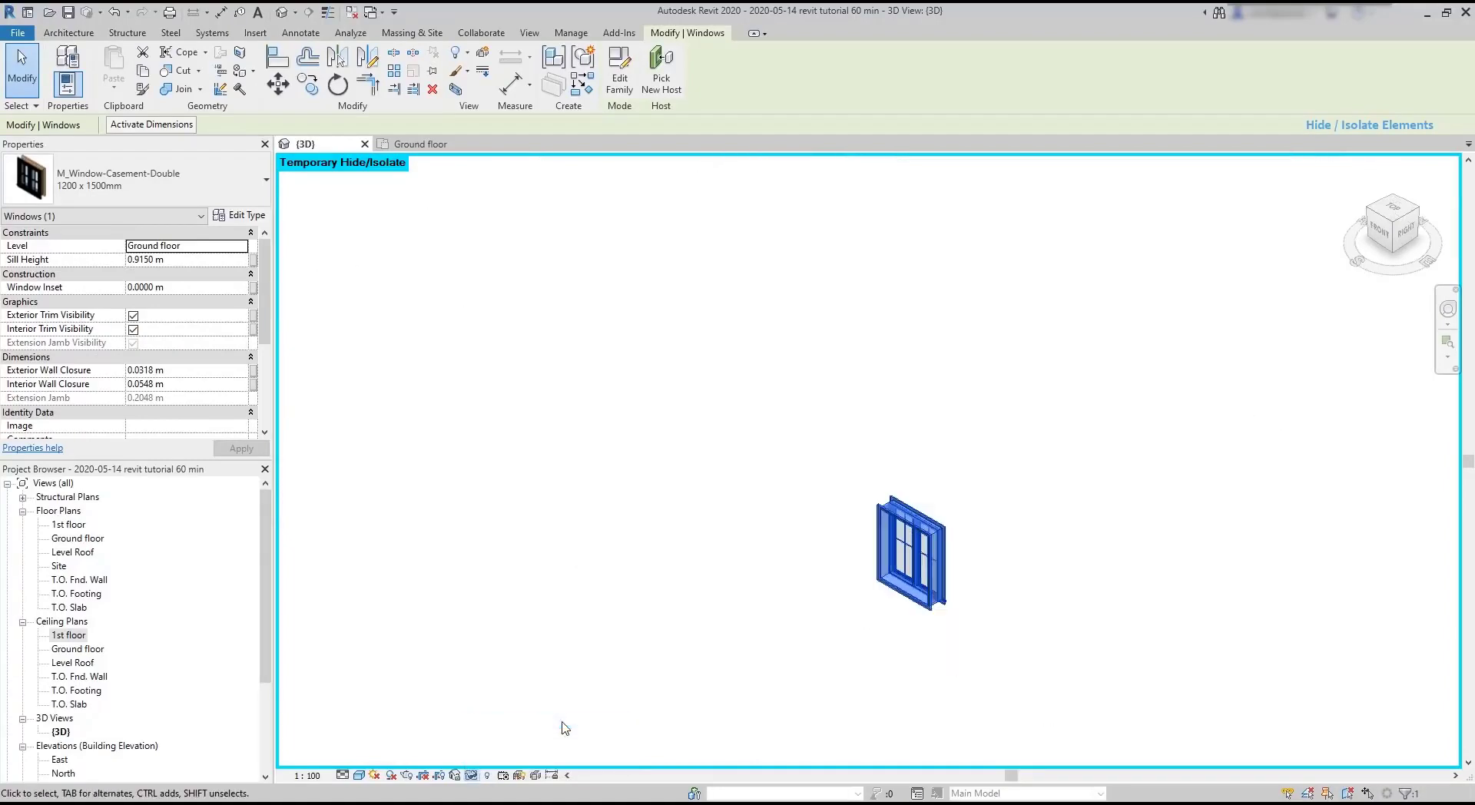
{"action": "left_click", "coordinate": [471, 775]}
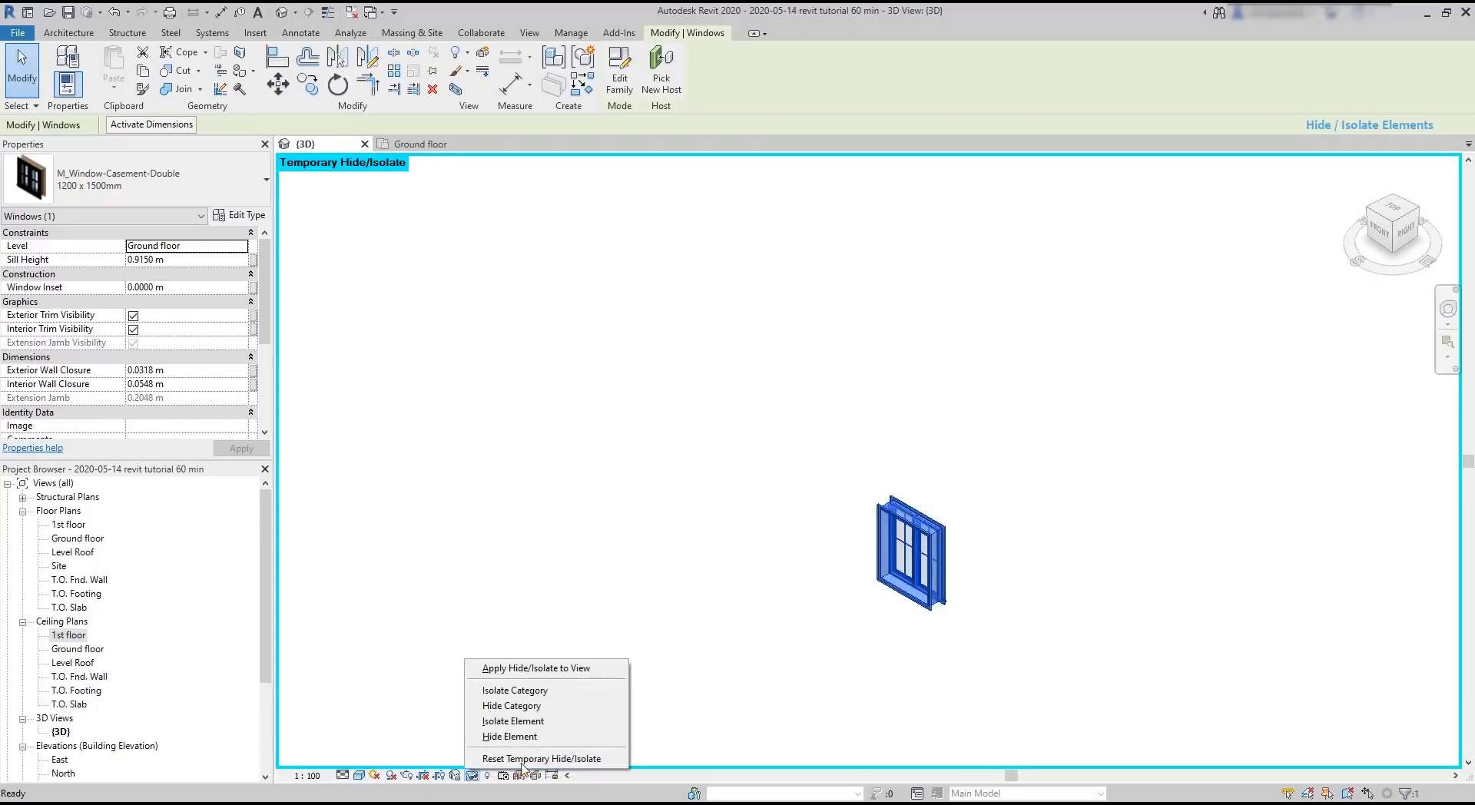
{"action": "left_click", "coordinate": [571, 759]}
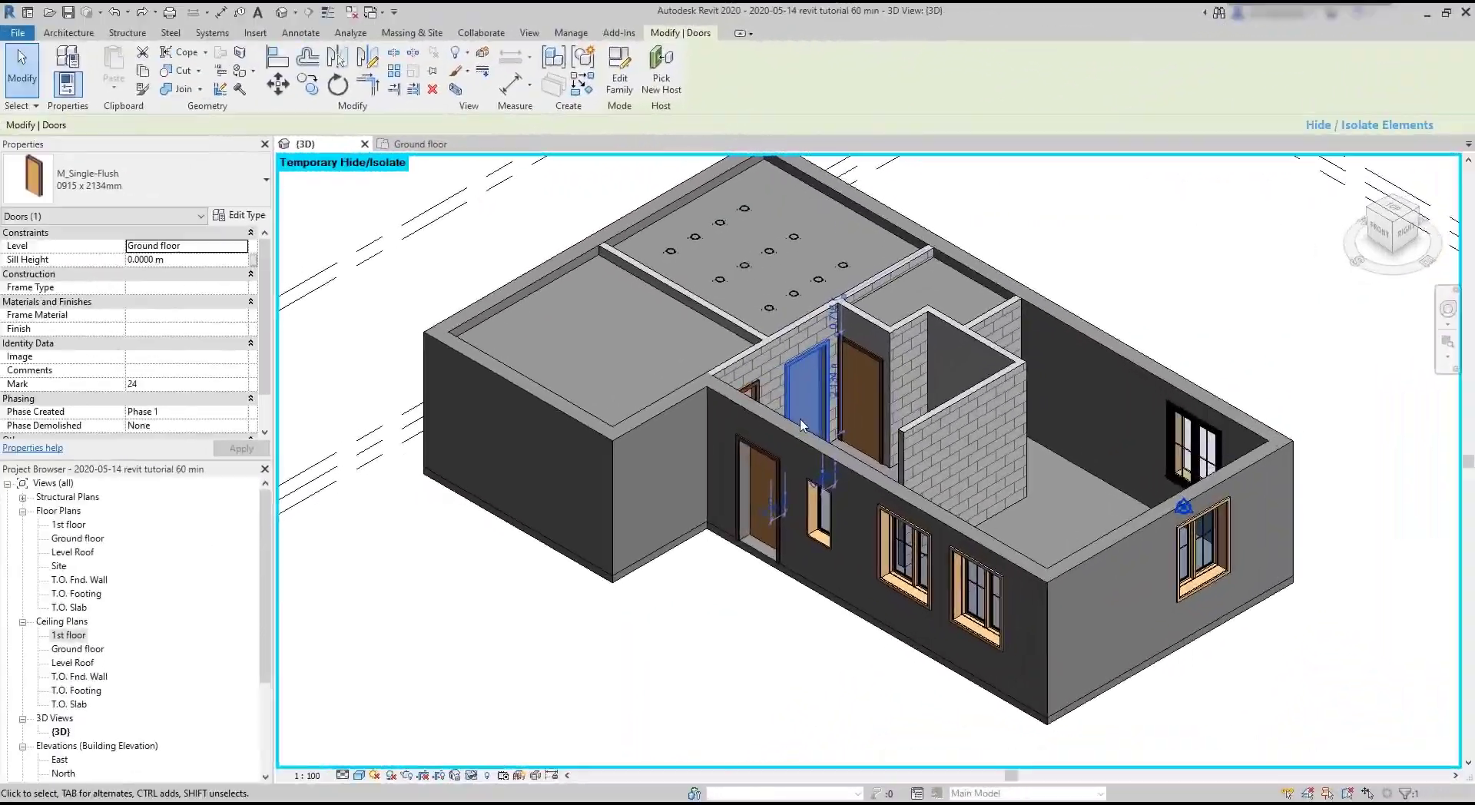
Isolate the door category from an interior door, inspect the doors from another angle, and reset the temporary isolation.
{"action": "left_click", "coordinate": [471, 776]}
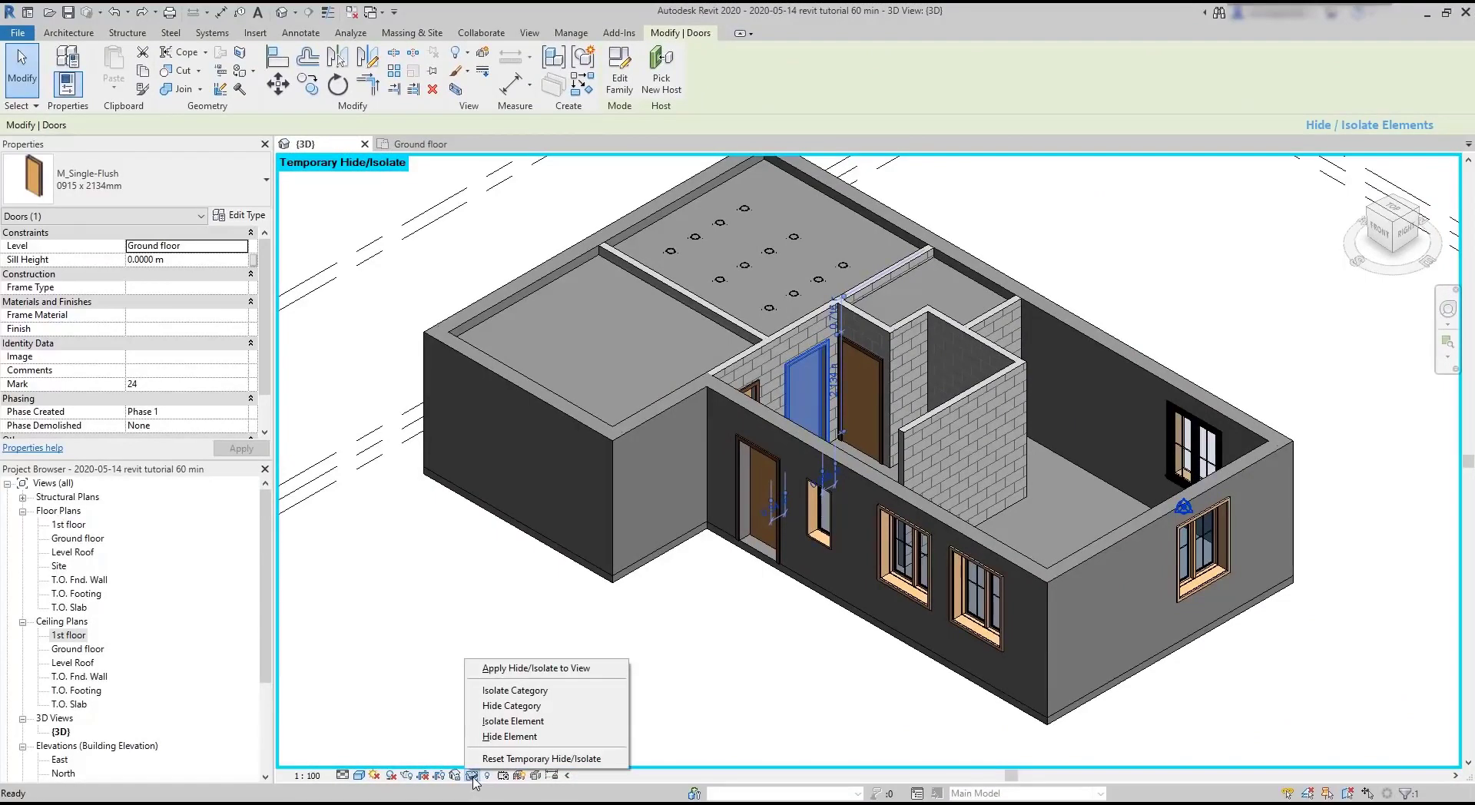
{"action": "left_click", "coordinate": [565, 690]}
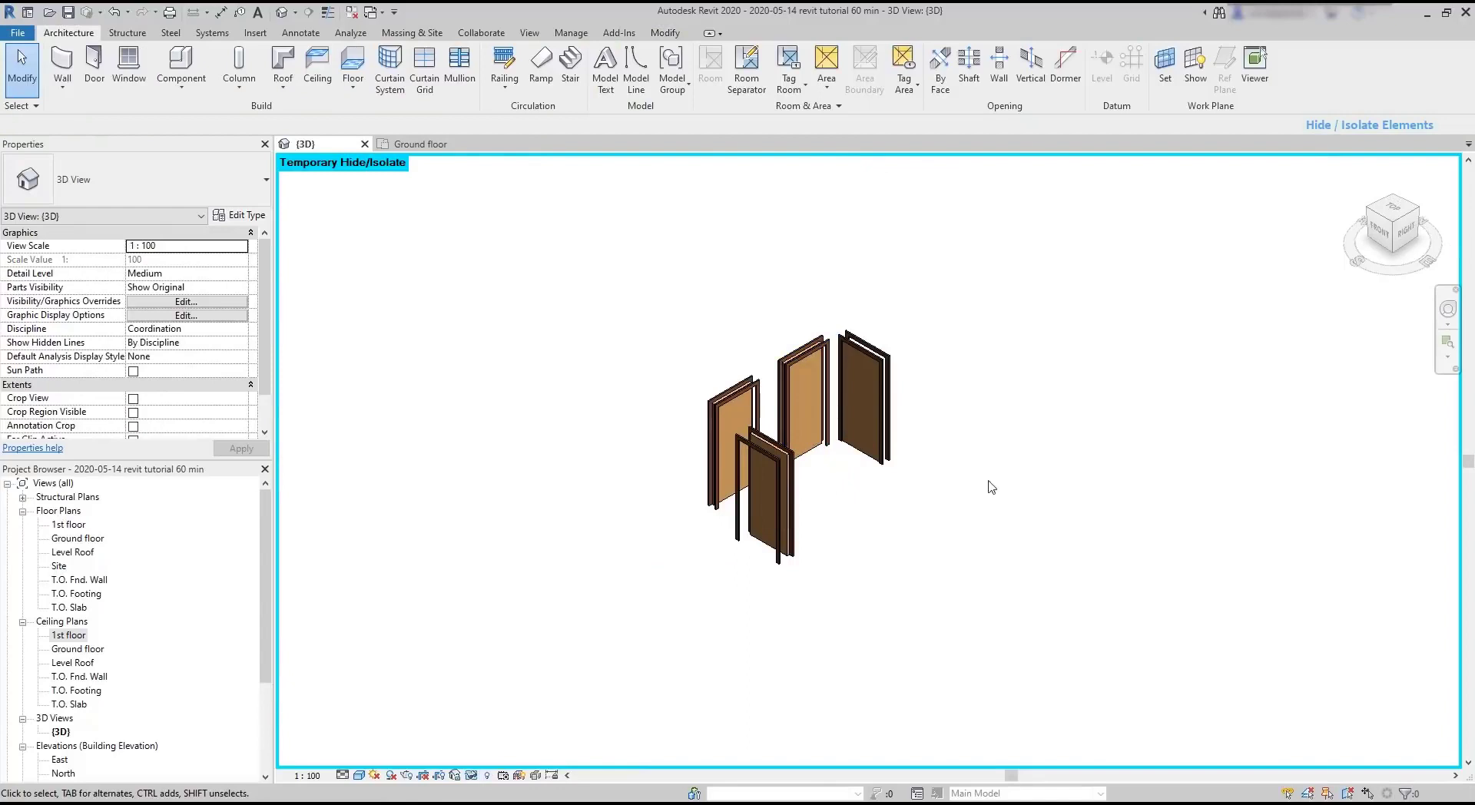
{"action": "middle_click_drag", "start_coordinate": [988, 487], "coordinate": [1017, 444], "text": "shift"}
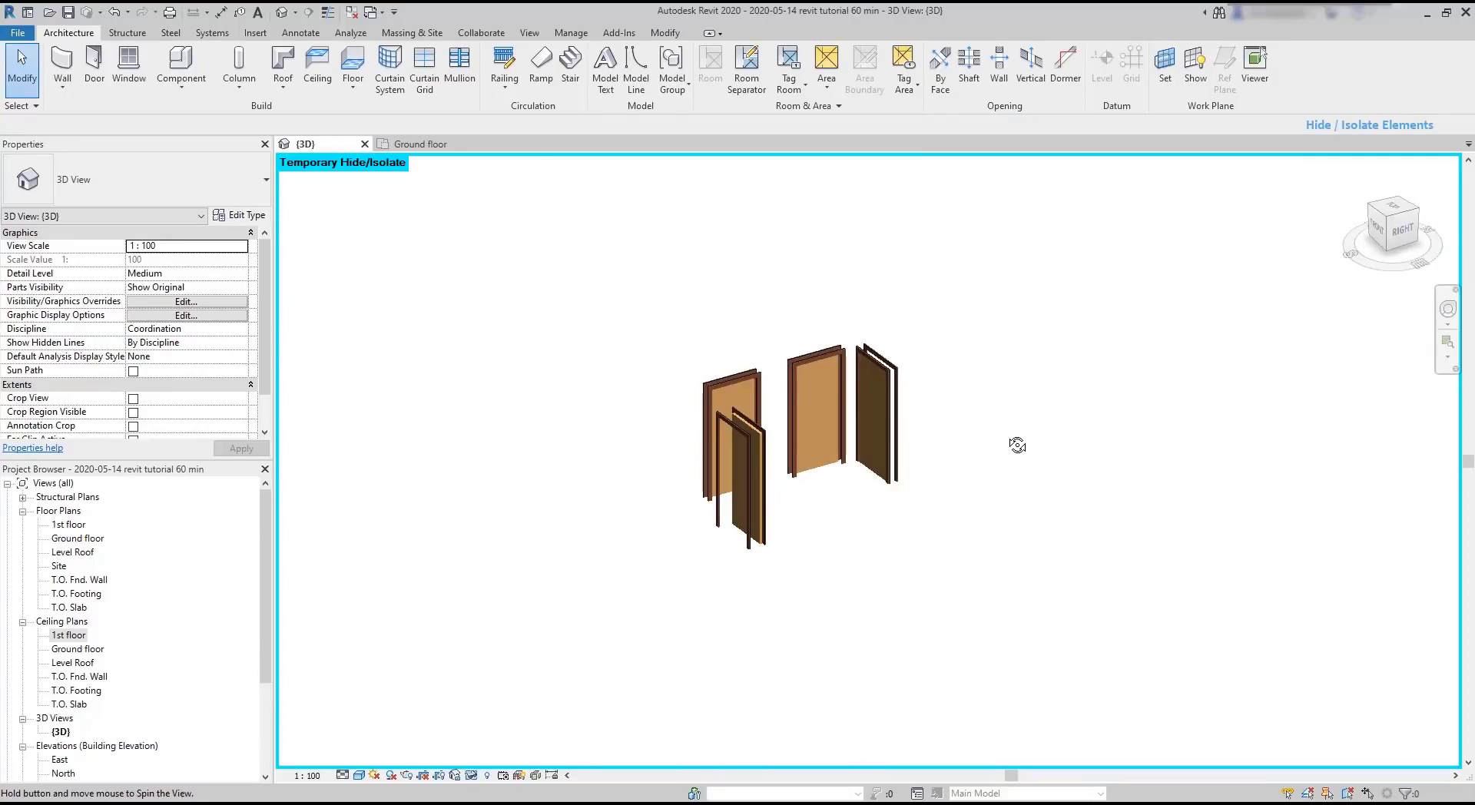
{"action": "key", "text": "h"}
{"action": "key", "text": "r"}
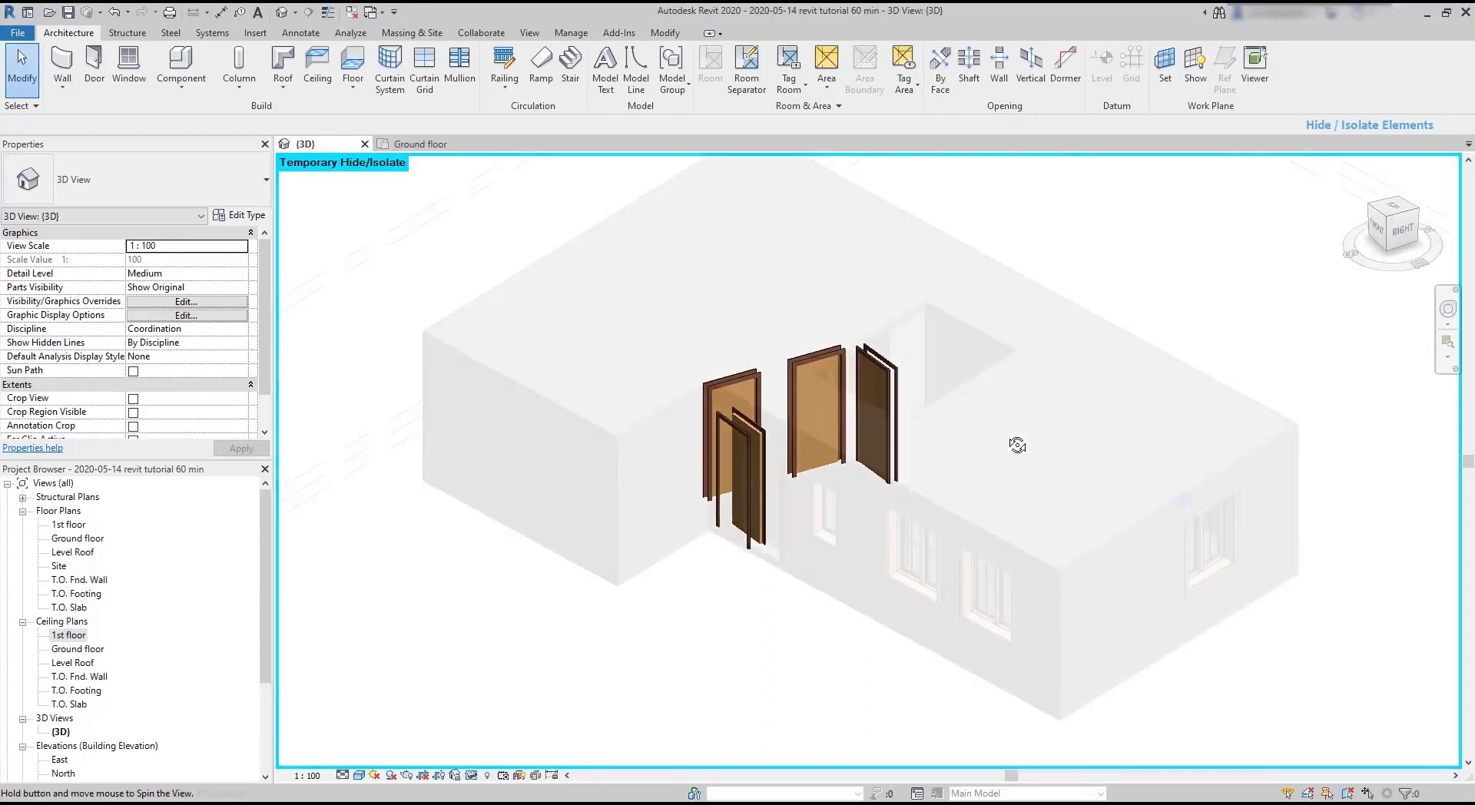
{"action": "scroll", "coordinate": [1021, 437], "scroll_direction": "up", "scroll_amount": 4}
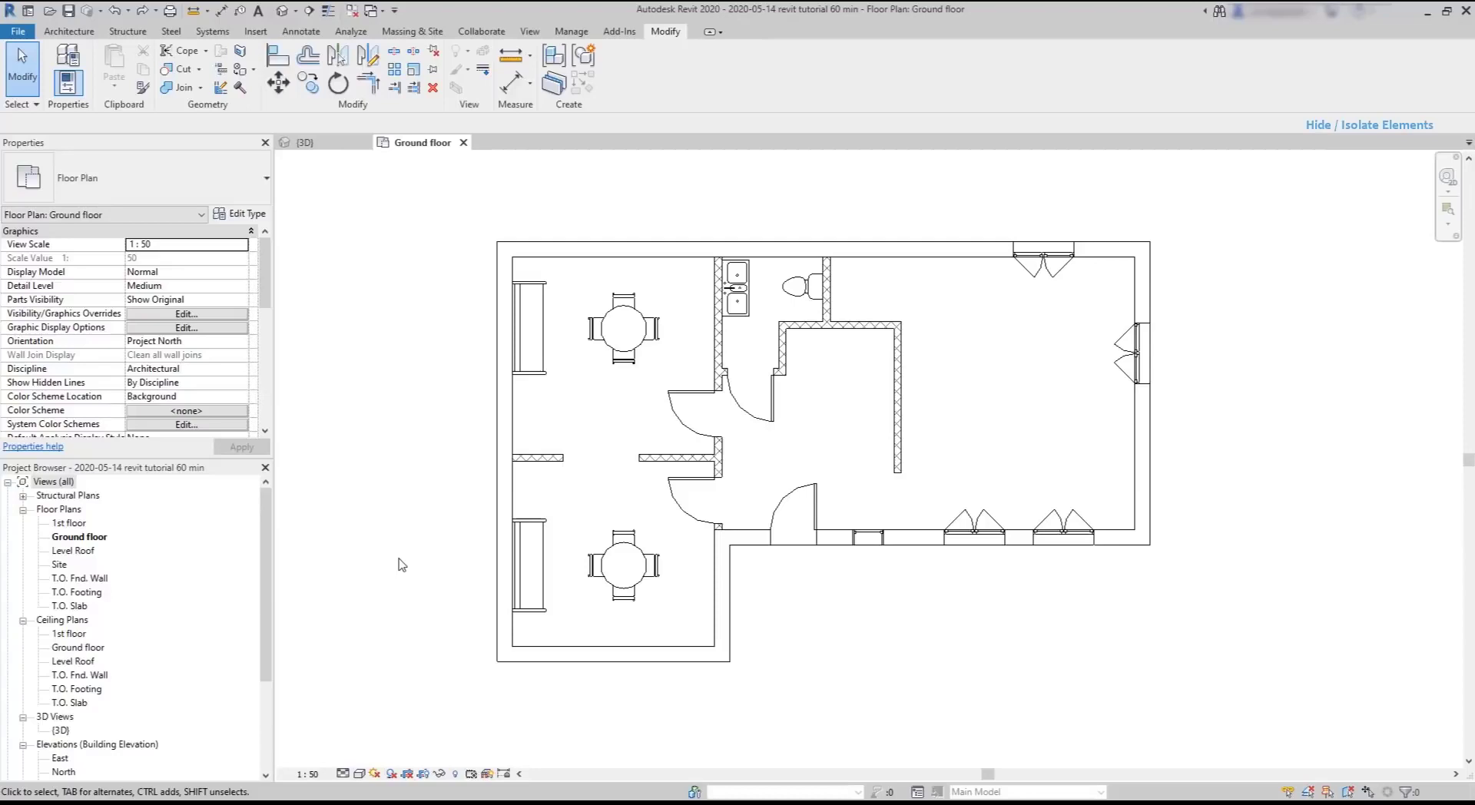
Duplicate the Ground floor plan view with the plain Duplicate option.
{"action": "right_click", "coordinate": [92, 537]}
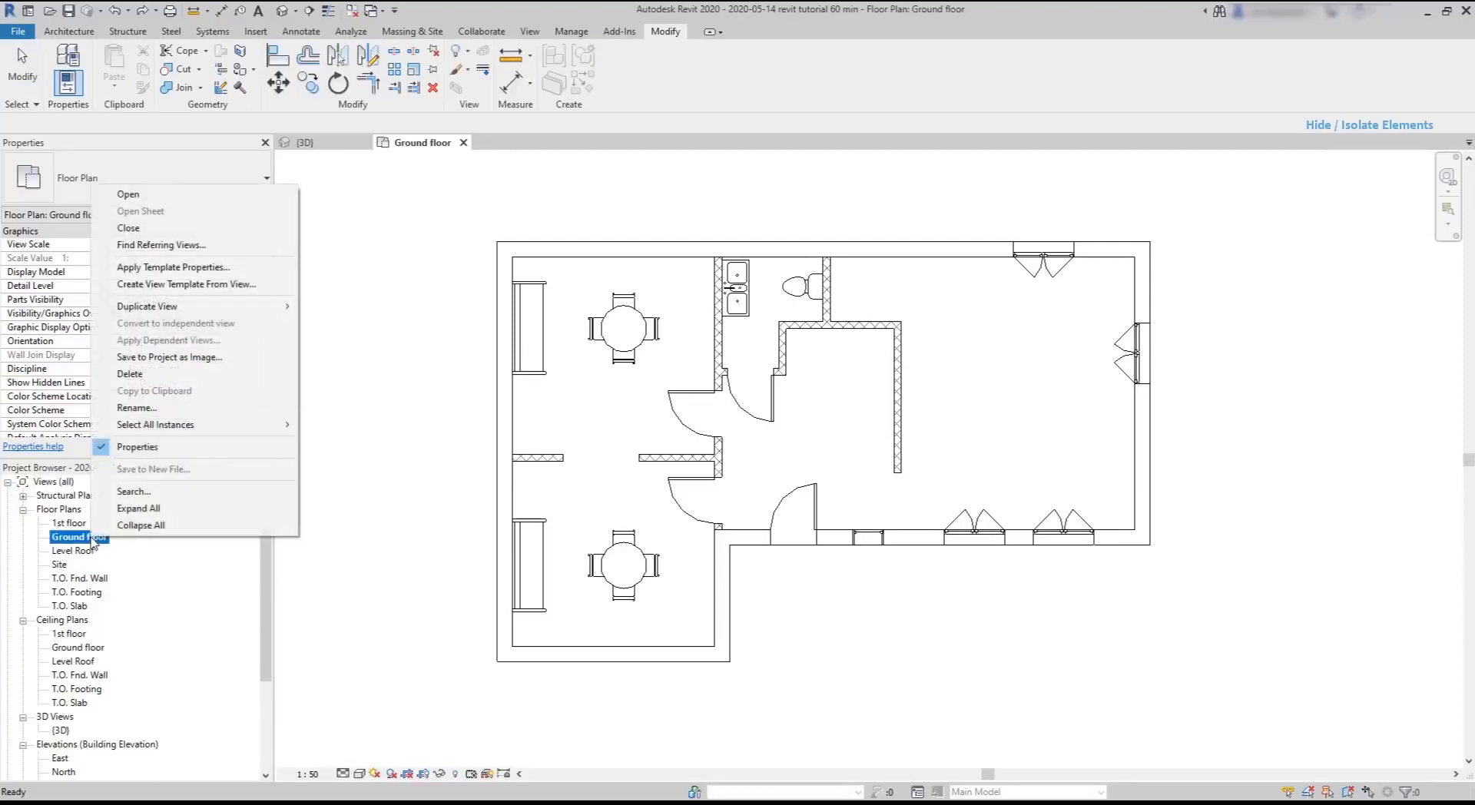
{"action": "mouse_move", "coordinate": [242, 308]}
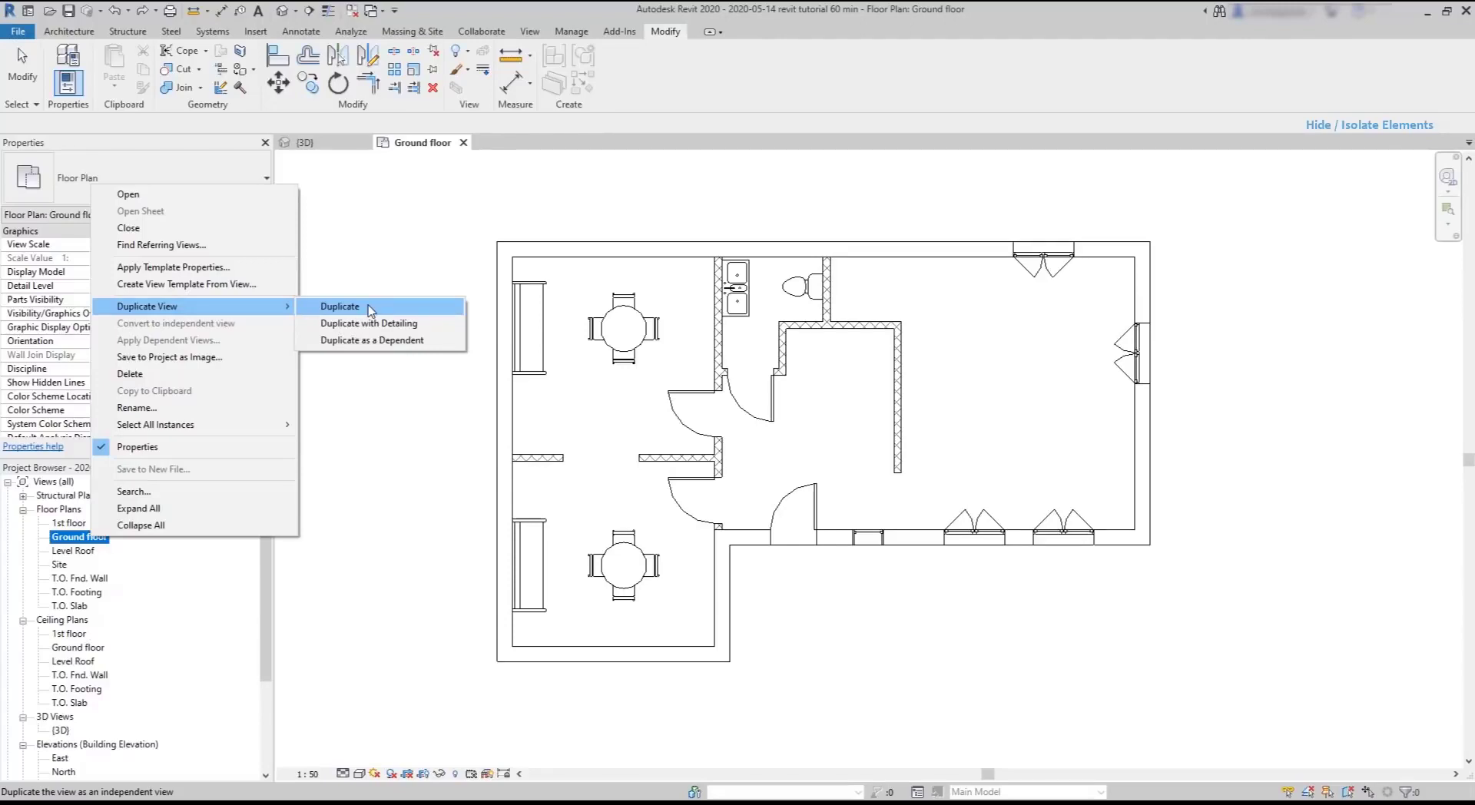
{"action": "left_click", "coordinate": [370, 310]}
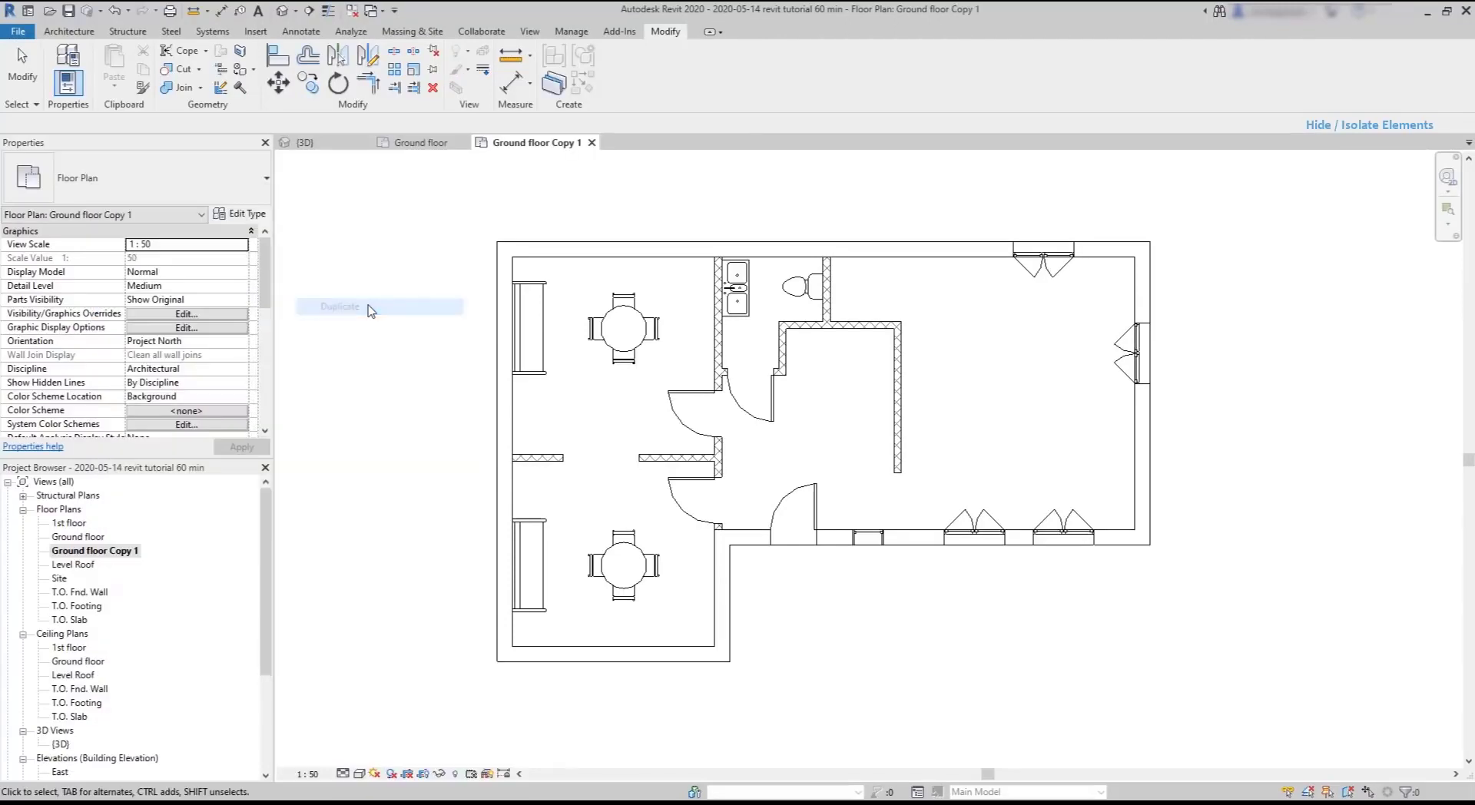
Rename the duplicated floor plan view to "Ground floor w/o furniture".
{"action": "left_click", "coordinate": [121, 559]}
{"action": "left_click", "coordinate": [123, 559]}
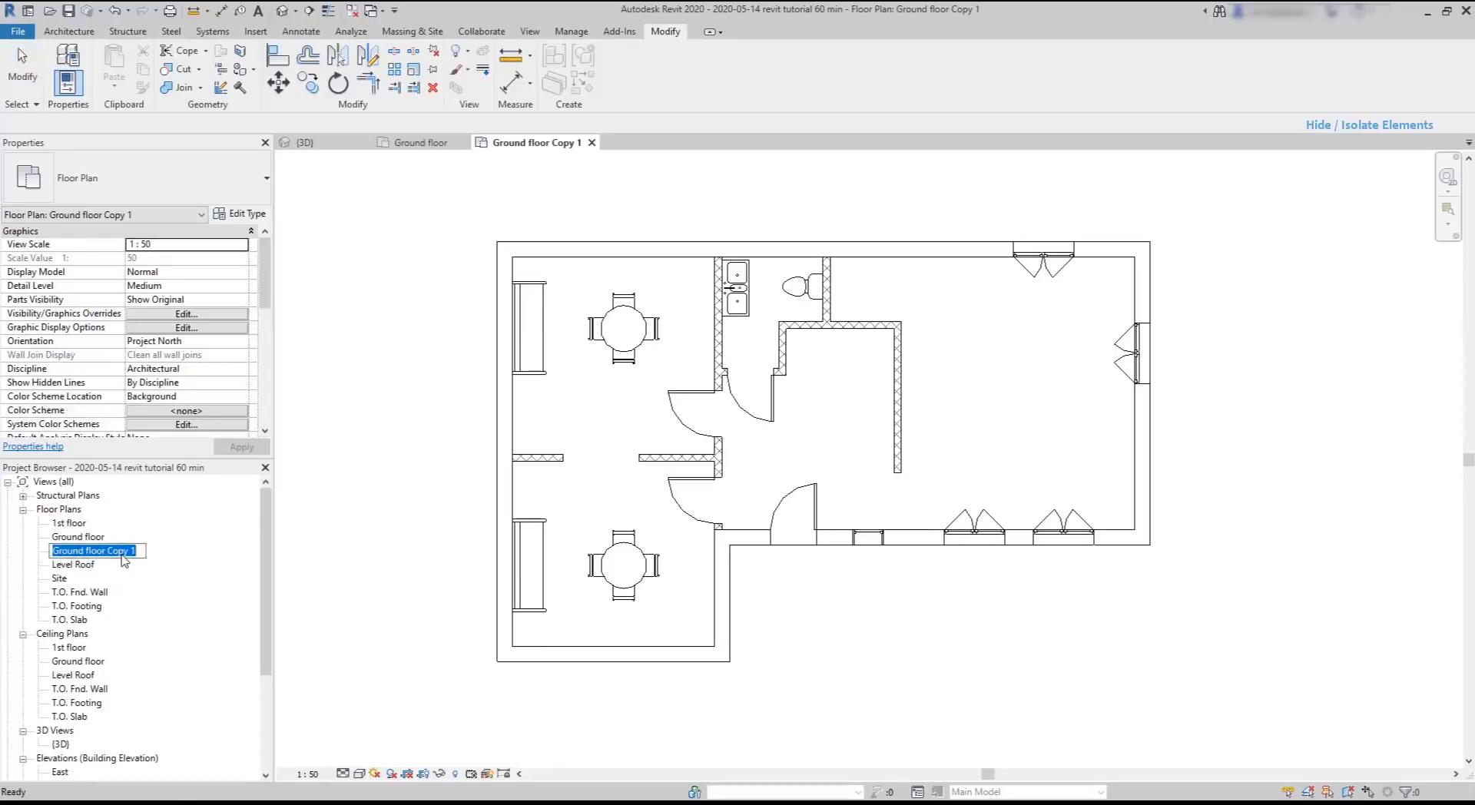
{"action": "left_click", "coordinate": [142, 555]}
{"action": "key", "text": "BackSpace"}
{"action": "key", "text": "BackSpace"}
{"action": "key", "text": "BackSpace"}
{"action": "key", "text": "BackSpace"}
{"action": "key", "text": "BackSpace"}
{"action": "key", "text": "BackSpace"}
{"action": "key", "text": "BackSpace"}
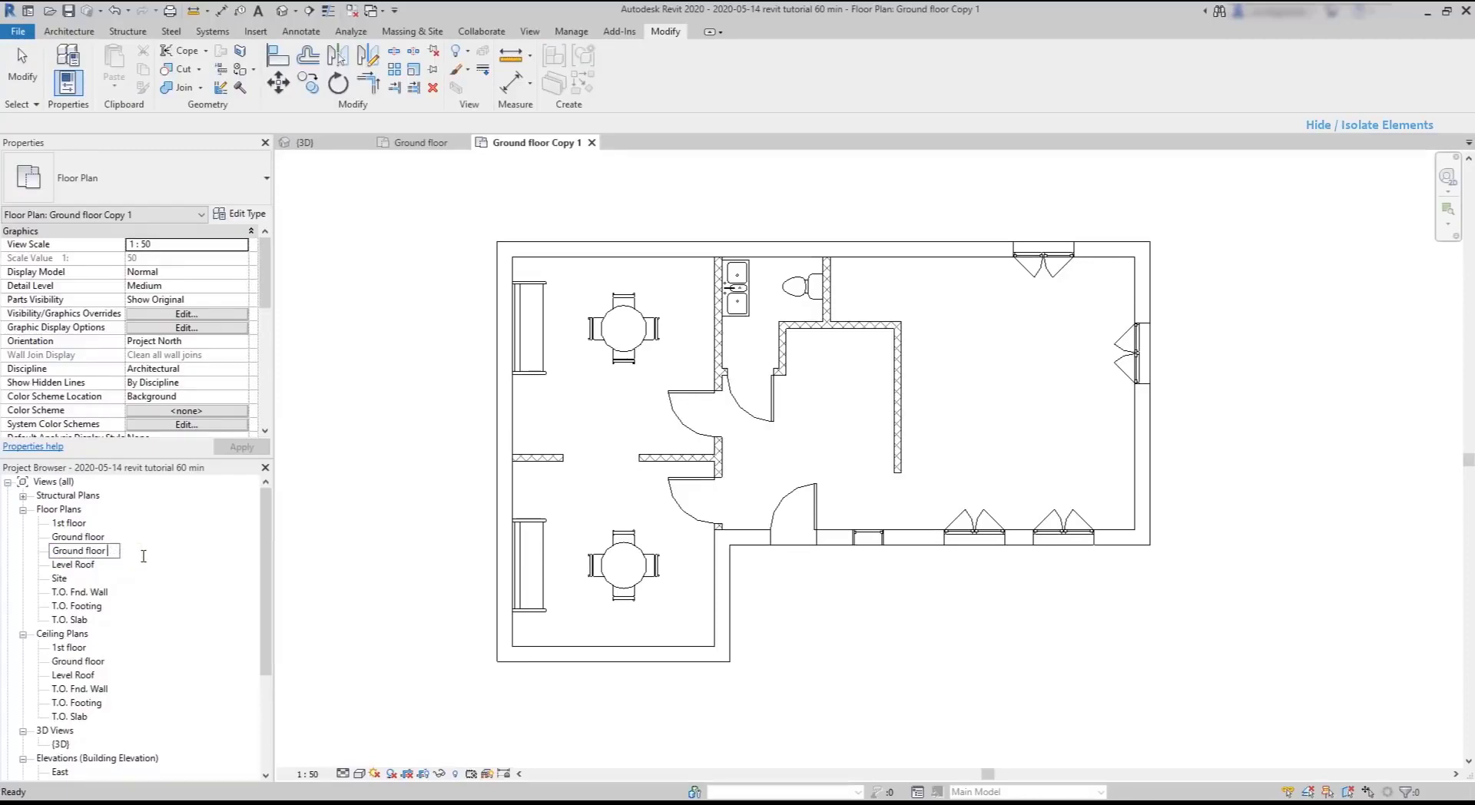
{"action": "type", "text": "w/o furniture"}
{"action": "left_click", "coordinate": [343, 552]}
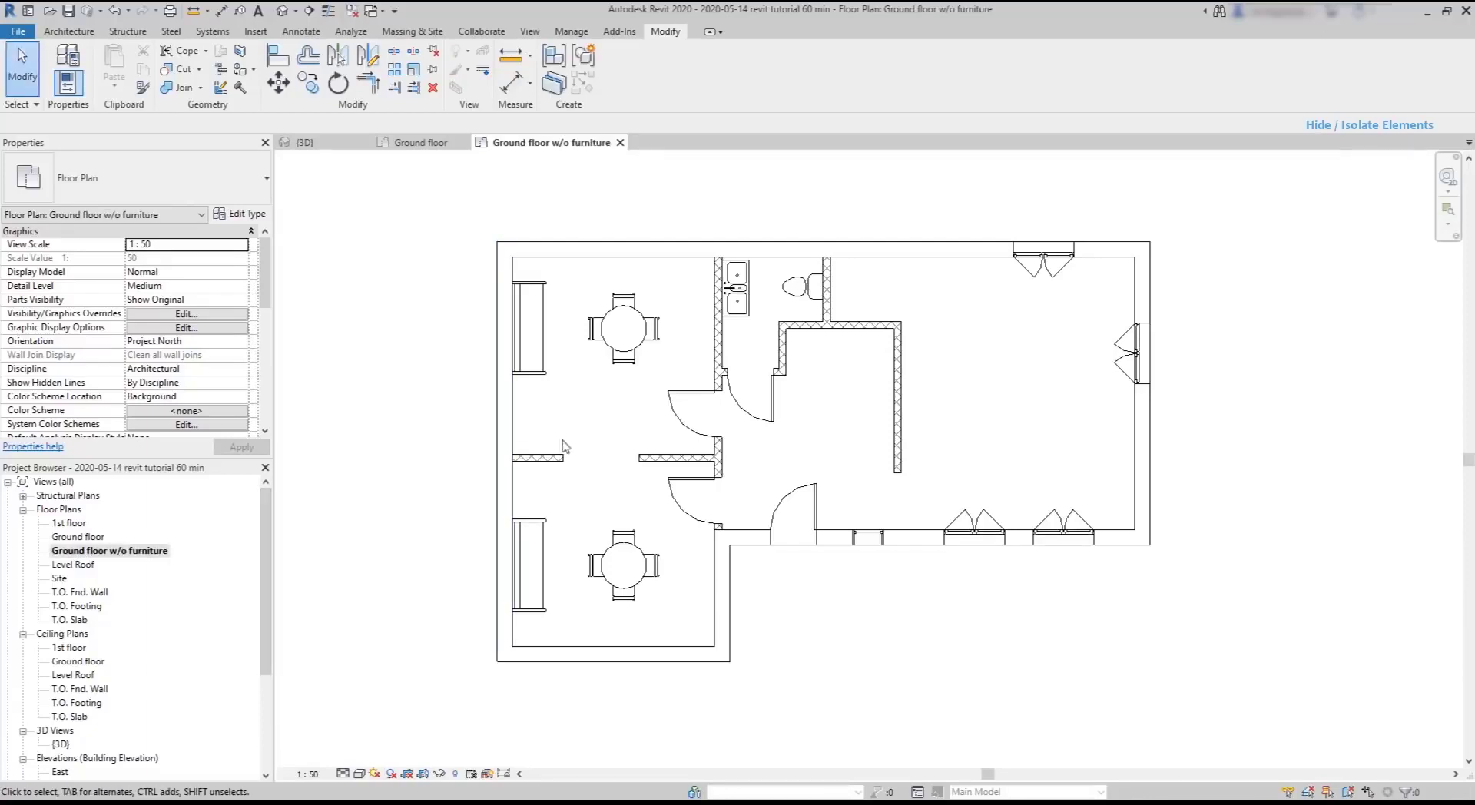
Hide only the round dining table of the upper room in the plan view, as an individual element.
{"action": "left_click", "coordinate": [630, 347]}
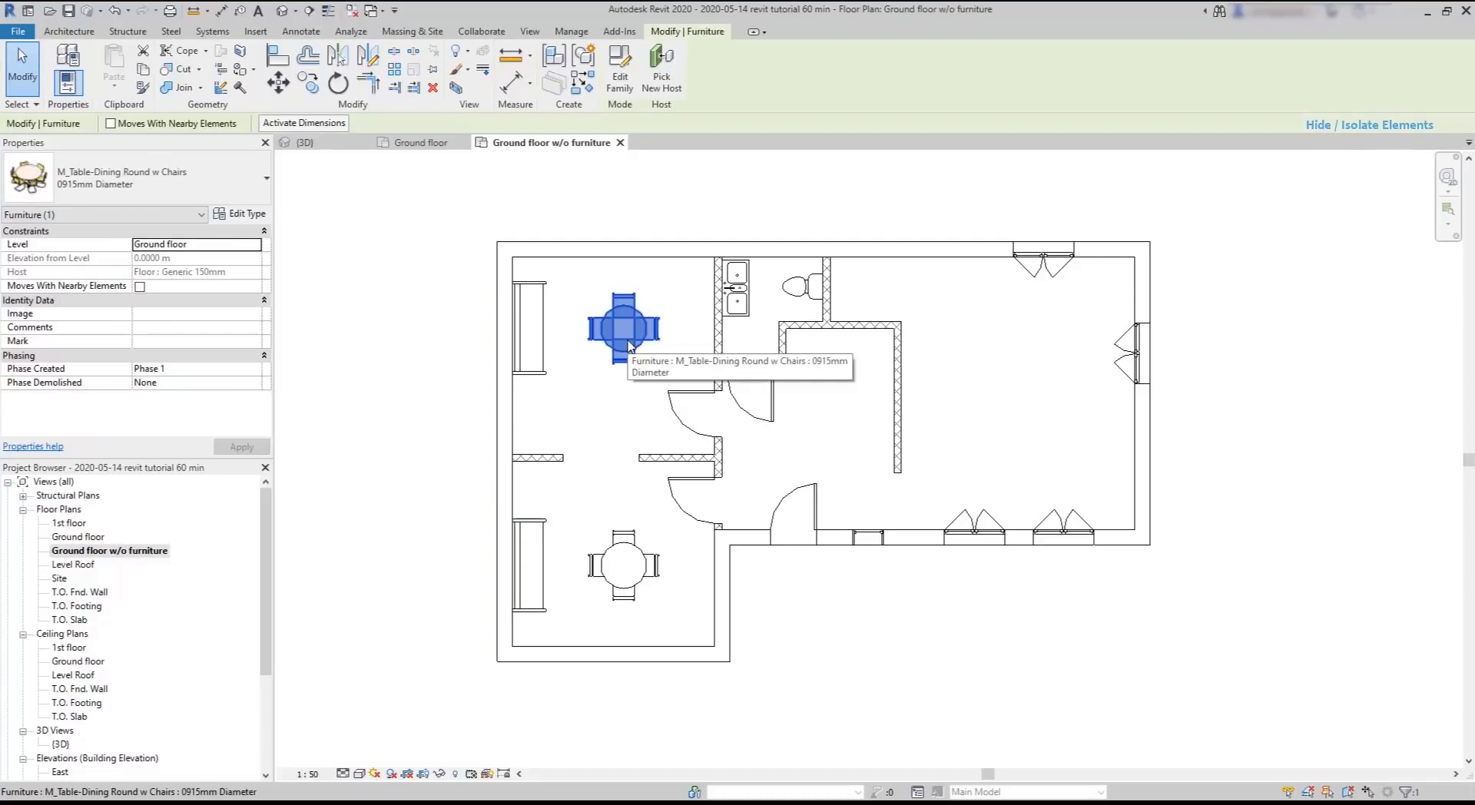
{"action": "right_click", "coordinate": [630, 346]}
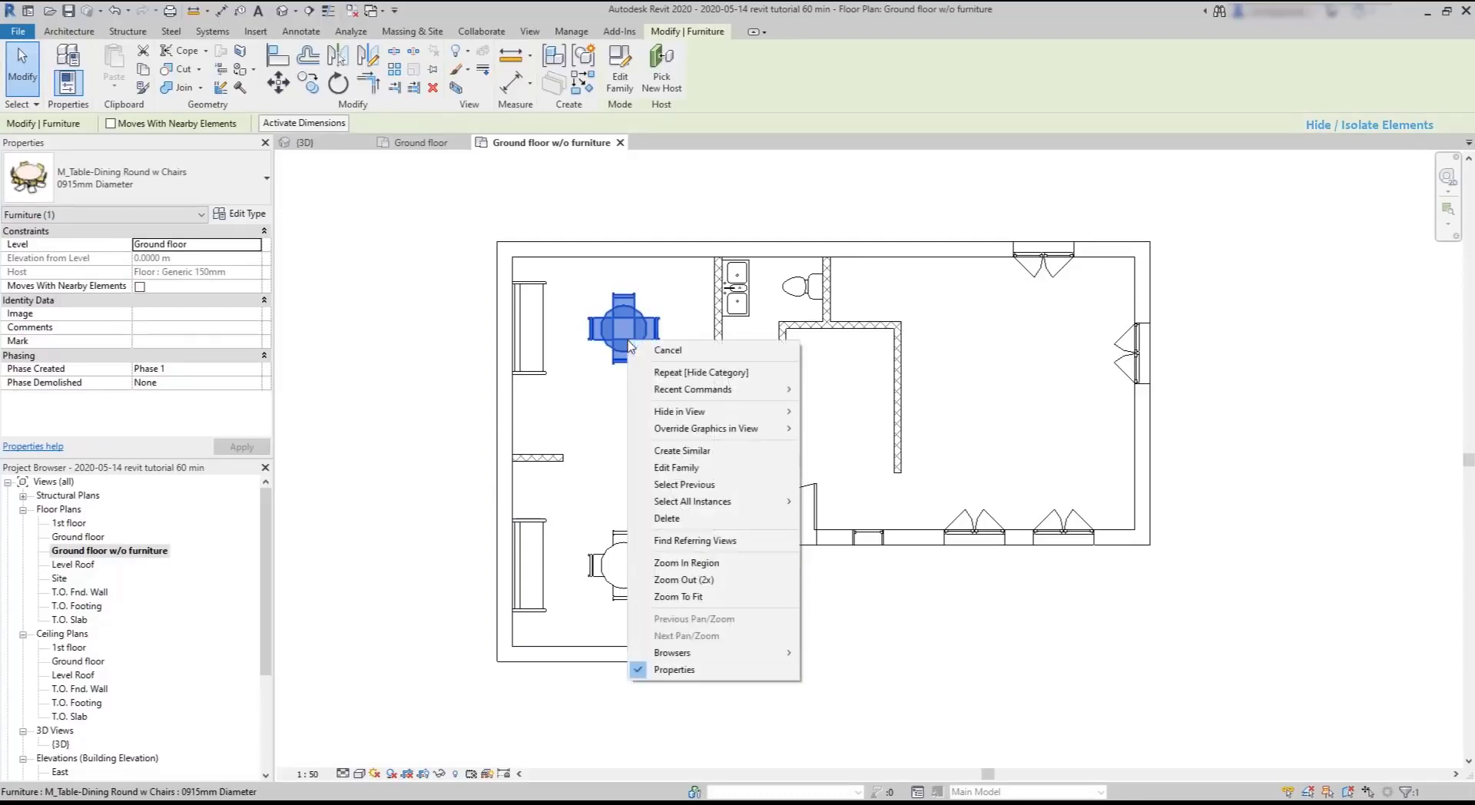
{"action": "mouse_move", "coordinate": [730, 413]}
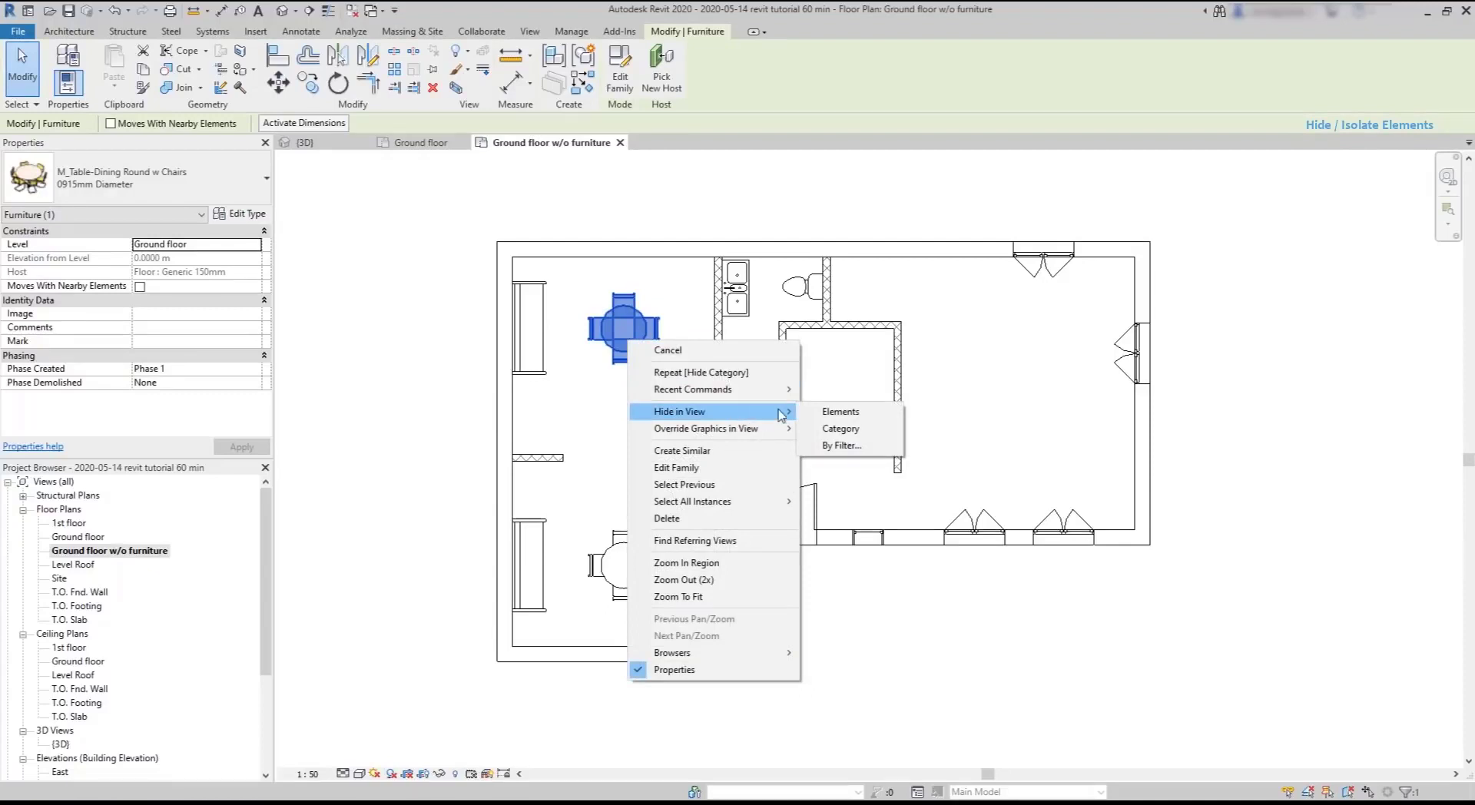
{"action": "left_click", "coordinate": [848, 412]}
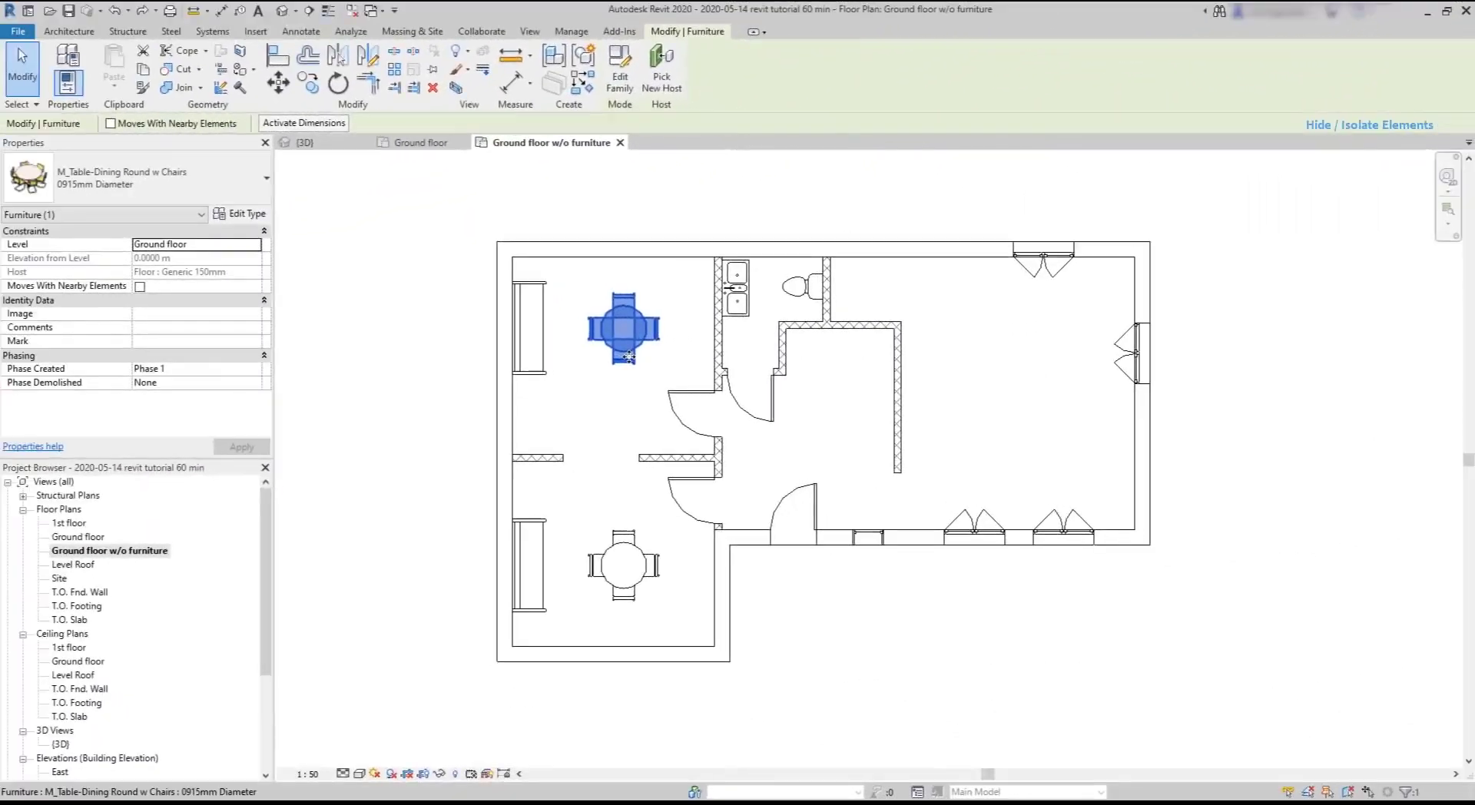
Hide the entire furniture category in the plan view, using the upper room's round dining table.
{"action": "right_click", "coordinate": [629, 355]}
{"action": "mouse_move", "coordinate": [793, 428]}
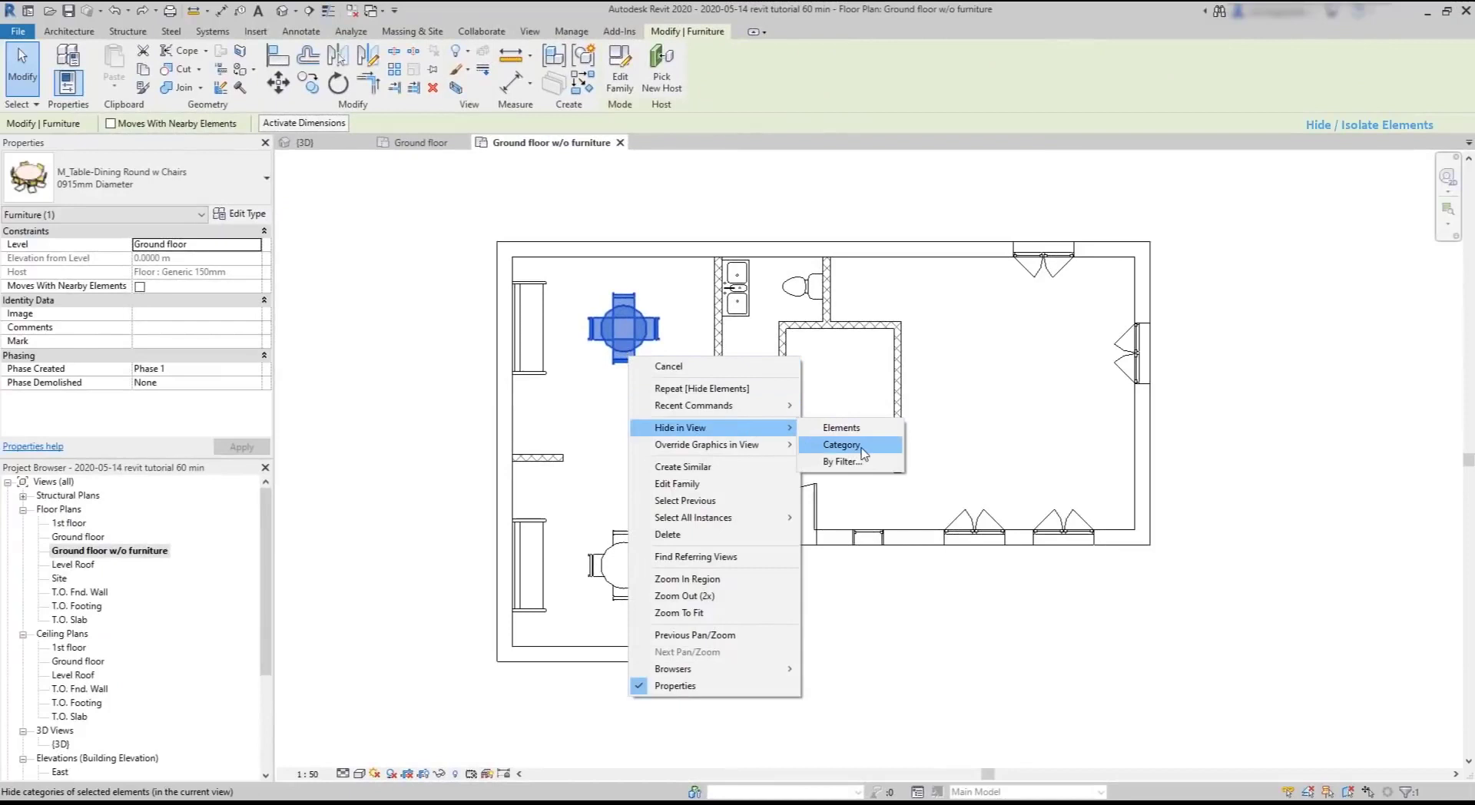
{"action": "left_click", "coordinate": [862, 446]}
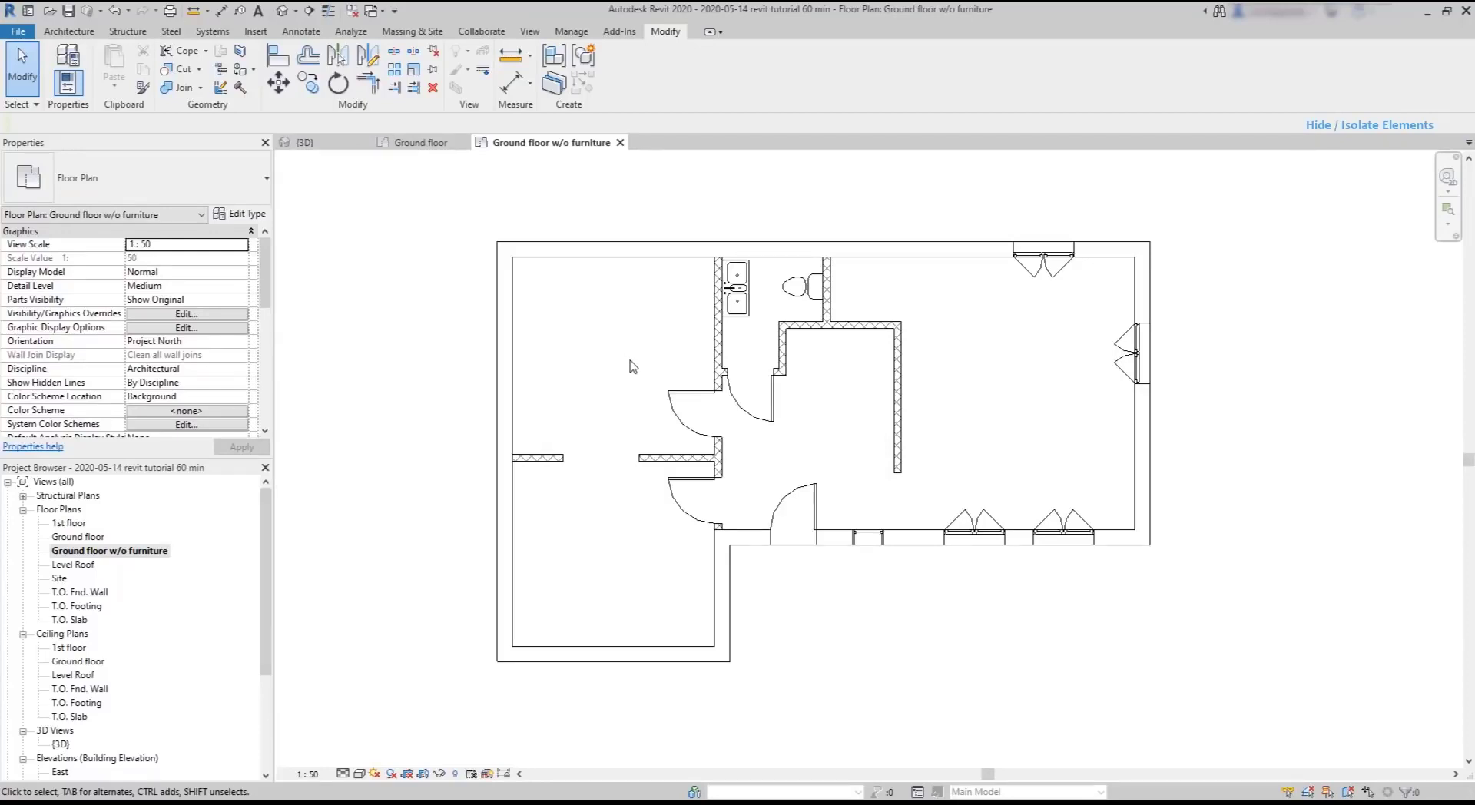
Hide the plumbing fixtures category in the plan view, using the kitchen sink.
{"action": "left_click", "coordinate": [748, 308]}
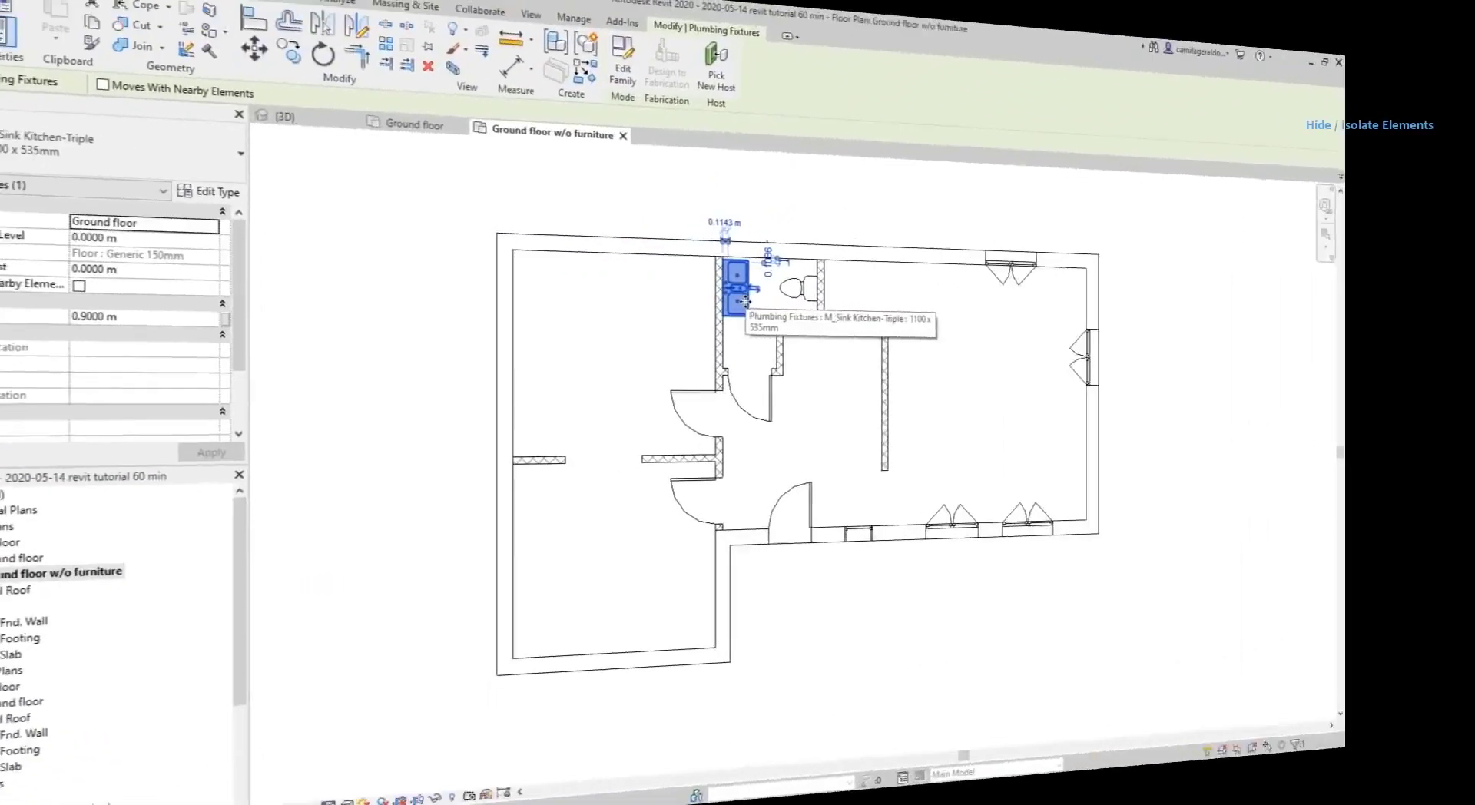
{"action": "right_click", "coordinate": [805, 338]}
{"action": "mouse_move", "coordinate": [922, 374]}
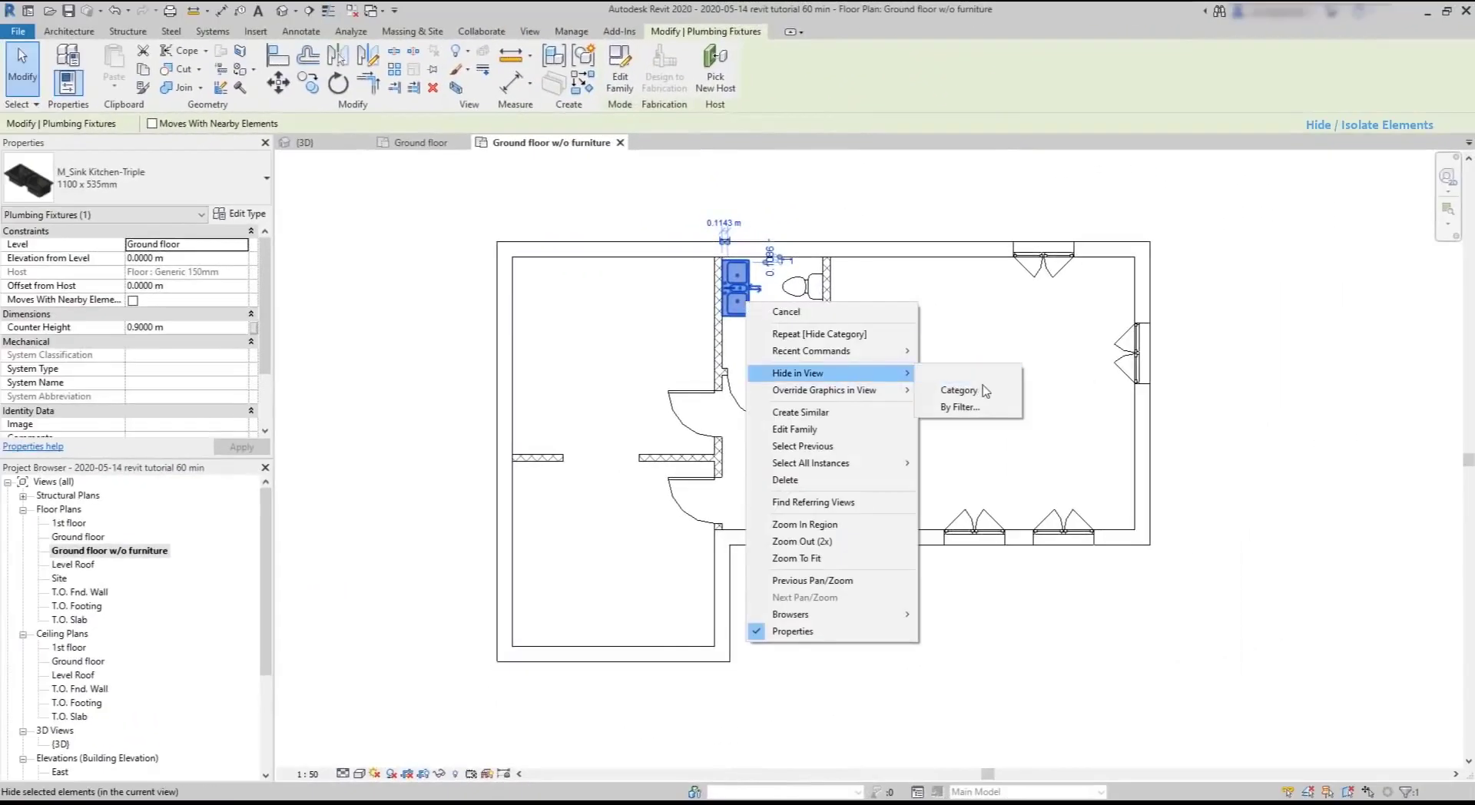
{"action": "left_click", "coordinate": [959, 390]}
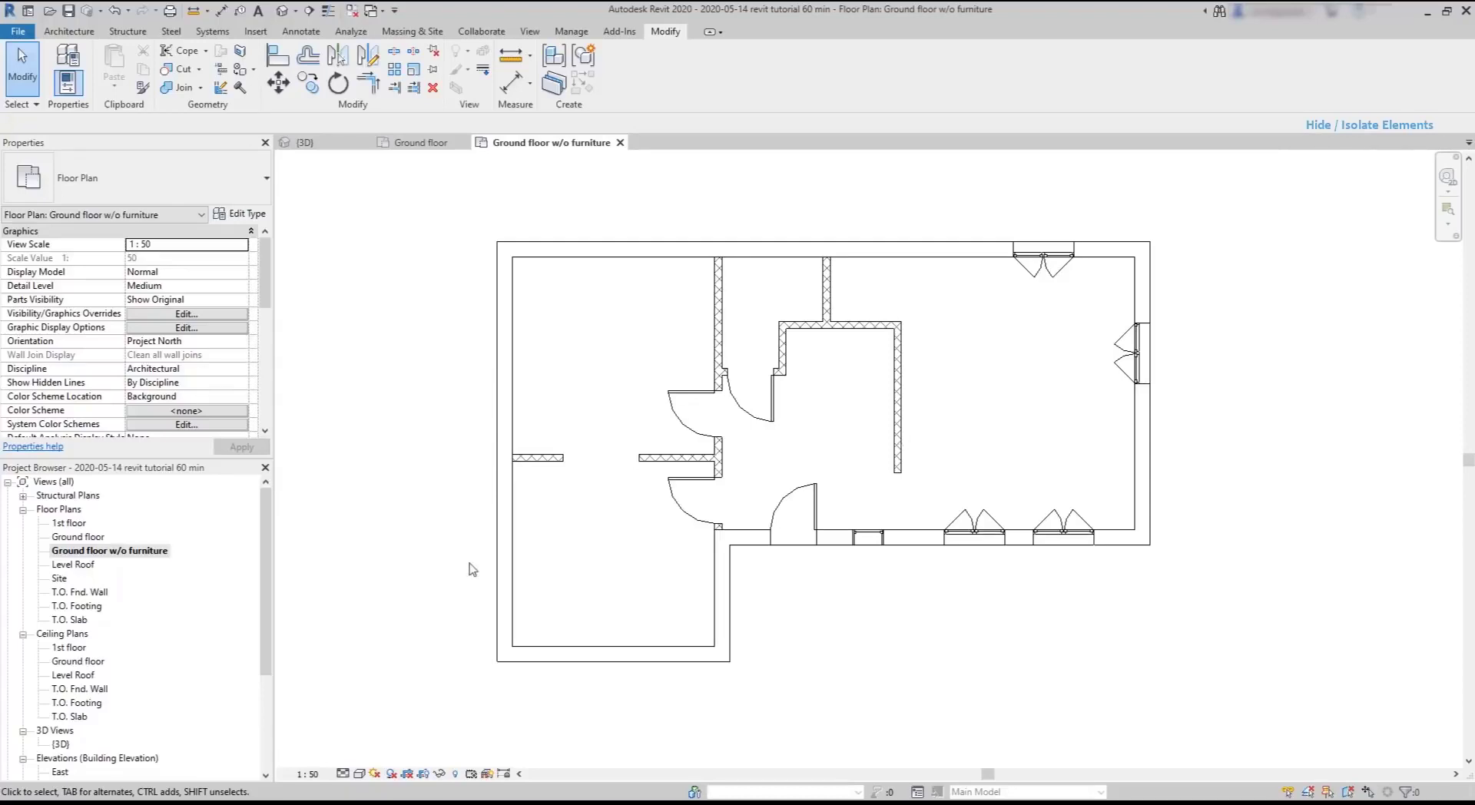
Reveal the hidden elements in the plan view and unhide the furniture category, using the upper room's round dining table.
{"action": "left_click", "coordinate": [456, 773]}
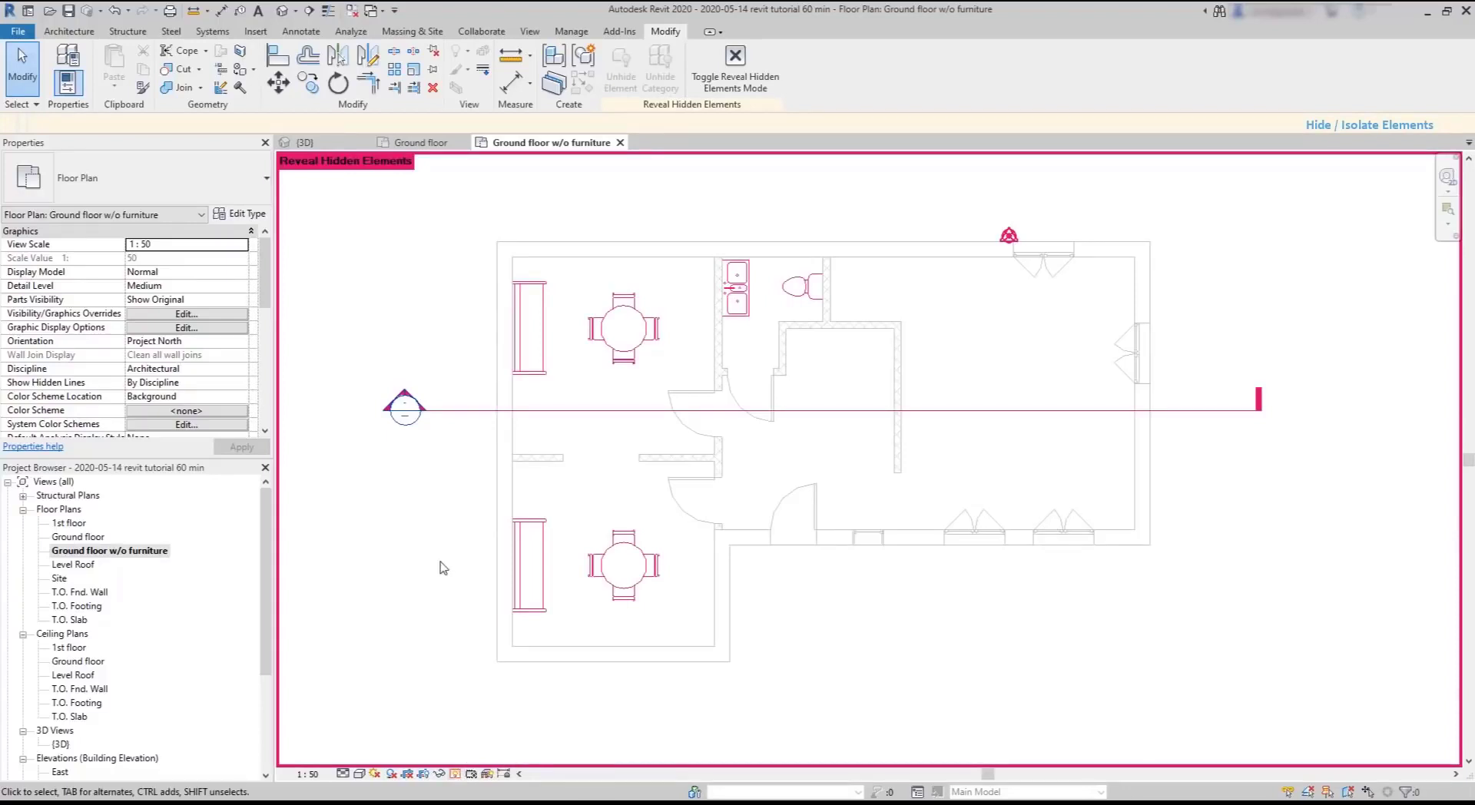
{"action": "left_click", "coordinate": [611, 348]}
{"action": "right_click", "coordinate": [611, 348]}
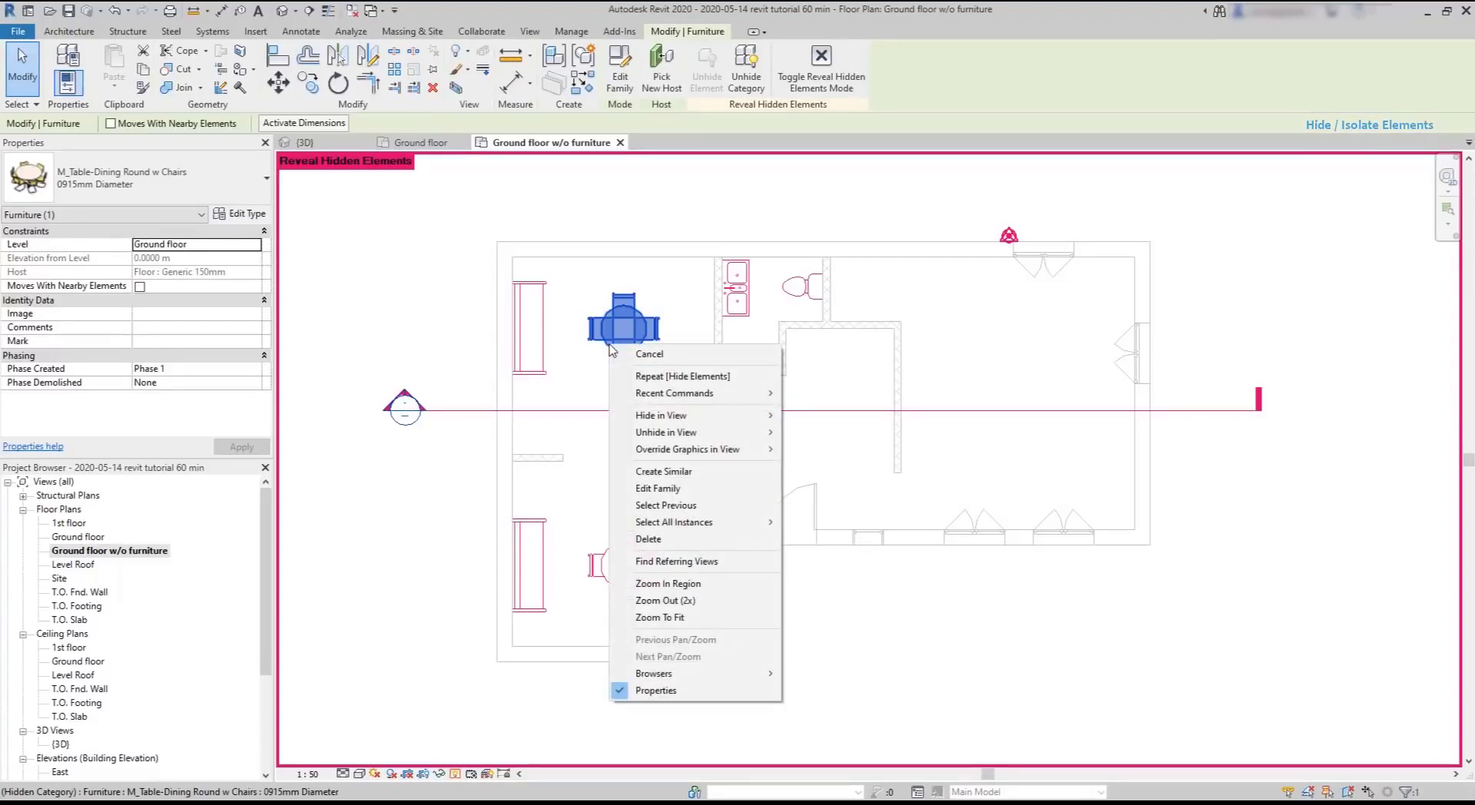
{"action": "mouse_move", "coordinate": [730, 438]}
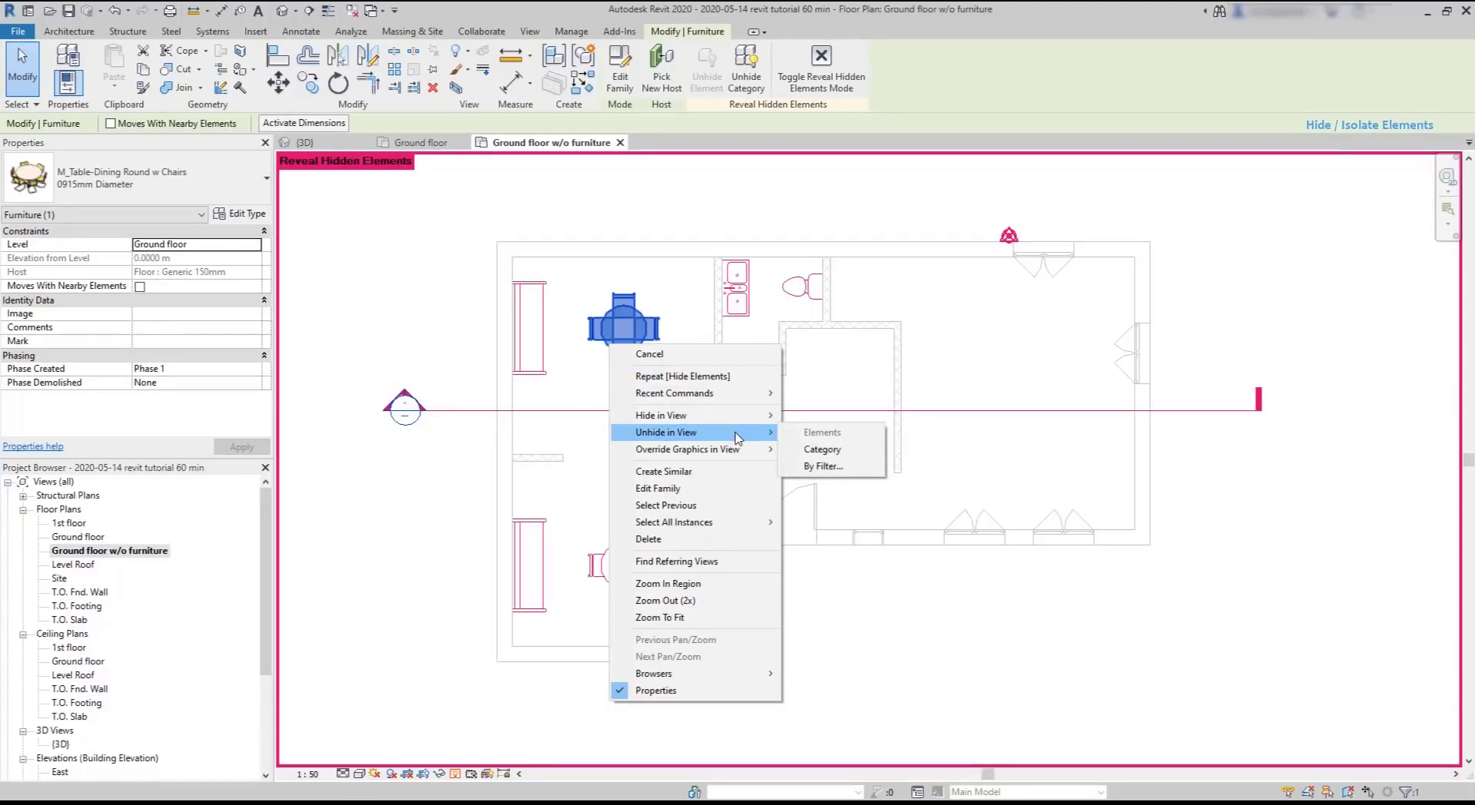
{"action": "left_click", "coordinate": [816, 450]}
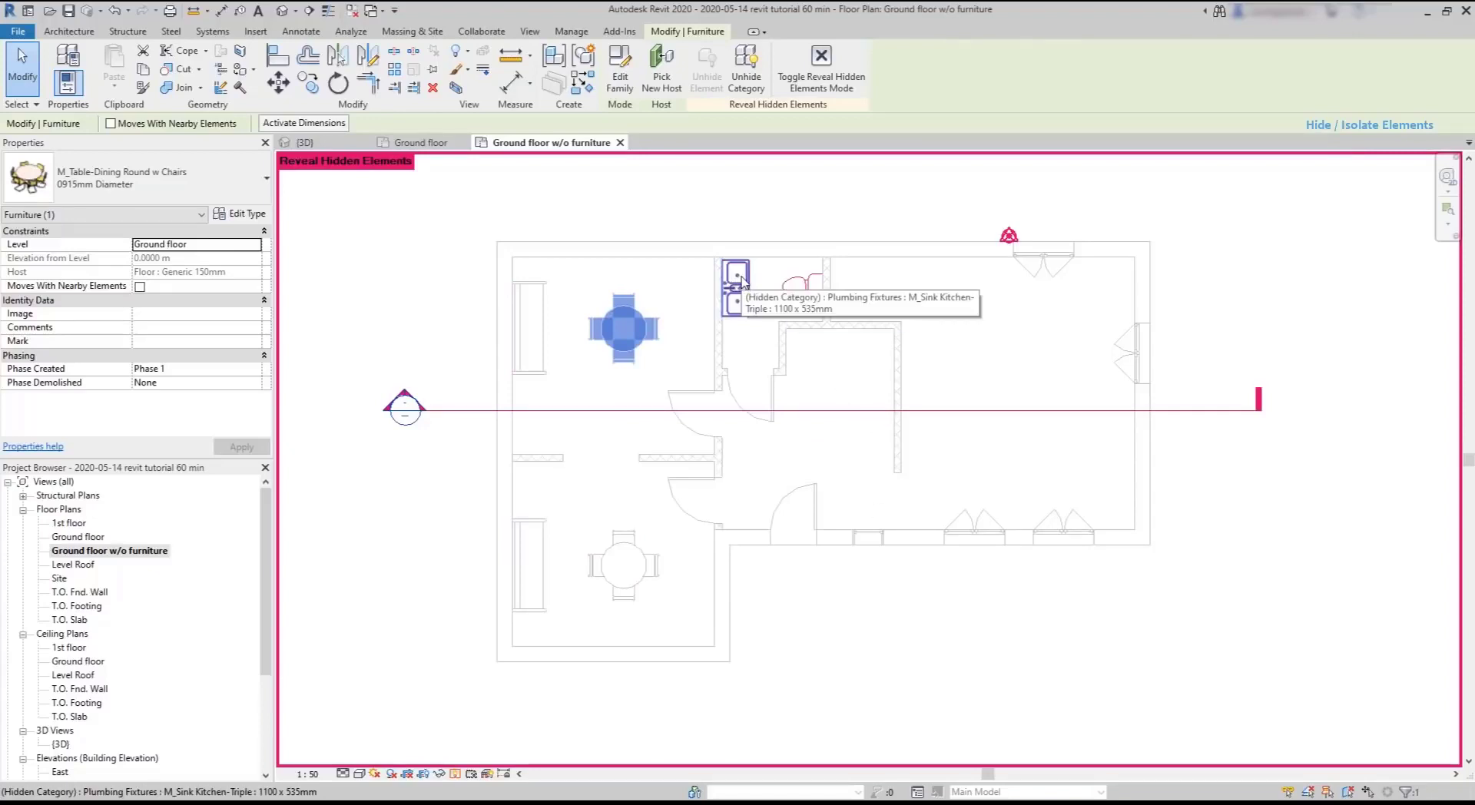
Unhide the plumbing fixtures category in the plan view, using the kitchen sink.
{"action": "left_click", "coordinate": [457, 774]}
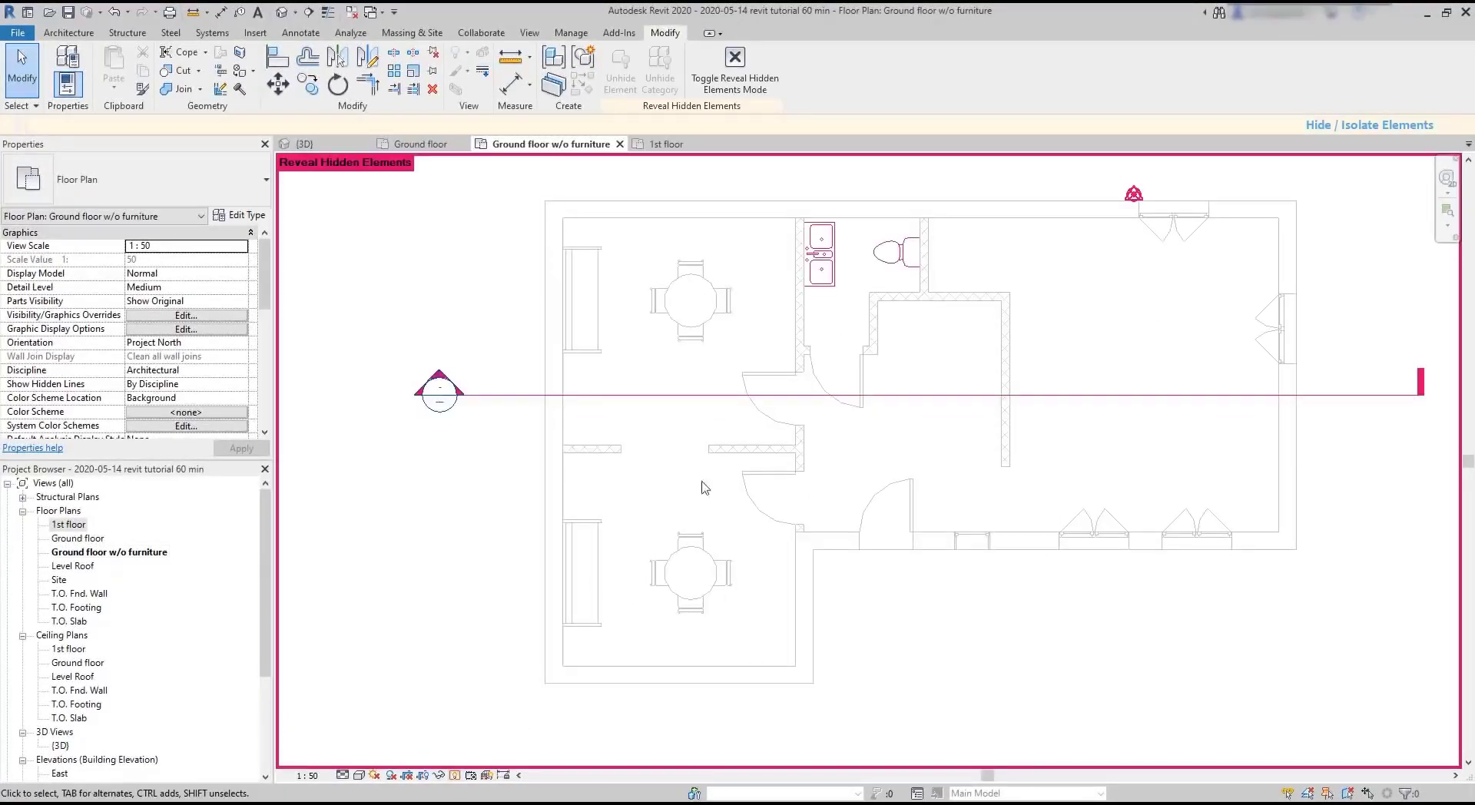
{"action": "left_click", "coordinate": [819, 281]}
{"action": "right_click", "coordinate": [818, 283]}
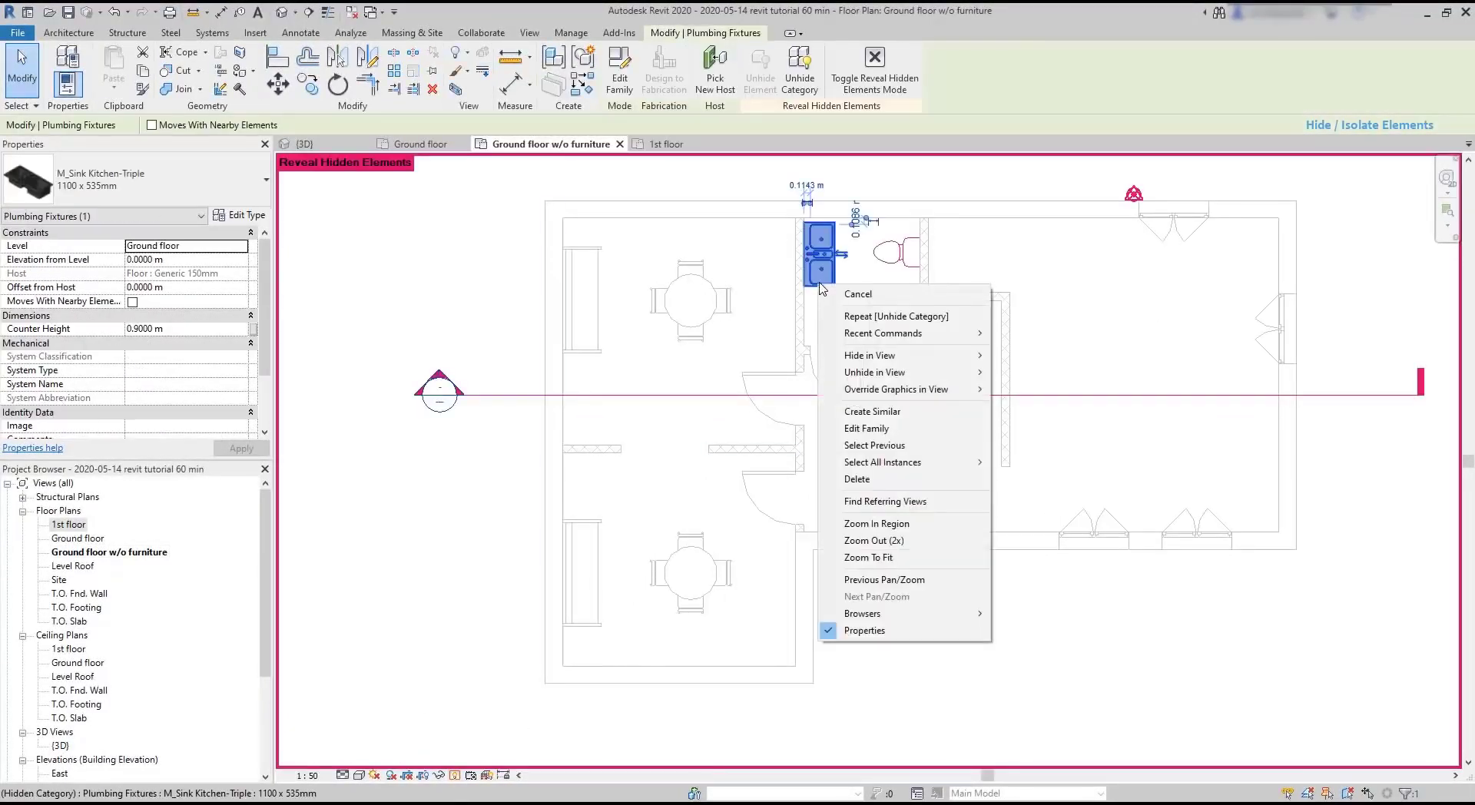
{"action": "mouse_move", "coordinate": [945, 374]}
{"action": "left_click", "coordinate": [1057, 398]}
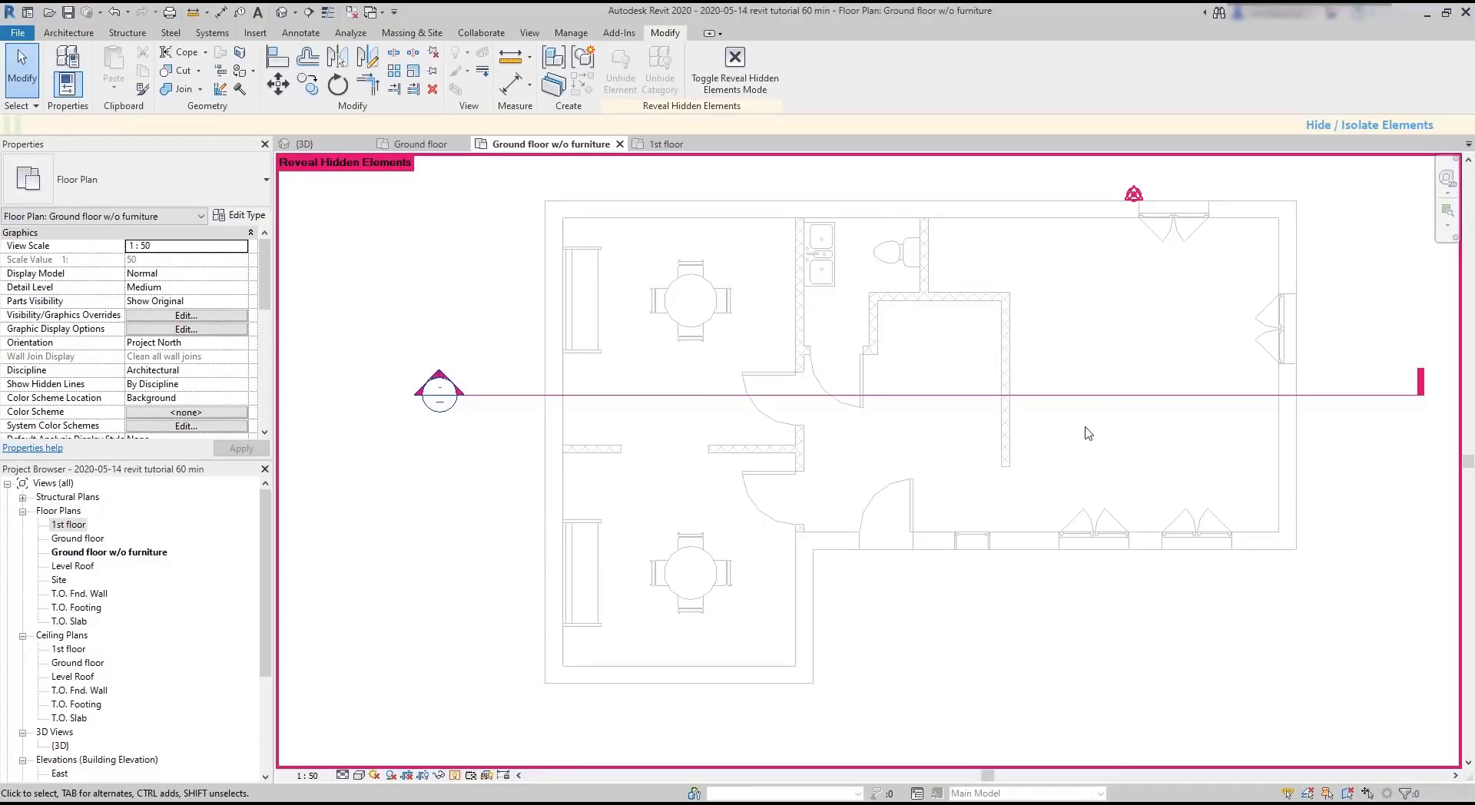
Unhide the building section line as an individual element and leave Reveal Hidden Elements mode.
{"action": "left_click", "coordinate": [1106, 398]}
{"action": "right_click", "coordinate": [1107, 402]}
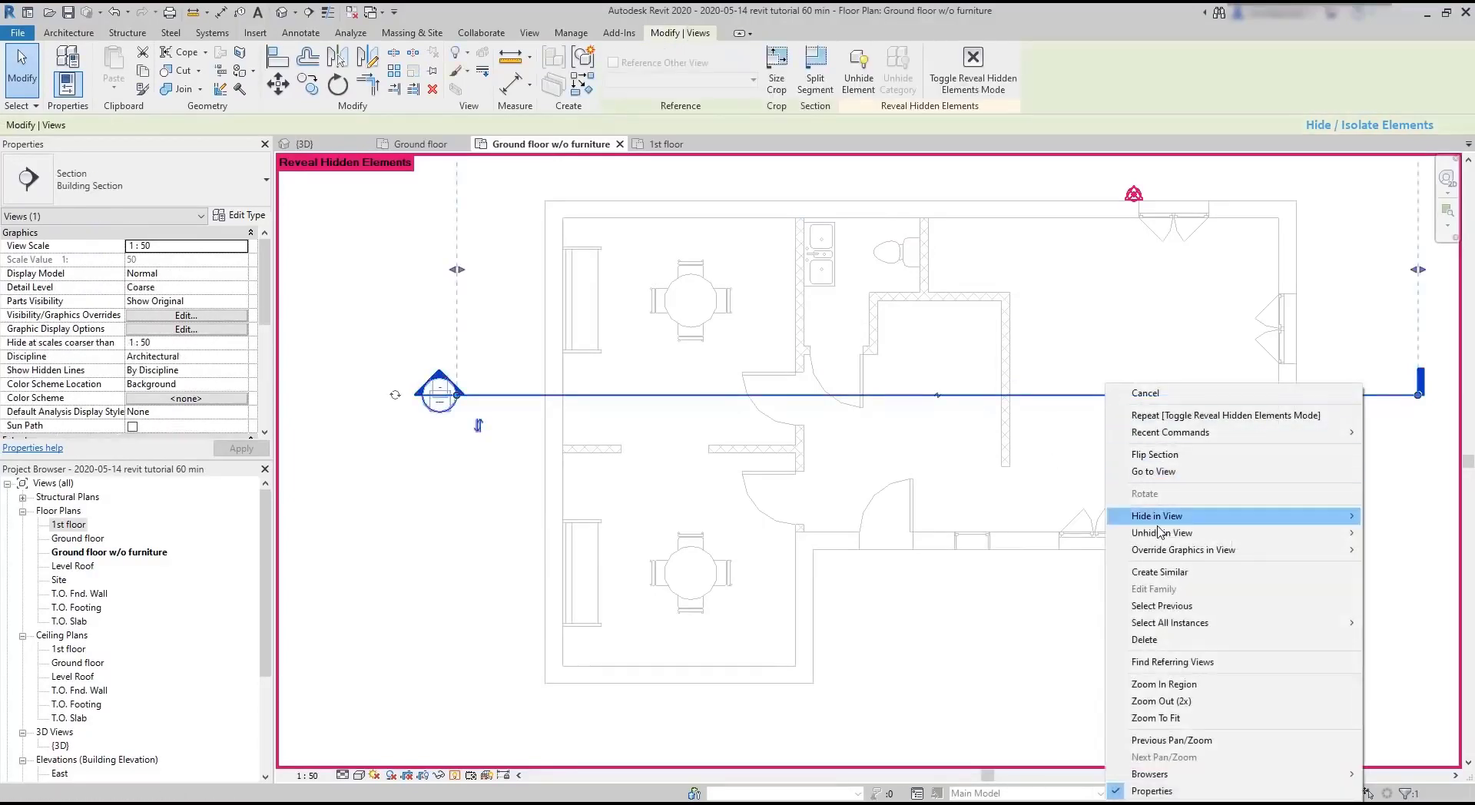
{"action": "mouse_move", "coordinate": [1176, 536]}
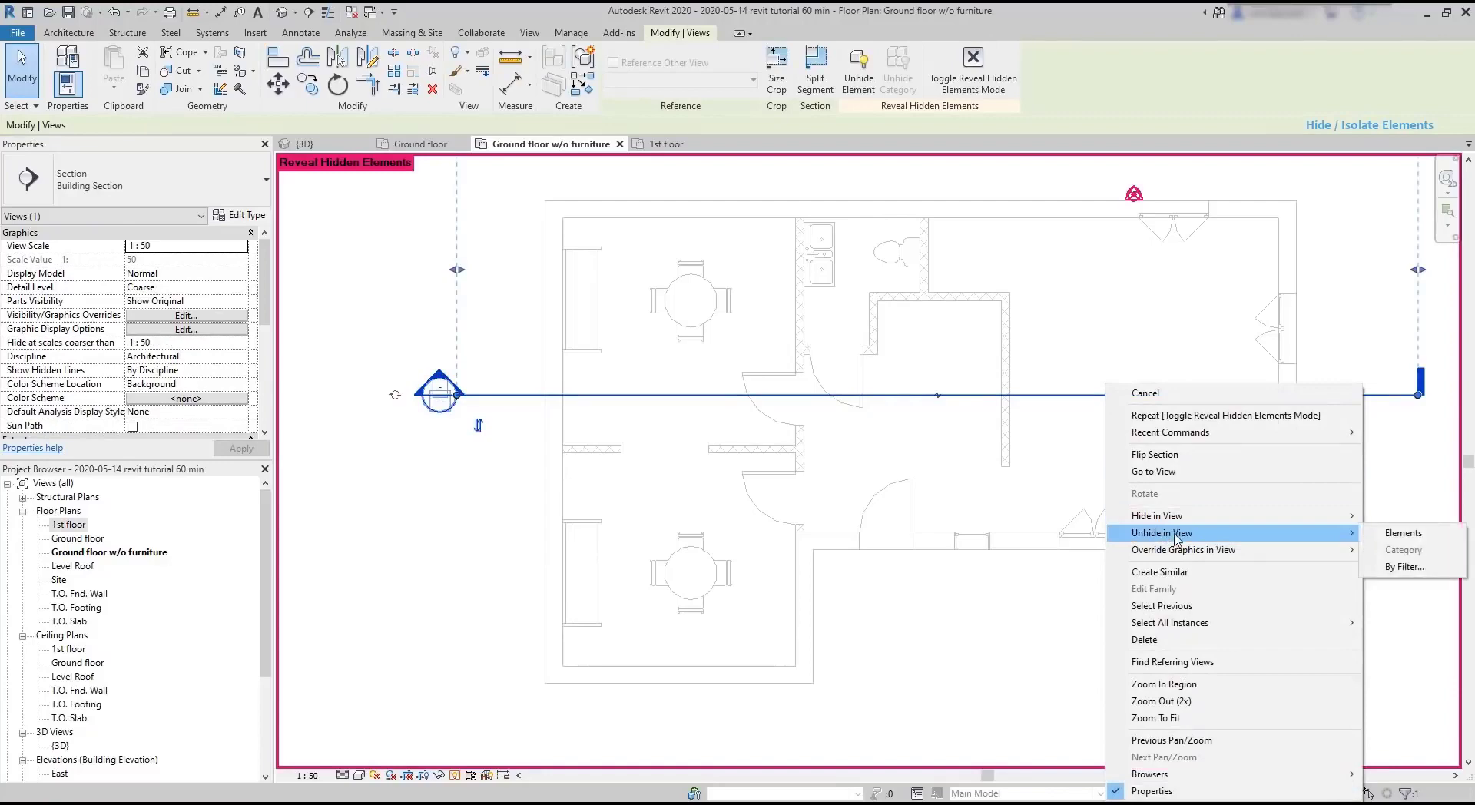
{"action": "left_click", "coordinate": [1404, 533]}
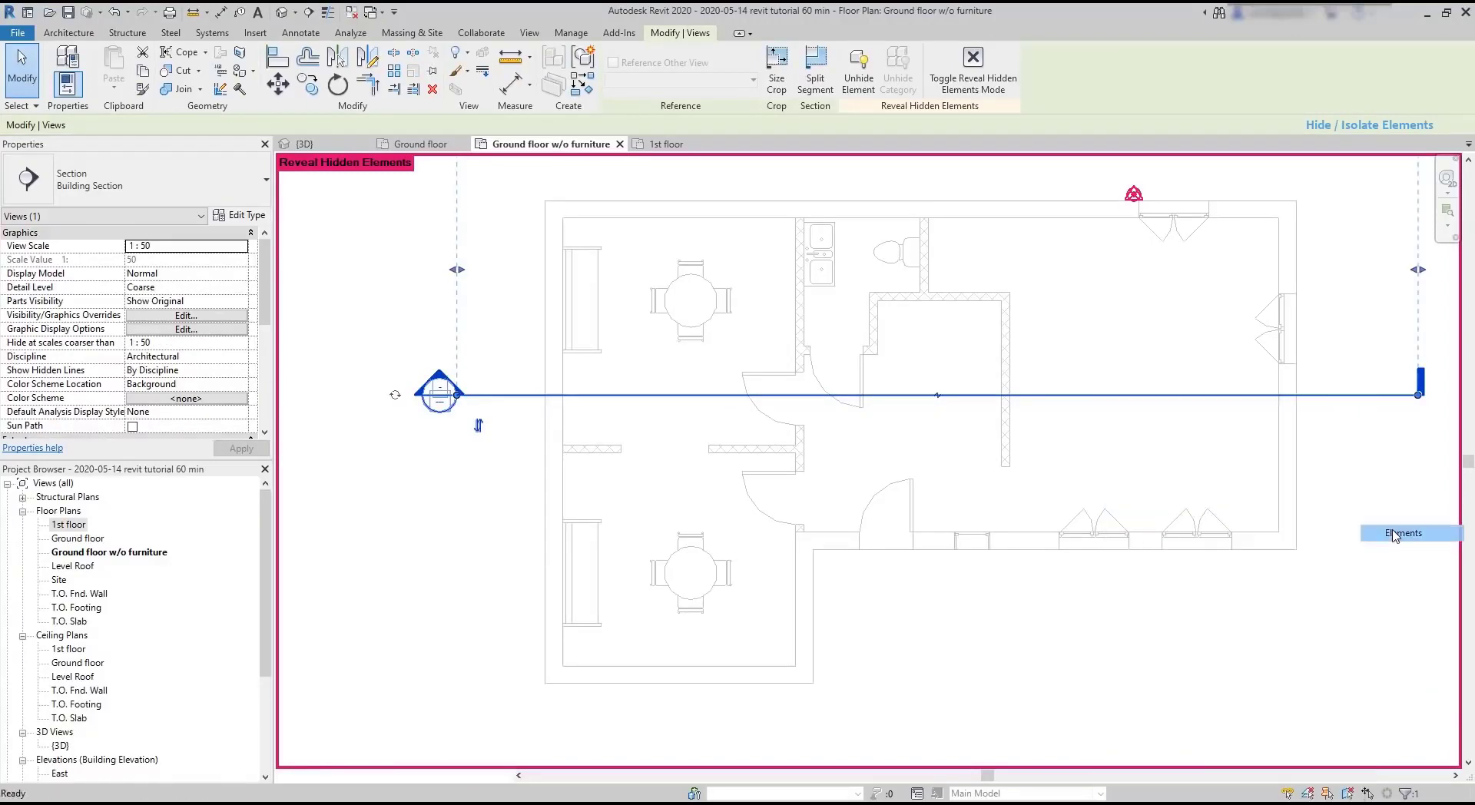
{"action": "left_click", "coordinate": [1139, 479]}
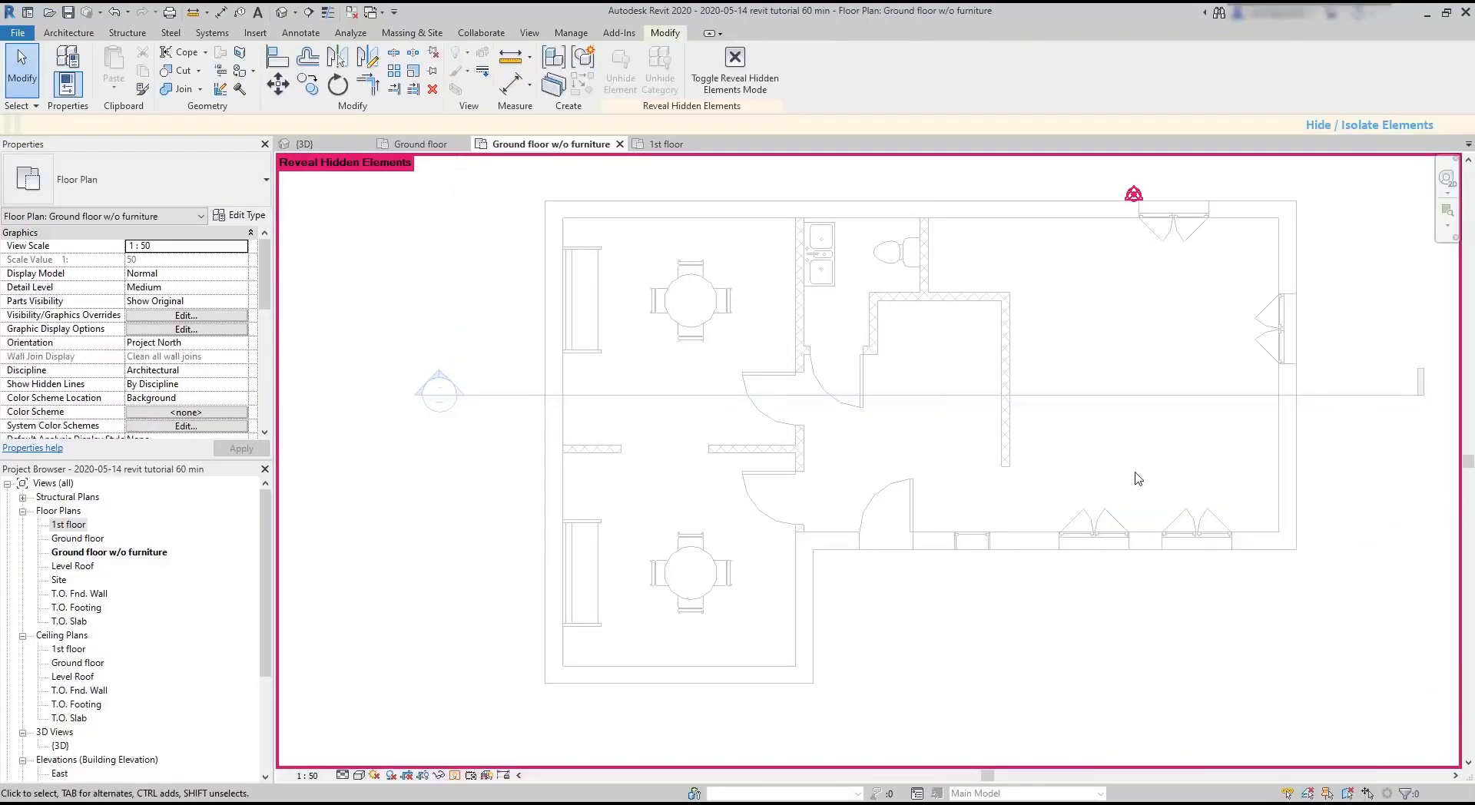
{"action": "left_click", "coordinate": [455, 775]}
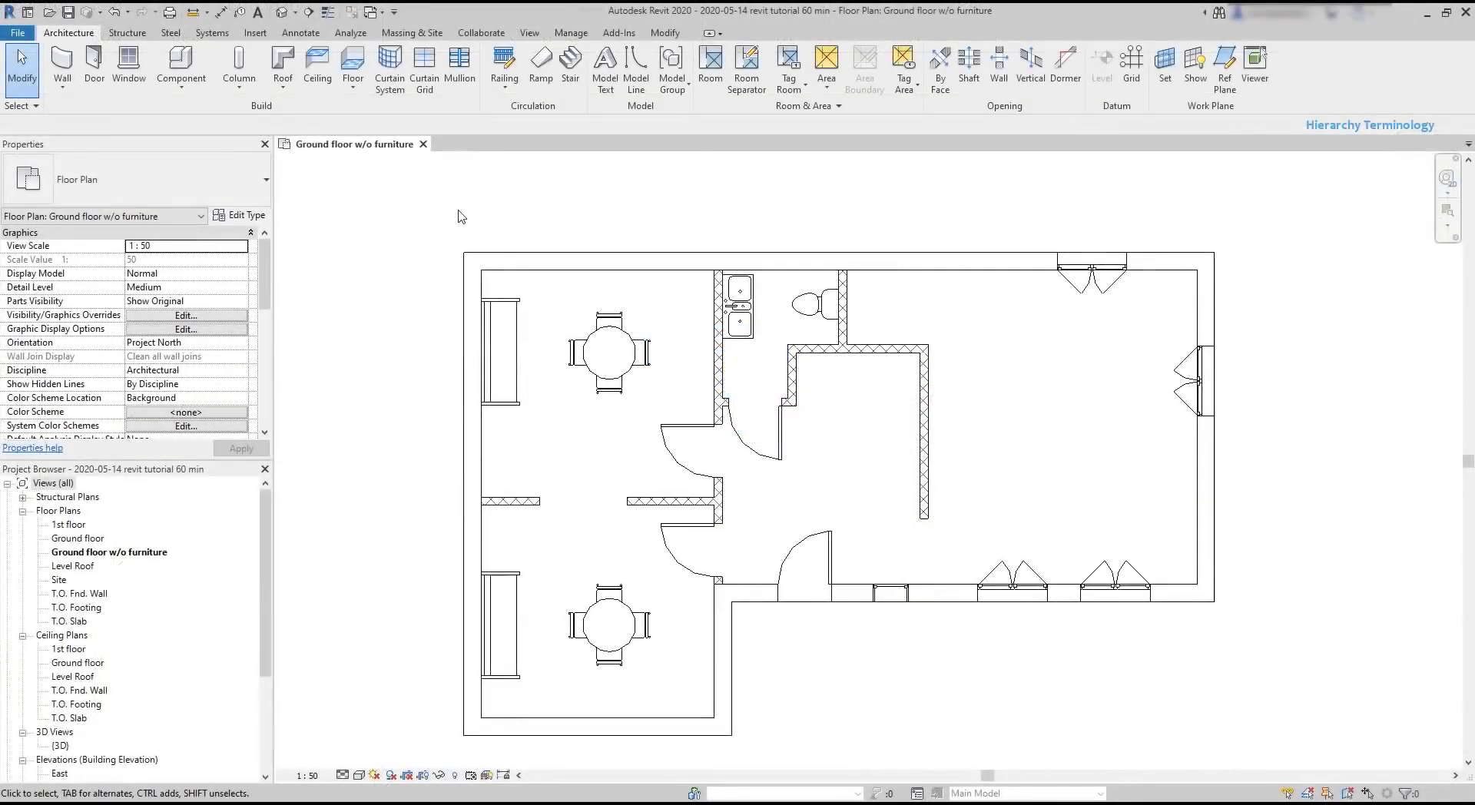
Start placing a window, look through the loaded window types, and open the Windows library folder for loading a family.
{"action": "left_click", "coordinate": [129, 60]}
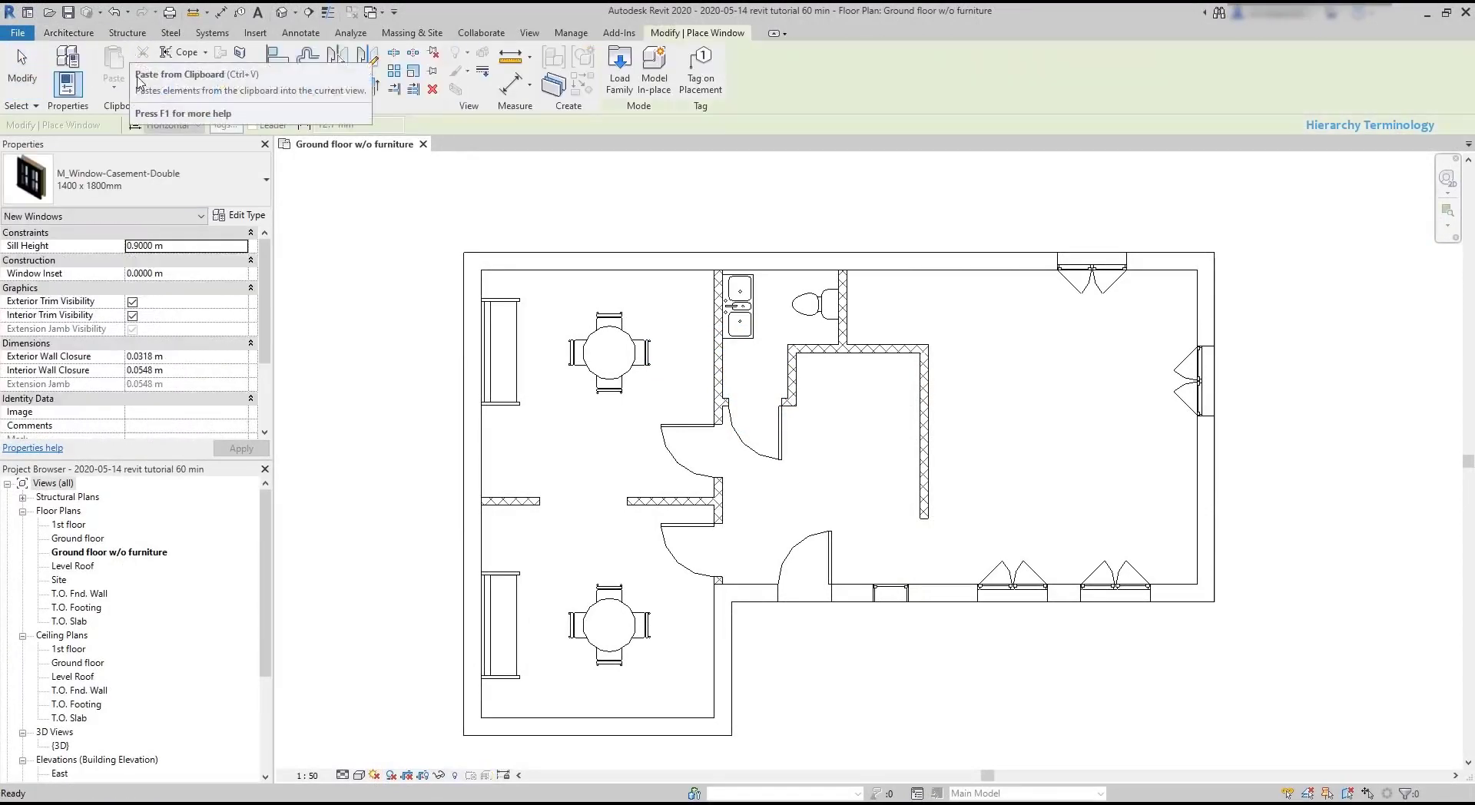
{"action": "left_click", "coordinate": [253, 190]}
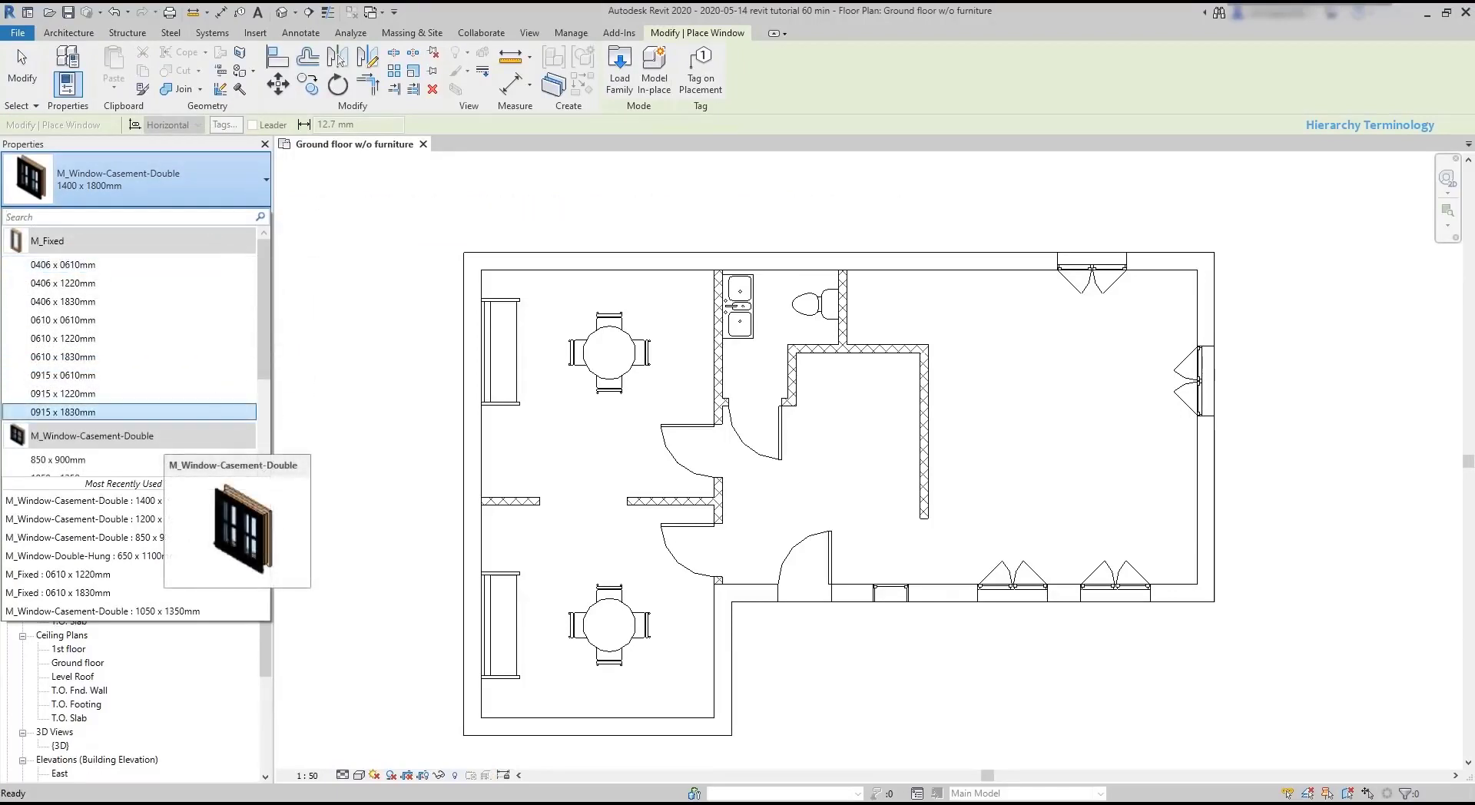
{"action": "scroll", "coordinate": [195, 398], "scroll_direction": "down", "scroll_amount": 3}
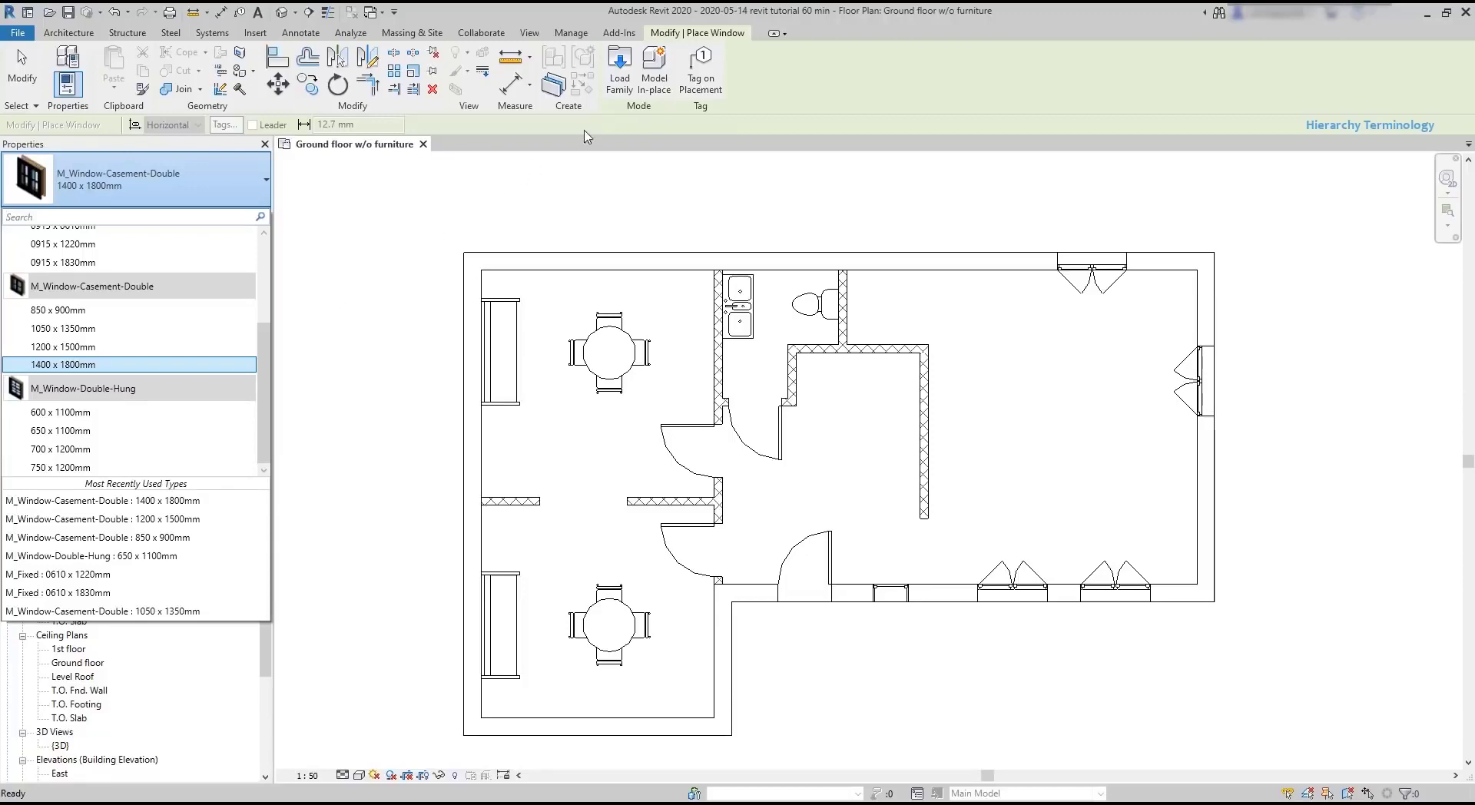
{"action": "left_click", "coordinate": [620, 73]}
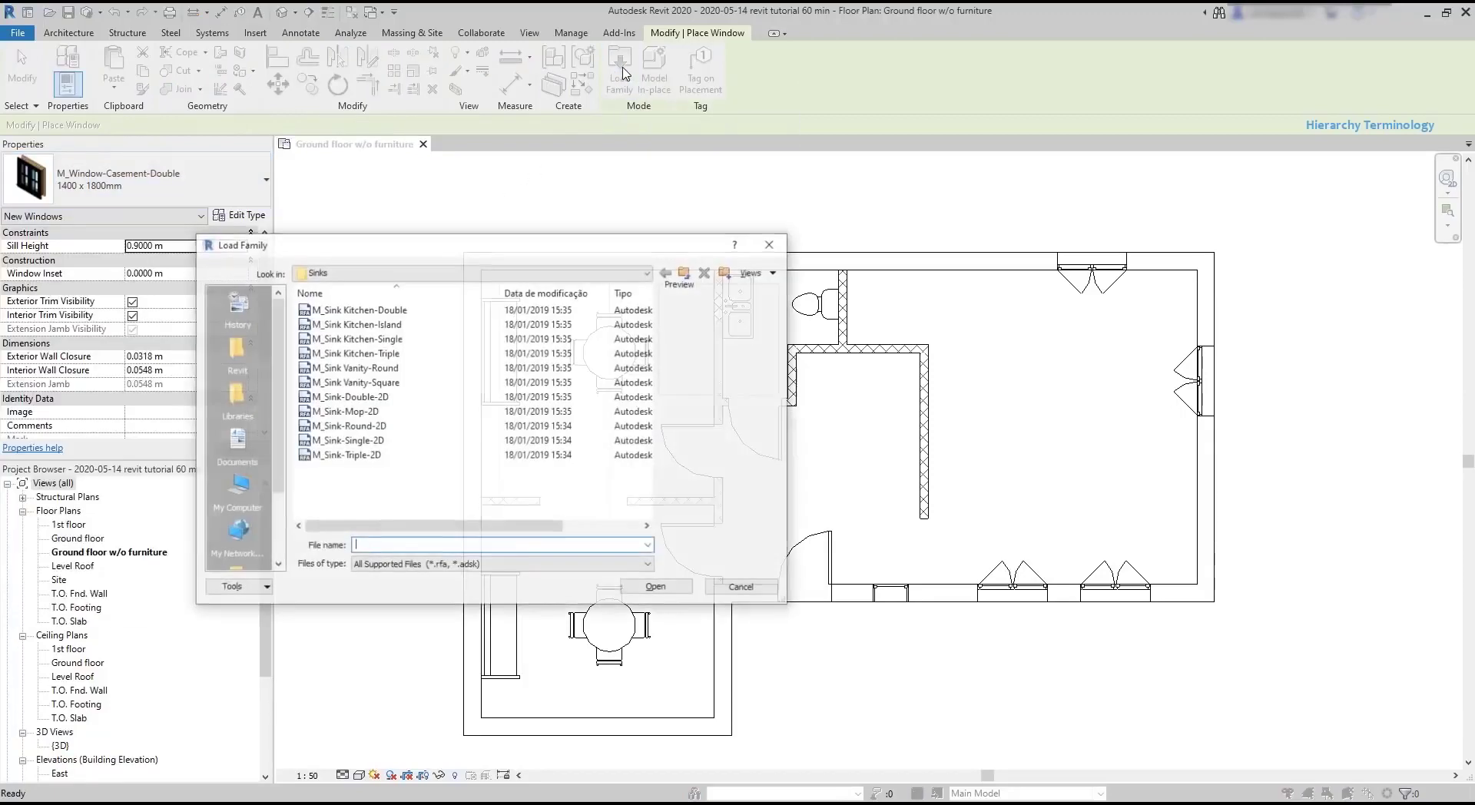
{"action": "left_click", "coordinate": [686, 273]}
{"action": "left_click", "coordinate": [686, 274]}
{"action": "left_click", "coordinate": [686, 274]}
{"action": "left_click", "coordinate": [686, 274]}
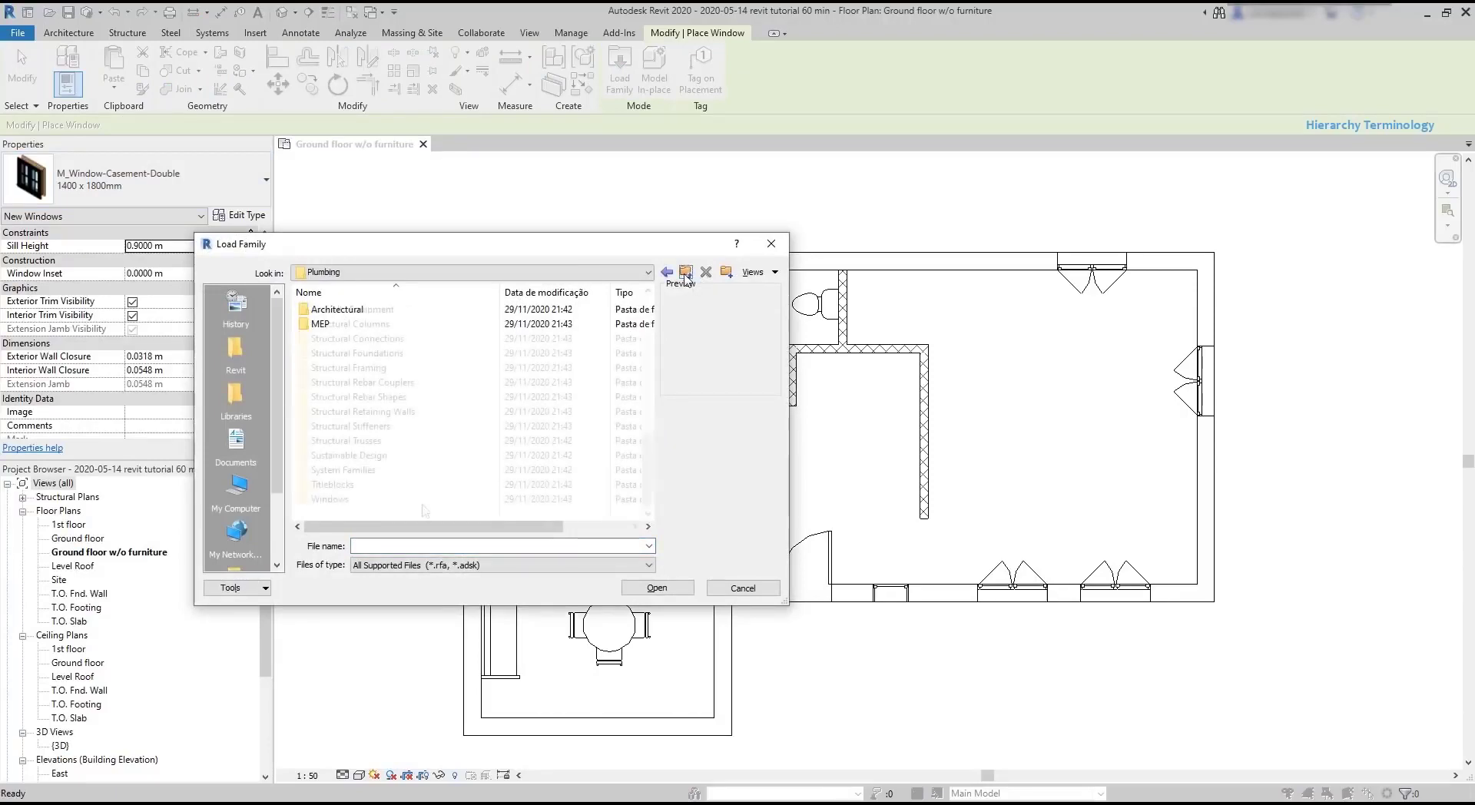
{"action": "scroll", "coordinate": [381, 505], "scroll_direction": "down", "scroll_amount": 5}
{"action": "double_click", "coordinate": [382, 501]}
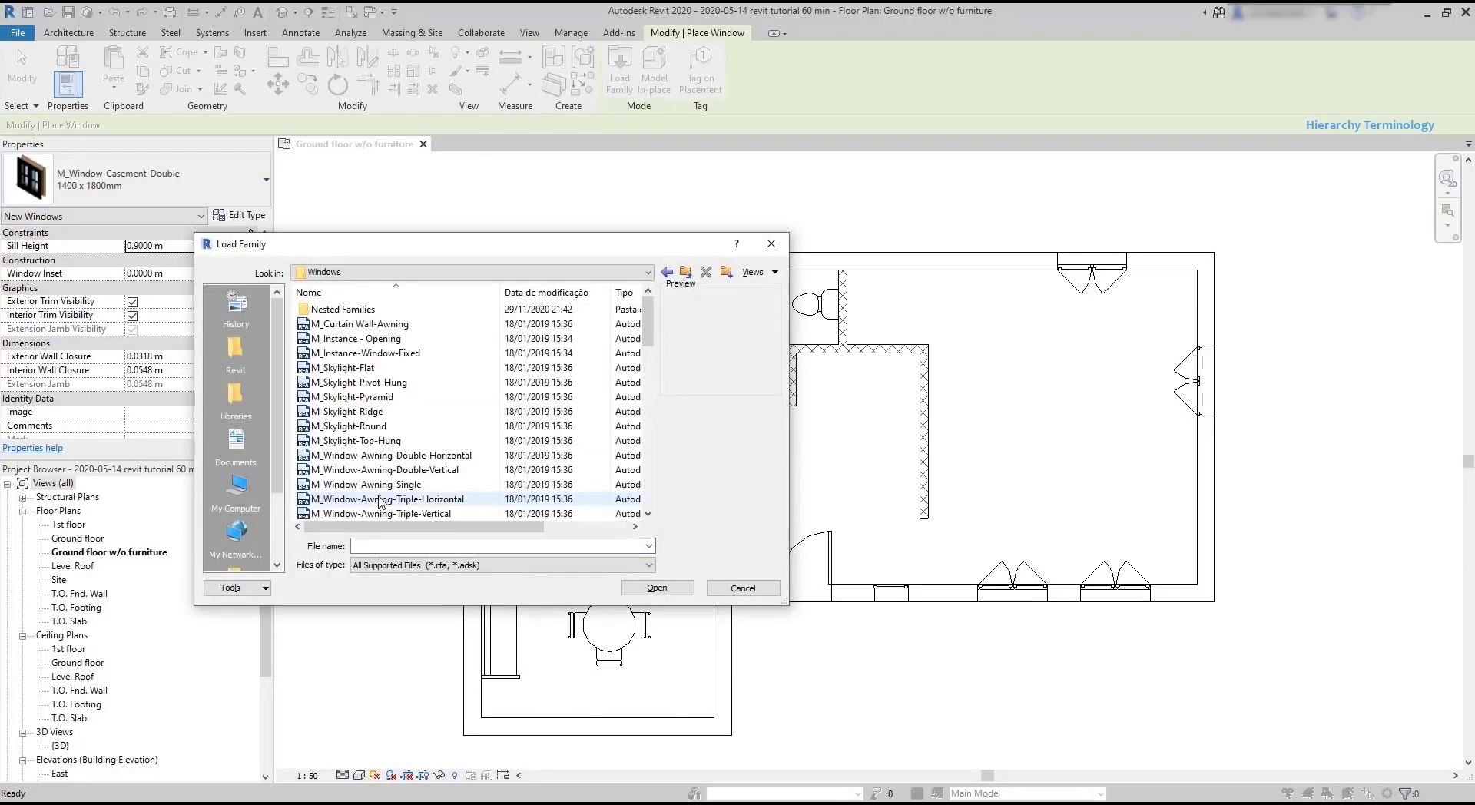
Load the M_Window-Awning-Triple-Horizontal family with only its 1500 x 450mm type.
{"action": "left_click", "coordinate": [386, 412]}
{"action": "key", "text": "Down"}
{"action": "key", "text": "Down"}
{"action": "key", "text": "Down"}
{"action": "key", "text": "Down"}
{"action": "key", "text": "Down"}
{"action": "key", "text": "Down"}
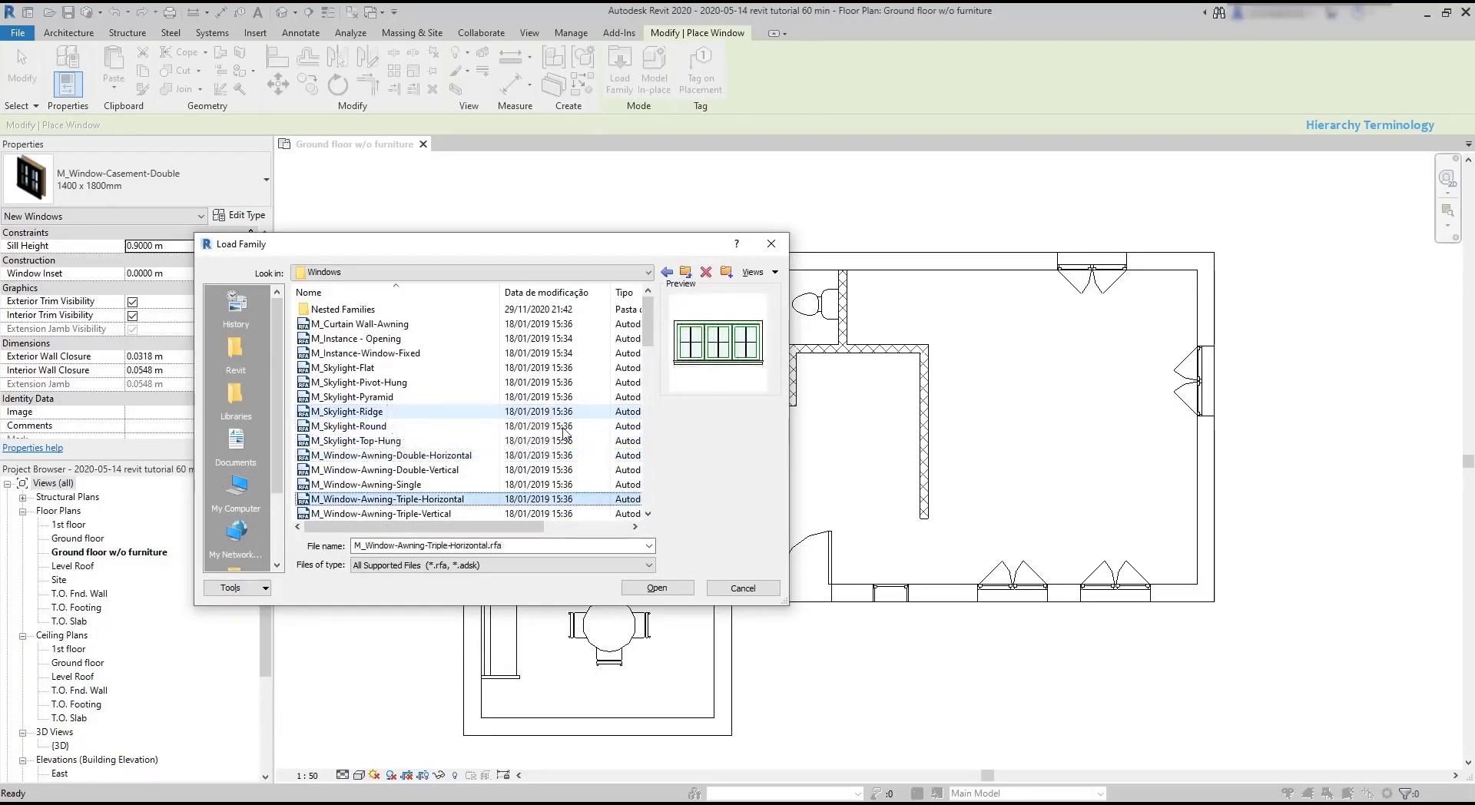
{"action": "left_click", "coordinate": [661, 588]}
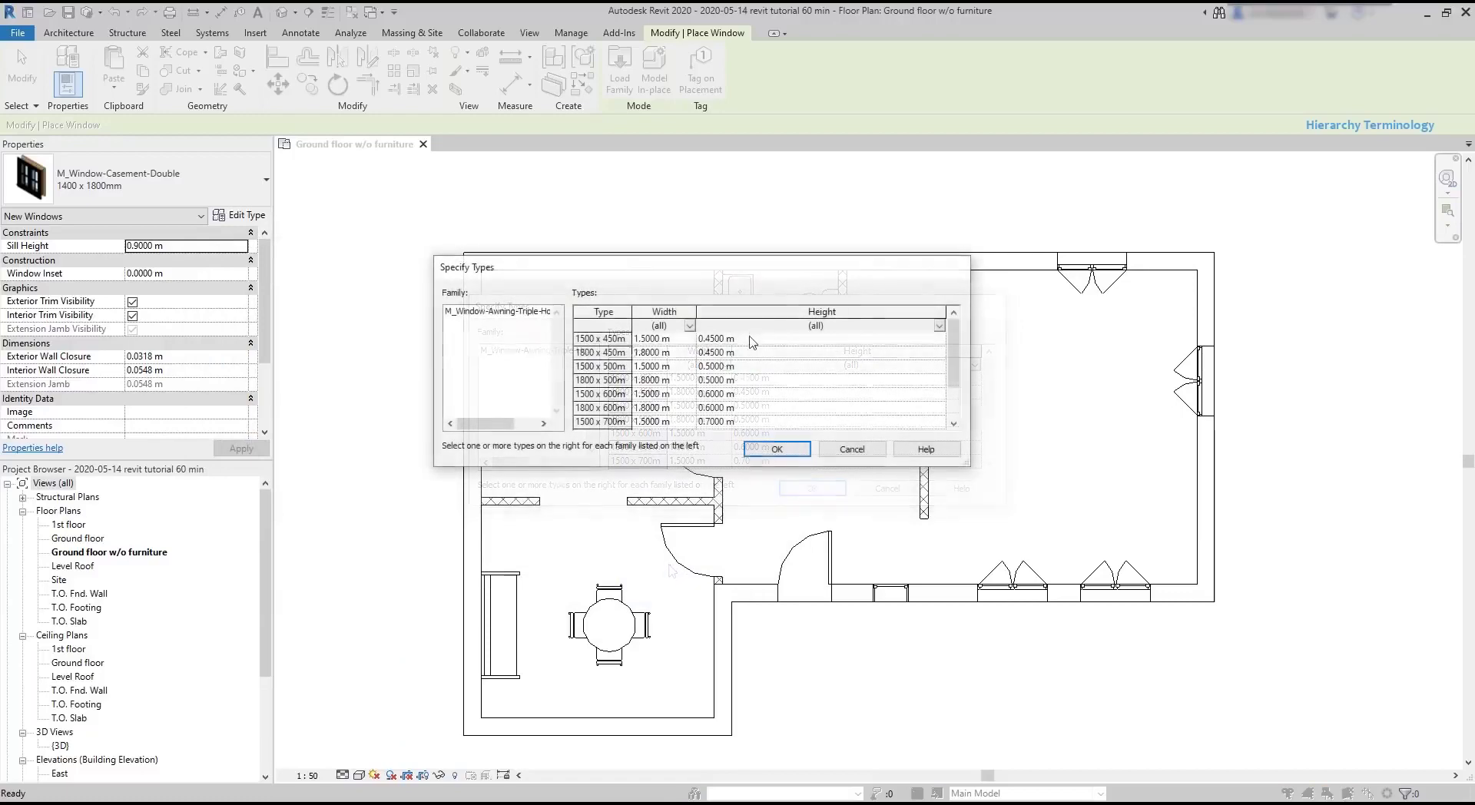
{"action": "left_click", "coordinate": [751, 342]}
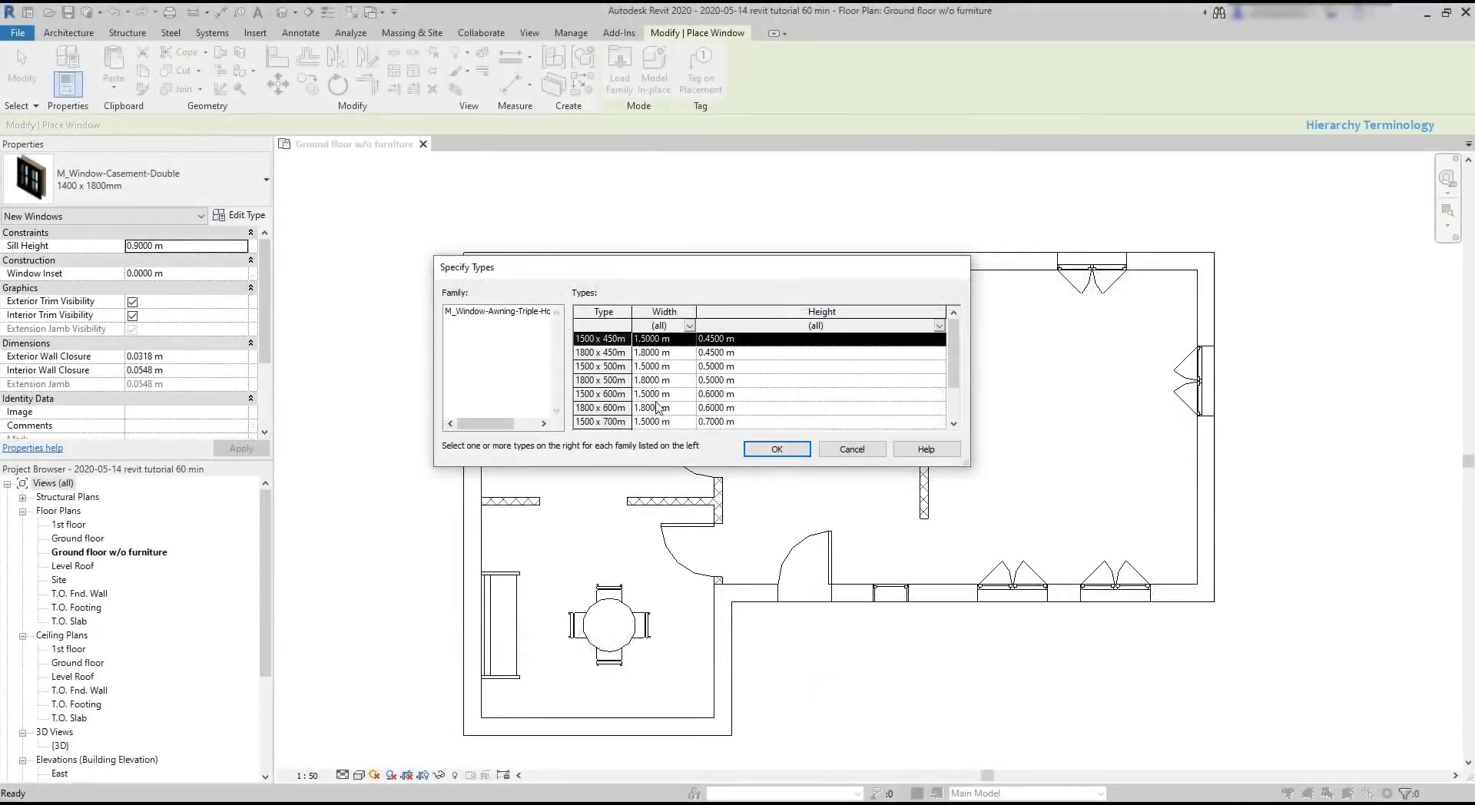
{"action": "left_click", "coordinate": [776, 452]}
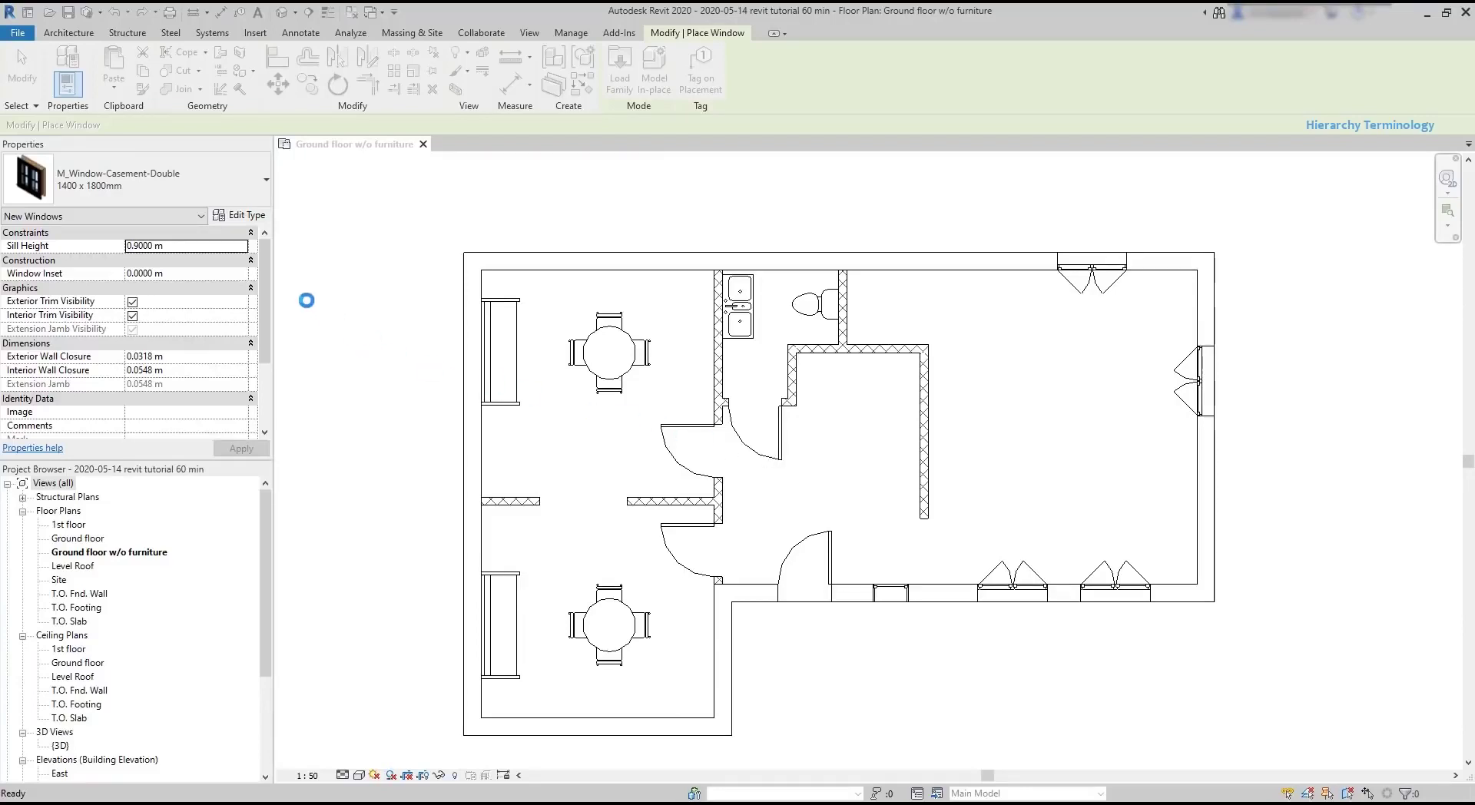
Choose the 1500 x 450mm type of M_Window-Awning-Triple-Horizontal for placement and review its type properties.
{"action": "left_click", "coordinate": [265, 181]}
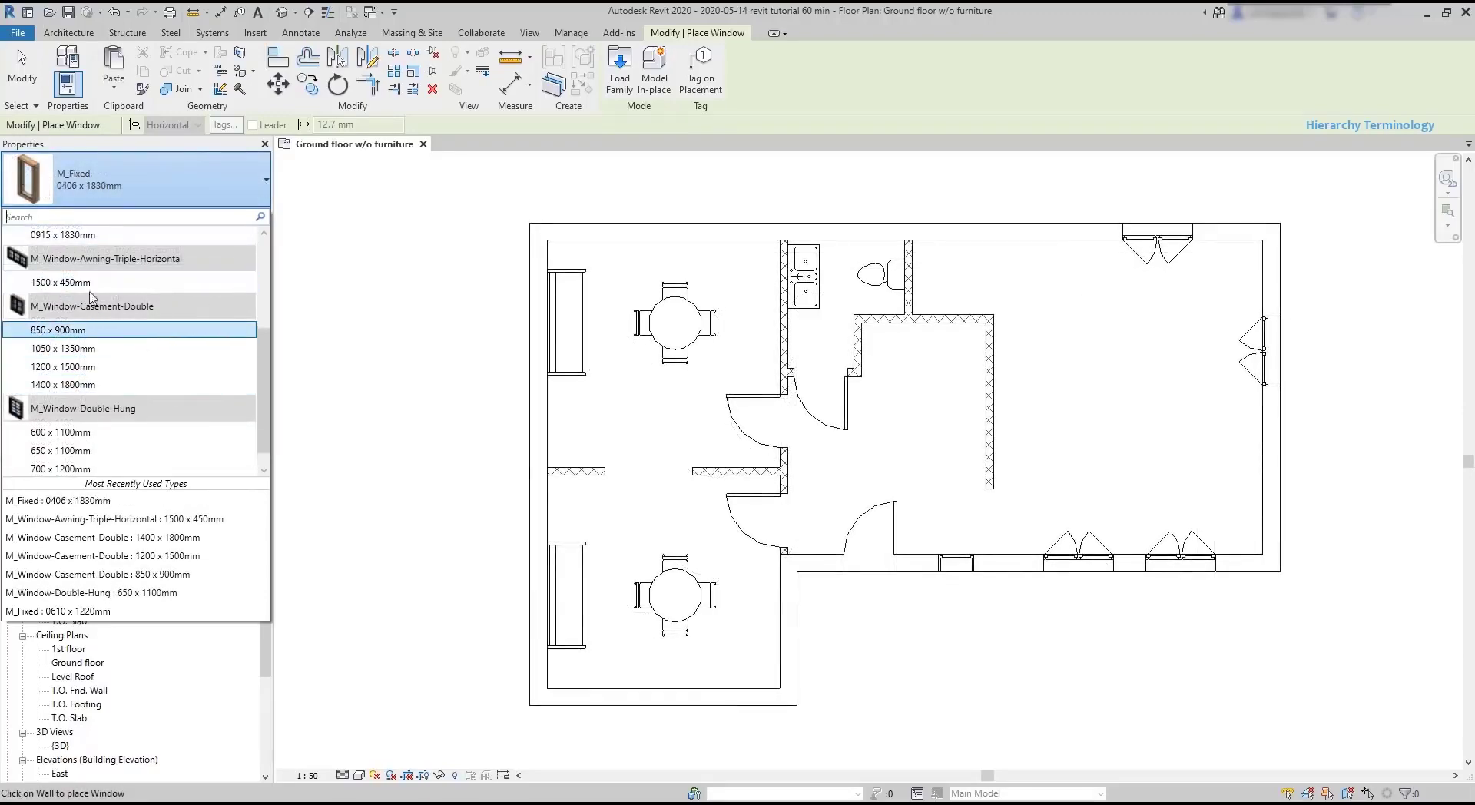
{"action": "mouse_move", "coordinate": [119, 282]}
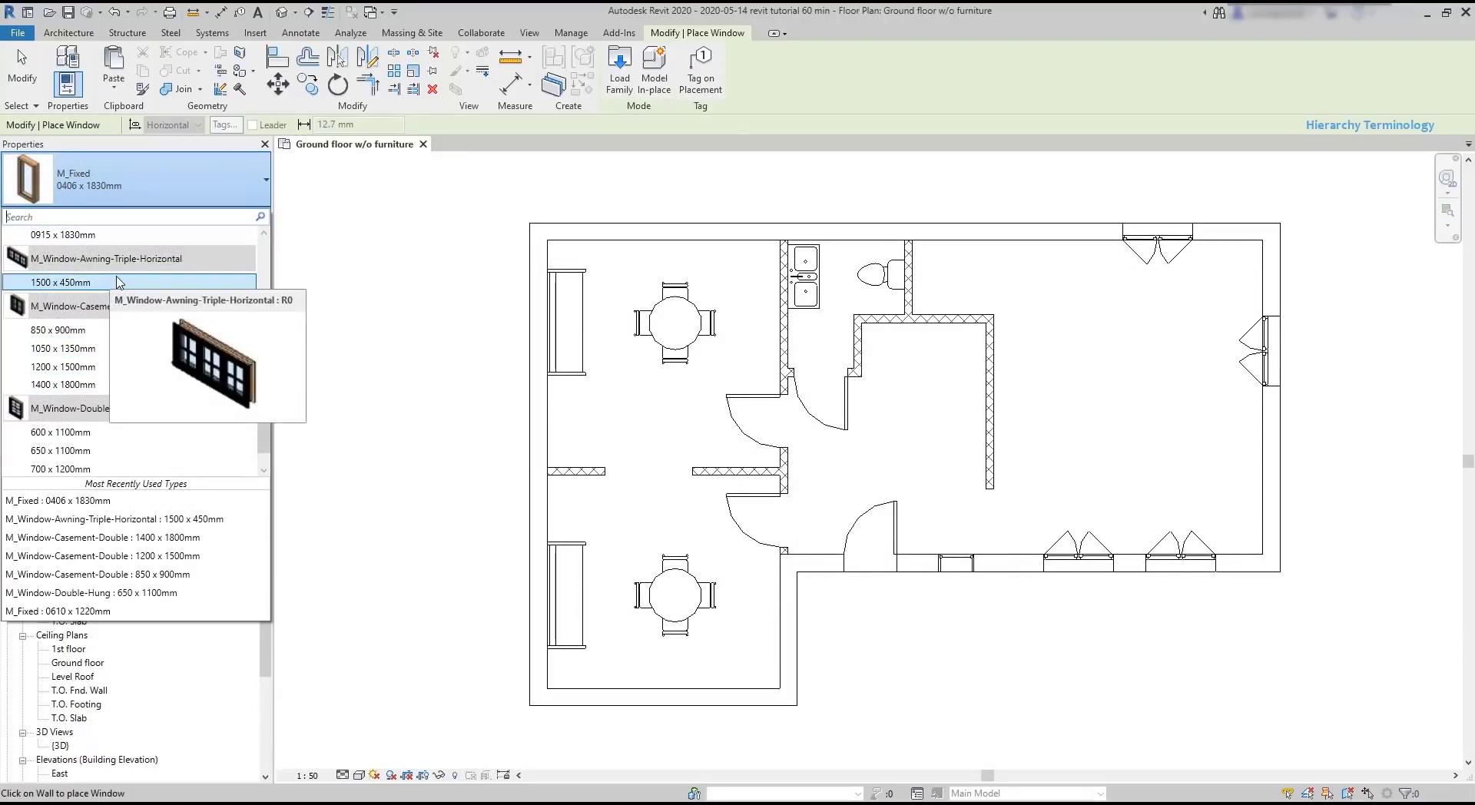
{"action": "left_click", "coordinate": [119, 283]}
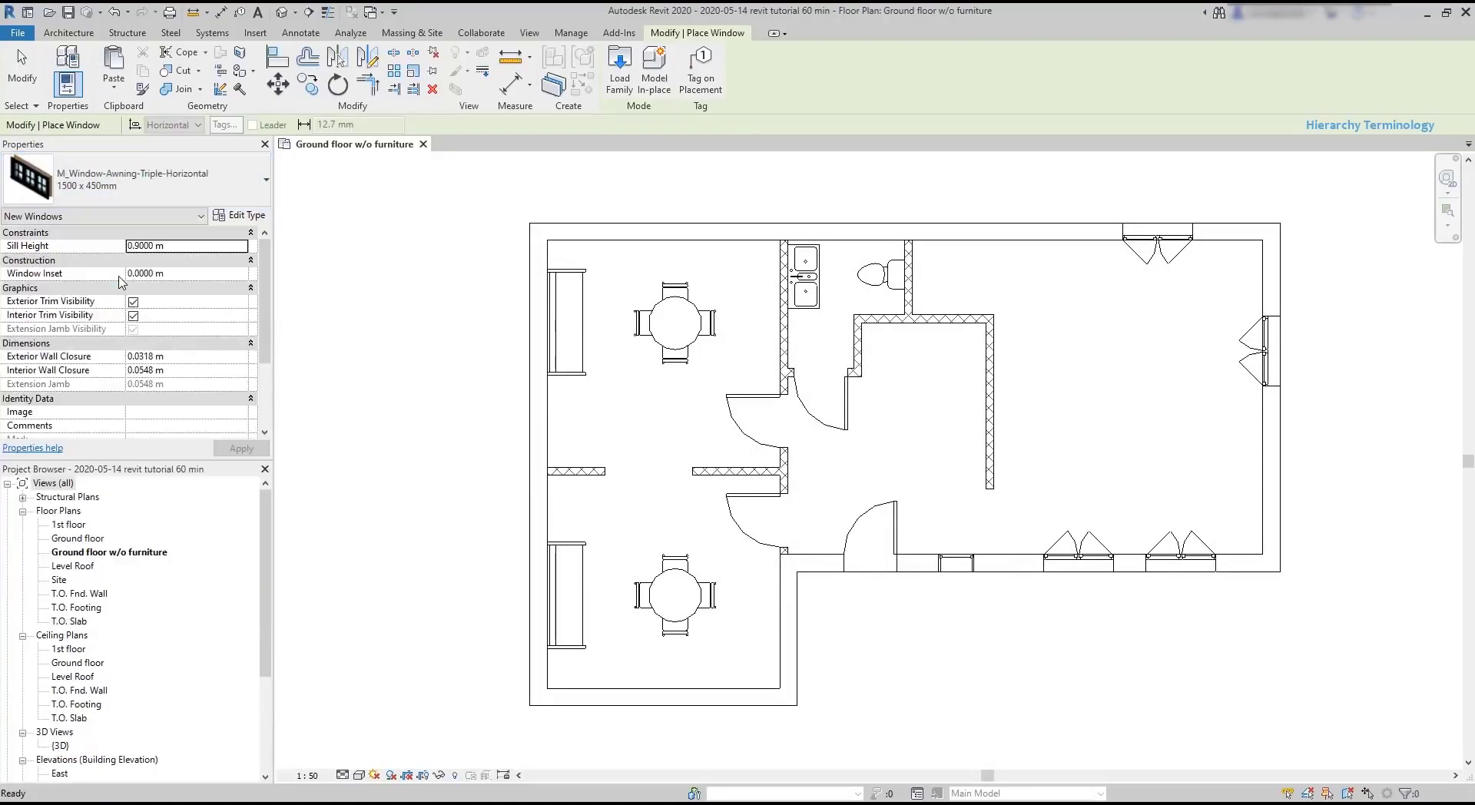
{"action": "left_click", "coordinate": [254, 217]}
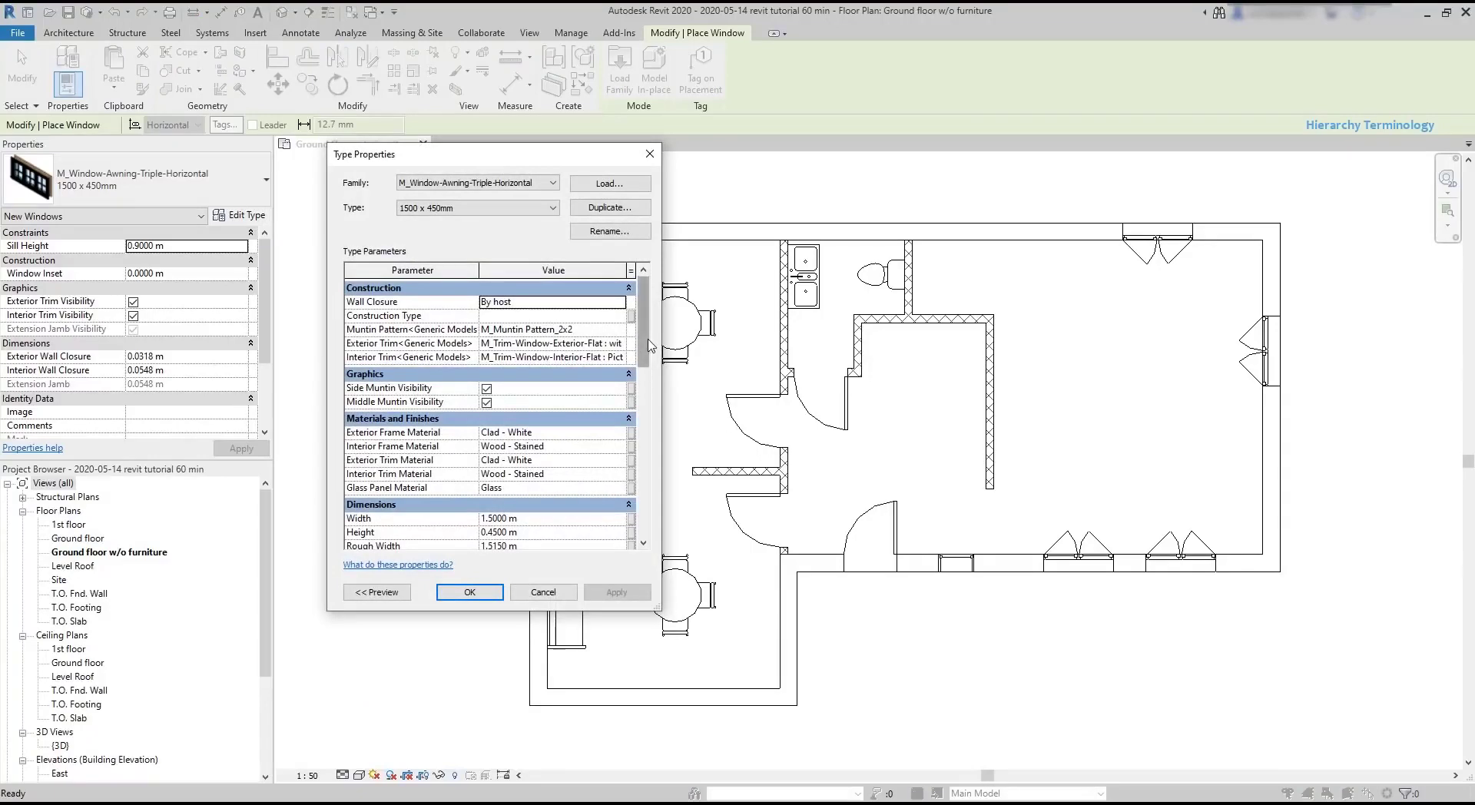
{"action": "scroll", "coordinate": [620, 375], "scroll_direction": "down", "scroll_amount": 2}
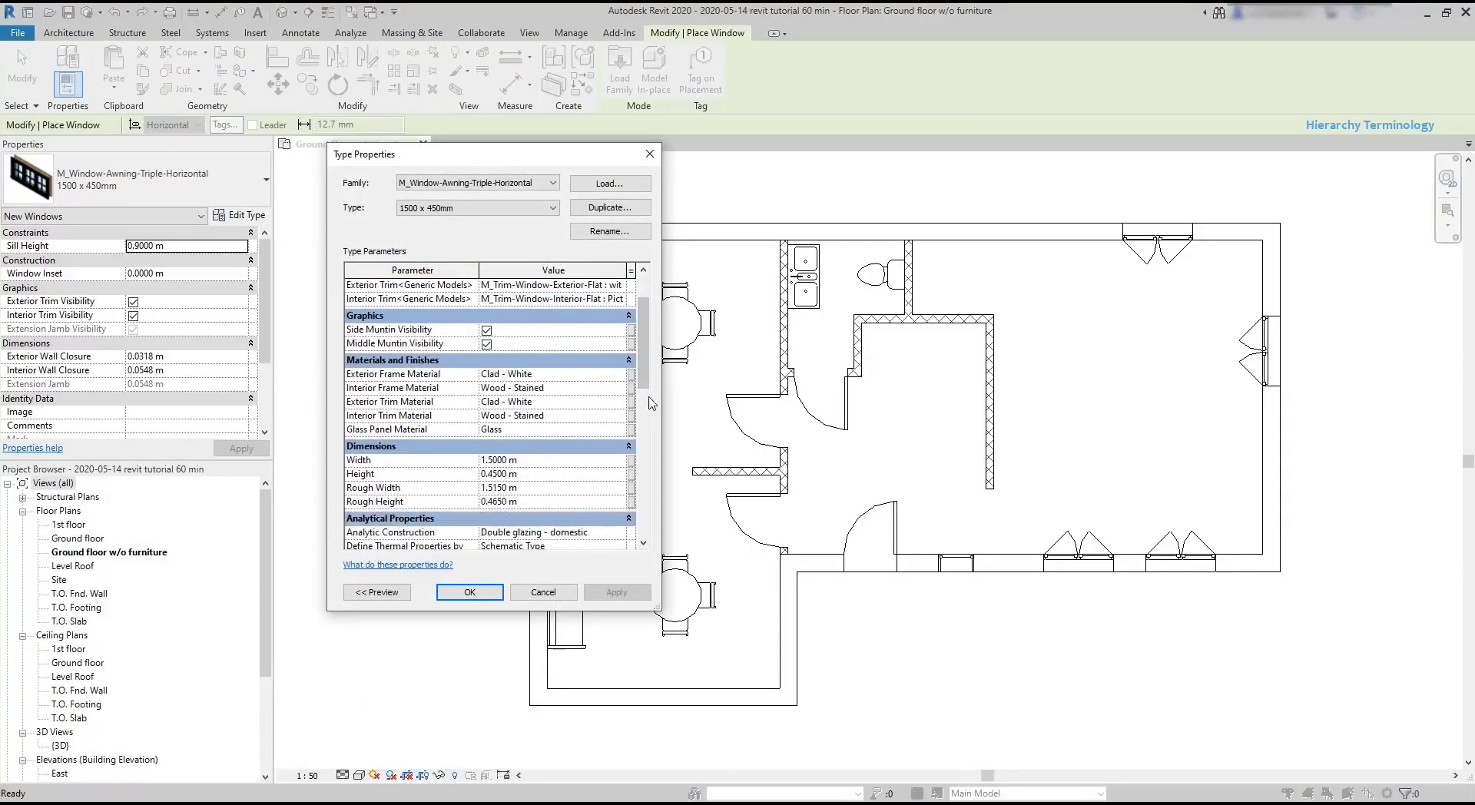
{"action": "left_click_drag", "start_coordinate": [647, 372], "coordinate": [659, 346]}
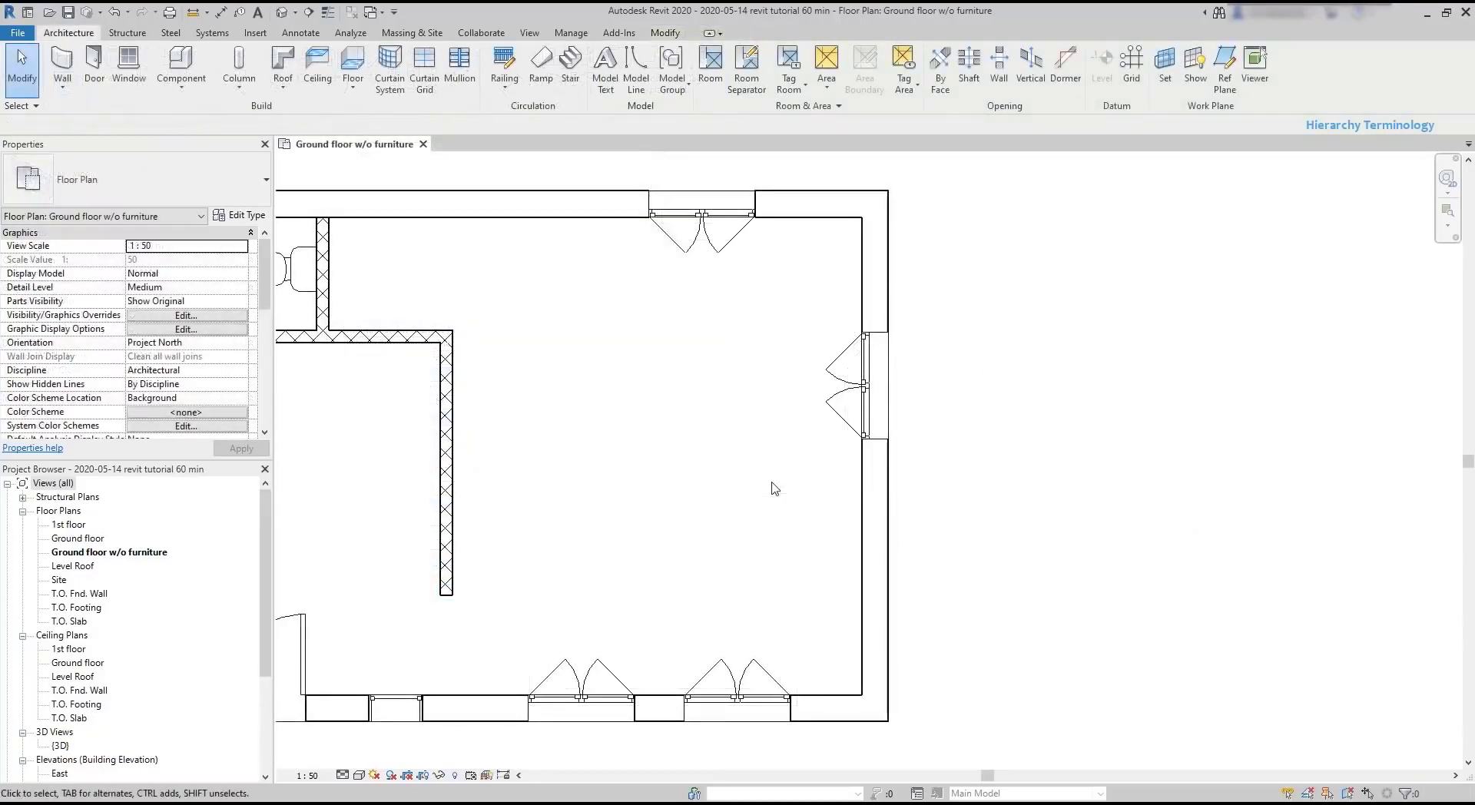
Set the type width of the upper wall's double casement window to 1.3 m.
{"action": "left_click", "coordinate": [708, 223]}
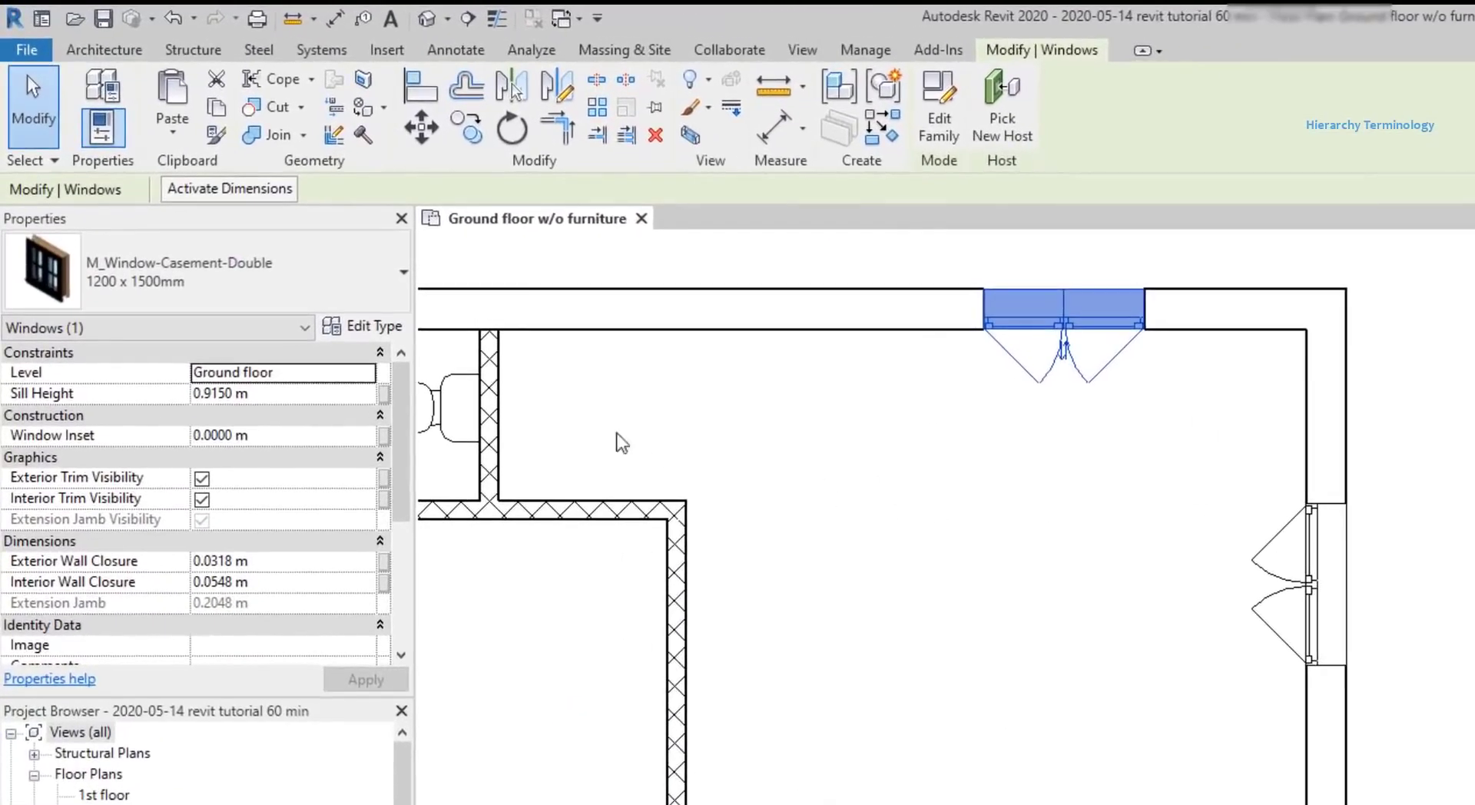
{"action": "left_click", "coordinate": [357, 332]}
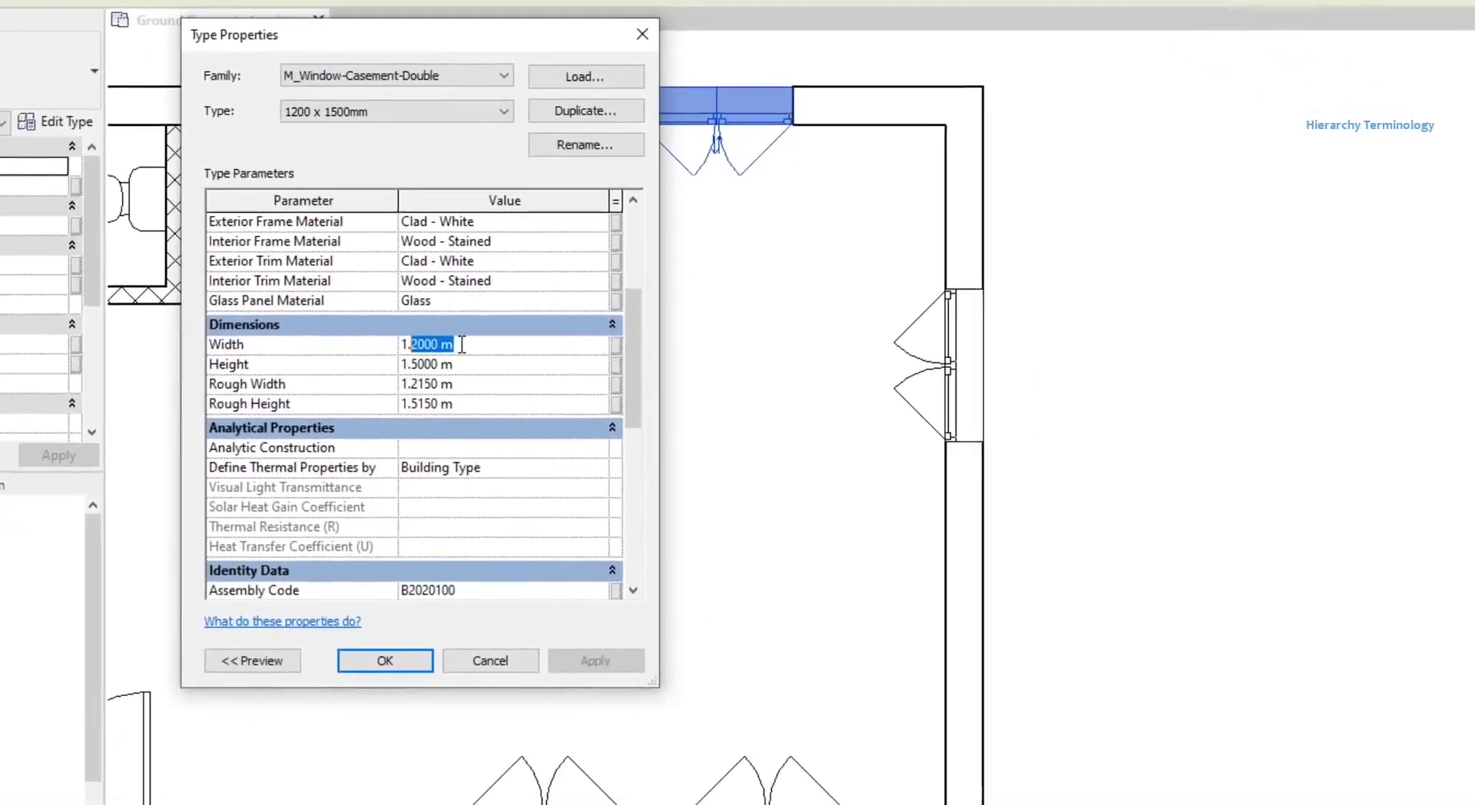
{"action": "type", "text": "3"}
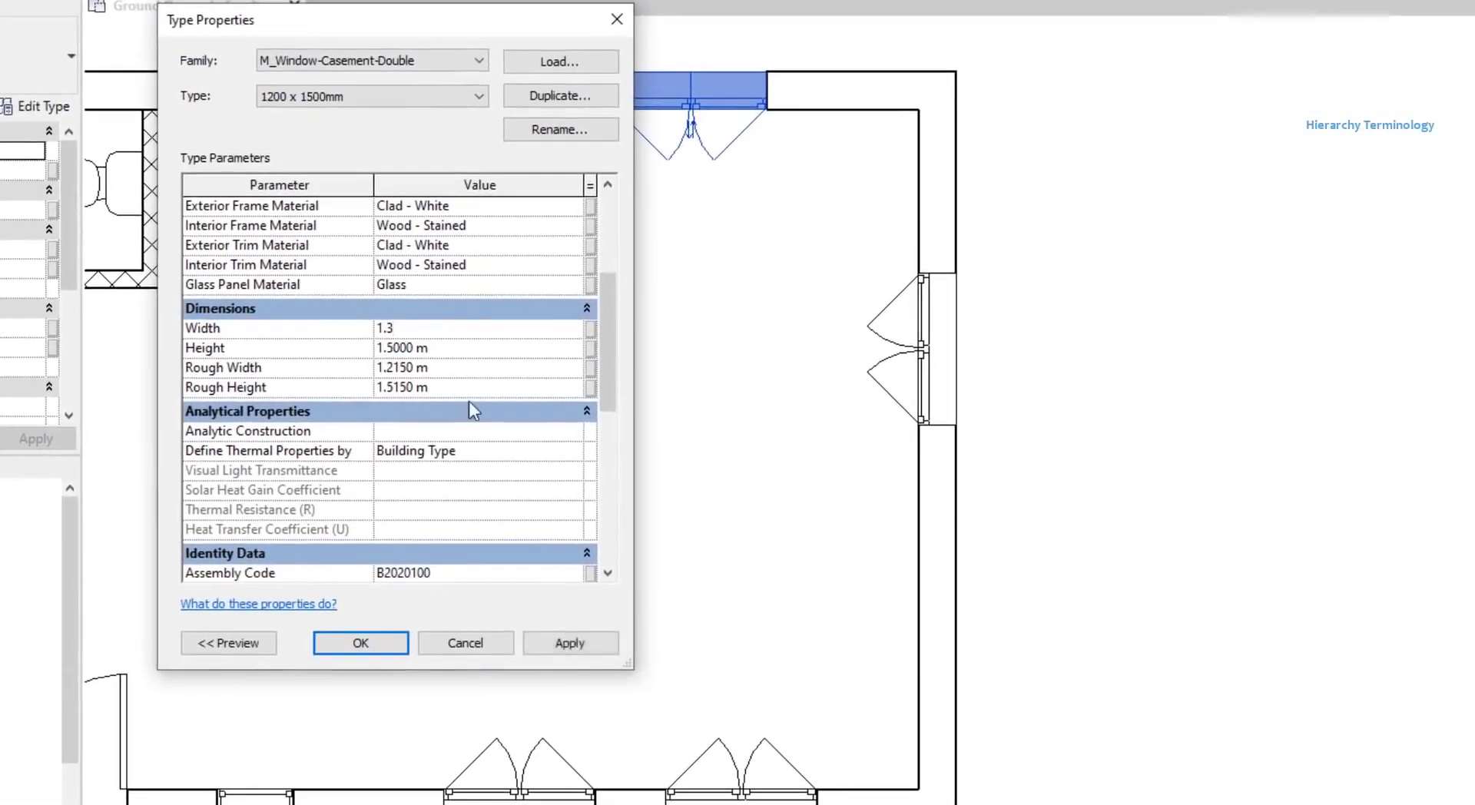
{"action": "left_click", "coordinate": [367, 642]}
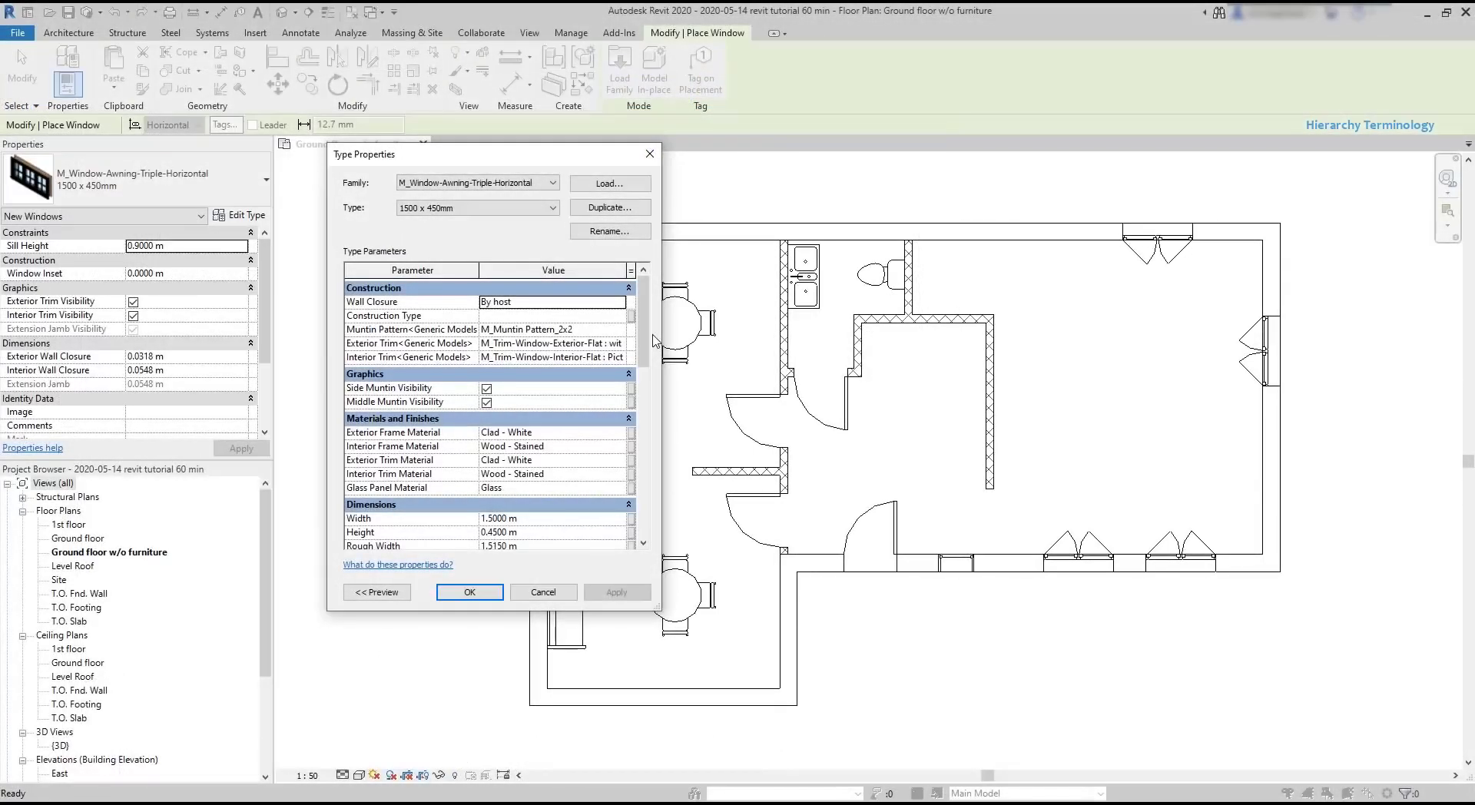
Duplicate the 1500 x 450mm awning window type under the name "1200 x 400mm".
{"action": "left_click", "coordinate": [609, 207]}
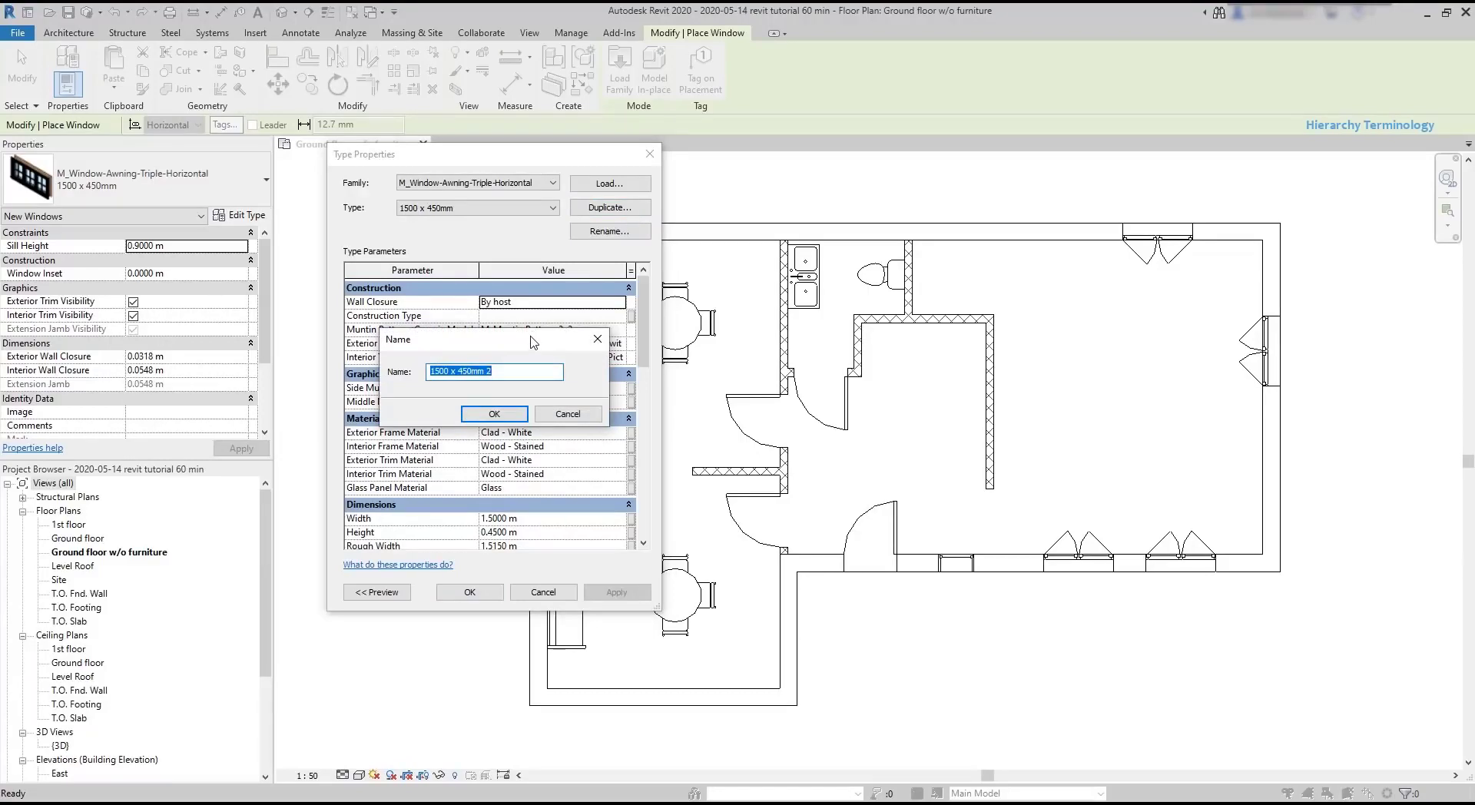
{"action": "left_click_drag", "start_coordinate": [534, 342], "coordinate": [909, 319]}
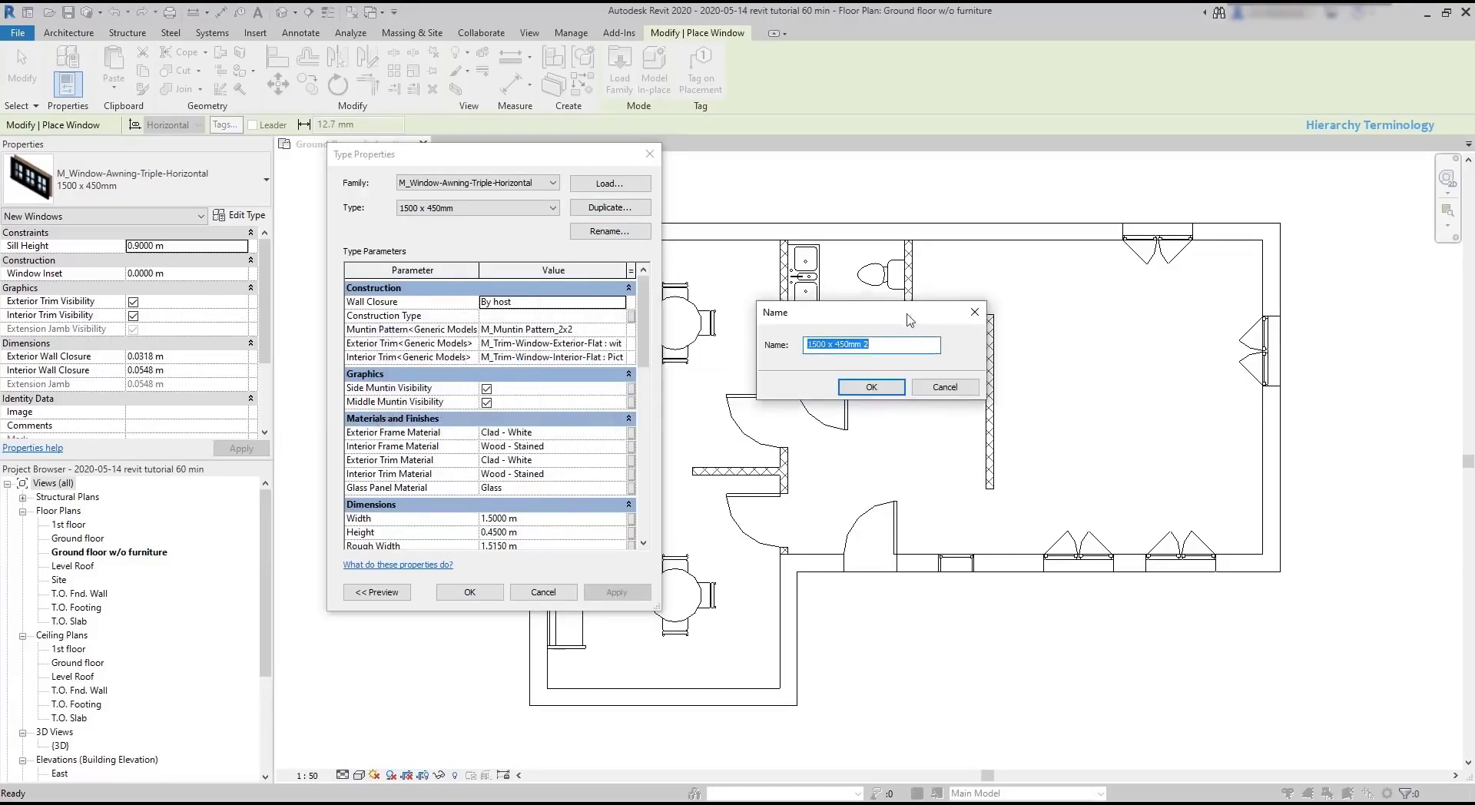
{"action": "type", "text": "1200 x 400mm"}
{"action": "left_click", "coordinate": [851, 387]}
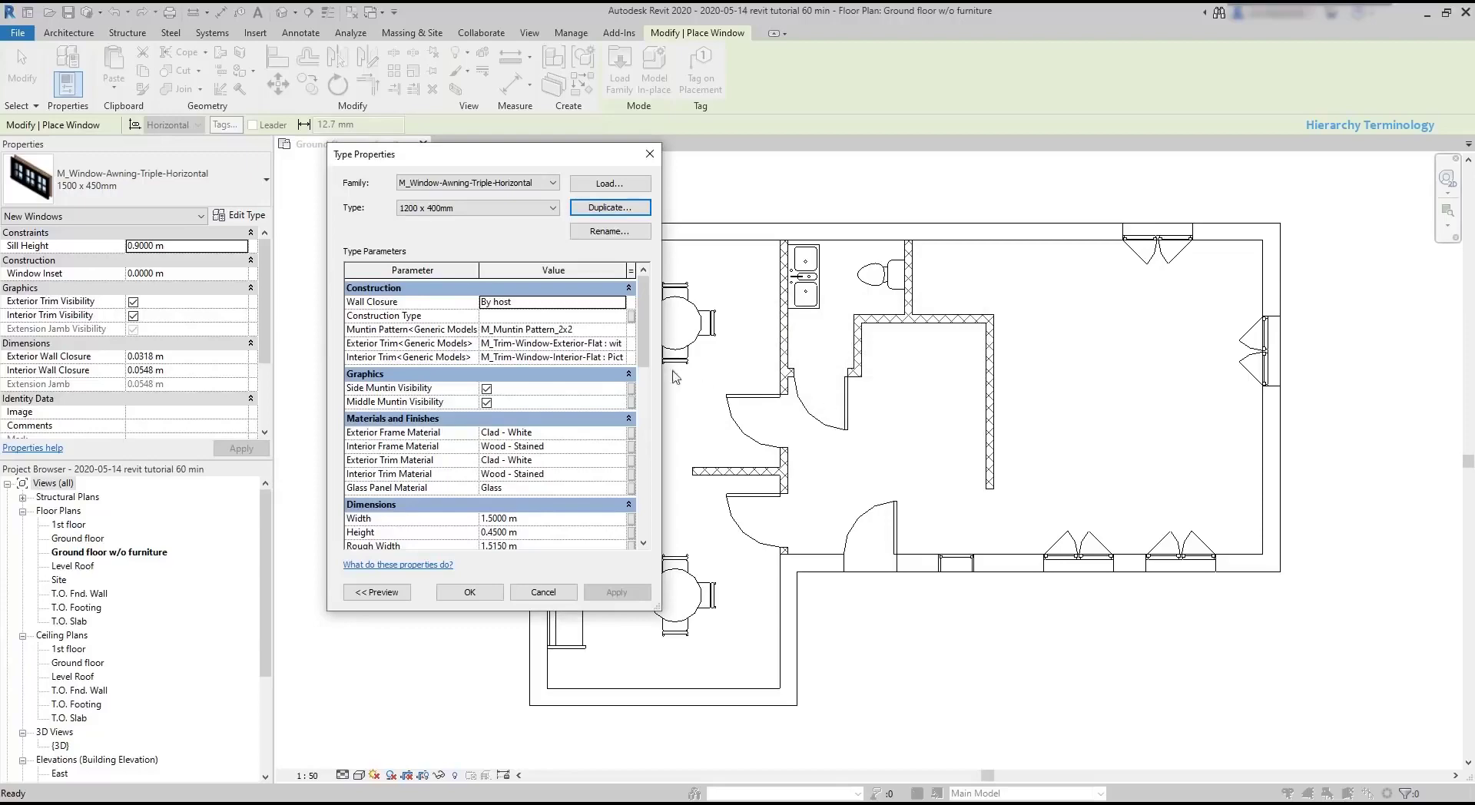
Set the 1200 x 400mm awning window type's width to 1.2 m and height to 0.4 m, and accept the type properties.
{"action": "left_click_drag", "start_coordinate": [646, 330], "coordinate": [648, 415]}
{"action": "left_click", "coordinate": [501, 329]}
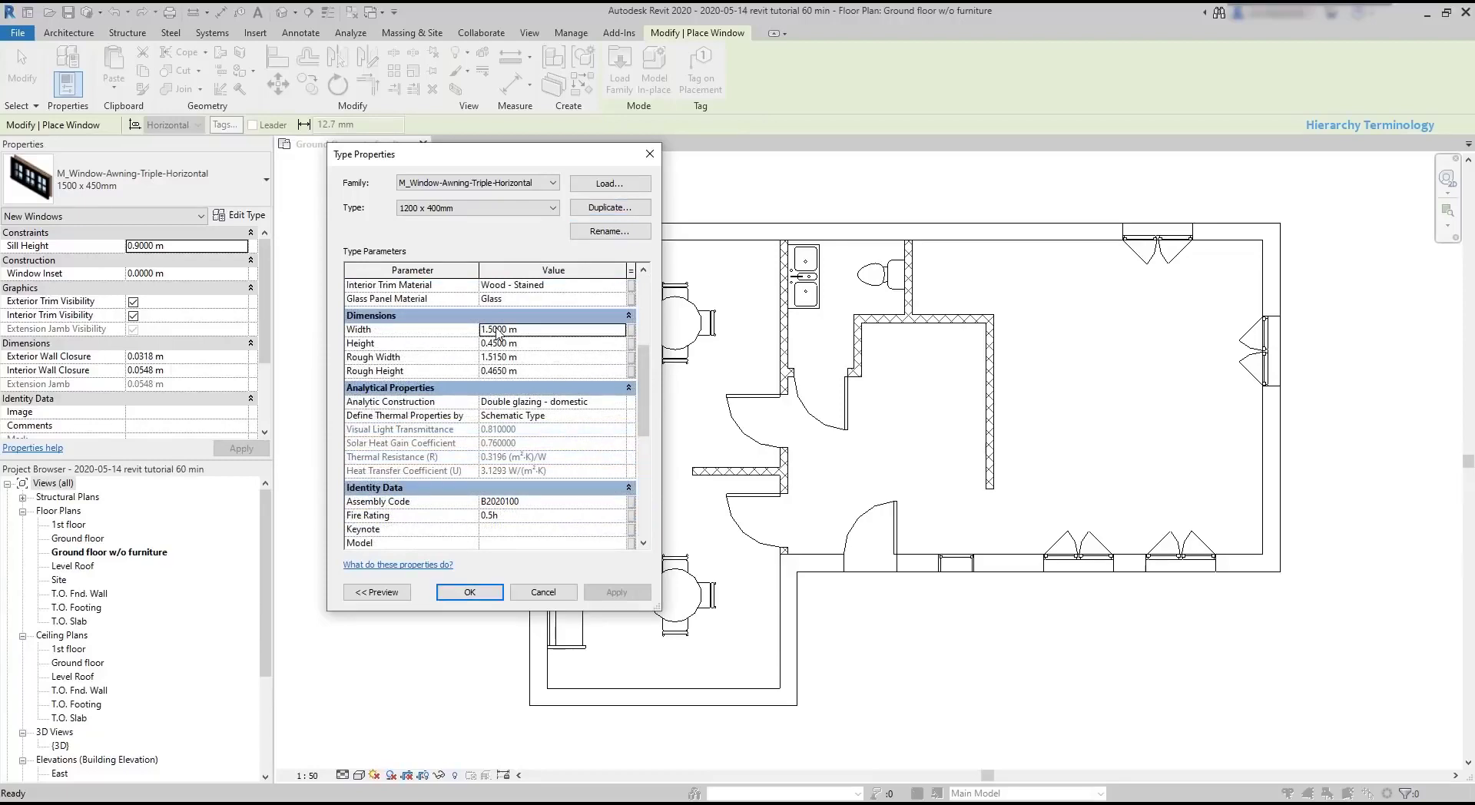
{"action": "type", "text": "1.2"}
{"action": "left_click", "coordinate": [530, 343]}
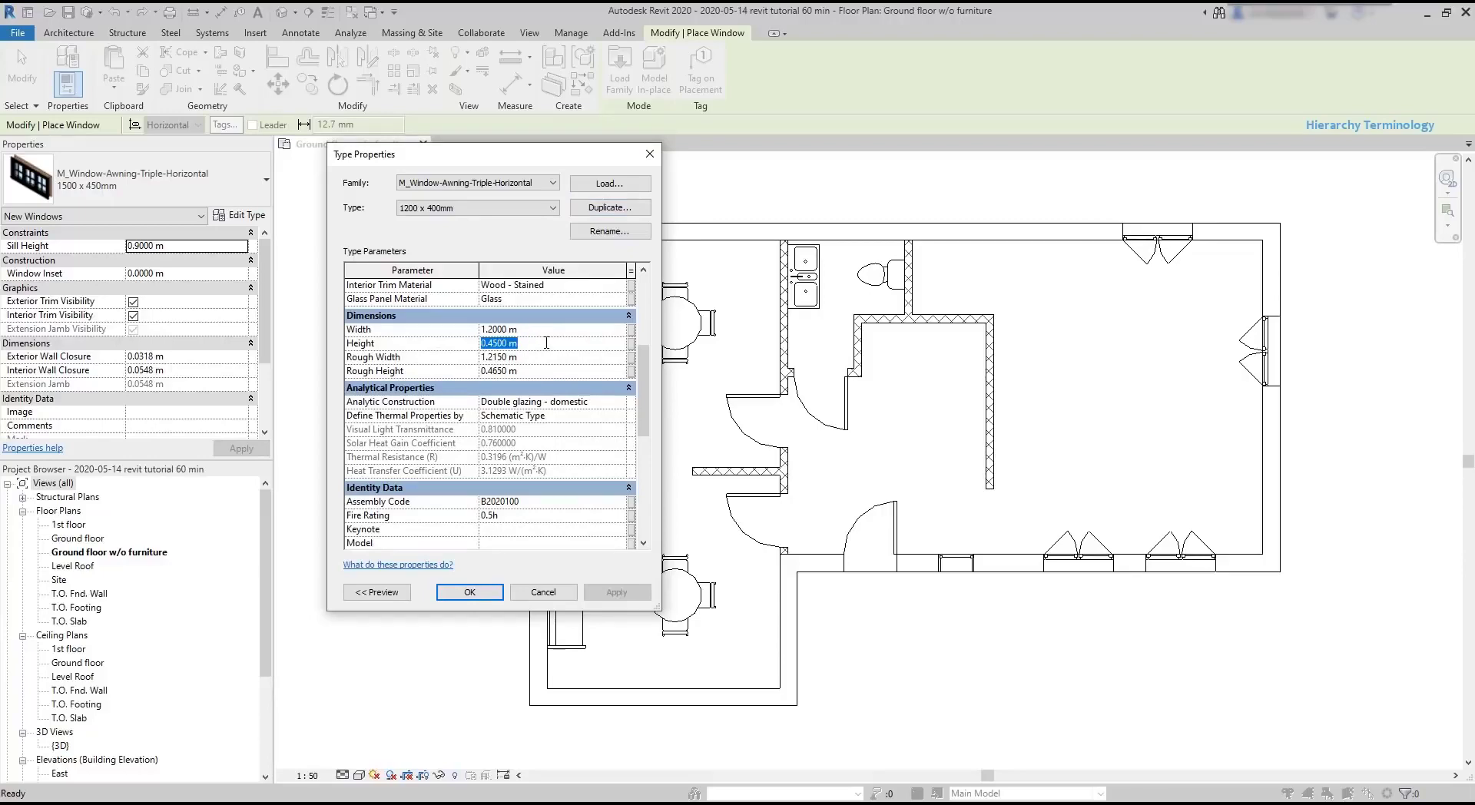
{"action": "type", "text": "0.400"}
{"action": "left_click", "coordinate": [485, 592]}
Place a 1500 x 450mm M_Window-Awning-Triple-Horizontal window in the plan's upper exterior wall.
{"action": "left_click", "coordinate": [262, 184]}
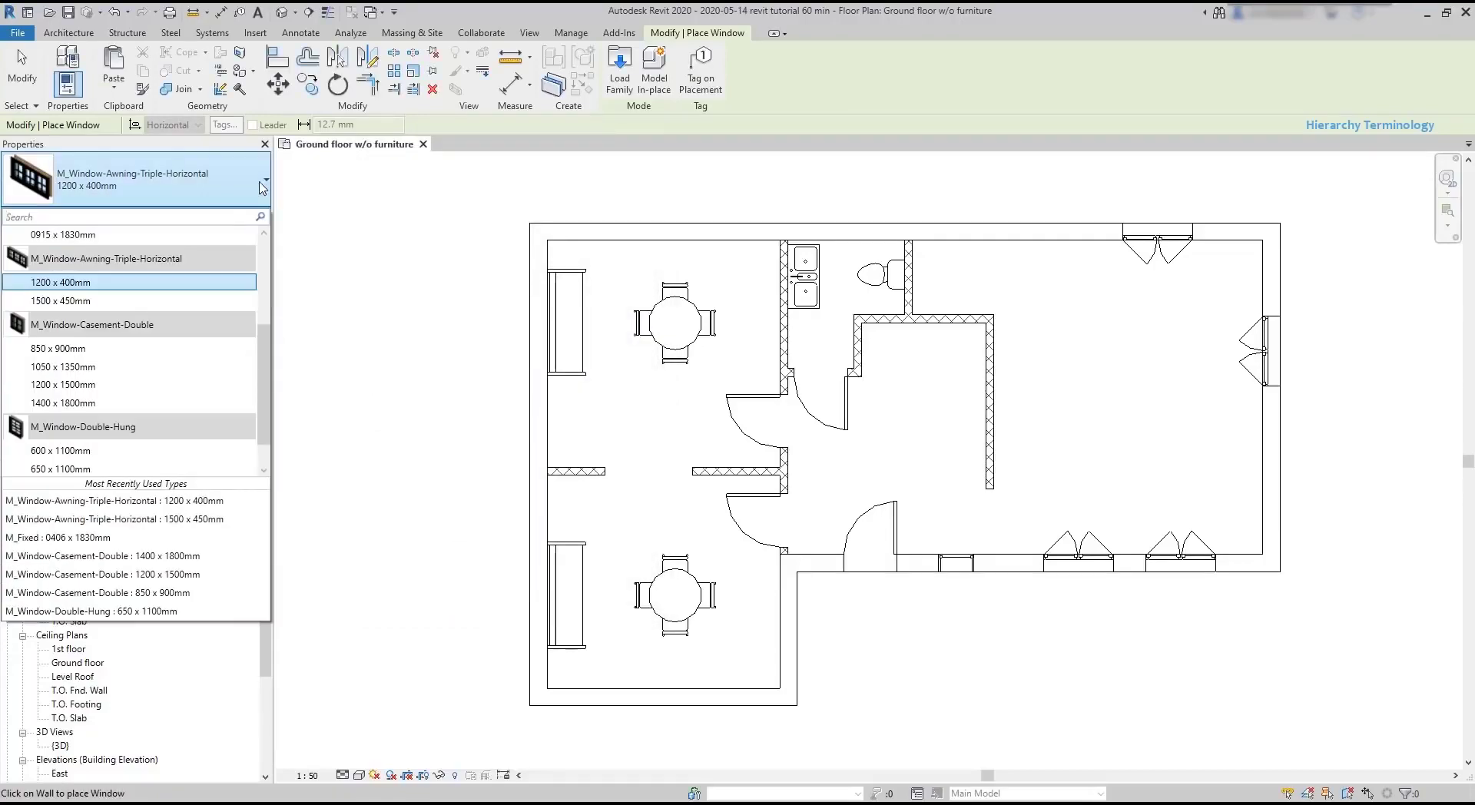
{"action": "left_click", "coordinate": [176, 304]}
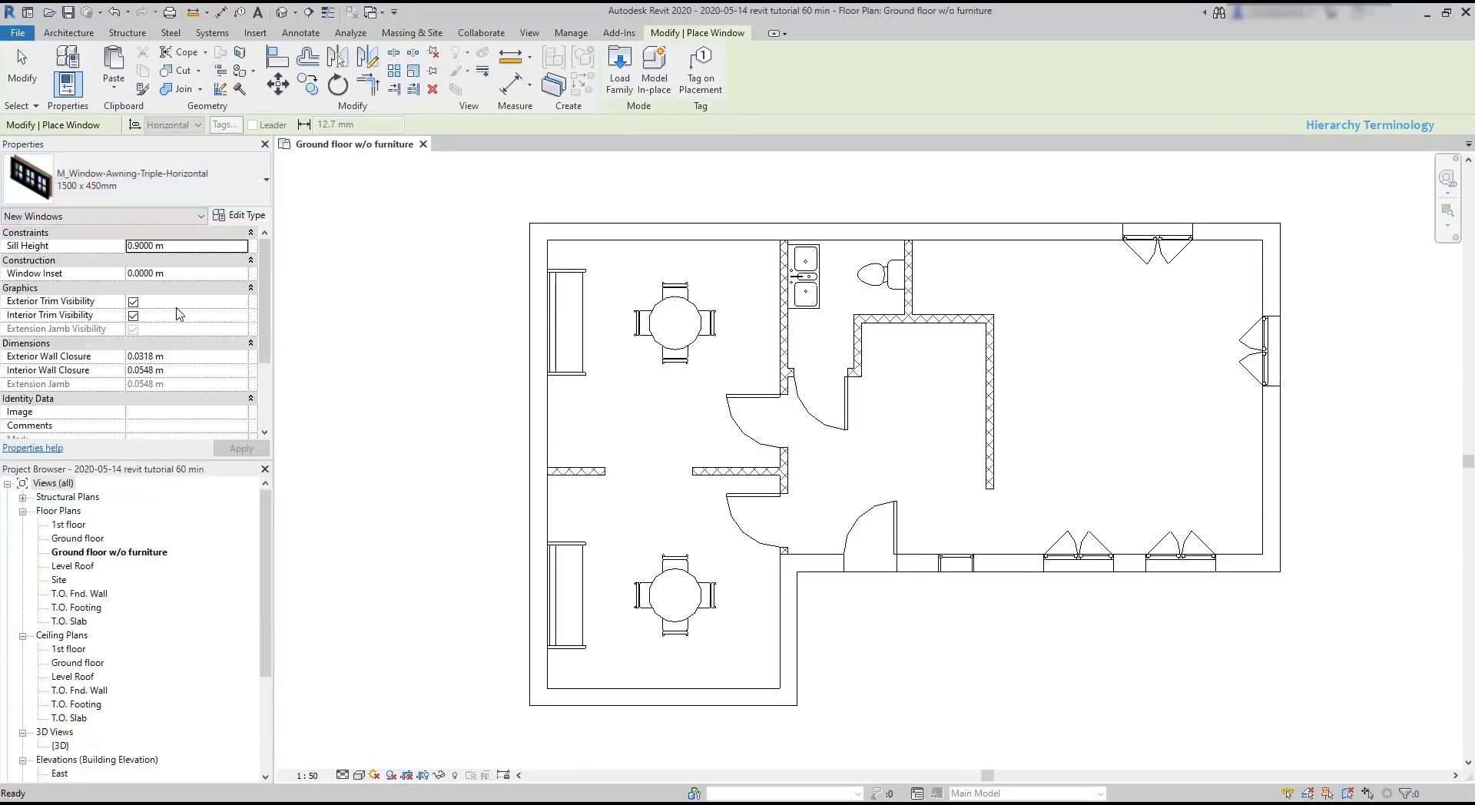
{"action": "left_click", "coordinate": [996, 241]}
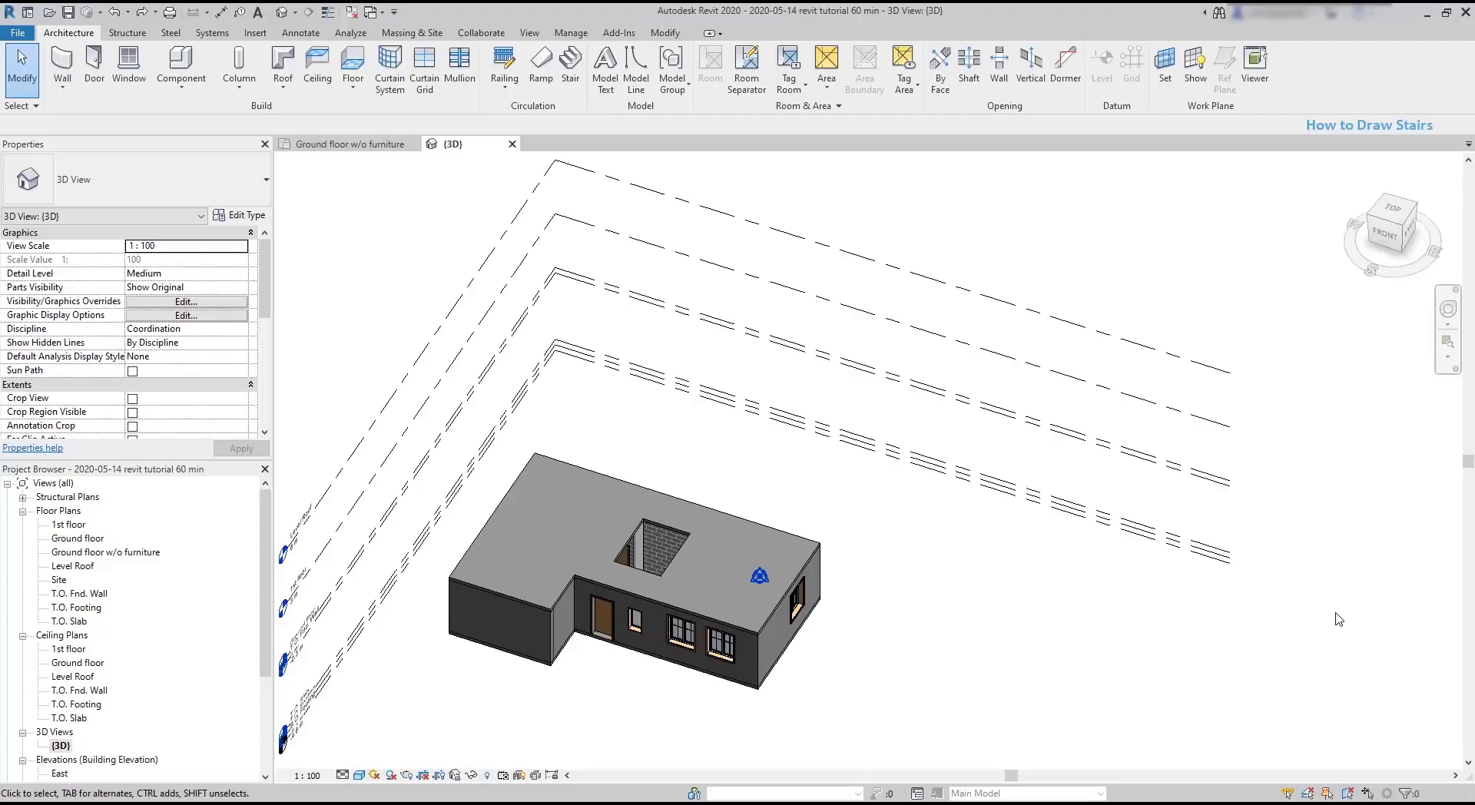
Select all the levels in the {3D} view and hide their category in that view.
{"action": "left_click_drag", "start_coordinate": [1335, 630], "coordinate": [1109, 286]}
{"action": "right_click", "coordinate": [1101, 273]}
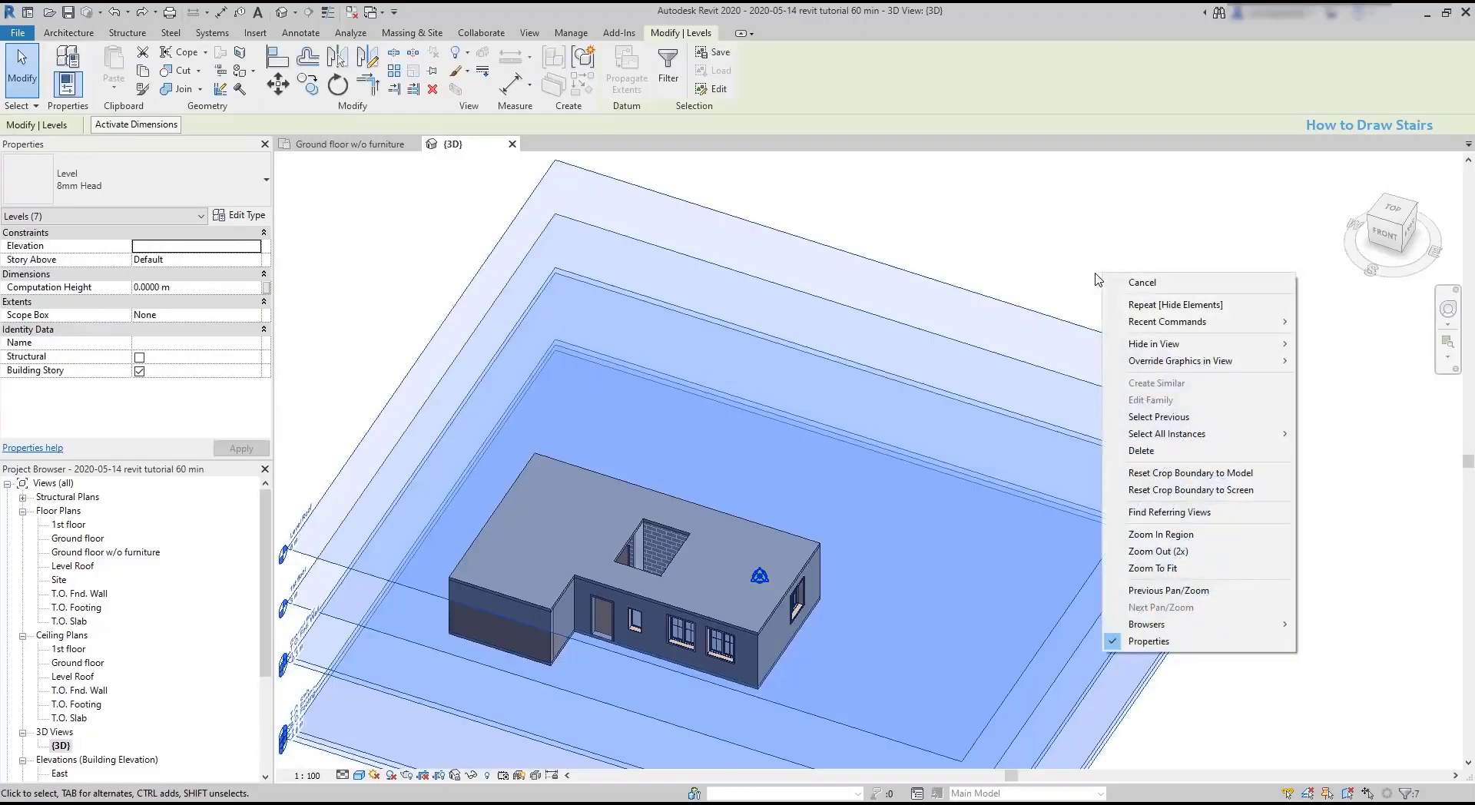
{"action": "mouse_move", "coordinate": [1246, 347]}
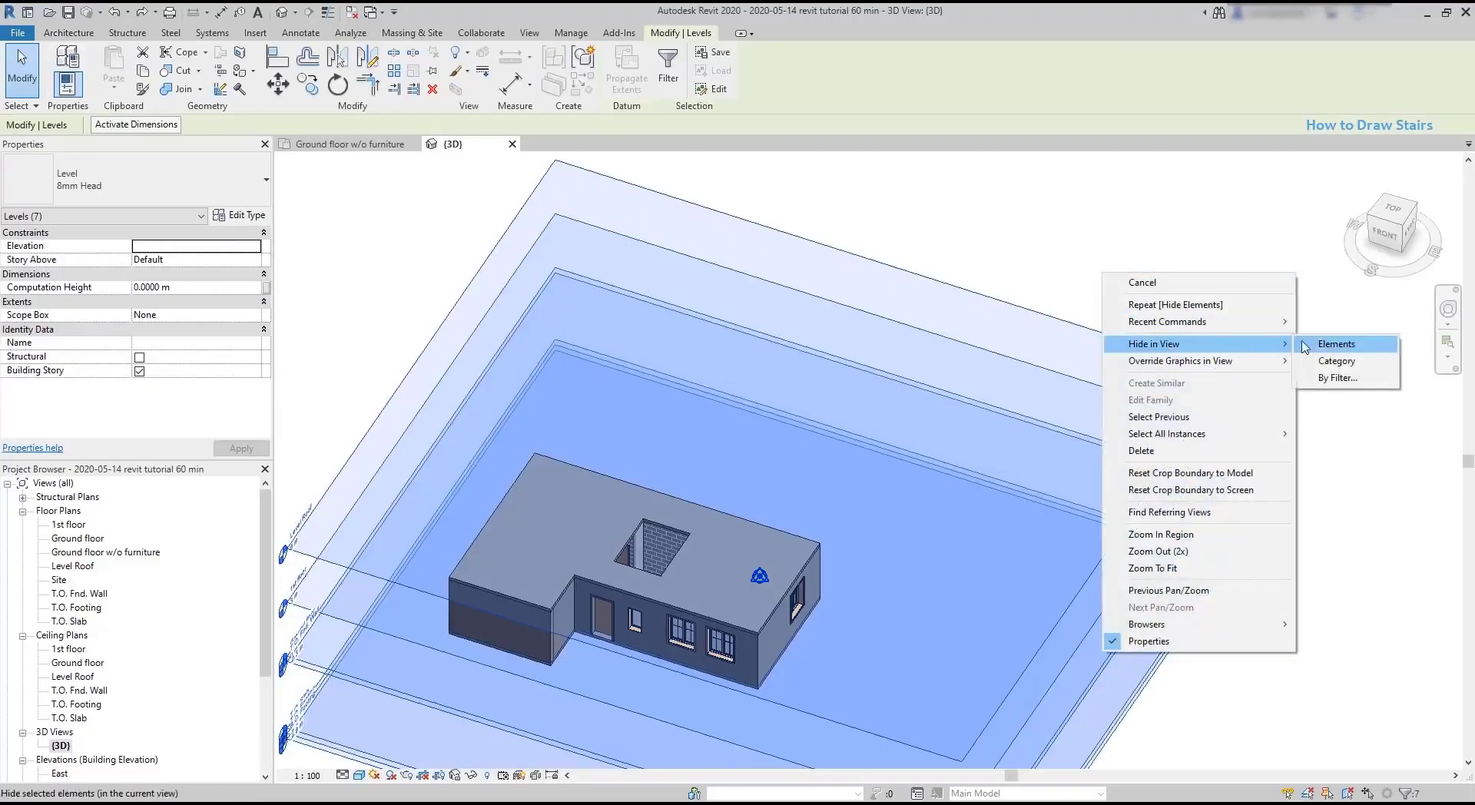
{"action": "left_click", "coordinate": [1350, 363]}
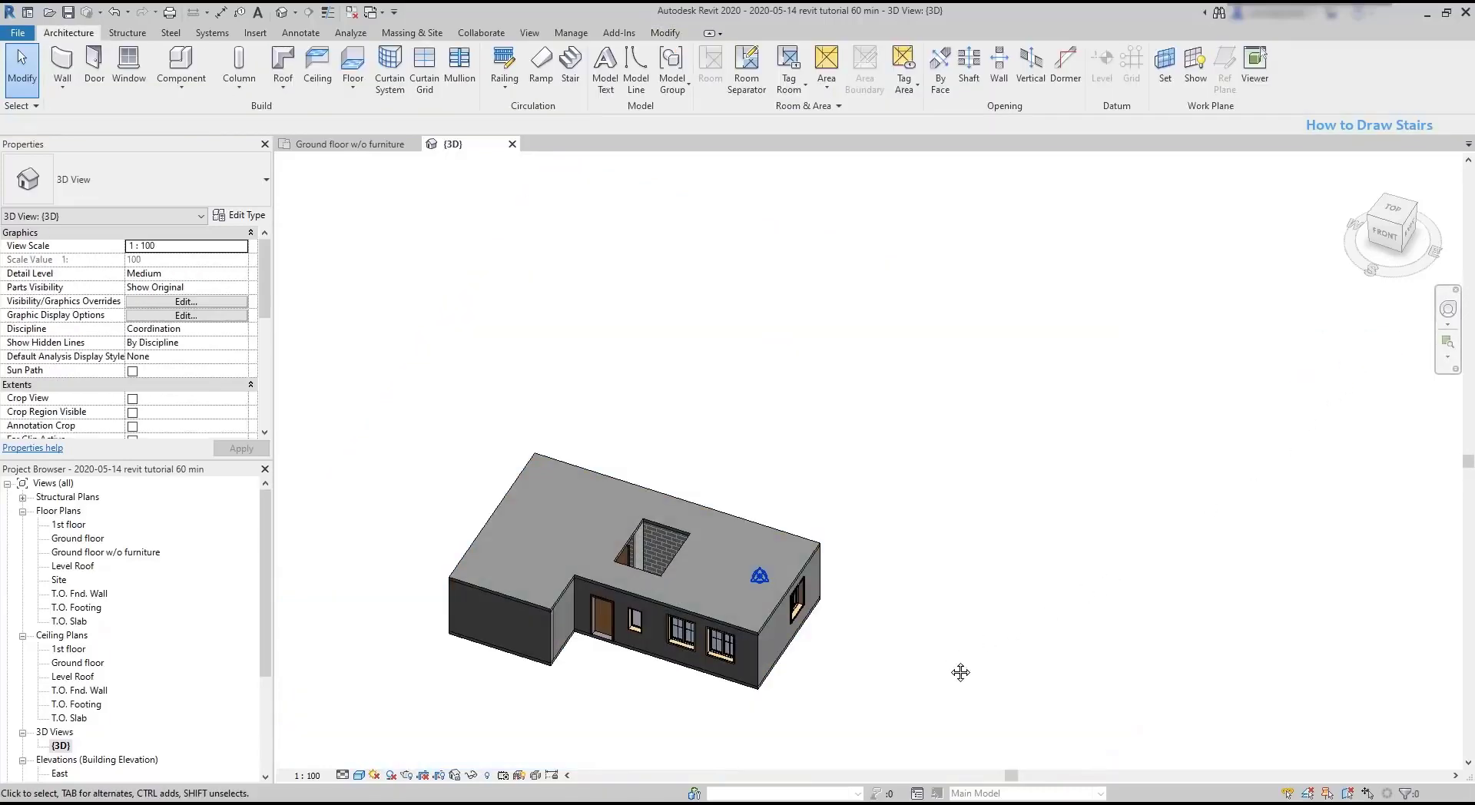
Duplicate the {3D} view and rename the copy as "3D - Ground floor inside".
{"action": "middle_click_drag", "start_coordinate": [958, 675], "coordinate": [1091, 582]}
{"action": "scroll", "coordinate": [806, 492], "scroll_direction": "up", "scroll_amount": 3}
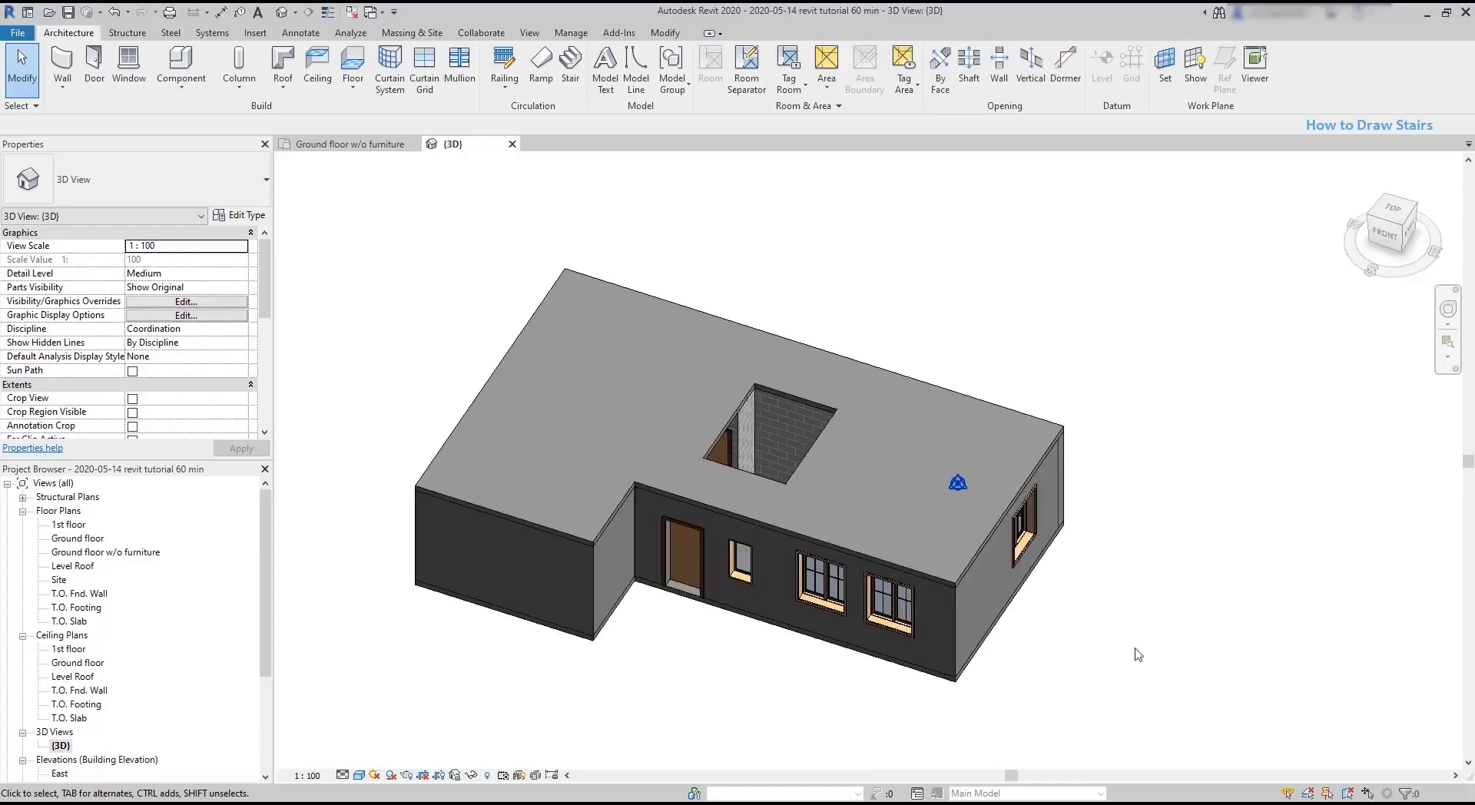
{"action": "right_click", "coordinate": [60, 746]}
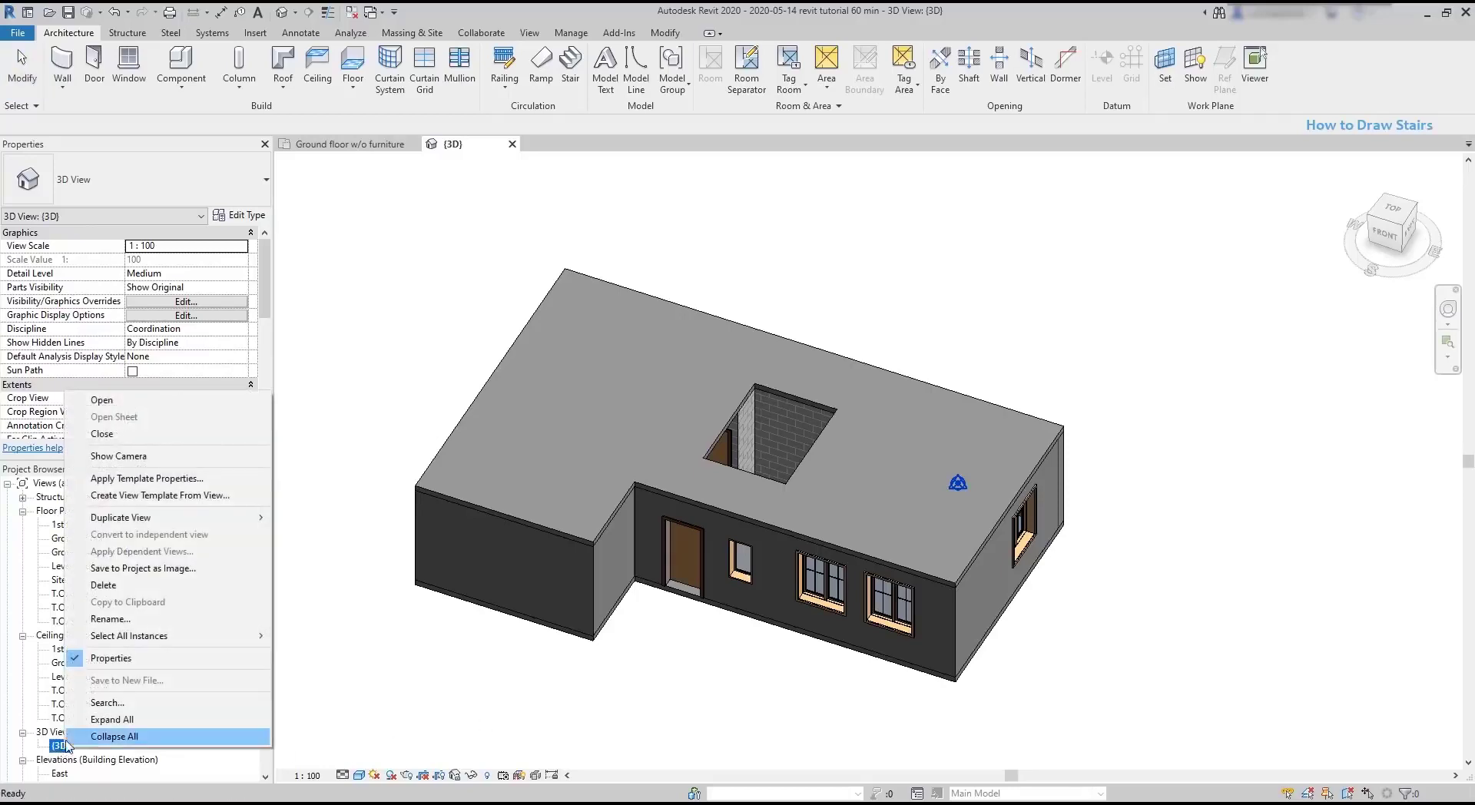
{"action": "mouse_move", "coordinate": [213, 519]}
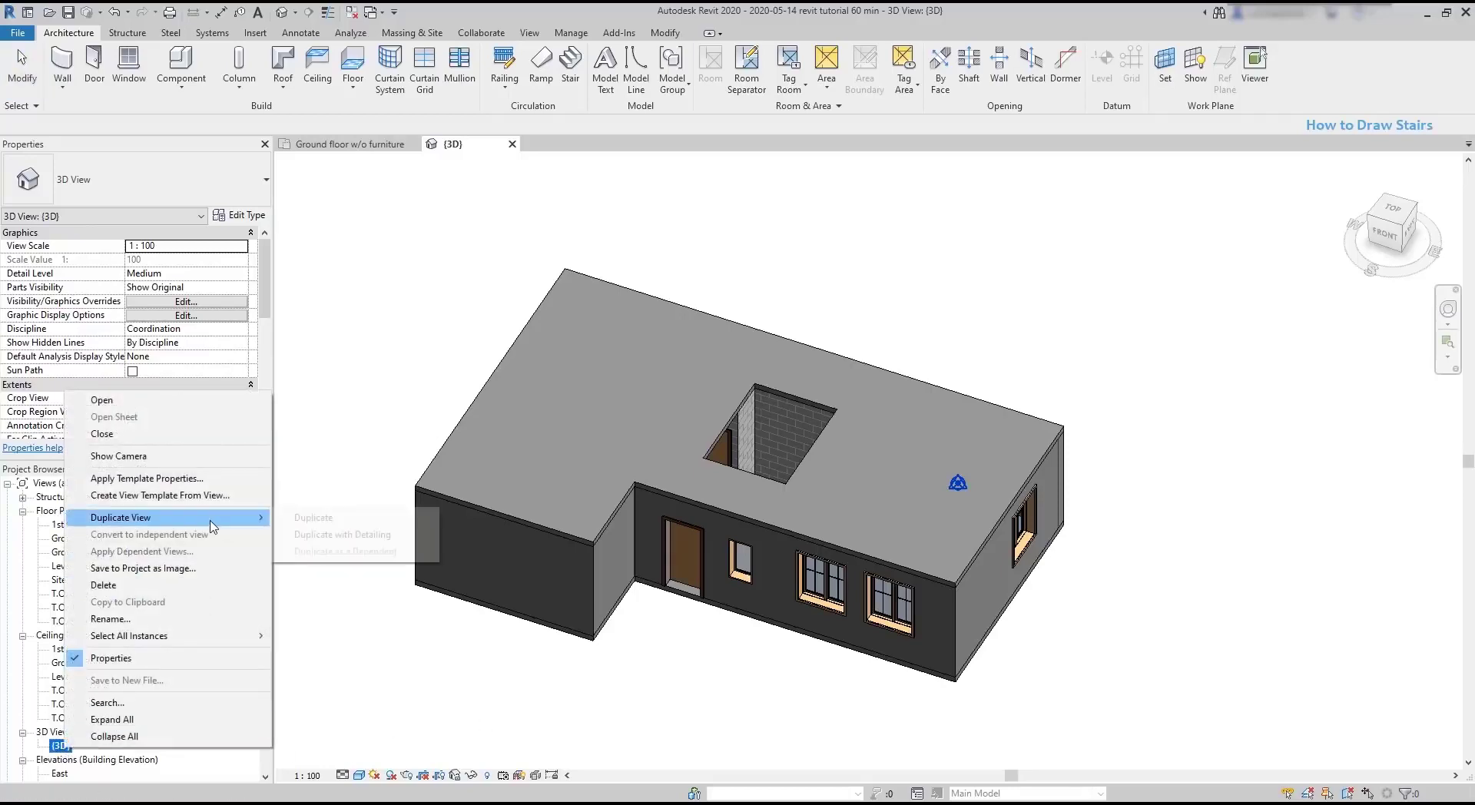
{"action": "left_click", "coordinate": [352, 517]}
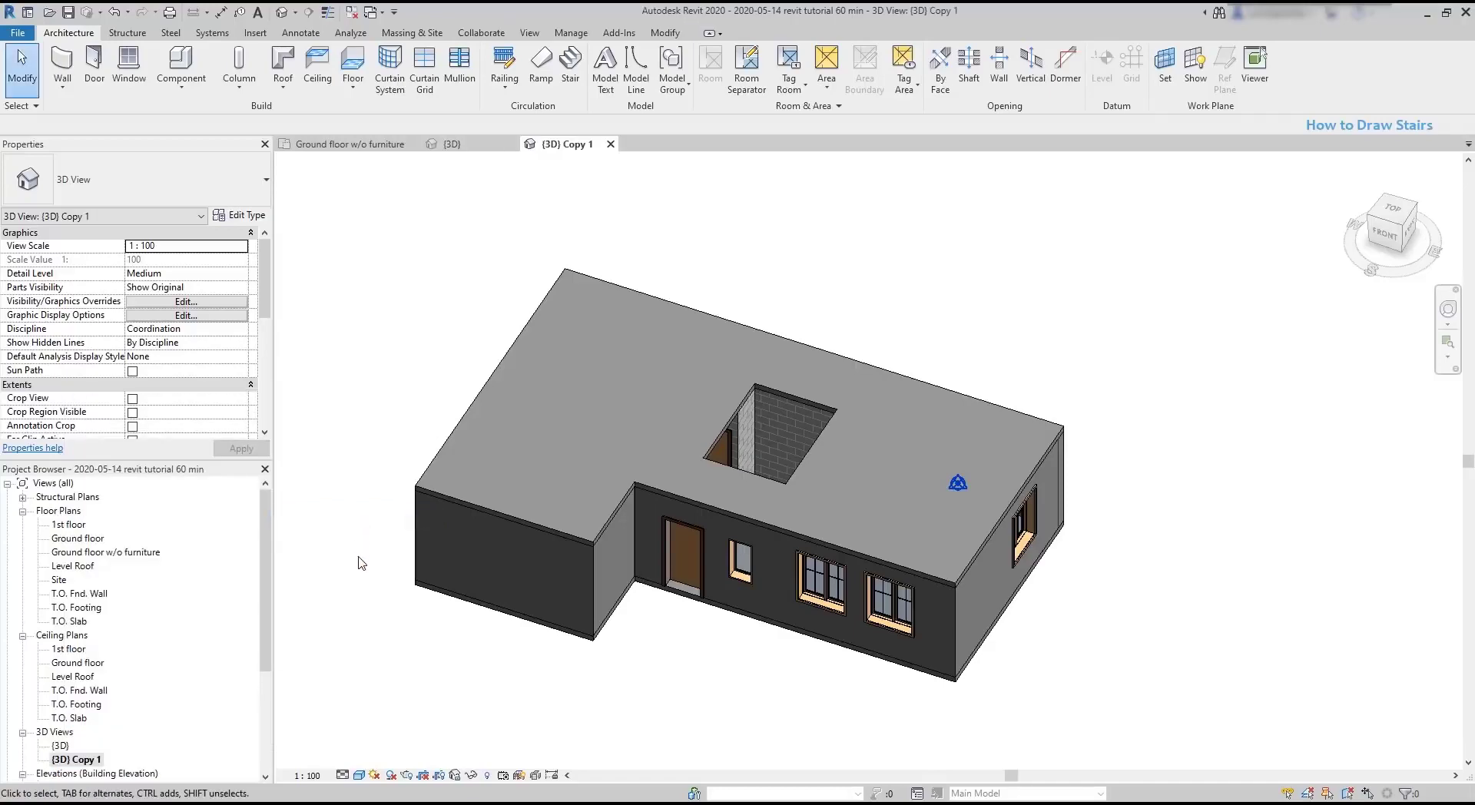
{"action": "left_click", "coordinate": [97, 762]}
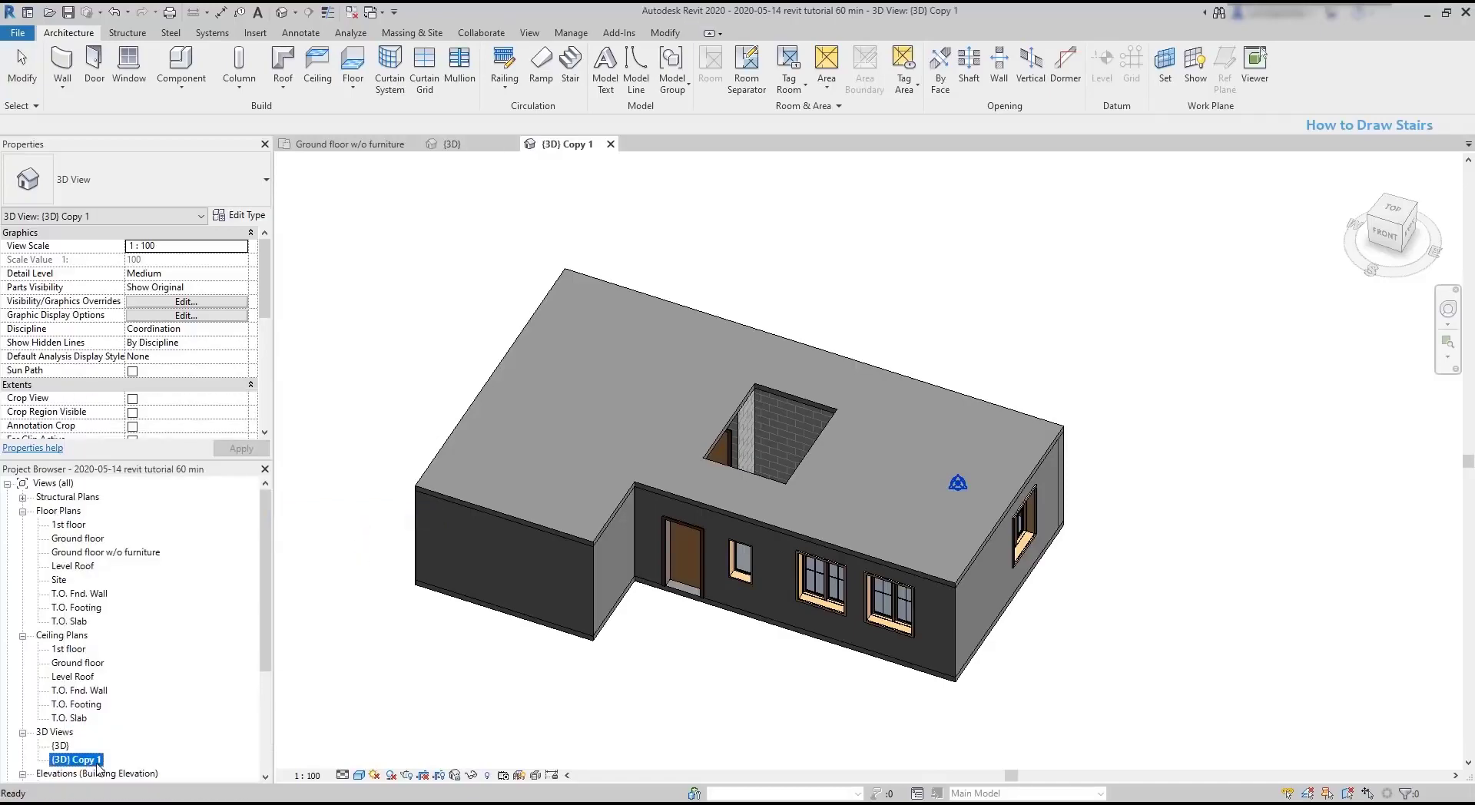
{"action": "left_click", "coordinate": [77, 760]}
{"action": "type", "text": "3D - Ground floor inside"}
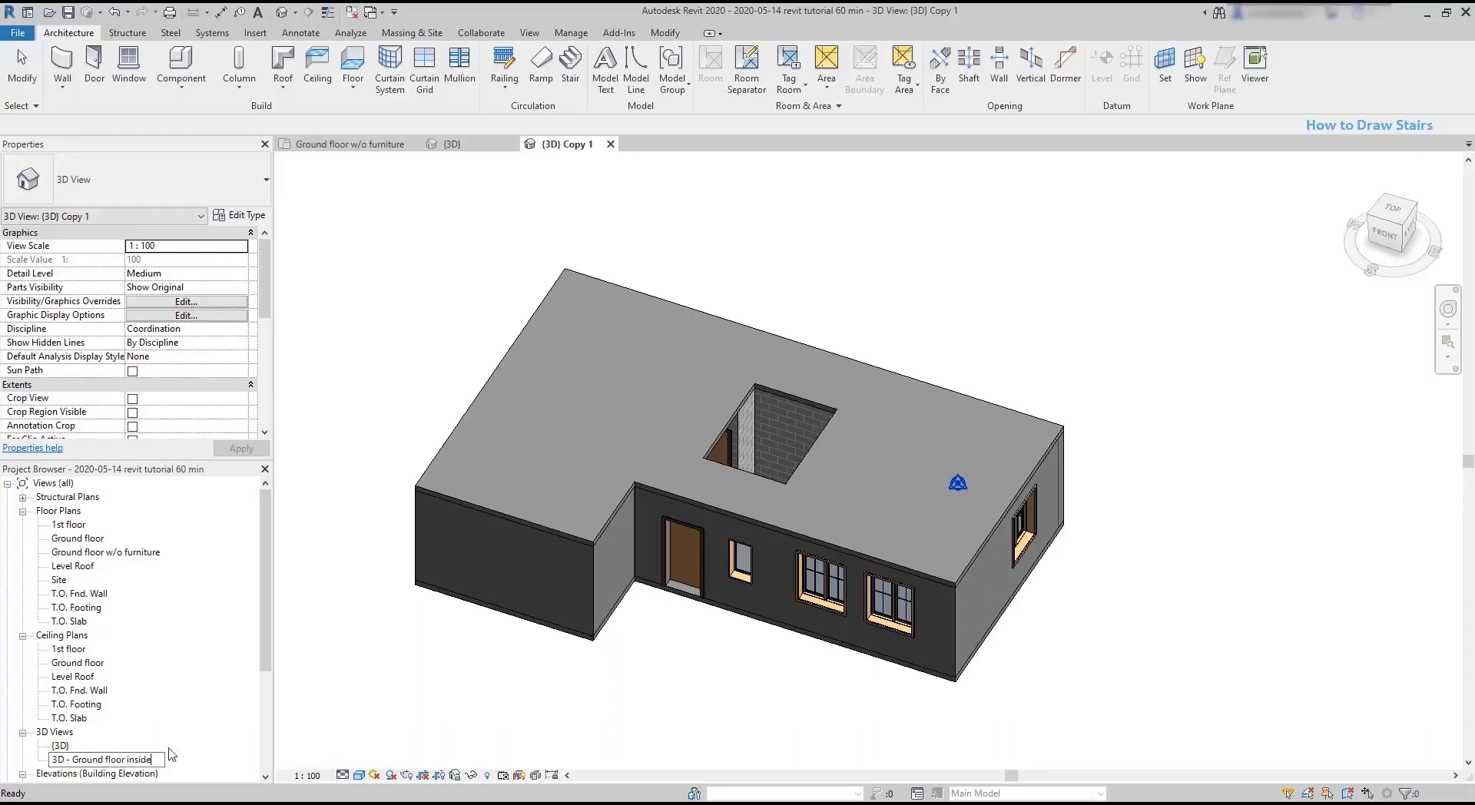
{"action": "key", "text": "Return"}
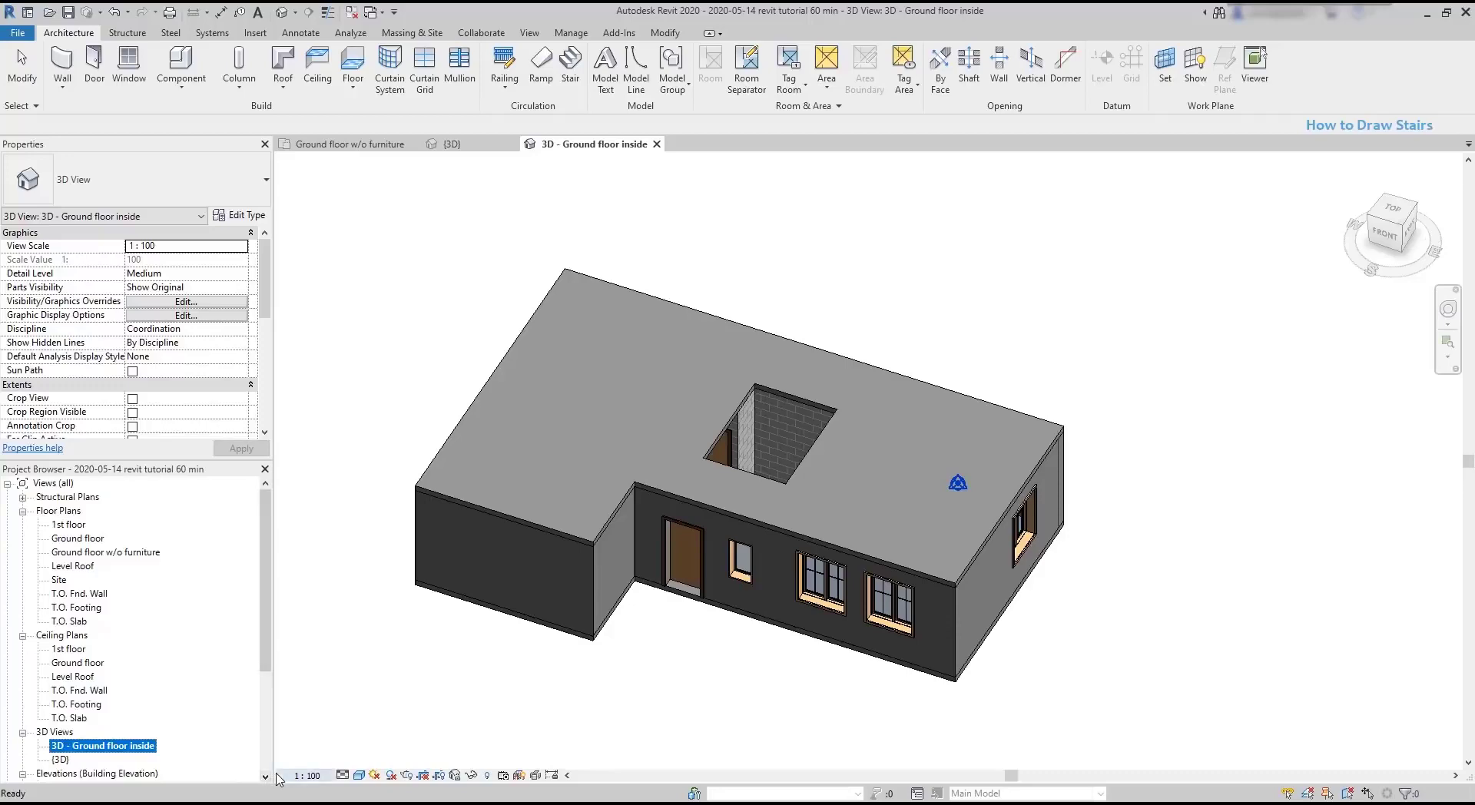
Hide the 1st floor slab as an element in the 3D - Ground floor inside view.
{"action": "left_click", "coordinate": [926, 533]}
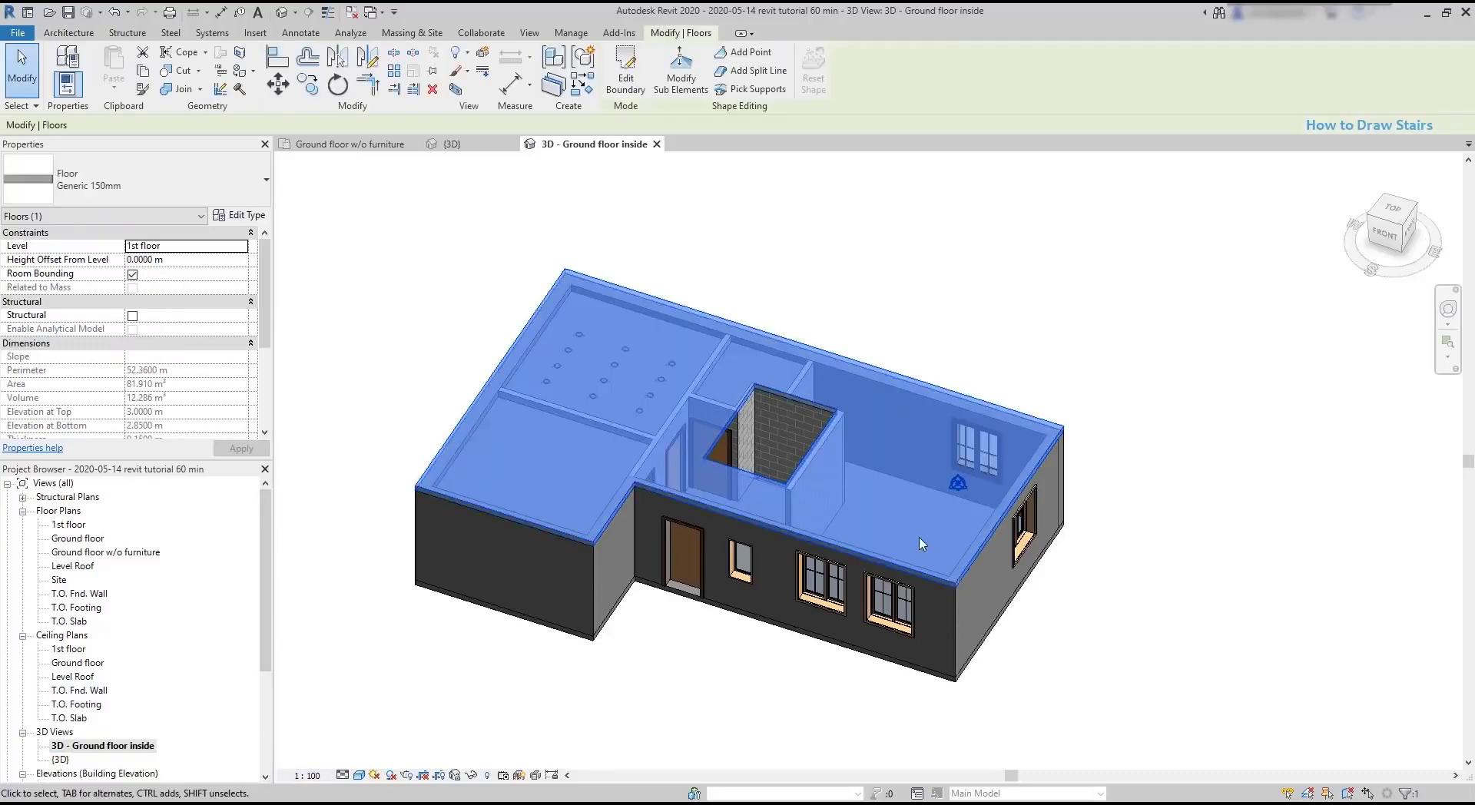
{"action": "right_click", "coordinate": [922, 544]}
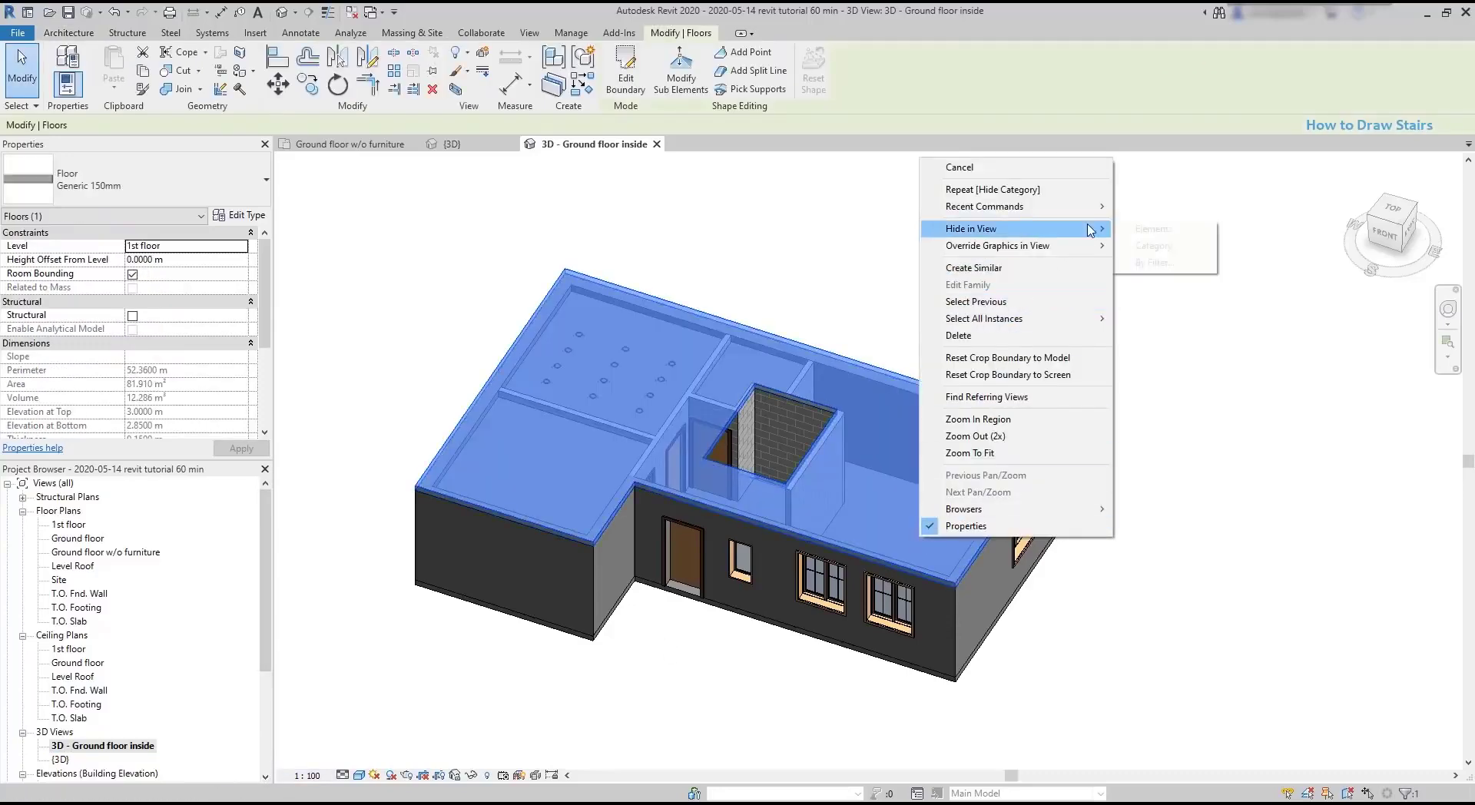
{"action": "mouse_move", "coordinate": [1097, 229]}
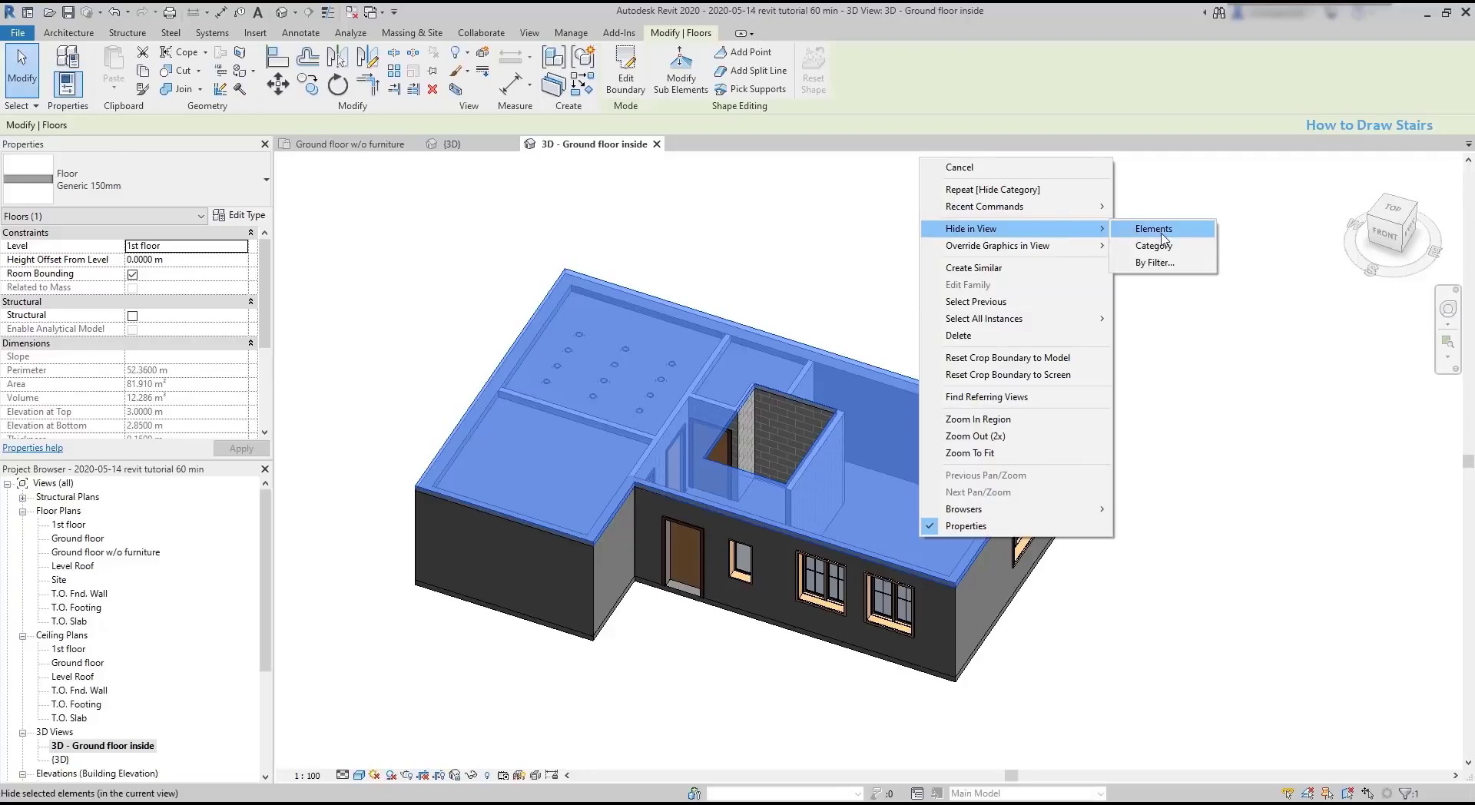
{"action": "left_click", "coordinate": [1160, 231]}
Hide the ceilings category in the 3D - Ground floor inside view, starting from the ceiling over the furnished upper-left room.
{"action": "scroll", "coordinate": [587, 319], "scroll_direction": "up", "scroll_amount": 3}
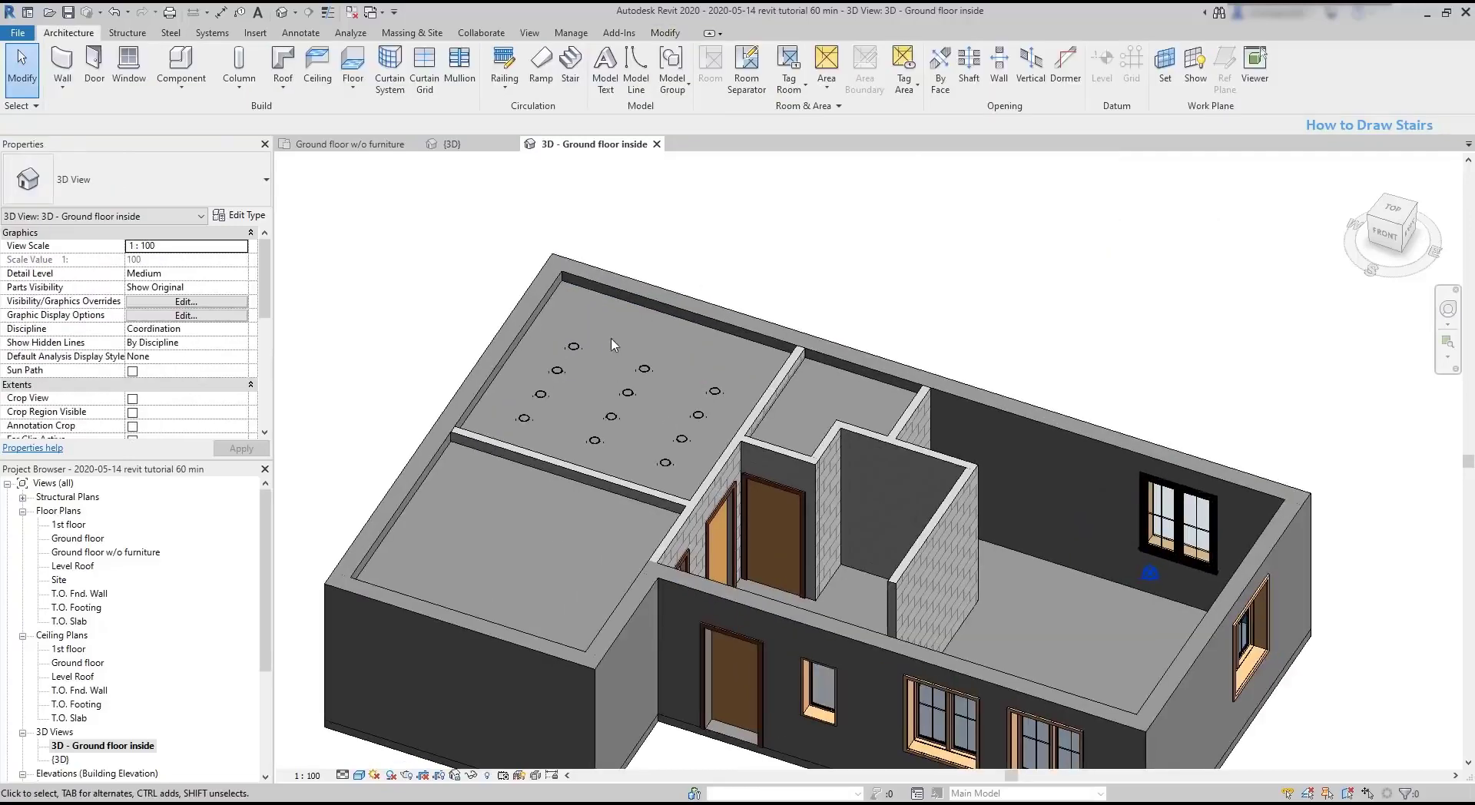
{"action": "left_click", "coordinate": [705, 344]}
{"action": "right_click", "coordinate": [702, 342]}
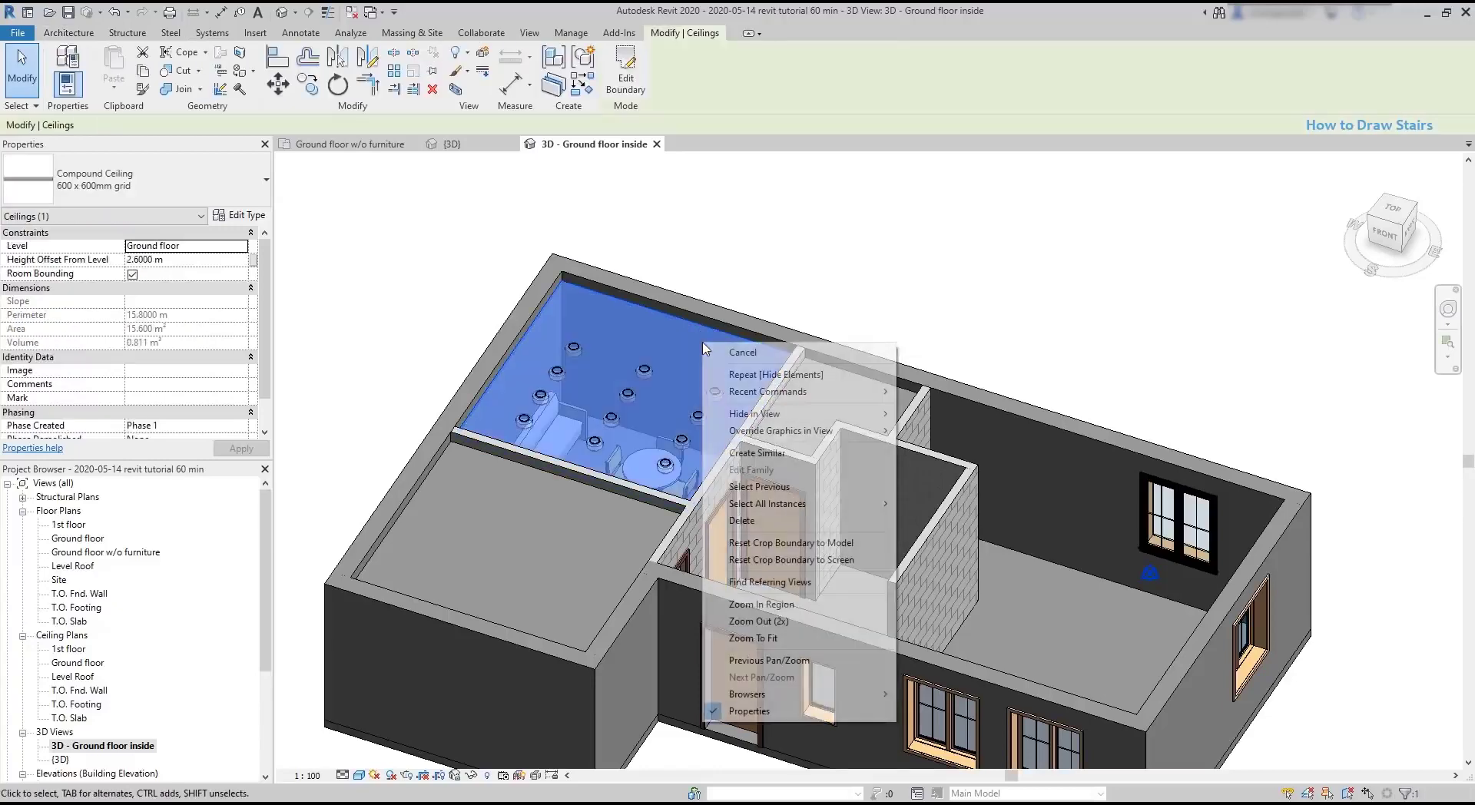
{"action": "mouse_move", "coordinate": [797, 423]}
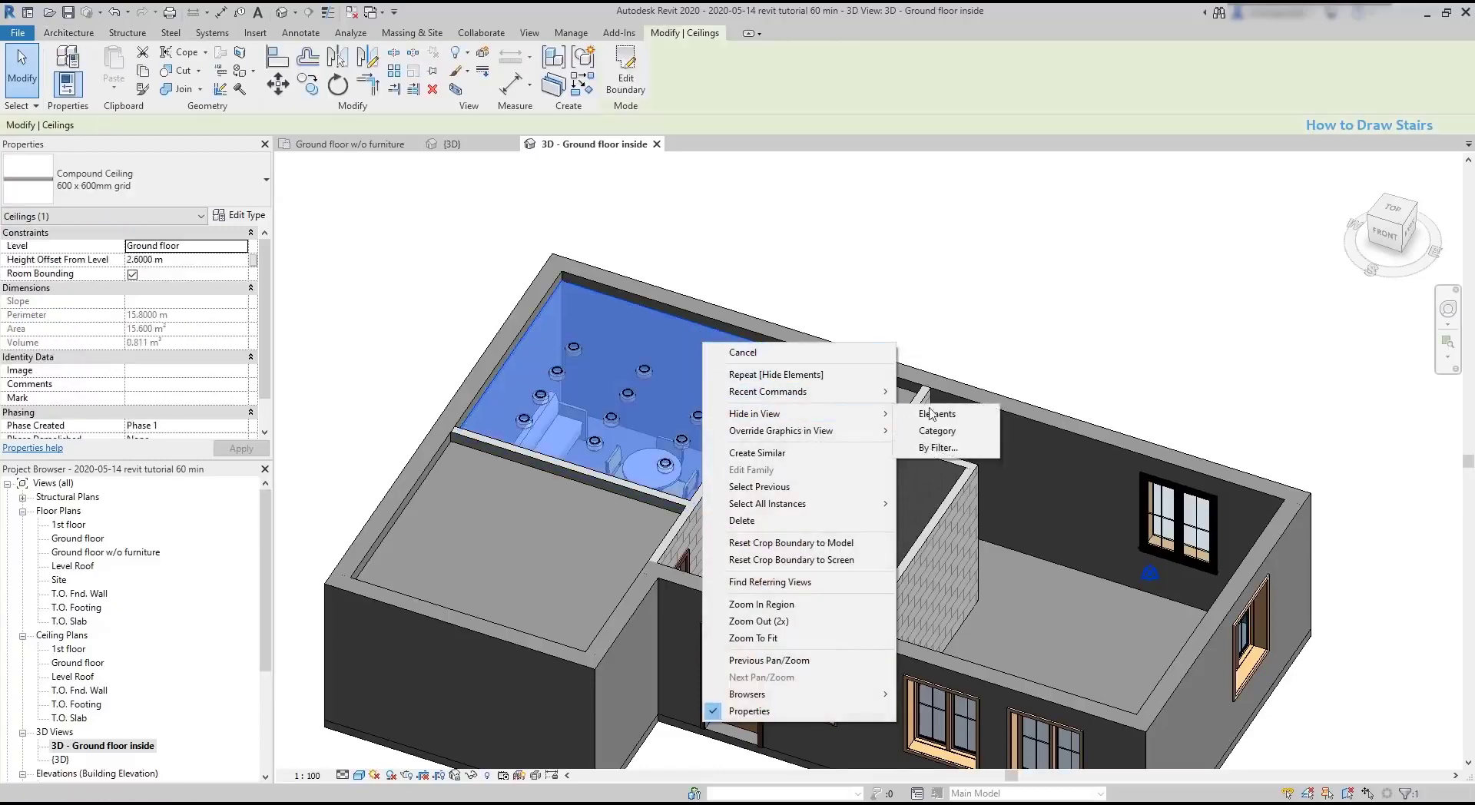
{"action": "left_click", "coordinate": [957, 435]}
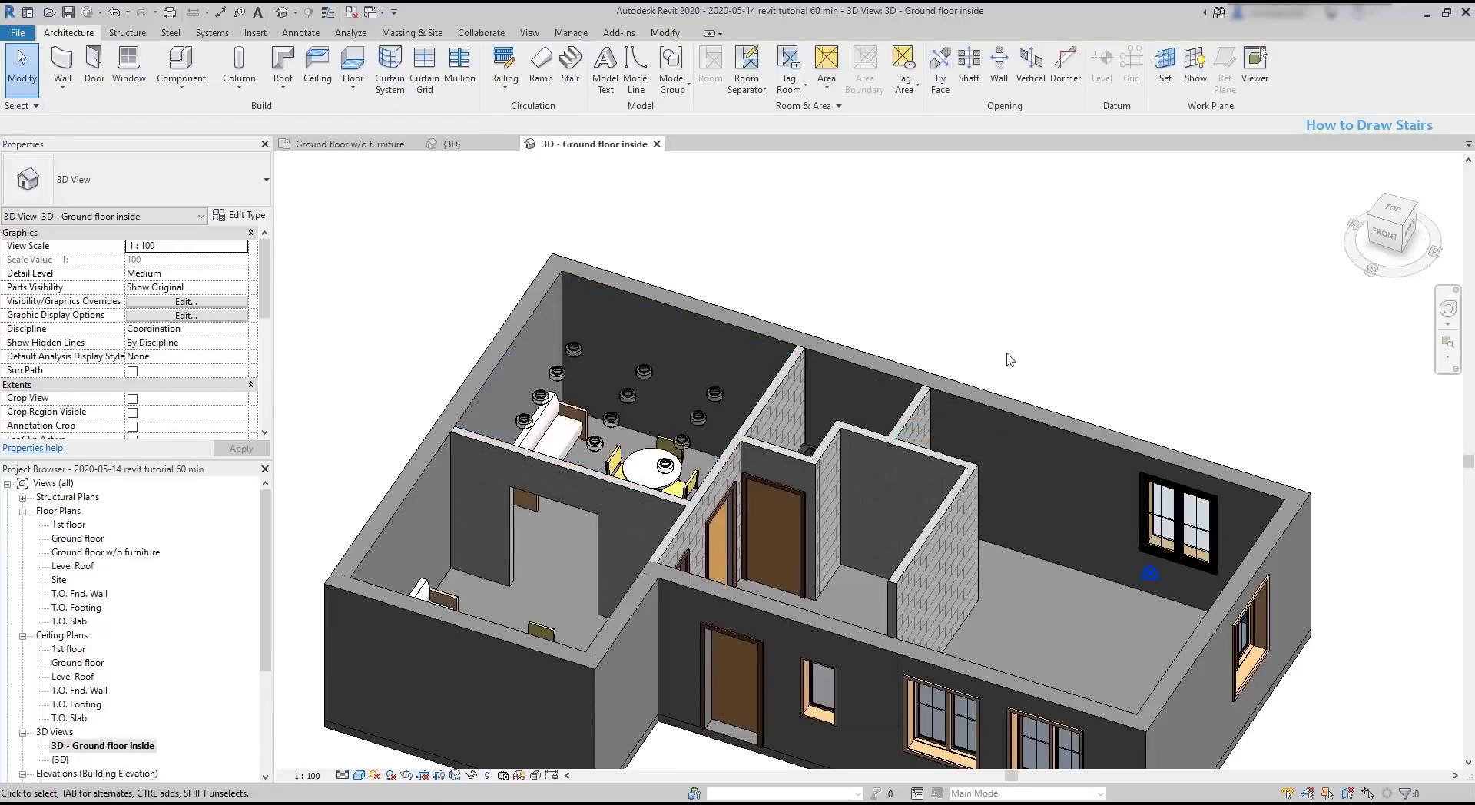
Hide the model groups category of the arrayed ceiling lights in the 3D - Ground floor inside view.
{"action": "left_click", "coordinate": [716, 396]}
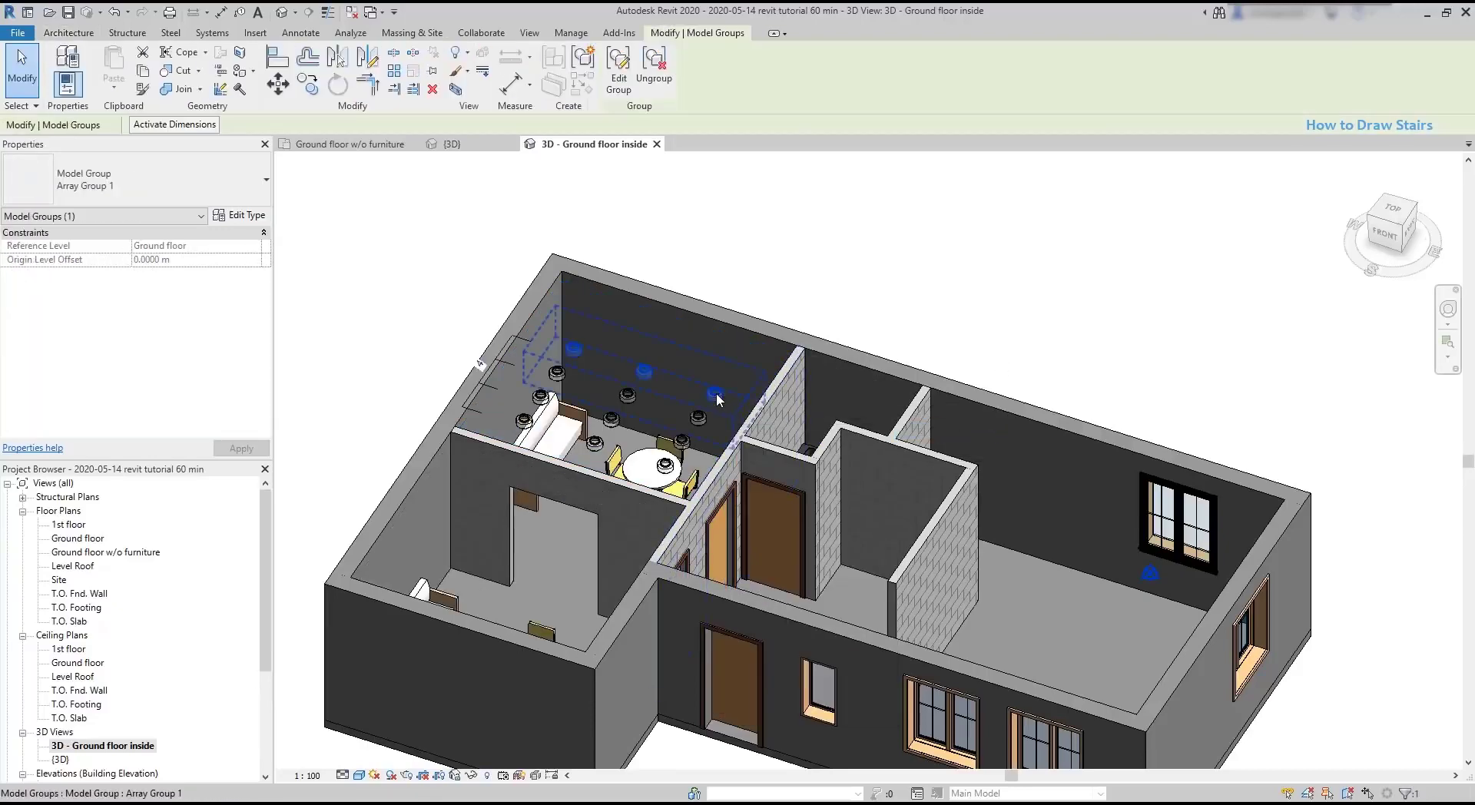
{"action": "right_click", "coordinate": [716, 394]}
{"action": "mouse_move", "coordinate": [803, 465]}
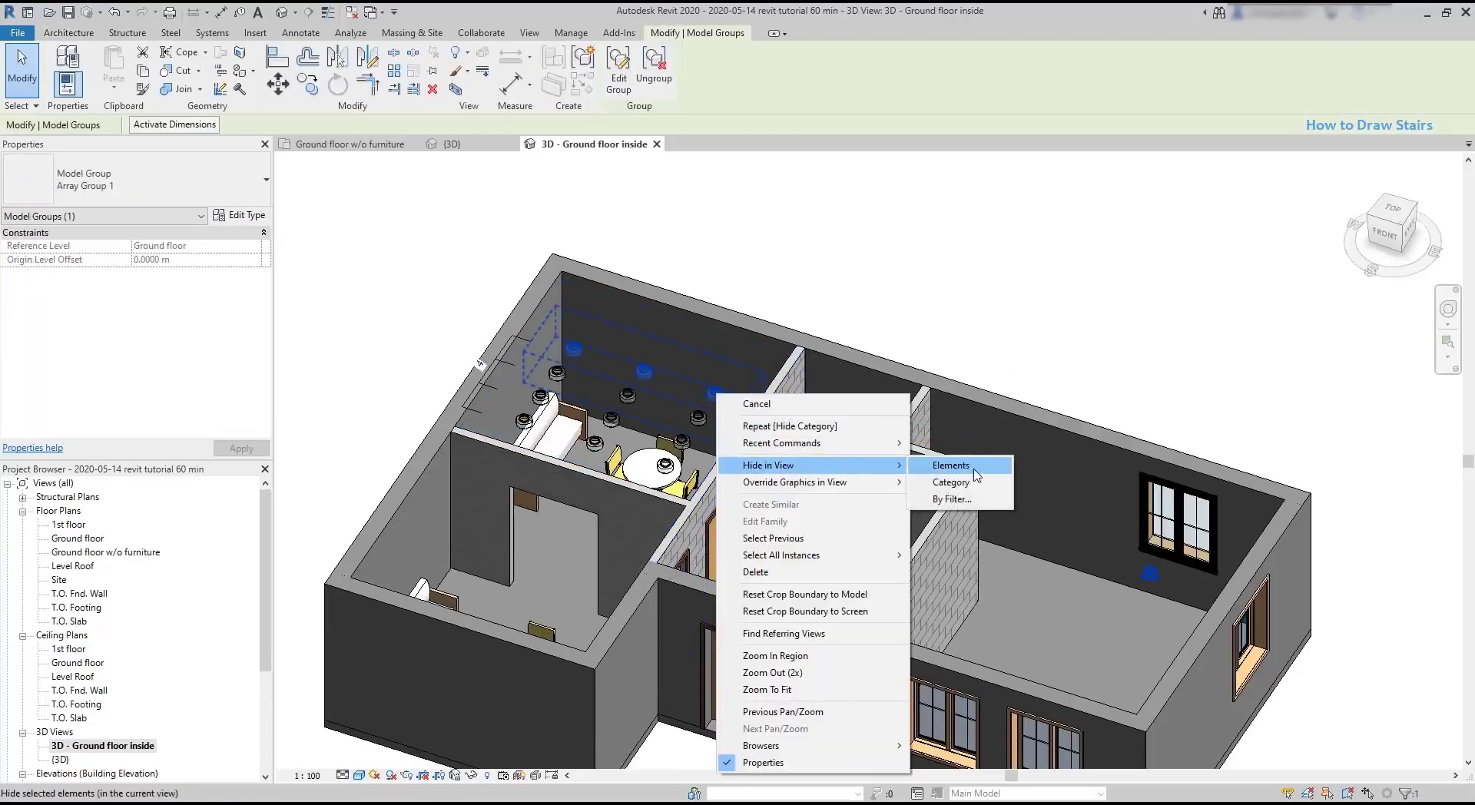
{"action": "left_click", "coordinate": [993, 489]}
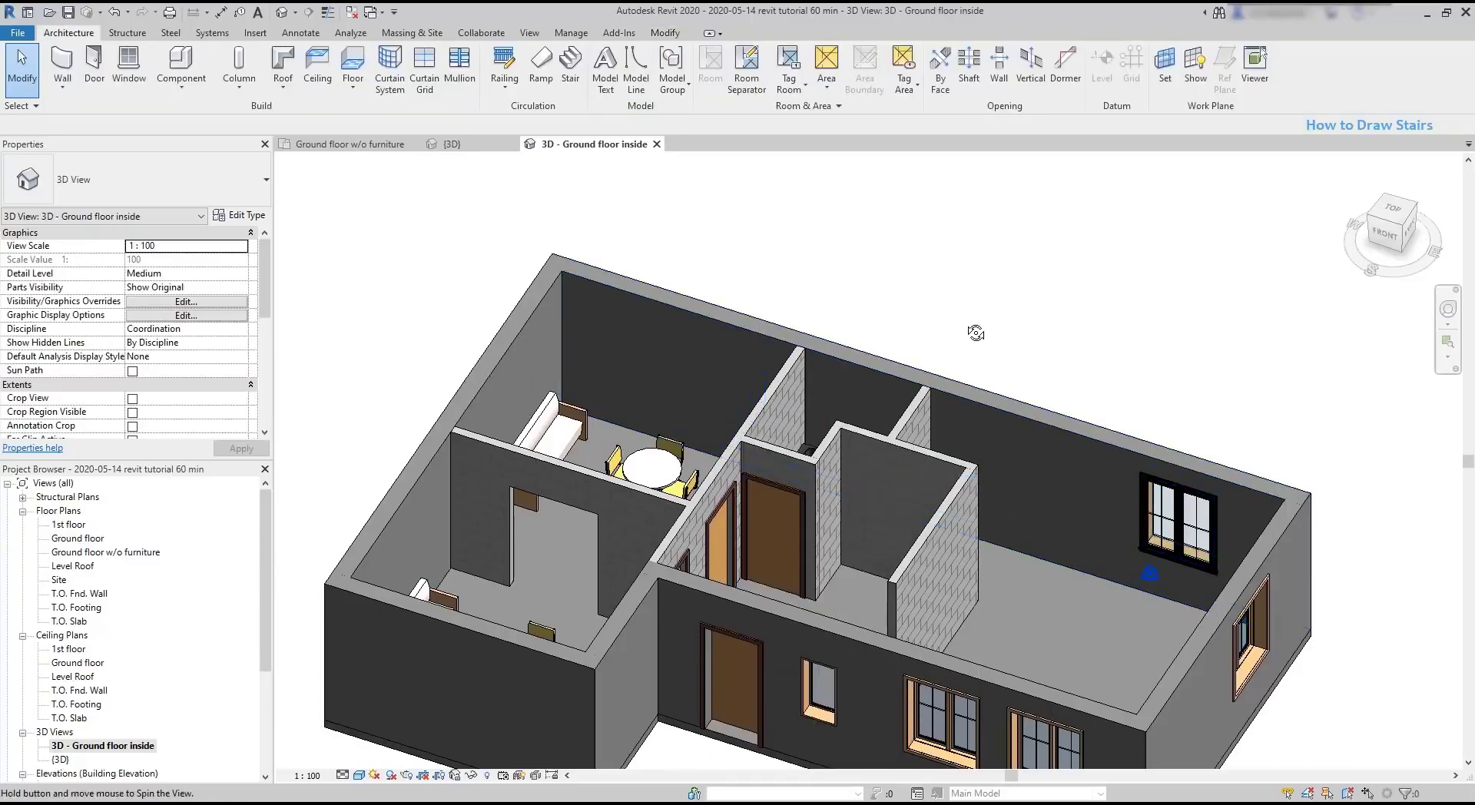
{"action": "middle_click_drag", "start_coordinate": [974, 332], "coordinate": [890, 498], "text": "shift"}
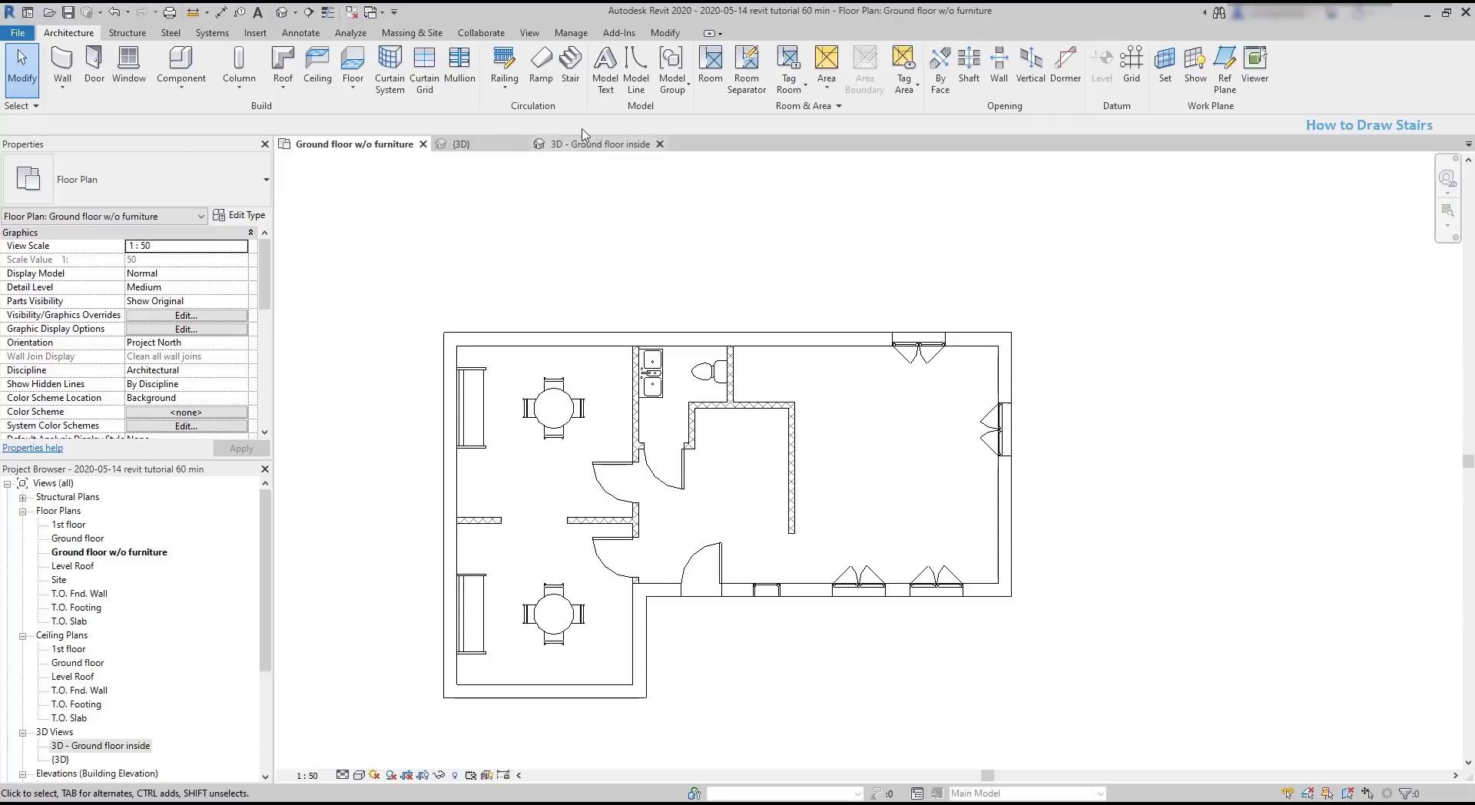
Create a straight 16-riser stair about 4 m long in the plan's large right-hand room and view it in 3D - Ground floor inside.
{"action": "left_click", "coordinate": [570, 61]}
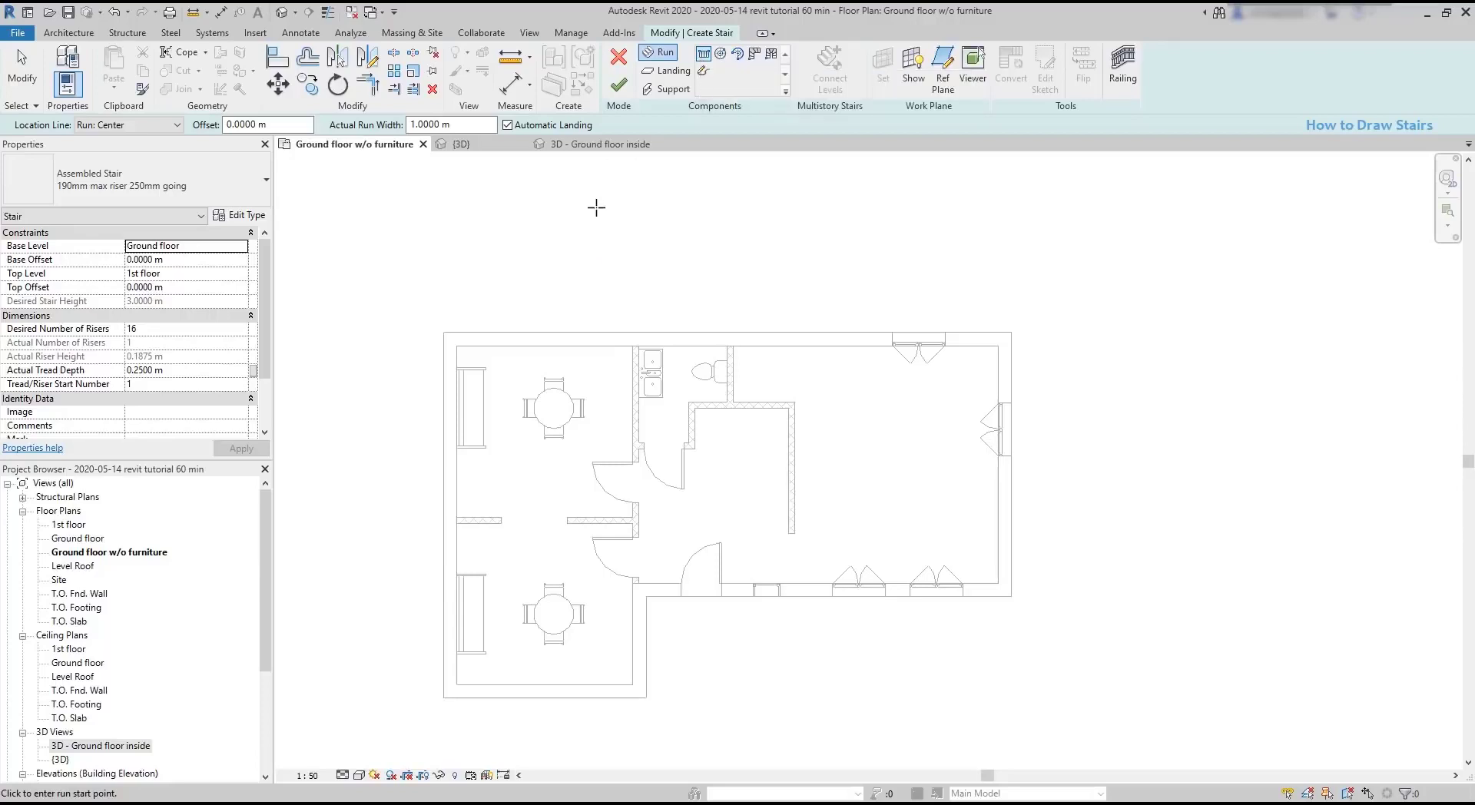
{"action": "left_click", "coordinate": [859, 533]}
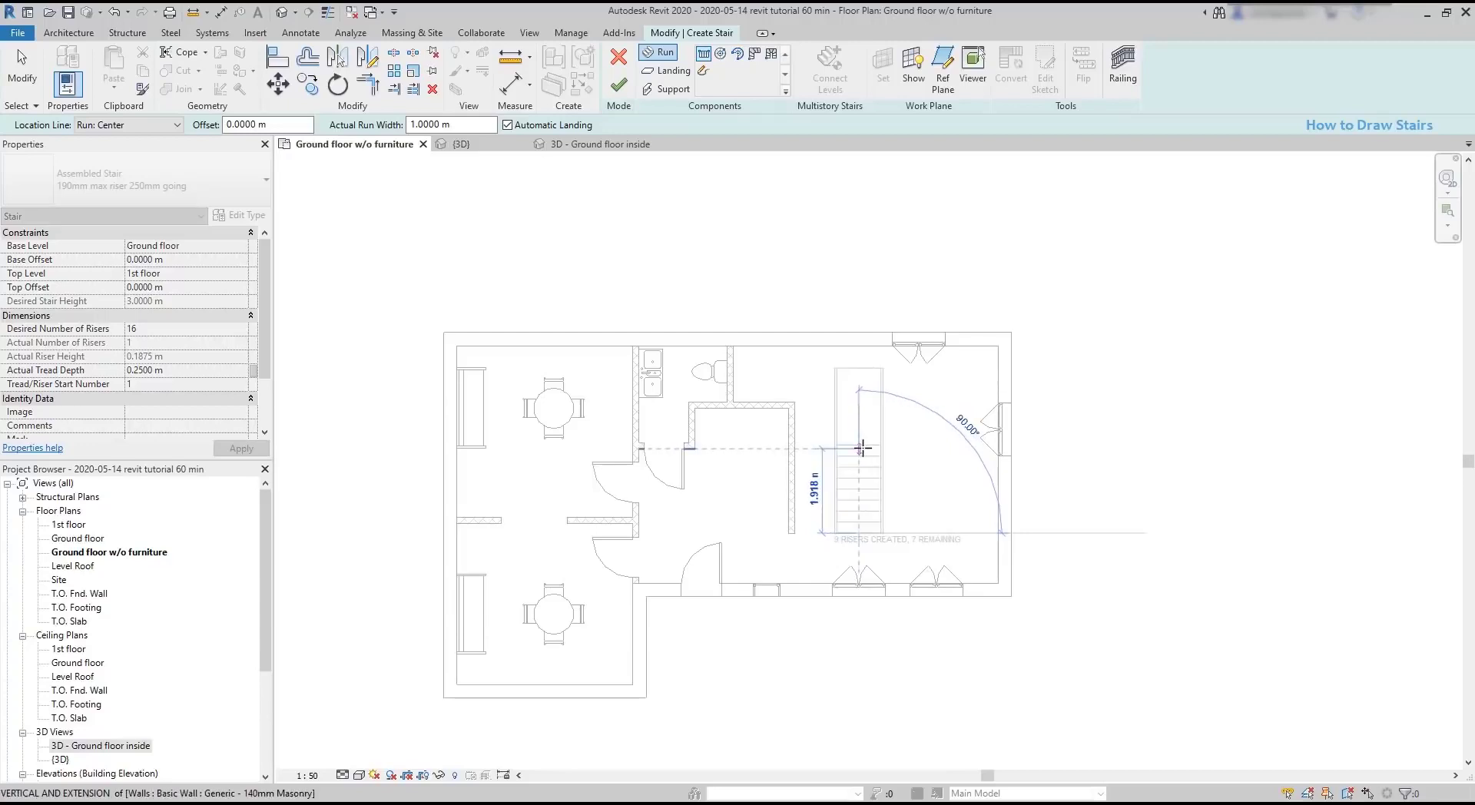
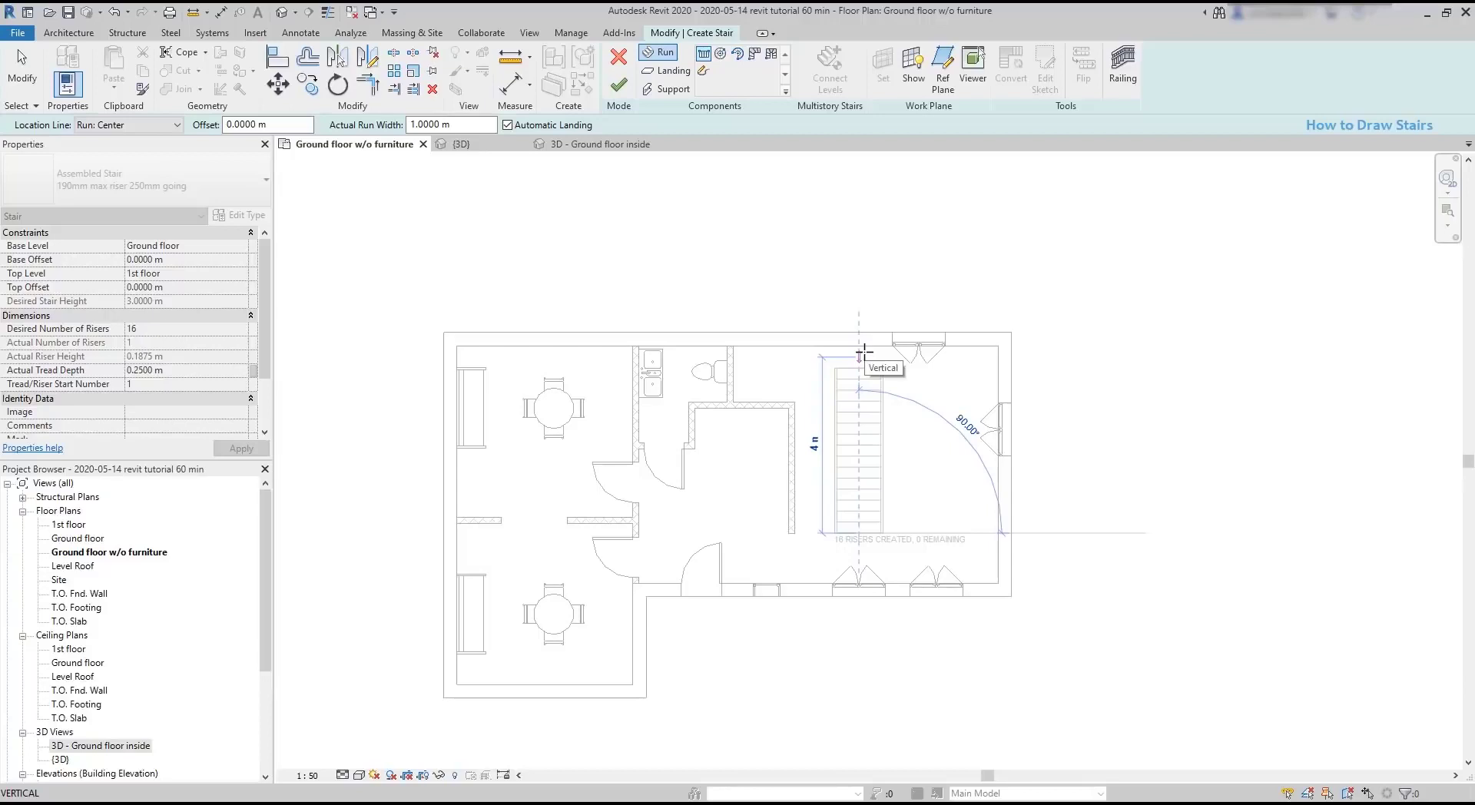
{"action": "left_click", "coordinate": [864, 352]}
{"action": "key", "text": "Escape"}
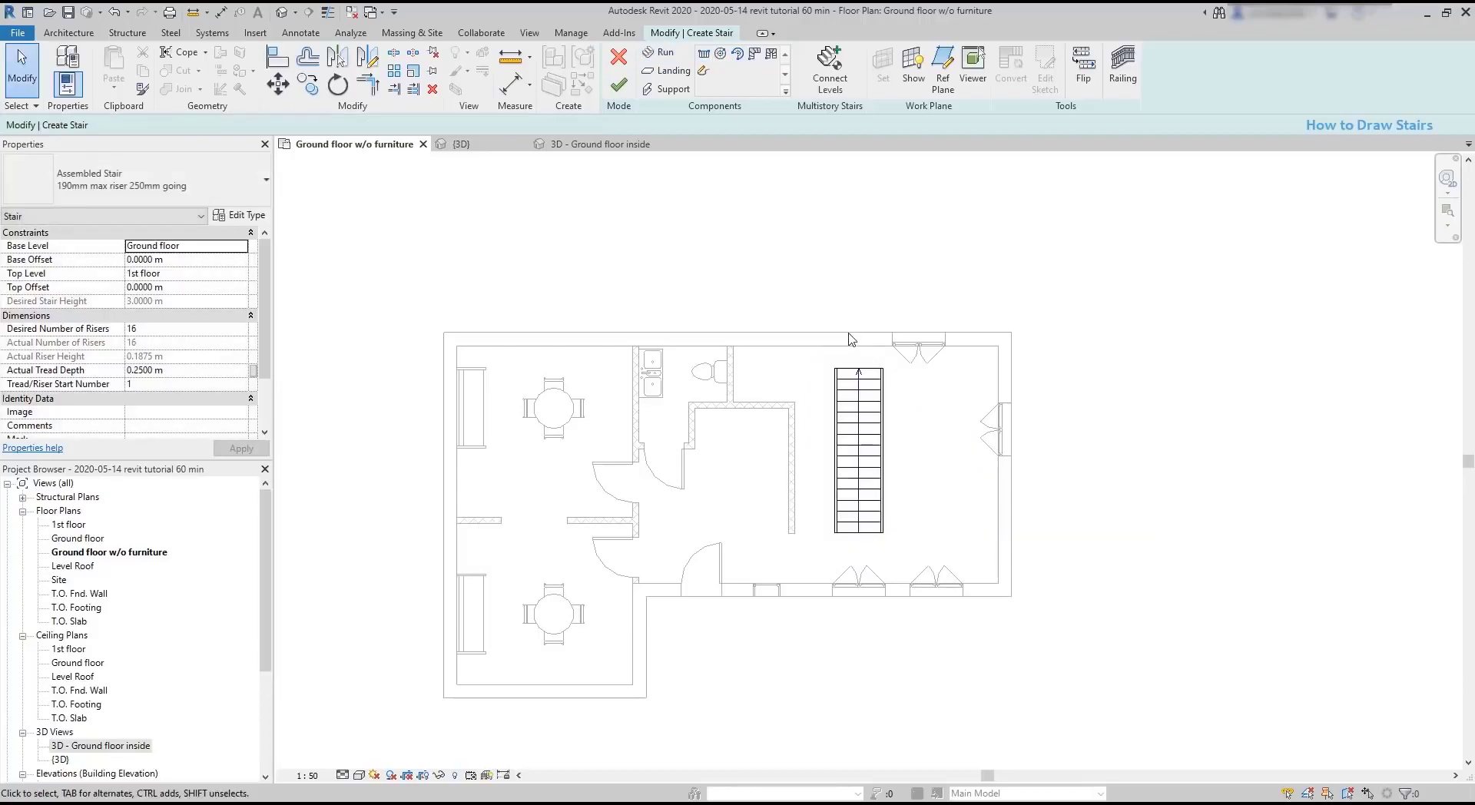
{"action": "left_click", "coordinate": [621, 85]}
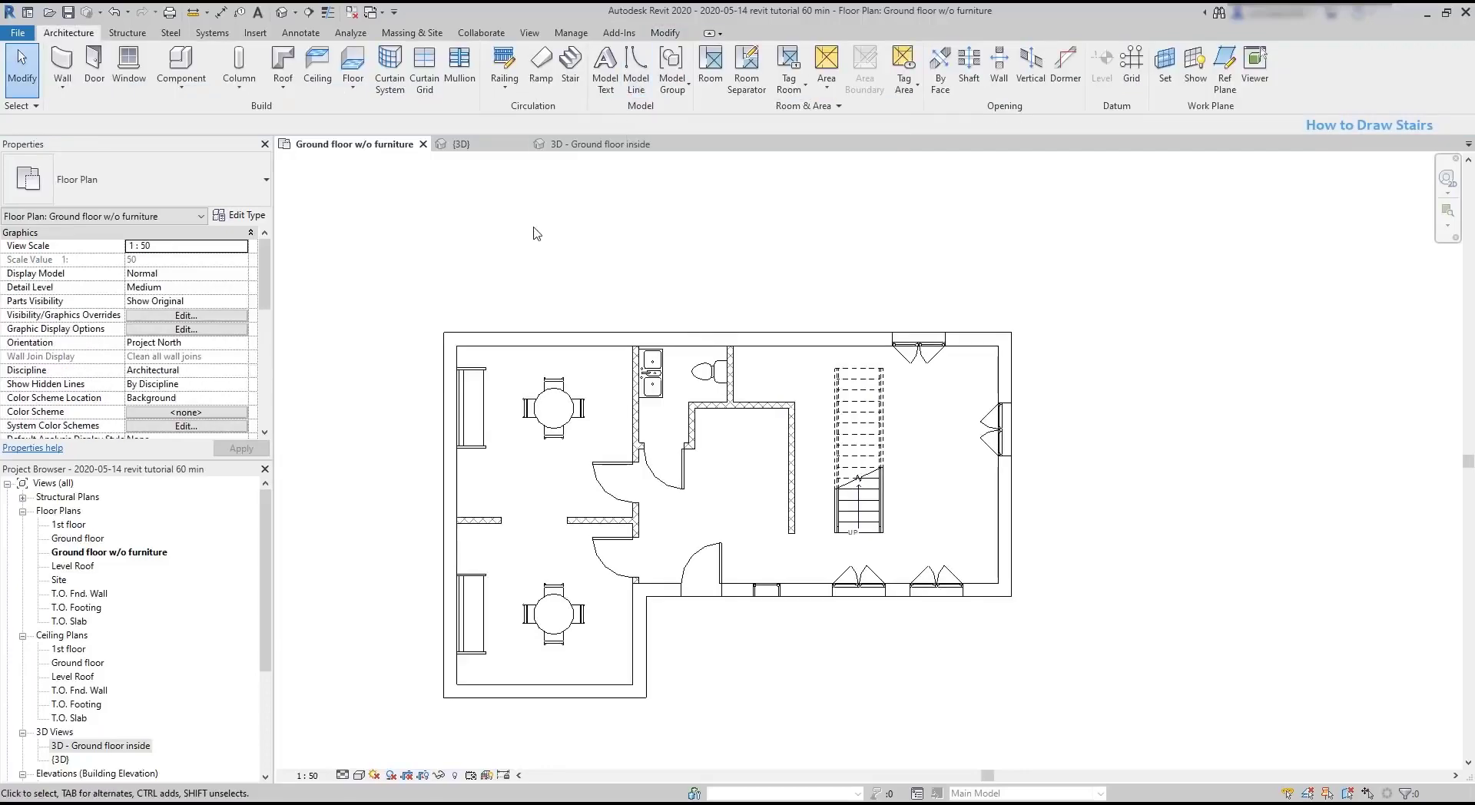
{"action": "left_click", "coordinate": [599, 143]}
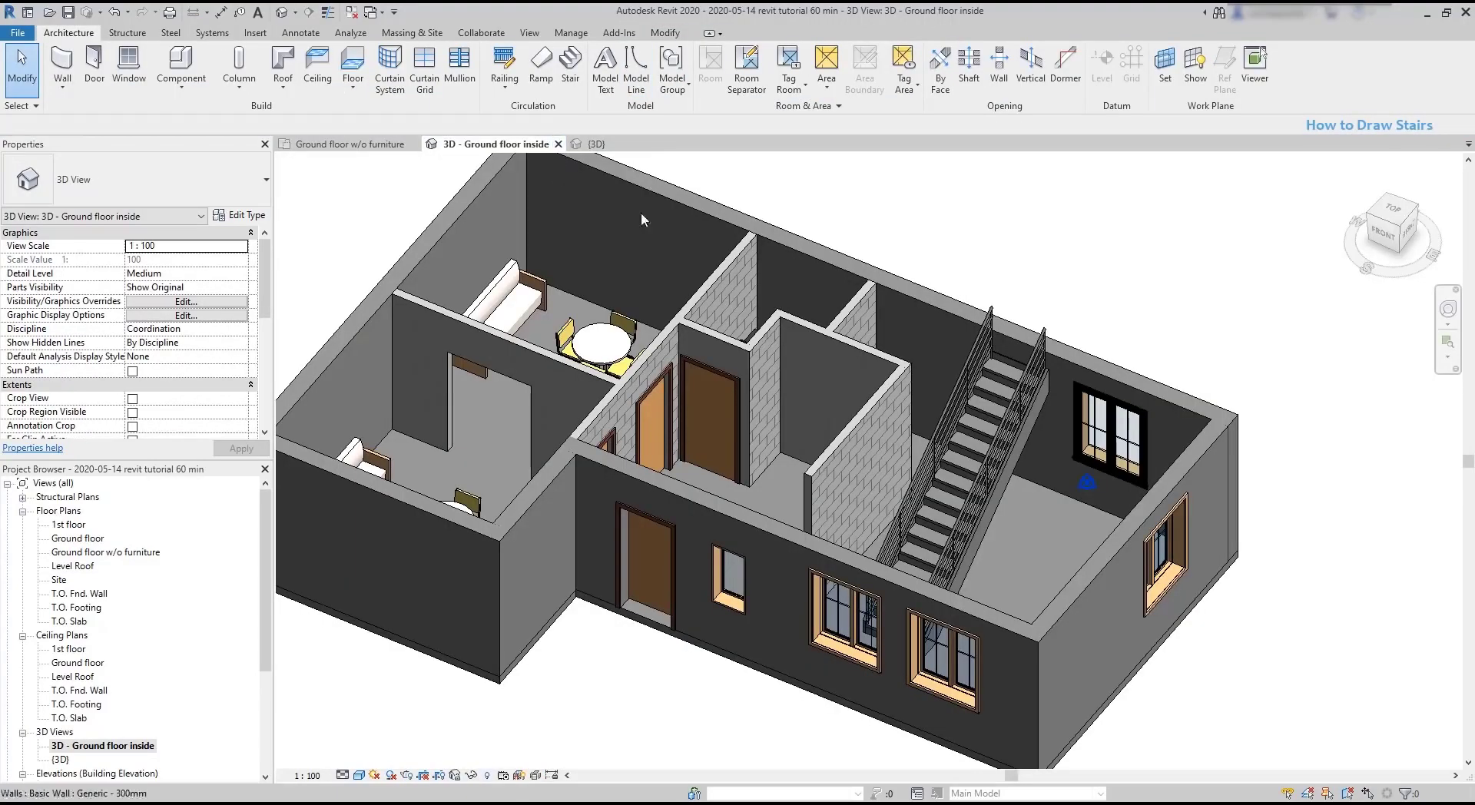
{"action": "middle_click_drag", "start_coordinate": [983, 614], "coordinate": [1133, 568], "text": "shift"}
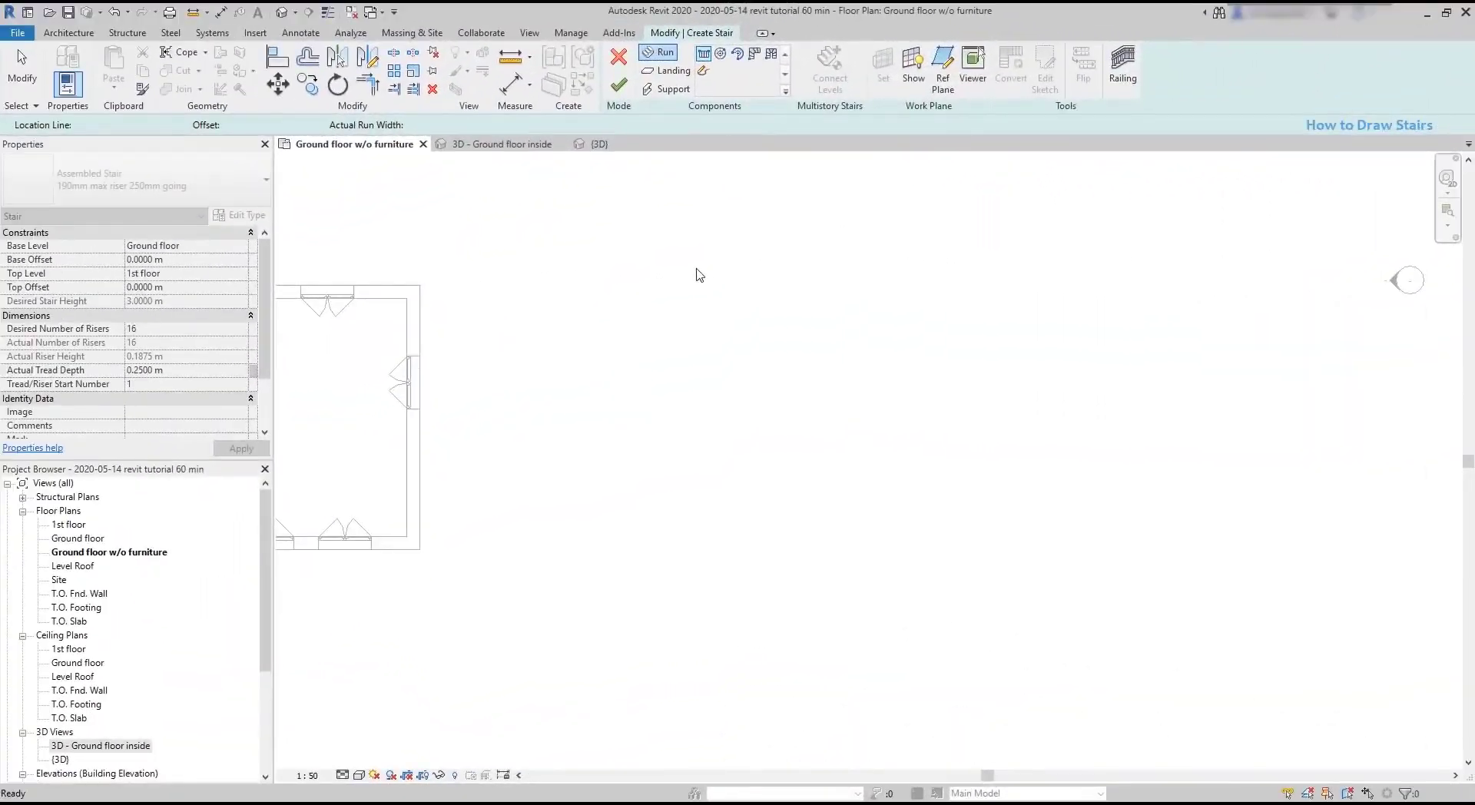
Start a new stair outside the house with a straight 11-riser run about 2.5 m long, starting about 4.3 m from the wall corner.
{"action": "left_click", "coordinate": [703, 54]}
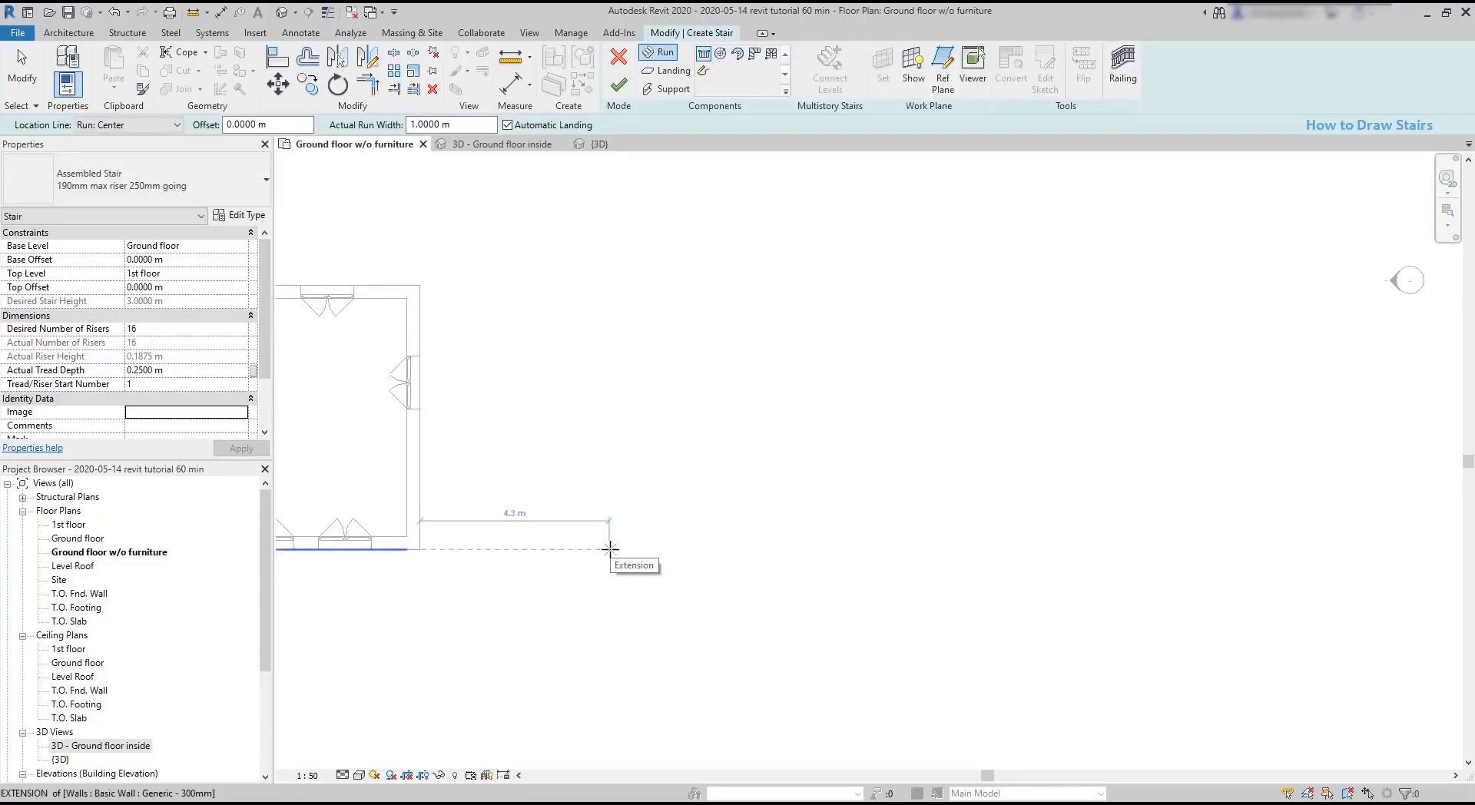
{"action": "left_click", "coordinate": [609, 549]}
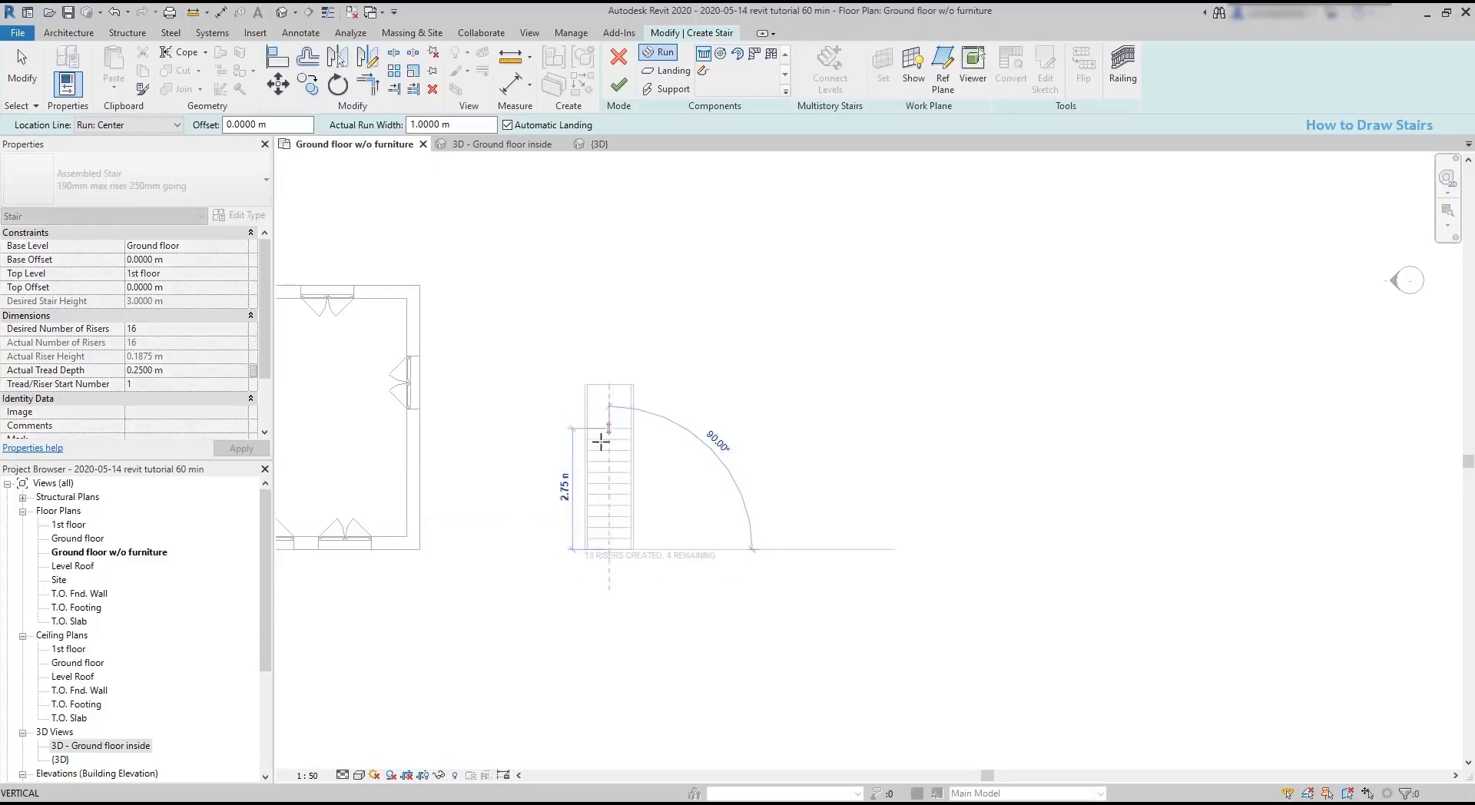
{"action": "scroll", "coordinate": [609, 442], "scroll_direction": "up", "scroll_amount": 2}
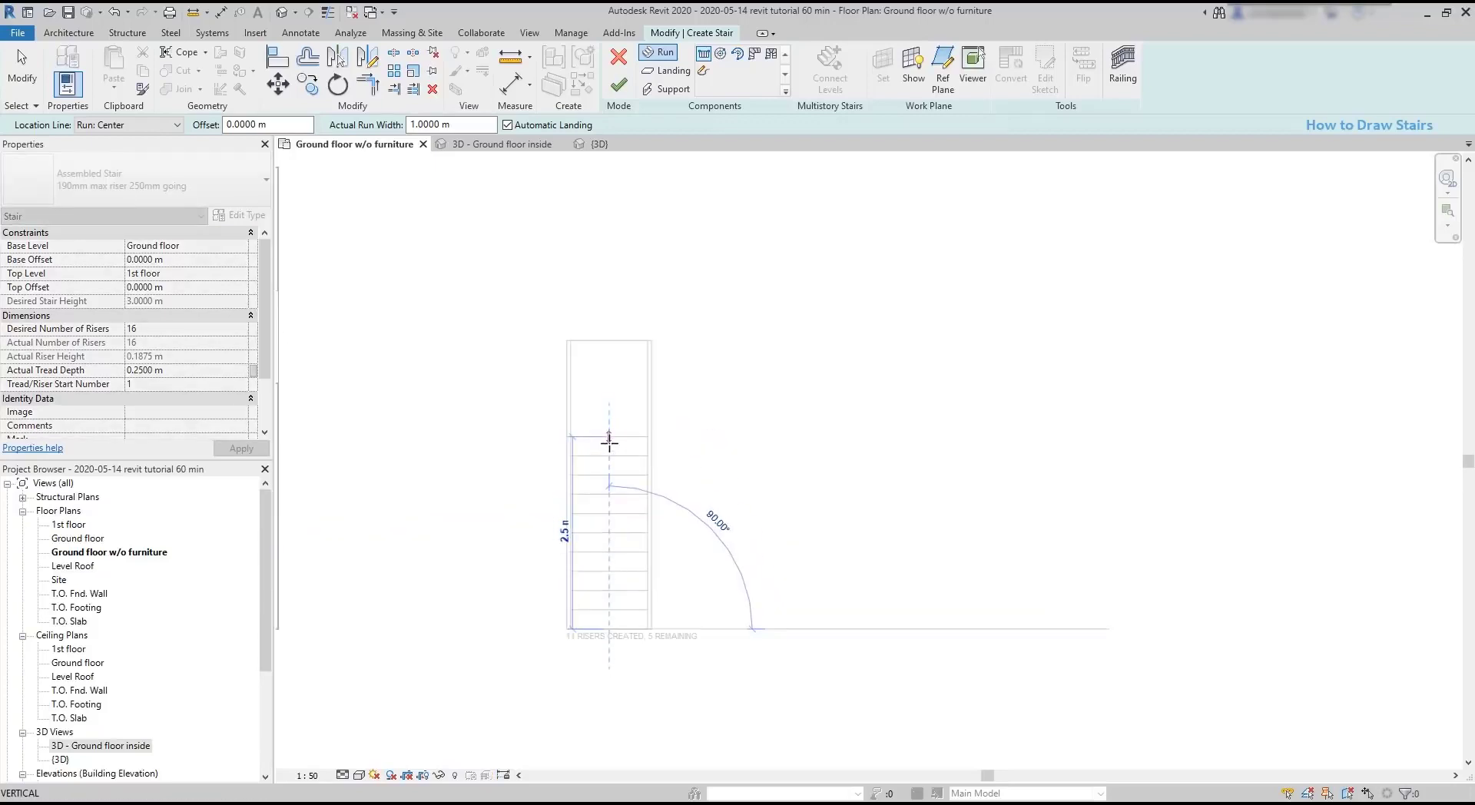
{"action": "left_click", "coordinate": [608, 440]}
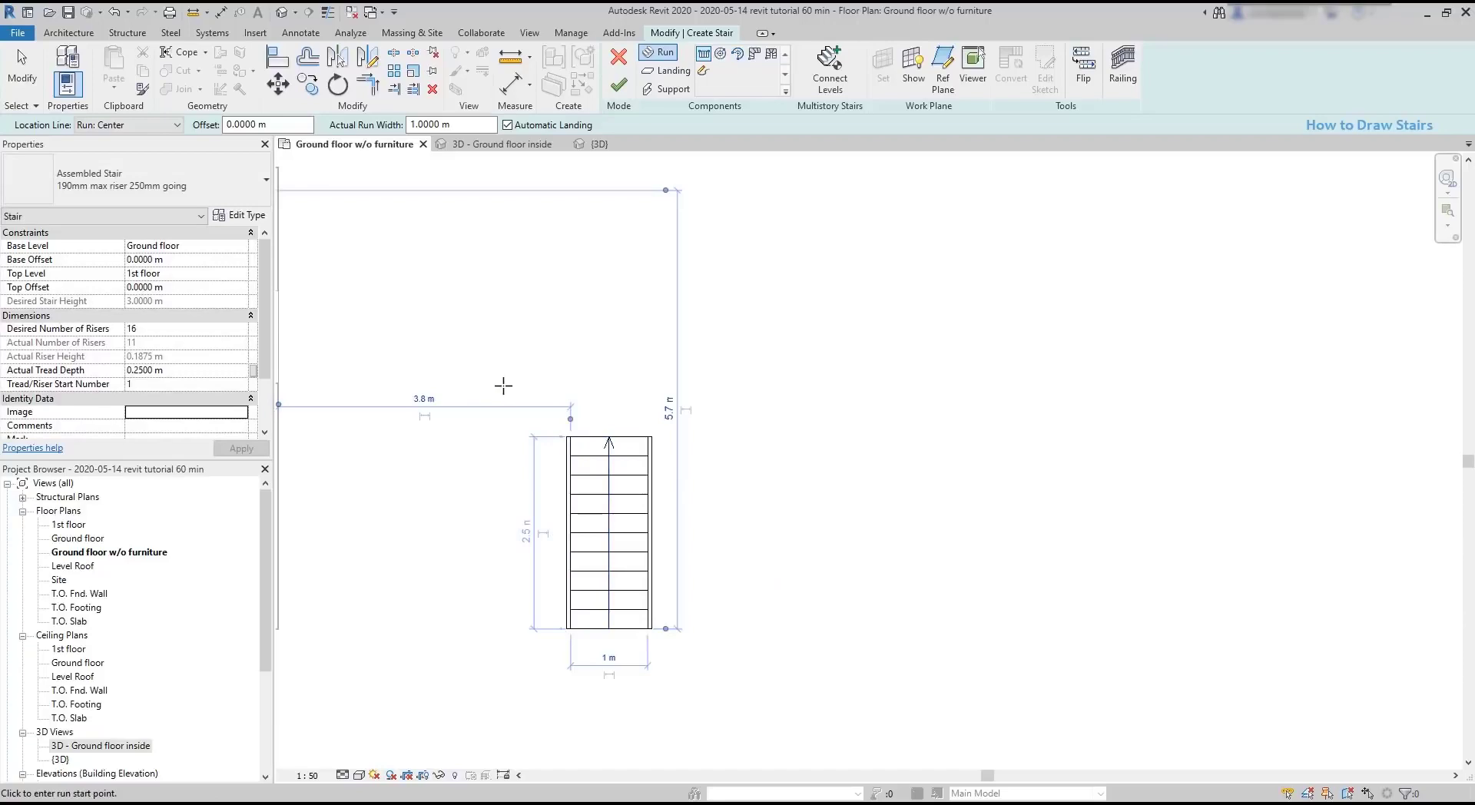
Try a second run at a right angle, starting on the first run's centre line about 0.9 m beyond its last riser.
{"action": "scroll", "coordinate": [535, 397], "scroll_direction": "up", "scroll_amount": 1}
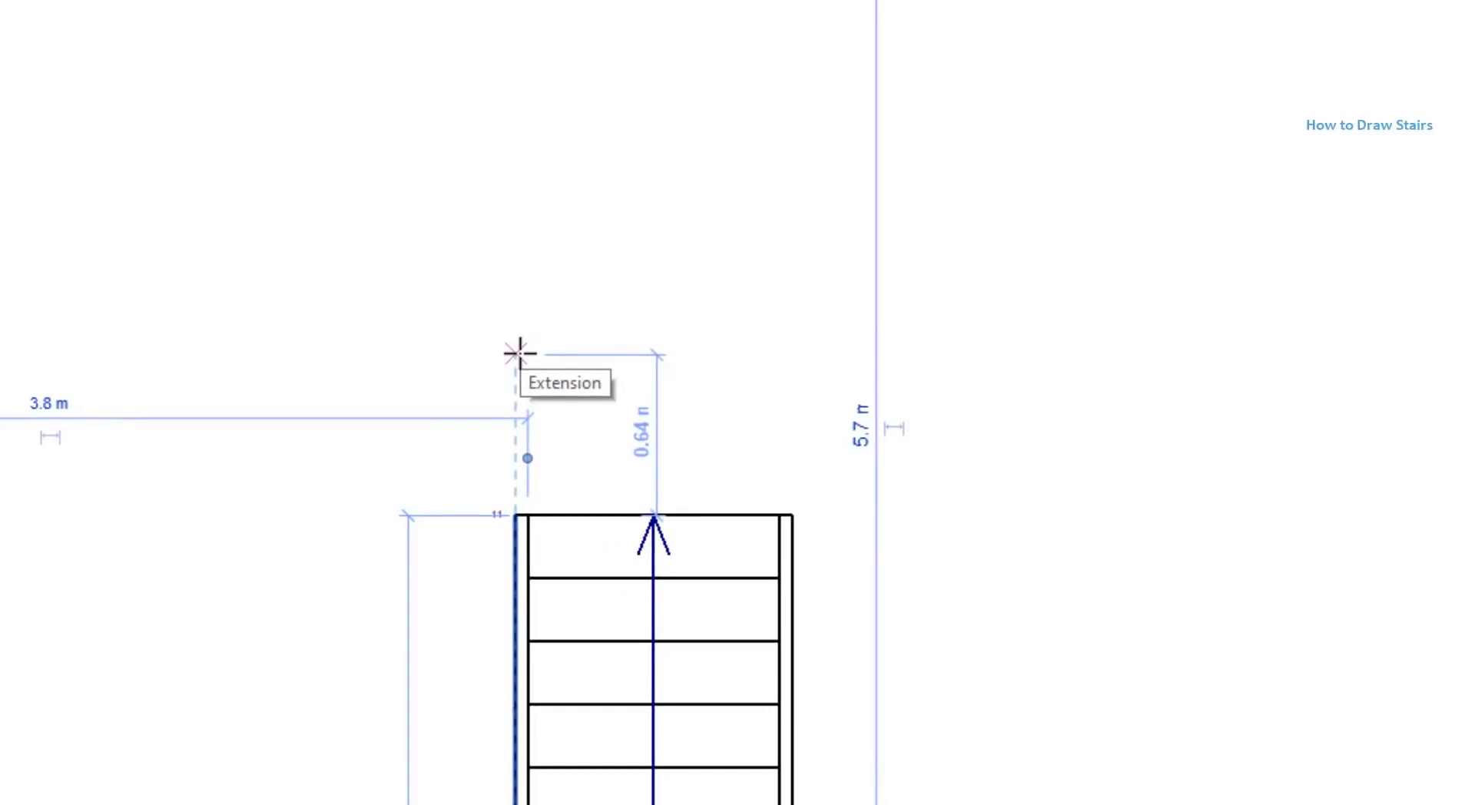
{"action": "left_click", "coordinate": [521, 353]}
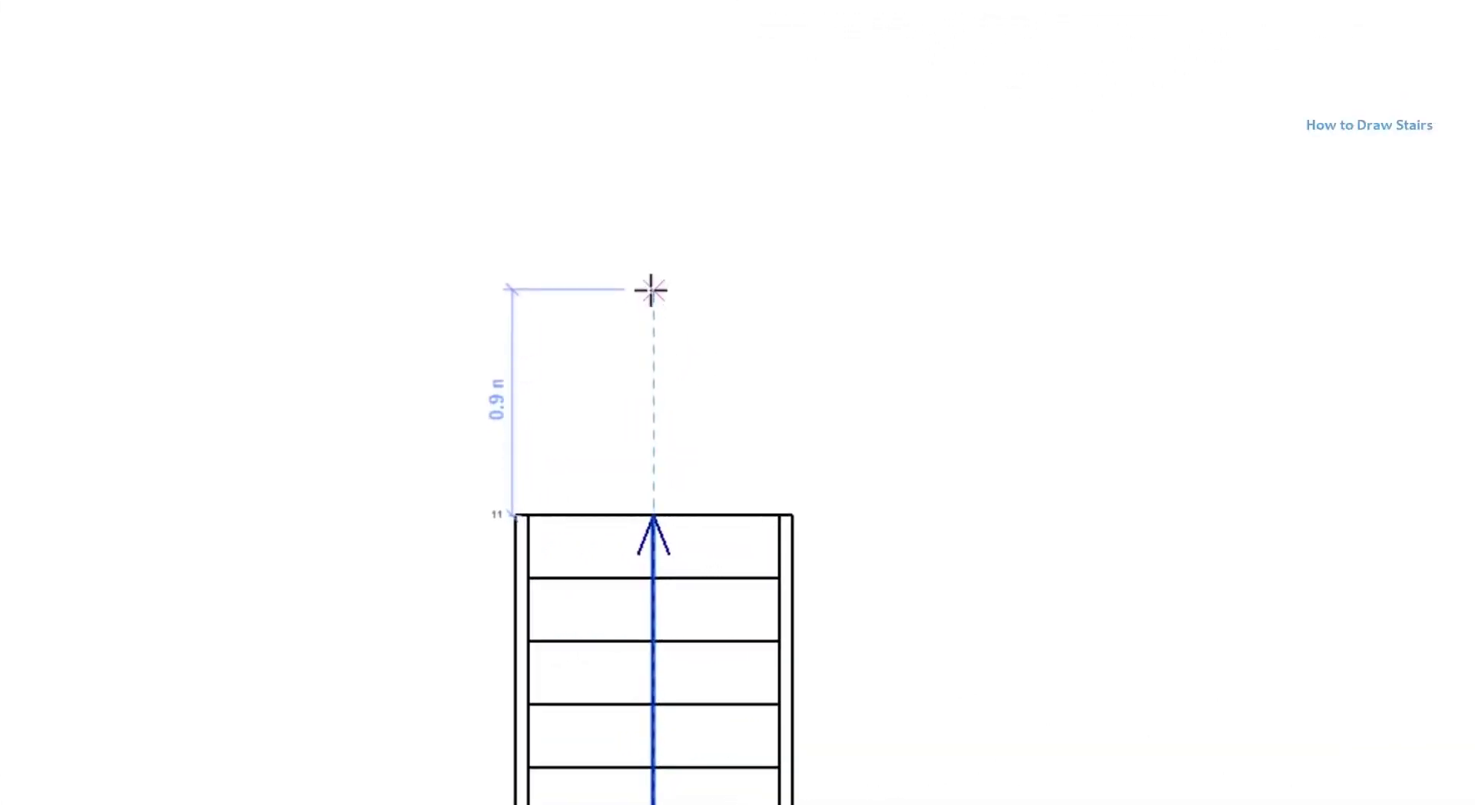
{"action": "left_click", "coordinate": [651, 290]}
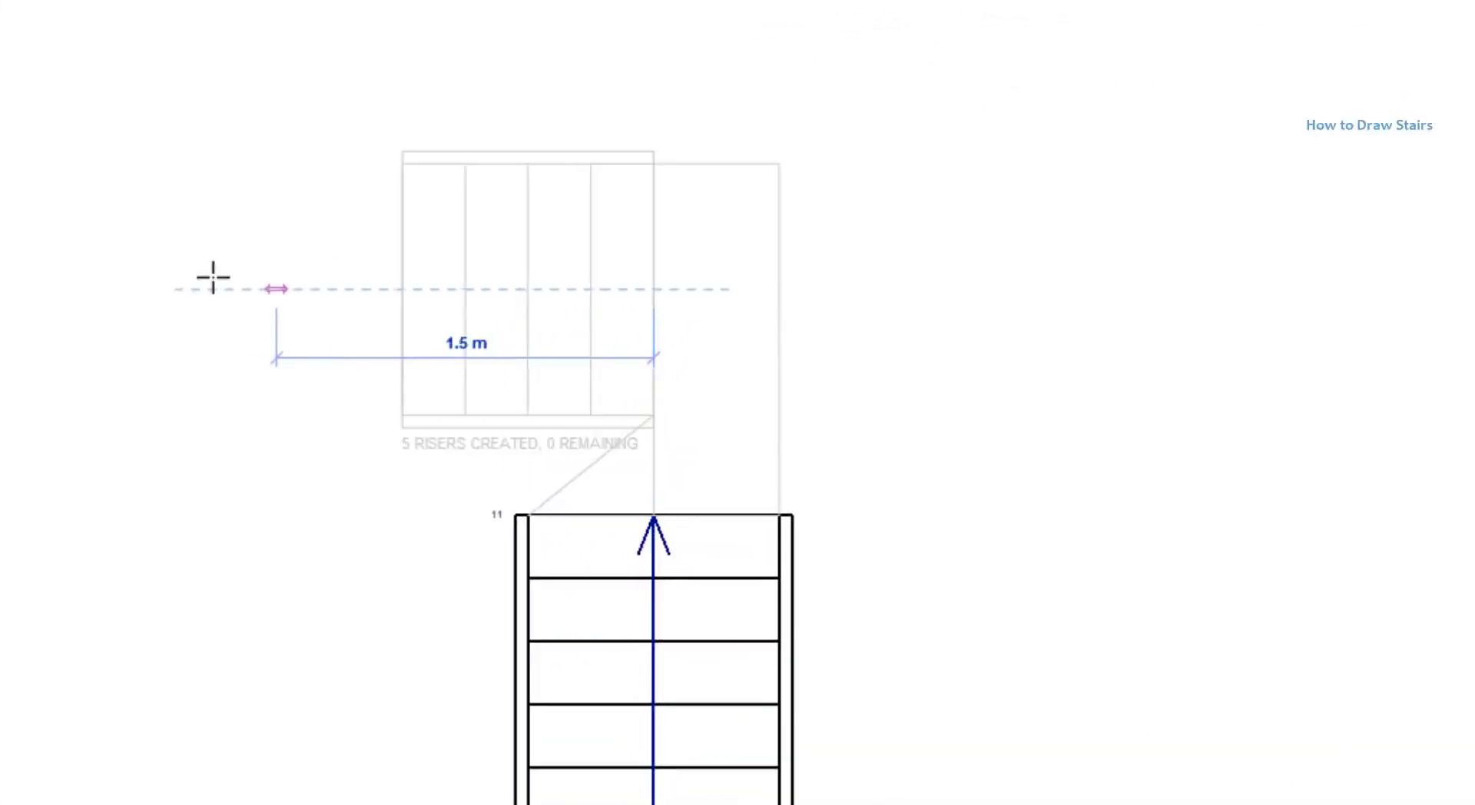
{"action": "left_click", "coordinate": [191, 305]}
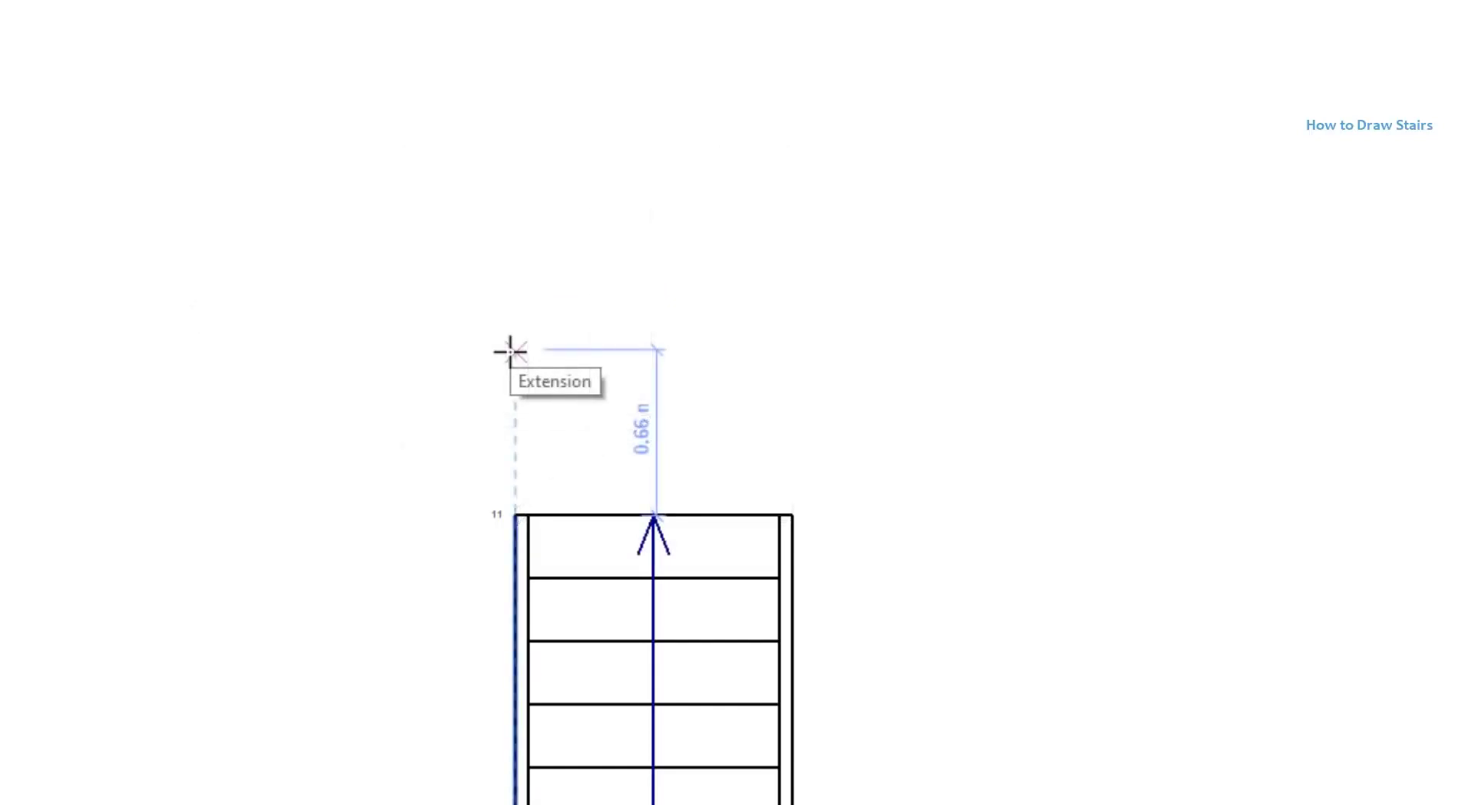
Add a perpendicular 5-riser run about 1 m long, starting in line with the first run's outer edge about 0.66 m beyond its end.
{"action": "left_click", "coordinate": [510, 352]}
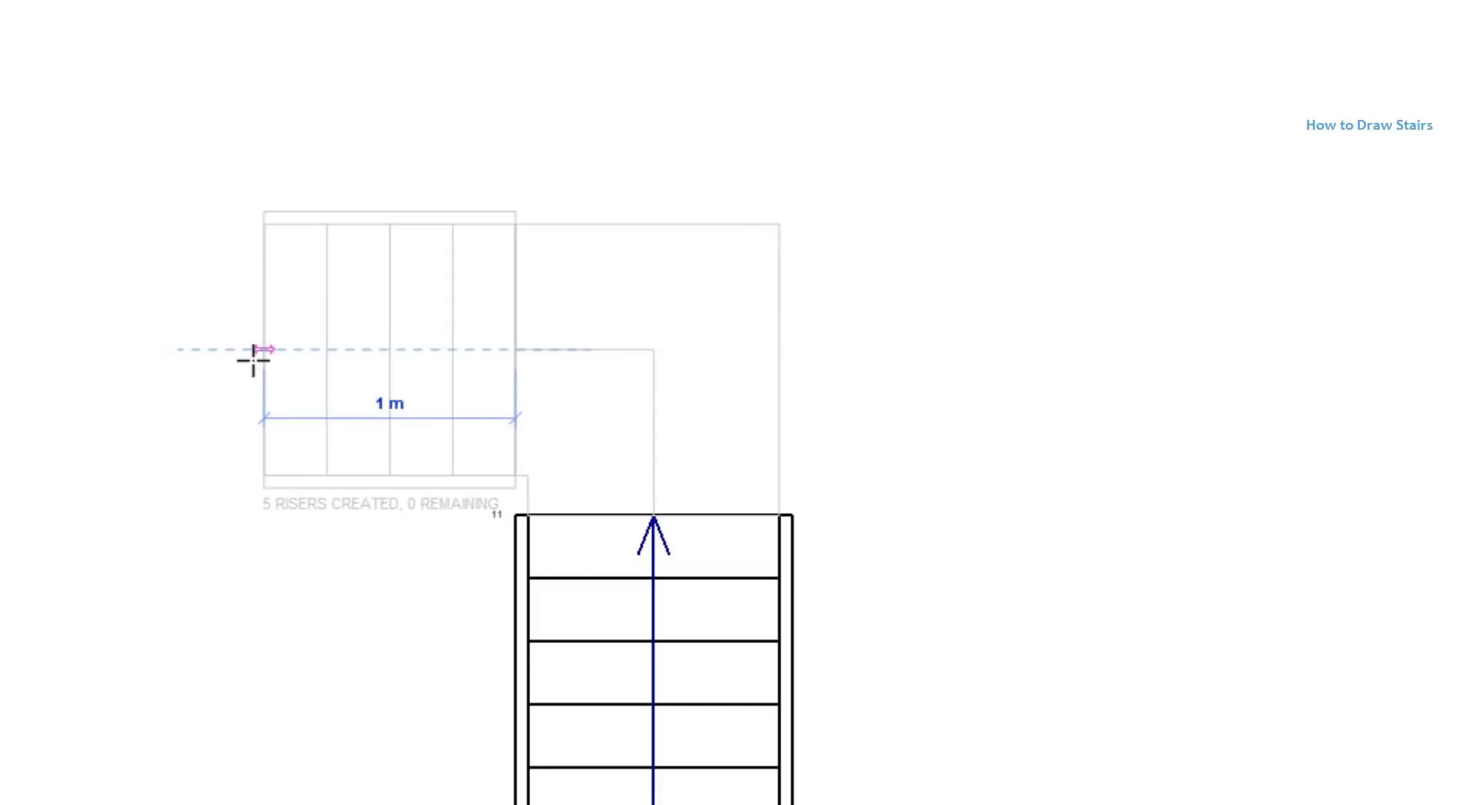
{"action": "left_click", "coordinate": [253, 359]}
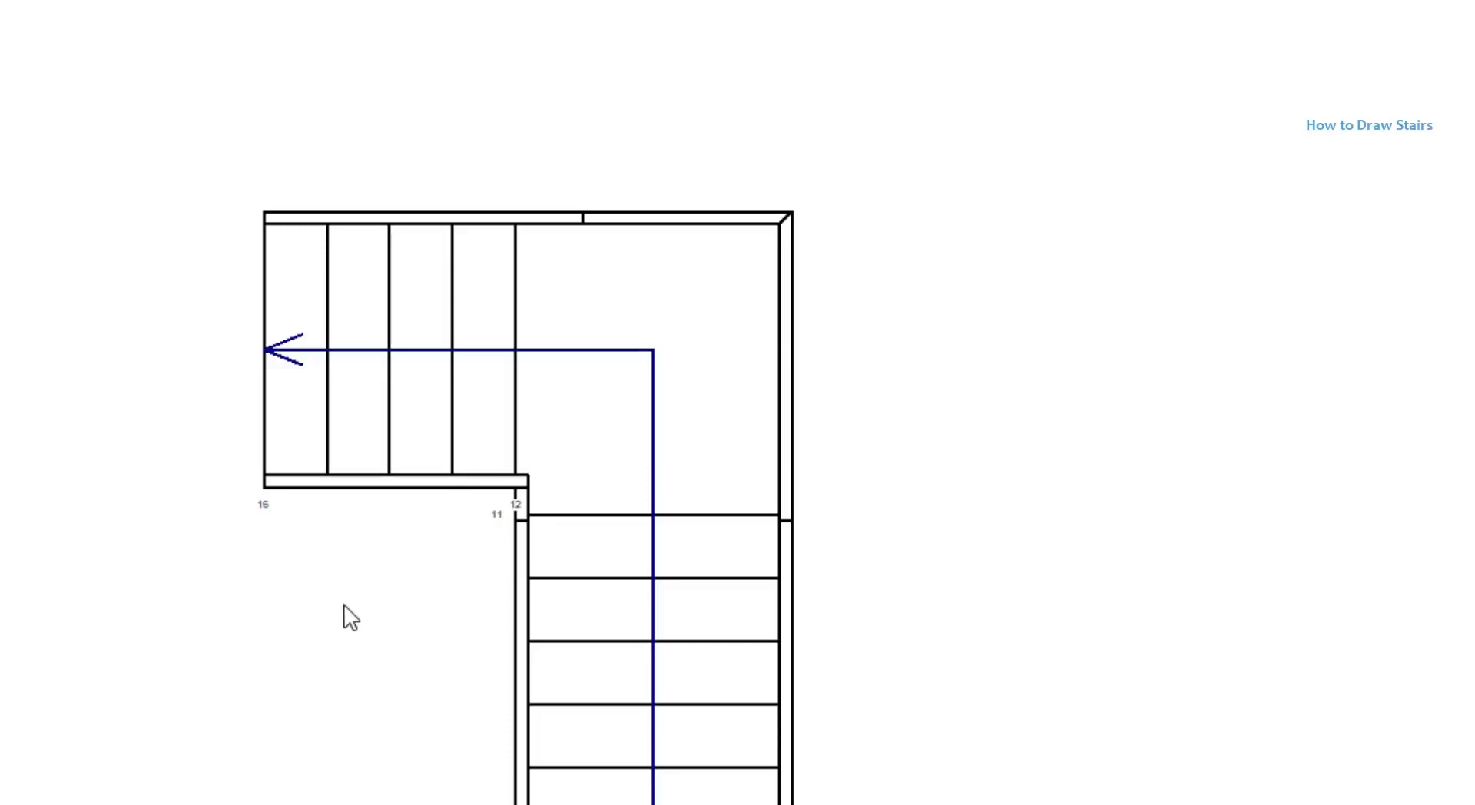
{"action": "middle_click_drag", "start_coordinate": [331, 699], "coordinate": [376, 568]}
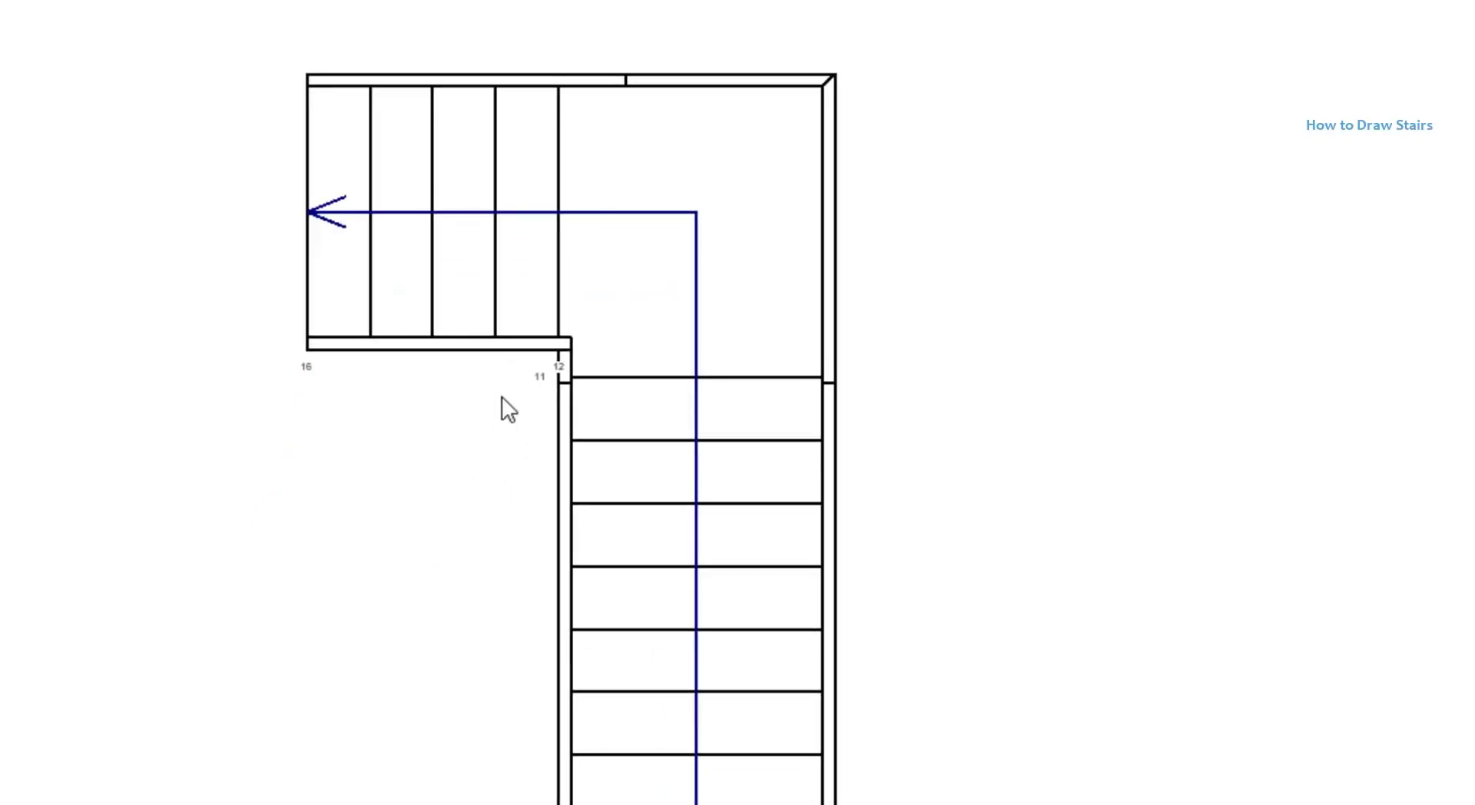
Try gaps of 0.3 m and 0 m between the short upper run and the lower run's last riser.
{"action": "left_click", "coordinate": [554, 316]}
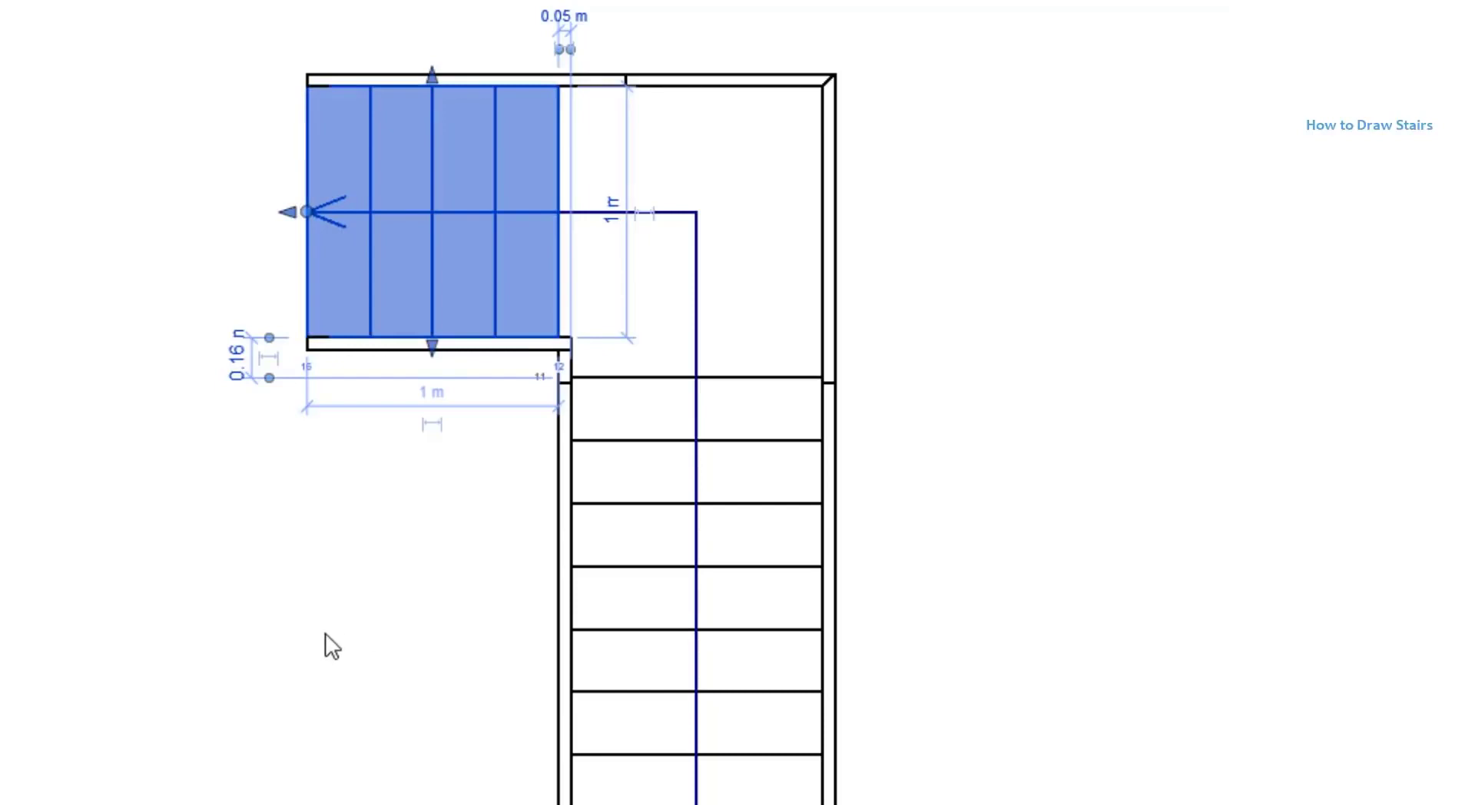
{"action": "left_click", "coordinate": [237, 355]}
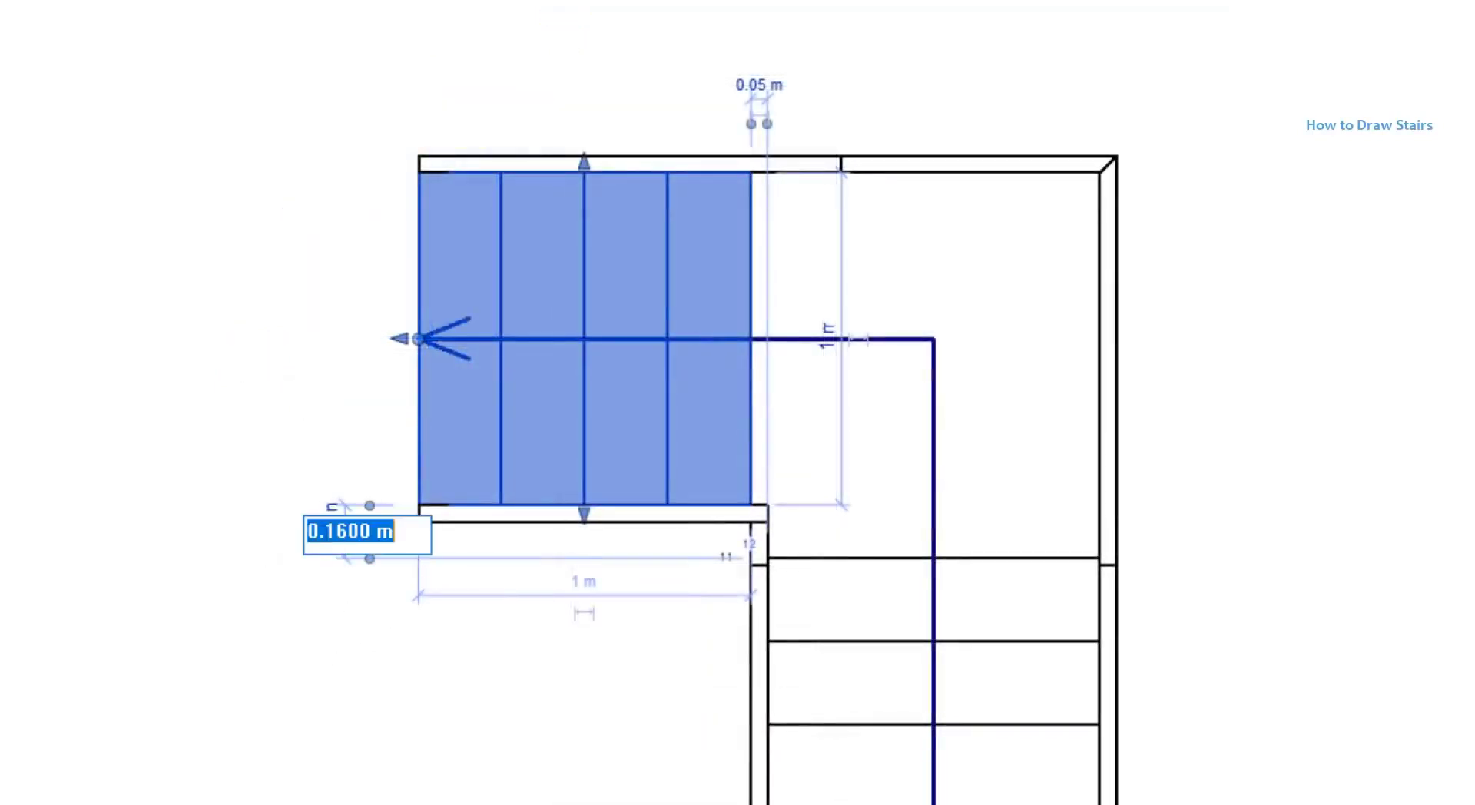
{"action": "type", "text": "0.3"}
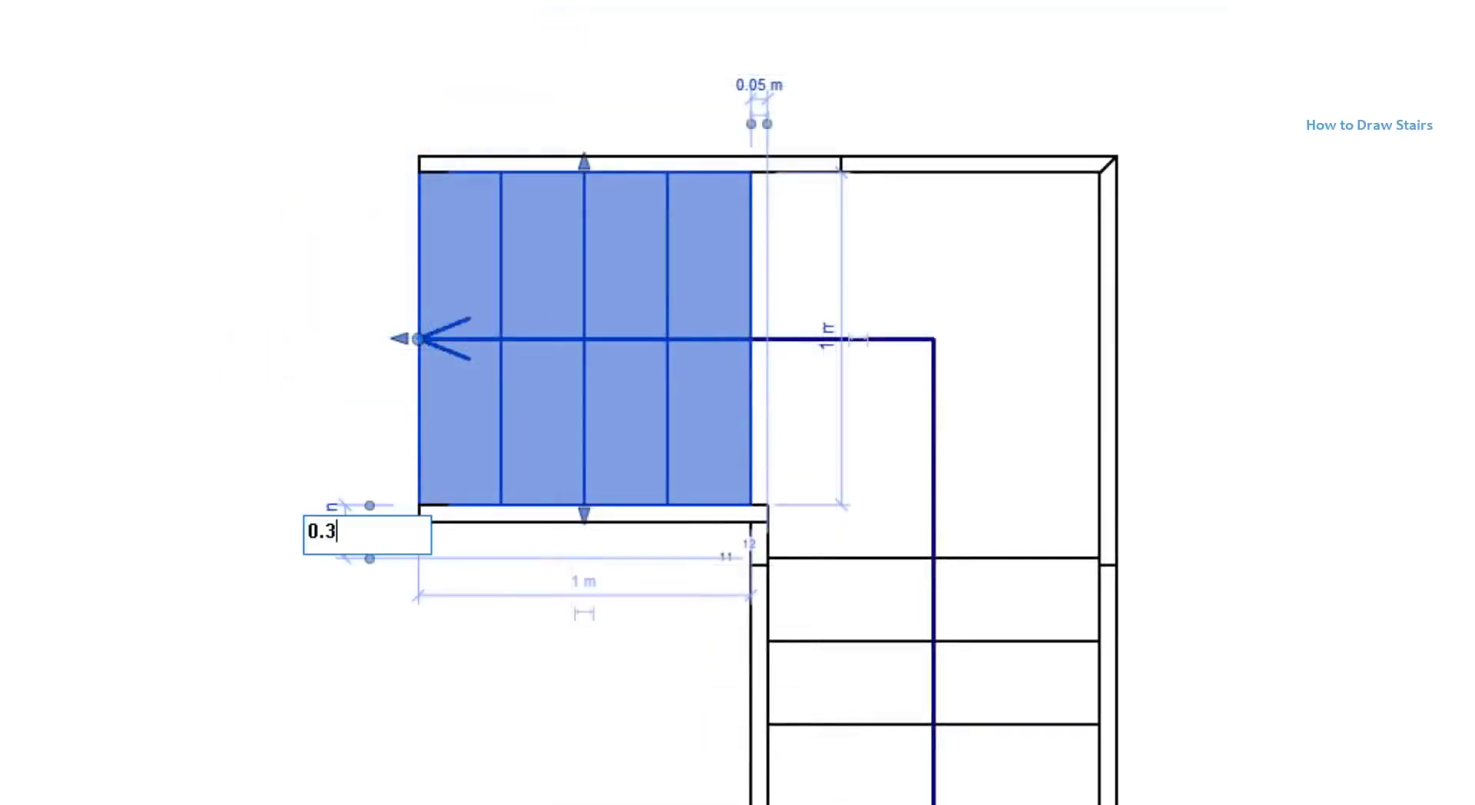
{"action": "key", "text": "Return"}
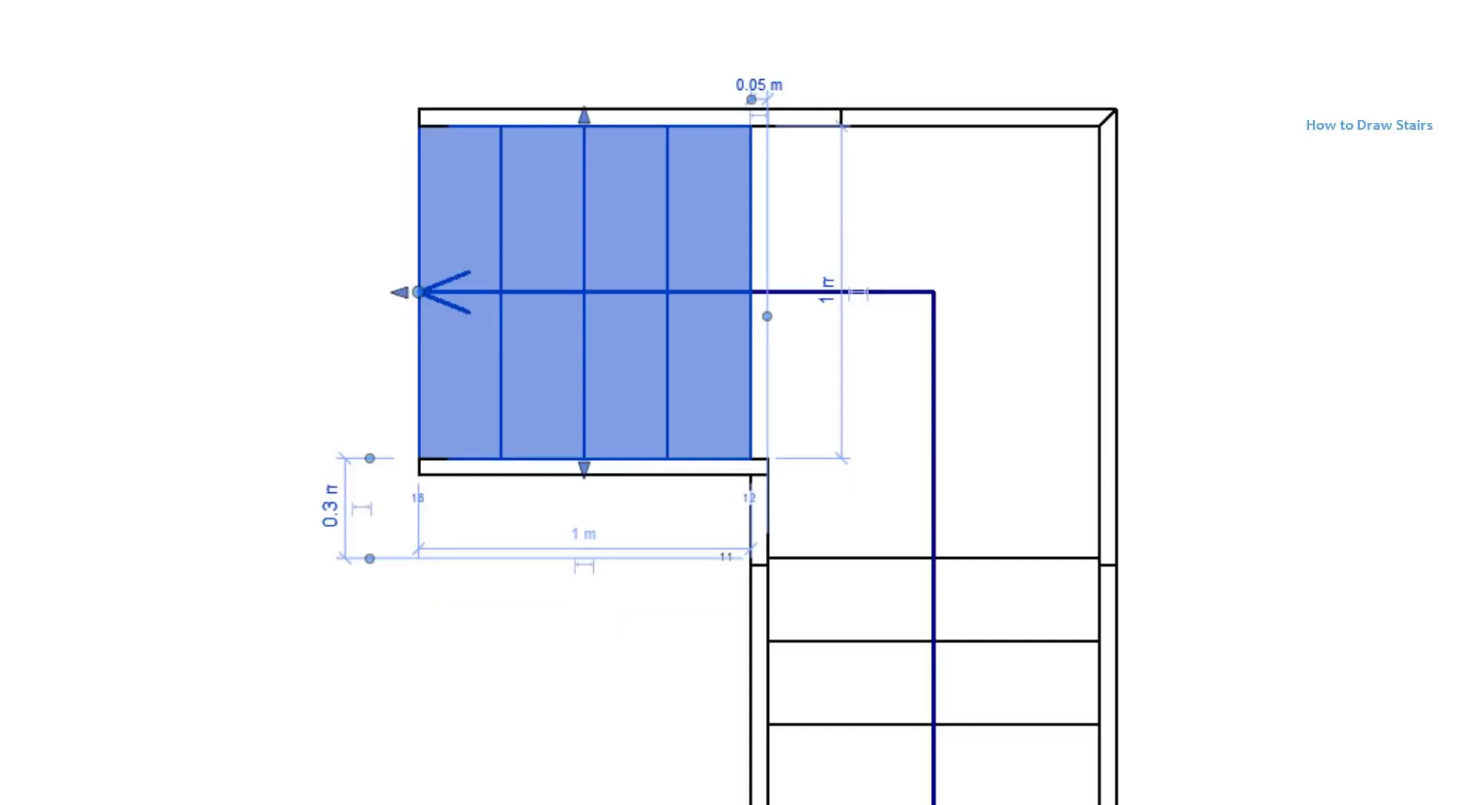
{"action": "left_click", "coordinate": [331, 506]}
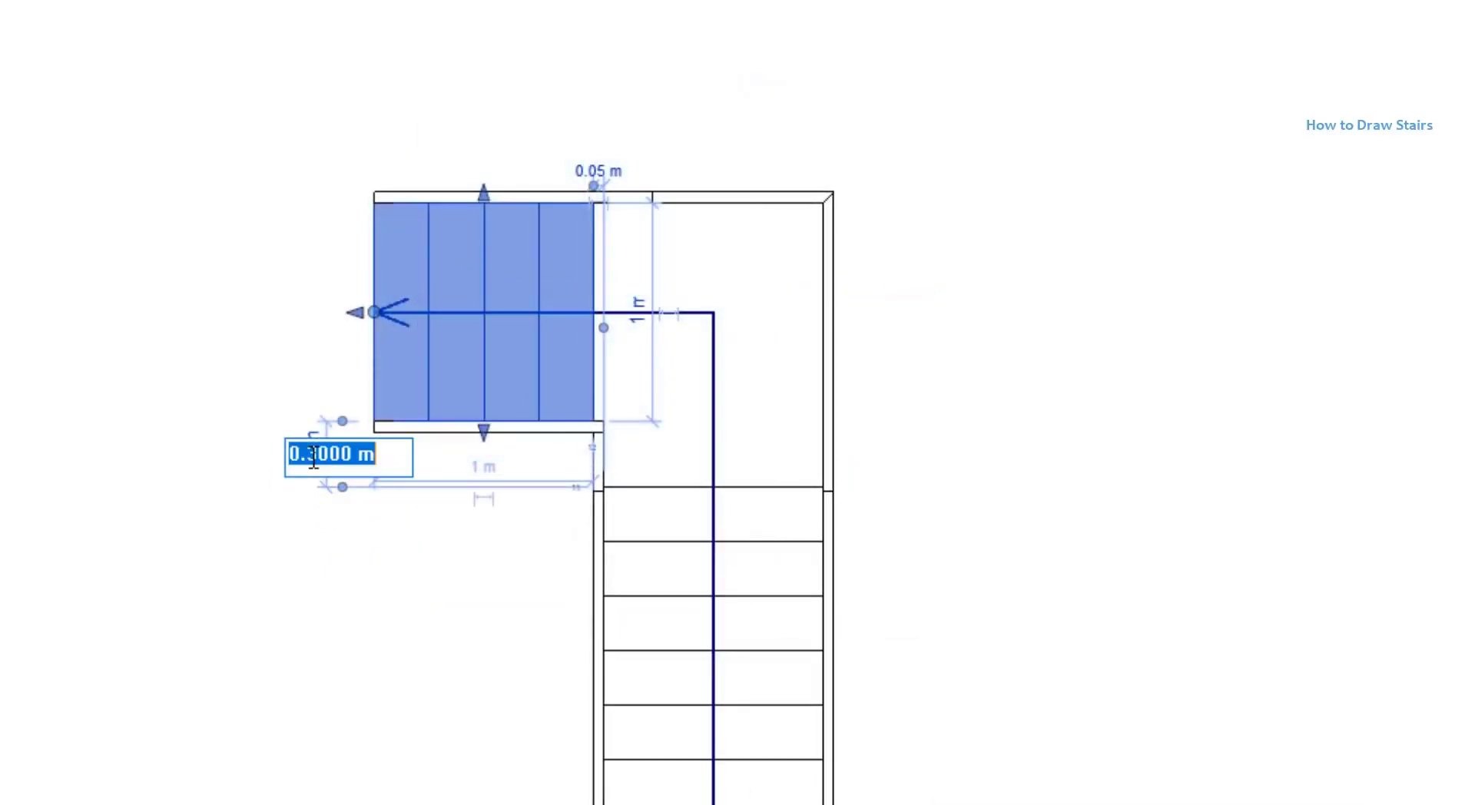
{"action": "type", "text": "0"}
{"action": "key", "text": "Return"}
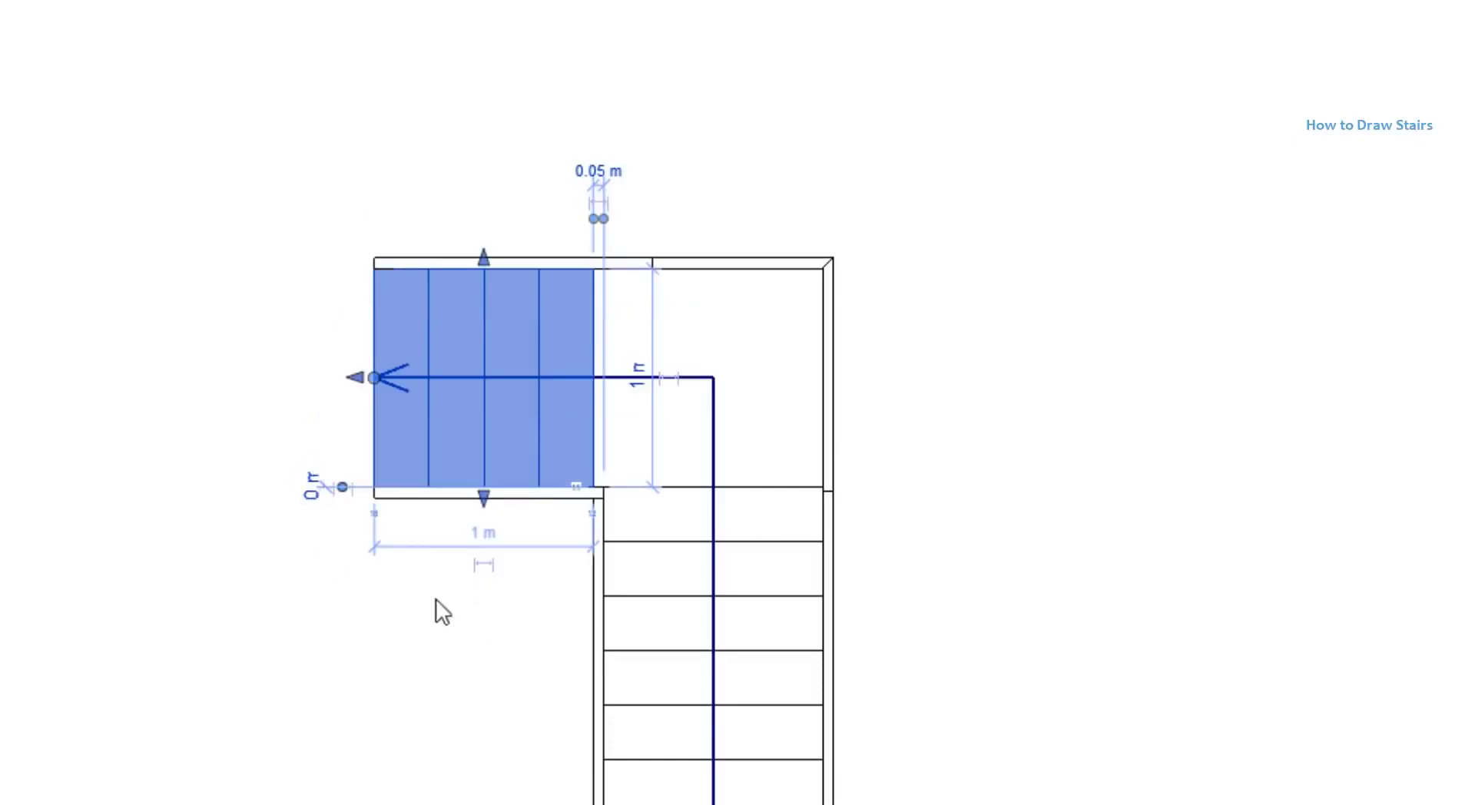
Set the gap between the short upper run and the lower run's last riser to 0.1 m.
{"action": "left_click", "coordinate": [310, 493]}
{"action": "type", "text": "0.1"}
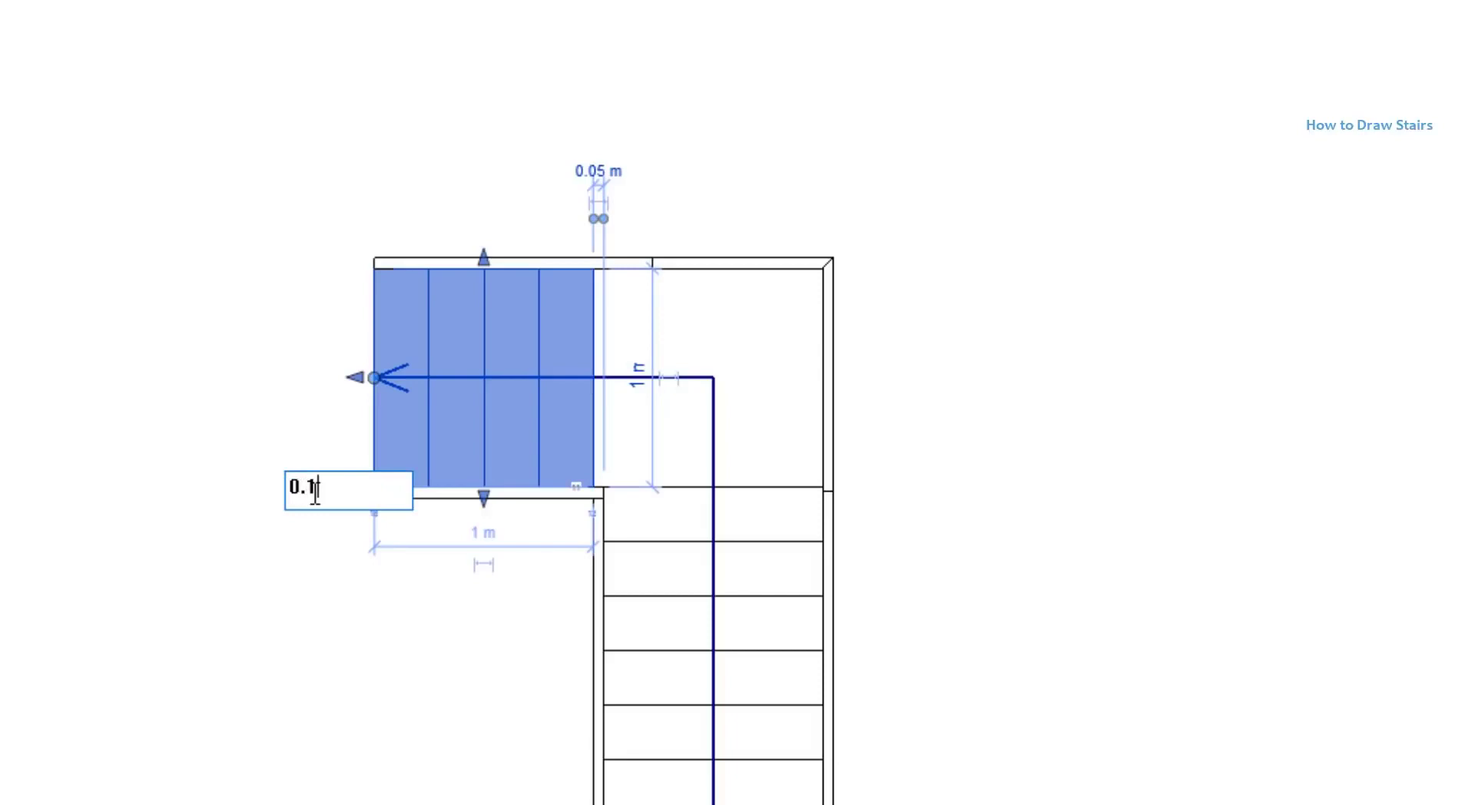
{"action": "key", "text": "Return"}
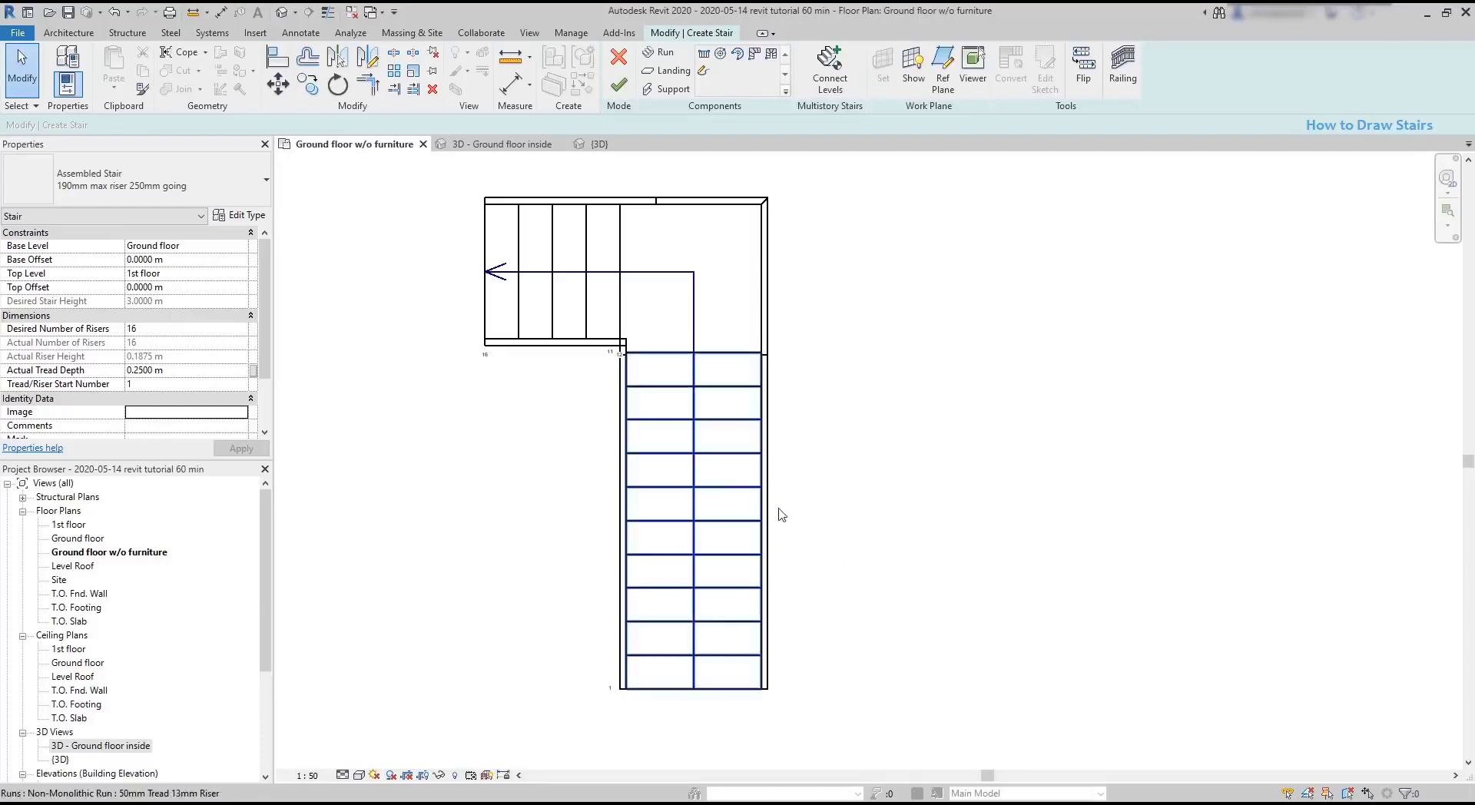
Select the lower run, the landing and the upper run one after another to inspect the stair's components.
{"action": "left_click", "coordinate": [736, 486]}
{"action": "left_click", "coordinate": [837, 357]}
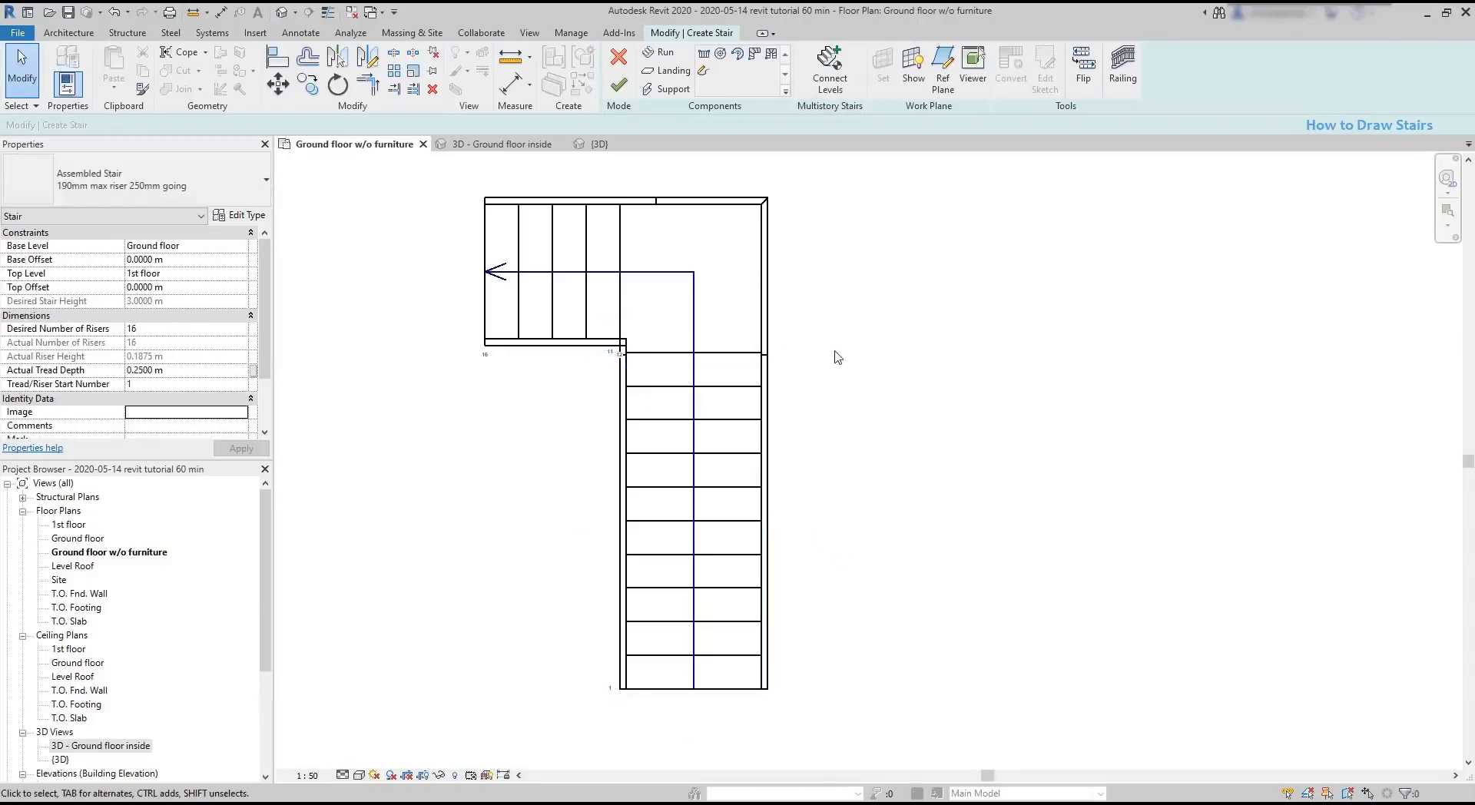
{"action": "left_click", "coordinate": [703, 296]}
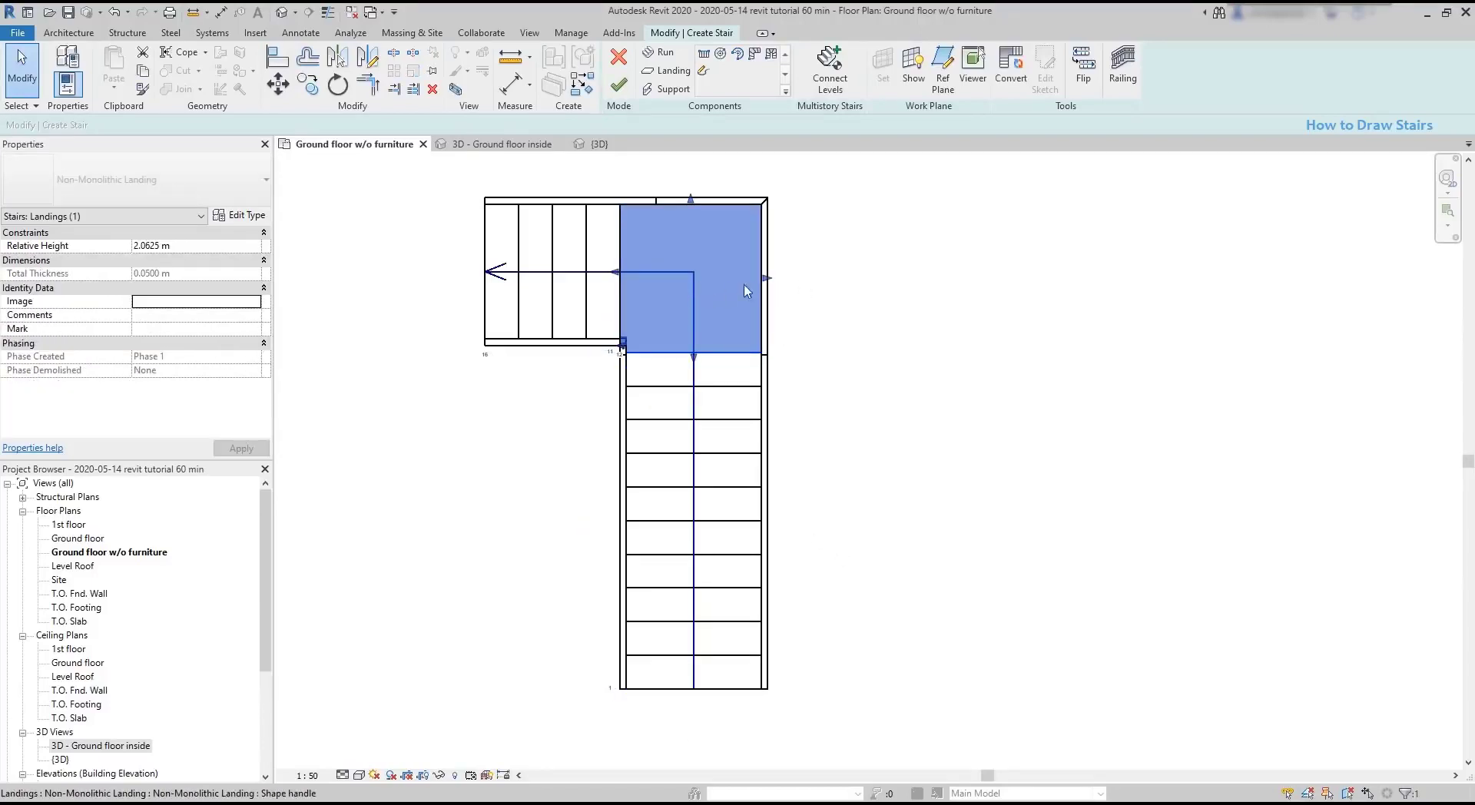
{"action": "left_click", "coordinate": [579, 315]}
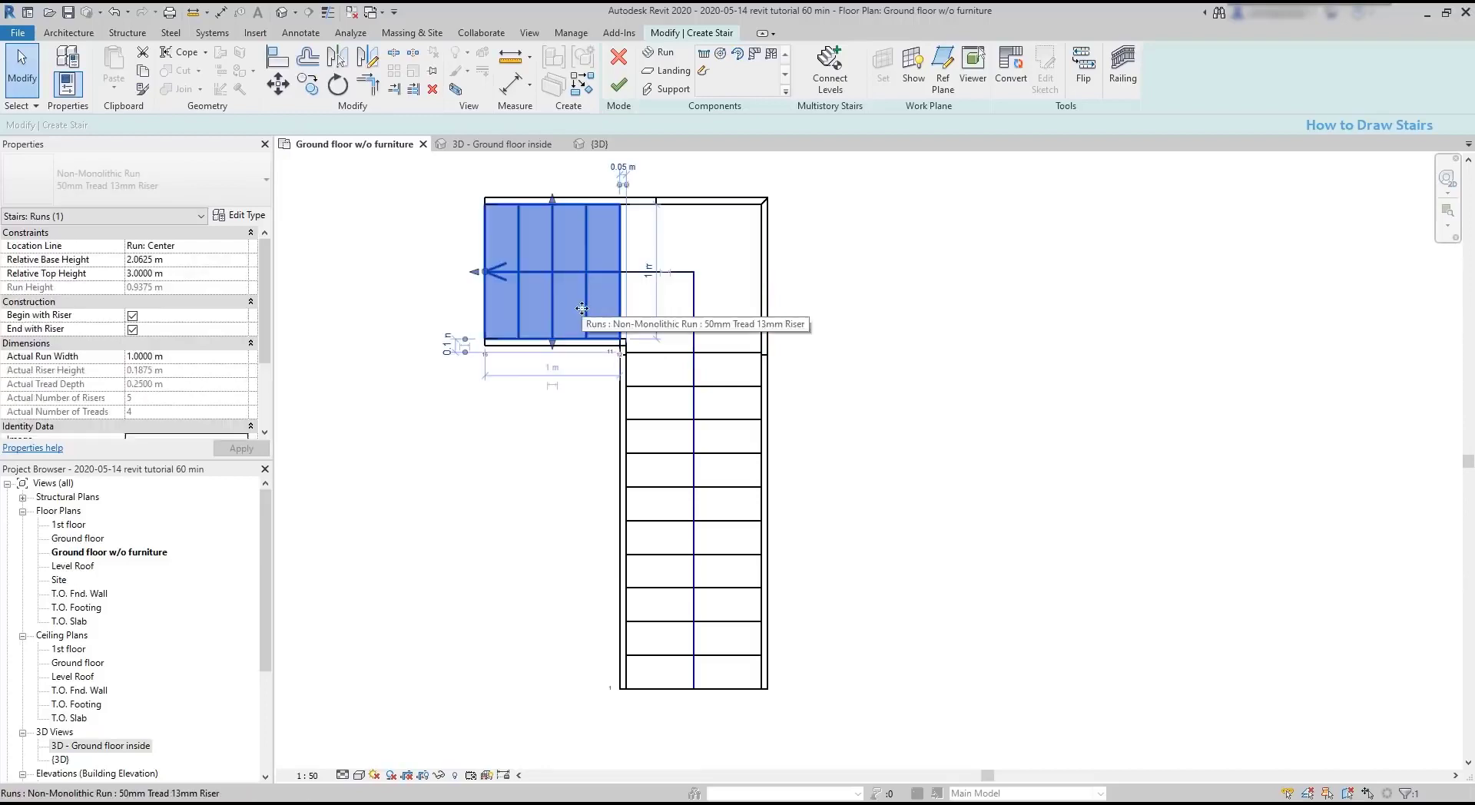
Shorten the lower run from its start to about 2 m, and pull the upper run's end back to about 0.75 m long.
{"action": "left_click", "coordinate": [673, 496]}
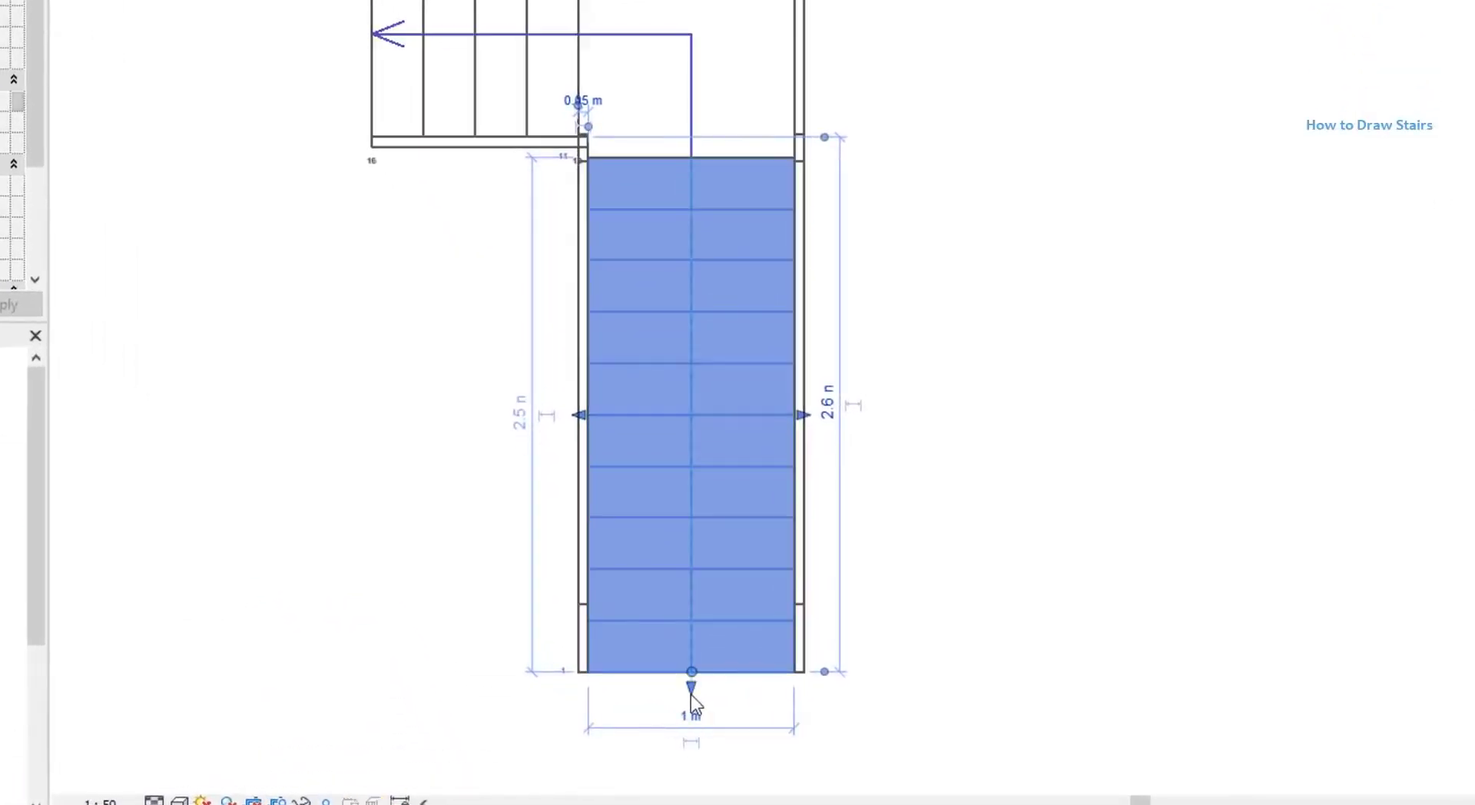
{"action": "left_click_drag", "start_coordinate": [690, 695], "coordinate": [689, 620]}
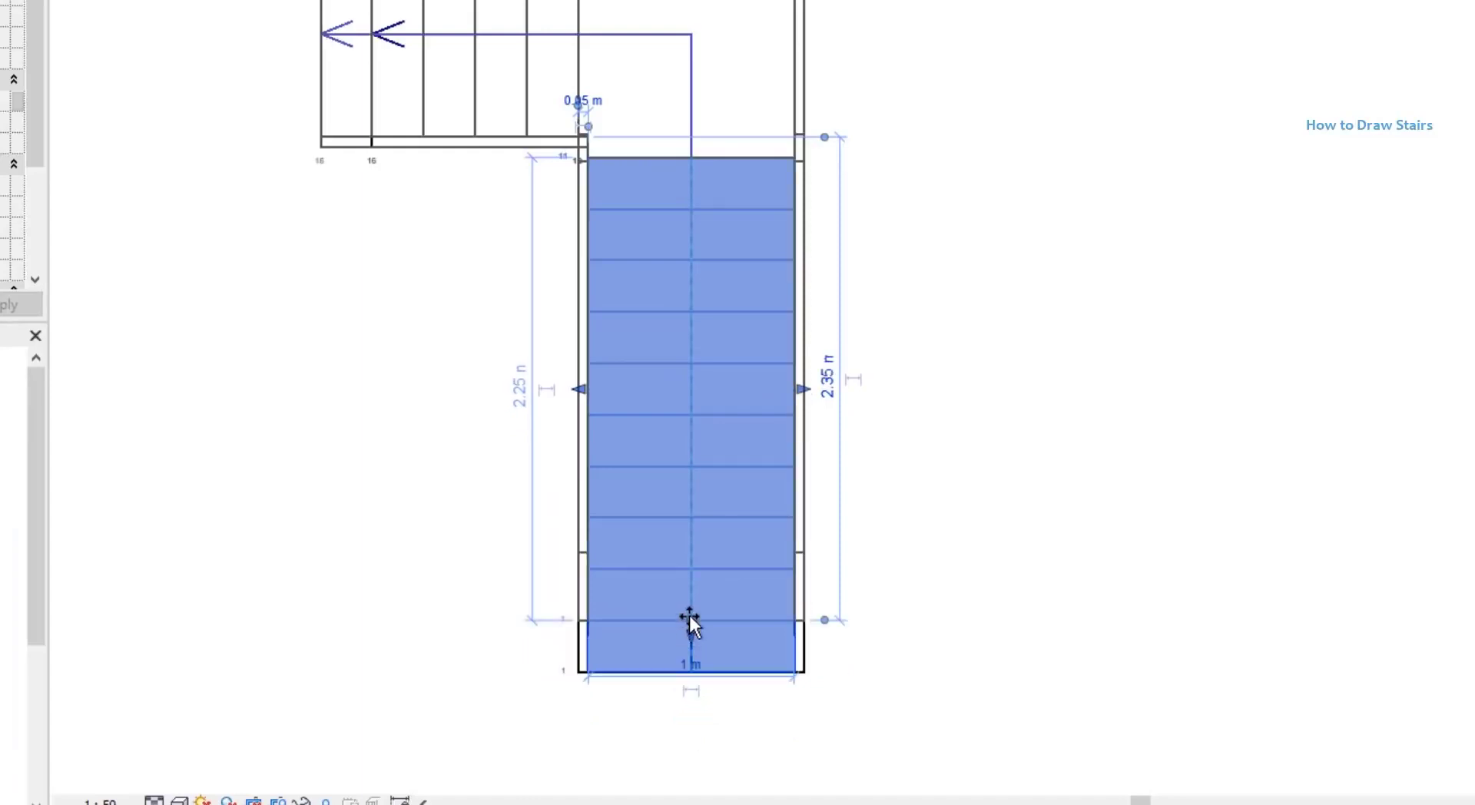
{"action": "mouse_move", "coordinate": [689, 615]}
{"action": "left_mouse_down"}
{"action": "mouse_move", "coordinate": [688, 565]}
{"action": "mouse_move", "coordinate": [691, 612]}
{"action": "left_mouse_up"}
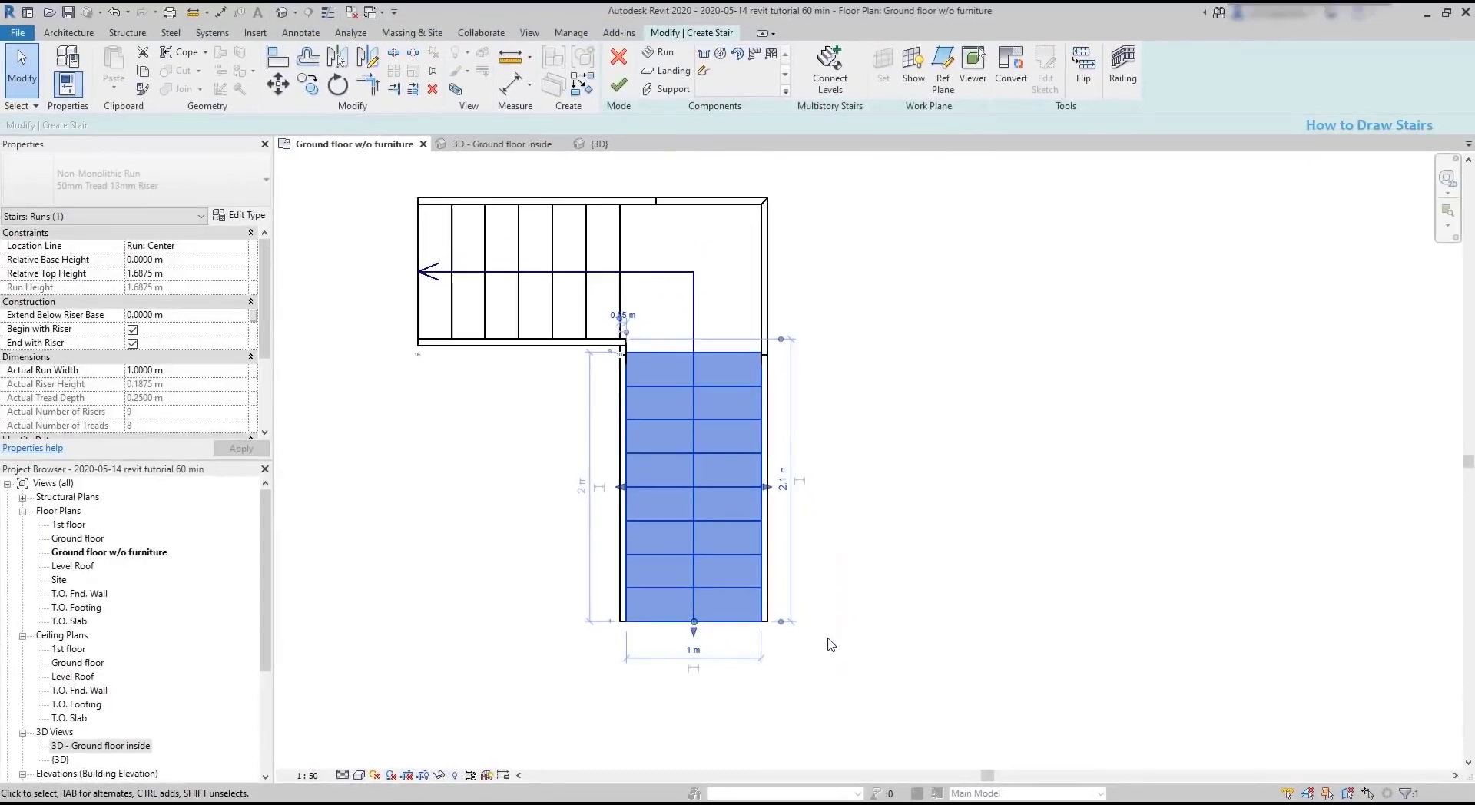
{"action": "left_click", "coordinate": [458, 310]}
{"action": "left_click_drag", "start_coordinate": [413, 274], "coordinate": [524, 271]}
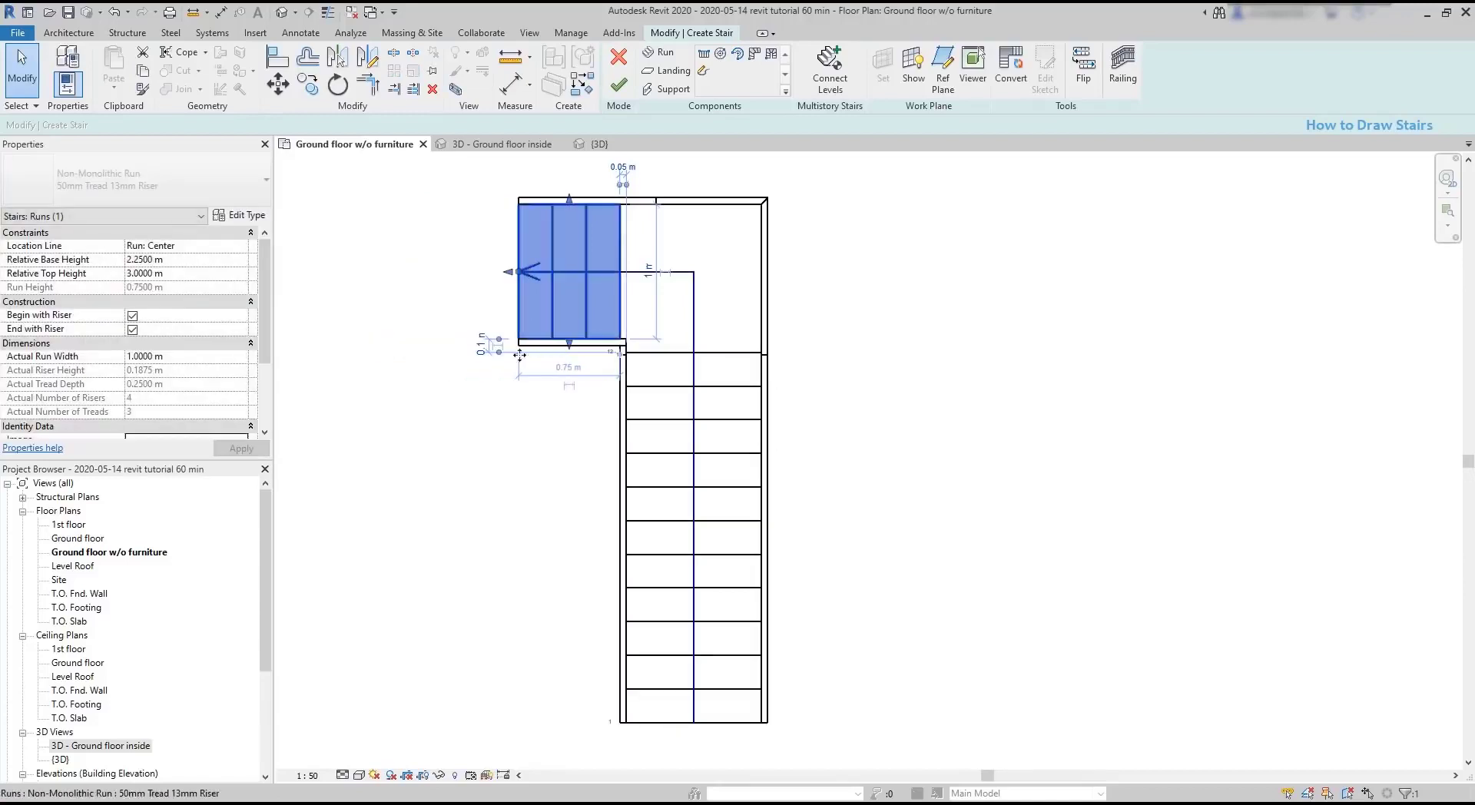
Stretch the lower run to about 1.38 m wide, set its Actual Run Width to 1 m and finish the stair.
{"action": "left_click", "coordinate": [680, 534]}
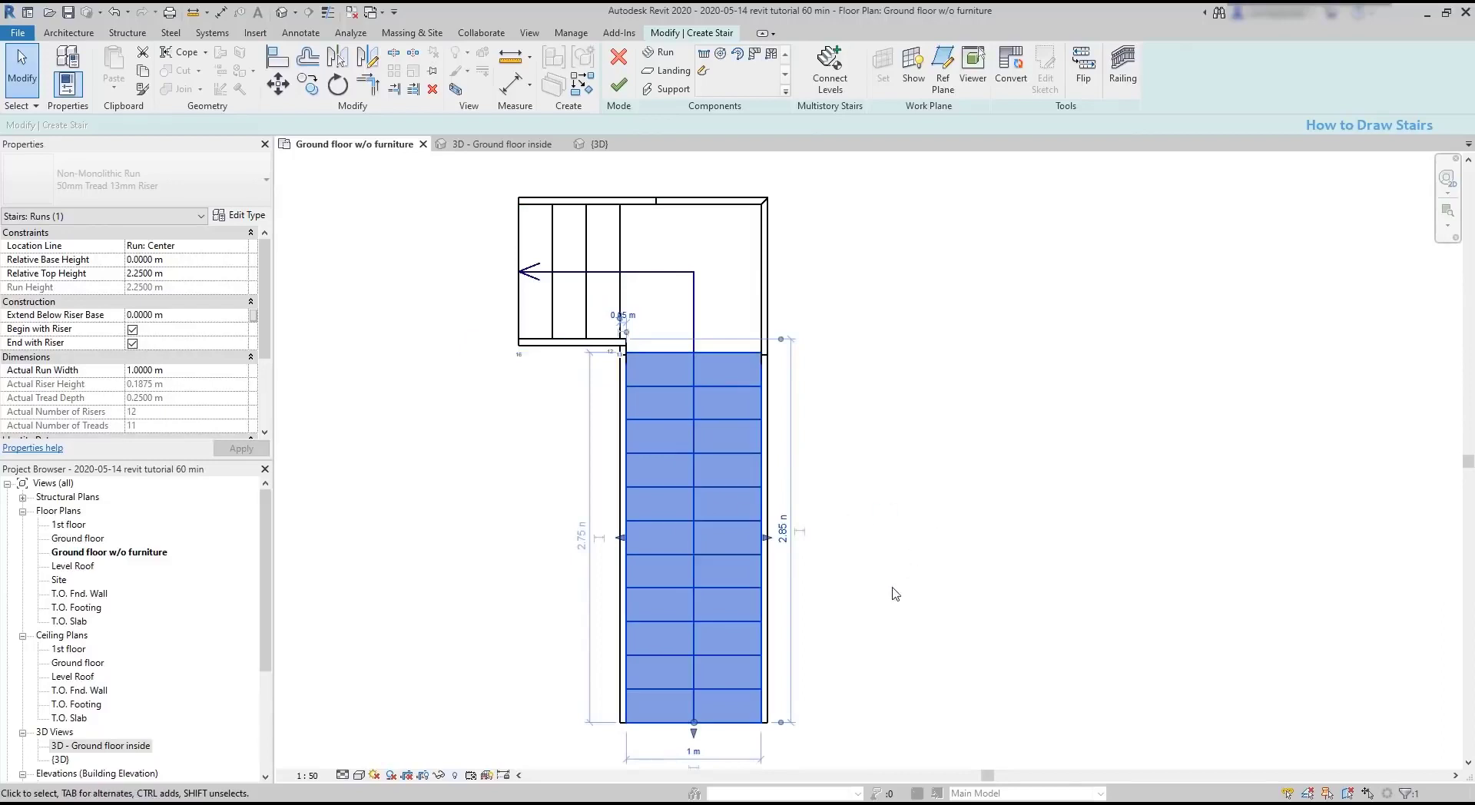
{"action": "left_click_drag", "start_coordinate": [767, 538], "coordinate": [816, 539]}
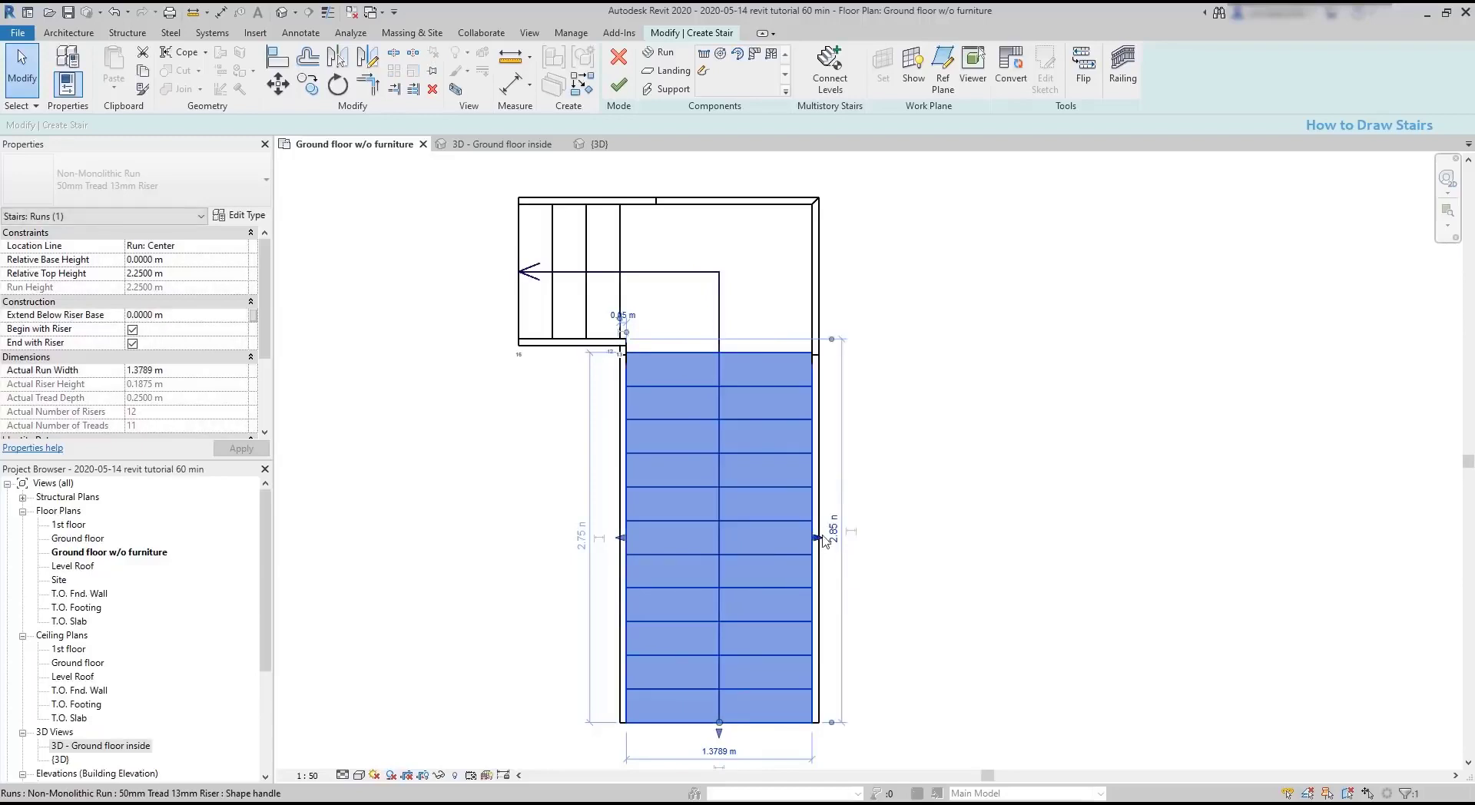
{"action": "left_click", "coordinate": [156, 373]}
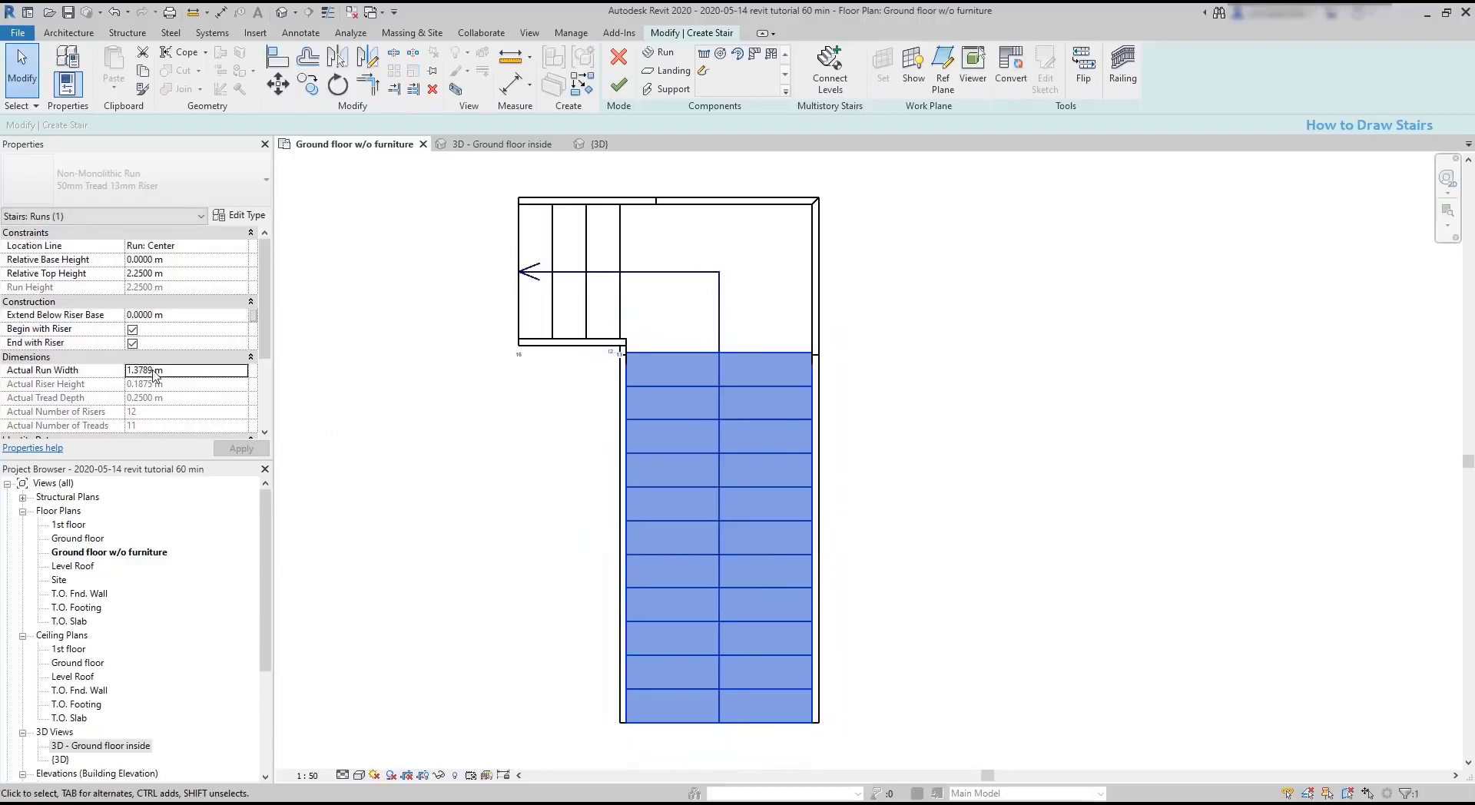
{"action": "left_click_drag", "start_coordinate": [164, 372], "coordinate": [112, 372]}
{"action": "type", "text": "1"}
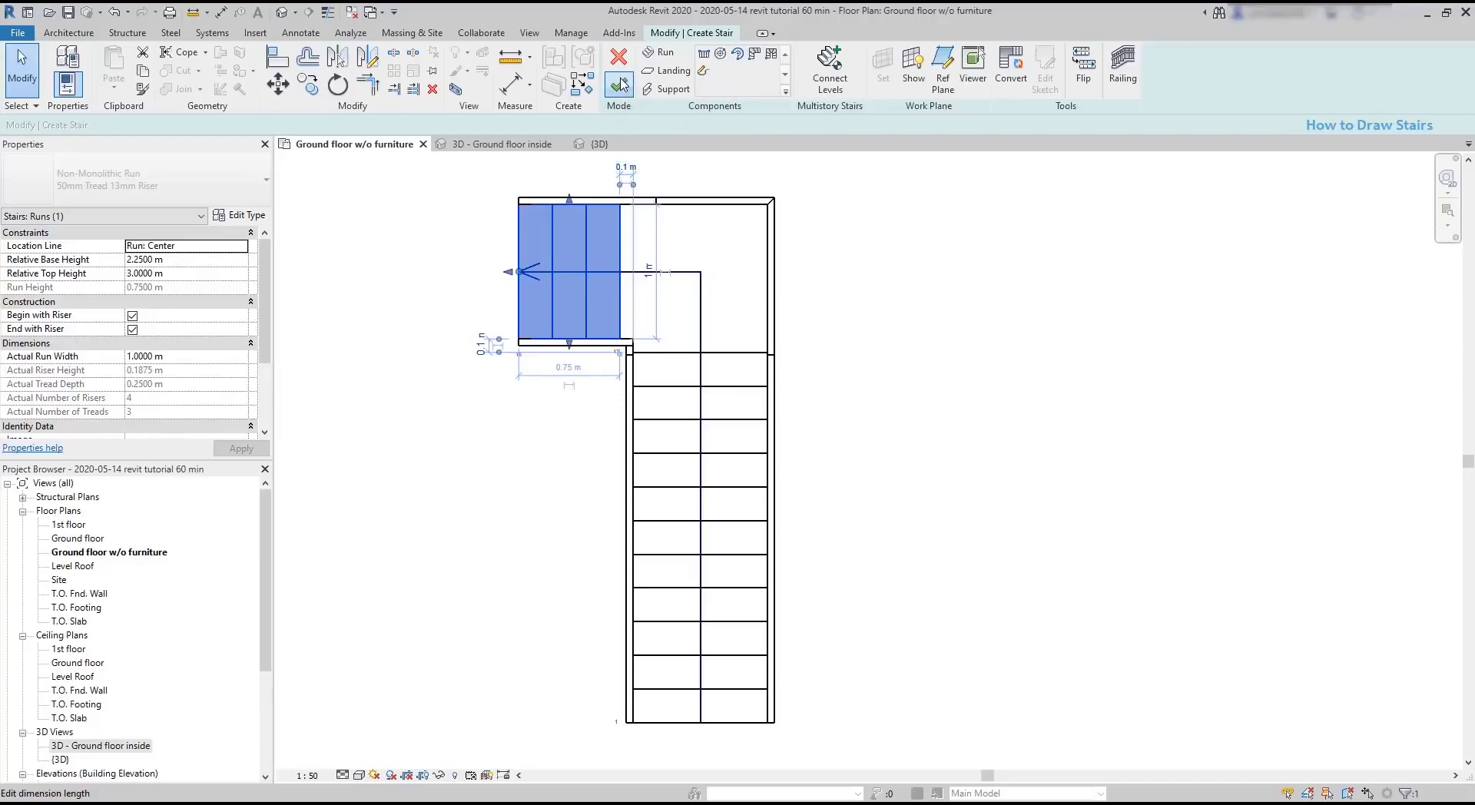
{"action": "left_click", "coordinate": [621, 81]}
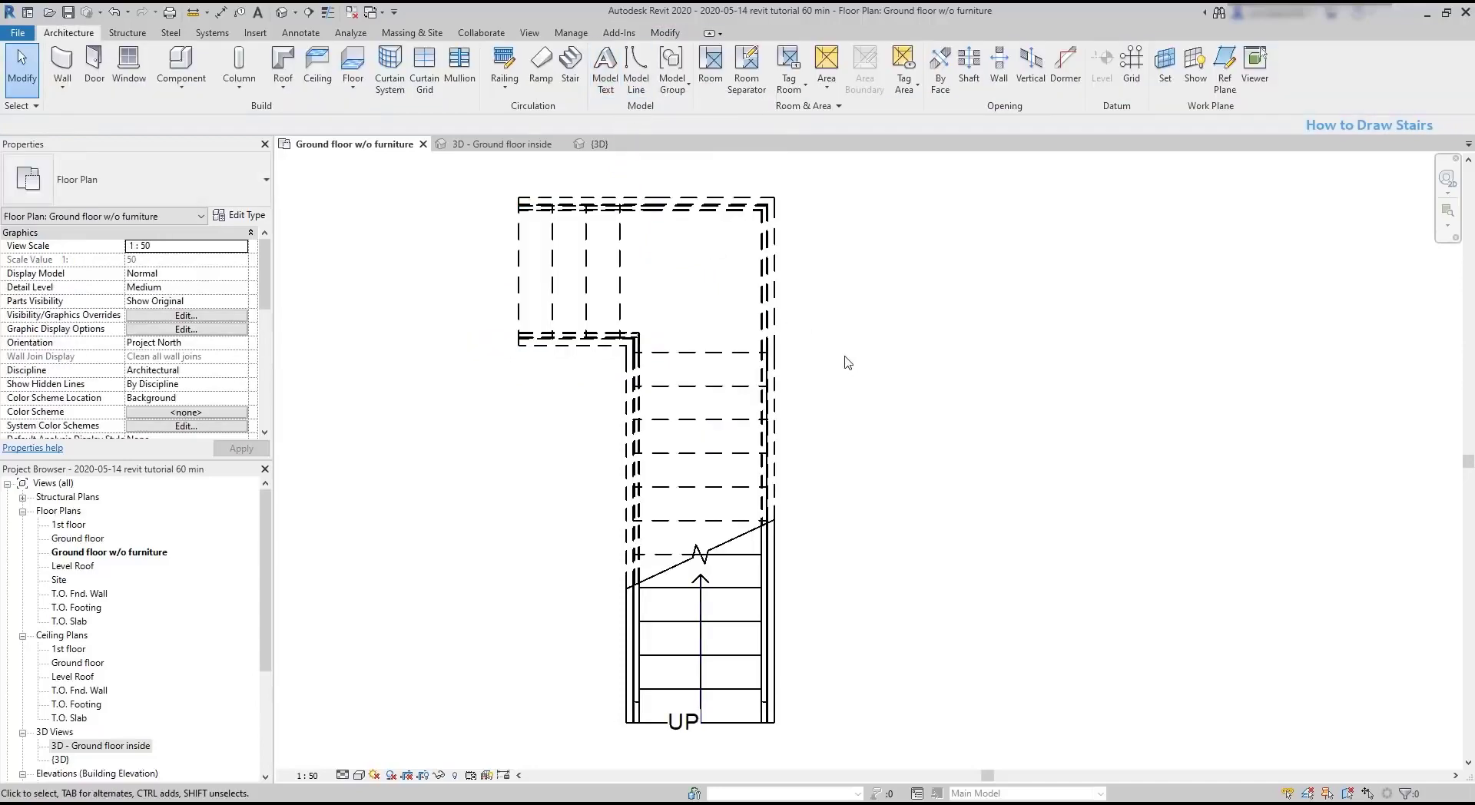
Try moving the stair's outer railing sideways away from the stair, and undo the move.
{"action": "left_click", "coordinate": [768, 478]}
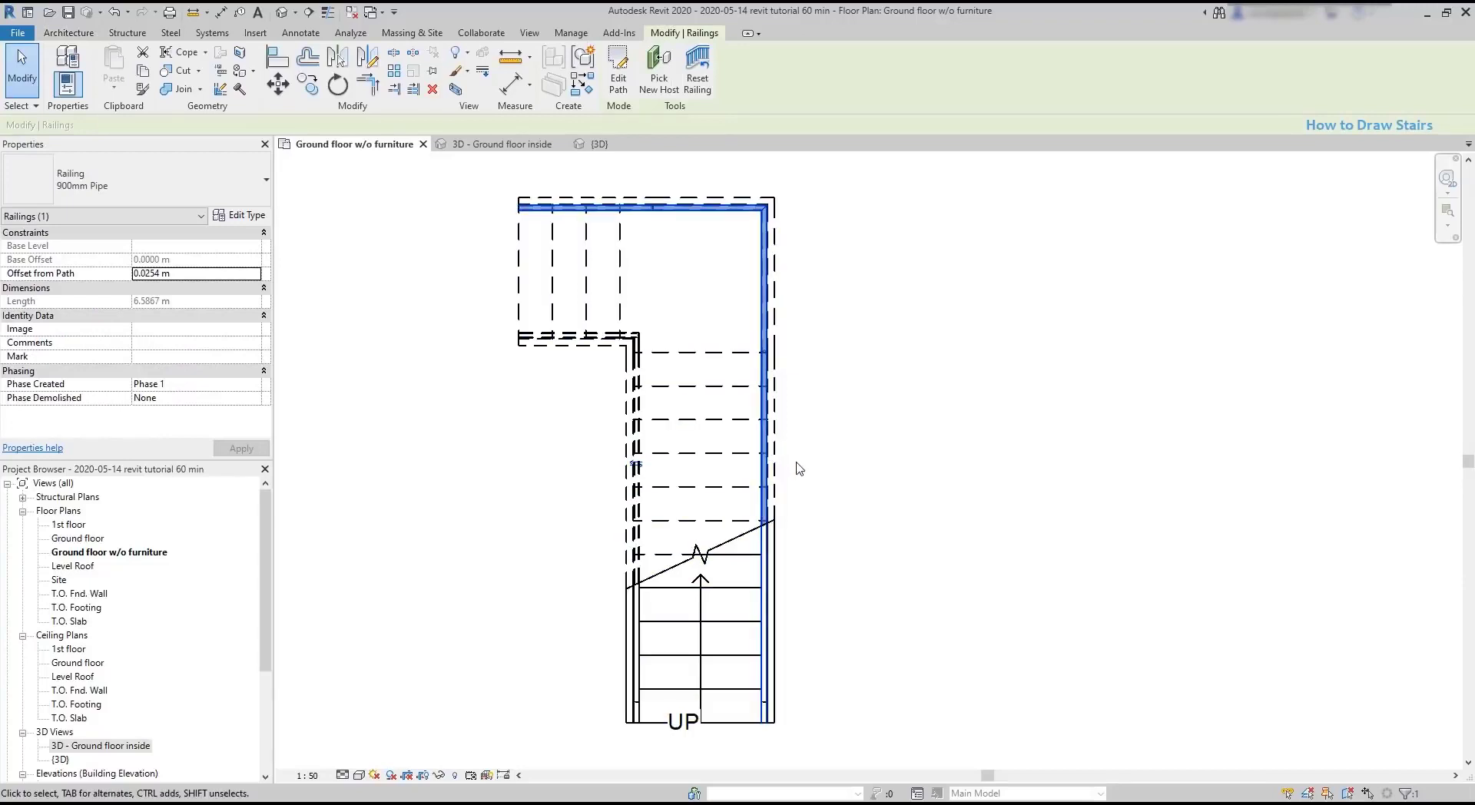
{"action": "left_click_drag", "start_coordinate": [1004, 451], "coordinate": [1003, 451]}
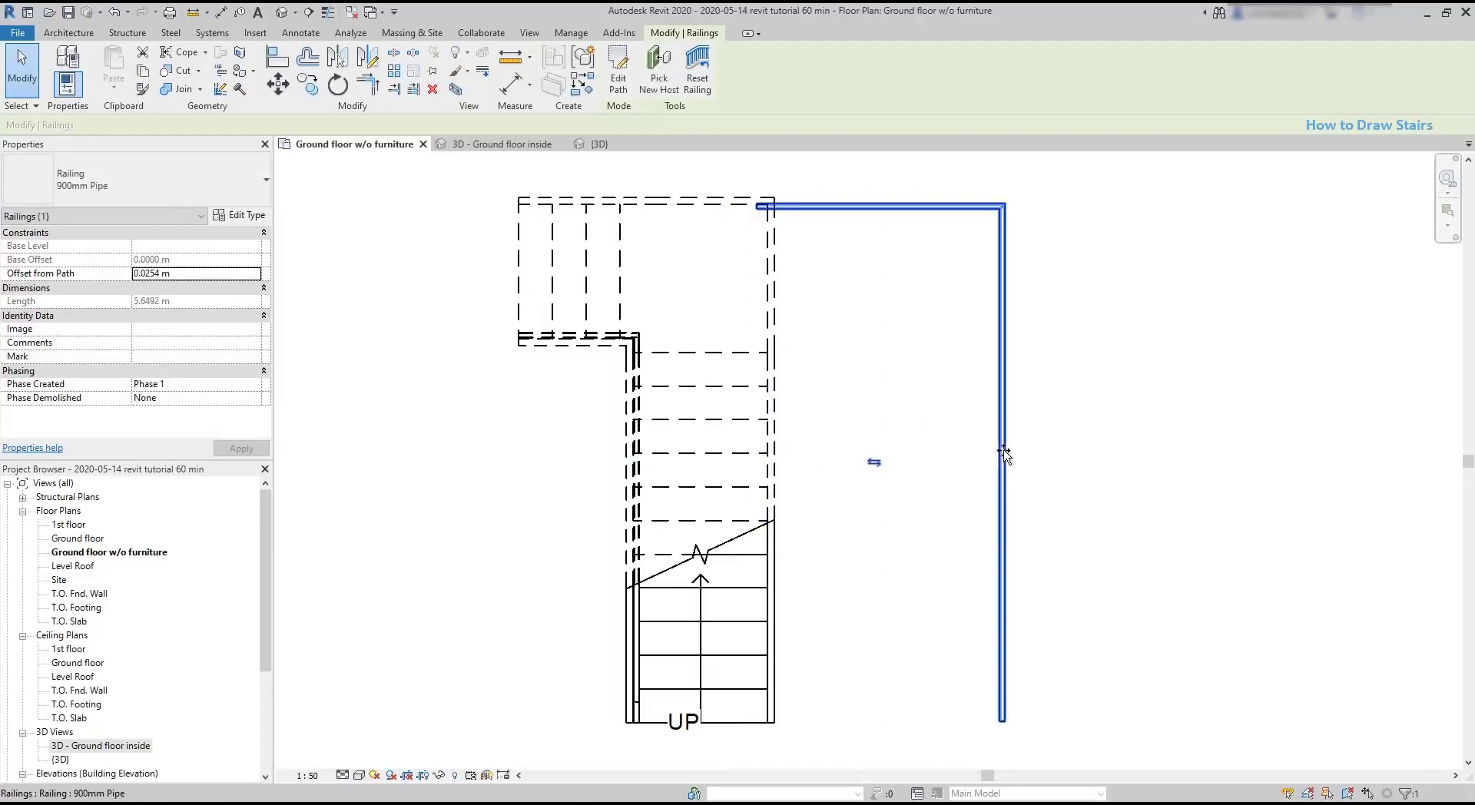
{"action": "key", "text": "ctrl+z"}
{"action": "key", "text": "Escape"}
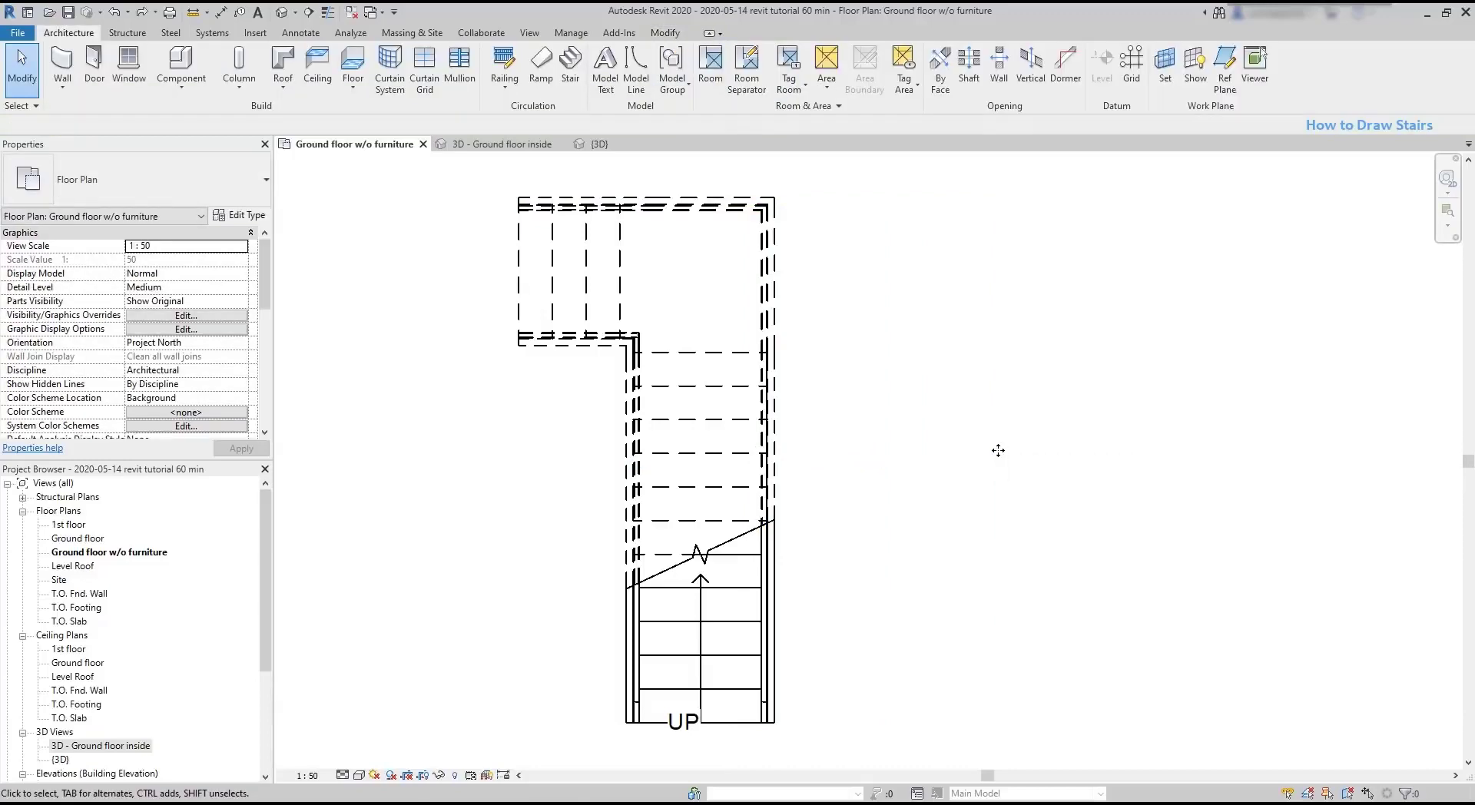
Move the finished L-shaped stair farther away from the house in the ground floor plan.
{"action": "left_click", "coordinate": [726, 593]}
{"action": "left_click_drag", "start_coordinate": [726, 590], "coordinate": [1021, 564]}
{"action": "scroll", "coordinate": [844, 572], "scroll_direction": "down", "scroll_amount": 3}
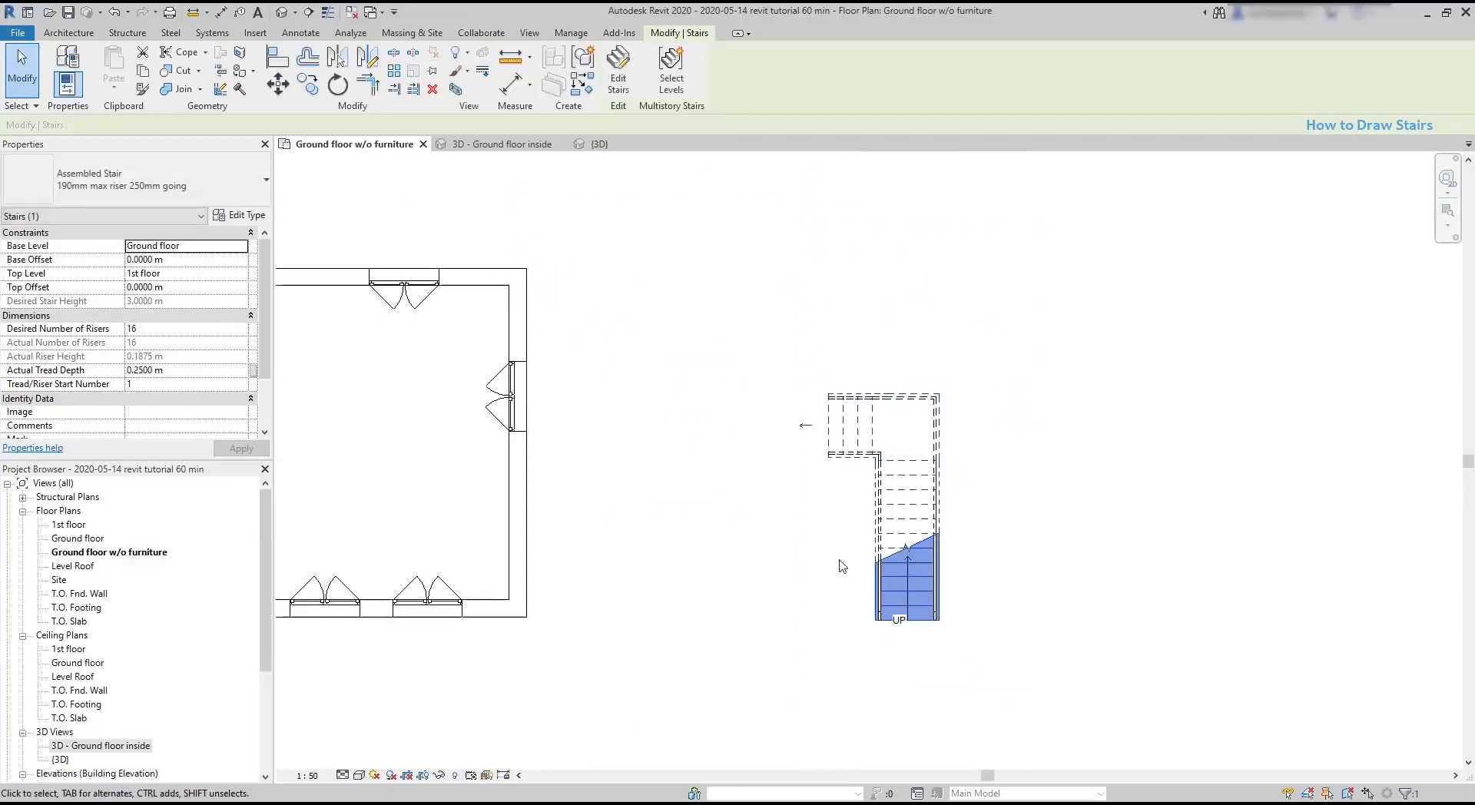
Move the L-shaped stair into the house's large room and check it in the 3D - Ground floor inside view.
{"action": "left_click_drag", "start_coordinate": [420, 514], "coordinate": [400, 498]}
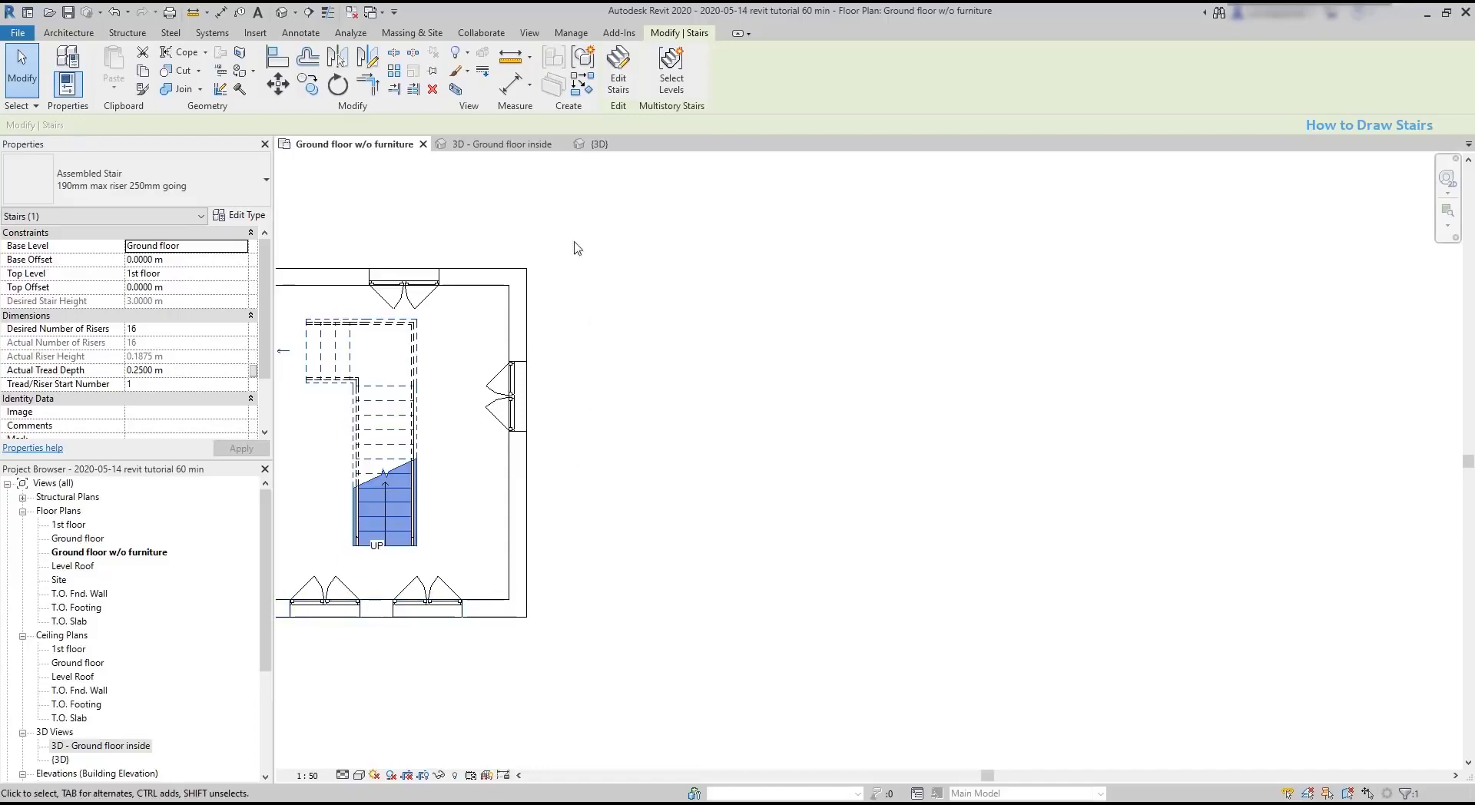
{"action": "left_click", "coordinate": [538, 145]}
{"action": "scroll", "coordinate": [705, 511], "scroll_direction": "down", "scroll_amount": 5}
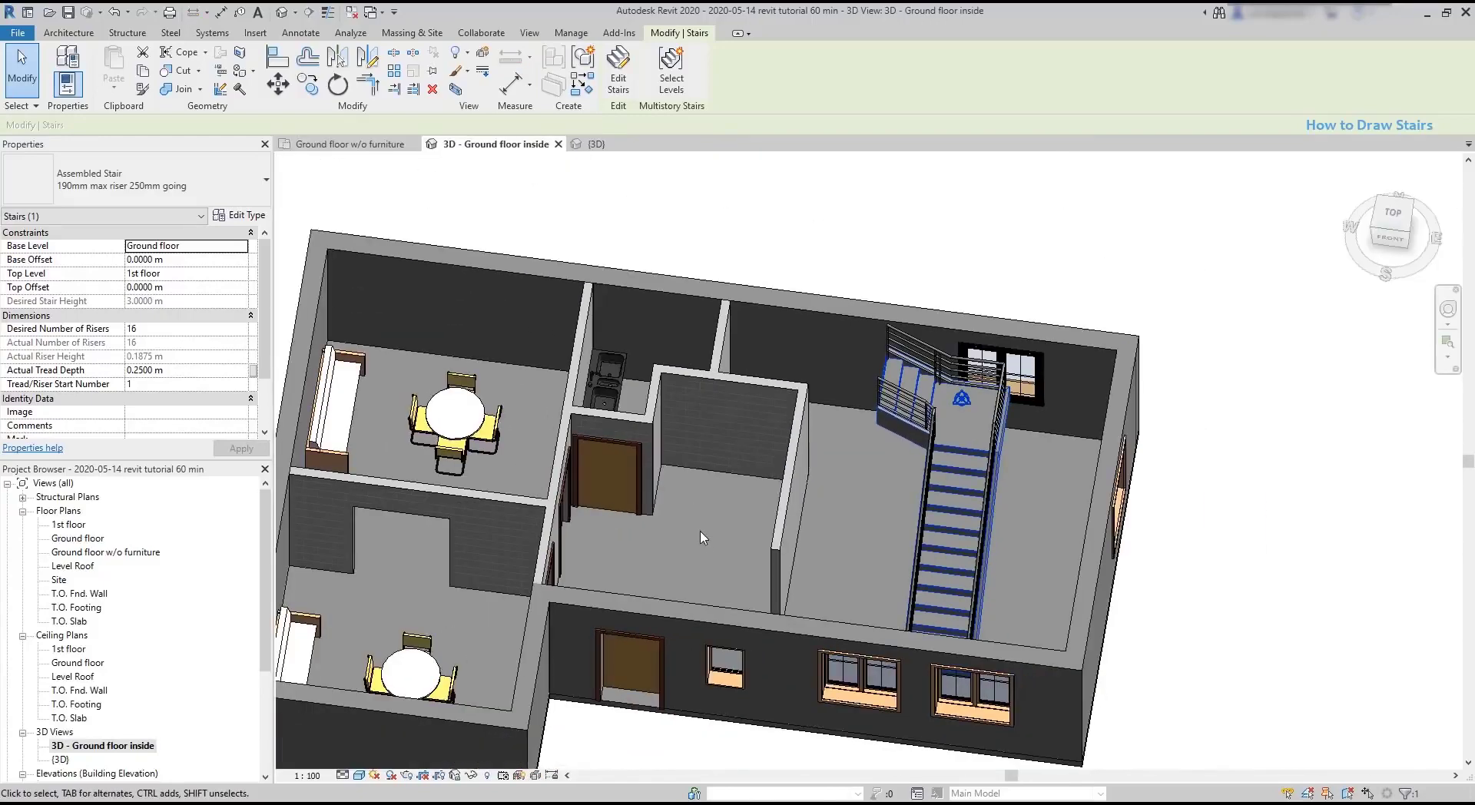
{"action": "key", "text": "Escape"}
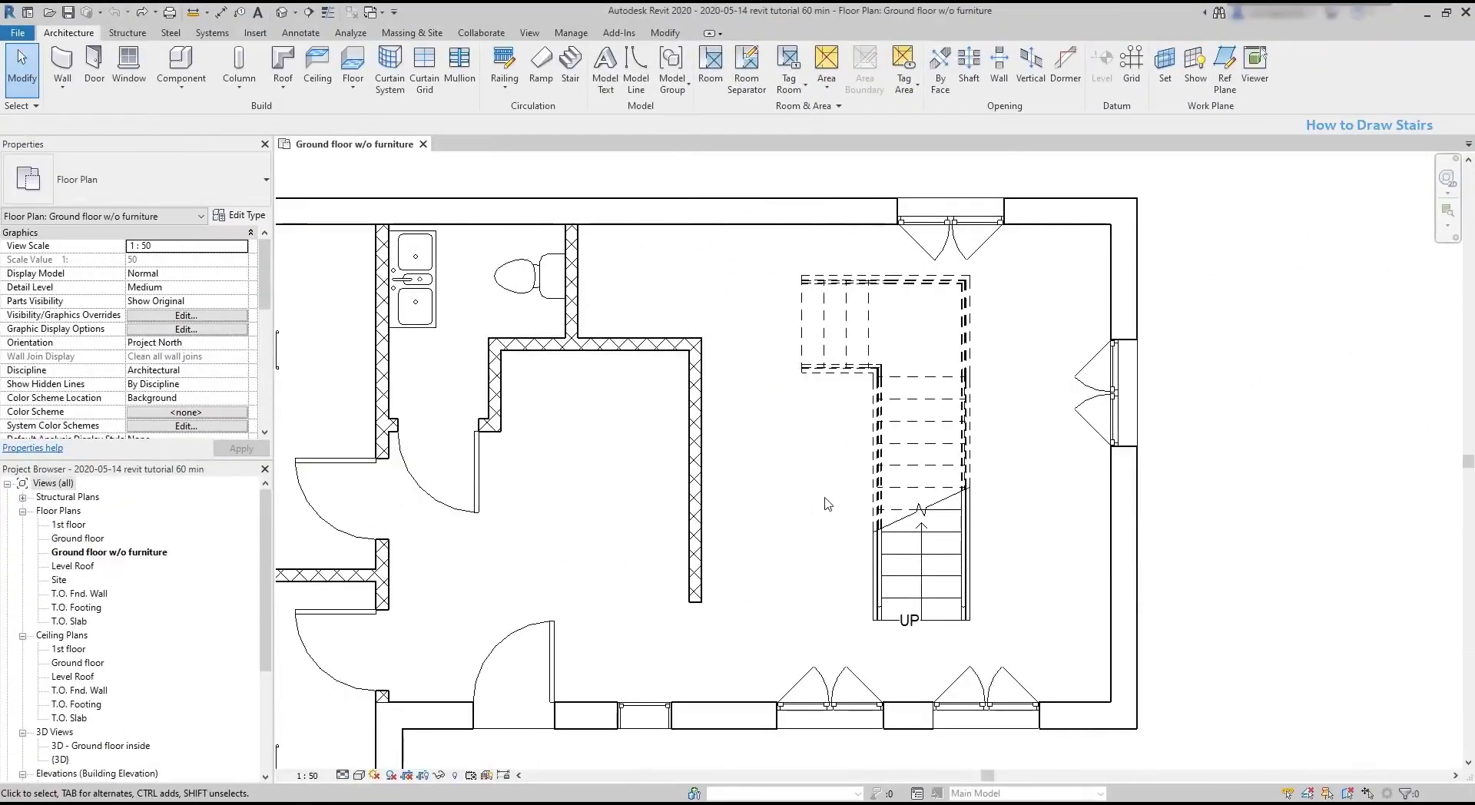
Delete the L-shaped stair from the large room in the ground floor plan.
{"action": "left_click", "coordinate": [872, 507]}
{"action": "key", "text": "Delete"}
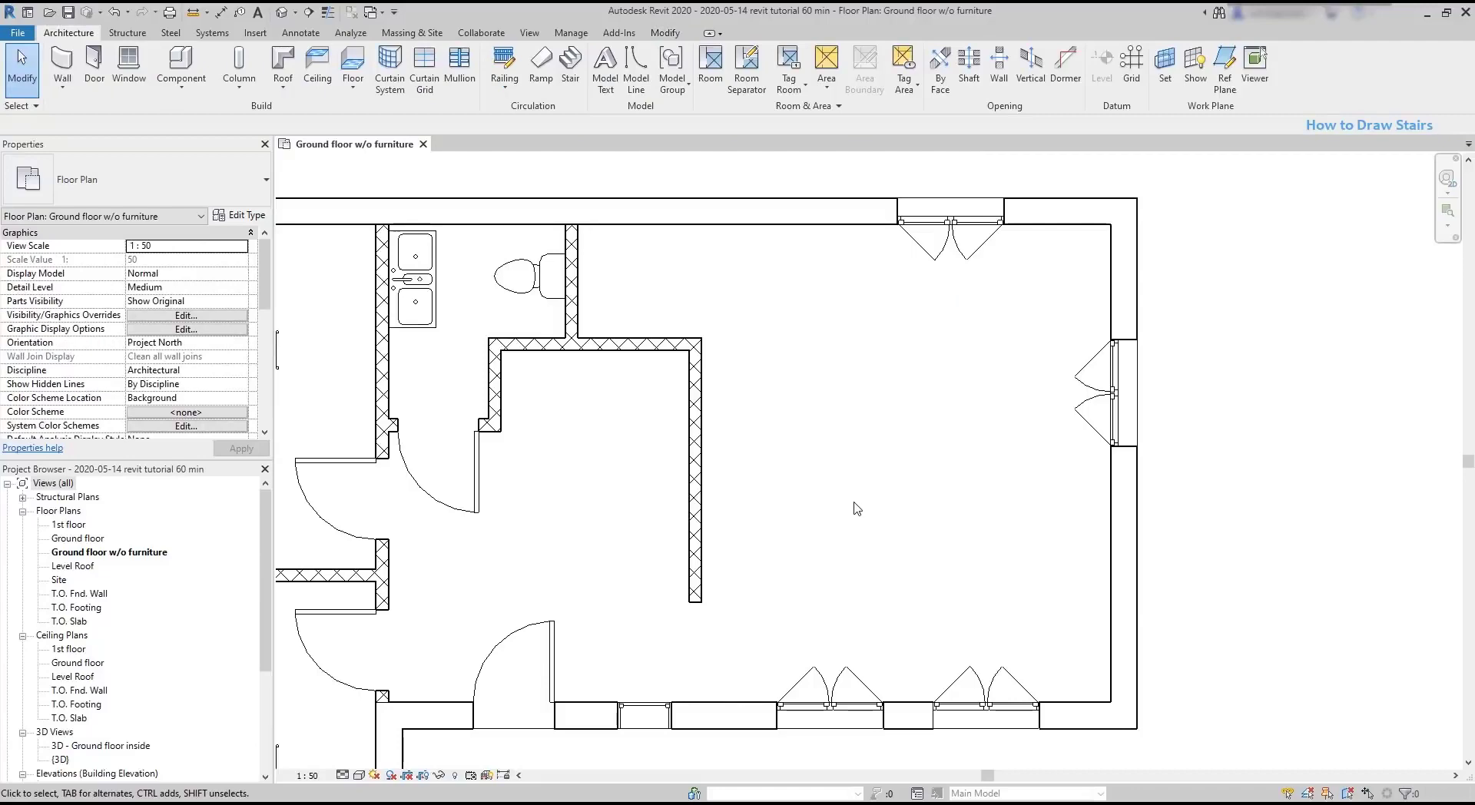
{"action": "key", "text": "ctrl+z"}
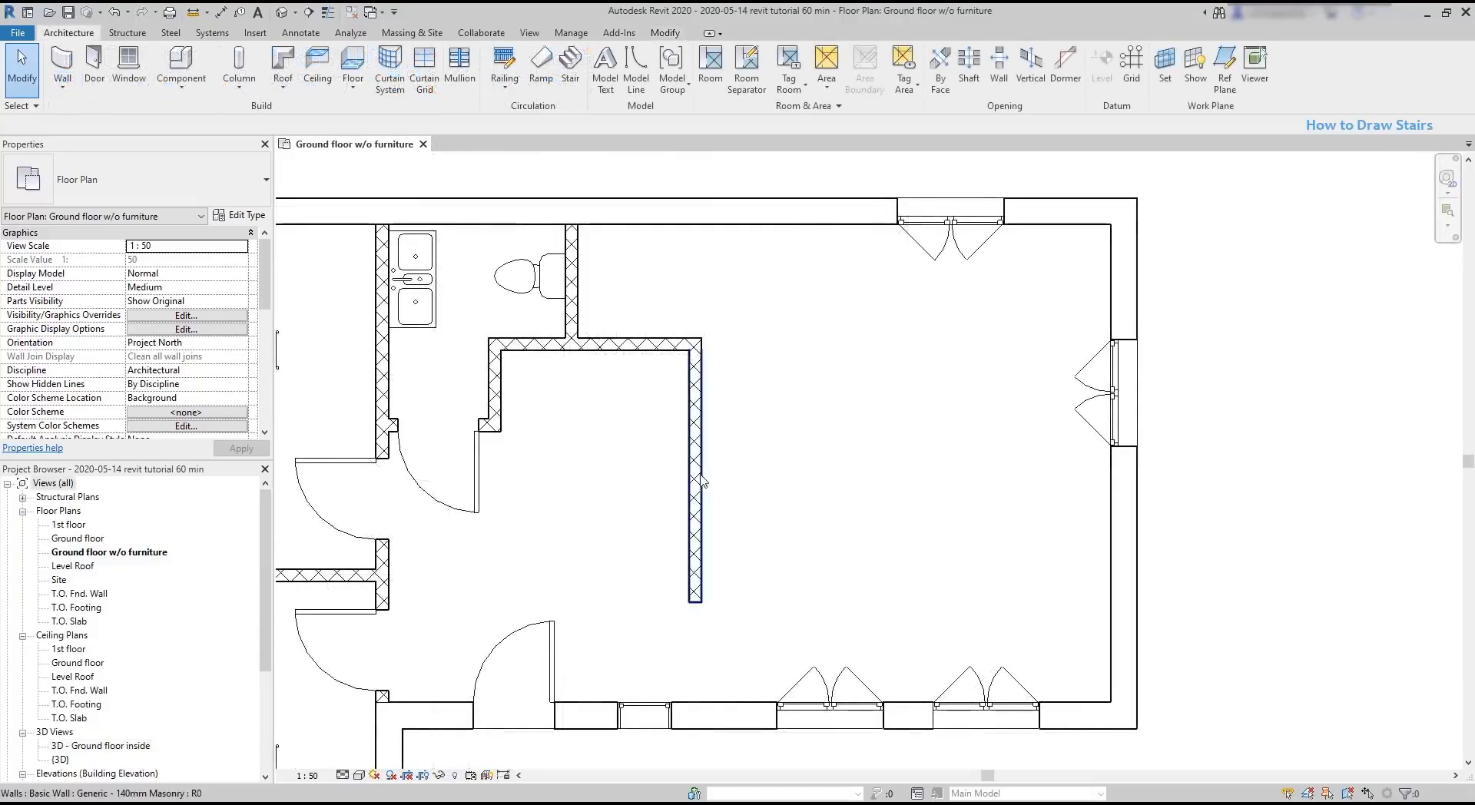
Set the distance between the free-ending 140 mm masonry partition and the short parallel wall facing it to 2.5 m.
{"action": "left_click", "coordinate": [695, 472]}
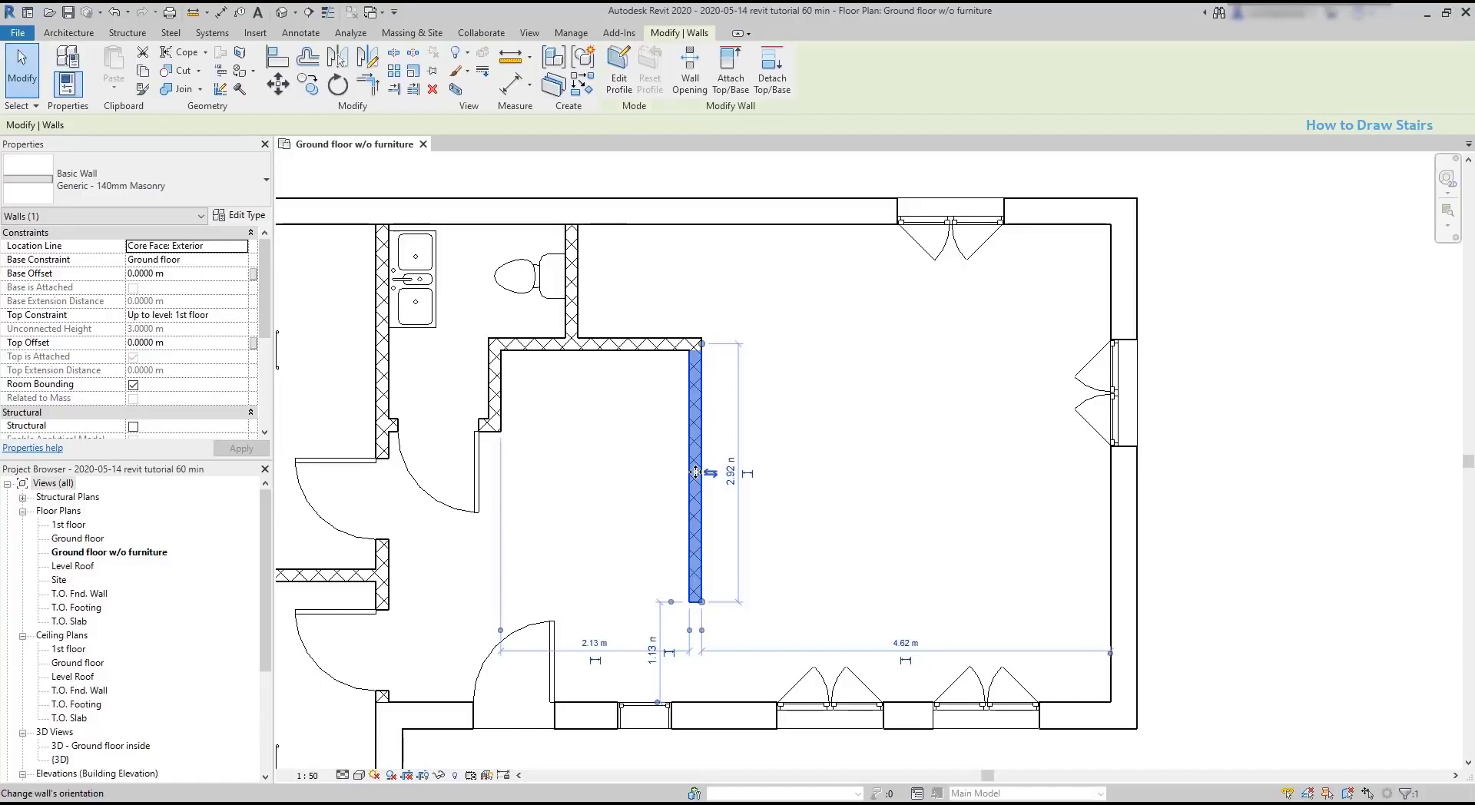
{"action": "scroll", "coordinate": [568, 696], "scroll_direction": "up", "scroll_amount": 1}
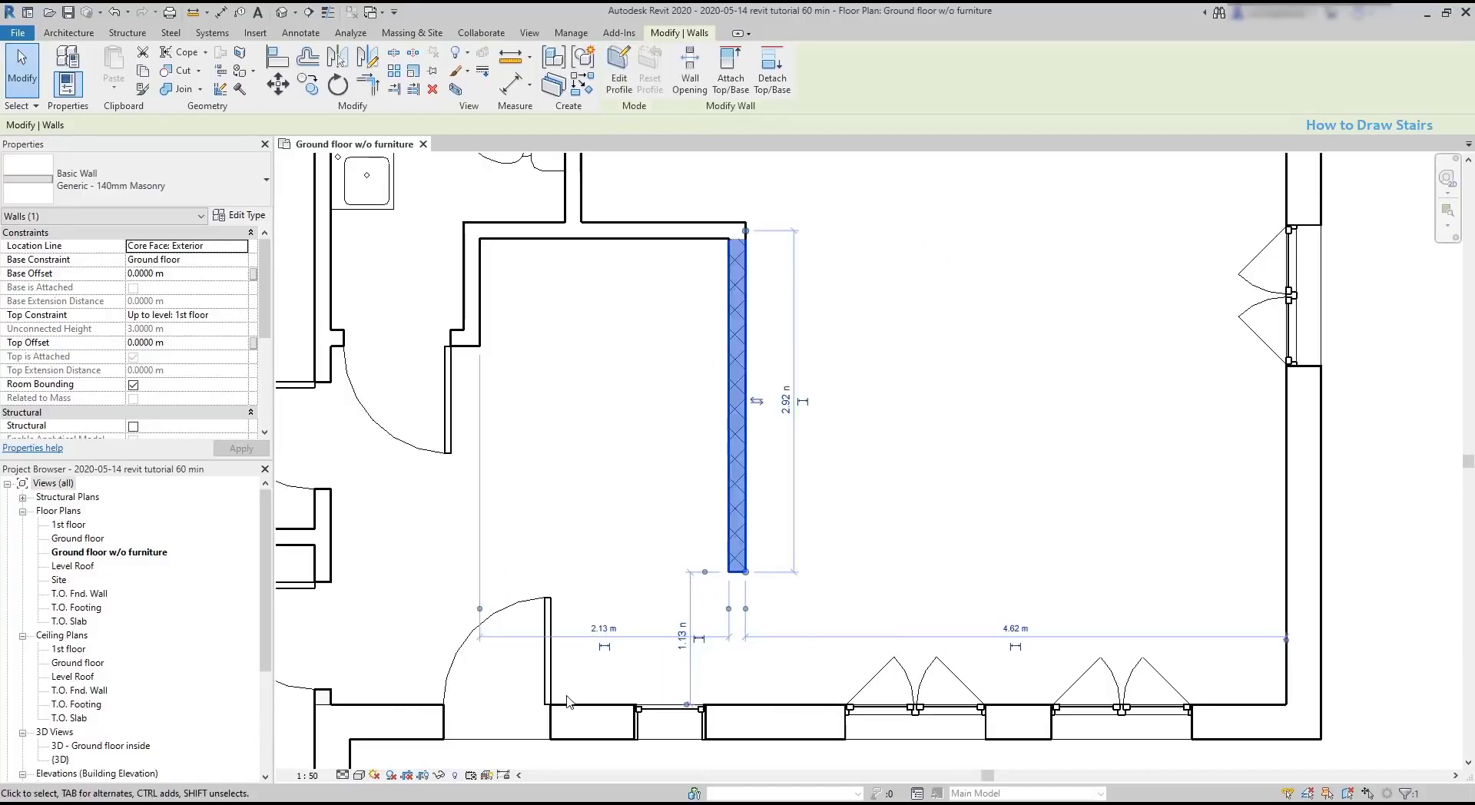
{"action": "left_click", "coordinate": [601, 630]}
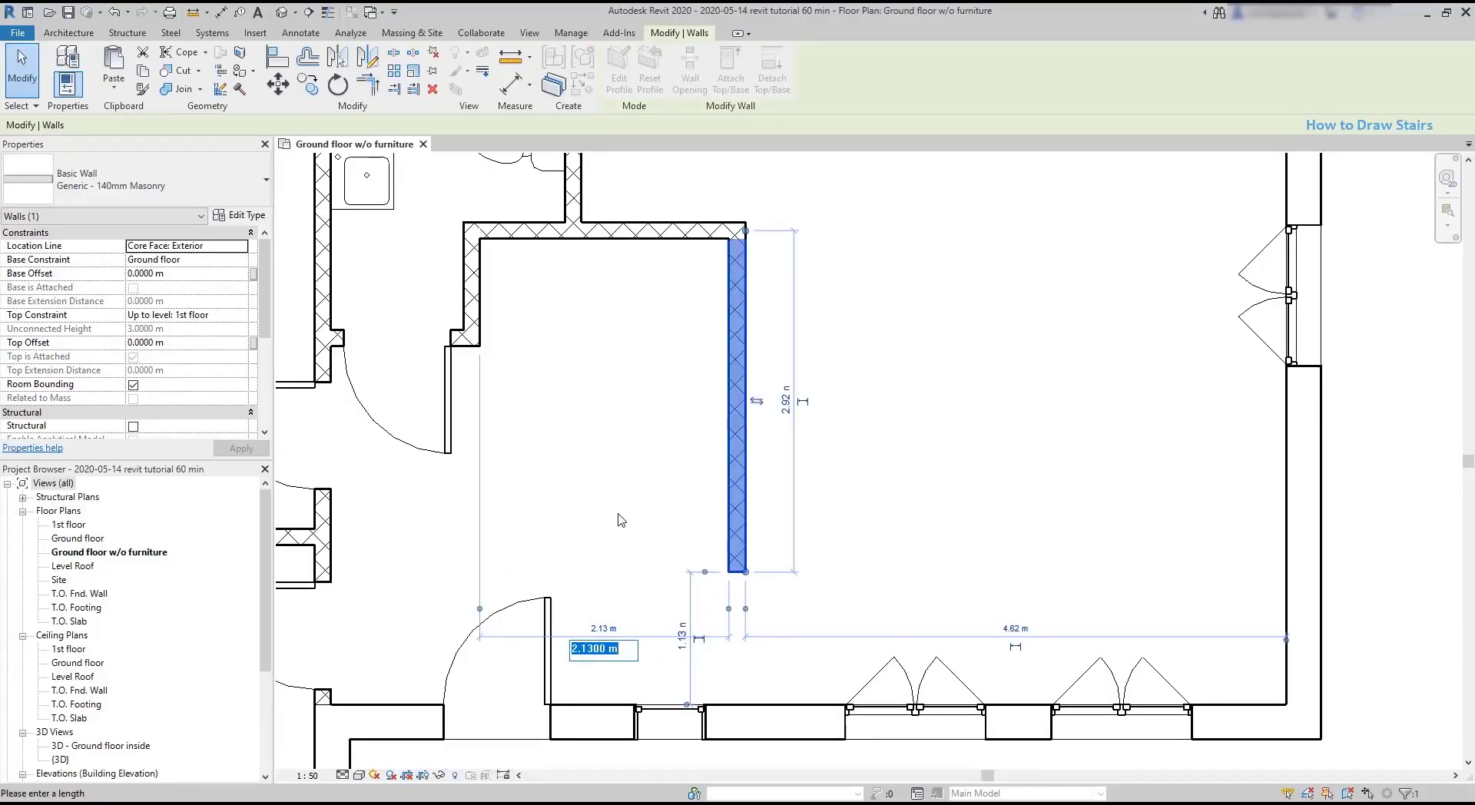
{"action": "type", "text": "2.5"}
{"action": "key", "text": "Return"}
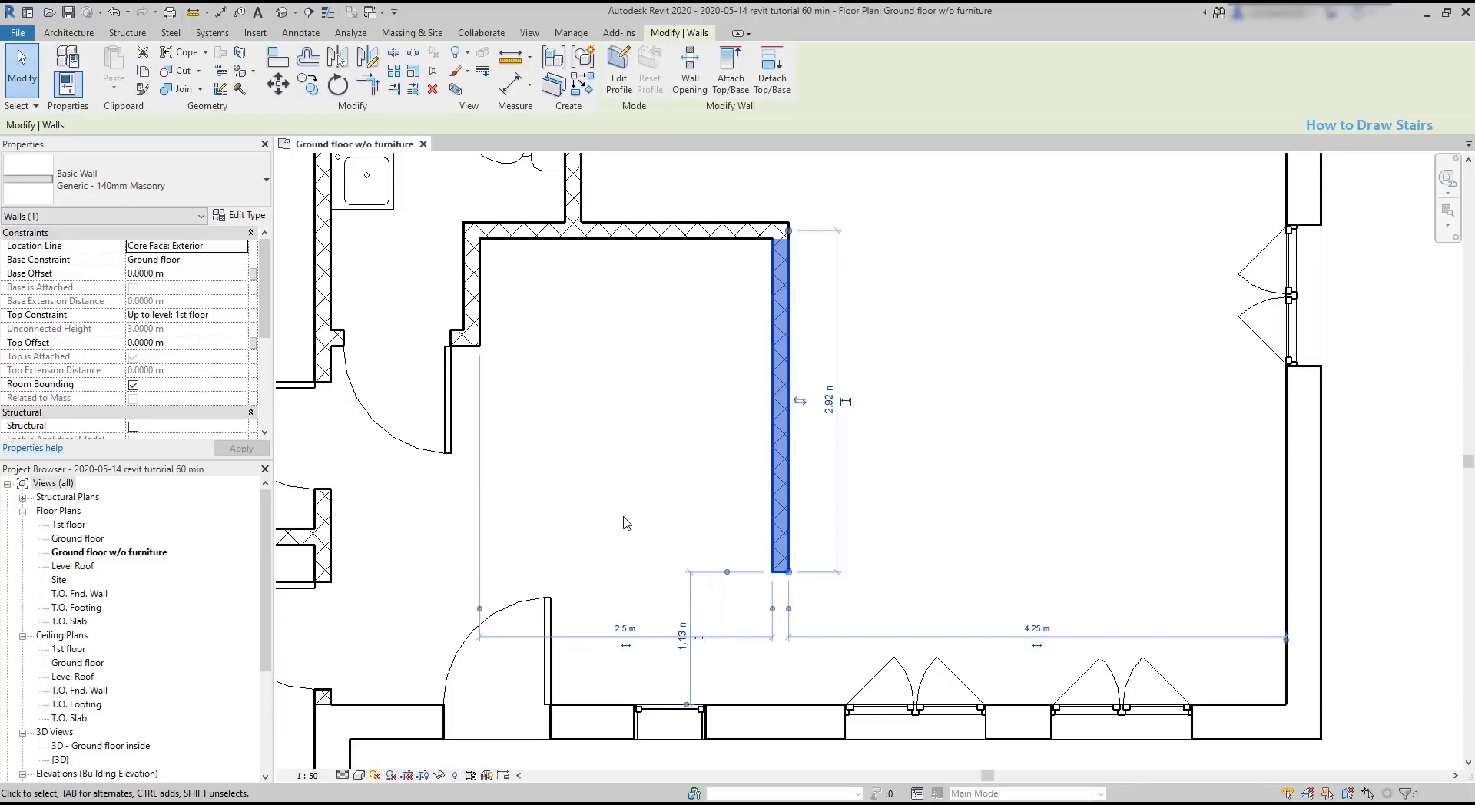
{"action": "left_click", "coordinate": [642, 519]}
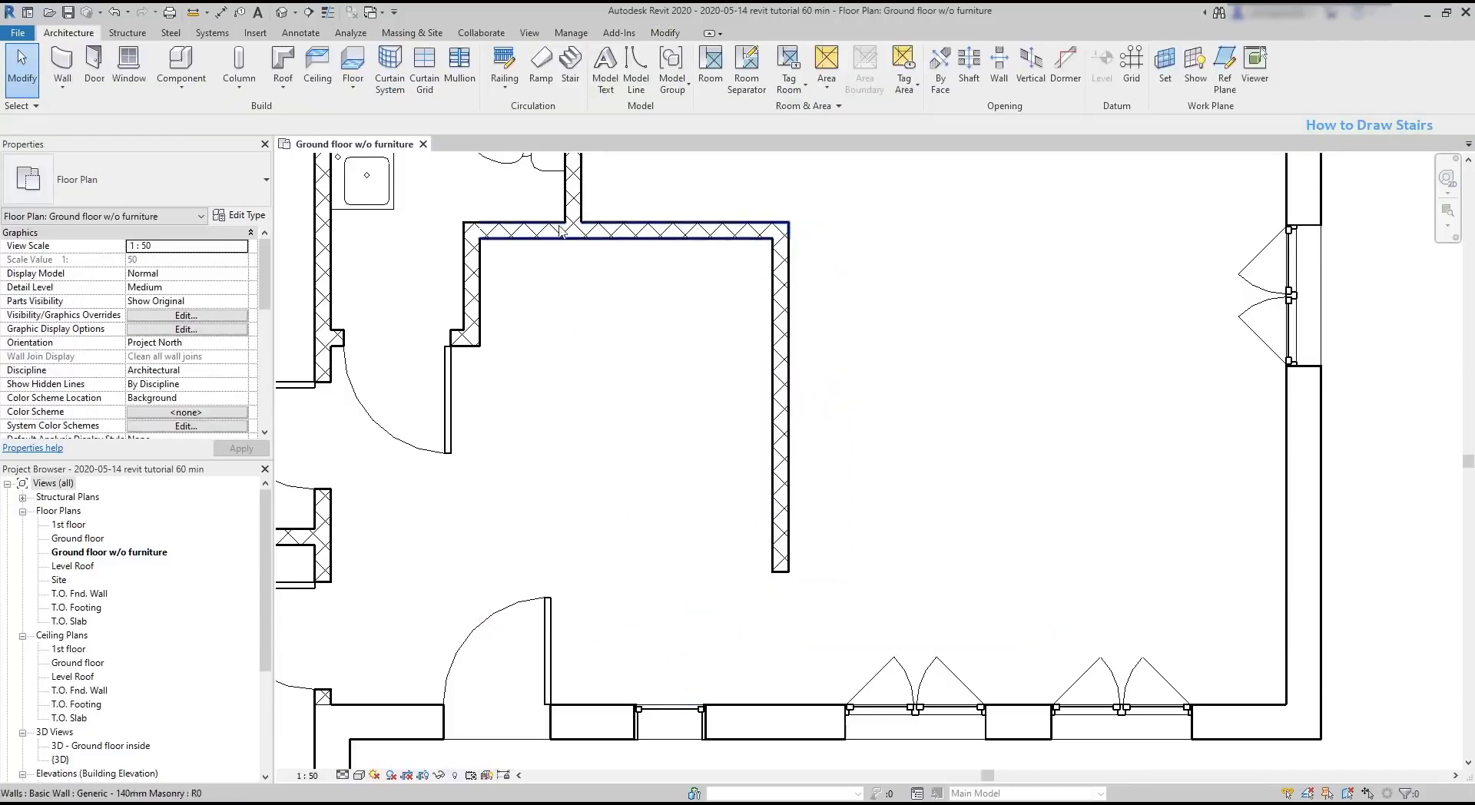
Create a 1 m wide L-shaped stair with the Run: Right location line along the partition walls, its lower run about 2 m long.
{"action": "left_click", "coordinate": [569, 69]}
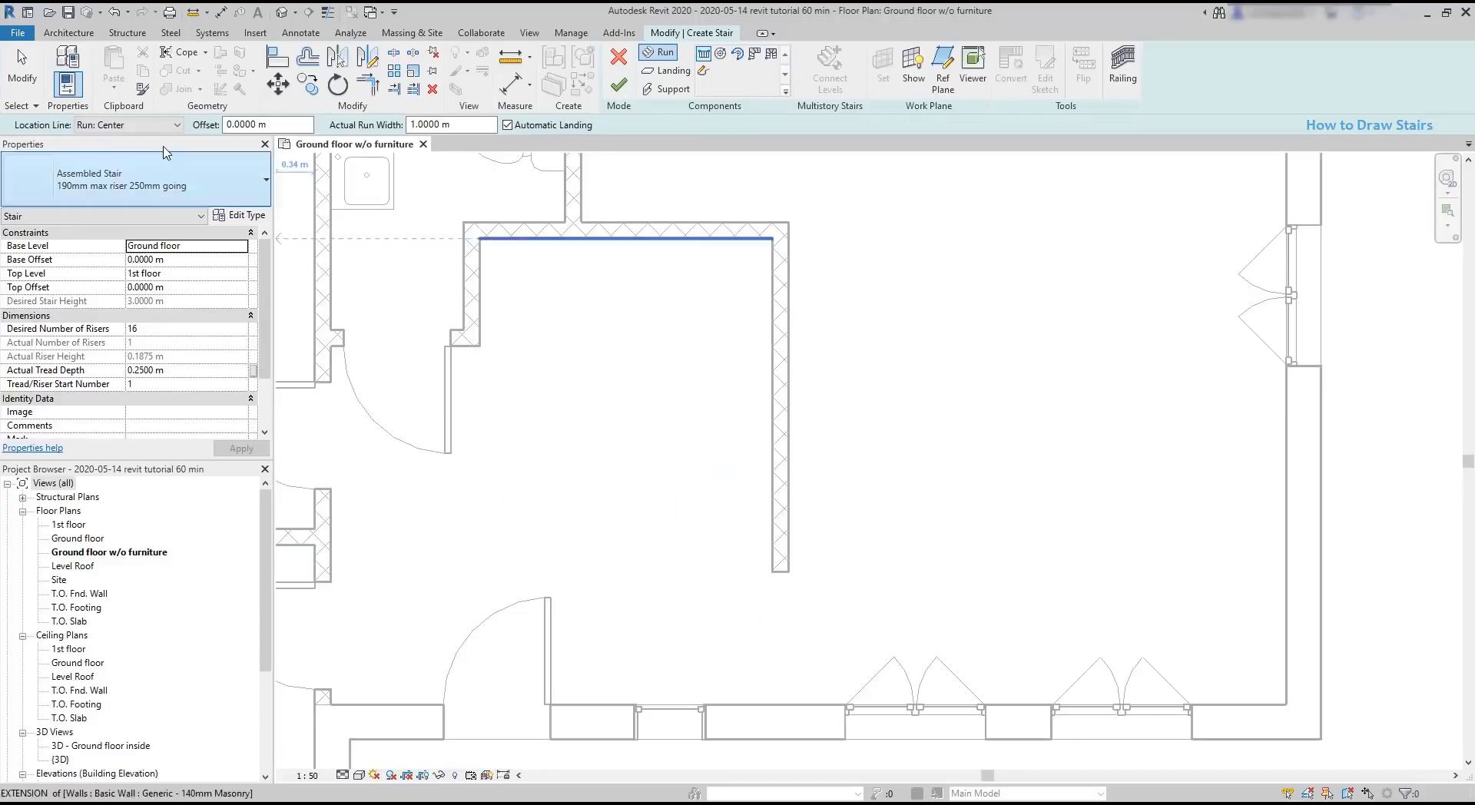
{"action": "left_click", "coordinate": [140, 125]}
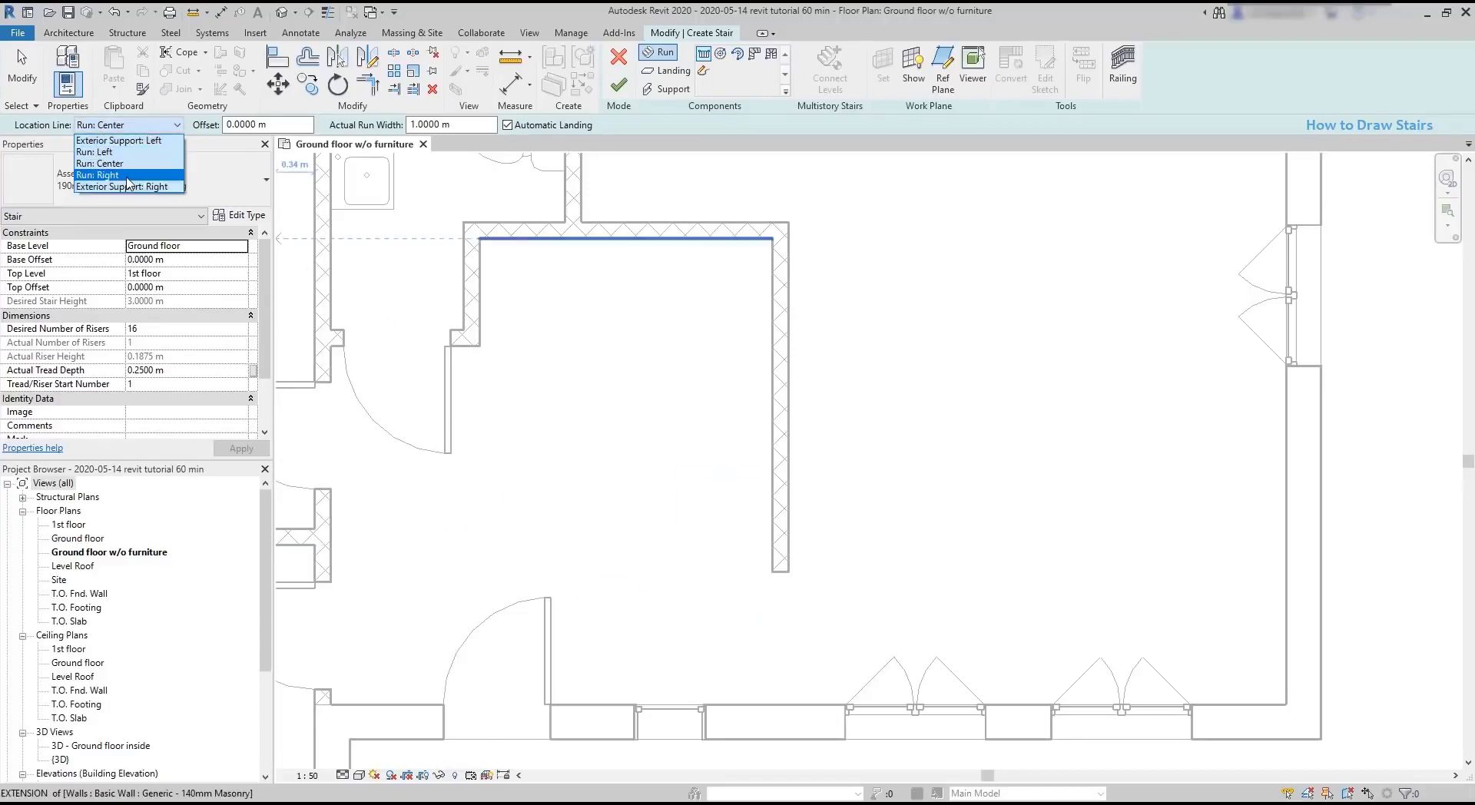
{"action": "left_click", "coordinate": [127, 175]}
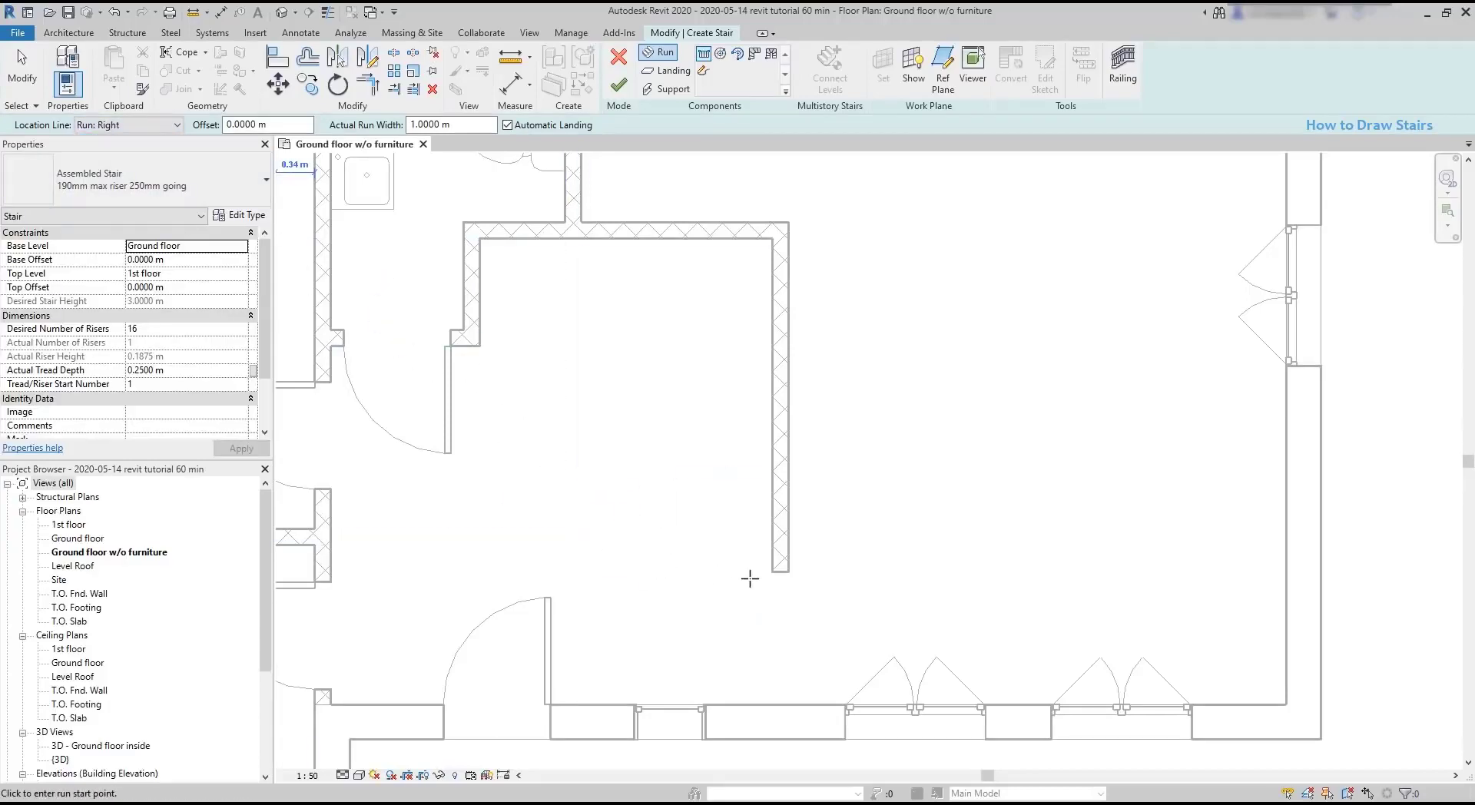
{"action": "left_click", "coordinate": [771, 572]}
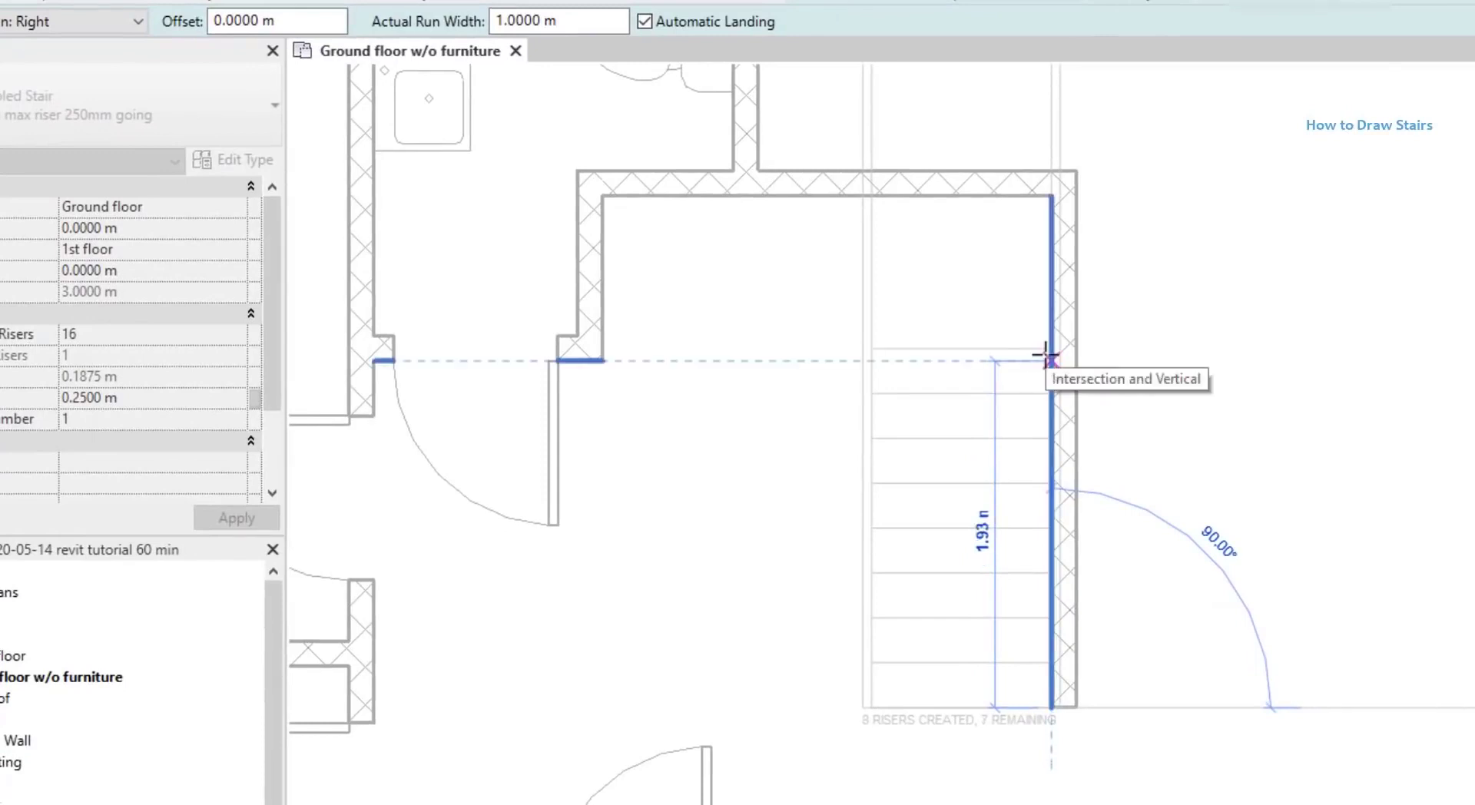
{"action": "left_click", "coordinate": [1046, 355]}
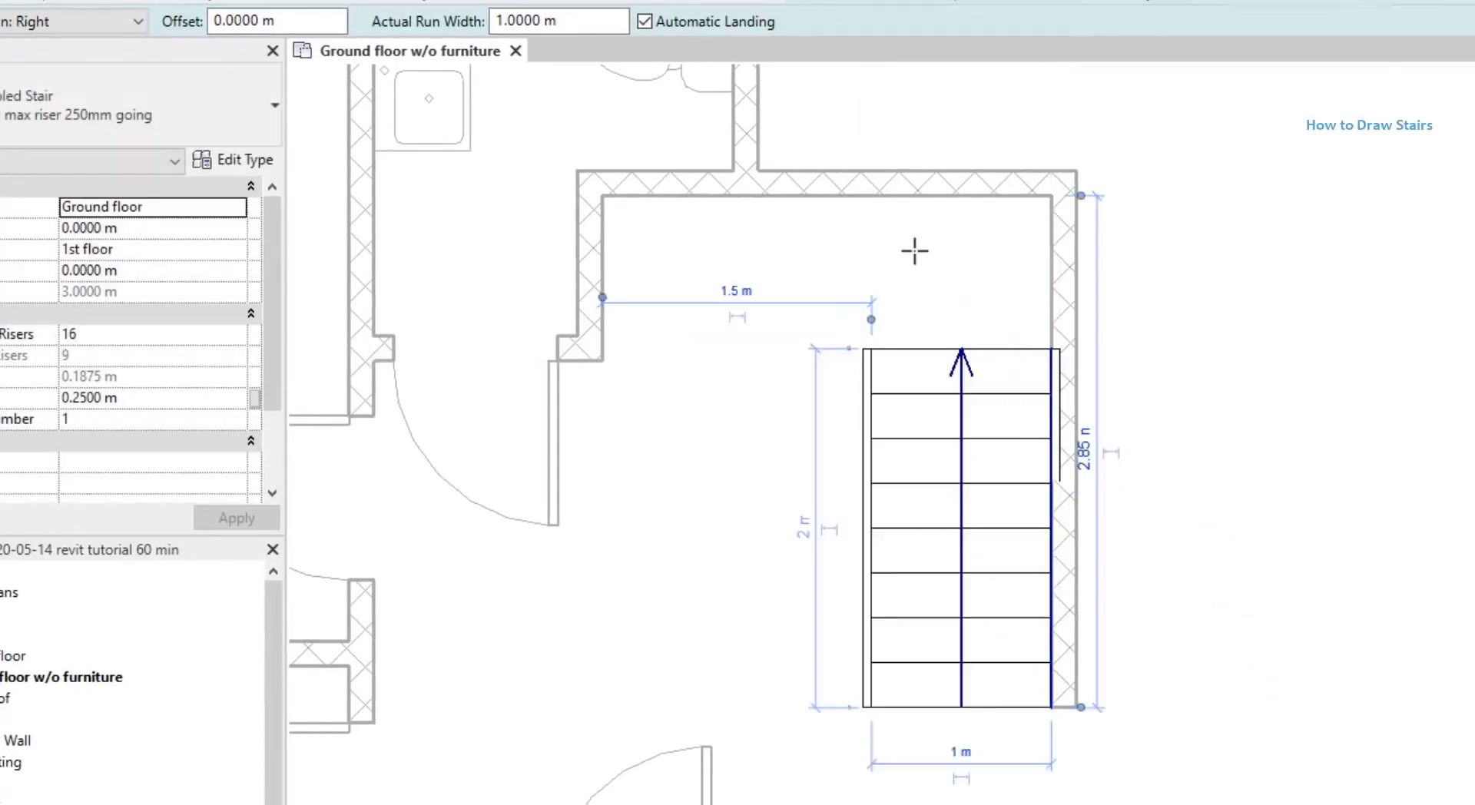
{"action": "left_click", "coordinate": [862, 197]}
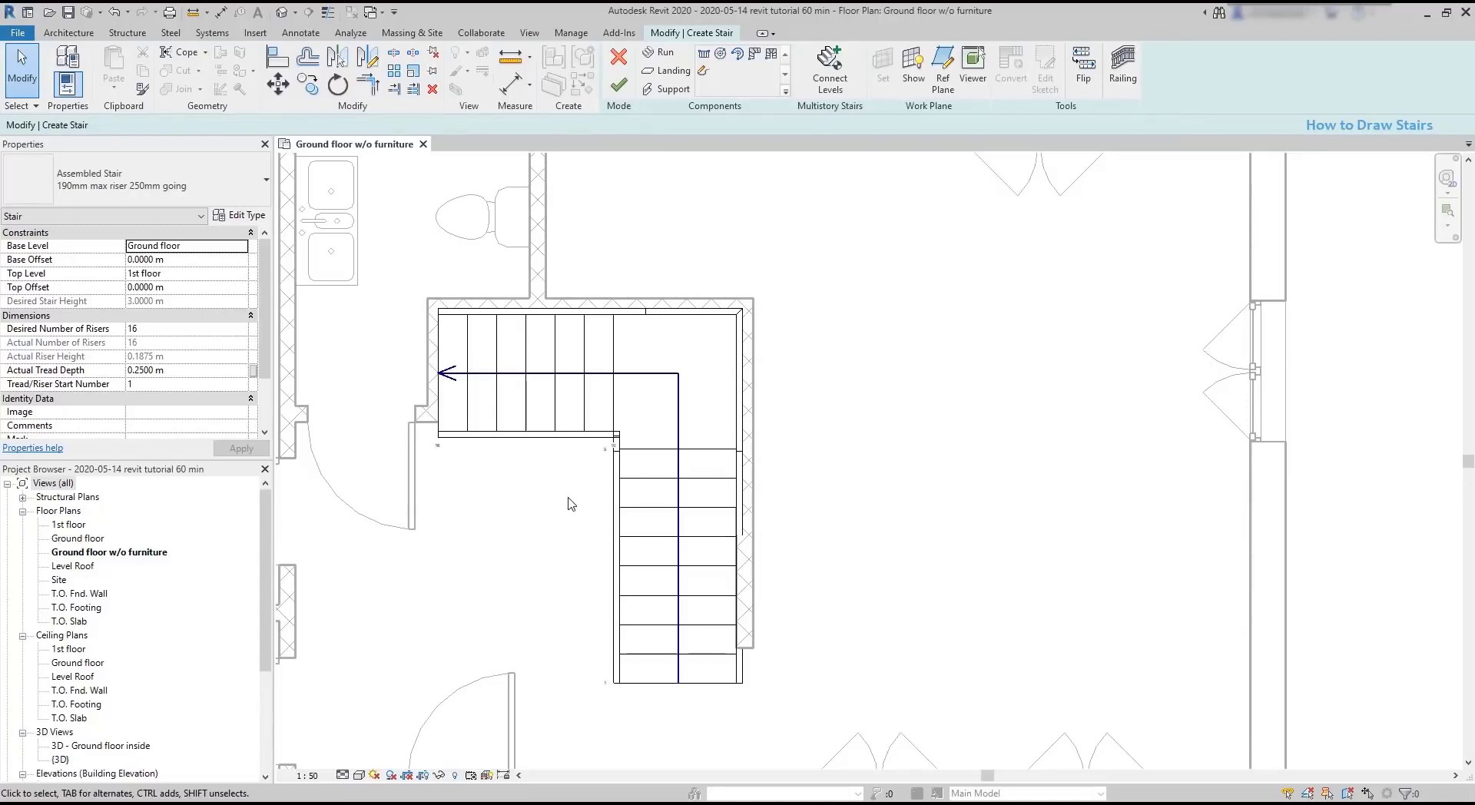
Move the lower run up to meet the upper run's inner corner and finish the stair.
{"action": "left_click", "coordinate": [279, 84]}
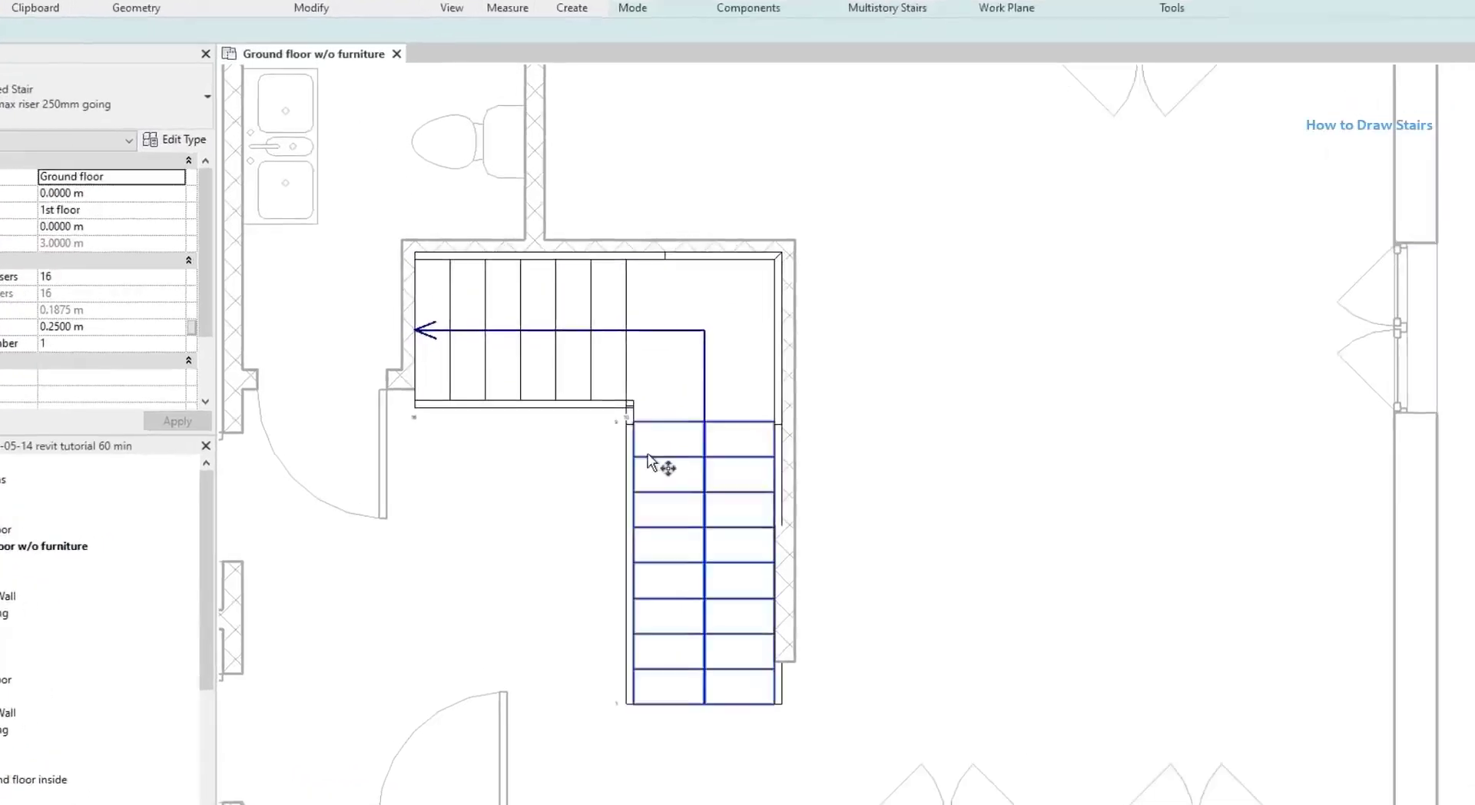
{"action": "left_click", "coordinate": [633, 477]}
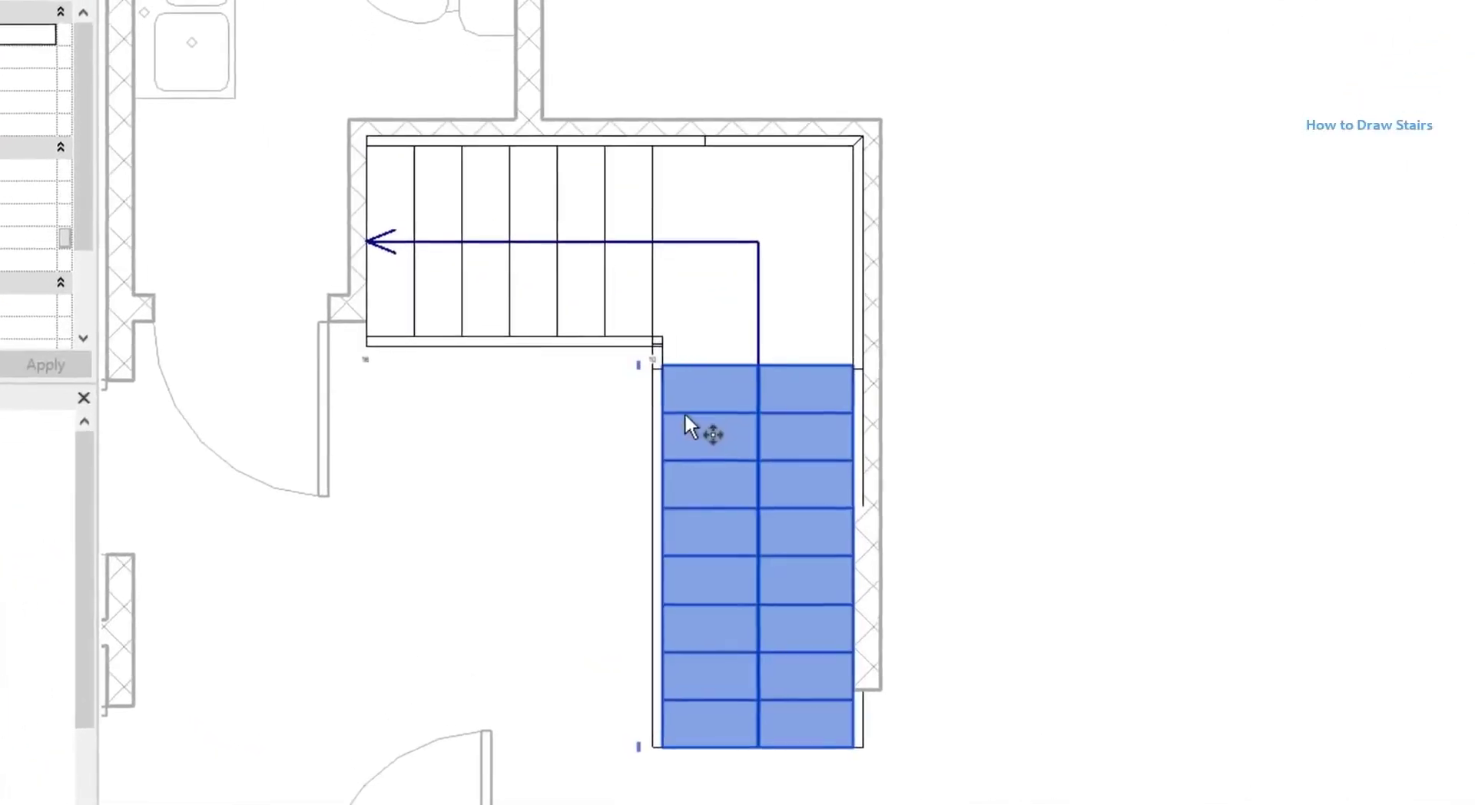
{"action": "key", "text": "Return"}
{"action": "scroll", "coordinate": [672, 342], "scroll_direction": "up", "scroll_amount": 4}
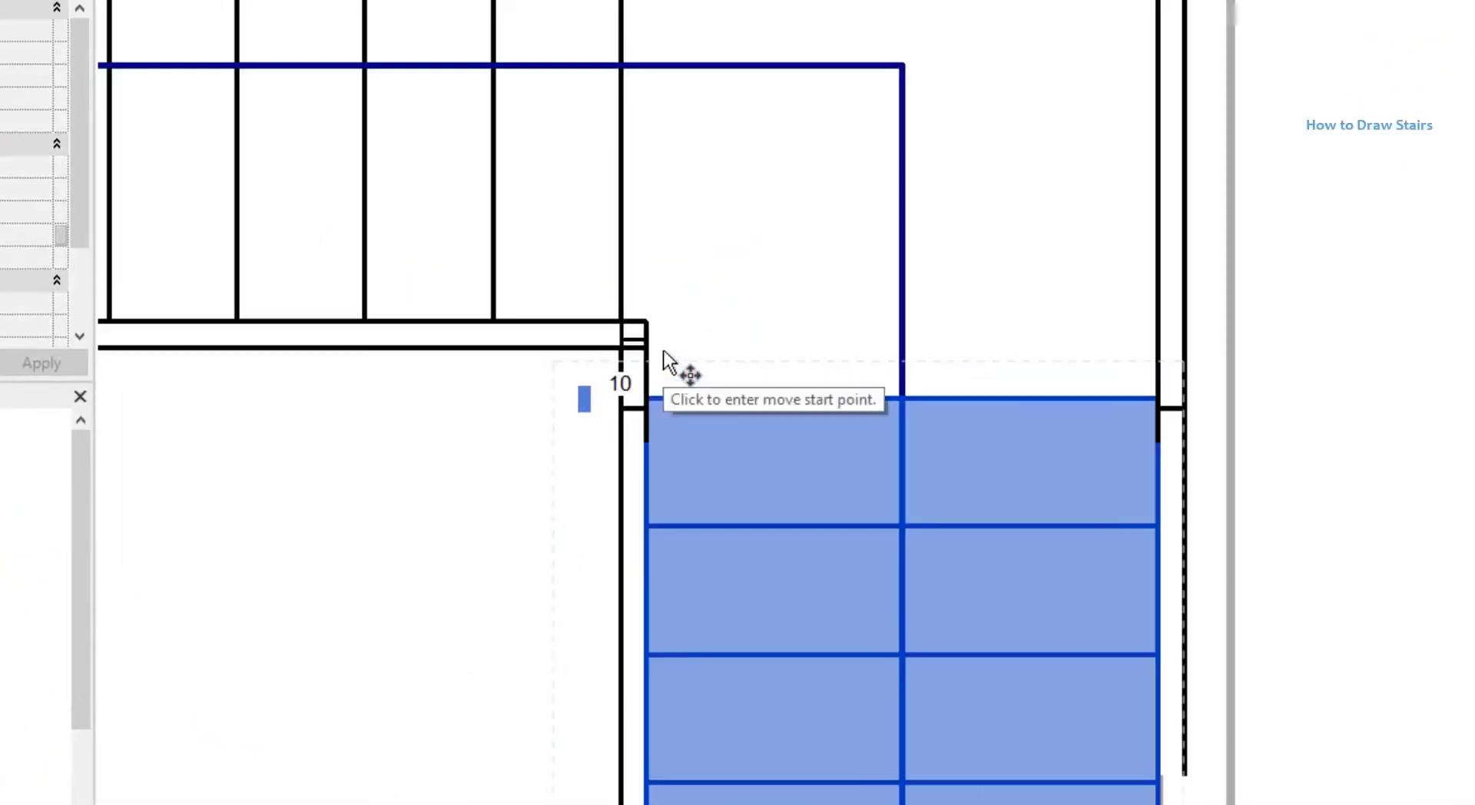
{"action": "left_click", "coordinate": [645, 397]}
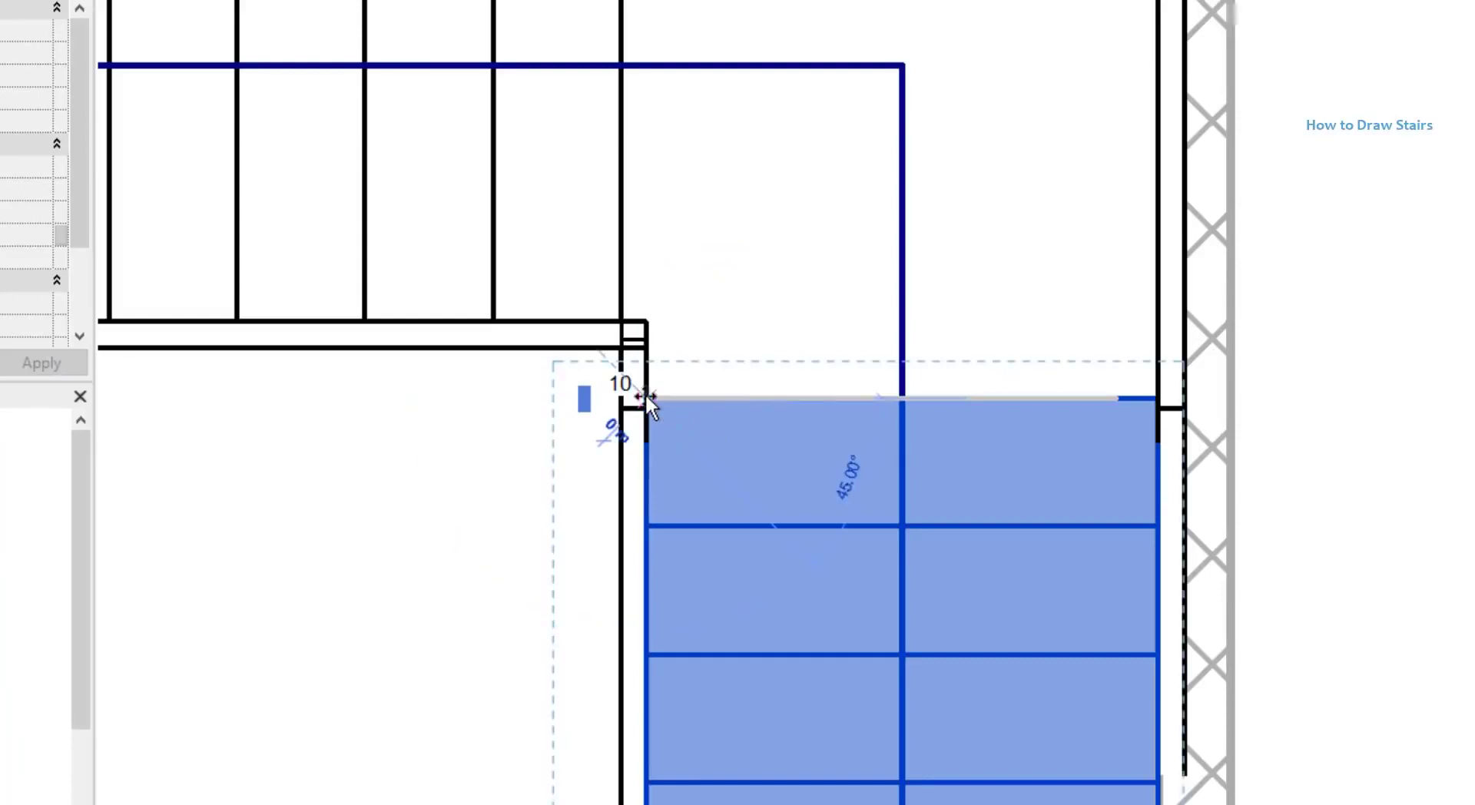
{"action": "left_click", "coordinate": [647, 351]}
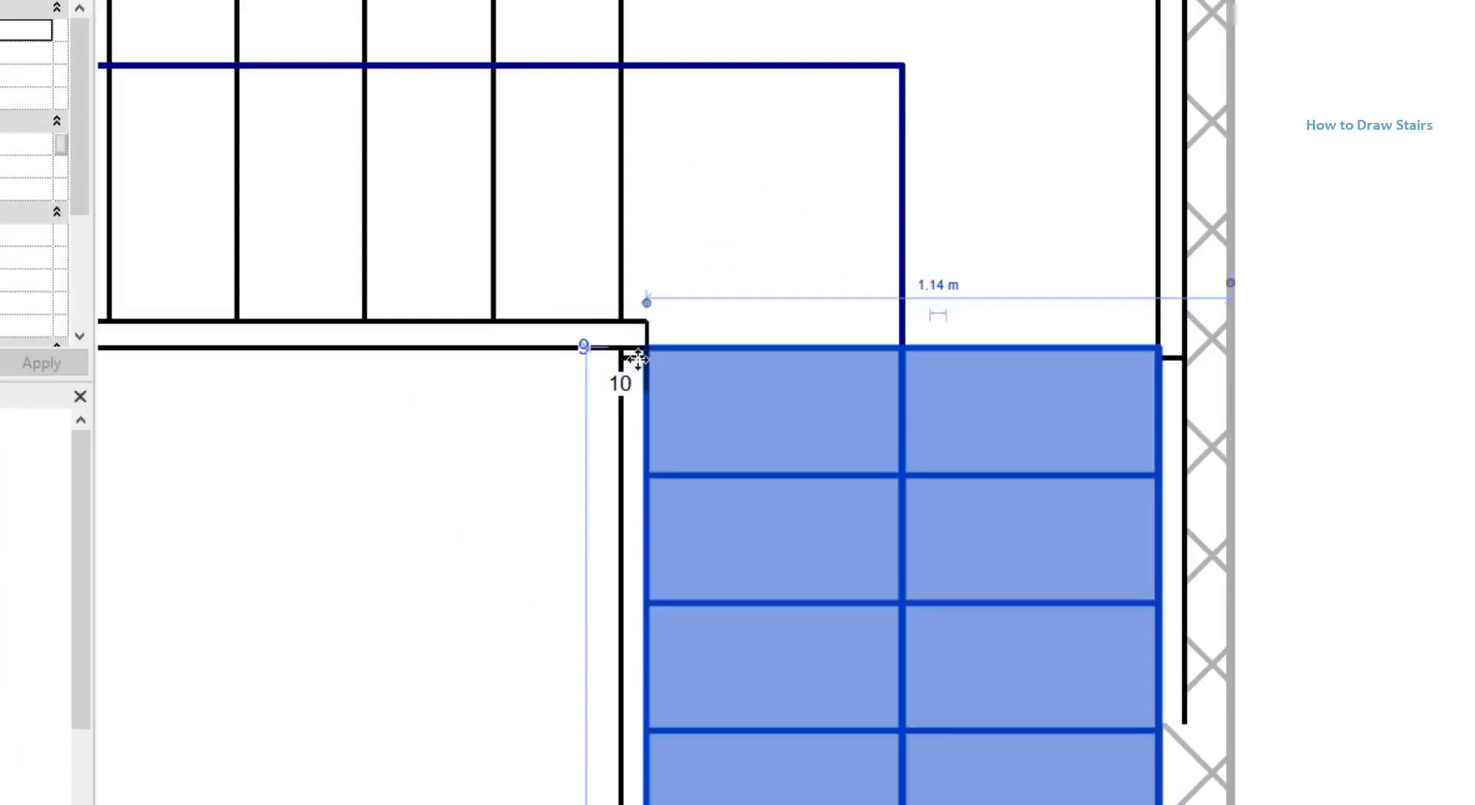
{"action": "left_click", "coordinate": [517, 461]}
{"action": "scroll", "coordinate": [523, 422], "scroll_direction": "down", "scroll_amount": 4}
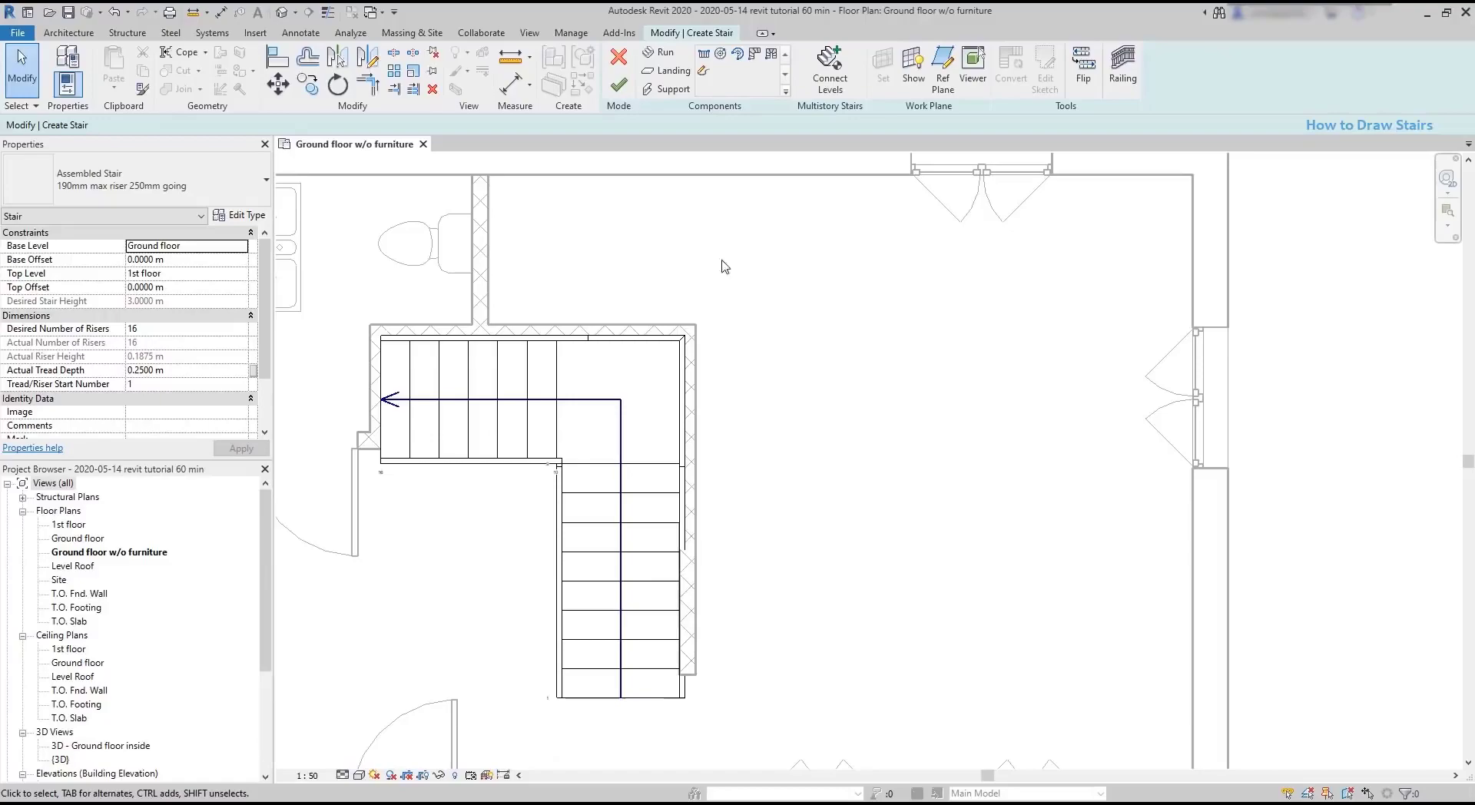
{"action": "left_click", "coordinate": [619, 85]}
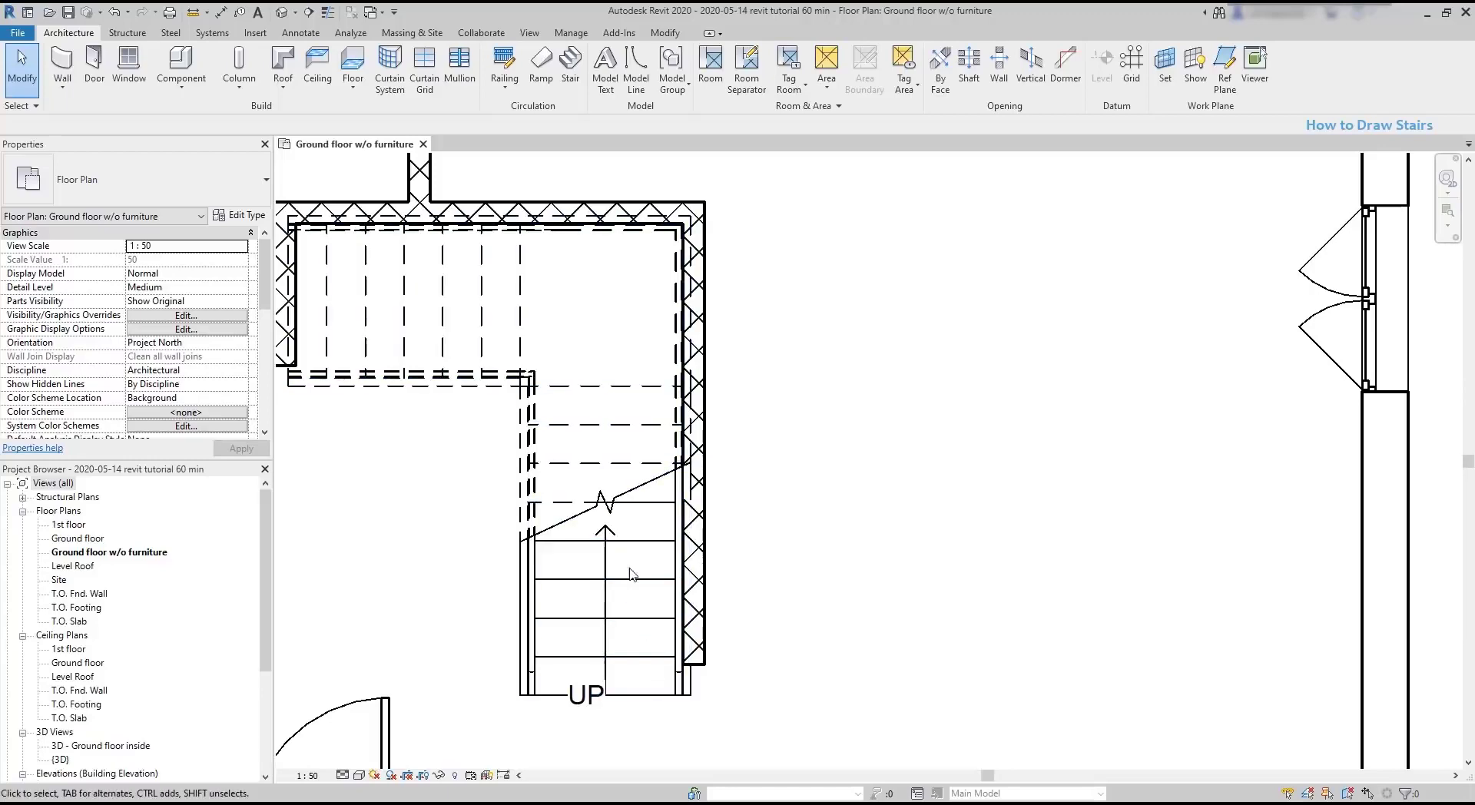
Move the finished stair diagonally away from the two partition walls to leave a gap on both sides.
{"action": "left_click", "coordinate": [638, 542]}
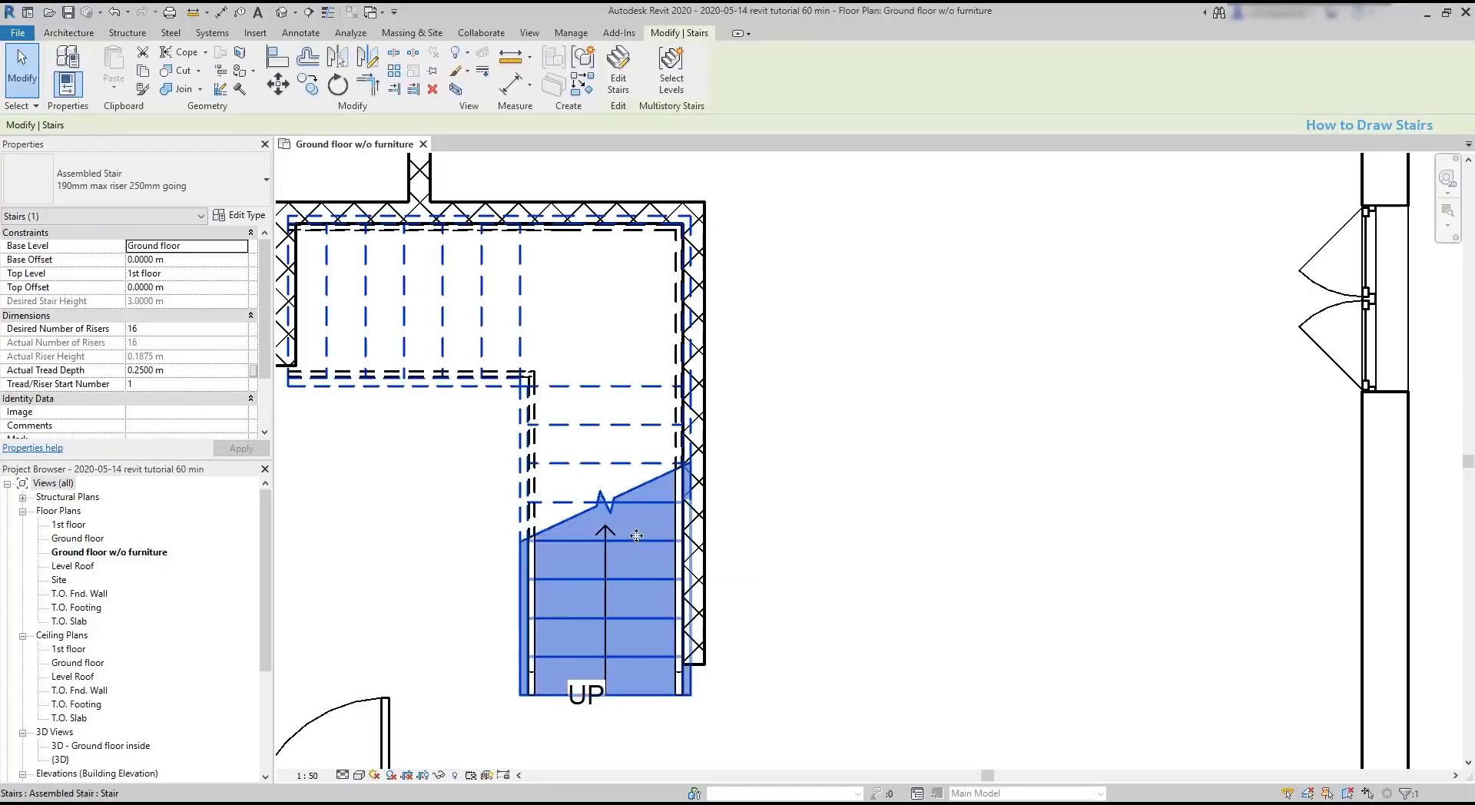
{"action": "left_click_drag", "start_coordinate": [637, 535], "coordinate": [569, 616]}
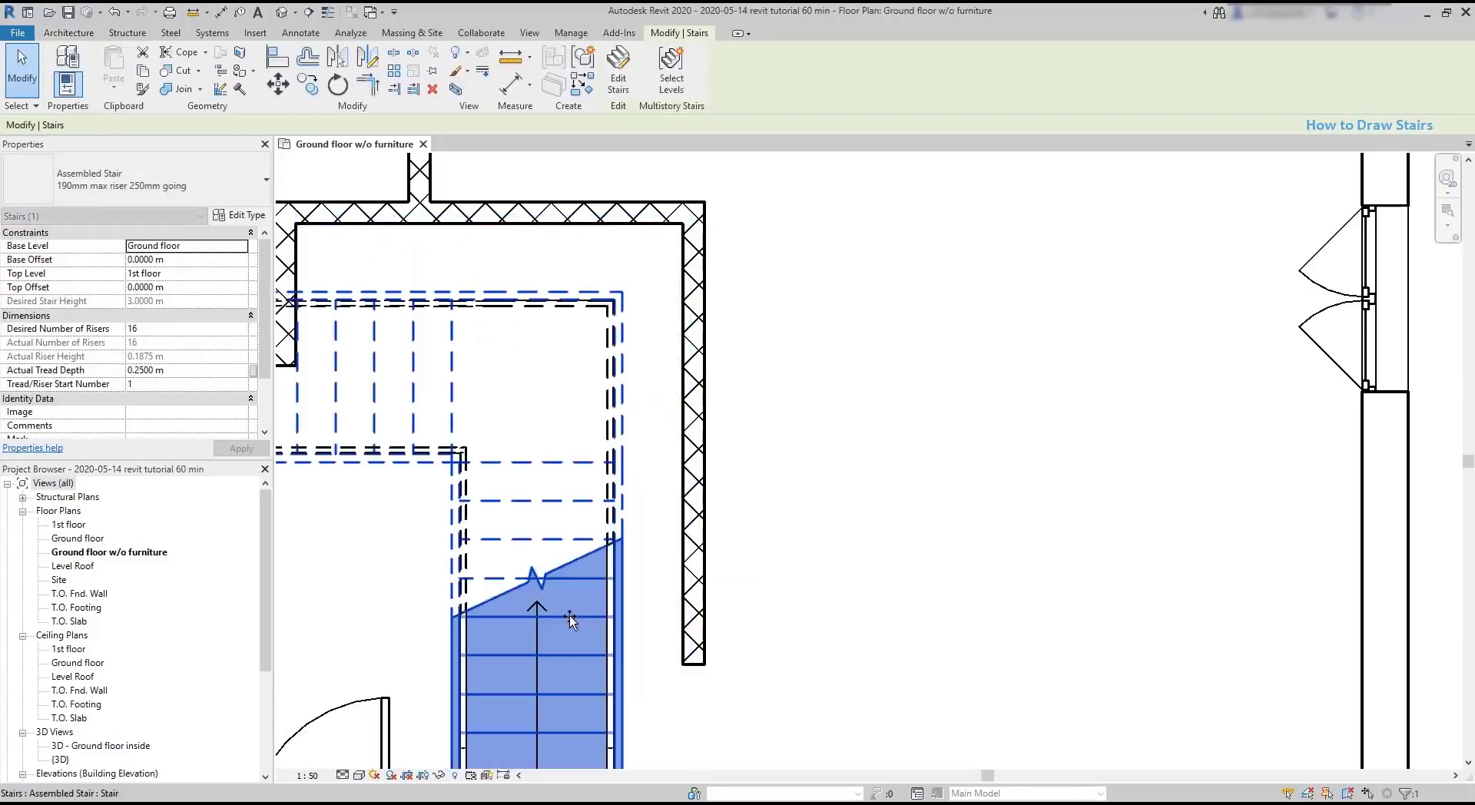
{"action": "left_click", "coordinate": [643, 611]}
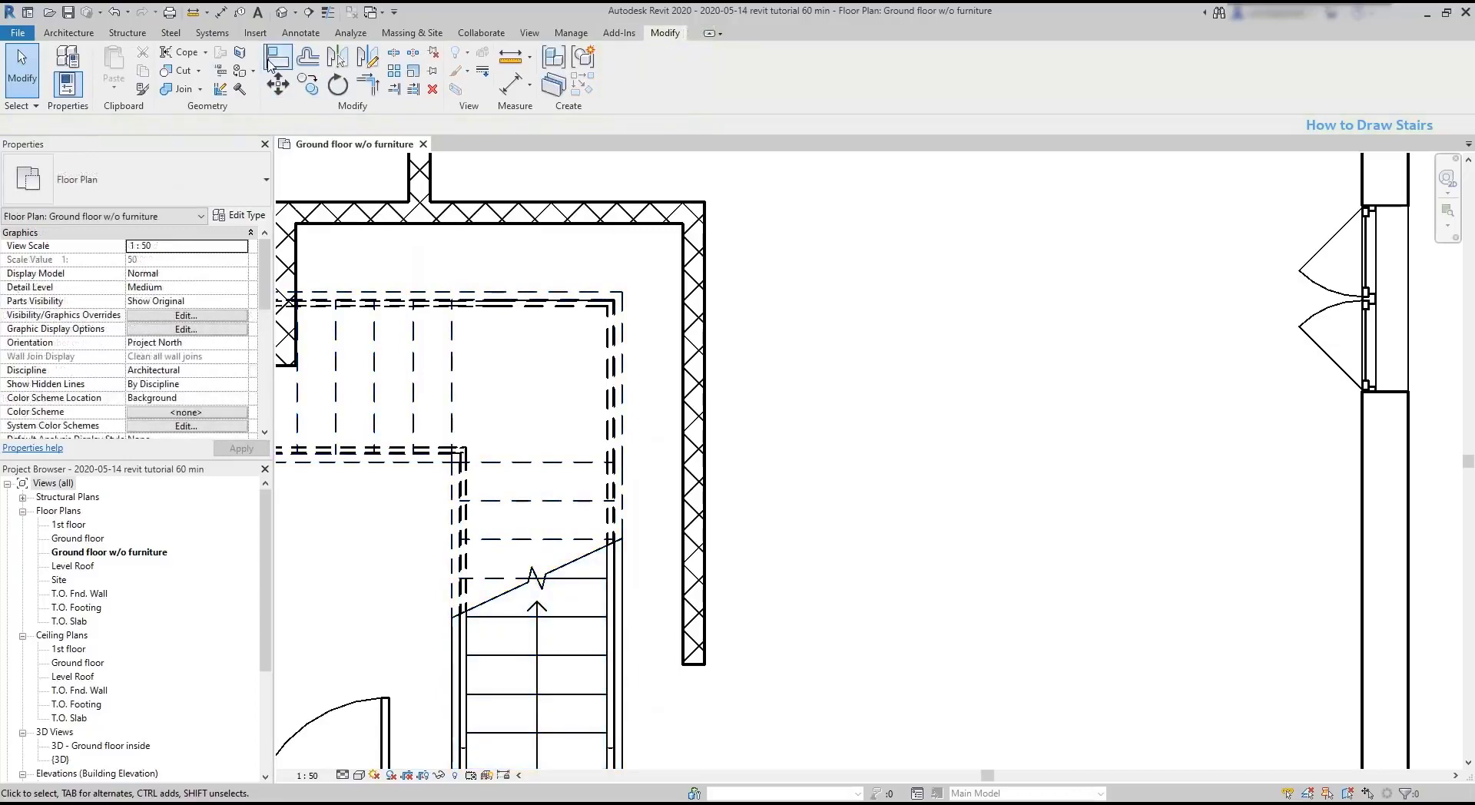
Align the stair's outer edges to the inner faces of the two enclosing partition walls and lock both alignments.
{"action": "left_click", "coordinate": [274, 62]}
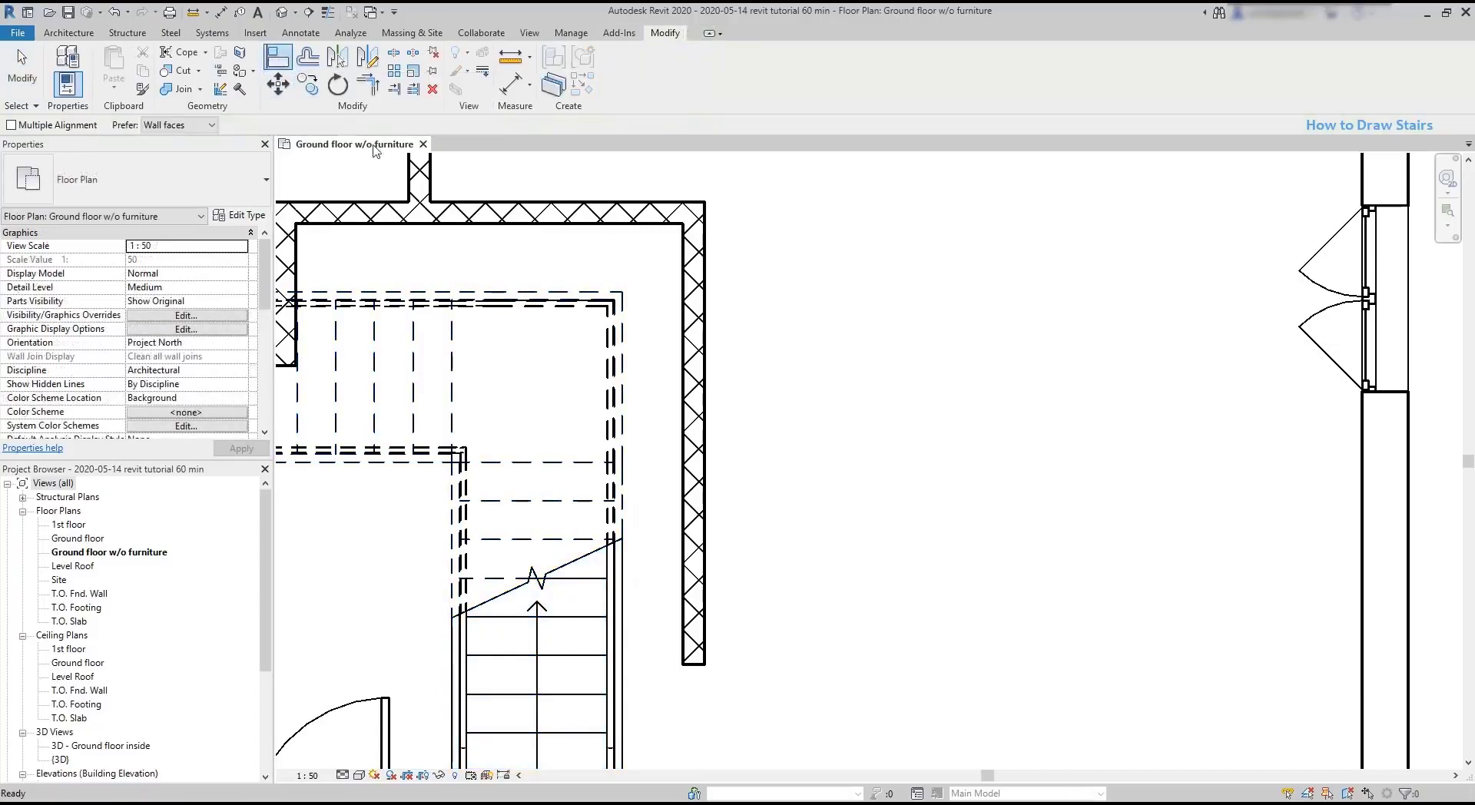
{"action": "left_click", "coordinate": [680, 410]}
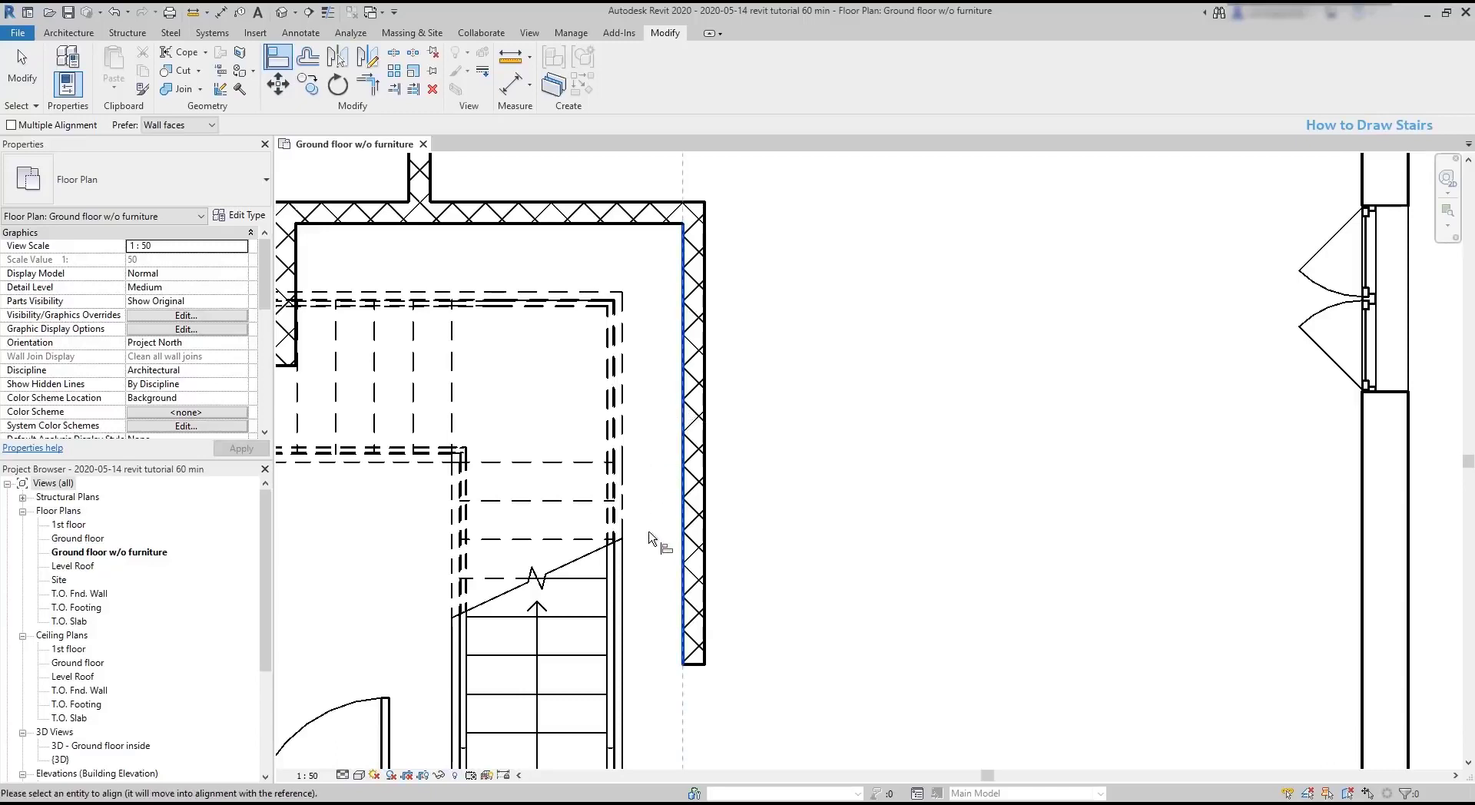
{"action": "left_click", "coordinate": [621, 570]}
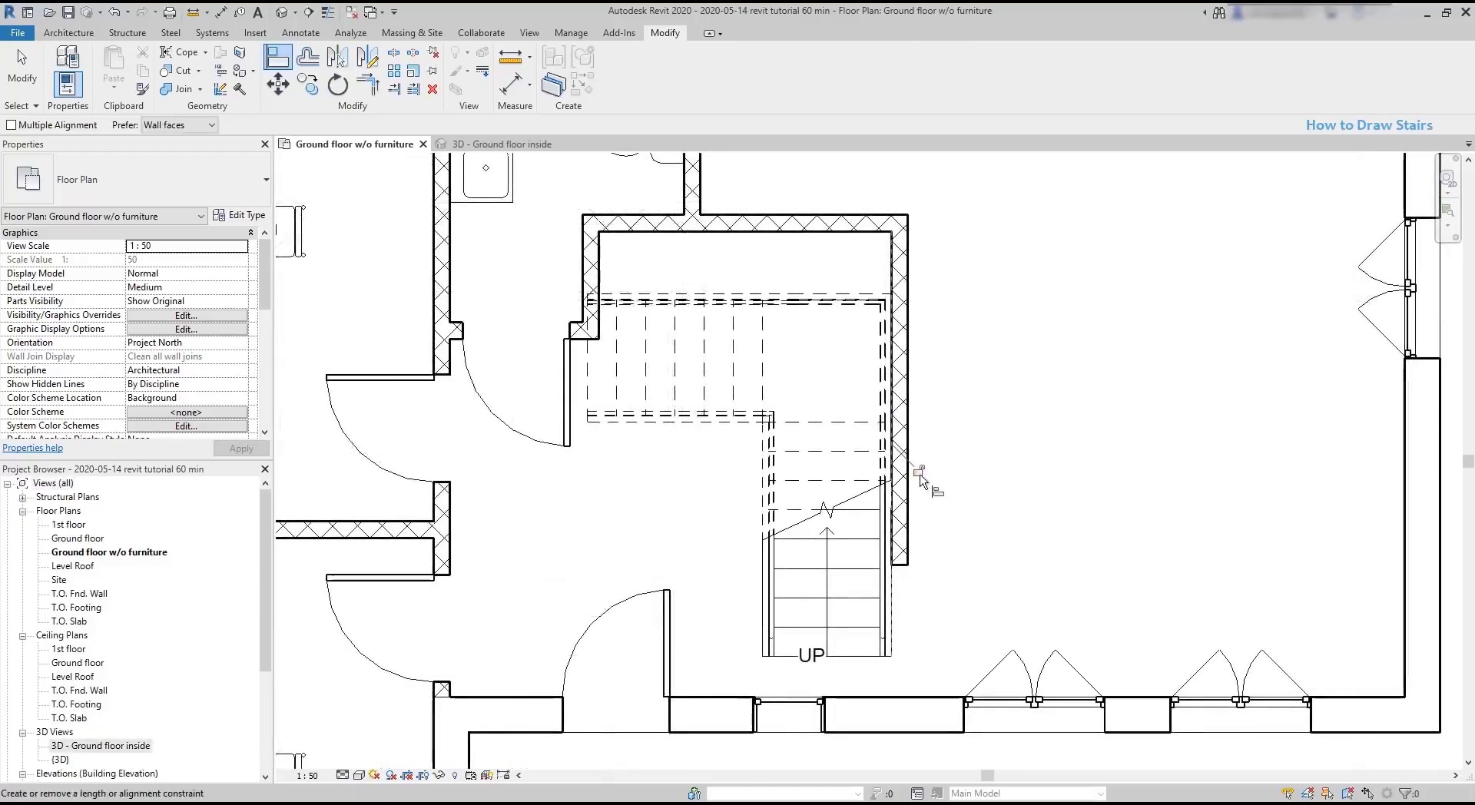
{"action": "left_click", "coordinate": [920, 476]}
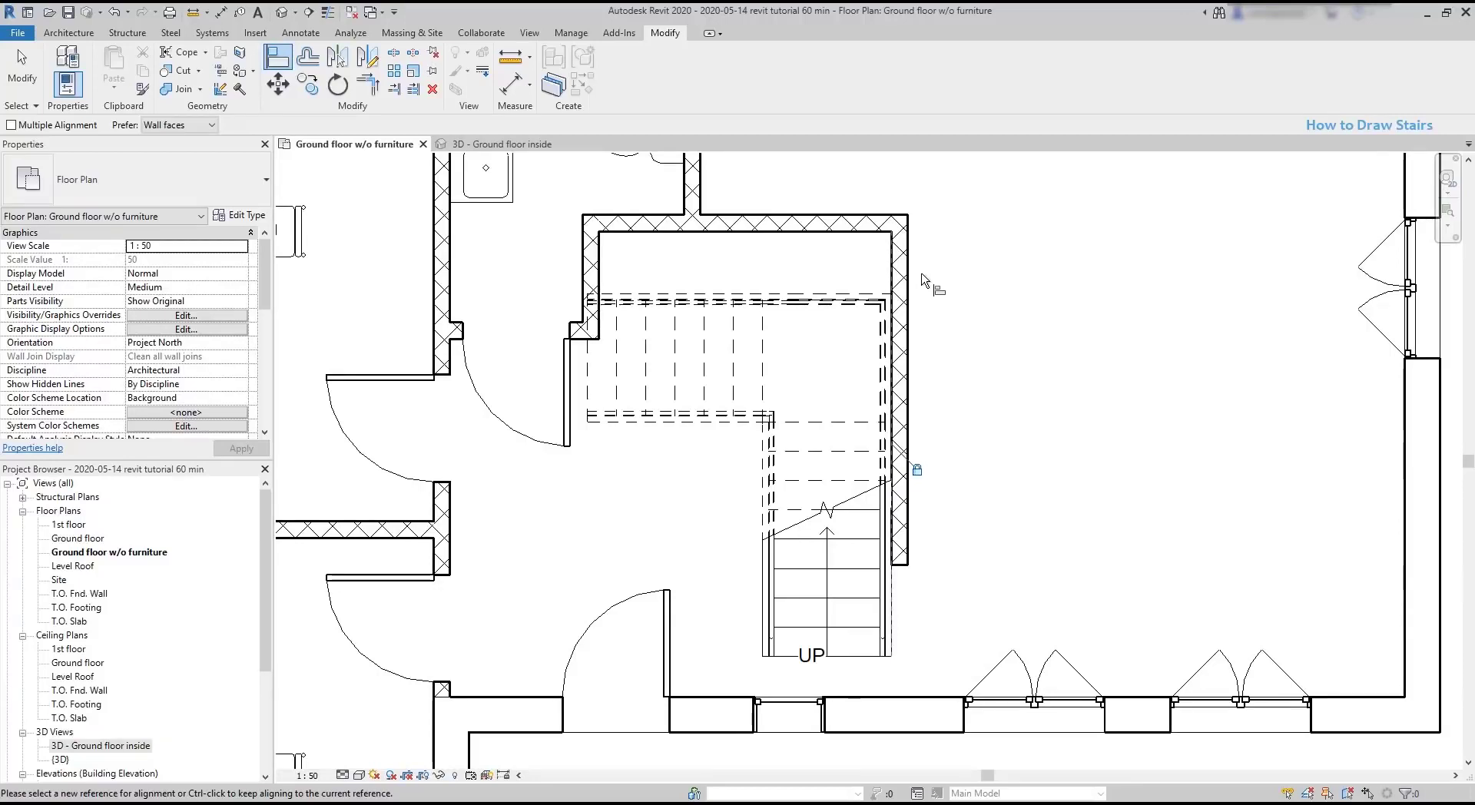
{"action": "left_click", "coordinate": [870, 234]}
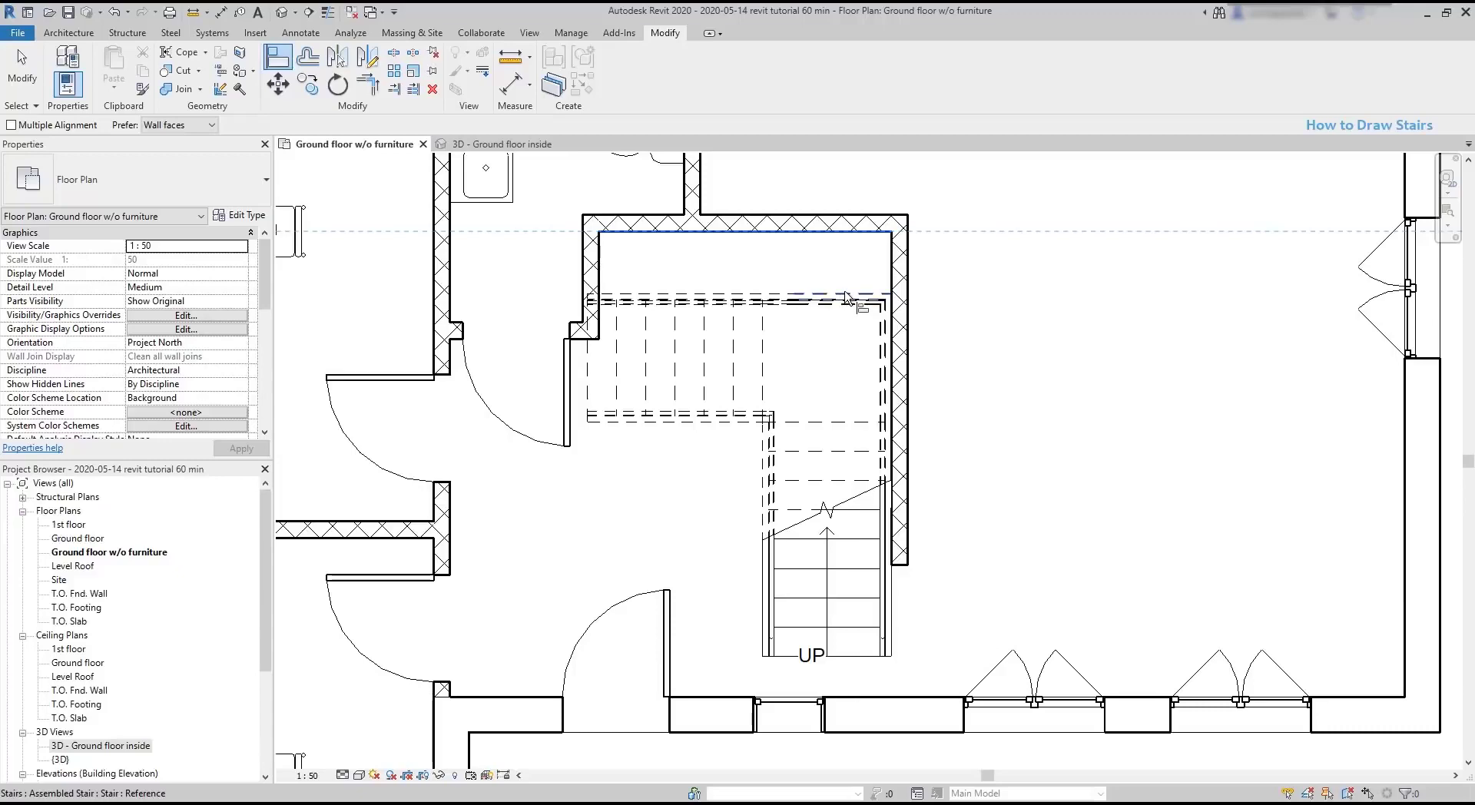
{"action": "left_click", "coordinate": [845, 296]}
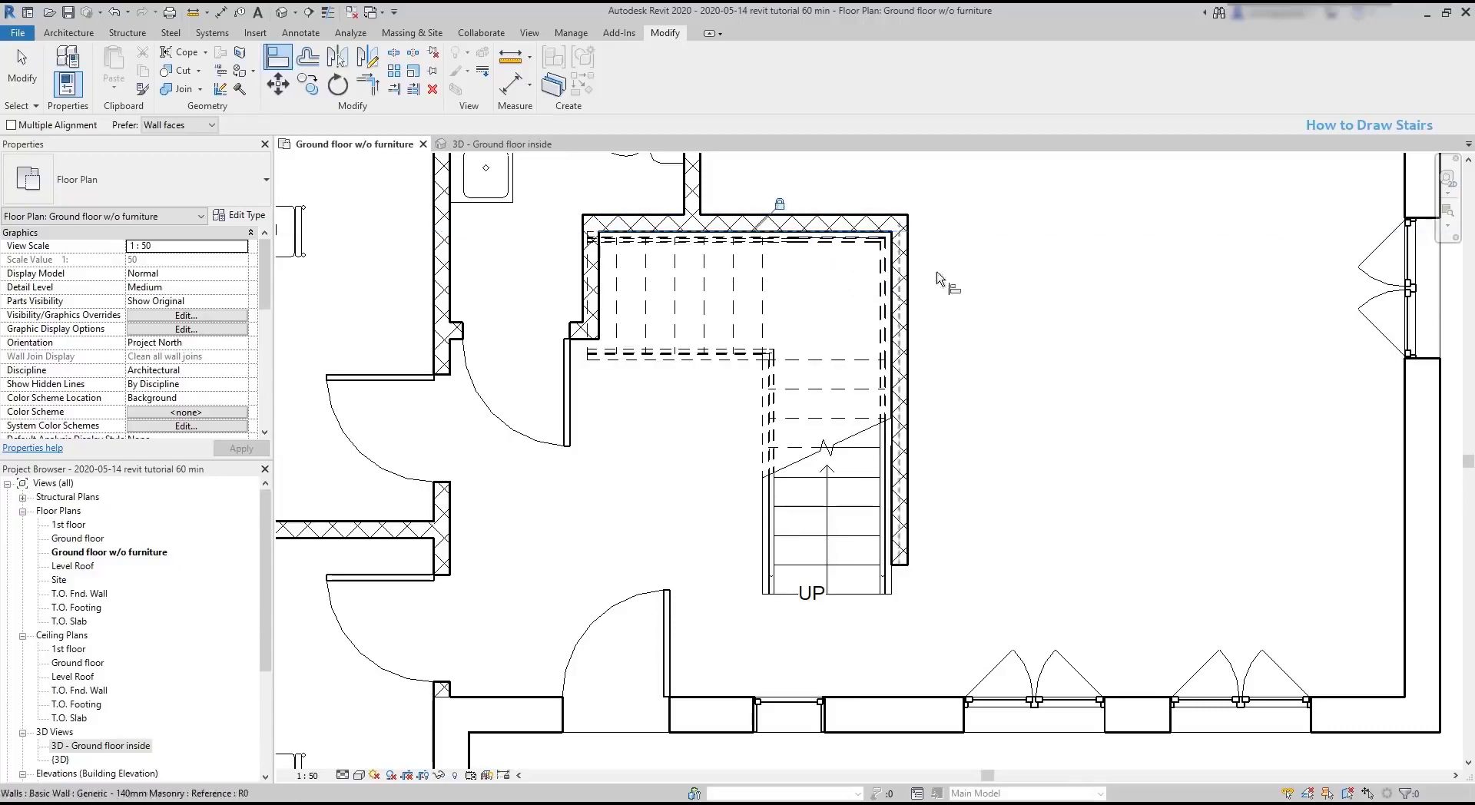
{"action": "key", "text": "Escape"}
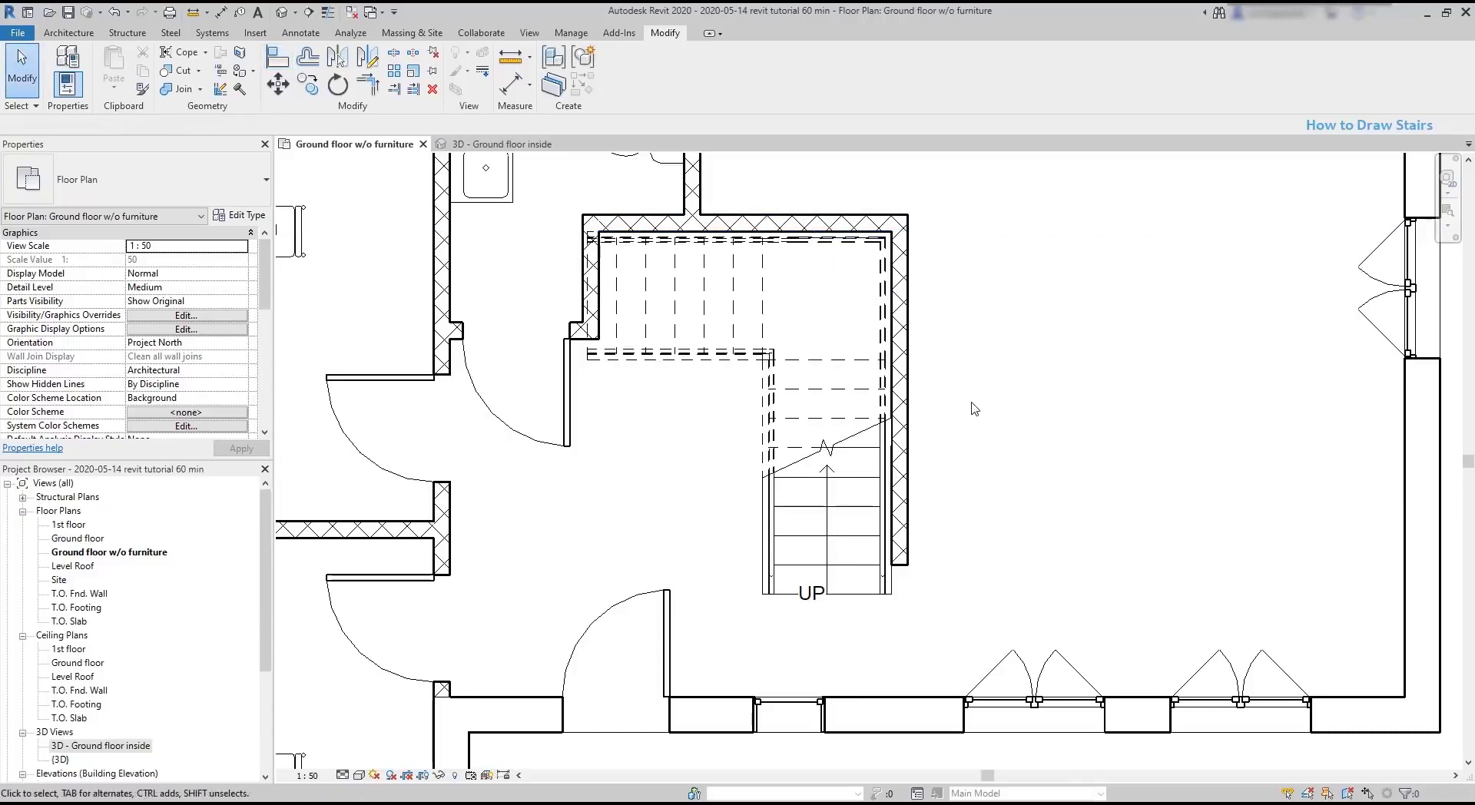
Move the partition wall beside the lower run toward the exterior wall, leaving about 3.34 m between them.
{"action": "left_click", "coordinate": [903, 419]}
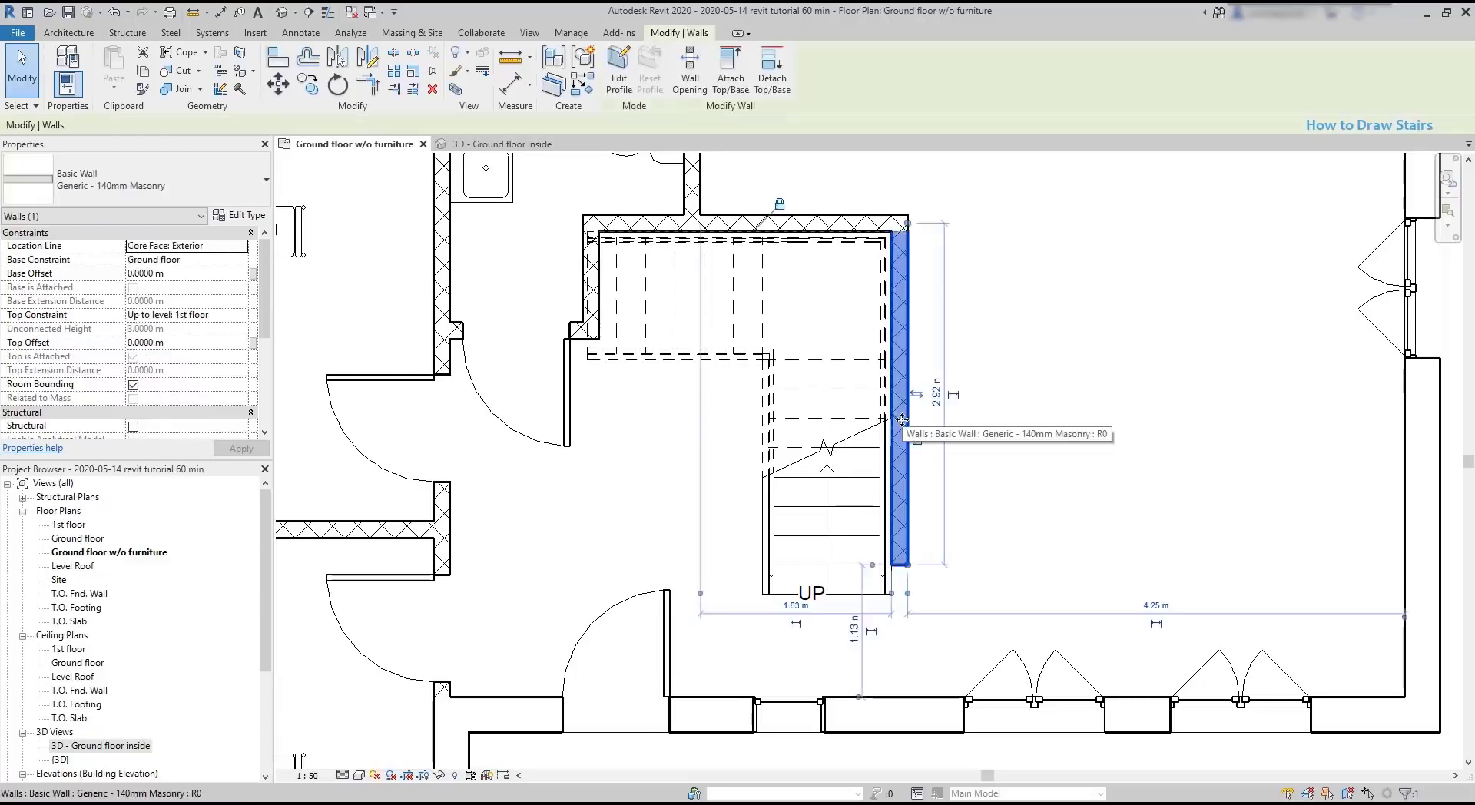
{"action": "left_click_drag", "start_coordinate": [905, 419], "coordinate": [1050, 417]}
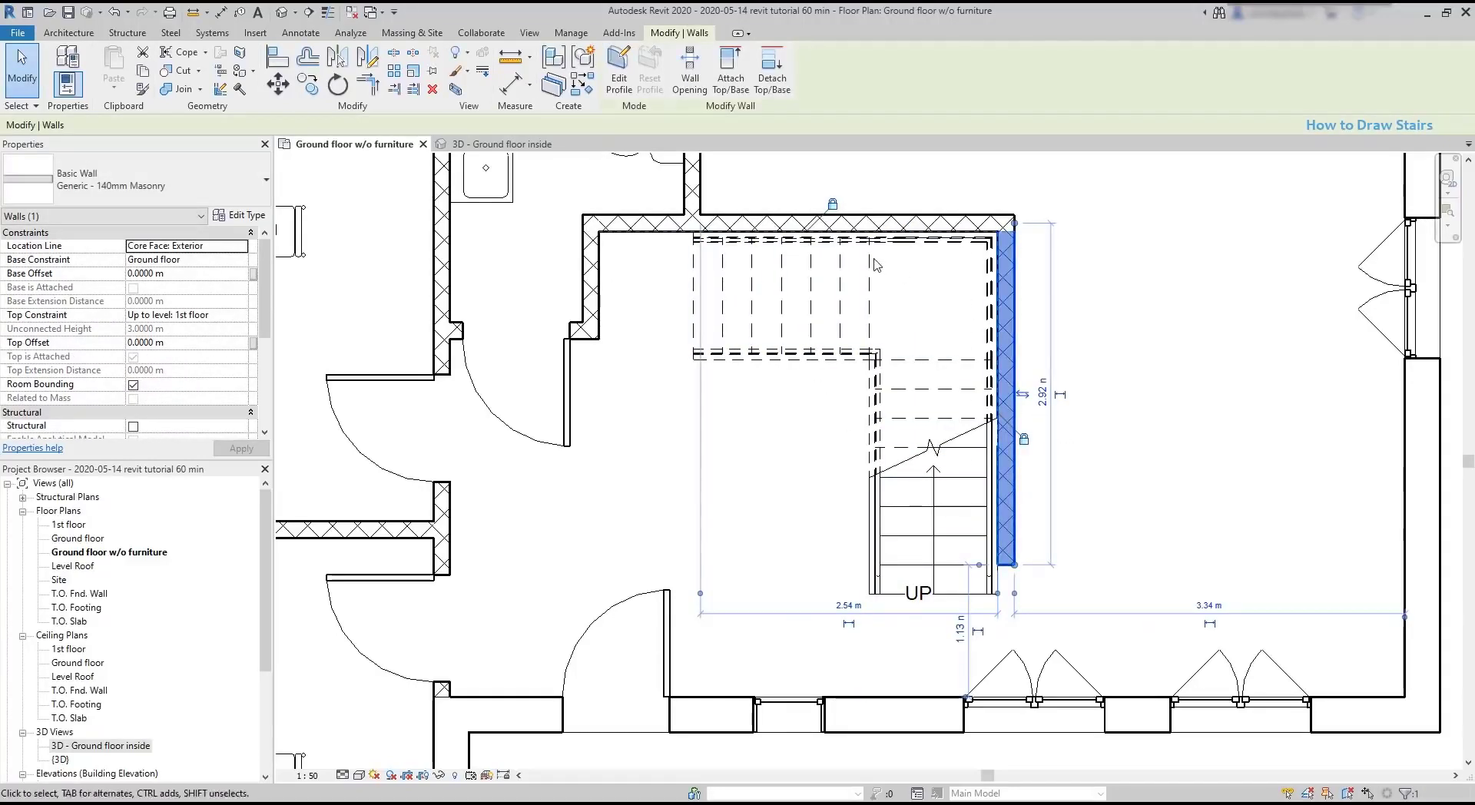
Move the partition wall behind the upper run toward the room's front wall, together with the locked stair.
{"action": "left_click", "coordinate": [884, 228]}
{"action": "left_click_drag", "start_coordinate": [883, 228], "coordinate": [885, 266]}
{"action": "left_click", "coordinate": [1223, 360]}
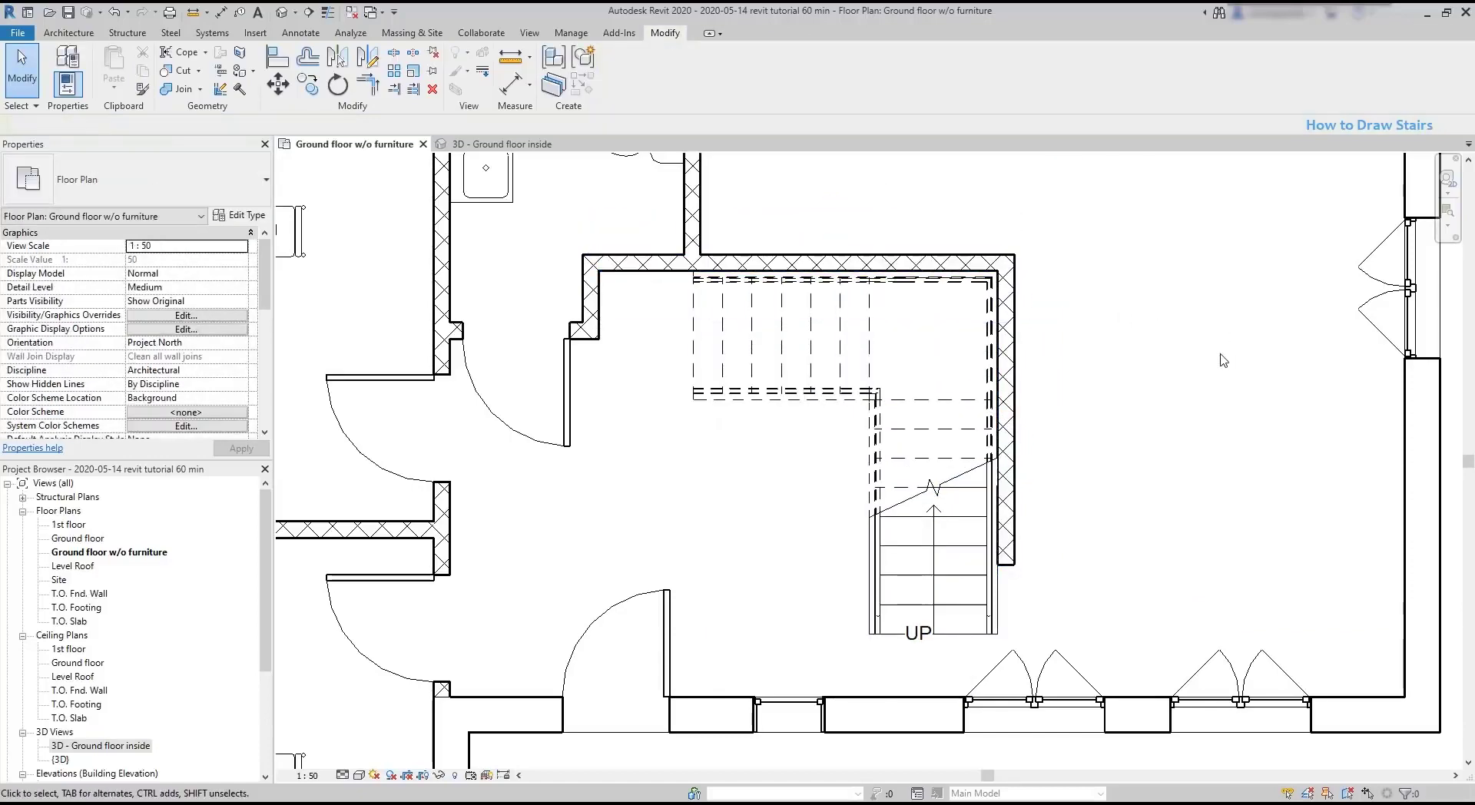
Undo the last two partition wall moves and view the stair in the 3D - Ground floor inside view.
{"action": "key", "text": "ctrl+z"}
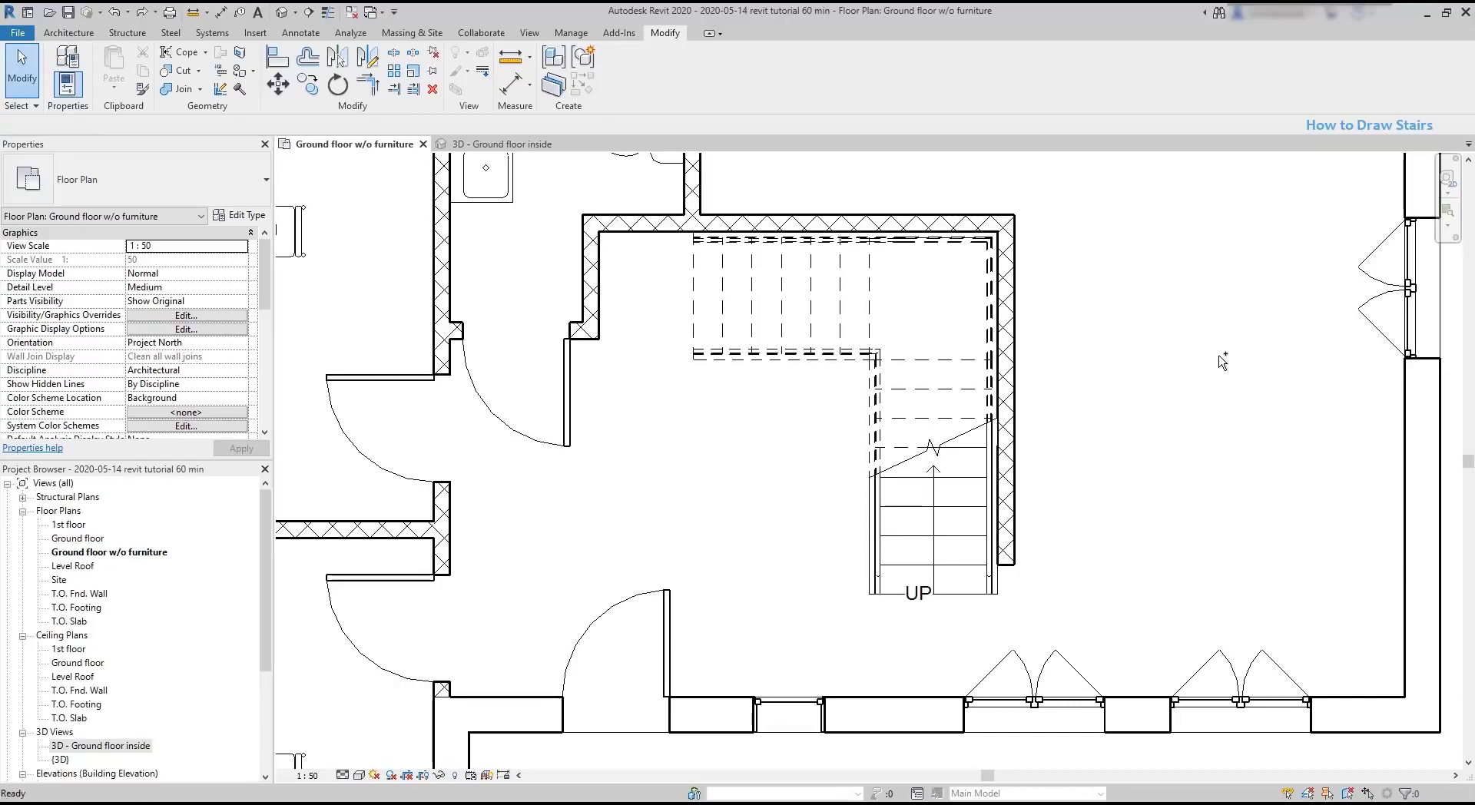
{"action": "key", "text": "ctrl+z"}
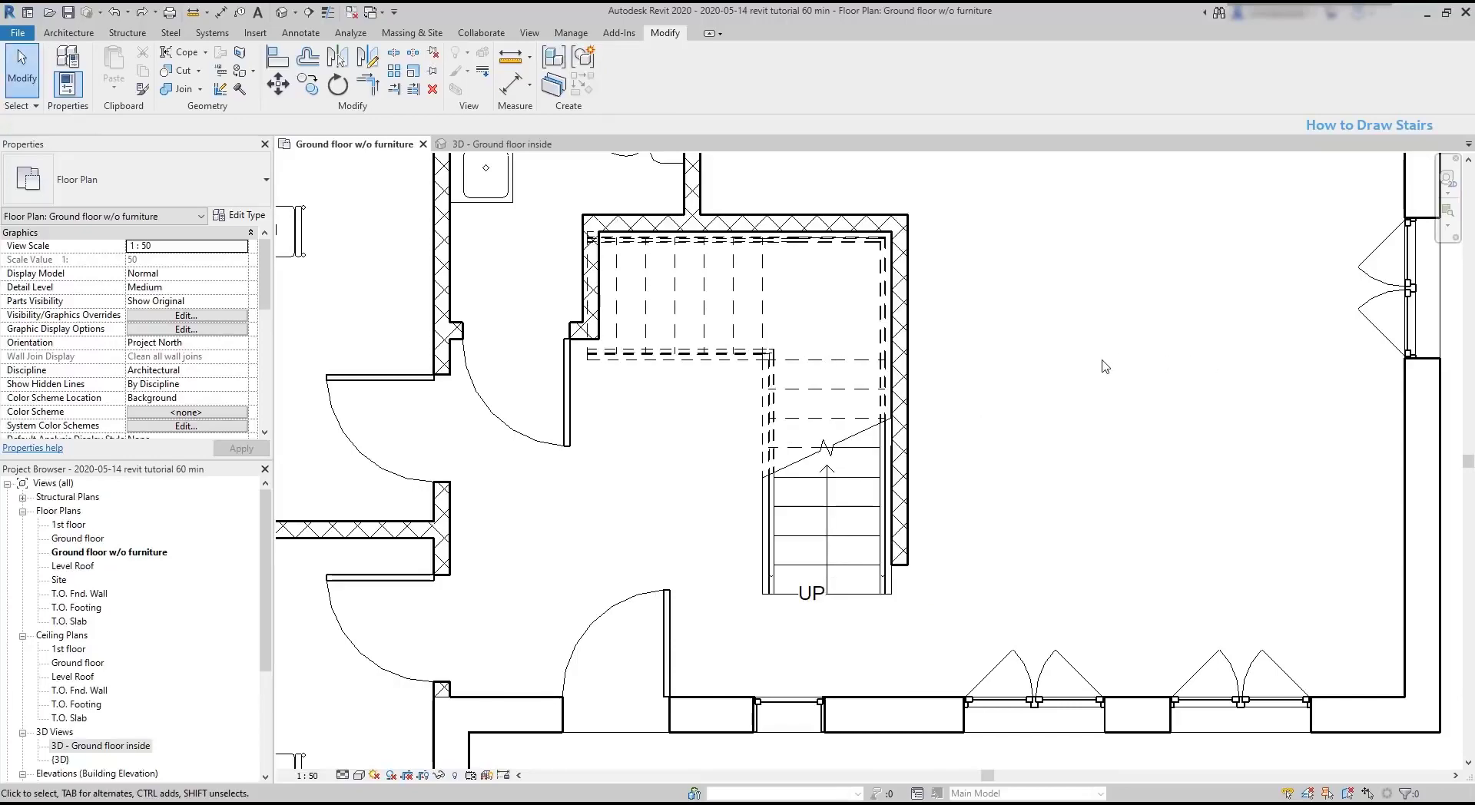
{"action": "left_click", "coordinate": [521, 146]}
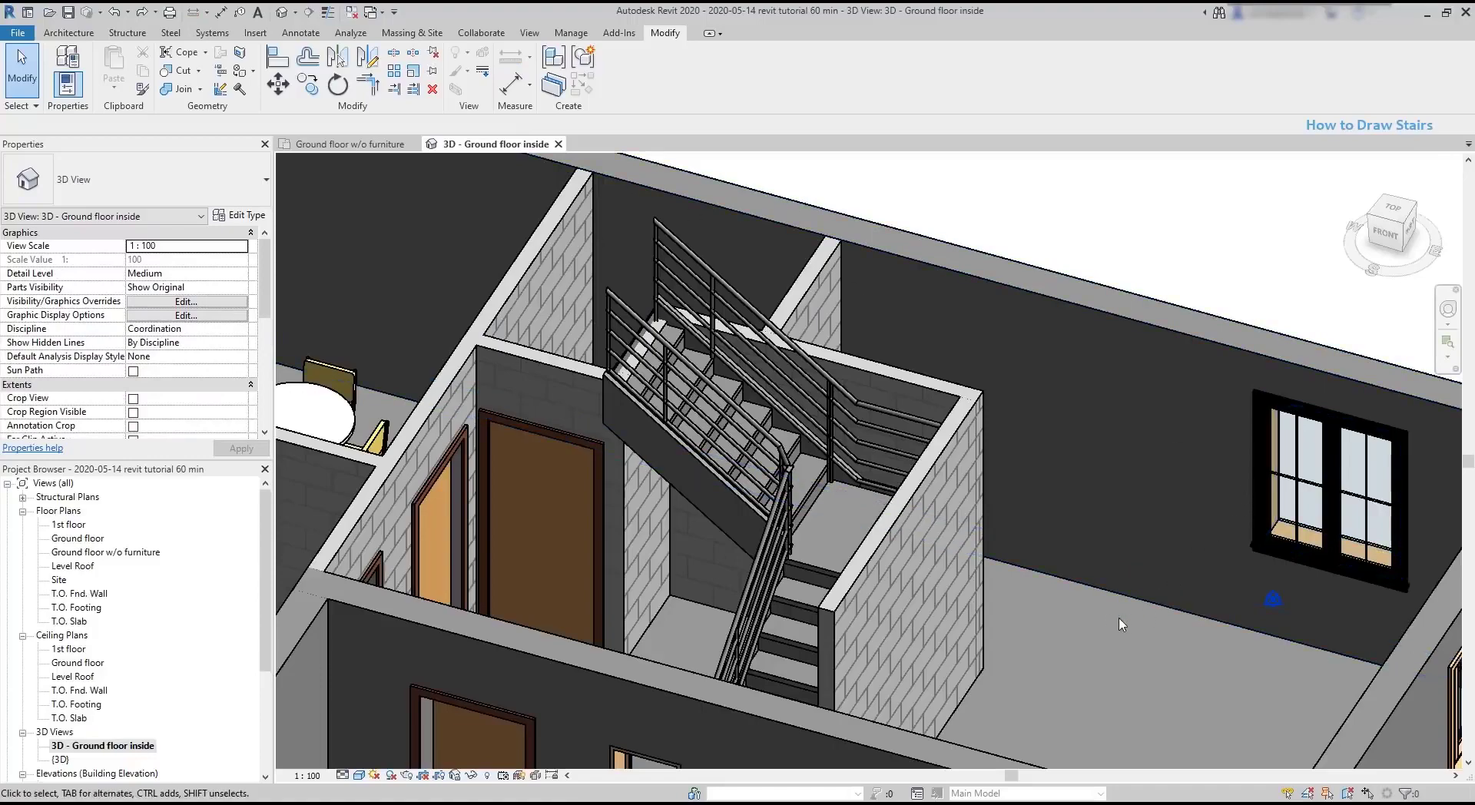
{"action": "middle_click_drag", "start_coordinate": [1054, 598], "coordinate": [971, 601], "text": "shift"}
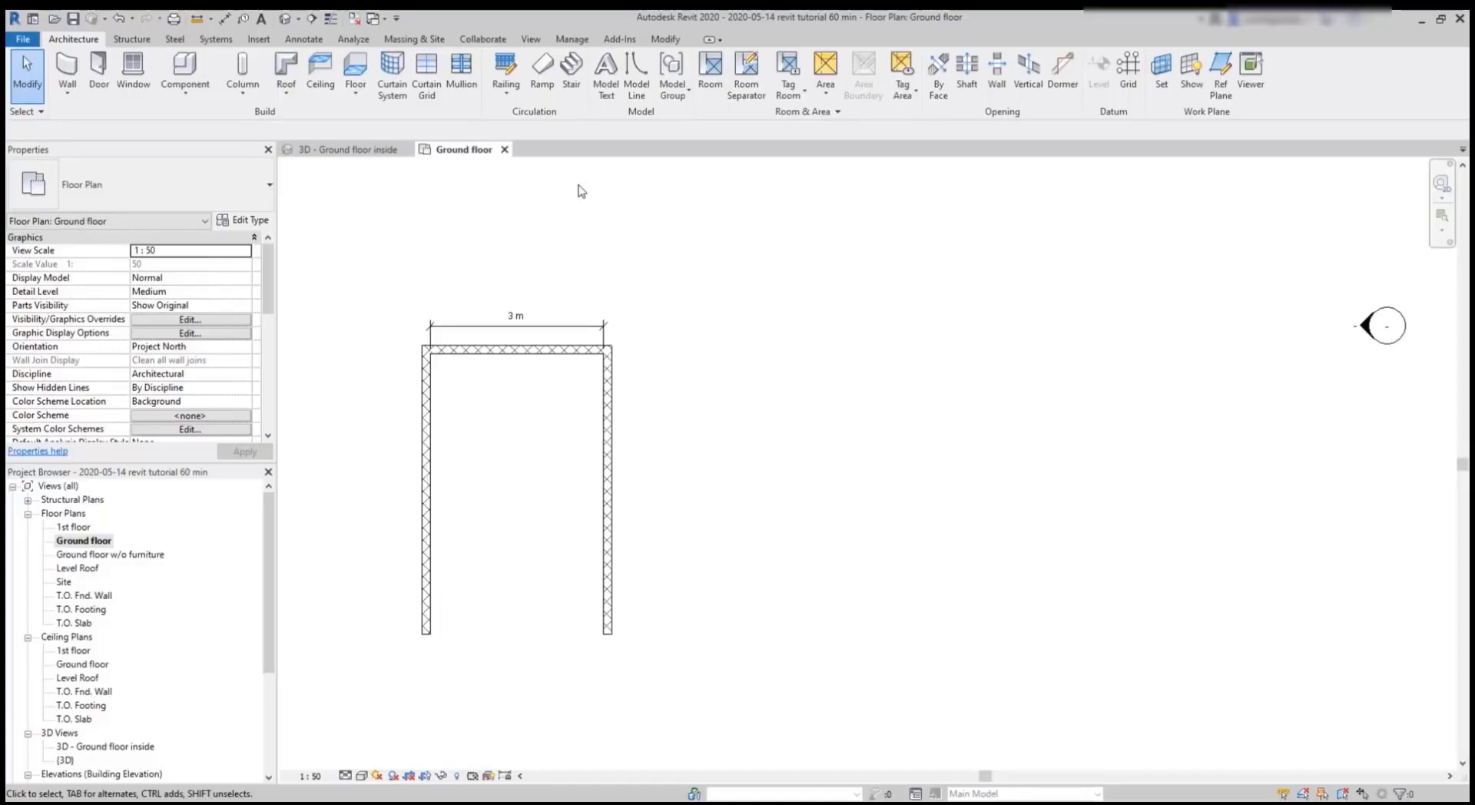
Draw a U-shaped stair beside the three-walled enclosure, with two parallel 1 m wide runs of 8 risers joined by an automatic landing.
{"action": "left_click", "coordinate": [575, 76]}
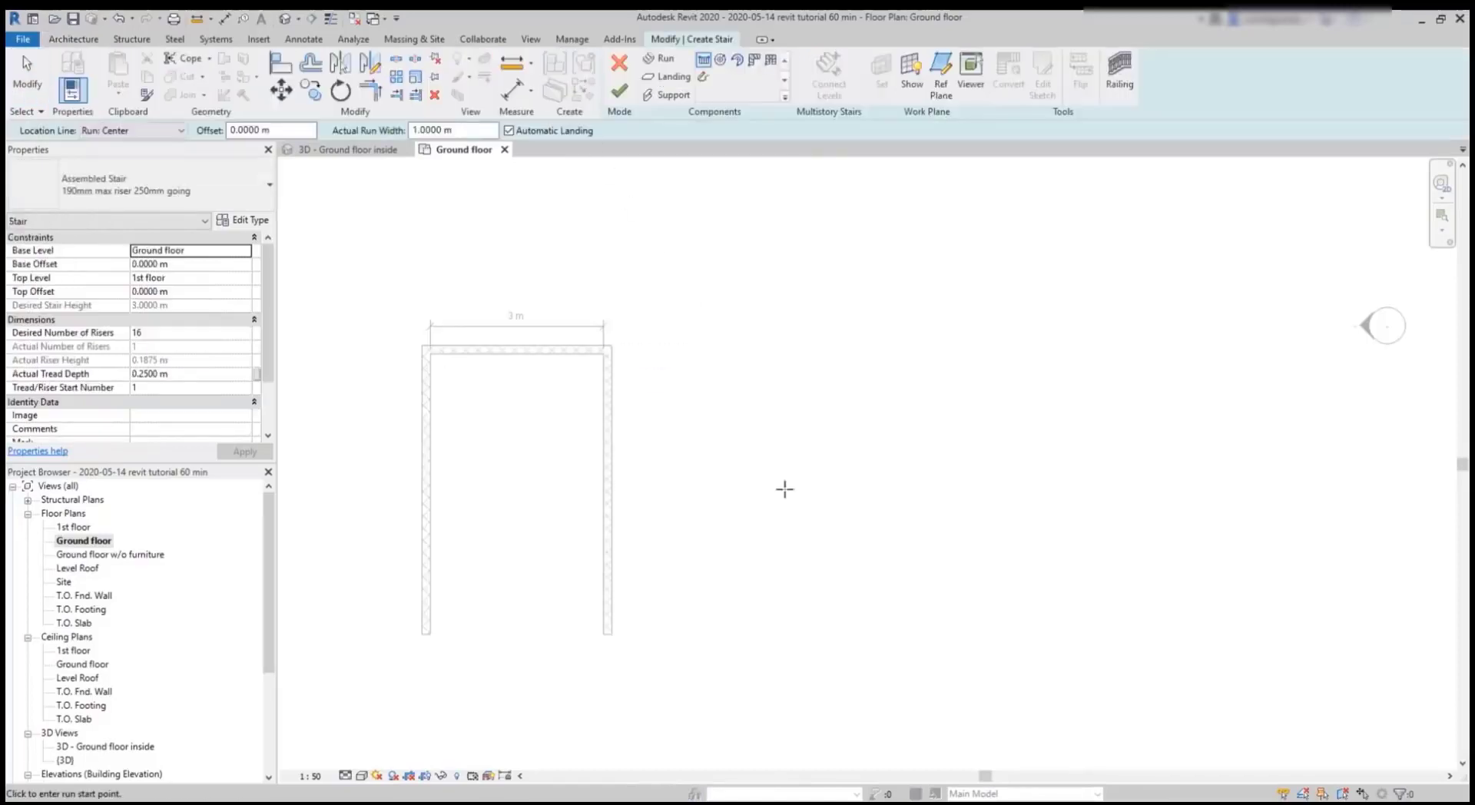
{"action": "left_click", "coordinate": [832, 566]}
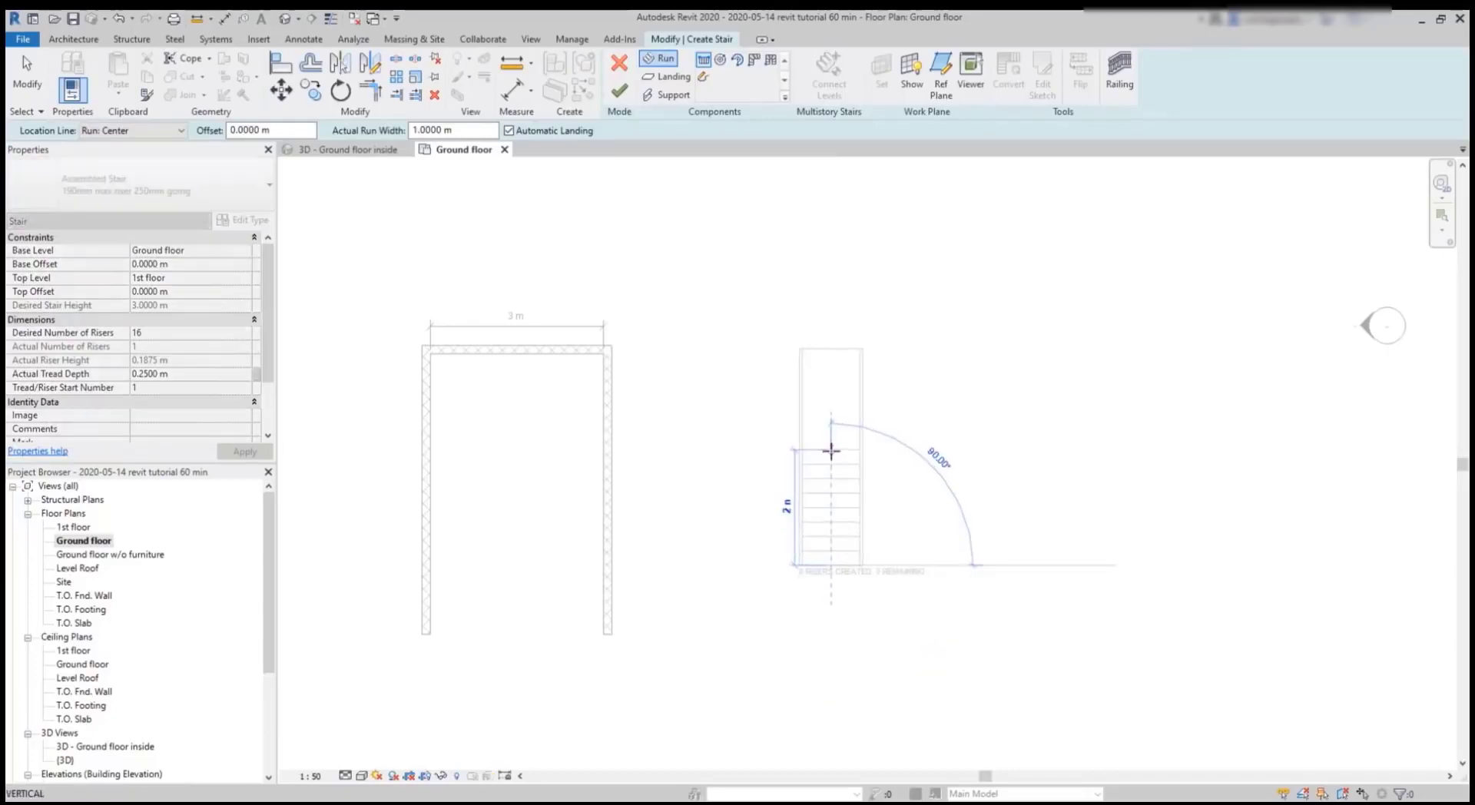
{"action": "scroll", "coordinate": [829, 455], "scroll_direction": "up", "scroll_amount": 2}
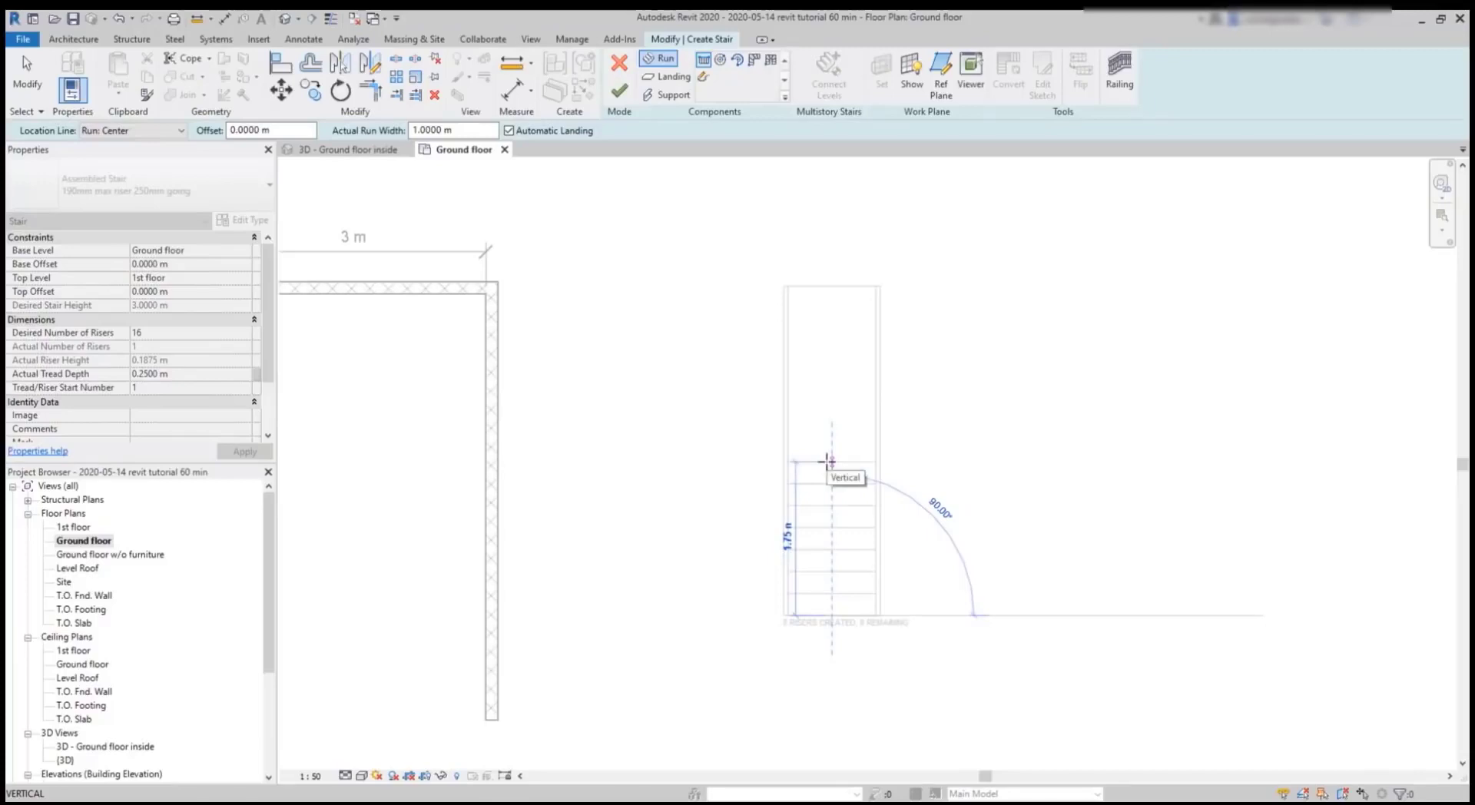
{"action": "left_click", "coordinate": [828, 462]}
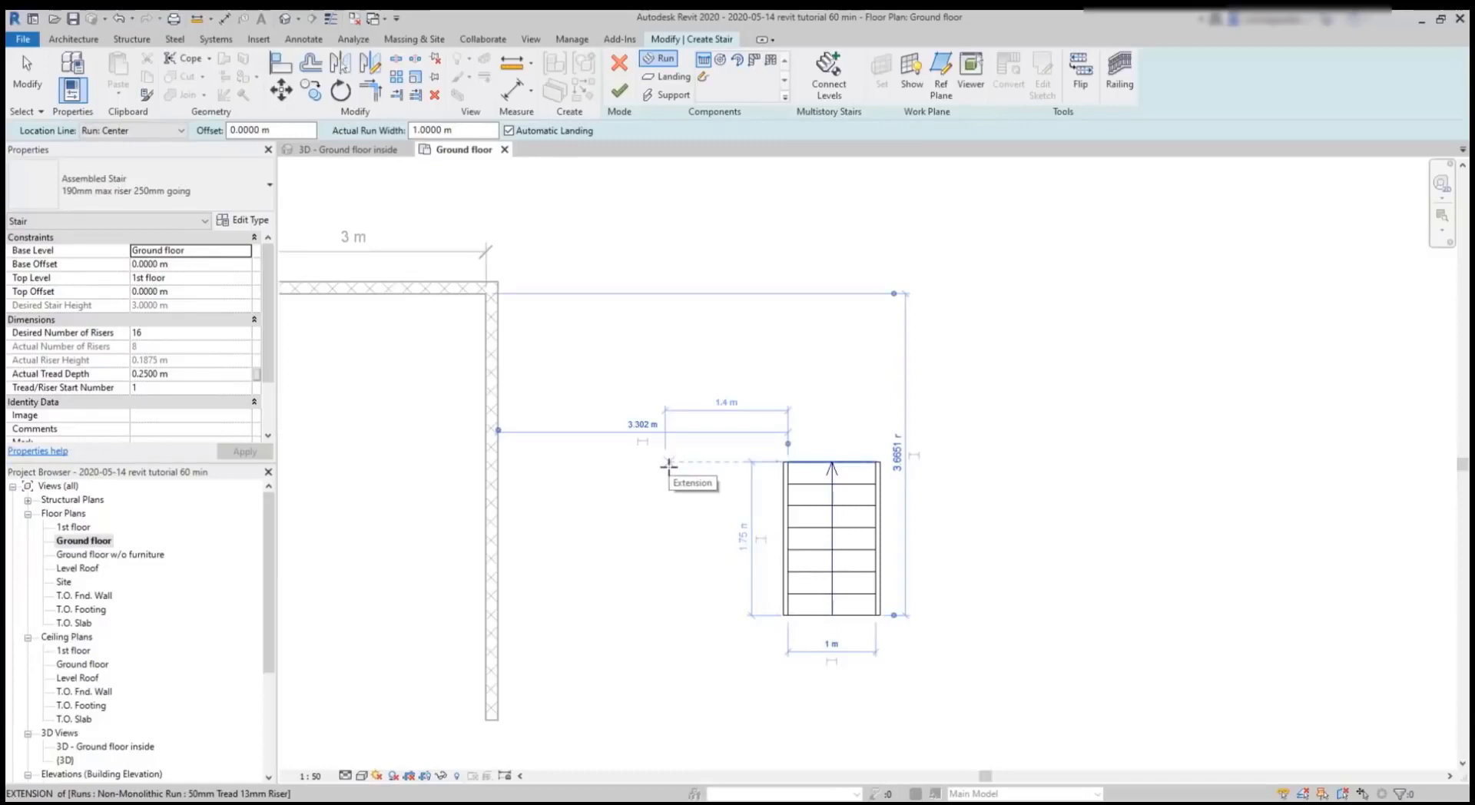
{"action": "left_click", "coordinate": [669, 465]}
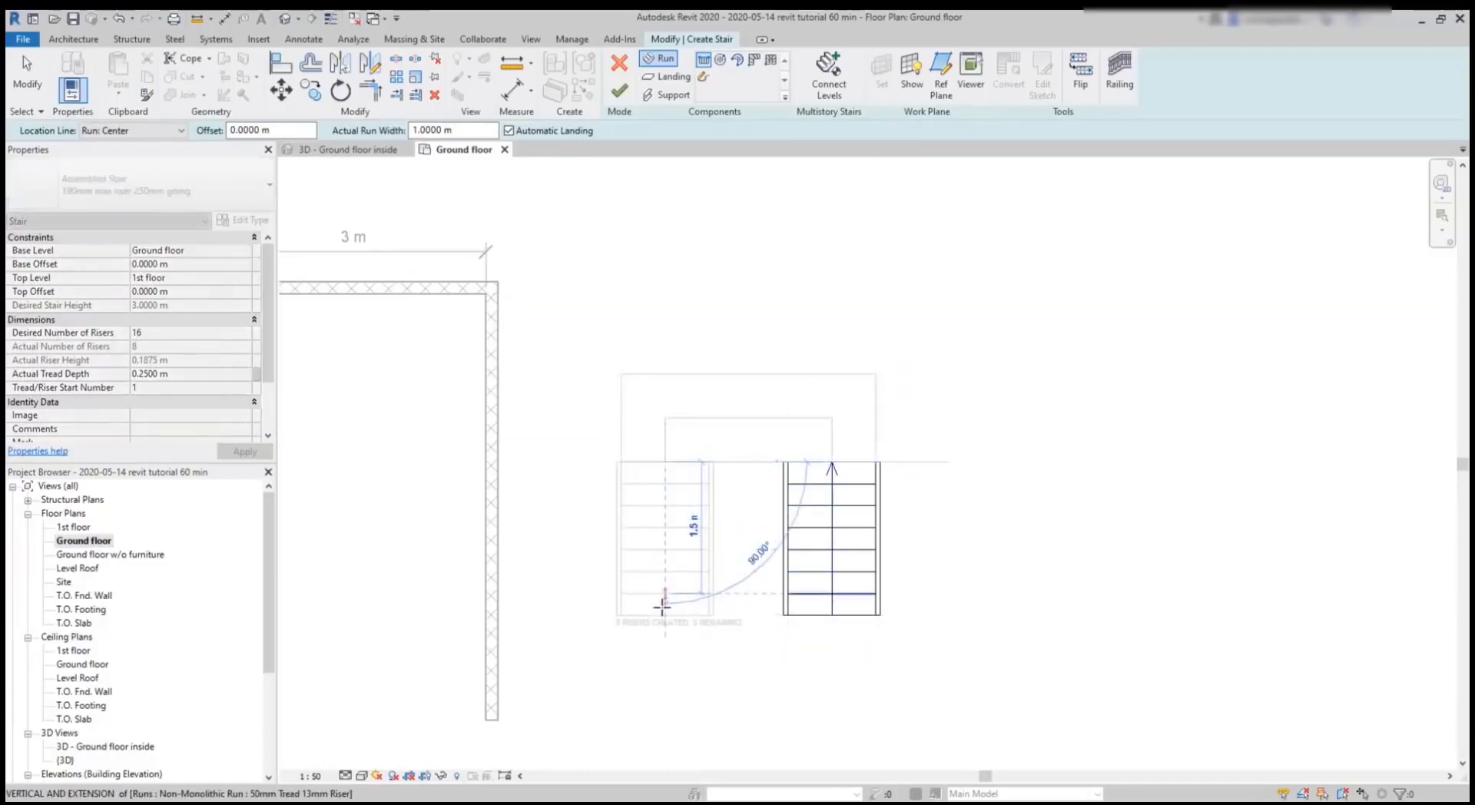
{"action": "left_click", "coordinate": [662, 660]}
{"action": "key", "text": "Escape"}
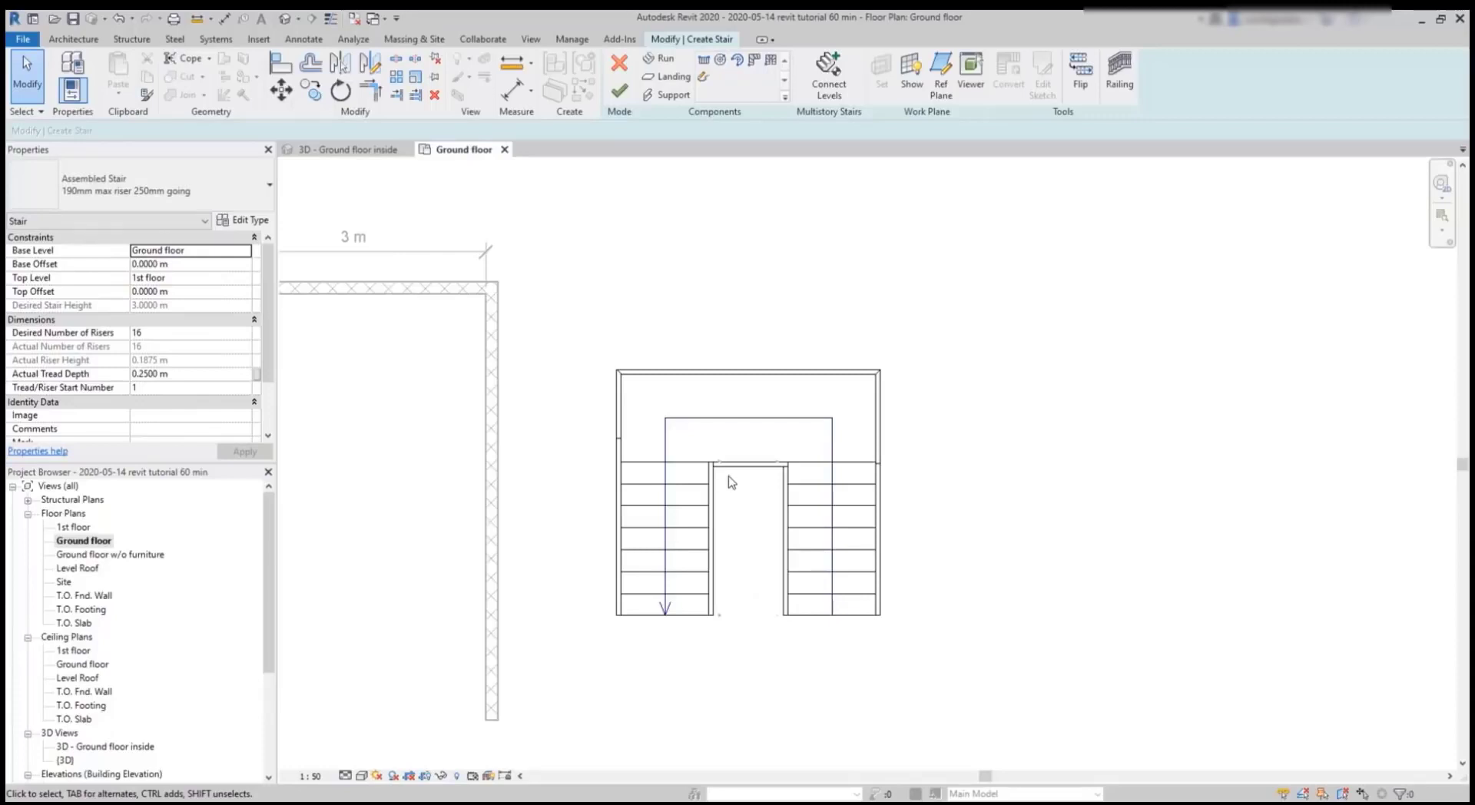
Move the entire U-shaped stair into the 3 m wide enclosure, just in front of its back wall.
{"action": "scroll", "coordinate": [964, 453], "scroll_direction": "down", "scroll_amount": 2}
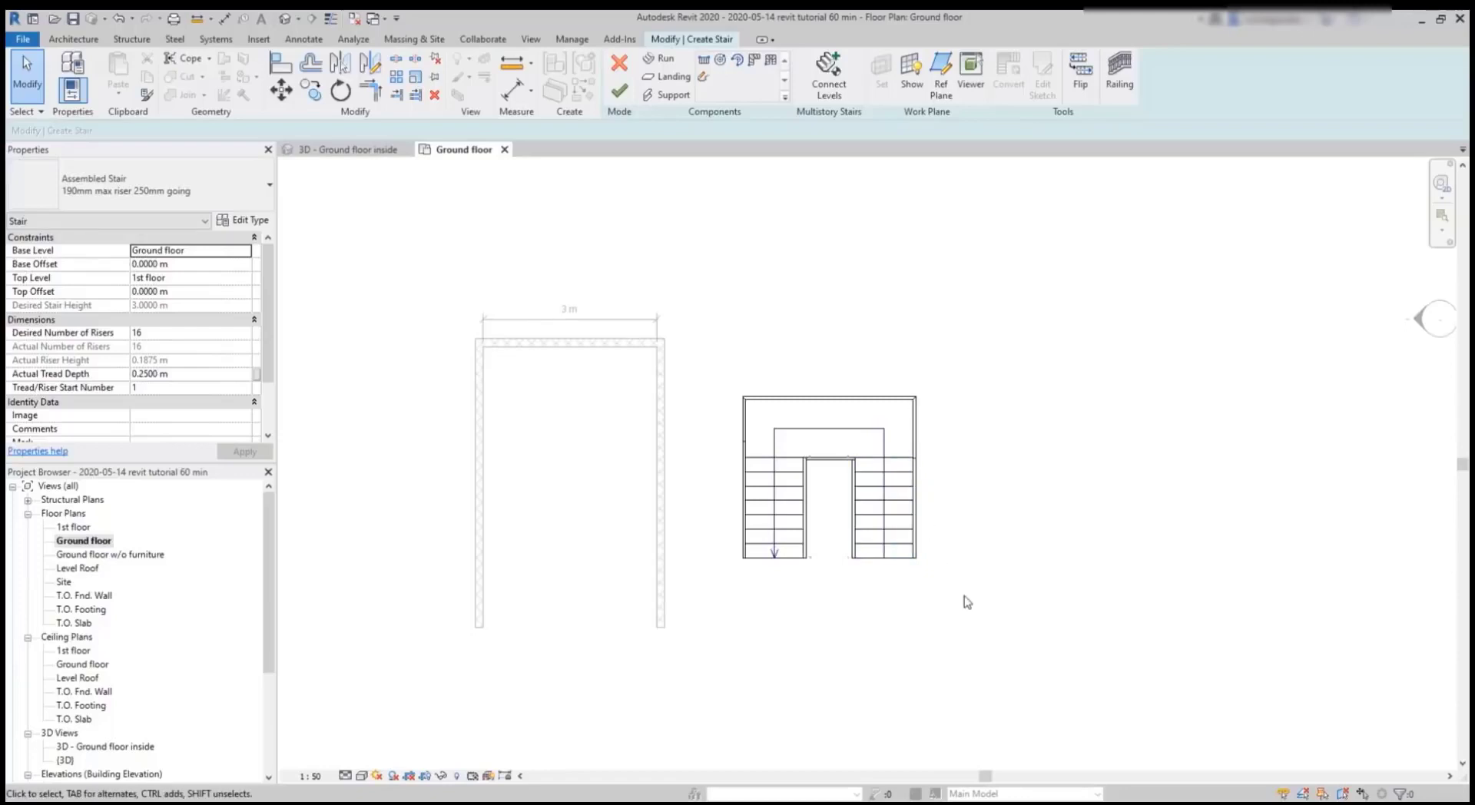
{"action": "left_click_drag", "start_coordinate": [973, 599], "coordinate": [701, 369]}
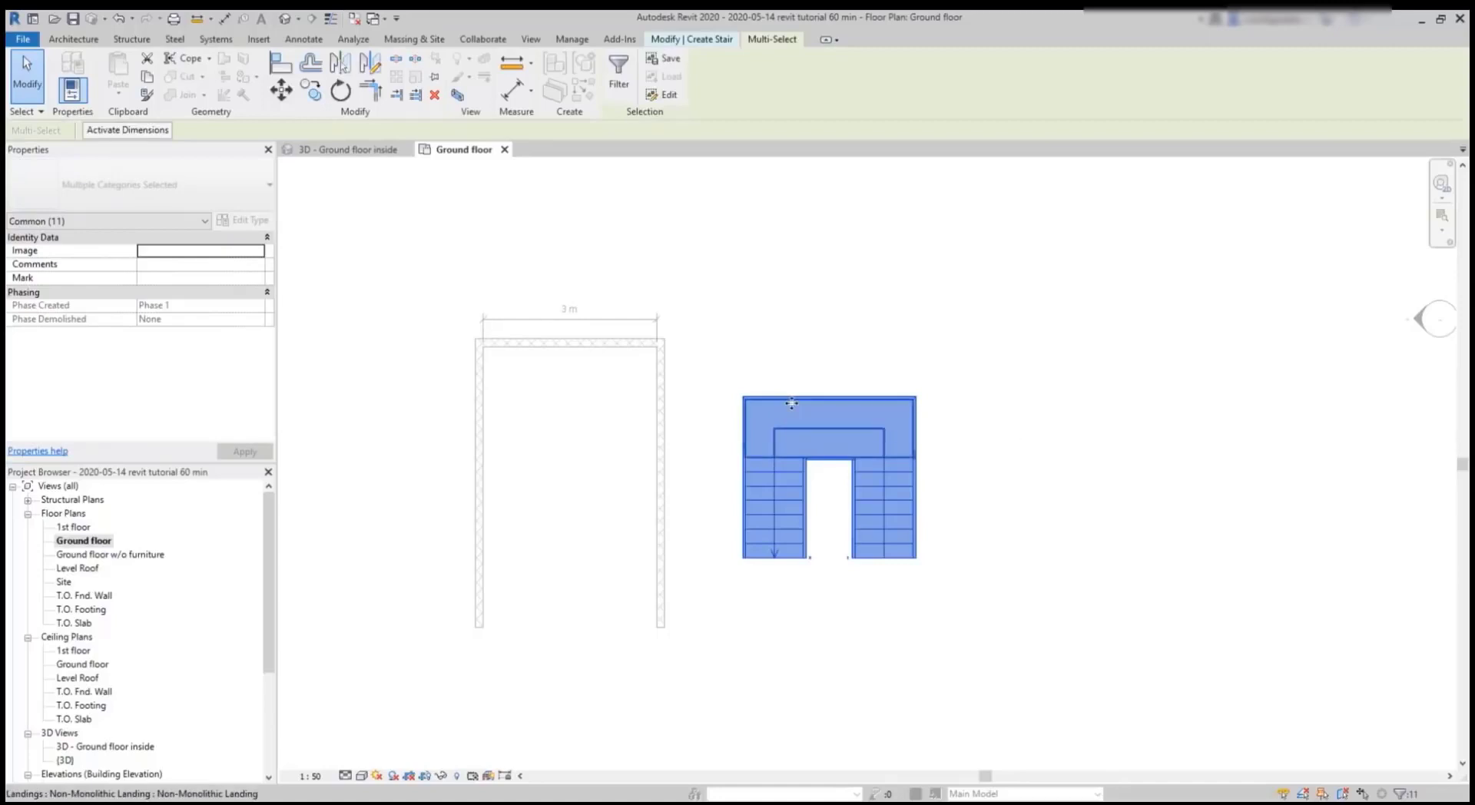
{"action": "left_click_drag", "start_coordinate": [790, 403], "coordinate": [546, 370]}
{"action": "left_click", "coordinate": [795, 392]}
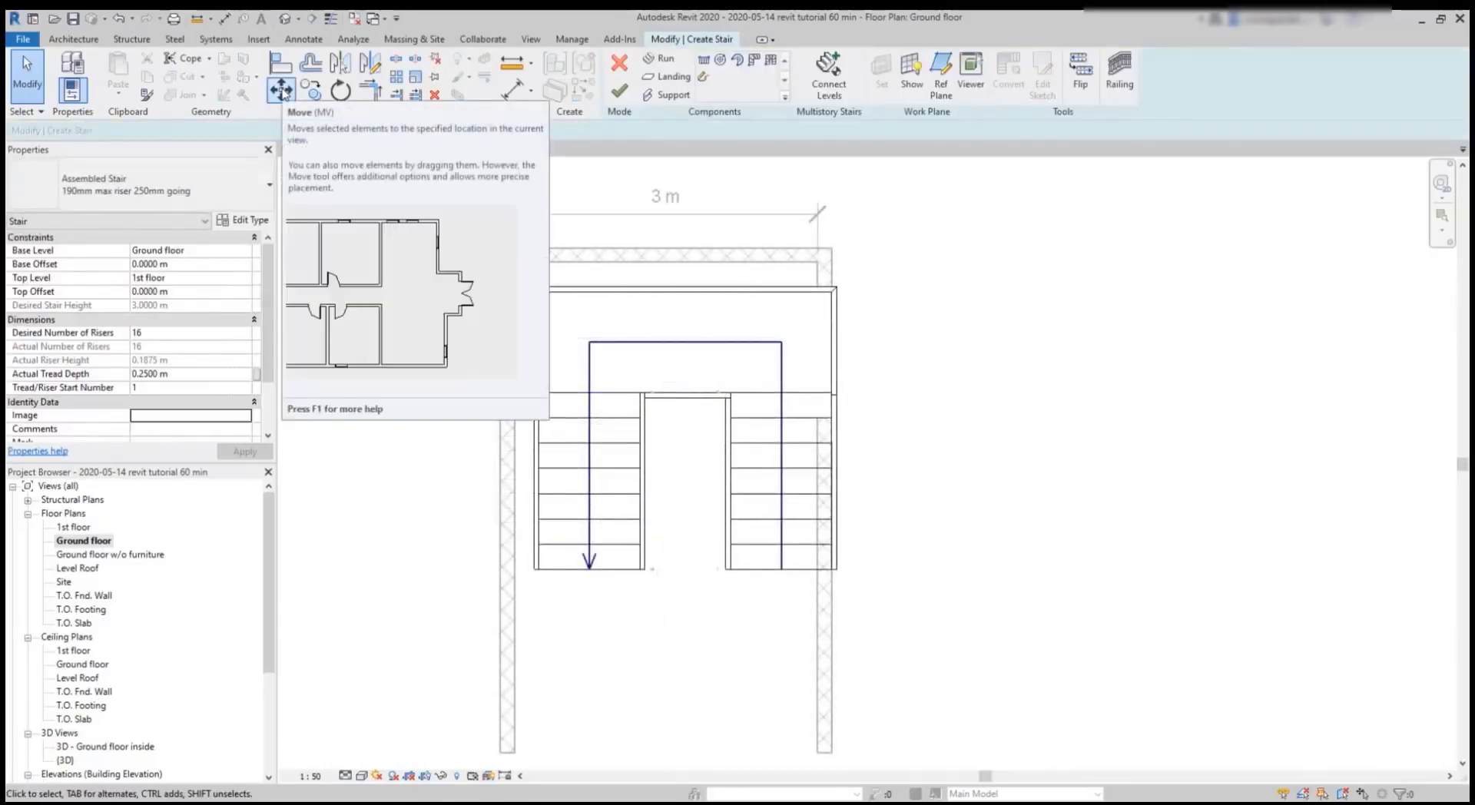
Move the upper run sideways so its outer stringer corner meets the inner face of the adjacent side wall.
{"action": "left_click", "coordinate": [281, 91]}
{"action": "left_click", "coordinate": [566, 468]}
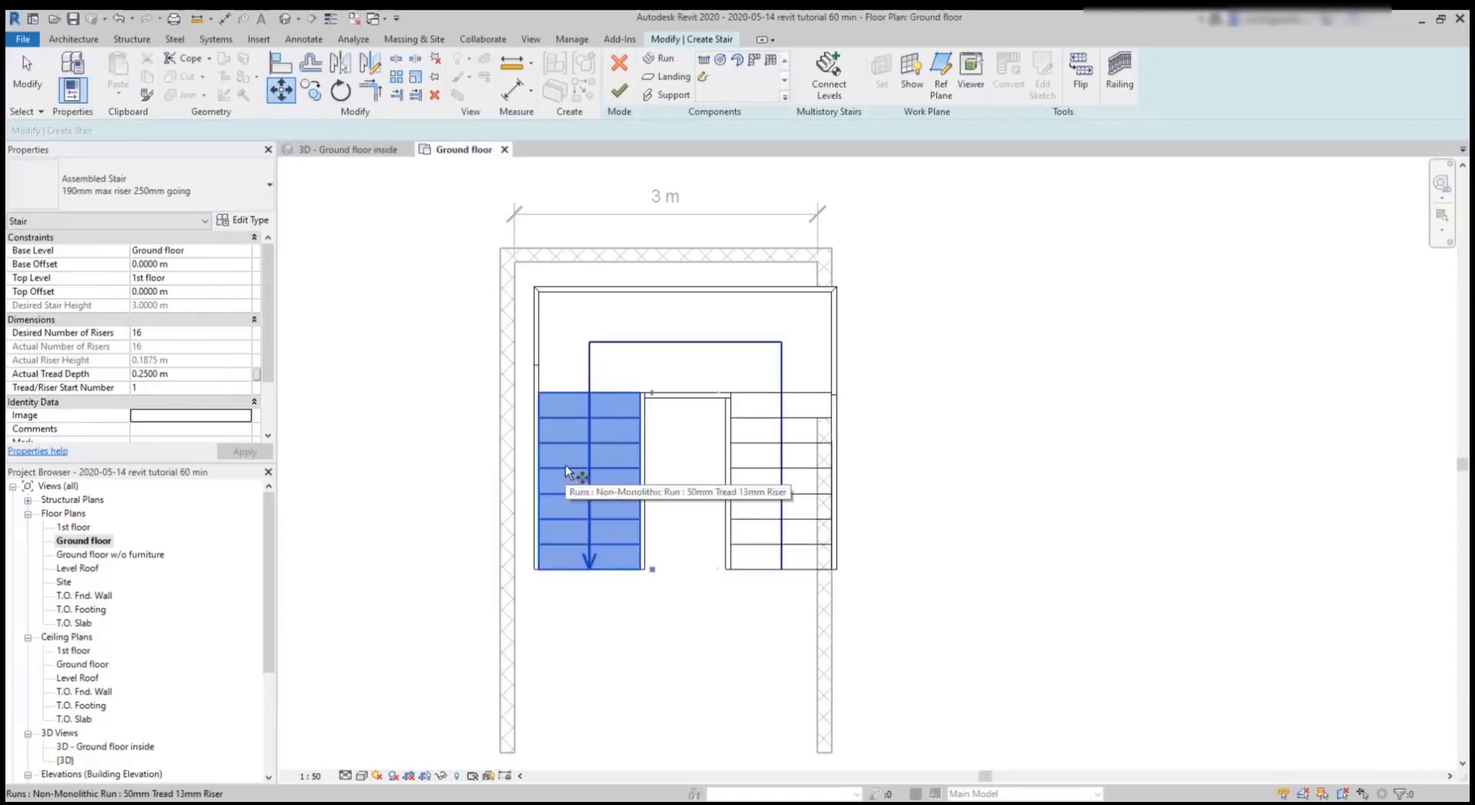
{"action": "key", "text": "Return"}
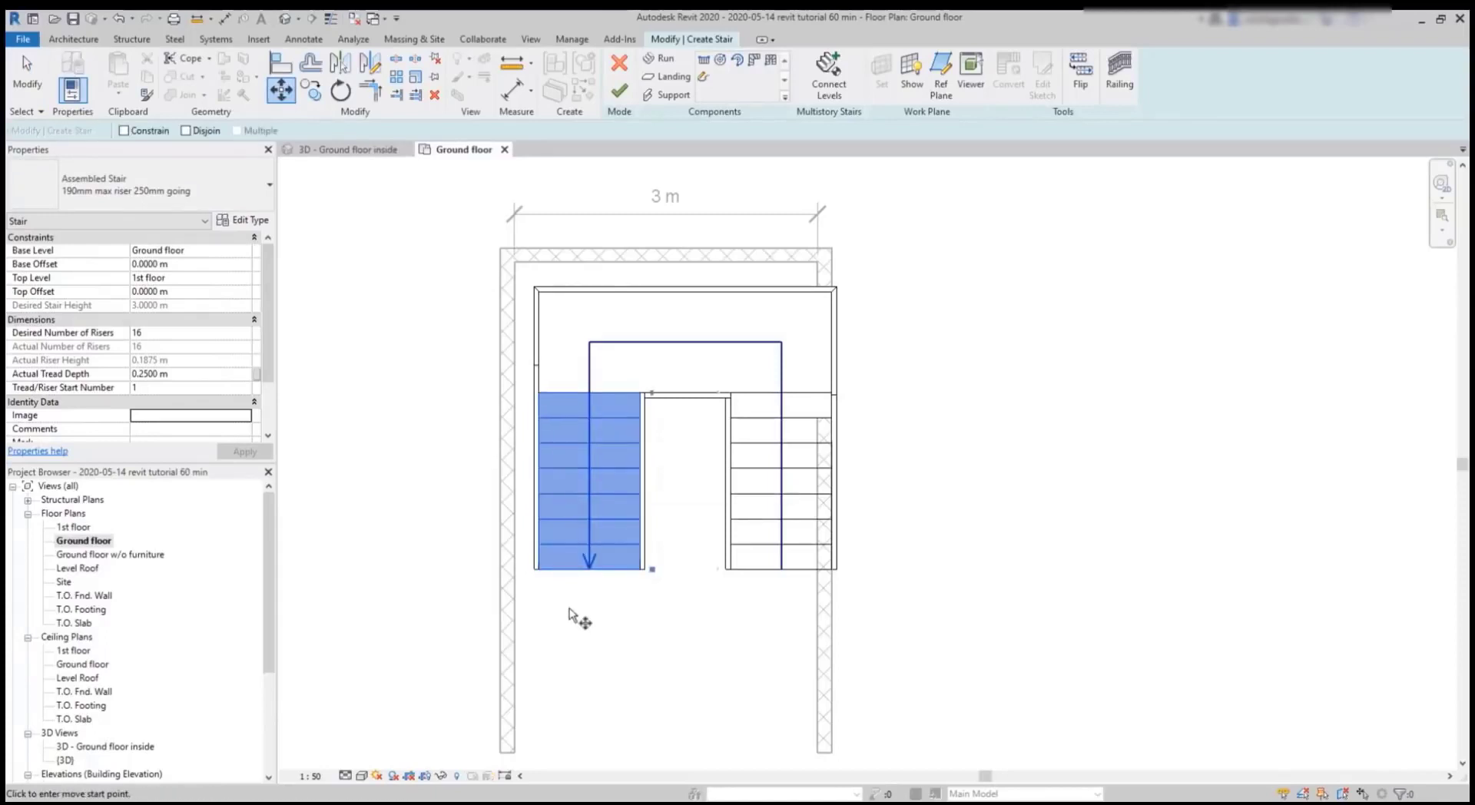
{"action": "scroll", "coordinate": [573, 616], "scroll_direction": "up", "scroll_amount": 3}
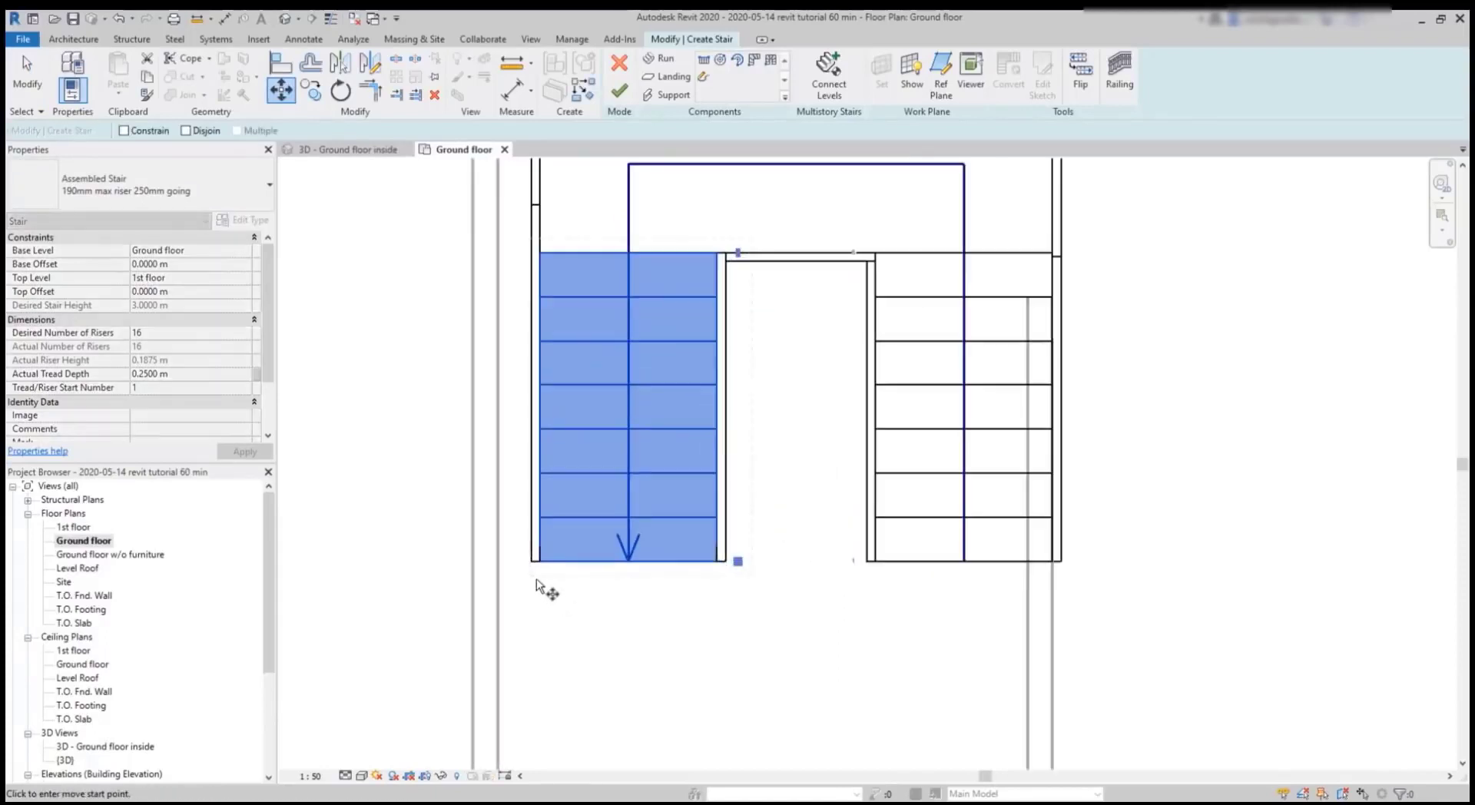
{"action": "left_click", "coordinate": [499, 563]}
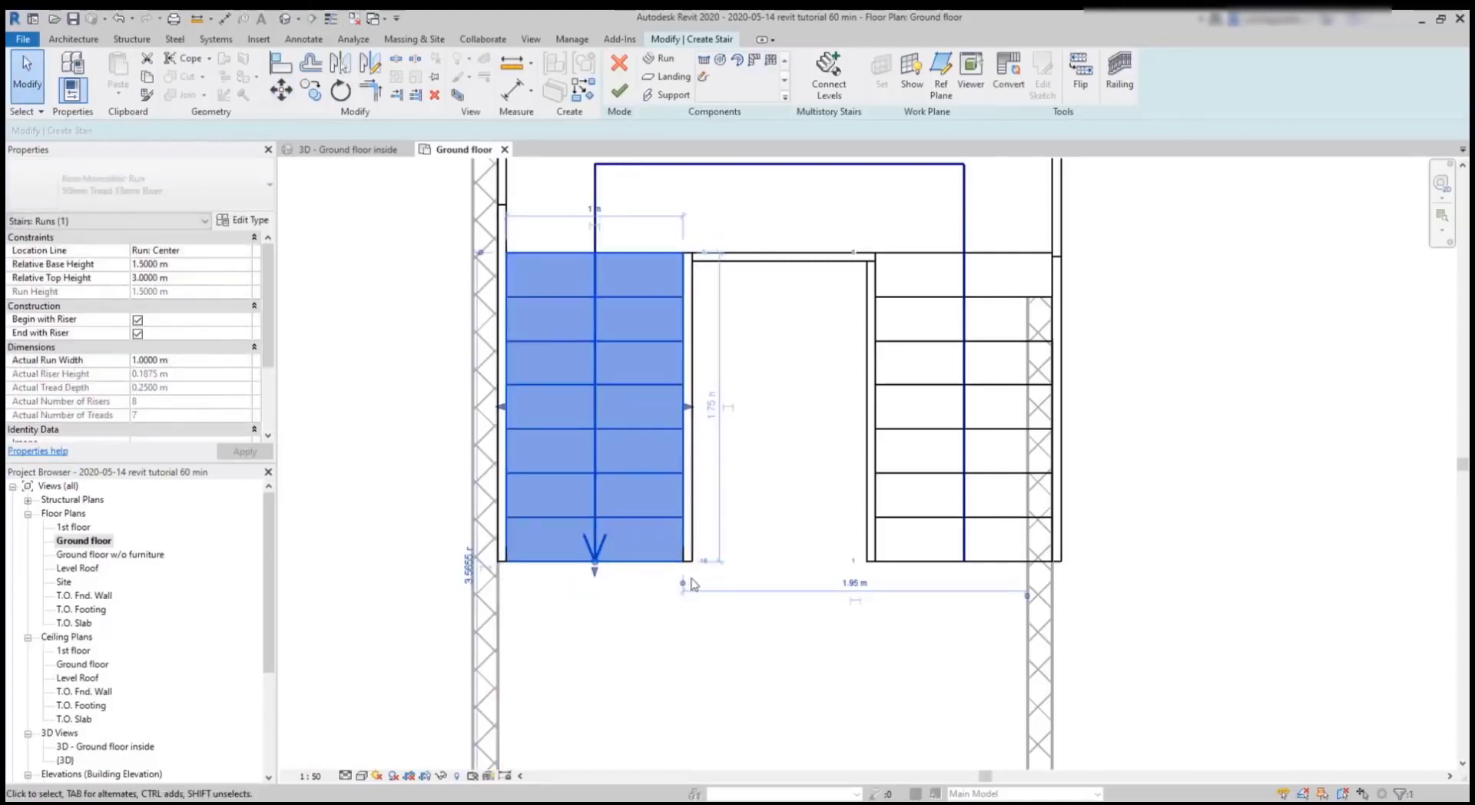
Move the lower run inward so its outer stringer corner meets the inner face of the opposite side wall.
{"action": "left_click", "coordinate": [906, 566]}
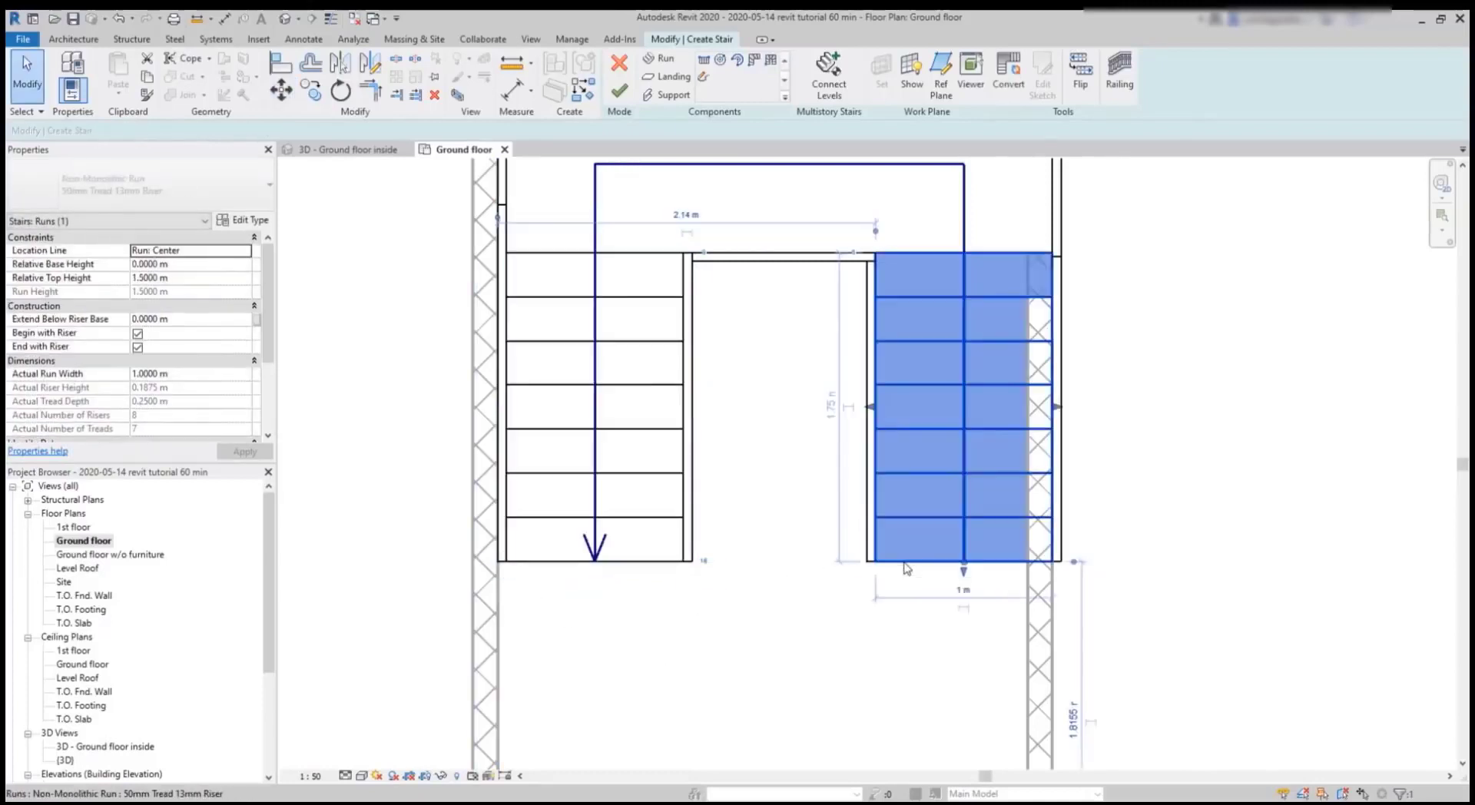
{"action": "left_click", "coordinate": [283, 99]}
{"action": "scroll", "coordinate": [1068, 576], "scroll_direction": "up", "scroll_amount": 2}
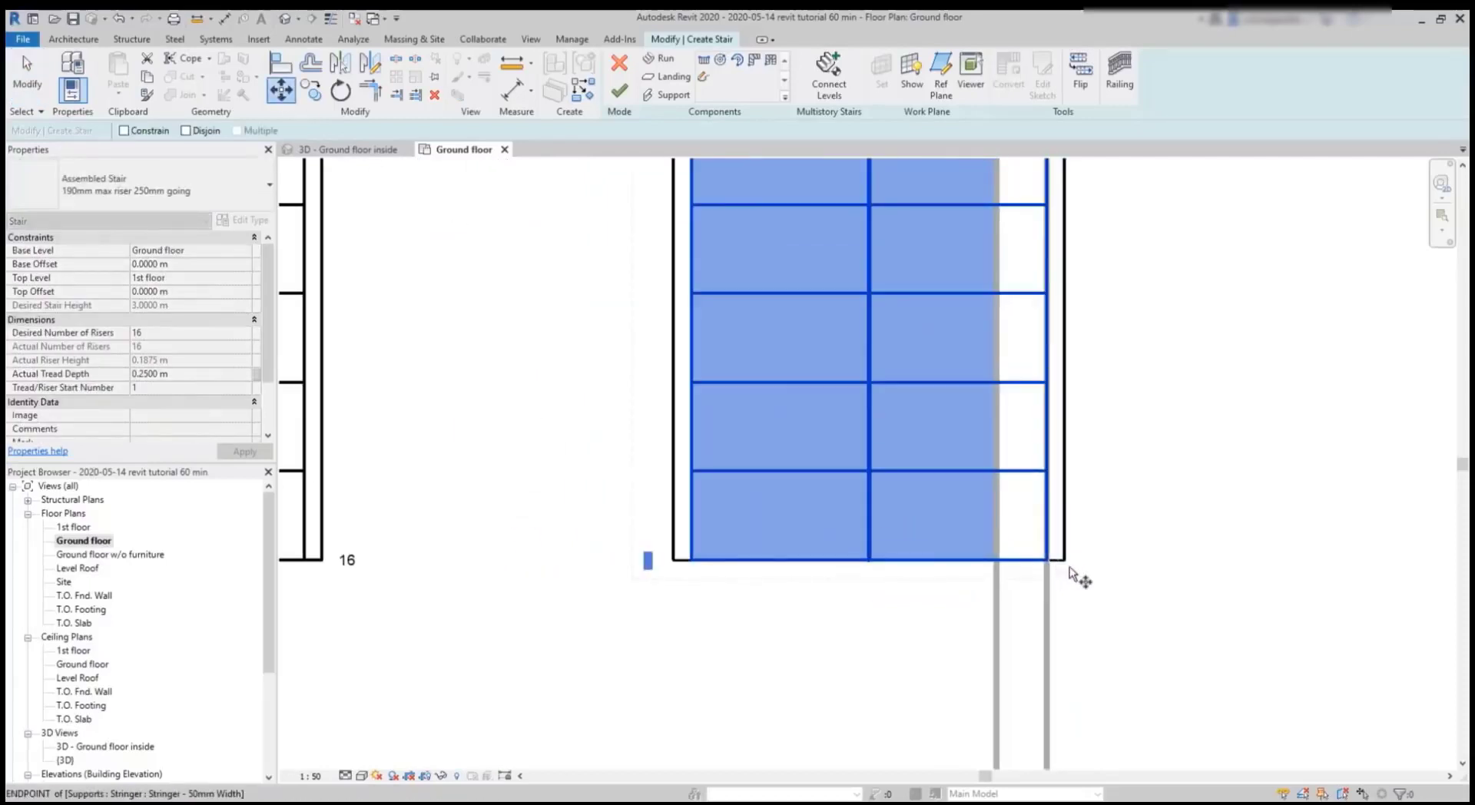
{"action": "left_click", "coordinate": [1069, 570]}
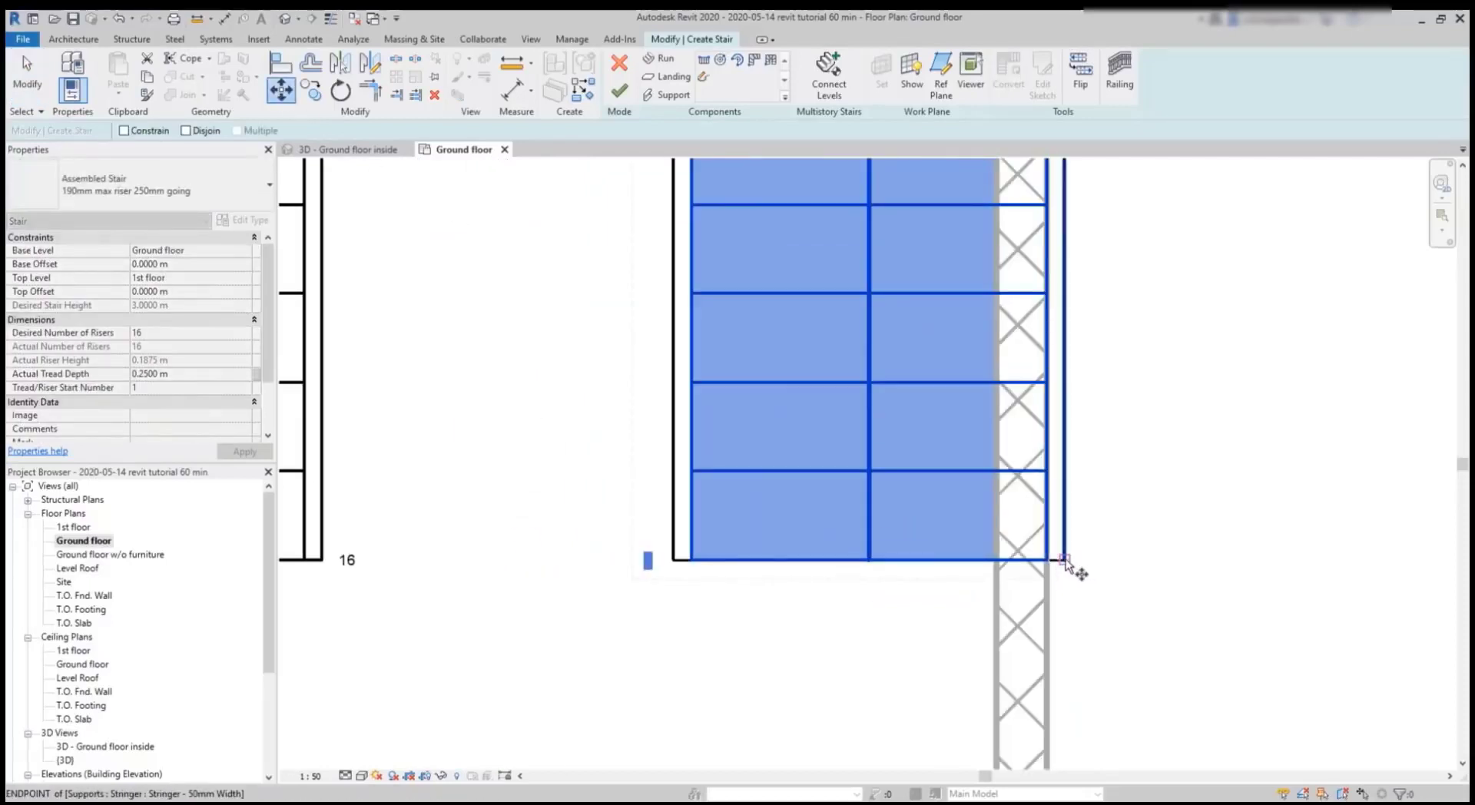
{"action": "left_click", "coordinate": [997, 562]}
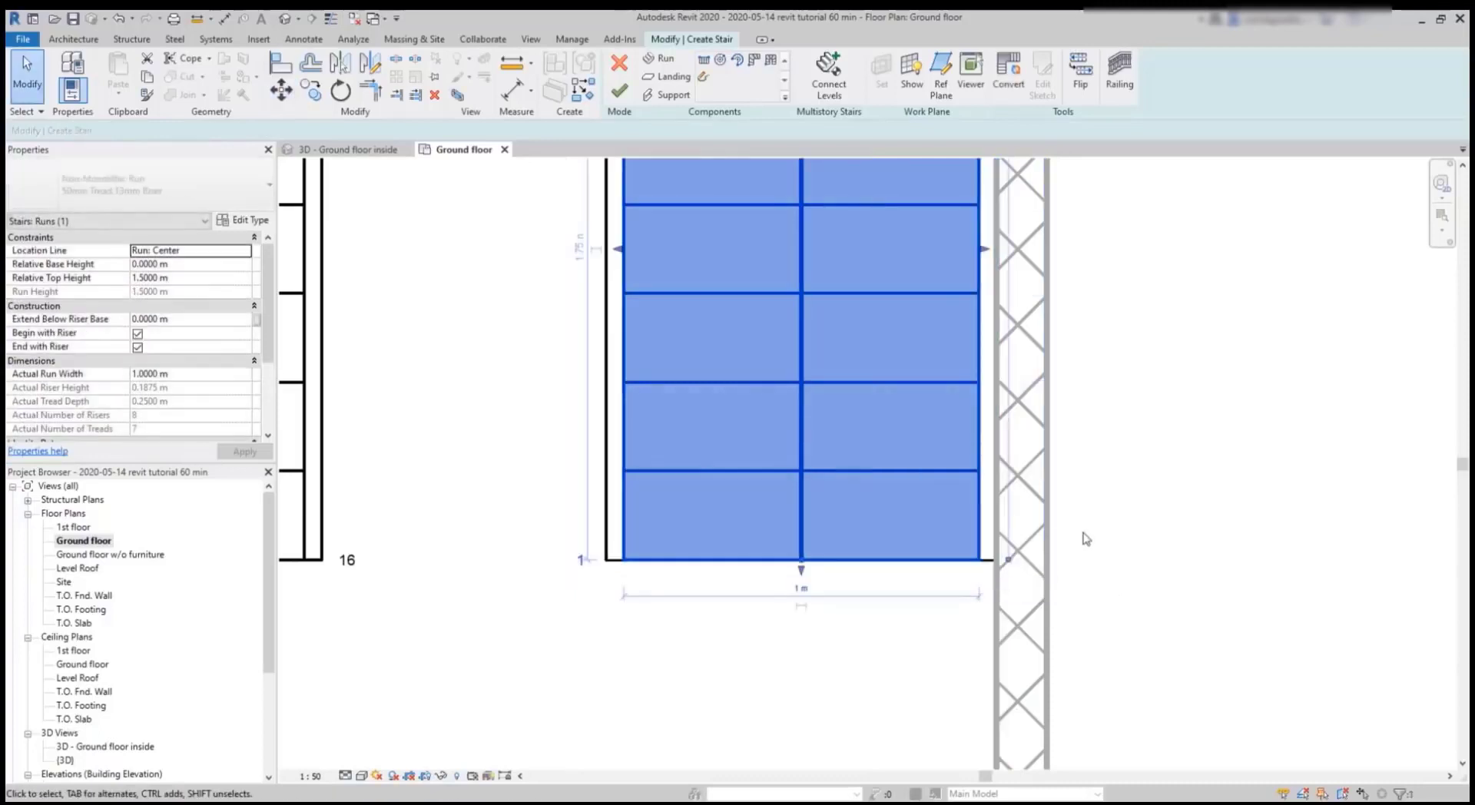
{"action": "scroll", "coordinate": [1085, 538], "scroll_direction": "down", "scroll_amount": 4}
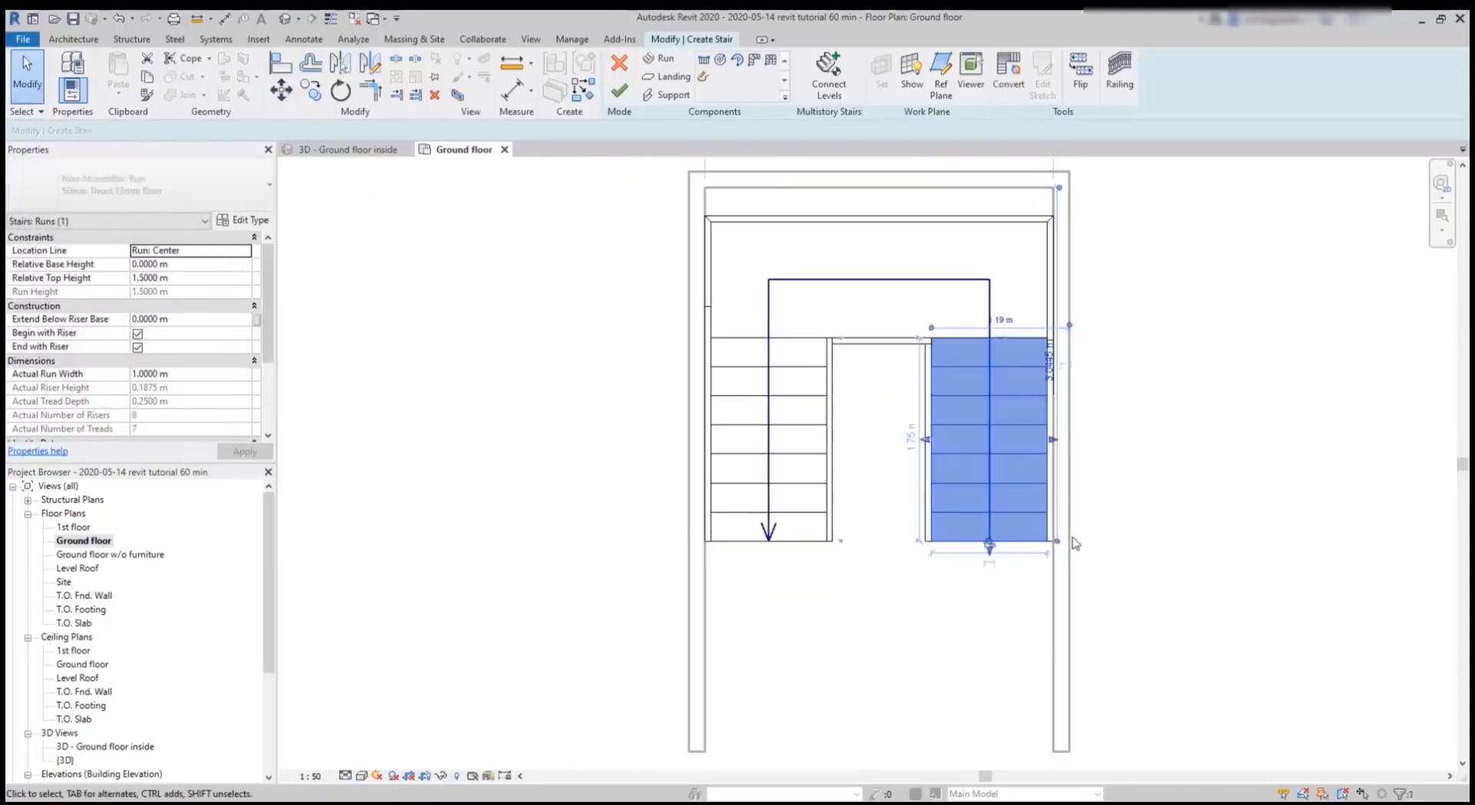
{"action": "left_click", "coordinate": [907, 613]}
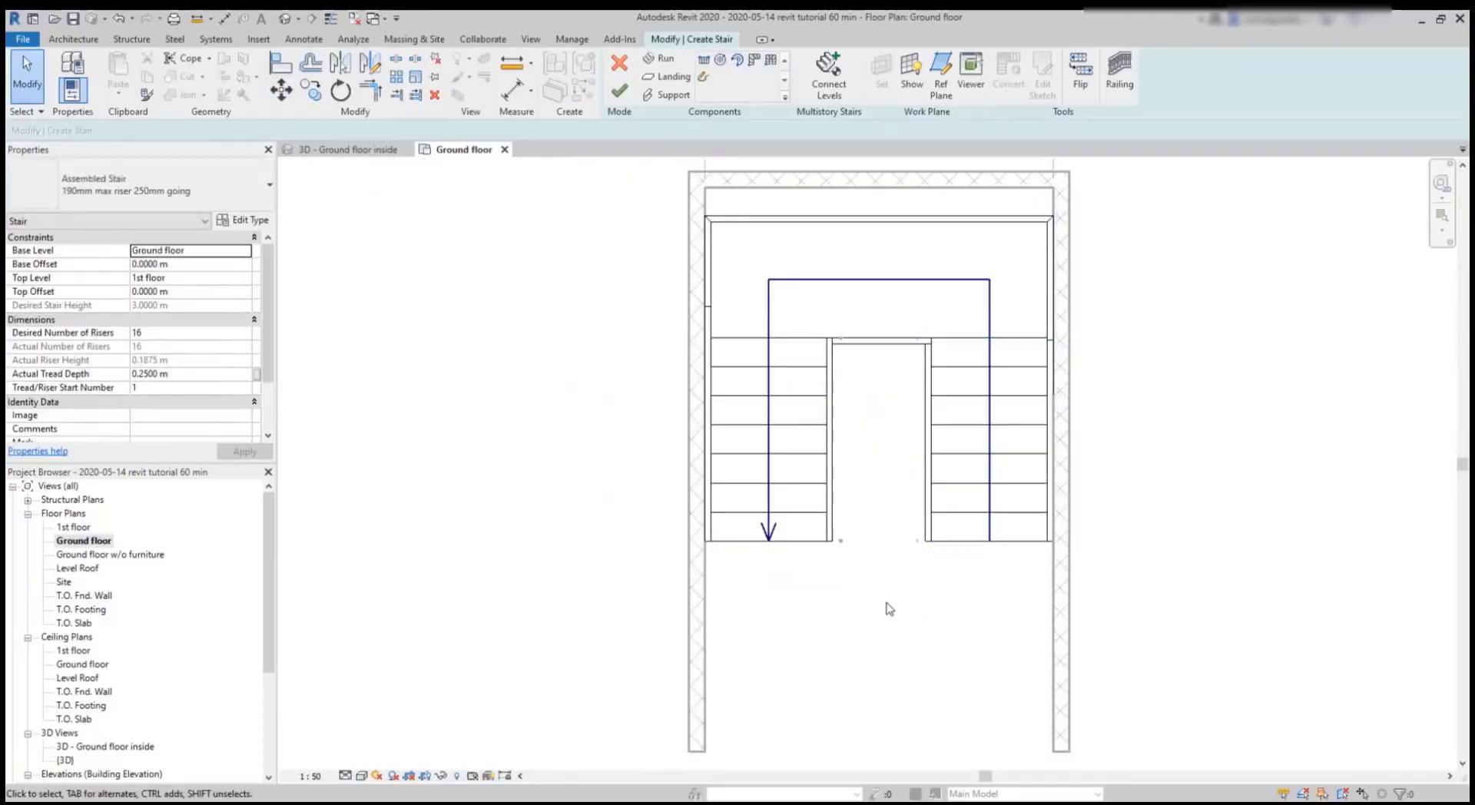
Align the landing's outer edge to the inner face of the enclosure's back wall and finish the stair.
{"action": "left_click", "coordinate": [291, 62]}
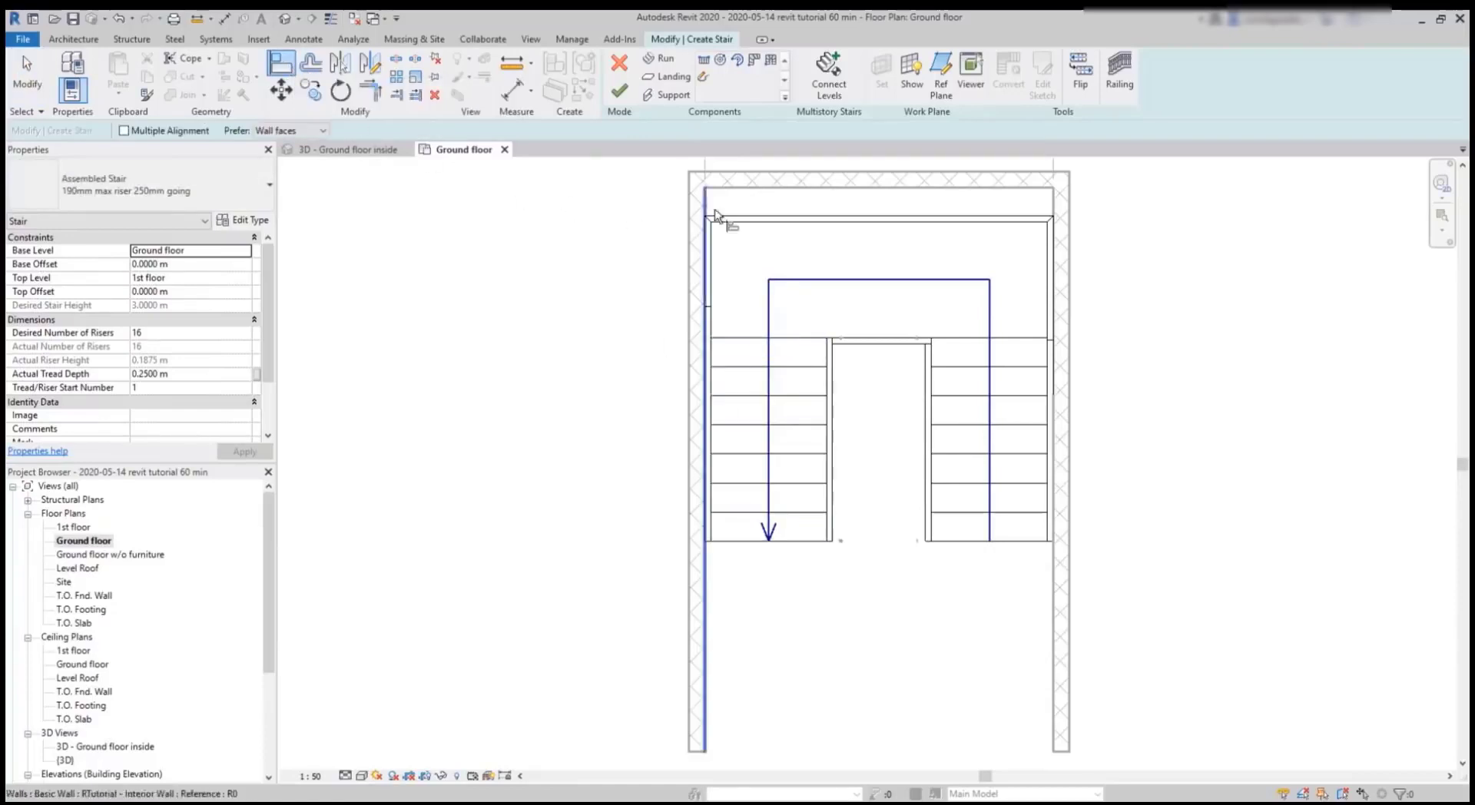
{"action": "left_click", "coordinate": [777, 197]}
{"action": "left_click", "coordinate": [776, 218]}
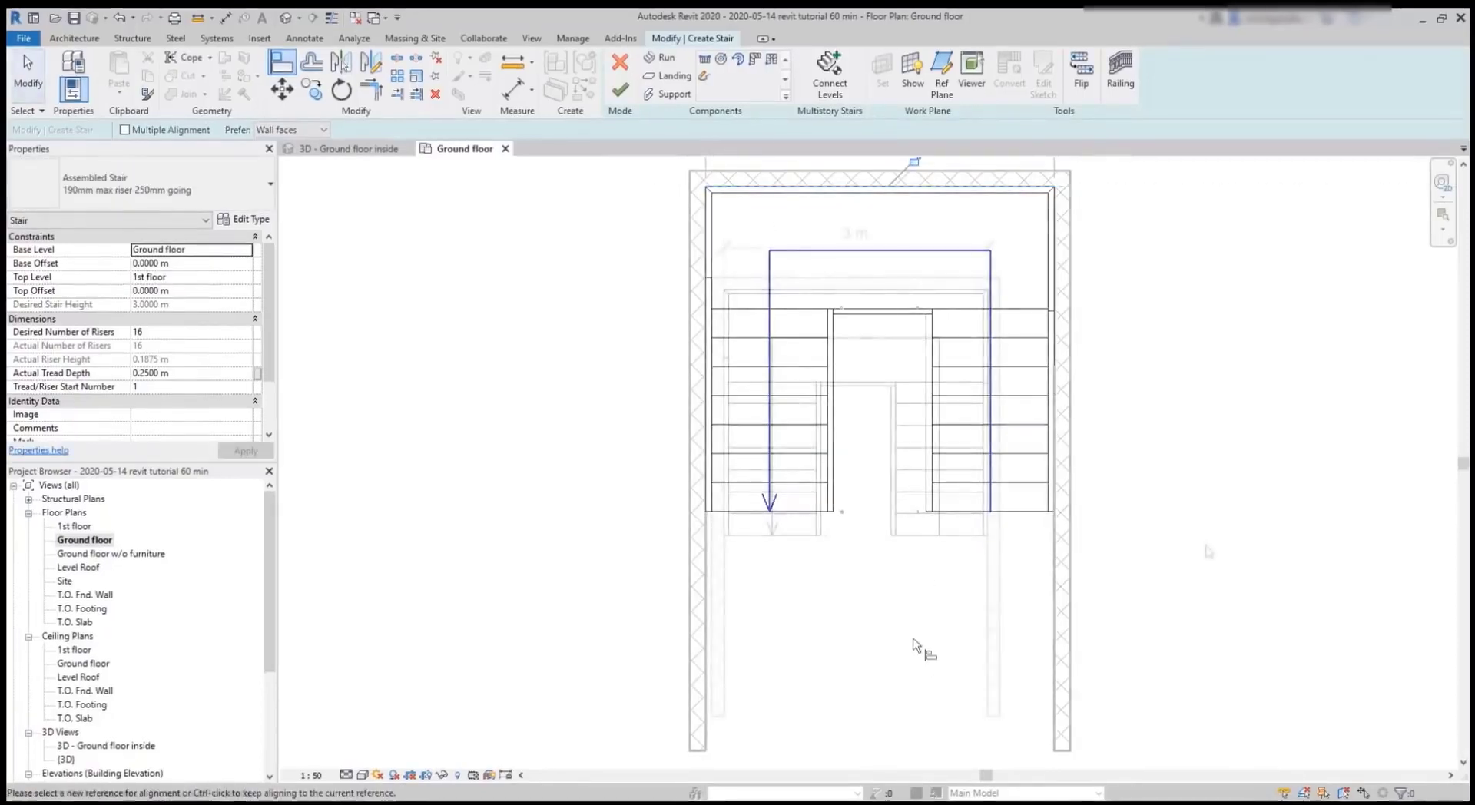
{"action": "middle_click_drag", "start_coordinate": [1209, 552], "coordinate": [1021, 532]}
{"action": "scroll", "coordinate": [1018, 538], "scroll_direction": "down", "scroll_amount": 1}
{"action": "key", "text": "Escape"}
{"action": "key", "text": "Escape"}
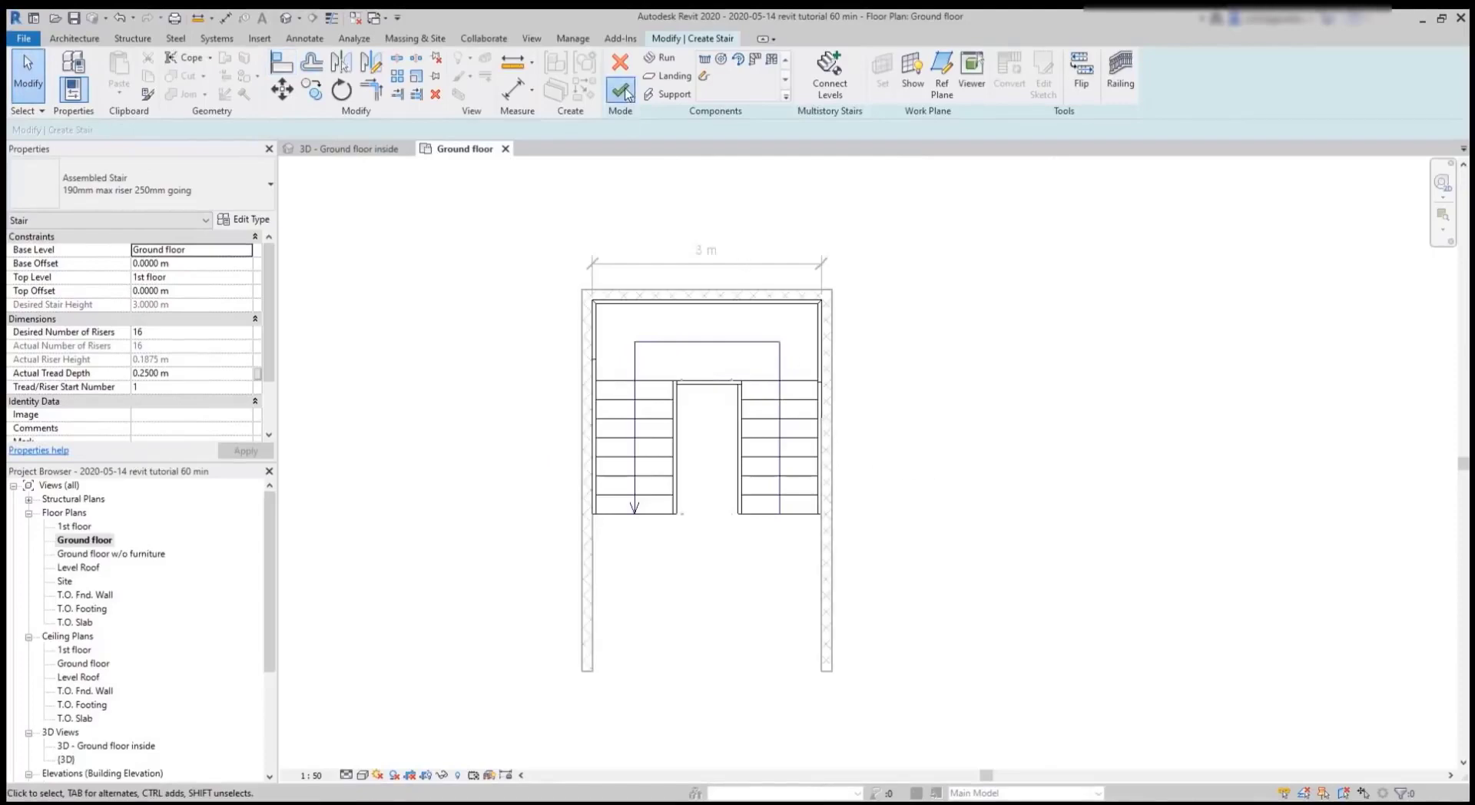
{"action": "left_click", "coordinate": [620, 89]}
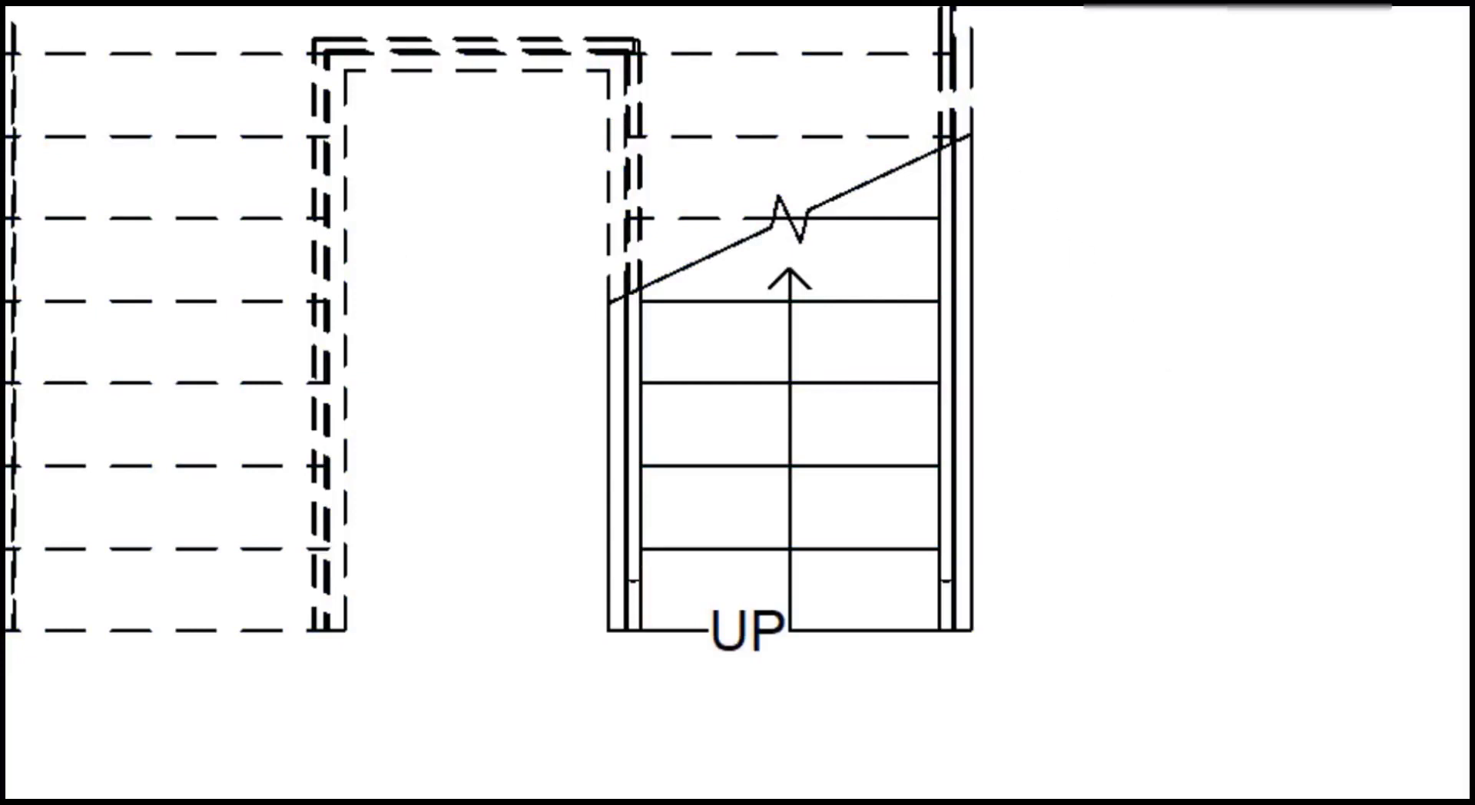
Reopen the U-shaped stair for editing and extend the landing edge at the lower run by 0.3 m.
{"action": "left_click", "coordinate": [804, 49]}
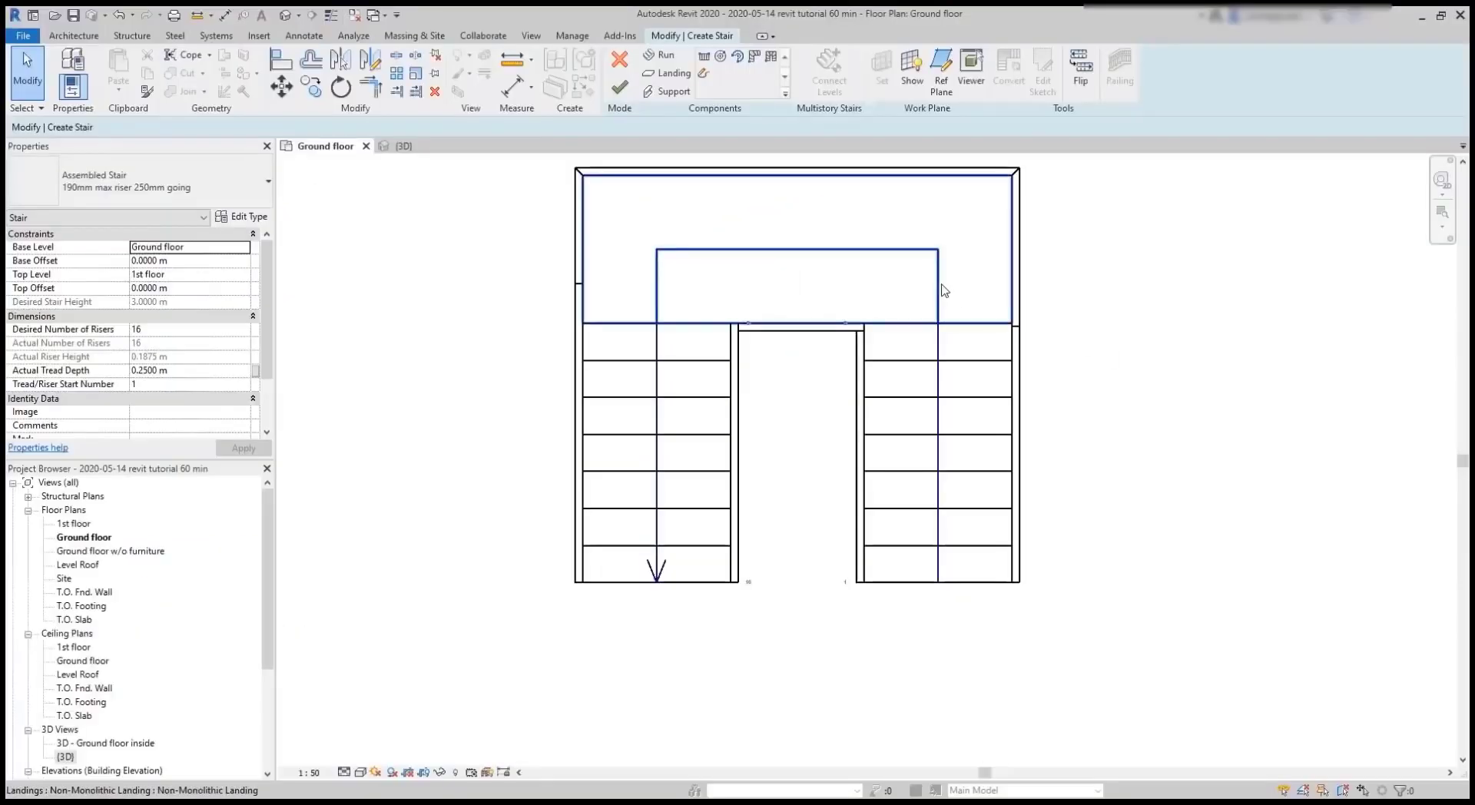
{"action": "left_click", "coordinate": [944, 290]}
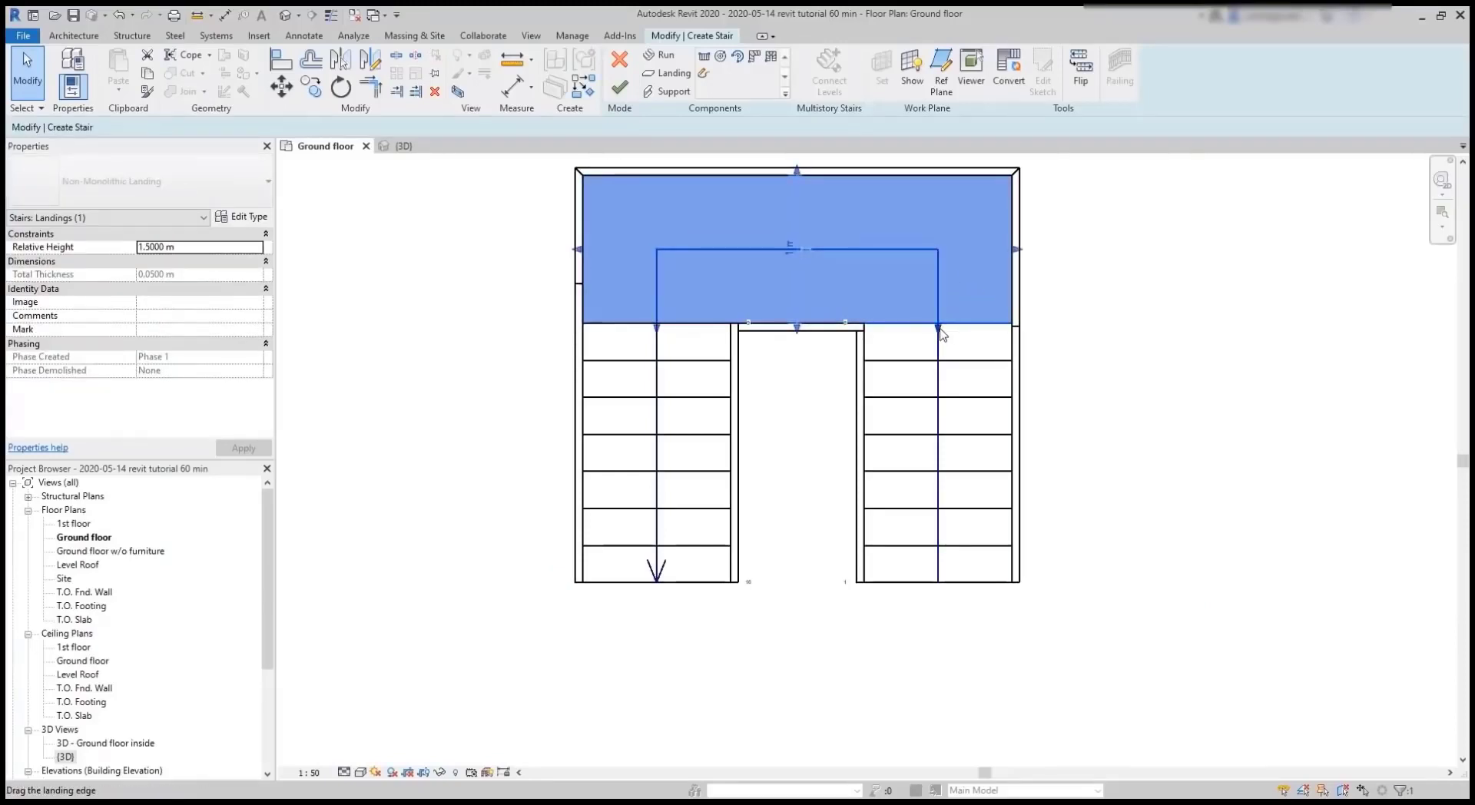
{"action": "left_click_drag", "start_coordinate": [938, 328], "coordinate": [936, 352]}
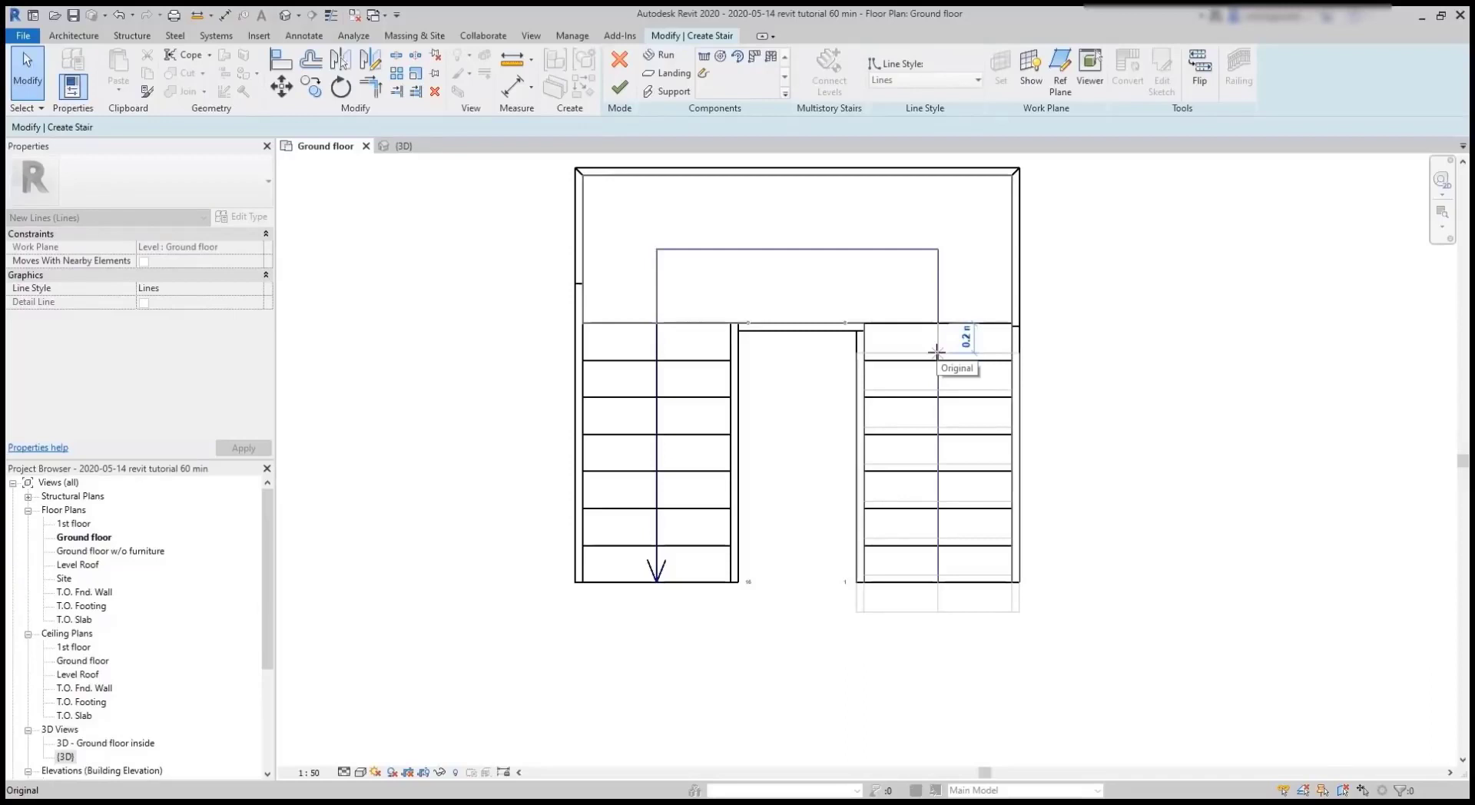
{"action": "type", "text": "0"}
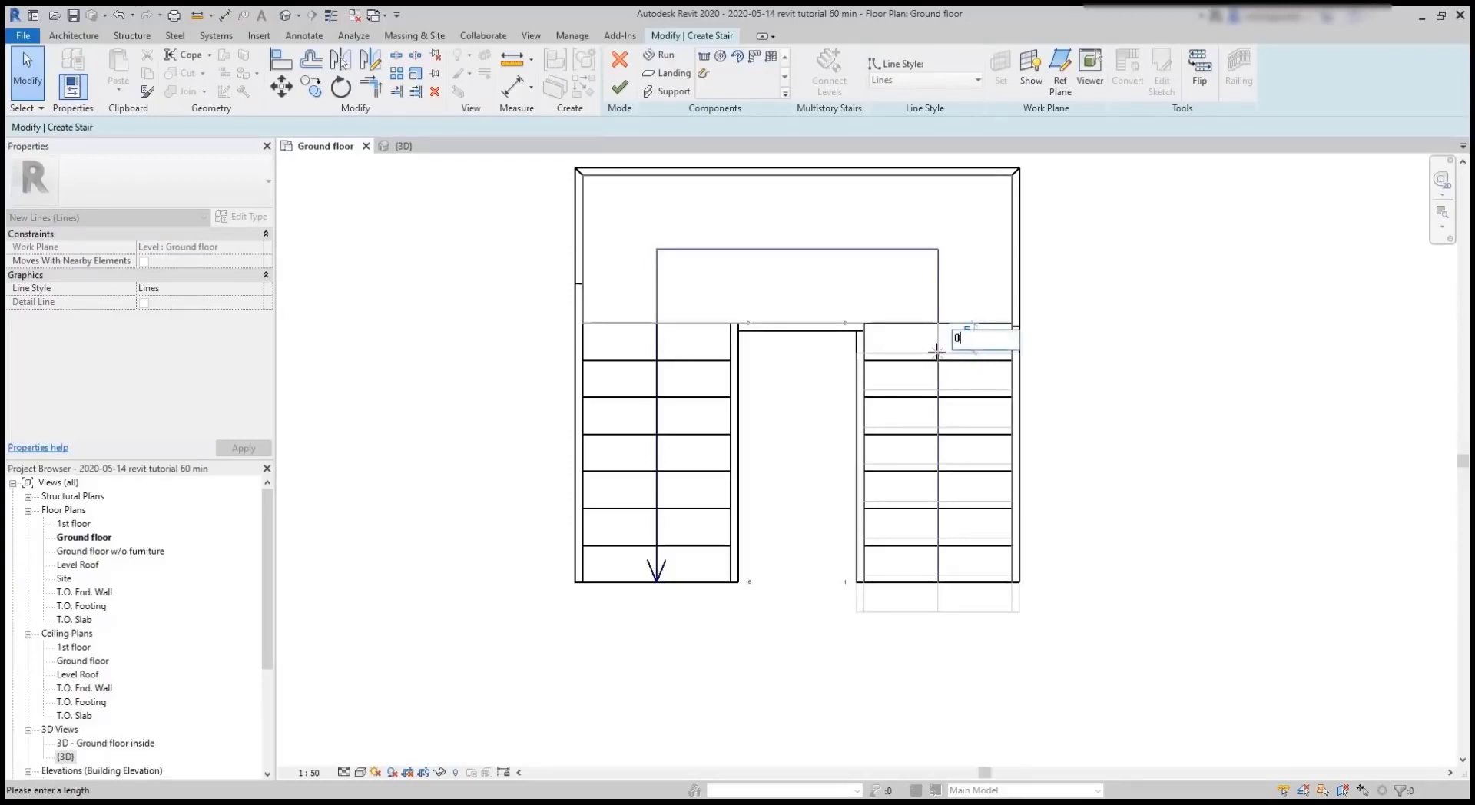
{"action": "type", "text": ".3"}
{"action": "key", "text": "Return"}
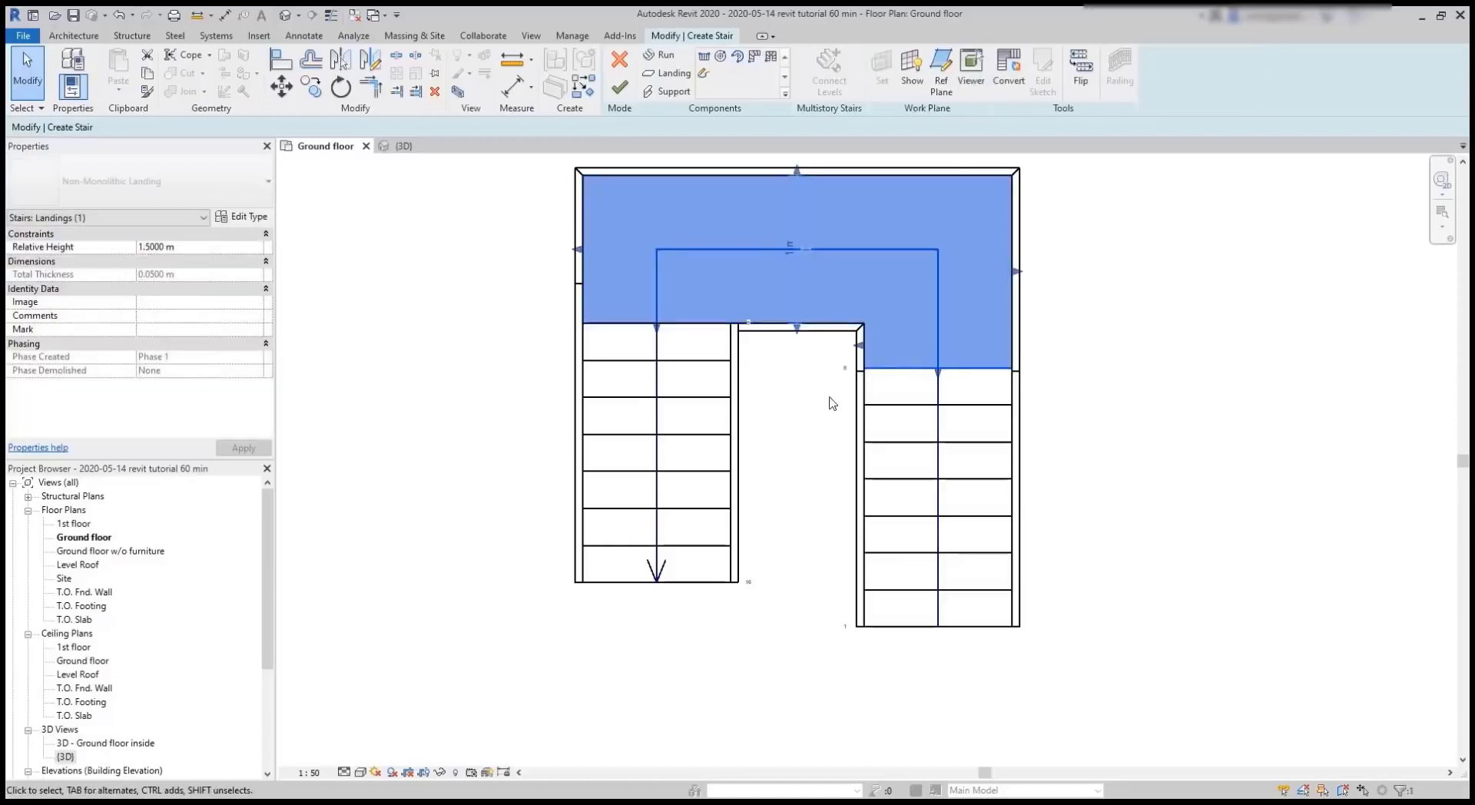
Extend the landing edge at the upper run by 0.3 m, shifting that run along with it.
{"action": "left_click_drag", "start_coordinate": [659, 325], "coordinate": [657, 350]}
{"action": "type", "text": "0"}
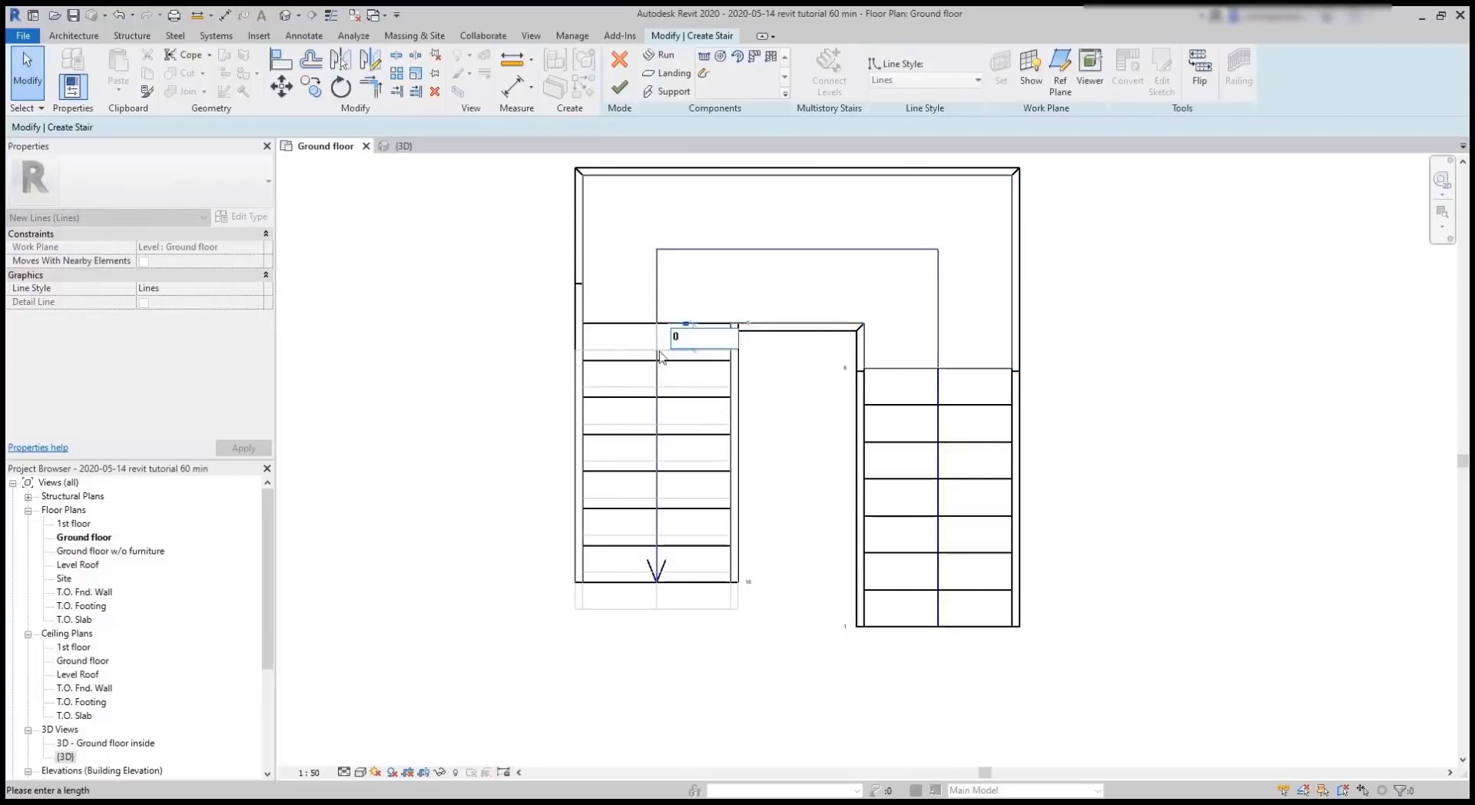
{"action": "type", "text": ".3"}
{"action": "key", "text": "Return"}
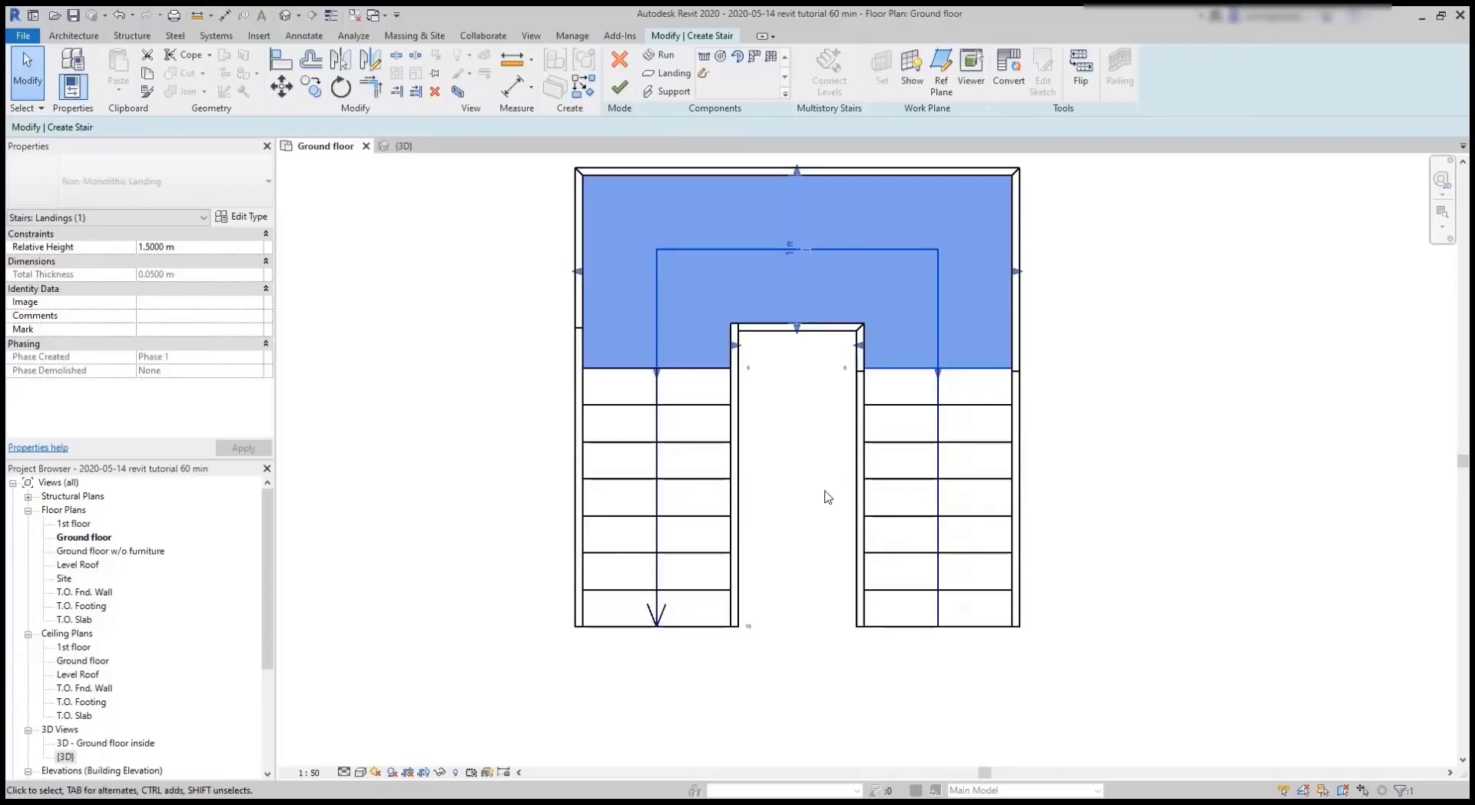
Finish editing the U-shaped stair and inspect its landing and railings in the 3D view.
{"action": "left_click", "coordinate": [619, 86]}
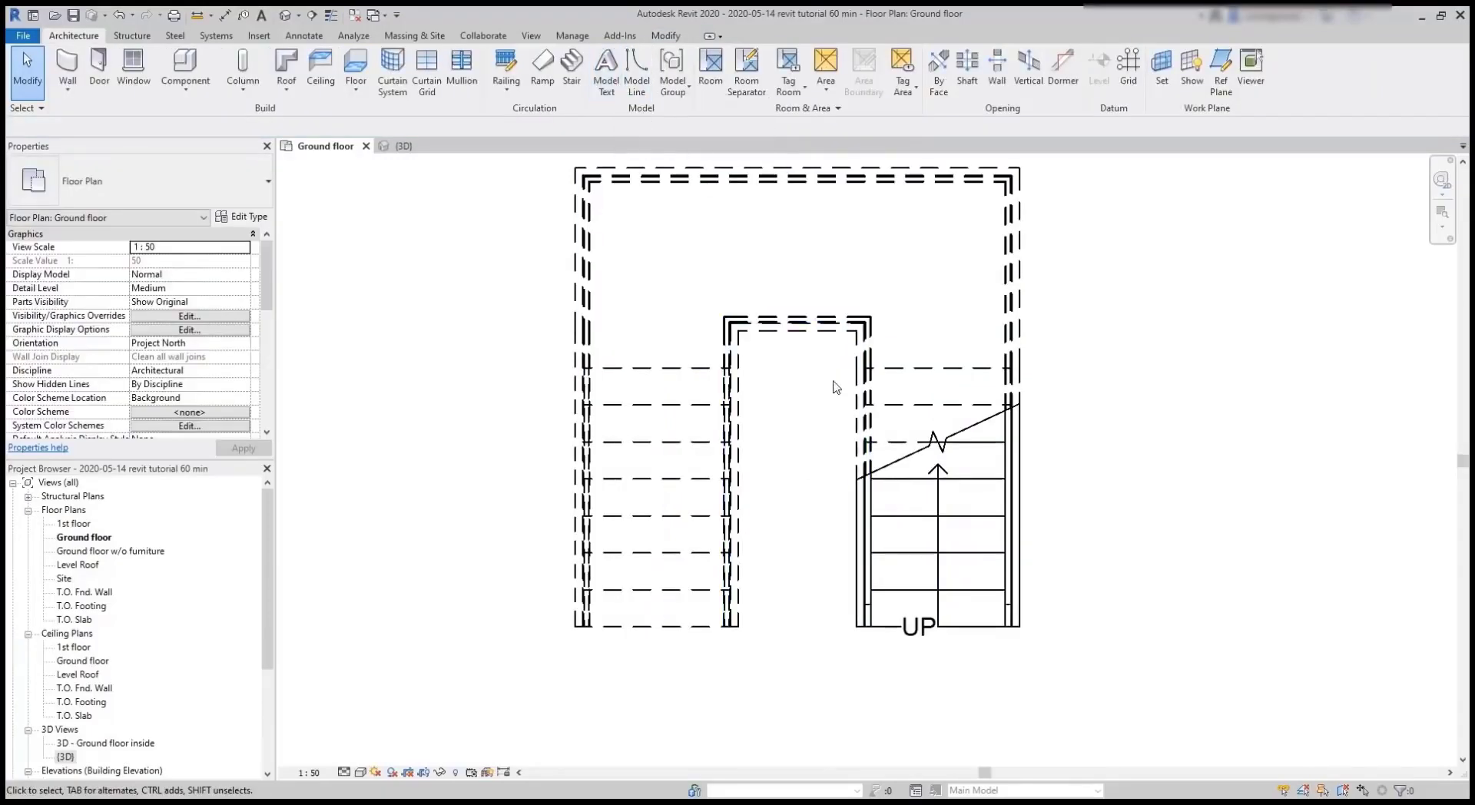
{"action": "left_click", "coordinate": [402, 146]}
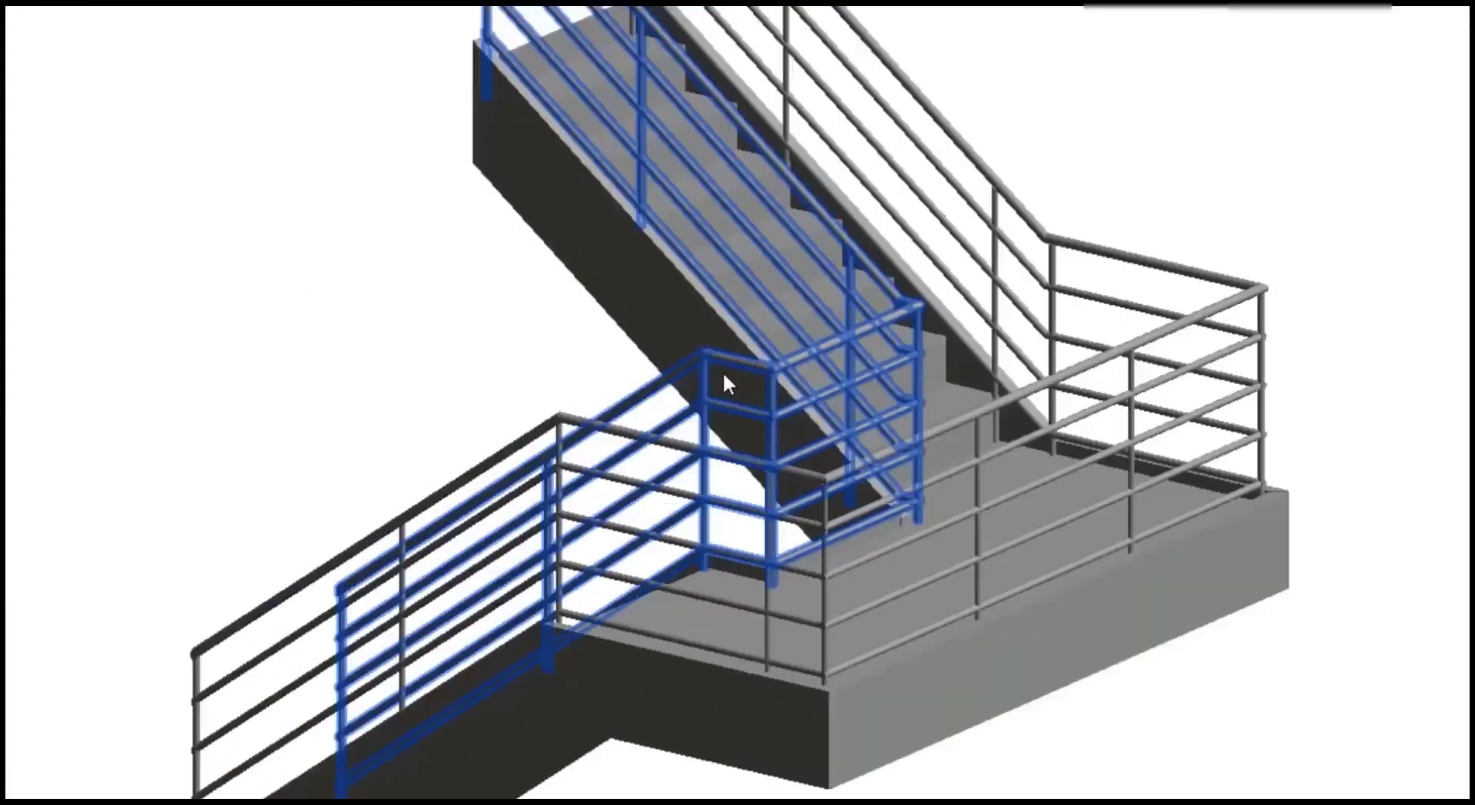
{"action": "scroll", "coordinate": [722, 371], "scroll_direction": "up", "scroll_amount": 1}
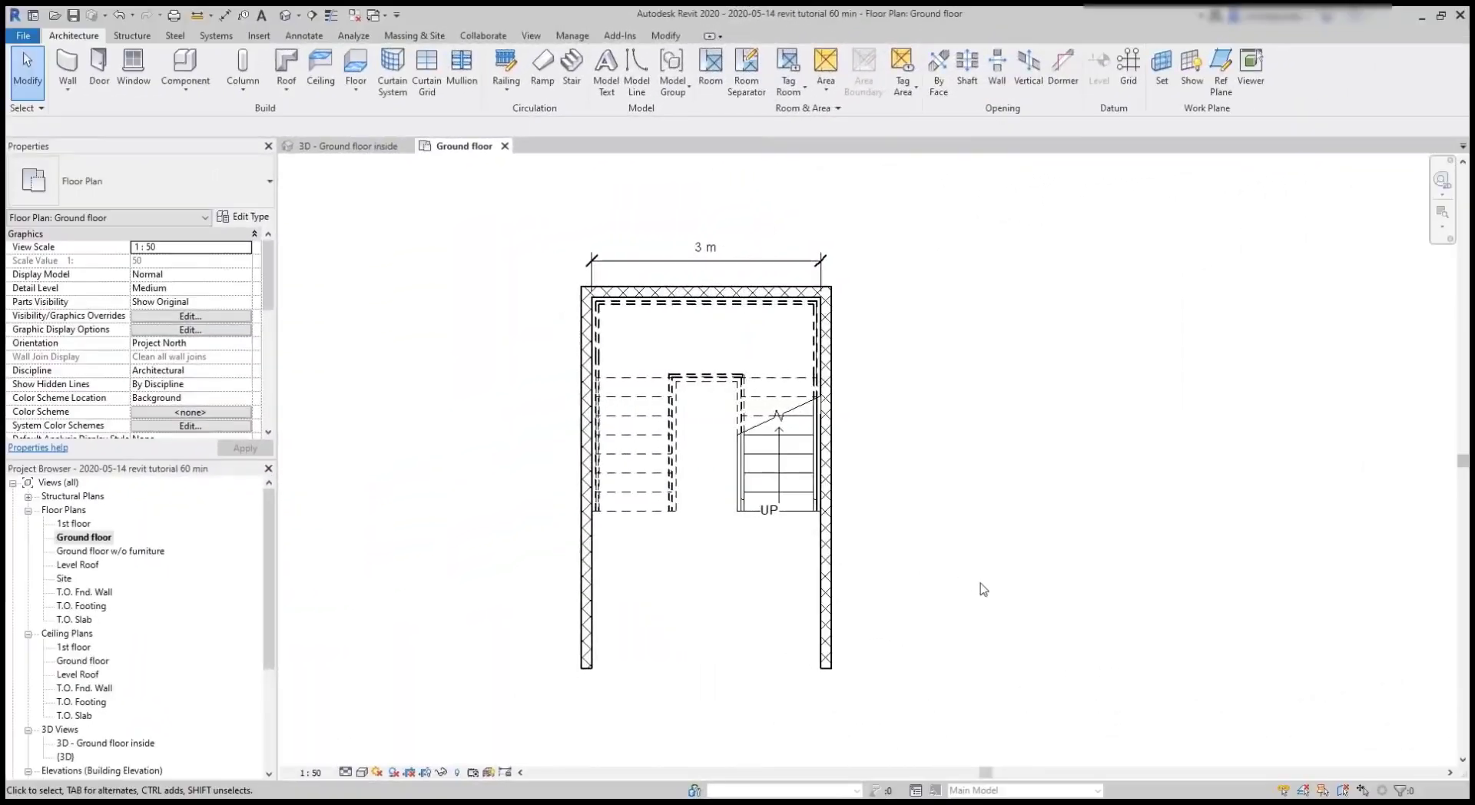
Flip the up direction of the U-shaped stair between the walls and open the stair's type properties.
{"action": "left_click", "coordinate": [795, 507]}
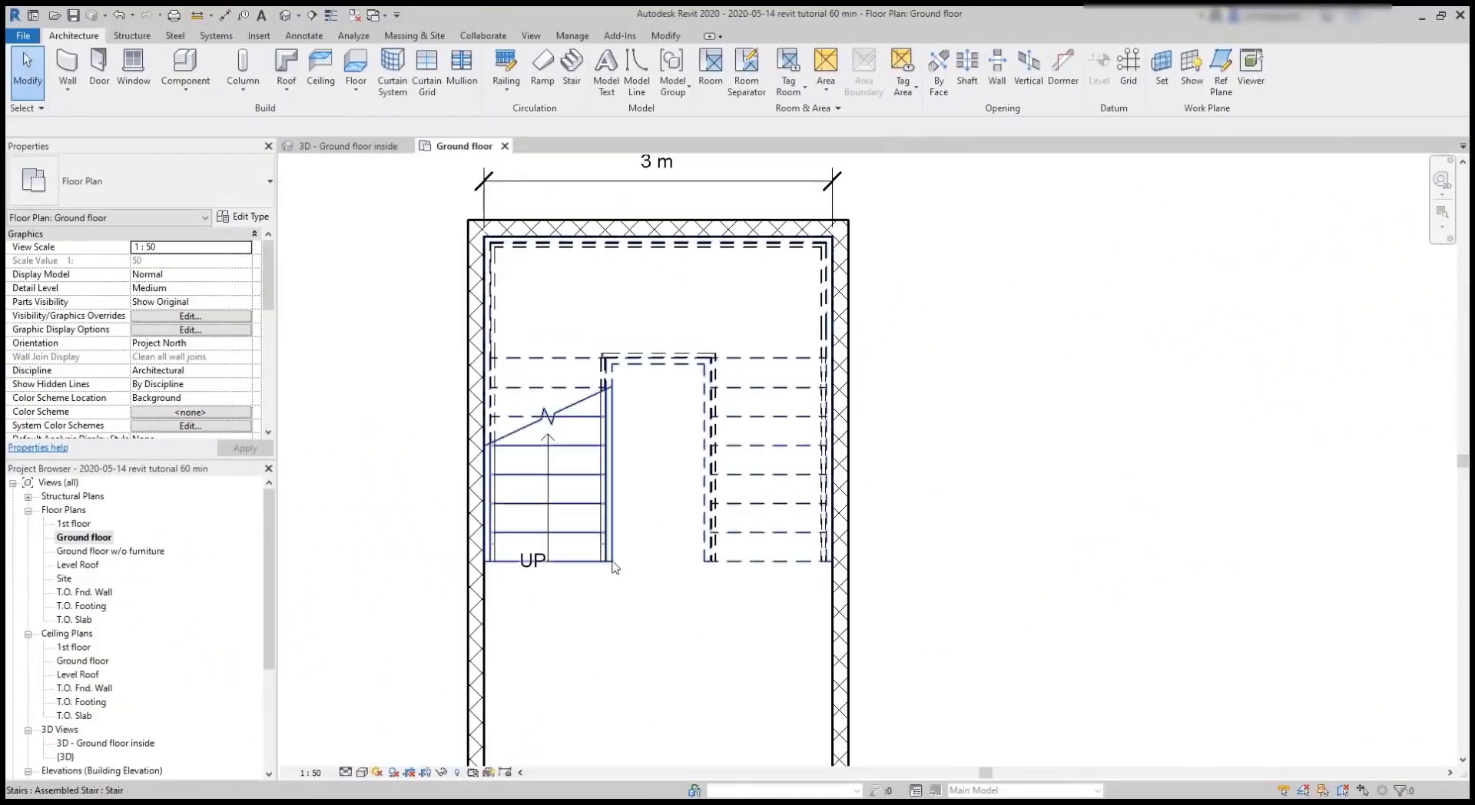
{"action": "left_click", "coordinate": [588, 529]}
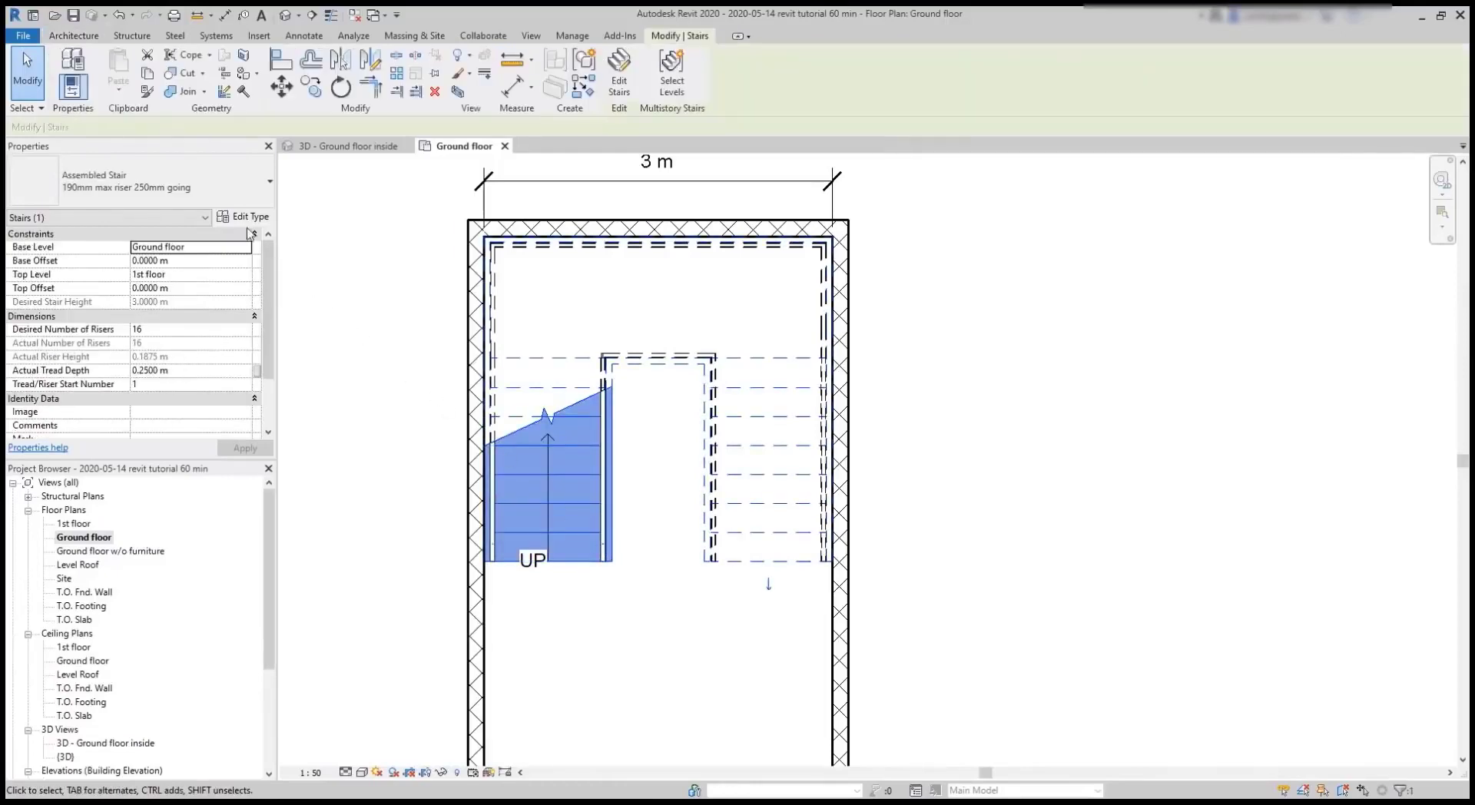
{"action": "left_click", "coordinate": [238, 219]}
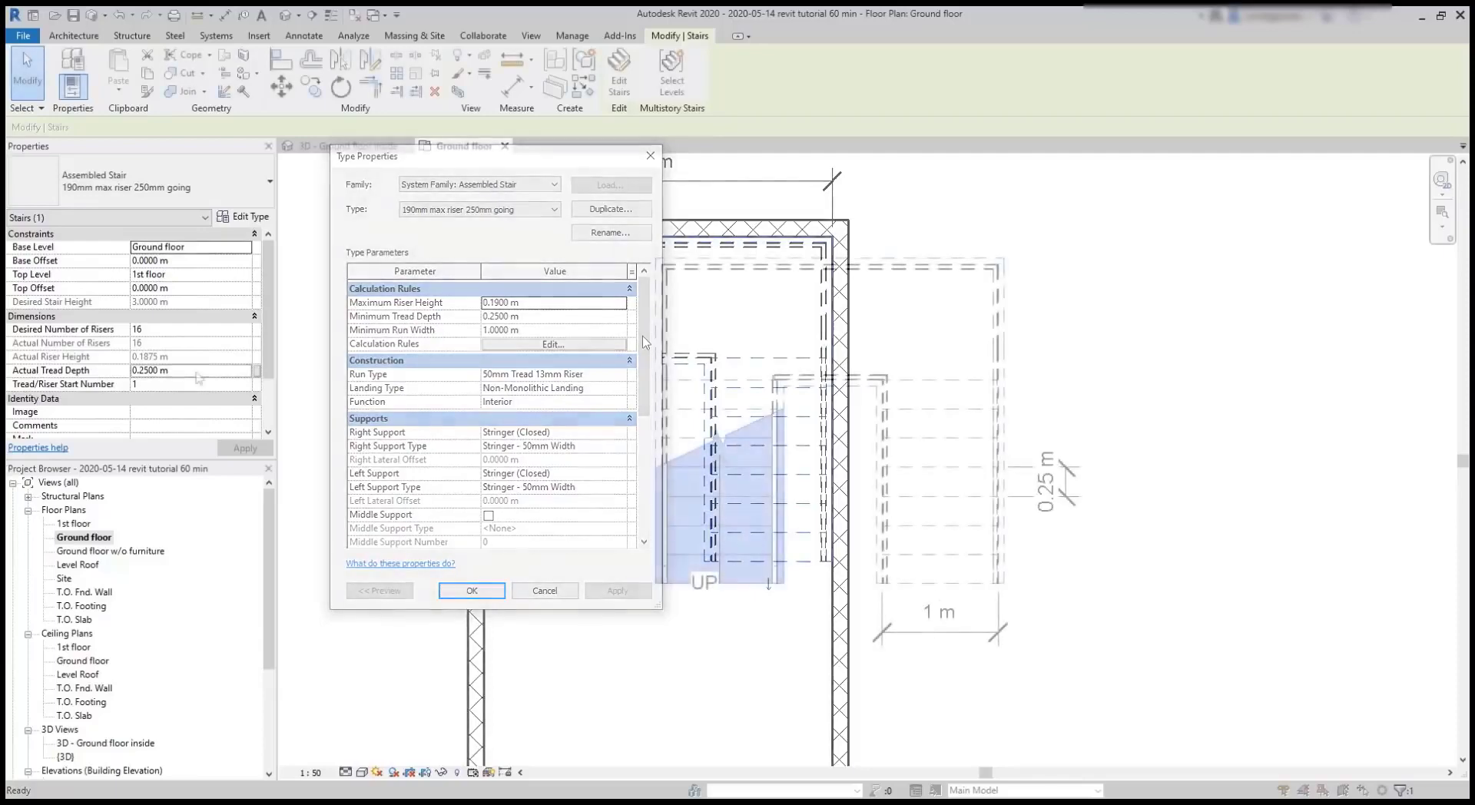
Try to set the stair's actual tread depth to 0.2 m.
{"action": "left_click", "coordinate": [198, 373]}
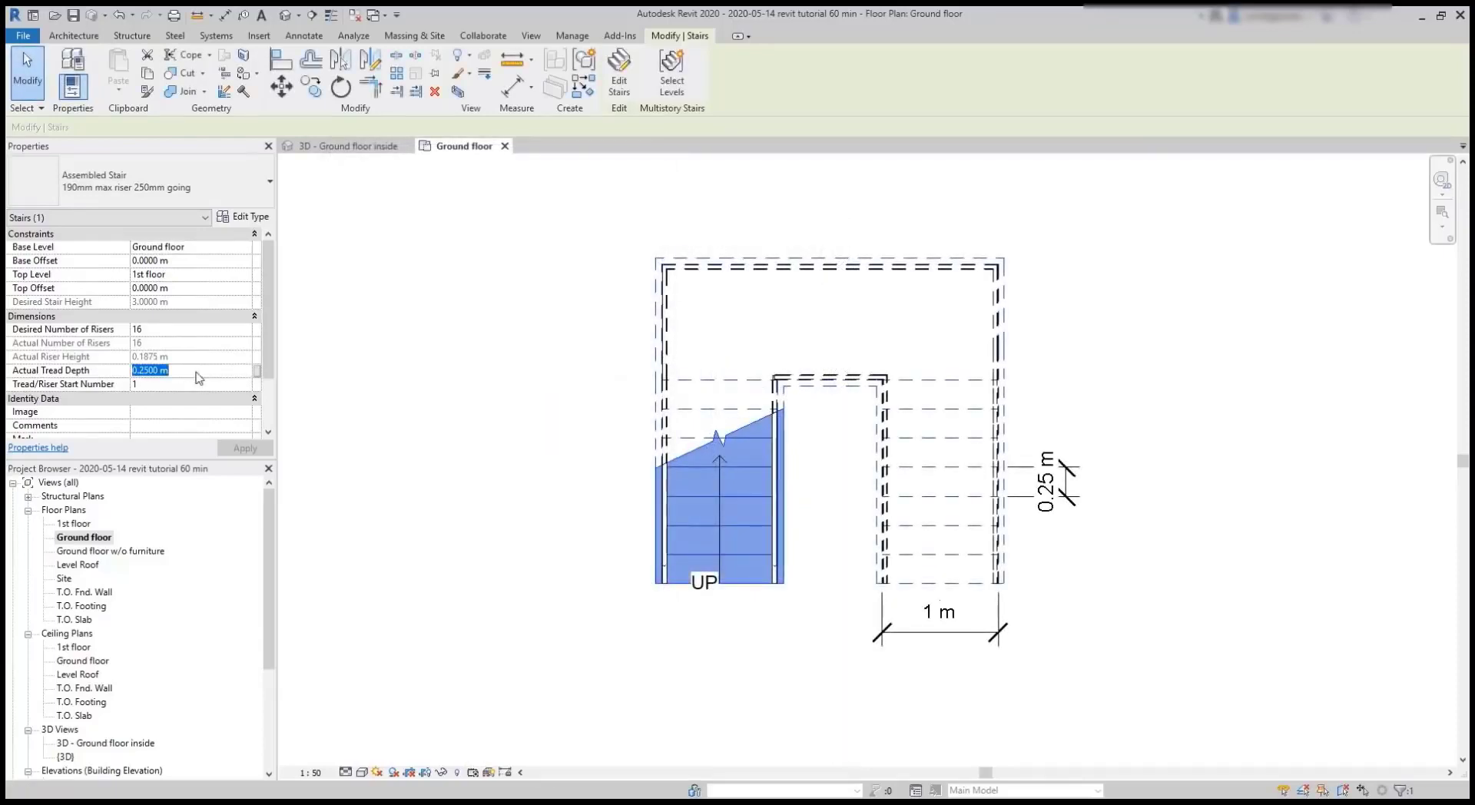
{"action": "type", "text": "0.2"}
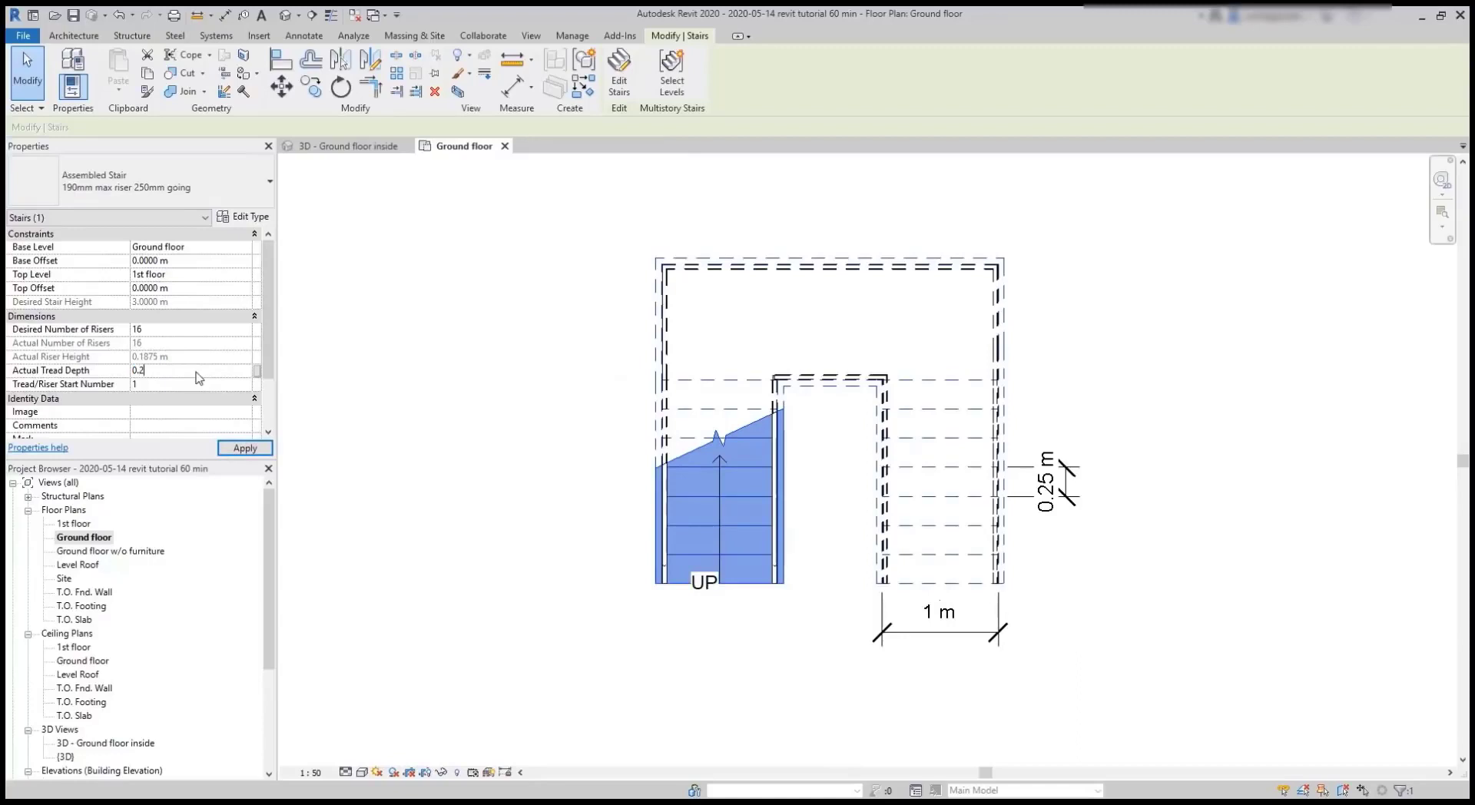
{"action": "key", "text": "Return"}
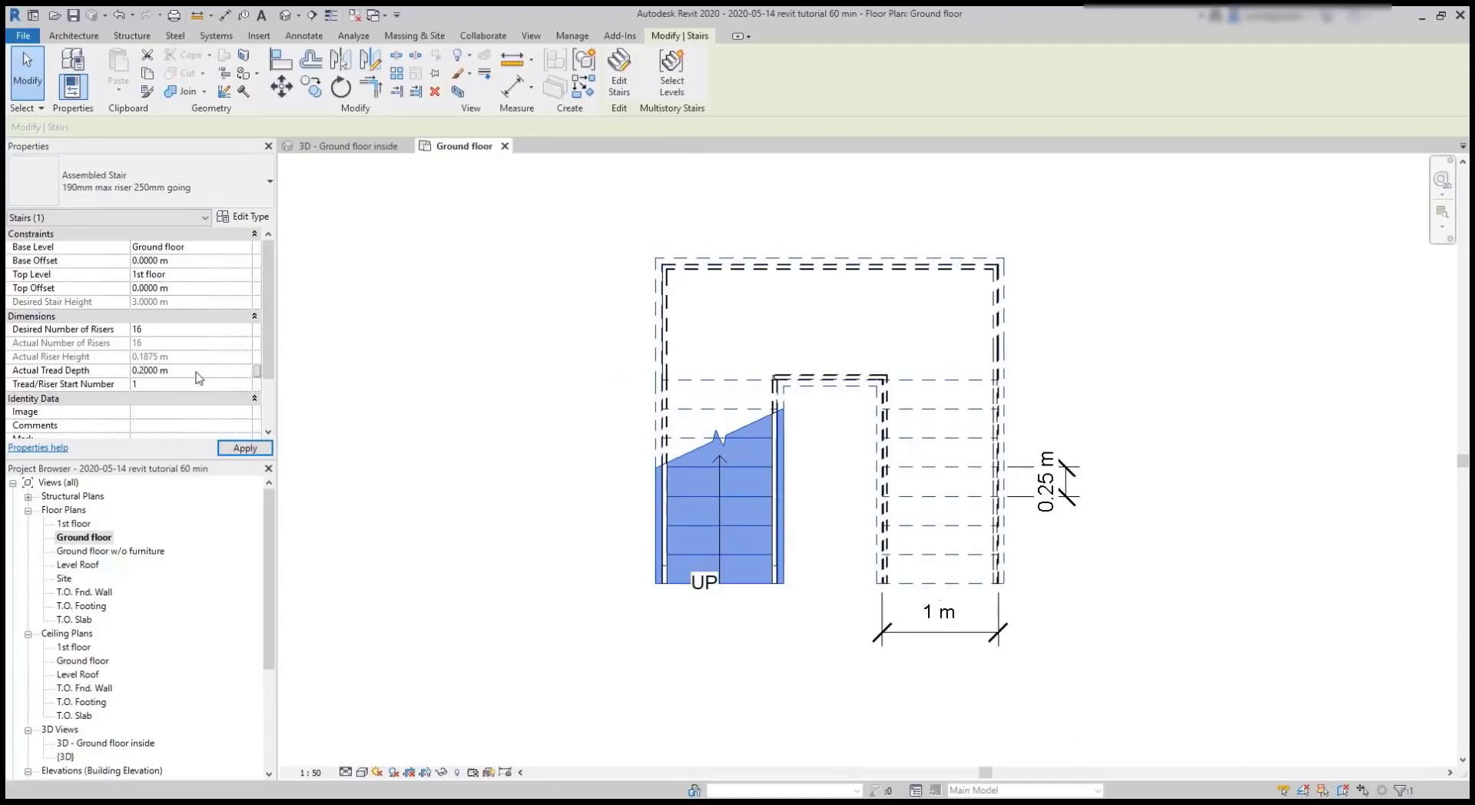
{"action": "left_click", "coordinate": [248, 450]}
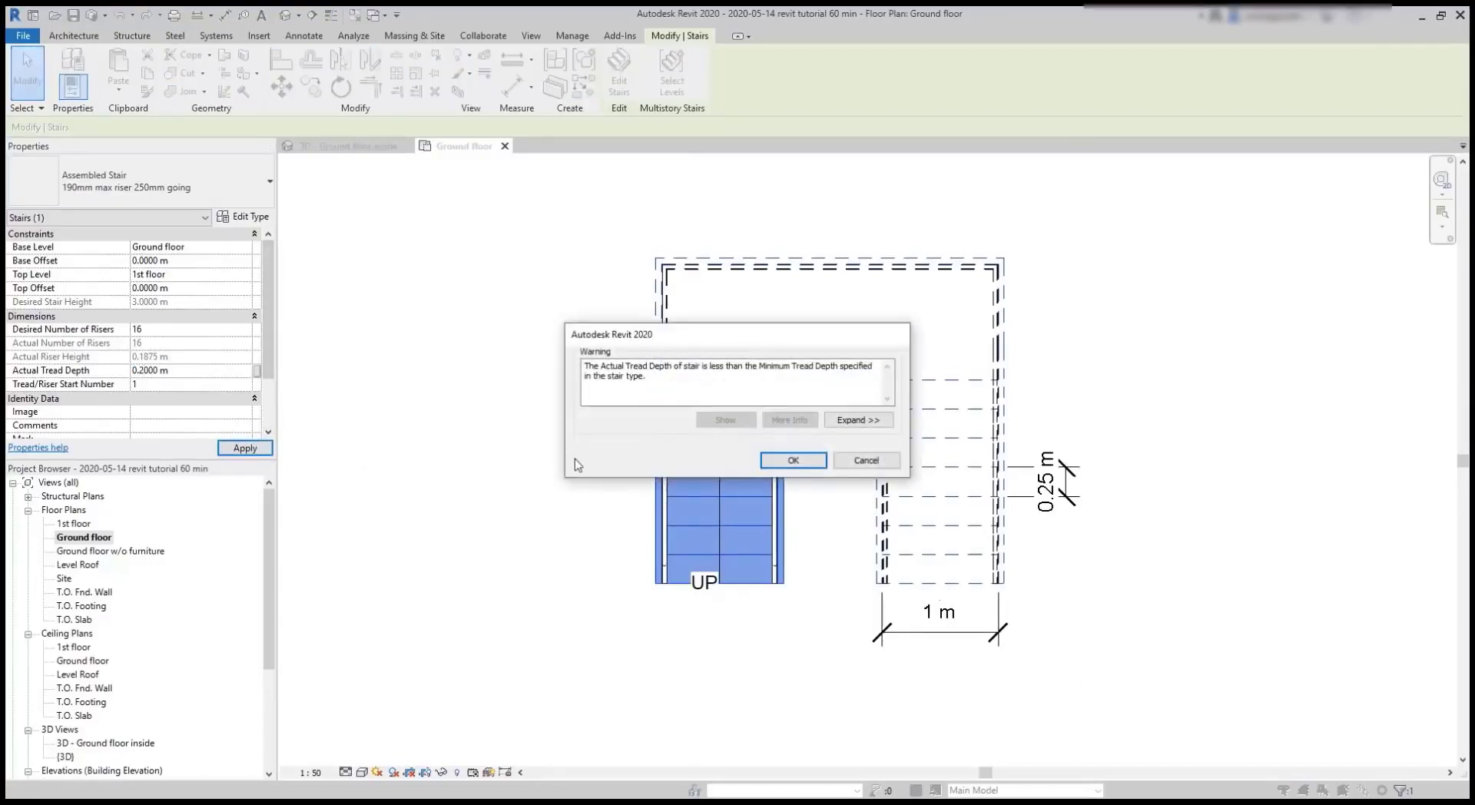
{"action": "left_click", "coordinate": [794, 460]}
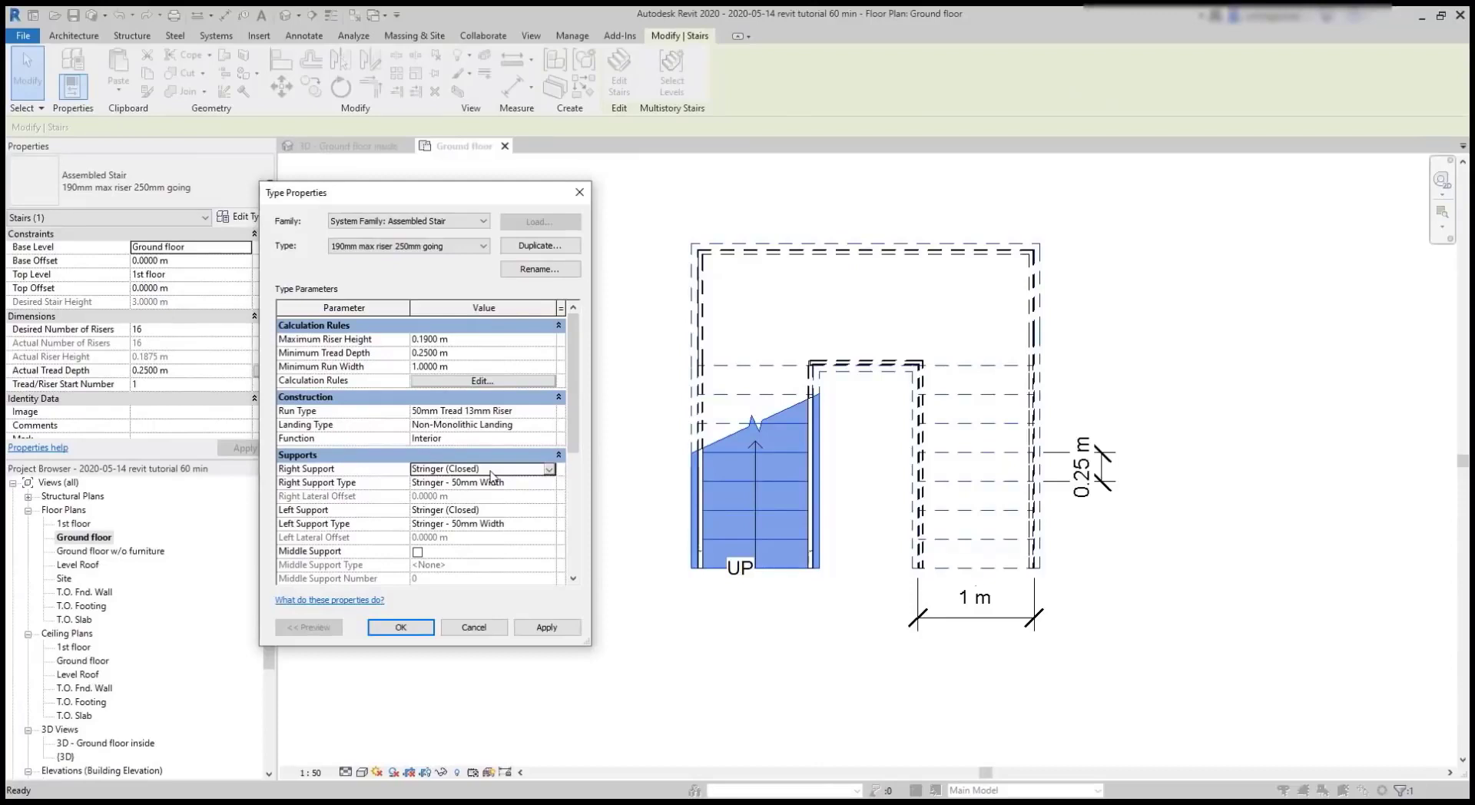
Set the right support of the stair type to None.
{"action": "left_click", "coordinate": [549, 470]}
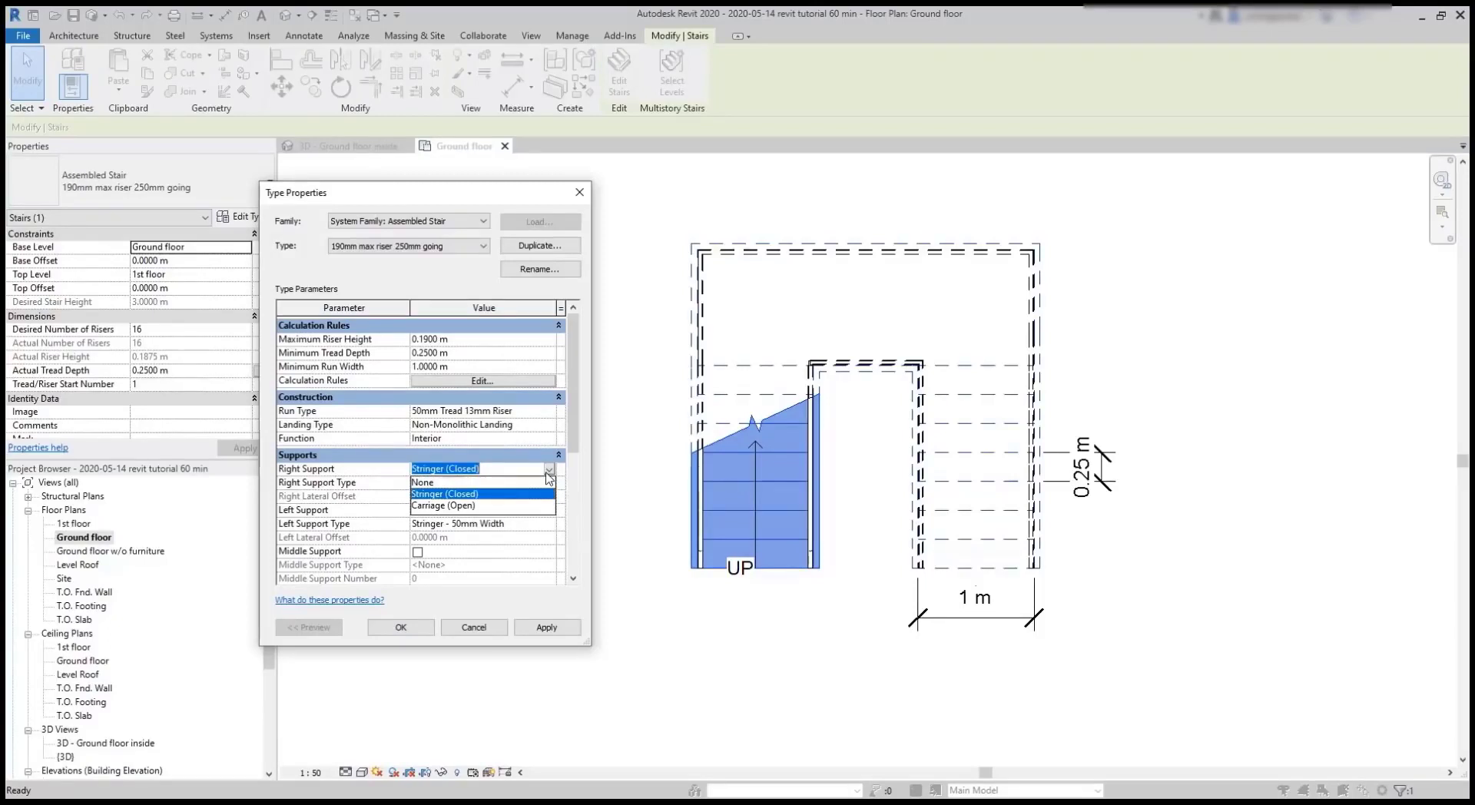
{"action": "left_click", "coordinate": [438, 482]}
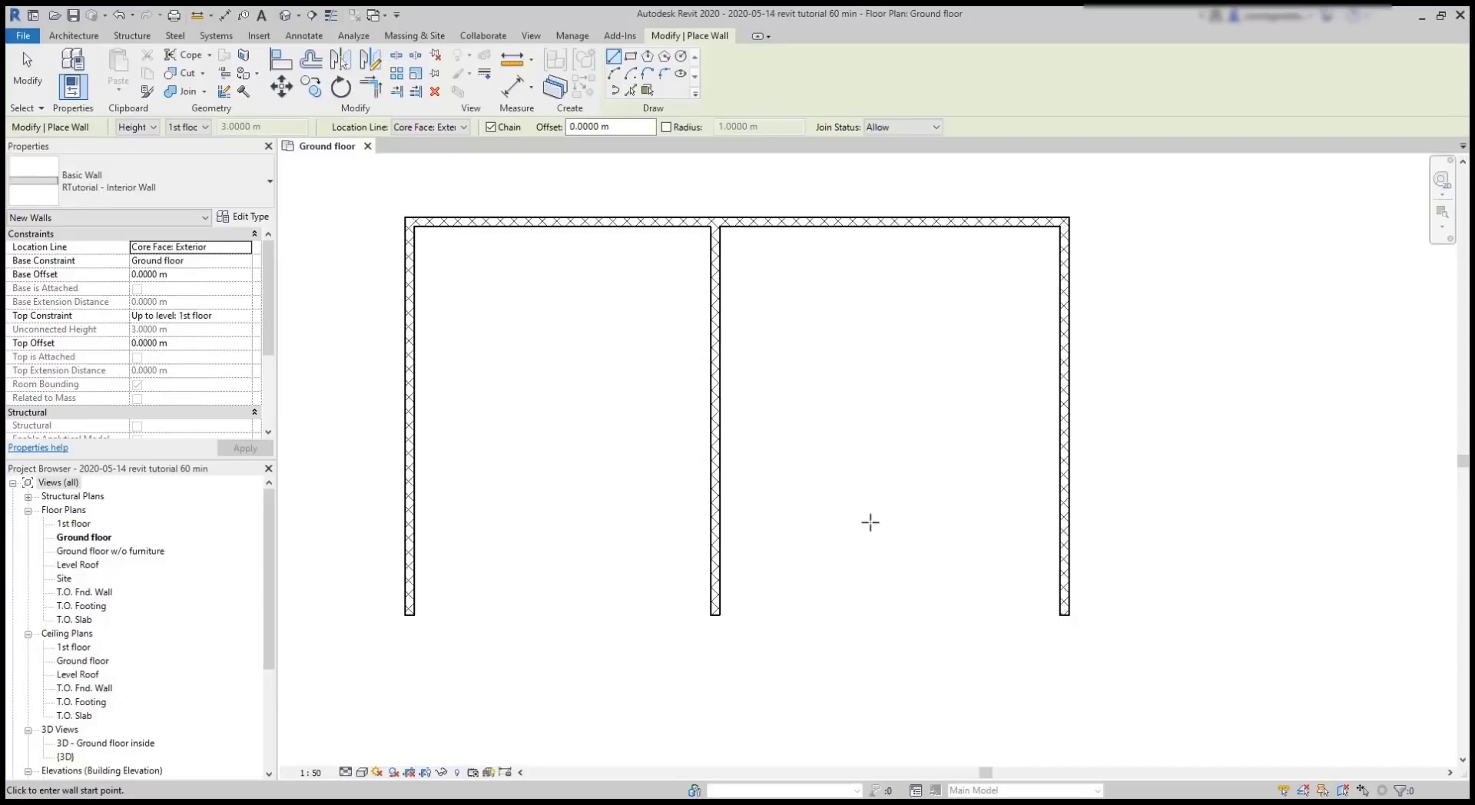
Place aligned dimensions outside the two outer side walls and the back wall, picking each entire wall.
{"action": "left_click", "coordinate": [318, 38]}
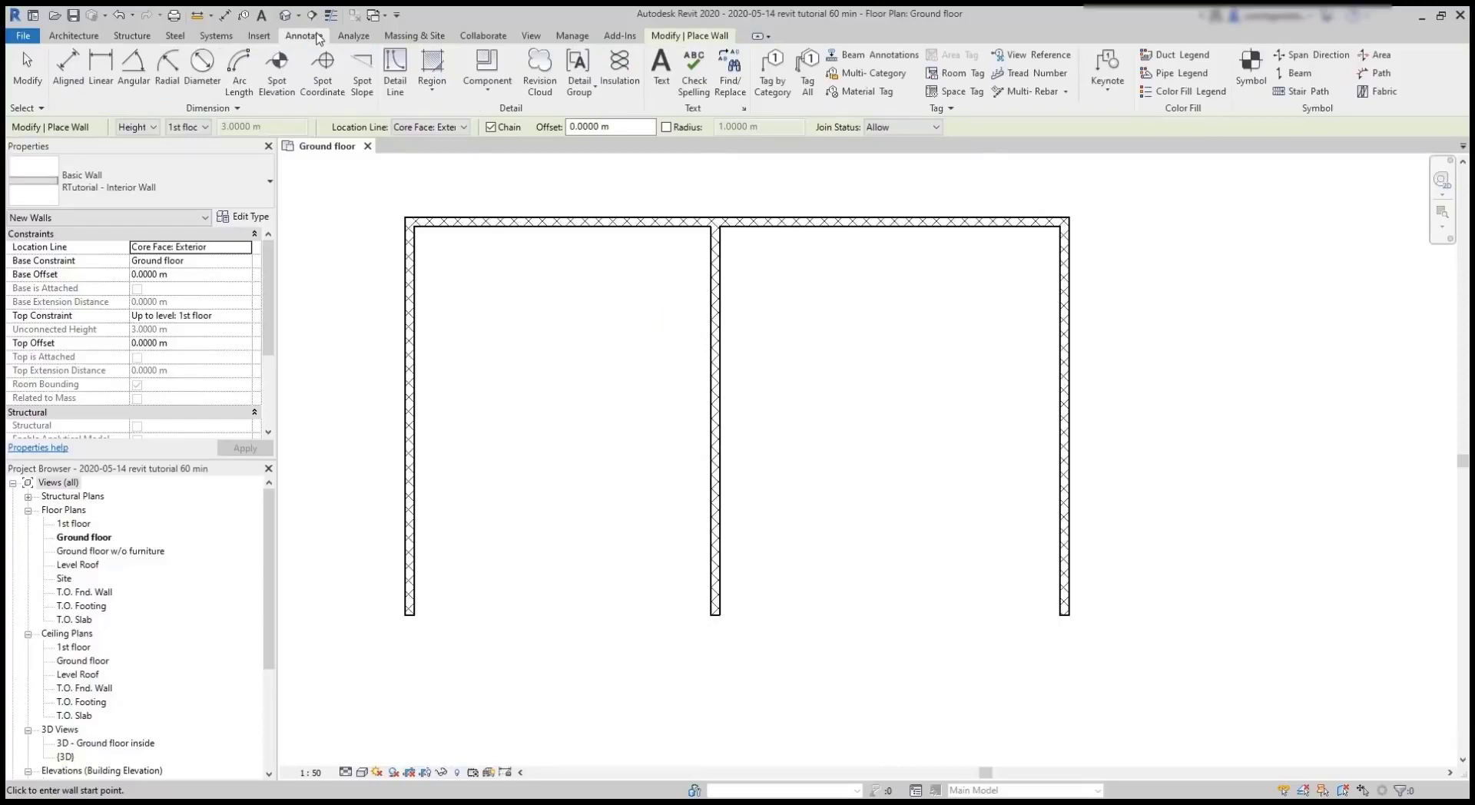
{"action": "left_click", "coordinate": [64, 66]}
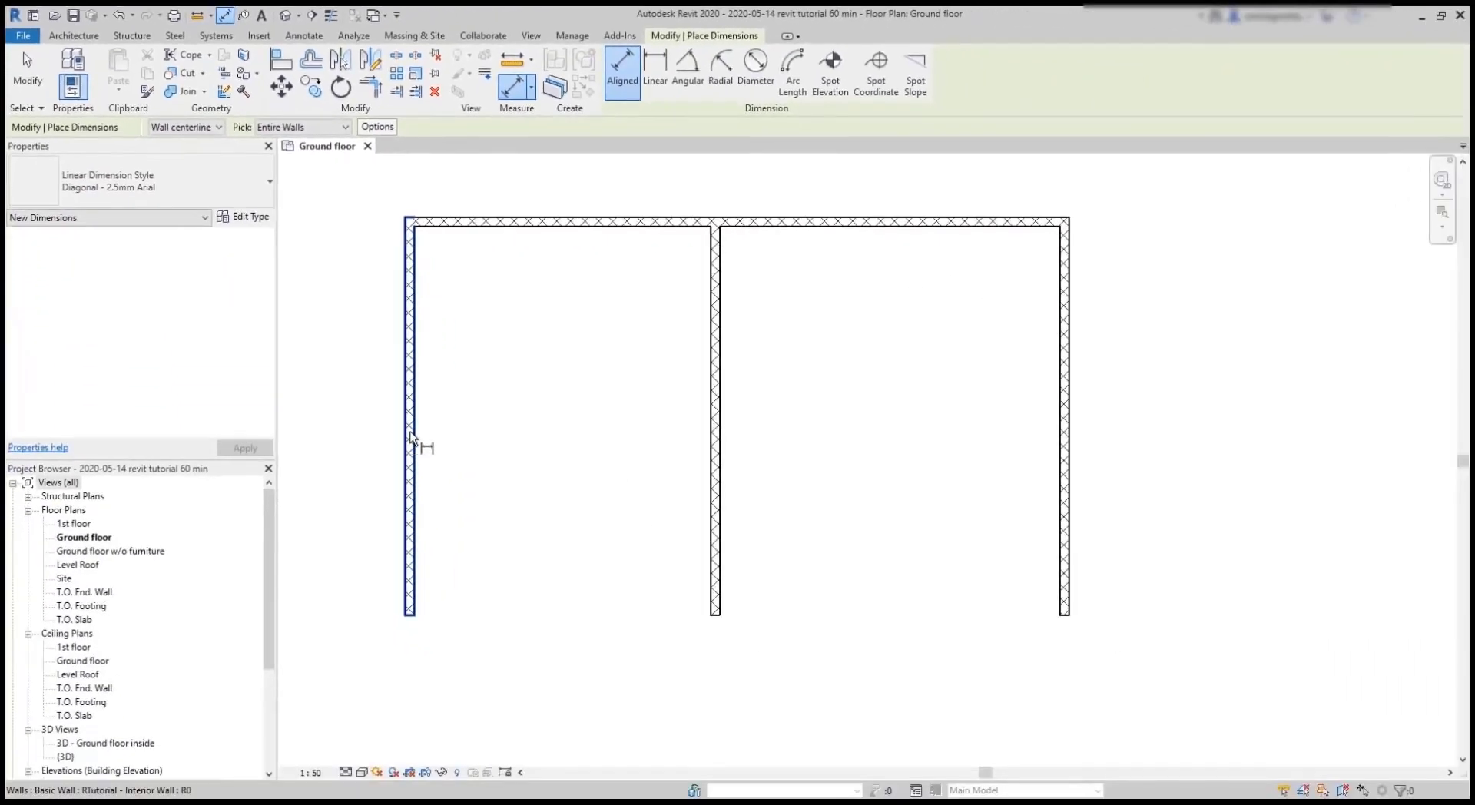
{"action": "left_click", "coordinate": [410, 436]}
{"action": "left_click", "coordinate": [386, 421]}
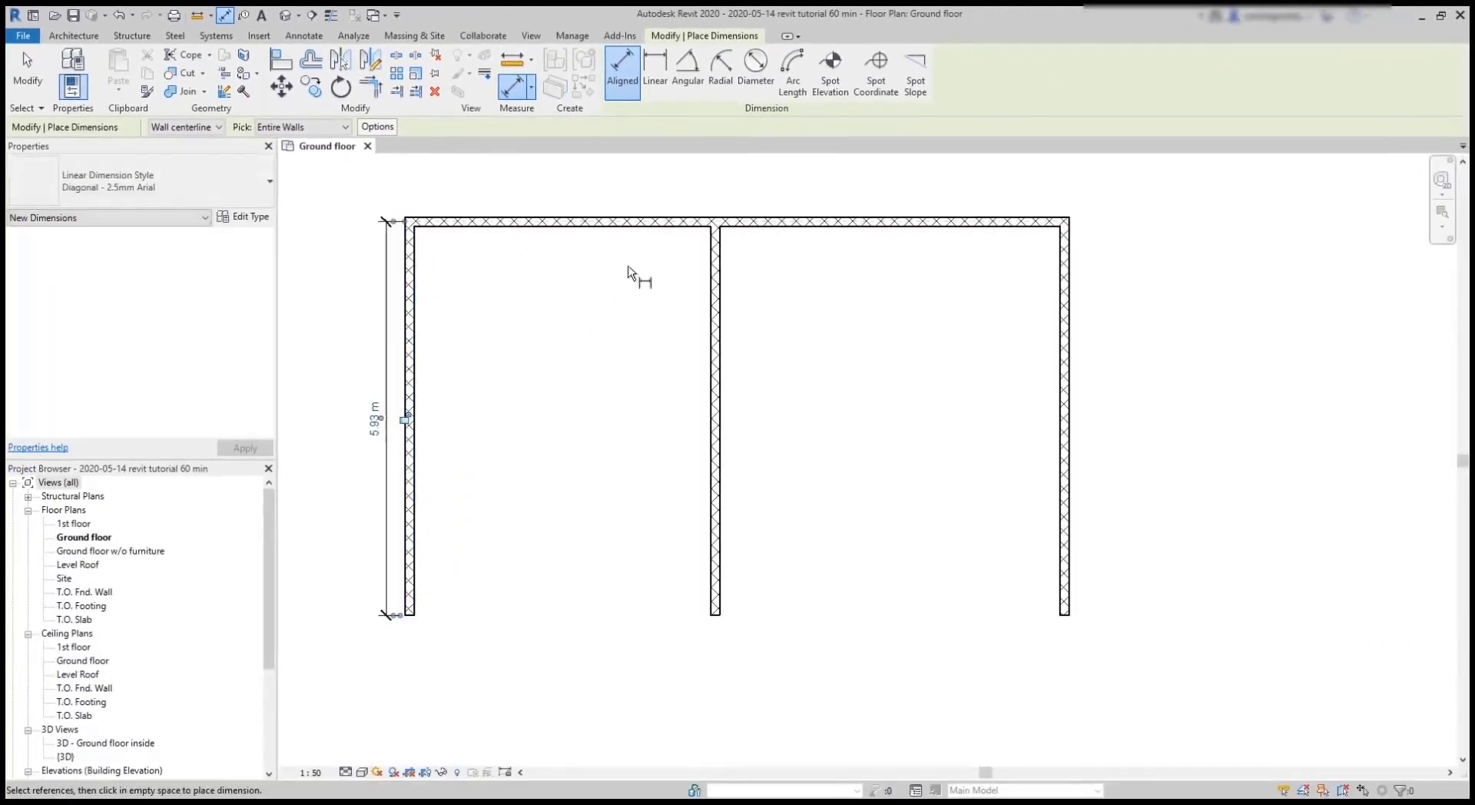
{"action": "left_click", "coordinate": [737, 222]}
{"action": "left_click", "coordinate": [749, 189]}
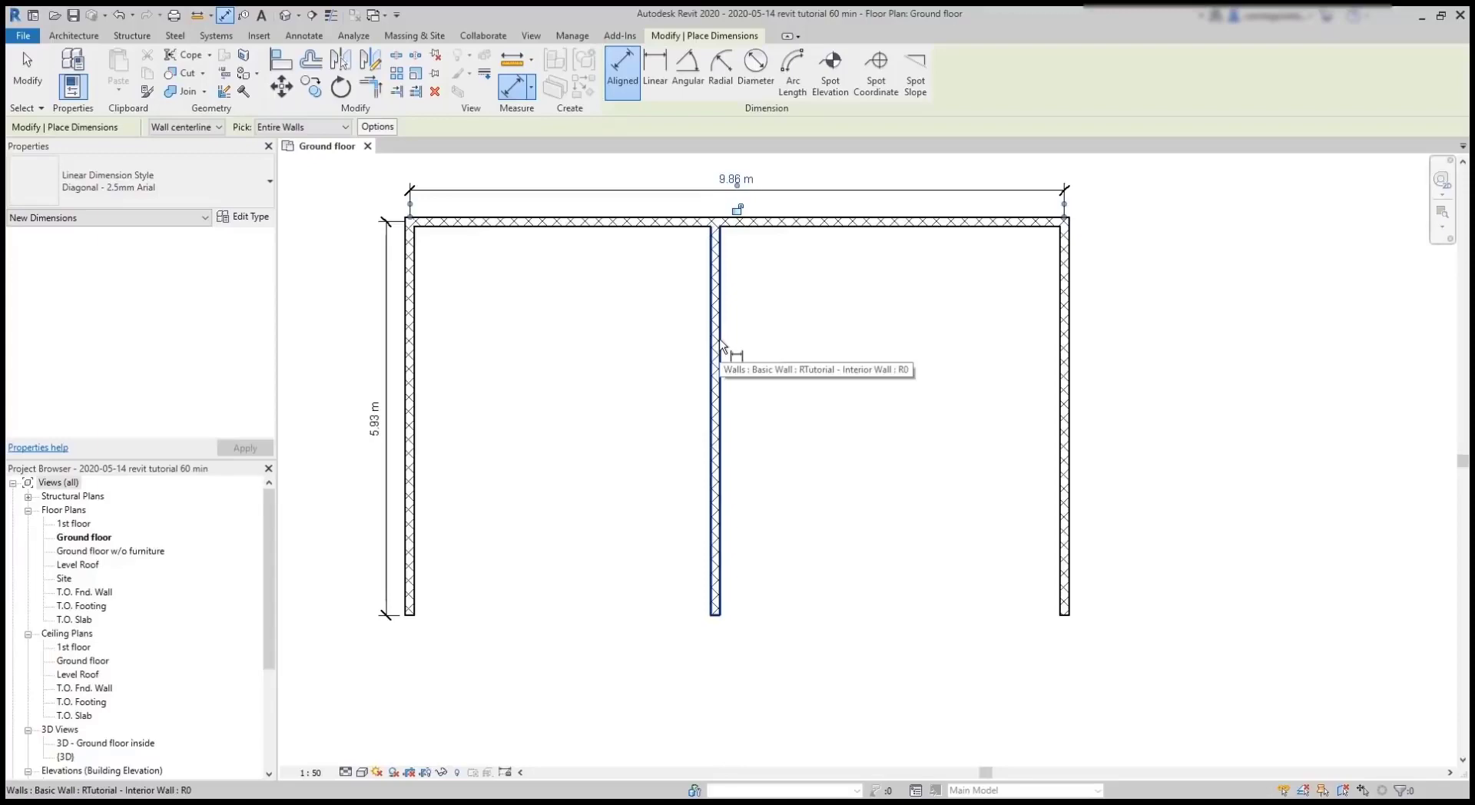
{"action": "left_click", "coordinate": [1064, 417]}
{"action": "left_click", "coordinate": [1118, 419]}
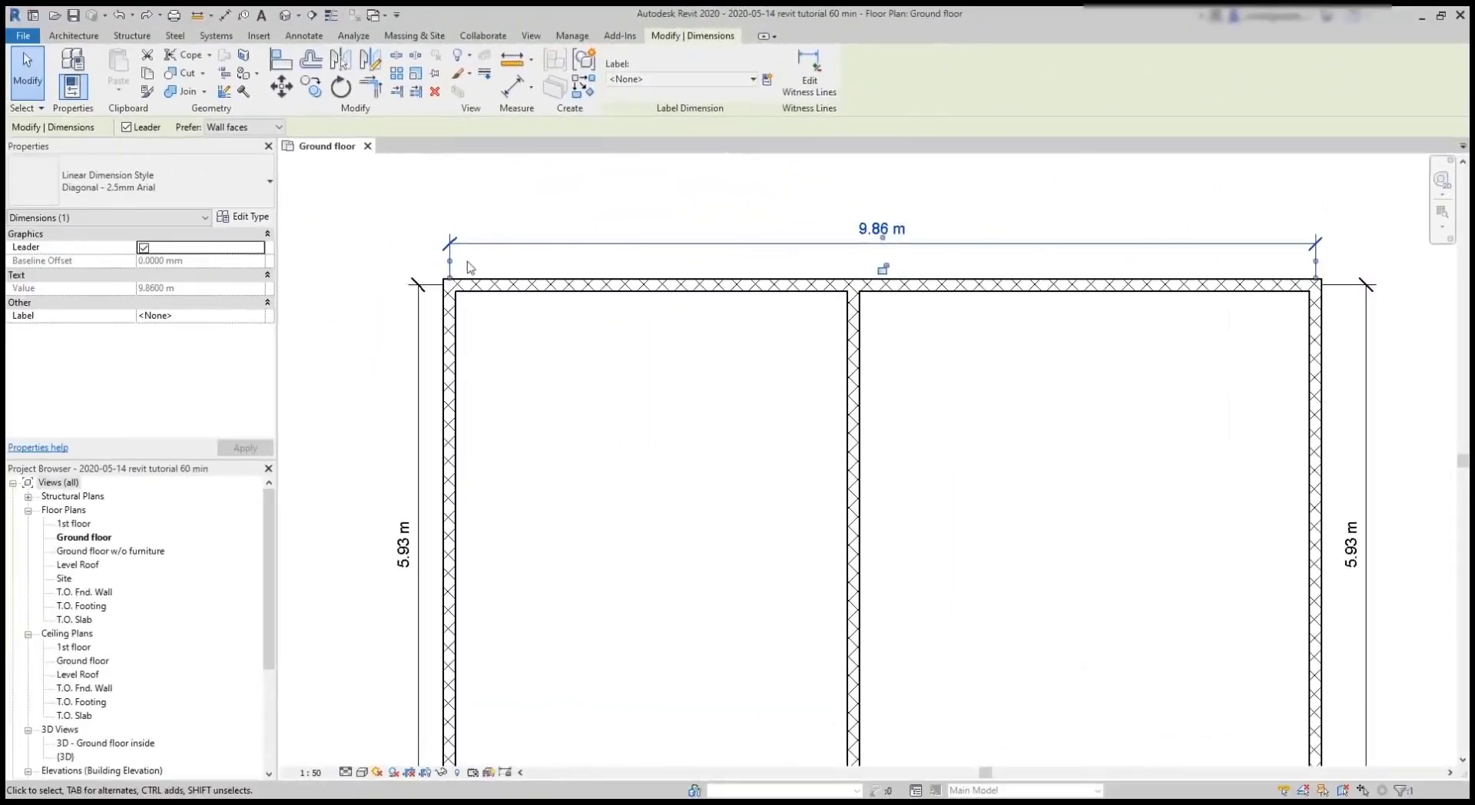
Move both witness lines of the back wall's dimension to the outer faces of the side walls.
{"action": "left_click_drag", "start_coordinate": [443, 287], "coordinate": [444, 289]}
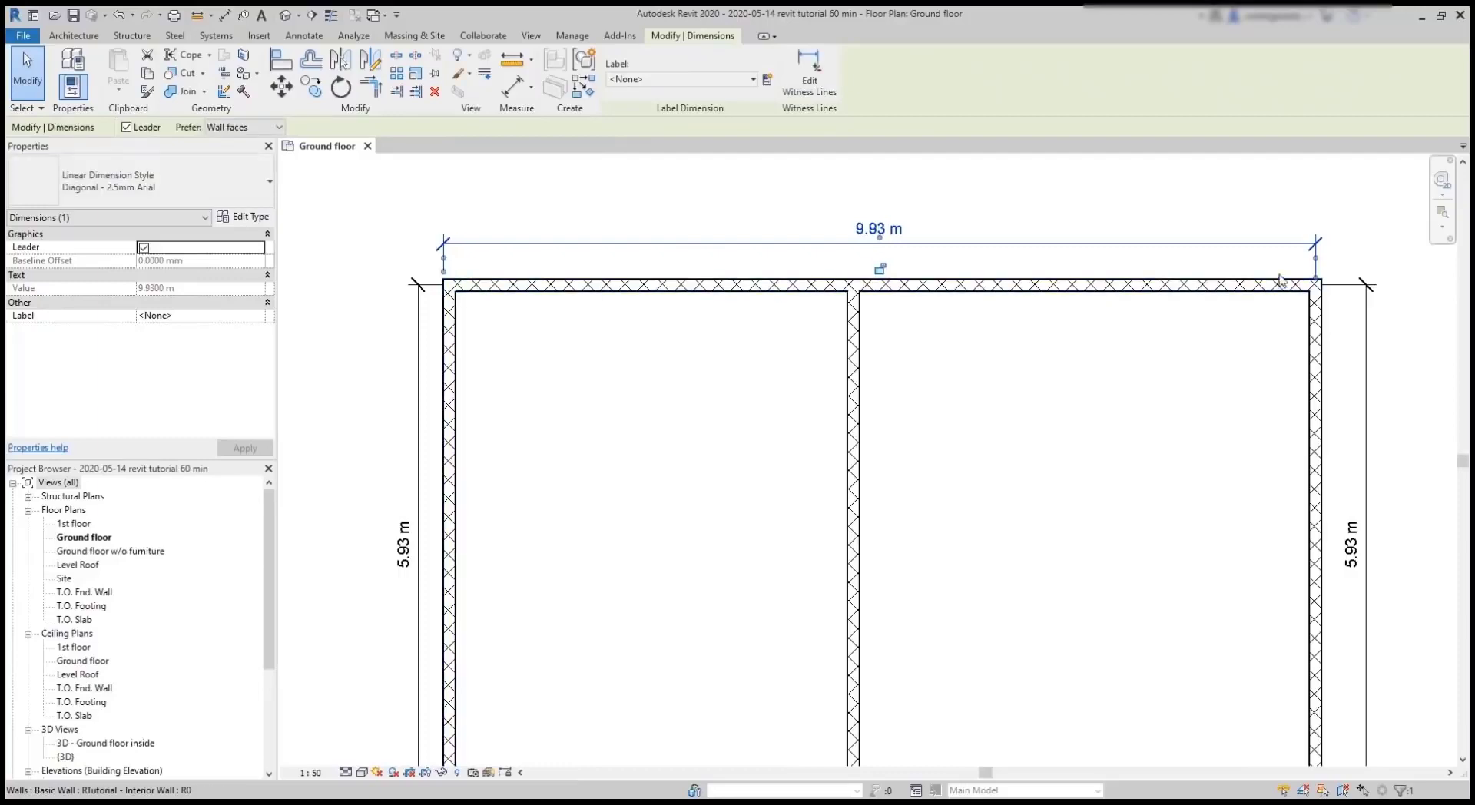
{"action": "mouse_move", "coordinate": [1315, 260]}
{"action": "left_mouse_down"}
{"action": "mouse_move", "coordinate": [1334, 288]}
{"action": "mouse_move", "coordinate": [1322, 330]}
{"action": "left_mouse_up"}
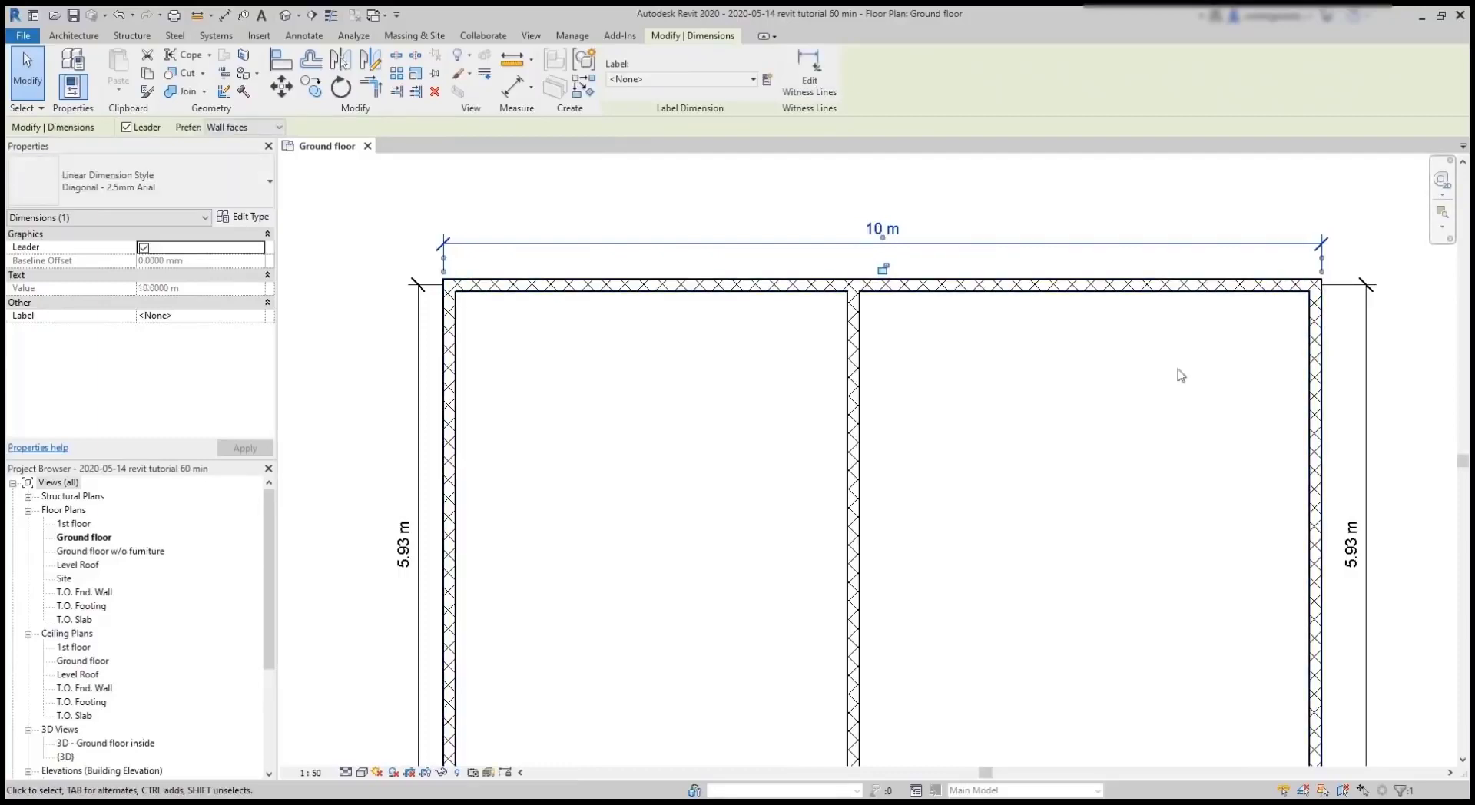
{"action": "left_click", "coordinate": [1130, 367]}
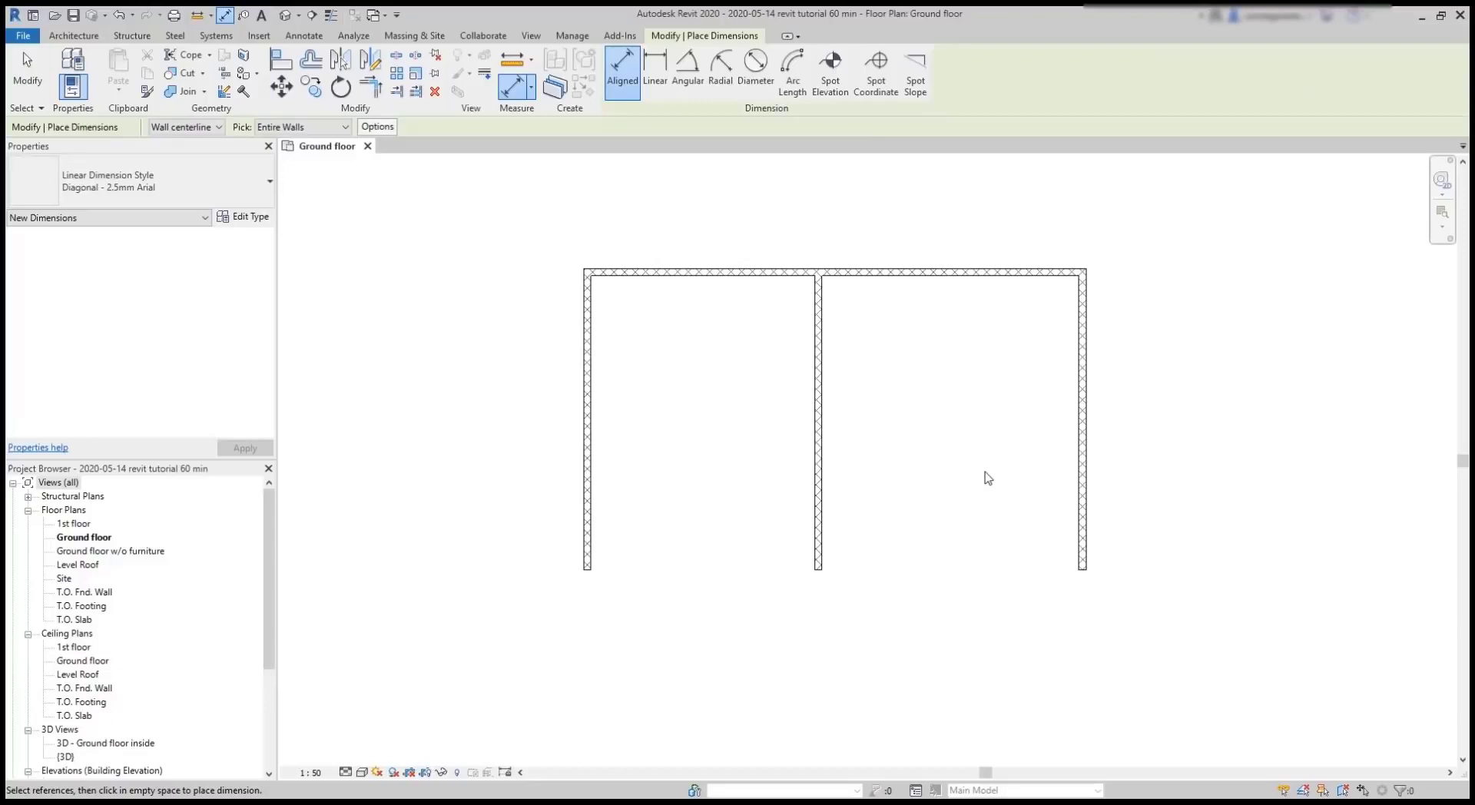
Using individual references, dimension the left side wall from its free end to the back wall's outer face, placing the dimension outside the wall.
{"action": "left_click", "coordinate": [330, 129]}
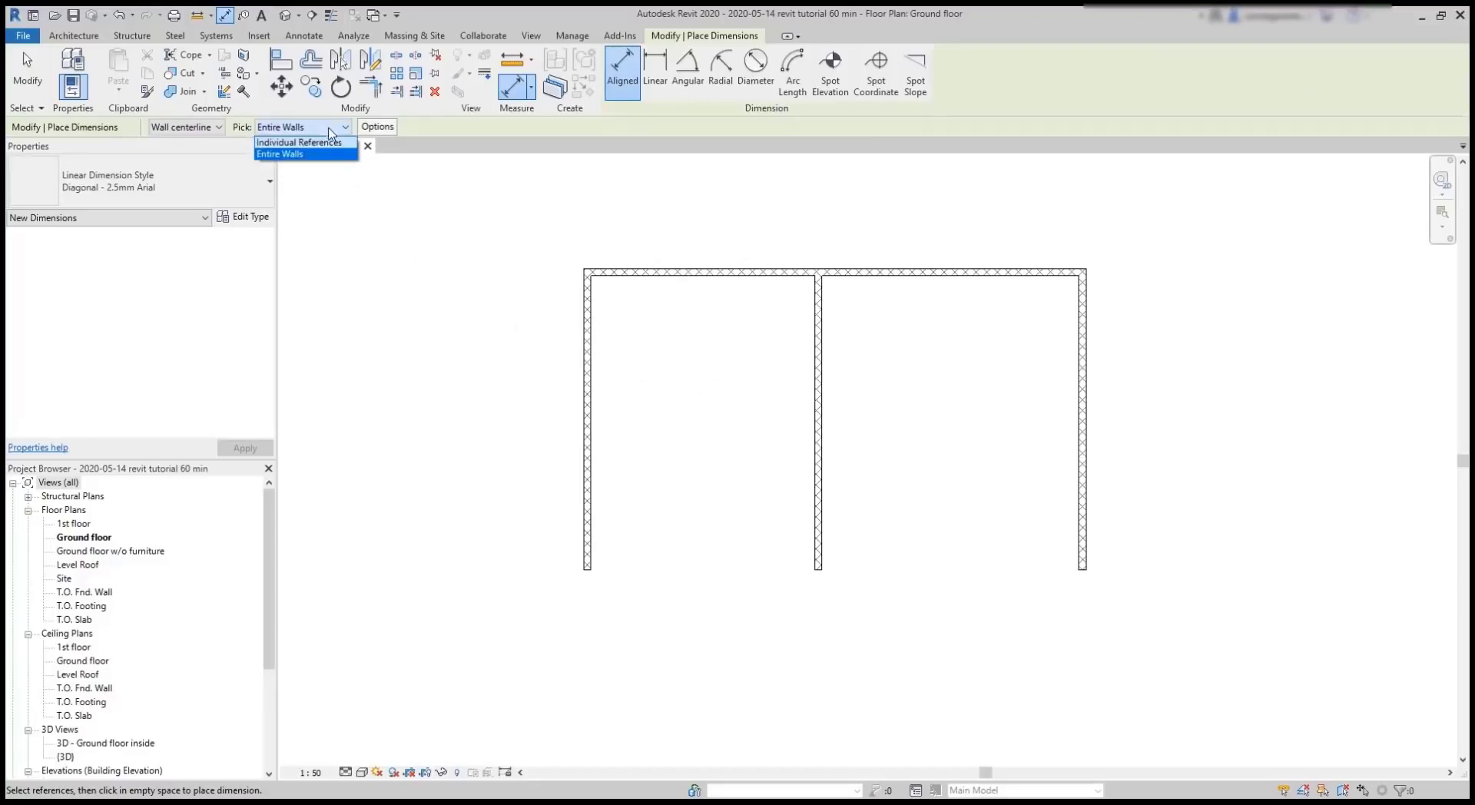
{"action": "left_click", "coordinate": [330, 142]}
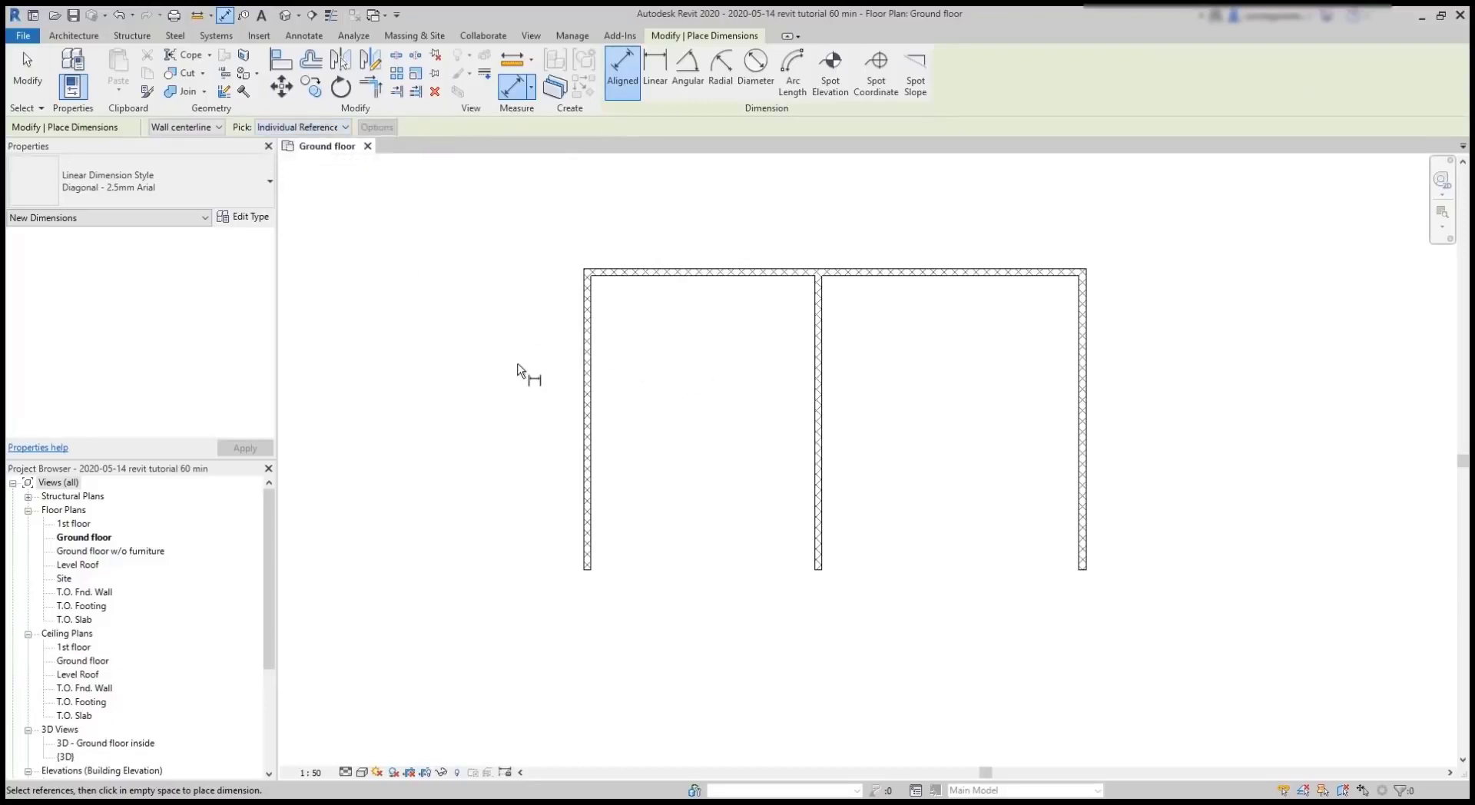
{"action": "scroll", "coordinate": [586, 567], "scroll_direction": "up", "scroll_amount": 2}
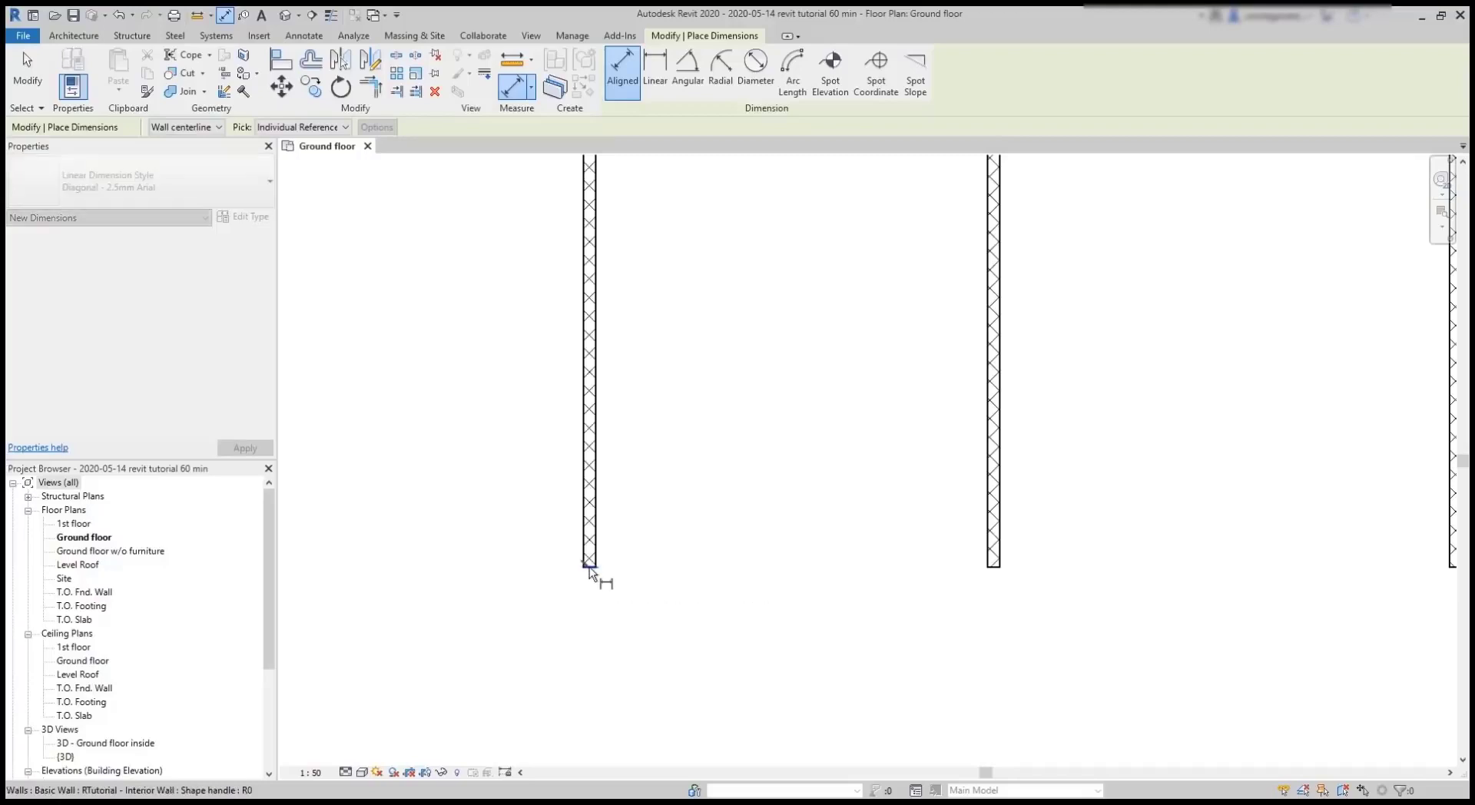
{"action": "left_click", "coordinate": [588, 569]}
{"action": "scroll", "coordinate": [543, 564], "scroll_direction": "down", "scroll_amount": 1}
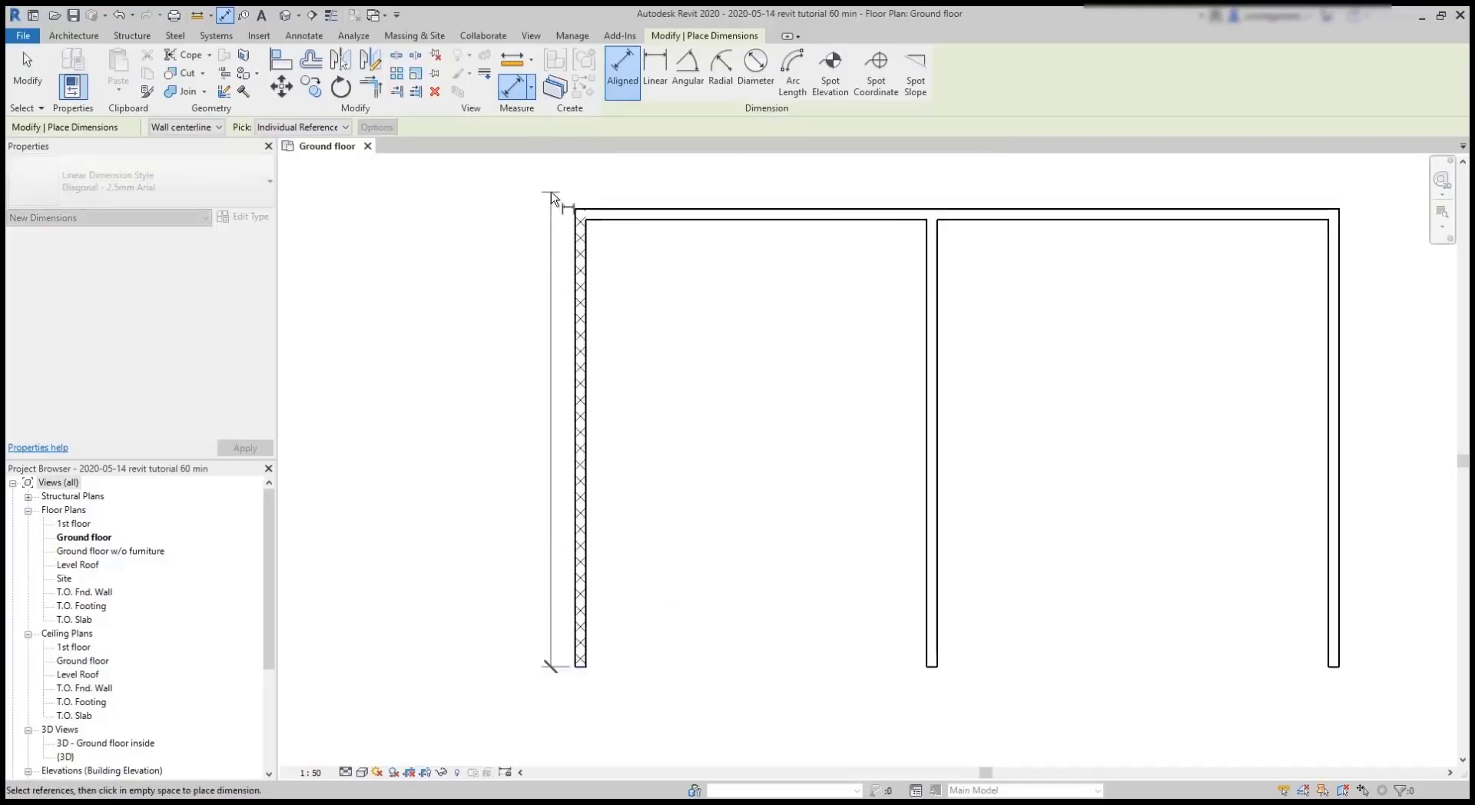
{"action": "scroll", "coordinate": [551, 199], "scroll_direction": "up", "scroll_amount": 1}
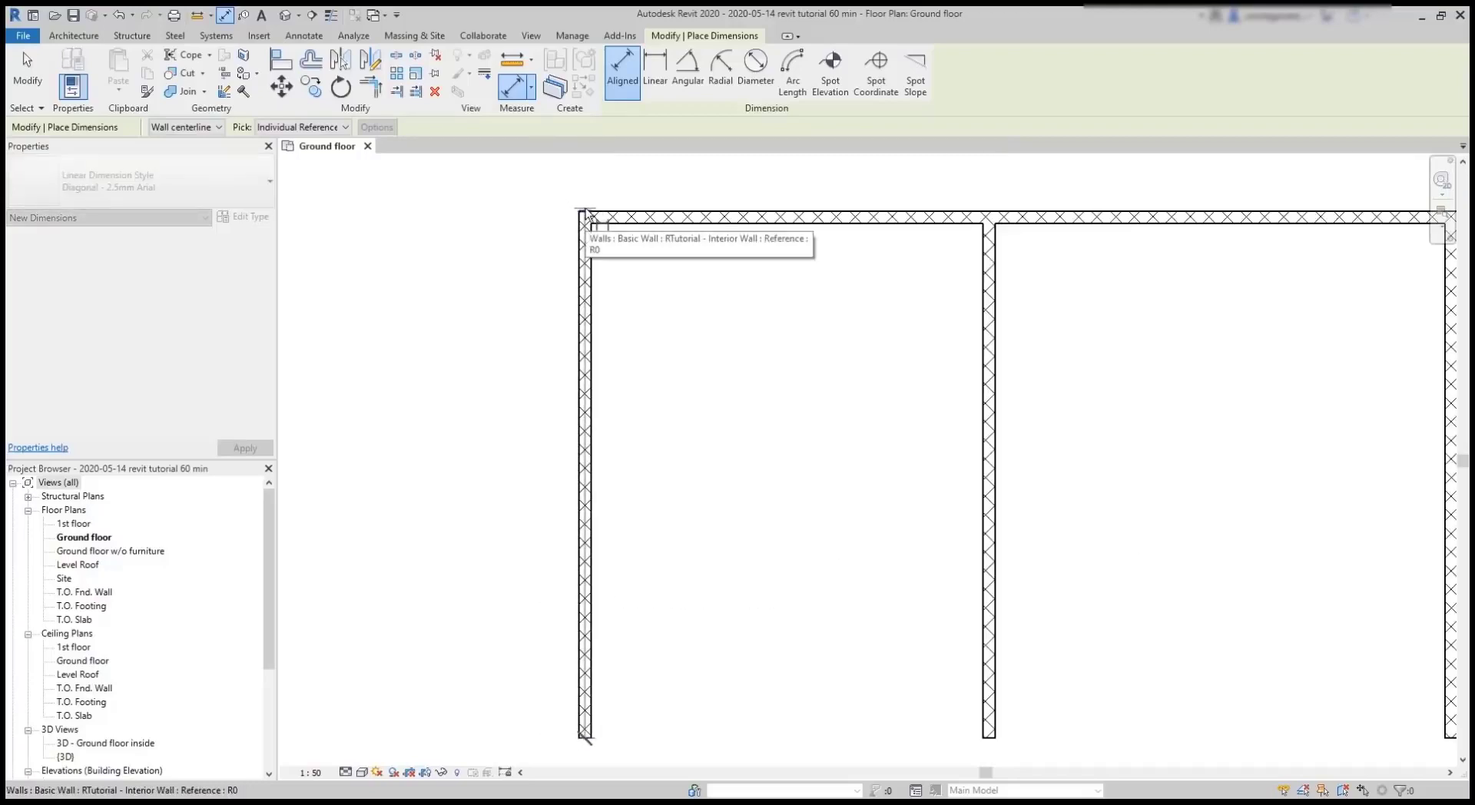
{"action": "left_click", "coordinate": [586, 213]}
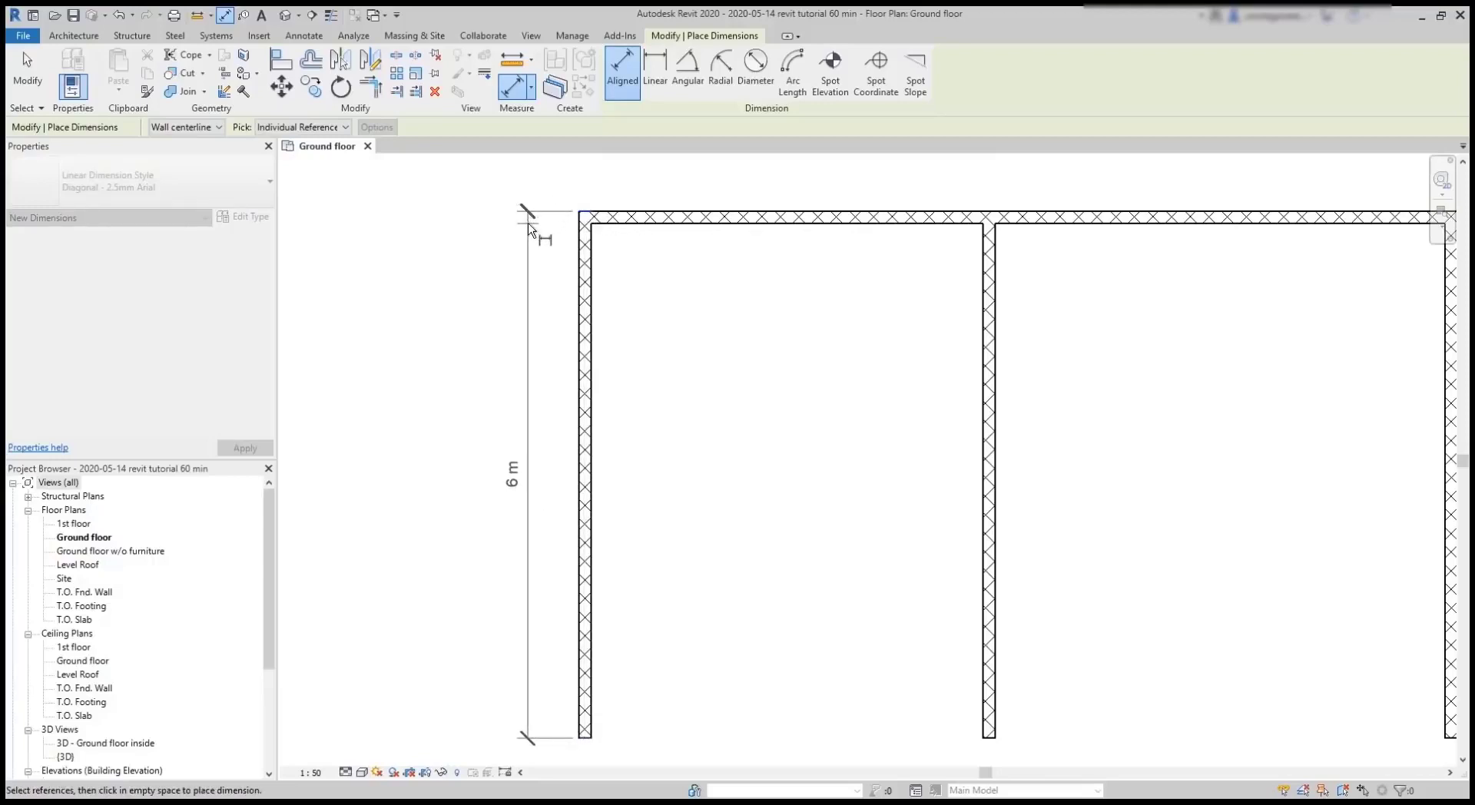
{"action": "left_click", "coordinate": [535, 182]}
{"action": "scroll", "coordinate": [451, 282], "scroll_direction": "down", "scroll_amount": 1}
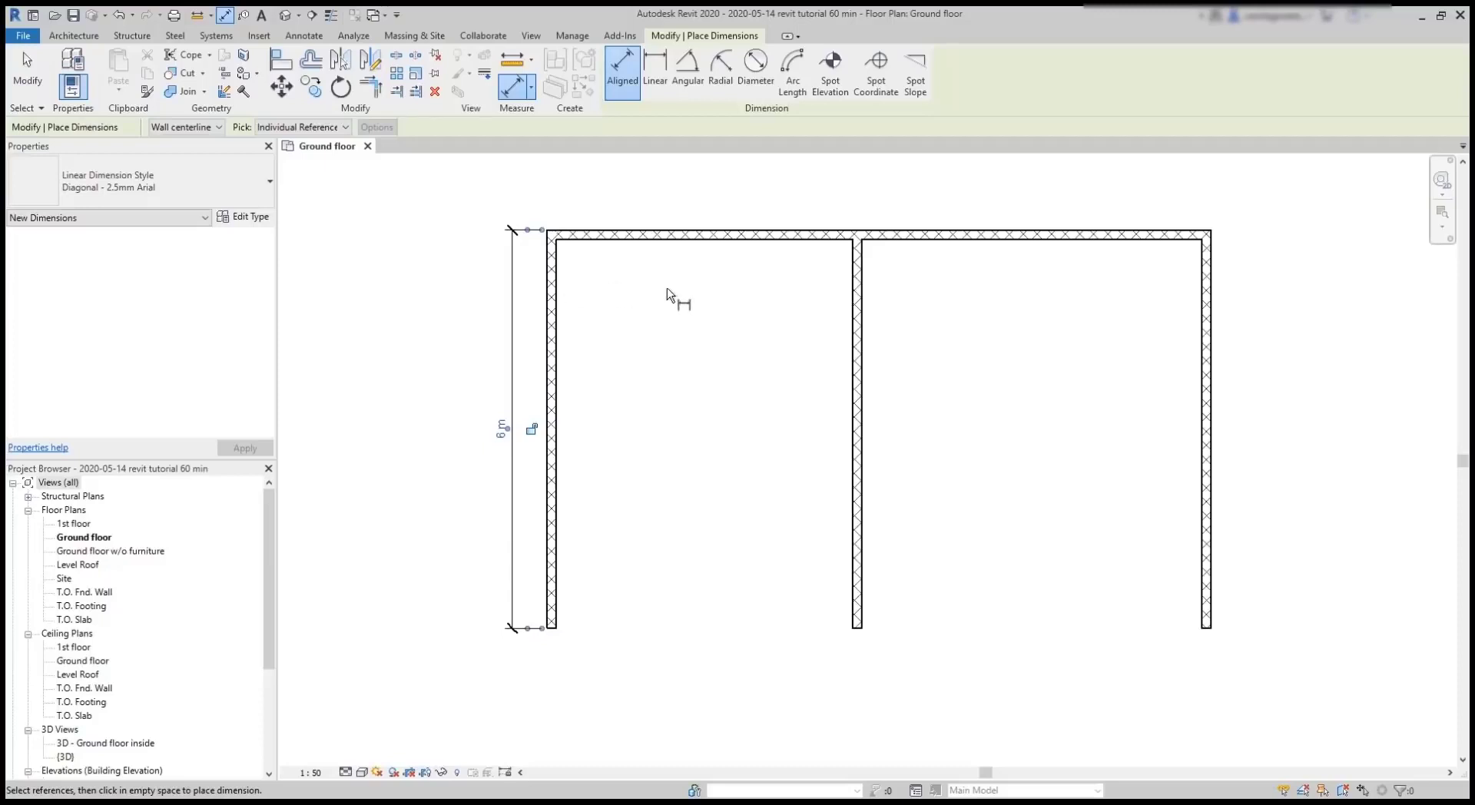
Set the dimension preference to wall faces and dimension the overall width between the two side walls' outer faces, placed beyond the back wall.
{"action": "middle_click_drag", "start_coordinate": [674, 296], "coordinate": [600, 391]}
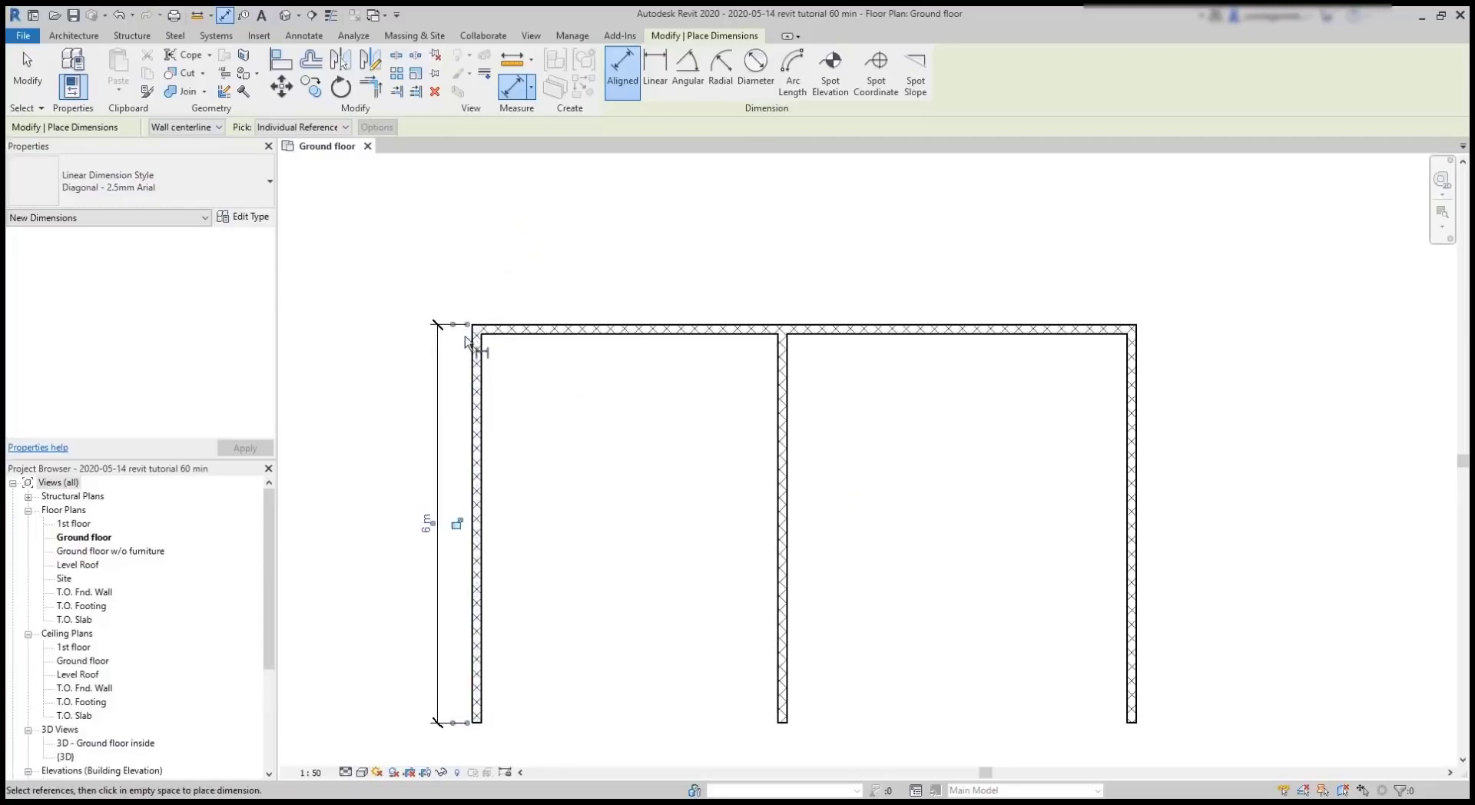
{"action": "scroll", "coordinate": [470, 338], "scroll_direction": "up", "scroll_amount": 2}
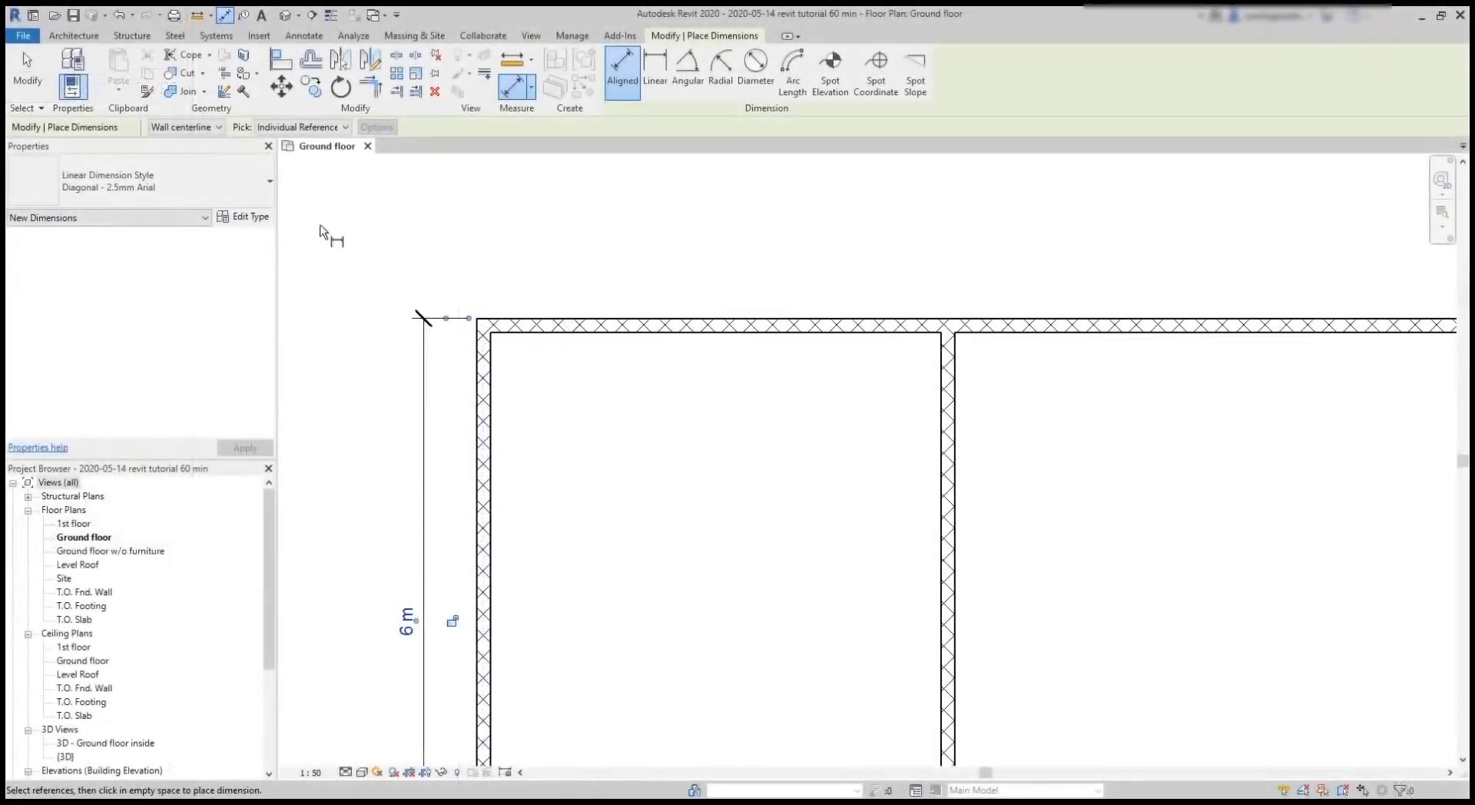
{"action": "left_click", "coordinate": [205, 127]}
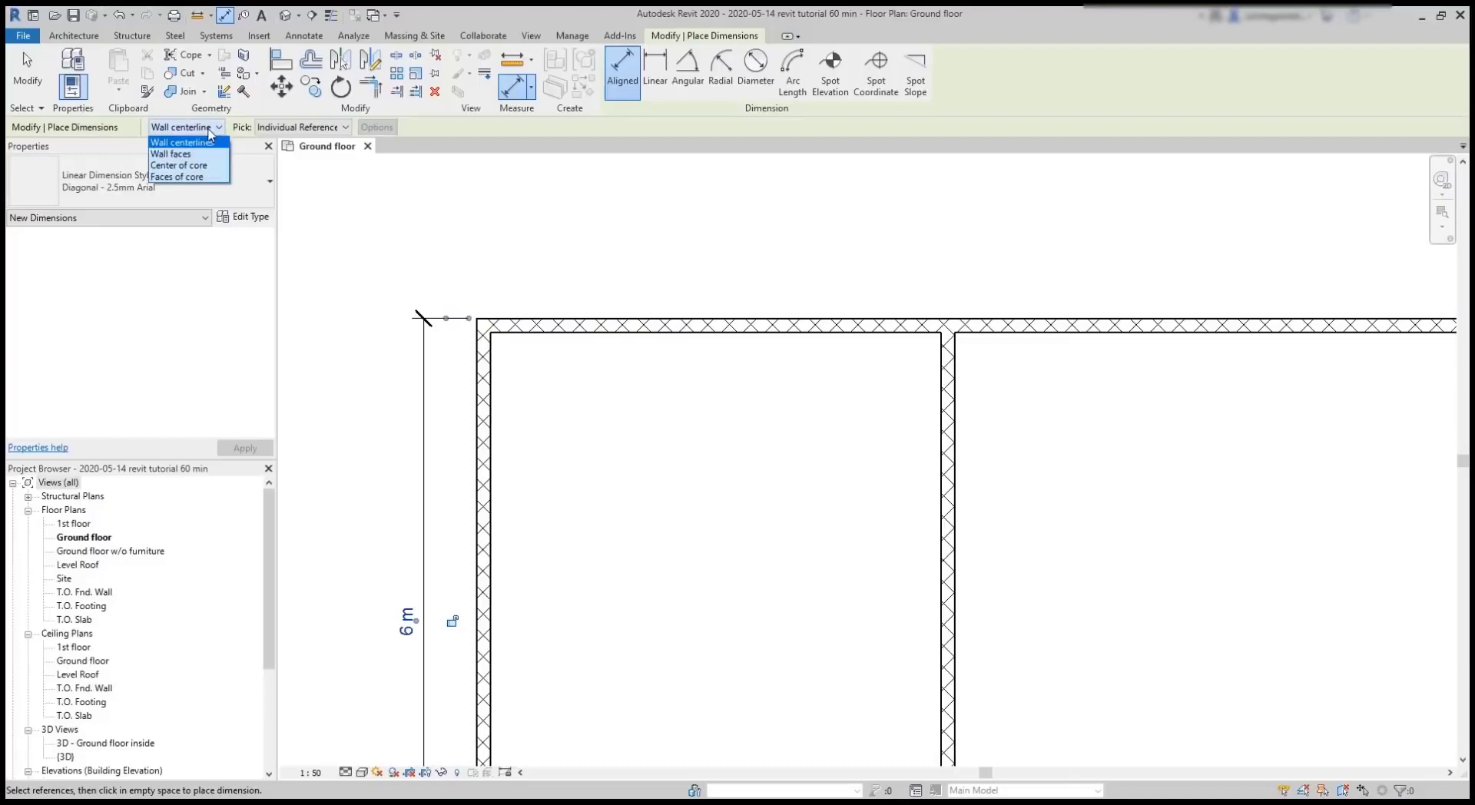
{"action": "left_click", "coordinate": [215, 157]}
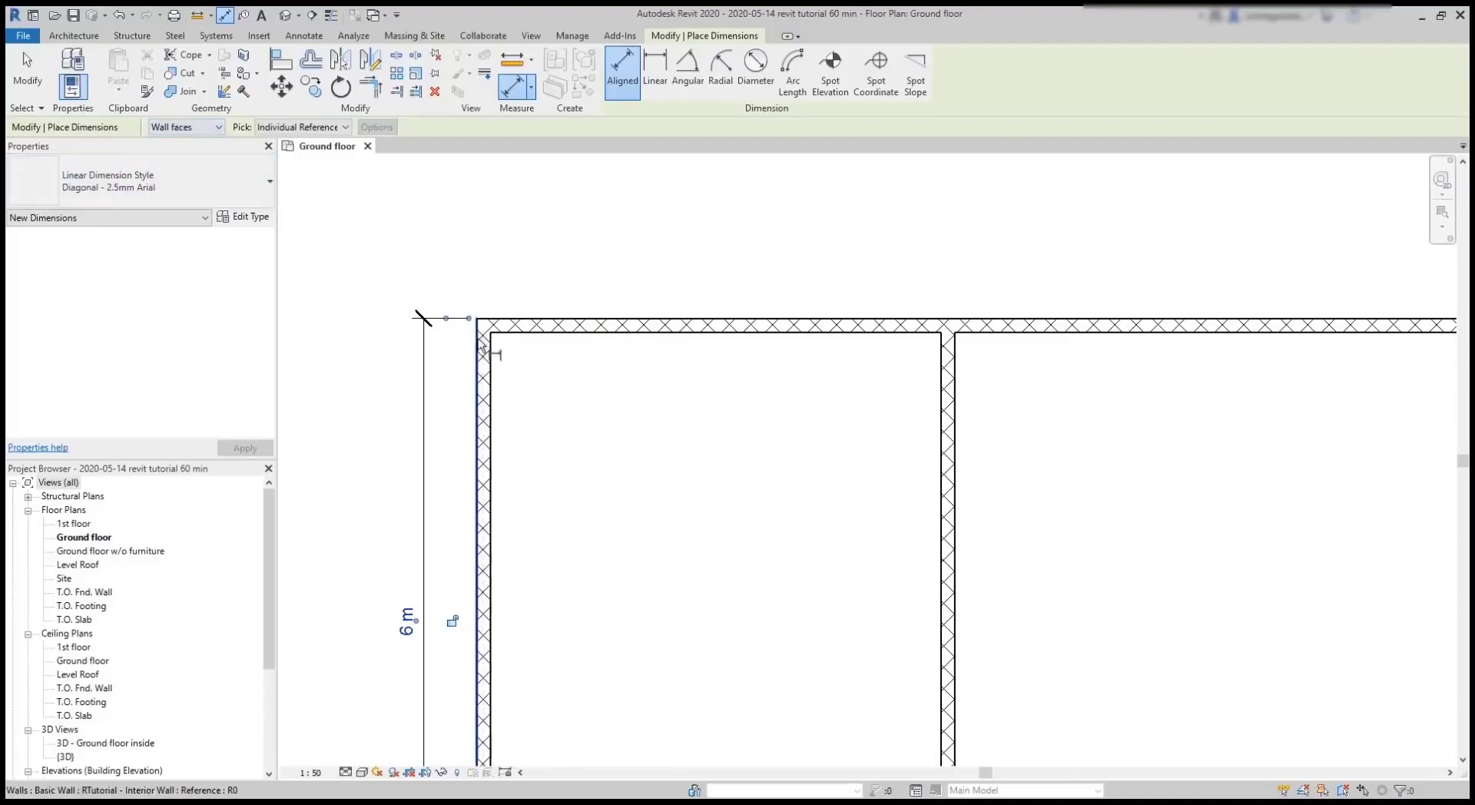
{"action": "left_click", "coordinate": [476, 339]}
{"action": "scroll", "coordinate": [478, 345], "scroll_direction": "down", "scroll_amount": 3}
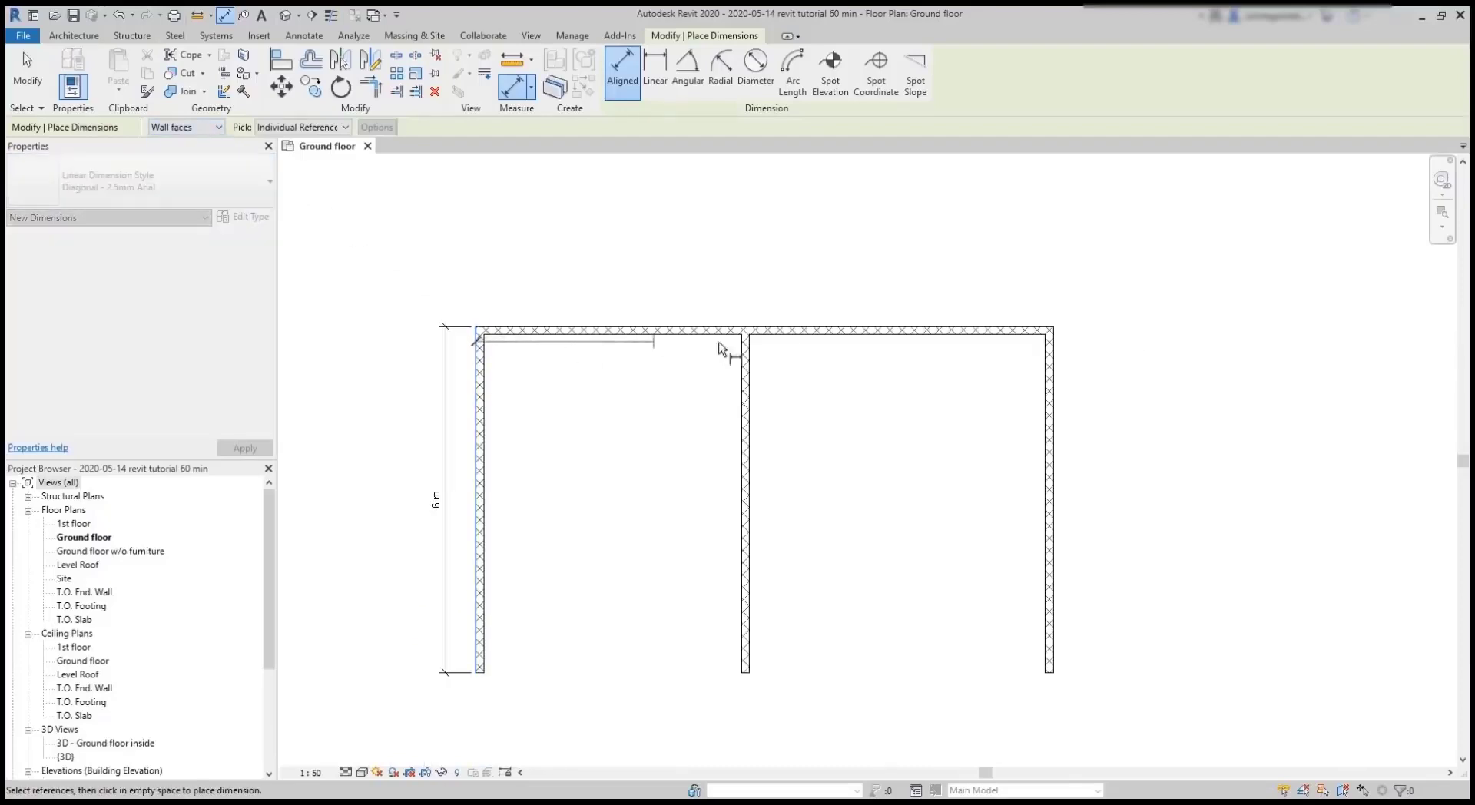
{"action": "left_click", "coordinate": [1057, 354]}
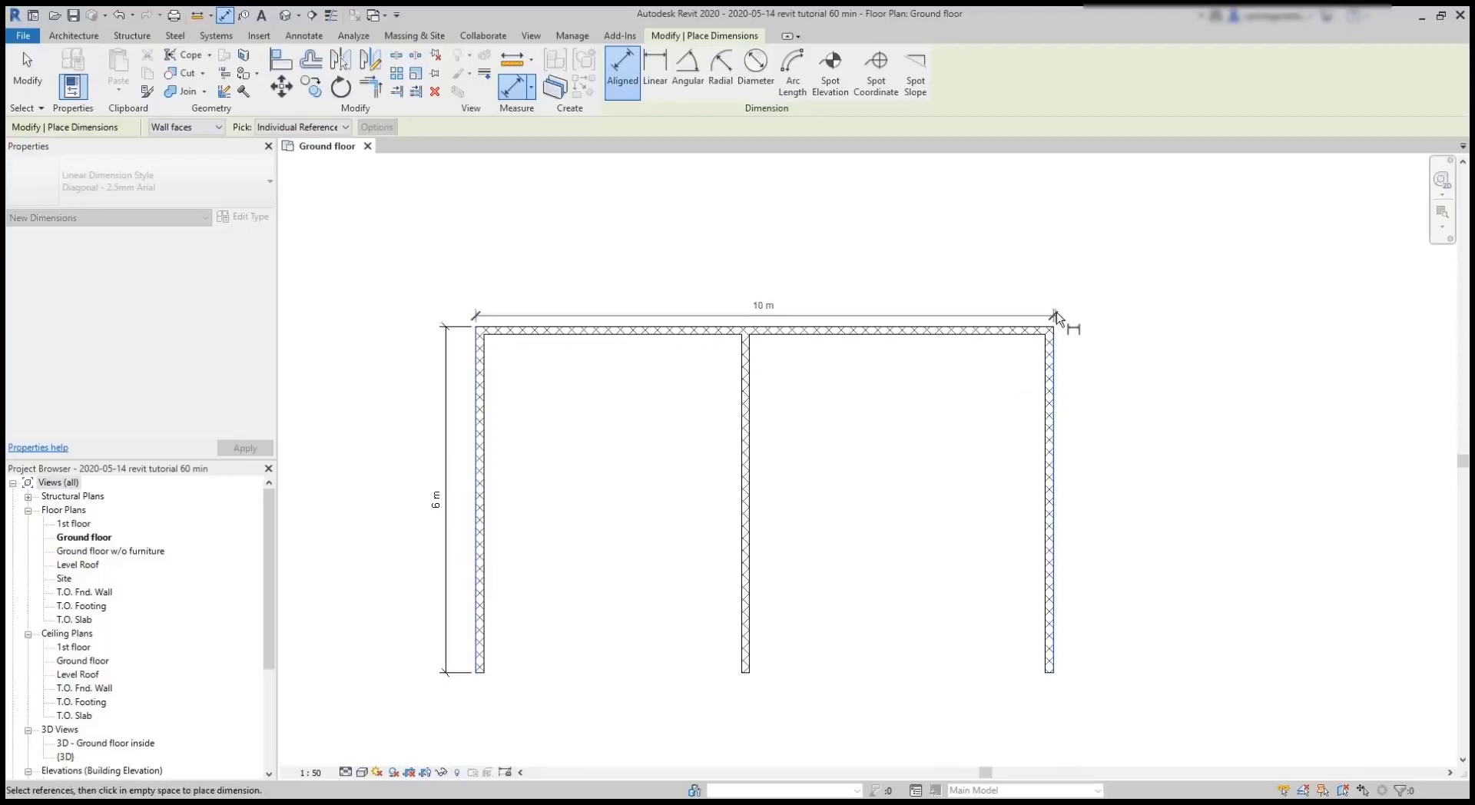
{"action": "left_click", "coordinate": [1059, 309]}
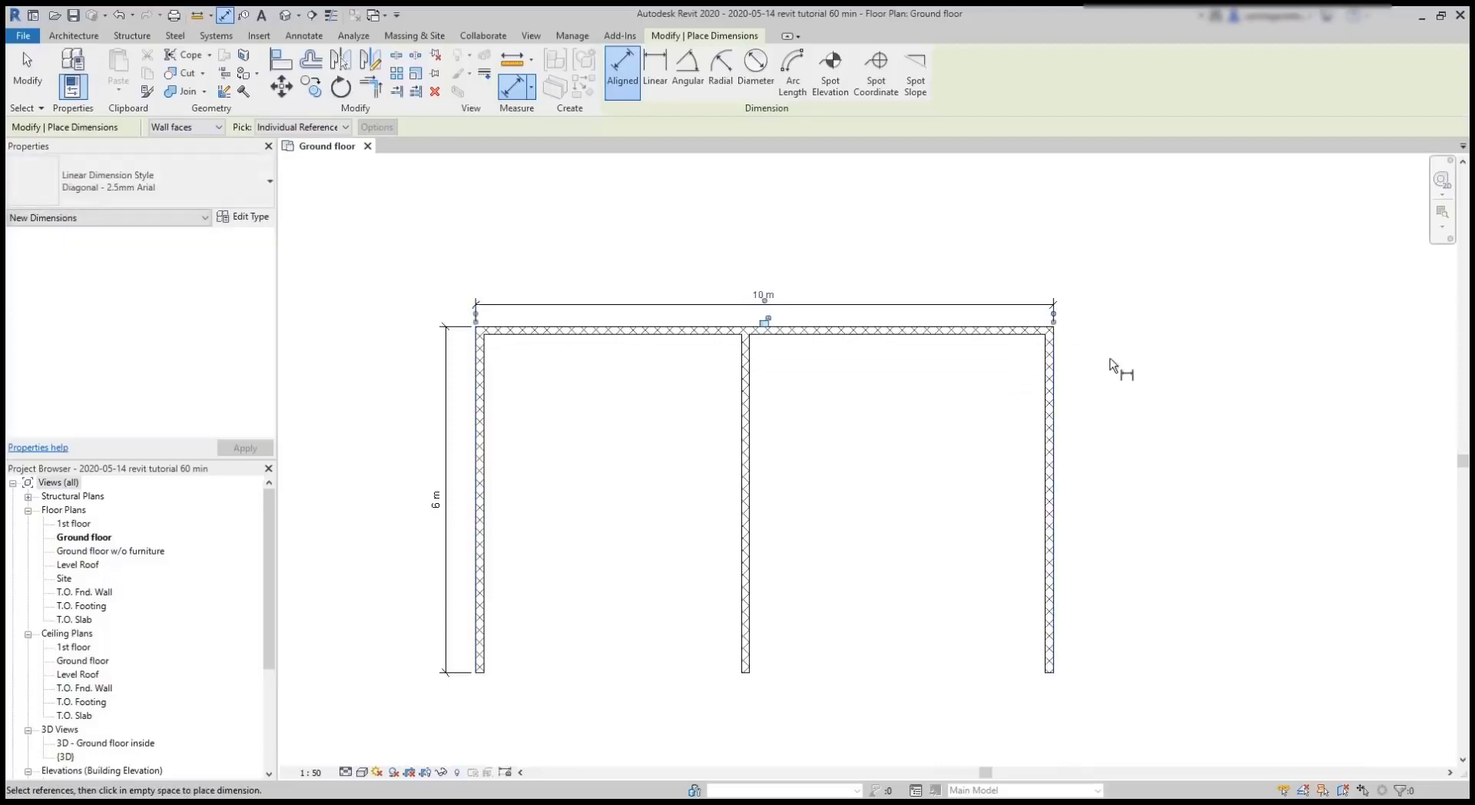
Place an aligned dimension along the full length of the right-hand wall and finish dimensioning.
{"action": "scroll", "coordinate": [1113, 367], "scroll_direction": "up", "scroll_amount": 3}
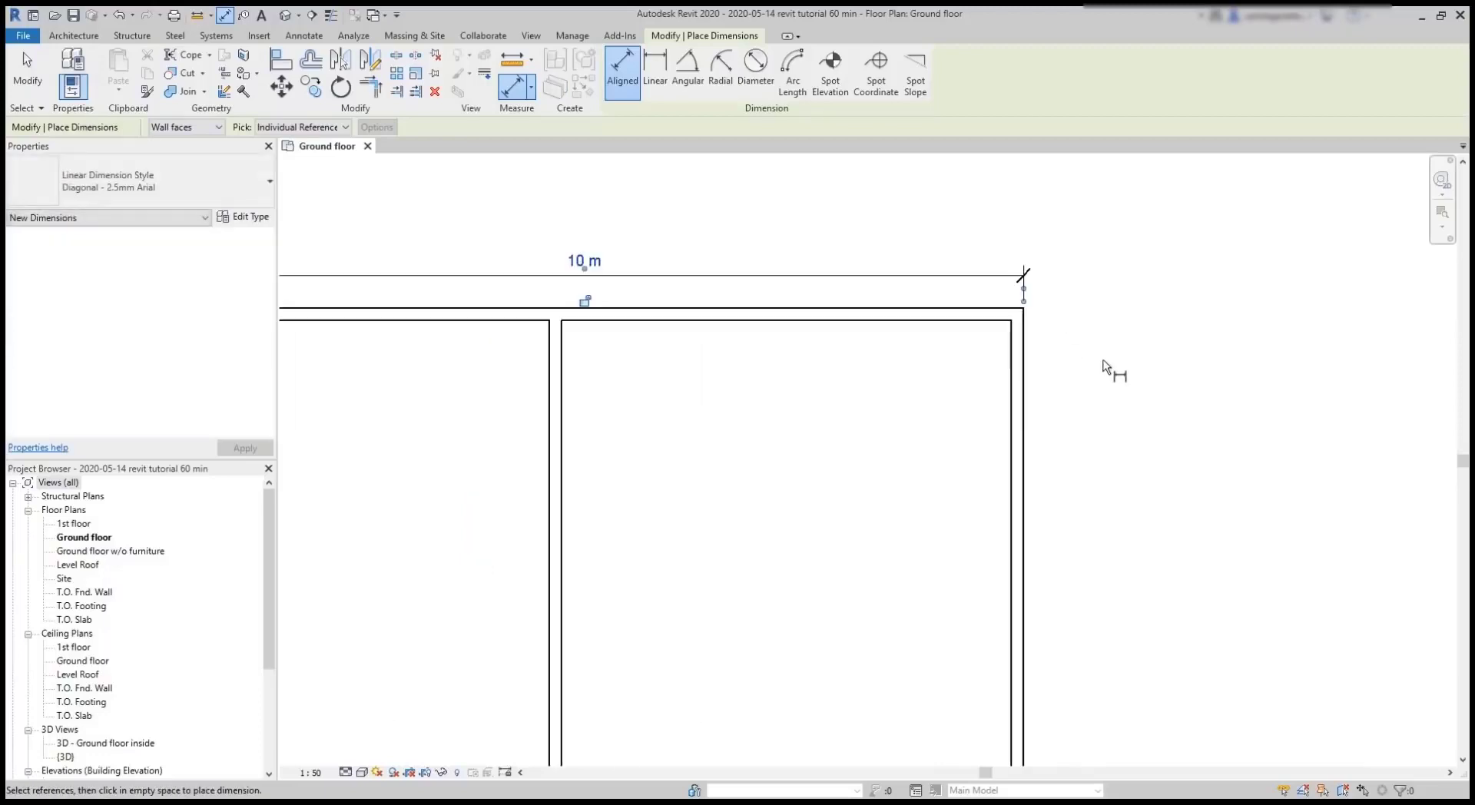
{"action": "scroll", "coordinate": [989, 298], "scroll_direction": "down", "scroll_amount": 3}
{"action": "left_click", "coordinate": [988, 298]}
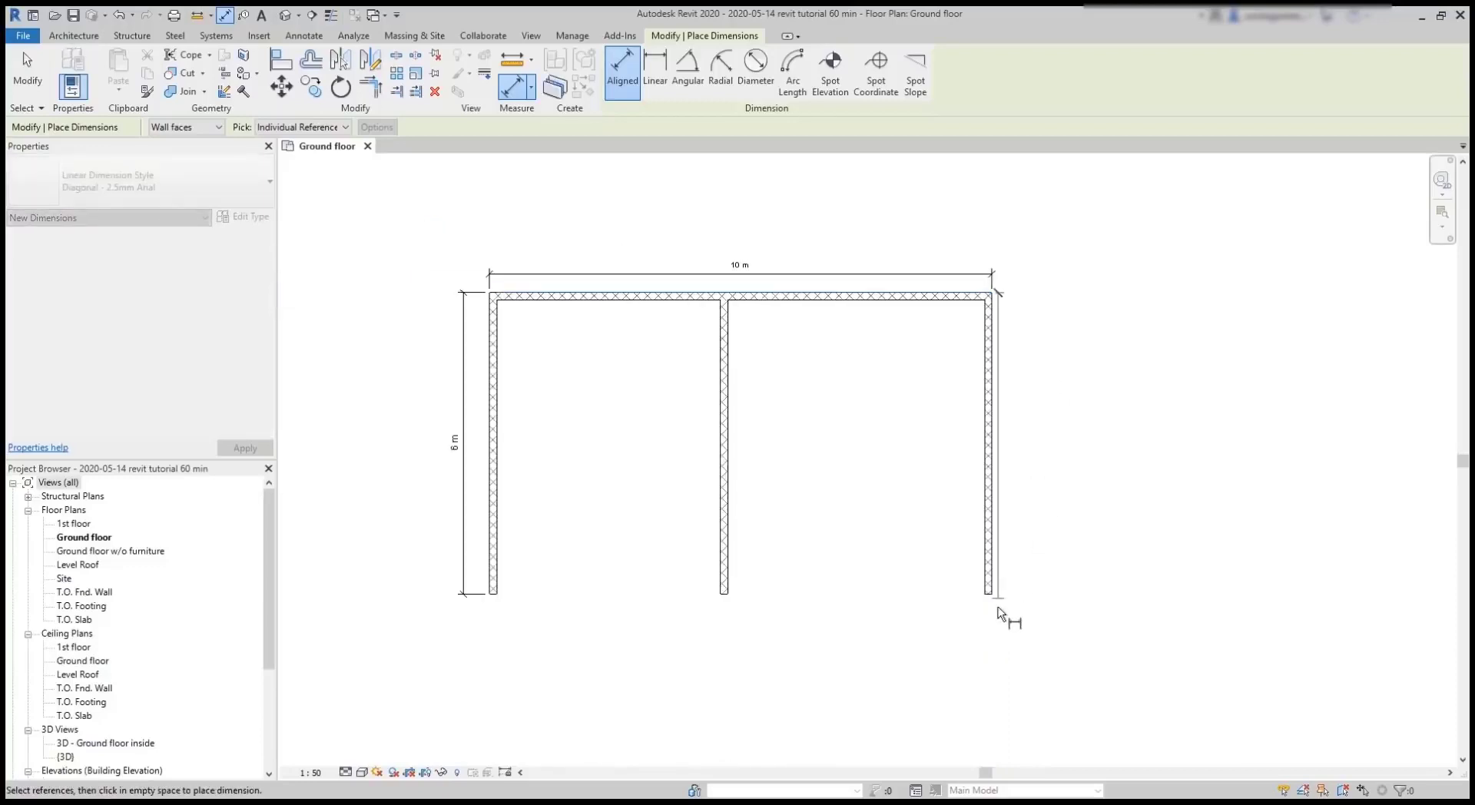
{"action": "scroll", "coordinate": [999, 599], "scroll_direction": "up", "scroll_amount": 4}
{"action": "left_click", "coordinate": [986, 586]}
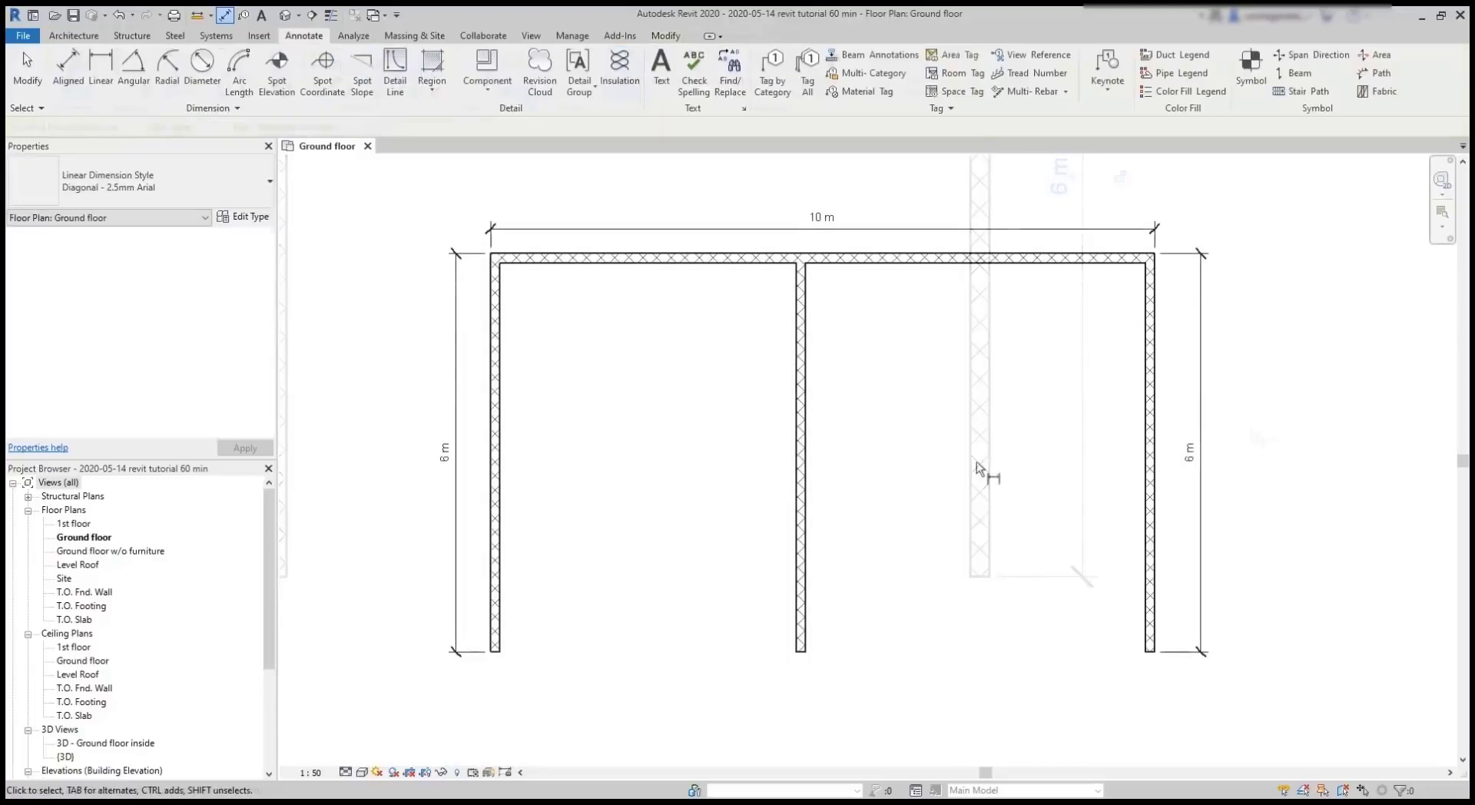
{"action": "key", "text": "Escape"}
{"action": "key", "text": "Escape"}
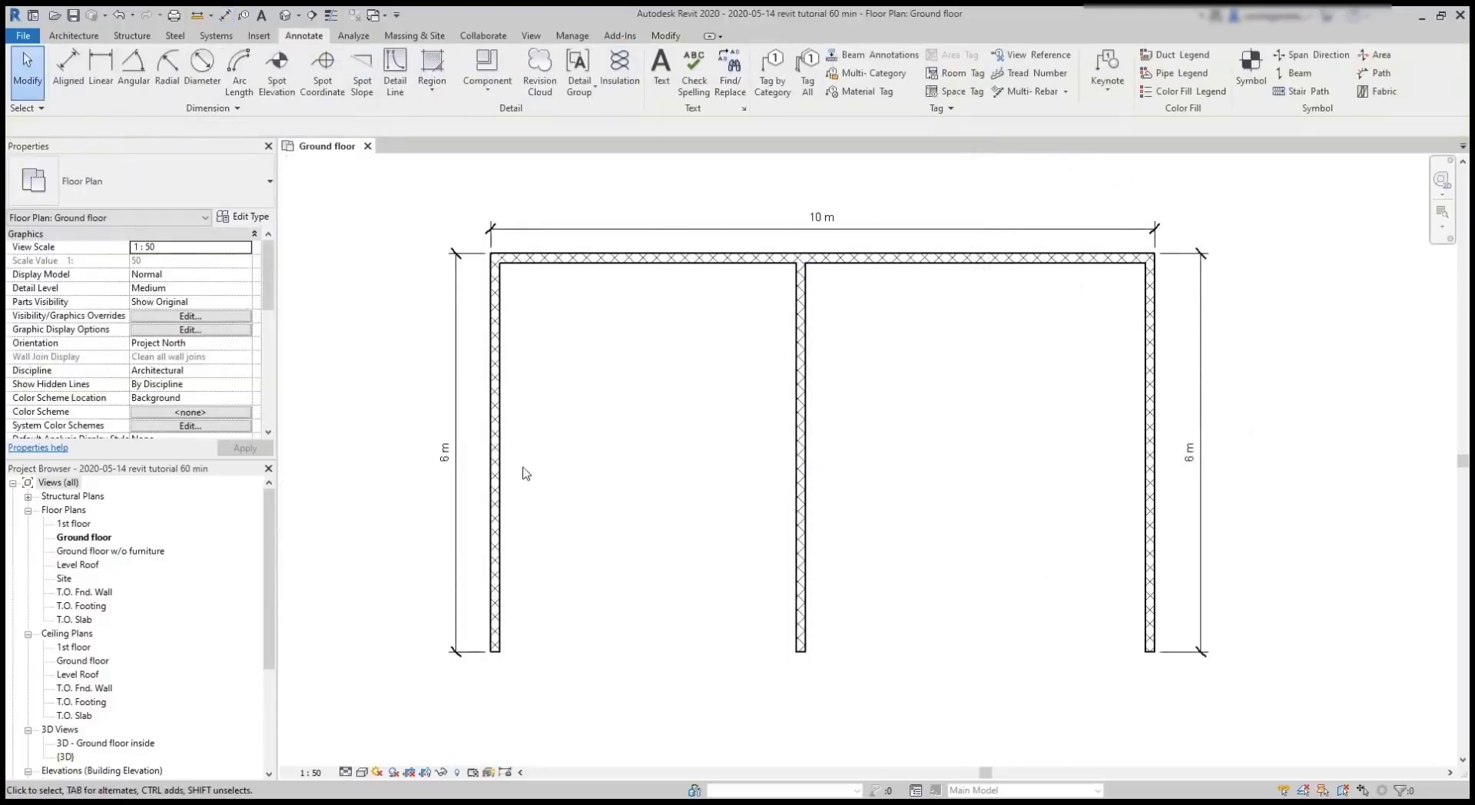
Replace the dimension value of the left-hand wall with the text "wall 1".
{"action": "left_click", "coordinate": [445, 456]}
{"action": "left_click", "coordinate": [445, 454]}
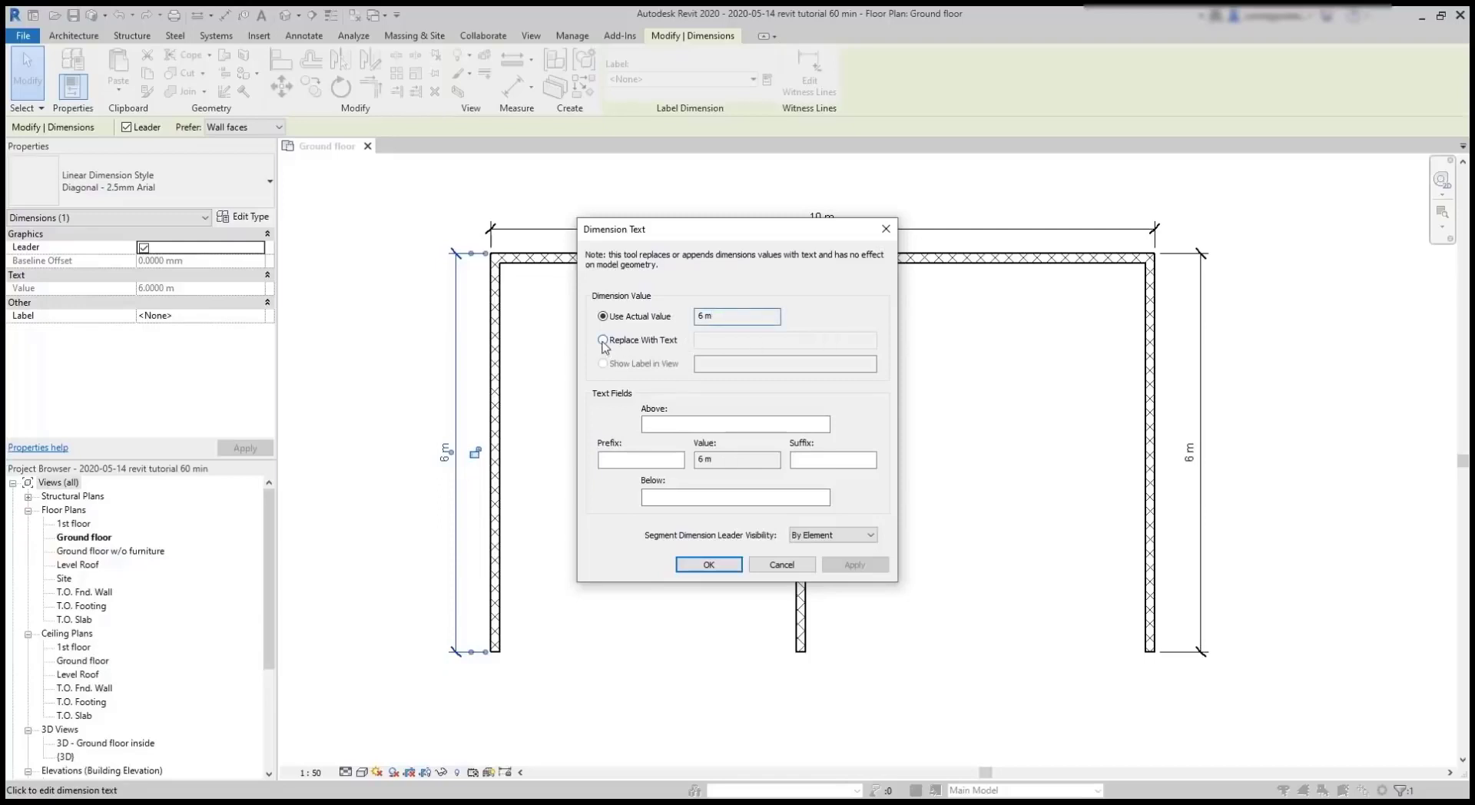
{"action": "left_click", "coordinate": [603, 340]}
{"action": "type", "text": "w"}
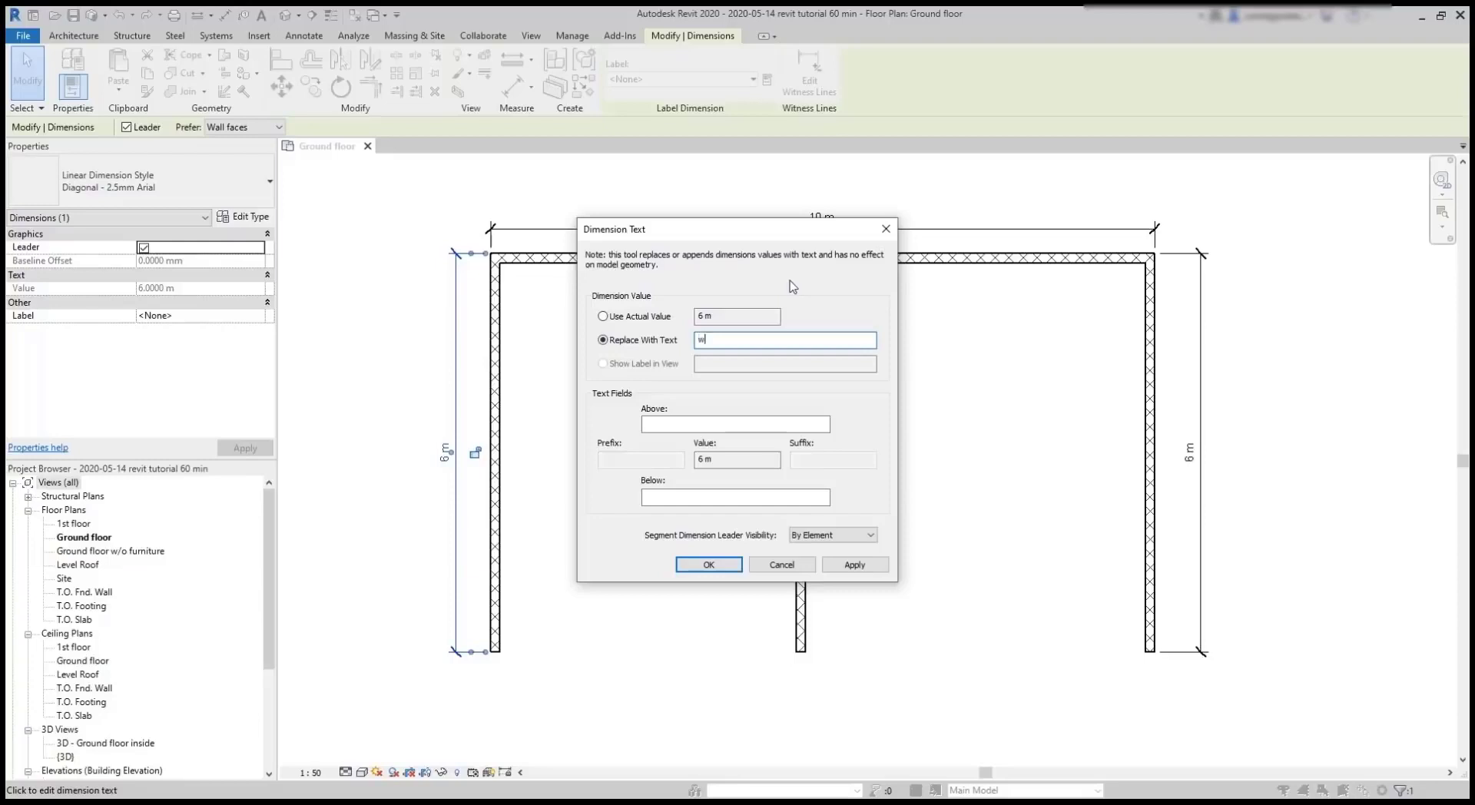
{"action": "type", "text": "all 1"}
{"action": "left_click", "coordinate": [699, 565]}
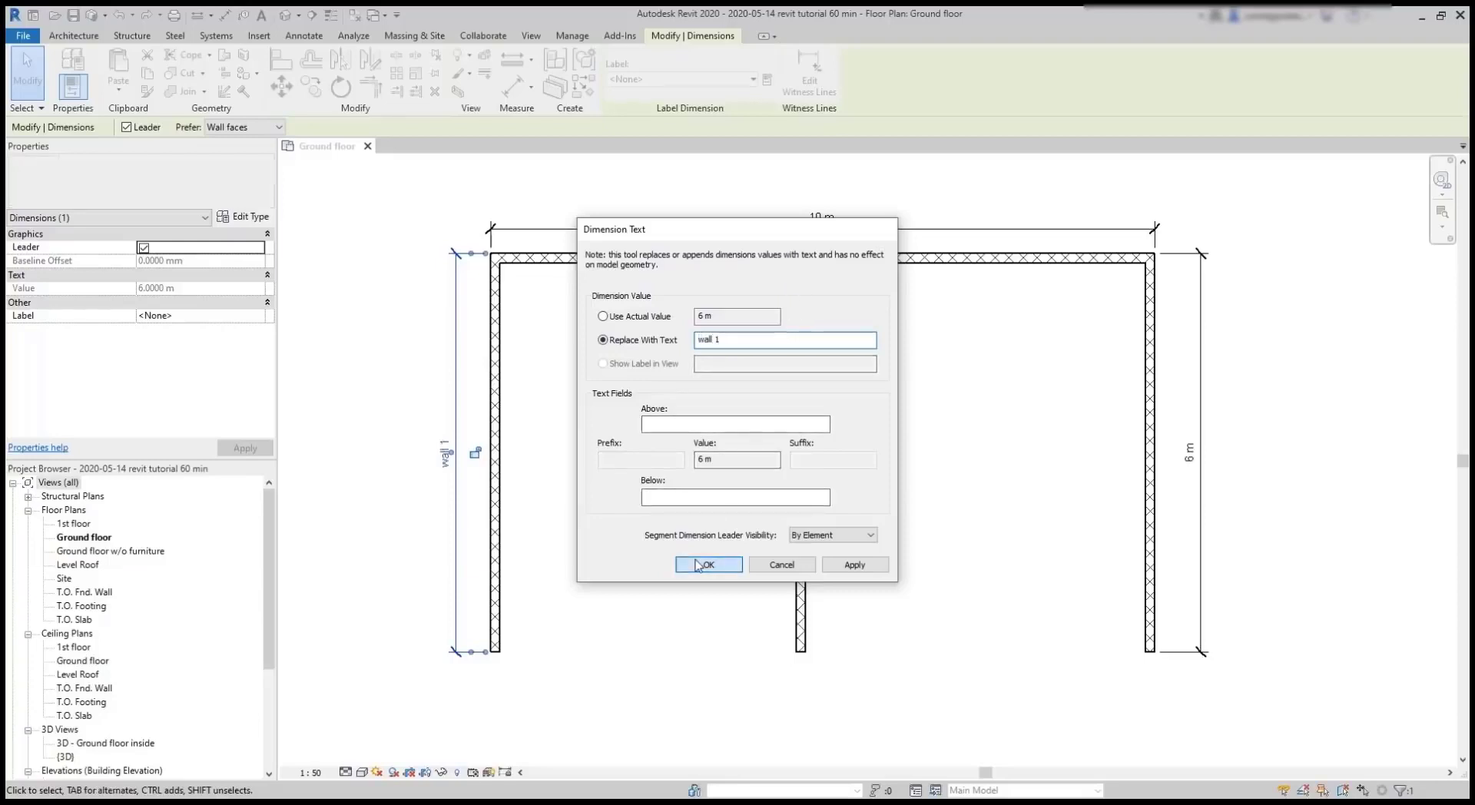
{"action": "left_click", "coordinate": [699, 566]}
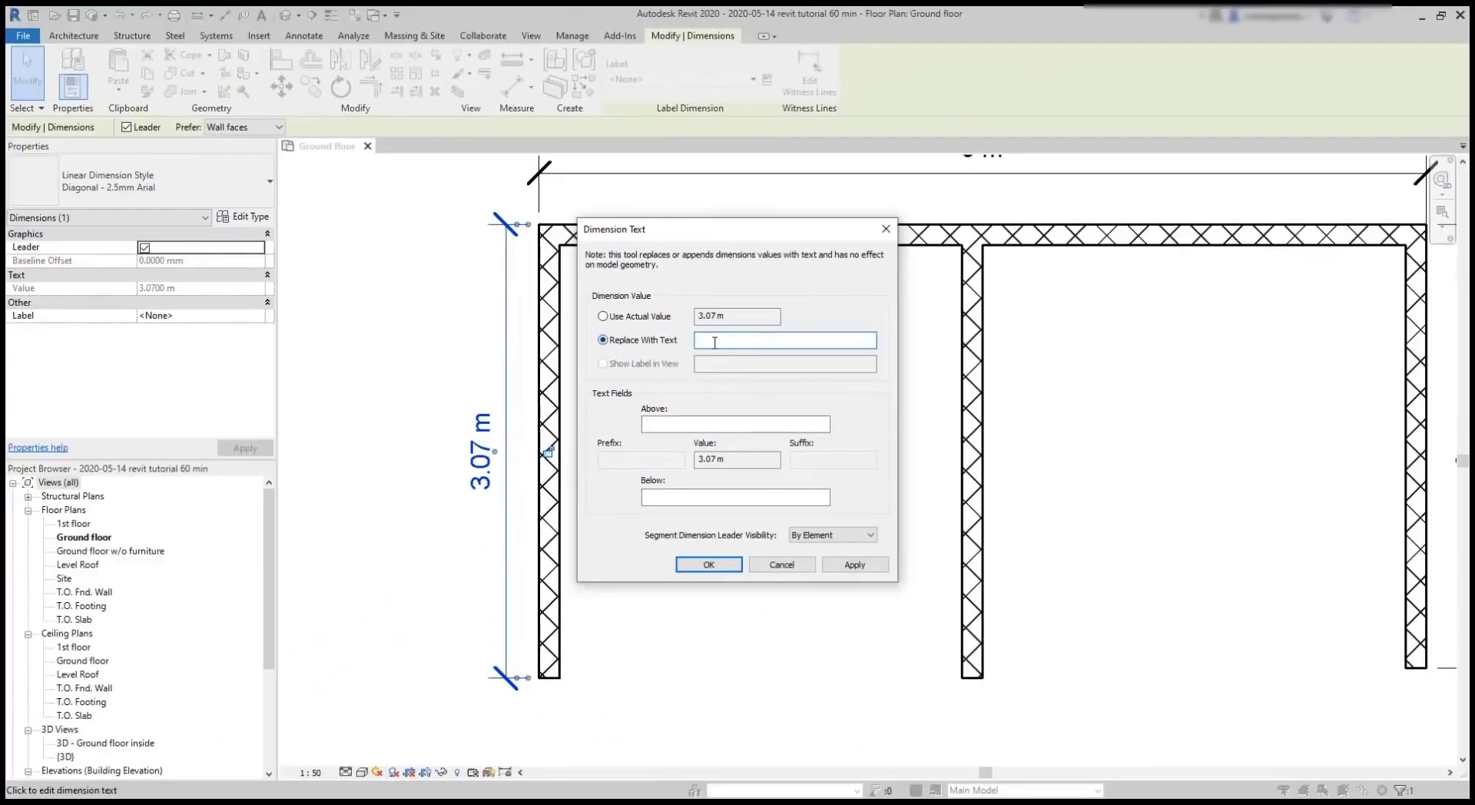
Try to replace the left-hand wall's dimension value with the text "3 m".
{"action": "type", "text": "3 m"}
{"action": "left_click", "coordinate": [851, 564]}
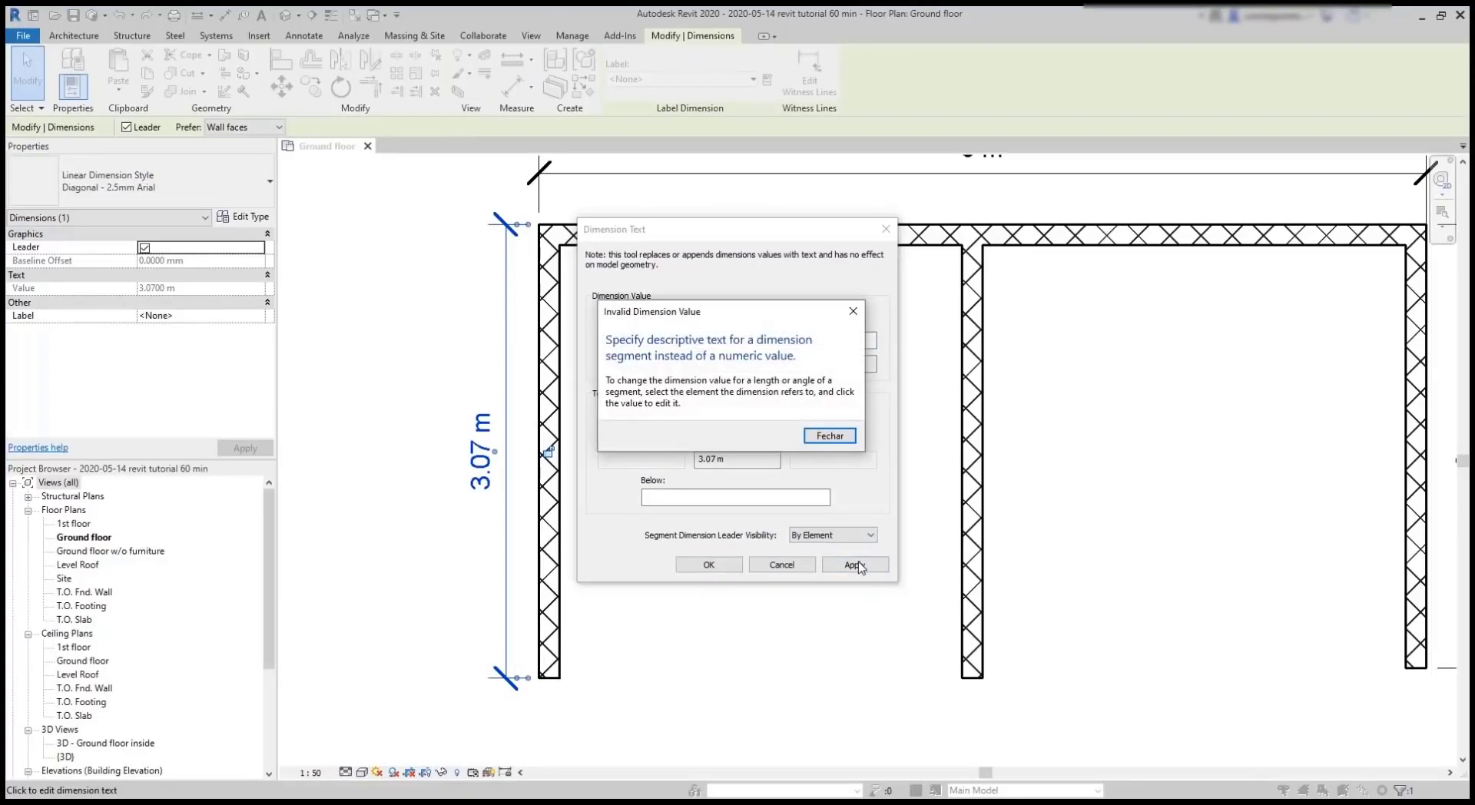
{"action": "left_click", "coordinate": [829, 436]}
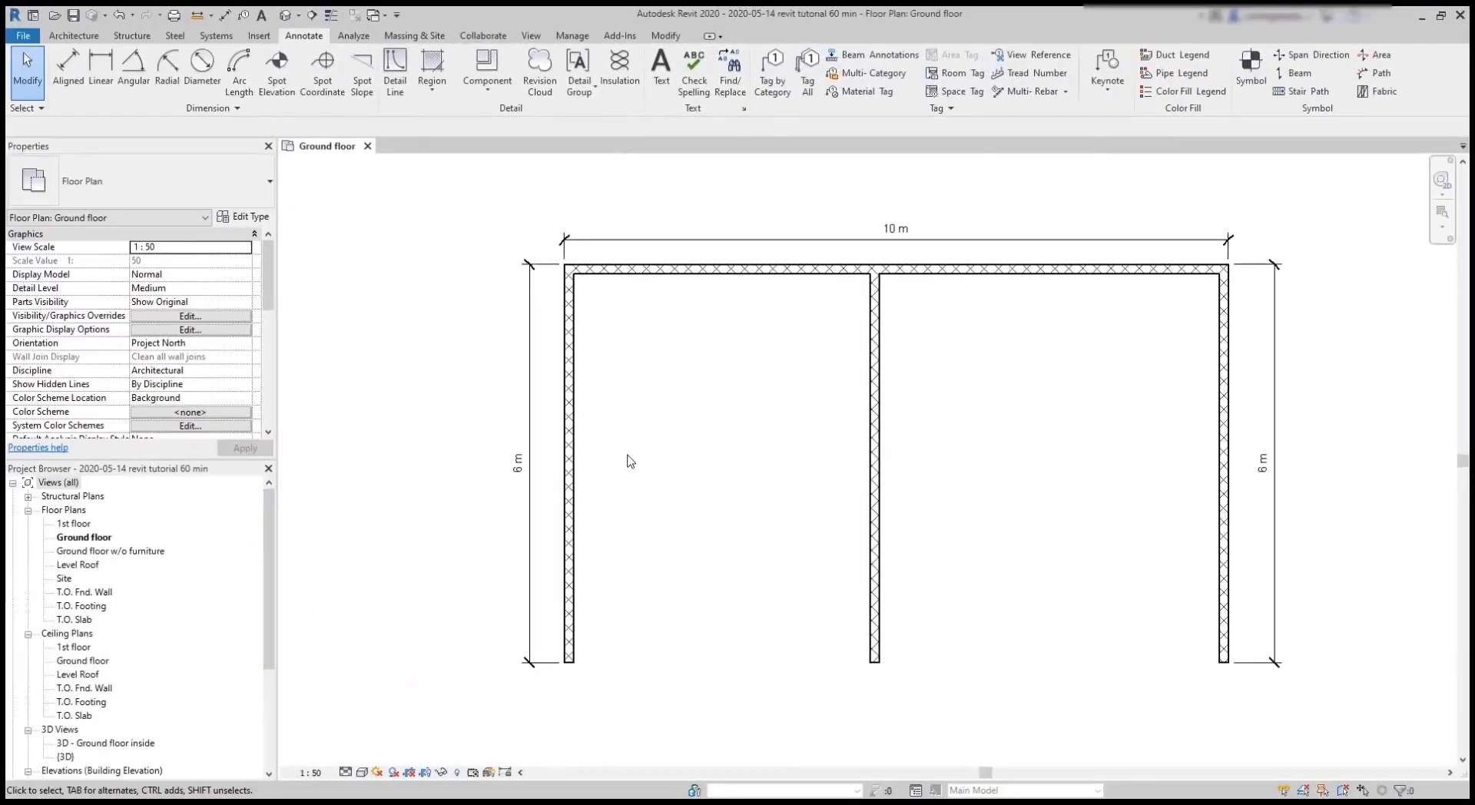
Select the left-hand wall and set its full-length dimension to 8 m.
{"action": "scroll", "coordinate": [615, 465], "scroll_direction": "up", "scroll_amount": 5}
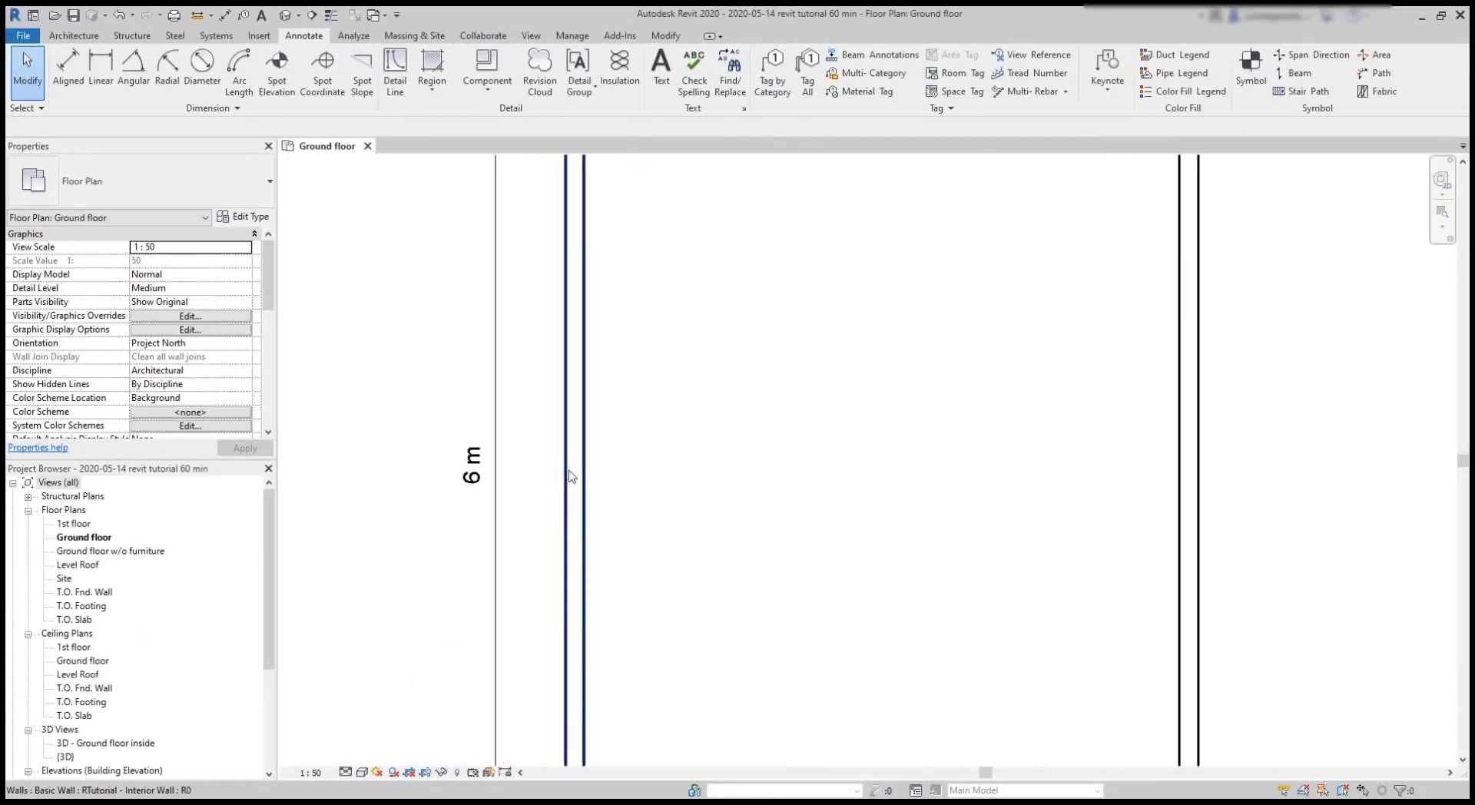
{"action": "left_click", "coordinate": [573, 472]}
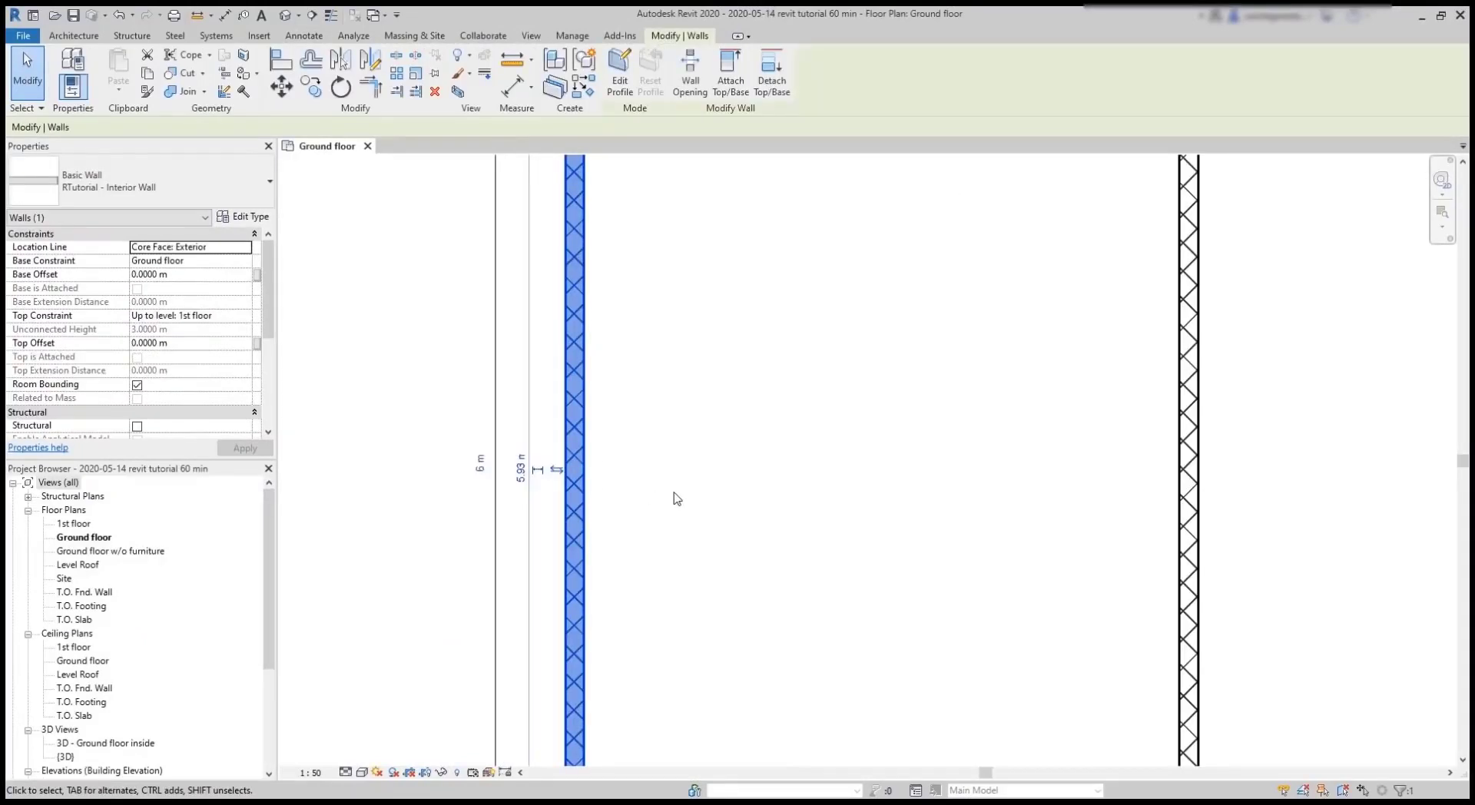
{"action": "left_click", "coordinate": [480, 464]}
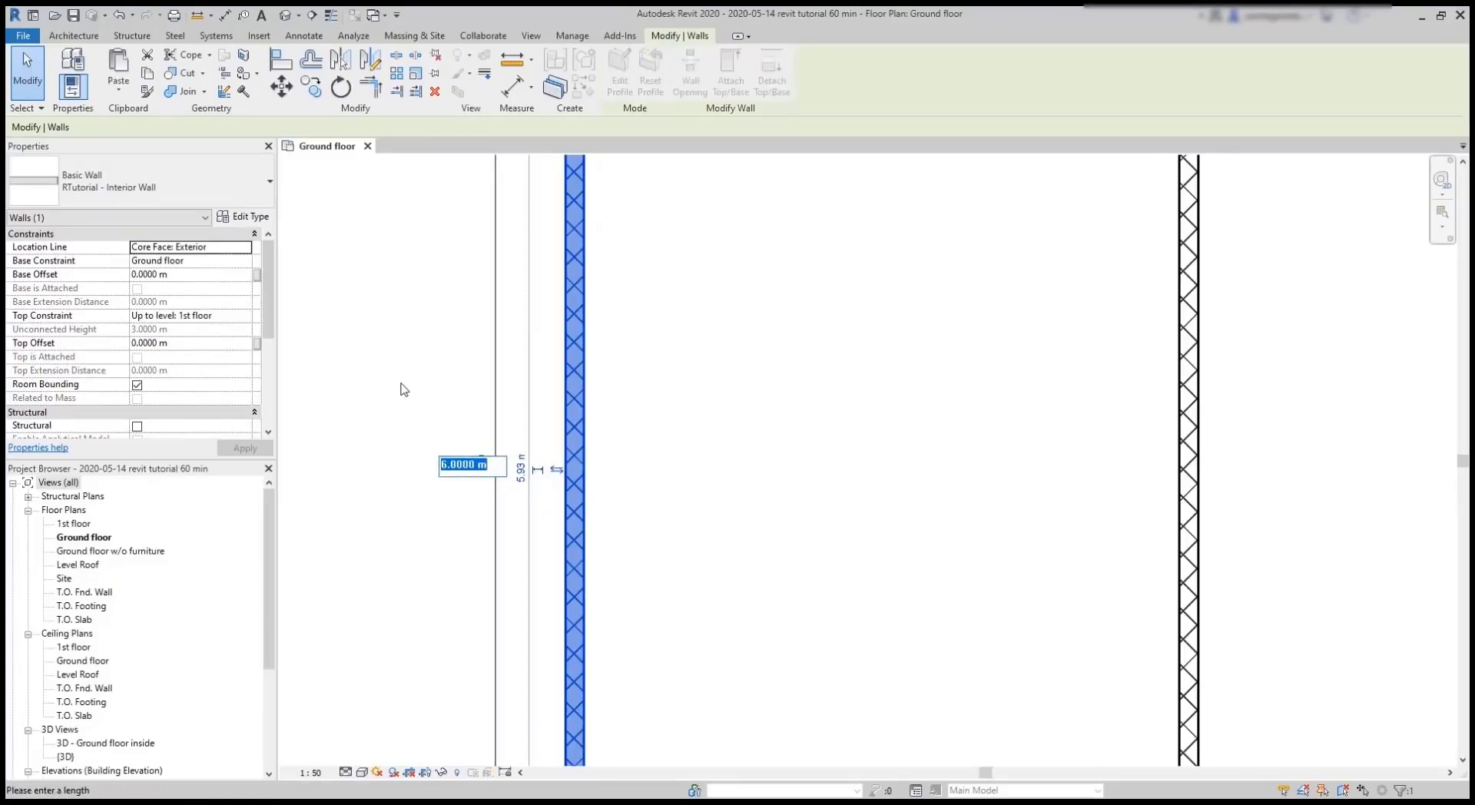
{"action": "type", "text": "8"}
{"action": "key", "text": "Return"}
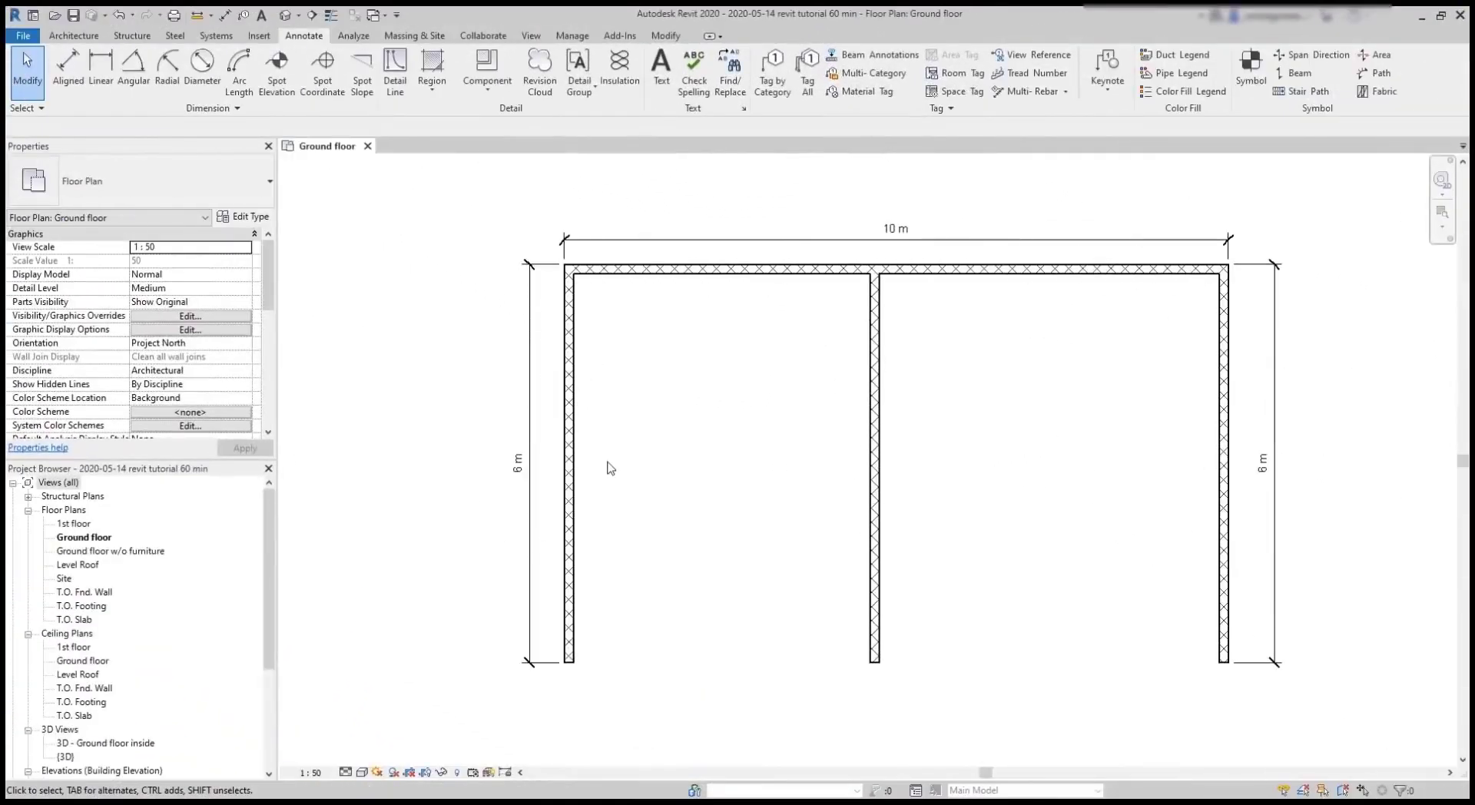
Select individual walls, including the upper horizontal one, to examine which dimensions become editable.
{"action": "scroll", "coordinate": [566, 470], "scroll_direction": "up", "scroll_amount": 8}
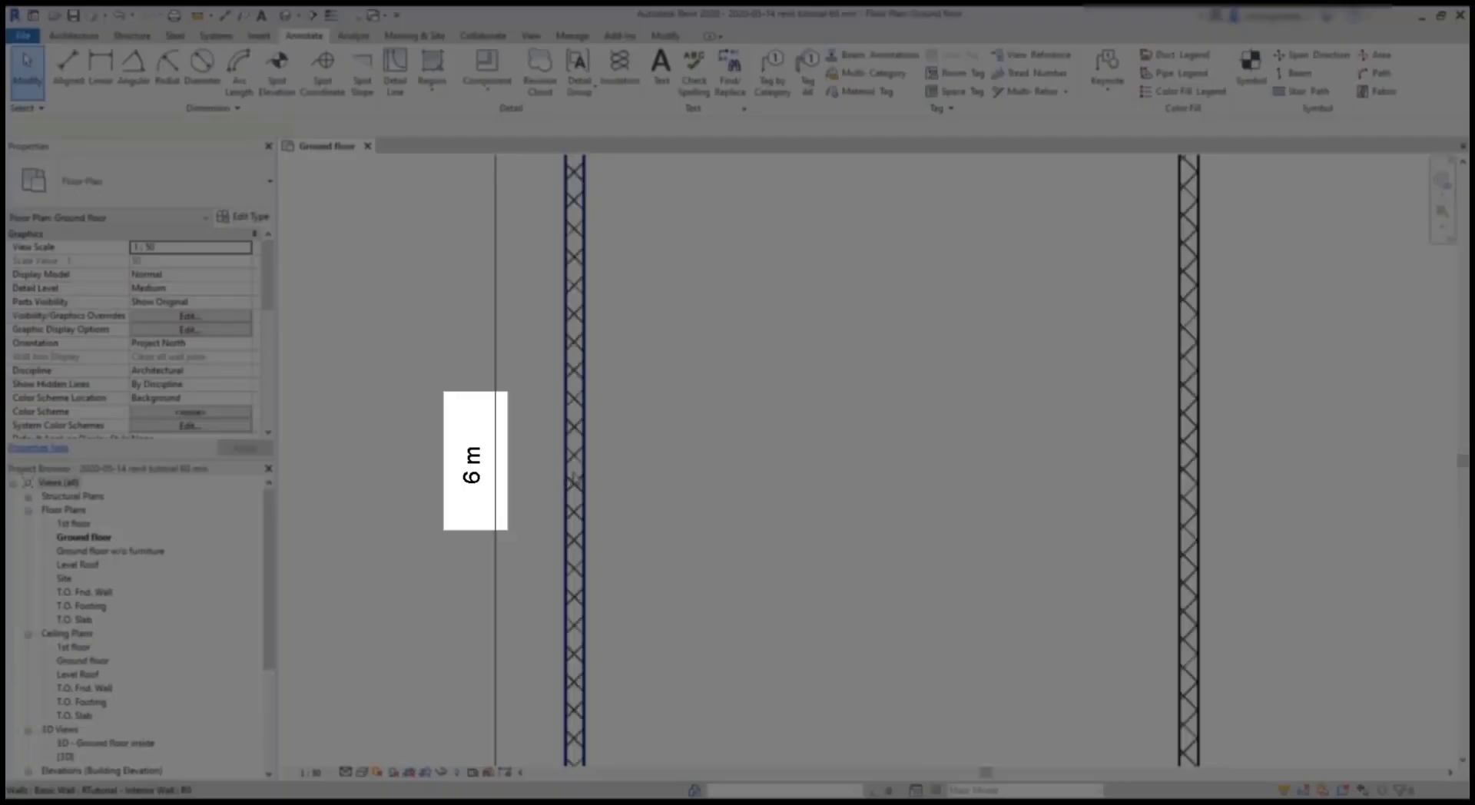
{"action": "left_click", "coordinate": [575, 477]}
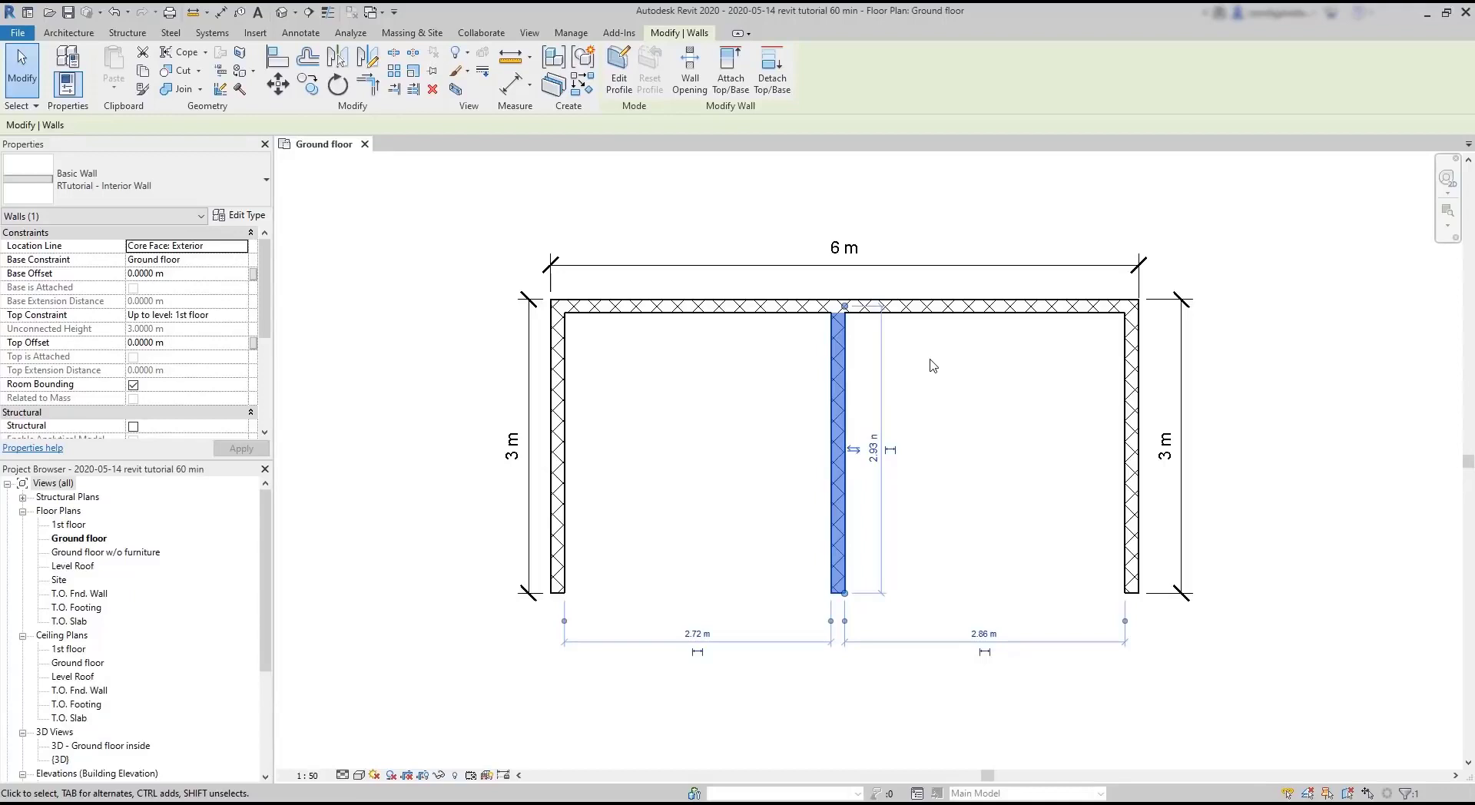
{"action": "left_click", "coordinate": [992, 311]}
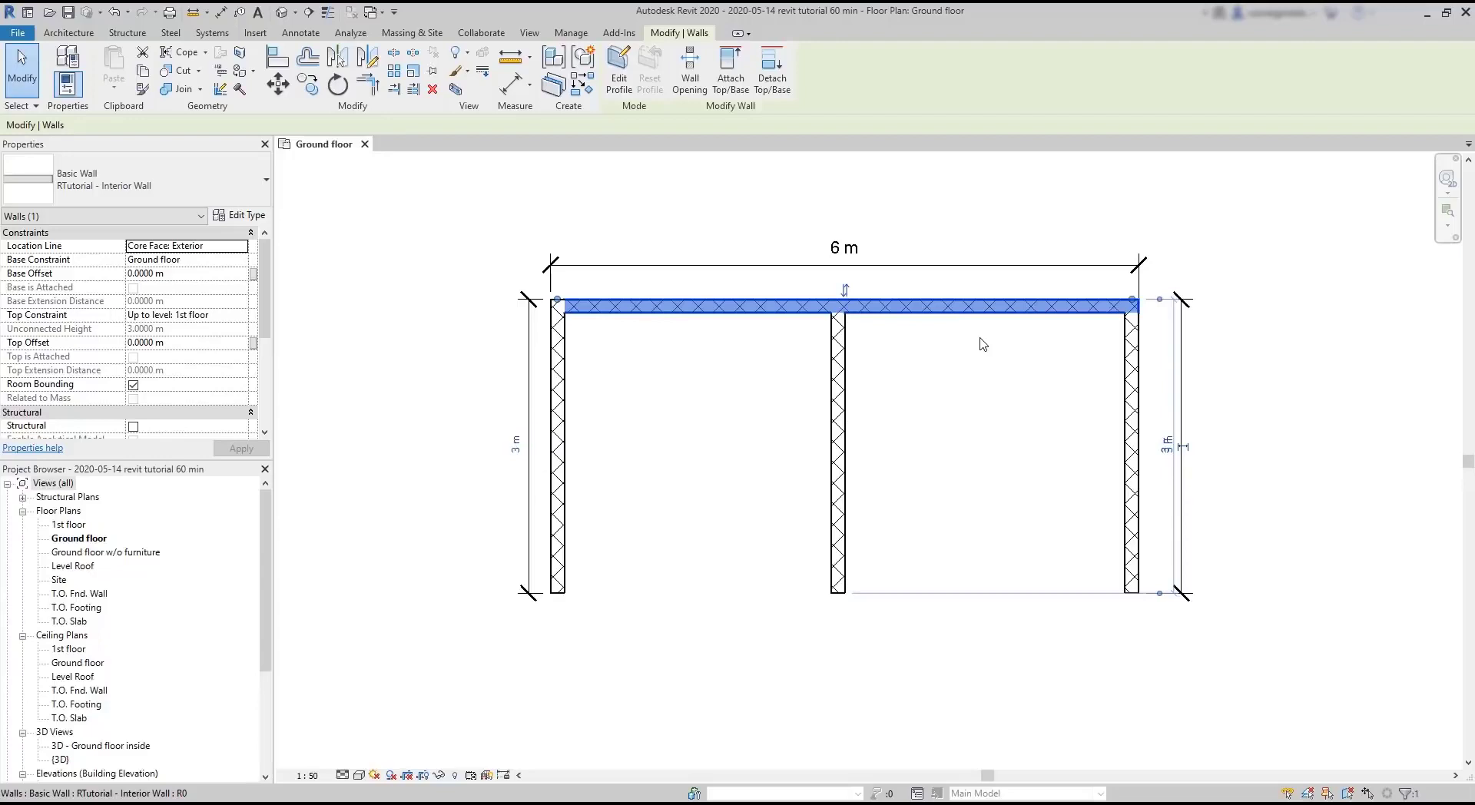
{"action": "scroll", "coordinate": [983, 344], "scroll_direction": "up", "scroll_amount": 1}
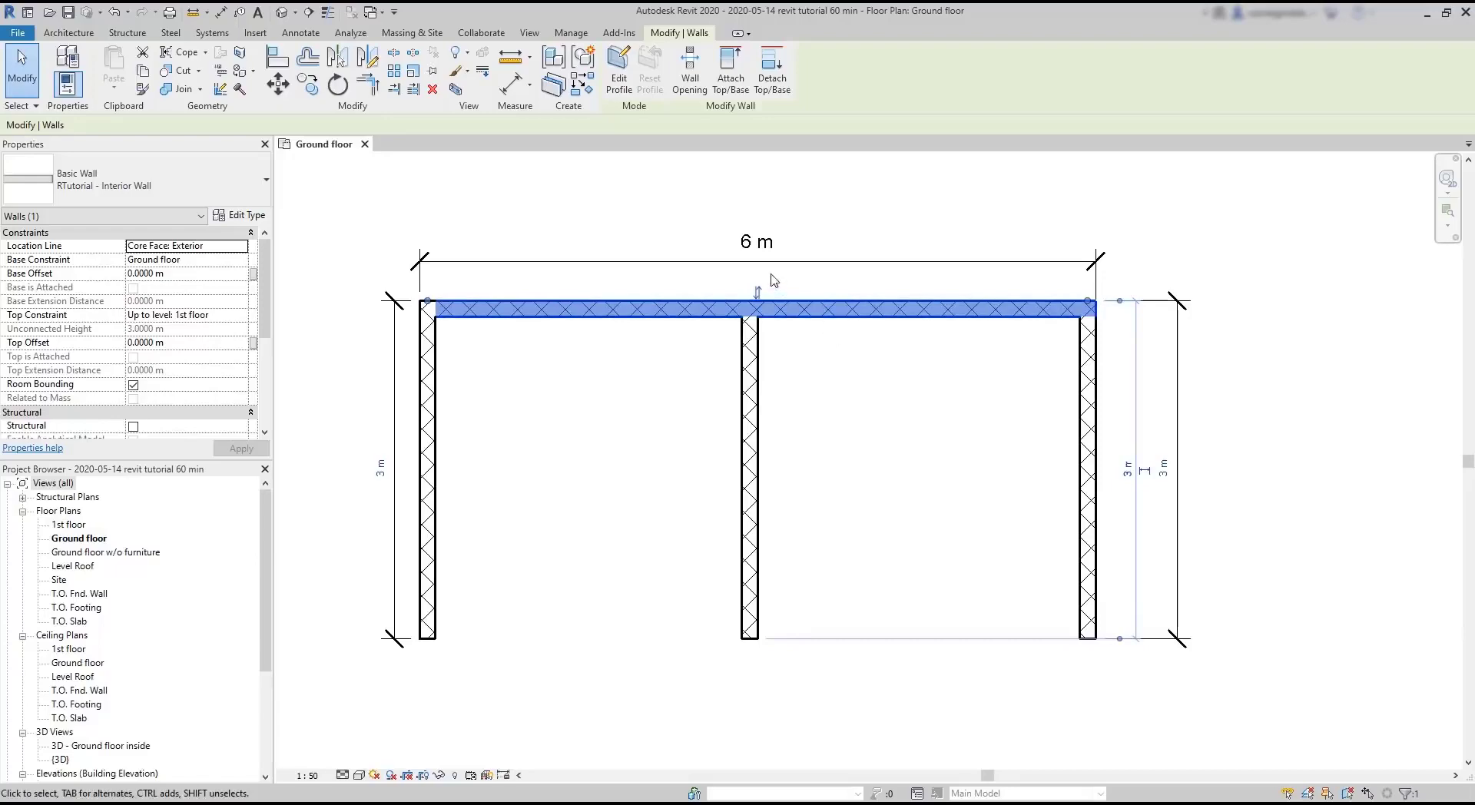
Open the text settings of the upper wall's overall dimension and close them without changes.
{"action": "left_click", "coordinate": [749, 253]}
{"action": "left_click", "coordinate": [749, 252]}
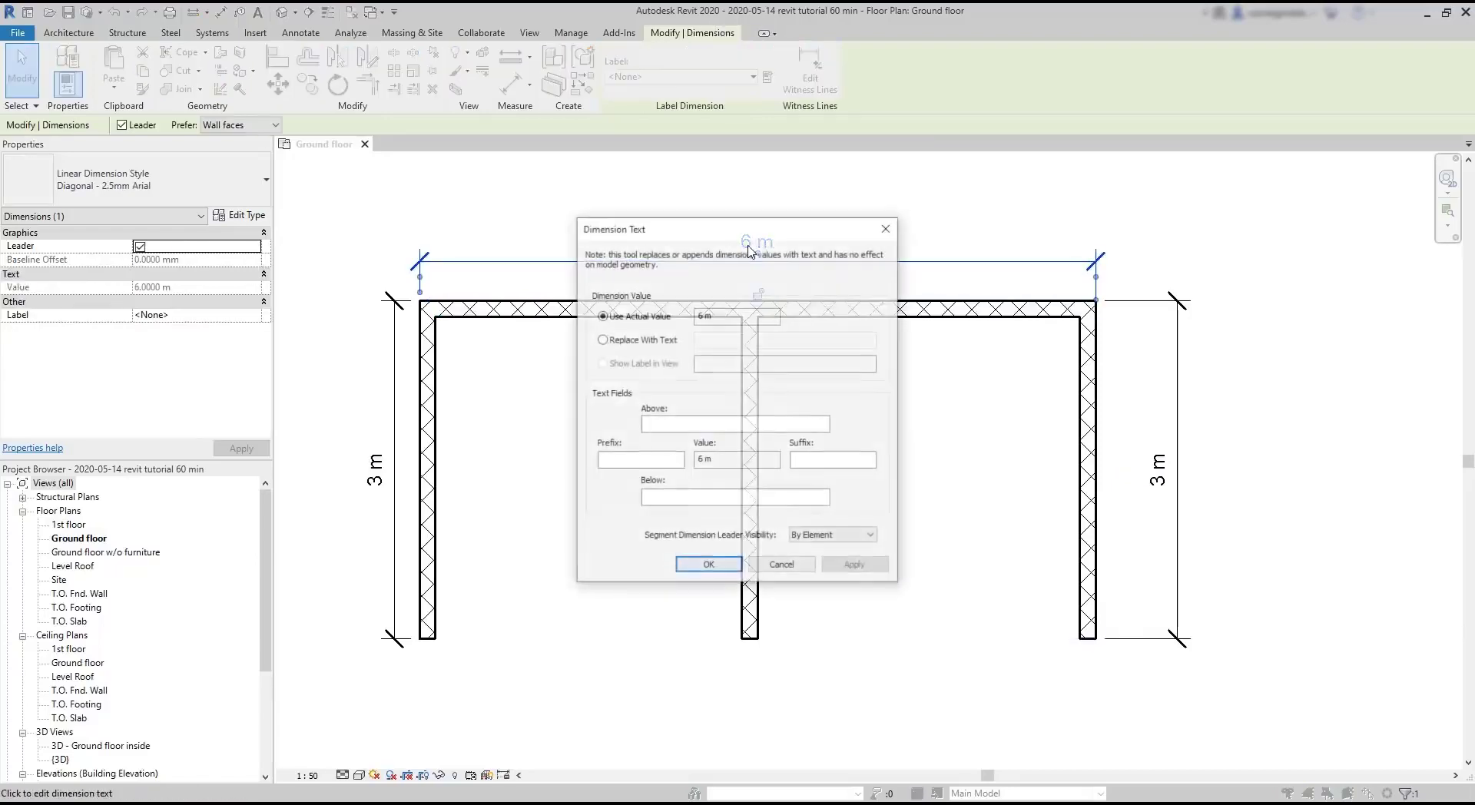
{"action": "left_click", "coordinate": [708, 565]}
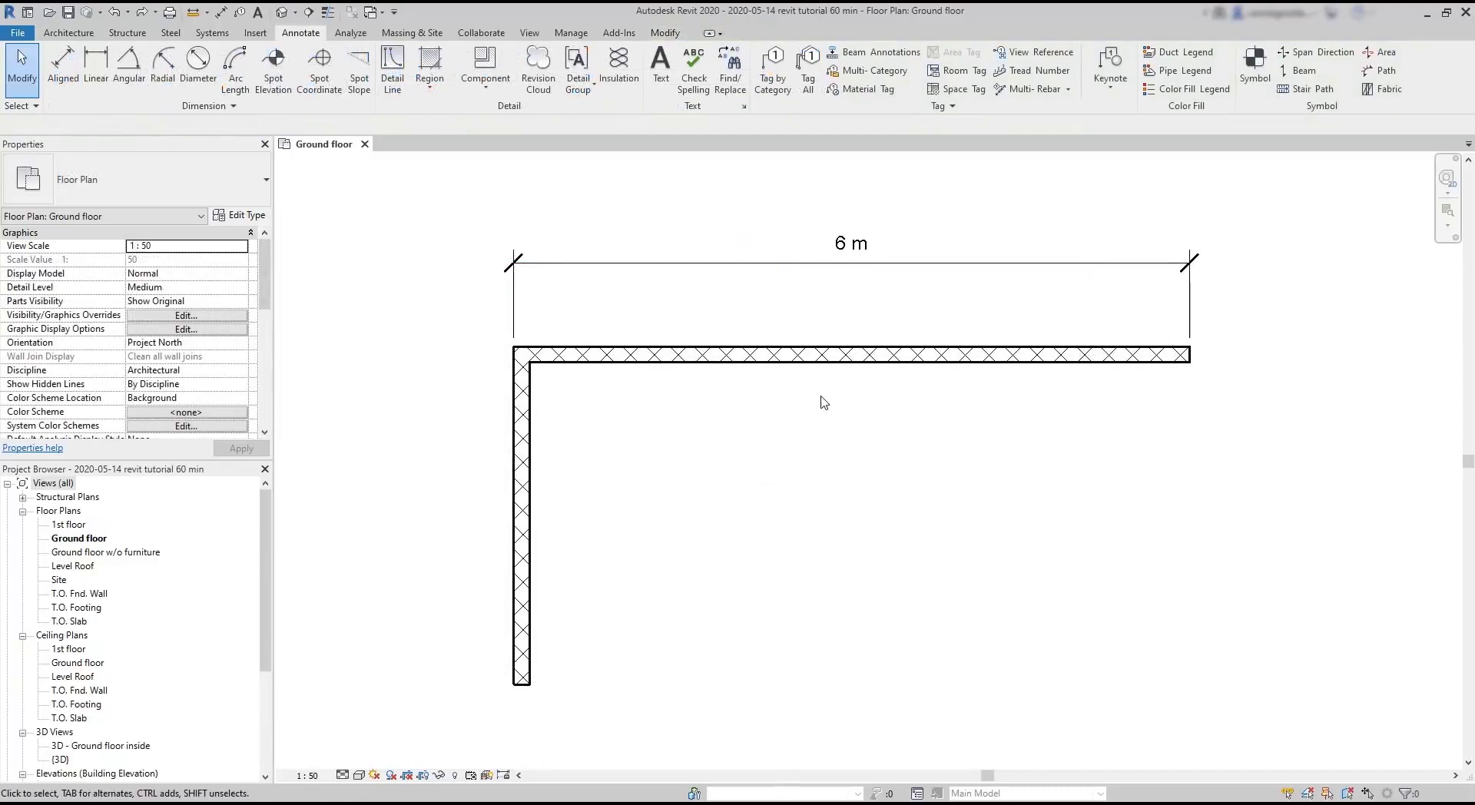
Select the upper horizontal wall and set its overall length dimension to 8 m.
{"action": "left_click", "coordinate": [851, 357]}
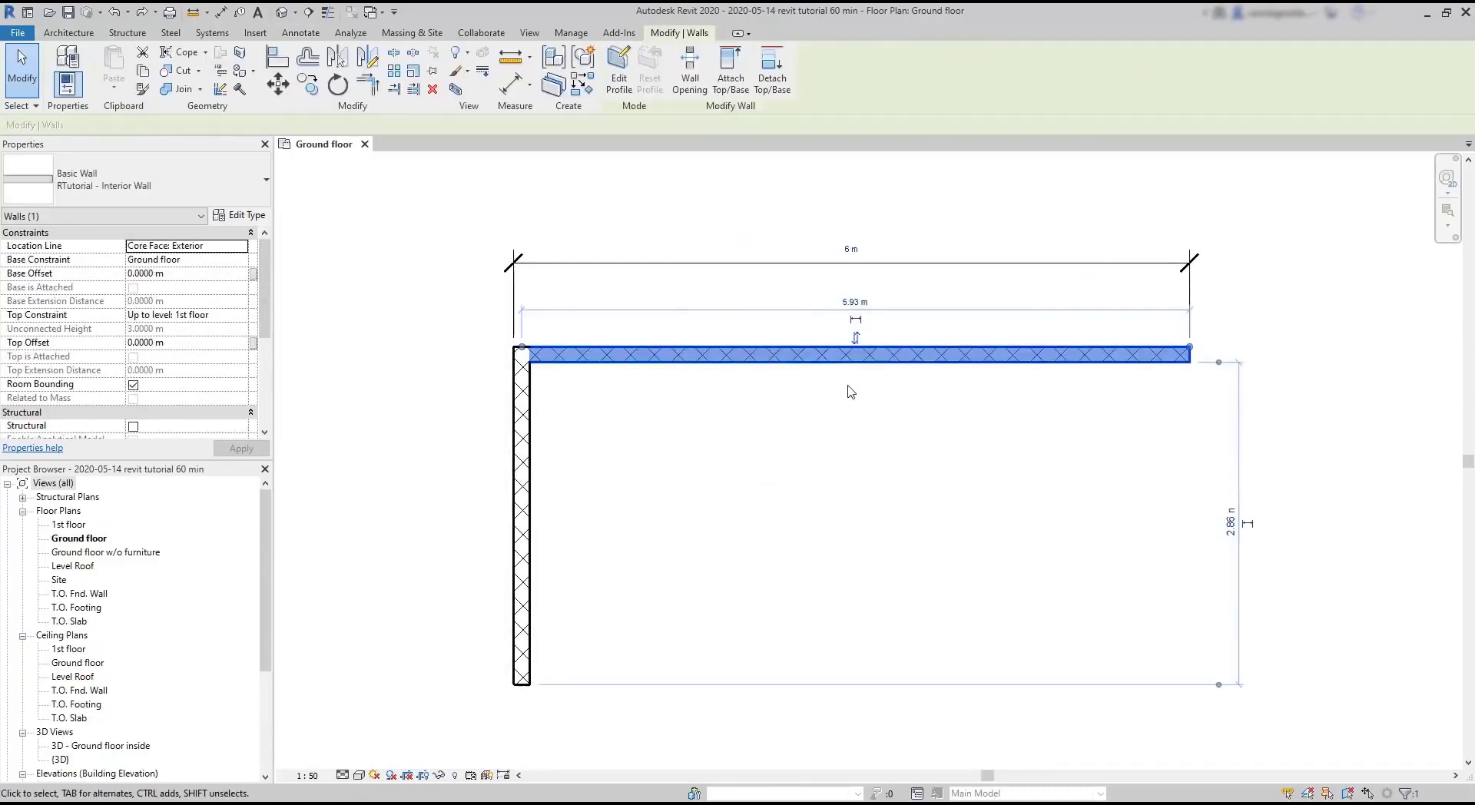
{"action": "left_click", "coordinate": [859, 259]}
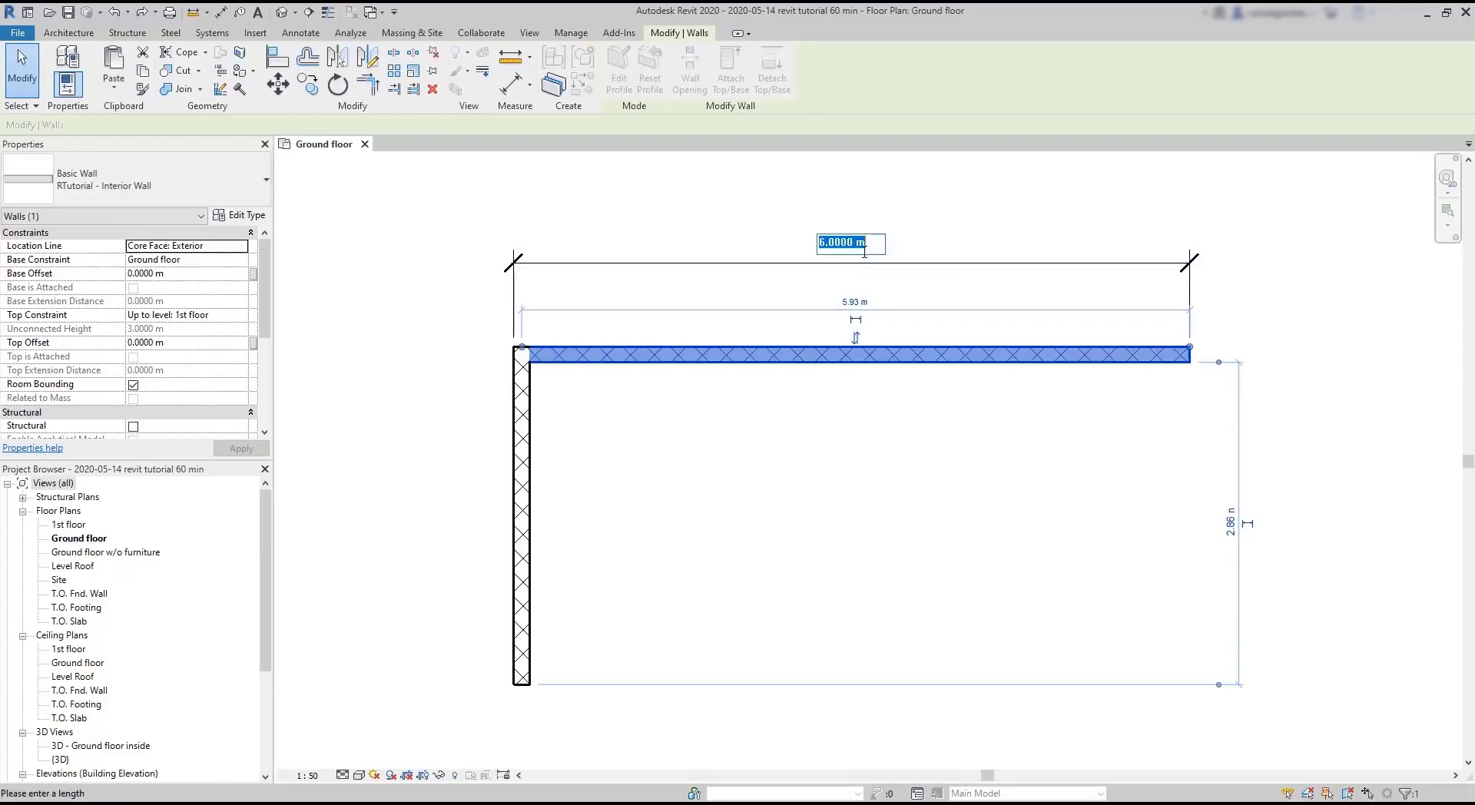
{"action": "type", "text": "8"}
{"action": "key", "text": "Return"}
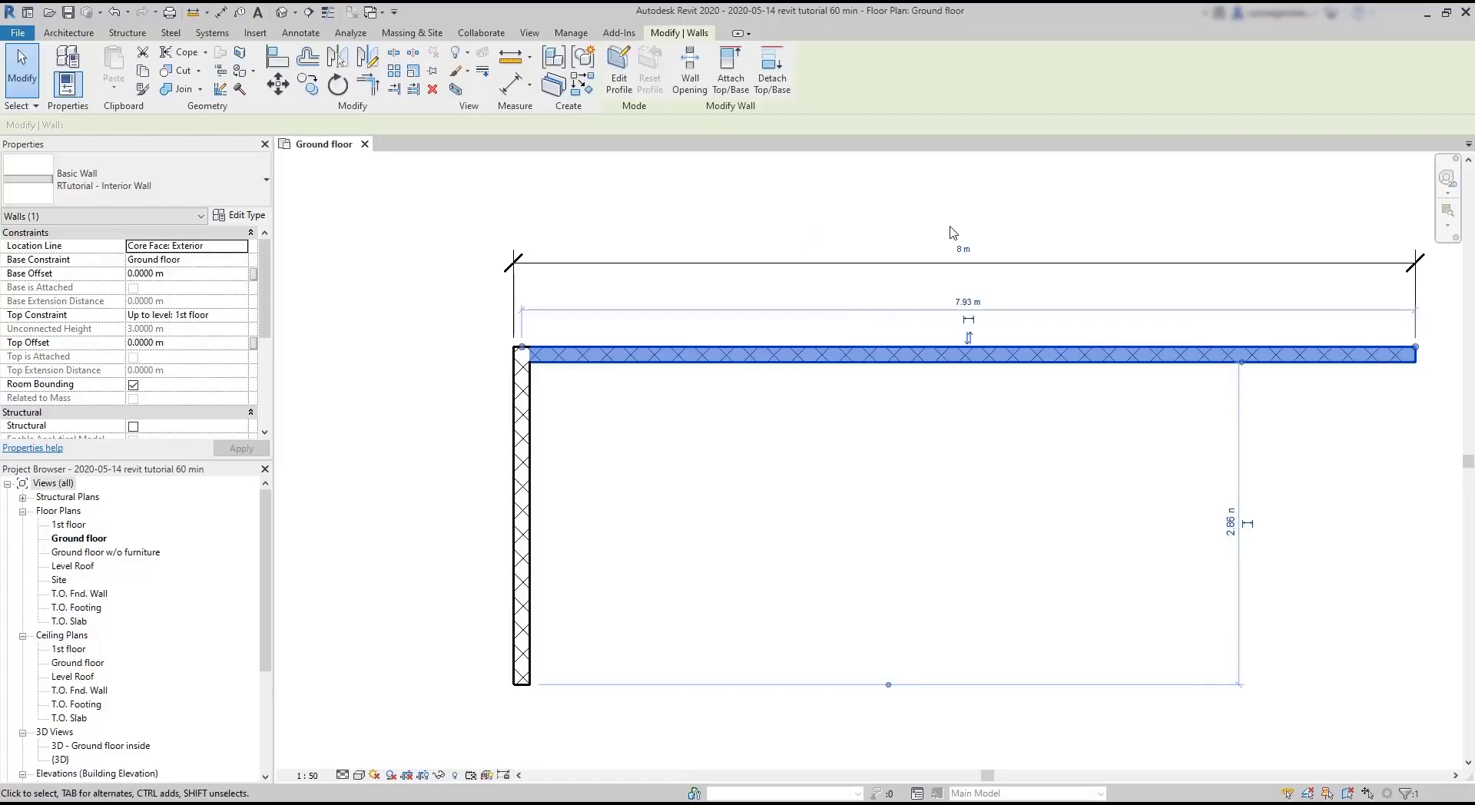
{"action": "left_click", "coordinate": [952, 232]}
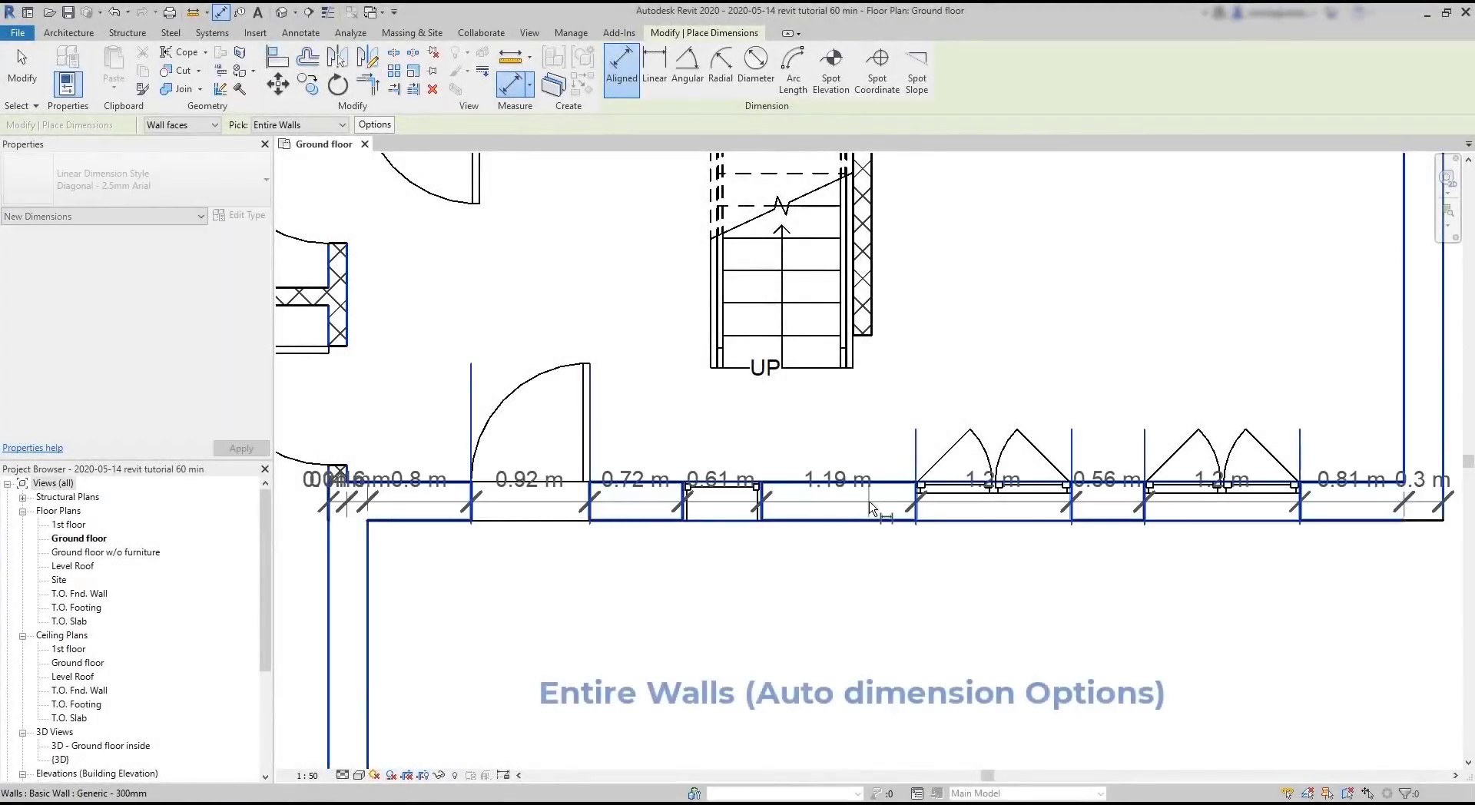
Try an aligned Entire Walls dimension along the left exterior wall of the ground floor and undo it.
{"action": "left_click", "coordinate": [870, 507]}
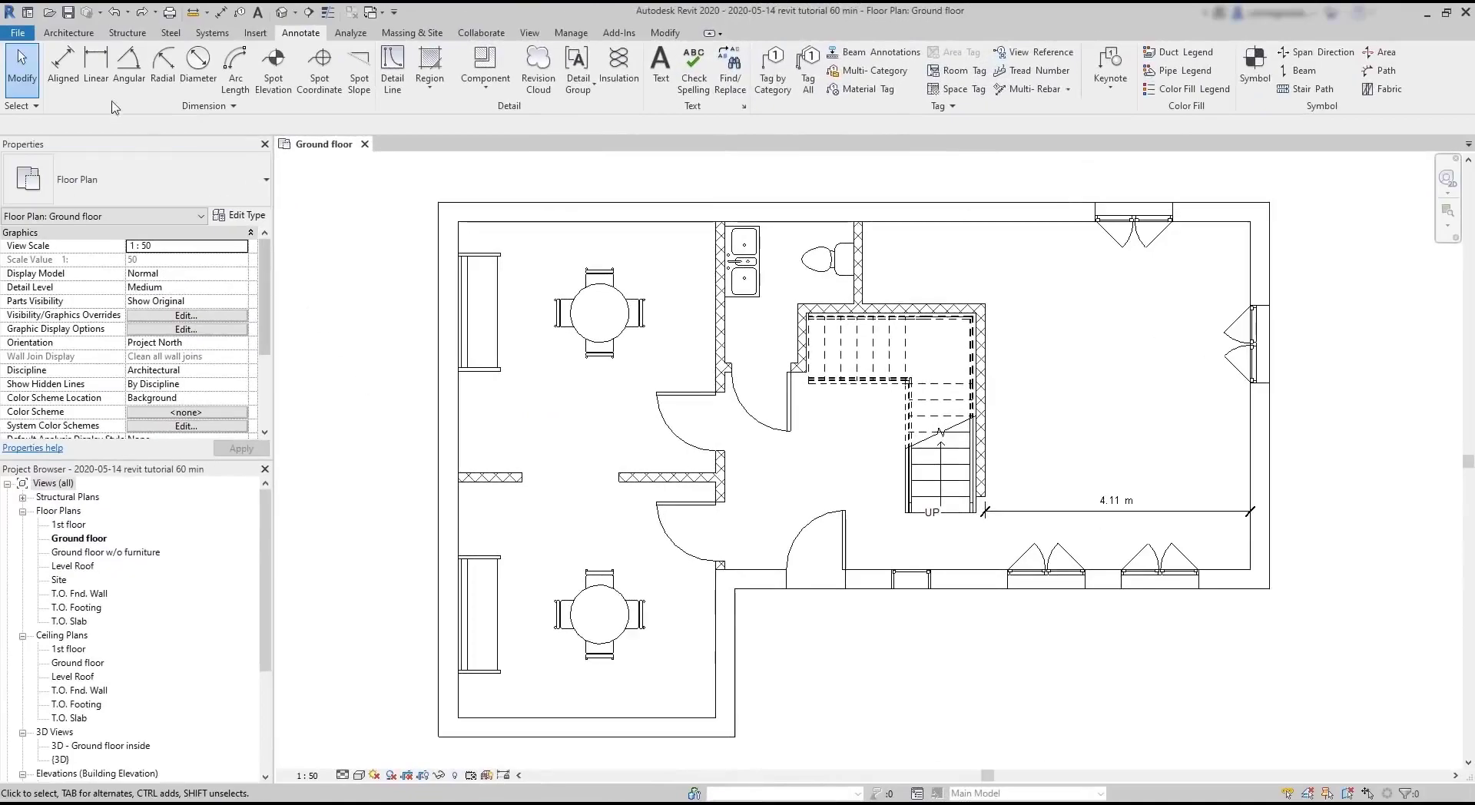
{"action": "left_click", "coordinate": [68, 77]}
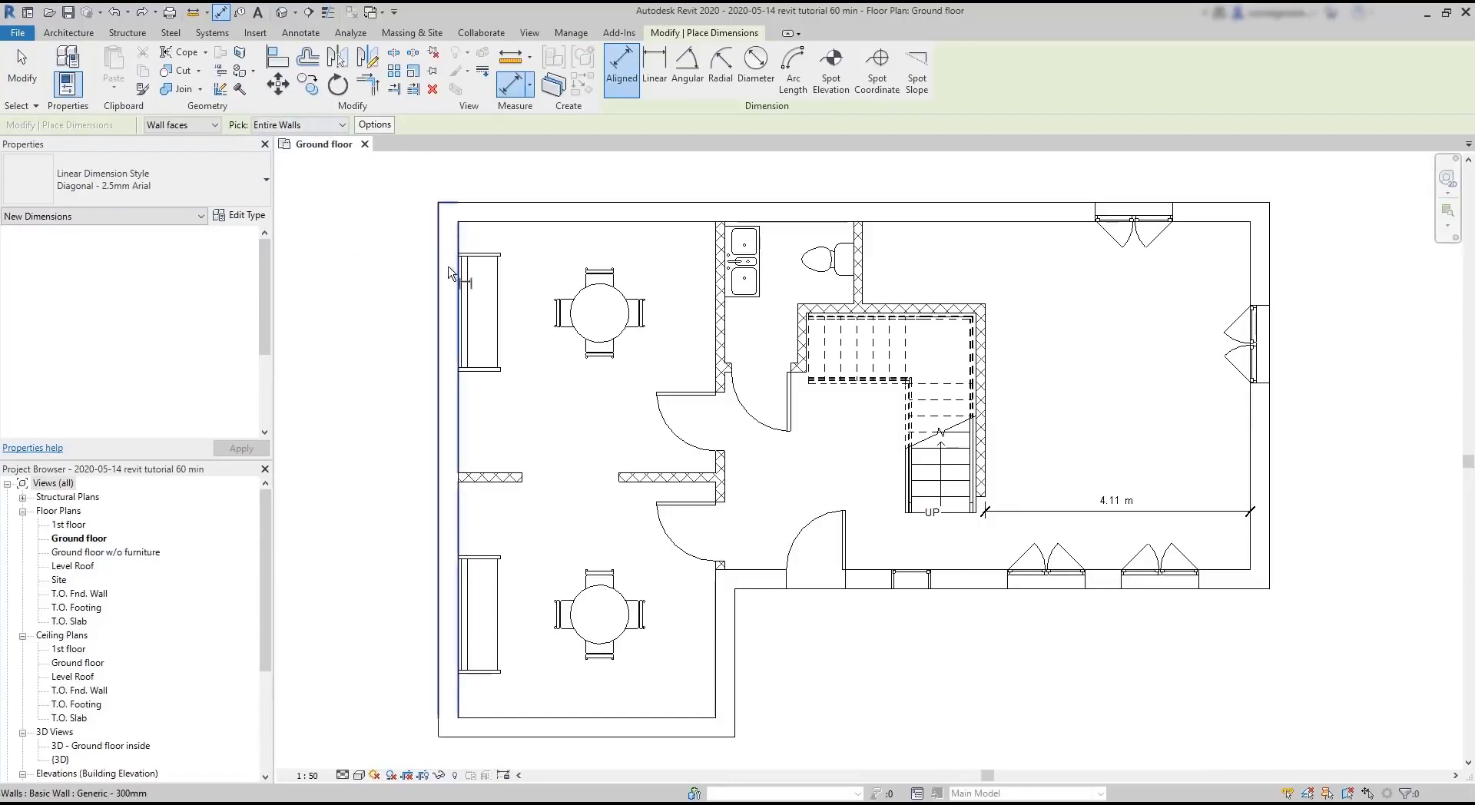
{"action": "left_click", "coordinate": [449, 299]}
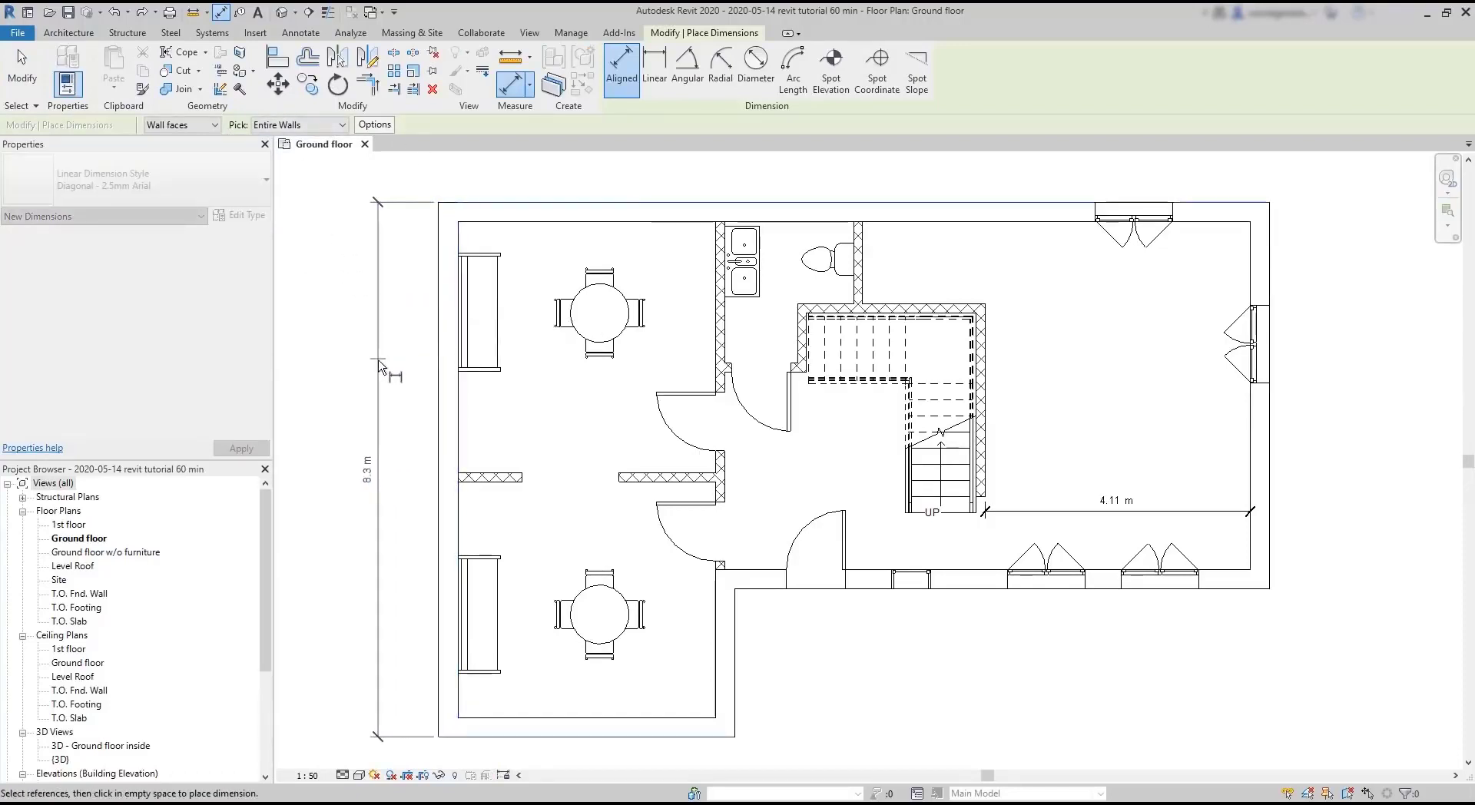
{"action": "left_click", "coordinate": [377, 360]}
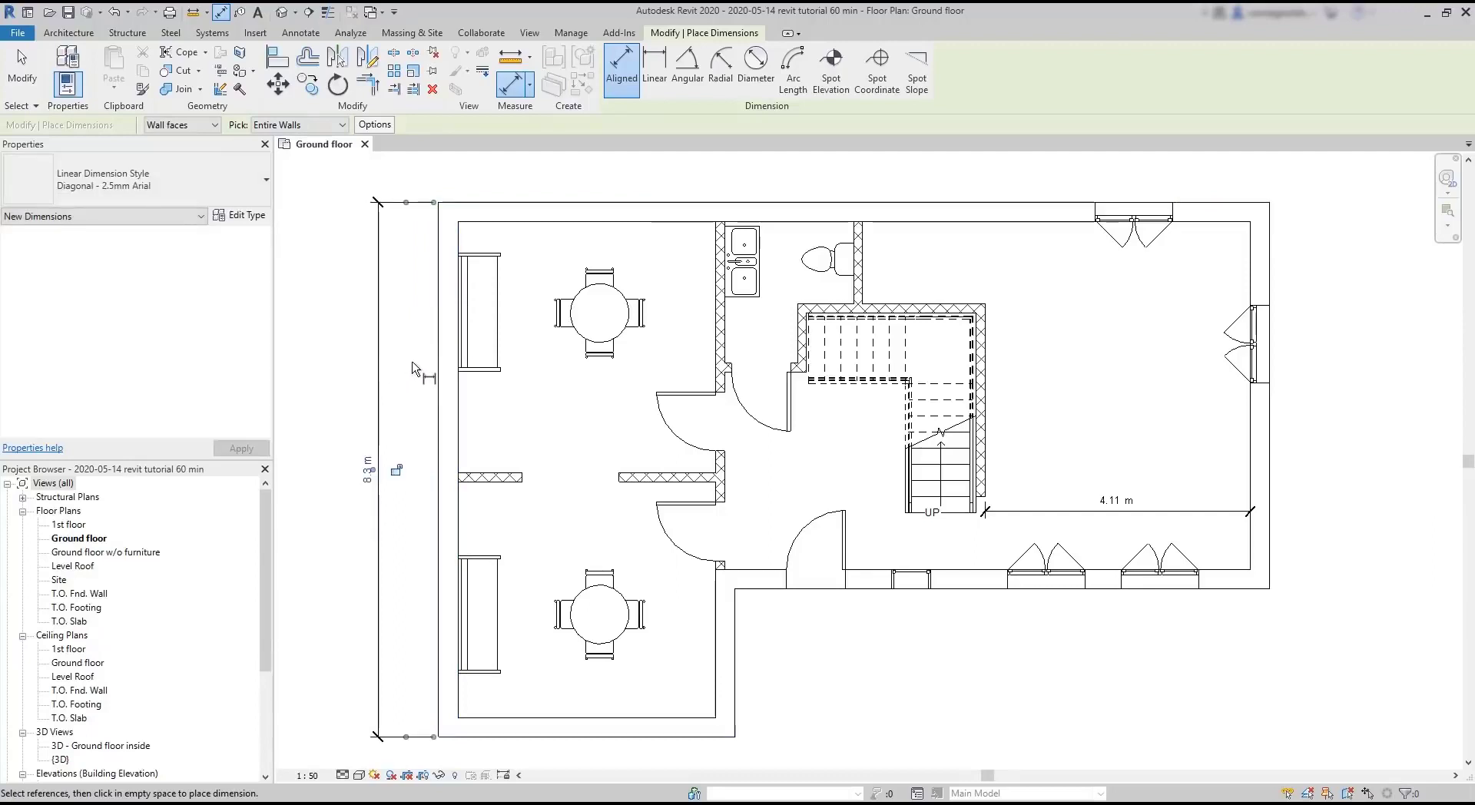
{"action": "key", "text": "ctrl+z"}
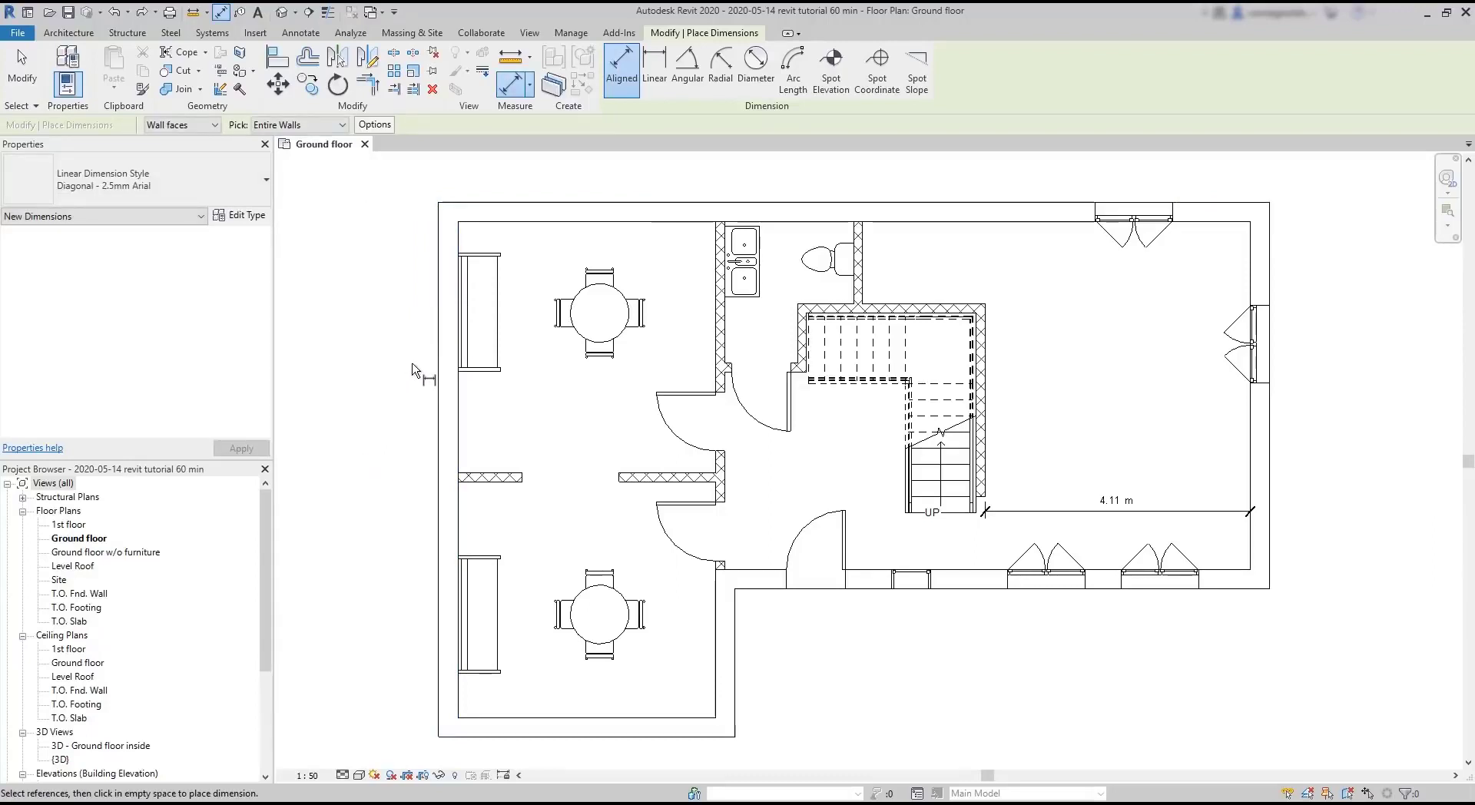
Set the automatic dimension options for entire walls to include Intersecting Walls.
{"action": "left_click", "coordinate": [375, 124]}
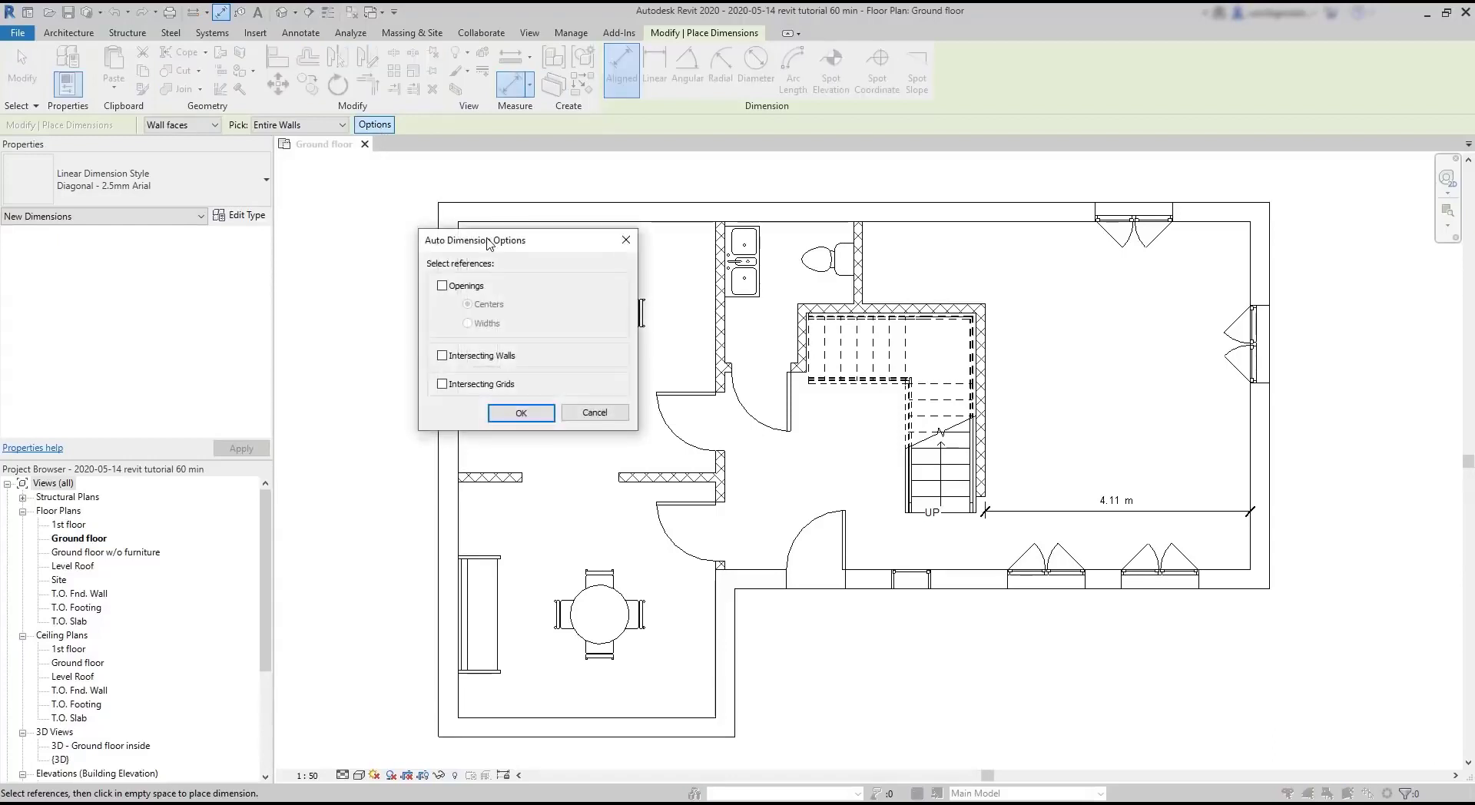
{"action": "left_click_drag", "start_coordinate": [566, 242], "coordinate": [829, 289]}
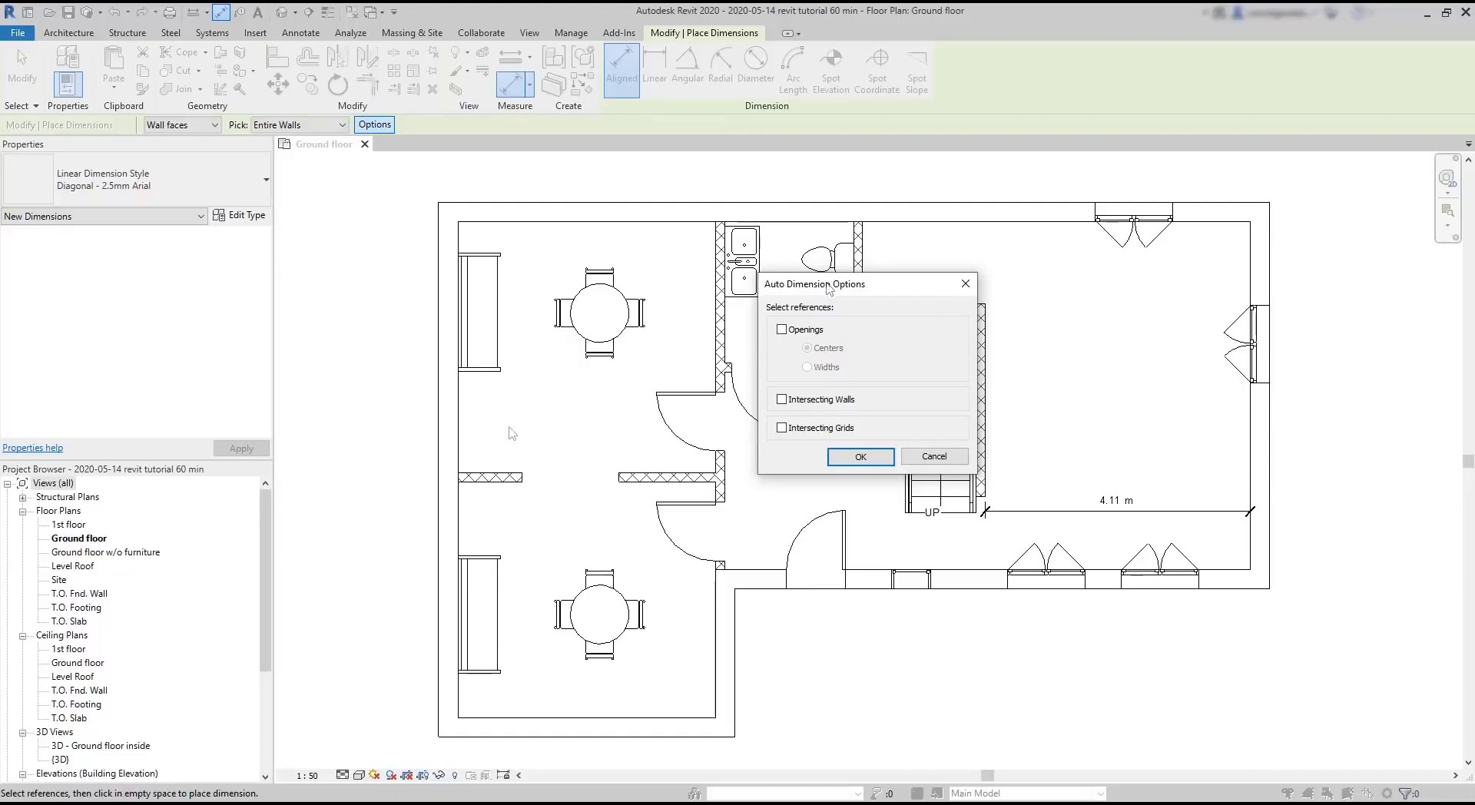
{"action": "left_click", "coordinate": [783, 400]}
{"action": "left_click", "coordinate": [862, 457]}
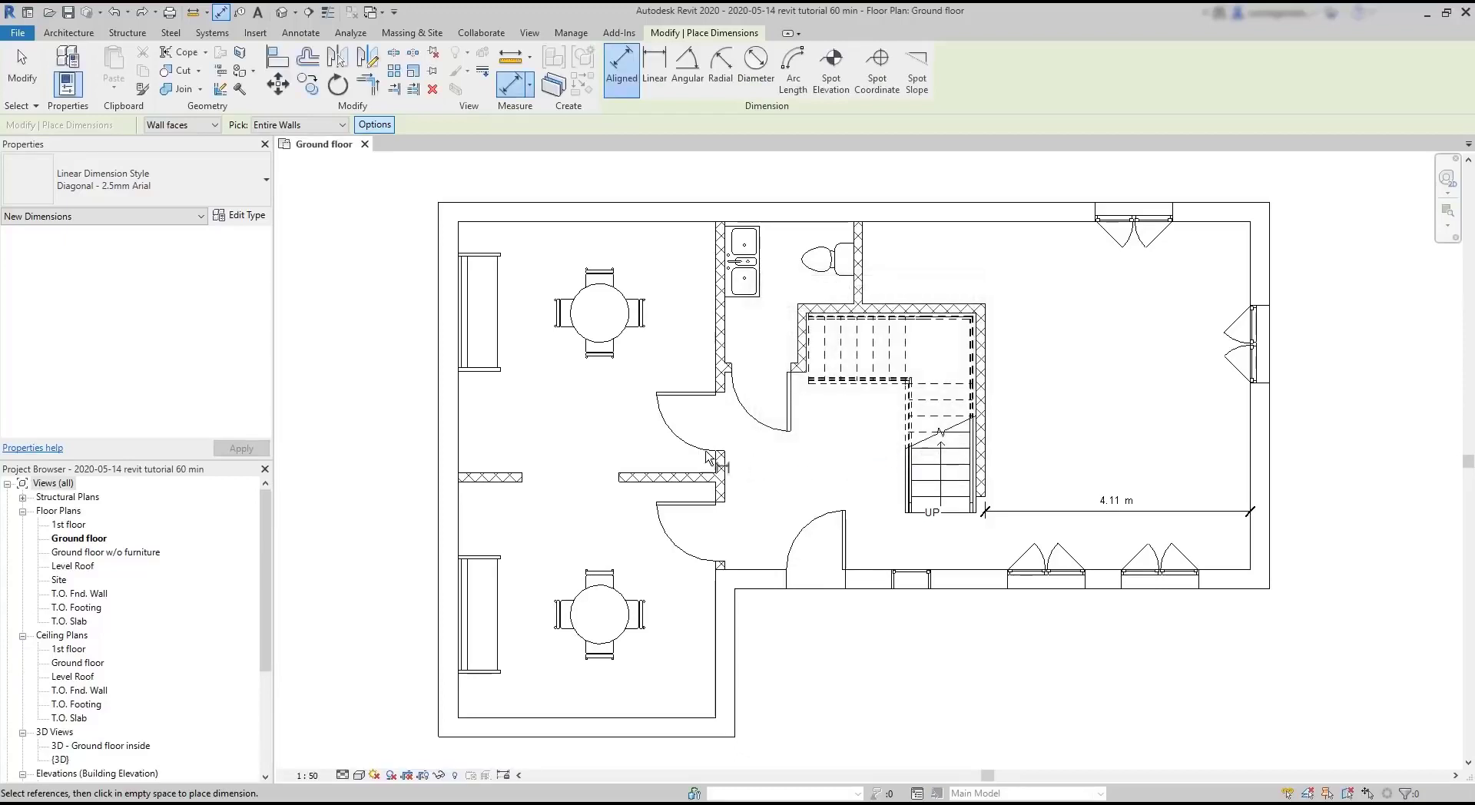
Try Entire Walls dimensions with intersecting walls outside the left and upper exterior walls of the ground floor.
{"action": "left_click", "coordinate": [449, 438]}
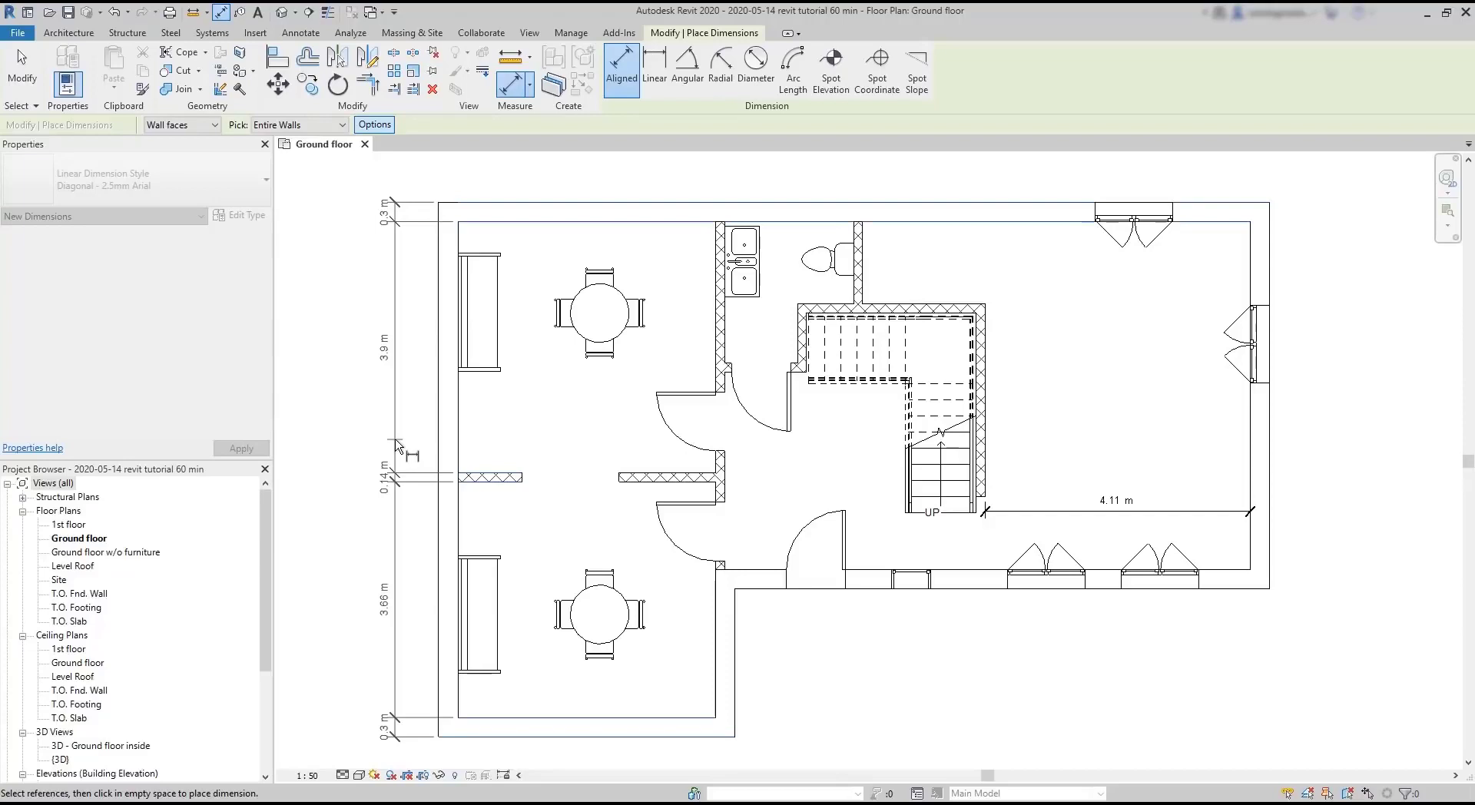
{"action": "left_click", "coordinate": [396, 444]}
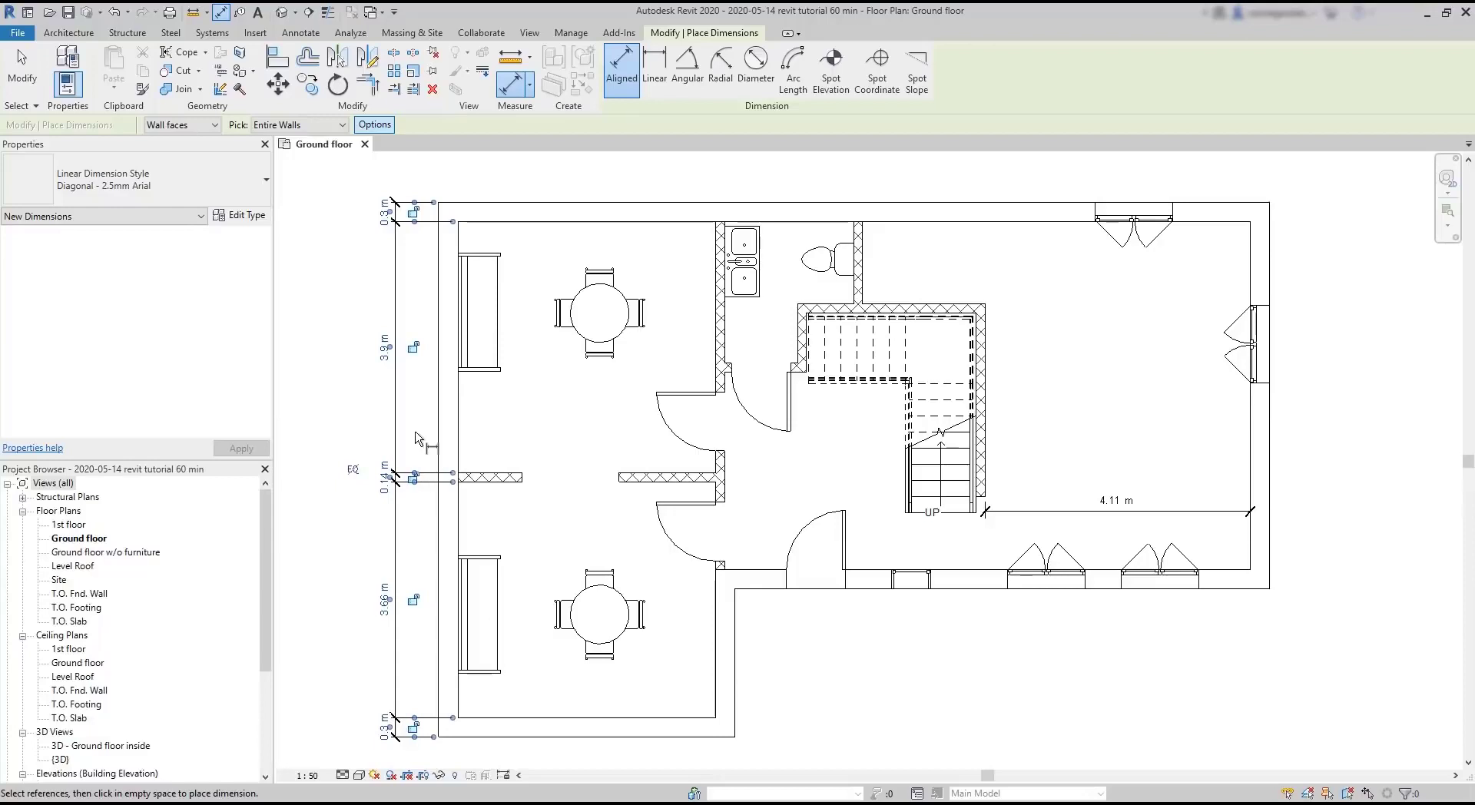
{"action": "left_click", "coordinate": [818, 223]}
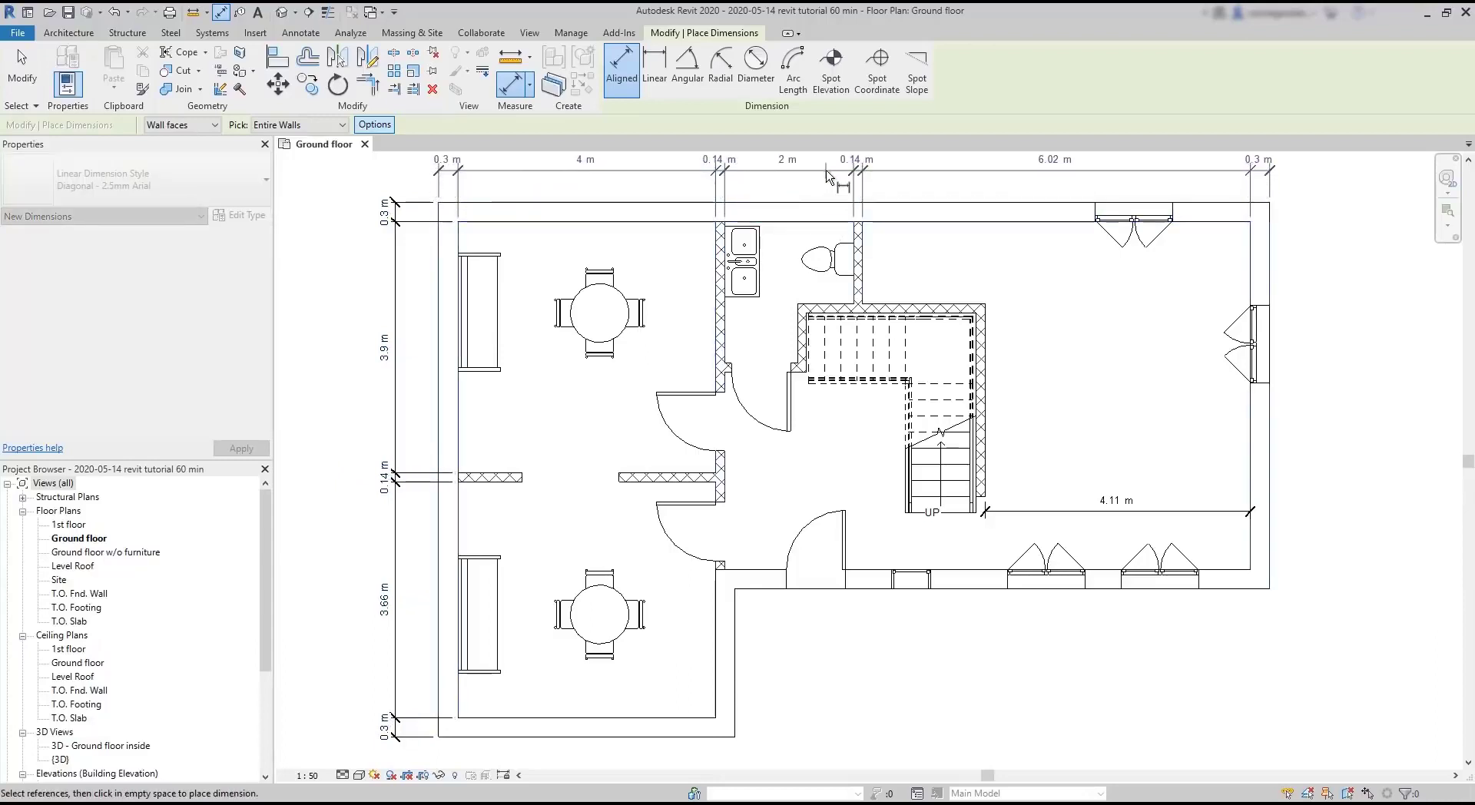
{"action": "left_click", "coordinate": [828, 175]}
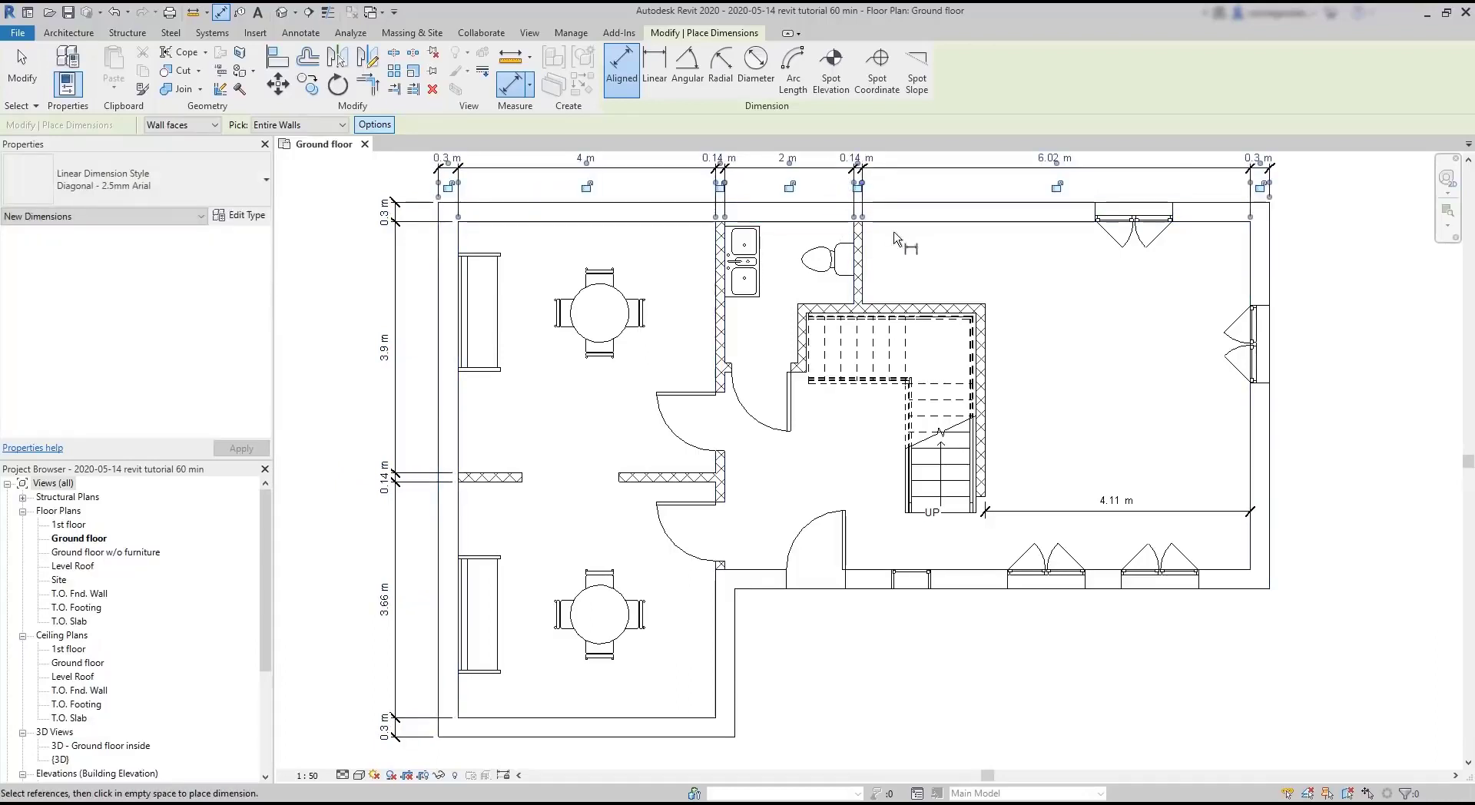
{"action": "middle_click_drag", "start_coordinate": [1046, 288], "coordinate": [1054, 317]}
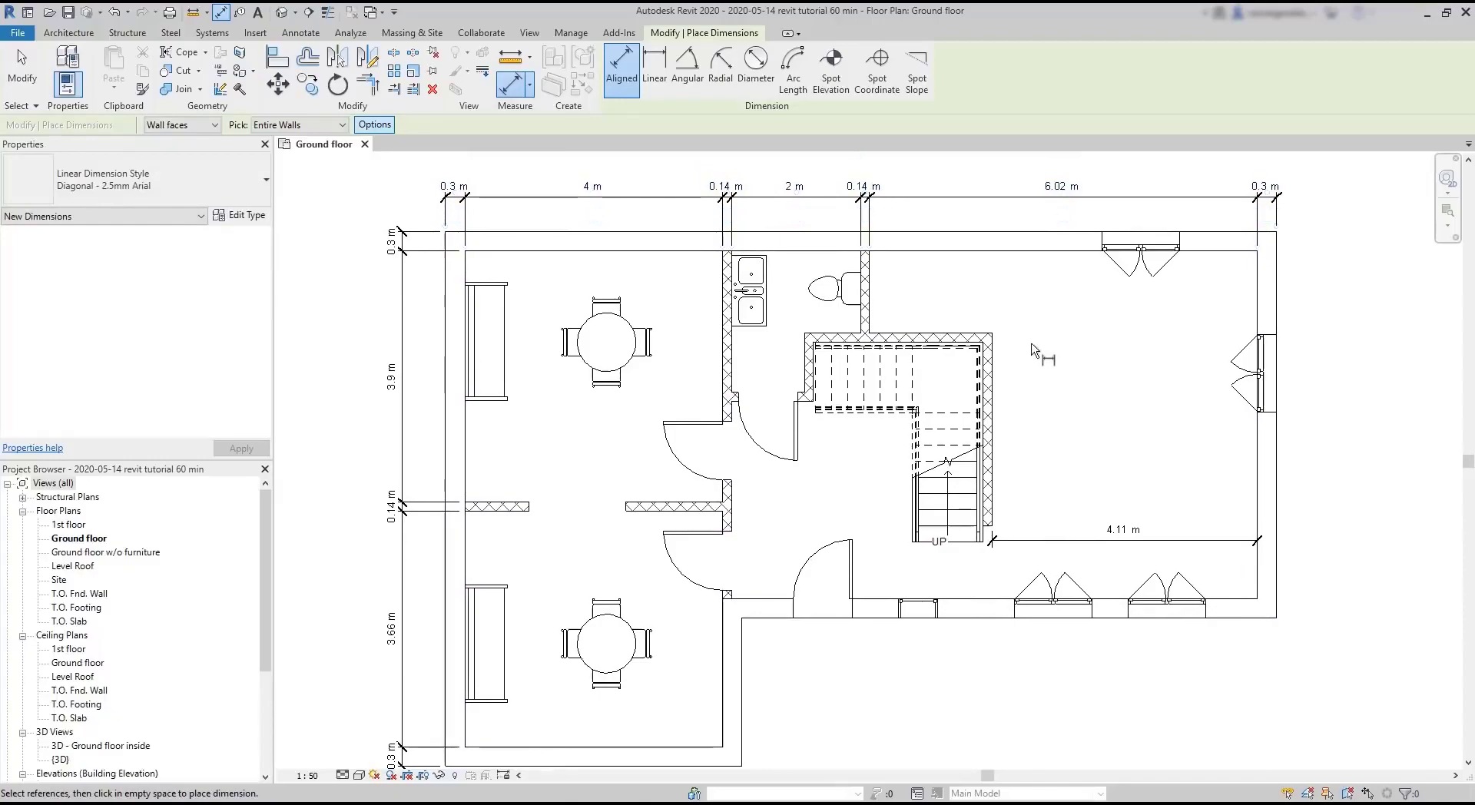
{"action": "key", "text": "Escape"}
{"action": "key", "text": "Escape"}
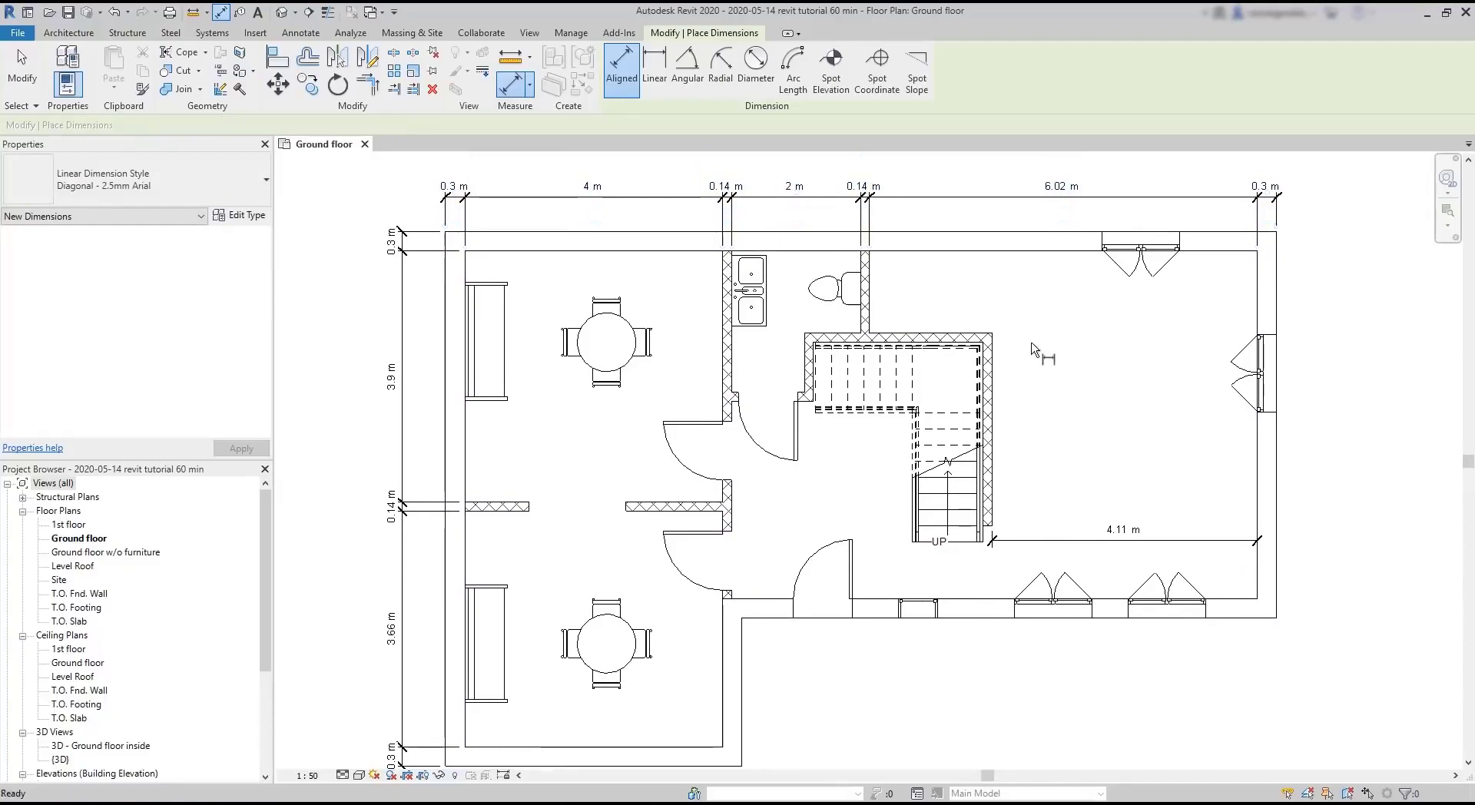
{"action": "left_click", "coordinate": [31, 52]}
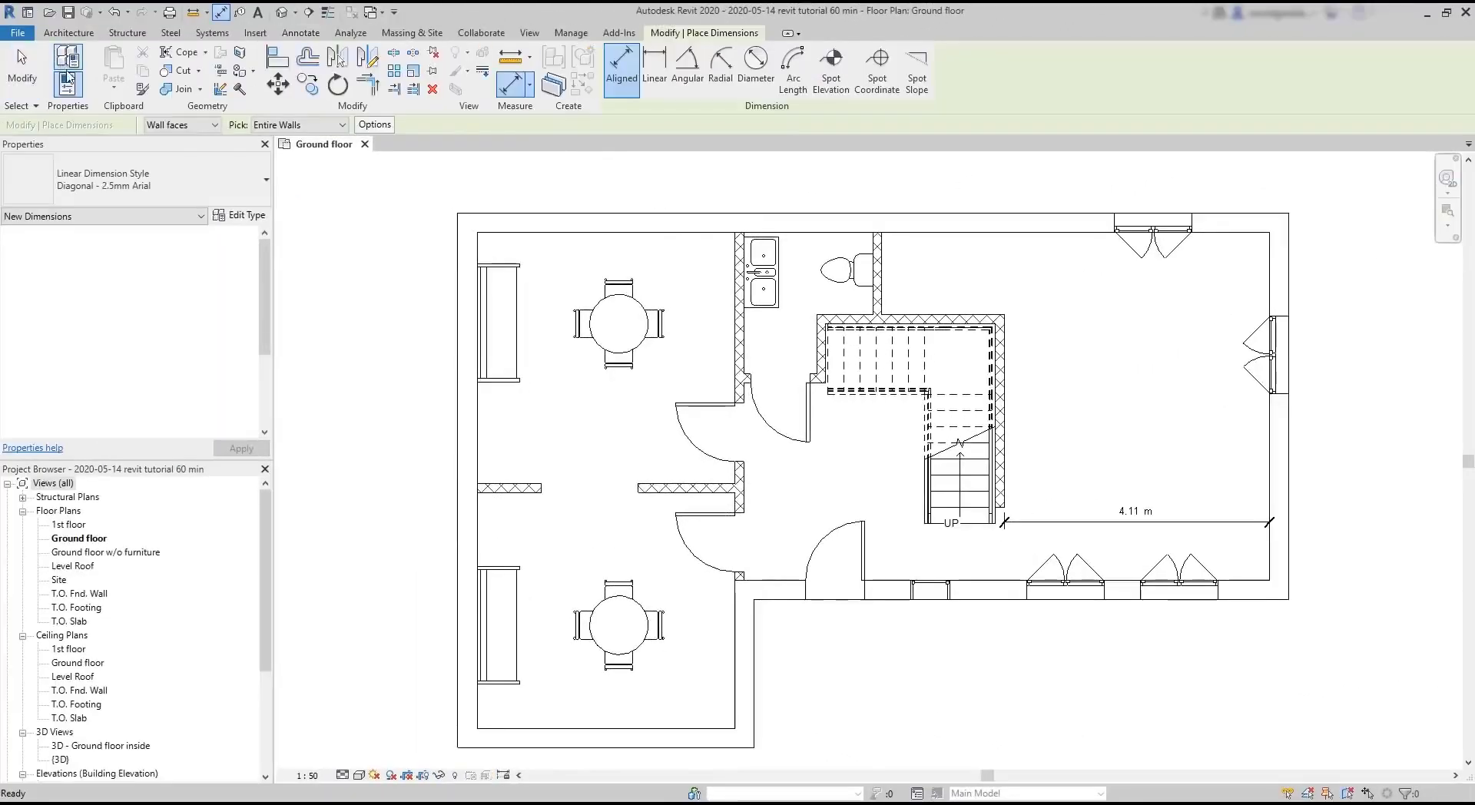
Set the automatic dimension options to reference opening centers as well as intersecting walls.
{"action": "left_click", "coordinate": [375, 124]}
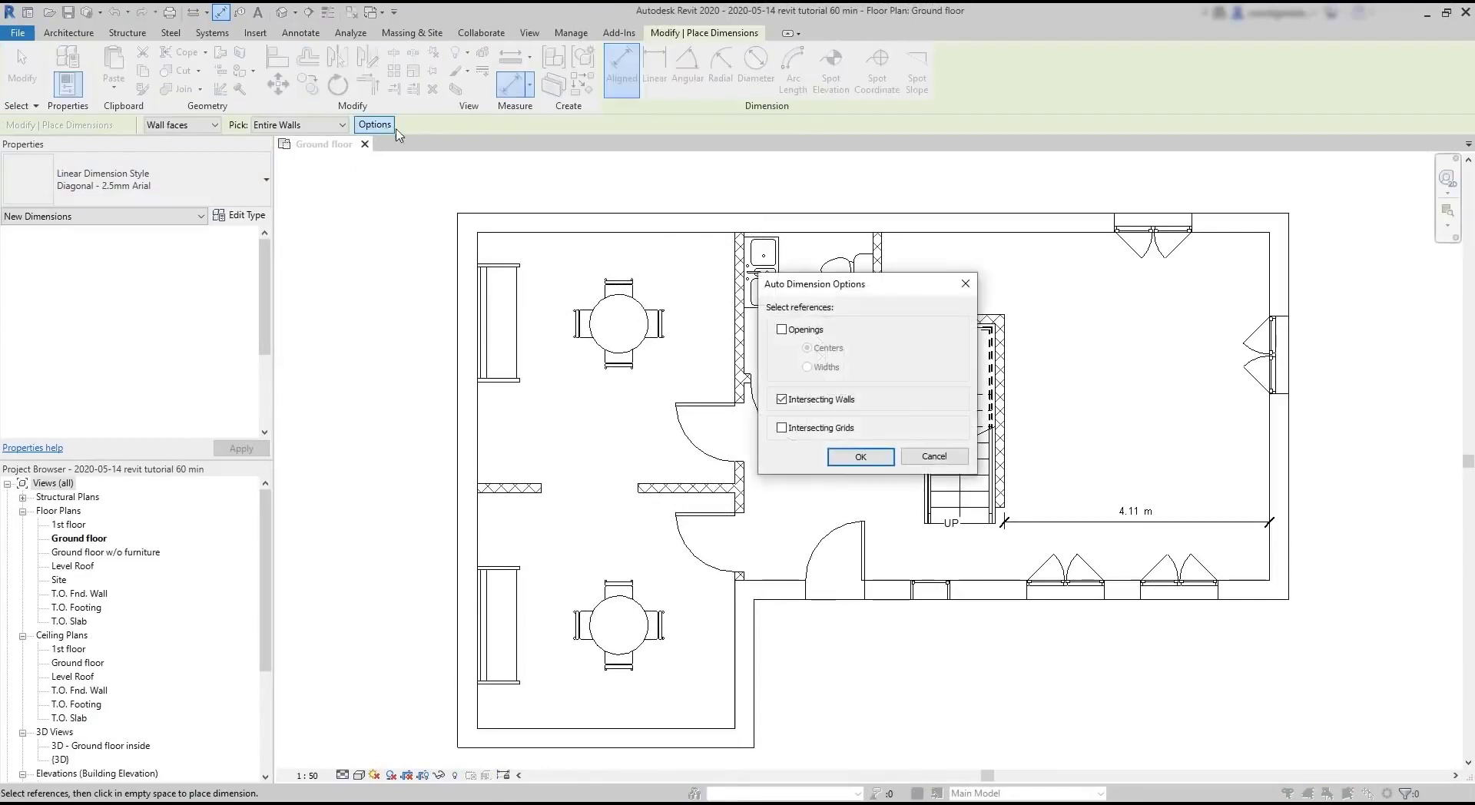
{"action": "left_click", "coordinate": [782, 329]}
{"action": "left_click_drag", "start_coordinate": [869, 293], "coordinate": [1181, 286]}
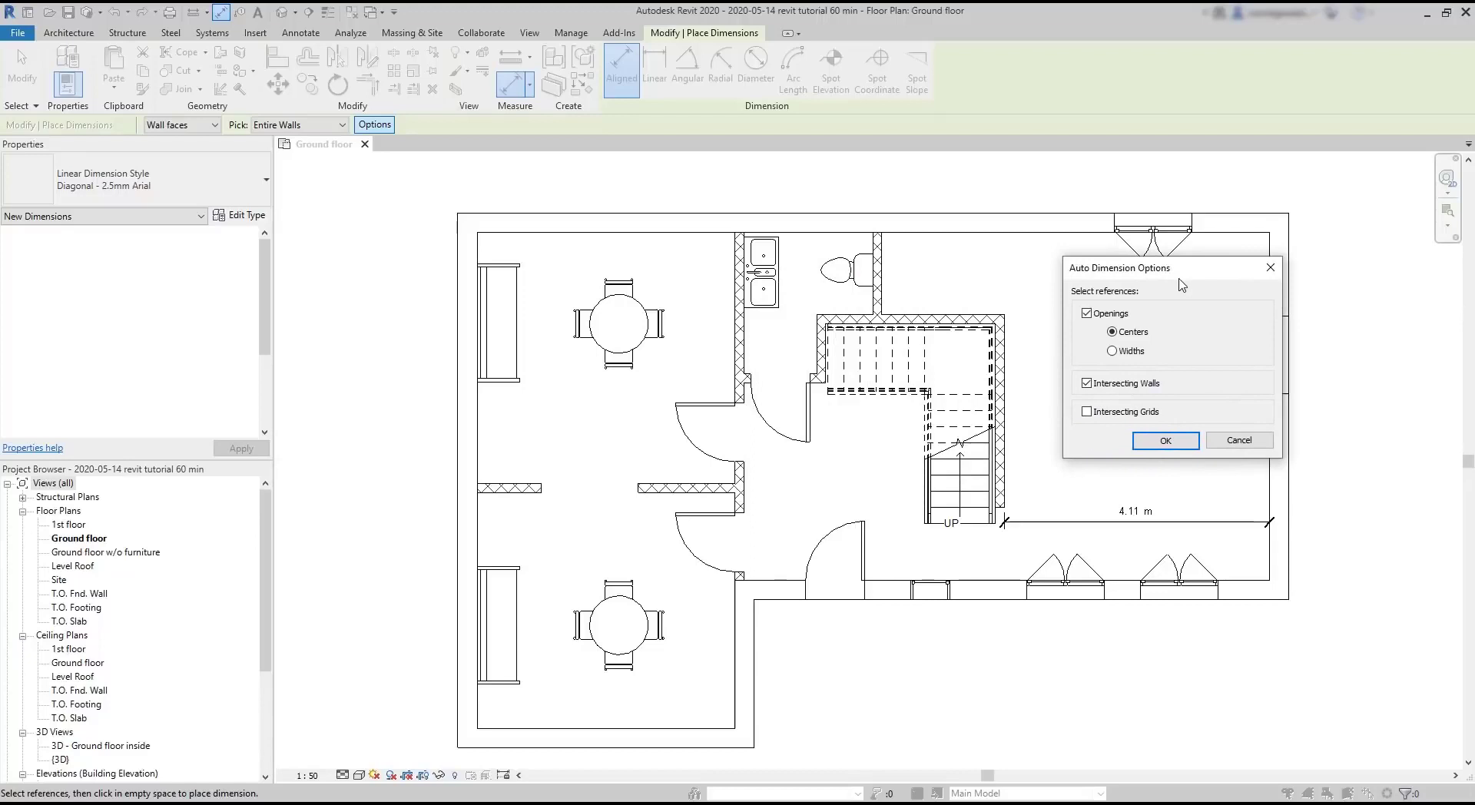
{"action": "left_click", "coordinate": [1166, 440]}
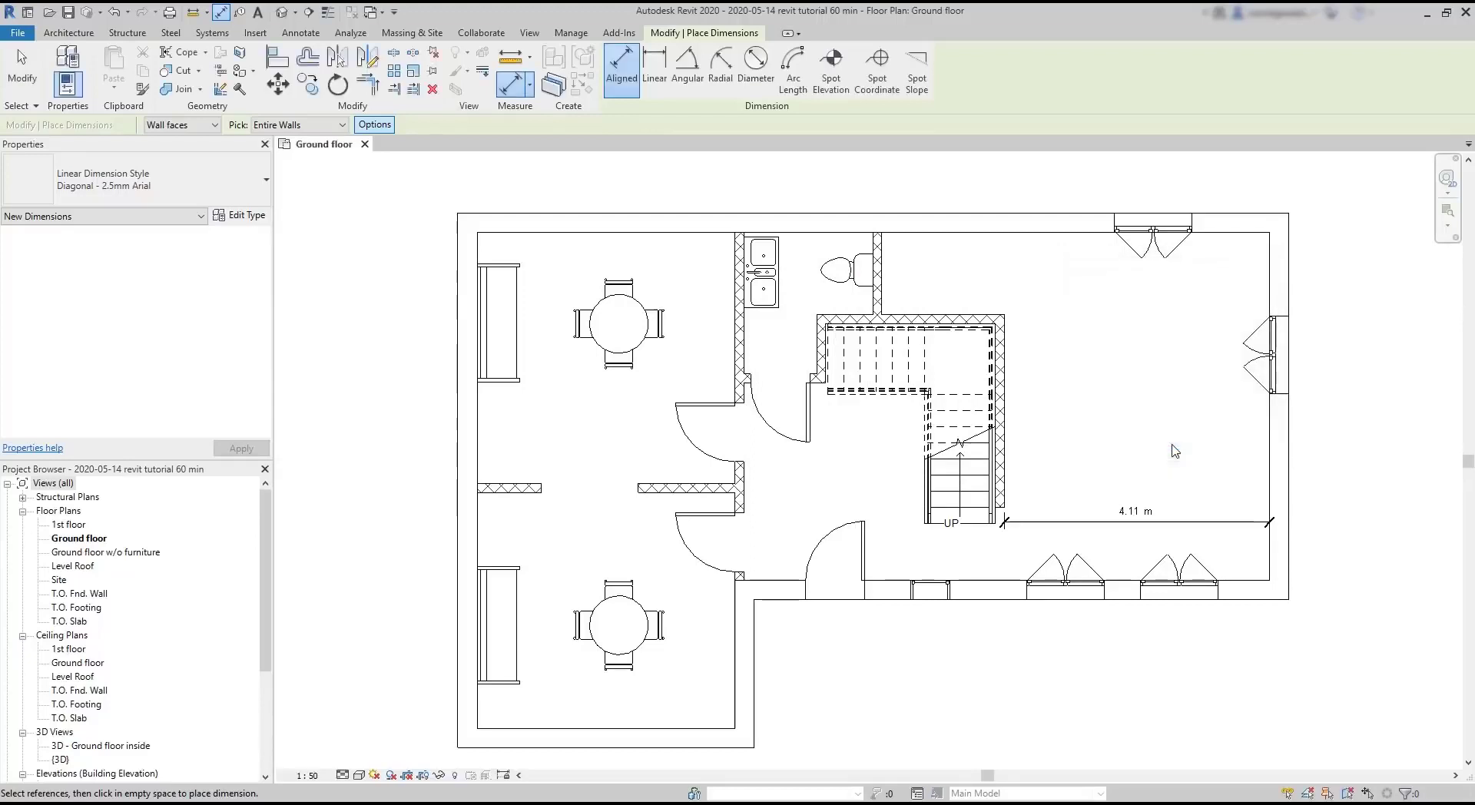
Try an Entire Walls dimension with opening centers below the horizontal exterior wall that contains the entrance door.
{"action": "left_click", "coordinate": [1003, 598]}
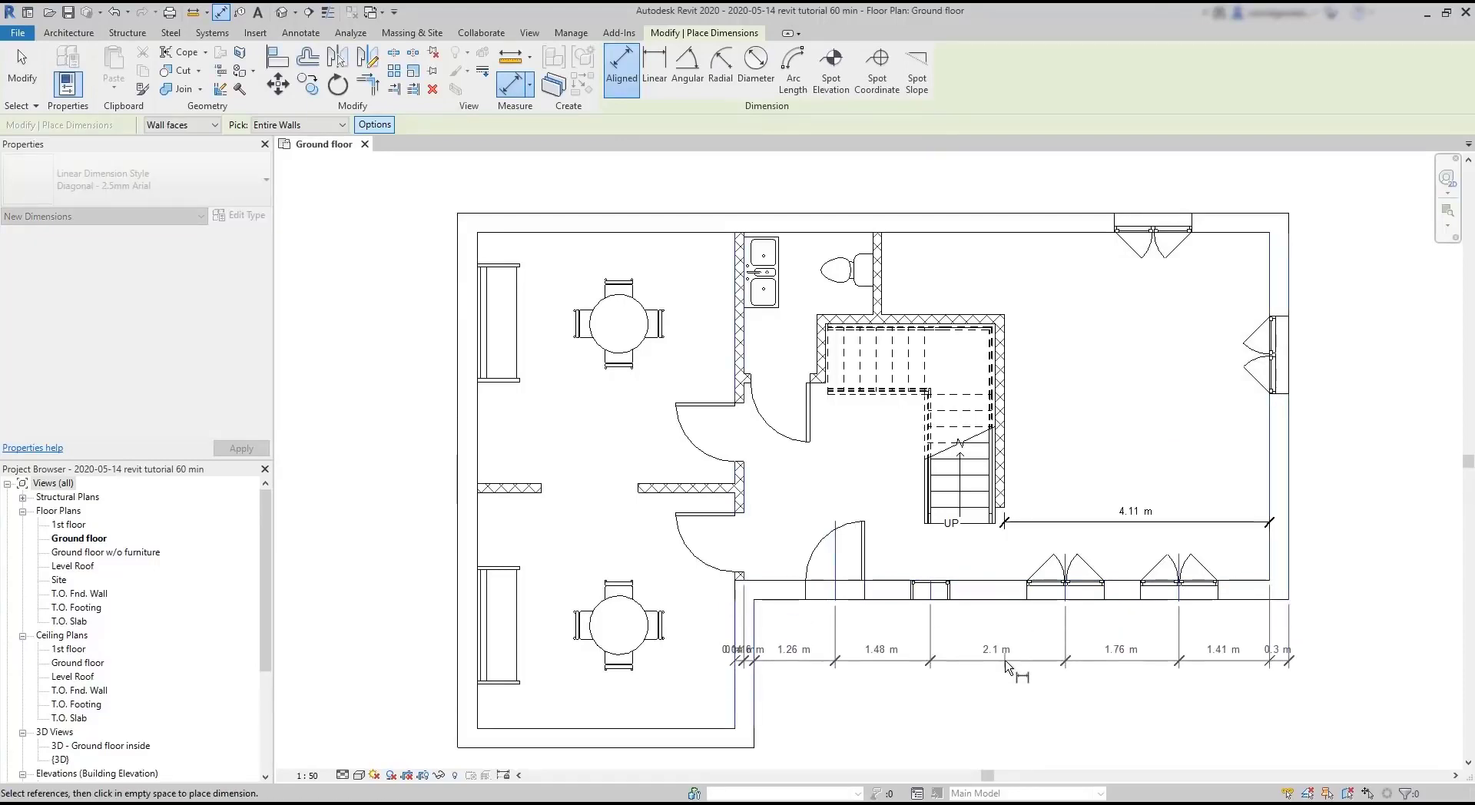
{"action": "left_click", "coordinate": [1004, 686]}
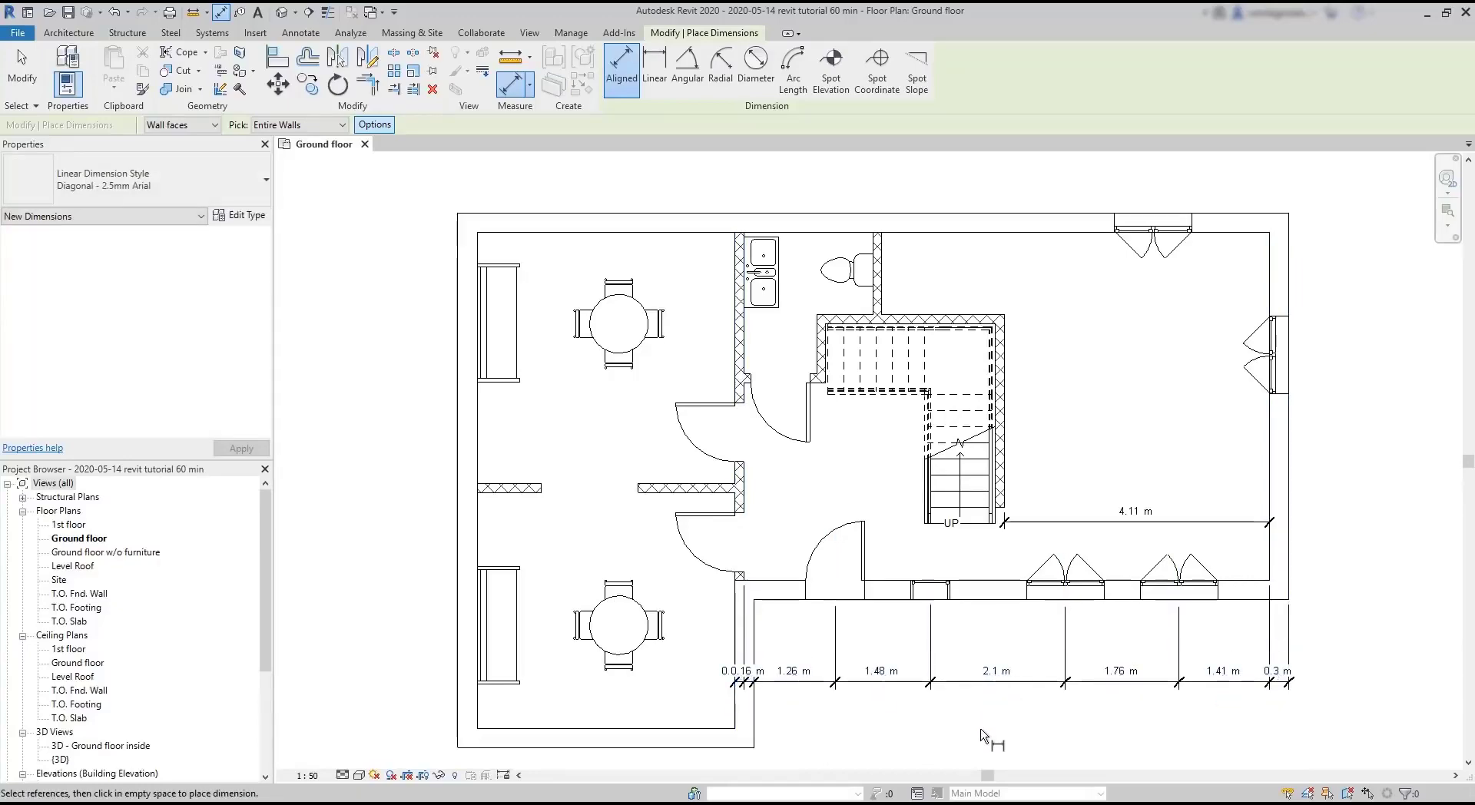
{"action": "scroll", "coordinate": [983, 736], "scroll_direction": "up", "scroll_amount": 3}
{"action": "middle_click_drag", "start_coordinate": [984, 736], "coordinate": [919, 704]}
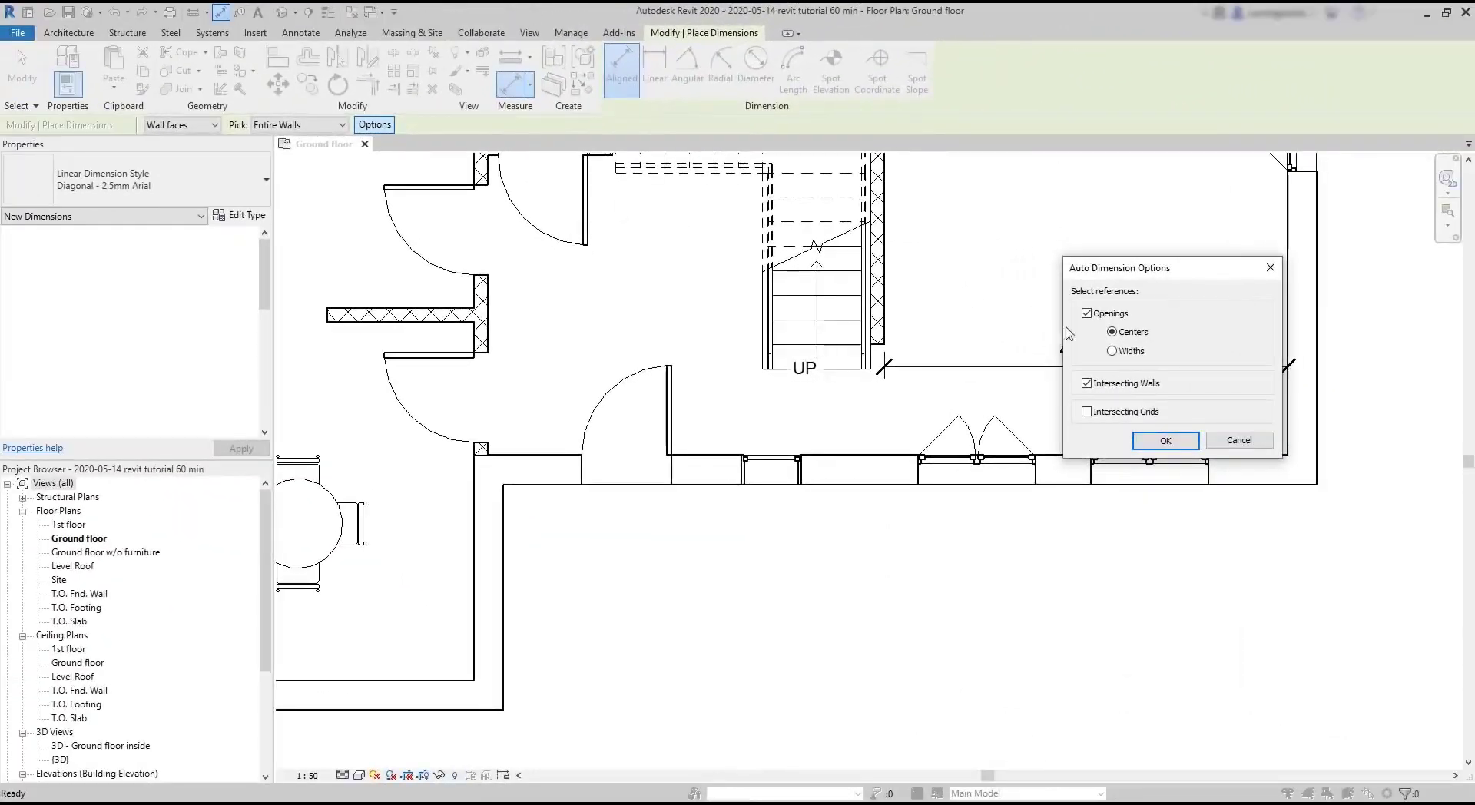
Switch the automatic dimension openings to Widths and dimension the entire horizontal exterior wall containing the entrance door.
{"action": "left_click", "coordinate": [1112, 351]}
{"action": "left_click", "coordinate": [1165, 440]}
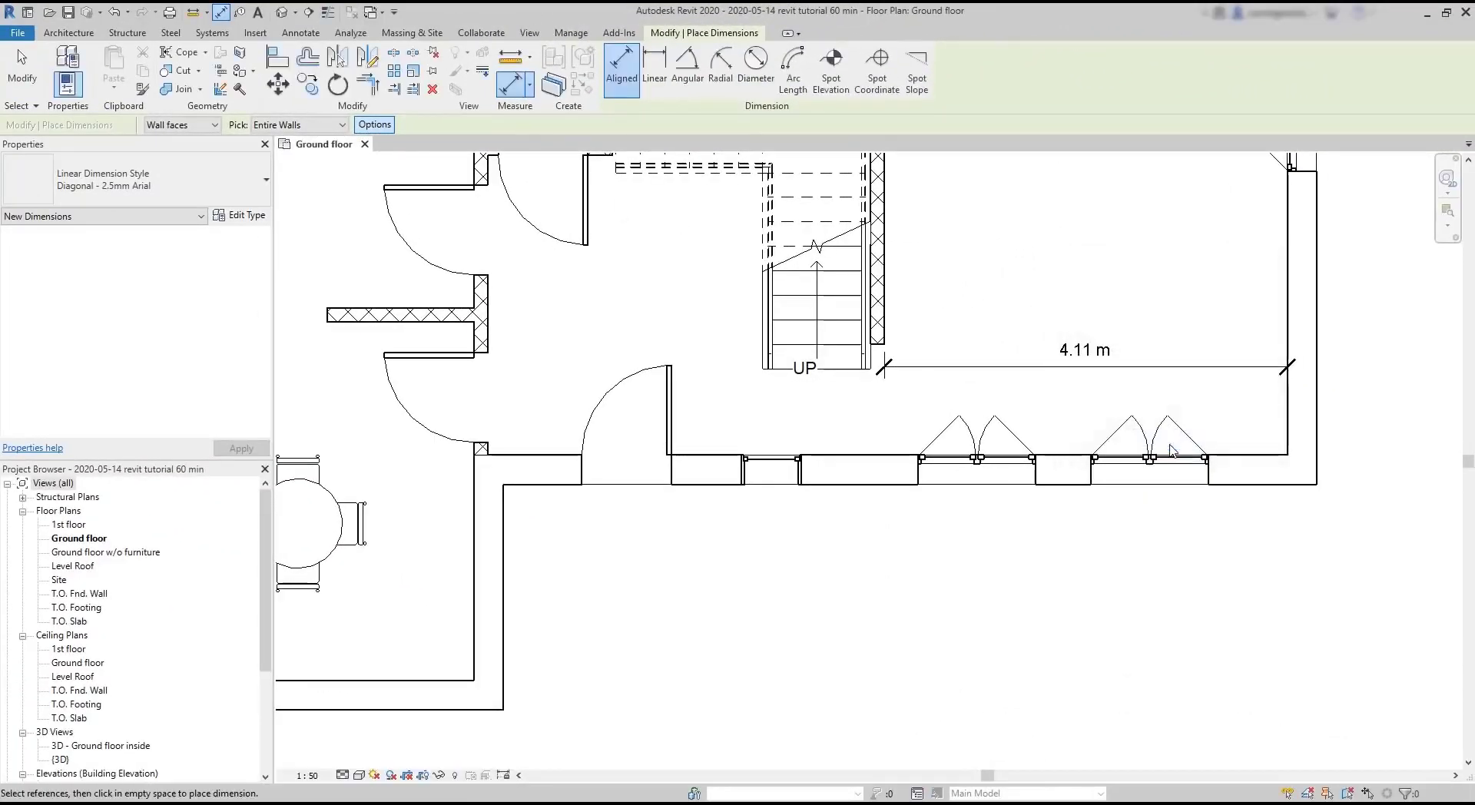
{"action": "left_click", "coordinate": [1083, 475]}
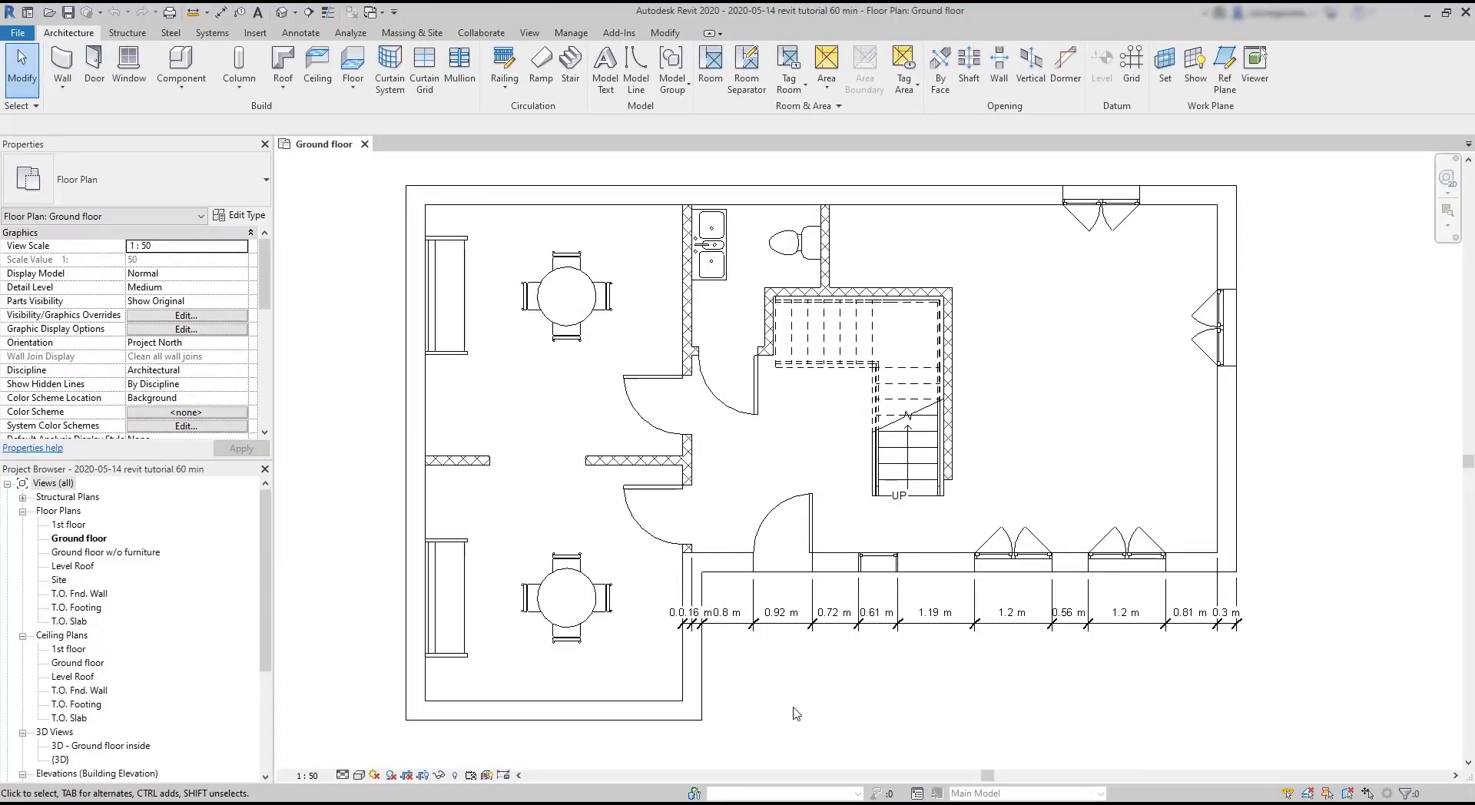
Delete the 1.19 m segment from the dimension string below the entrance wall.
{"action": "left_click", "coordinate": [797, 629]}
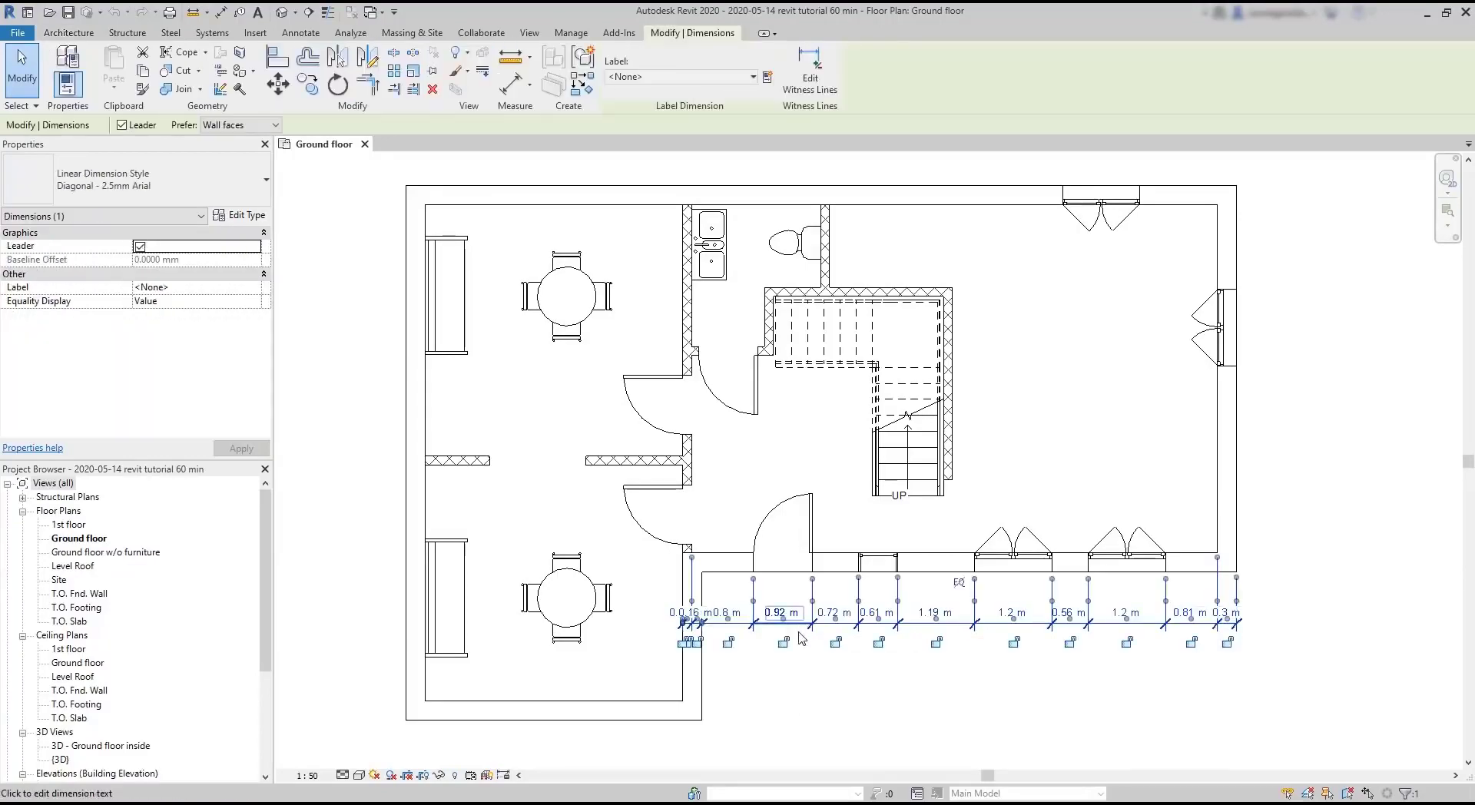
{"action": "left_click", "coordinate": [862, 683]}
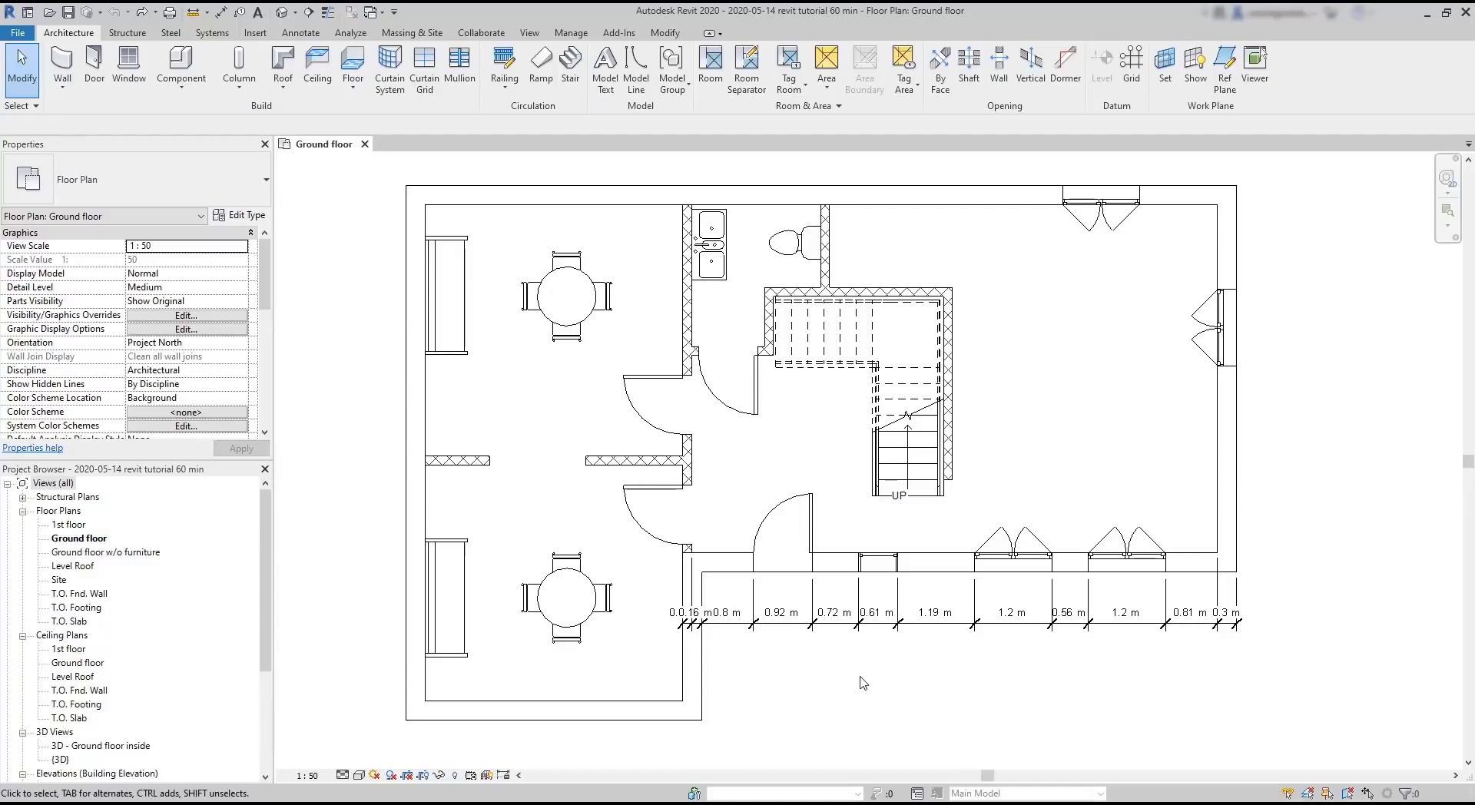
{"action": "left_click", "coordinate": [951, 631]}
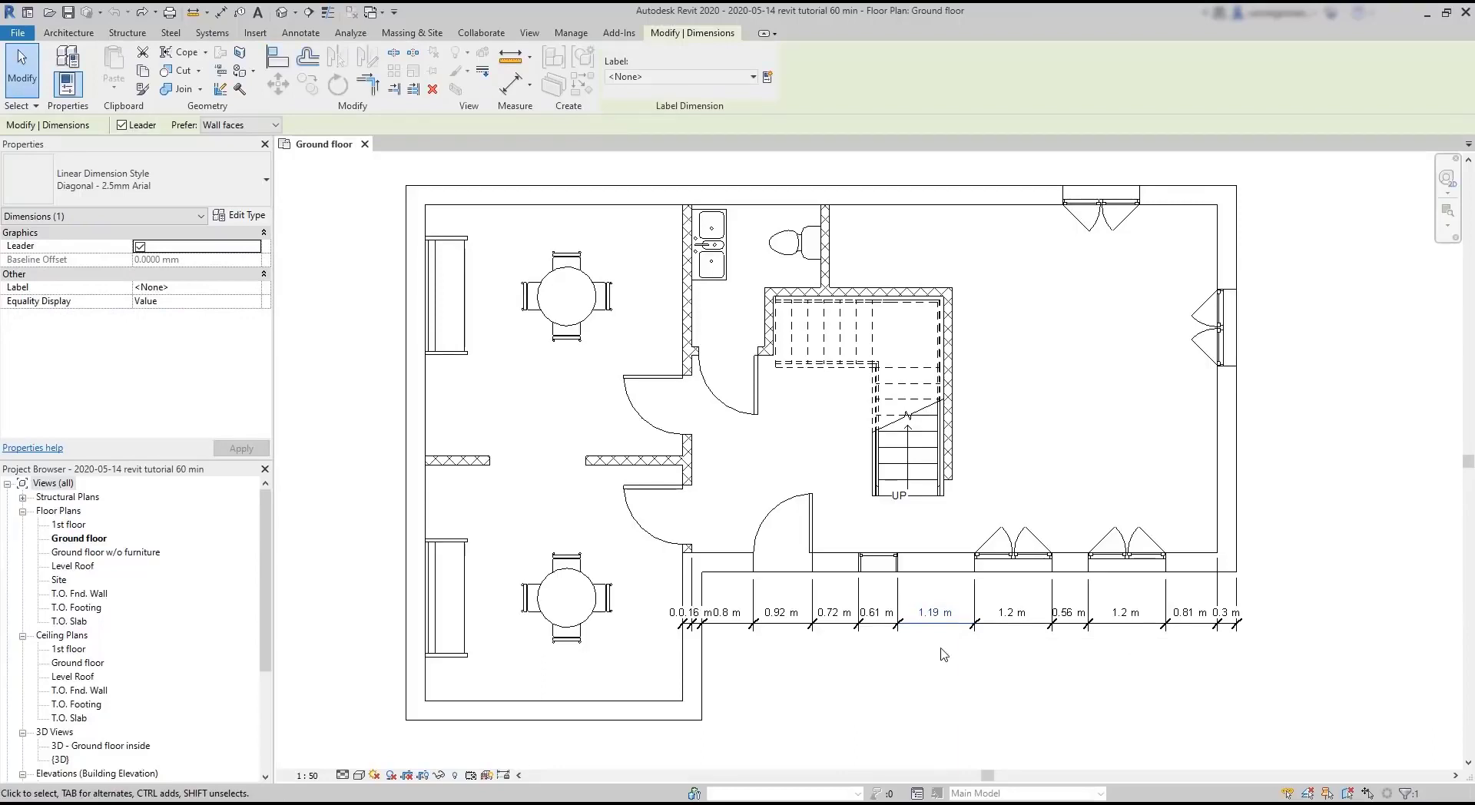
{"action": "key", "text": "Delete"}
Delete the two remaining parts of the dimension string below the entrance wall.
{"action": "left_click", "coordinate": [1238, 626]}
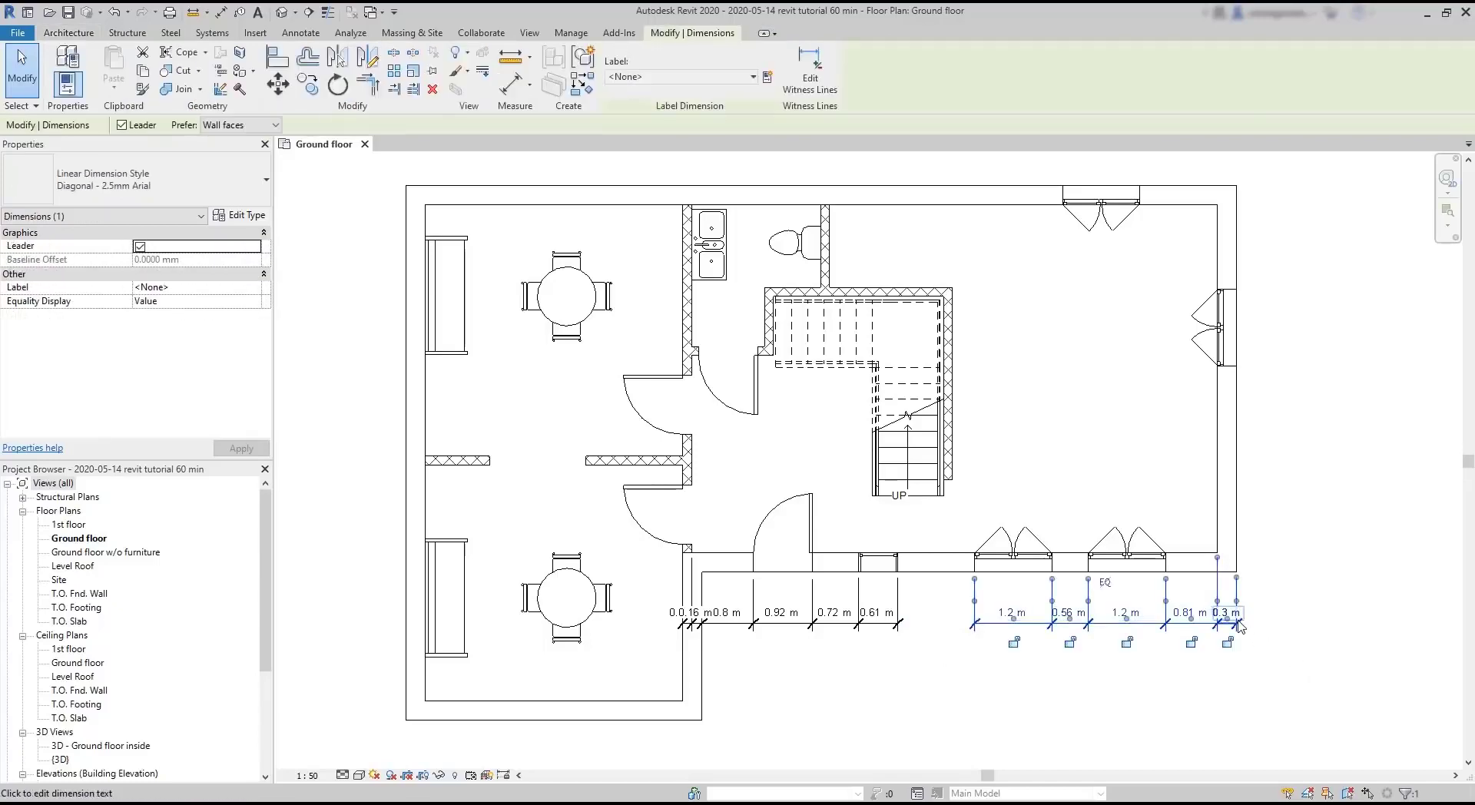
{"action": "key", "text": "Delete"}
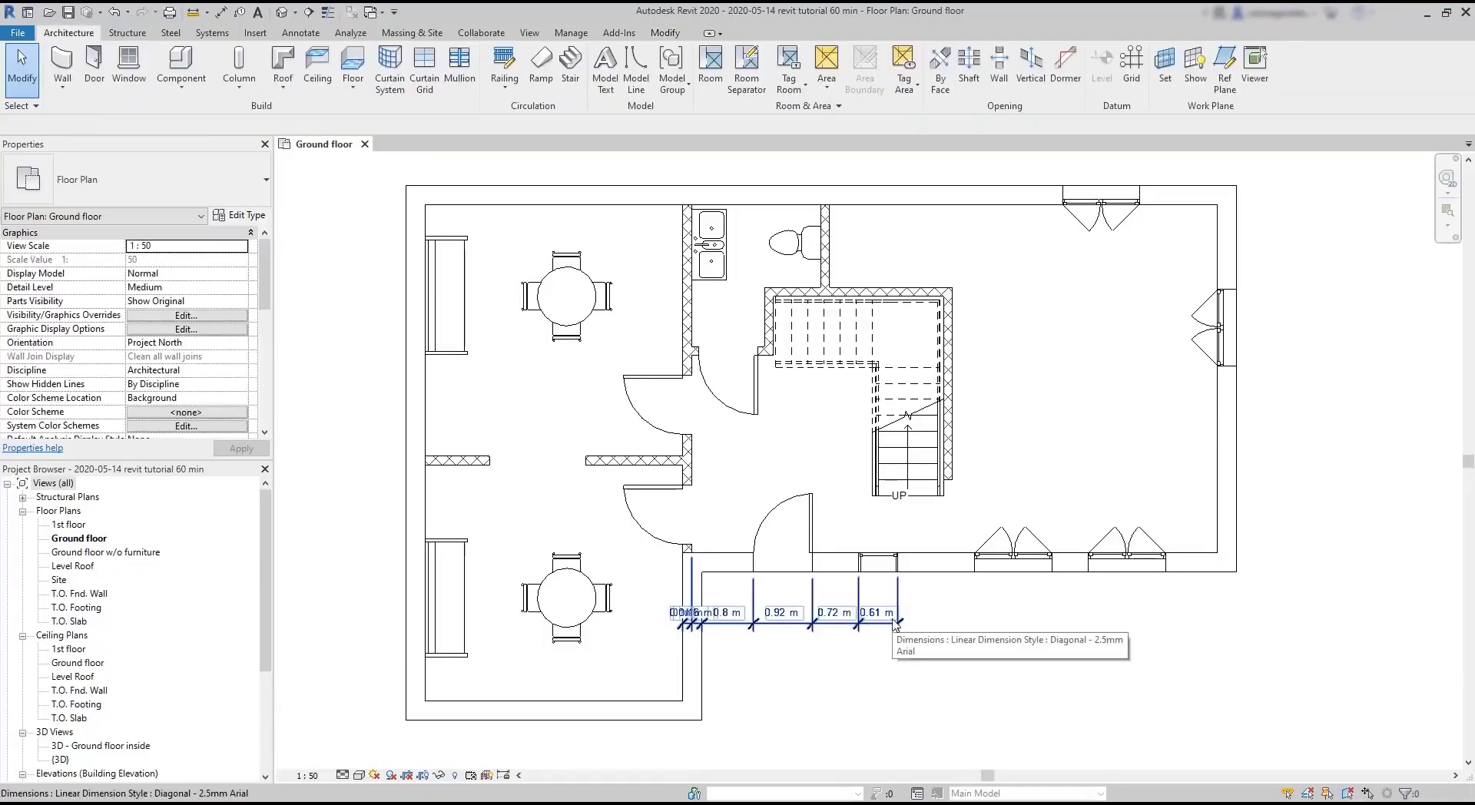
{"action": "left_click", "coordinate": [895, 624]}
{"action": "key", "text": "Delete"}
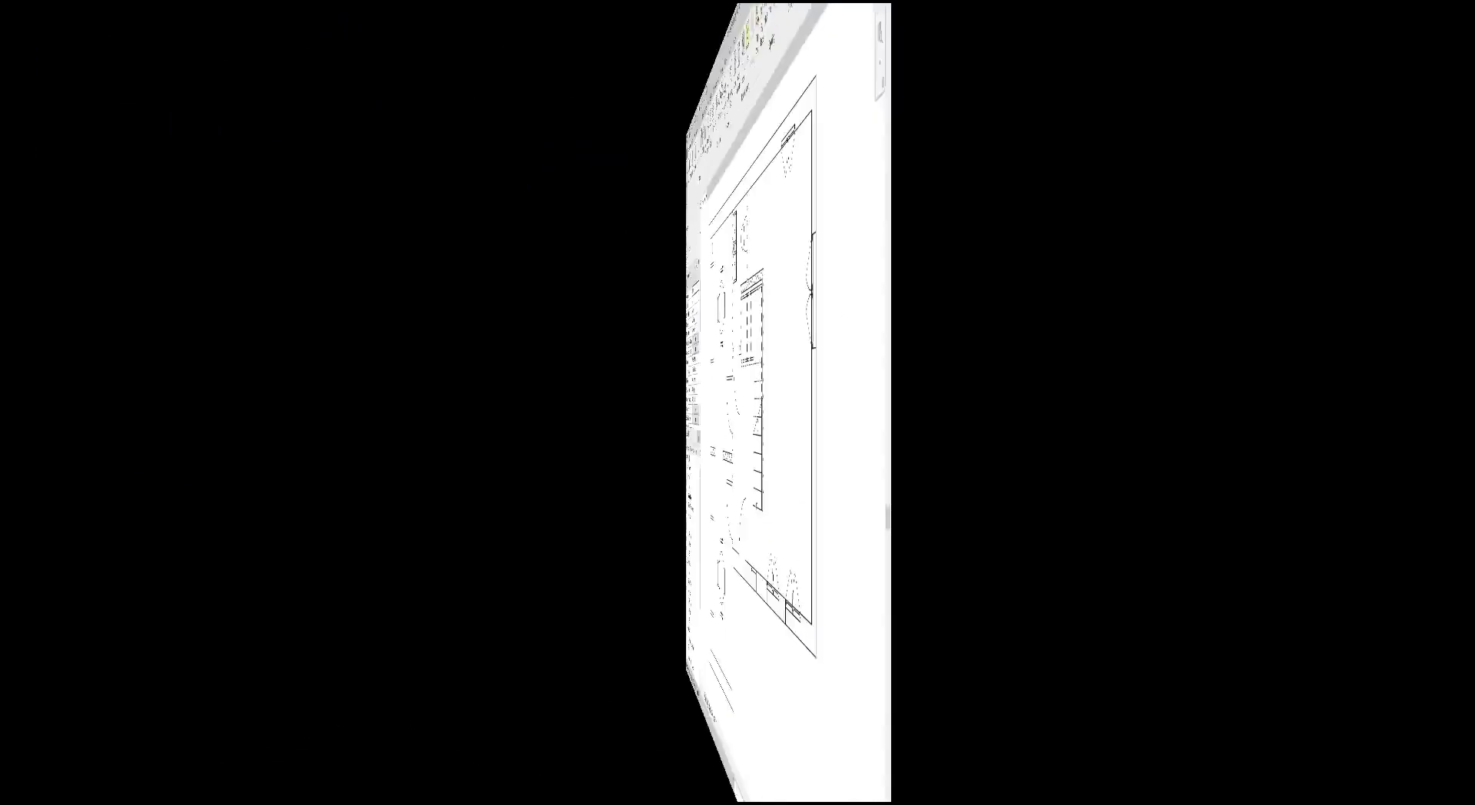
Start an aligned dimension and set it to pick Individual References.
{"action": "left_click", "coordinate": [300, 32]}
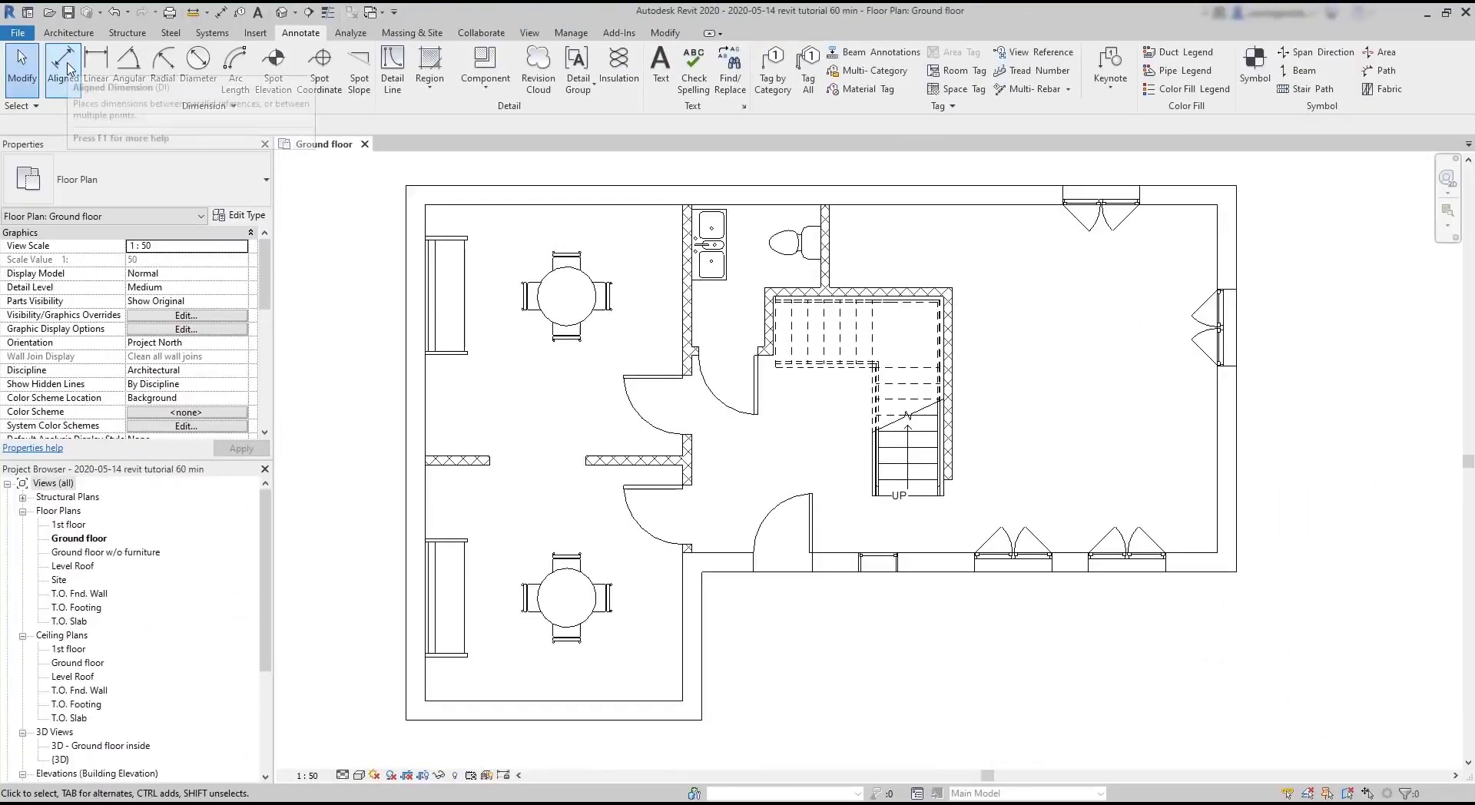
{"action": "left_click", "coordinate": [64, 68]}
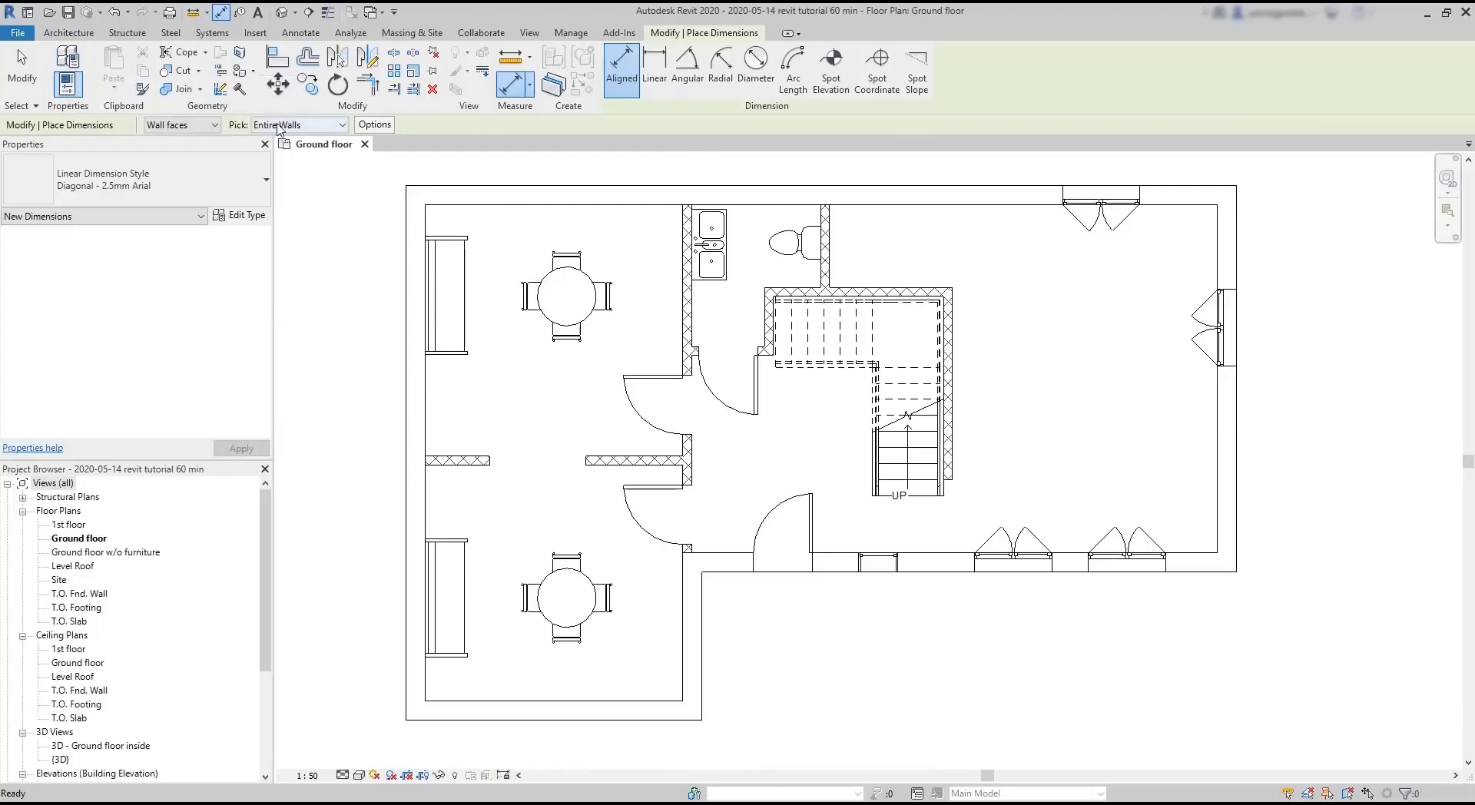
{"action": "left_click", "coordinate": [270, 125]}
{"action": "left_click", "coordinate": [305, 148]}
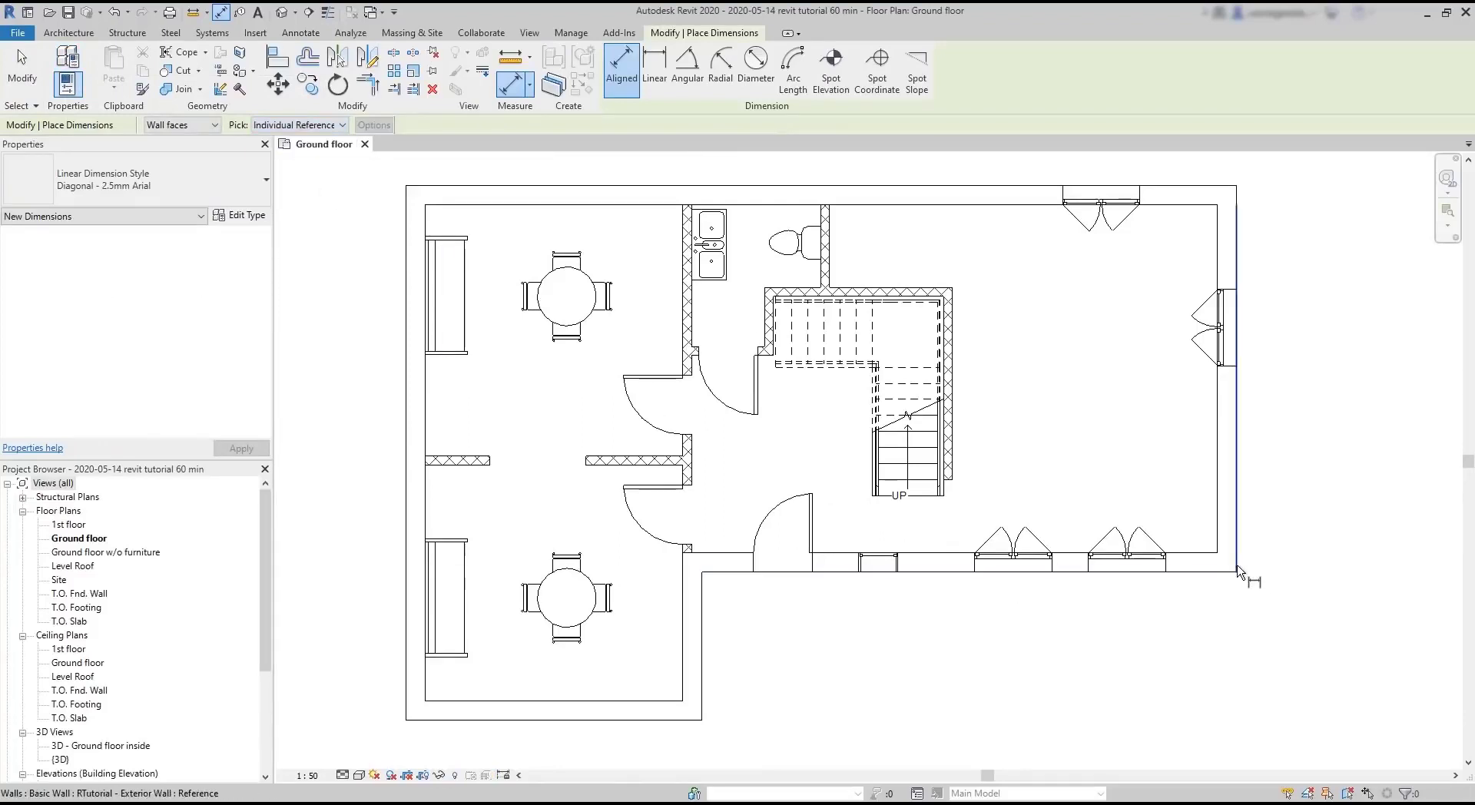
Try an aligned dimension from the right exterior wall's outer face to the nearest edge of the adjacent double window, and undo it.
{"action": "left_click", "coordinate": [1240, 578]}
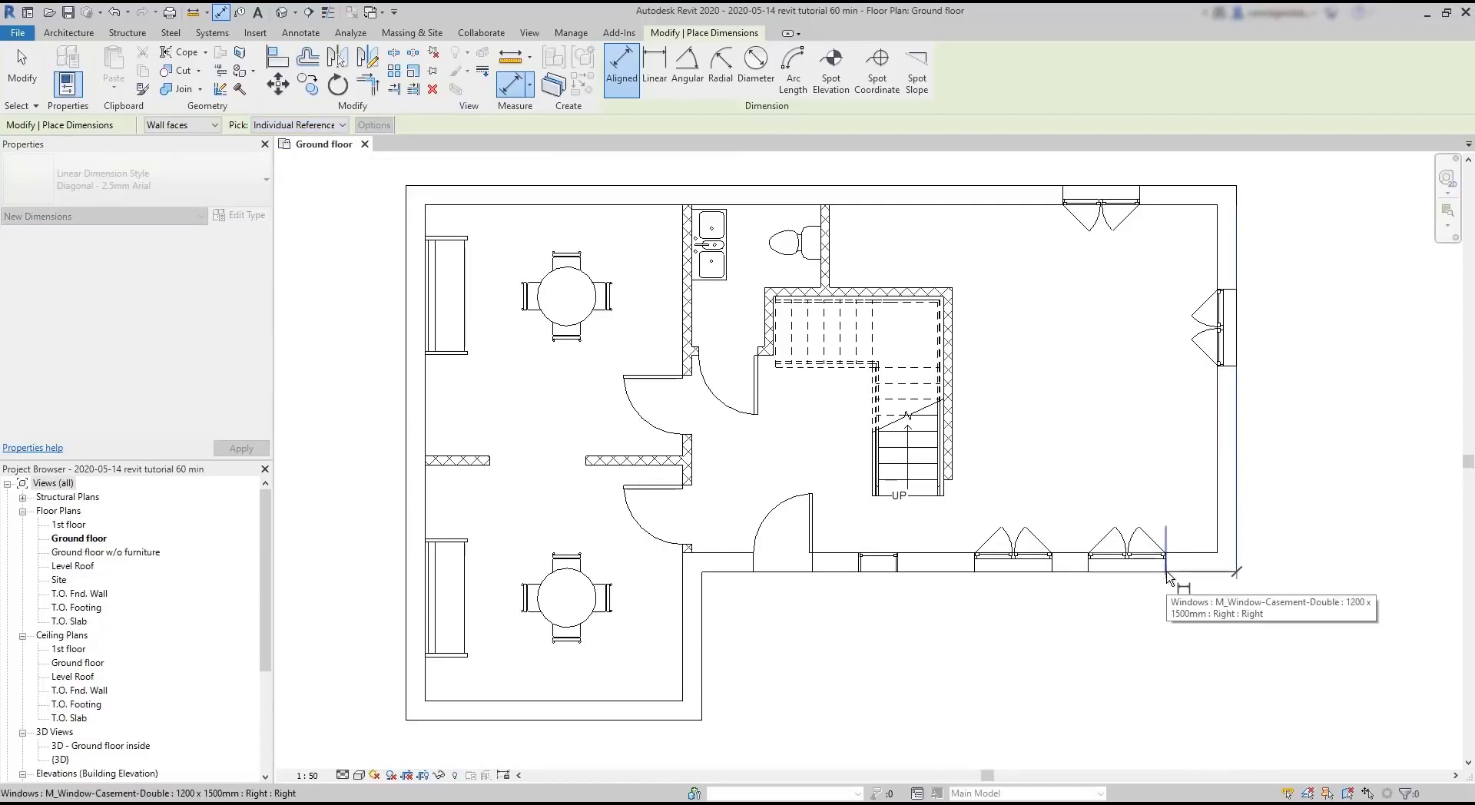
{"action": "left_click", "coordinate": [1166, 577]}
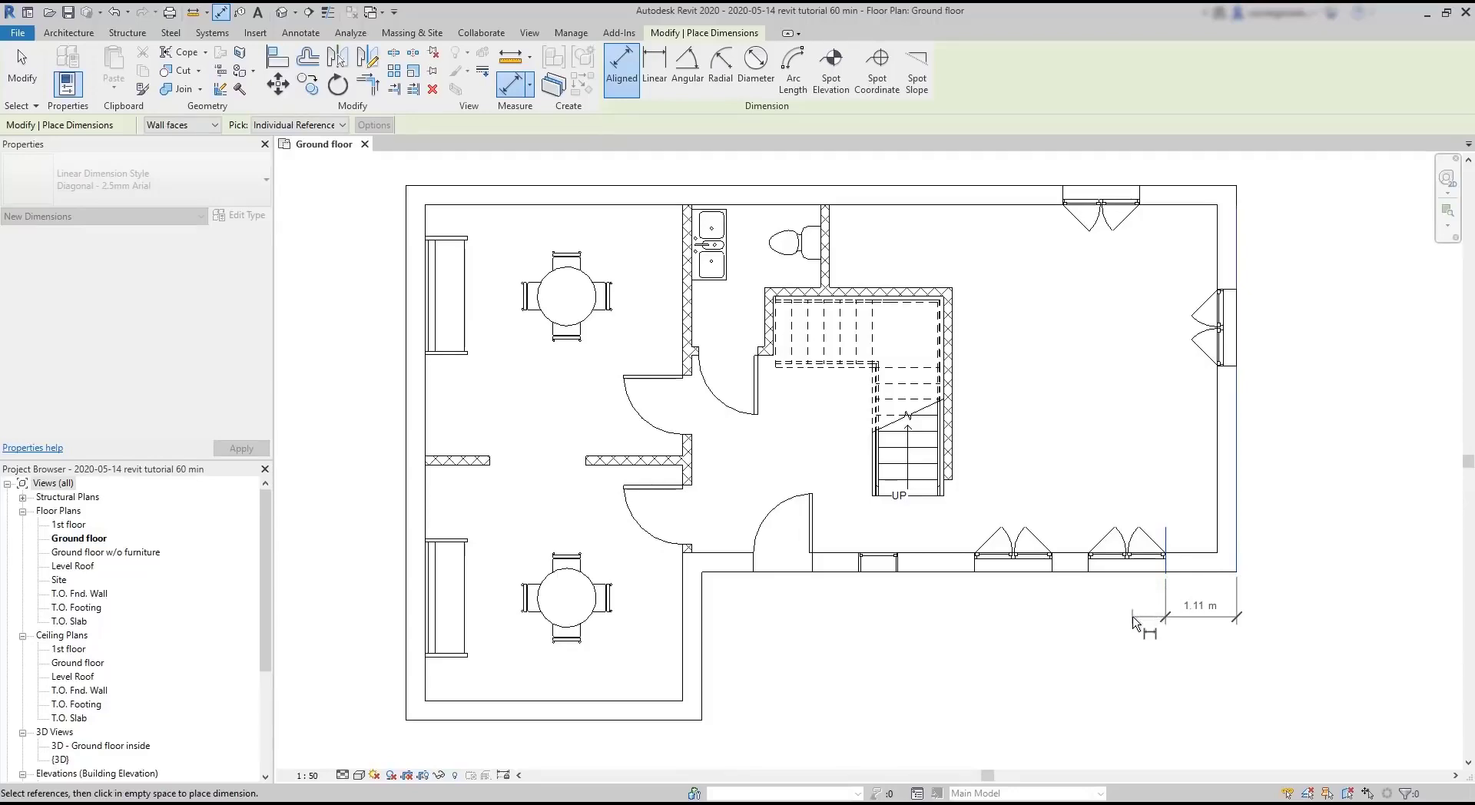
{"action": "left_click", "coordinate": [1133, 621]}
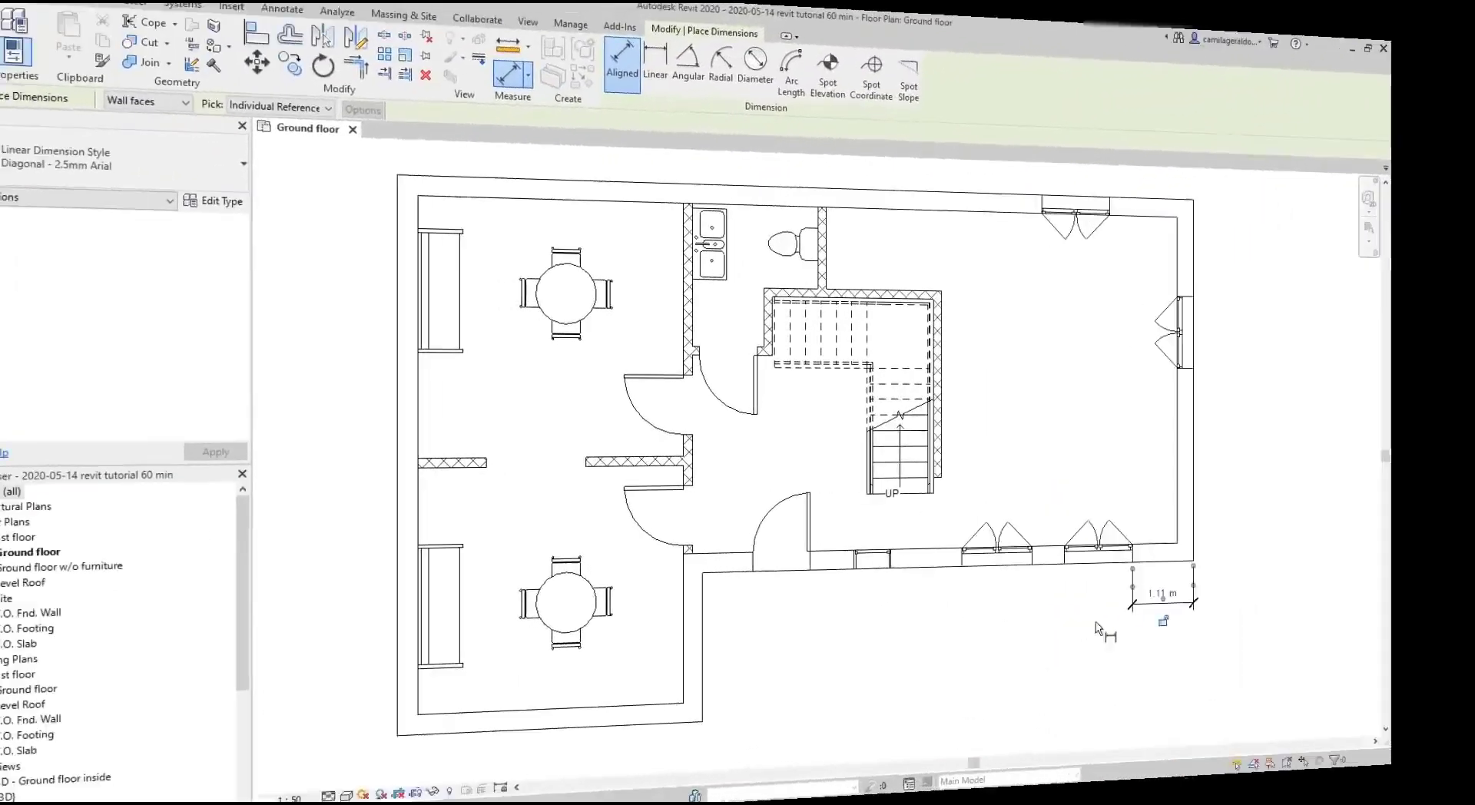
{"action": "key", "text": "ctrl+z"}
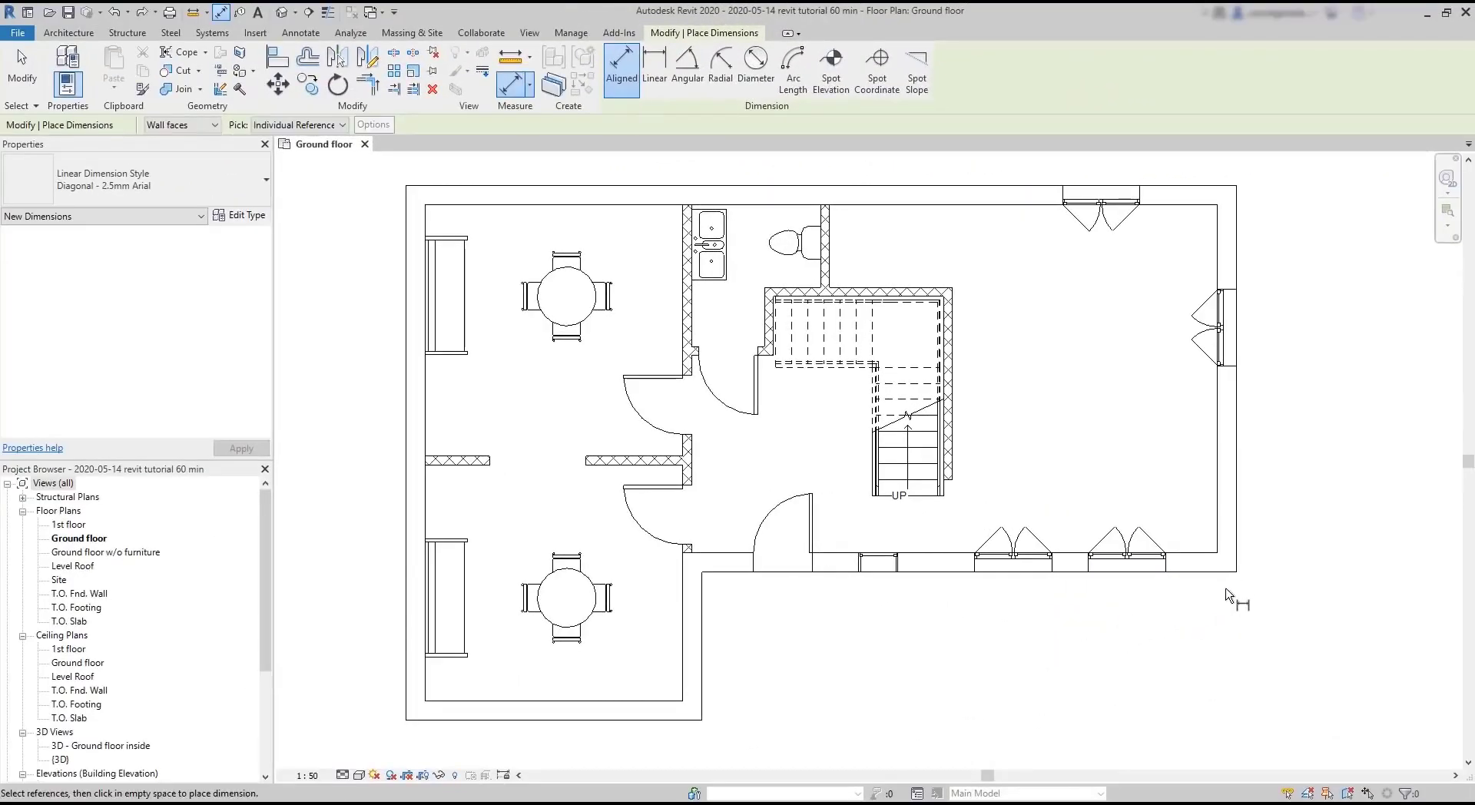
Pick the right exterior wall's outer face and both edges of the two double windows as references for the aligned dimension.
{"action": "left_click", "coordinate": [1235, 570]}
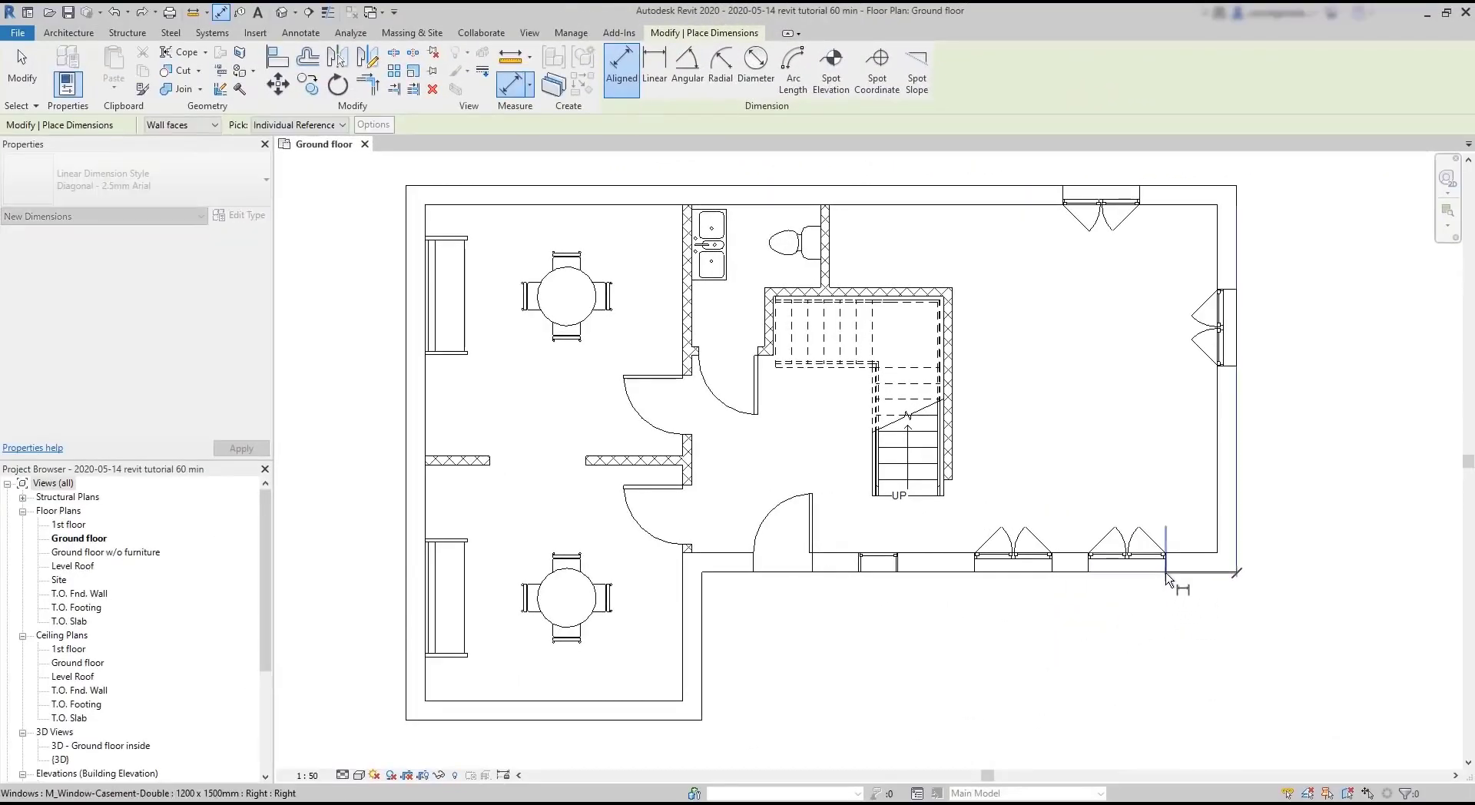
{"action": "left_click", "coordinate": [1166, 574]}
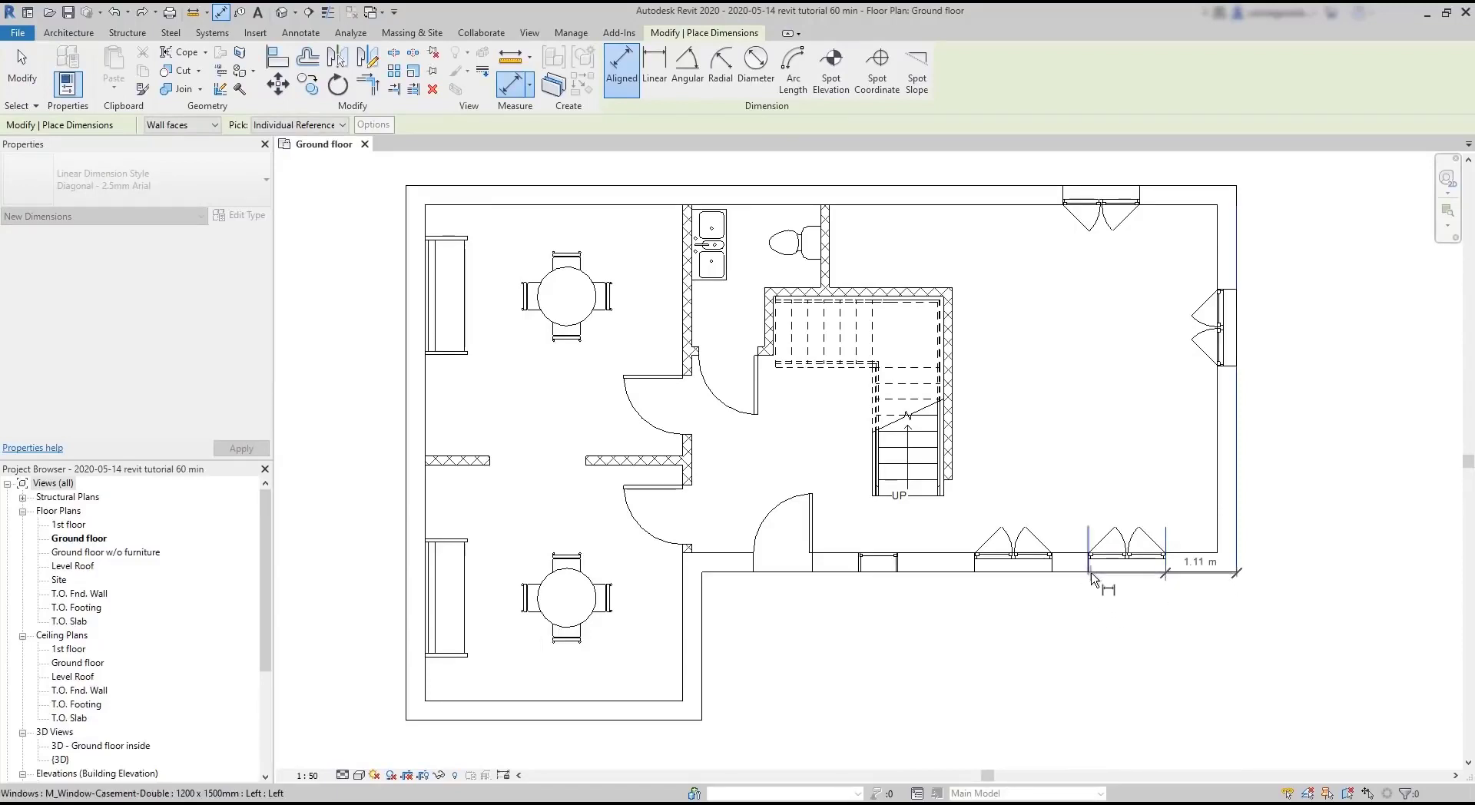
{"action": "left_click", "coordinate": [1091, 576]}
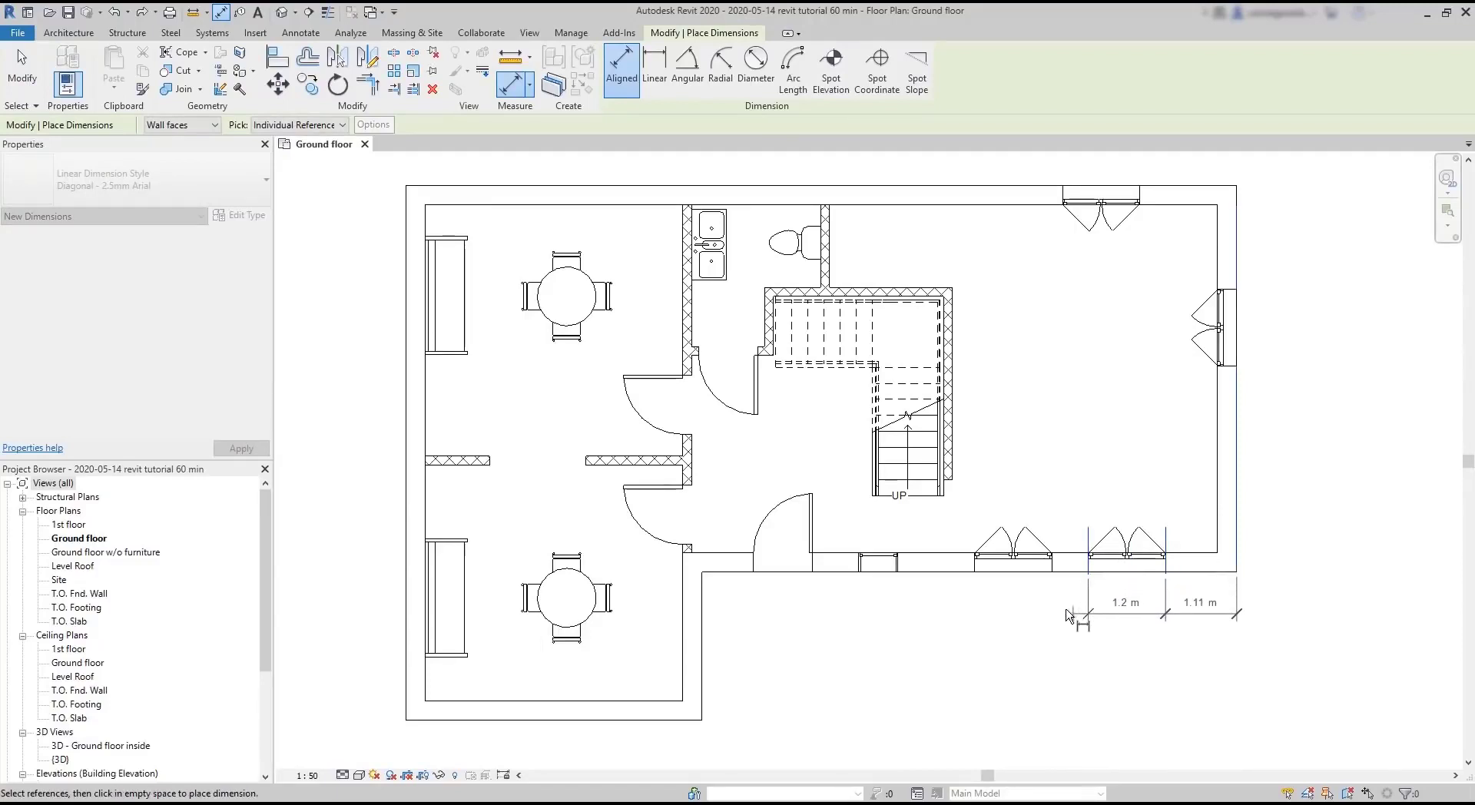
{"action": "left_click", "coordinate": [1051, 572]}
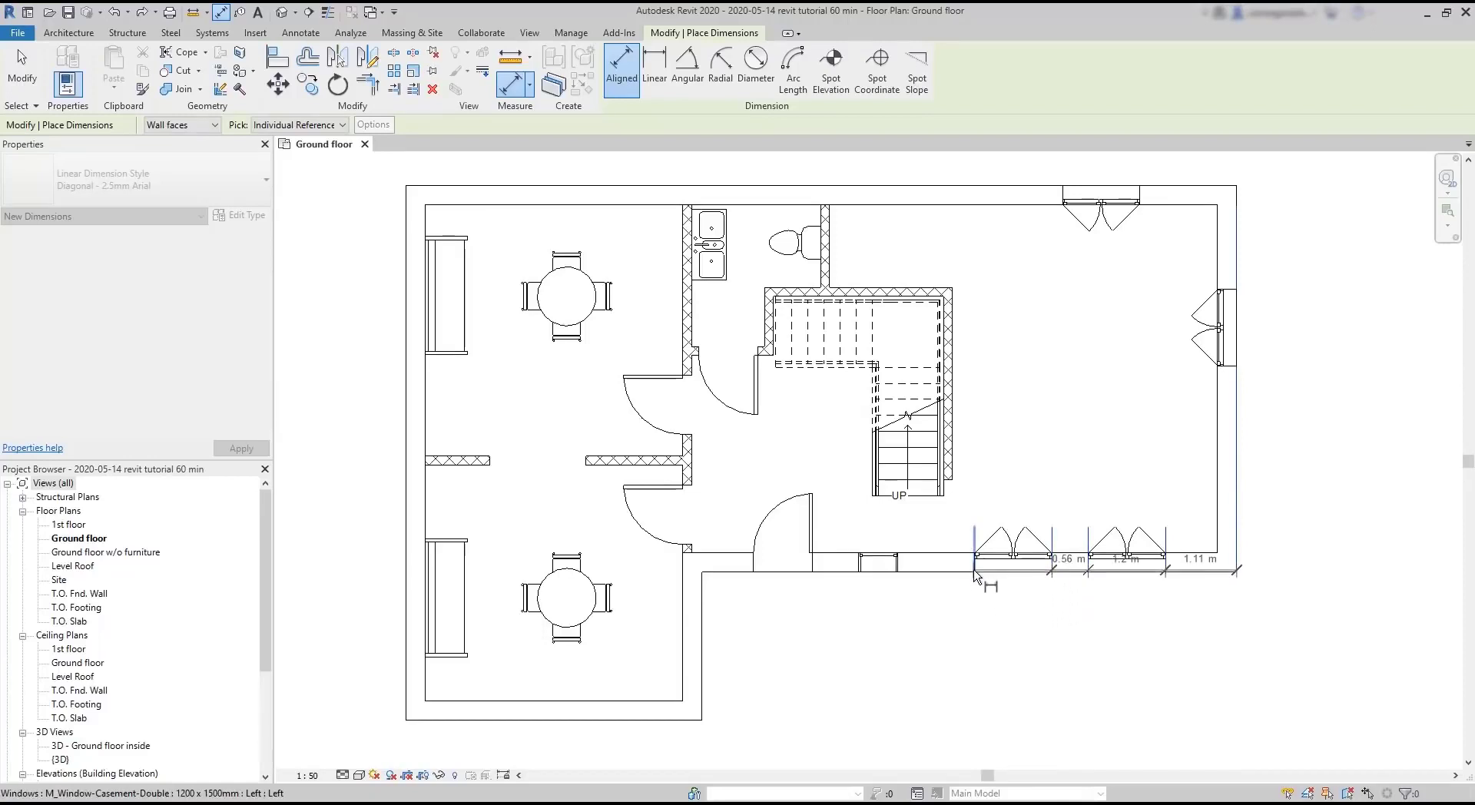
{"action": "left_click", "coordinate": [975, 555]}
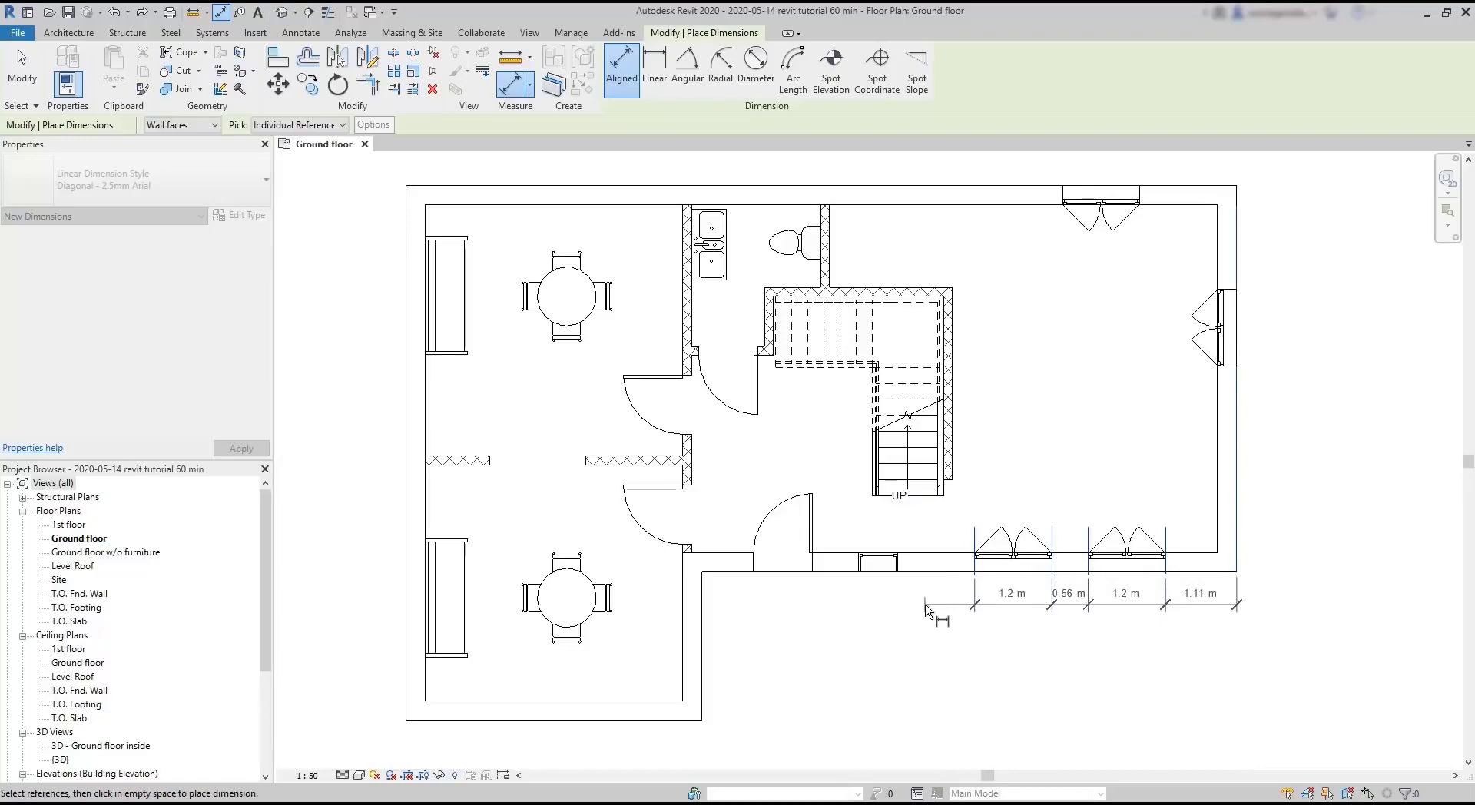
{"action": "left_click", "coordinate": [926, 609]}
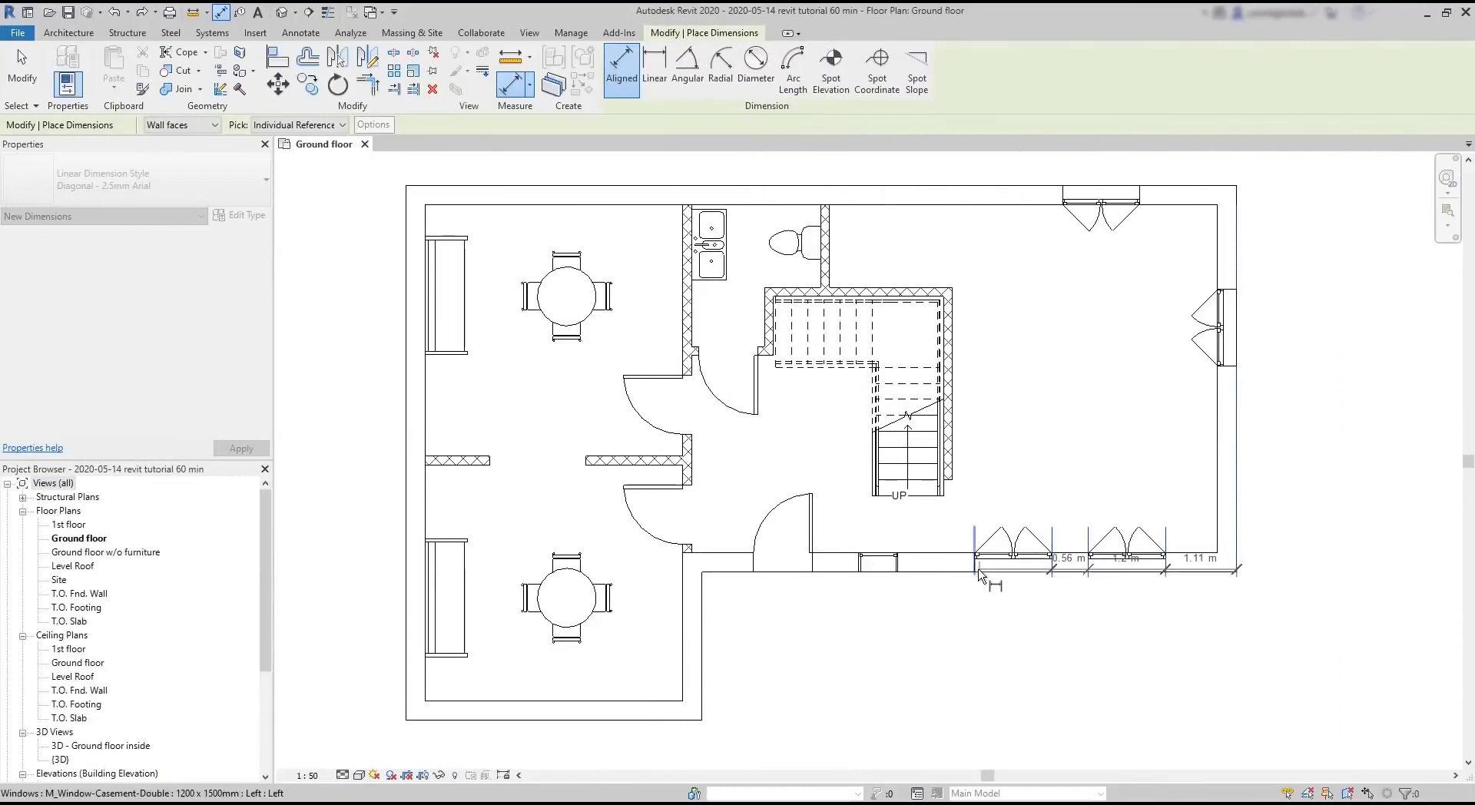
Replace the second double window's edge references with the entrance door's nearest edge and place the dimension string below the wall.
{"action": "left_click", "coordinate": [975, 573]}
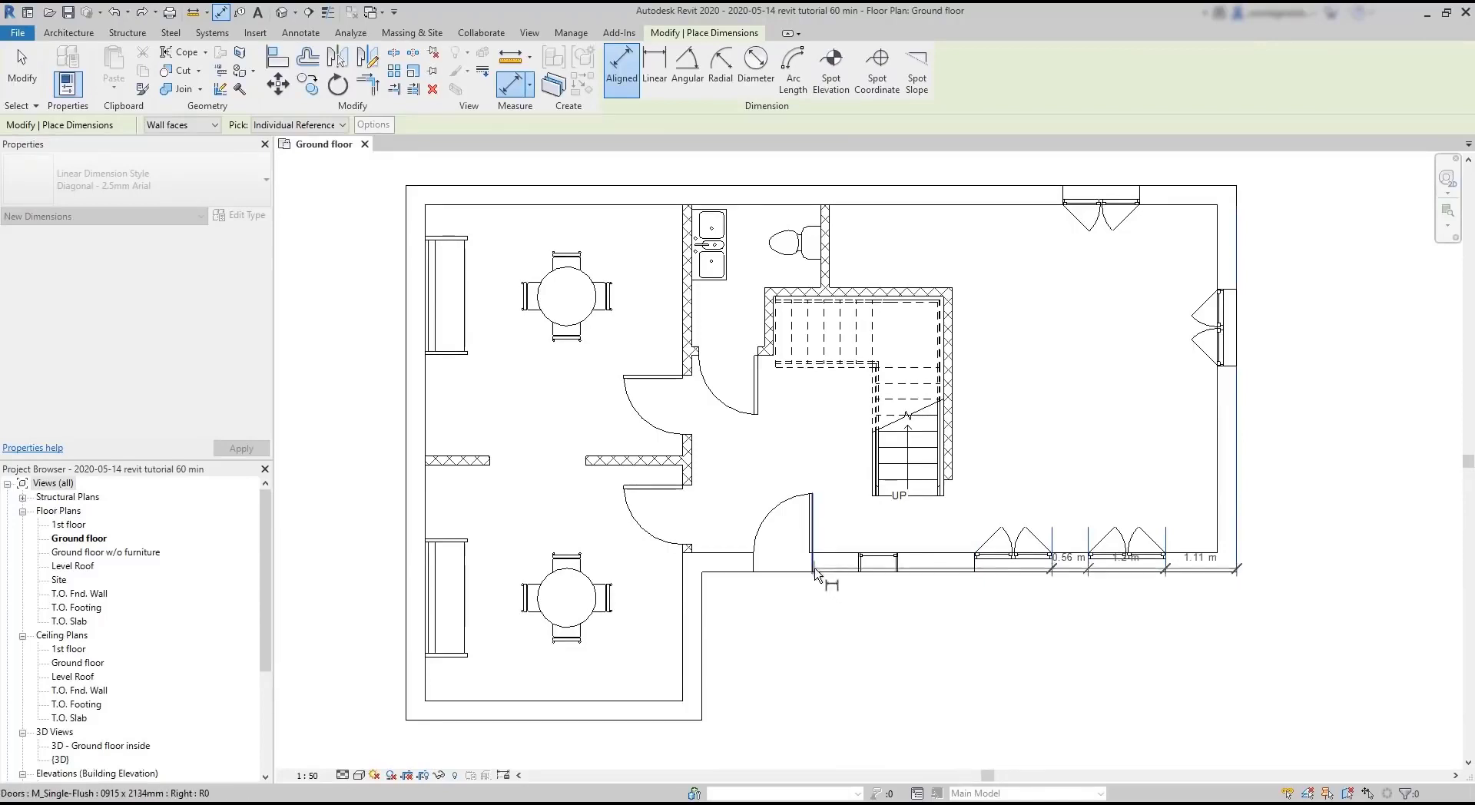
{"action": "left_click", "coordinate": [812, 561]}
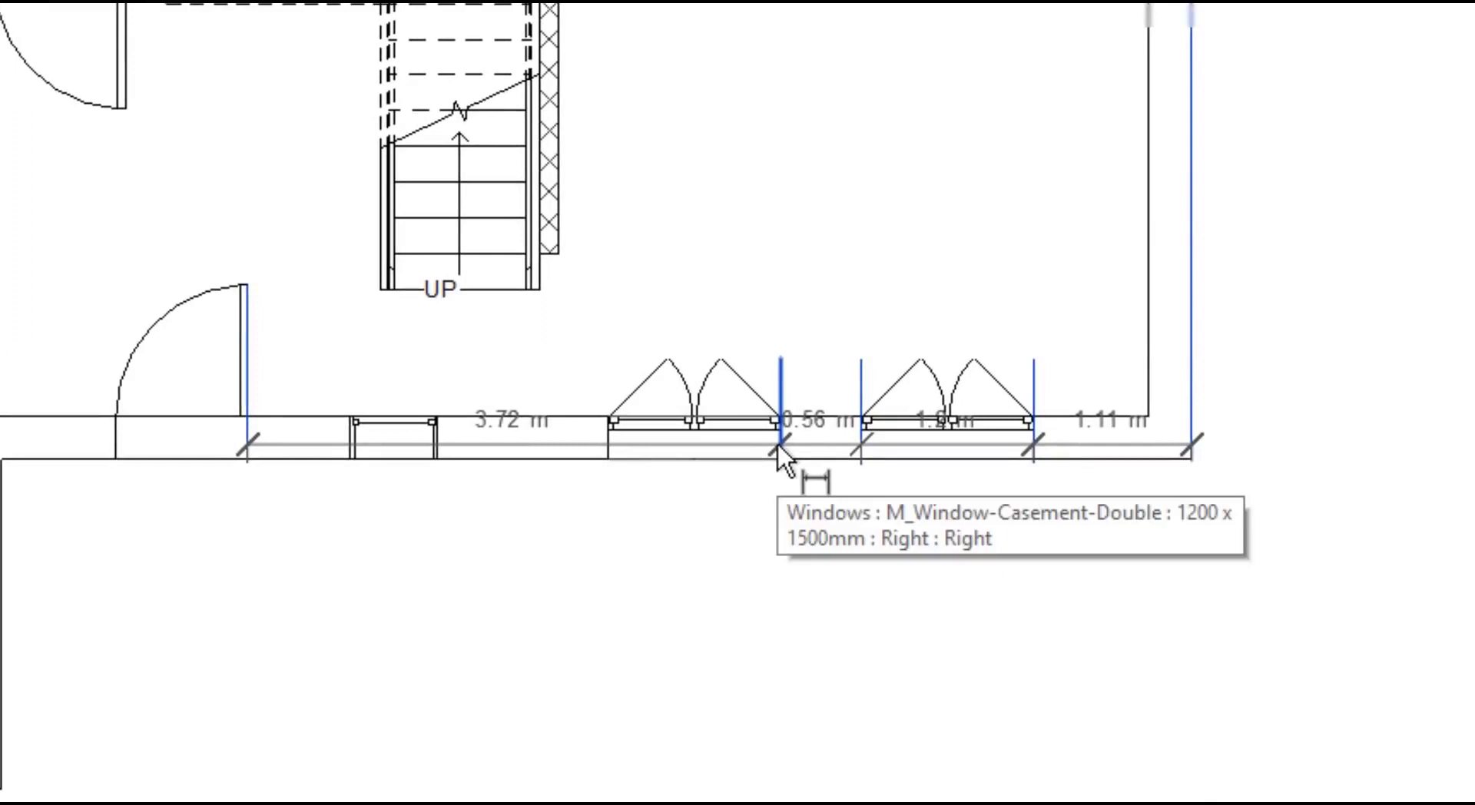
{"action": "left_click", "coordinate": [777, 446]}
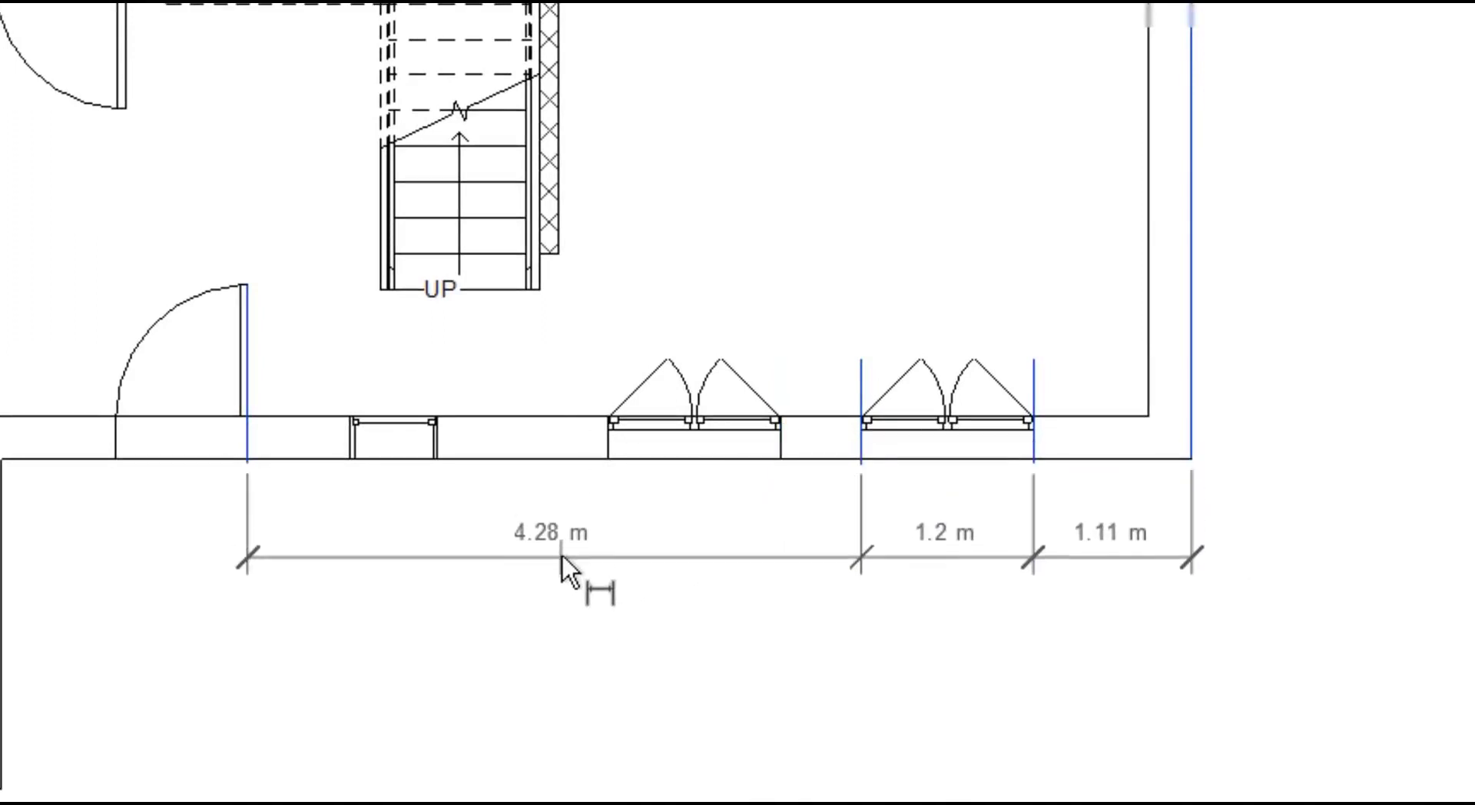
{"action": "left_click", "coordinate": [560, 543]}
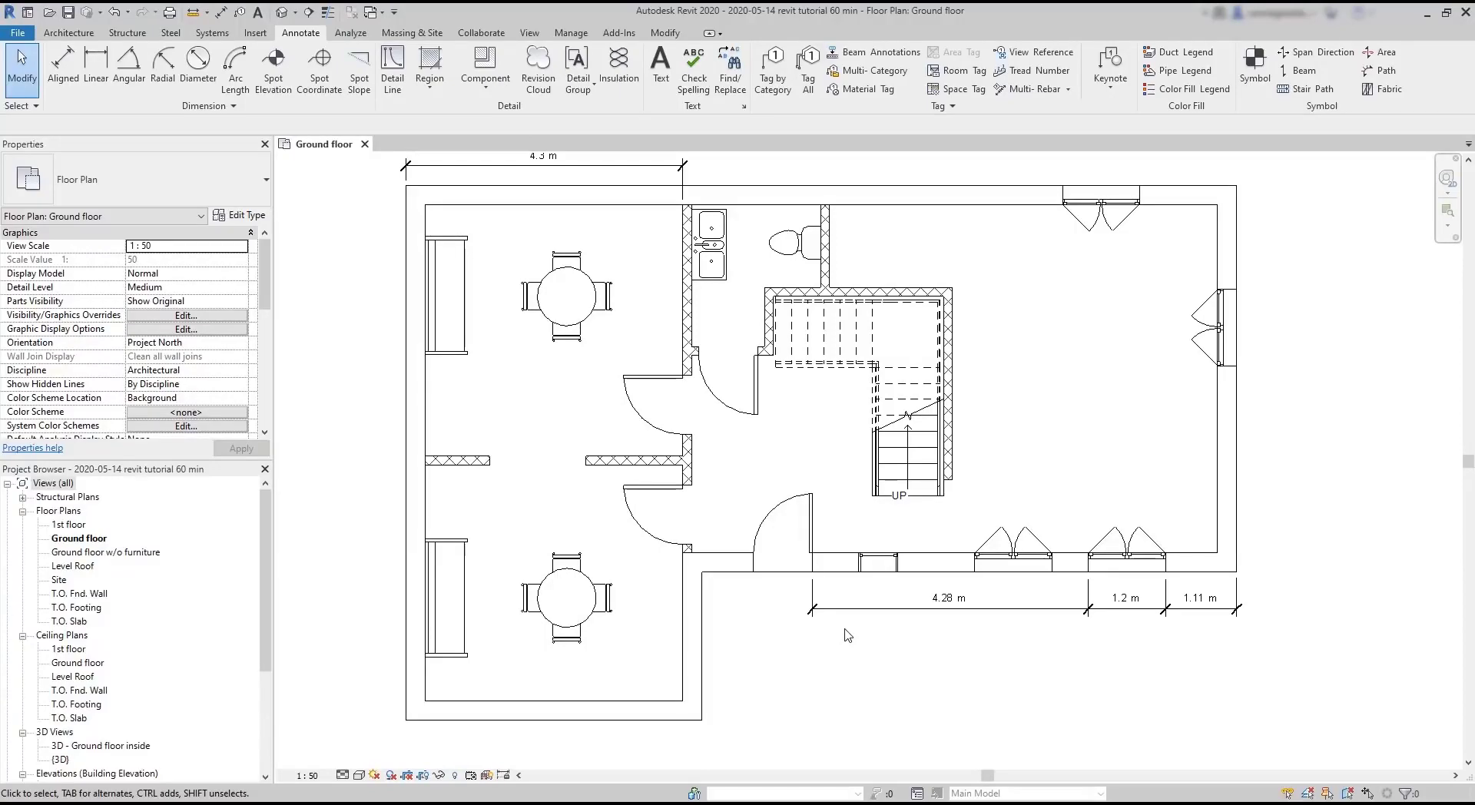
Edit the string's witness lines to add the entrance door's far edge and the fixed window's edge nearest the door.
{"action": "left_click", "coordinate": [865, 610]}
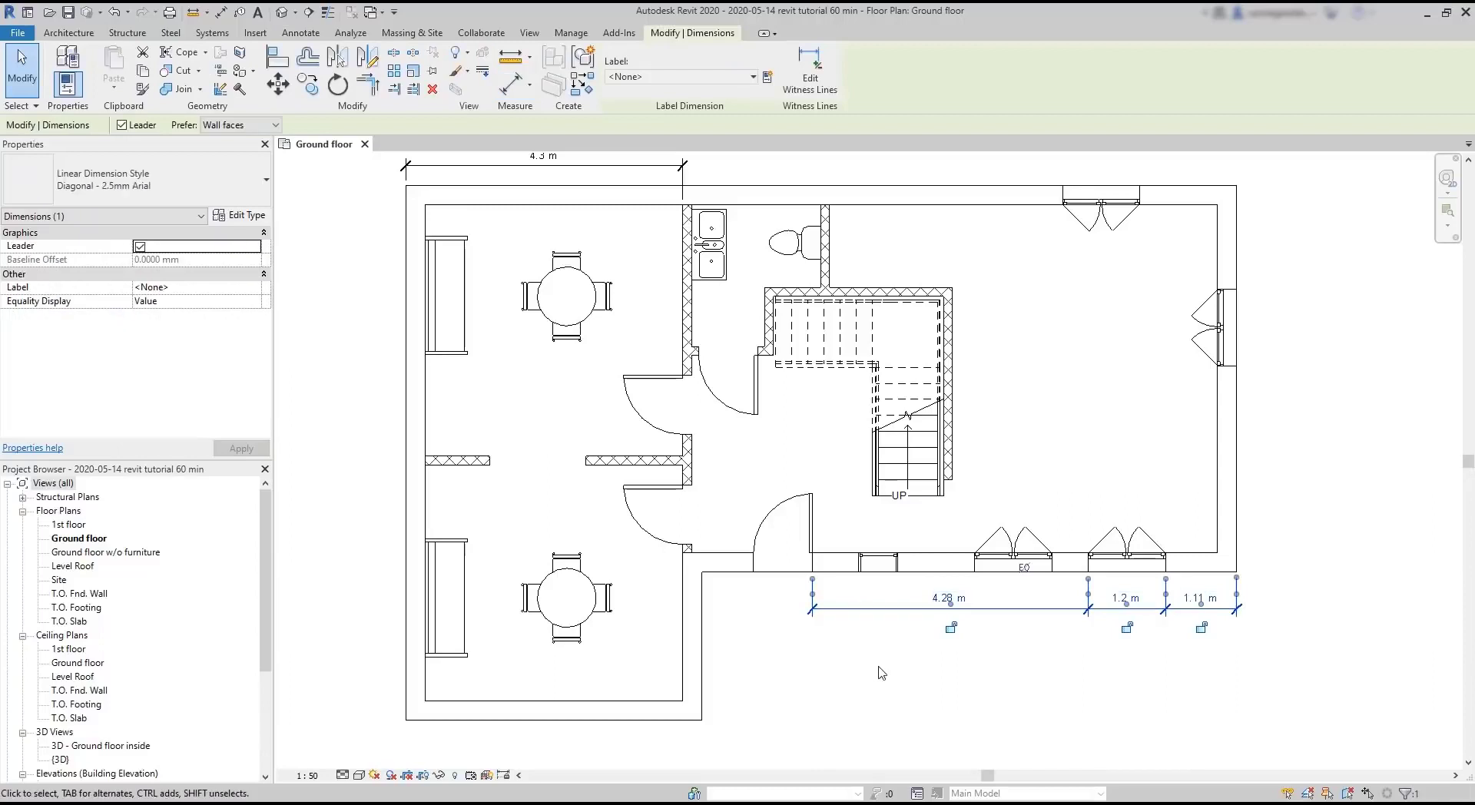
{"action": "left_click", "coordinate": [819, 78]}
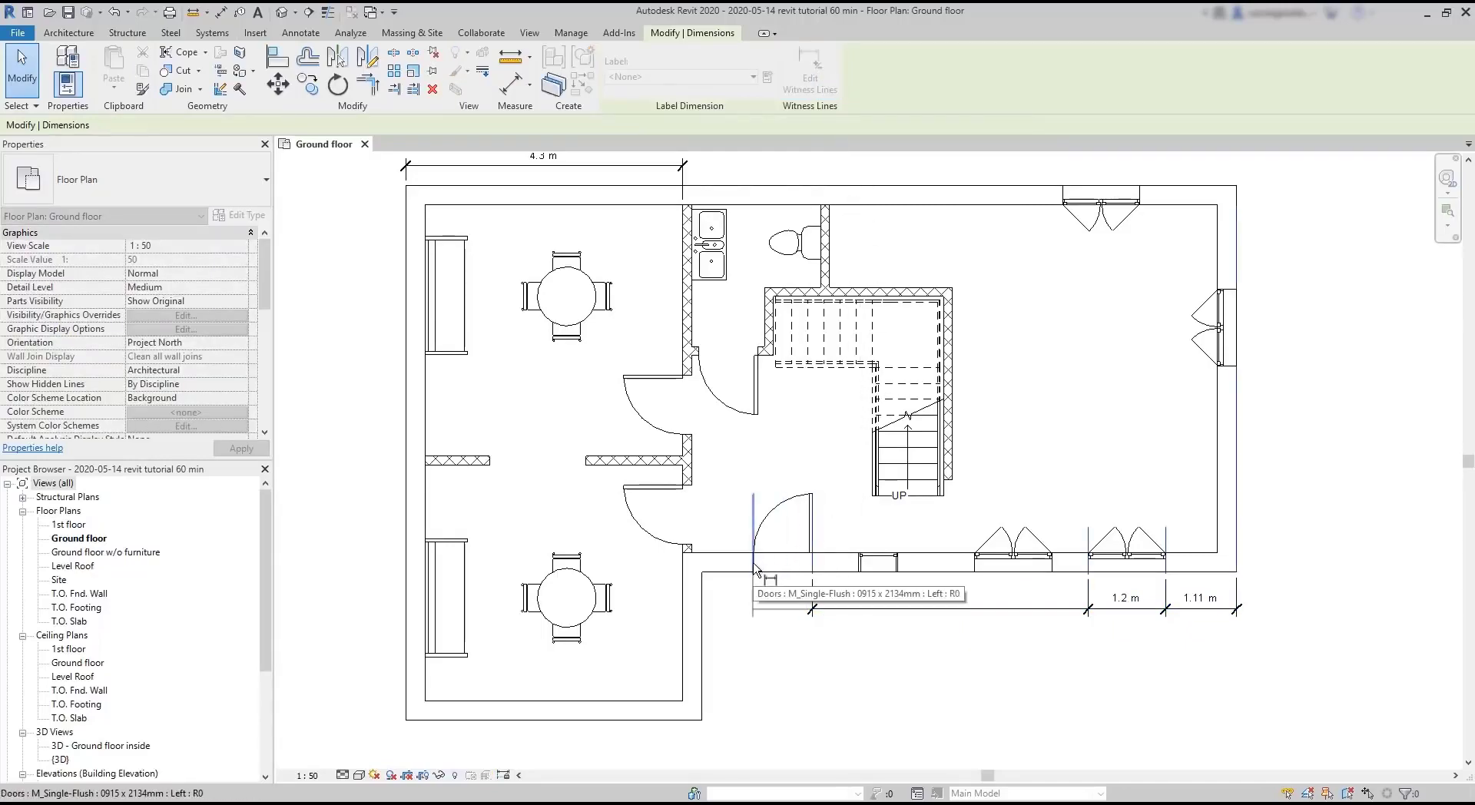
{"action": "left_click", "coordinate": [755, 570]}
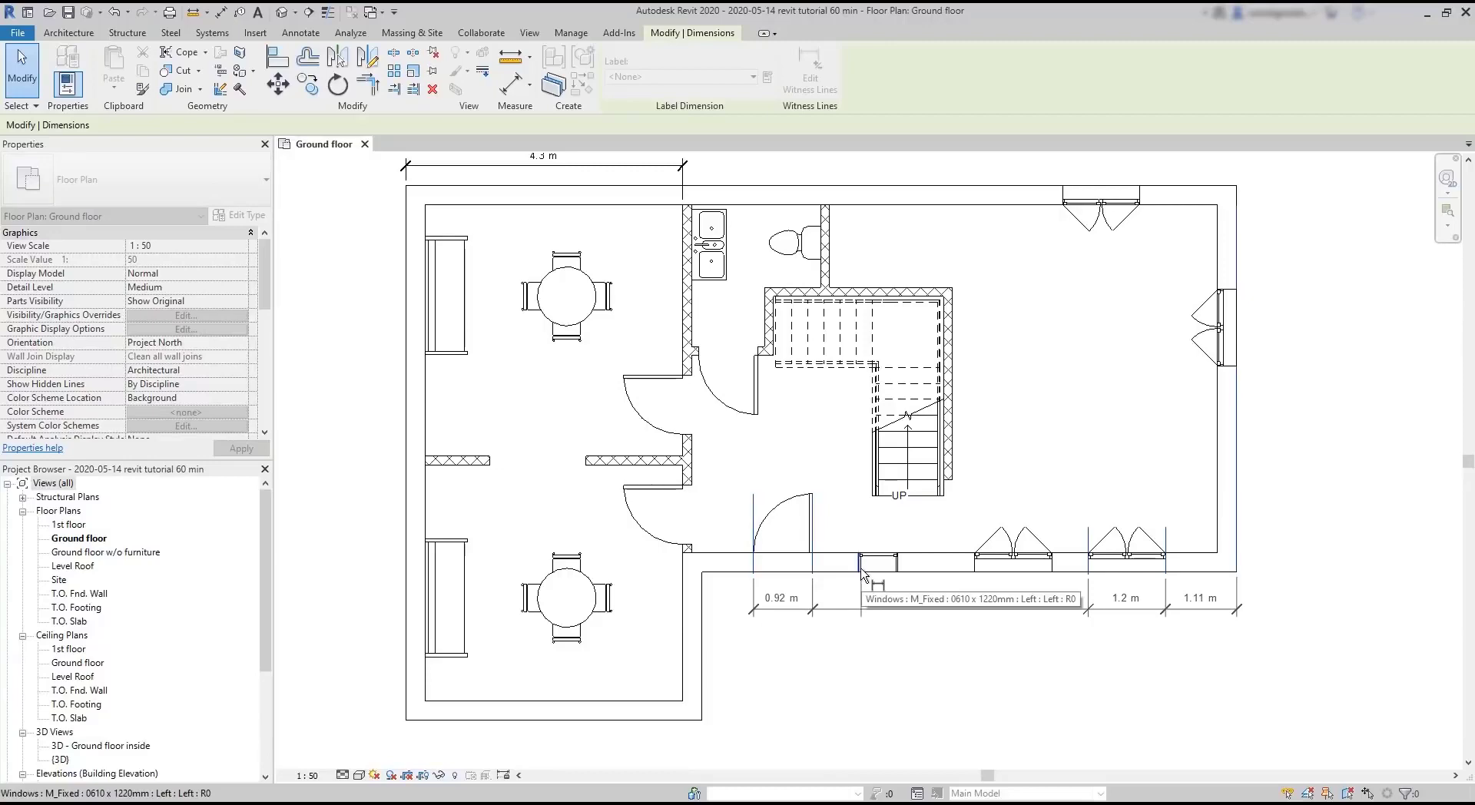
{"action": "left_click", "coordinate": [861, 571]}
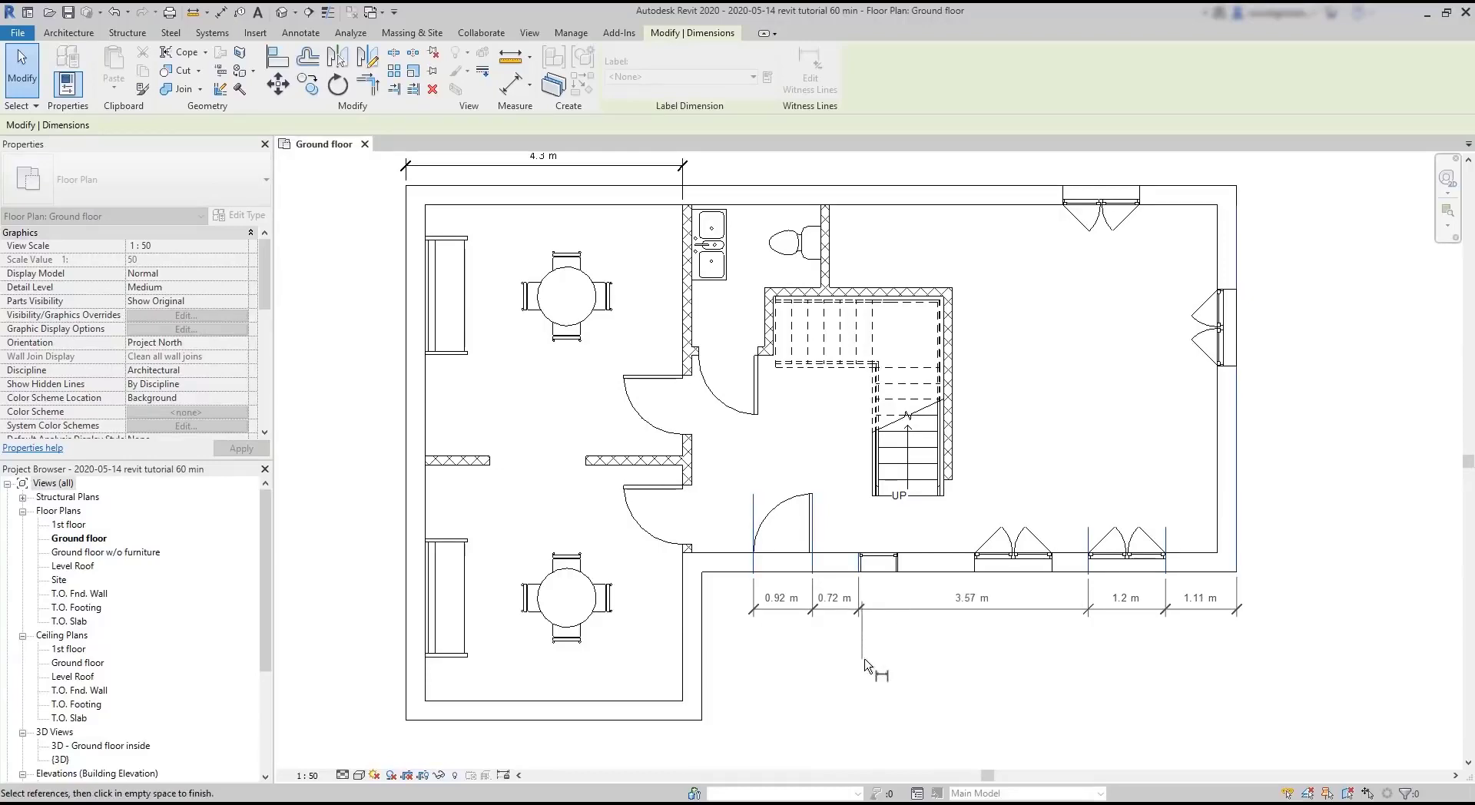
Remove the fixed window's reference from the dimension string and finish editing the witness lines.
{"action": "middle_click_drag", "start_coordinate": [868, 666], "coordinate": [715, 612]}
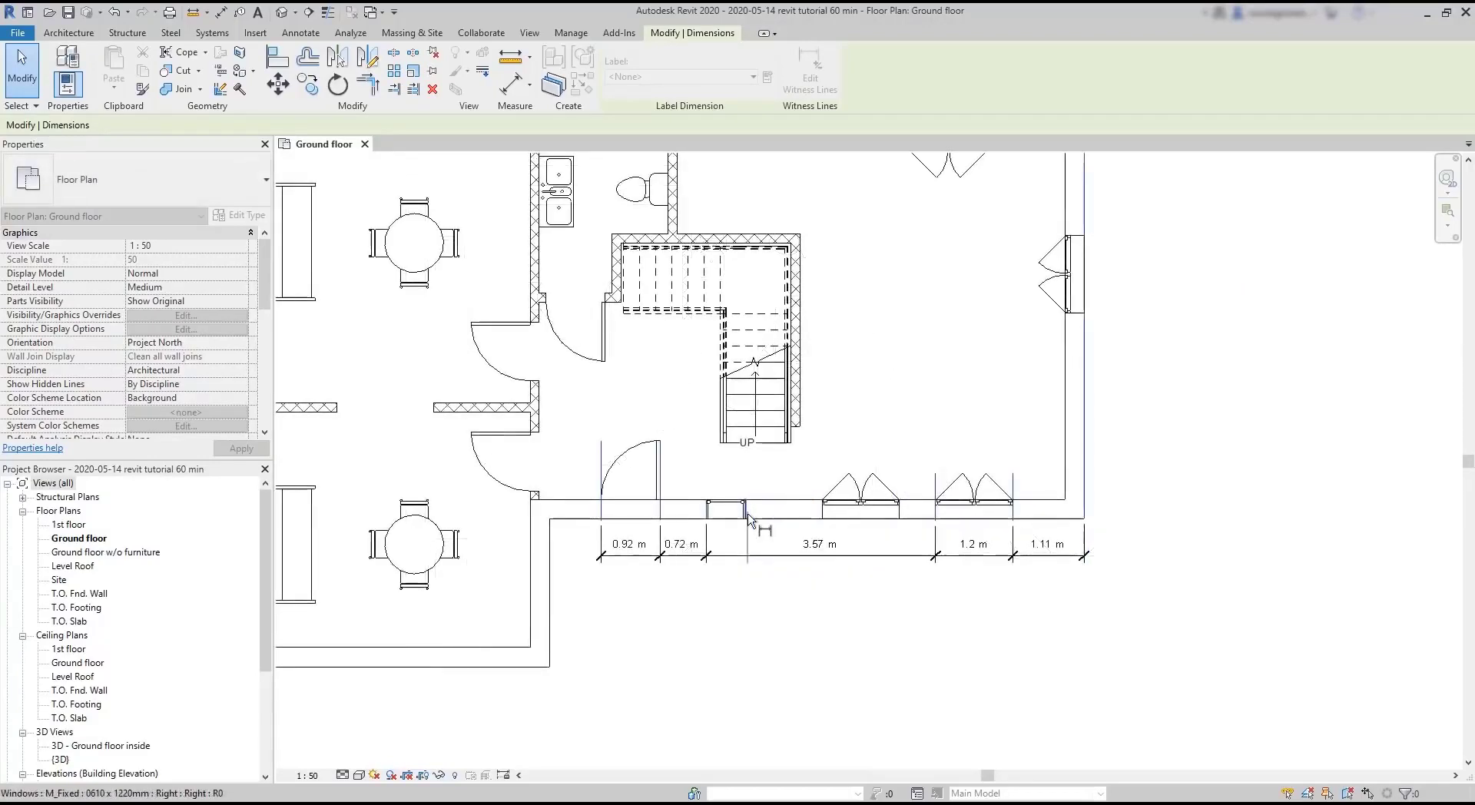
{"action": "left_click", "coordinate": [707, 518]}
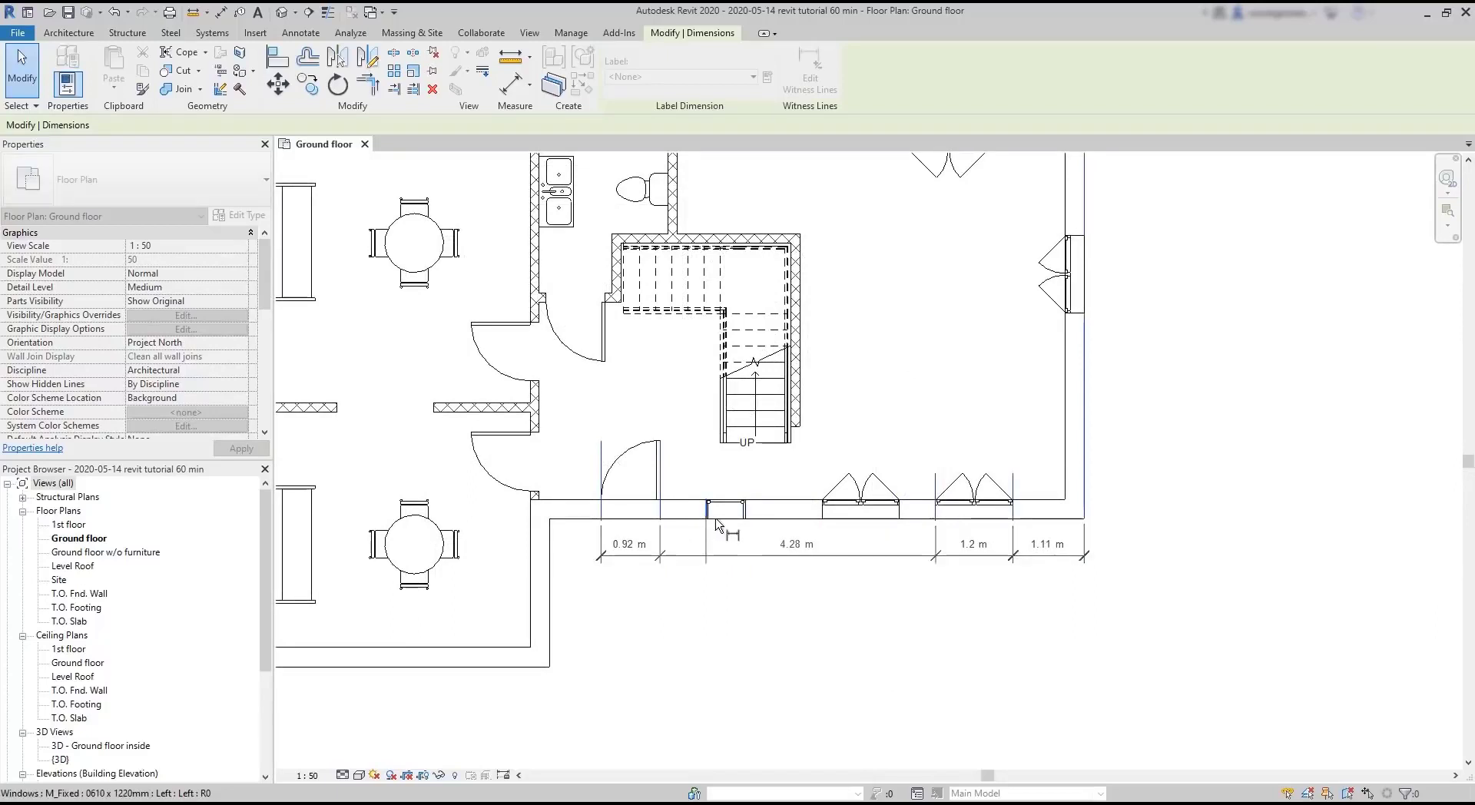
{"action": "left_click", "coordinate": [826, 611]}
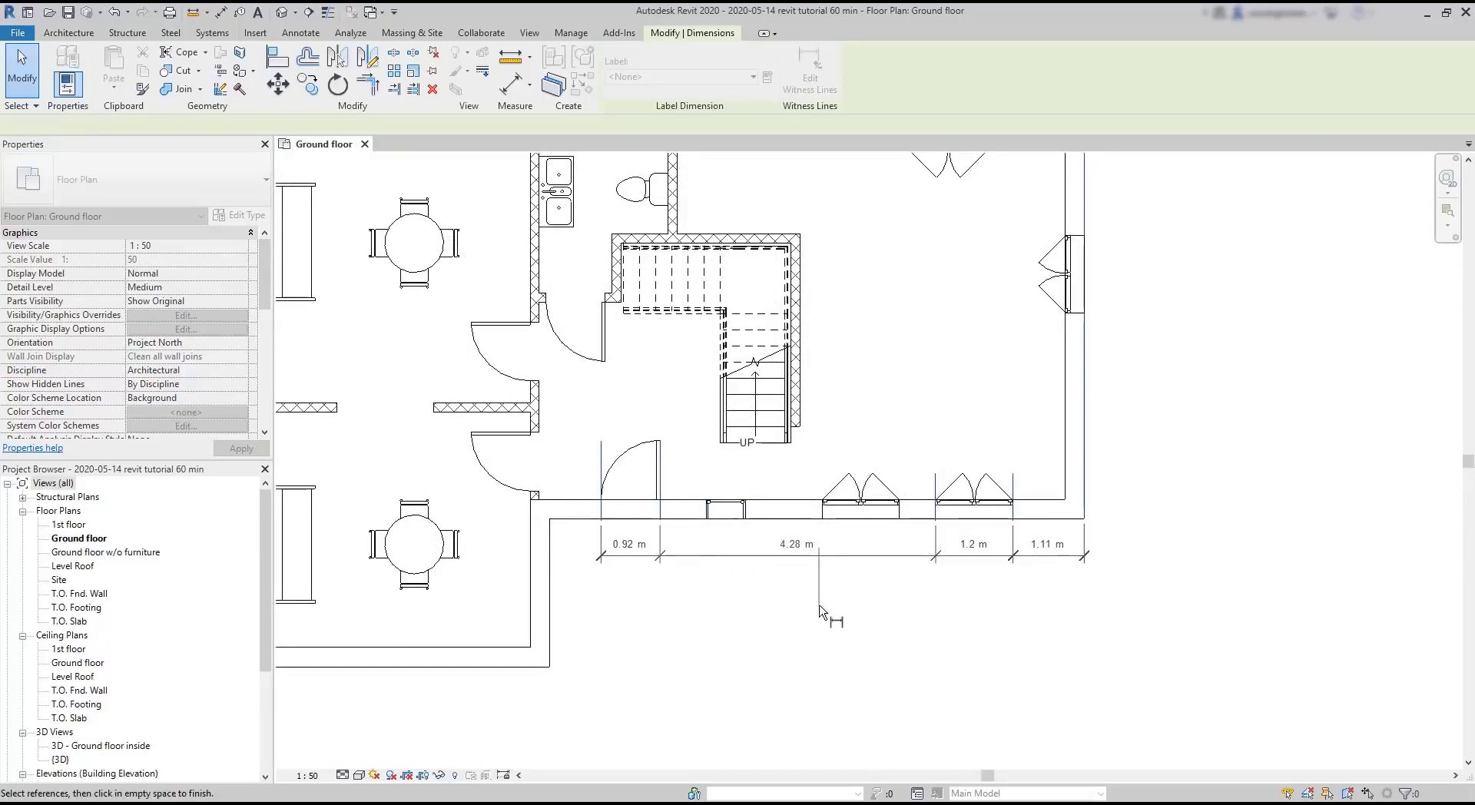
{"action": "left_click", "coordinate": [858, 606]}
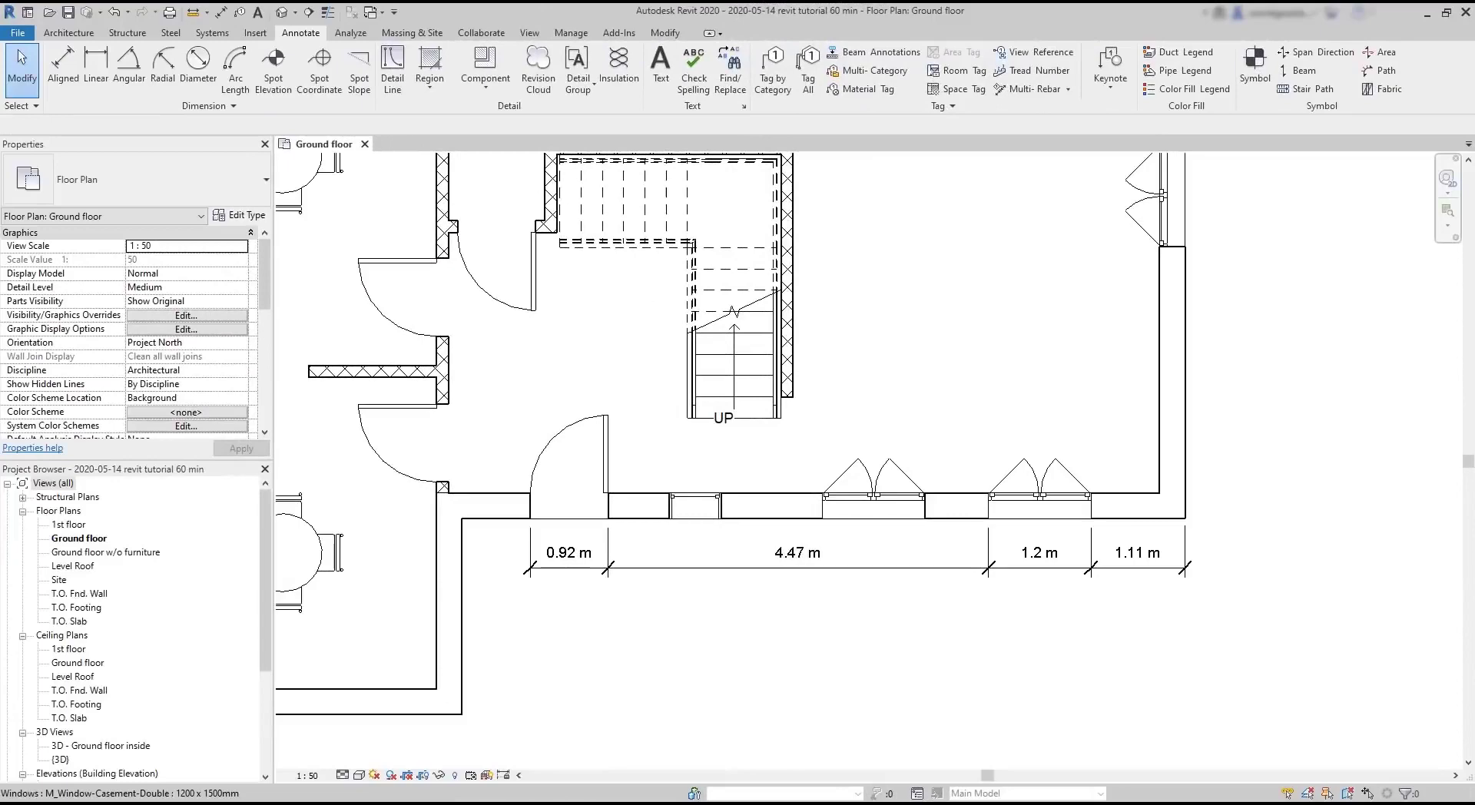
Lock the 1.11 m segment and move the right exterior wall outward to about 6.4 m from the staircase wall.
{"action": "left_click", "coordinate": [829, 573]}
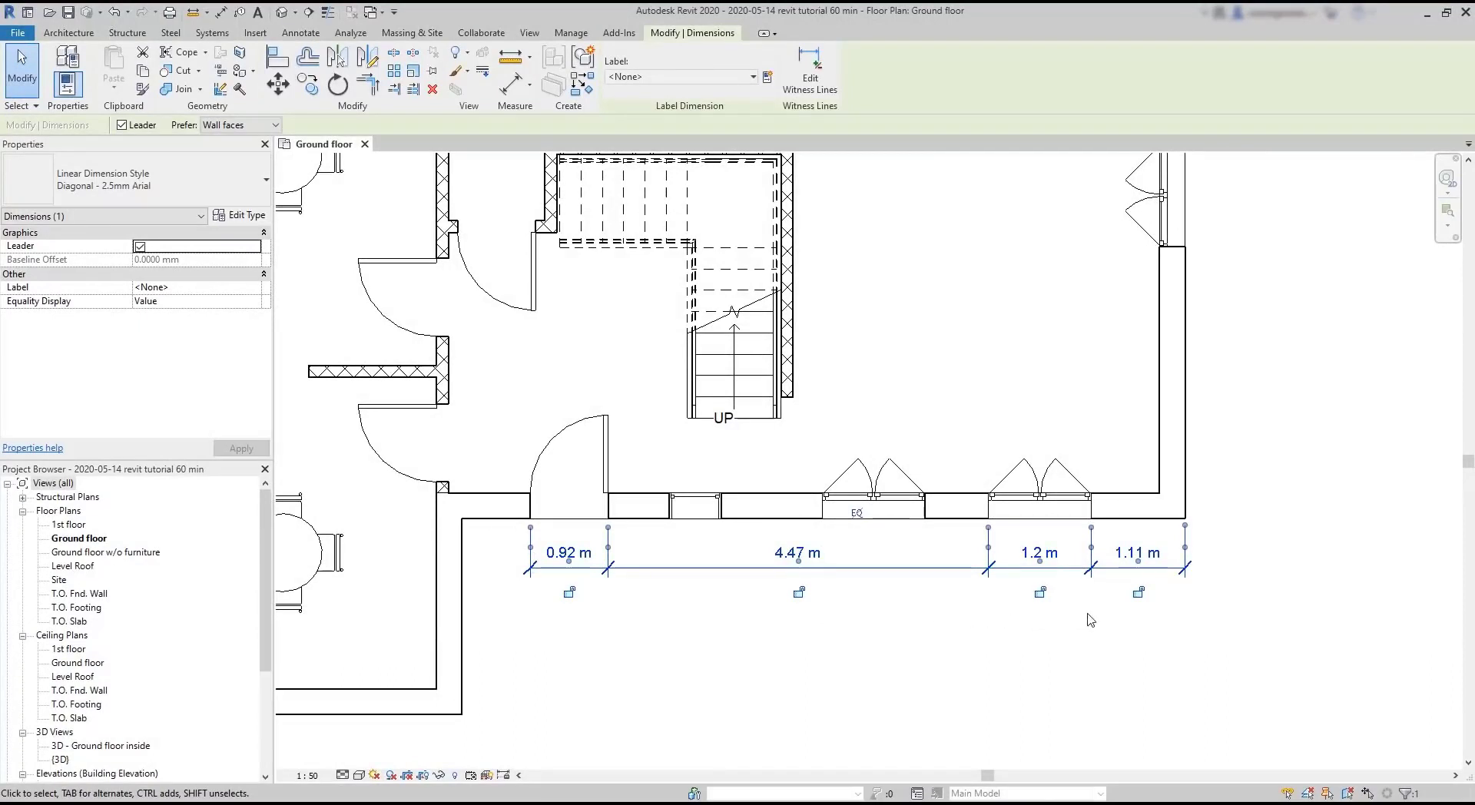
{"action": "left_click", "coordinate": [1139, 593]}
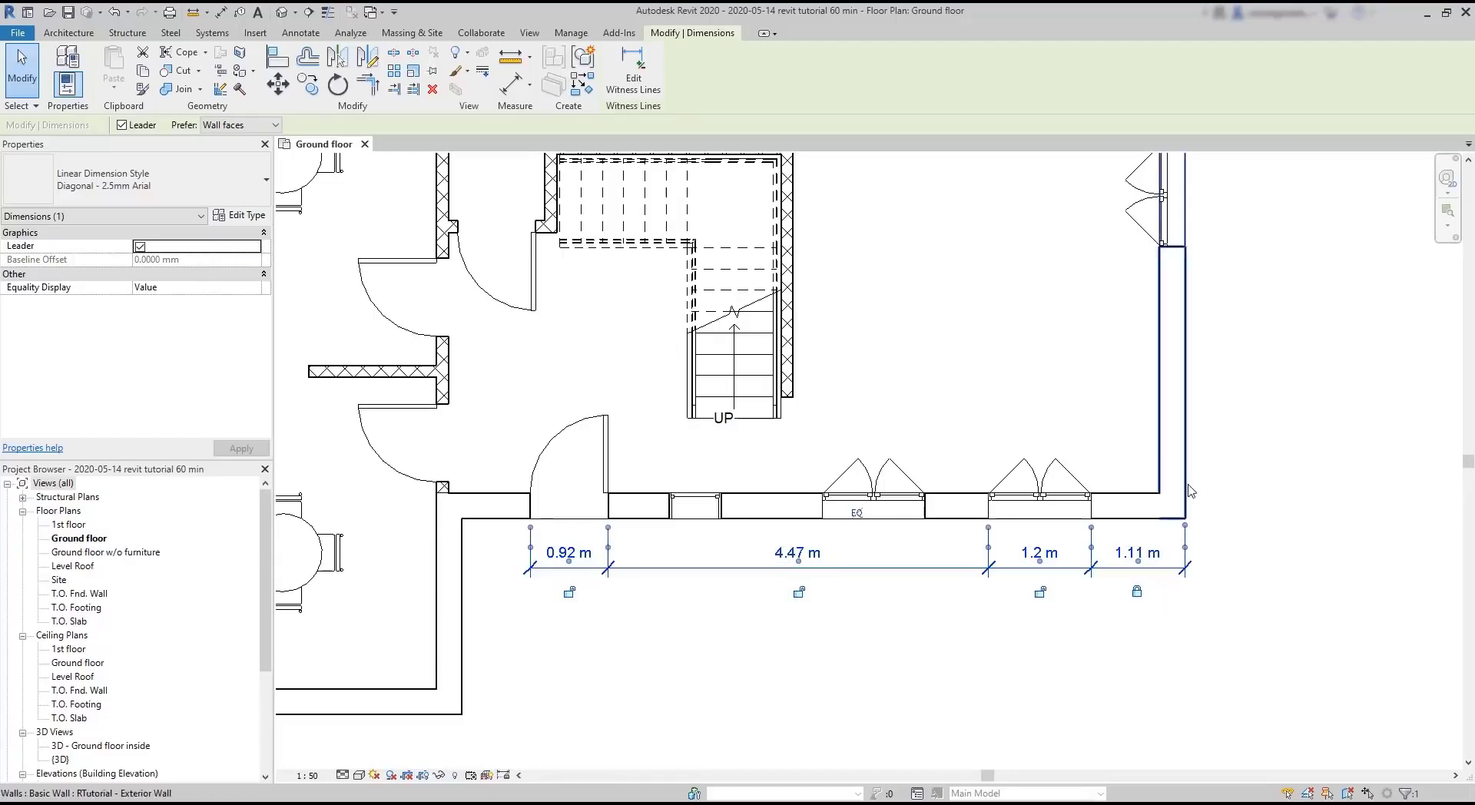
{"action": "left_click", "coordinate": [1177, 457]}
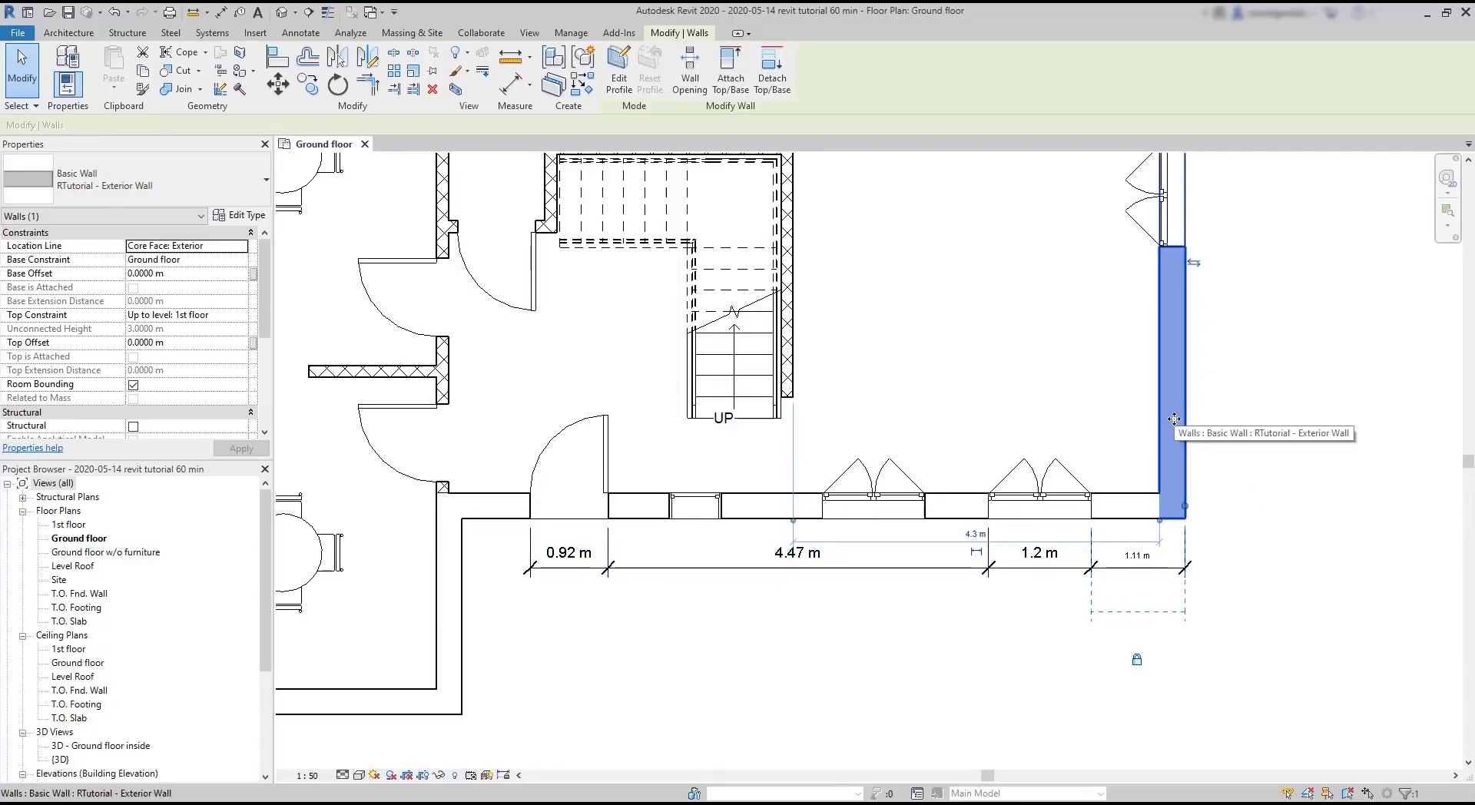
{"action": "left_click_drag", "start_coordinate": [1174, 419], "coordinate": [1349, 421]}
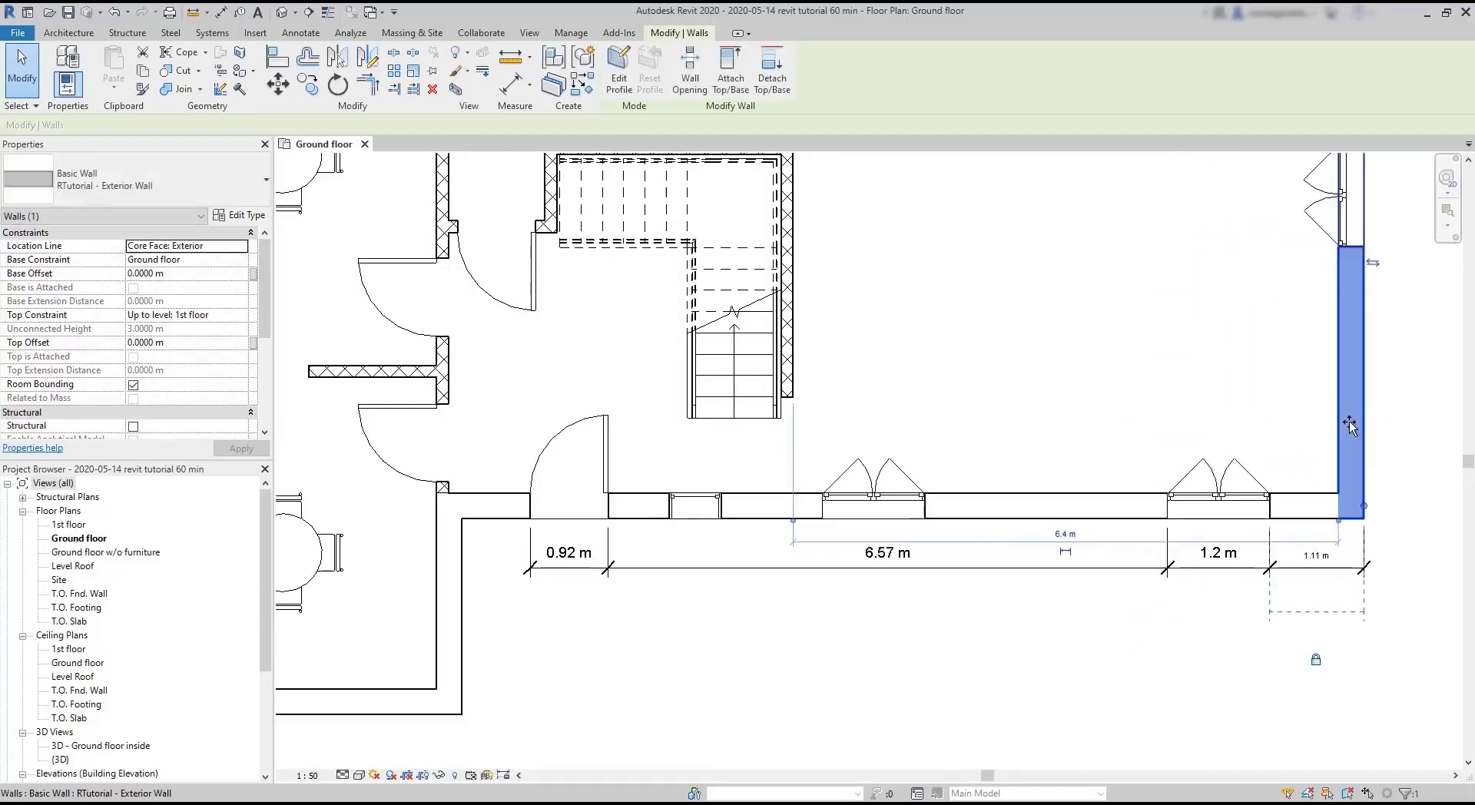
Set the distance between the staircase wall and the right exterior wall to 5 m.
{"action": "left_click", "coordinate": [1066, 535]}
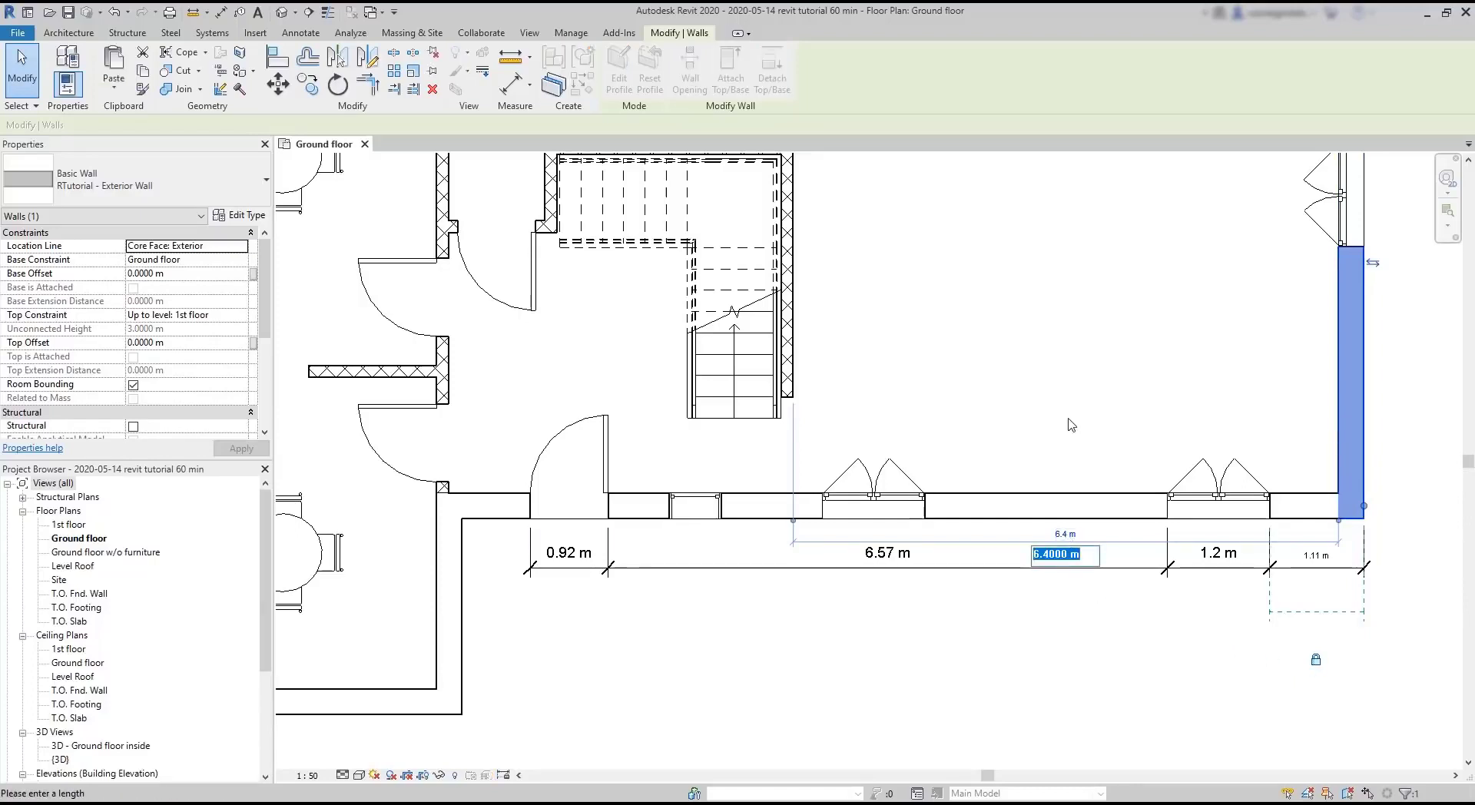
{"action": "type", "text": "5"}
{"action": "key", "text": "Return"}
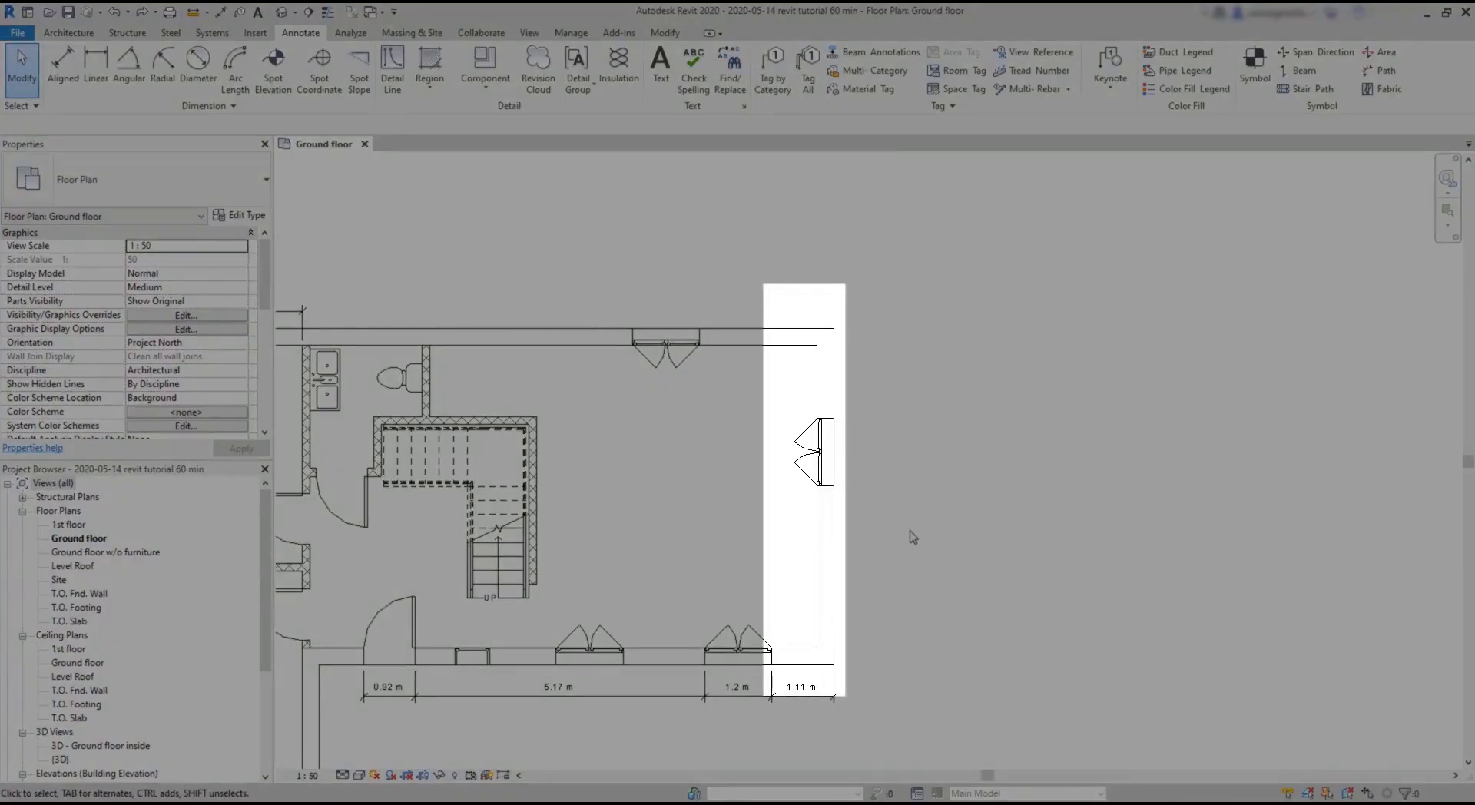
Copy the double window in the right exterior wall along that wall toward the lower corner.
{"action": "left_click", "coordinate": [670, 34]}
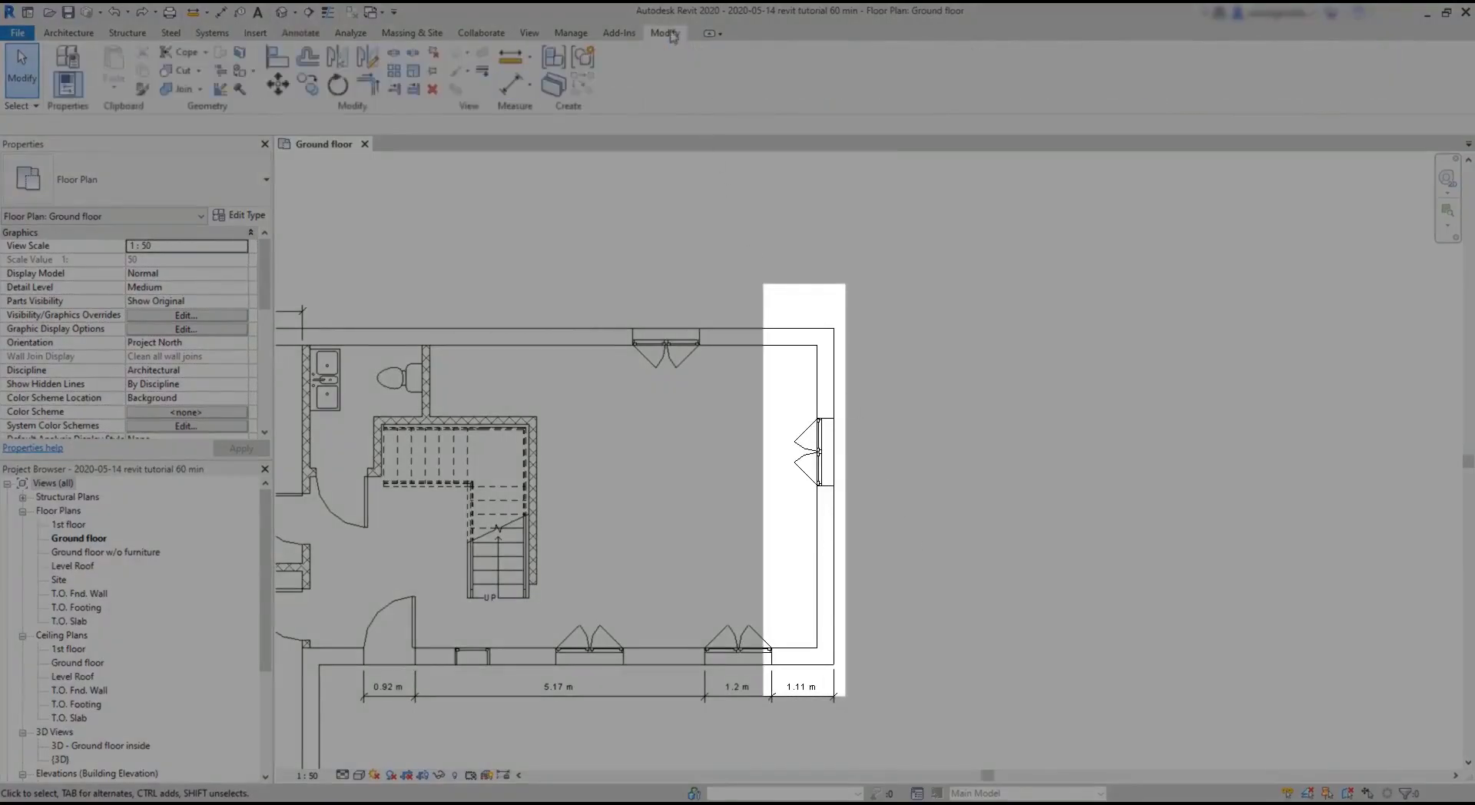
{"action": "left_click", "coordinate": [308, 86]}
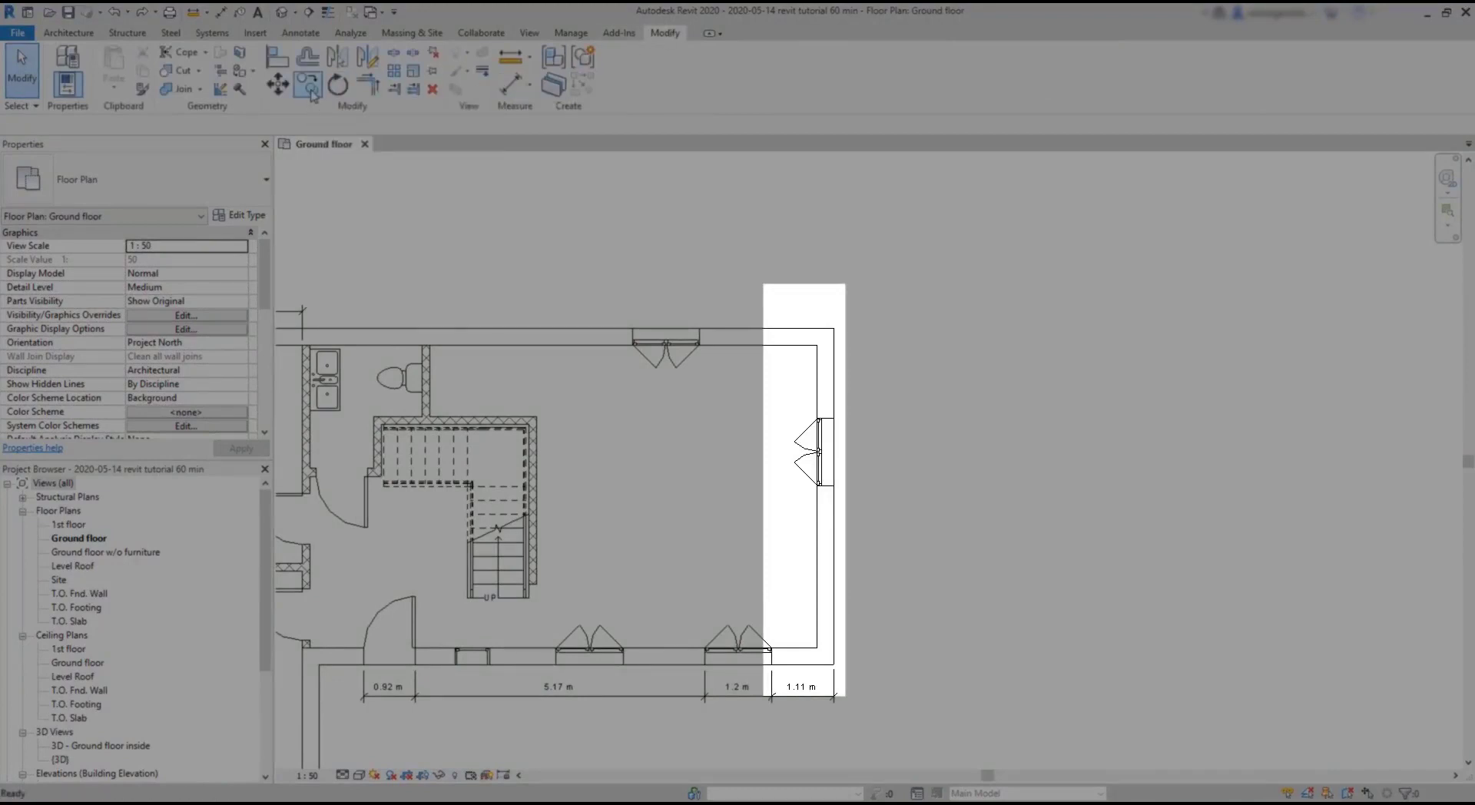
{"action": "left_click", "coordinate": [820, 477]}
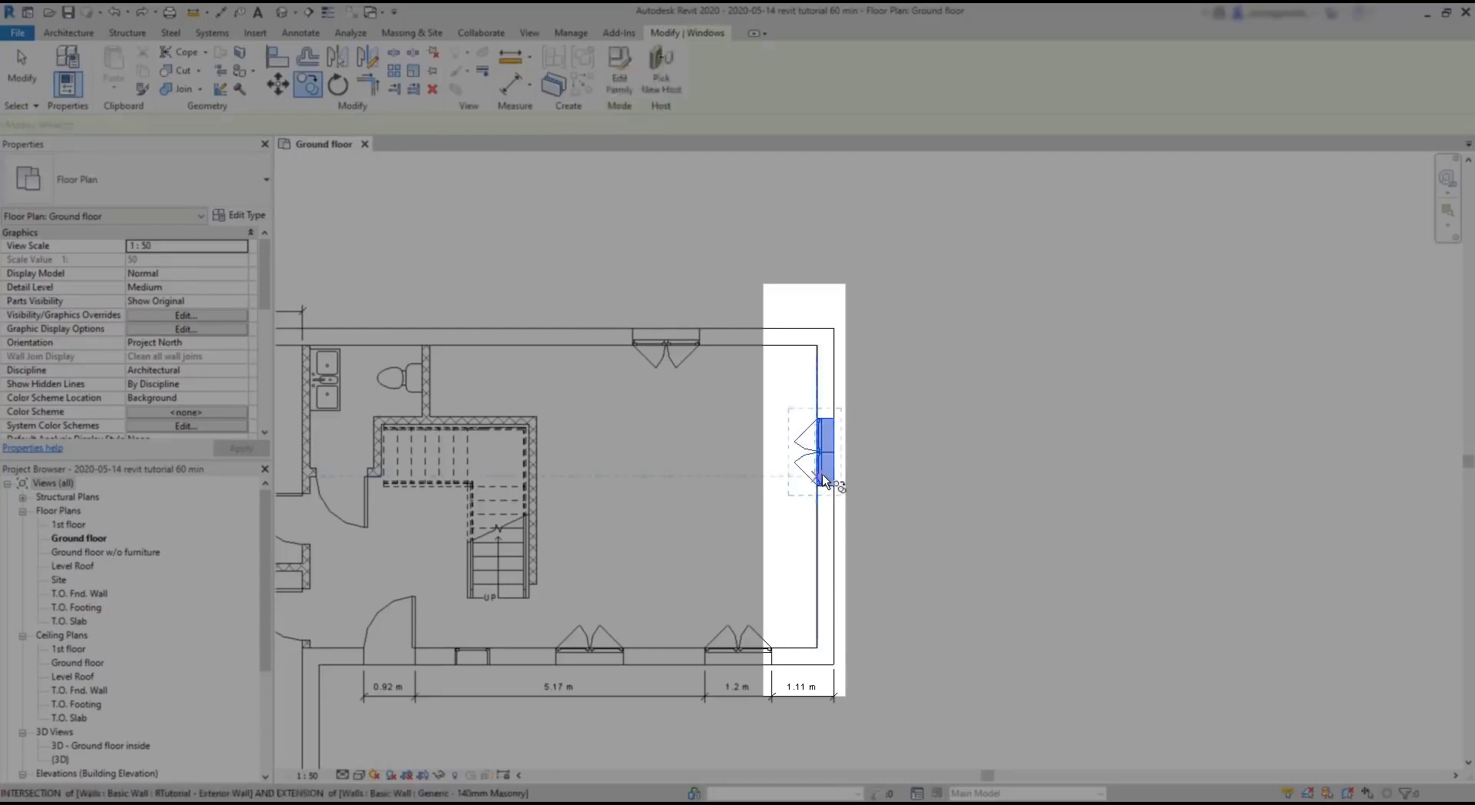
{"action": "key", "text": "Return"}
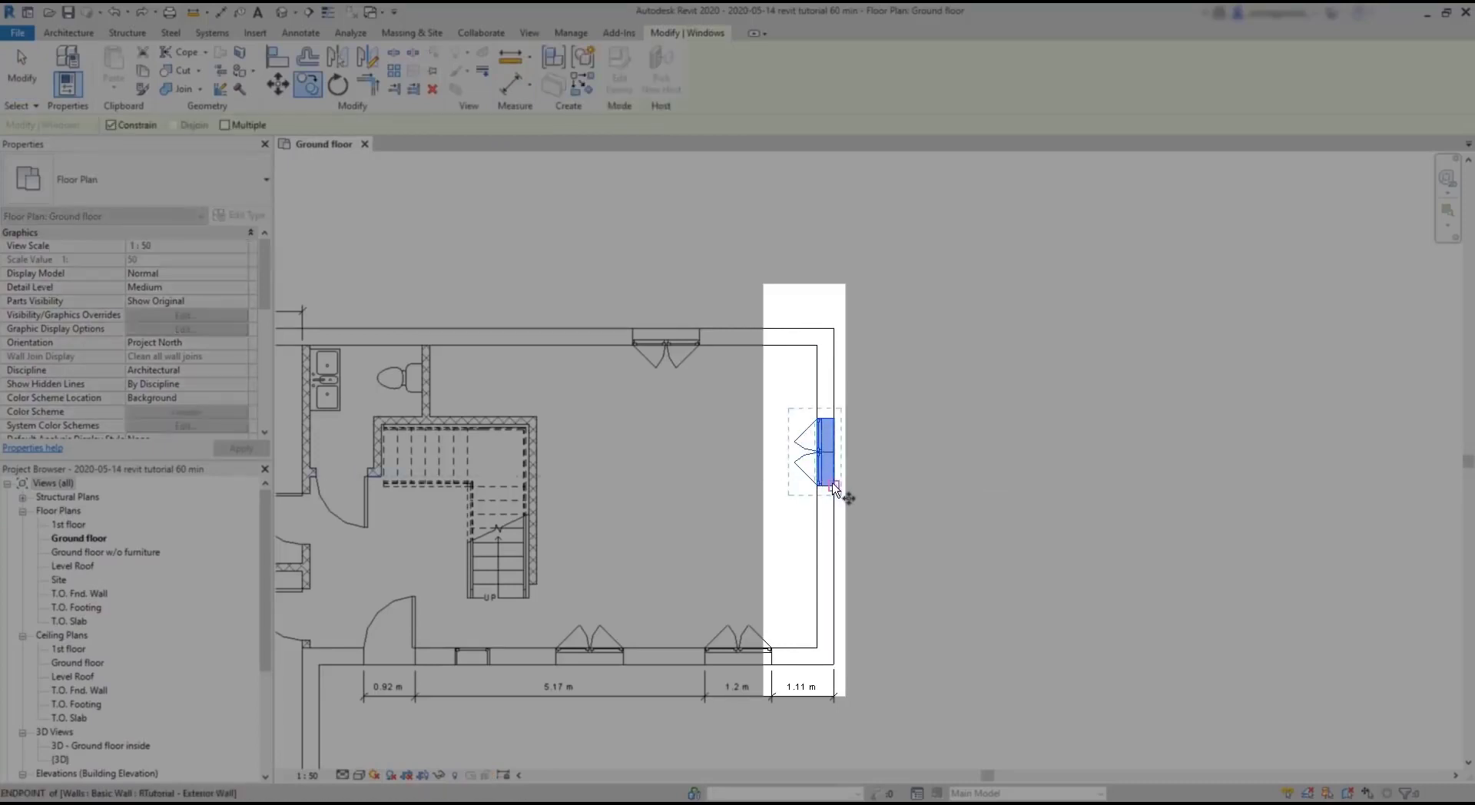
{"action": "left_click", "coordinate": [834, 485]}
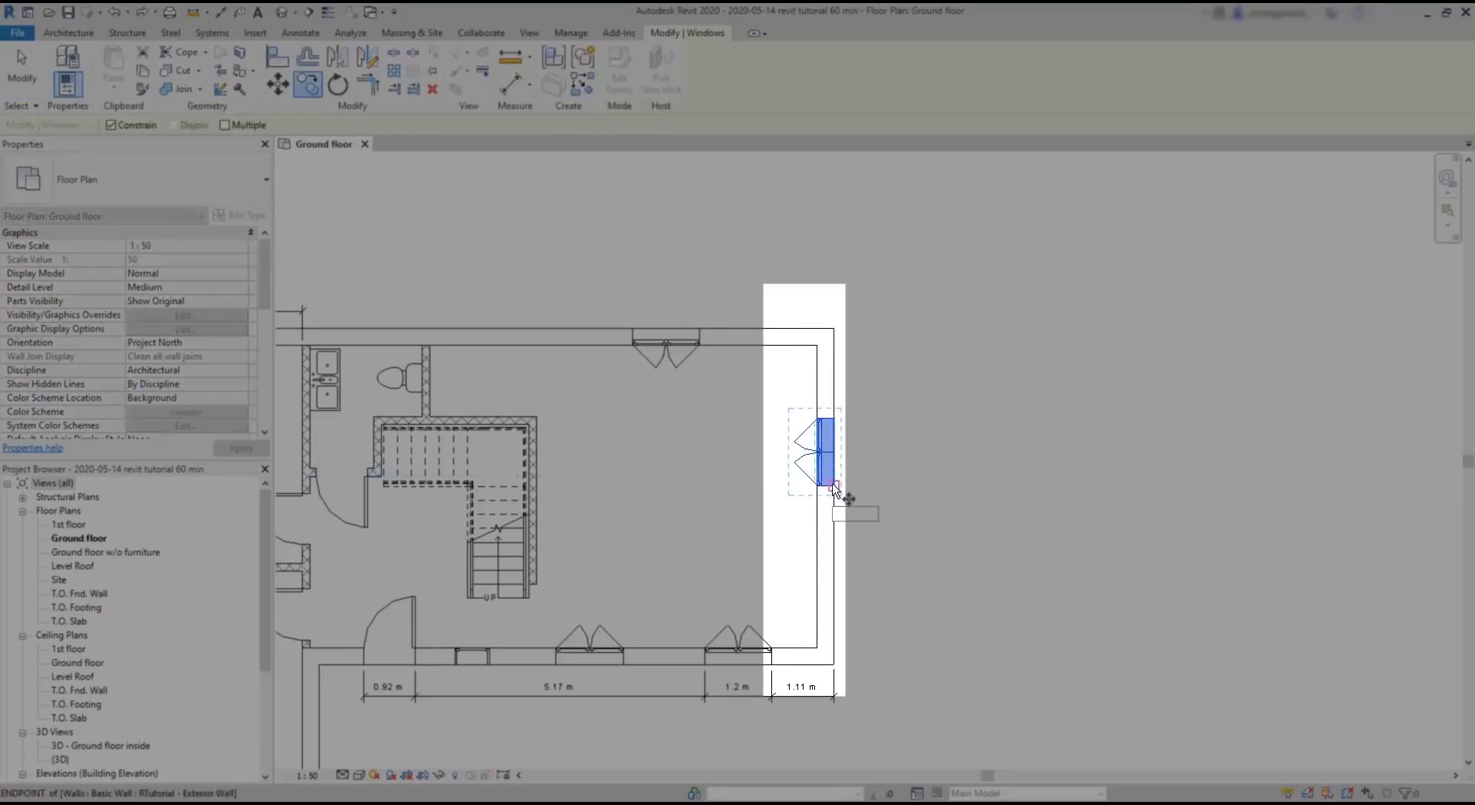
{"action": "left_click", "coordinate": [831, 597]}
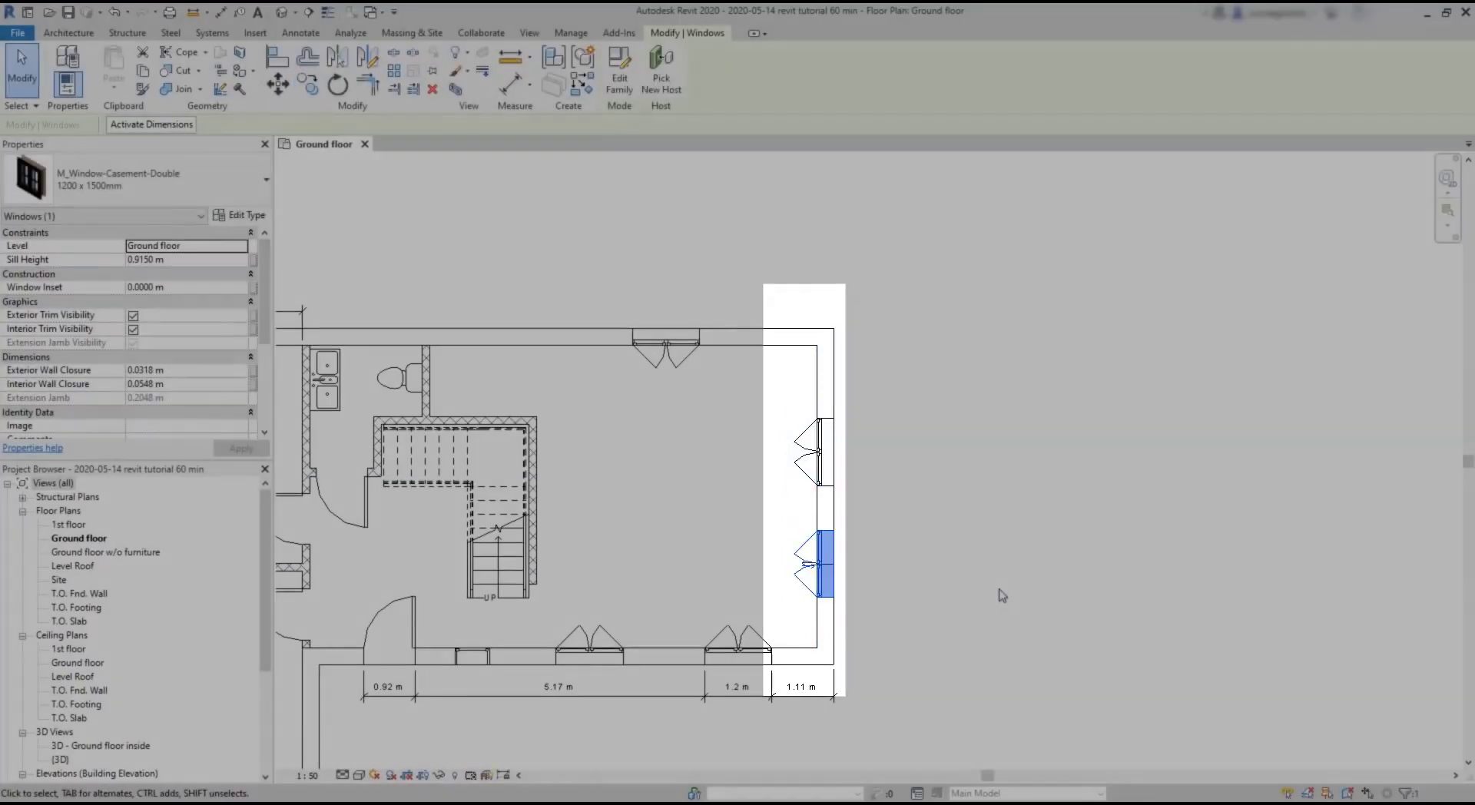
{"action": "key", "text": "Escape"}
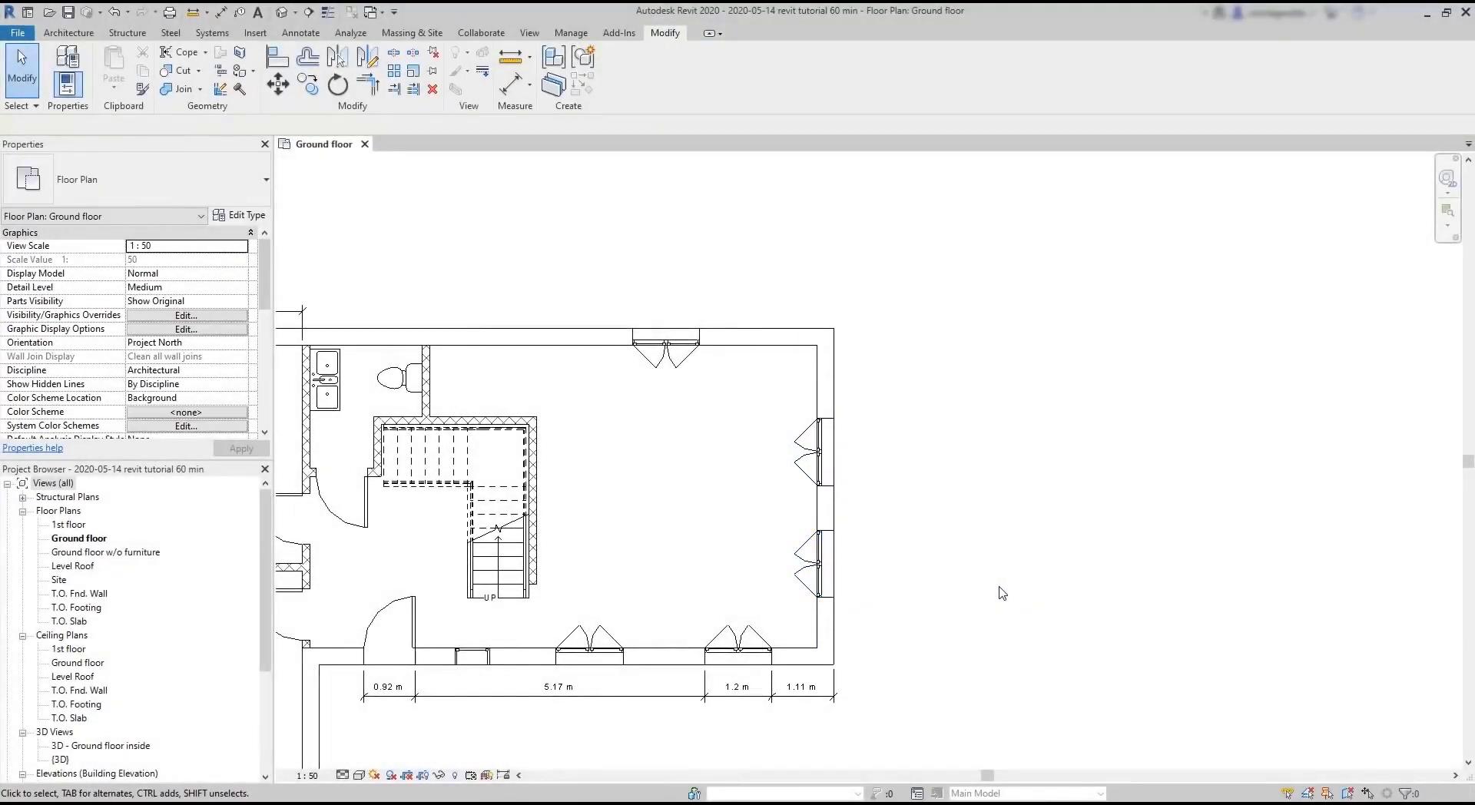
Start an aligned dimension and set it to pick Entire Walls.
{"action": "left_click", "coordinate": [300, 34]}
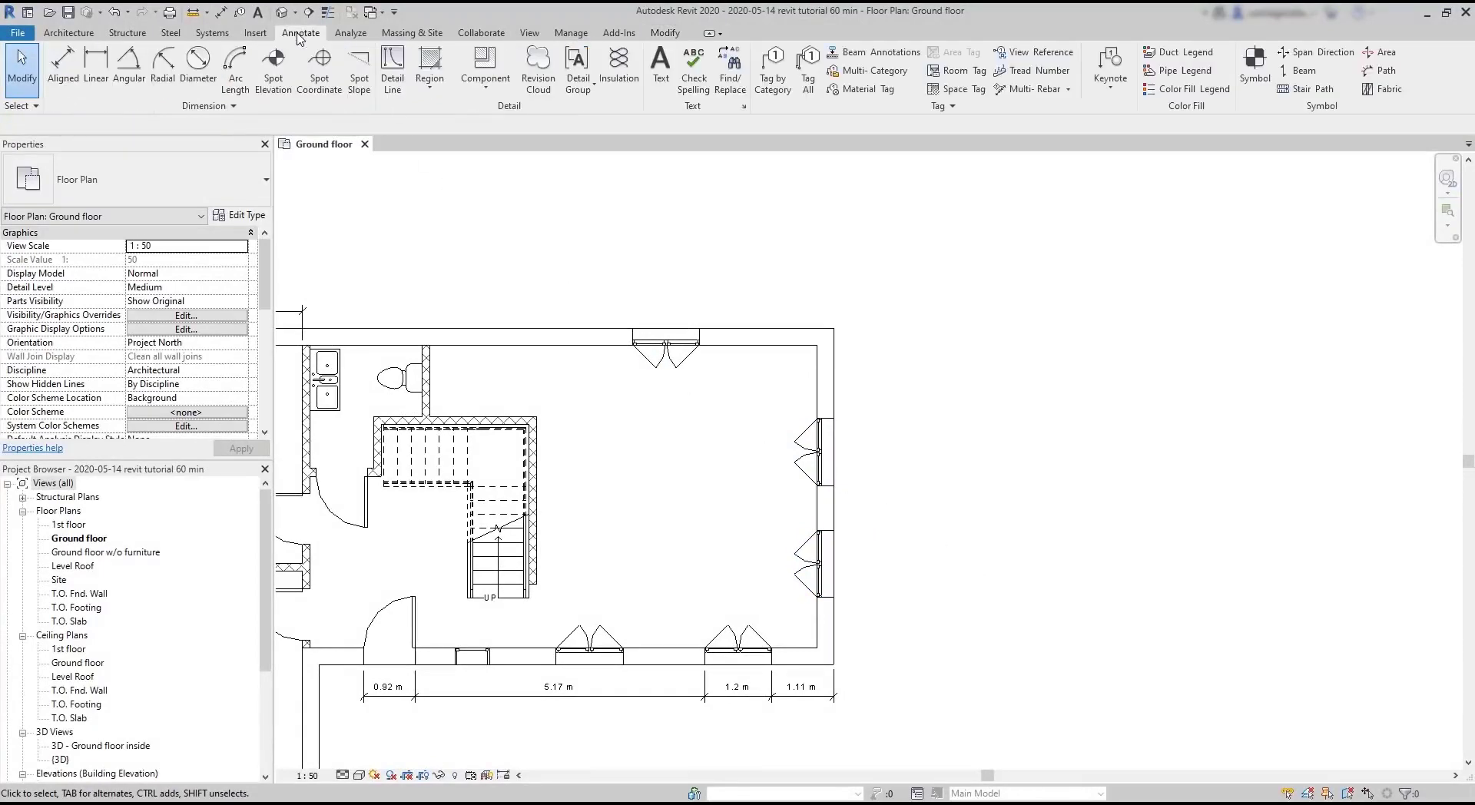
{"action": "left_click", "coordinate": [66, 66]}
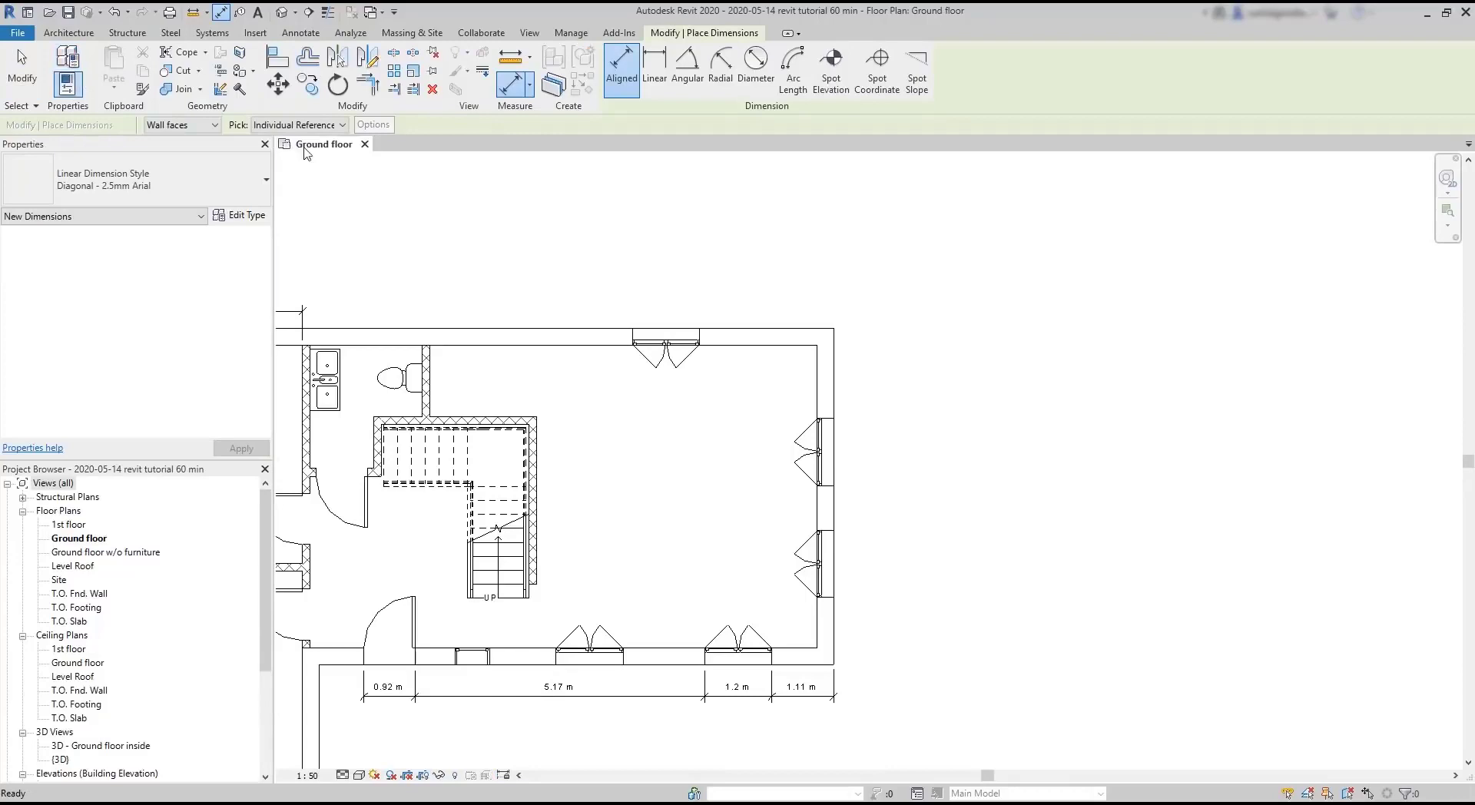
{"action": "left_click", "coordinate": [340, 127]}
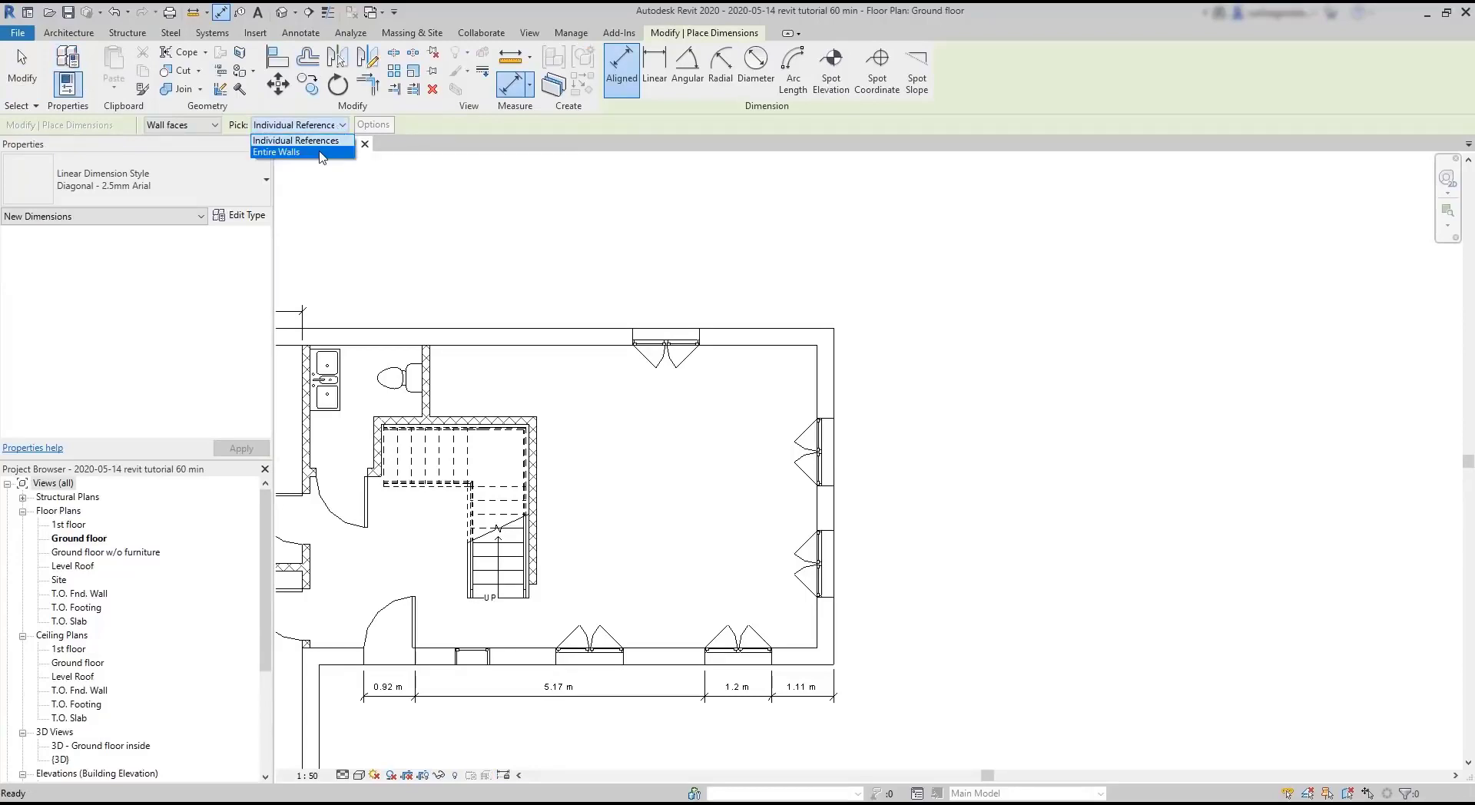
{"action": "left_click", "coordinate": [321, 153]}
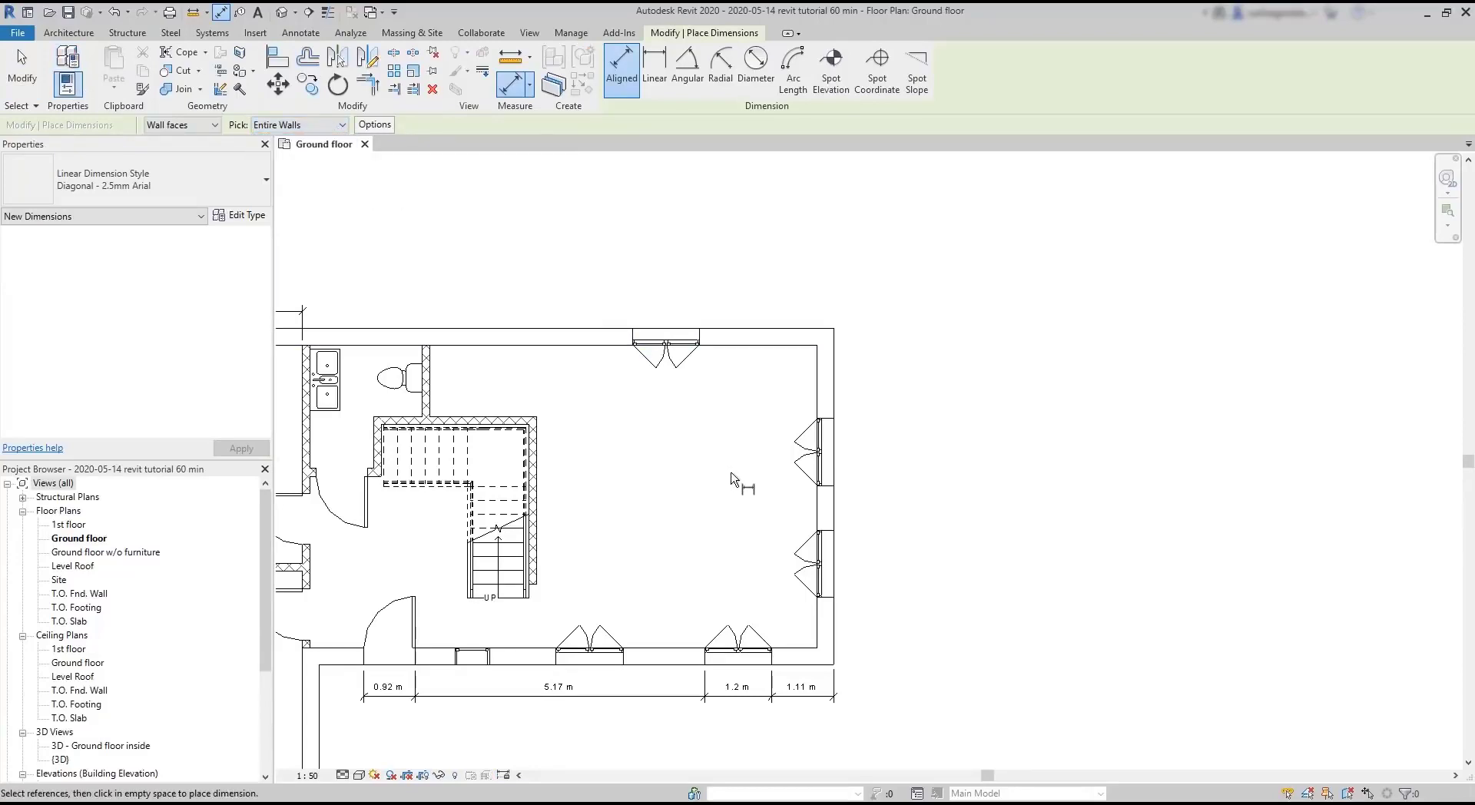
Dimension the entire right exterior wall using opening centers as references and leaving out intersecting walls.
{"action": "left_click", "coordinate": [386, 129]}
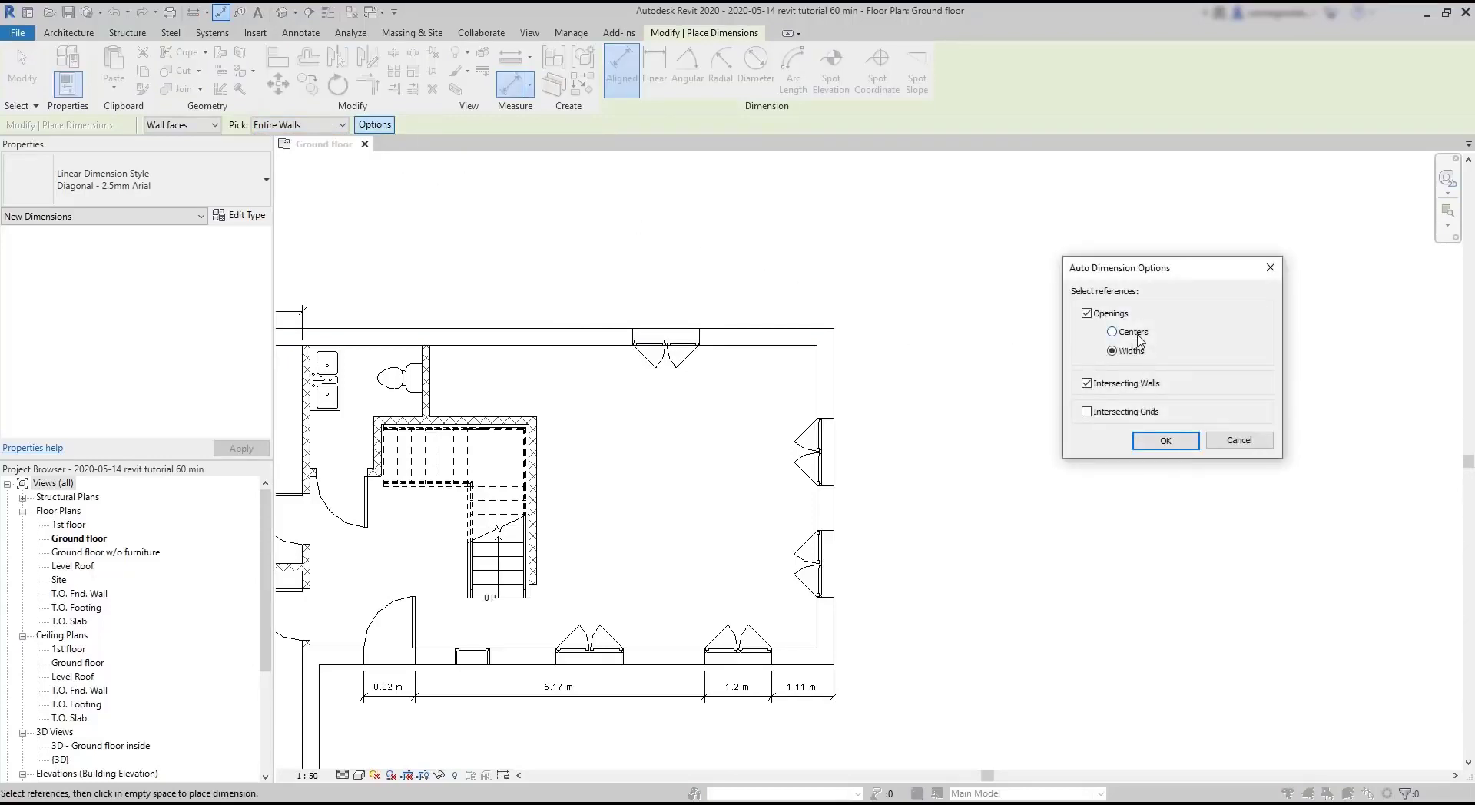
{"action": "left_click", "coordinate": [1138, 338]}
{"action": "left_click", "coordinate": [1087, 384]}
{"action": "left_click", "coordinate": [1166, 441]}
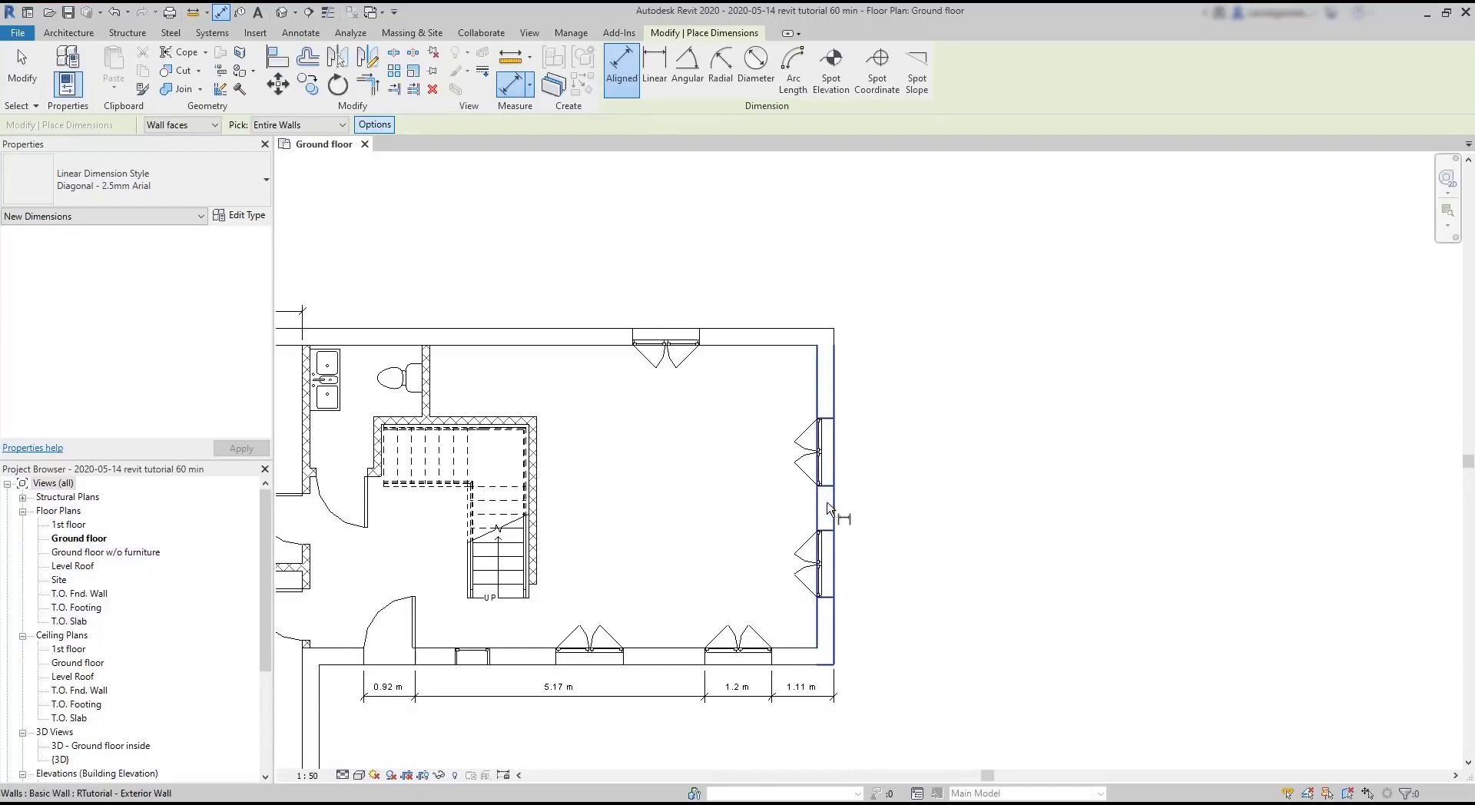
{"action": "left_click", "coordinate": [827, 515]}
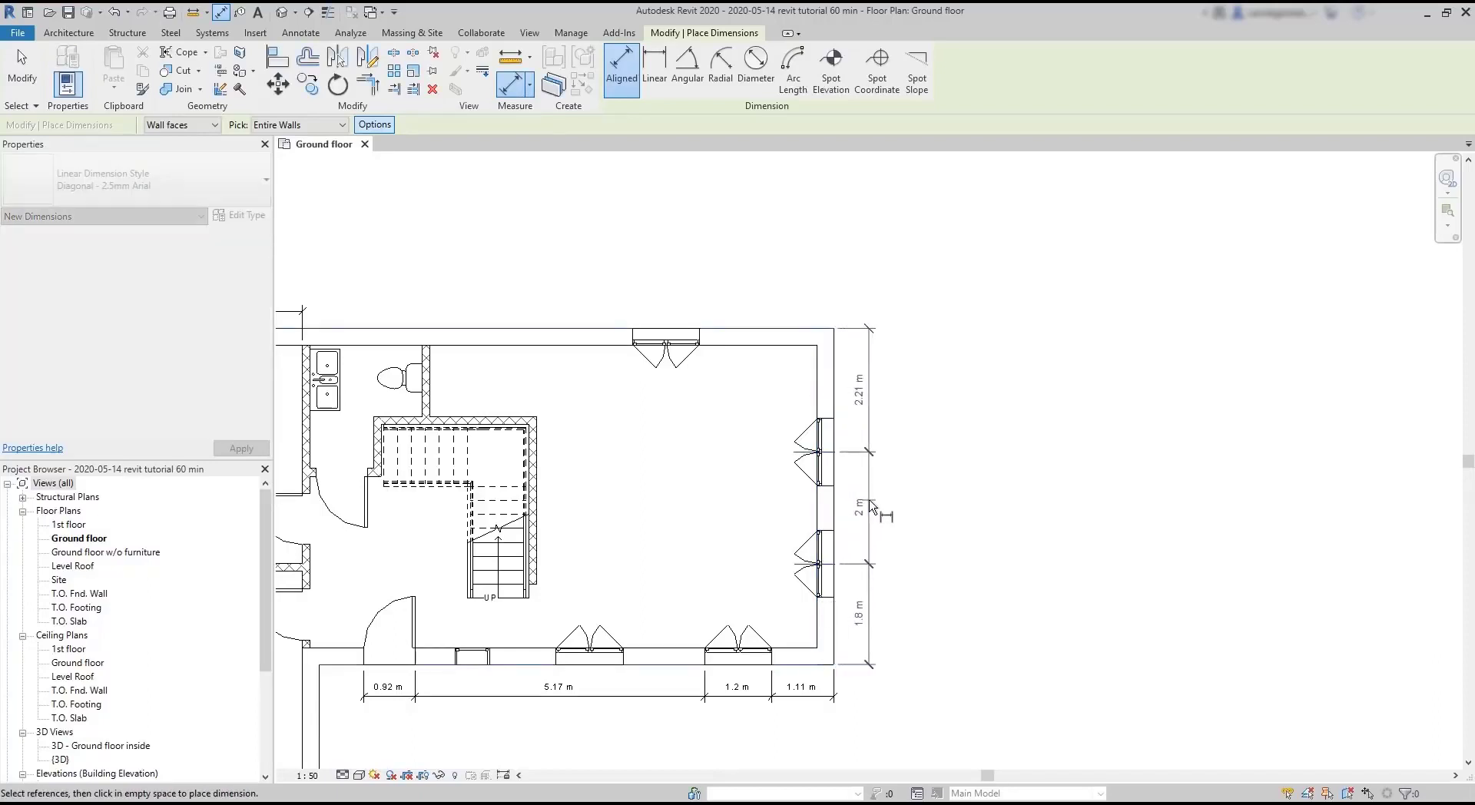
{"action": "left_click", "coordinate": [870, 503]}
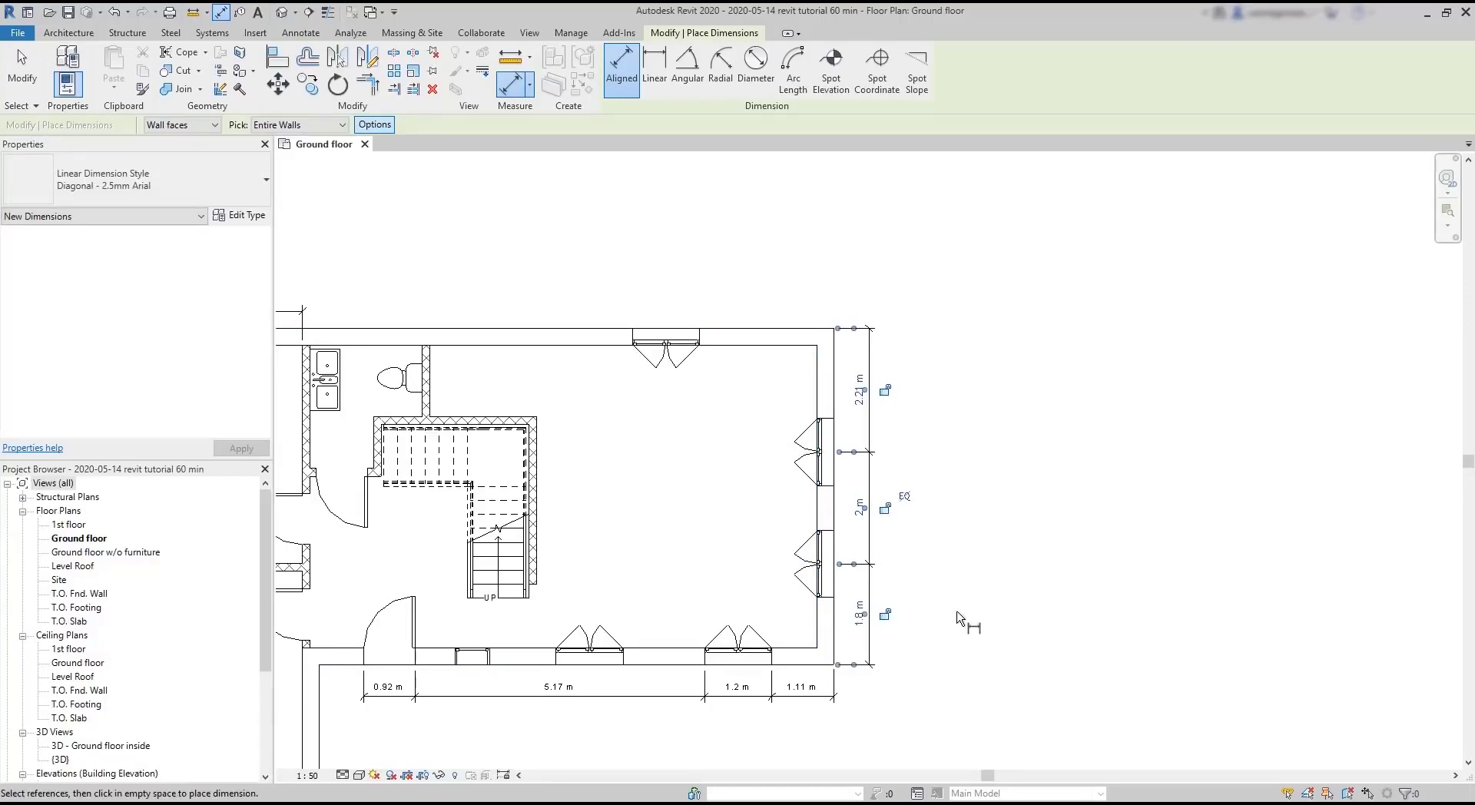
Make the right wall's dimension segments equal and move the upper exterior wall outward to about 6.8 m overall.
{"action": "scroll", "coordinate": [962, 607], "scroll_direction": "up", "scroll_amount": 3}
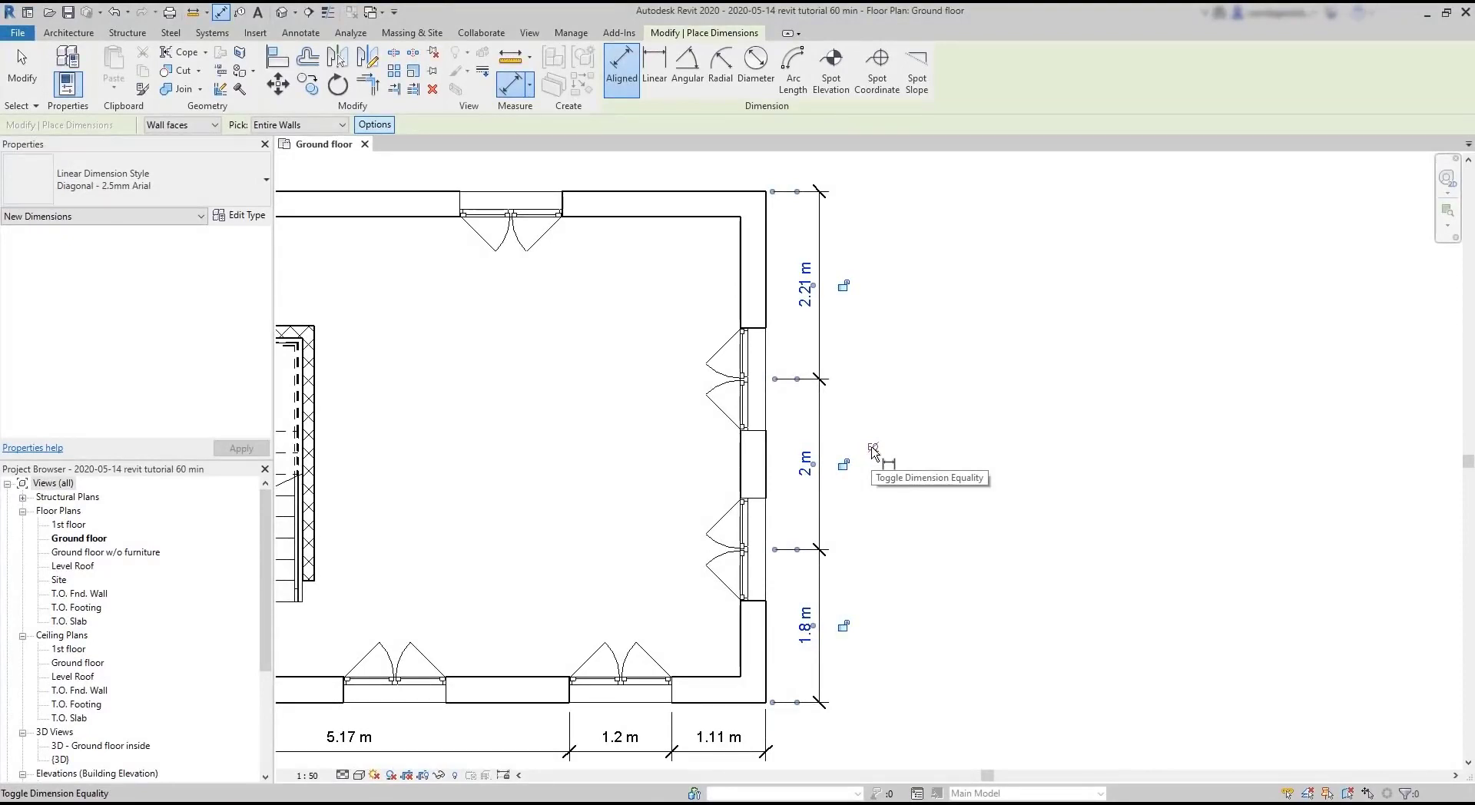
{"action": "left_click", "coordinate": [873, 450]}
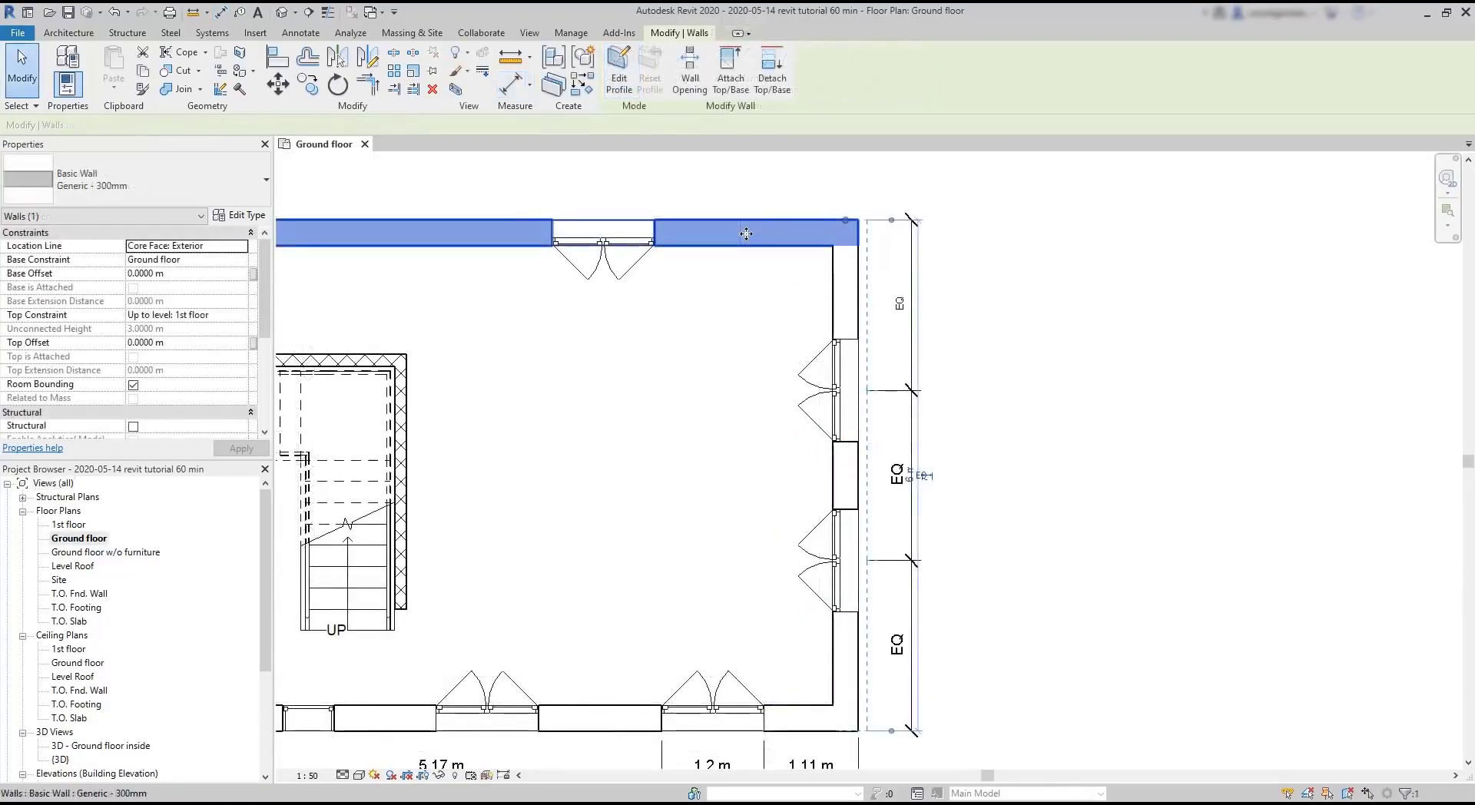
{"action": "left_click_drag", "start_coordinate": [746, 233], "coordinate": [742, 170]}
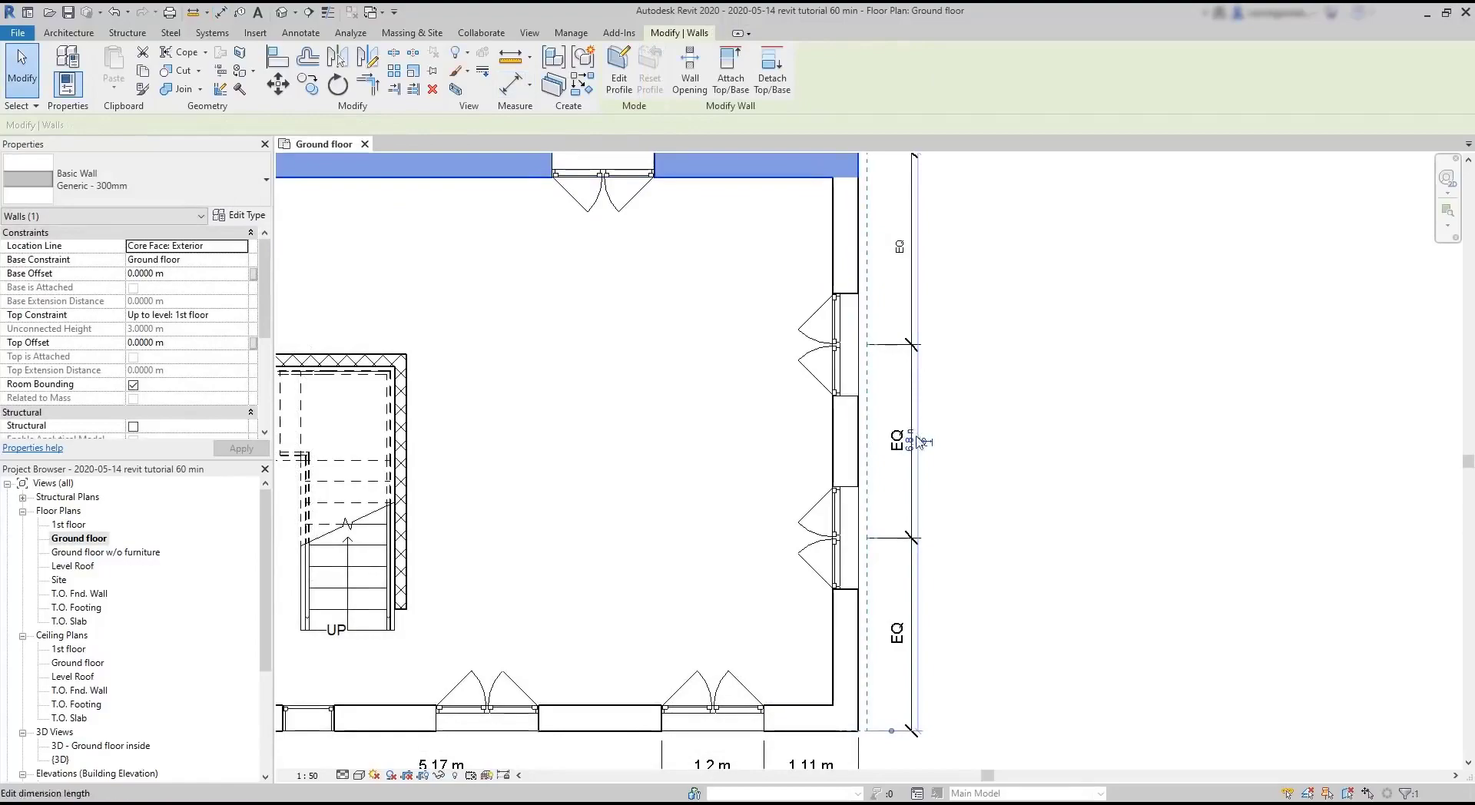
{"action": "scroll", "coordinate": [918, 441], "scroll_direction": "up", "scroll_amount": 4}
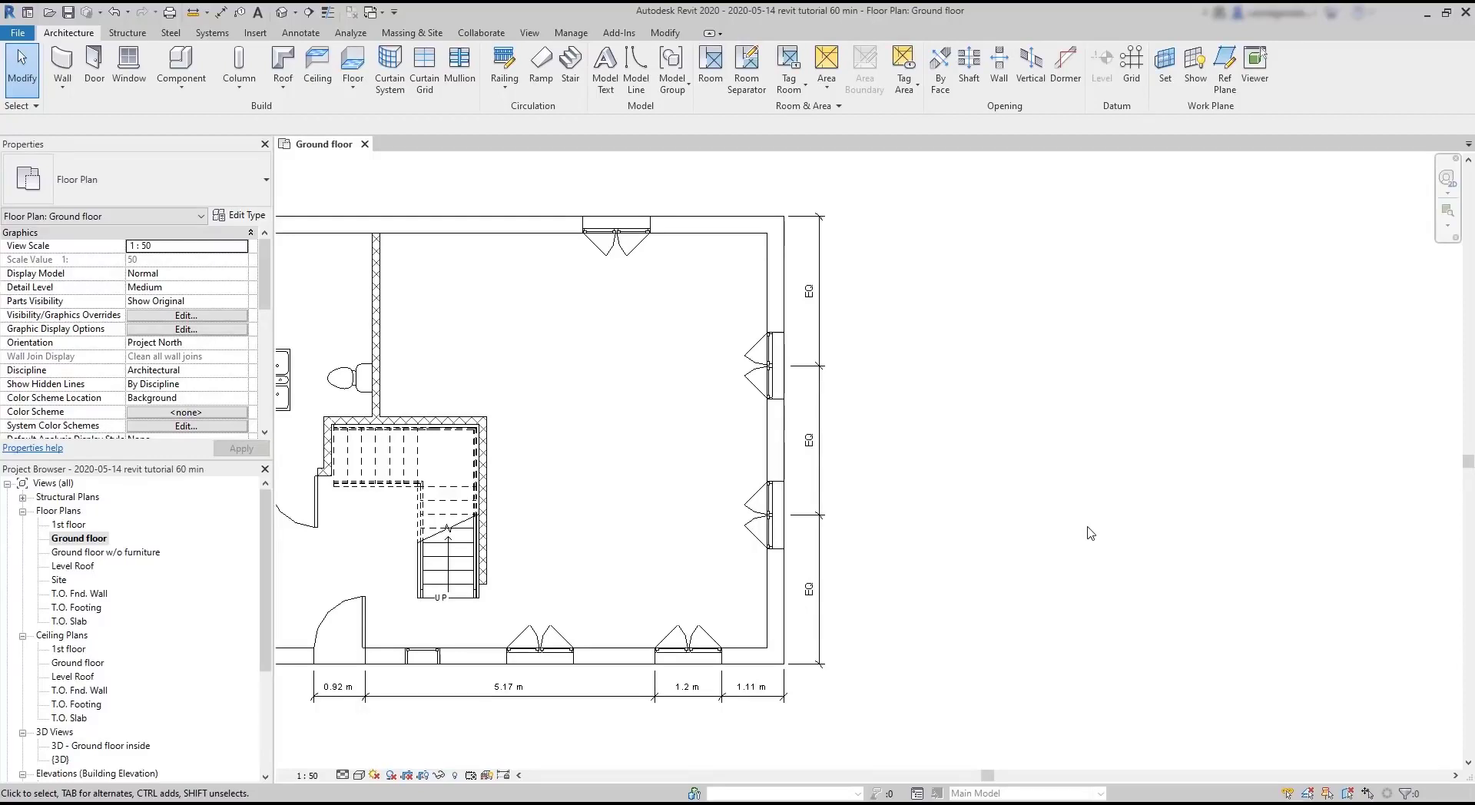
Try switching off the EQ display of the right wall's dimension and toggling its dimension equality.
{"action": "right_click", "coordinate": [821, 399]}
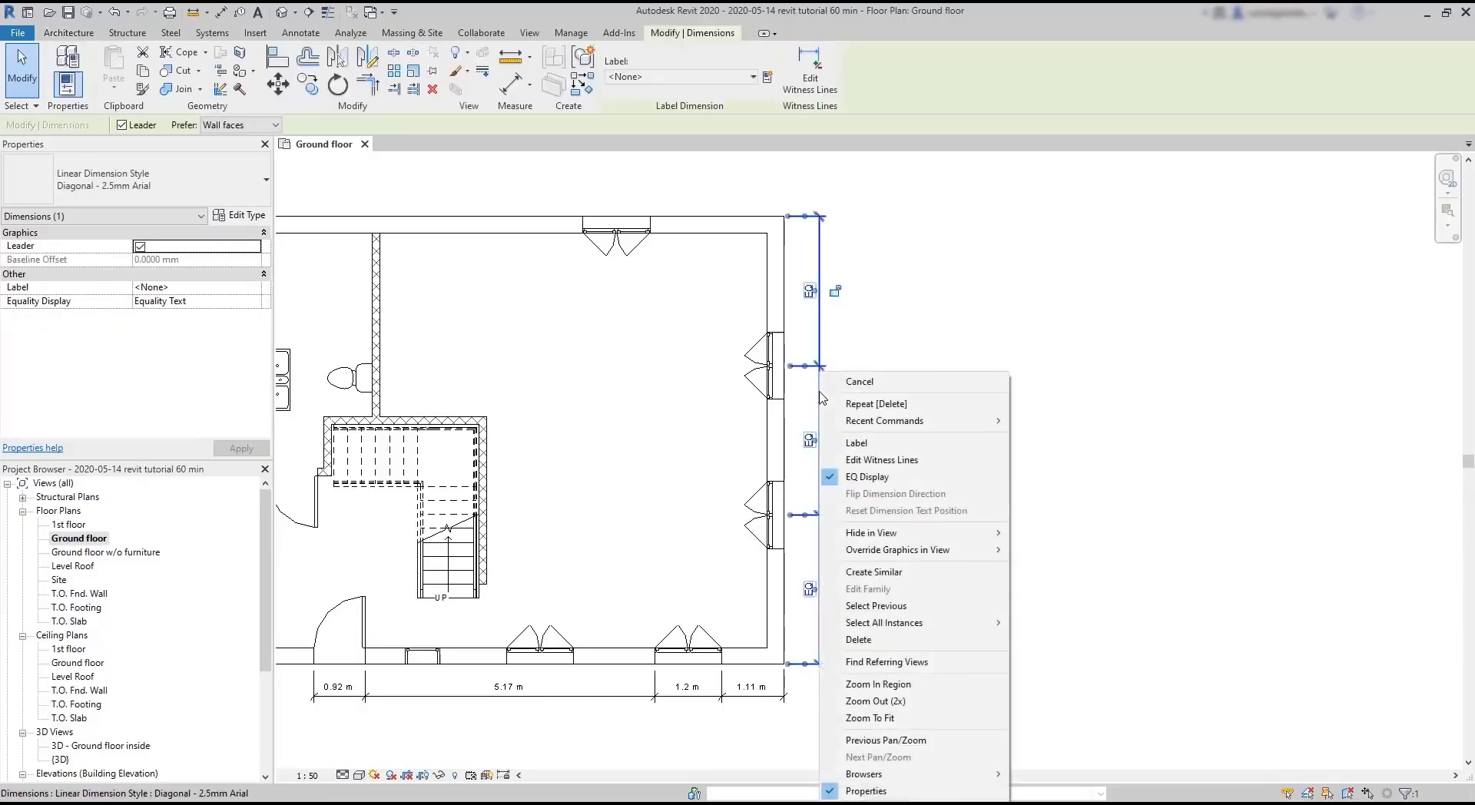
{"action": "left_click", "coordinate": [882, 479]}
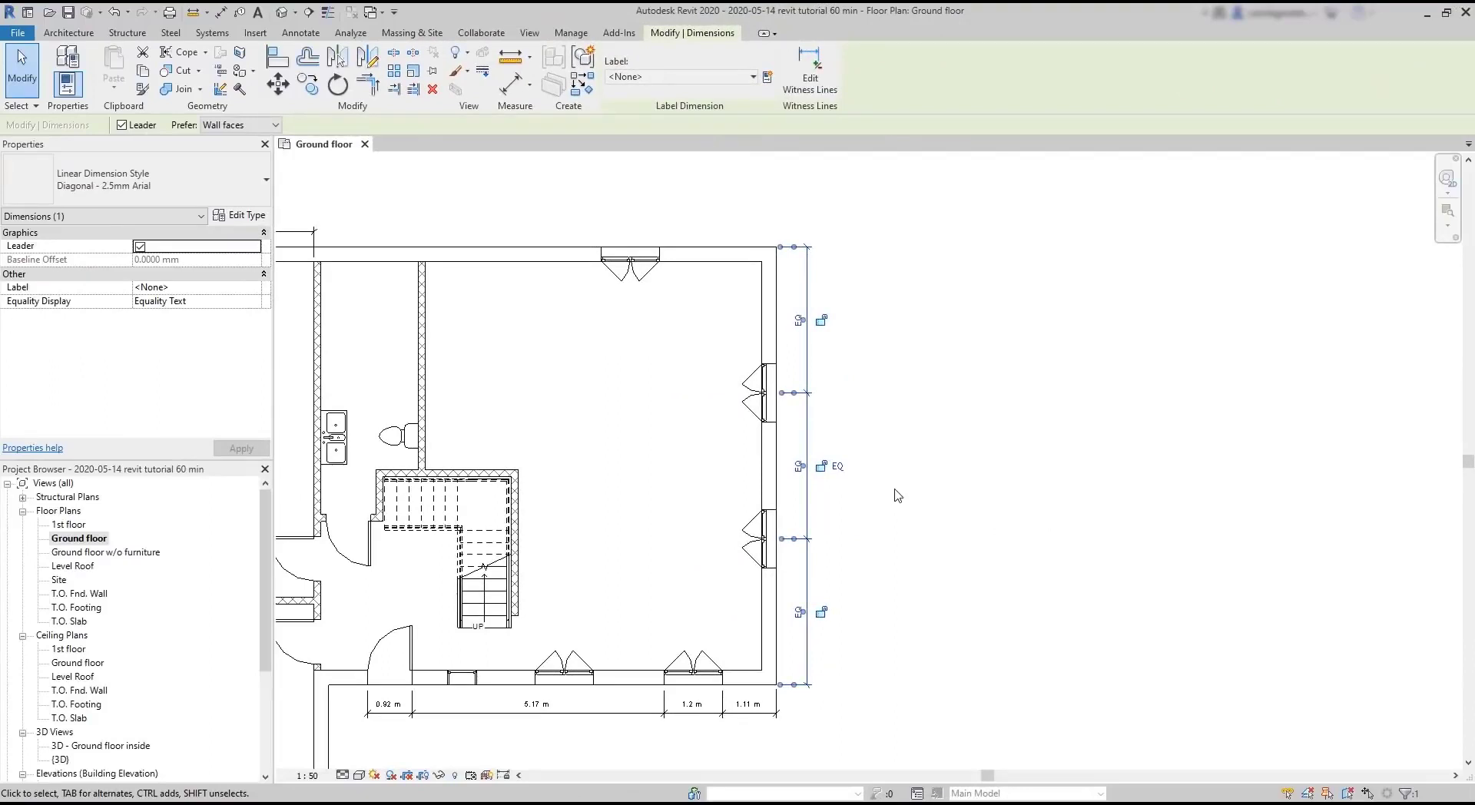
{"action": "left_click", "coordinate": [837, 467]}
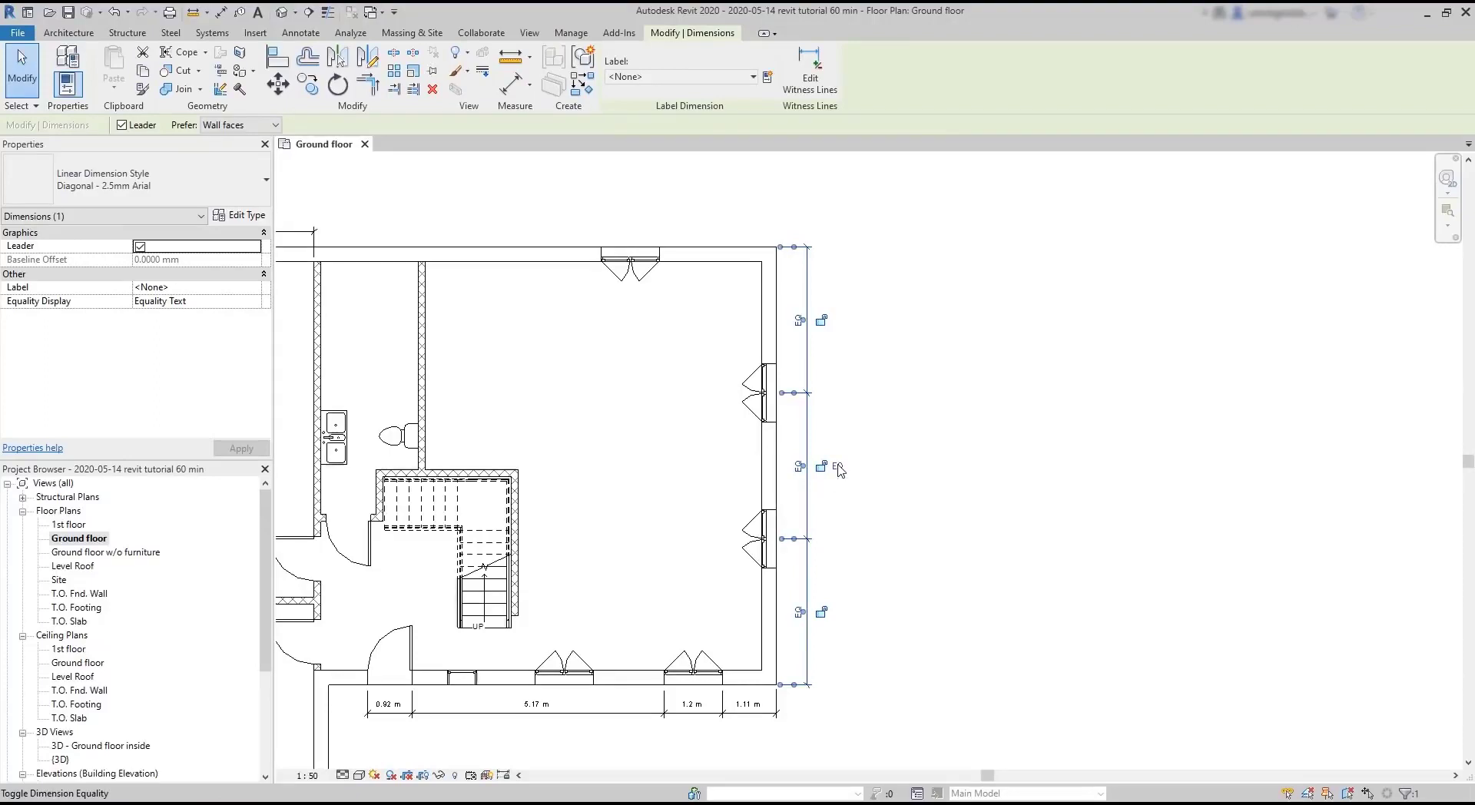
{"action": "left_click", "coordinate": [842, 505]}
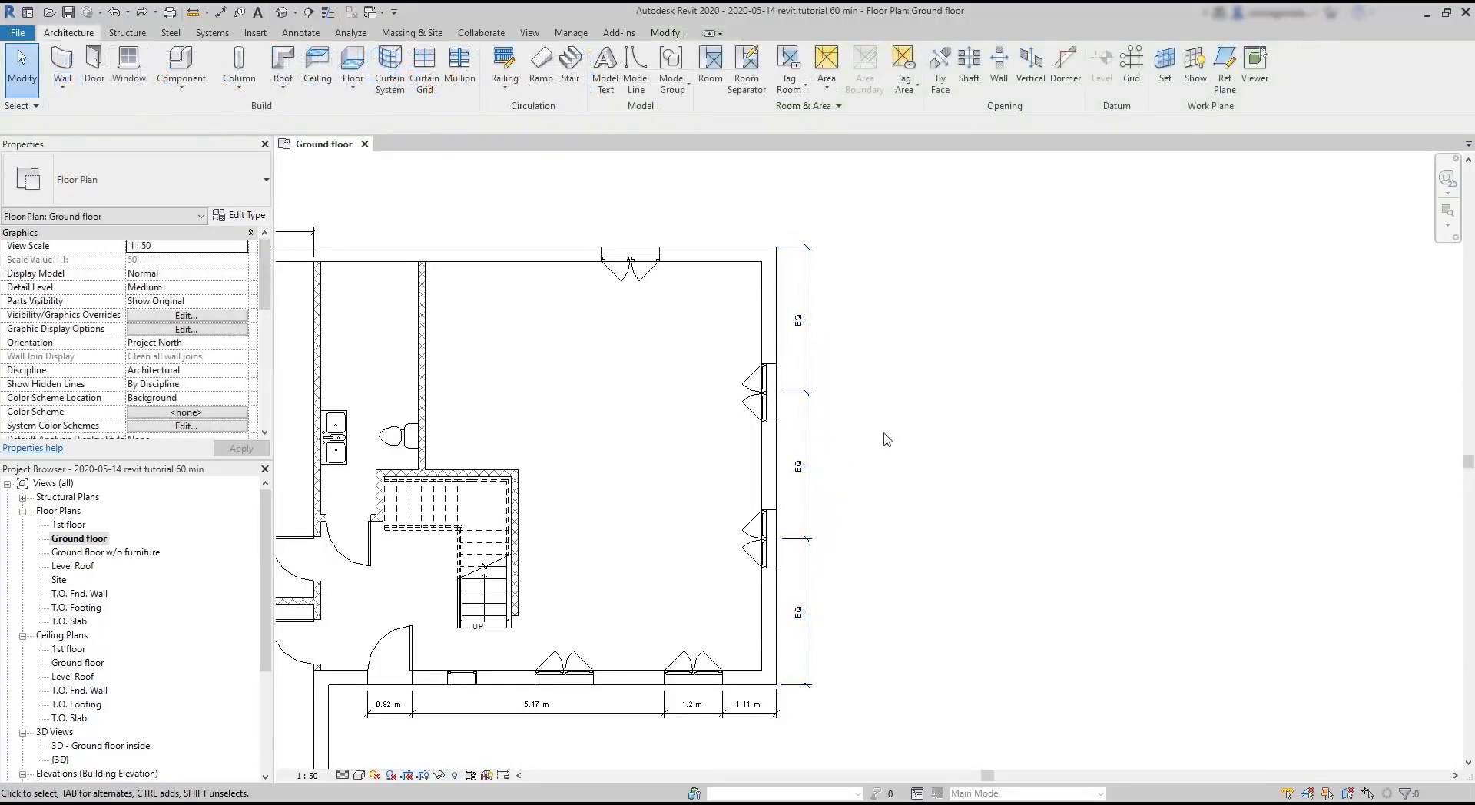
Delete the right wall's equality dimension and unconstrain the elements it controls.
{"action": "left_click", "coordinate": [807, 451]}
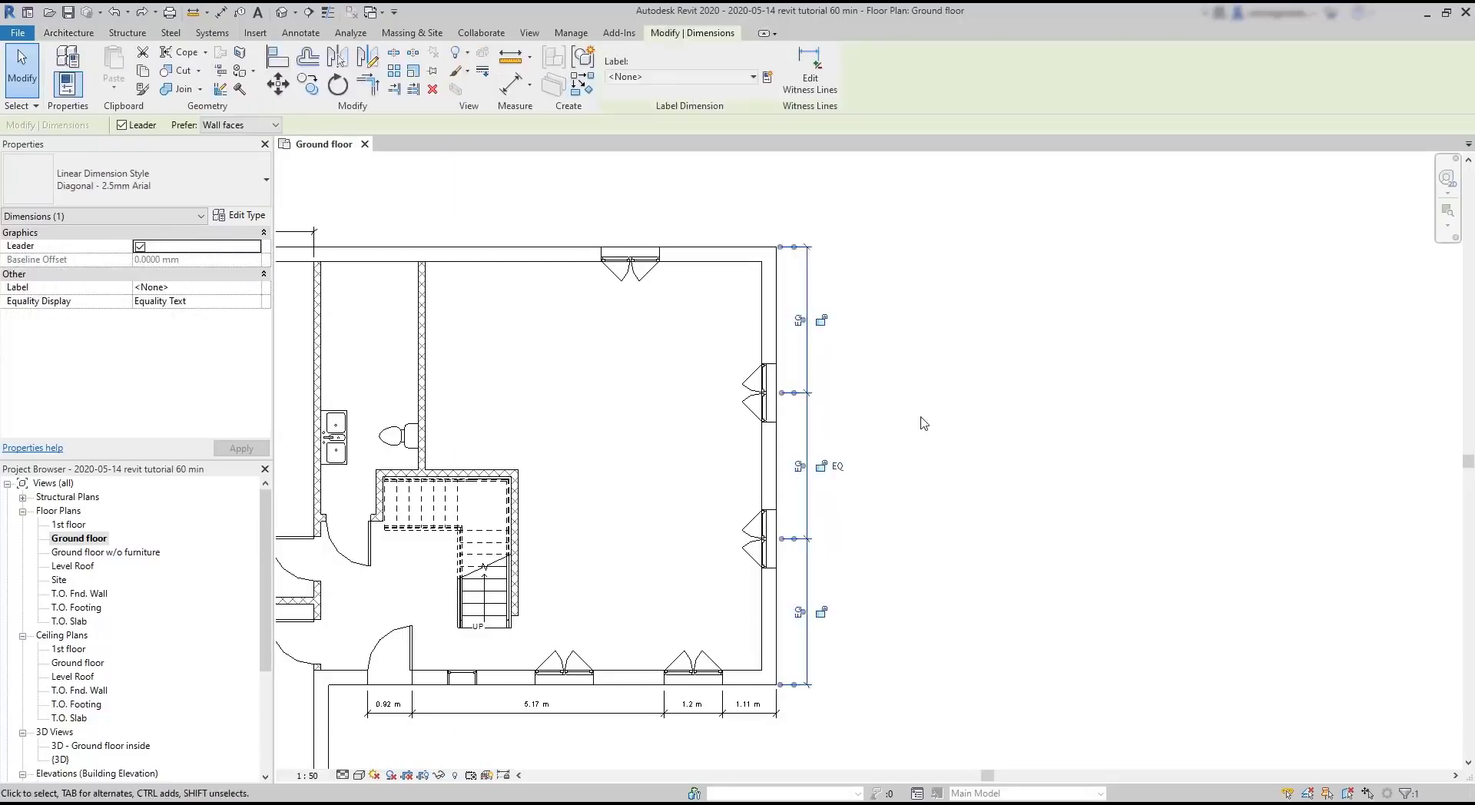
{"action": "key", "text": "Delete"}
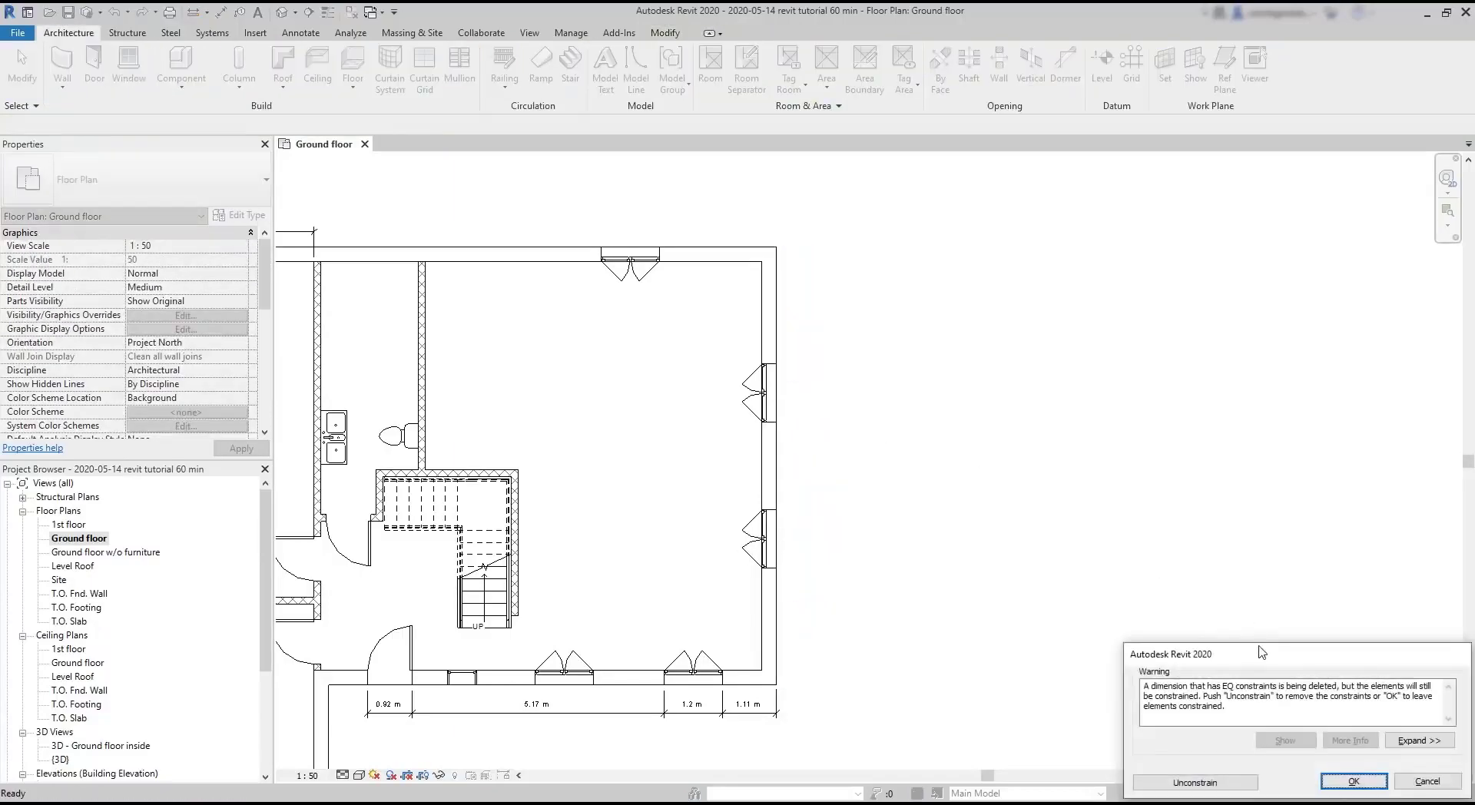
{"action": "left_click", "coordinate": [1233, 791]}
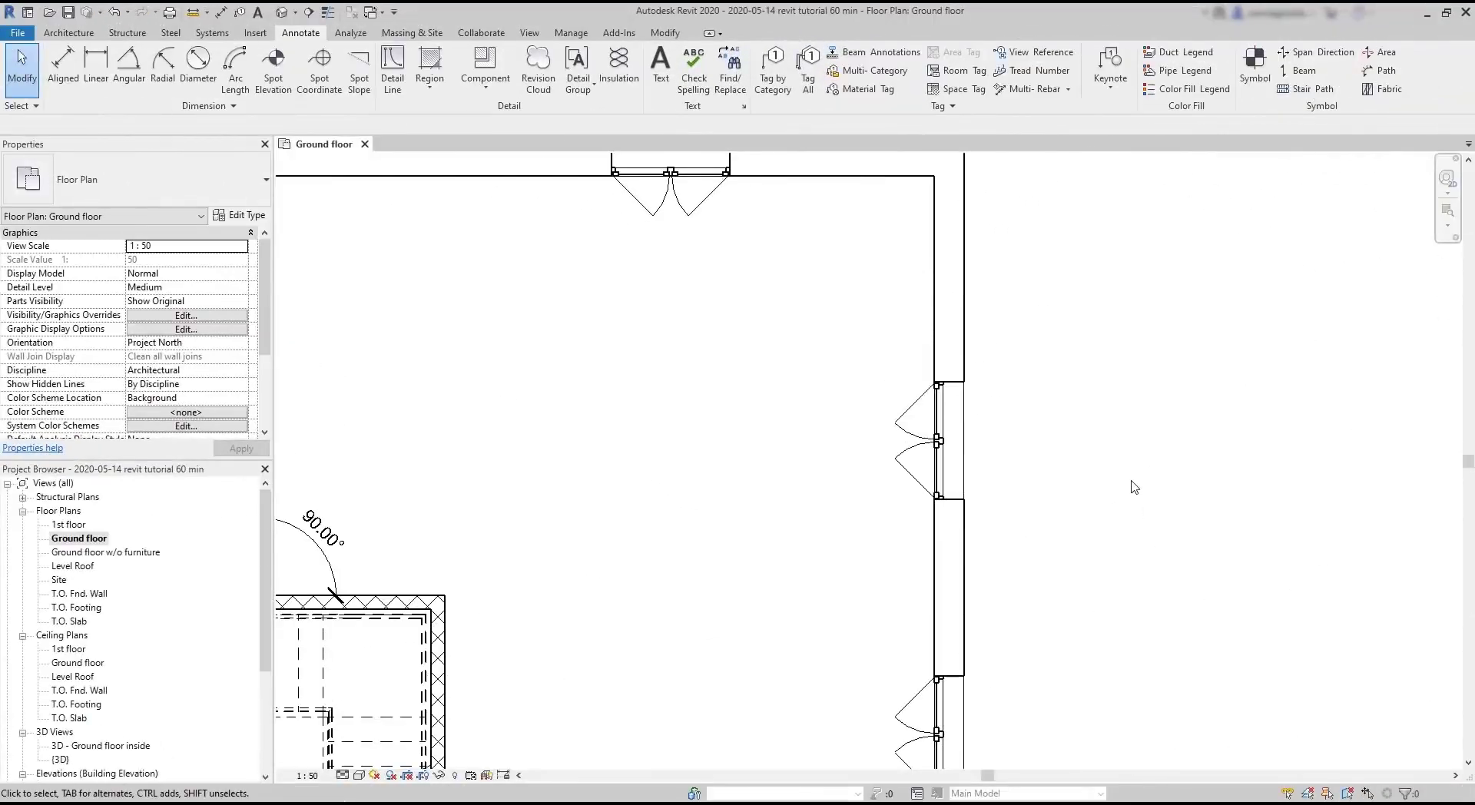
Try a linear dimension from the room's upper-right inner corner to the nearest edge of the upper wall's window.
{"action": "scroll", "coordinate": [1092, 473], "scroll_direction": "down", "scroll_amount": 1}
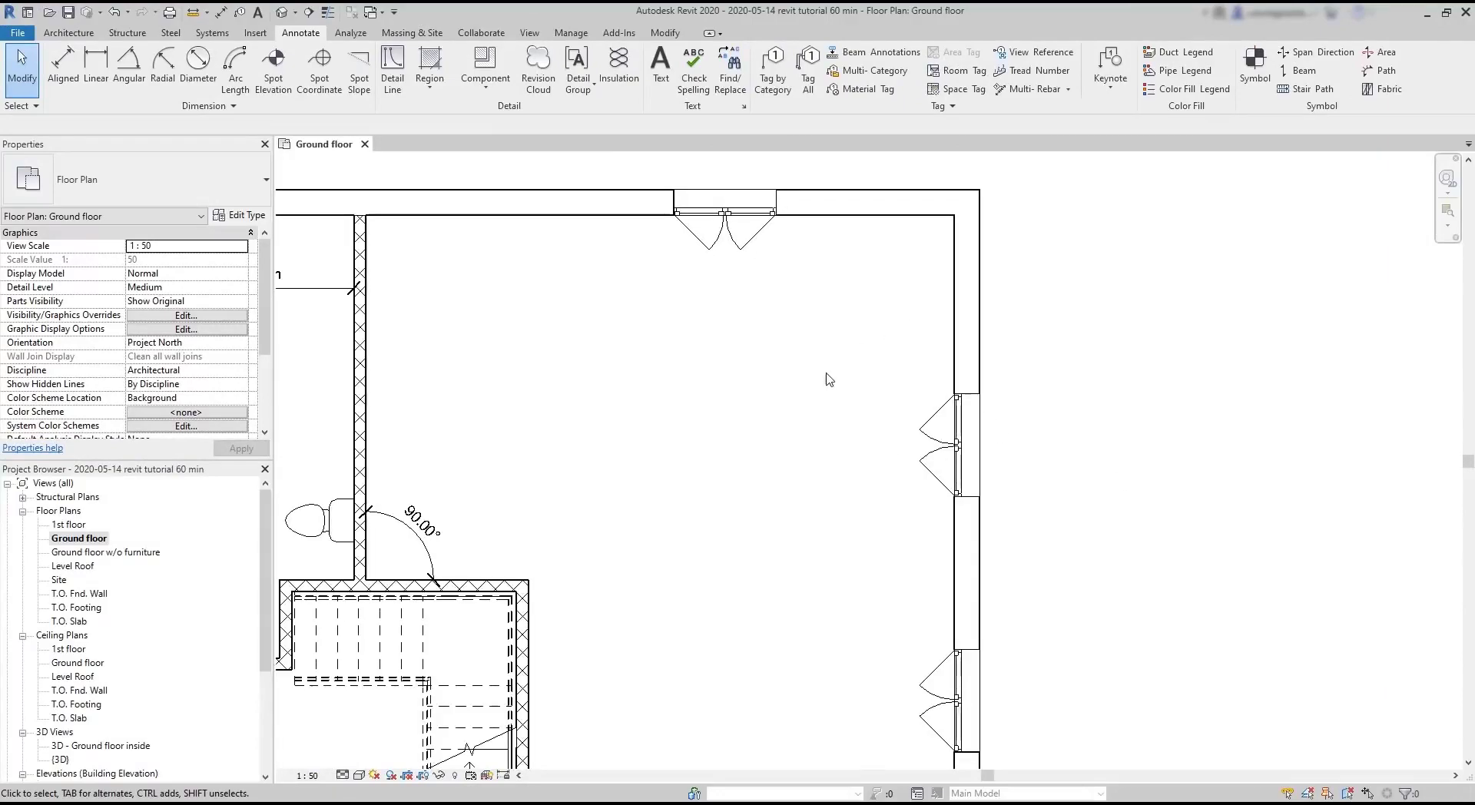
{"action": "left_click", "coordinate": [92, 66]}
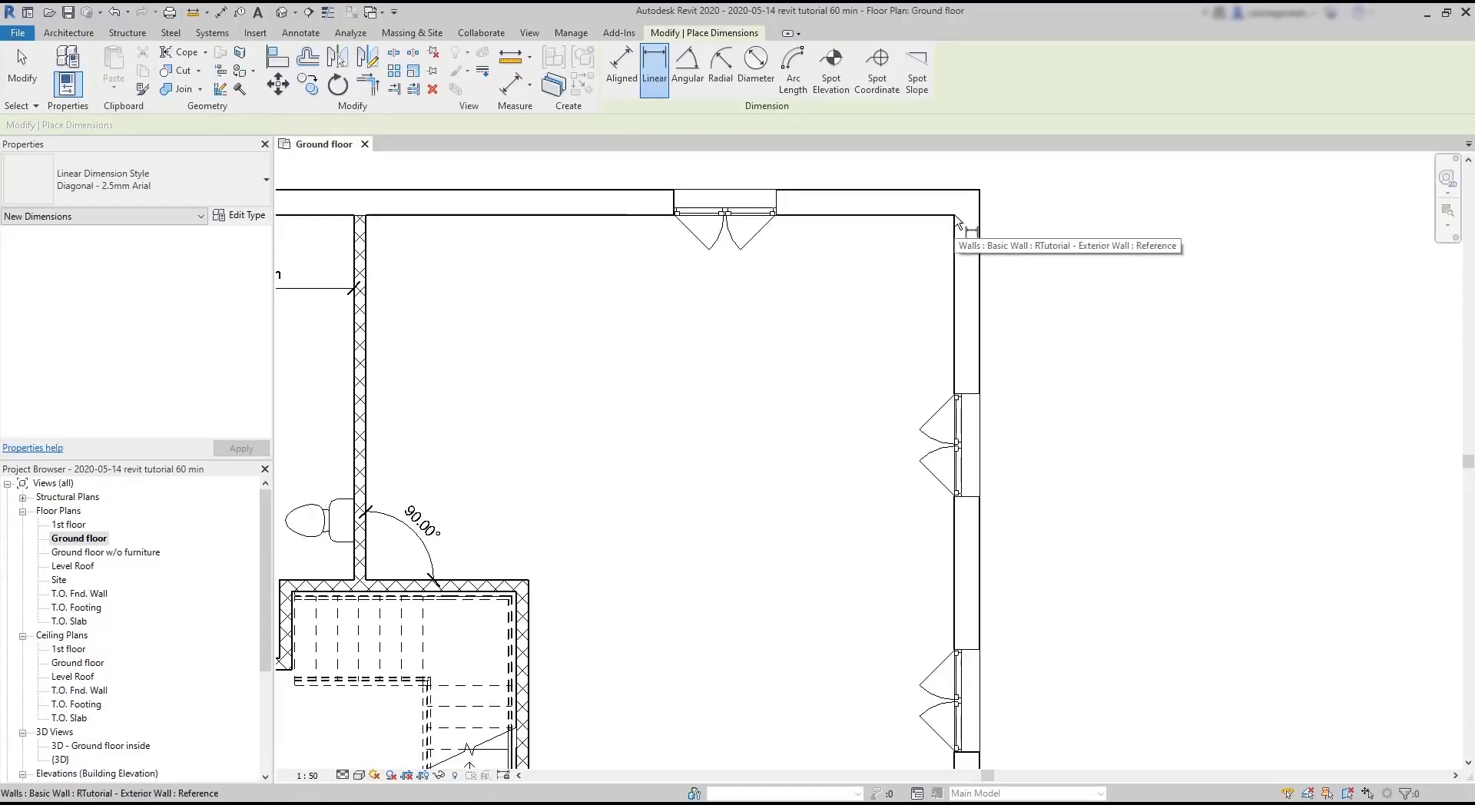
{"action": "left_click", "coordinate": [958, 223]}
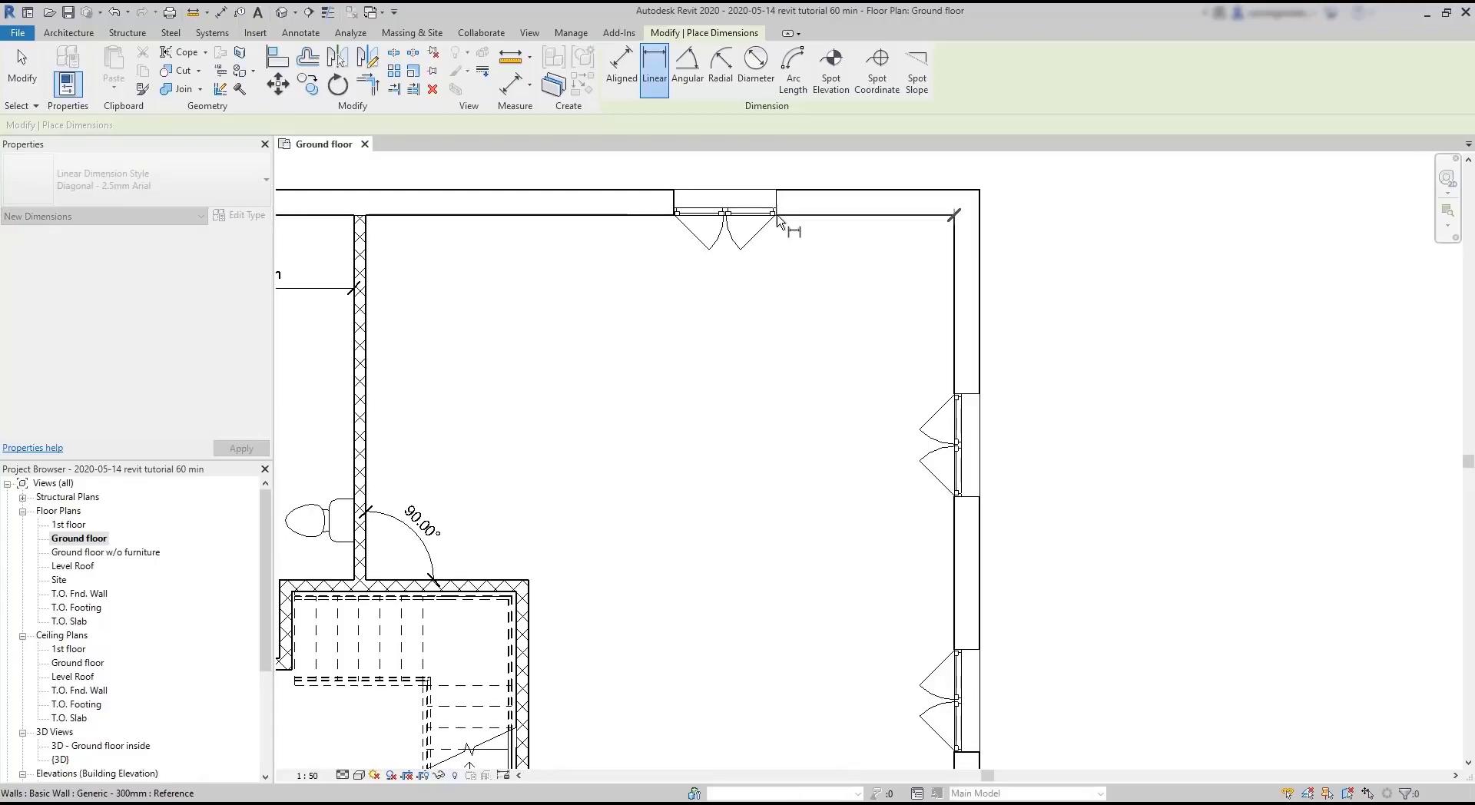
{"action": "left_click", "coordinate": [777, 221]}
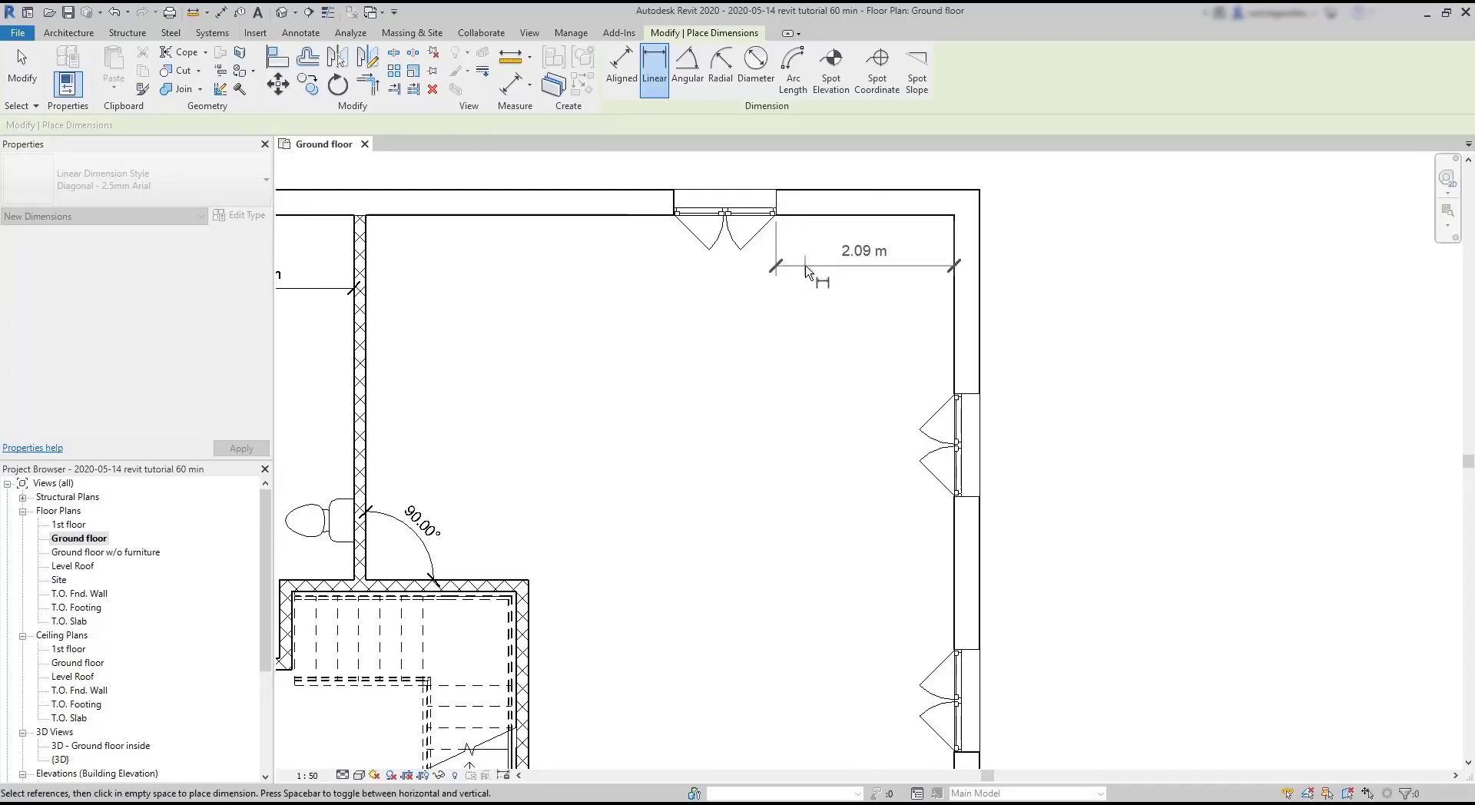
{"action": "left_click", "coordinate": [805, 270]}
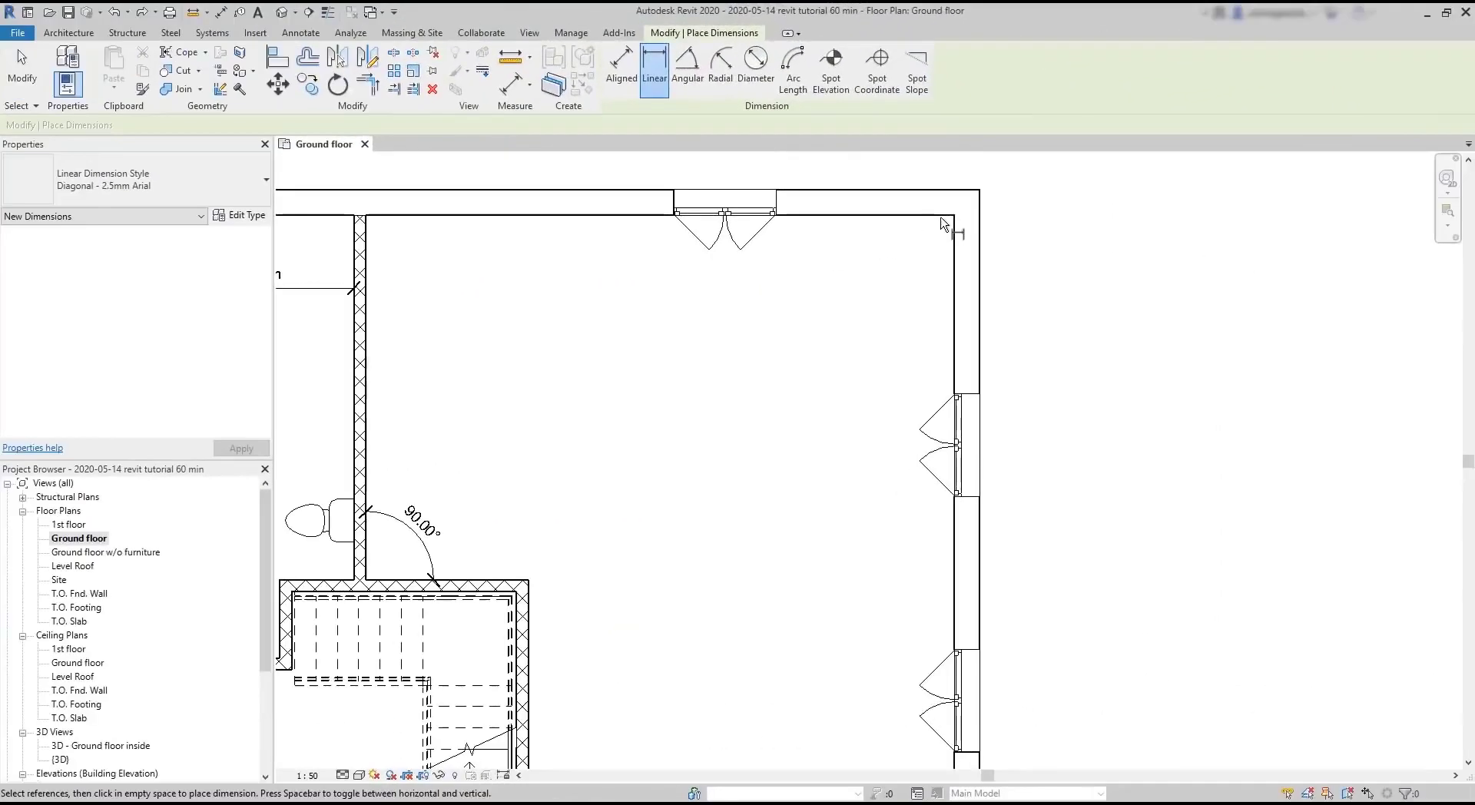
{"action": "left_click", "coordinate": [953, 221]}
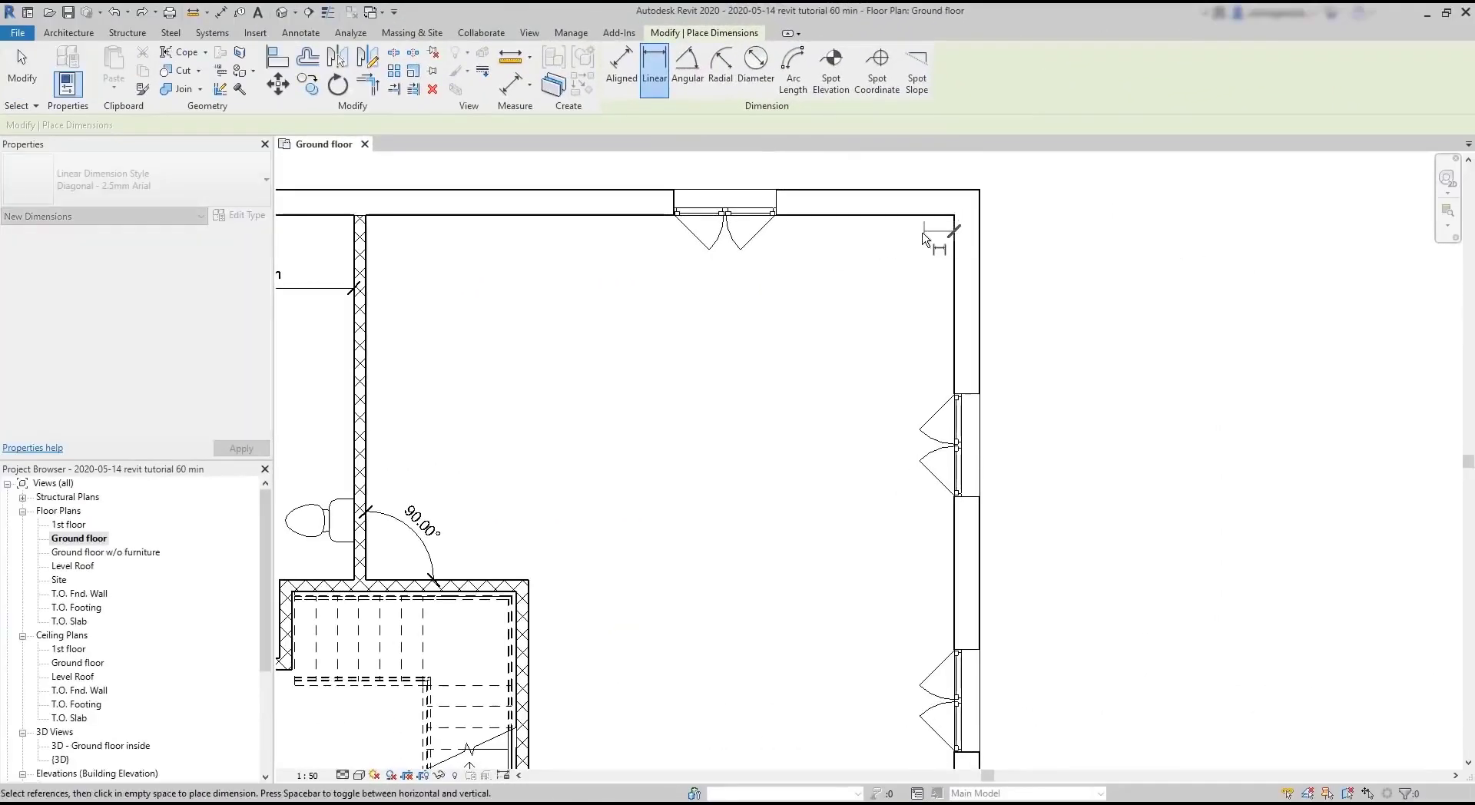
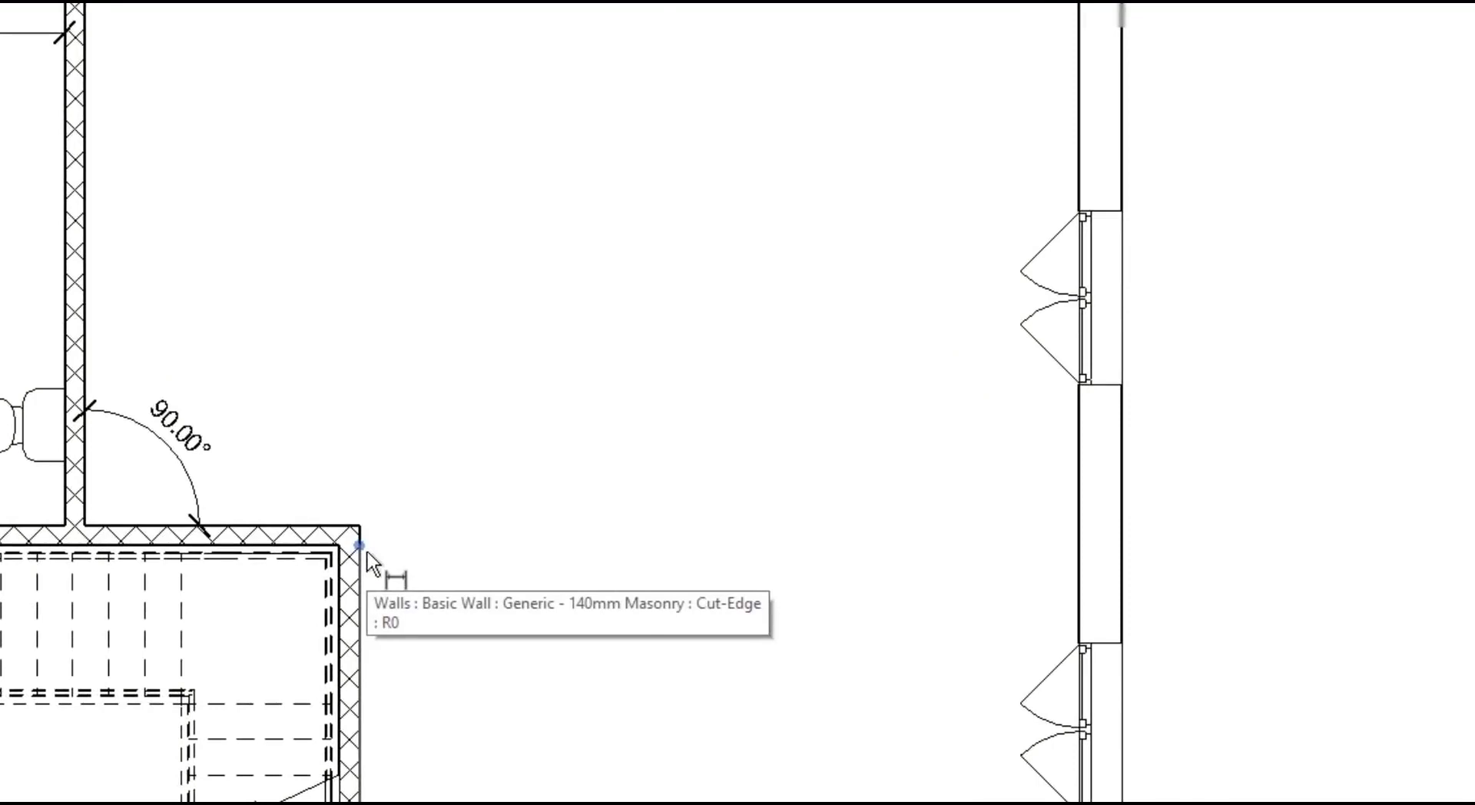
Place a linear dimension between the staircase wall's outer corner and the lower edge of the right wall's upper window.
{"action": "left_click", "coordinate": [367, 554]}
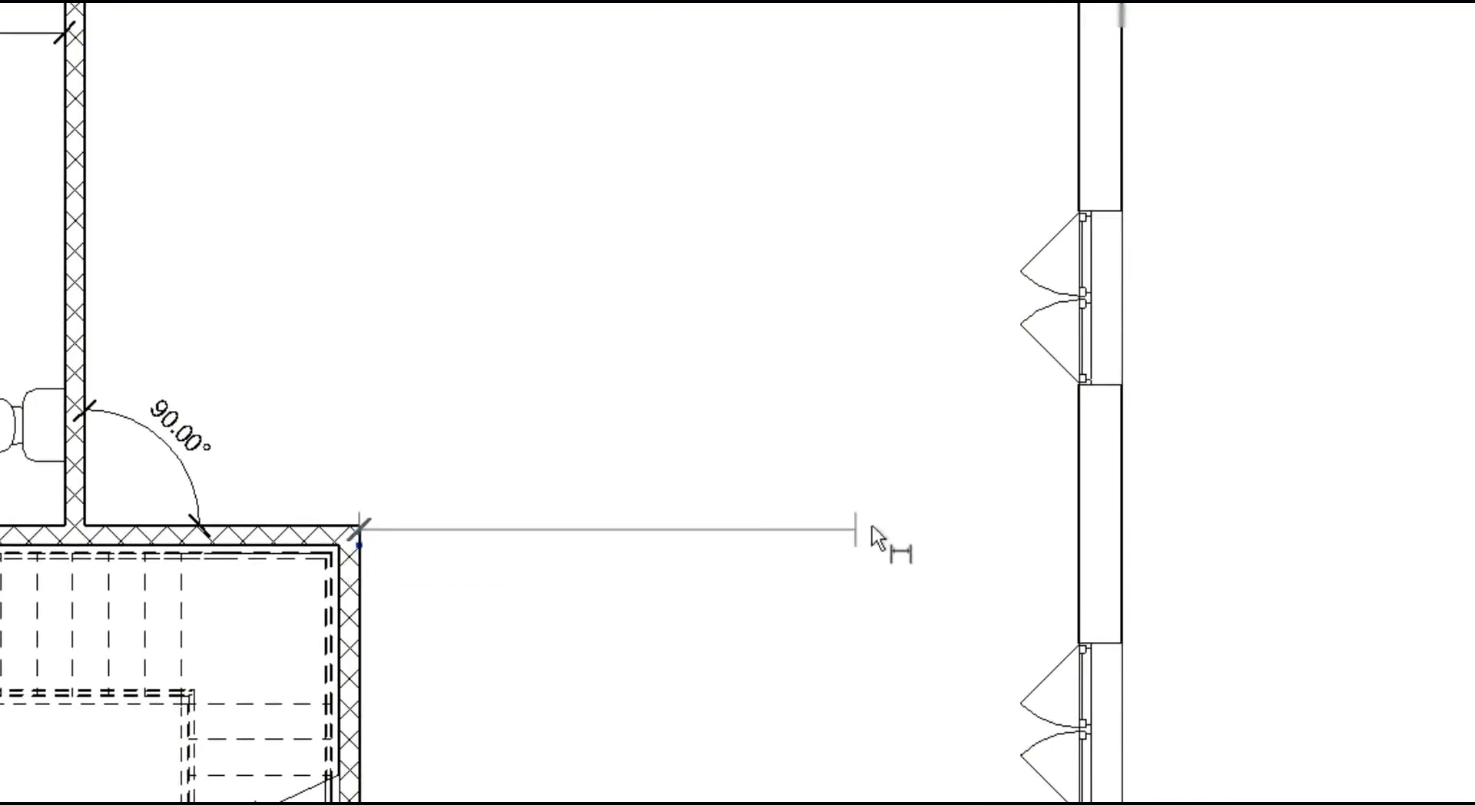
{"action": "left_click", "coordinate": [1081, 389]}
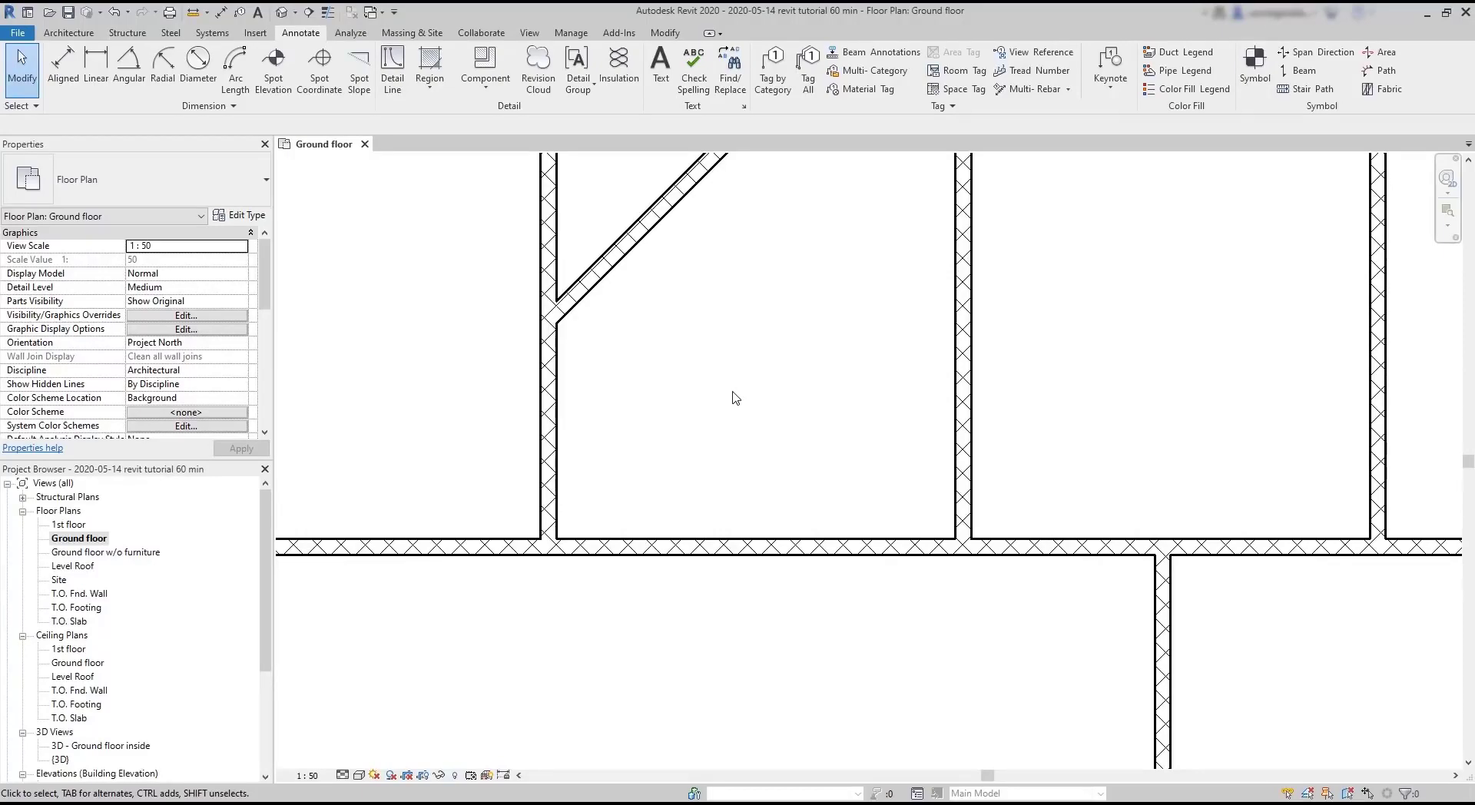
Add angular dimensions on both sides of the diagonal wall and between the middle vertical wall and the horizontal wall.
{"action": "left_click", "coordinate": [134, 66]}
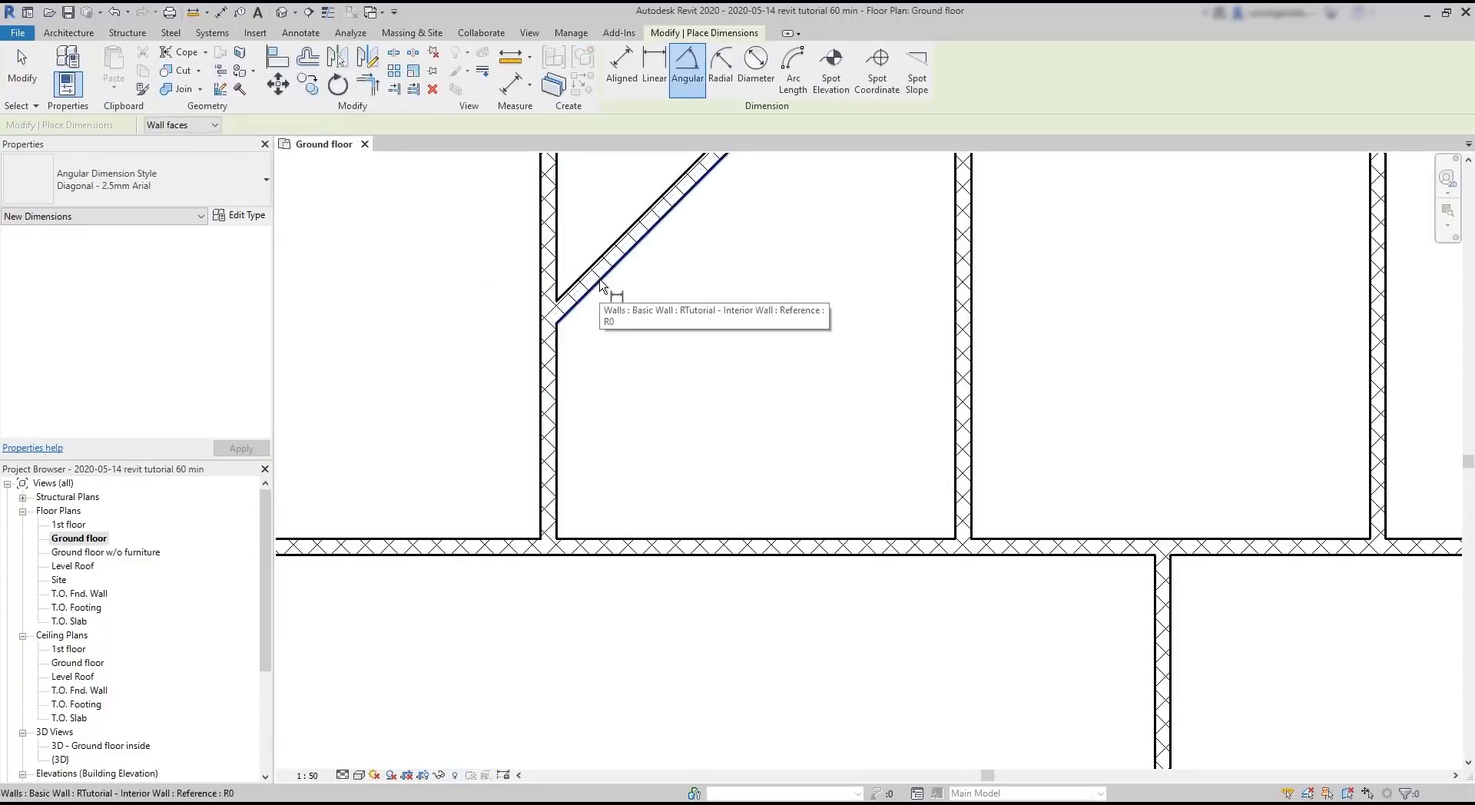
{"action": "left_click", "coordinate": [600, 286]}
{"action": "left_click", "coordinate": [558, 407]}
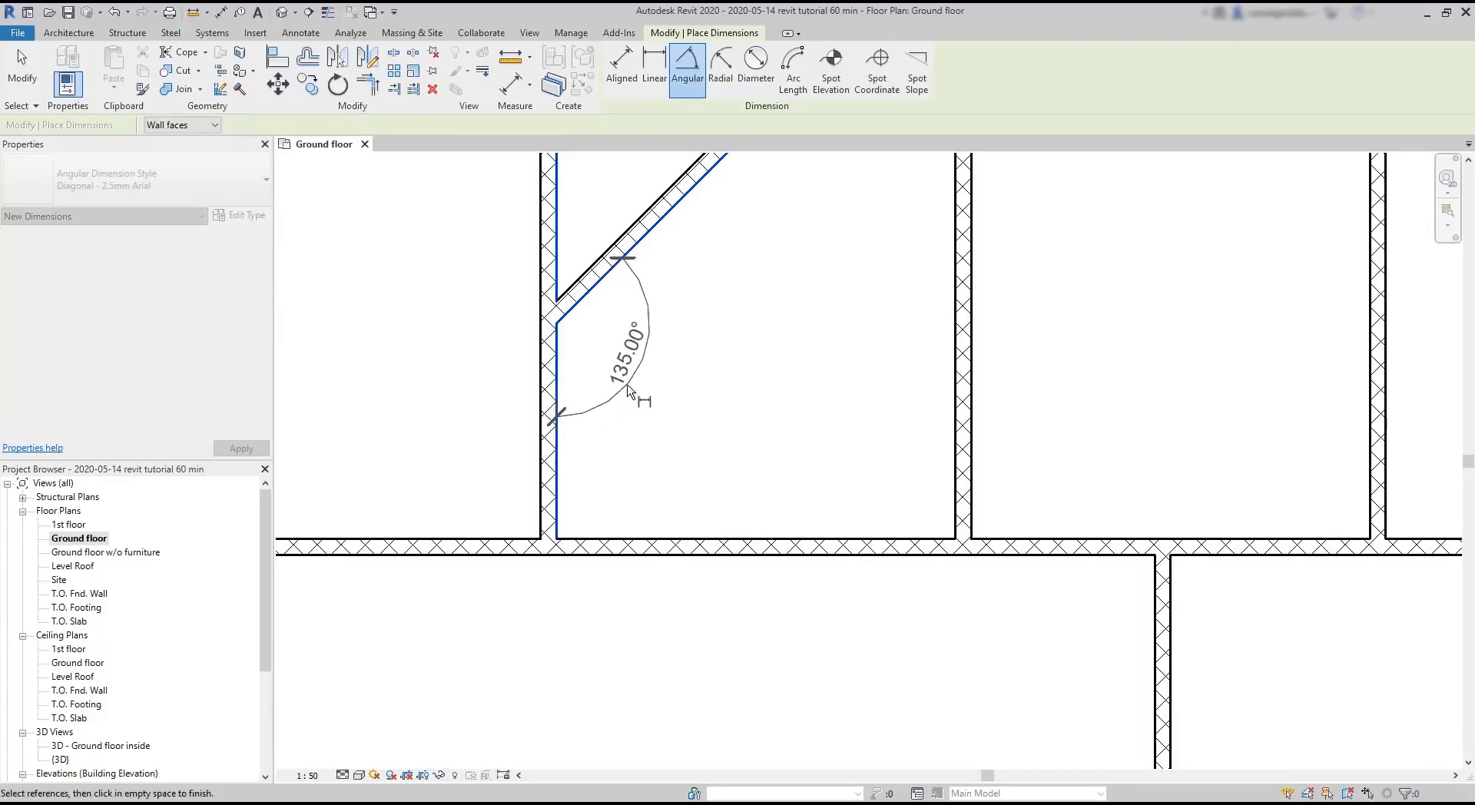
{"action": "left_click", "coordinate": [615, 372]}
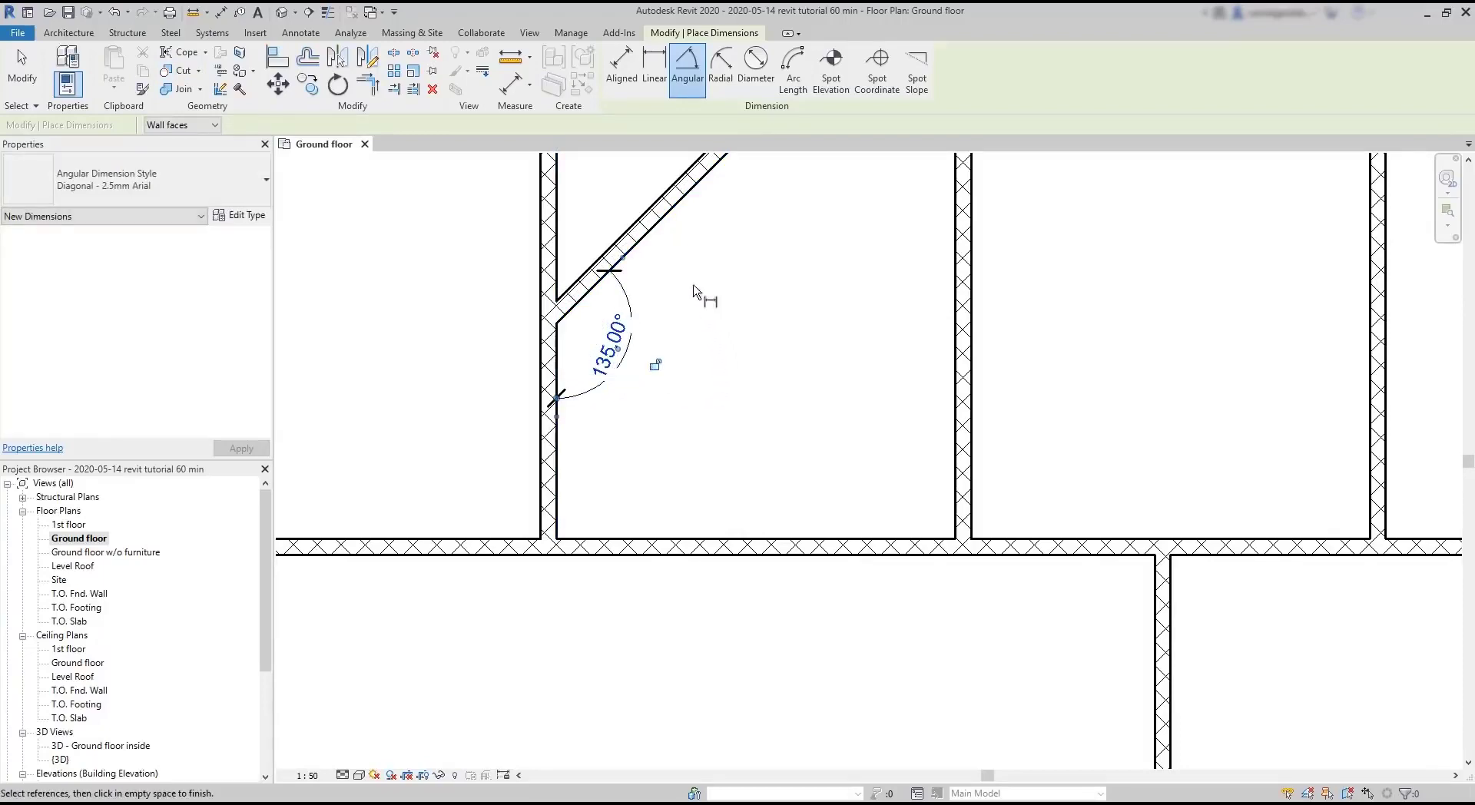
{"action": "left_click", "coordinate": [645, 217]}
{"action": "left_click", "coordinate": [561, 219]}
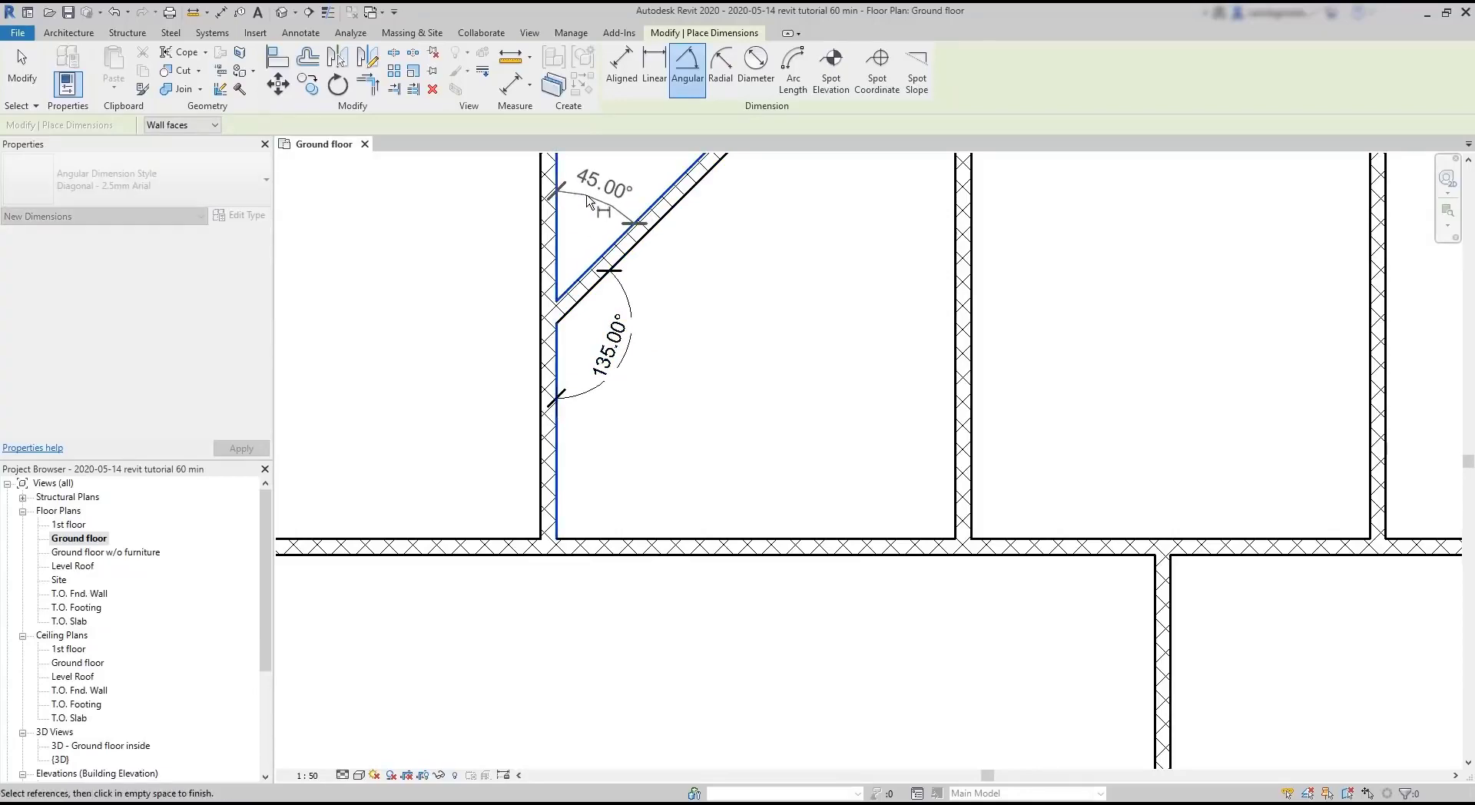
{"action": "left_click", "coordinate": [599, 205]}
{"action": "left_click", "coordinate": [973, 461]}
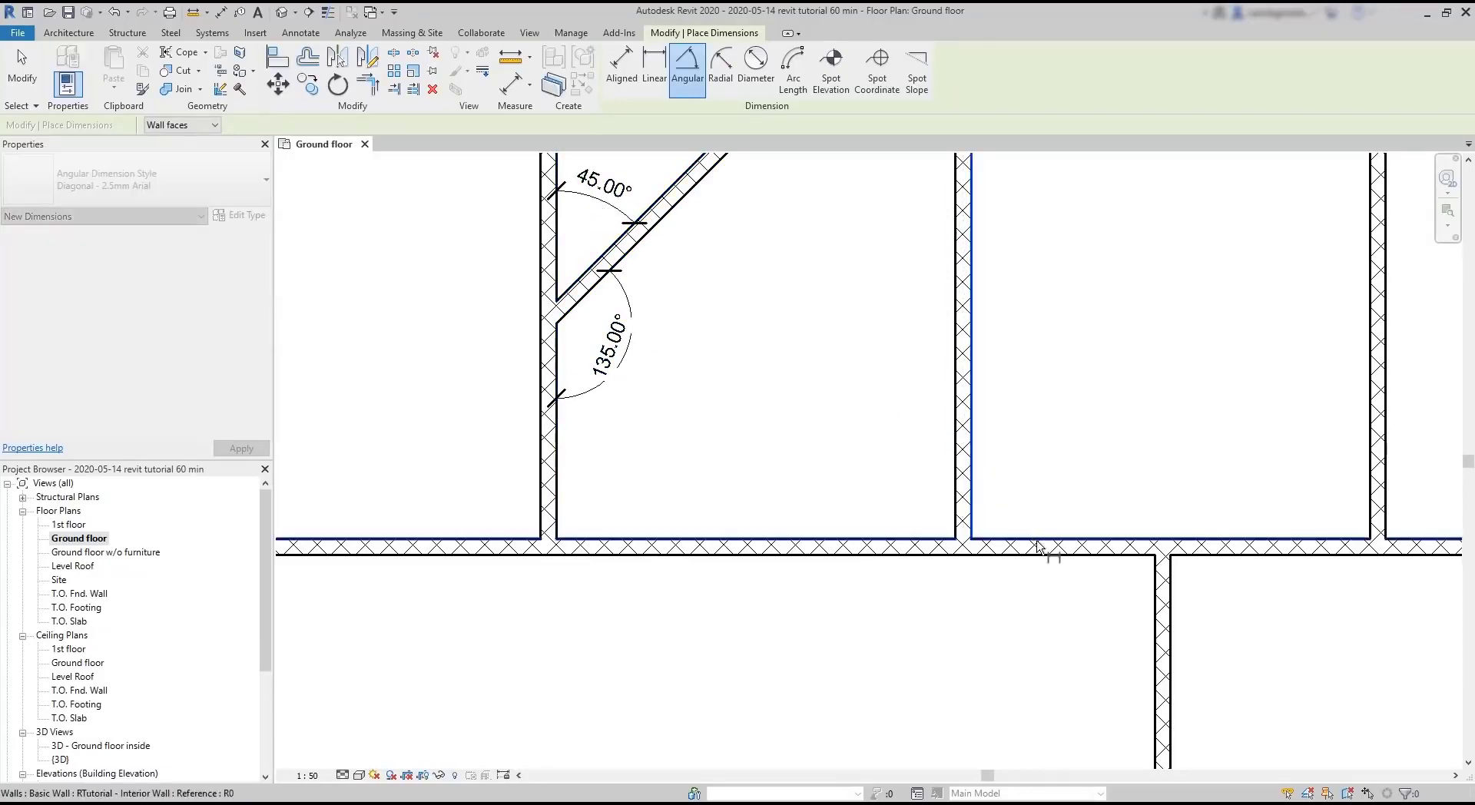
{"action": "left_click", "coordinate": [1040, 541]}
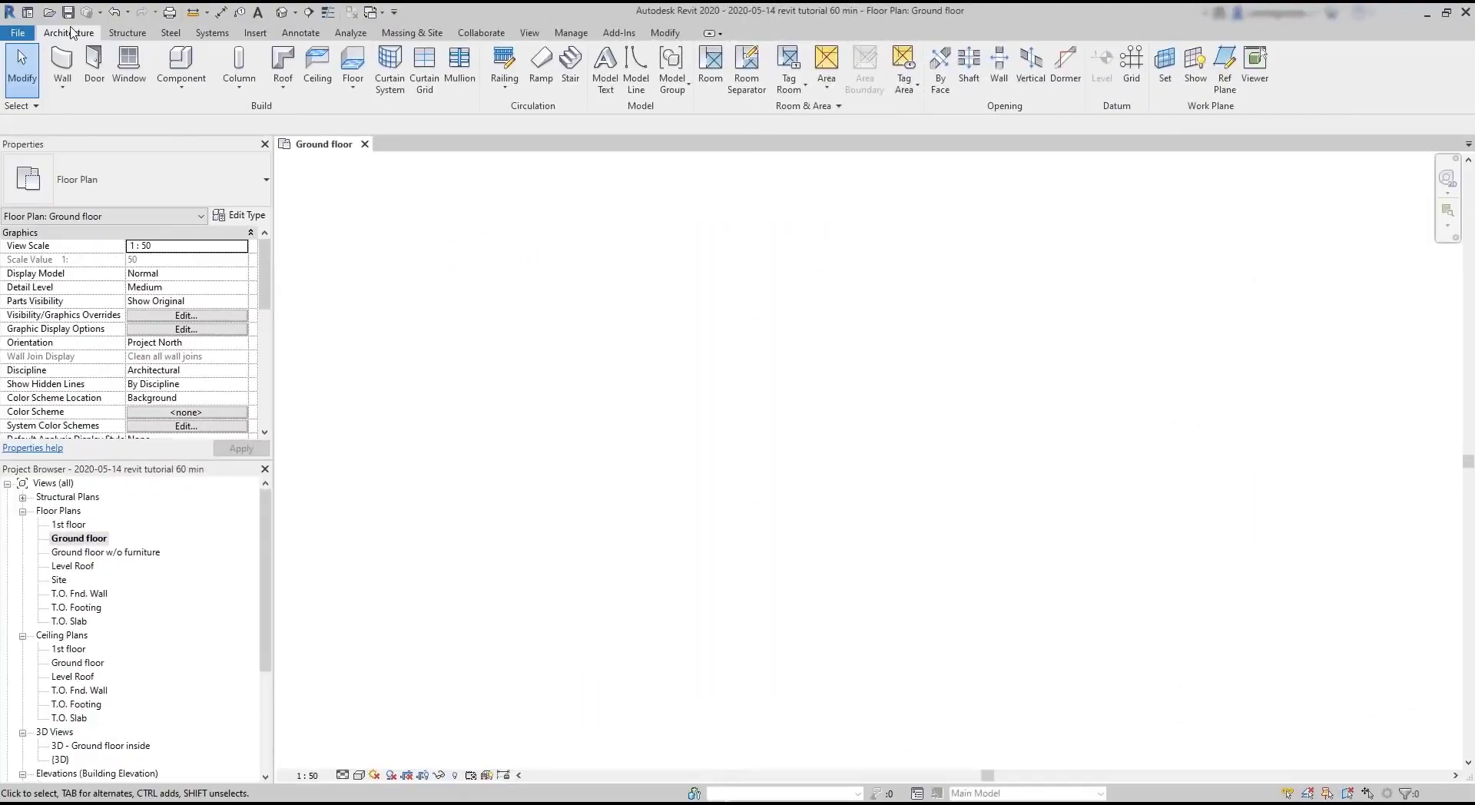
Draw a circular RTutorial - Interior Wall with a radius of about 1.3 m in an empty area of the plan.
{"action": "left_click", "coordinate": [62, 61]}
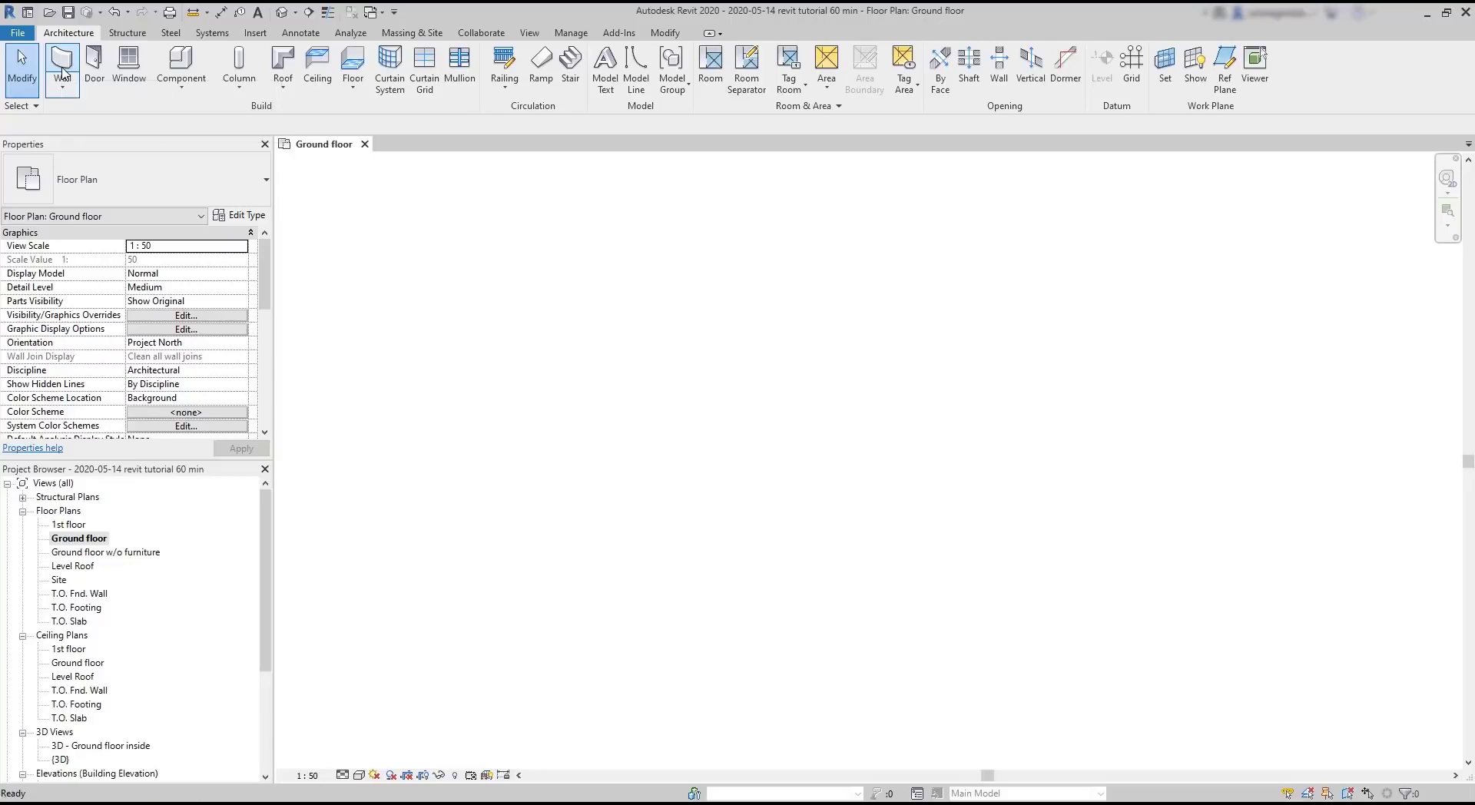
{"action": "left_click", "coordinate": [680, 53]}
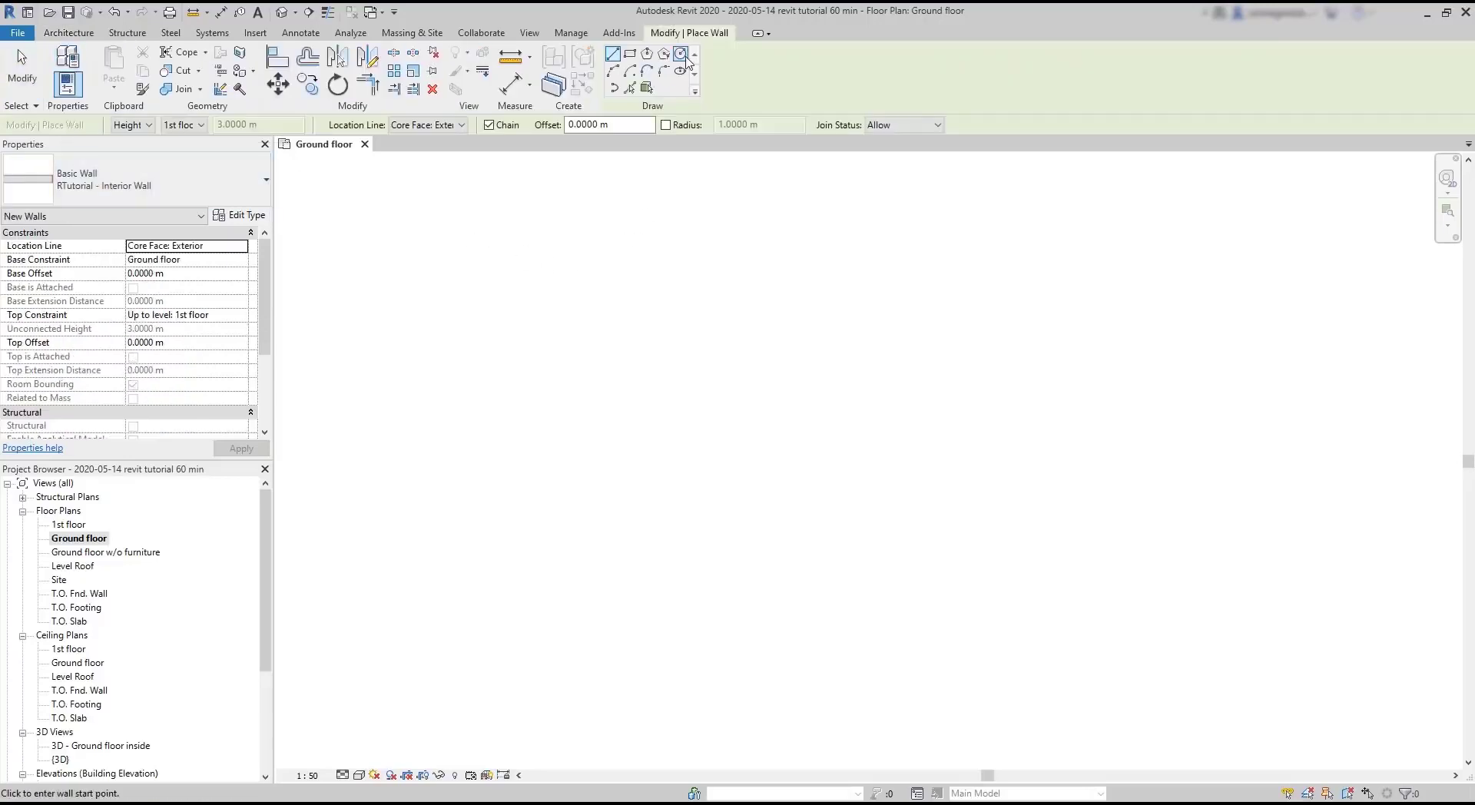
{"action": "left_click", "coordinate": [803, 396]}
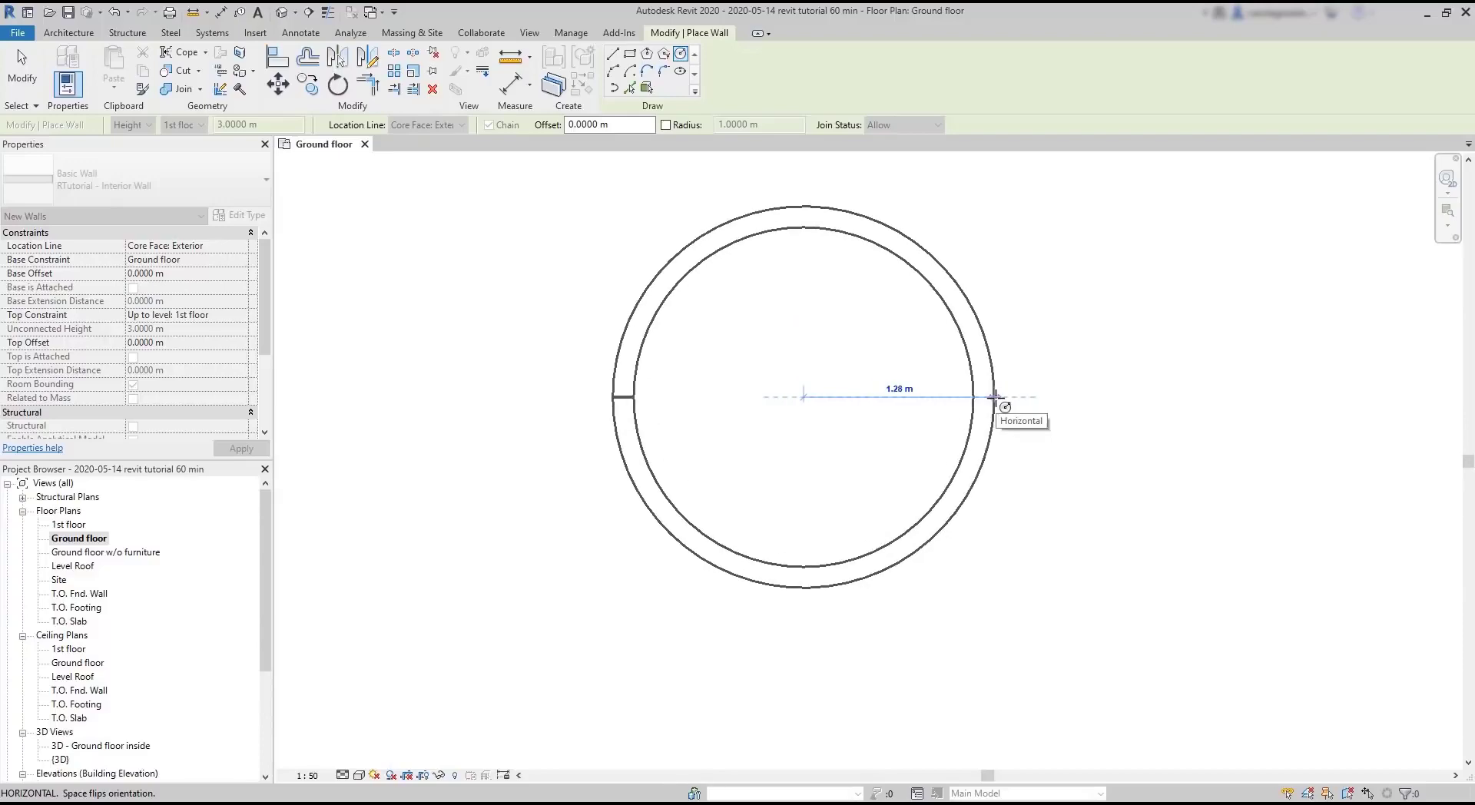
{"action": "left_click", "coordinate": [995, 396]}
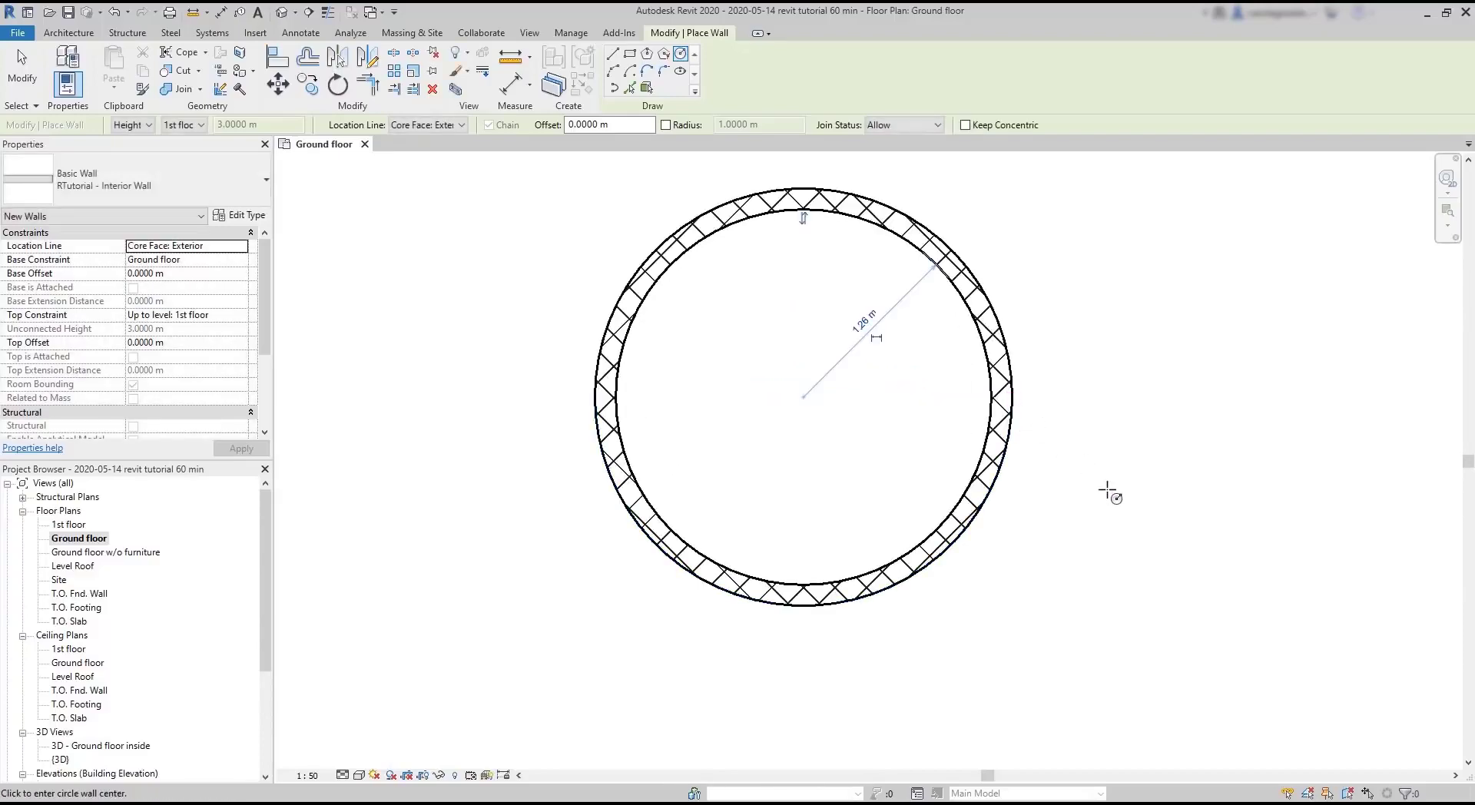
{"action": "left_click", "coordinate": [300, 33]}
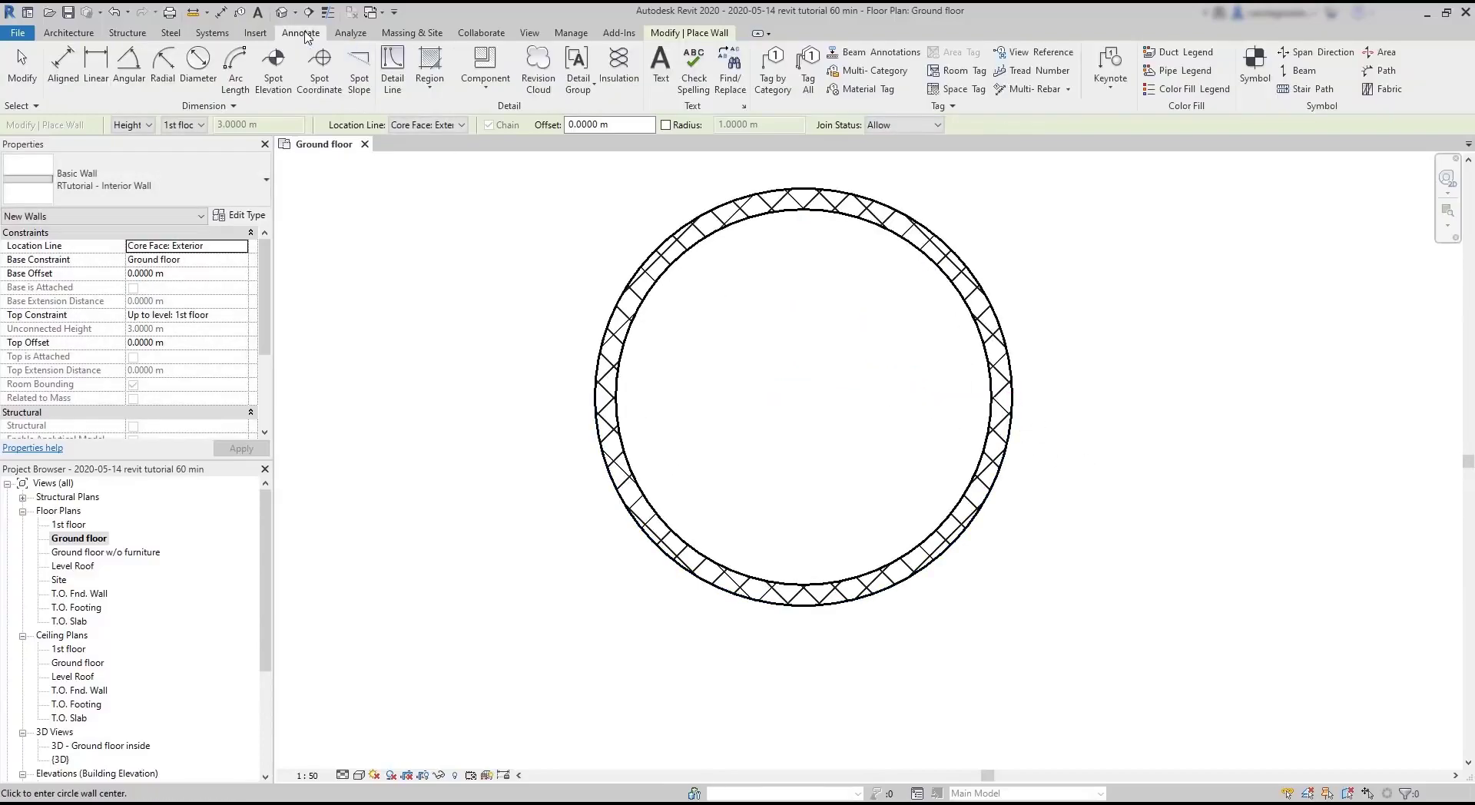
Try a radial dimension on the inner face of the circular wall.
{"action": "left_click", "coordinate": [163, 63]}
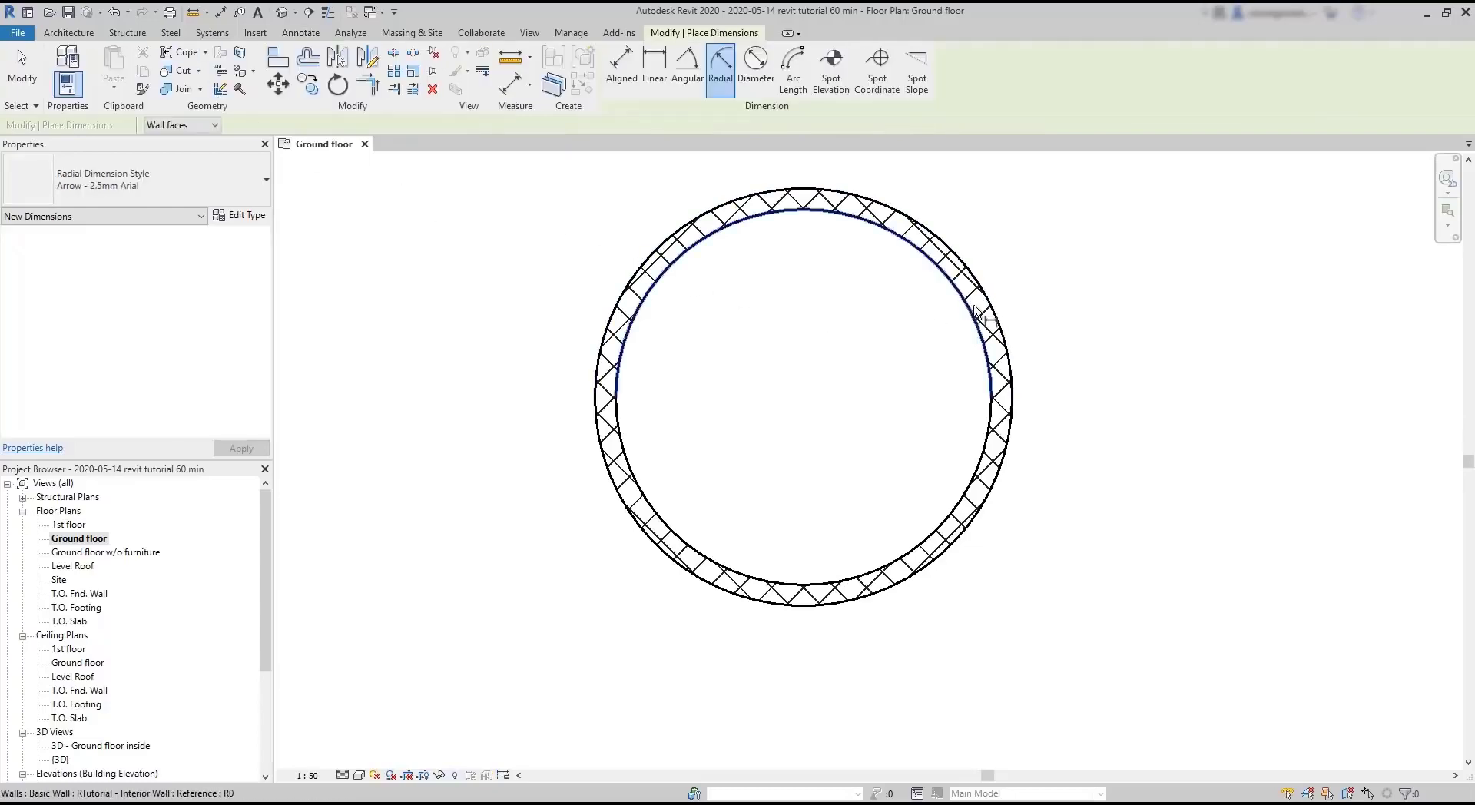
{"action": "left_click", "coordinate": [974, 311]}
{"action": "left_click", "coordinate": [865, 328]}
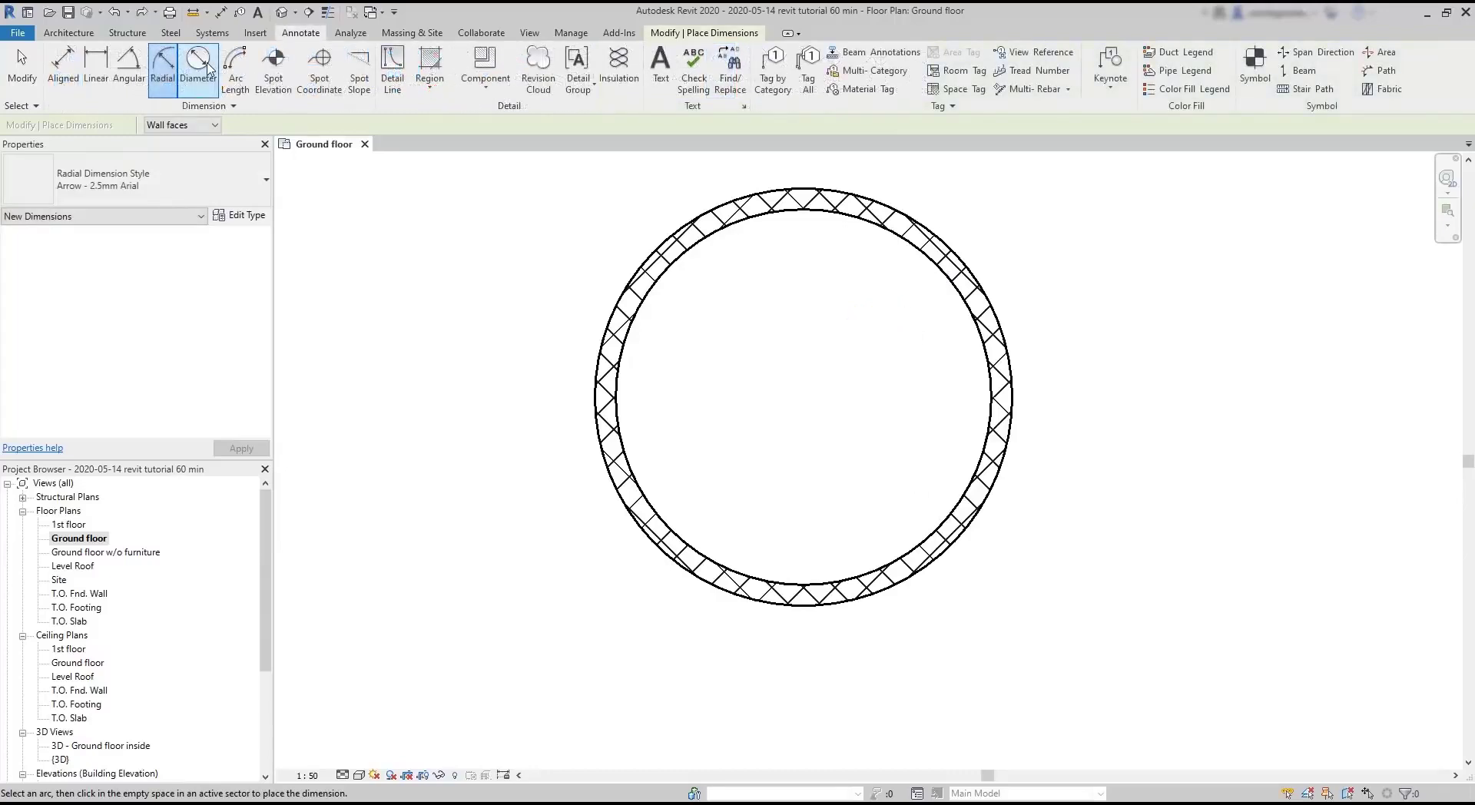
Try a diameter dimension across the circular wall and undo it.
{"action": "left_click", "coordinate": [201, 63]}
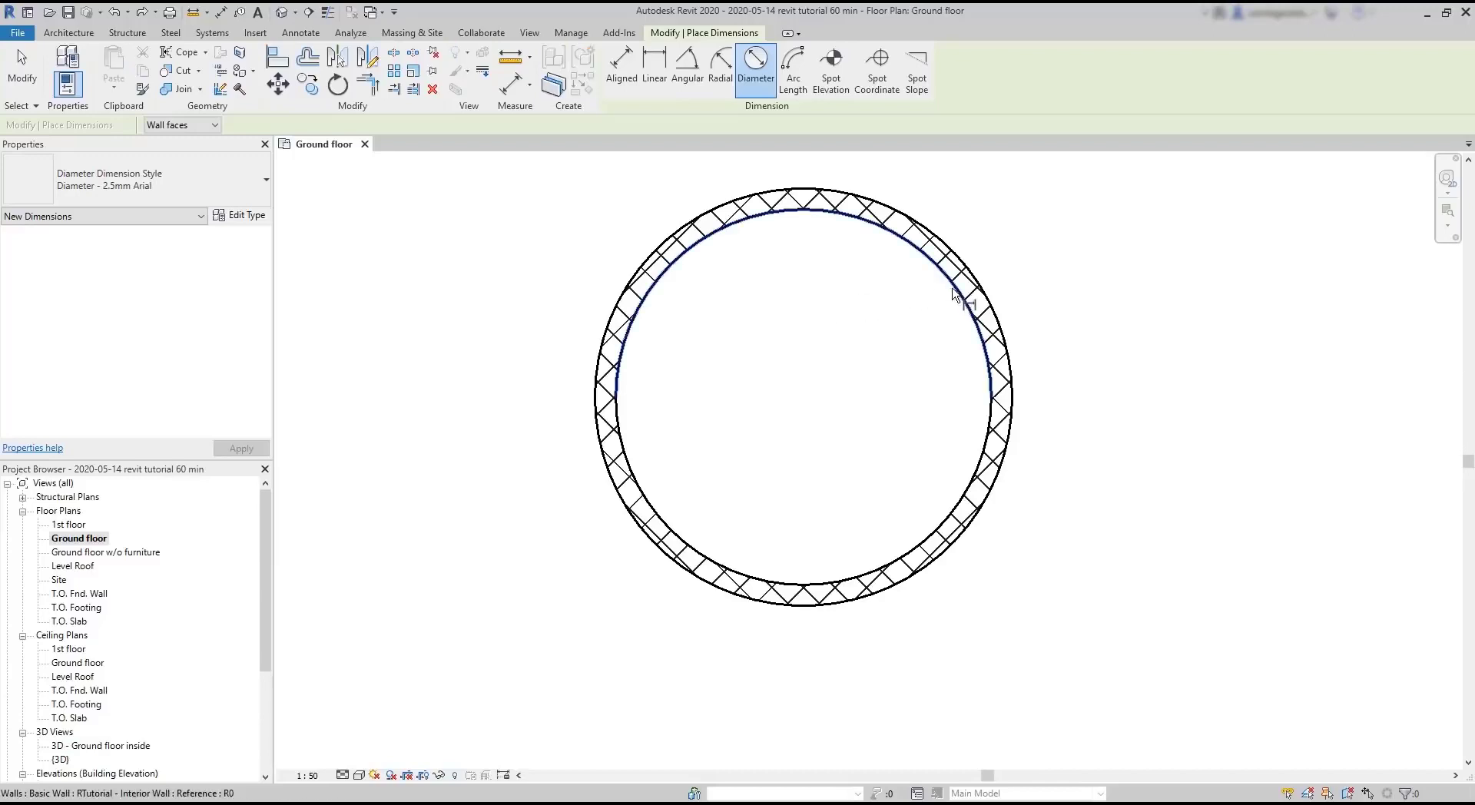
{"action": "left_click", "coordinate": [977, 294]}
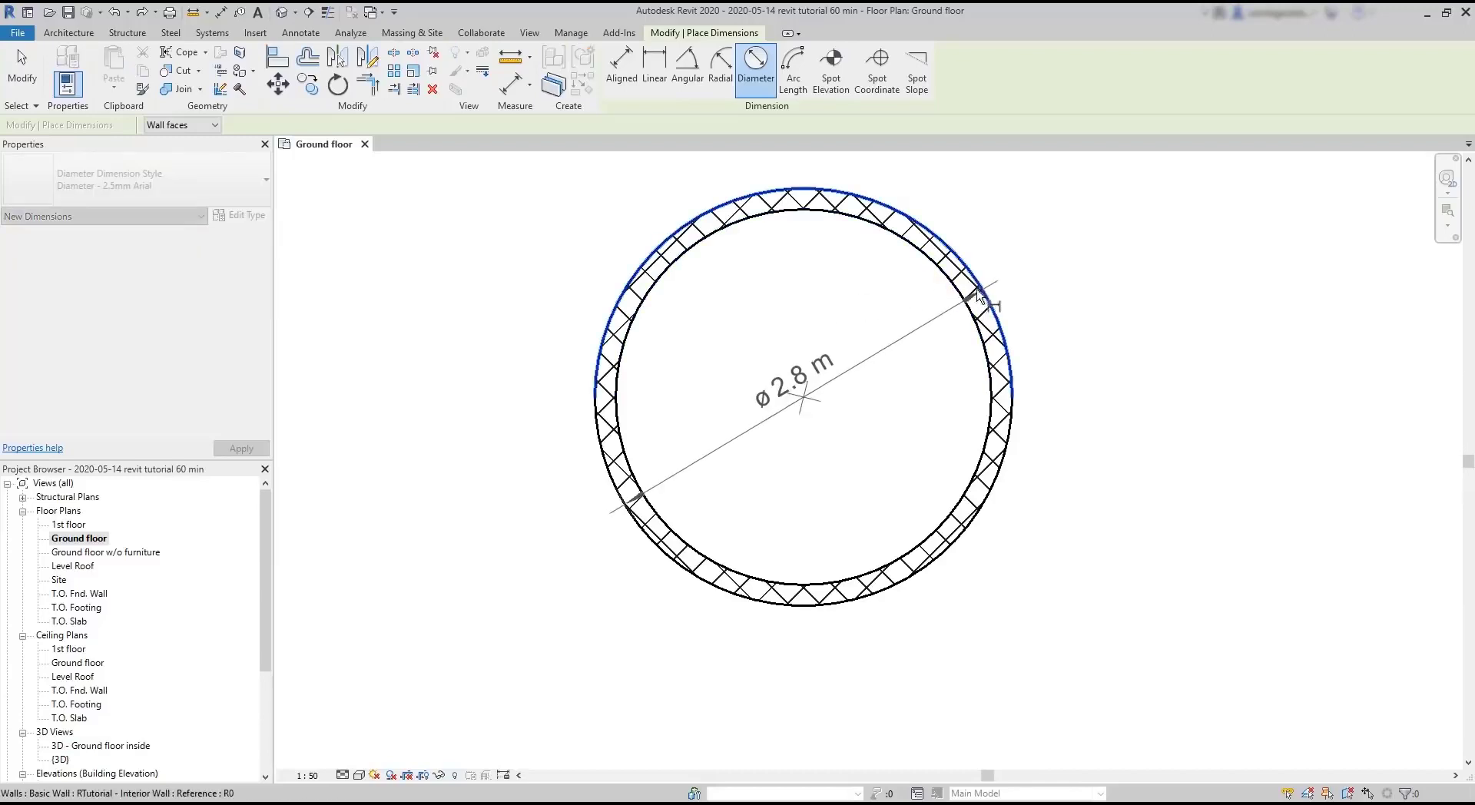
{"action": "left_click", "coordinate": [981, 303]}
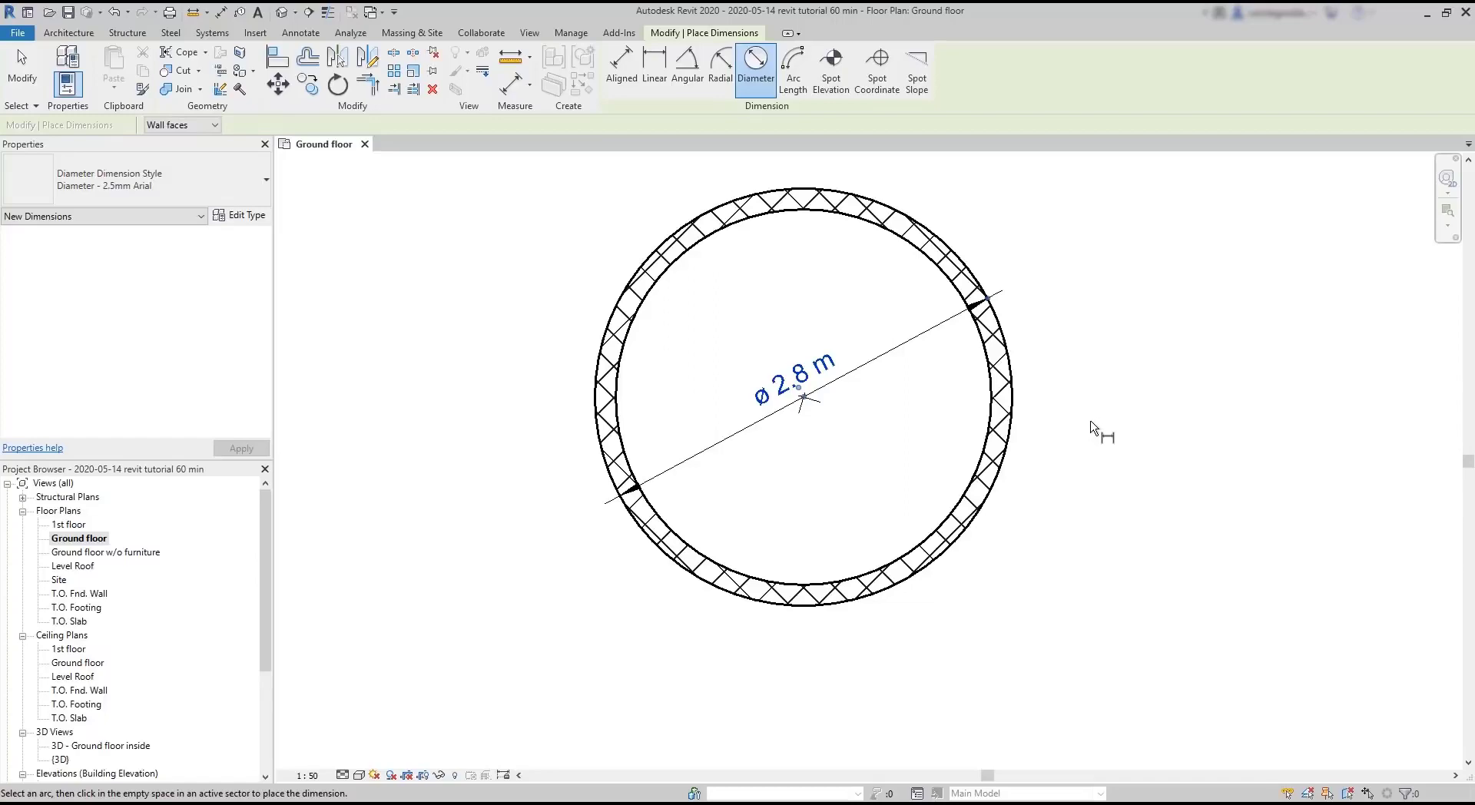
{"action": "key", "text": "ctrl+z"}
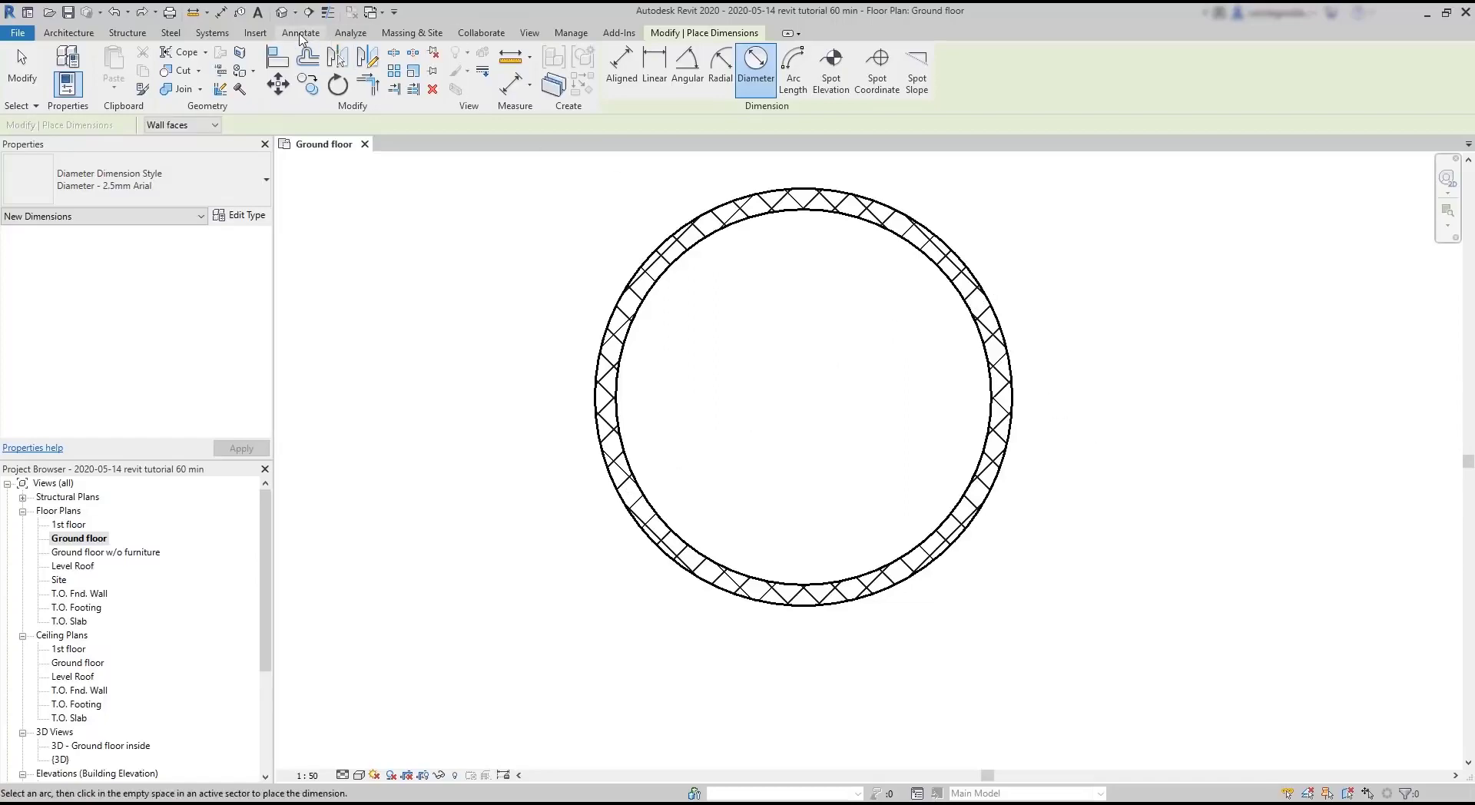
{"action": "left_click", "coordinate": [301, 33]}
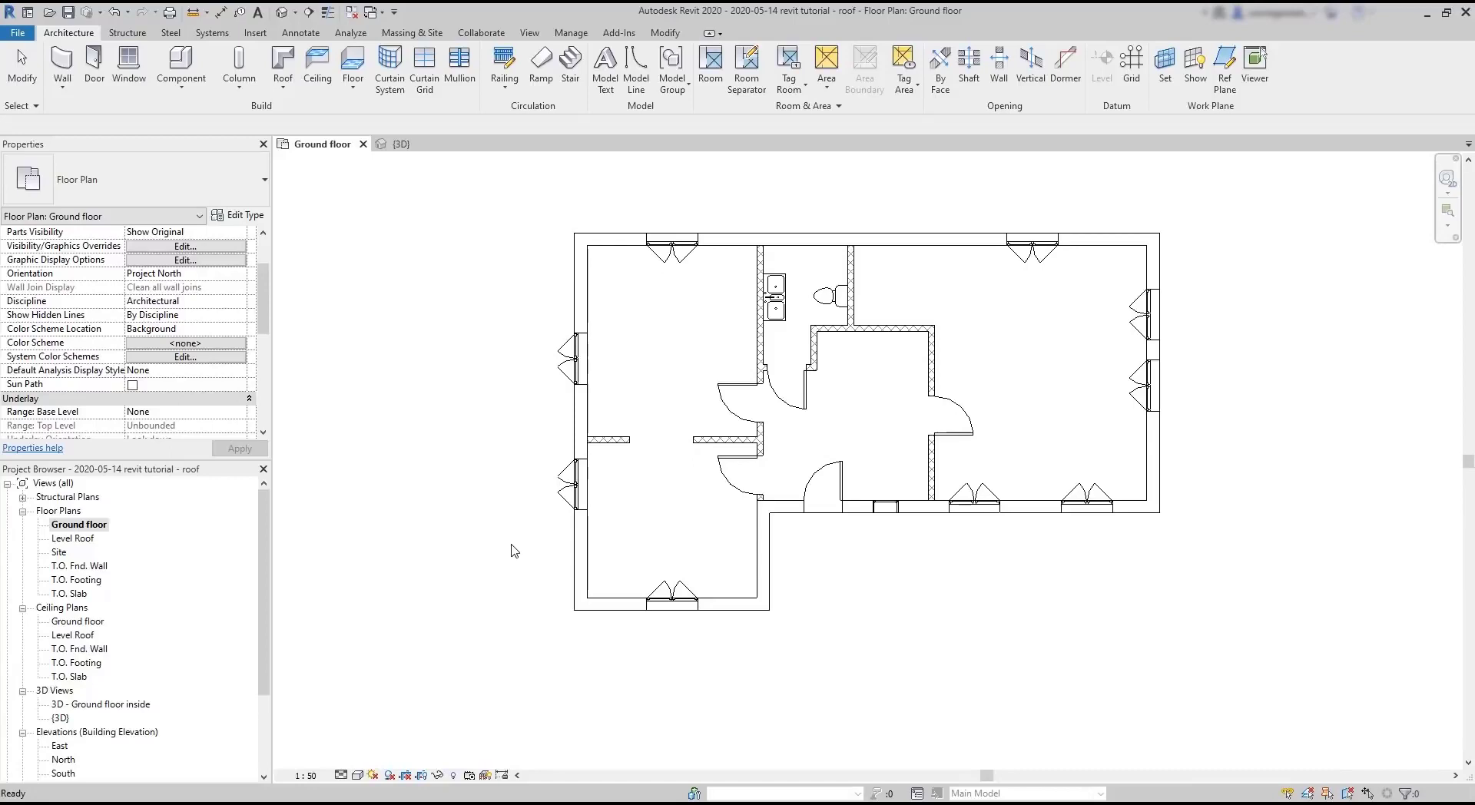
Inspect the roofless house in the 3D view and the East elevation, and return to the Level Roof floor plan.
{"action": "key", "text": "Escape"}
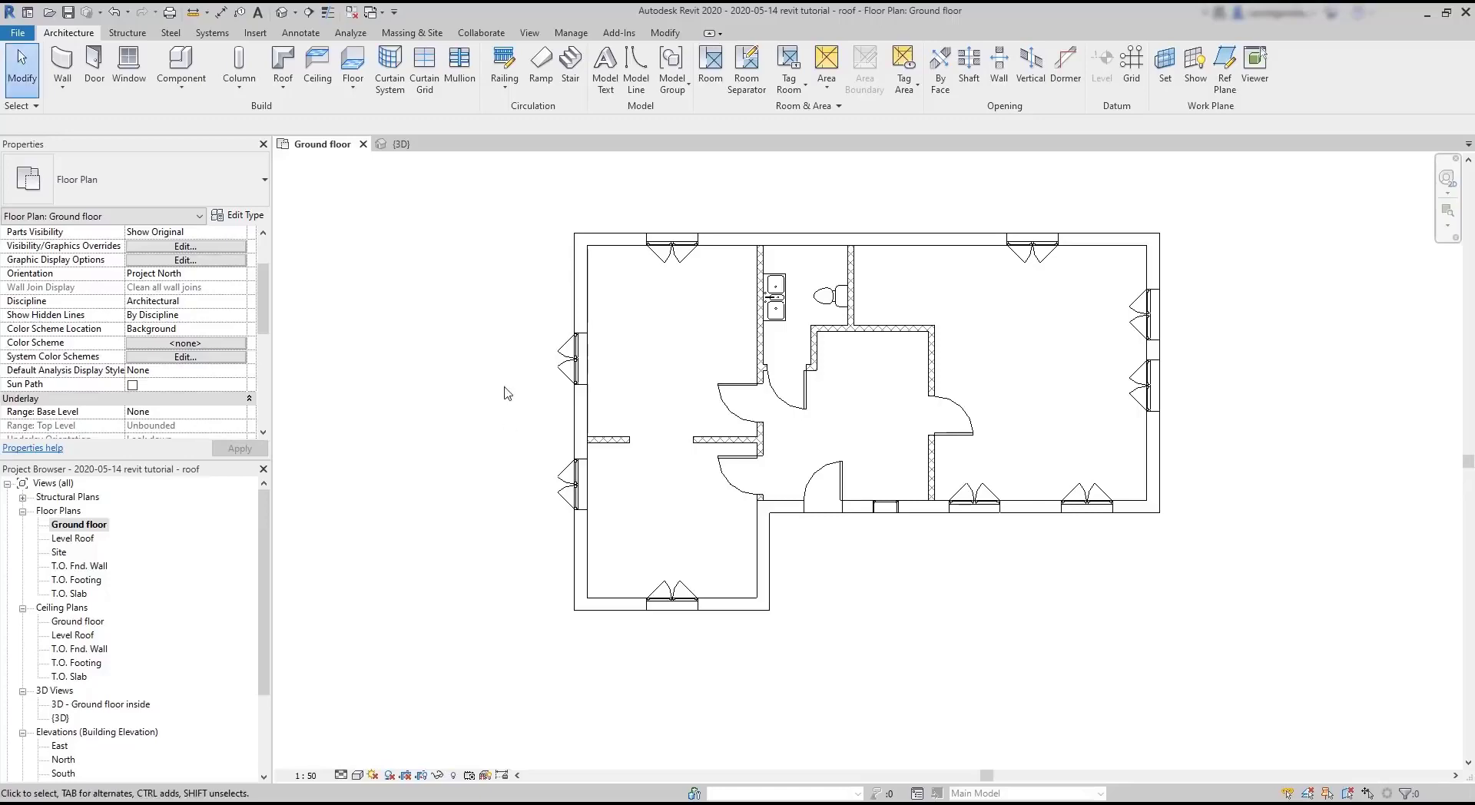
{"action": "left_click", "coordinate": [400, 144]}
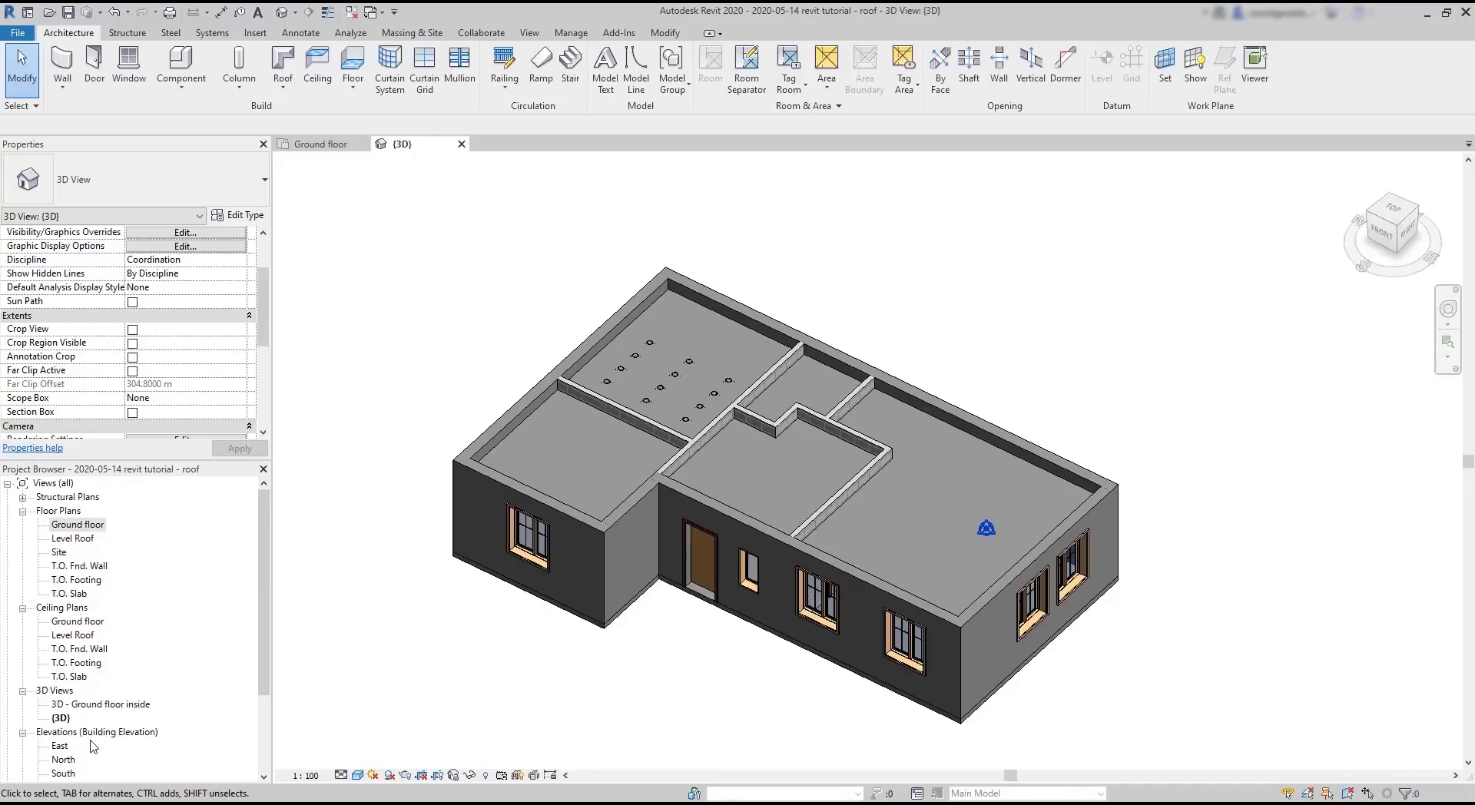
{"action": "double_click", "coordinate": [60, 747]}
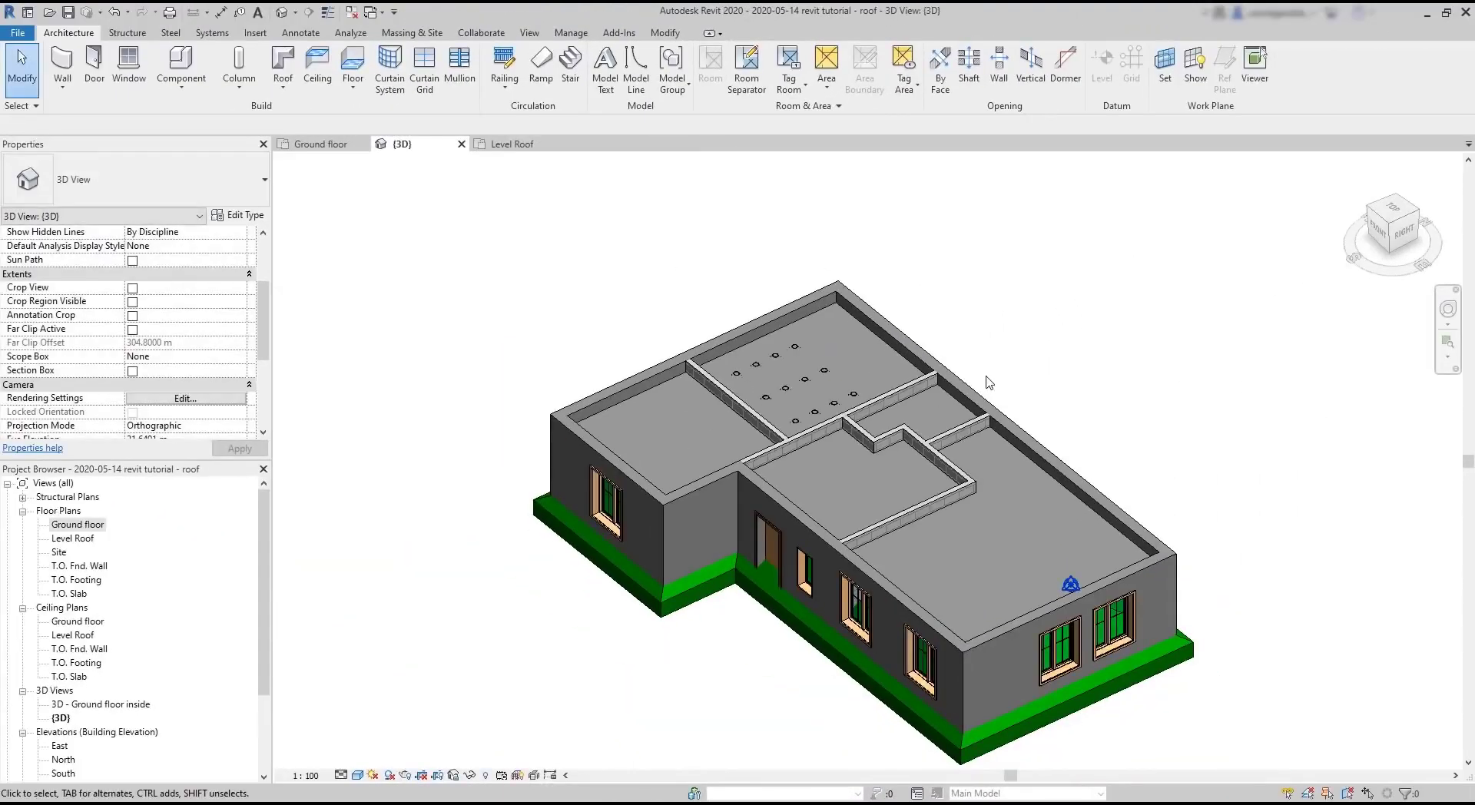
{"action": "middle_click_drag", "start_coordinate": [1198, 394], "coordinate": [1171, 332]}
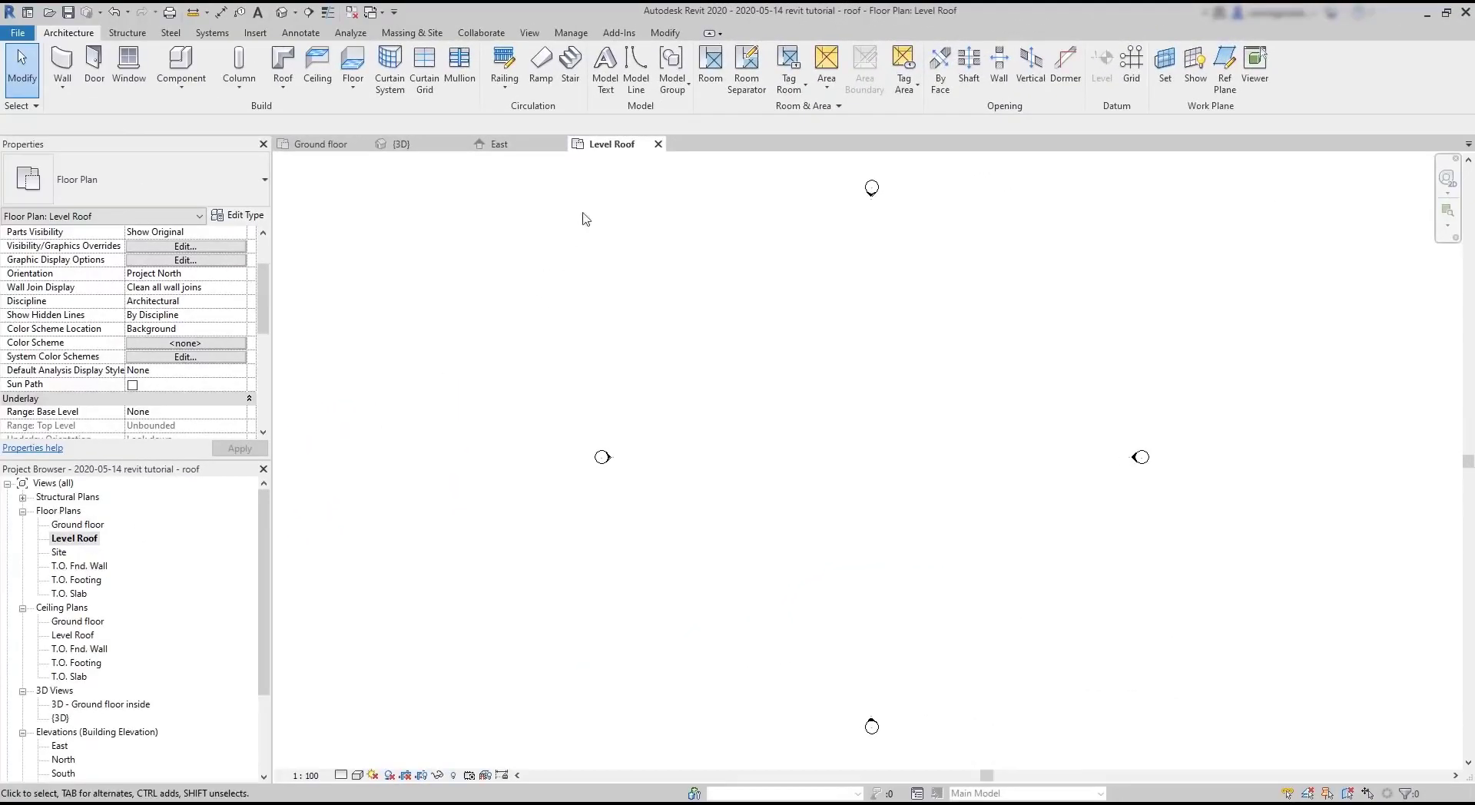
{"action": "left_click", "coordinate": [560, 144]}
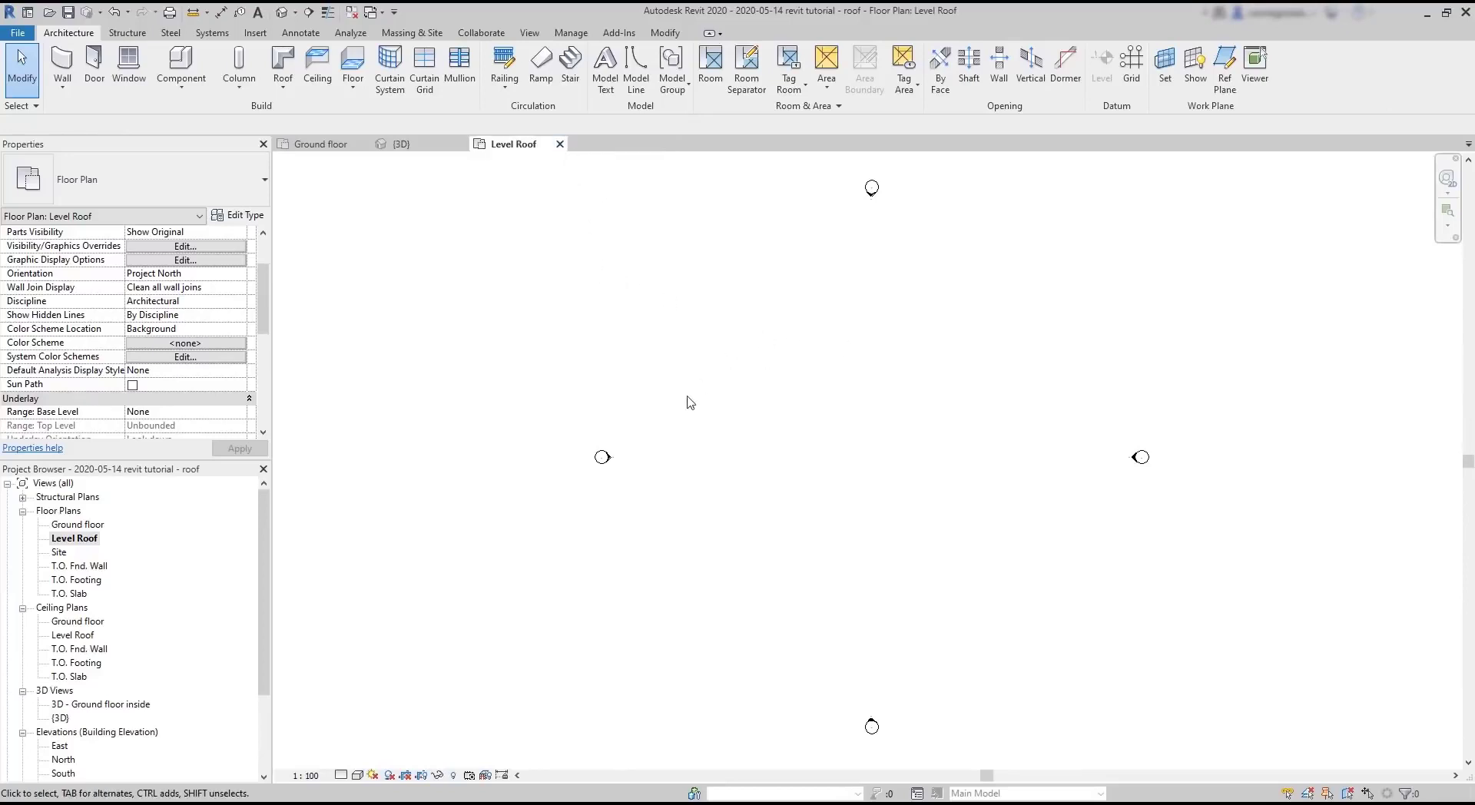
Set the Level Roof plan's underlay base level to Ground floor so the walls below show as a reference.
{"action": "scroll", "coordinate": [918, 384], "scroll_direction": "down", "scroll_amount": 4}
{"action": "scroll", "coordinate": [888, 426], "scroll_direction": "up", "scroll_amount": 4}
{"action": "mouse_move", "coordinate": [260, 329]}
{"action": "left_mouse_down"}
{"action": "mouse_move", "coordinate": [268, 292]}
{"action": "mouse_move", "coordinate": [263, 332]}
{"action": "left_mouse_up"}
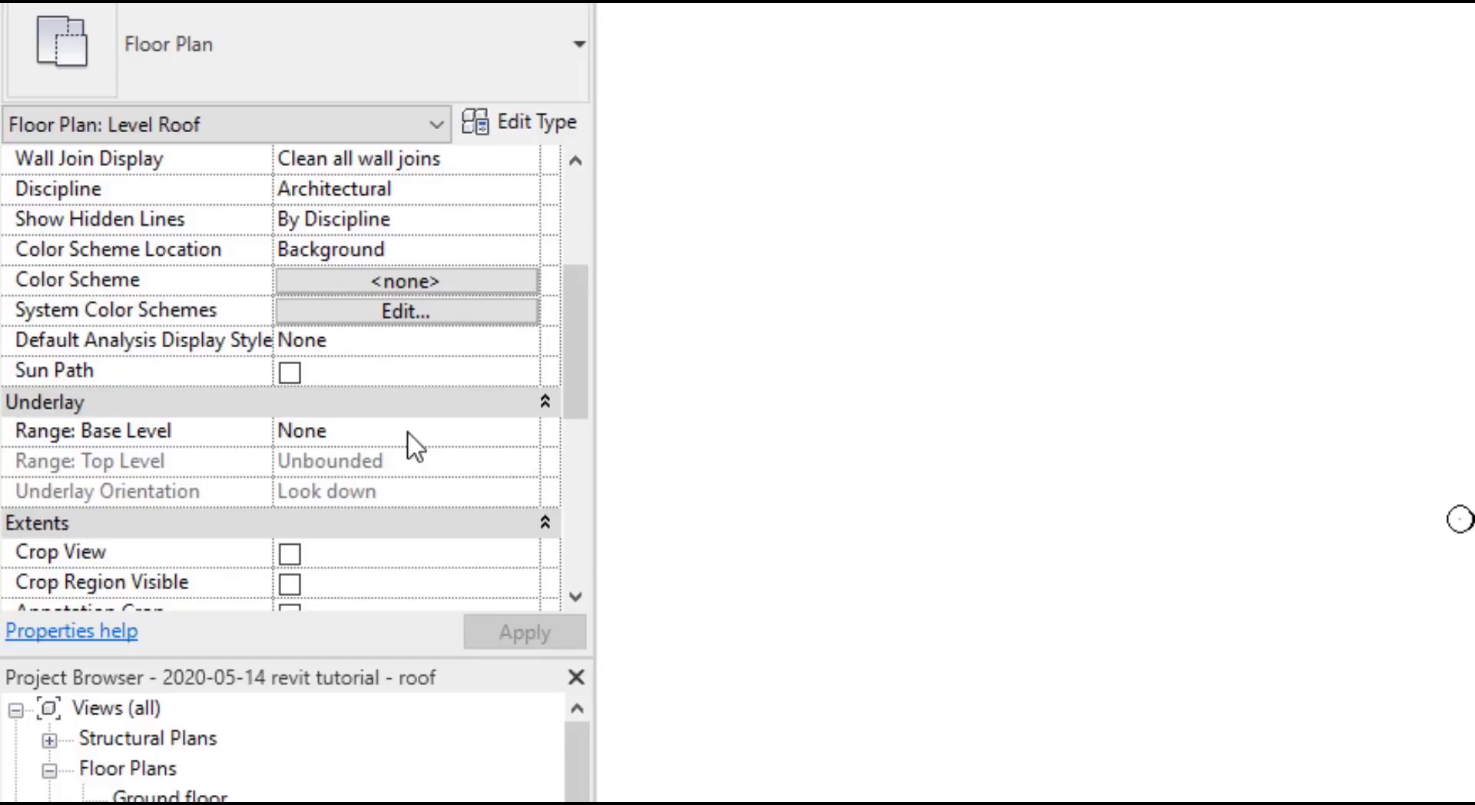
{"action": "left_click", "coordinate": [410, 439]}
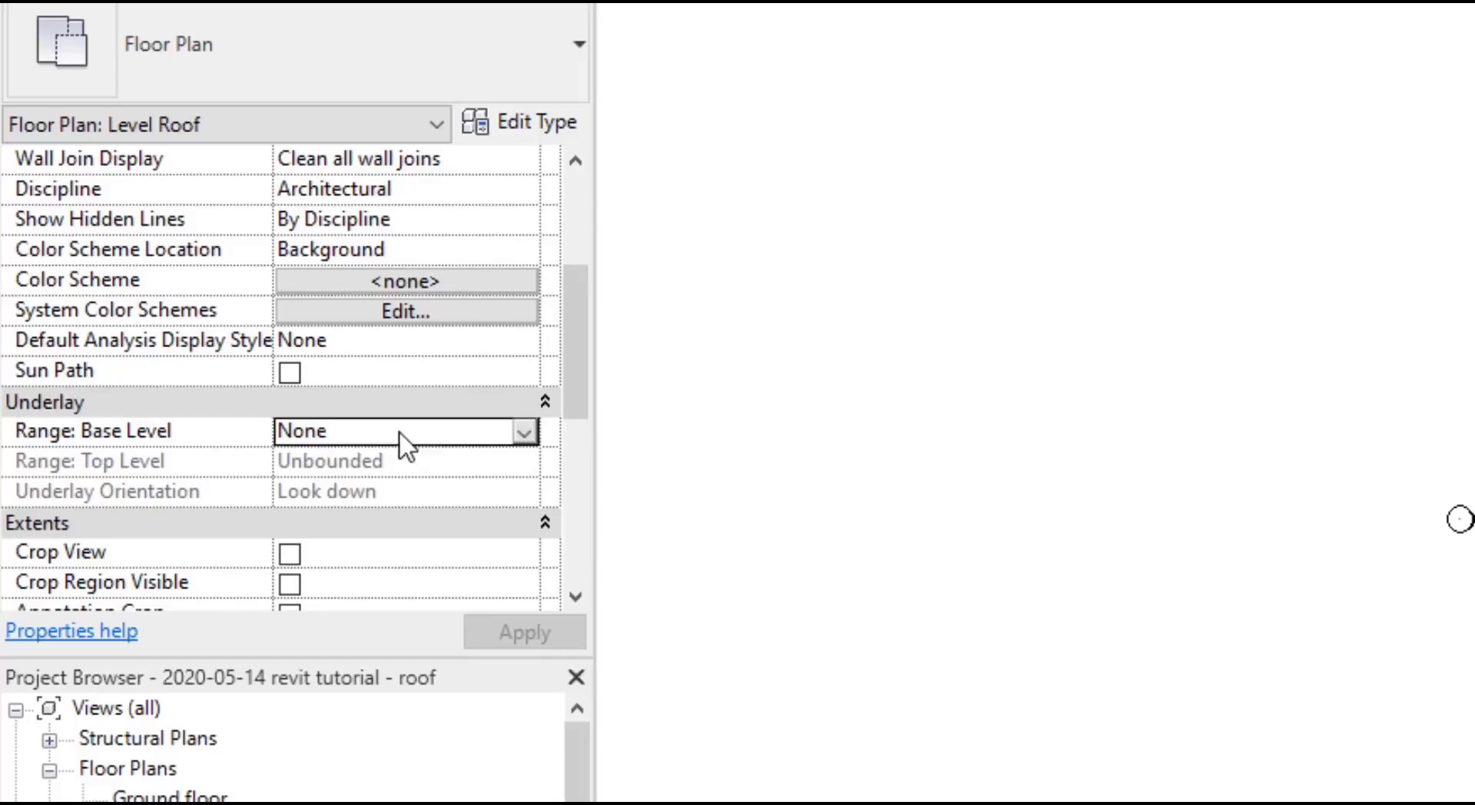
{"action": "left_click", "coordinate": [526, 433]}
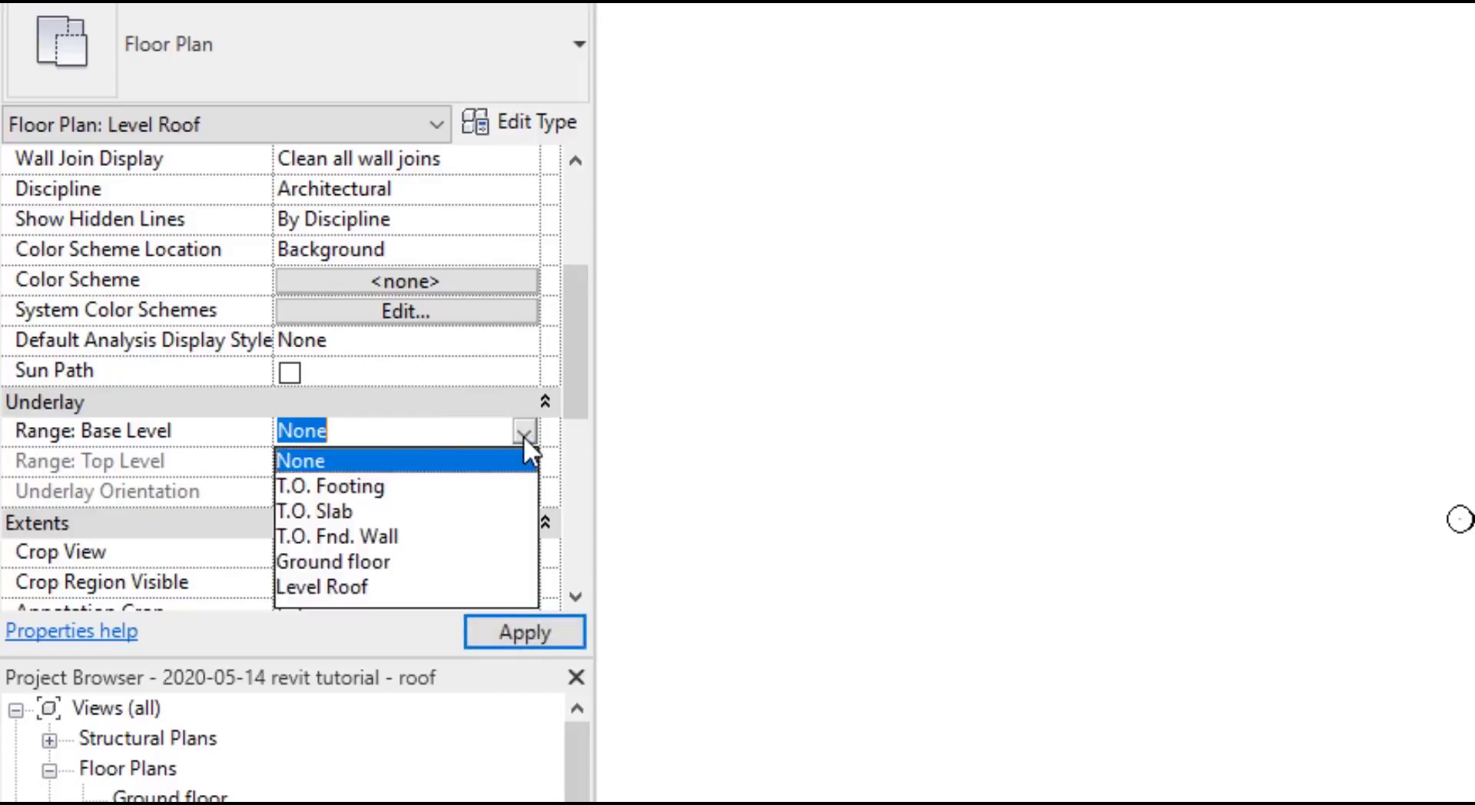
{"action": "left_click", "coordinate": [370, 565]}
{"action": "left_click", "coordinate": [567, 644]}
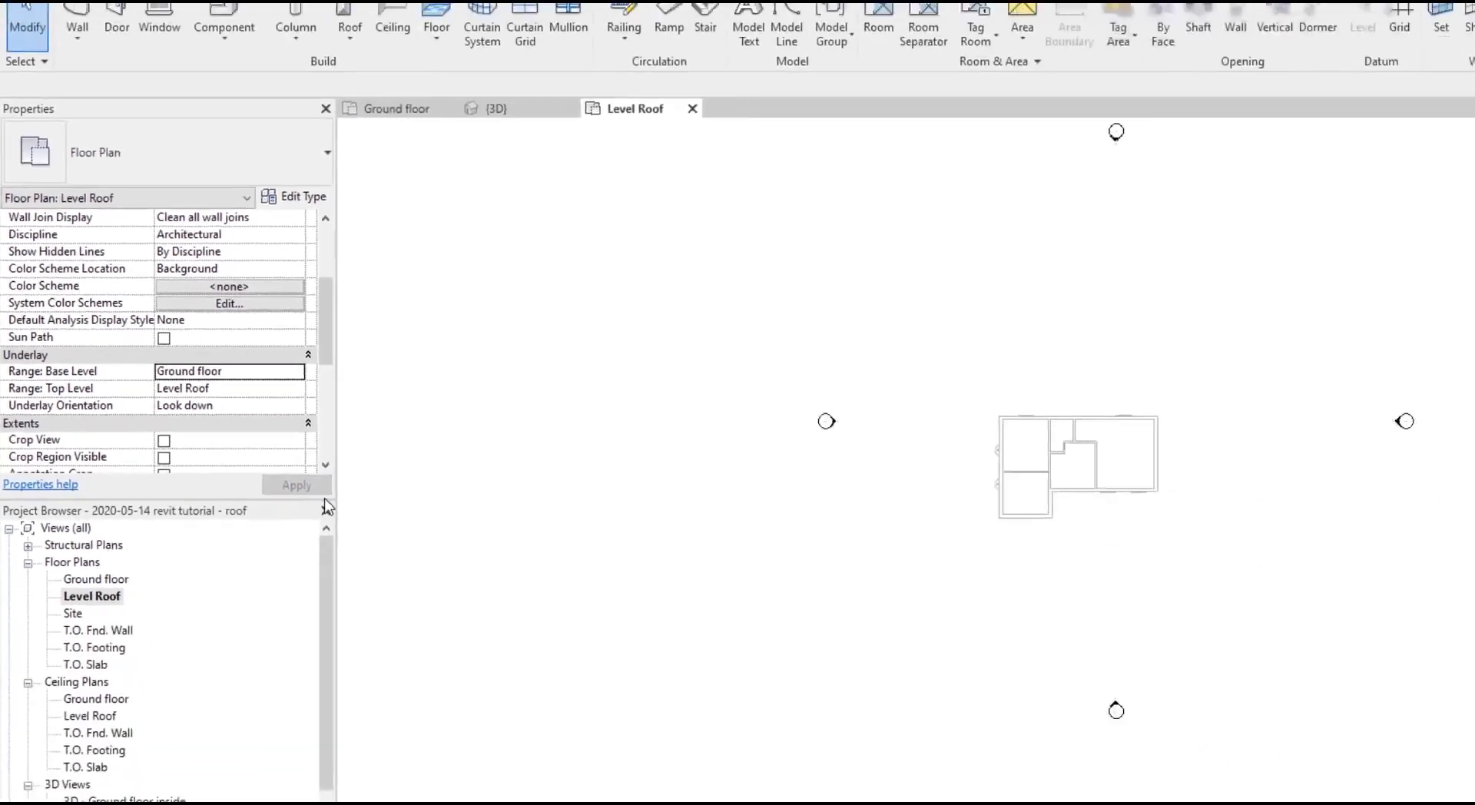
{"action": "scroll", "coordinate": [1118, 458], "scroll_direction": "up", "scroll_amount": 5}
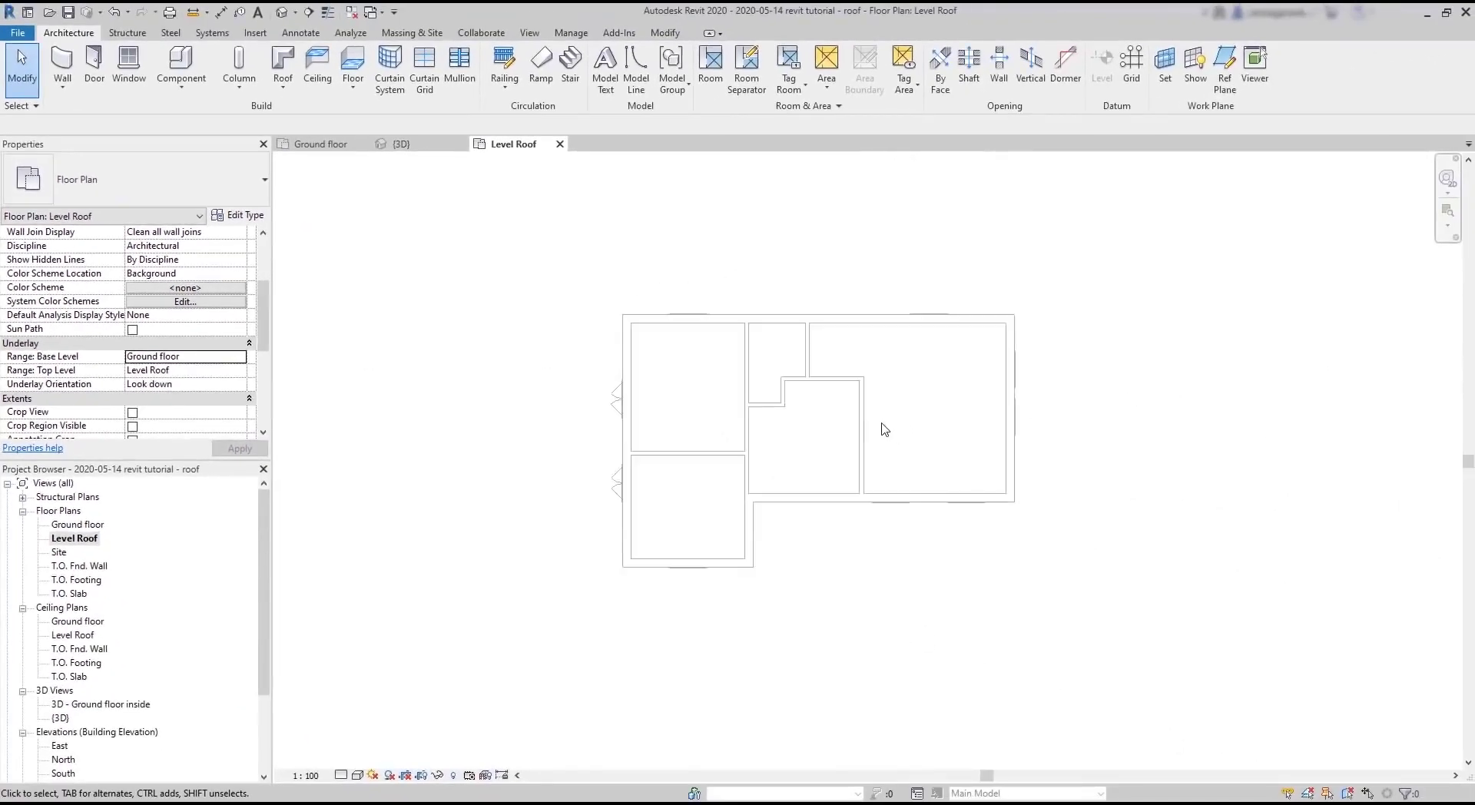
{"action": "scroll", "coordinate": [884, 429], "scroll_direction": "up", "scroll_amount": 3}
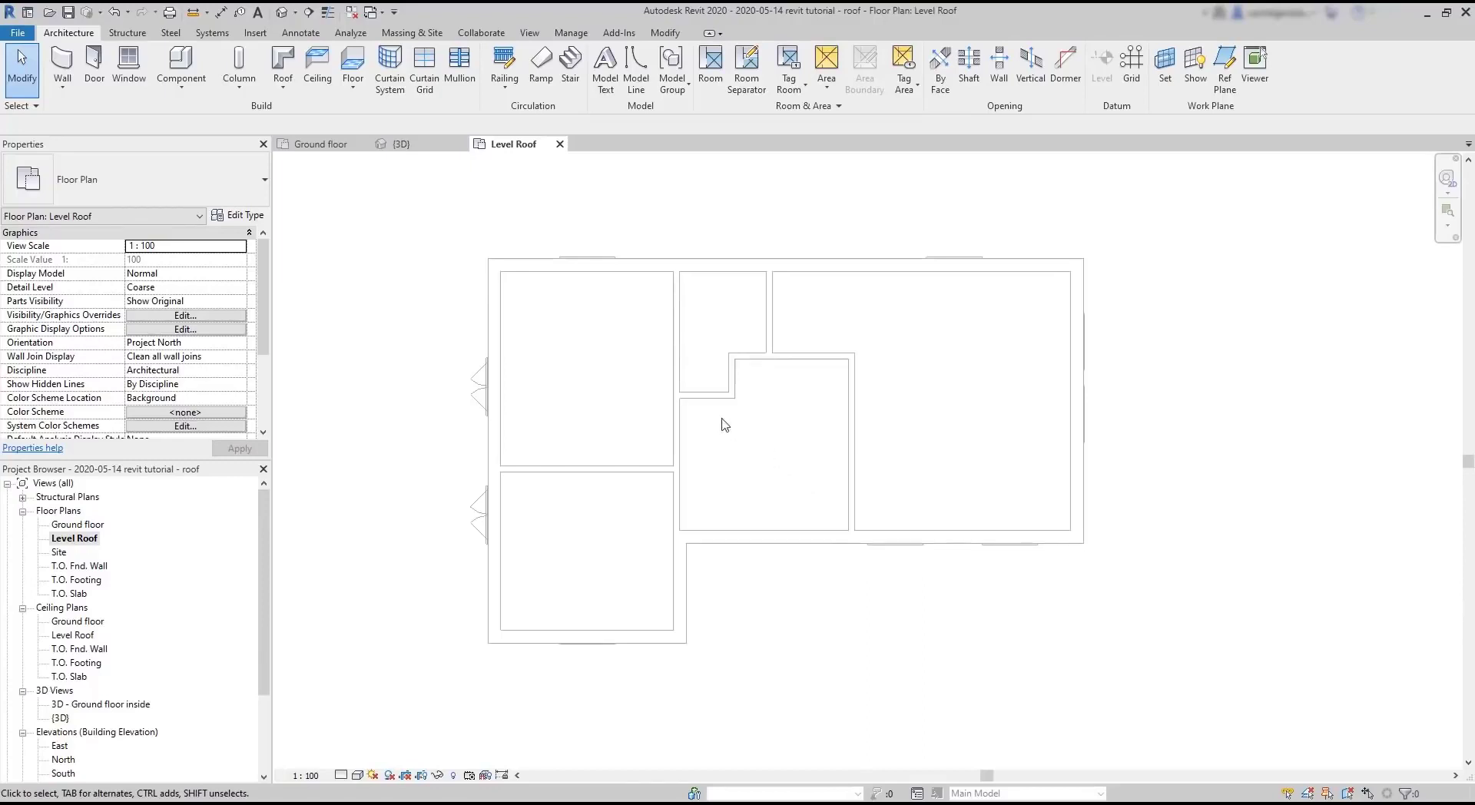
Start a Roof by Footprint of type Basic Roof Generic - 400mm with a 0.3 m overhang.
{"action": "left_click", "coordinate": [283, 86]}
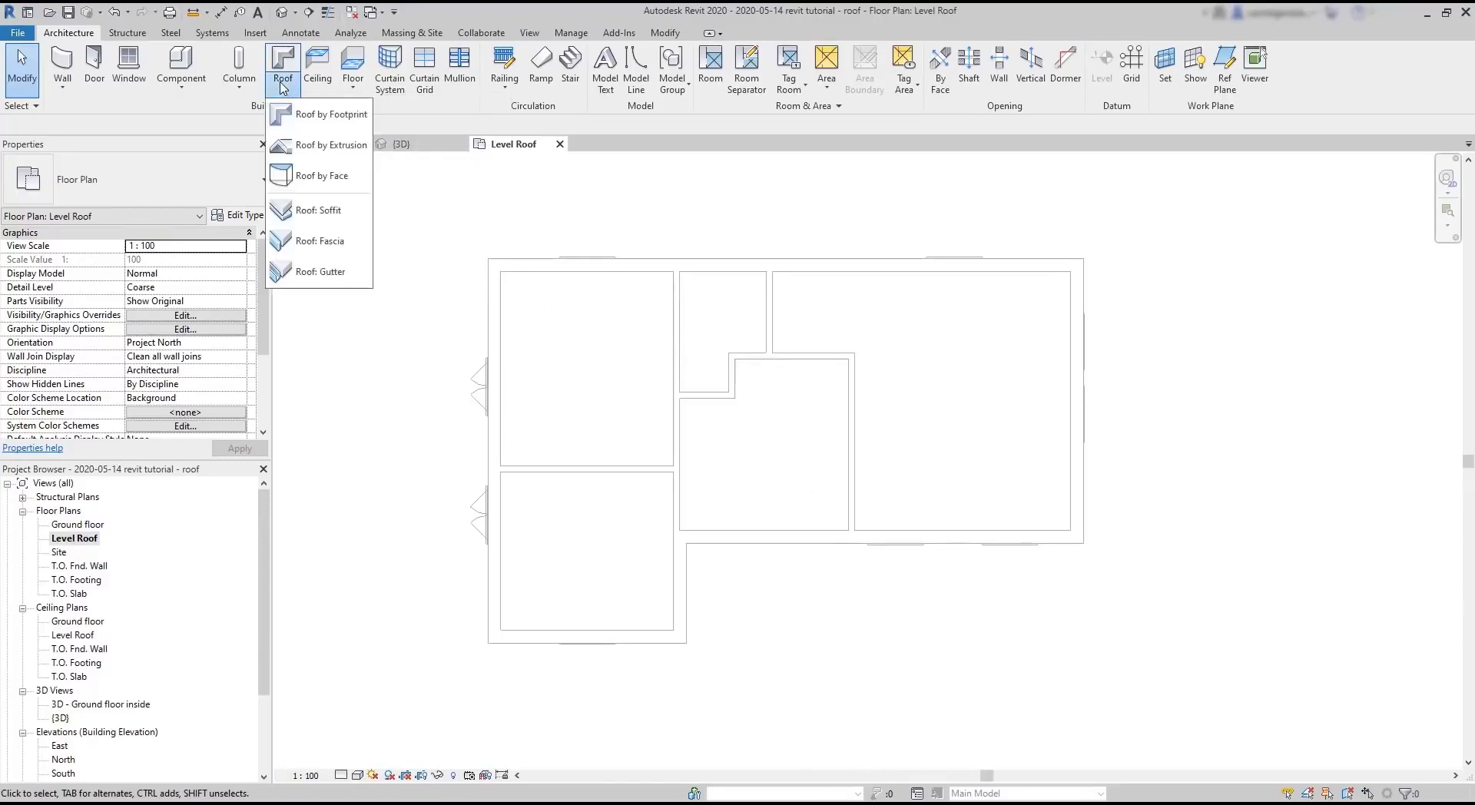
{"action": "left_click", "coordinate": [321, 116]}
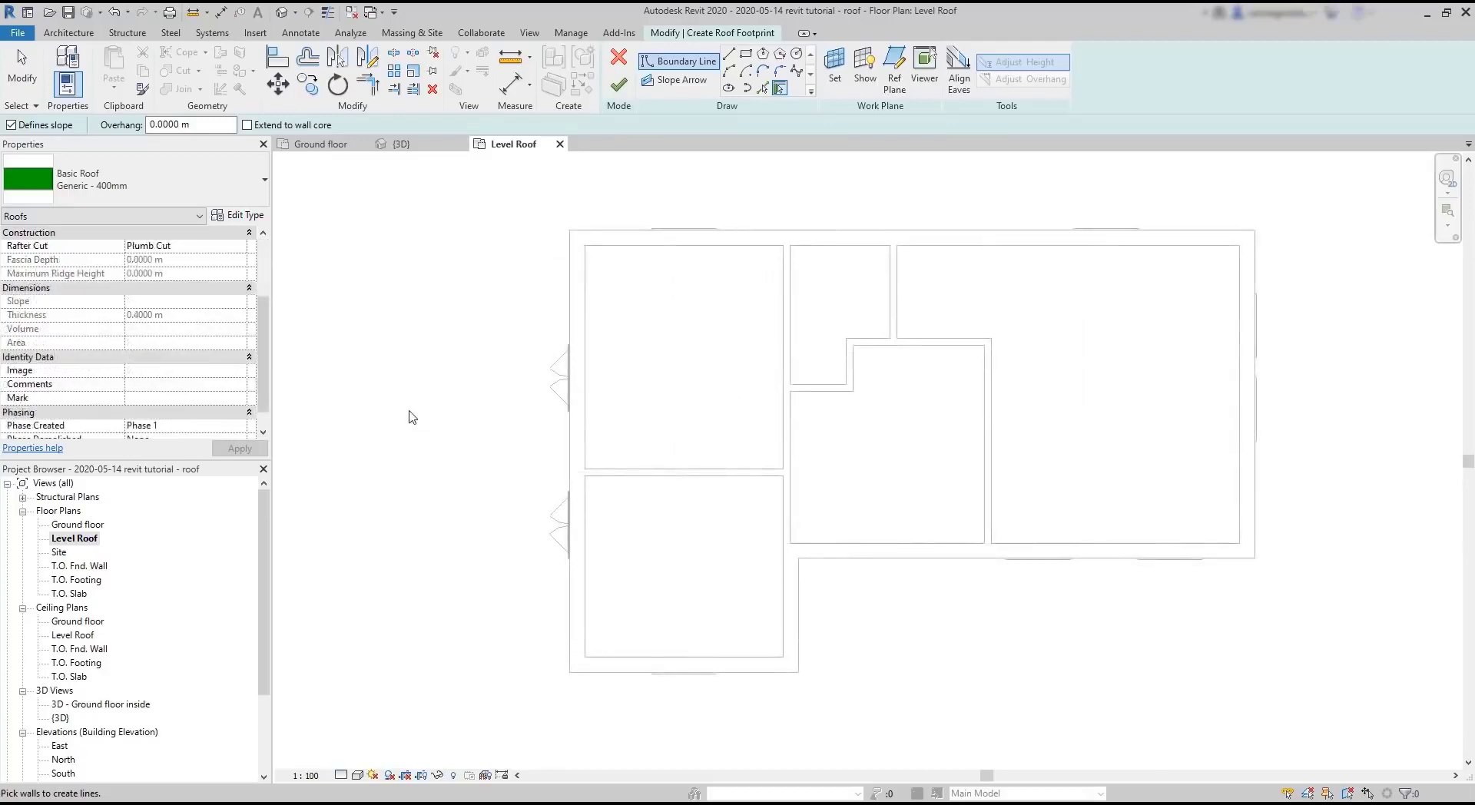
{"action": "left_click", "coordinate": [240, 189]}
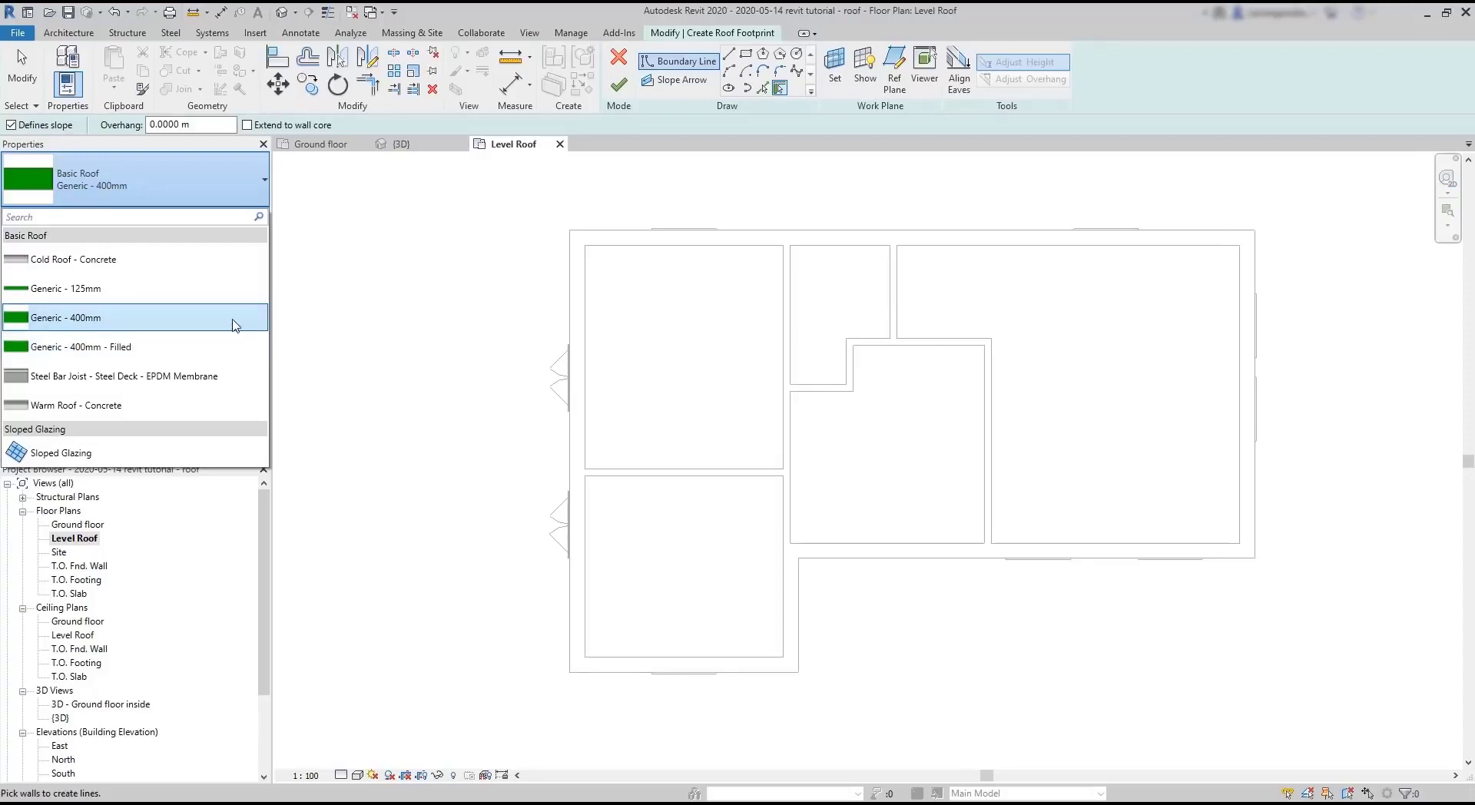
{"action": "left_click", "coordinate": [237, 324]}
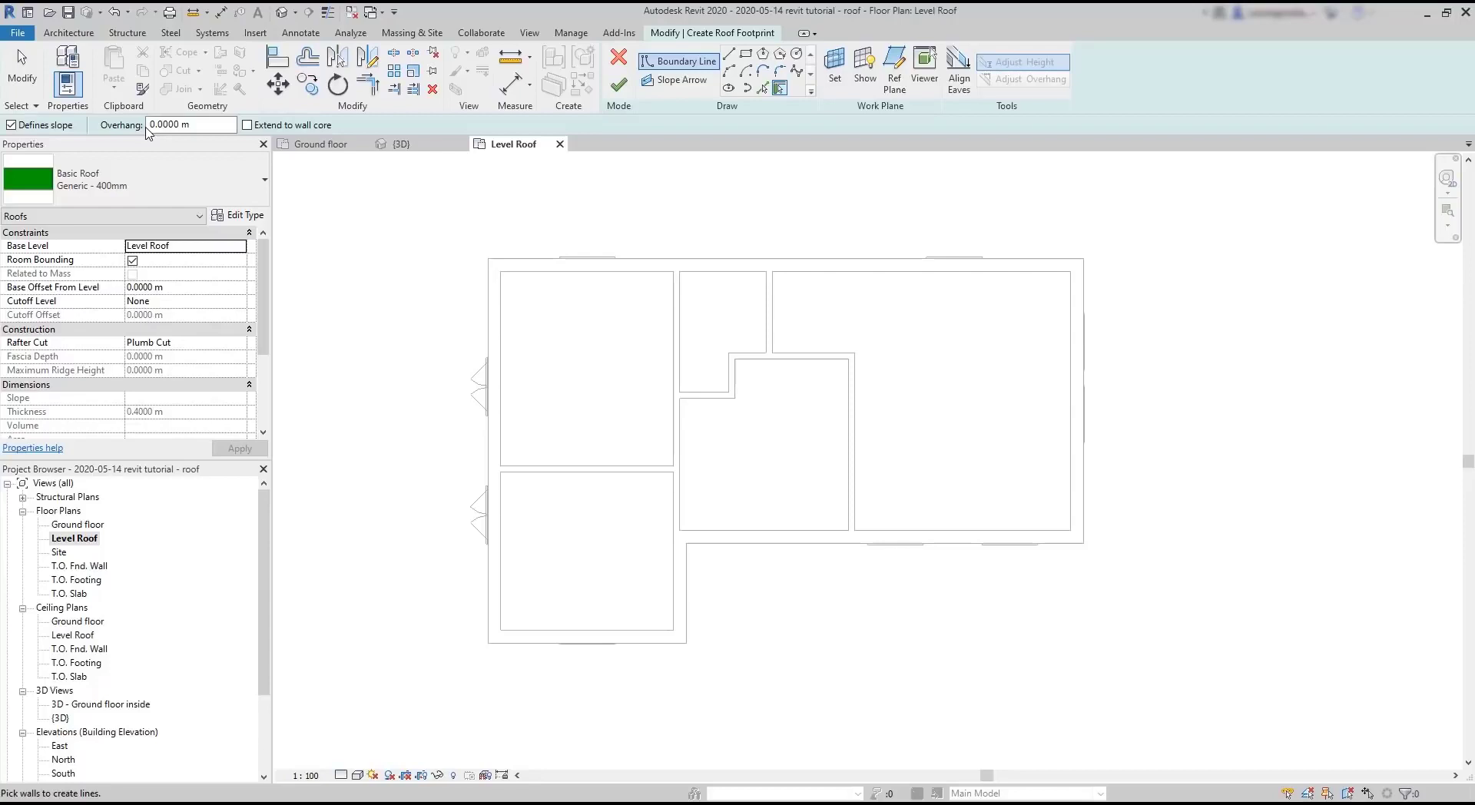
{"action": "left_click", "coordinate": [159, 125]}
{"action": "type", "text": "3"}
{"action": "key", "text": "Return"}
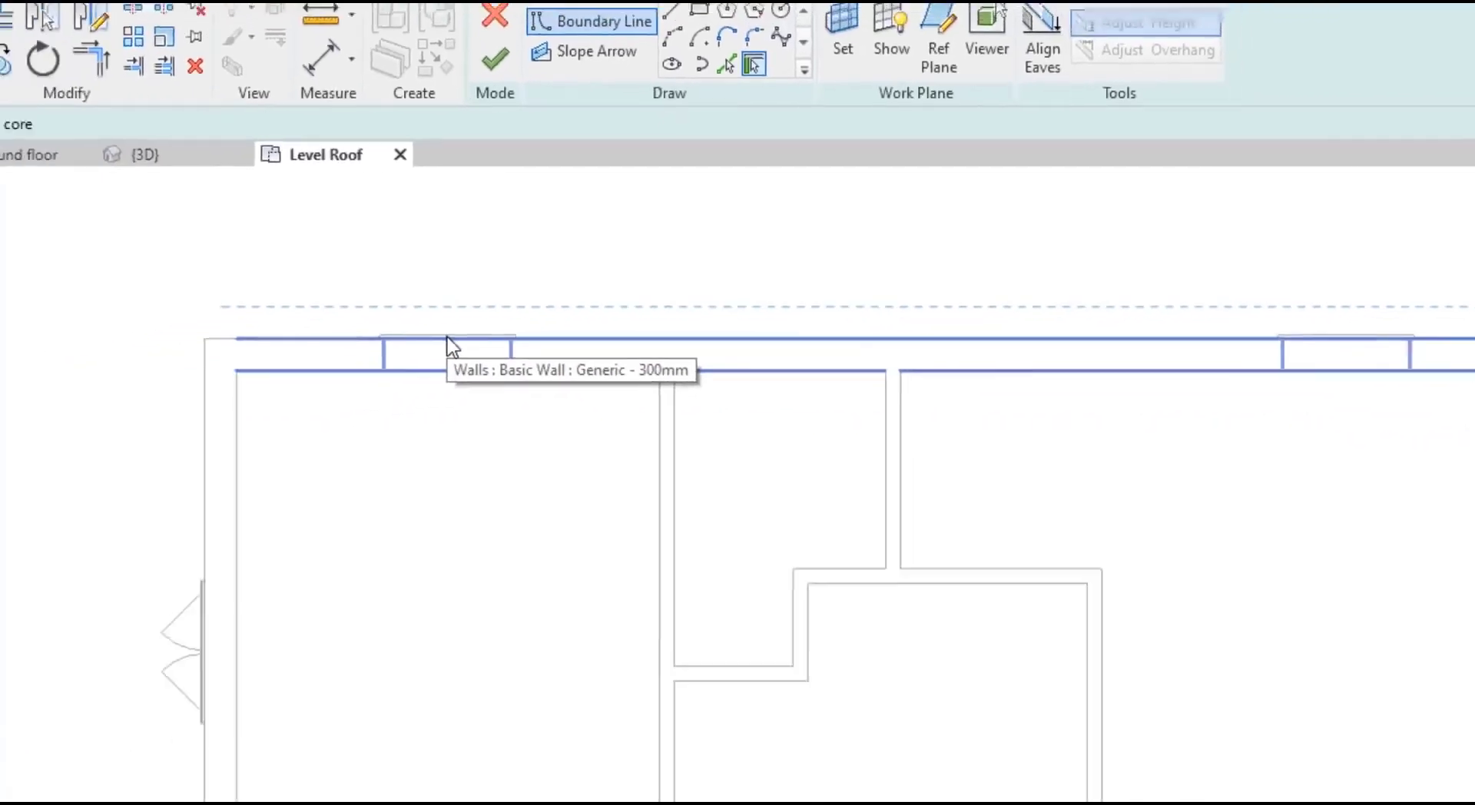
Pick all six exterior walls in the Level Roof plan as a closed, slope-defining roof boundary.
{"action": "left_click", "coordinate": [453, 347]}
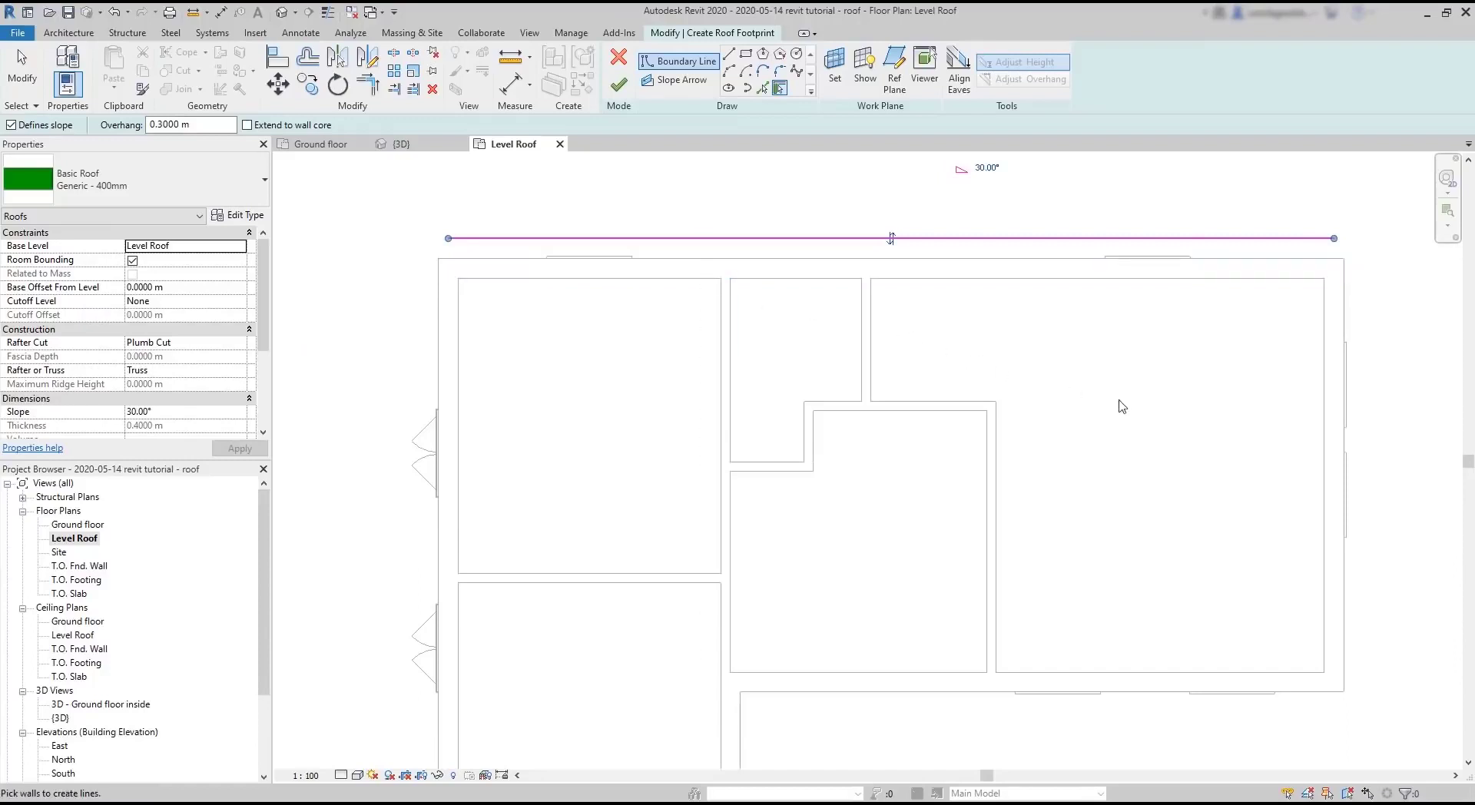
{"action": "left_click", "coordinate": [1333, 461]}
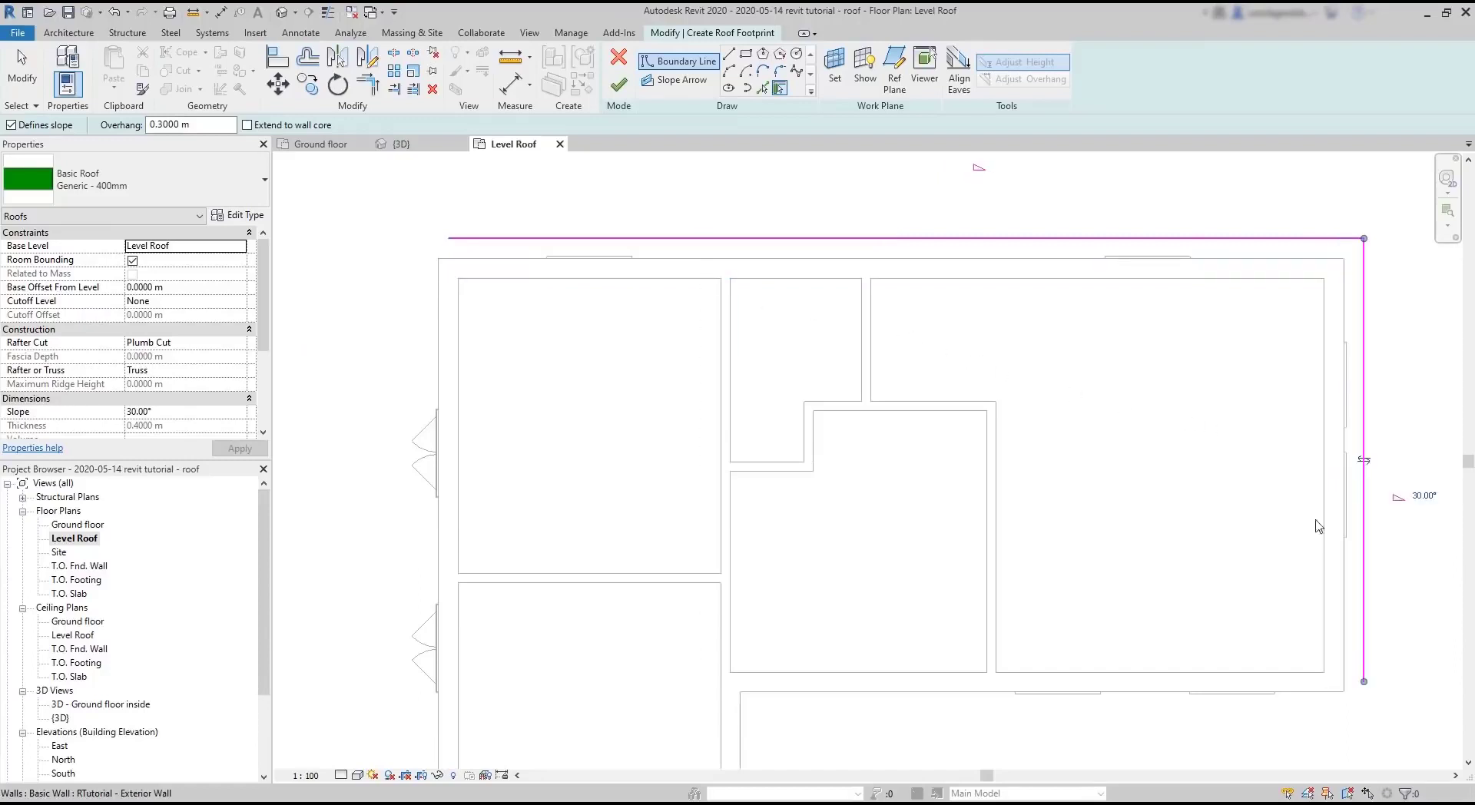
{"action": "left_click", "coordinate": [1198, 683]}
{"action": "scroll", "coordinate": [1078, 537], "scroll_direction": "down", "scroll_amount": 3}
{"action": "scroll", "coordinate": [960, 718], "scroll_direction": "up", "scroll_amount": 2}
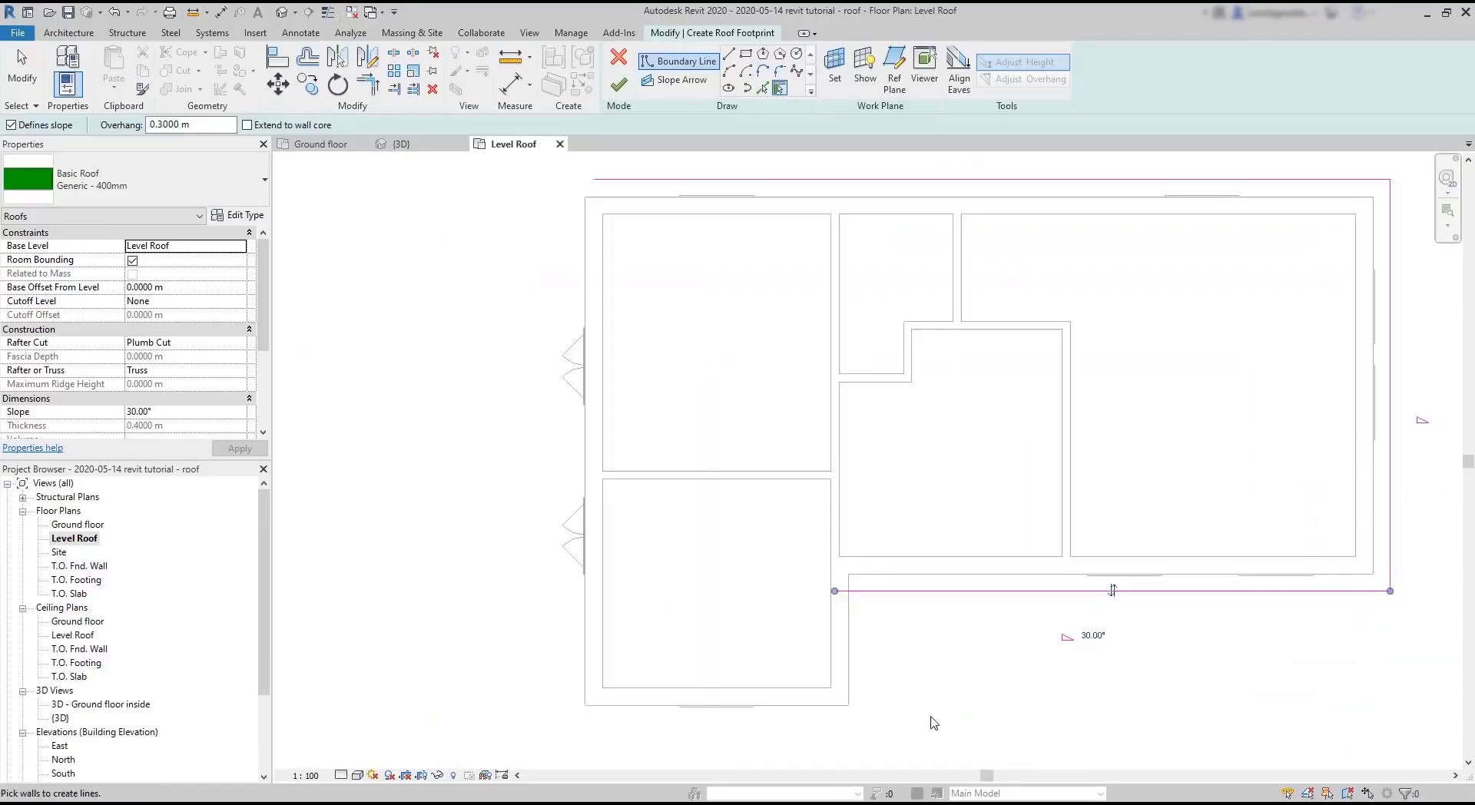
{"action": "left_click", "coordinate": [854, 688]}
{"action": "left_click", "coordinate": [755, 701]}
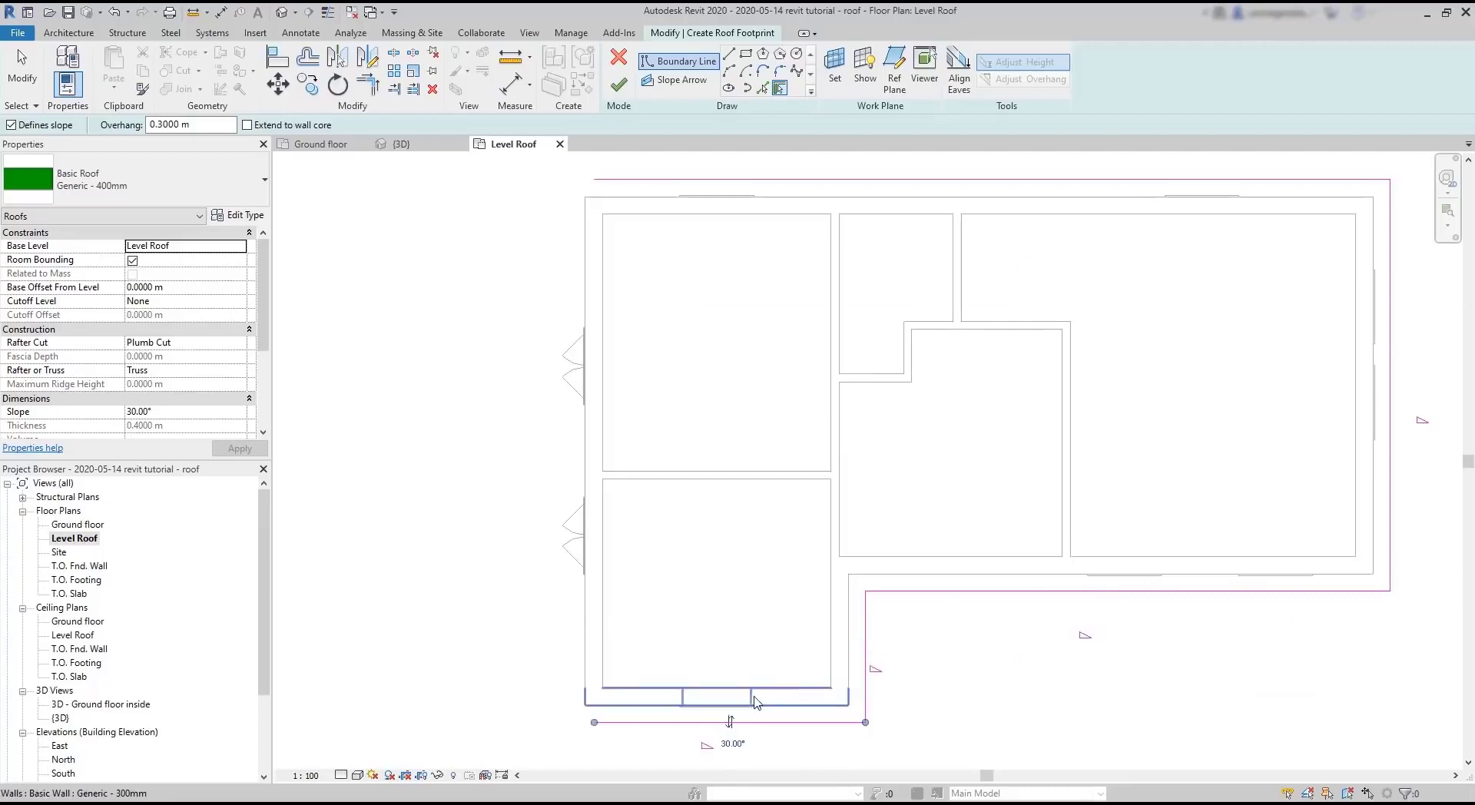
{"action": "left_click", "coordinate": [605, 626]}
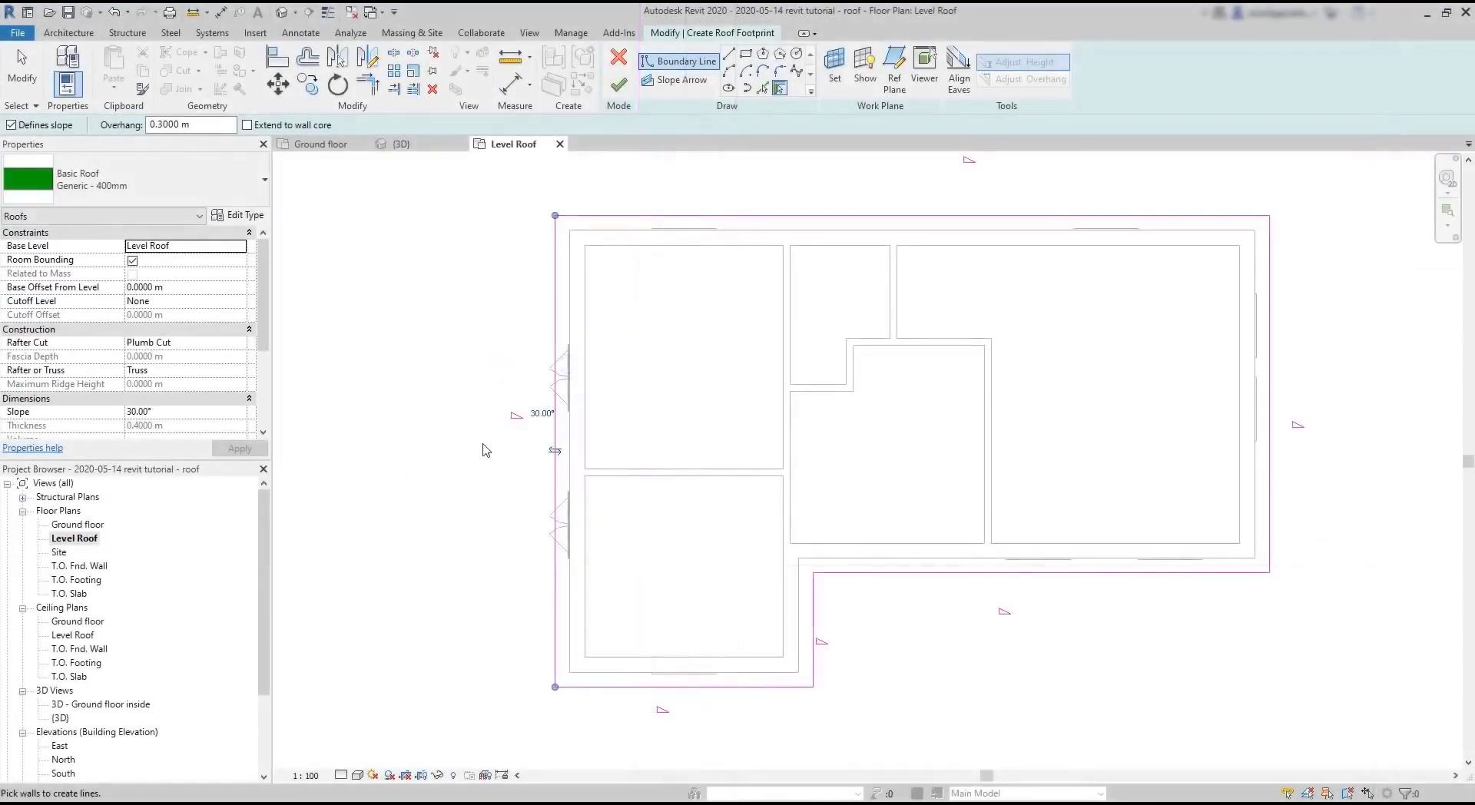
Finish the roof footprint, attach the highlighted walls to the roof, and inspect the house in the 3D view.
{"action": "left_click", "coordinate": [618, 83]}
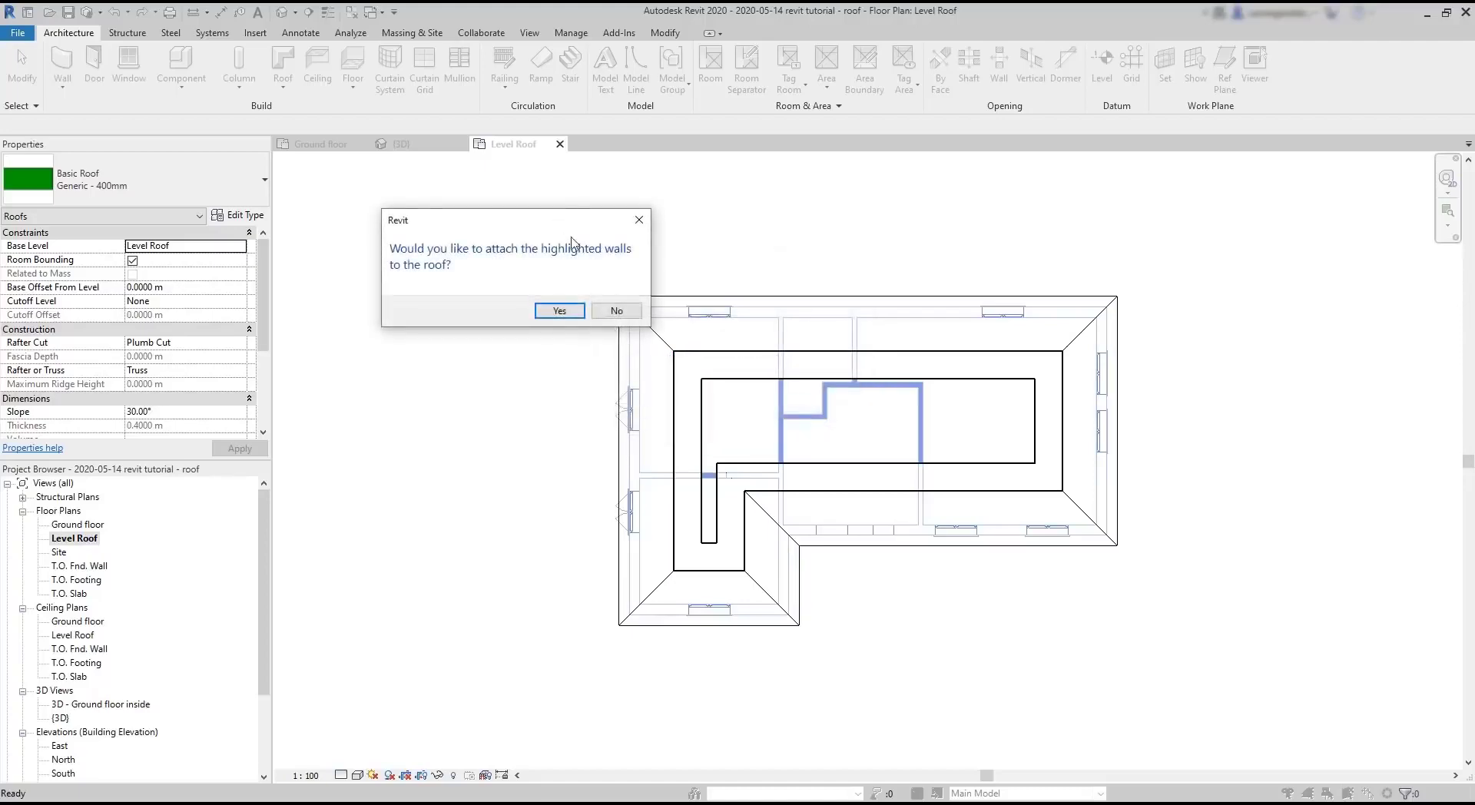
{"action": "left_click", "coordinate": [578, 318]}
{"action": "left_click", "coordinate": [415, 144]}
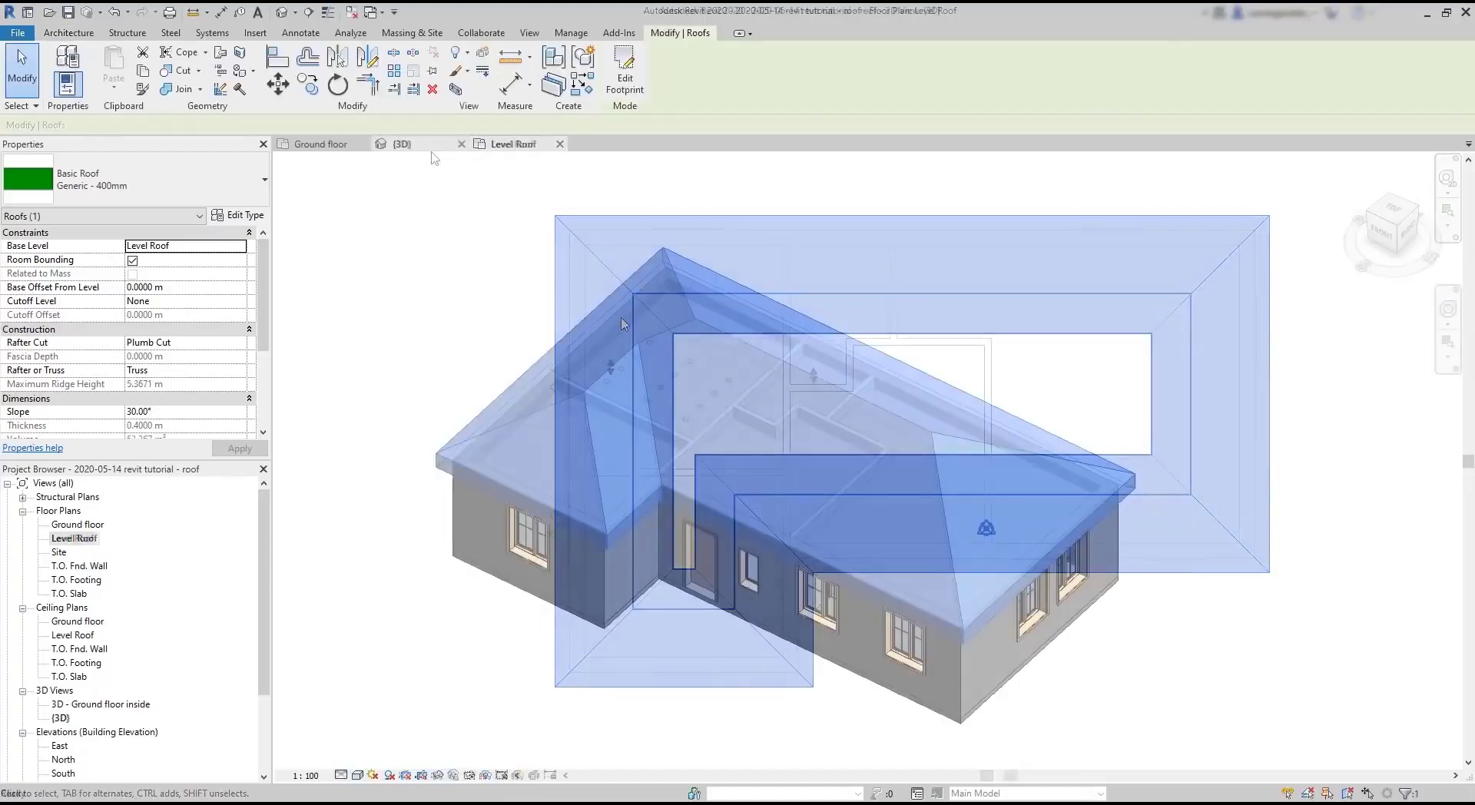
{"action": "left_click", "coordinate": [1120, 374]}
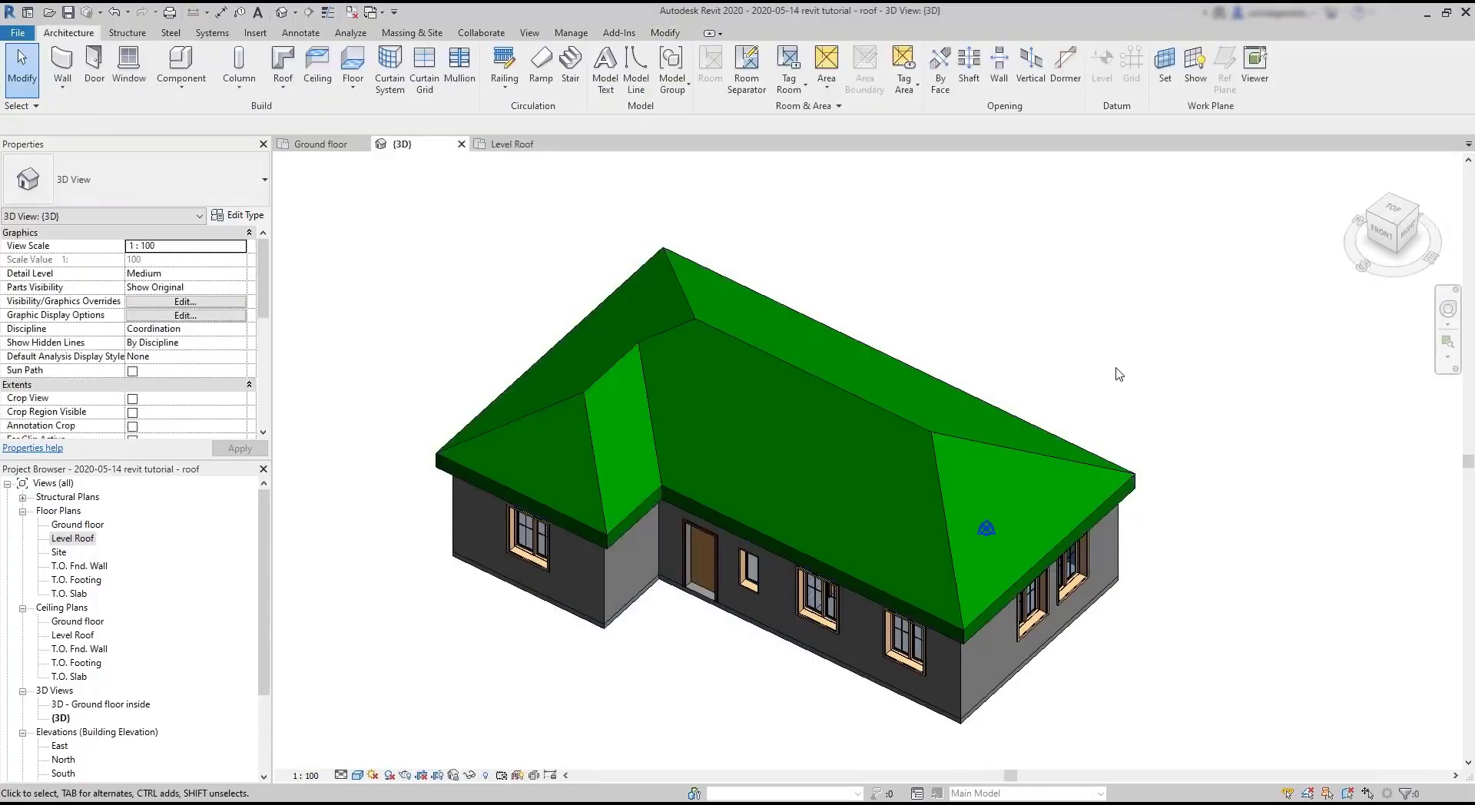
{"action": "middle_click_drag", "start_coordinate": [1405, 465], "coordinate": [1316, 488]}
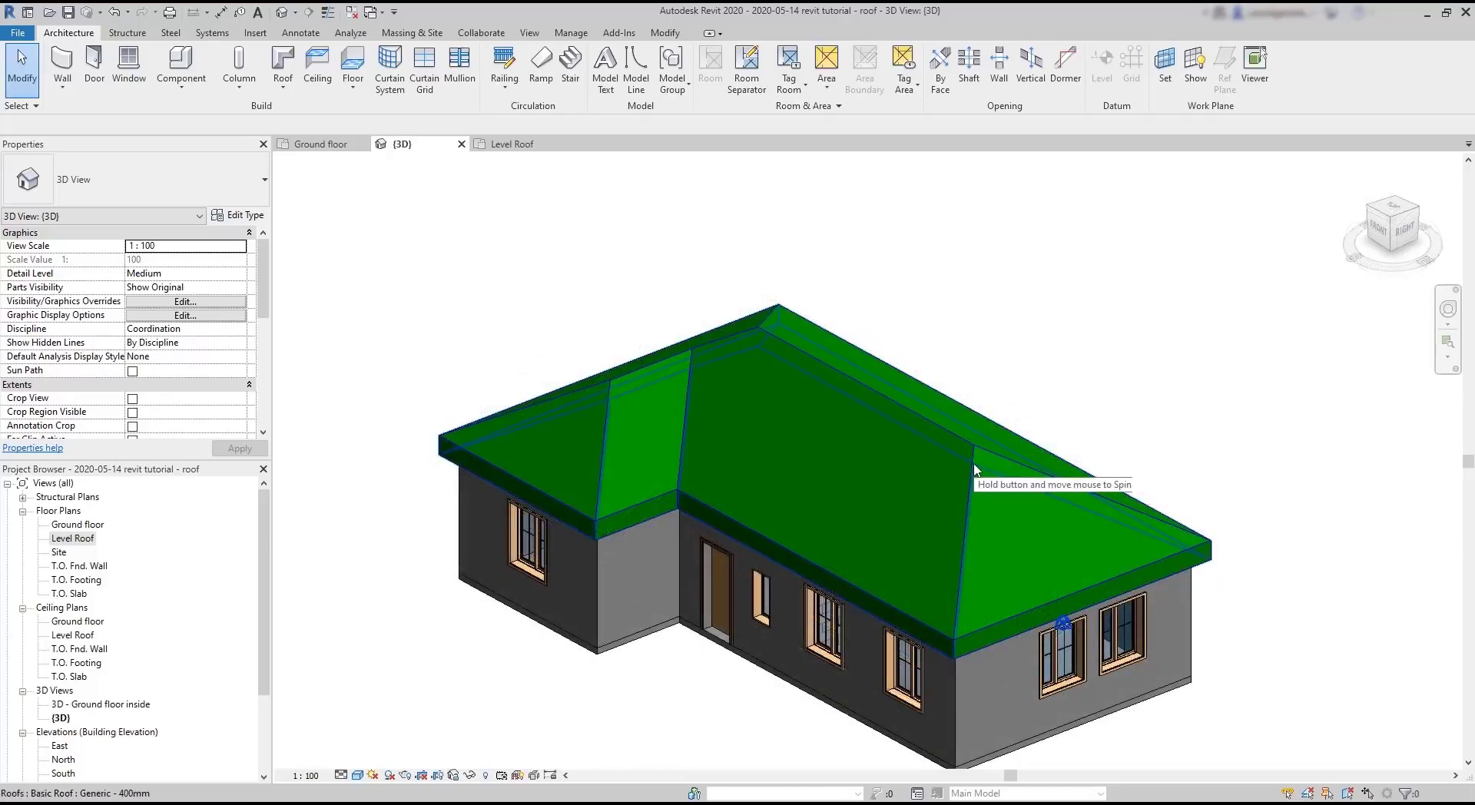
{"action": "left_click", "coordinate": [974, 462]}
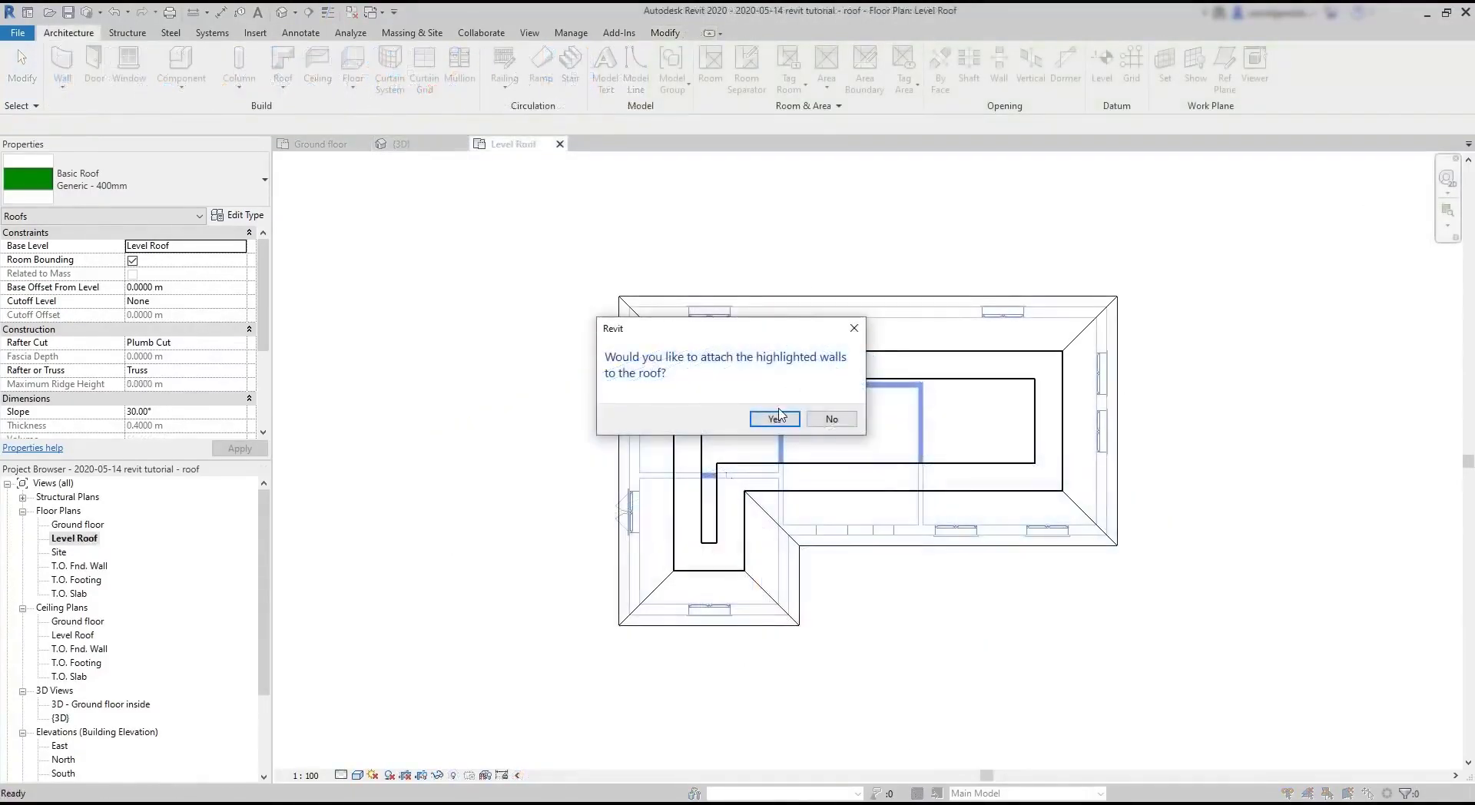
Accept attaching the highlighted walls to the new roof and display the model in 3D with nothing selected.
{"action": "left_click", "coordinate": [776, 419]}
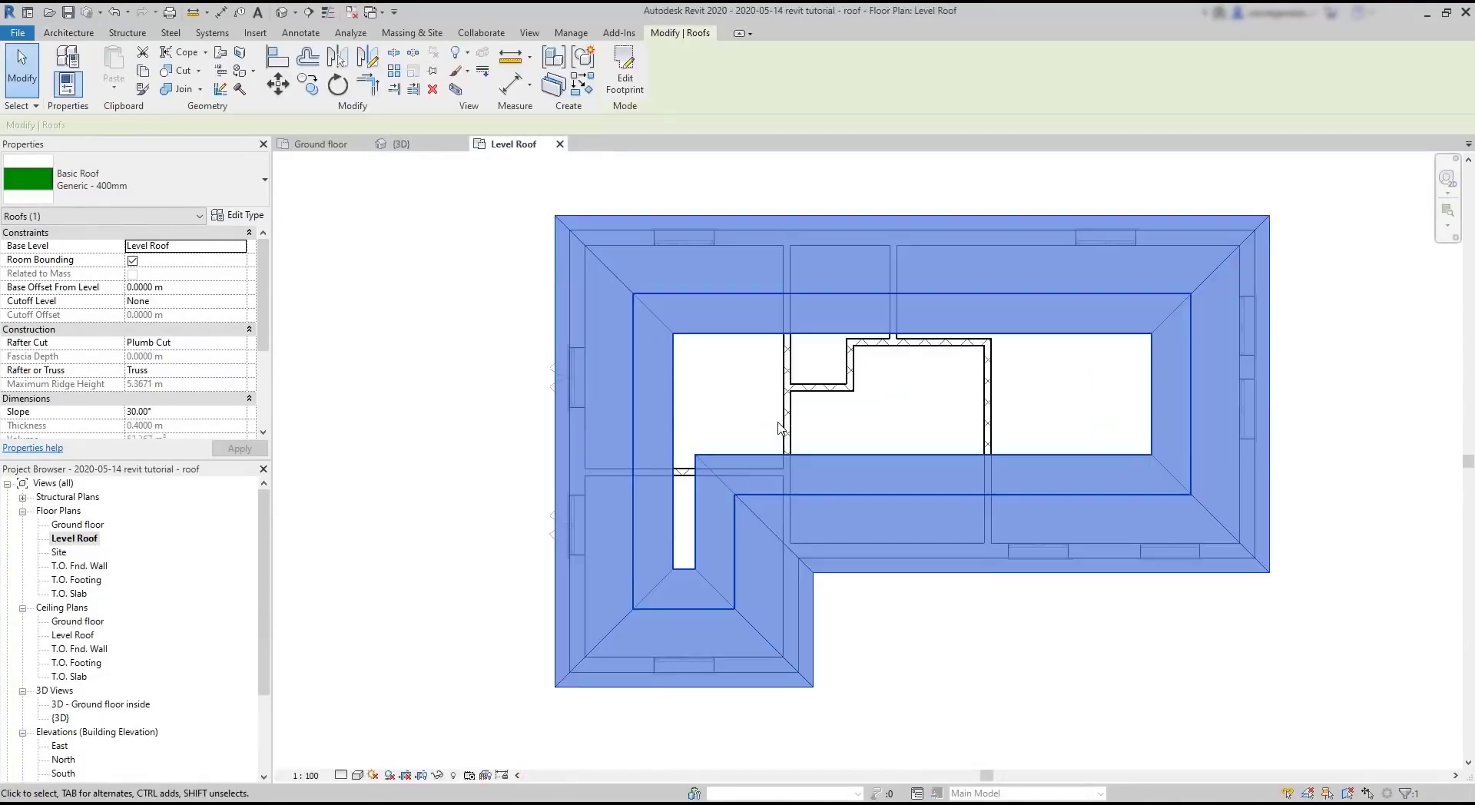
{"action": "left_click", "coordinate": [427, 146]}
{"action": "left_click", "coordinate": [1070, 378]}
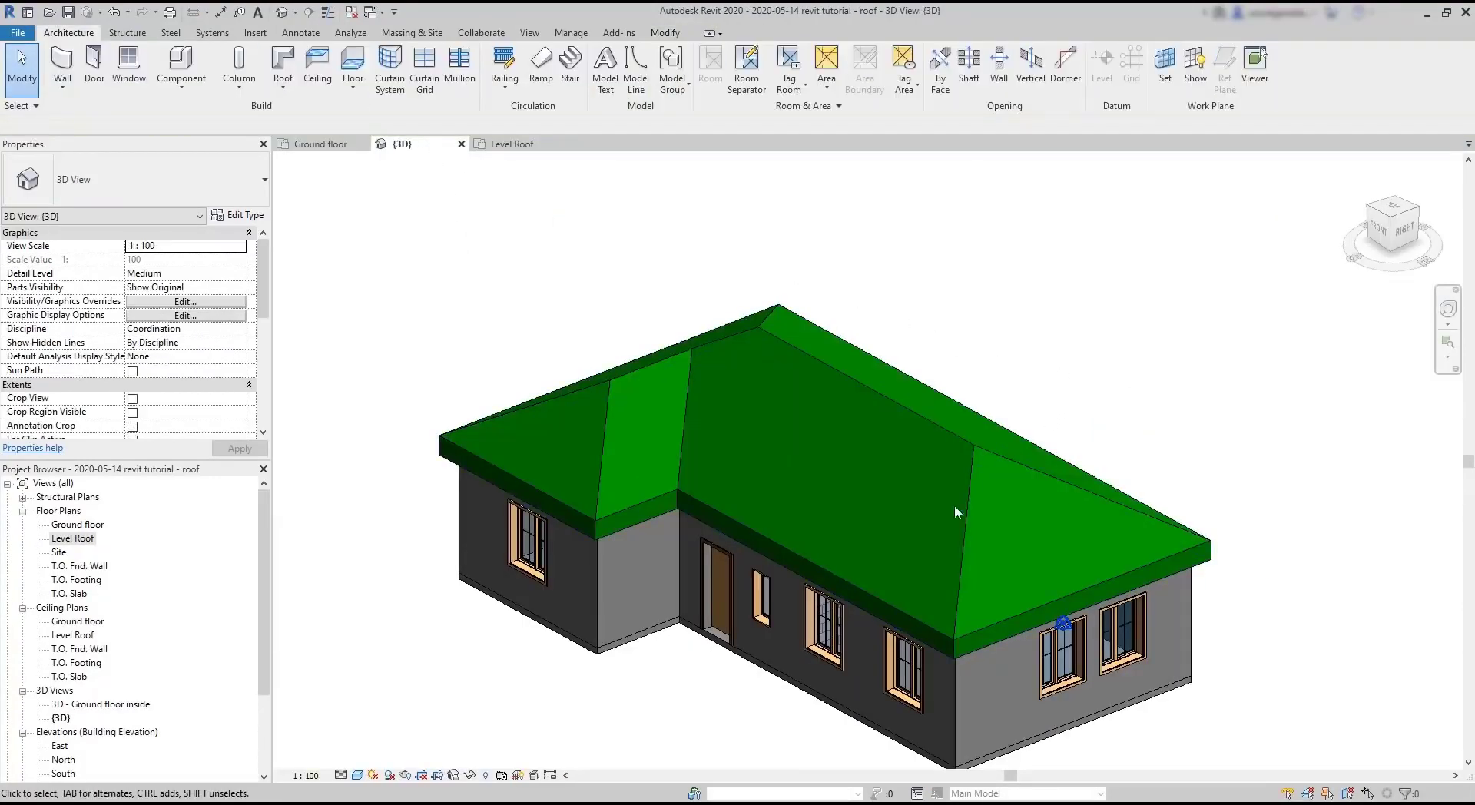
Delete the existing hip roof from the Level Roof plan.
{"action": "left_click", "coordinate": [921, 427]}
{"action": "scroll", "coordinate": [756, 509], "scroll_direction": "up", "scroll_amount": 3}
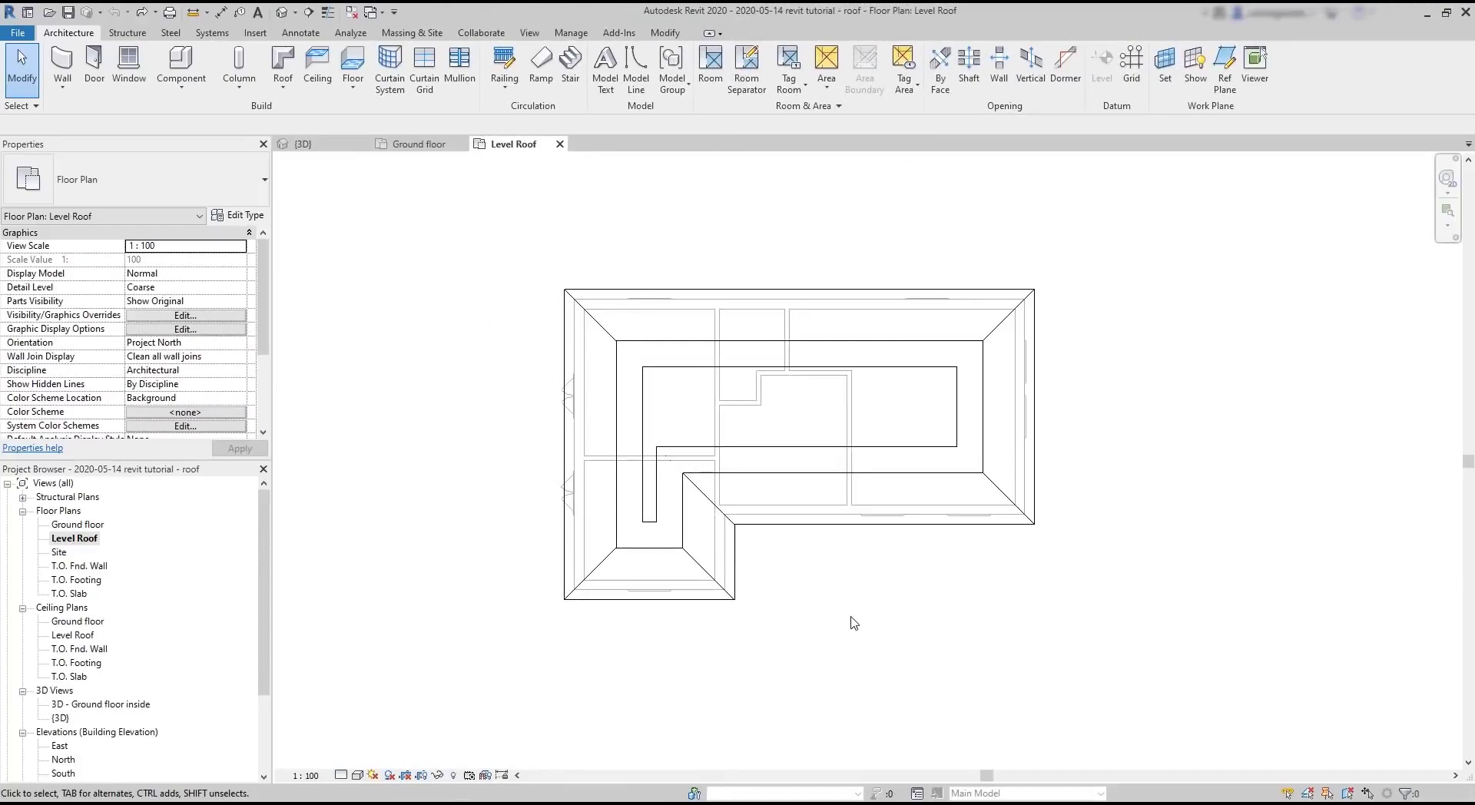
{"action": "left_click", "coordinate": [853, 527]}
{"action": "key", "text": "Delete"}
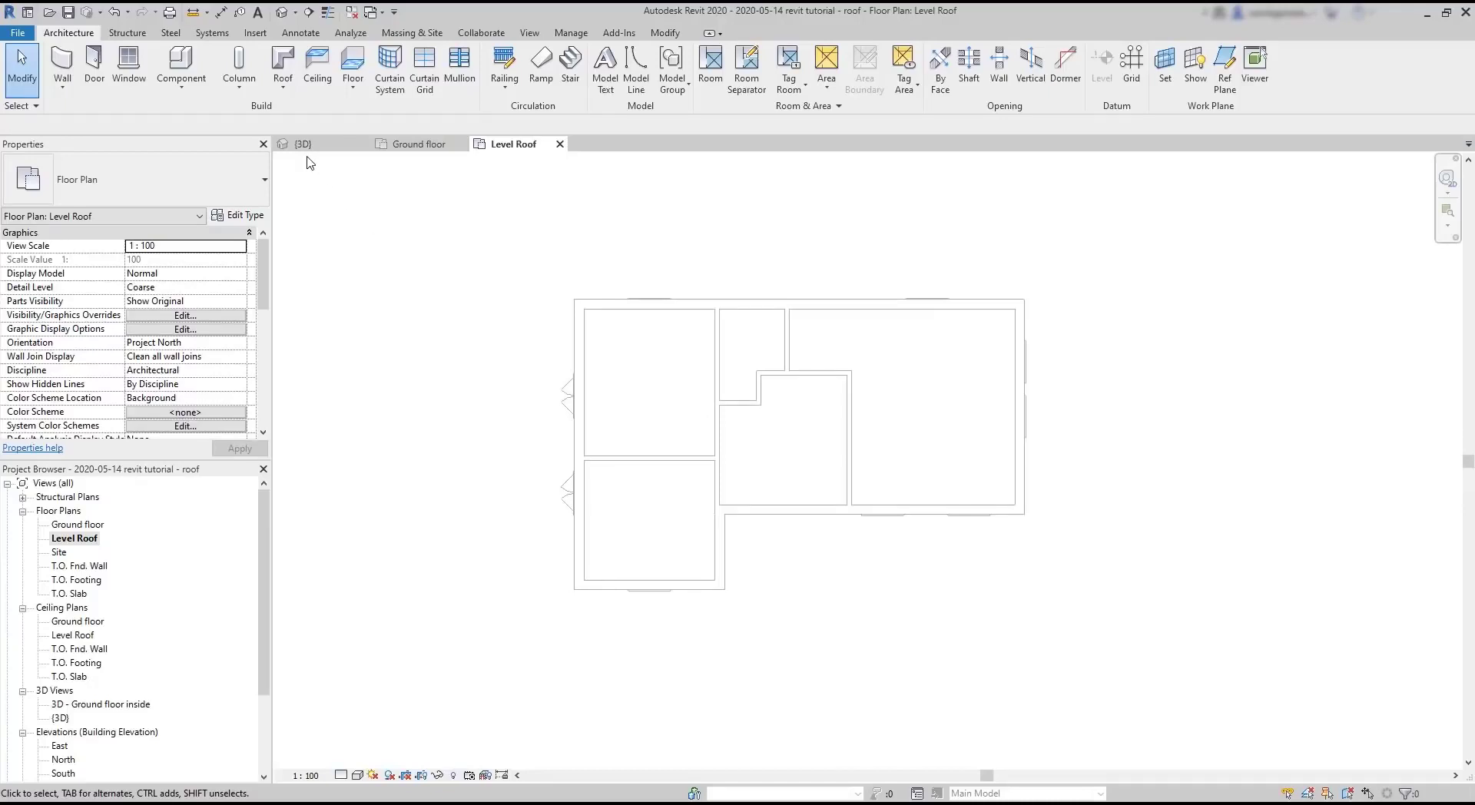
Start a slope-defining Roof by Footprint with a 0.3 m overhang and pick the main block's west, north, east and south exterior walls.
{"action": "left_click", "coordinate": [284, 83]}
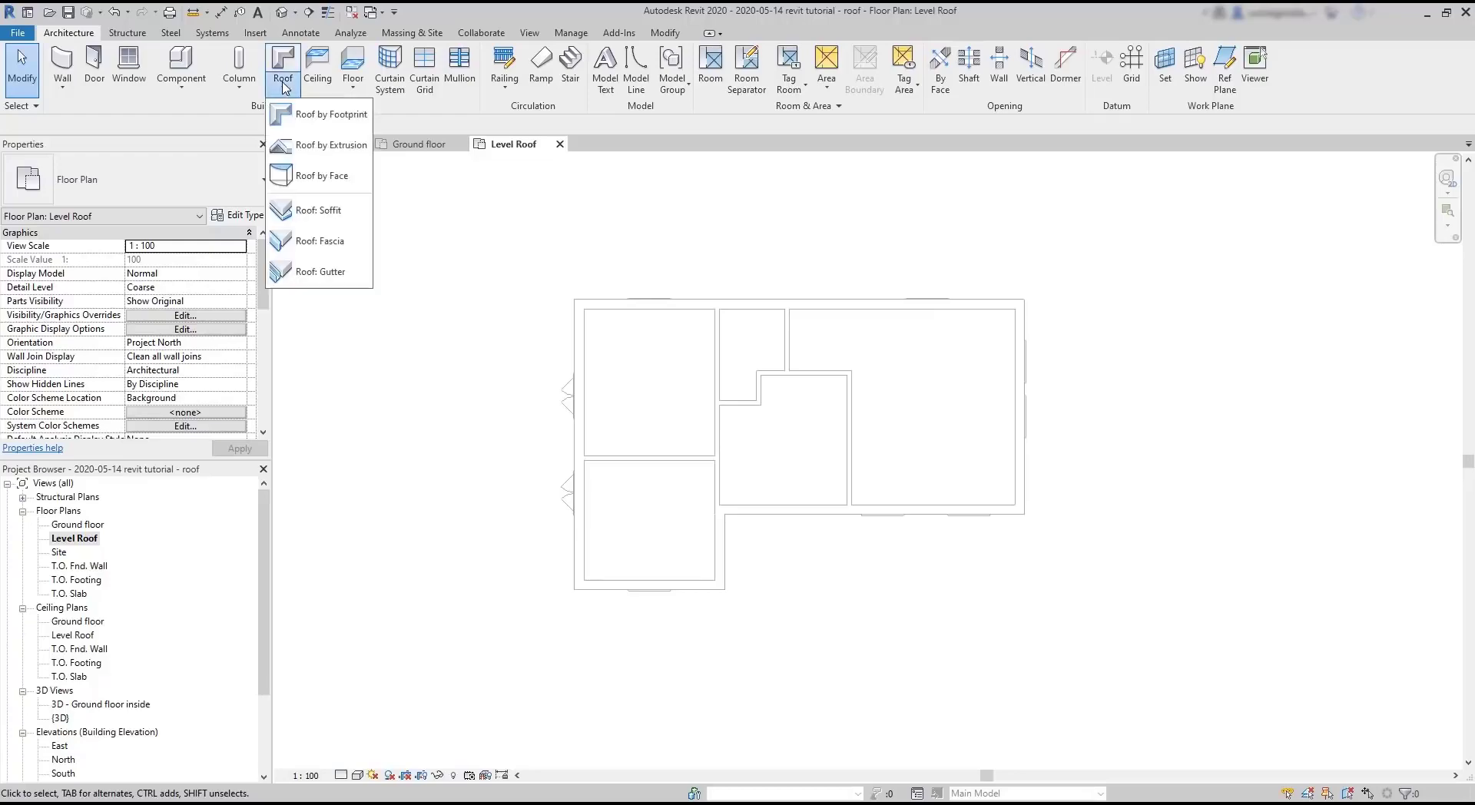
{"action": "left_click", "coordinate": [320, 115]}
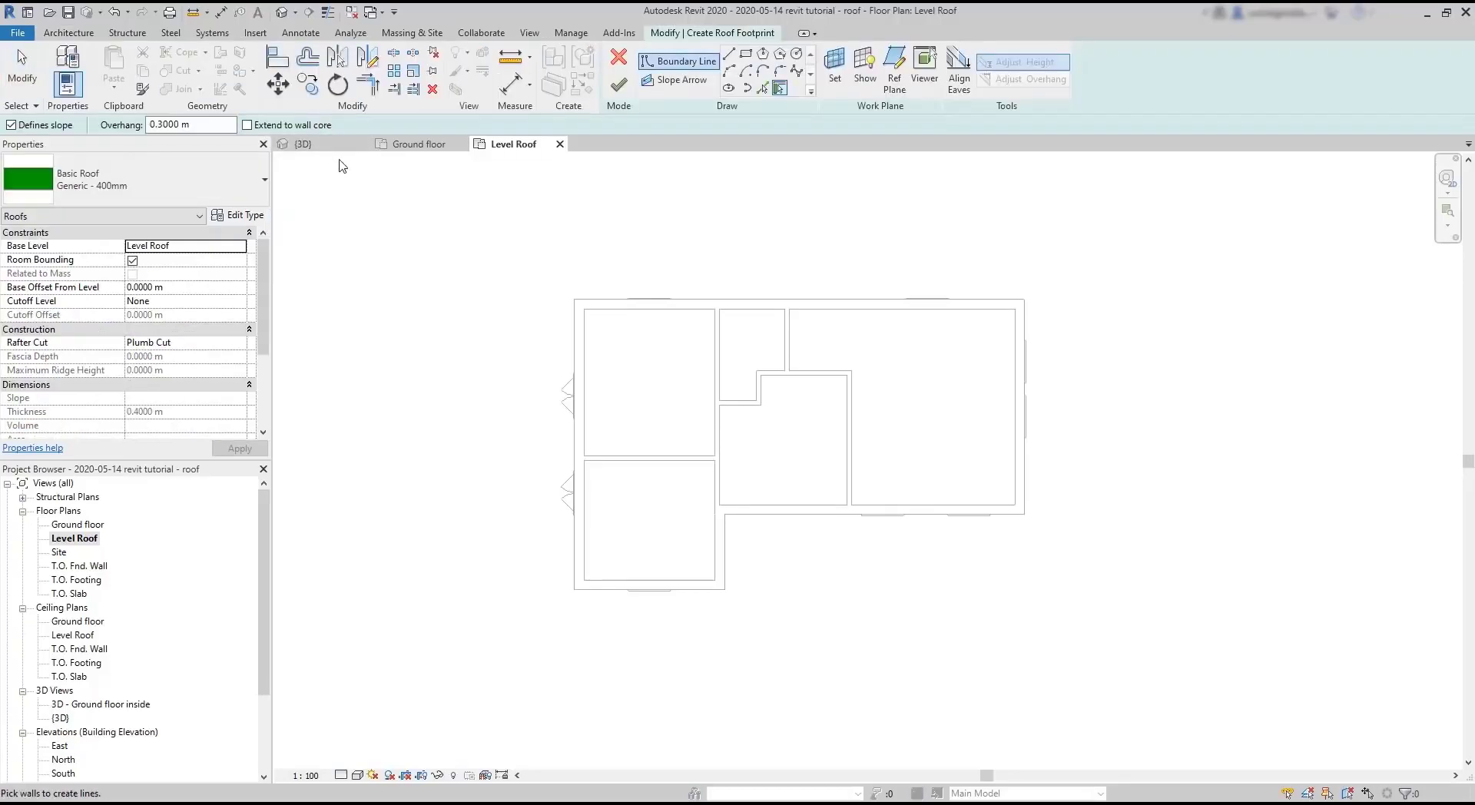
{"action": "left_click", "coordinate": [578, 467]}
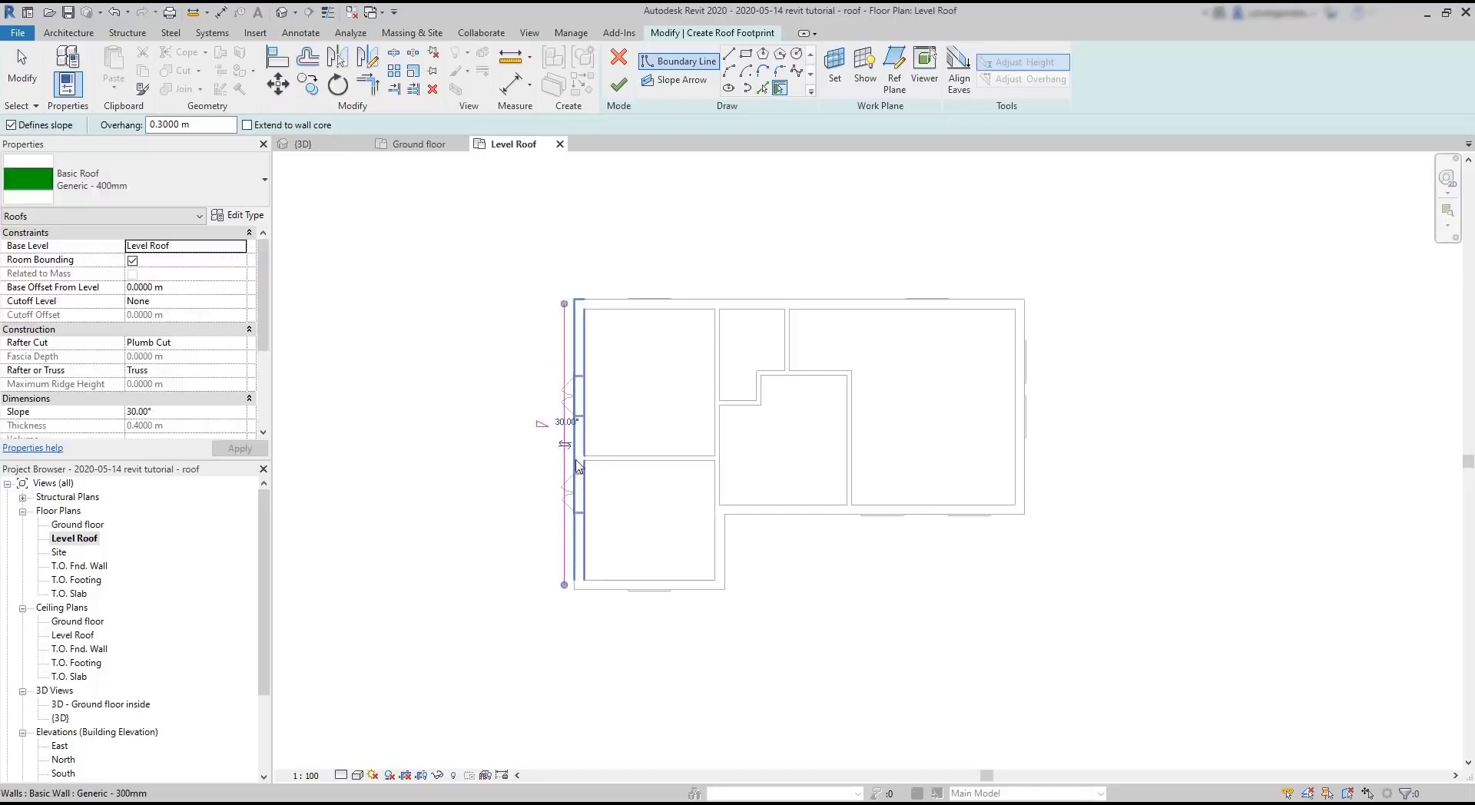
{"action": "left_click", "coordinate": [807, 300]}
{"action": "left_click", "coordinate": [1027, 457]}
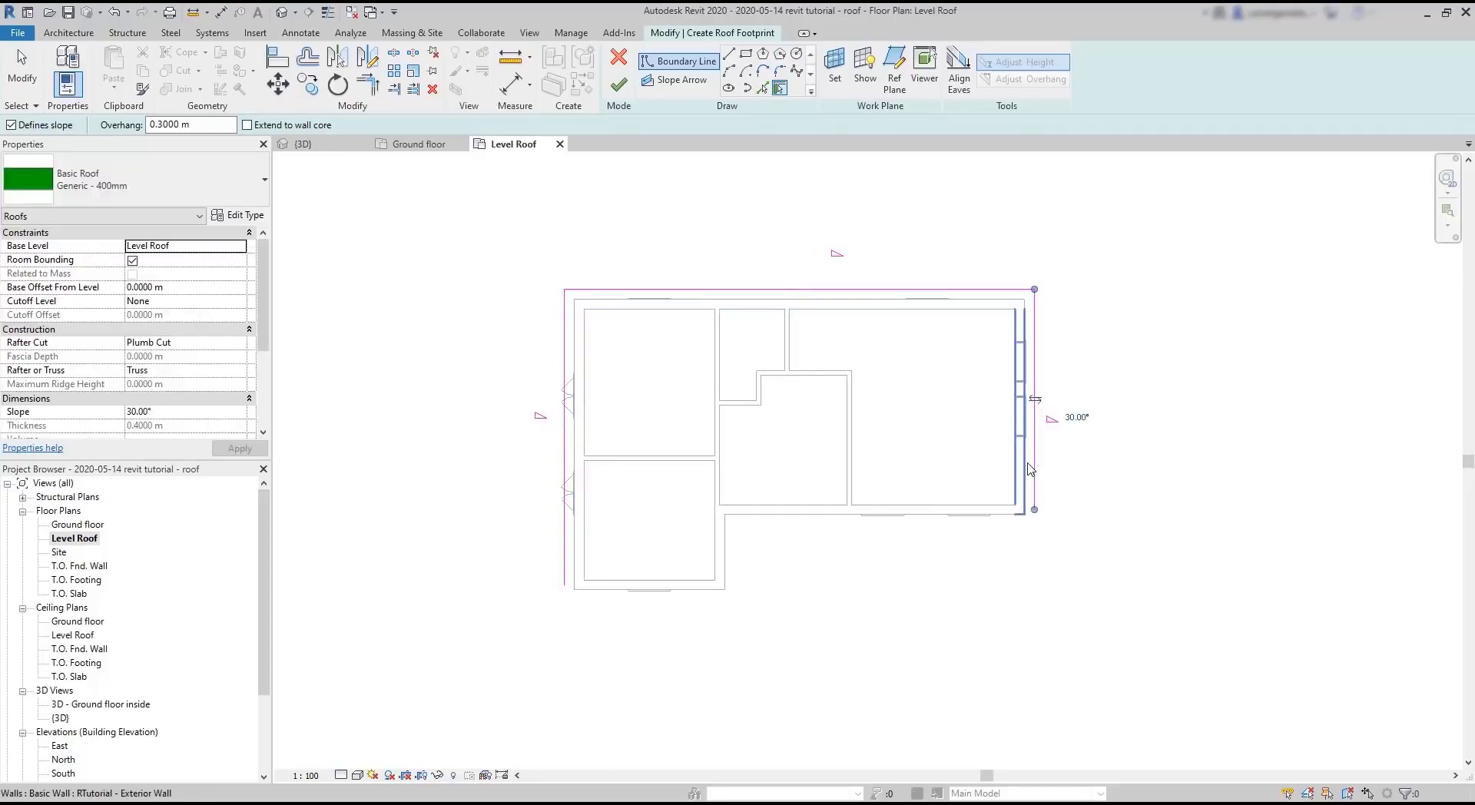
{"action": "left_click", "coordinate": [1001, 516]}
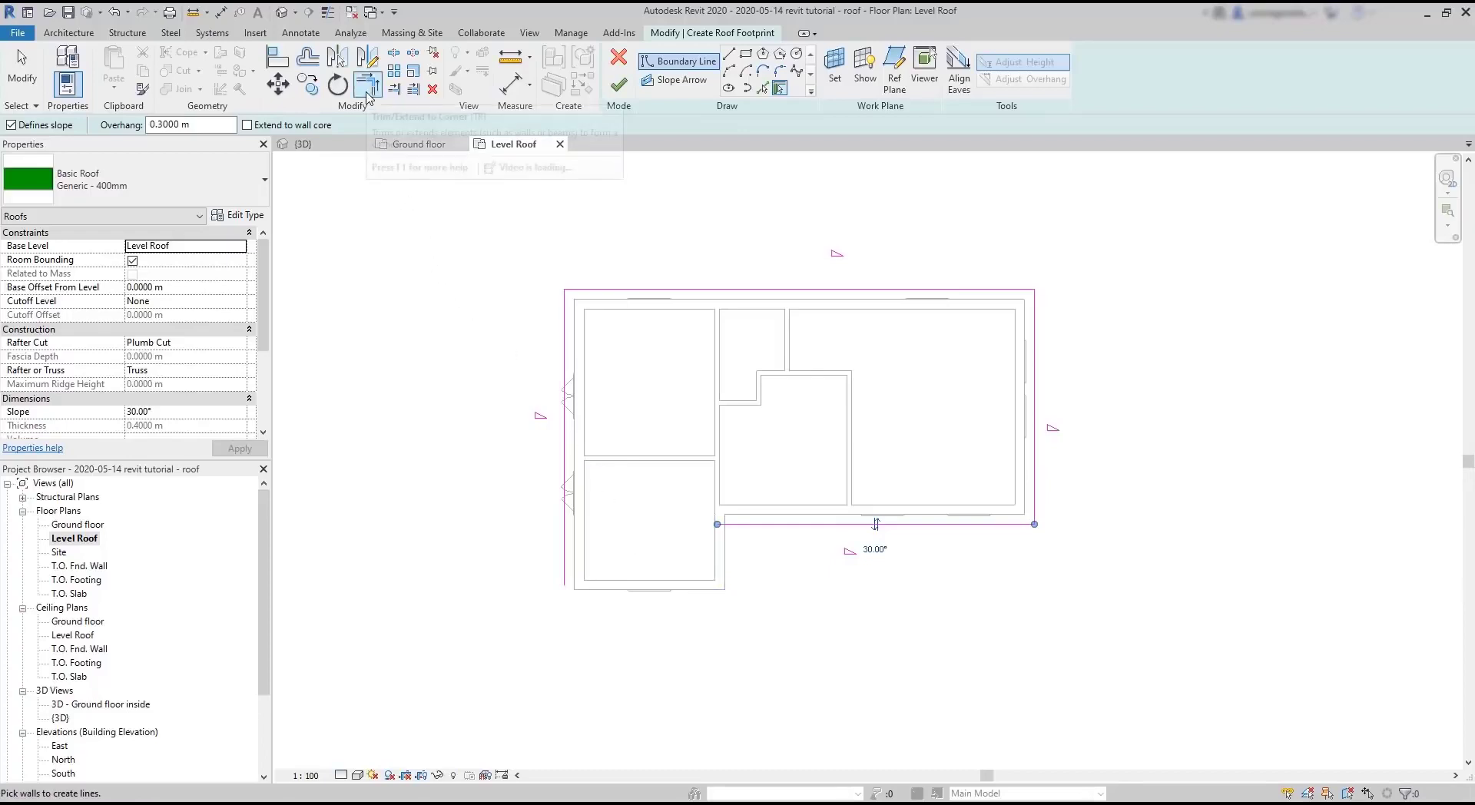
Trim the south and west roof boundary lines to a corner so the main block's footprint is a closed rectangle.
{"action": "key", "text": "Escape"}
{"action": "key", "text": "Escape"}
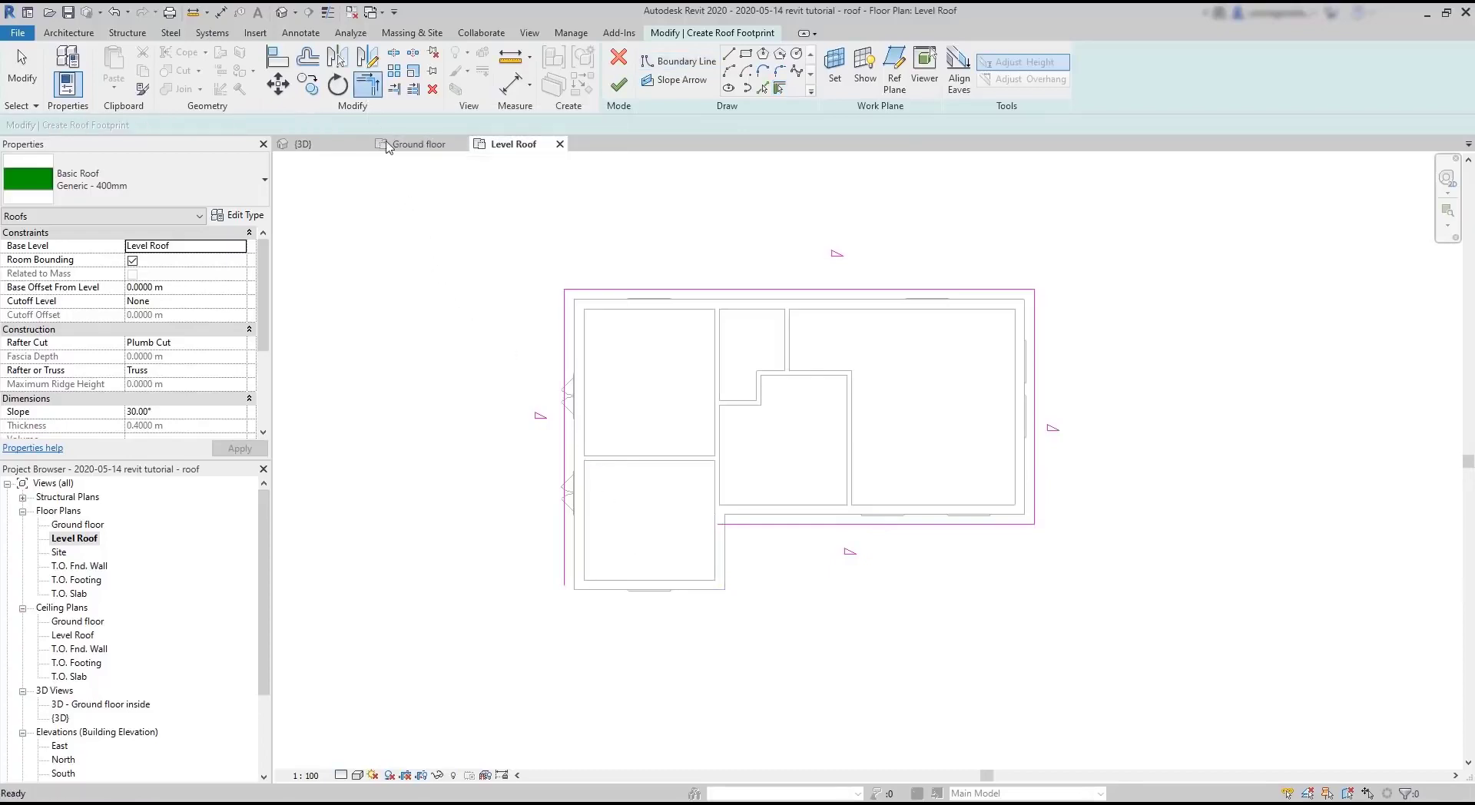
{"action": "left_click", "coordinate": [739, 527]}
{"action": "left_click", "coordinate": [567, 501]}
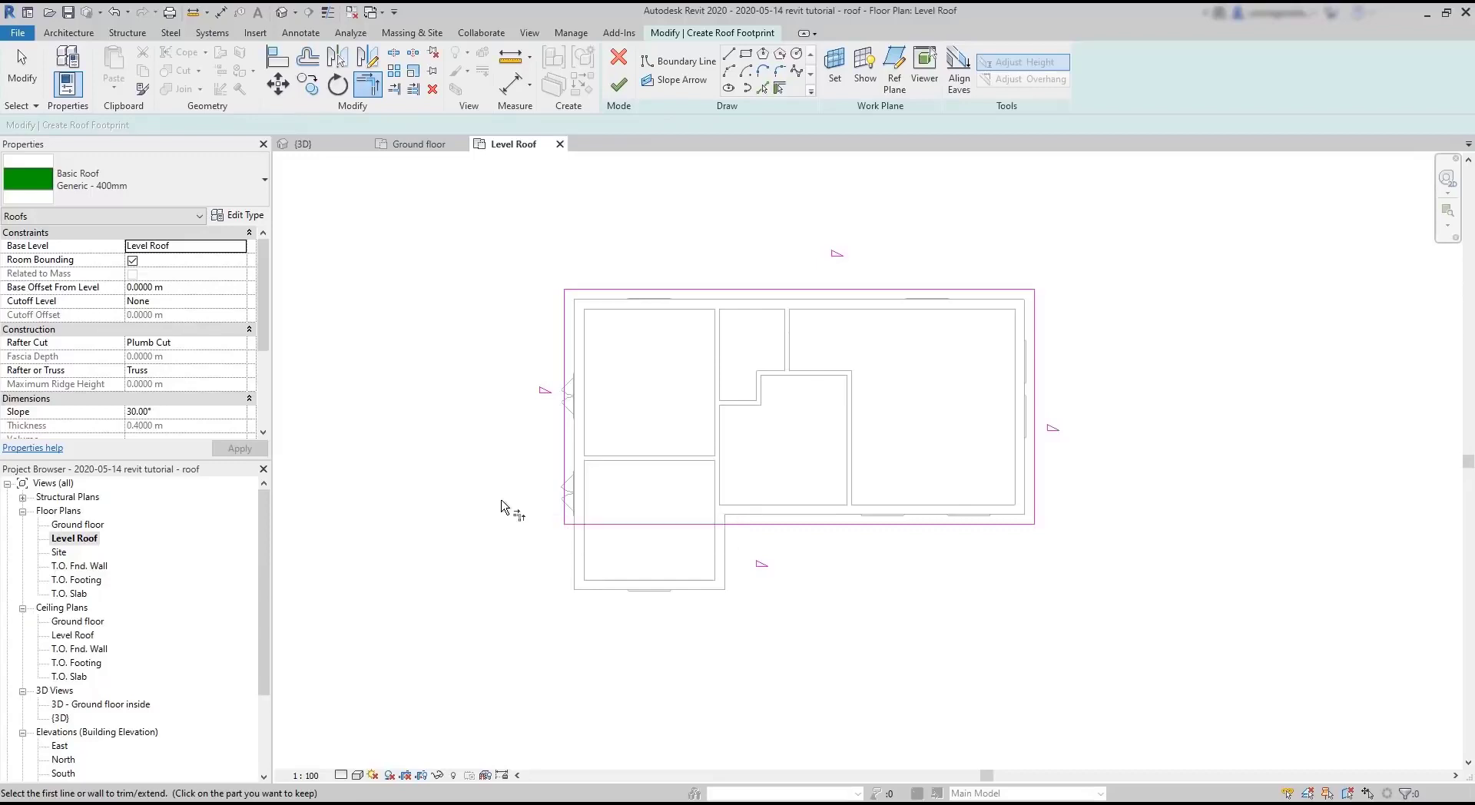
{"action": "left_click", "coordinate": [17, 71]}
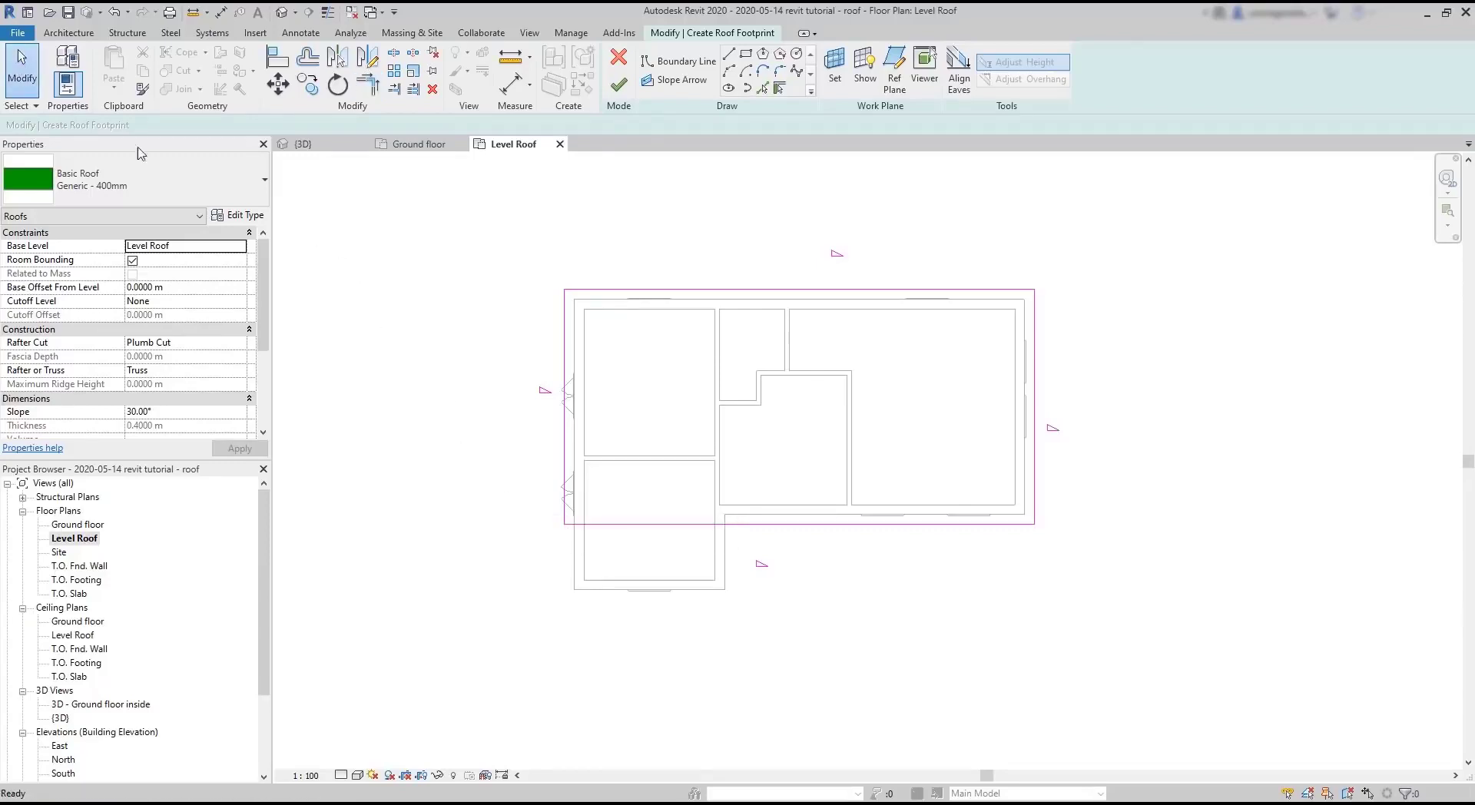
Set the slope of all four roof boundary lines to 18°.
{"action": "left_click_drag", "start_coordinate": [1122, 622], "coordinate": [469, 205]}
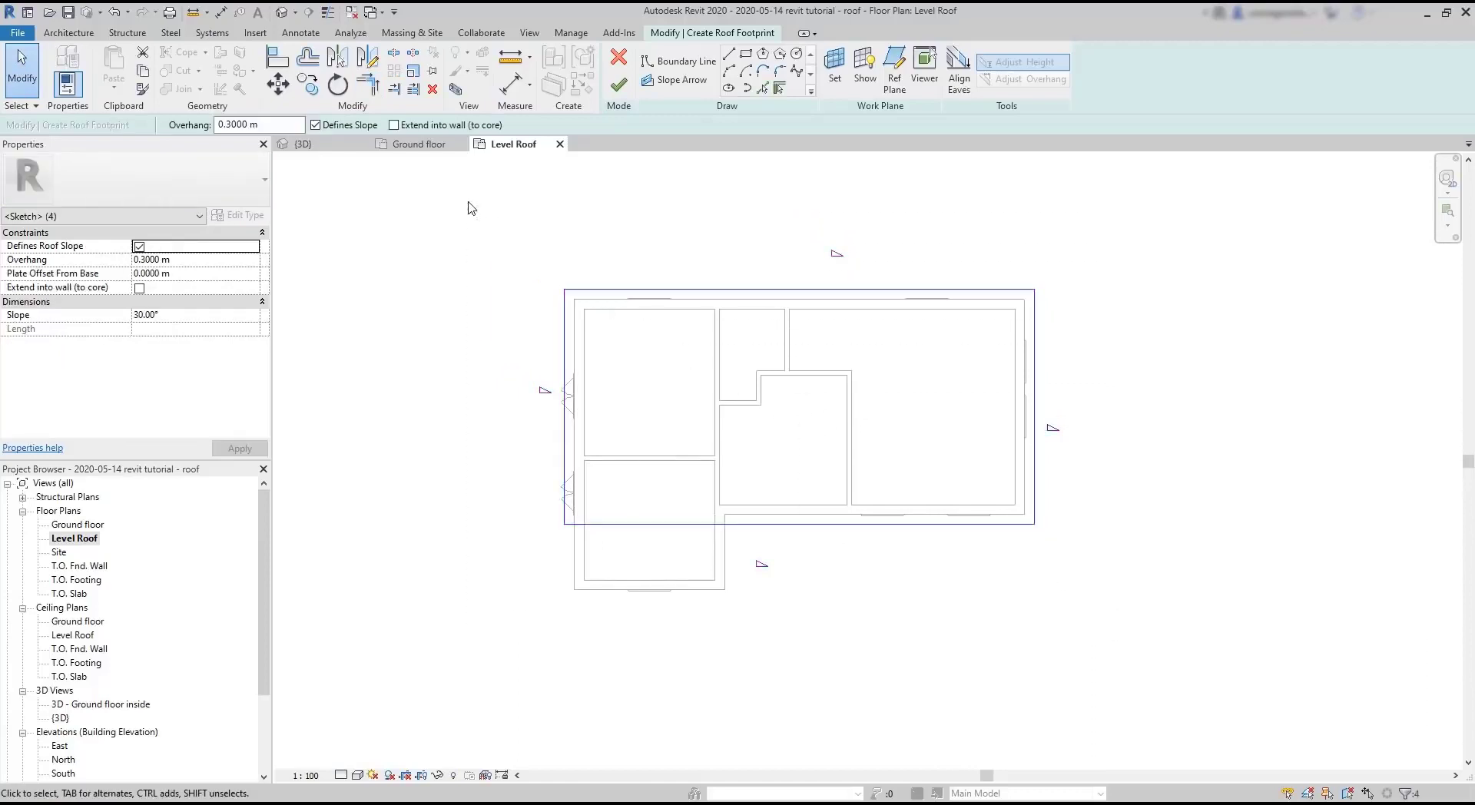
{"action": "left_click", "coordinate": [140, 316]}
{"action": "key", "text": "BackSpace"}
{"action": "type", "text": "18"}
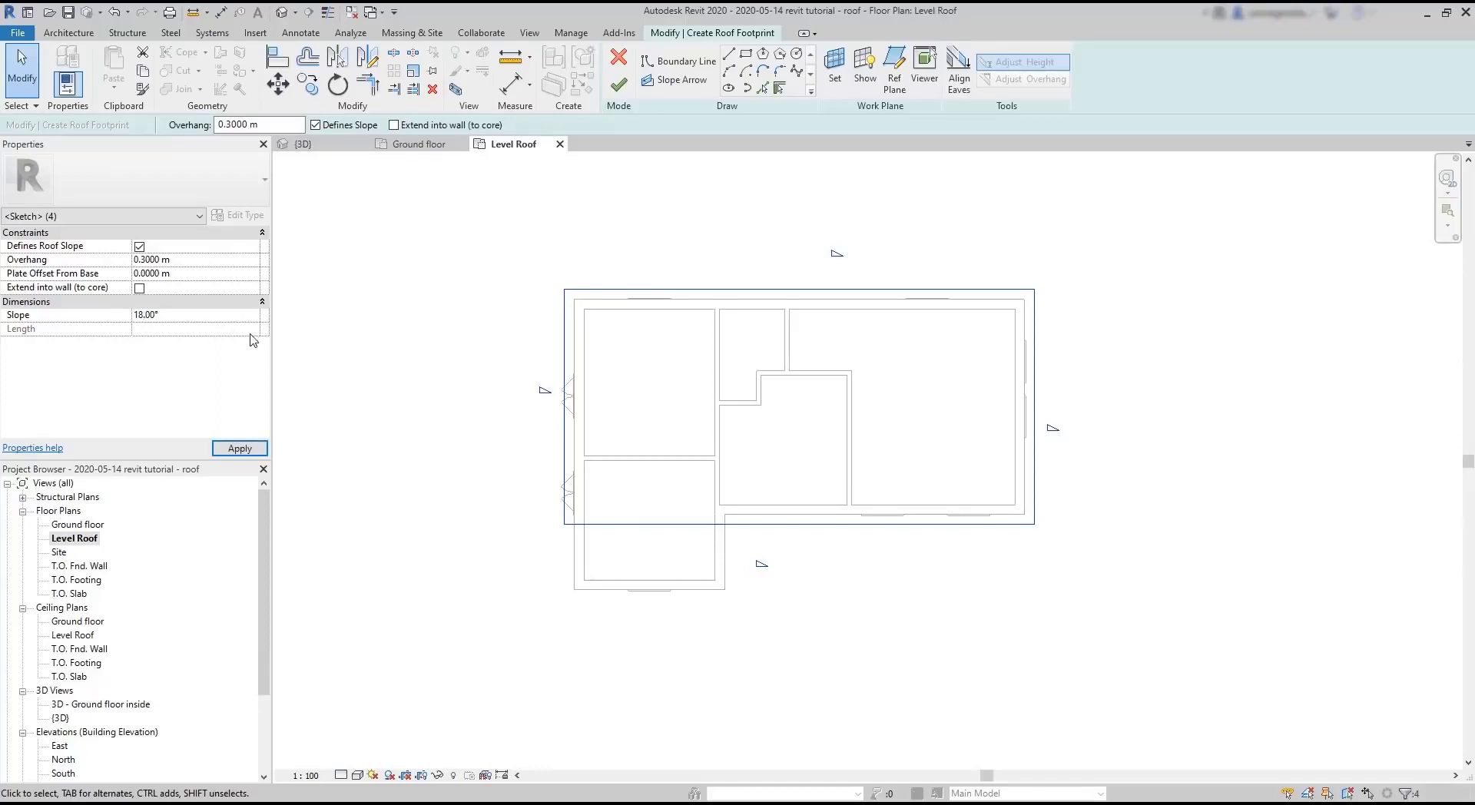
{"action": "left_click", "coordinate": [259, 451]}
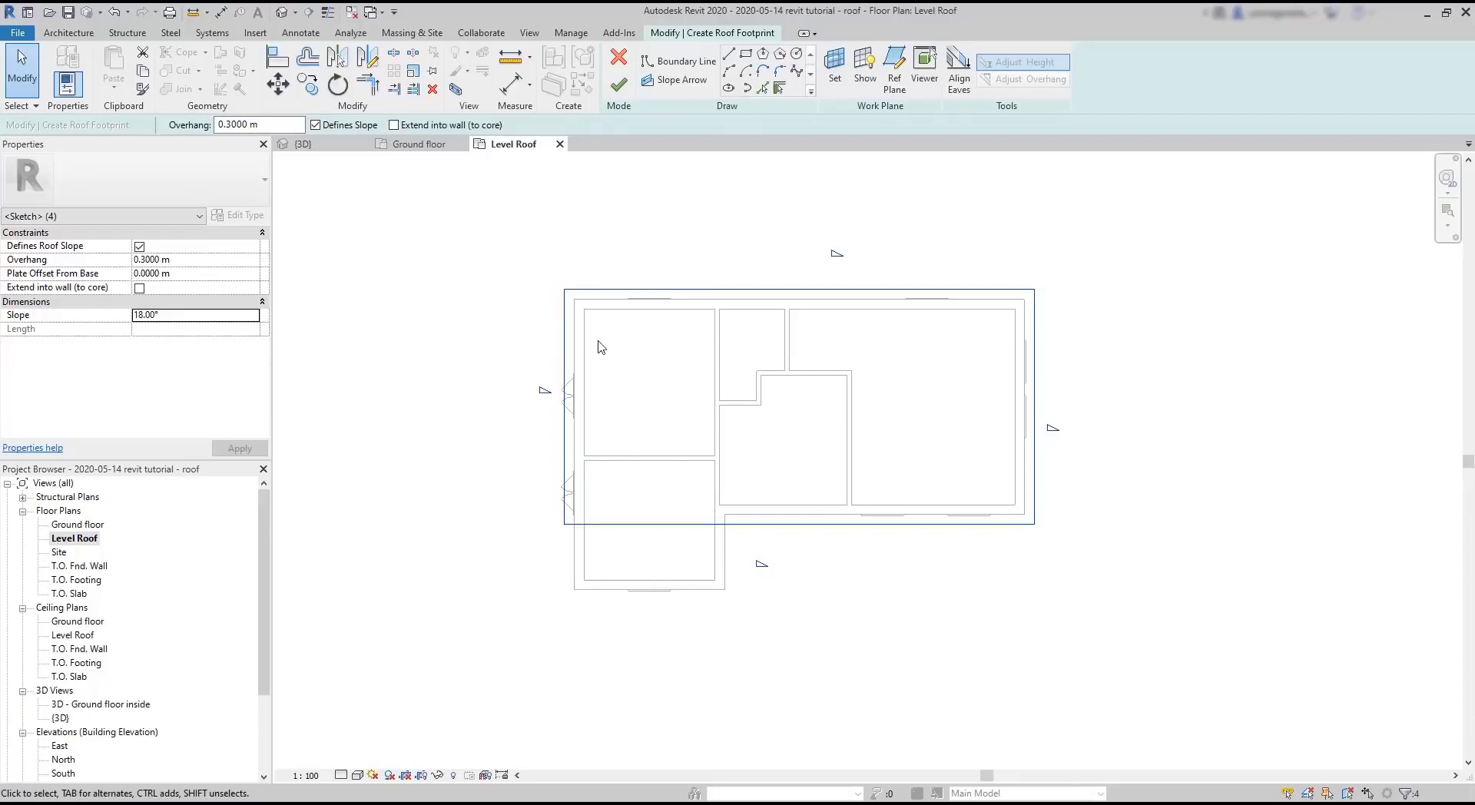
Turn off Defines Slope for the two short east and west boundary lines to form gable ends.
{"action": "left_click", "coordinate": [566, 356]}
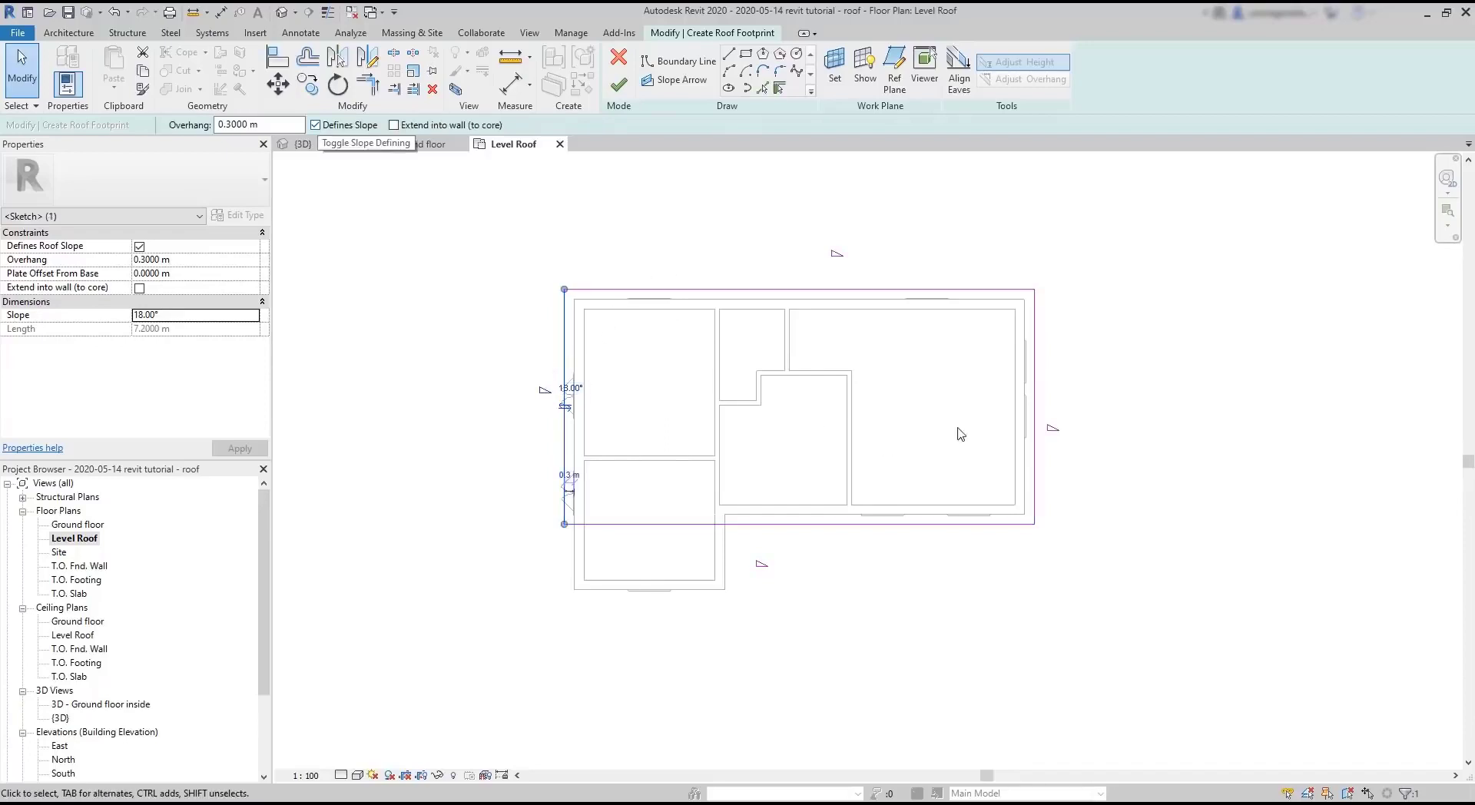
{"action": "left_click", "coordinate": [1037, 394], "text": "ctrl"}
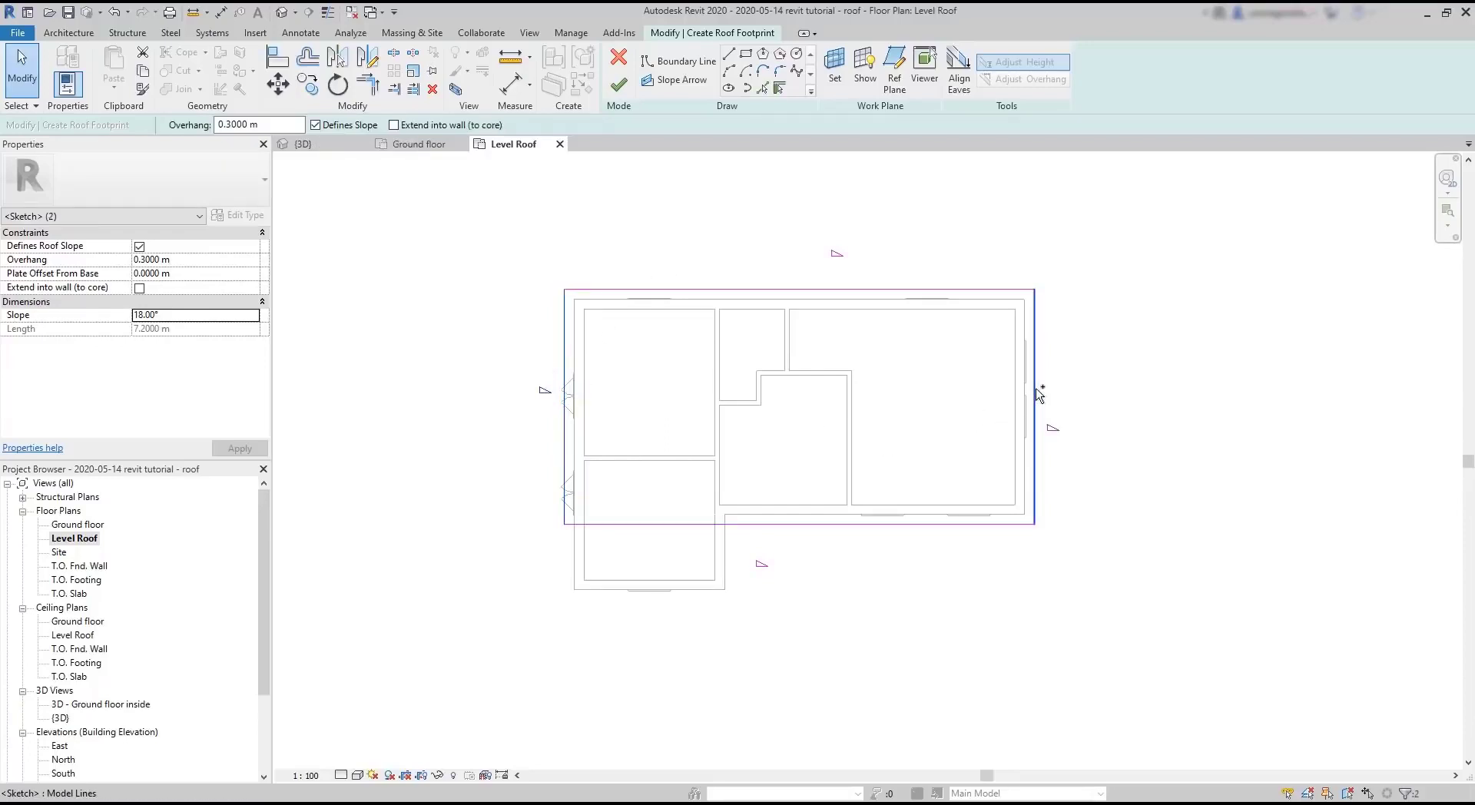
{"action": "left_click", "coordinate": [315, 125]}
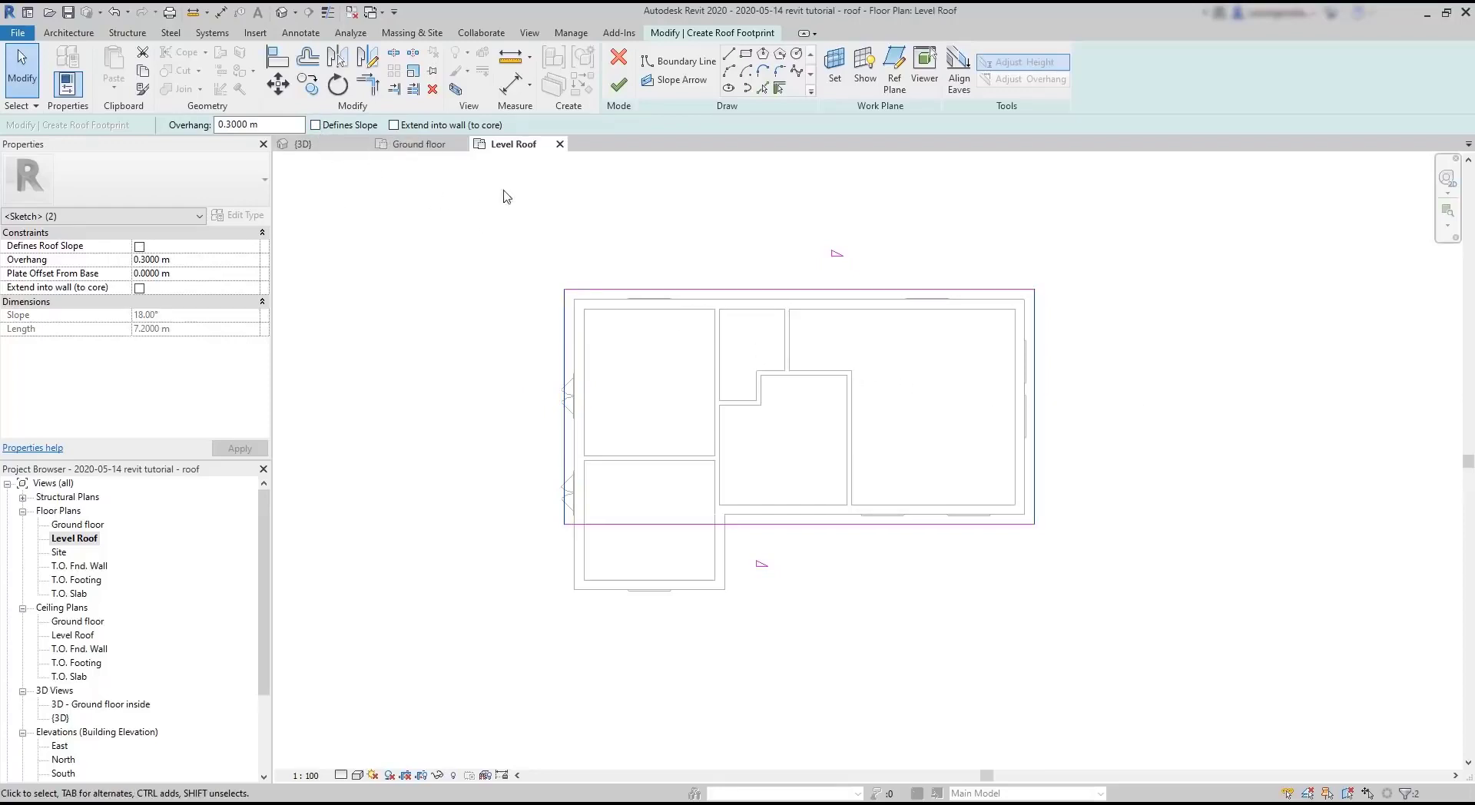
Finish the gable roof footprint without attaching the highlighted walls, and inspect the roof in the 3D view.
{"action": "left_click", "coordinate": [620, 86]}
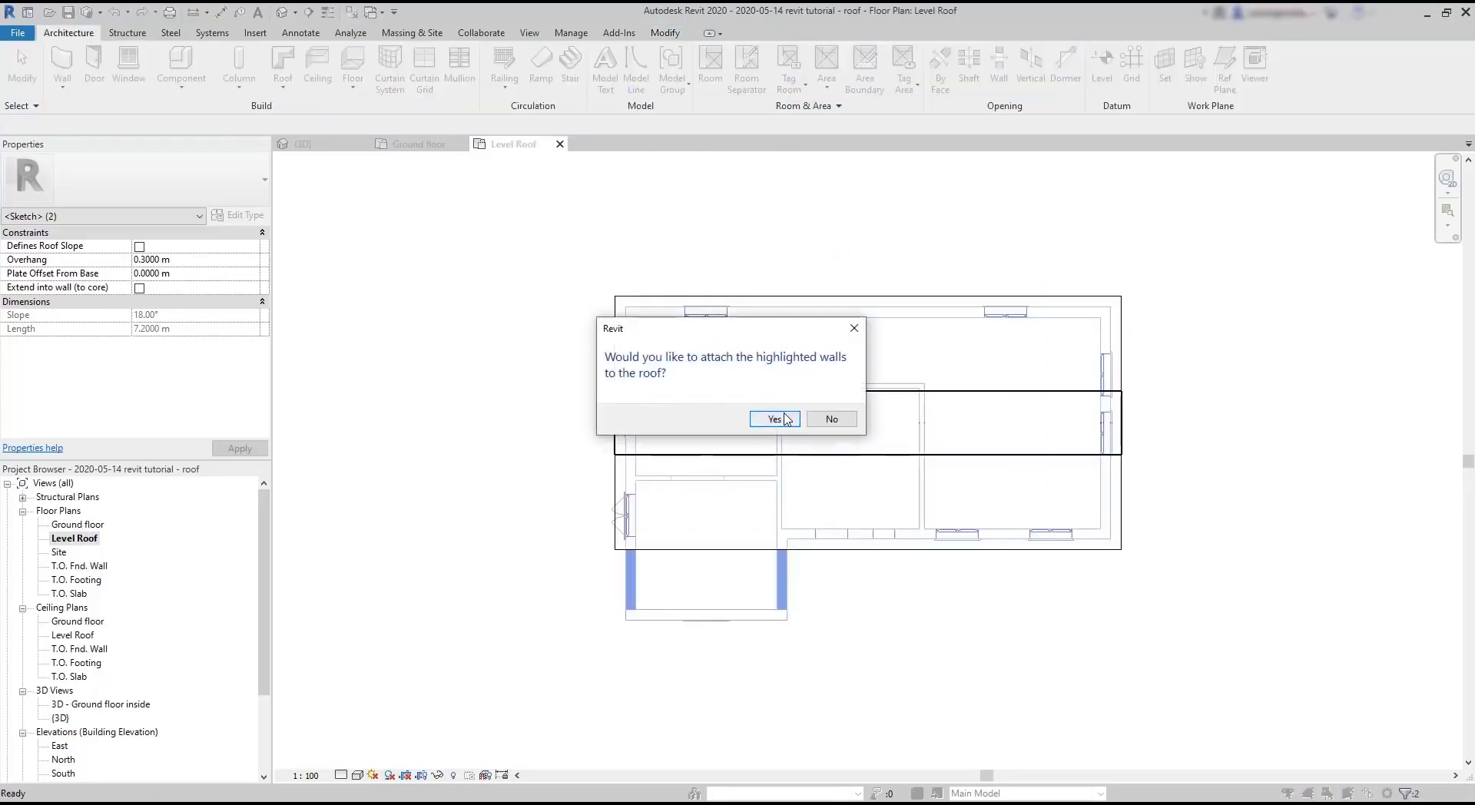
{"action": "left_click", "coordinate": [830, 421]}
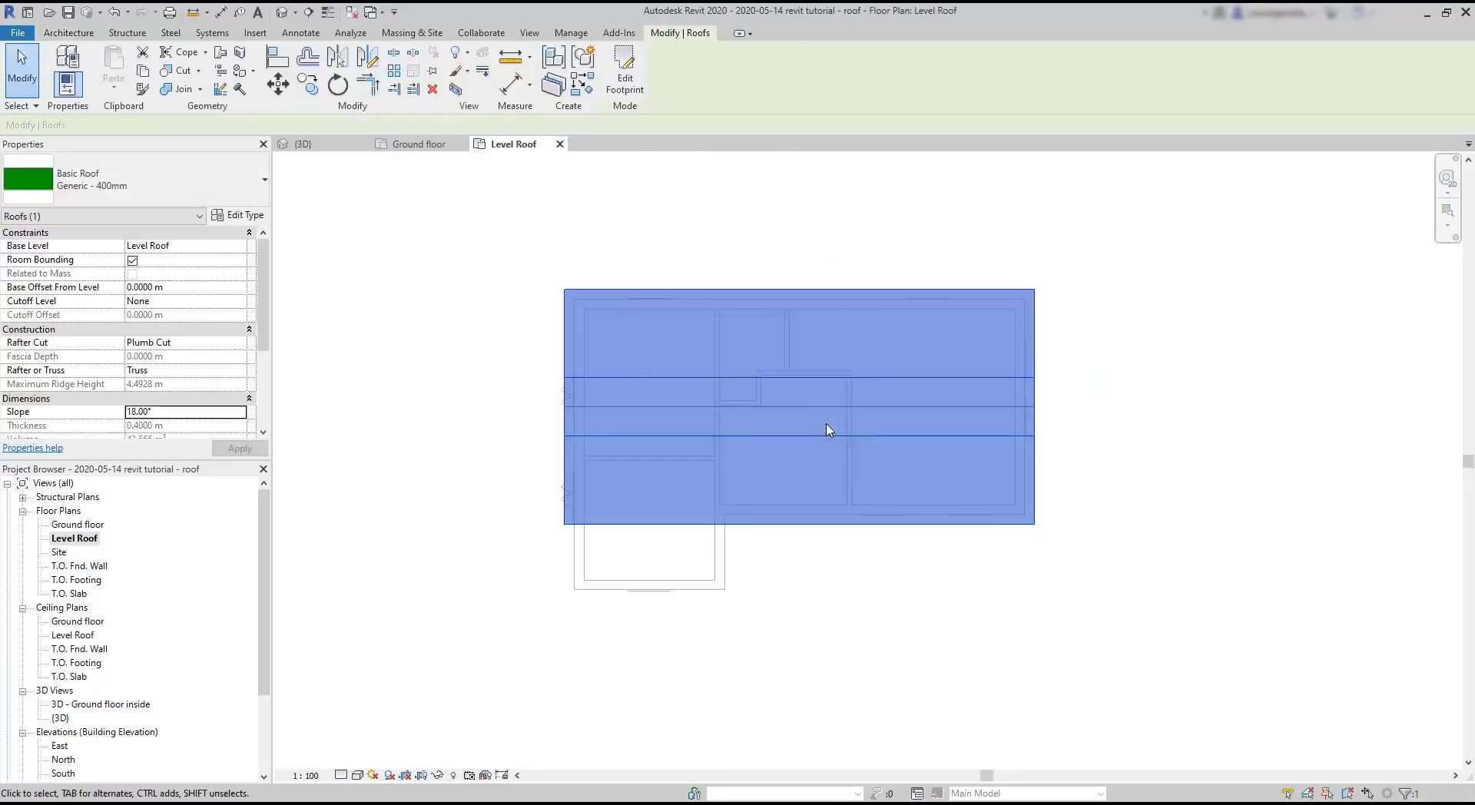
{"action": "left_click", "coordinate": [421, 144]}
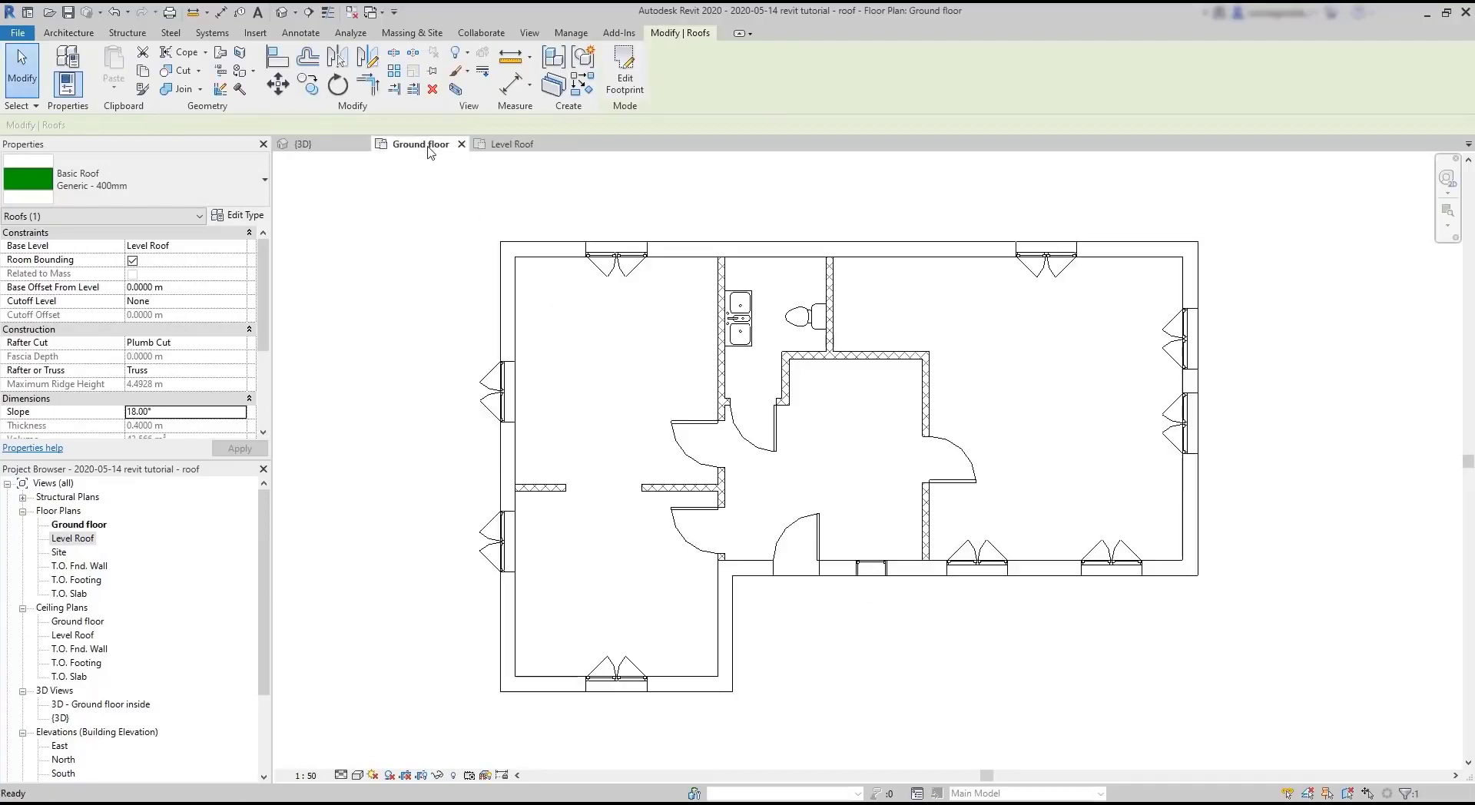
{"action": "left_click", "coordinate": [303, 144]}
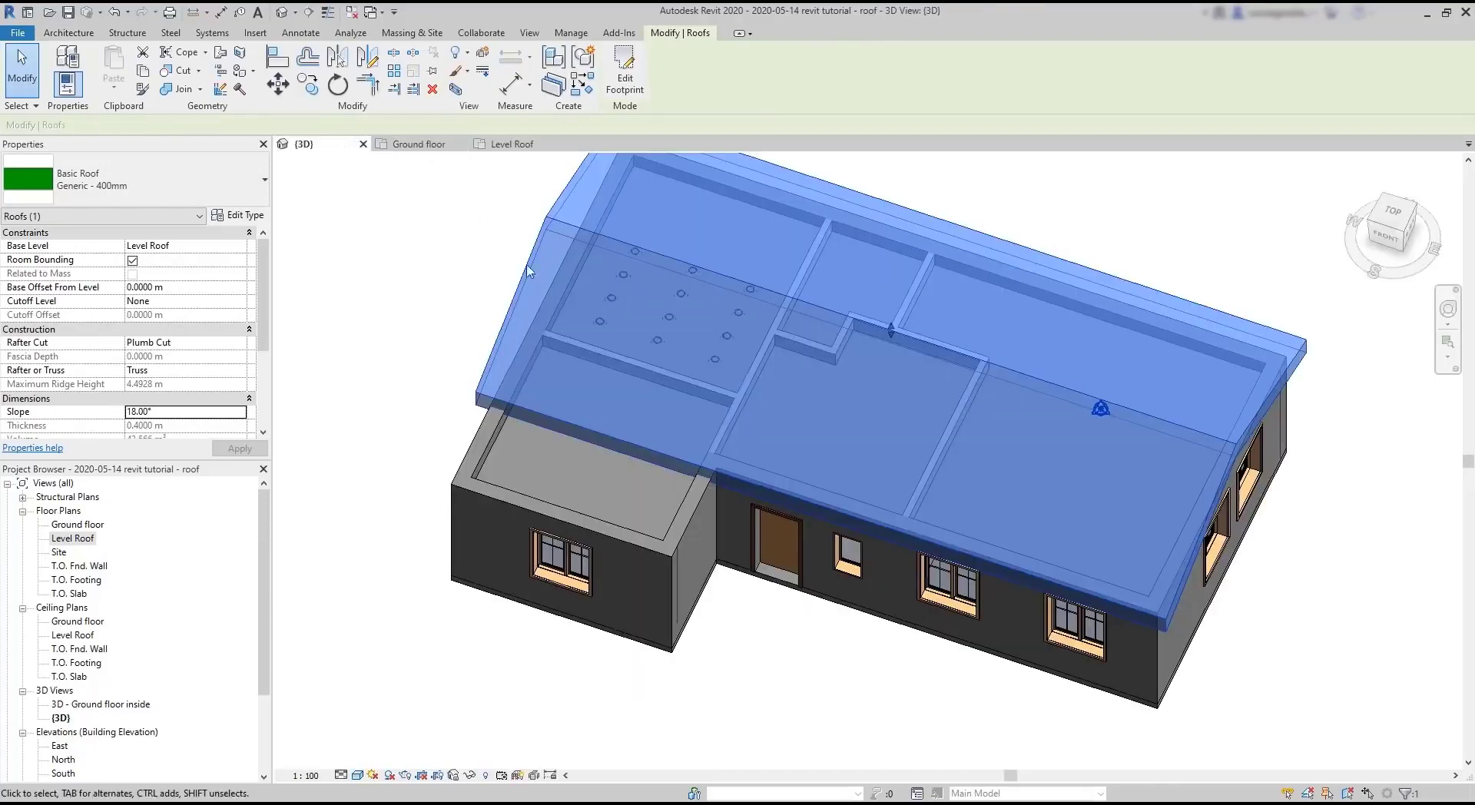
{"action": "left_click", "coordinate": [774, 657]}
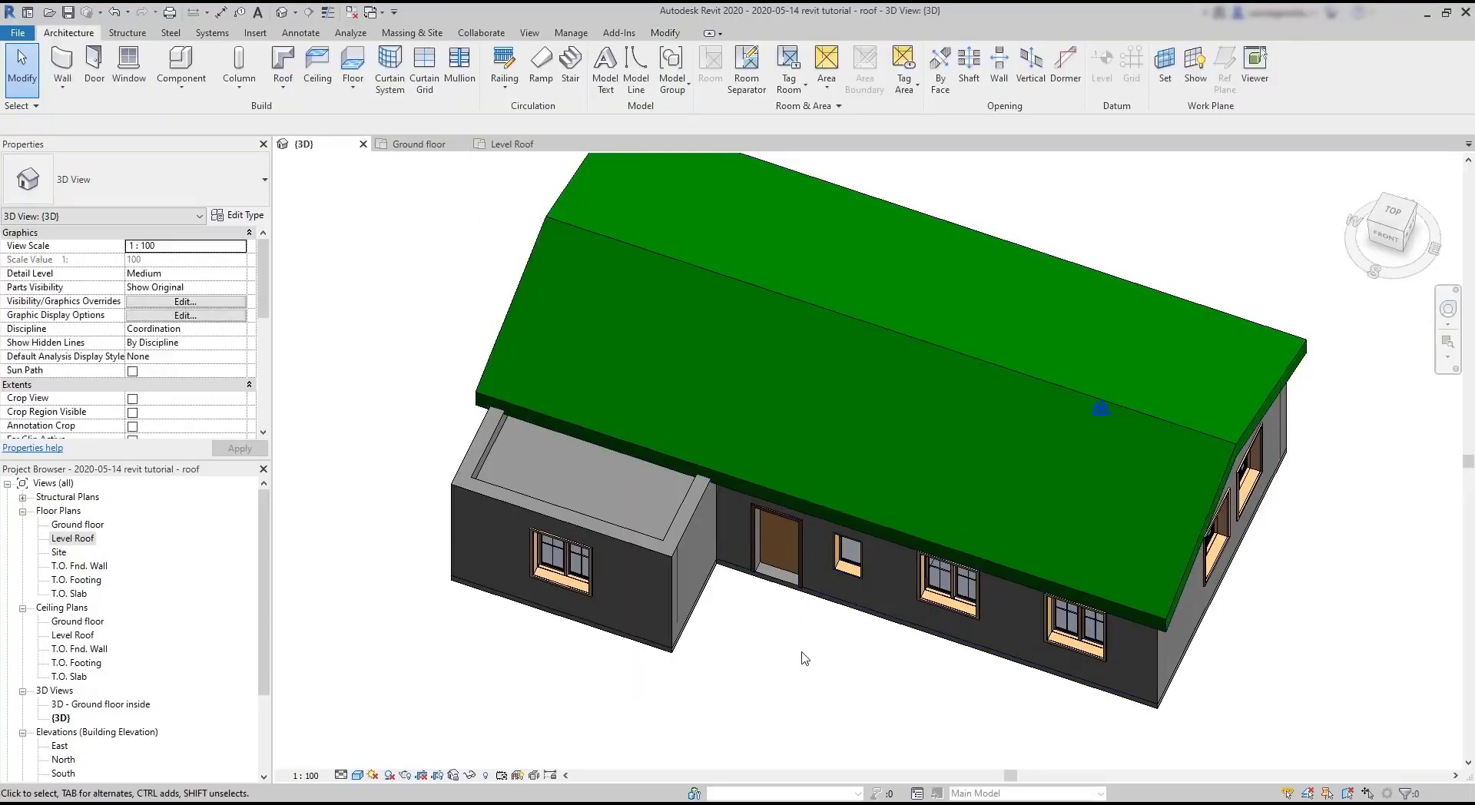
{"action": "middle_click_drag", "start_coordinate": [801, 659], "coordinate": [787, 477], "text": "shift"}
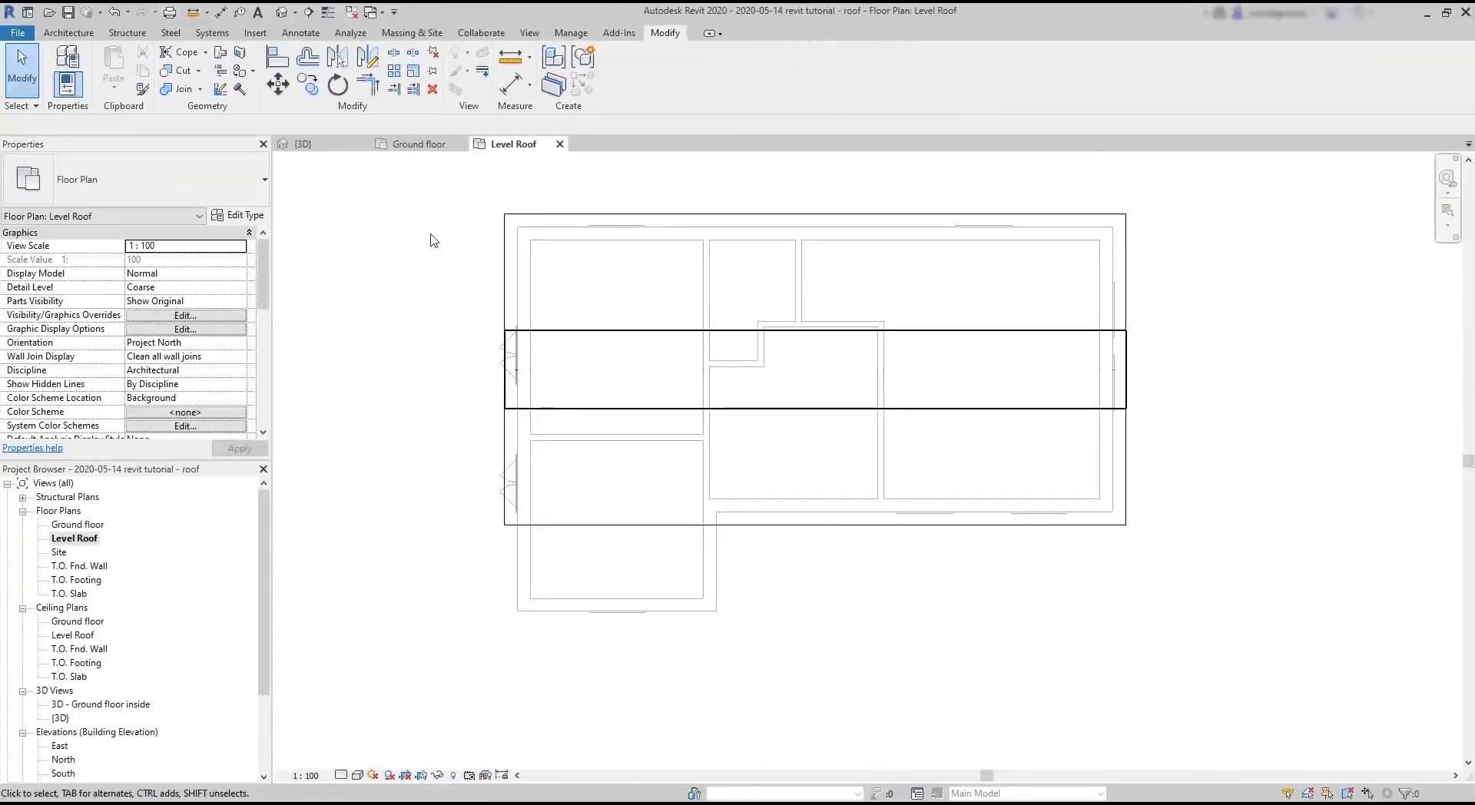
Start a second Roof by Footprint in Level Roof with a 0.3 m overhang, picking the projecting wing's east, south and west walls.
{"action": "left_click", "coordinate": [73, 37]}
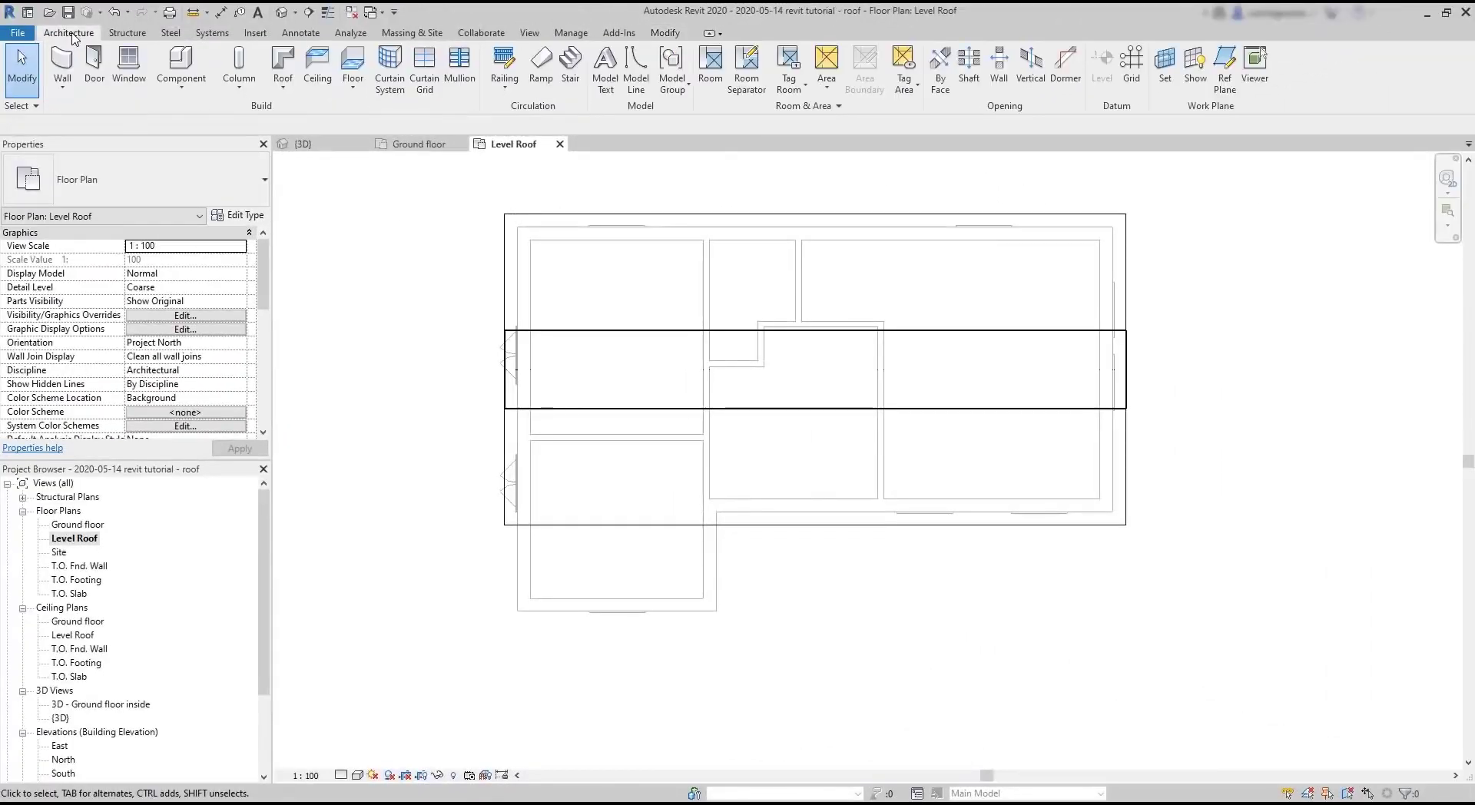
{"action": "left_click", "coordinate": [286, 91]}
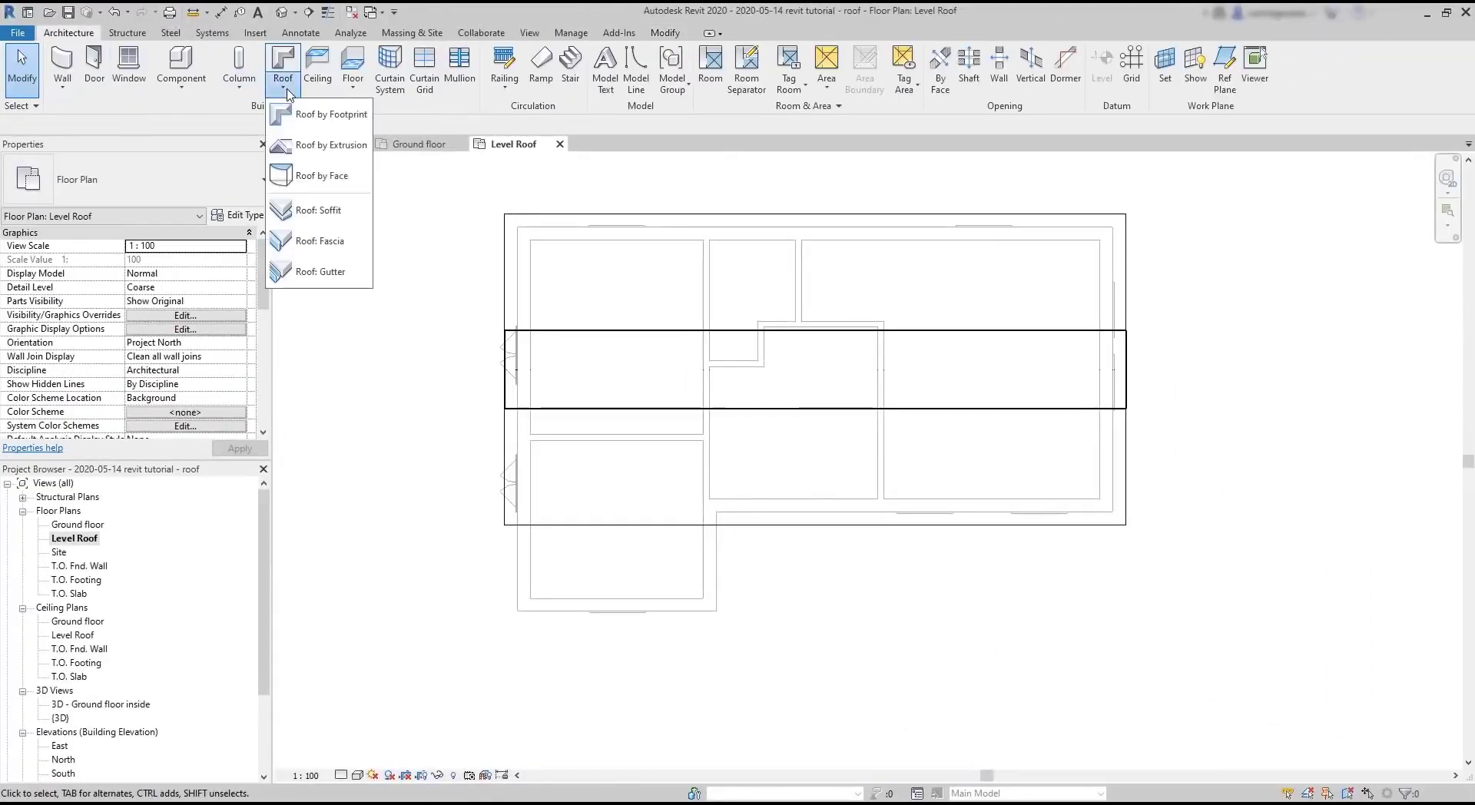
{"action": "left_click", "coordinate": [323, 116]}
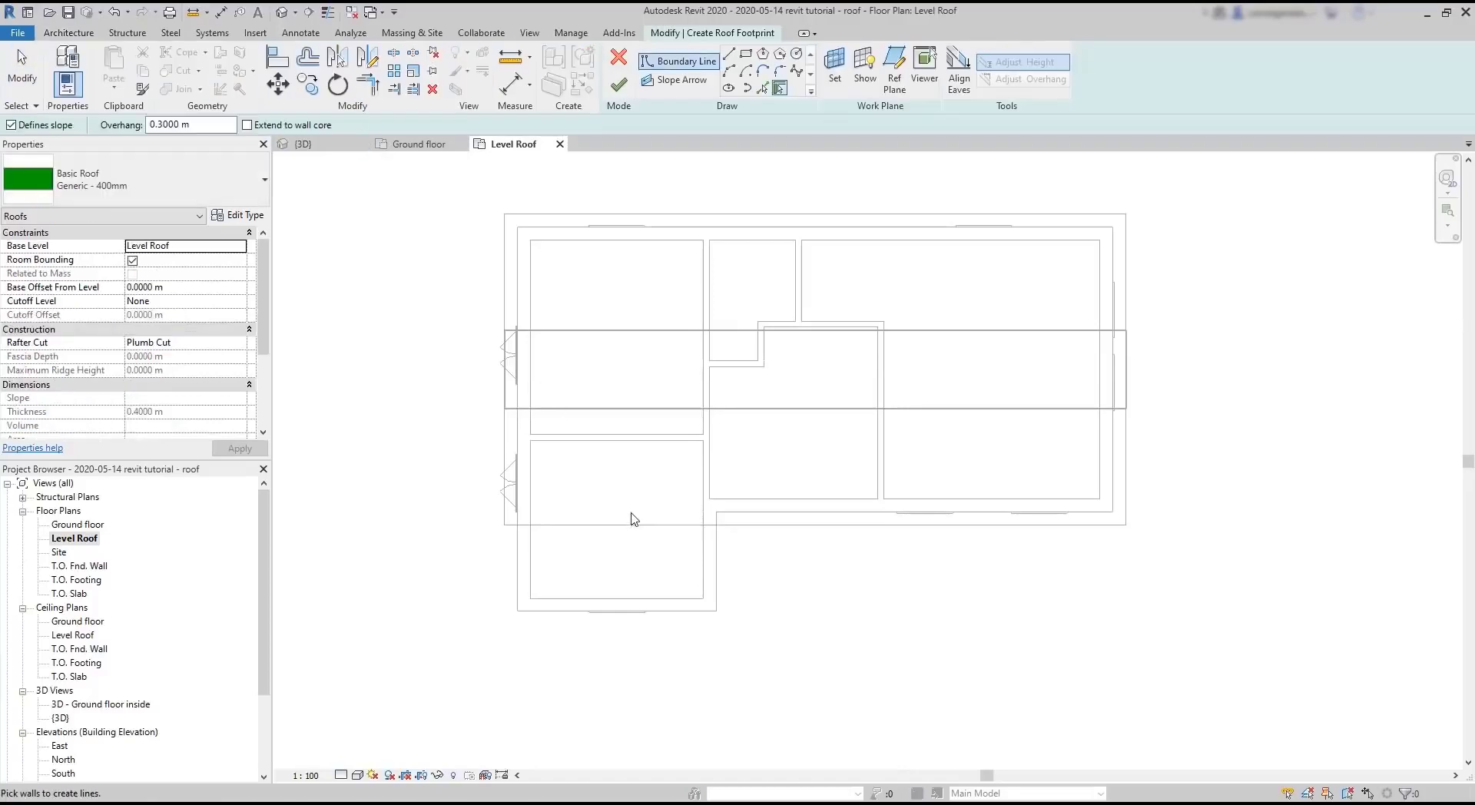
{"action": "left_click", "coordinate": [715, 561]}
{"action": "left_click", "coordinate": [626, 611]}
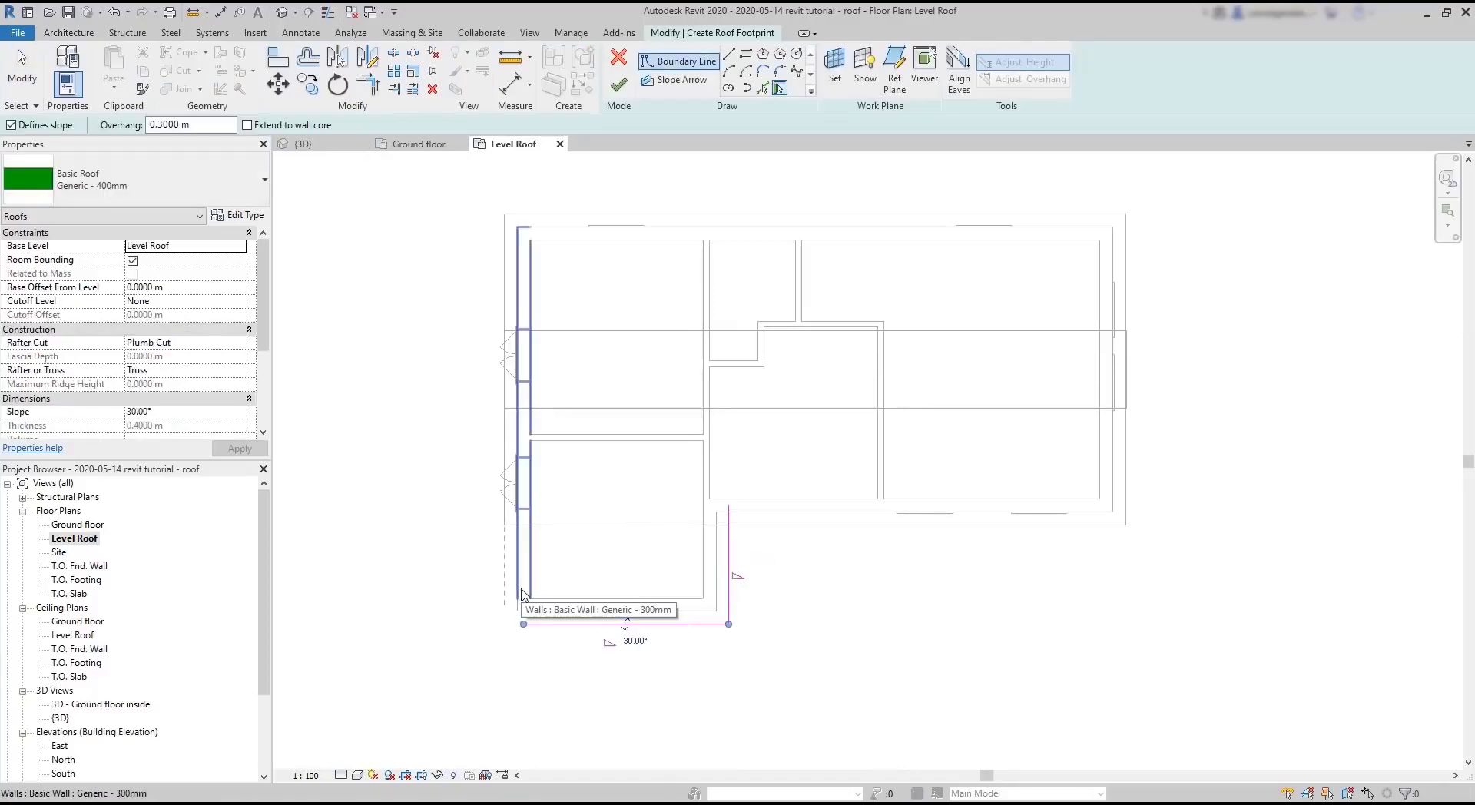
{"action": "left_click", "coordinate": [523, 593]}
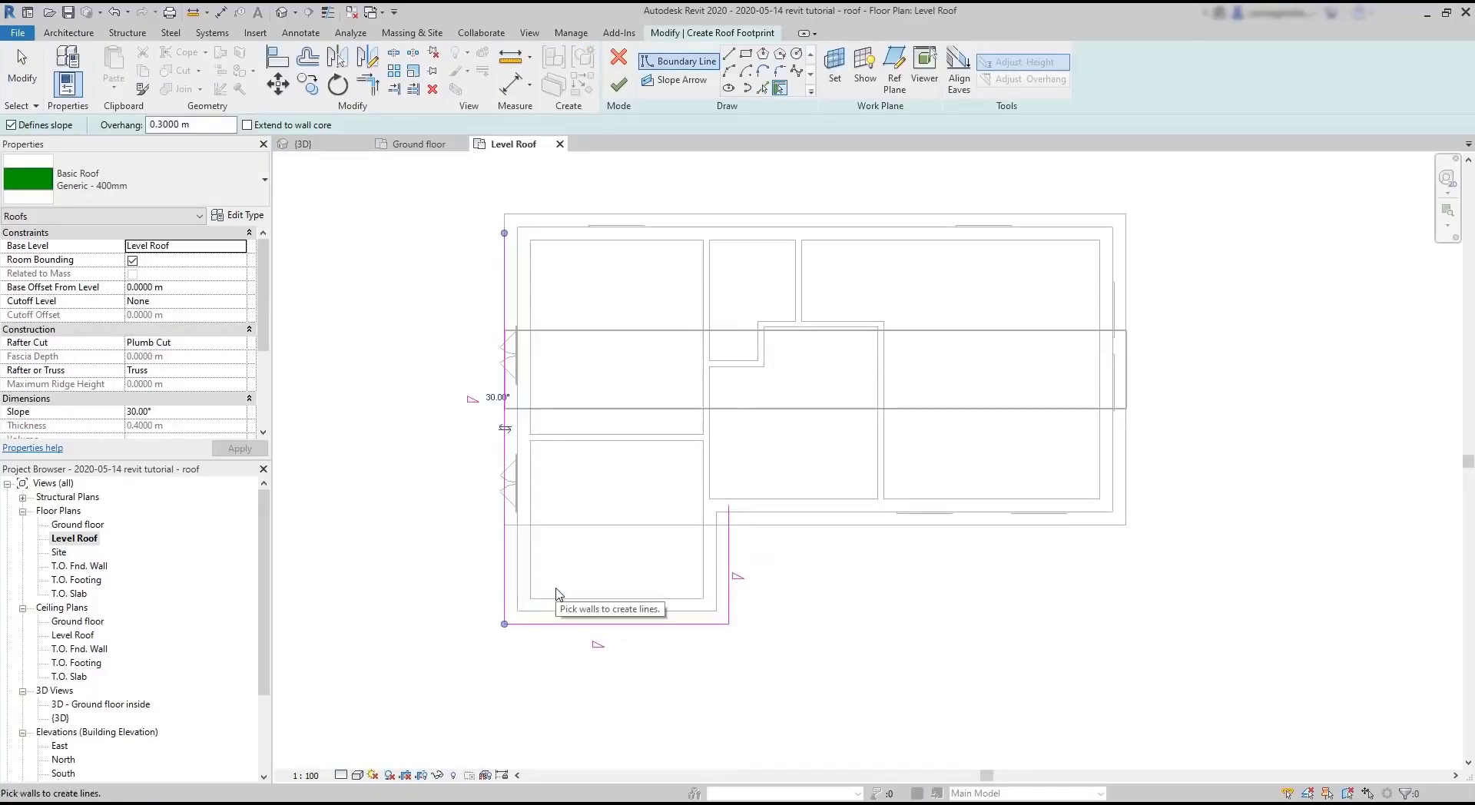
Draw a 5.2 m horizontal boundary line across the wing's inner end and trim the long west line to it.
{"action": "left_click", "coordinate": [730, 57]}
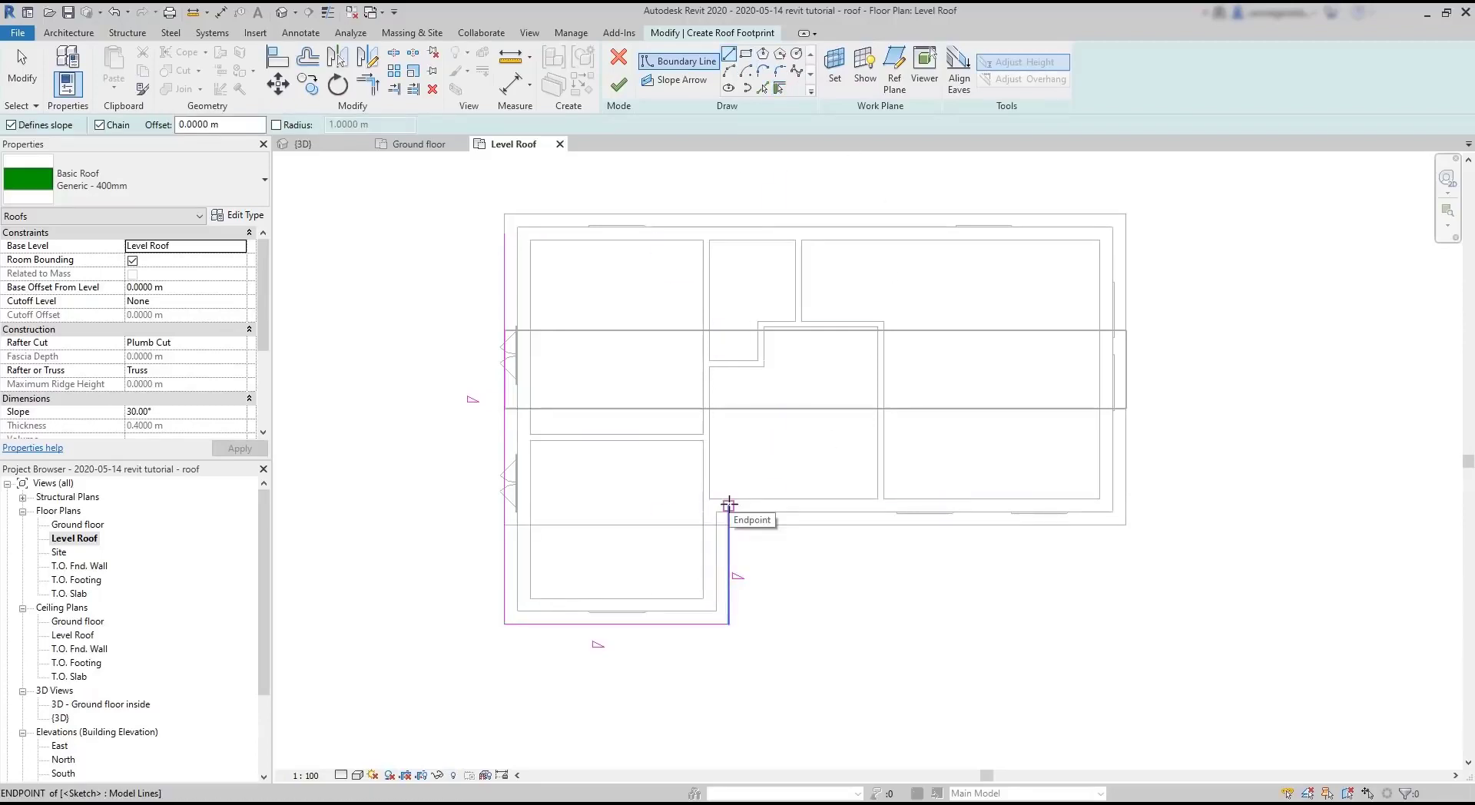
{"action": "left_click", "coordinate": [728, 505]}
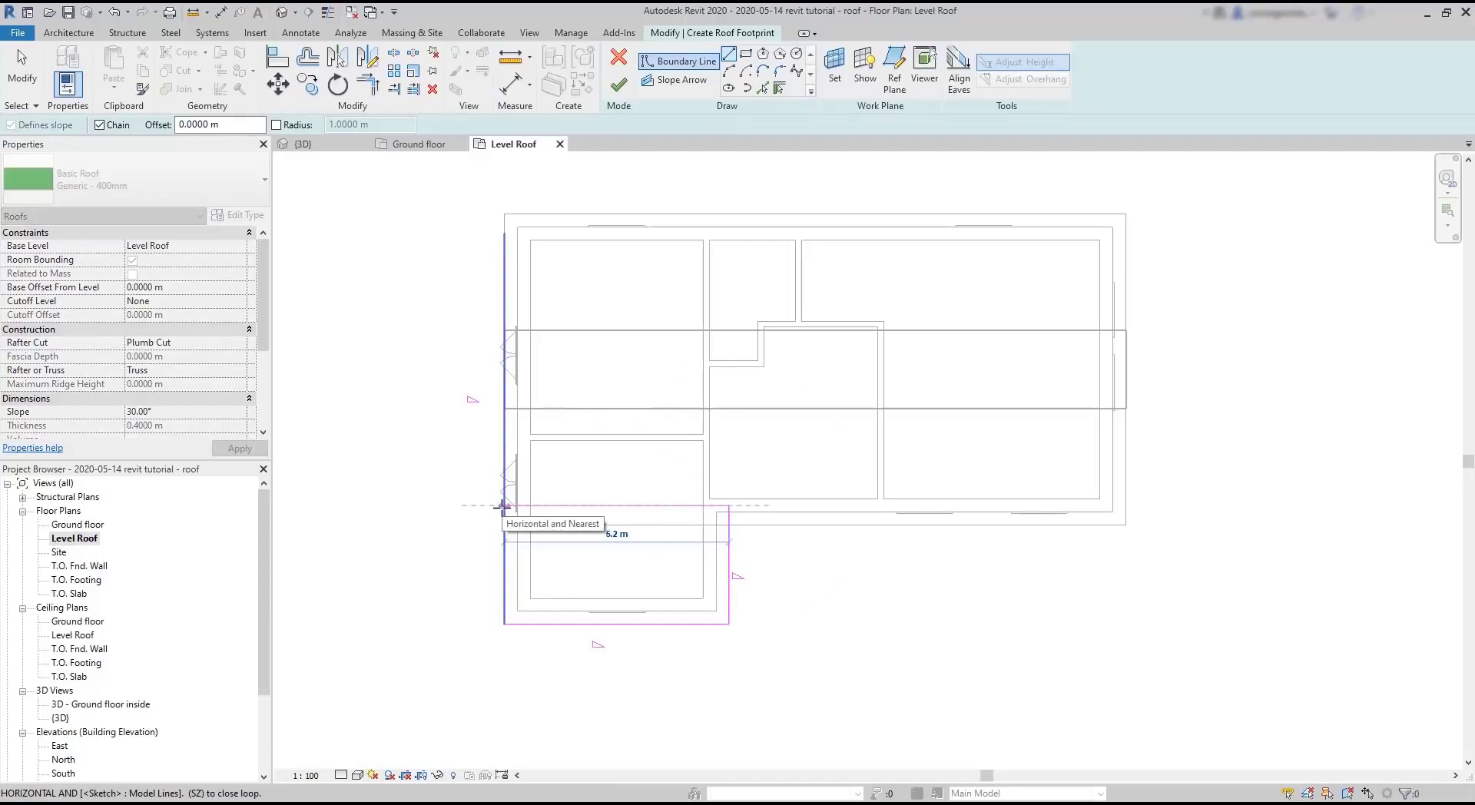
{"action": "left_click", "coordinate": [501, 506]}
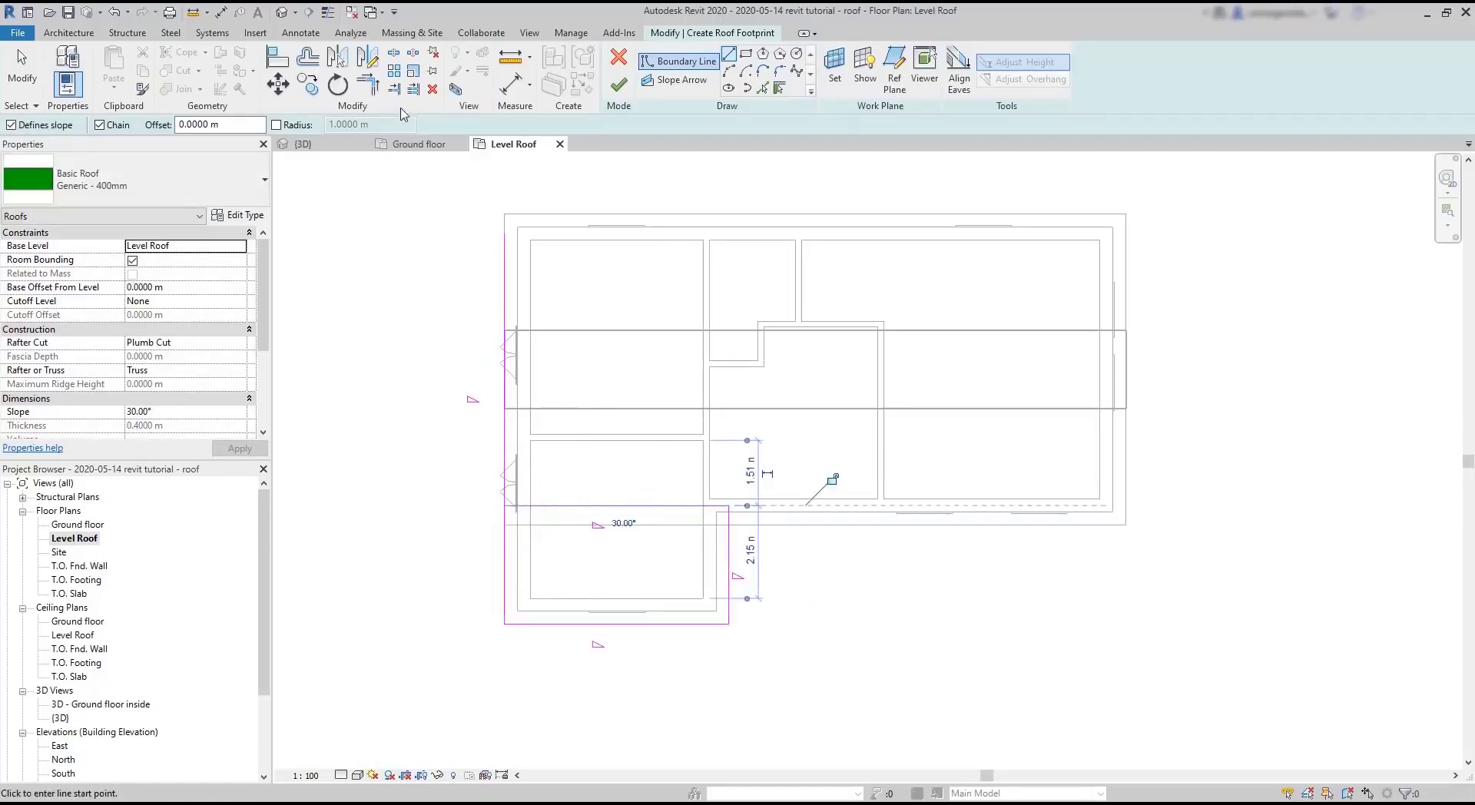
{"action": "left_click", "coordinate": [394, 89]}
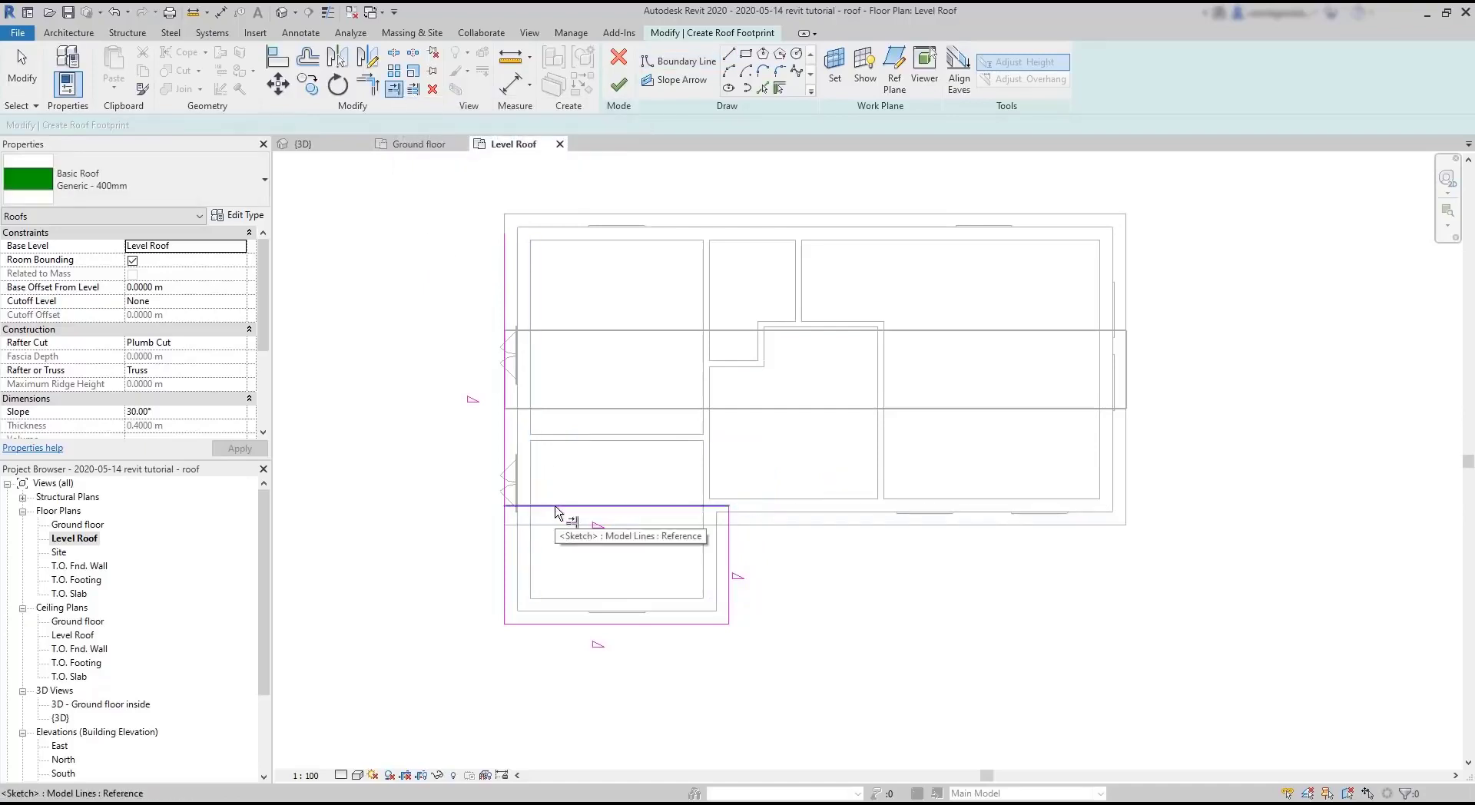
{"action": "left_click", "coordinate": [556, 507]}
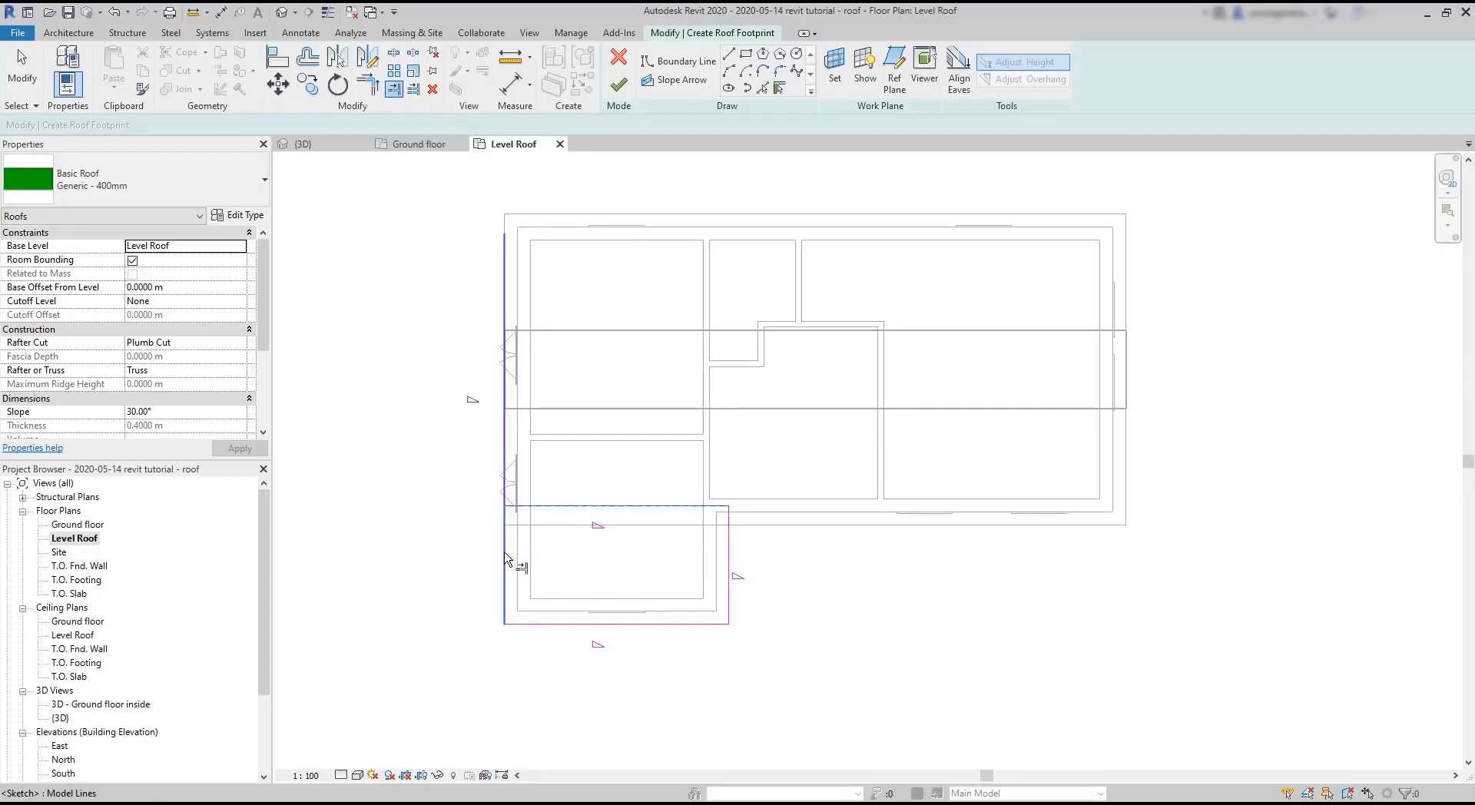
{"action": "left_click", "coordinate": [505, 558]}
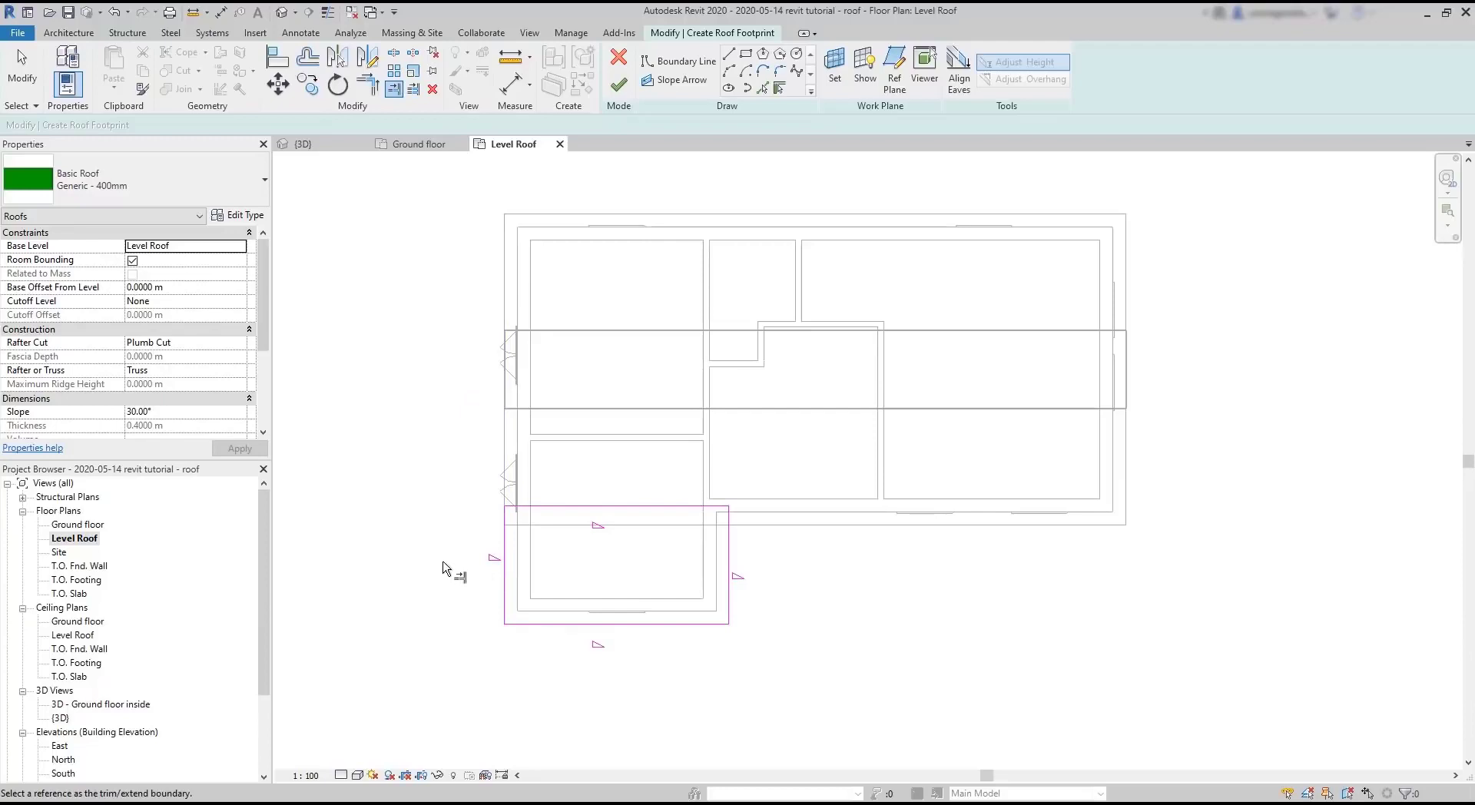
{"action": "key", "text": "Escape"}
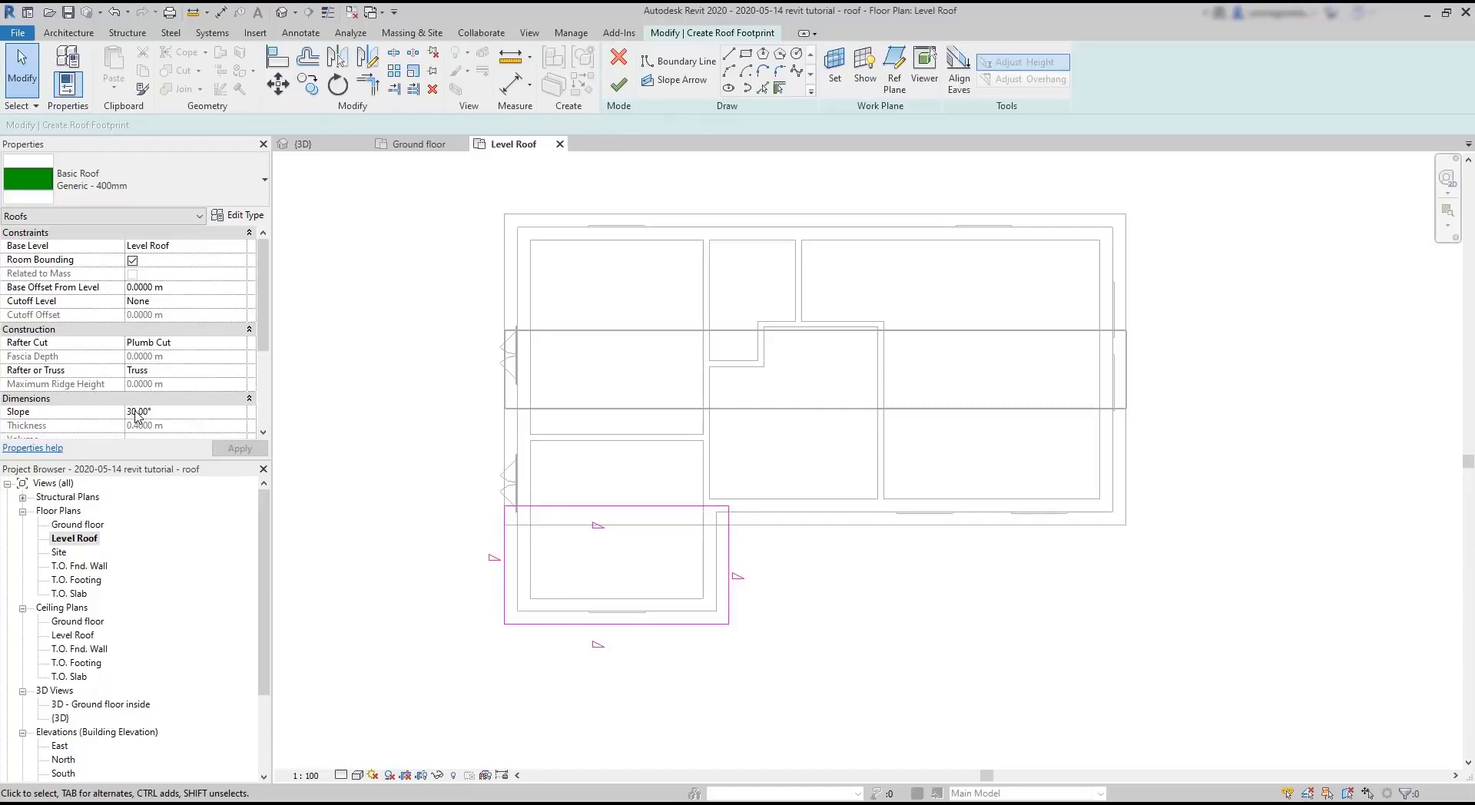
Set the wing roof's slope to 18° and turn off Defines Slope for its north and south boundary lines.
{"action": "double_click", "coordinate": [133, 412]}
{"action": "type", "text": "18"}
{"action": "left_click", "coordinate": [254, 453]}
{"action": "left_click", "coordinate": [579, 623]}
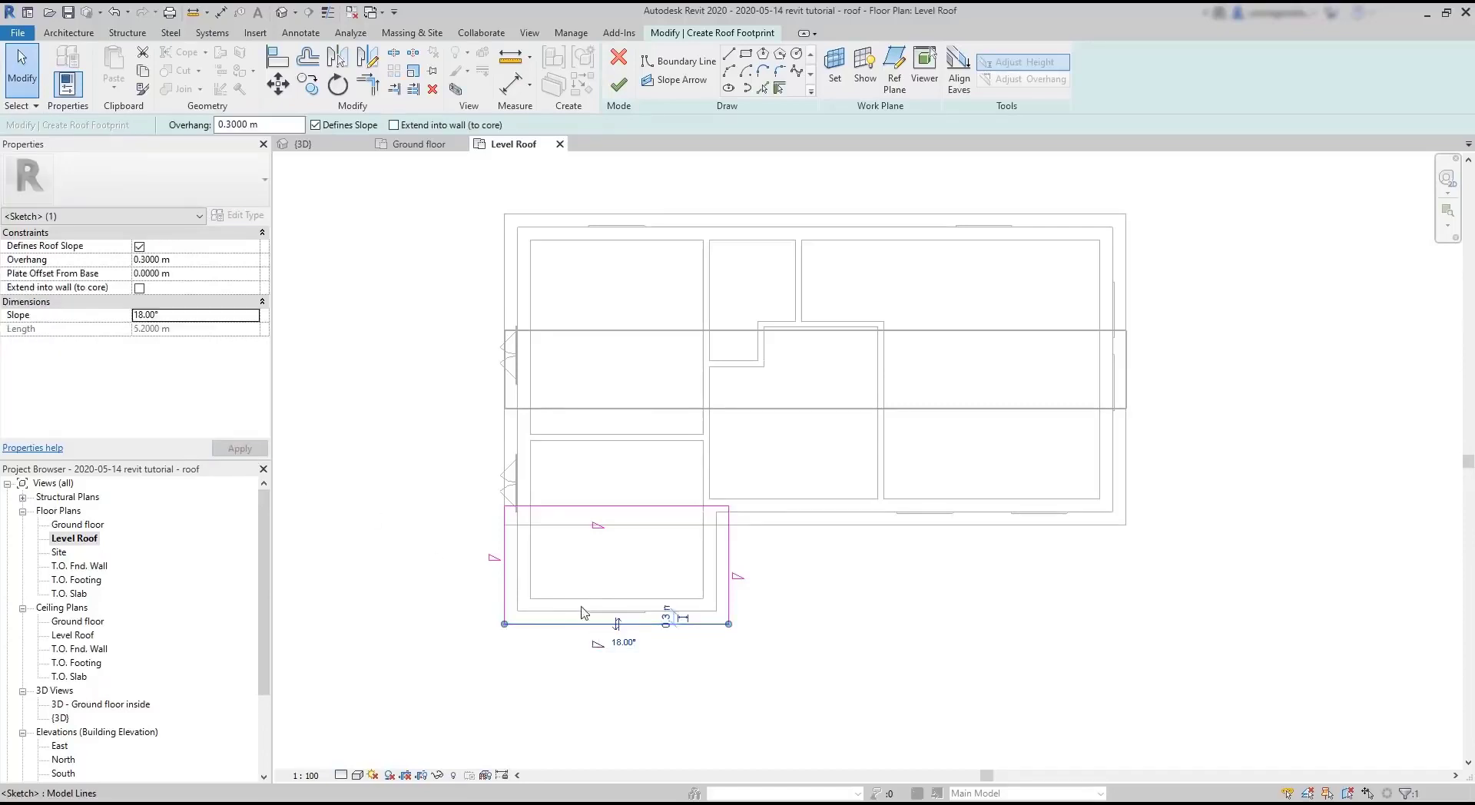
{"action": "left_click", "coordinate": [645, 506], "text": "ctrl"}
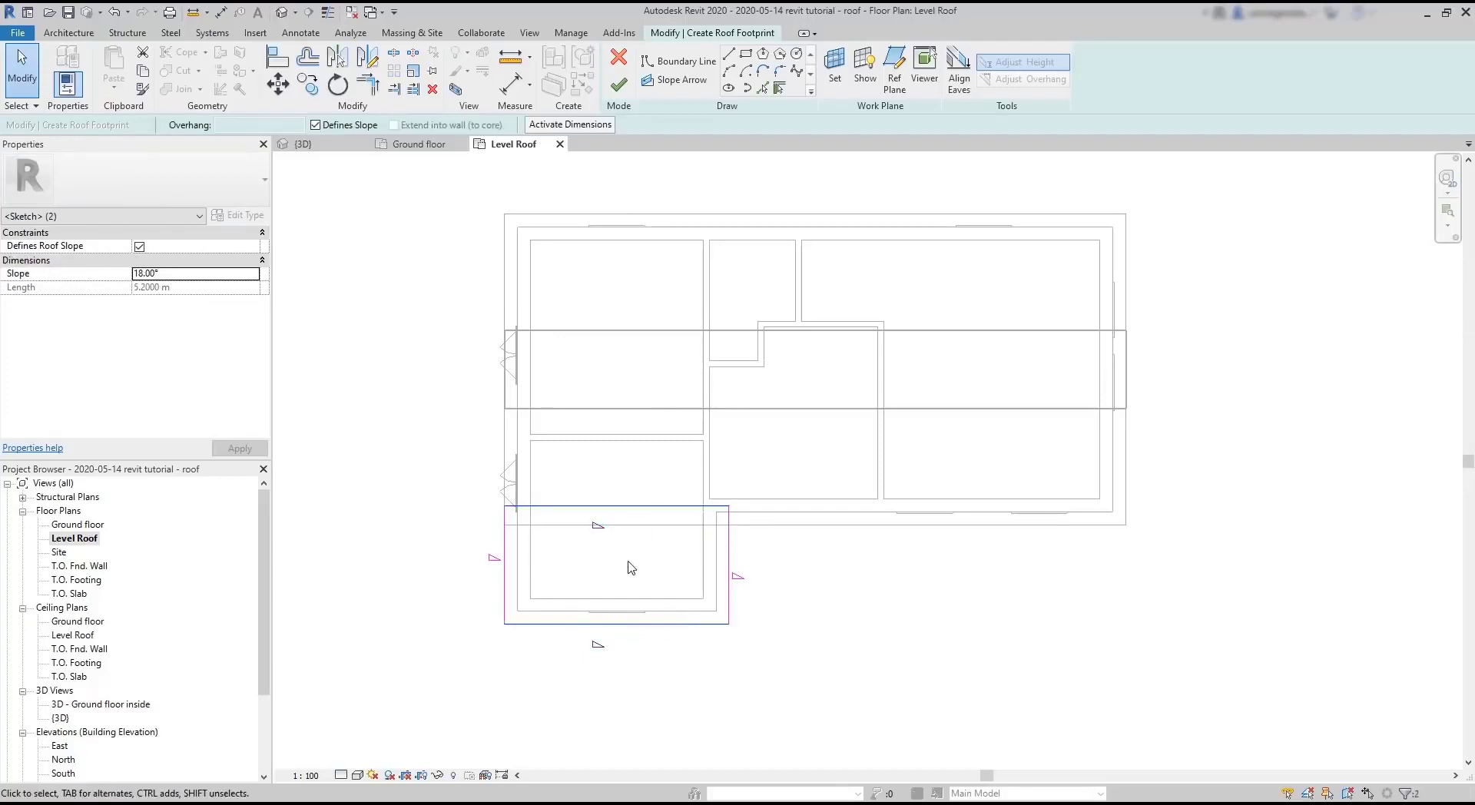
{"action": "left_click", "coordinate": [315, 125]}
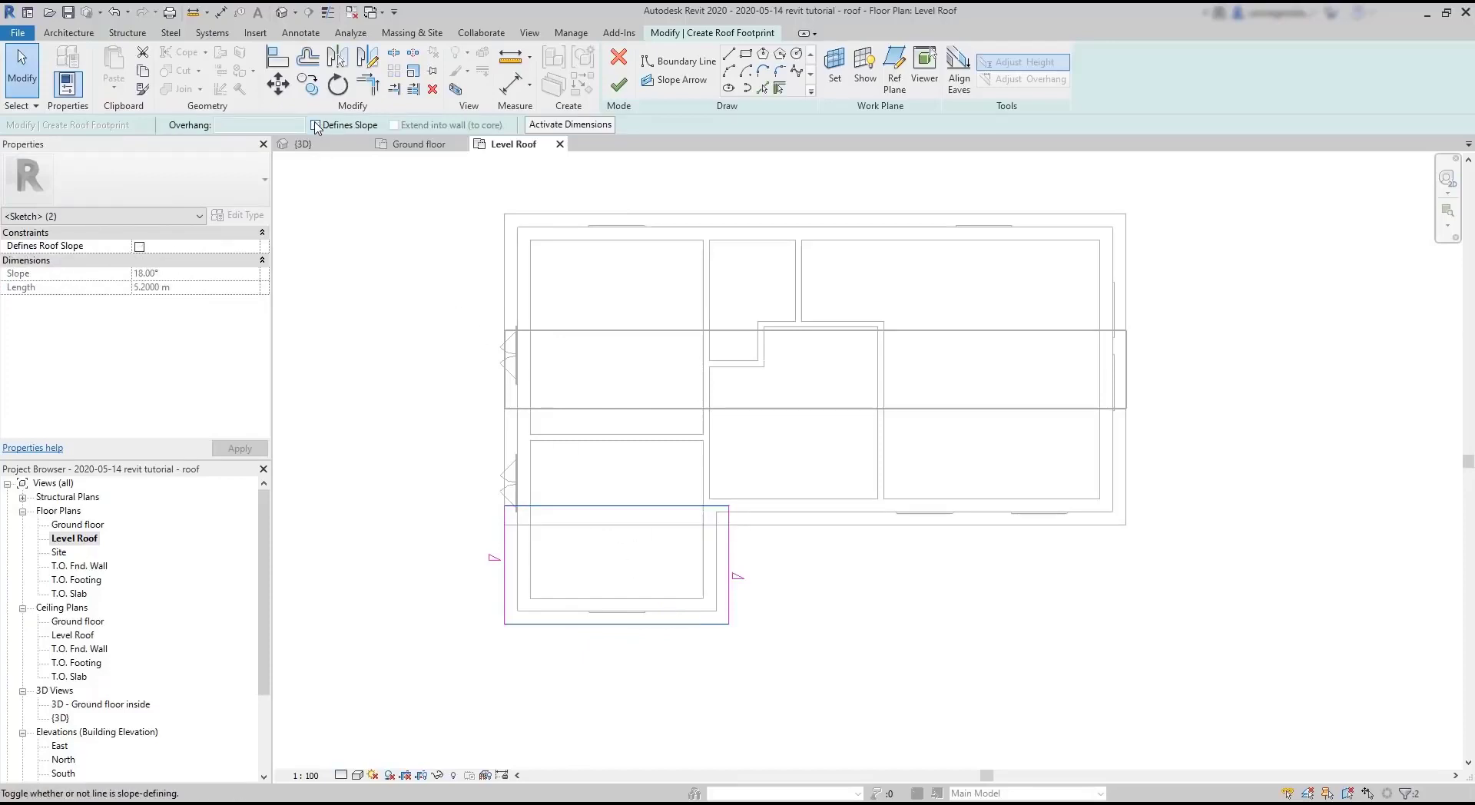
Finish the wing roof footprint without attaching the highlighted walls, and show the result in the 3D view.
{"action": "left_click", "coordinate": [622, 90]}
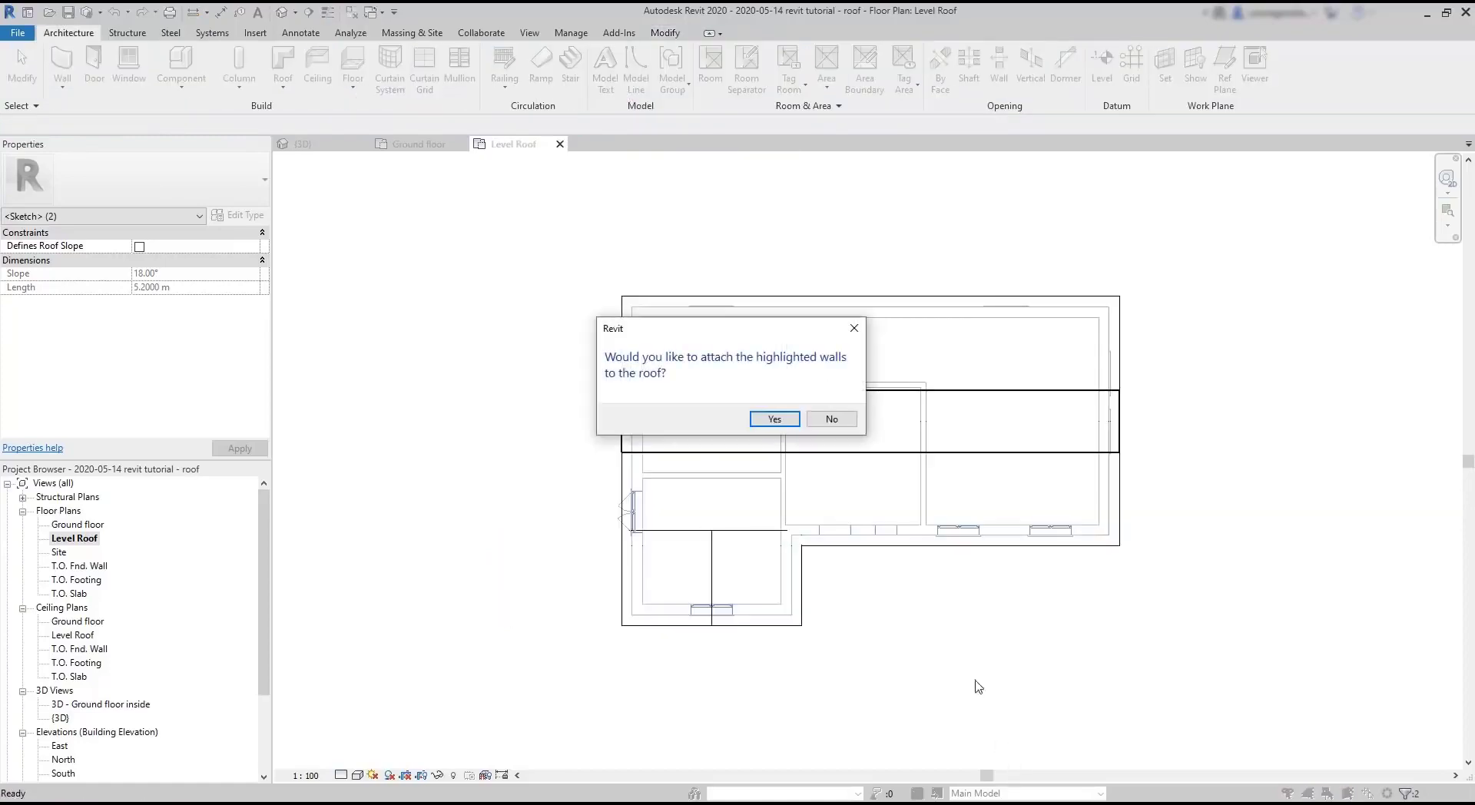
{"action": "left_click", "coordinate": [832, 419]}
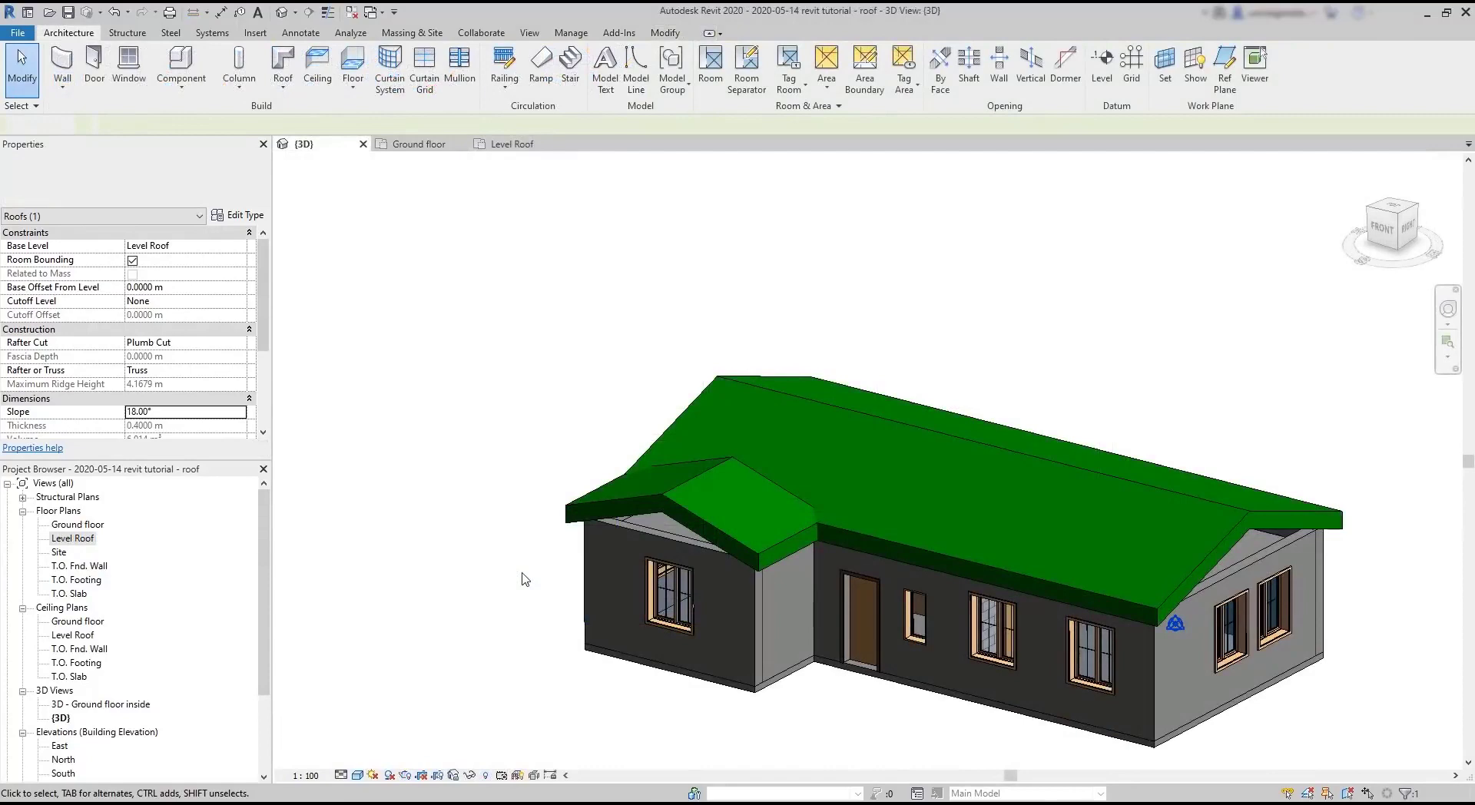
{"action": "left_click", "coordinate": [513, 555]}
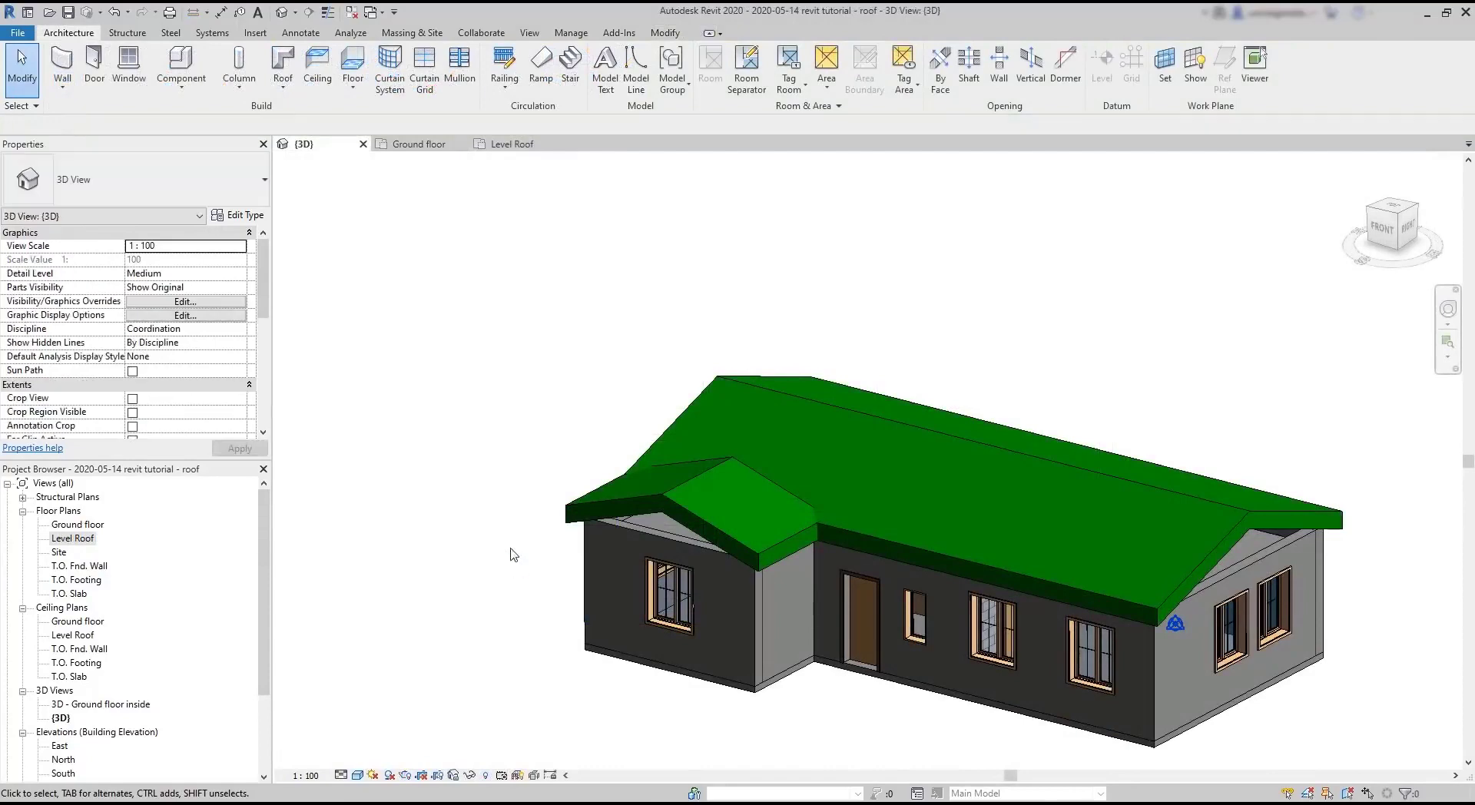
Use Join/Unjoin Roof to extend the wing roof's inner edge to the main roof's adjoining slope.
{"action": "middle_click_drag", "start_coordinate": [964, 682], "coordinate": [674, 630], "text": "shift"}
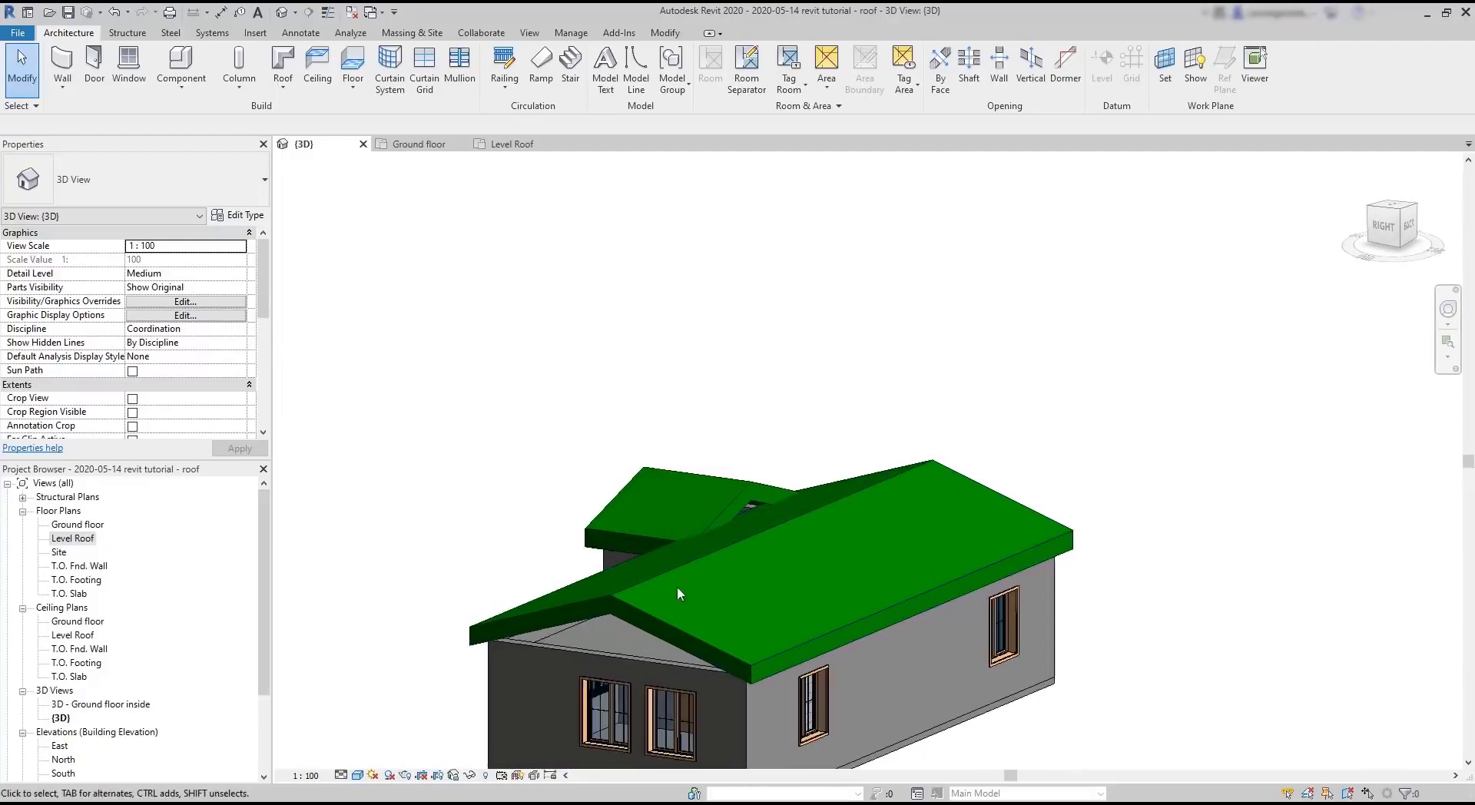
{"action": "scroll", "coordinate": [703, 479], "scroll_direction": "up", "scroll_amount": 3}
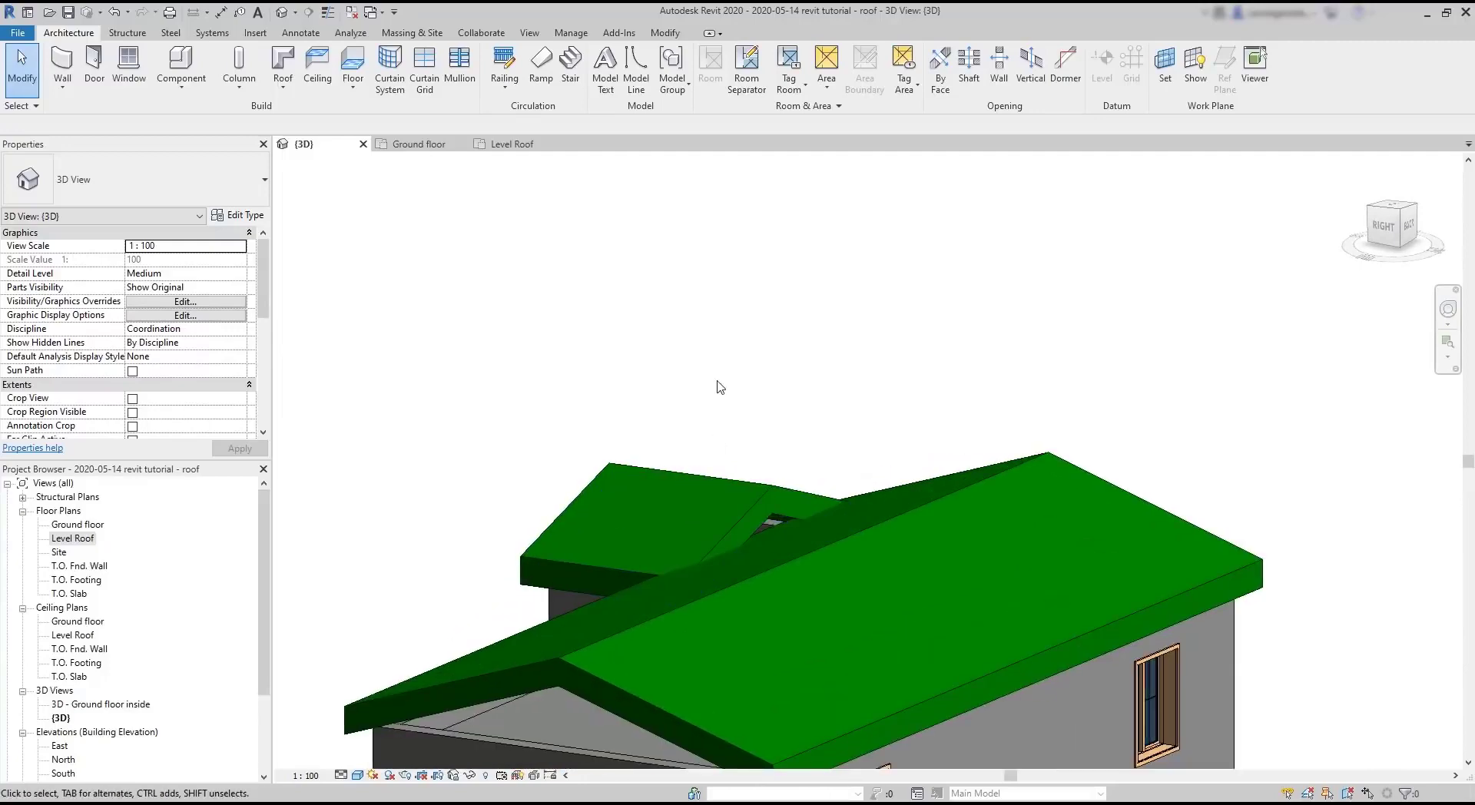
{"action": "left_click", "coordinate": [665, 35]}
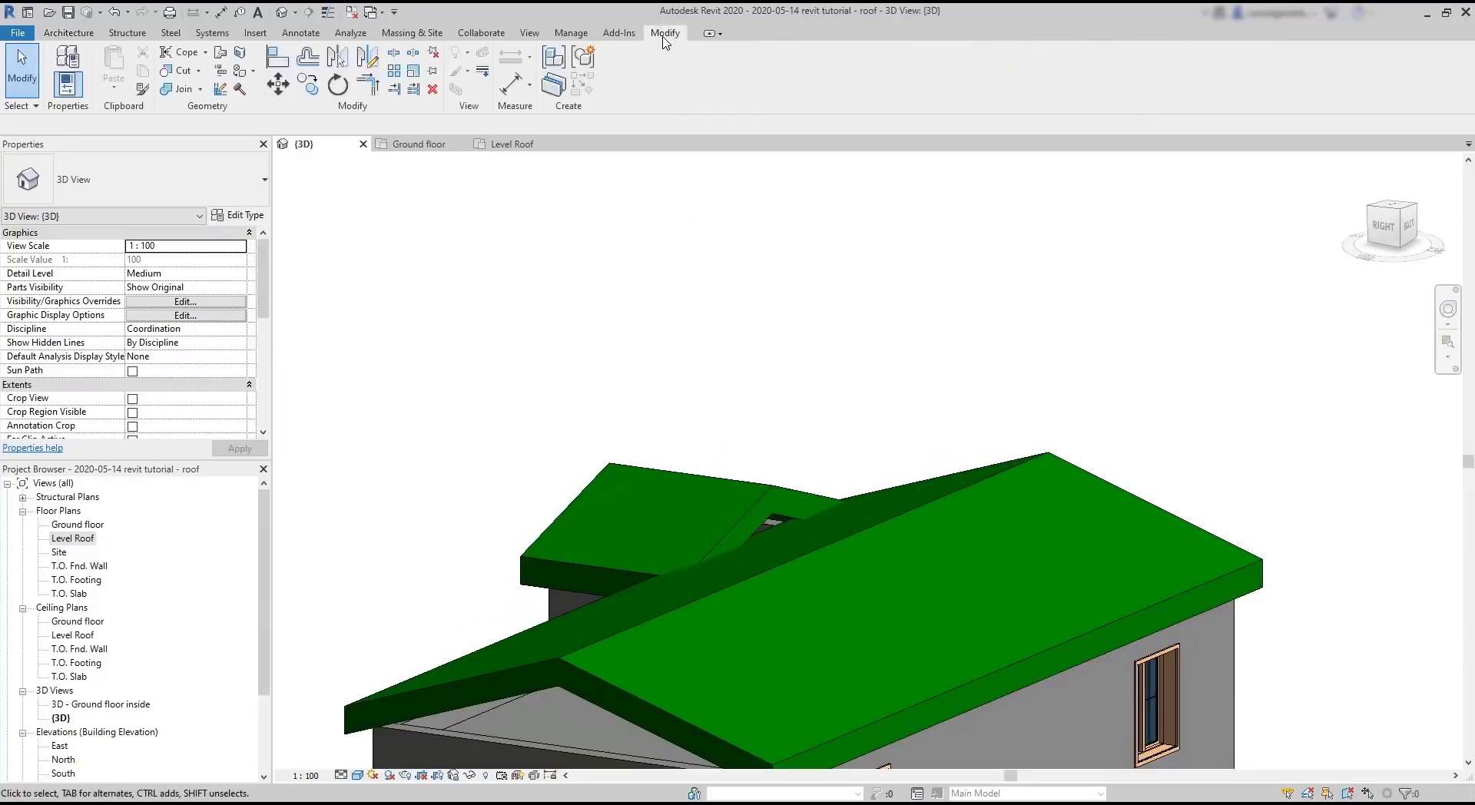
{"action": "left_click", "coordinate": [220, 57]}
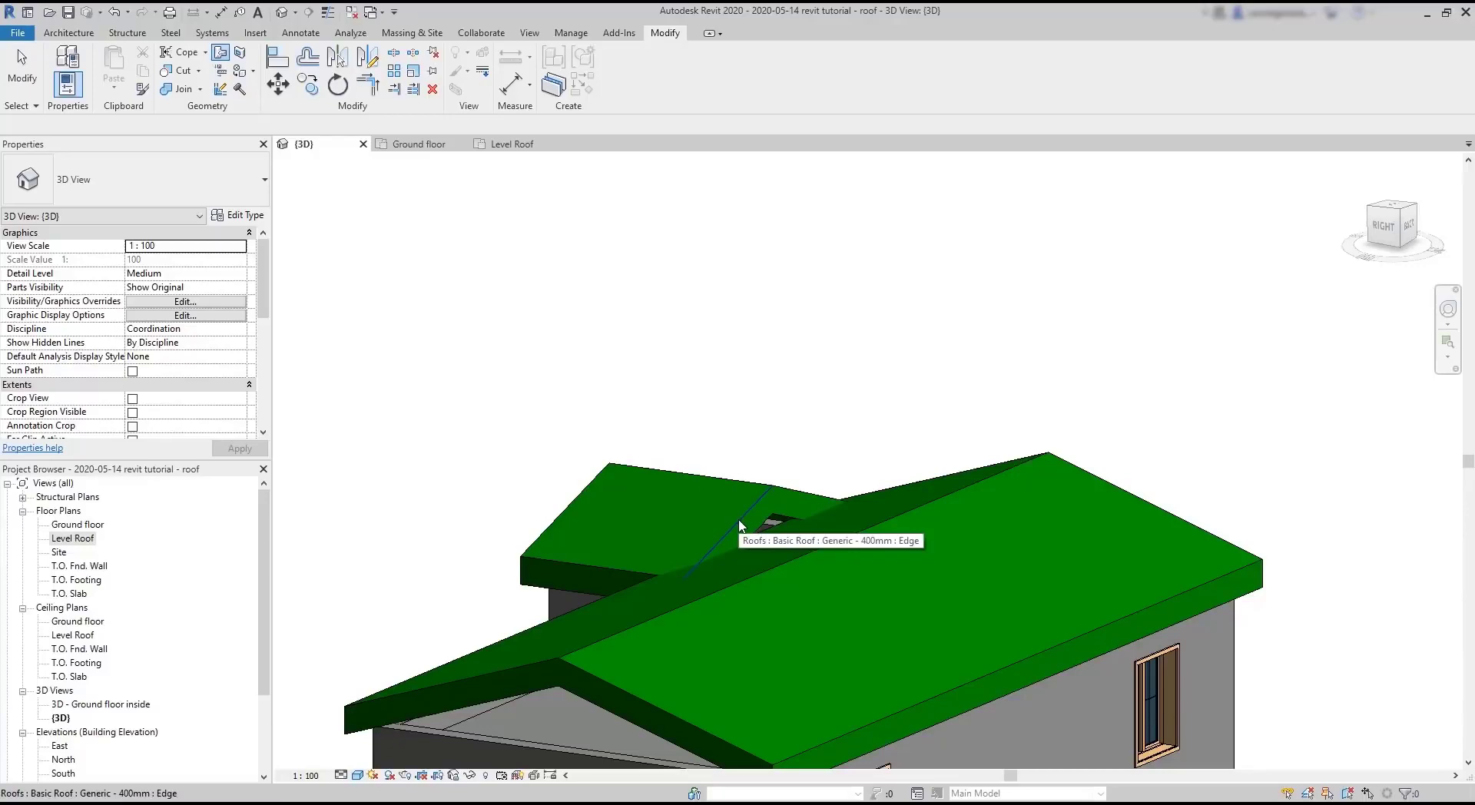
{"action": "left_click", "coordinate": [741, 526]}
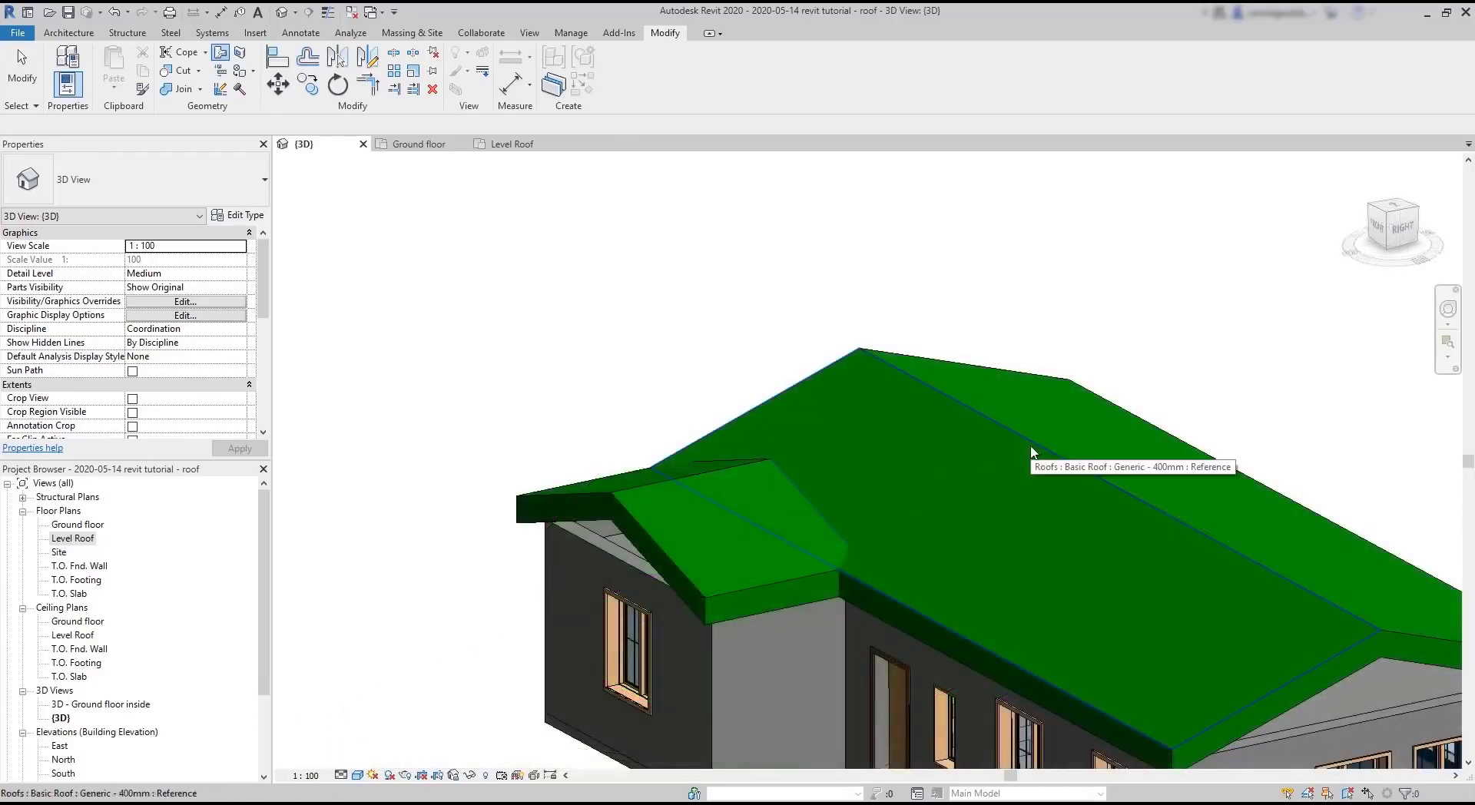
{"action": "left_click", "coordinate": [1030, 448]}
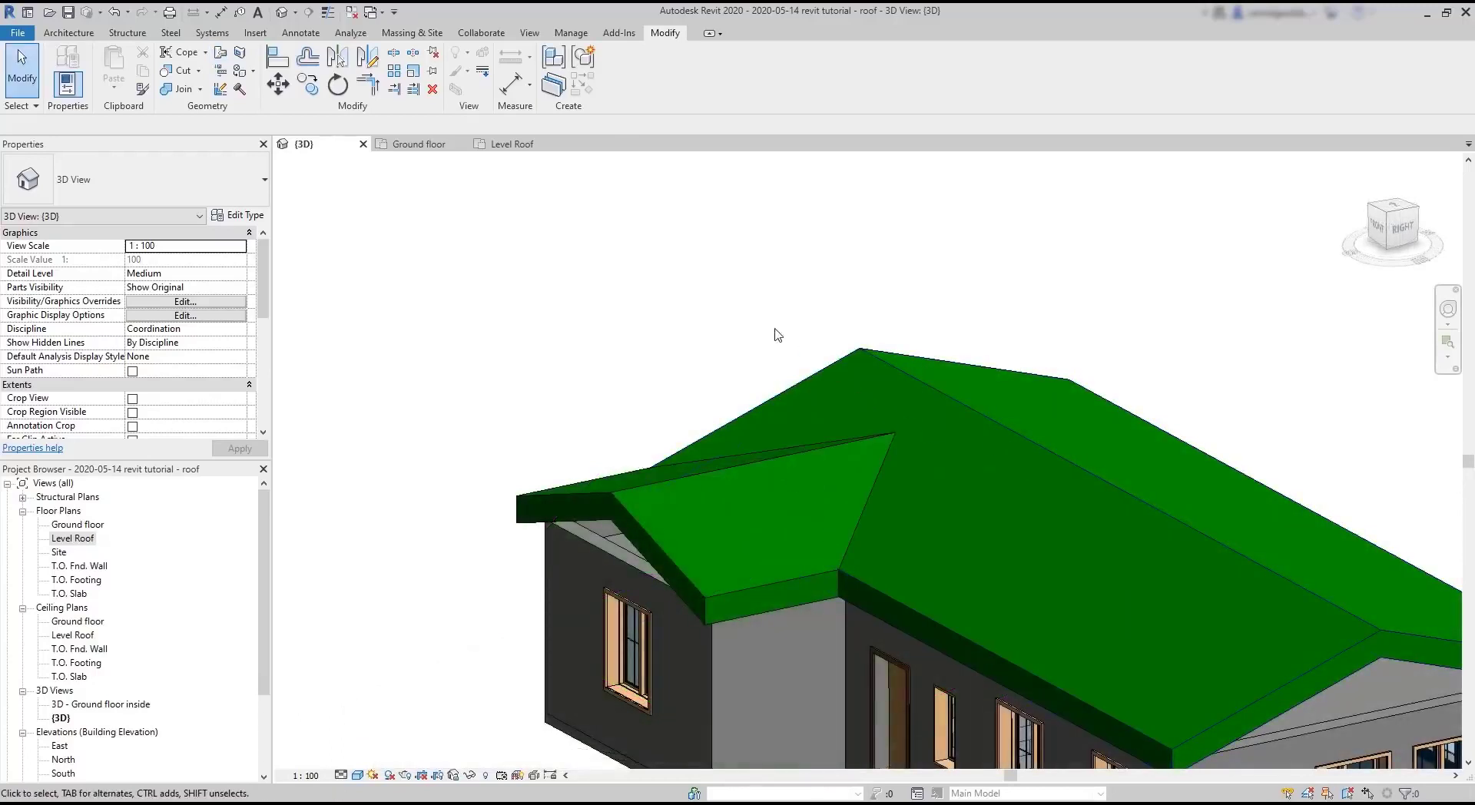
Attach the top of the main block's east gable wall to the main roof.
{"action": "middle_click_drag", "start_coordinate": [822, 645], "coordinate": [765, 362], "text": "shift"}
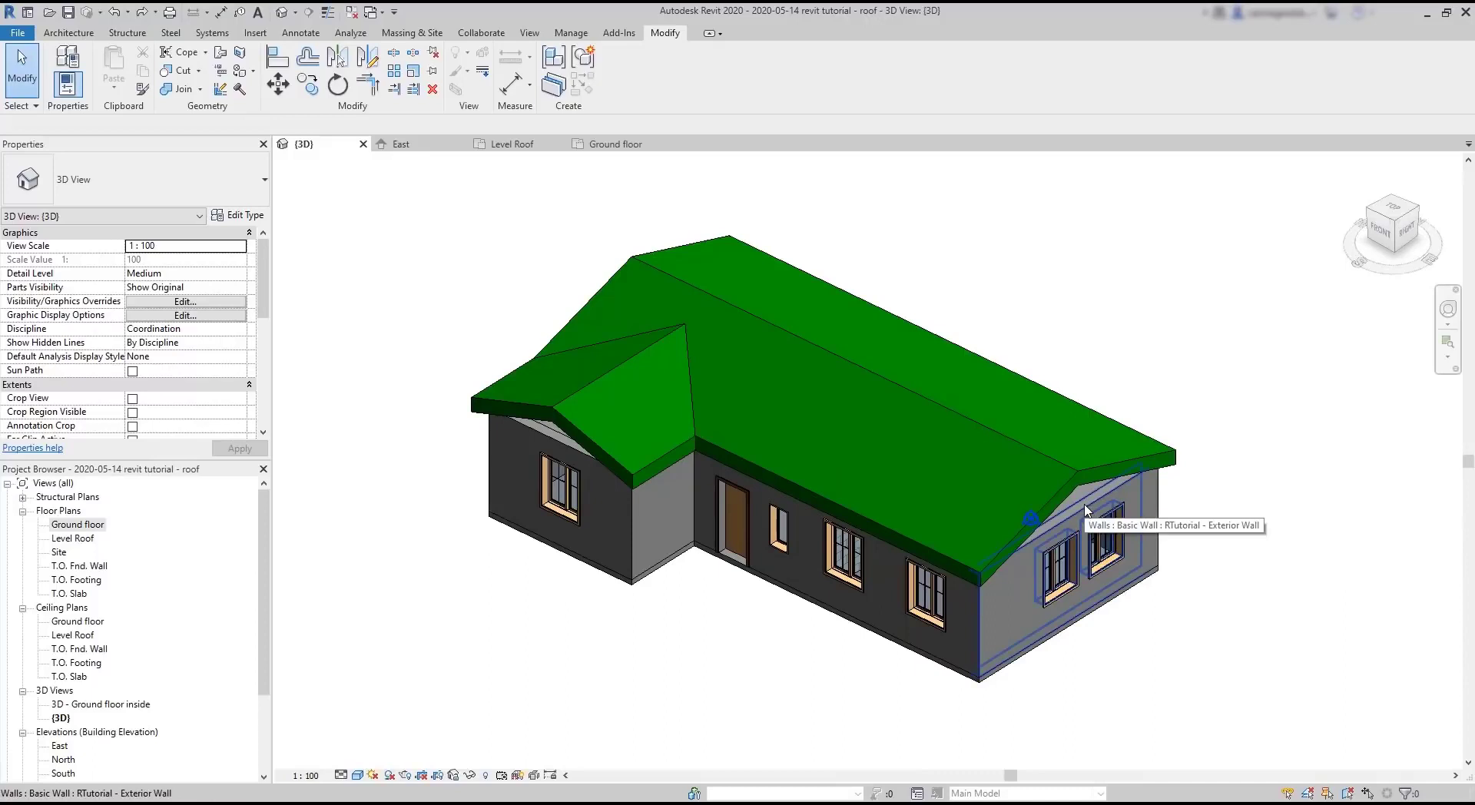
{"action": "left_click", "coordinate": [1086, 509]}
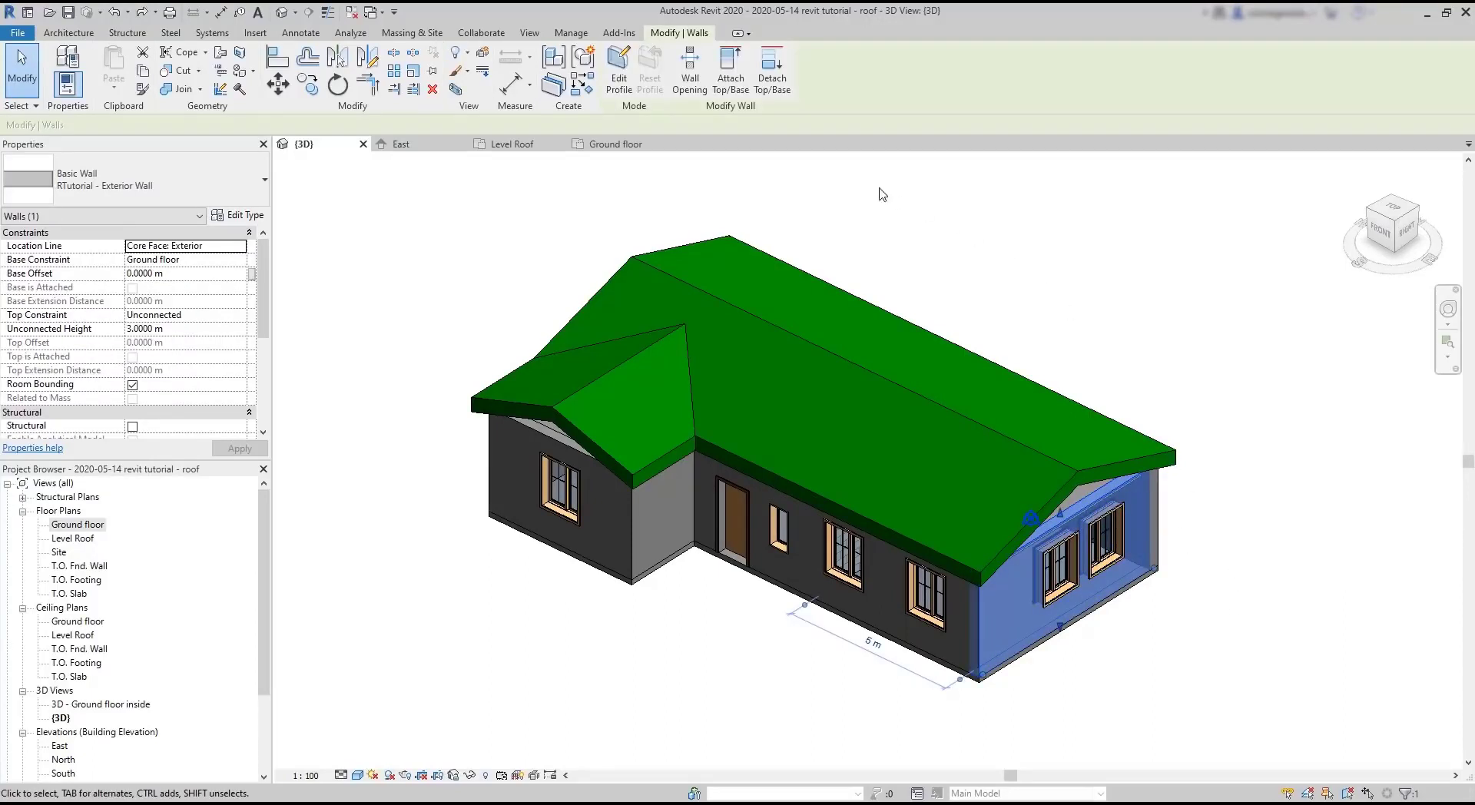
{"action": "left_click", "coordinate": [729, 63]}
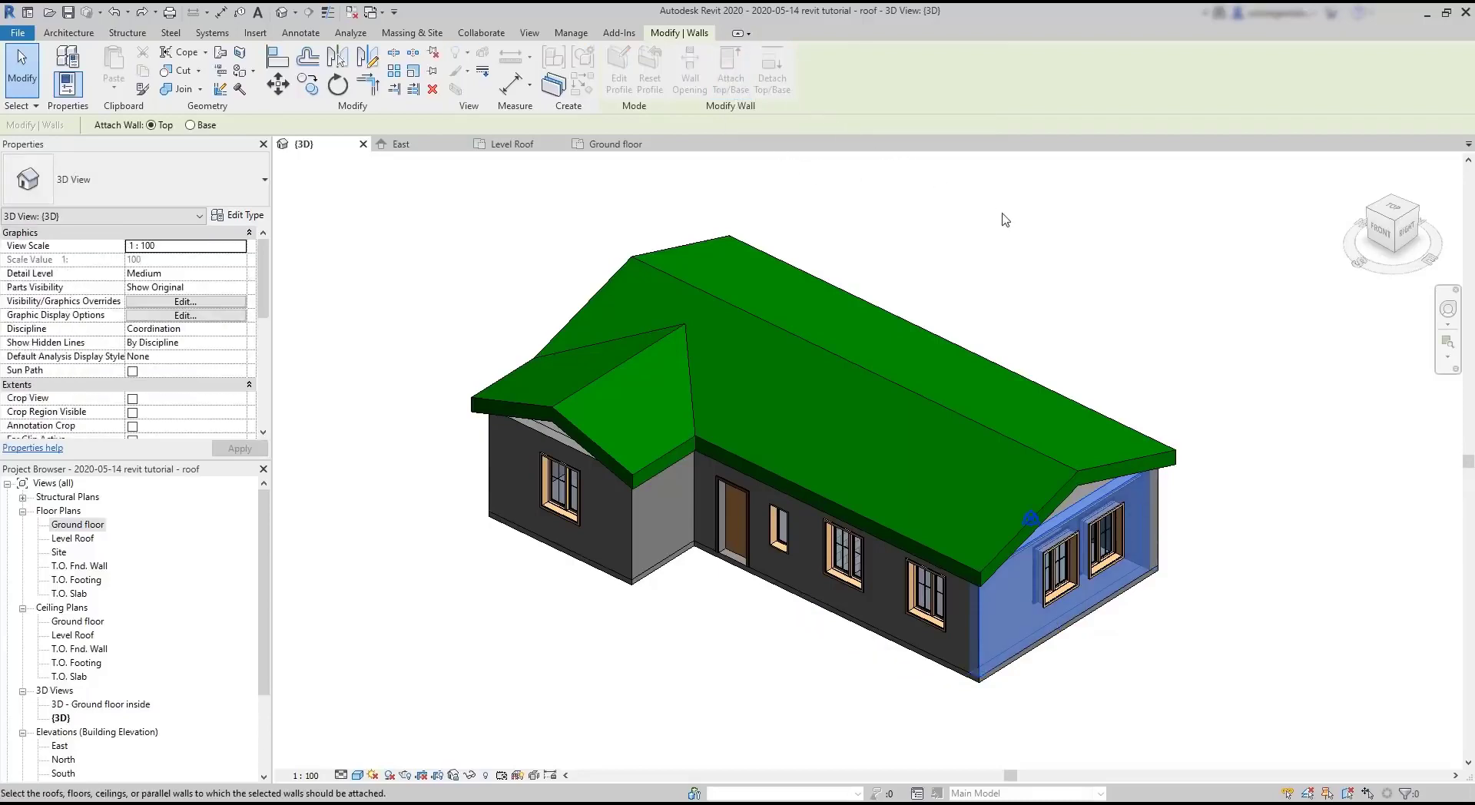
{"action": "left_click", "coordinate": [1101, 463]}
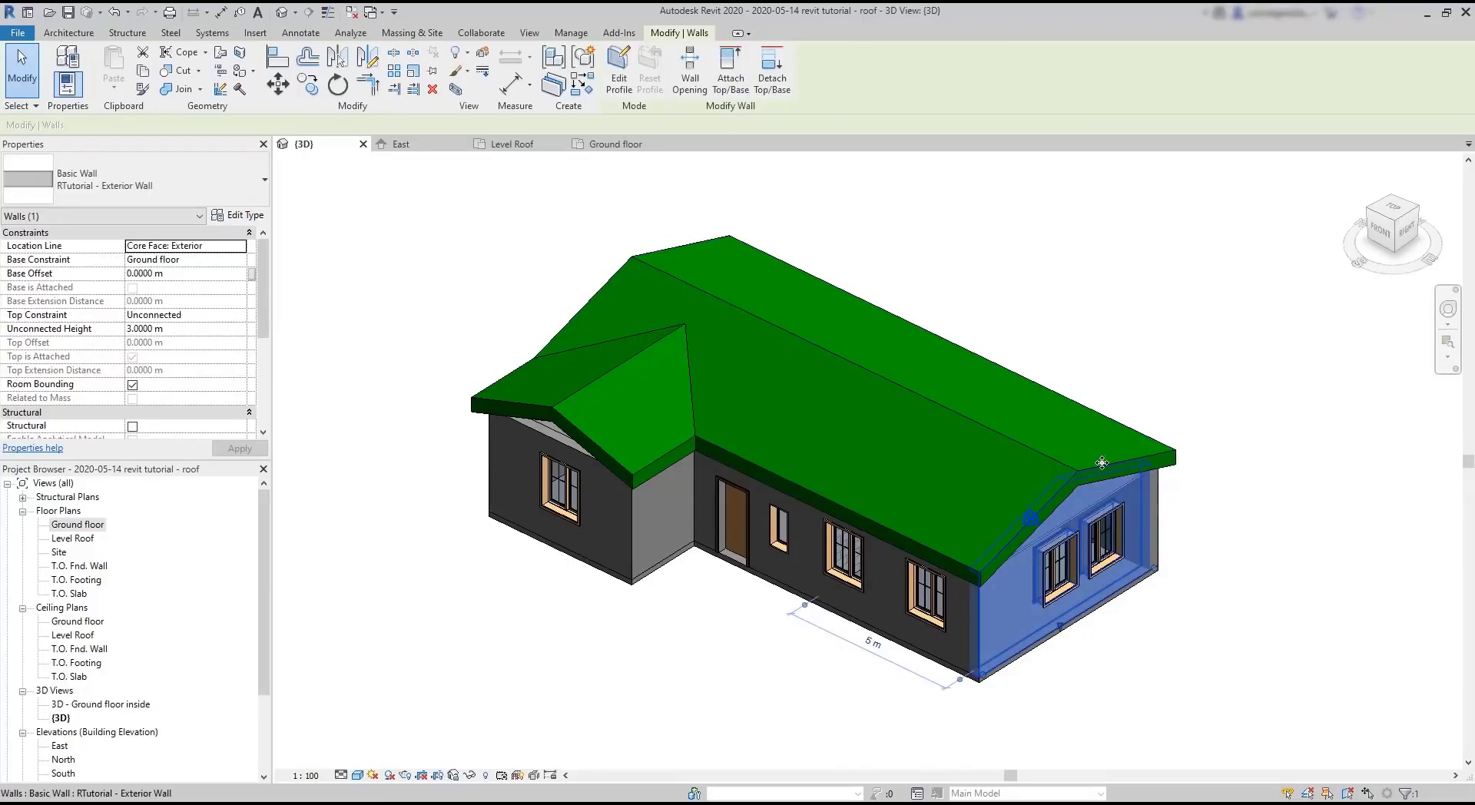
{"action": "middle_click_drag", "start_coordinate": [1235, 604], "coordinate": [1076, 521], "text": "shift"}
{"action": "left_click", "coordinate": [1275, 587]}
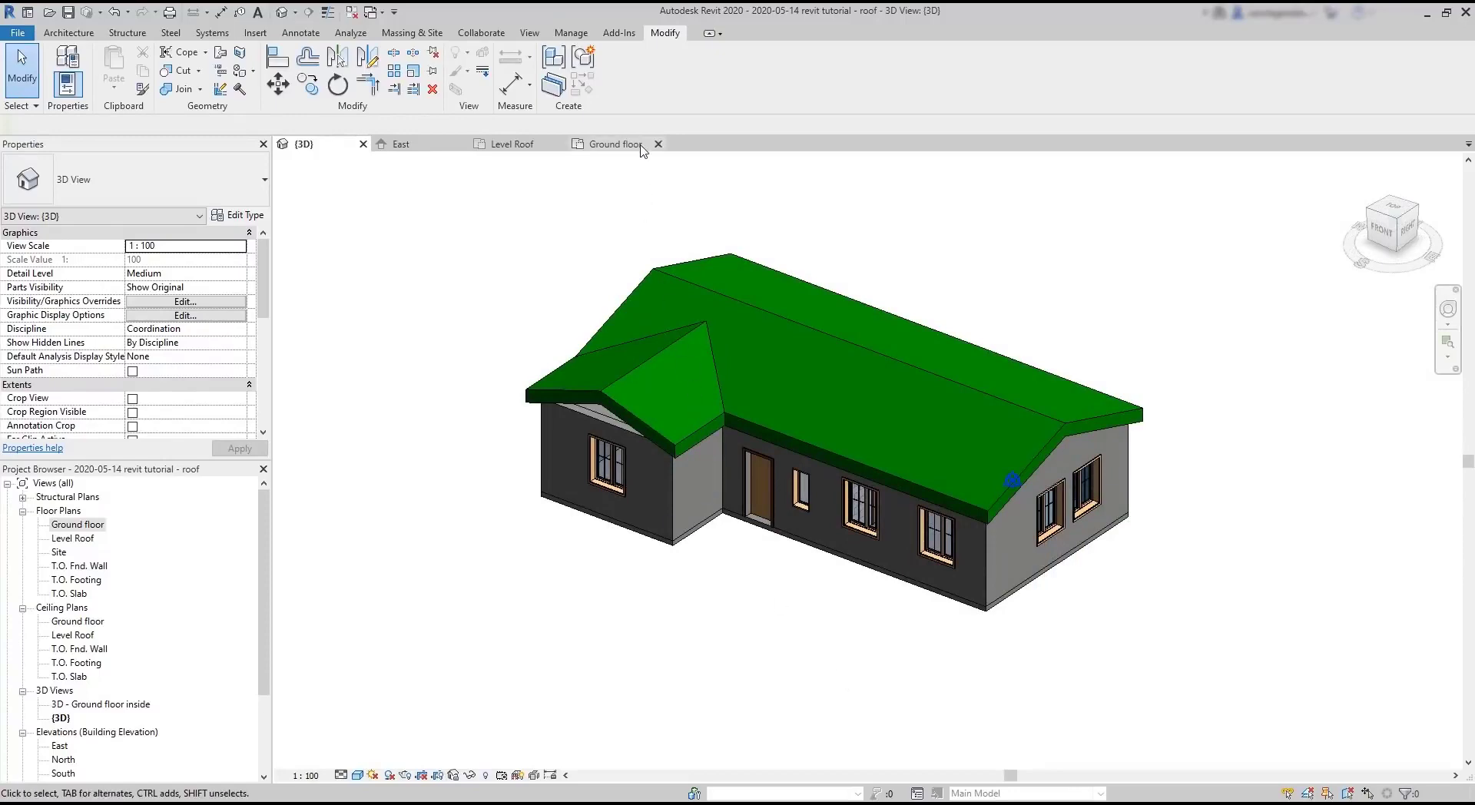
Select the main block's north, west and south exterior walls in the Ground floor plan and attach their tops to the main roof.
{"action": "left_click", "coordinate": [615, 145]}
{"action": "left_click", "coordinate": [967, 340]}
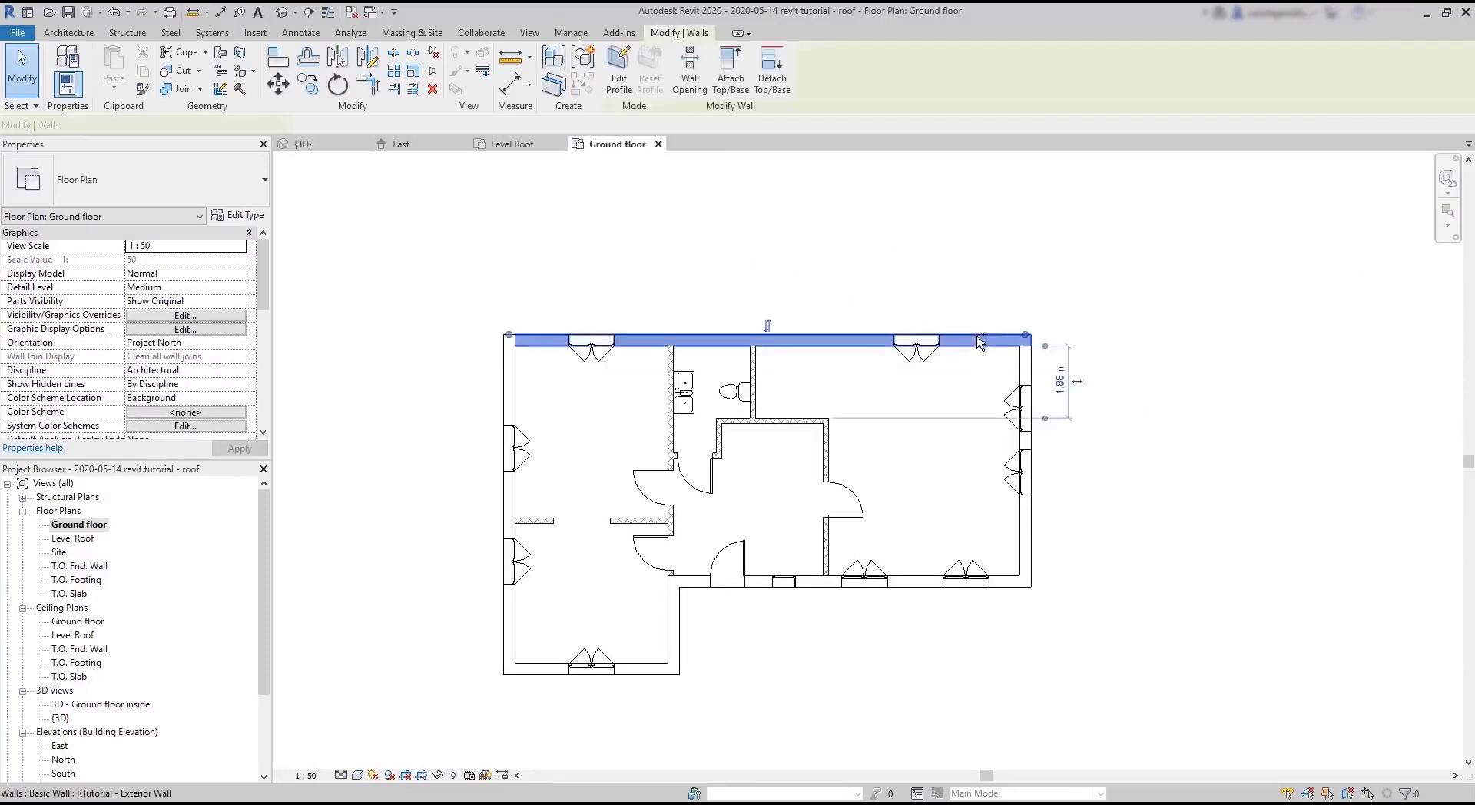
{"action": "left_click", "coordinate": [506, 388], "text": "ctrl"}
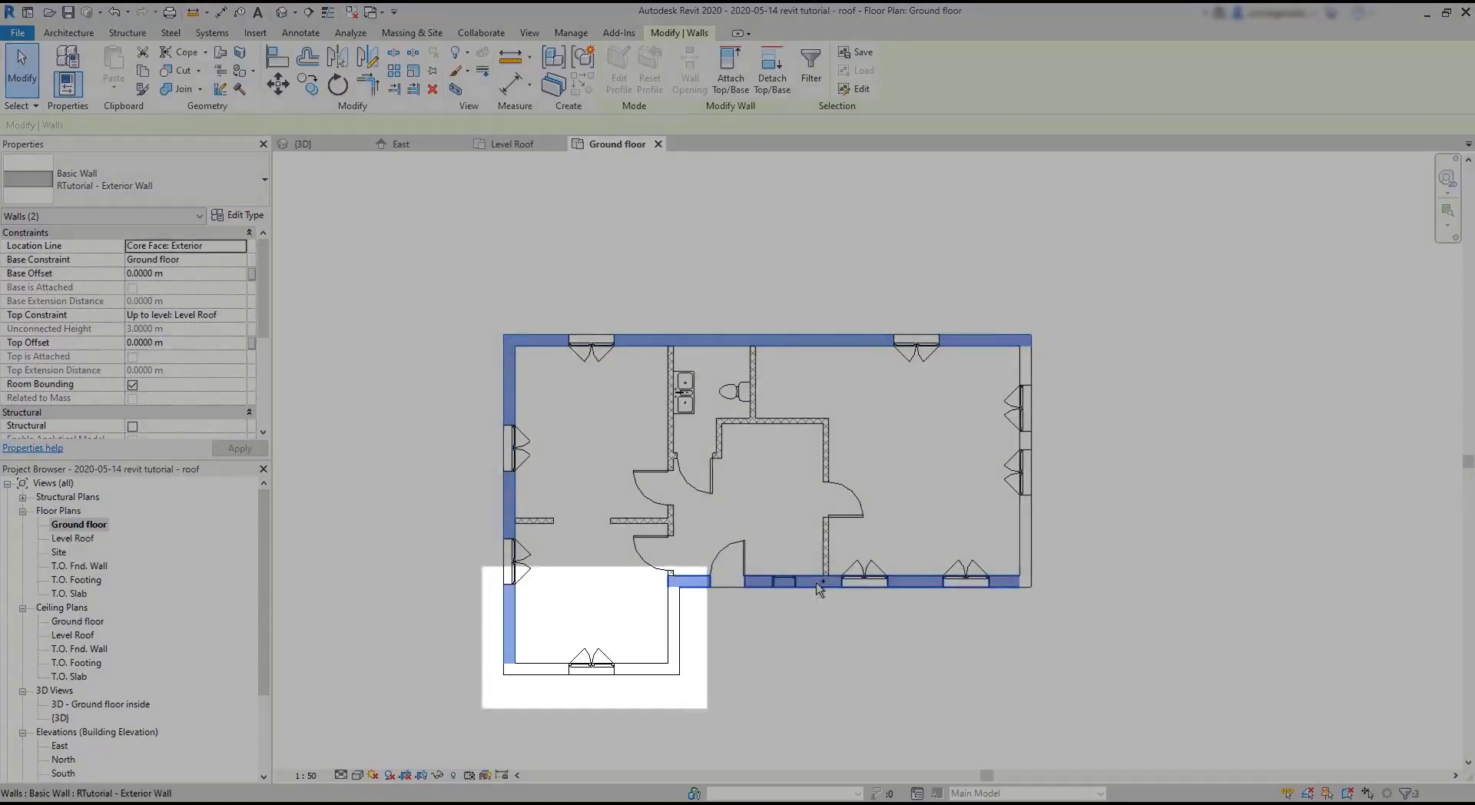
{"action": "left_click", "coordinate": [813, 577], "text": "ctrl"}
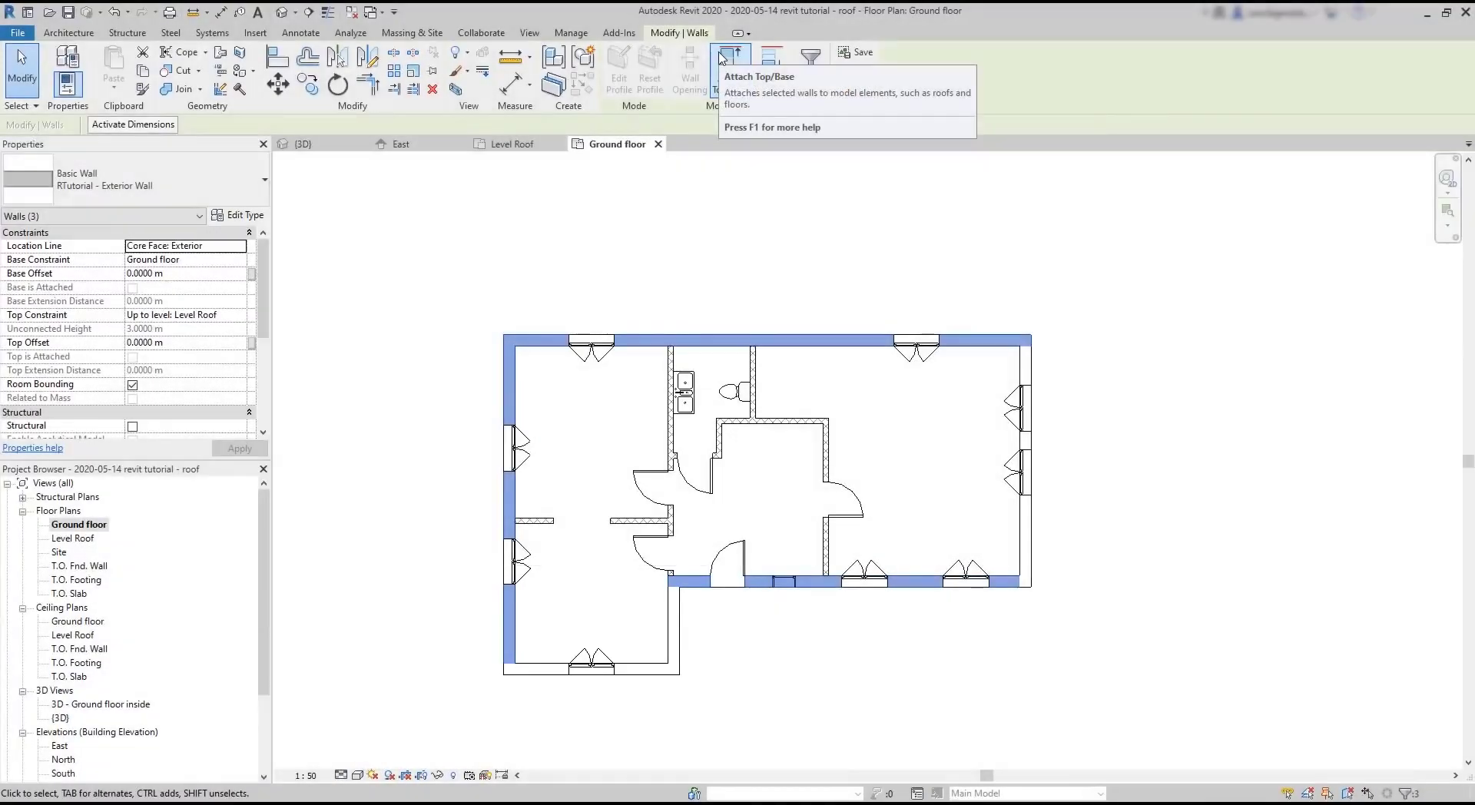
{"action": "left_click", "coordinate": [724, 60]}
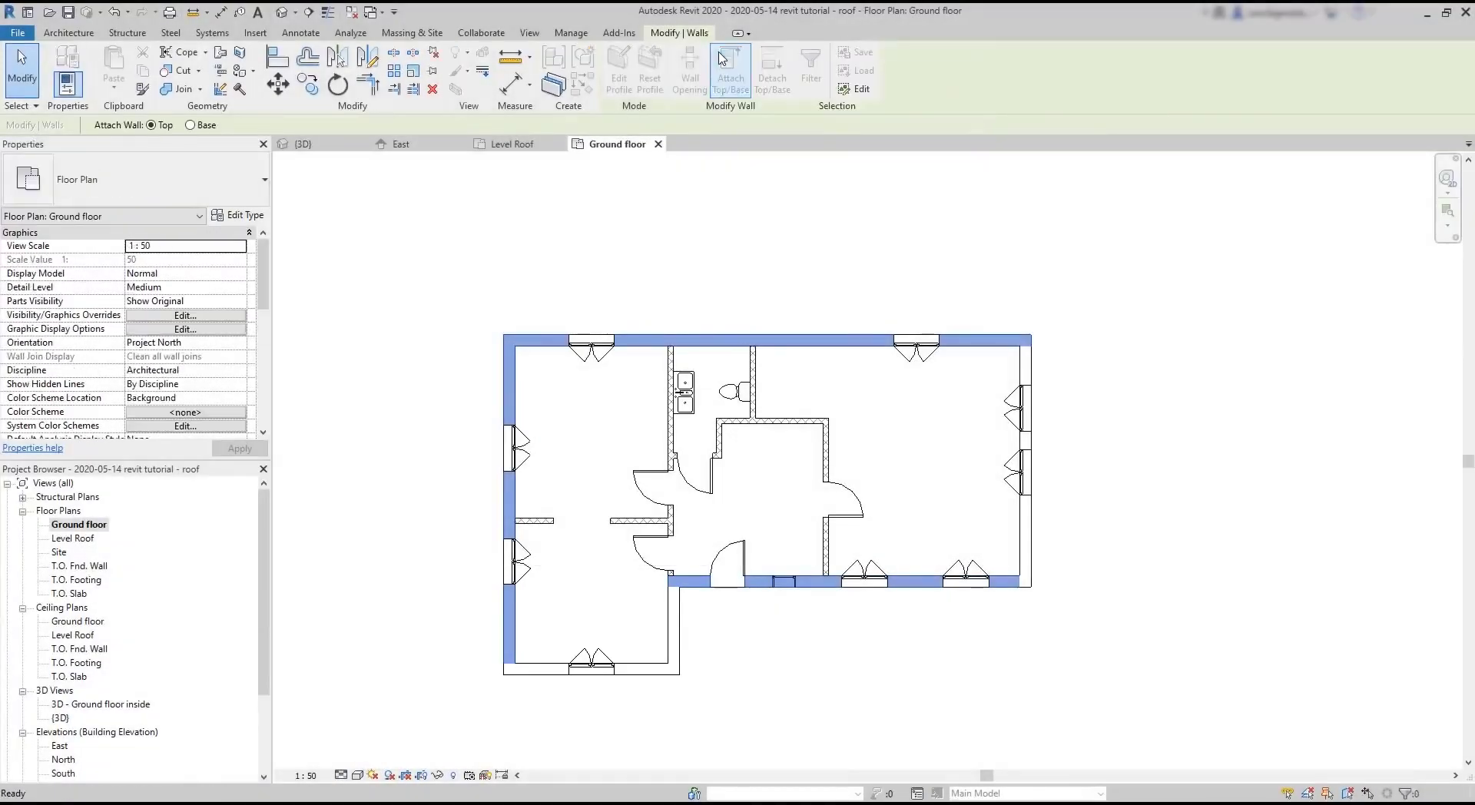
{"action": "left_click", "coordinate": [311, 145]}
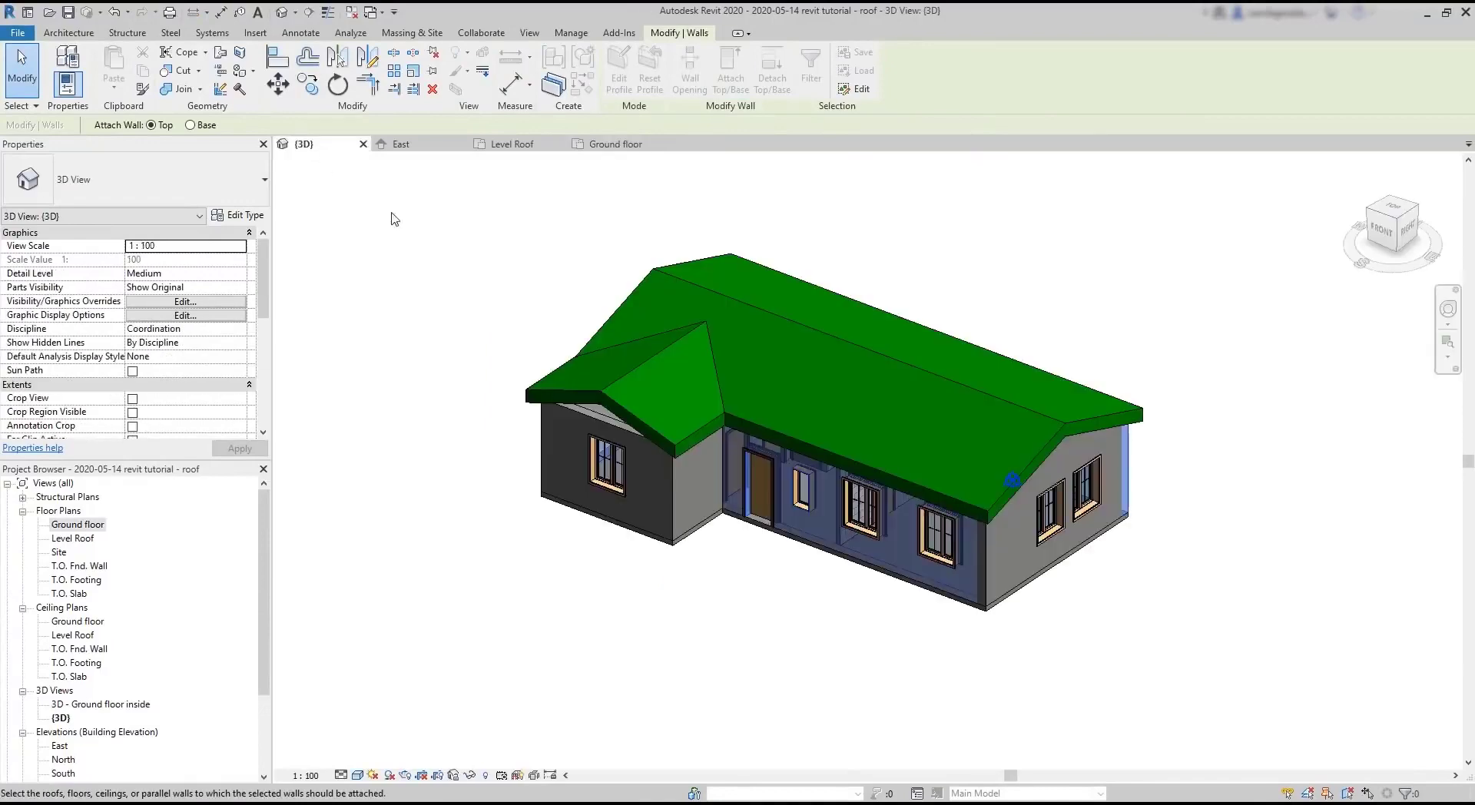
{"action": "left_click", "coordinate": [927, 372]}
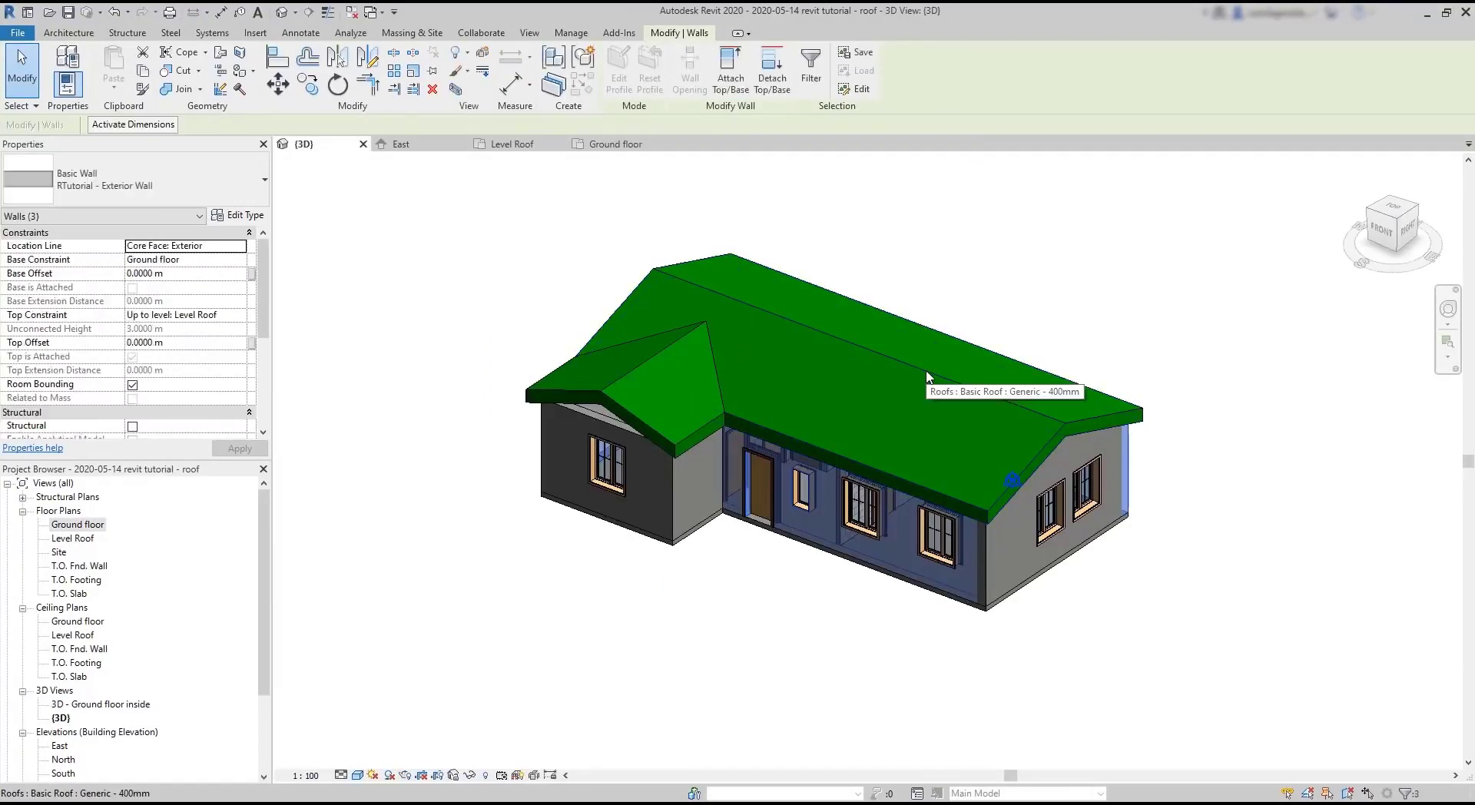
{"action": "left_click", "coordinate": [743, 602]}
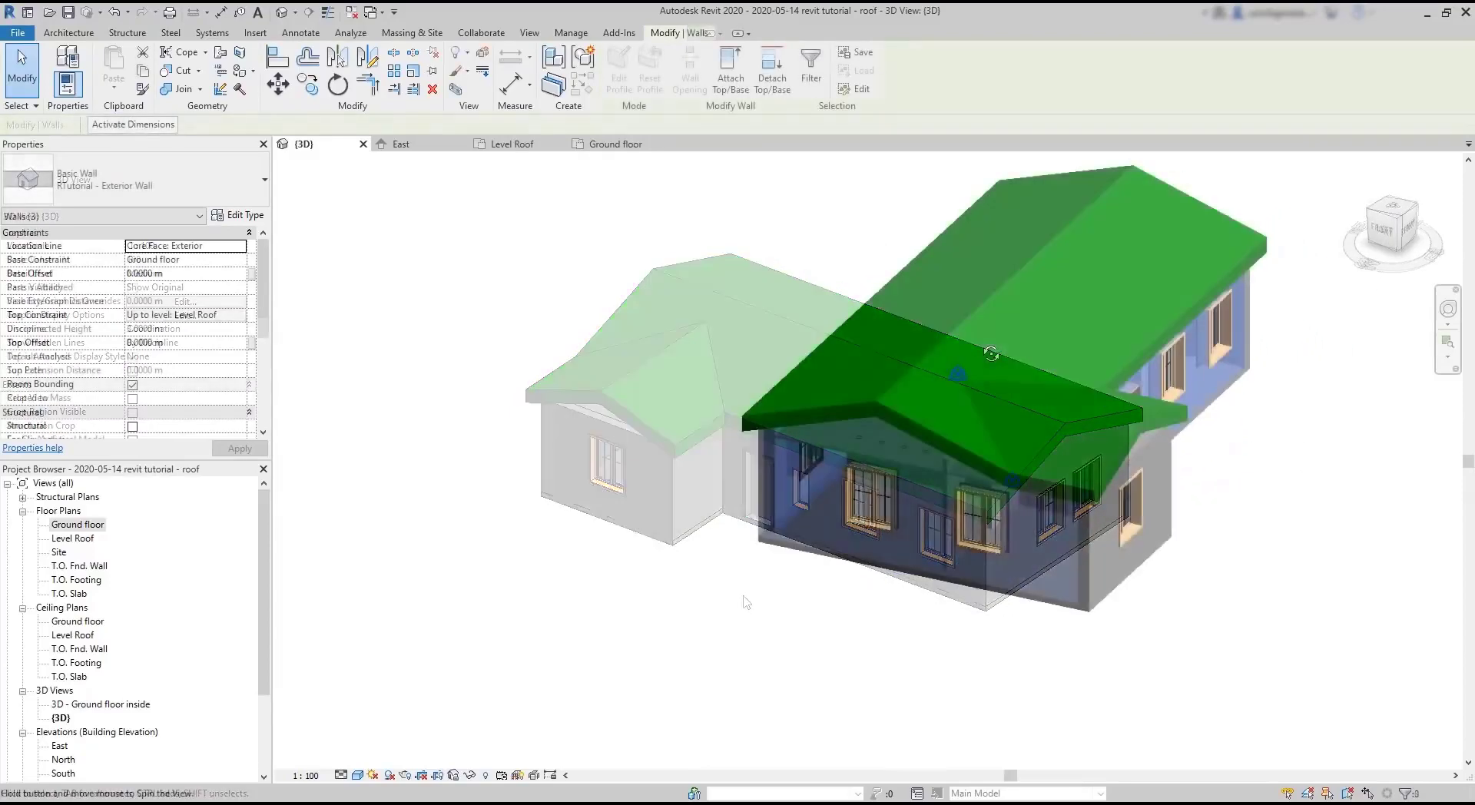
{"action": "left_click", "coordinate": [1236, 576]}
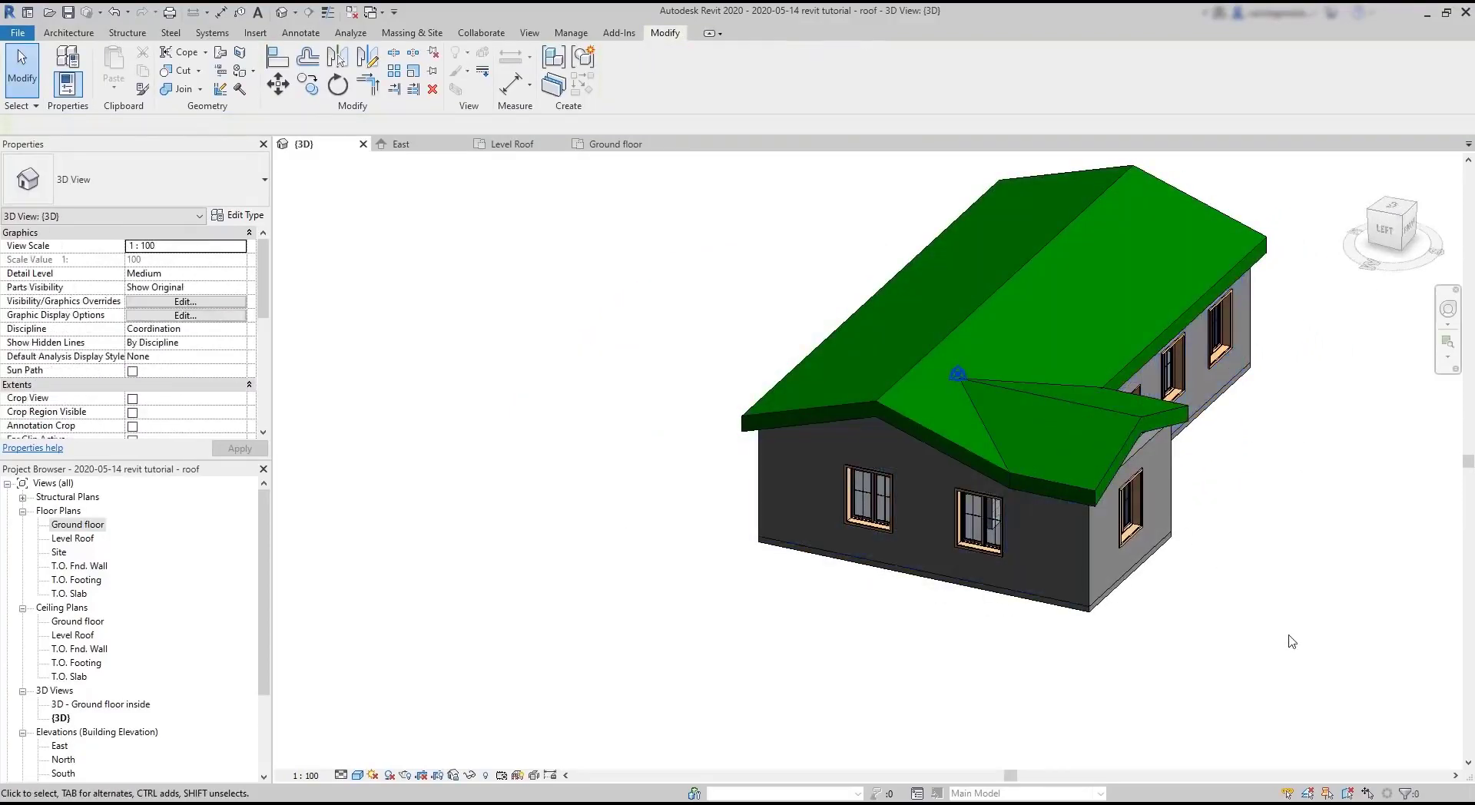
Select the wing's south gable wall together with its short east wall in the 3D view.
{"action": "middle_click_drag", "start_coordinate": [1292, 641], "coordinate": [947, 395], "text": "shift"}
{"action": "left_click", "coordinate": [947, 395]}
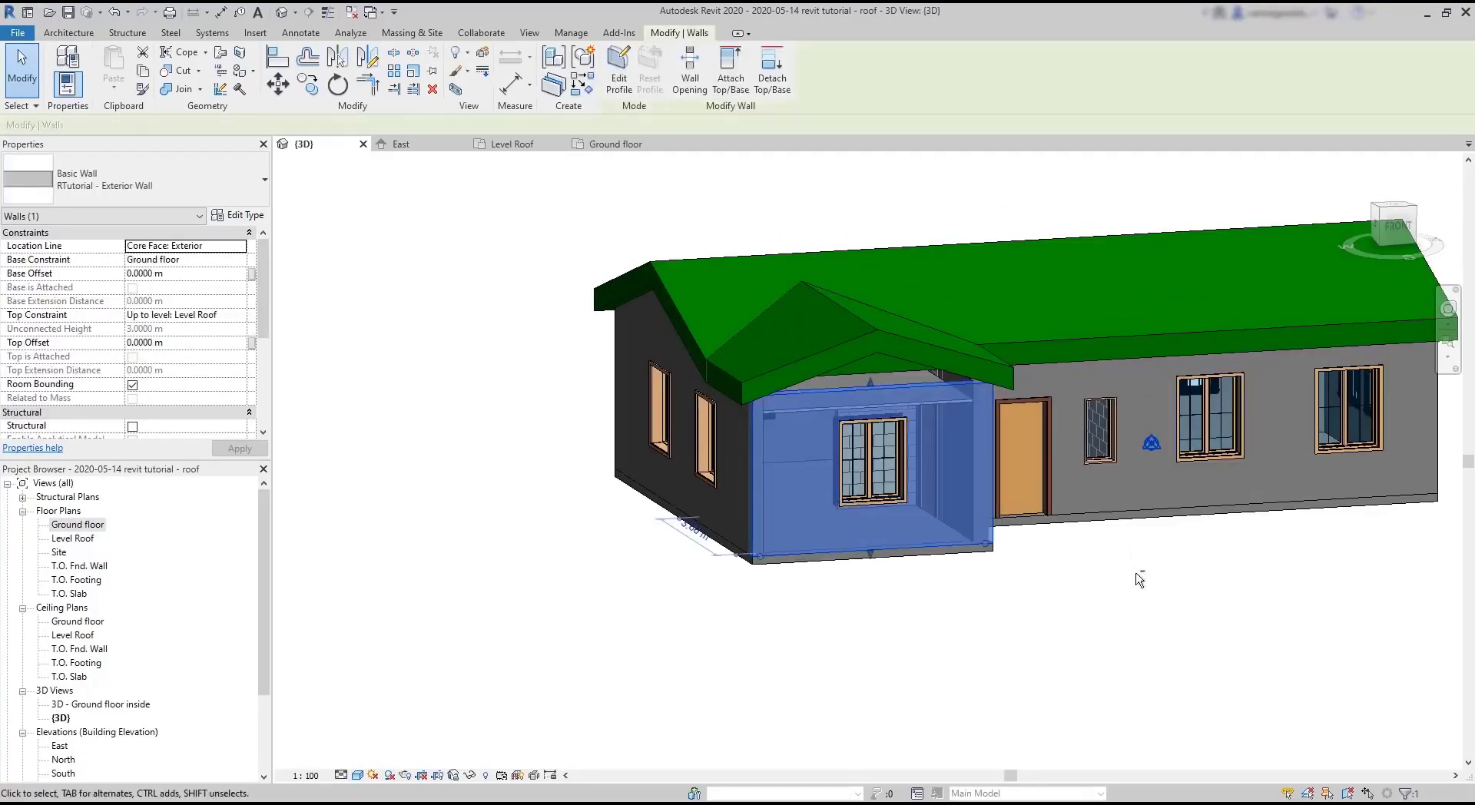
{"action": "middle_click_drag", "start_coordinate": [1139, 580], "coordinate": [996, 572], "text": "shift"}
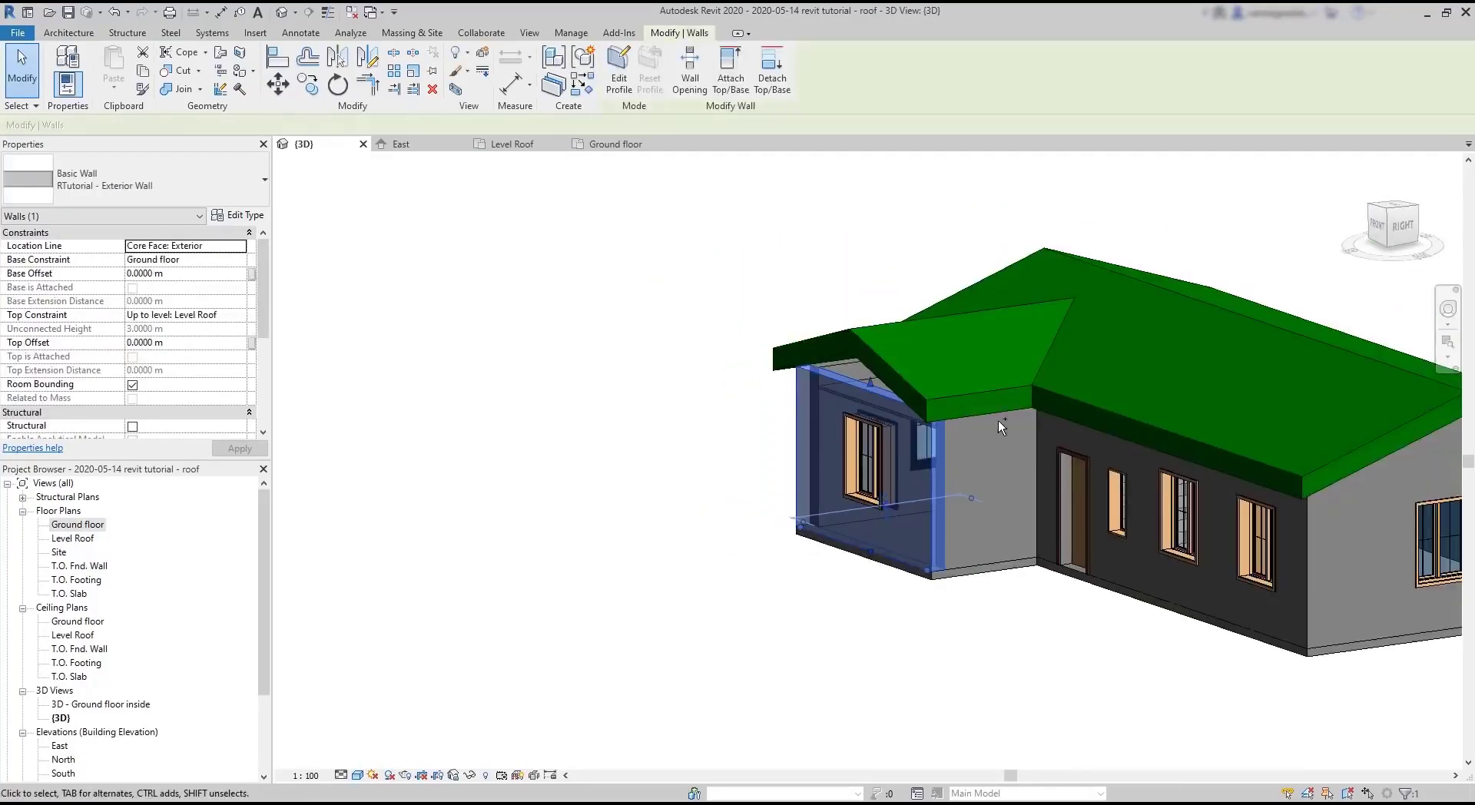
{"action": "left_click", "coordinate": [994, 567], "text": "ctrl"}
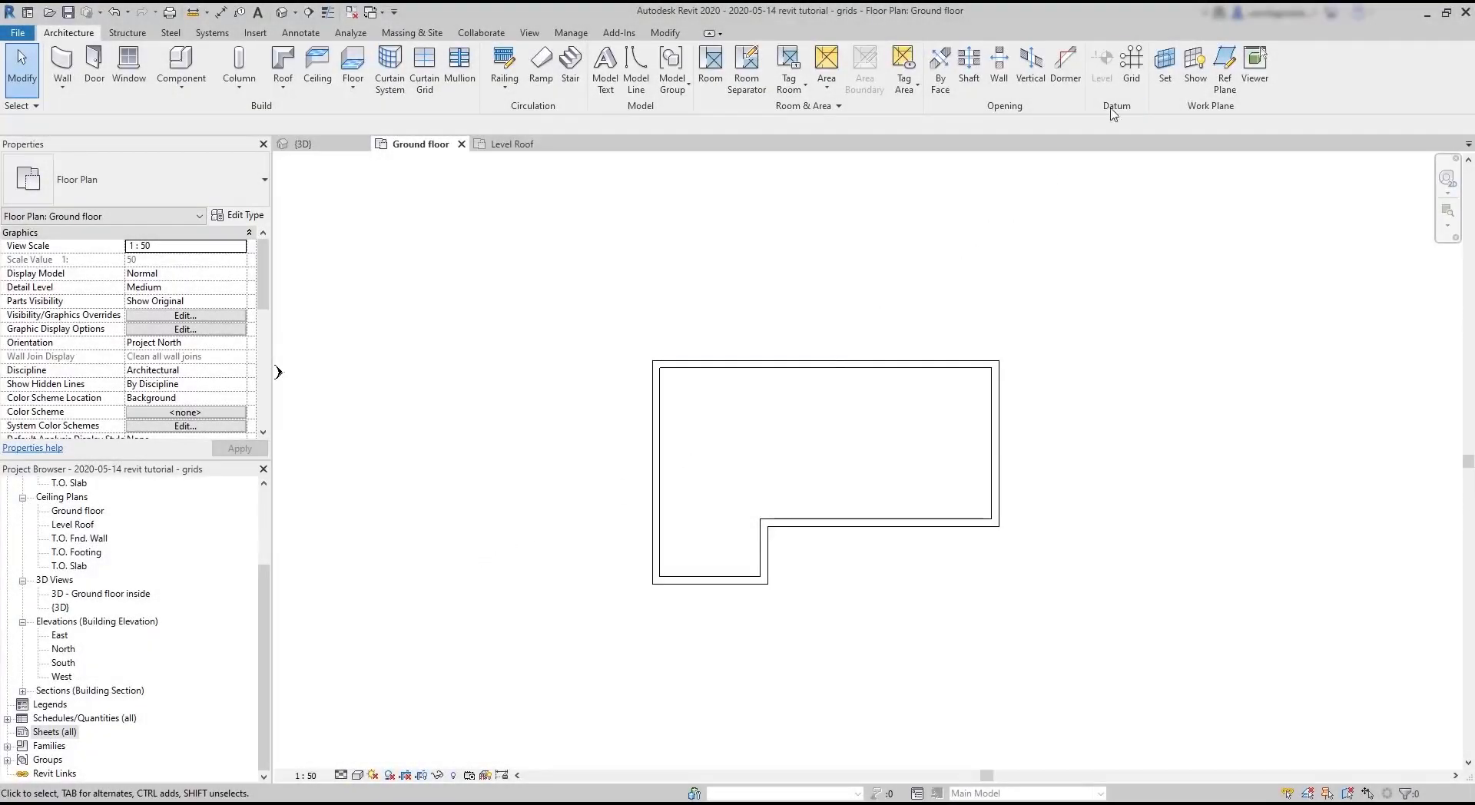
Draw a vertical grid line through the full building in the Ground floor plan, about 0.31 m inside the west wall's inner face.
{"action": "left_click", "coordinate": [1133, 61]}
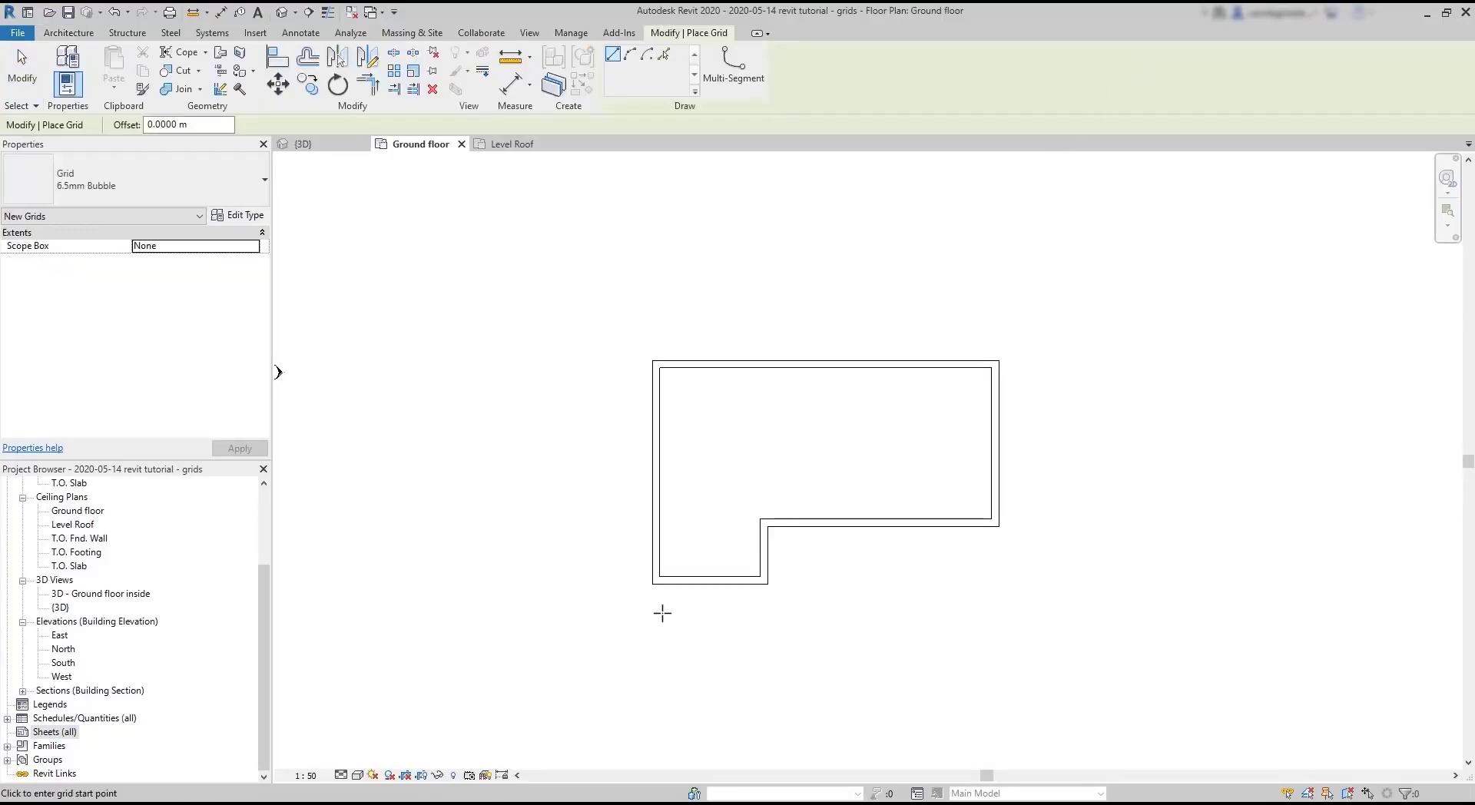
{"action": "left_click", "coordinate": [667, 614]}
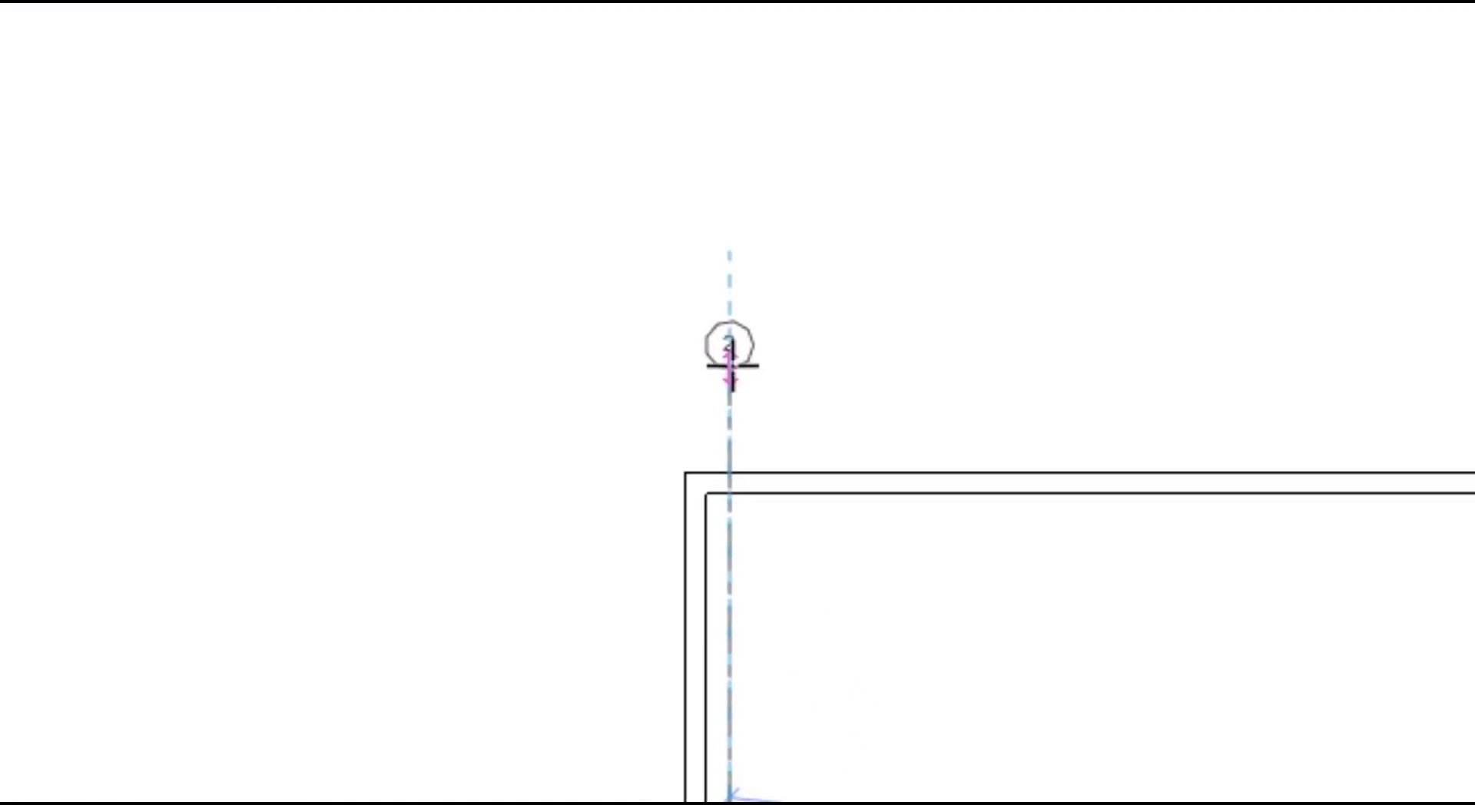
{"action": "left_click", "coordinate": [731, 309]}
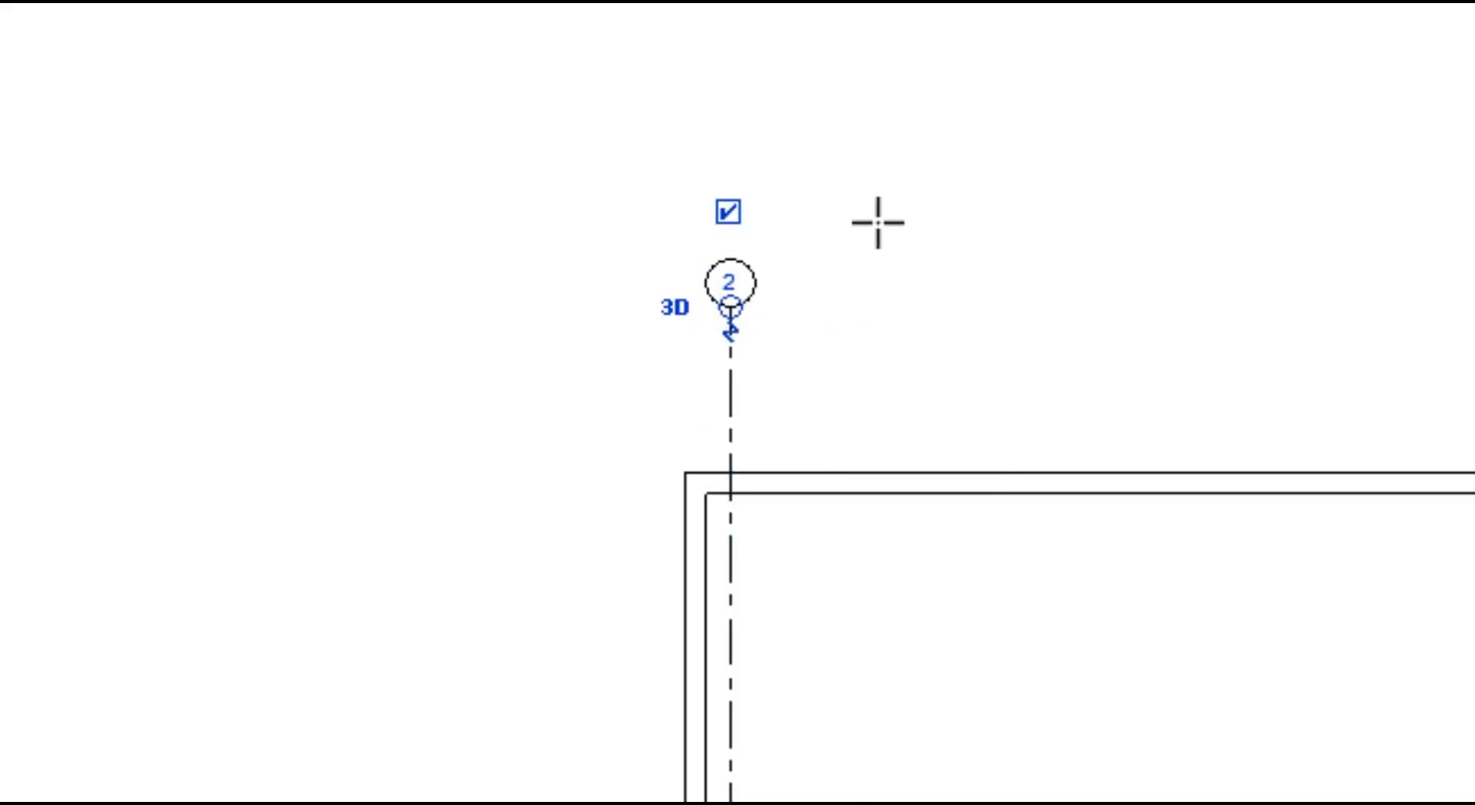
Rename the vertical grid line as 1 and hide the bubble at its north end.
{"action": "scroll", "coordinate": [878, 223], "scroll_direction": "up", "scroll_amount": 2}
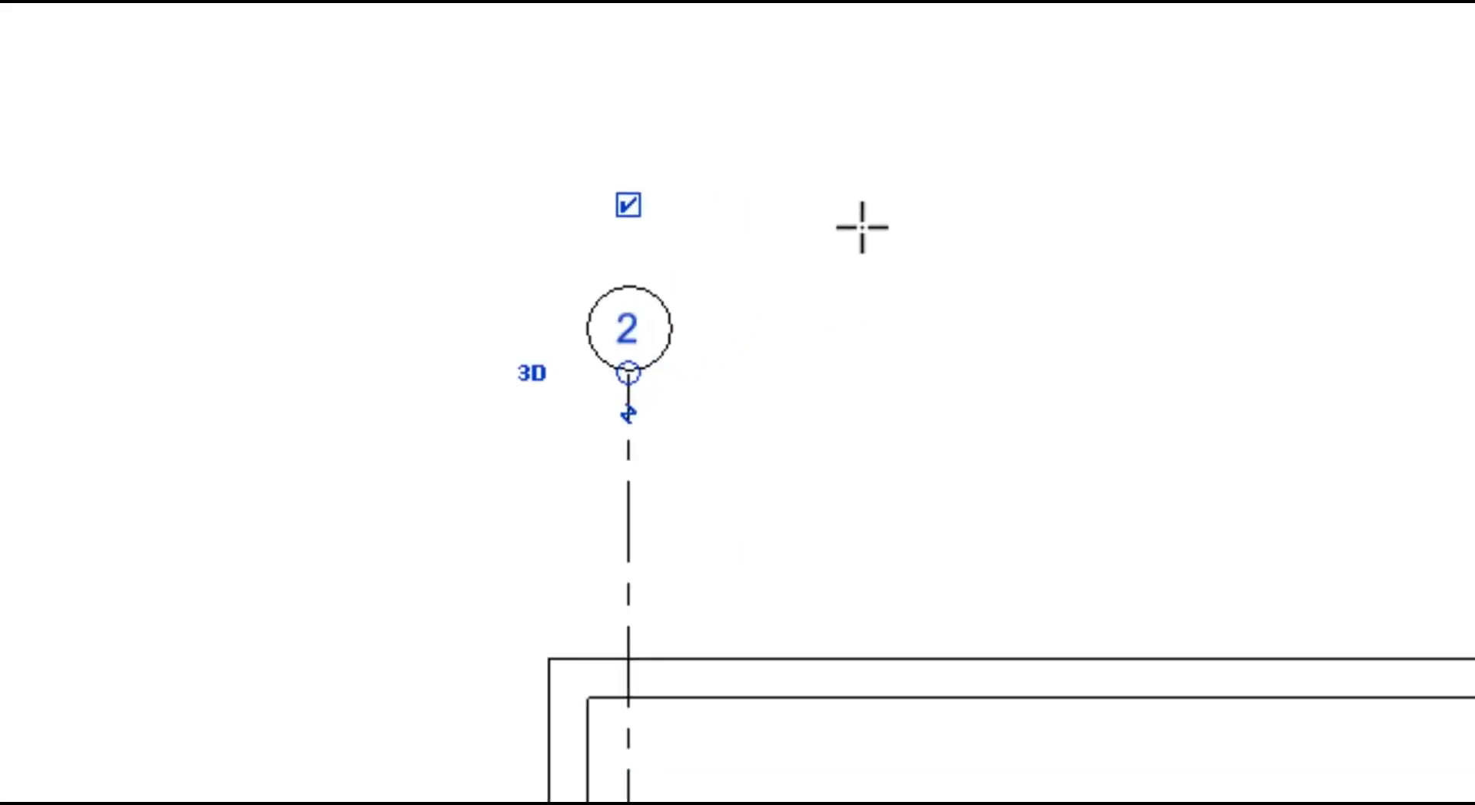
{"action": "left_click", "coordinate": [635, 338]}
{"action": "type", "text": "1"}
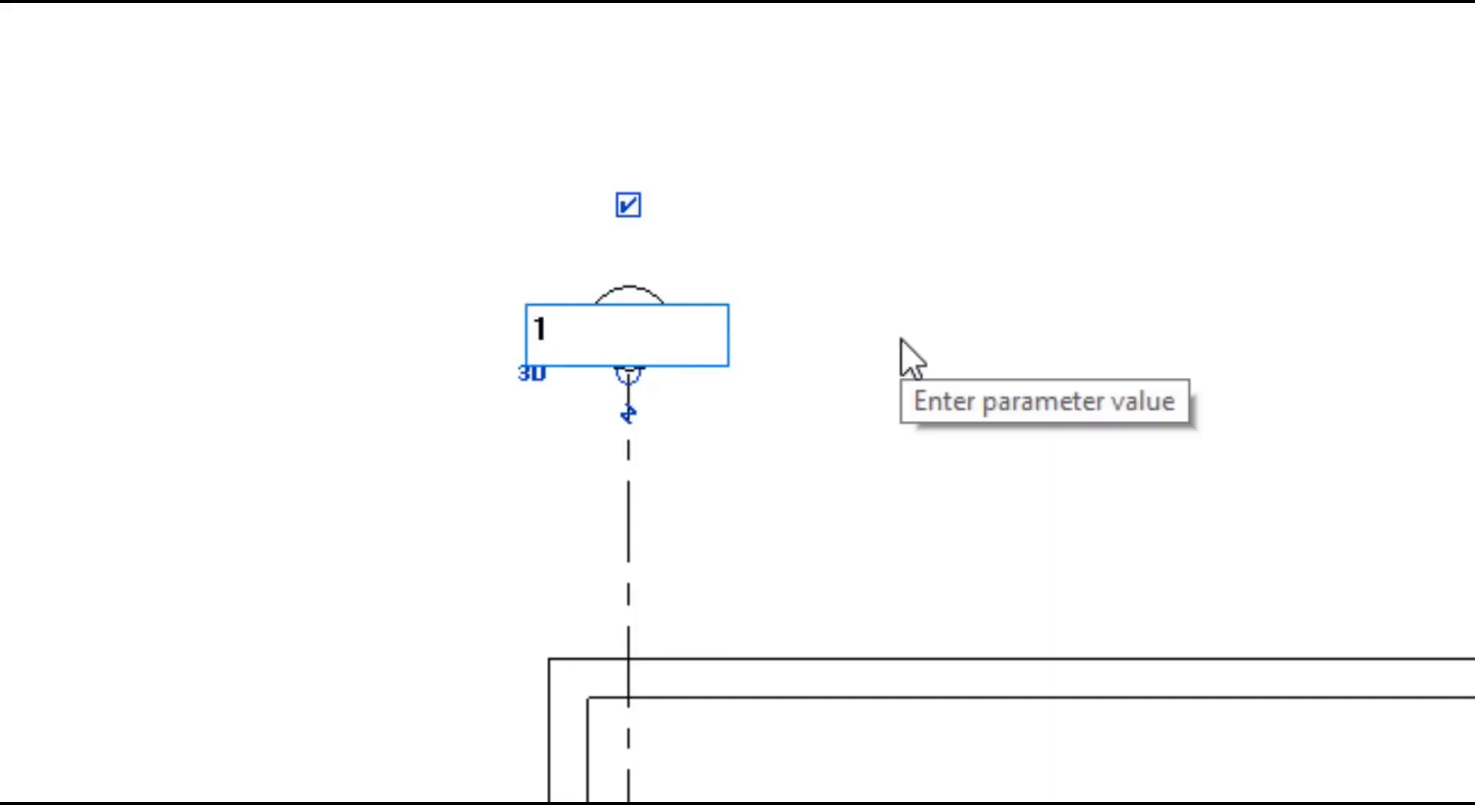
{"action": "key", "text": "Return"}
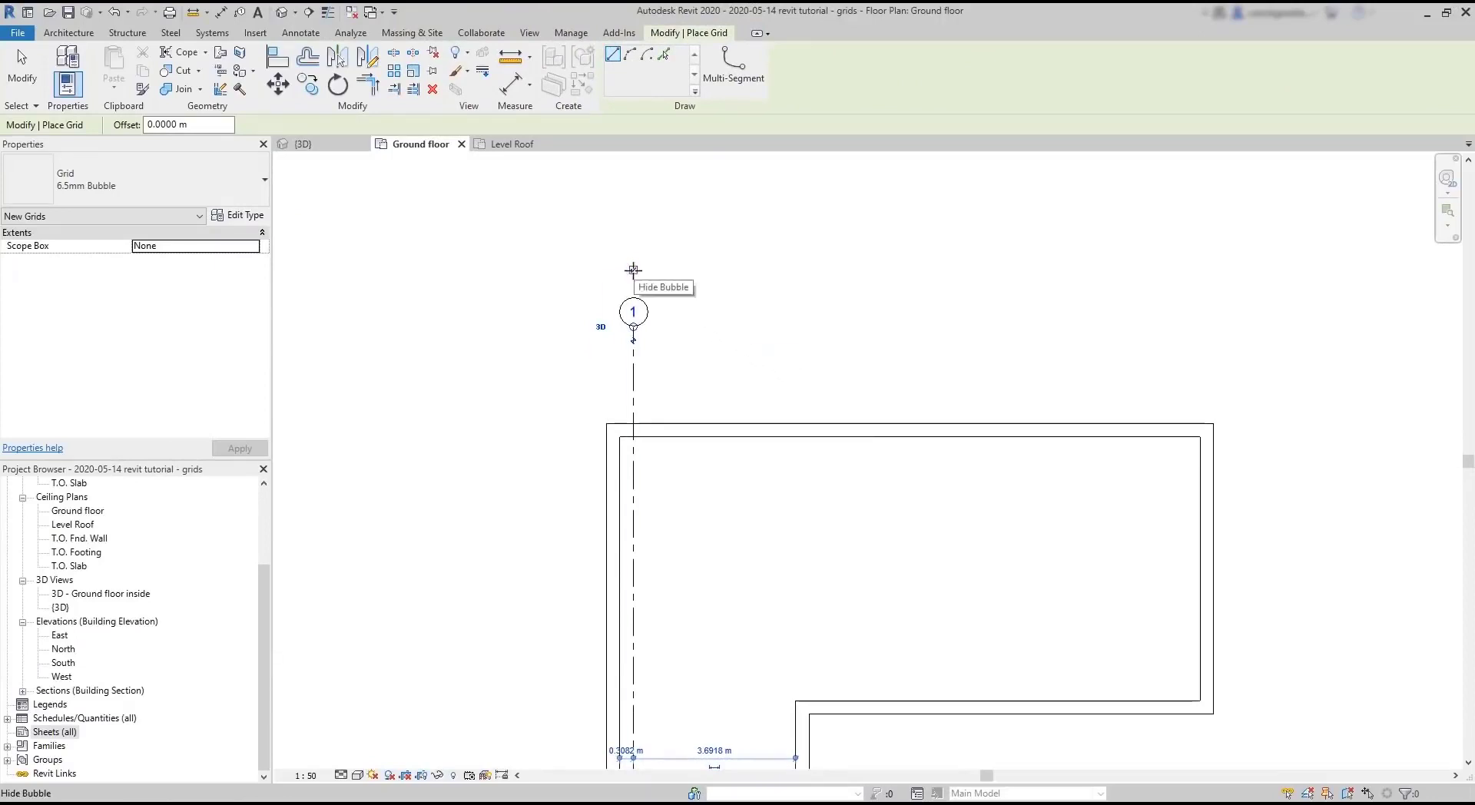
{"action": "left_click", "coordinate": [632, 269]}
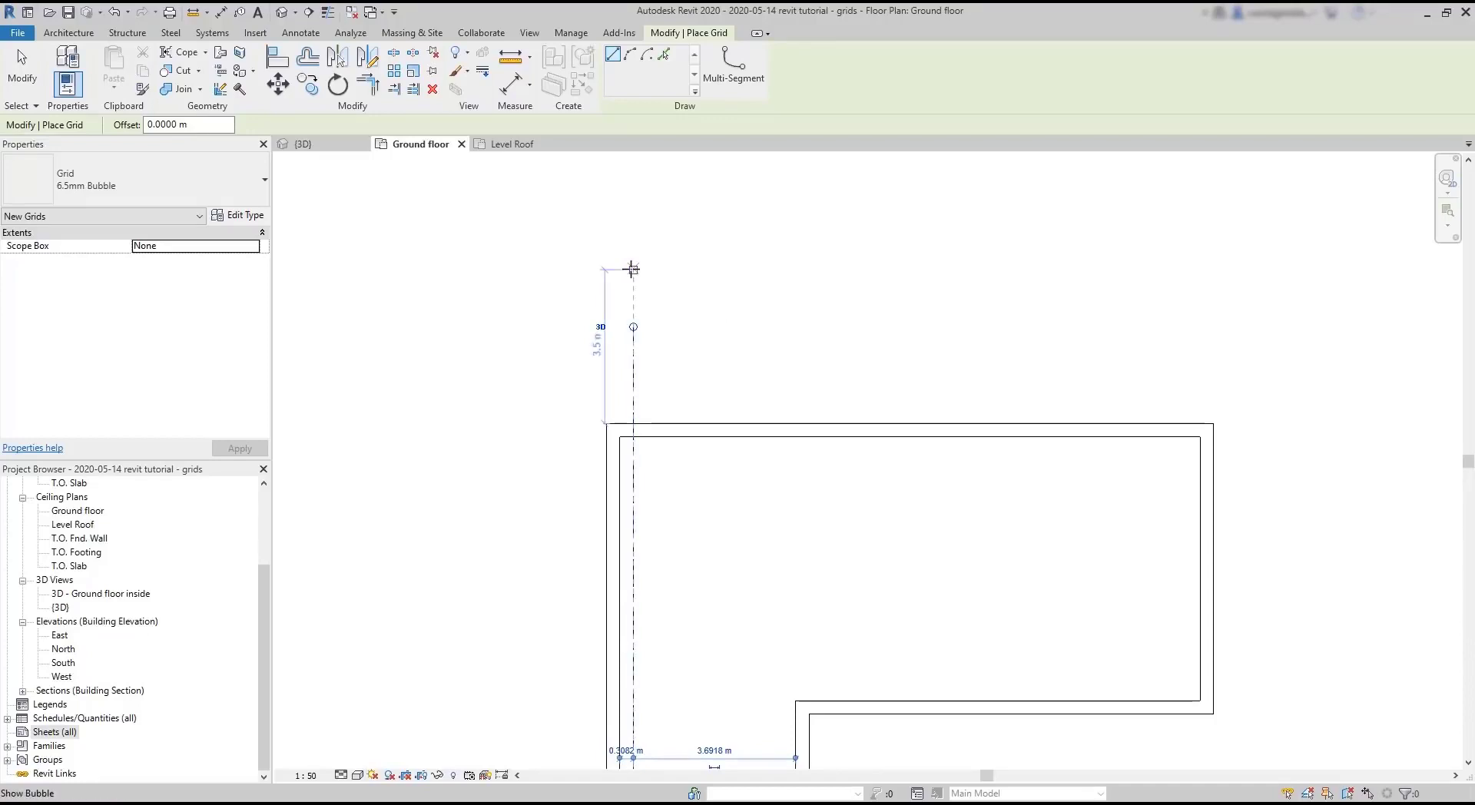
Show the bubble at the north end of grid line 1 again and toggle the one at its south end.
{"action": "left_click", "coordinate": [632, 269]}
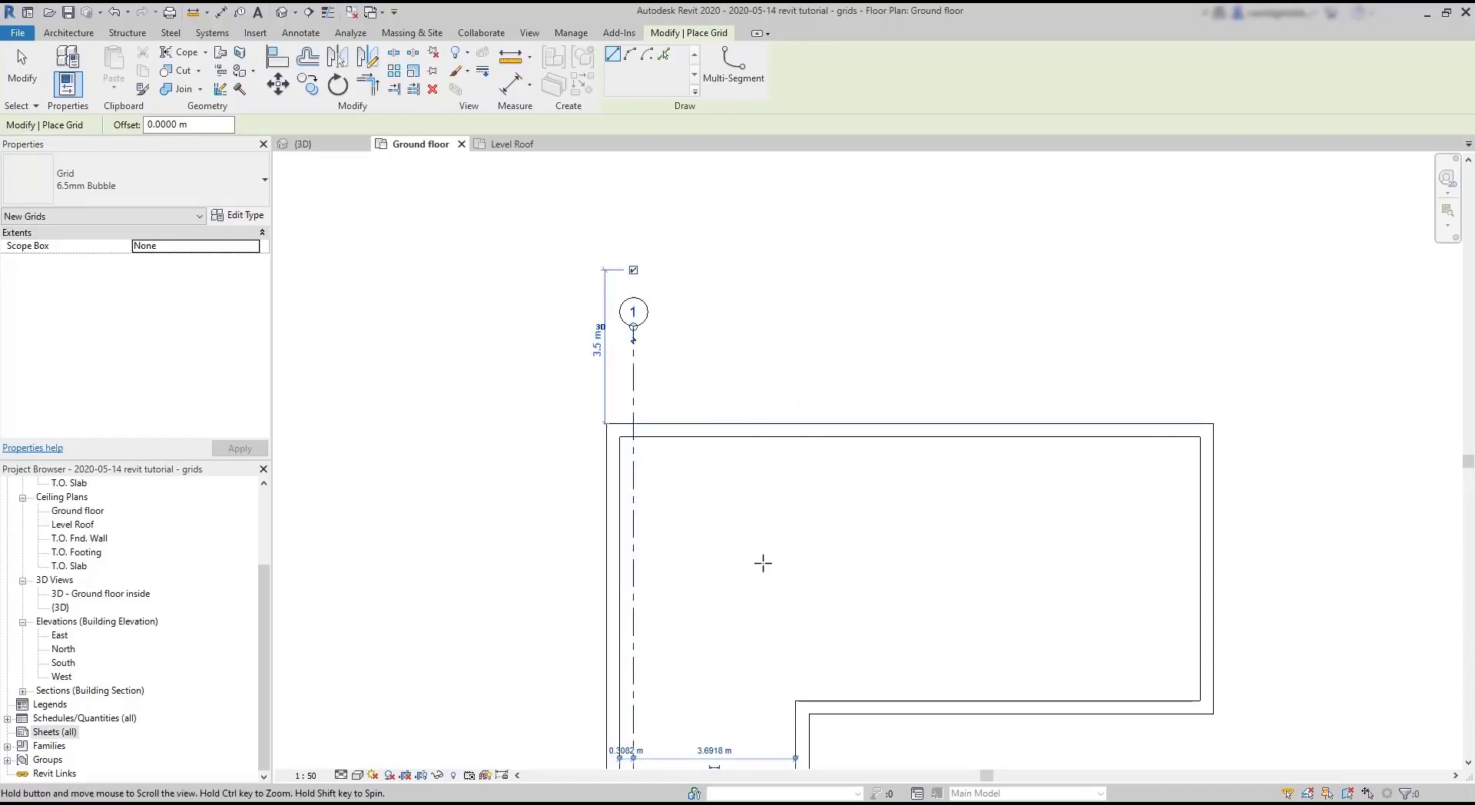
{"action": "middle_click_drag", "start_coordinate": [763, 563], "coordinate": [779, 290]}
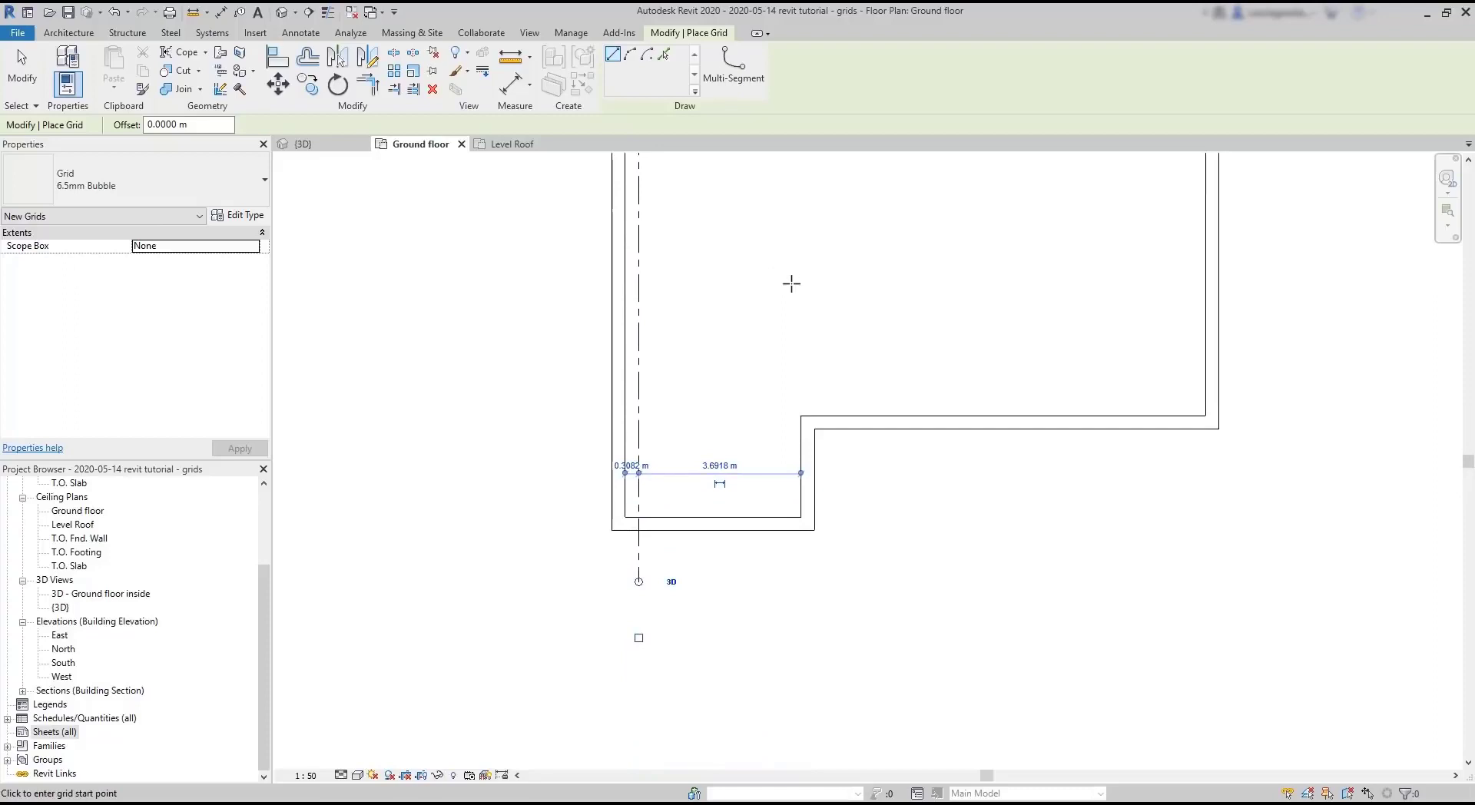
{"action": "left_click", "coordinate": [638, 638]}
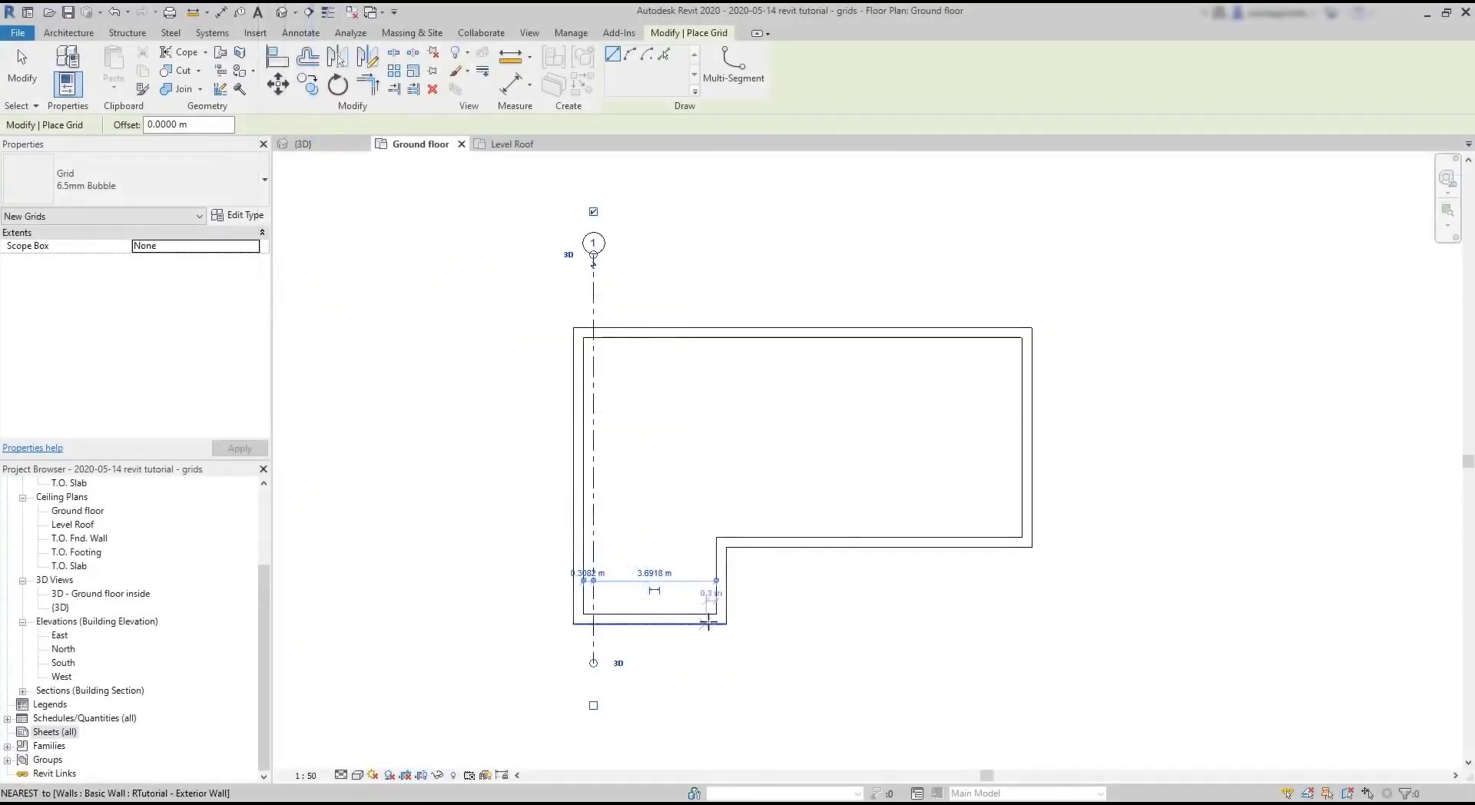
Draw vertical grid line 2 along the inner face of the wing's east wall and extend its south end level with grid line 1.
{"action": "left_click", "coordinate": [716, 614]}
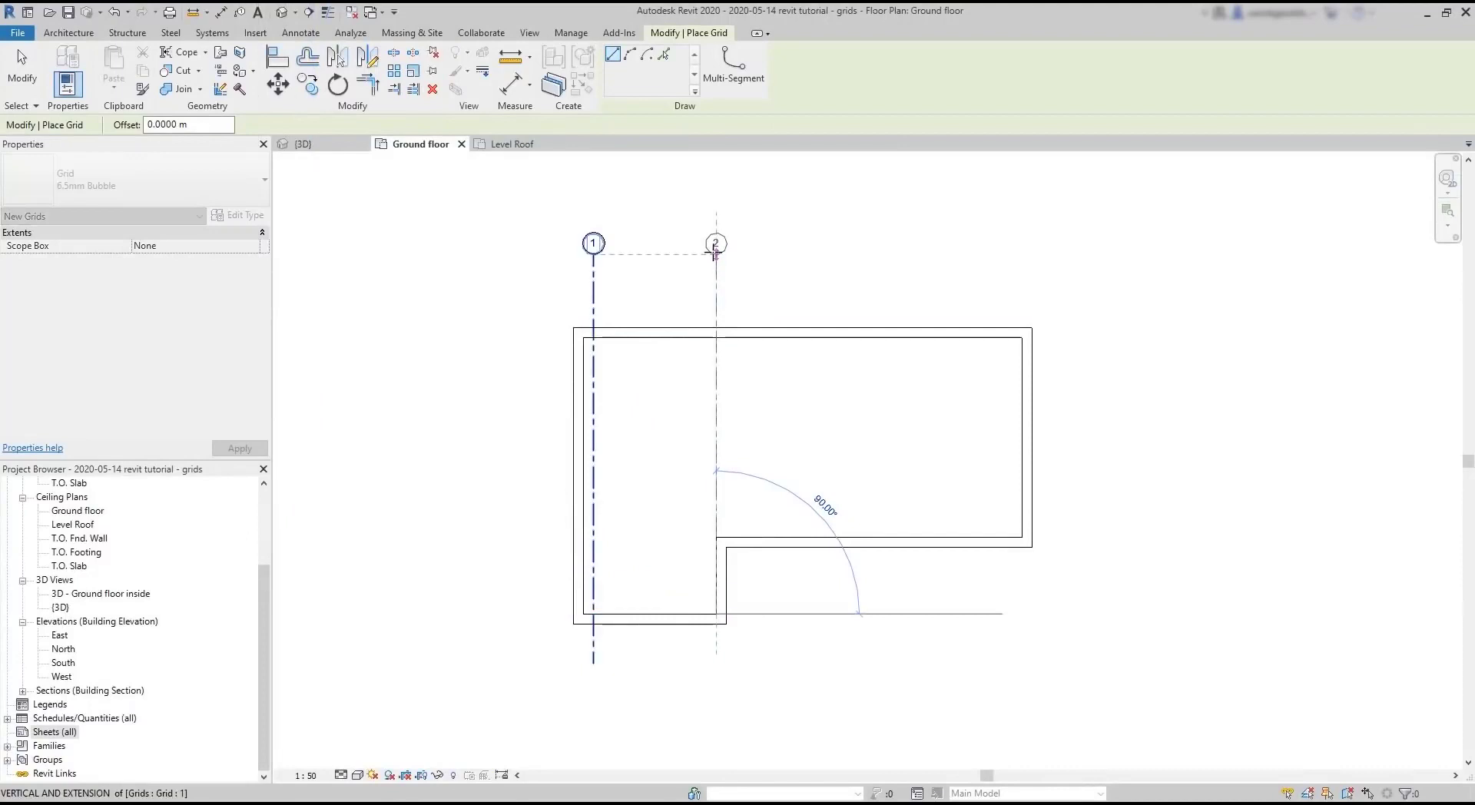
{"action": "left_click", "coordinate": [716, 254]}
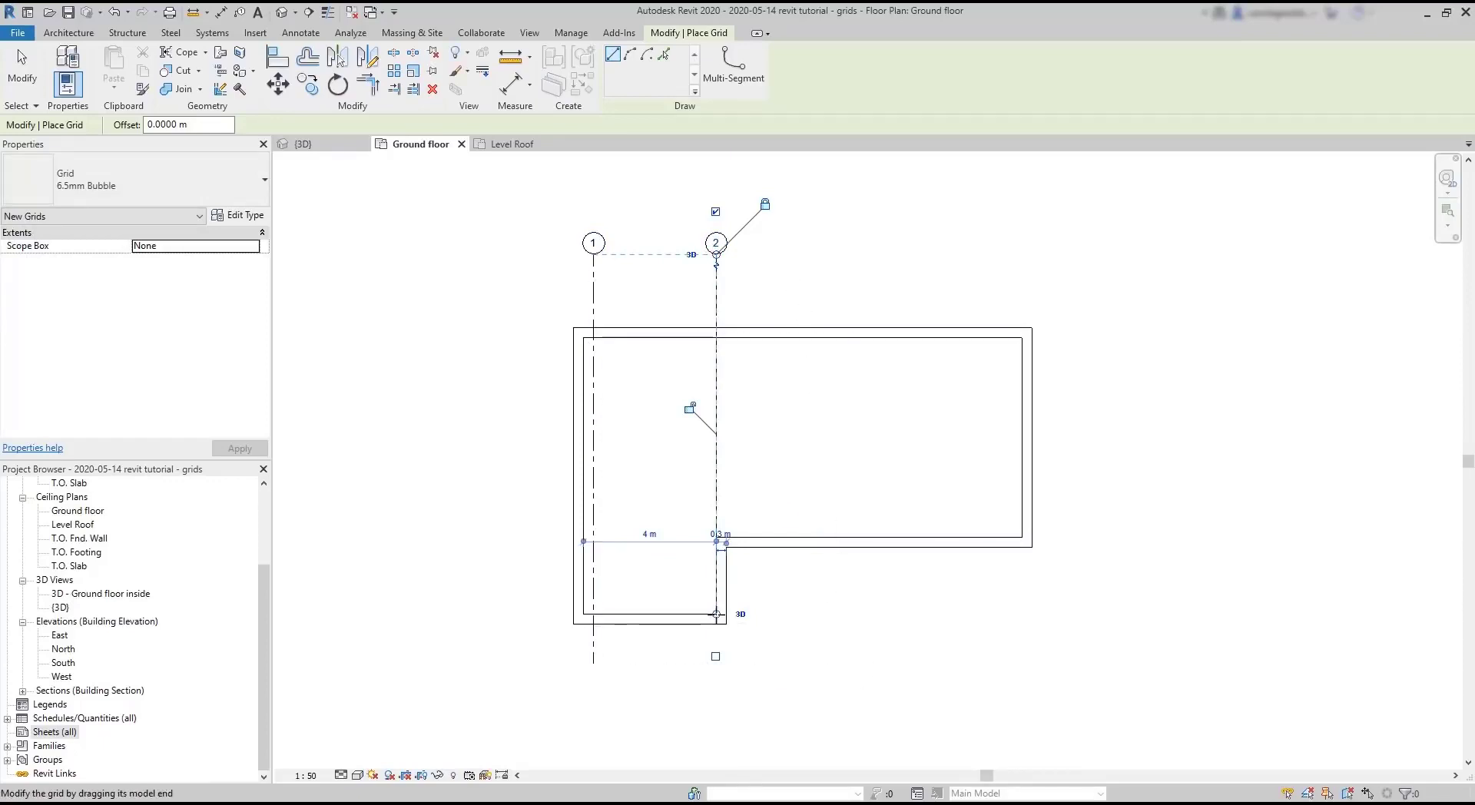
{"action": "left_click_drag", "start_coordinate": [716, 614], "coordinate": [716, 664]}
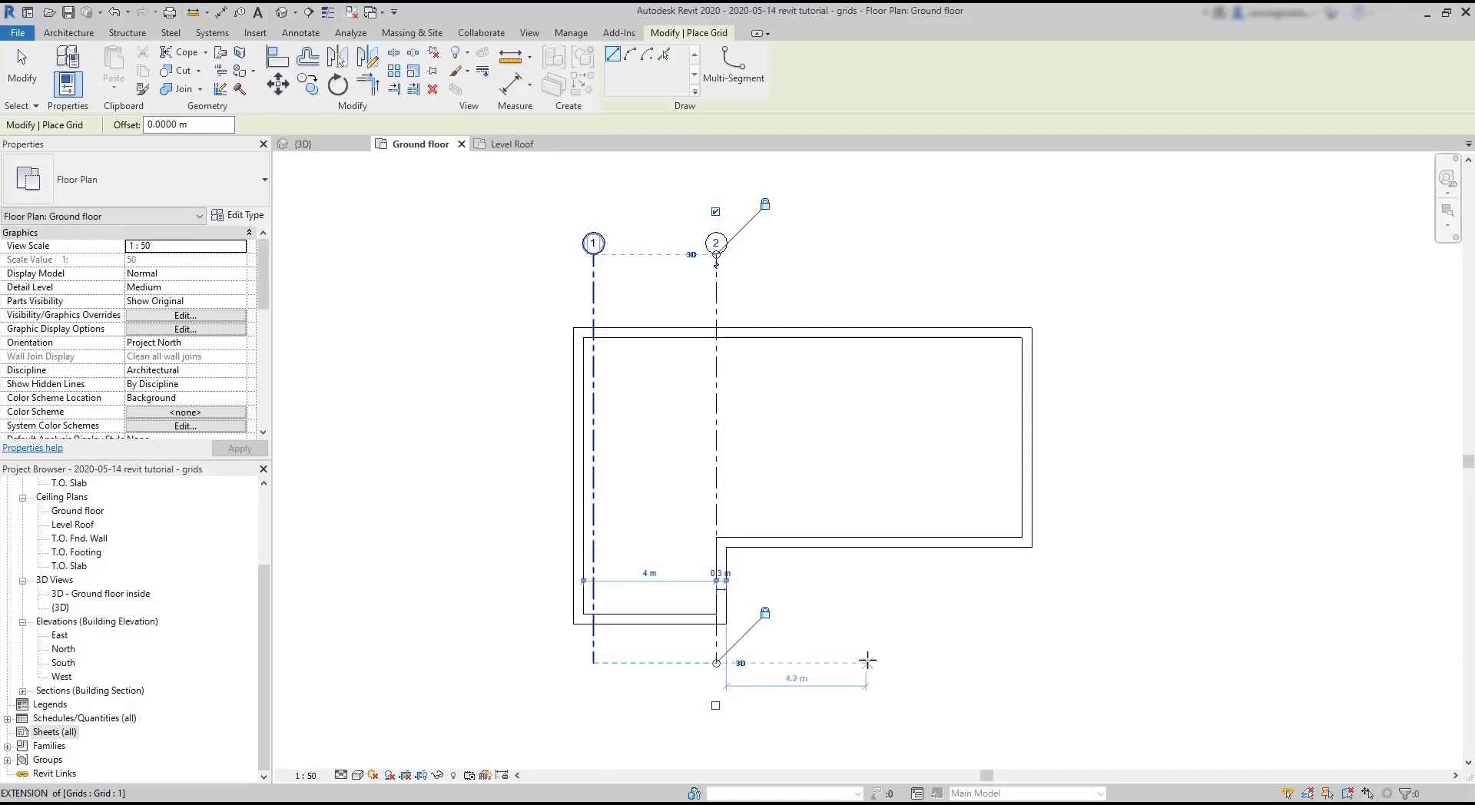
Draw vertical grid line 3 about 4.2 m east of the wing's outer face and grid line 4 along the east wall's inner face.
{"action": "left_click", "coordinate": [867, 662]}
{"action": "left_click", "coordinate": [866, 255]}
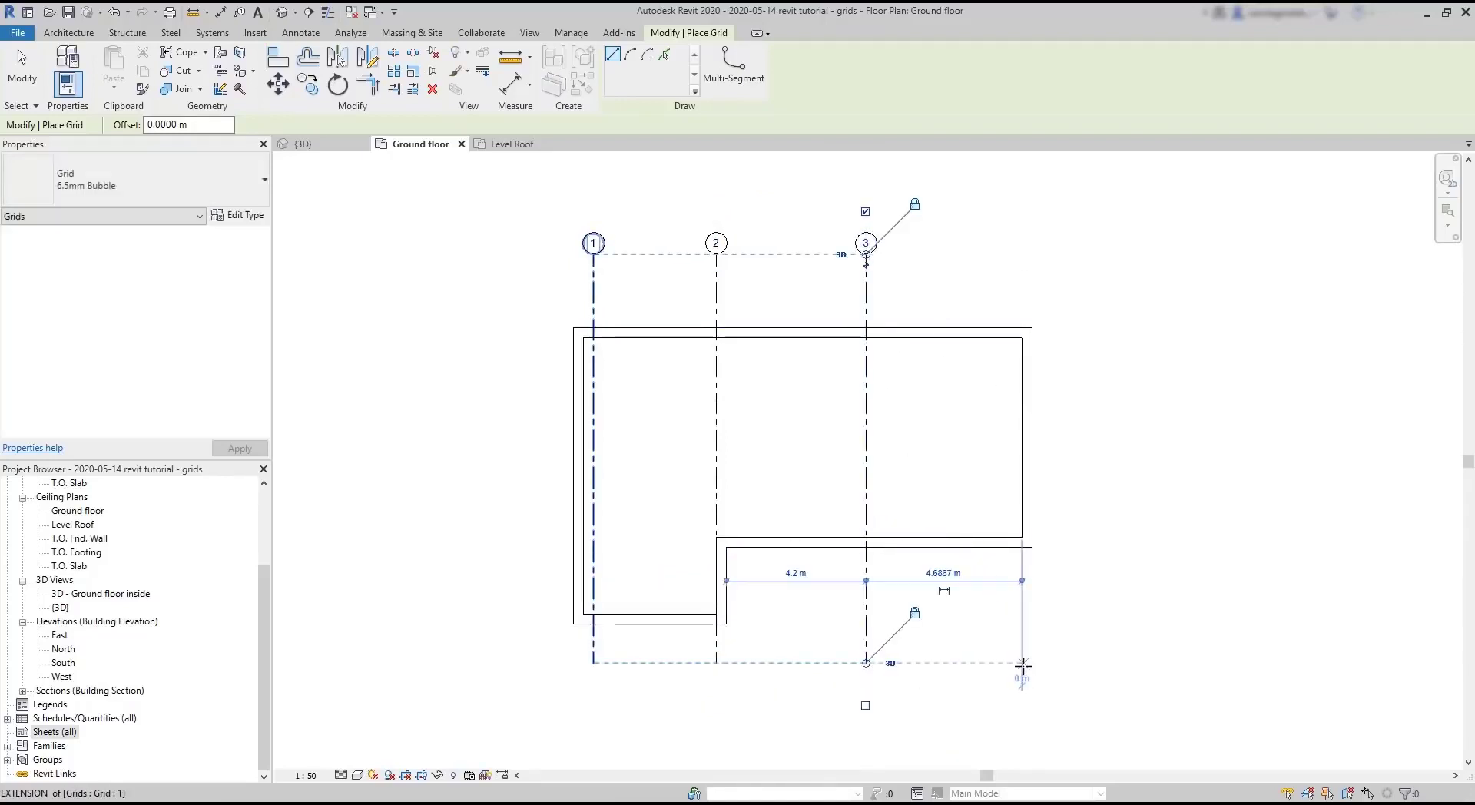
{"action": "left_click", "coordinate": [1022, 662]}
{"action": "left_click", "coordinate": [1022, 255]}
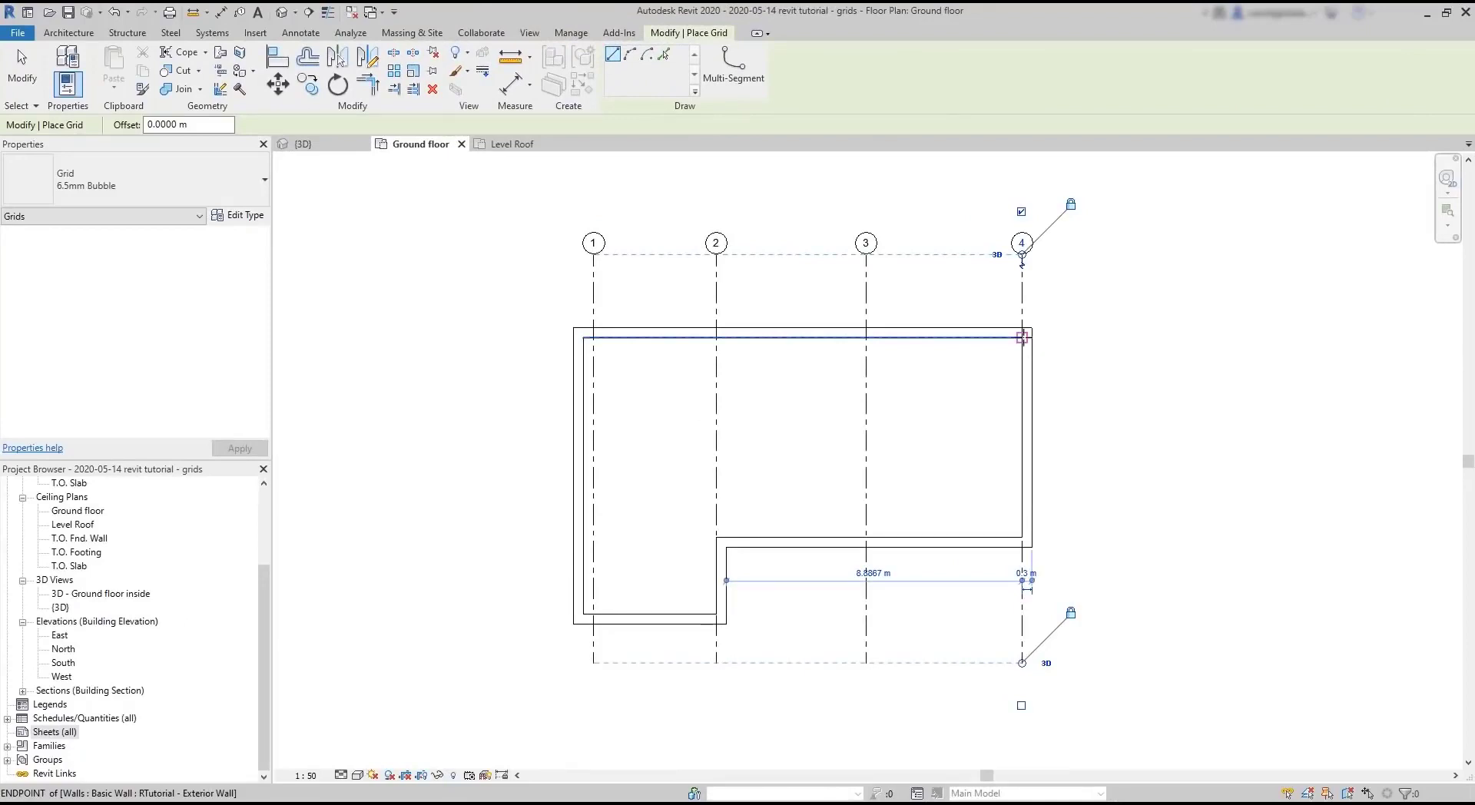
Draw a horizontal grid line along the north wall's inner face, ending west of the building, and rename it A.
{"action": "left_click", "coordinate": [1022, 336]}
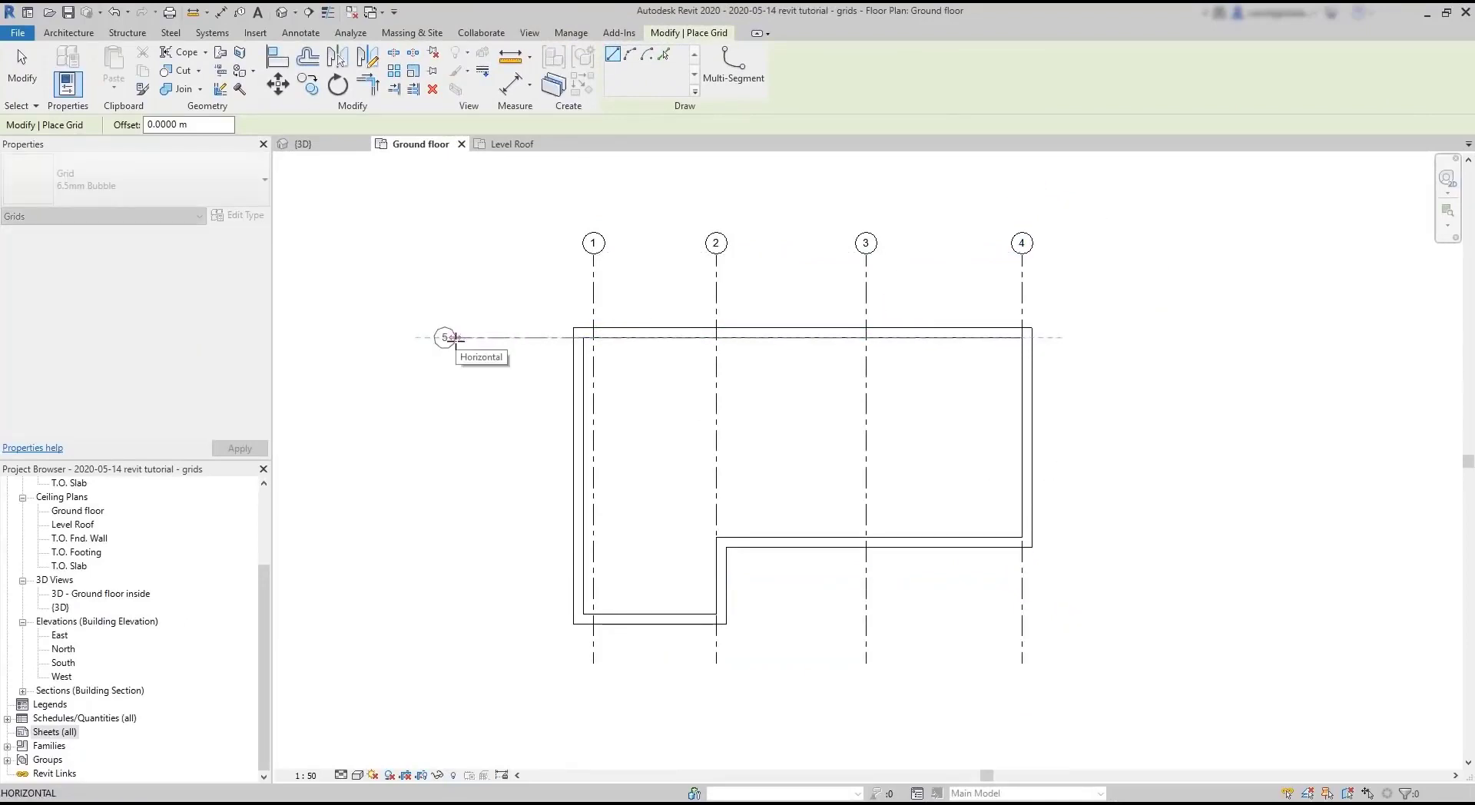
{"action": "left_click", "coordinate": [454, 337]}
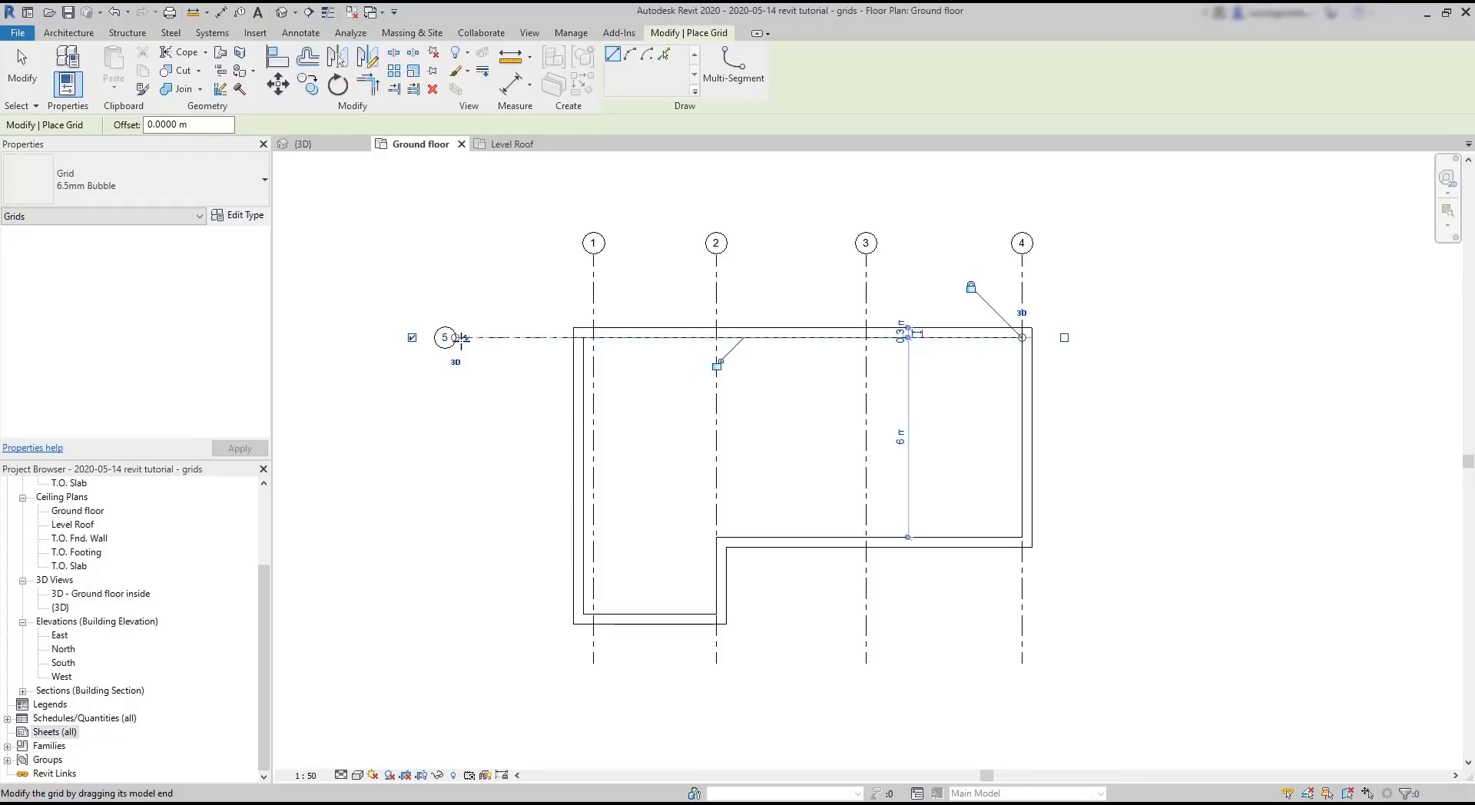
{"action": "key", "text": "Escape"}
{"action": "key", "text": "Escape"}
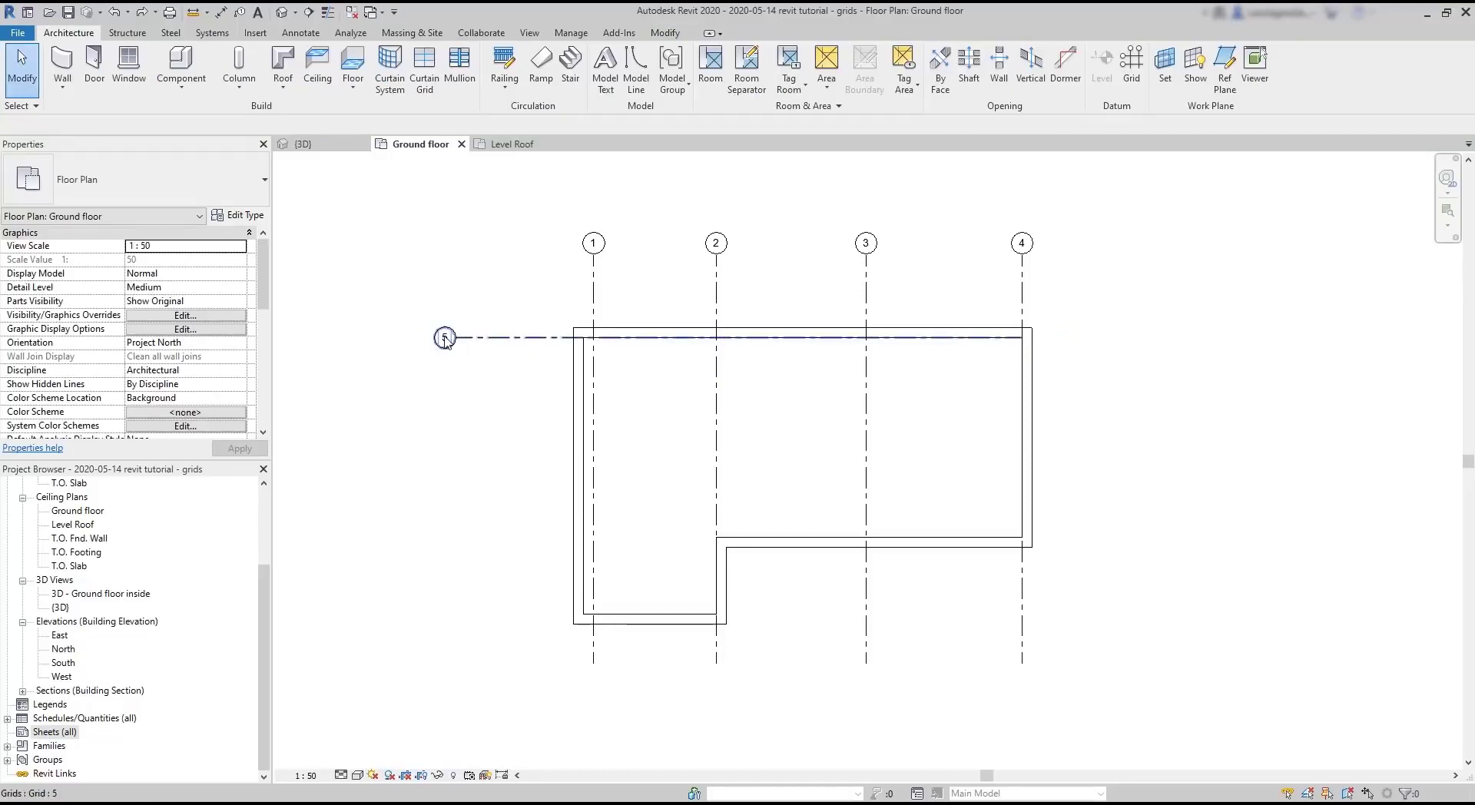
{"action": "double_click", "coordinate": [445, 338]}
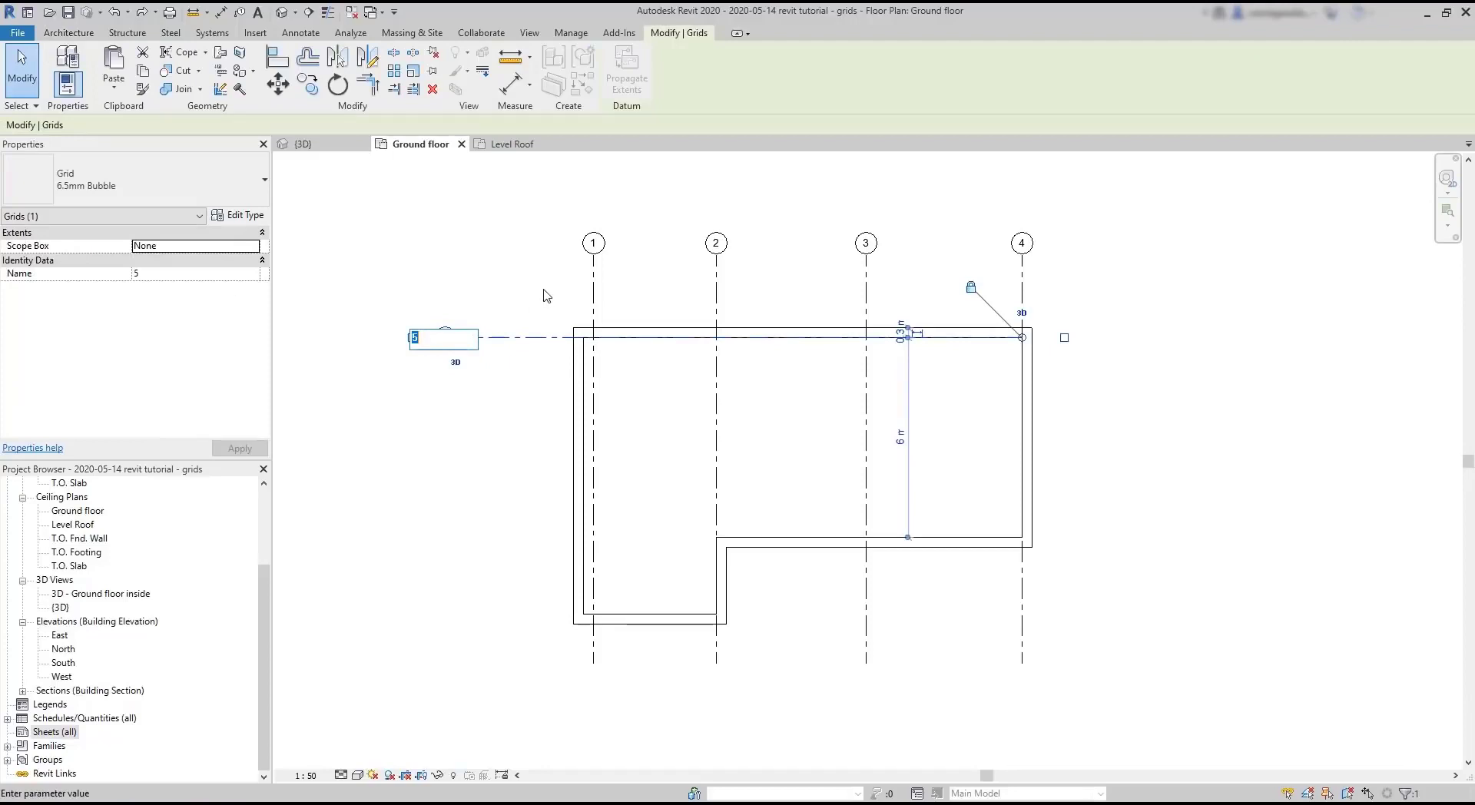
{"action": "type", "text": "A"}
{"action": "key", "text": "Return"}
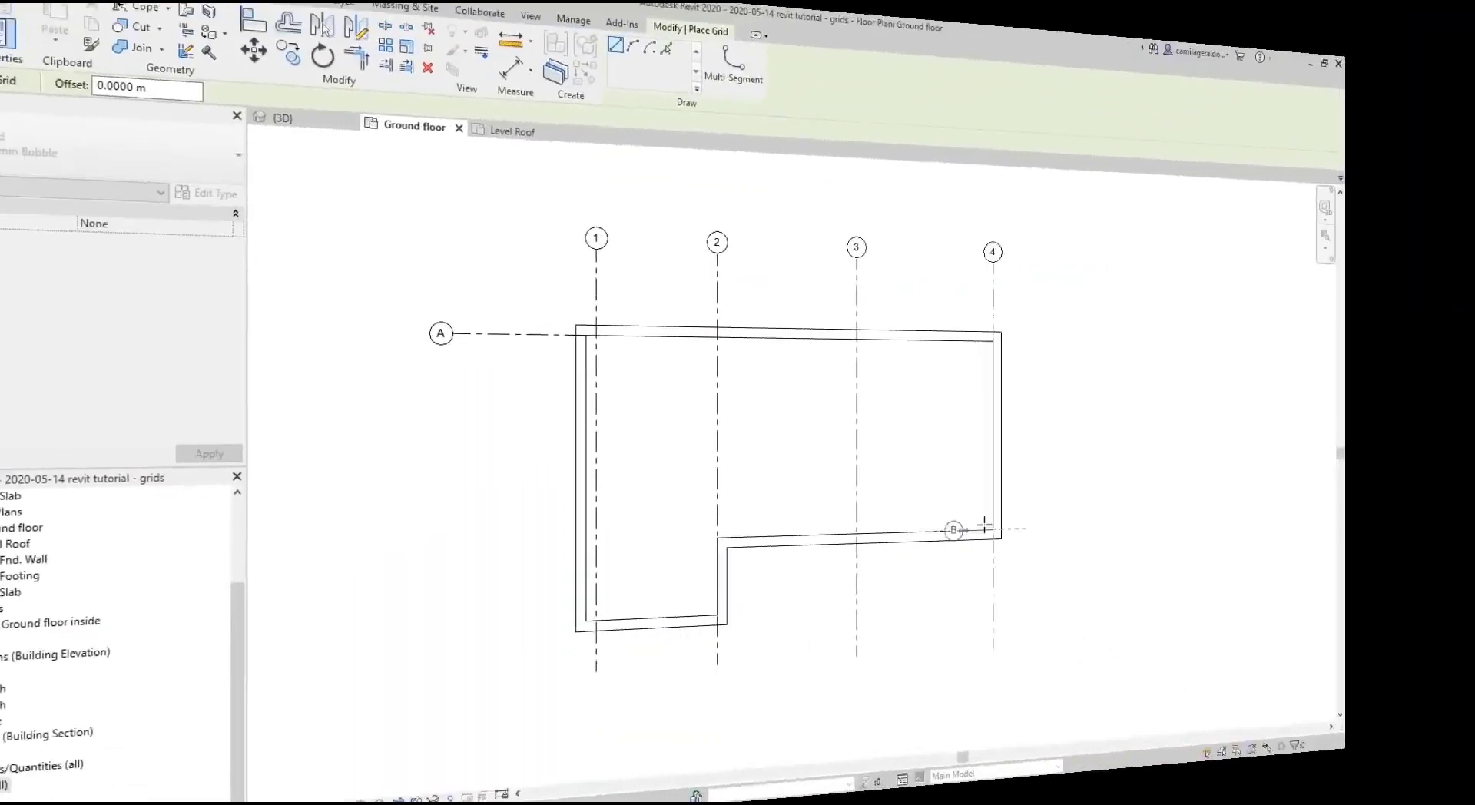
Draw horizontal grid line B along the inner face of the main block's south wall and grid line C at the wing's south wall.
{"action": "left_click", "coordinate": [455, 537]}
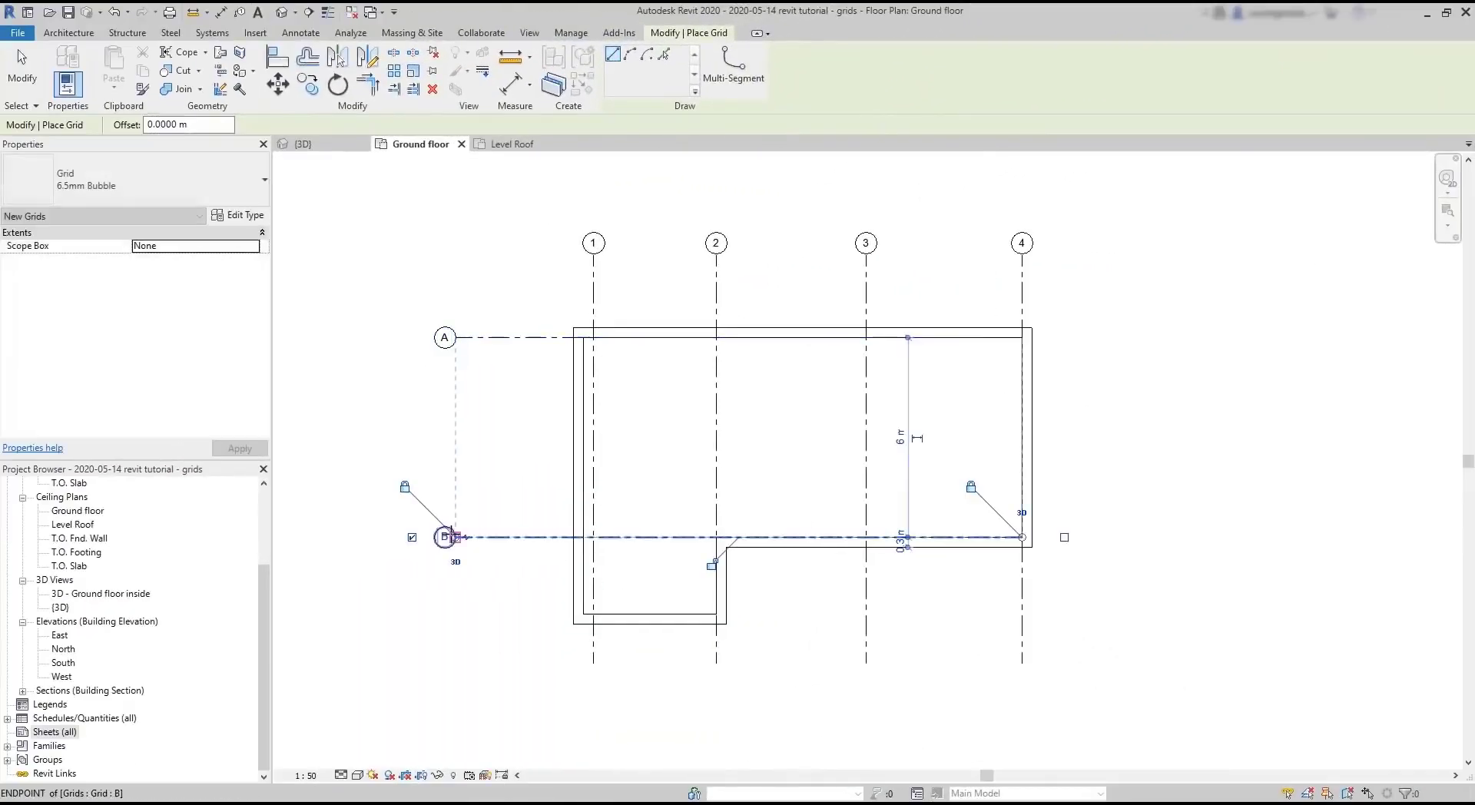
{"action": "left_click", "coordinate": [1021, 623]}
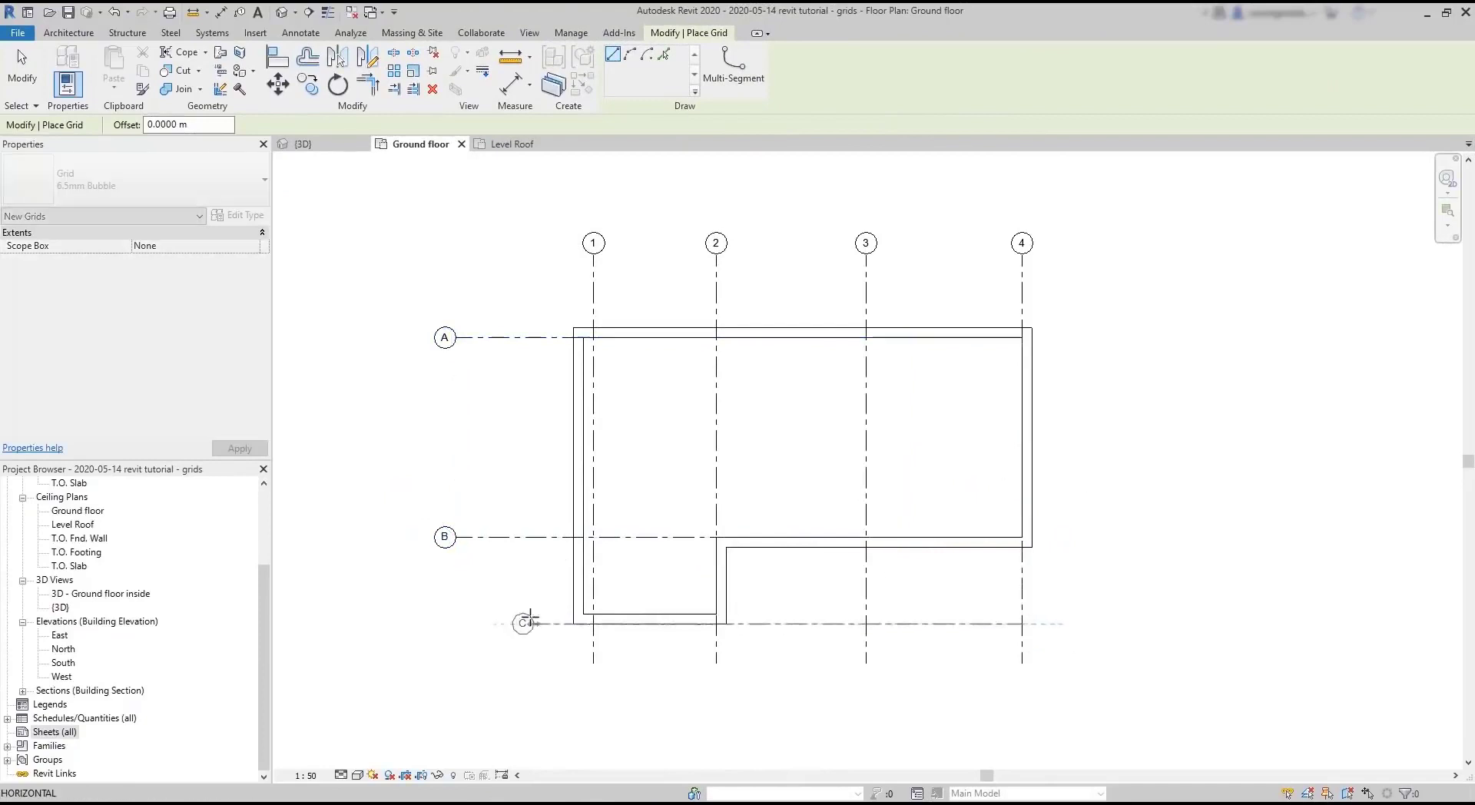
{"action": "left_click", "coordinate": [455, 623]}
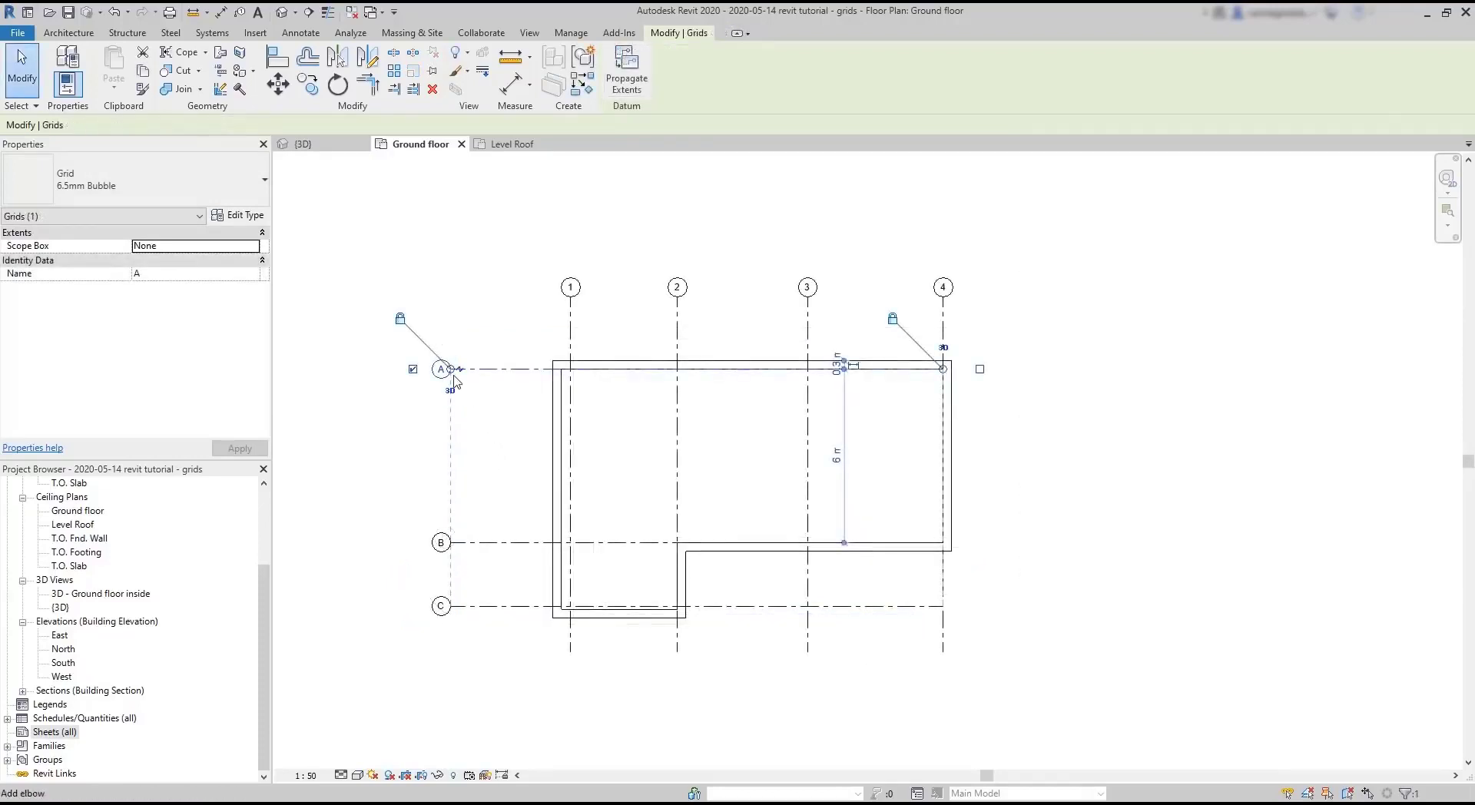
Move the aligned west ends of grid lines A, B and C closer to the building and extend their east ends past the east wall.
{"action": "left_click_drag", "start_coordinate": [451, 369], "coordinate": [398, 368]}
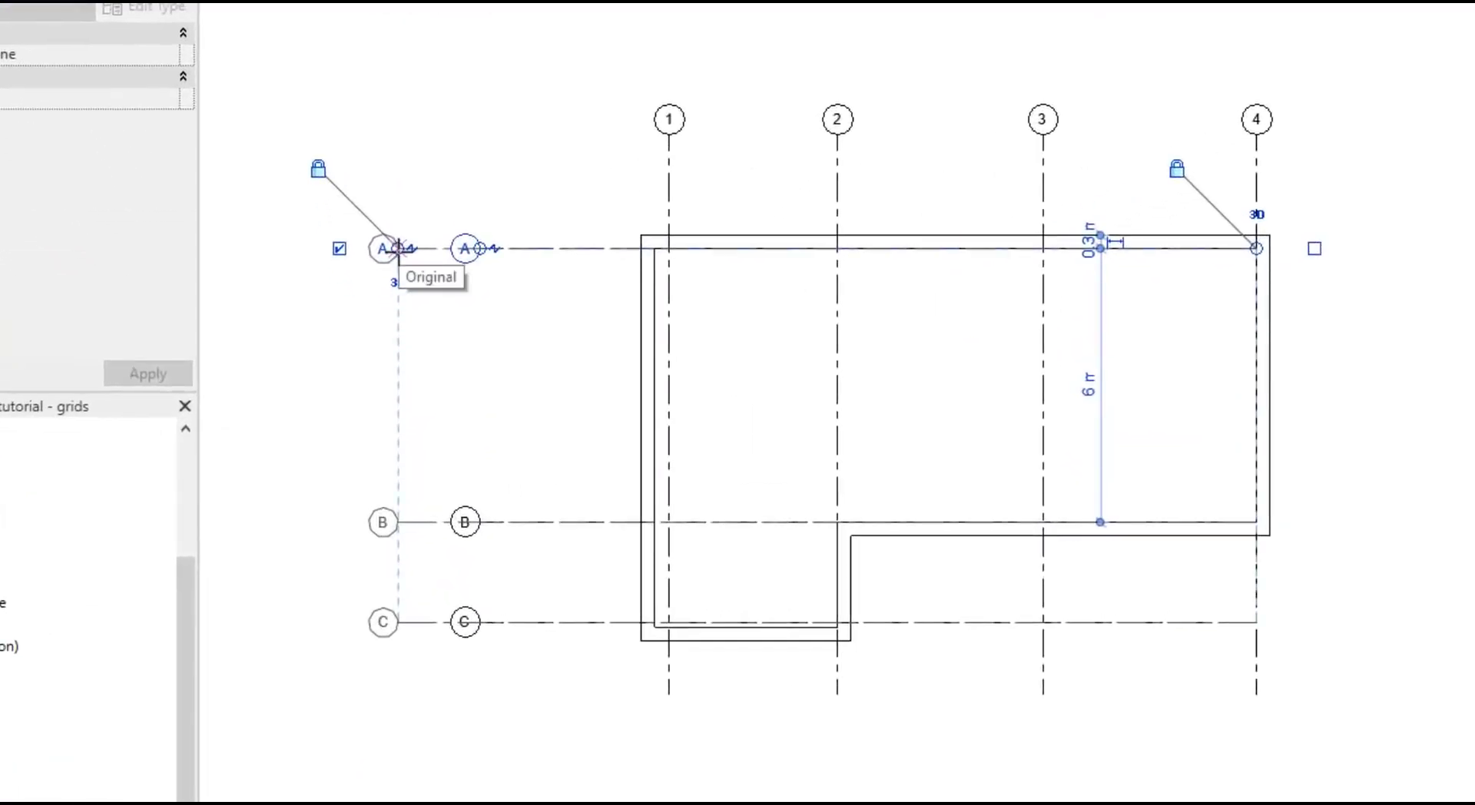
{"action": "left_click_drag", "start_coordinate": [397, 248], "coordinate": [507, 252]}
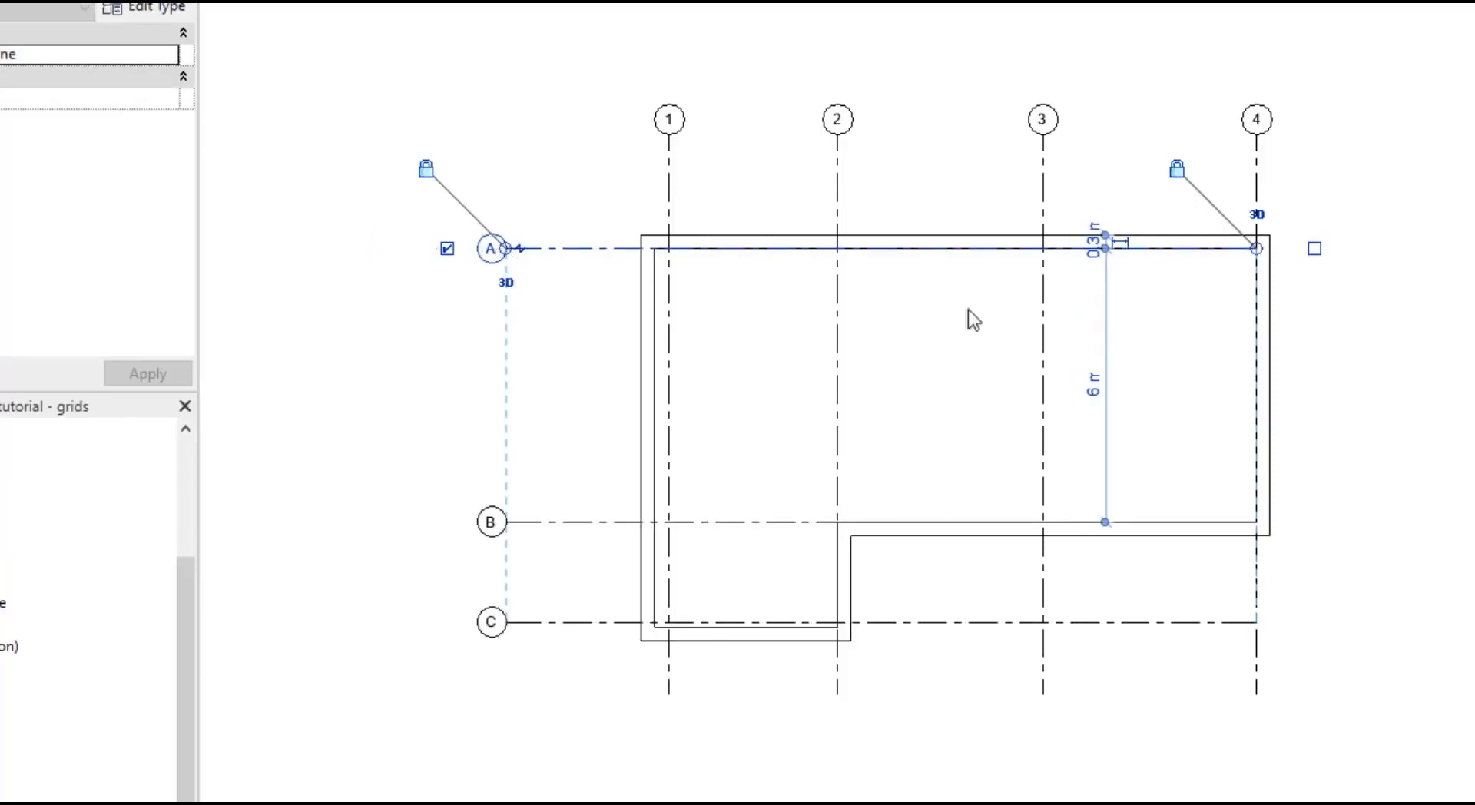
{"action": "left_click_drag", "start_coordinate": [1257, 247], "coordinate": [1444, 244]}
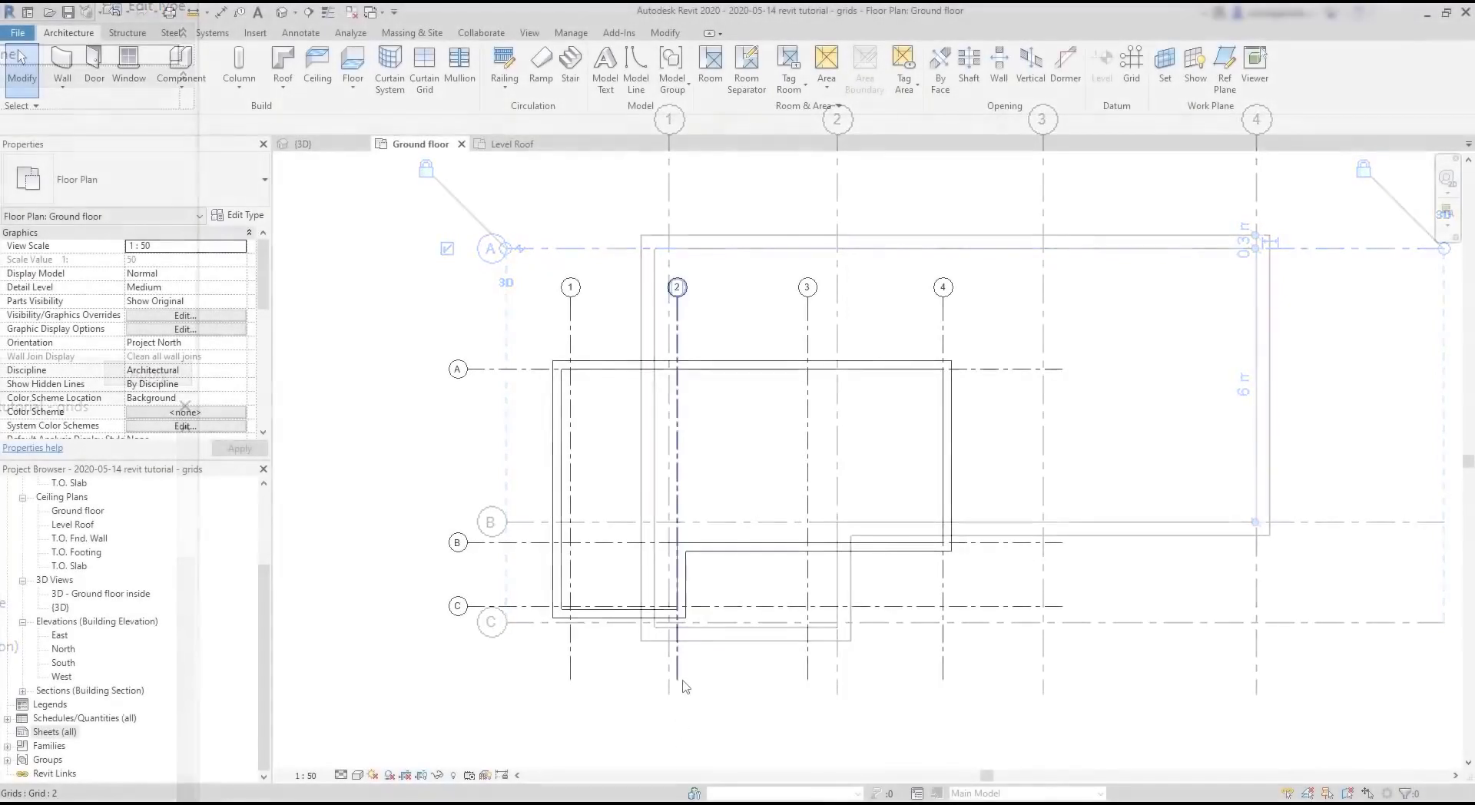
Unlock the south end of grid line 2 from its alignment and extend it farther south on its own.
{"action": "left_click", "coordinate": [679, 679]}
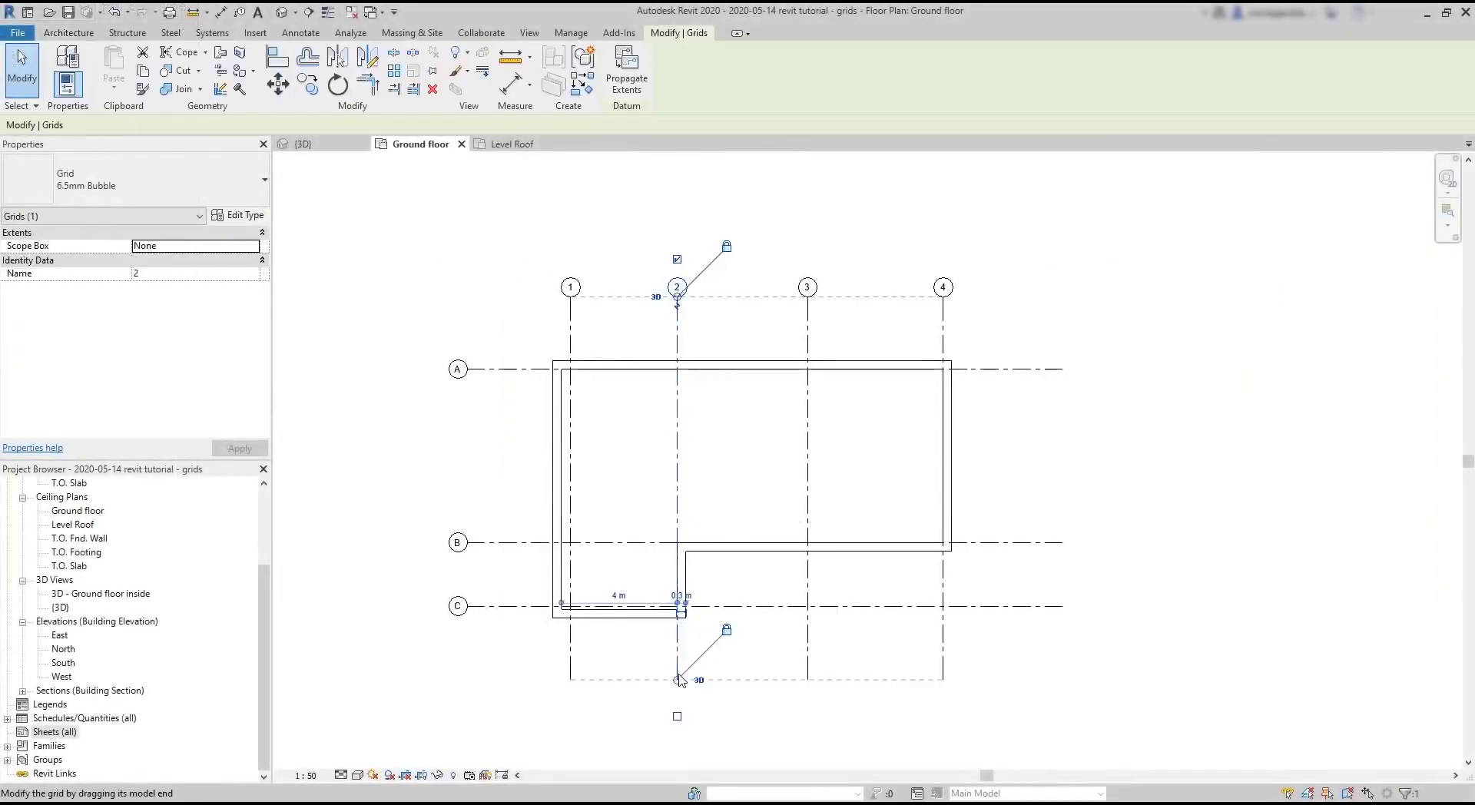
{"action": "left_click", "coordinate": [727, 631]}
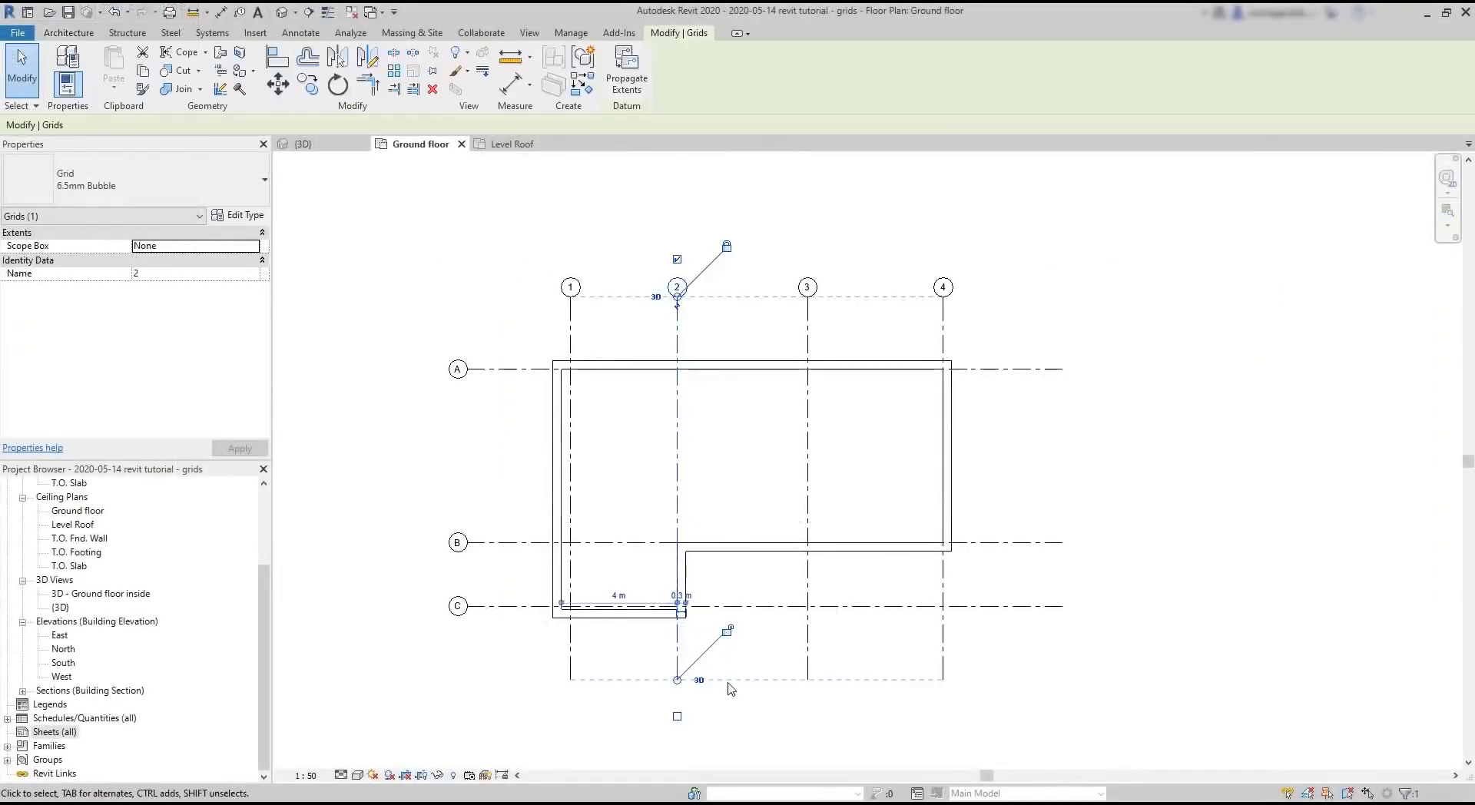
{"action": "left_click_drag", "start_coordinate": [678, 680], "coordinate": [677, 741]}
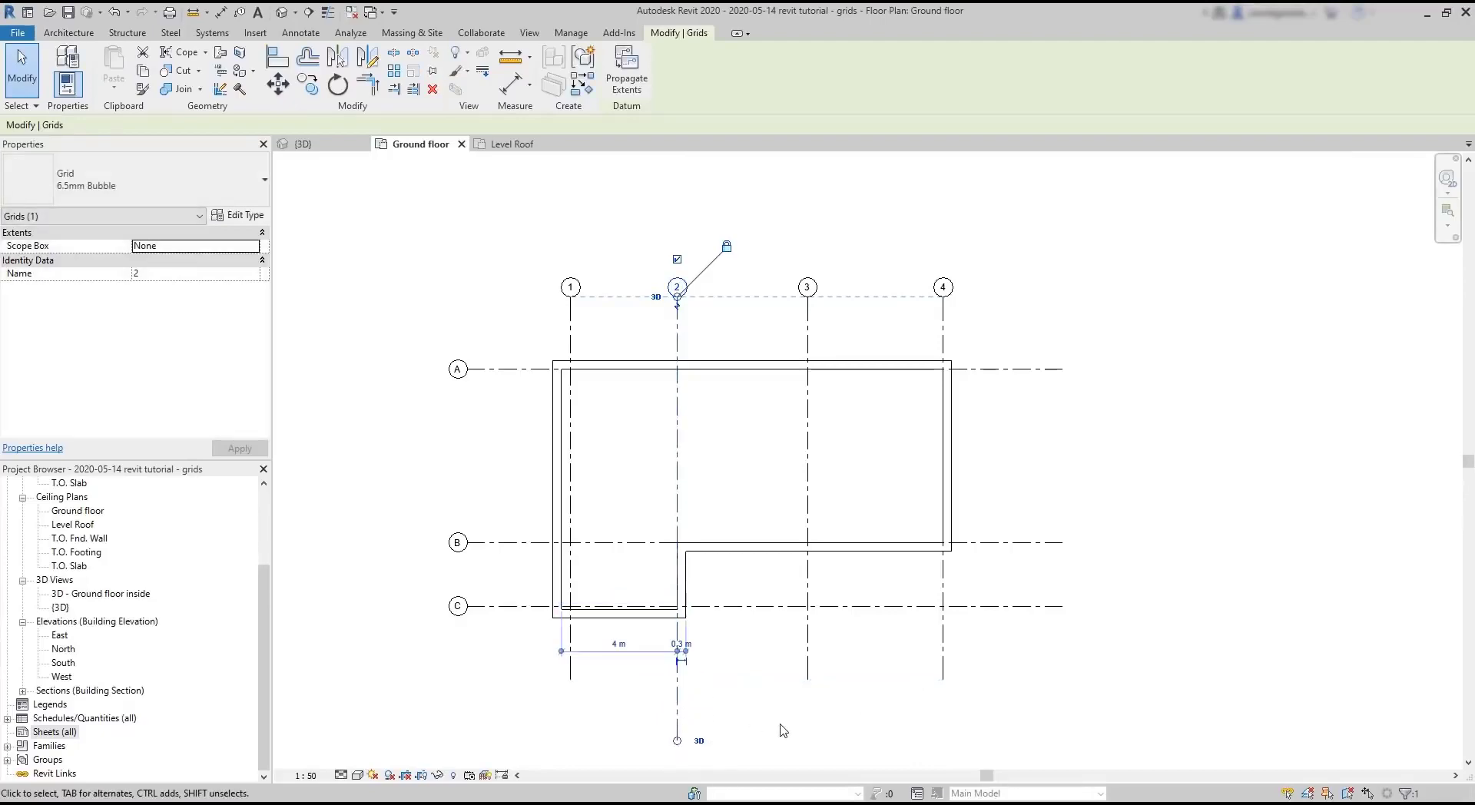
{"action": "left_click", "coordinate": [780, 639]}
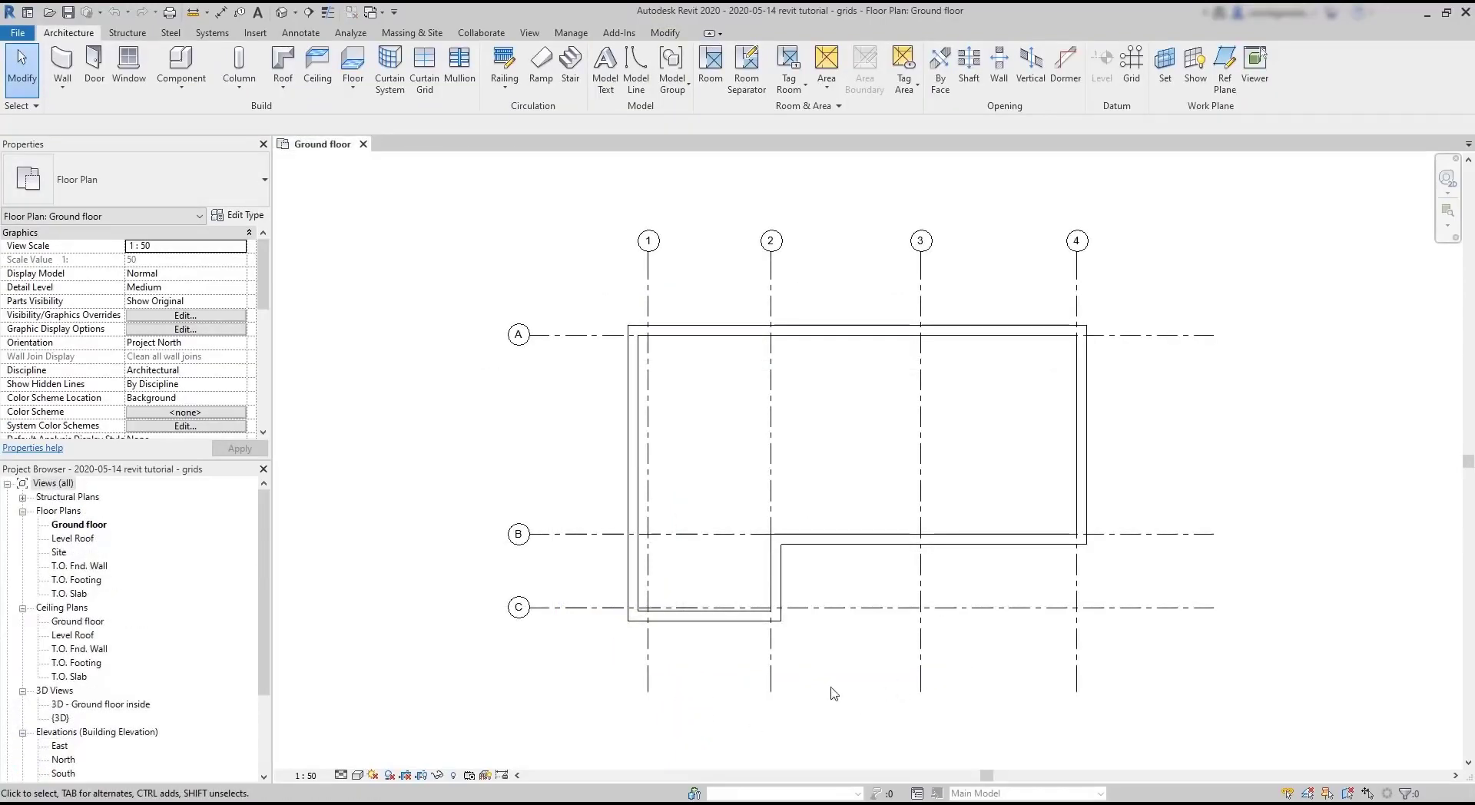
Offset grid line 1 from the west wall's inner face and grid line C from the wing's south wall inner face by 0.05 m each.
{"action": "left_click", "coordinate": [649, 581]}
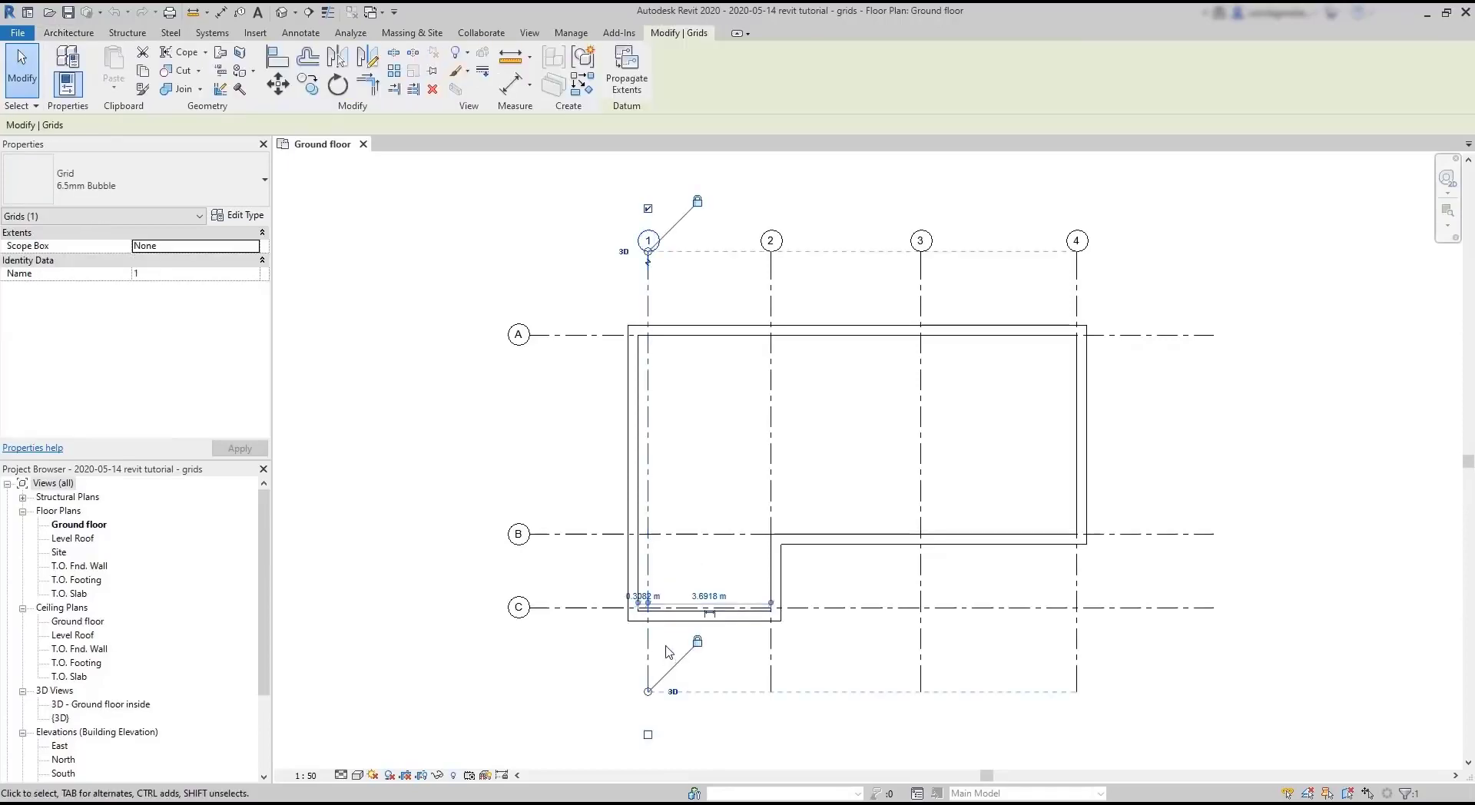
{"action": "scroll", "coordinate": [668, 651], "scroll_direction": "up", "scroll_amount": 4}
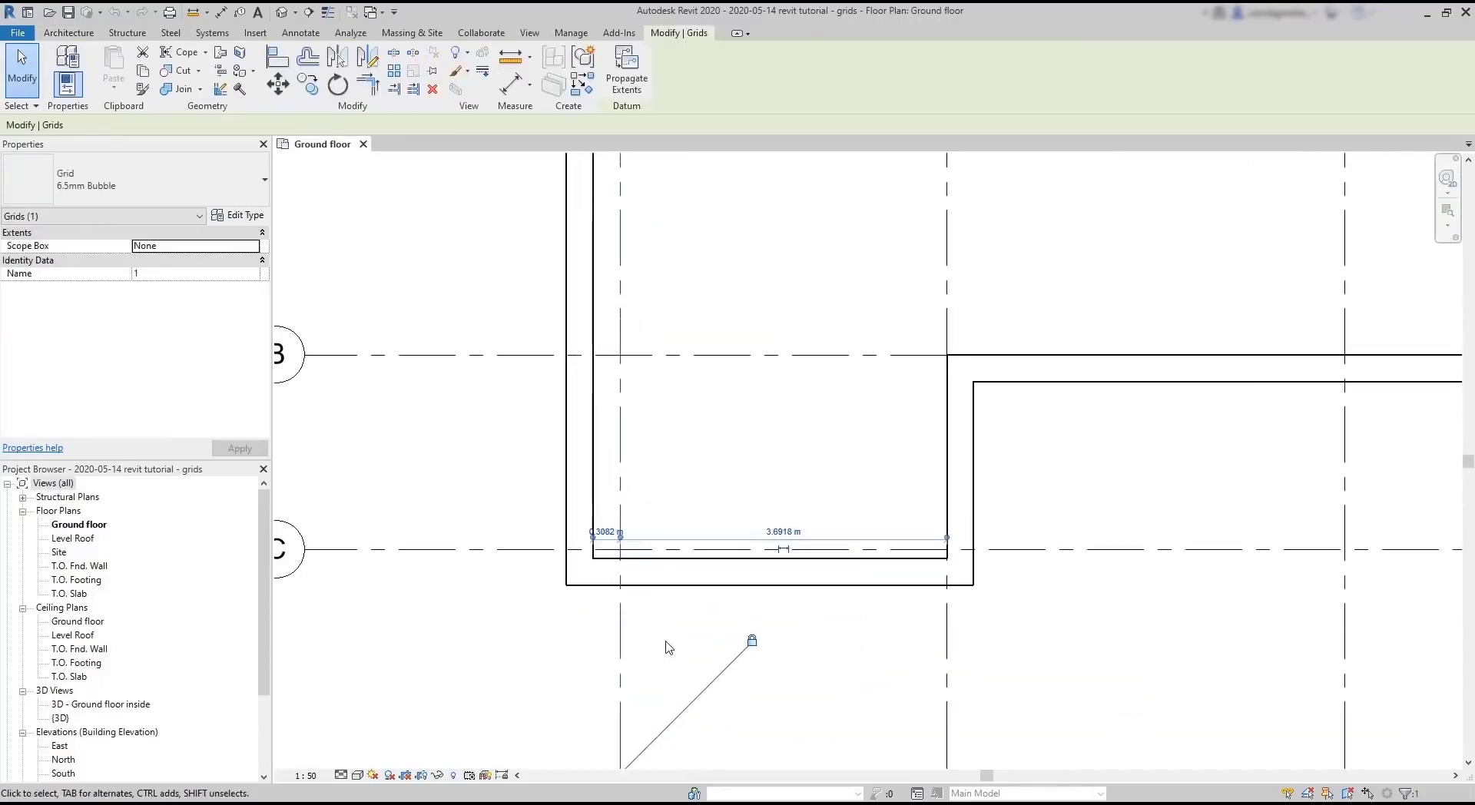
{"action": "left_click", "coordinate": [603, 532]}
{"action": "type", "text": "0.05"}
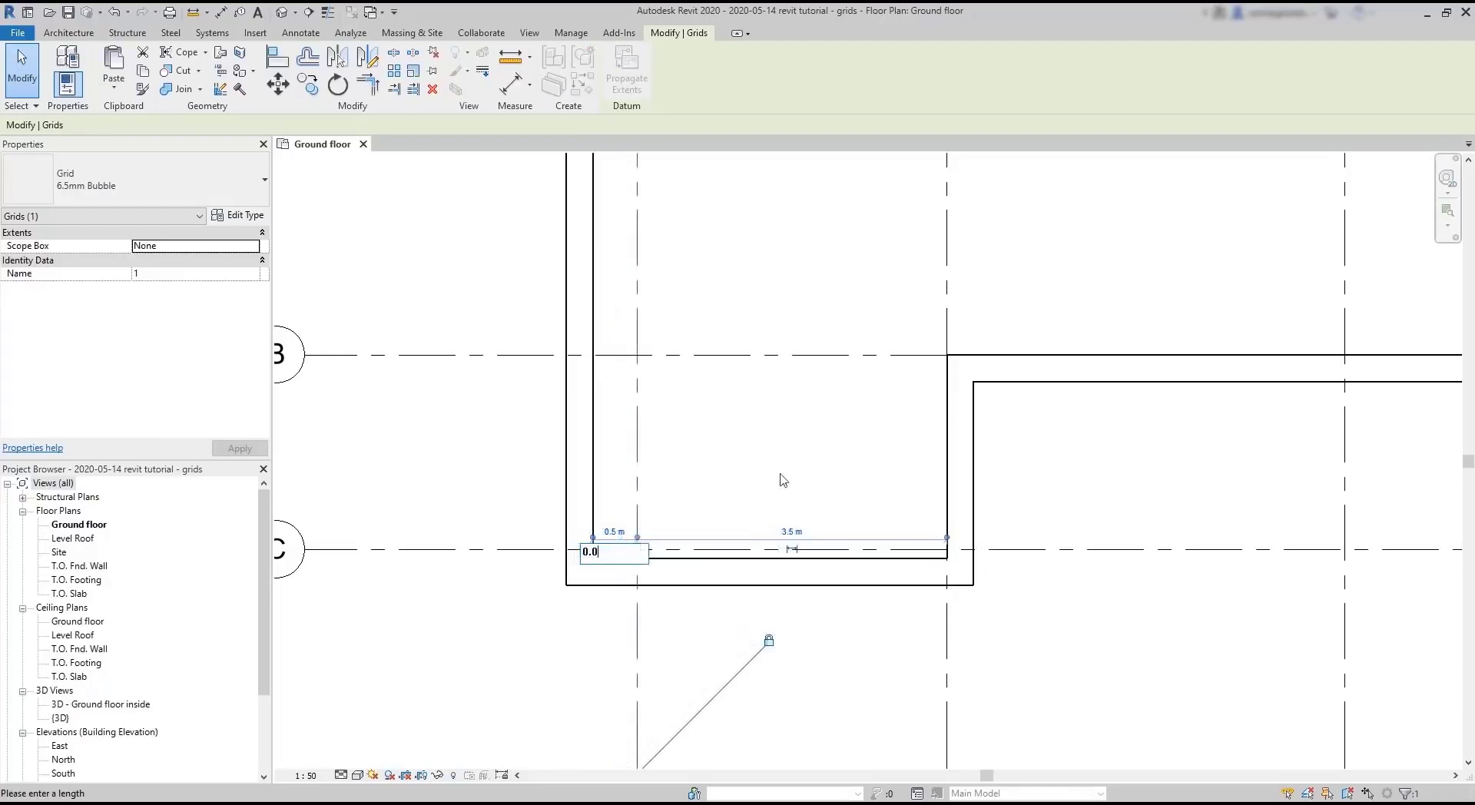
{"action": "key", "text": "Return"}
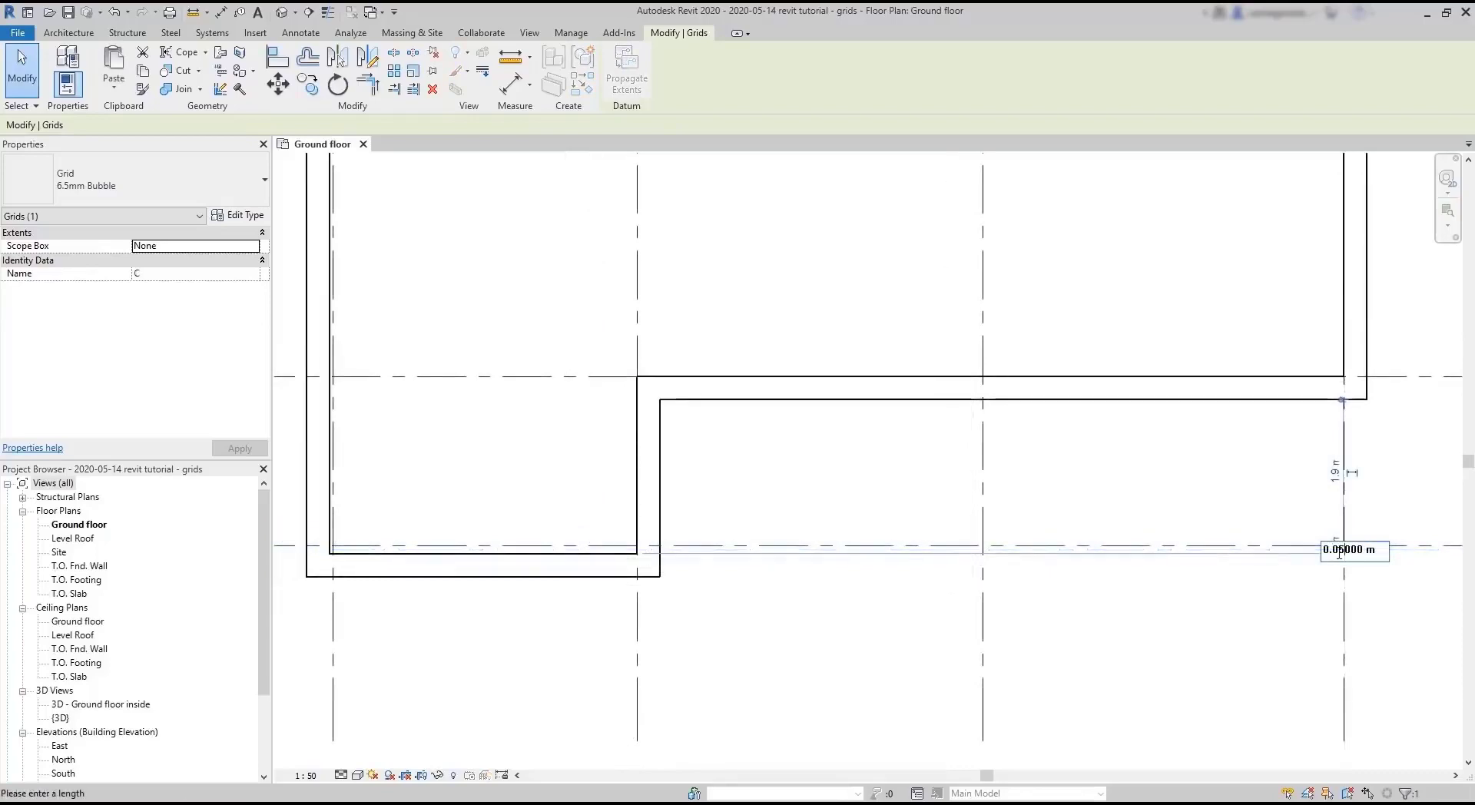
{"action": "key", "text": "Return"}
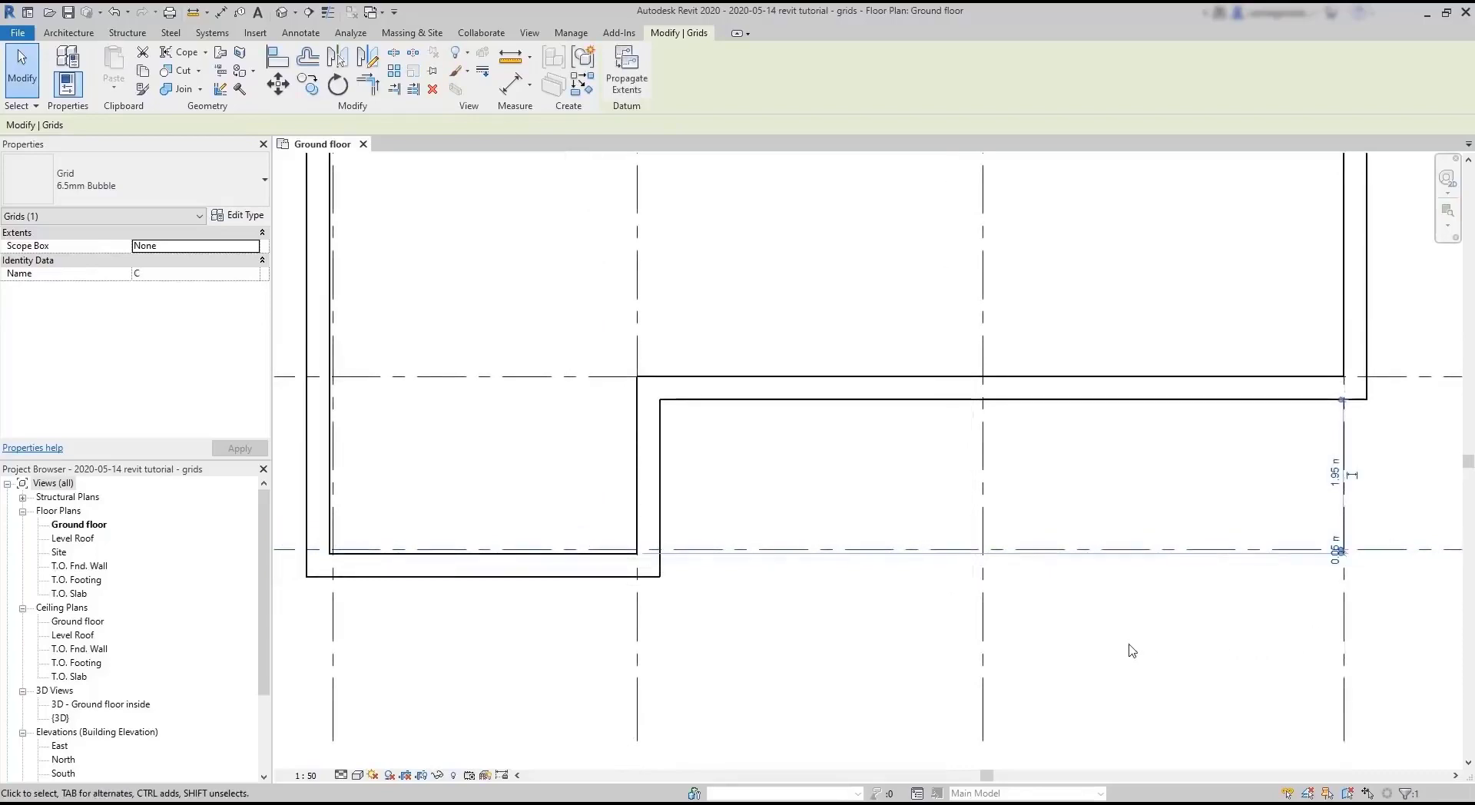
{"action": "scroll", "coordinate": [1132, 599], "scroll_direction": "down", "scroll_amount": 1}
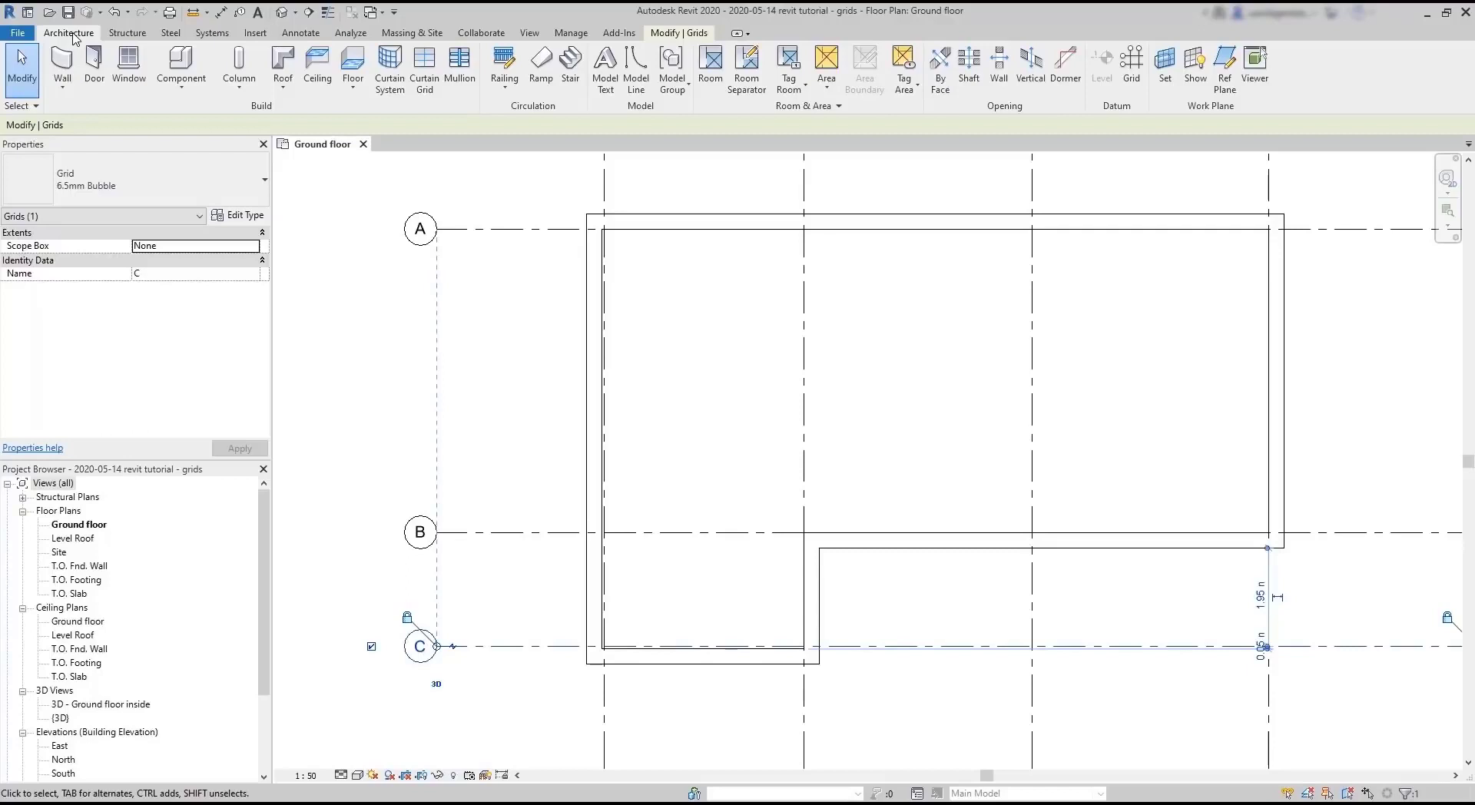
Place 457 x 475mm M_Rectangular Column architectural columns where grid lines 2, 3 and 4 cross grid lines A and B.
{"action": "left_click", "coordinate": [240, 91]}
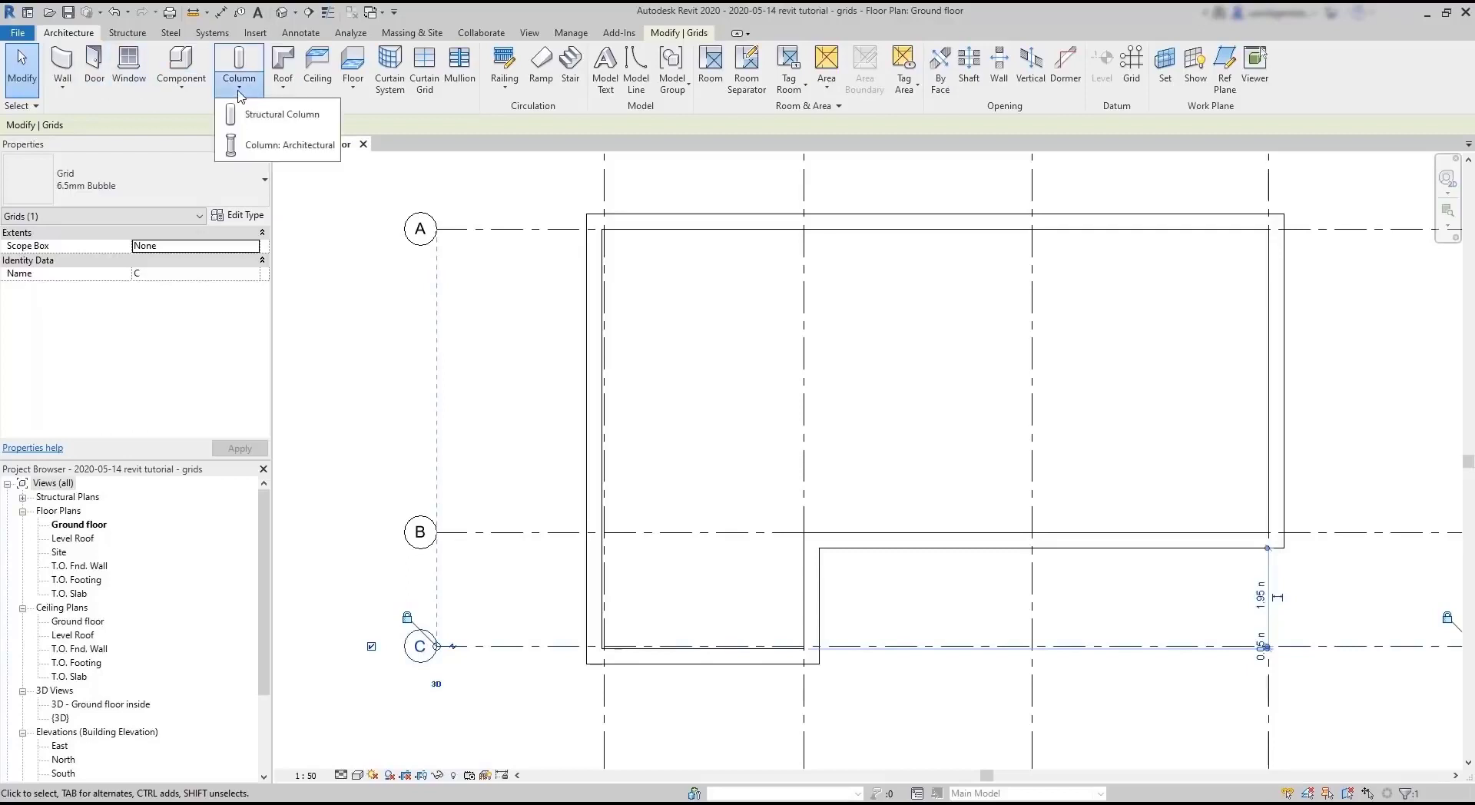
{"action": "left_click", "coordinate": [258, 146]}
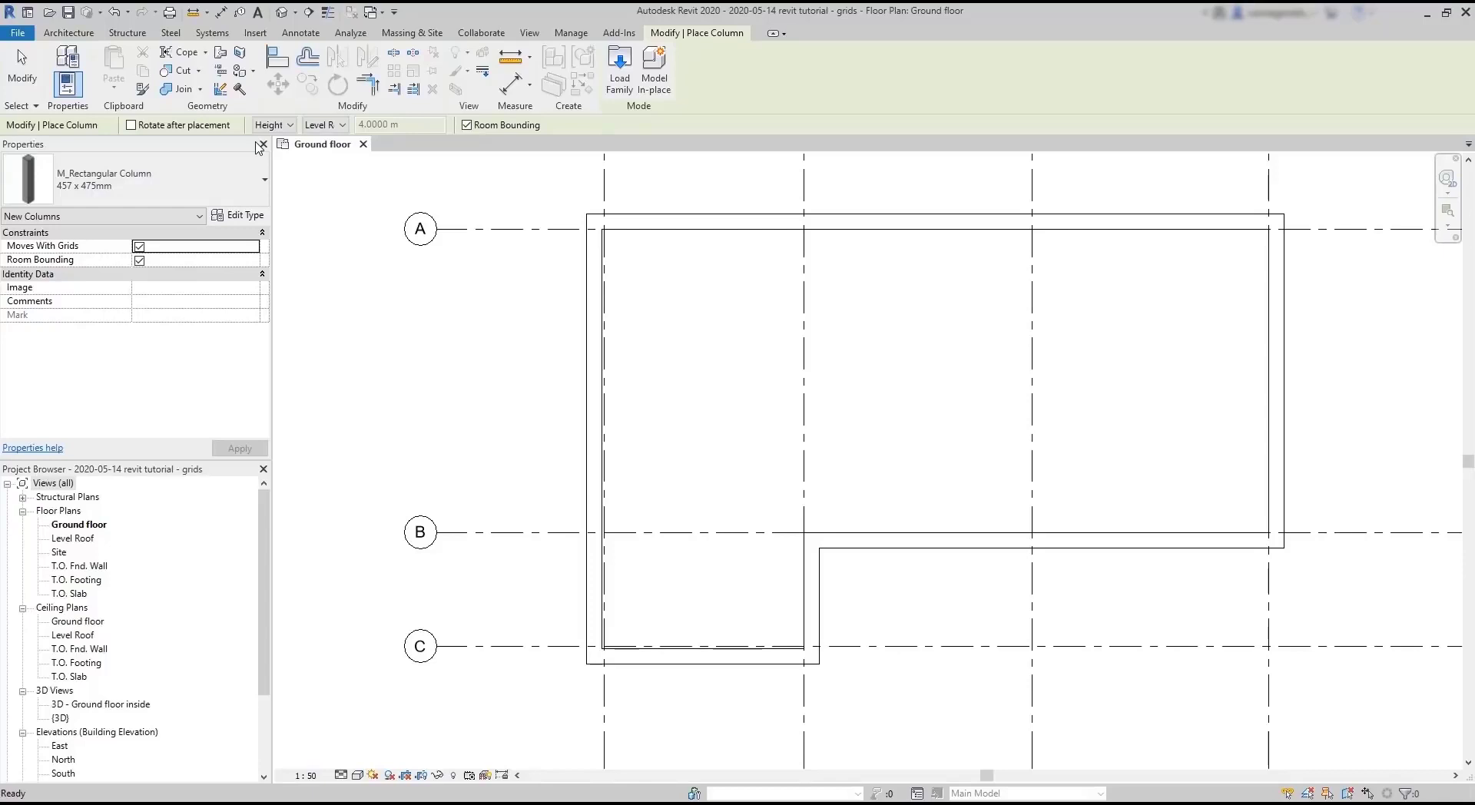
{"action": "left_click", "coordinate": [248, 191]}
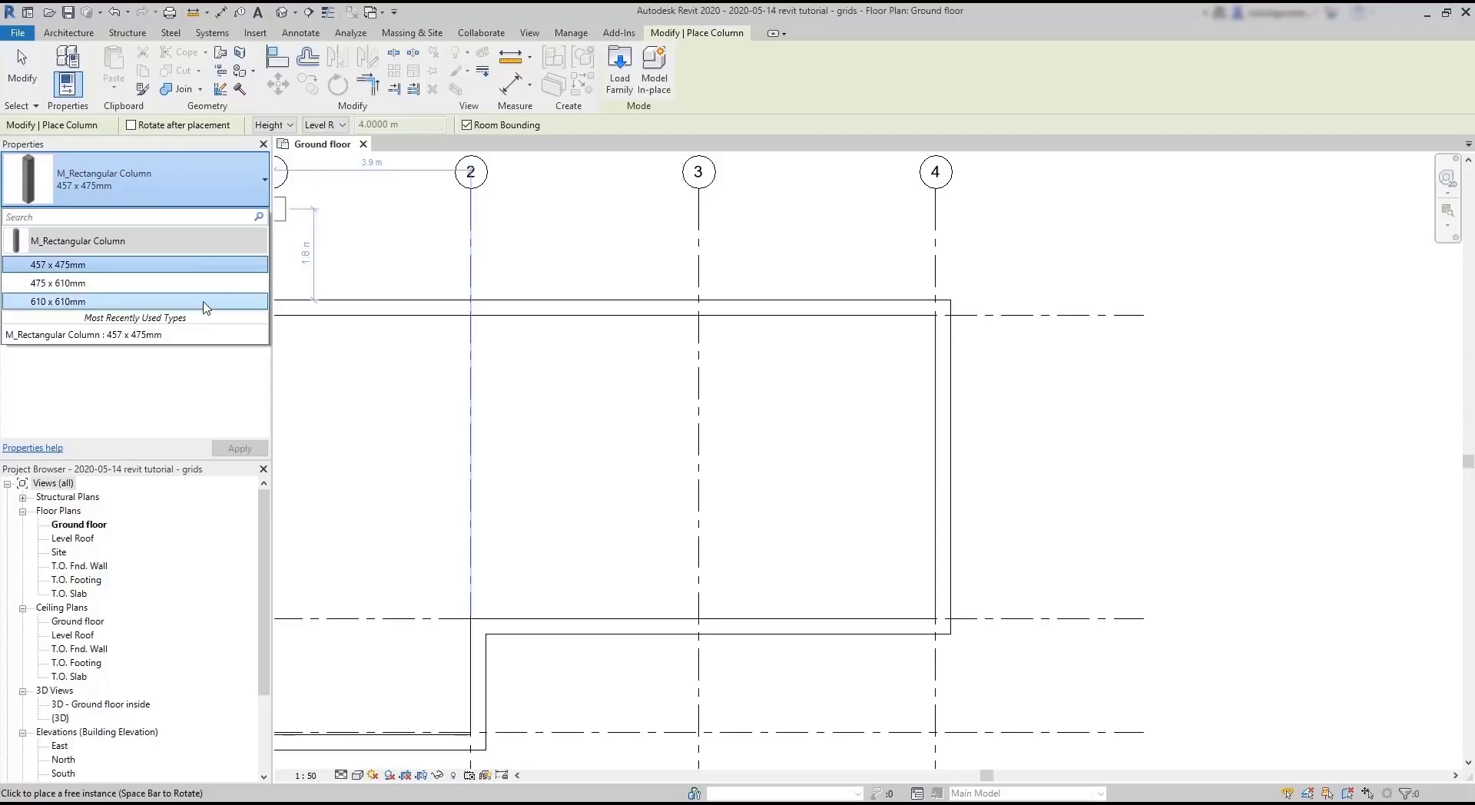
{"action": "left_click", "coordinate": [227, 273]}
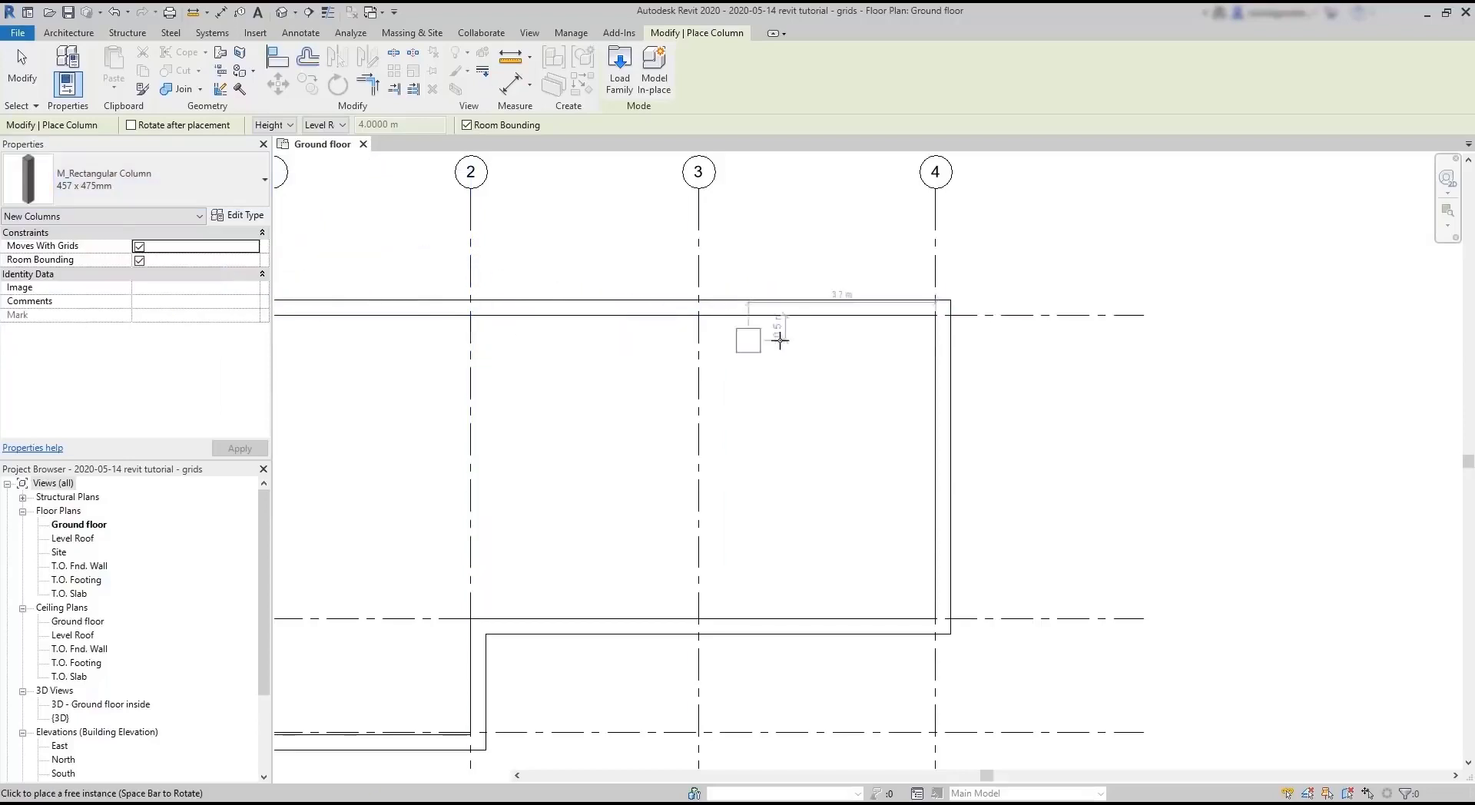
{"action": "left_click", "coordinate": [929, 320]}
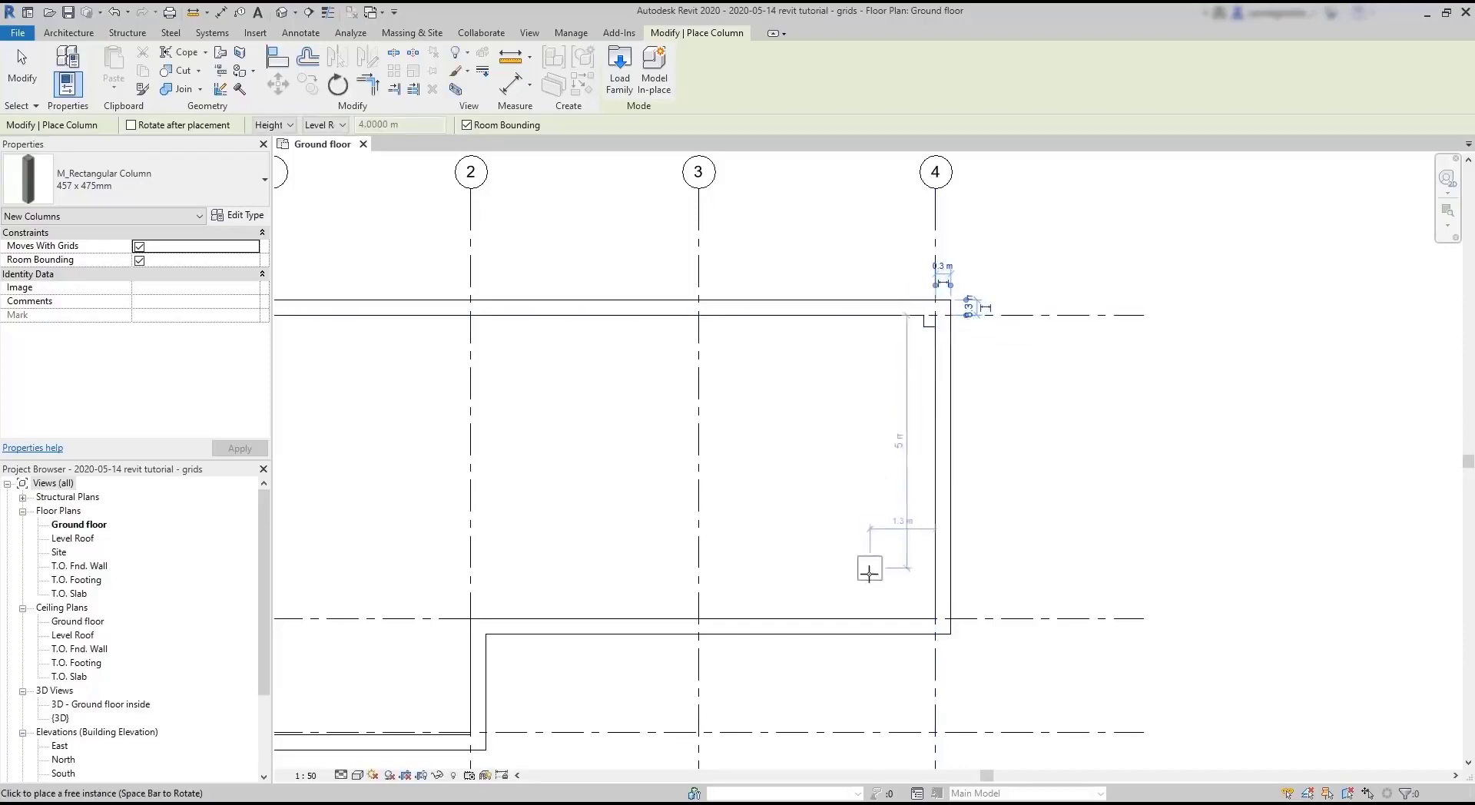
{"action": "left_click", "coordinate": [928, 612]}
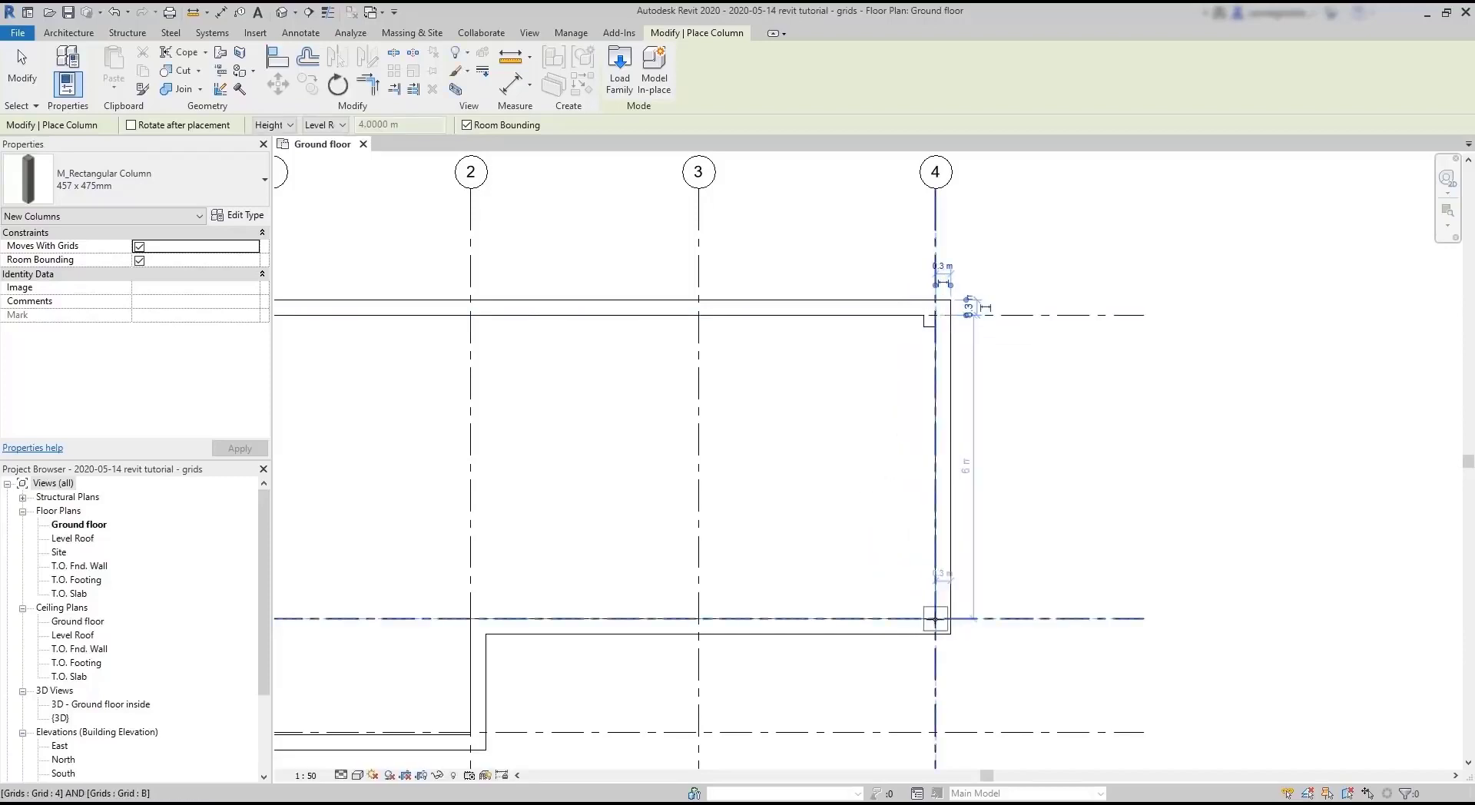
{"action": "left_click", "coordinate": [697, 618]}
{"action": "left_click", "coordinate": [470, 619]}
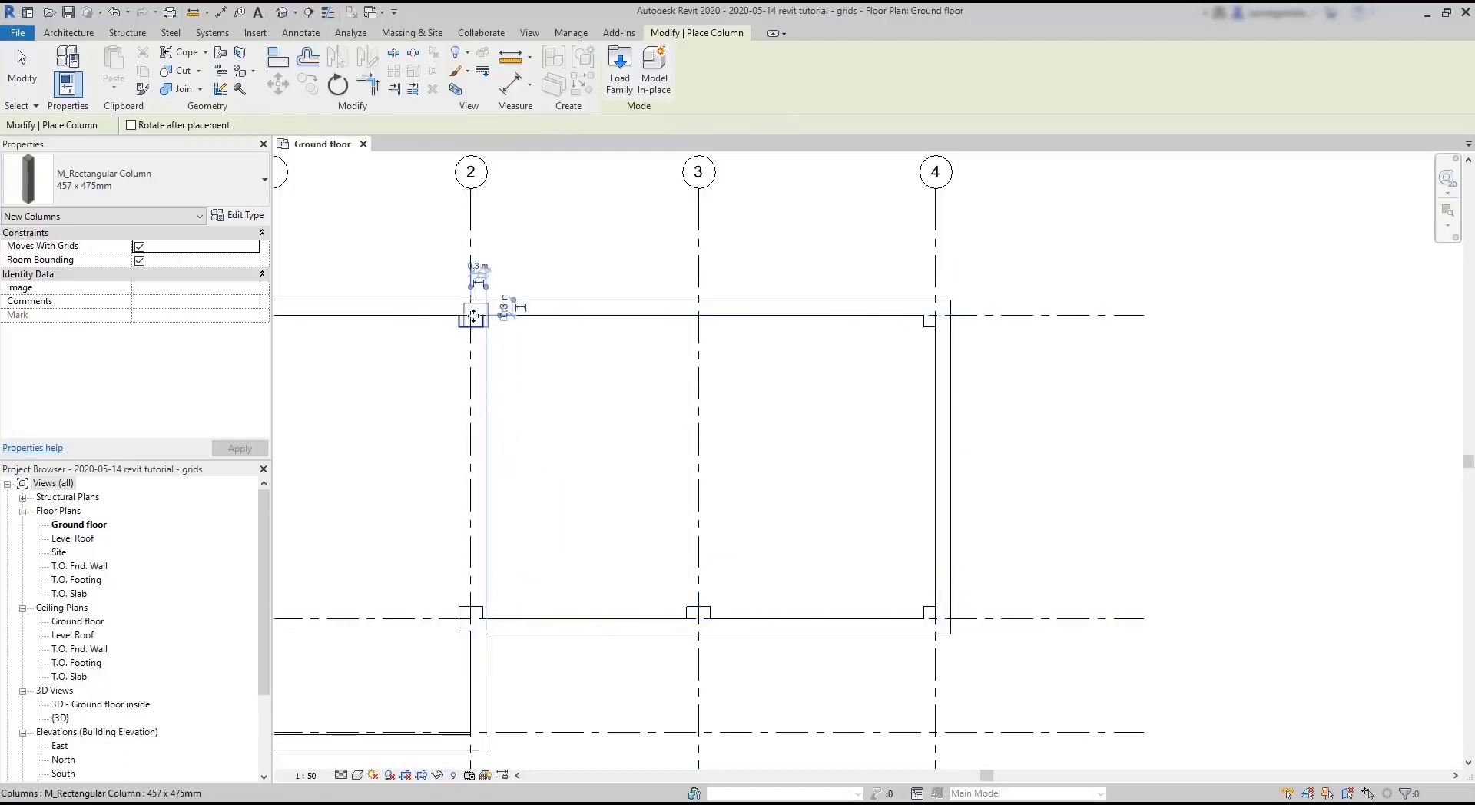
{"action": "left_click", "coordinate": [471, 315]}
{"action": "left_click", "coordinate": [698, 315]}
Place matching architectural columns on grid line 1 at grid lines A, B and C, and at the intersection of grid lines 2 and C.
{"action": "scroll", "coordinate": [697, 315], "scroll_direction": "down", "scroll_amount": 3}
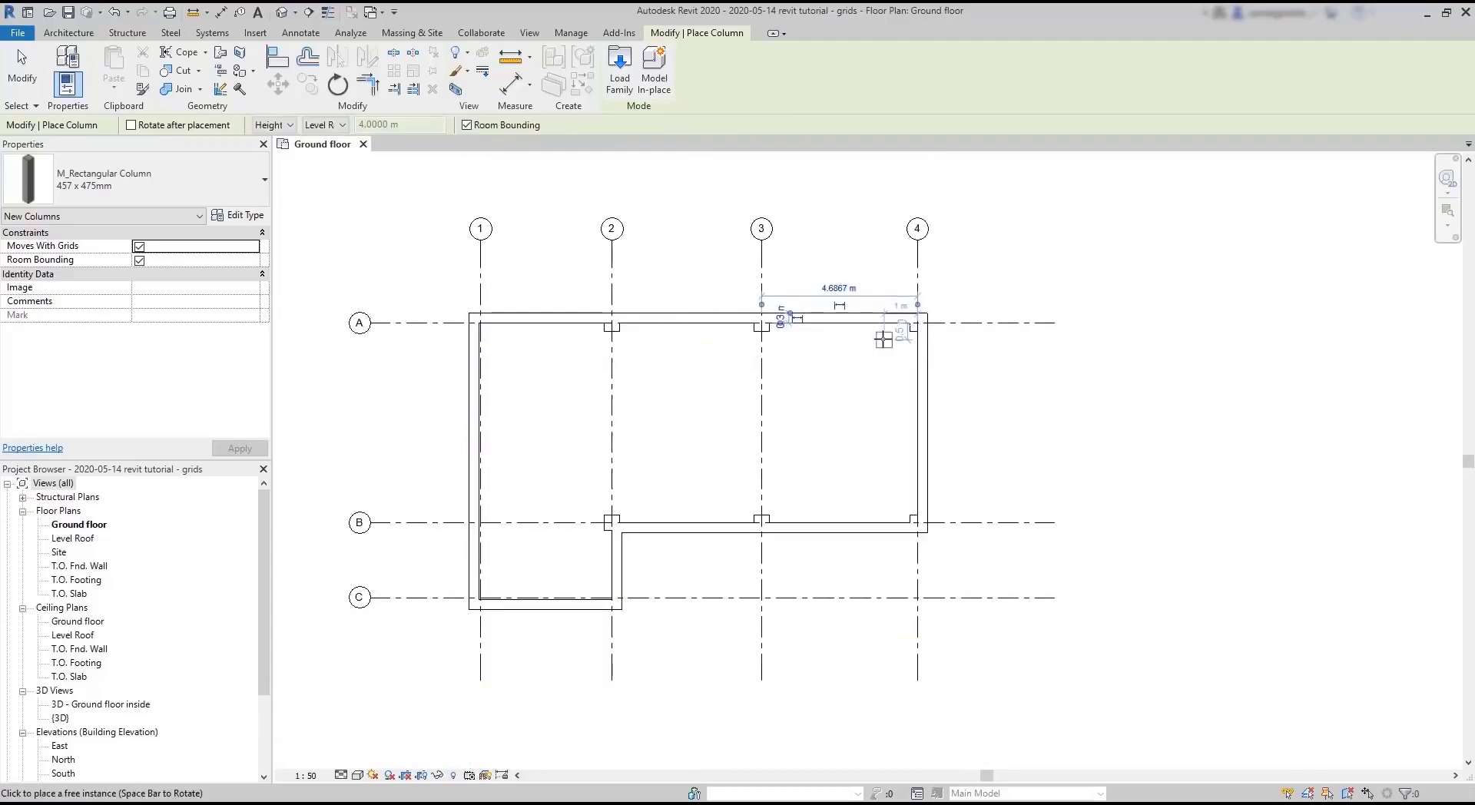
{"action": "left_click", "coordinate": [474, 318]}
{"action": "left_click", "coordinate": [481, 523]}
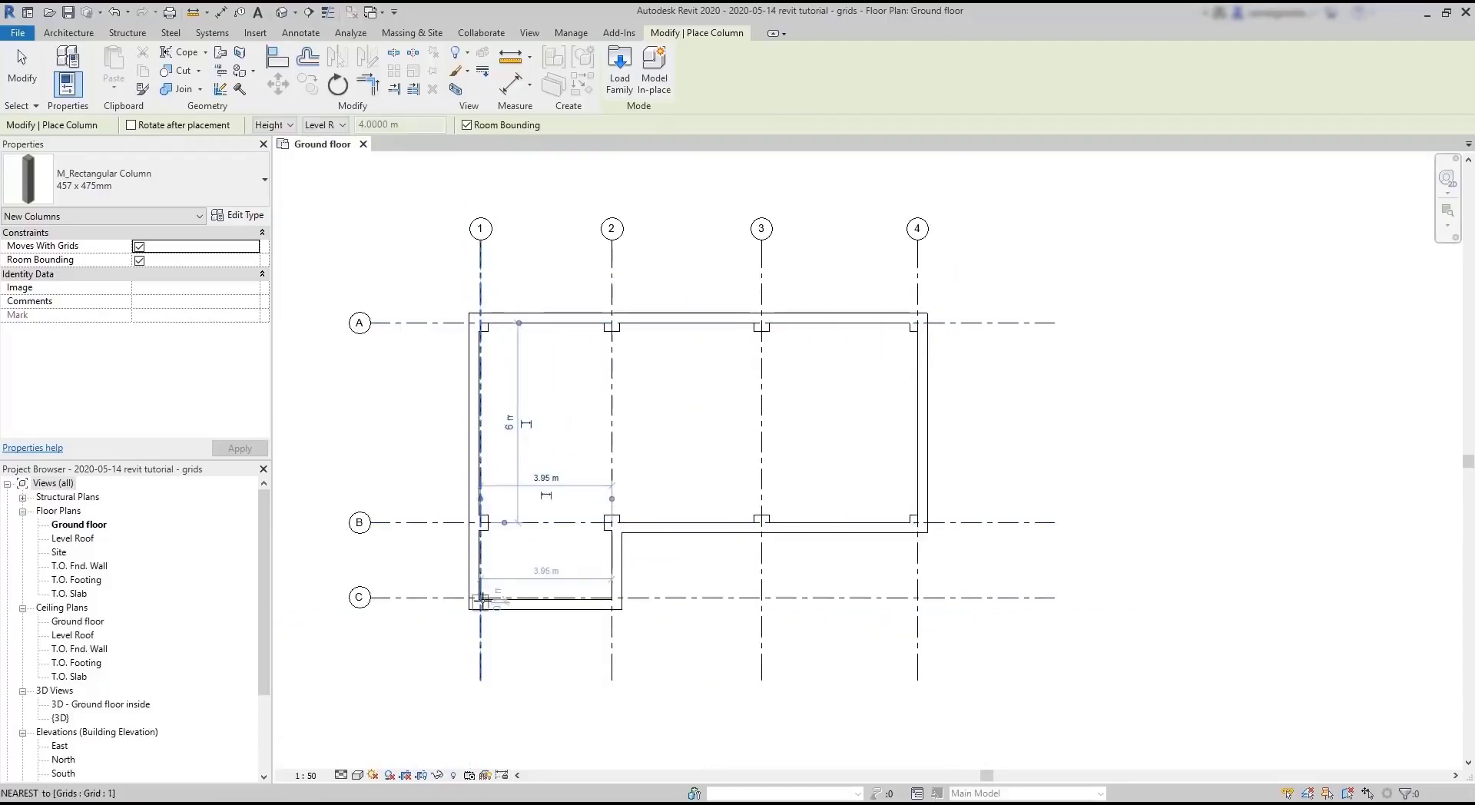
{"action": "left_click", "coordinate": [481, 597]}
{"action": "left_click", "coordinate": [612, 598]}
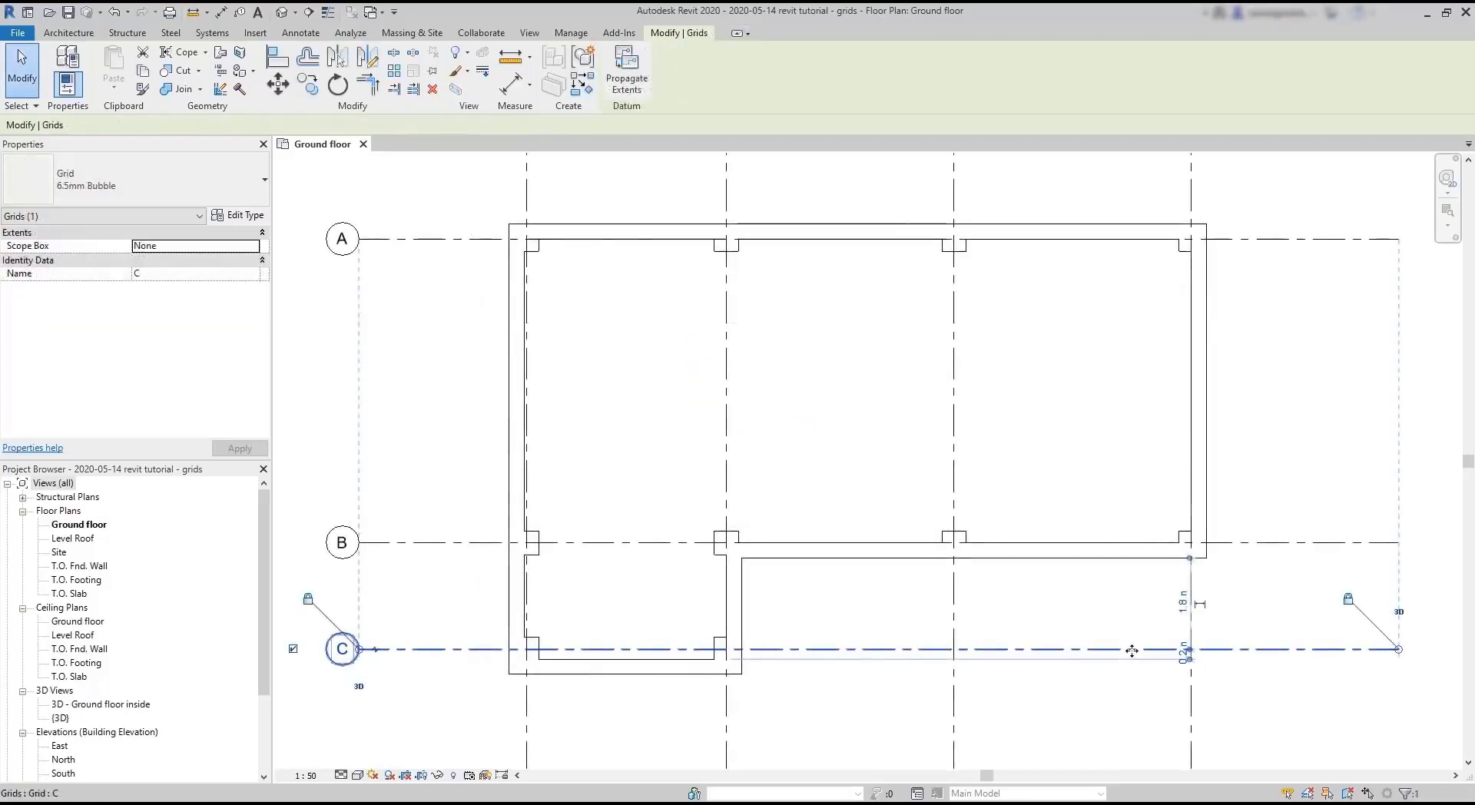
Try moving grid line C north and grid line 3 east to about 3.29 m from grid line 4 with their attached columns.
{"action": "left_click_drag", "start_coordinate": [1132, 650], "coordinate": [1135, 609]}
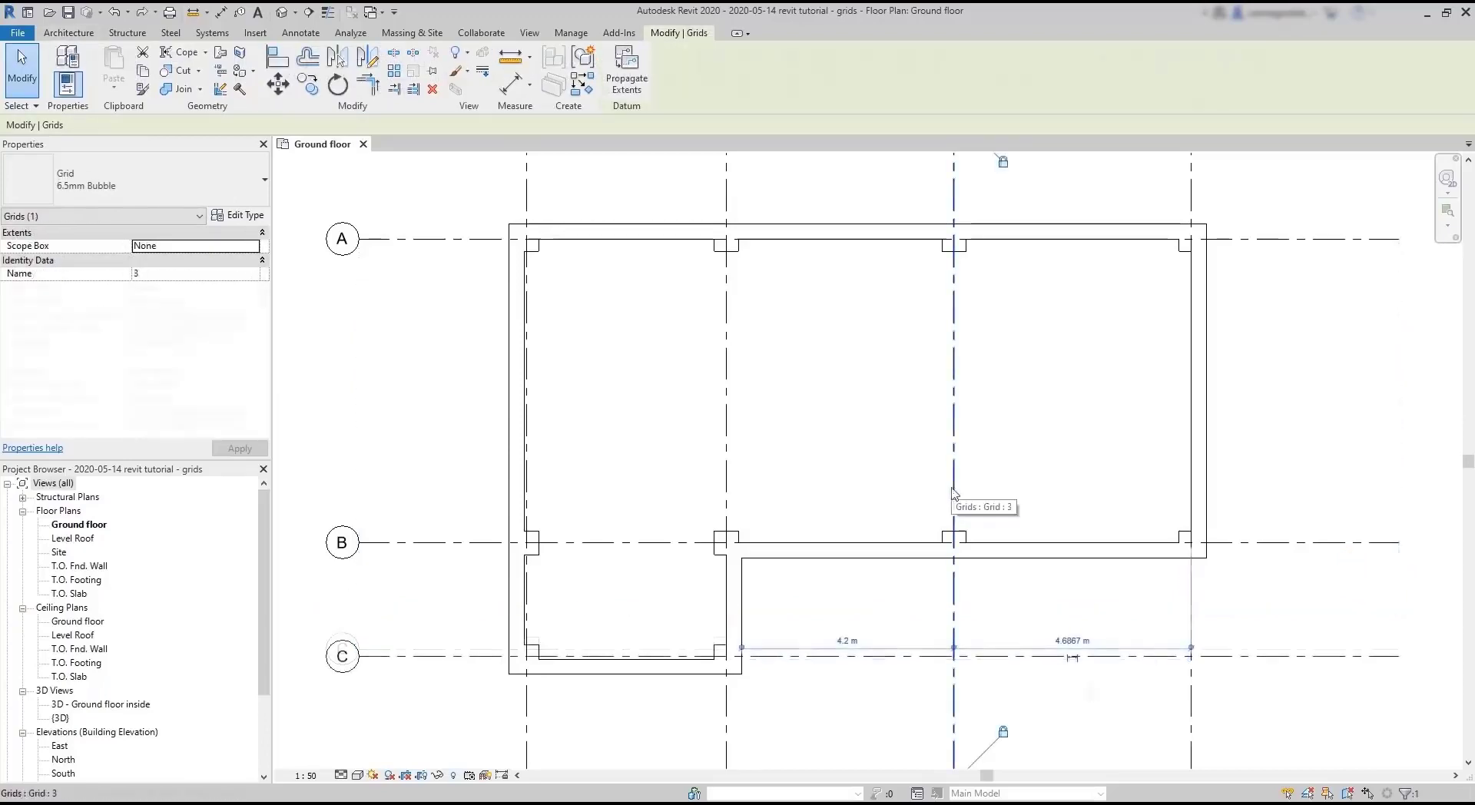
{"action": "left_click_drag", "start_coordinate": [953, 499], "coordinate": [1037, 502]}
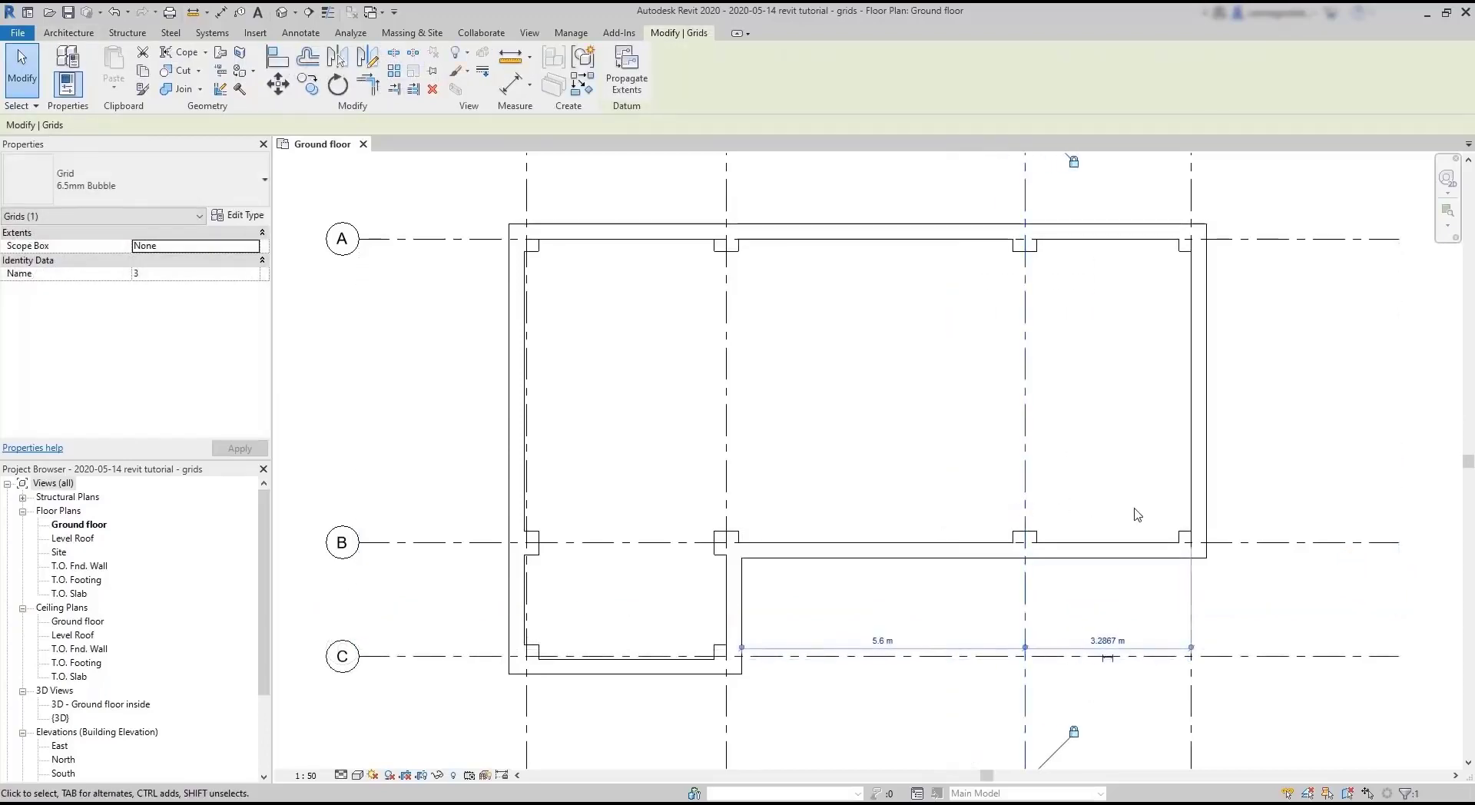
{"action": "key", "text": "Escape"}
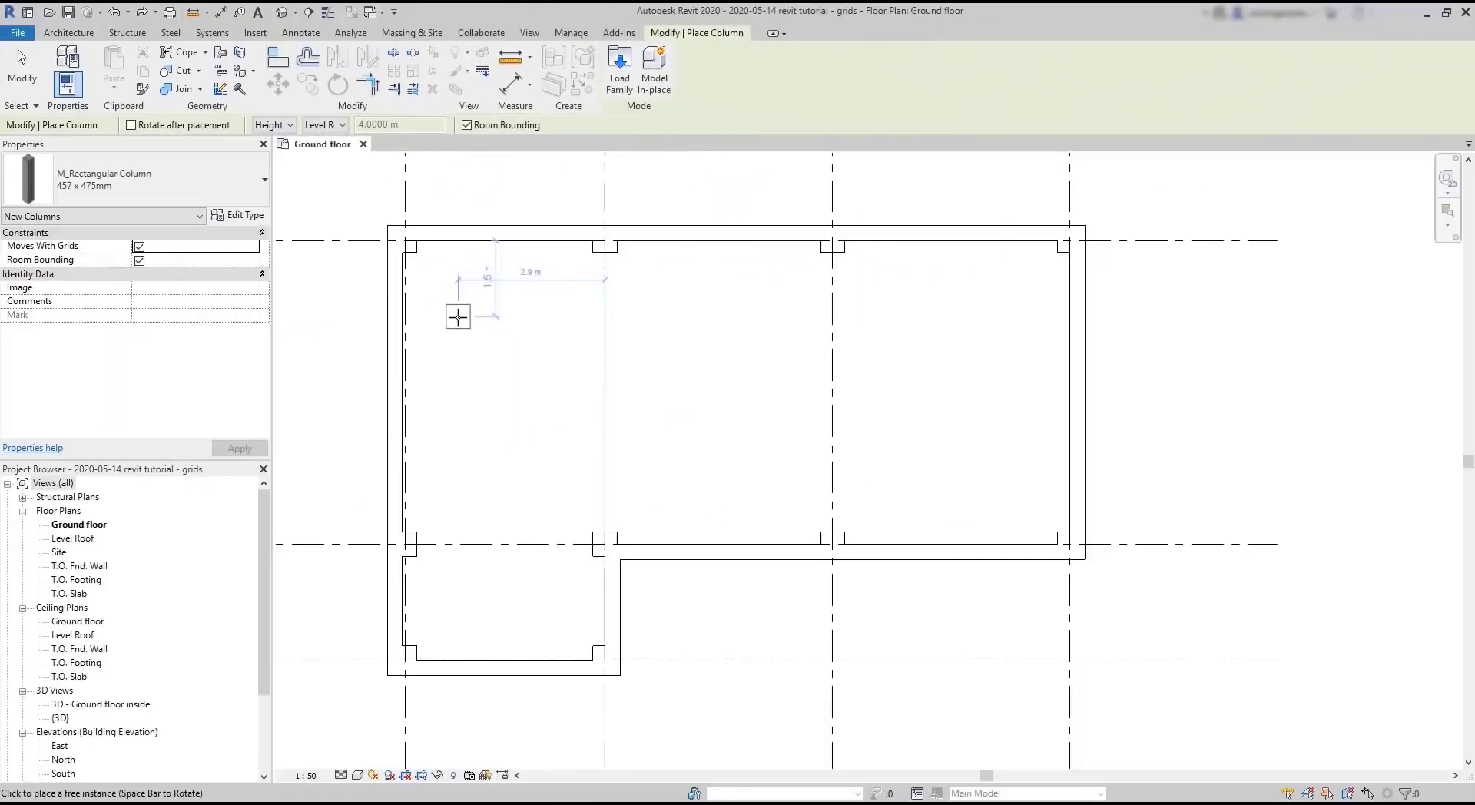
Review the column height options, then place a column on grid line 2 between A and B with rotation after placement at about 145°.
{"action": "left_click", "coordinate": [330, 126]}
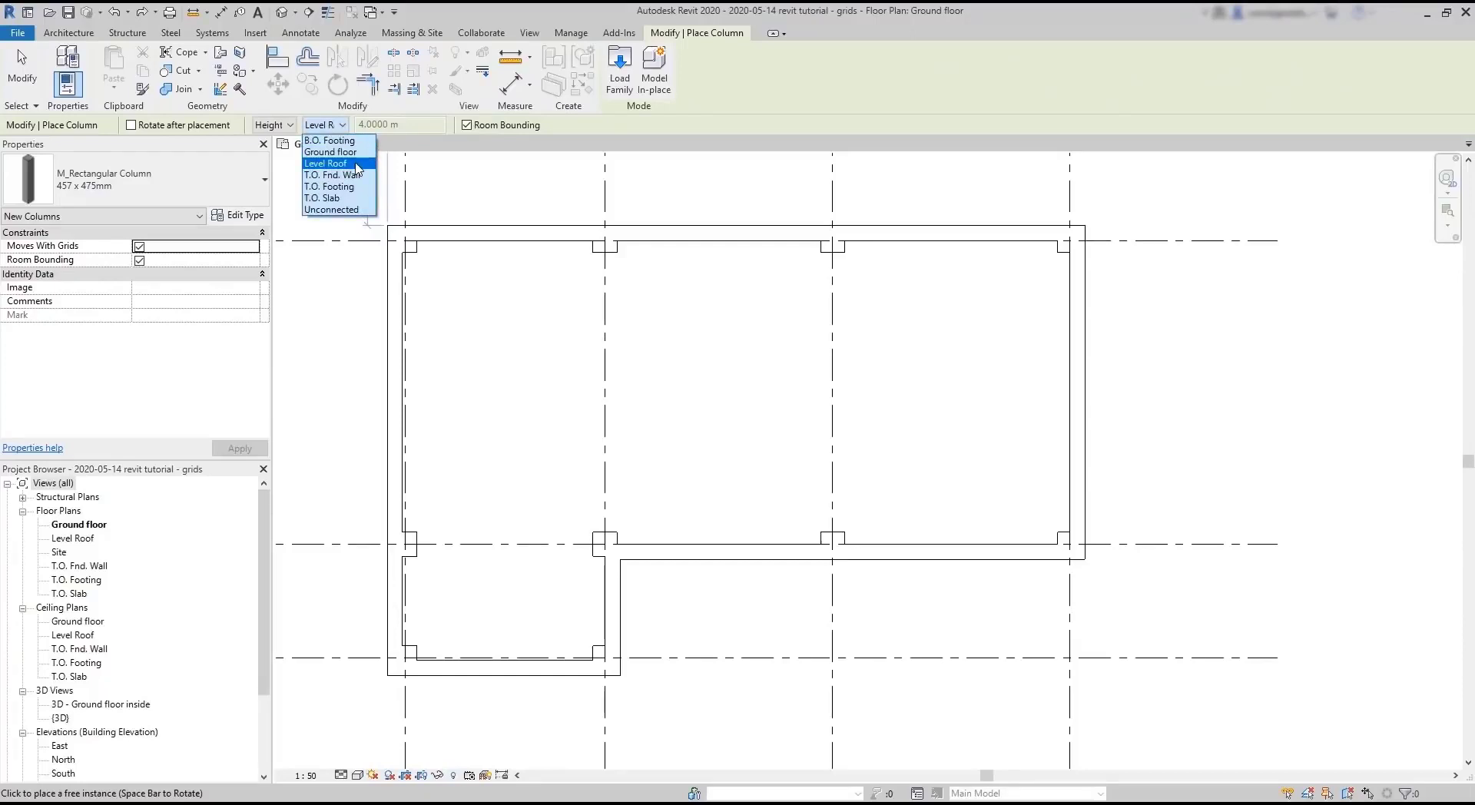
{"action": "left_click", "coordinate": [284, 129]}
{"action": "left_click", "coordinate": [289, 125]}
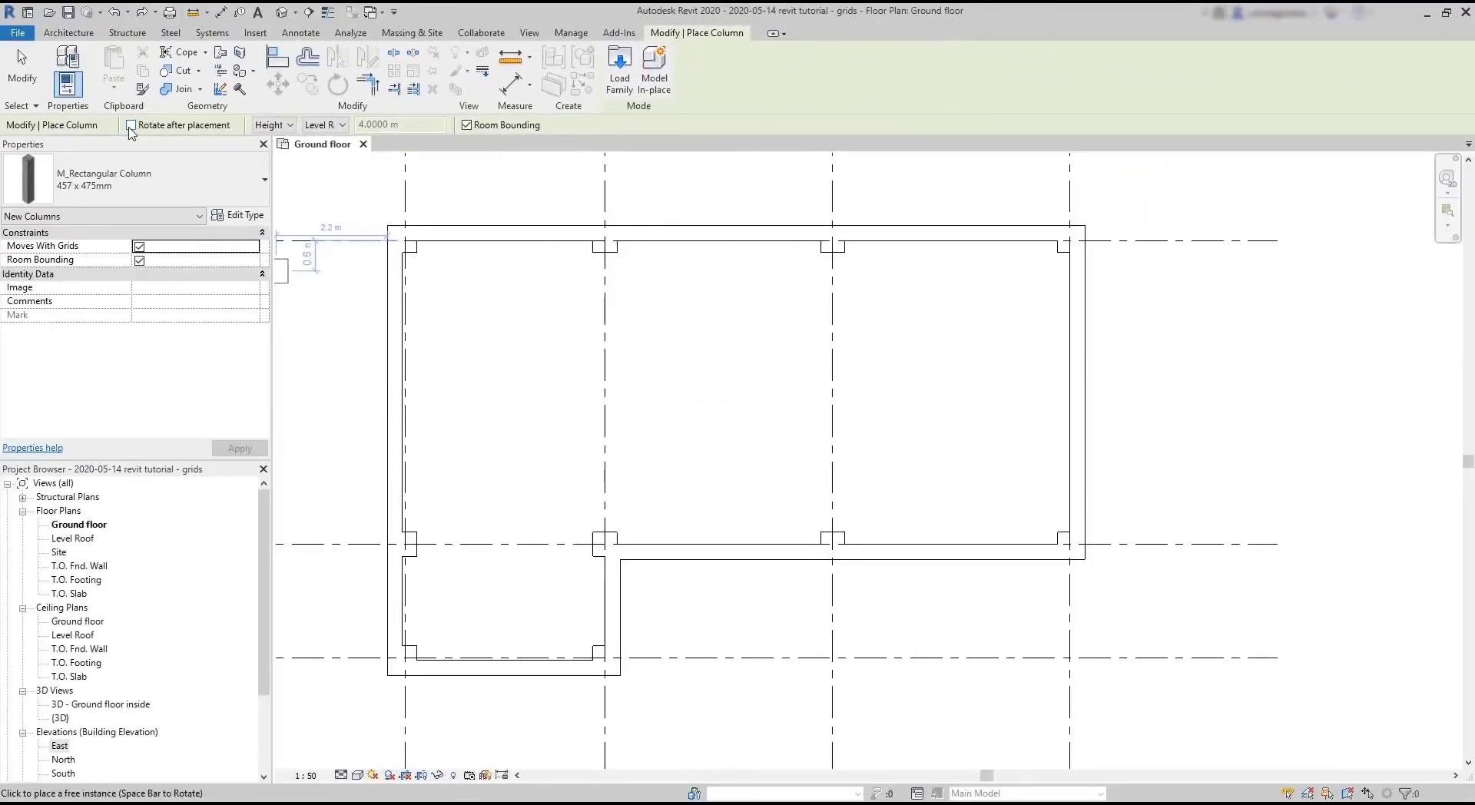
{"action": "left_click", "coordinate": [130, 126]}
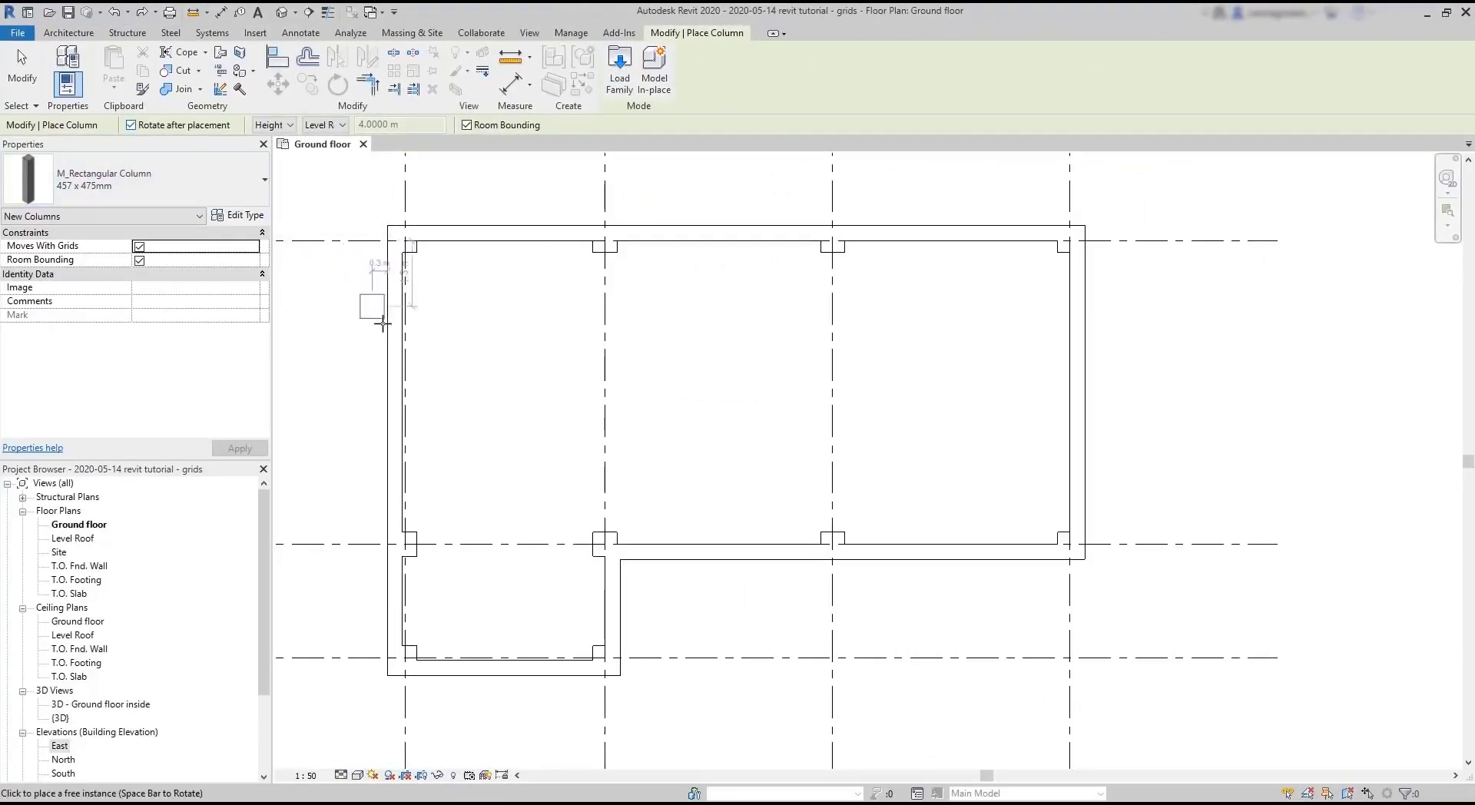
{"action": "left_click", "coordinate": [605, 392]}
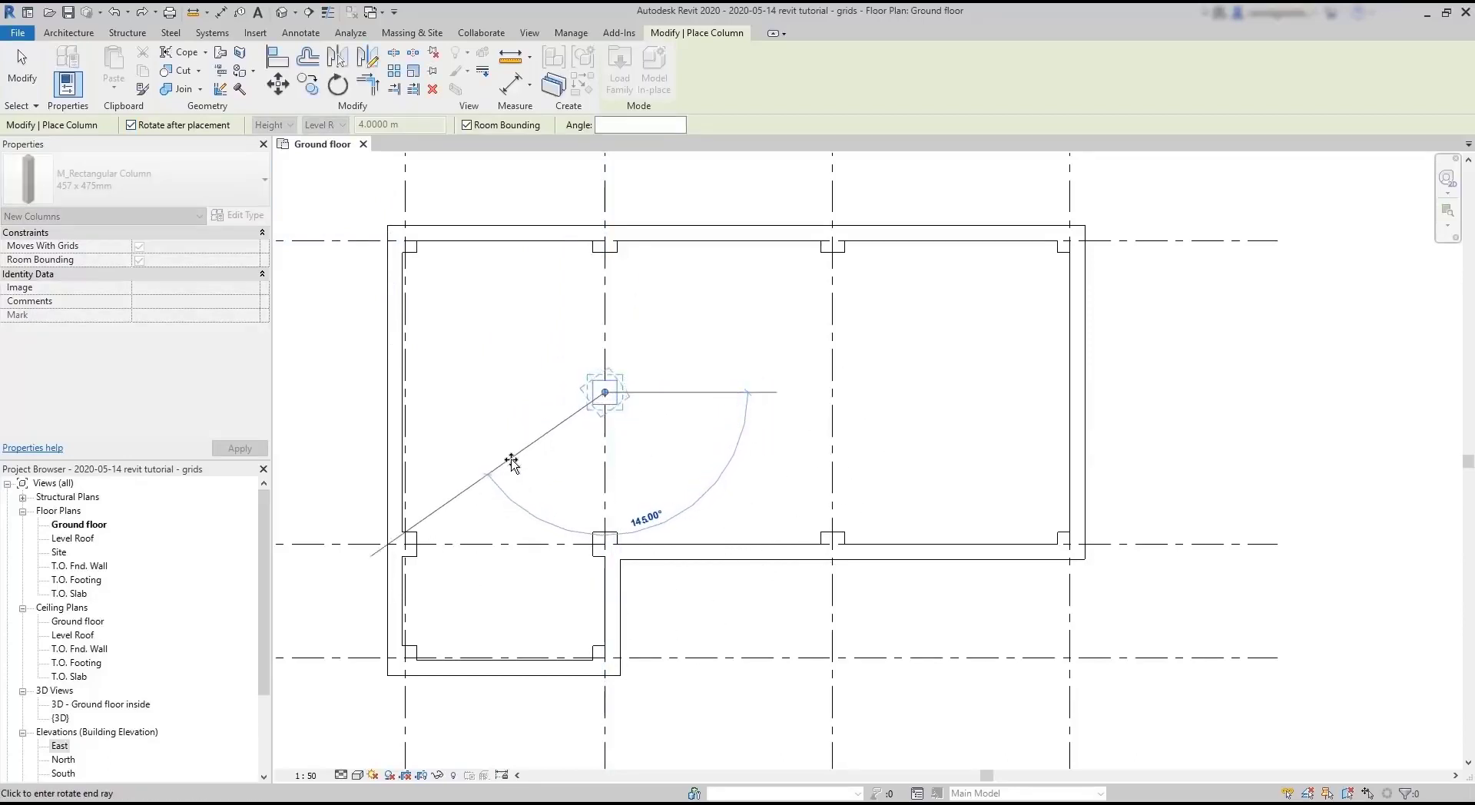
{"action": "left_click", "coordinate": [503, 464]}
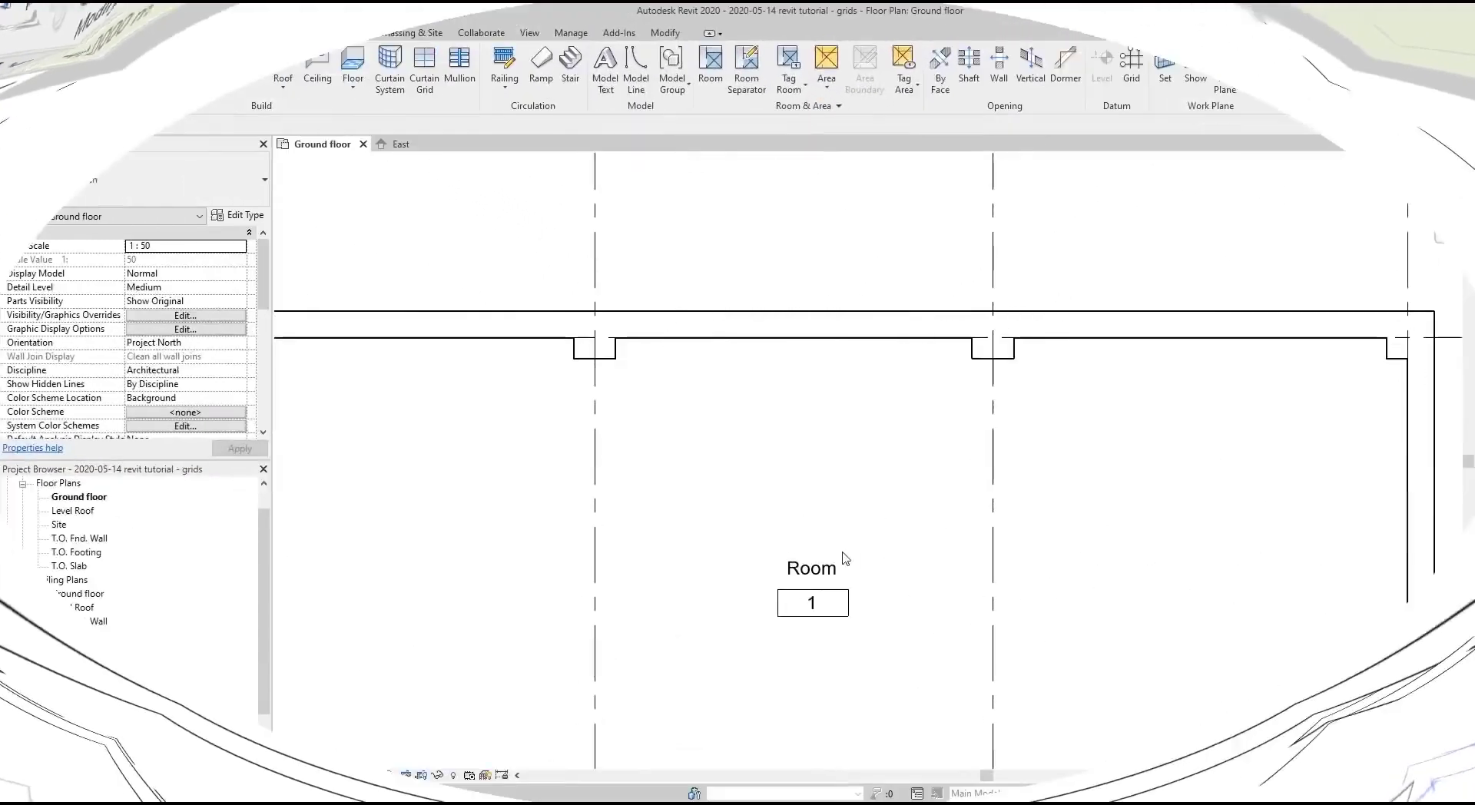
{"action": "left_click", "coordinate": [855, 564]}
{"action": "left_click", "coordinate": [892, 524]}
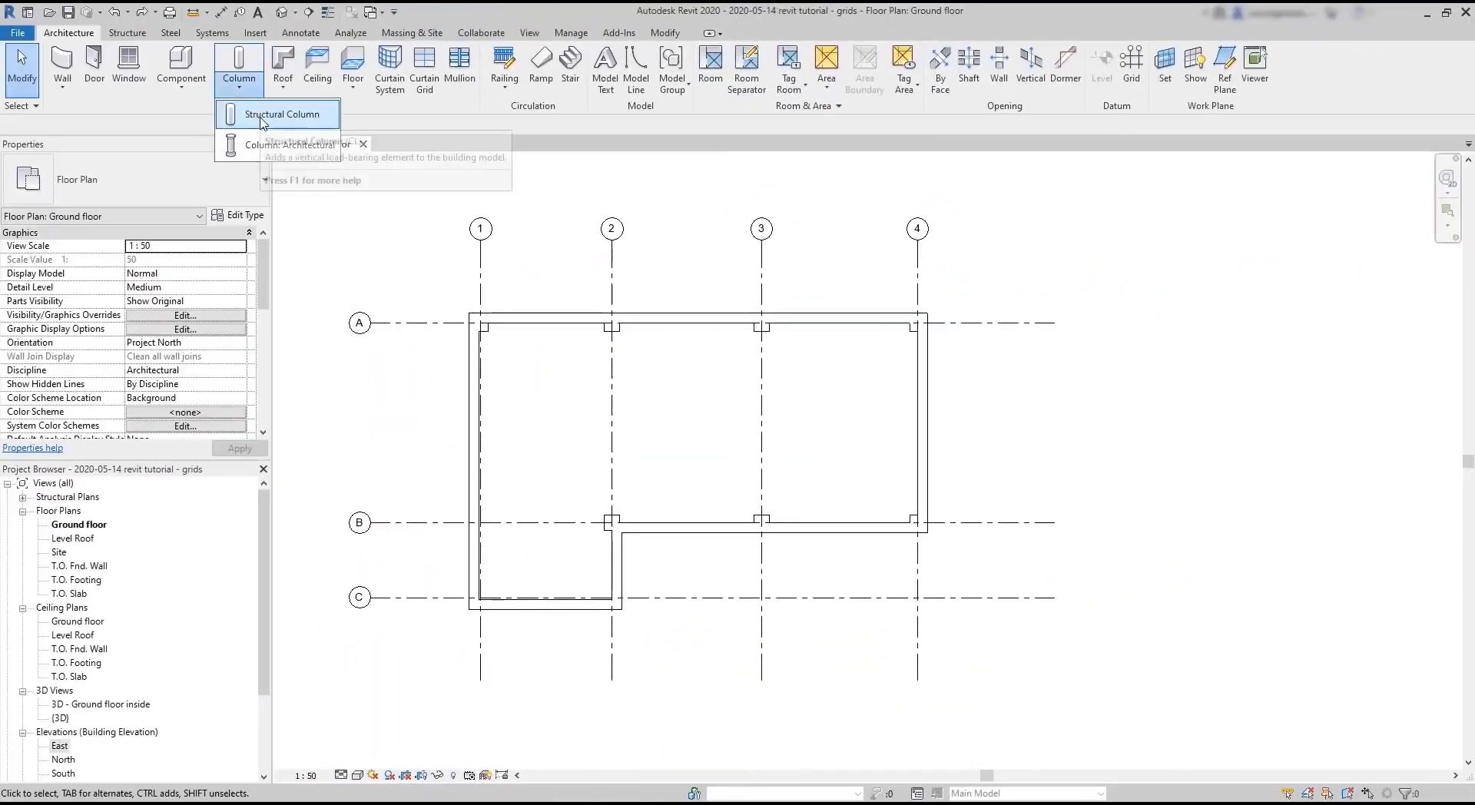
Place a UC305x305x97 structural column at the intersection of grid lines 1 and A, with its depth set to T.O. Fnd. Wall.
{"action": "left_click", "coordinate": [261, 121]}
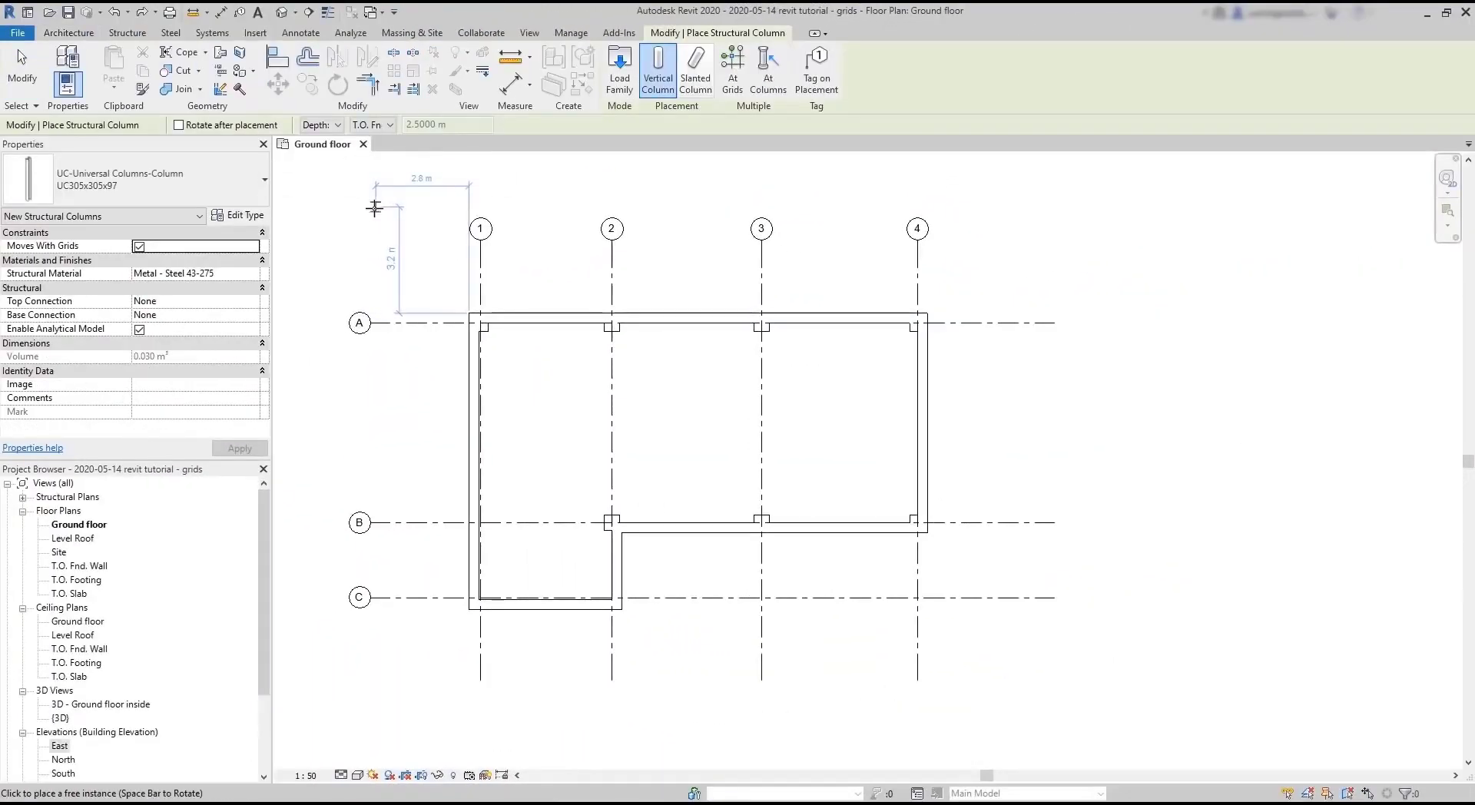
{"action": "left_click", "coordinate": [265, 181]}
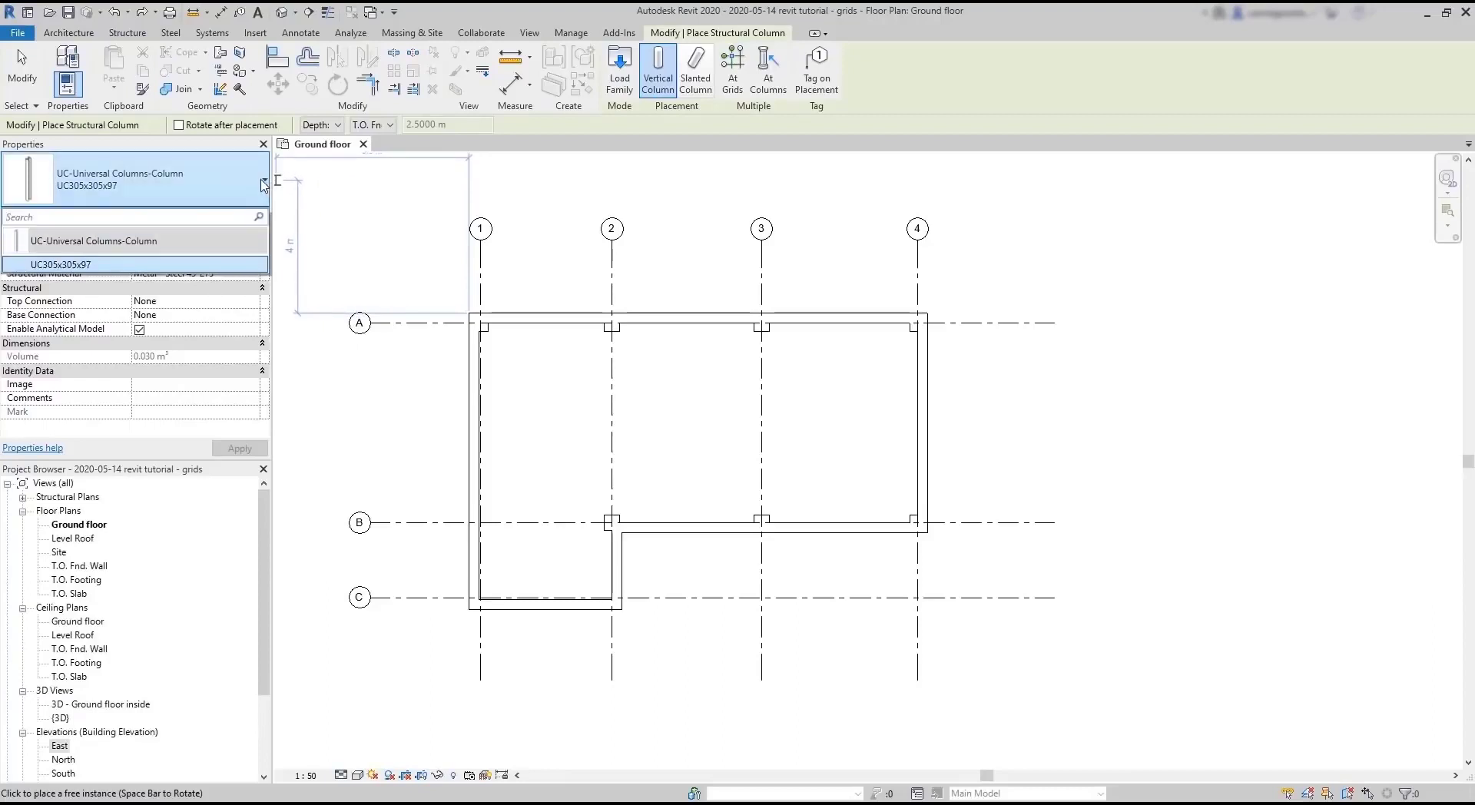
{"action": "left_click", "coordinate": [265, 181]}
{"action": "scroll", "coordinate": [439, 304], "scroll_direction": "up", "scroll_amount": 5}
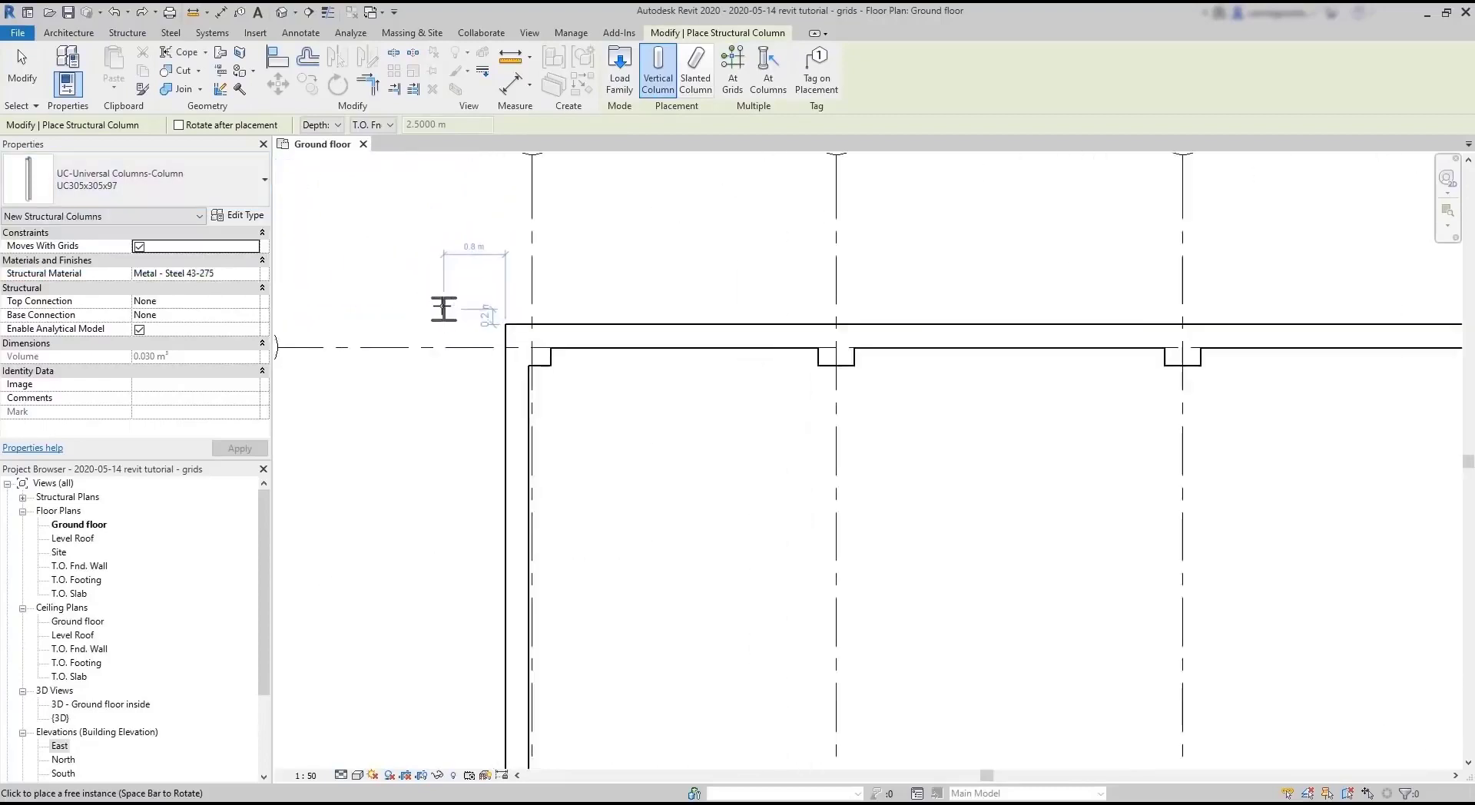
{"action": "left_click", "coordinate": [546, 354]}
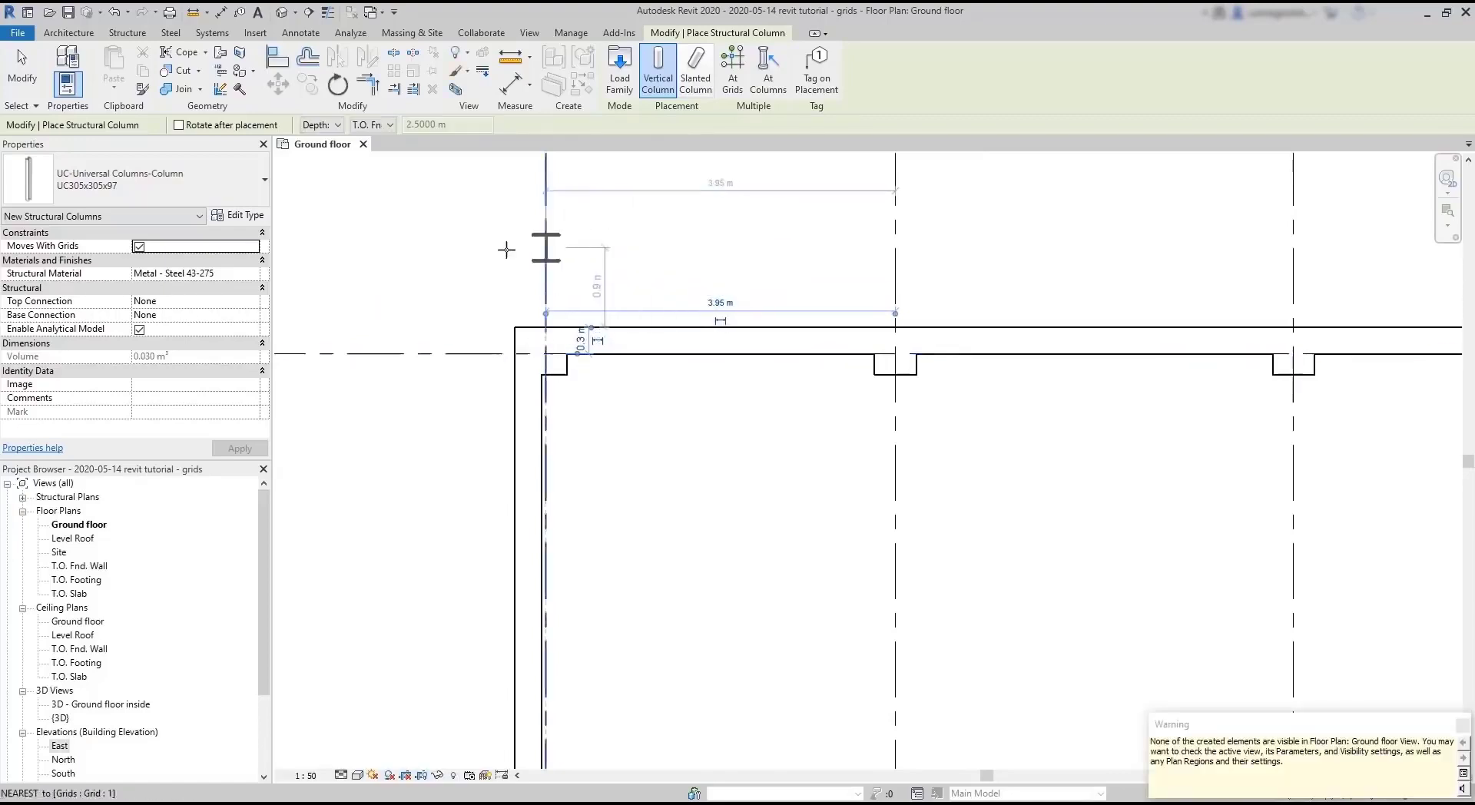
Review the depth and height options and examine the structural column's vertical extent at grid line A in the East elevation.
{"action": "left_click", "coordinate": [336, 125]}
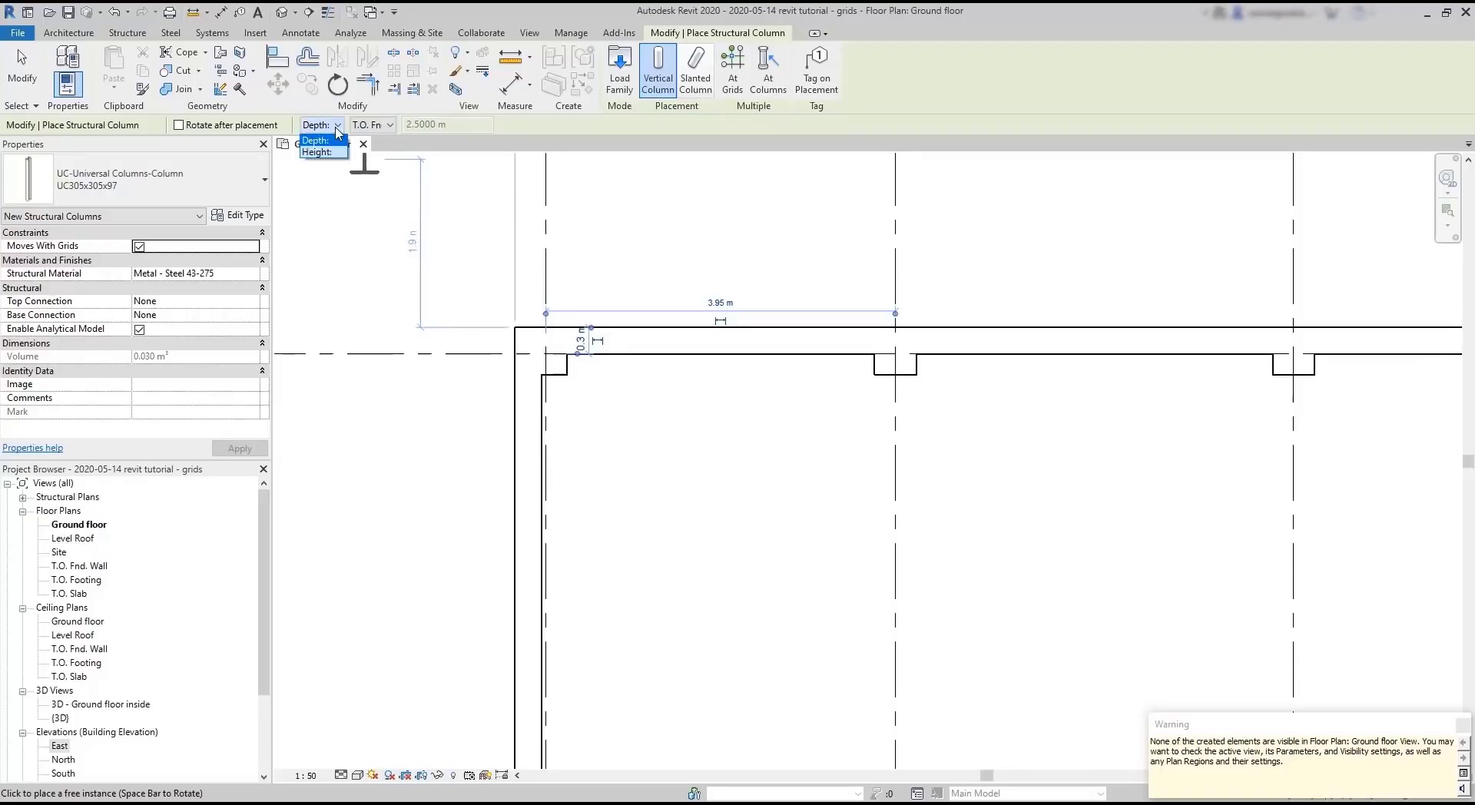
{"action": "left_click", "coordinate": [336, 132]}
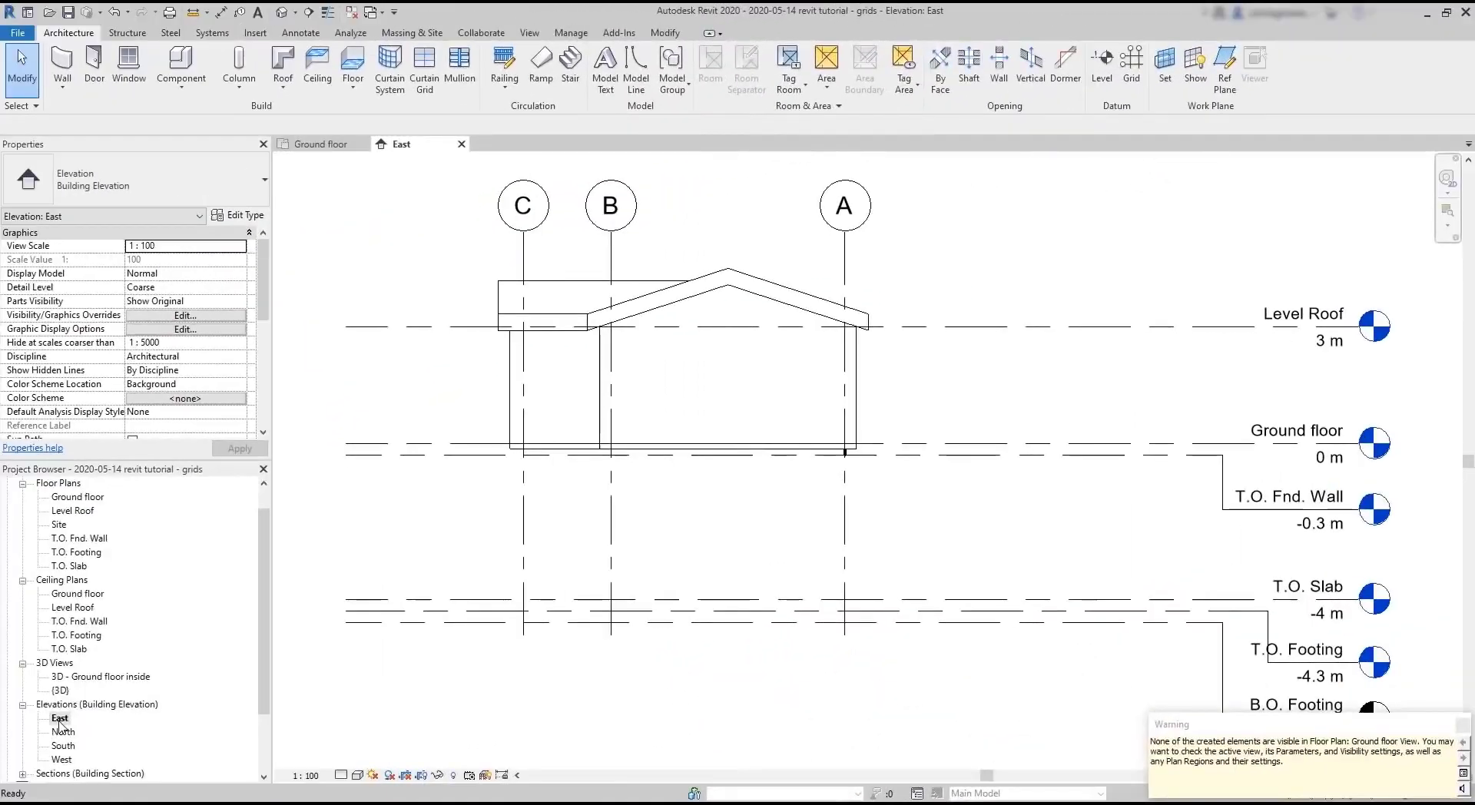
{"action": "scroll", "coordinate": [938, 454], "scroll_direction": "up", "scroll_amount": 5}
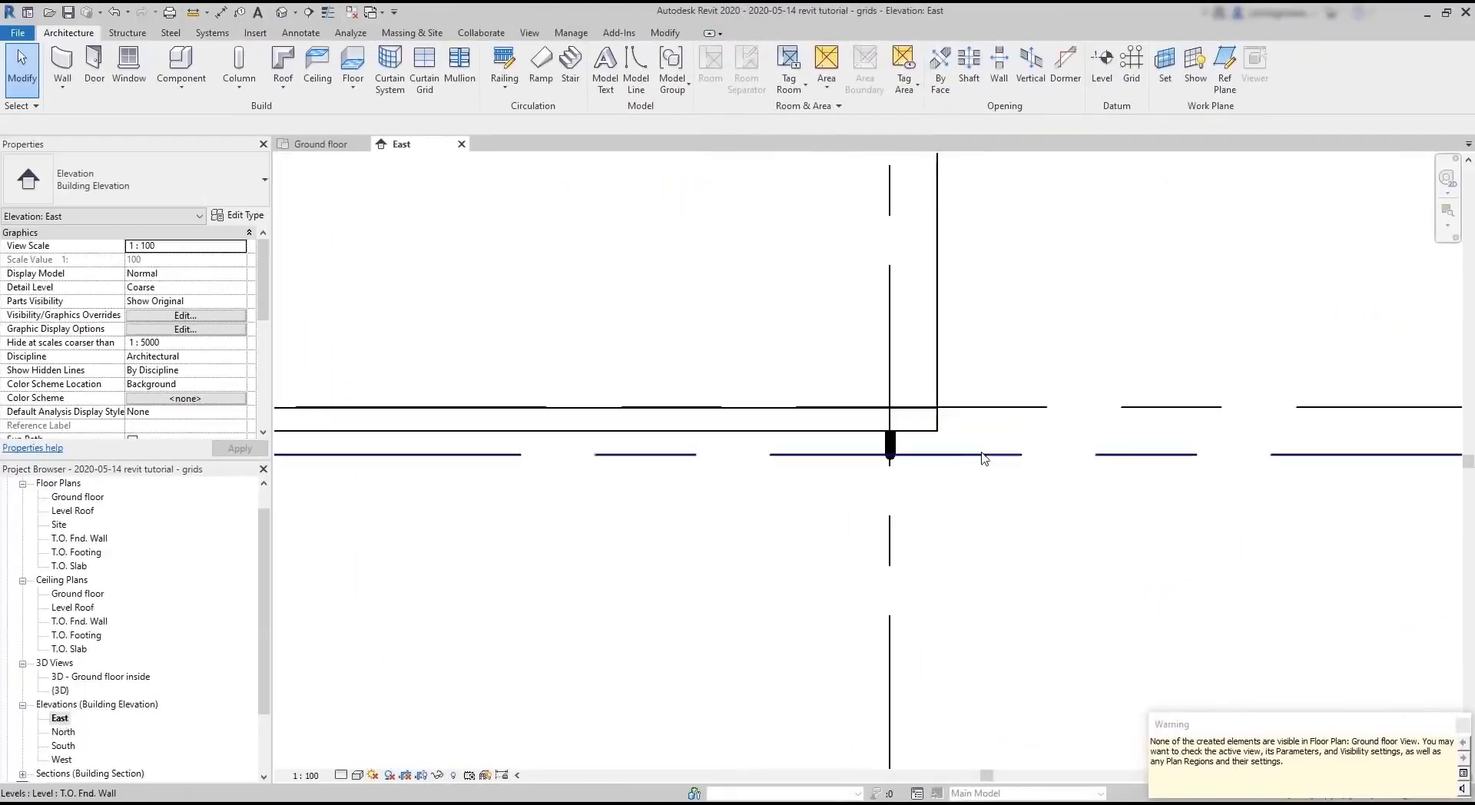
{"action": "scroll", "coordinate": [893, 450], "scroll_direction": "down", "scroll_amount": 2}
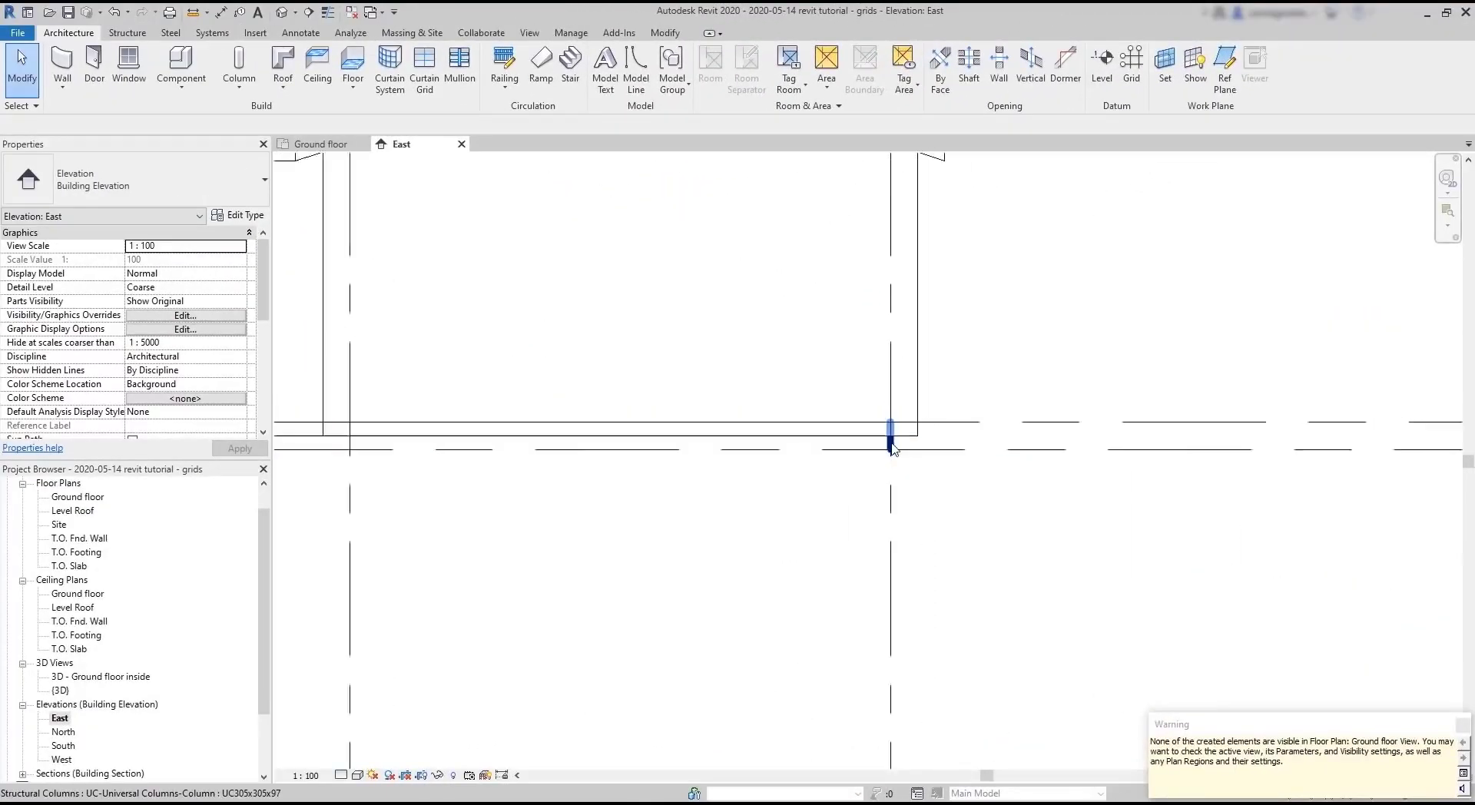
{"action": "scroll", "coordinate": [891, 448], "scroll_direction": "down", "scroll_amount": 2}
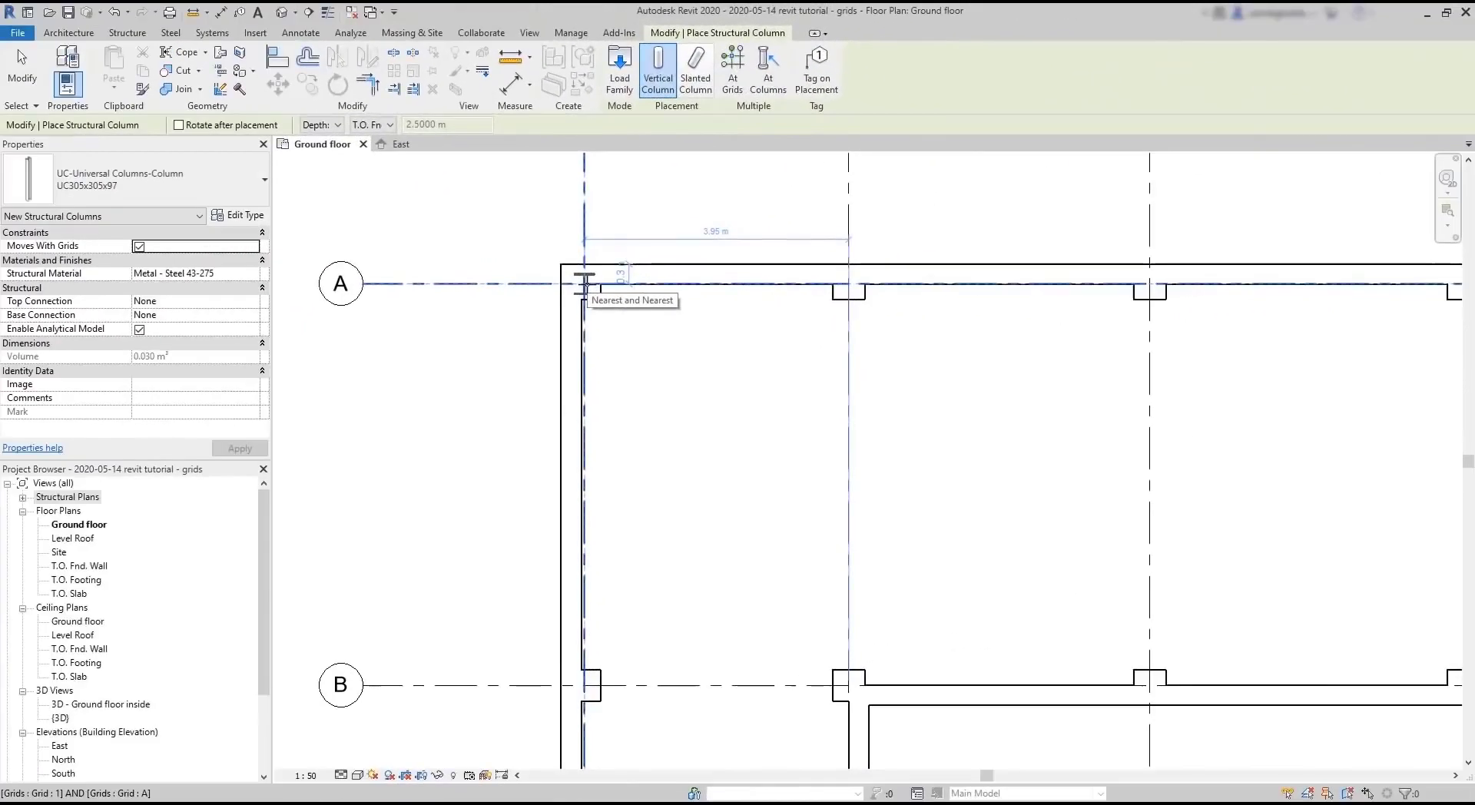
Place the structural column at grid intersection A1 again from the Ground floor plan and dismiss the visibility warning.
{"action": "left_click", "coordinate": [584, 284]}
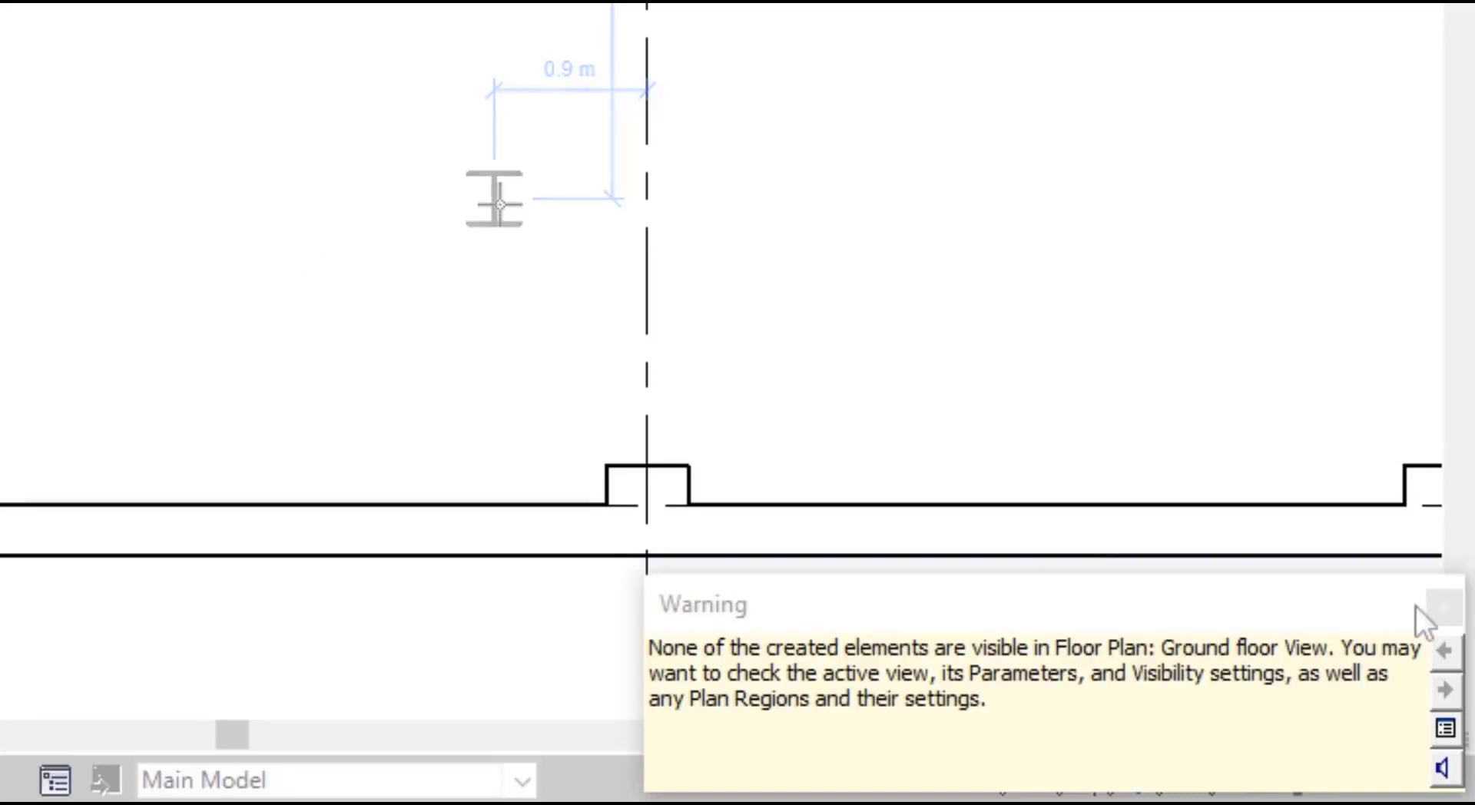
{"action": "left_click", "coordinate": [1444, 607]}
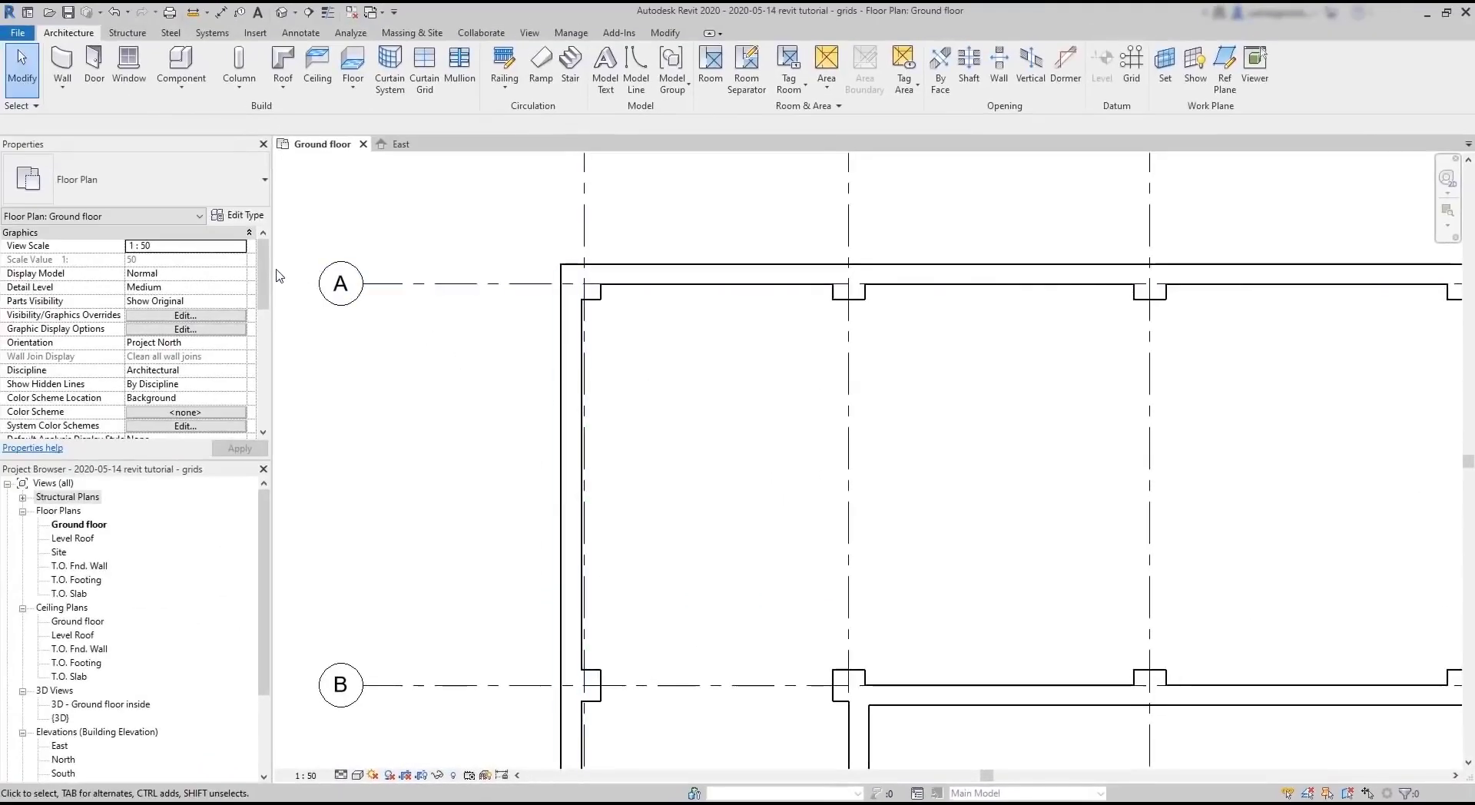
Set the Ground floor plan's underlay base level to T.O. Fnd. Wall and apply it.
{"action": "left_click_drag", "start_coordinate": [265, 263], "coordinate": [279, 330]}
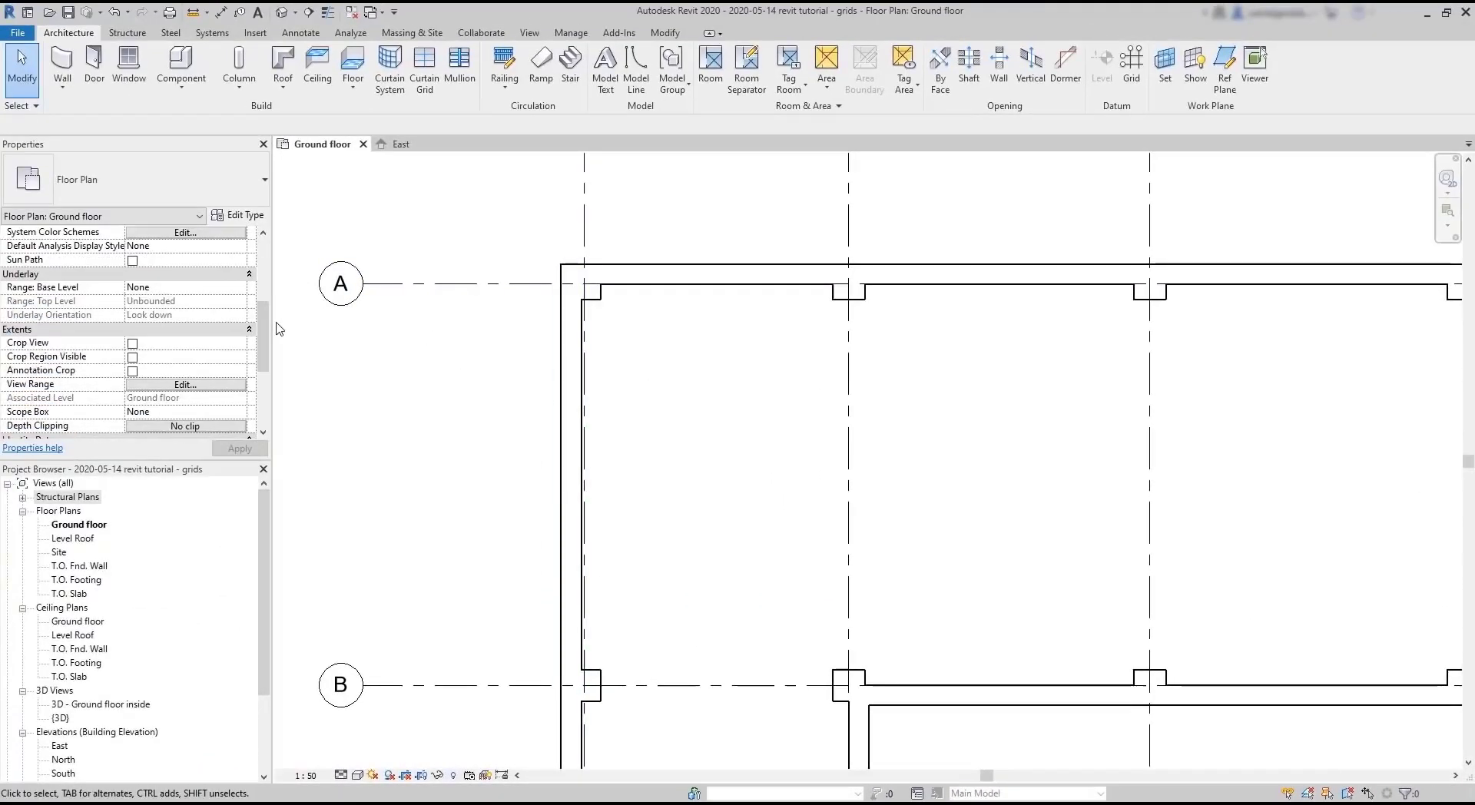
{"action": "left_click", "coordinate": [243, 290]}
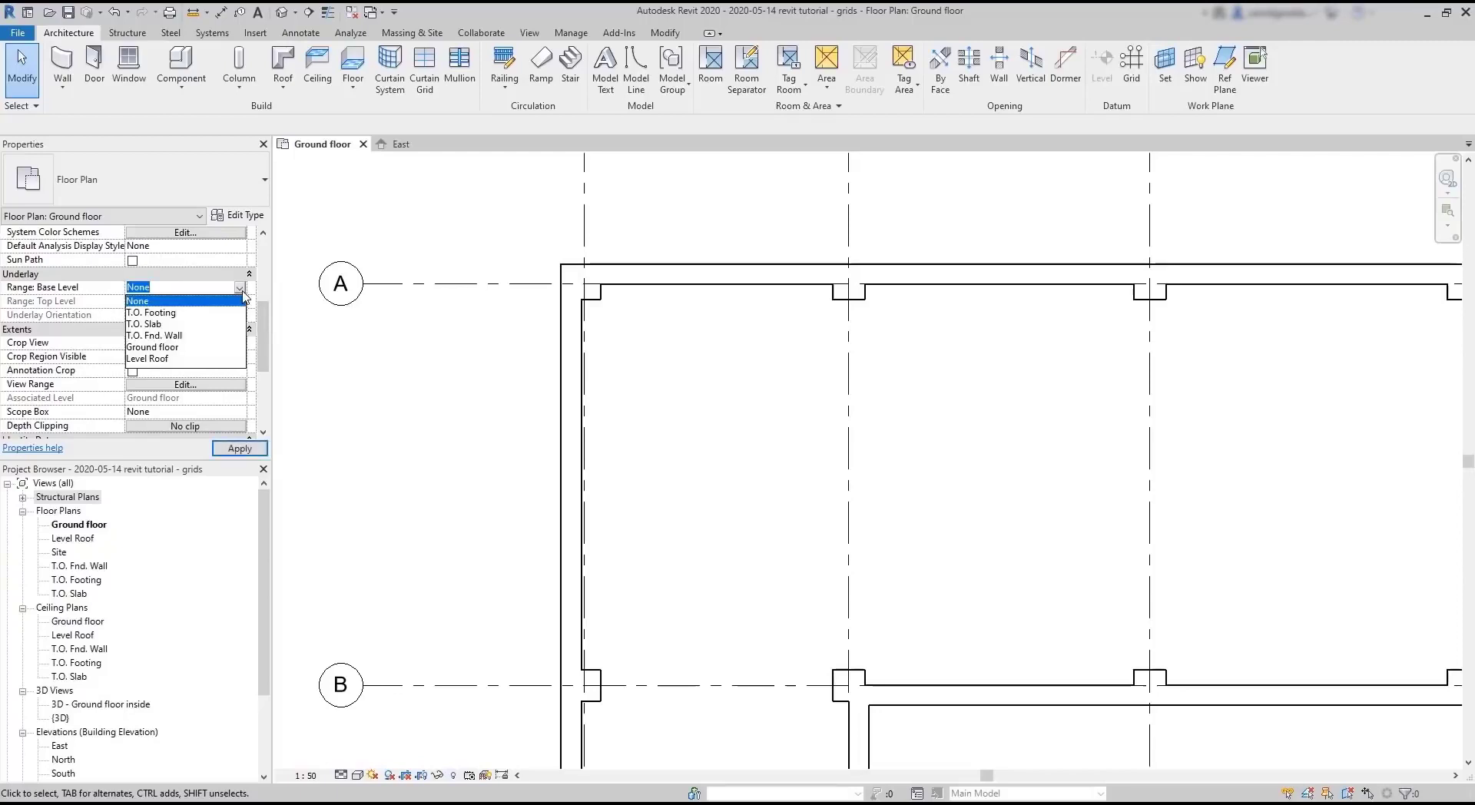
{"action": "left_click", "coordinate": [171, 335]}
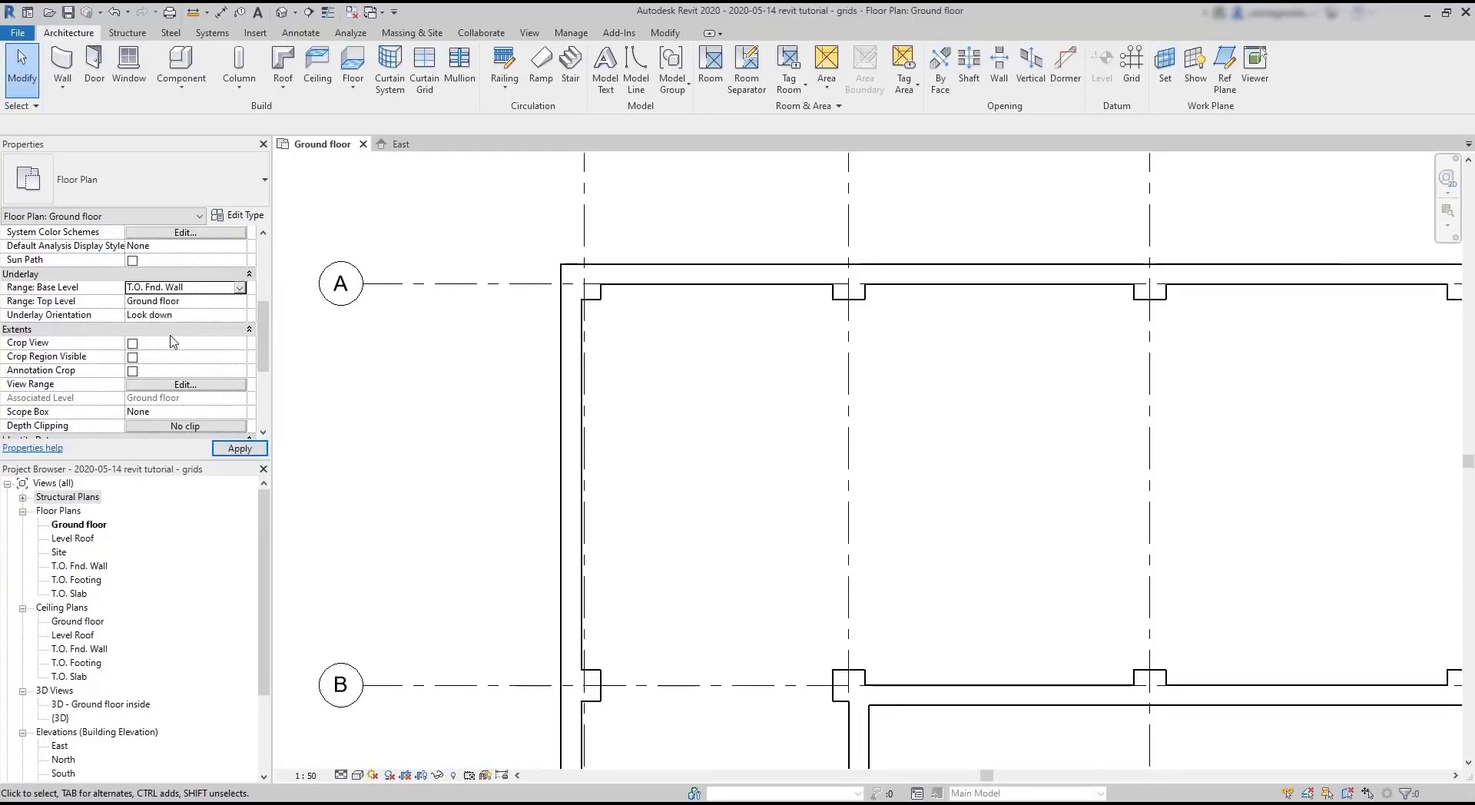
{"action": "left_click", "coordinate": [233, 450]}
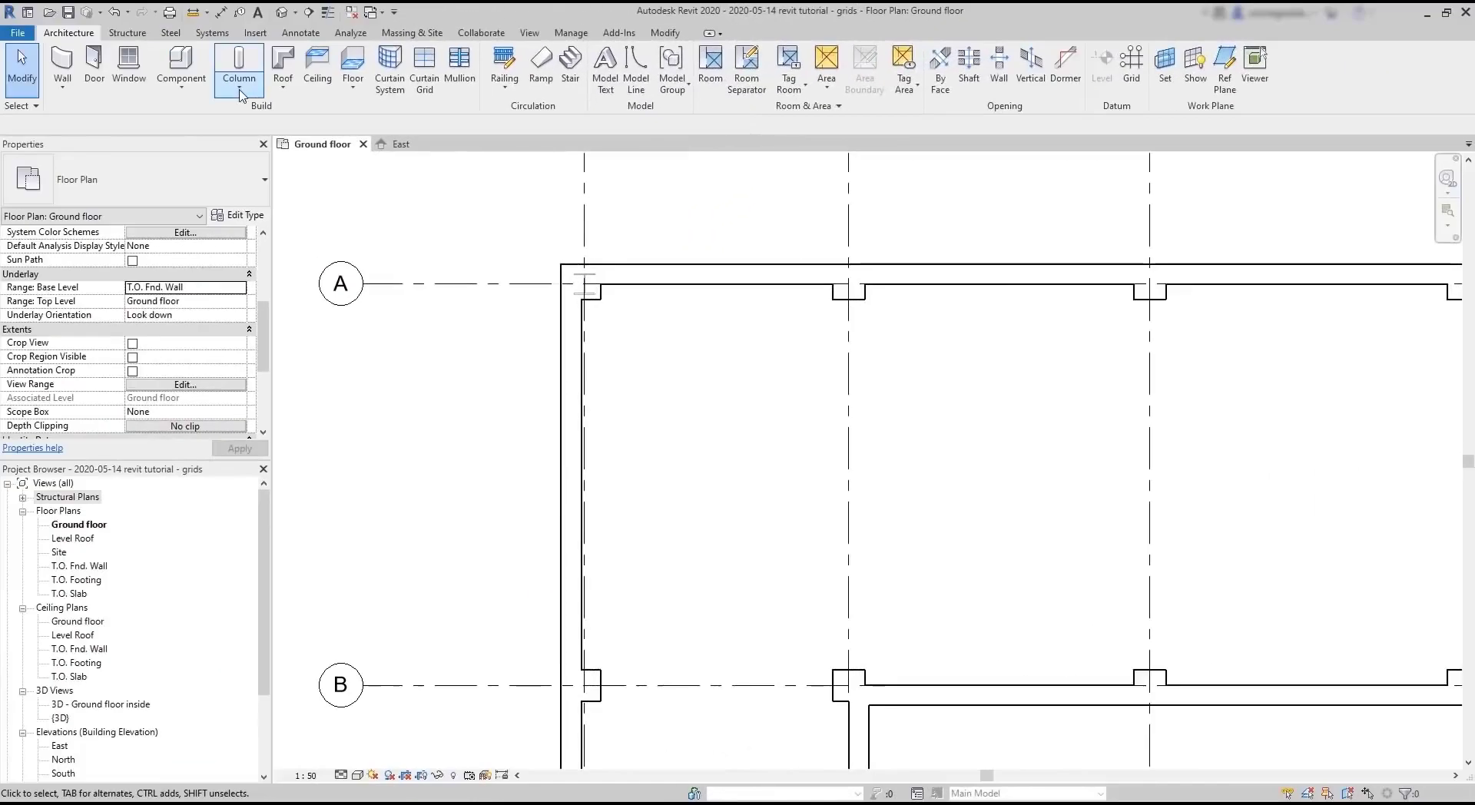
Place UC305x305x97 structural columns inside all the architectural columns of the Ground floor plan using At Architectural Columns, and finish the placement.
{"action": "left_click", "coordinate": [369, 132]}
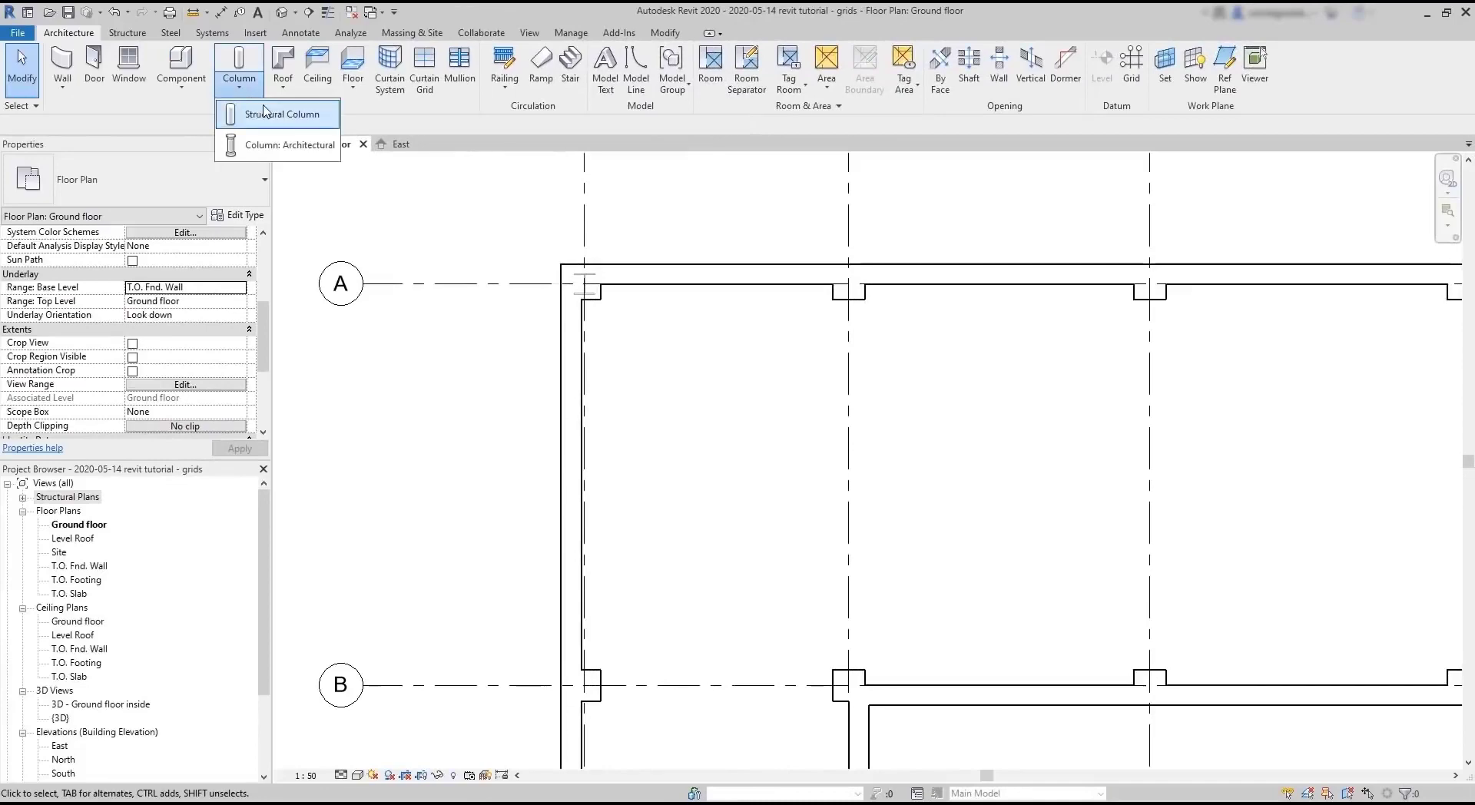
{"action": "left_click", "coordinate": [263, 113]}
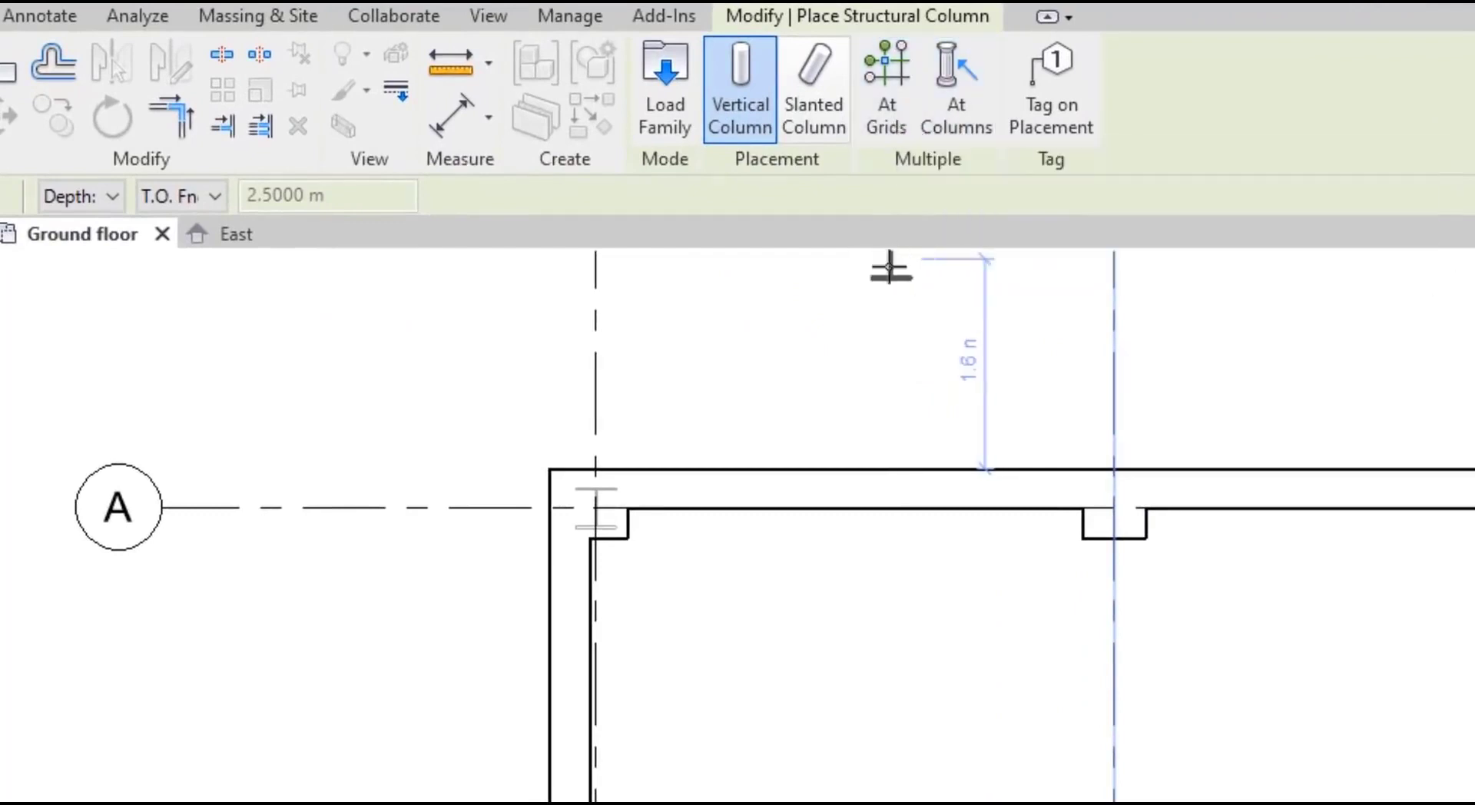
{"action": "scroll", "coordinate": [853, 333], "scroll_direction": "down", "scroll_amount": 3}
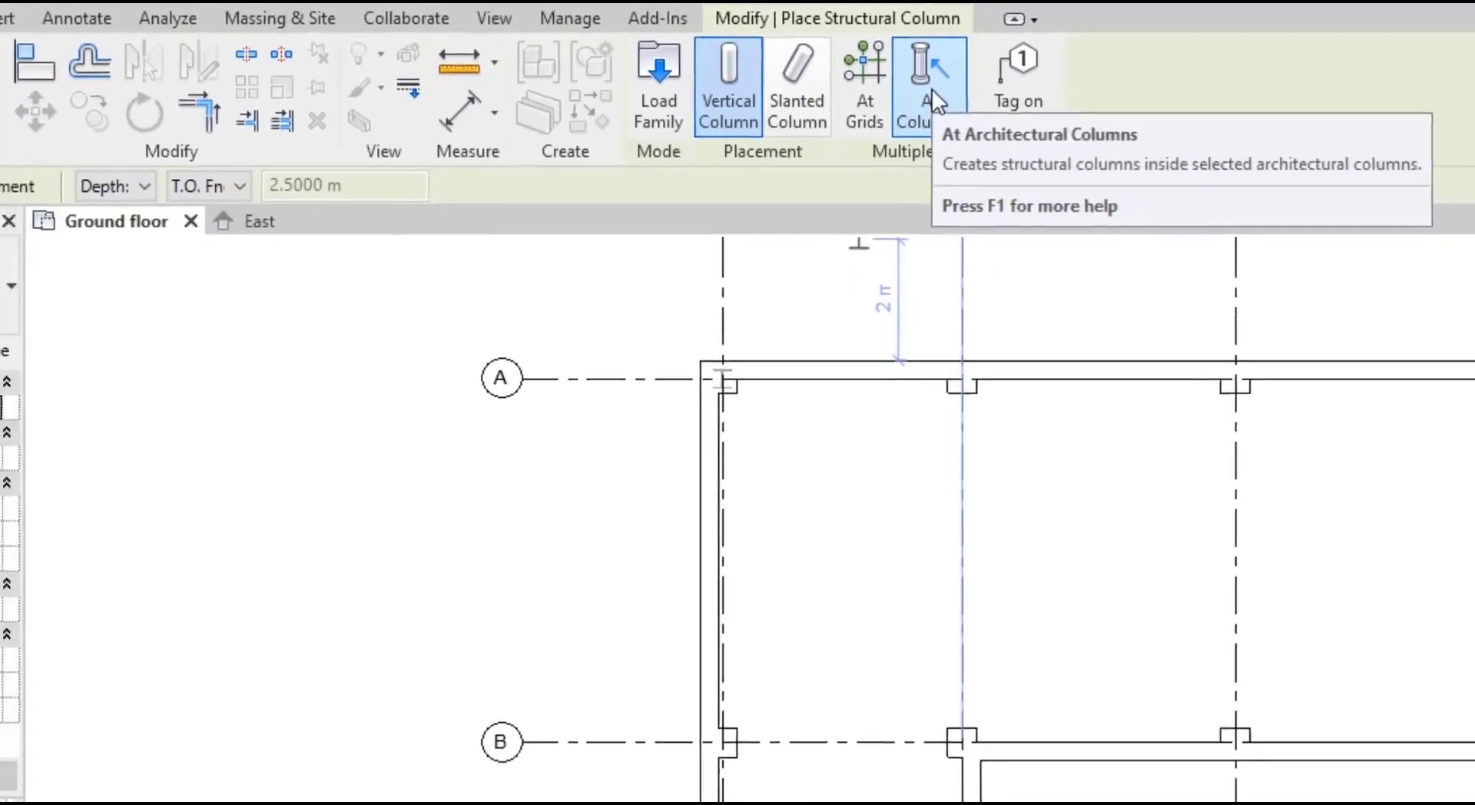
{"action": "left_click", "coordinate": [958, 93]}
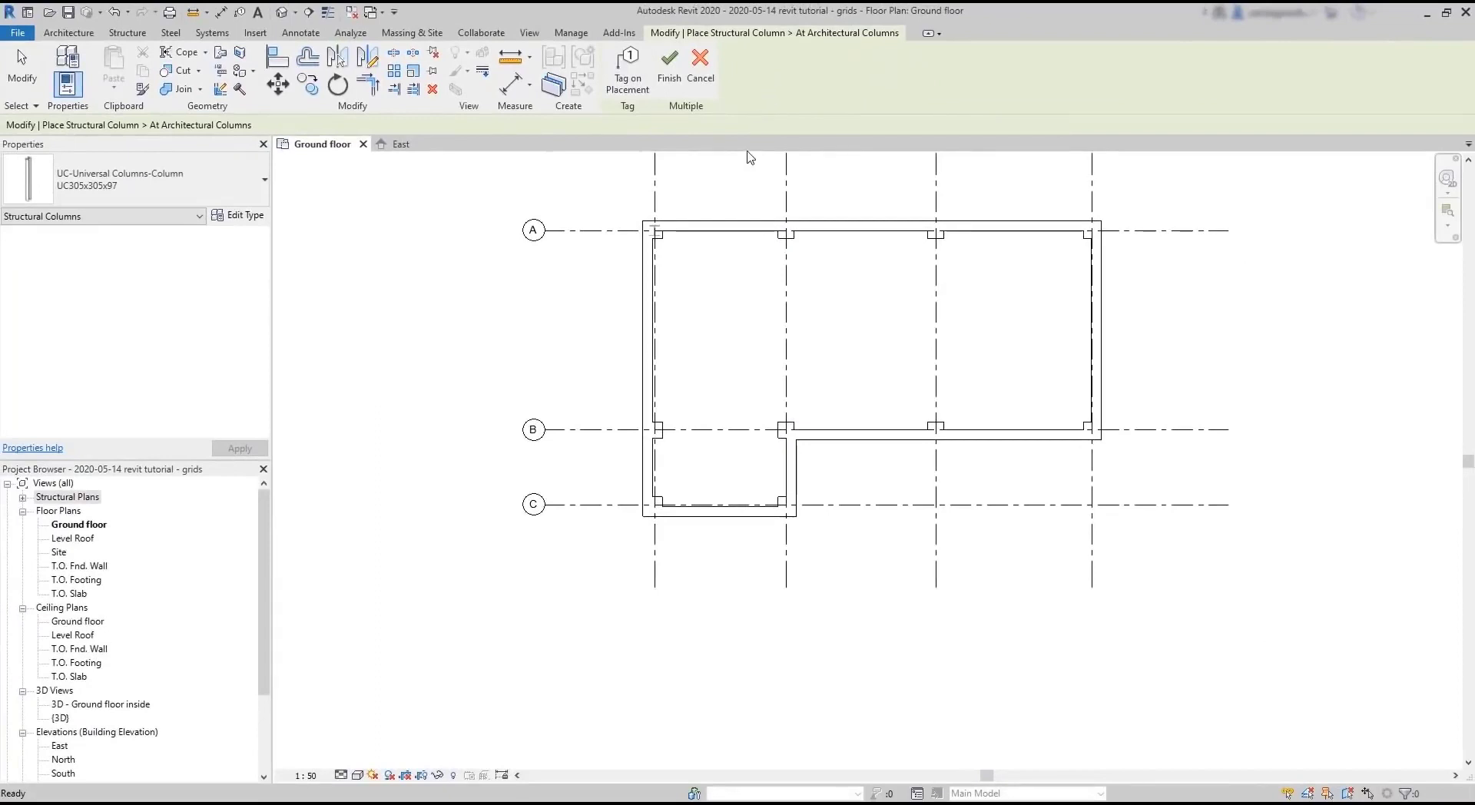
{"action": "left_click", "coordinate": [792, 229]}
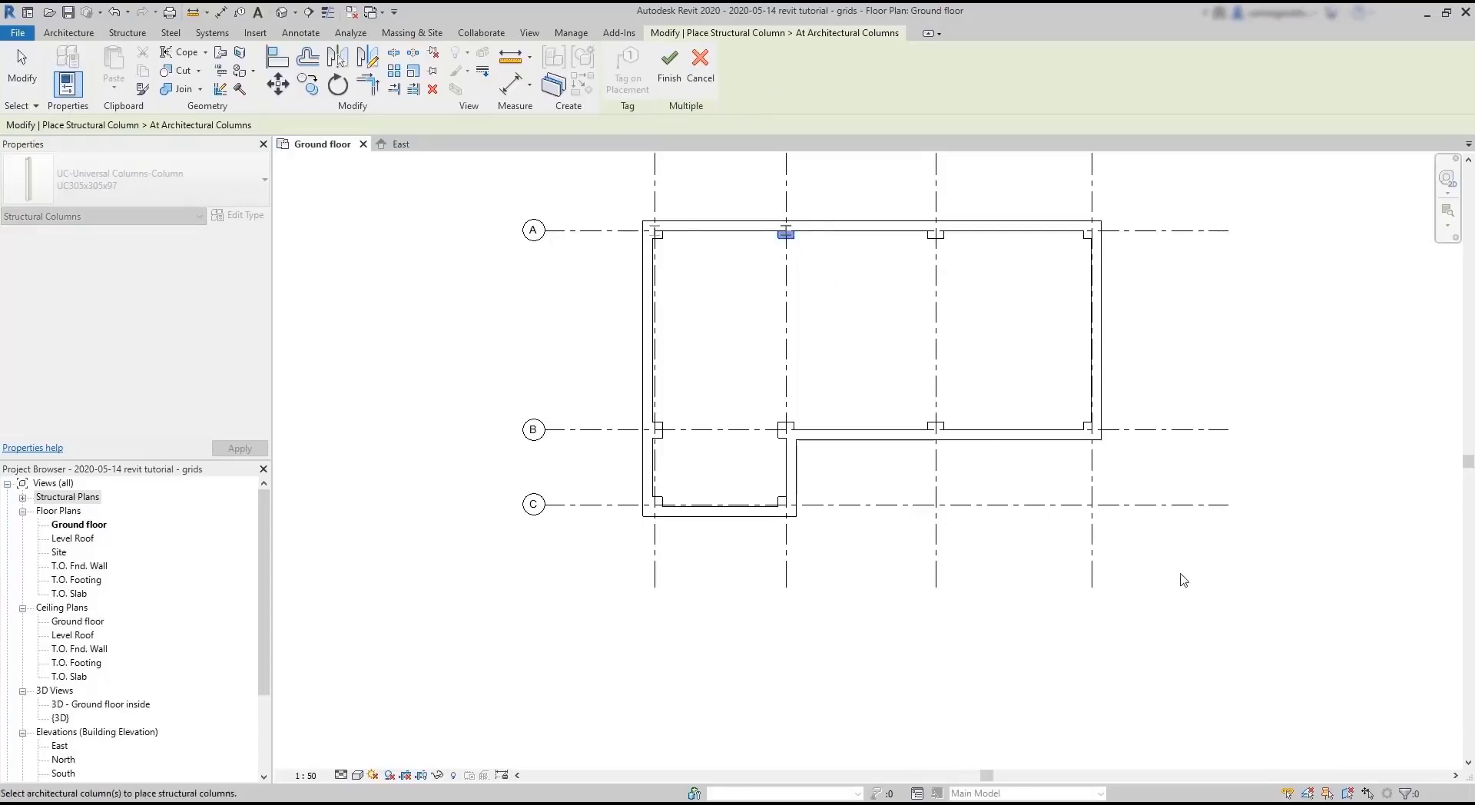
{"action": "left_click_drag", "start_coordinate": [1219, 584], "coordinate": [593, 185]}
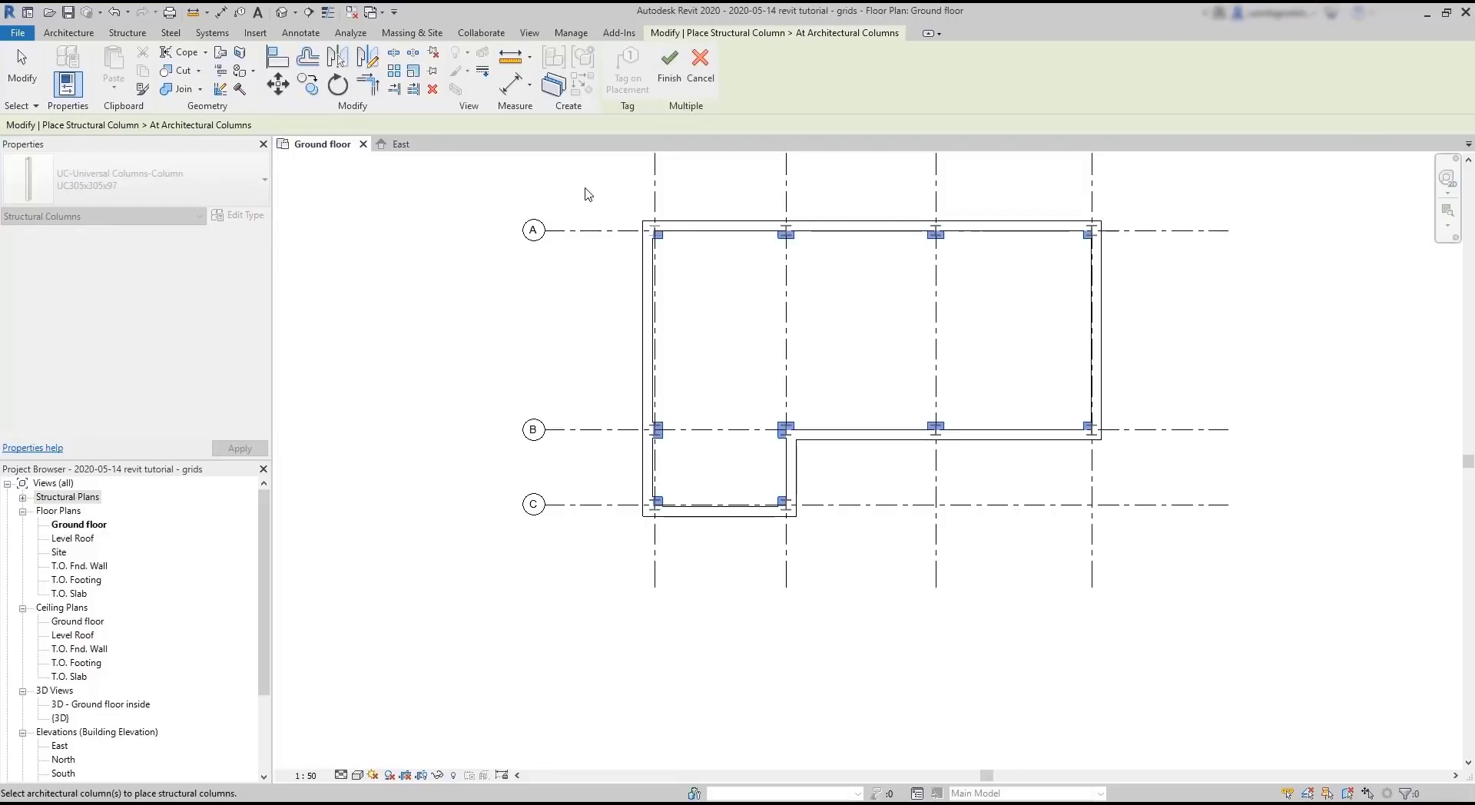
{"action": "left_click", "coordinate": [677, 74]}
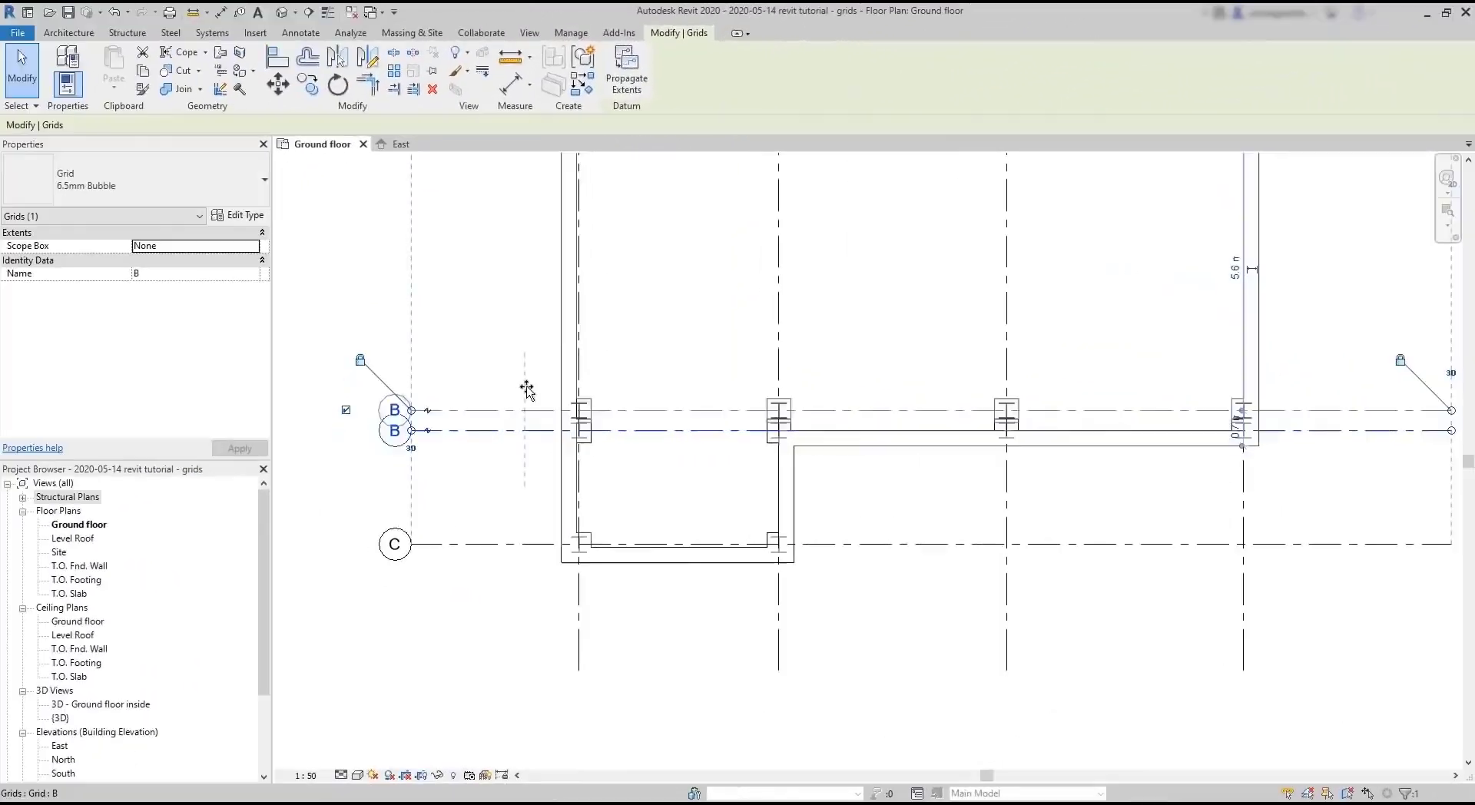
Try moving grid line B about 2.5 m toward grid line A to test whether the columns follow, and undo the move.
{"action": "left_click_drag", "start_coordinate": [527, 386], "coordinate": [527, 303], "text": "ctrl"}
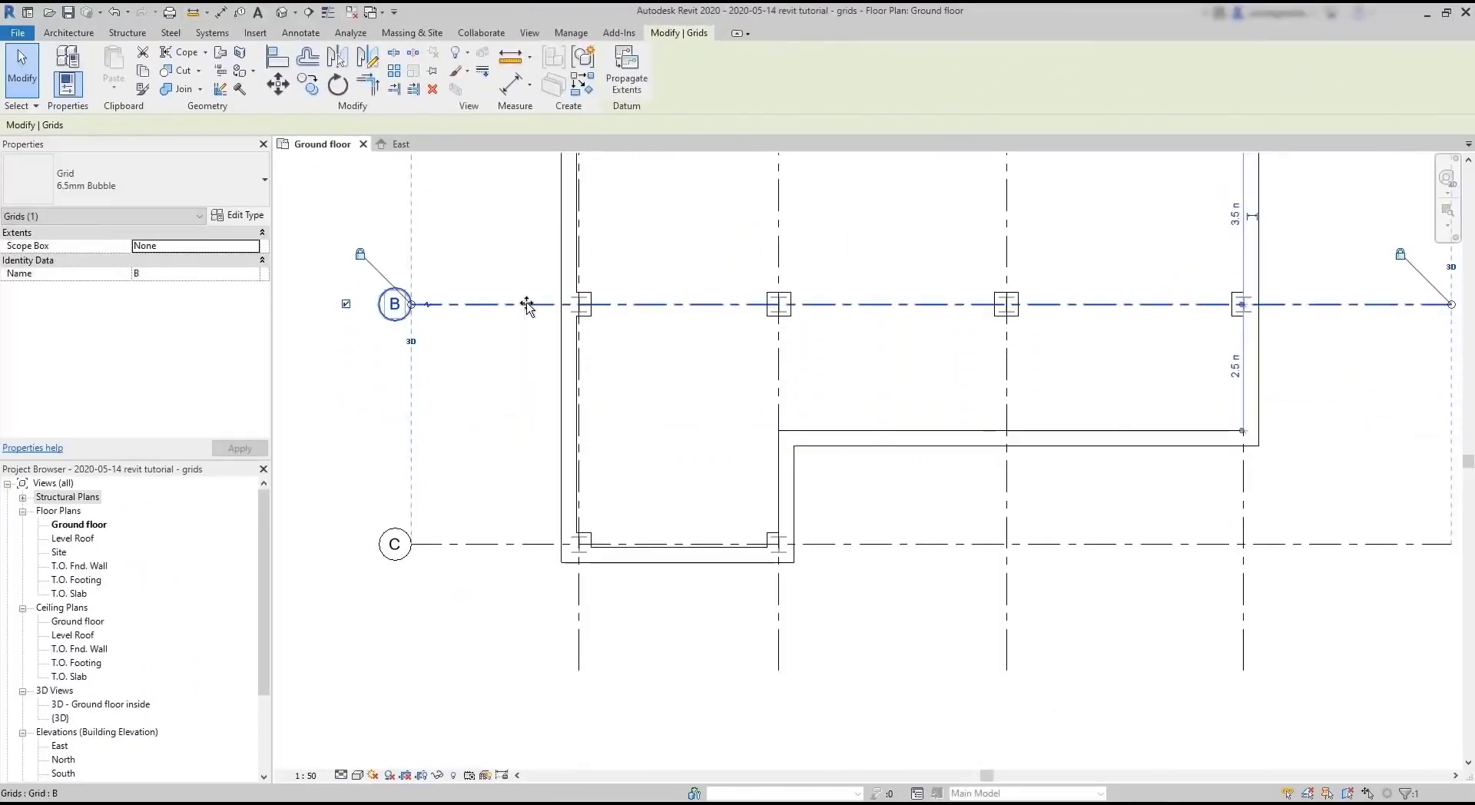
{"action": "key", "text": "Escape"}
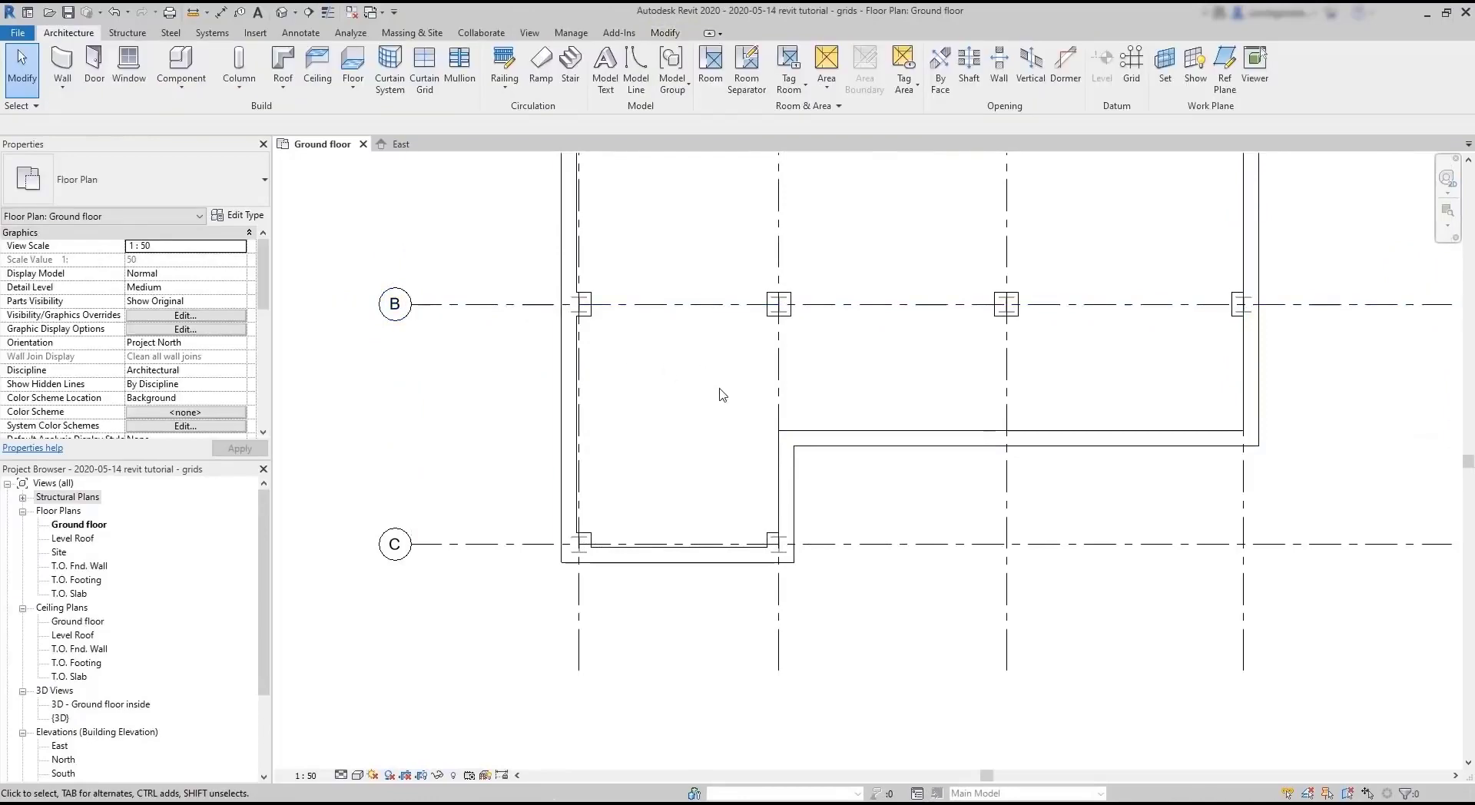
{"action": "key", "text": "ctrl+z"}
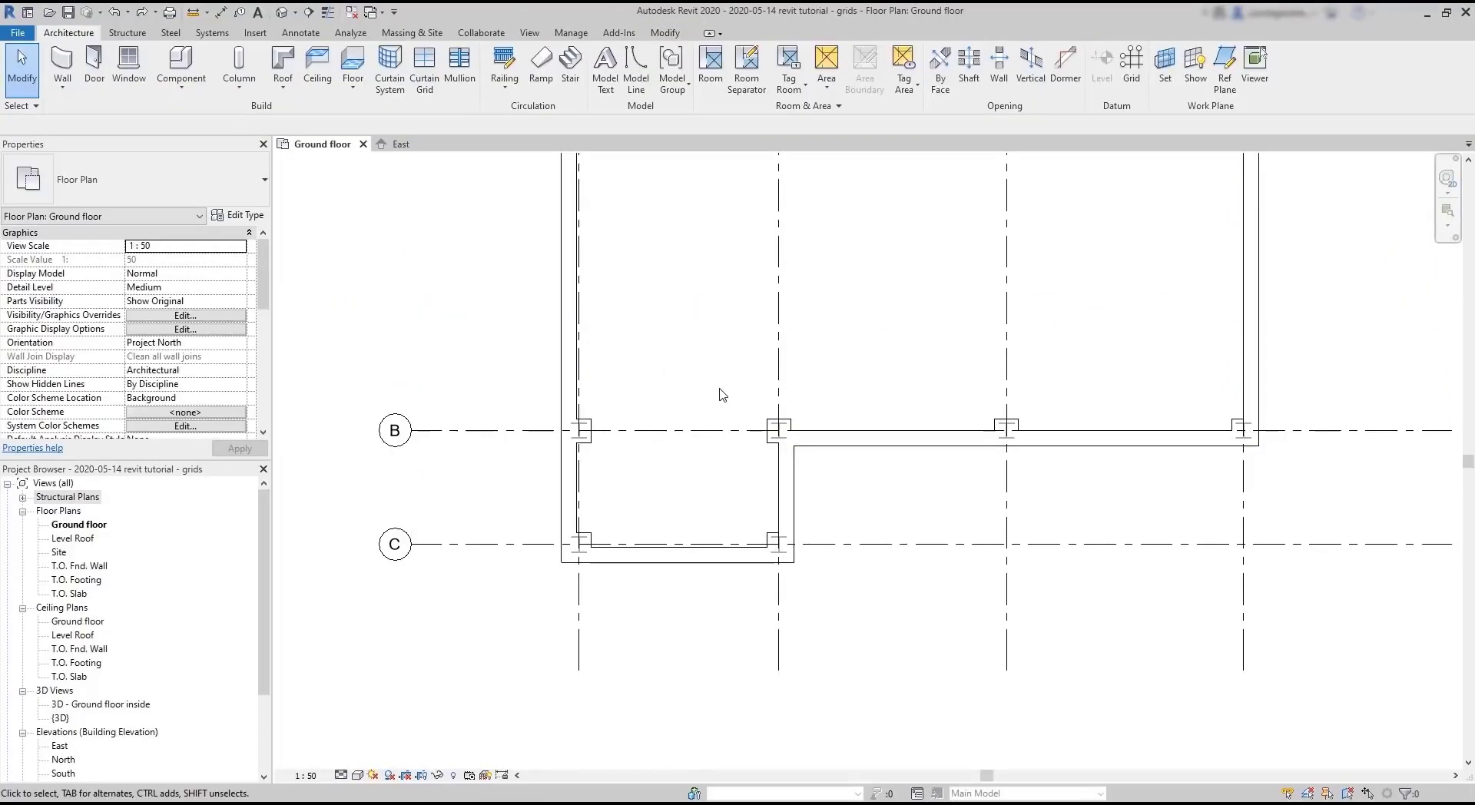
{"action": "scroll", "coordinate": [723, 395], "scroll_direction": "down", "scroll_amount": 2}
{"action": "middle_click_drag", "start_coordinate": [799, 349], "coordinate": [805, 435]}
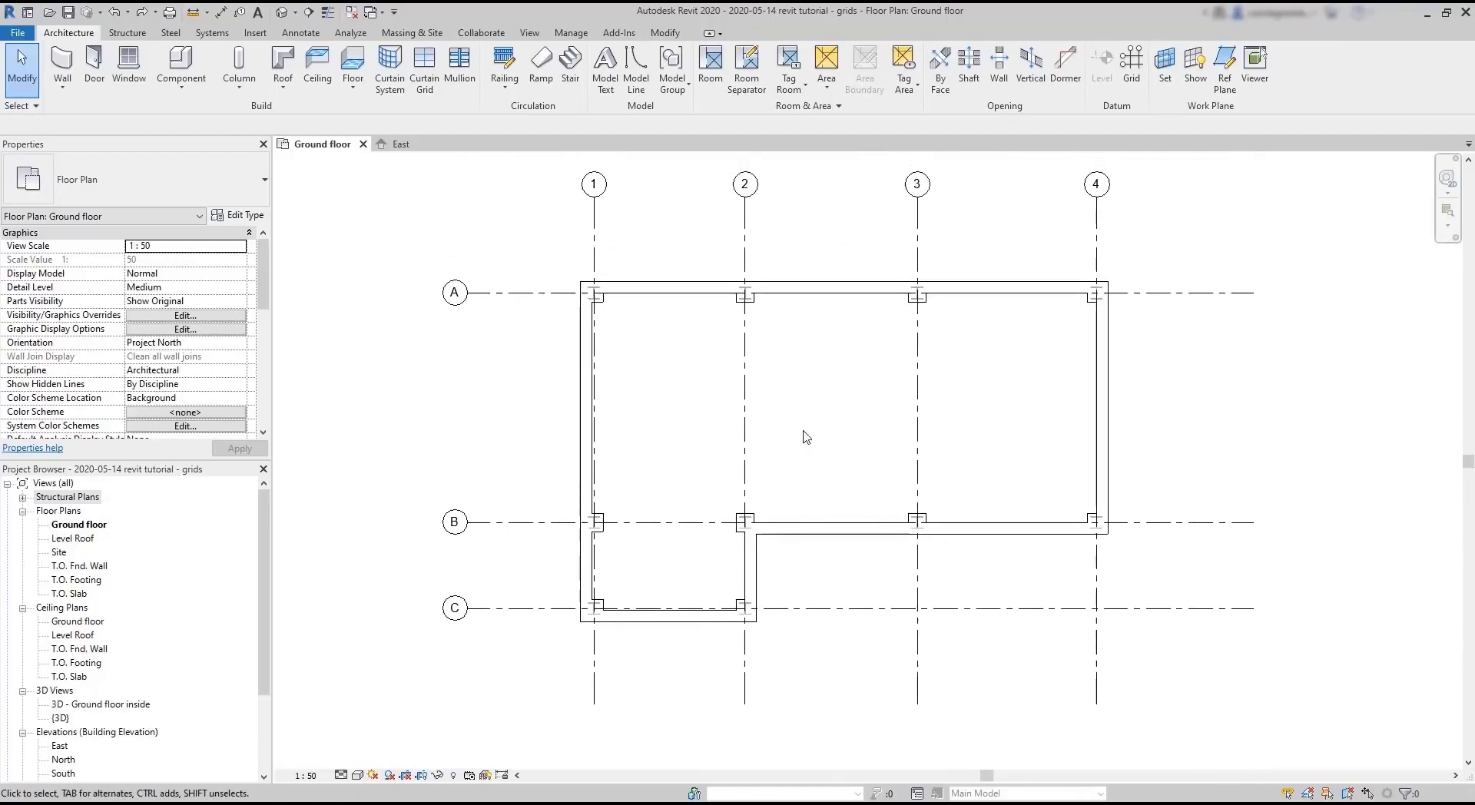